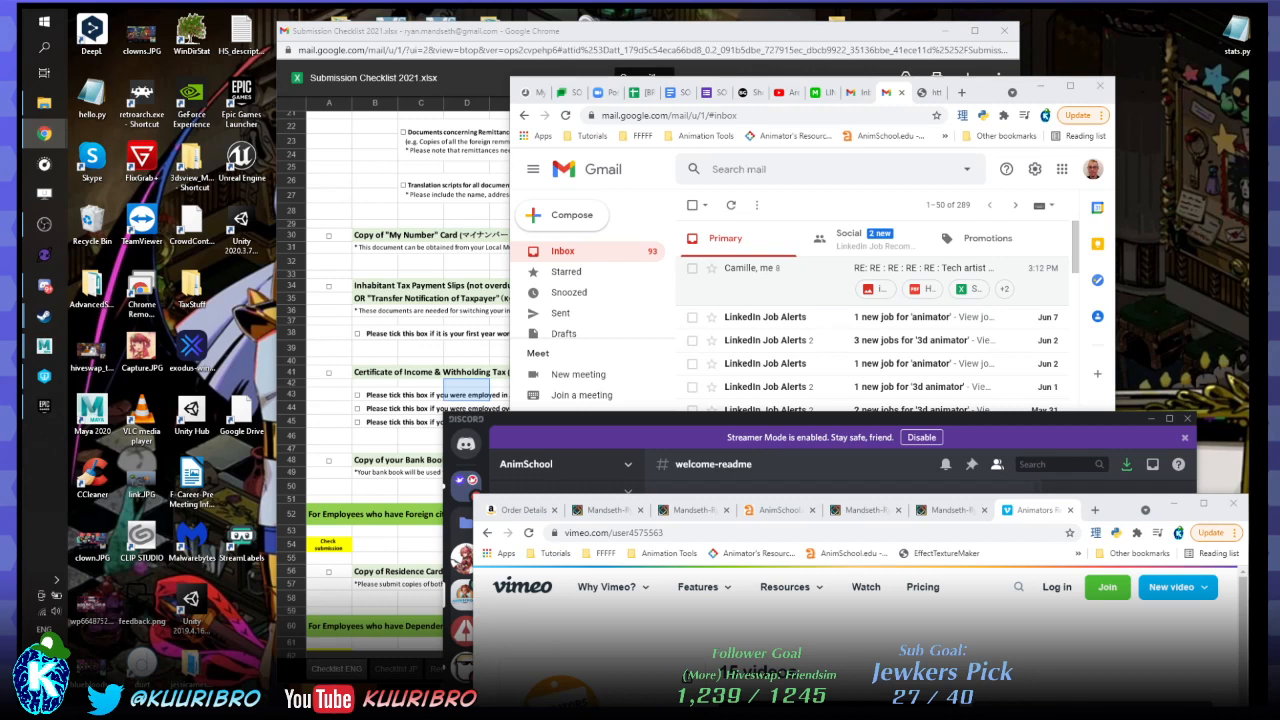
# Clear the Discord, Gmail and Vimeo windows off this screen.
pyautogui.click(852, 420)
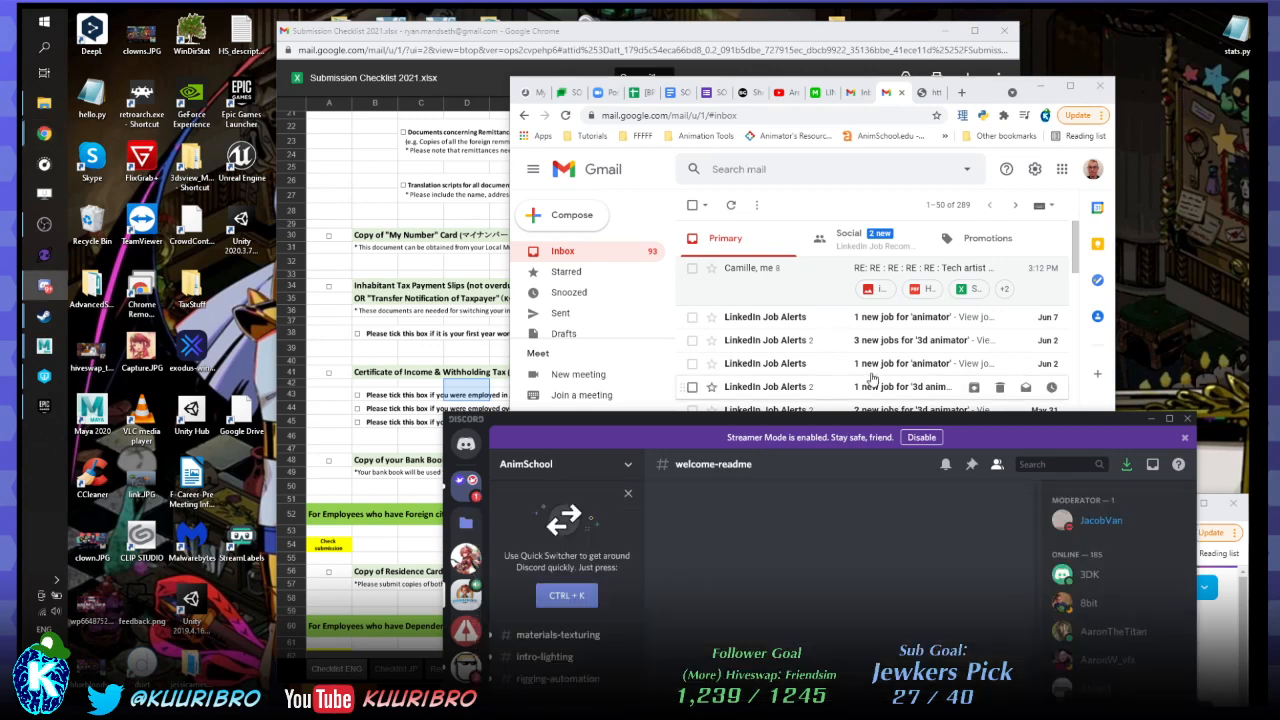
pyautogui.moveTo(852, 418); pyautogui.dragTo(1262, 373)
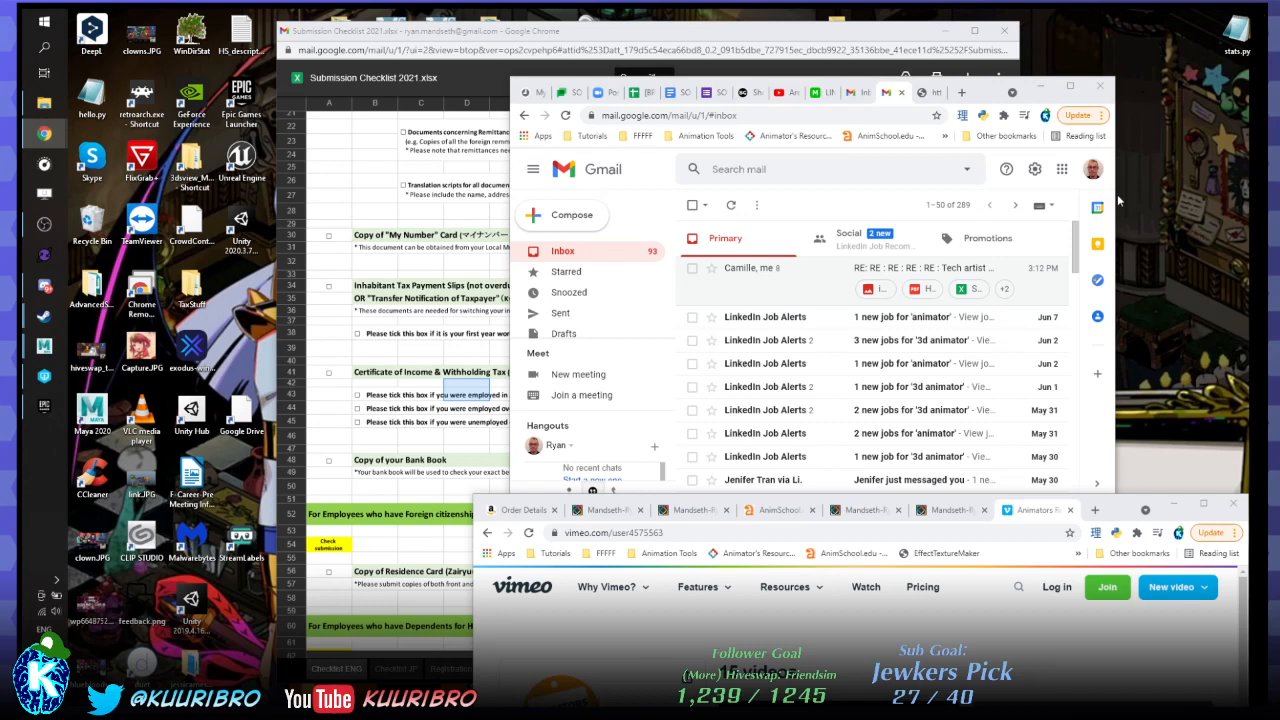
pyautogui.click(1040, 86)
pyautogui.moveTo(1112, 510); pyautogui.dragTo(1110, 715)
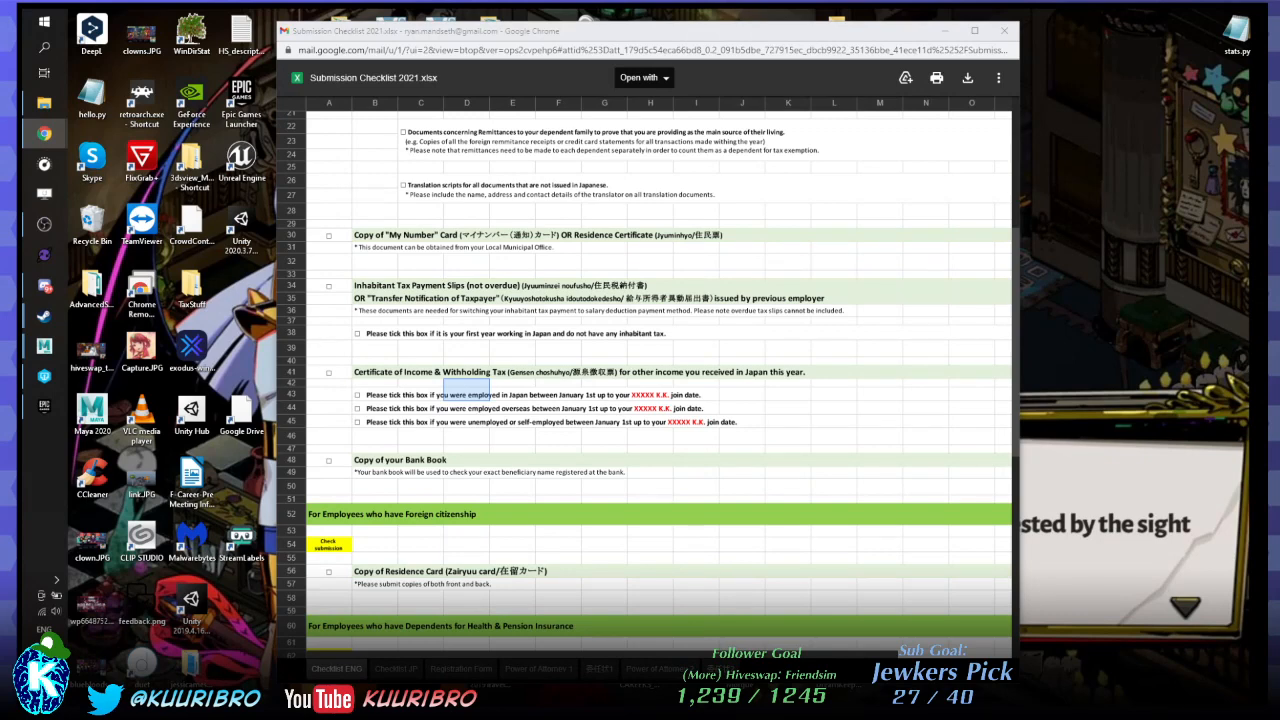
# Open the first AGA_Cinematic 4.26 project from the Unreal Engine library in the Epic Games Launcher.
pyautogui.click(27, 405)
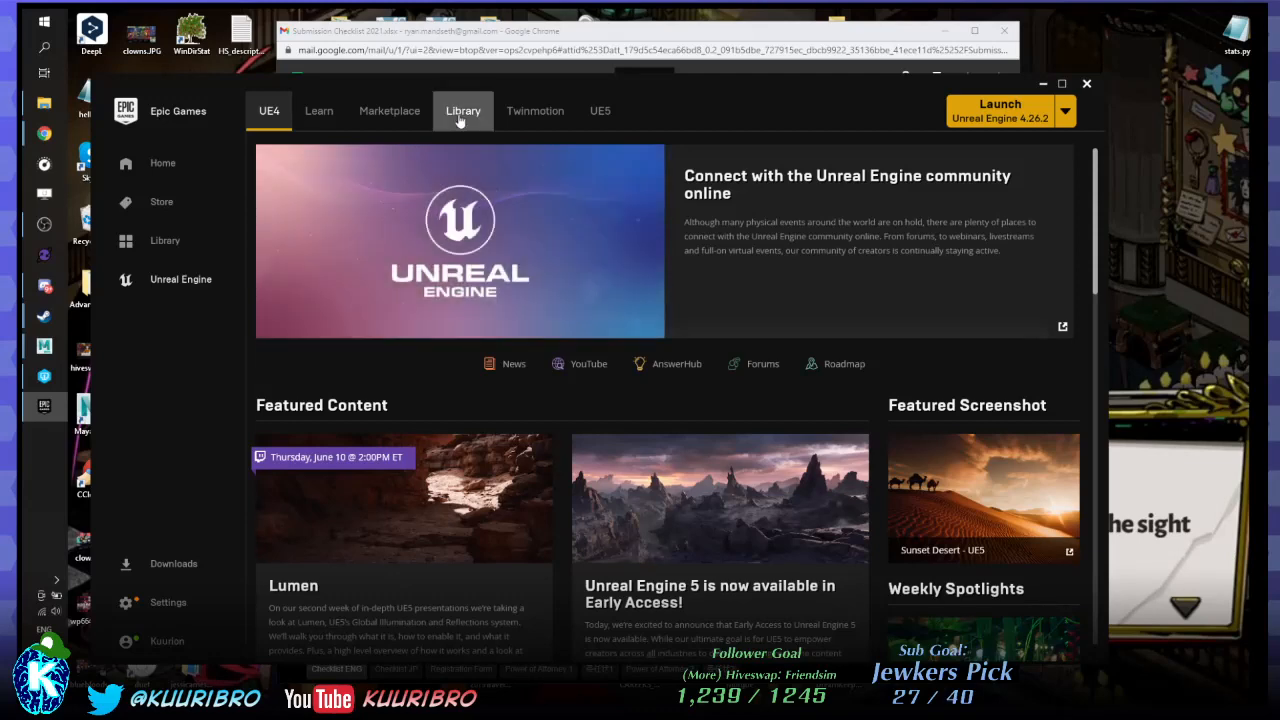
pyautogui.click(461, 112)
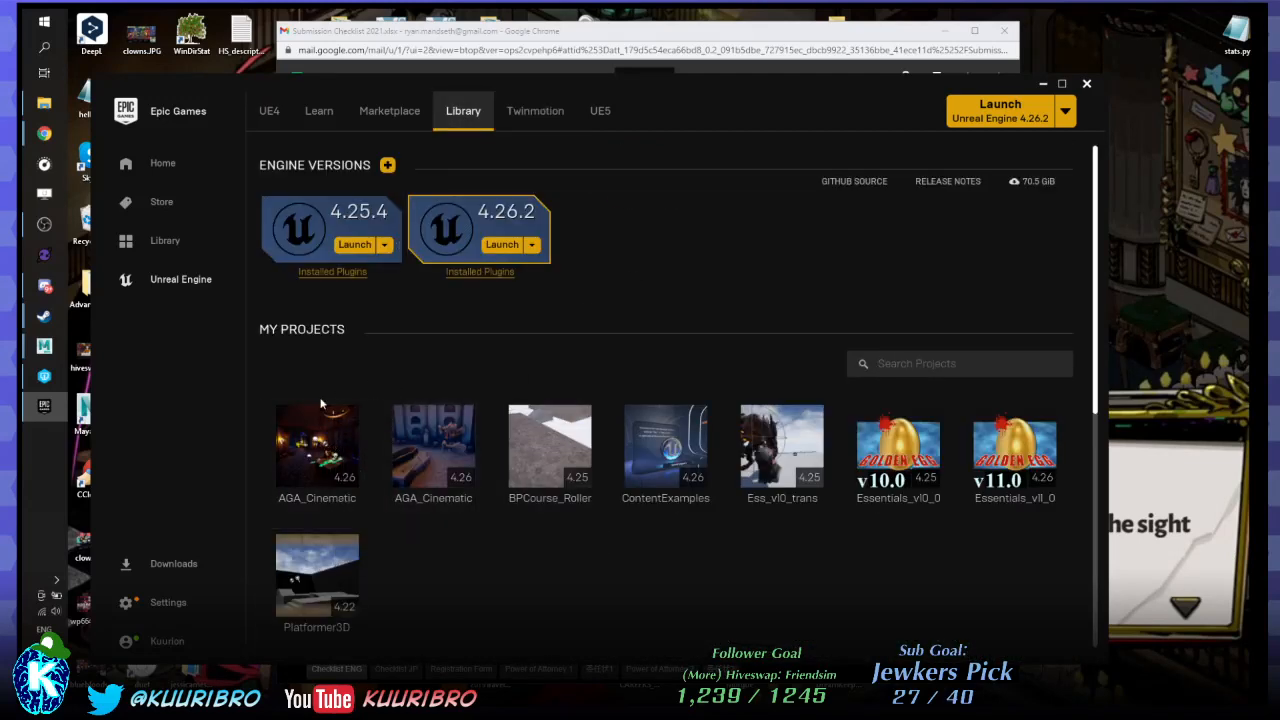
pyautogui.doubleClick(318, 440)
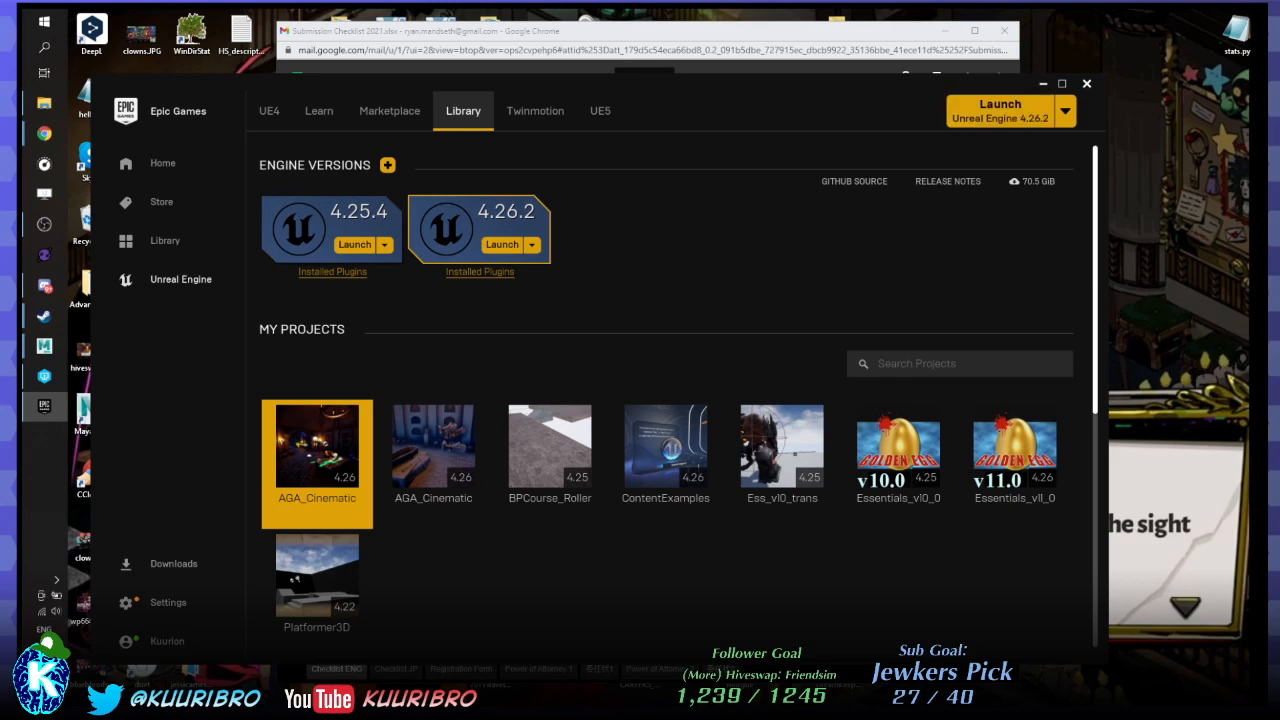
# Switch to Maya, restore its main window to a smaller size and shift the Graph Editor out of the way.
pyautogui.press('super+d')
pyautogui.press('super+d')
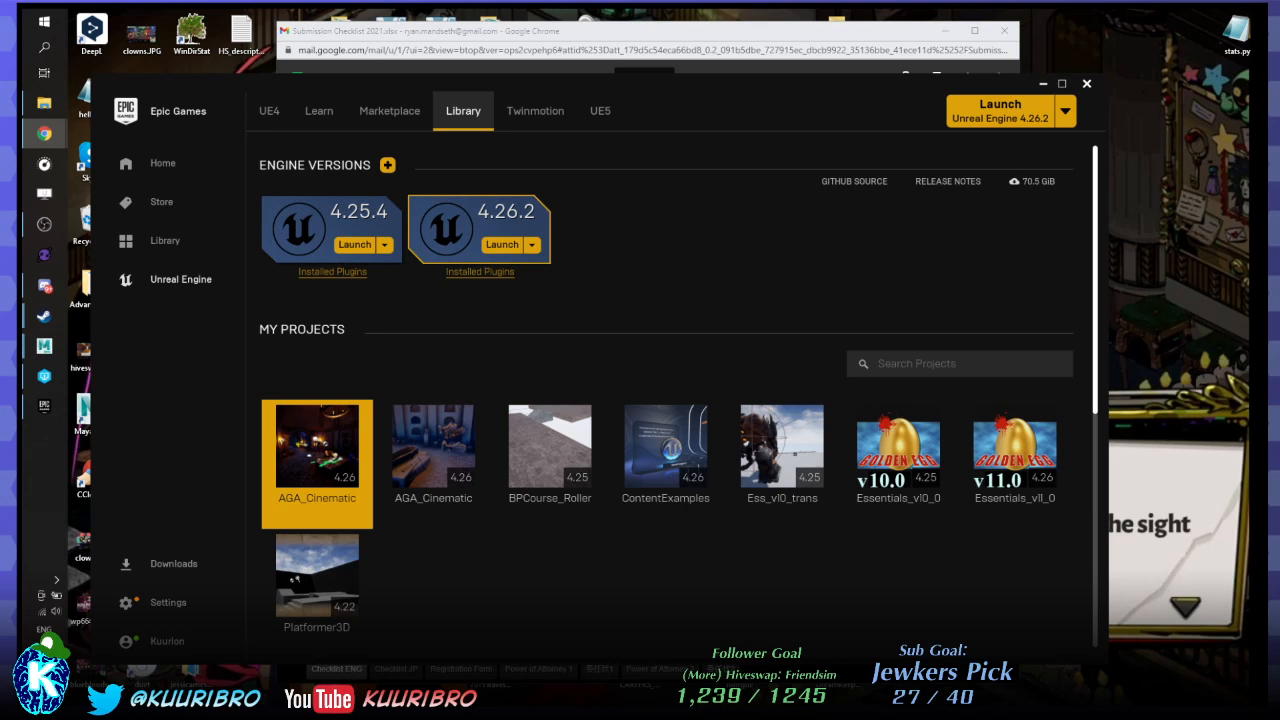
pyautogui.hotkey('alt', 'Tab')
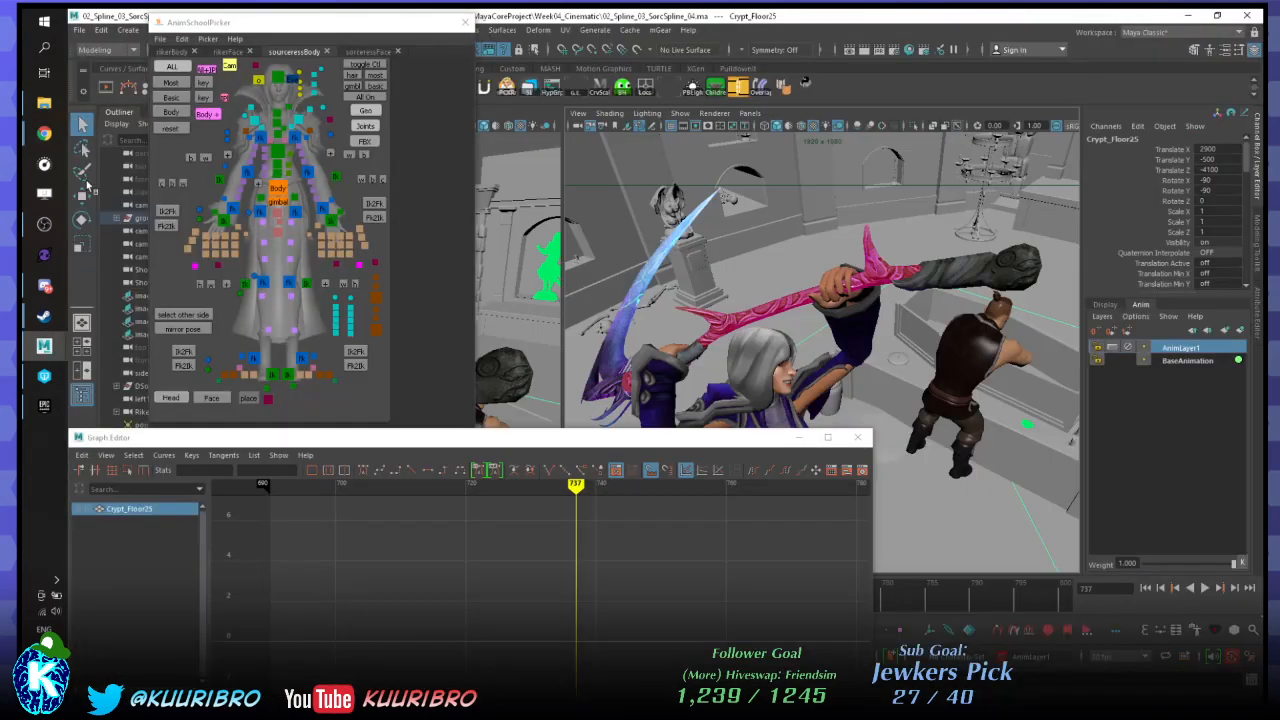
pyautogui.doubleClick(745, 17)
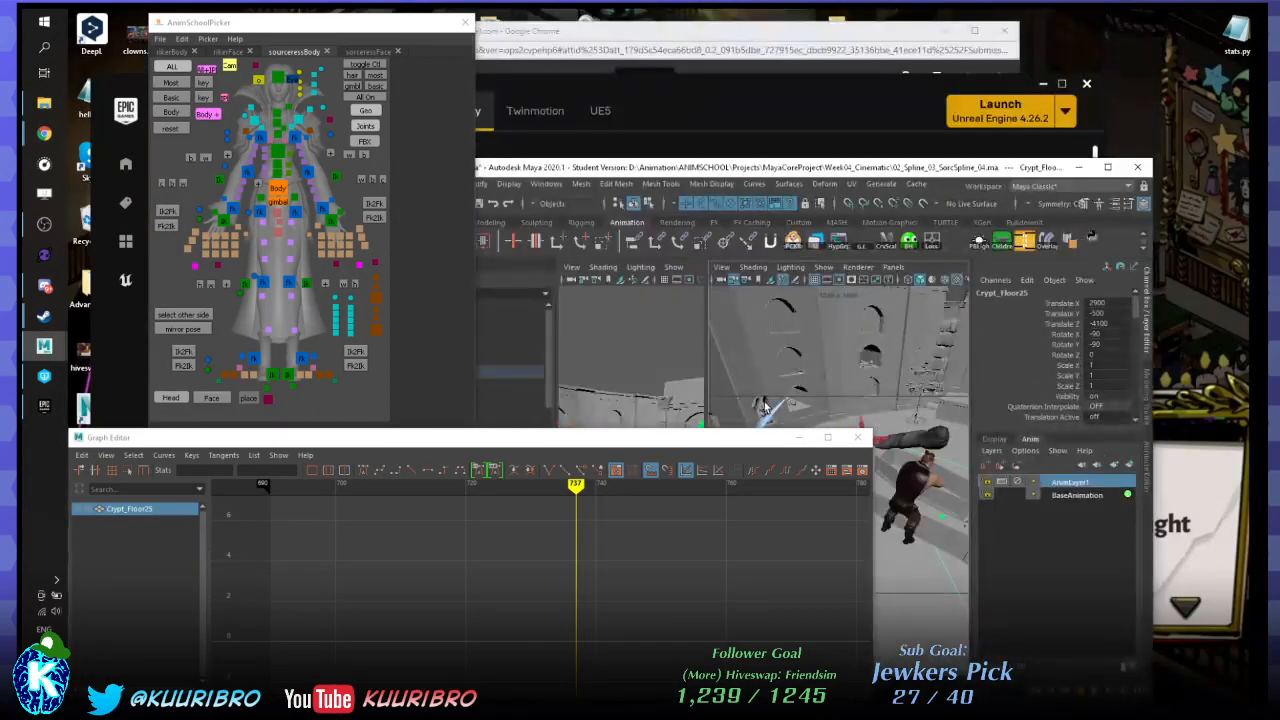
pyautogui.moveTo(467, 440); pyautogui.dragTo(411, 331)
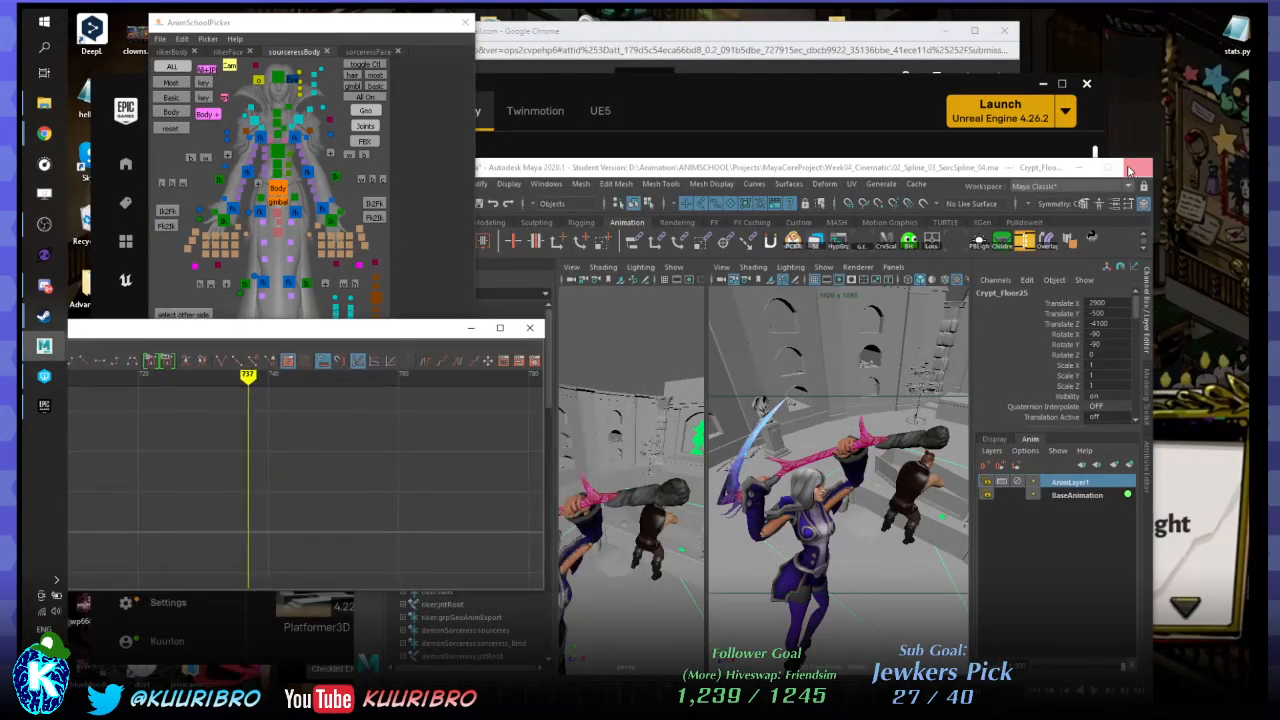
# Close Maya, saving the 02_Spline_03_SorcSpline_04.ma scene and accepting the student version notice.
pyautogui.click(1136, 168)
pyautogui.click(720, 371)
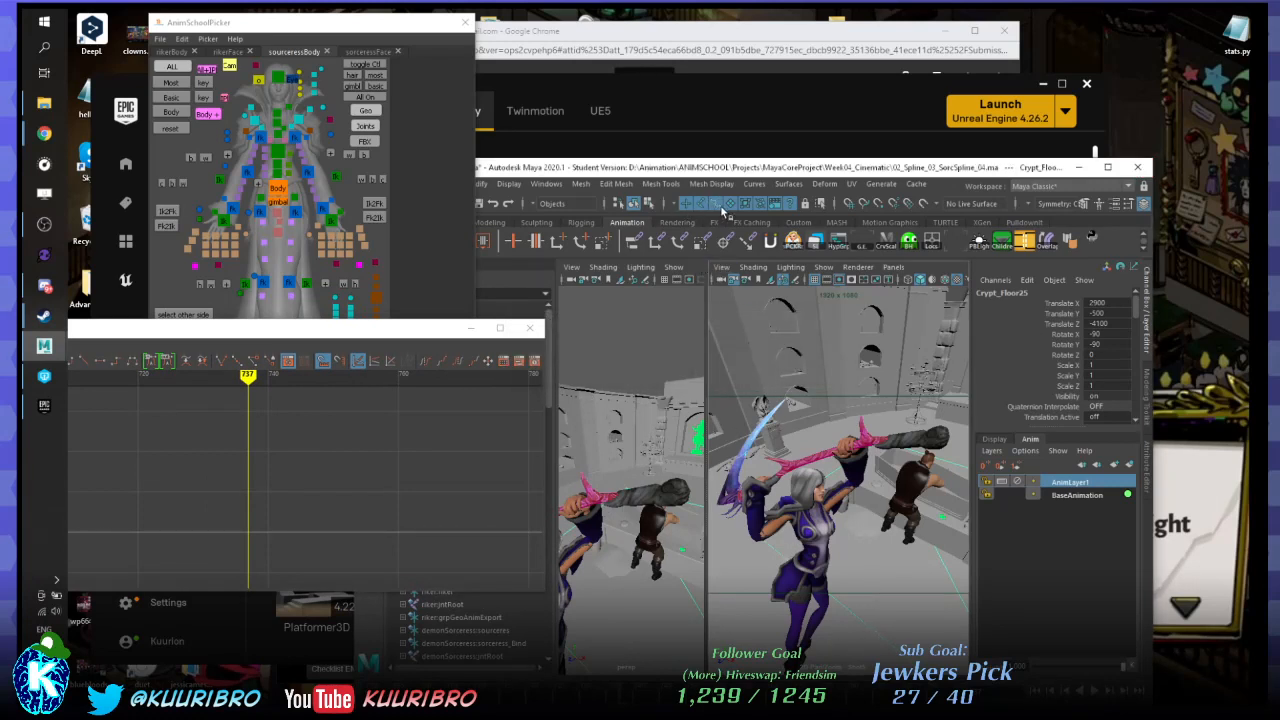
pyautogui.click(869, 357)
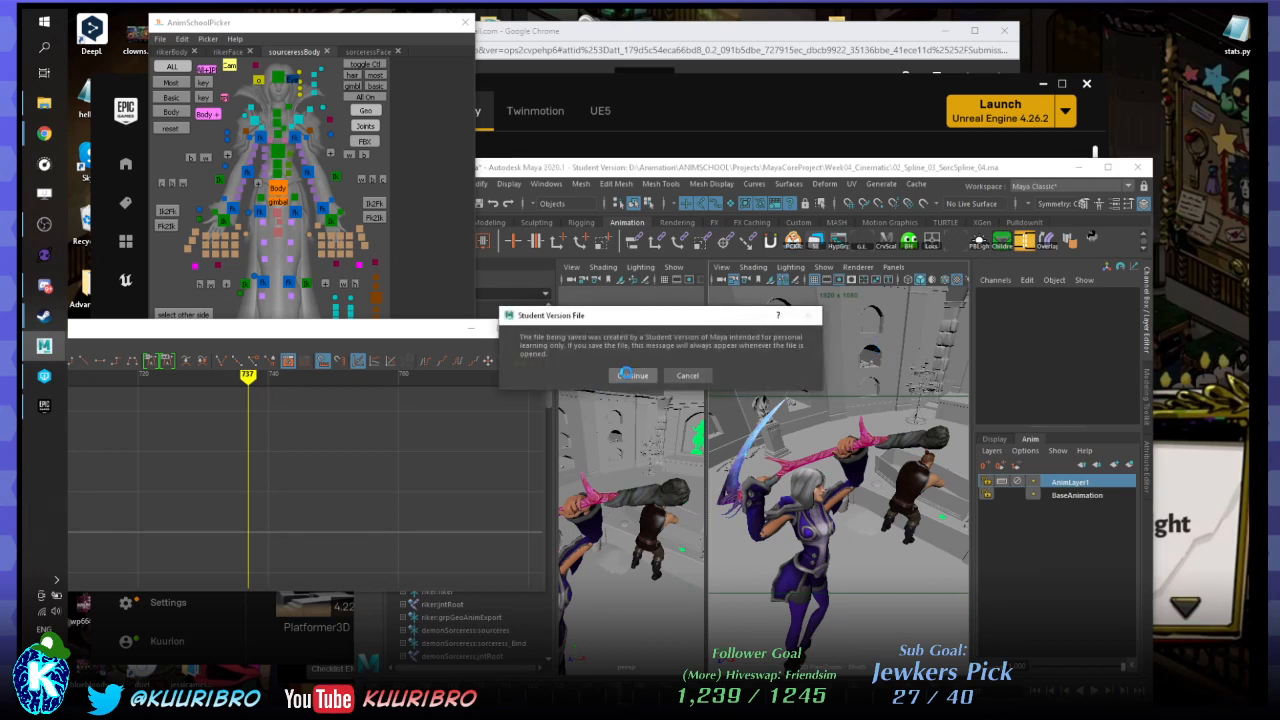
pyautogui.click(629, 375)
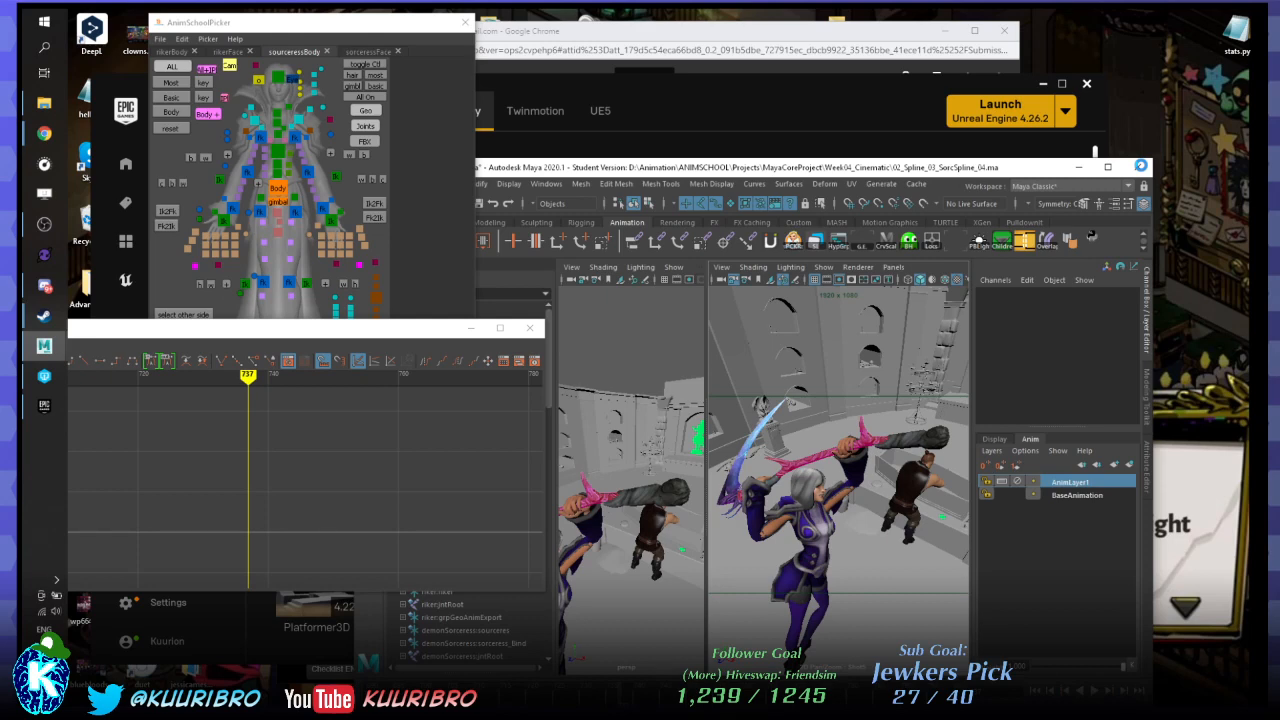
pyautogui.click(1142, 170)
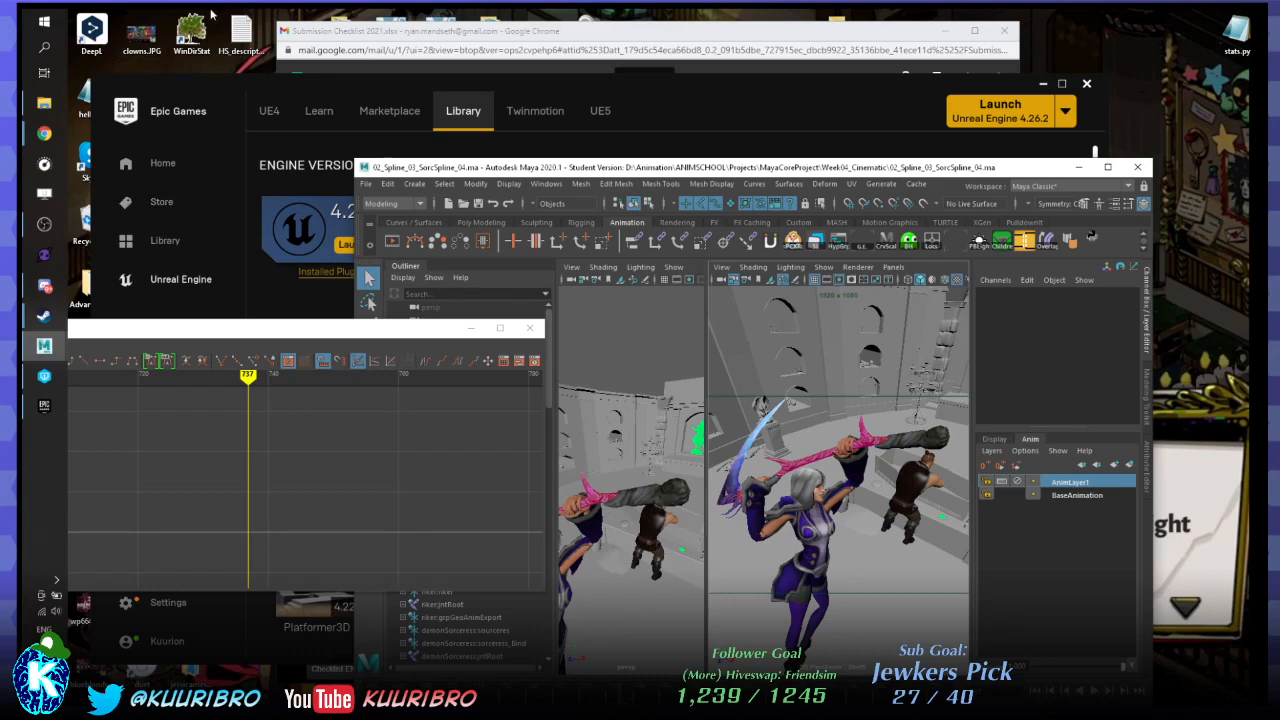
# Minimize the Submission Checklist window and reposition the Epic Games Launcher window.
pyautogui.click(458, 37)
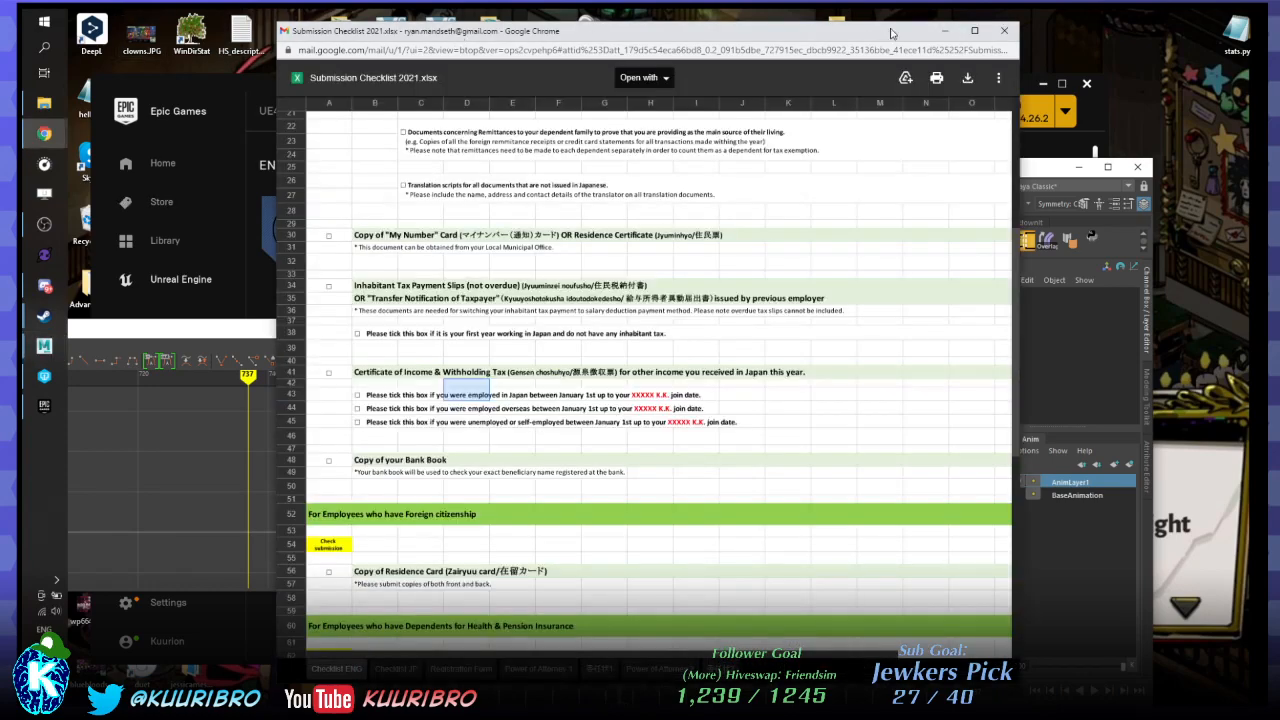
pyautogui.click(946, 32)
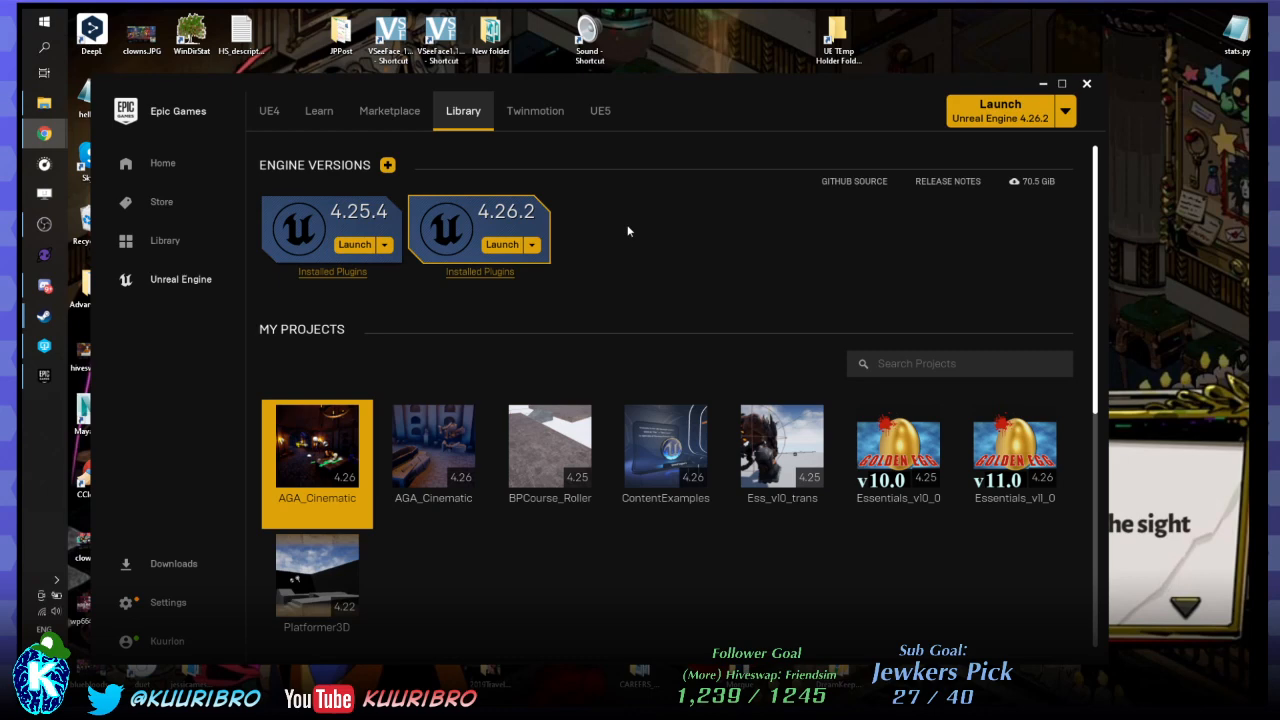
pyautogui.moveTo(706, 94); pyautogui.dragTo(799, 29)
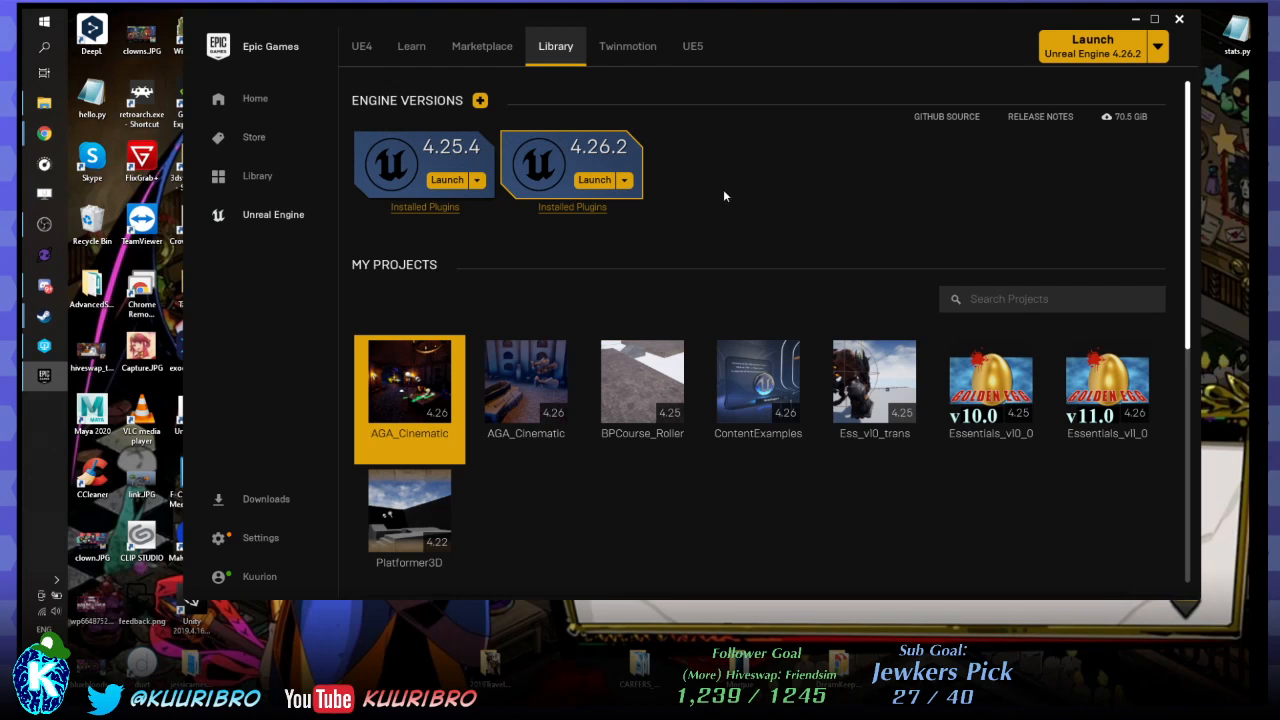
pyautogui.moveTo(653, 20); pyautogui.dragTo(678, 124)
pyautogui.moveTo(688, 117); pyautogui.dragTo(698, 127)
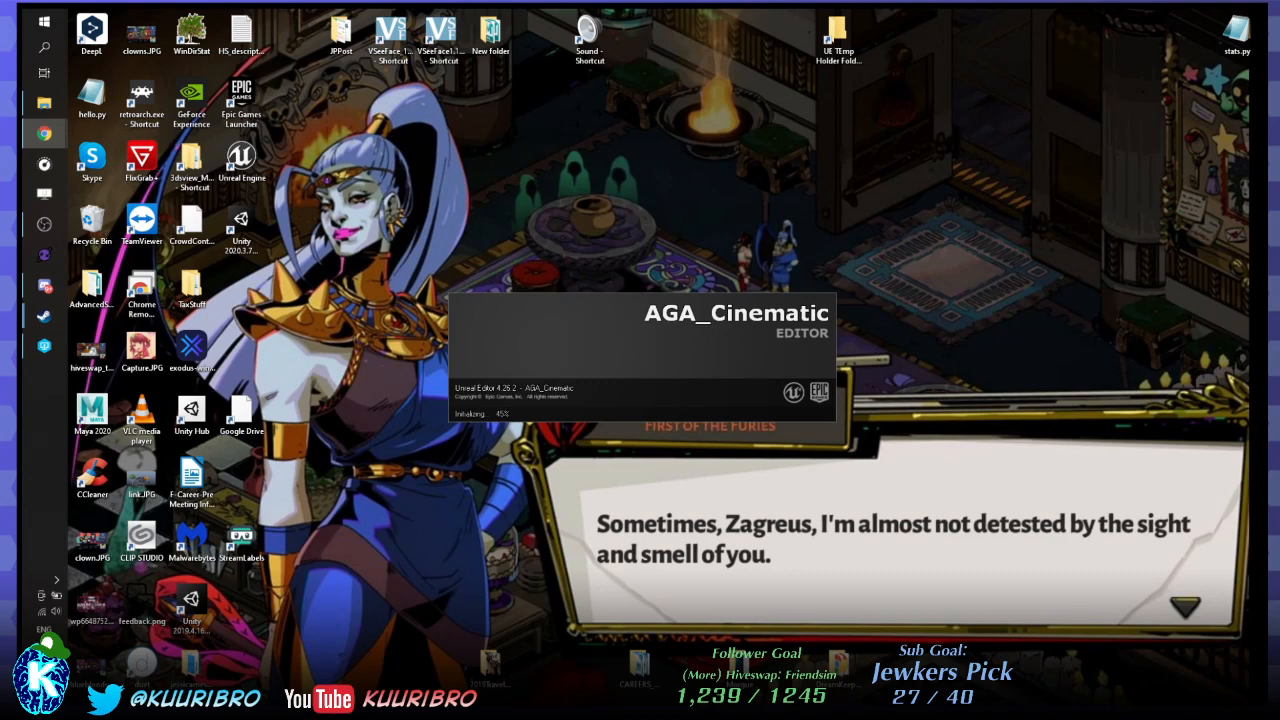
# Bring the Submission Checklist browser window back up and move it off this screen.
pyautogui.click(44, 133)
pyautogui.click(945, 31)
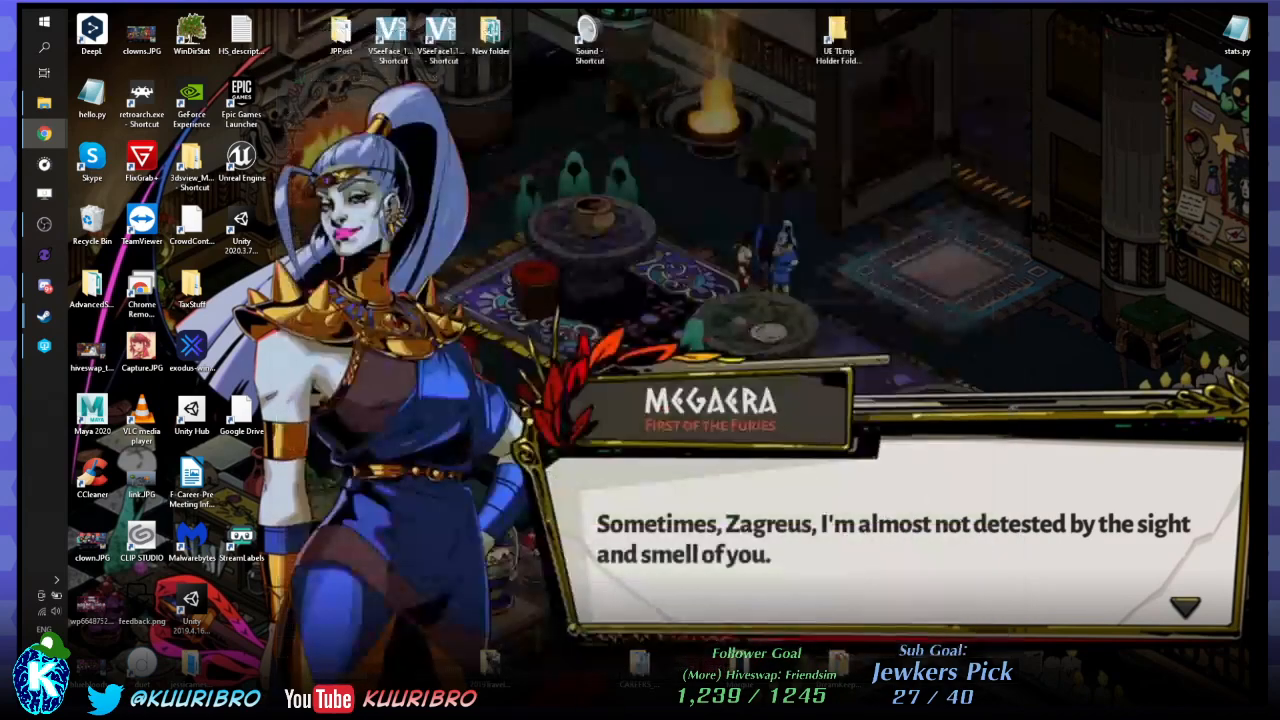
pyautogui.click(44, 133)
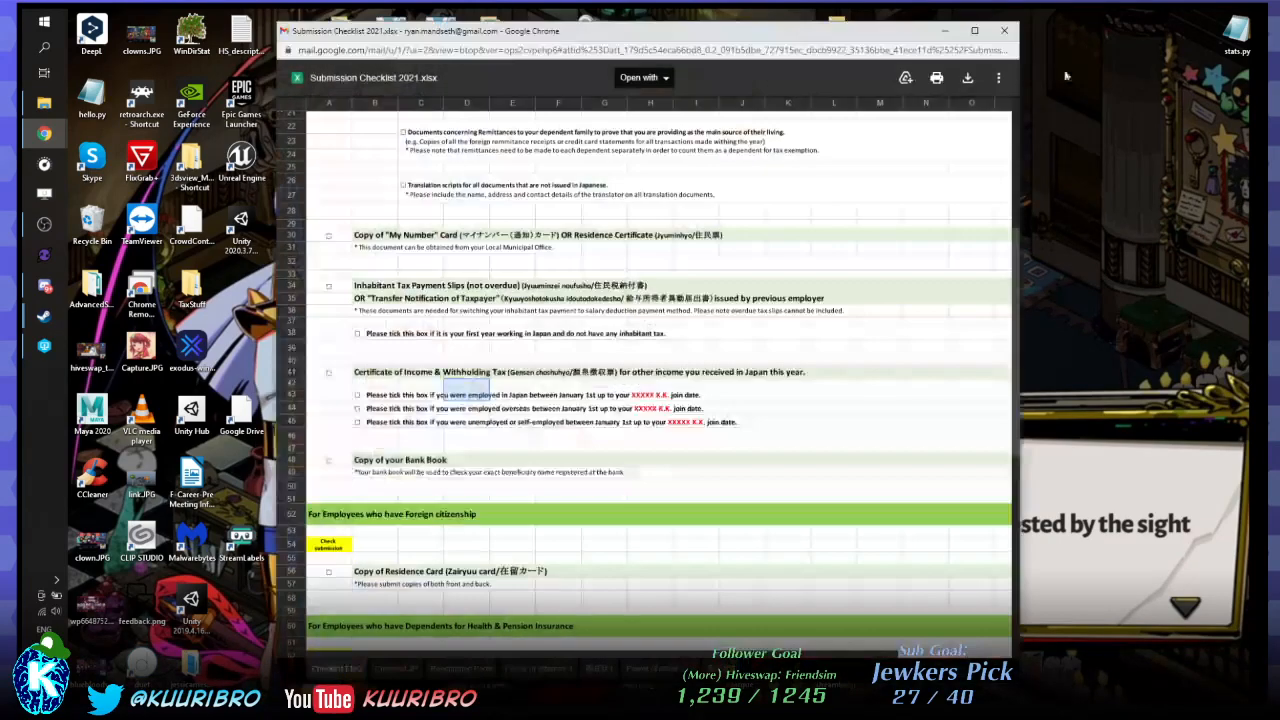
pyautogui.moveTo(839, 41); pyautogui.dragTo(1263, 572)
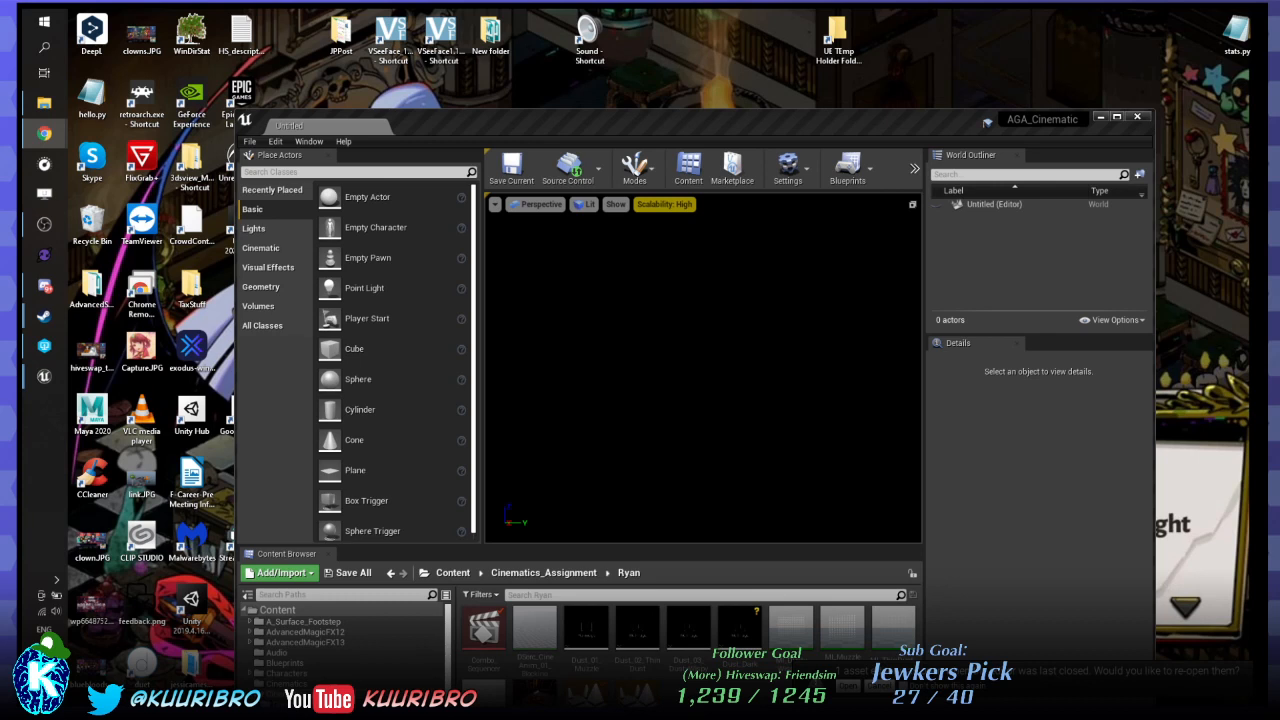
# Widen the level viewport in the maximized Unreal Editor and restore the editor to a smaller window.
pyautogui.click(577, 110)
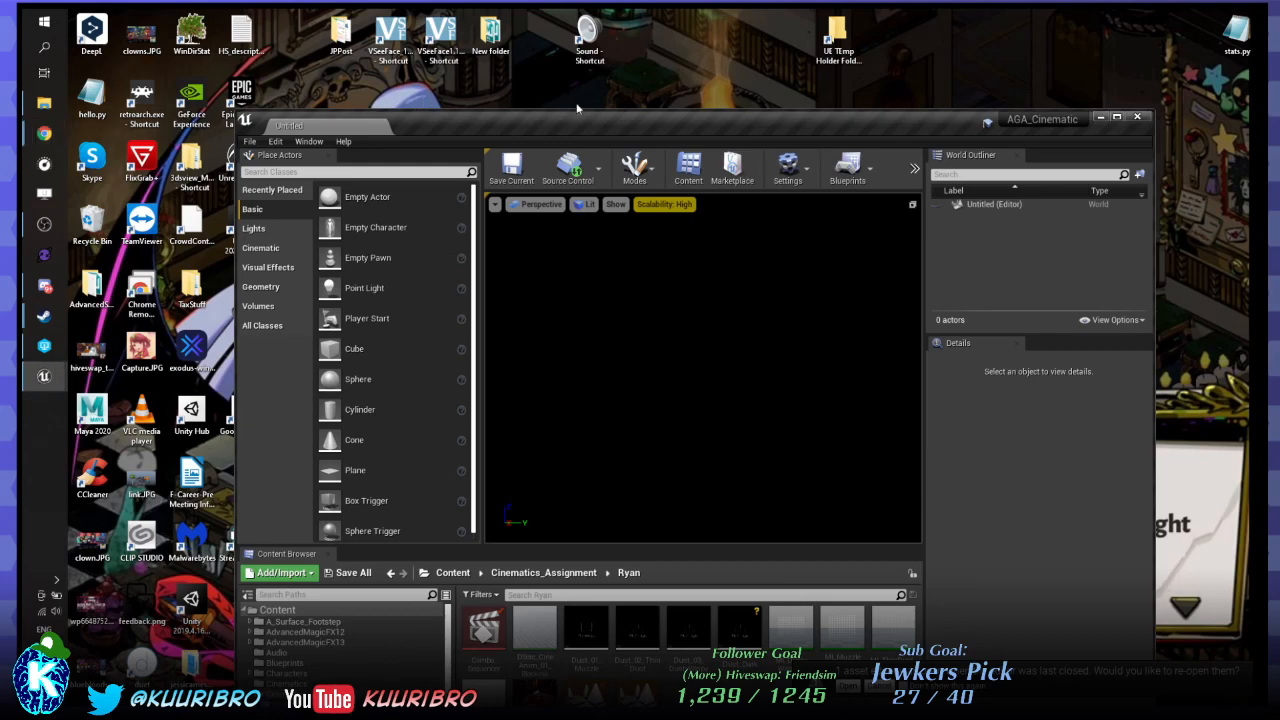
pyautogui.moveTo(802, 127); pyautogui.dragTo(612, 12)
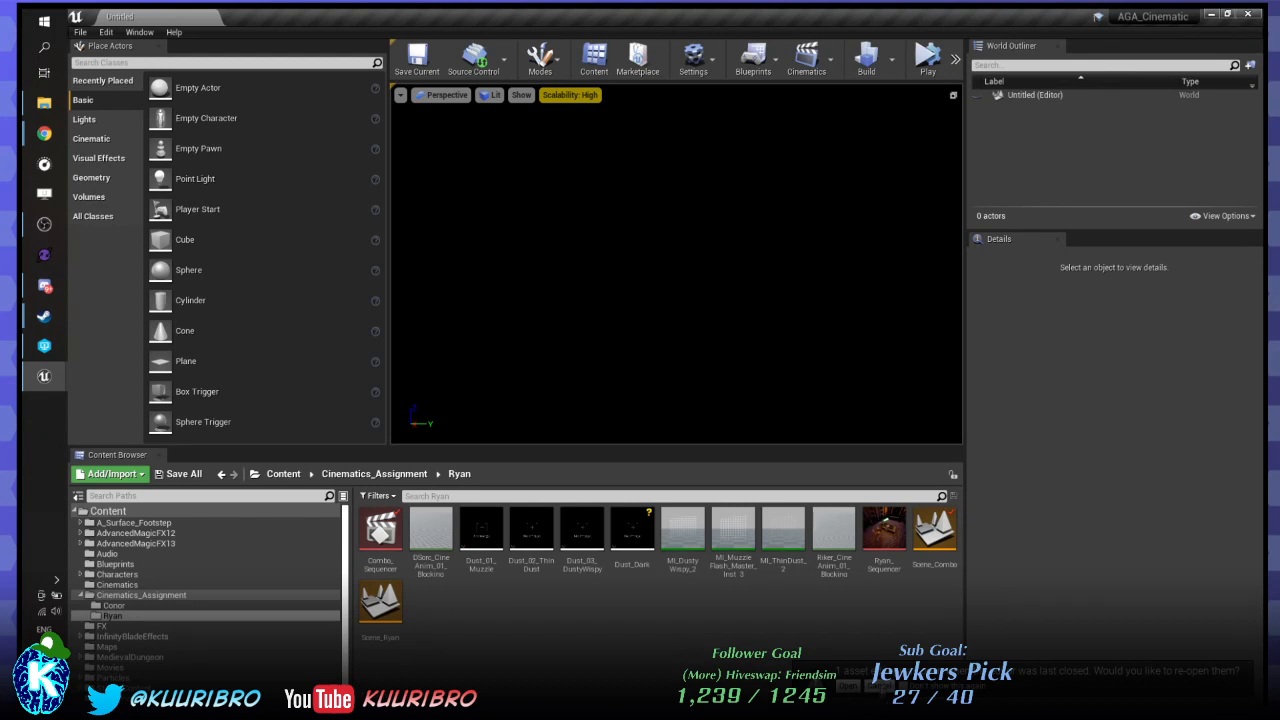
pyautogui.moveTo(965, 604)
pyautogui.mouseDown()
pyautogui.moveTo(1032, 597)
pyautogui.moveTo(963, 595)
pyautogui.moveTo(987, 593)
pyautogui.mouseUp()
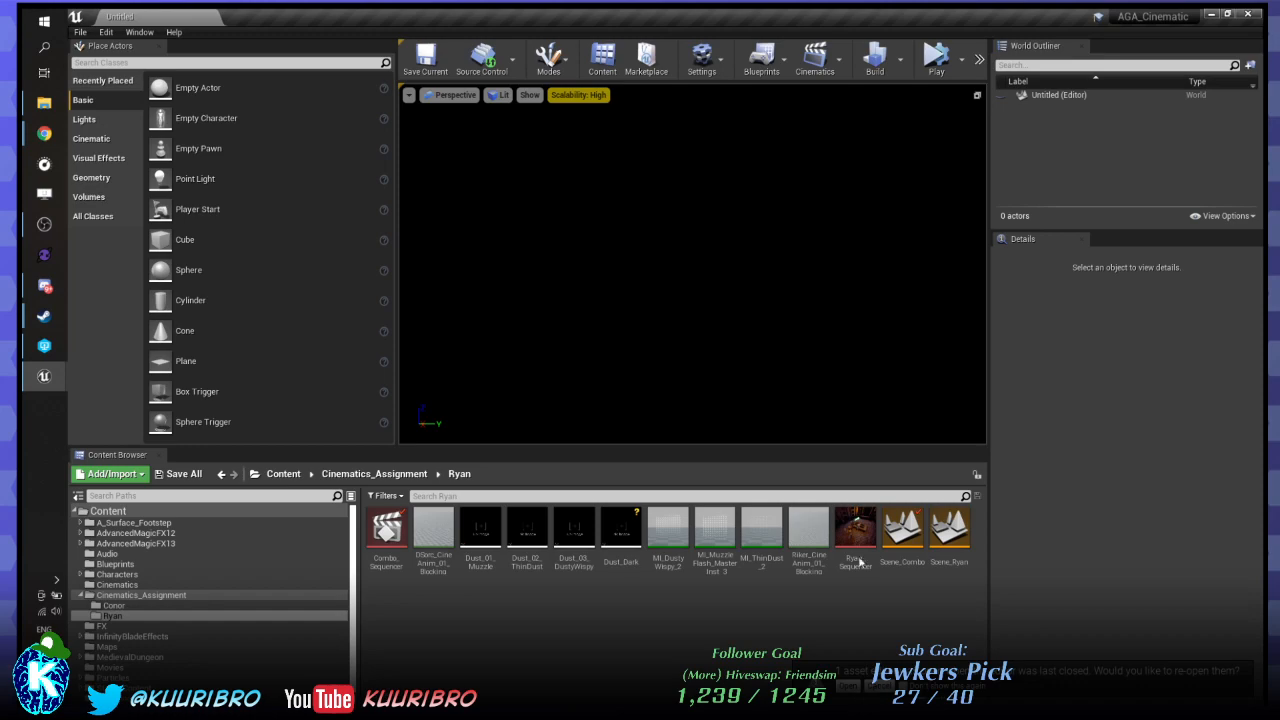
pyautogui.moveTo(709, 14); pyautogui.dragTo(560, 30)
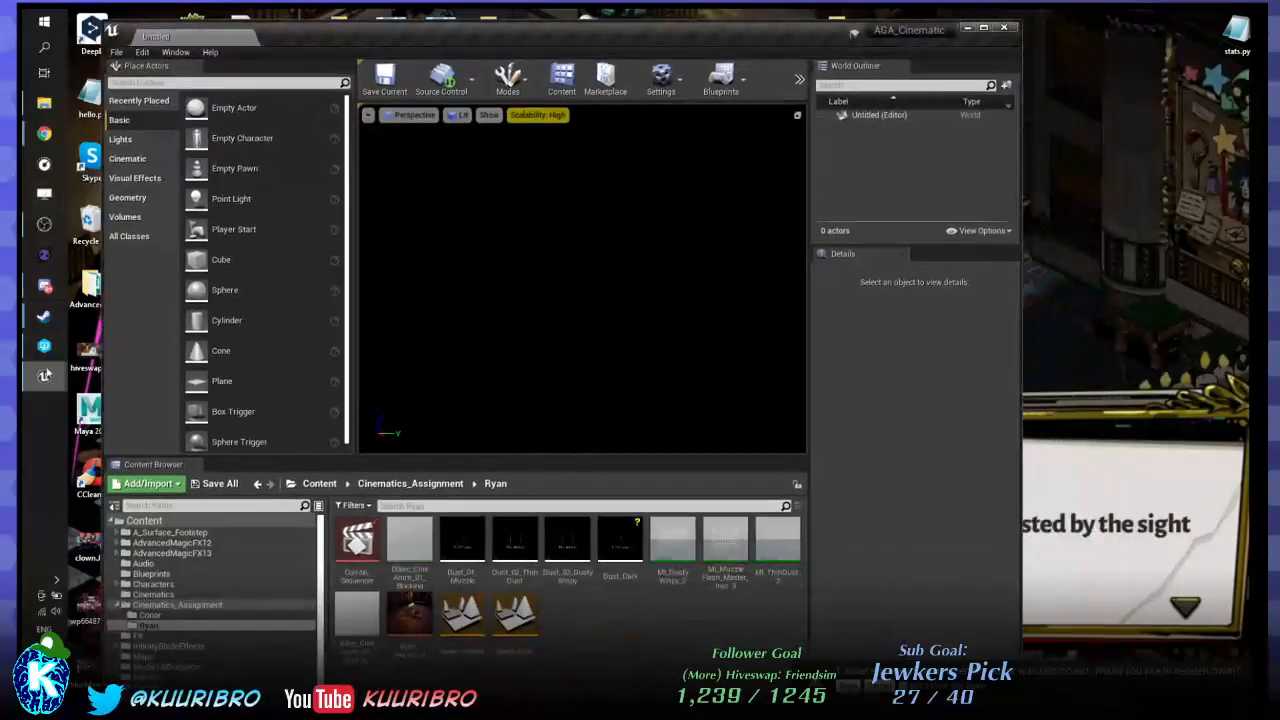
# Try to bring up the Viewport 2 window and move the main Unreal Editor window off this screen and back.
pyautogui.moveTo(46, 374)
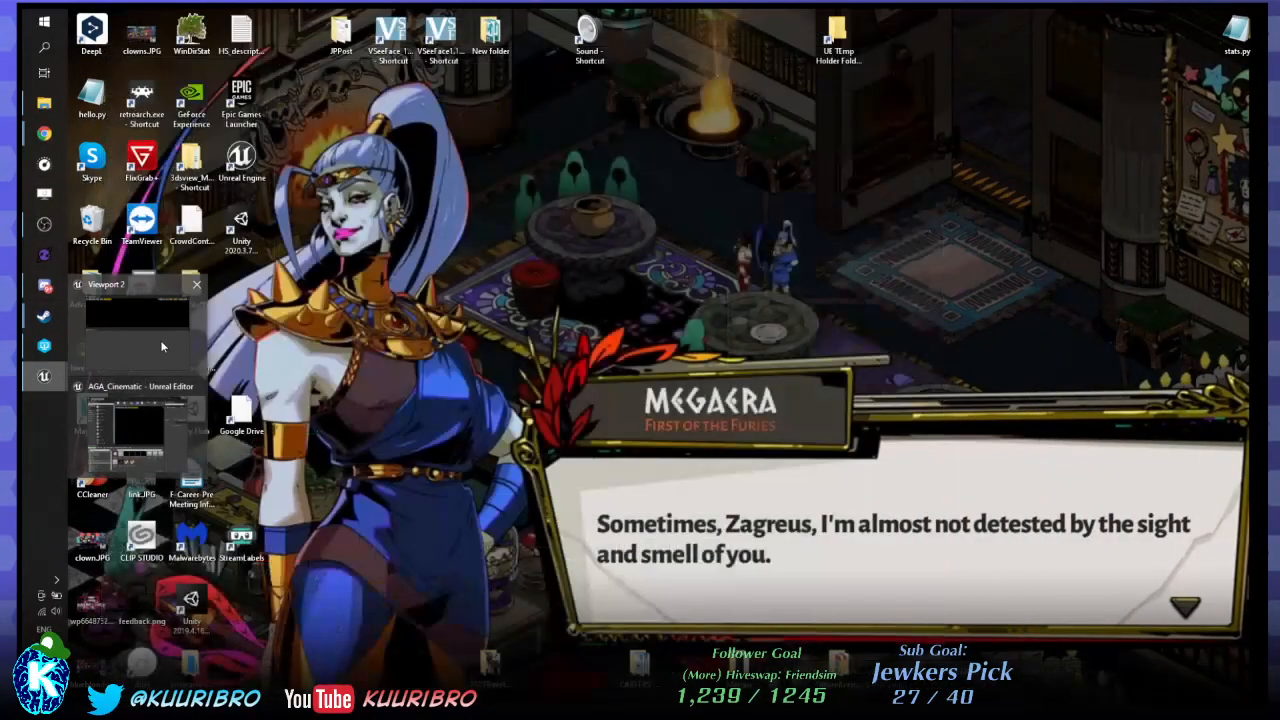
pyautogui.click(162, 346)
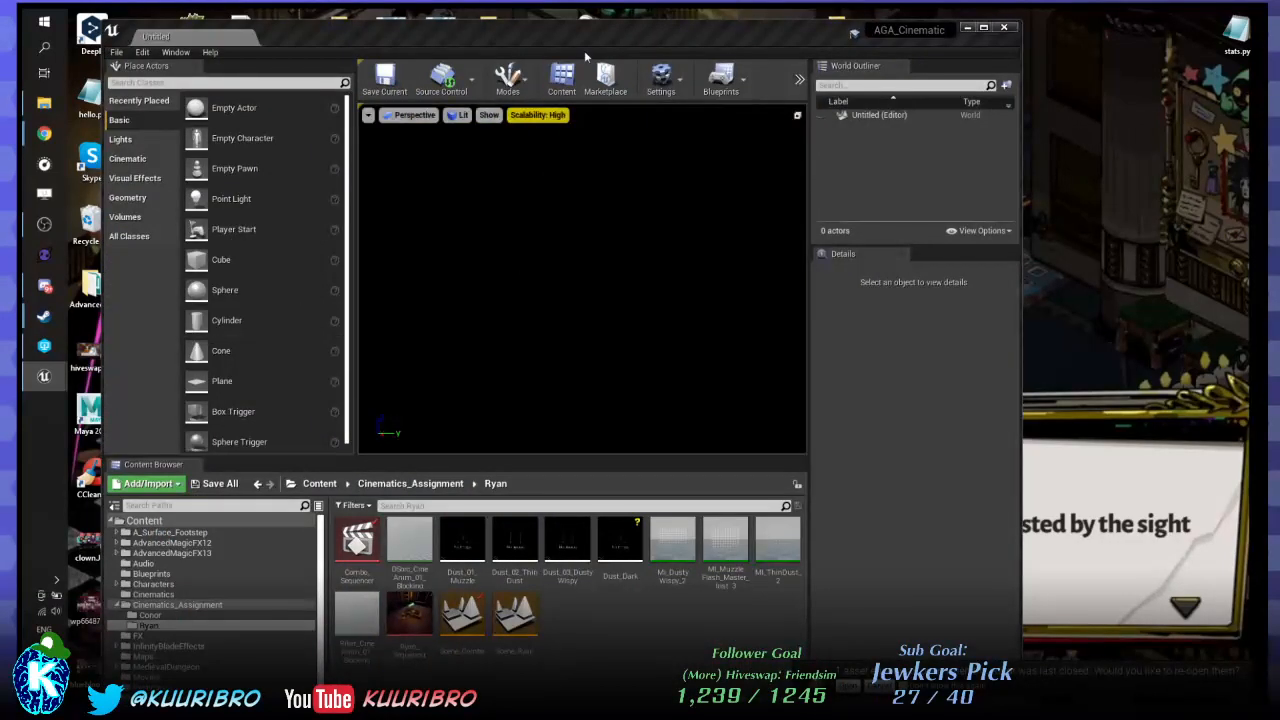
pyautogui.moveTo(596, 38); pyautogui.dragTo(560, 37)
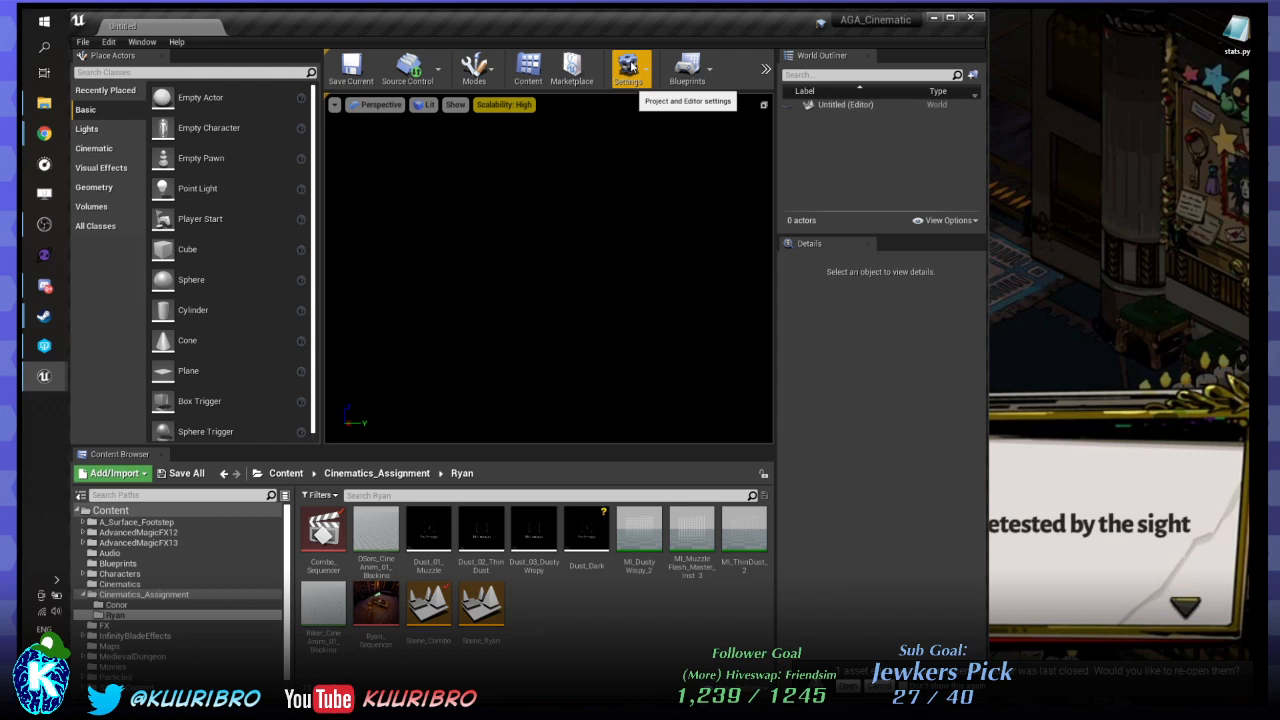
pyautogui.moveTo(400, 38); pyautogui.dragTo(1279, 132)
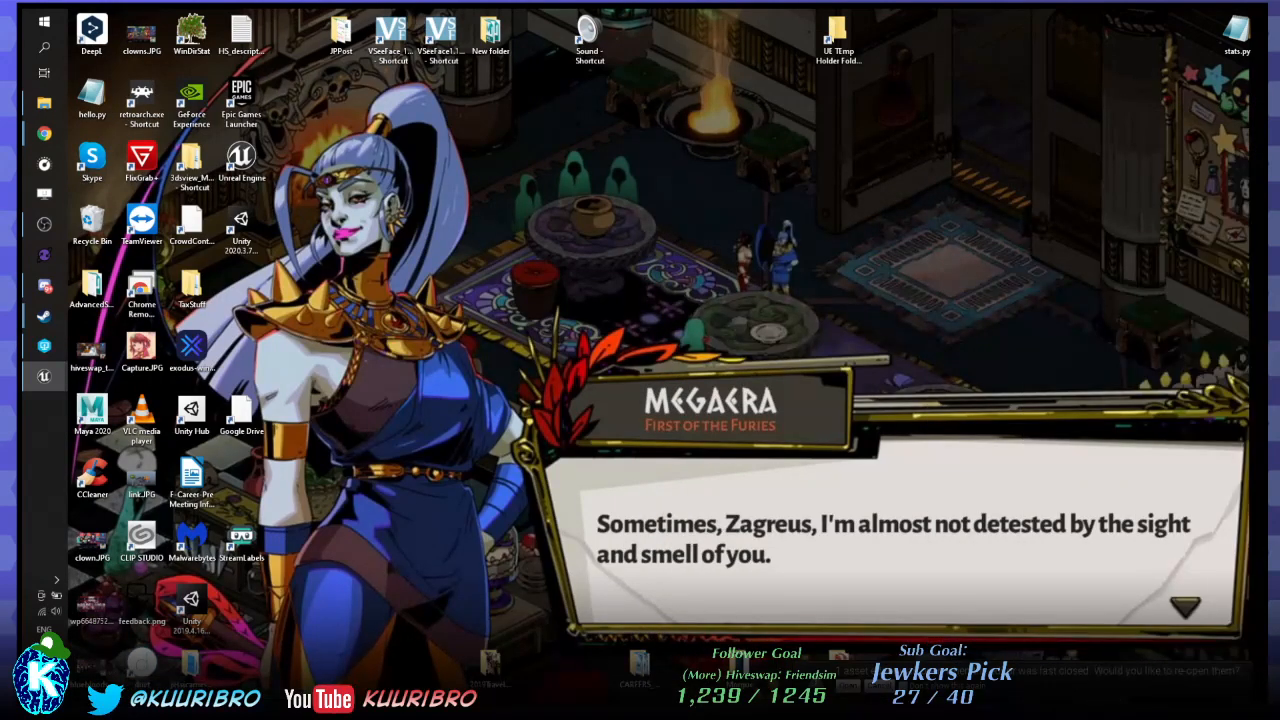
pyautogui.moveTo(1279, 640); pyautogui.dragTo(398, 36)
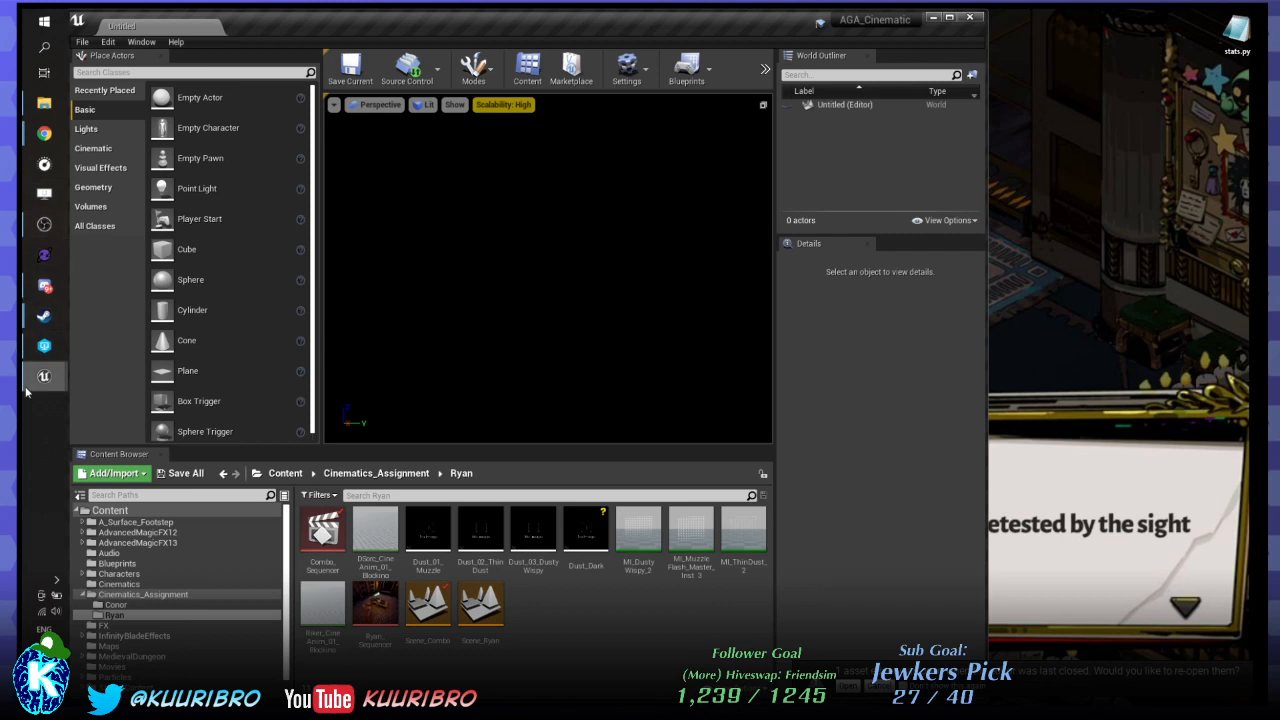
# Try to reach the Viewport 2 window through the Unreal Editor's window previews and taskbar options.
pyautogui.moveTo(44, 378)
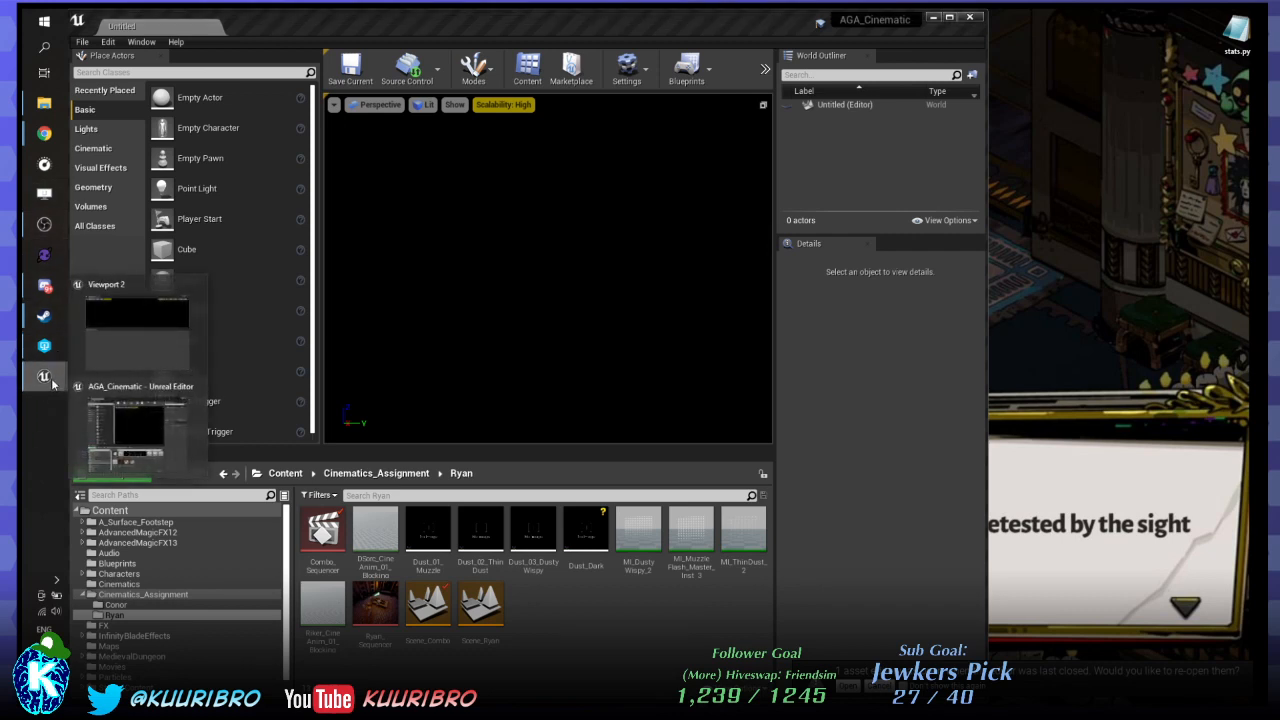
pyautogui.rightClick(46, 383)
pyautogui.click(39, 427)
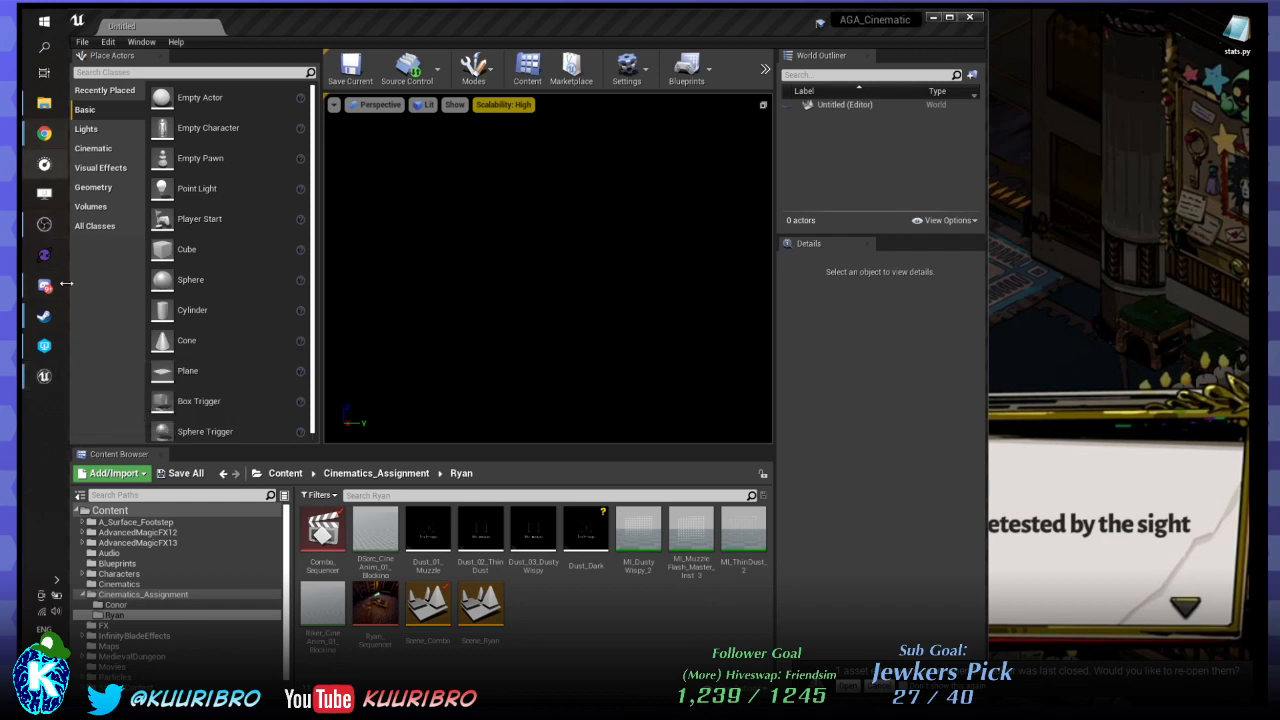
pyautogui.rightClick(44, 377)
pyautogui.click(113, 377)
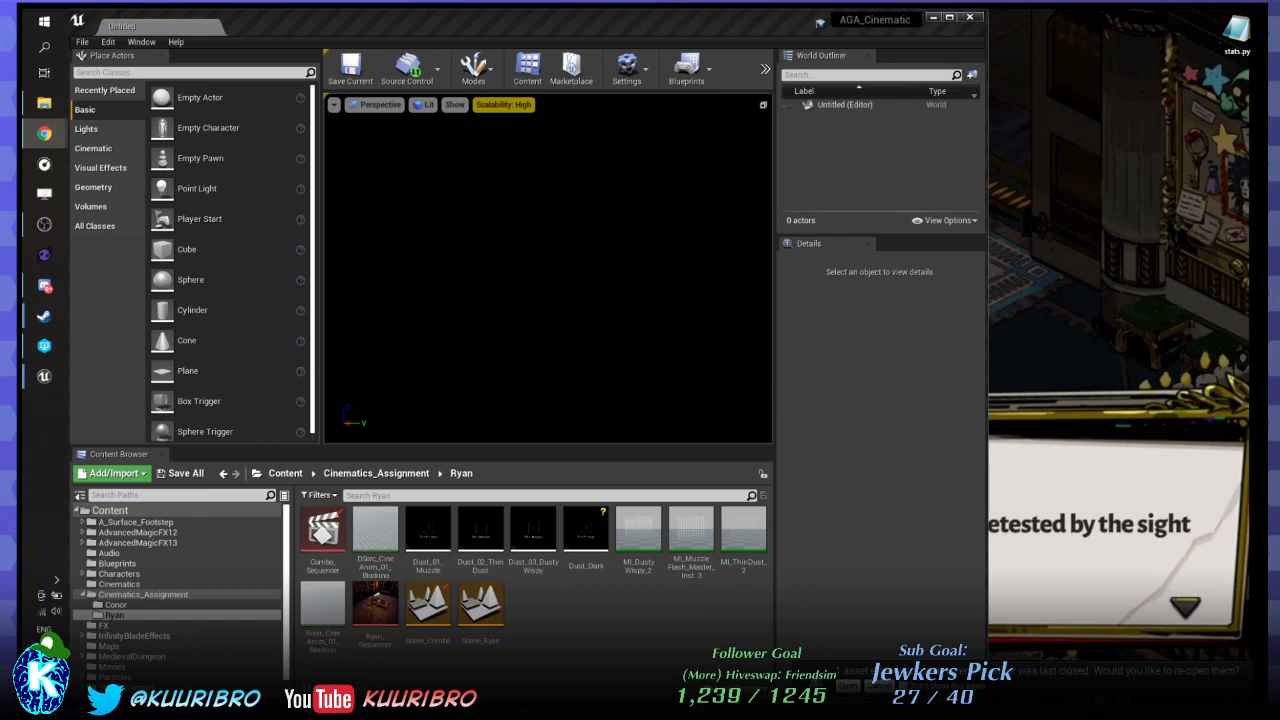
# Open the AGA_Cinematic project in a second Unreal Editor instance through the Epic Games Launcher and close the launcher.
pyautogui.moveTo(549, 24); pyautogui.dragTo(637, 25)
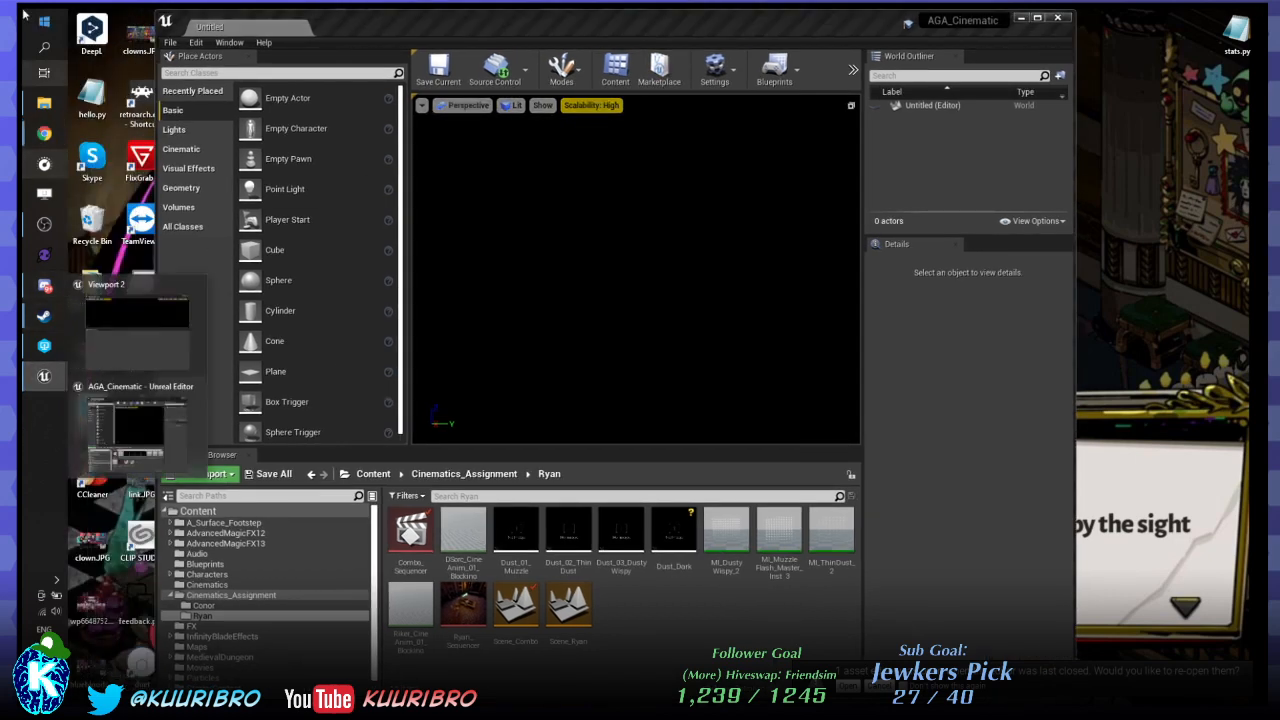
pyautogui.click(40, 60)
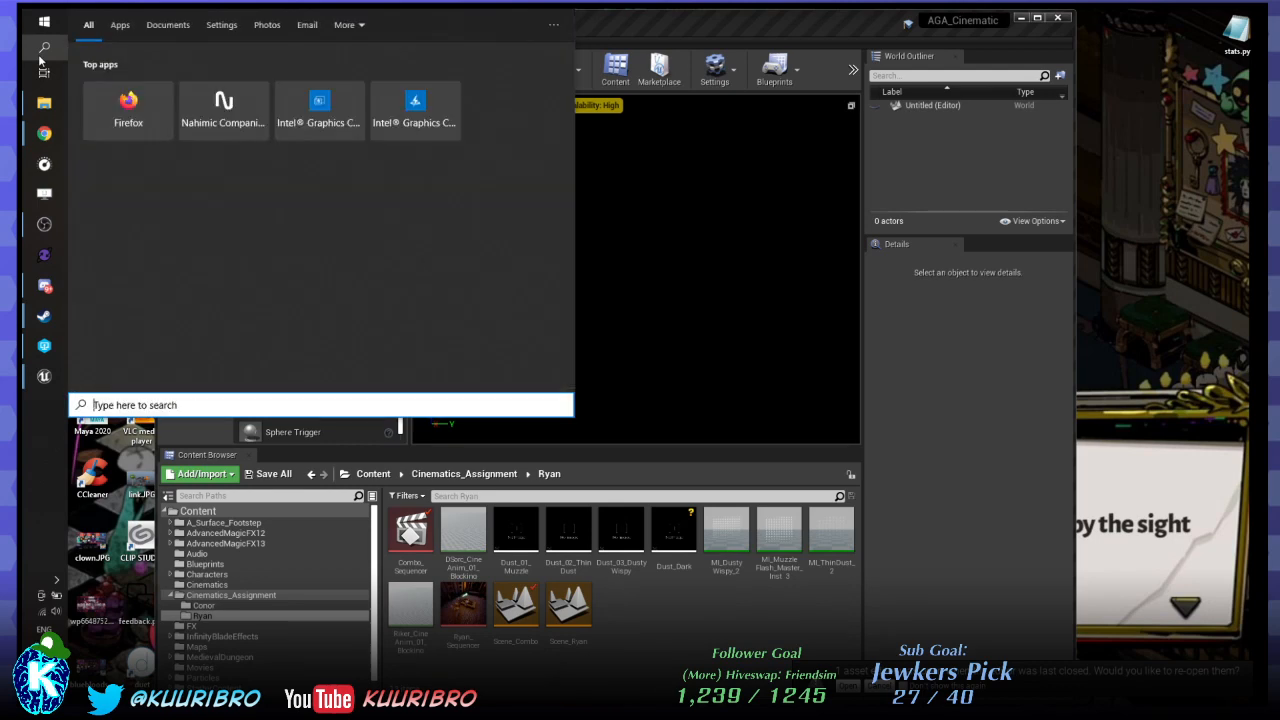
pyautogui.write('epic')
pyautogui.press('Return')
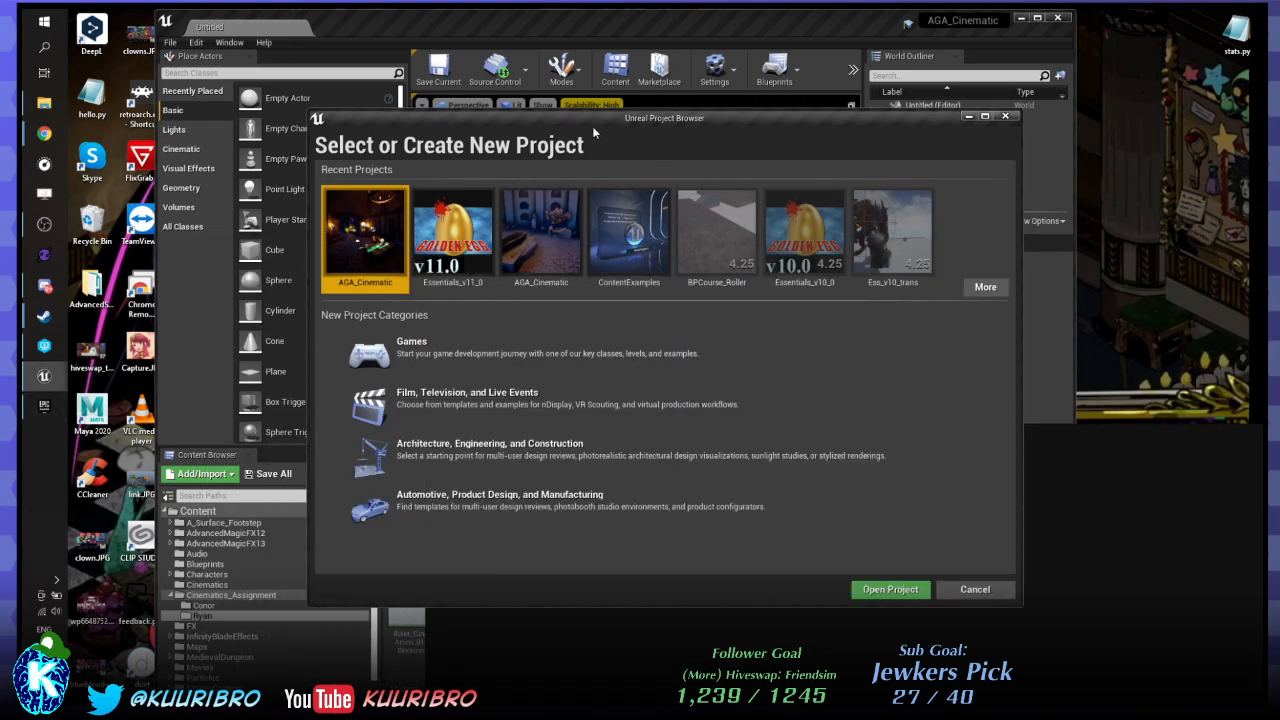
pyautogui.doubleClick(344, 222)
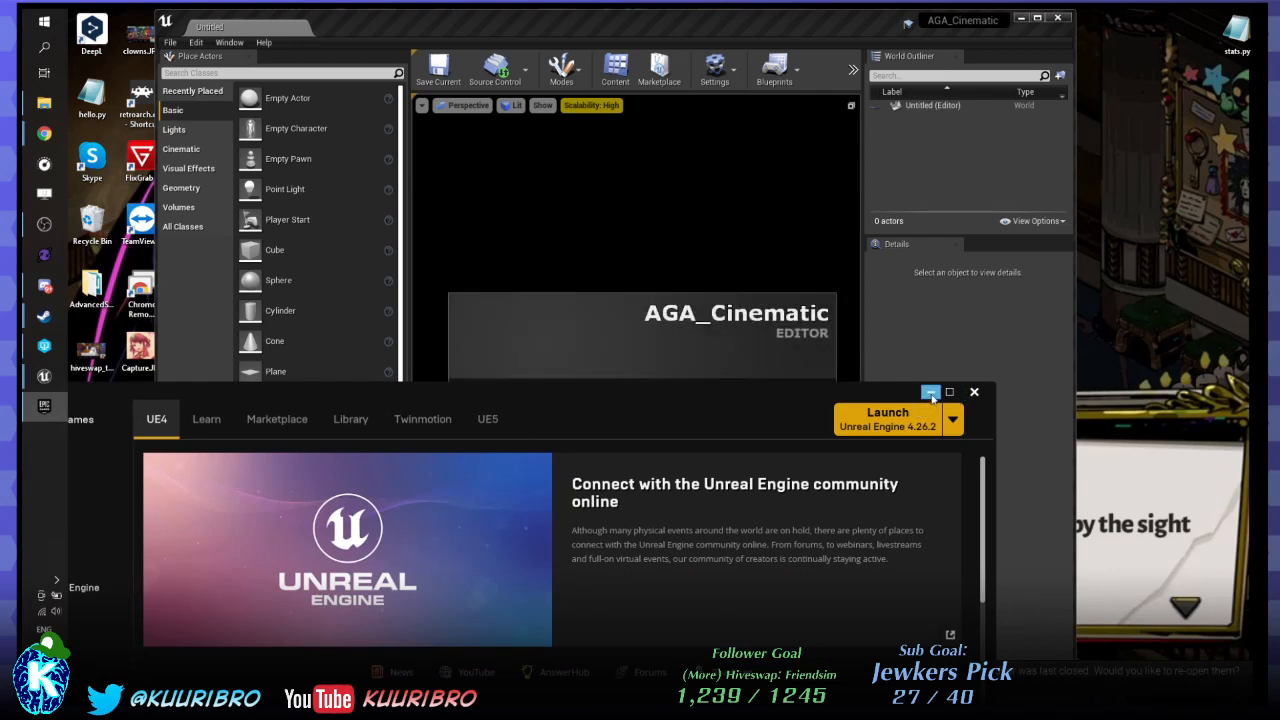
pyautogui.click(974, 391)
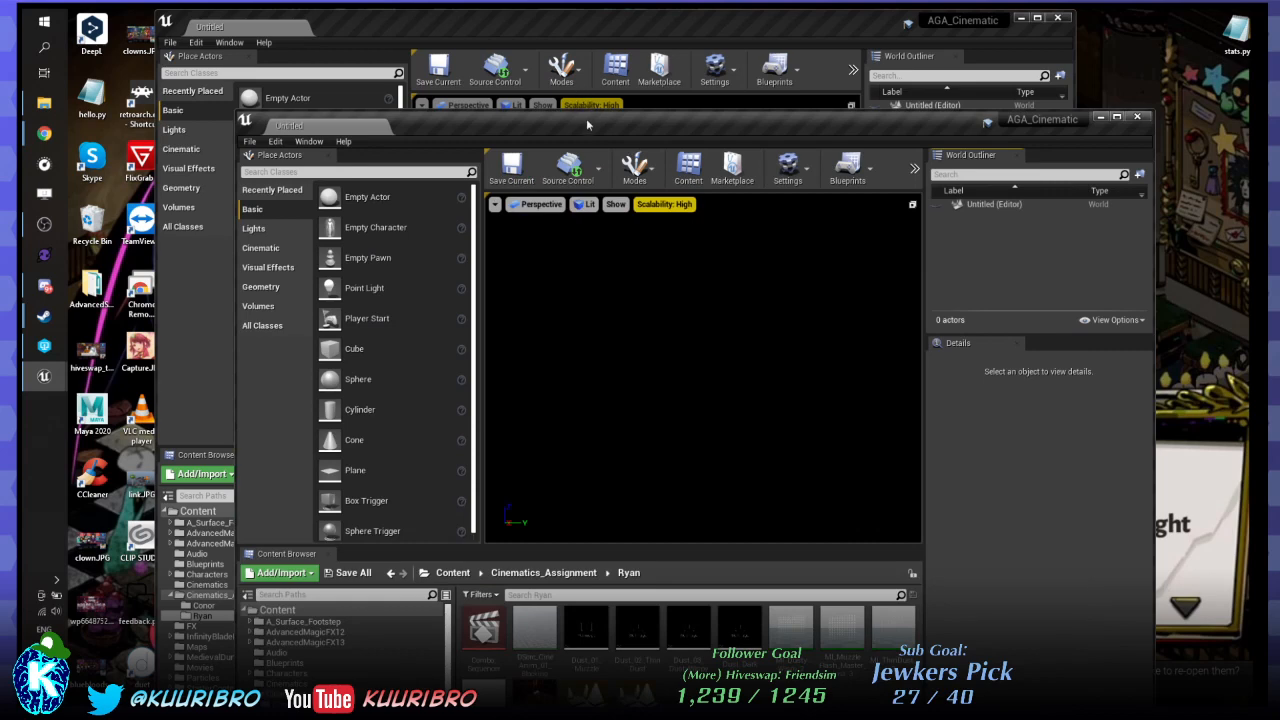
# Move the second Unreal Editor window off this screen.
pyautogui.moveTo(590, 121); pyautogui.dragTo(949, 245)
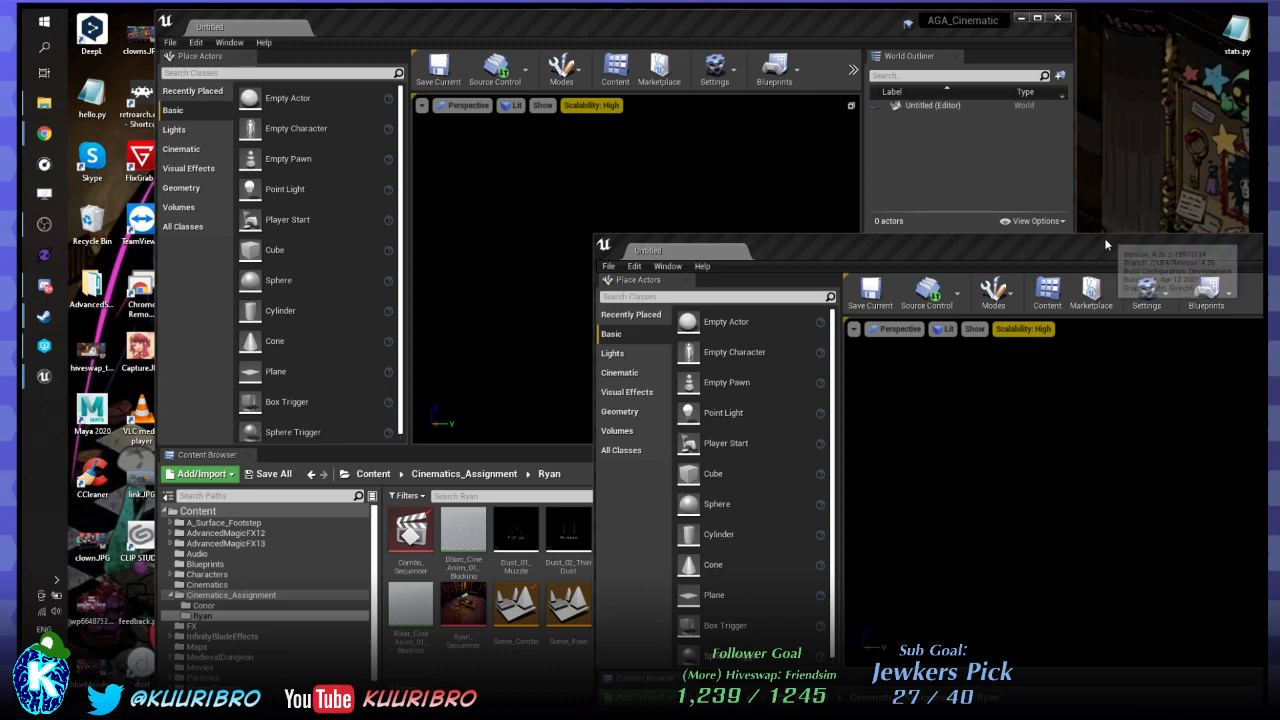
pyautogui.moveTo(1150, 248); pyautogui.dragTo(1218, 194)
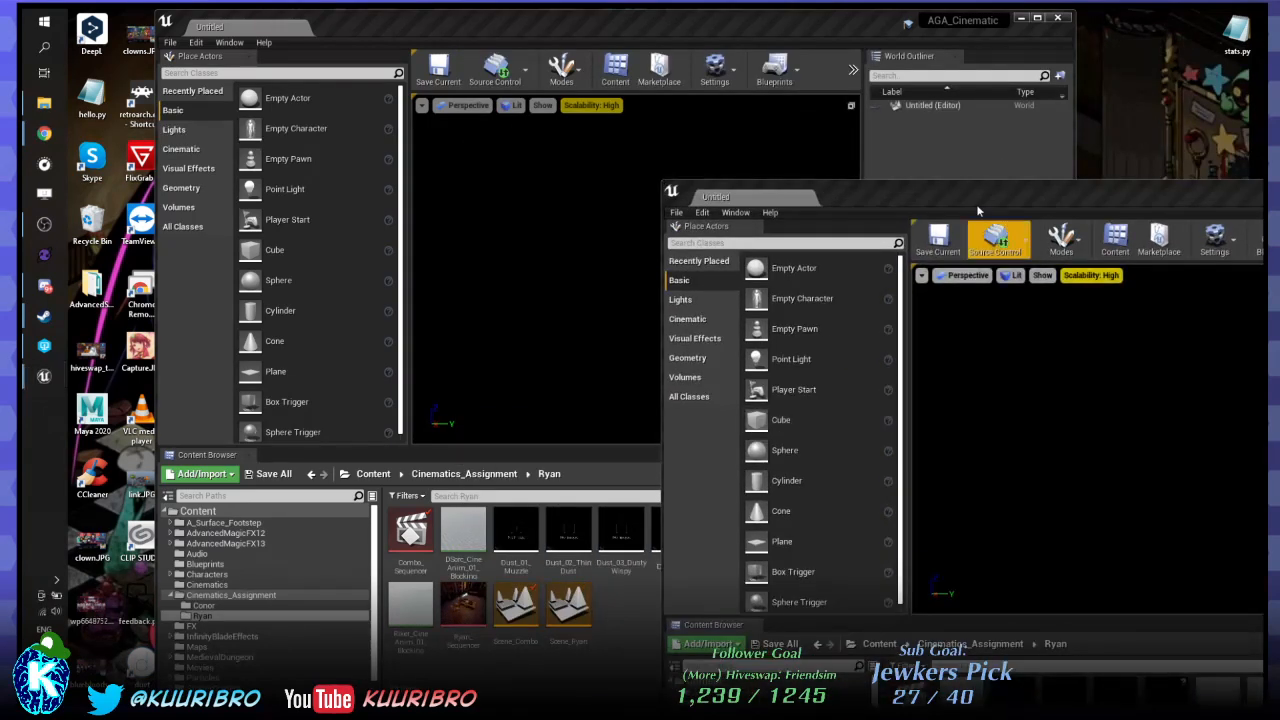
pyautogui.moveTo(976, 204); pyautogui.dragTo(1279, 205)
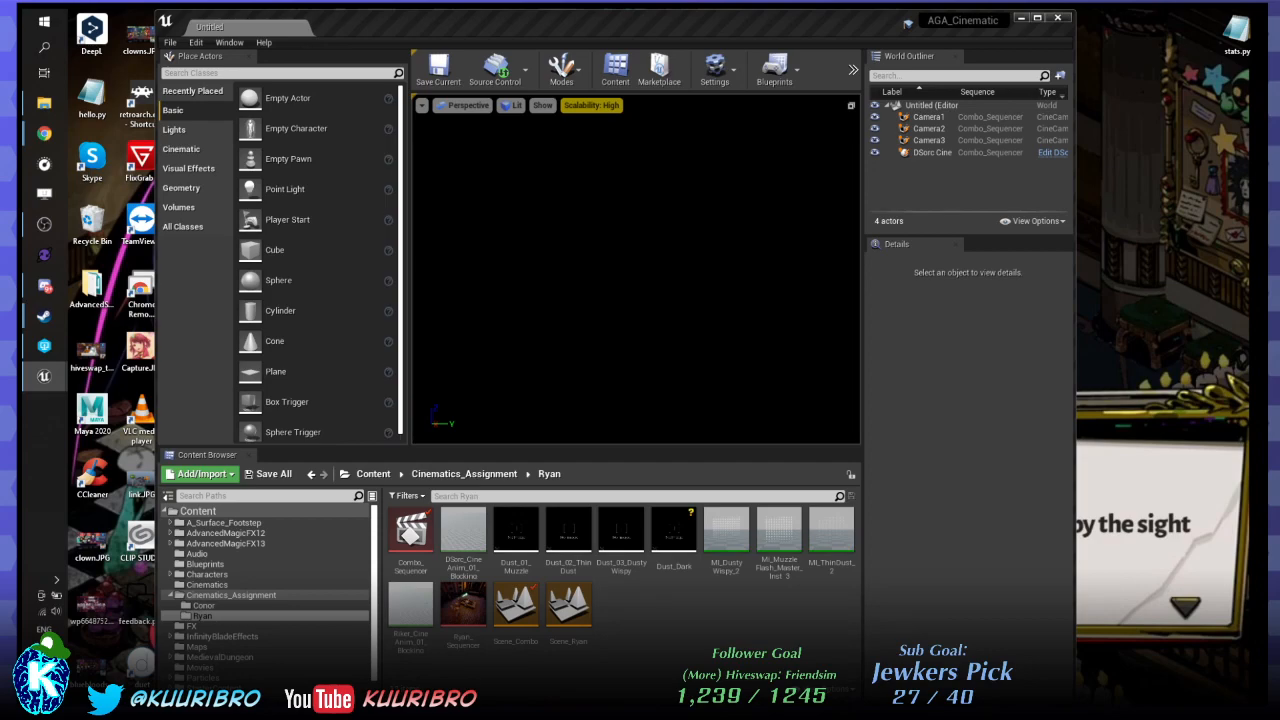
pyautogui.moveTo(390, 20); pyautogui.dragTo(1279, 130)
pyautogui.click(437, 123)
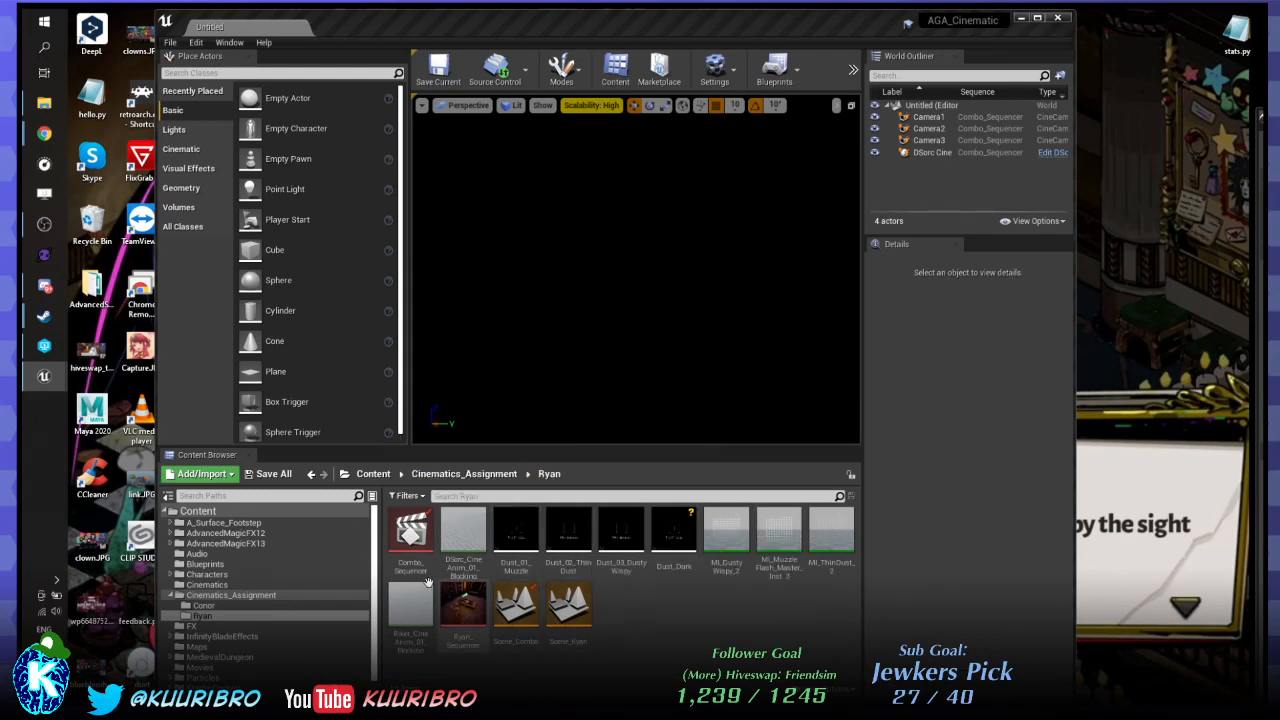
# Open the Scene_Ryan level with its Ryan_Sequencer and try to switch off realtime rendering in the viewport.
pyautogui.doubleClick(569, 606)
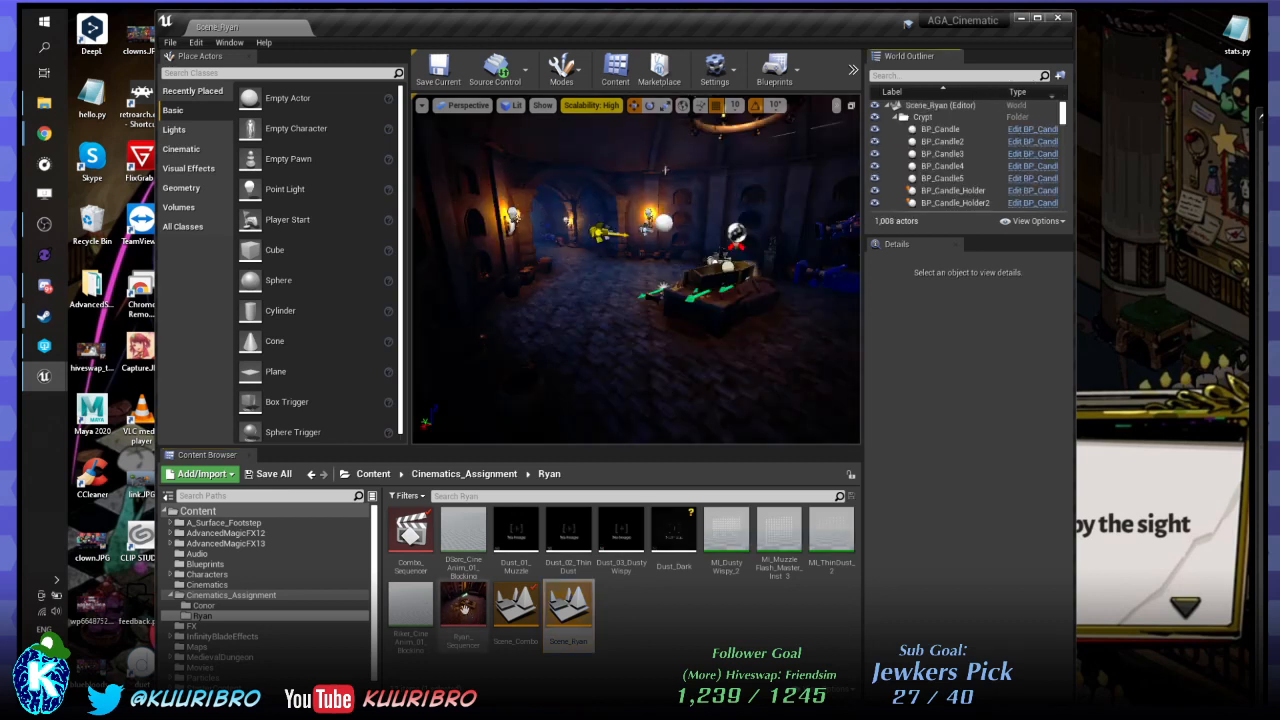
pyautogui.doubleClick(464, 608)
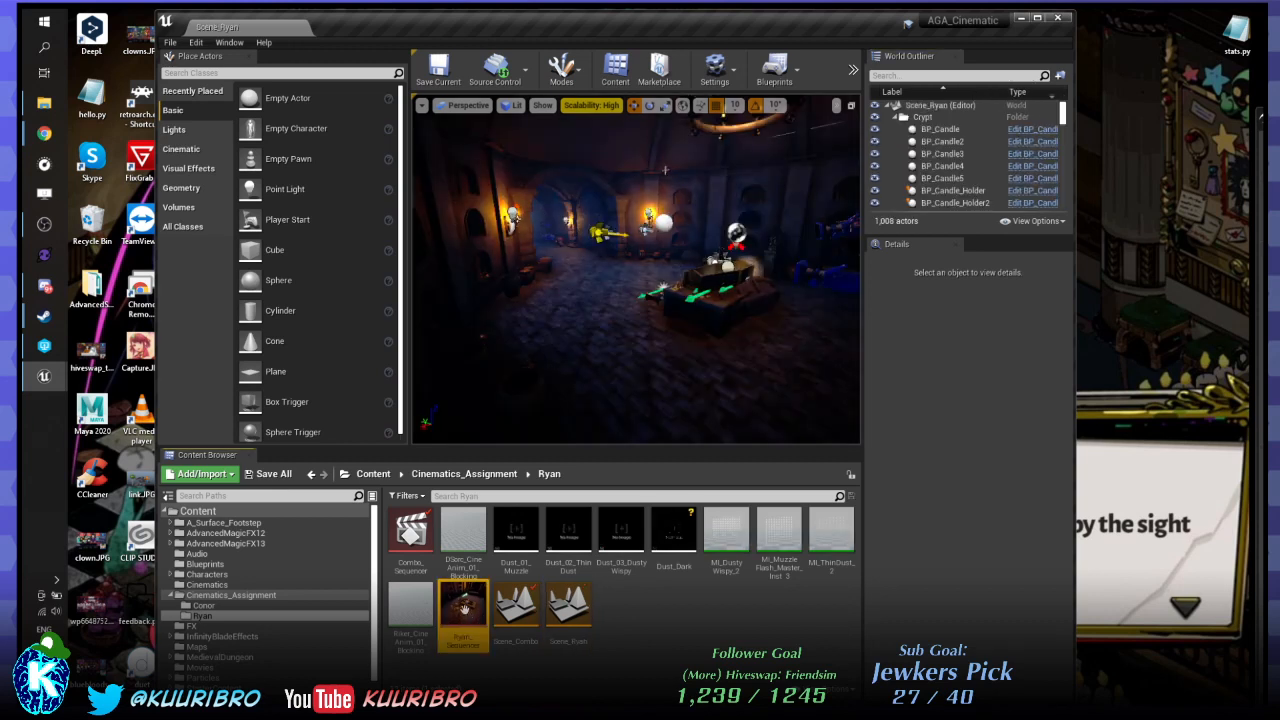
pyautogui.click(422, 106)
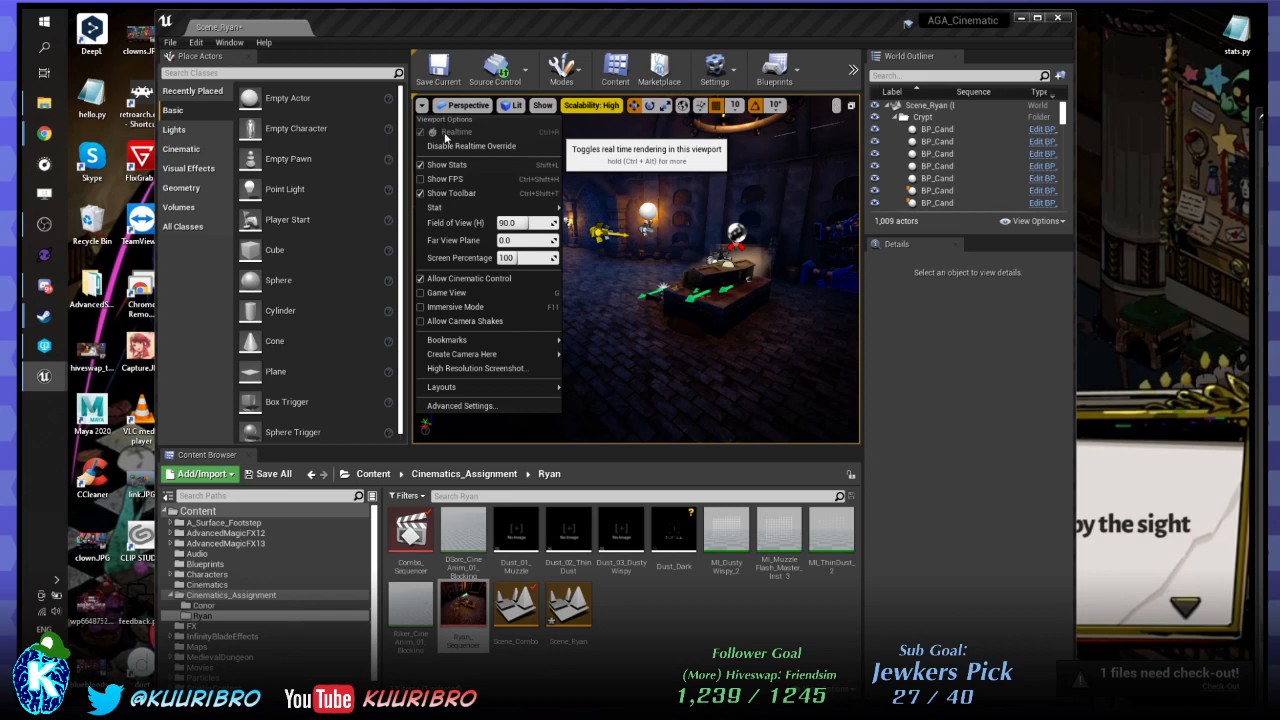
pyautogui.click(434, 133)
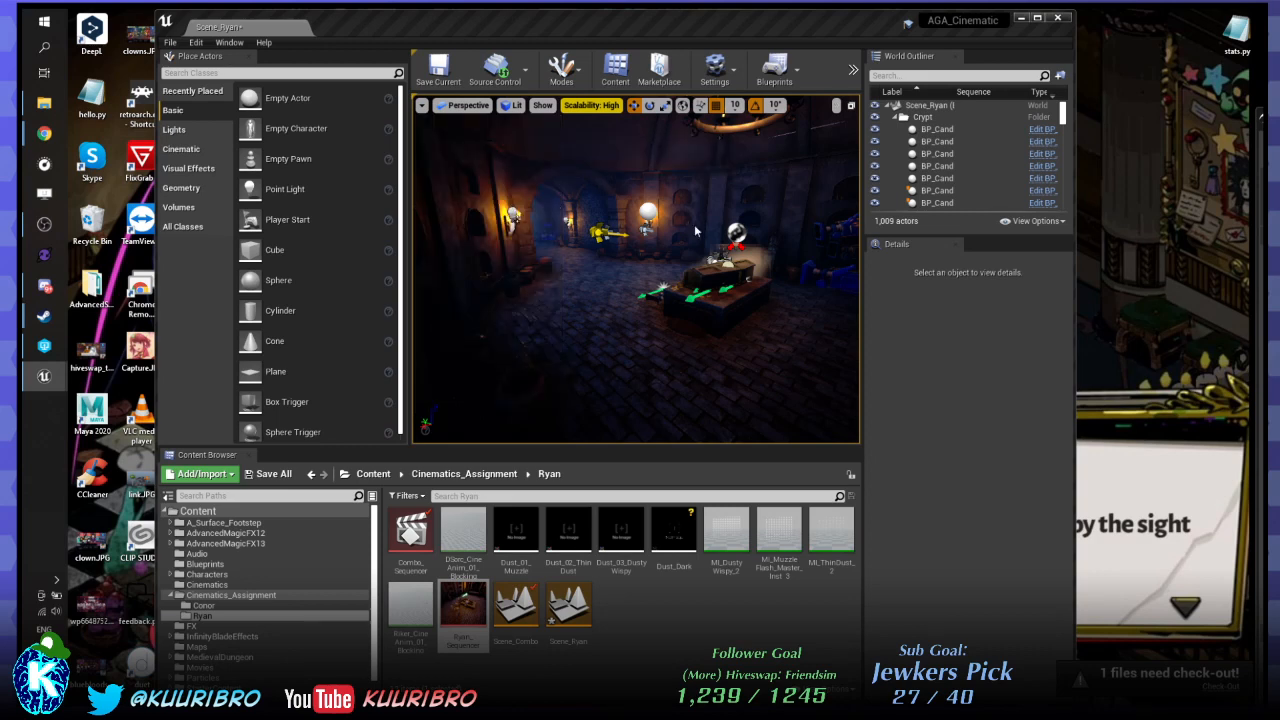
pyautogui.click(706, 209)
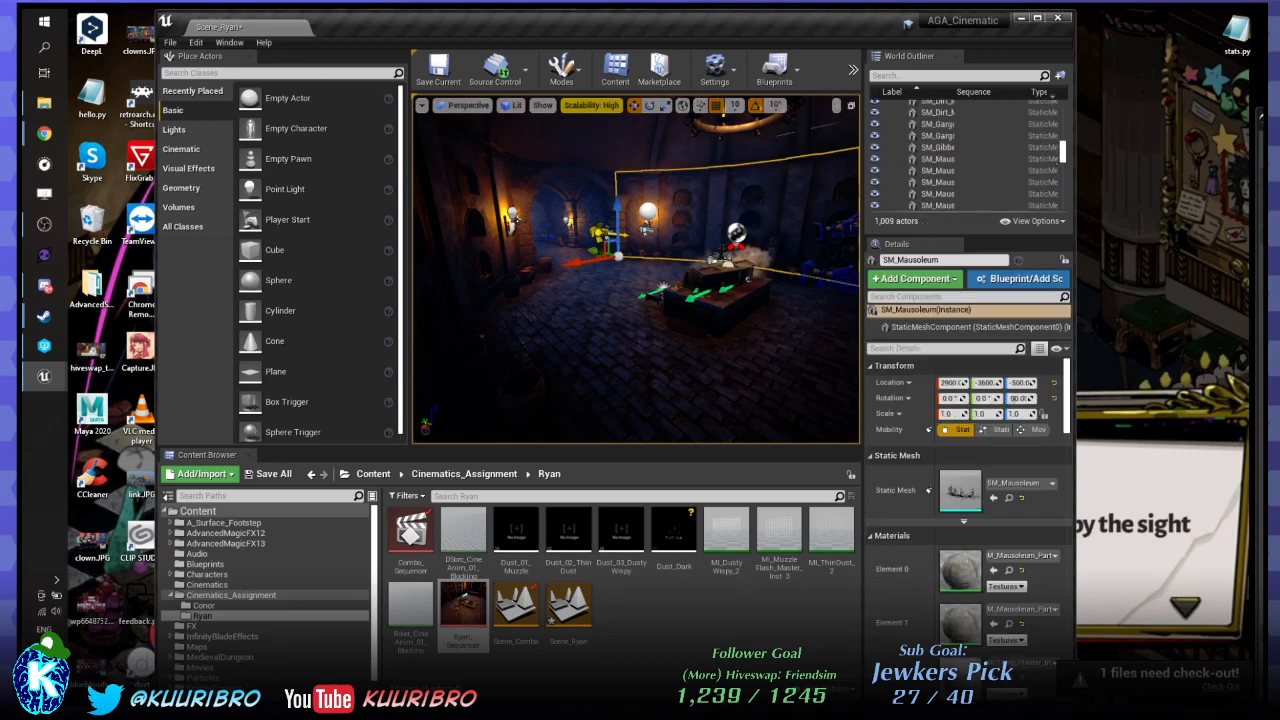
pyautogui.moveTo(706, 209); pyautogui.dragTo(650, 209, button='right')
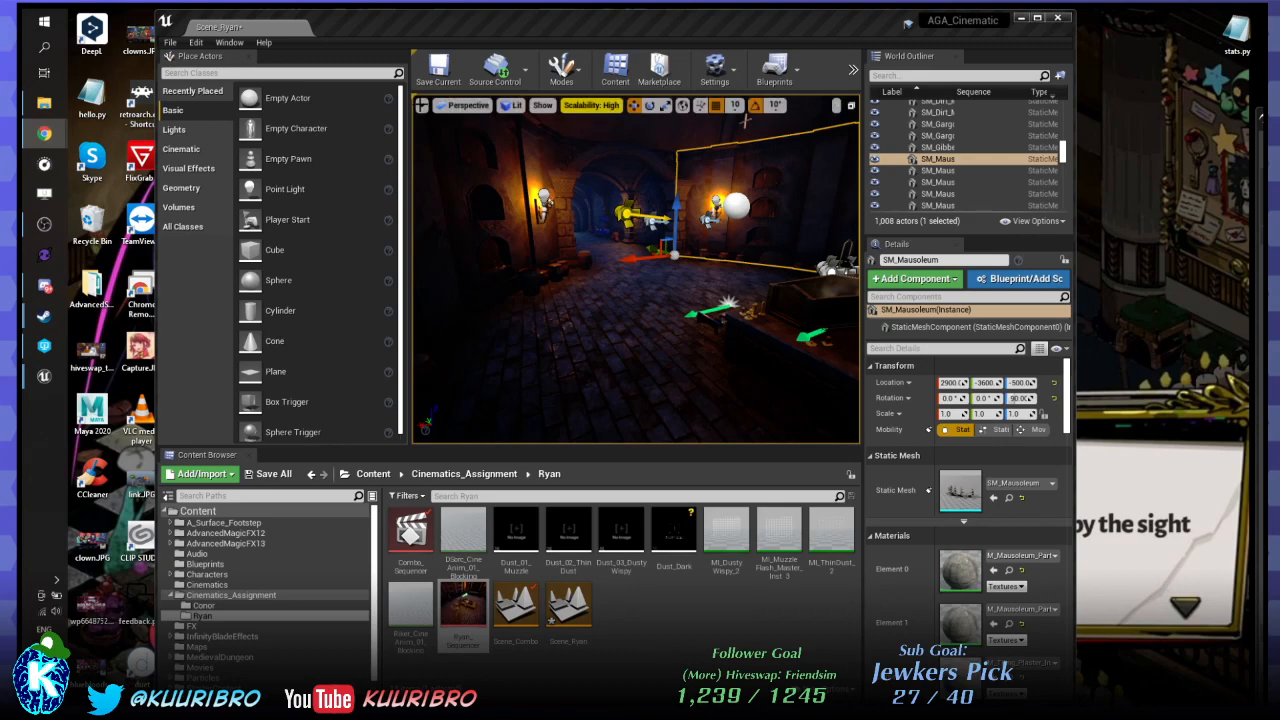
# Maximize the Scene_Ryan editor window, disable the viewport's realtime override and turn Realtime off.
pyautogui.click(422, 105)
pyautogui.moveTo(463, 19); pyautogui.dragTo(458, 10)
pyautogui.doubleClick(458, 14)
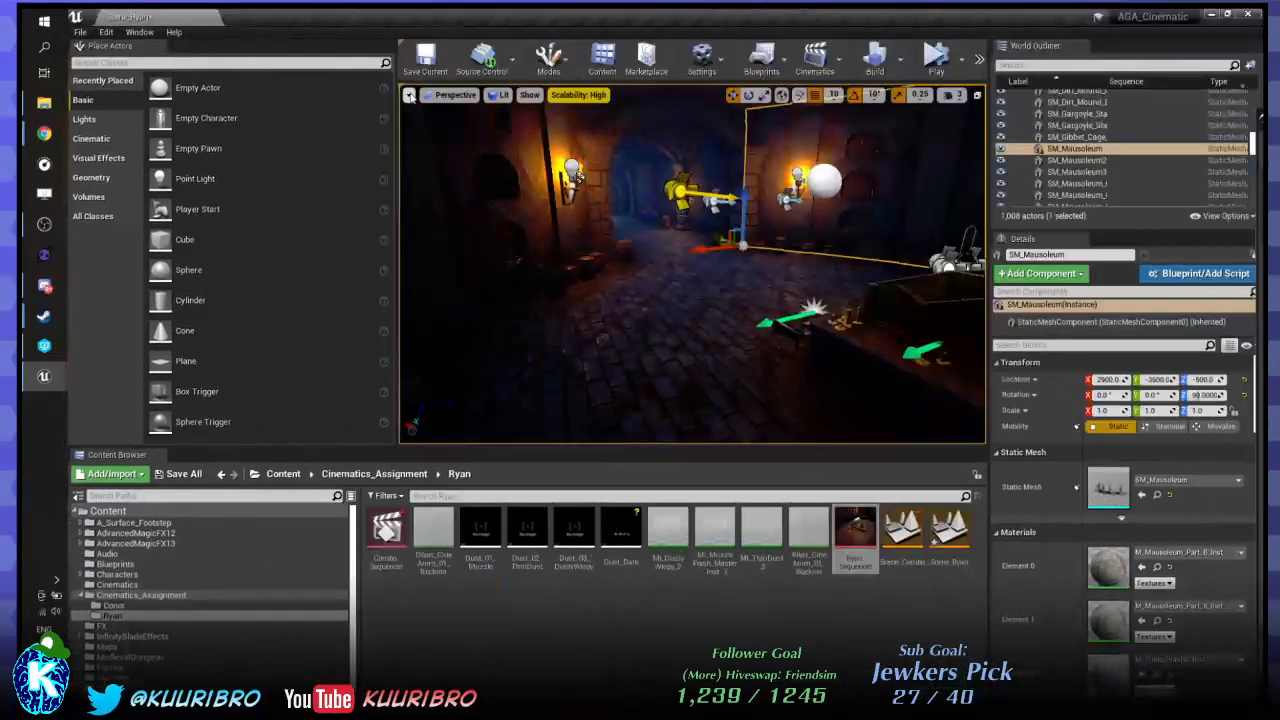
pyautogui.click(409, 94)
pyautogui.click(458, 135)
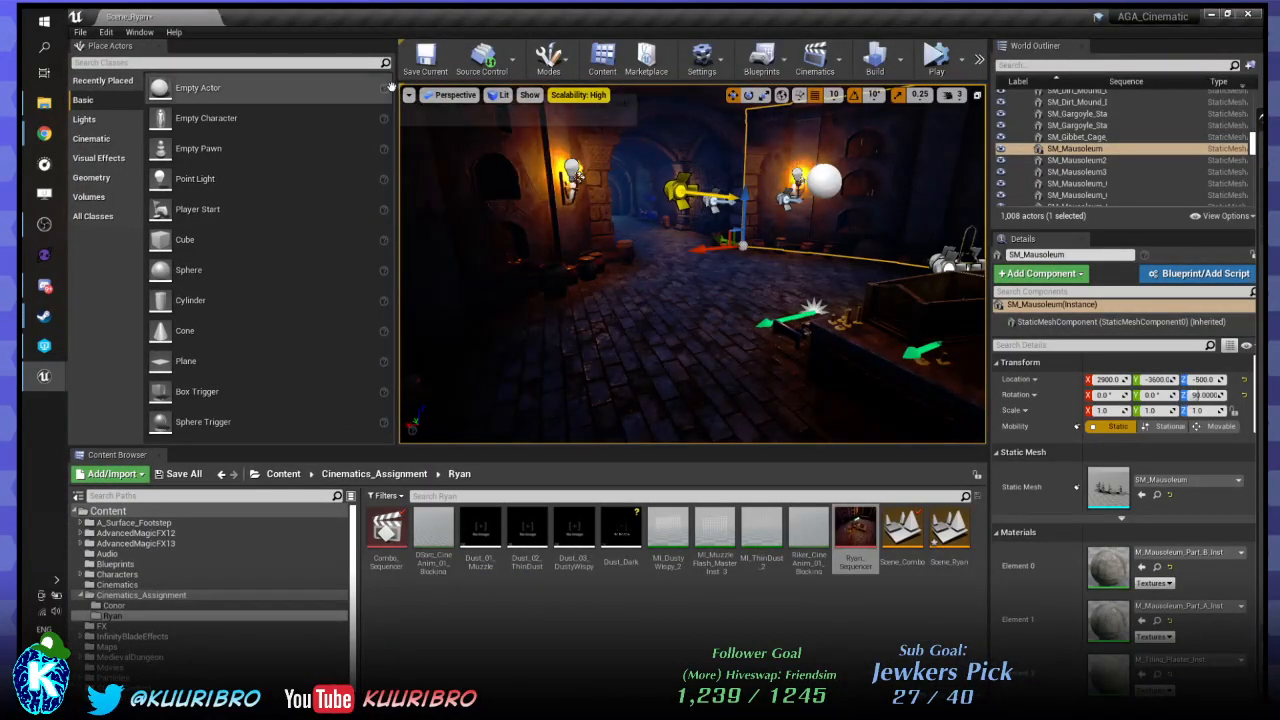
pyautogui.click(409, 94)
pyautogui.click(425, 122)
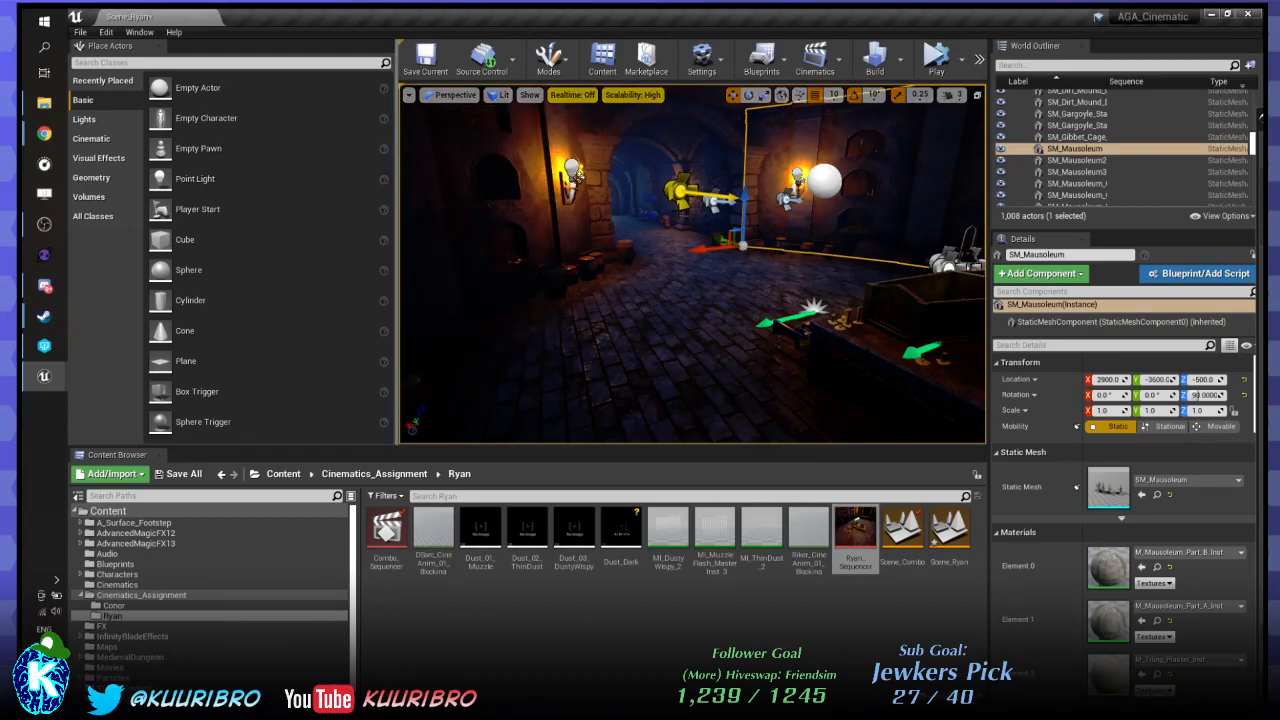
# Select SpotLight4 in the crypt and fly the view around the corridor and back to the open coffin.
pyautogui.click(683, 185)
pyautogui.moveTo(683, 185); pyautogui.dragTo(650, 90, button='right')
pyautogui.press('w')
pyautogui.press('w')
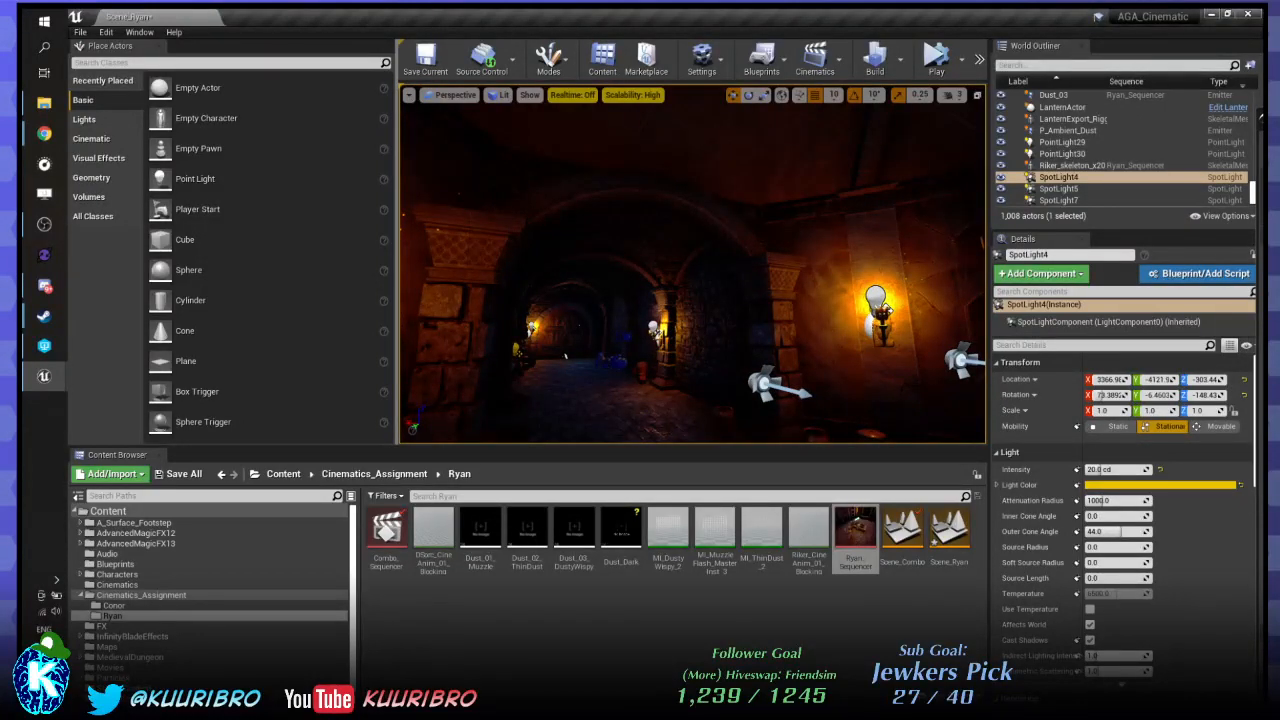
pyautogui.press('s')
pyautogui.moveTo(560, 100); pyautogui.dragTo(628, 148, button='right')
pyautogui.press('w')
# Dock the Scene_Ryan editor to half of the screen, widen it and bring the second editor window alongside it.
pyautogui.moveTo(874, 13); pyautogui.dragTo(27, 160)
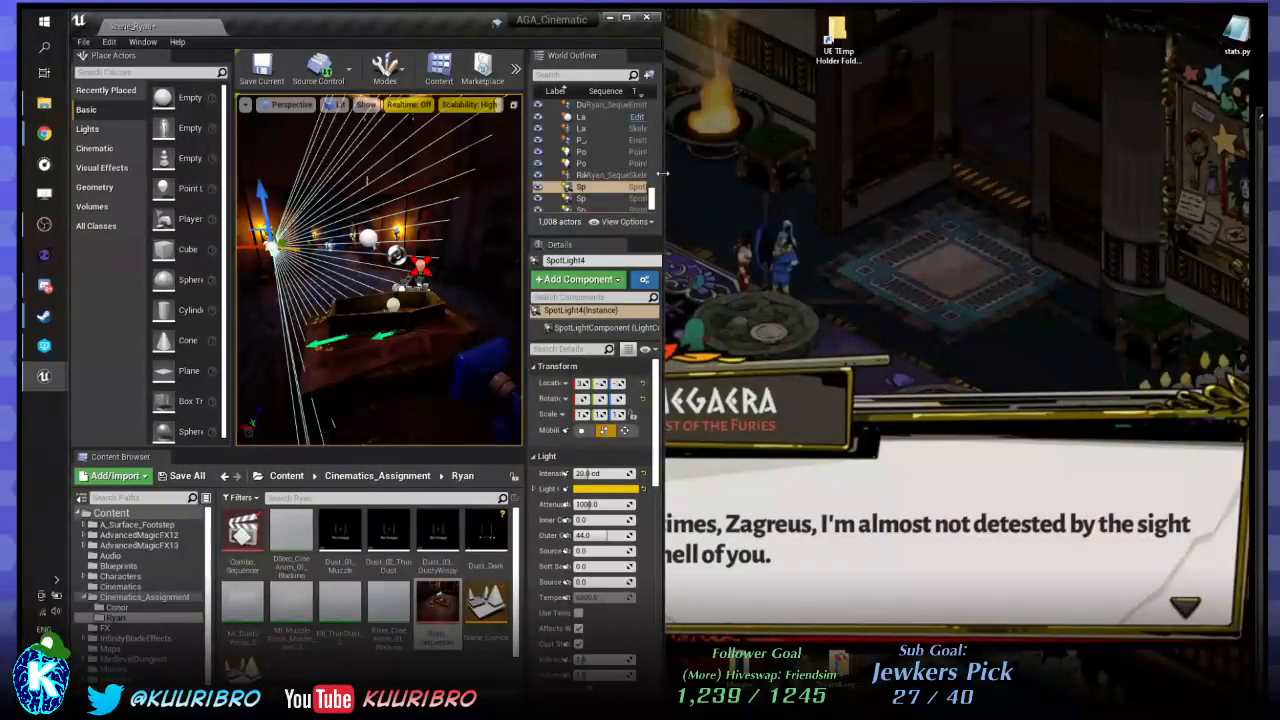
pyautogui.moveTo(661, 175); pyautogui.dragTo(813, 176)
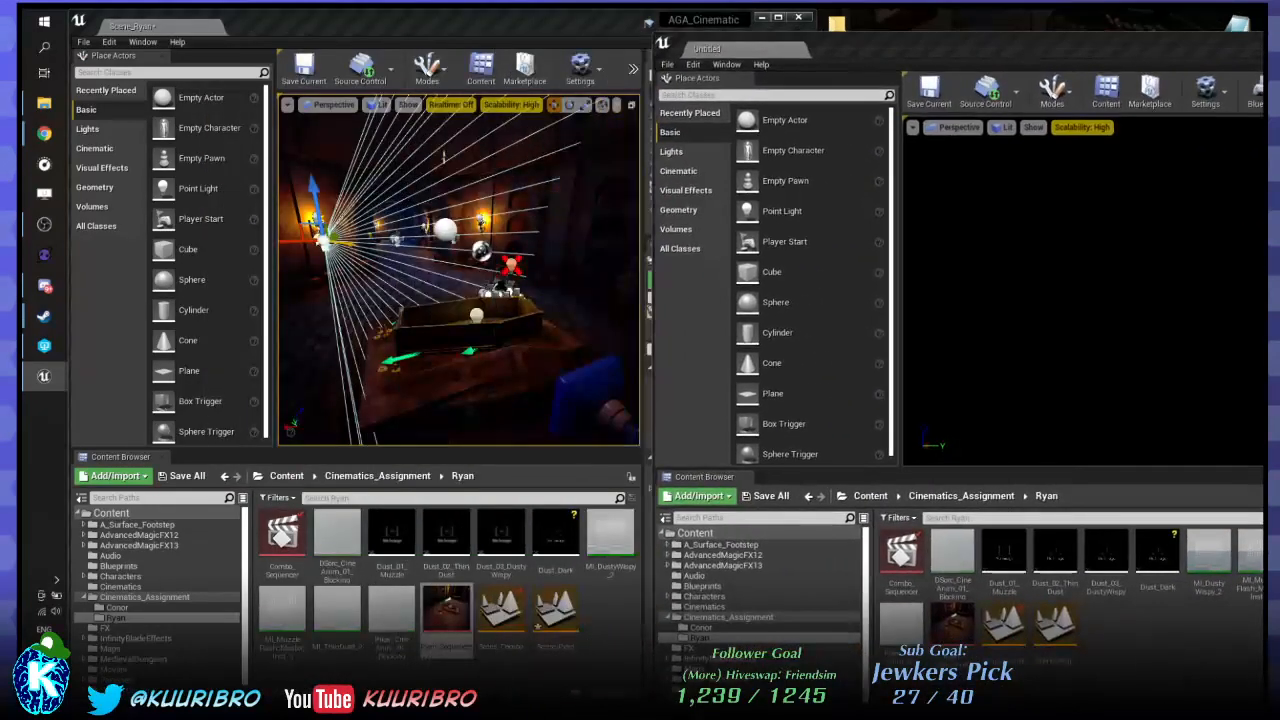
pyautogui.hotkey('alt', 'Tab')
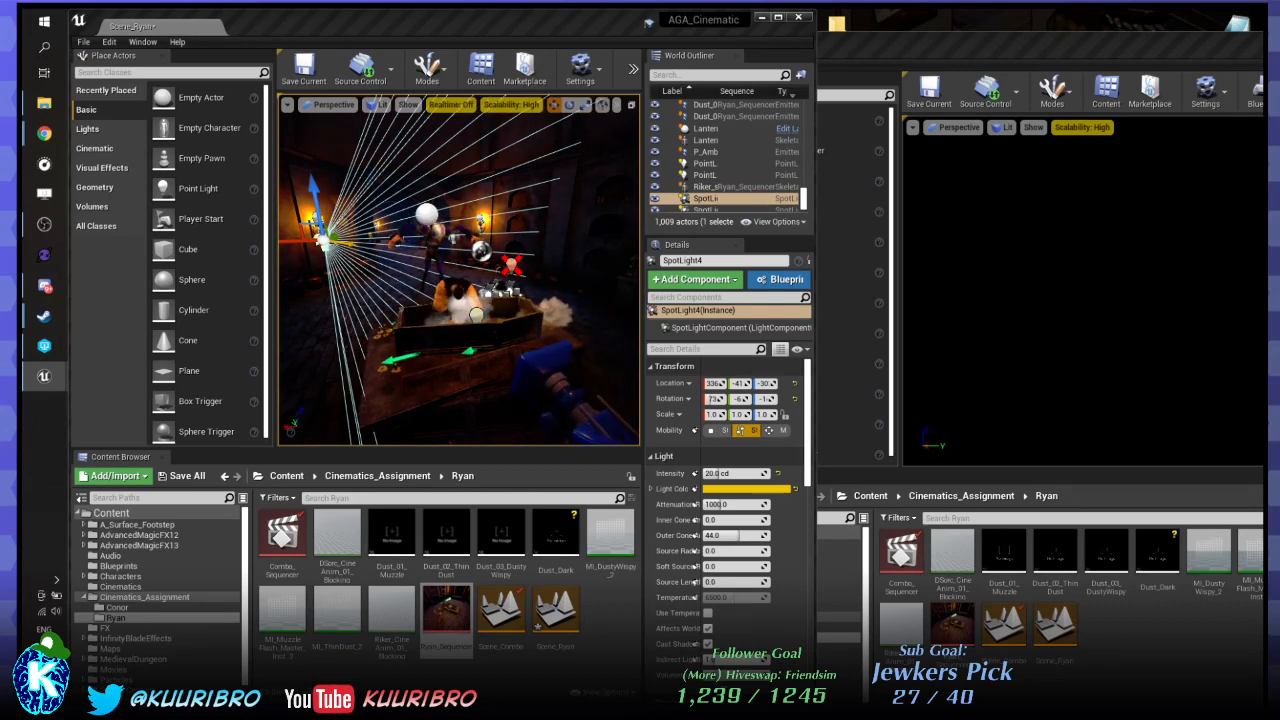
pyautogui.click(1043, 66)
pyautogui.moveTo(980, 47); pyautogui.dragTo(845, 41)
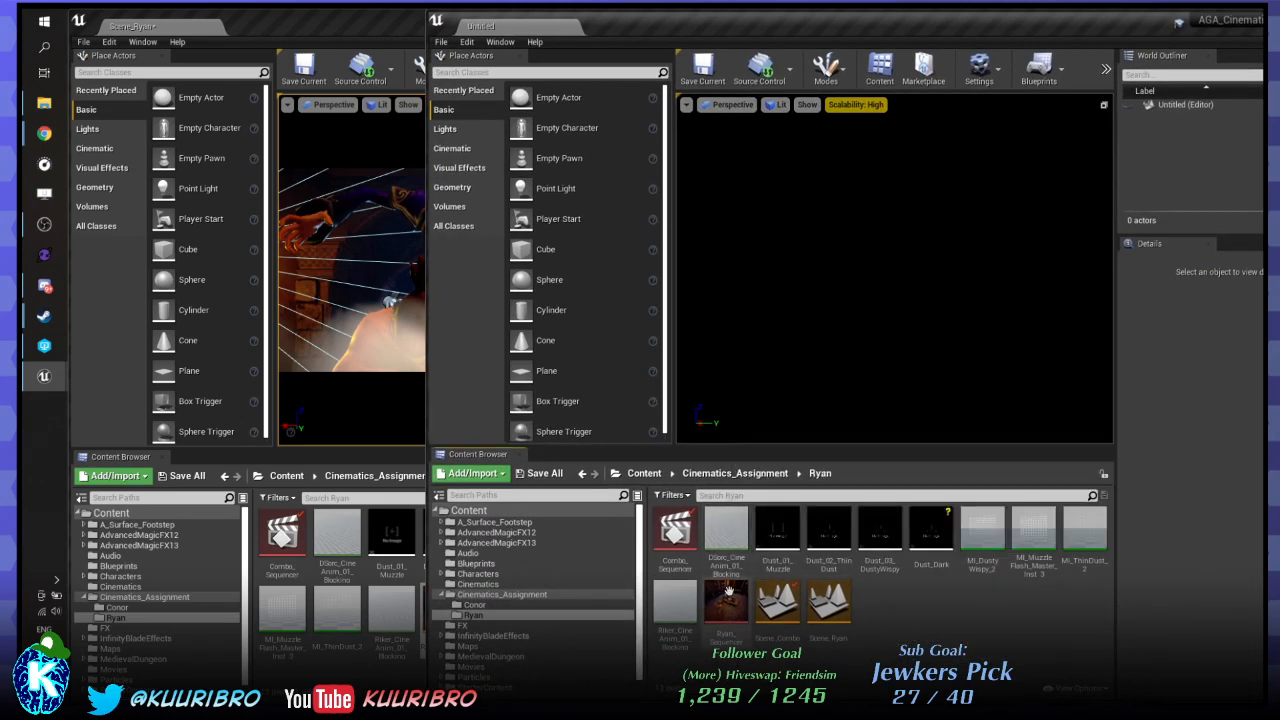
# Open the Scene_Combo level with Combo_Sequencer in the second editor, remove its realtime override and turn Realtime off.
pyautogui.doubleClick(781, 611)
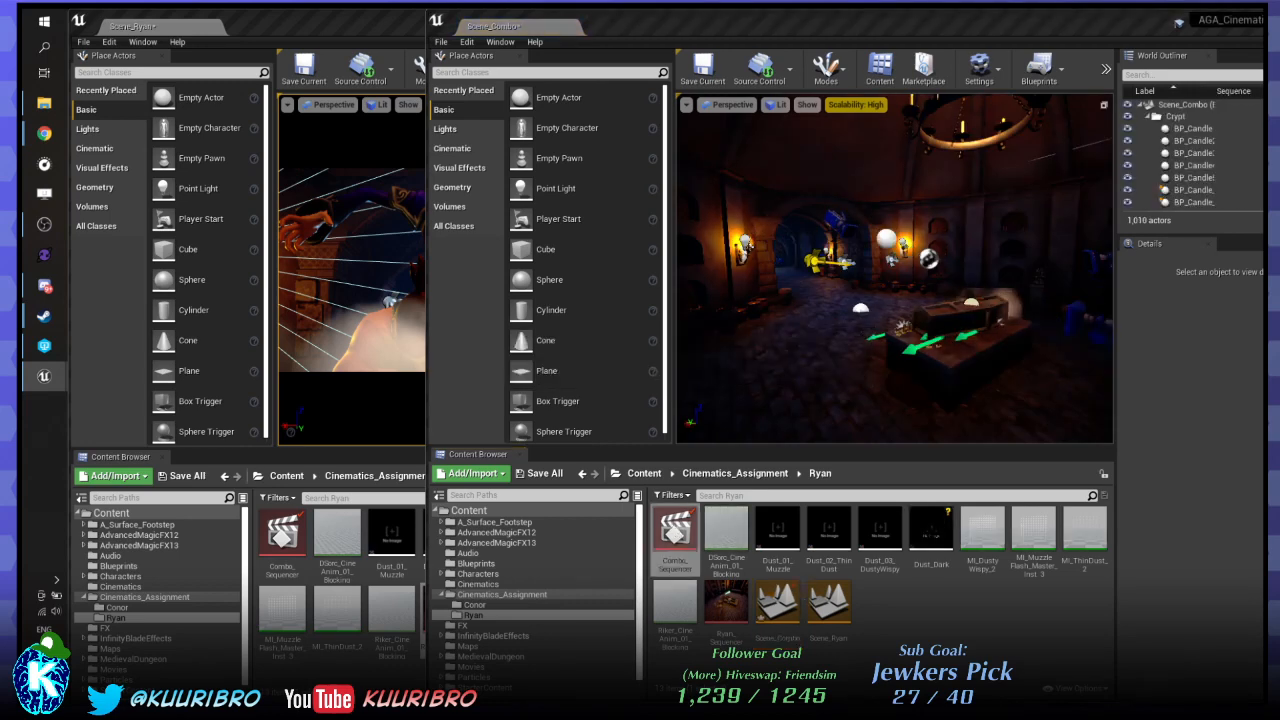
pyautogui.click(687, 105)
pyautogui.click(702, 147)
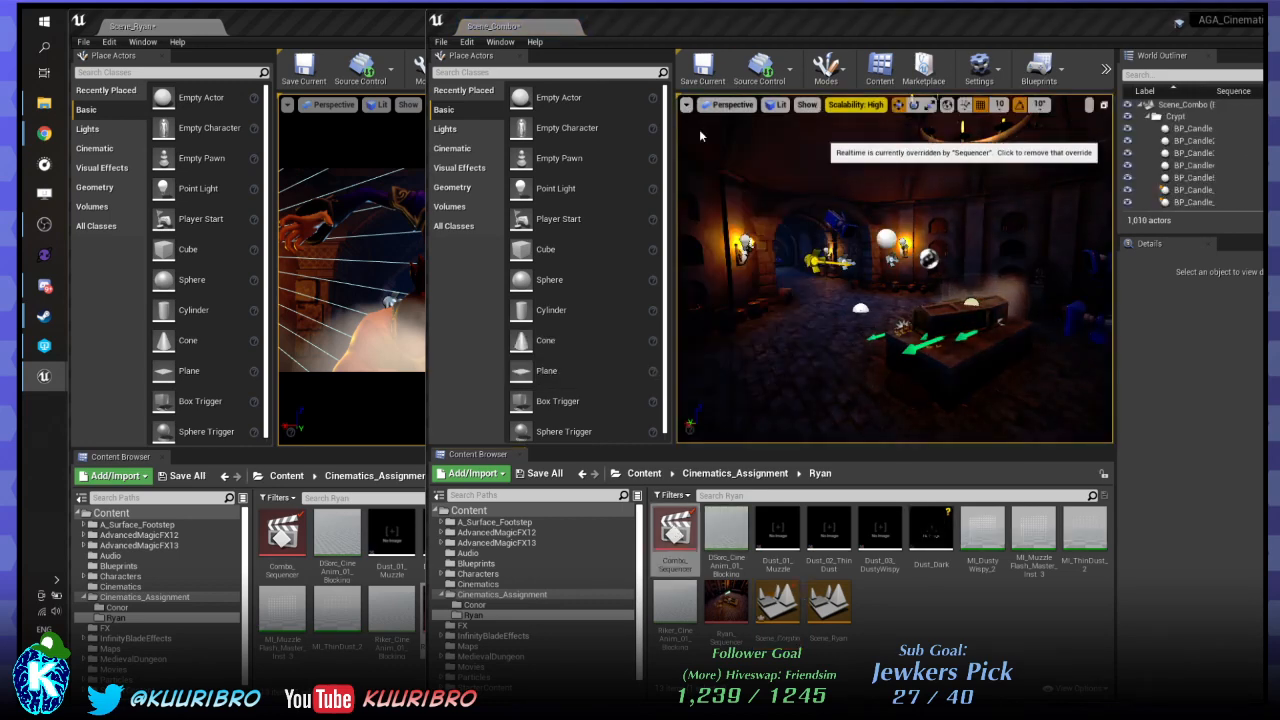
pyautogui.click(698, 126)
pyautogui.click(687, 105)
pyautogui.click(698, 130)
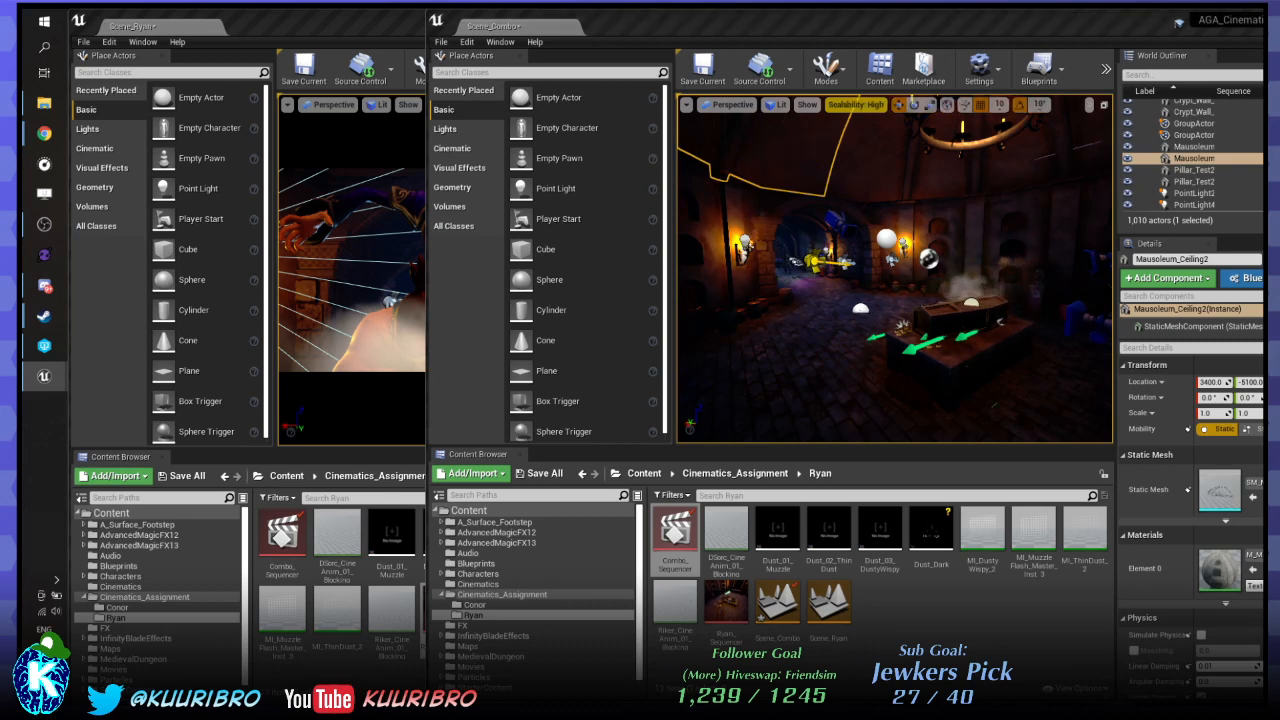
pyautogui.hotkey('ctrl', 'r')
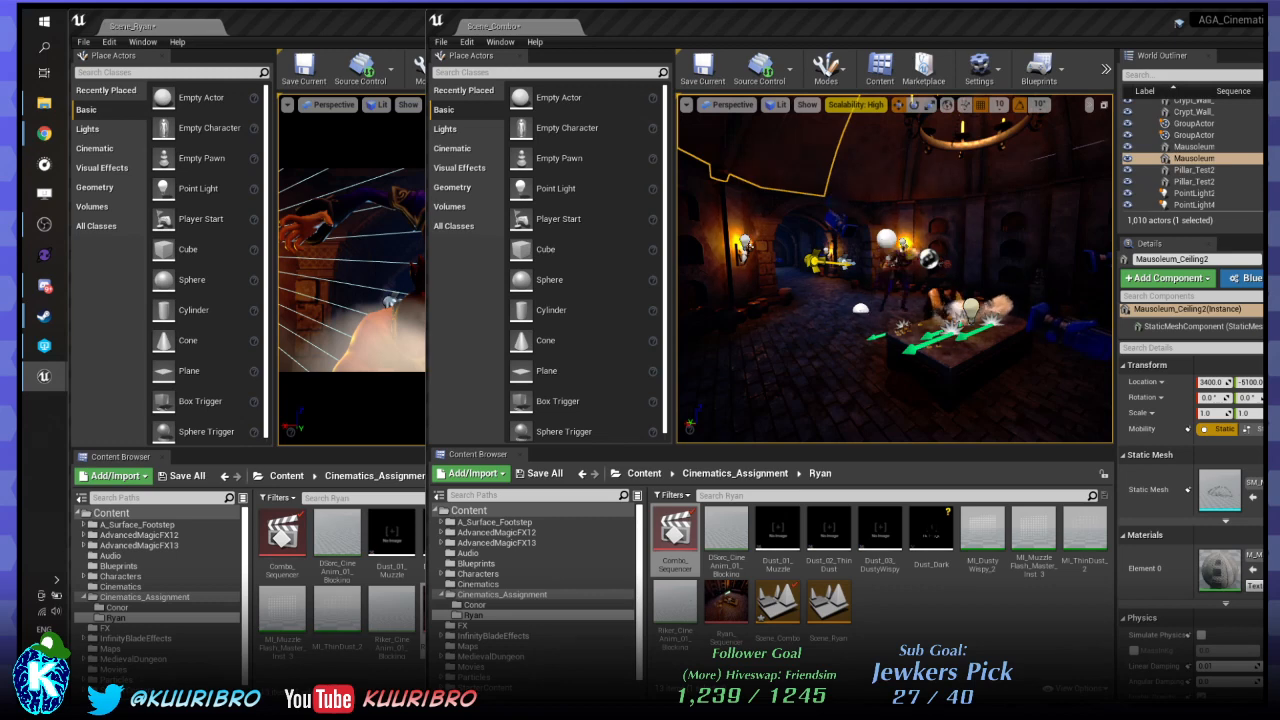
pyautogui.hotkey('ctrl', 'r')
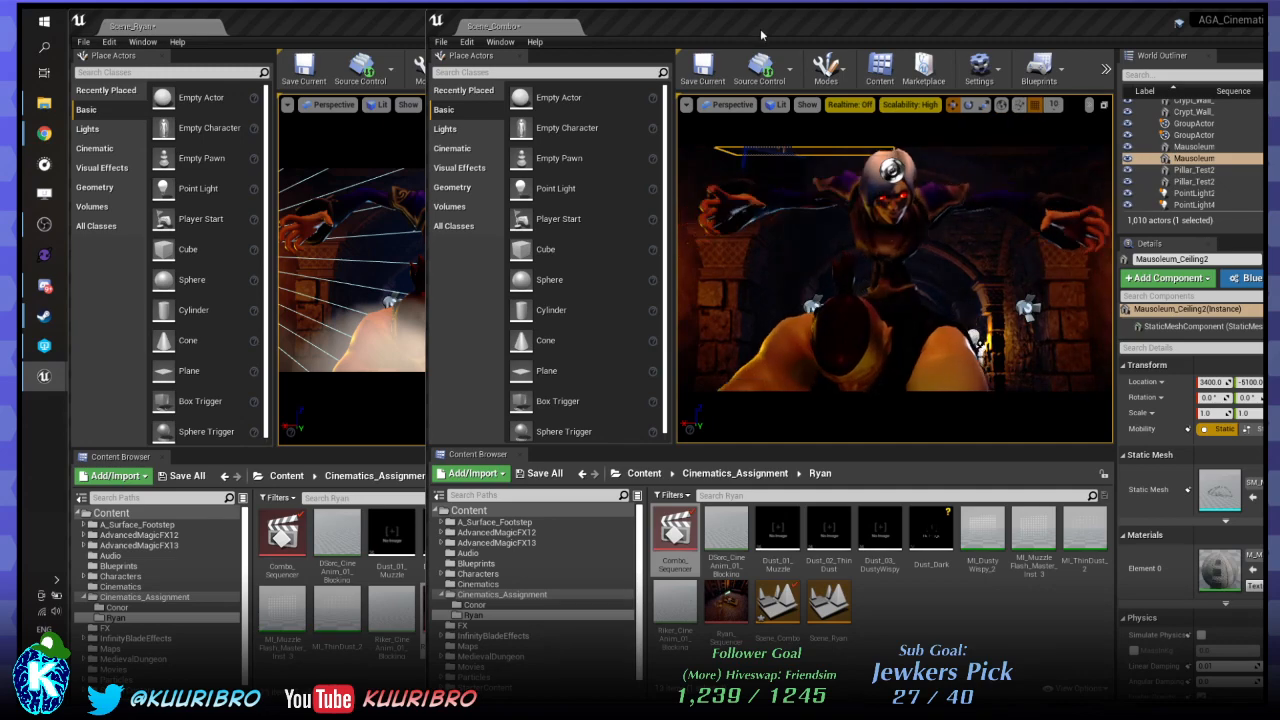
# Place the Scene_Combo editor beside the Scene_Ryan editor and switch between them to compare the cinematic shot.
pyautogui.moveTo(760, 35); pyautogui.dragTo(907, 37)
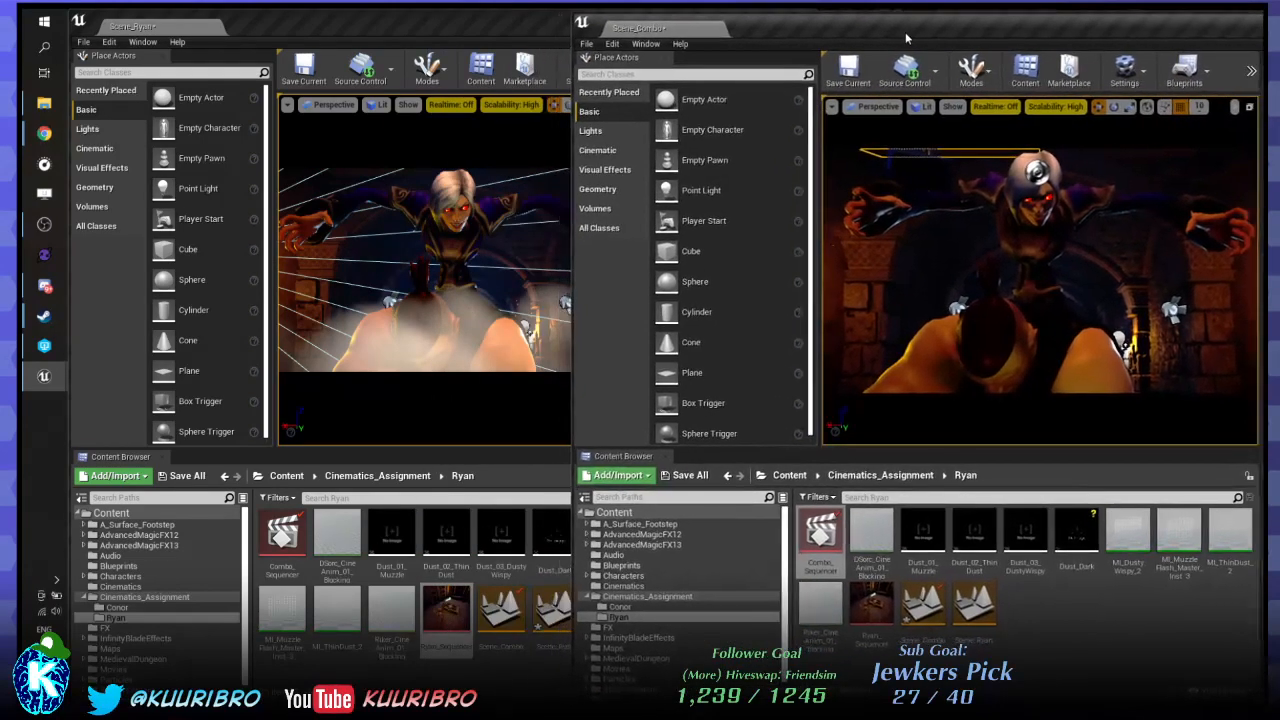
pyautogui.click(484, 28)
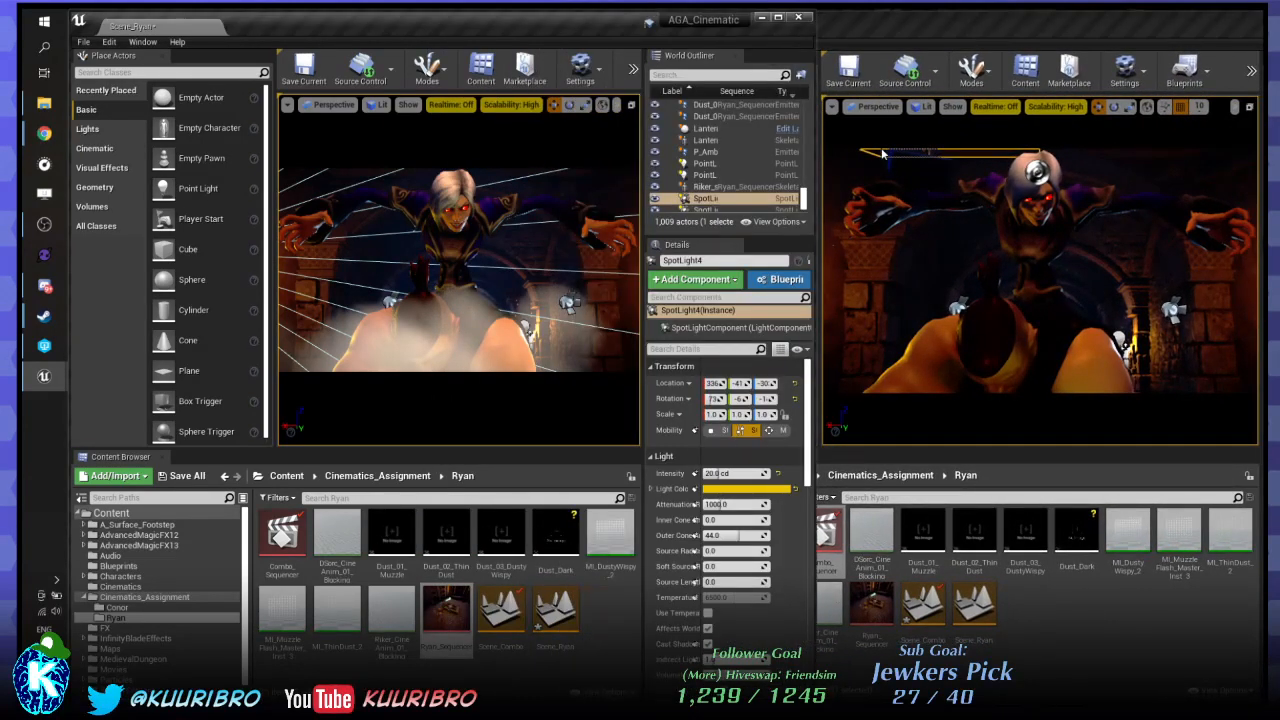
pyautogui.click(875, 40)
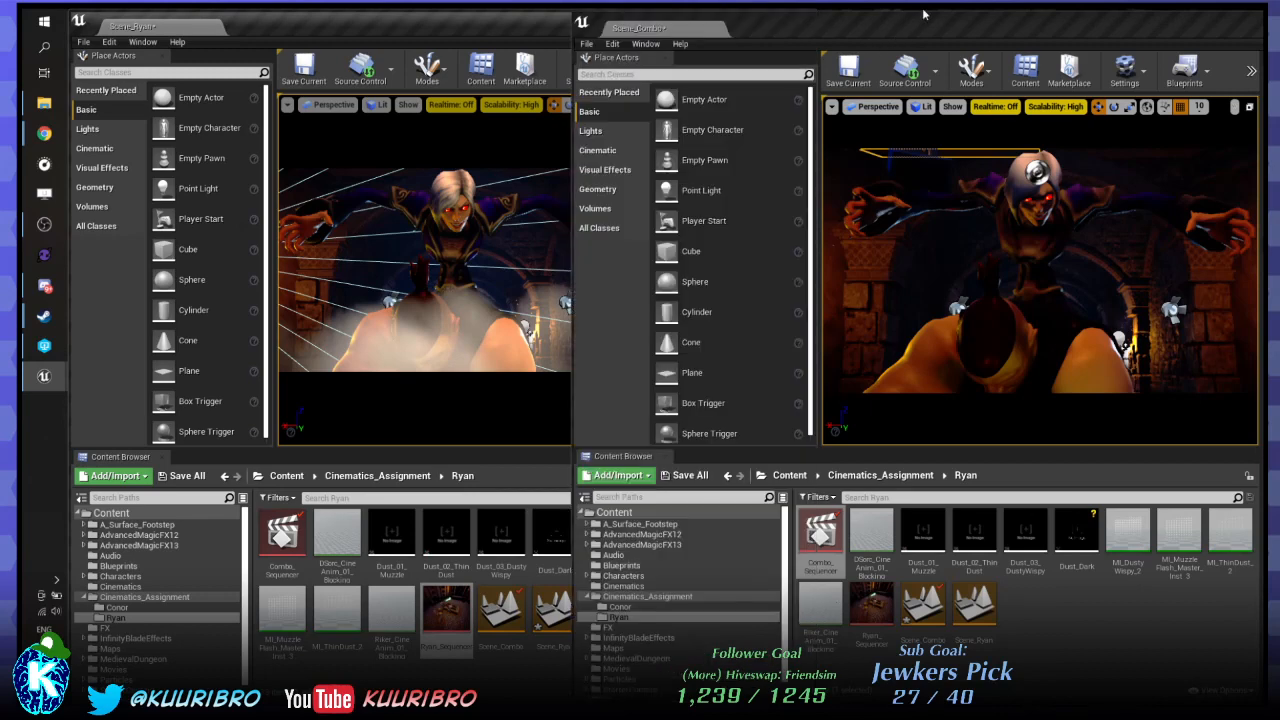
pyautogui.click(448, 31)
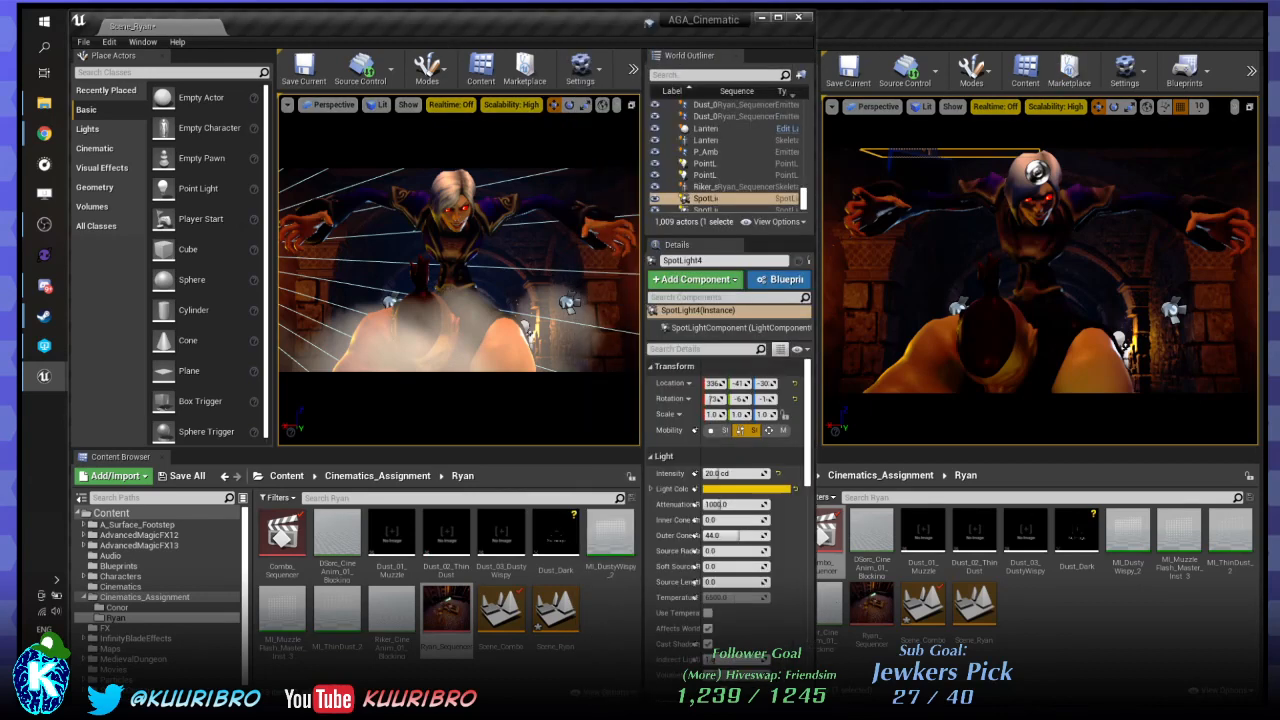
pyautogui.hotkey('ctrl', 'r')
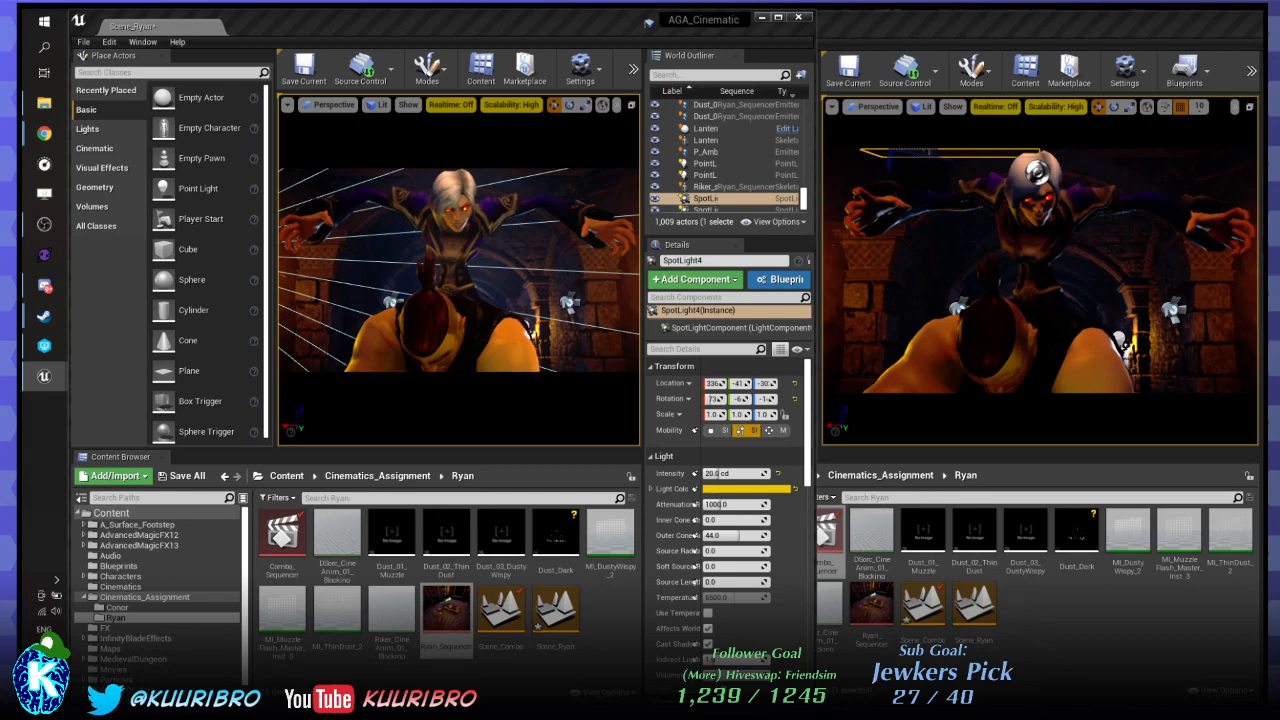
# Move the Scene_Combo editor fully onto the screen, narrow it and bring the Scene_Ryan editor back in front.
pyautogui.click(870, 22)
pyautogui.moveTo(890, 28); pyautogui.dragTo(684, 30)
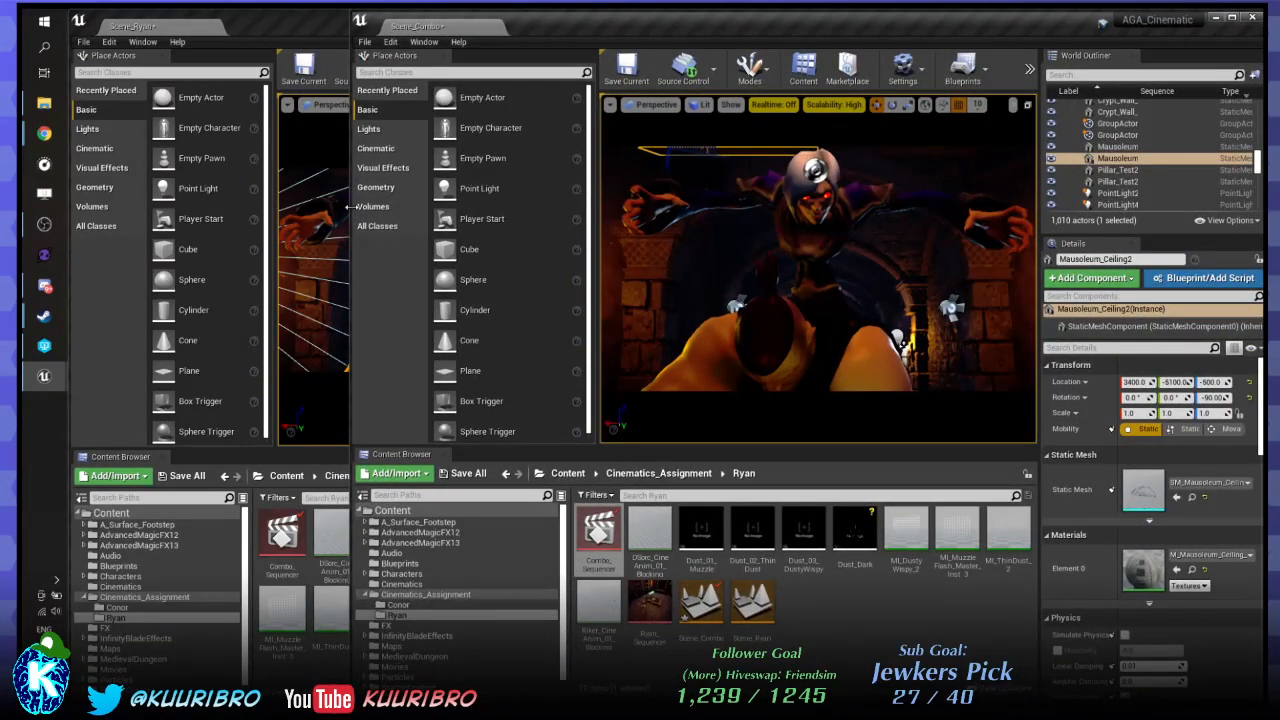
pyautogui.moveTo(354, 212); pyautogui.dragTo(482, 212)
pyautogui.click(440, 27)
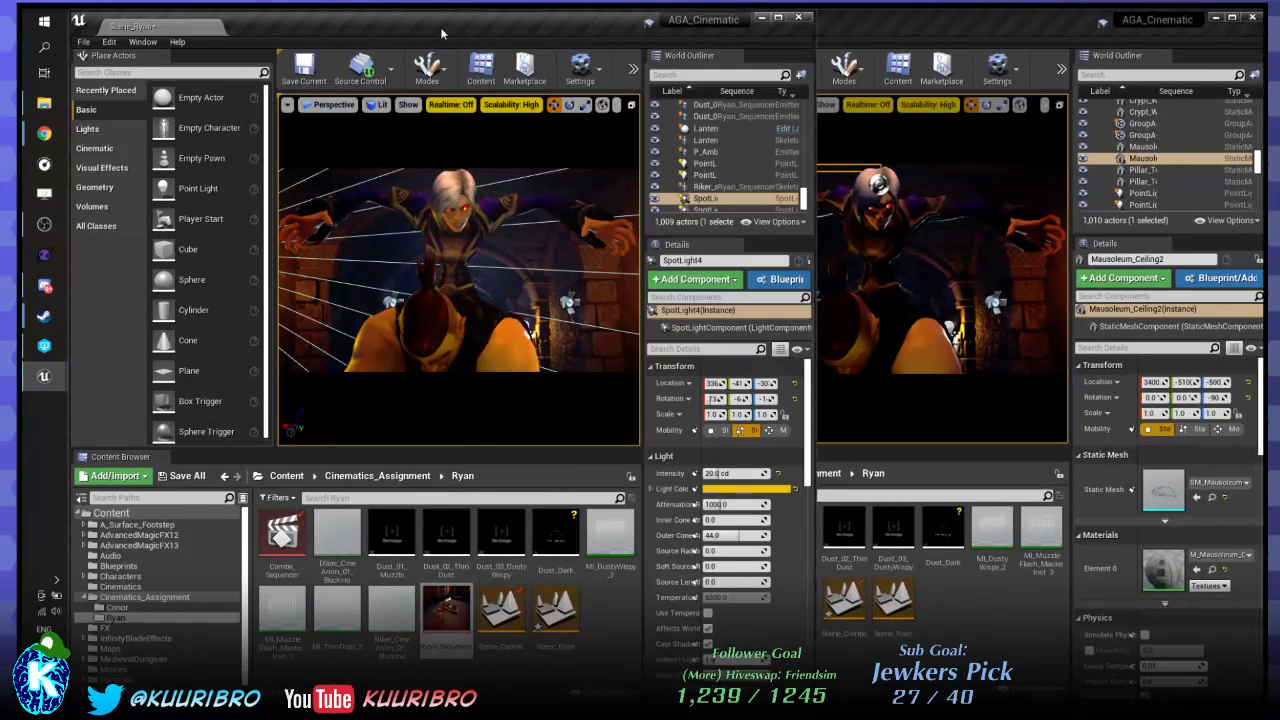
# Switch between the two editors and shift the Scene_Ryan editor aside until both viewports are visible next to each other.
pyautogui.click(880, 34)
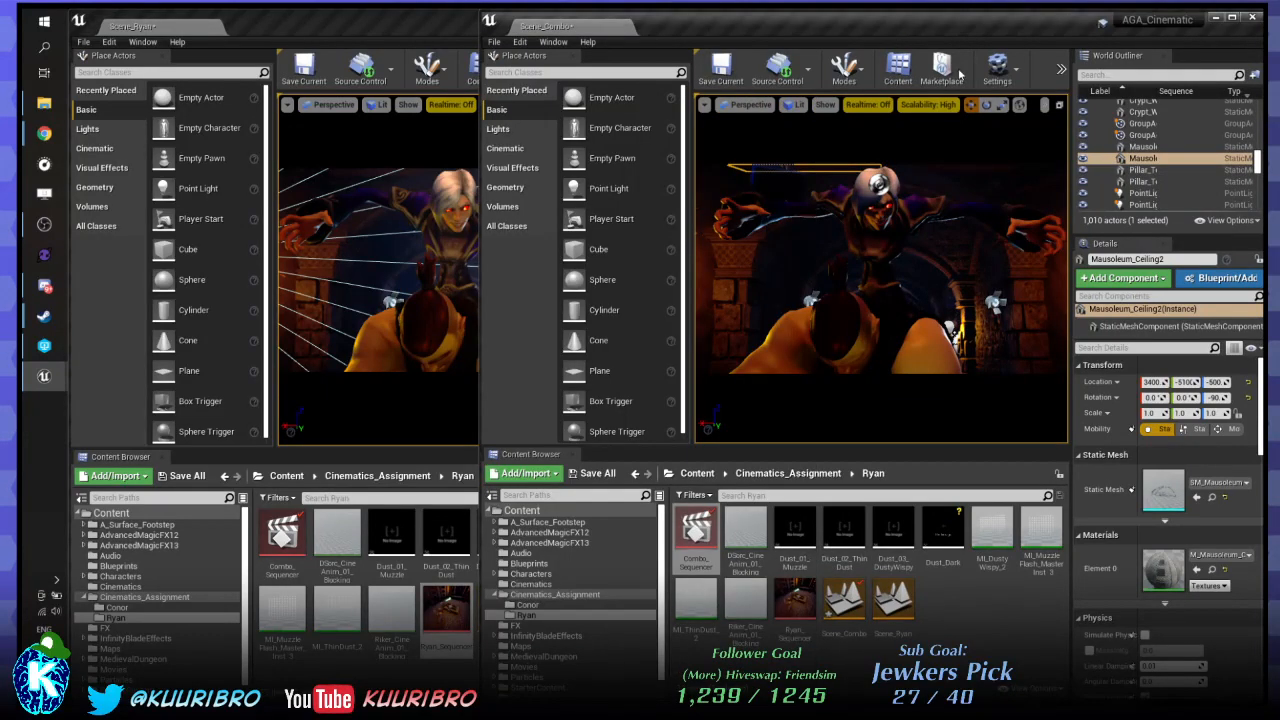
pyautogui.click(383, 41)
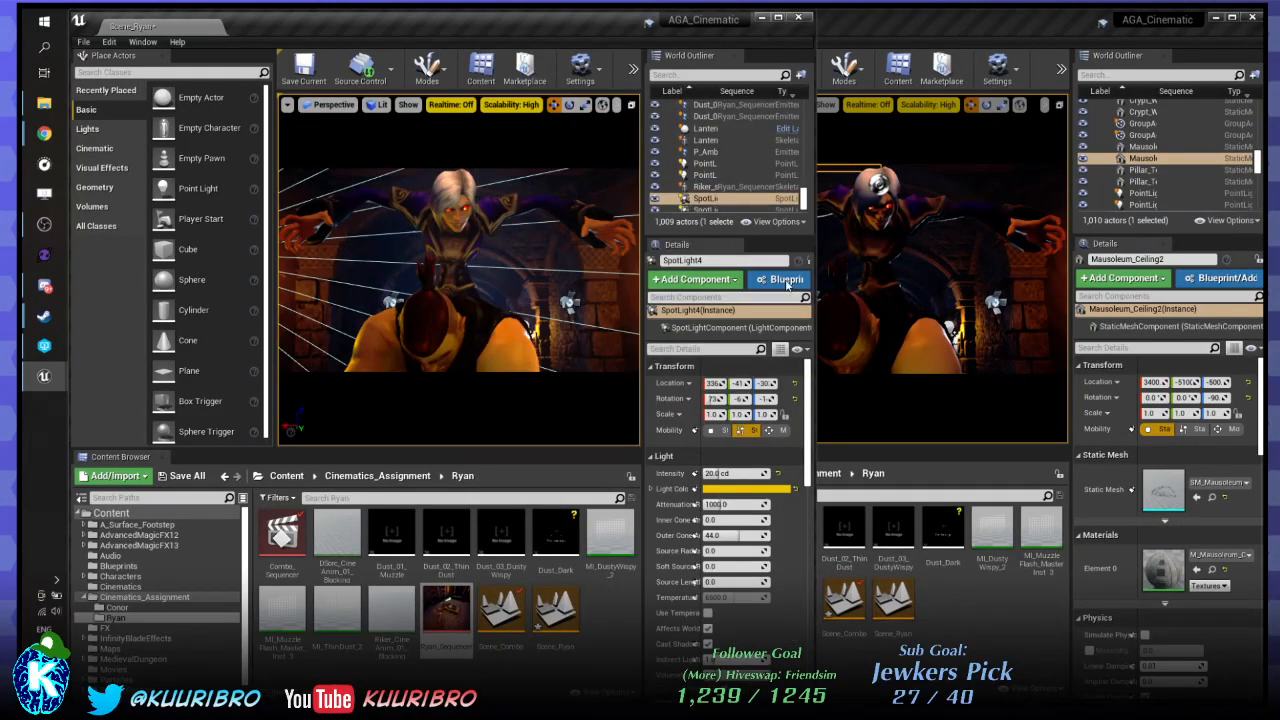
pyautogui.click(924, 25)
pyautogui.click(397, 24)
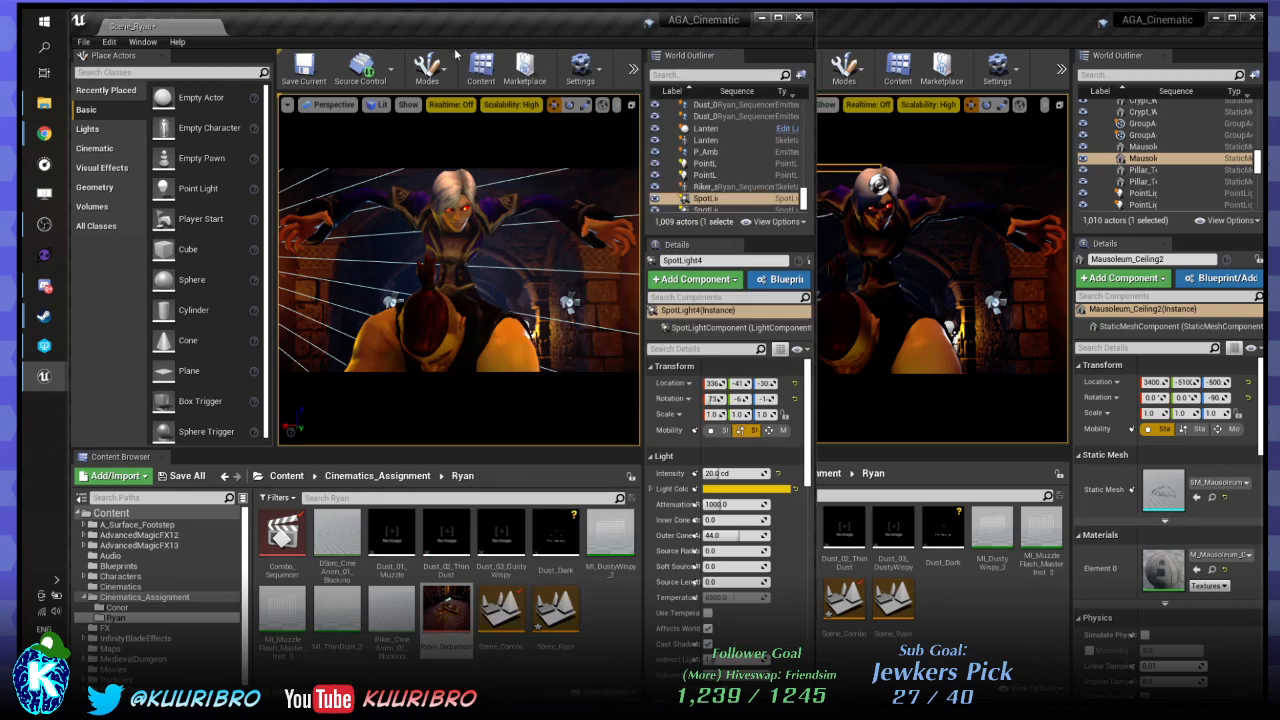
pyautogui.moveTo(460, 38); pyautogui.dragTo(358, 38)
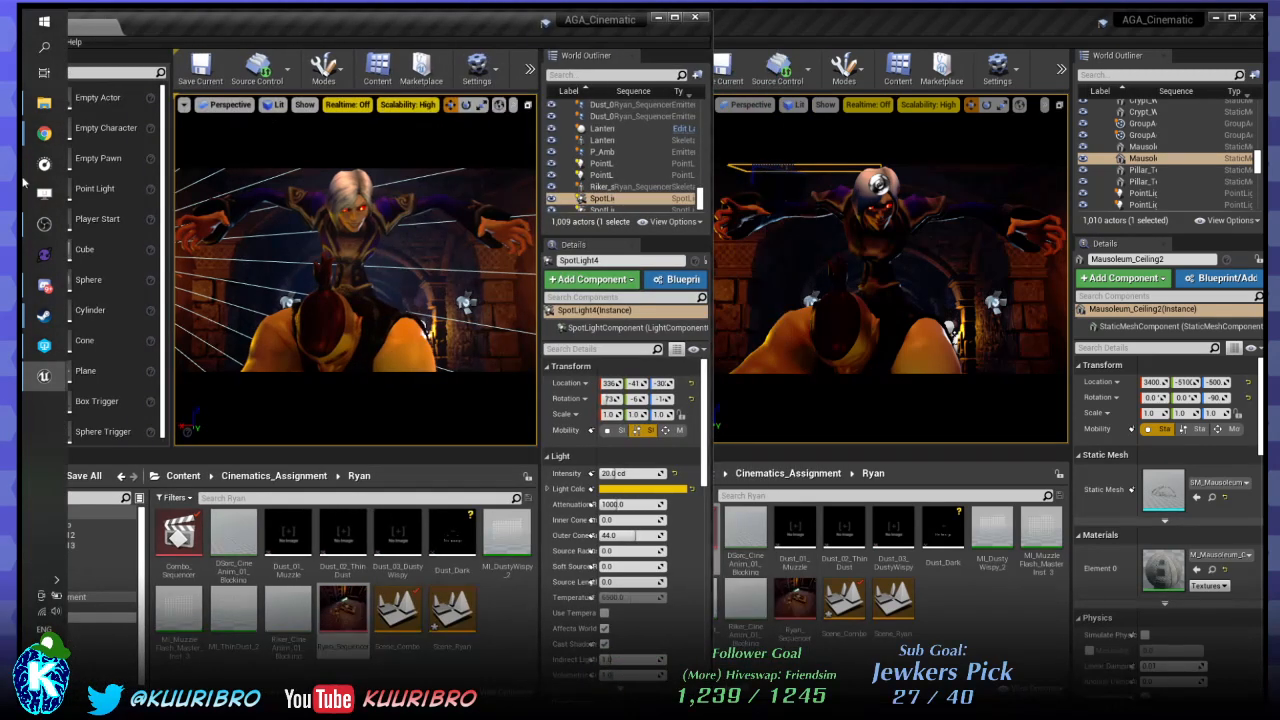
# Compare the same cinematic shots in the Scene_Combo and Scene_Ryan viewports, including the view over the coffin.
pyautogui.click(900, 34)
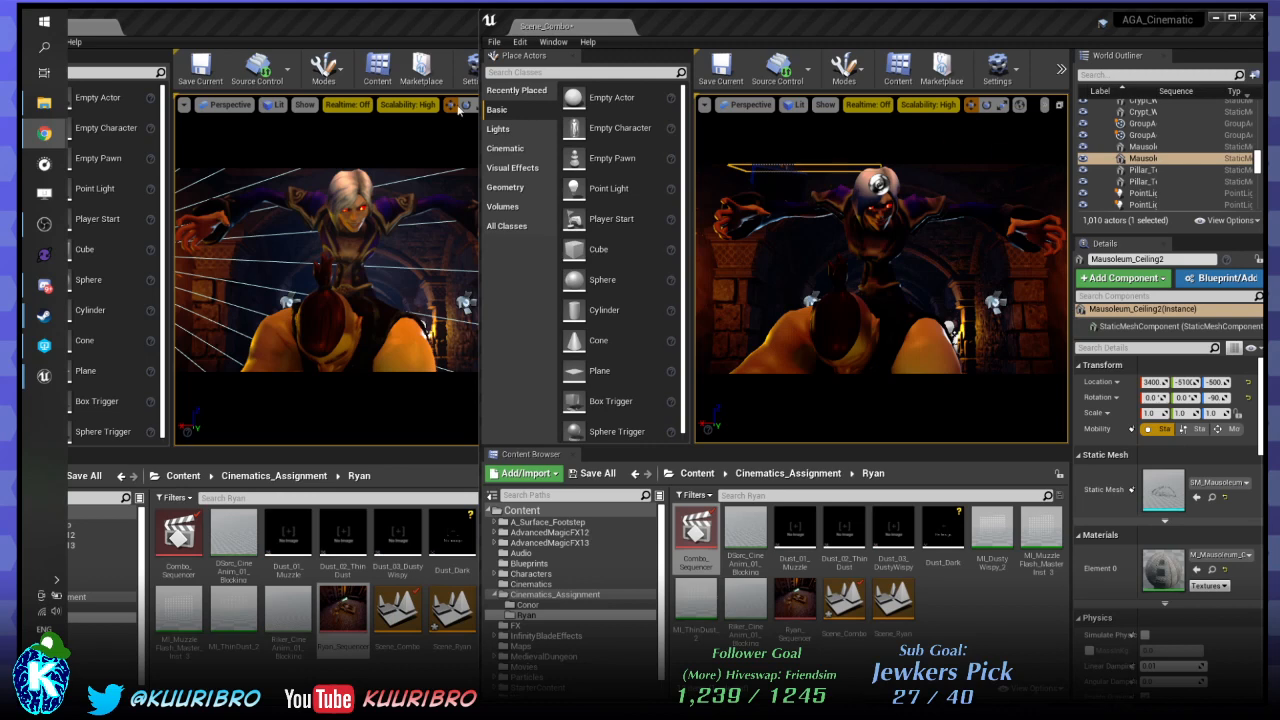
pyautogui.click(391, 25)
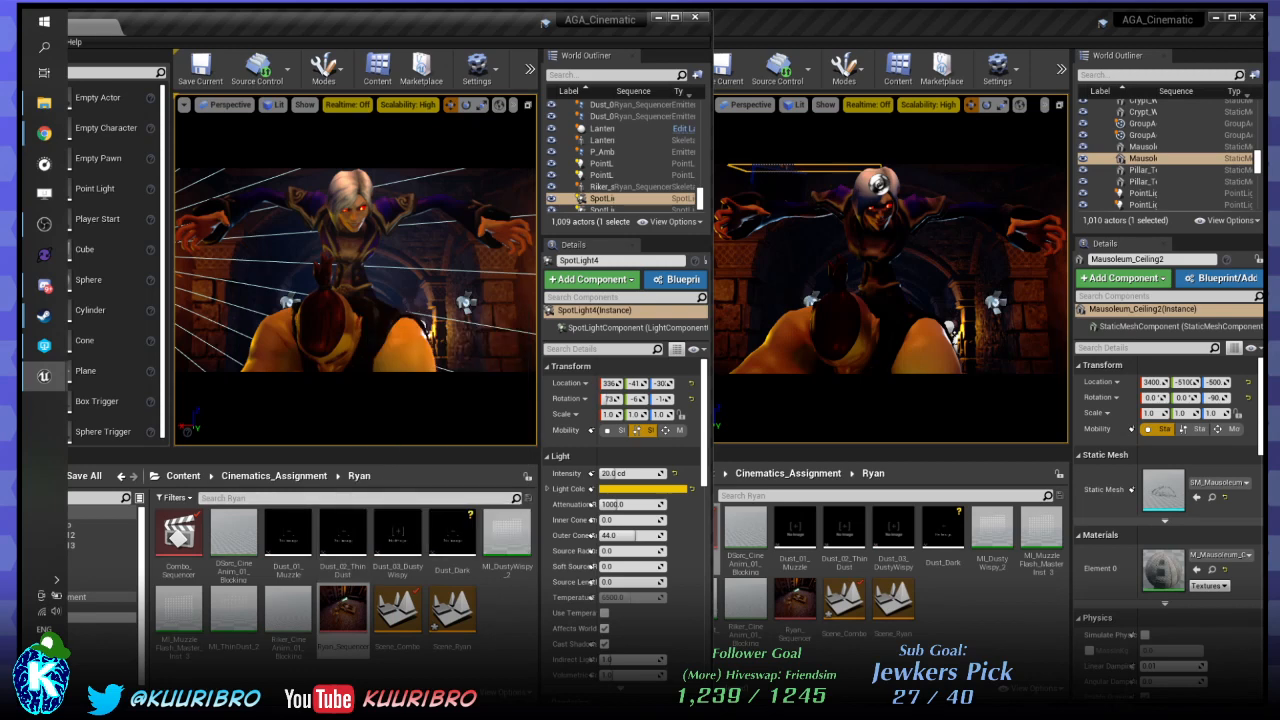
pyautogui.click(866, 24)
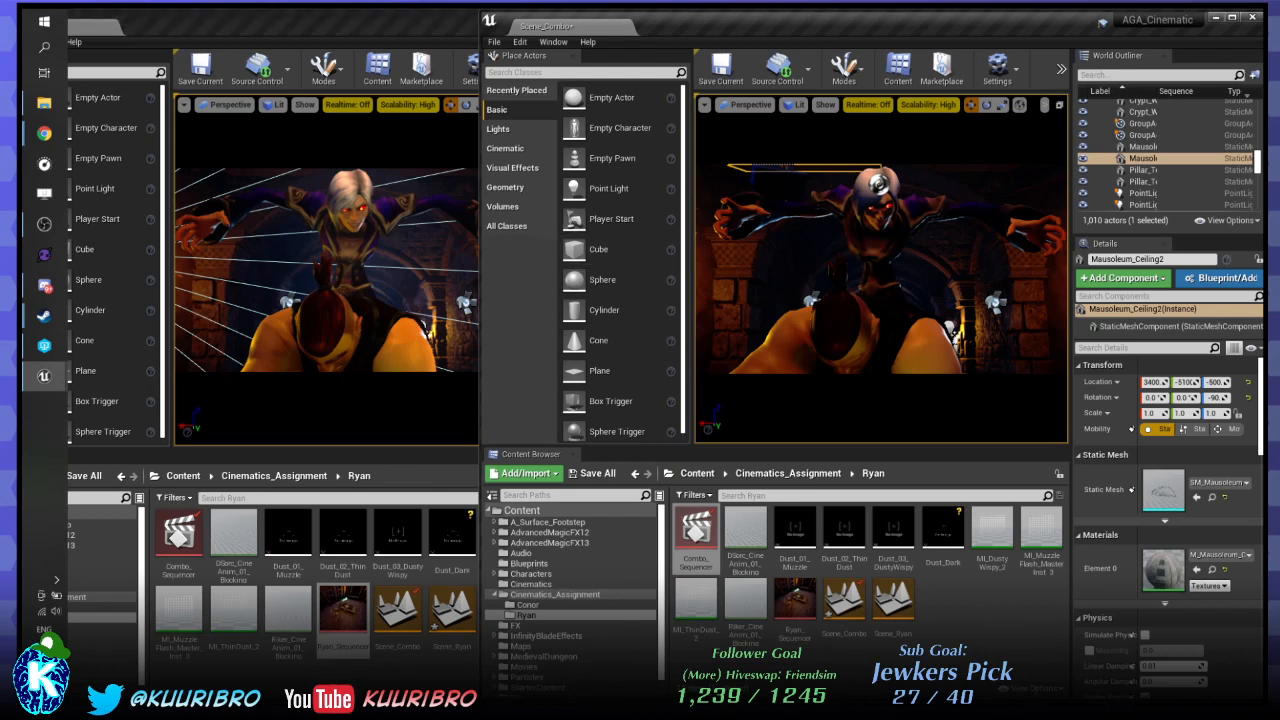
pyautogui.hotkey('ctrl', 'r')
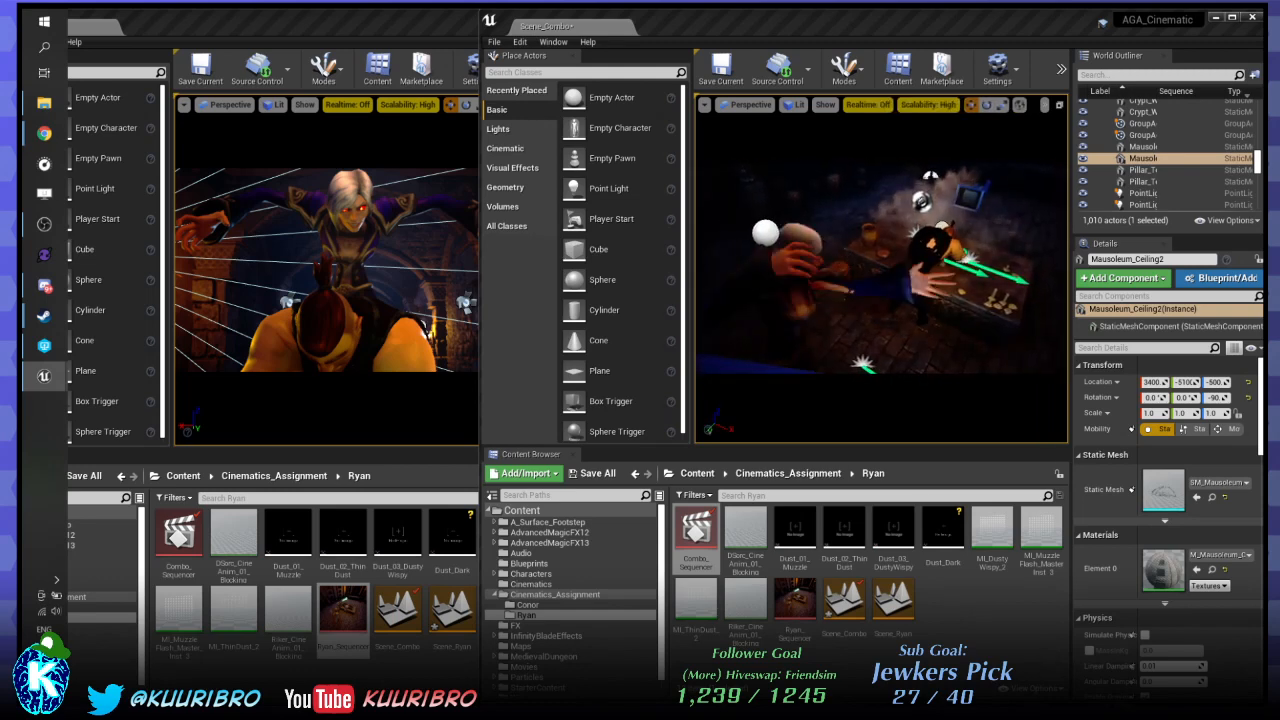
pyautogui.hotkey('alt', 'Tab')
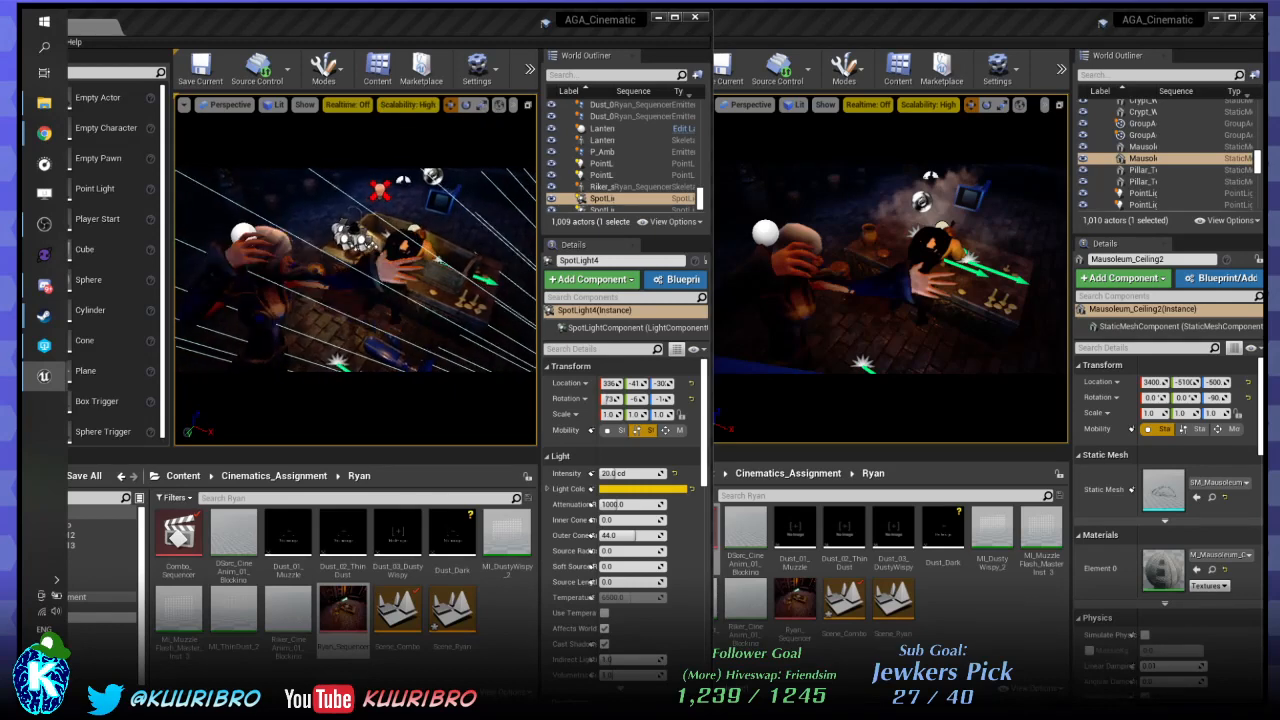
# Shift the Scene_Combo editor away from the Scene_Ryan viewport and bring the Combo_Sequencer window onto the screen.
pyautogui.moveTo(884, 48); pyautogui.dragTo(930, 44)
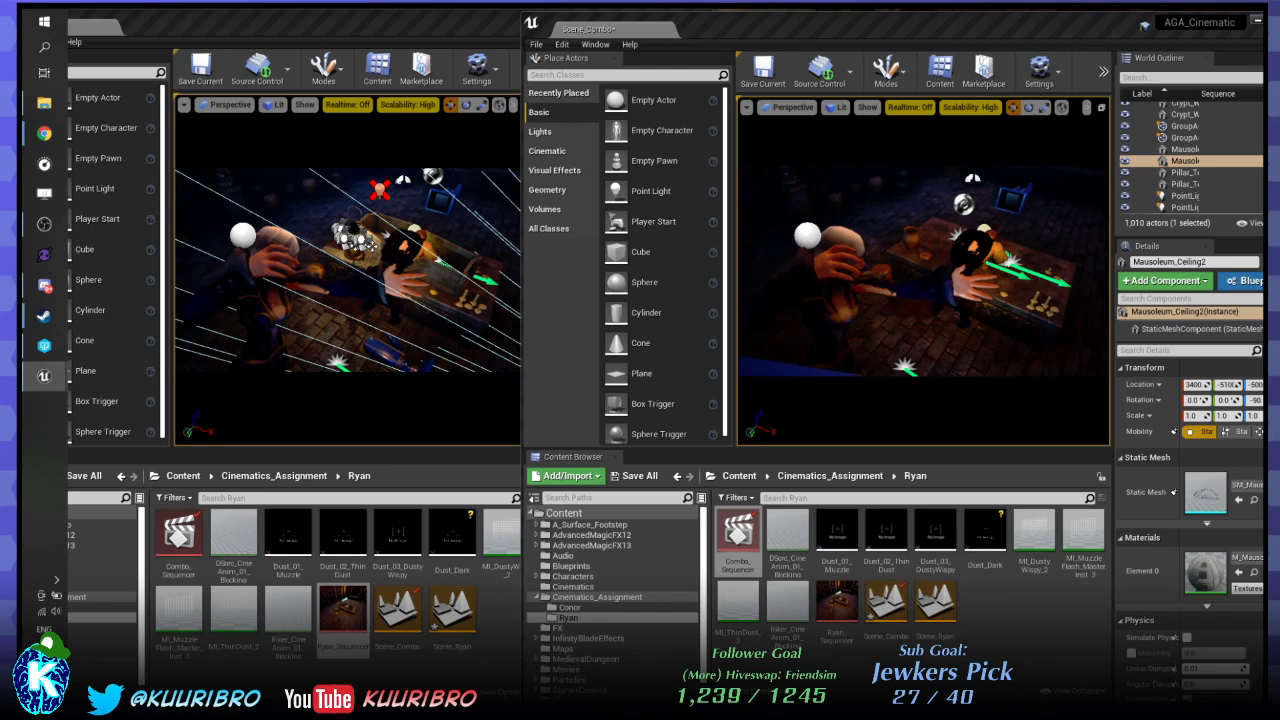
pyautogui.moveTo(1262, 52); pyautogui.dragTo(543, 32)
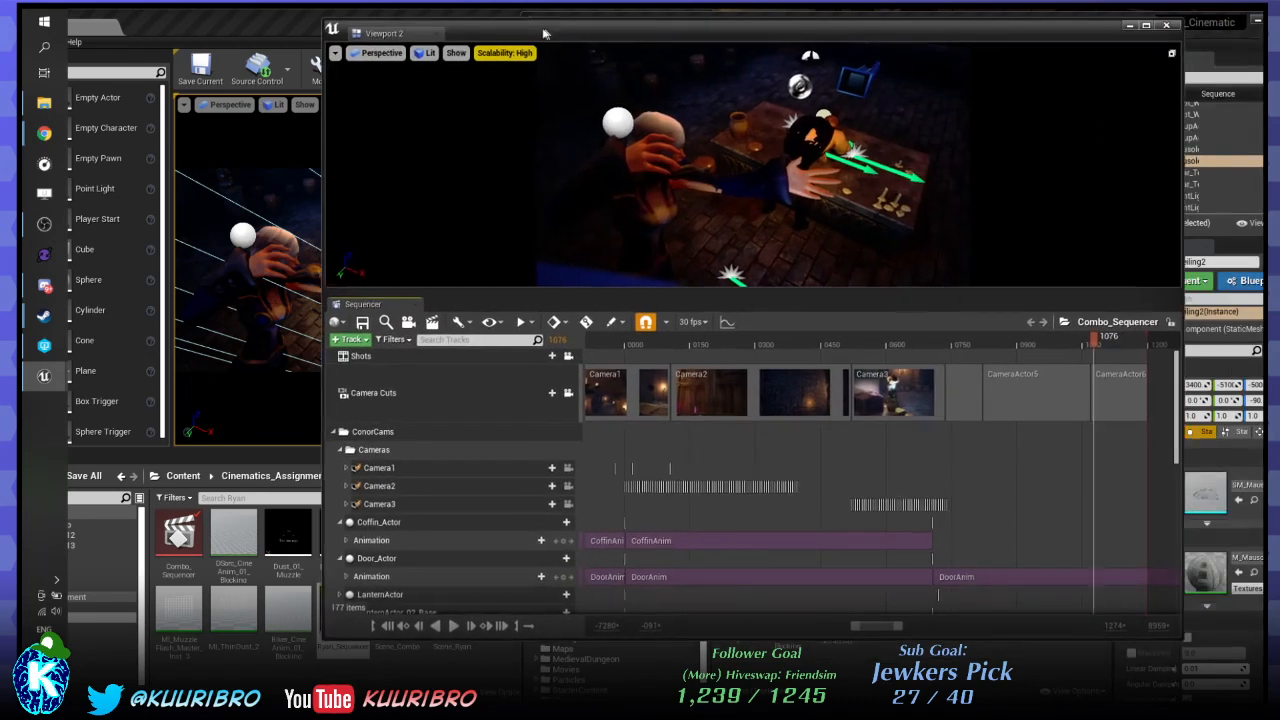
# Try taking Camera1 out of the Cameras folder in Combo_Sequencer and undo the change.
pyautogui.click(411, 507)
pyautogui.moveTo(426, 463); pyautogui.dragTo(430, 474)
pyautogui.click(432, 473)
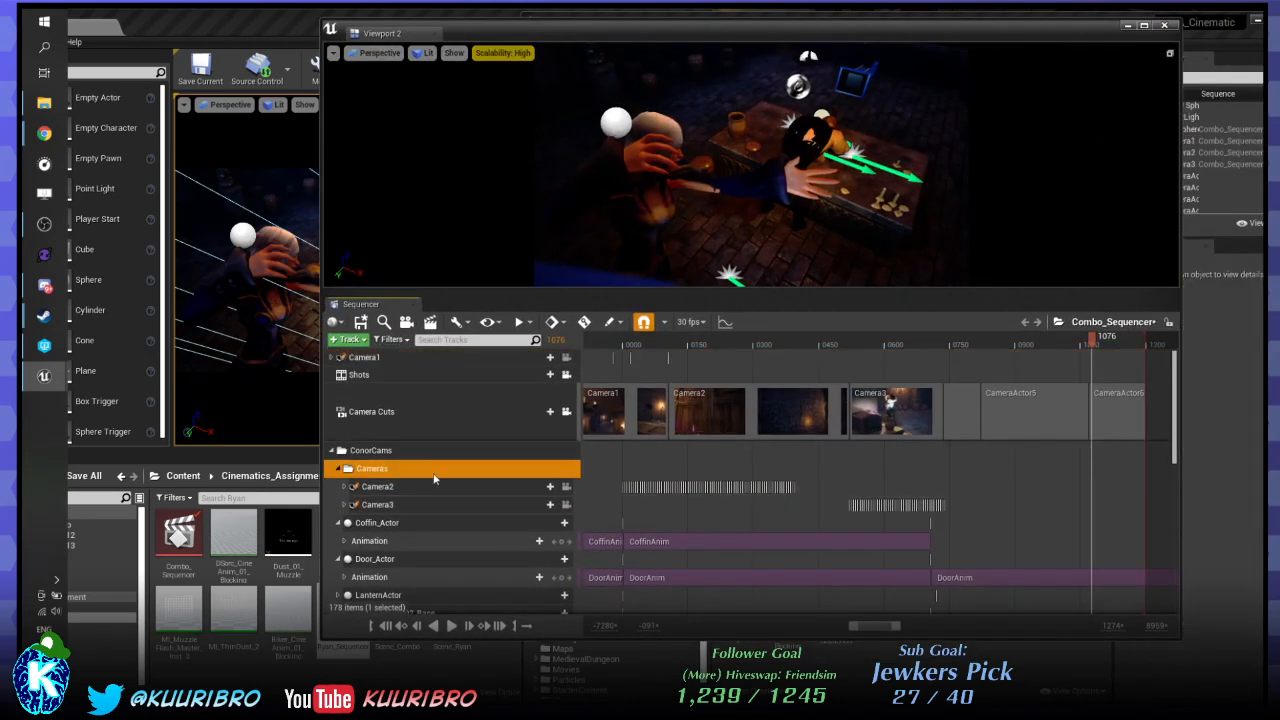
pyautogui.hotkey('ctrl', 'z')
pyautogui.hotkey('ctrl', 'z')
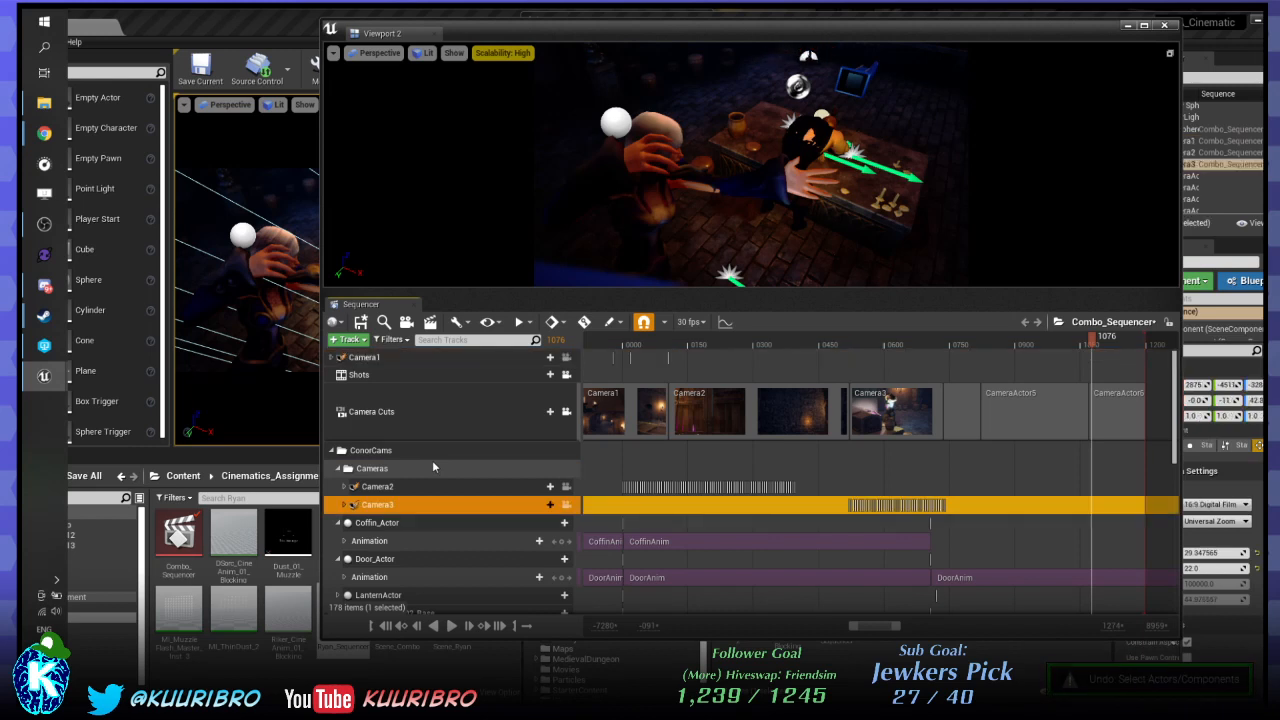
pyautogui.hotkey('ctrl', 'z')
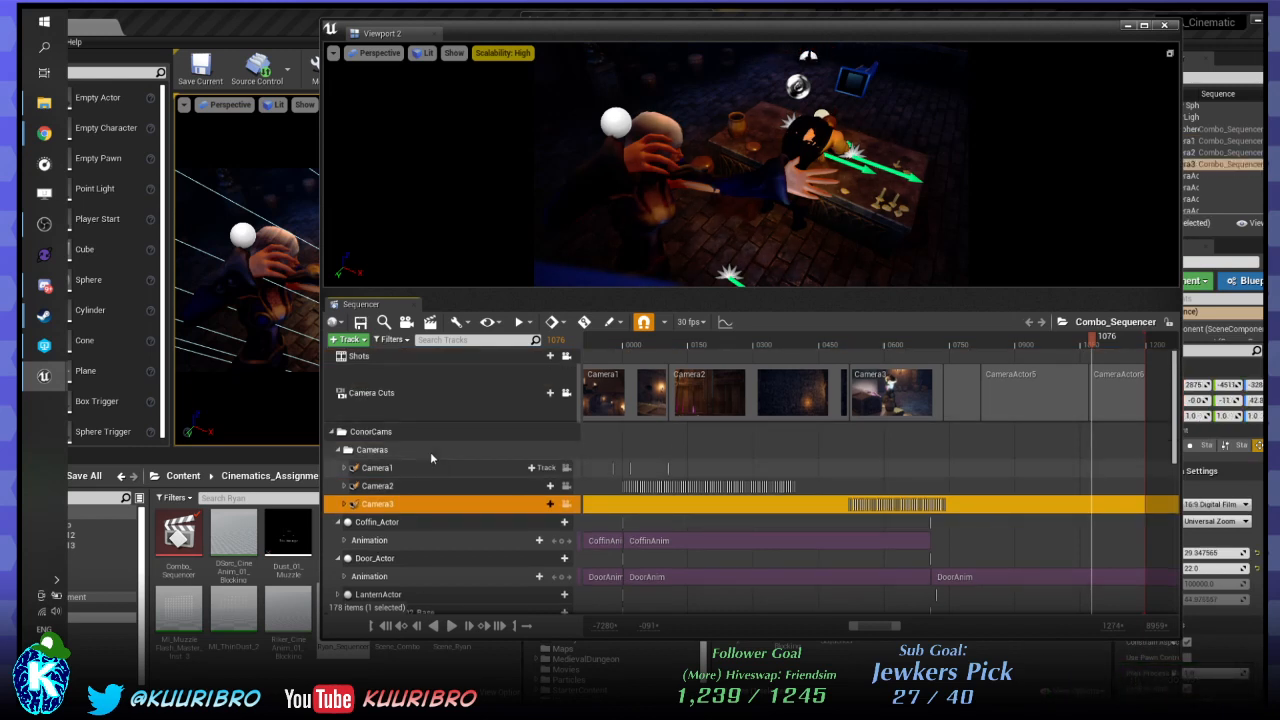
# Move the Combo_Sequencer window out of the way of both viewports and bring the Scene_Ryan editor to the front.
pyautogui.moveTo(624, 20); pyautogui.dragTo(570, 561)
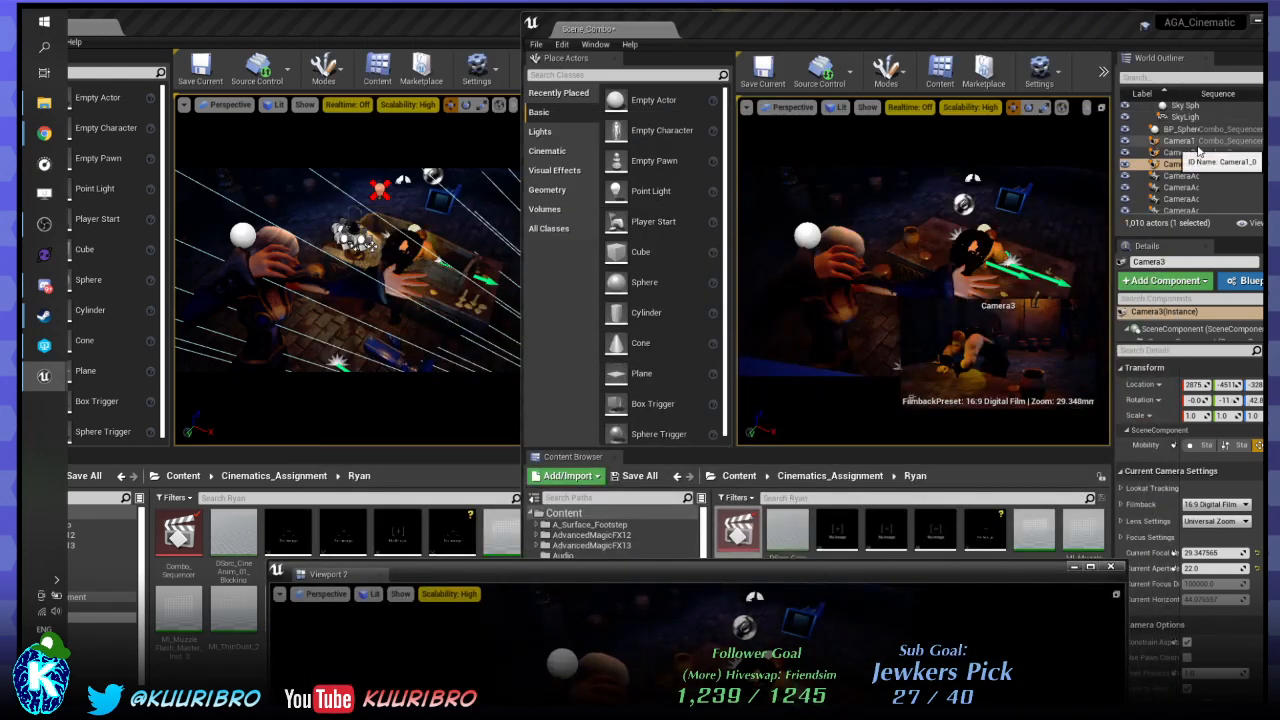
pyautogui.click(346, 12)
pyautogui.click(831, 22)
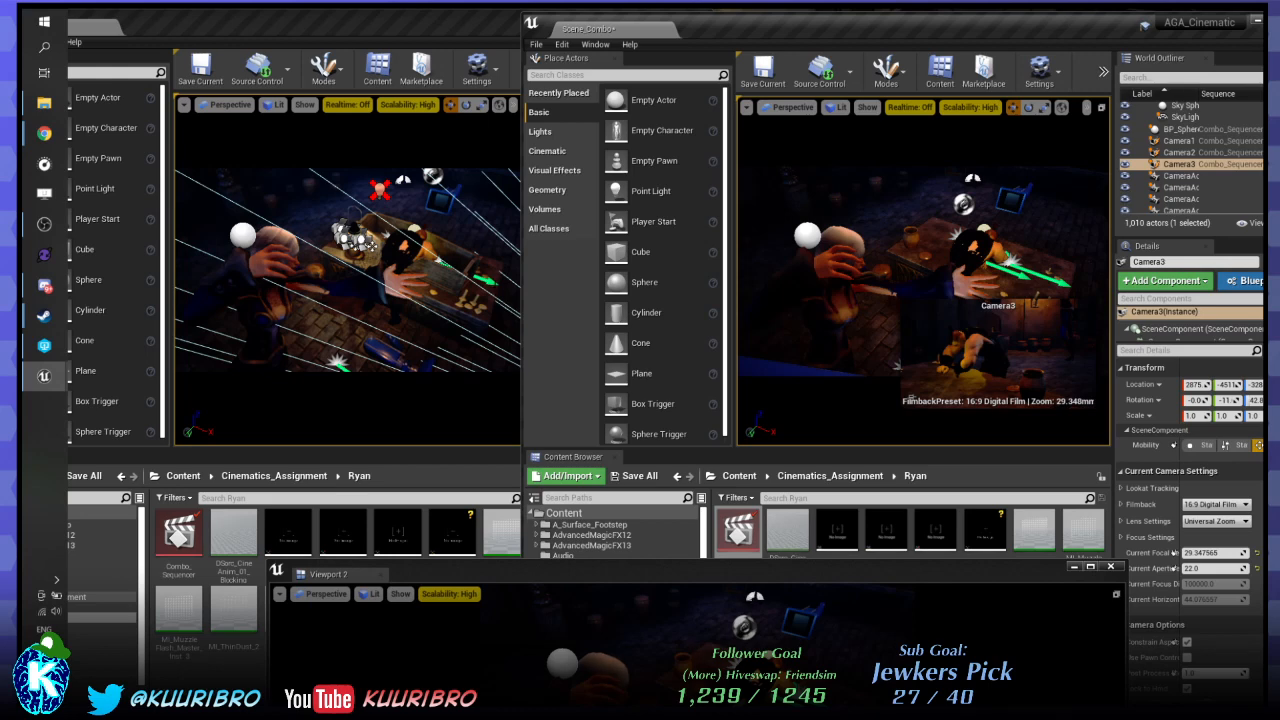
pyautogui.moveTo(701, 578); pyautogui.dragTo(585, 682)
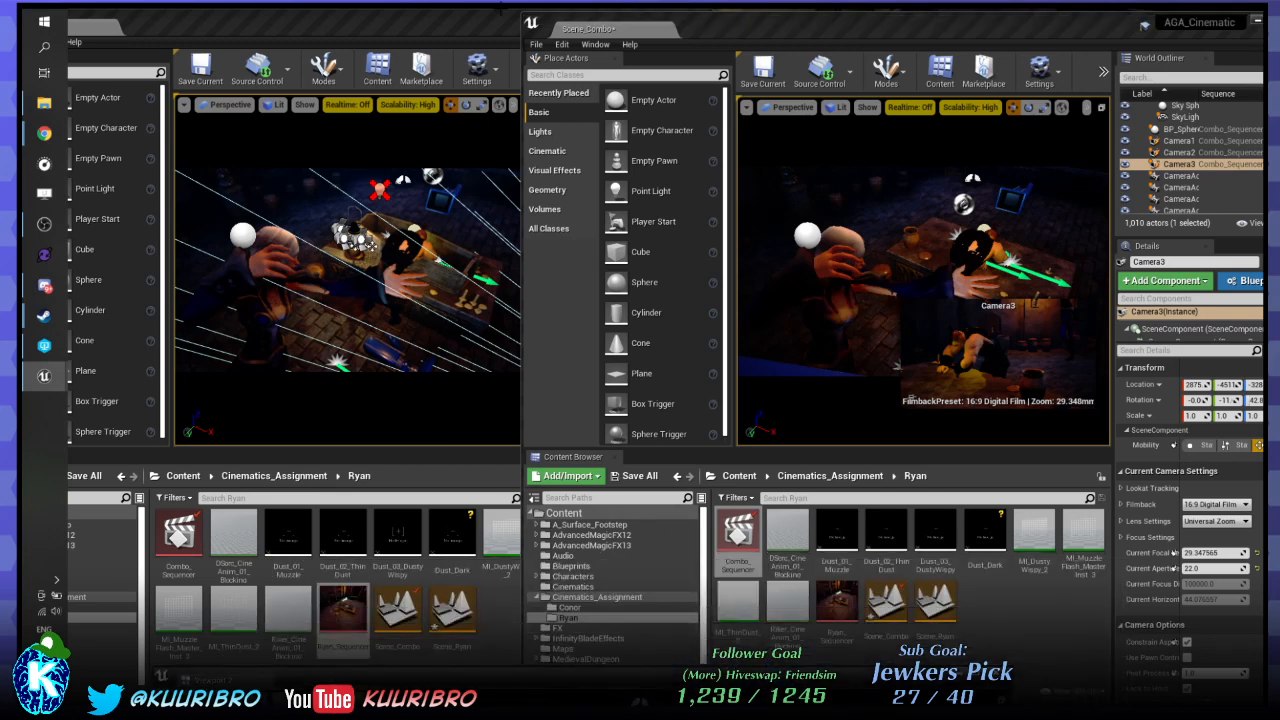
pyautogui.click(460, 25)
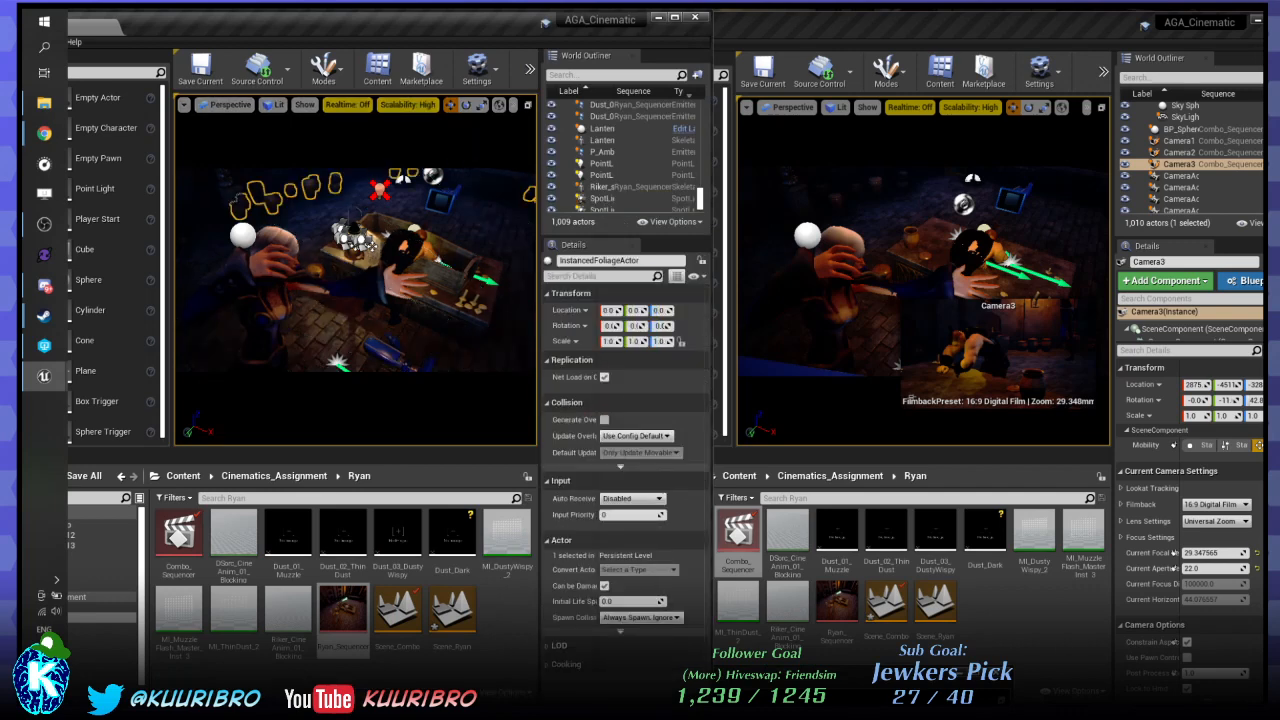
# Try moving PointLight29 above the coffin in Scene_Ryan and undo each move.
pyautogui.click(380, 189)
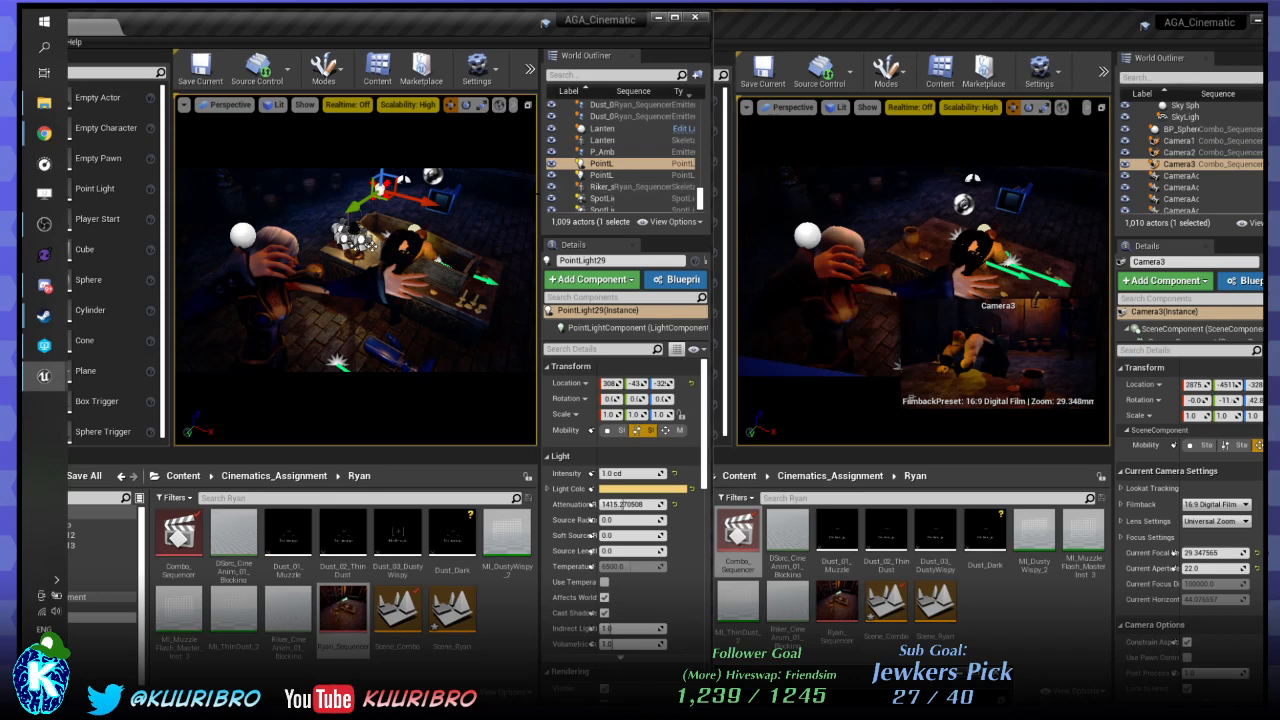
pyautogui.moveTo(415, 197)
pyautogui.mouseDown()
pyautogui.moveTo(522, 222)
pyautogui.moveTo(375, 182)
pyautogui.moveTo(422, 192)
pyautogui.mouseUp()
pyautogui.hotkey('ctrl', 'z')
pyautogui.moveTo(428, 202); pyautogui.dragTo(370, 182)
pyautogui.hotkey('ctrl', 'z')
# Inspect the LanternActor and the mausoleum mesh in Scene_Ryan, and reselect PointLight29 to view its light settings.
pyautogui.click(356, 232)
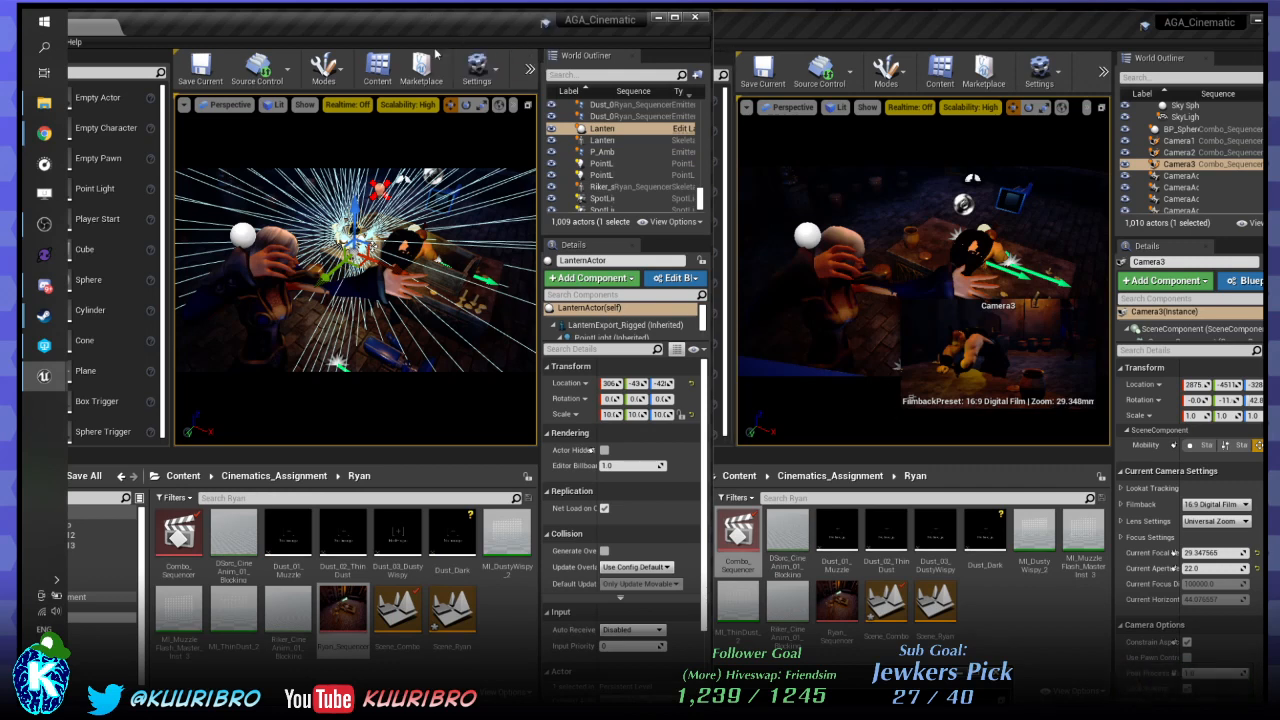
pyautogui.click(303, 188)
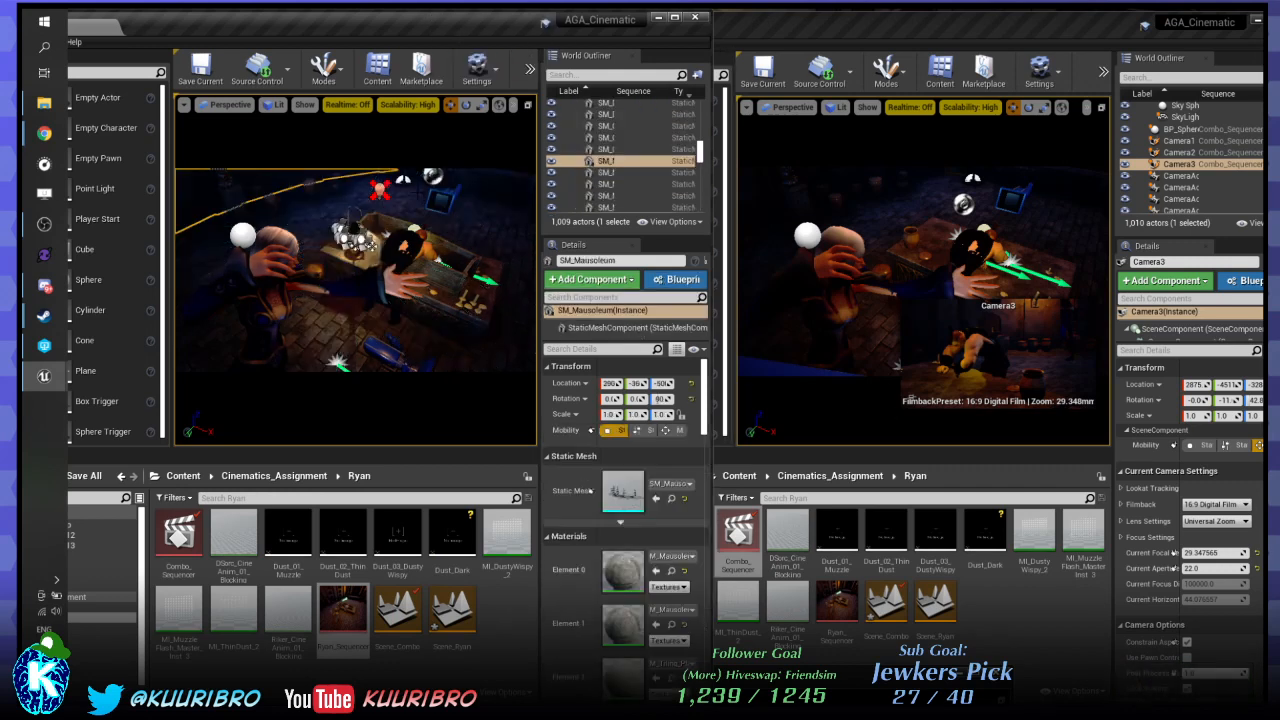
pyautogui.click(379, 189)
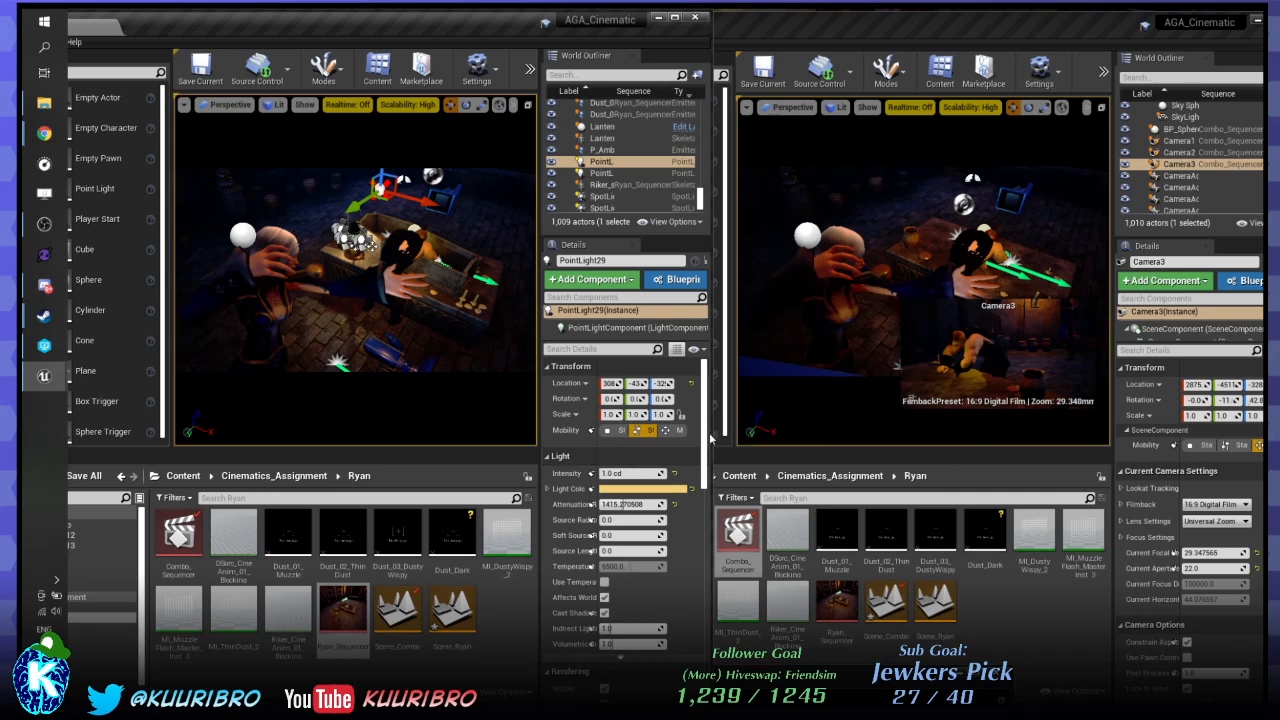
# Widen the Scene_Ryan editor and turn off Allow Cinematic Control in its viewport so the scene can be navigated freely.
pyautogui.moveTo(711, 431)
pyautogui.mouseDown()
pyautogui.moveTo(1106, 428)
pyautogui.moveTo(677, 428)
pyautogui.moveTo(735, 428)
pyautogui.mouseUp()
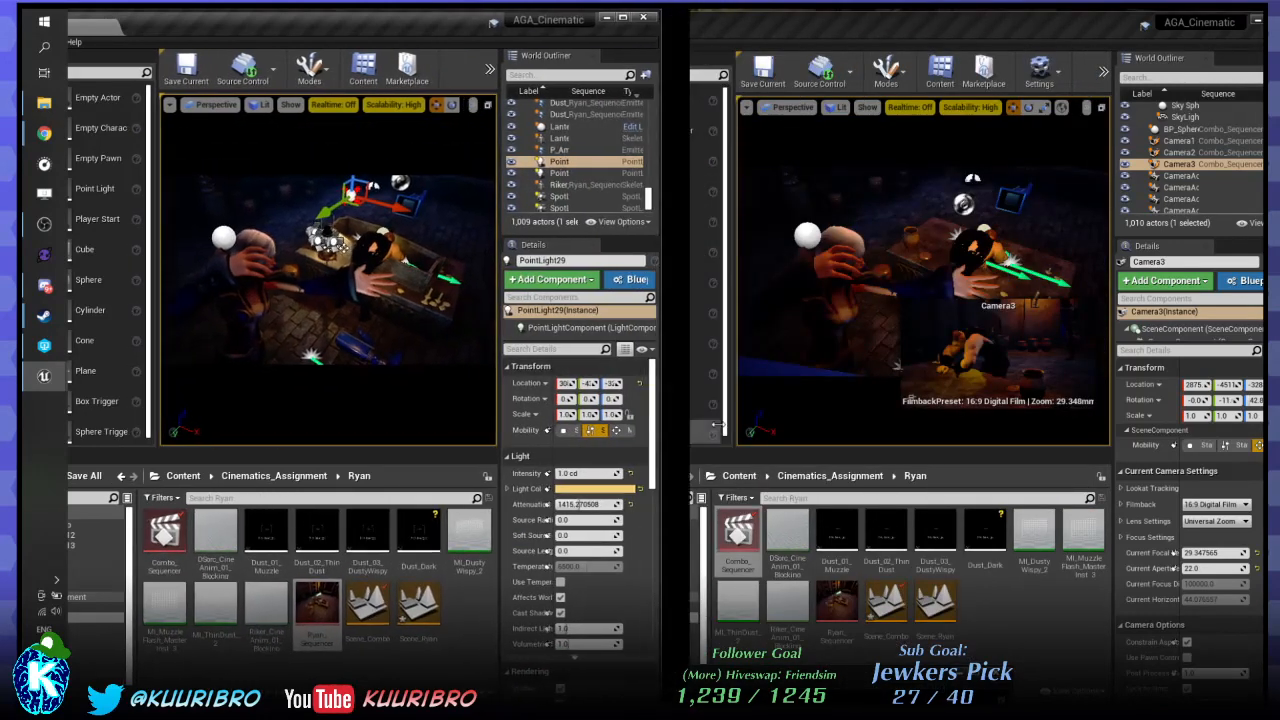
pyautogui.click(192, 108)
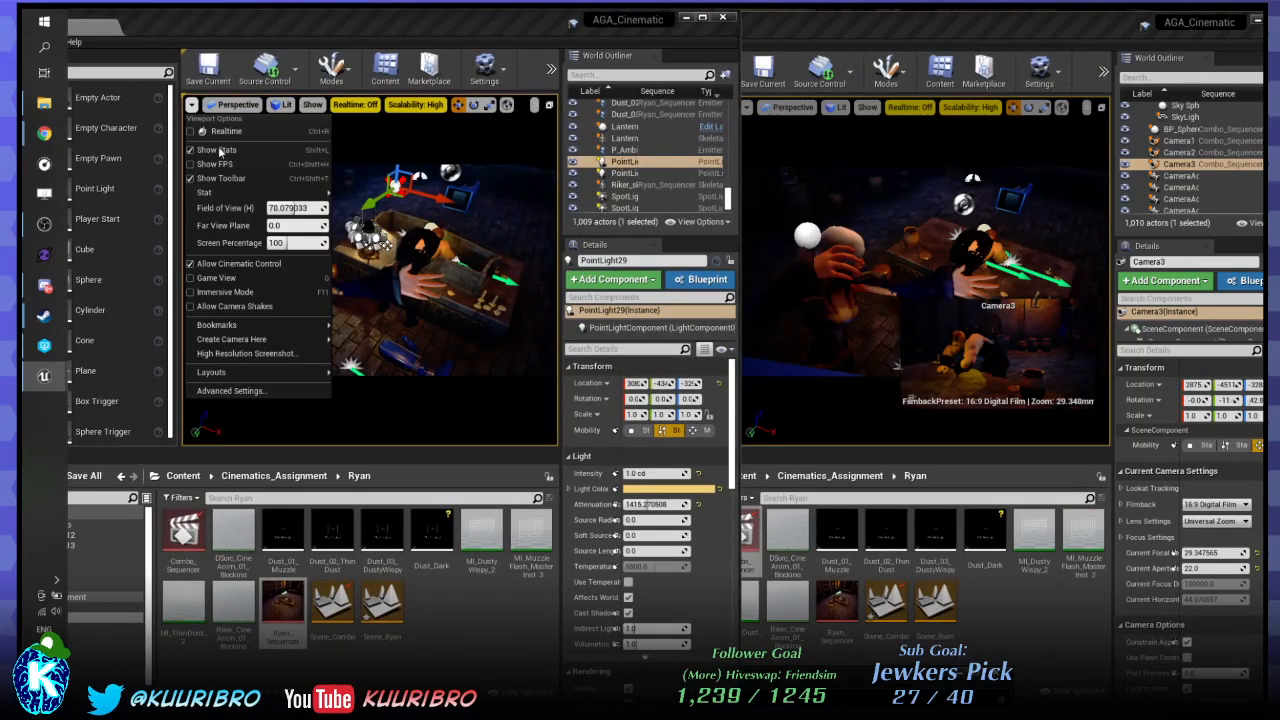
pyautogui.click(232, 280)
pyautogui.moveTo(381, 235); pyautogui.dragTo(250, 280, button='right')
pyautogui.press('s')
pyautogui.press('w')
# Turn off Allow Cinematic Control in the Scene_Combo viewport and fly to the same area of the crypt.
pyautogui.click(923, 30)
pyautogui.click(747, 109)
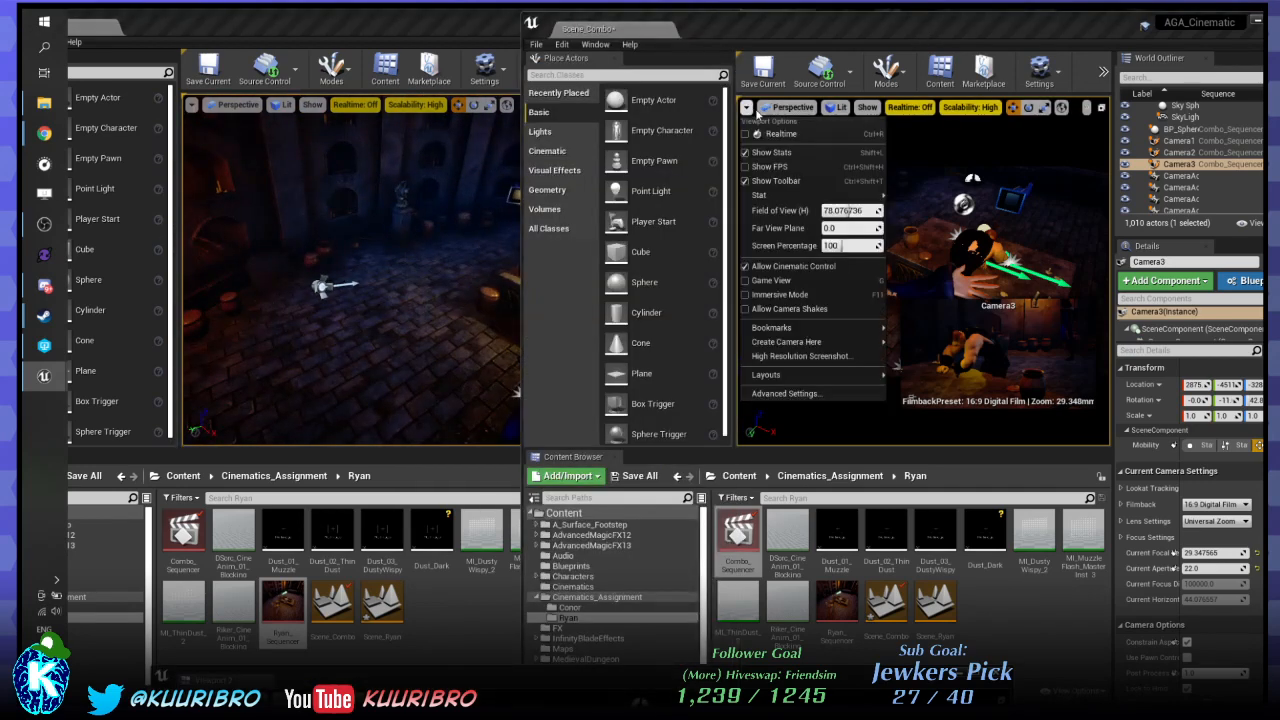
pyautogui.moveTo(747, 110)
pyautogui.click(768, 266)
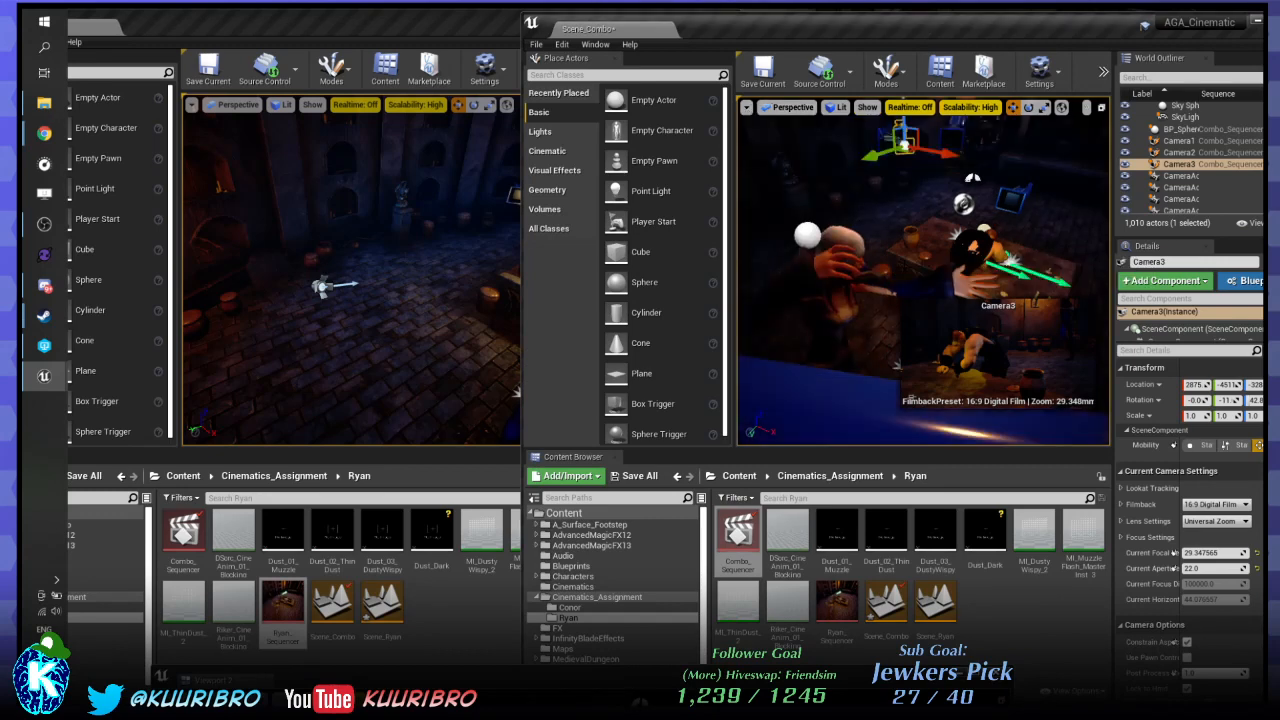
pyautogui.press('s')
pyautogui.moveTo(850, 270); pyautogui.dragTo(820, 285, button='right')
pyautogui.press('w')
# Select SpotLight5 and SpotLight7 in both scenes to compare their transform and light settings.
pyautogui.click(846, 173)
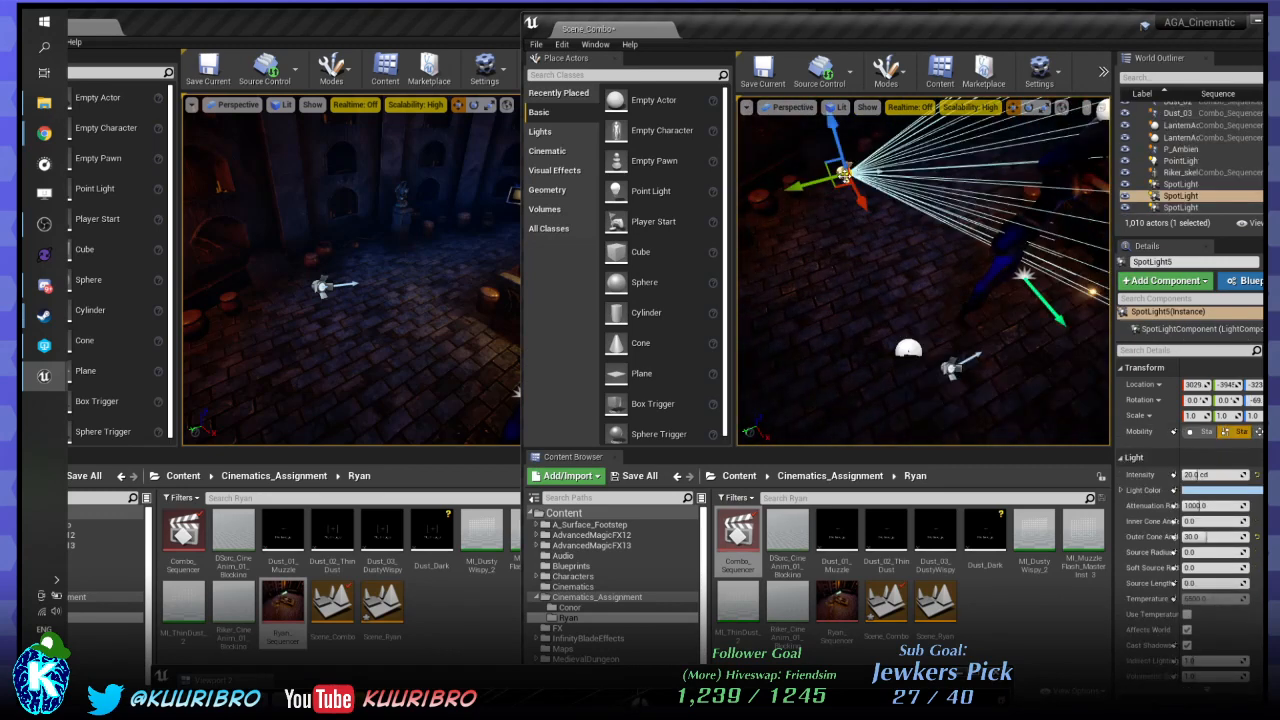
pyautogui.click(321, 287)
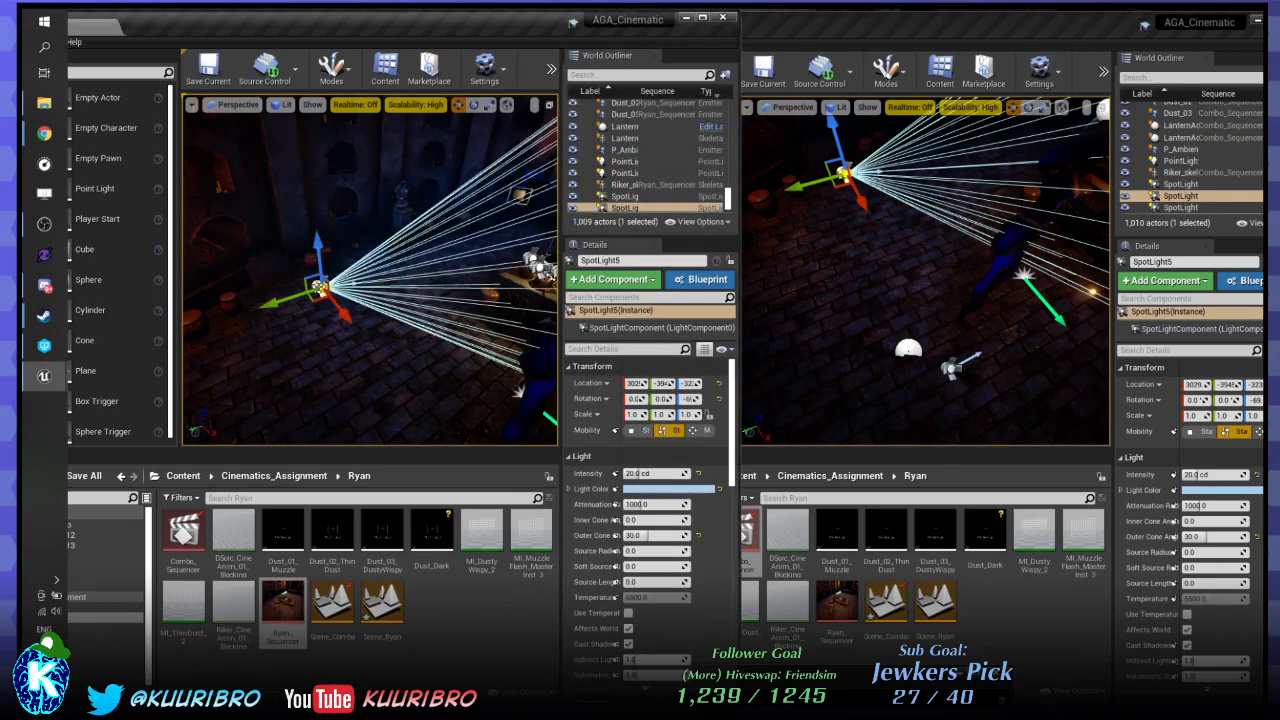
pyautogui.moveTo(870, 280); pyautogui.dragTo(970, 282, button='right')
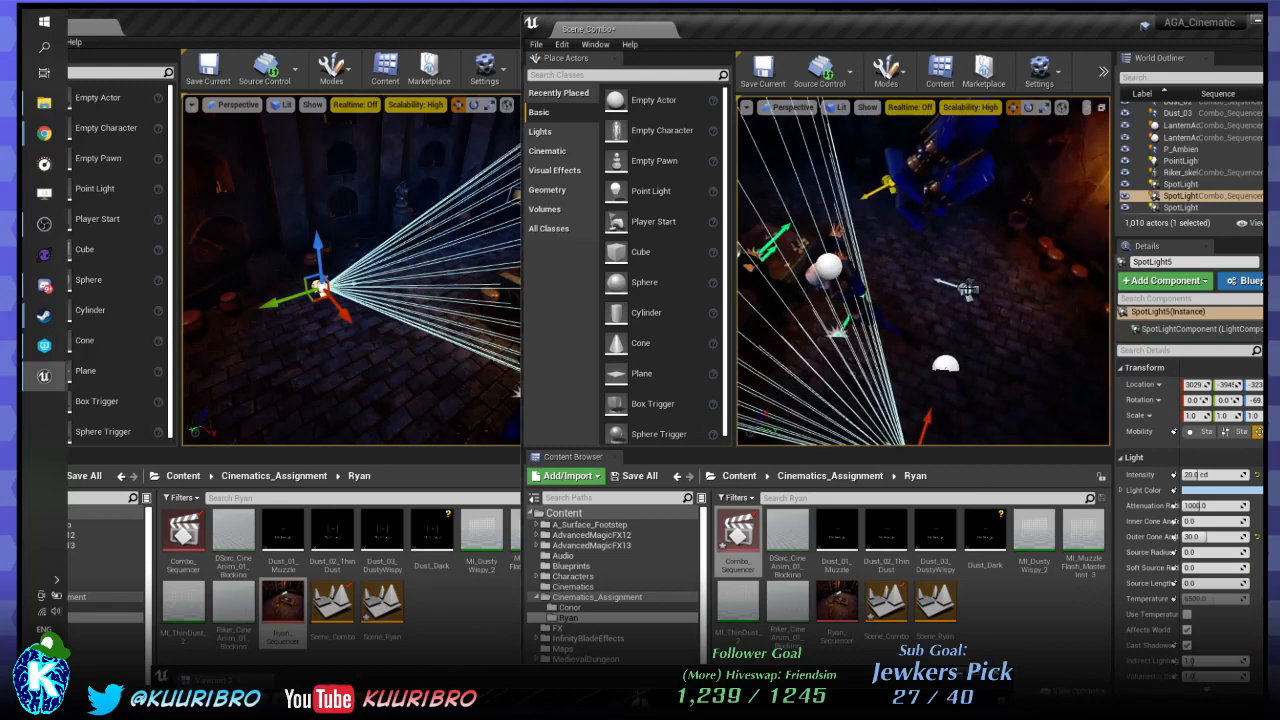
pyautogui.click(968, 290)
pyautogui.click(388, 30)
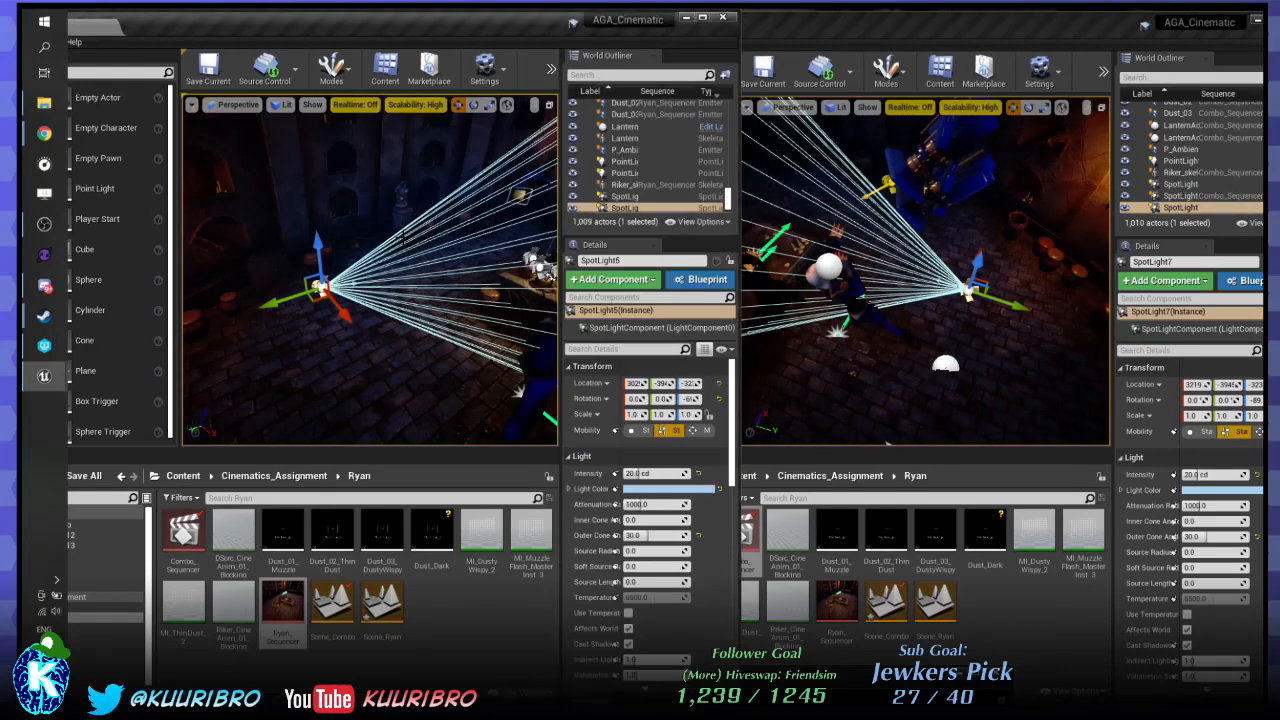
pyautogui.moveTo(370, 250); pyautogui.dragTo(480, 254, button='right')
pyautogui.click(398, 345)
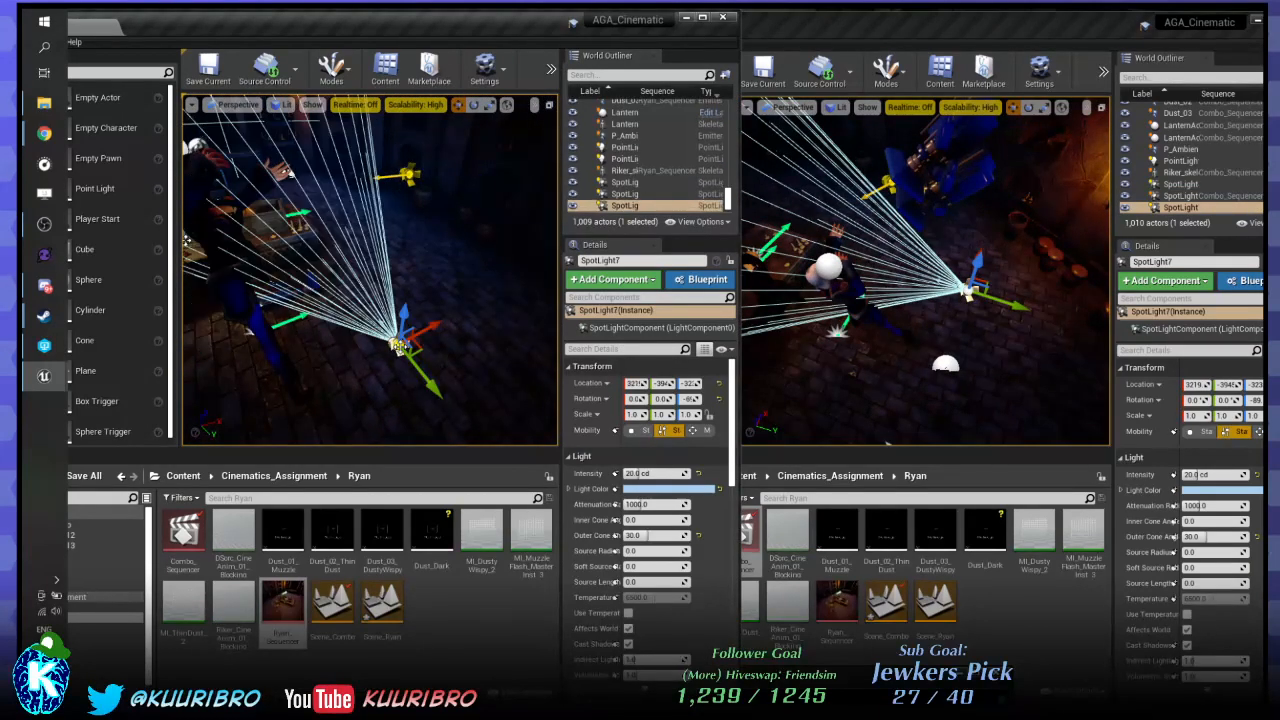
# Compare SpotLight4's settings in both scenes and select PointLight29 above the coffin in Scene_Ryan.
pyautogui.moveTo(398, 340); pyautogui.dragTo(480, 312, button='right')
pyautogui.moveTo(940, 280); pyautogui.dragTo(975, 218, button='right')
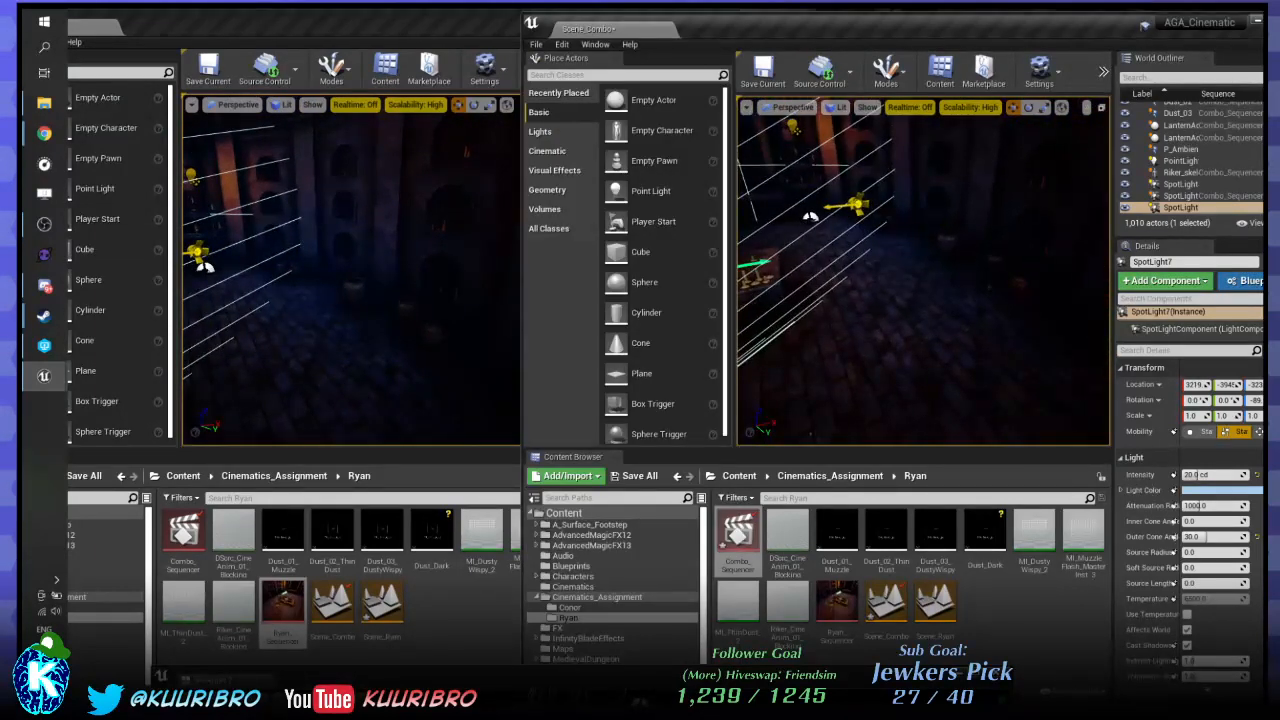
pyautogui.click(855, 205)
pyautogui.rightClick(200, 182)
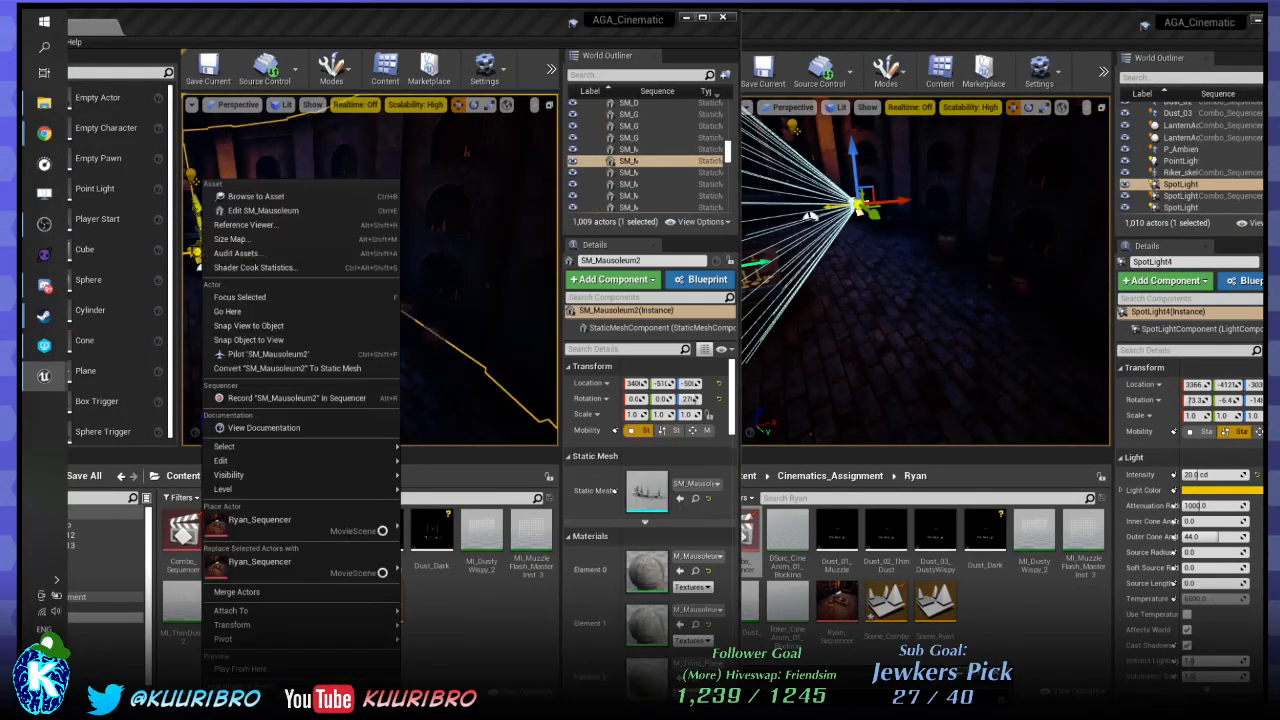
pyautogui.click(196, 252)
pyautogui.moveTo(196, 252); pyautogui.dragTo(26, 250, button='right')
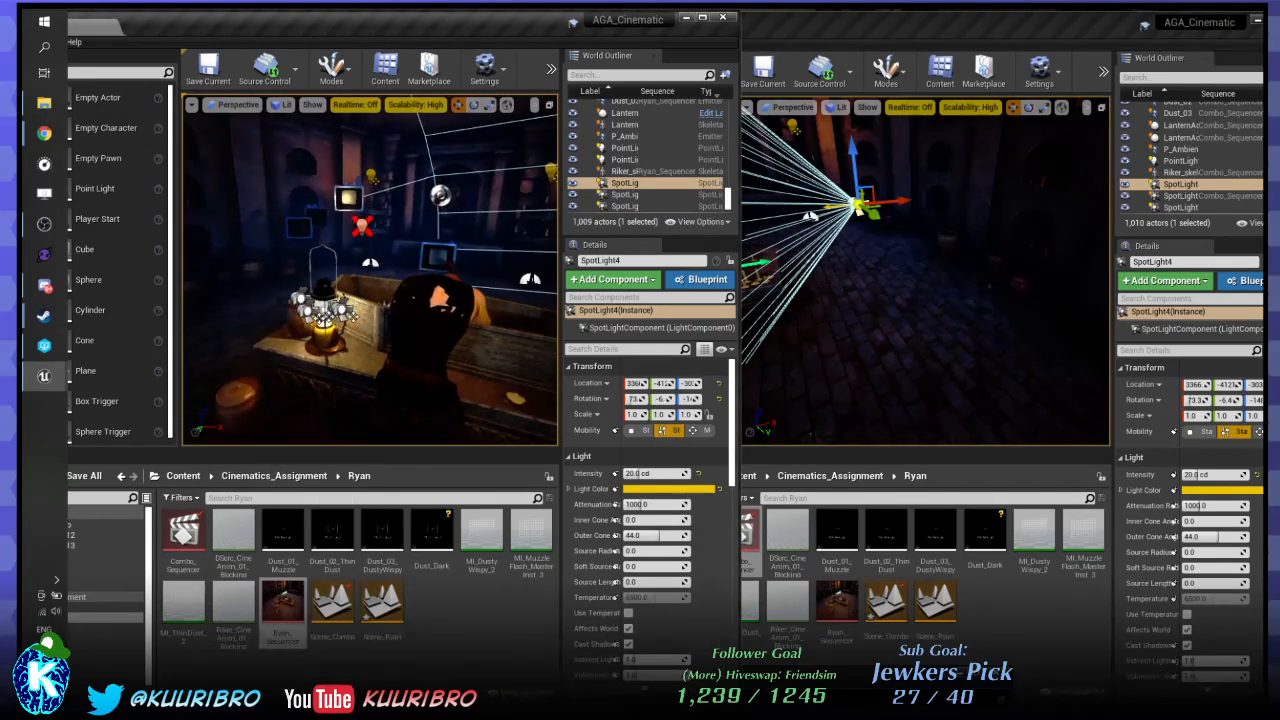
pyautogui.moveTo(370, 270); pyautogui.dragTo(381, 238, button='right')
pyautogui.click(302, 290)
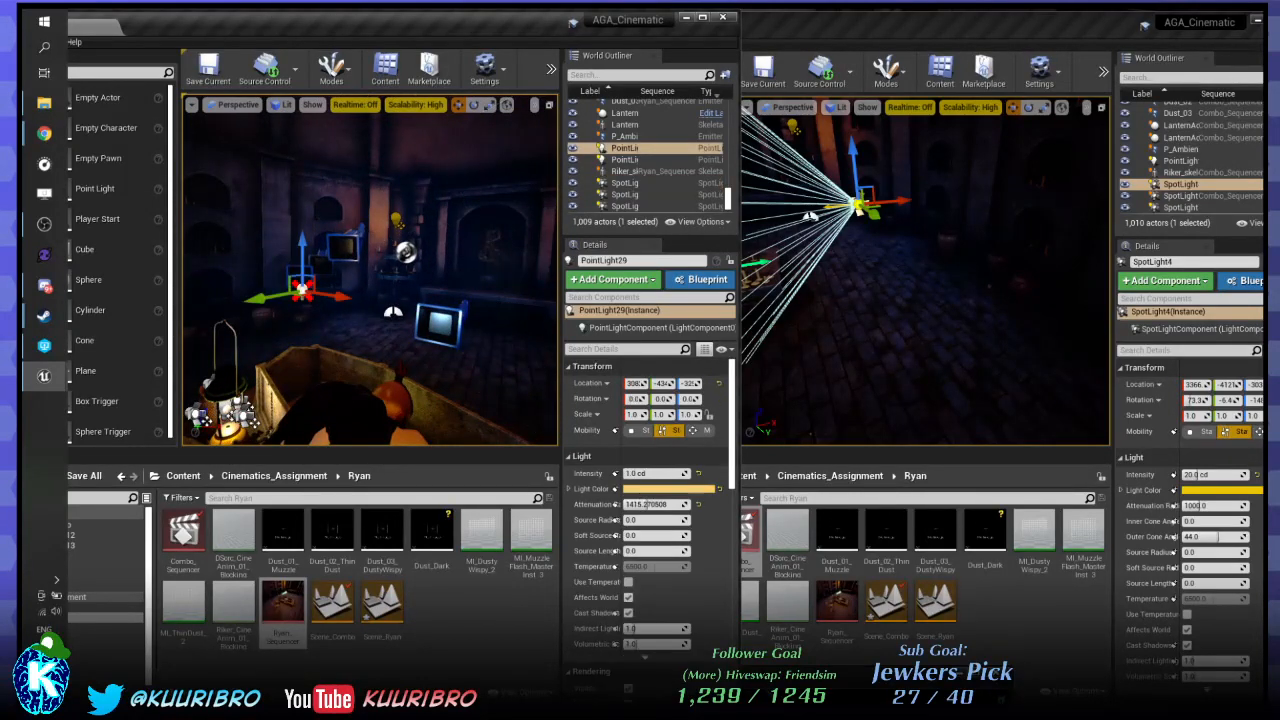
# Test Scene_Ryan without PointLight29 by deleting the light, and undo the deletion.
pyautogui.moveTo(302, 290); pyautogui.dragTo(384, 268, button='right')
pyautogui.press('Delete')
pyautogui.hotkey('ctrl', 'z')
pyautogui.scroll(2, 684, 152)
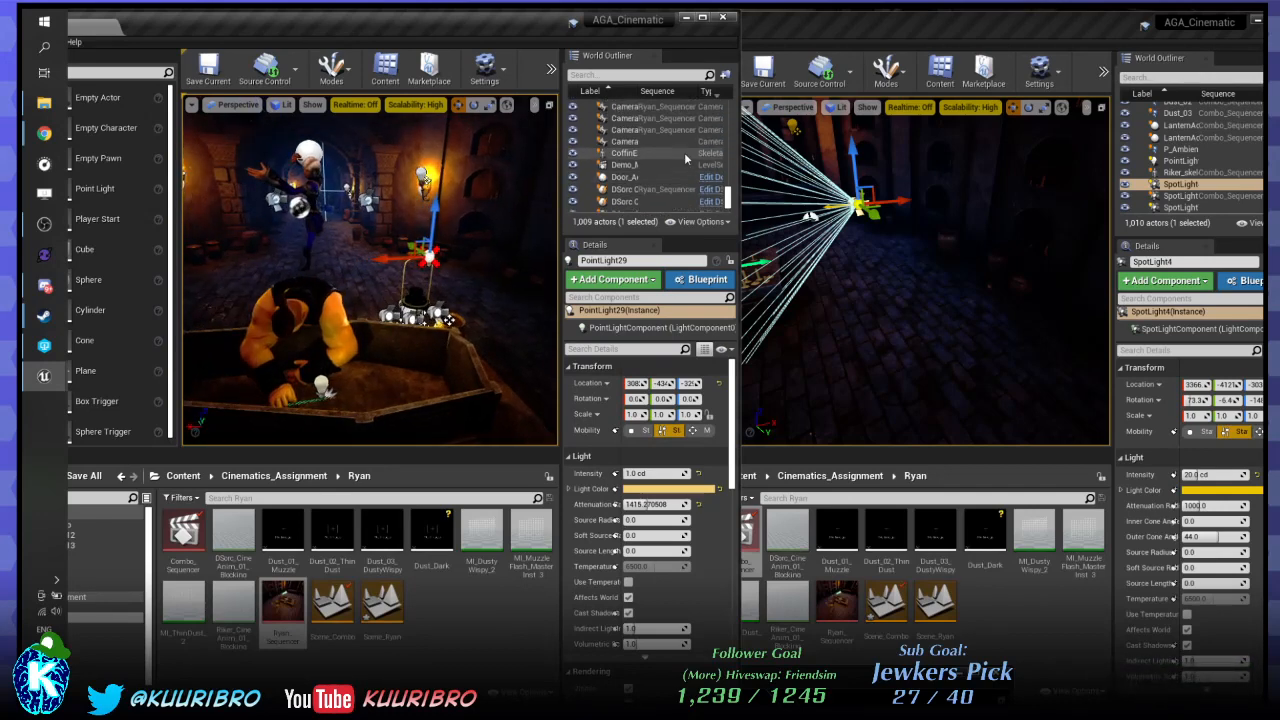
pyautogui.scroll(5, 684, 152)
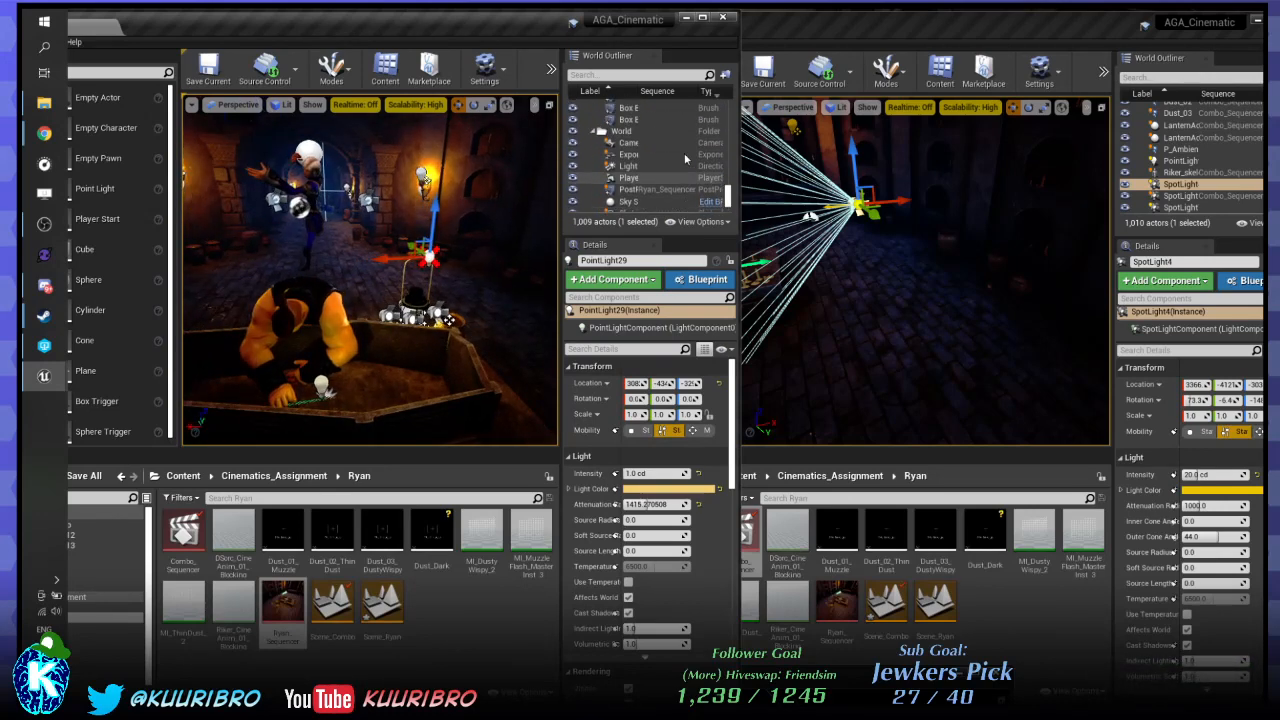
# Enlarge the component list for PointLight29 and briefly preview the coffin area in realtime.
pyautogui.press('w')
pyautogui.moveTo(400, 275); pyautogui.dragTo(405, 294, button='right')
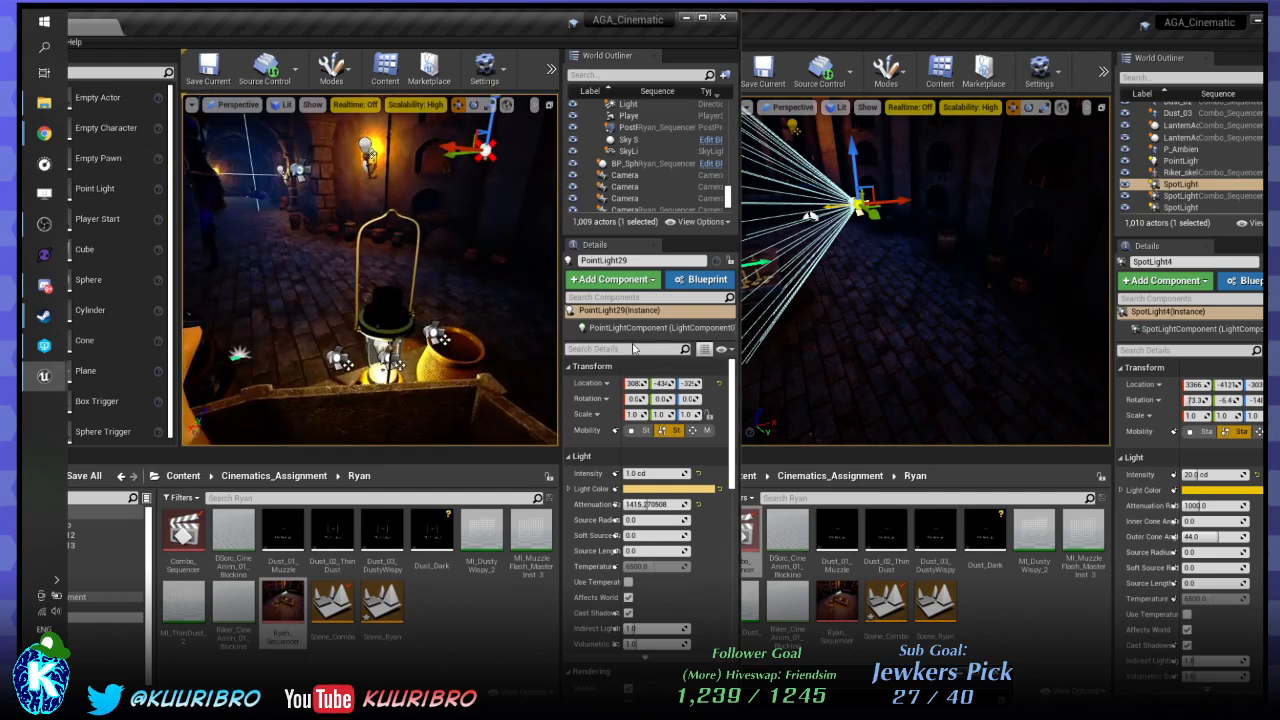
pyautogui.moveTo(634, 342); pyautogui.dragTo(618, 400)
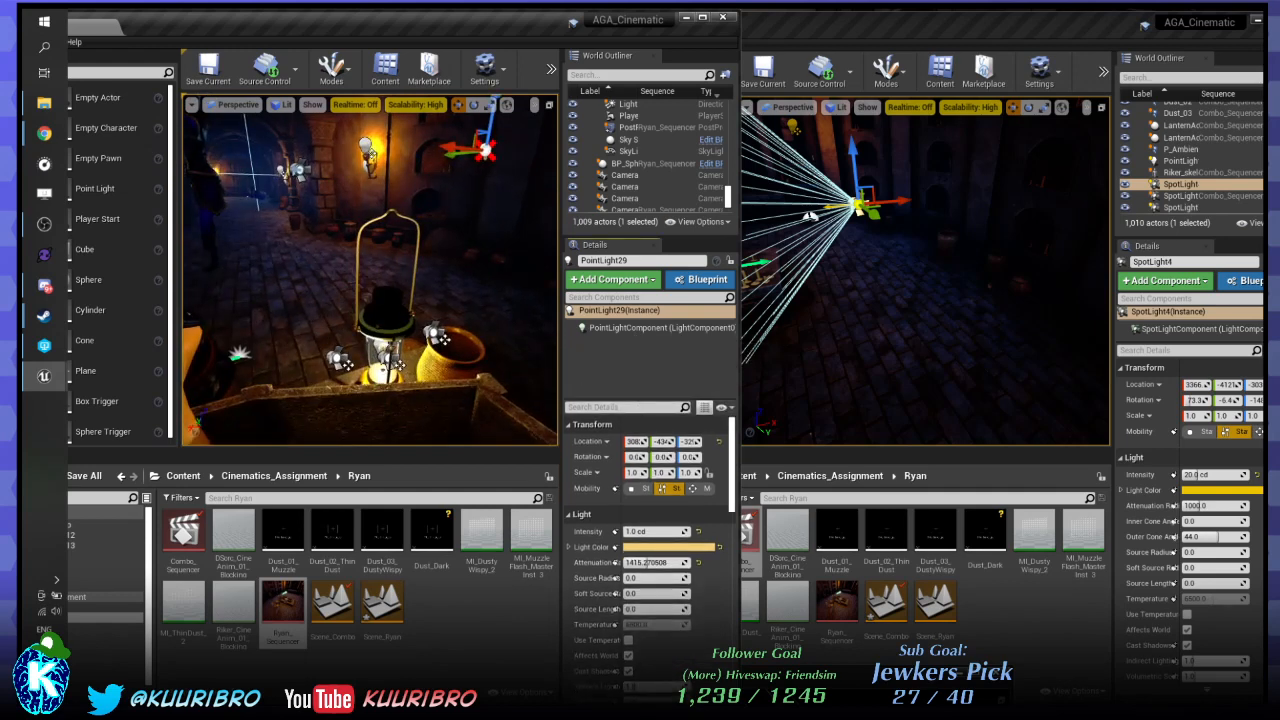
pyautogui.press('s')
pyautogui.moveTo(430, 310); pyautogui.dragTo(415, 292, button='right')
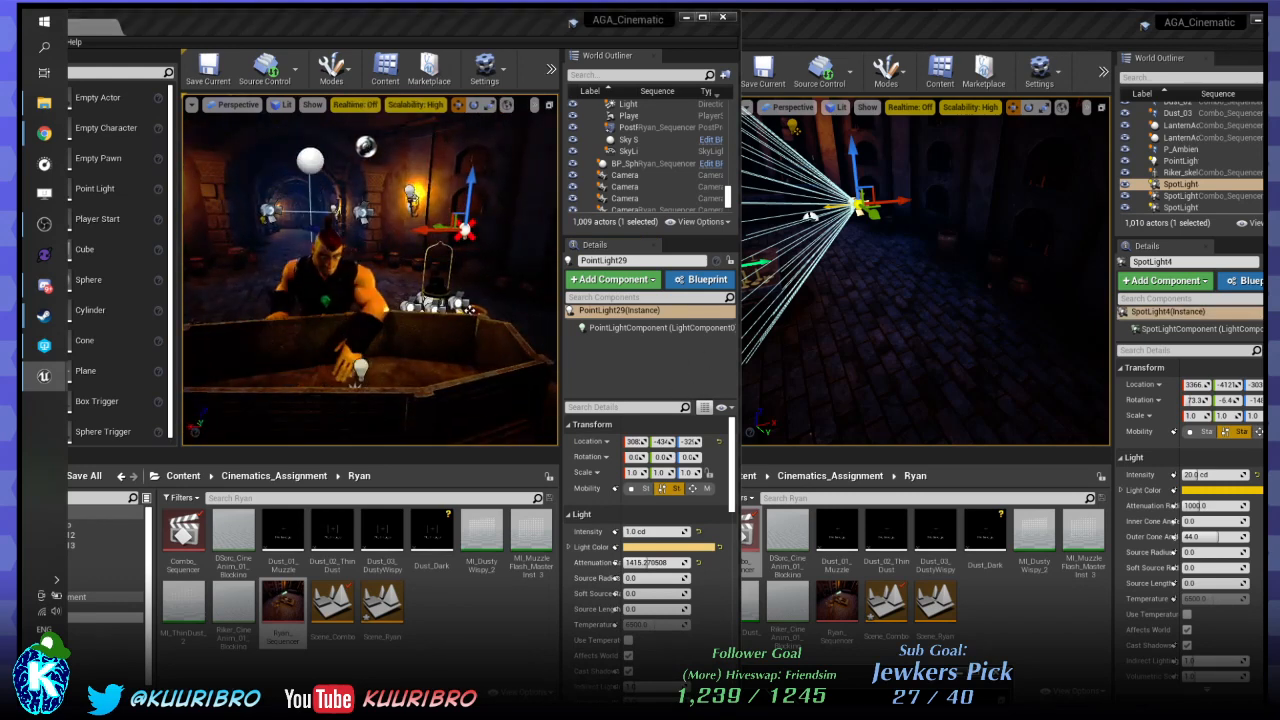
pyautogui.hotkey('ctrl', 'r')
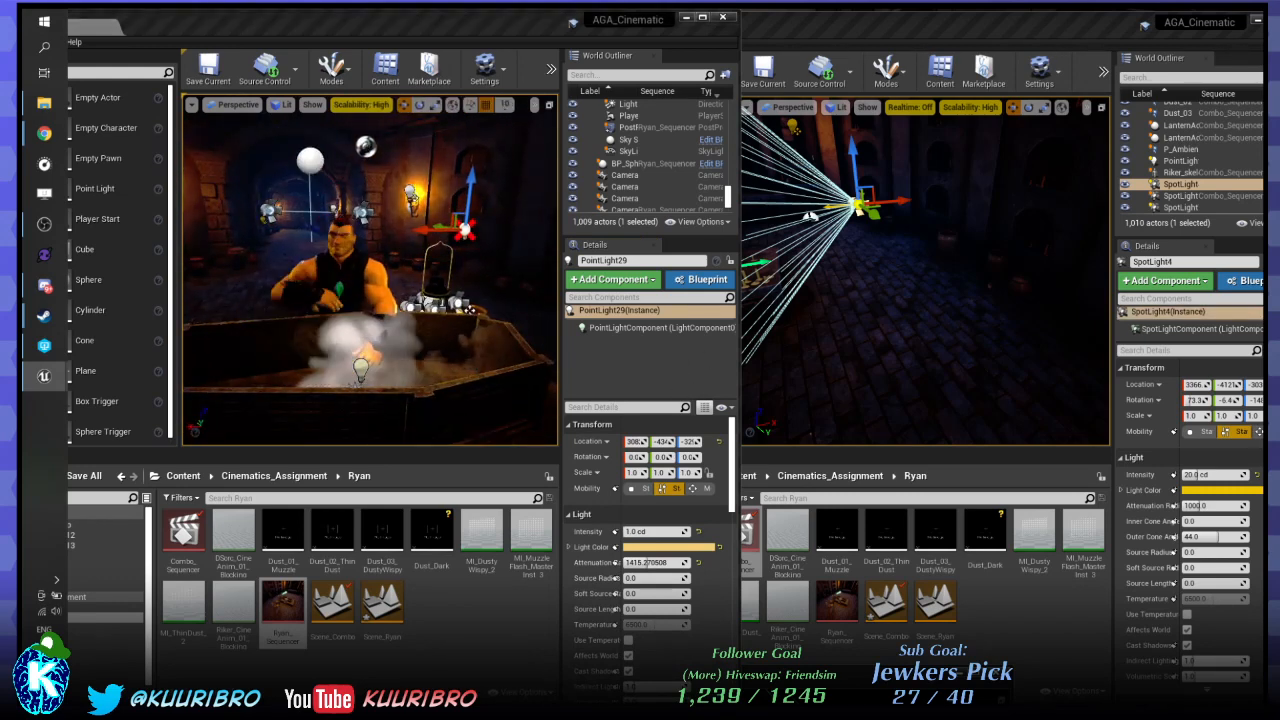
pyautogui.hotkey('ctrl', 'r')
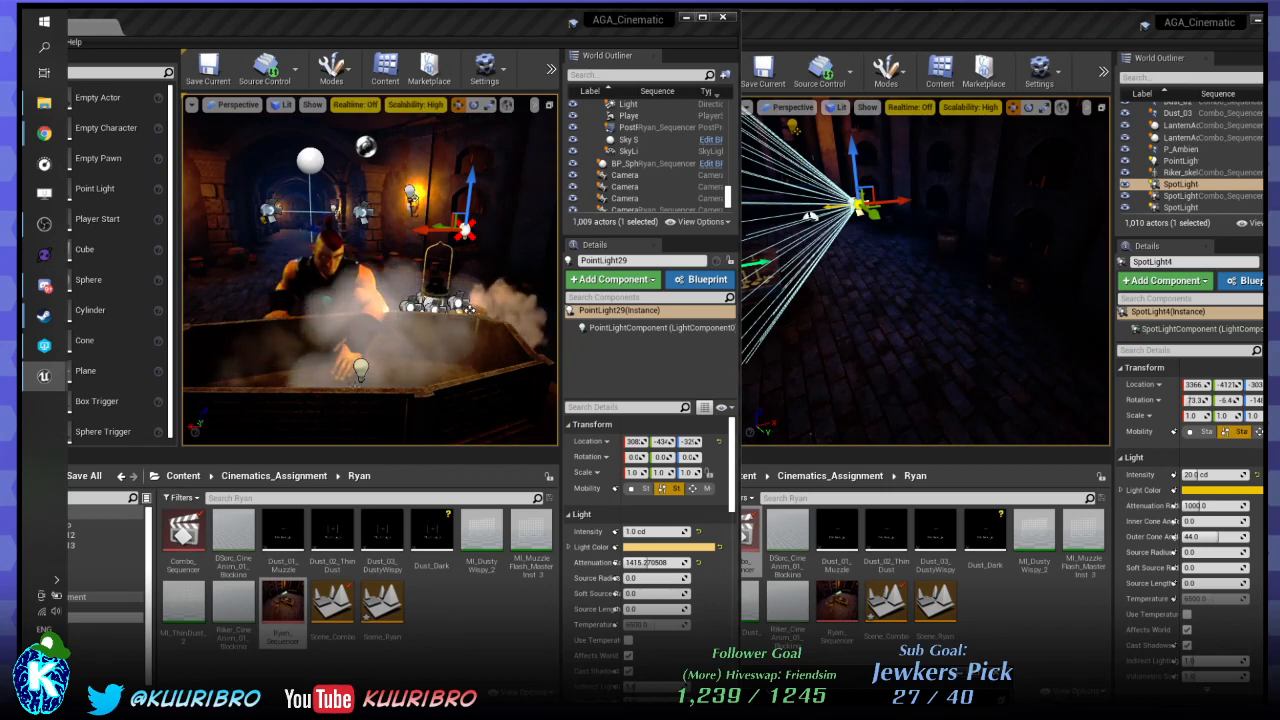
# Reselect PointLight29 beside the lantern, delete it to check its effect on the coffin area, and restore it.
pyautogui.scroll(12, 680, 199)
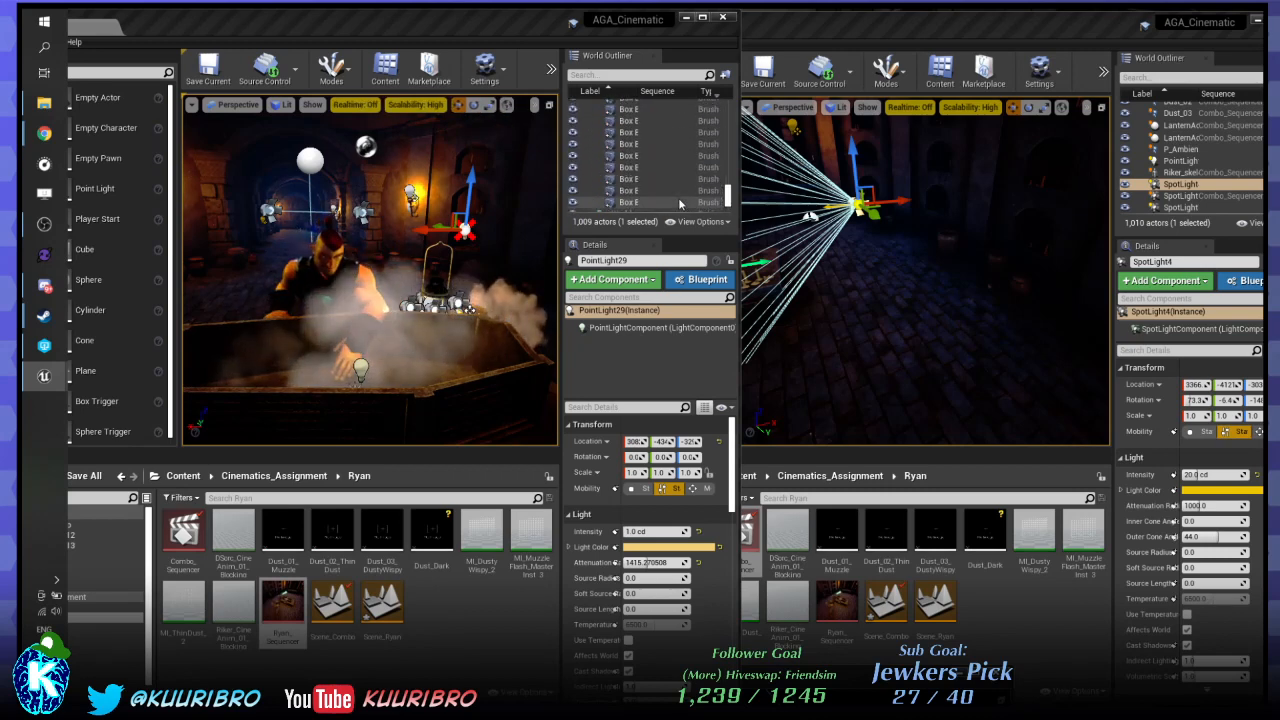
pyautogui.click(411, 197)
pyautogui.click(464, 230)
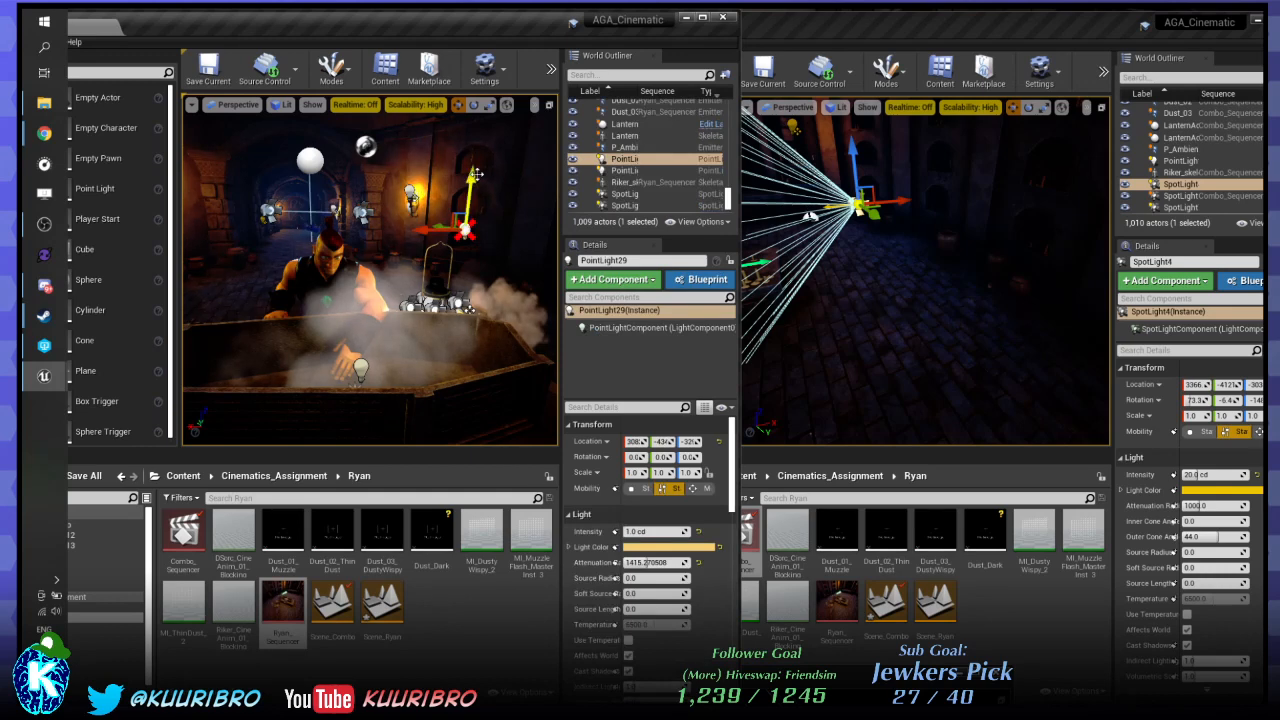
pyautogui.press('Delete')
pyautogui.hotkey('ctrl', 'z')
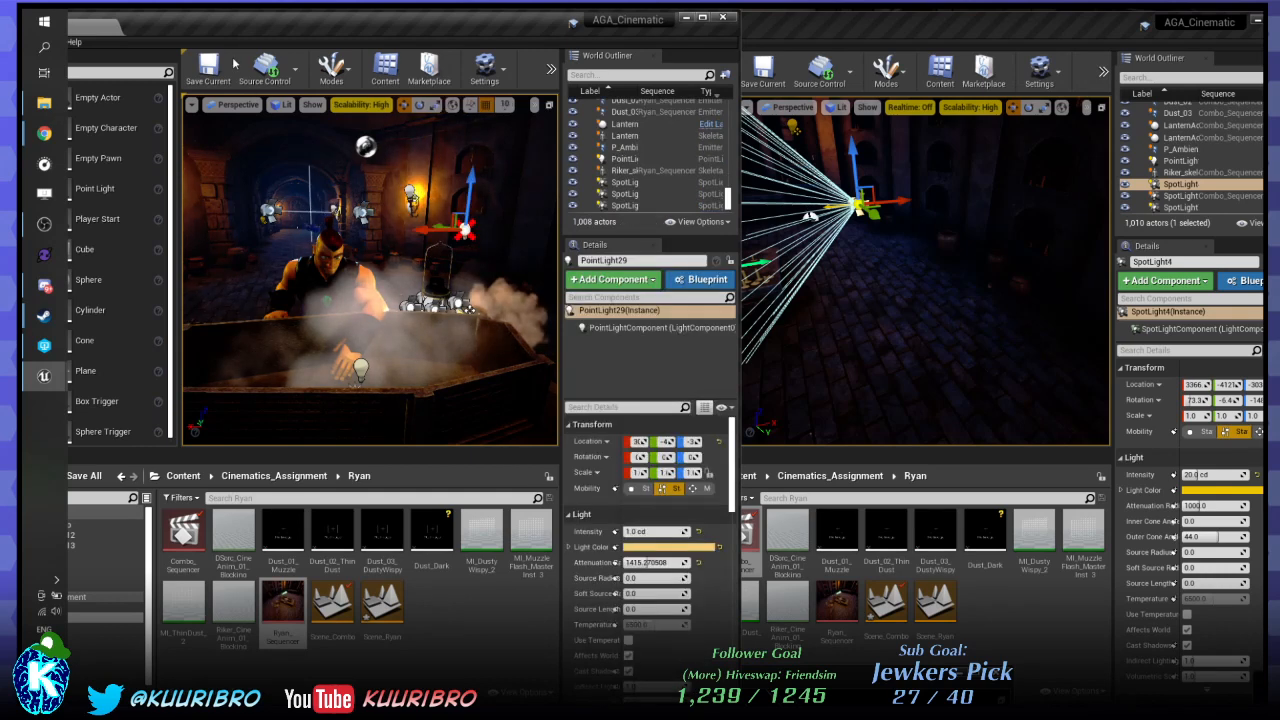
# Check the Scene_Ryan shot through Allow Cinematic Control with PointLight29 deleted, restoring both the light and free navigation.
pyautogui.click(190, 104)
pyautogui.click(239, 264)
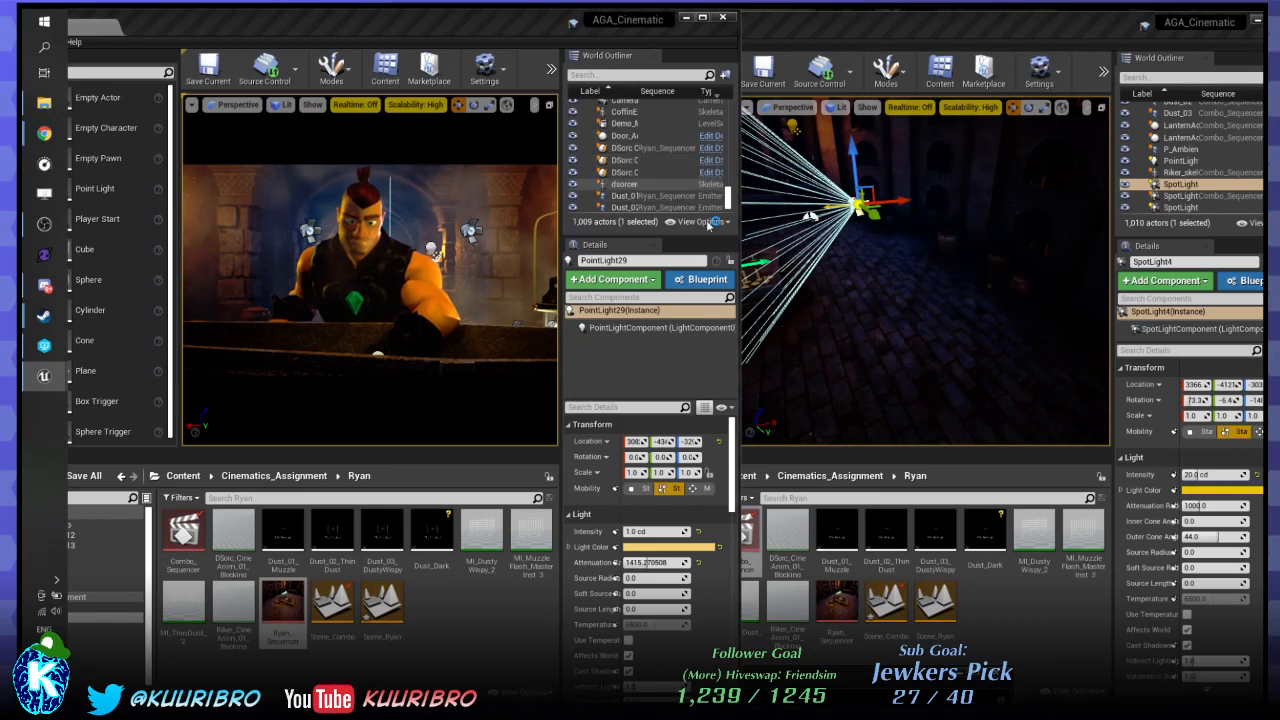
pyautogui.scroll(-5, 627, 212)
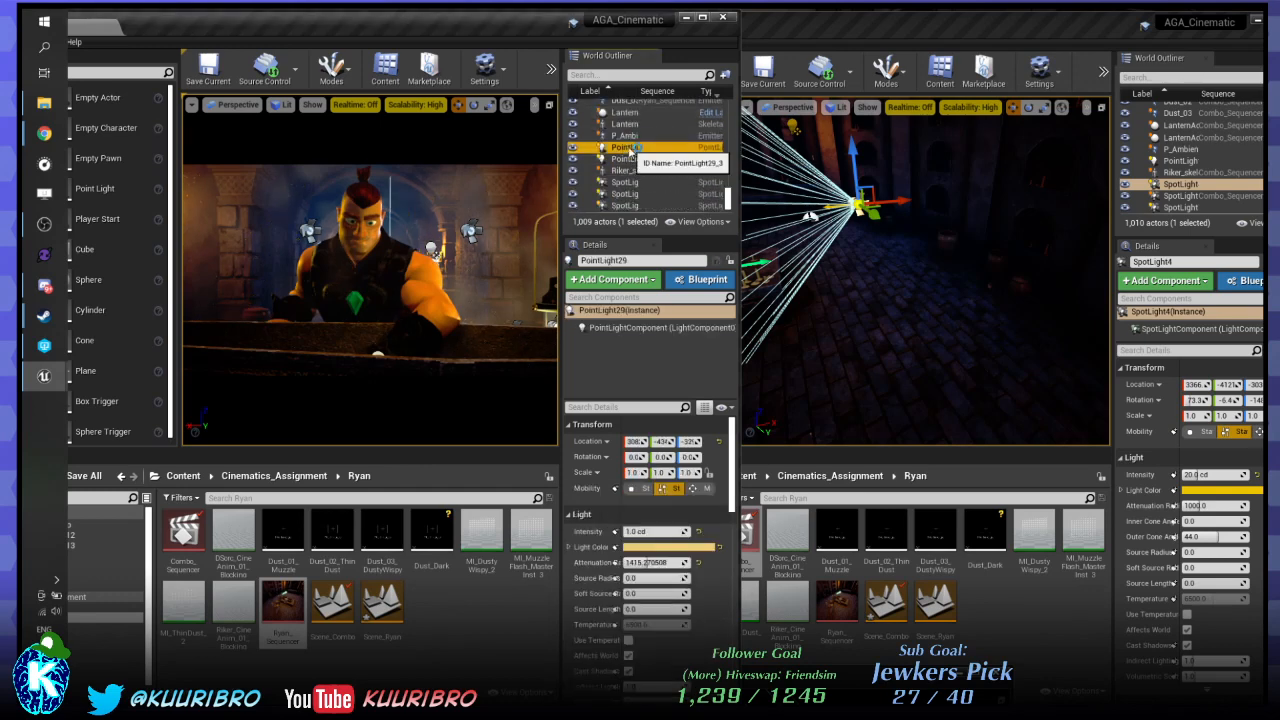
pyautogui.press('Delete')
pyautogui.hotkey('ctrl', 'z')
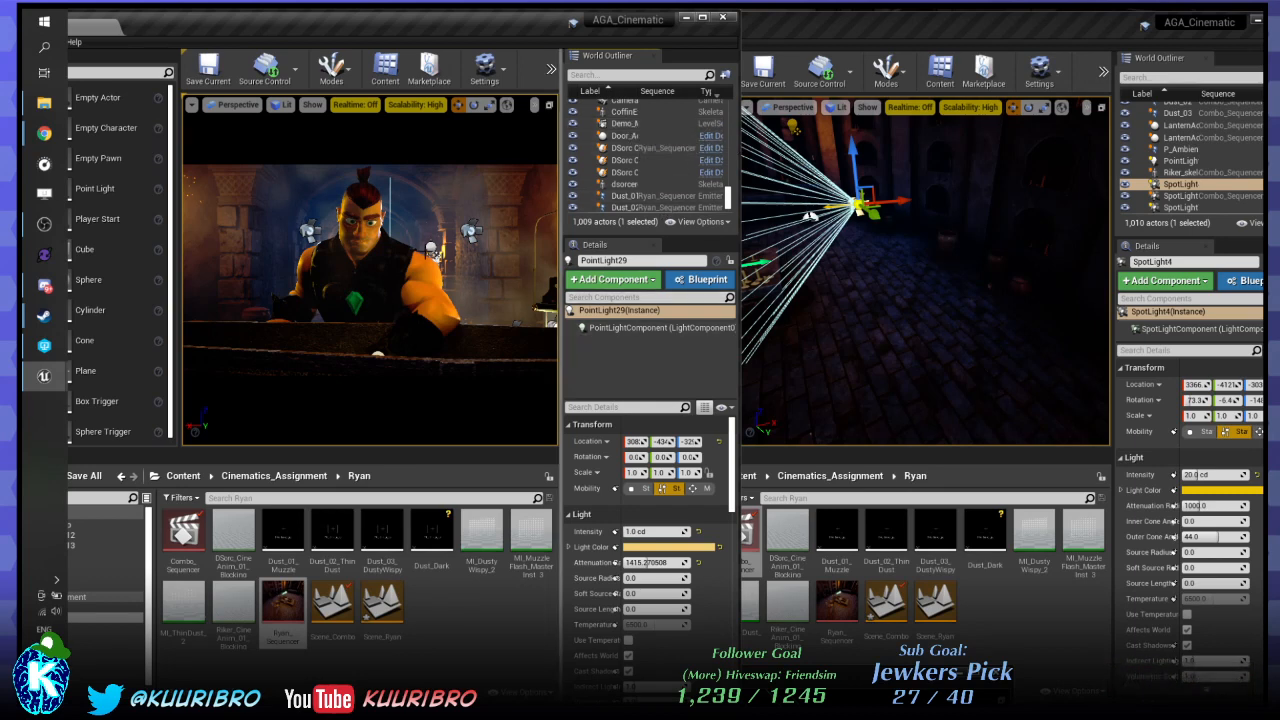
pyautogui.click(190, 106)
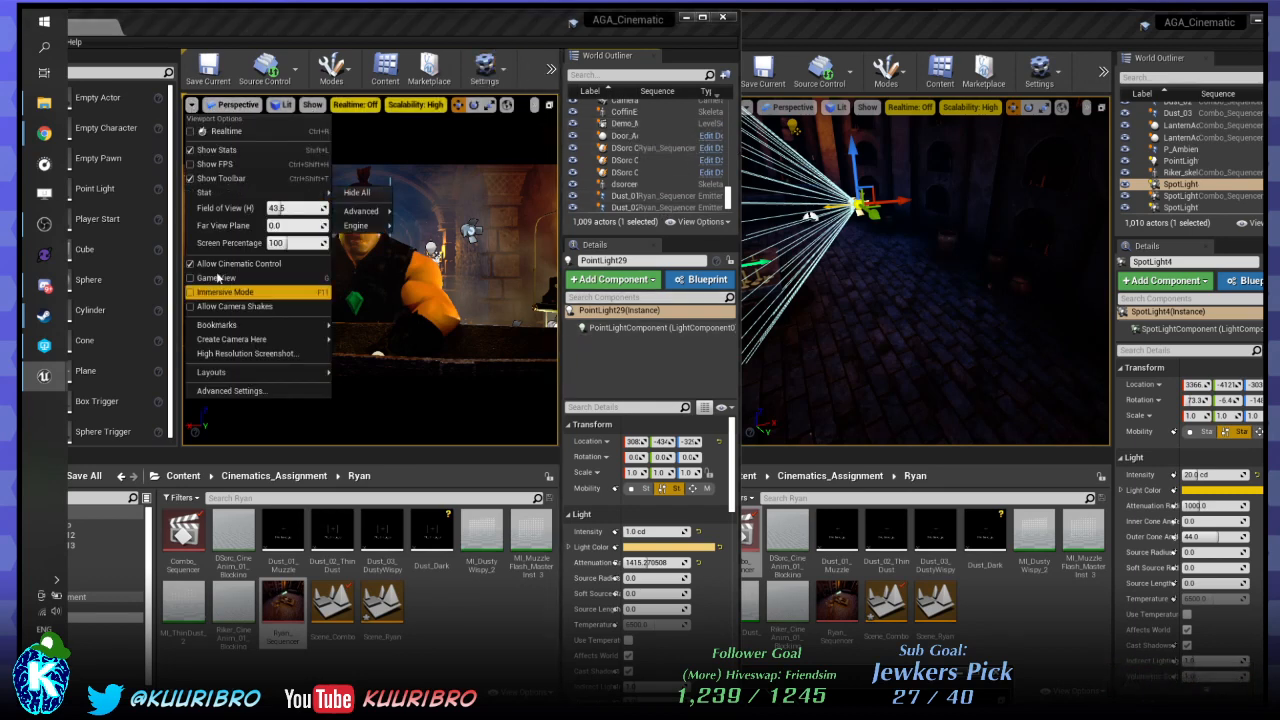
pyautogui.click(222, 264)
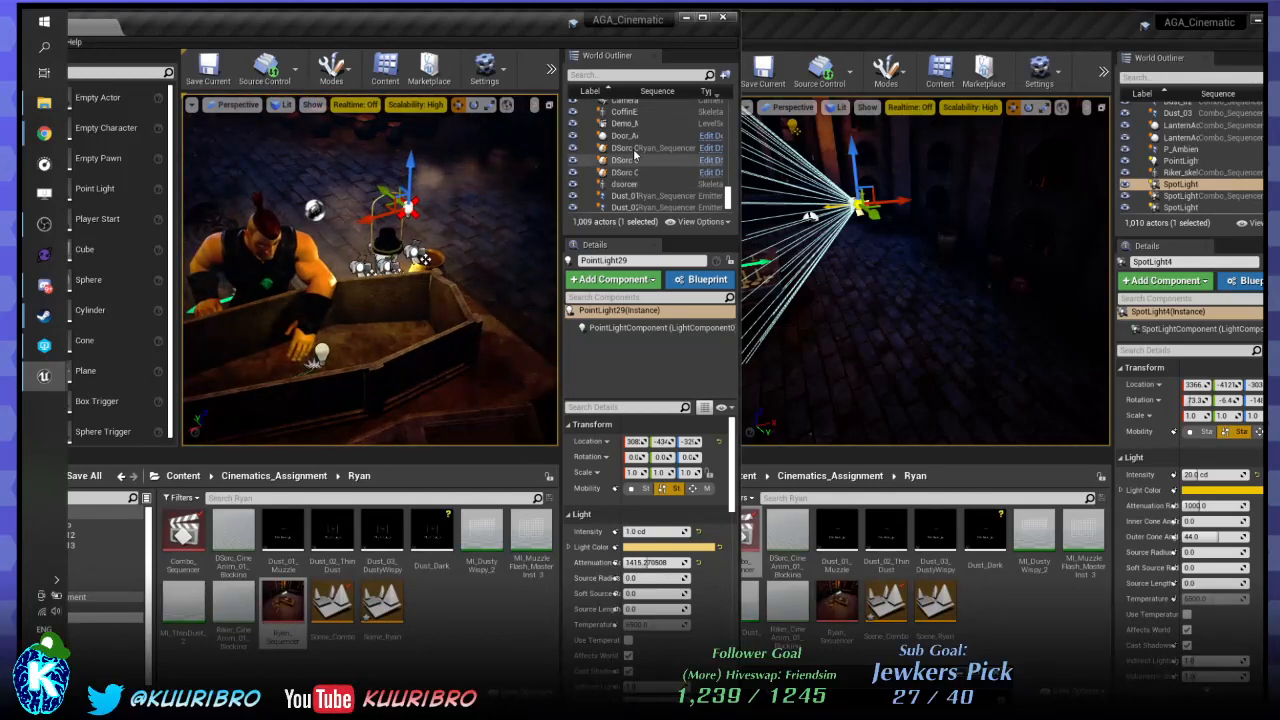
# Select the Dust_02 emitter near the coffin in Scene_Ryan and inspect the area around it.
pyautogui.scroll(15, 634, 155)
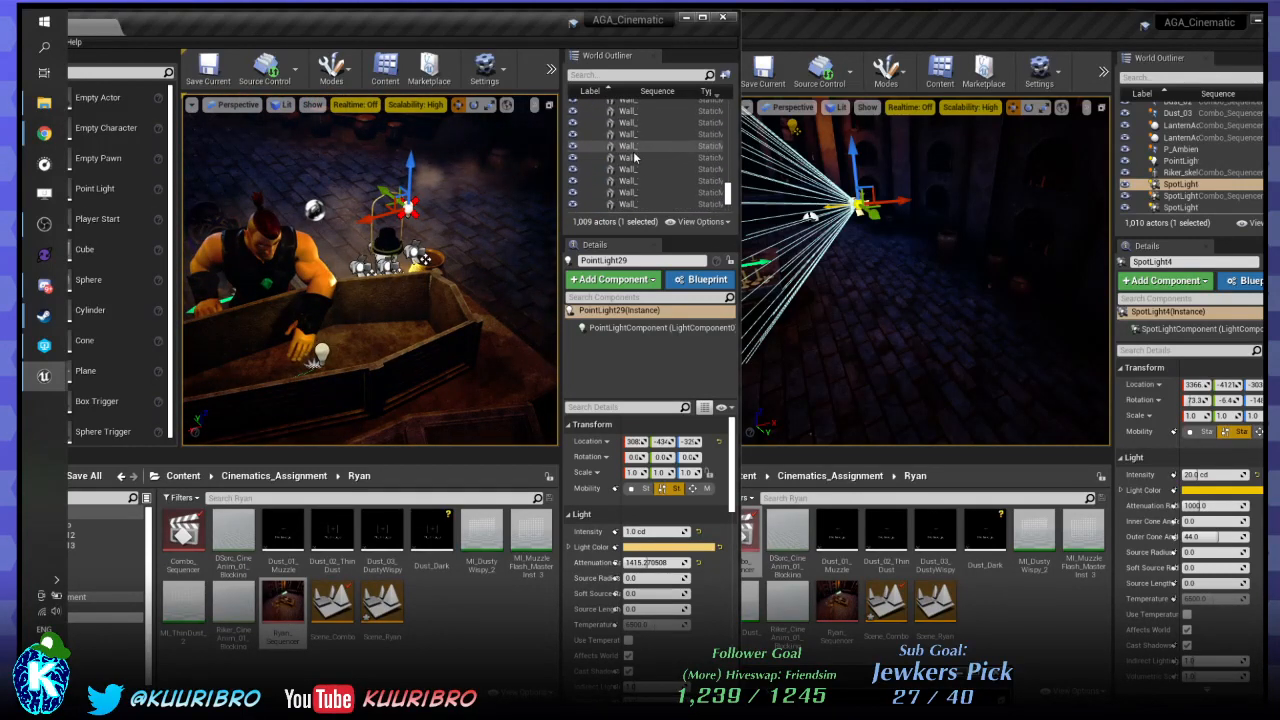
pyautogui.click(409, 178)
pyautogui.click(425, 258)
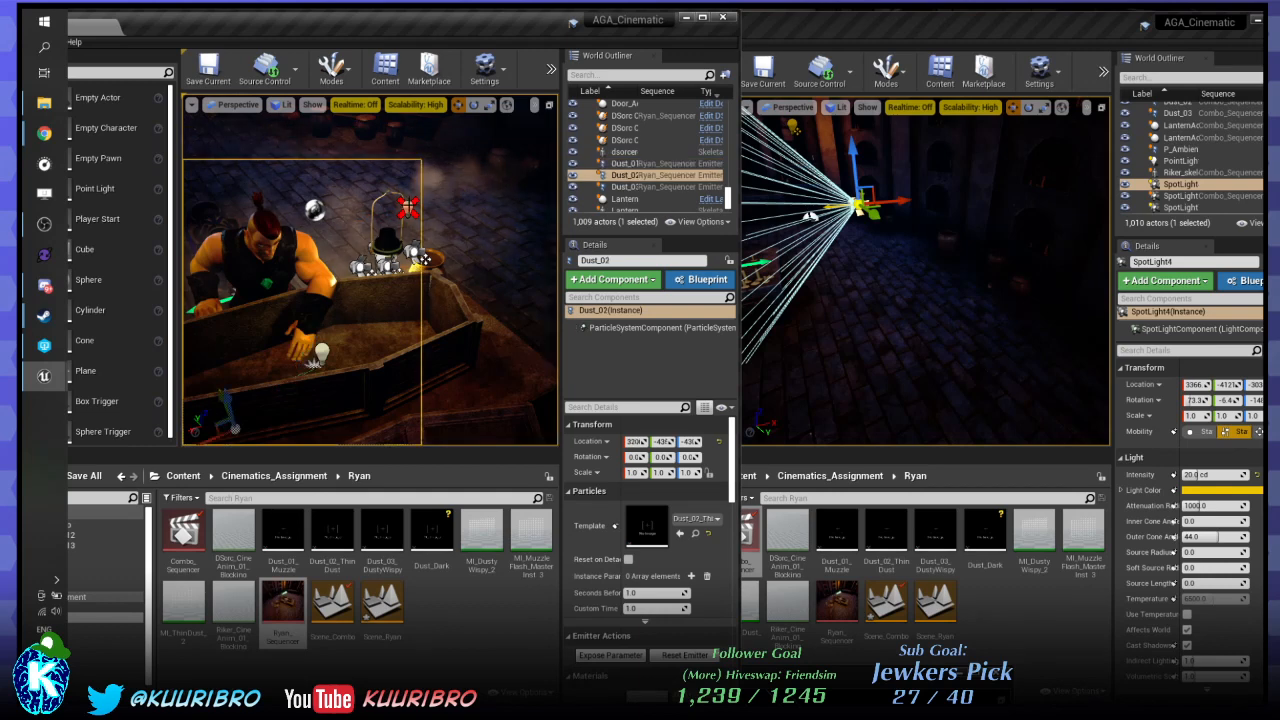
pyautogui.moveTo(460, 203); pyautogui.dragTo(556, 168, button='right')
pyautogui.press('w')
pyautogui.press('w')
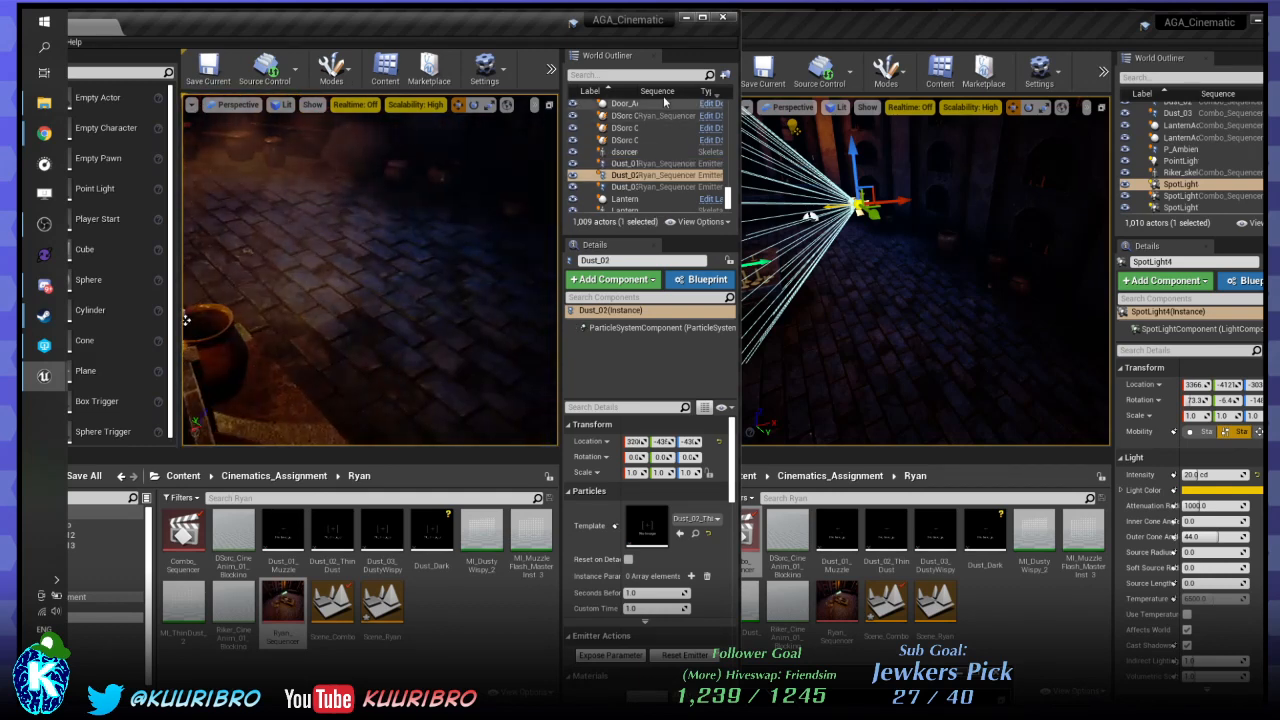
pyautogui.press('f')
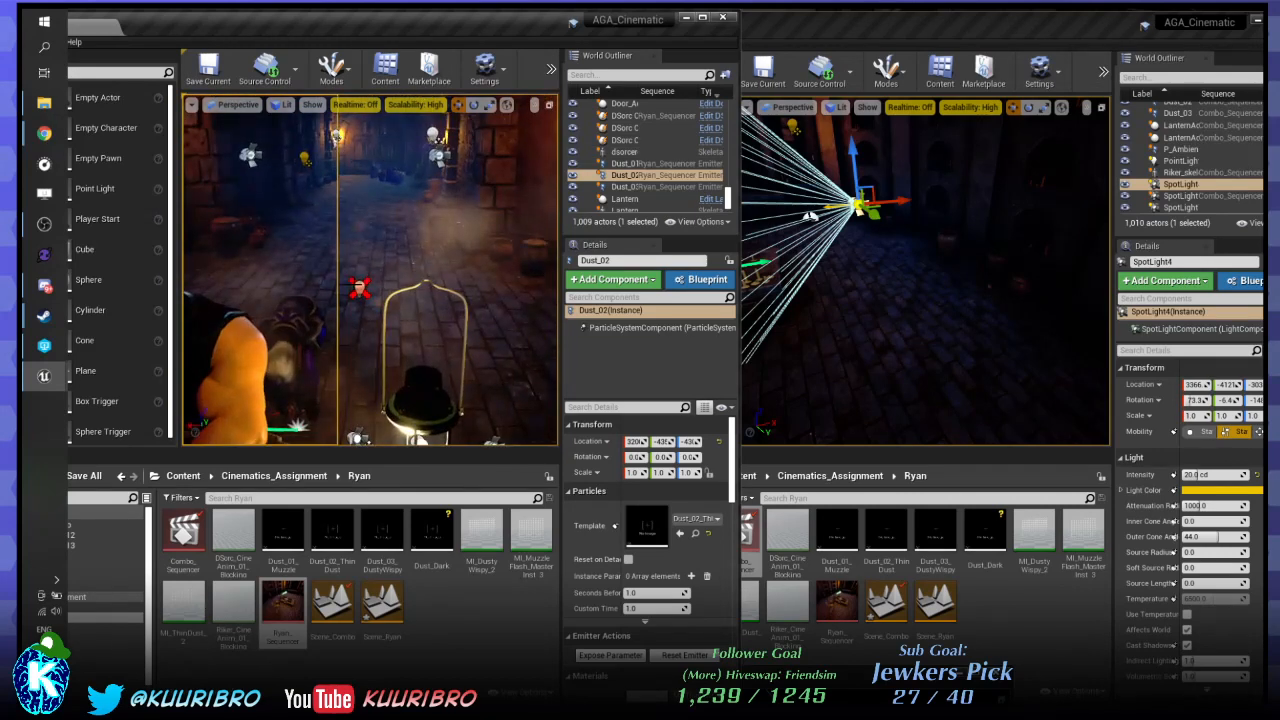
# Select the Dust_01 emitter and briefly preview its particles over the coffin in realtime.
pyautogui.click(362, 287)
pyautogui.press('w')
pyautogui.moveTo(380, 290); pyautogui.dragTo(500, 290, button='right')
pyautogui.press('f')
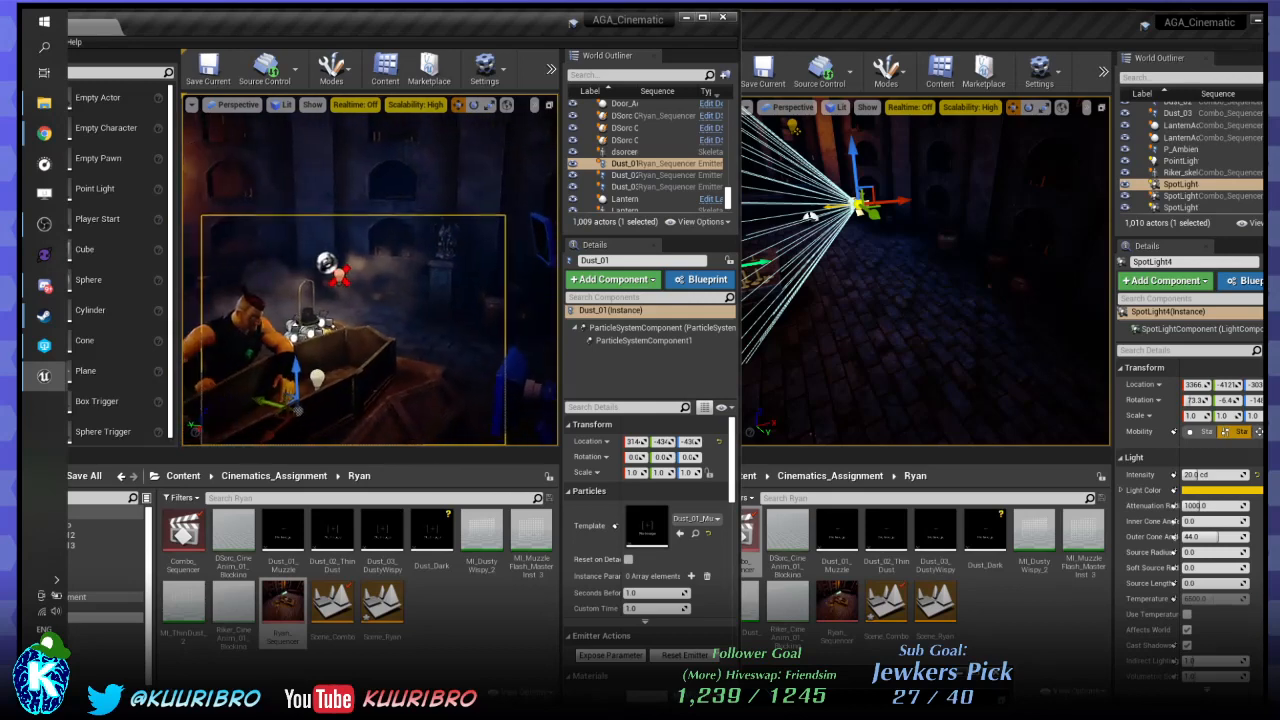
pyautogui.hotkey('ctrl', 'r')
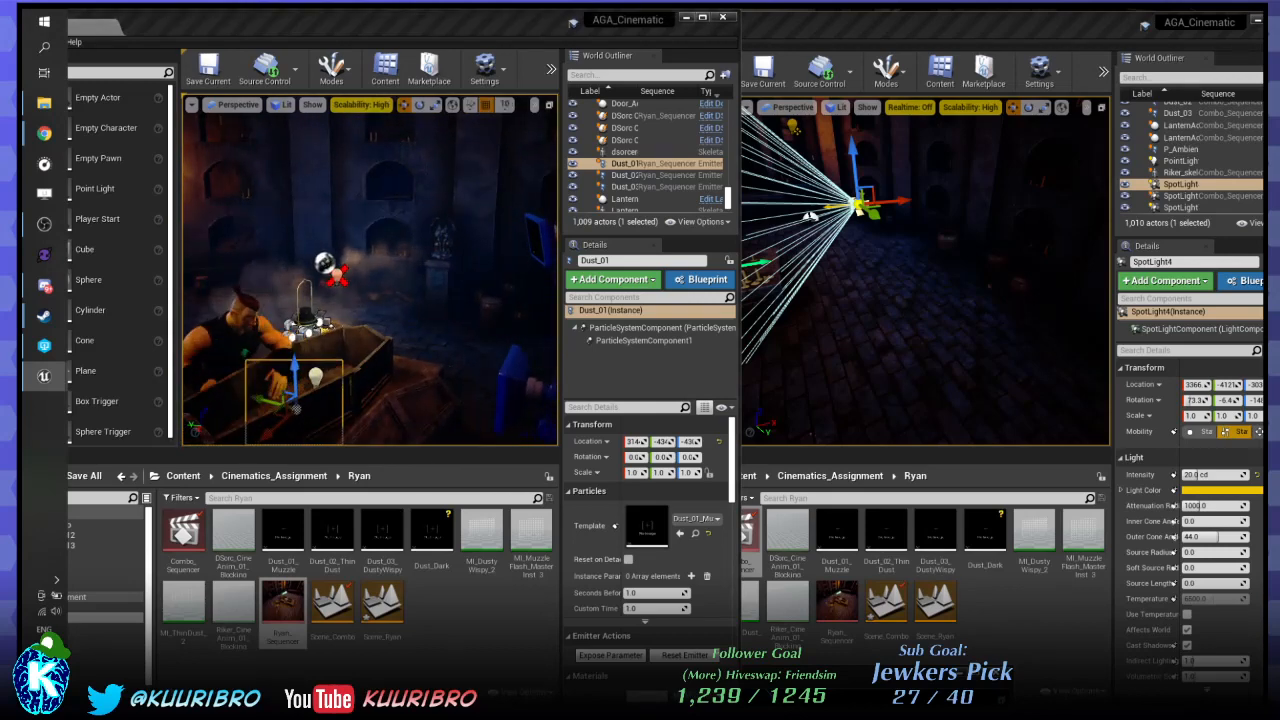
pyautogui.hotkey('ctrl', 'r')
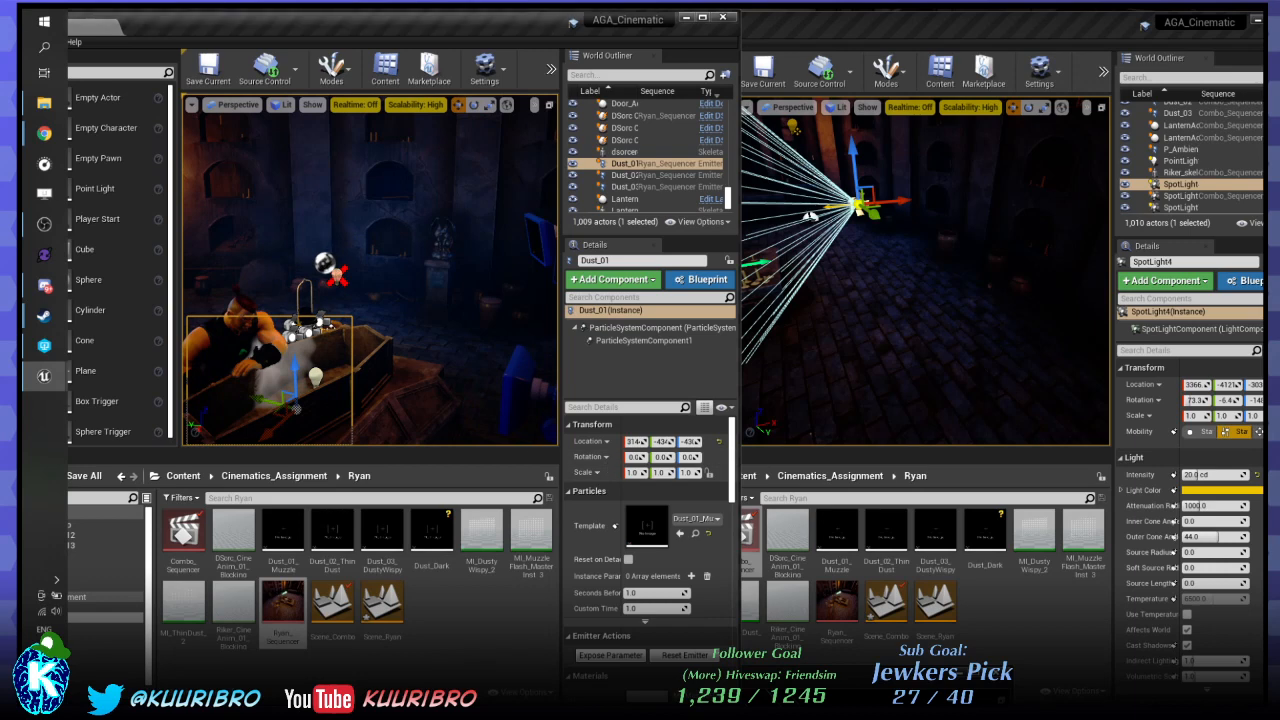
# Reselect Dust_02 and collapse the Crypt, Dungeon, Light_B and World folders in Scene_Ryan's actor list.
pyautogui.click(628, 175)
pyautogui.scroll(10, 637, 174)
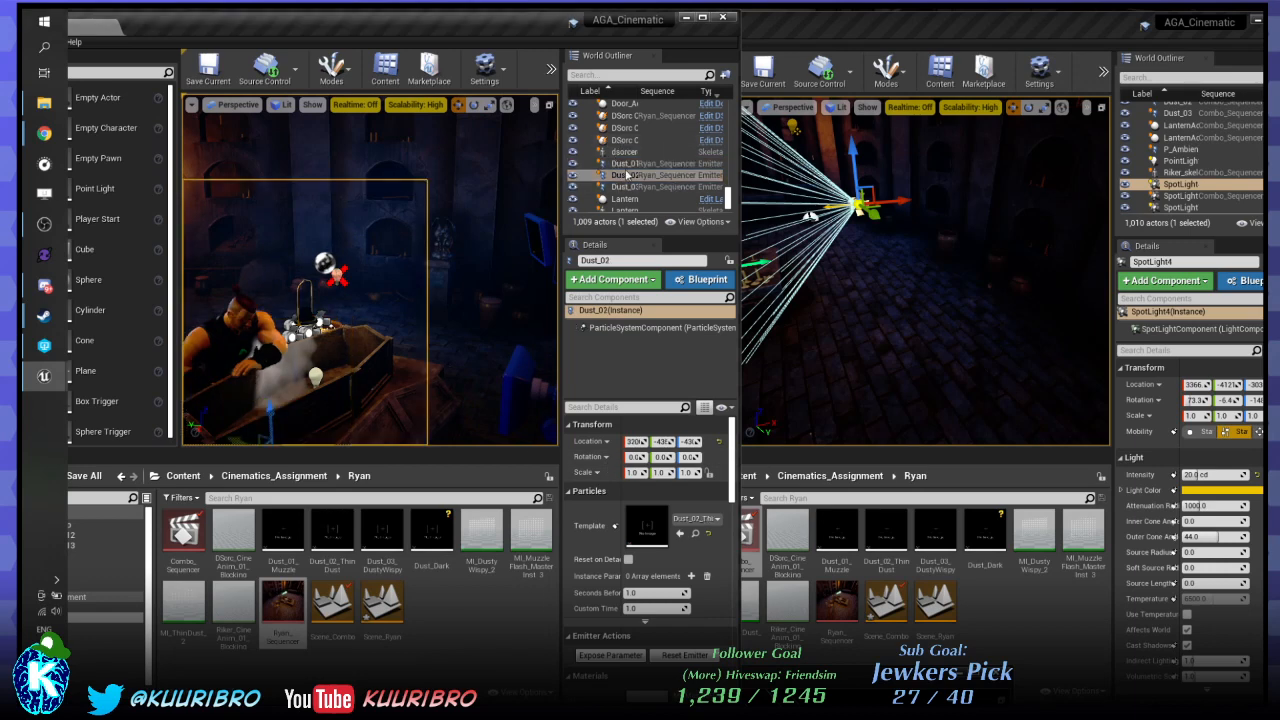
pyautogui.scroll(-10, 637, 174)
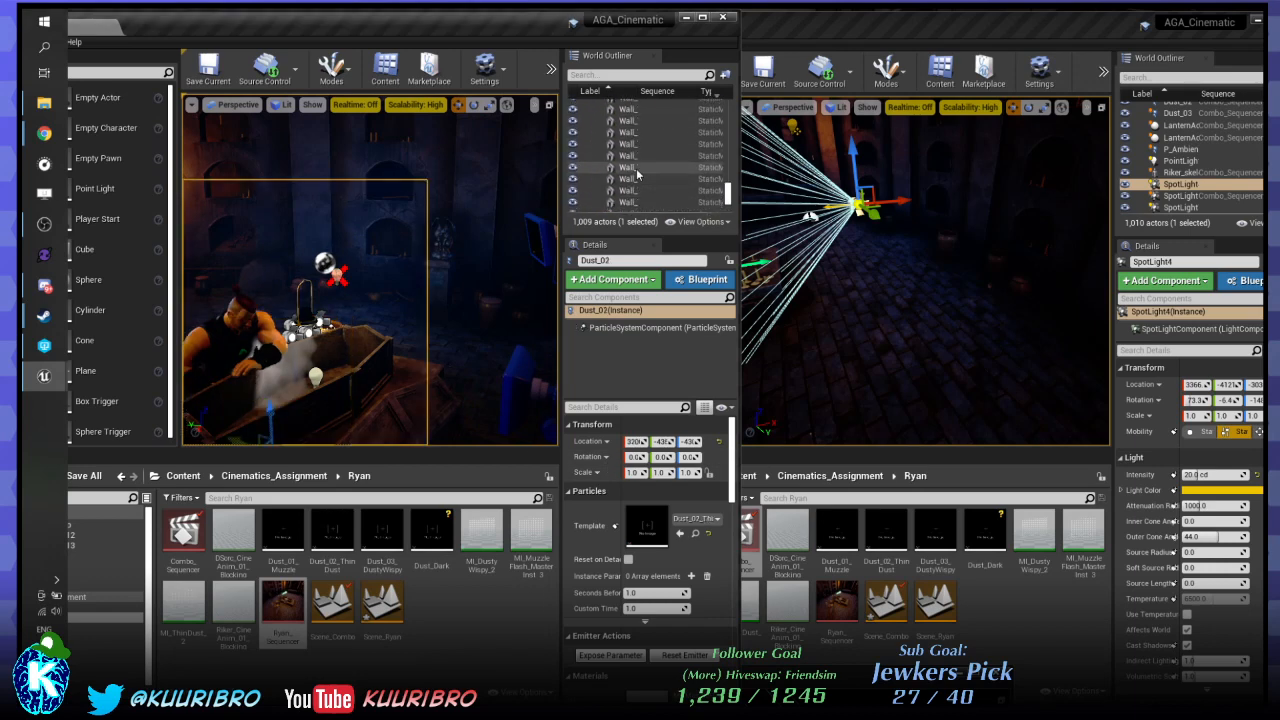
pyautogui.scroll(3, 650, 172)
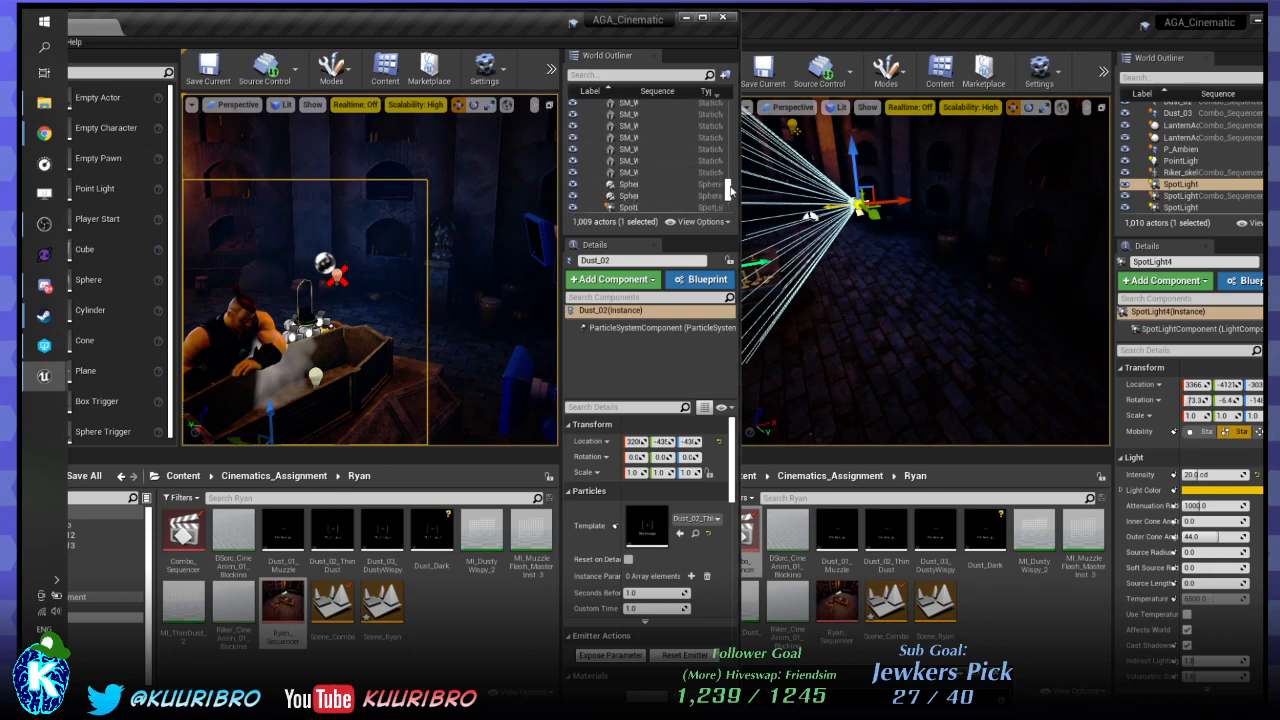
pyautogui.scroll(15, 650, 140)
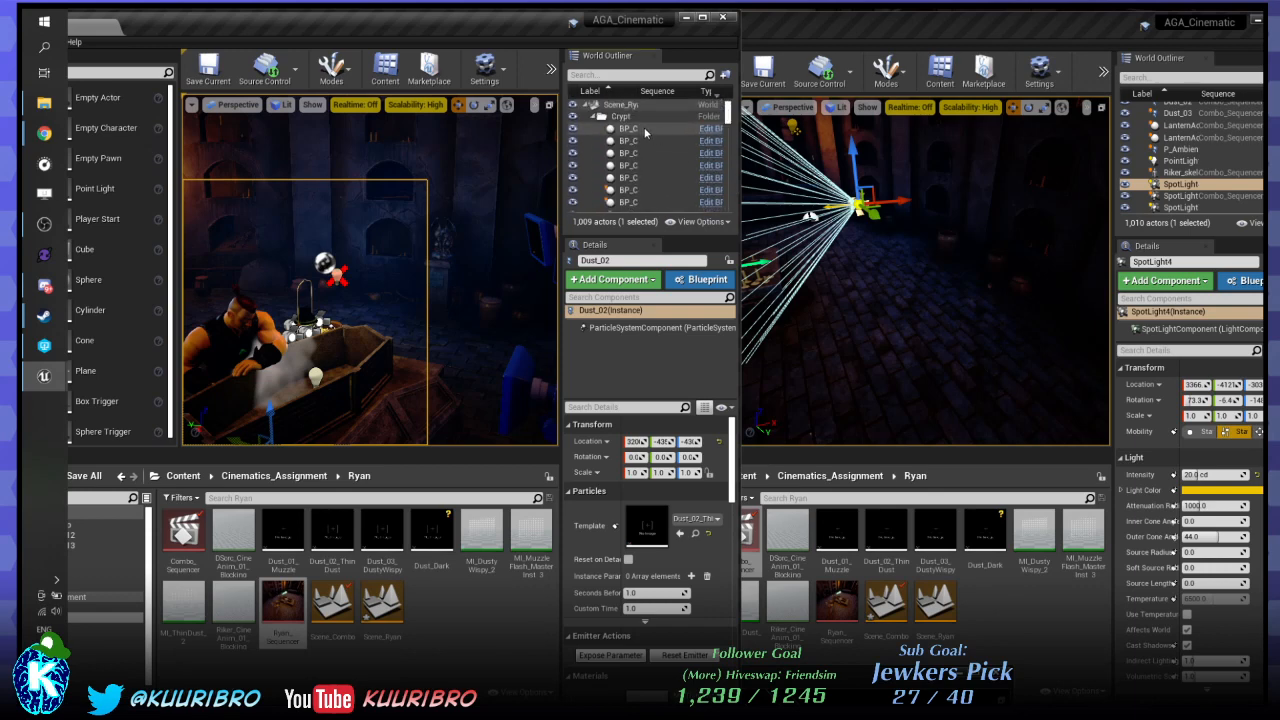
pyautogui.click(592, 116)
pyautogui.click(592, 128)
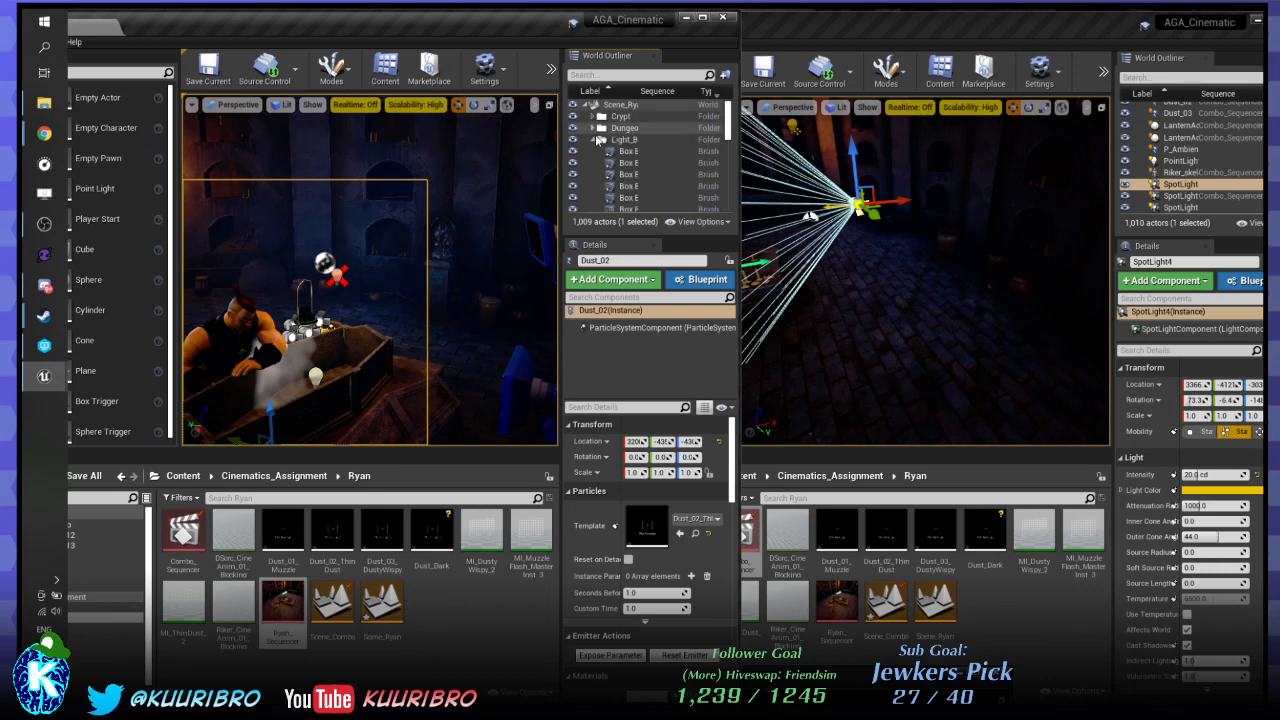
pyautogui.click(593, 140)
pyautogui.click(594, 151)
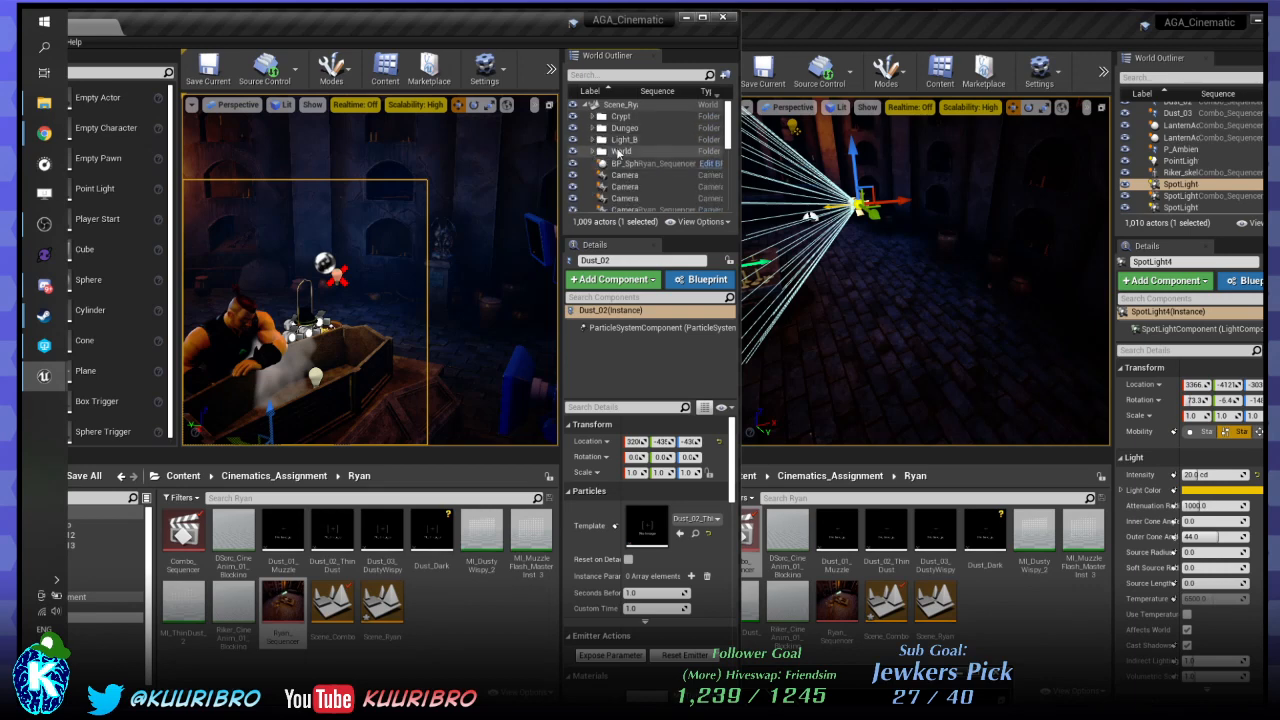
# Expand the Light_B folder and inspect Box Brush6's settings and the surrounding crypt.
pyautogui.click(622, 140)
pyautogui.click(593, 141)
pyautogui.scroll(-9, 640, 168)
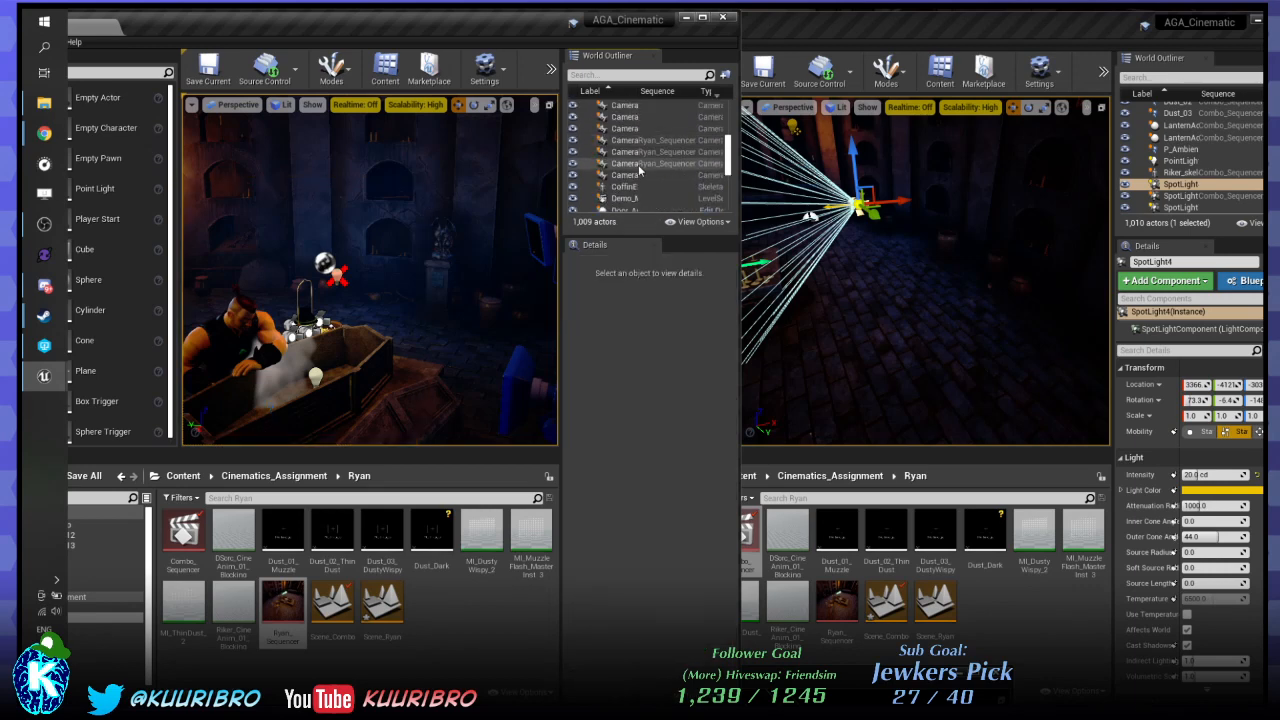
pyautogui.scroll(7, 640, 168)
pyautogui.click(640, 168)
pyautogui.moveTo(370, 280); pyautogui.dragTo(260, 265, button='right')
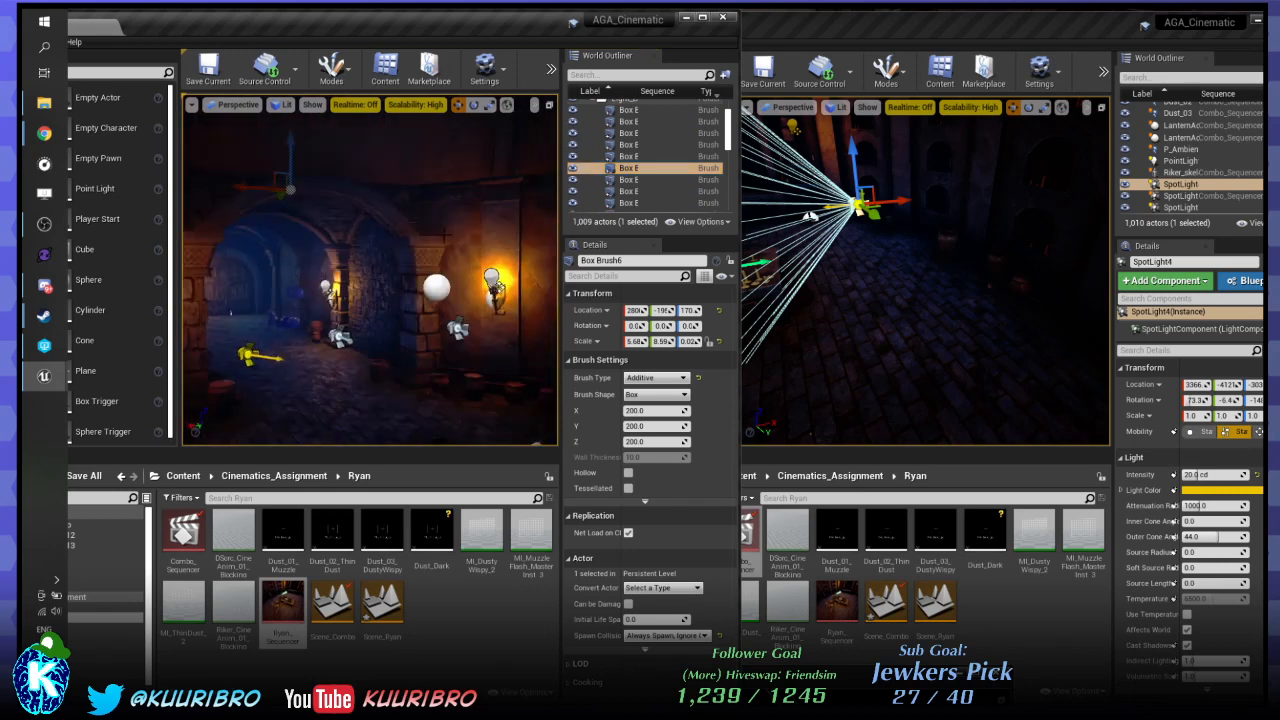
pyautogui.press('f')
pyautogui.moveTo(370, 280)
pyautogui.mouseDown(button='right')
pyautogui.moveTo(362, 250)
pyautogui.moveTo(364, 286)
pyautogui.moveTo(510, 305)
pyautogui.moveTo(500, 315)
pyautogui.moveTo(460, 305)
pyautogui.moveTo(440, 265)
pyautogui.moveTo(460, 262)
pyautogui.mouseUp(button='right')
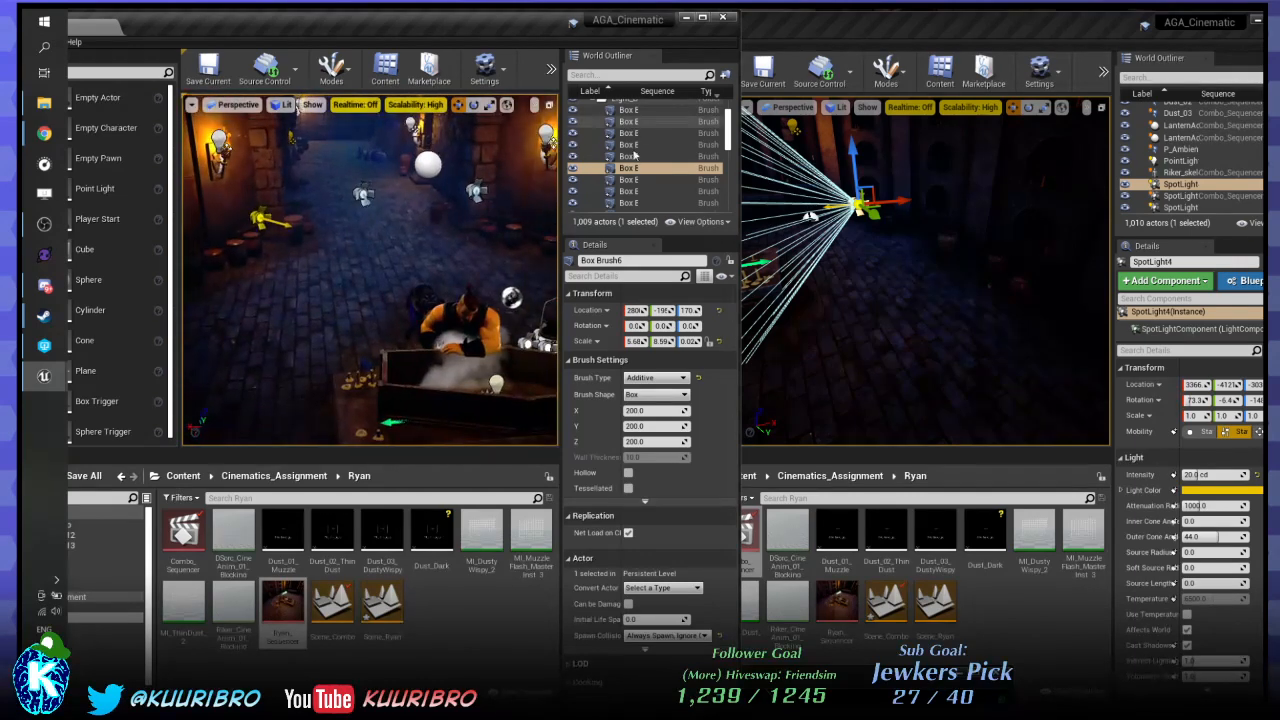
# Collapse the Light_B folder again and select the World folder in Scene_Ryan's actor list.
pyautogui.scroll(1, 648, 150)
pyautogui.scroll(-2, 648, 150)
pyautogui.scroll(2, 645, 148)
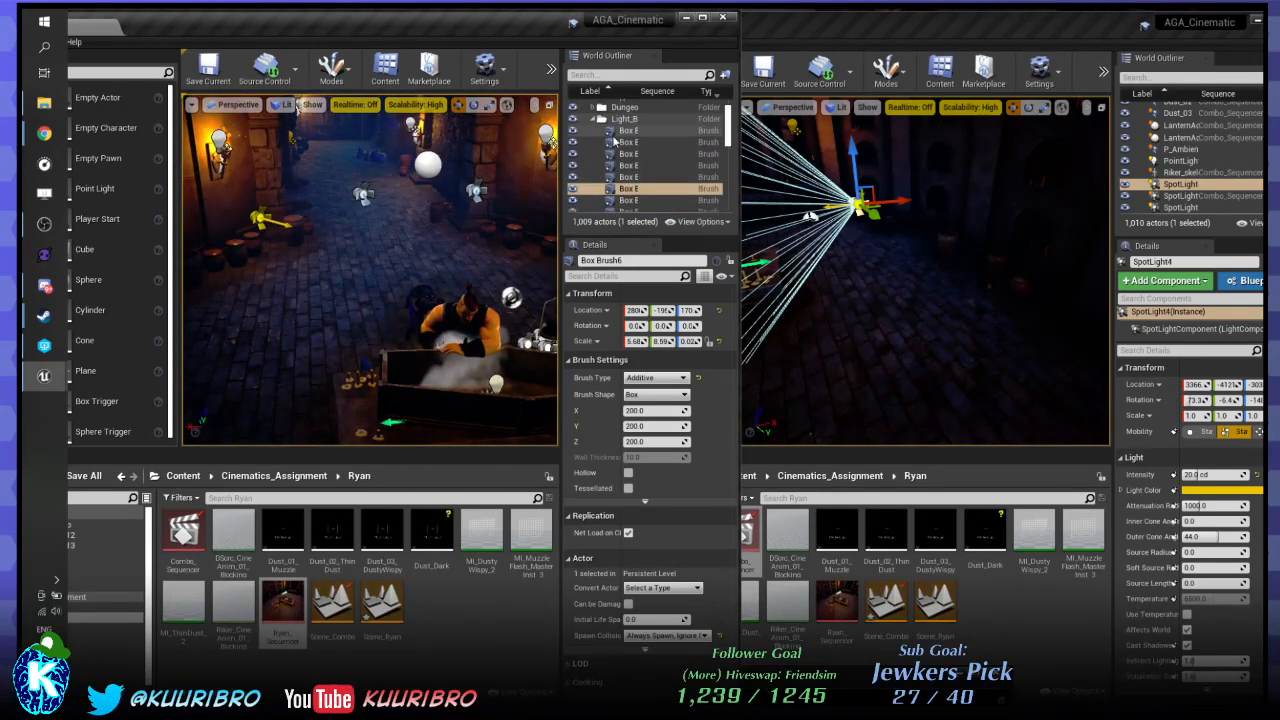
pyautogui.click(592, 119)
pyautogui.scroll(-5, 634, 143)
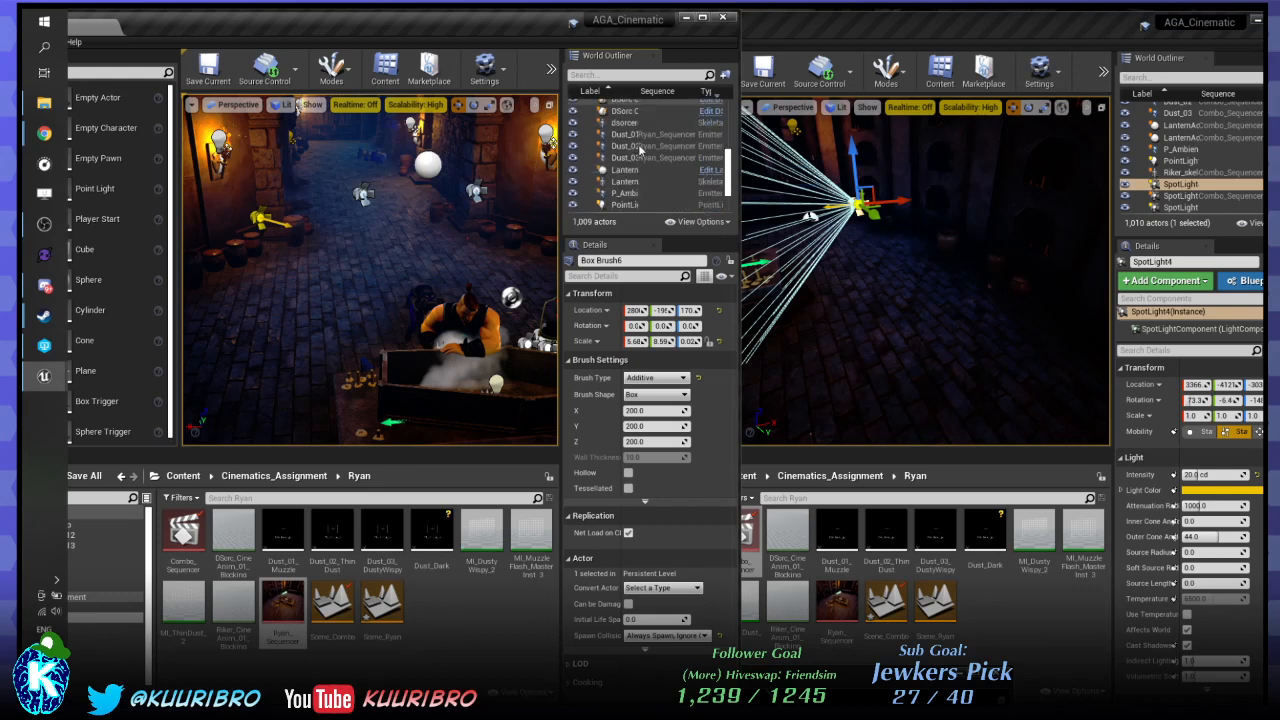
pyautogui.scroll(6, 648, 161)
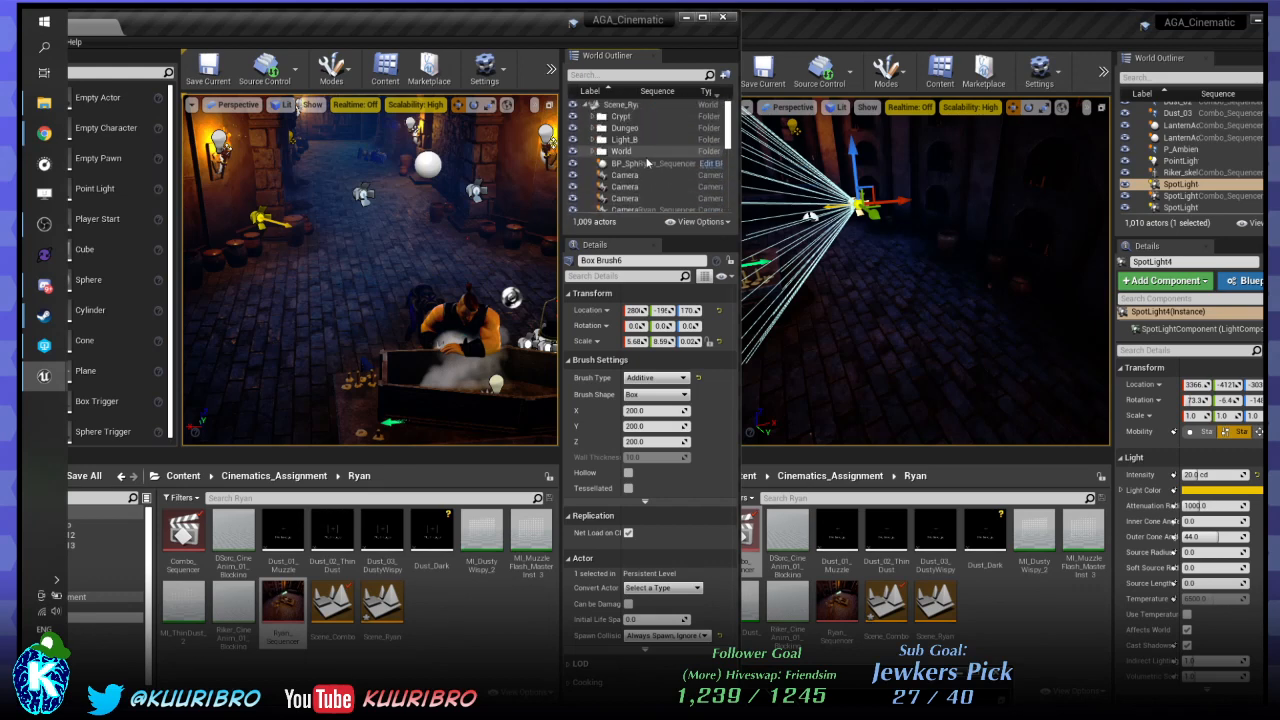
pyautogui.click(627, 151)
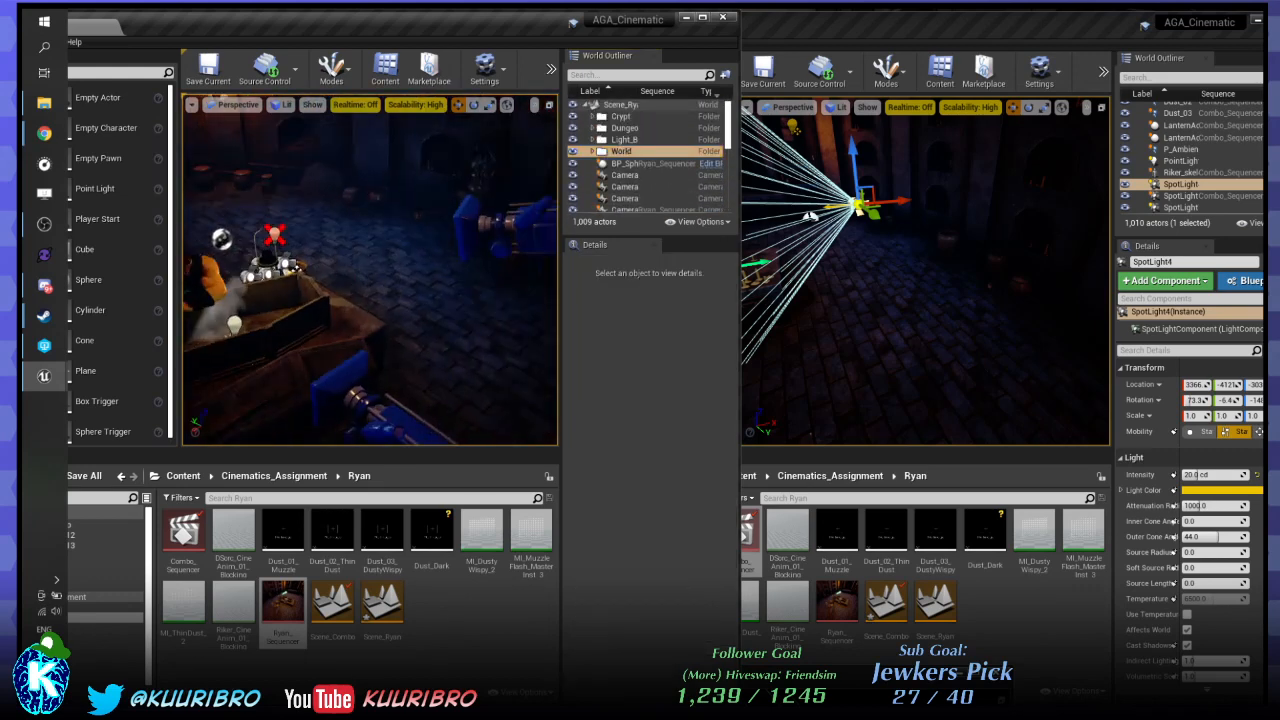
# Enlarge Scene_Ryan's actor list so that all of its top-level folders and loose actors fit.
pyautogui.rightClick(633, 153)
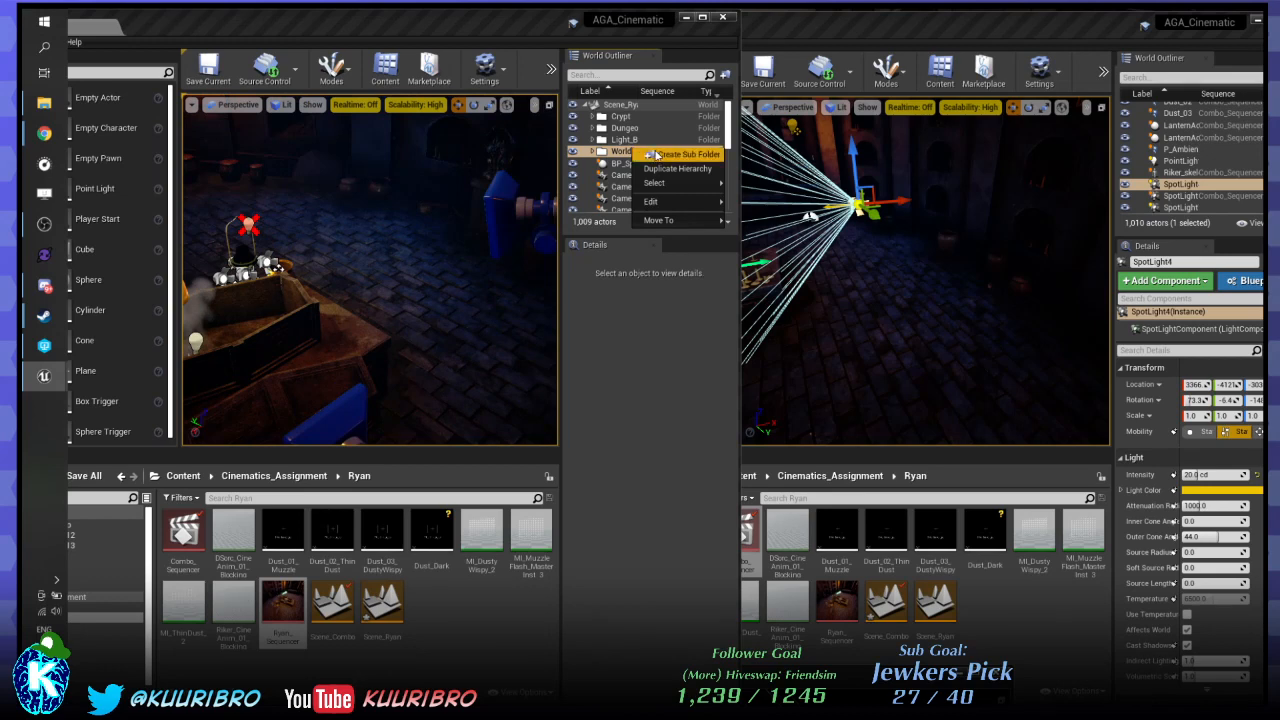
pyautogui.click(601, 160)
pyautogui.scroll(-6, 640, 160)
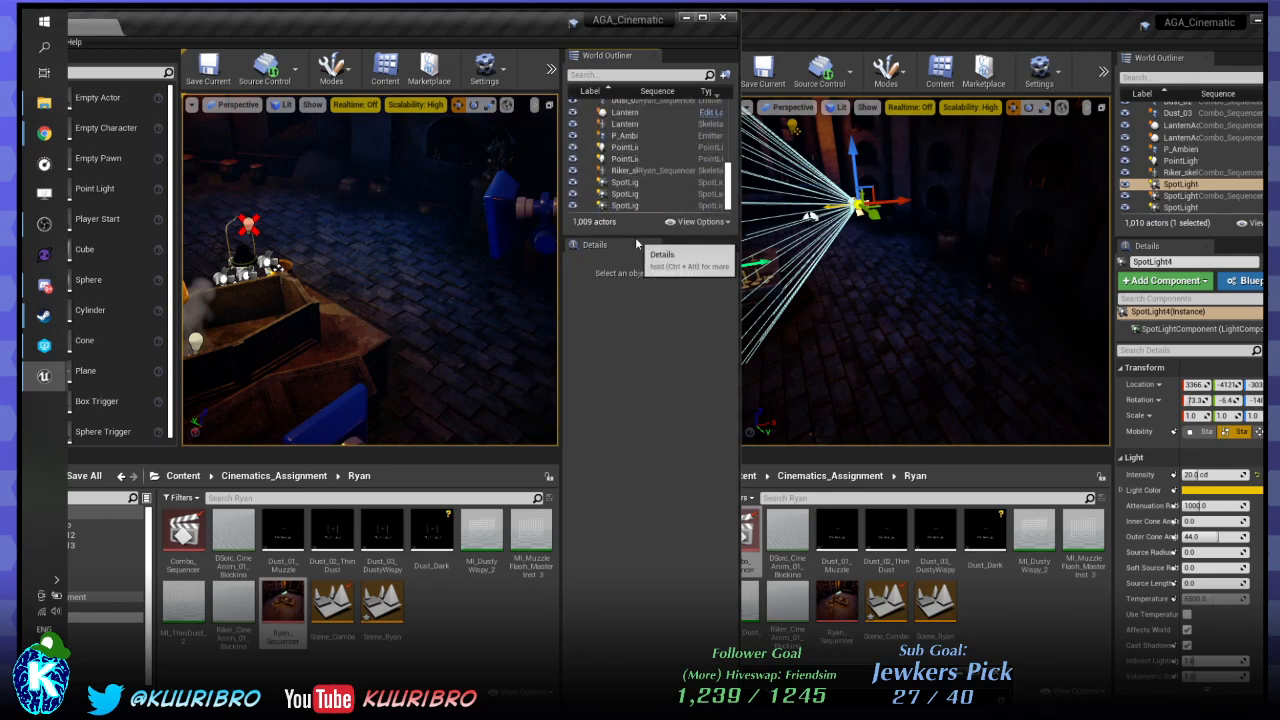
pyautogui.moveTo(635, 236); pyautogui.dragTo(660, 552)
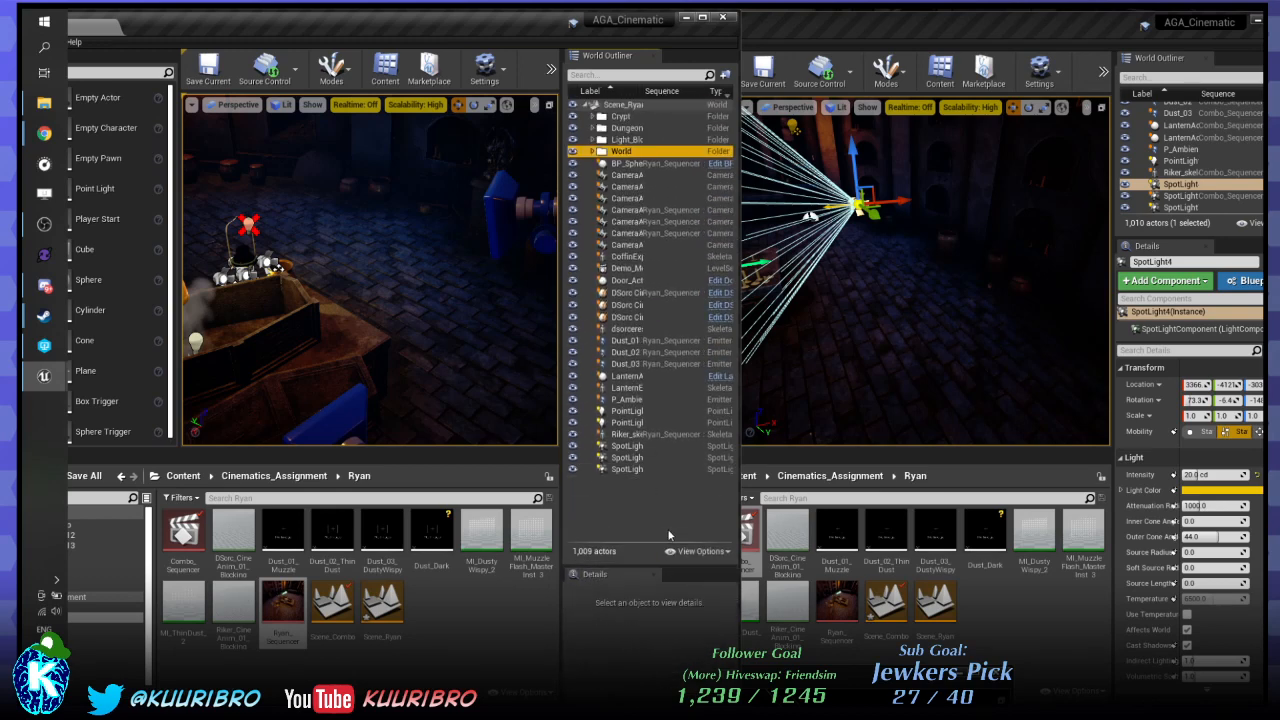
# Create a new folder named CustomLighting in Scene_Ryan's actor list.
pyautogui.rightClick(692, 533)
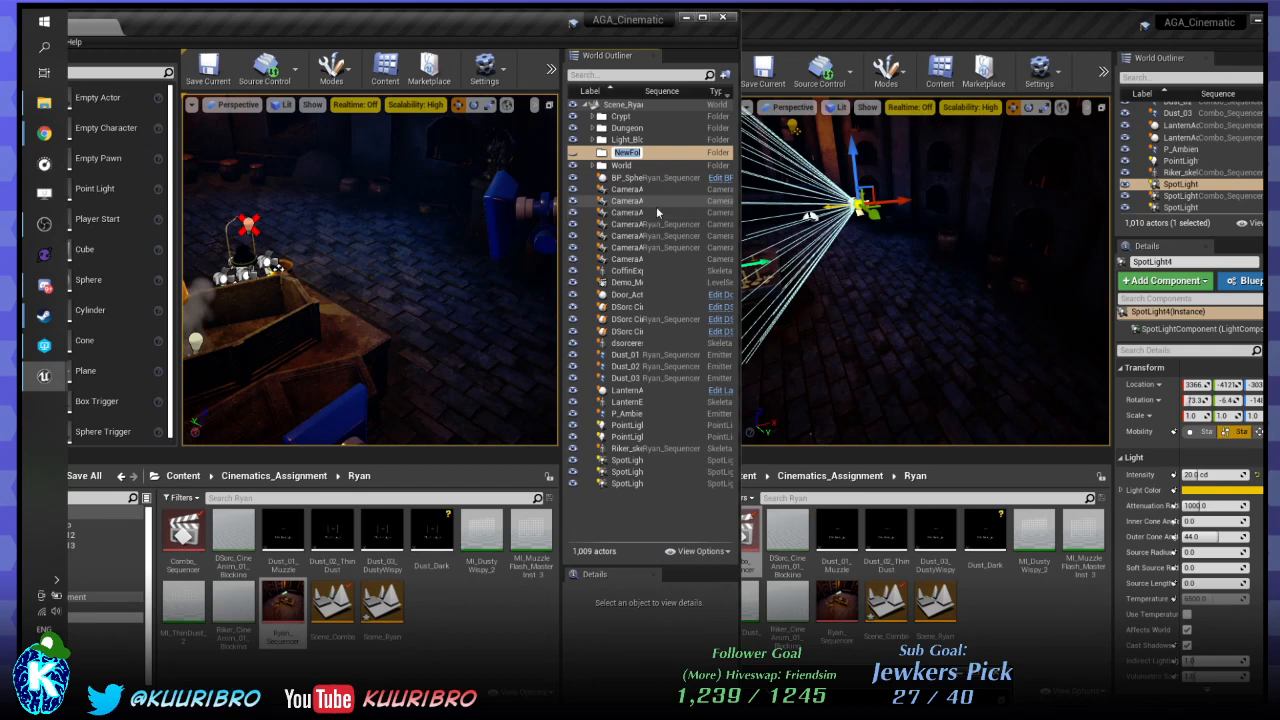
pyautogui.press('BackSpace')
pyautogui.write('Cust')
pyautogui.write('ghting')
pyautogui.press('Return')
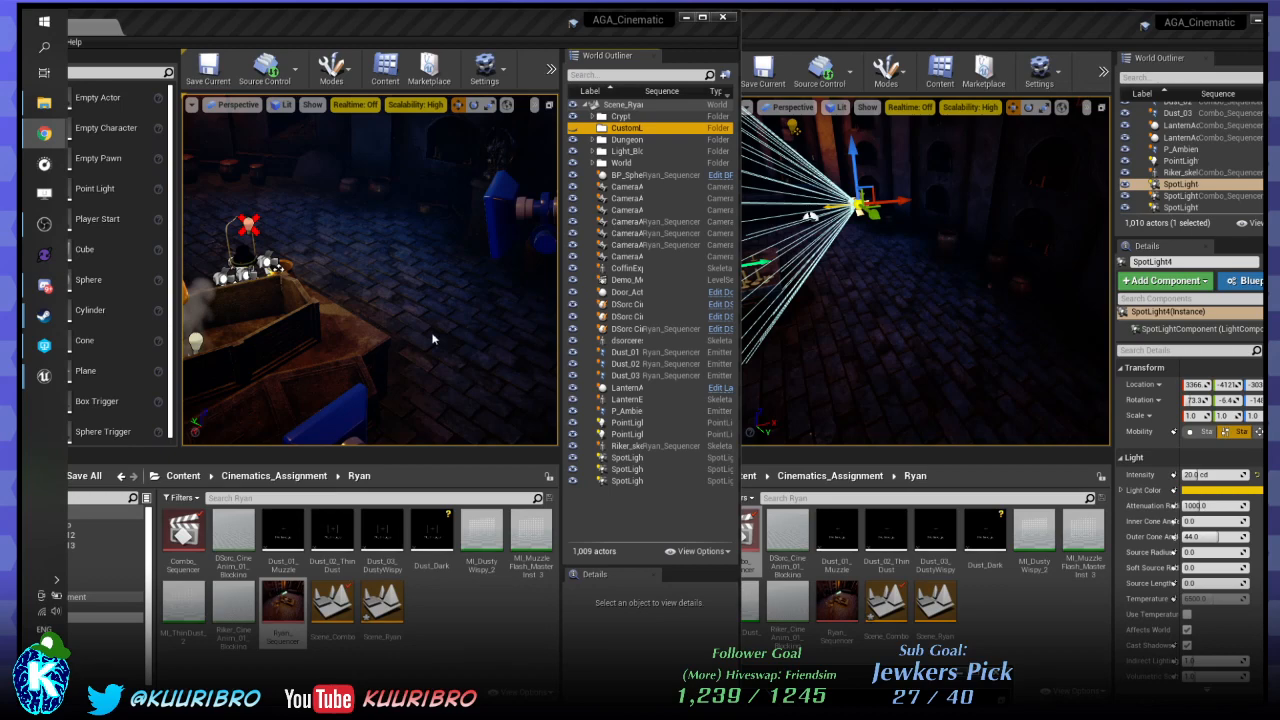
# View the coffin area in Scene_Combo, then switch back to Scene_Ryan and view its lantern and torch.
pyautogui.moveTo(925, 270)
pyautogui.mouseDown(button='right')
pyautogui.moveTo(830, 268)
pyautogui.moveTo(975, 264)
pyautogui.moveTo(925, 262)
pyautogui.mouseUp(button='right')
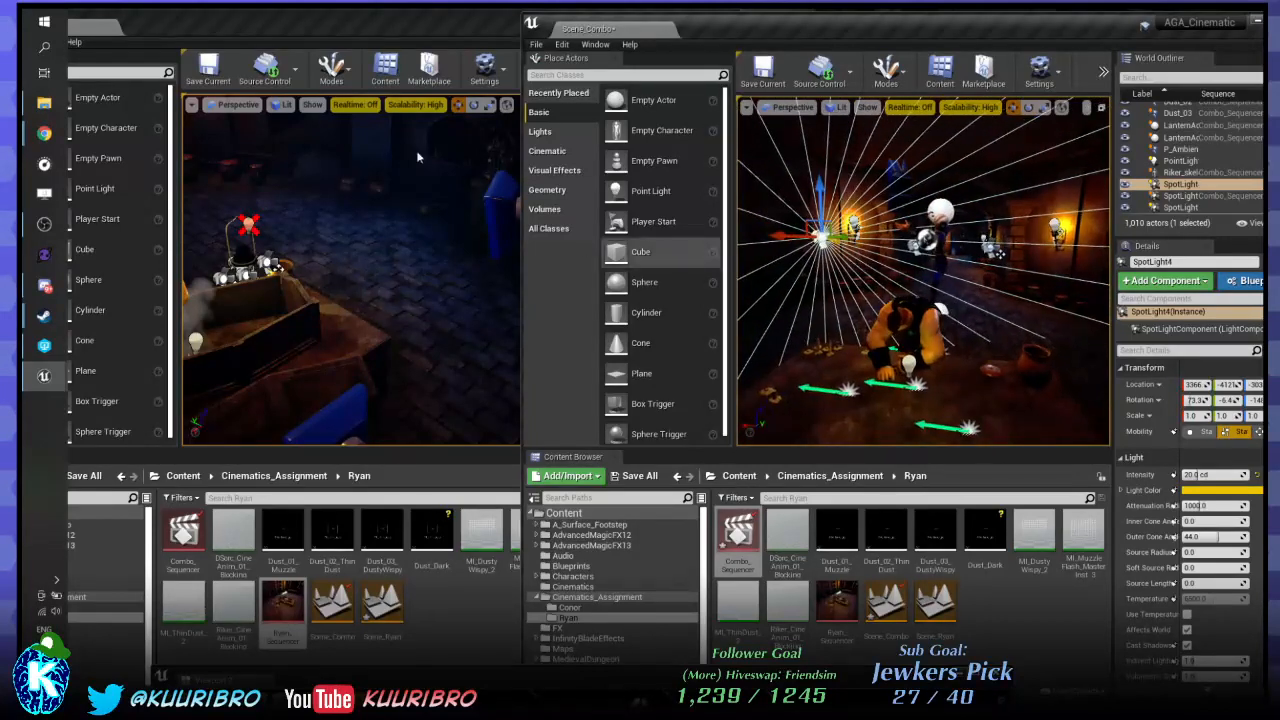
pyautogui.click(228, 16)
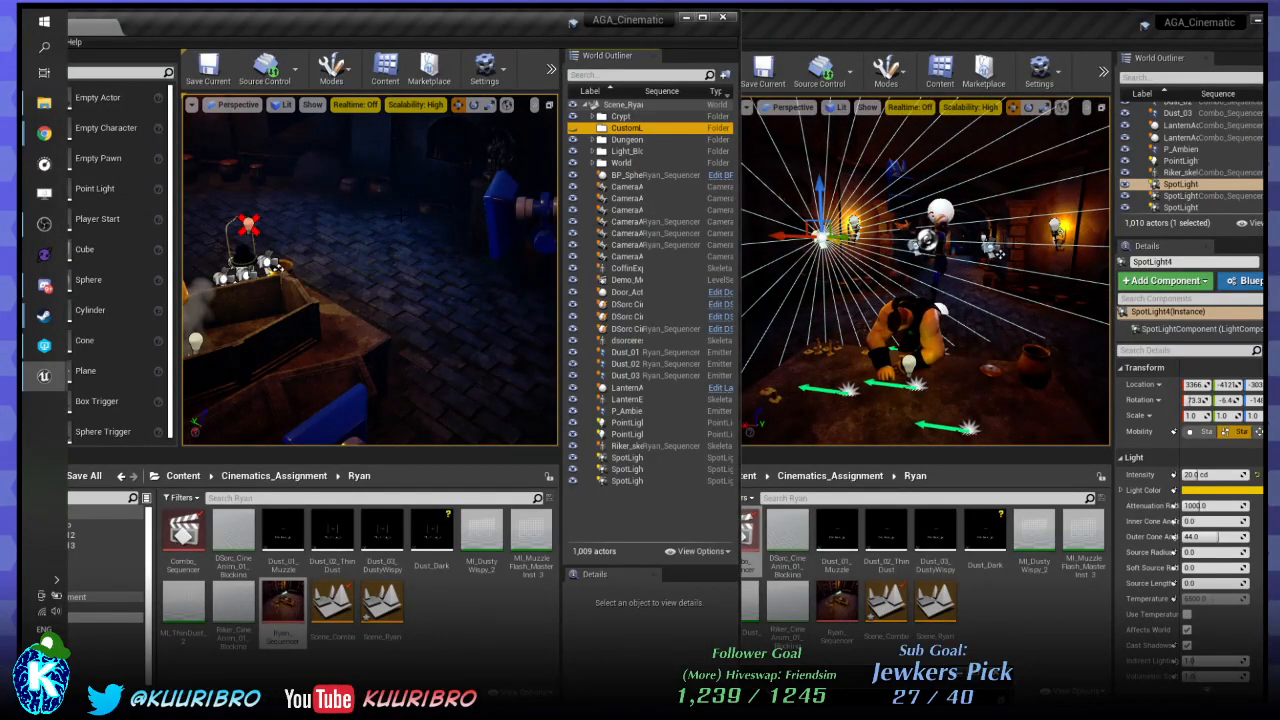
pyautogui.moveTo(390, 260); pyautogui.dragTo(418, 213, button='right')
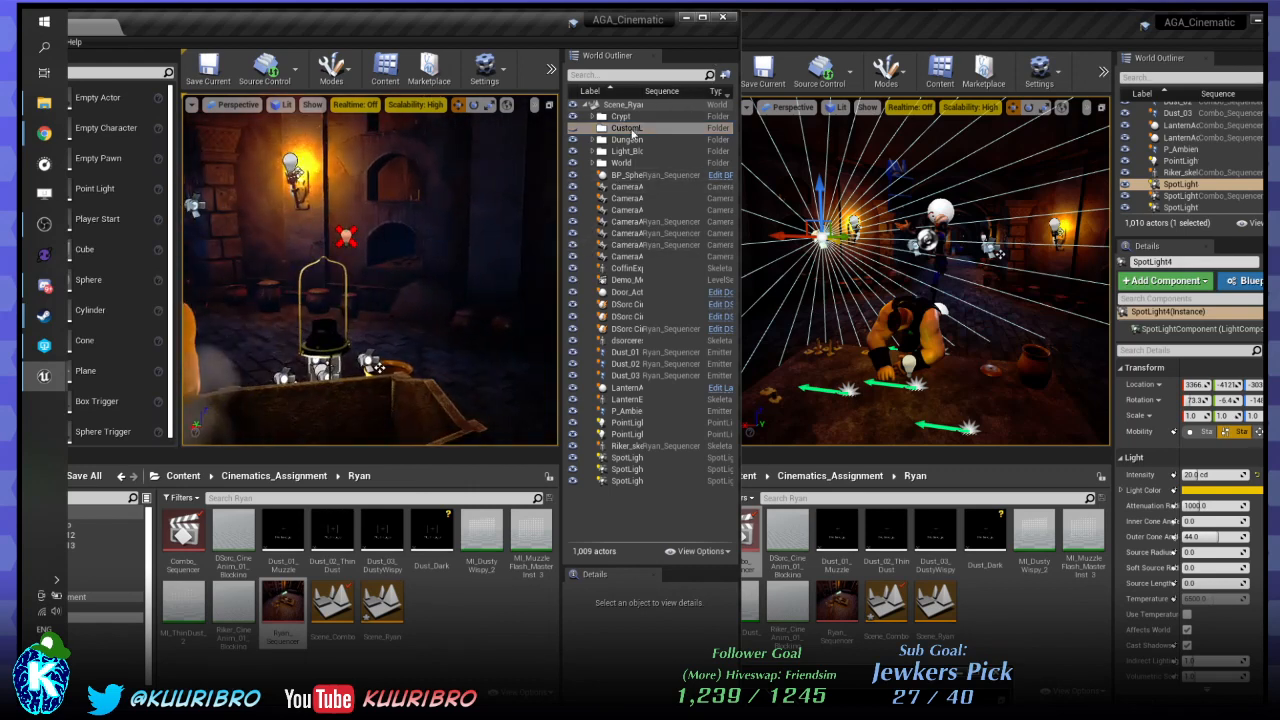
# Check the CustomLighting folder's full name without changing it, and widen the Scene_Ryan editor window.
pyautogui.click(640, 128)
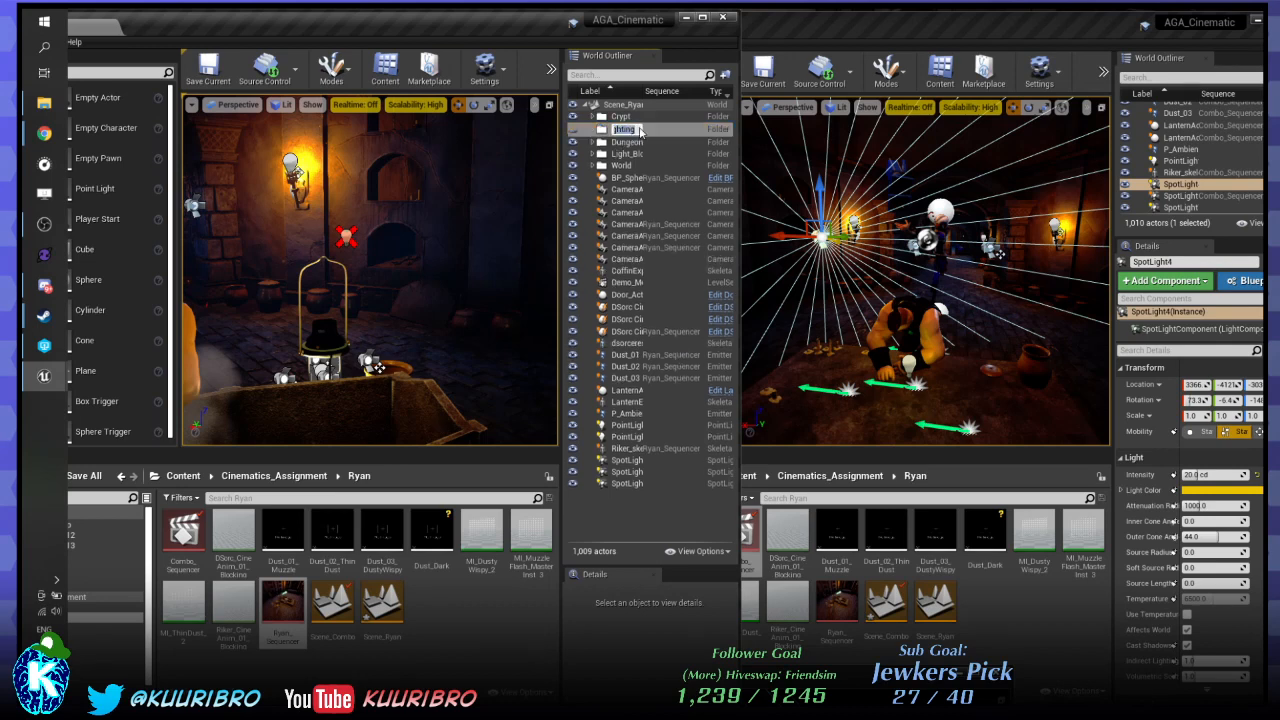
pyautogui.click(637, 129)
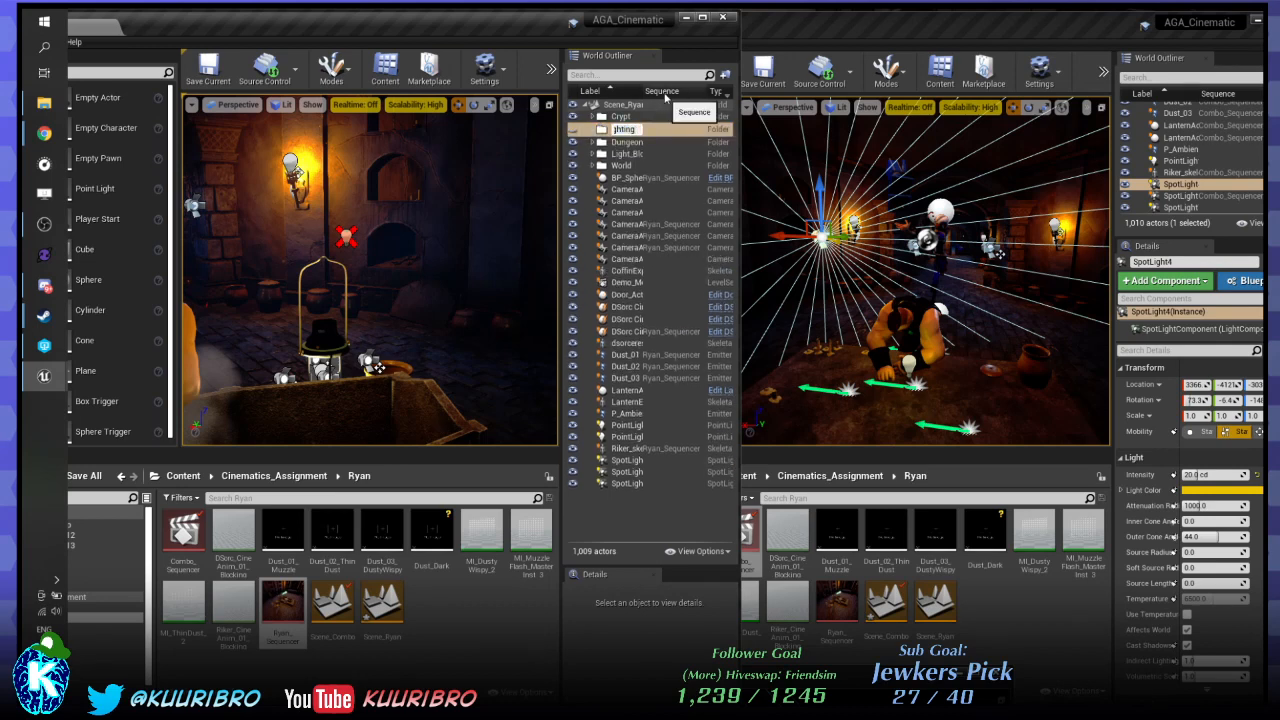
pyautogui.press('Return')
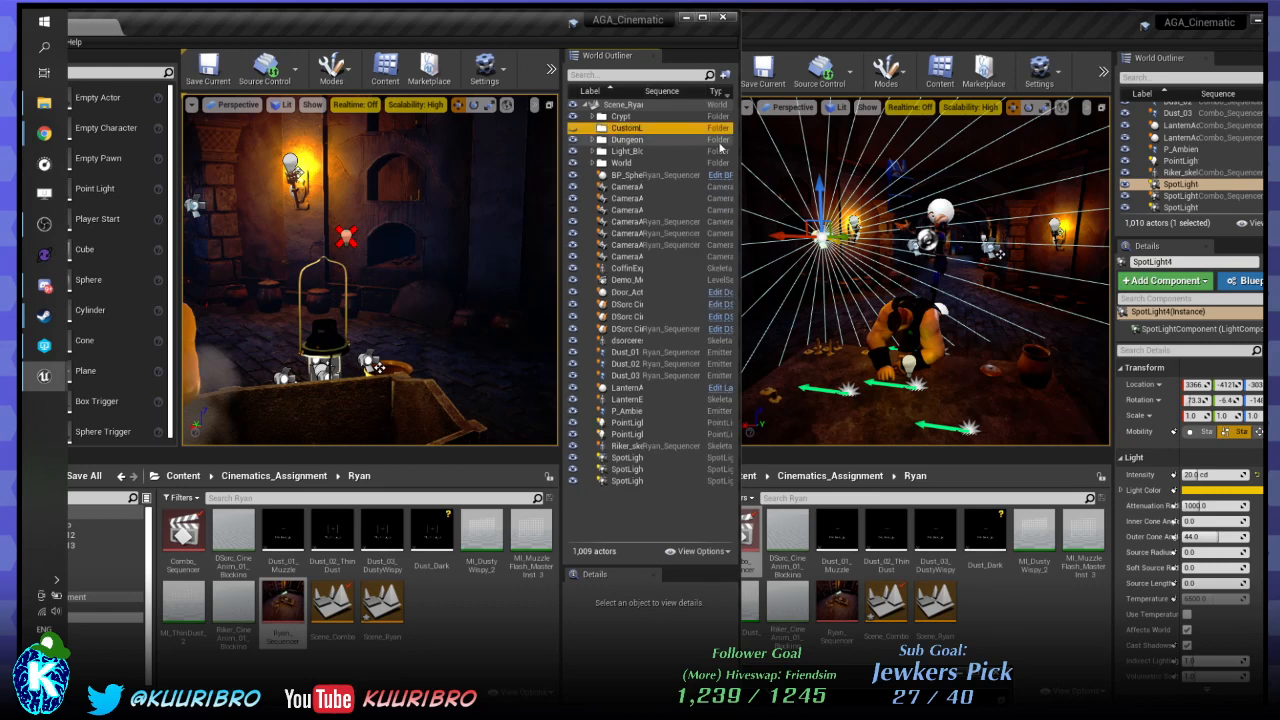
pyautogui.moveTo(742, 141); pyautogui.dragTo(816, 146)
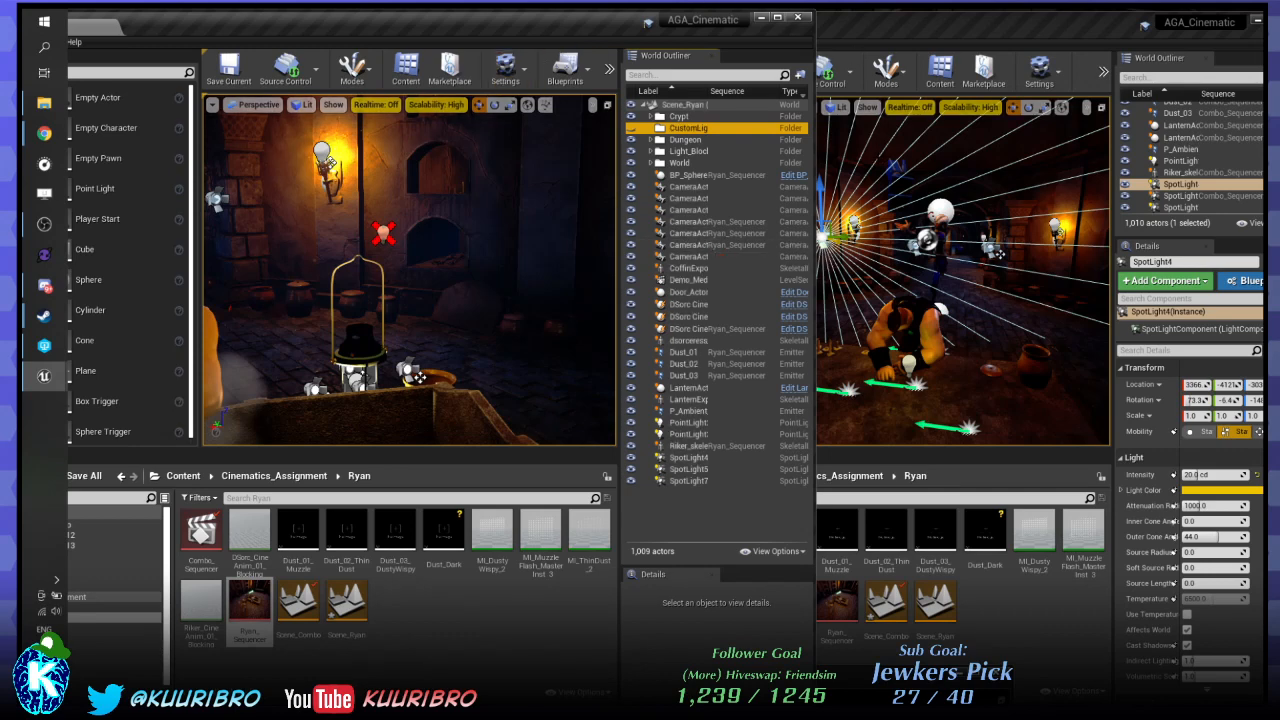
# Locate PointLight29 and PointLight30 around the coffin and move both into the CustomLighting folder.
pyautogui.moveTo(415, 287); pyautogui.dragTo(326, 294, button='right')
pyautogui.doubleClick(690, 422)
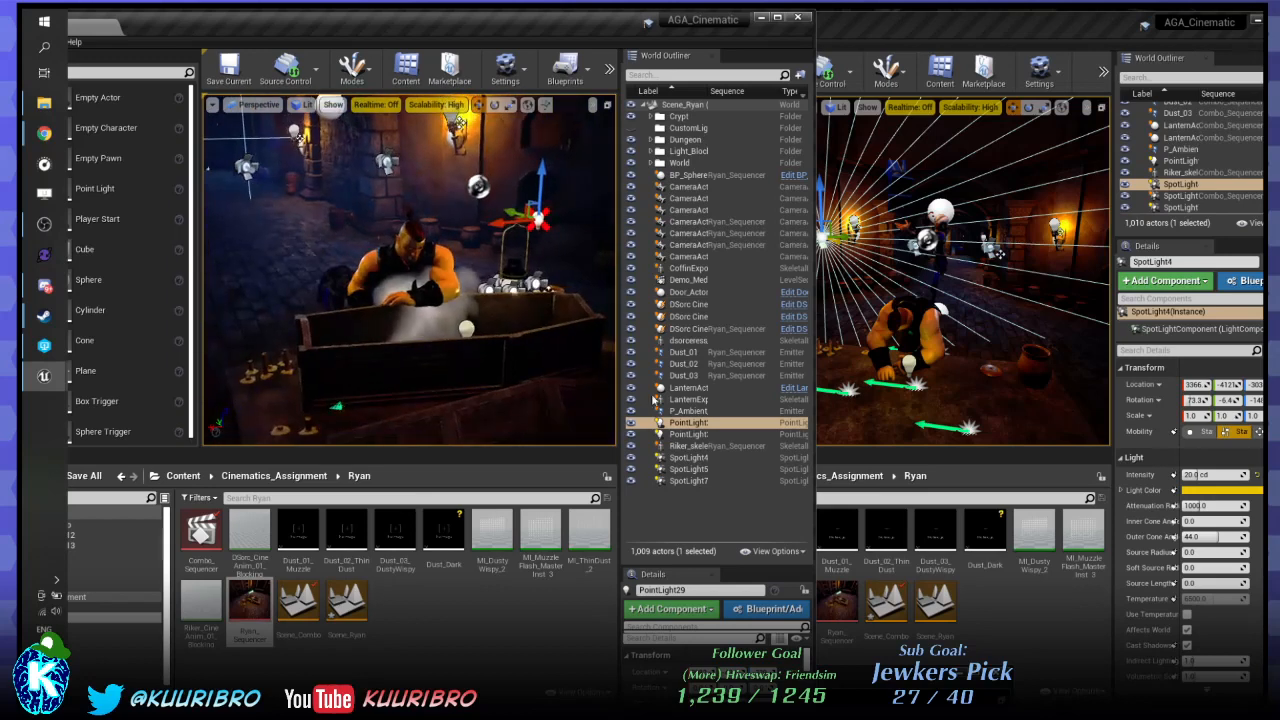
pyautogui.doubleClick(688, 436)
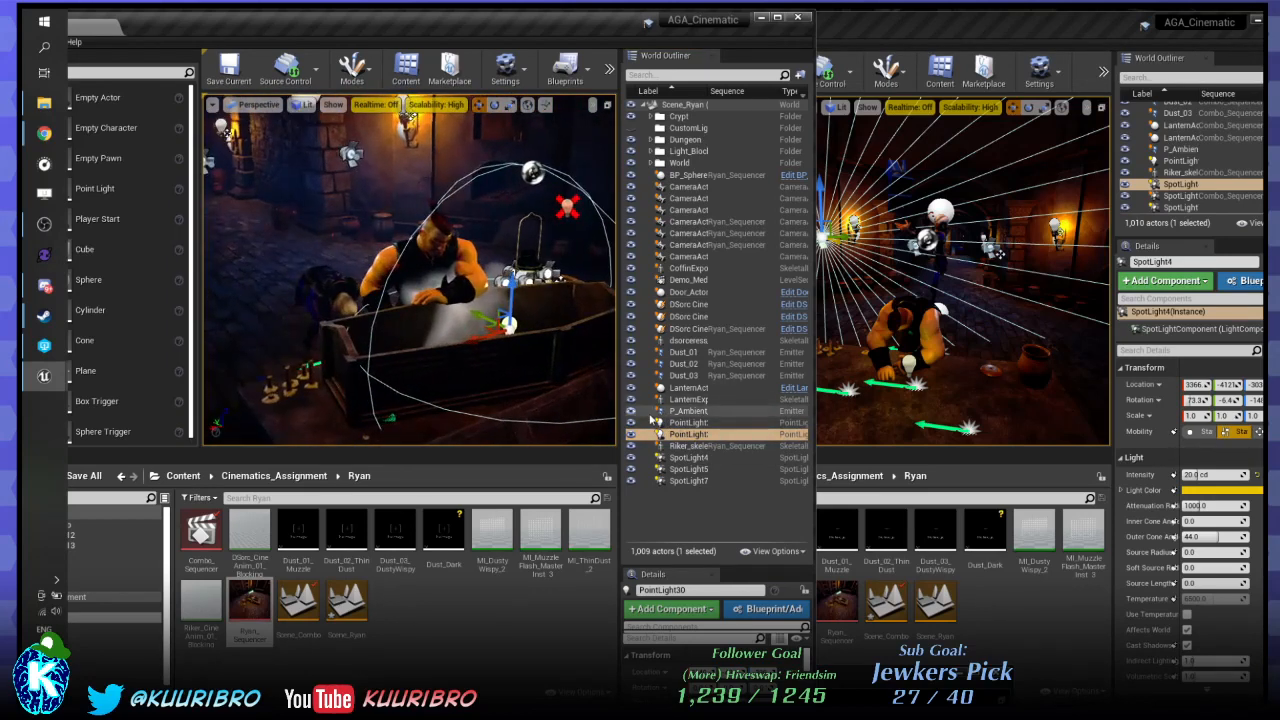
pyautogui.keyDown('ctrl'); pyautogui.click(685, 425); pyautogui.keyUp('ctrl')
pyautogui.keyDown('ctrl'); pyautogui.click(687, 434); pyautogui.keyUp('ctrl')
pyautogui.keyDown('ctrl'); pyautogui.click(694, 424); pyautogui.keyUp('ctrl')
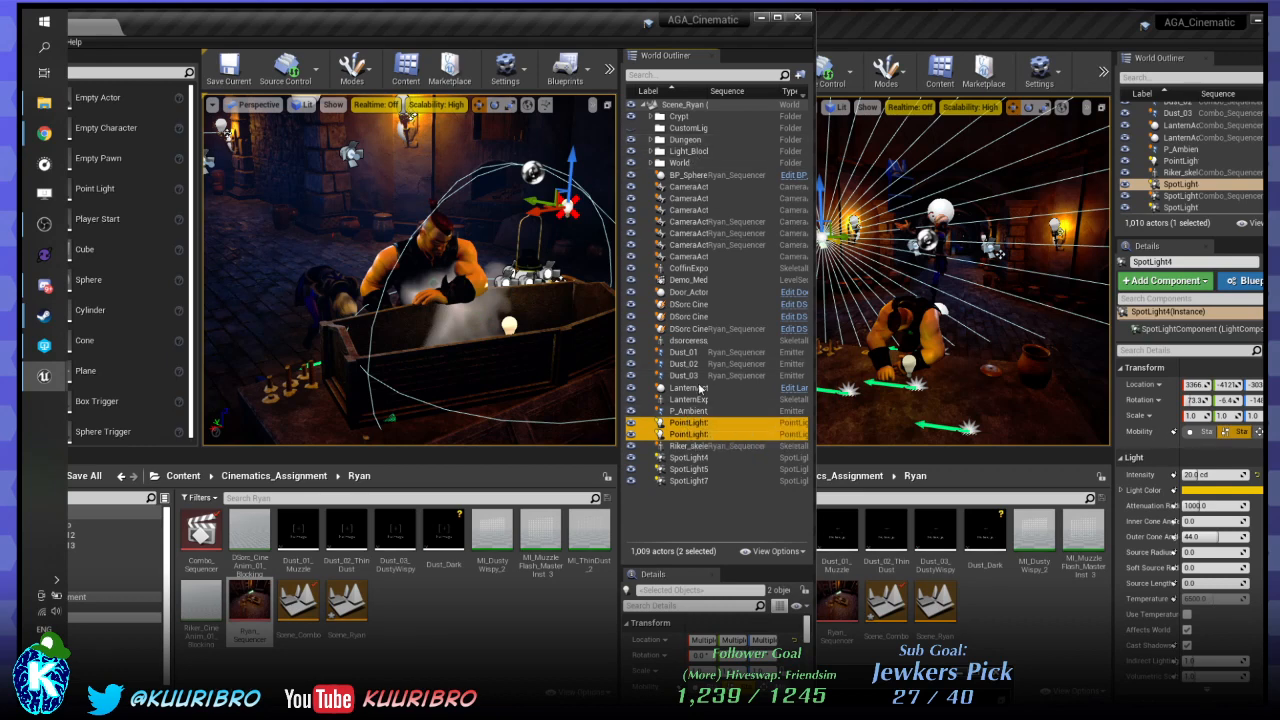
pyautogui.moveTo(708, 166); pyautogui.dragTo(697, 131)
# Inspect LanternActor's lights beside the coffin and move the actor into the CustomLighting folder.
pyautogui.click(688, 410)
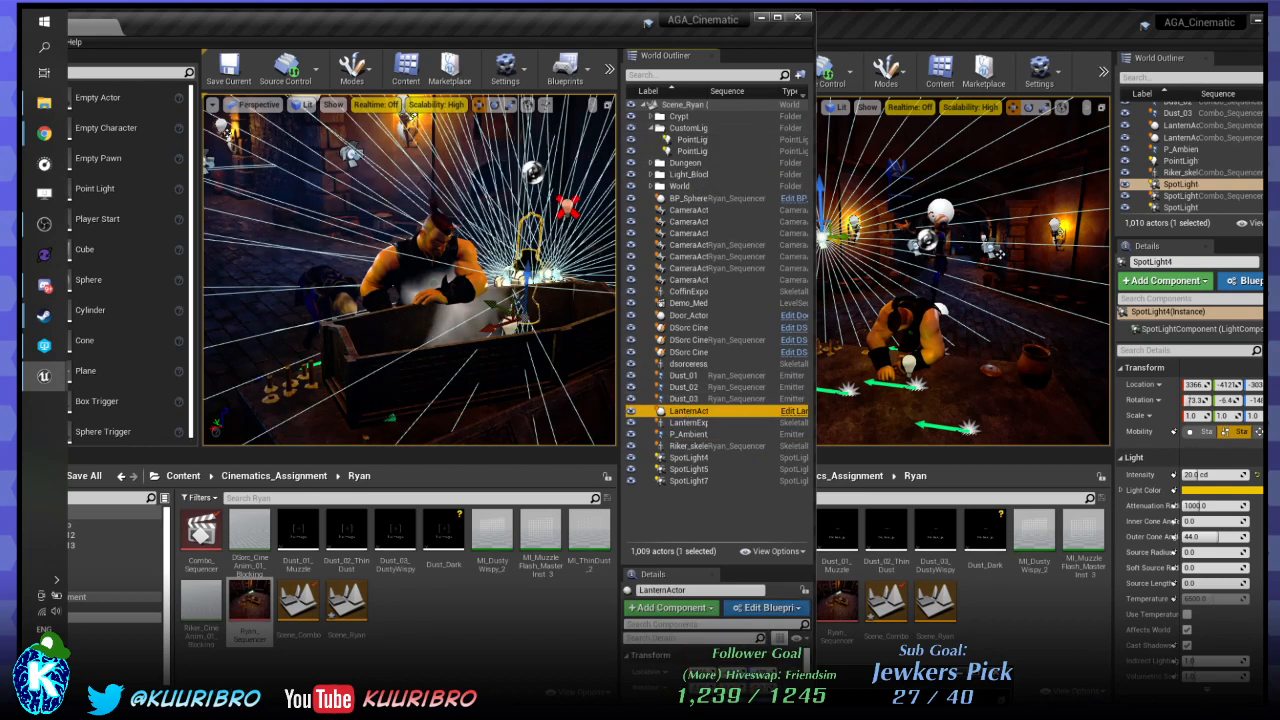
pyautogui.moveTo(410, 270); pyautogui.dragTo(468, 284, button='right')
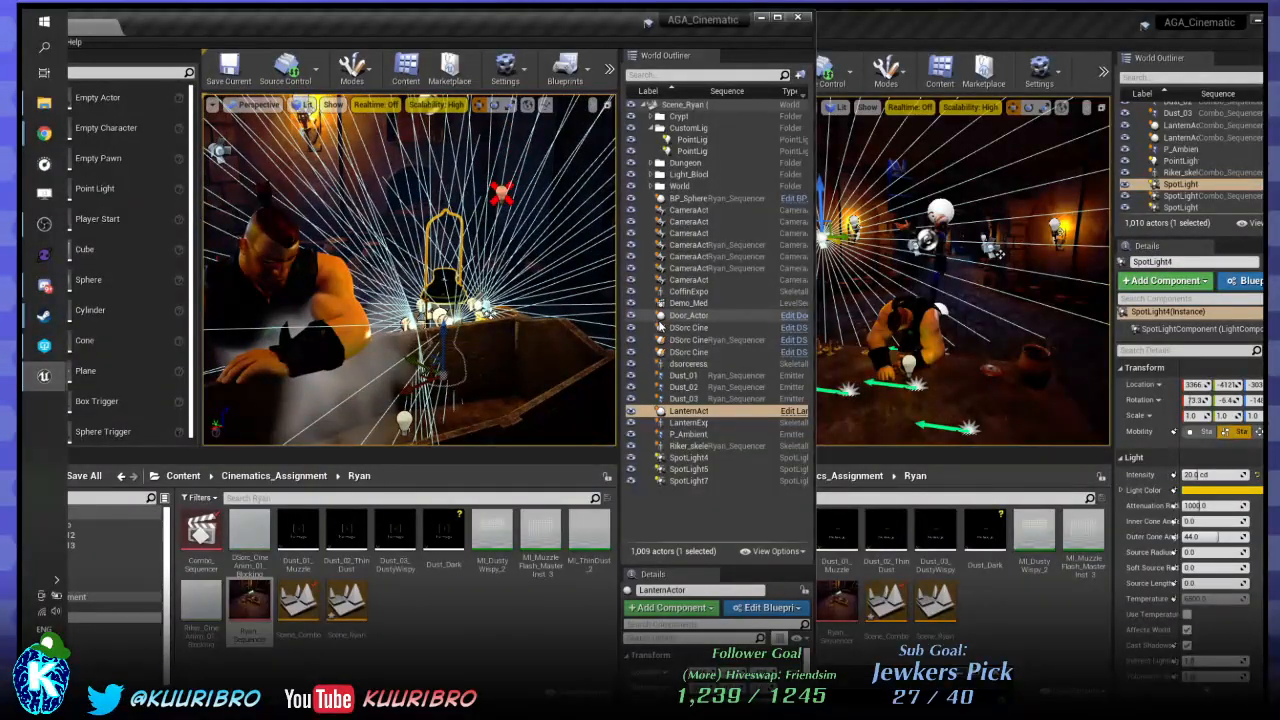
pyautogui.click(688, 375)
pyautogui.click(688, 411)
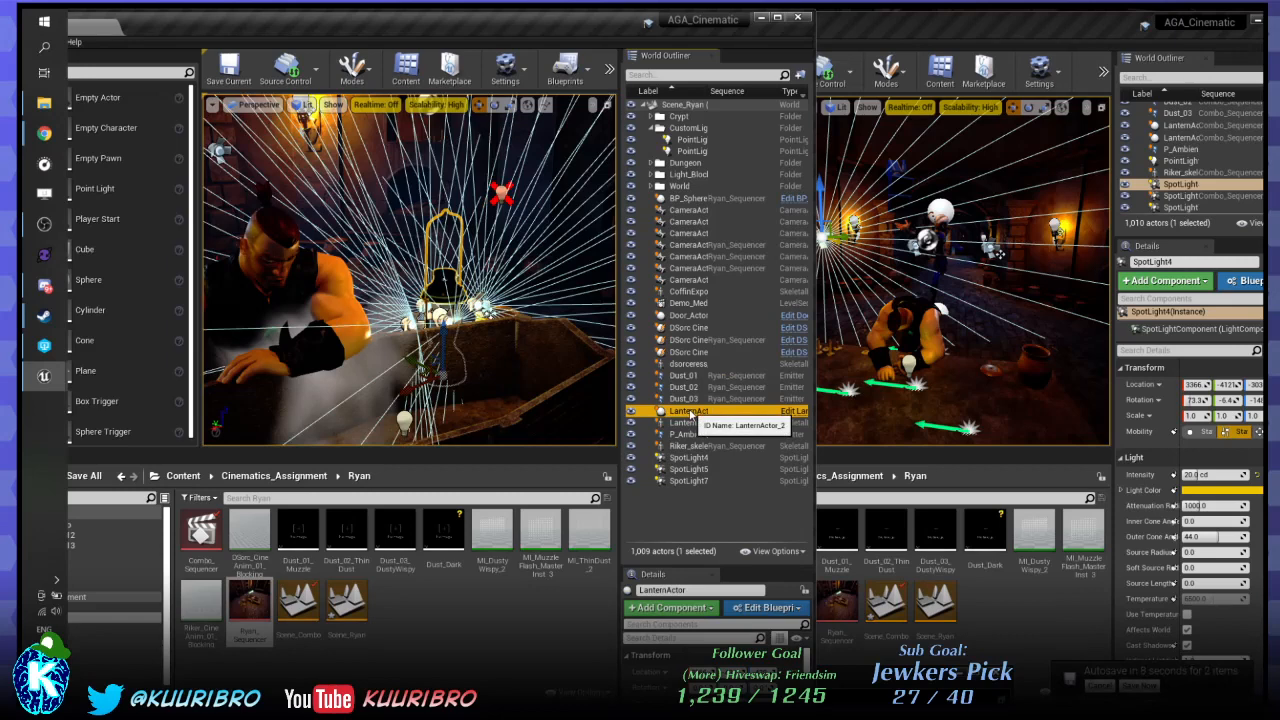
pyautogui.moveTo(691, 413); pyautogui.dragTo(690, 130)
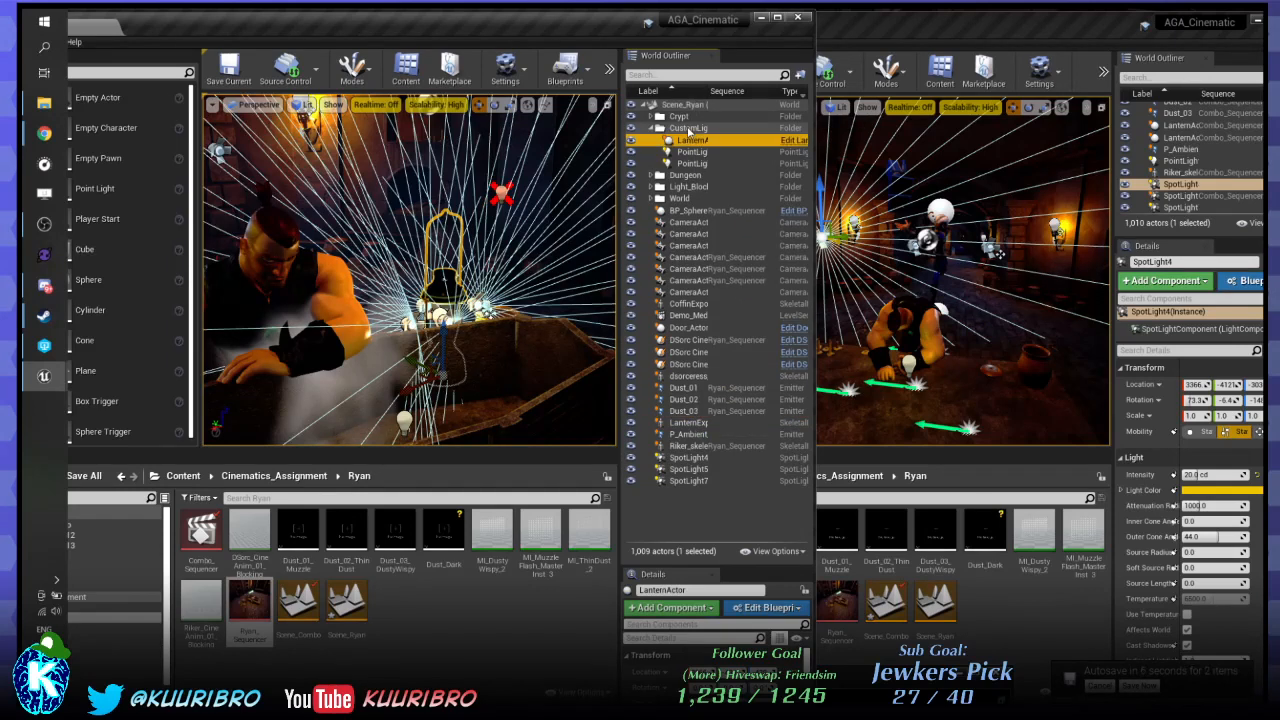
# Select P_Ambient_Dust in Scene_Ryan, then search Scene_Combo's actors for "ambient" and select the matching emitter.
pyautogui.click(690, 434)
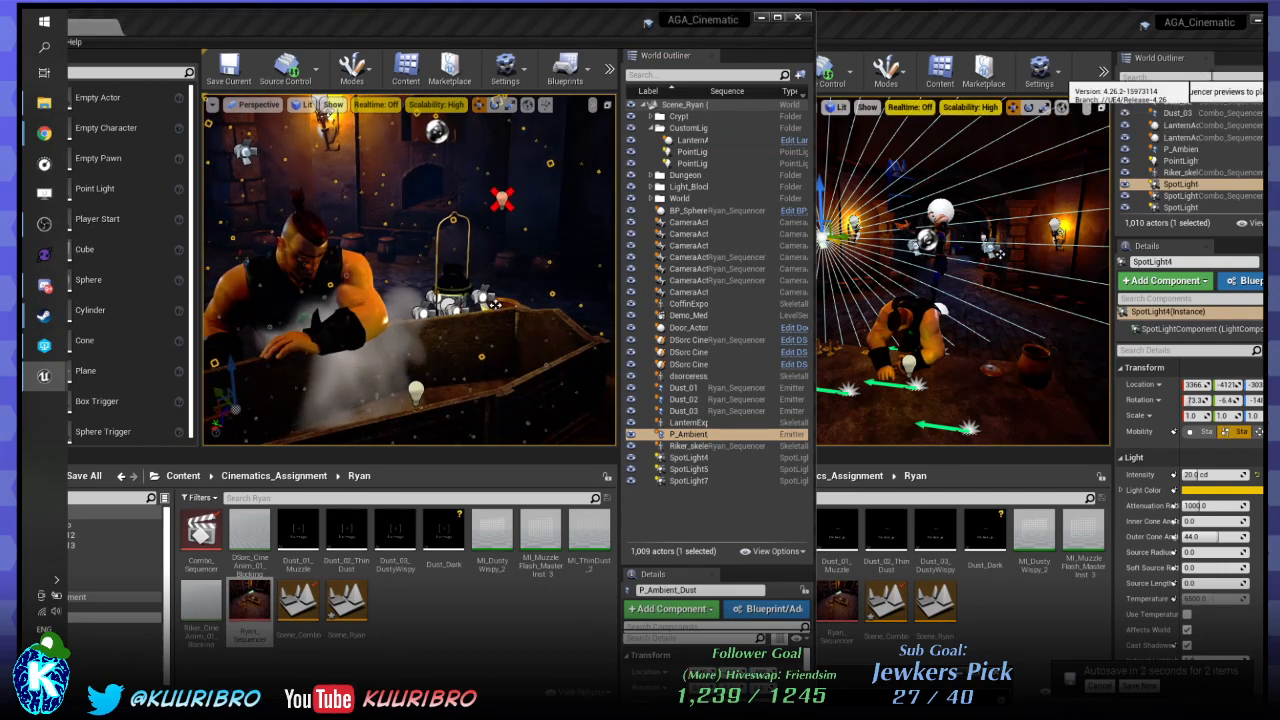
pyautogui.click(1203, 77)
pyautogui.write('am')
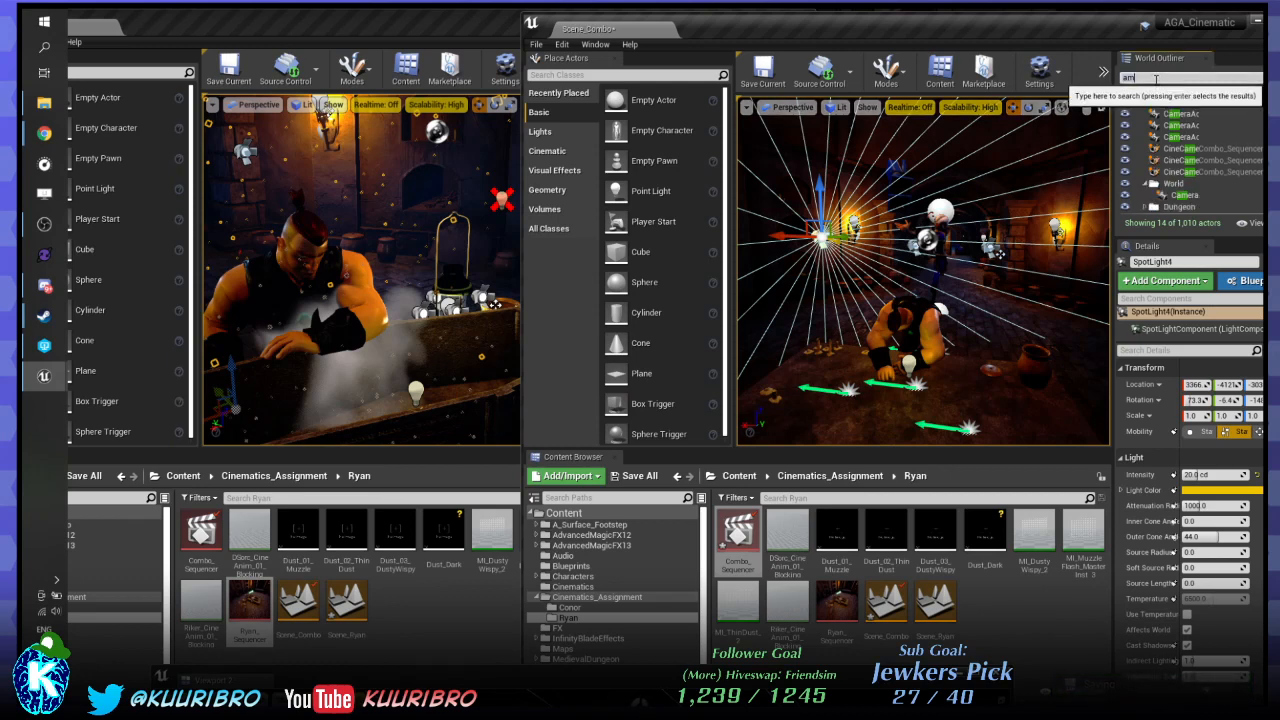
pyautogui.write('bient')
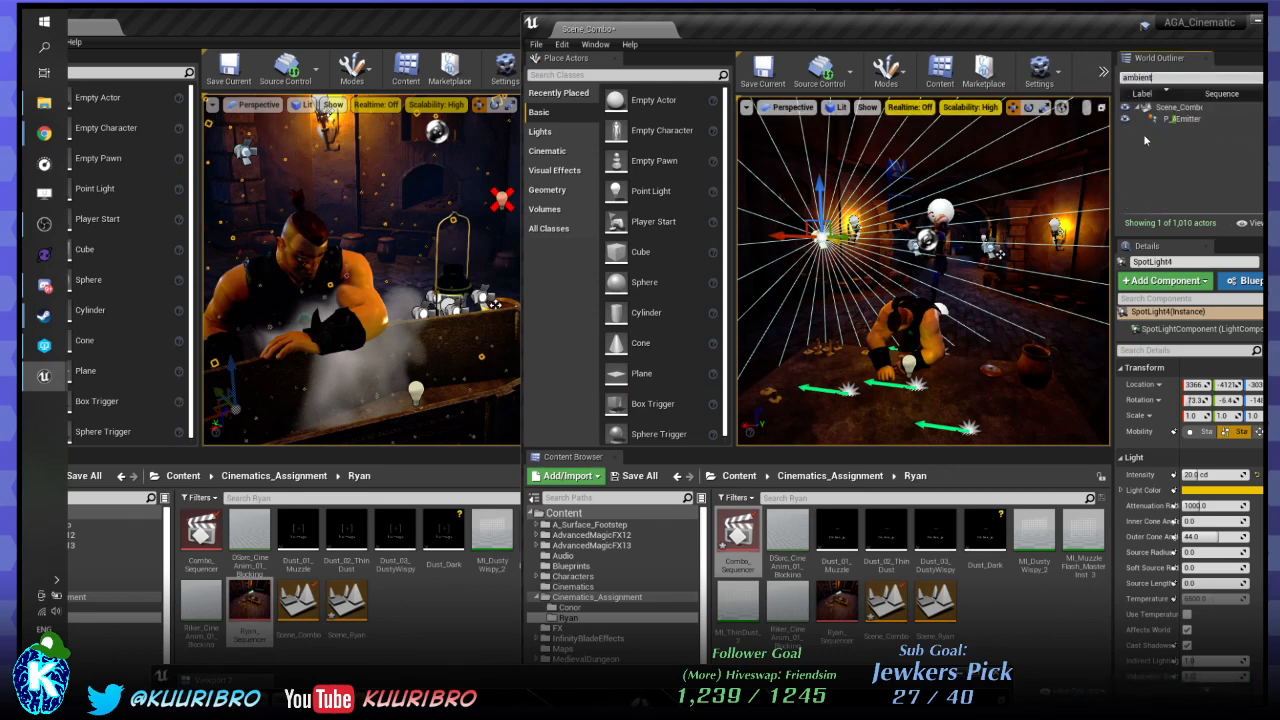
pyautogui.click(1180, 119)
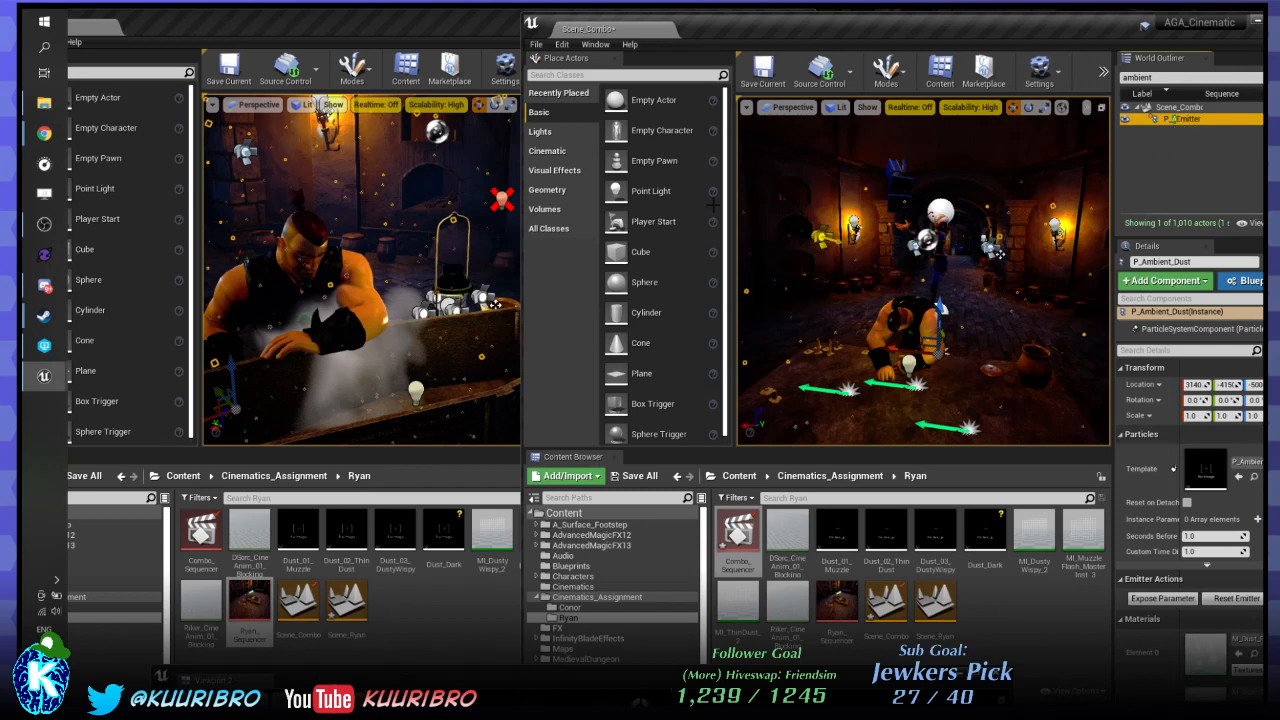
# Switch back to Scene_Ryan and inspect LanternExport_Rigged and the DSorc Cine actors not tied to Ryan_Sequencer.
pyautogui.click(444, 27)
pyautogui.click(708, 425)
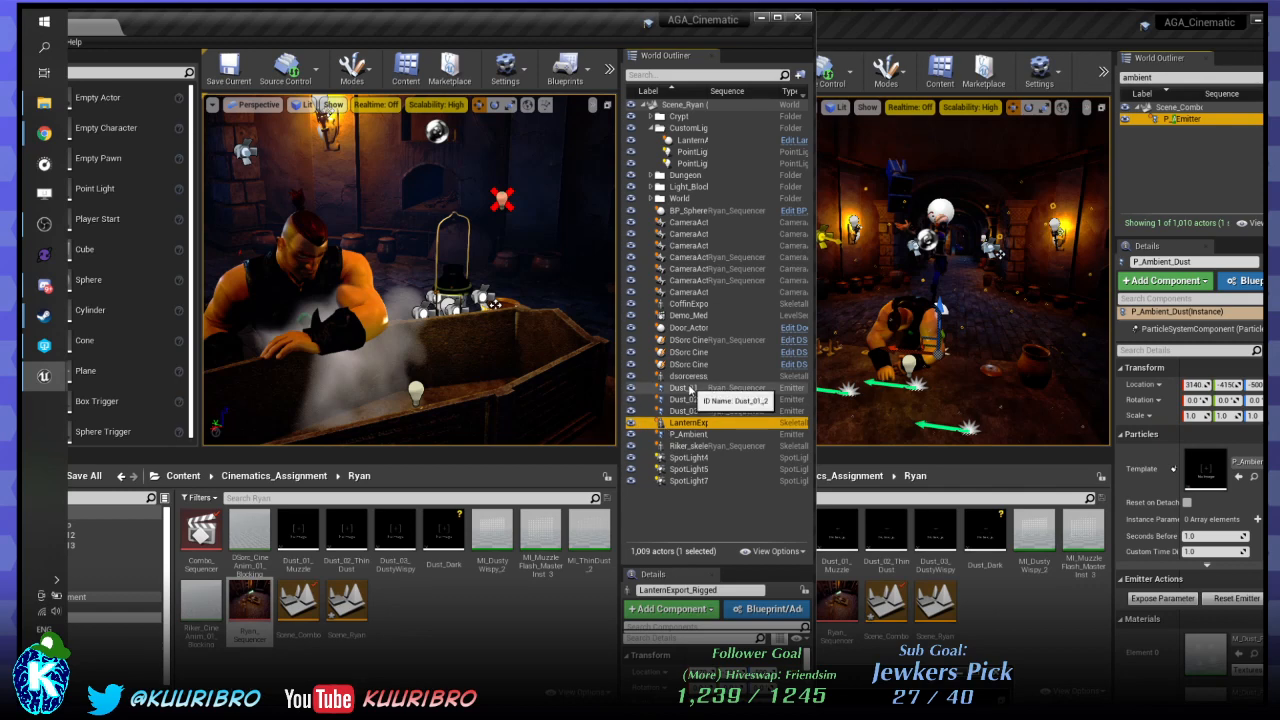
pyautogui.click(696, 366)
pyautogui.moveTo(585, 350); pyautogui.dragTo(485, 355, button='right')
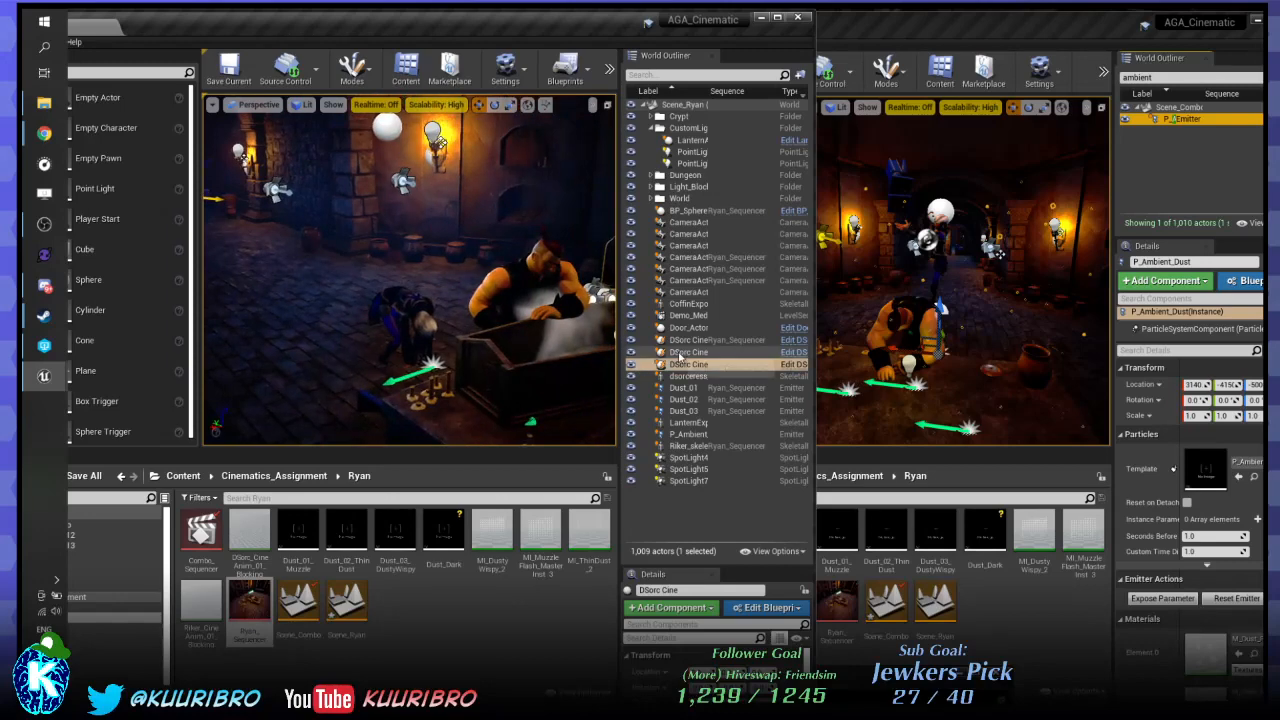
pyautogui.click(682, 354)
pyautogui.moveTo(580, 380); pyautogui.dragTo(516, 380, button='right')
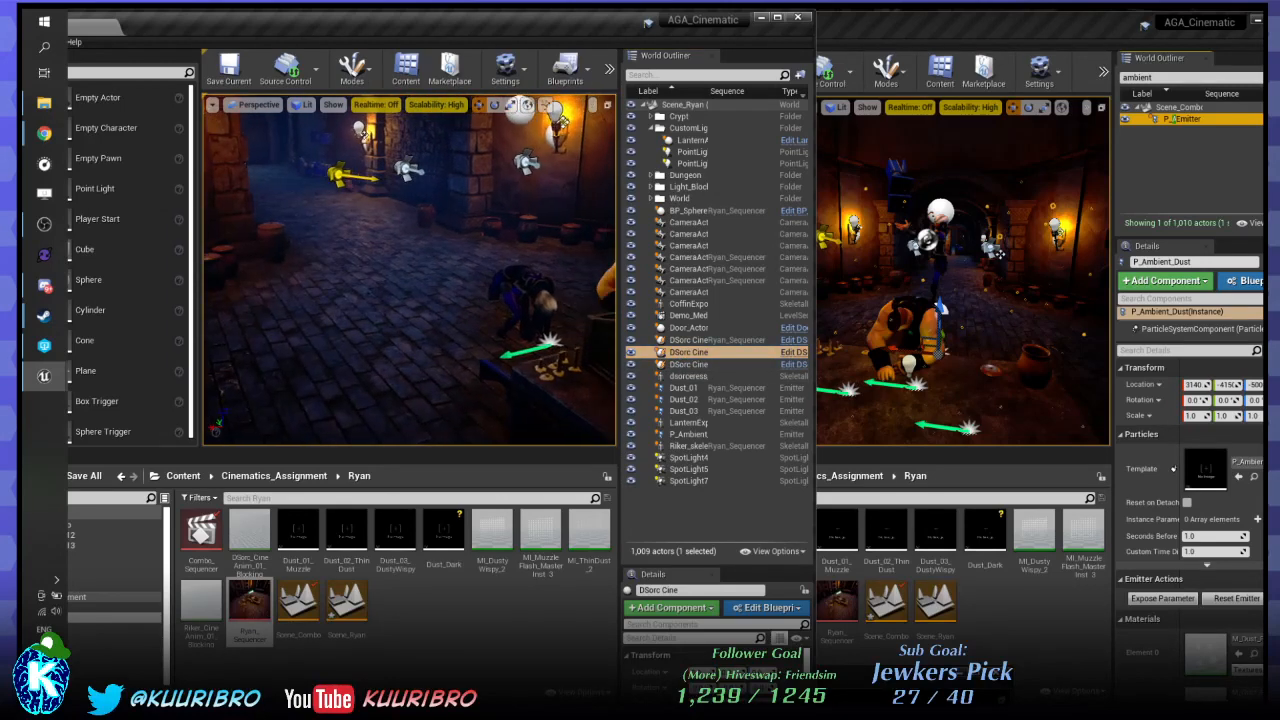
# Locate the stray dsorceress skeletal mesh outside the dungeon and delete it from Scene_Ryan.
pyautogui.click(690, 376)
pyautogui.moveTo(482, 304); pyautogui.dragTo(565, 385, button='right')
pyautogui.moveTo(431, 300); pyautogui.dragTo(388, 256, button='right')
pyautogui.click(690, 327)
pyautogui.click(700, 376)
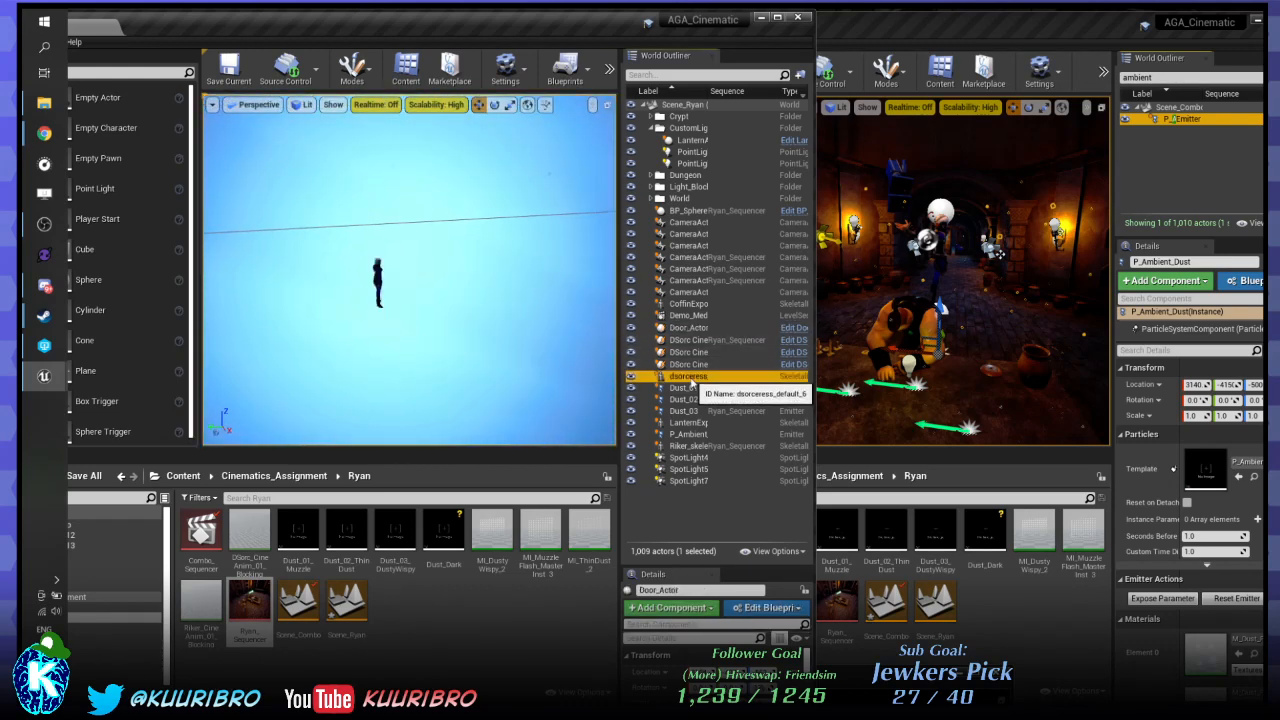
pyautogui.press('Delete')
pyautogui.moveTo(410, 270); pyautogui.dragTo(405, 315, button='right')
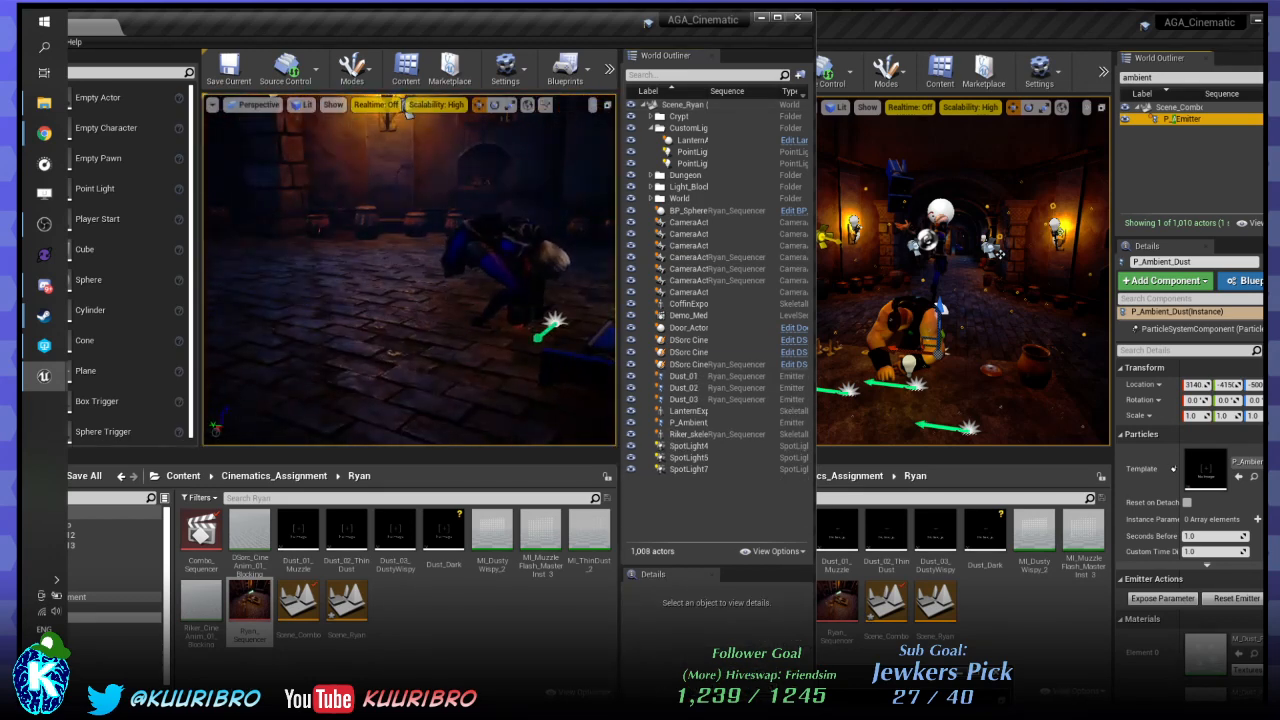
# Delete the two DSorc Cine actors not tied to Ryan_Sequencer, undoing the accidental deletion of Door_Actor.
pyautogui.click(522, 278)
pyautogui.click(711, 353)
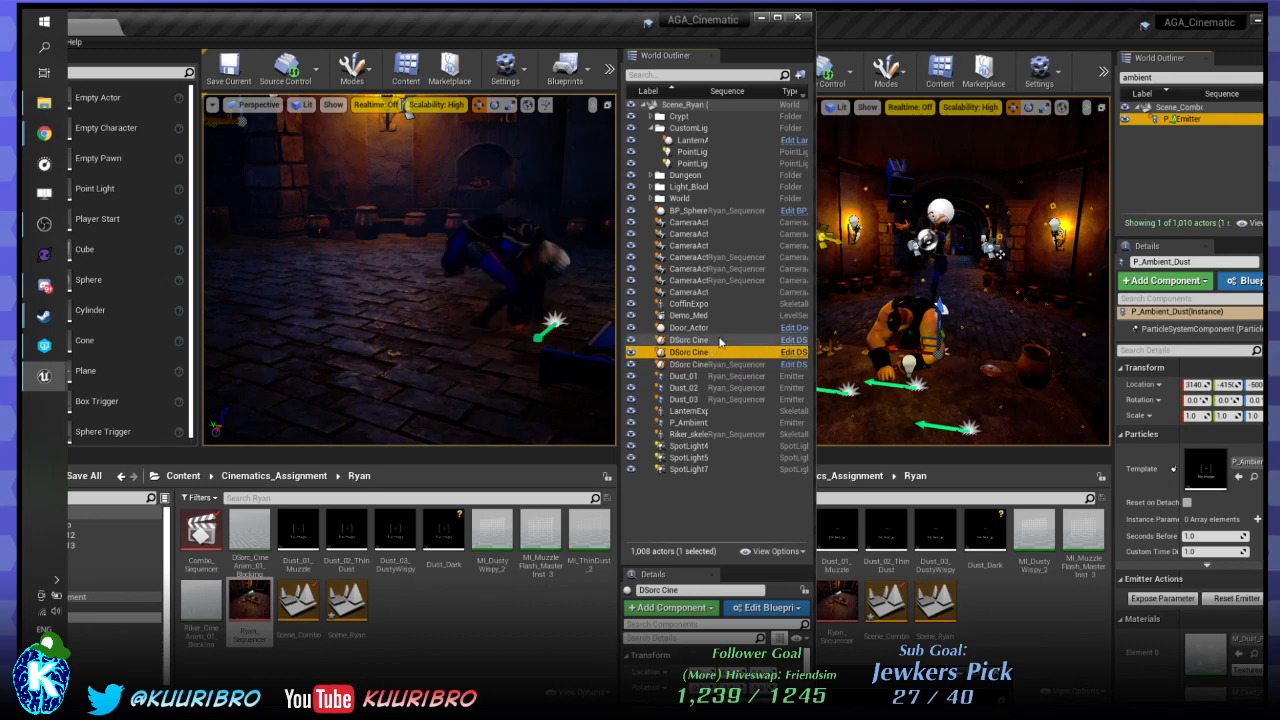
pyautogui.click(720, 342)
pyautogui.press('Delete')
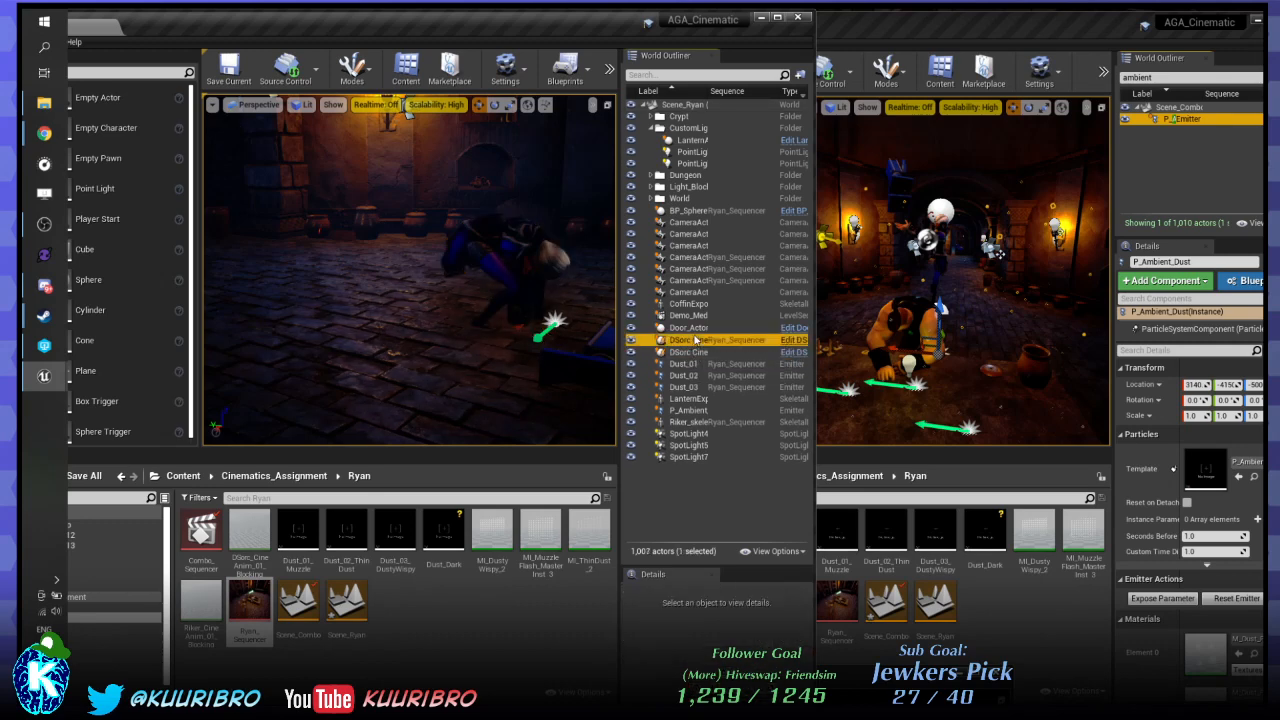
pyautogui.press('Delete')
pyautogui.hotkey('ctrl', 'z')
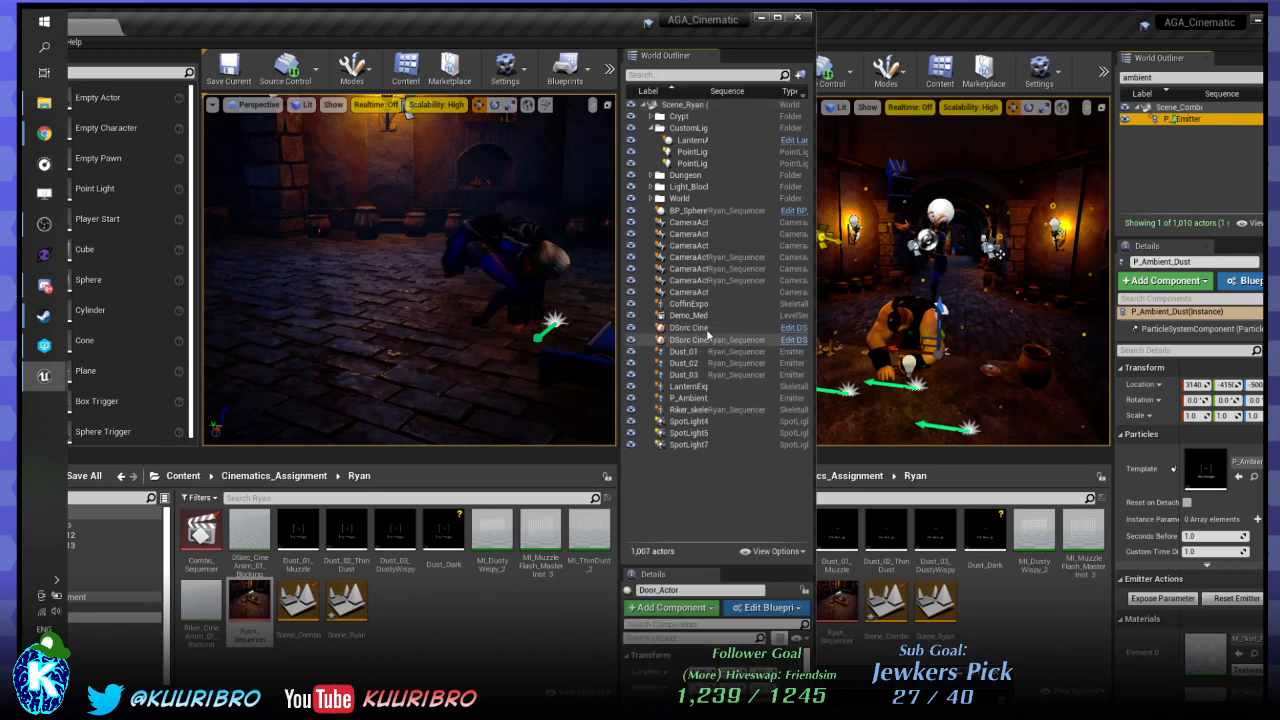
pyautogui.click(701, 347)
pyautogui.press('Delete')
# Check Door_Actor, the Demo_Med level sequence and the coffin skeletal mesh in Scene_Ryan's actor list.
pyautogui.click(697, 330)
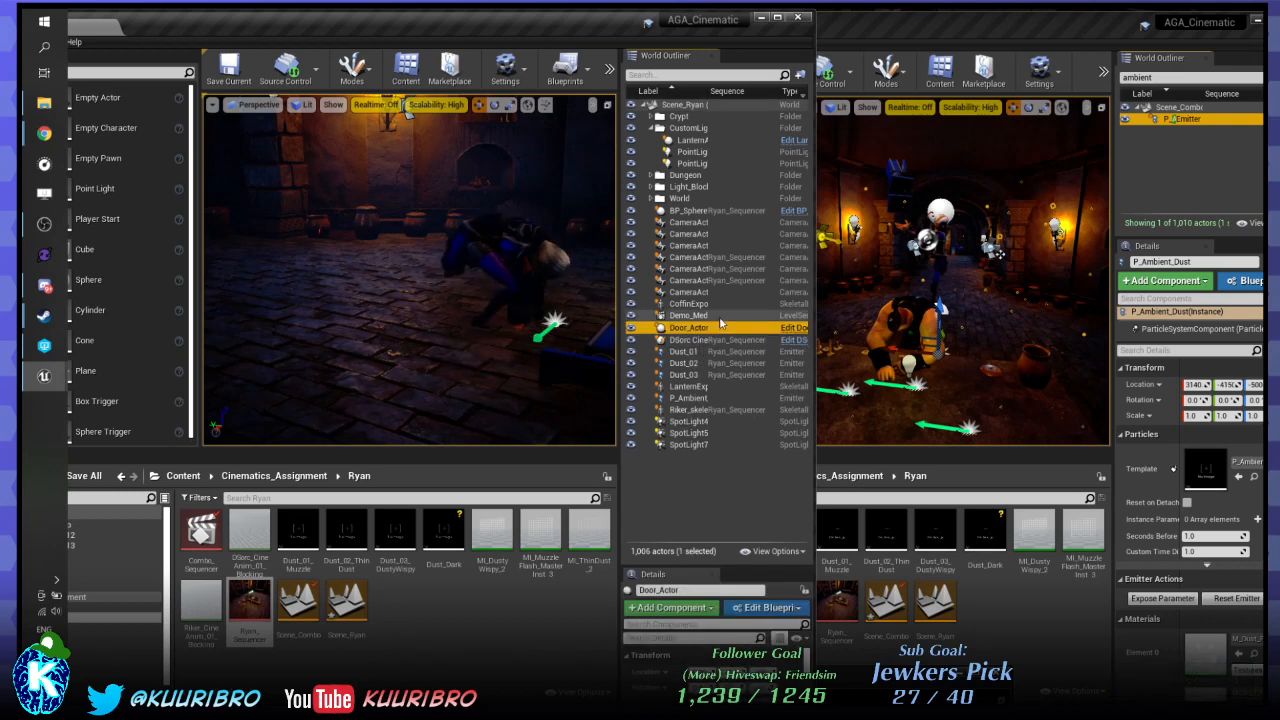
pyautogui.click(705, 315)
pyautogui.click(716, 314)
pyautogui.click(715, 305)
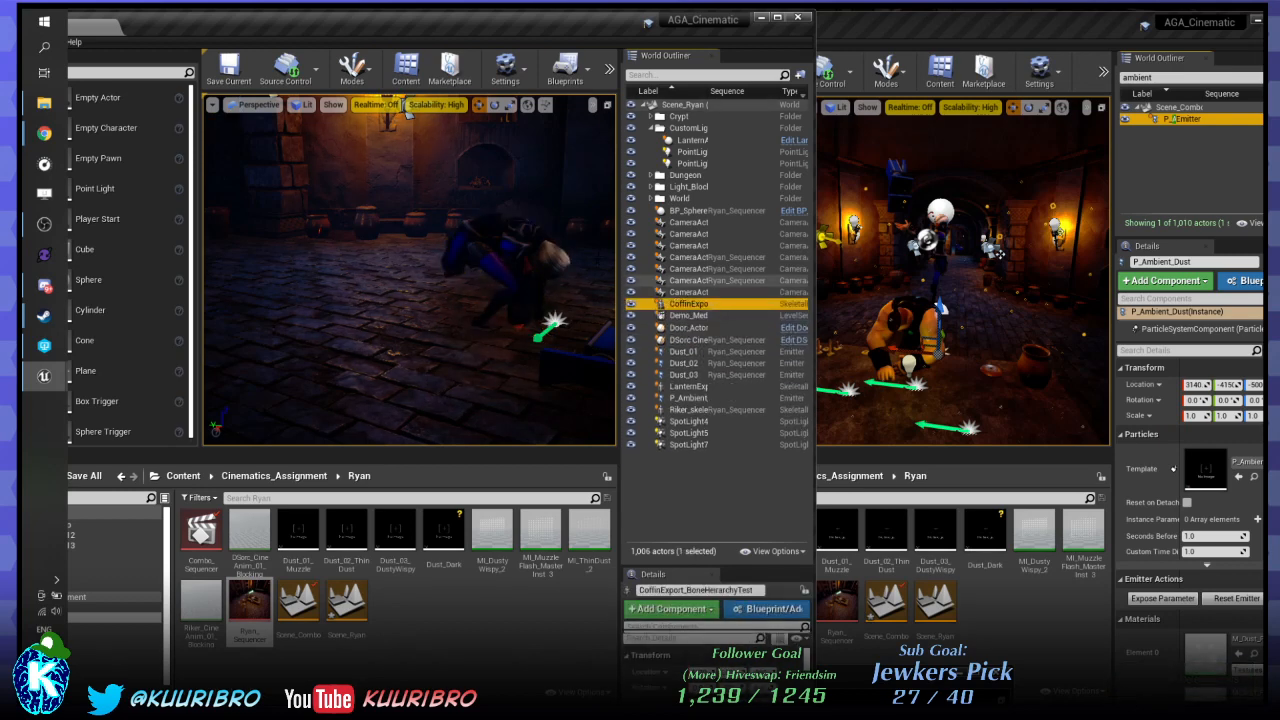
# Select BP_Sphere in Scene_Ryan and search Scene_Combo's actors for "bpsphere".
pyautogui.moveTo(450, 270); pyautogui.dragTo(490, 240, button='right')
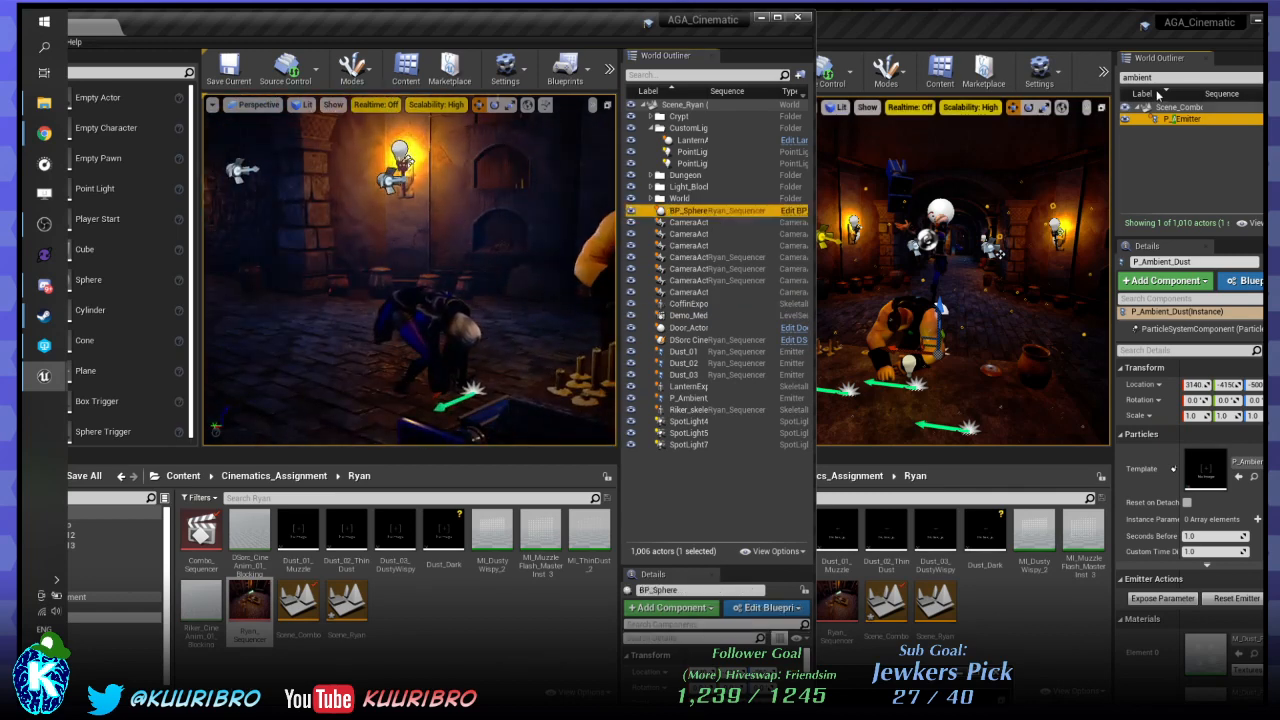
pyautogui.click(1170, 78)
pyautogui.write('bpsphere')
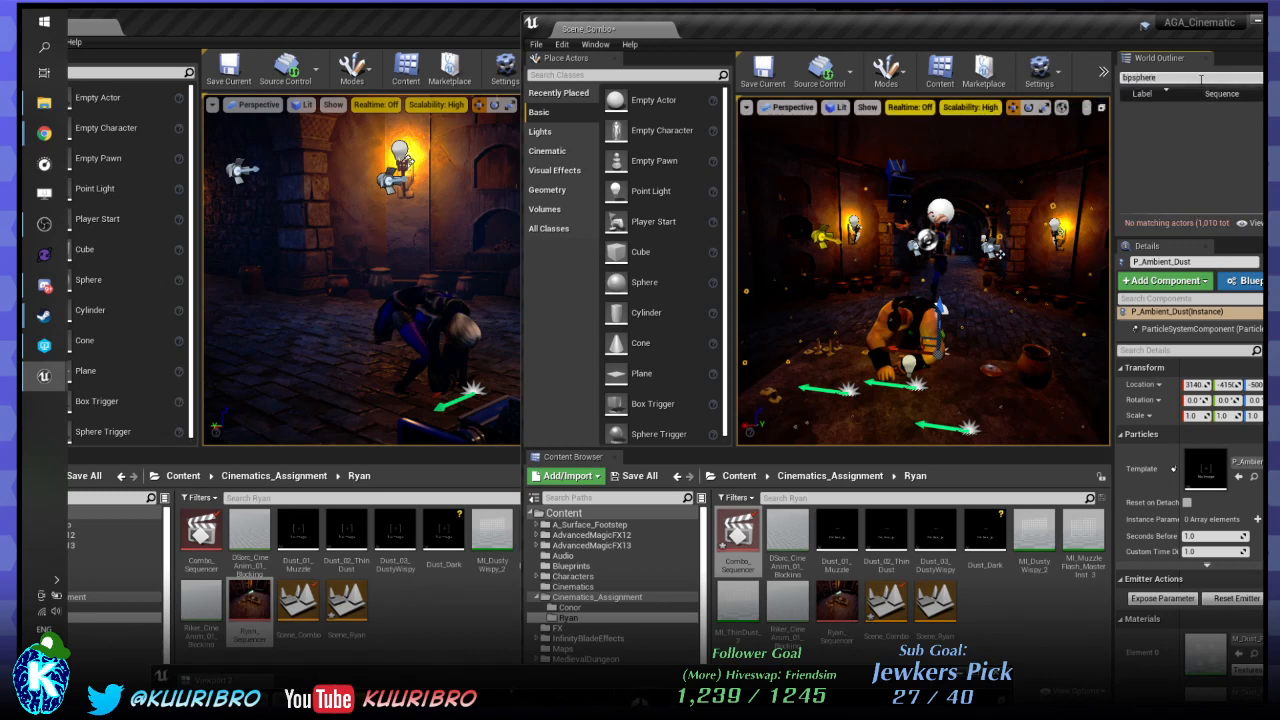
# Search Scene_Combo's actors for "sphere".
pyautogui.doubleClick(1148, 78)
pyautogui.write('sphere')
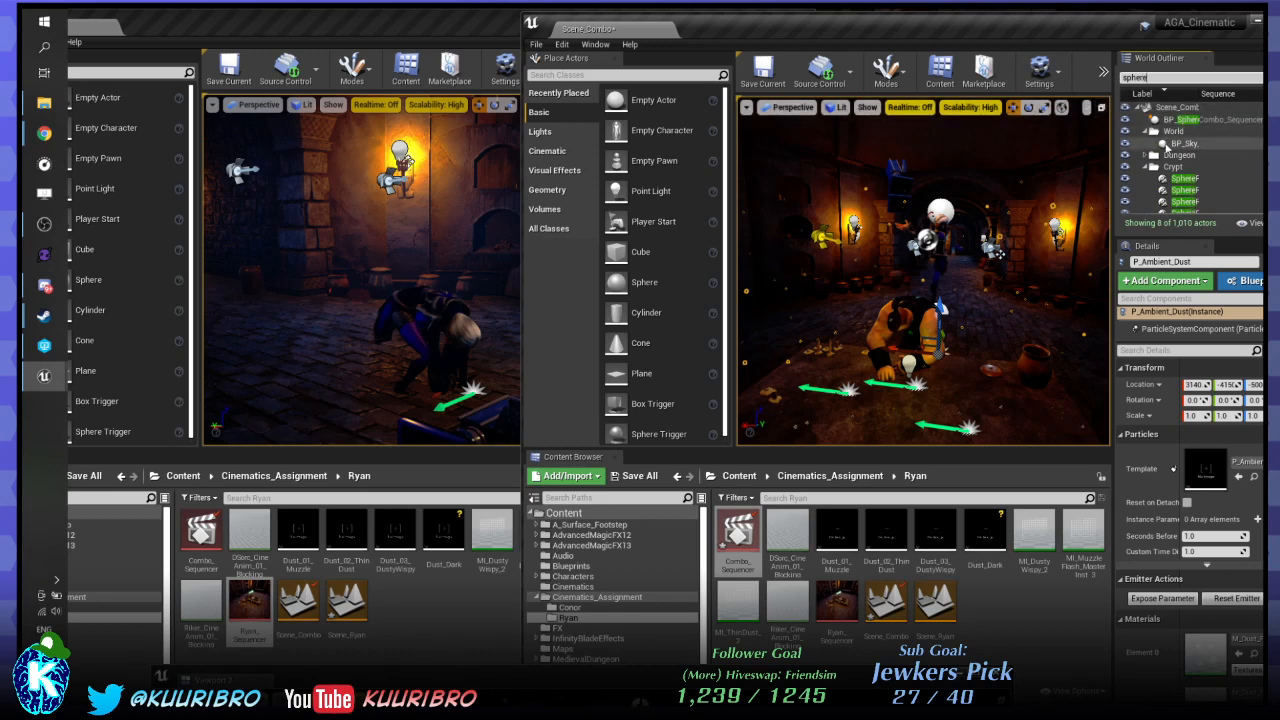
# Switch to Scene_Ryan and select the Dust_02 emitter beside the coffin.
pyautogui.click(409, 44)
pyautogui.moveTo(474, 163); pyautogui.dragTo(386, 229, button='right')
pyautogui.press('s')
pyautogui.press('w')
pyautogui.press('s')
pyautogui.click(400, 335)
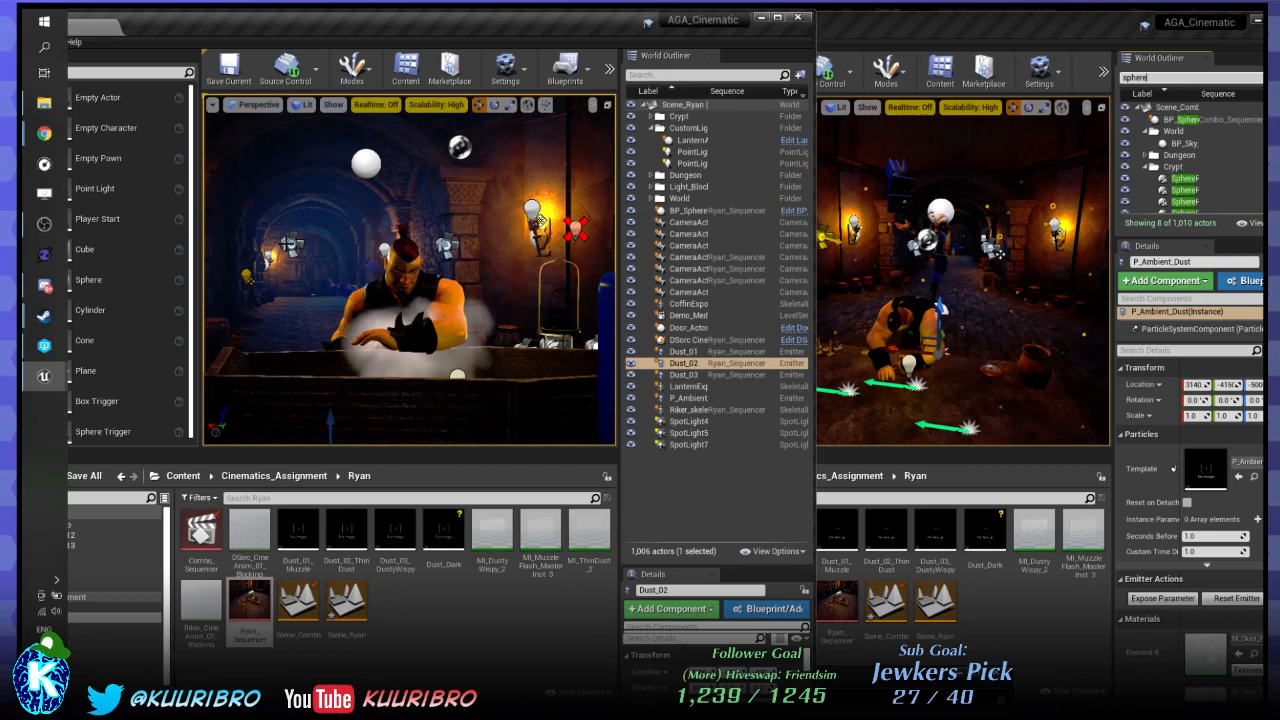
# Move SpotLight4, SpotLight5 and SpotLight7 into Scene_Ryan's CustomLighting folder.
pyautogui.press('a')
pyautogui.moveTo(404, 270); pyautogui.dragTo(438, 260, button='right')
pyautogui.press('w')
pyautogui.click(332, 276)
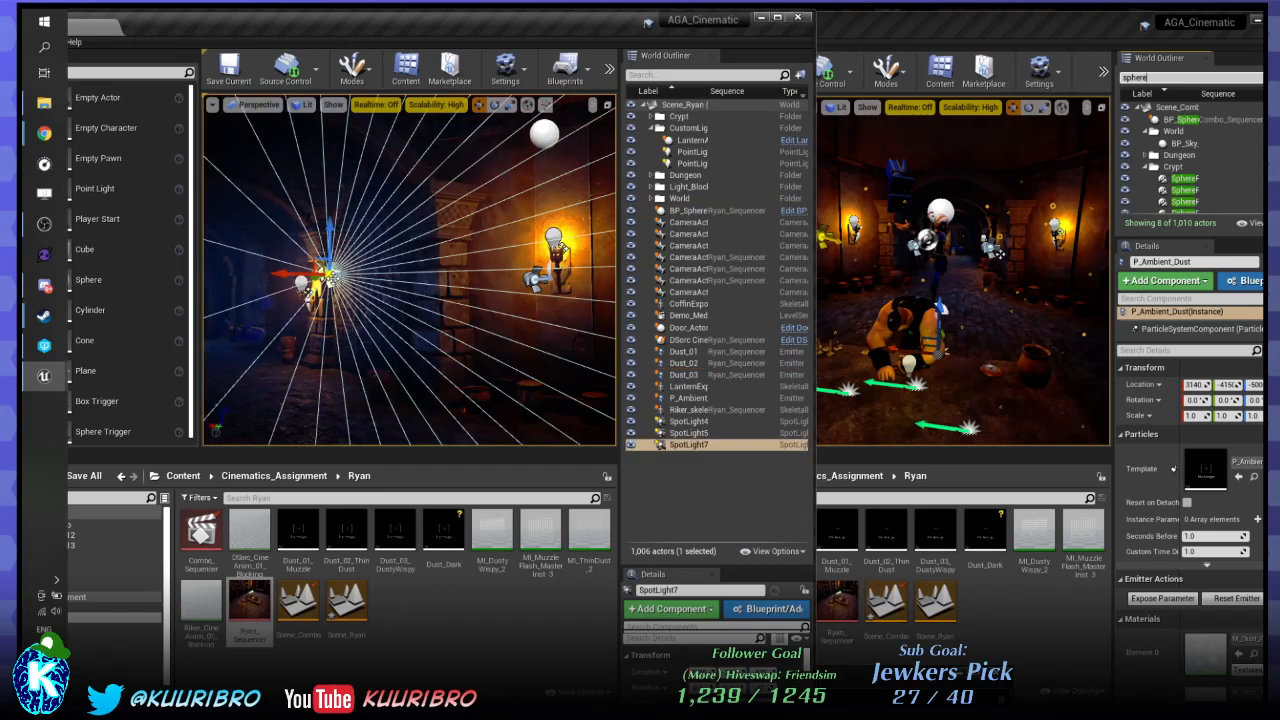
pyautogui.click(696, 516)
pyautogui.click(697, 422)
pyautogui.keyDown('shift'); pyautogui.click(701, 444); pyautogui.keyUp('shift')
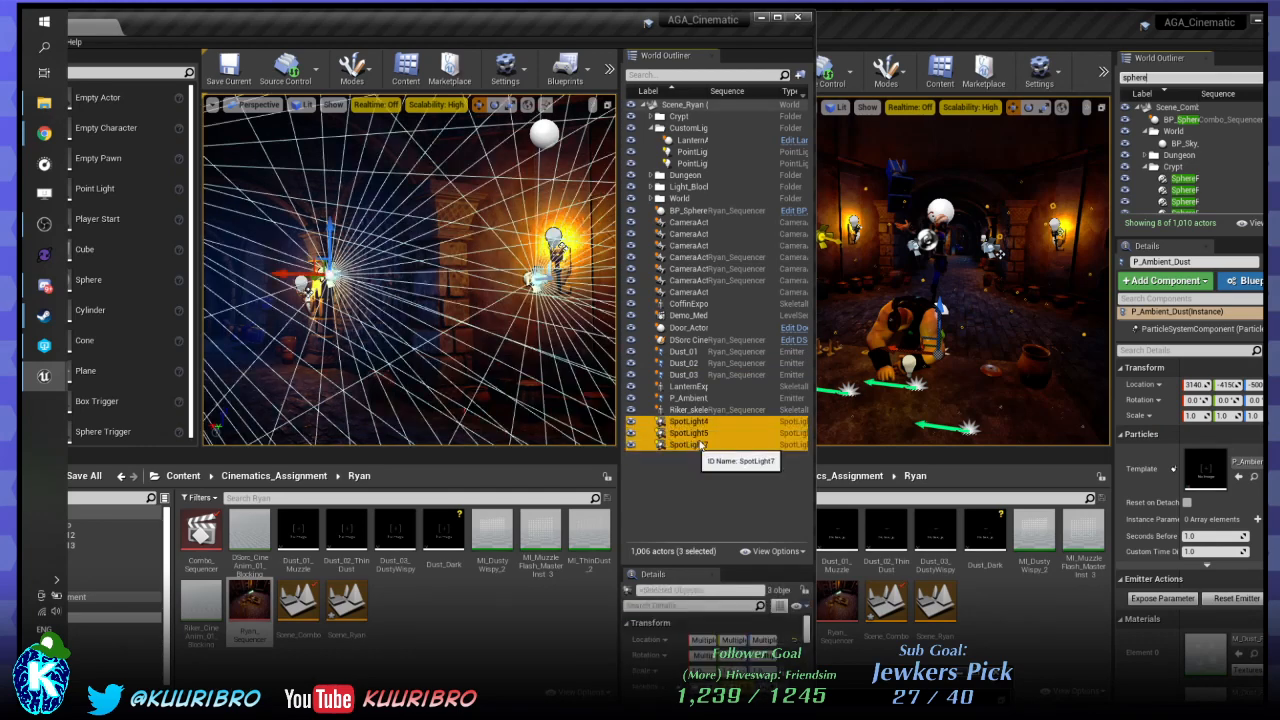
pyautogui.moveTo(701, 444); pyautogui.dragTo(692, 141)
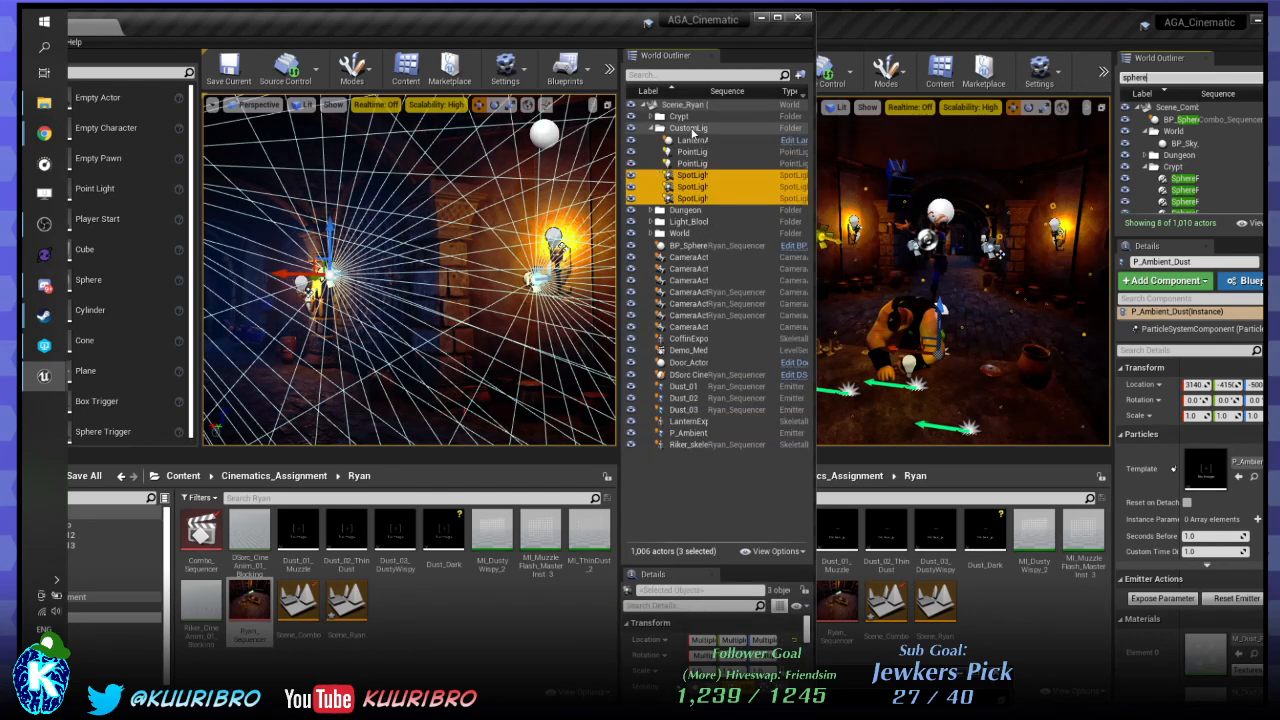
# Check the P_Ambient_Dust emitter and locate the LanternExport_Rigged skeletal mesh in Scene_Ryan.
pyautogui.click(696, 438)
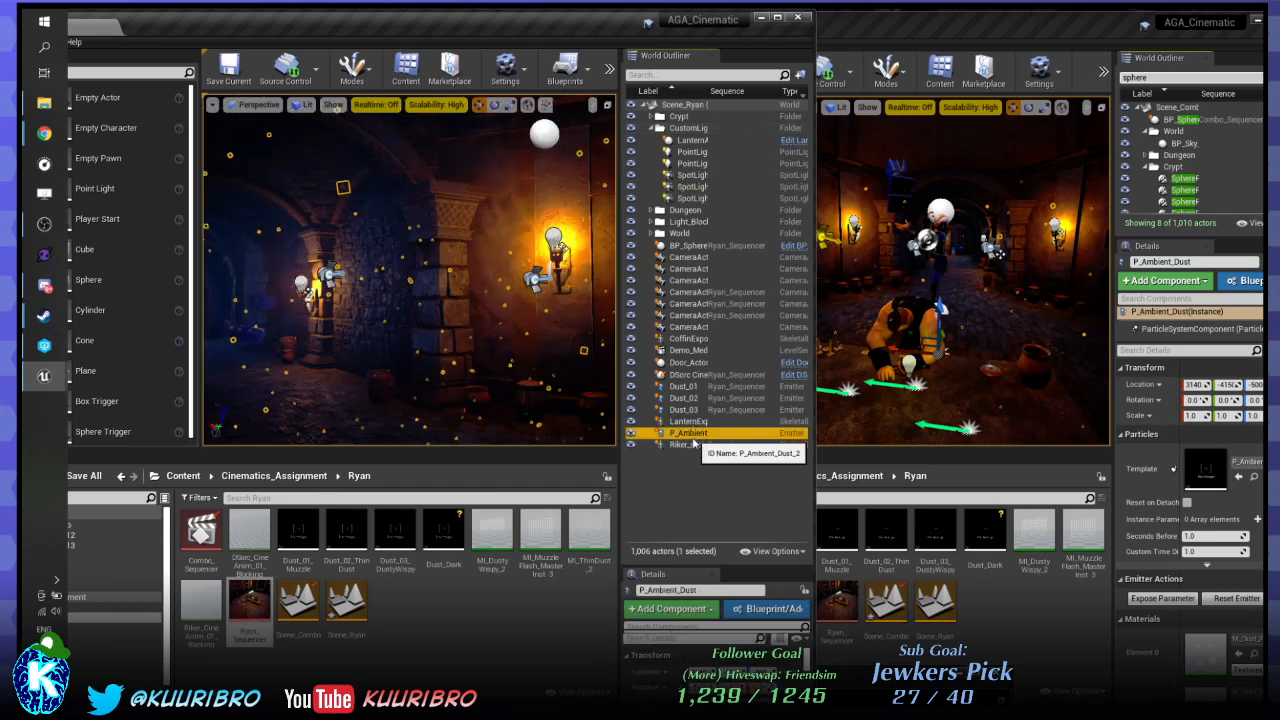
pyautogui.moveTo(575, 360); pyautogui.dragTo(572, 415, button='right')
pyautogui.click(704, 424)
pyautogui.doubleClick(704, 424)
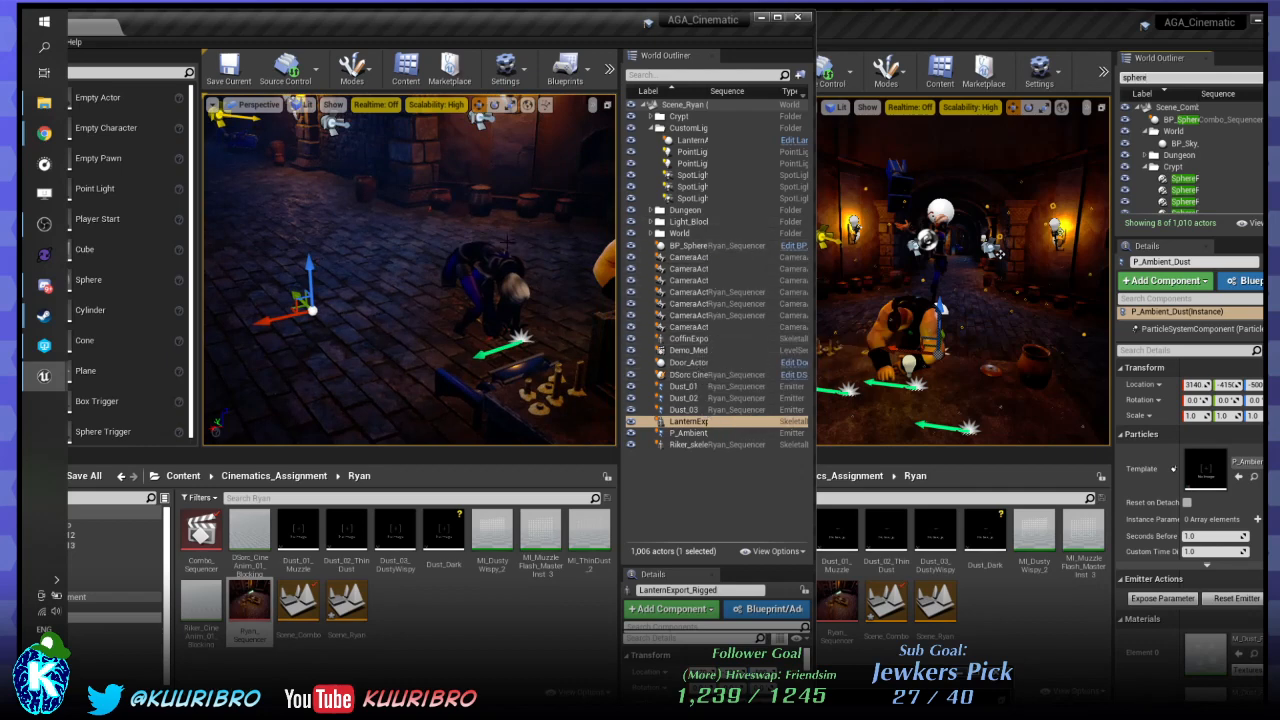
pyautogui.moveTo(428, 238); pyautogui.dragTo(460, 6, button='right')
pyautogui.scroll(-5, 428, 238)
pyautogui.moveTo(428, 238); pyautogui.dragTo(600, 302, button='right')
pyautogui.press('w')
# Copy the CustomLighting folder from Scene_Ryan.
pyautogui.click(688, 128)
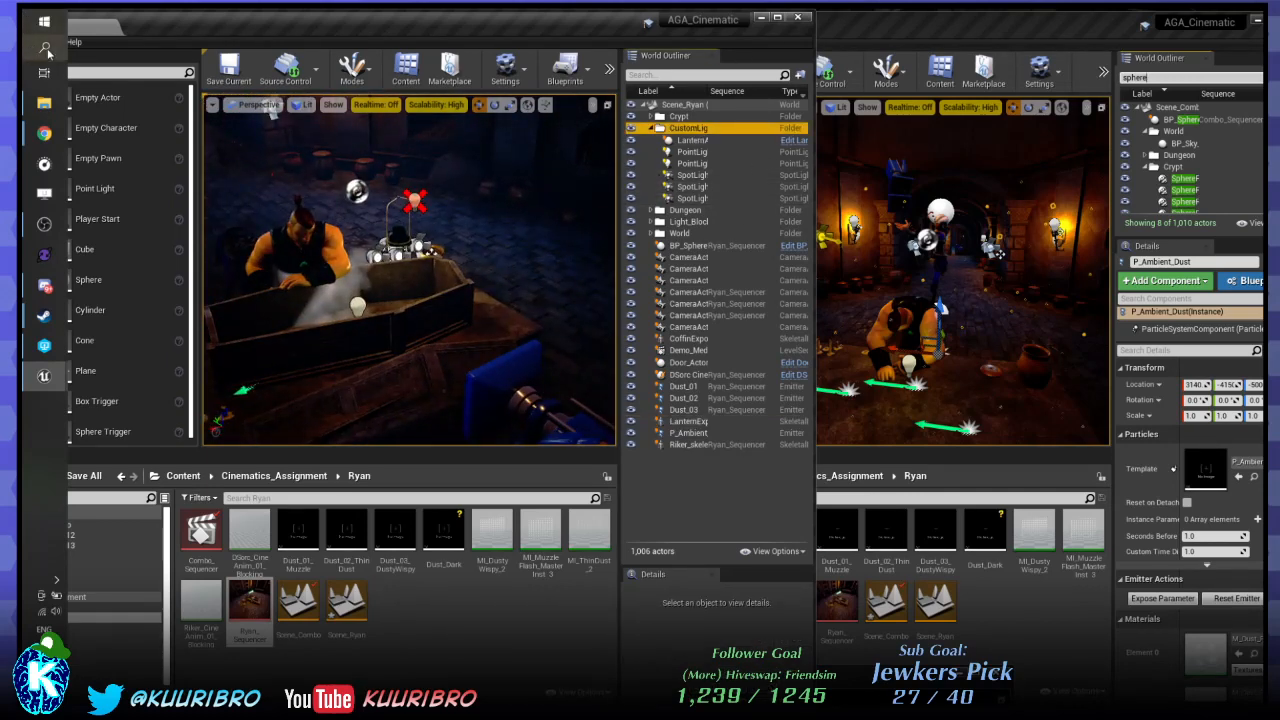
pyautogui.moveTo(203, 34); pyautogui.dragTo(337, 36)
pyautogui.click(168, 43)
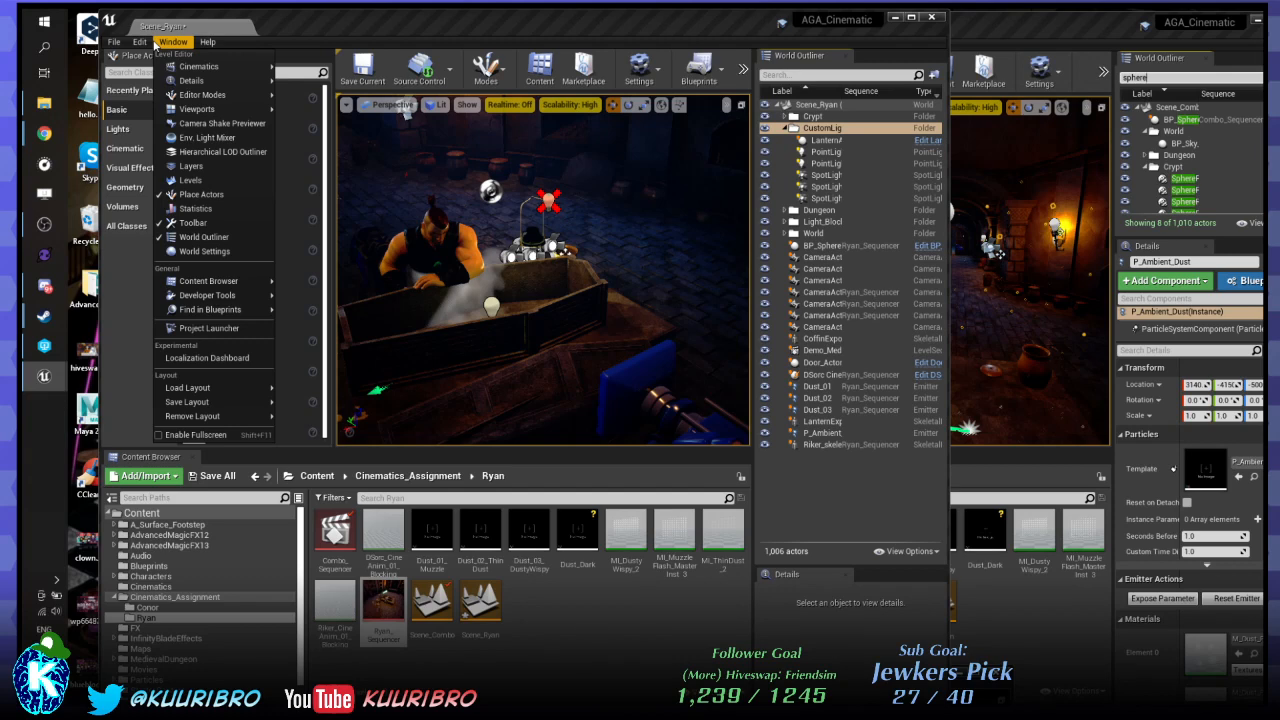
pyautogui.moveTo(141, 45)
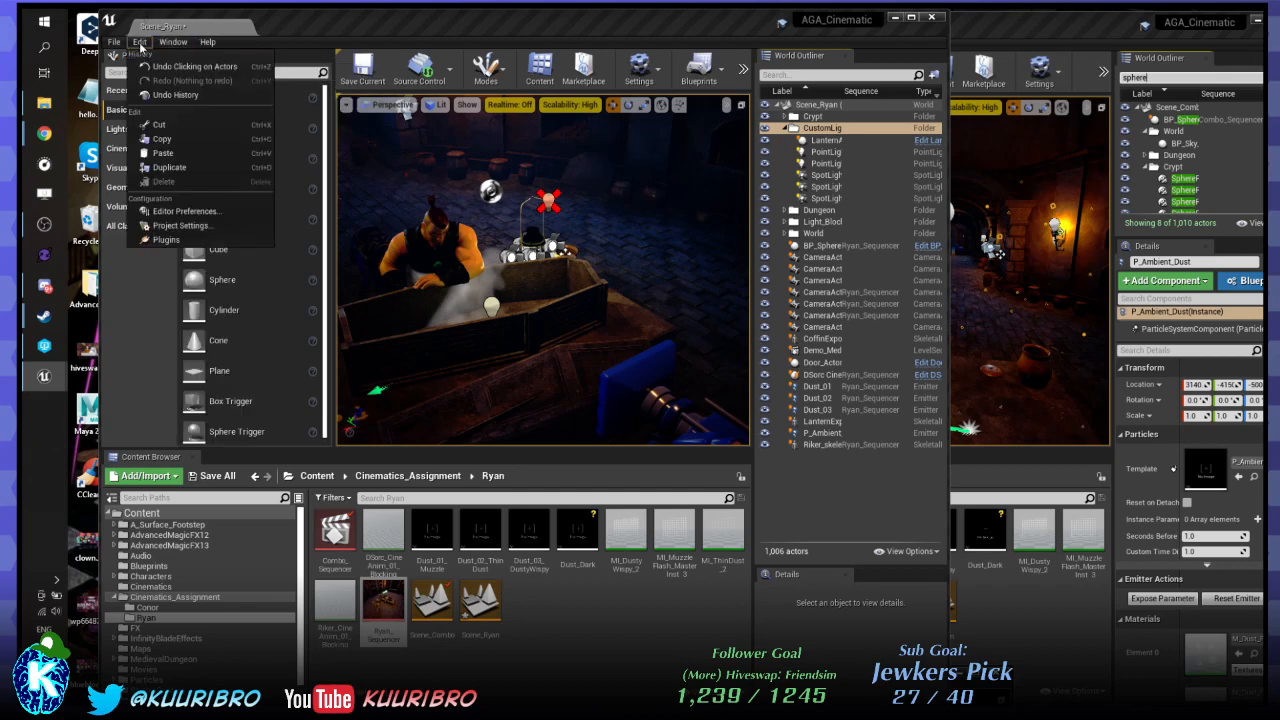
pyautogui.click(176, 141)
# Bring Scene_Combo's window forward, shift it to show its full actor list and widen it.
pyautogui.click(1098, 16)
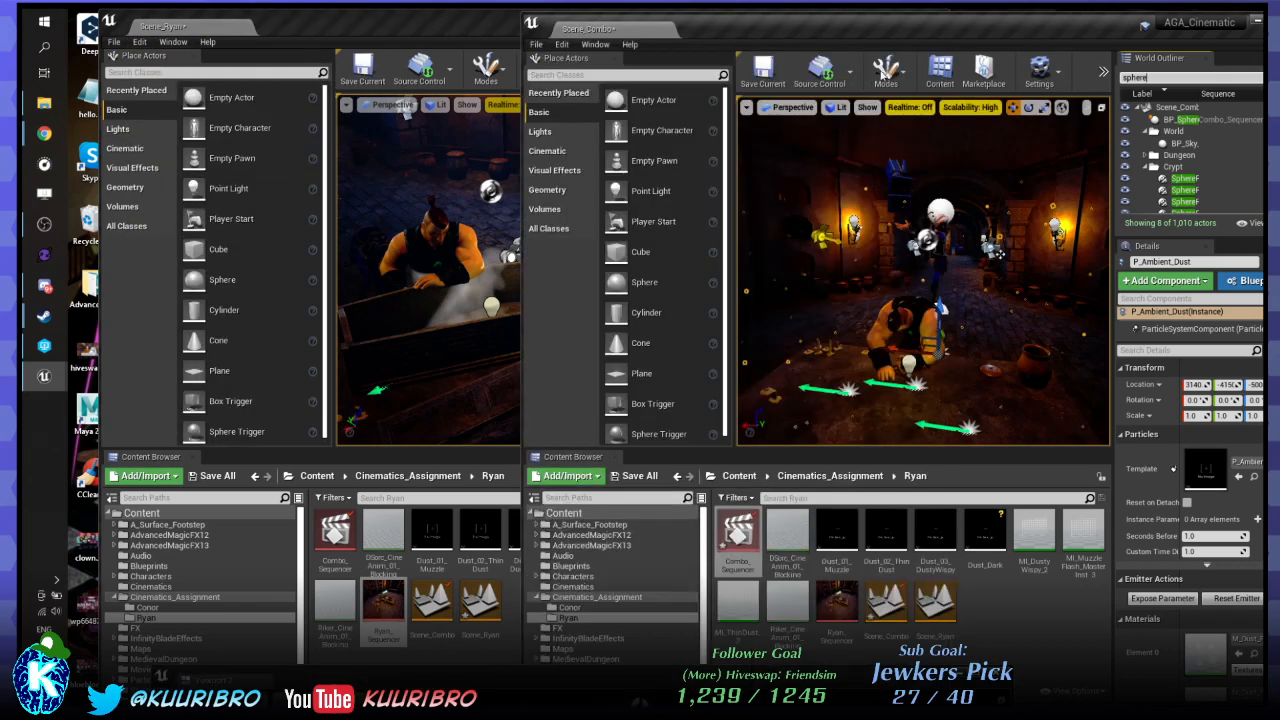
pyautogui.moveTo(1008, 24); pyautogui.dragTo(786, 23)
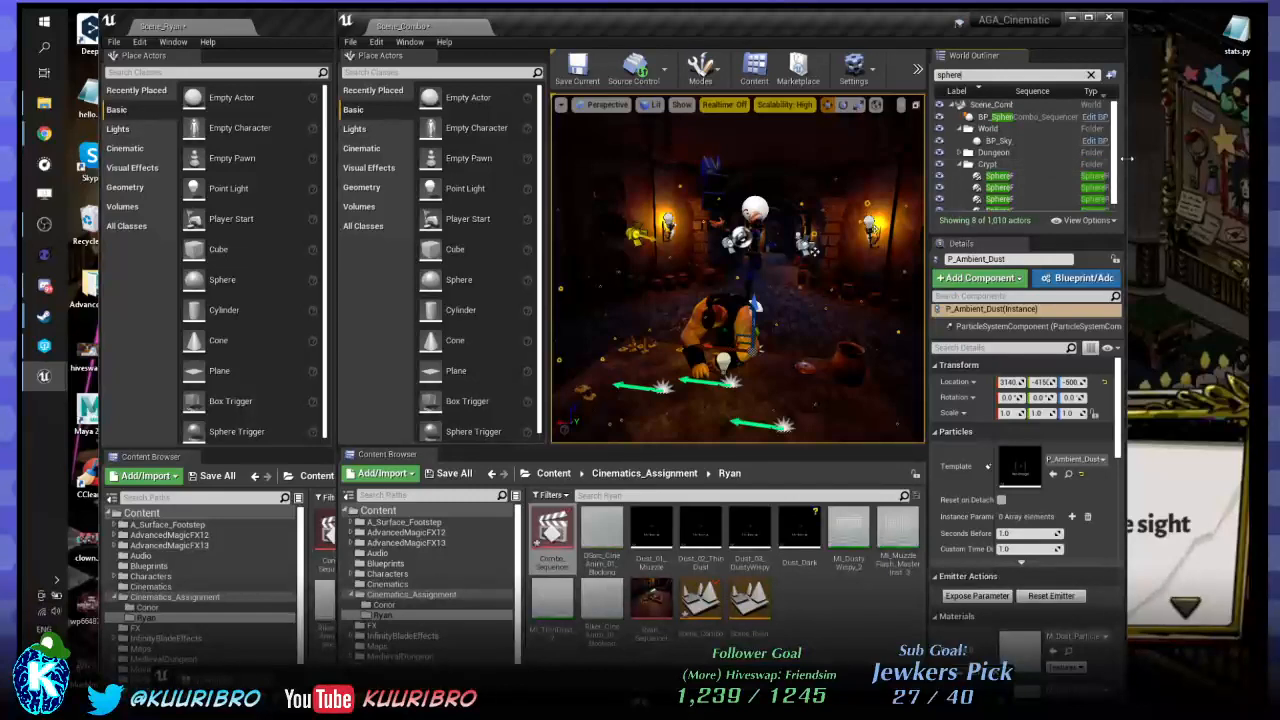
pyautogui.moveTo(1125, 158); pyautogui.dragTo(1204, 160)
pyautogui.moveTo(984, 183); pyautogui.dragTo(929, 183)
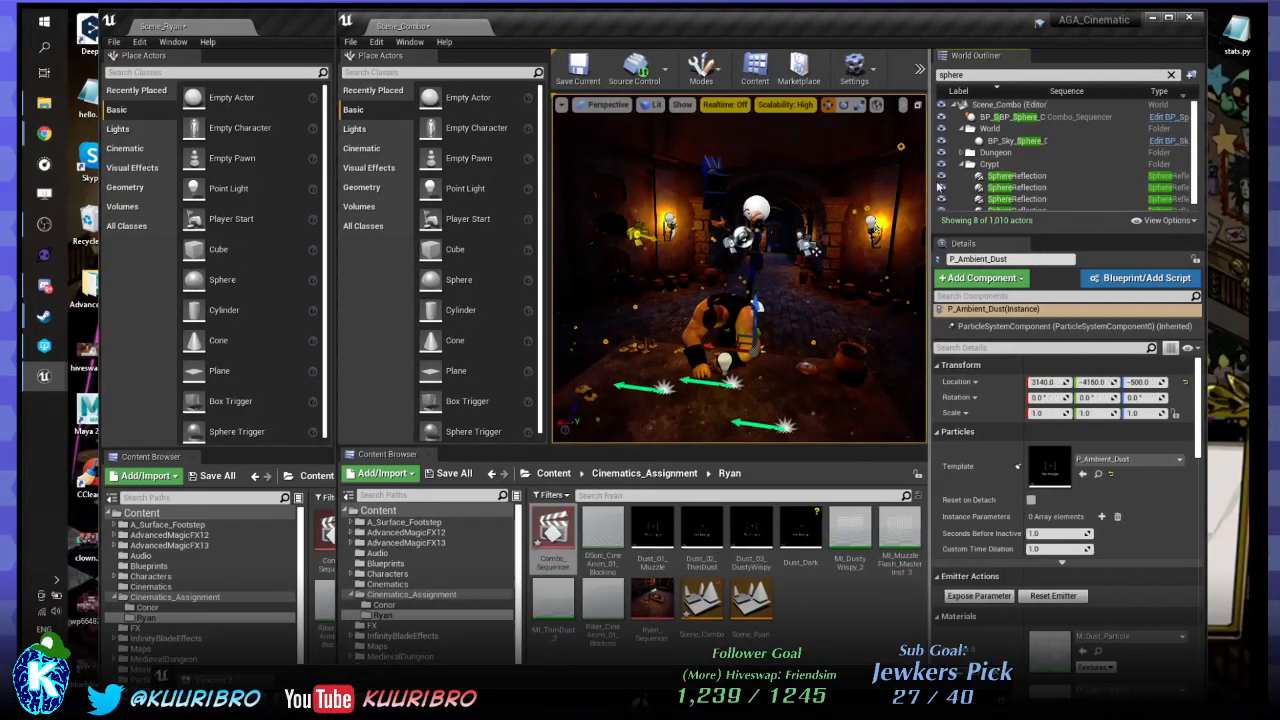
# Clear Scene_Combo's actor search after collapsing the Crypt folder, and enlarge the actor list.
pyautogui.doubleClick(990, 164)
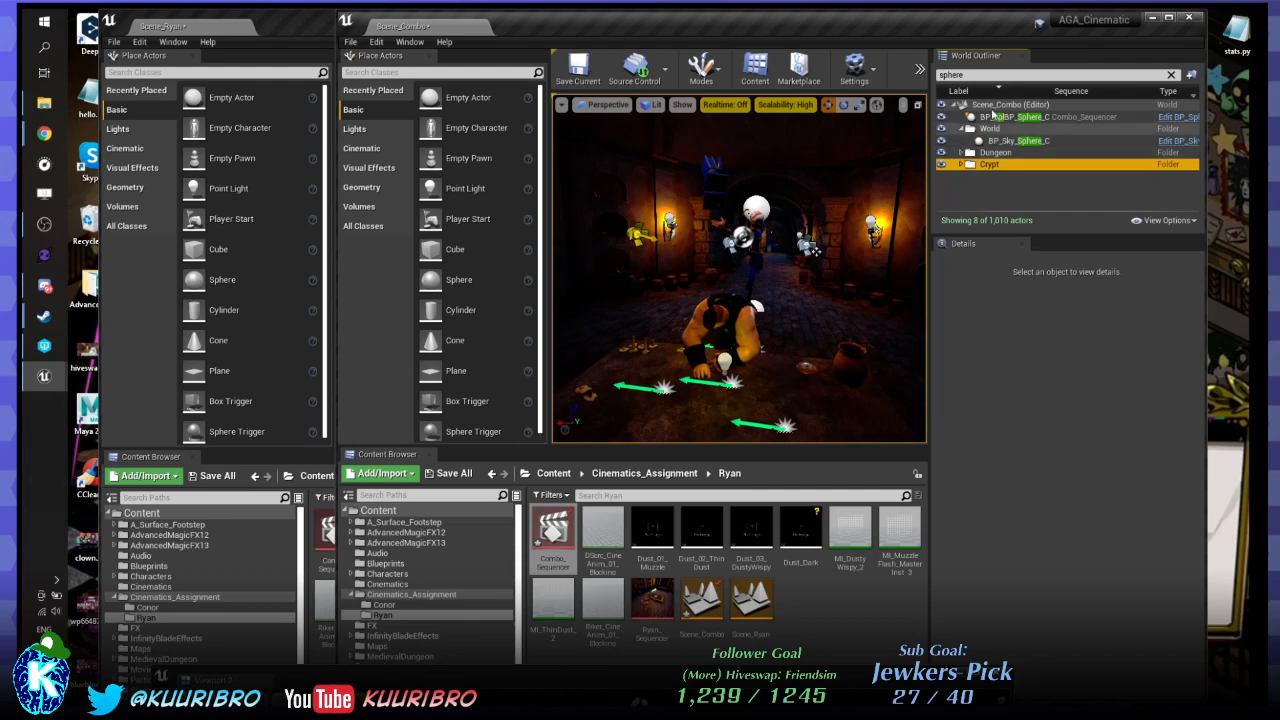
pyautogui.click(1171, 74)
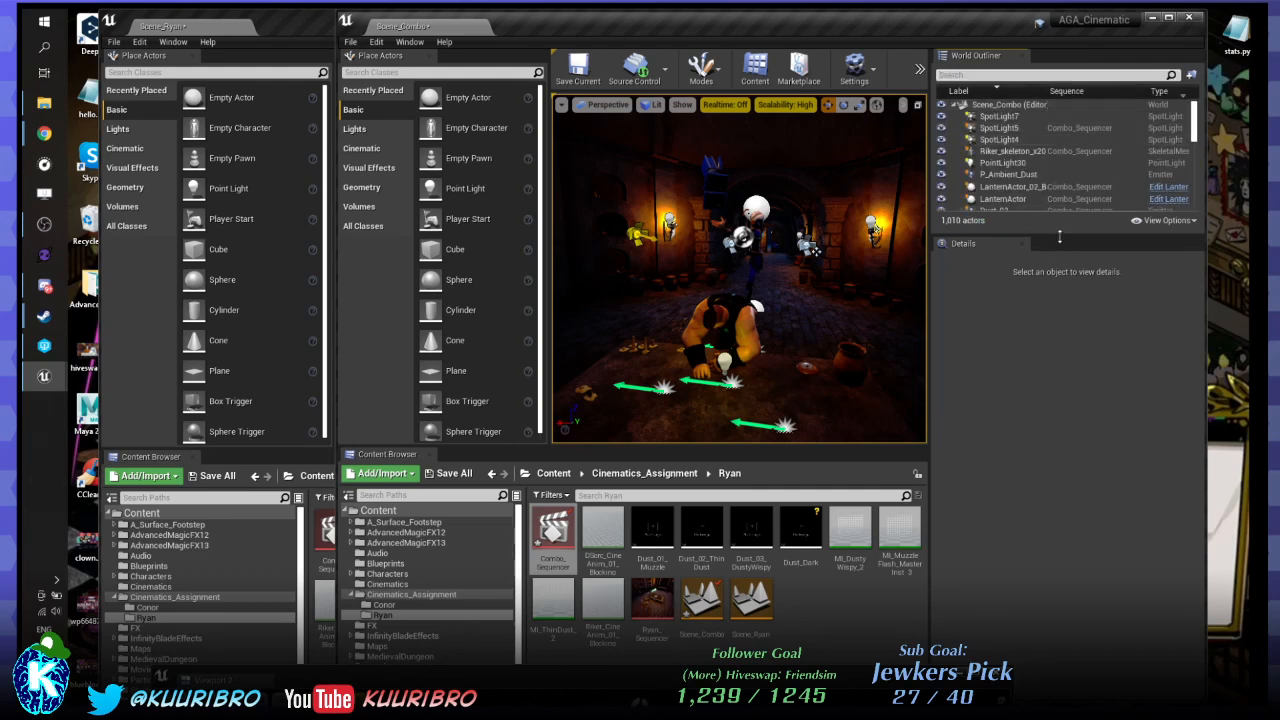
pyautogui.moveTo(1059, 236); pyautogui.dragTo(1057, 555)
# Paste the copied CustomLighting folder at the root of Scene_Combo and select it in the actor list.
pyautogui.scroll(-2, 1035, 399)
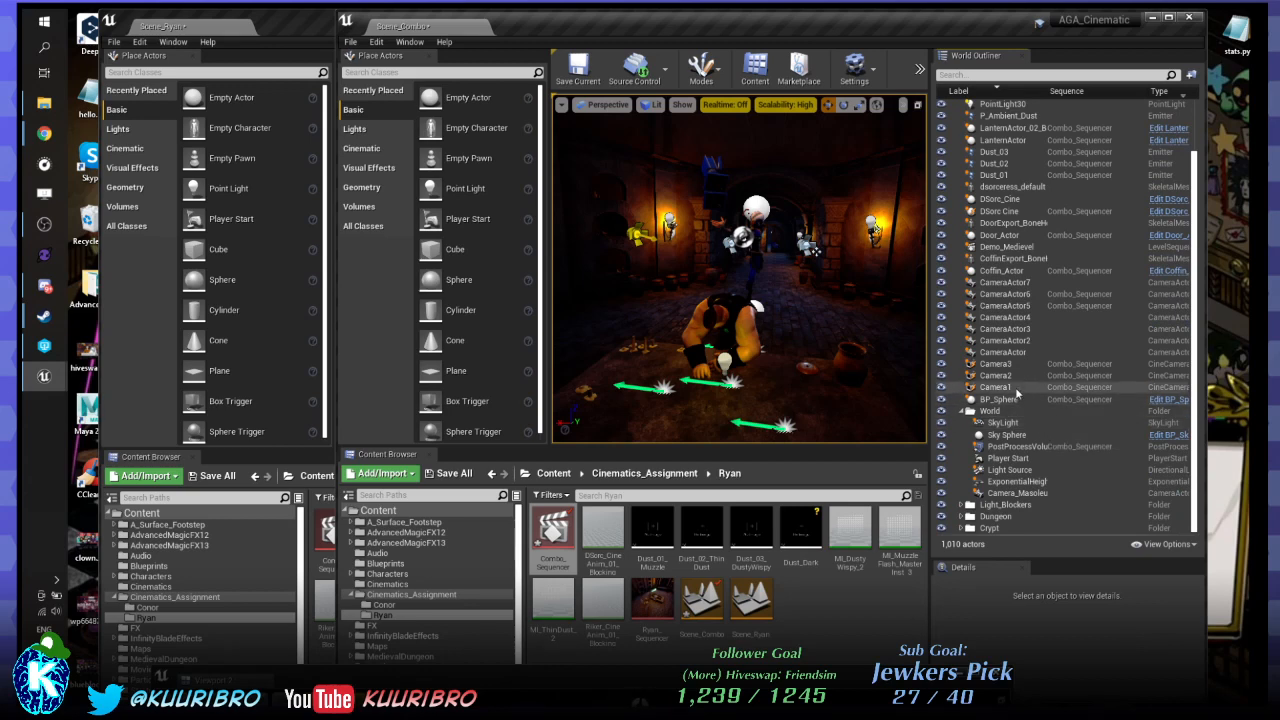
pyautogui.scroll(2, 1015, 390)
pyautogui.click(1002, 106)
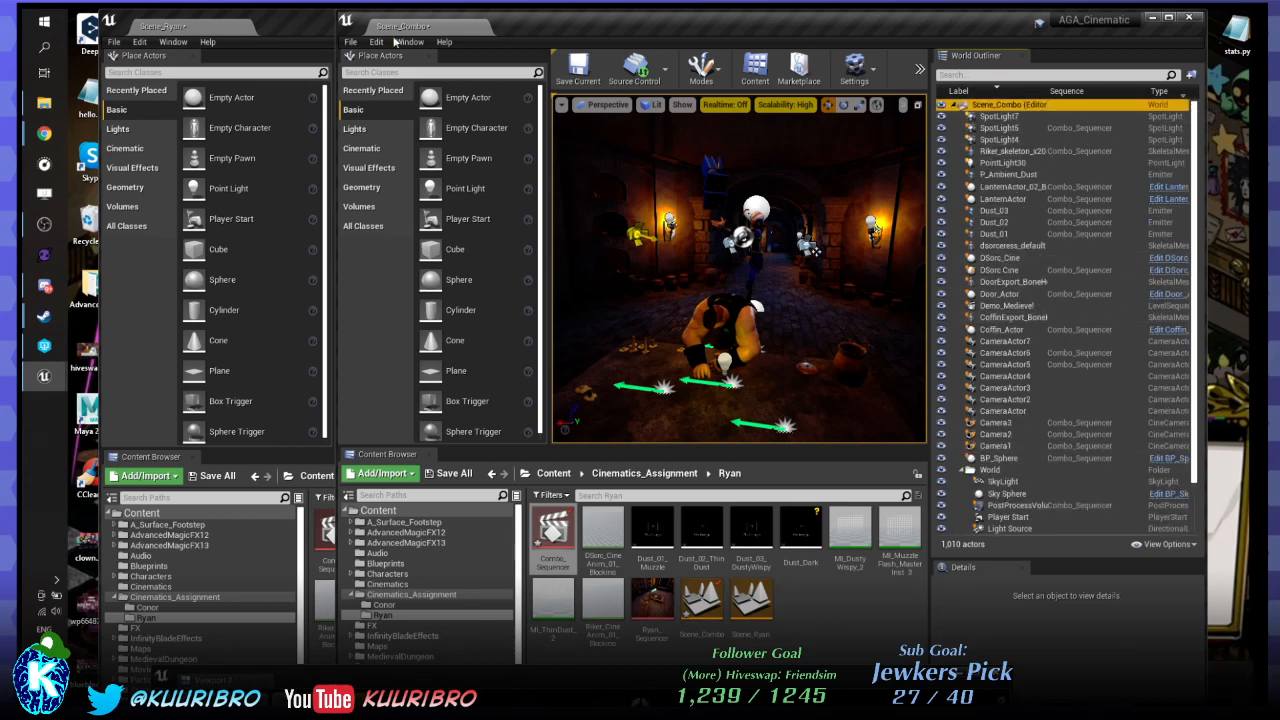
pyautogui.click(376, 45)
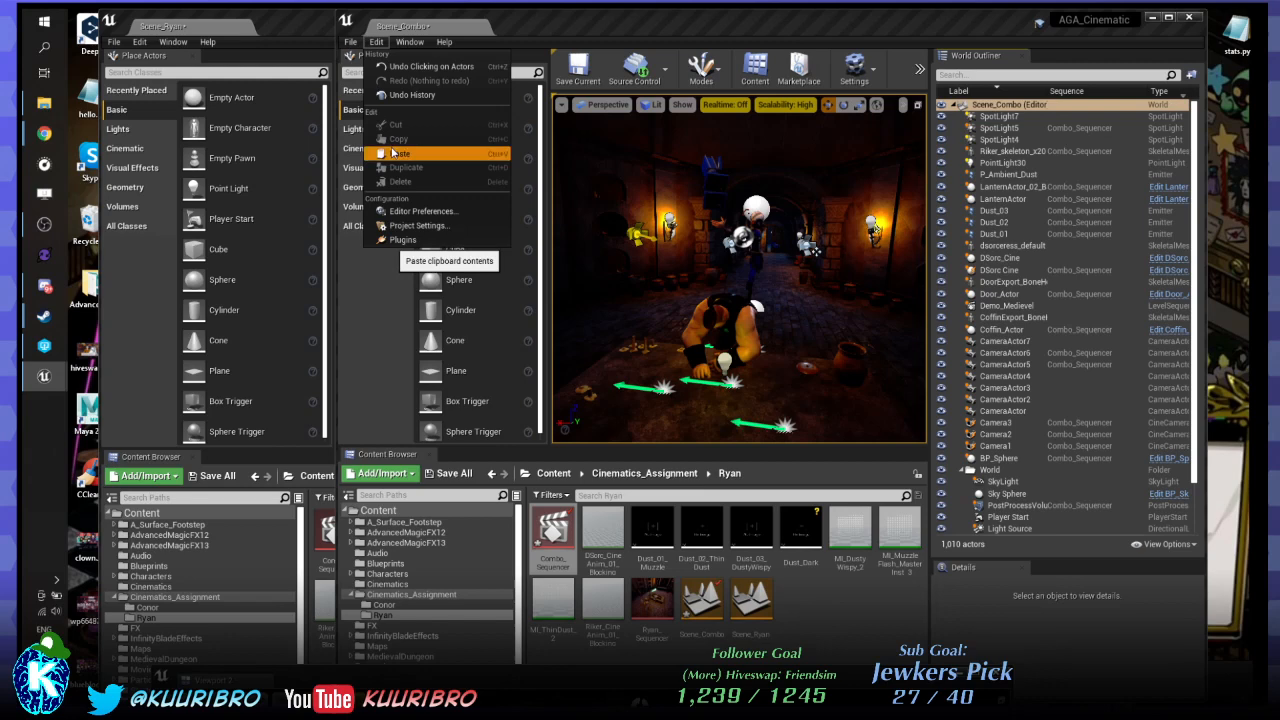
pyautogui.click(393, 153)
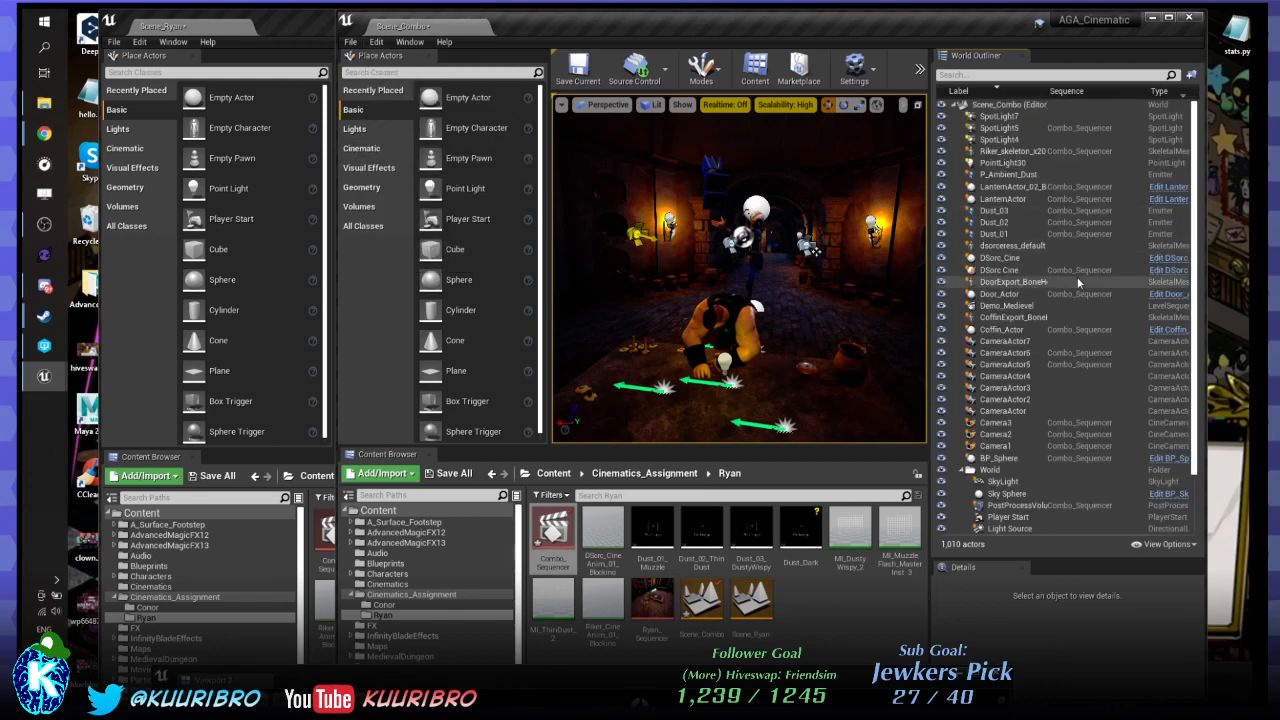
pyautogui.scroll(-2, 1080, 330)
pyautogui.click(1027, 517)
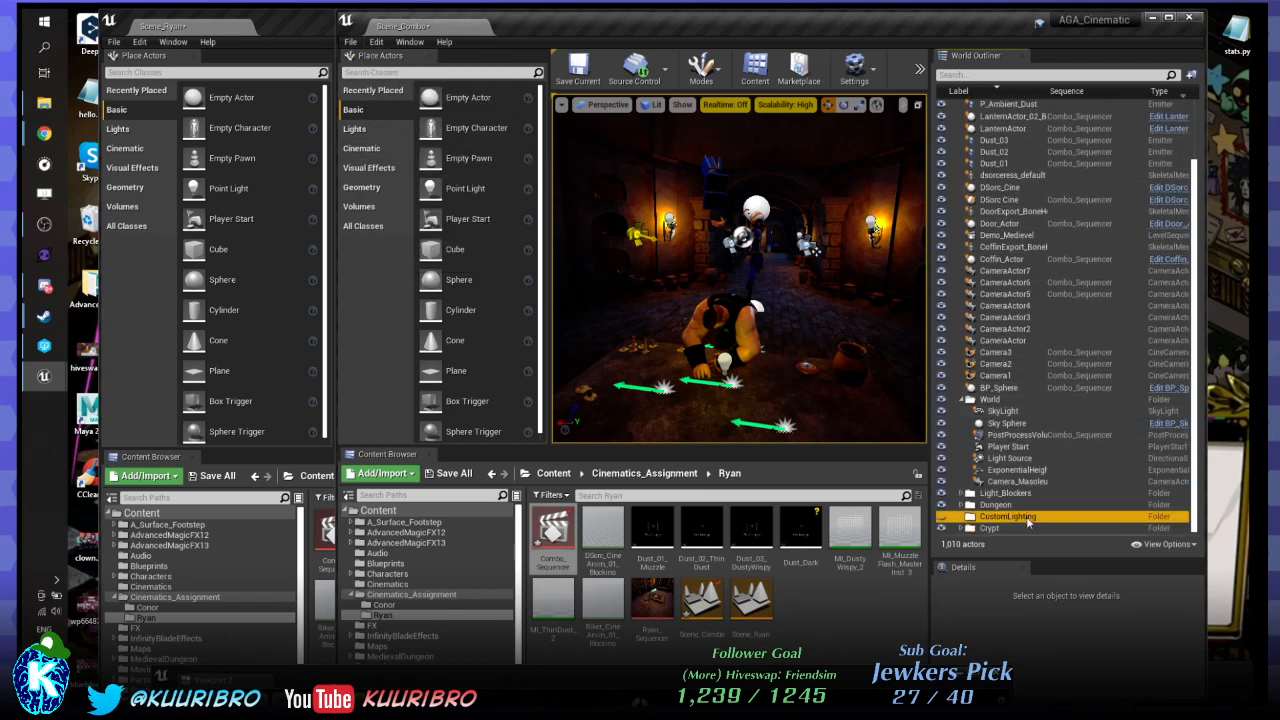
# Copy Scene_Ryan's CustomLighting folder together with its lantern actor, two point lights and three spotlights.
pyautogui.click(265, 25)
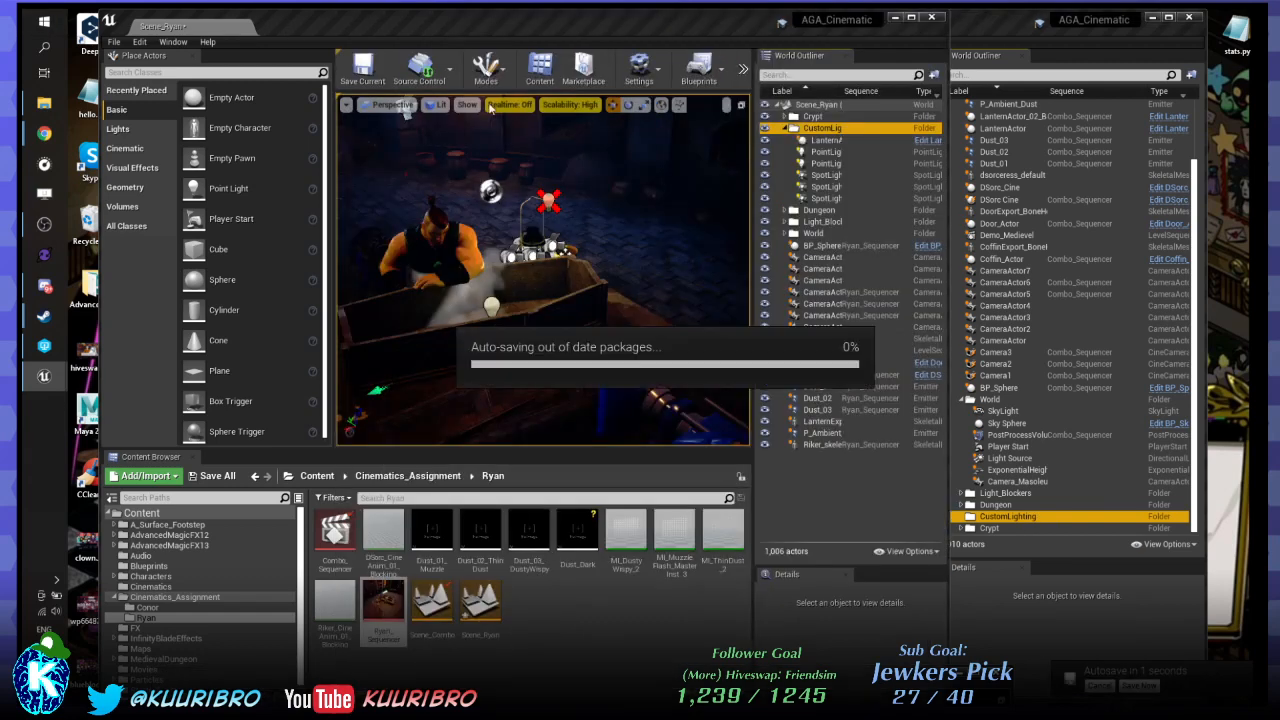
pyautogui.keyDown('shift'); pyautogui.click(825, 198); pyautogui.keyUp('shift')
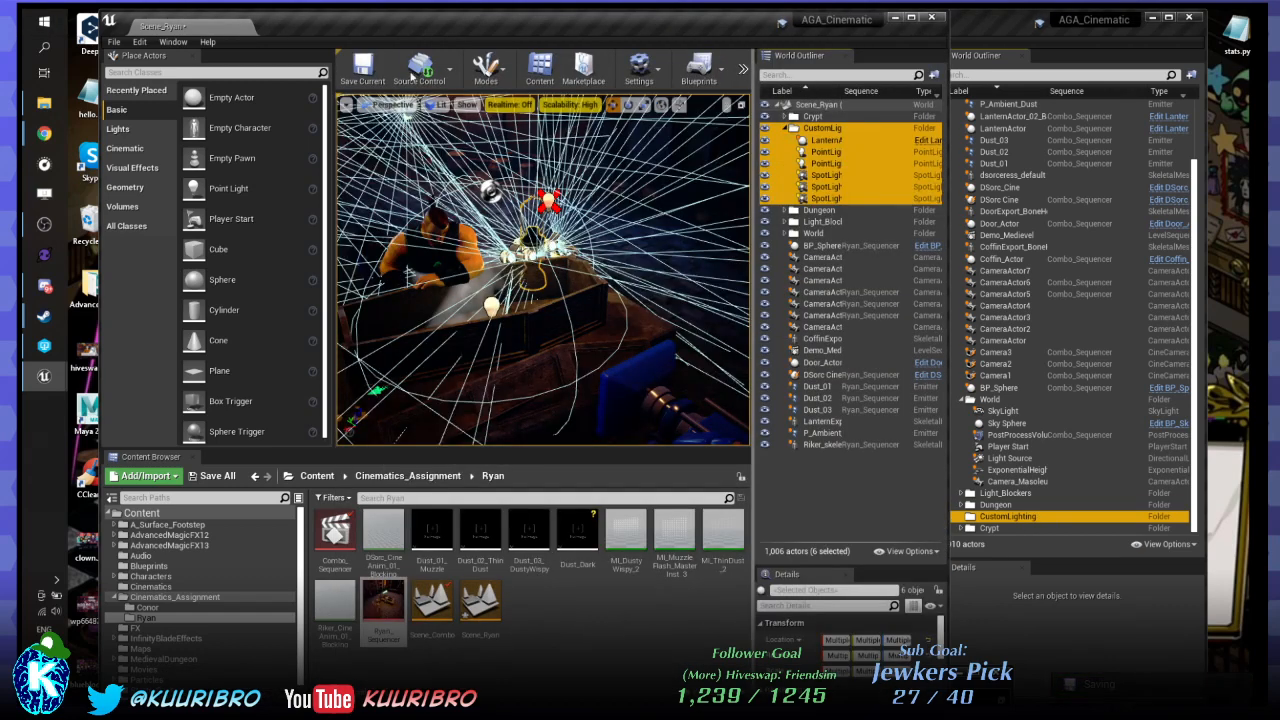
pyautogui.click(136, 46)
pyautogui.click(160, 139)
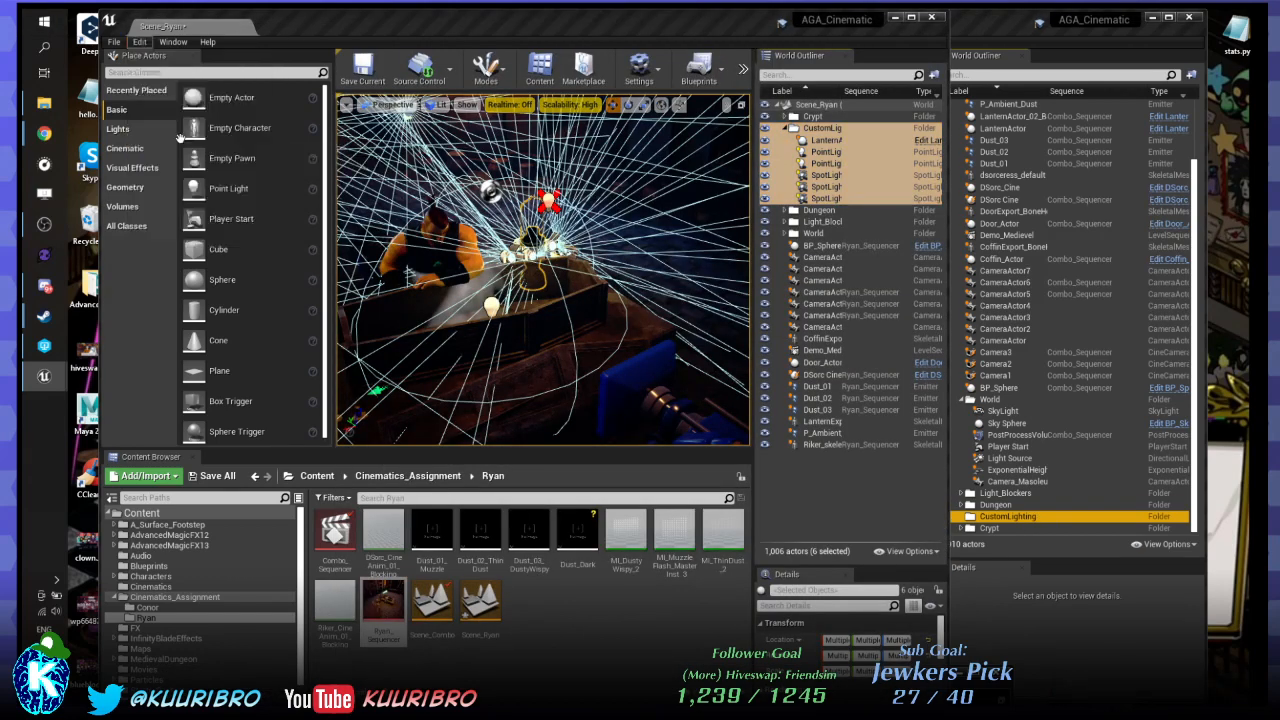
# Paste the copied lights into Scene_Combo and check them in its CustomLighting folder.
pyautogui.click(1000, 30)
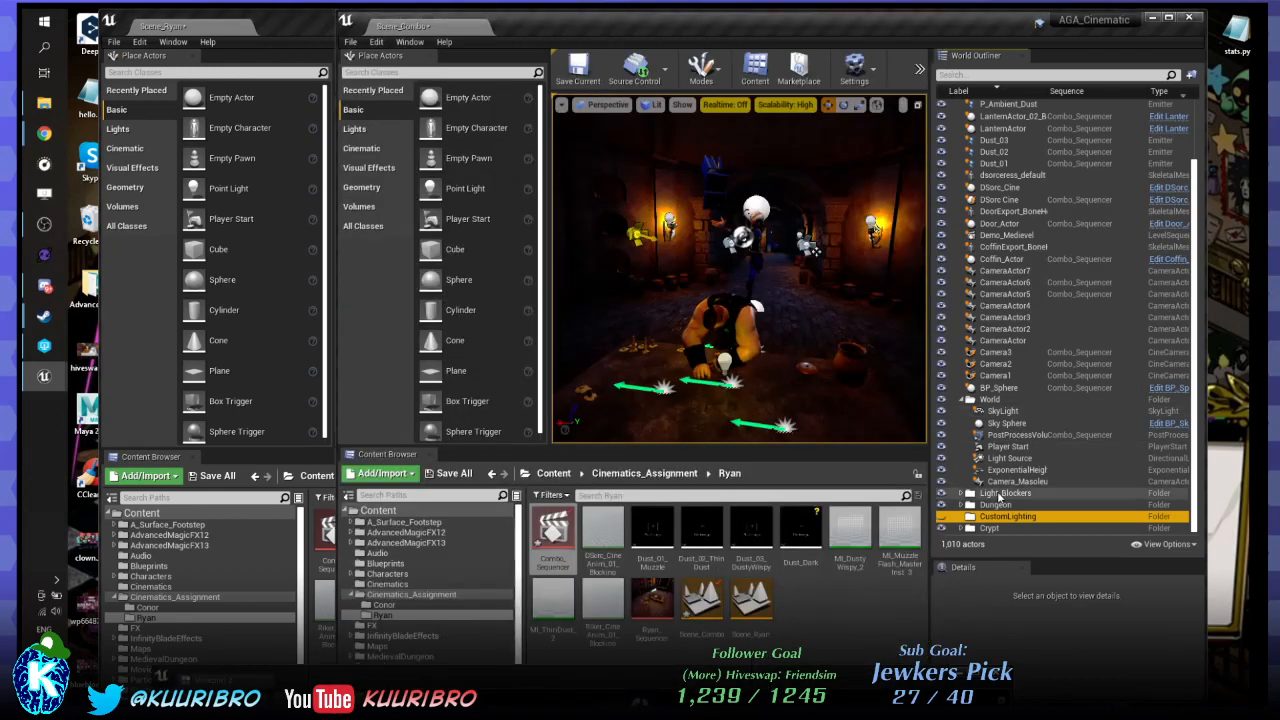
pyautogui.scroll(3, 990, 488)
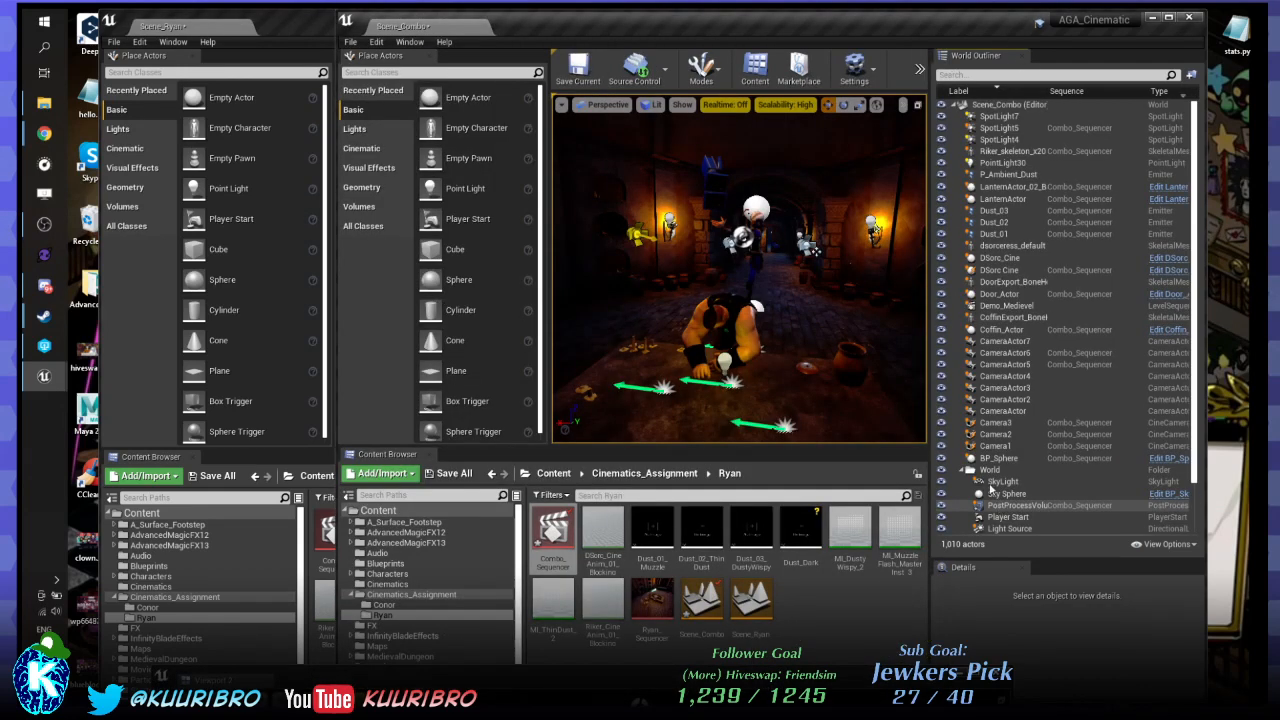
pyautogui.click(1002, 108)
pyautogui.click(376, 42)
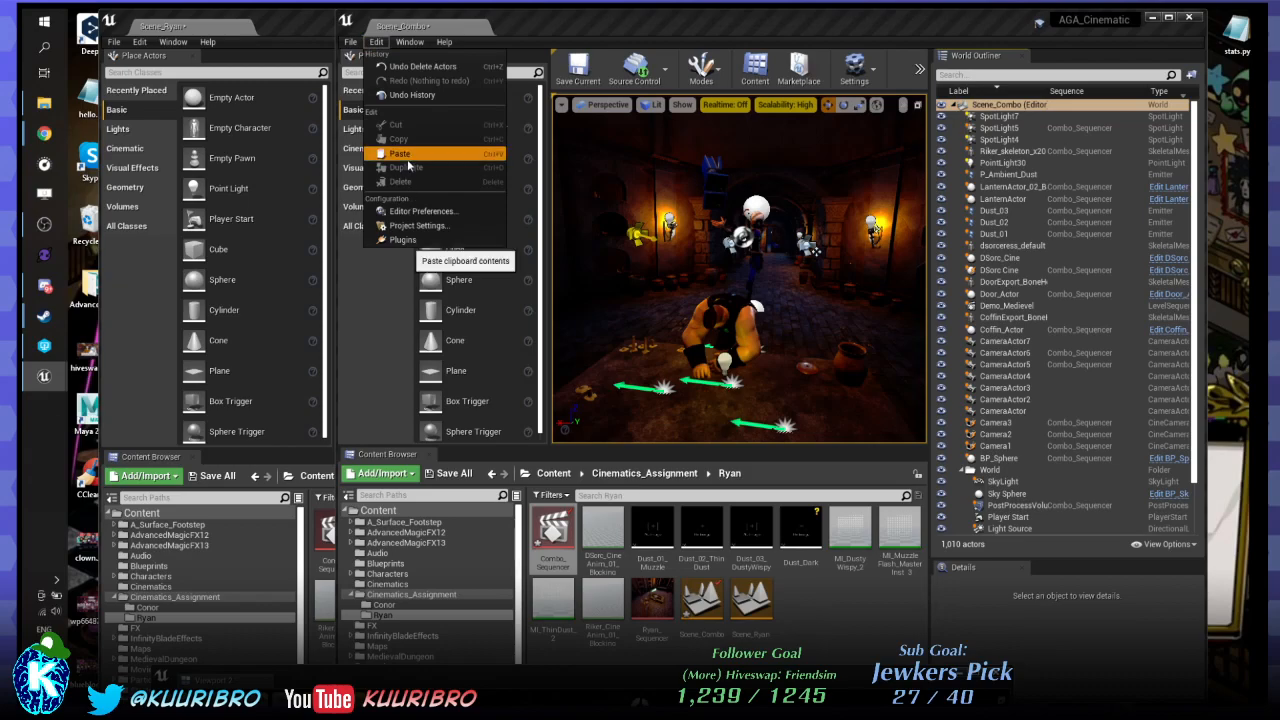
pyautogui.click(407, 159)
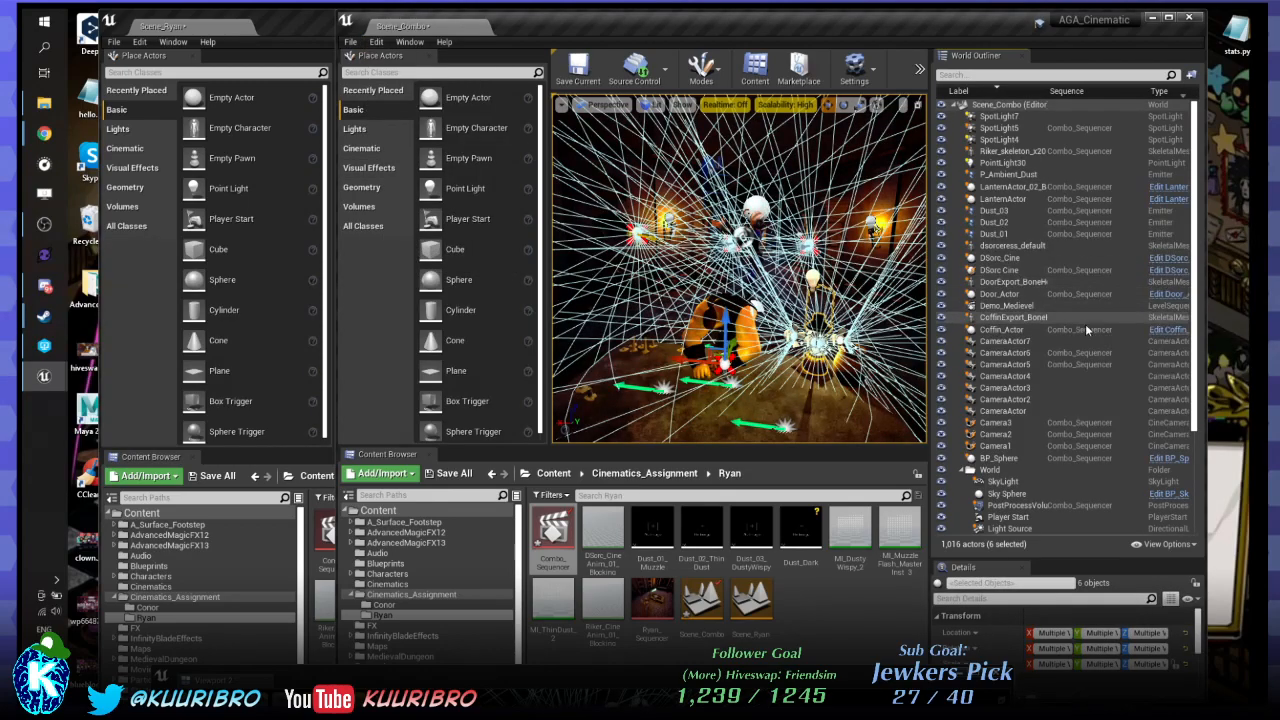
pyautogui.moveTo(709, 162); pyautogui.dragTo(650, 200, button='right')
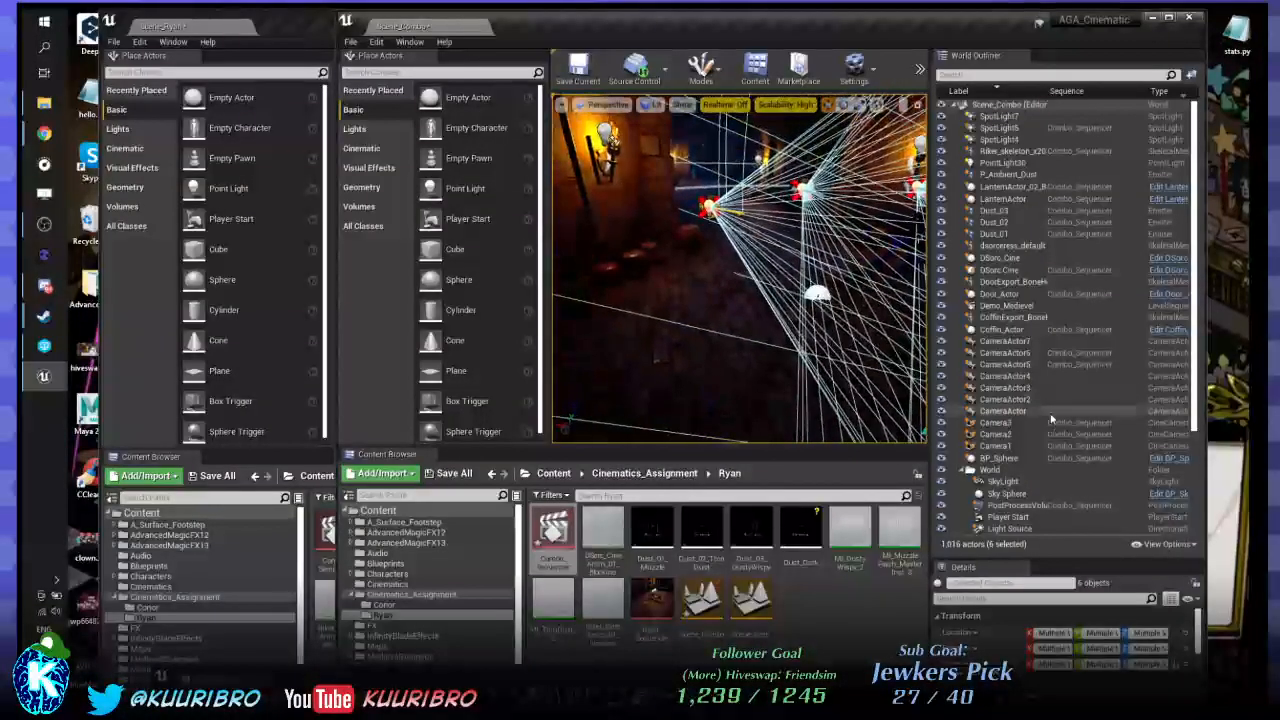
pyautogui.scroll(-4, 1030, 360)
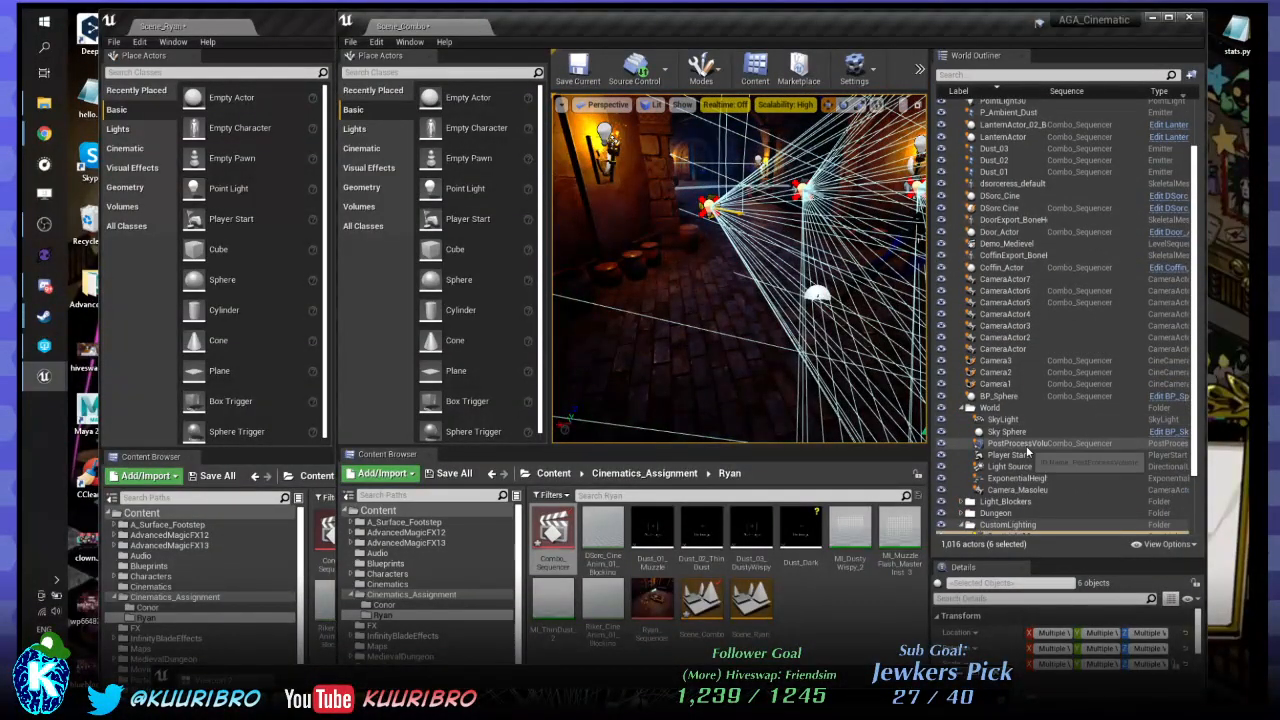
pyautogui.click(1003, 436)
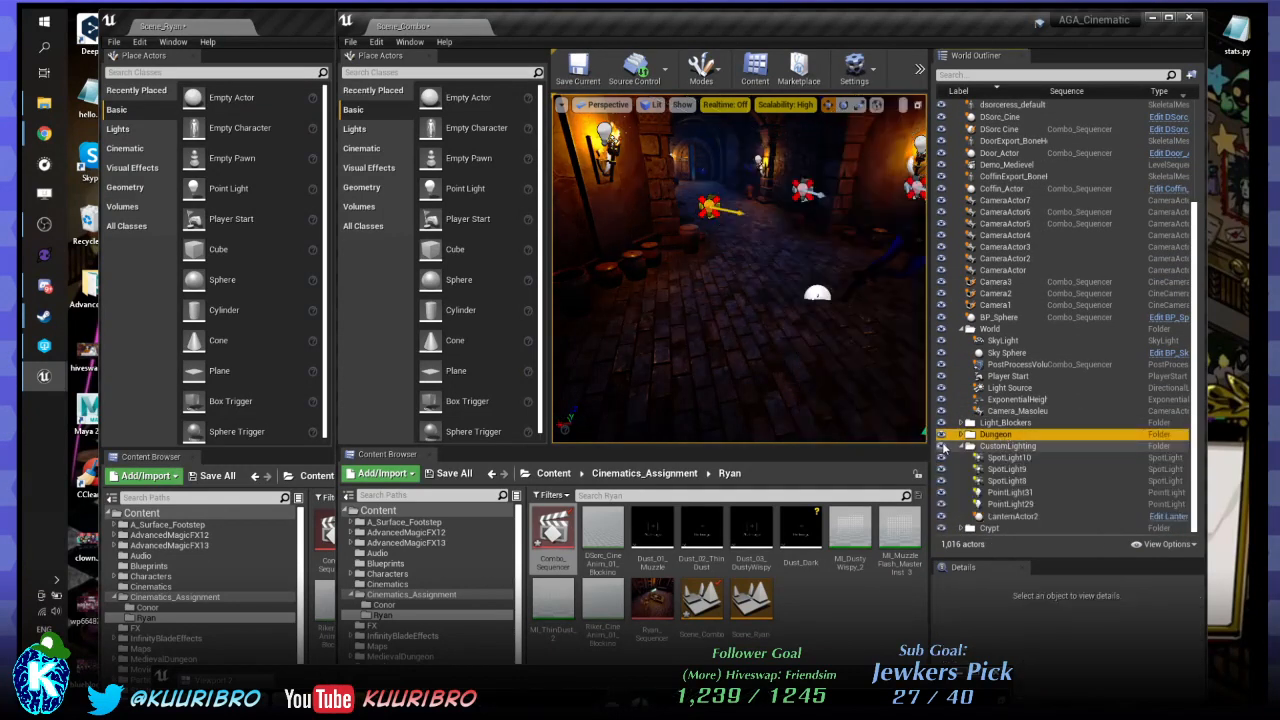
# Delete the original SpotLight4 and SpotLight7 that overlap the pasted spotlights in Scene_Combo.
pyautogui.click(709, 207)
pyautogui.moveTo(709, 207); pyautogui.dragTo(832, 222, button='right')
pyautogui.press('Delete')
pyautogui.click(770, 212)
pyautogui.press('Delete')
pyautogui.click(804, 236)
pyautogui.press('Escape')
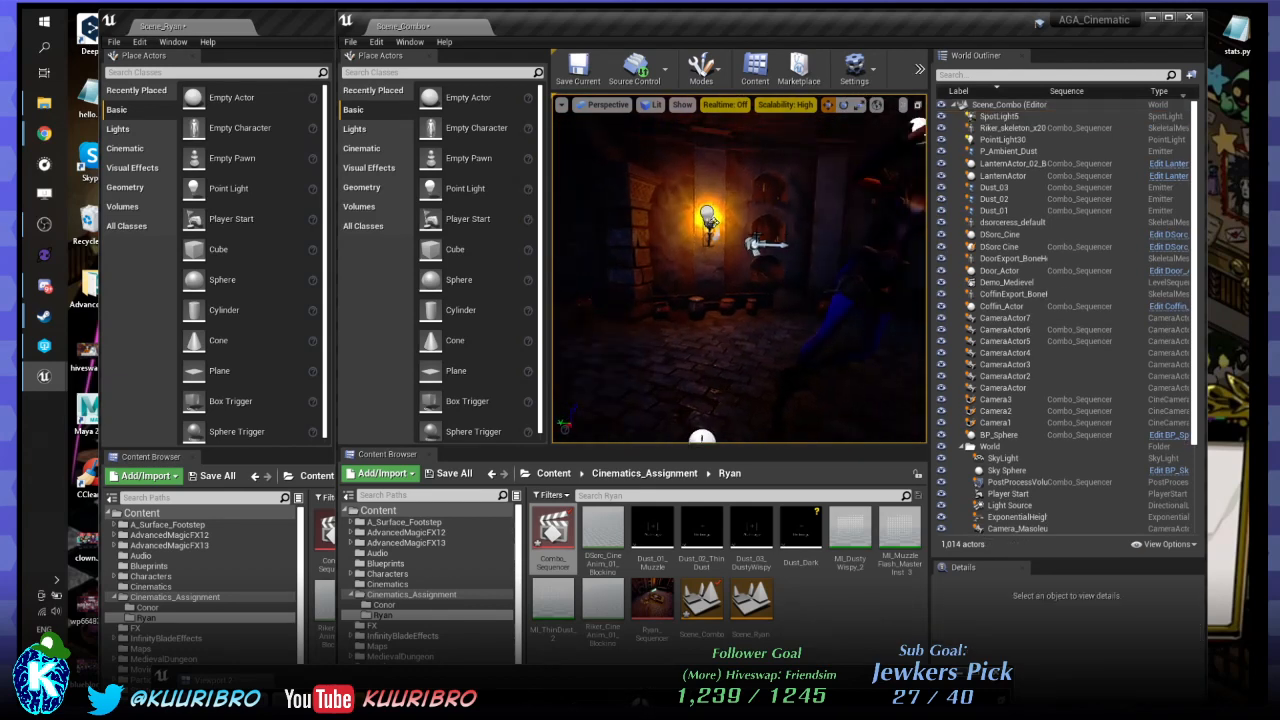
# Undo the deletion of SpotLight7 in Scene_Combo.
pyautogui.click(752, 243)
pyautogui.moveTo(703, 248); pyautogui.dragTo(738, 239, button='right')
pyautogui.press('Delete')
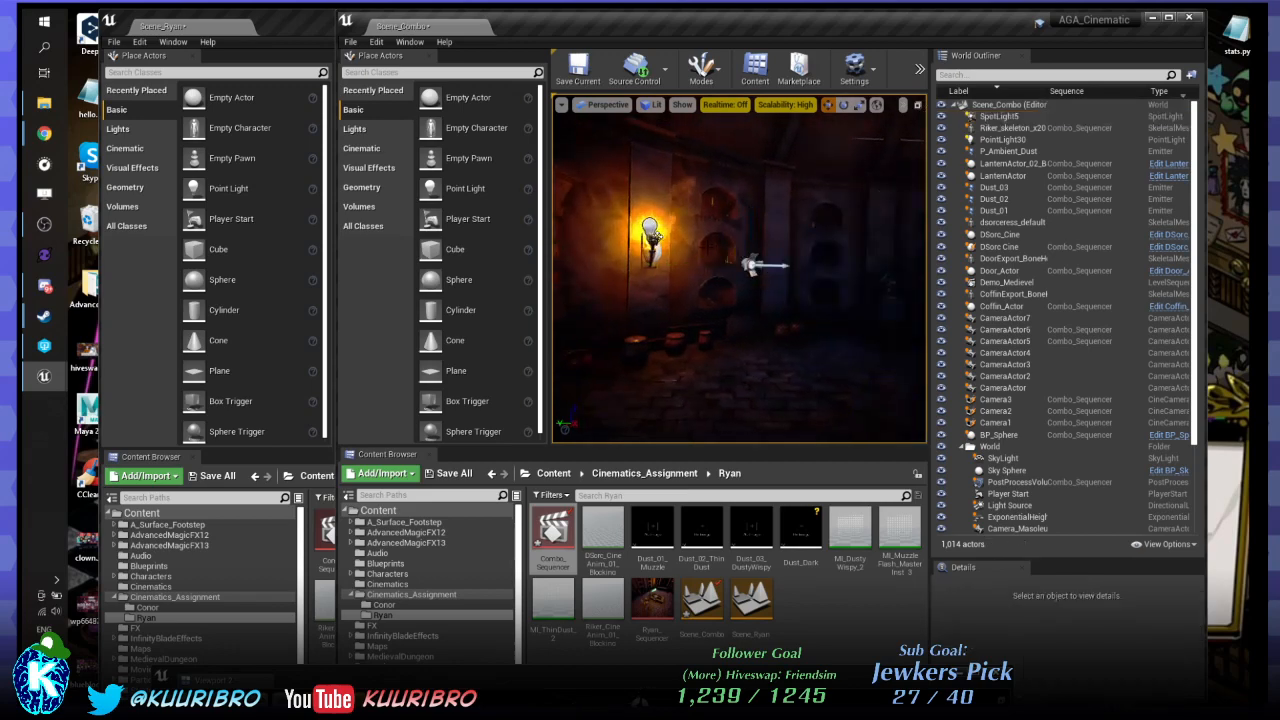
pyautogui.hotkey('ctrl', 'z')
pyautogui.hotkey('ctrl', 'z')
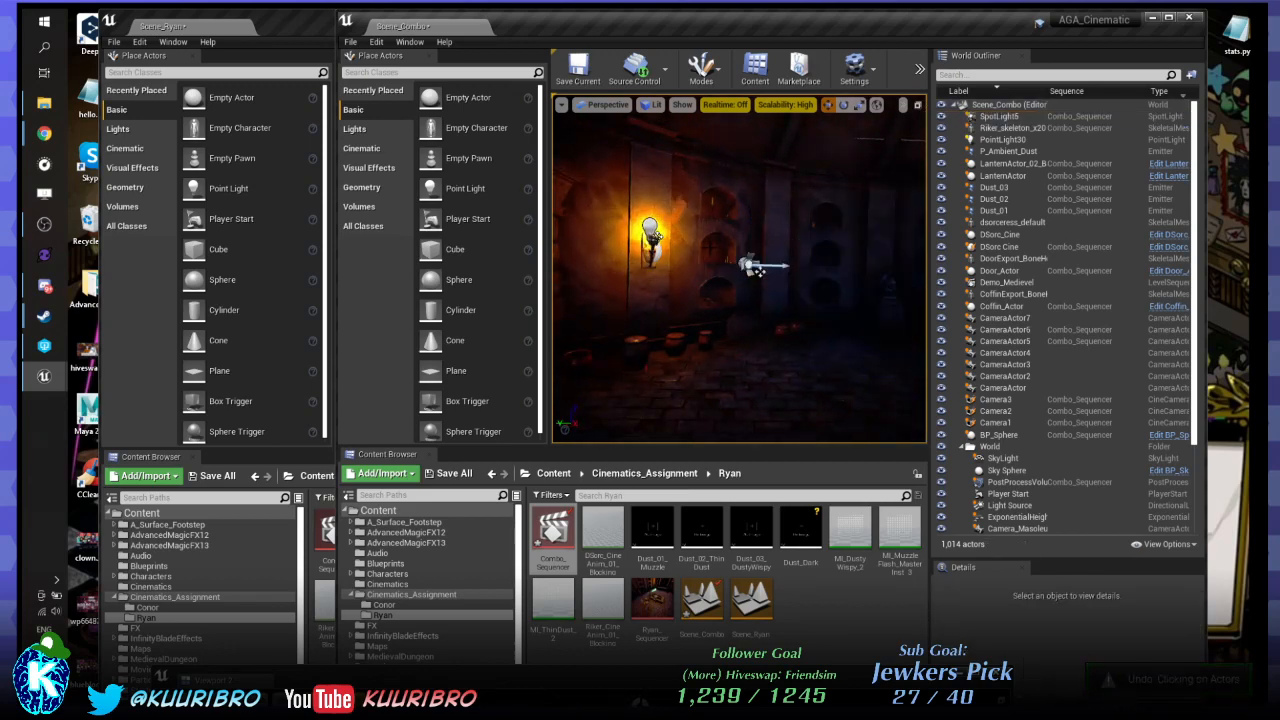
pyautogui.hotkey('ctrl', 'z')
# Select the original SpotLight7 beside the sorceress in Scene_Combo and delete it.
pyautogui.moveTo(760, 272); pyautogui.dragTo(840, 272, button='right')
pyautogui.click(840, 272)
pyautogui.click(815, 251)
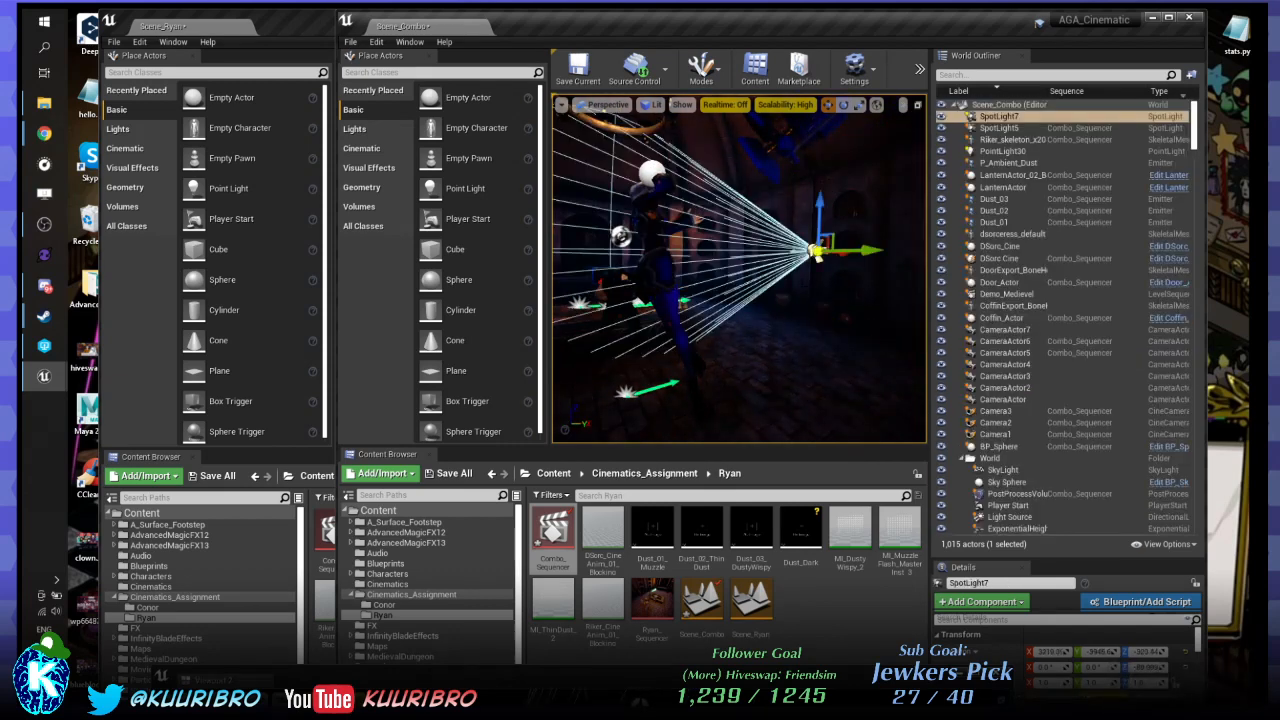
pyautogui.press('Delete')
pyautogui.moveTo(815, 251); pyautogui.dragTo(715, 251, button='right')
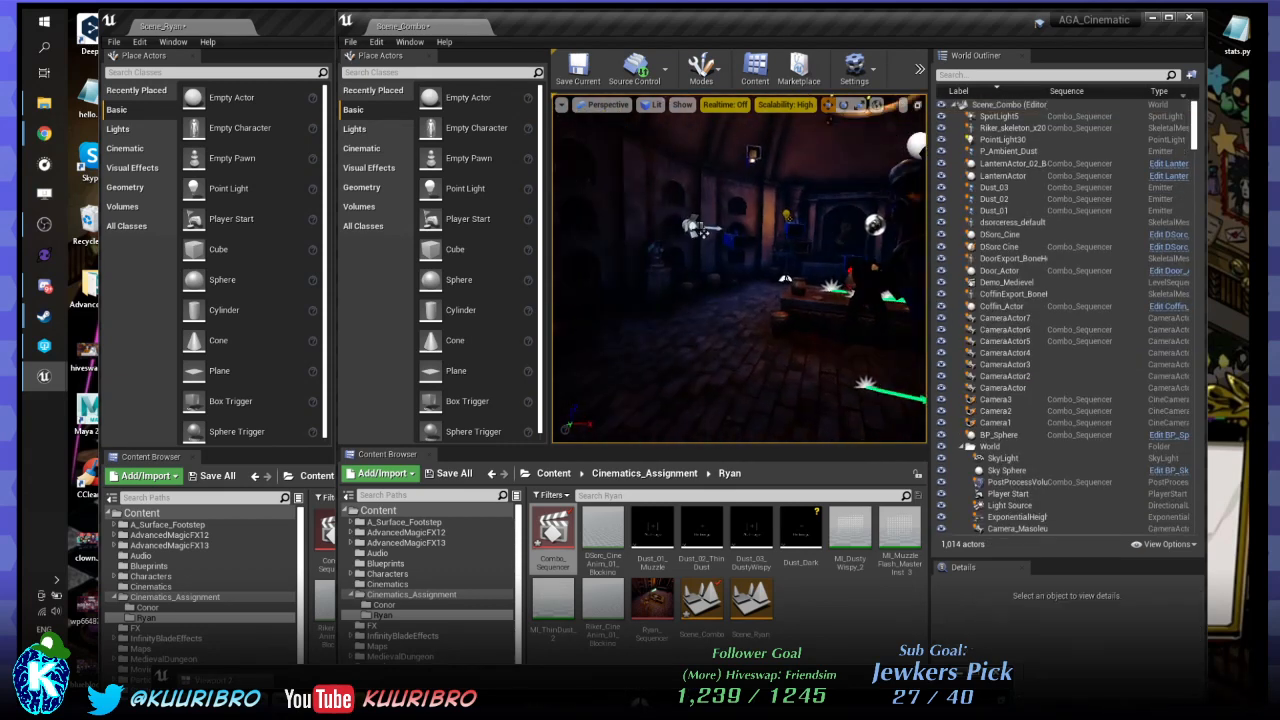
# Delete the original SpotLight5 and PointLight30 from Scene_Combo.
pyautogui.click(693, 226)
pyautogui.press('Escape')
pyautogui.click(690, 226)
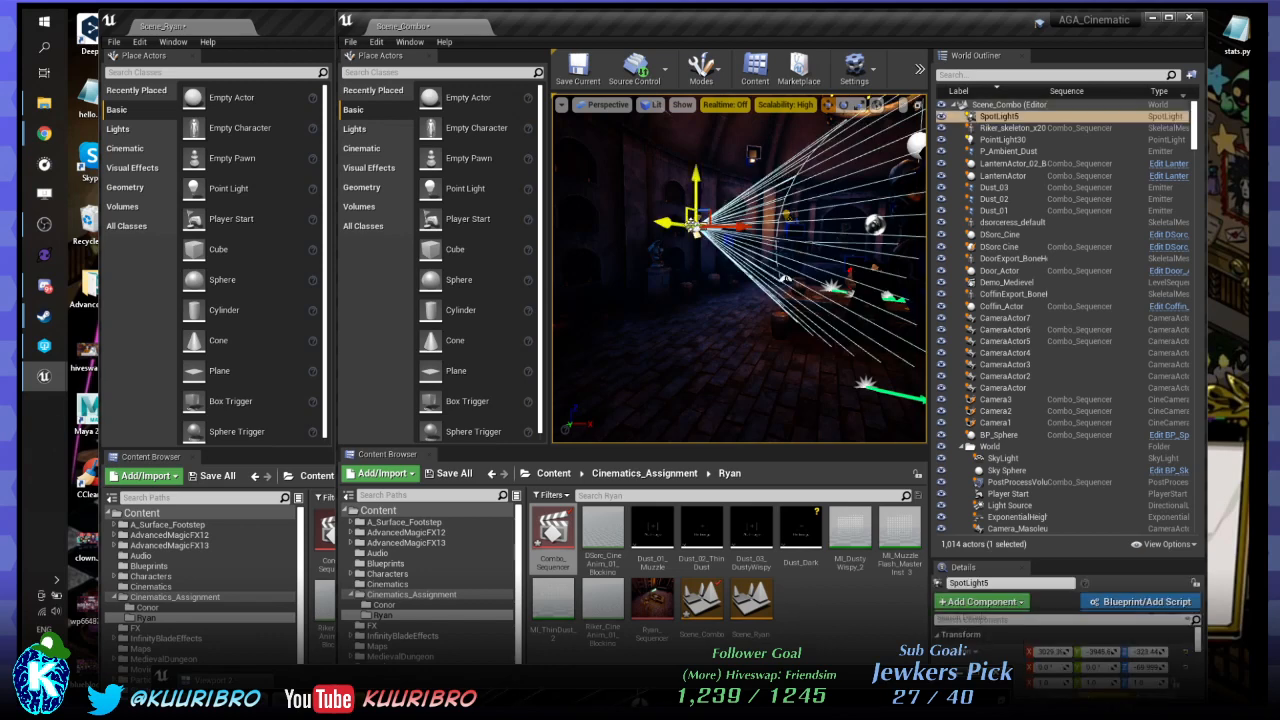
pyautogui.press('Delete')
pyautogui.moveTo(740, 268); pyautogui.dragTo(800, 264, button='right')
pyautogui.click(1005, 128)
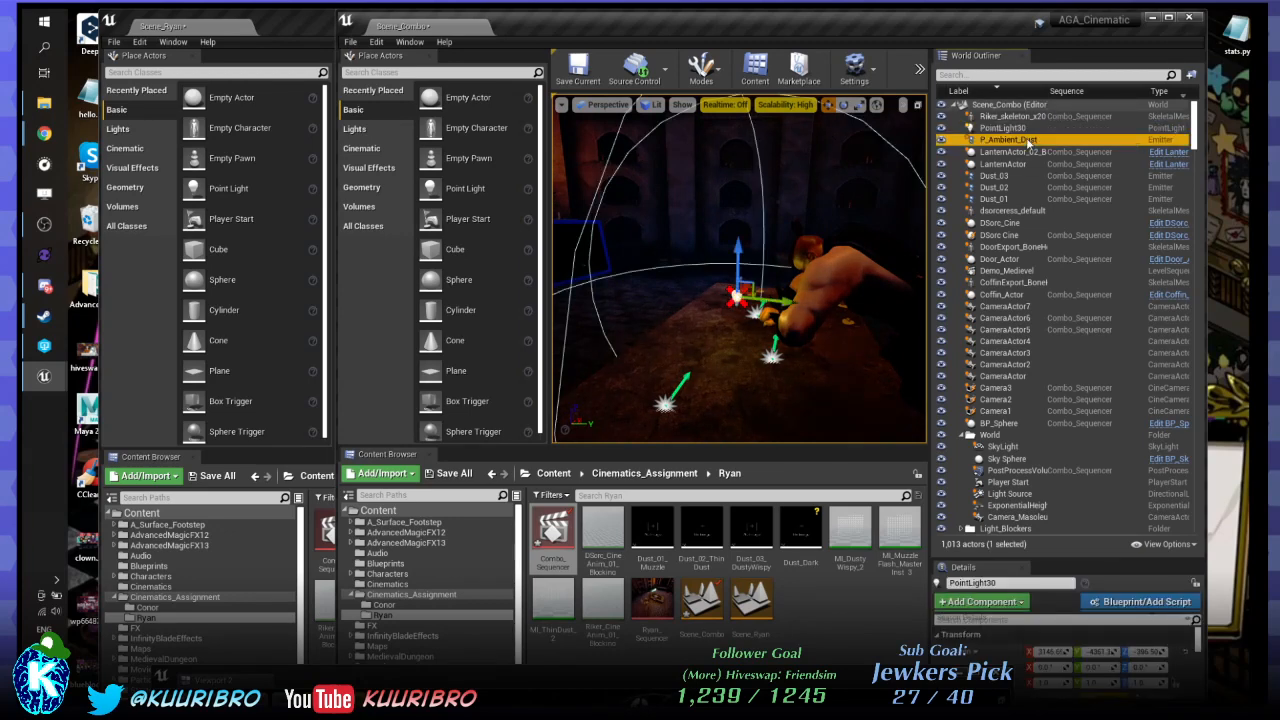
pyautogui.press('Delete')
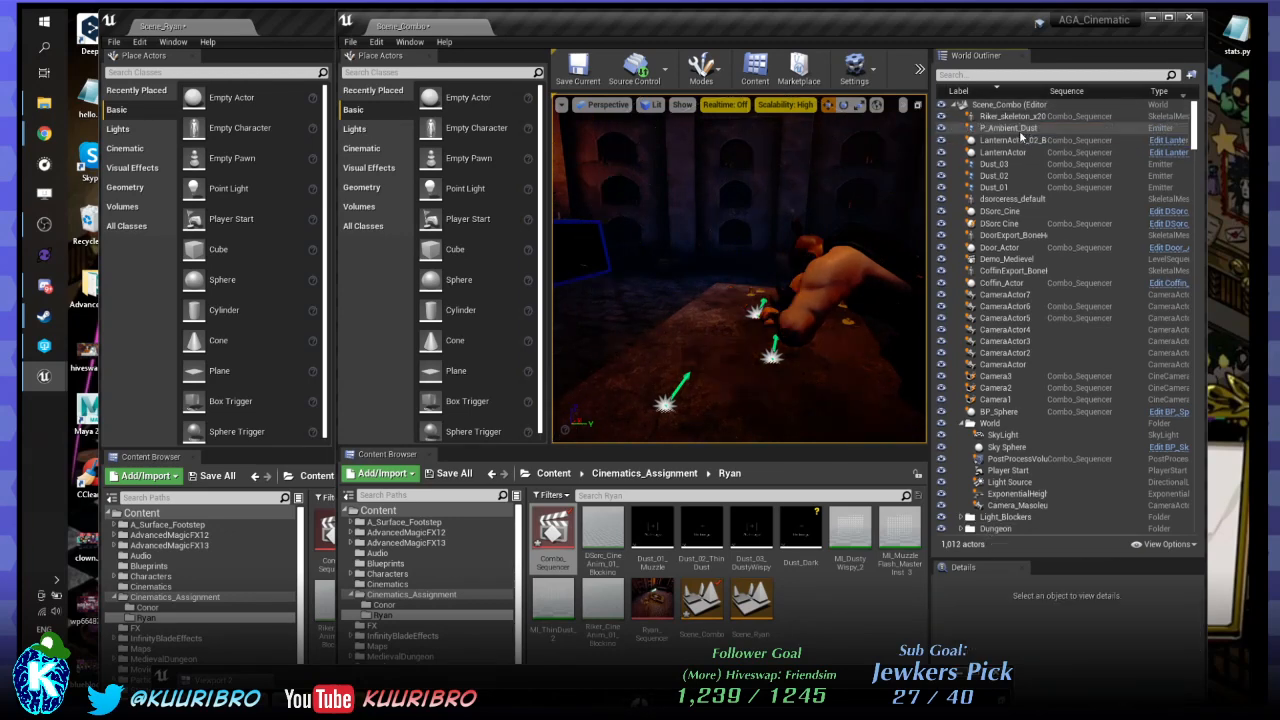
# Select LanternActor_02_Base and LanternActor in turn and examine where they sit in the crypt.
pyautogui.moveTo(800, 264); pyautogui.dragTo(785, 260, button='right')
pyautogui.click(1006, 140)
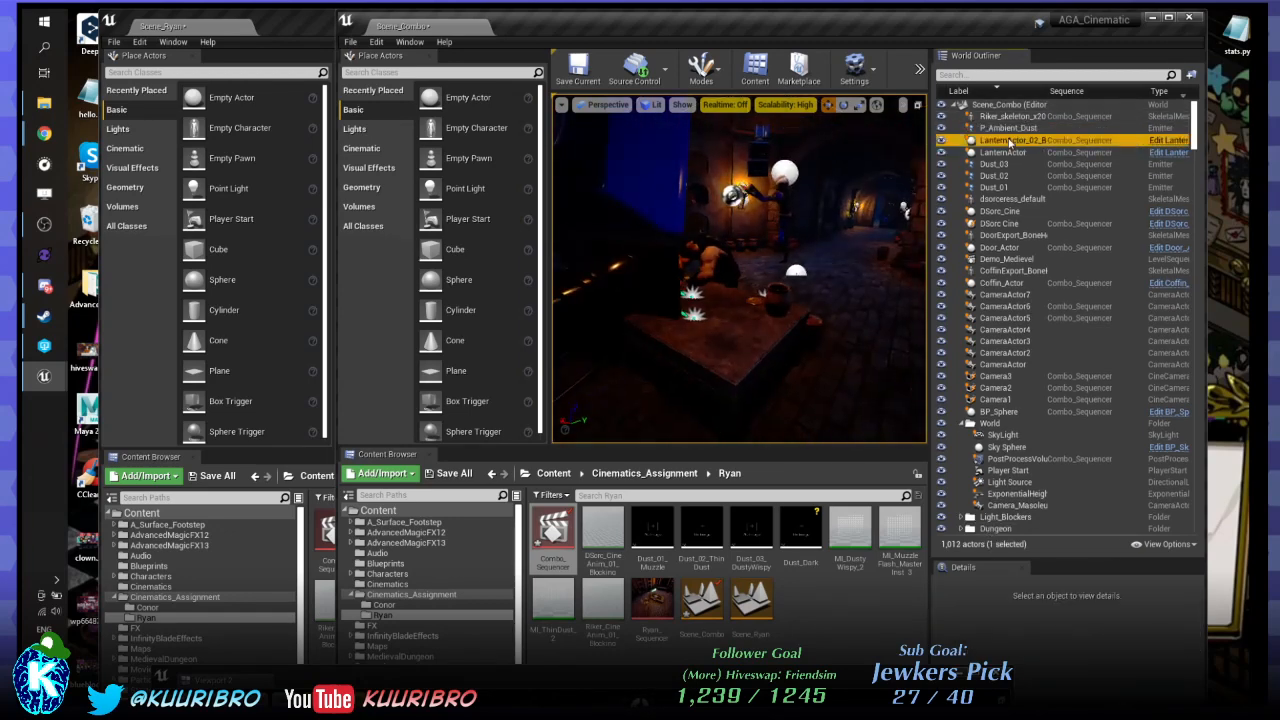
pyautogui.doubleClick(1003, 152)
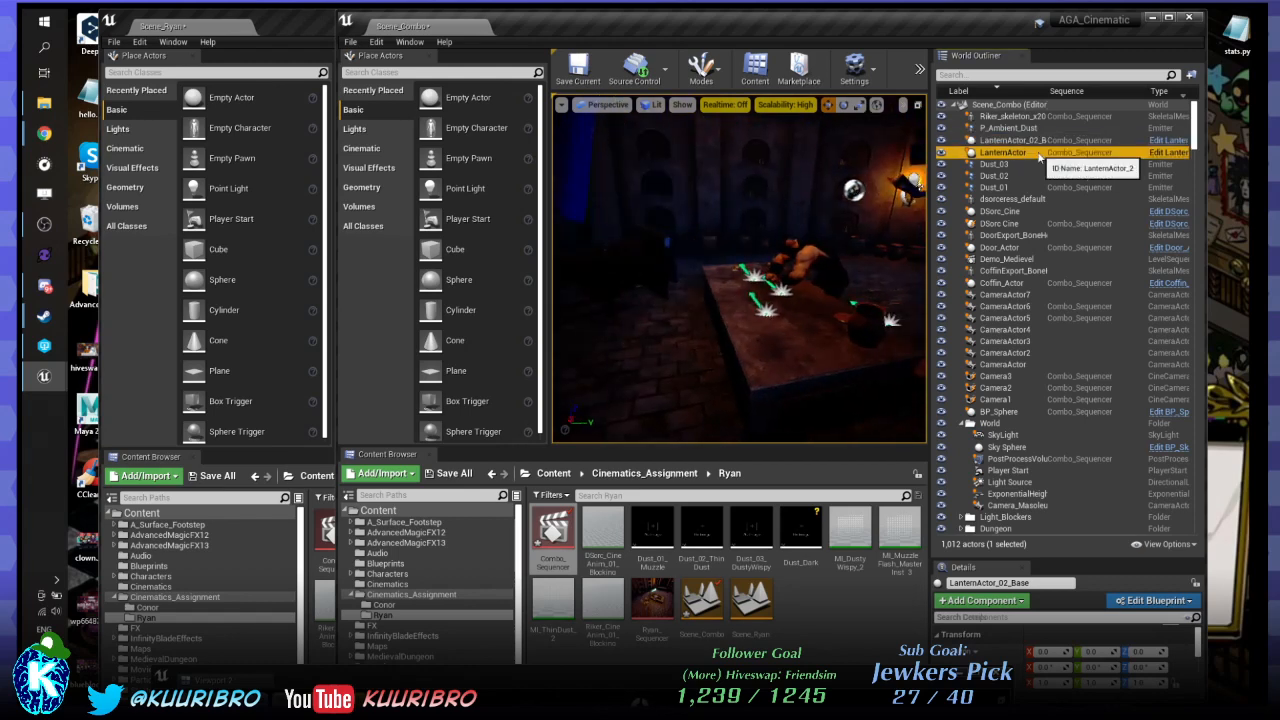
pyautogui.moveTo(740, 270); pyautogui.dragTo(625, 266, button='right')
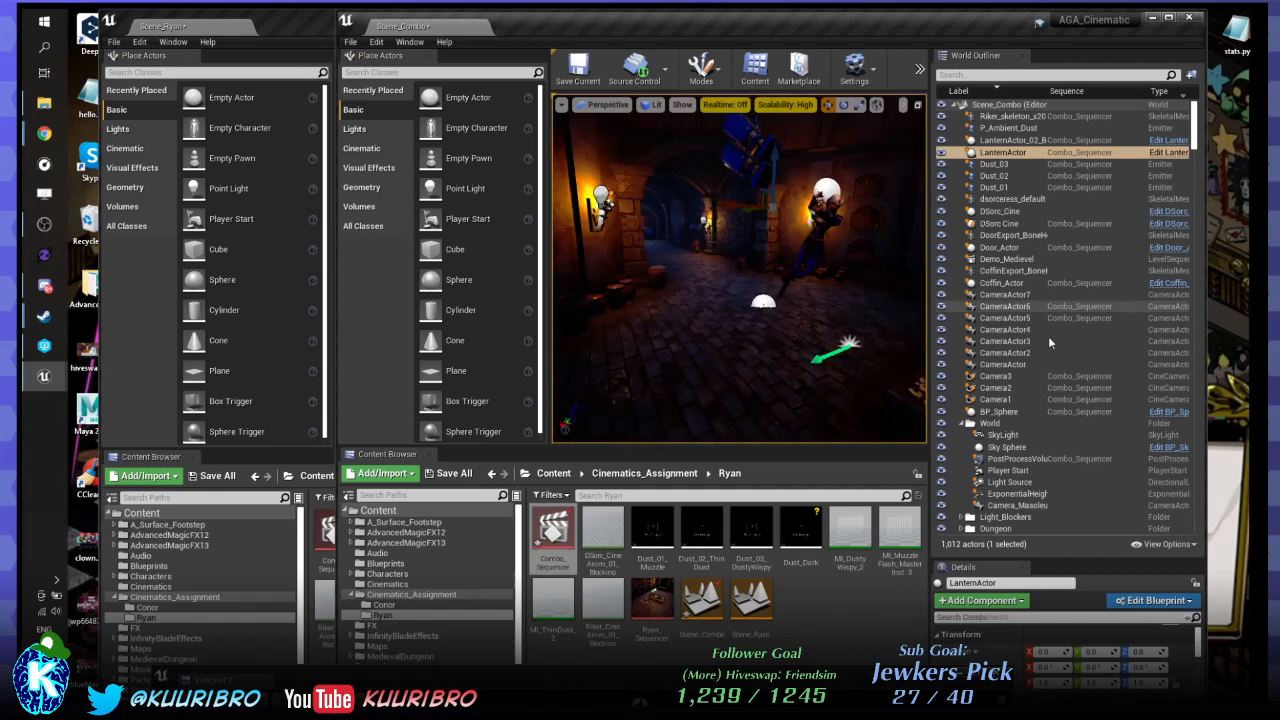
# Make the CustomLighting folder and its pasted lights visible in Scene_Combo.
pyautogui.scroll(-3, 1010, 480)
pyautogui.scroll(-3, 1008, 488)
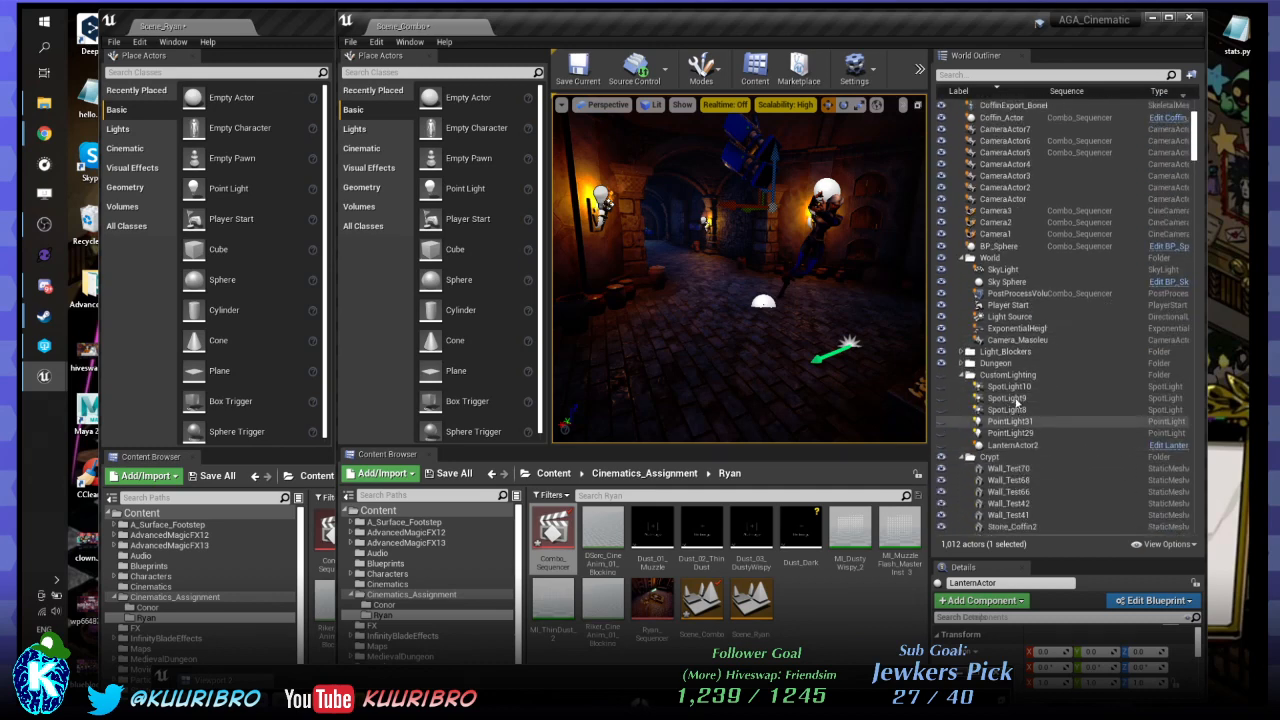
pyautogui.moveTo(655, 278); pyautogui.dragTo(720, 248, button='right')
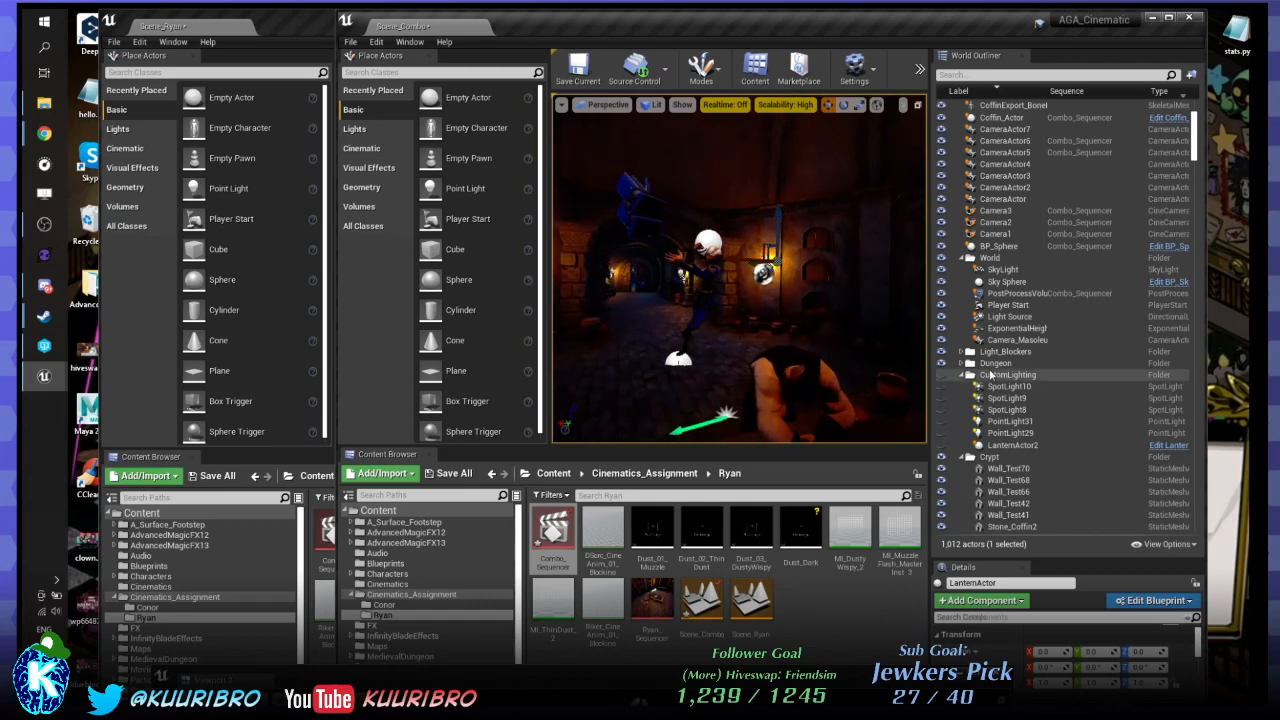
pyautogui.click(940, 376)
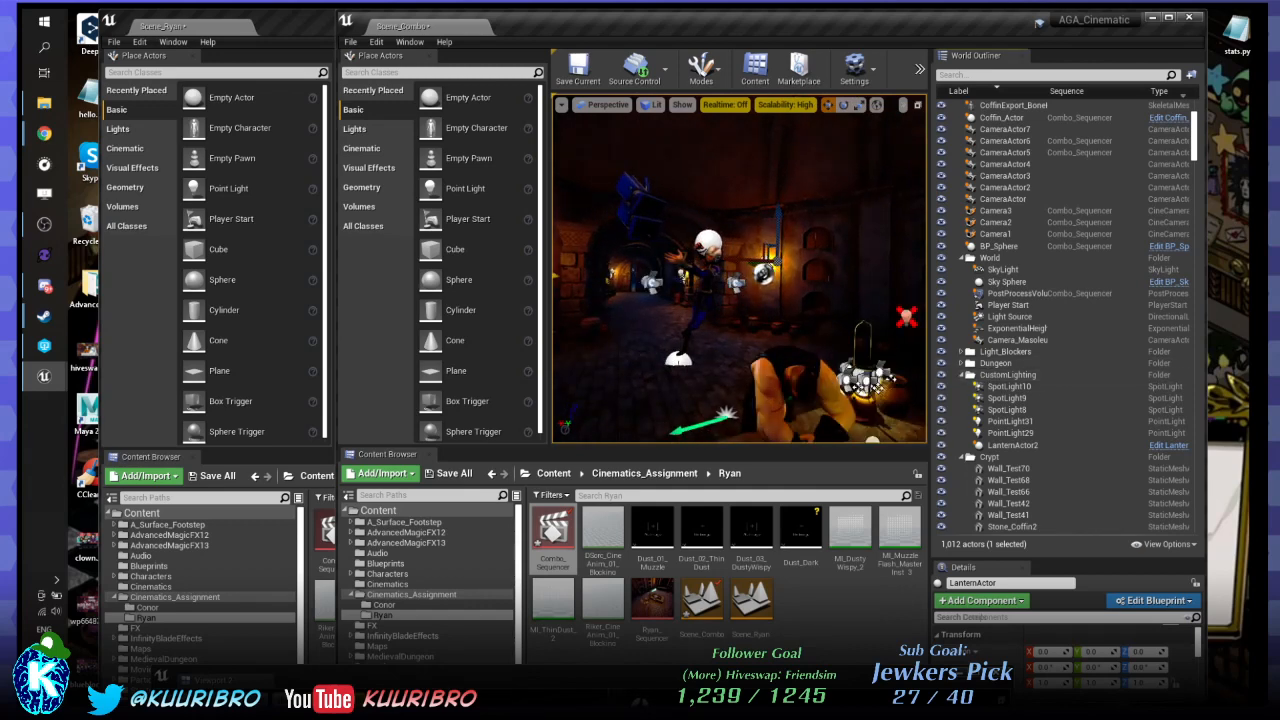
# Allow cinematic control in Scene_Combo's main viewport and preview the sequence's lighting in game view.
pyautogui.click(562, 105)
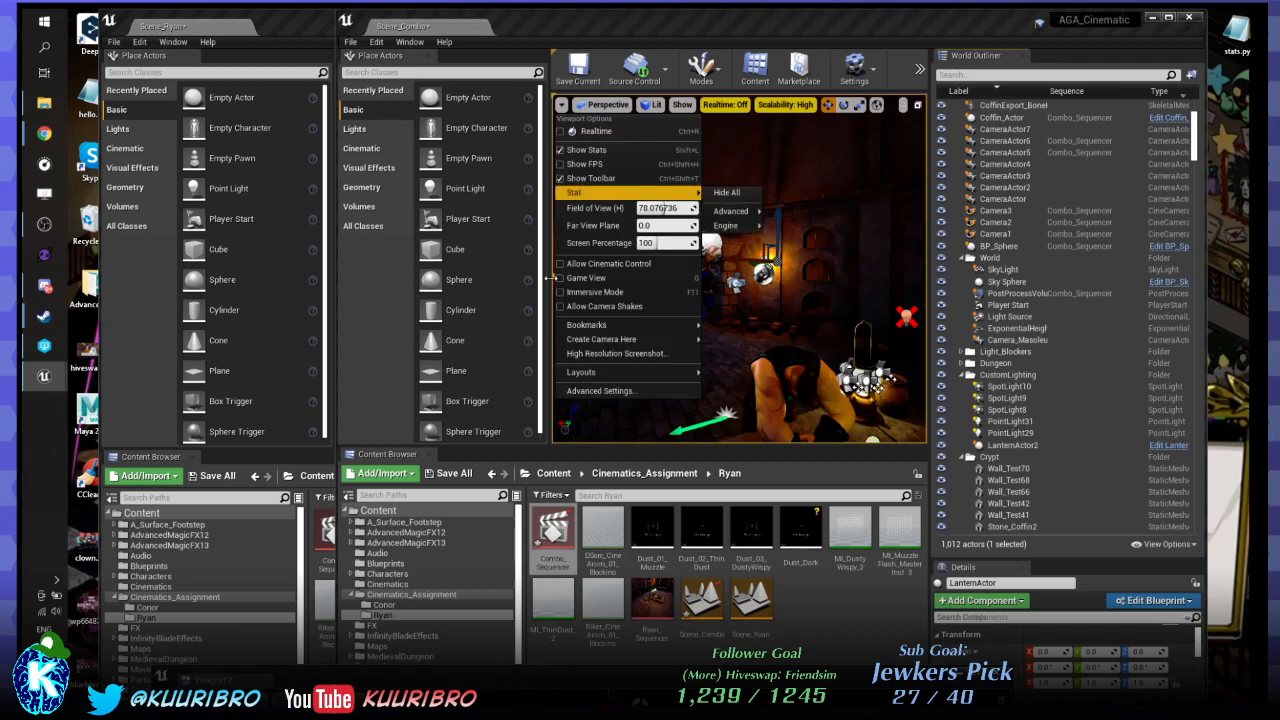
pyautogui.click(577, 263)
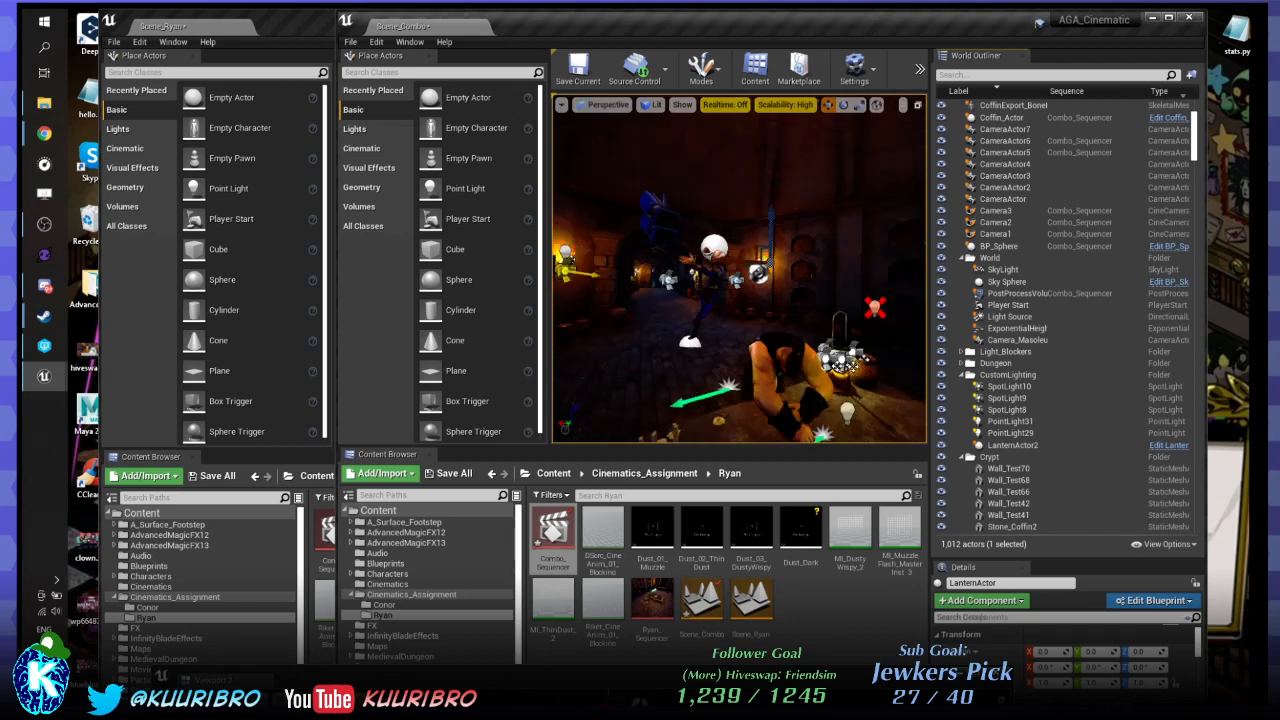
pyautogui.hotkey('alt', 'Tab')
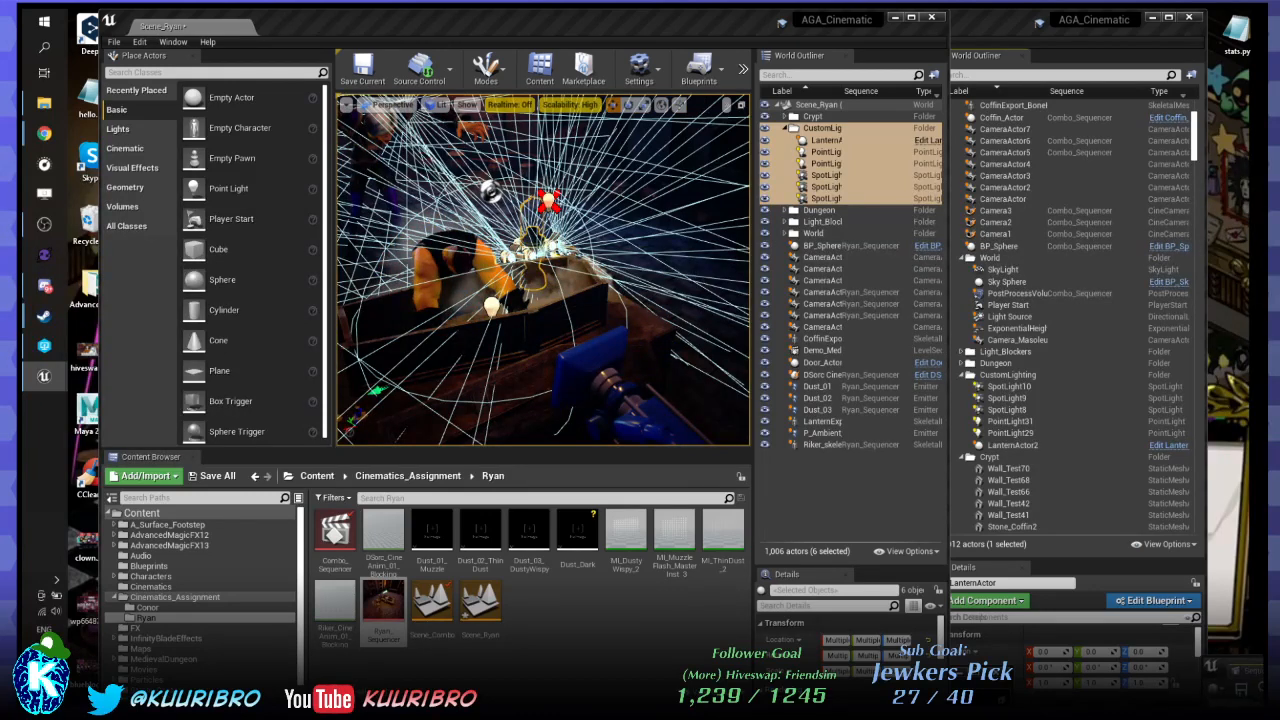
pyautogui.click(1015, 40)
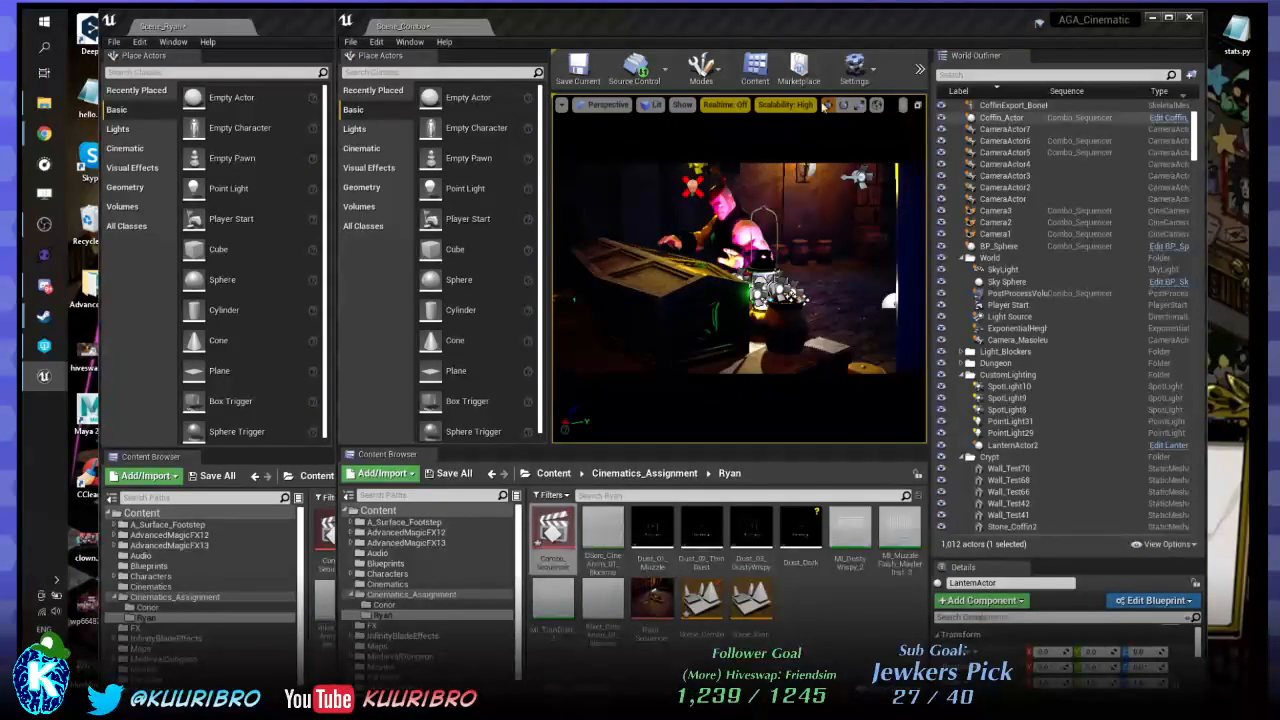
pyautogui.click(838, 326)
pyautogui.press('g')
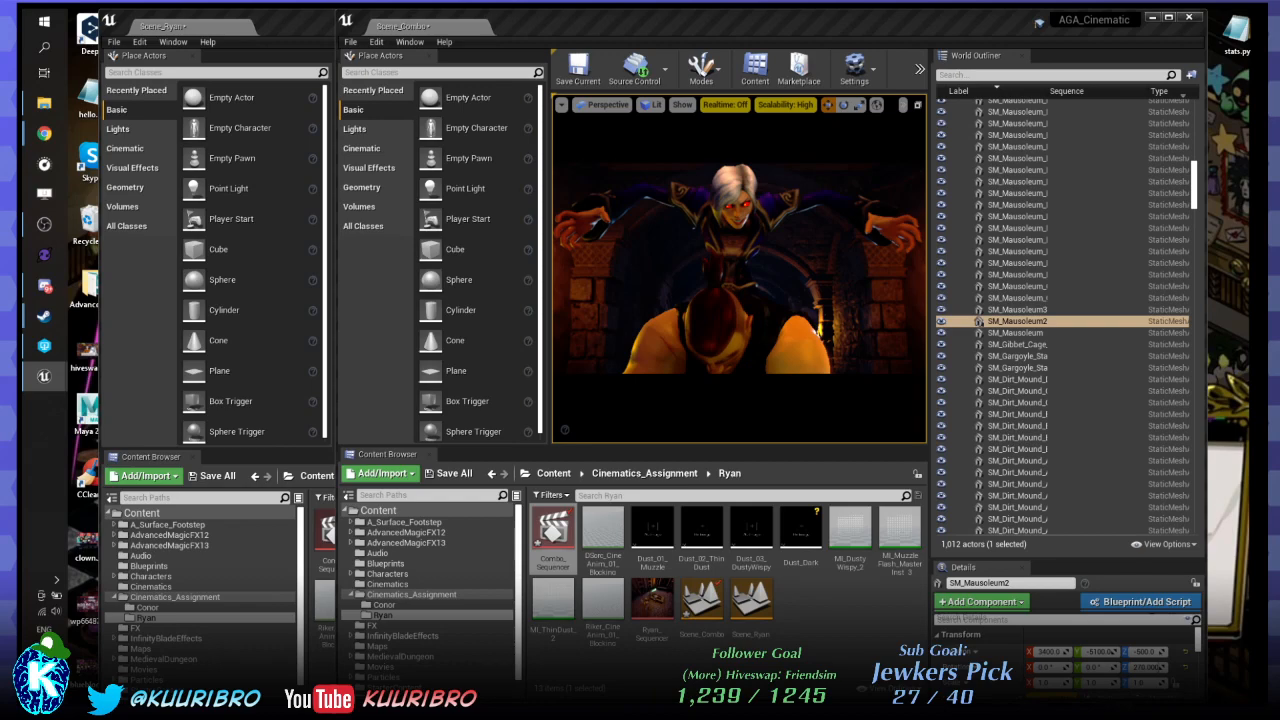
# Close the Scene_Ryan editor, saving the Scene_Ryan level and checking it out of source control.
pyautogui.moveTo(424, 12); pyautogui.dragTo(546, 392)
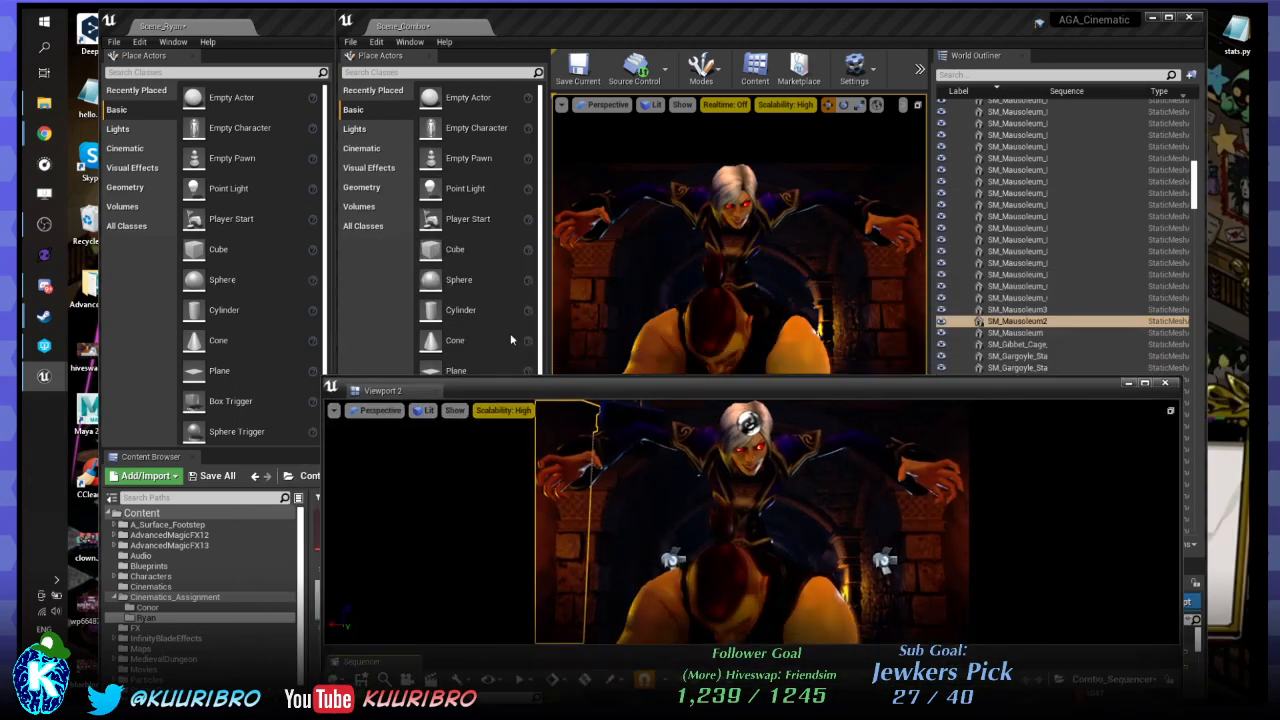
pyautogui.click(190, 27)
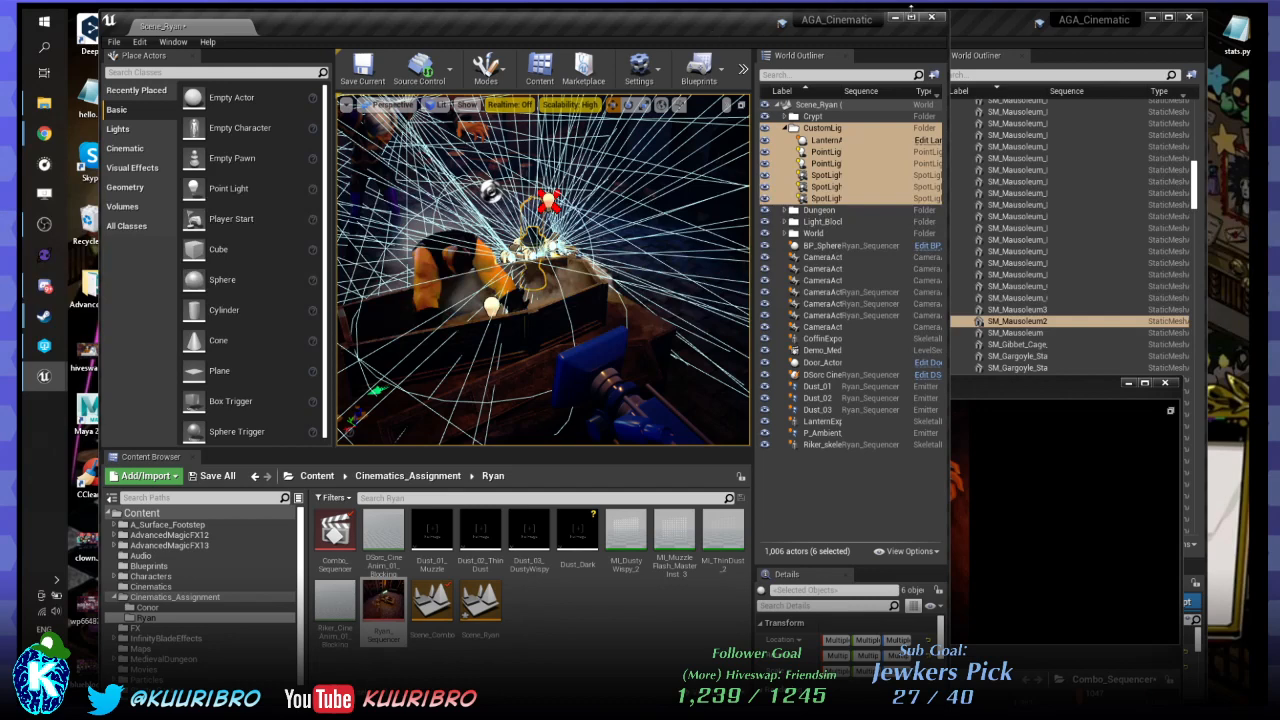
pyautogui.click(934, 19)
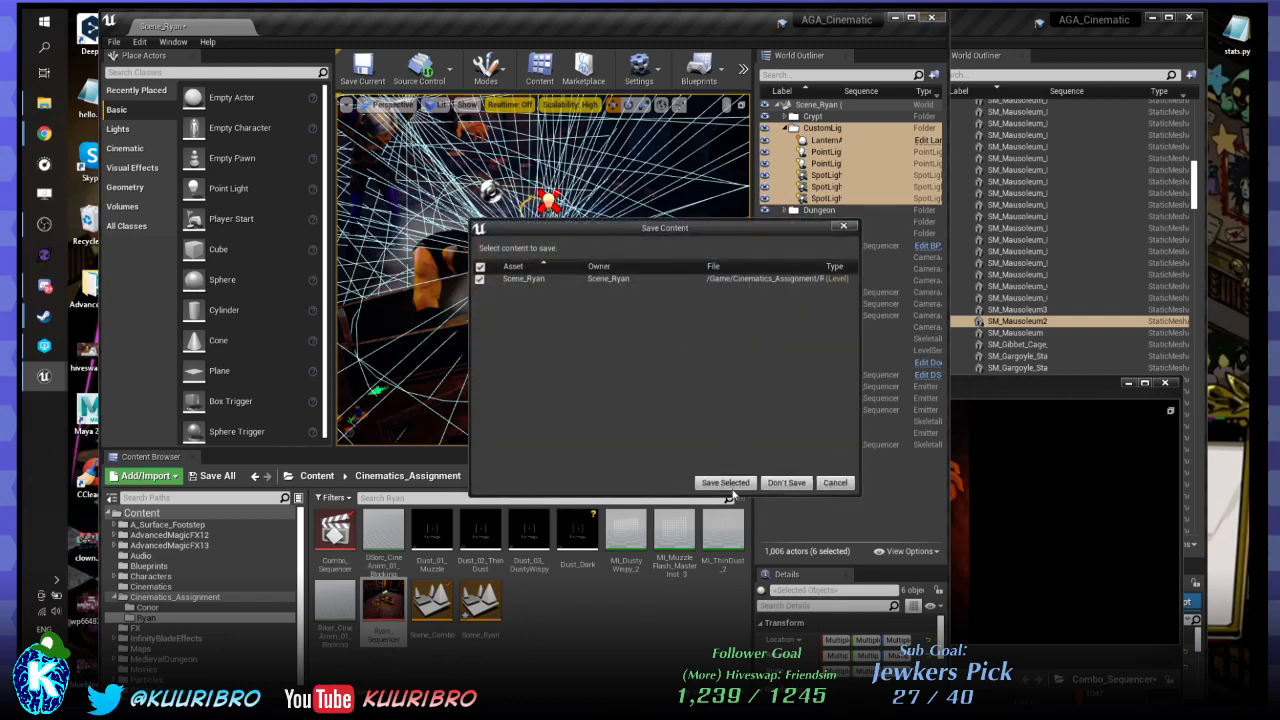
pyautogui.click(731, 486)
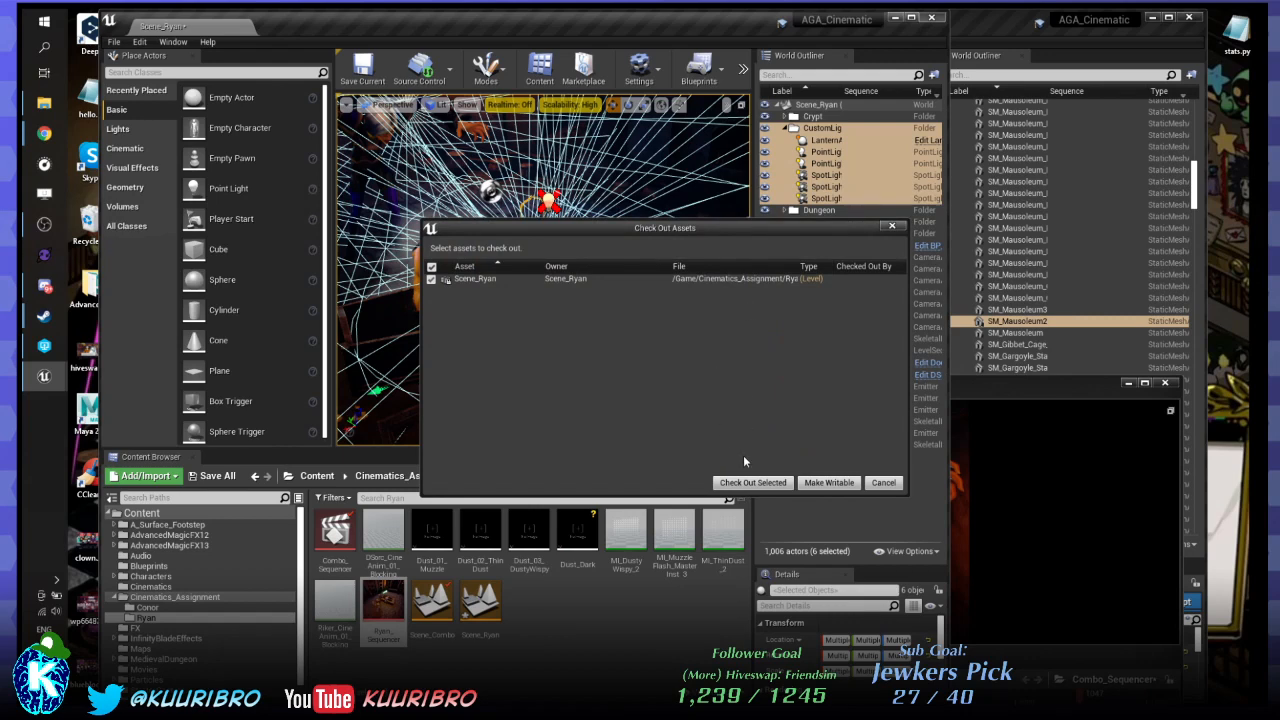
pyautogui.click(752, 482)
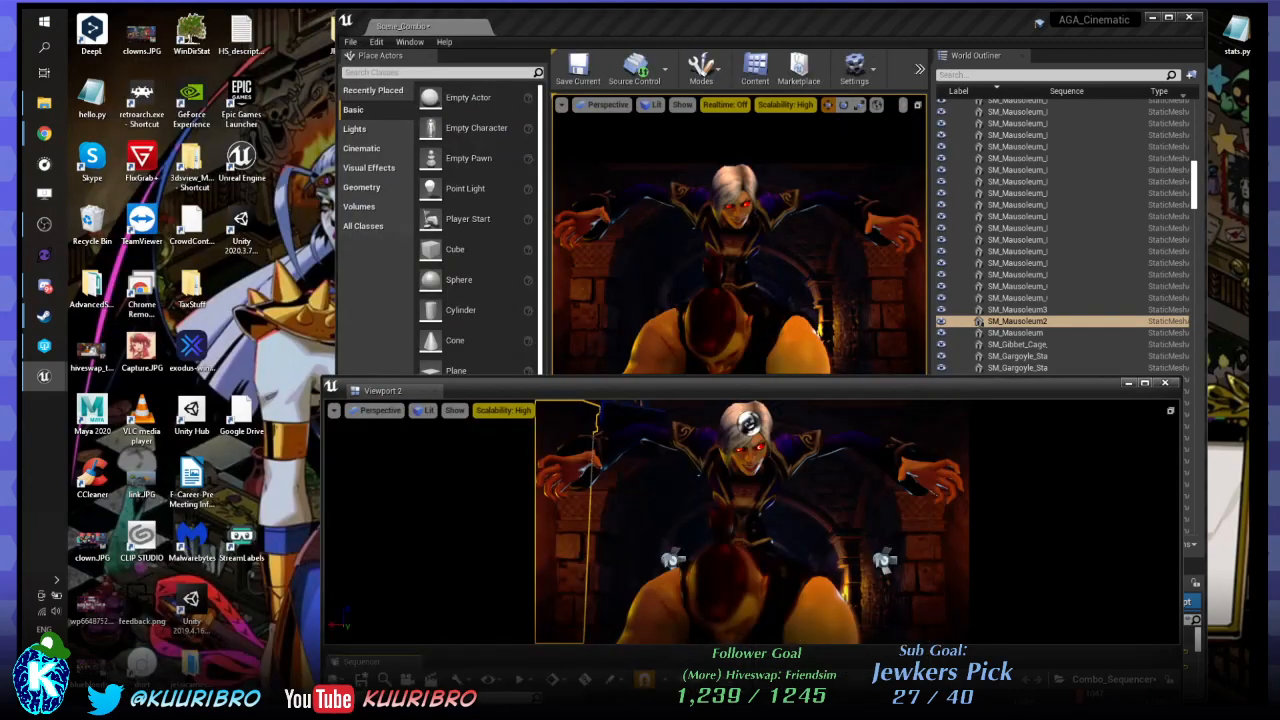
# Maximize the Scene_Combo editor and move the floating Viewport 2 window out of its way.
pyautogui.doubleClick(612, 21)
pyautogui.moveTo(776, 377); pyautogui.dragTo(960, 528)
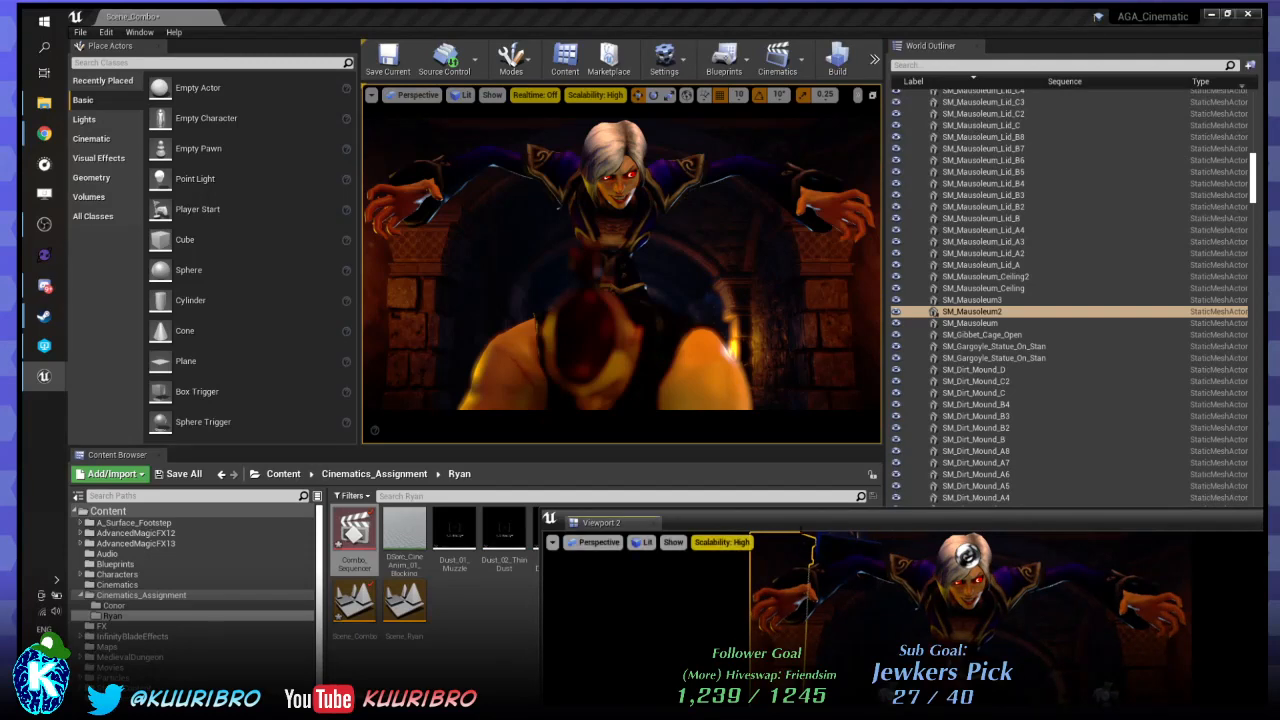
pyautogui.moveTo(802, 525); pyautogui.dragTo(1279, 445)
# Turn off cinematic control for the main viewport and set its horizontal field of view to 90.
pyautogui.click(374, 97)
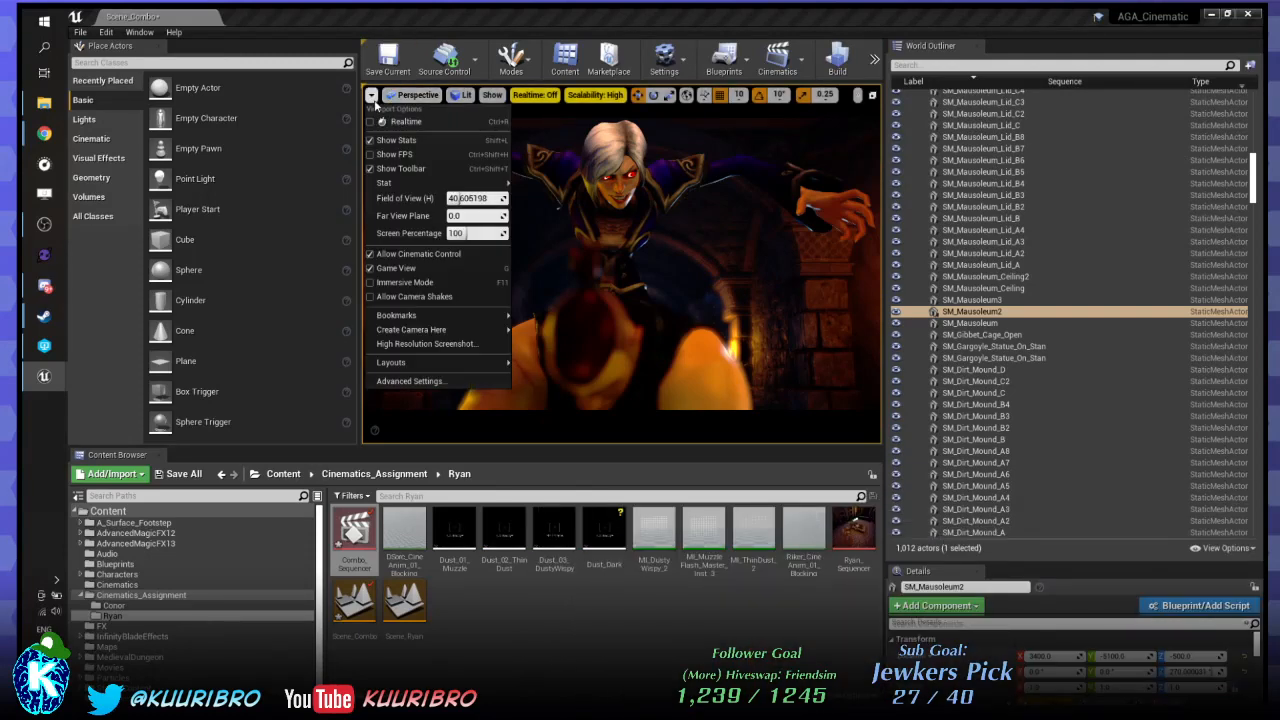
pyautogui.click(405, 254)
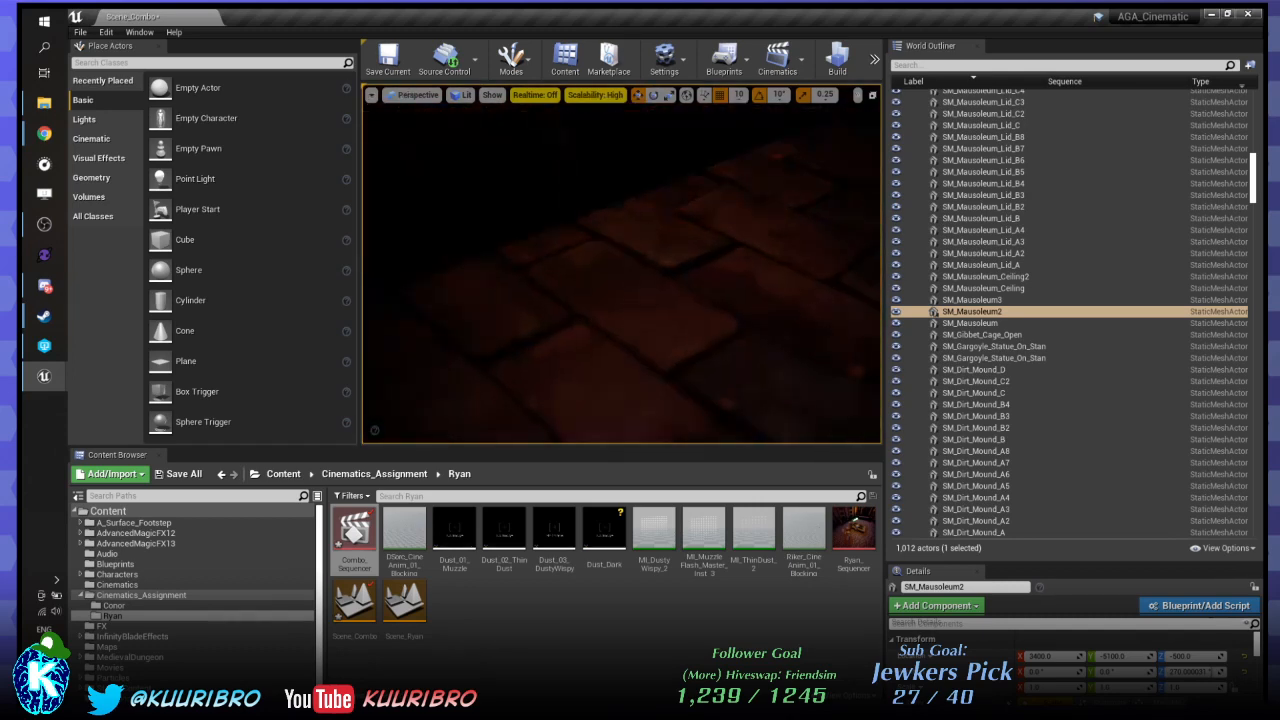
pyautogui.click(371, 95)
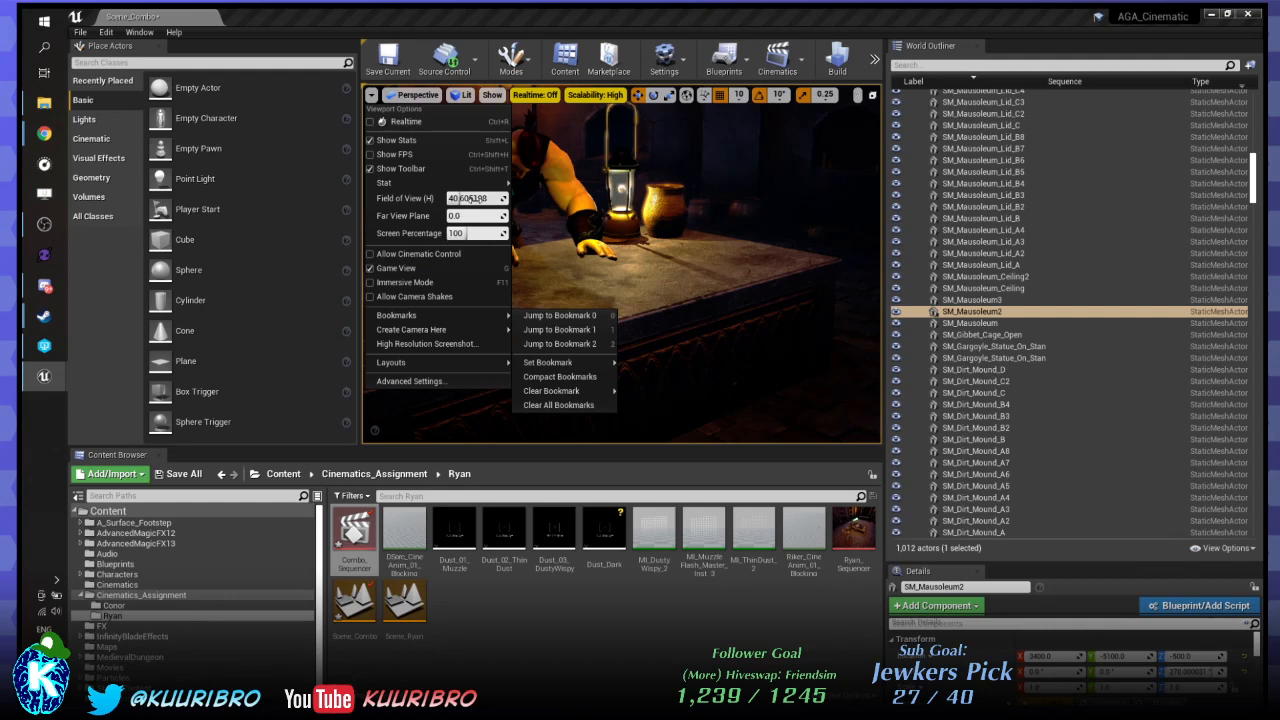
pyautogui.write('90')
pyautogui.press('Return')
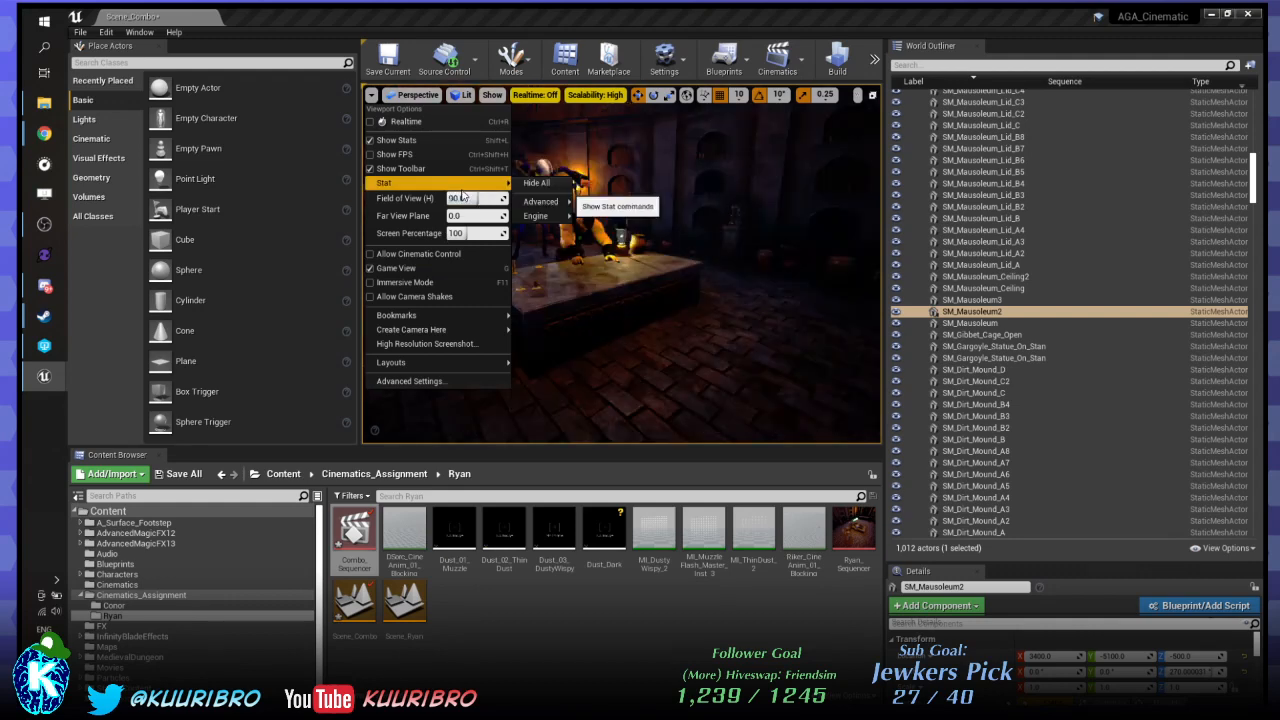
# Leave game view, select PointLight29 above the lantern, and enlarge the details area to show its light properties.
pyautogui.moveTo(597, 168); pyautogui.dragTo(606, 180, button='right')
pyautogui.press('w')
pyautogui.press('g')
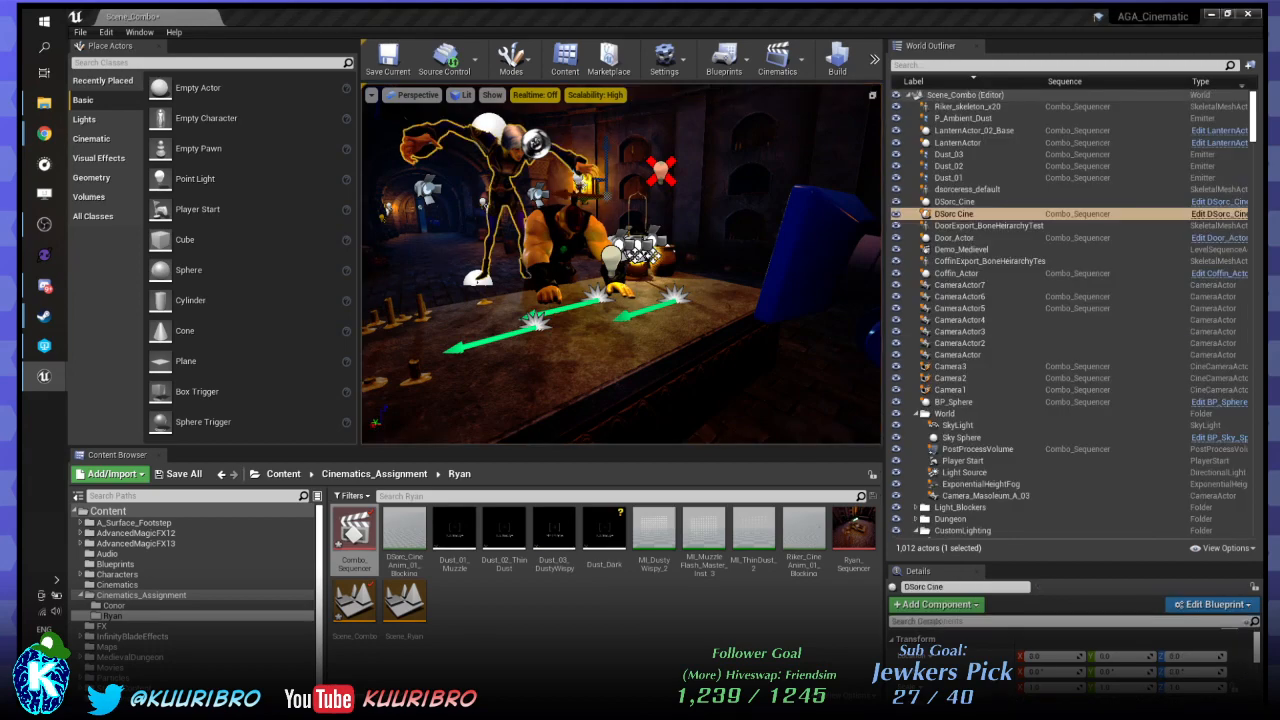
pyautogui.moveTo(640, 255); pyautogui.dragTo(625, 255, button='right')
pyautogui.moveTo(621, 264); pyautogui.dragTo(622, 290, button='right')
pyautogui.click(640, 238)
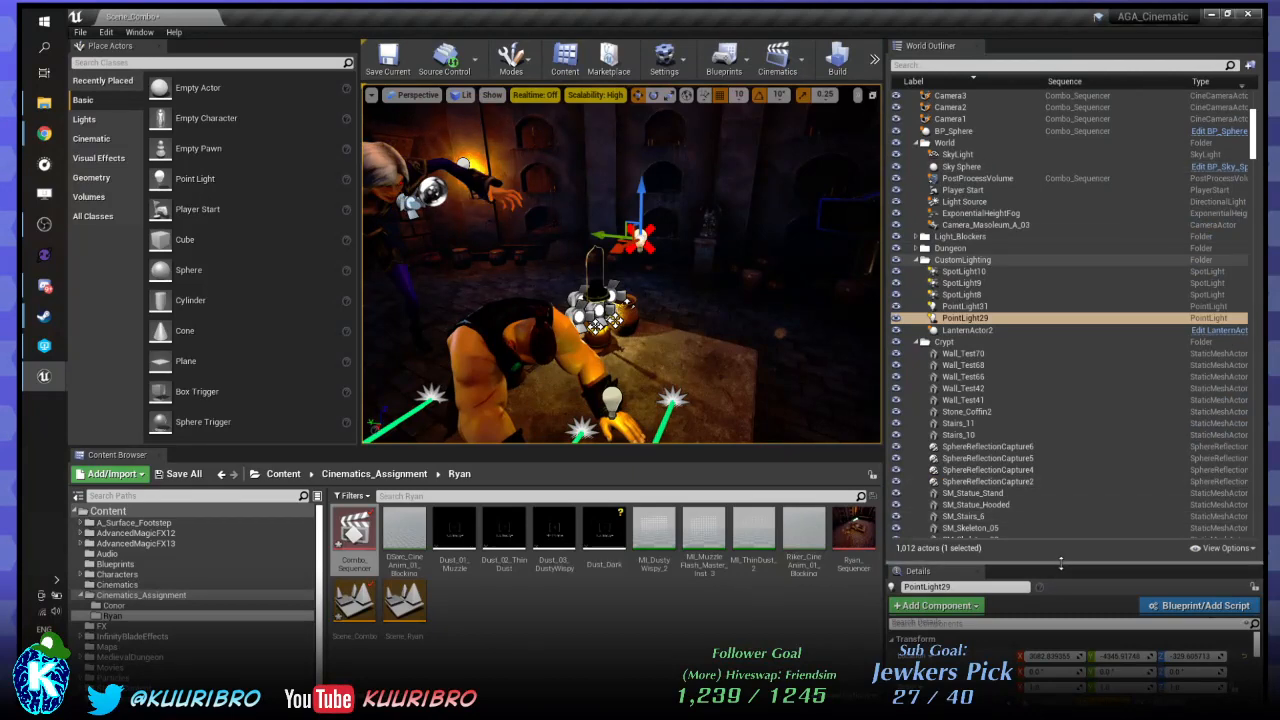
pyautogui.moveTo(1061, 563); pyautogui.dragTo(1088, 212)
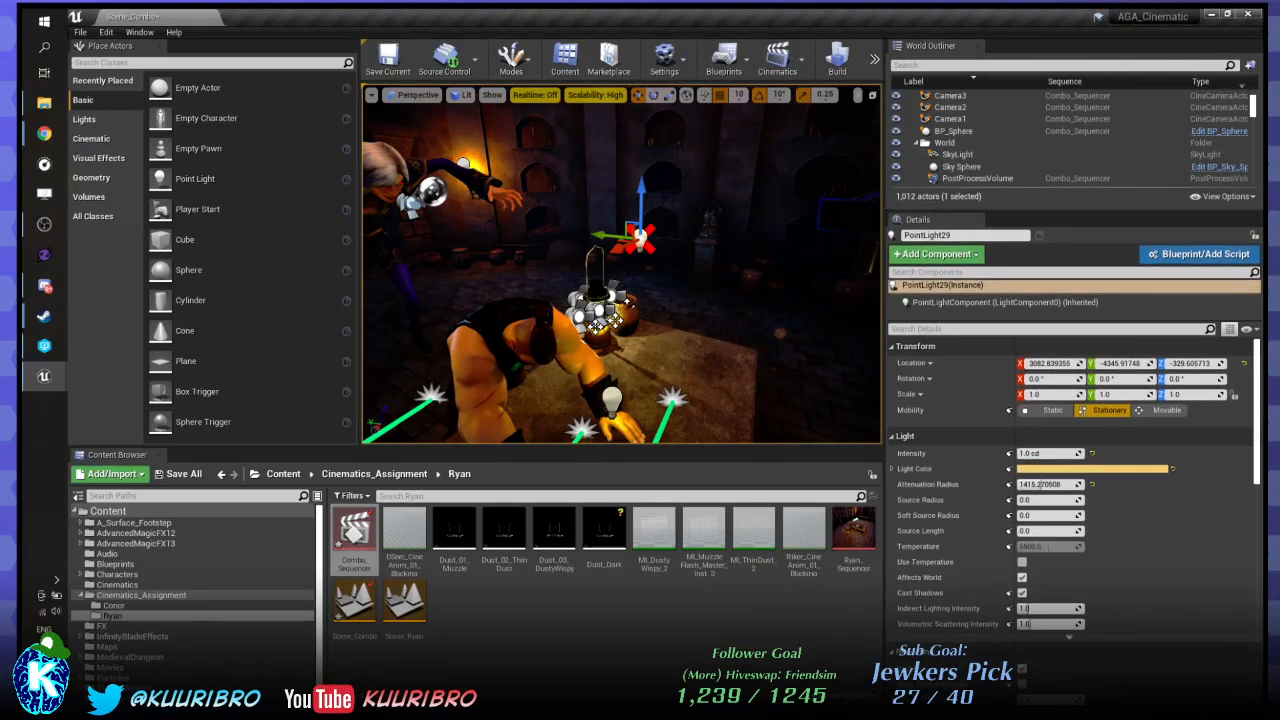
# Try shifting PointLight29 along its X axis and undo the move.
pyautogui.moveTo(640, 280); pyautogui.dragTo(680, 270, button='right')
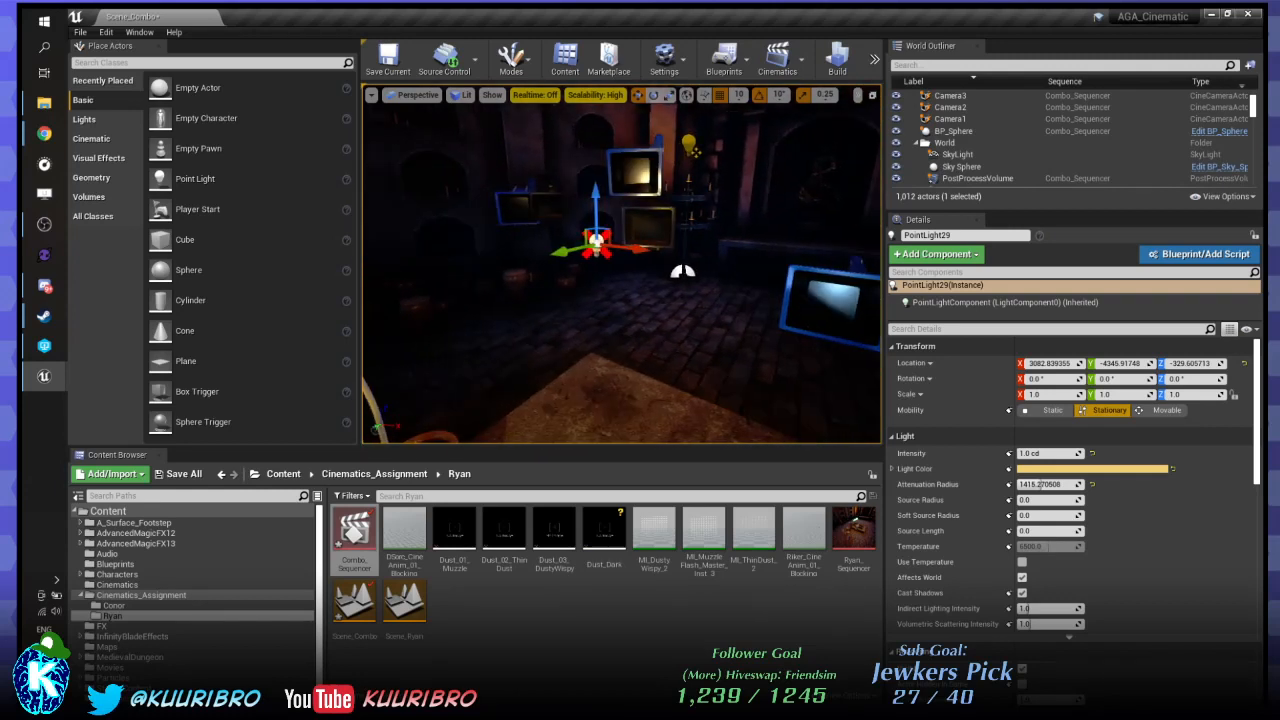
pyautogui.moveTo(628, 247); pyautogui.dragTo(574, 244)
pyautogui.hotkey('ctrl', 'z')
# Try moving PointLight29 up and away from the lantern, to about -4755.9 in Y and -219.6 in Z.
pyautogui.moveTo(600, 260); pyautogui.dragTo(450, 258, button='right')
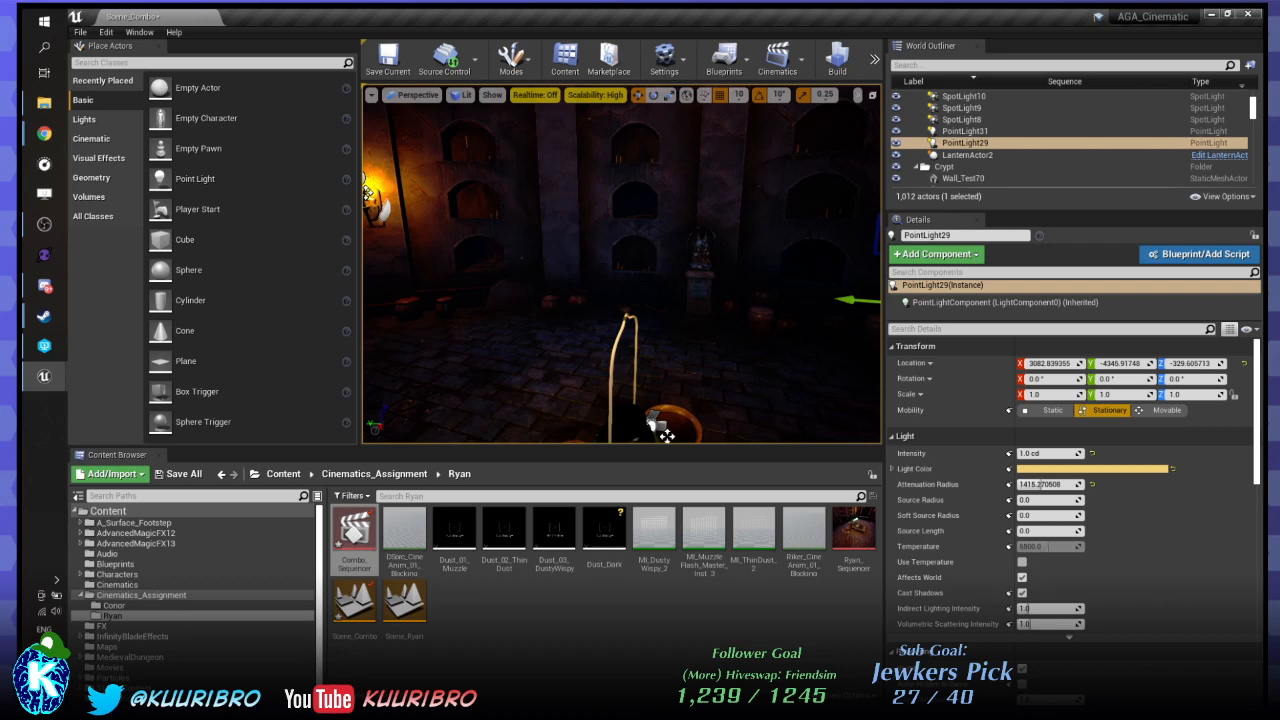
pyautogui.press('s')
pyautogui.moveTo(600, 260)
pyautogui.mouseDown(button='right')
pyautogui.moveTo(480, 262)
pyautogui.moveTo(530, 285)
pyautogui.moveTo(602, 246)
pyautogui.mouseUp(button='right')
pyautogui.press('w')
pyautogui.press('w')
pyautogui.press('s')
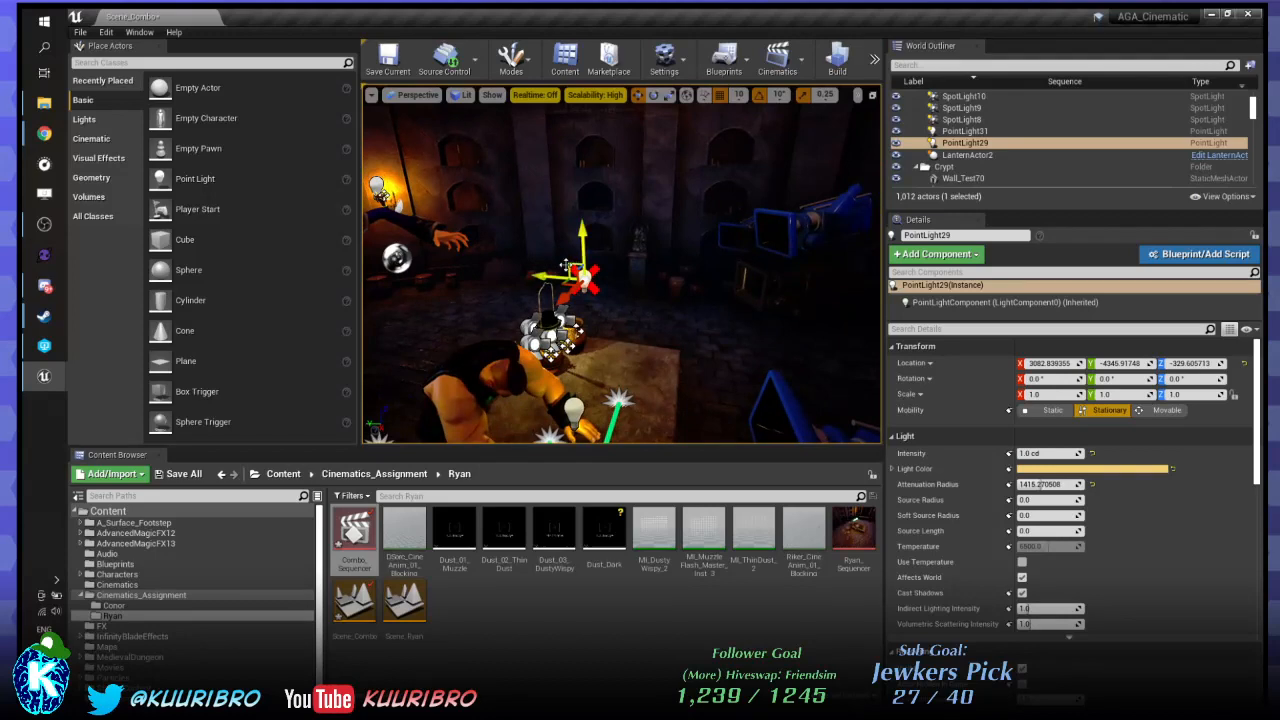
pyautogui.moveTo(565, 266); pyautogui.dragTo(771, 122)
pyautogui.press('s')
pyautogui.moveTo(771, 122); pyautogui.dragTo(765, 118, button='right')
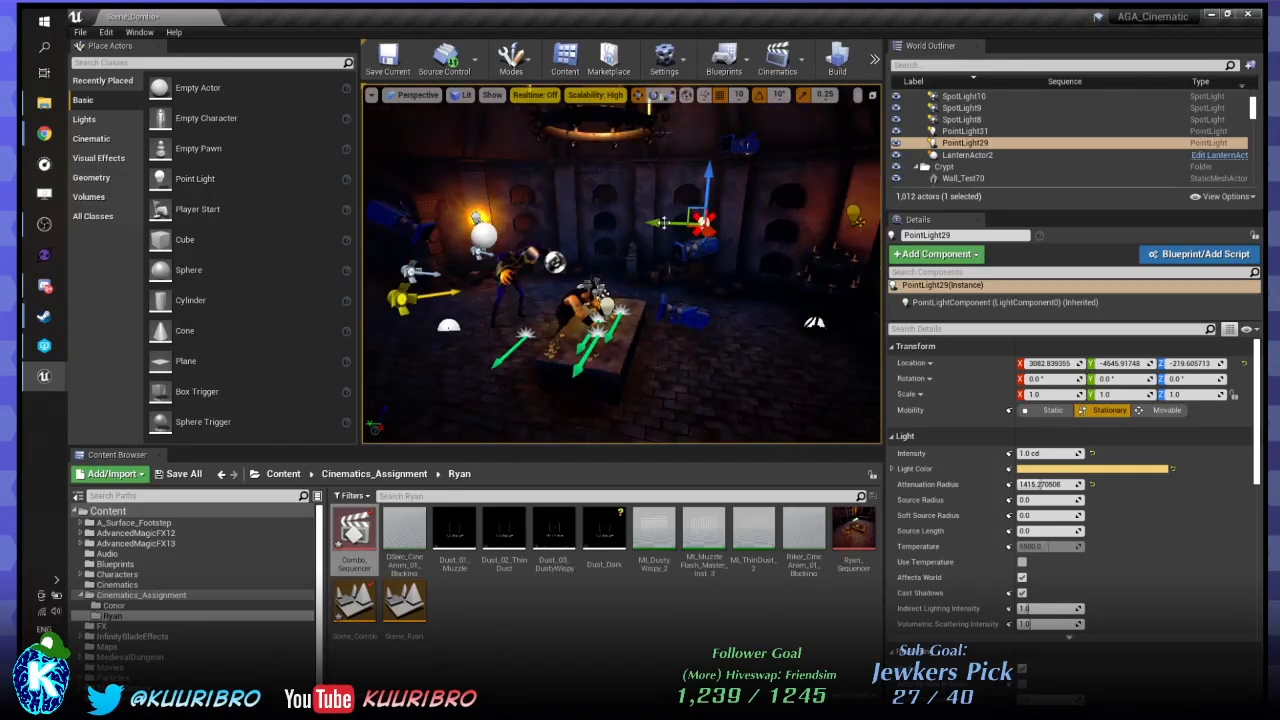
pyautogui.moveTo(663, 223); pyautogui.dragTo(785, 227)
pyautogui.moveTo(785, 227); pyautogui.dragTo(903, 243, button='right')
pyautogui.press('w')
pyautogui.press('s')
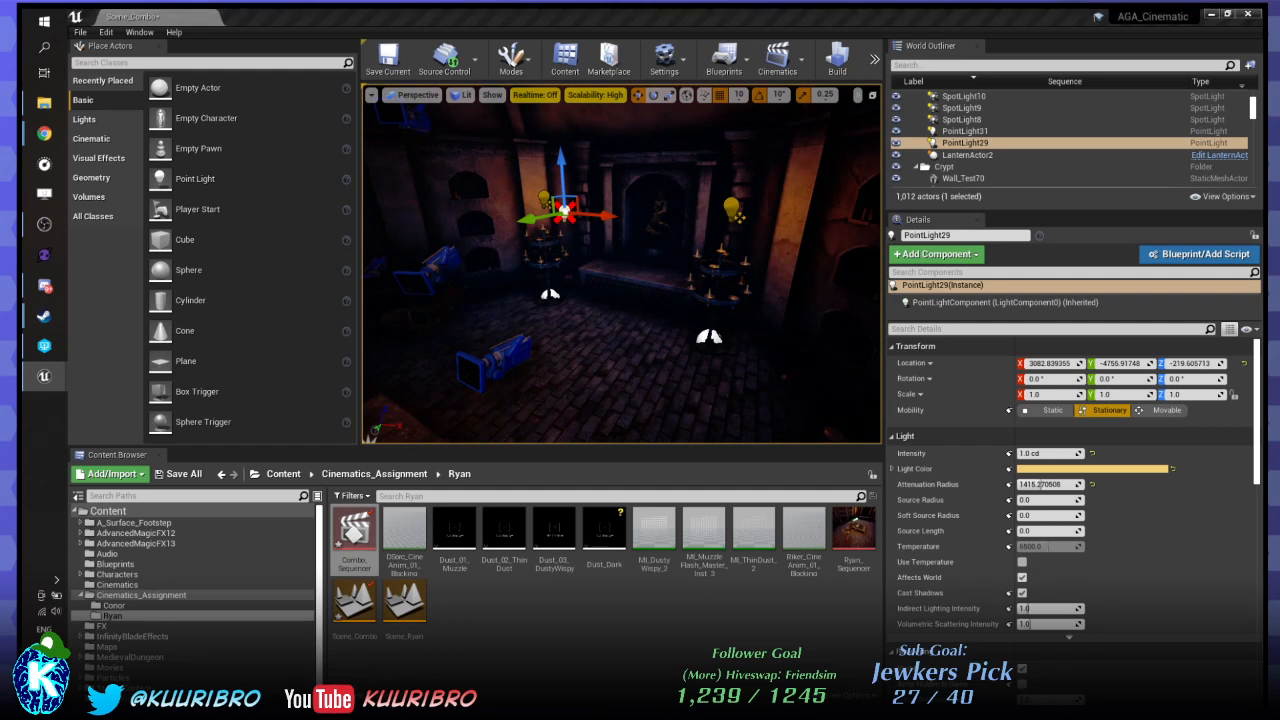
# Undo the test moves of PointLight29 to put it back above the lantern.
pyautogui.hotkey('ctrl', 'z')
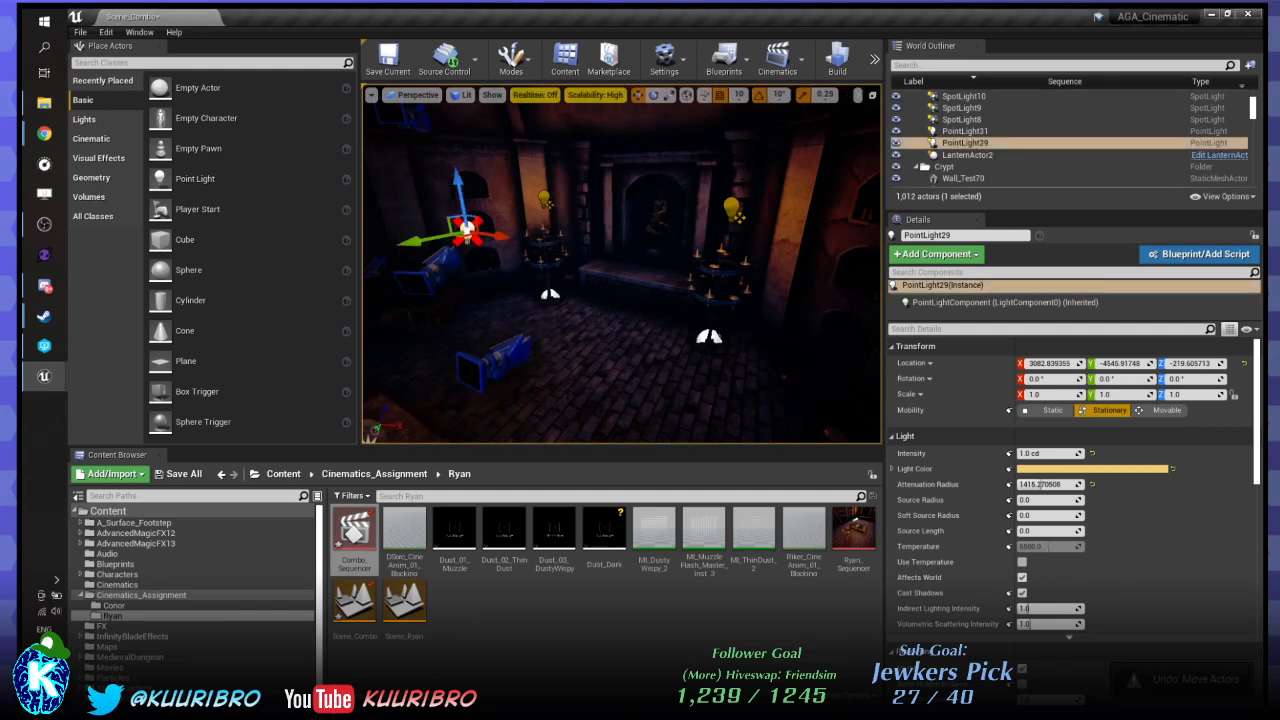
pyautogui.moveTo(640, 250); pyautogui.dragTo(540, 254, button='right')
pyautogui.moveTo(554, 204); pyautogui.dragTo(426, 310)
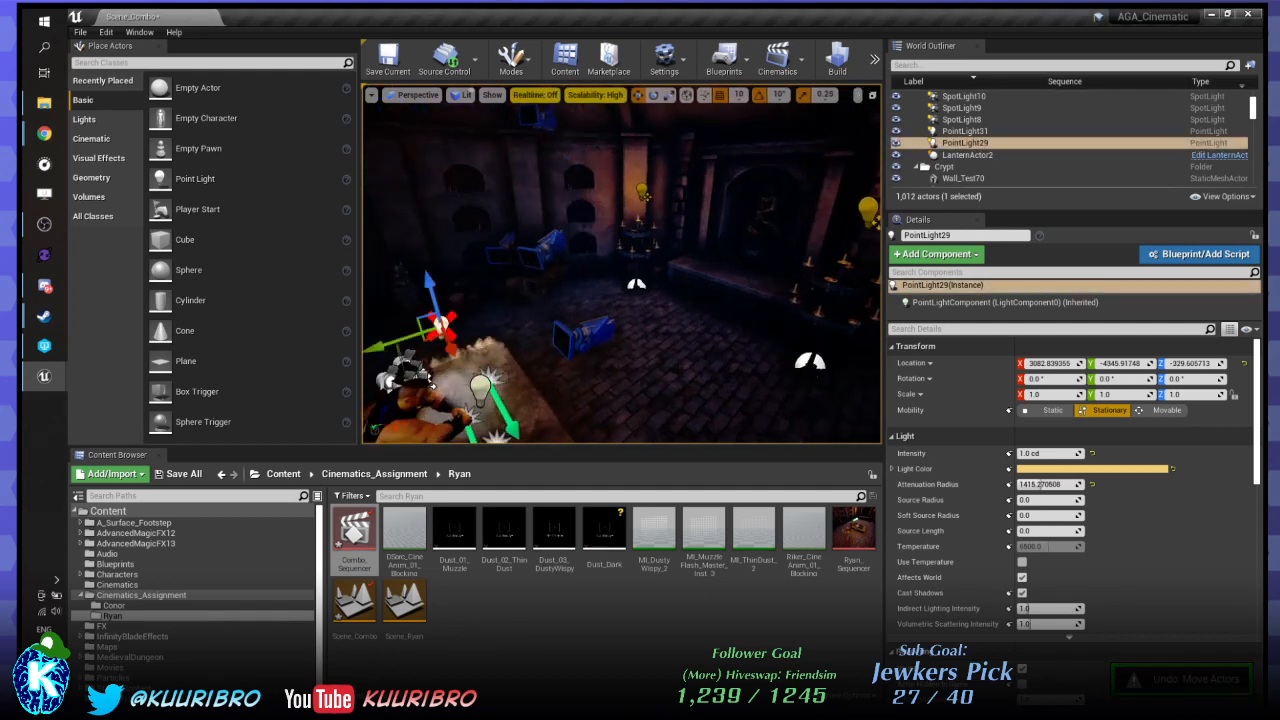
pyautogui.press('w')
pyautogui.moveTo(426, 310); pyautogui.dragTo(318, 360, button='right')
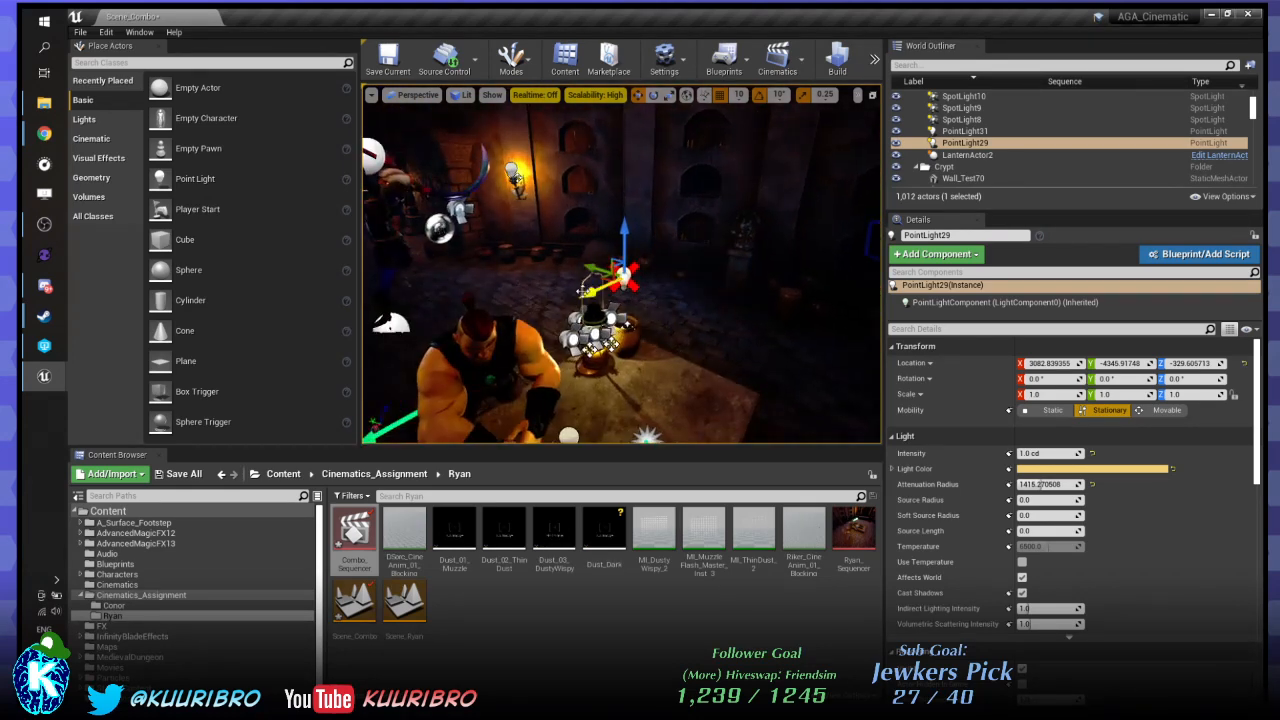
# Try shifting PointLight29 along its X axis to about 2942.8, compare it from other angles, and undo the test moves.
pyautogui.moveTo(725, 226); pyautogui.dragTo(624, 276)
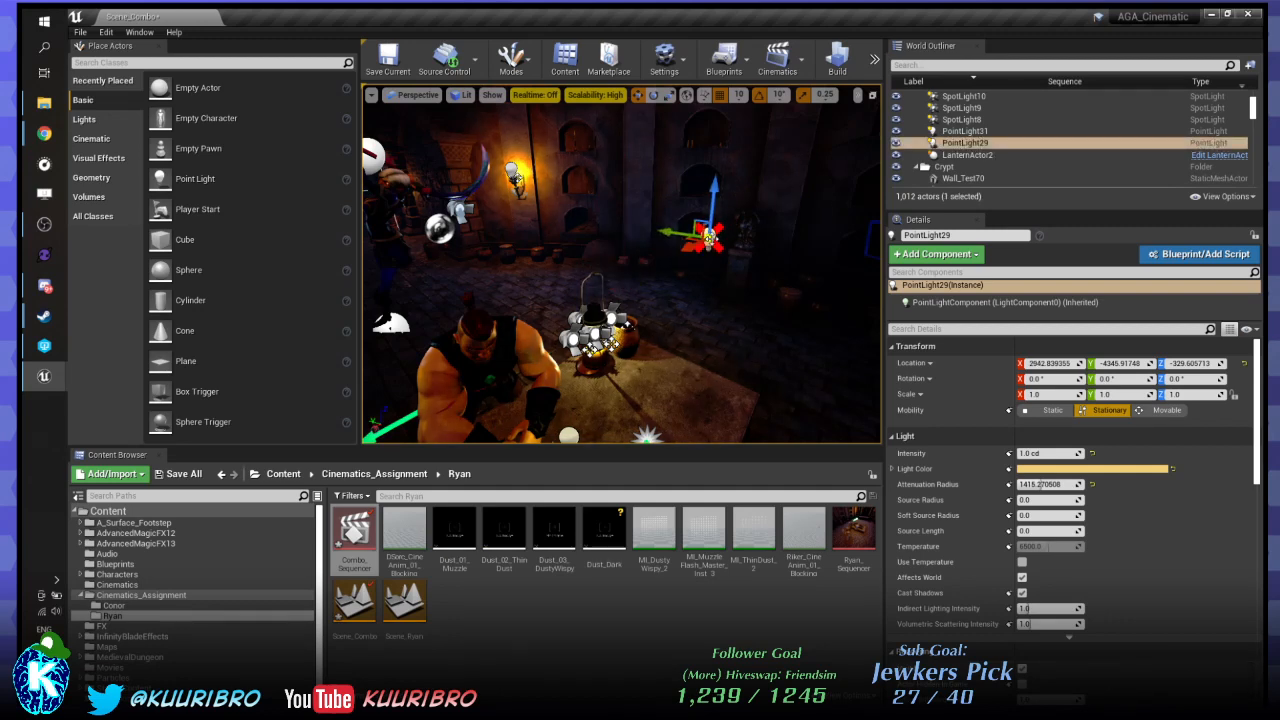
pyautogui.hotkey('ctrl', 'z')
pyautogui.moveTo(622, 264); pyautogui.dragTo(668, 242, button='right')
pyautogui.press('w')
pyautogui.press('s')
pyautogui.moveTo(597, 414); pyautogui.dragTo(732, 408, button='right')
pyautogui.press('w')
pyautogui.press('a')
pyautogui.press('s')
pyautogui.press('w')
pyautogui.moveTo(668, 254); pyautogui.dragTo(650, 270, button='right')
pyautogui.press('s')
pyautogui.moveTo(651, 269); pyautogui.dragTo(622, 242)
pyautogui.hotkey('ctrl', 'z')
pyautogui.hotkey('ctrl', 'z')
pyautogui.hotkey('ctrl', 'z')
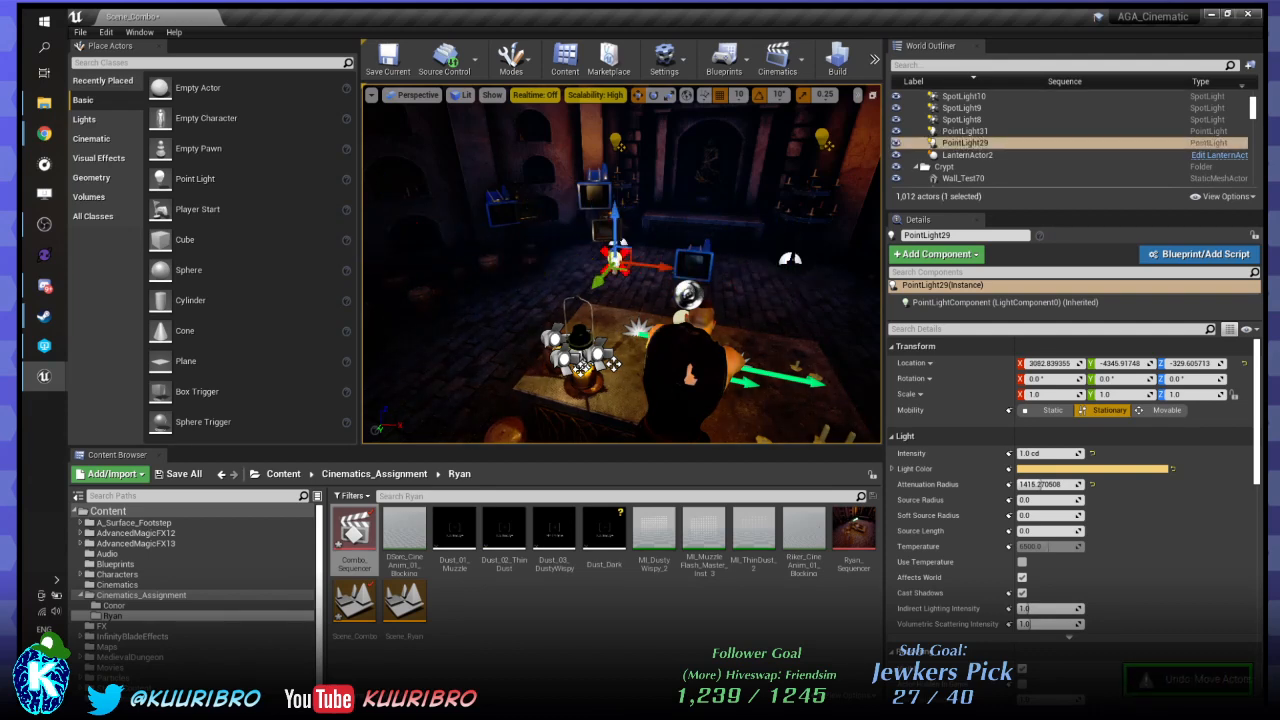
# Try raising PointLight29 to about -289.6 in Z and shifting it along X, and undo the changes.
pyautogui.press('a')
pyautogui.moveTo(622, 242)
pyautogui.mouseDown(button='right')
pyautogui.moveTo(590, 246)
pyautogui.moveTo(604, 246)
pyautogui.mouseUp(button='right')
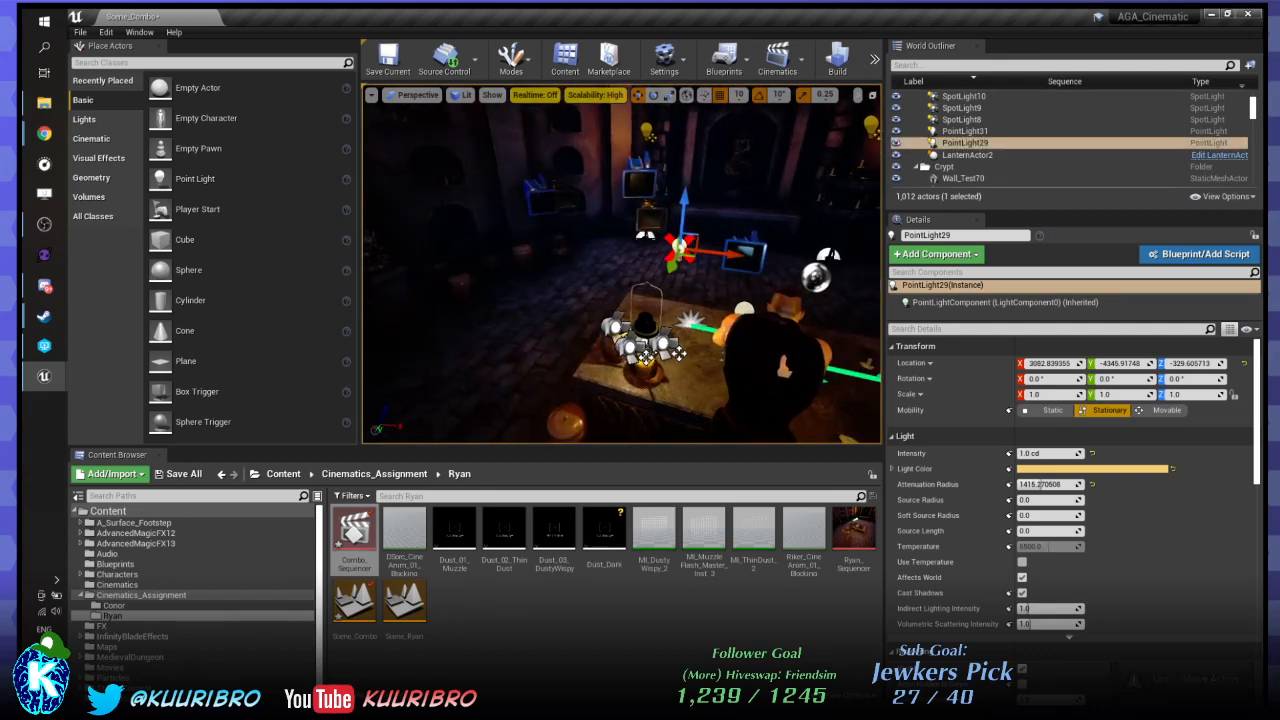
pyautogui.moveTo(683, 233); pyautogui.dragTo(725, 115)
pyautogui.moveTo(760, 200); pyautogui.dragTo(541, 228)
pyautogui.hotkey('ctrl', 'z')
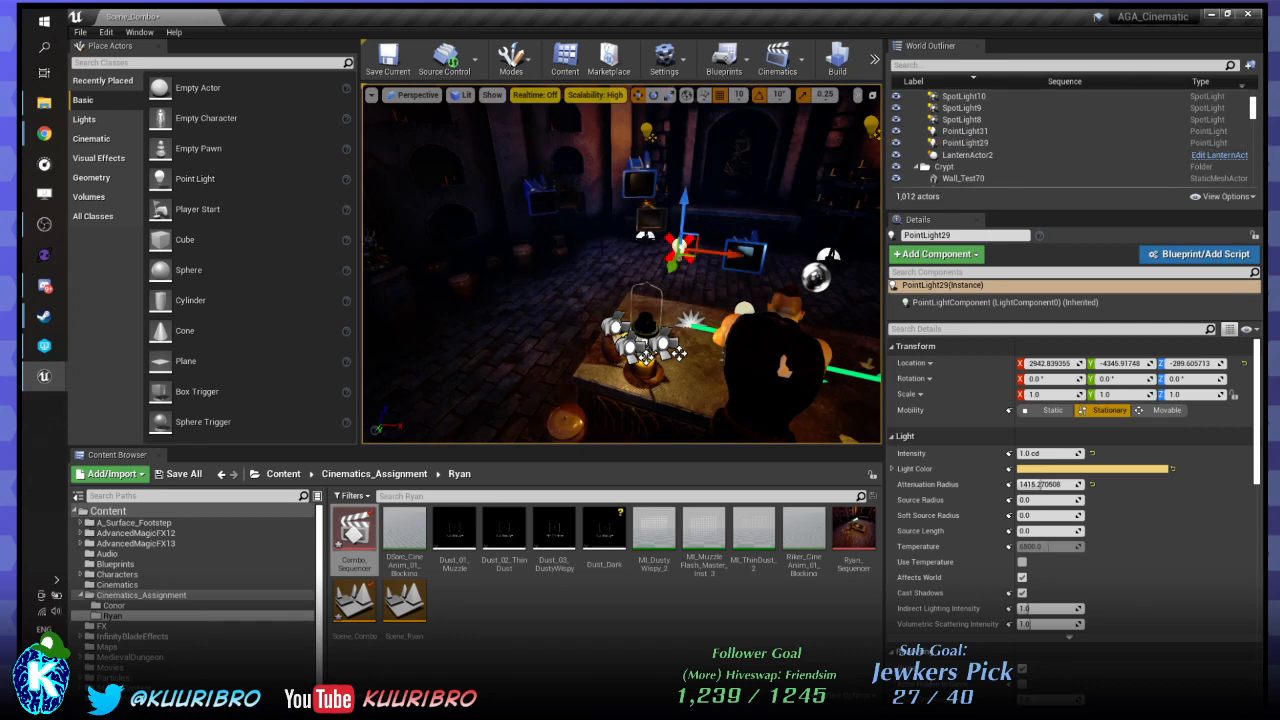
pyautogui.moveTo(622, 264); pyautogui.dragTo(376, 28, button='right')
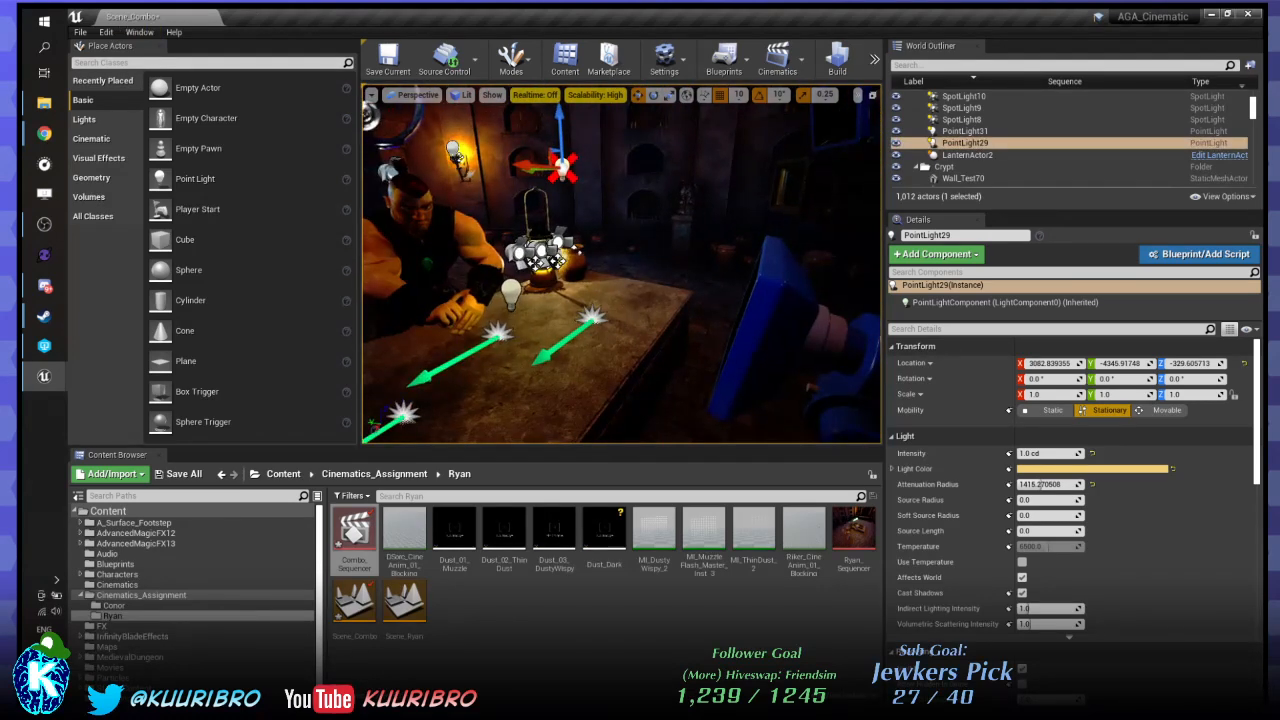
# Try moving PointLight29 away from the lantern to the crypt wall, at about X 3582.8, Y -4555.9 and Z -419.6.
pyautogui.moveTo(622, 264); pyautogui.dragTo(690, 170, button='right')
pyautogui.moveTo(622, 300); pyautogui.dragTo(372, 264)
pyautogui.moveTo(622, 264); pyautogui.dragTo(378, 260, button='right')
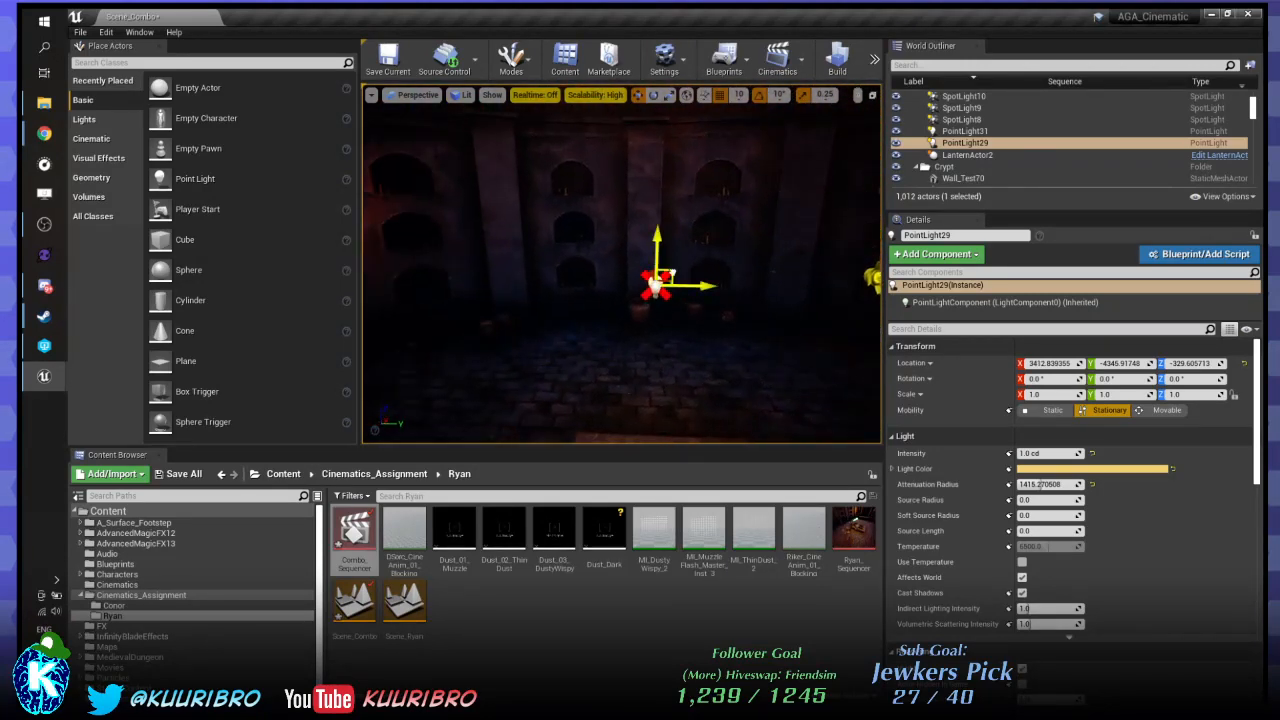
pyautogui.moveTo(672, 273); pyautogui.dragTo(567, 331)
pyautogui.moveTo(567, 331); pyautogui.dragTo(725, 395, button='right')
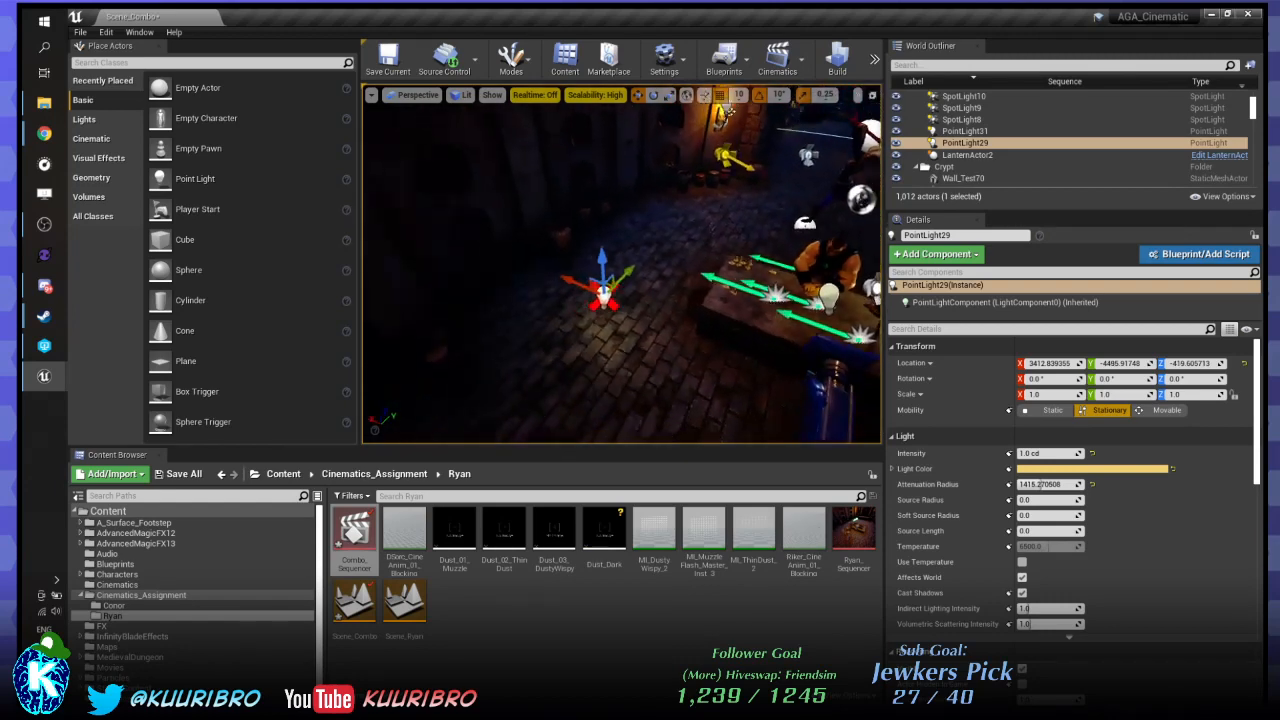
pyautogui.moveTo(600, 295); pyautogui.dragTo(582, 296, button='right')
pyautogui.moveTo(575, 278); pyautogui.dragTo(513, 262)
pyautogui.moveTo(513, 262); pyautogui.dragTo(382, 250, button='right')
pyautogui.moveTo(575, 271); pyautogui.dragTo(514, 280)
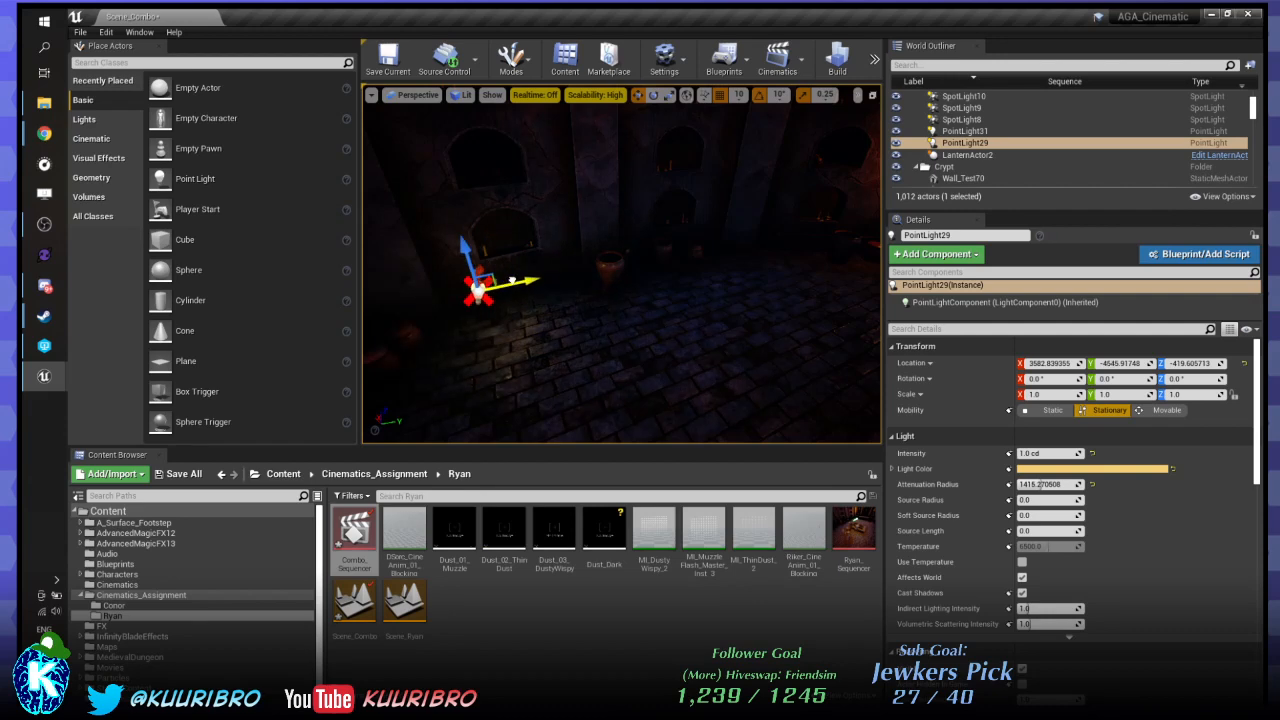
pyautogui.moveTo(514, 280); pyautogui.dragTo(542, 279, button='right')
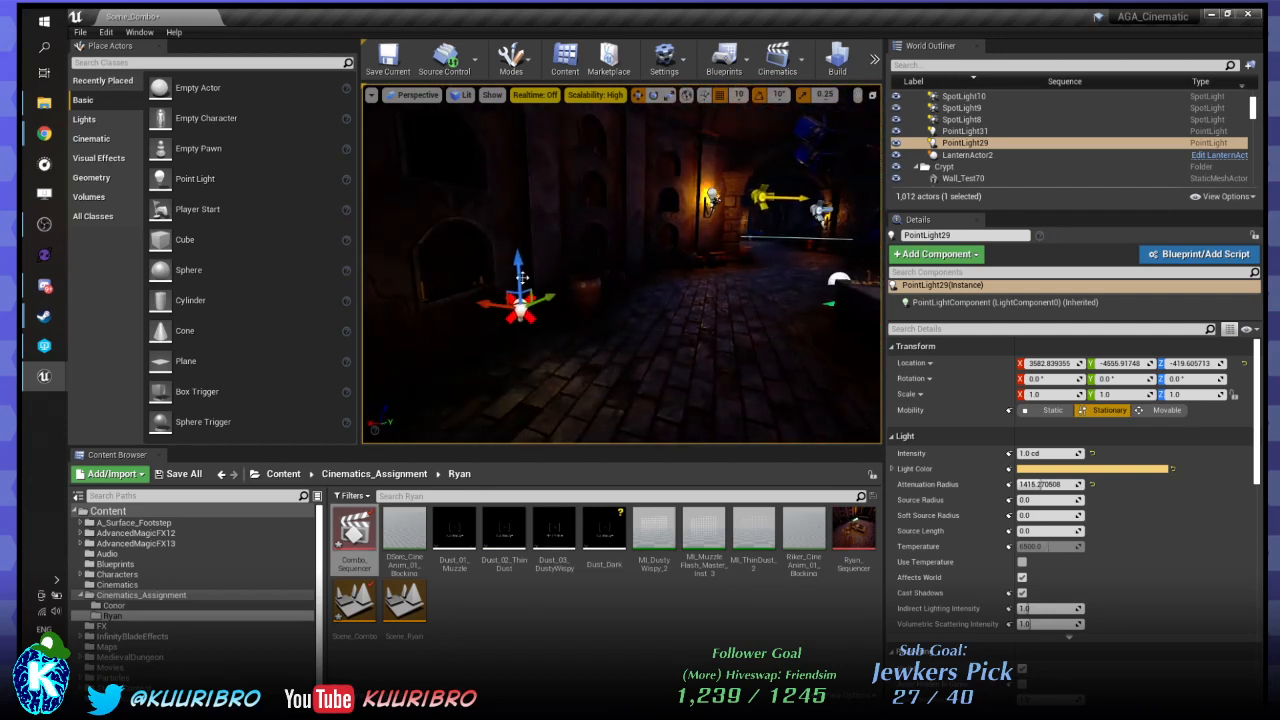
# Try the Movable and Static mobility options on PointLight29 near the crypt wall, ending on Static.
pyautogui.click(1166, 412)
pyautogui.click(1048, 413)
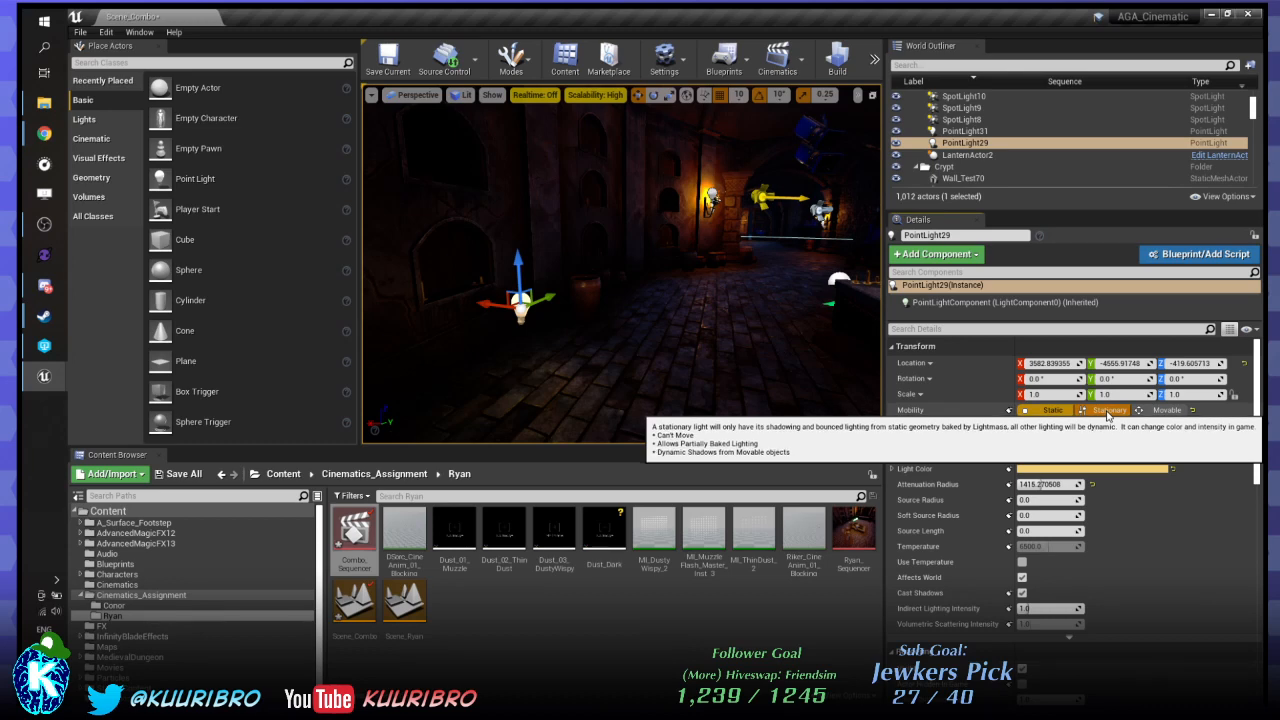
pyautogui.click(1160, 411)
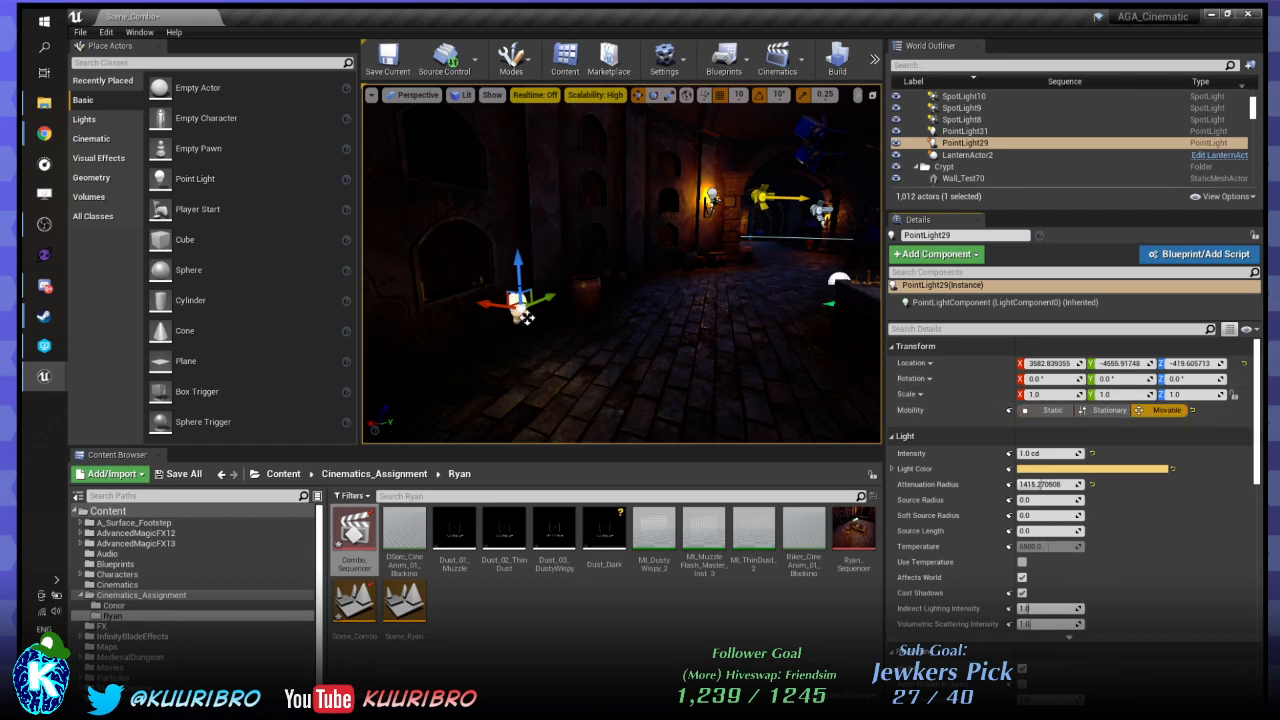
pyautogui.moveTo(513, 298); pyautogui.dragTo(838, 132)
pyautogui.press('s')
pyautogui.moveTo(838, 132); pyautogui.dragTo(820, 255, button='right')
pyautogui.press('w')
pyautogui.click(1047, 408)
# Undo the test moves and mobility changes of PointLight29 to return it above the lantern.
pyautogui.moveTo(572, 192); pyautogui.dragTo(880, 180, button='right')
pyautogui.press('a')
pyautogui.hotkey('ctrl', 'z')
pyautogui.hotkey('ctrl', 'z')
pyautogui.hotkey('ctrl', 'z')
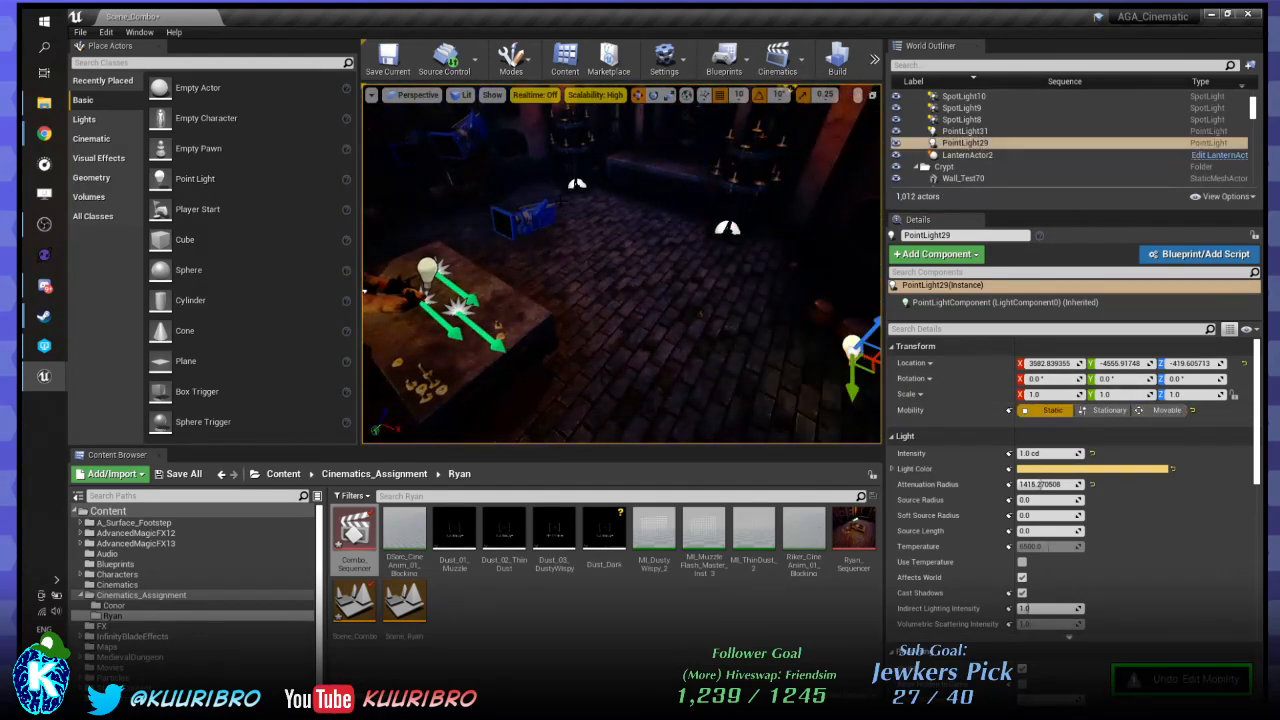
pyautogui.hotkey('ctrl', 'z')
pyautogui.hotkey('ctrl', 'z')
pyautogui.hotkey('ctrl', 'z')
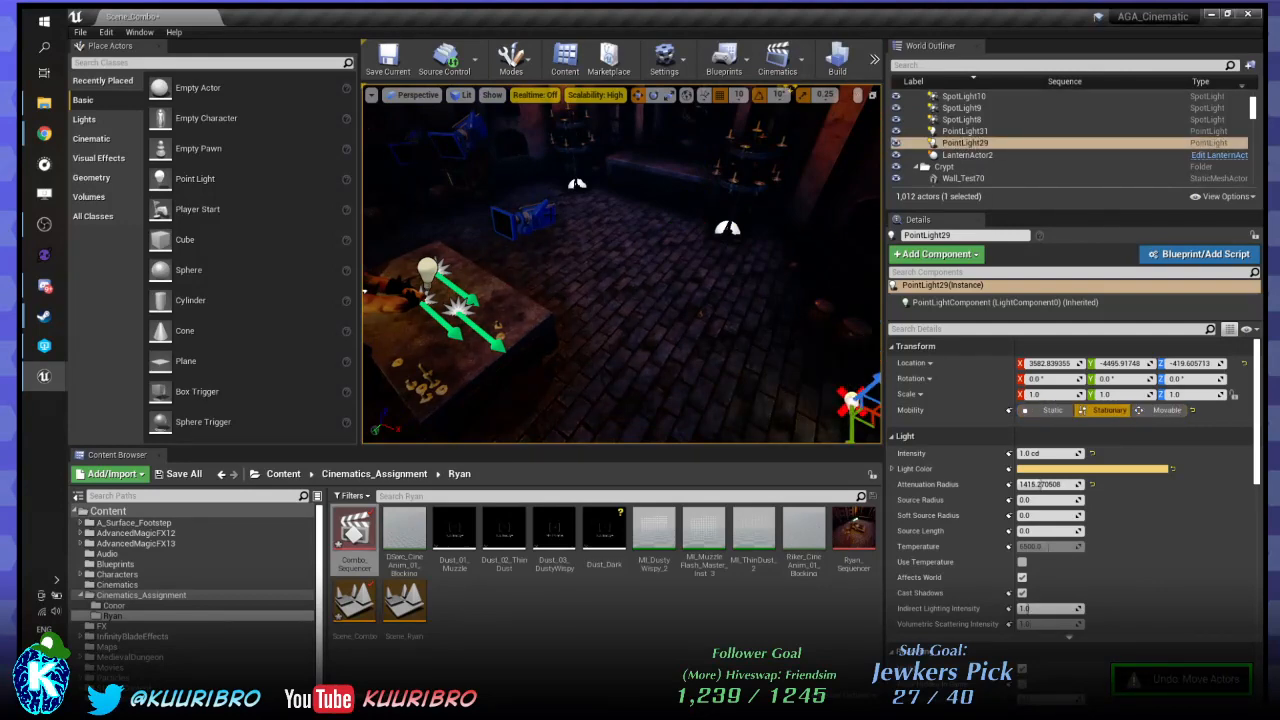
pyautogui.hotkey('ctrl', 'z')
pyautogui.press('d')
pyautogui.moveTo(640, 280); pyautogui.dragTo(440, 230, button='right')
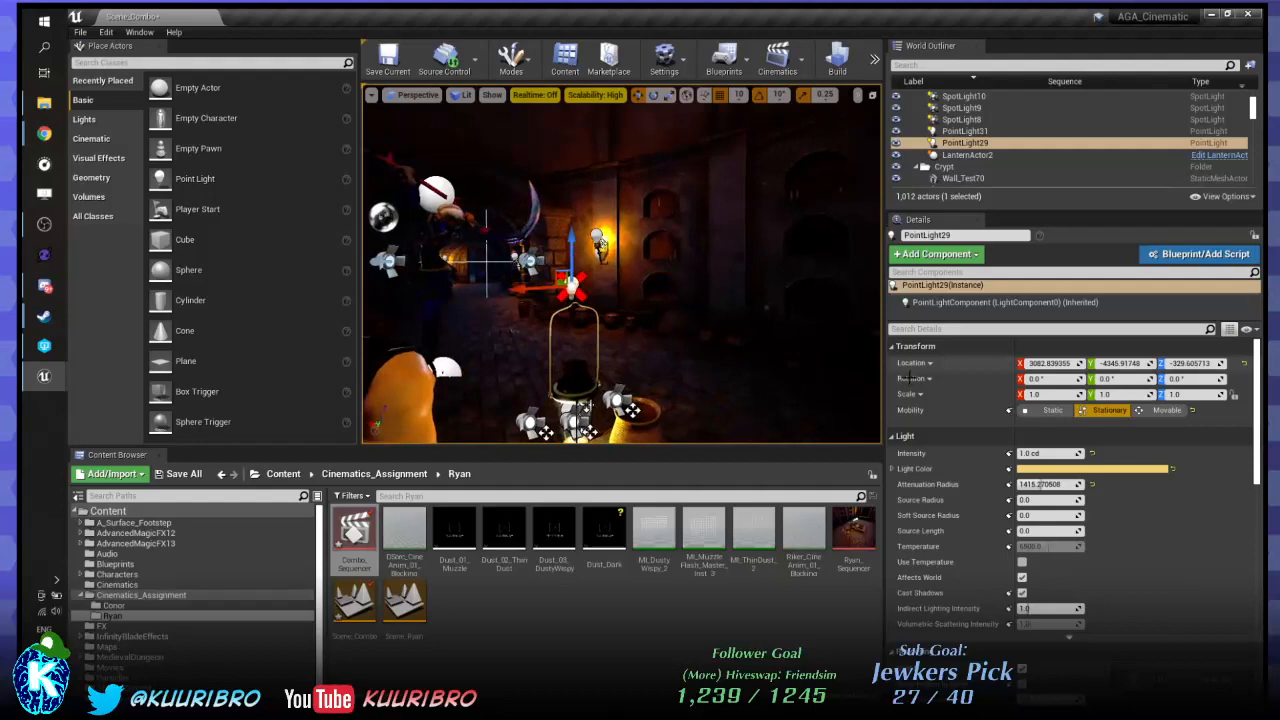
# Try Static mobility on PointLight29 above the lantern and settle on Movable.
pyautogui.click(1045, 410)
pyautogui.press('w')
pyautogui.moveTo(620, 265)
pyautogui.mouseDown(button='right')
pyautogui.moveTo(540, 262)
pyautogui.moveTo(490, 235)
pyautogui.moveTo(710, 280)
pyautogui.moveTo(640, 245)
pyautogui.moveTo(580, 240)
pyautogui.moveTo(620, 252)
pyautogui.mouseUp(button='right')
pyautogui.press('a')
pyautogui.press('w')
pyautogui.click(1162, 410)
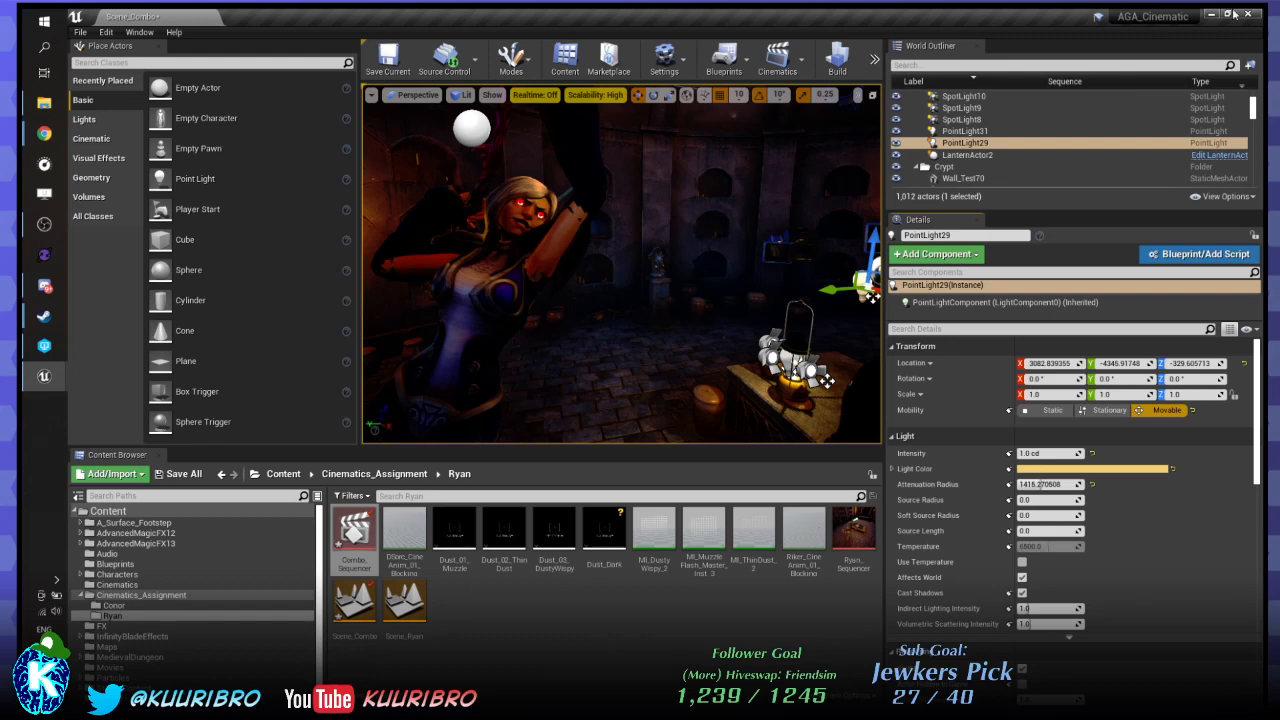
# Examine how the lights fall on the sorceress and the crypt at different moments of the sequence.
pyautogui.hotkey('alt', 'Tab')
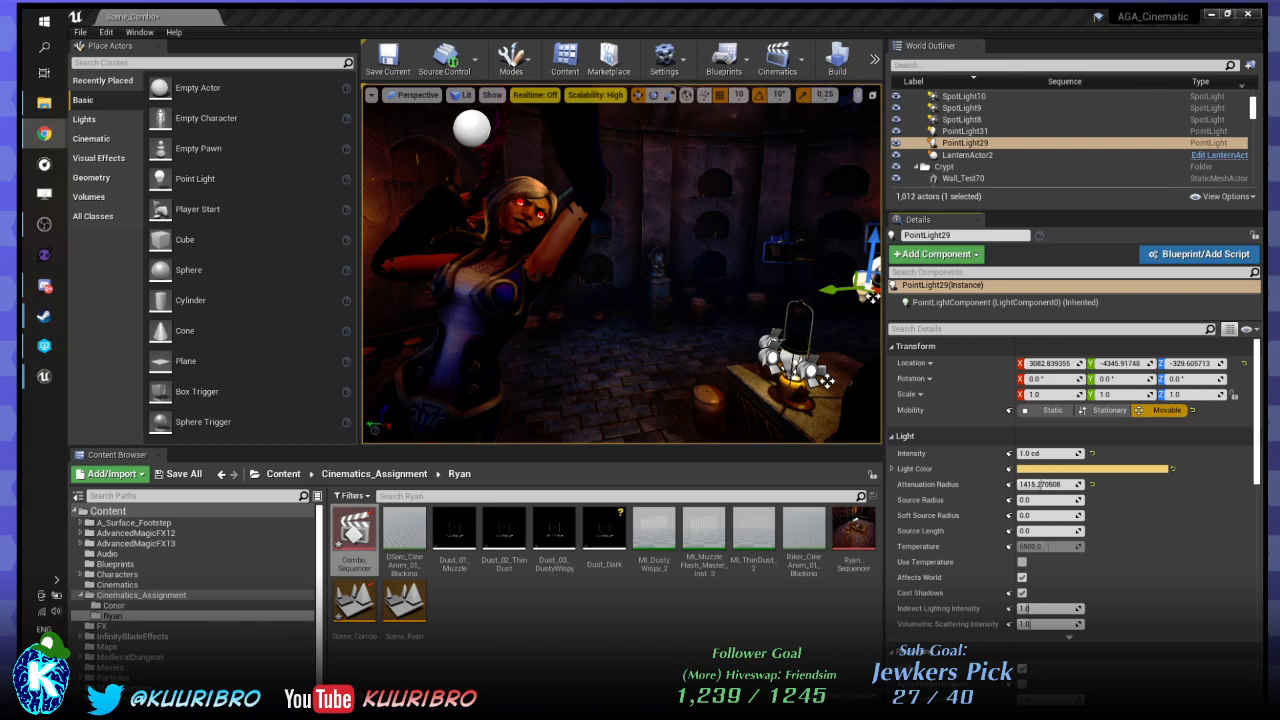
pyautogui.moveTo(512, 197)
pyautogui.mouseDown(button='right')
pyautogui.moveTo(475, 200)
pyautogui.moveTo(480, 212)
pyautogui.moveTo(510, 195)
pyautogui.mouseUp(button='right')
pyautogui.press('s')
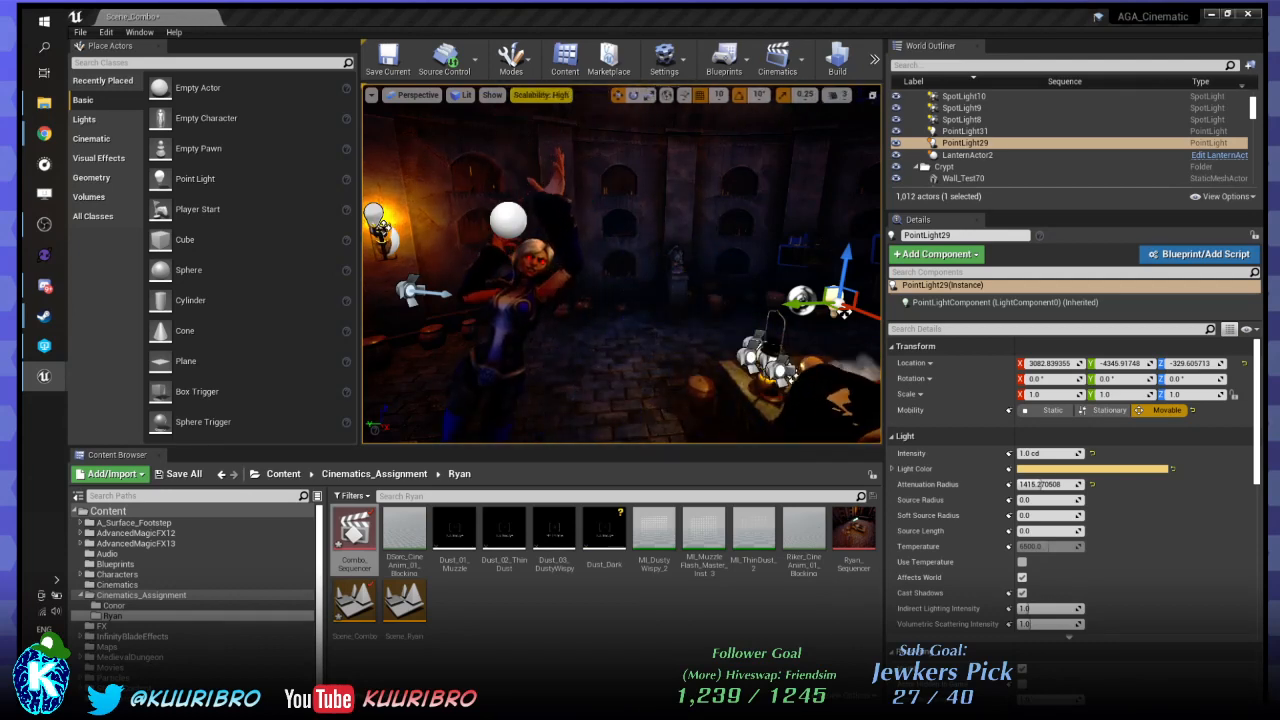
pyautogui.moveTo(1262, 137); pyautogui.dragTo(636, 134)
pyautogui.moveTo(1062, 456); pyautogui.dragTo(1102, 431)
pyautogui.moveTo(807, 141); pyautogui.dragTo(1279, 110)
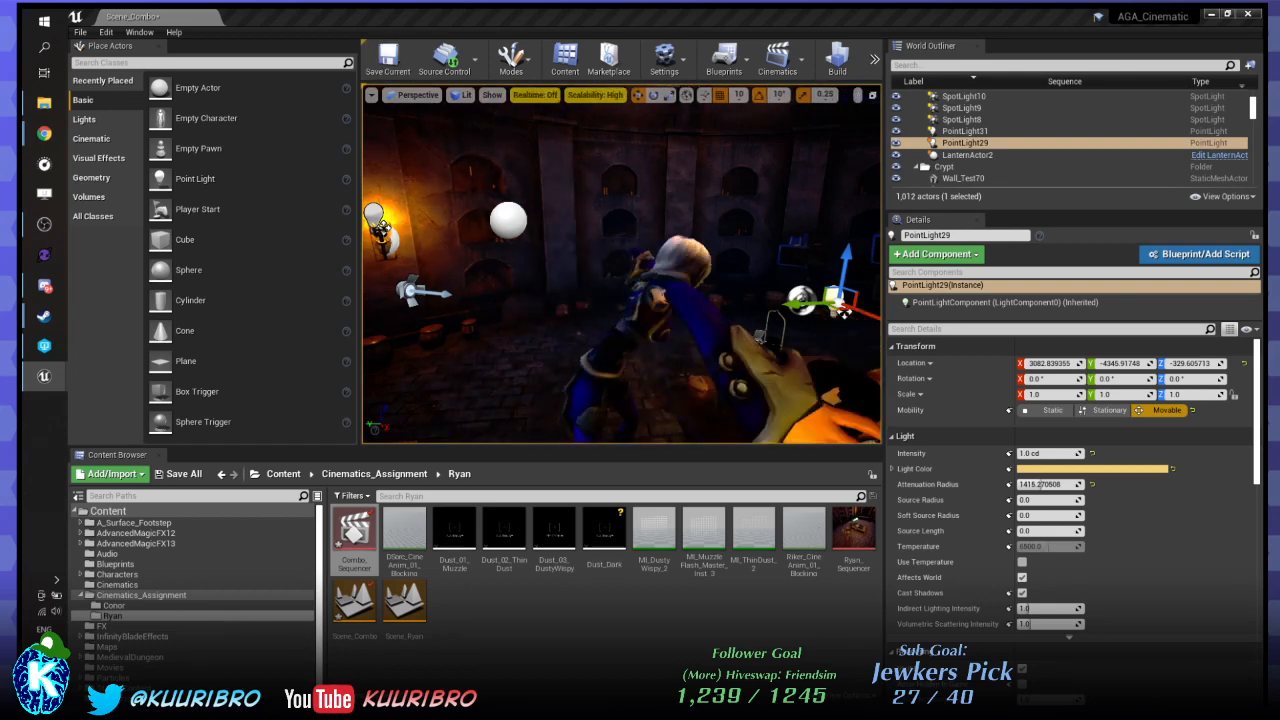
# Launch Maya 2020 and maximize its main window, moving the Unreal editor and Graph Editor windows out of the way.
pyautogui.moveTo(825, 22); pyautogui.dragTo(652, 220)
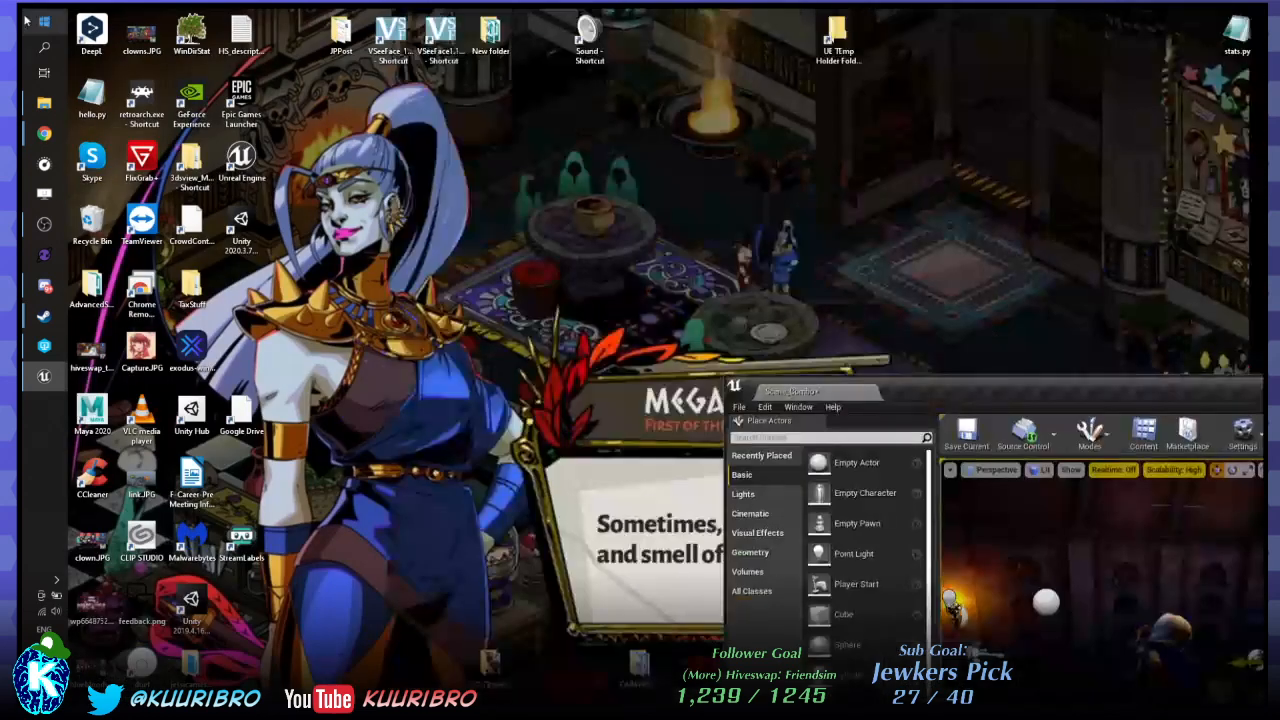
pyautogui.press('super')
pyautogui.write('Maya 2020')
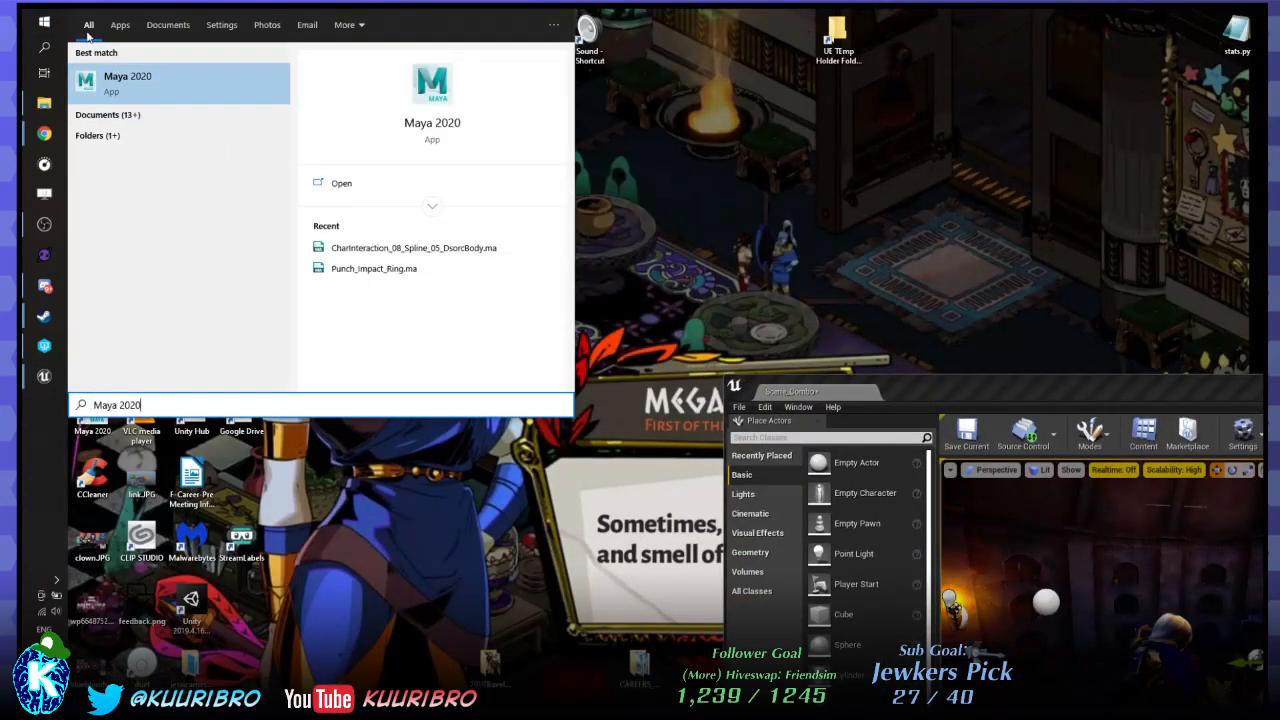
pyautogui.press('Return')
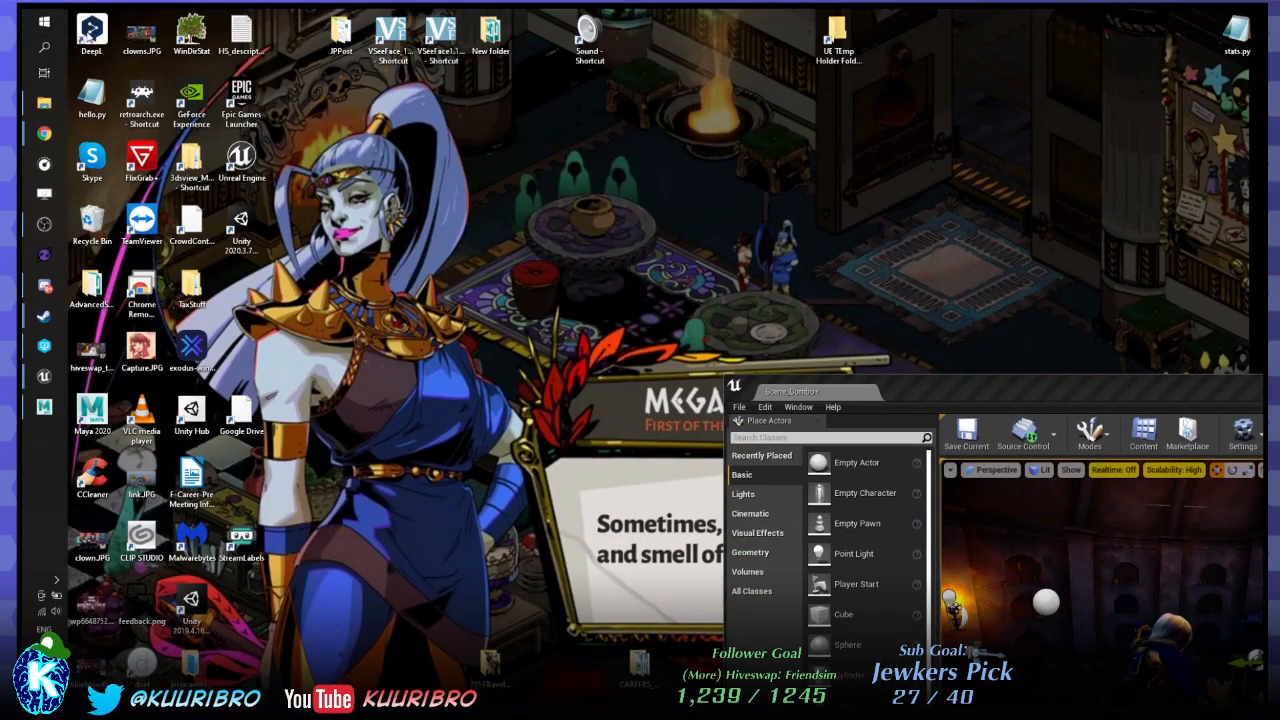
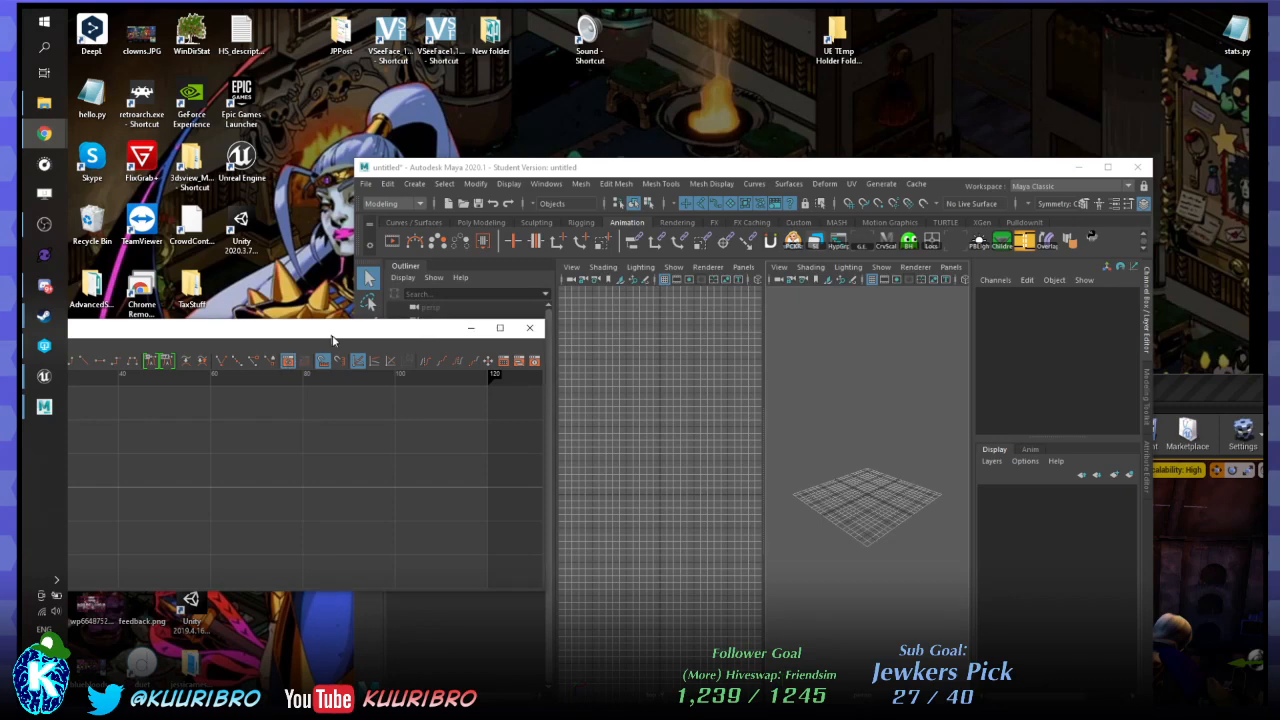
pyautogui.moveTo(331, 334); pyautogui.dragTo(389, 461)
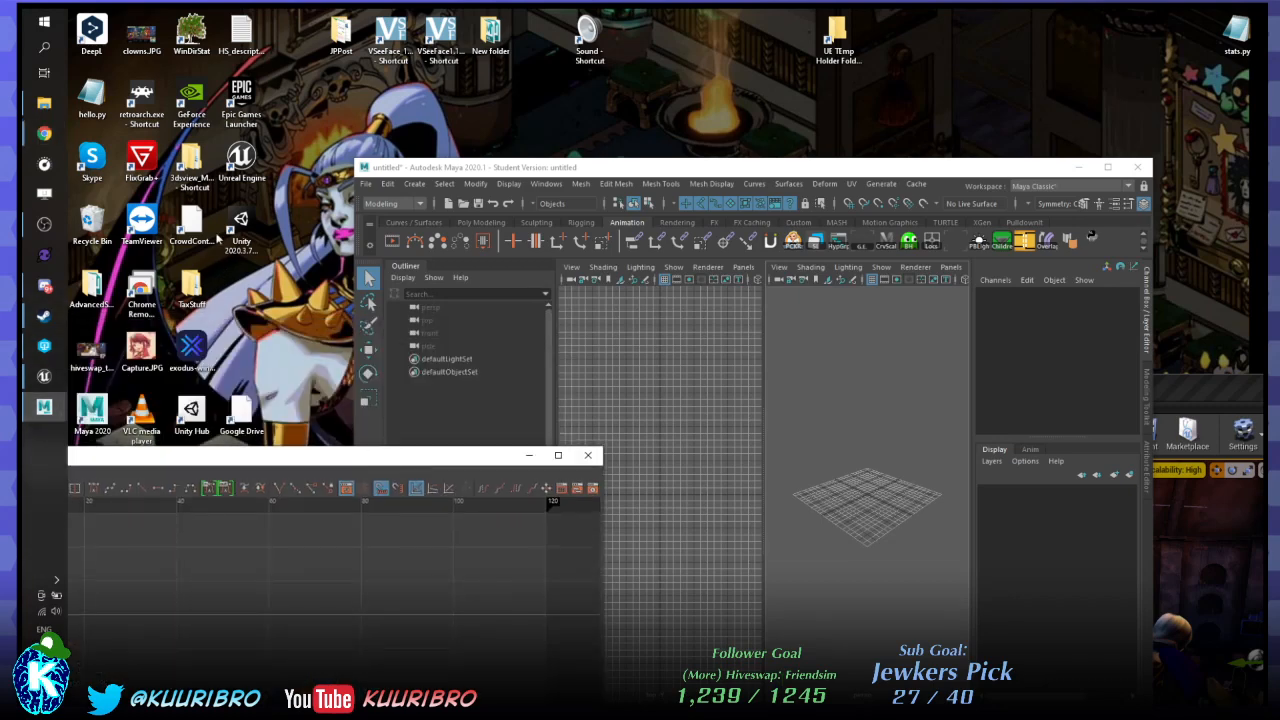
pyautogui.click(1107, 167)
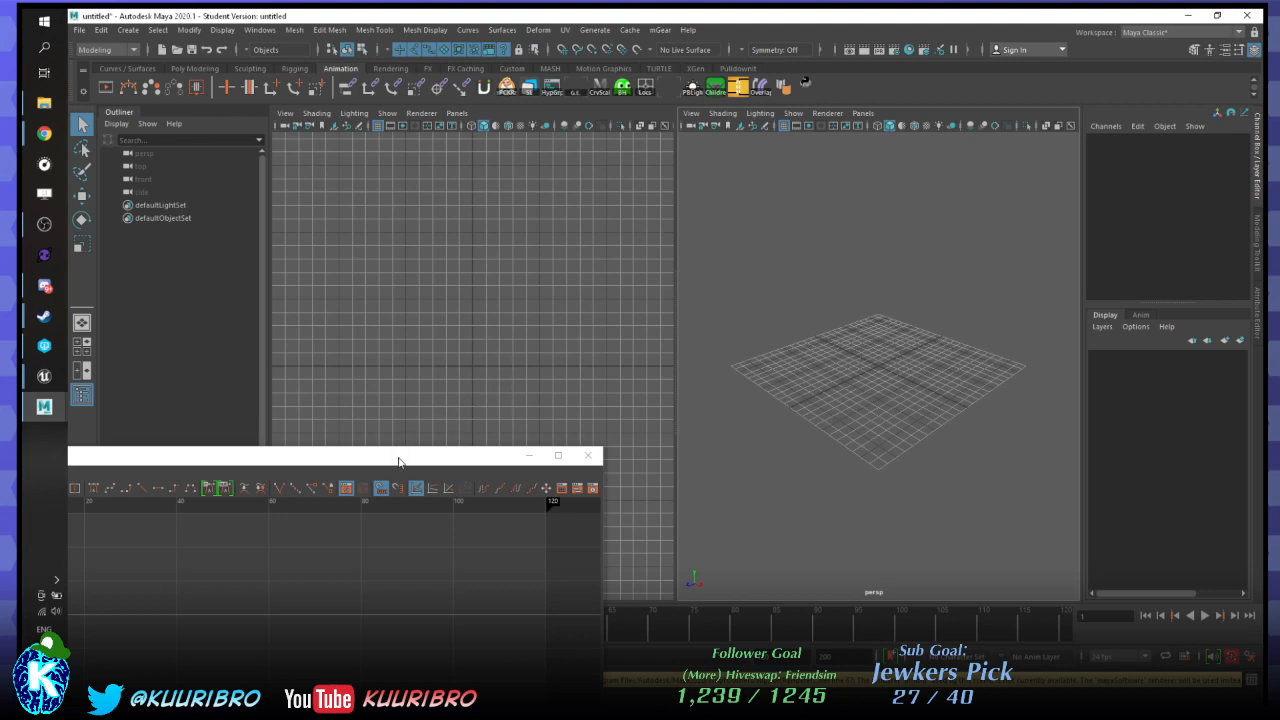
# Open the scene 02_Spline_03_SorcSpline_04.ma from the Week04_Cinematic folder.
pyautogui.click(80, 31)
pyautogui.click(93, 56)
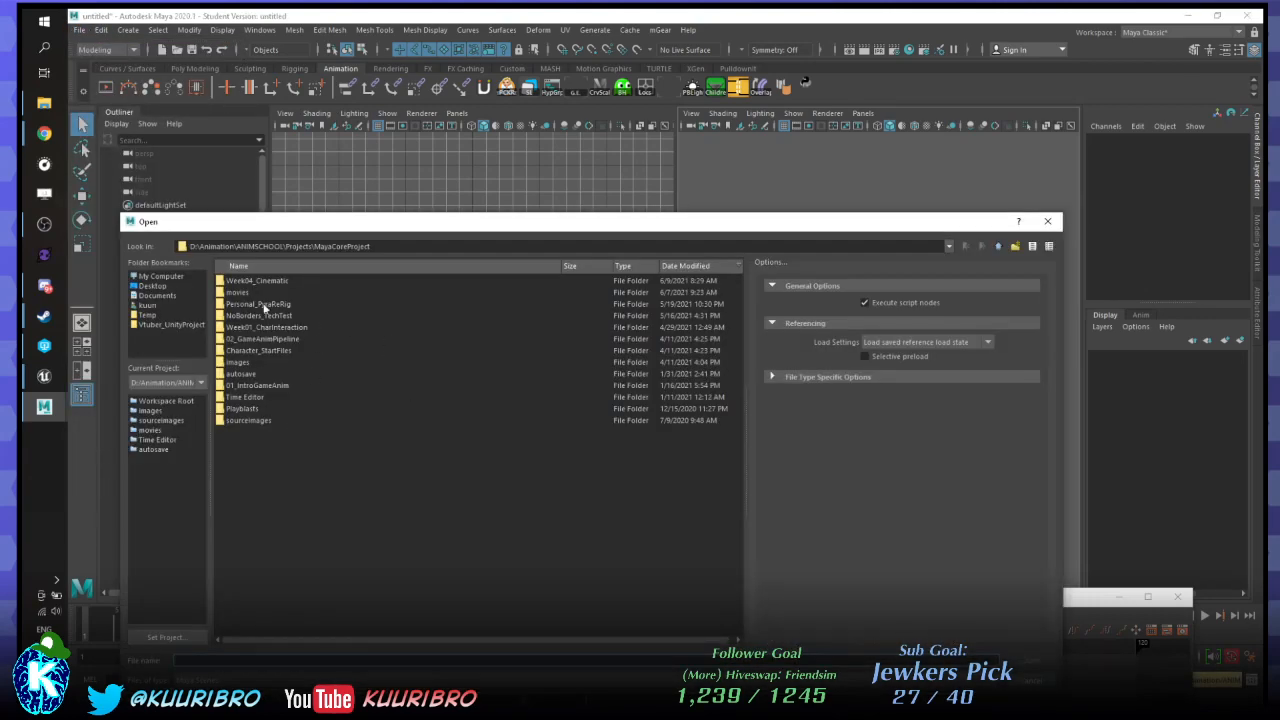
pyautogui.doubleClick(286, 280)
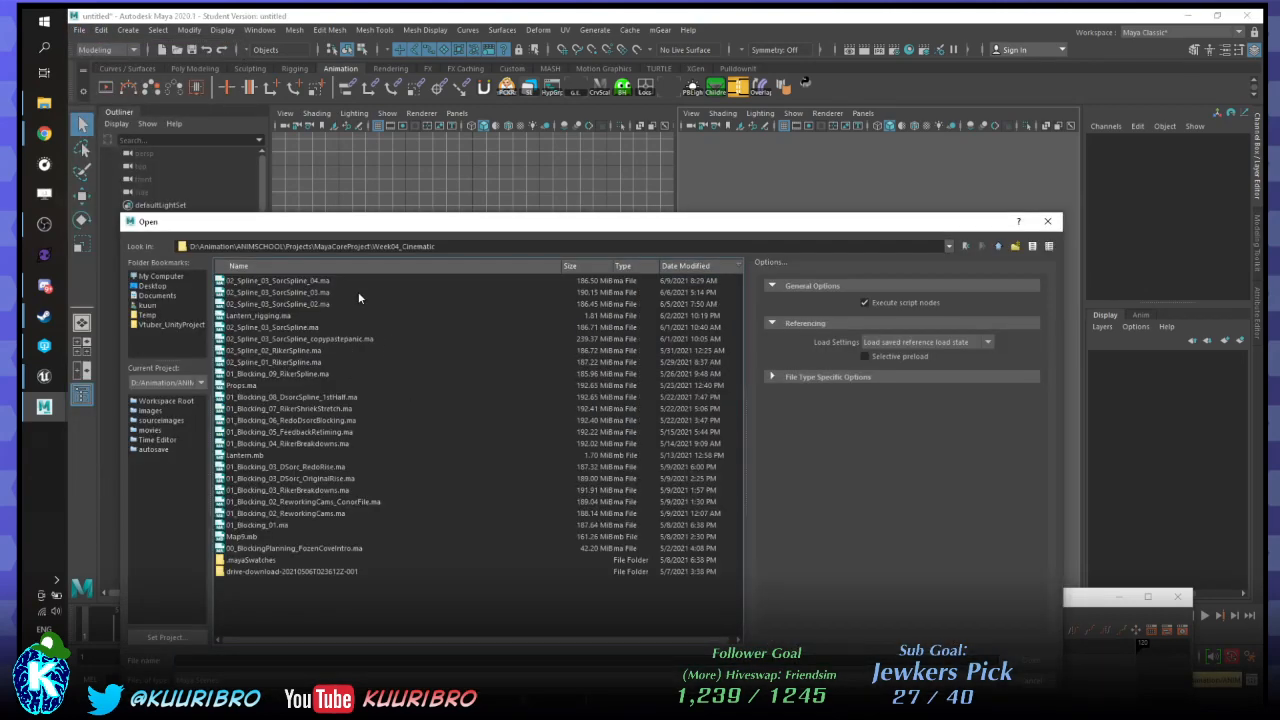
pyautogui.doubleClick(300, 279)
pyautogui.click(666, 366)
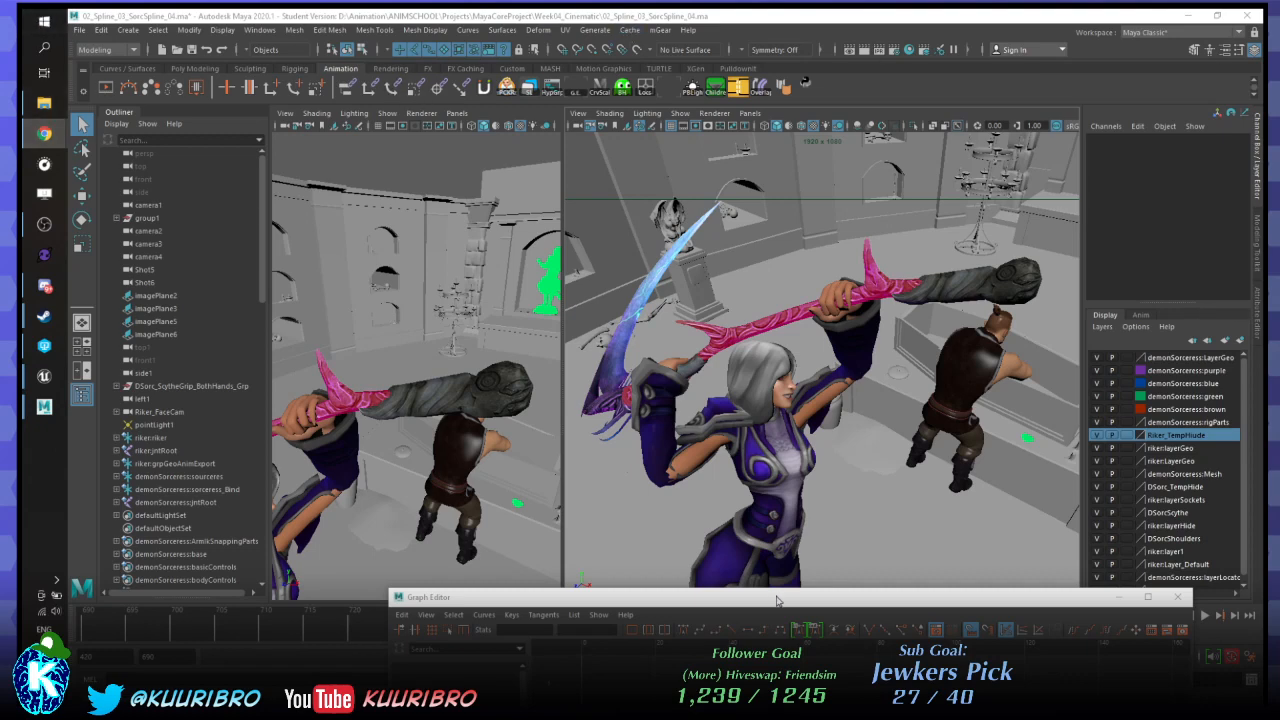
# Move the Graph Editor aside, open the Game Exporter, and try exporting the Riker_CineAnim_01_Blocking clip.
pyautogui.moveTo(777, 600); pyautogui.dragTo(821, 431)
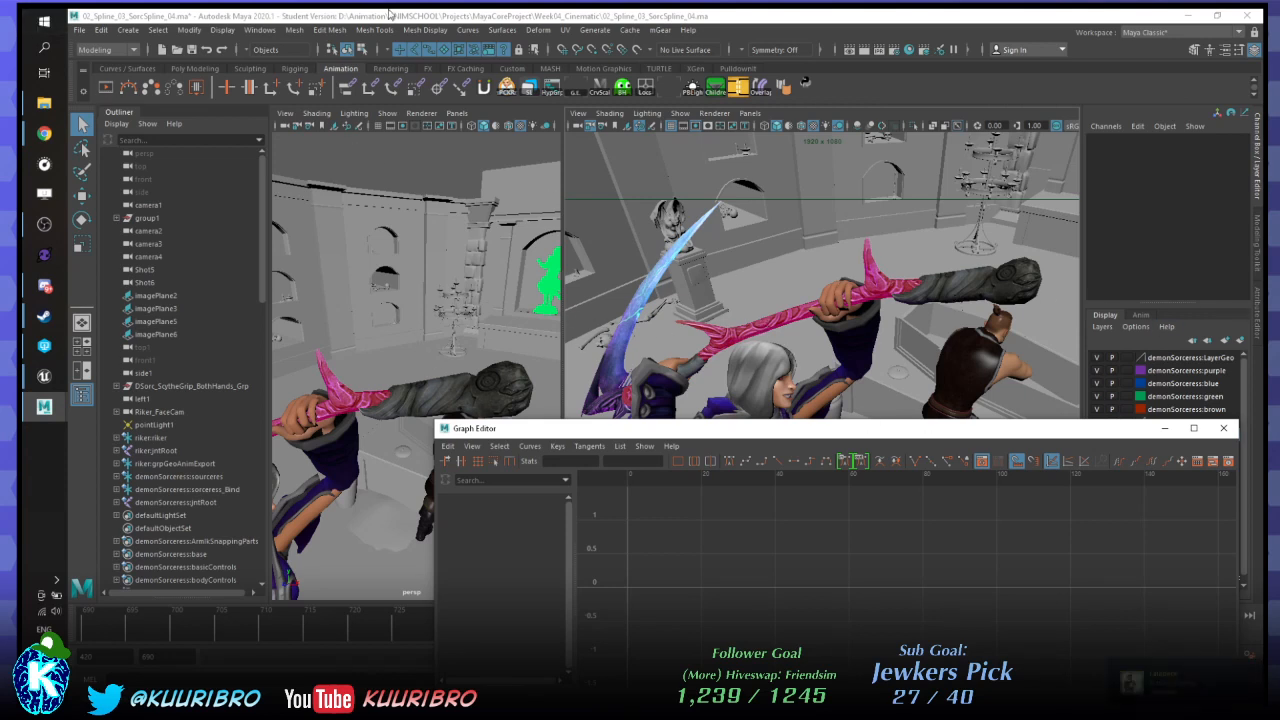
pyautogui.moveTo(792, 436); pyautogui.dragTo(746, 530)
pyautogui.click(79, 29)
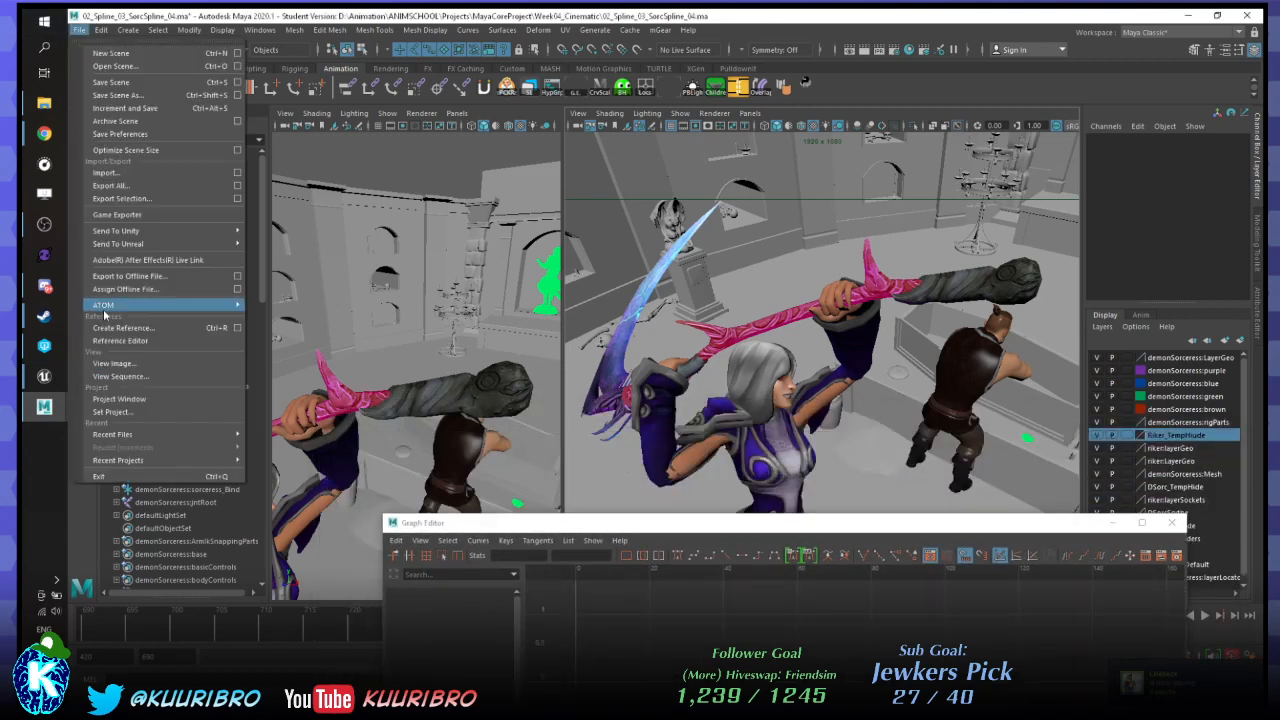
pyautogui.moveTo(132, 436)
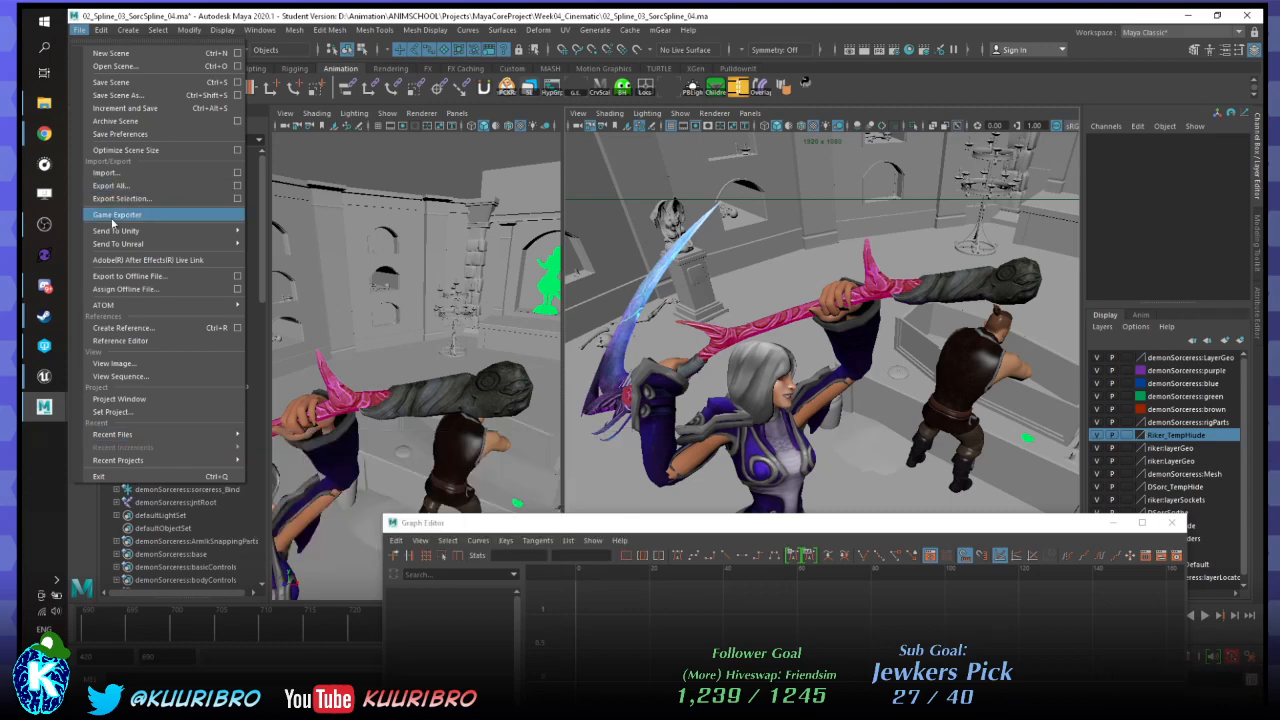
pyautogui.click(117, 214)
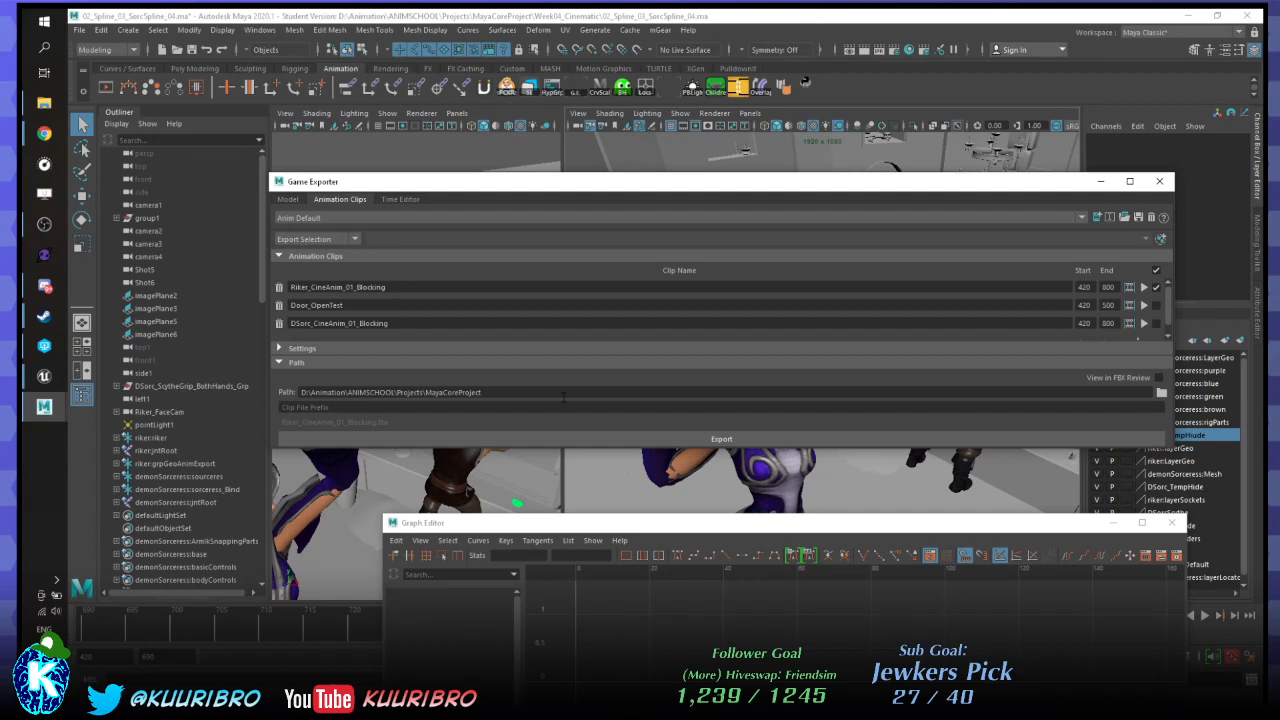
pyautogui.click(719, 438)
pyautogui.click(721, 334)
# Select Riker's joints through his body layout in AnimSchoolPicker and bring the Game Exporter back to the front.
pyautogui.click(505, 88)
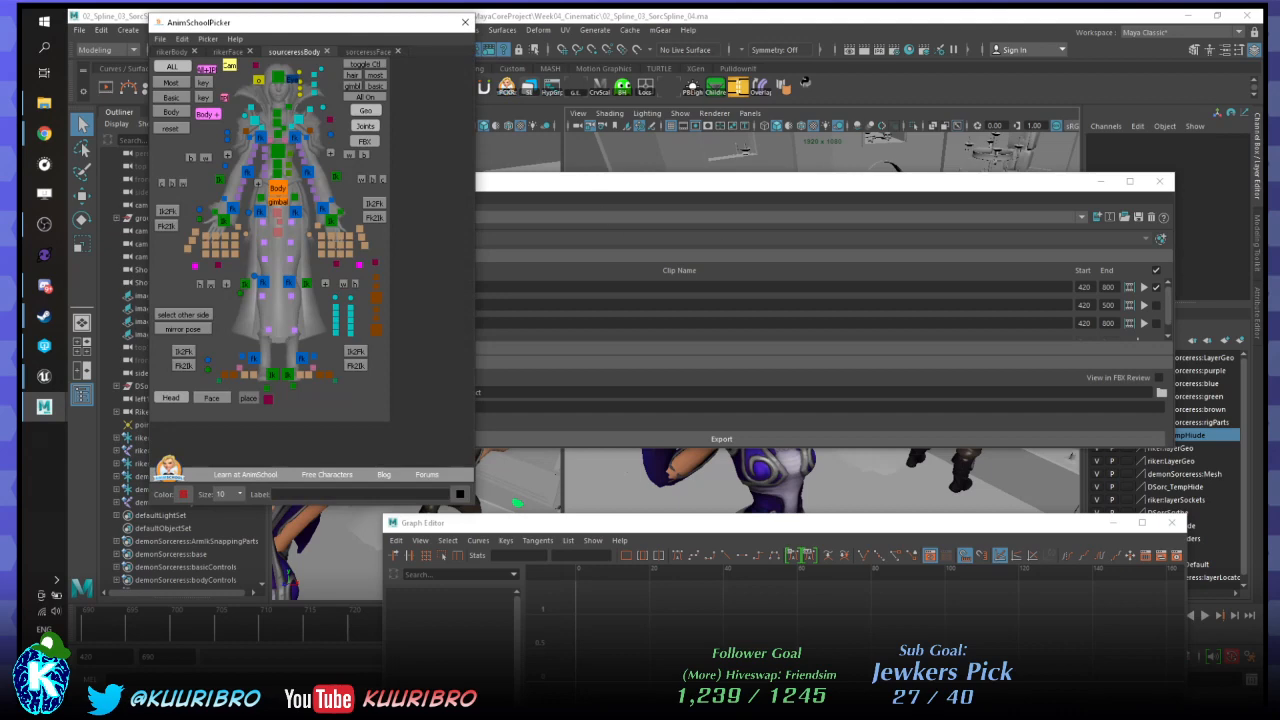
pyautogui.click(168, 52)
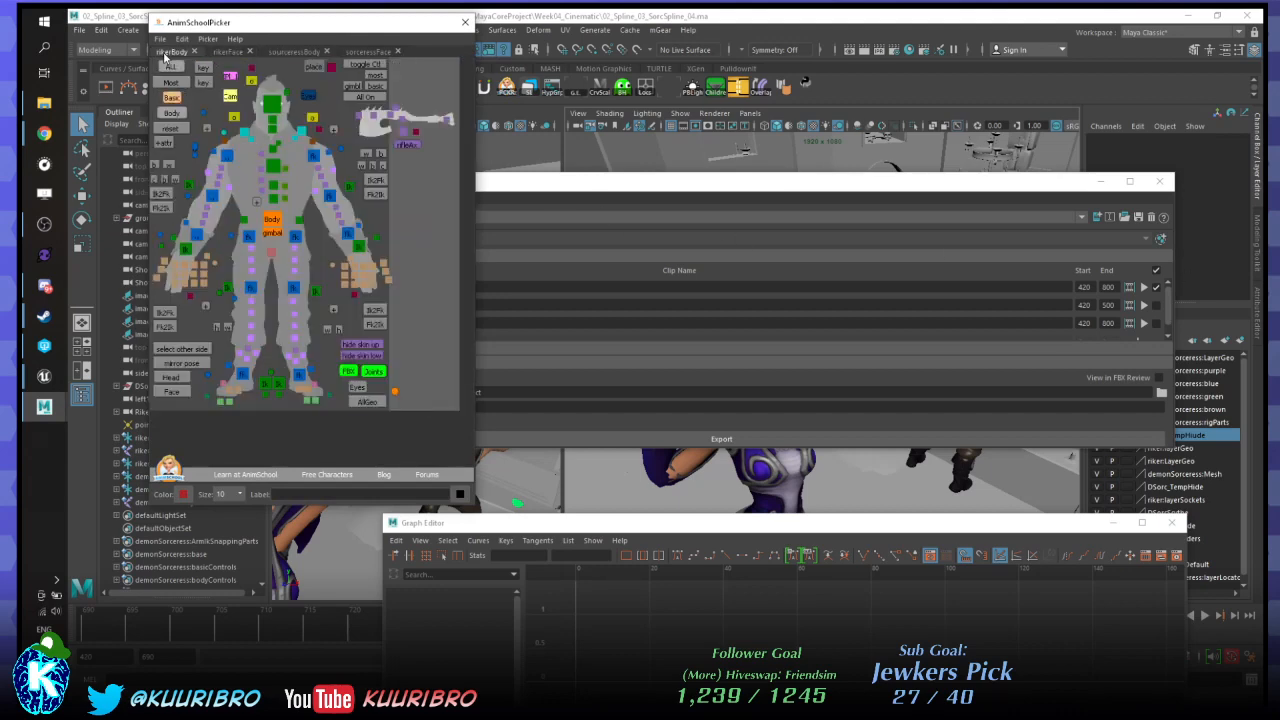
pyautogui.click(374, 372)
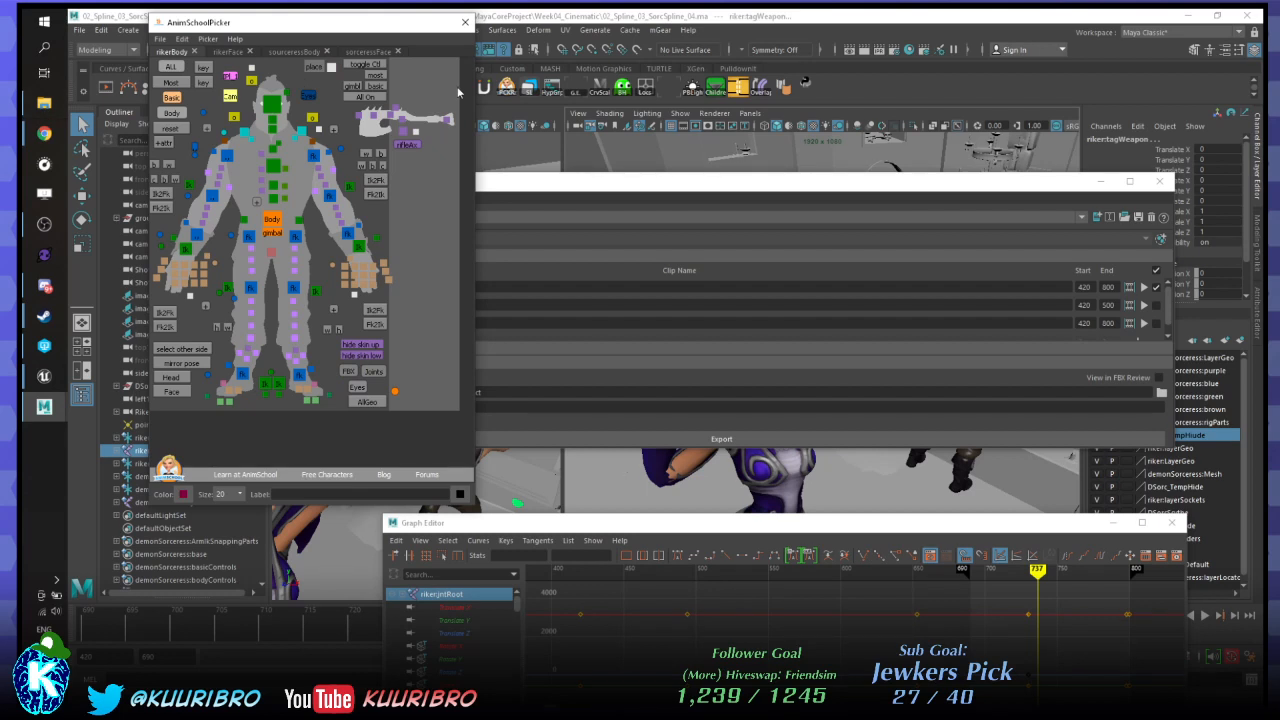
pyautogui.click(854, 209)
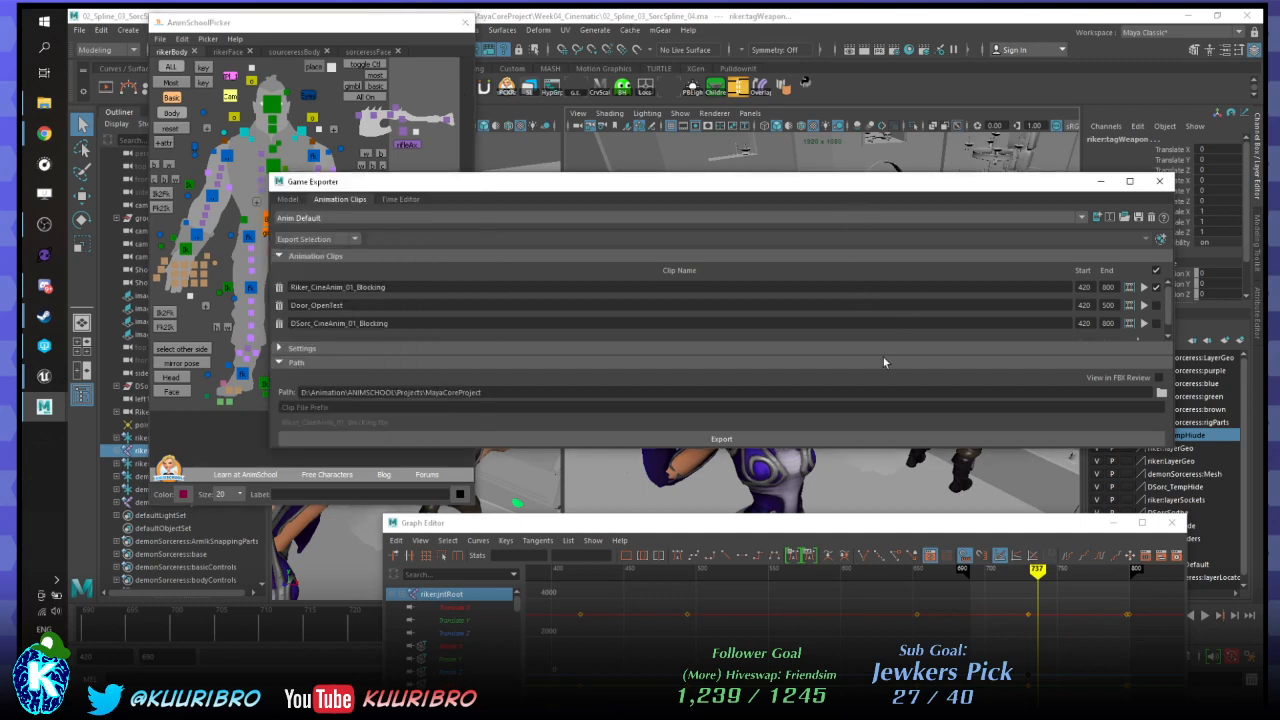
# Export the Riker_CineAnim_01_Blocking clip with the Game Exporter, replacing the existing FBX file.
pyautogui.click(608, 440)
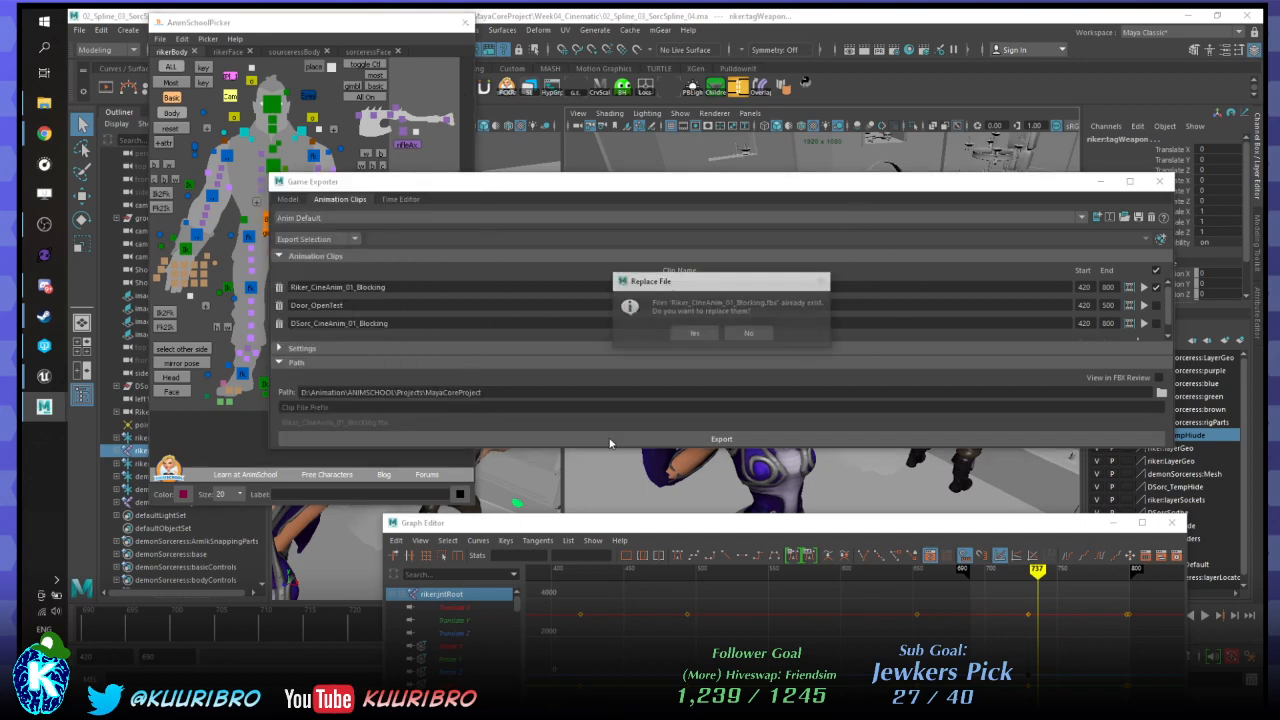
pyautogui.click(695, 334)
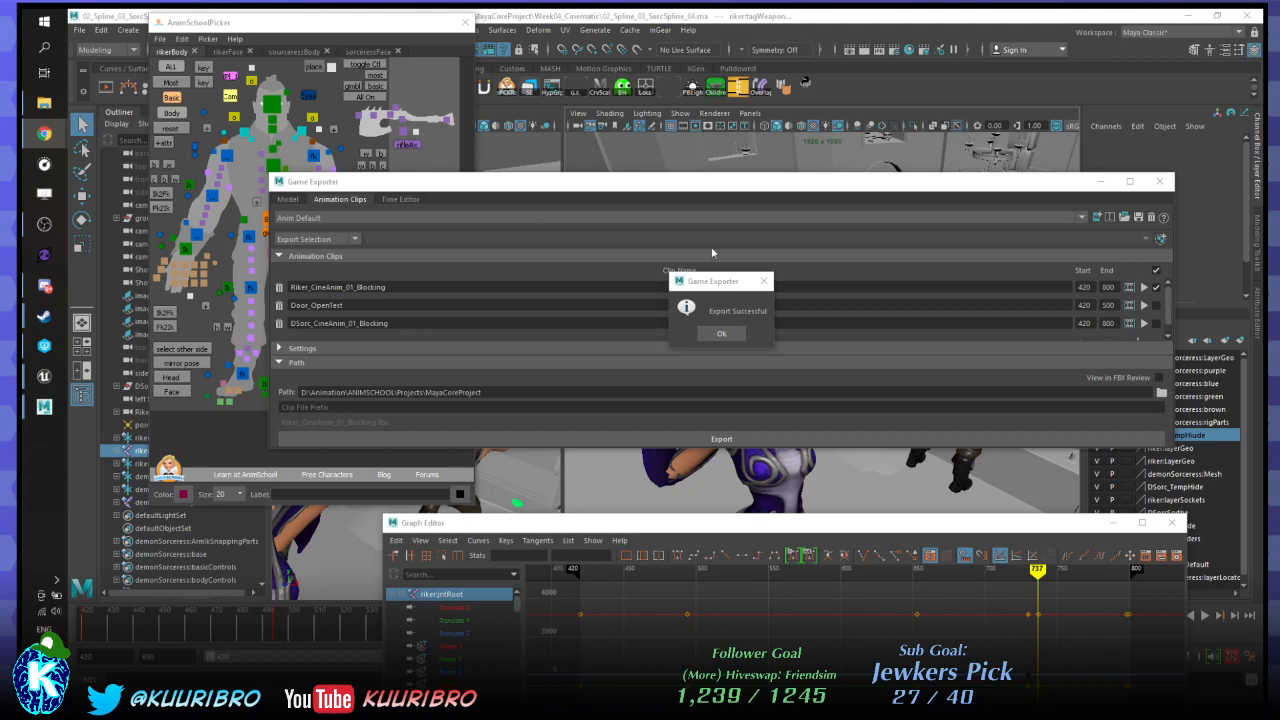
pyautogui.click(714, 333)
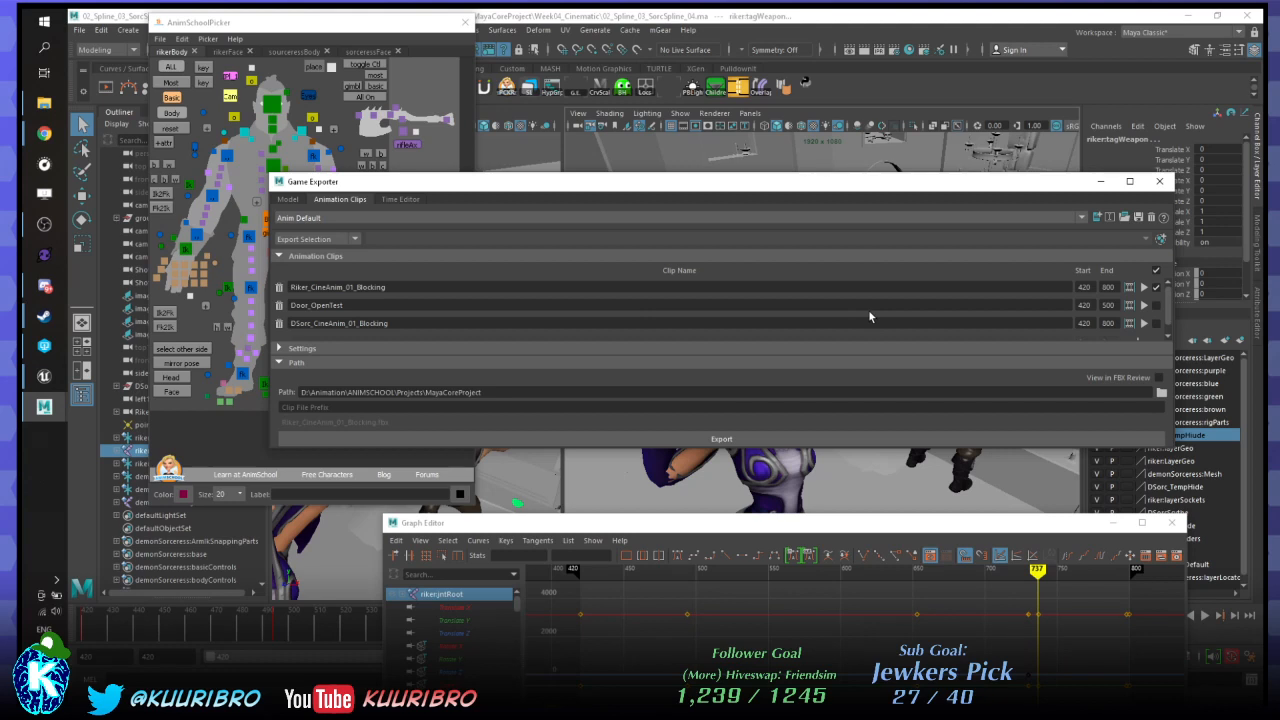
# Enable only the DSorc_CineAnim_01_Blocking clip for export and select the sorceress's joints through her body layout in AnimSchoolPicker.
pyautogui.click(1156, 323)
pyautogui.click(231, 26)
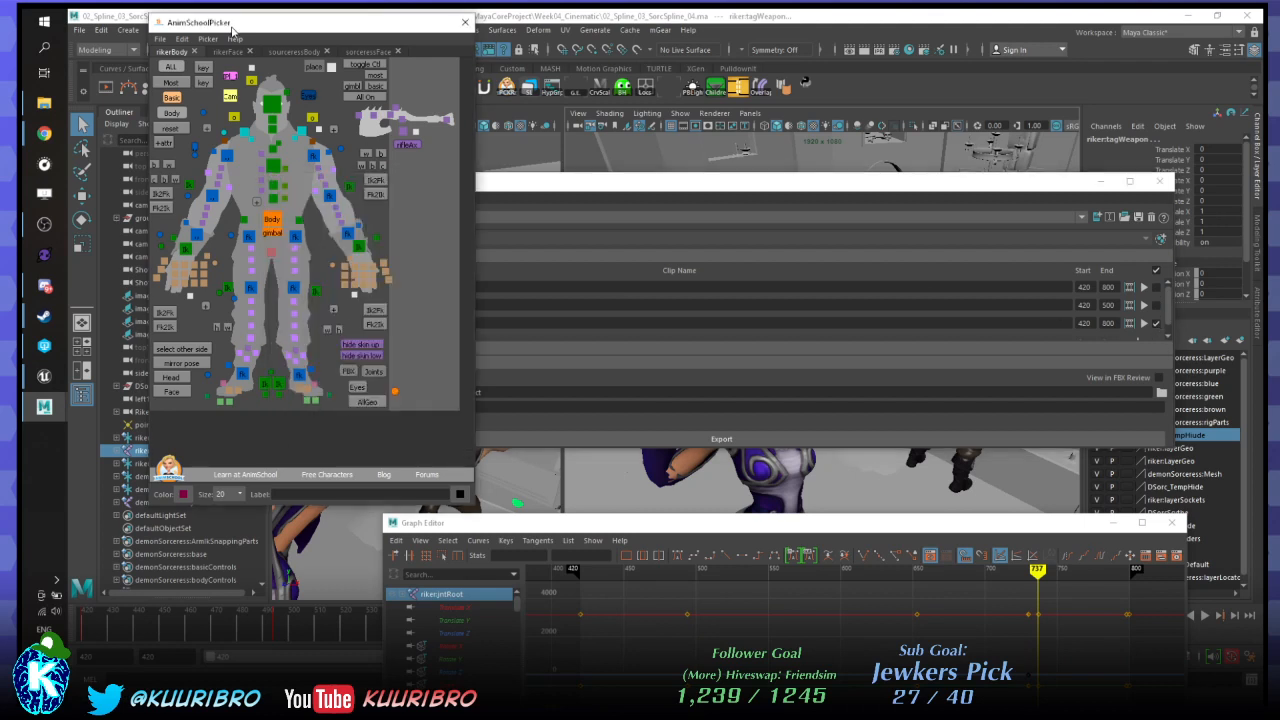
pyautogui.click(284, 52)
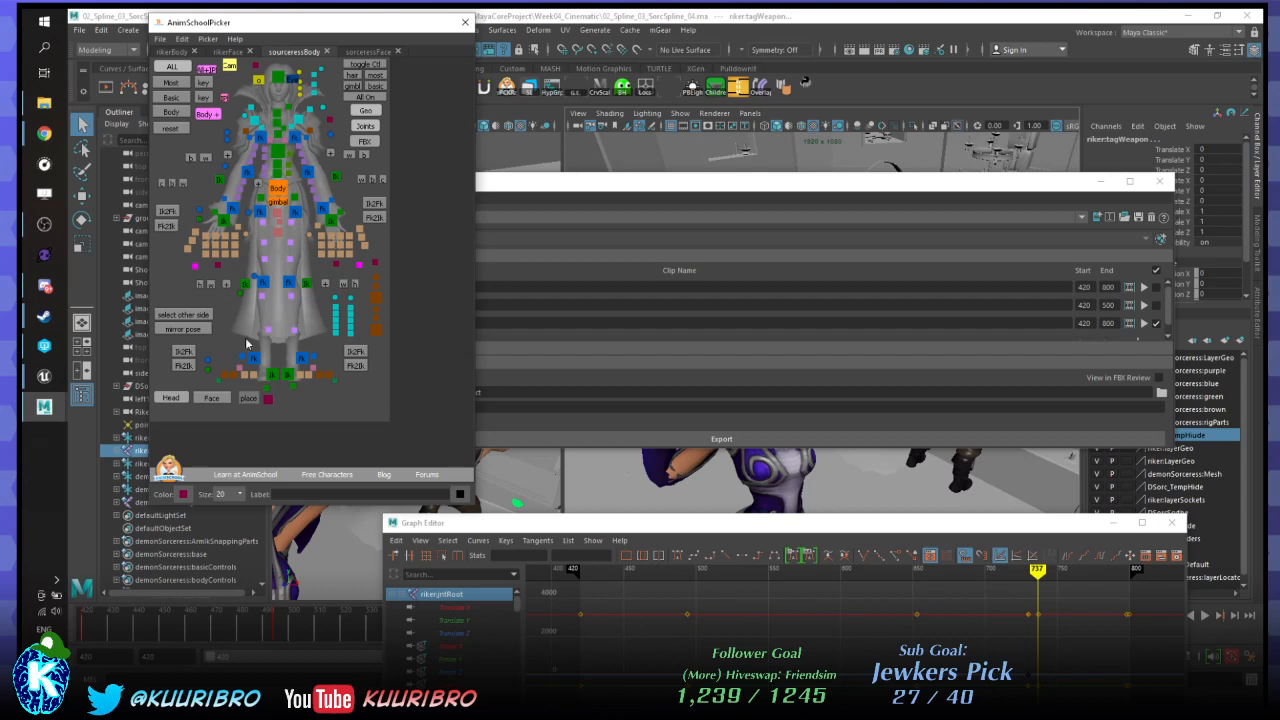
pyautogui.click(370, 125)
pyautogui.click(1011, 190)
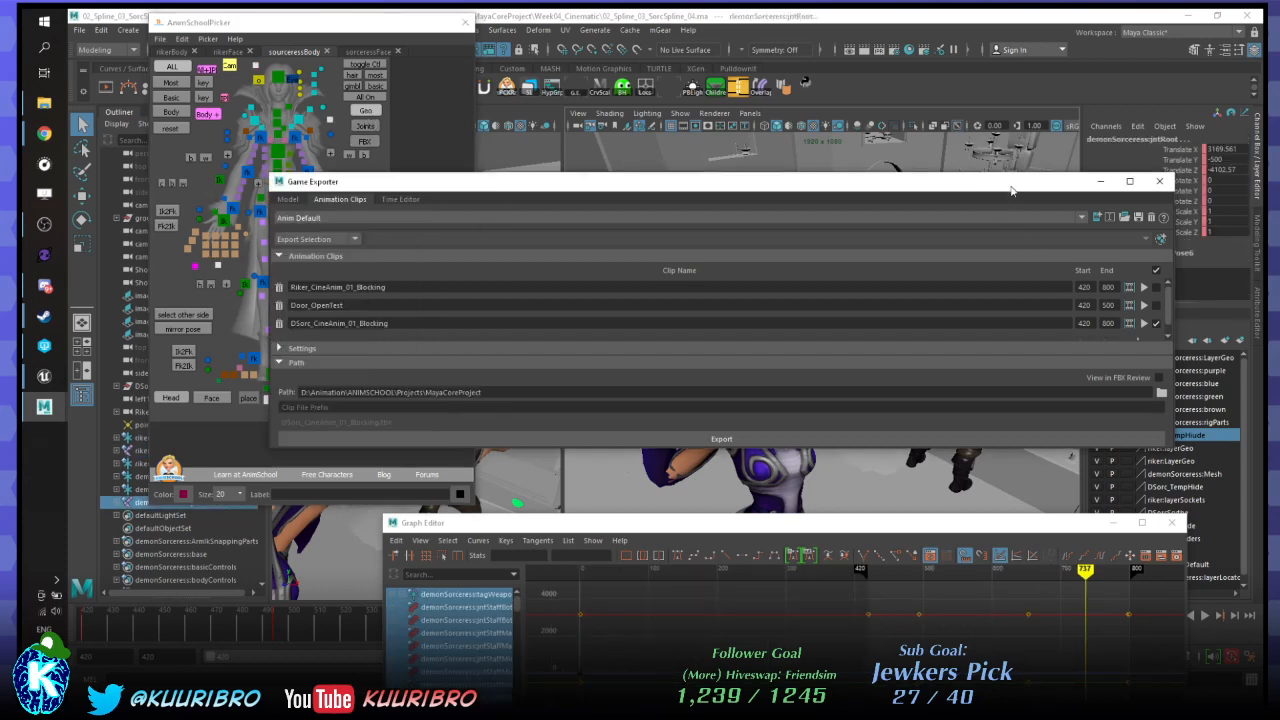
# Export the DSorc_CineAnim_01_Blocking clip, overwriting its existing FBX file.
pyautogui.click(641, 440)
pyautogui.click(694, 334)
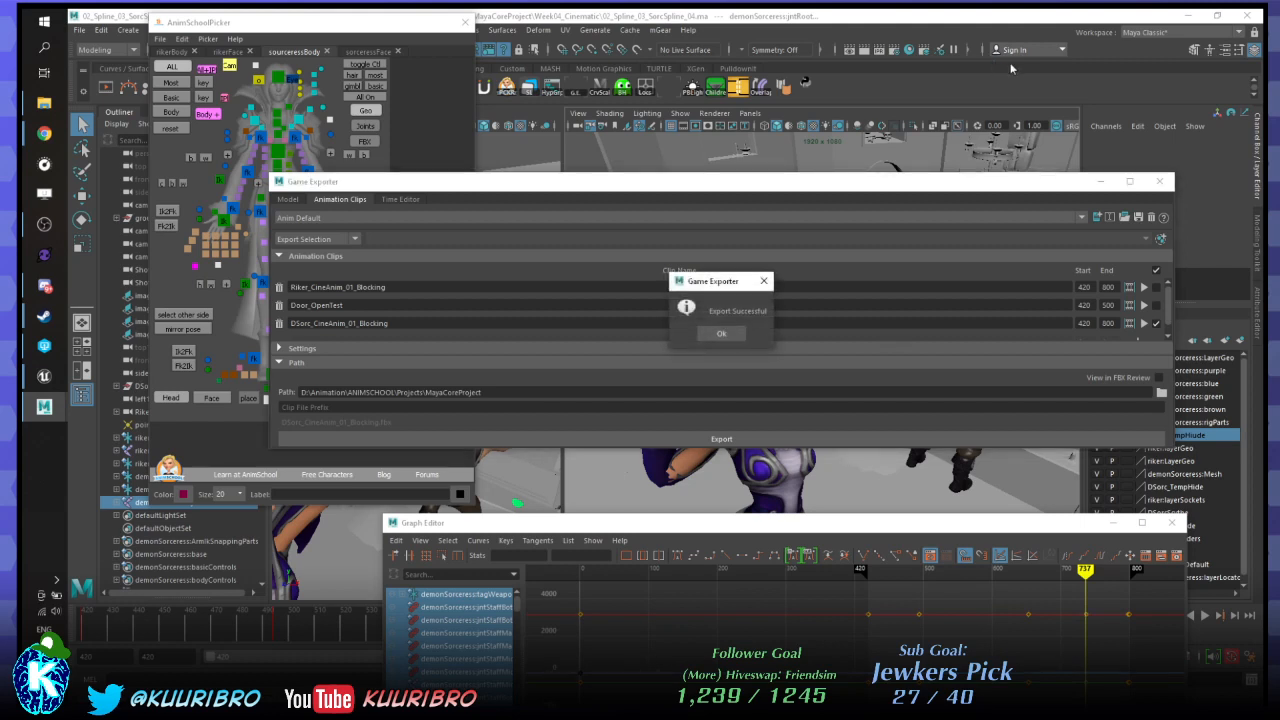
pyautogui.click(721, 333)
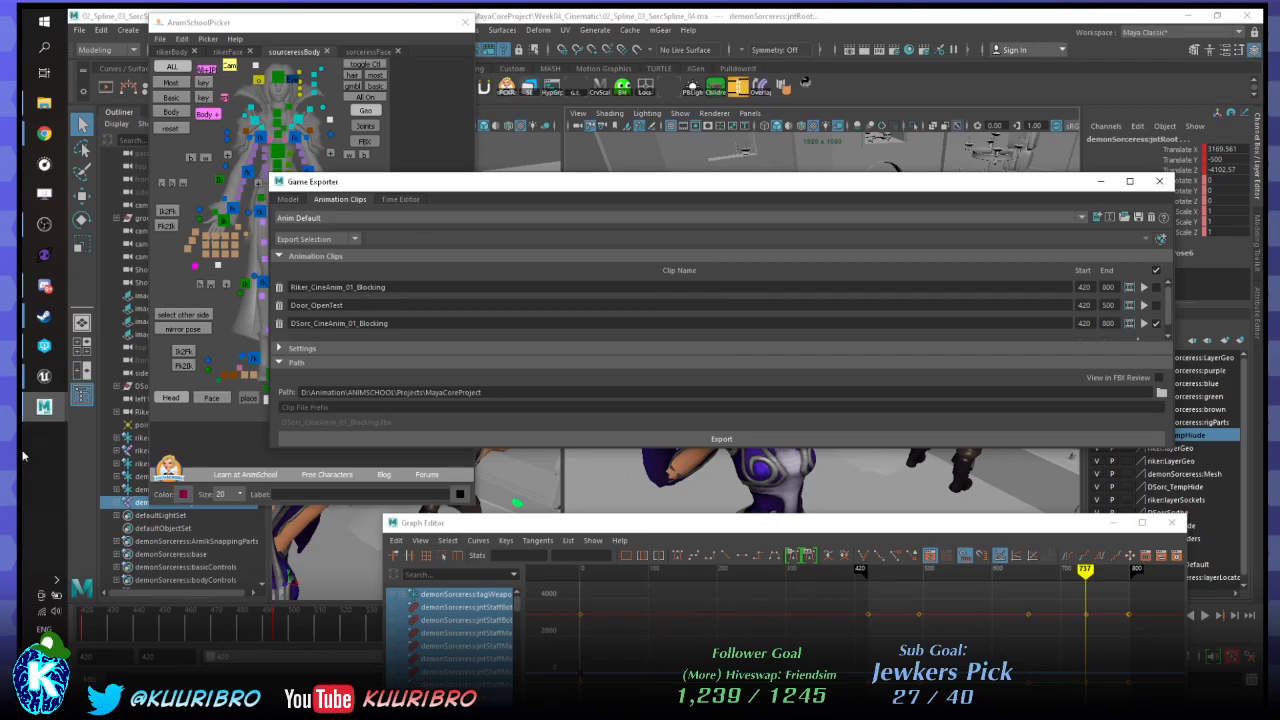
# Switch to the Unreal editor, reimport the DSorc and Riker CineAnim_01_Blocking animations from the Ryan folder, and check out both assets.
pyautogui.click(43, 376)
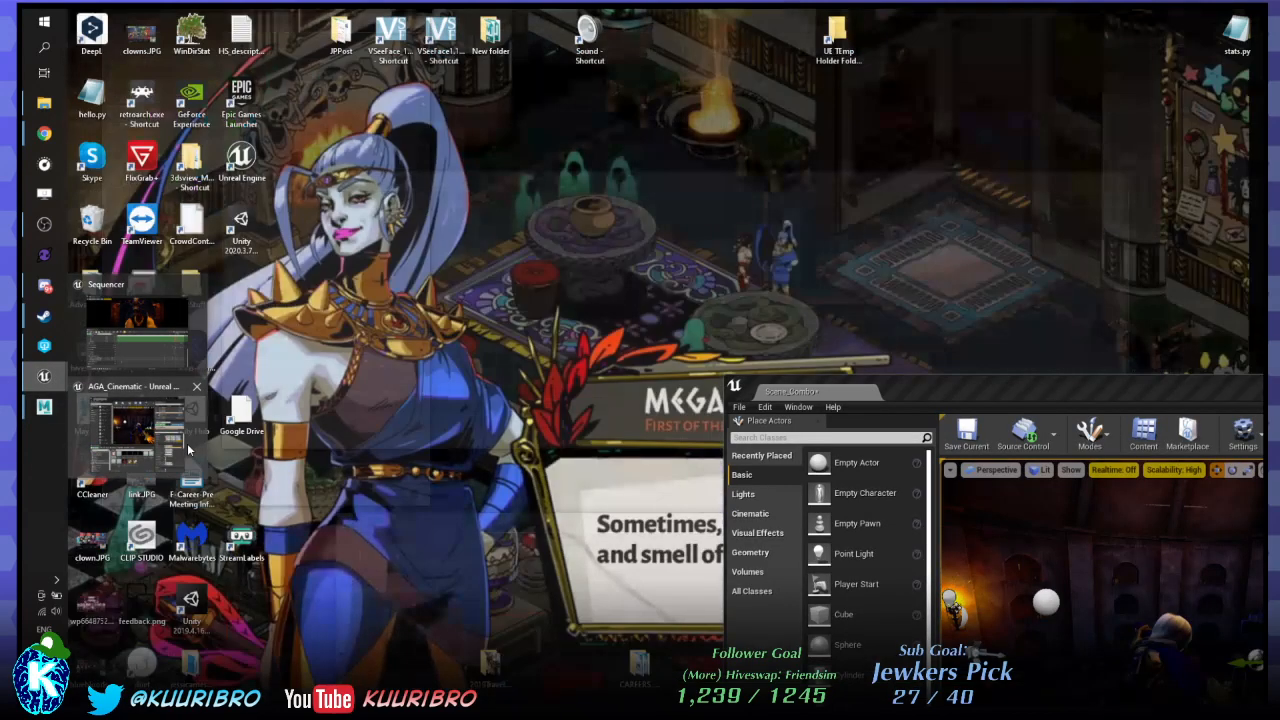
pyautogui.click(182, 446)
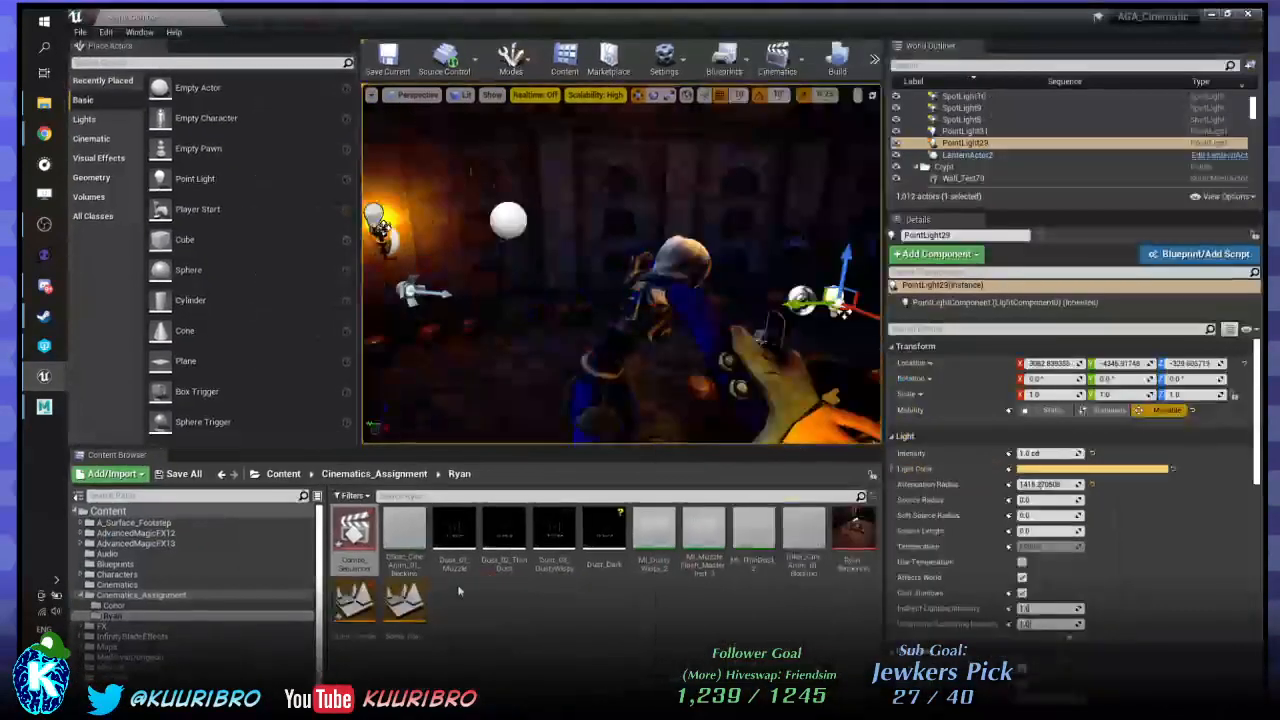
pyautogui.rightClick(412, 530)
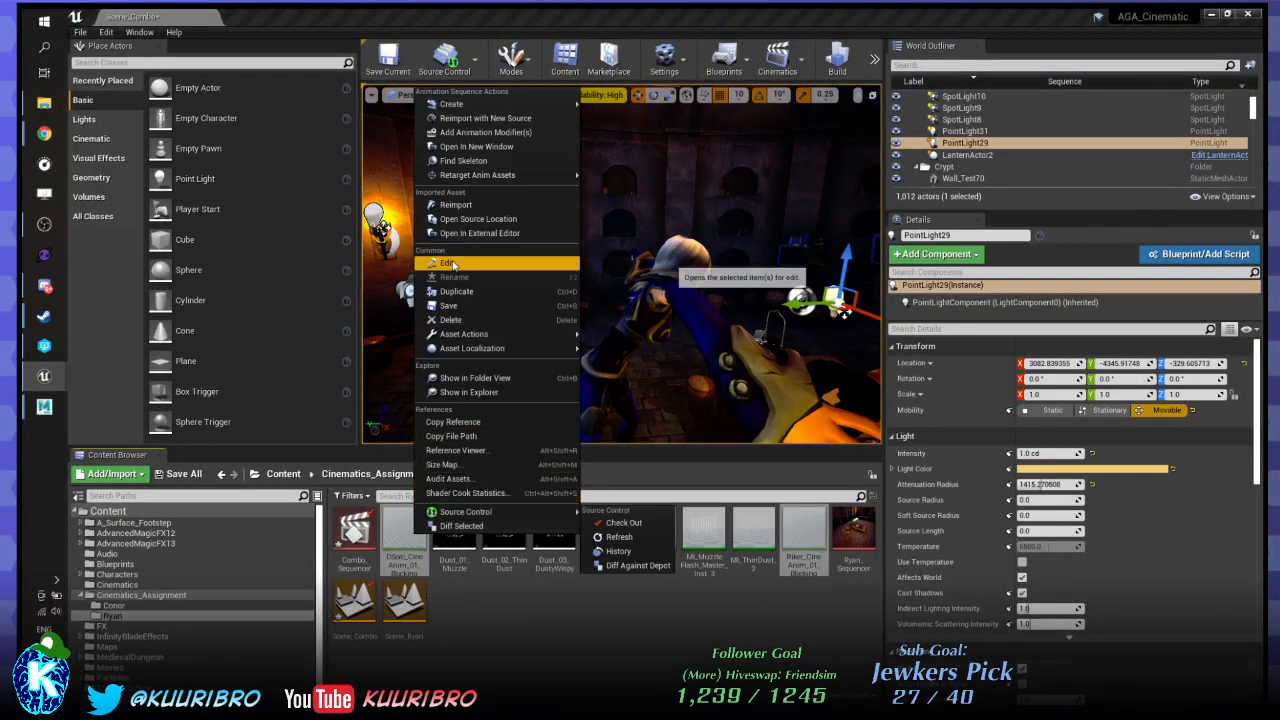
pyautogui.click(452, 204)
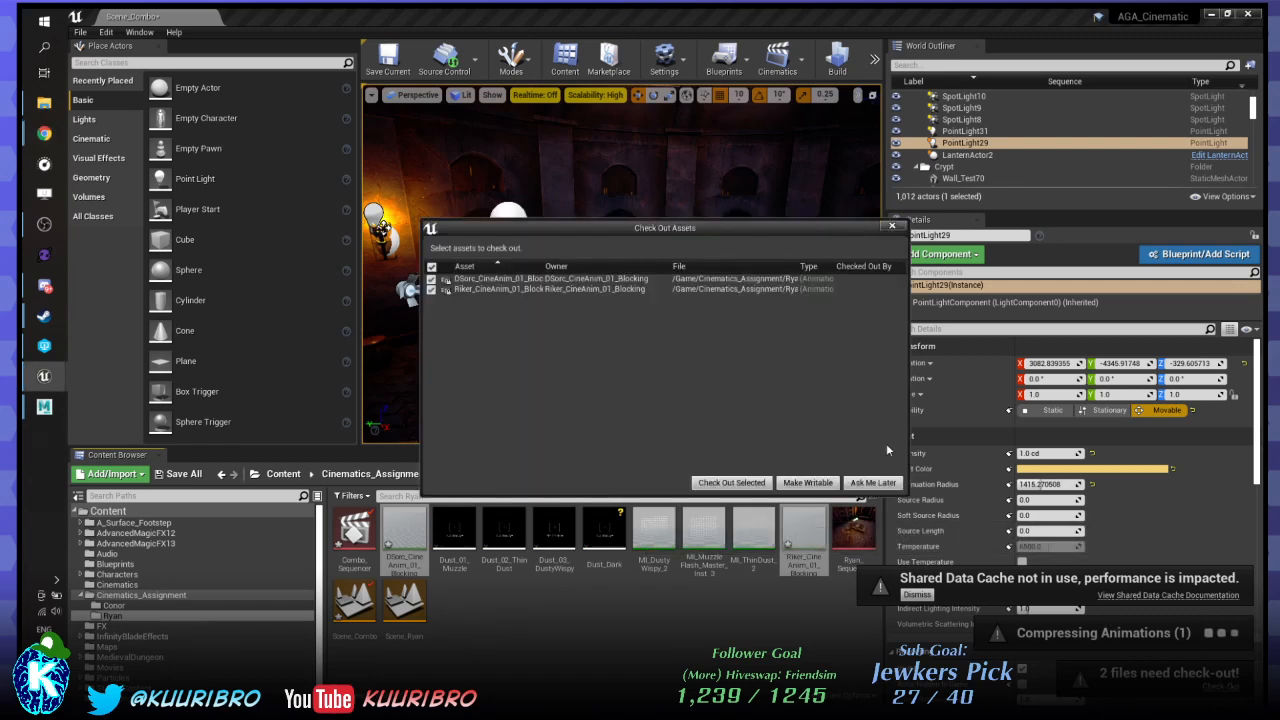
pyautogui.click(727, 484)
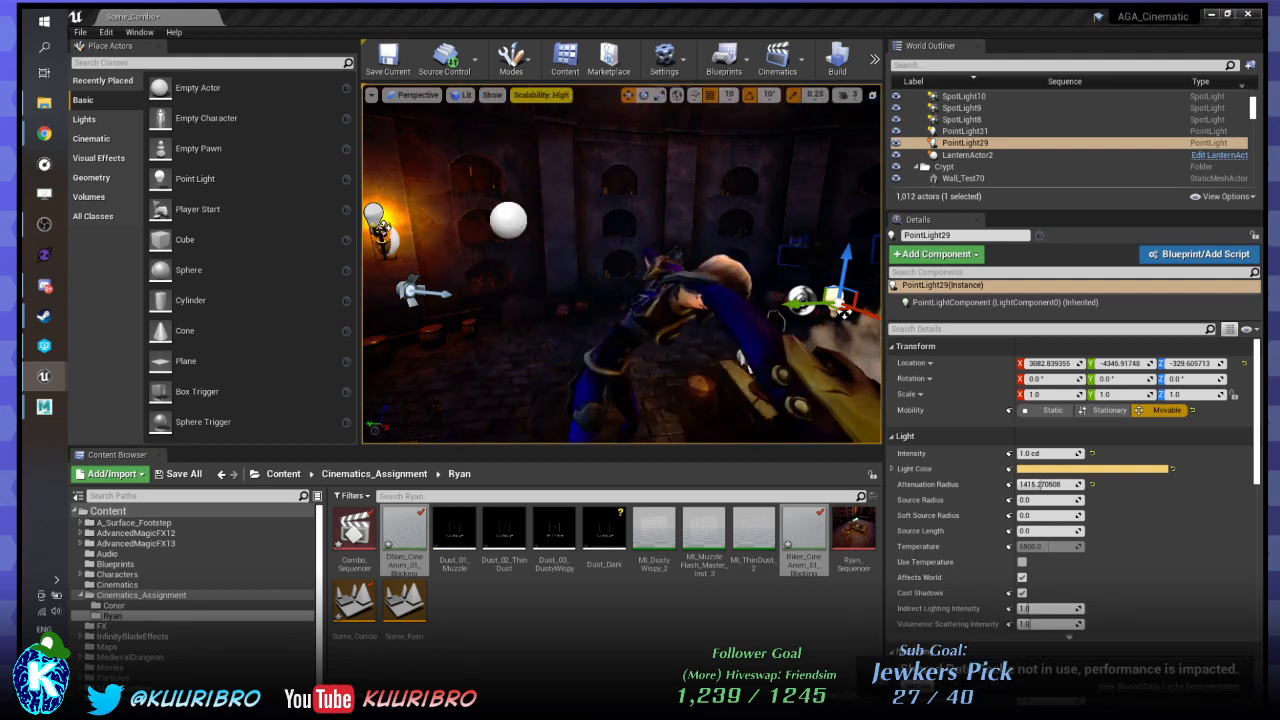
# Select SpotLight9 beside the sorceress and widen its Outer Cone Angle to 40.
pyautogui.hotkey('ctrl', 'r')
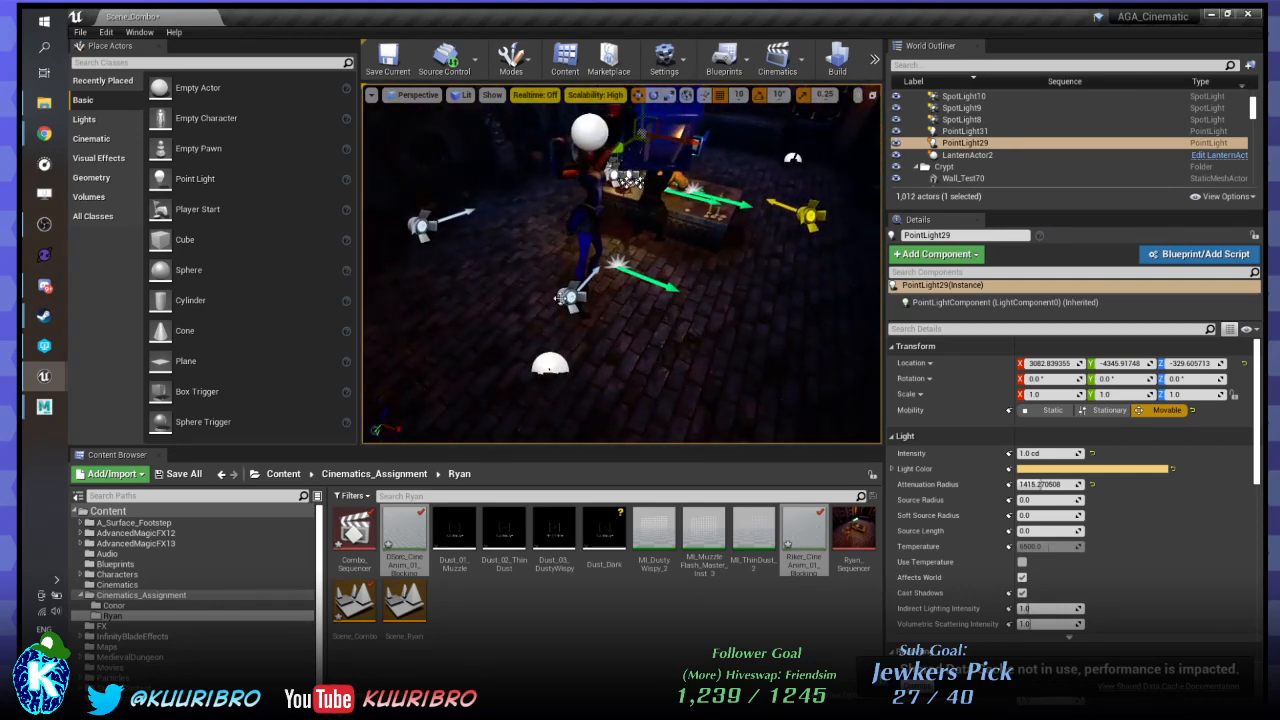
pyautogui.click(566, 297)
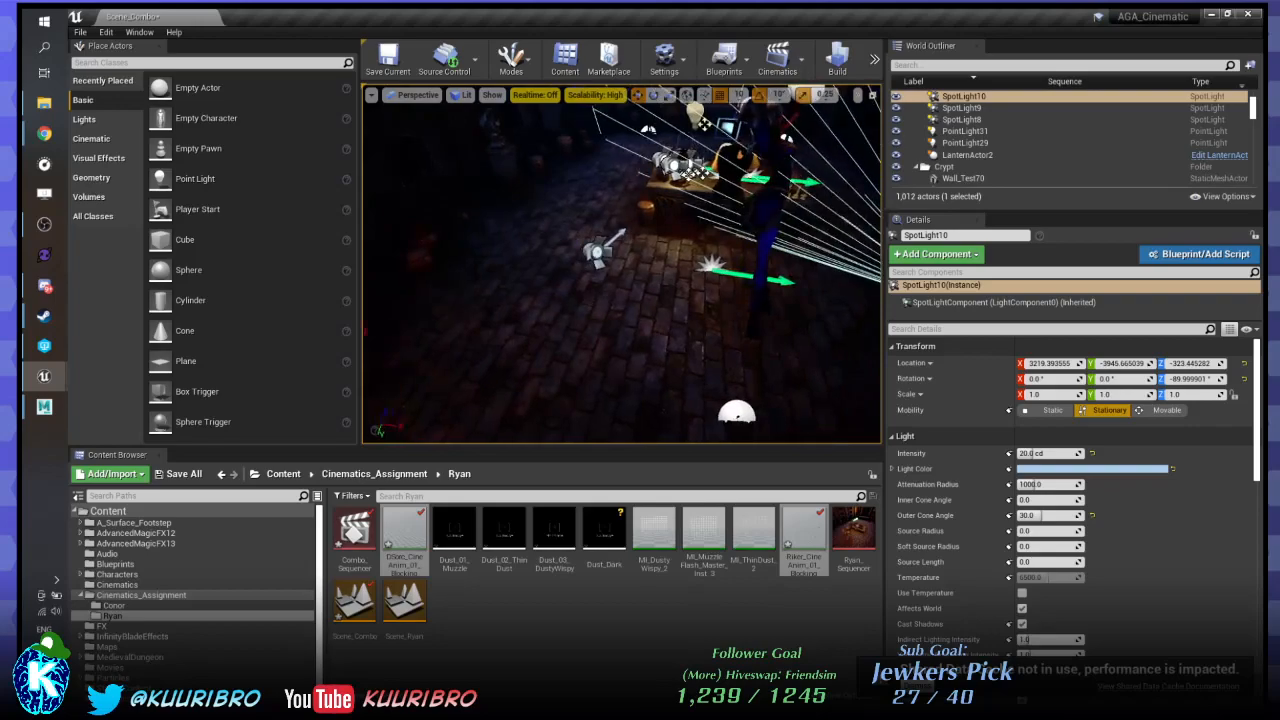
pyautogui.click(597, 252)
pyautogui.moveTo(597, 252); pyautogui.dragTo(705, 205, button='right')
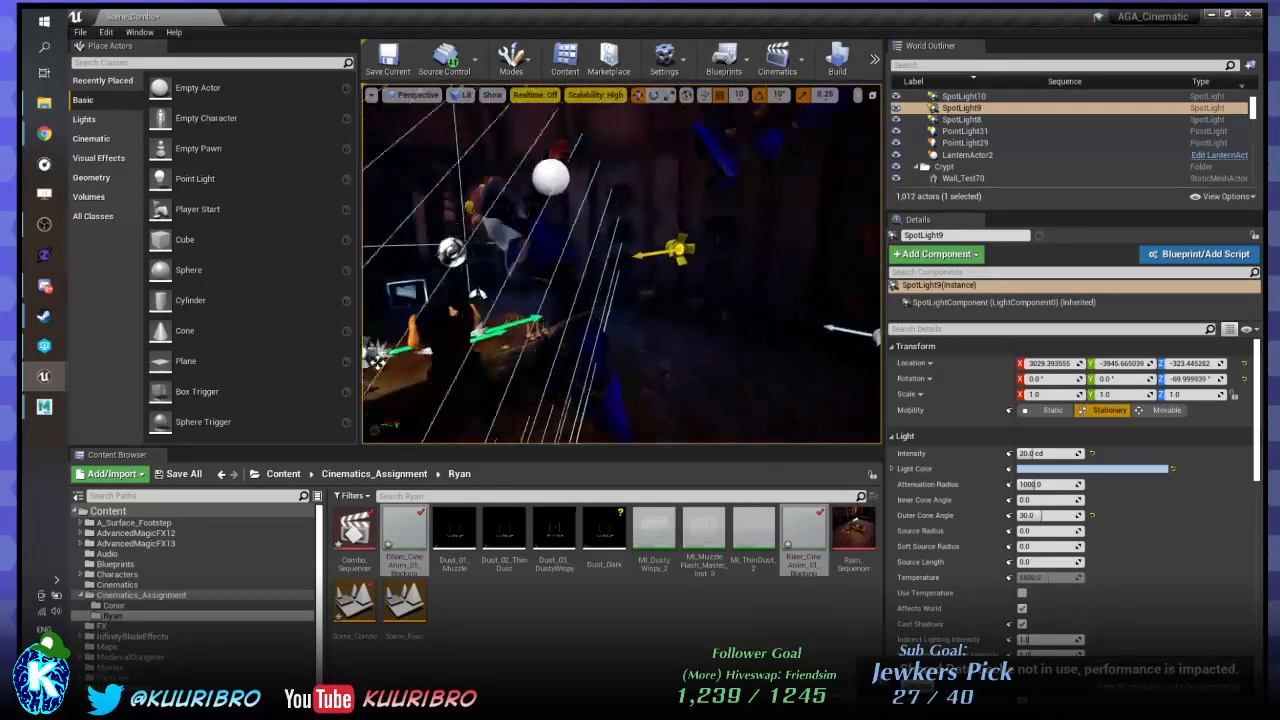
pyautogui.moveTo(377, 362); pyautogui.dragTo(310, 364, button='right')
pyautogui.moveTo(687, 91); pyautogui.dragTo(562, 265, button='right')
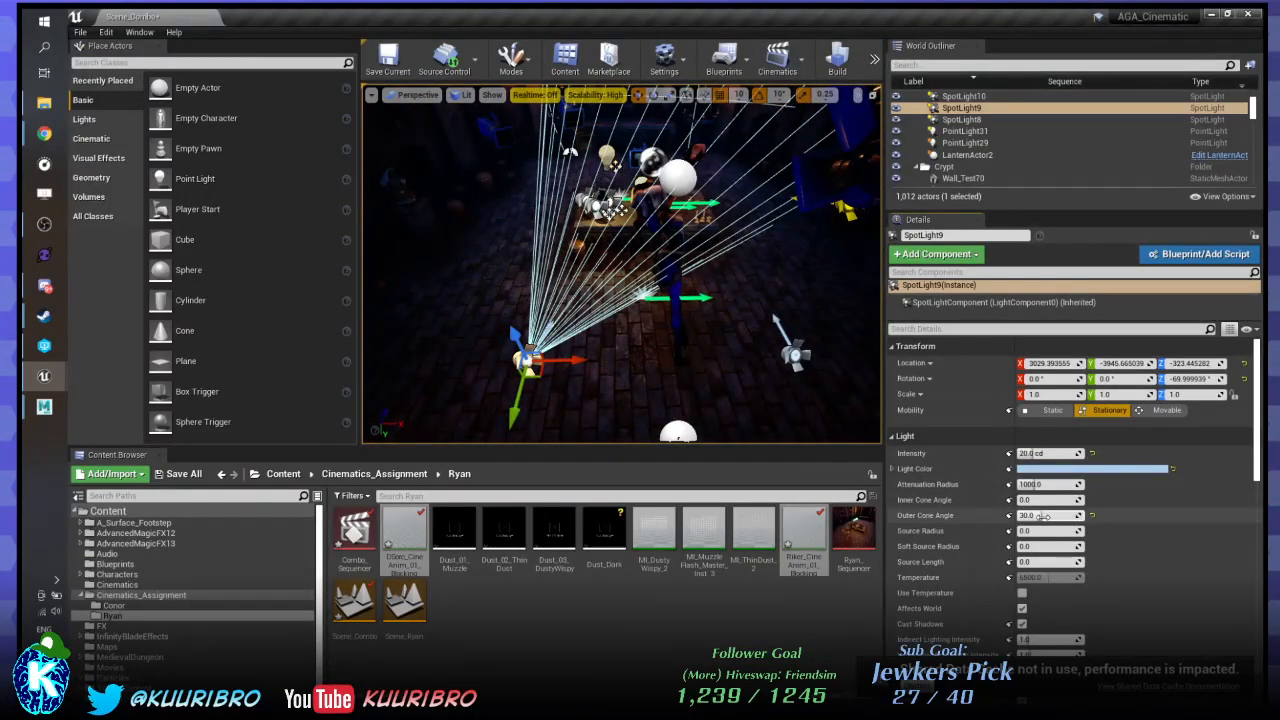
pyautogui.moveTo(1043, 516)
pyautogui.mouseDown()
pyautogui.moveTo(1090, 516)
pyautogui.moveTo(1050, 516)
pyautogui.mouseUp()
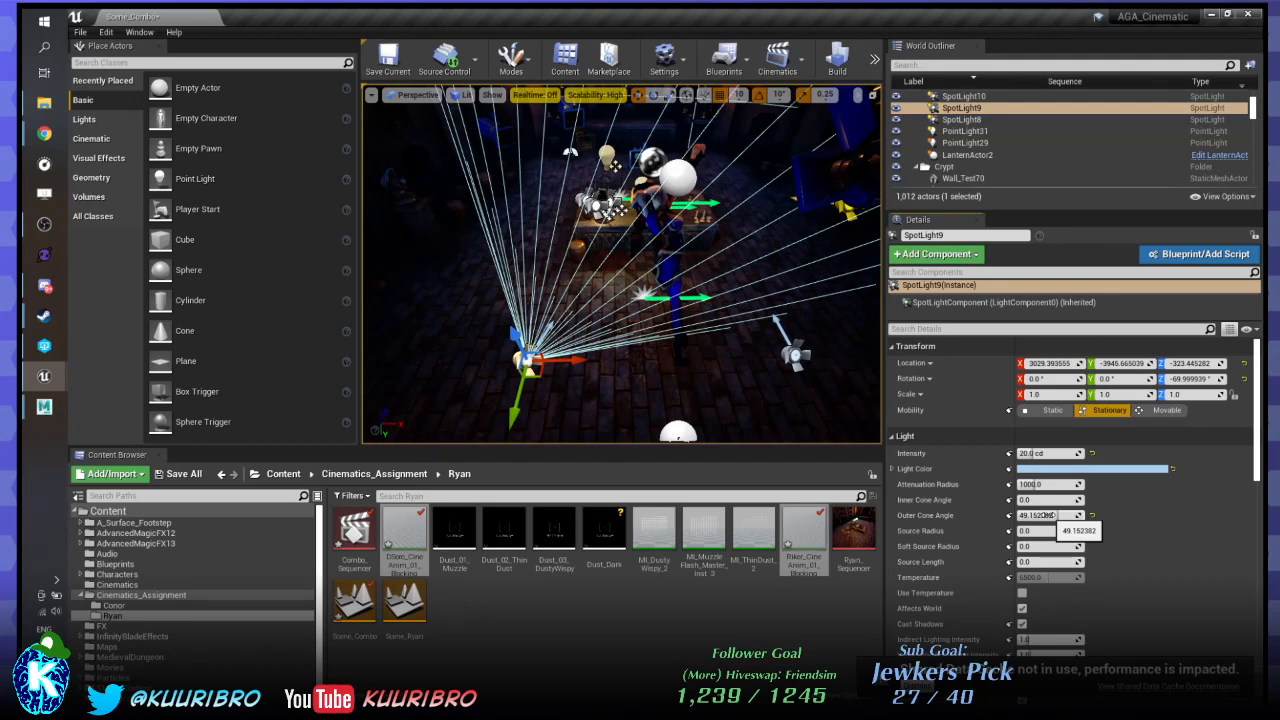
pyautogui.hotkey('ctrl', 'z')
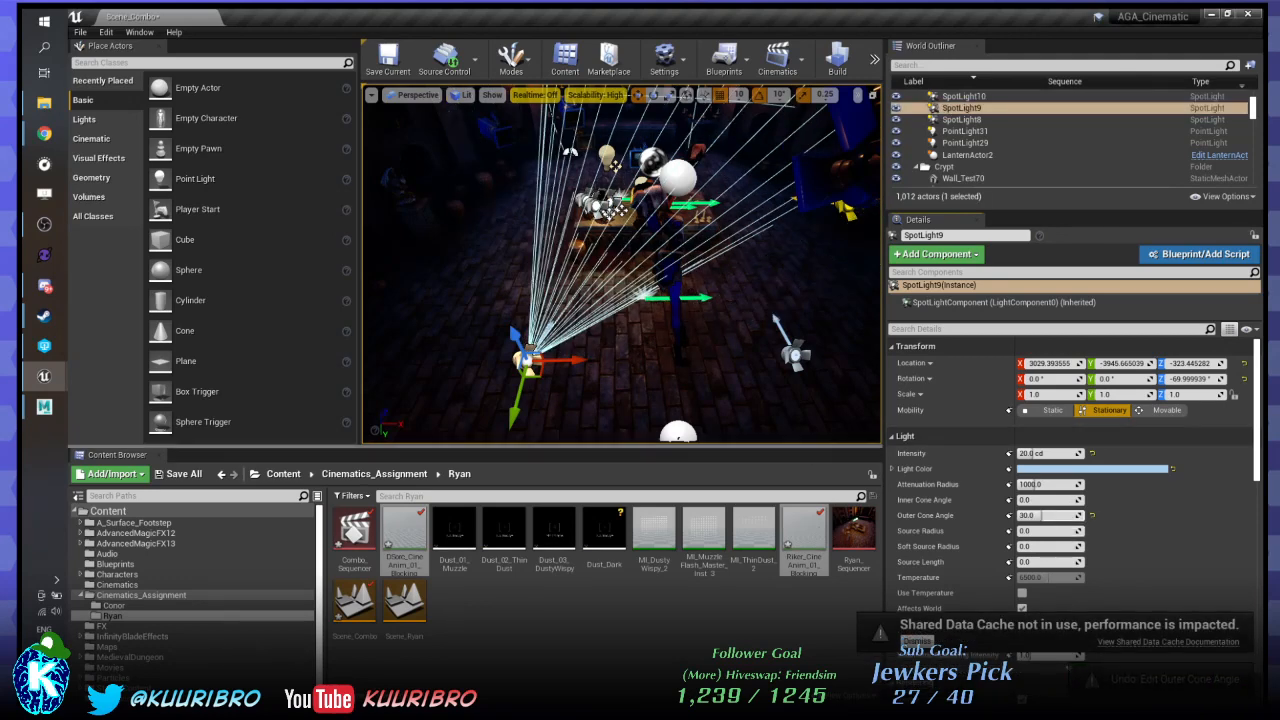
pyautogui.moveTo(720, 385); pyautogui.dragTo(772, 547, button='right')
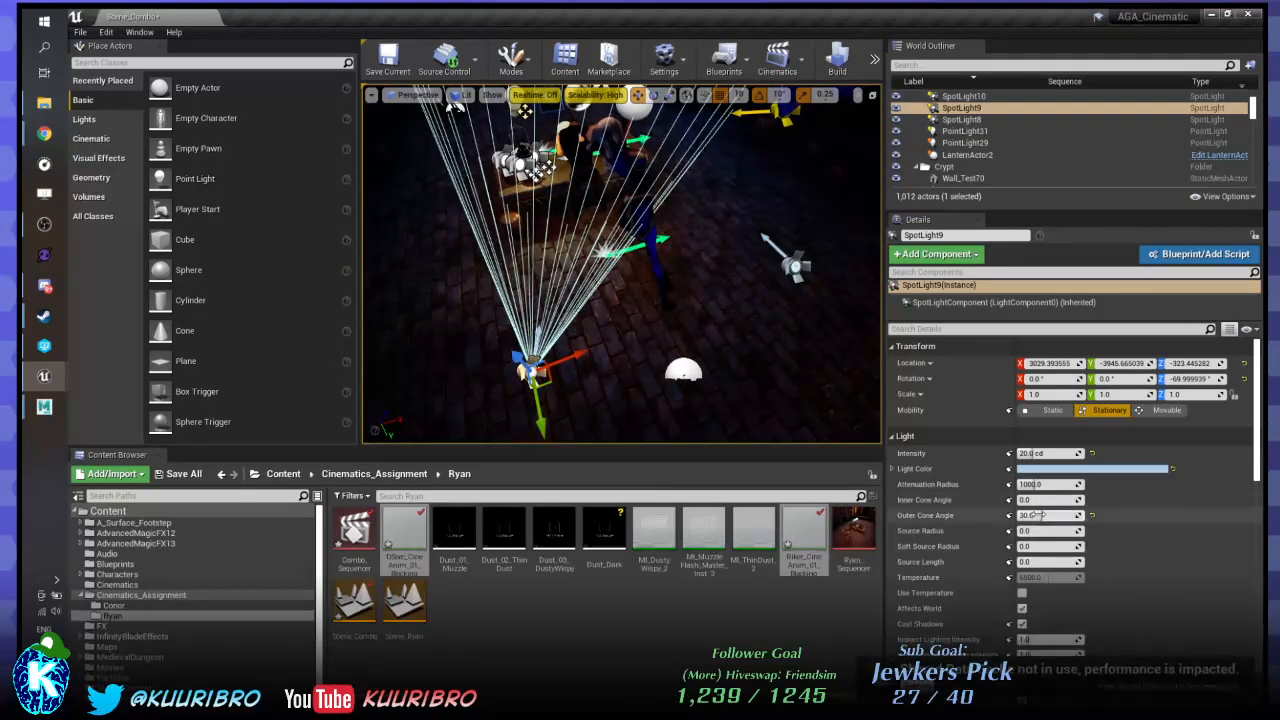
pyautogui.moveTo(1048, 516)
pyautogui.mouseDown()
pyautogui.moveTo(1072, 515)
pyautogui.moveTo(1048, 515)
pyautogui.mouseUp()
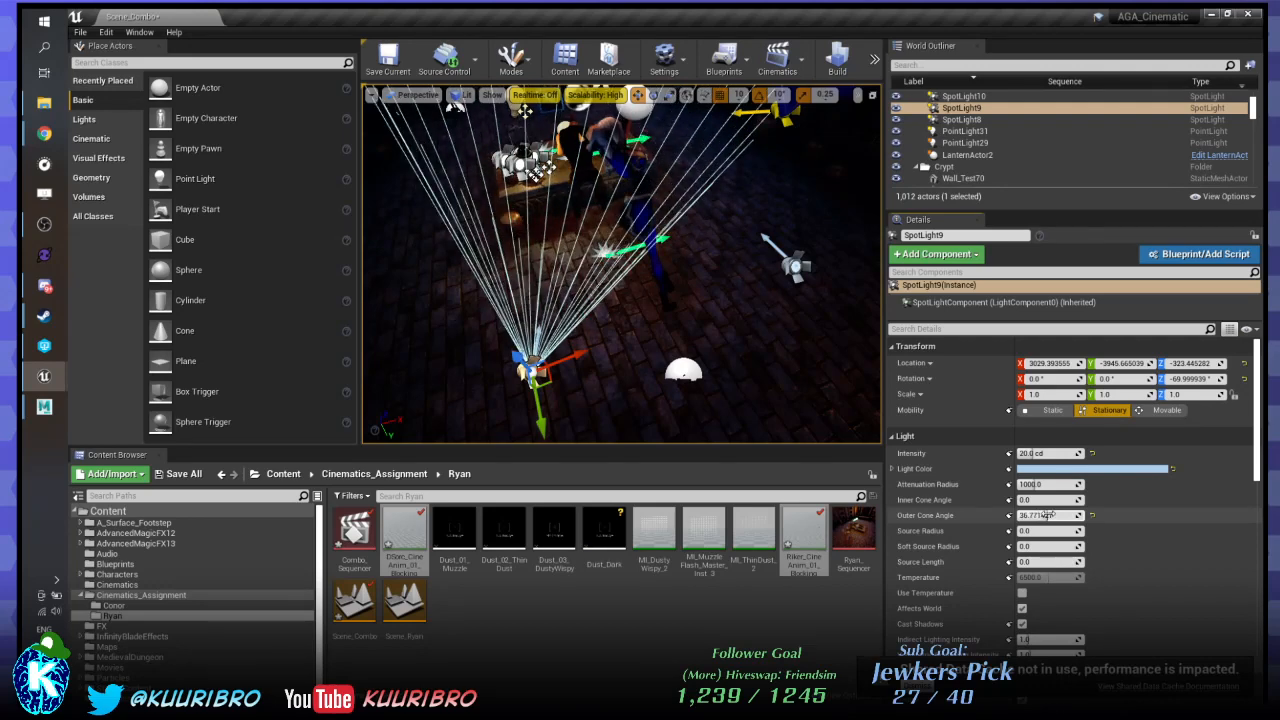
pyautogui.write('40')
pyautogui.press('Return')
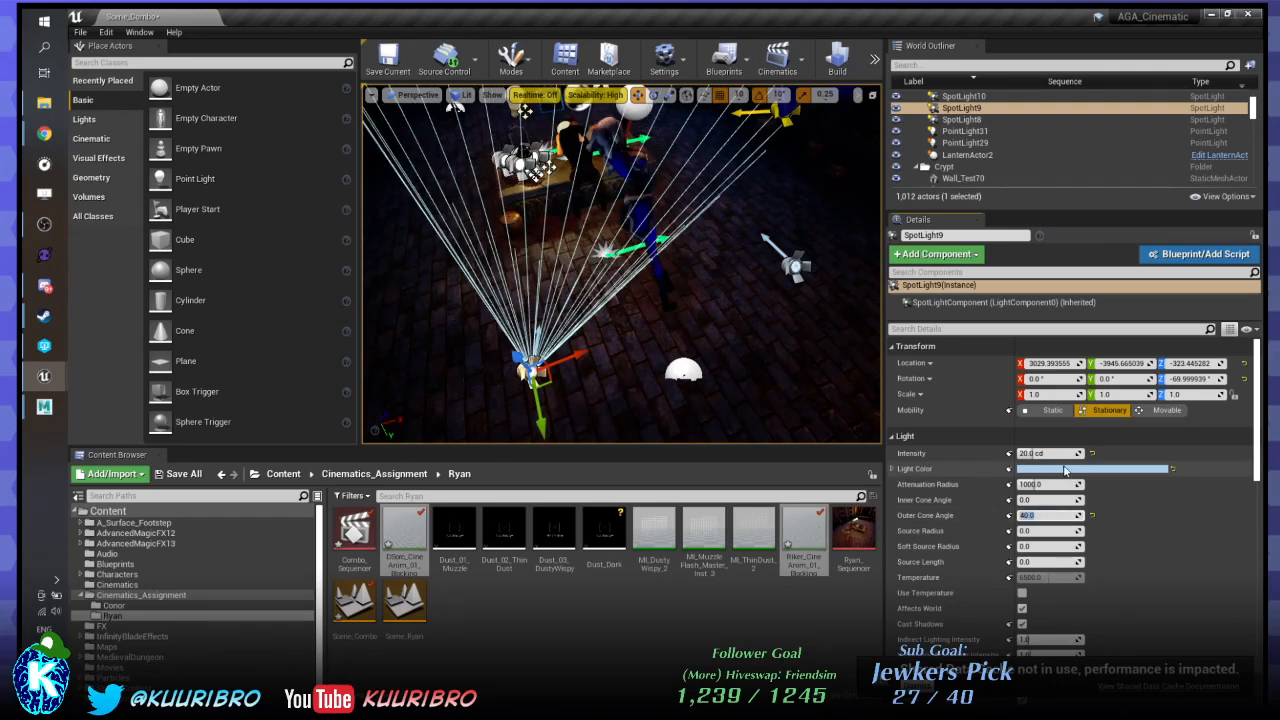
# Examine how the widened spotlight falls on the sorceress, toggling the viewport's realtime preview on and off.
pyautogui.moveTo(745, 322); pyautogui.dragTo(664, 276, button='right')
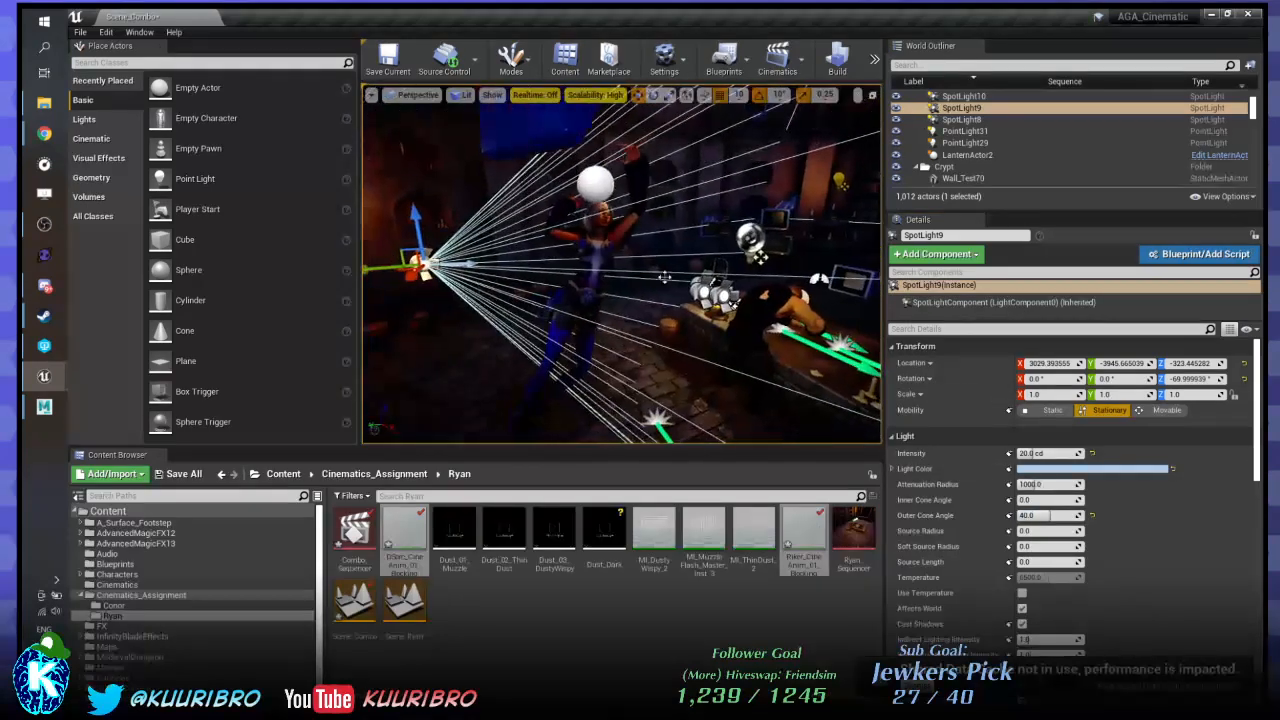
pyautogui.hotkey('ctrl', 'r')
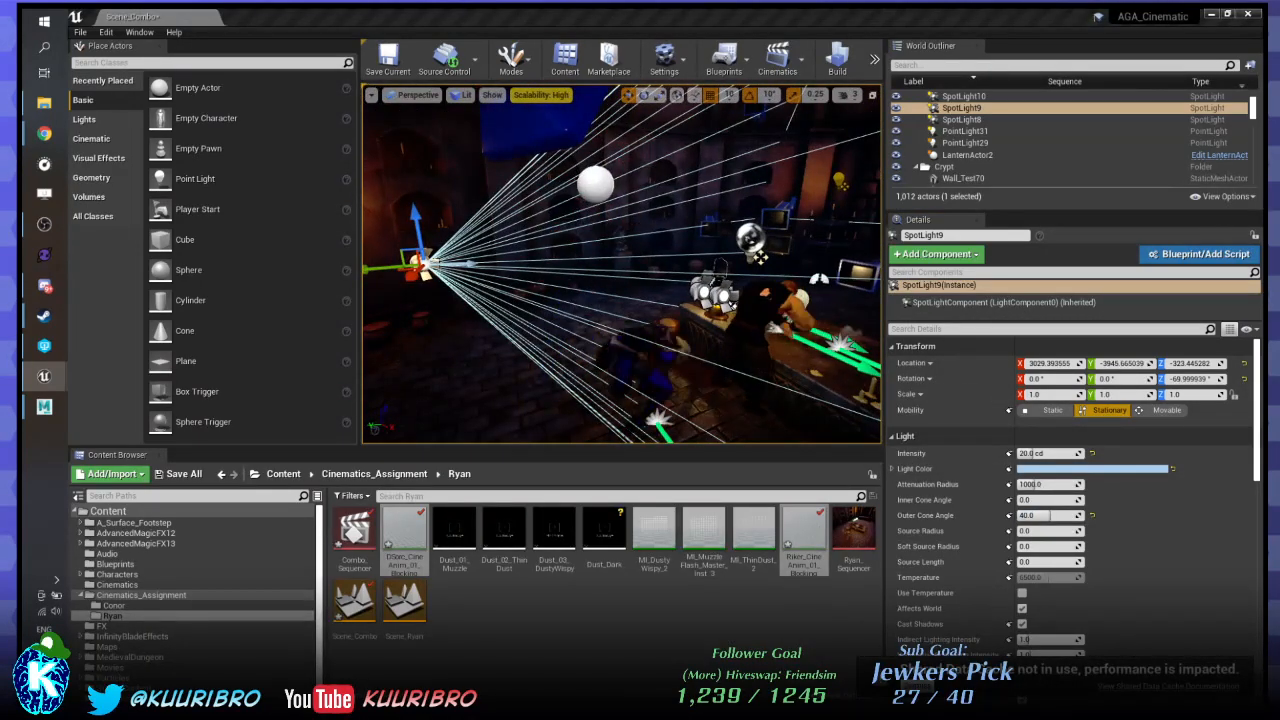
pyautogui.hotkey('ctrl', 'r')
pyautogui.hotkey('ctrl', 'r')
pyautogui.hotkey('ctrl', 'r')
pyautogui.hotkey('ctrl', 'r')
pyautogui.hotkey('ctrl', 'r')
pyautogui.hotkey('ctrl', 'r')
pyautogui.hotkey('ctrl', 'r')
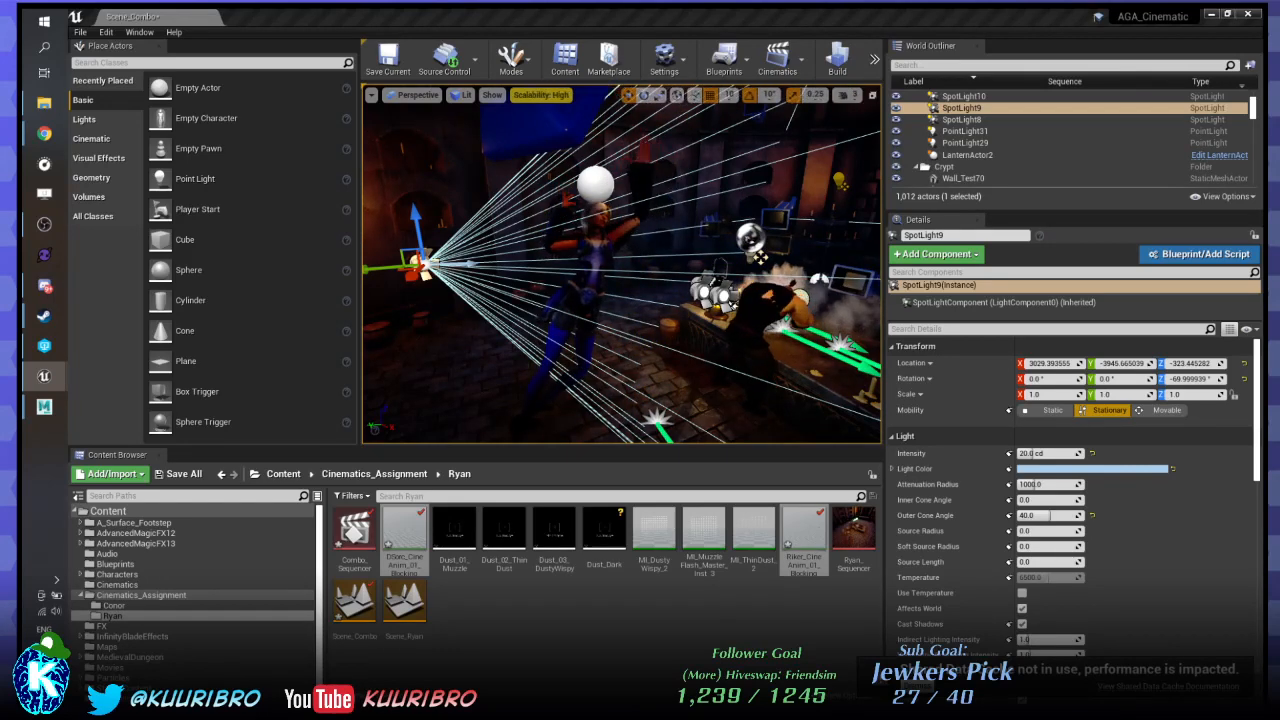
pyautogui.hotkey('ctrl', 'r')
pyautogui.hotkey('ctrl', 'r')
pyautogui.hotkey('ctrl', 'r')
pyautogui.hotkey('ctrl', 'r')
pyautogui.hotkey('ctrl', 'r')
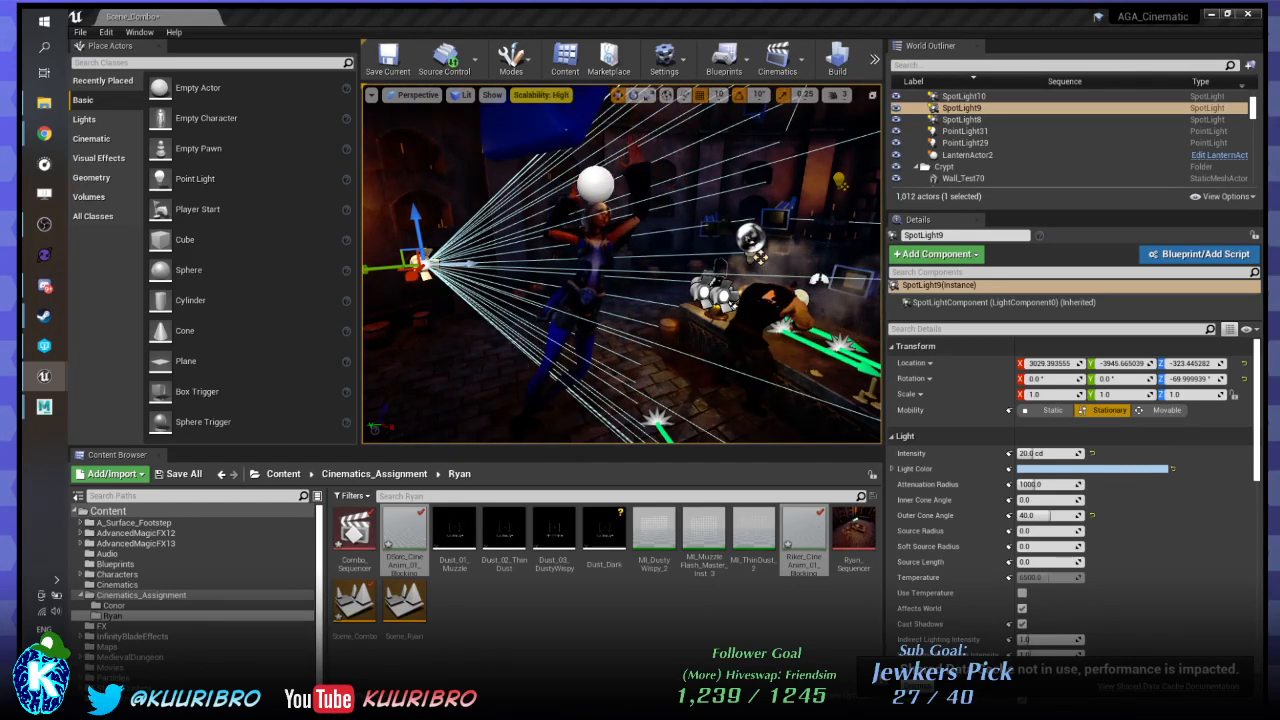
pyautogui.hotkey('ctrl', 'r')
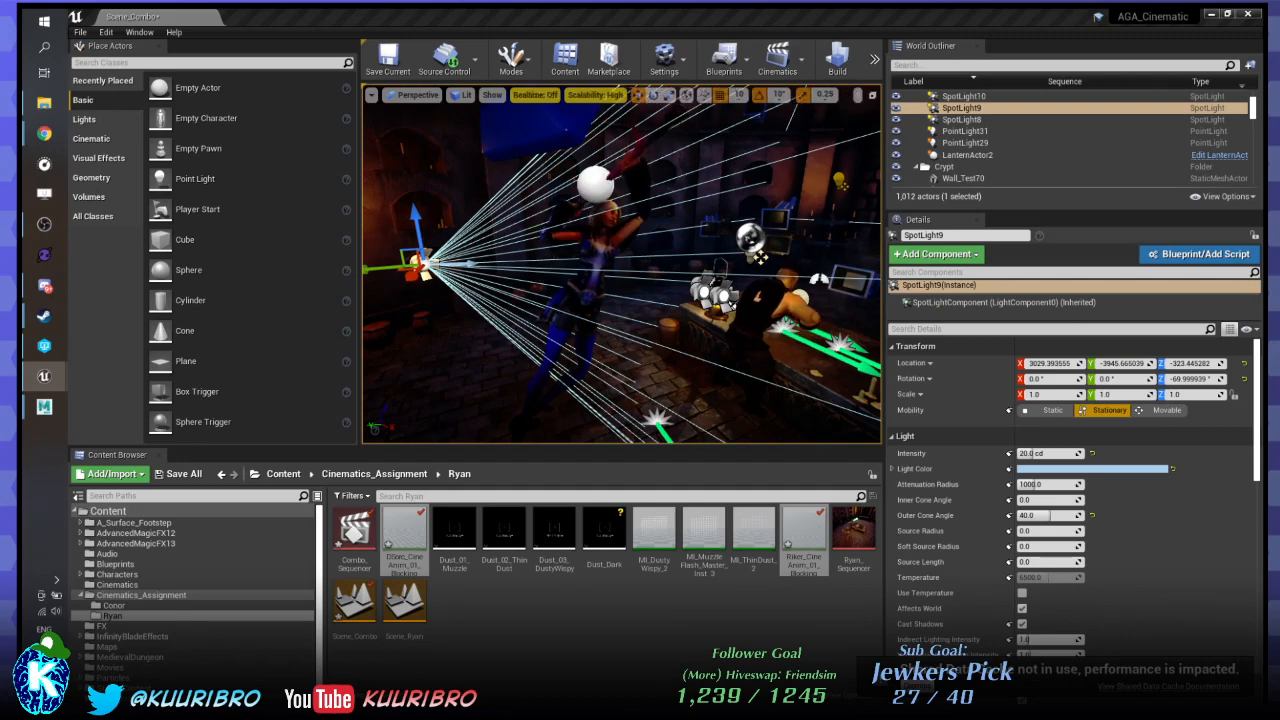
# Bring the Sequencer window into view, enlarge its viewport, and scrub Combo_Sequencer from frame 950 to 1111 to review the shots.
pyautogui.moveTo(1279, 84); pyautogui.dragTo(594, 72)
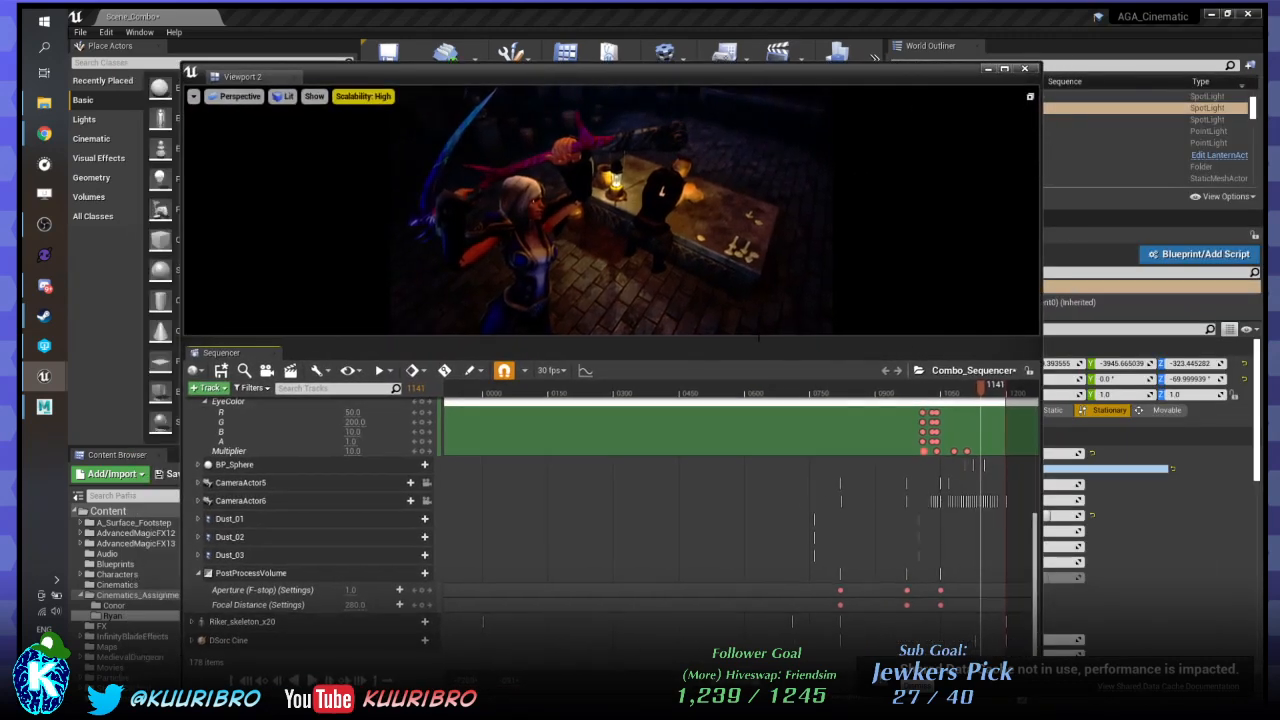
pyautogui.moveTo(758, 340); pyautogui.dragTo(758, 512)
pyautogui.click(897, 567)
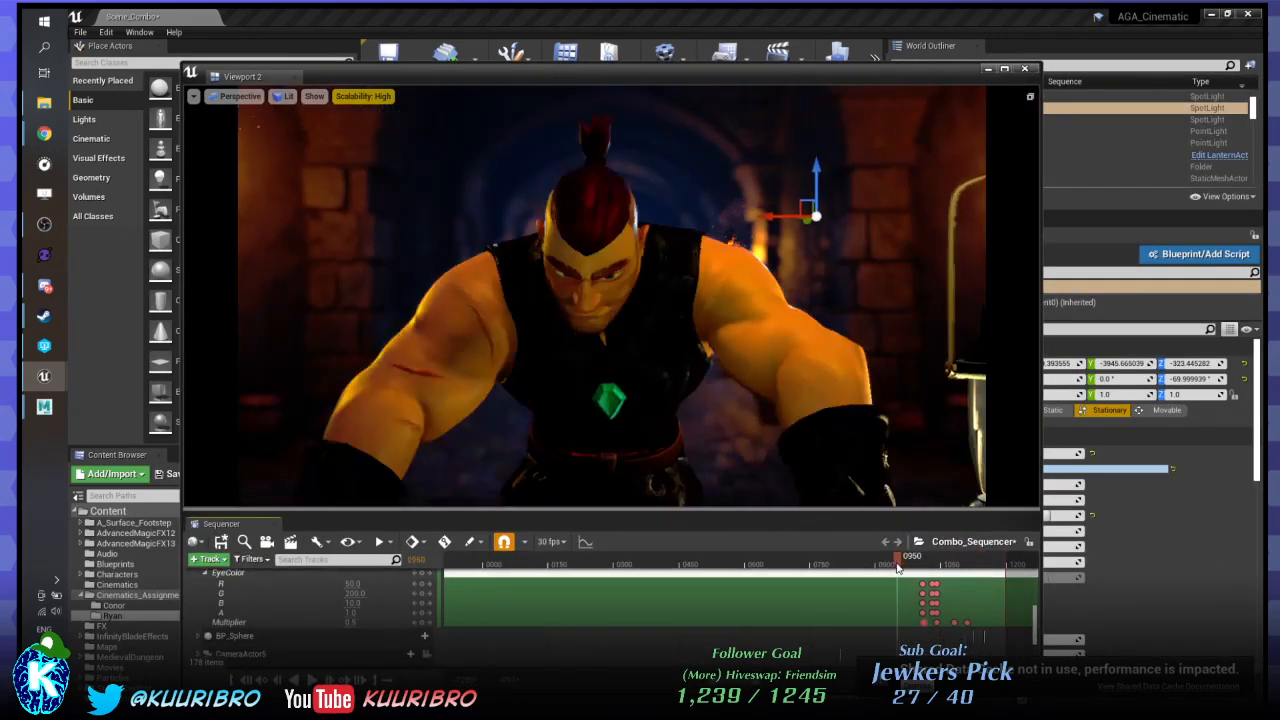
pyautogui.moveTo(897, 567); pyautogui.dragTo(968, 551)
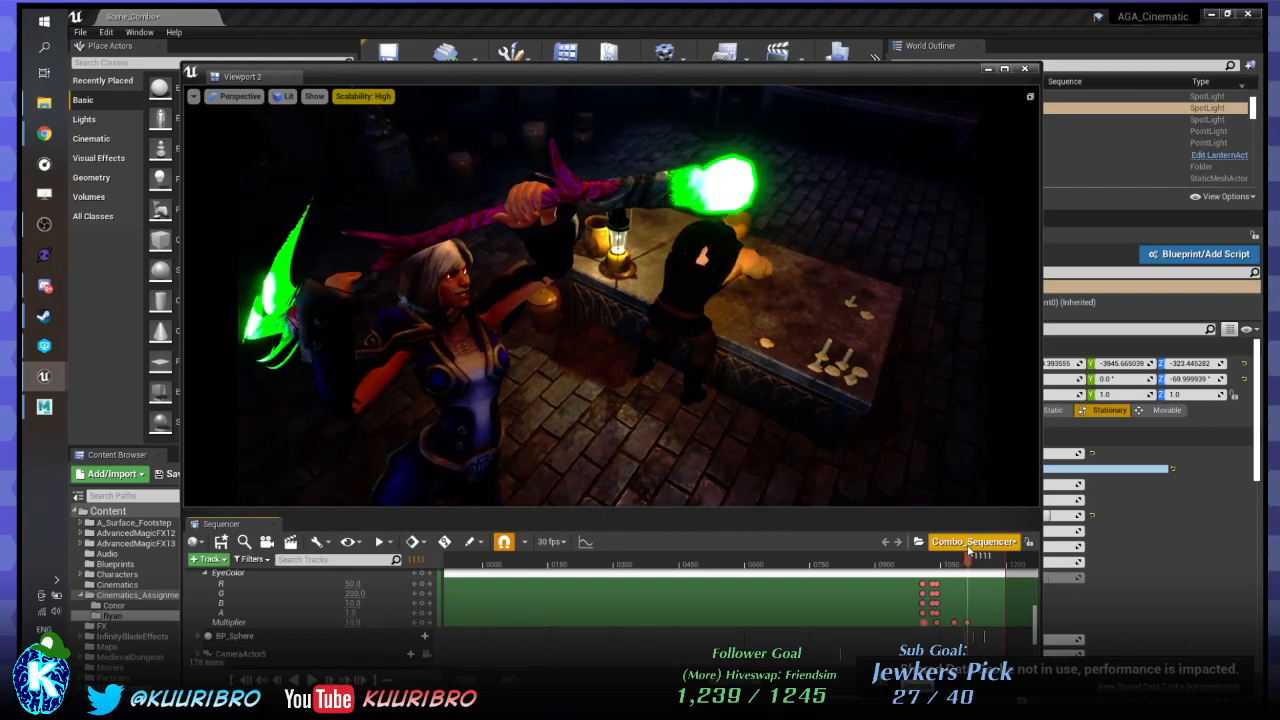
# Reposition the floating Sequencer window and enlarge its track area to show the tracks around frame 1111.
pyautogui.moveTo(797, 79)
pyautogui.mouseDown()
pyautogui.moveTo(1279, 74)
pyautogui.moveTo(799, 67)
pyautogui.mouseUp()
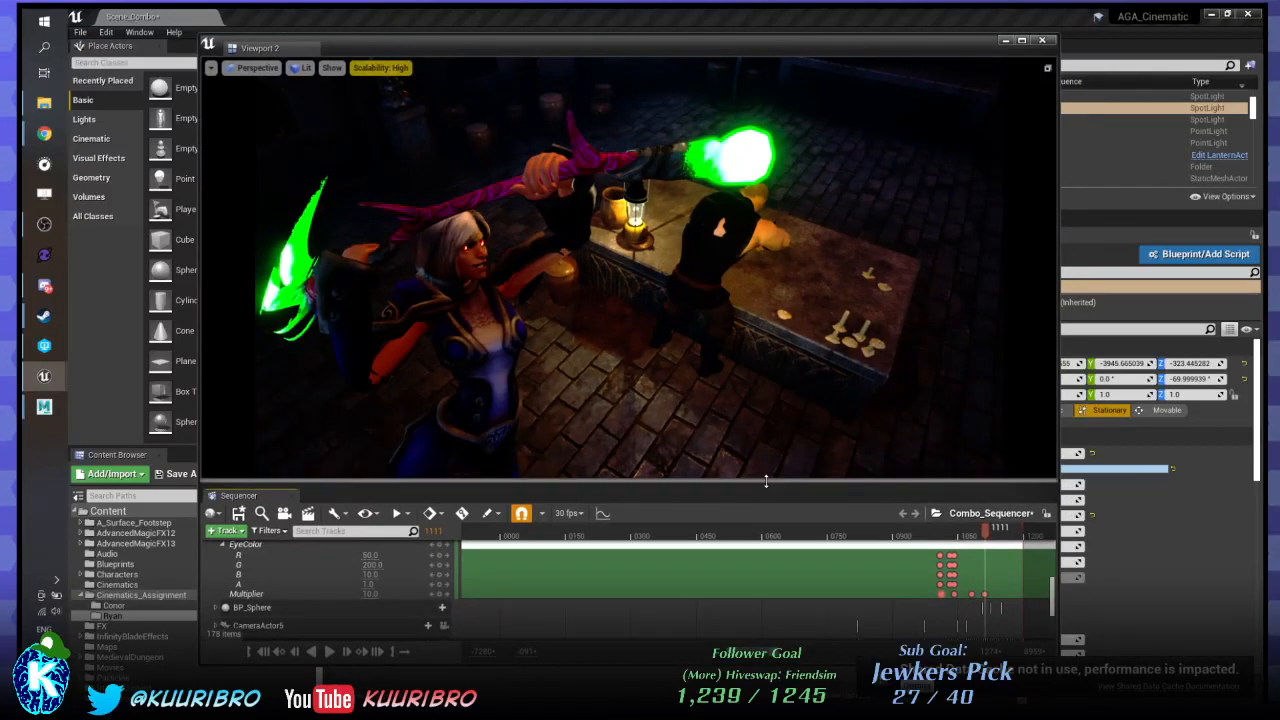
pyautogui.moveTo(761, 487); pyautogui.dragTo(763, 396)
pyautogui.scroll(1, 978, 550)
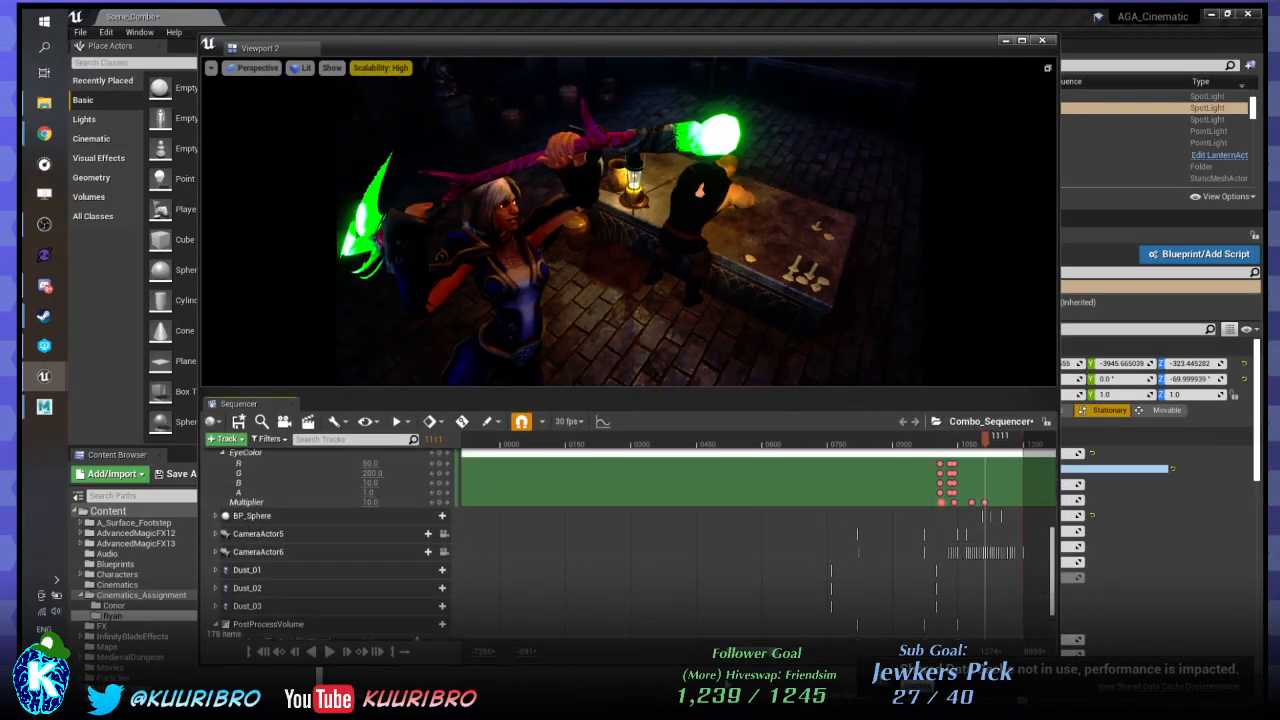
pyautogui.moveTo(754, 658); pyautogui.dragTo(776, 657)
pyautogui.scroll(-2, 720, 553)
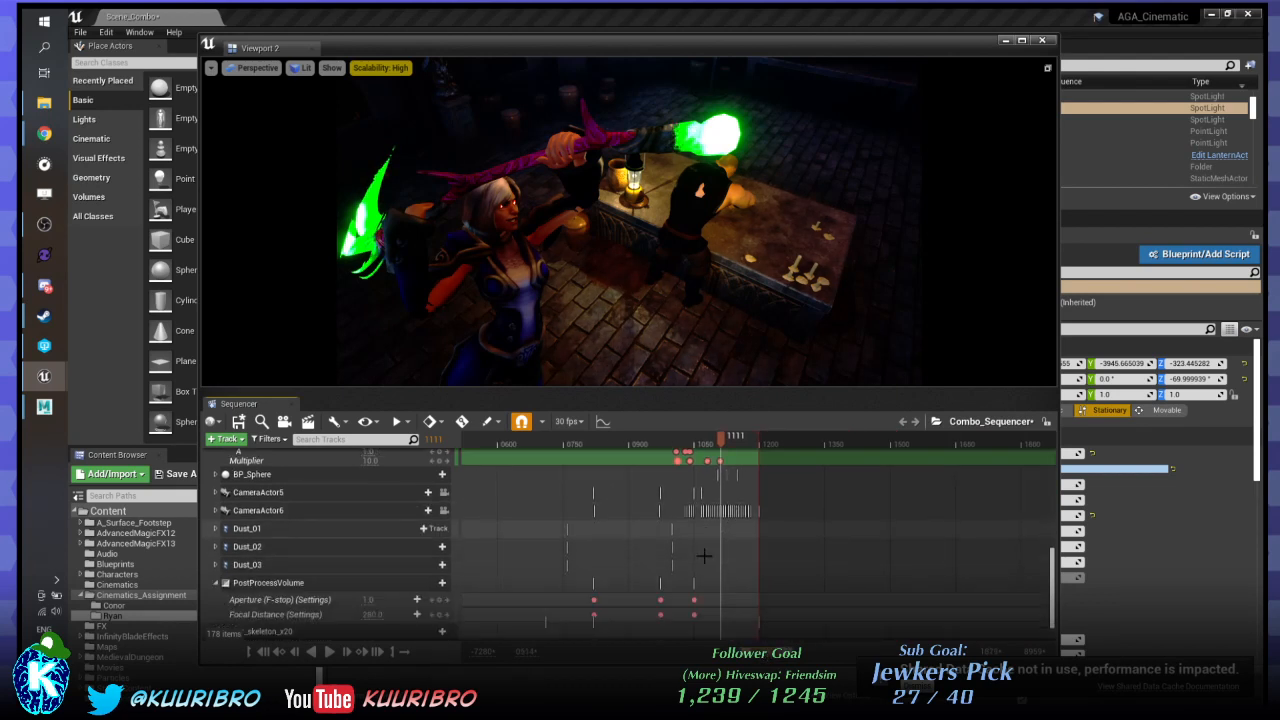
pyautogui.keyDown('ctrl'); pyautogui.scroll(4, 673, 533); pyautogui.keyUp('ctrl')
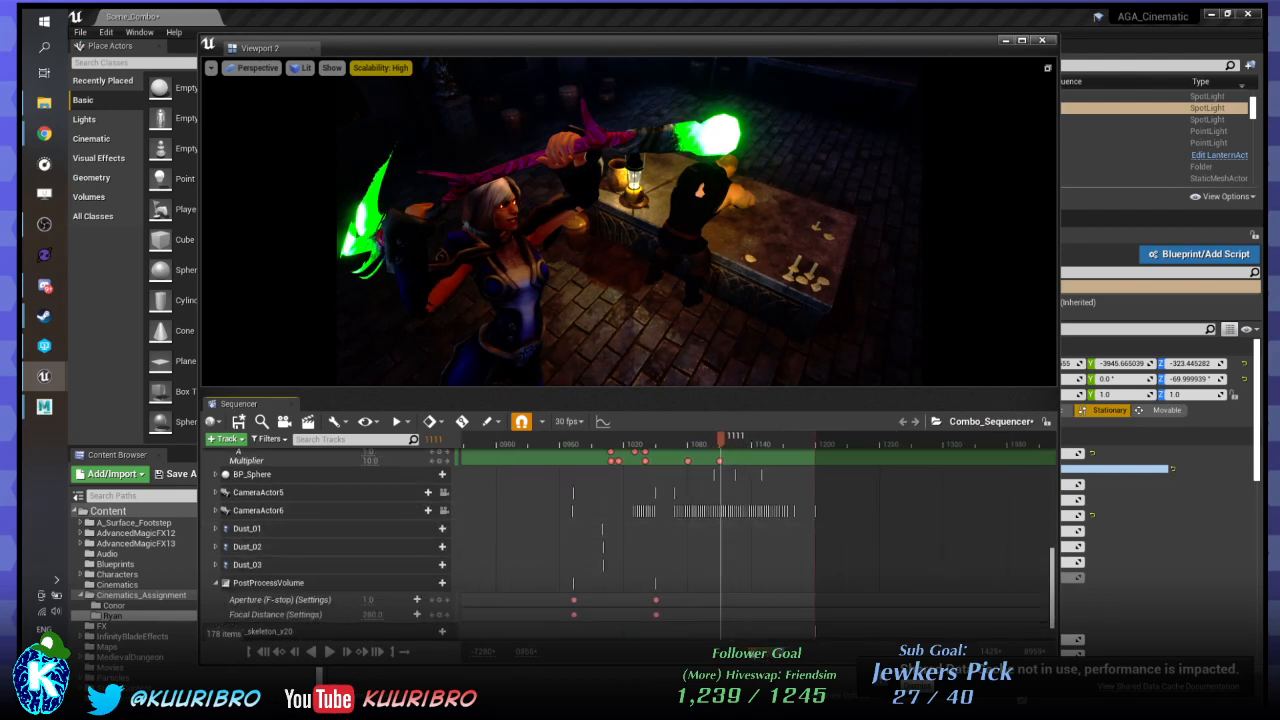
pyautogui.moveTo(752, 655); pyautogui.dragTo(746, 655)
pyautogui.scroll(-2, 510, 541)
pyautogui.scroll(1, 371, 539)
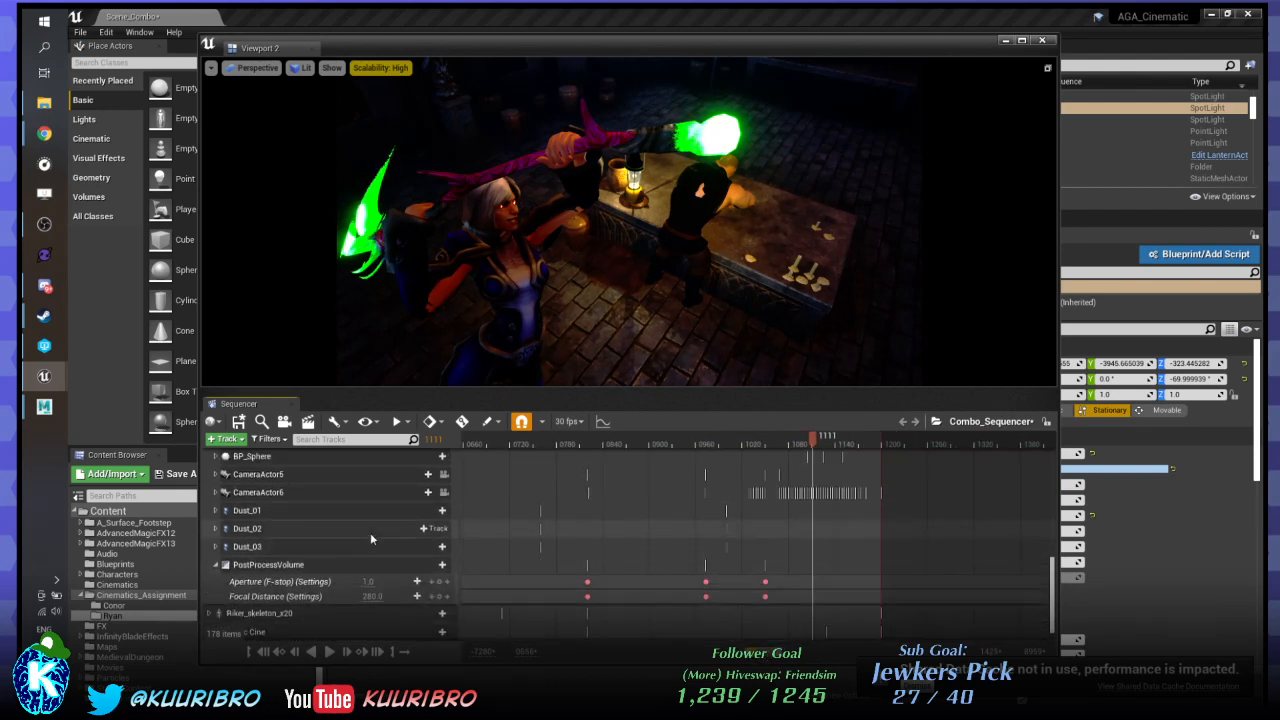
# Select BP_Sphere in Combo_Sequencer and expand its Transform track down to the Scale X, Y and Z channels.
pyautogui.scroll(2, 370, 539)
pyautogui.click(283, 501)
pyautogui.click(218, 498)
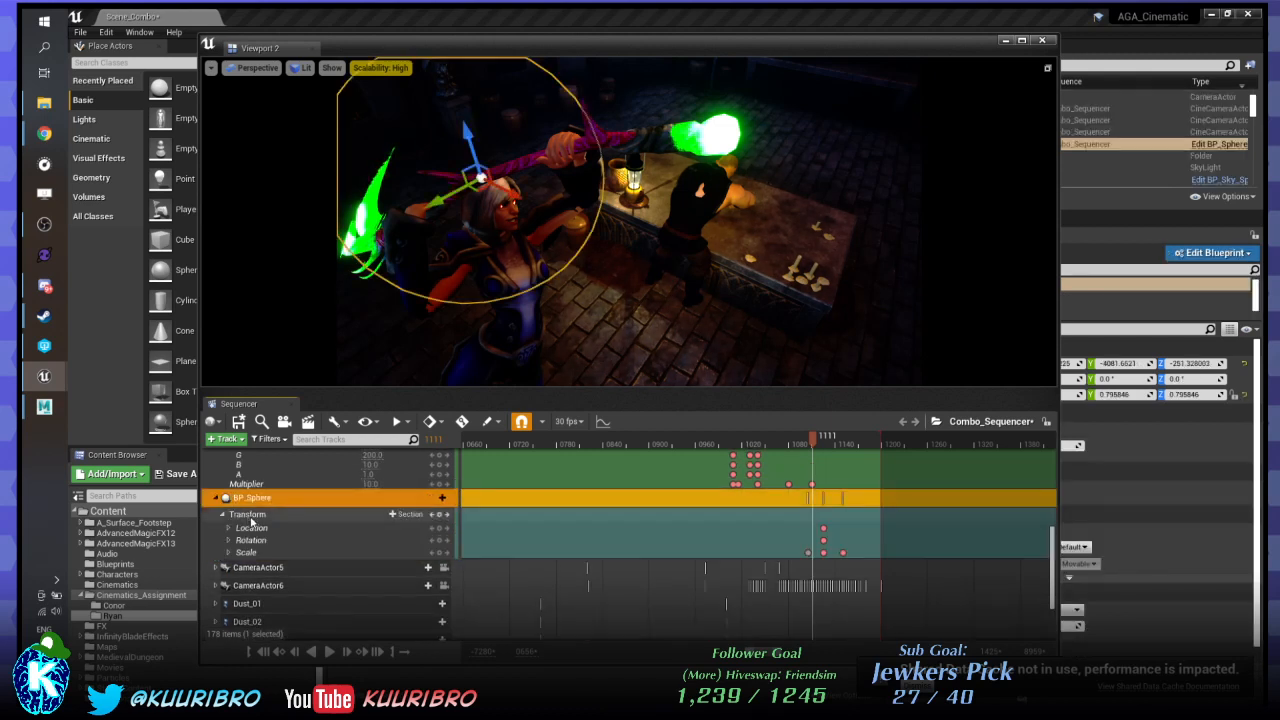
pyautogui.click(215, 515)
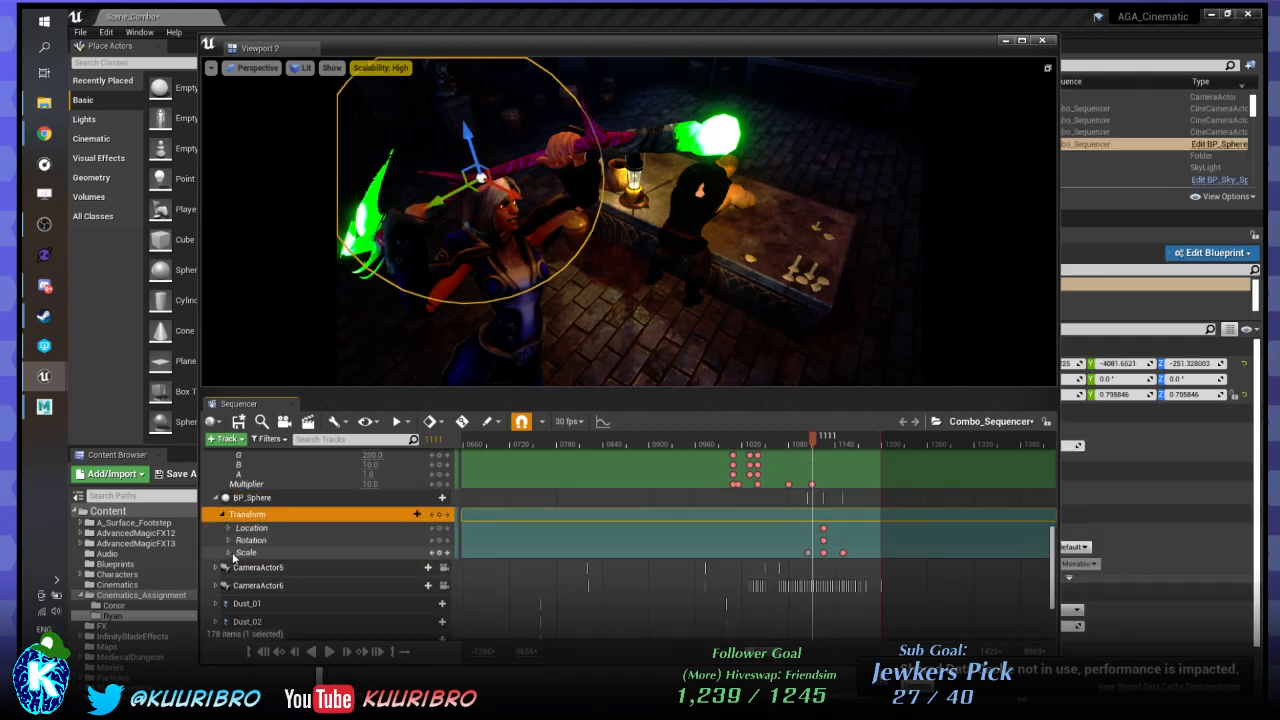
pyautogui.click(229, 553)
# Move BP_Sphere's first Scale X, Y and Z keyframes from frame 1105 to frame 1095.
pyautogui.scroll(-1, 860, 556)
pyautogui.keyDown('ctrl'); pyautogui.scroll(4, 875, 557); pyautogui.keyUp('ctrl')
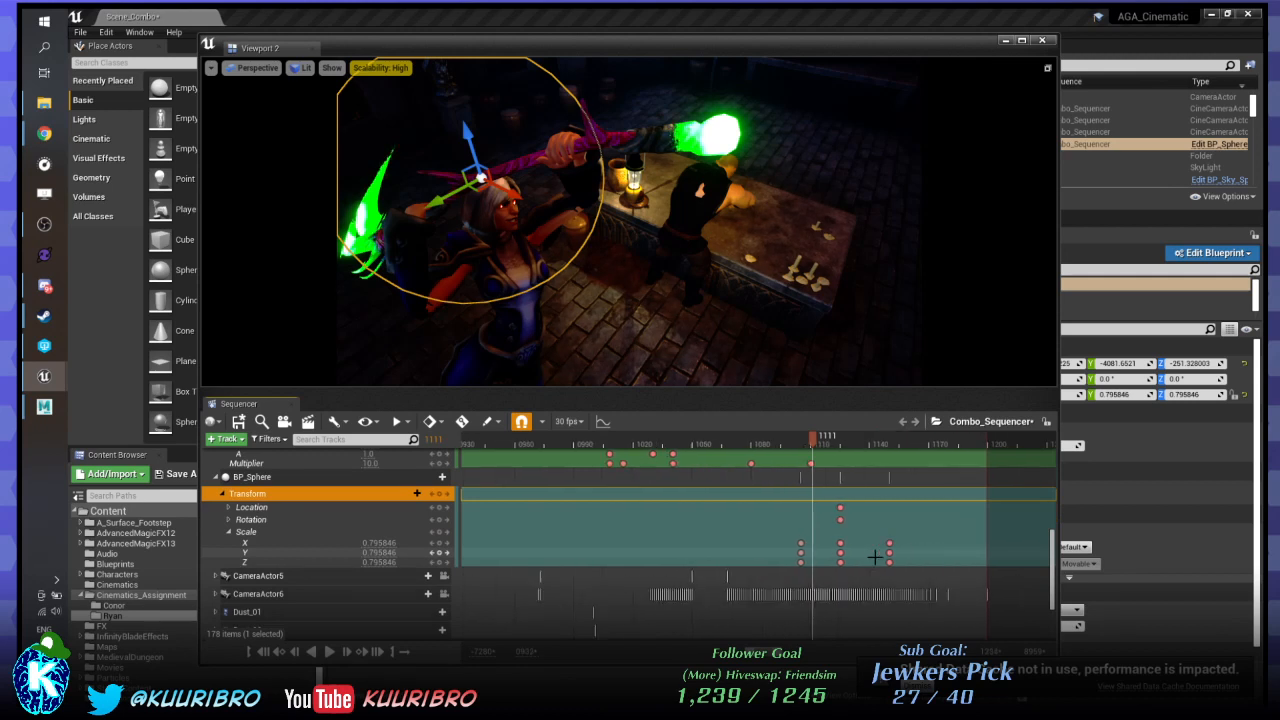
pyautogui.keyDown('ctrl'); pyautogui.scroll(2, 875, 557); pyautogui.keyUp('ctrl')
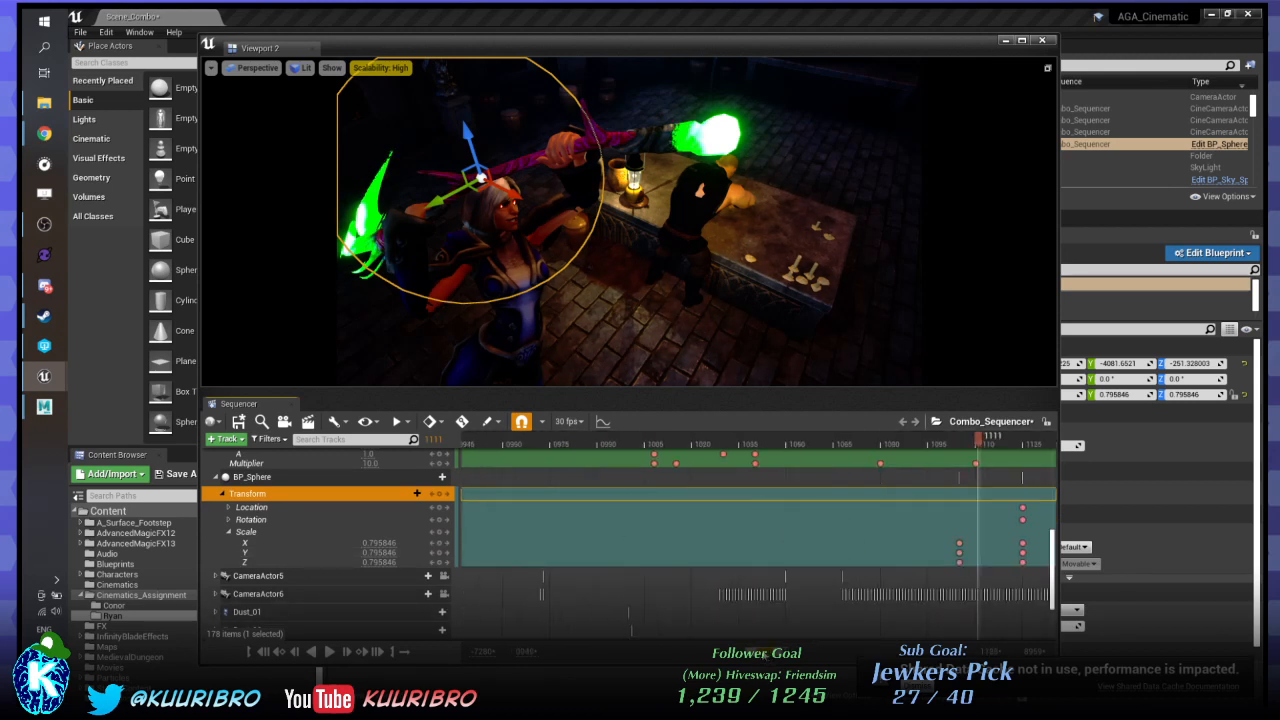
pyautogui.moveTo(797, 453)
pyautogui.mouseDown()
pyautogui.moveTo(775, 447)
pyautogui.moveTo(803, 455)
pyautogui.mouseUp()
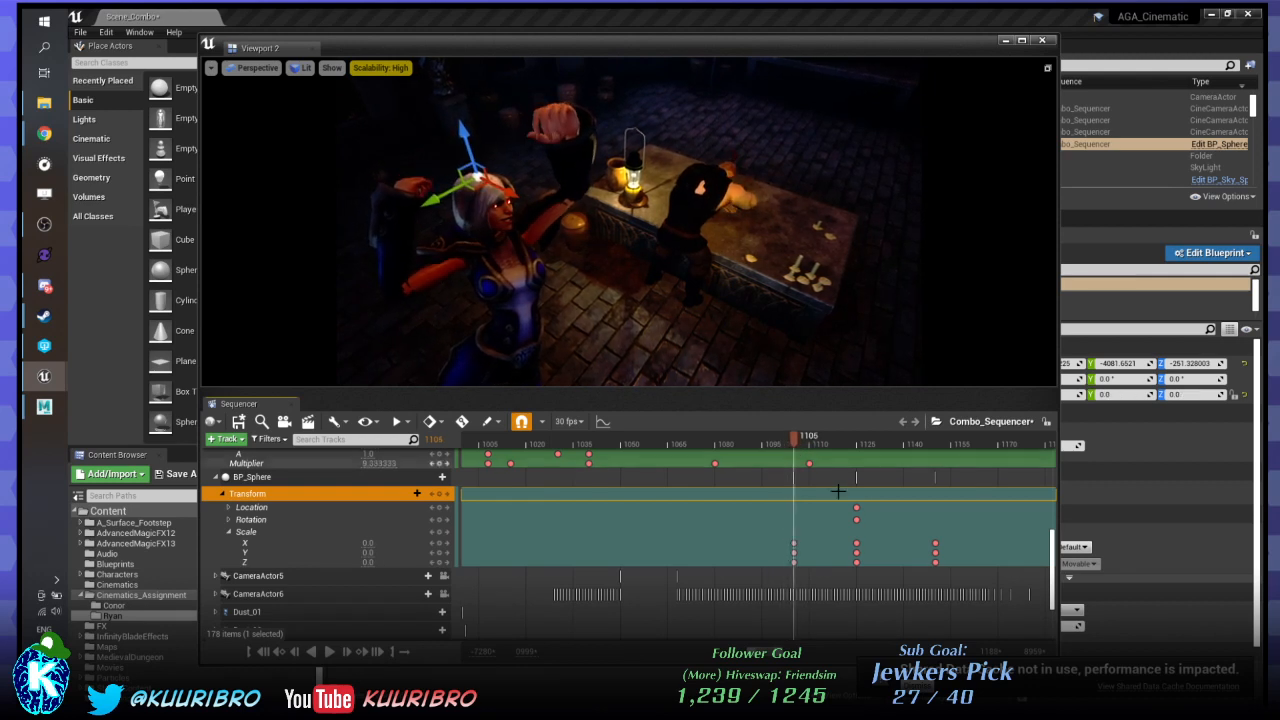
pyautogui.keyDown('ctrl'); pyautogui.scroll(2, 760, 498); pyautogui.keyUp('ctrl')
pyautogui.keyDown('ctrl'); pyautogui.scroll(-1, 822, 519); pyautogui.keyUp('ctrl')
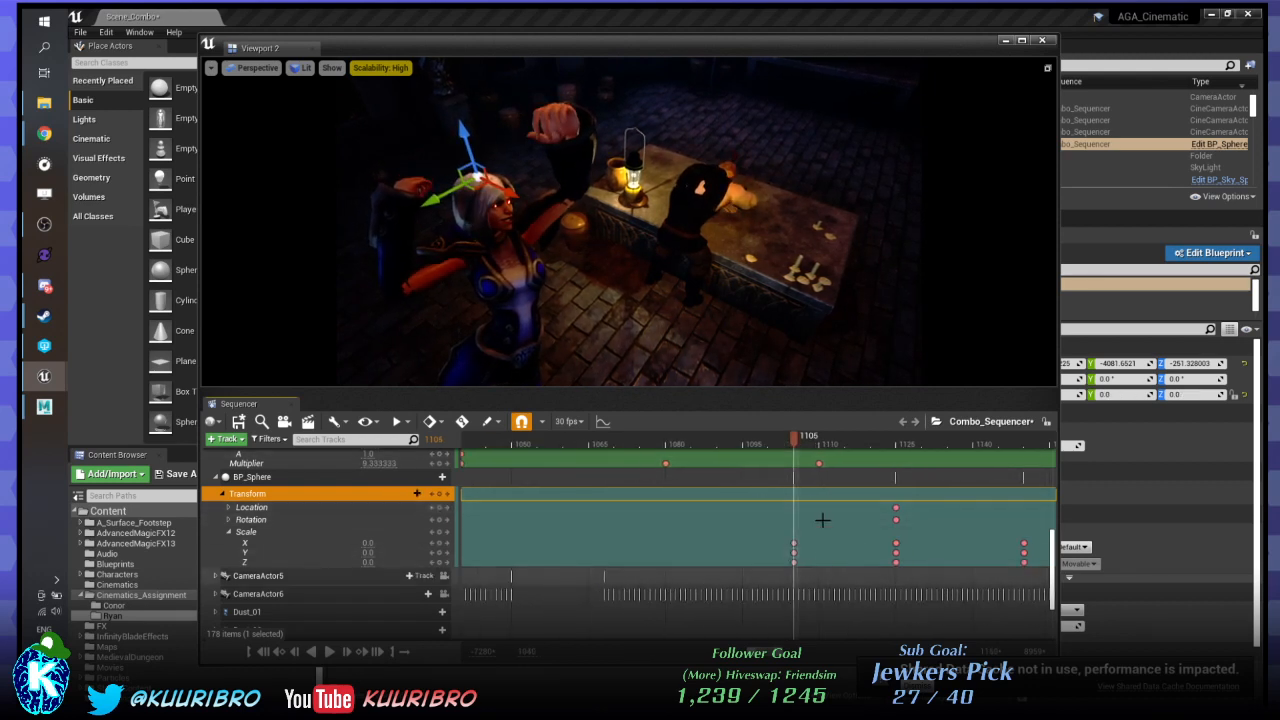
pyautogui.moveTo(757, 443); pyautogui.dragTo(799, 460)
pyautogui.click(793, 543)
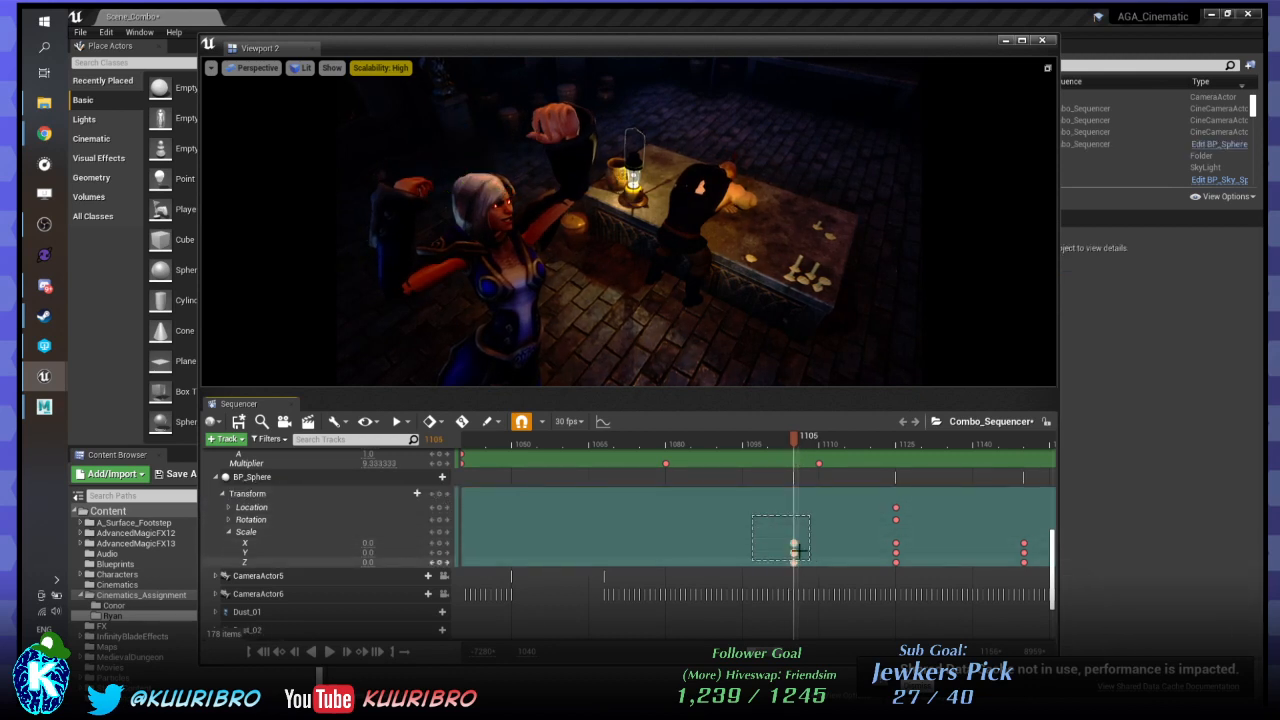
pyautogui.moveTo(793, 546); pyautogui.dragTo(750, 546)
# Play Combo_Sequencer from about frame 1082 to review the sphere's scale timing as the staff appears.
pyautogui.moveTo(760, 443); pyautogui.dragTo(679, 458)
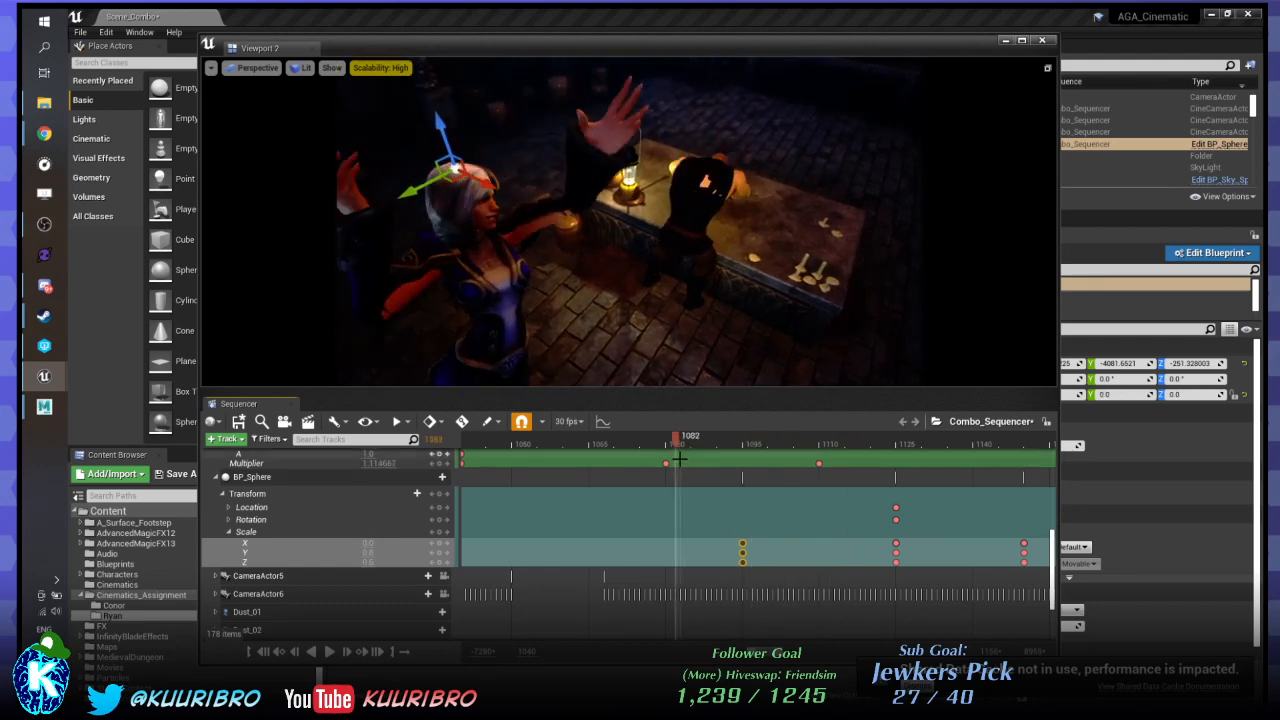
pyautogui.press('space')
pyautogui.click(705, 453)
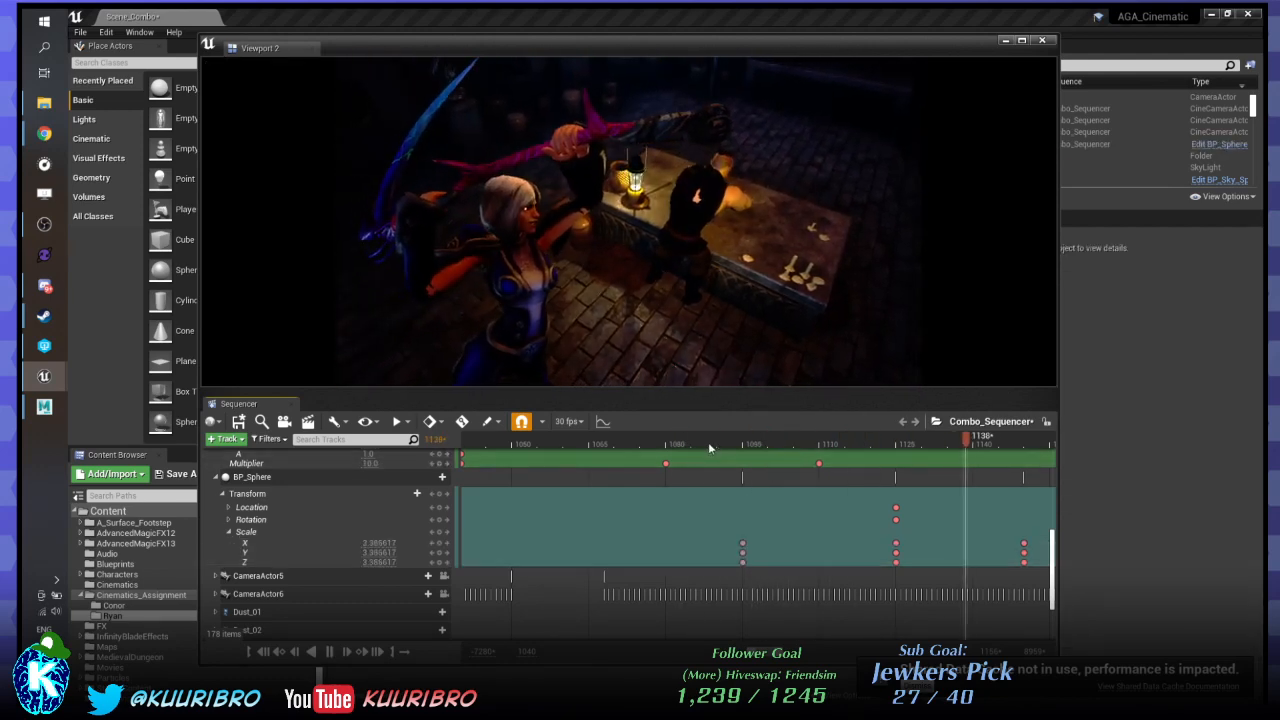
# Move BP_Sphere's middle set of scale keys earlier to frame 1120 and play back the shot to check the timing.
pyautogui.click(707, 444)
pyautogui.press('space')
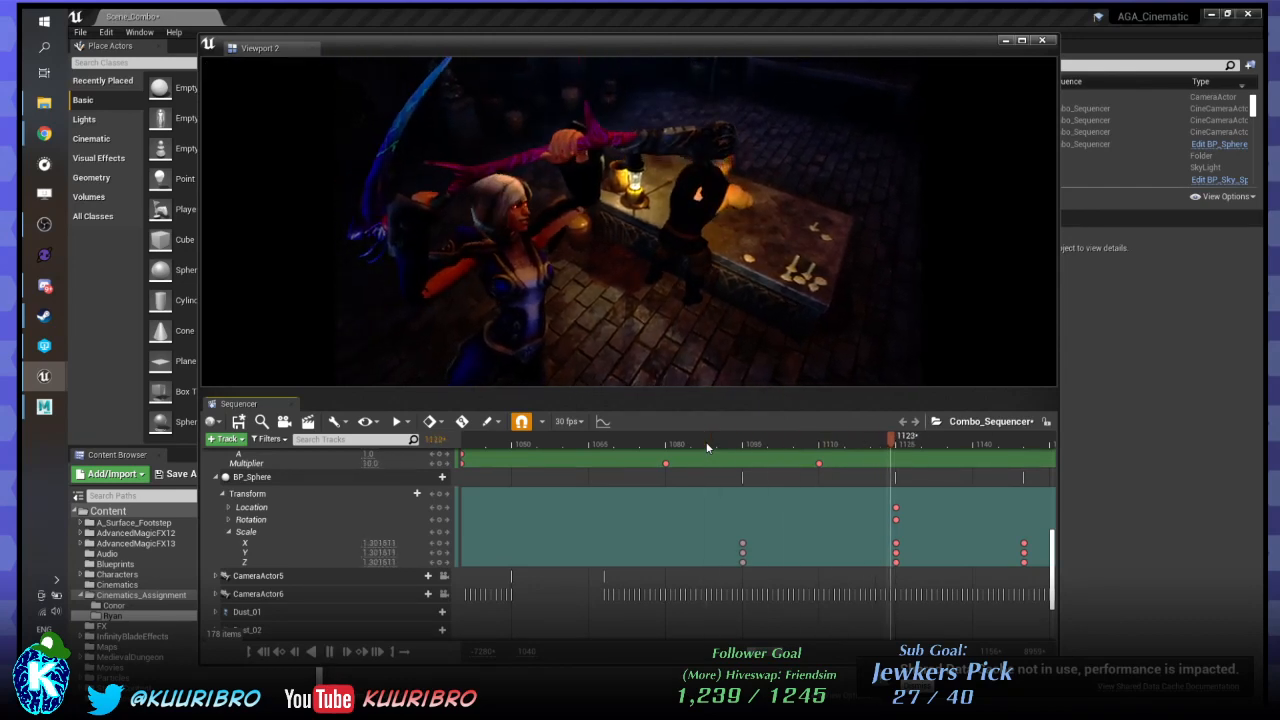
pyautogui.press('space')
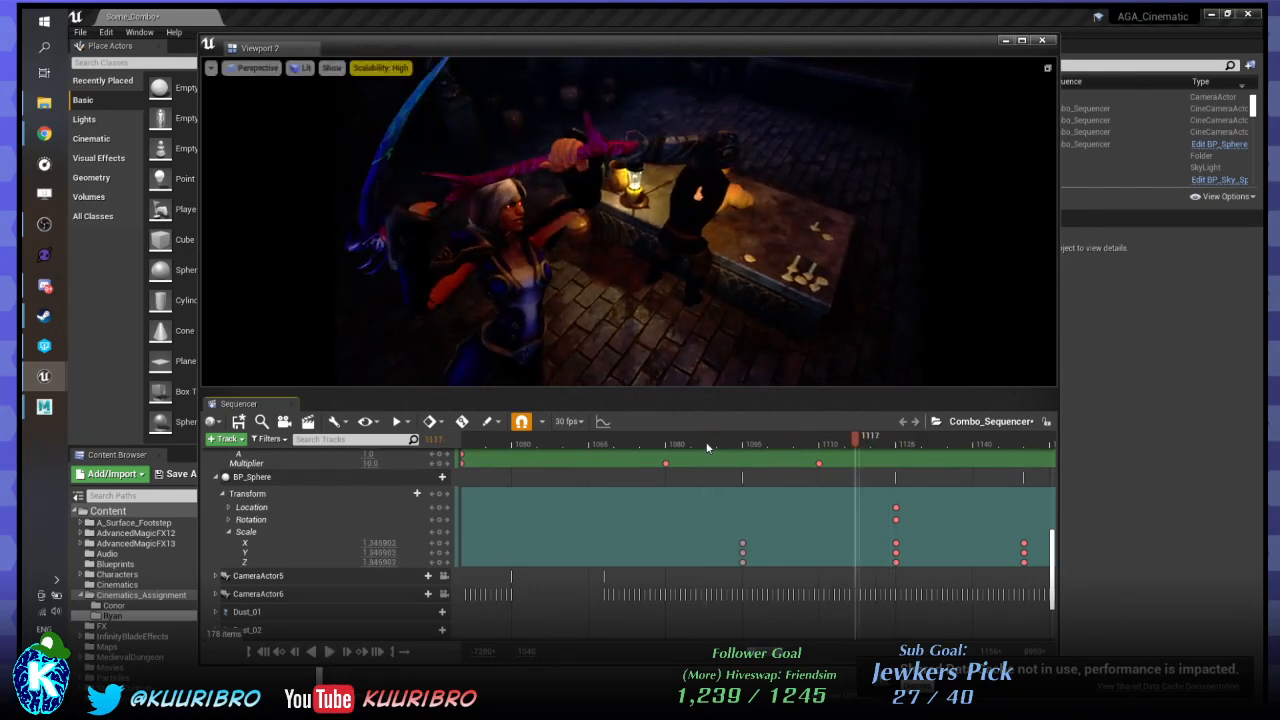
pyautogui.click(895, 552)
pyautogui.moveTo(895, 552); pyautogui.dragTo(859, 545)
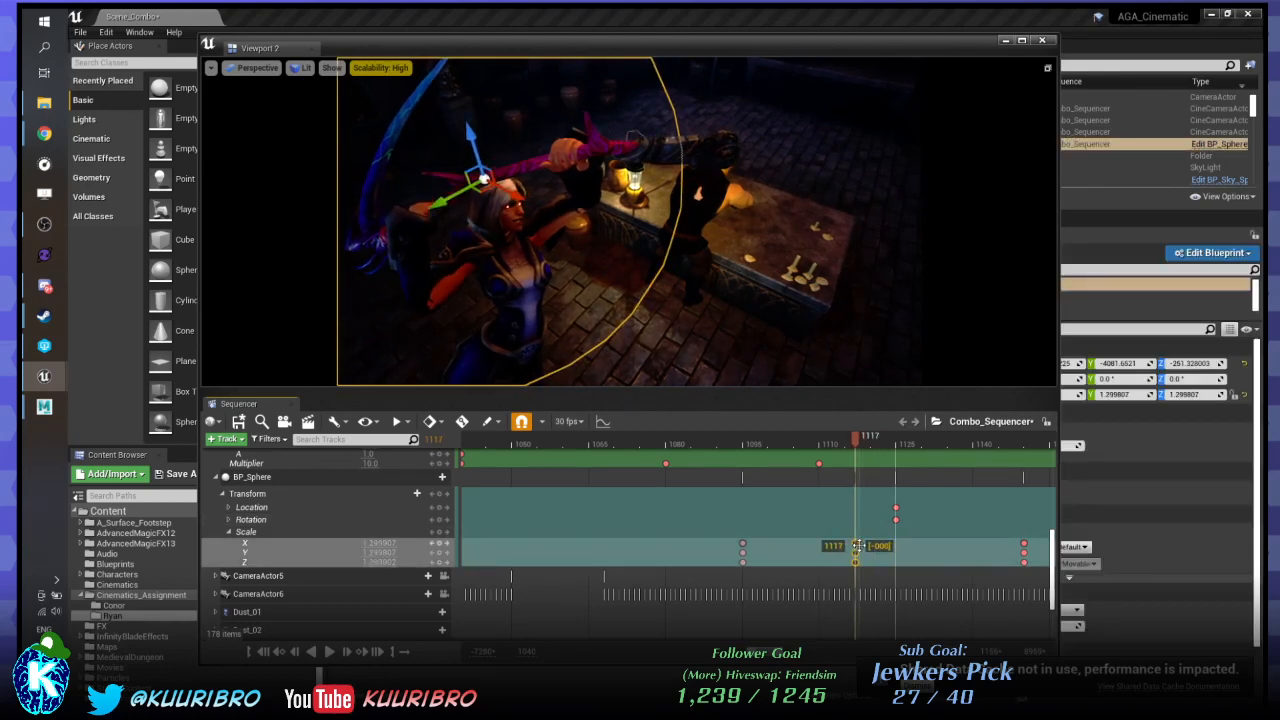
pyautogui.click(720, 441)
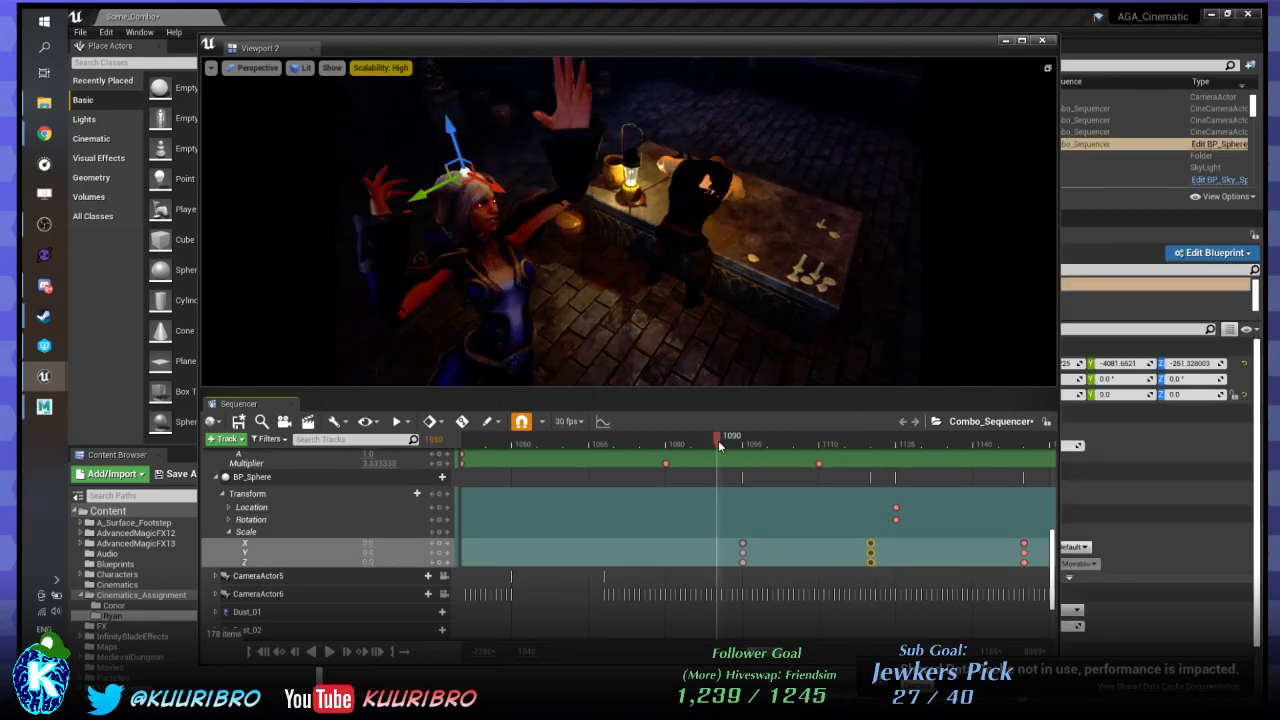
pyautogui.press('space')
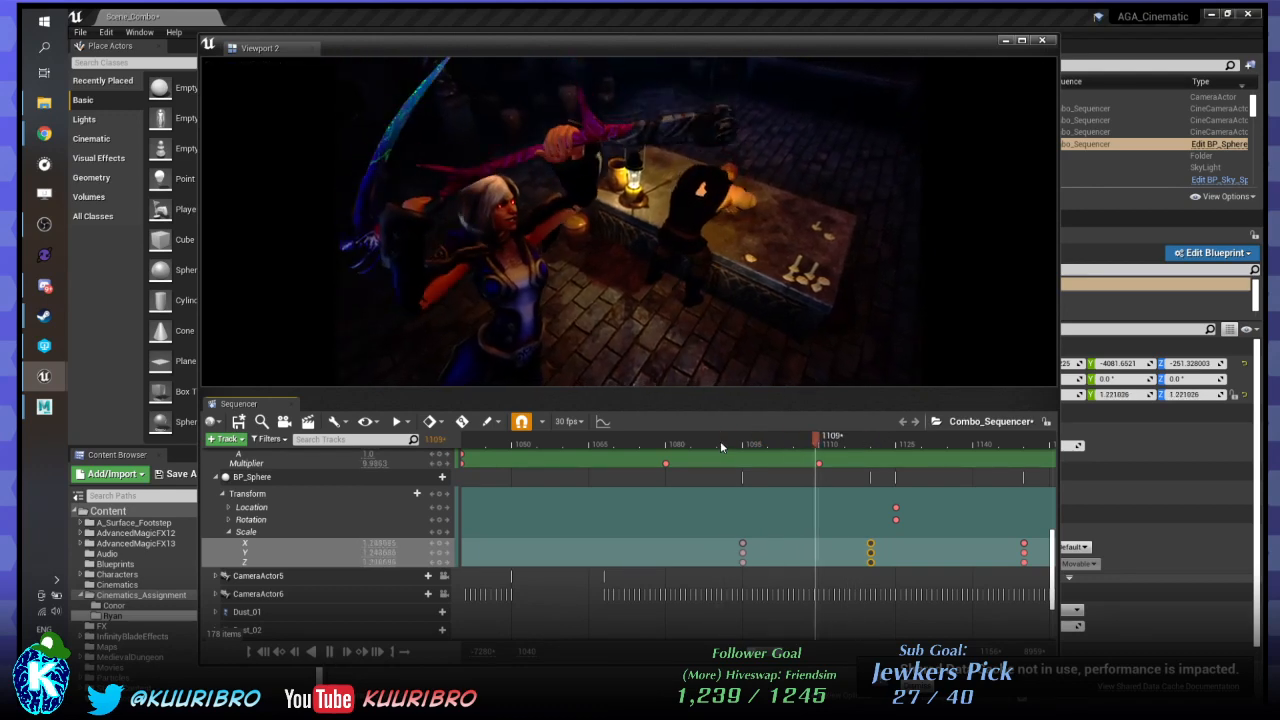
# Move BP_Sphere's first set of scale keys to frame 1085, replay the shot and park the playhead at frame 1090.
pyautogui.click(784, 446)
pyautogui.moveTo(765, 453); pyautogui.dragTo(727, 455)
pyautogui.click(742, 543)
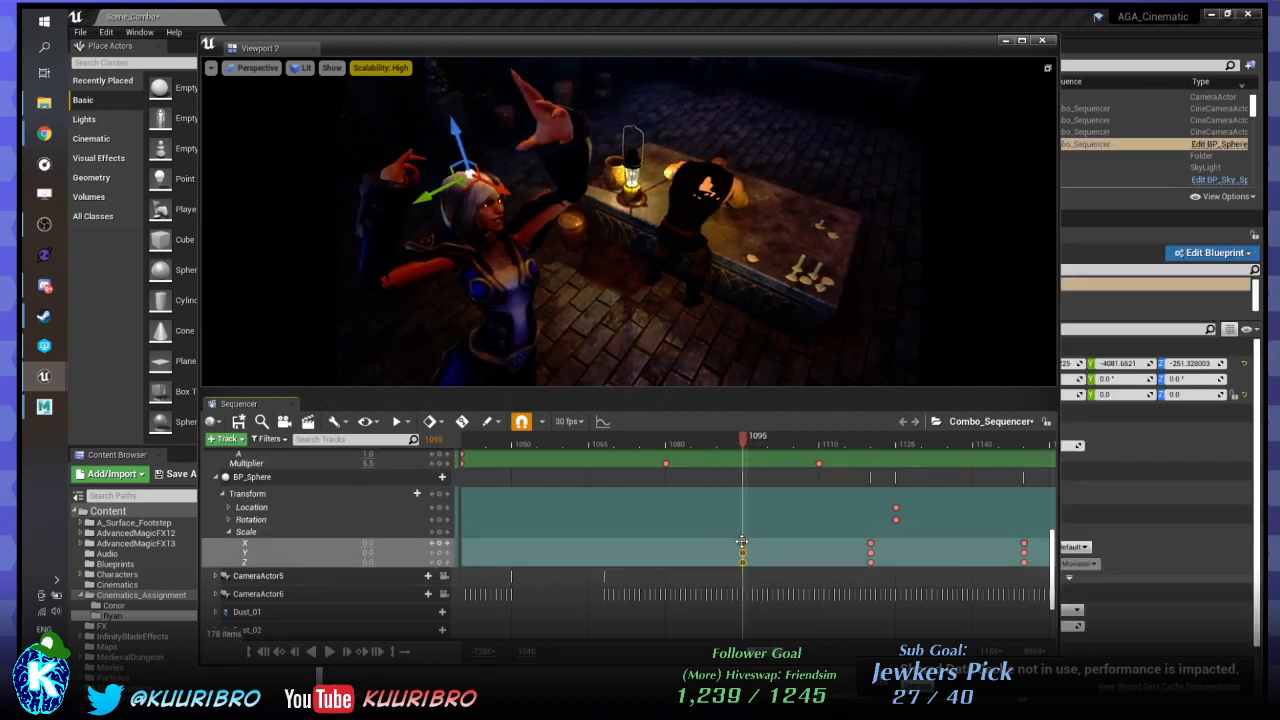
pyautogui.moveTo(705, 545); pyautogui.dragTo(700, 546)
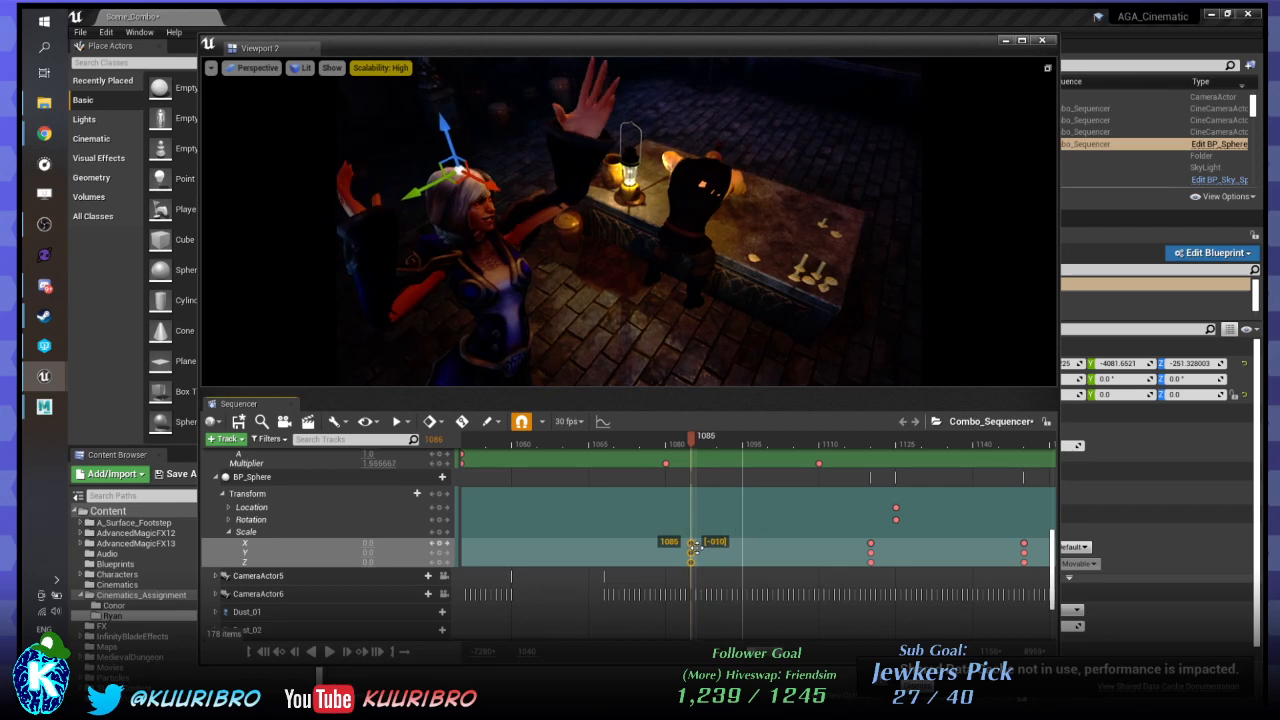
pyautogui.click(610, 446)
pyautogui.press('space')
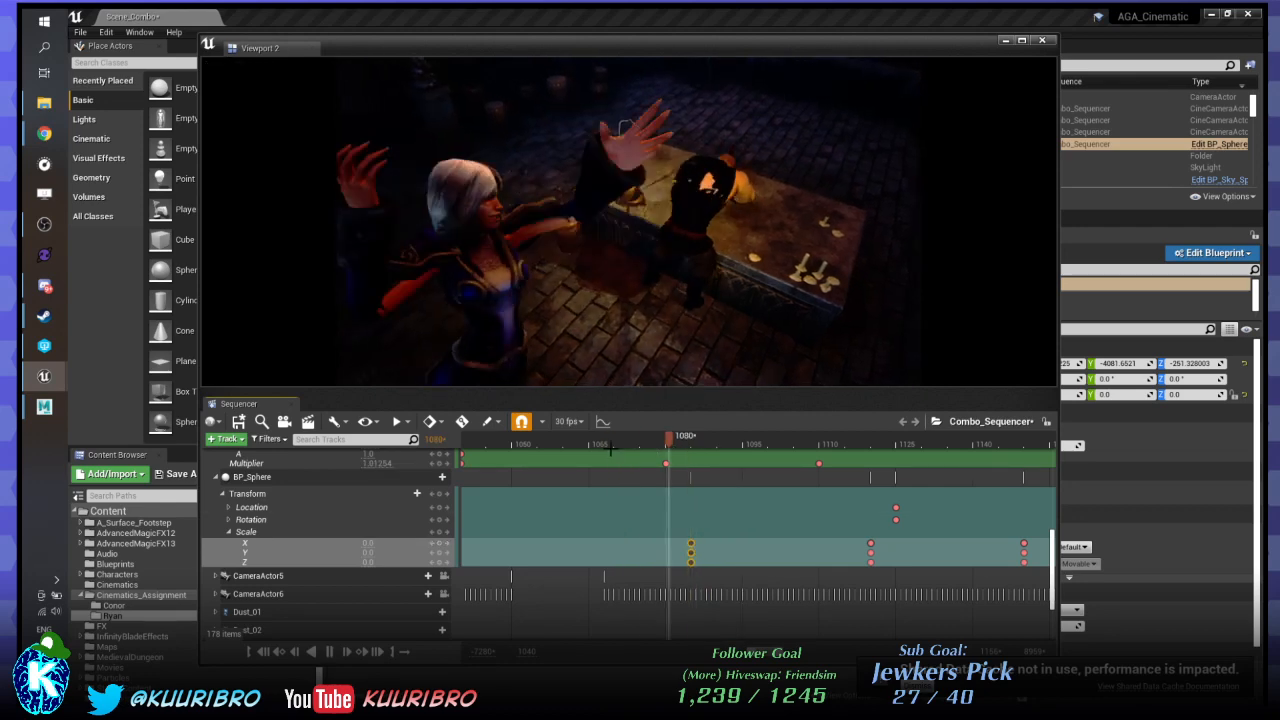
pyautogui.moveTo(690, 443); pyautogui.dragTo(720, 454)
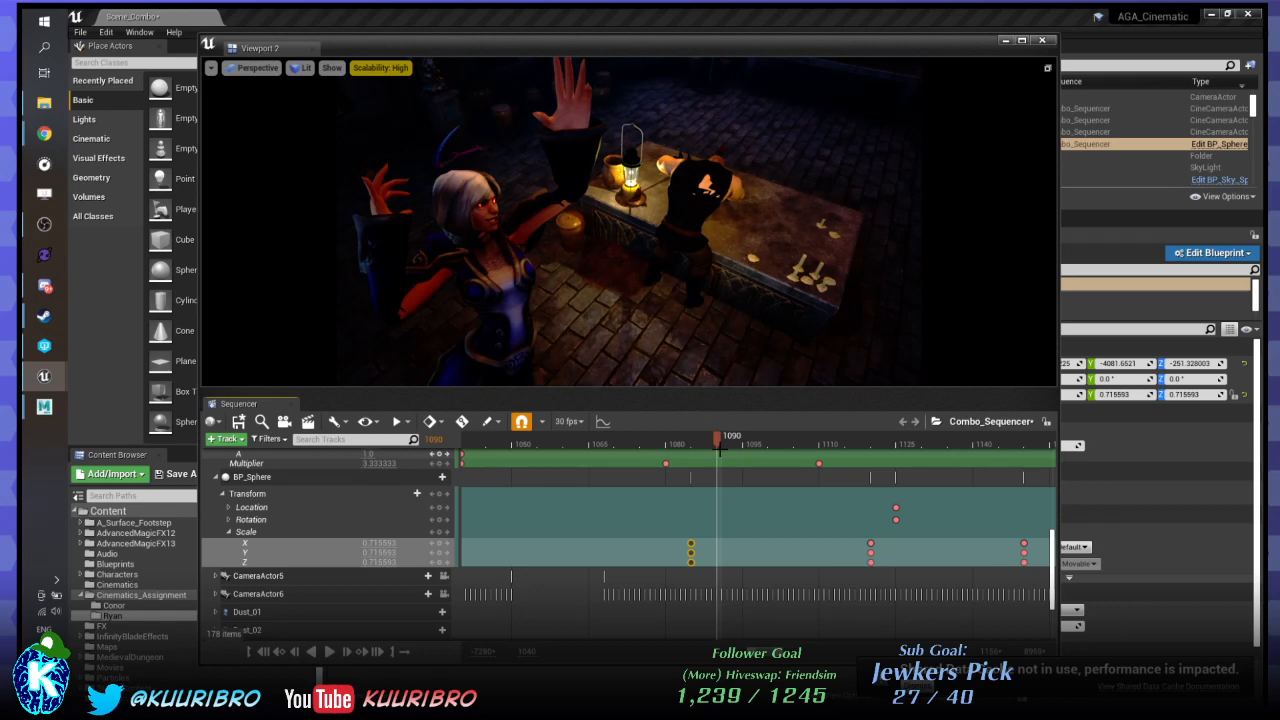
# Uncover the main level viewport from beneath the floating Viewport 2 and shift BP_Sphere along its X axis.
pyautogui.moveTo(717, 50); pyautogui.dragTo(820, 413)
pyautogui.moveTo(583, 187); pyautogui.dragTo(765, 208, button='right')
pyautogui.press('w')
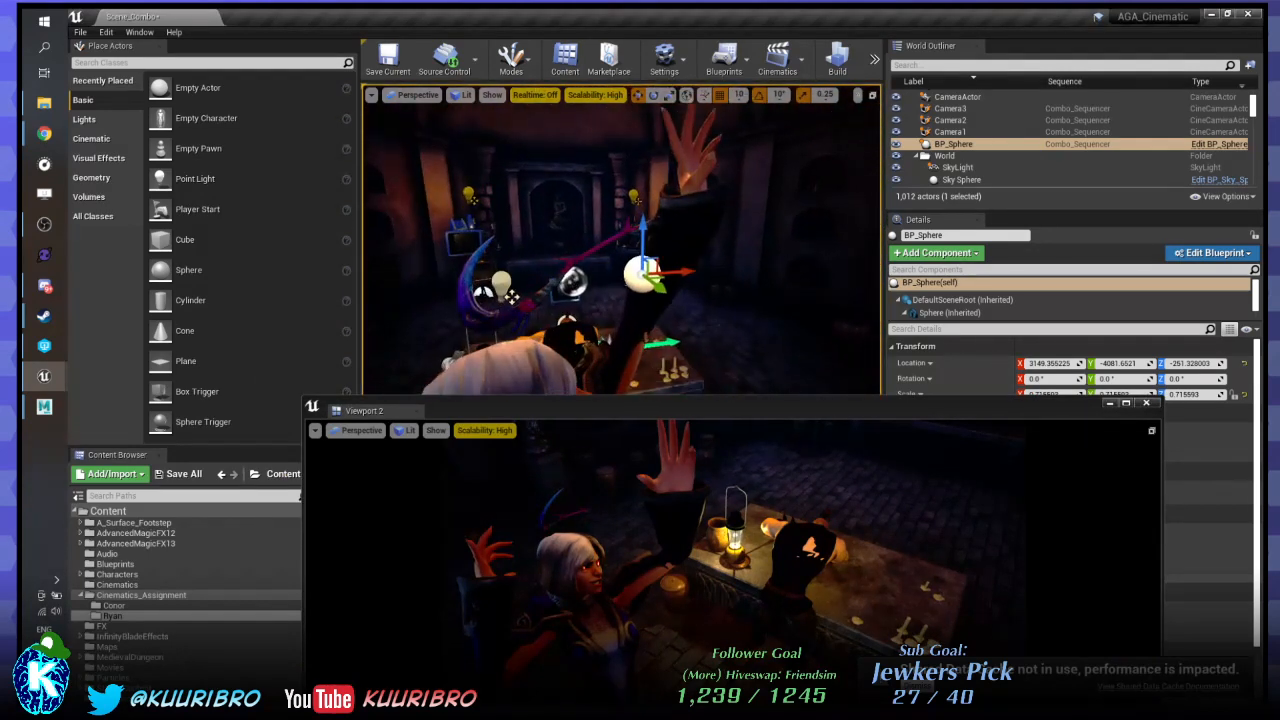
pyautogui.moveTo(682, 272); pyautogui.dragTo(626, 279)
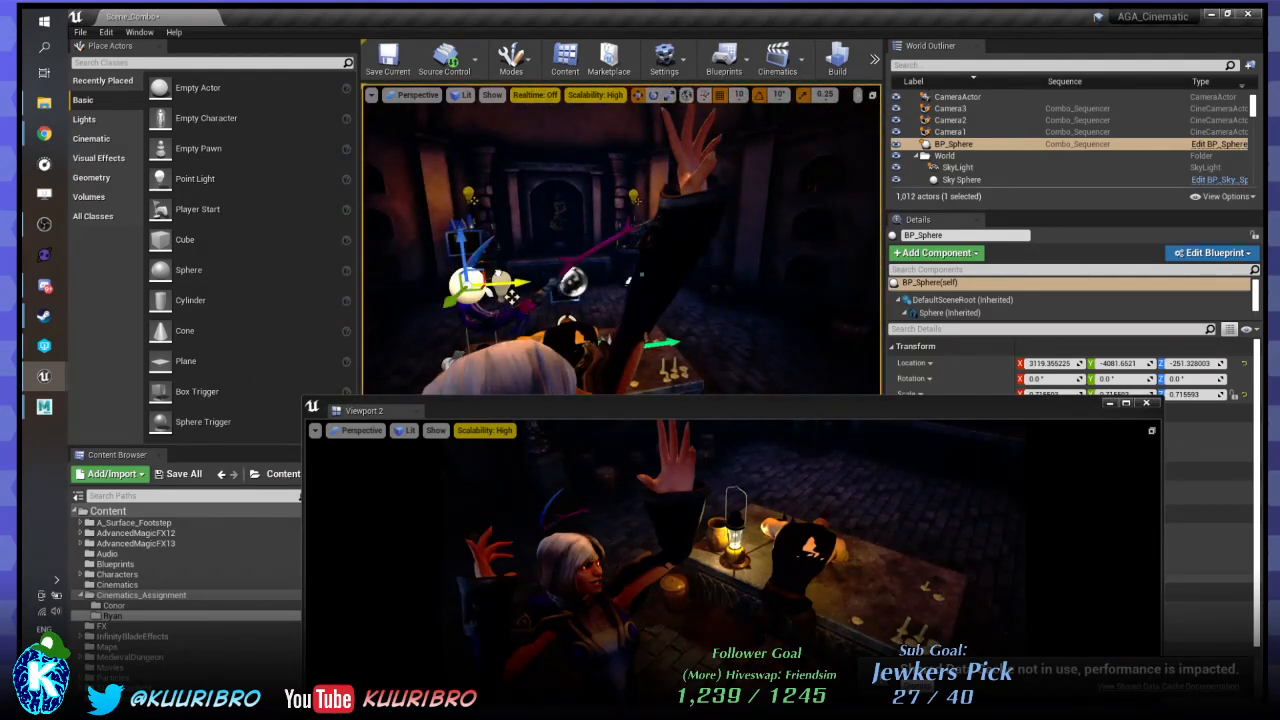
# Enable real-time rendering in the main viewport, focus on BP_Sphere and slide it to a Y location of about -4086.39.
pyautogui.click(370, 94)
pyautogui.click(400, 118)
pyautogui.press('f')
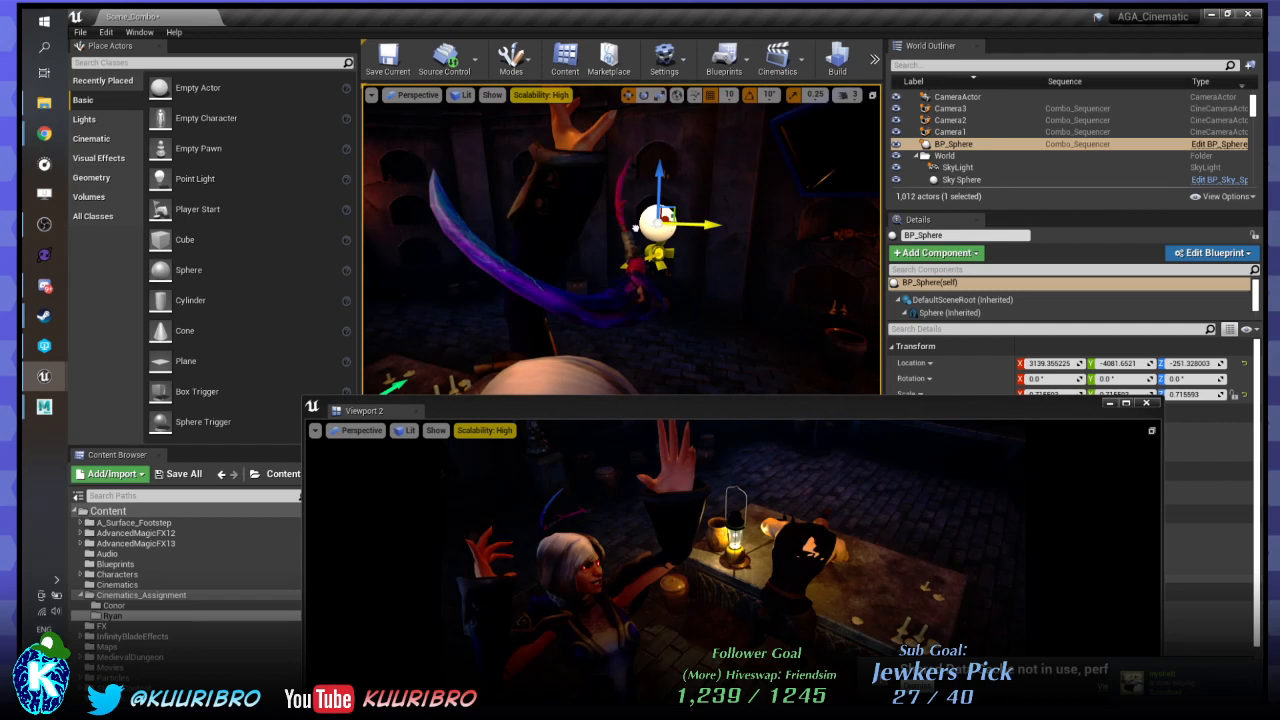
pyautogui.moveTo(635, 228); pyautogui.dragTo(600, 236)
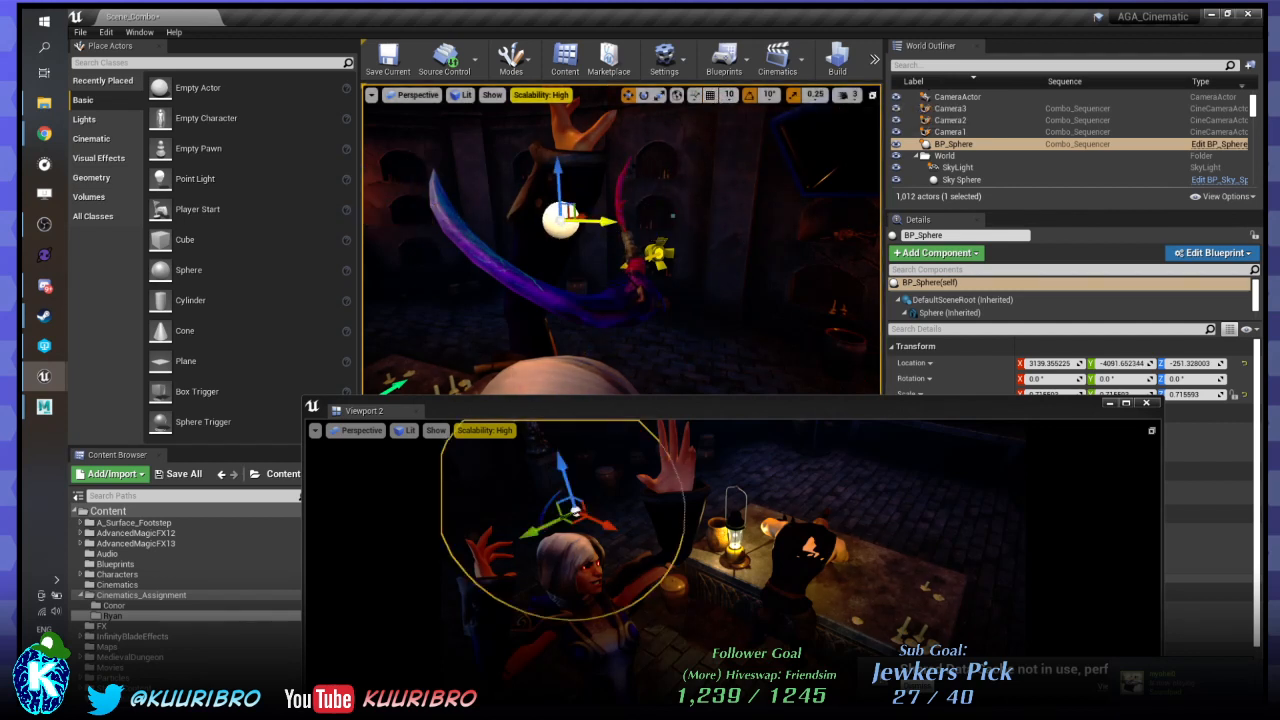
pyautogui.moveTo(614, 222); pyautogui.dragTo(662, 229)
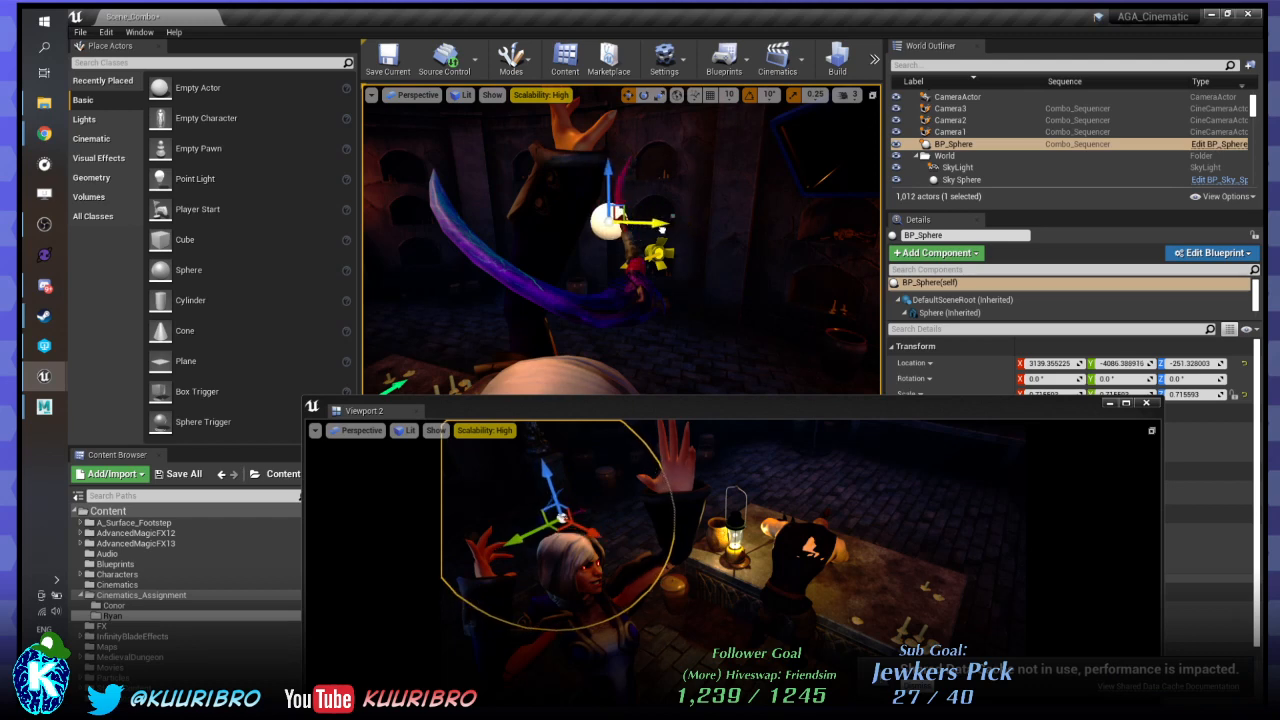
pyautogui.moveTo(428, 372); pyautogui.dragTo(548, 371, button='right')
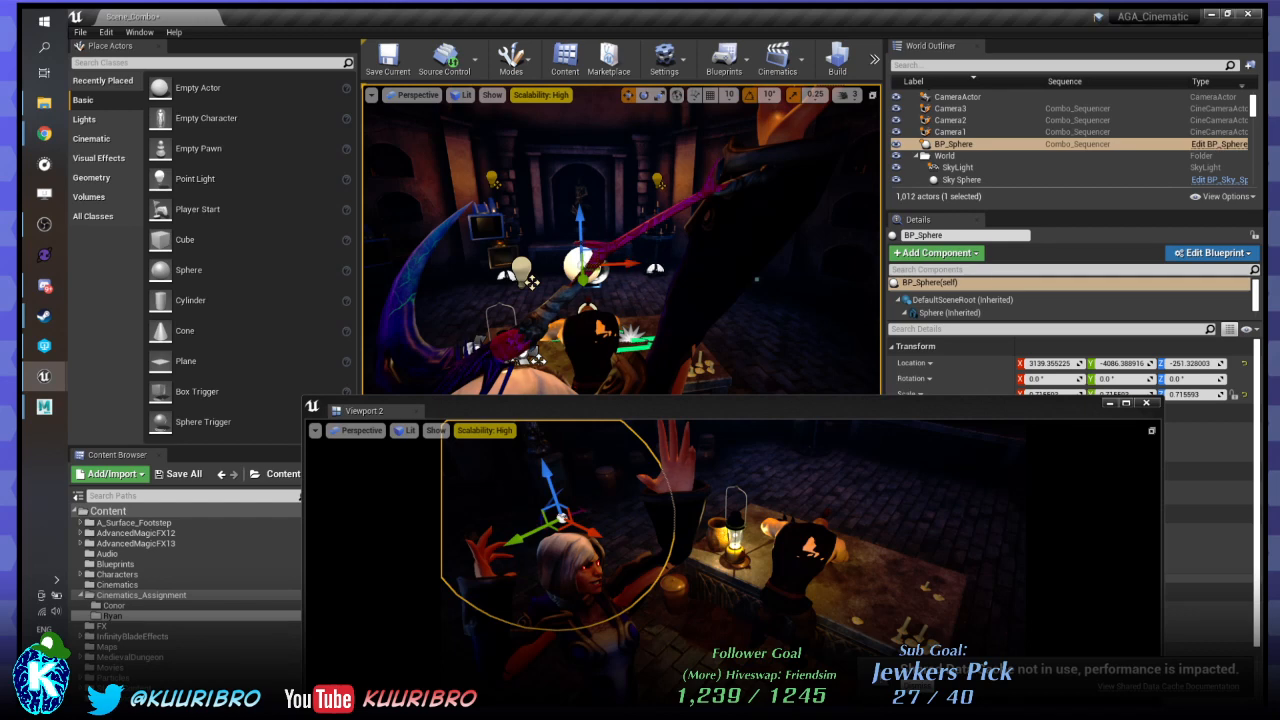
# Undo the snapped rescale of BP_Sphere to 1.25 and turn off scale snapping in the main viewport.
pyautogui.moveTo(995, 410); pyautogui.dragTo(852, 457)
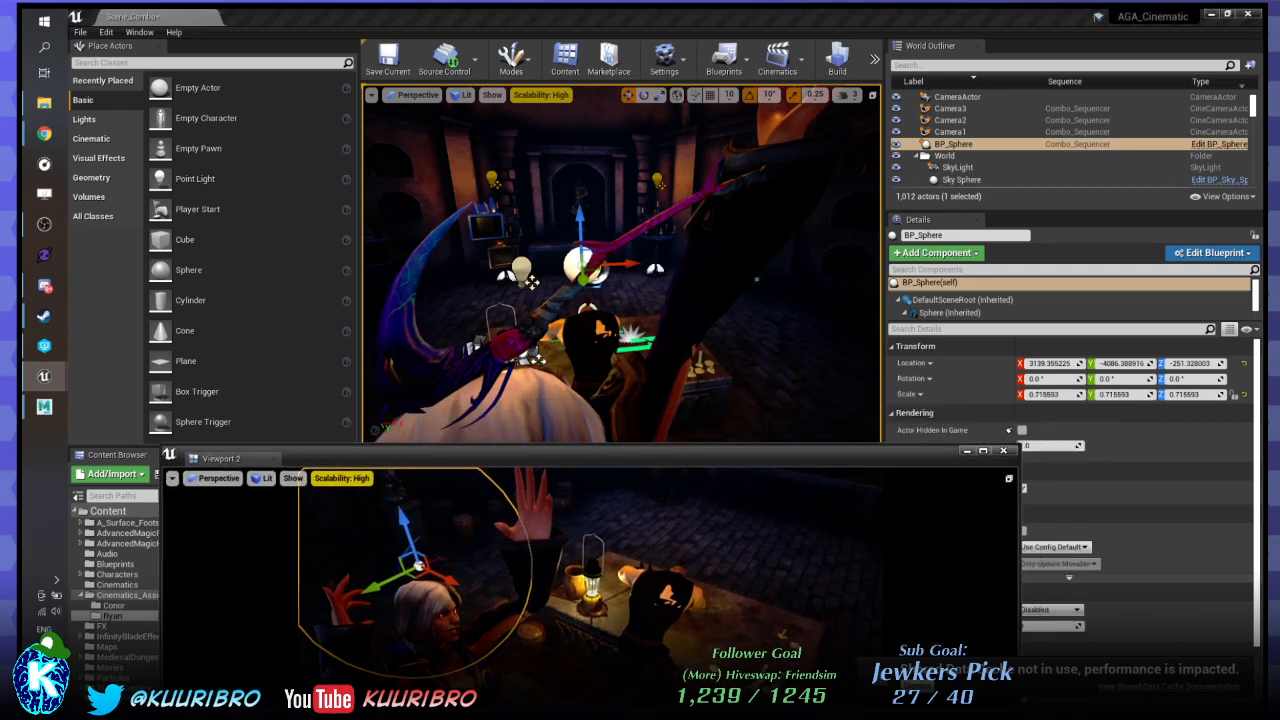
pyautogui.moveTo(574, 272); pyautogui.dragTo(755, 300, button='right')
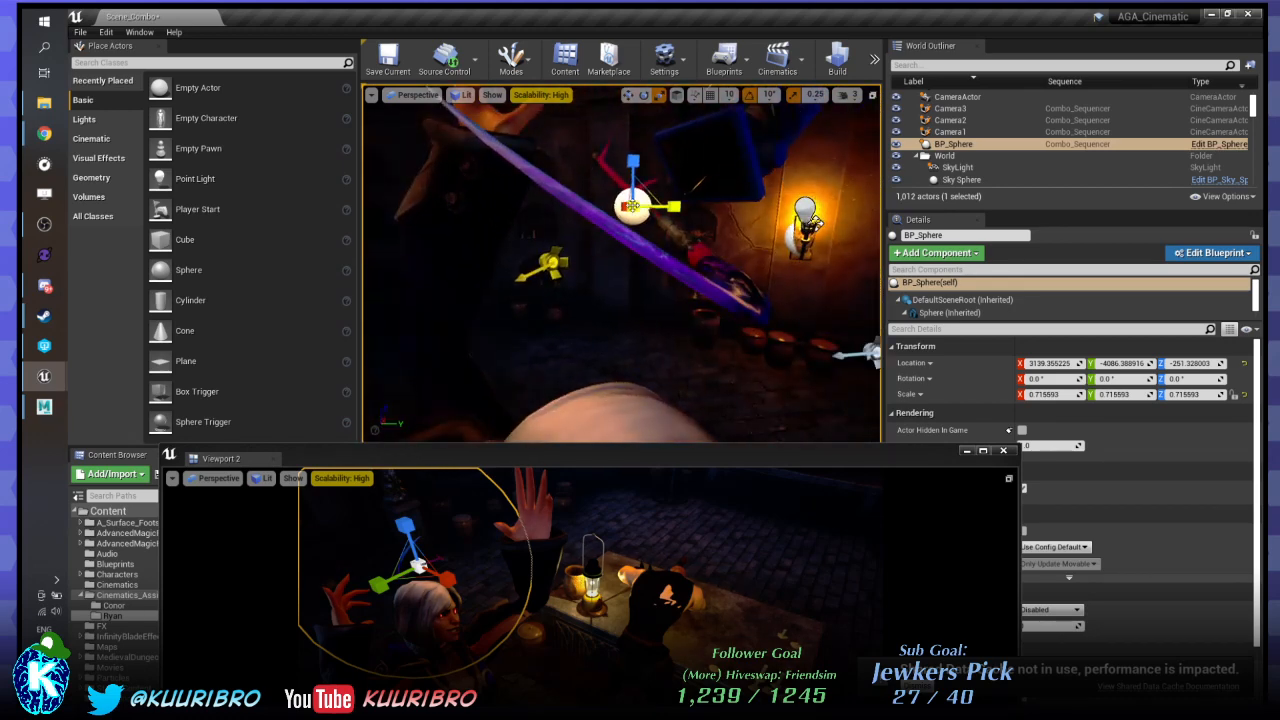
pyautogui.moveTo(632, 207)
pyautogui.mouseDown()
pyautogui.moveTo(606, 216)
pyautogui.moveTo(634, 206)
pyautogui.mouseUp()
pyautogui.hotkey('ctrl', 'z')
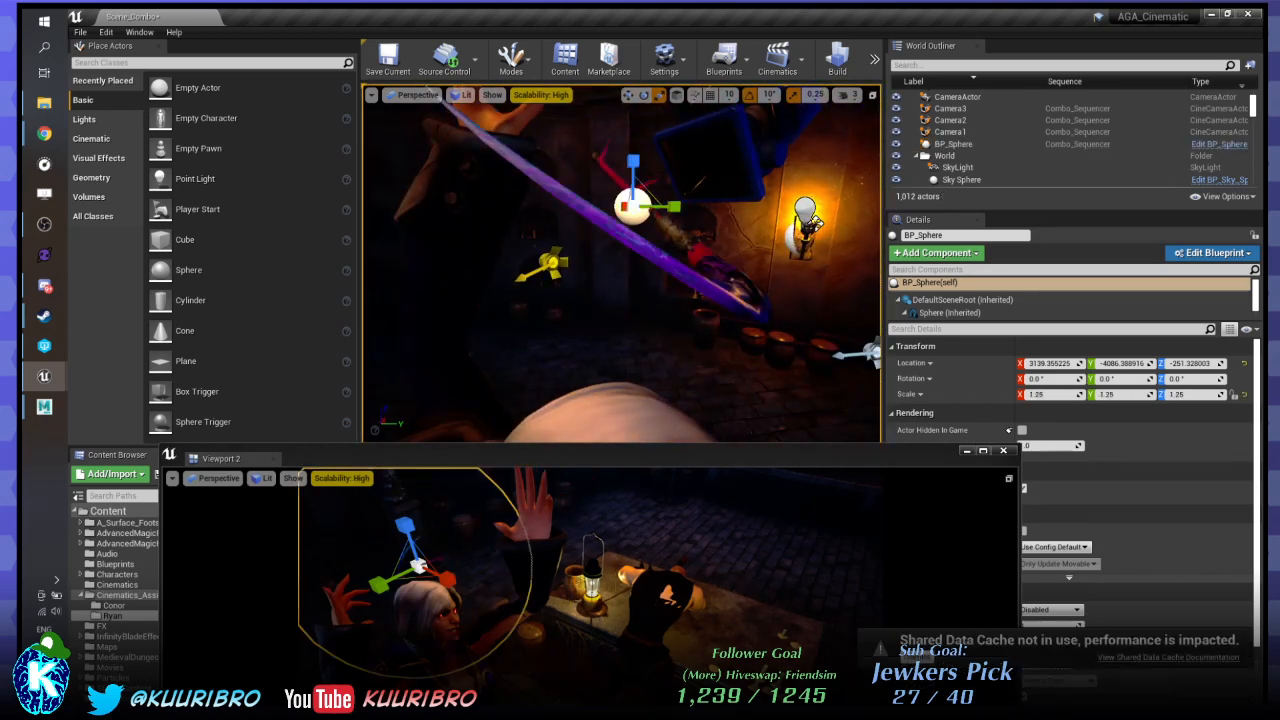
pyautogui.click(792, 94)
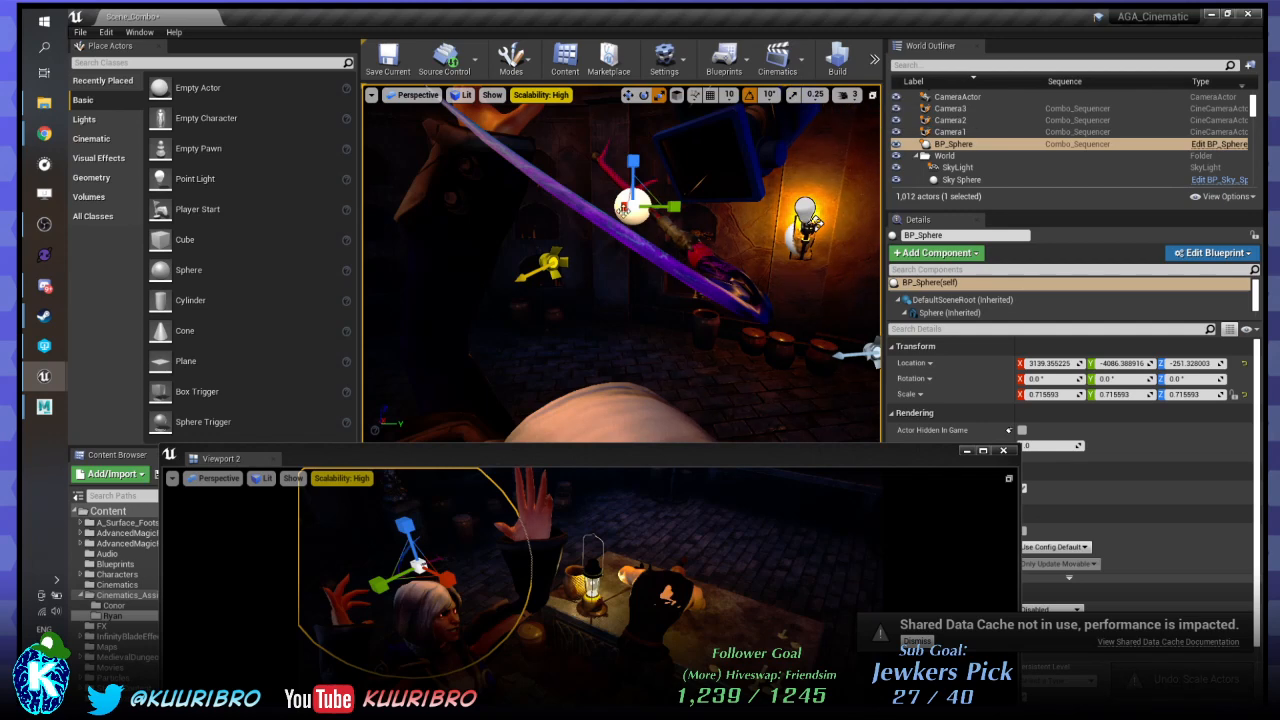
# Try shrinking BP_Sphere uniformly to a scale of about 0.107 to test its effect on the weapon, and undo the scaling.
pyautogui.moveTo(624, 215); pyautogui.dragTo(586, 229)
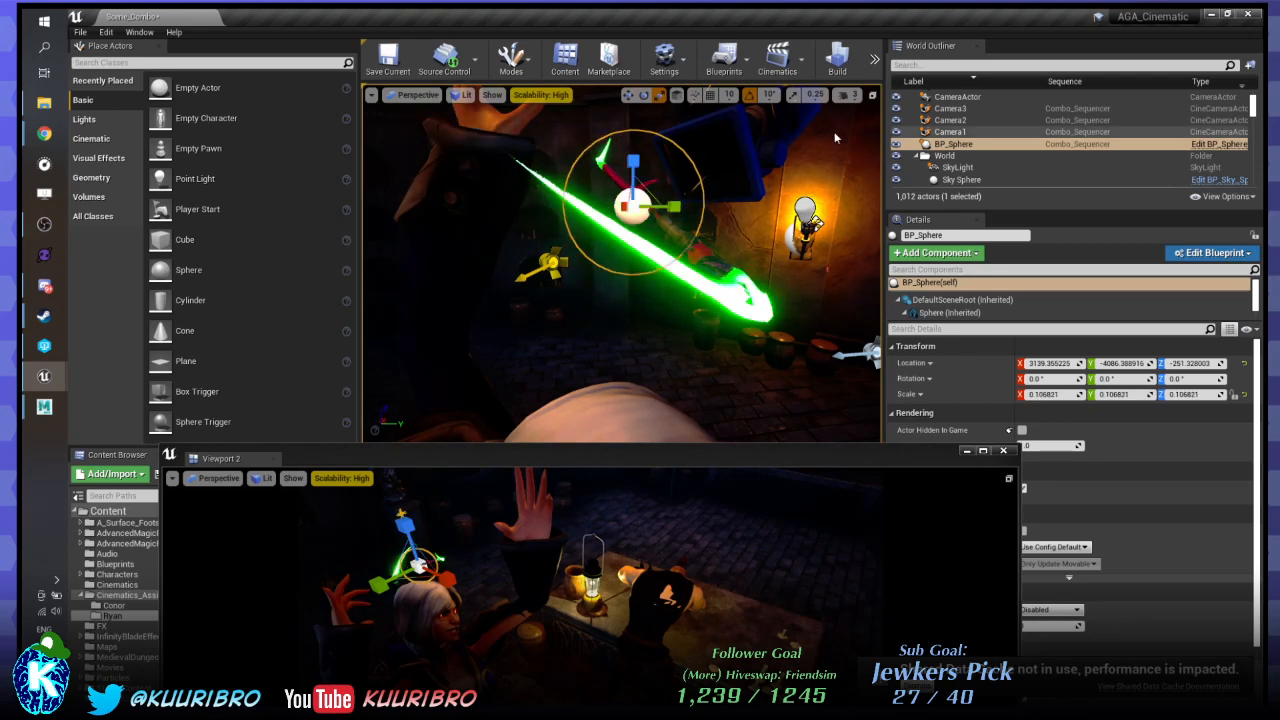
pyautogui.moveTo(600, 240); pyautogui.dragTo(485, 250, button='right')
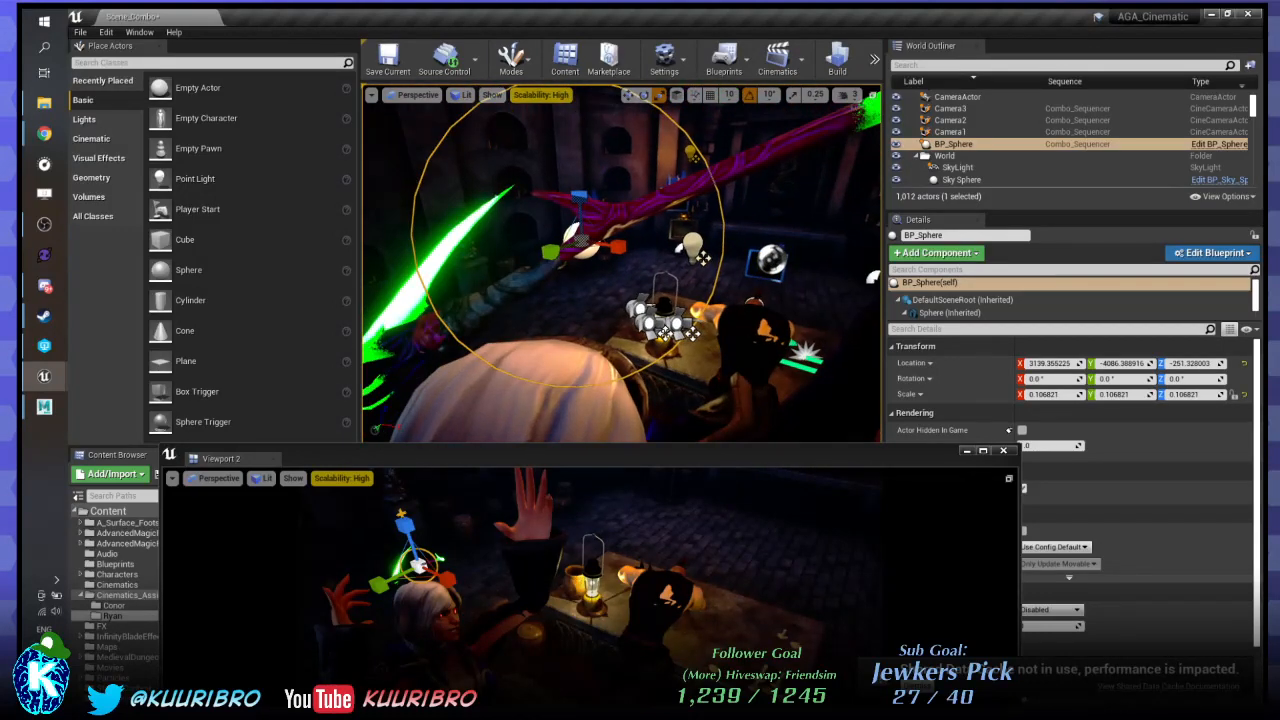
pyautogui.moveTo(600, 260); pyautogui.dragTo(735, 258, button='right')
pyautogui.hotkey('ctrl', 'z')
pyautogui.moveTo(686, 217); pyautogui.dragTo(660, 270, button='right')
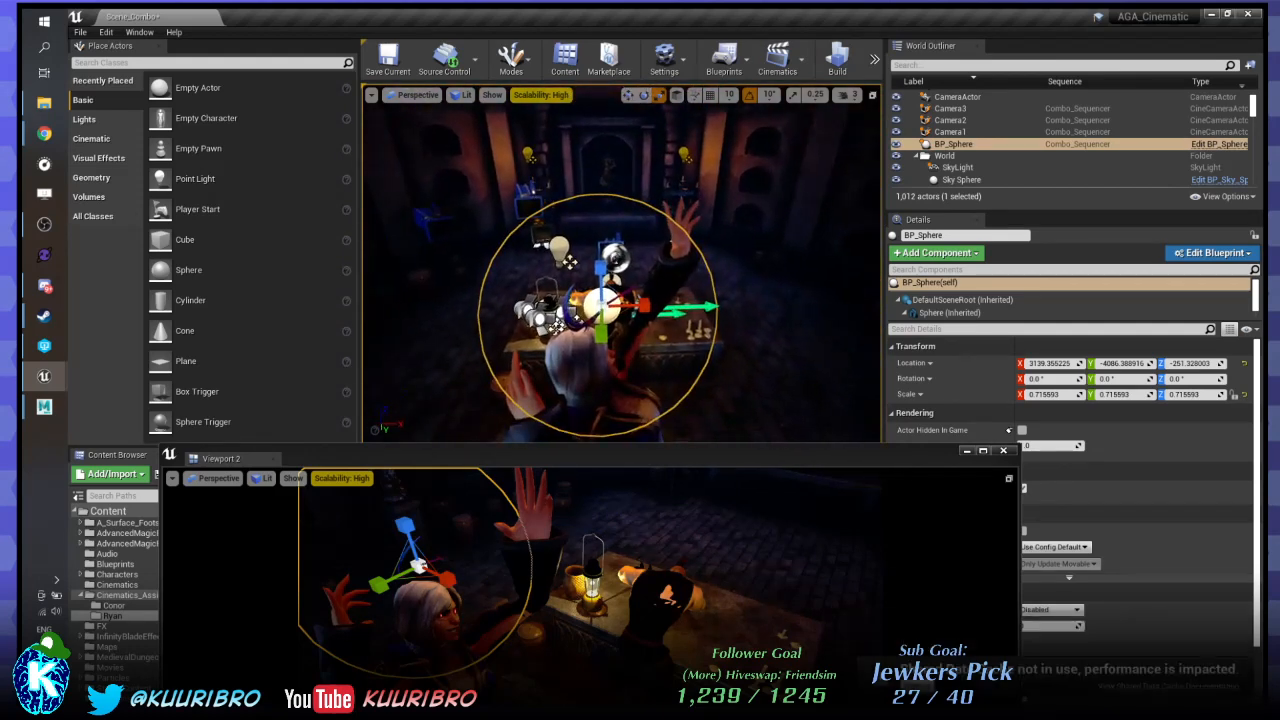
# Switch to Maya, select the sorceress's main staff control and isolate its Scale X, Y and Z curves in the Graph Editor.
pyautogui.moveTo(44, 406)
pyautogui.click(172, 497)
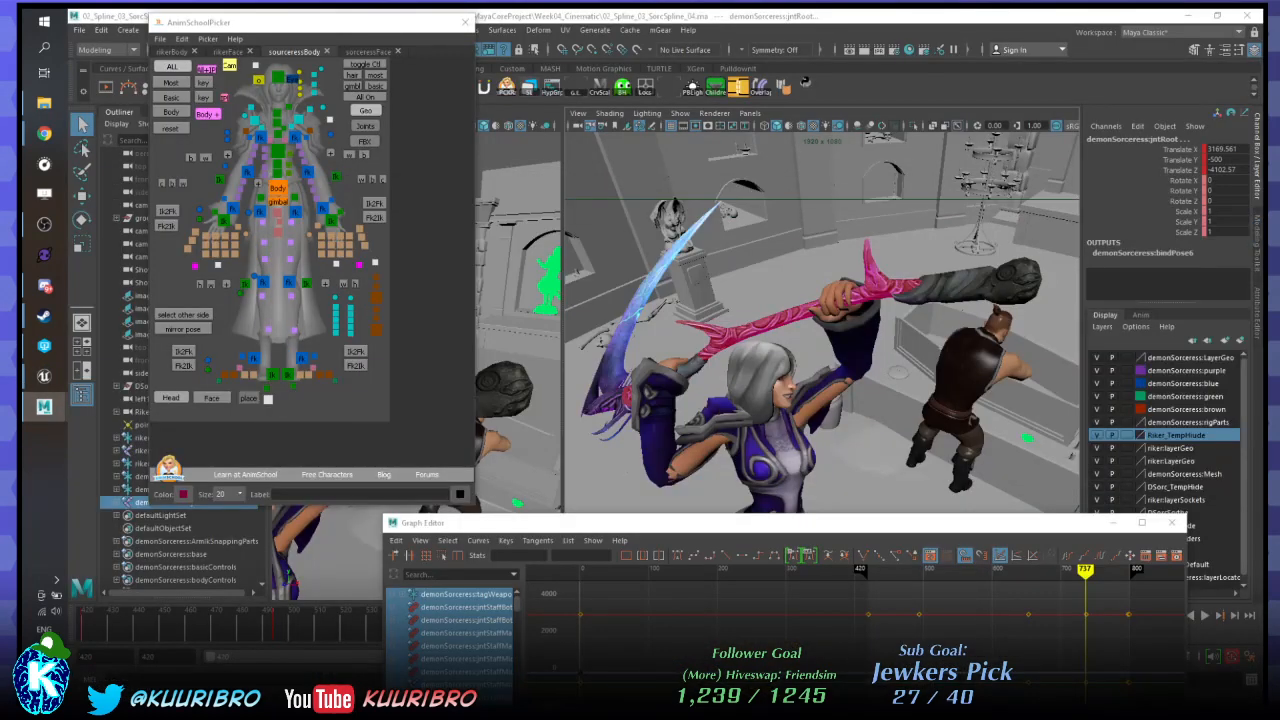
pyautogui.moveTo(980, 525); pyautogui.dragTo(1279, 540)
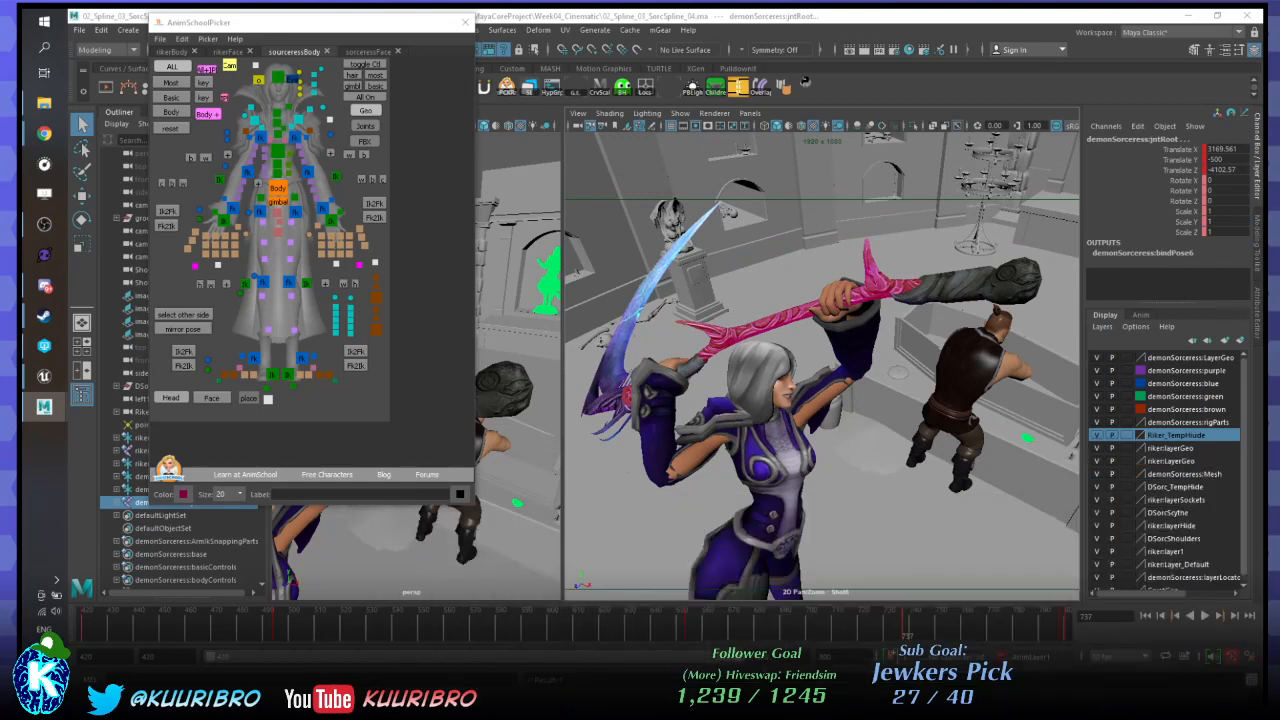
pyautogui.click(378, 294)
pyautogui.moveTo(1279, 250); pyautogui.dragTo(374, 352)
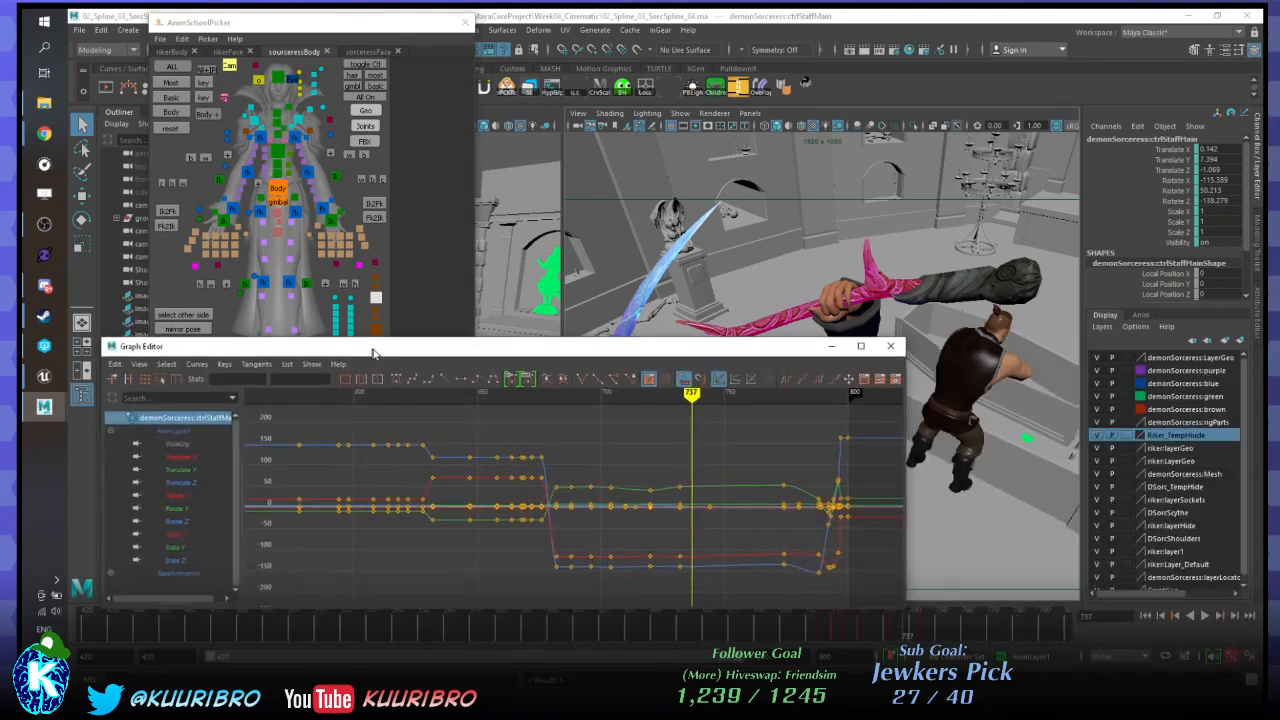
pyautogui.moveTo(185, 533); pyautogui.dragTo(188, 560)
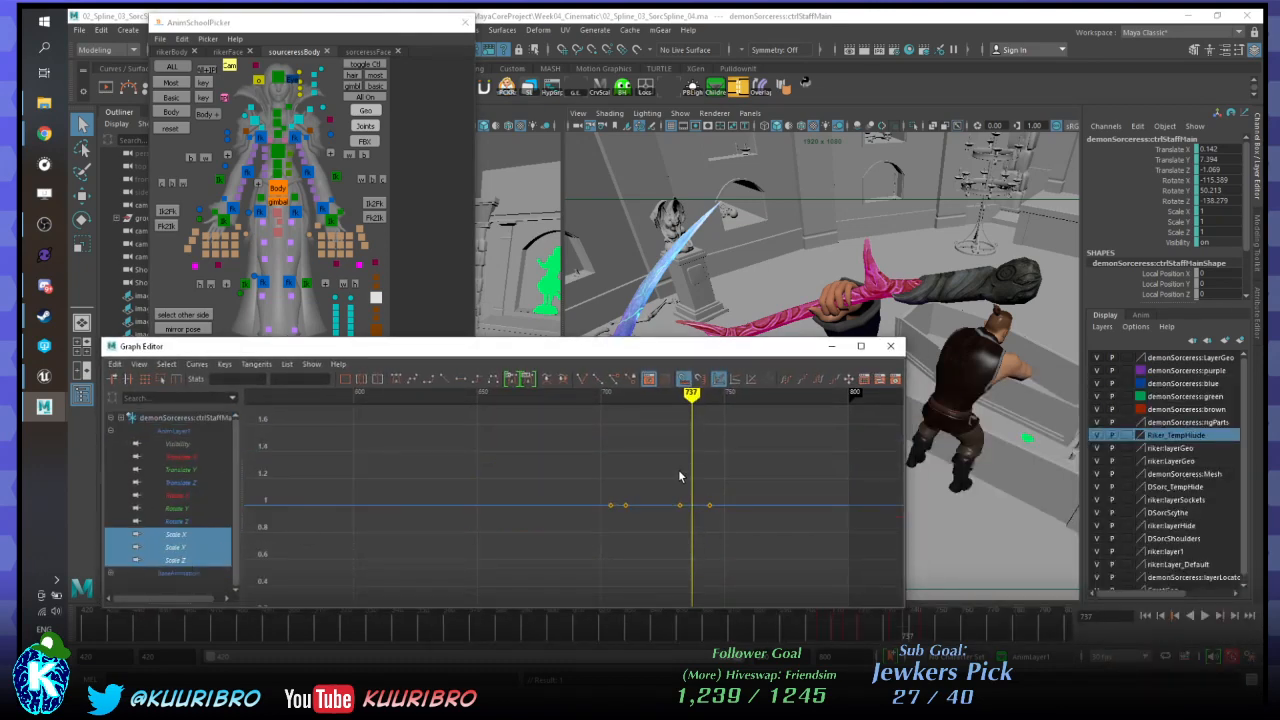
pyautogui.press('f')
pyautogui.keyDown('alt'); pyautogui.moveTo(707, 476); pyautogui.dragTo(711, 475, button='middle'); pyautogui.keyUp('alt')
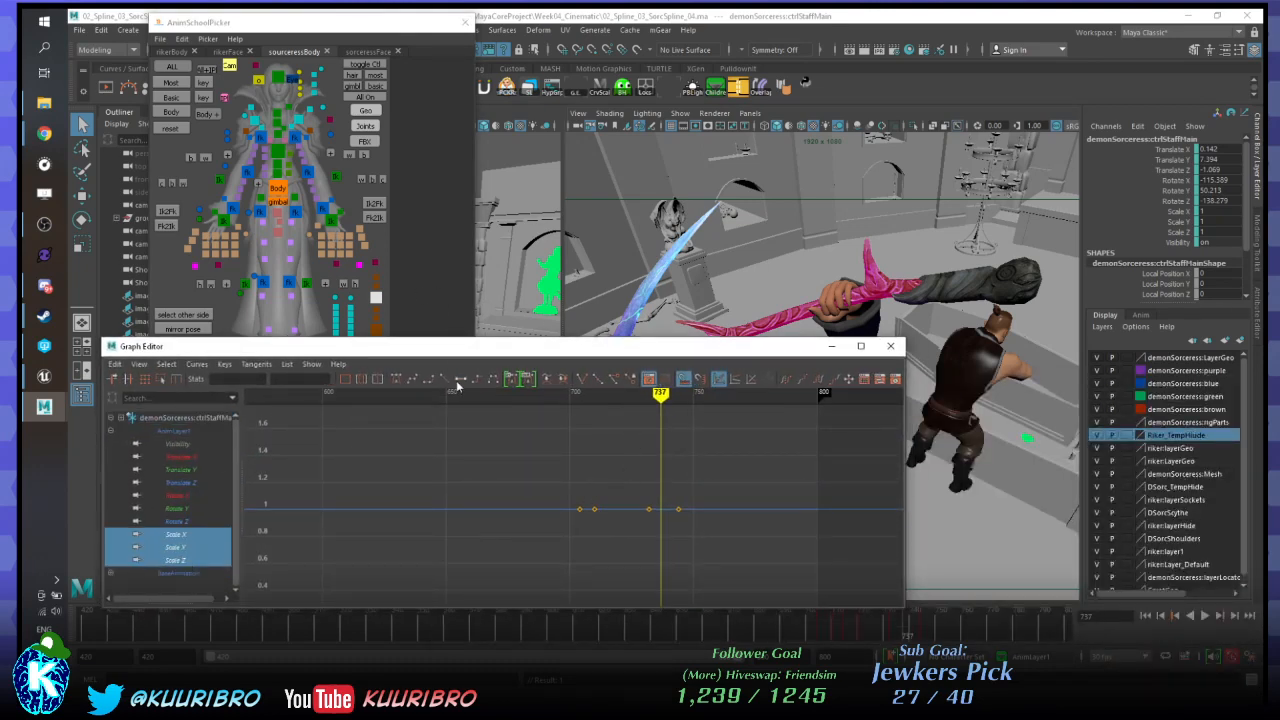
# Compare the animation curves of the staff's bottom and main controls, checking the main control's scale channels.
pyautogui.moveTo(482, 352); pyautogui.dragTo(498, 449)
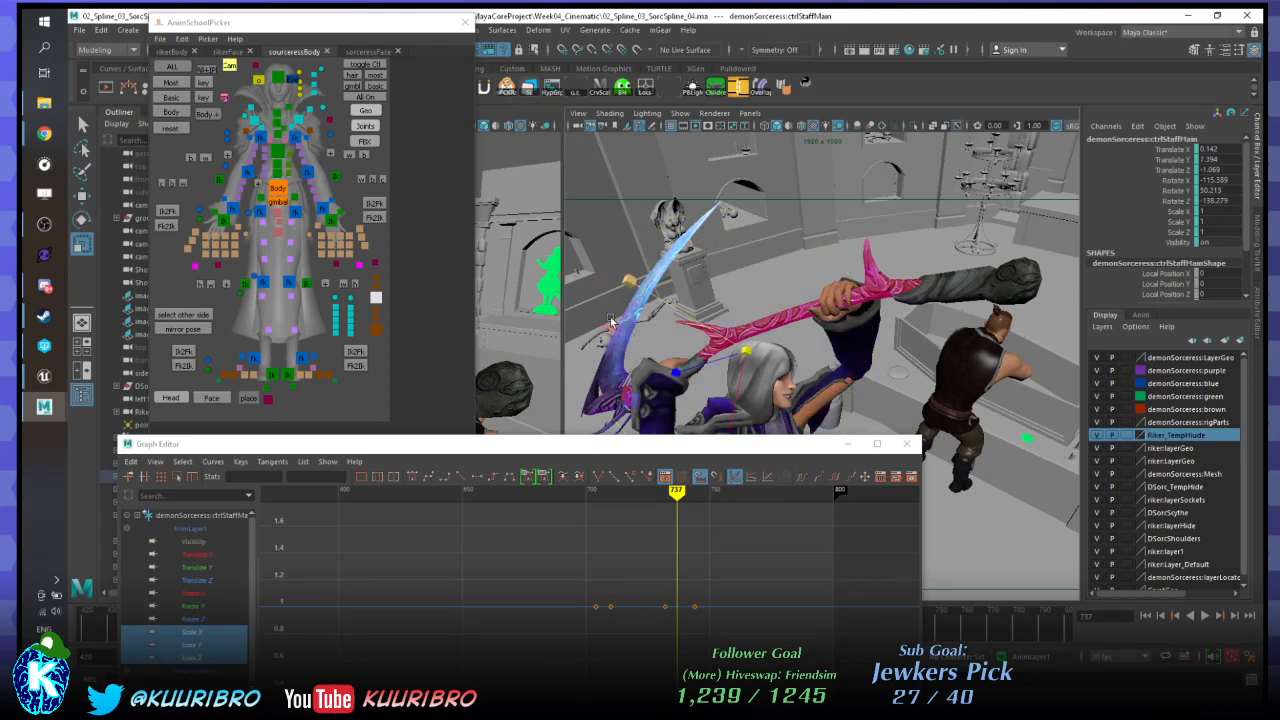
pyautogui.click(379, 305)
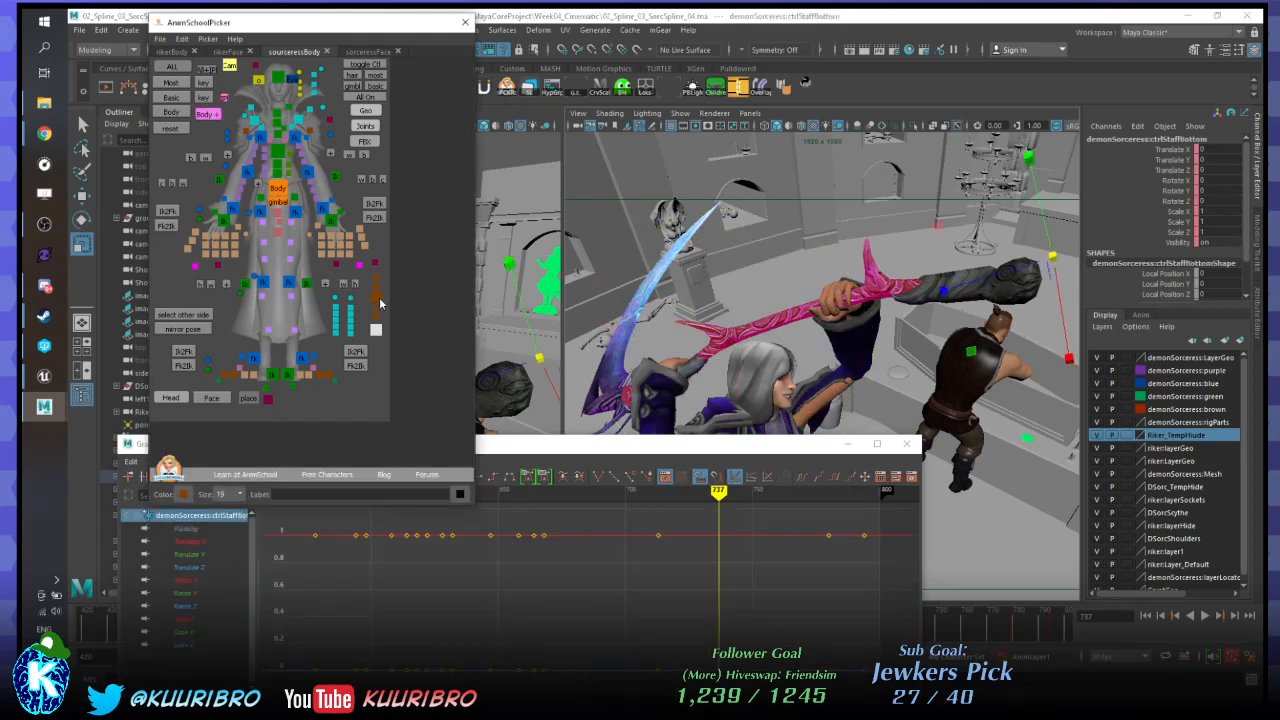
pyautogui.click(378, 301)
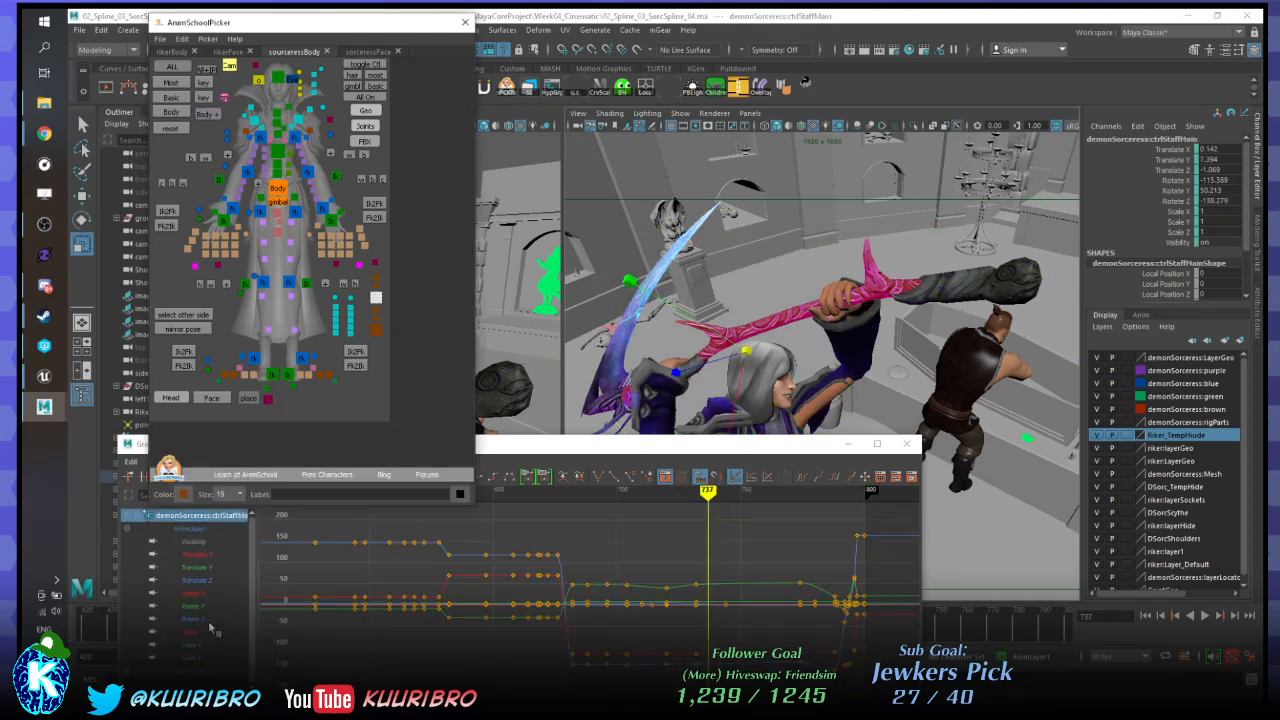
pyautogui.moveTo(211, 631); pyautogui.dragTo(213, 658)
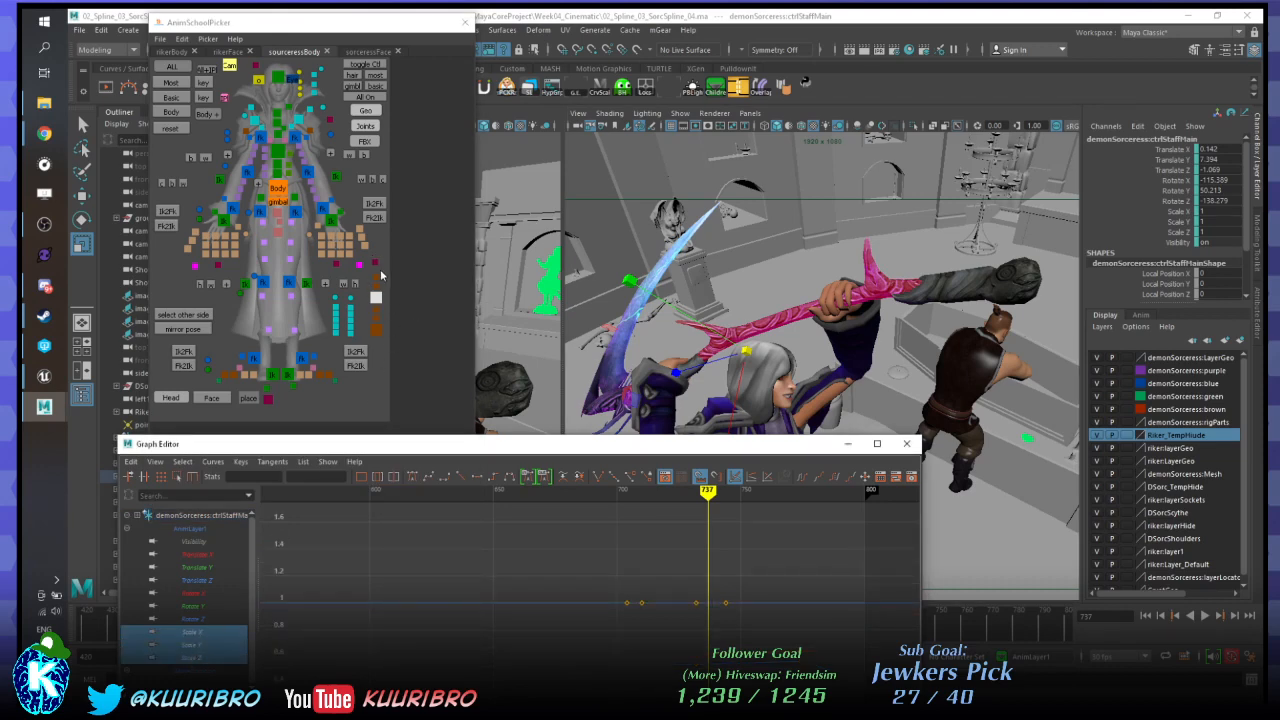
pyautogui.click(376, 322)
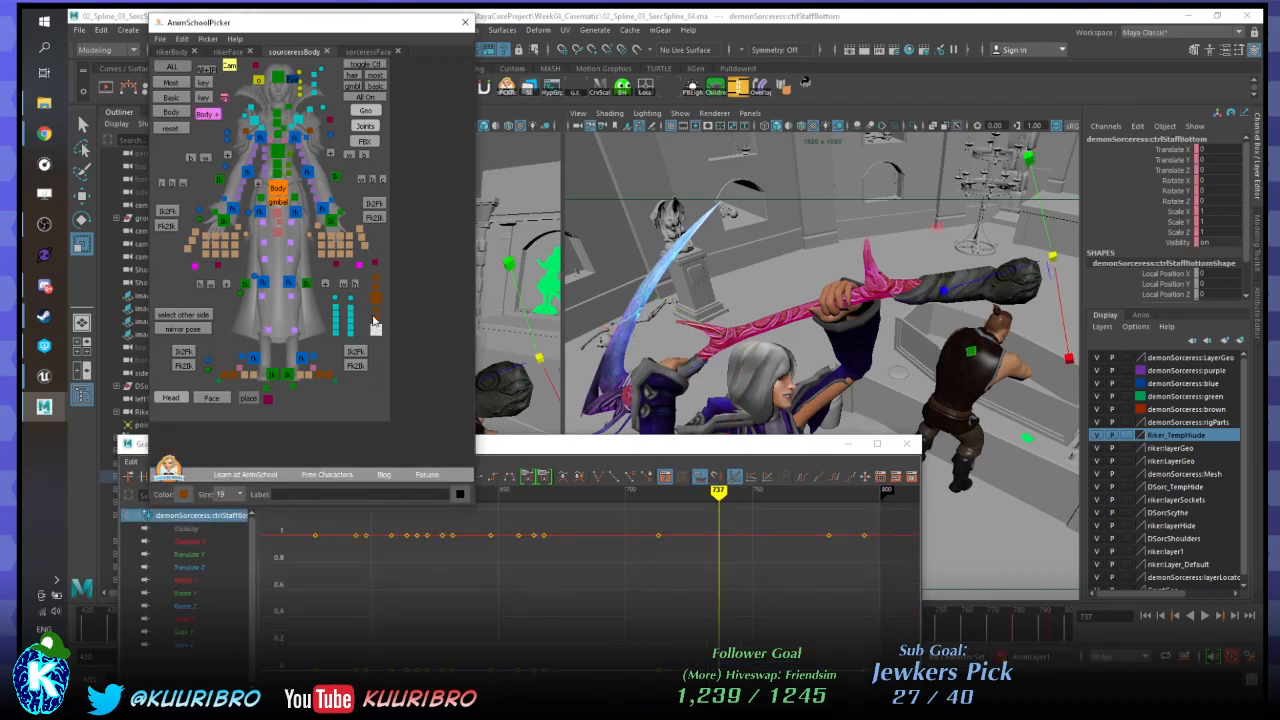
# Select all the staff controls, move the Graph Editor off the camera view, scrub to frame 694 and start playback.
pyautogui.moveTo(391, 275); pyautogui.dragTo(376, 336)
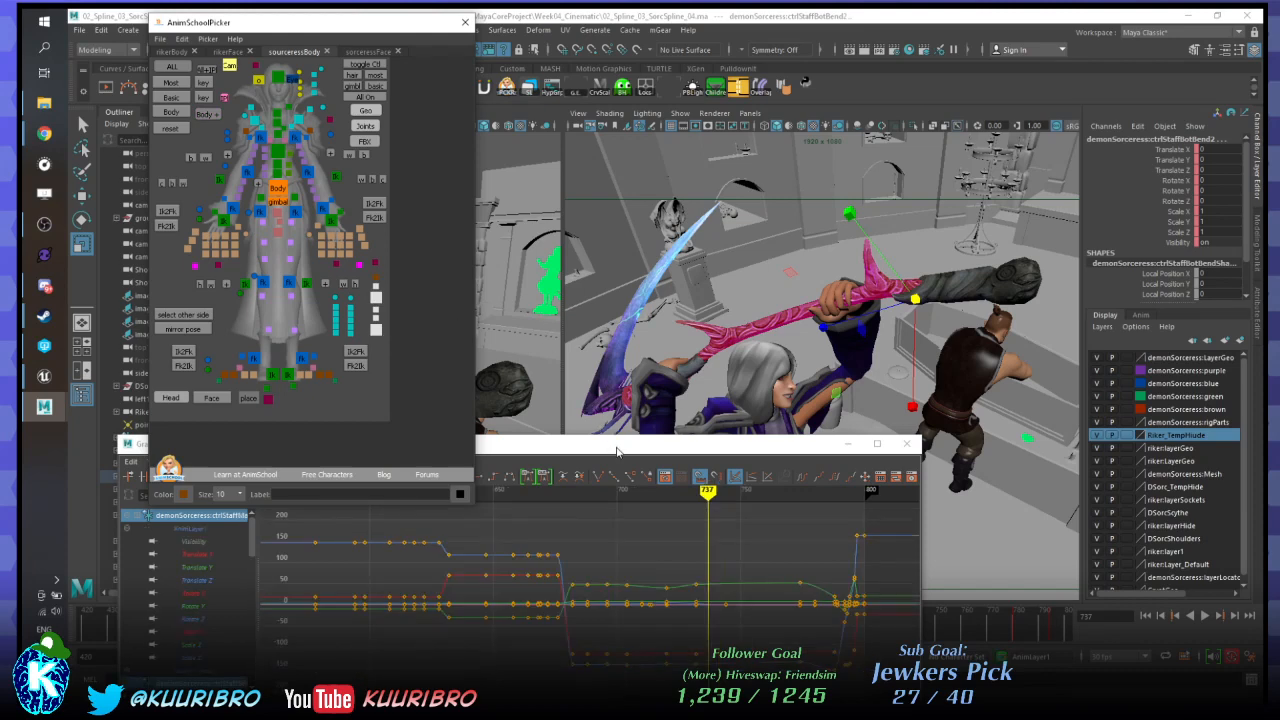
pyautogui.moveTo(617, 448); pyautogui.dragTo(519, 139)
pyautogui.moveTo(852, 624); pyautogui.dragTo(796, 623)
pyautogui.moveTo(661, 135); pyautogui.dragTo(410, 142)
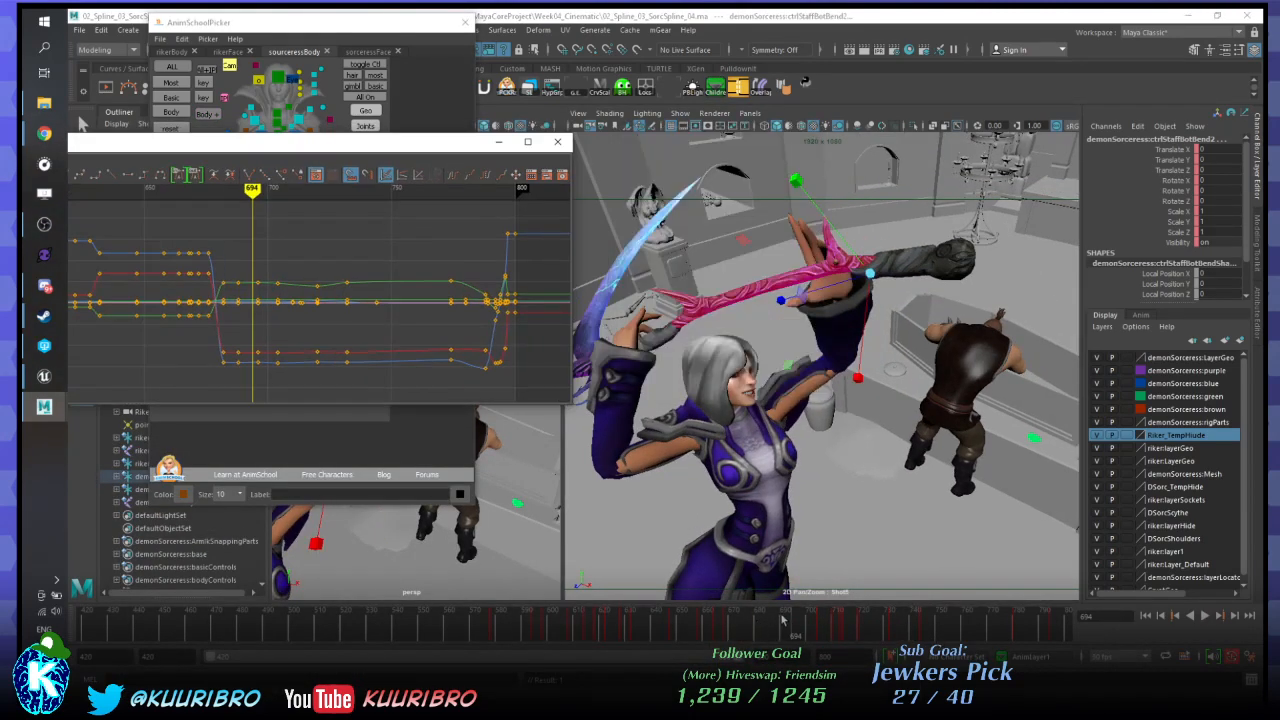
pyautogui.click(753, 622)
pyautogui.hotkey('alt', 'v')
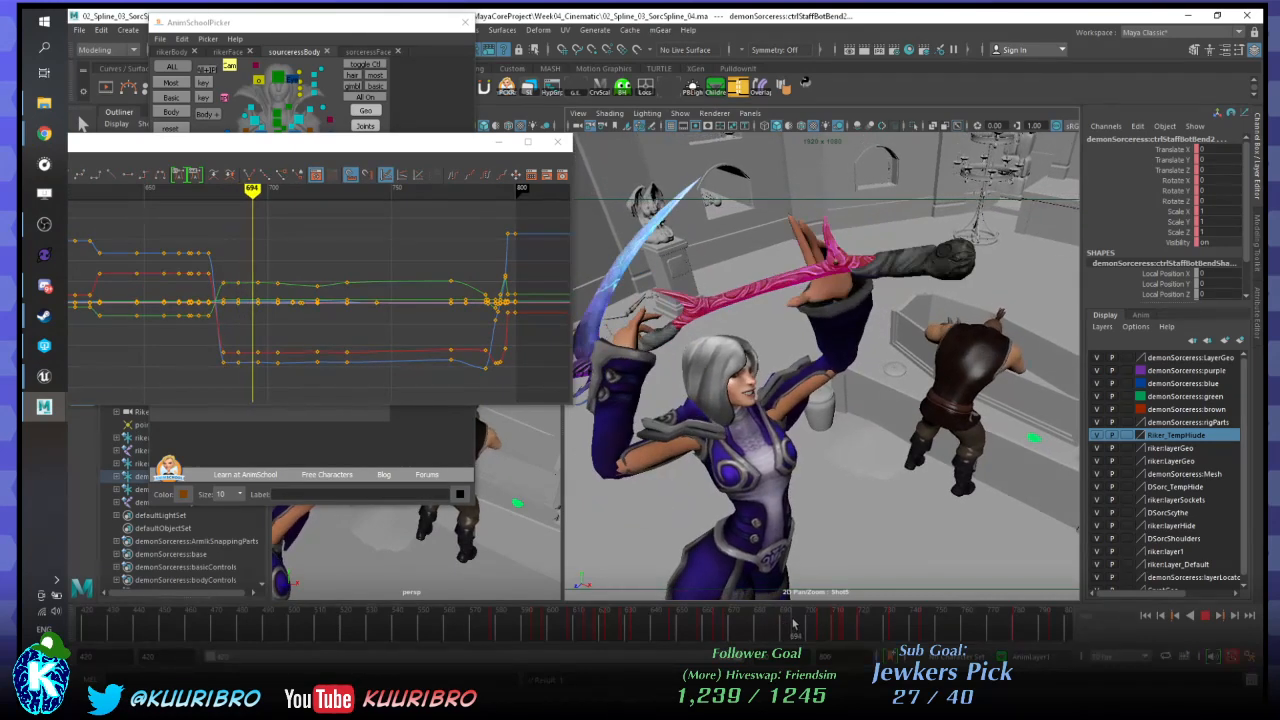
# Go to frame 692, select the sorceress's main staff control and bring the Graph Editor back over the camera view.
pyautogui.moveTo(785, 624); pyautogui.dragTo(790, 625)
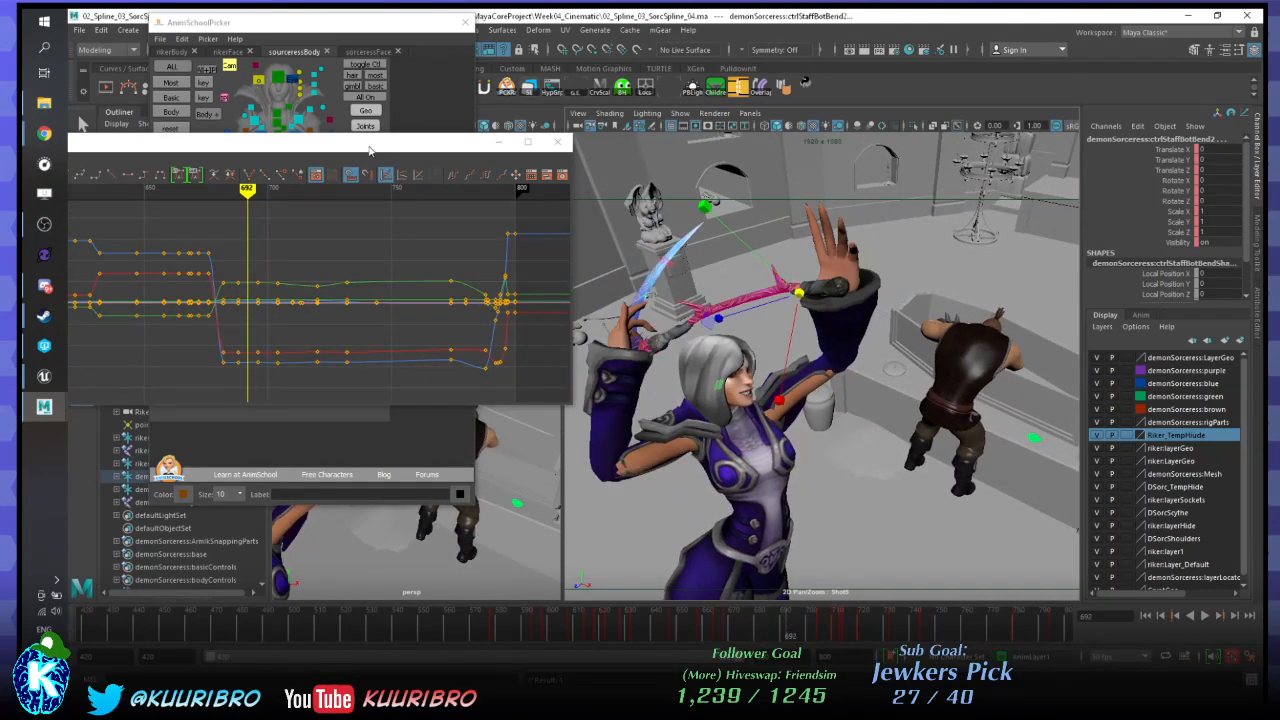
pyautogui.moveTo(370, 148); pyautogui.dragTo(410, 536)
pyautogui.click(373, 298)
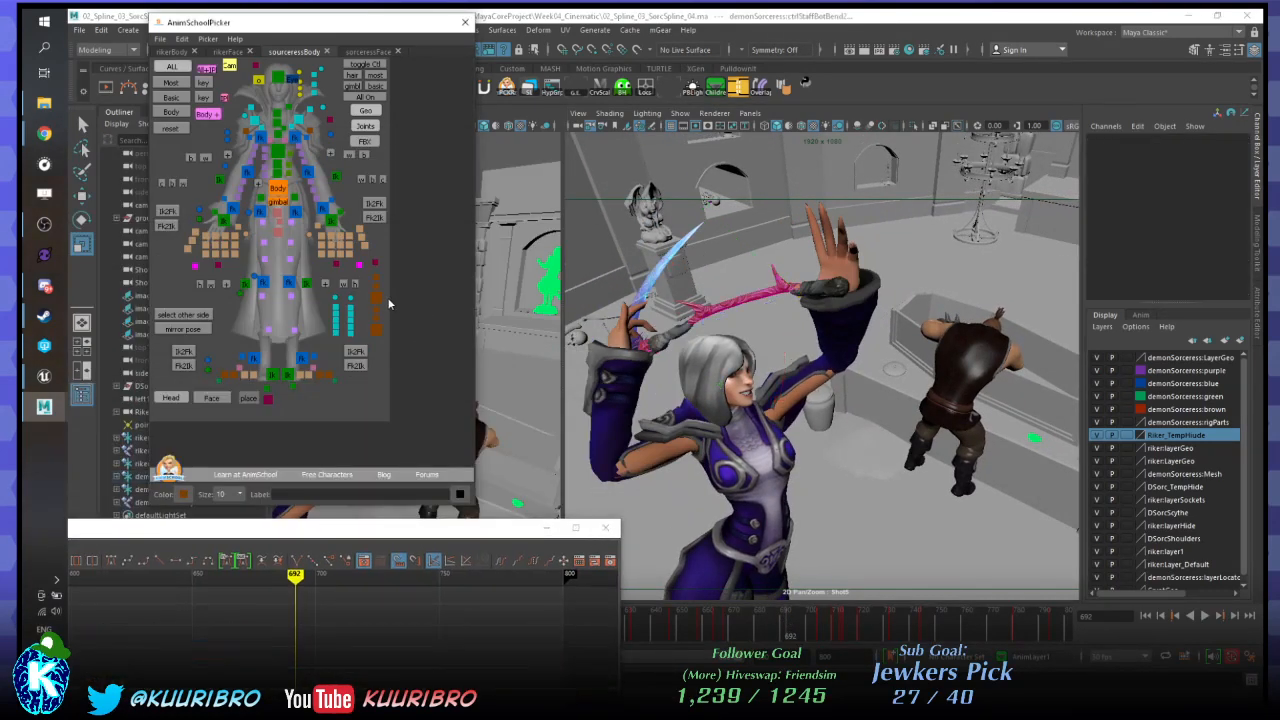
pyautogui.click(374, 298)
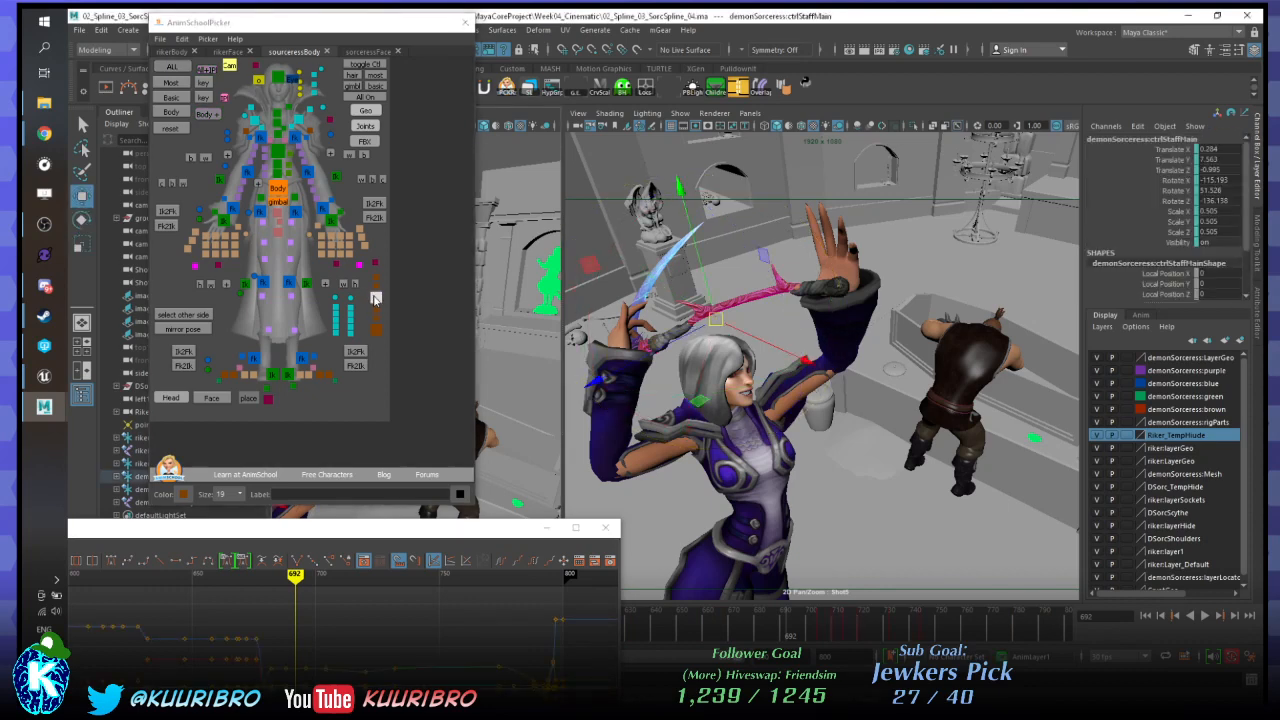
pyautogui.moveTo(417, 531); pyautogui.dragTo(690, 254)
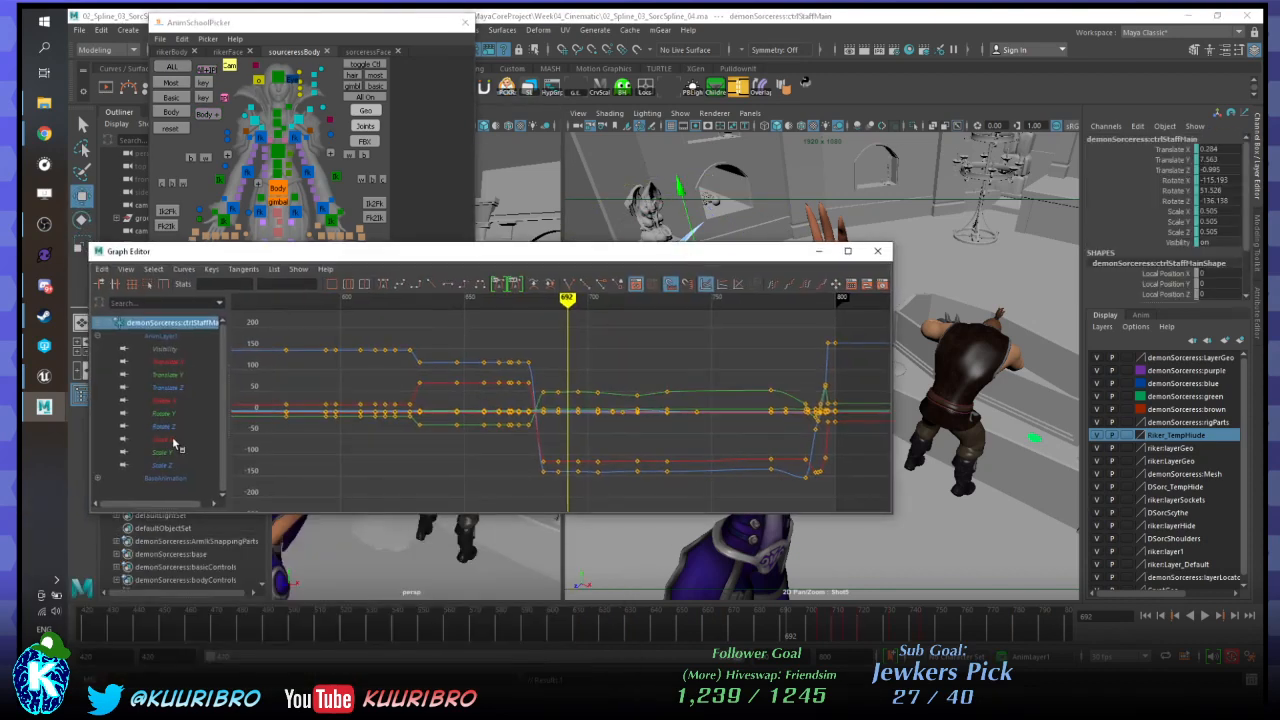
# Isolate and frame the main staff control's Scale X, Y and Z curves on AnimLayer1 to inspect their keys.
pyautogui.moveTo(174, 438); pyautogui.dragTo(170, 465)
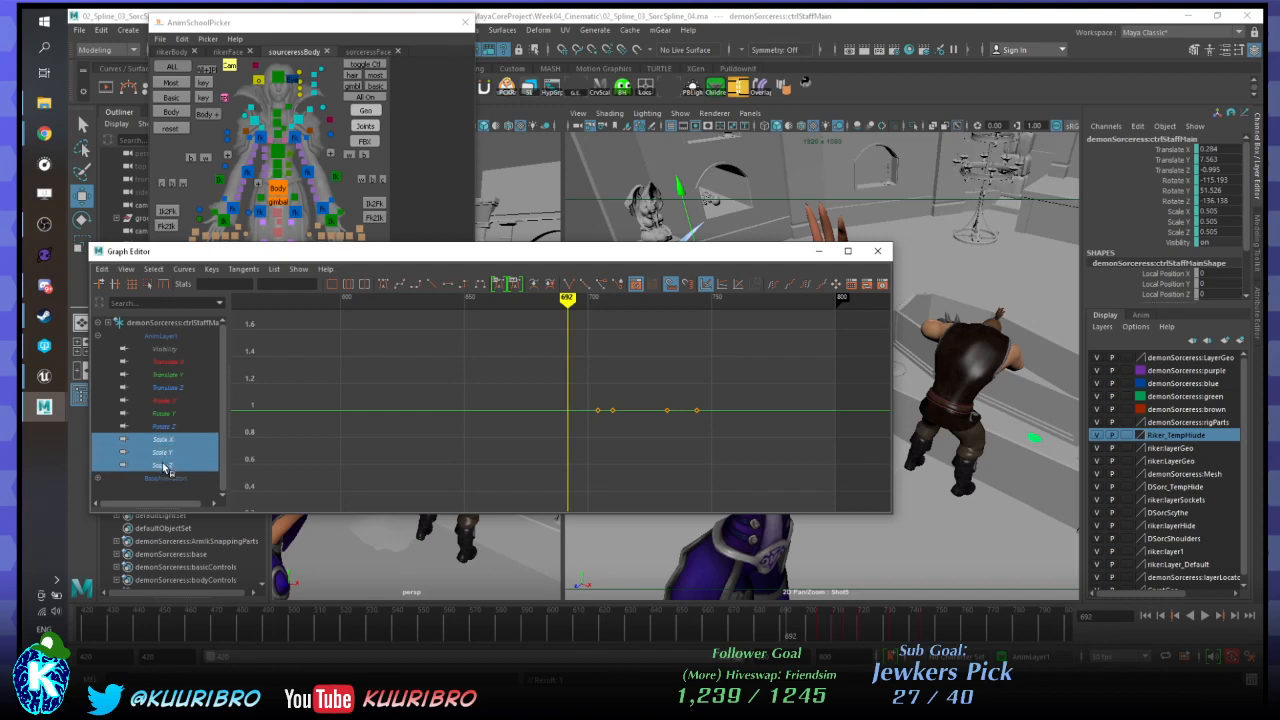
pyautogui.press('5')
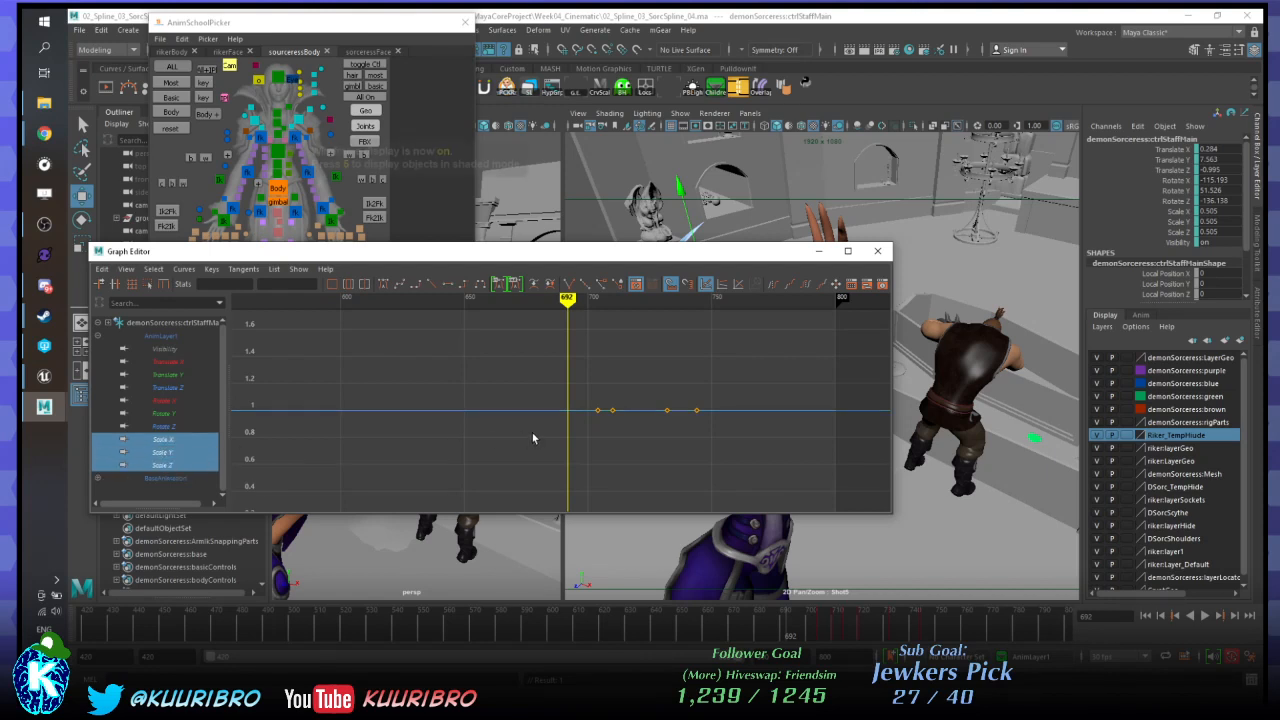
pyautogui.press('f')
pyautogui.press('1')
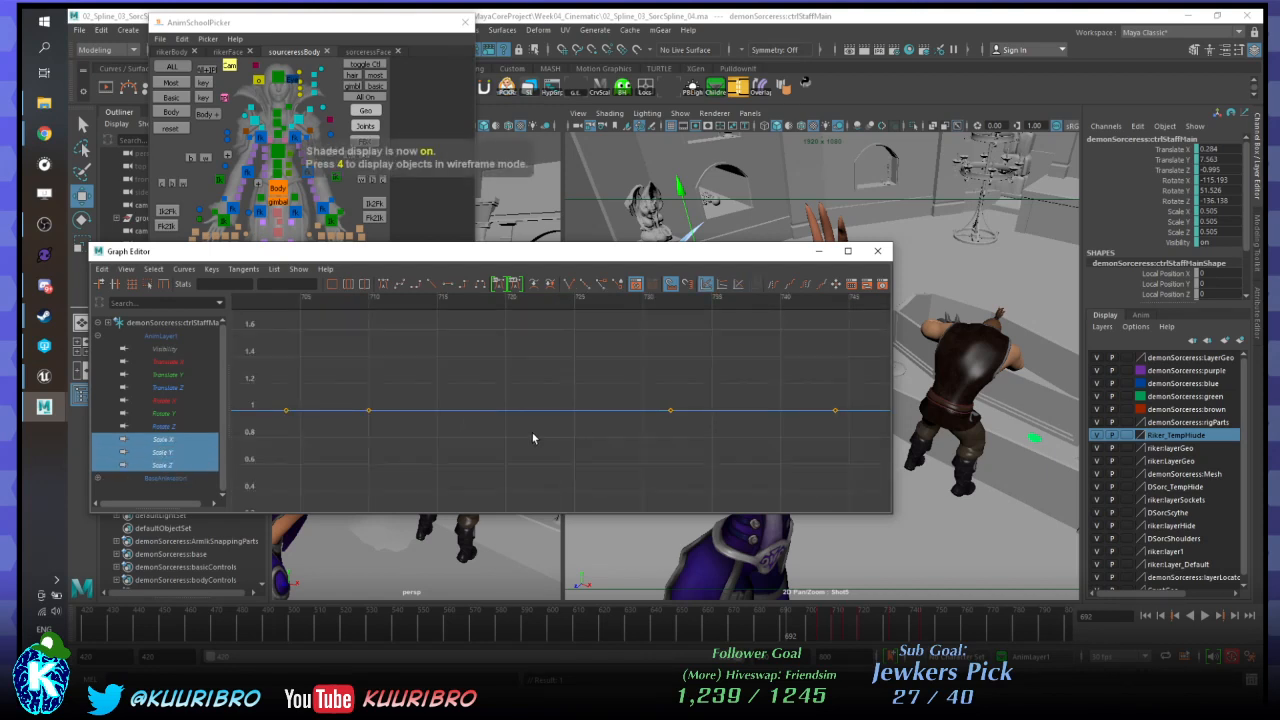
pyautogui.press('3')
pyautogui.press('1')
pyautogui.scroll(-10, 567, 408)
pyautogui.press('f')
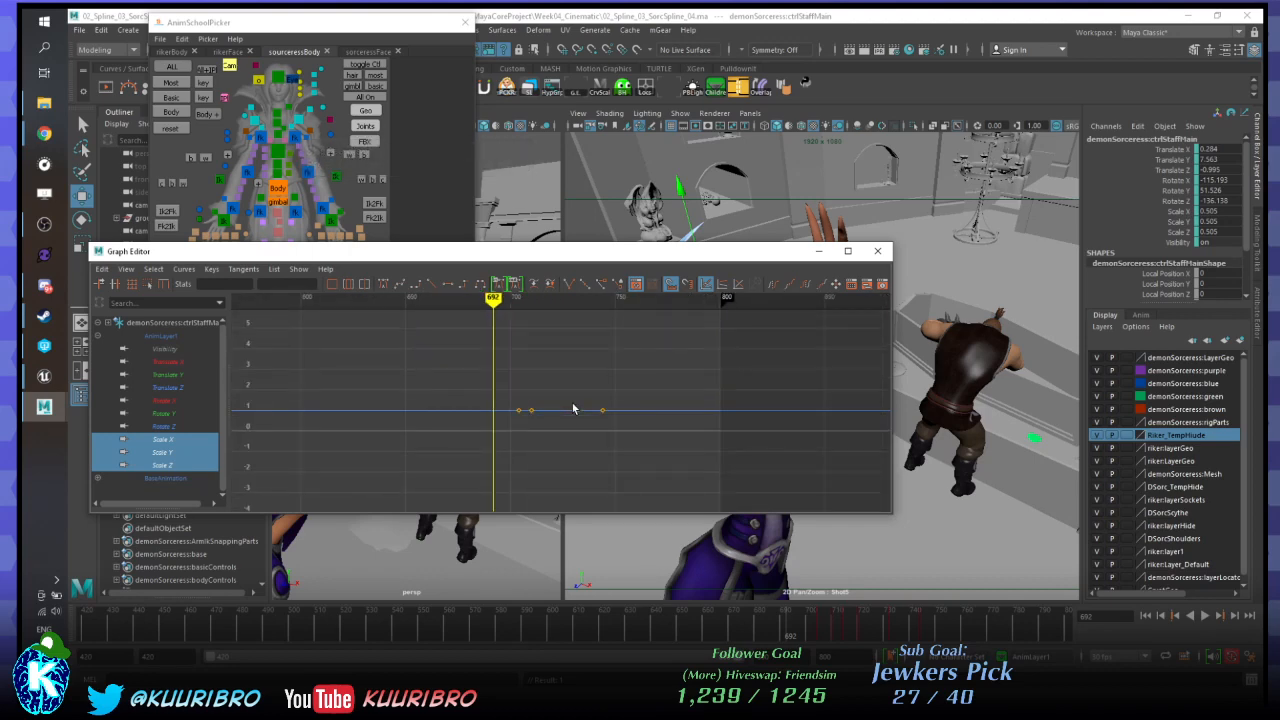
# Move the Graph Editor and AnimSchoolPicker off the Outliner and select demonSorceress:grpStaffMain to check its channels.
pyautogui.moveTo(603, 254); pyautogui.dragTo(566, 502)
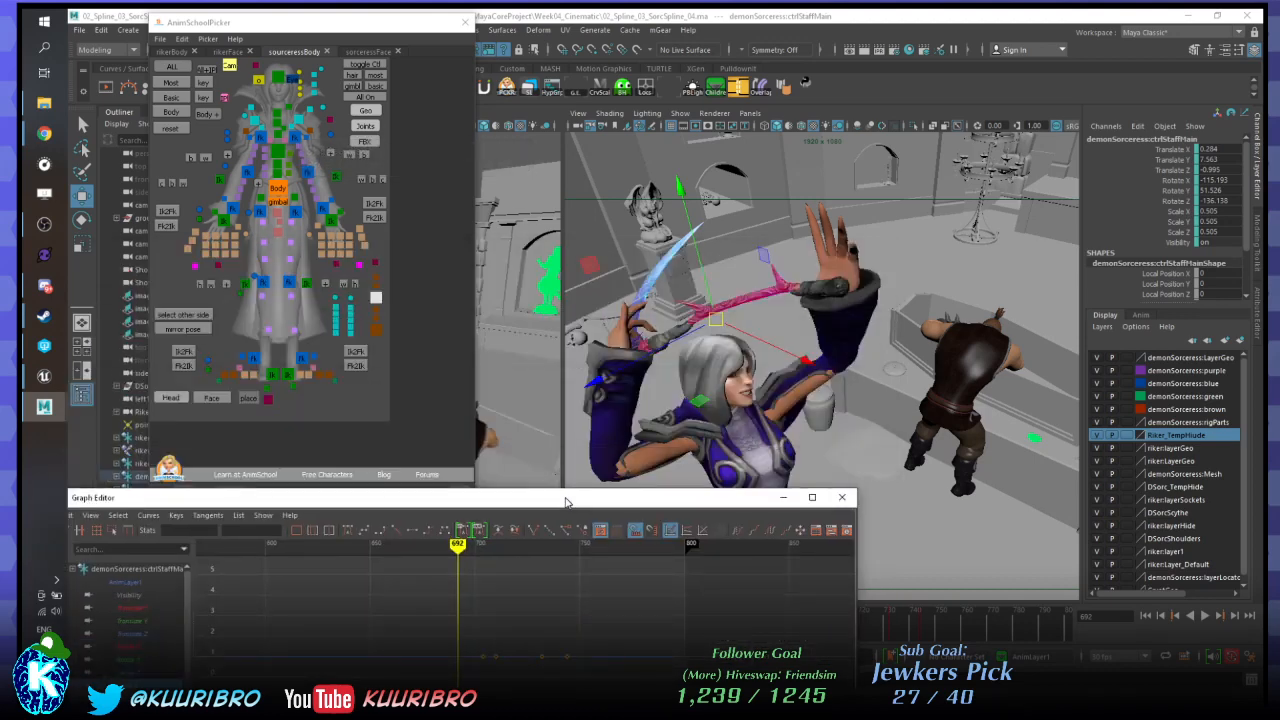
pyautogui.moveTo(565, 502); pyautogui.dragTo(903, 522)
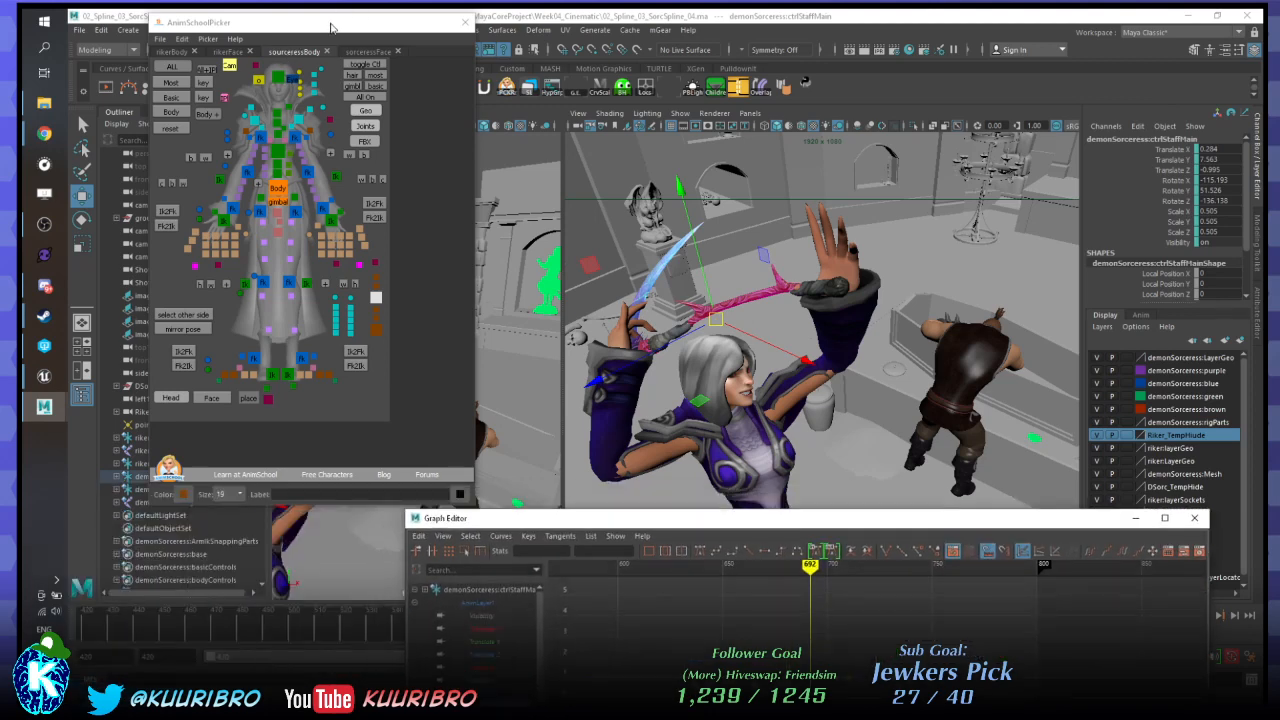
pyautogui.moveTo(330, 27); pyautogui.dragTo(540, 75)
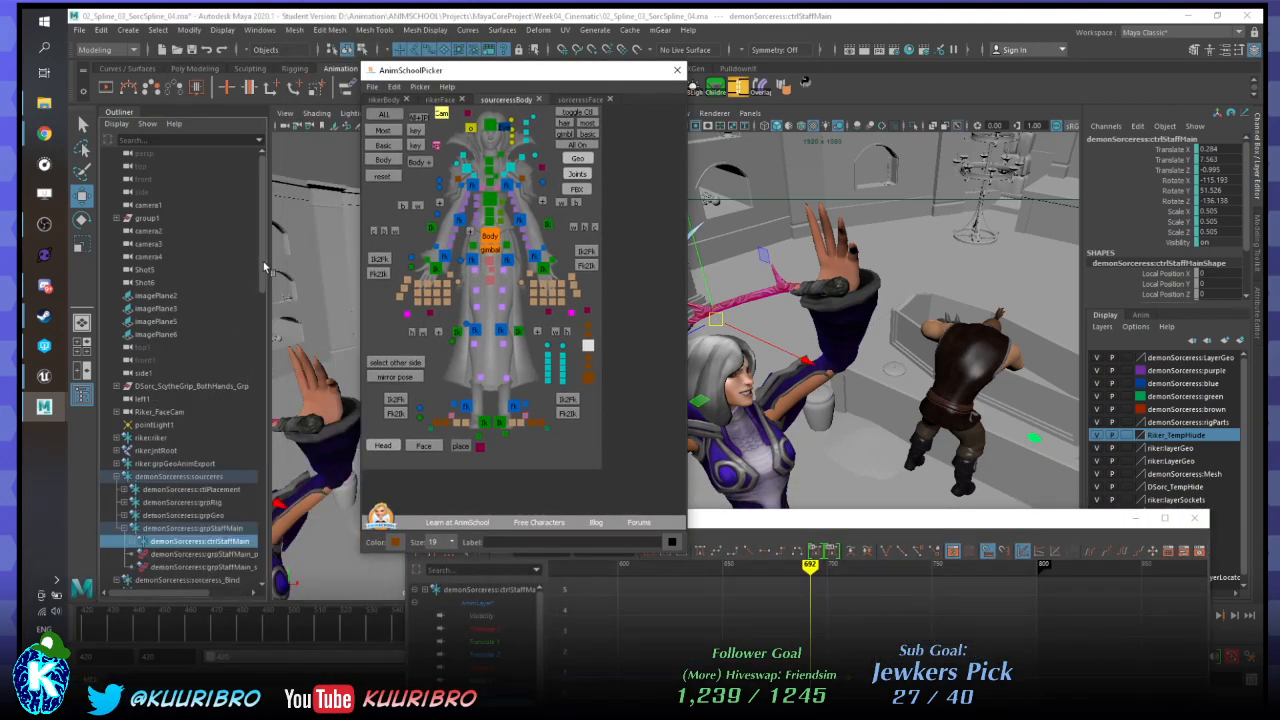
pyautogui.scroll(-3, 260, 276)
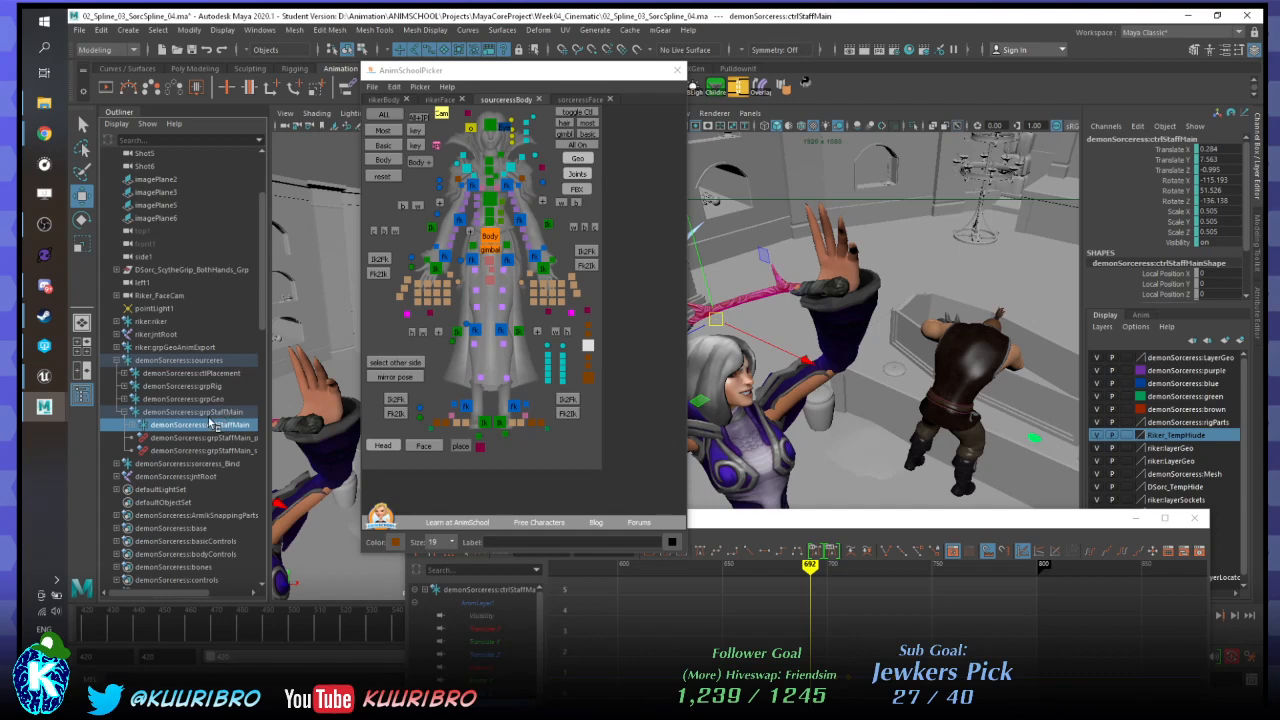
pyautogui.click(171, 413)
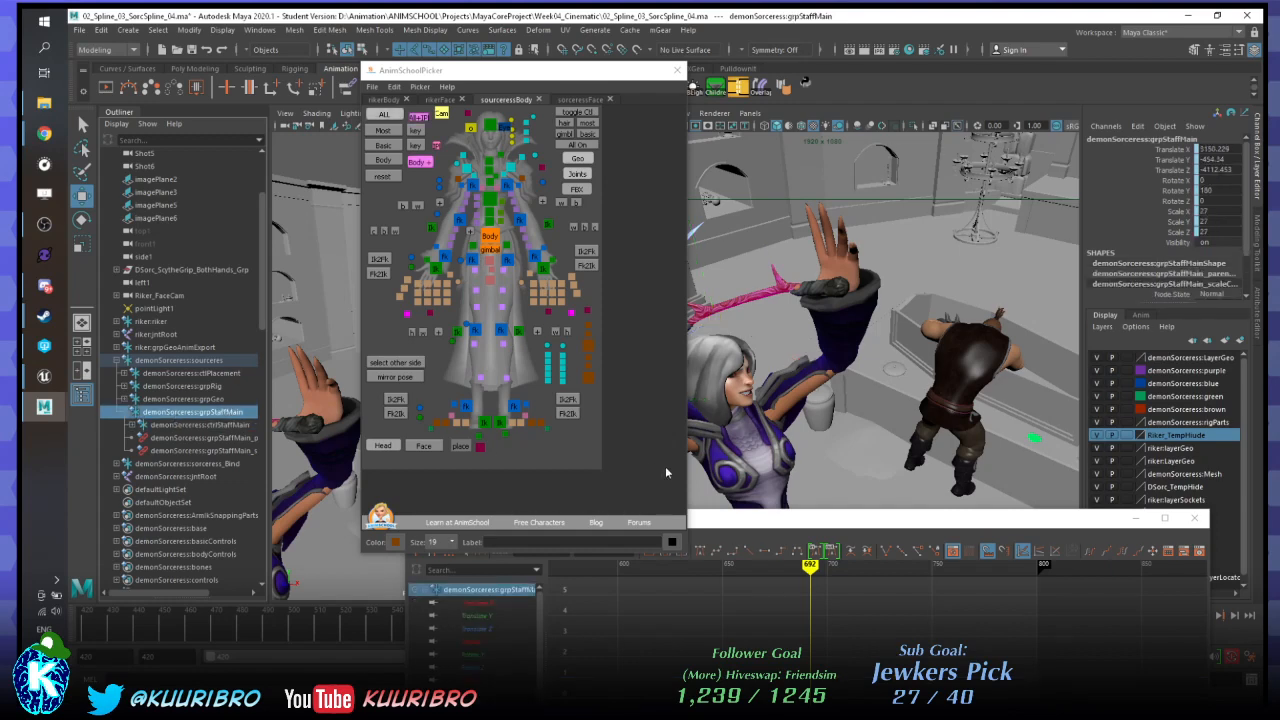
# Raise the Graph Editor, reselect demonSorceress:ctrlStaffMain and scrub between frames 687 and 694 to examine the staff's scale.
pyautogui.moveTo(790, 525)
pyautogui.mouseDown()
pyautogui.moveTo(751, 411)
pyautogui.moveTo(750, 352)
pyautogui.mouseUp()
pyautogui.moveTo(770, 395)
pyautogui.mouseDown()
pyautogui.moveTo(675, 397)
pyautogui.moveTo(789, 397)
pyautogui.moveTo(760, 397)
pyautogui.mouseUp()
pyautogui.click(200, 425)
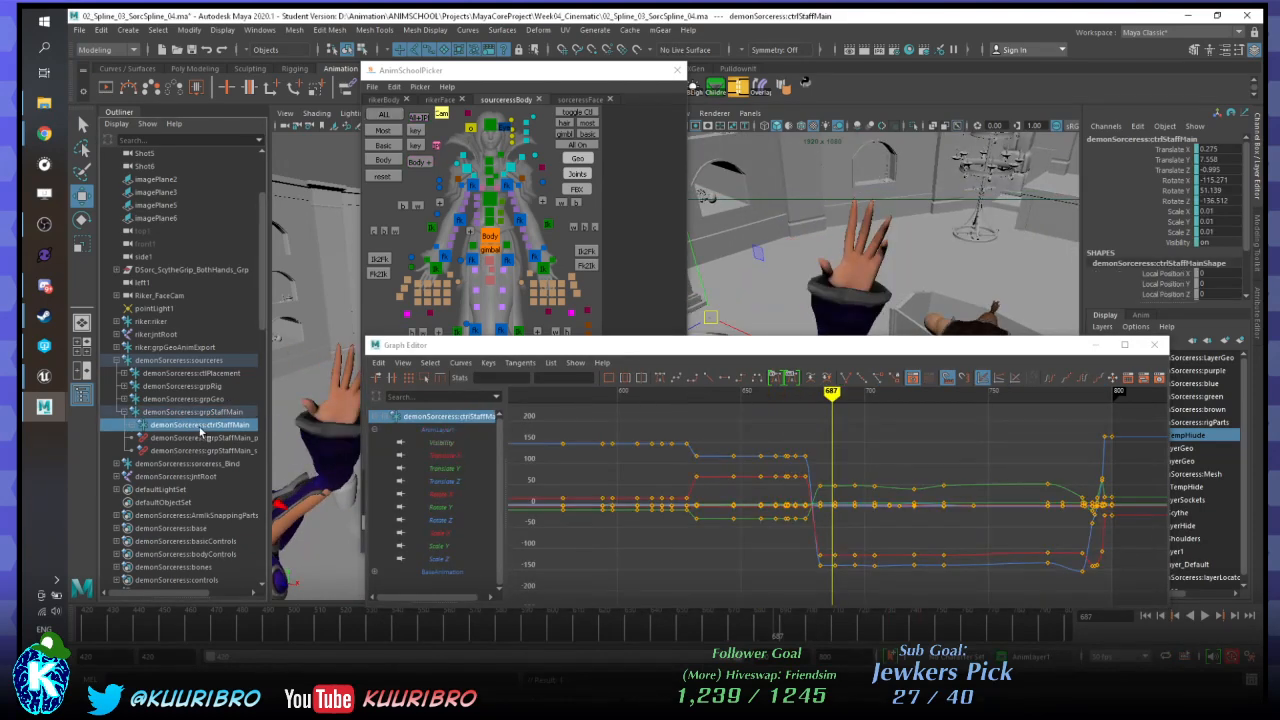
pyautogui.moveTo(845, 390)
pyautogui.mouseDown()
pyautogui.moveTo(760, 393)
pyautogui.moveTo(880, 393)
pyautogui.moveTo(823, 393)
pyautogui.moveTo(849, 393)
pyautogui.mouseUp()
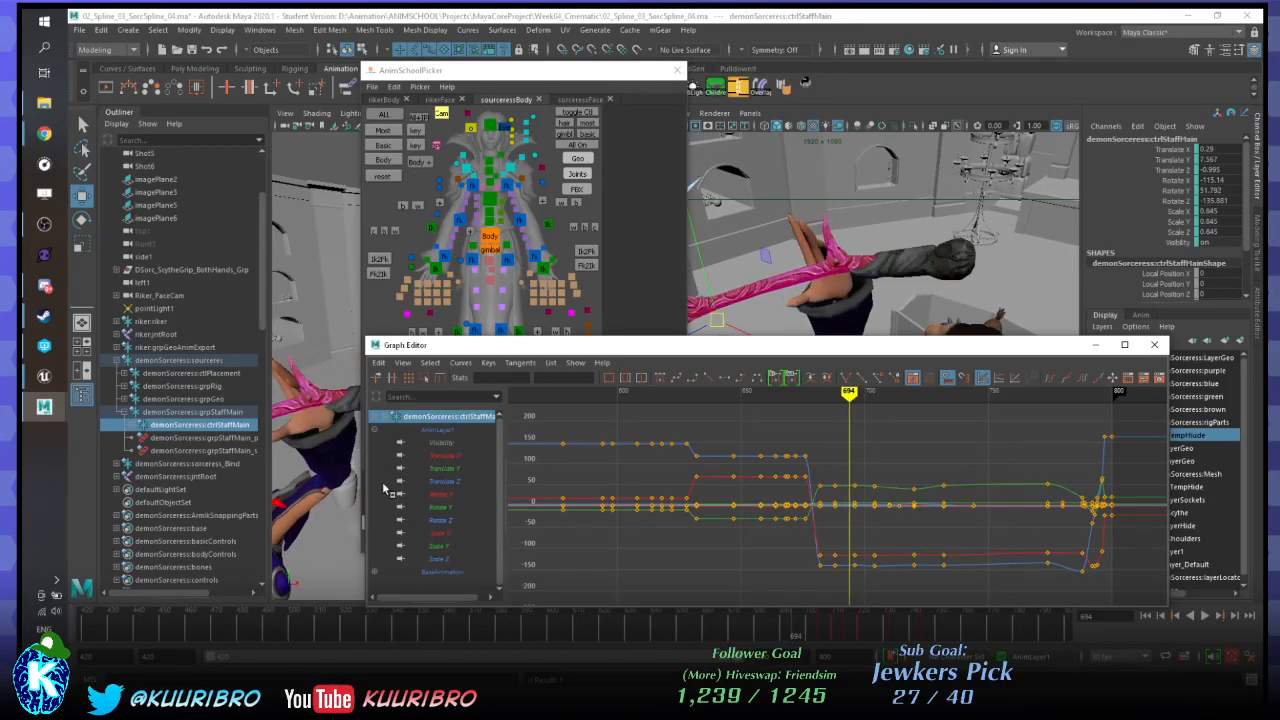
# Make BaseAnimation the active animation layer and isolate the main staff control's Scale X, Y and Z curves on it.
pyautogui.click(441, 430)
pyautogui.moveTo(741, 345); pyautogui.dragTo(565, 362)
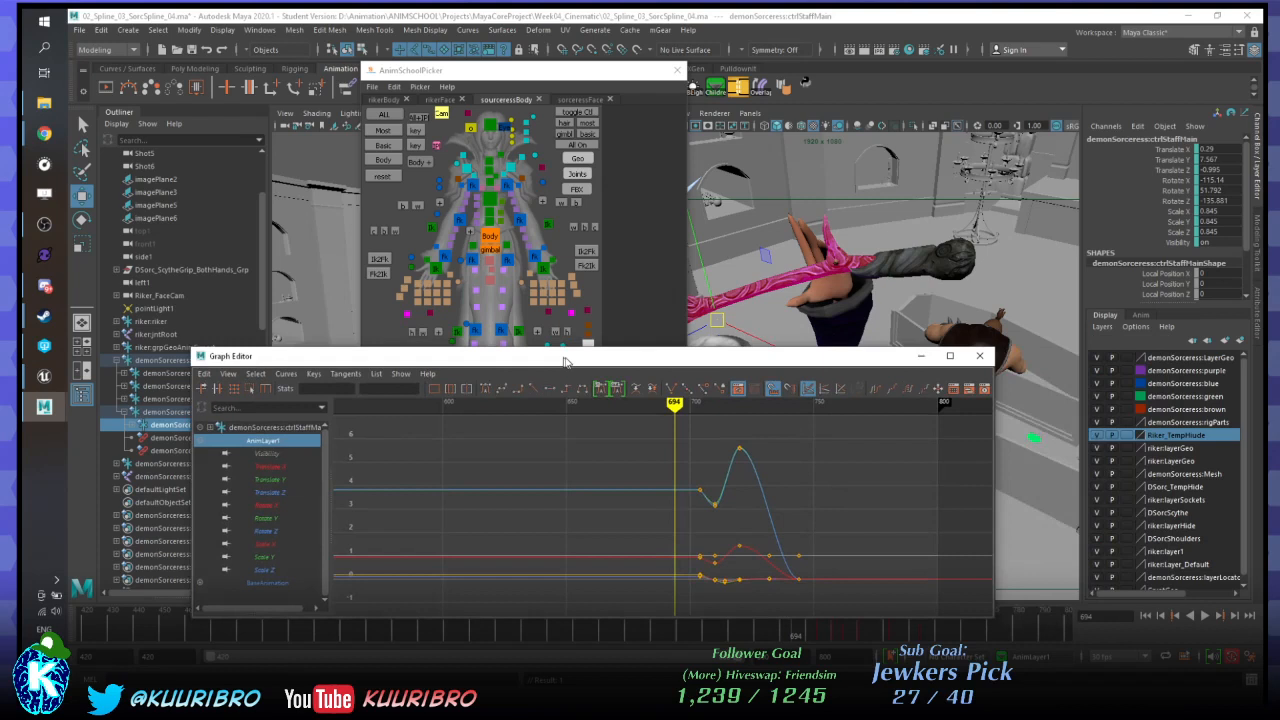
pyautogui.click(1140, 316)
pyautogui.click(1187, 371)
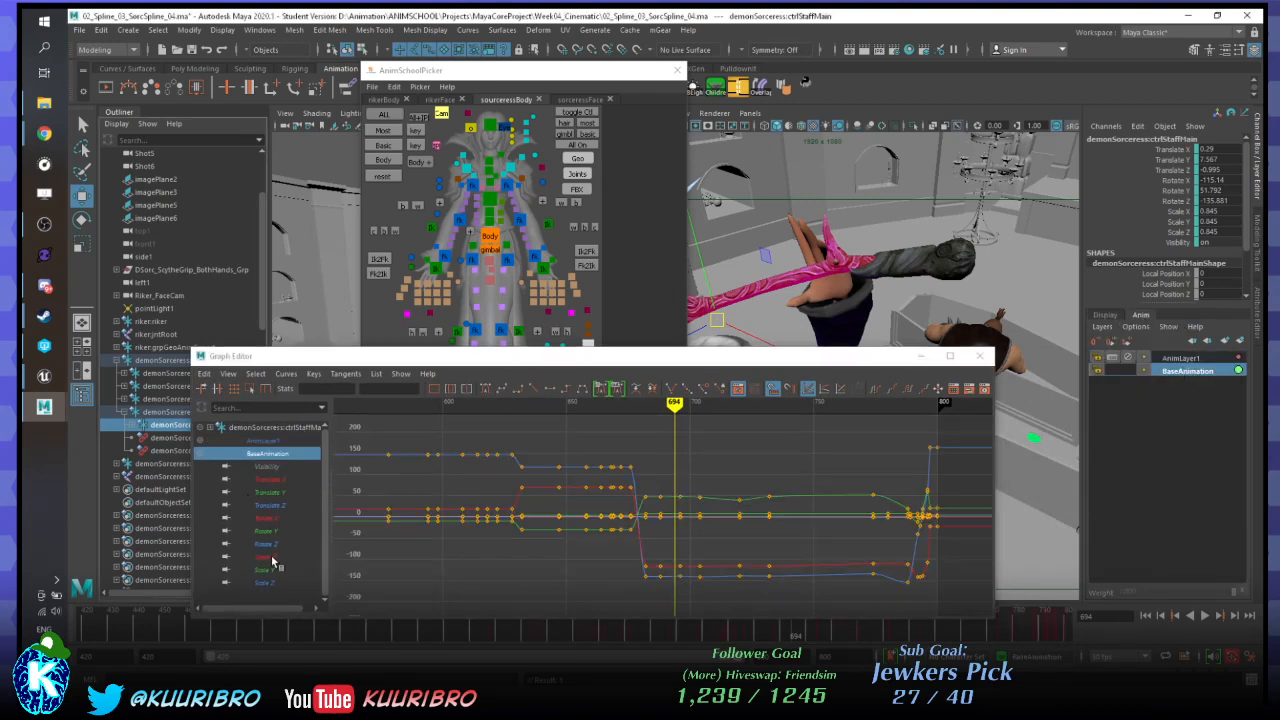
pyautogui.moveTo(265, 557); pyautogui.dragTo(265, 582)
pyautogui.press('f')
pyautogui.keyDown('alt'); pyautogui.moveTo(652, 488); pyautogui.dragTo(638, 488, button='middle'); pyautogui.keyUp('alt')
pyautogui.keyDown('alt'); pyautogui.keyDown('shift'); pyautogui.moveTo(638, 488); pyautogui.dragTo(703, 489, button='right'); pyautogui.keyUp('shift'); pyautogui.keyUp('alt')
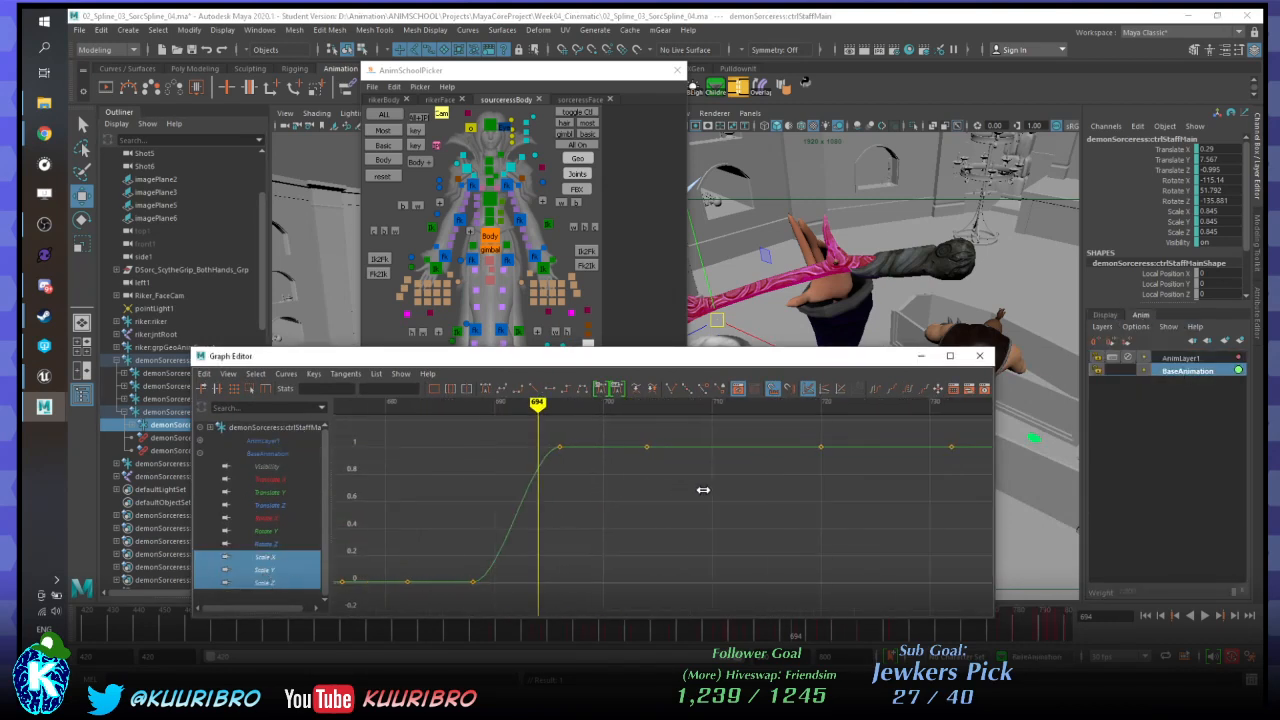
pyautogui.keyDown('alt'); pyautogui.moveTo(582, 483); pyautogui.dragTo(608, 489, button='middle'); pyautogui.keyUp('alt')
# Step between the keys at the start and end of the staff's scale-up, finishing on frame 696, to examine its timing.
pyautogui.moveTo(504, 406); pyautogui.dragTo(482, 420)
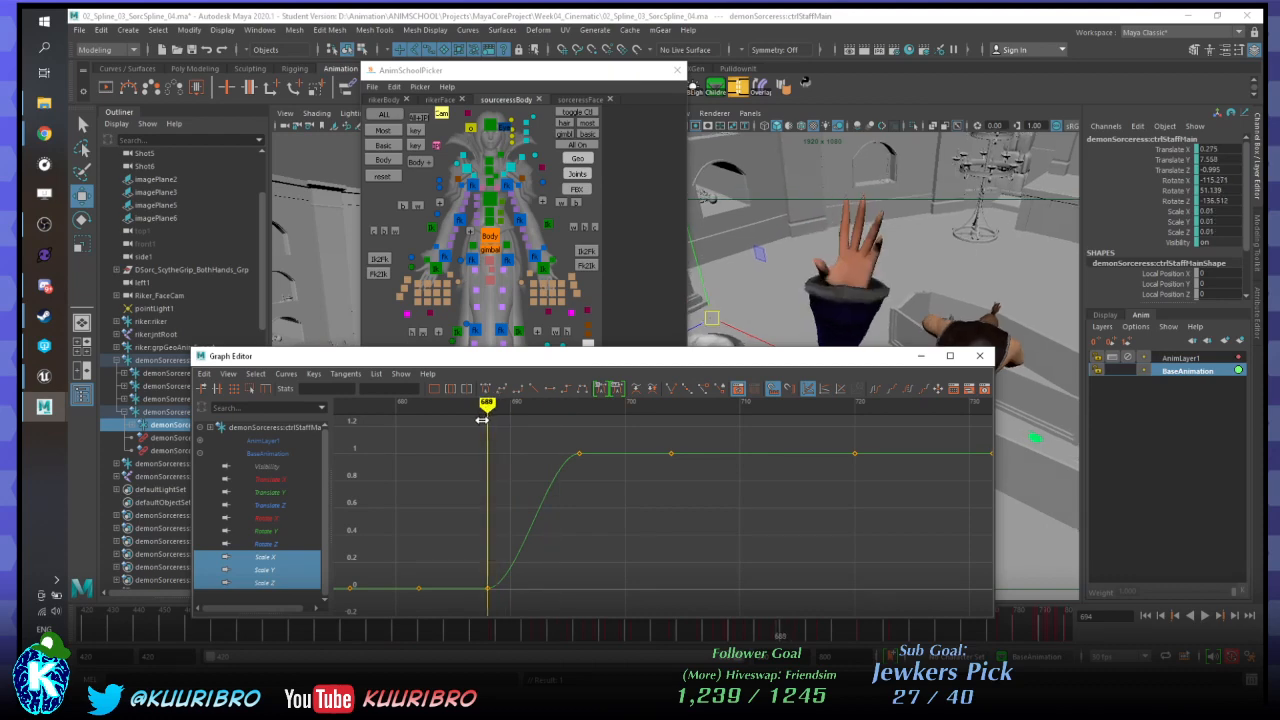
pyautogui.press('.')
pyautogui.press(',')
pyautogui.press('.')
pyautogui.scroll(-6, 554, 446)
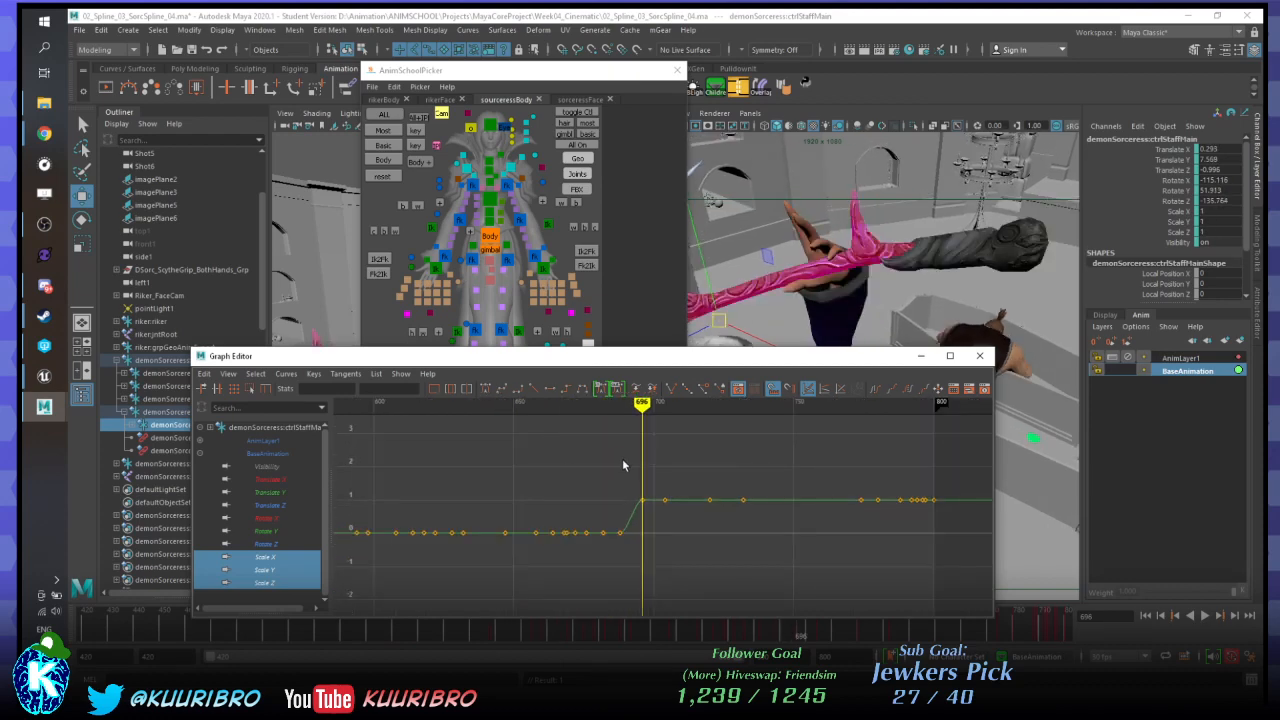
pyautogui.scroll(3, 622, 465)
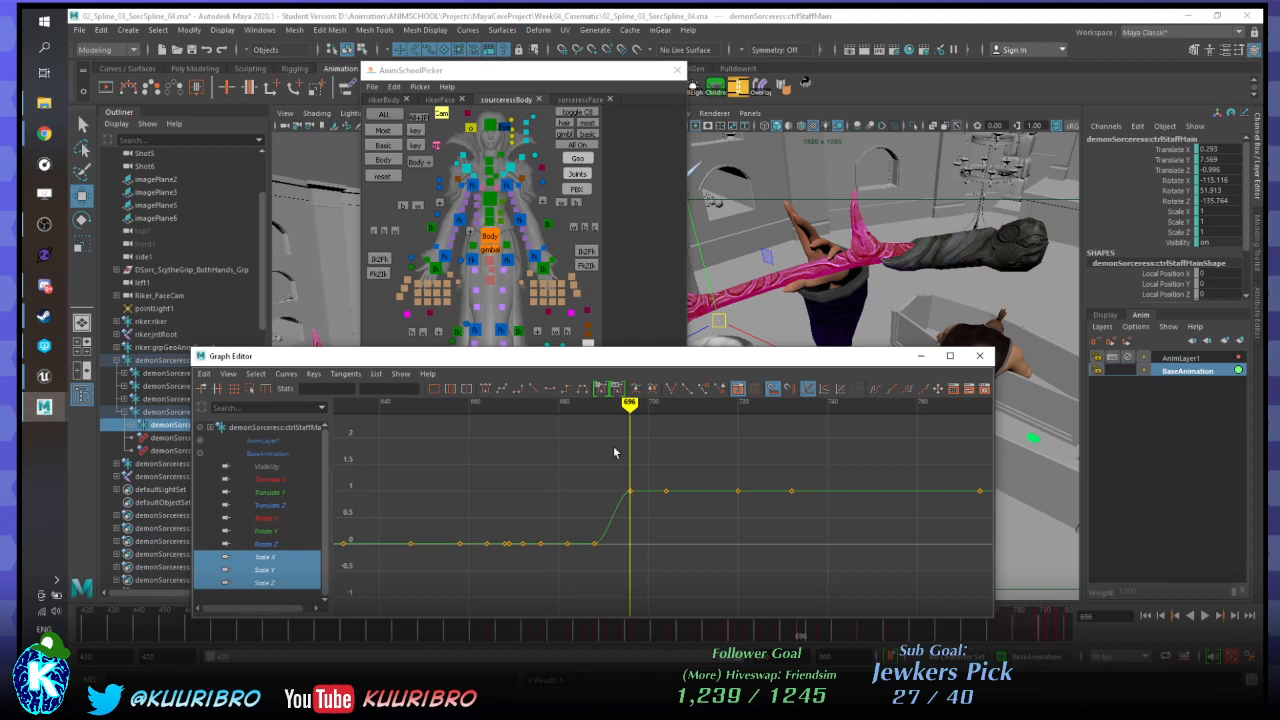
pyautogui.scroll(-3, 615, 481)
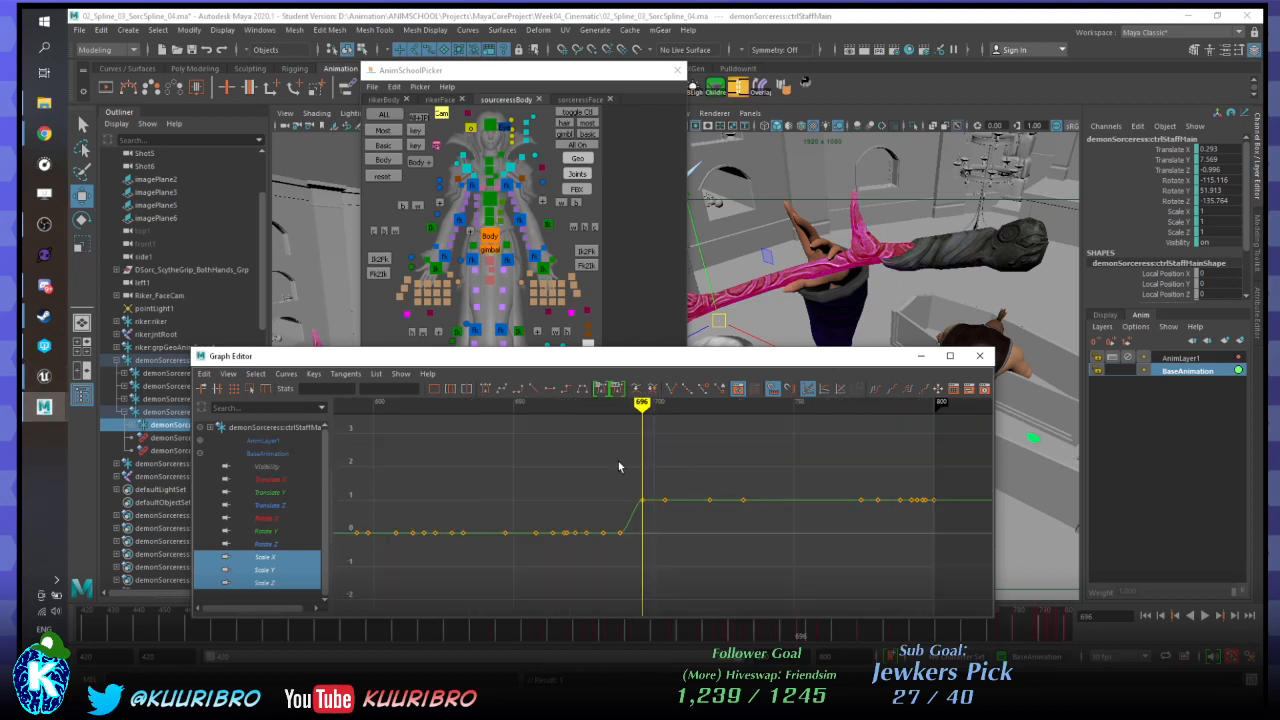
# Try deleting the main staff control's BaseAnimation scale keys from frame 696 onward, and undo the deletion.
pyautogui.moveTo(617, 463); pyautogui.dragTo(1003, 515)
pyautogui.press('Delete')
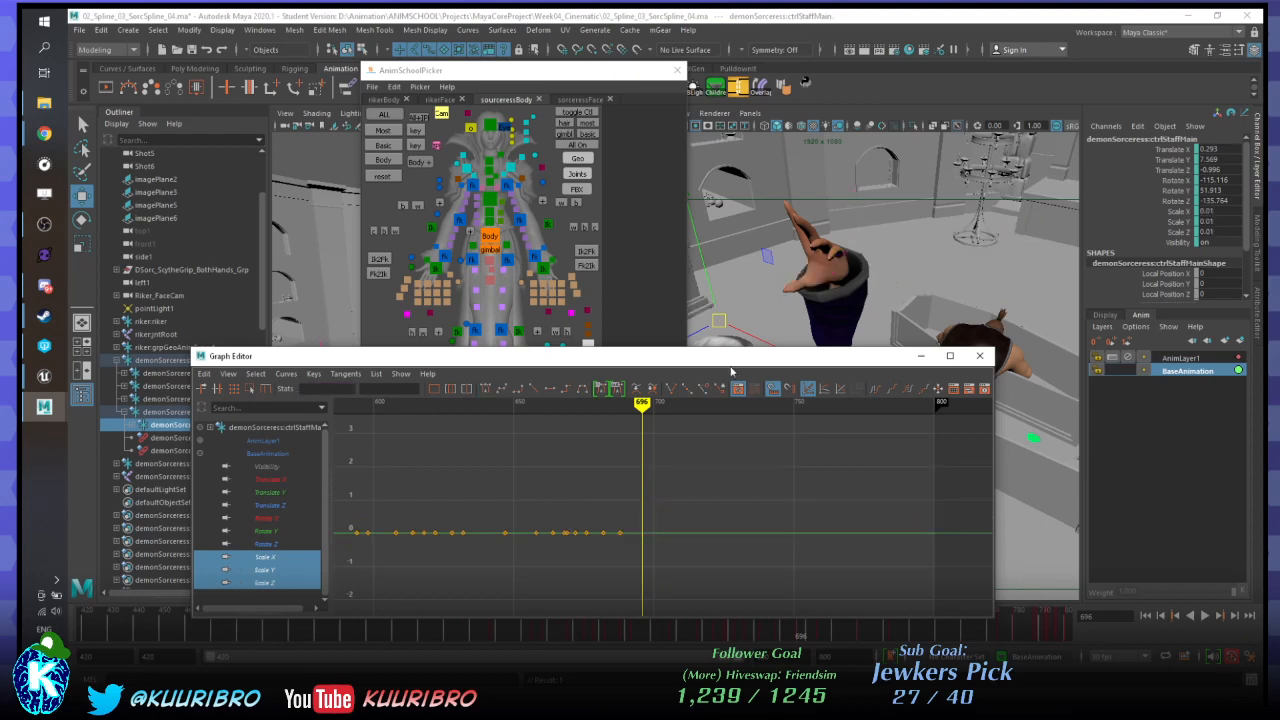
pyautogui.hotkey('ctrl', 'z')
pyautogui.click(714, 534)
# Delete all of the main staff control's BaseAnimation scale keys before frame 696 and return to that frame.
pyautogui.scroll(-4, 714, 534)
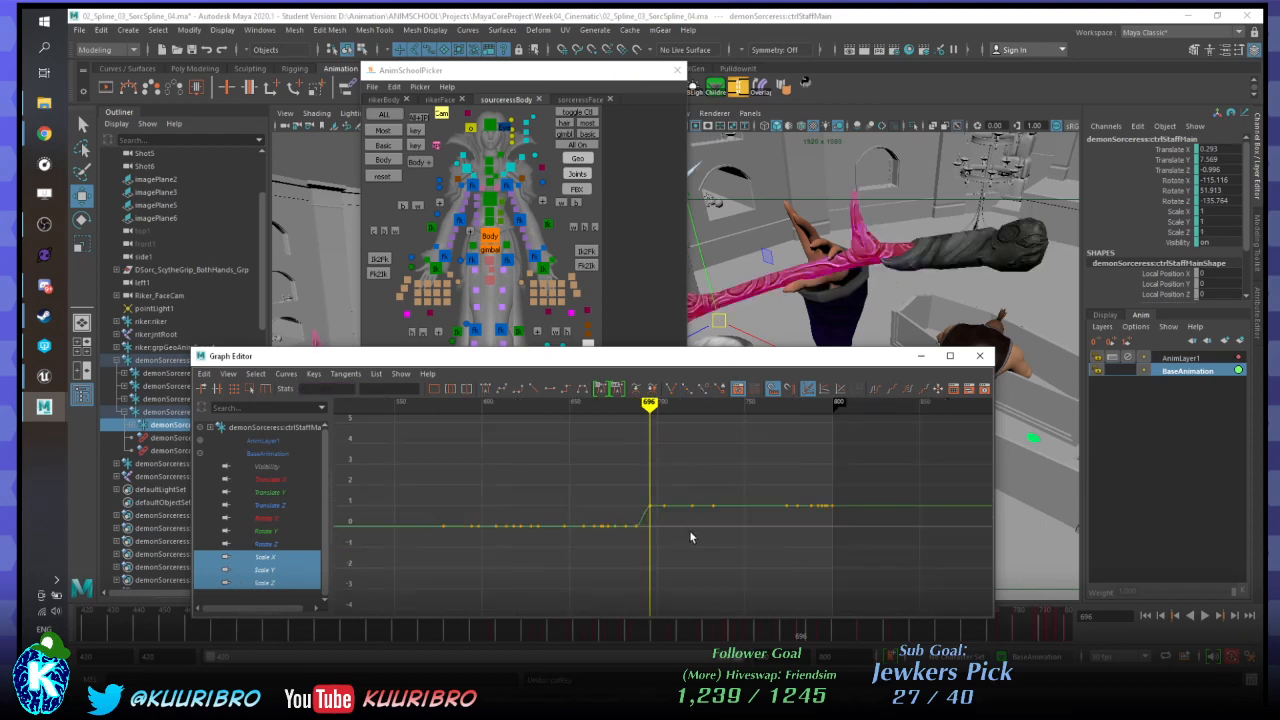
pyautogui.moveTo(595, 541); pyautogui.dragTo(371, 520)
pyautogui.scroll(5, 681, 537)
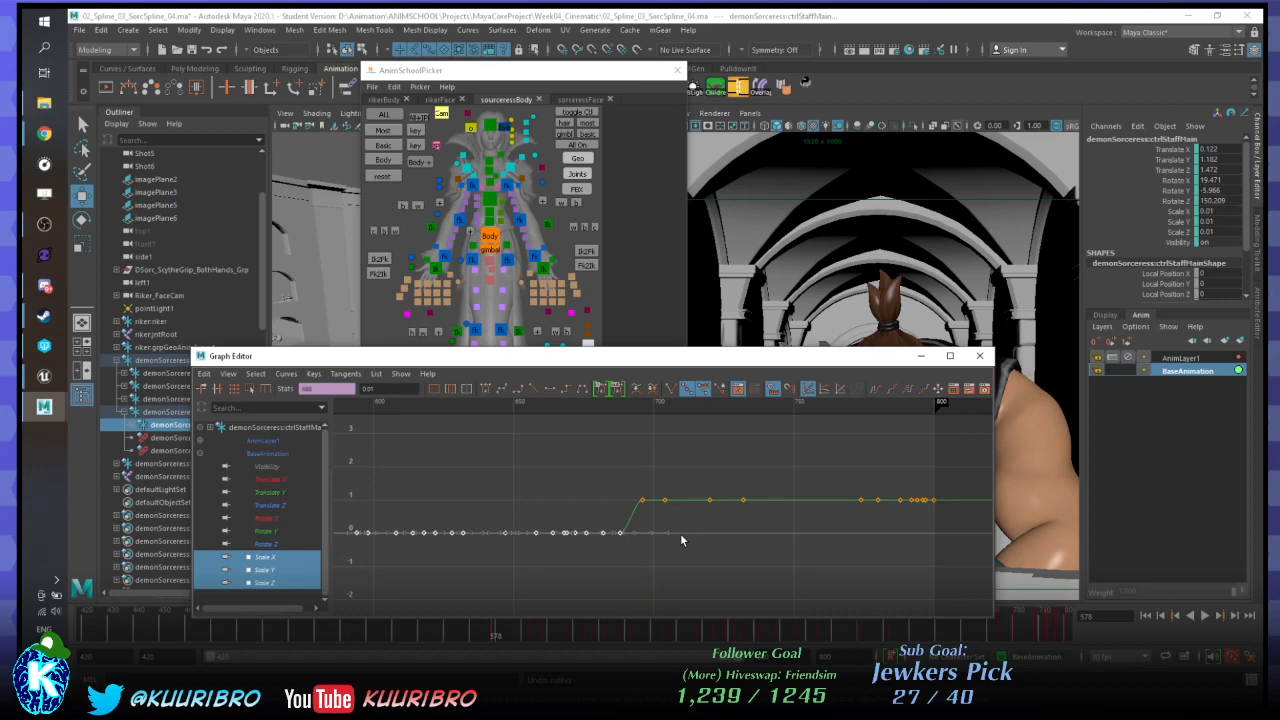
pyautogui.press('Delete')
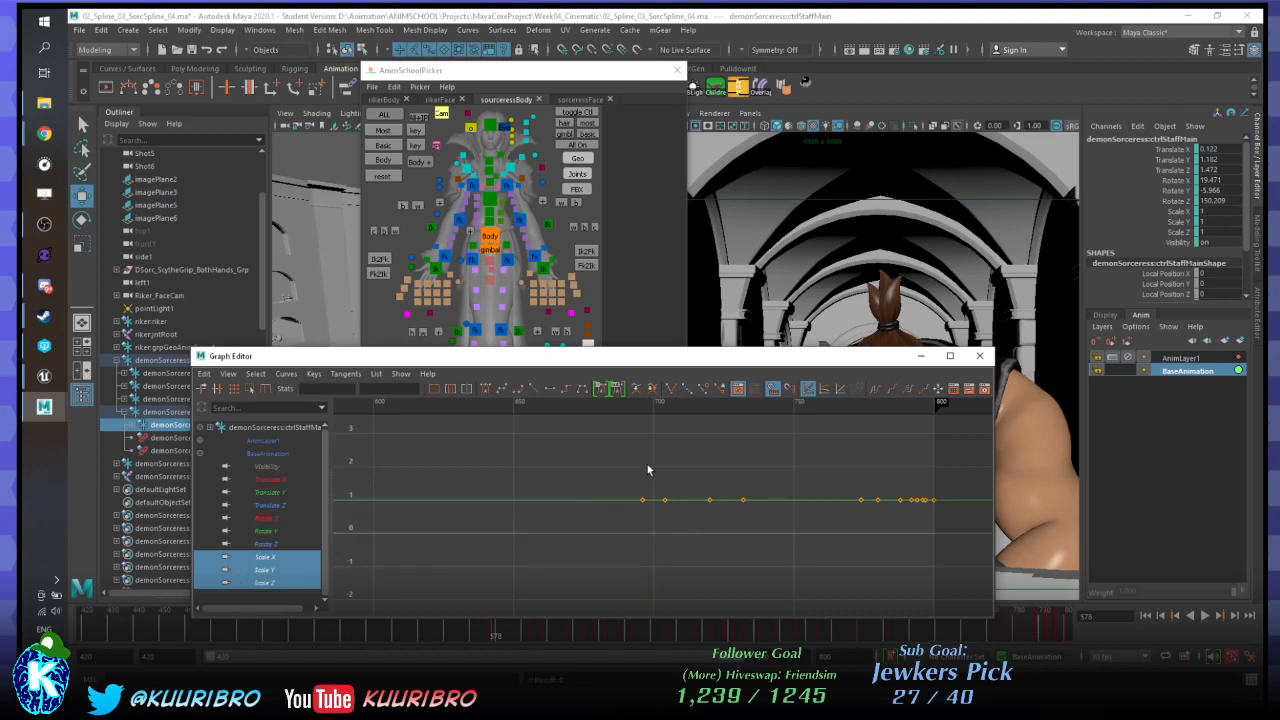
pyautogui.click(645, 404)
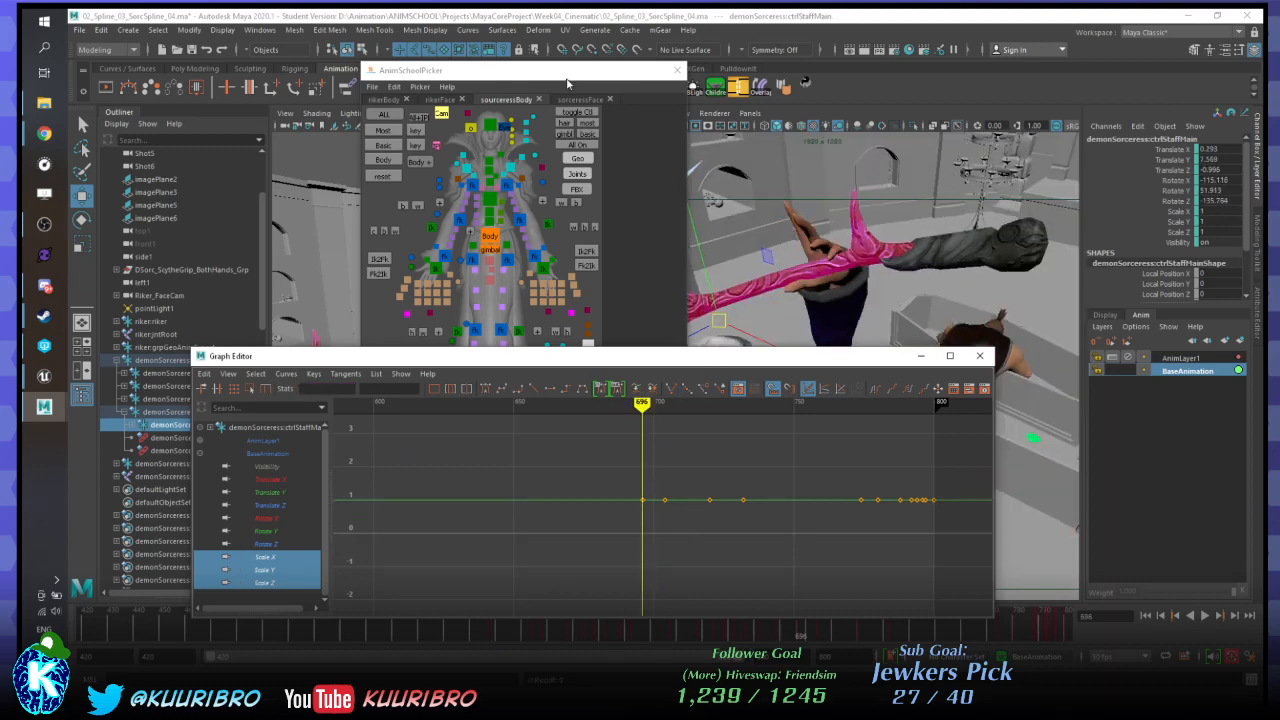
# Clear the floating windows from the camera view, play the shot and step around frame 692 to check the full-size staff.
pyautogui.moveTo(424, 68); pyautogui.dragTo(172, 69)
pyautogui.moveTo(800, 365); pyautogui.dragTo(275, 174)
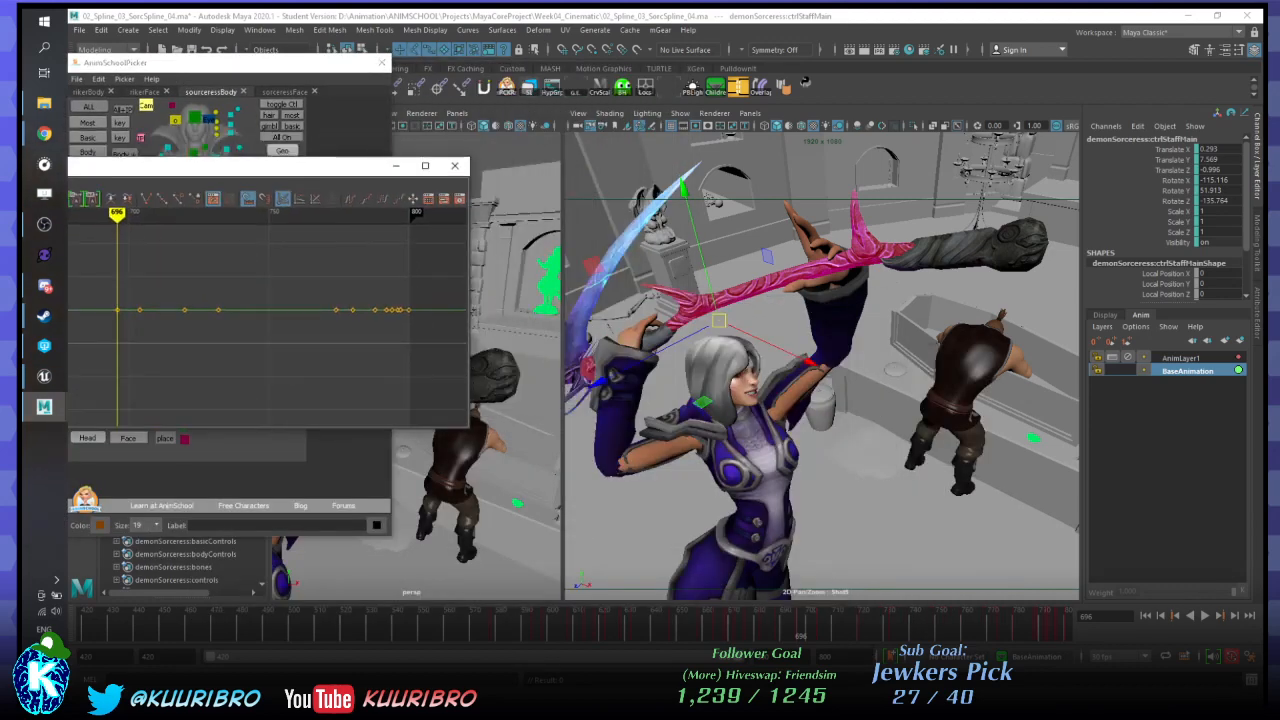
pyautogui.hotkey('alt', 'v')
pyautogui.moveTo(812, 628)
pyautogui.mouseDown()
pyautogui.moveTo(830, 624)
pyautogui.moveTo(742, 635)
pyautogui.moveTo(793, 611)
pyautogui.mouseUp()
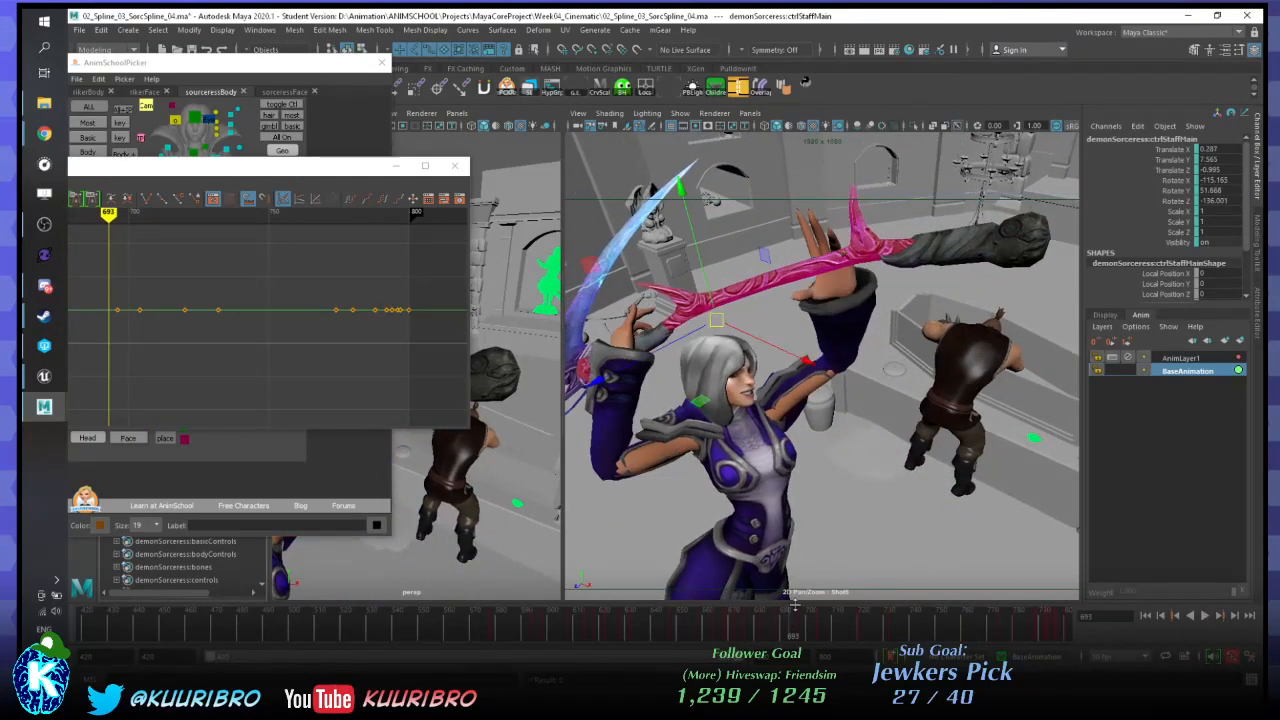
pyautogui.hotkey('alt', ',')
pyautogui.hotkey('alt', ',')
pyautogui.hotkey('alt', '.')
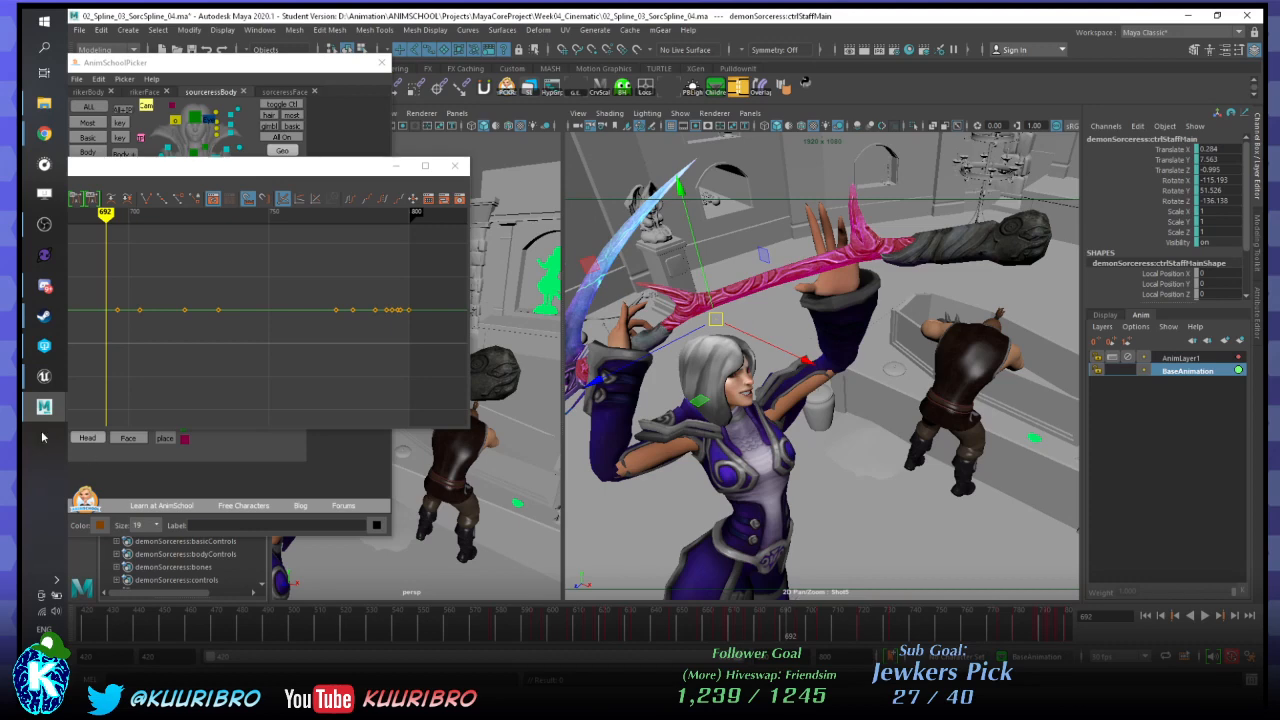
# Switch to Unreal, raise the floating viewport to uncover the Sequencer and scrub to frame 1089.
pyautogui.moveTo(44, 384)
pyautogui.click(96, 428)
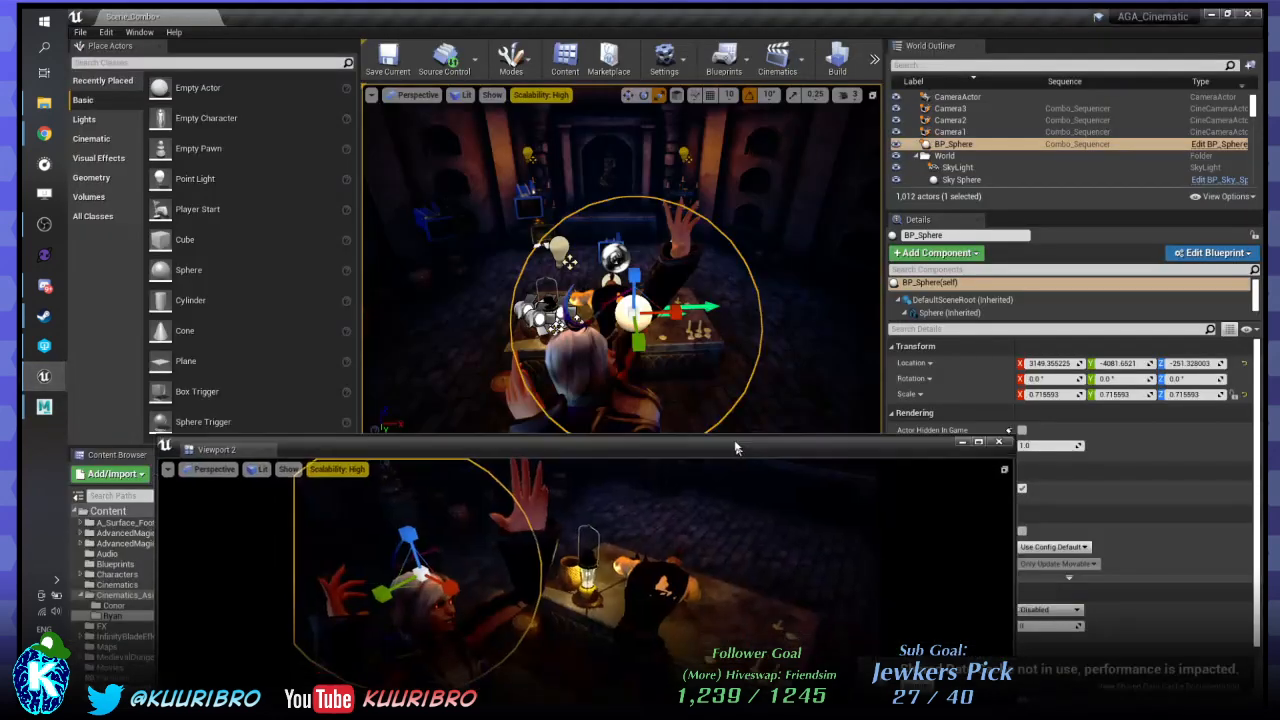
pyautogui.moveTo(757, 446); pyautogui.dragTo(744, 157)
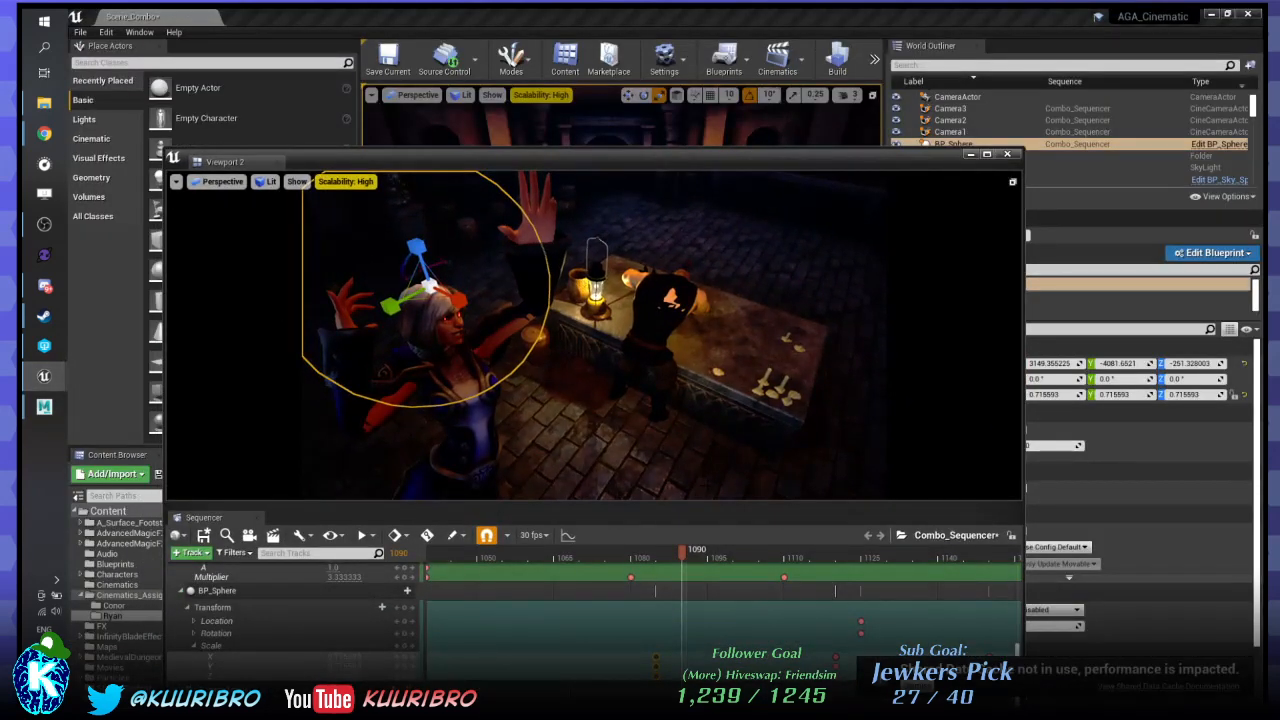
pyautogui.moveTo(700, 553); pyautogui.dragTo(669, 551)
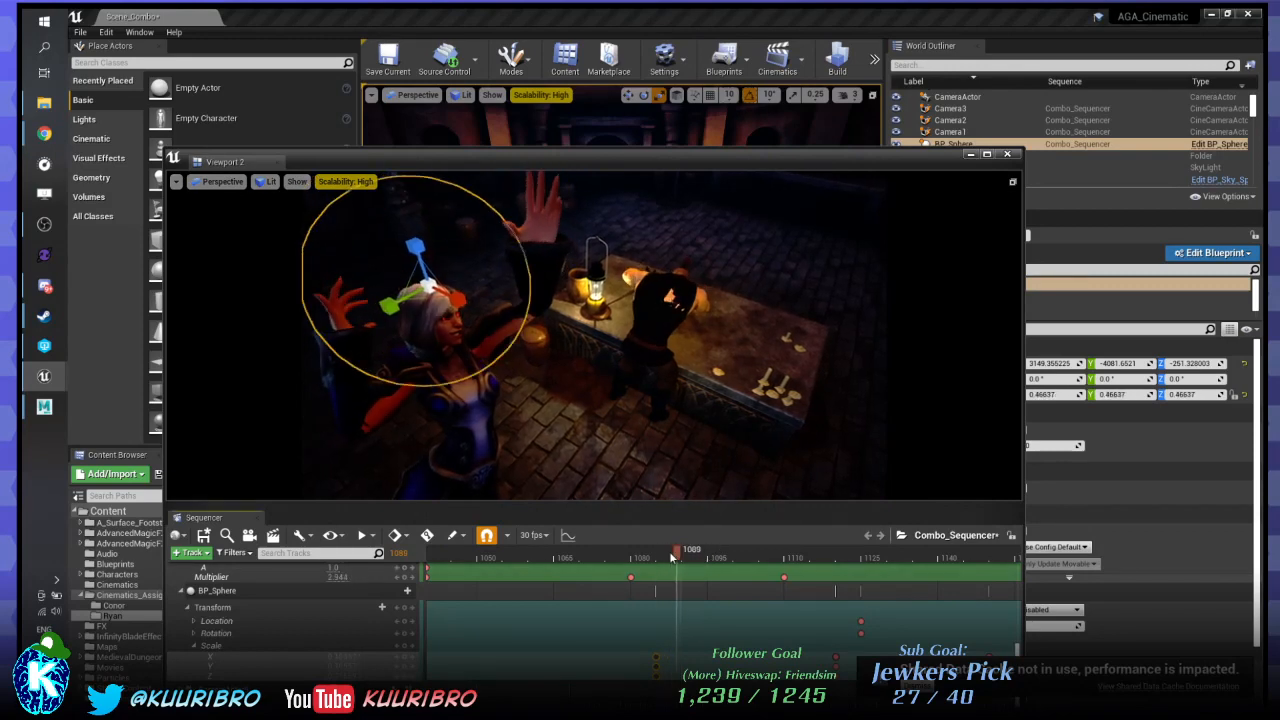
# Step frame by frame through the weapon's appearance inside BP_Sphere, ending on frame 1092, to compare its timing.
pyautogui.press('Right')
pyautogui.press('Right')
pyautogui.press('Right')
pyautogui.press('Right')
pyautogui.press('Right')
pyautogui.press('Left')
pyautogui.press('Left')
pyautogui.press('Left')
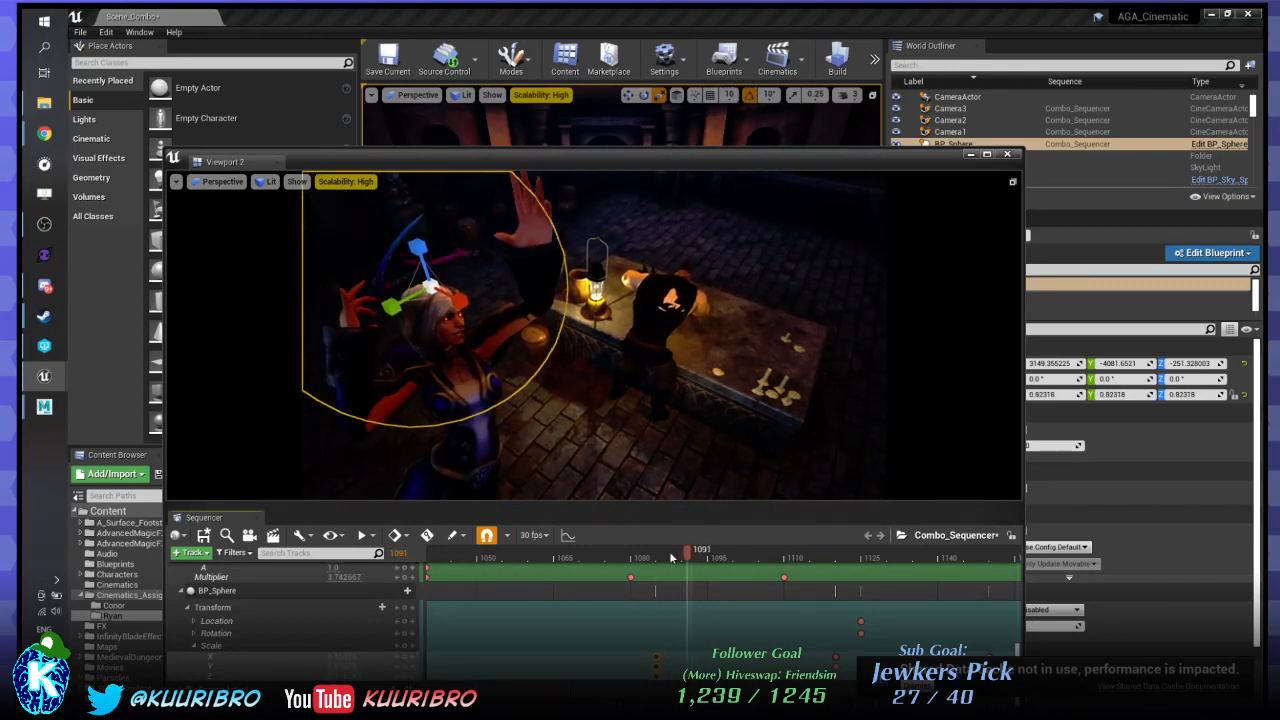
pyautogui.press('Right')
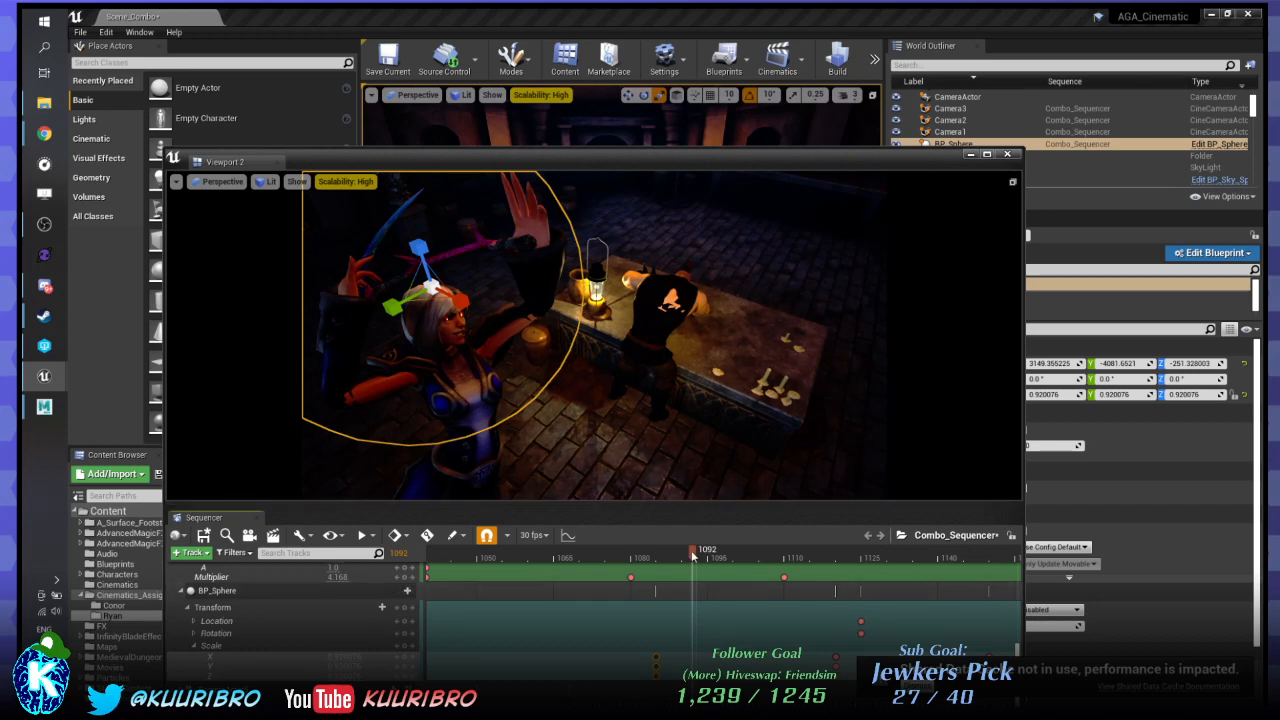
# Scrub the Sequencer back from frame 1092 to 1070 to review the sphere's first appearance, and maximize the floating viewport.
pyautogui.moveTo(684, 555)
pyautogui.mouseDown()
pyautogui.moveTo(658, 558)
pyautogui.moveTo(670, 553)
pyautogui.mouseUp()
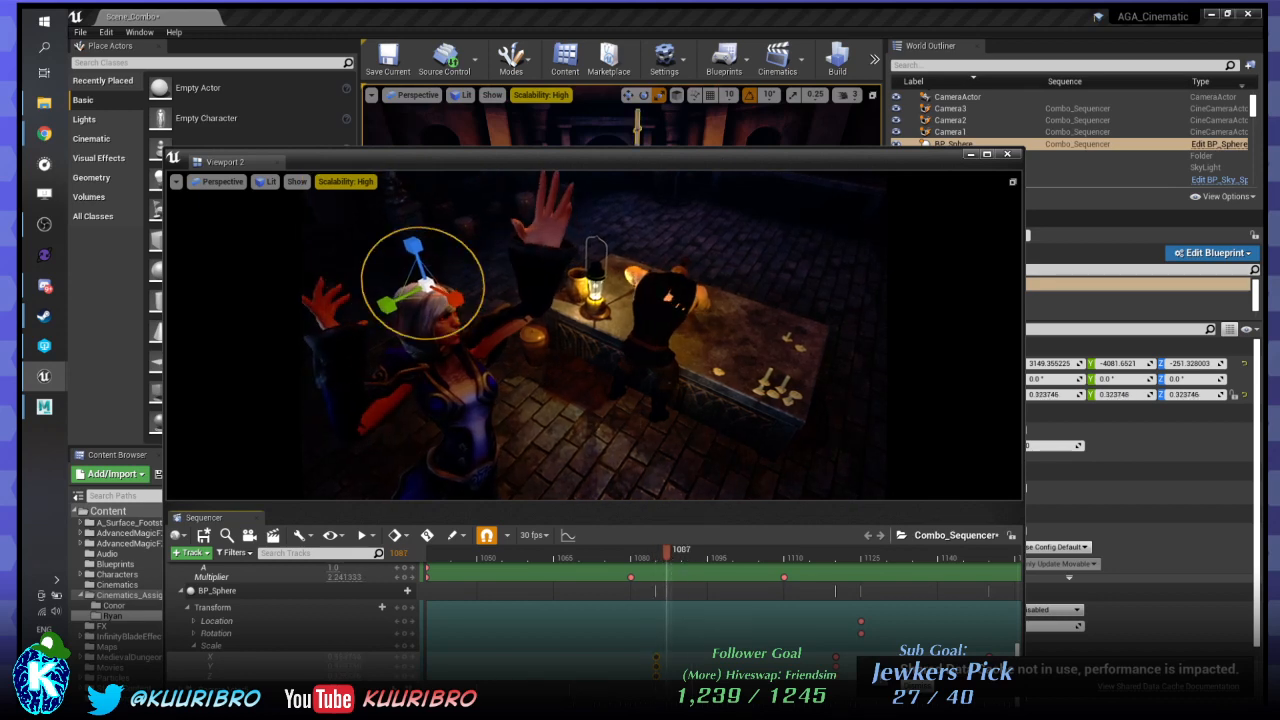
pyautogui.moveTo(716, 161); pyautogui.dragTo(614, 87)
pyautogui.moveTo(575, 471); pyautogui.dragTo(557, 482)
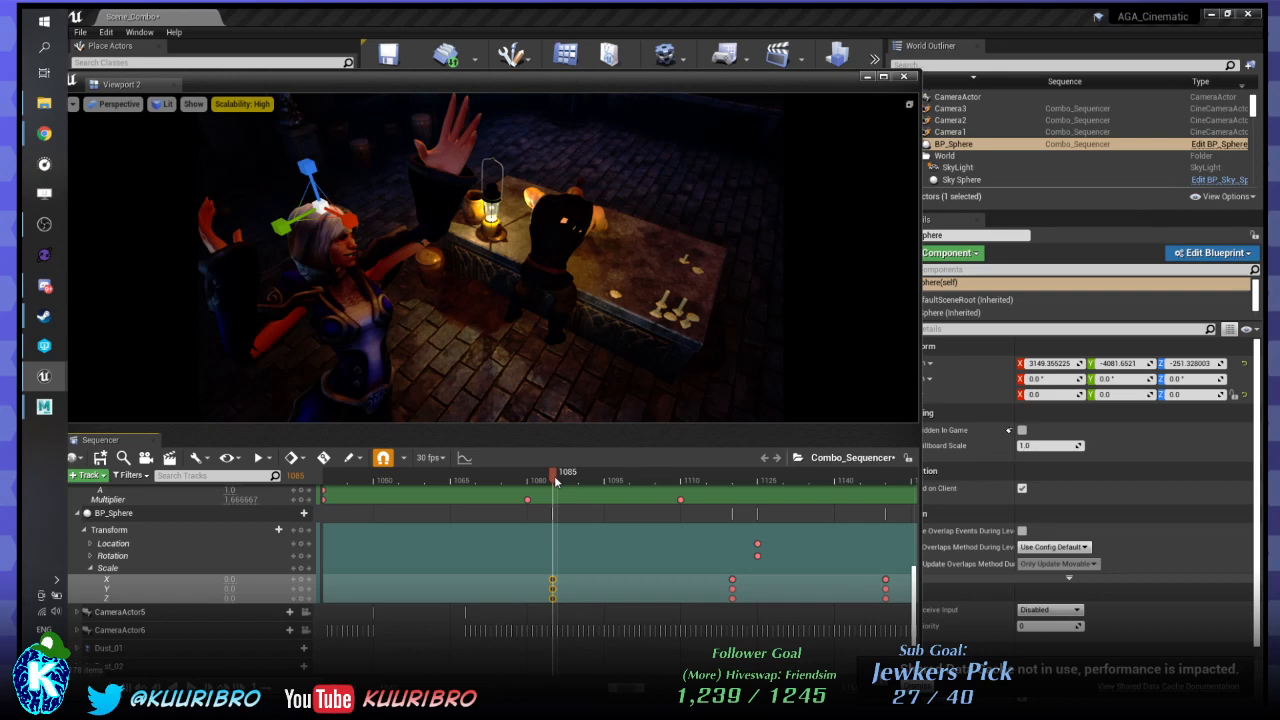
pyautogui.moveTo(556, 482)
pyautogui.mouseDown()
pyautogui.moveTo(630, 483)
pyautogui.moveTo(556, 487)
pyautogui.mouseUp()
pyautogui.moveTo(555, 486); pyautogui.dragTo(496, 487)
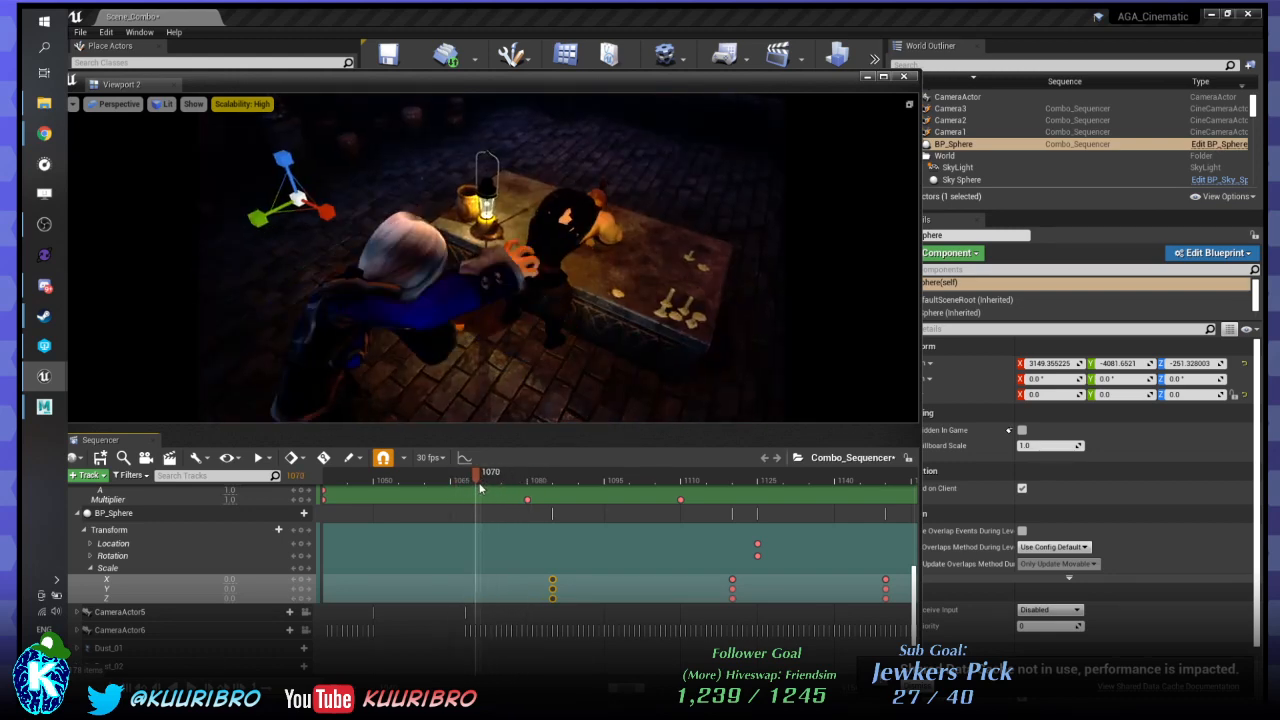
pyautogui.moveTo(578, 77); pyautogui.dragTo(790, 607)
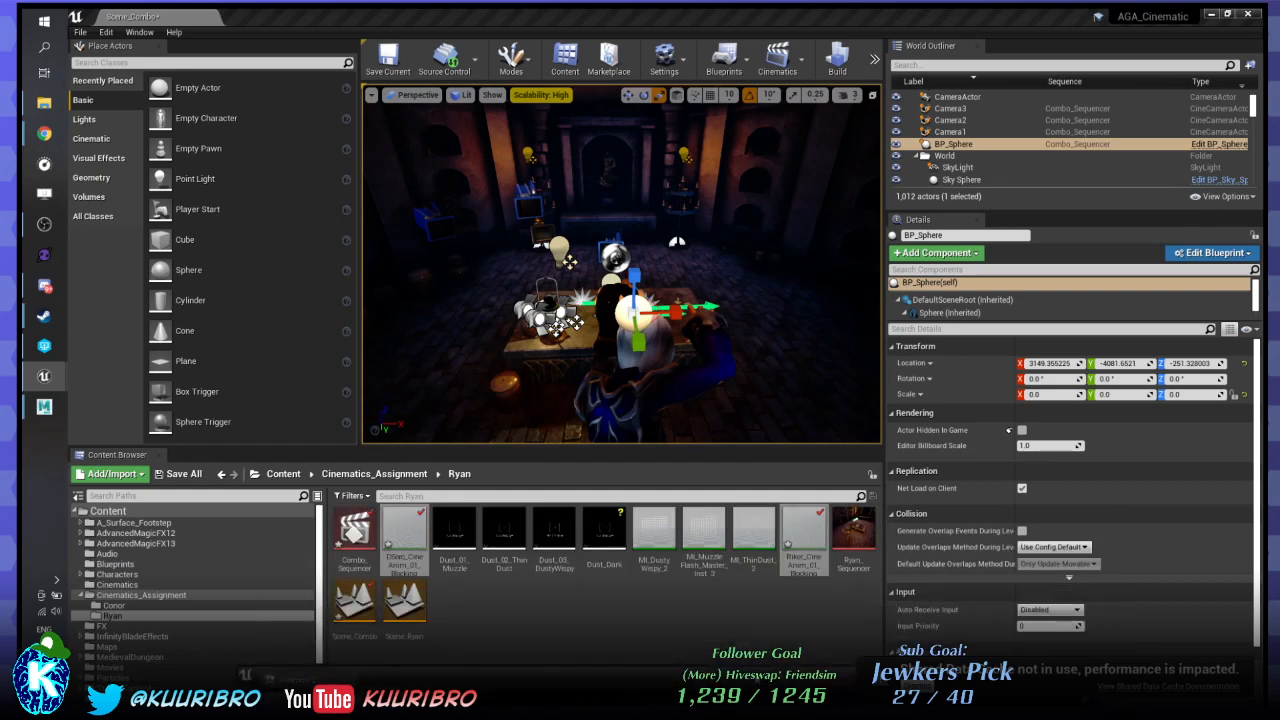
pyautogui.doubleClick(790, 607)
# Switch to Maya and key the main staff control at frame 680.
pyautogui.moveTo(44, 410)
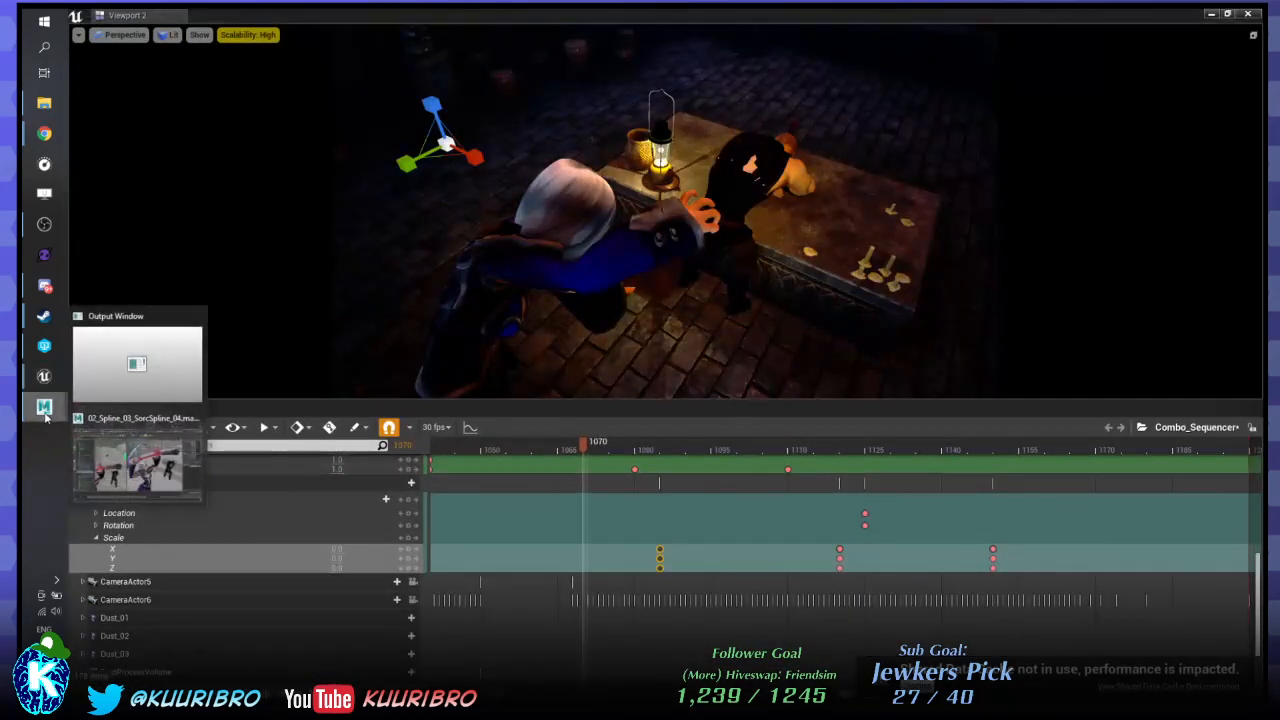
pyautogui.click(128, 422)
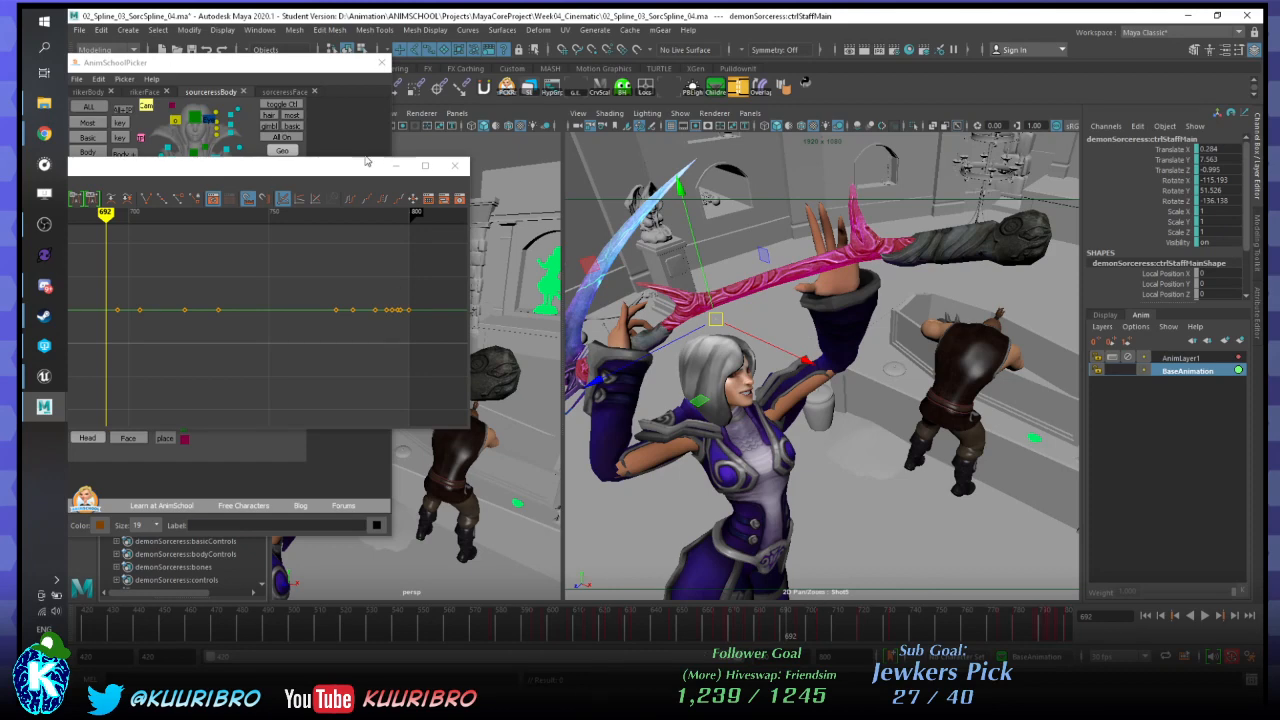
pyautogui.moveTo(308, 171); pyautogui.dragTo(554, 200)
pyautogui.scroll(1, 455, 268)
pyautogui.scroll(1, 318, 264)
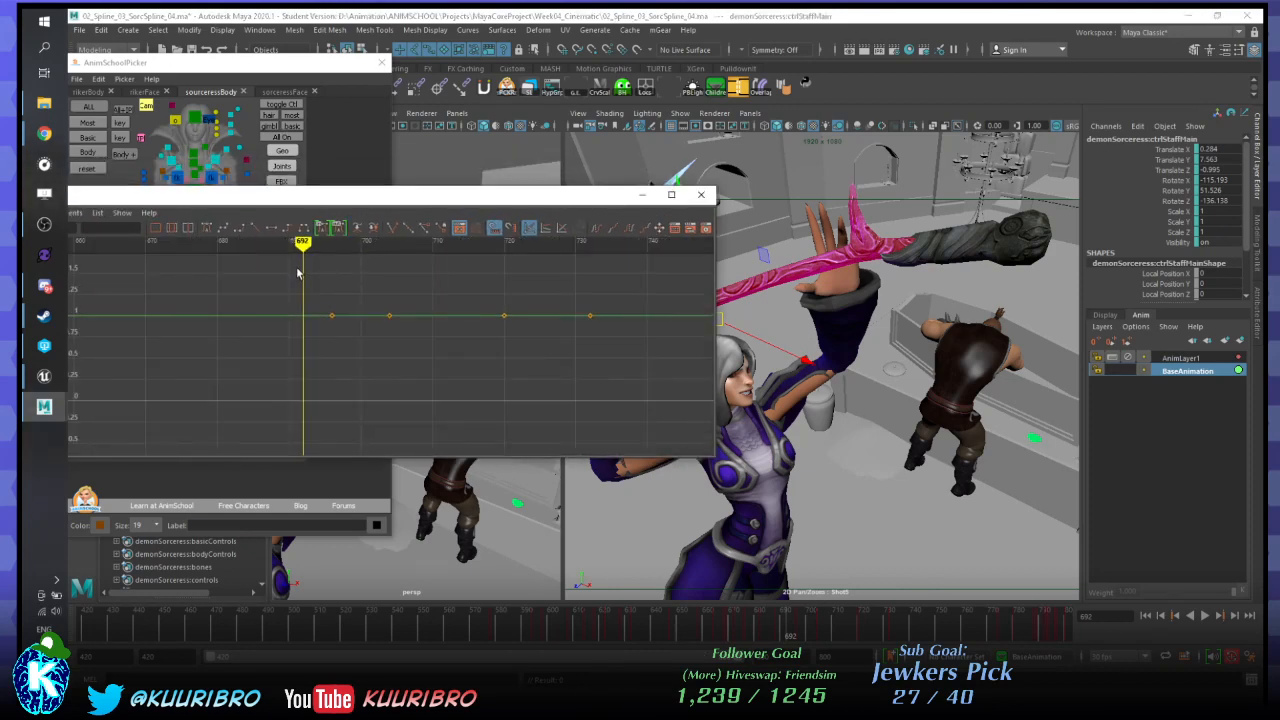
pyautogui.moveTo(233, 244); pyautogui.dragTo(217, 243)
pyautogui.press('s')
pyautogui.keyDown('alt'); pyautogui.moveTo(309, 294); pyautogui.dragTo(484, 298, button='middle'); pyautogui.keyUp('alt')
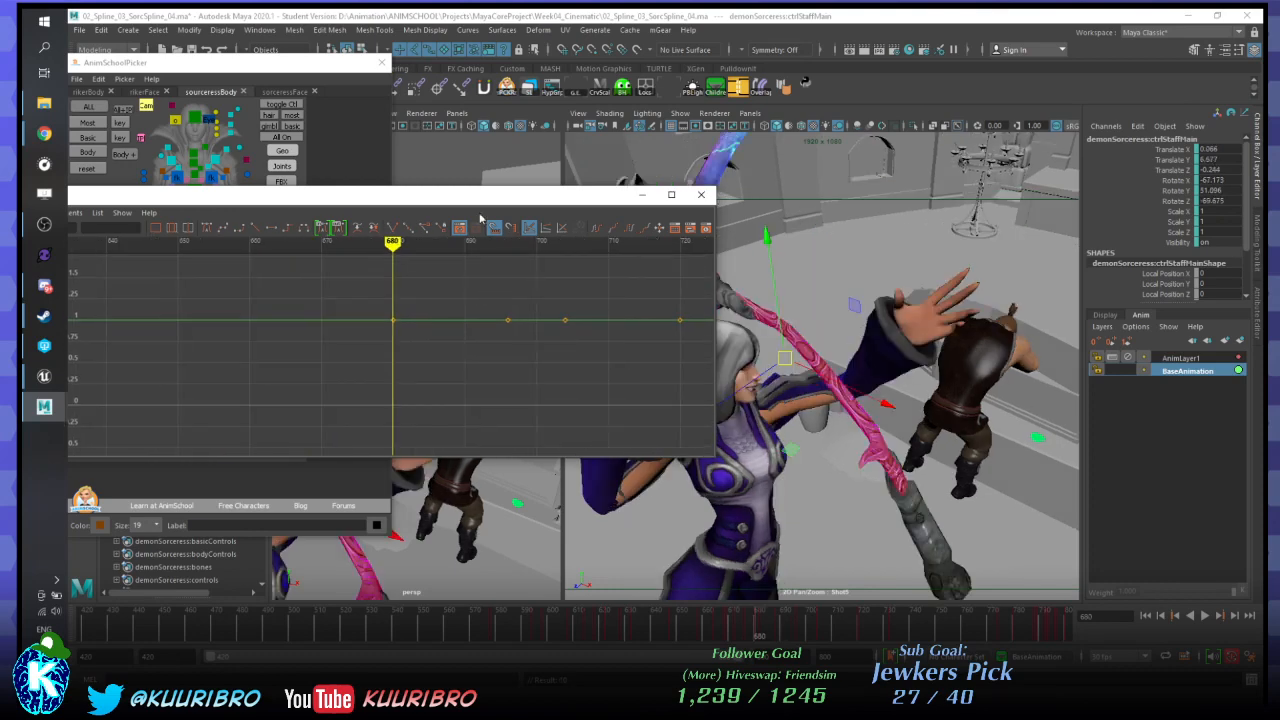
# Move the Graph Editor clear of the camera view and scrub through frames 682 to 685 to examine the staff's pose.
pyautogui.moveTo(473, 196); pyautogui.dragTo(178, 74)
pyautogui.moveTo(104, 122)
pyautogui.mouseDown()
pyautogui.moveTo(171, 122)
pyautogui.moveTo(109, 122)
pyautogui.moveTo(72, 139)
pyautogui.moveTo(113, 130)
pyautogui.mouseUp()
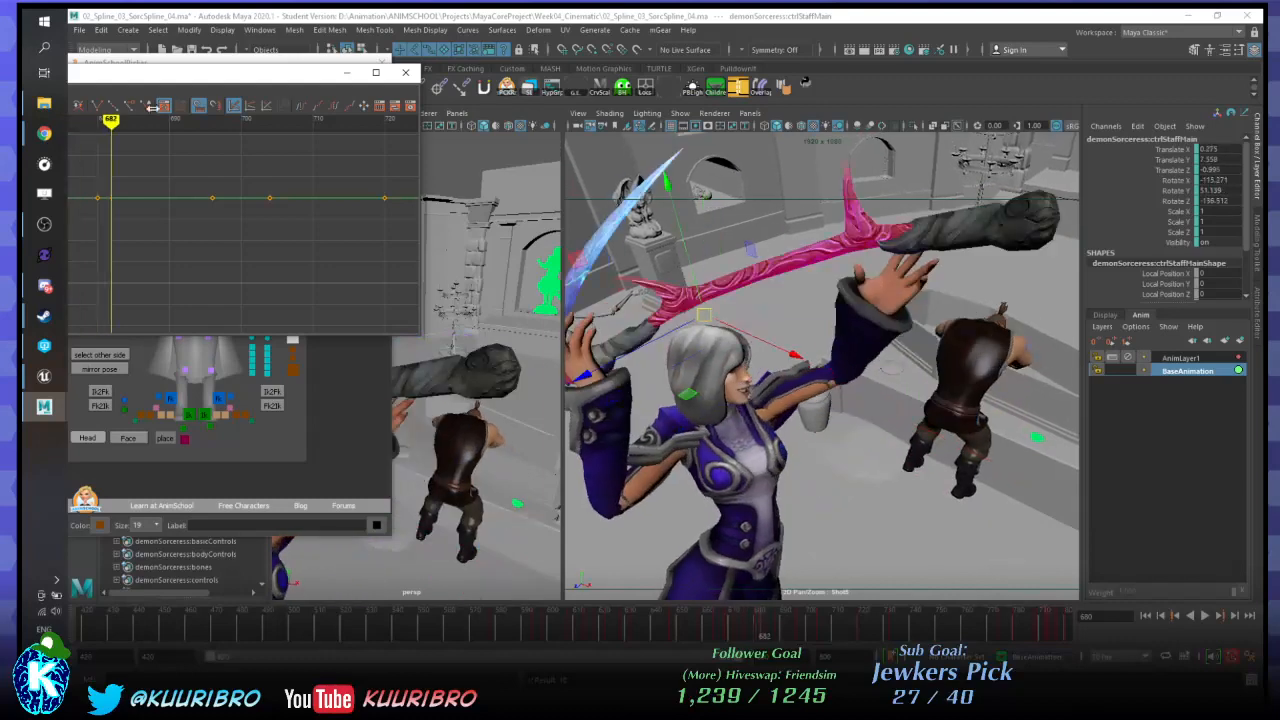
pyautogui.moveTo(196, 77); pyautogui.dragTo(762, 130)
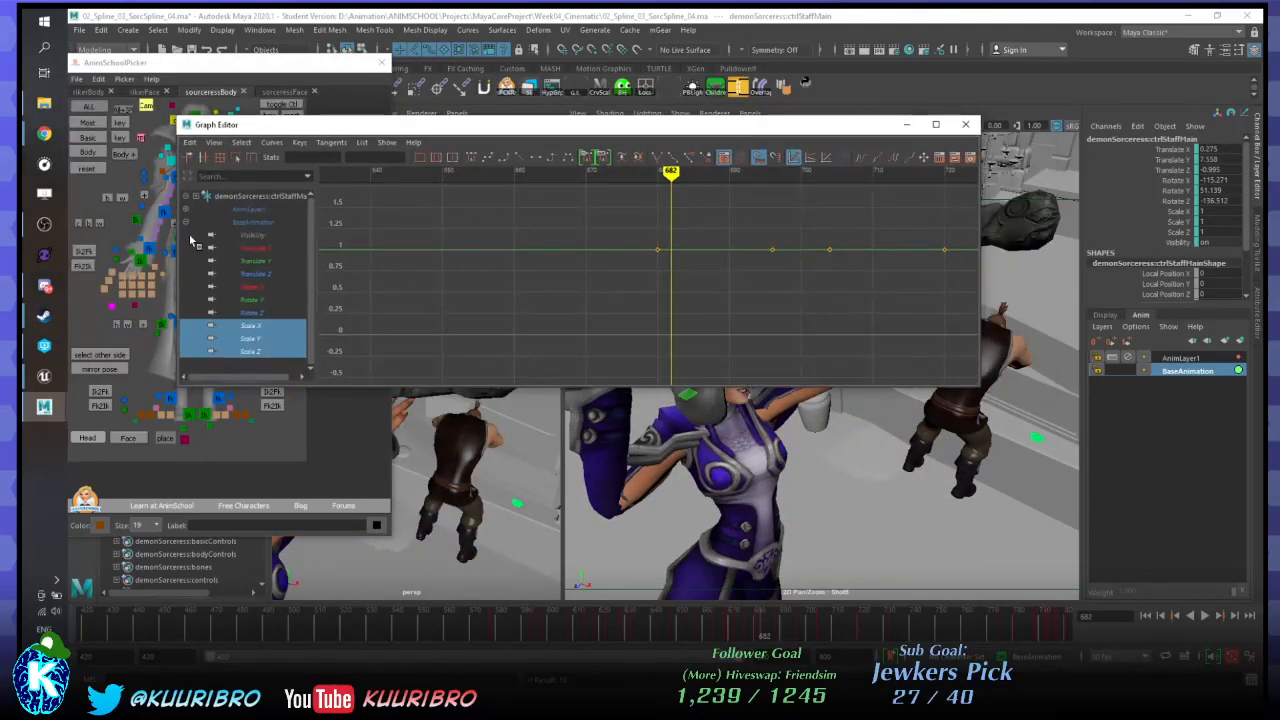
pyautogui.moveTo(662, 179); pyautogui.dragTo(699, 181)
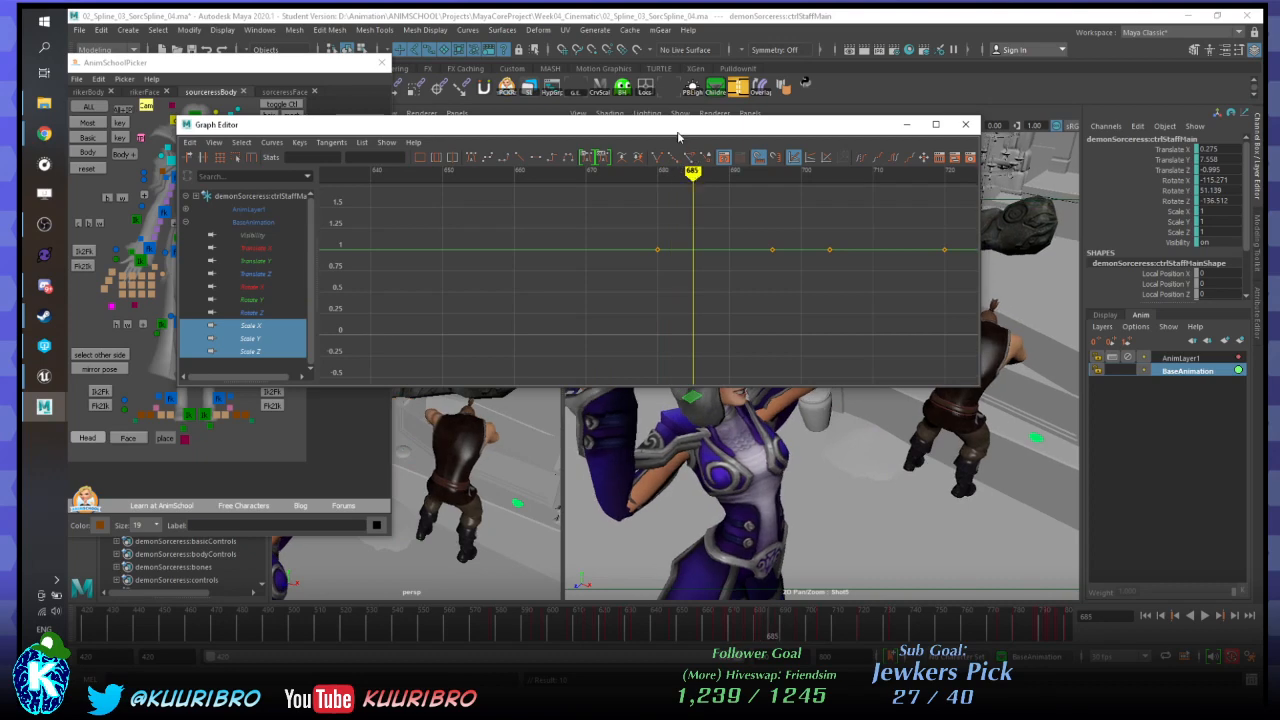
pyautogui.moveTo(678, 128); pyautogui.dragTo(642, 139)
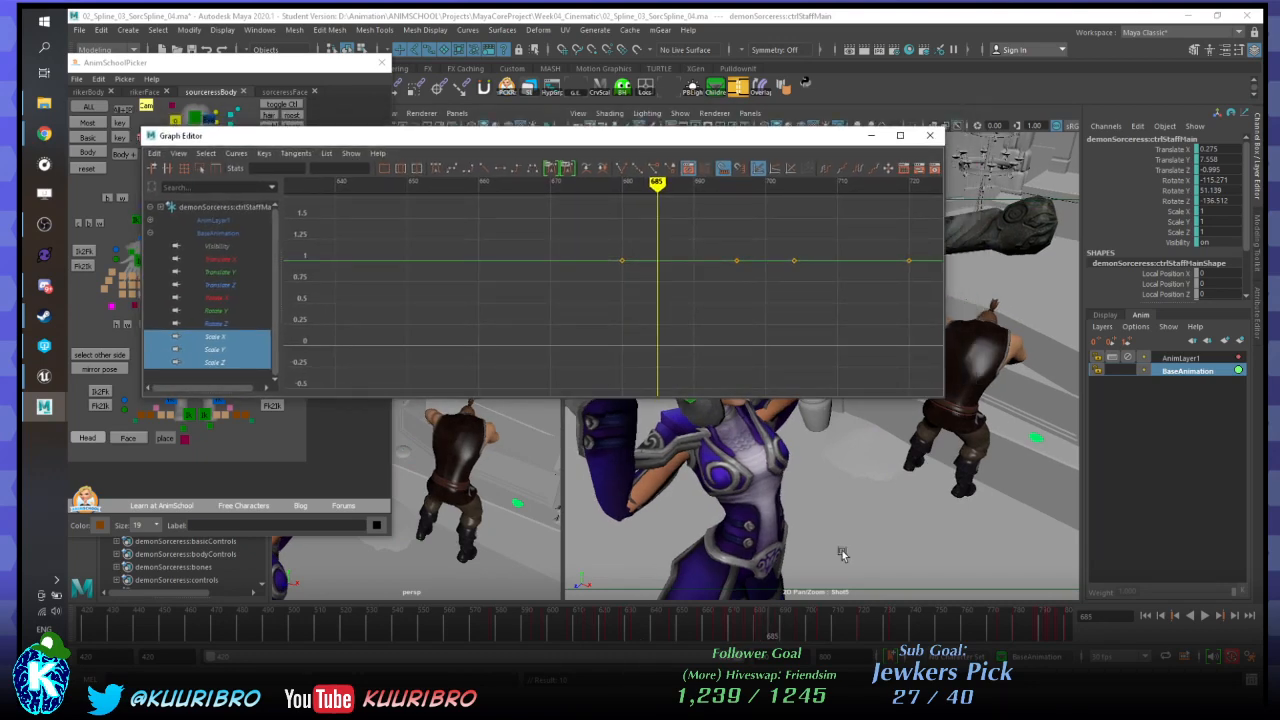
# Select all BaseAnimation channels of the main staff control, from Visibility to Scale Z, and delete their keys before frame 685.
pyautogui.moveTo(693, 136); pyautogui.dragTo(750, 94)
pyautogui.keyDown('alt'); pyautogui.moveTo(794, 249); pyautogui.dragTo(521, 255, button='right'); pyautogui.keyUp('alt')
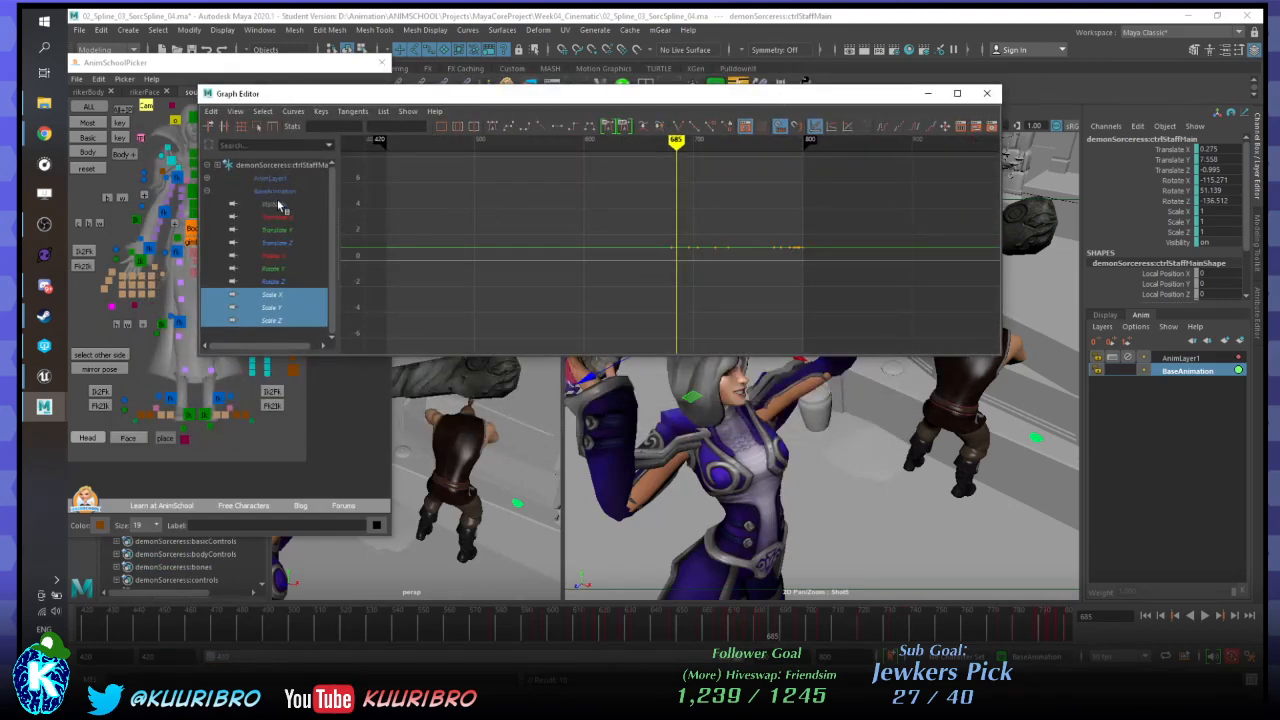
pyautogui.moveTo(270, 203); pyautogui.dragTo(262, 348)
pyautogui.press('f')
pyautogui.keyDown('alt'); pyautogui.moveTo(576, 225); pyautogui.dragTo(781, 205, button='right'); pyautogui.keyUp('alt')
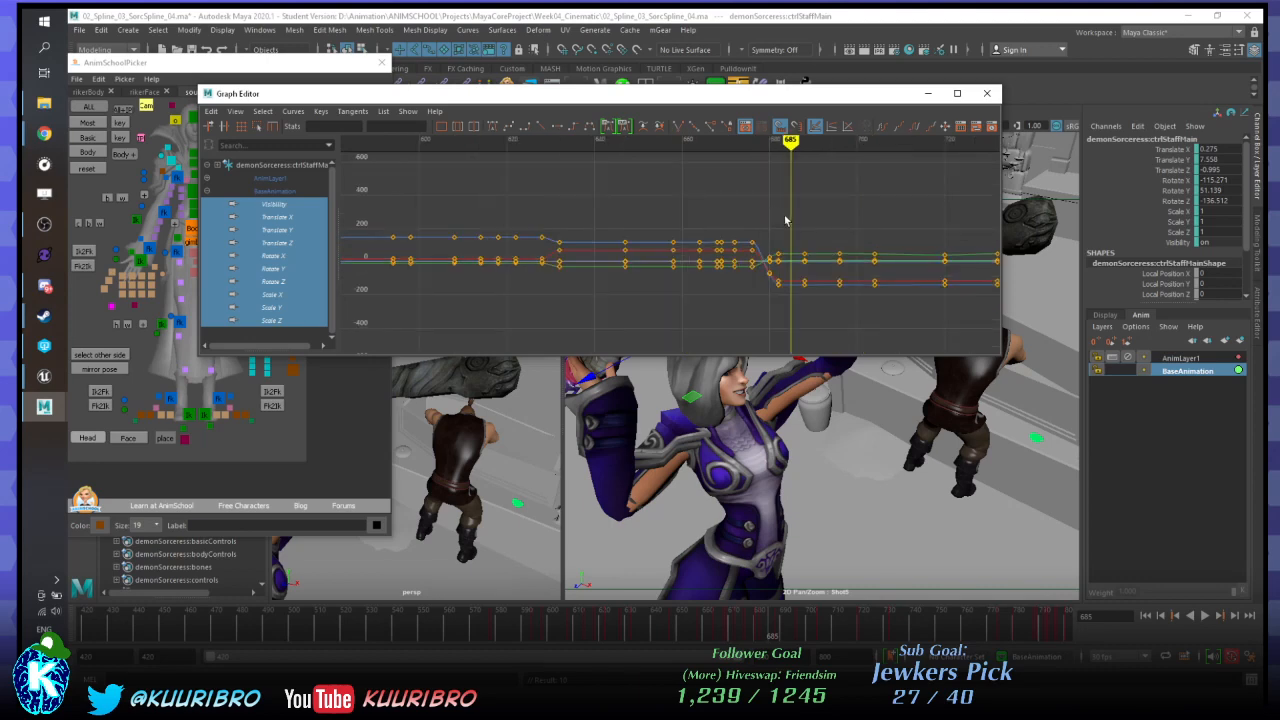
pyautogui.moveTo(782, 200); pyautogui.dragTo(324, 314)
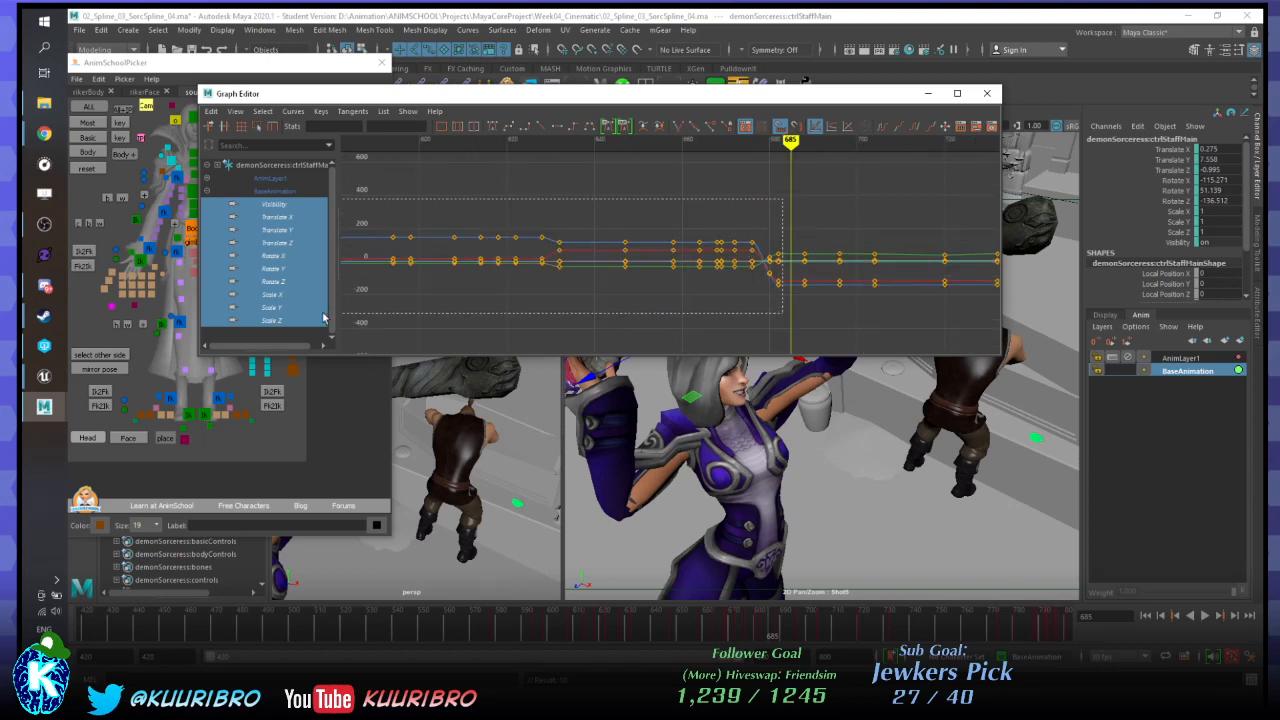
pyautogui.press('Delete')
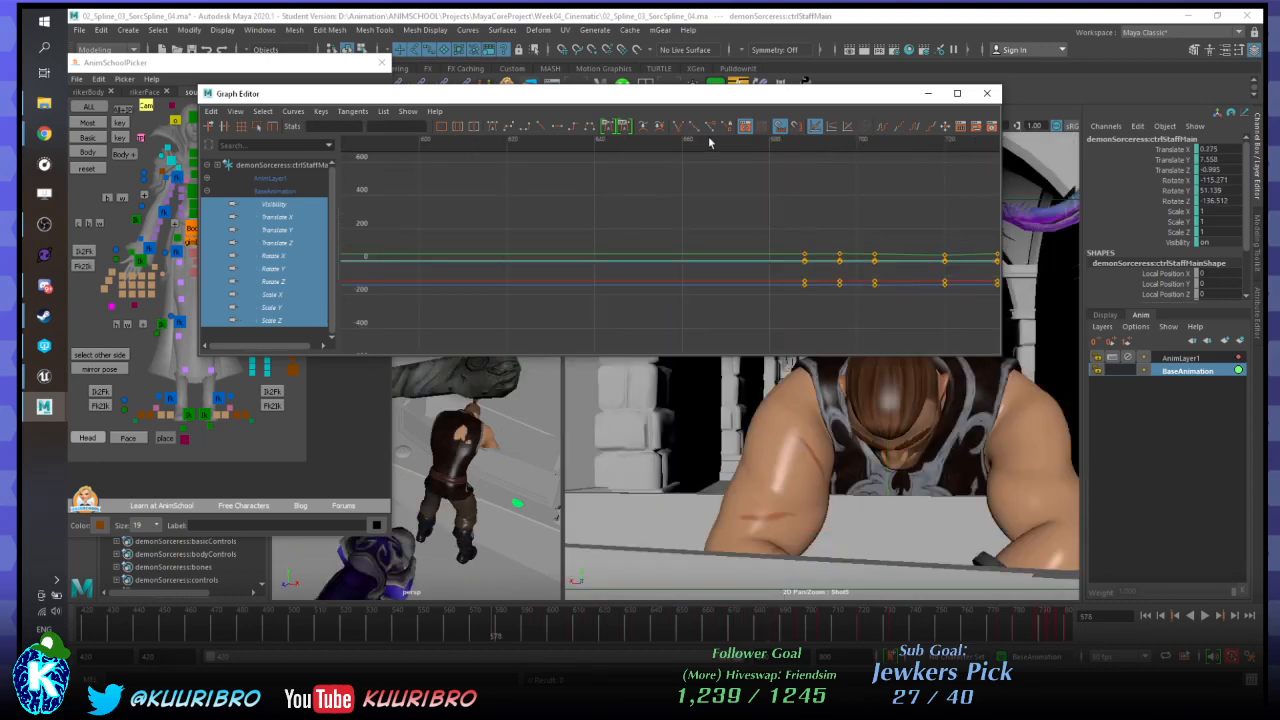
# Uncover the camera view and key all of the main staff control's channels at frames 685, 688 and 680.
pyautogui.moveTo(702, 98); pyautogui.dragTo(357, 70)
pyautogui.moveTo(384, 120); pyautogui.dragTo(471, 124)
pyautogui.scroll(4, 513, 186)
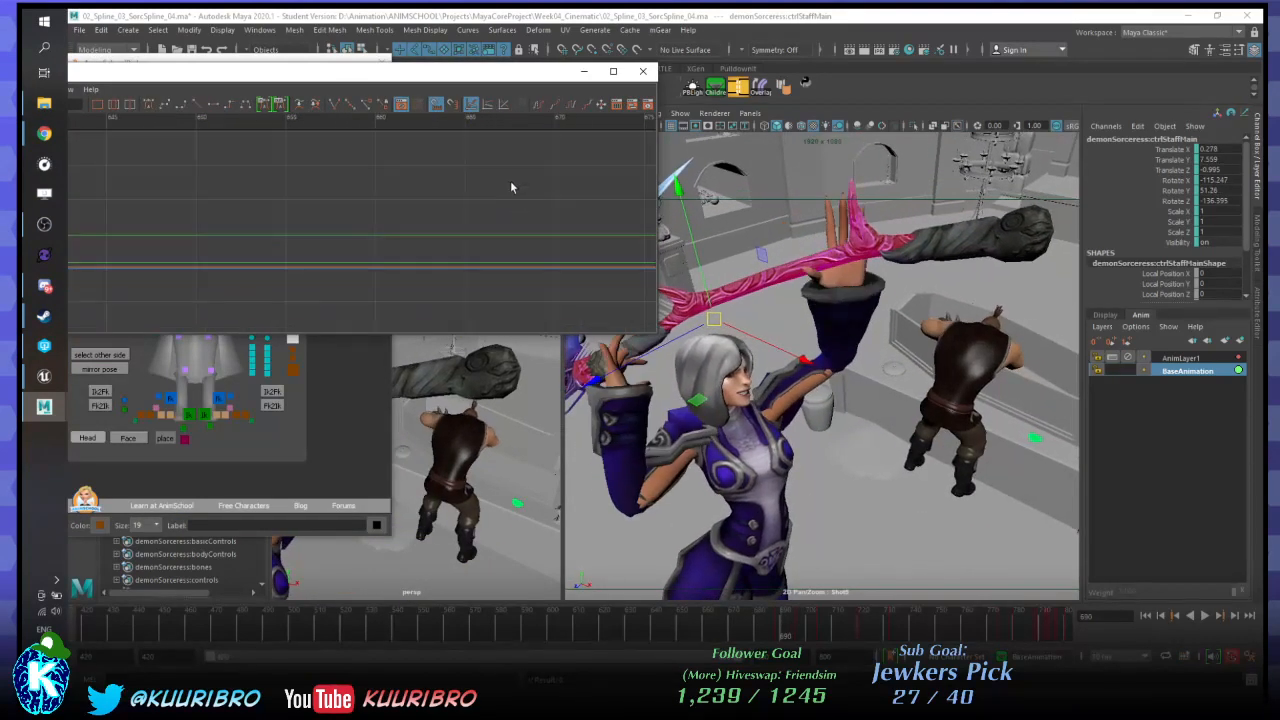
pyautogui.keyDown('alt'); pyautogui.moveTo(640, 188); pyautogui.dragTo(411, 155, button='middle'); pyautogui.keyUp('alt')
pyautogui.scroll(3, 411, 155)
pyautogui.moveTo(494, 128); pyautogui.dragTo(490, 304)
pyautogui.press('s')
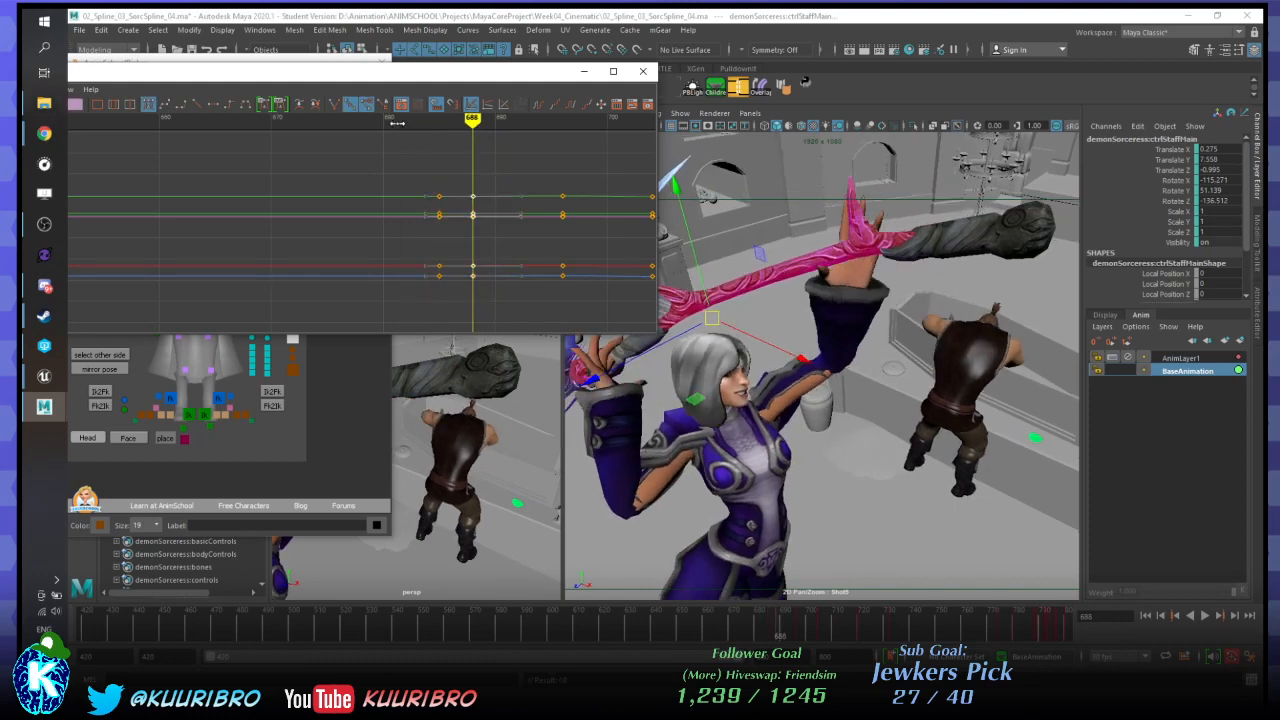
pyautogui.click(383, 124)
pyautogui.press('s')
# Undo the first key deletion around frames 685 to 688 and delete the staff control's keys at frame 685.
pyautogui.moveTo(434, 166); pyautogui.dragTo(484, 286)
pyautogui.press('Delete')
pyautogui.hotkey('ctrl', 'z')
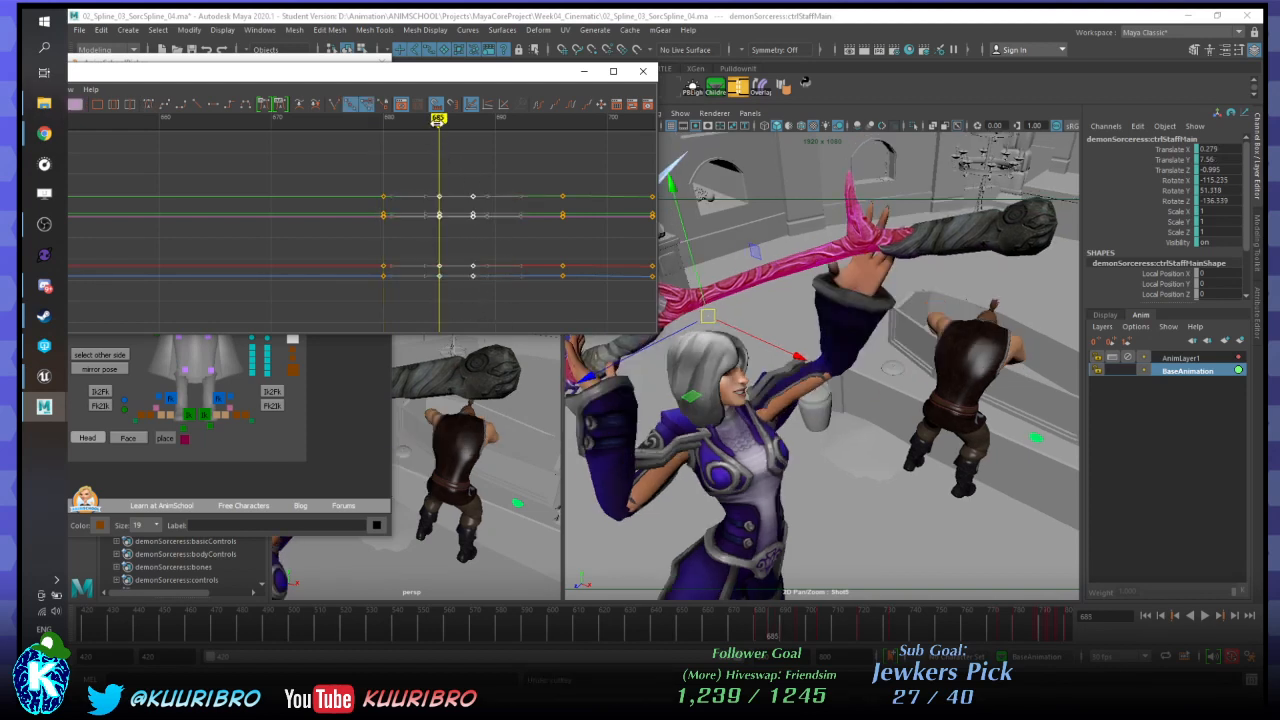
pyautogui.moveTo(478, 172); pyautogui.dragTo(419, 302)
pyautogui.press('Delete')
# At frame 675, set the main staff control's Scale X, Y and Z to 0.01.
pyautogui.moveTo(400, 128); pyautogui.dragTo(322, 130)
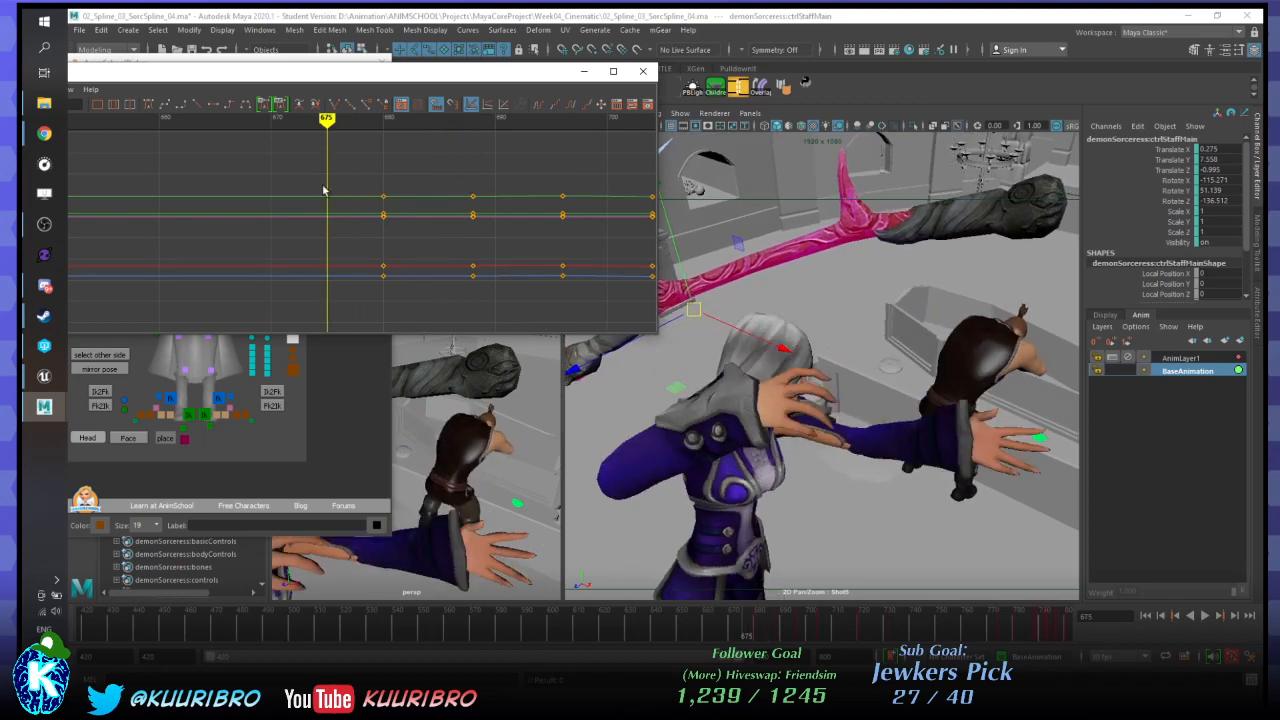
pyautogui.press('r')
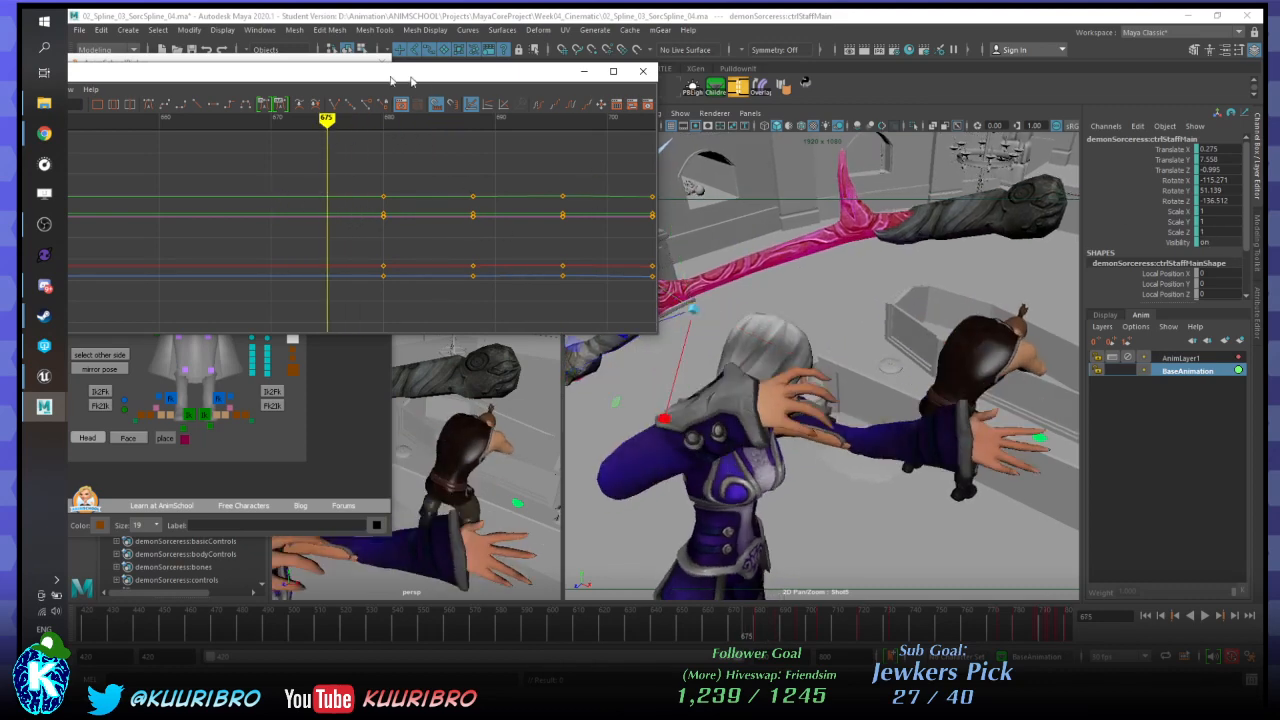
pyautogui.moveTo(409, 76); pyautogui.dragTo(319, 76)
pyautogui.click(1214, 212)
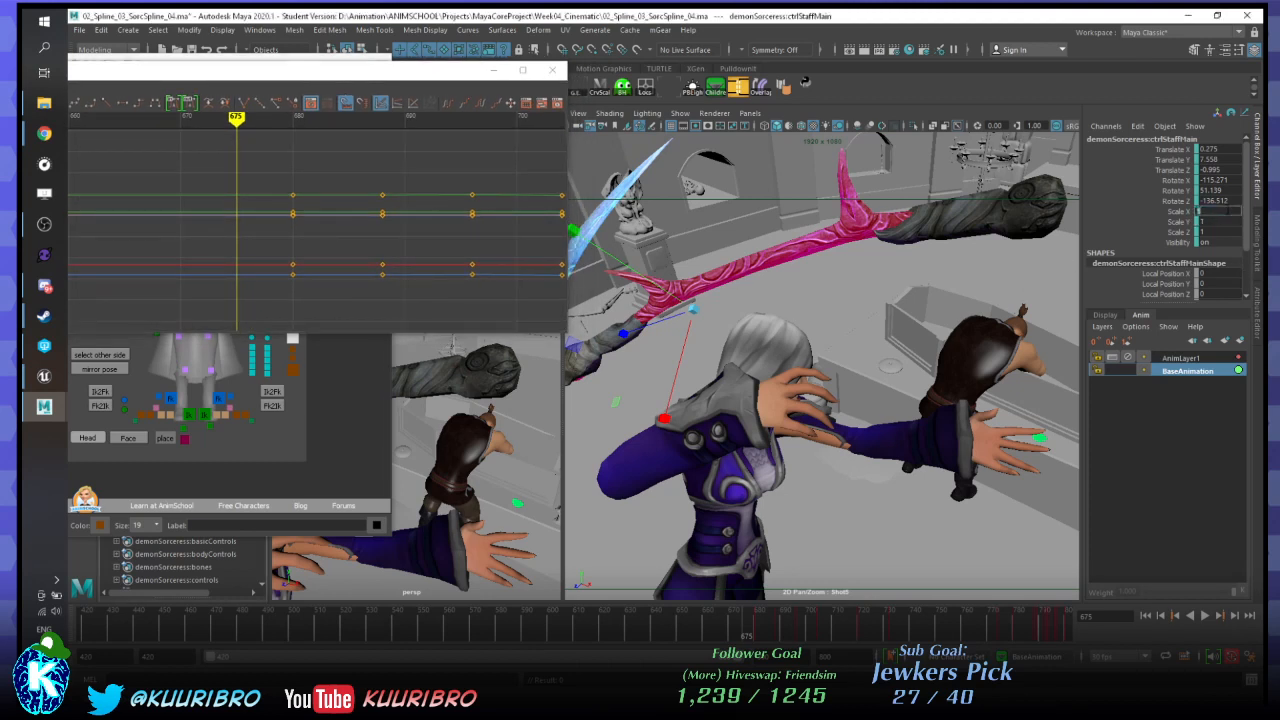
pyautogui.write('0.01')
pyautogui.press('Tab')
pyautogui.write('0.01')
pyautogui.press('Tab')
pyautogui.write('0.01')
pyautogui.press('Return')
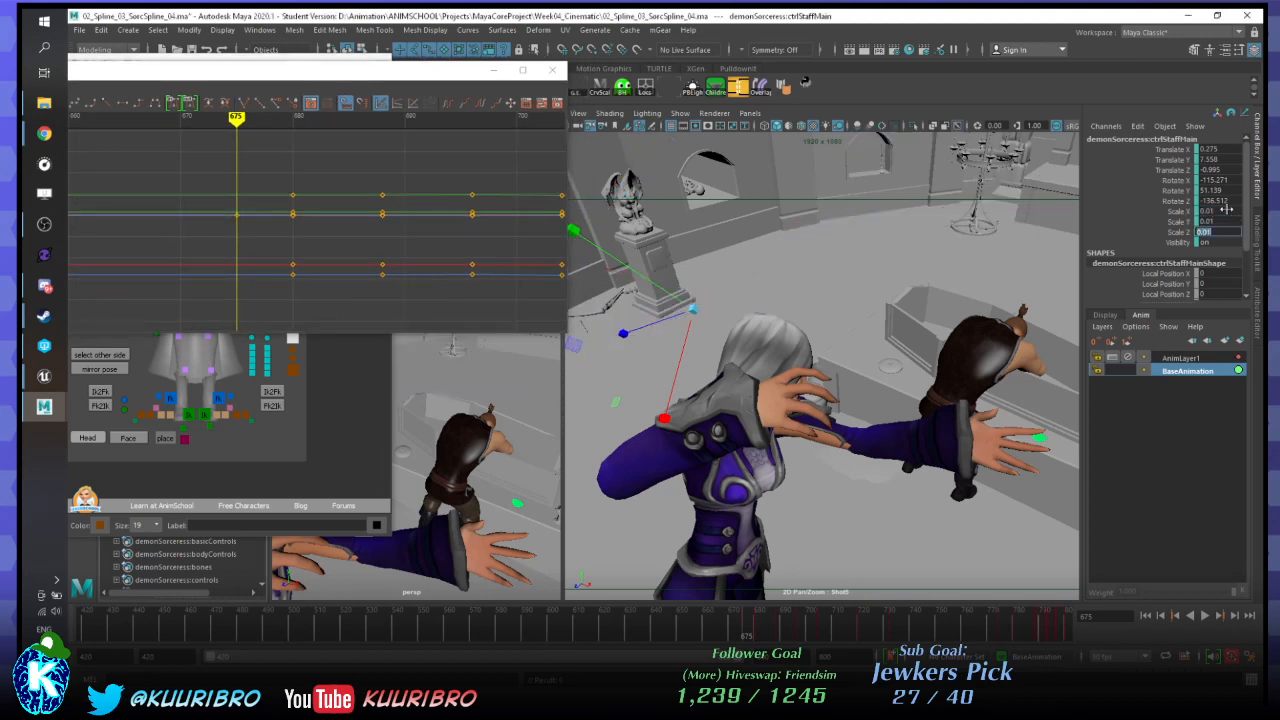
# Scrub to frame 730 to check the staff, move the Graph Editor aside and select all of the sorceress's joints.
pyautogui.moveTo(236, 124)
pyautogui.mouseDown()
pyautogui.moveTo(220, 123)
pyautogui.moveTo(533, 120)
pyautogui.mouseUp()
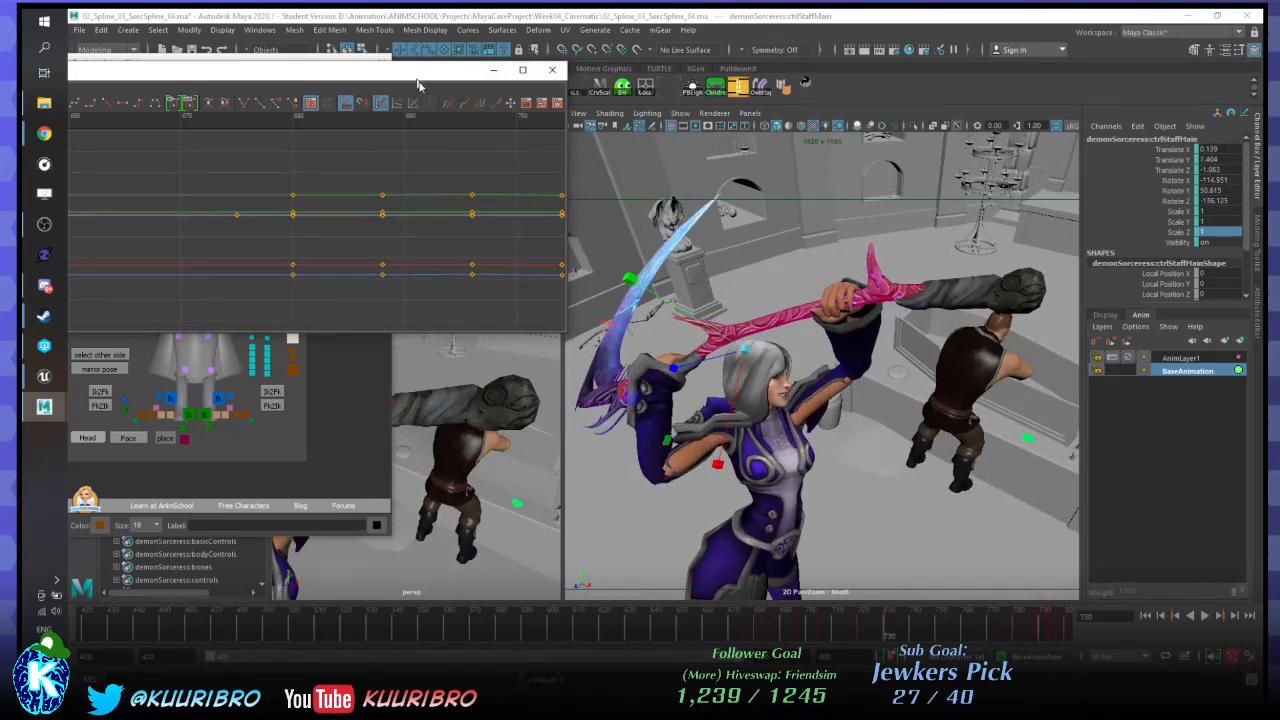
pyautogui.moveTo(418, 77)
pyautogui.mouseDown()
pyautogui.moveTo(981, 510)
pyautogui.moveTo(1029, 529)
pyautogui.mouseUp()
pyautogui.click(352, 162)
pyautogui.click(287, 167)
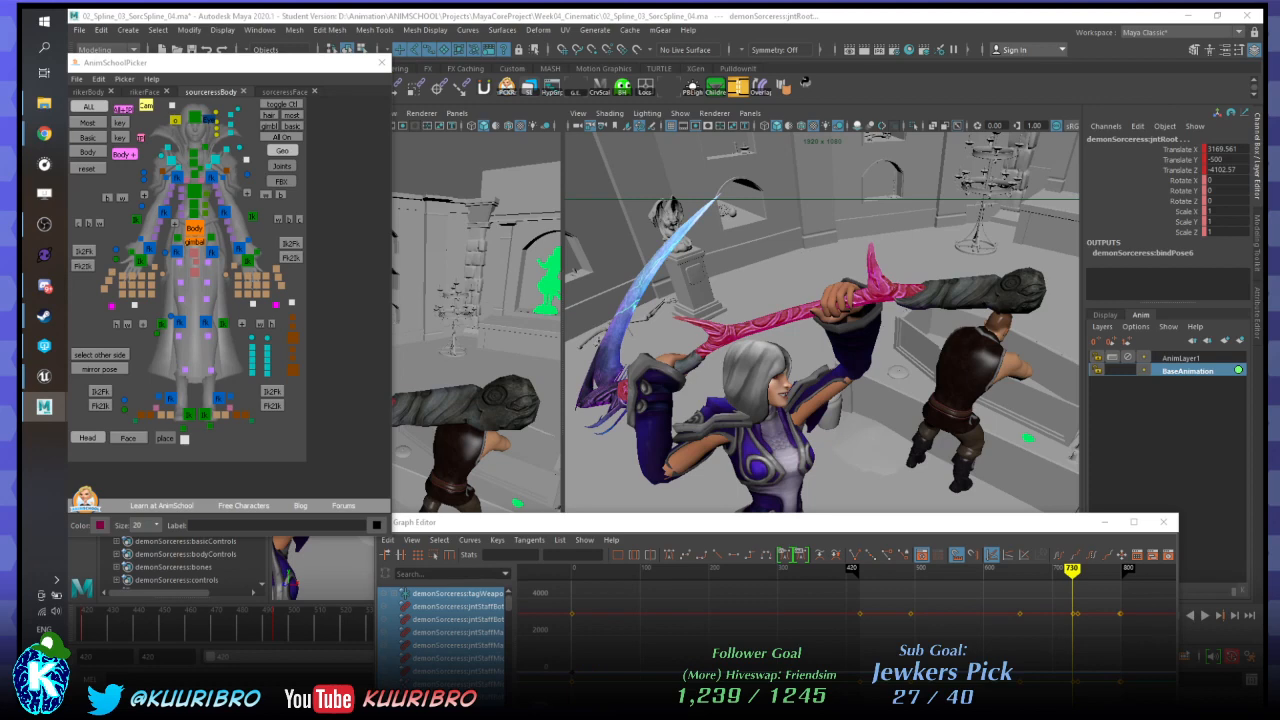
# Switch to Unreal, clear the floating viewport away and reimport the sorceress's CineAnim_01_Blocking animation sequence in the Ryan folder.
pyautogui.click(44, 378)
pyautogui.click(126, 460)
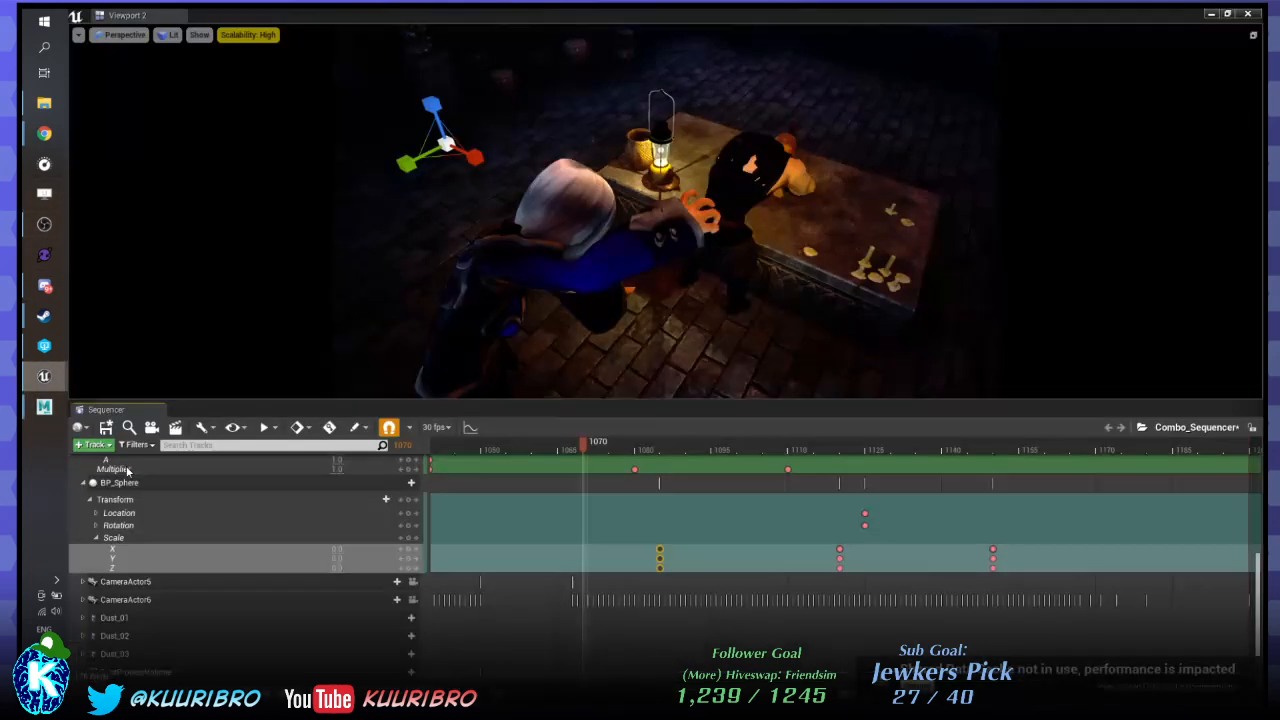
pyautogui.moveTo(582, 16); pyautogui.dragTo(1279, 66)
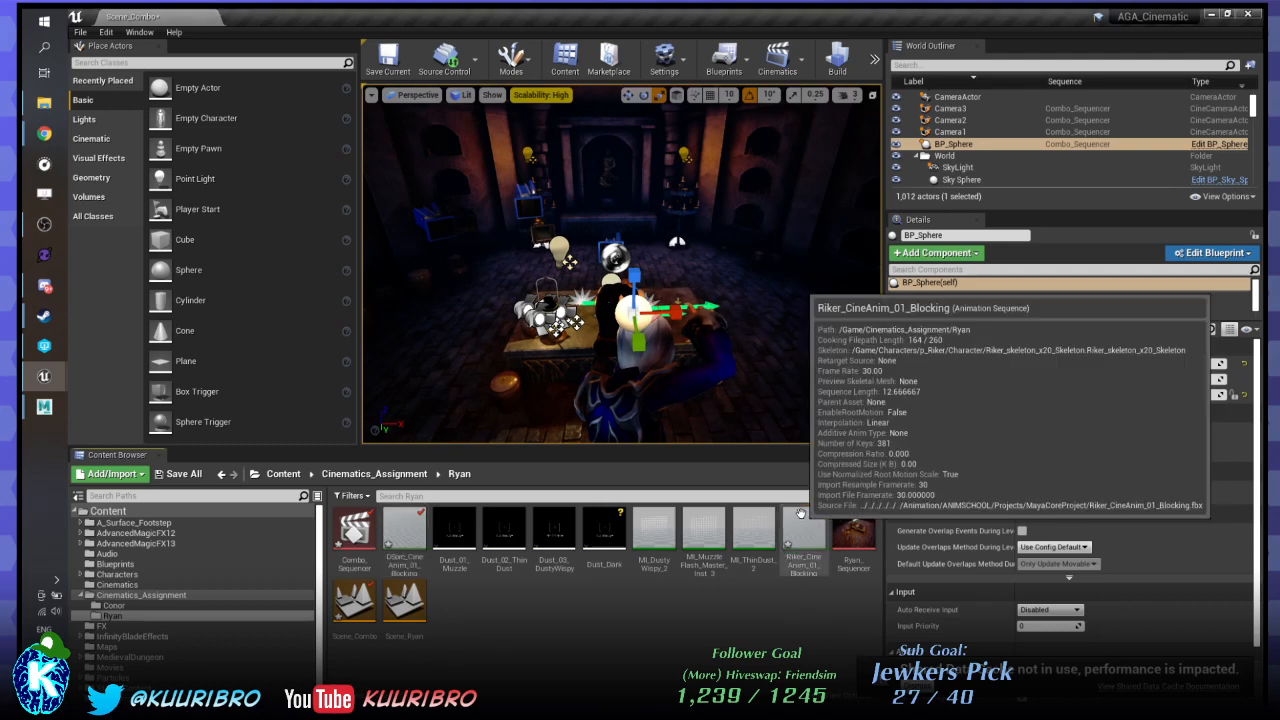
pyautogui.rightClick(404, 535)
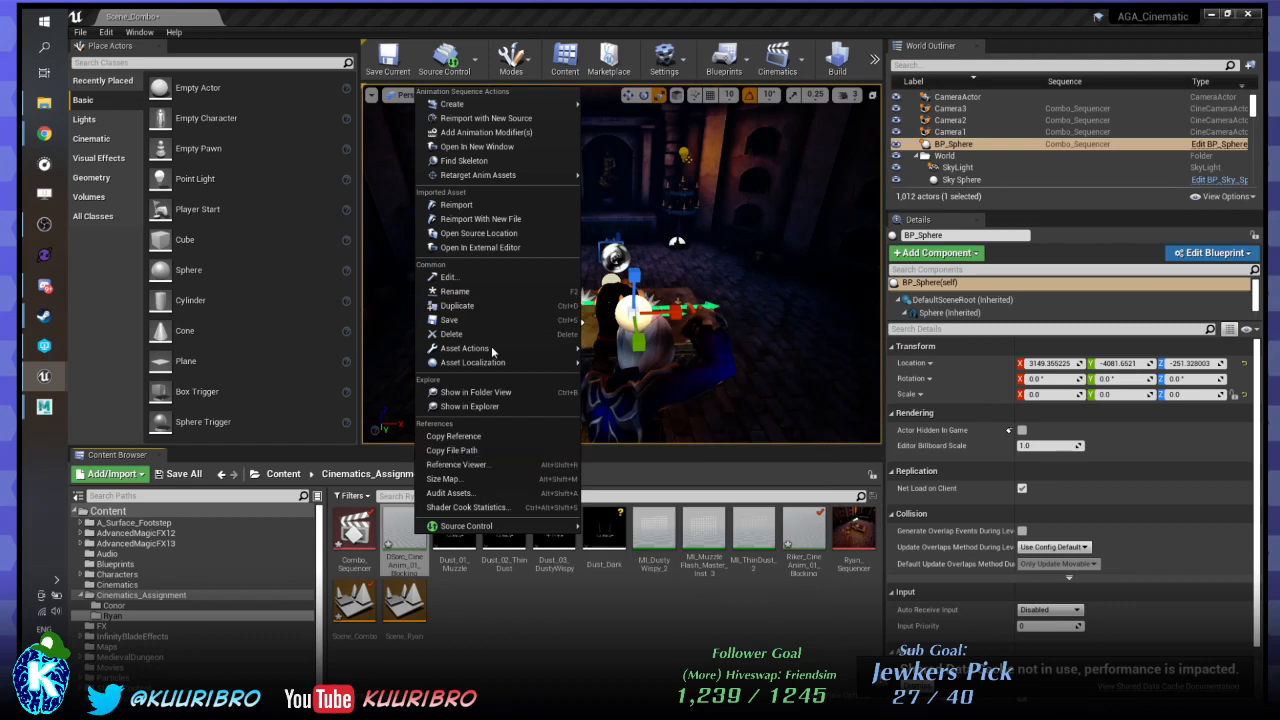
pyautogui.click(467, 206)
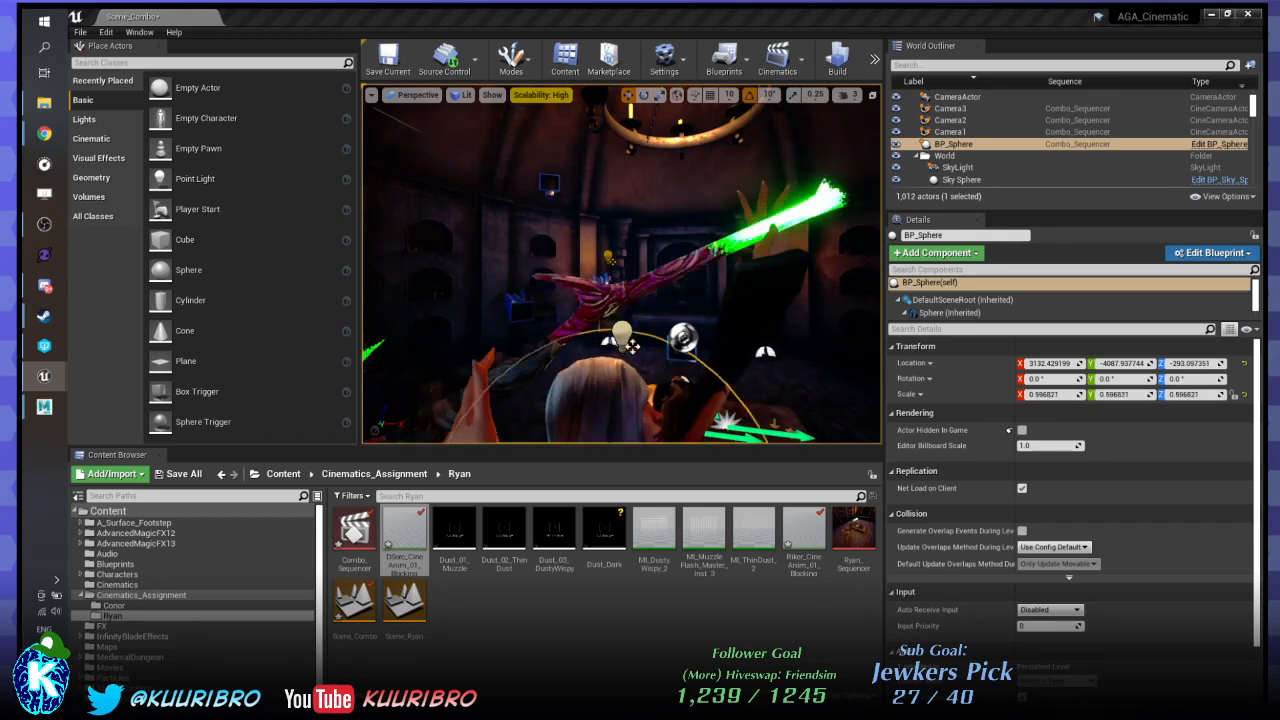
# Undo the last edit in the level and clear the BP_Sphere selection.
pyautogui.hotkey('ctrl', 'z')
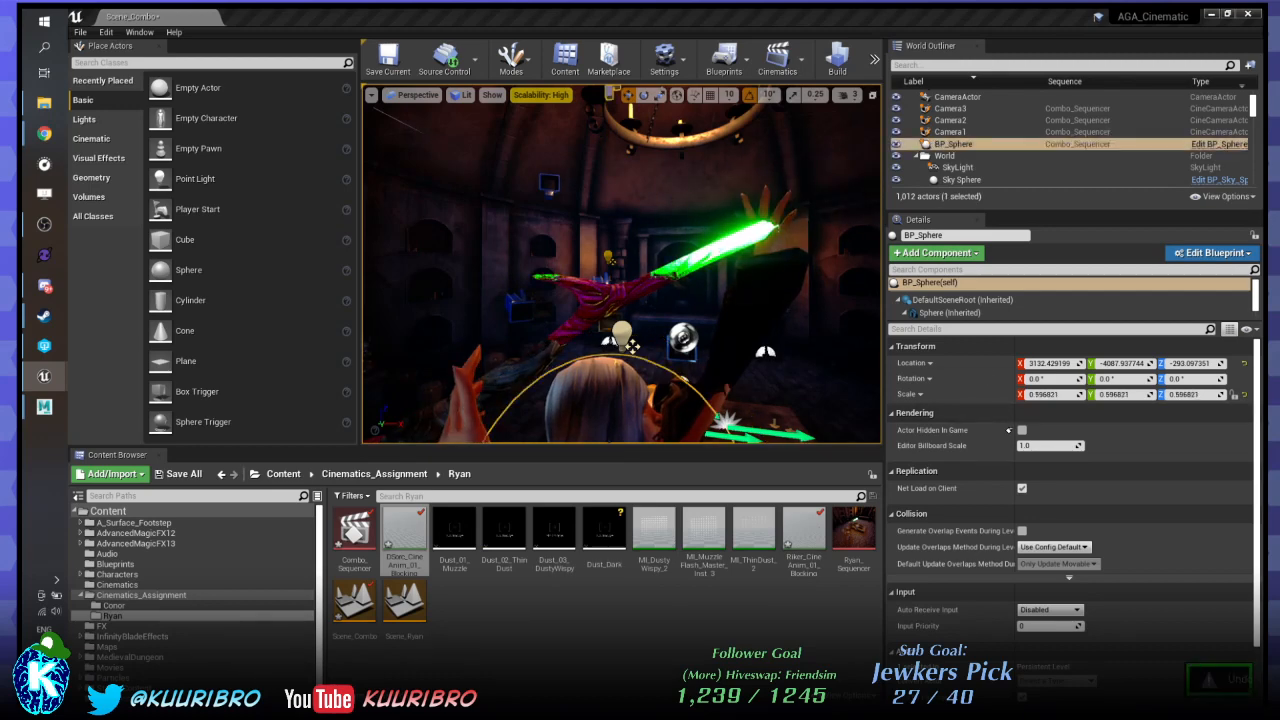
pyautogui.press('Escape')
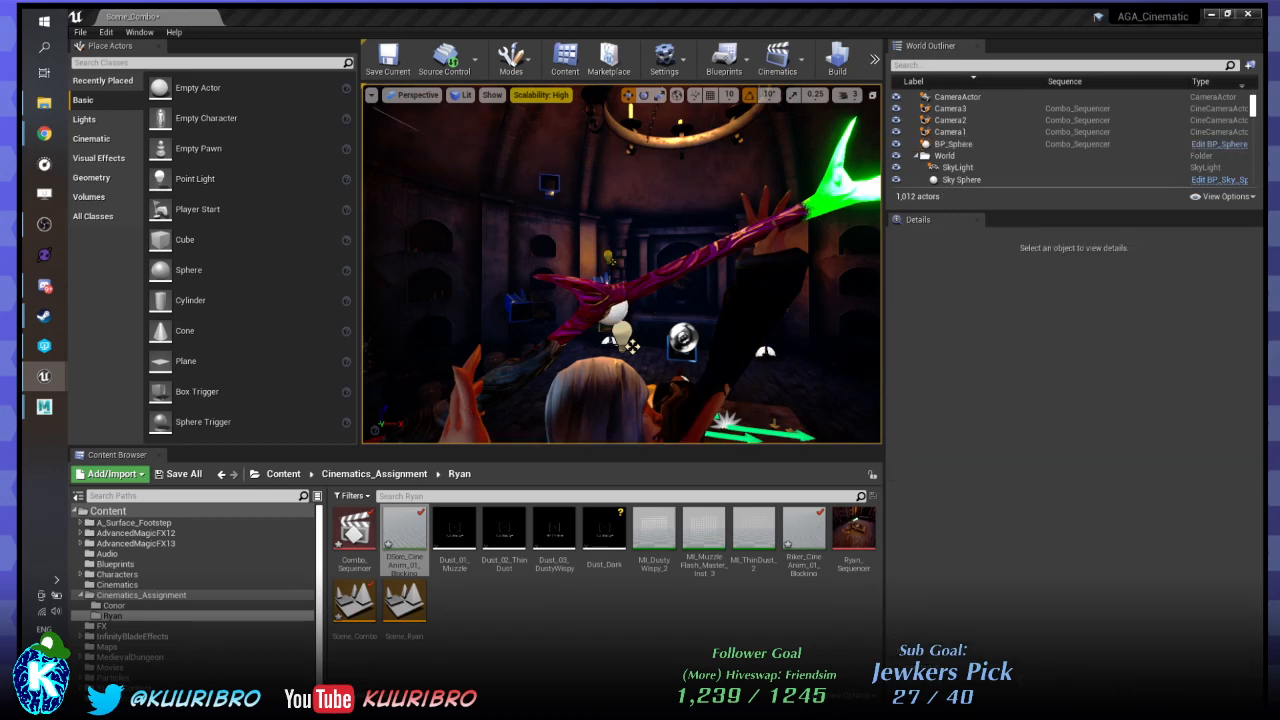
pyautogui.click(632, 345)
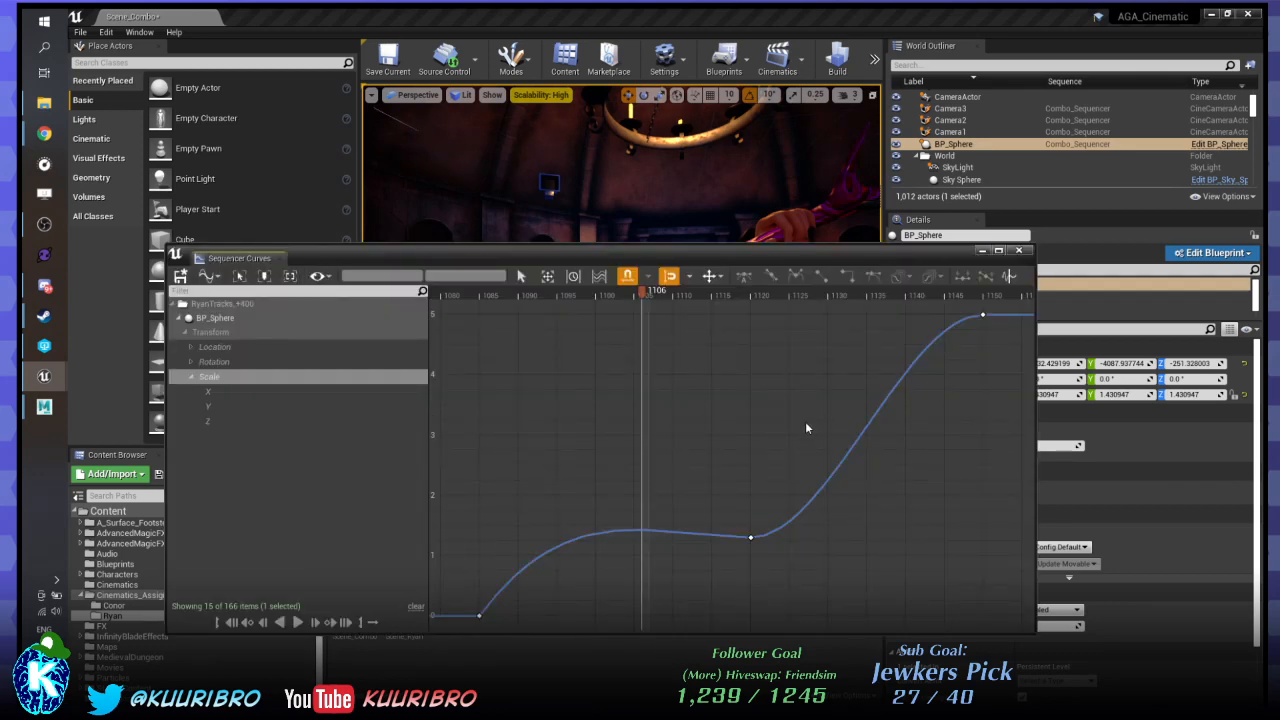
# Undo the accidental key move and give BP_Sphere's scale key at frame 1085 automatic tangents.
pyautogui.scroll(-1, 636, 430)
pyautogui.moveTo(504, 518); pyautogui.dragTo(773, 550)
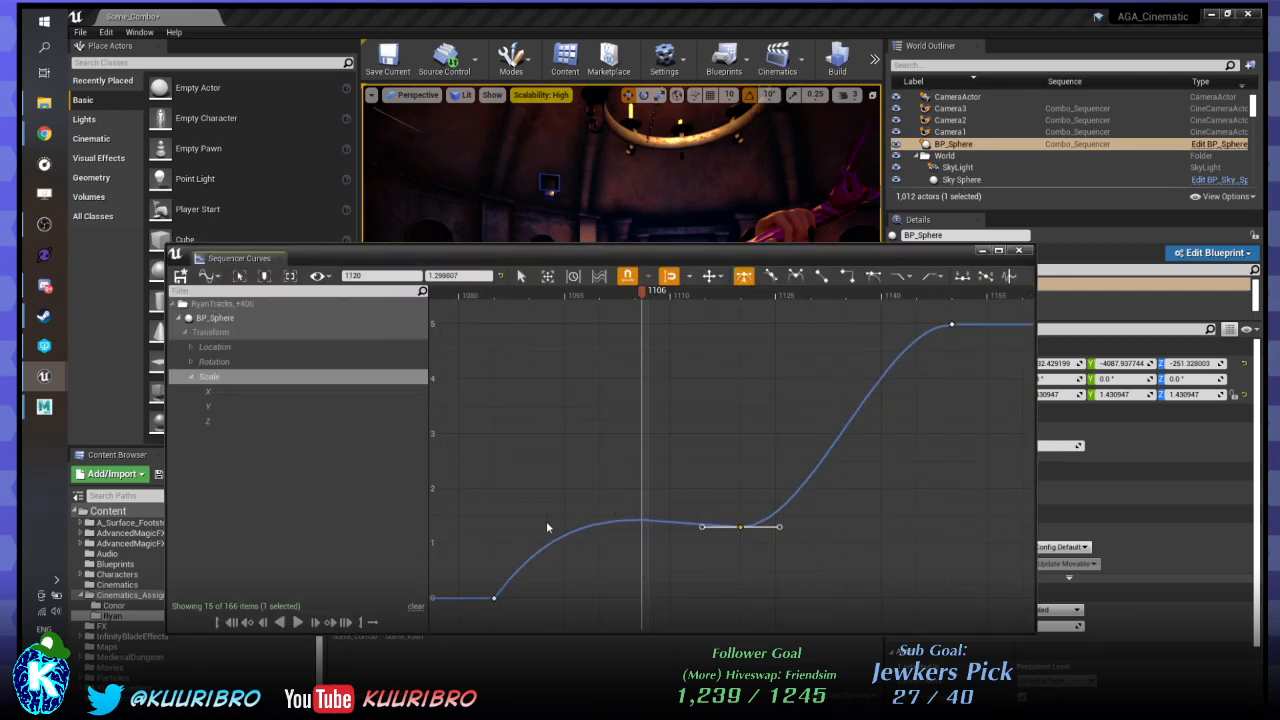
pyautogui.moveTo(494, 601); pyautogui.dragTo(495, 600)
pyautogui.scroll(1, 505, 569)
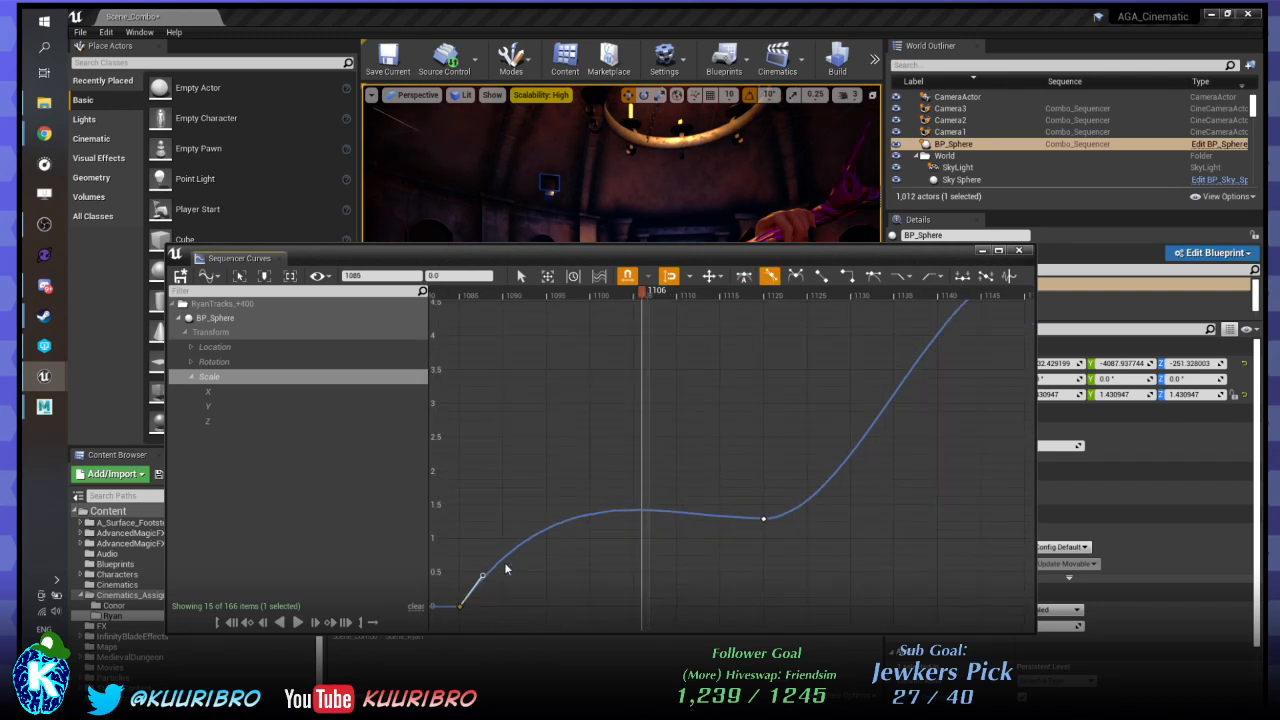
pyautogui.moveTo(567, 498); pyautogui.dragTo(611, 413, button='middle')
pyautogui.hotkey('ctrl', 'z')
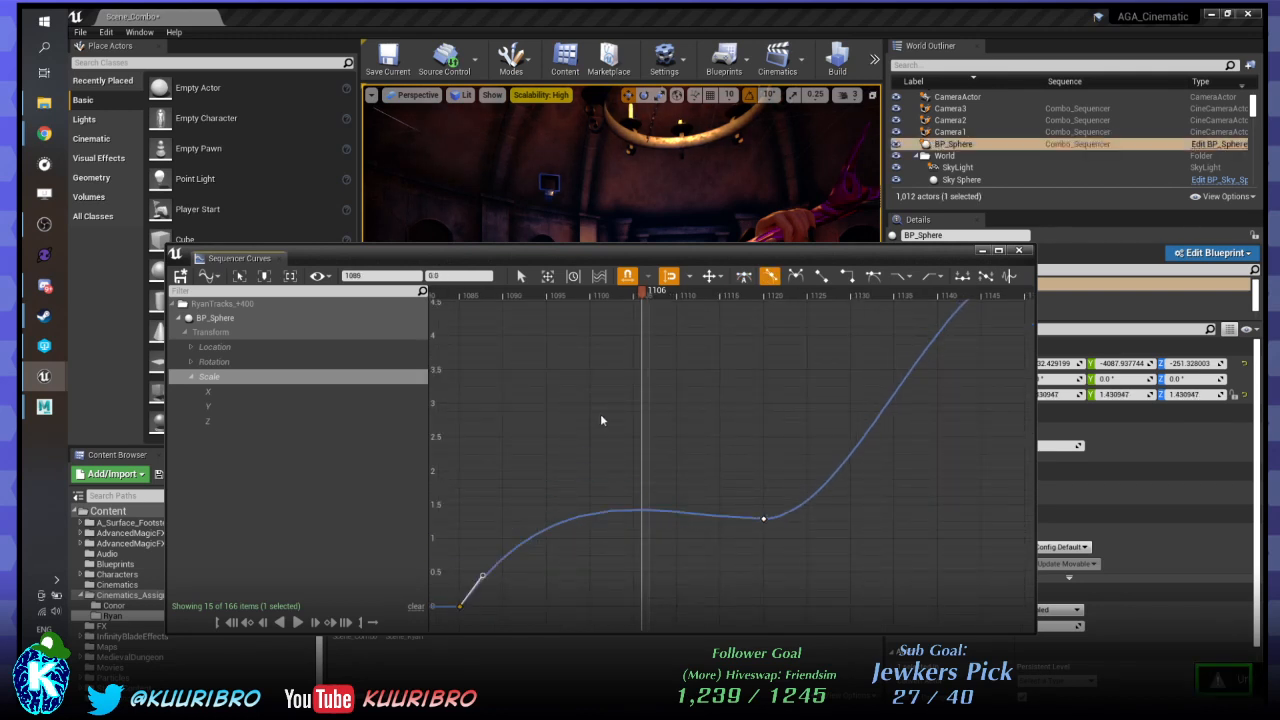
pyautogui.moveTo(588, 455); pyautogui.dragTo(458, 620)
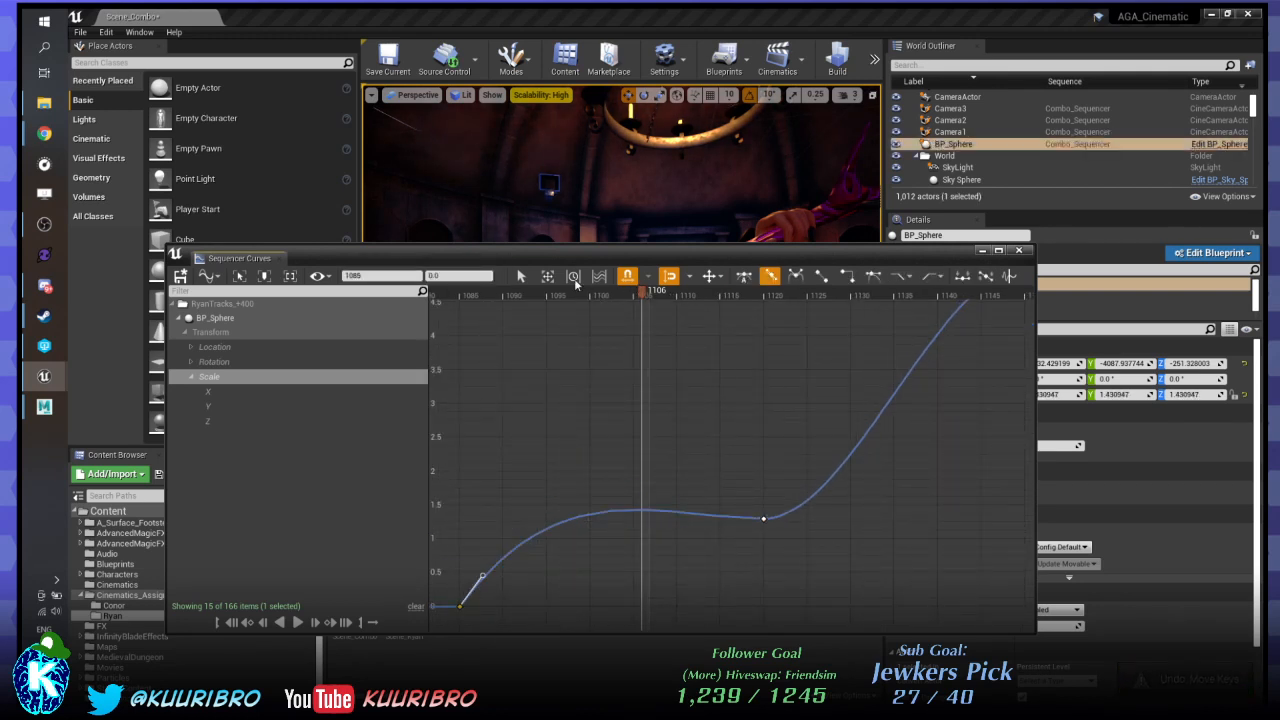
pyautogui.click(743, 276)
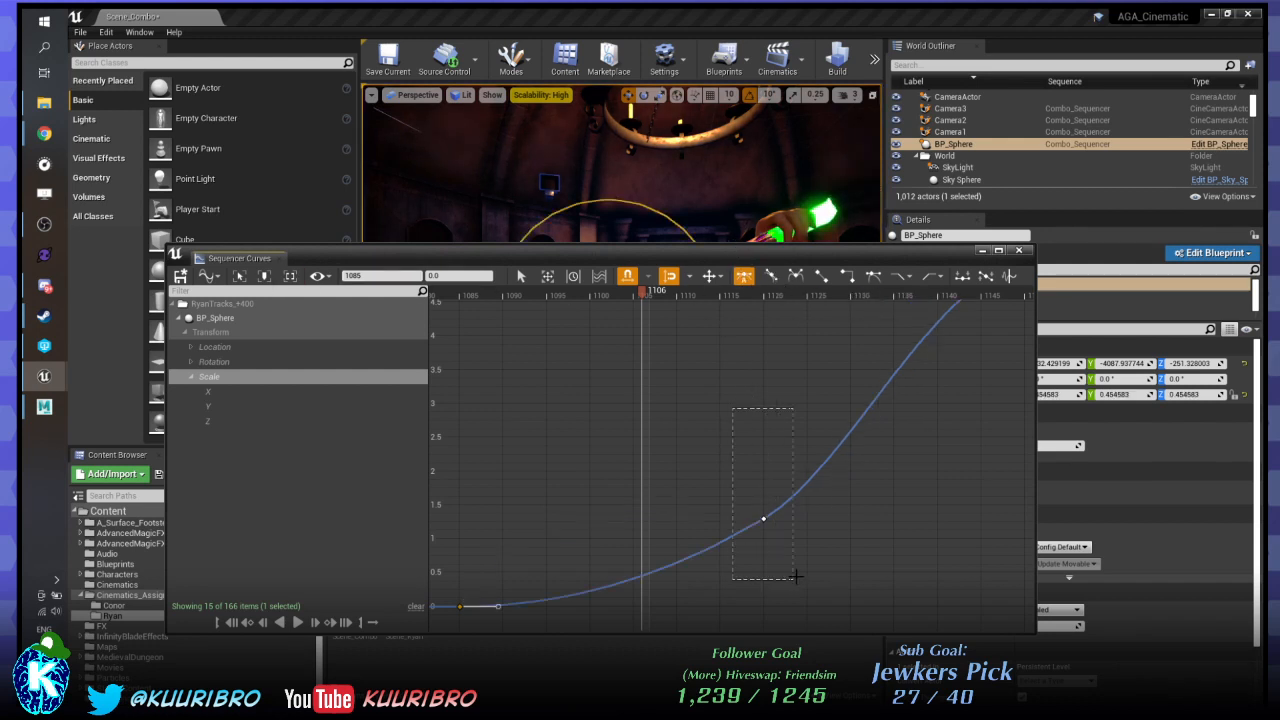
# Flatten the tangent of BP_Sphere's scale key at frame 1120 to a nearly horizontal slope, and close the curve editor.
pyautogui.moveTo(795, 577); pyautogui.dragTo(795, 577)
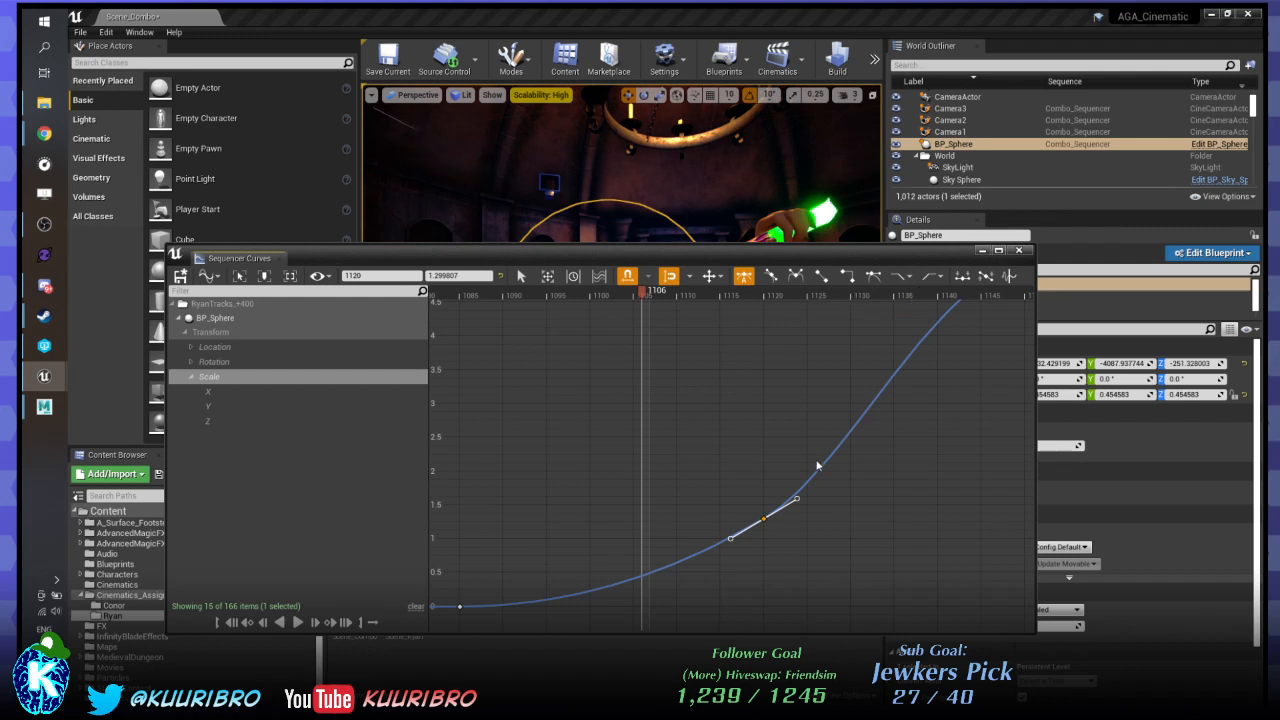
pyautogui.moveTo(797, 499); pyautogui.dragTo(852, 510)
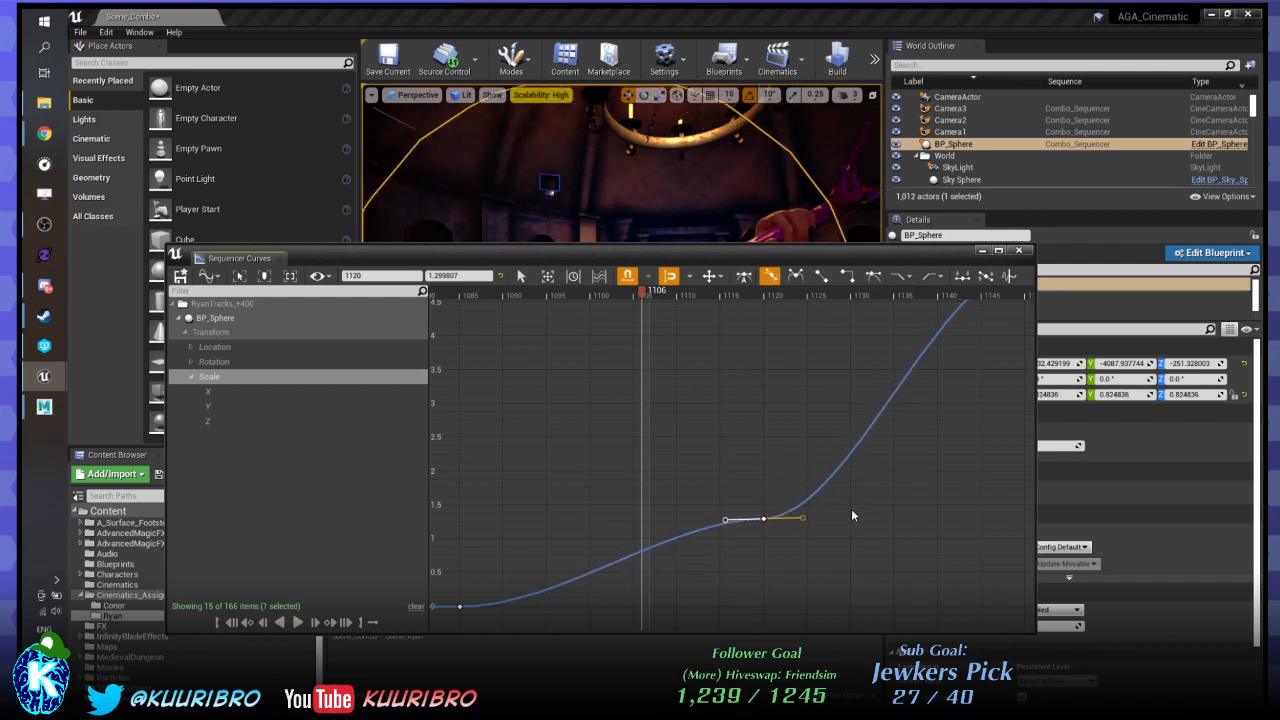
pyautogui.click(1018, 250)
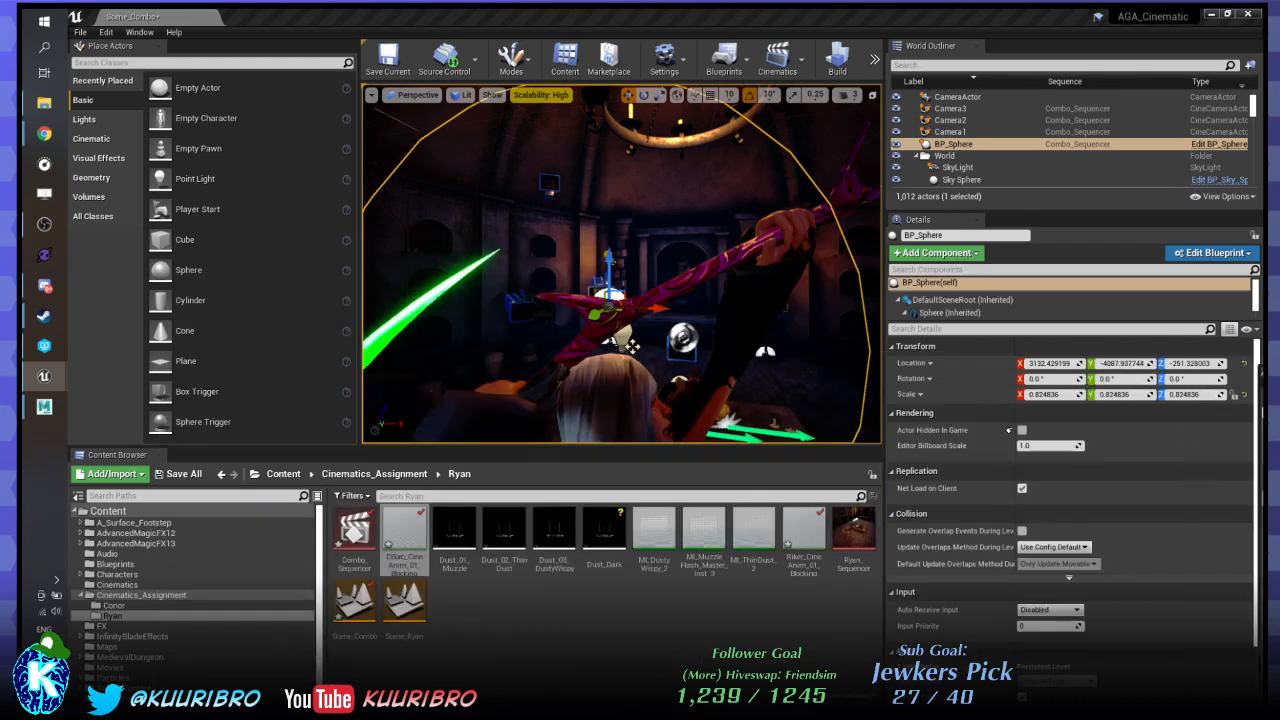
# Bring the floating viewport back into view and replay the sequence around frame 1085 to check the weapon reveal.
pyautogui.moveTo(1270, 160); pyautogui.dragTo(643, 74)
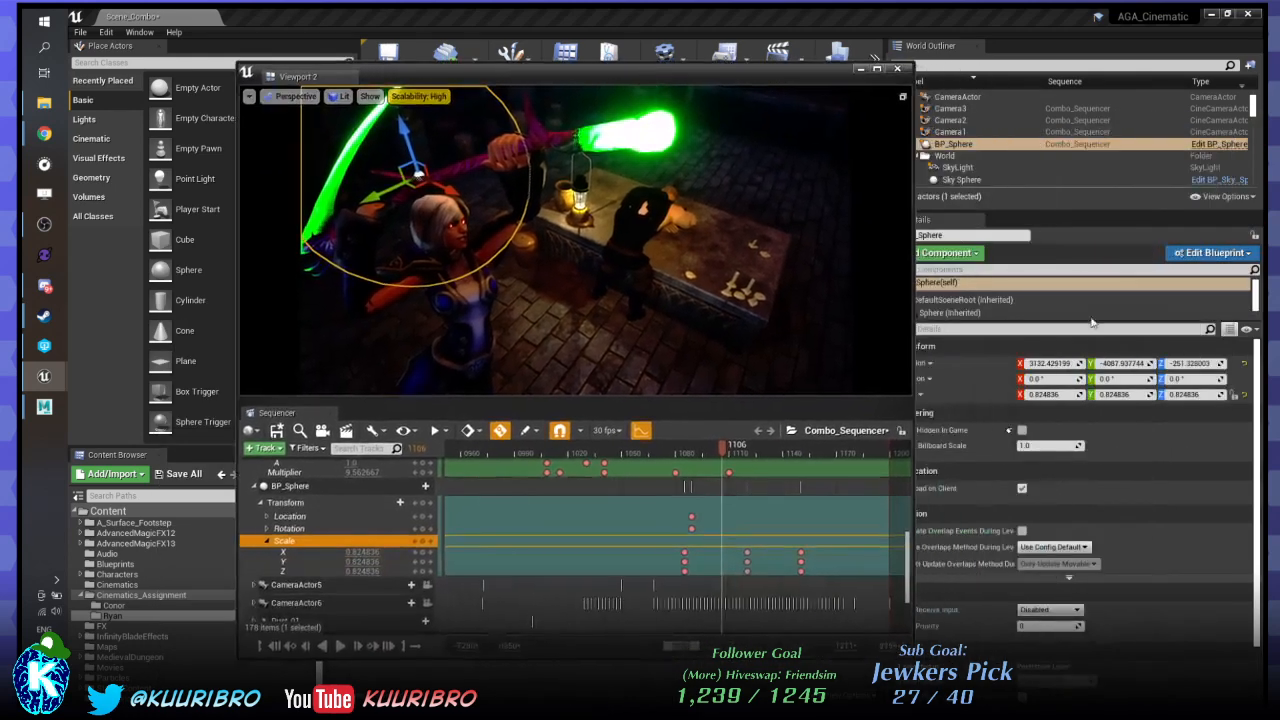
pyautogui.moveTo(664, 458)
pyautogui.mouseDown()
pyautogui.moveTo(647, 458)
pyautogui.moveTo(770, 446)
pyautogui.moveTo(643, 452)
pyautogui.mouseUp()
pyautogui.press('space')
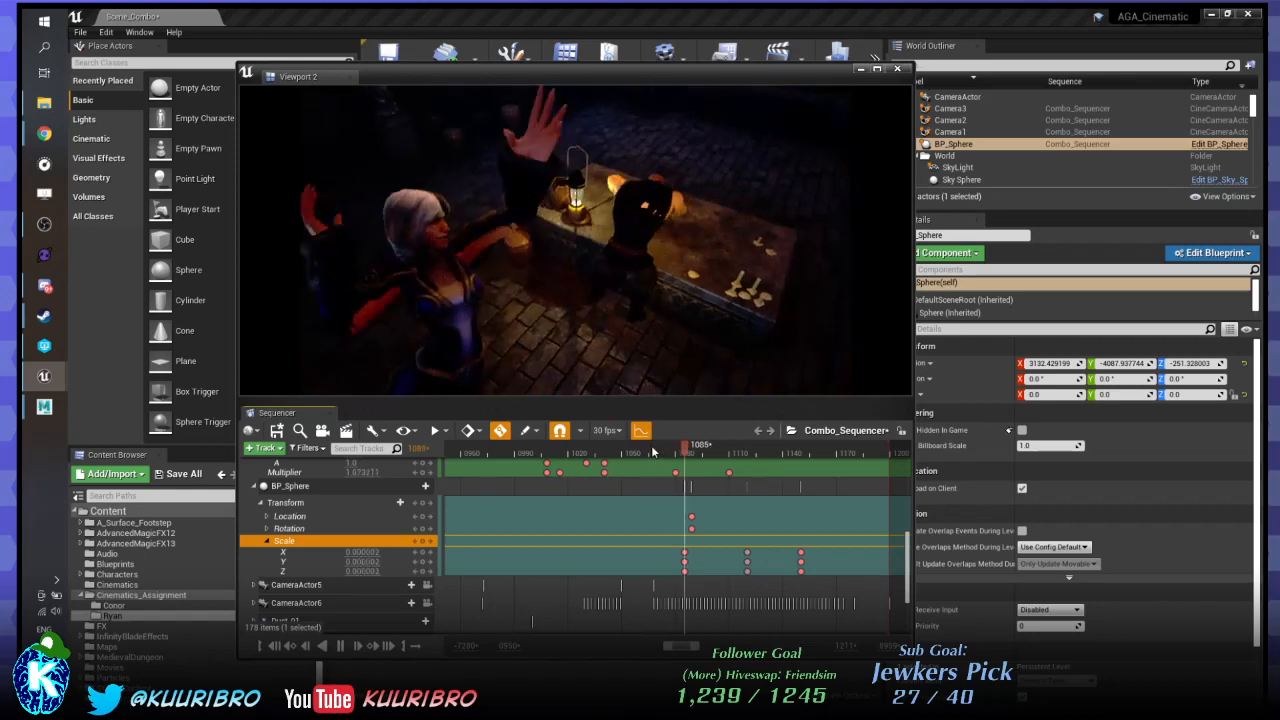
pyautogui.click(685, 450)
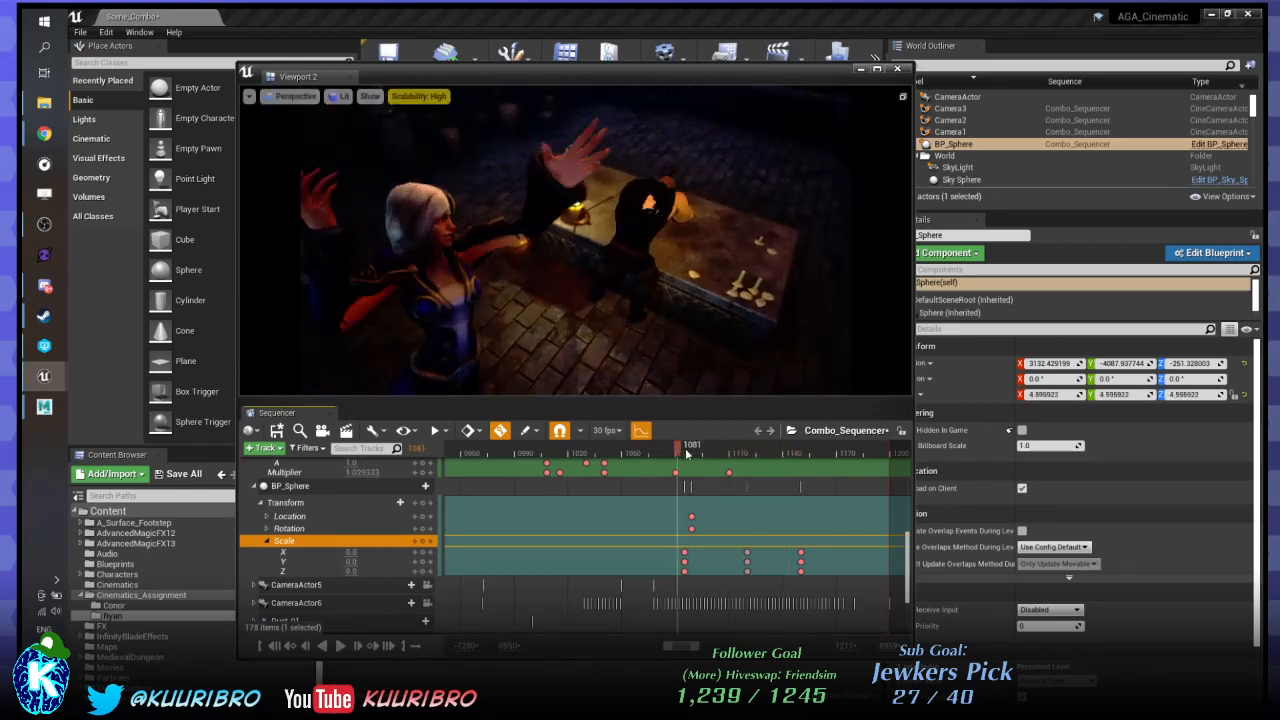
pyautogui.click(685, 450)
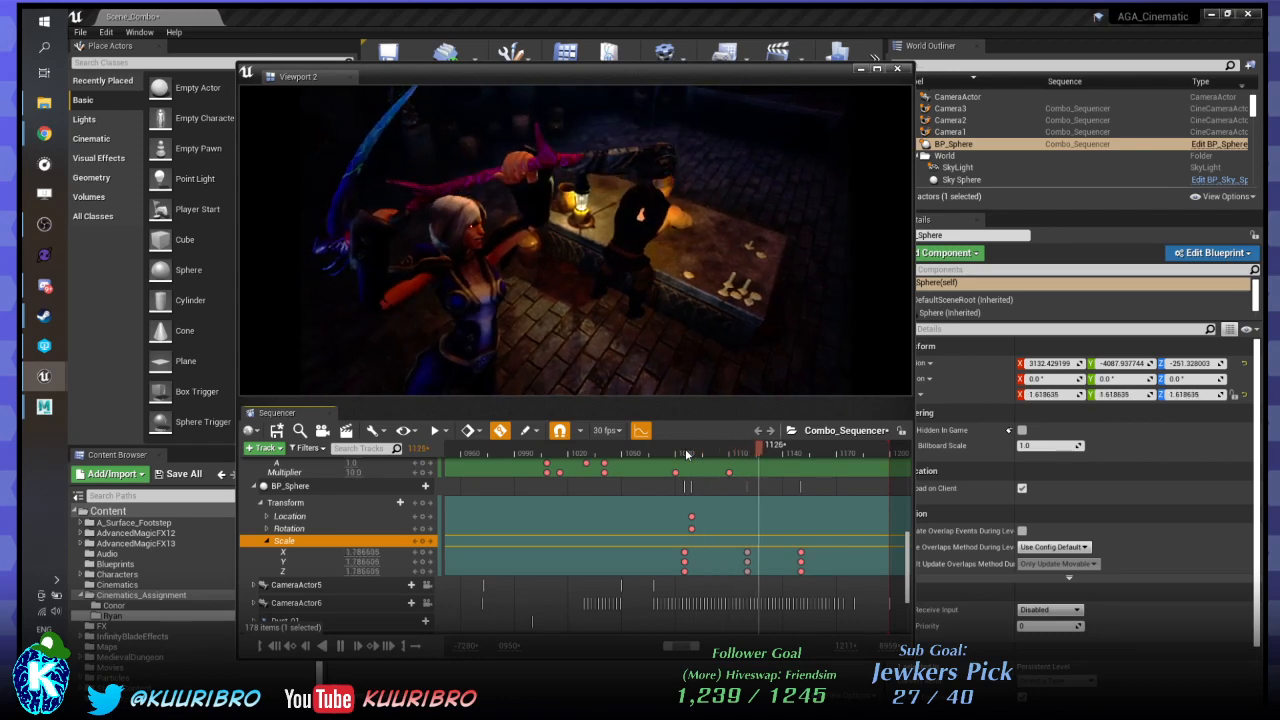
pyautogui.click(685, 450)
pyautogui.click(685, 450)
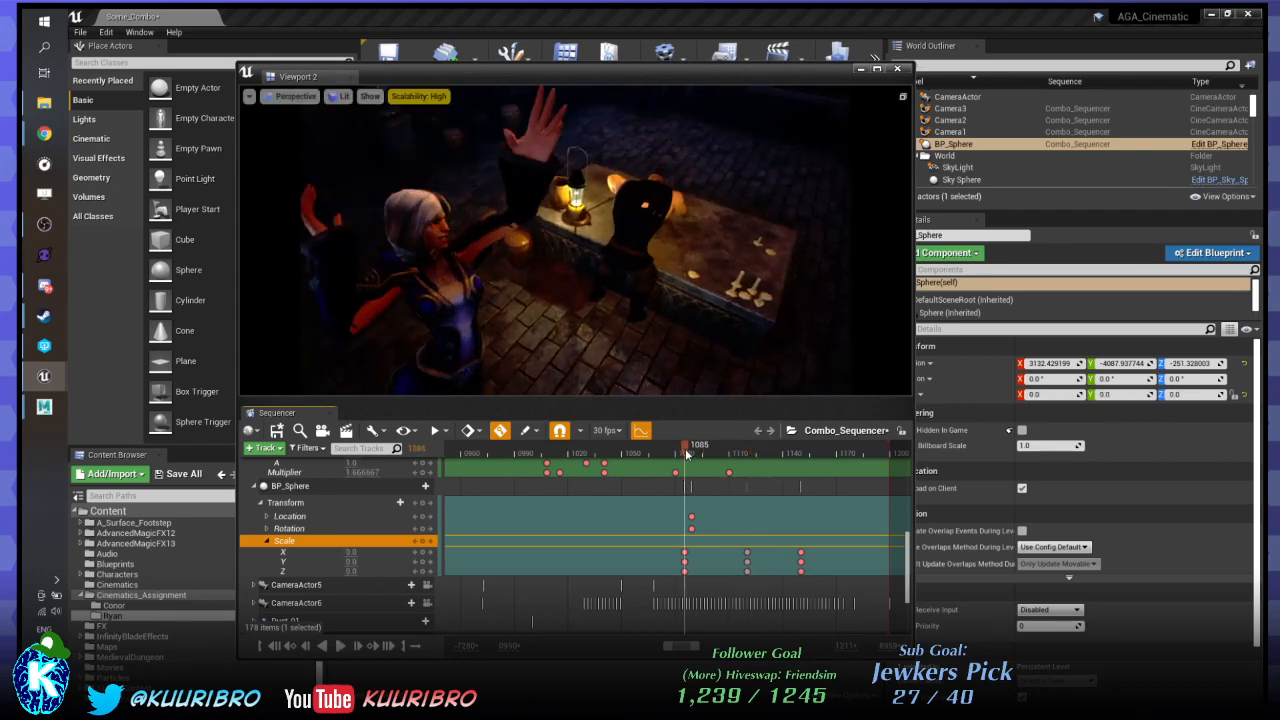
pyautogui.press('space')
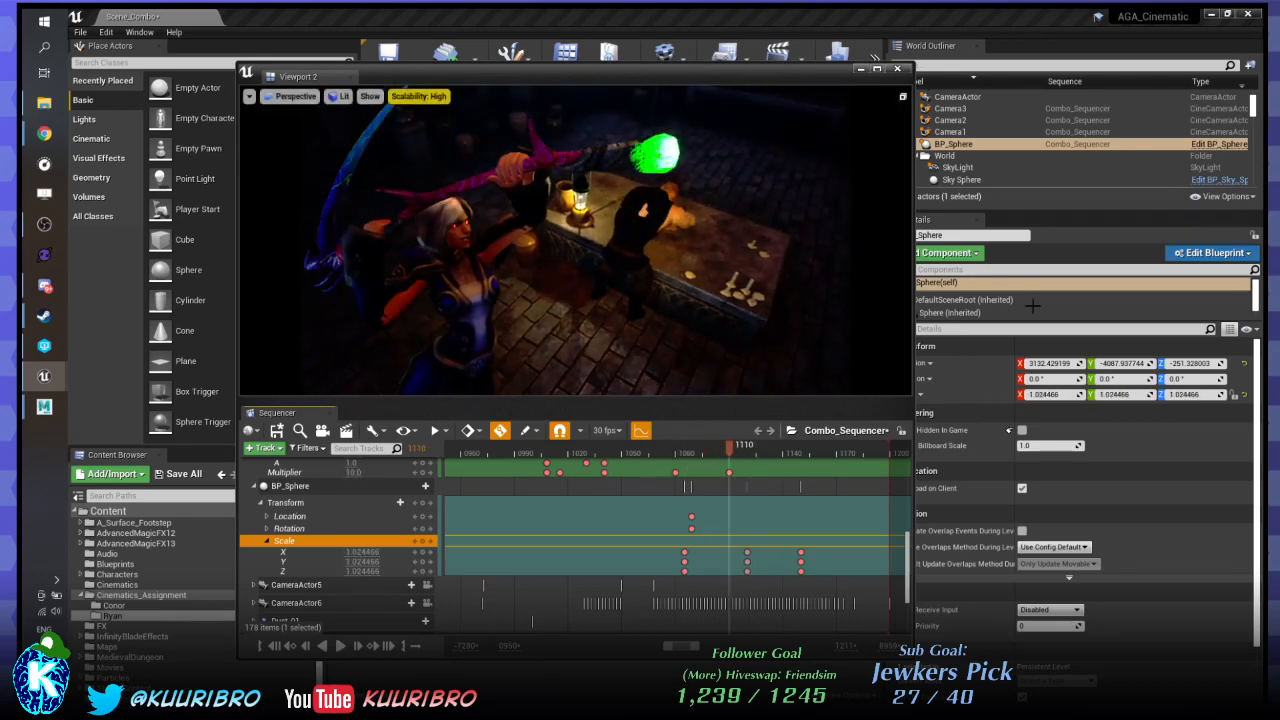
# Try to lower BP_Sphere in the level at frame 1089.
pyautogui.click(688, 452)
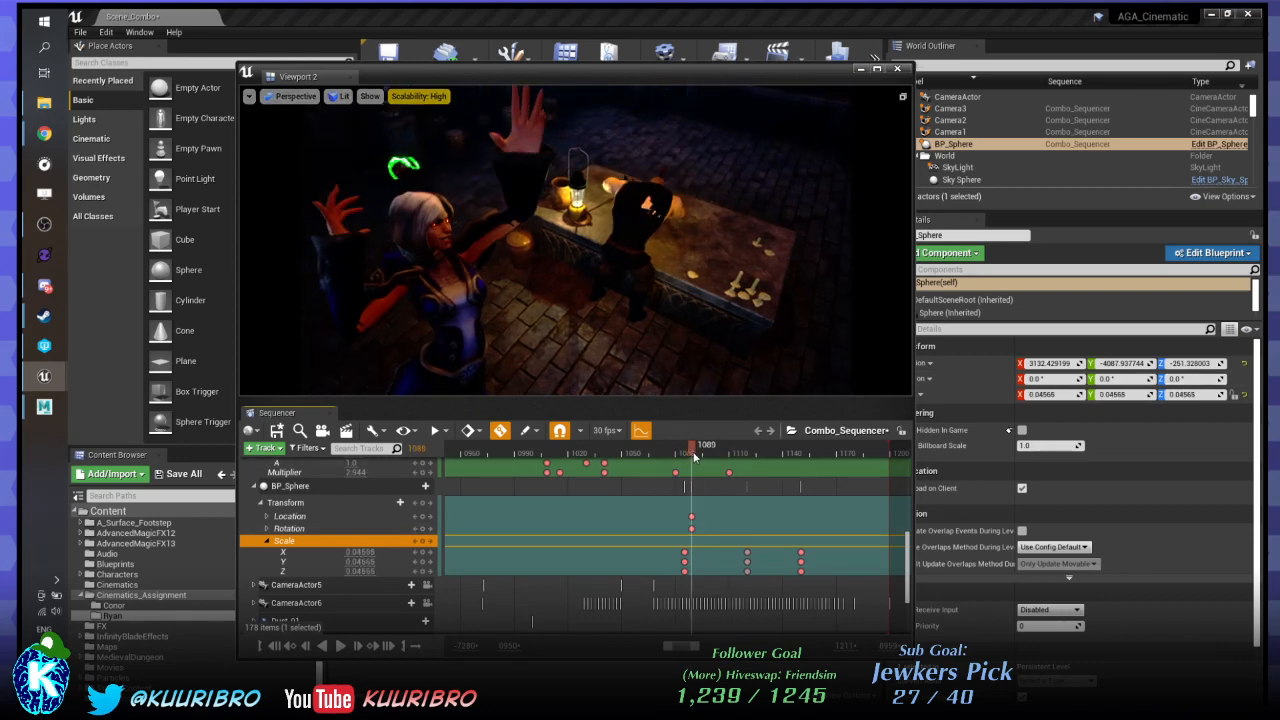
pyautogui.moveTo(582, 80); pyautogui.dragTo(1097, 272)
pyautogui.moveTo(560, 260); pyautogui.dragTo(590, 260, button='right')
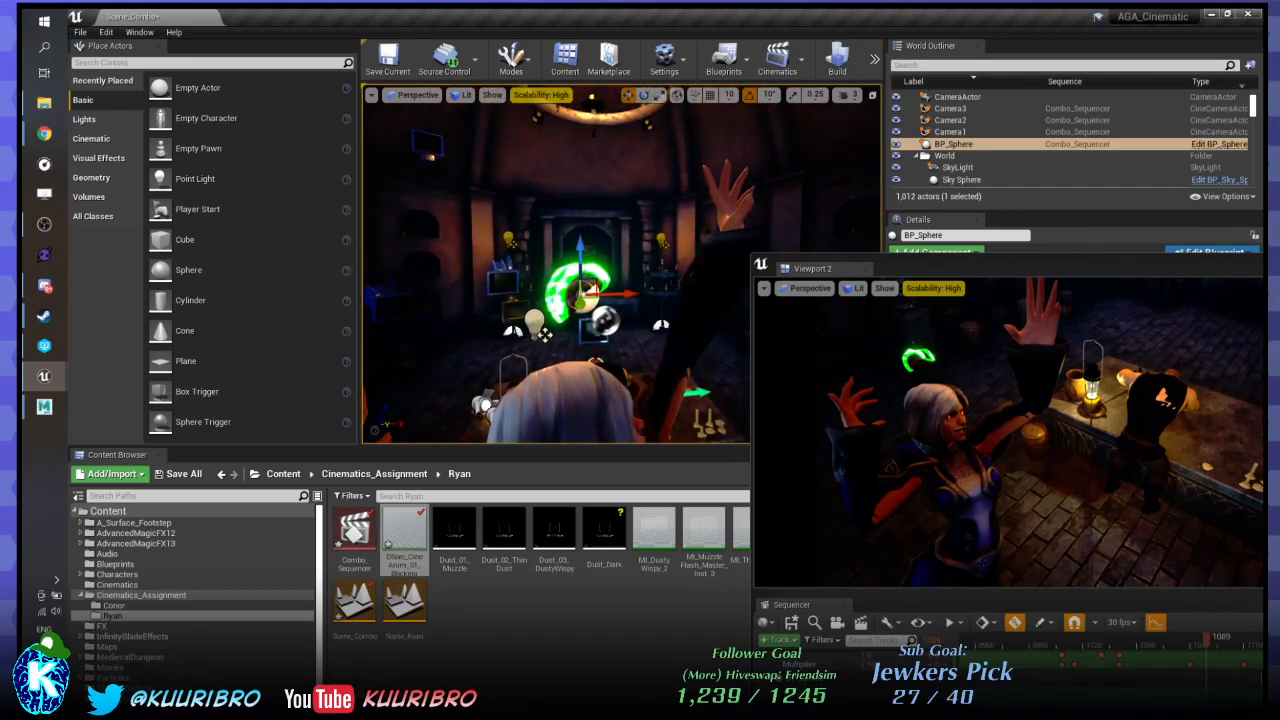
pyautogui.moveTo(591, 290); pyautogui.dragTo(598, 365, button='right')
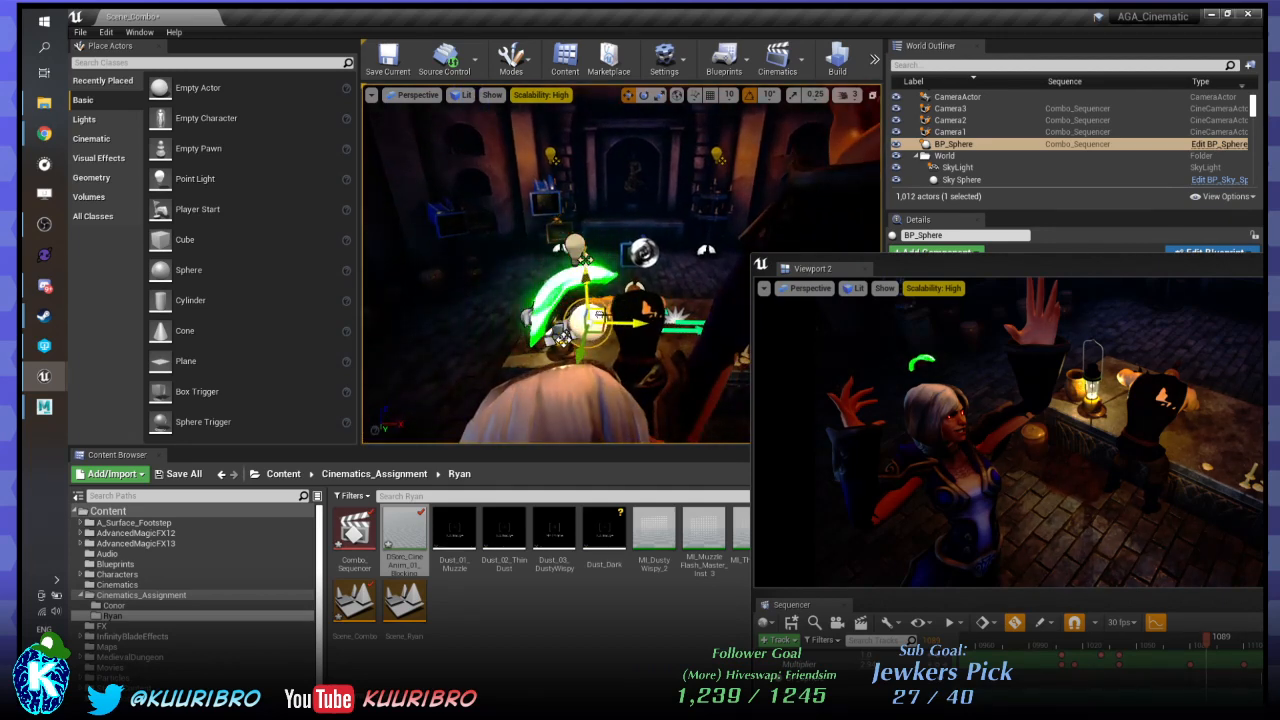
pyautogui.moveTo(976, 269); pyautogui.dragTo(603, 119)
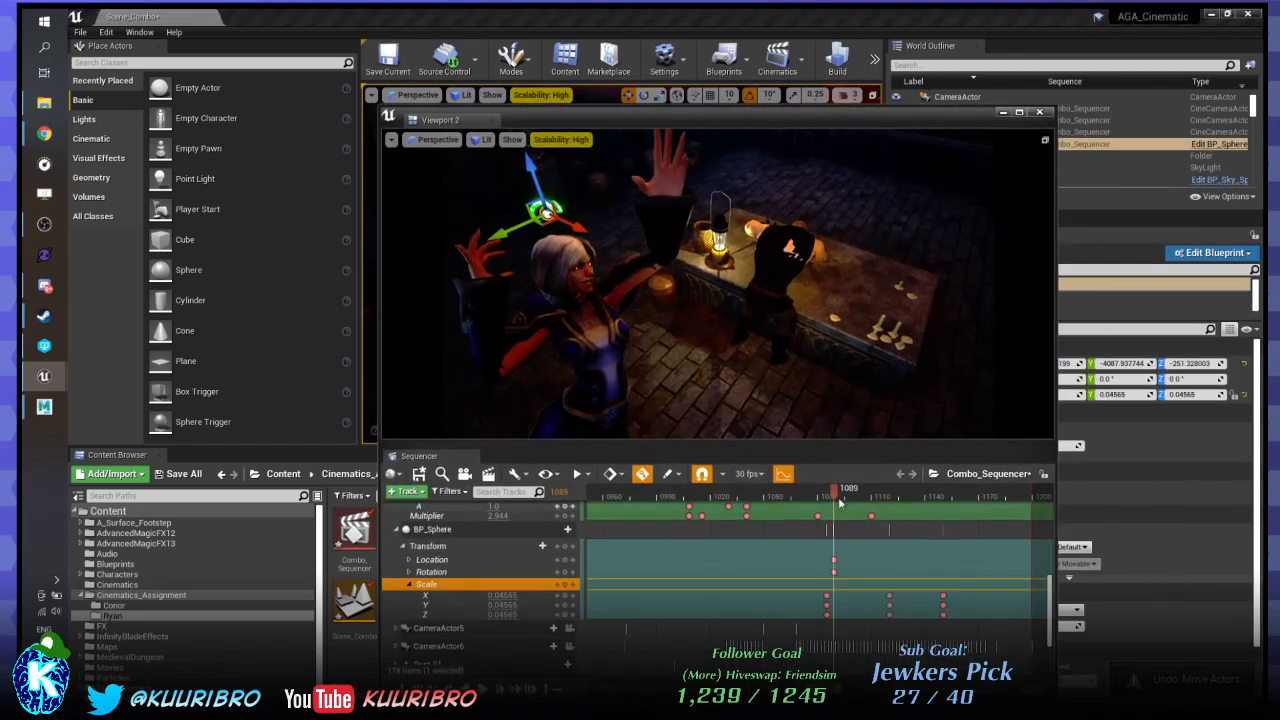
# At frame 1104, move BP_Sphere down onto the sorceress, keying its location at about X 3138.3 and Z -279.4.
pyautogui.moveTo(862, 500); pyautogui.dragTo(864, 497)
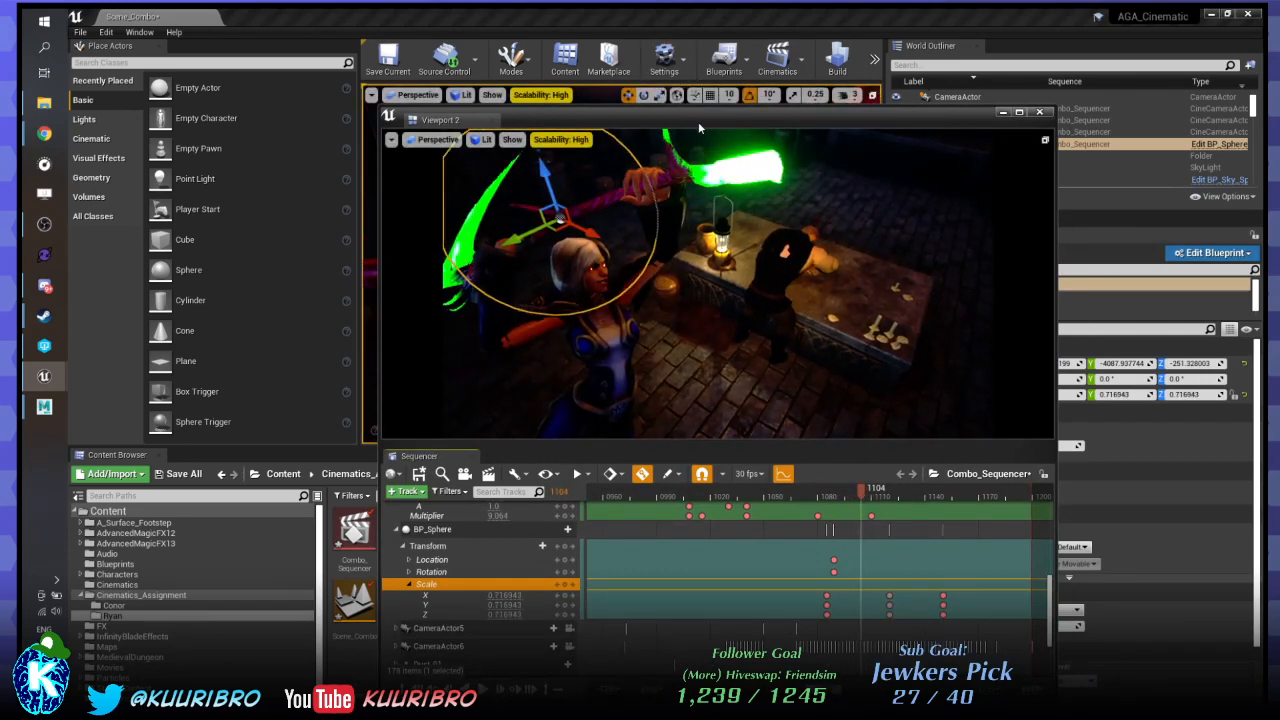
pyautogui.moveTo(698, 121); pyautogui.dragTo(1157, 205)
pyautogui.moveTo(620, 265); pyautogui.dragTo(645, 258, button='right')
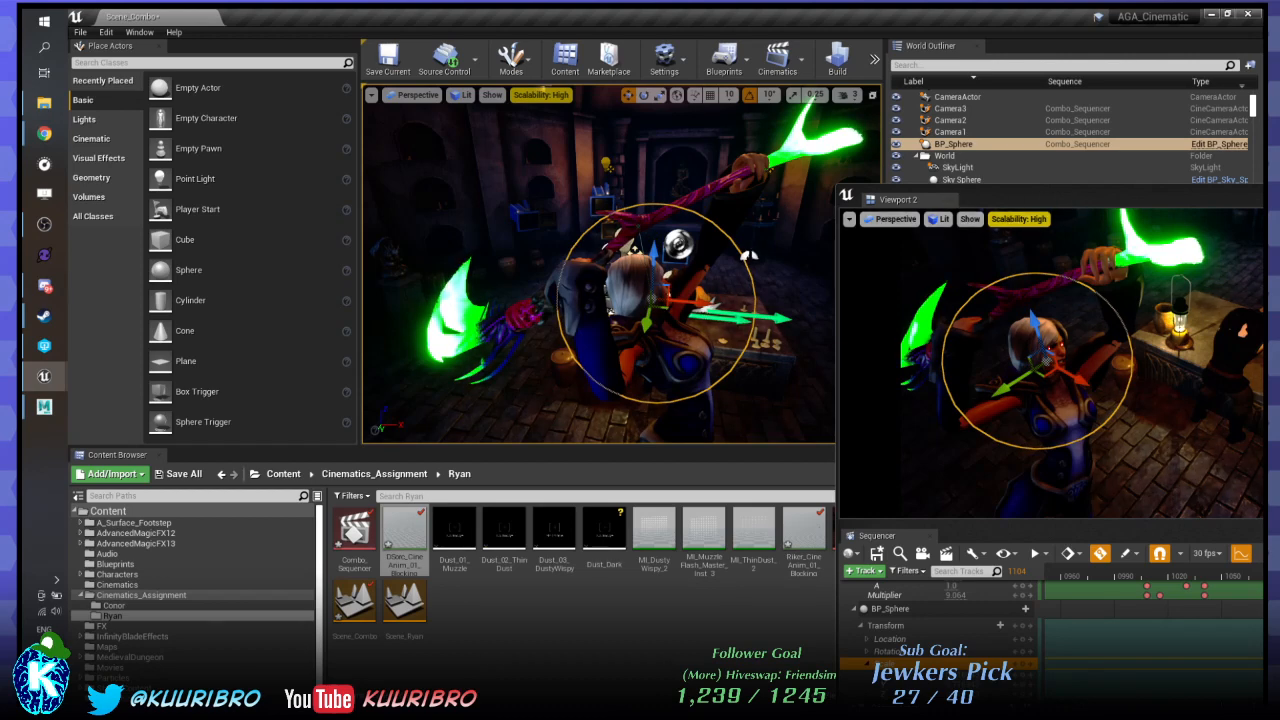
# Replay the reveal repeatedly from frame 1074 onwards to check BP_Sphere's motion and growth over the staff.
pyautogui.moveTo(948, 186); pyautogui.dragTo(420, 76)
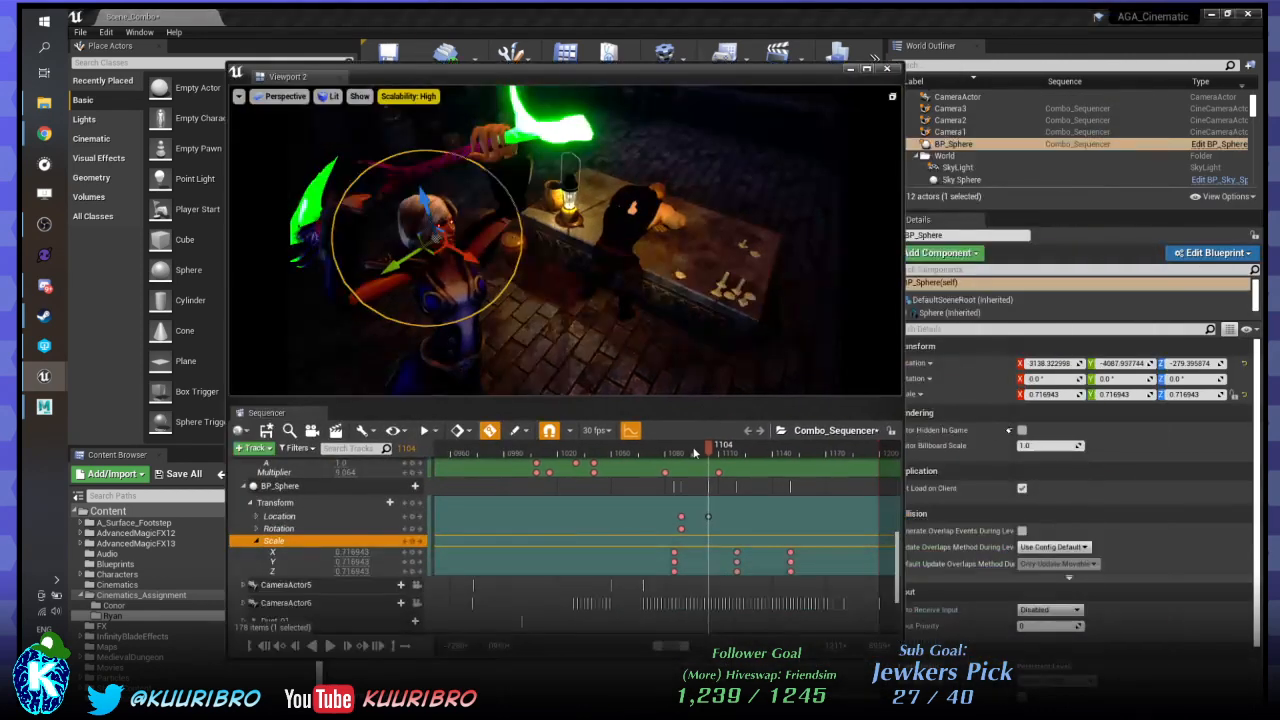
pyautogui.moveTo(695, 453); pyautogui.dragTo(659, 431)
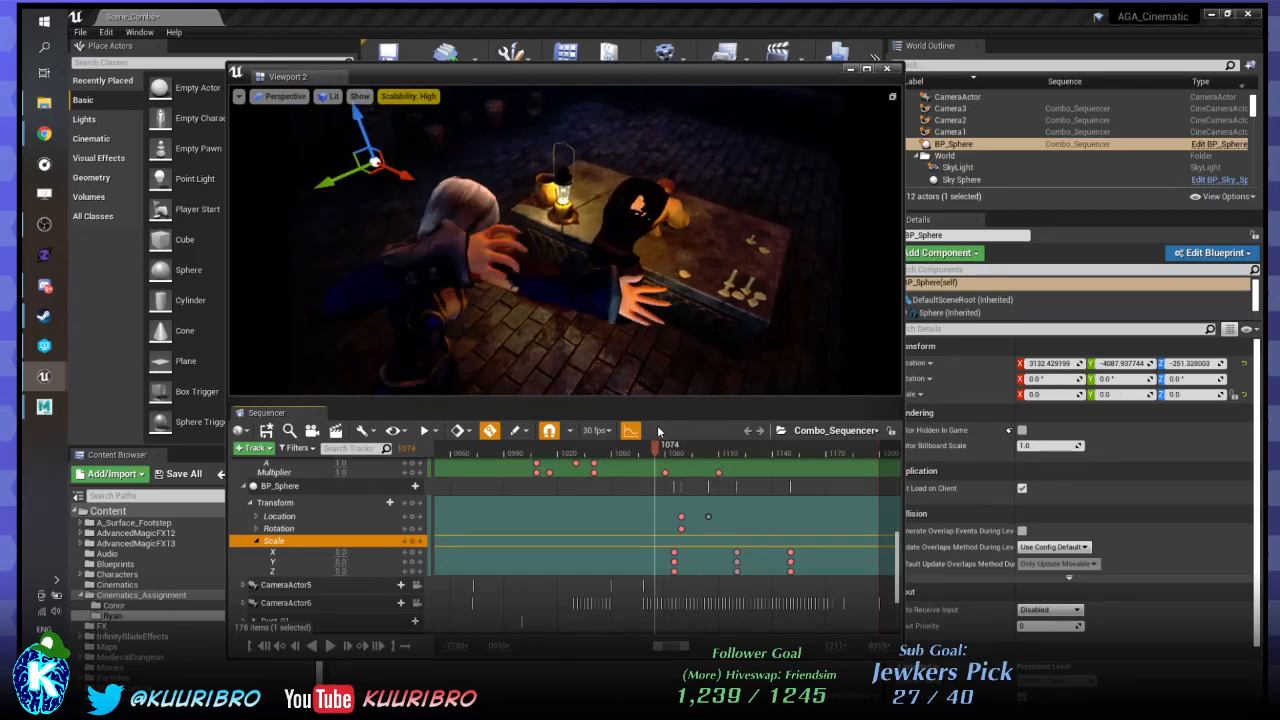
pyautogui.press('space')
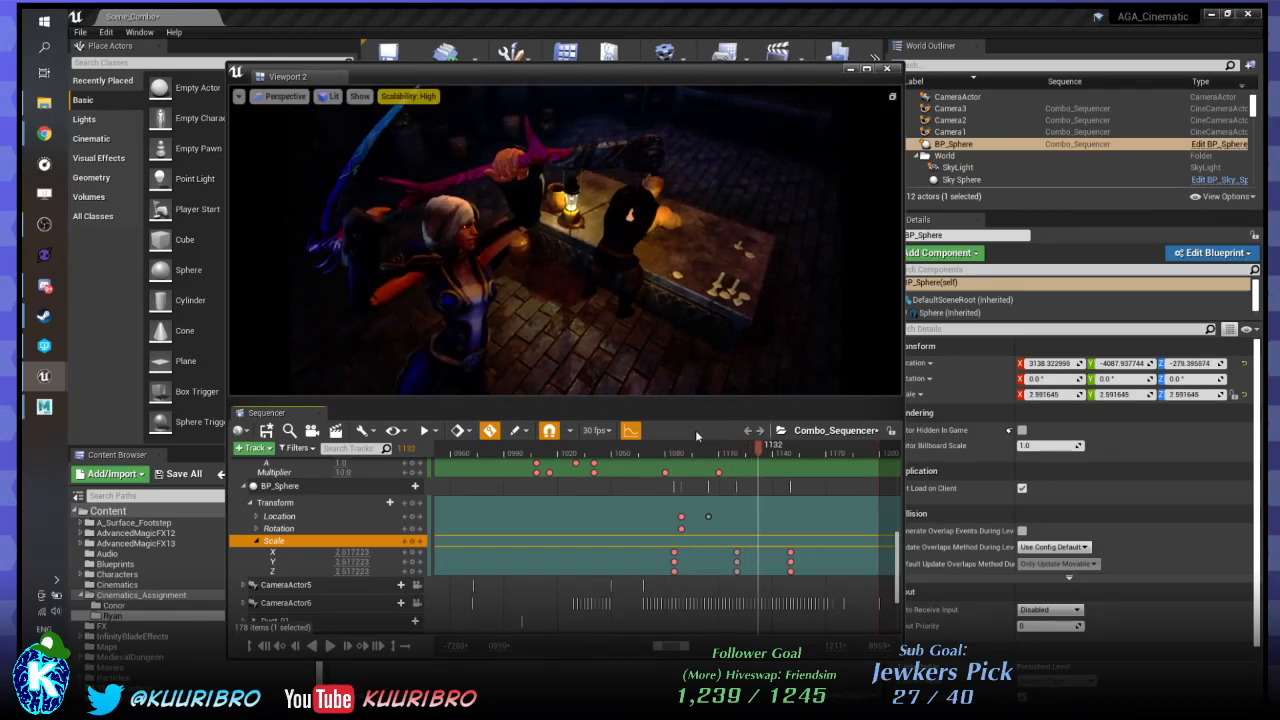
pyautogui.click(689, 453)
pyautogui.press('space')
pyautogui.click(689, 453)
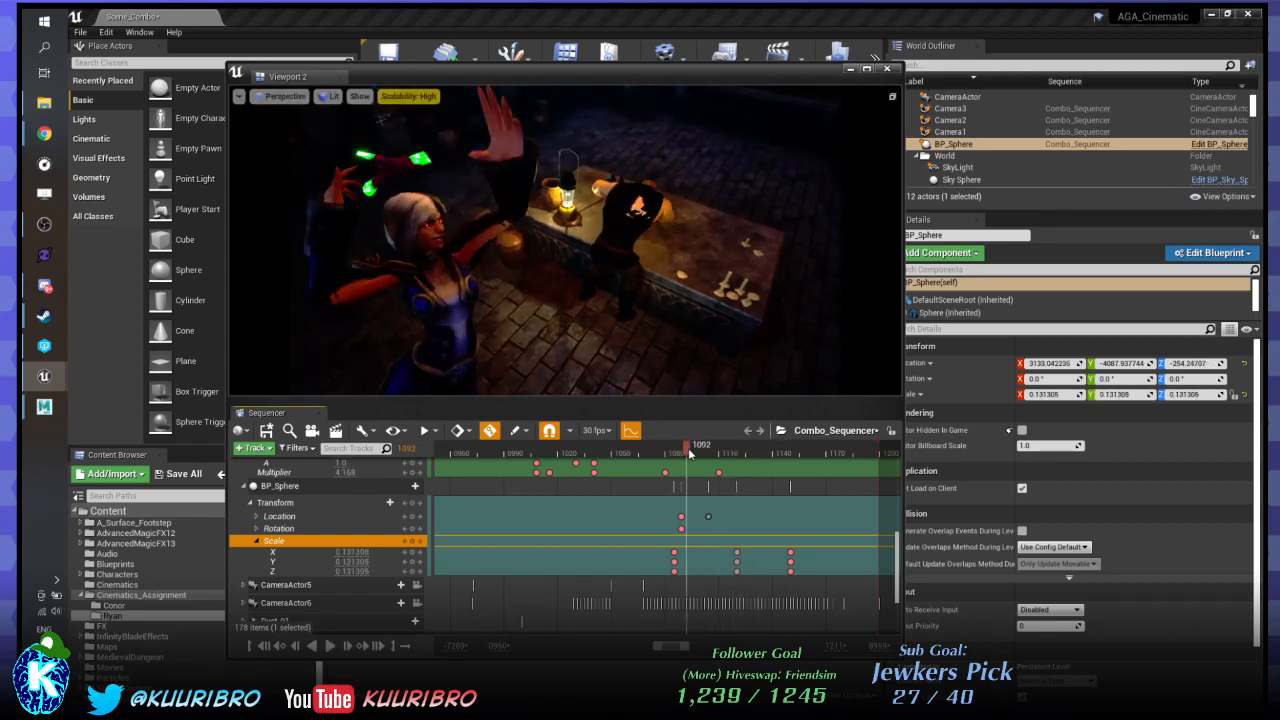
pyautogui.press('space')
pyautogui.press('space')
pyautogui.click(690, 454)
pyautogui.press('space')
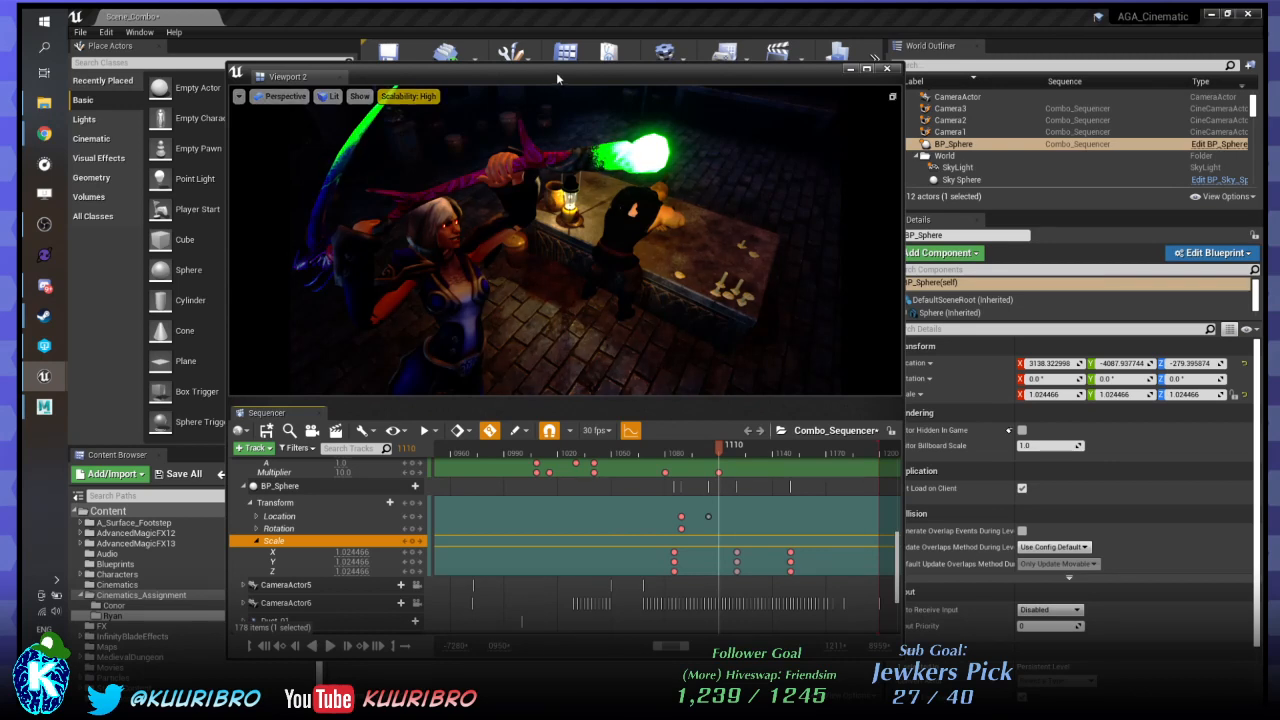
# At frame 1104, reposition BP_Sphere lower and across the sorceress to about Y -4061.9 and Z -289.6.
pyautogui.moveTo(556, 72); pyautogui.dragTo(1234, 96)
pyautogui.click(948, 153)
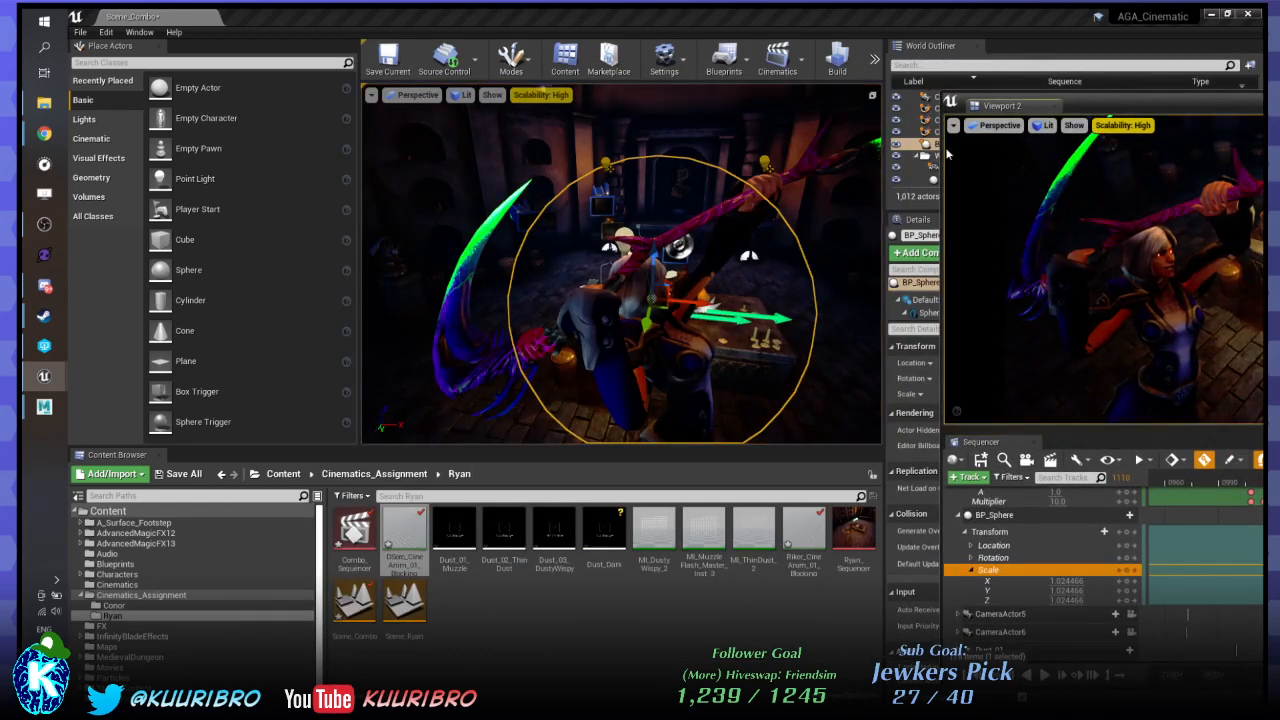
pyautogui.moveTo(1120, 105); pyautogui.dragTo(1178, 109)
pyautogui.moveTo(690, 225); pyautogui.dragTo(690, 290, button='right')
pyautogui.press('w')
pyautogui.press('s')
pyautogui.press('w')
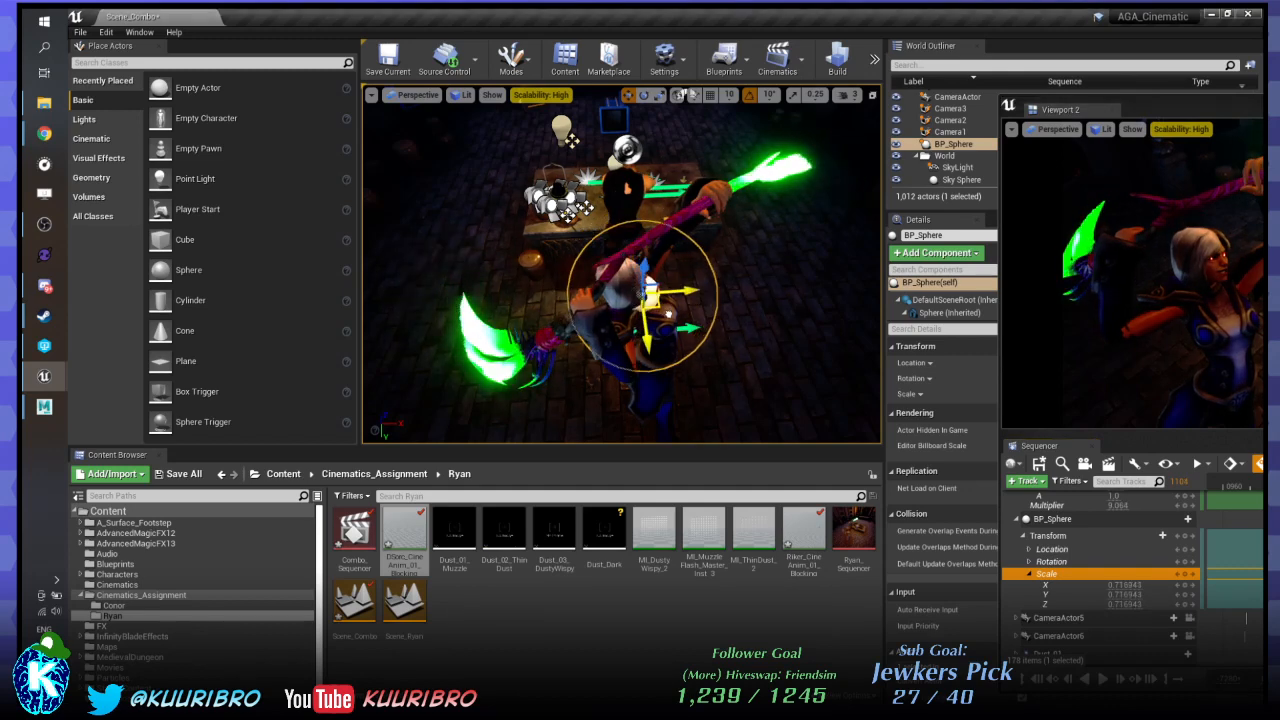
pyautogui.moveTo(714, 130); pyautogui.dragTo(683, 140, button='right')
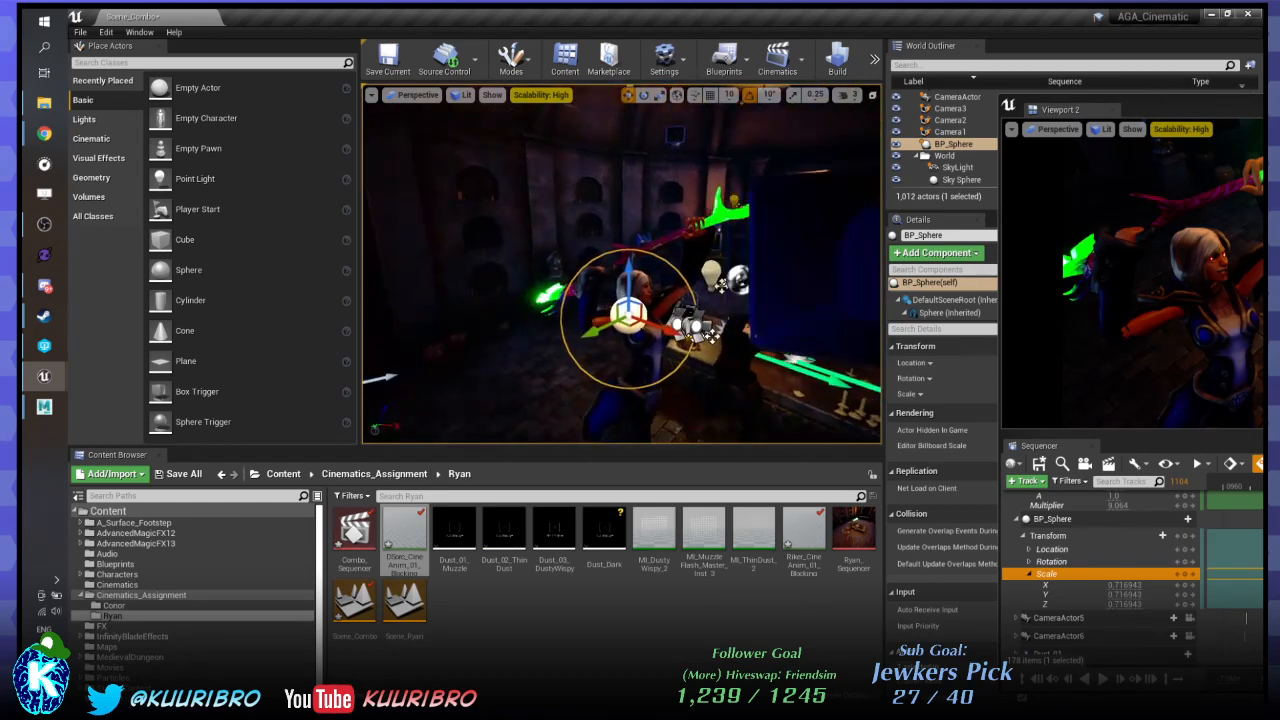
pyautogui.moveTo(628, 298); pyautogui.dragTo(628, 305)
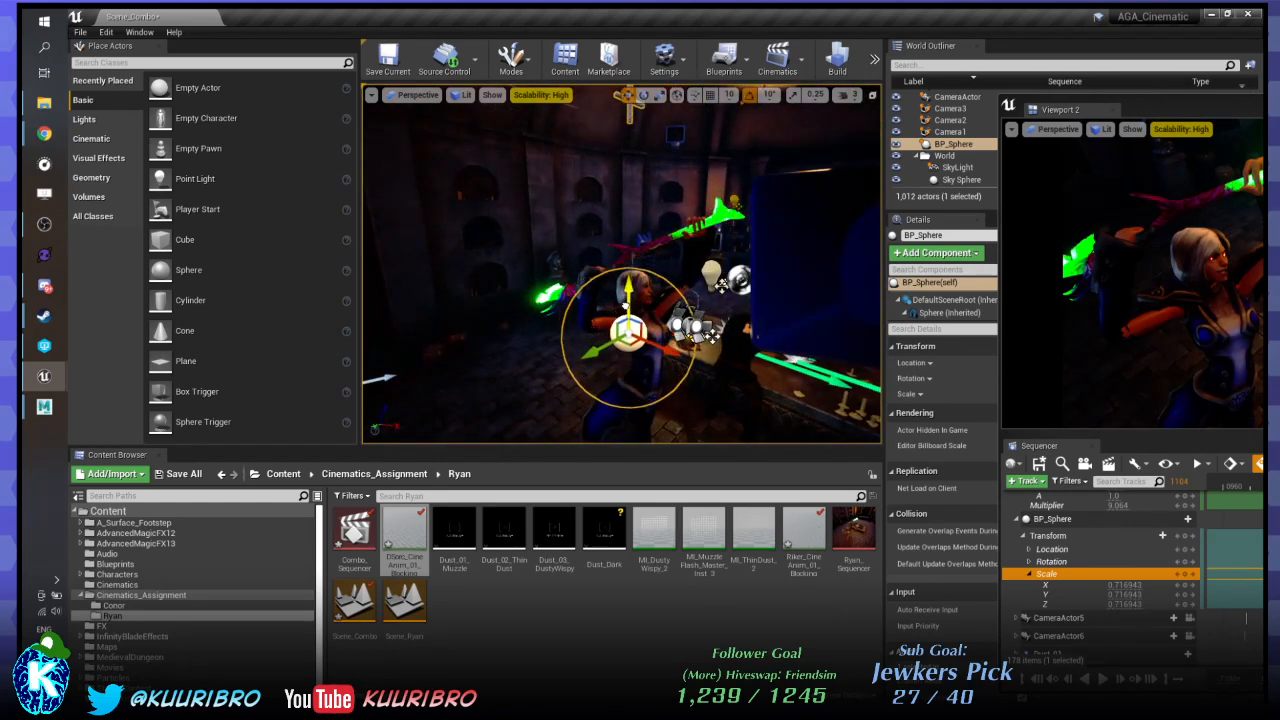
pyautogui.moveTo(628, 305); pyautogui.dragTo(665, 358, button='right')
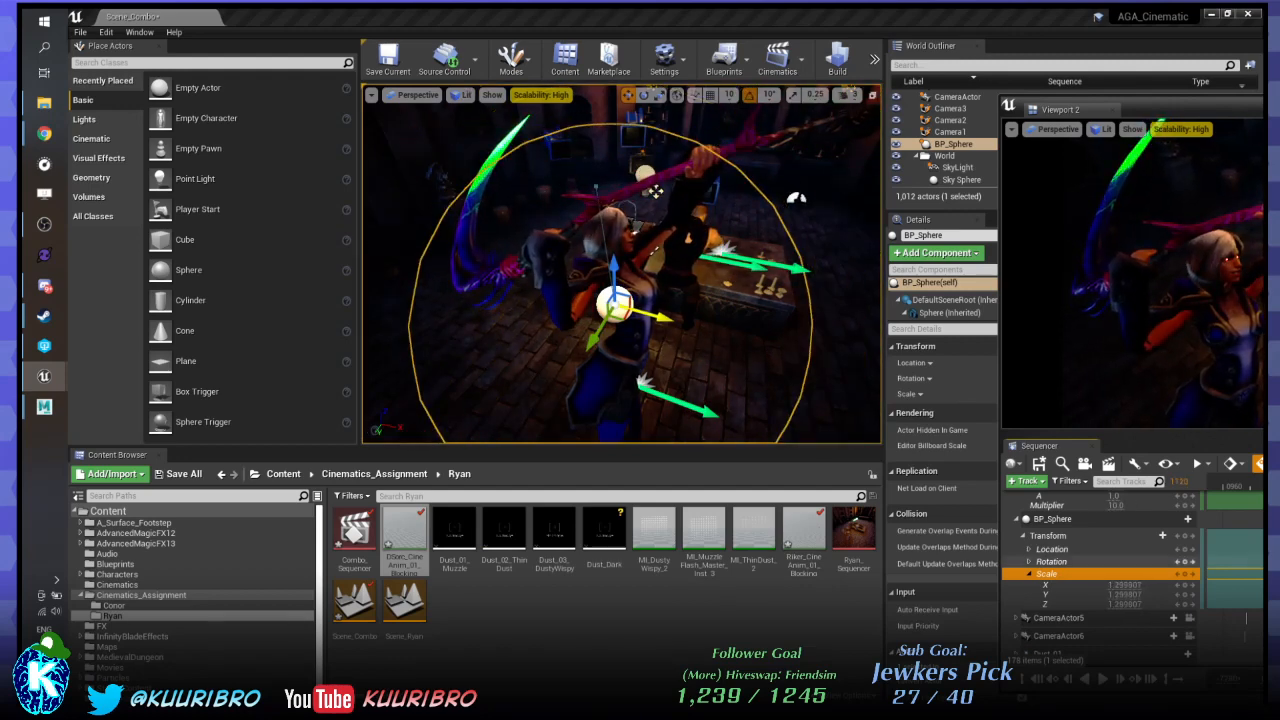
# Select BP_Sphere's X, Y and Z scale keys at frame 1120 and enlarge the sphere with the Scale tool.
pyautogui.moveTo(1232, 563); pyautogui.dragTo(1254, 606)
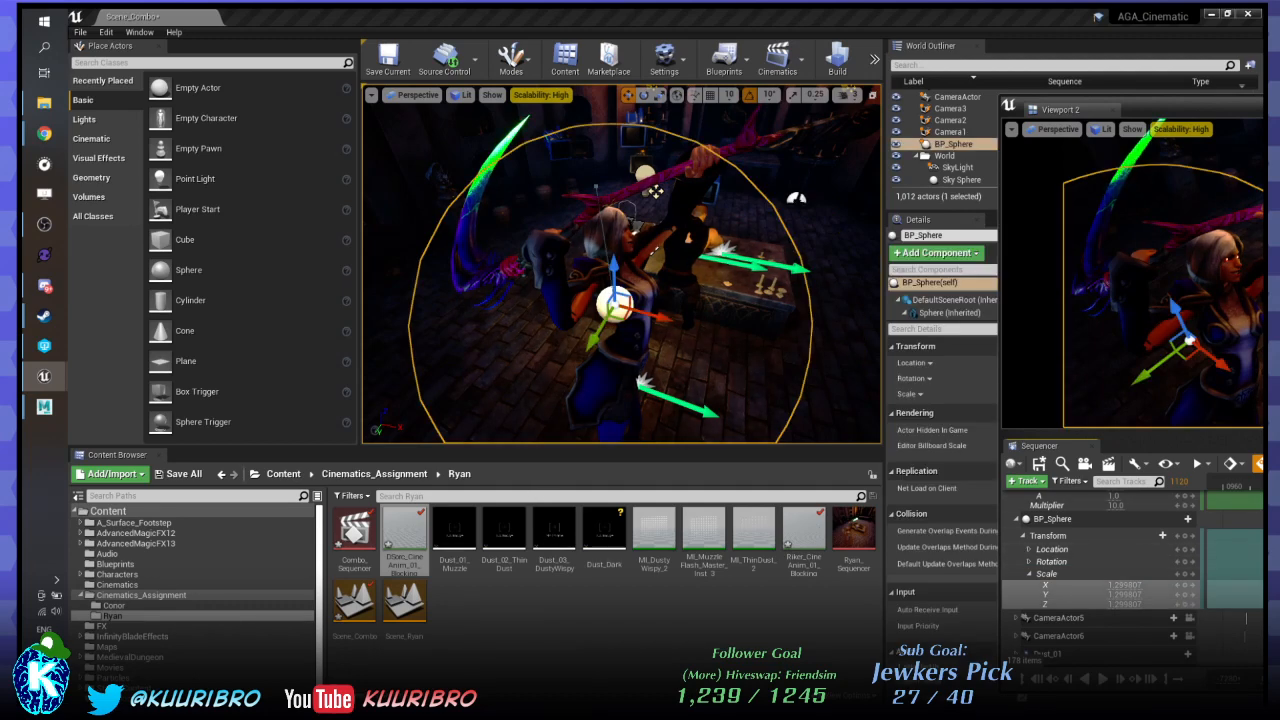
pyautogui.keyDown('alt'); pyautogui.moveTo(622, 300); pyautogui.dragTo(758, 262); pyautogui.keyUp('alt')
pyautogui.press('r')
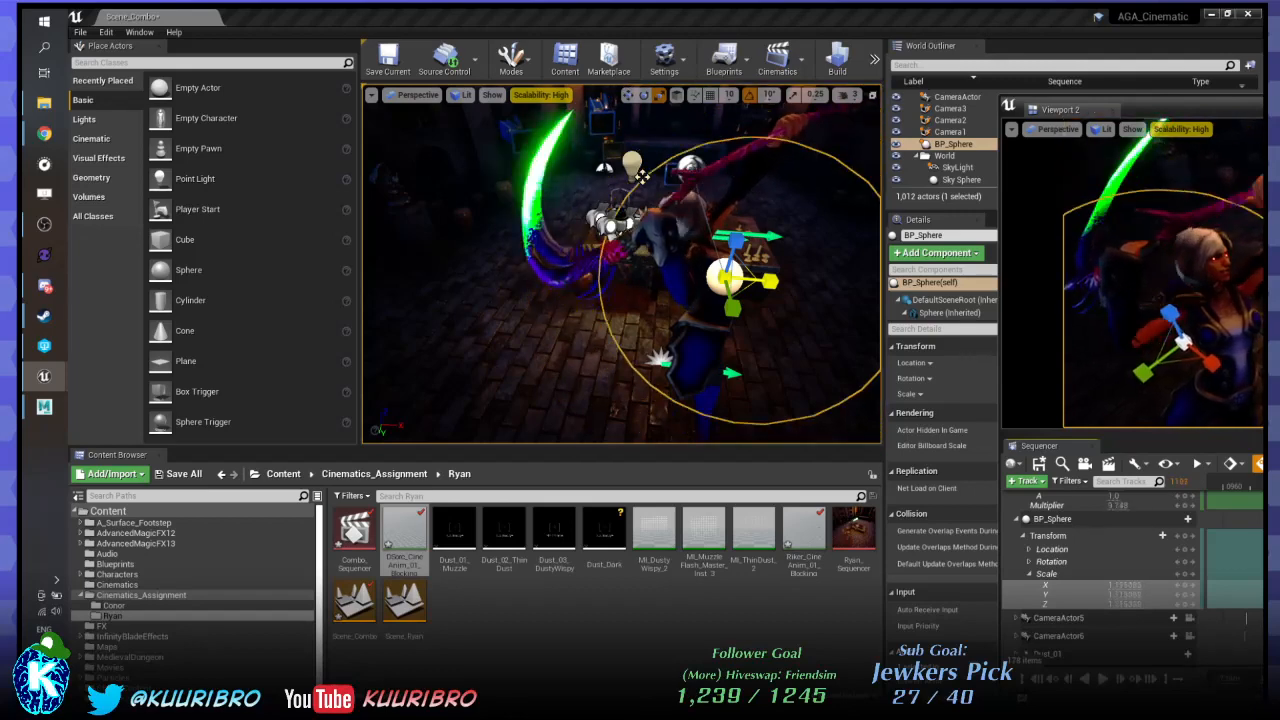
# Scrub through the reveal up to frame 1108 to check how BP_Sphere covers the sorceress and her staff.
pyautogui.moveTo(1150, 100); pyautogui.dragTo(752, 100)
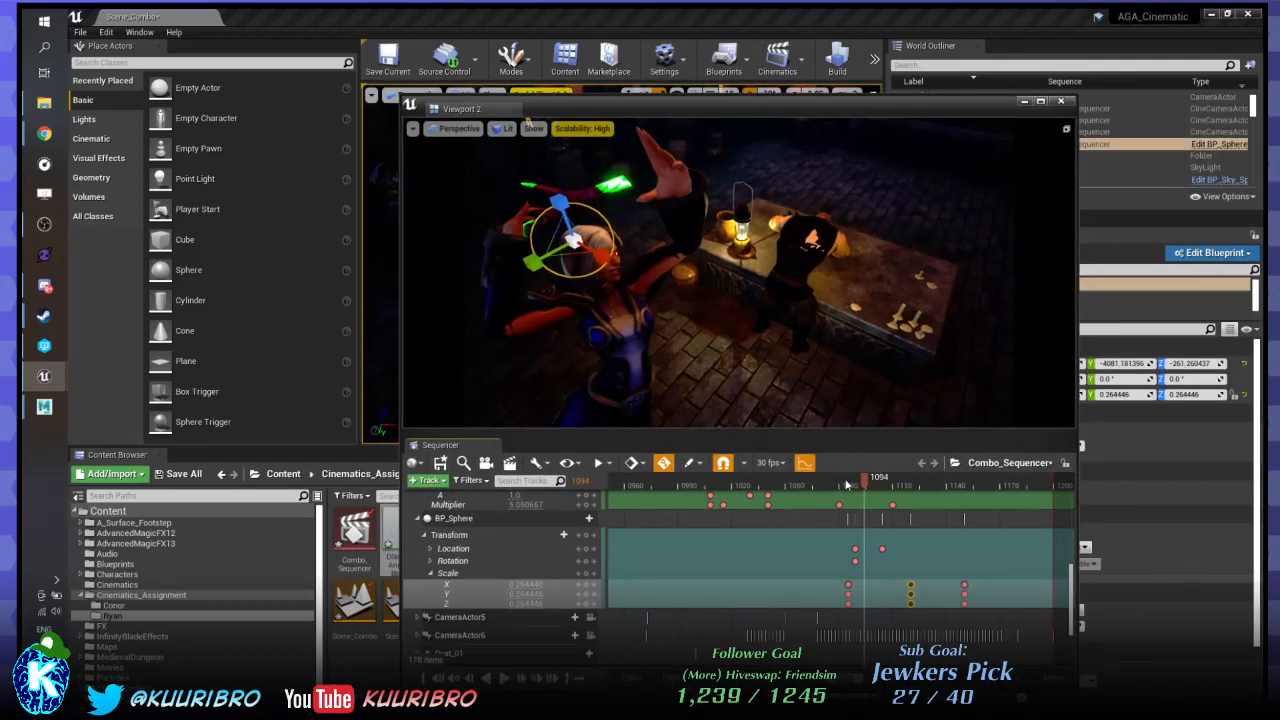
pyautogui.moveTo(846, 485); pyautogui.dragTo(884, 453)
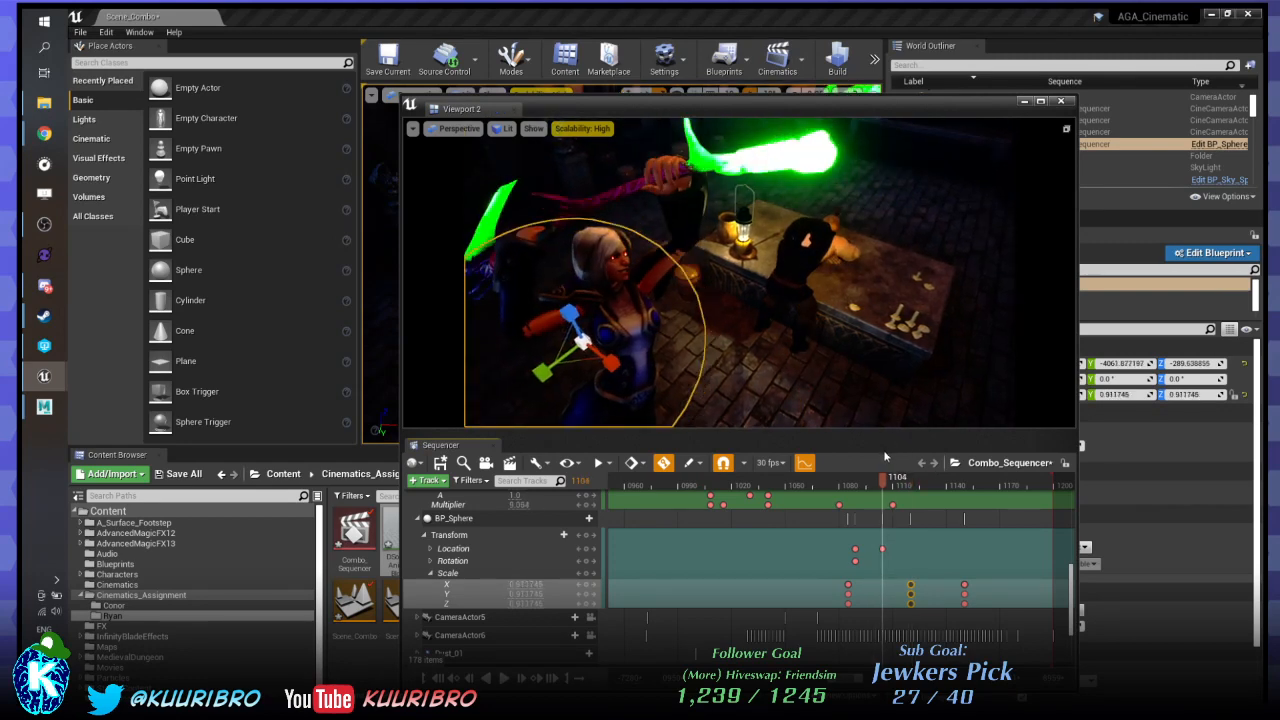
pyautogui.press('Right')
pyautogui.press('Right')
pyautogui.press('Right')
pyautogui.press('Right')
# Try shifting BP_Sphere sideways and slightly lower over the sorceress at frame 1108, and undo the moves.
pyautogui.moveTo(712, 105); pyautogui.dragTo(1279, 164)
pyautogui.moveTo(706, 309)
pyautogui.mouseDown(button='right')
pyautogui.moveTo(735, 275)
pyautogui.moveTo(706, 309)
pyautogui.mouseUp(button='right')
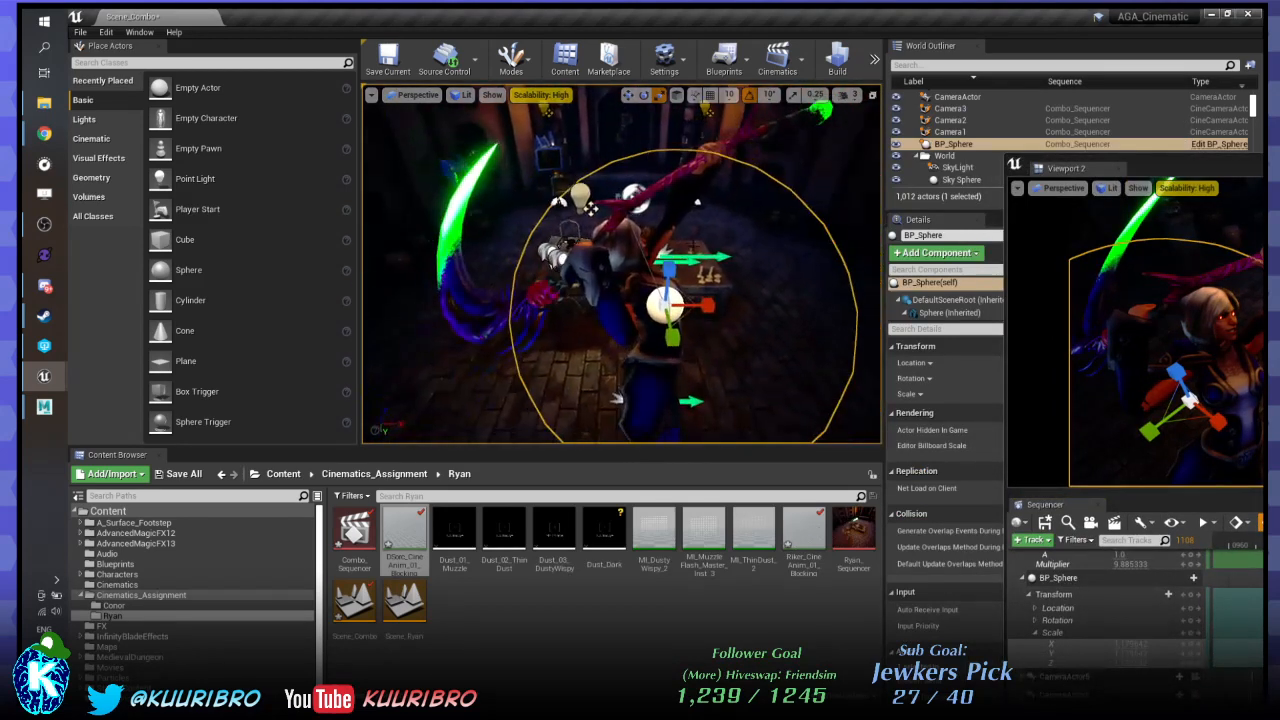
pyautogui.press('w')
pyautogui.moveTo(712, 306); pyautogui.dragTo(732, 304)
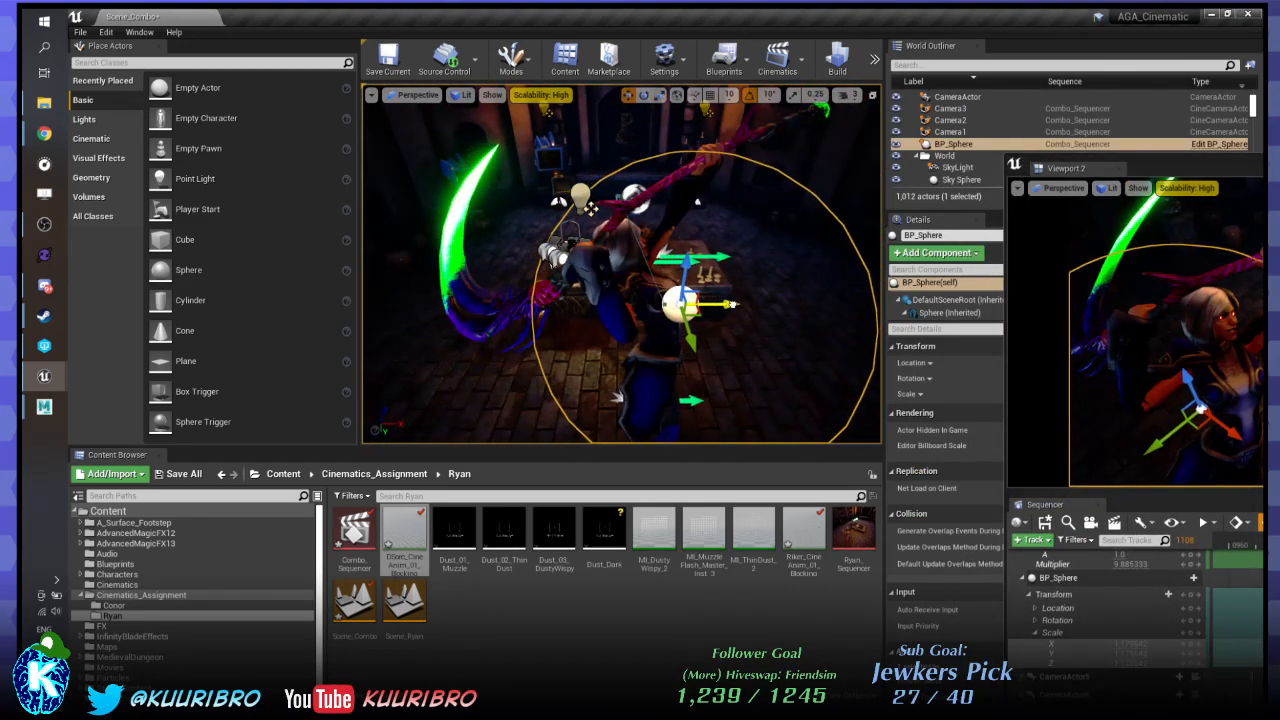
pyautogui.moveTo(688, 260); pyautogui.dragTo(684, 271)
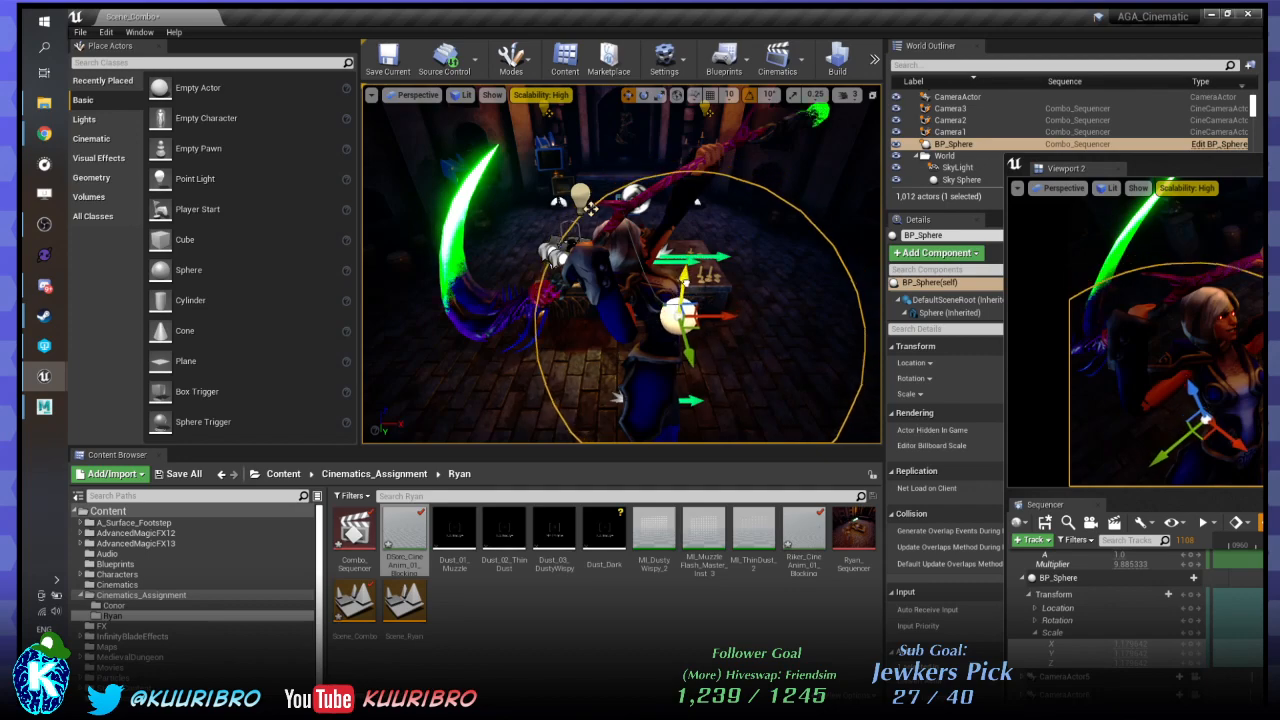
pyautogui.hotkey('ctrl', 'z')
pyautogui.moveTo(684, 283); pyautogui.dragTo(688, 361, button='right')
pyautogui.press('s')
pyautogui.press('s')
pyautogui.hotkey('ctrl', 'z')
pyautogui.press('w')
pyautogui.press('a')
pyautogui.press('s')
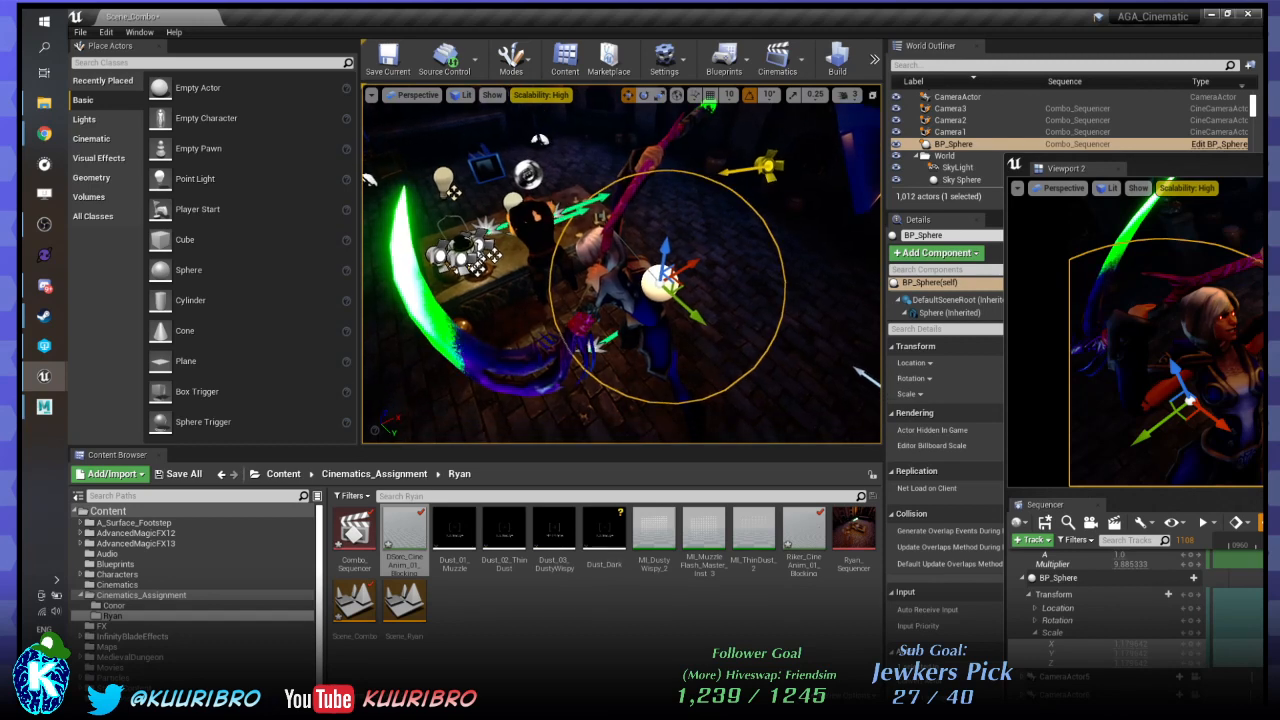
# Replay the weapon reveal through to frame 1175 and review it in the enlarged camera view.
pyautogui.moveTo(1262, 168); pyautogui.dragTo(614, 116)
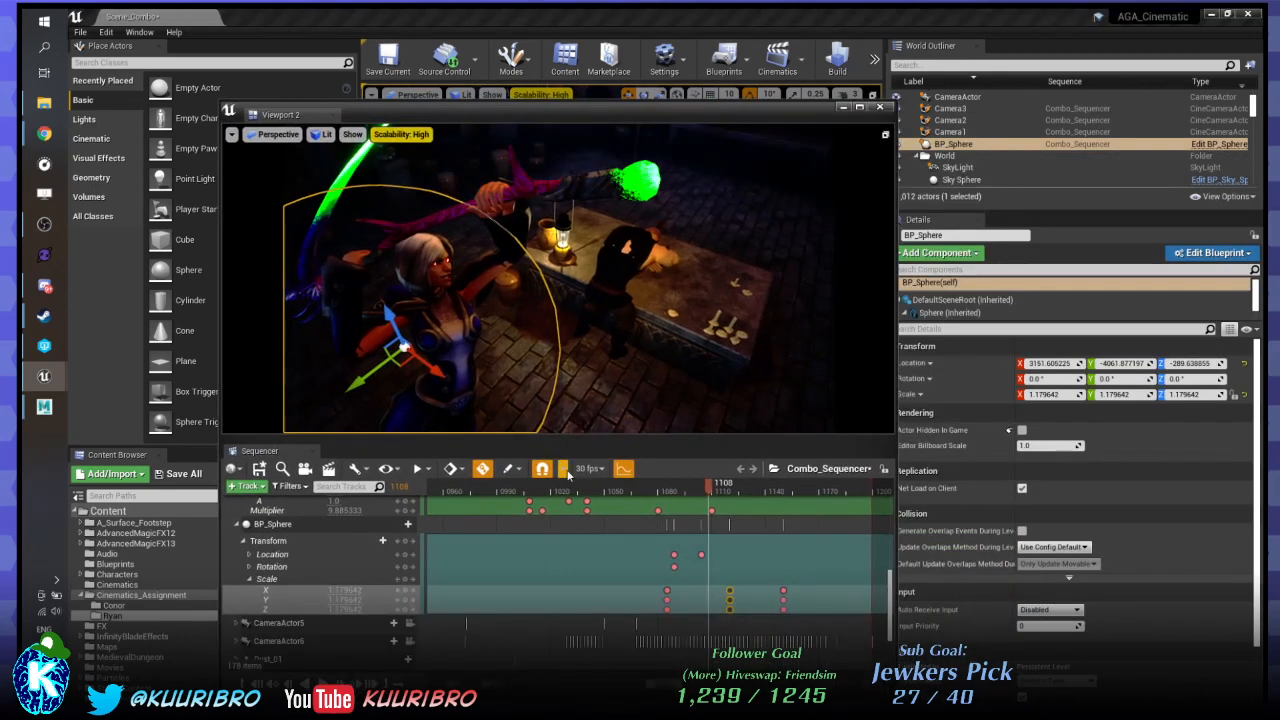
pyautogui.moveTo(669, 494); pyautogui.dragTo(695, 492)
pyautogui.press('space')
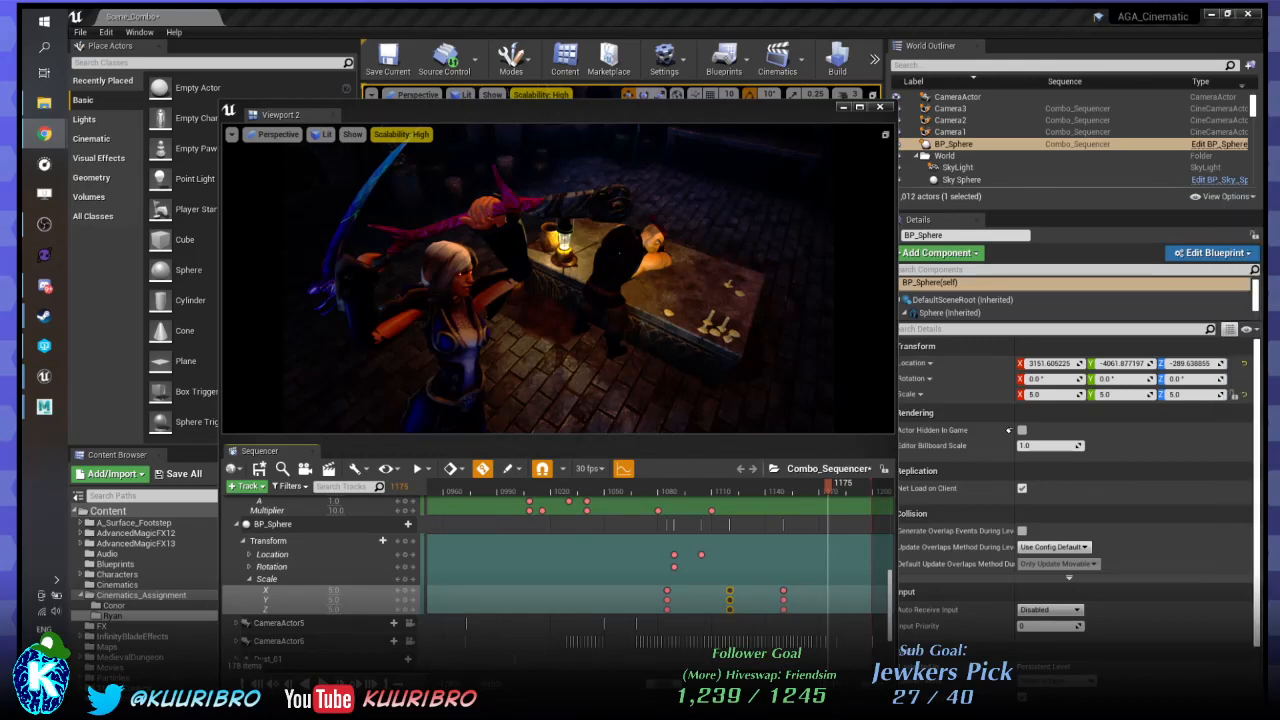
pyautogui.moveTo(674, 112); pyautogui.dragTo(721, 9)
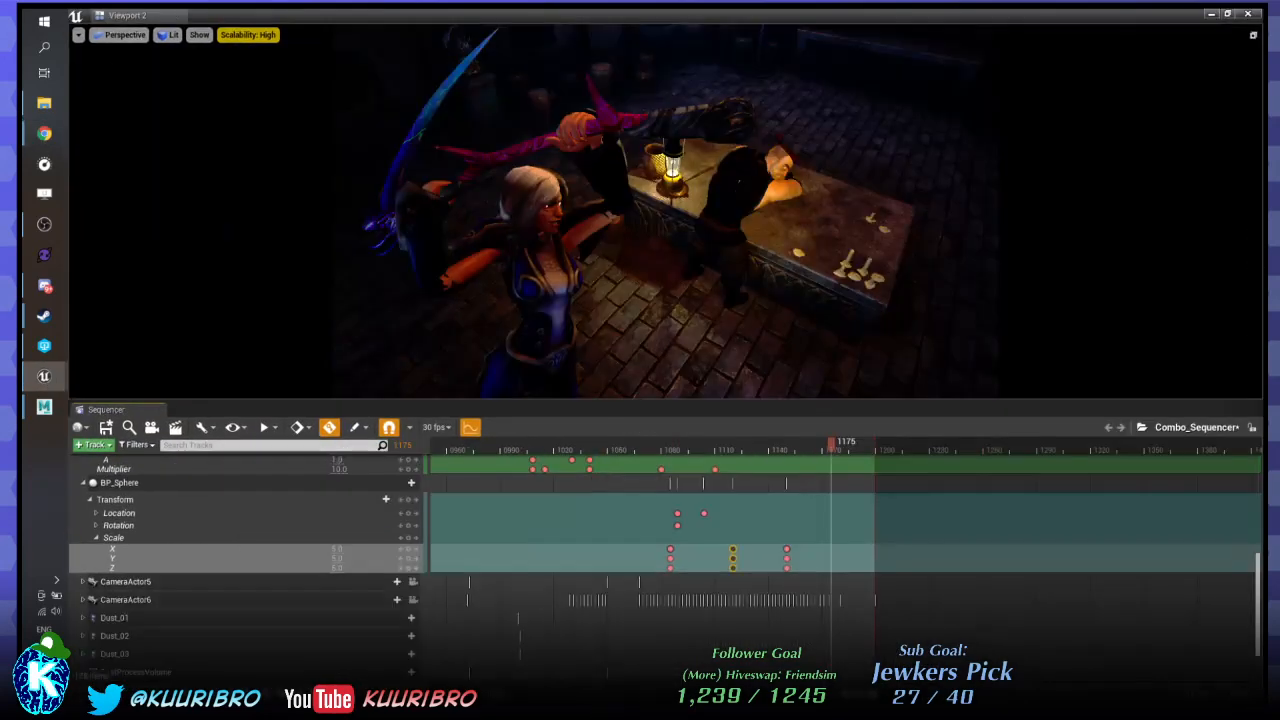
pyautogui.scroll(-2, 593, 492)
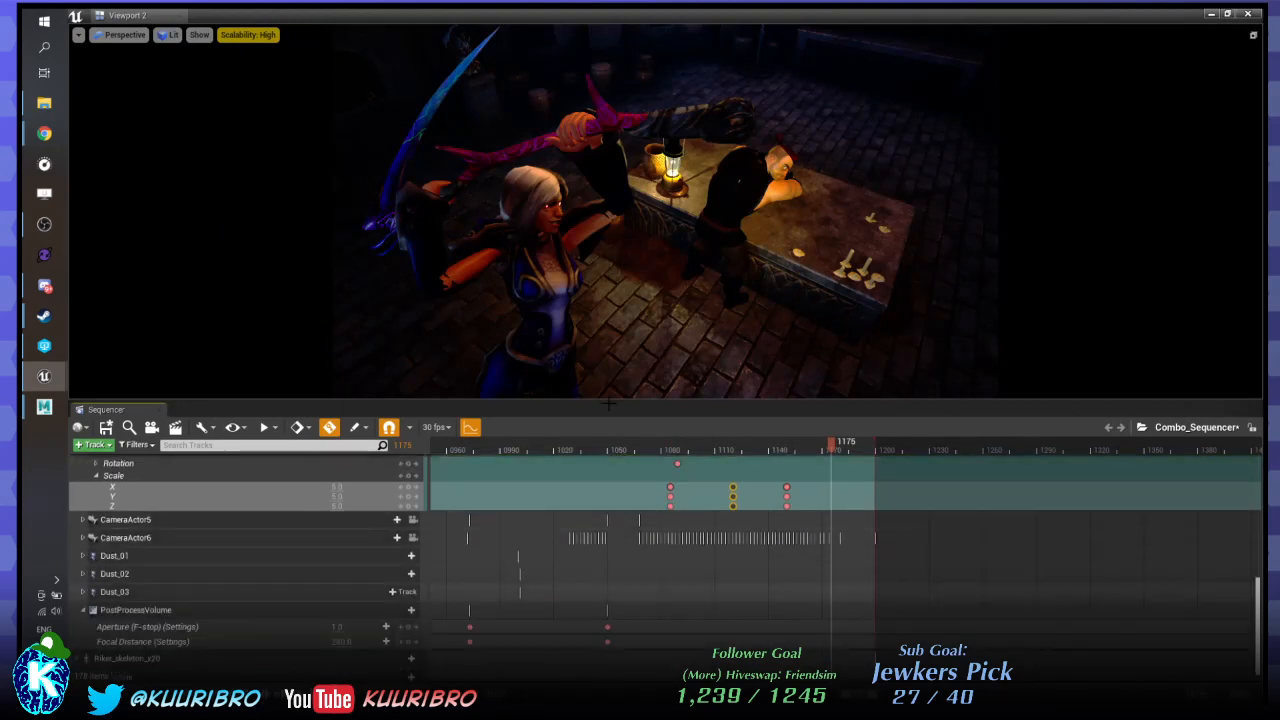
# Save the Scene_Combo level and the modified content: Combo_Sequencer, DSorc_CineAnim_01_Blocking and Riker_CineAnim_01_Blocking.
pyautogui.doubleClick(638, 14)
pyautogui.click(79, 36)
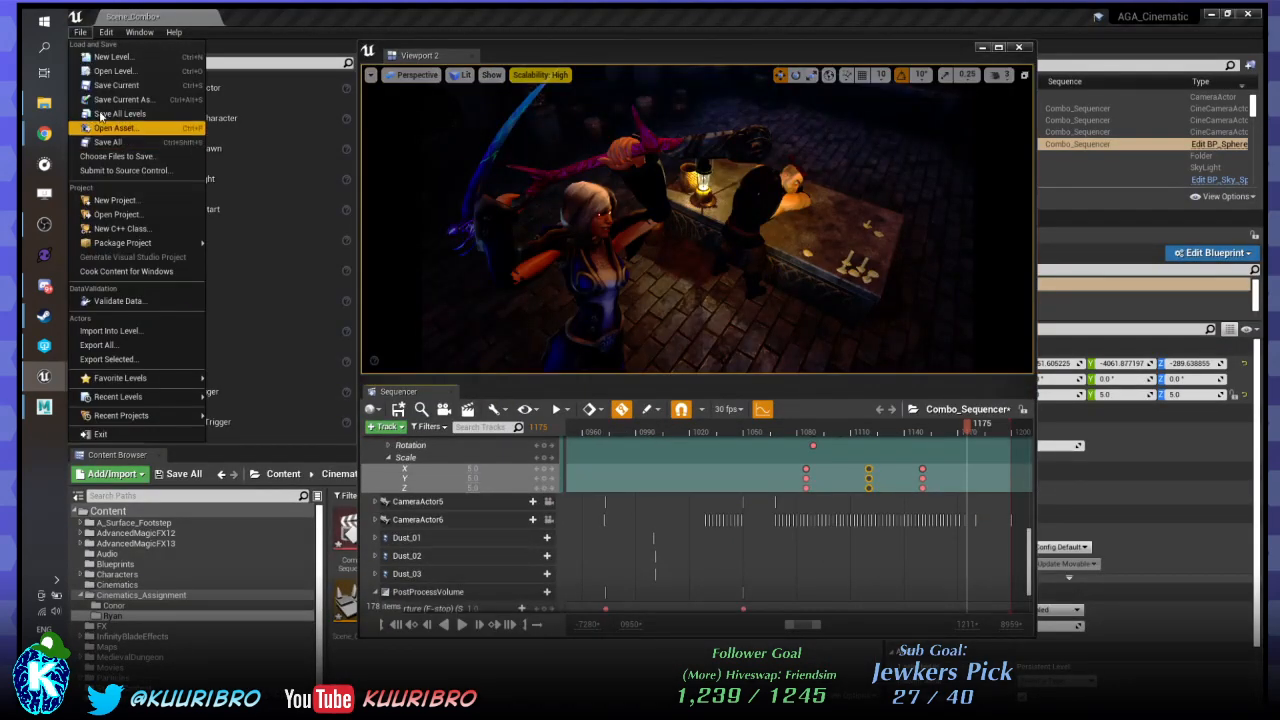
pyautogui.click(95, 123)
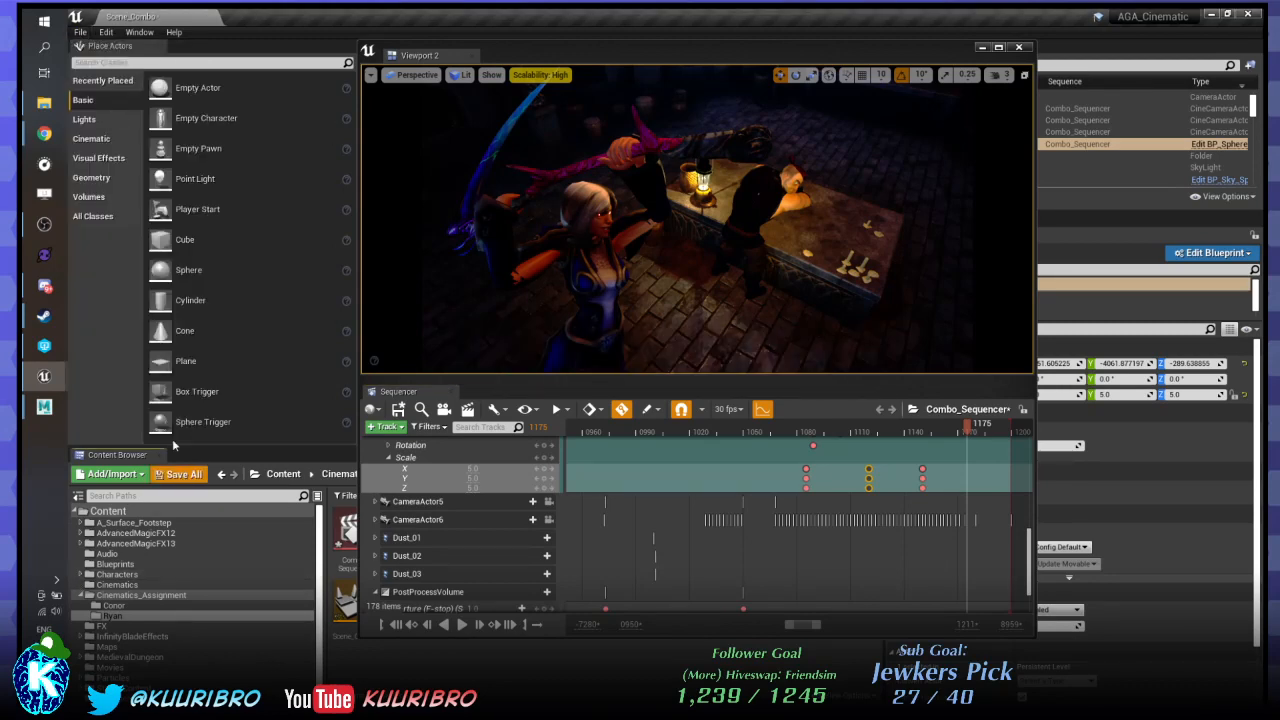
pyautogui.click(178, 474)
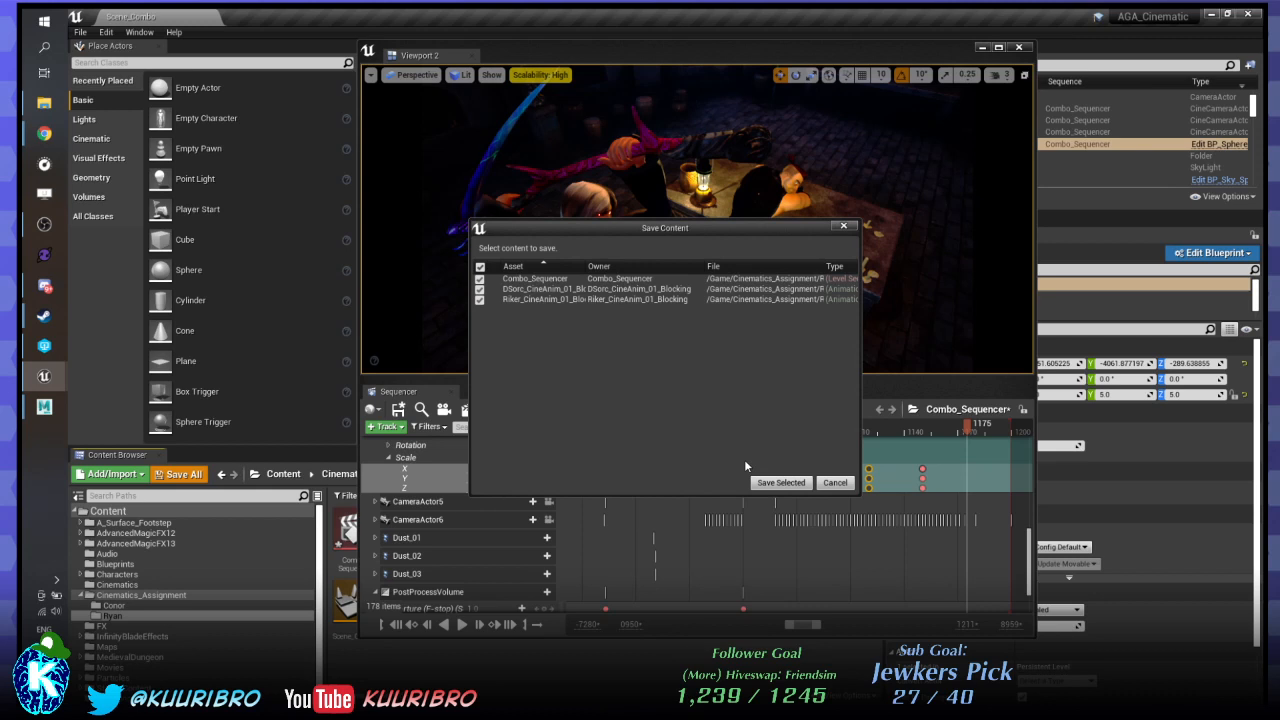
pyautogui.click(775, 482)
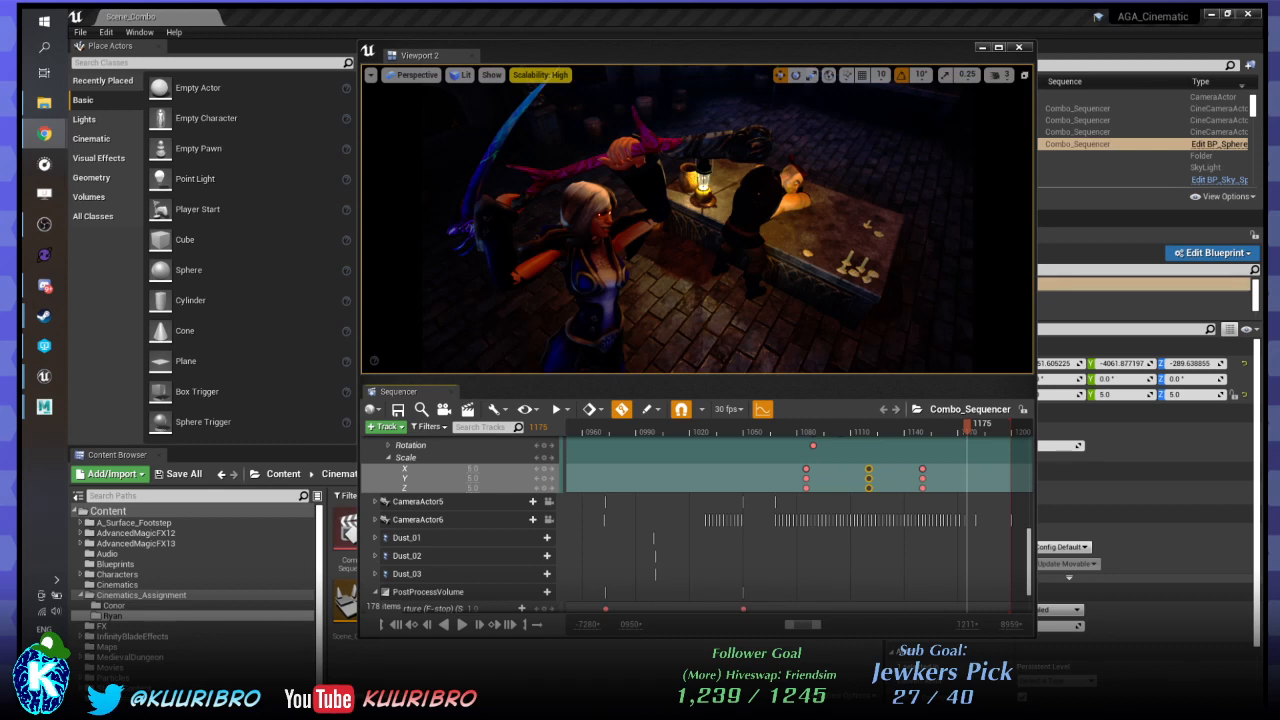
# Maximize the Sequencer window, give its track area more height and fit the whole sequence range on the timeline.
pyautogui.scroll(-3, 682, 483)
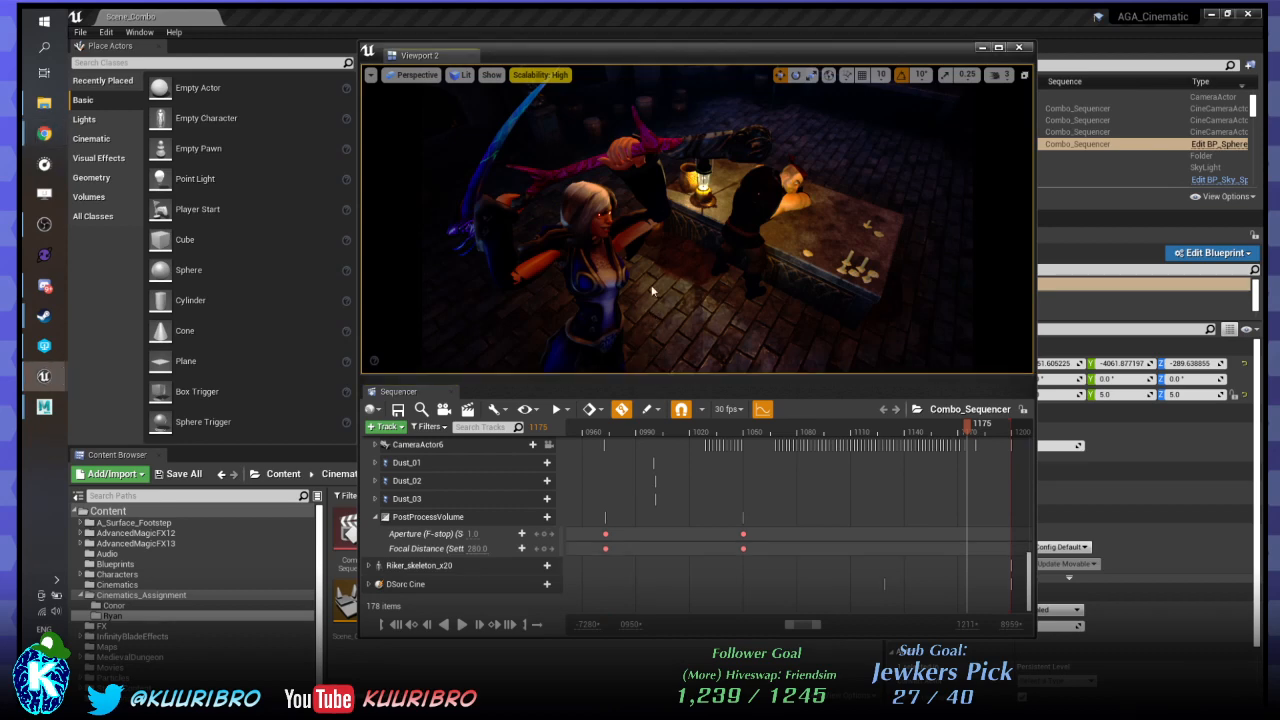
pyautogui.click(1000, 47)
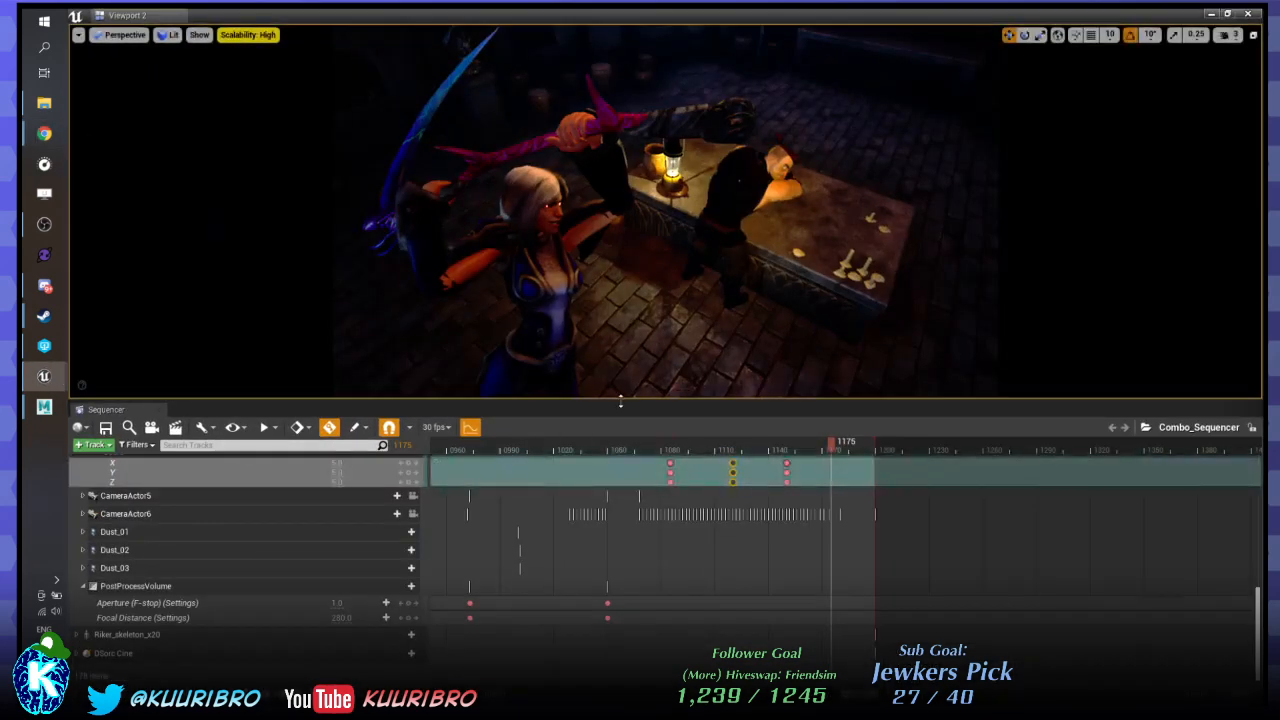
pyautogui.moveTo(620, 400); pyautogui.dragTo(630, 330)
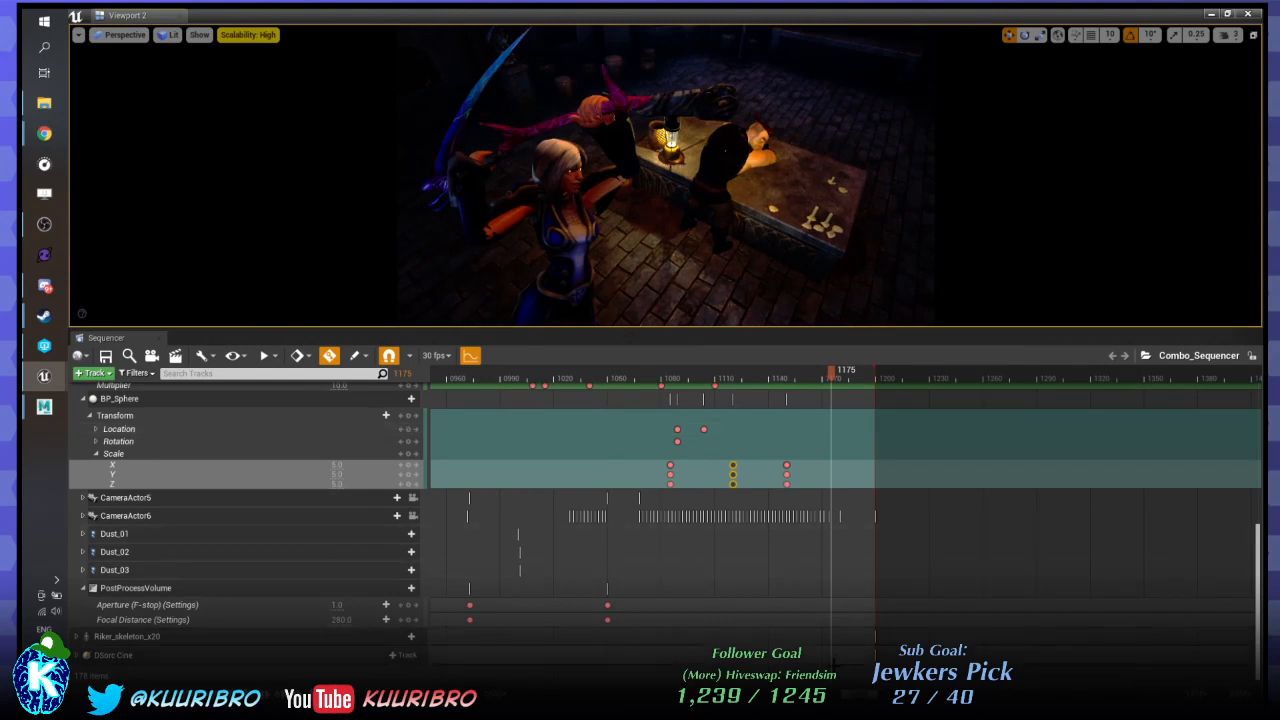
pyautogui.keyDown('ctrl'); pyautogui.scroll(-8, 775, 545); pyautogui.keyUp('ctrl')
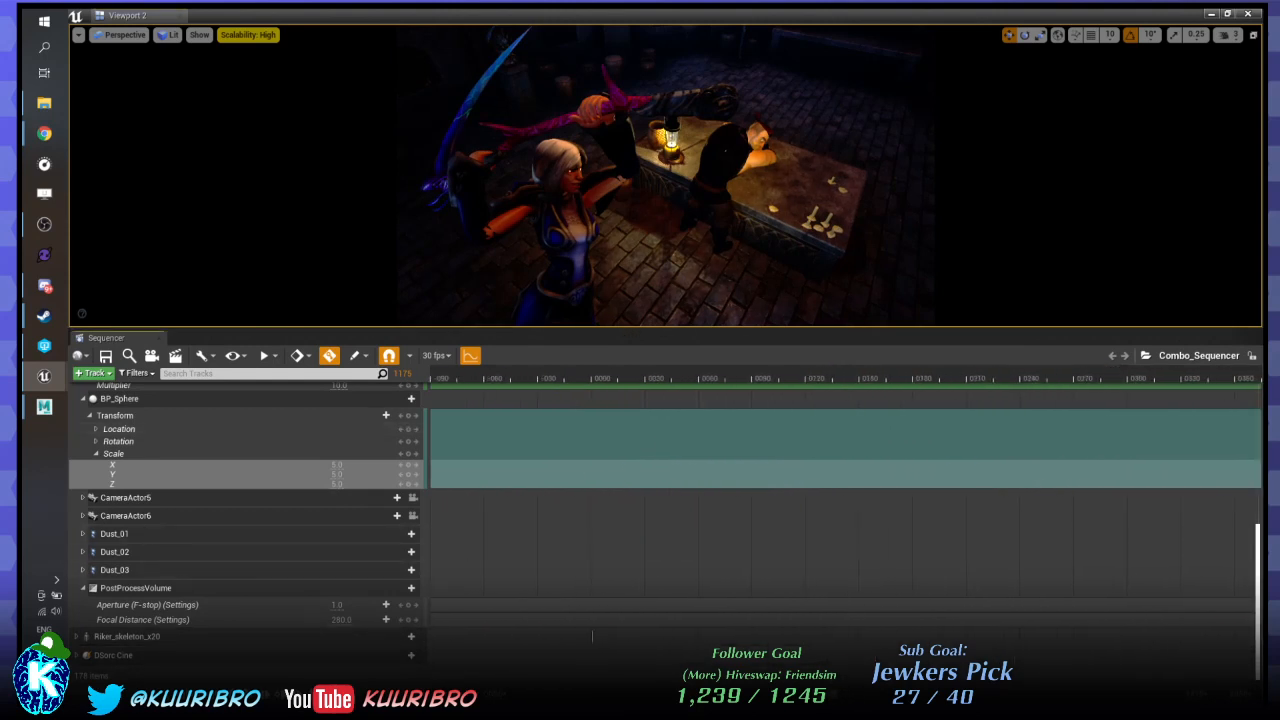
pyautogui.keyDown('ctrl'); pyautogui.scroll(-9, 776, 545); pyautogui.keyUp('ctrl')
pyautogui.keyDown('ctrl'); pyautogui.scroll(13, 1090, 565); pyautogui.keyUp('ctrl')
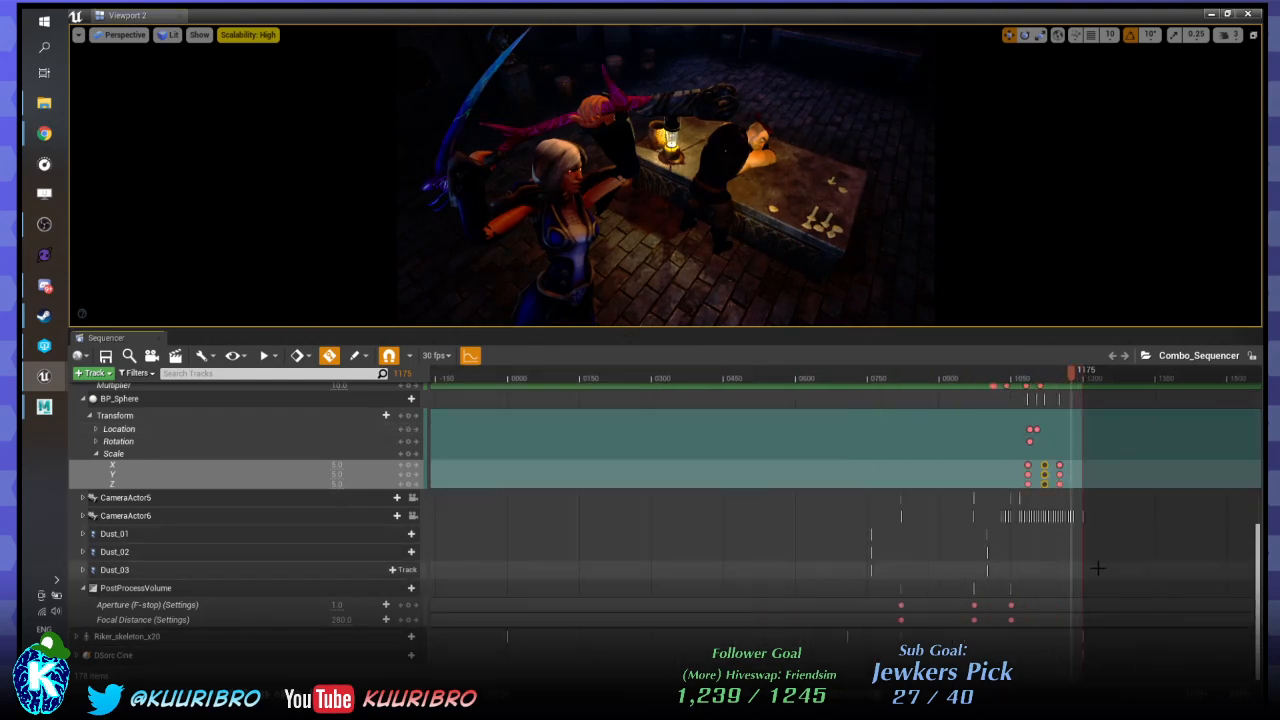
pyautogui.keyDown('ctrl'); pyautogui.scroll(-4, 1098, 566); pyautogui.keyUp('ctrl')
# Switch to Perforce P4V, expand the default pending changelist and examine its checked-out files.
pyautogui.click(44, 346)
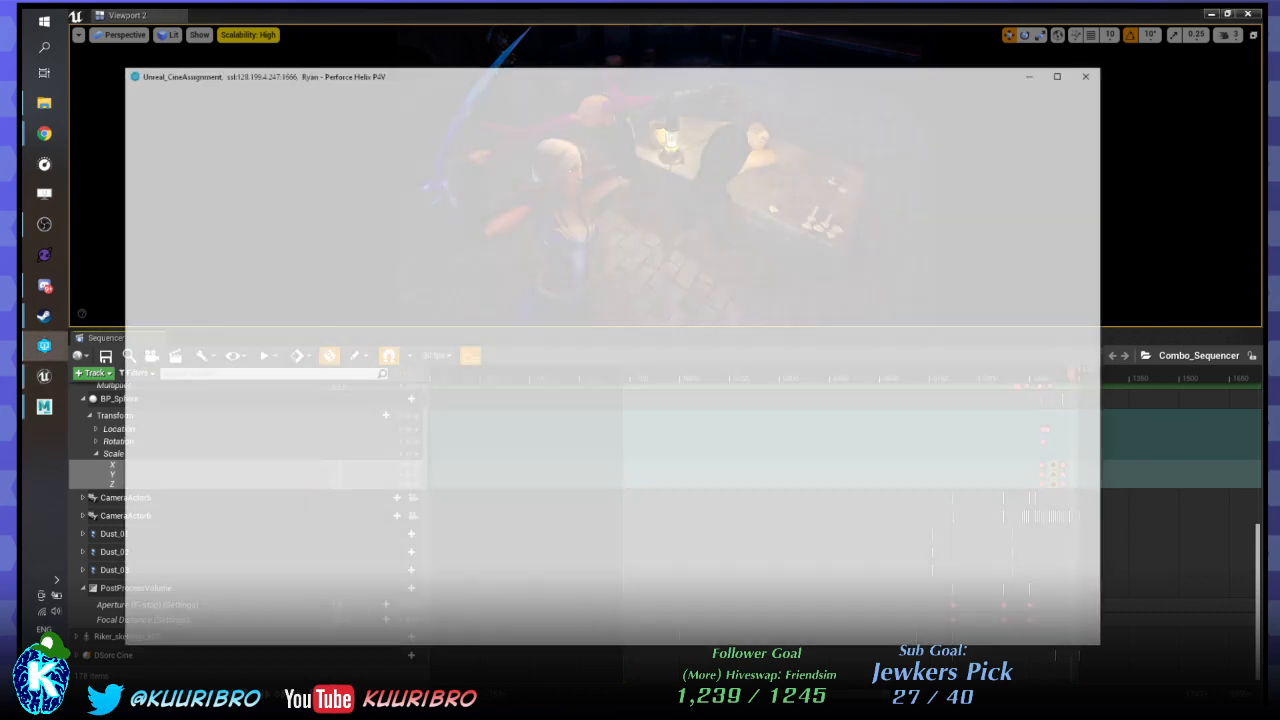
pyautogui.click(686, 205)
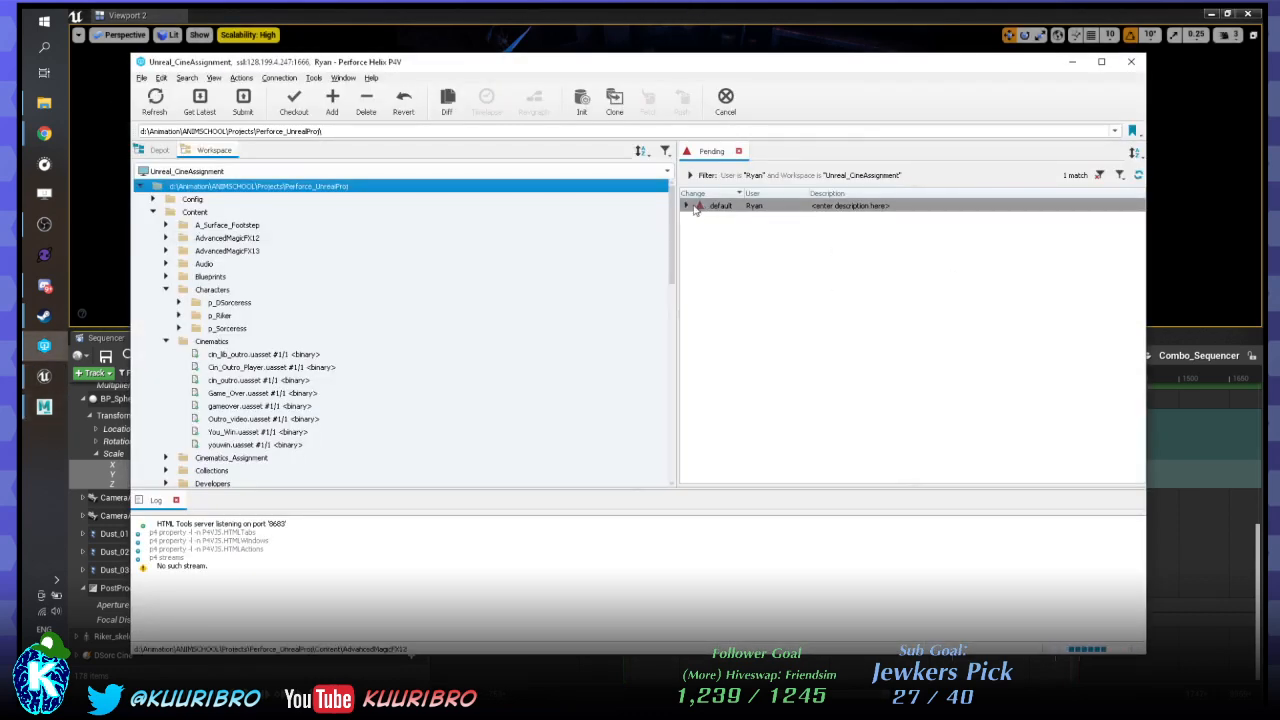
pyautogui.moveTo(678, 218); pyautogui.dragTo(506, 222)
pyautogui.click(683, 294)
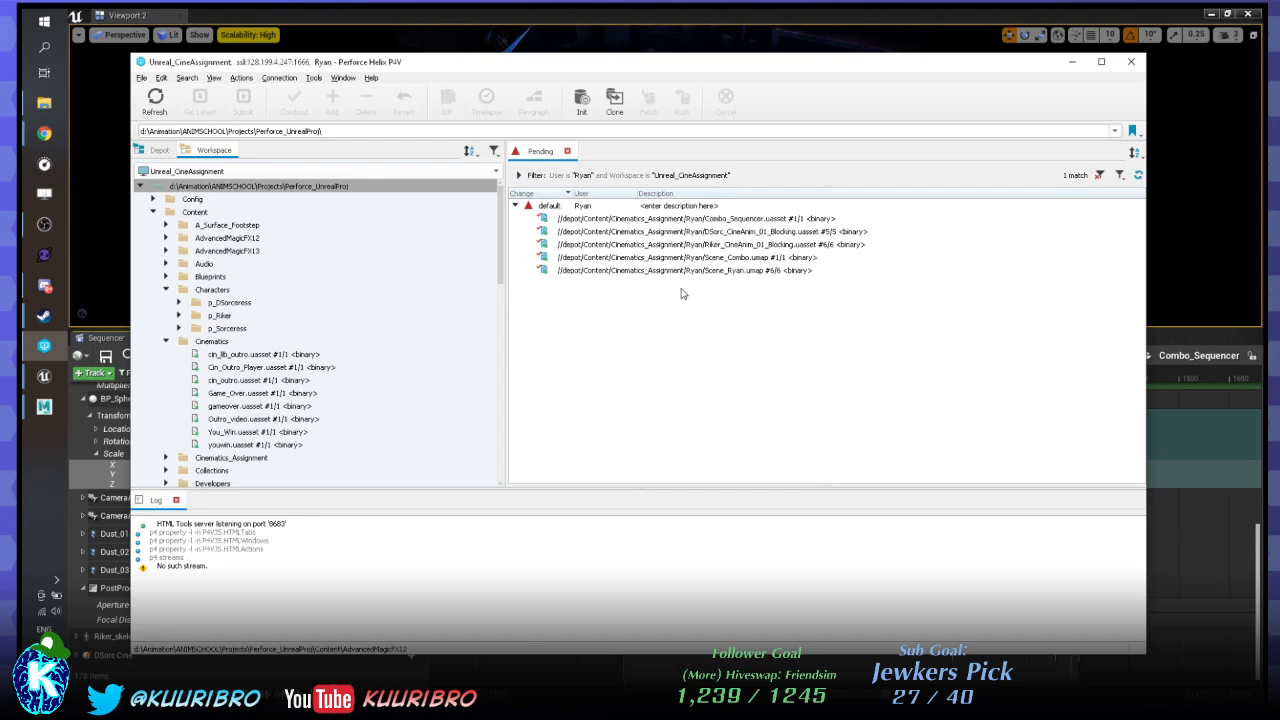
pyautogui.hotkey('alt', 'Tab')
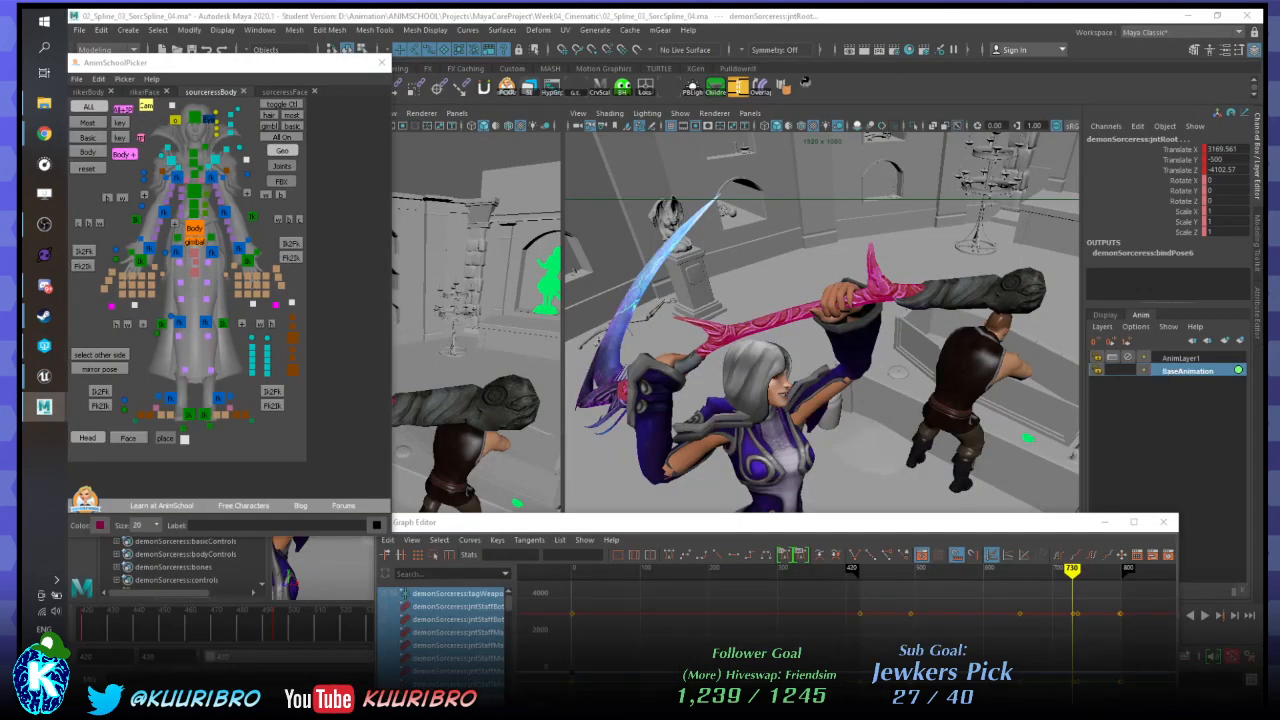
pyautogui.hotkey('alt', 'Tab')
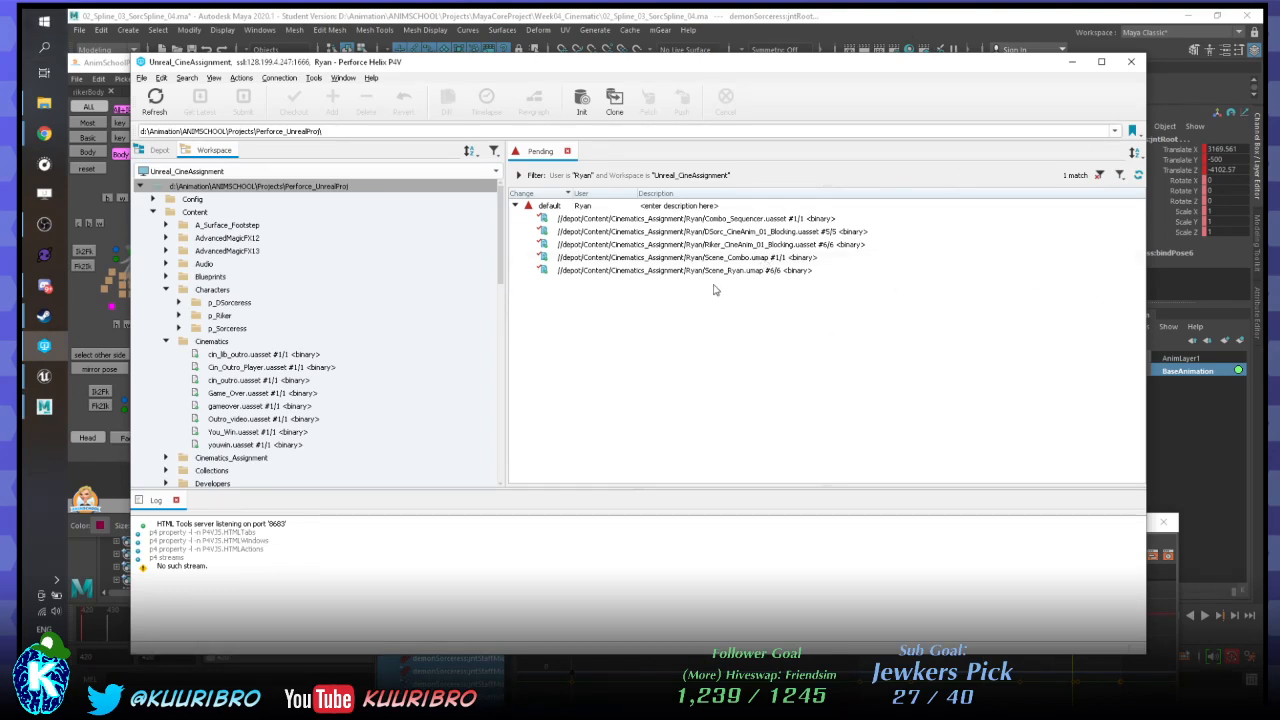
pyautogui.click(749, 271)
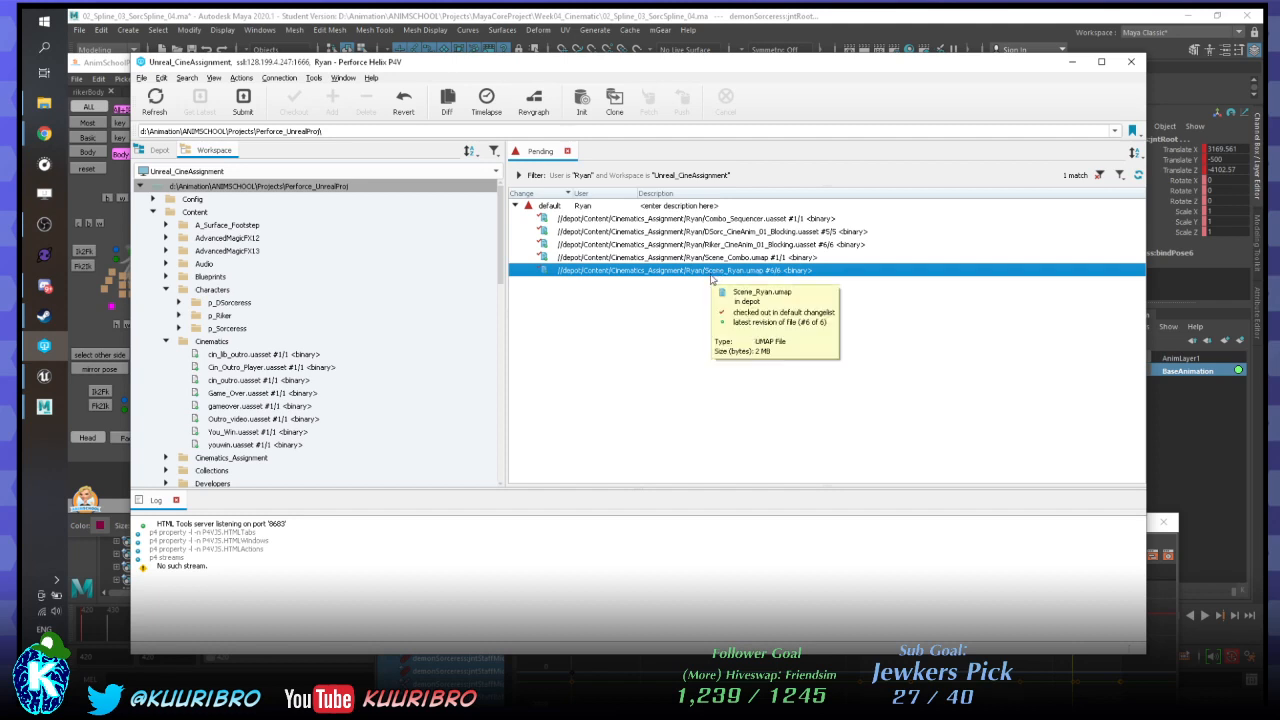
pyautogui.click(733, 259)
pyautogui.click(788, 245)
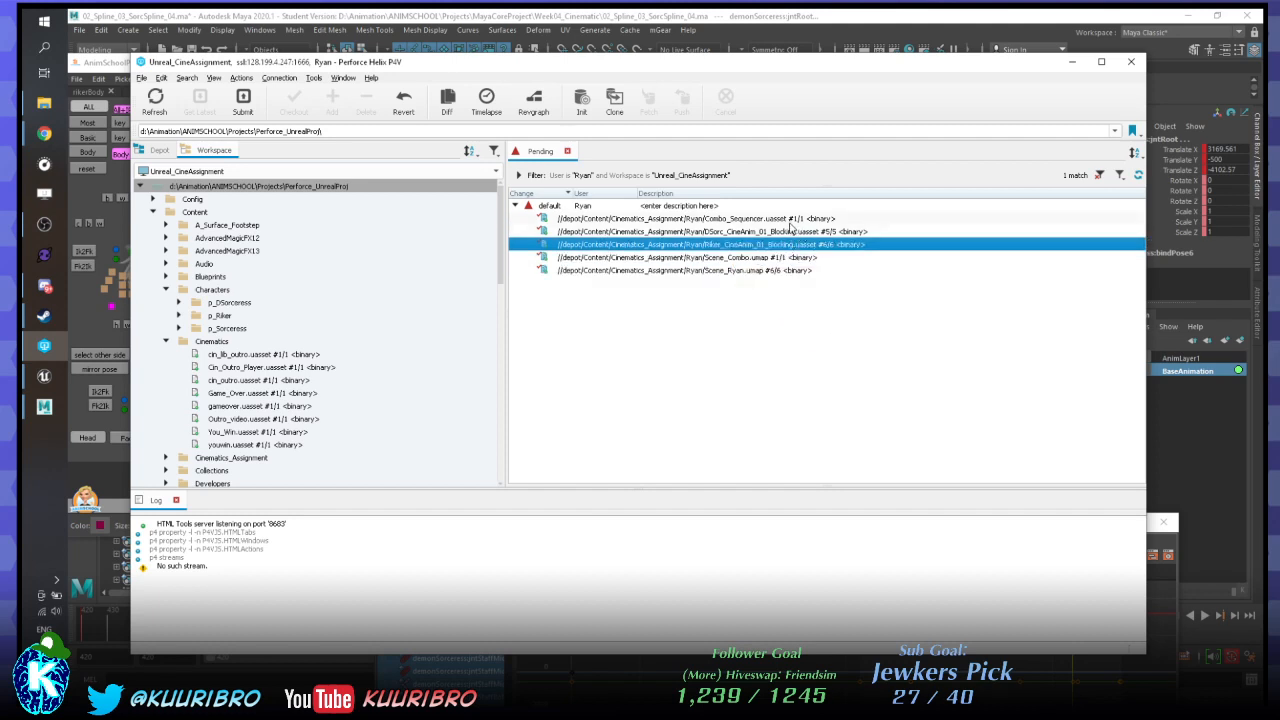
pyautogui.click(800, 427)
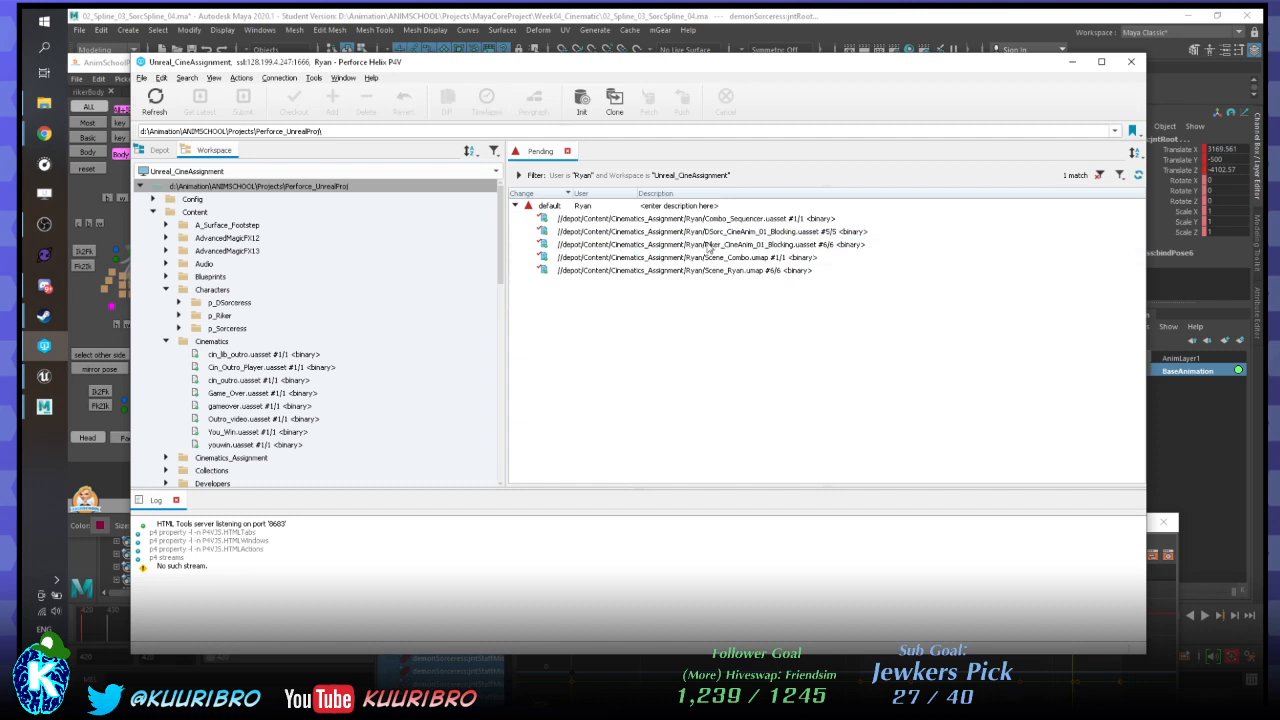
# Submit only Combo_Sequencer.uasset from the default changelist, with a description beginning "Submitting current sequencer".
pyautogui.click(738, 218)
pyautogui.rightClick(732, 220)
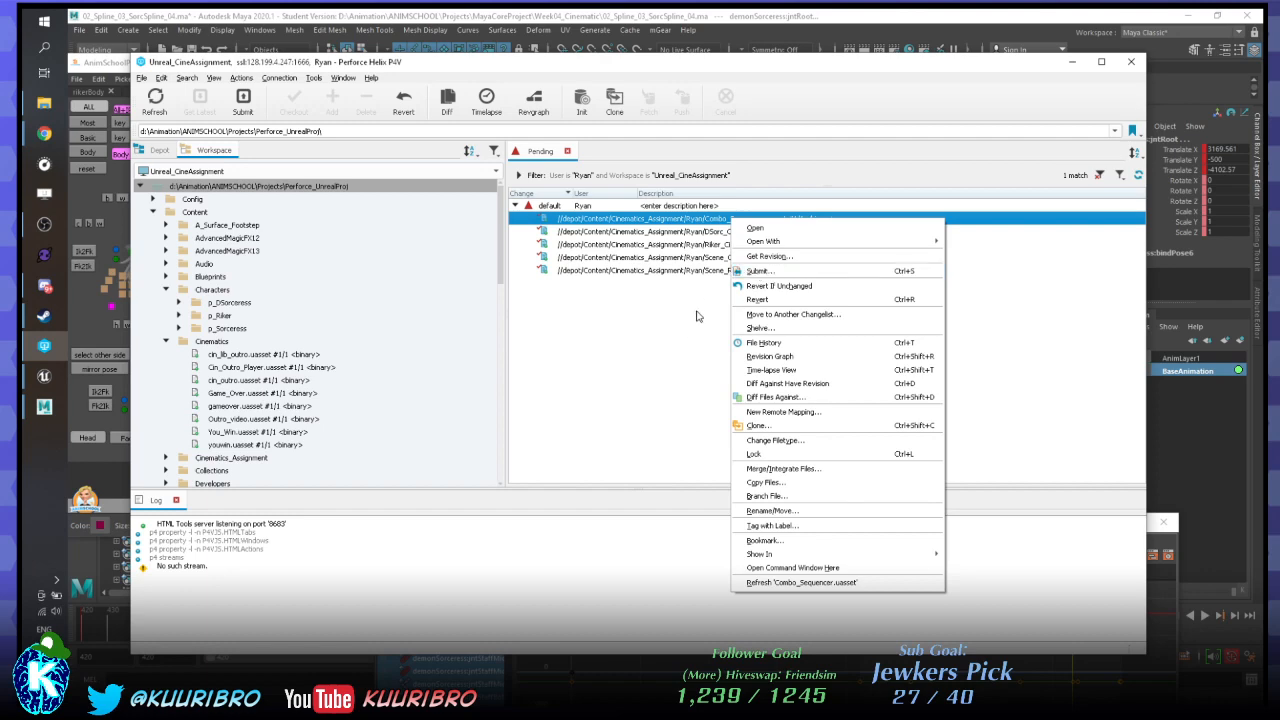
pyautogui.click(760, 271)
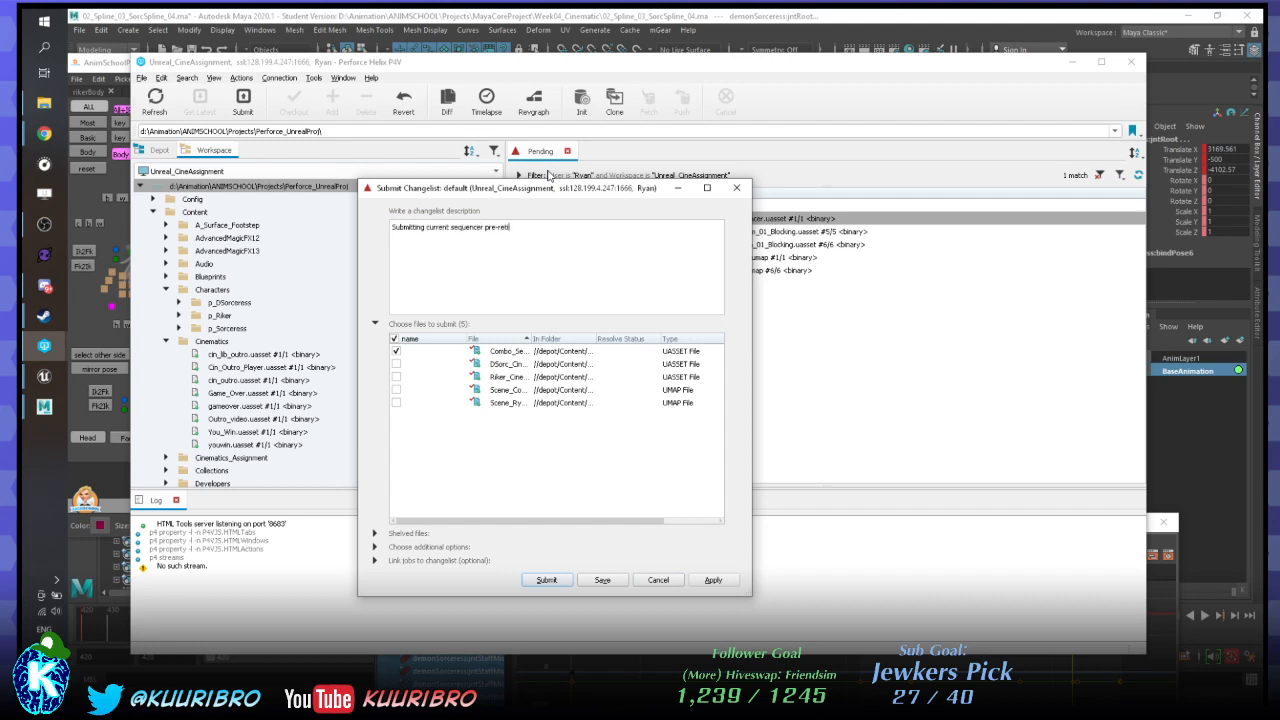
pyautogui.click(546, 580)
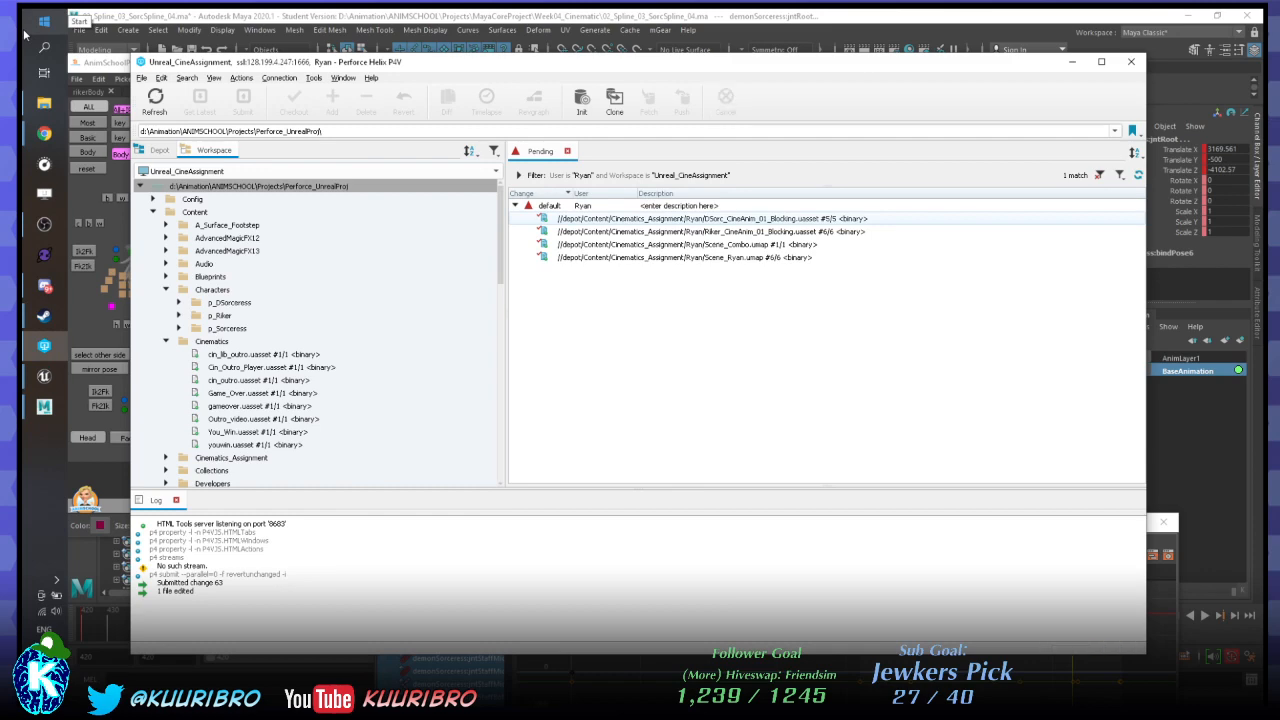
# Switch back to Unreal, scrub Combo_Sequencer to frame 873 and examine the Camera Cuts track.
pyautogui.click(229, 15)
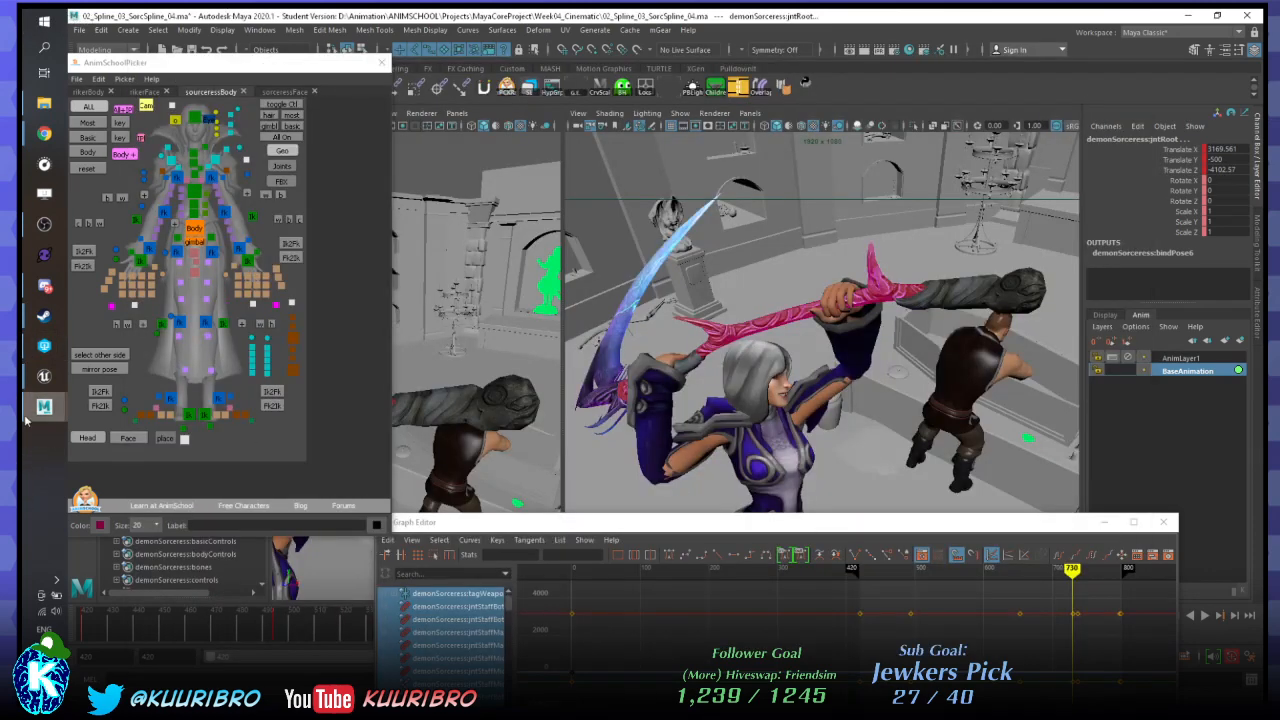
pyautogui.click(1190, 14)
pyautogui.click(44, 376)
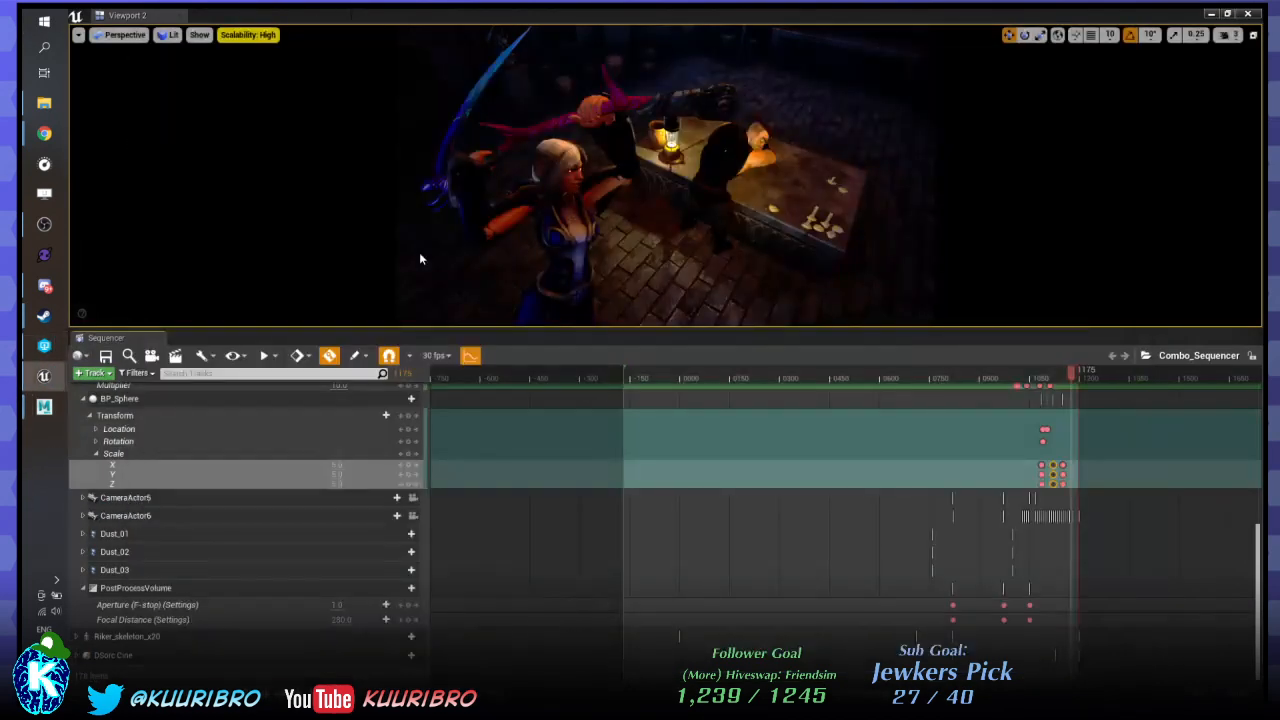
pyautogui.moveTo(665, 371); pyautogui.dragTo(970, 400)
pyautogui.scroll(10, 920, 530)
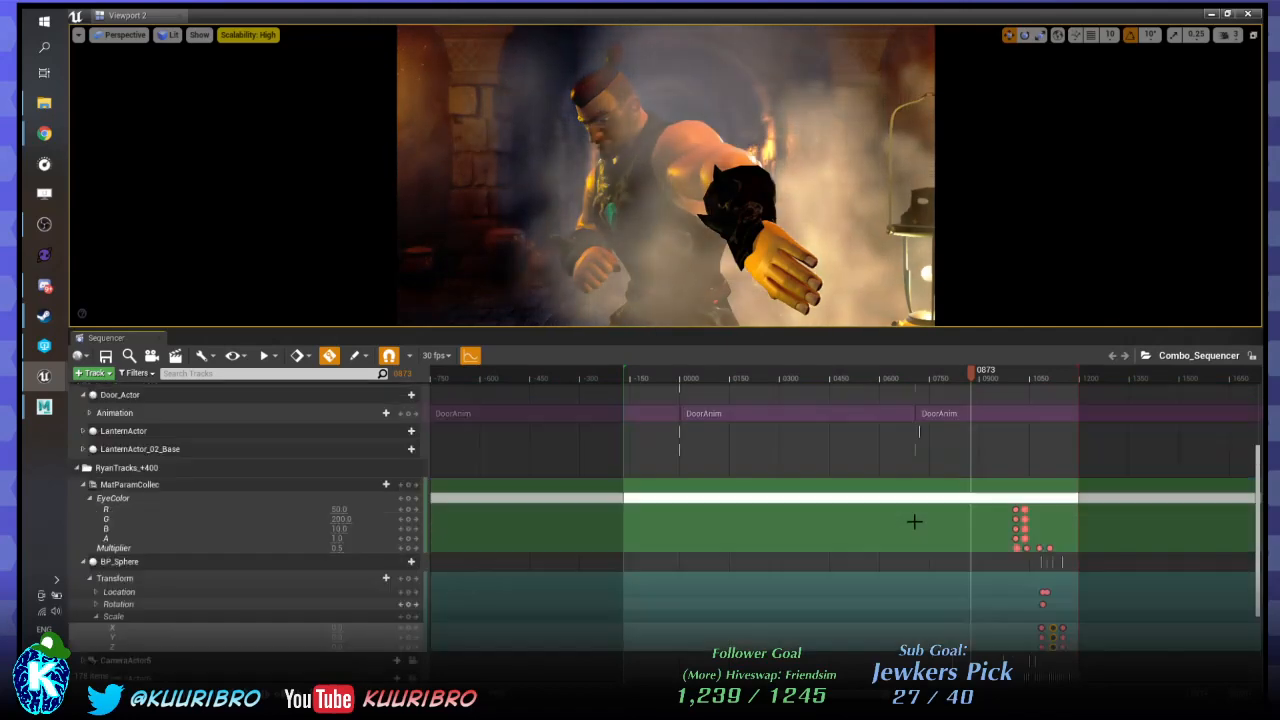
pyautogui.scroll(3, 928, 514)
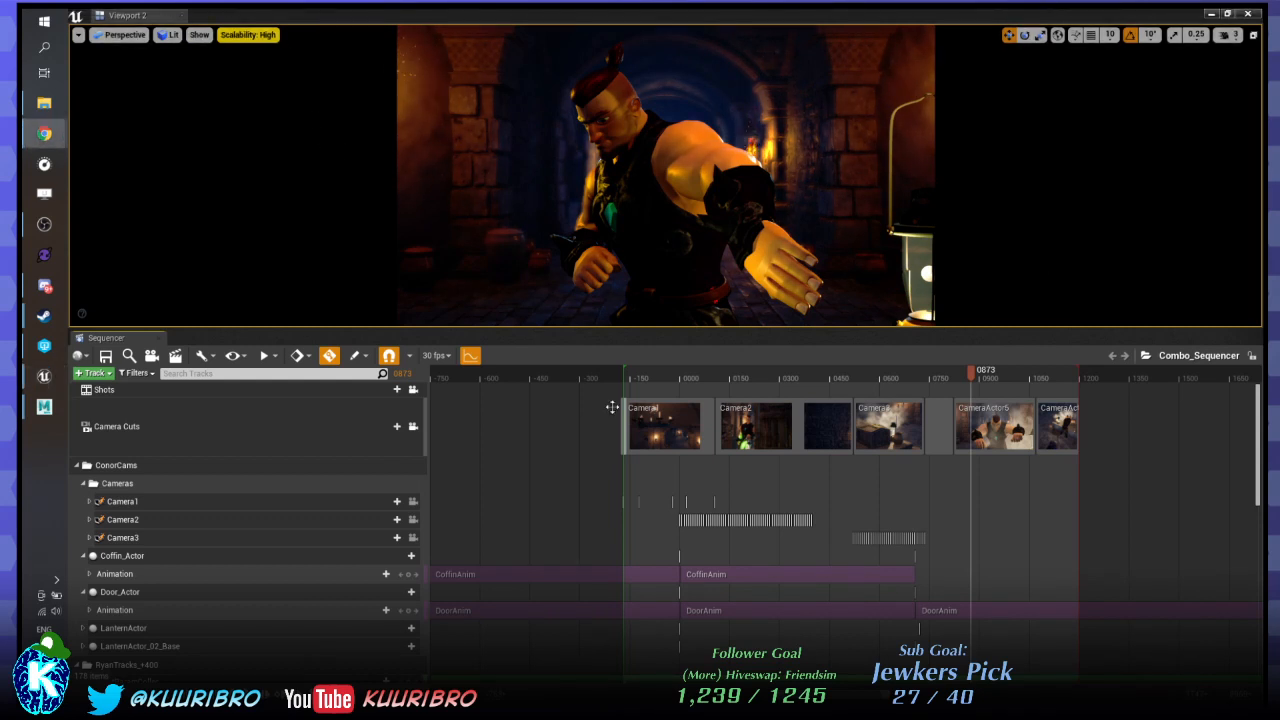
pyautogui.scroll(5, 610, 378)
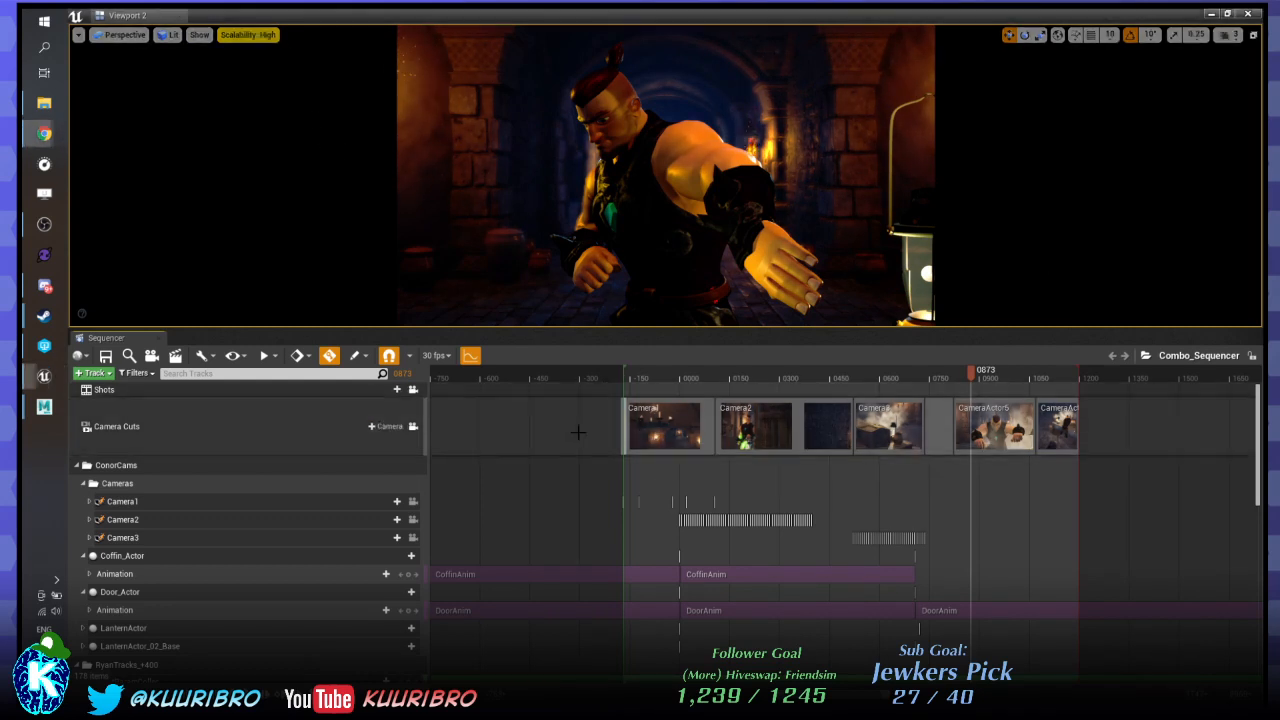
# Scrub Combo_Sequencer back to frame -170, the start of the first Camera1 cut.
pyautogui.scroll(-3, 580, 380)
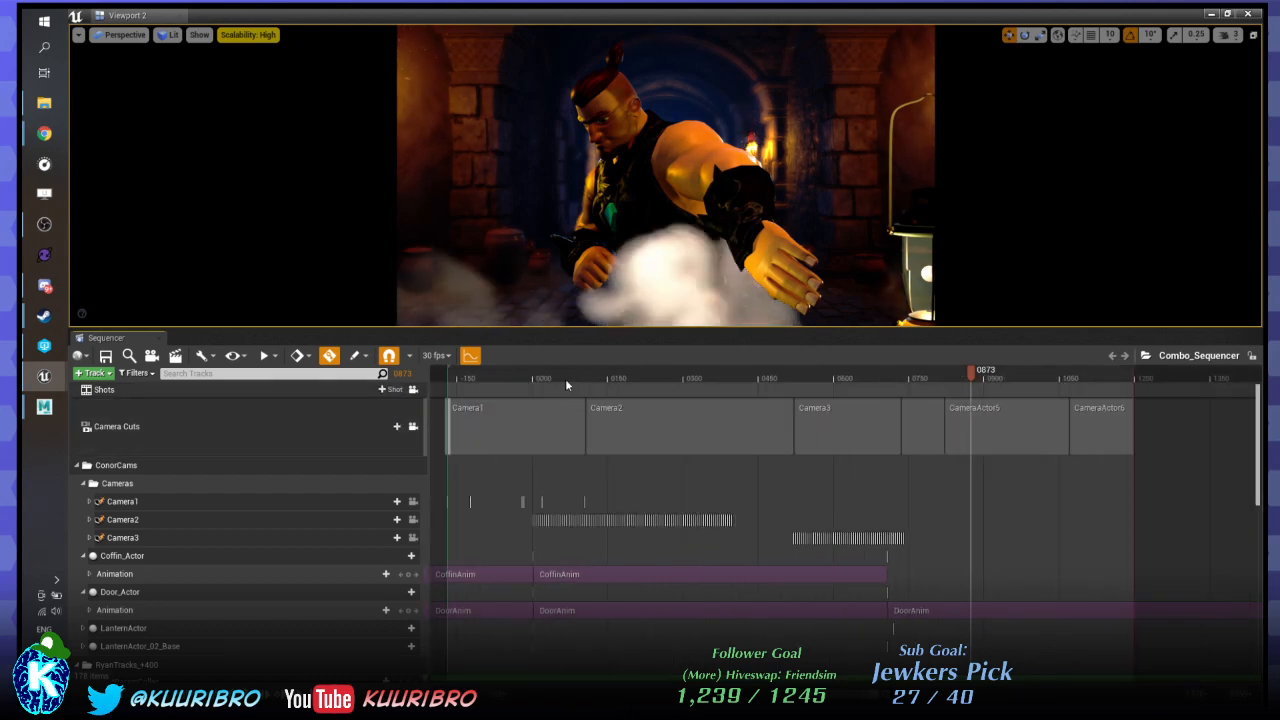
pyautogui.moveTo(565, 378); pyautogui.dragTo(444, 378)
pyautogui.scroll(10, 434, 378)
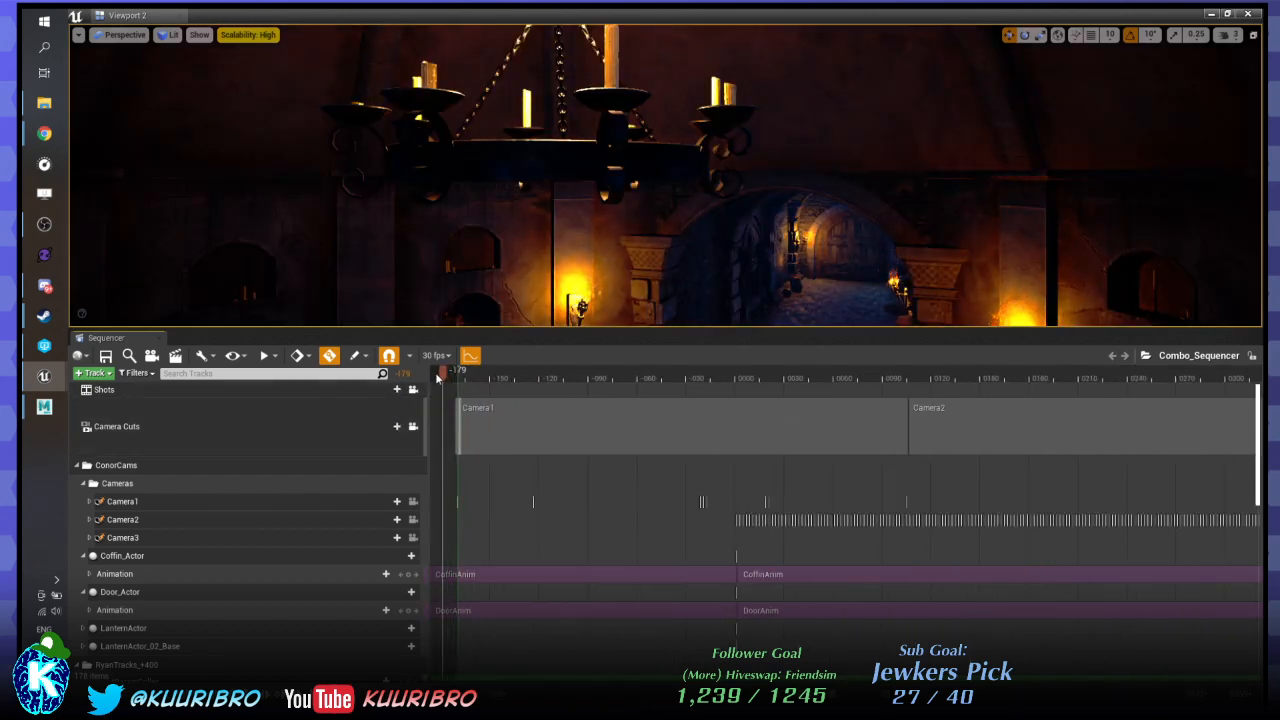
pyautogui.moveTo(530, 378)
pyautogui.mouseDown()
pyautogui.moveTo(623, 378)
pyautogui.moveTo(537, 382)
pyautogui.mouseUp()
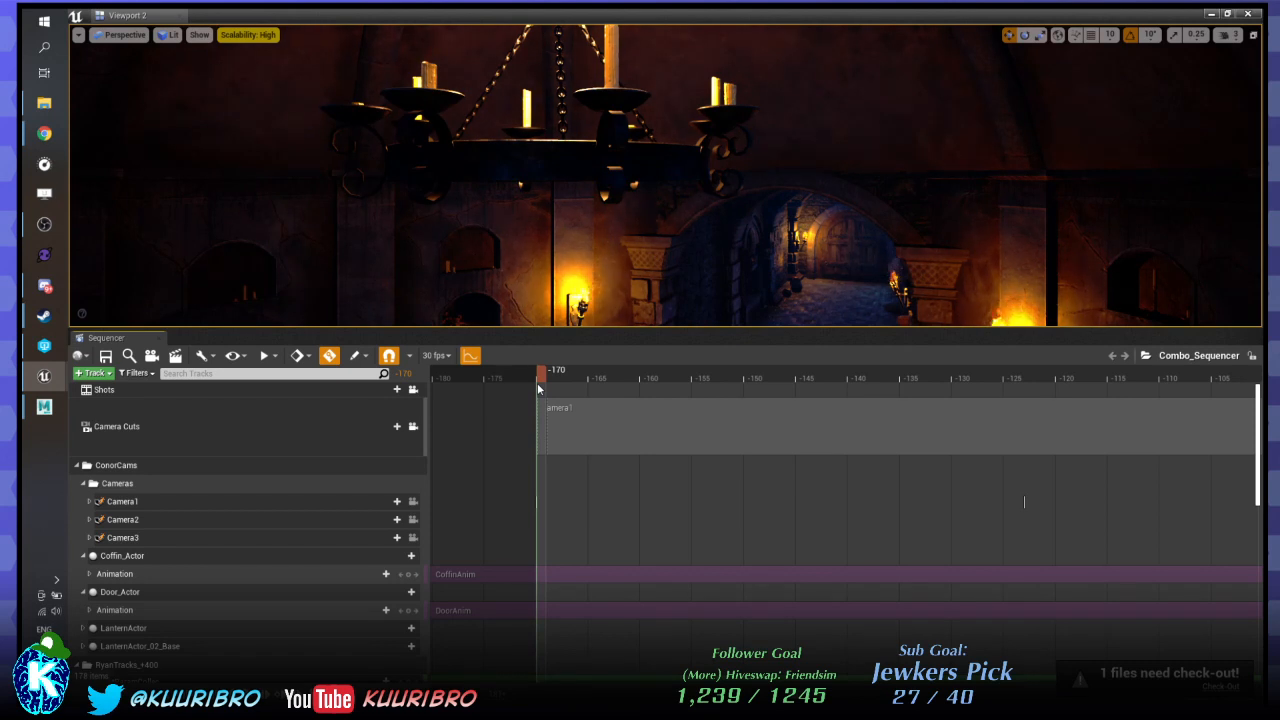
pyautogui.moveTo(537, 382); pyautogui.dragTo(538, 385)
pyautogui.scroll(-5, 494, 480)
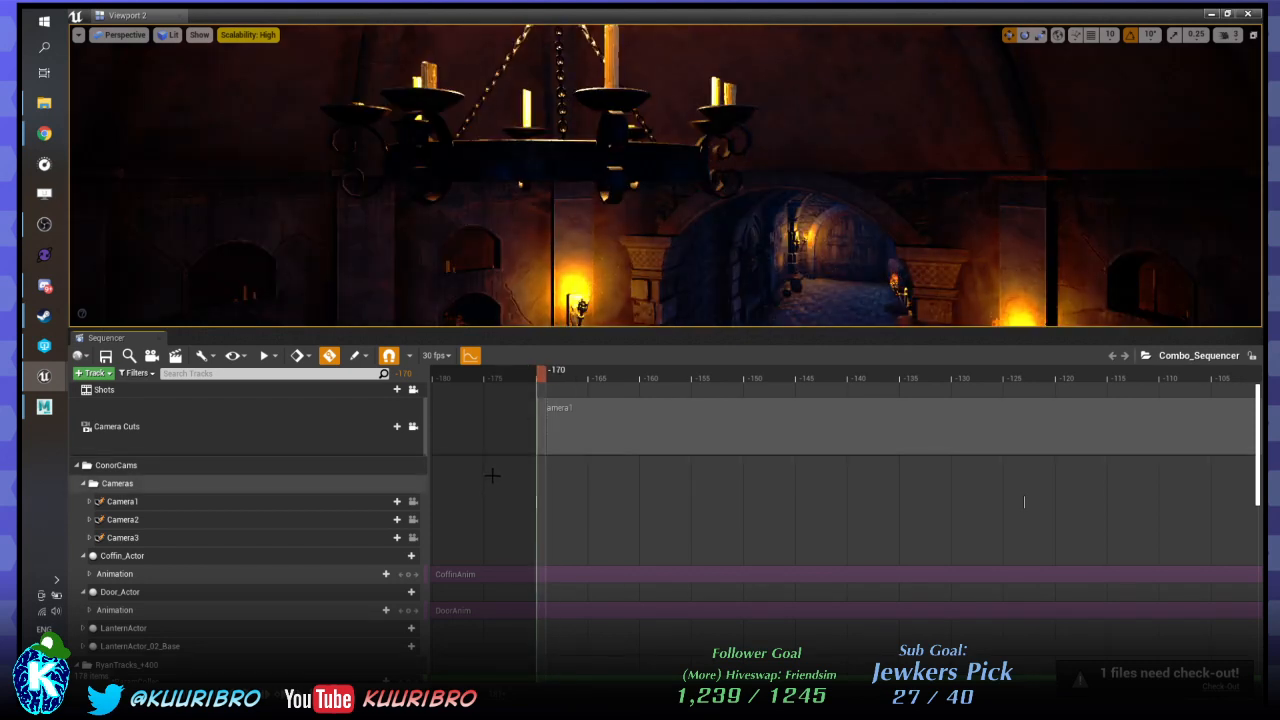
pyautogui.scroll(4, 525, 462)
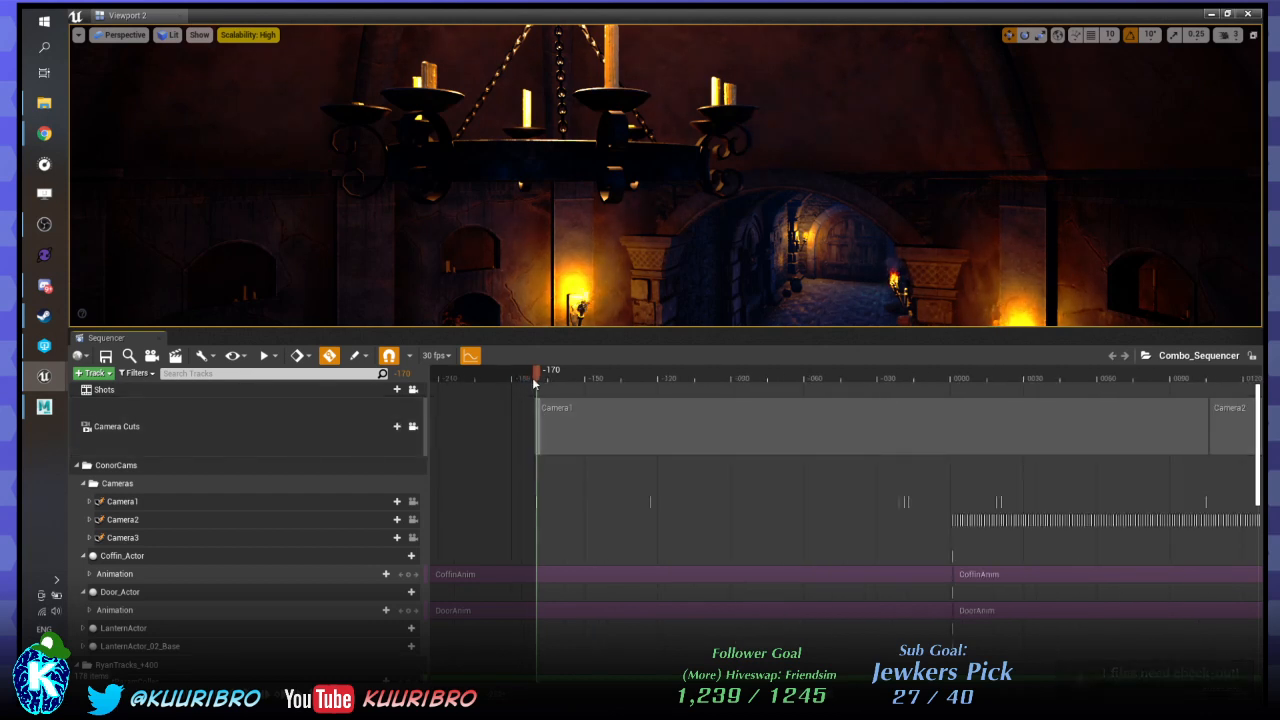
pyautogui.moveTo(537, 383); pyautogui.dragTo(540, 383)
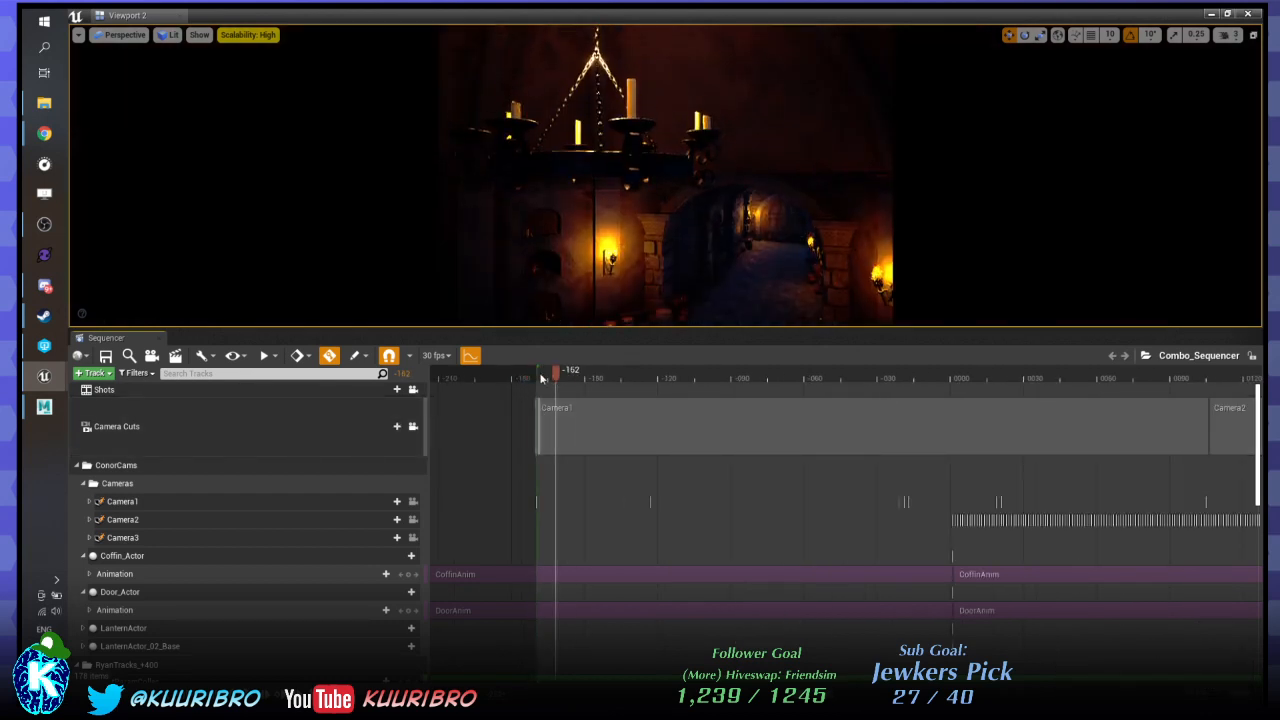
pyautogui.click(543, 376)
pyautogui.click(536, 380)
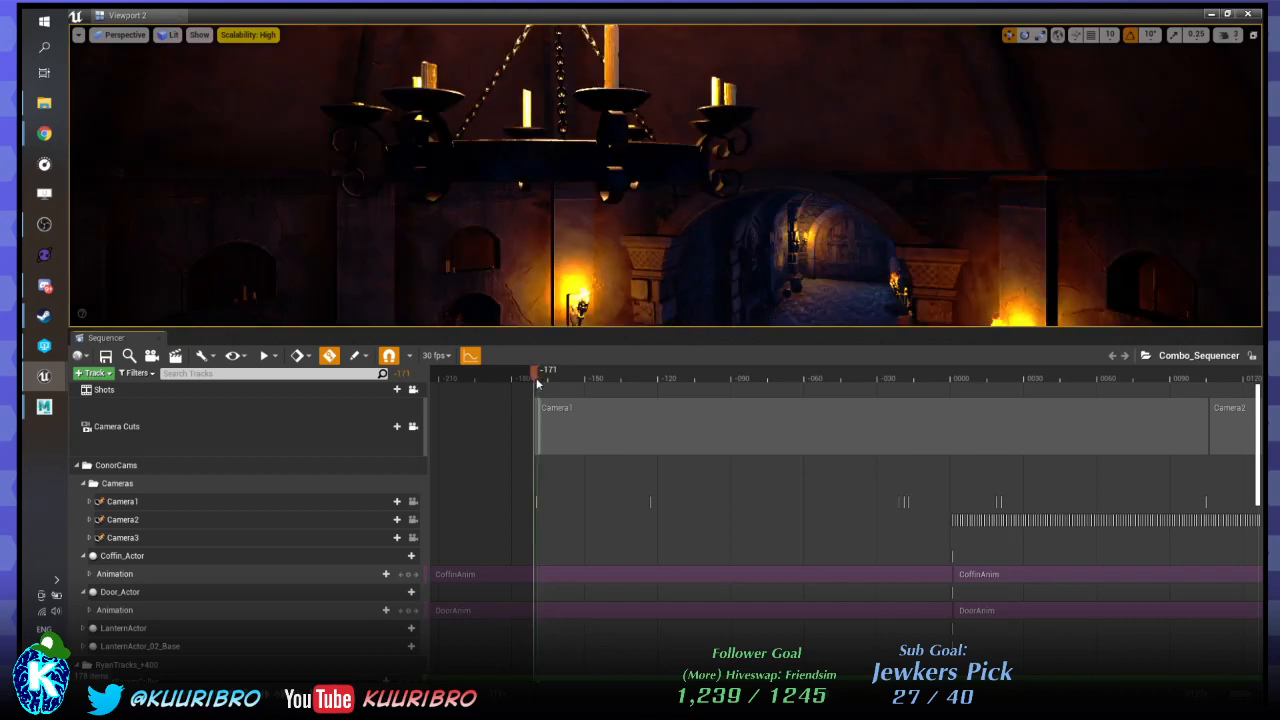
pyautogui.keyDown('ctrl'); pyautogui.scroll(-5, 538, 383); pyautogui.keyUp('ctrl')
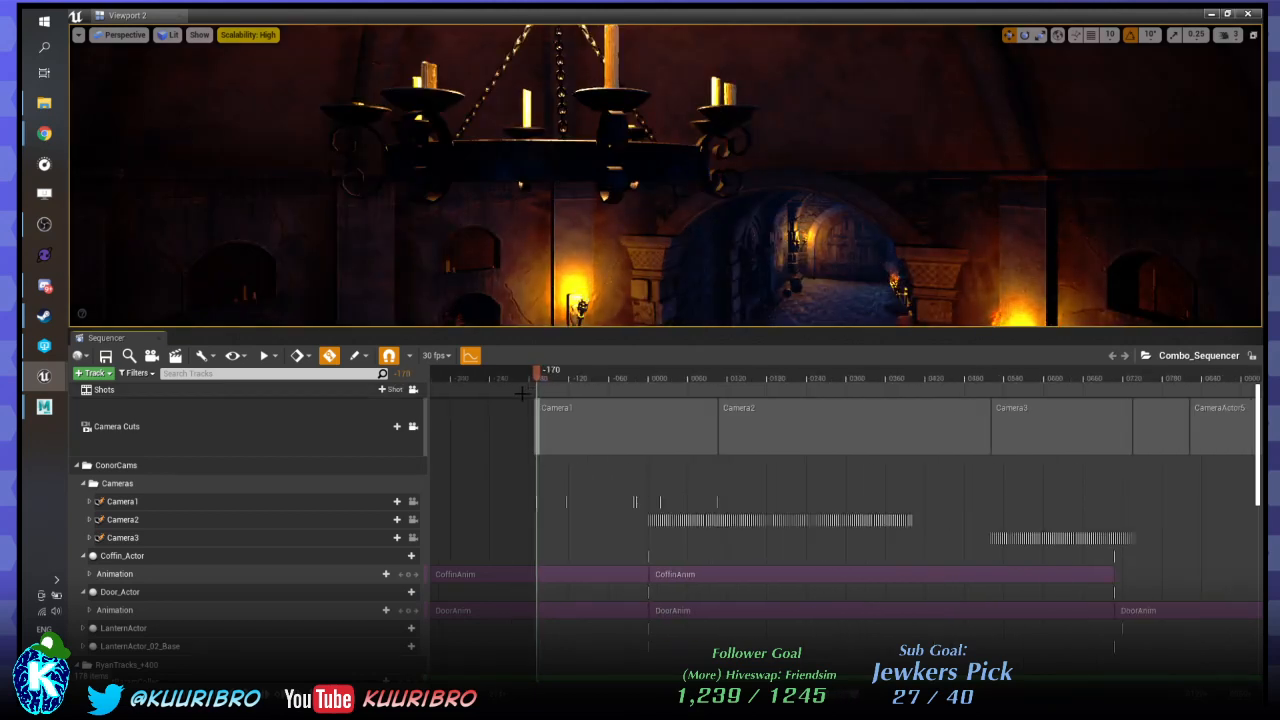
# Select all sections on the Camera Cuts track and shift them about 100 frames later, to start near frame -070.
pyautogui.moveTo(486, 418); pyautogui.dragTo(1120, 440)
pyautogui.keyDown('ctrl'); pyautogui.scroll(3, 508, 409); pyautogui.keyUp('ctrl')
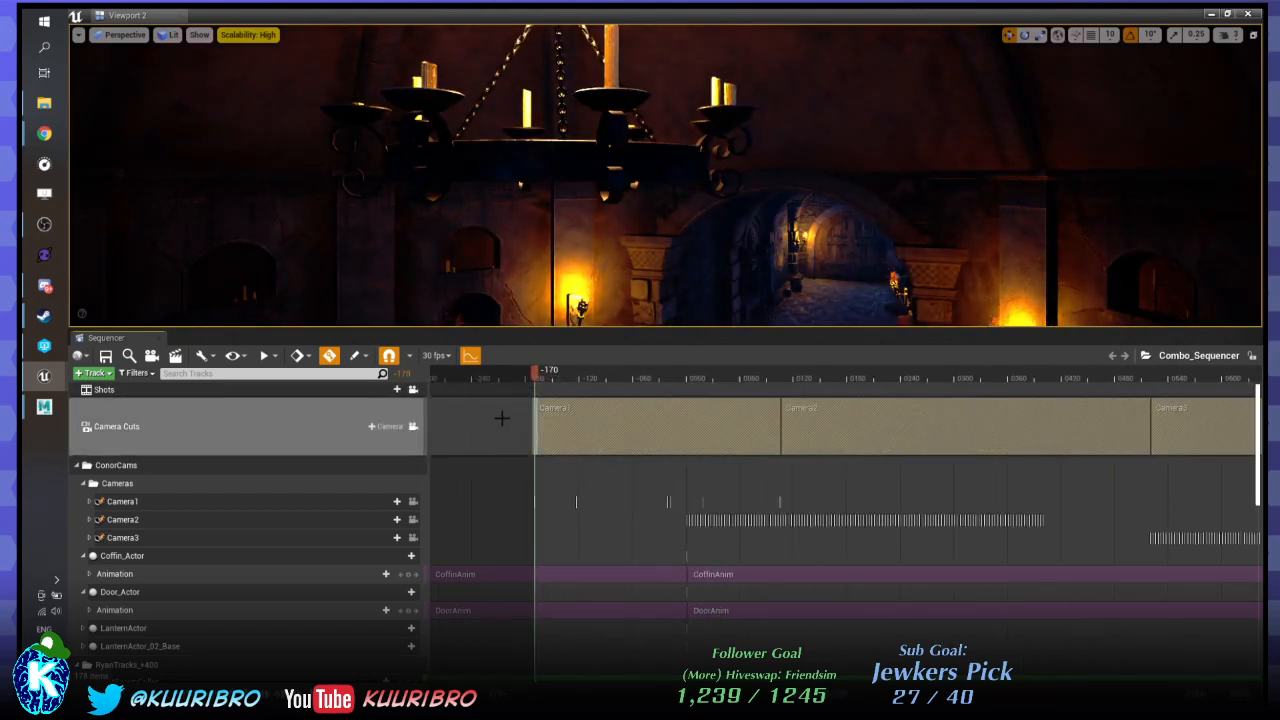
pyautogui.keyDown('ctrl'); pyautogui.scroll(-2, 498, 408); pyautogui.keyUp('ctrl')
pyautogui.moveTo(560, 414); pyautogui.dragTo(625, 388)
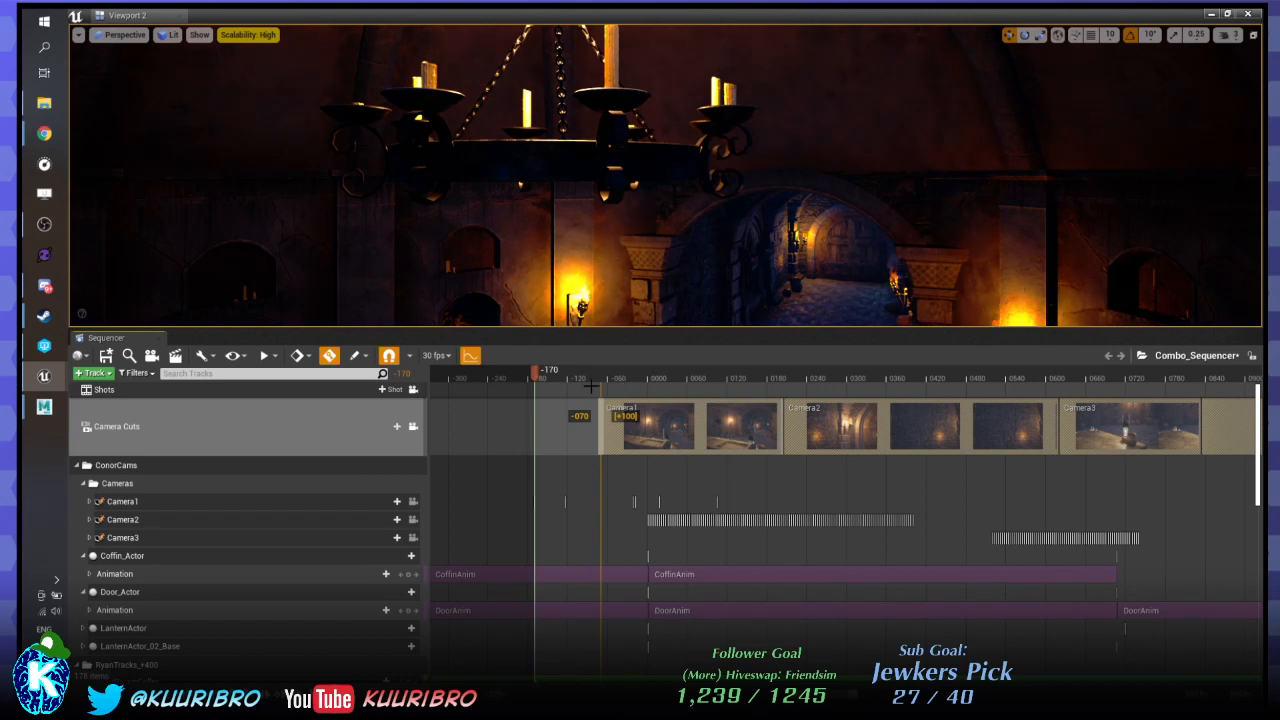
pyautogui.moveTo(591, 387); pyautogui.dragTo(592, 386)
pyautogui.keyDown('ctrl'); pyautogui.scroll(4, 594, 384); pyautogui.keyUp('ctrl')
pyautogui.keyDown('ctrl'); pyautogui.scroll(5, 964, 422); pyautogui.keyUp('ctrl')
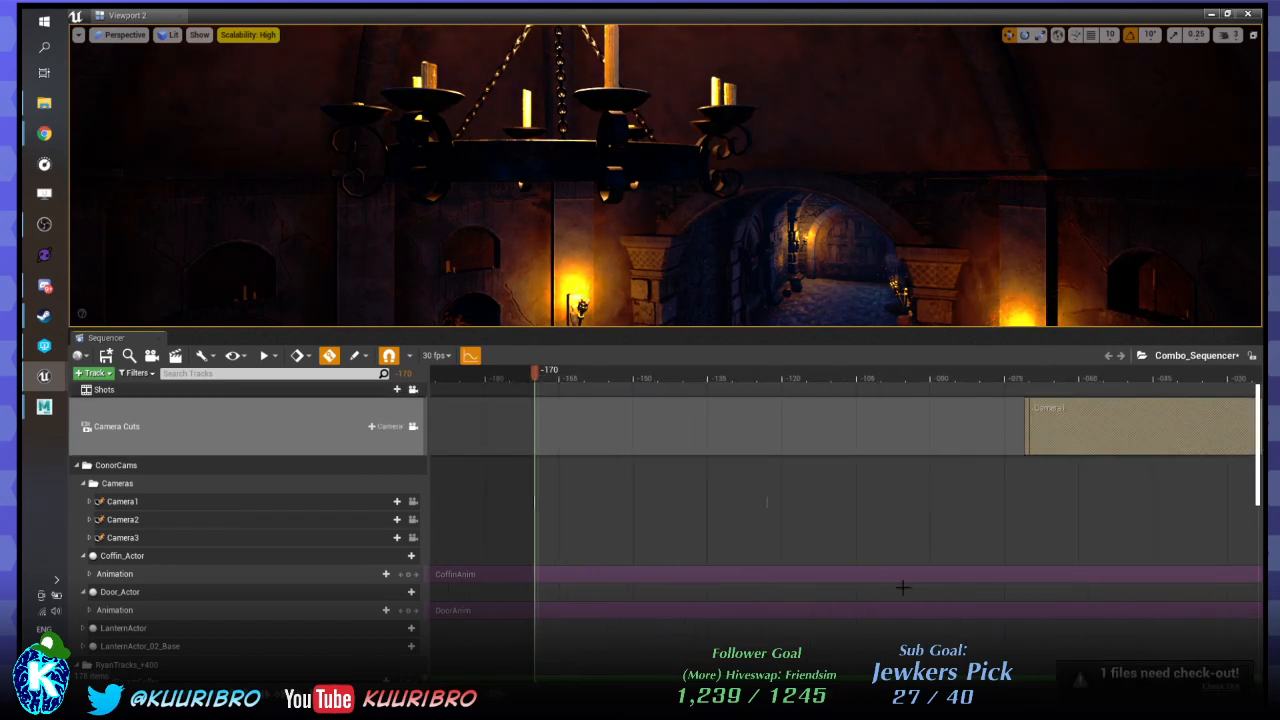
# Turn off snapping and move the selected camera cuts further along the timeline, to start near frame 0.
pyautogui.moveTo(964, 422); pyautogui.dragTo(554, 422, button='right')
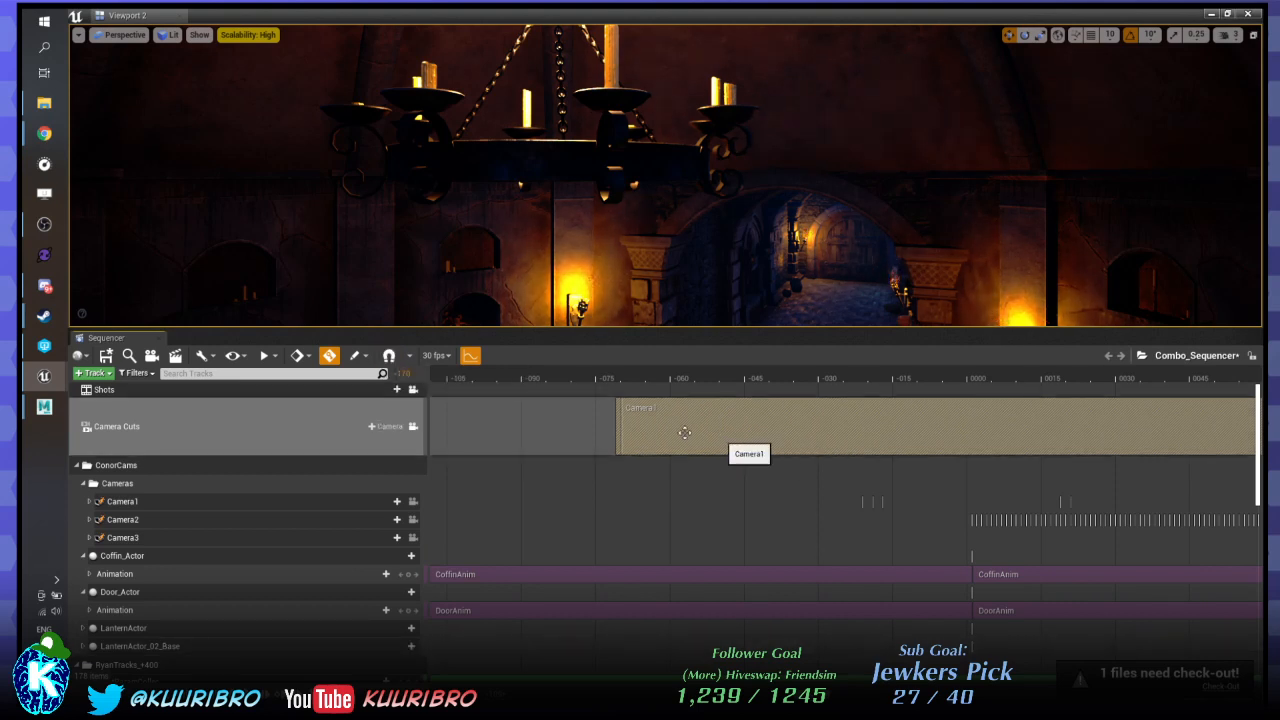
pyautogui.moveTo(817, 440); pyautogui.dragTo(1012, 447)
pyautogui.scroll(5, 1048, 415)
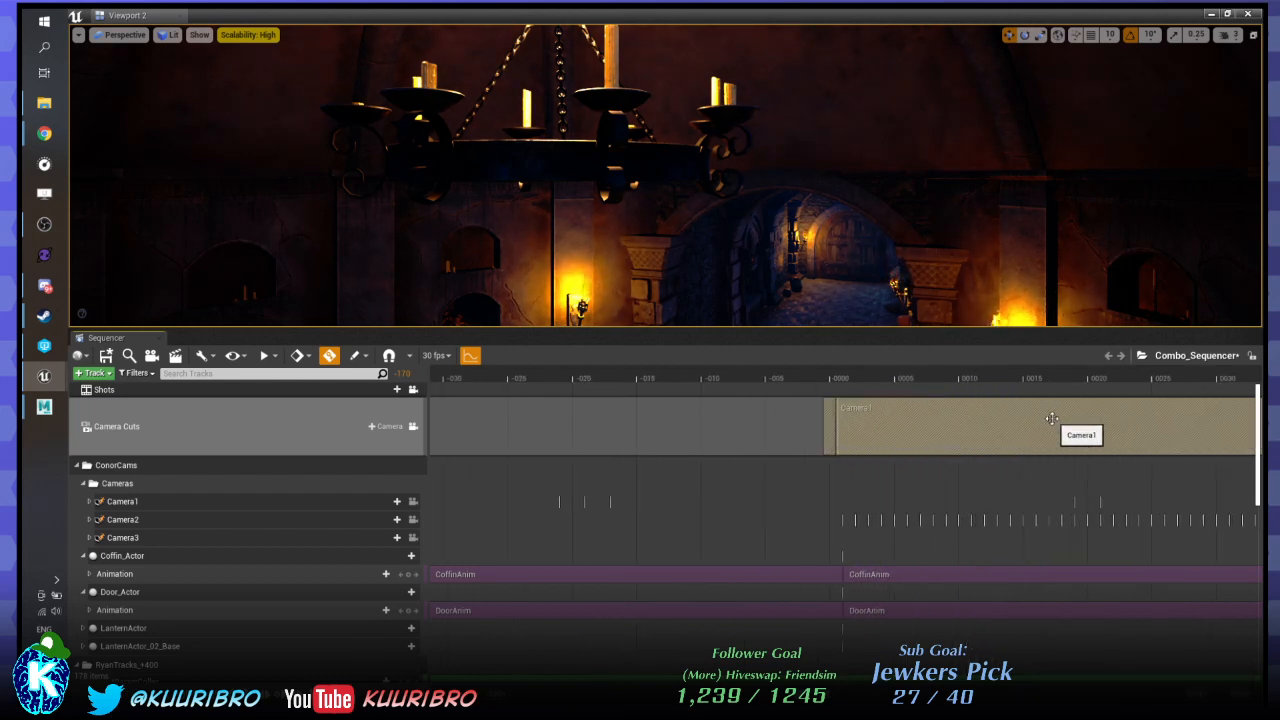
# Turn snapping back on, align the start of the camera cuts with frame 0000 and scrub to that frame.
pyautogui.moveTo(822, 376); pyautogui.dragTo(838, 377)
pyautogui.scroll(5, 852, 378)
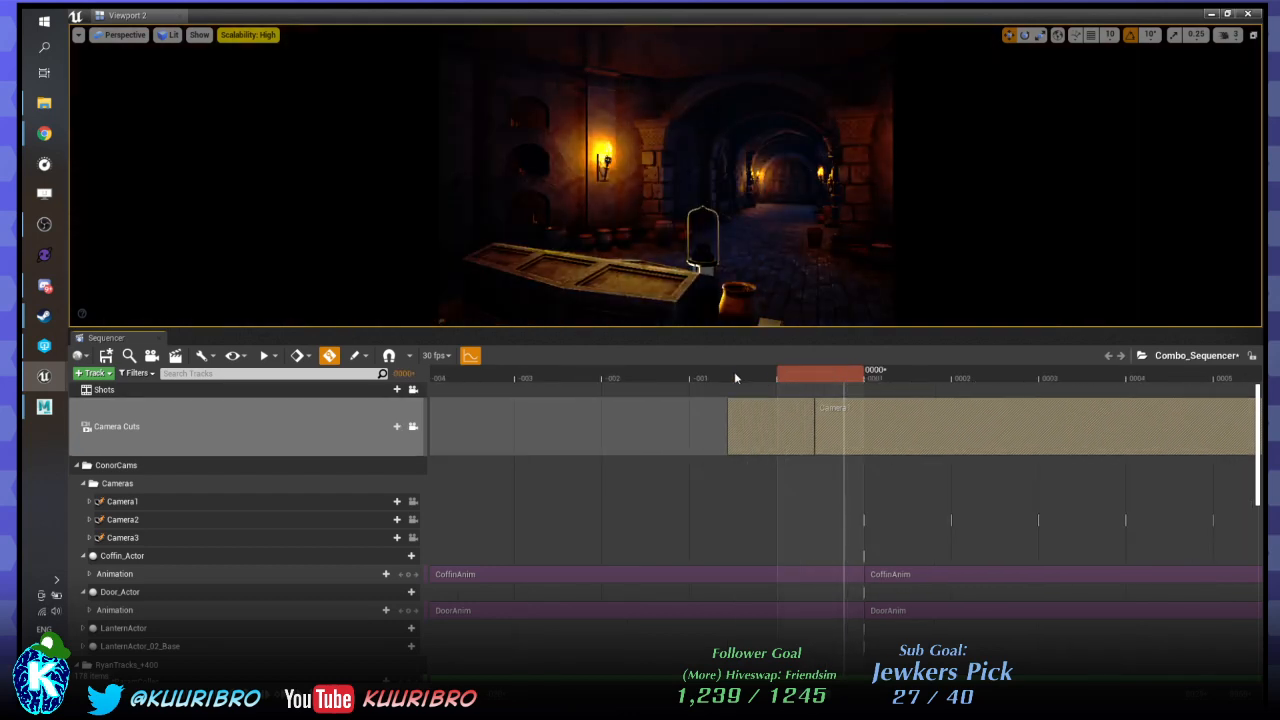
pyautogui.moveTo(734, 371); pyautogui.dragTo(883, 389)
pyautogui.moveTo(793, 406); pyautogui.dragTo(666, 409)
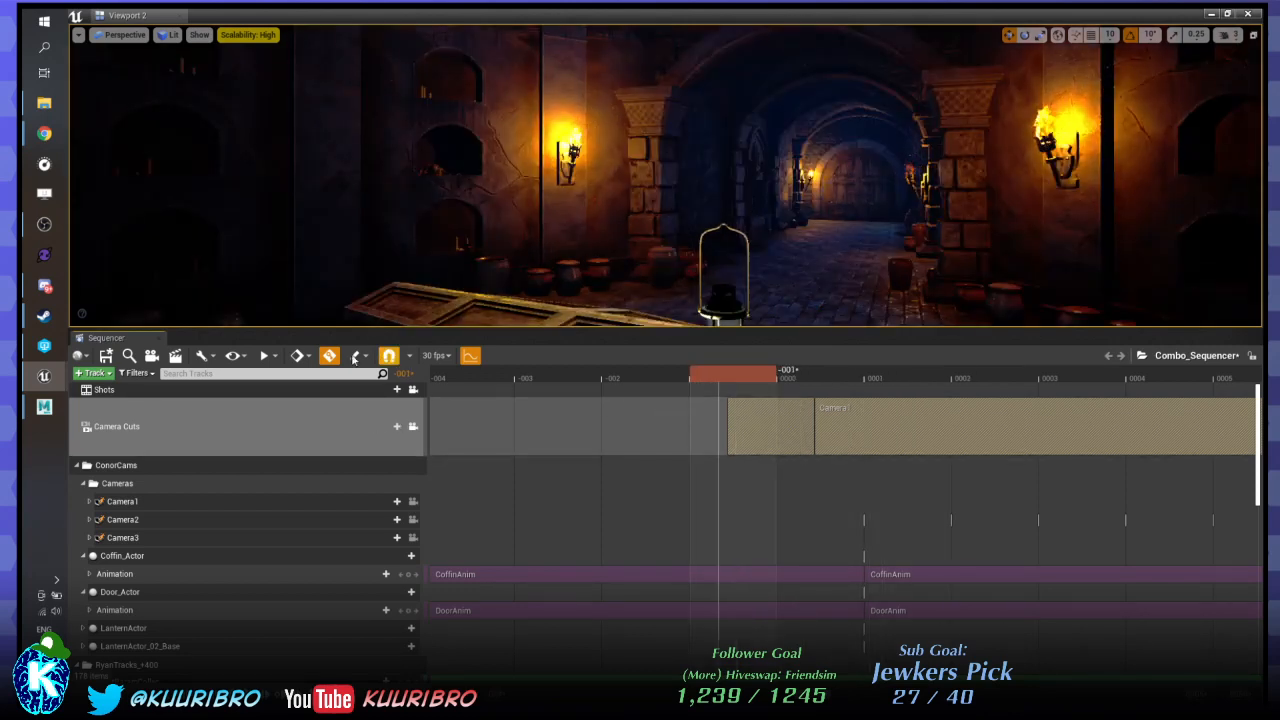
pyautogui.moveTo(888, 428); pyautogui.dragTo(929, 421)
pyautogui.moveTo(770, 383); pyautogui.dragTo(1100, 382)
pyautogui.moveTo(914, 393); pyautogui.dragTo(928, 427)
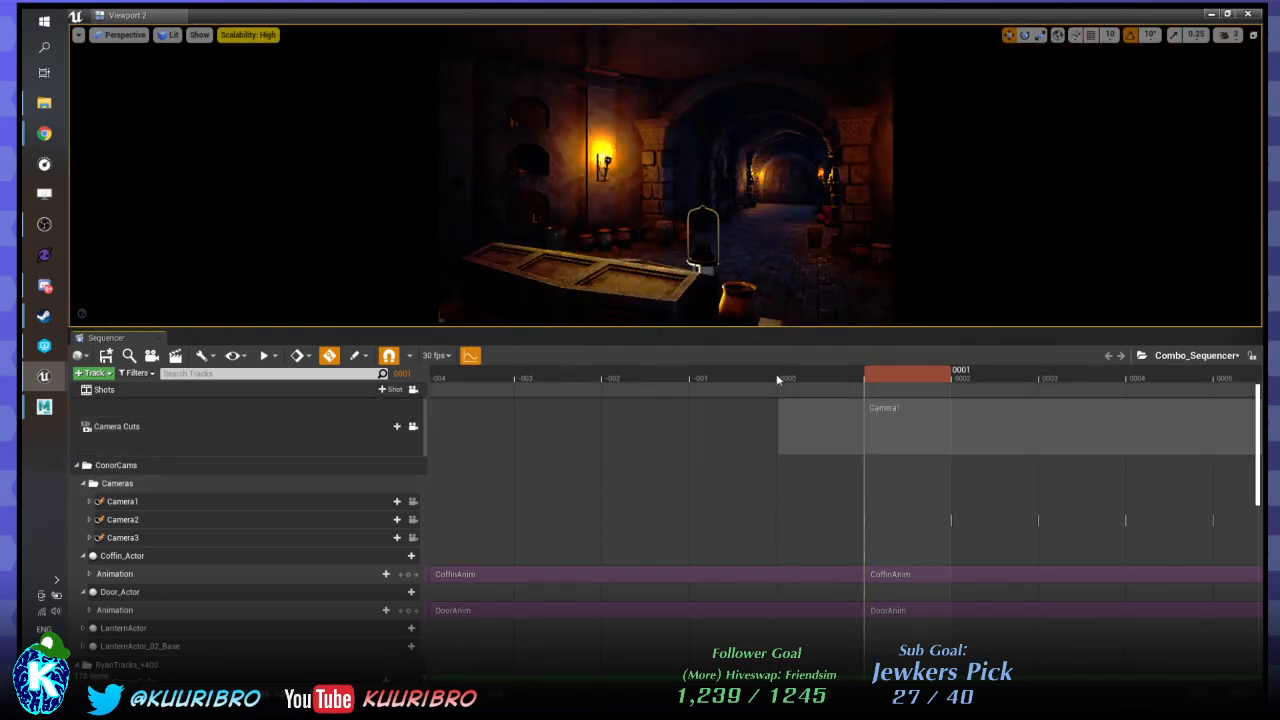
pyautogui.moveTo(580, 379); pyautogui.dragTo(758, 441)
# Expand the Camera1, Camera2 and Camera3 tracks and open Camera1's Rotation and Scale channels.
pyautogui.keyDown('ctrl'); pyautogui.scroll(-18, 706, 474); pyautogui.keyUp('ctrl')
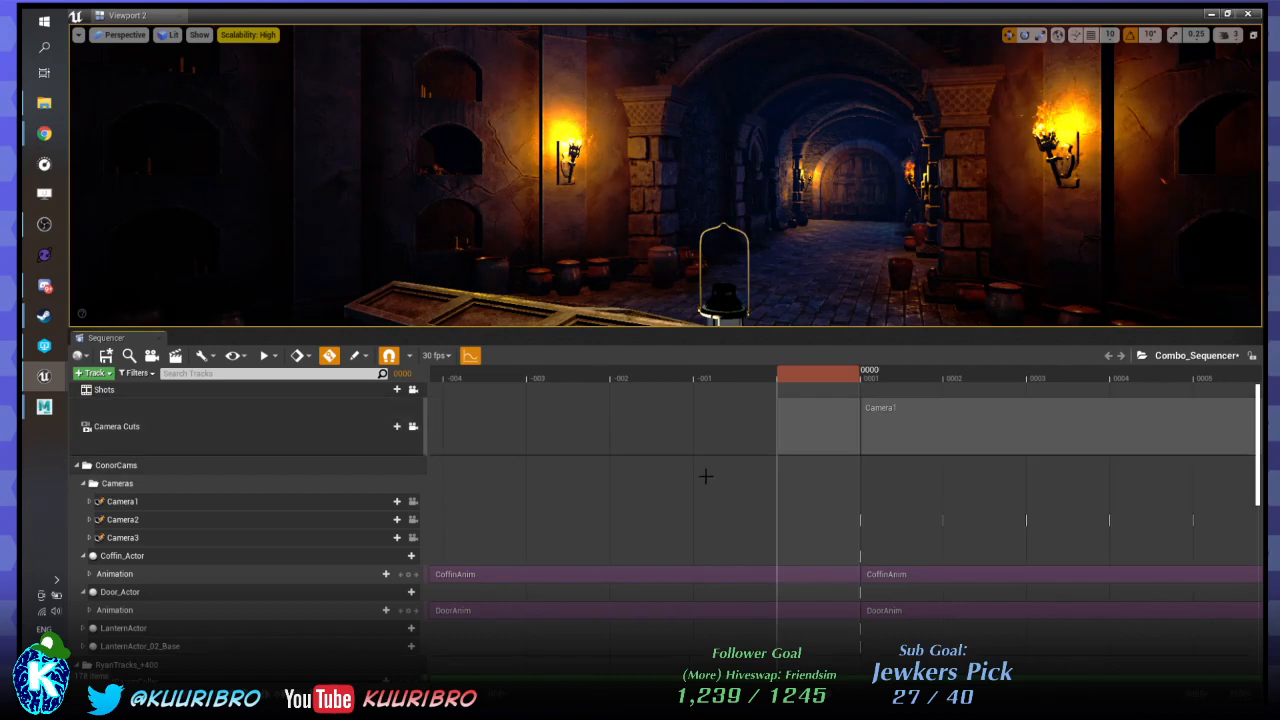
pyautogui.keyDown('ctrl'); pyautogui.scroll(-8, 685, 470); pyautogui.keyUp('ctrl')
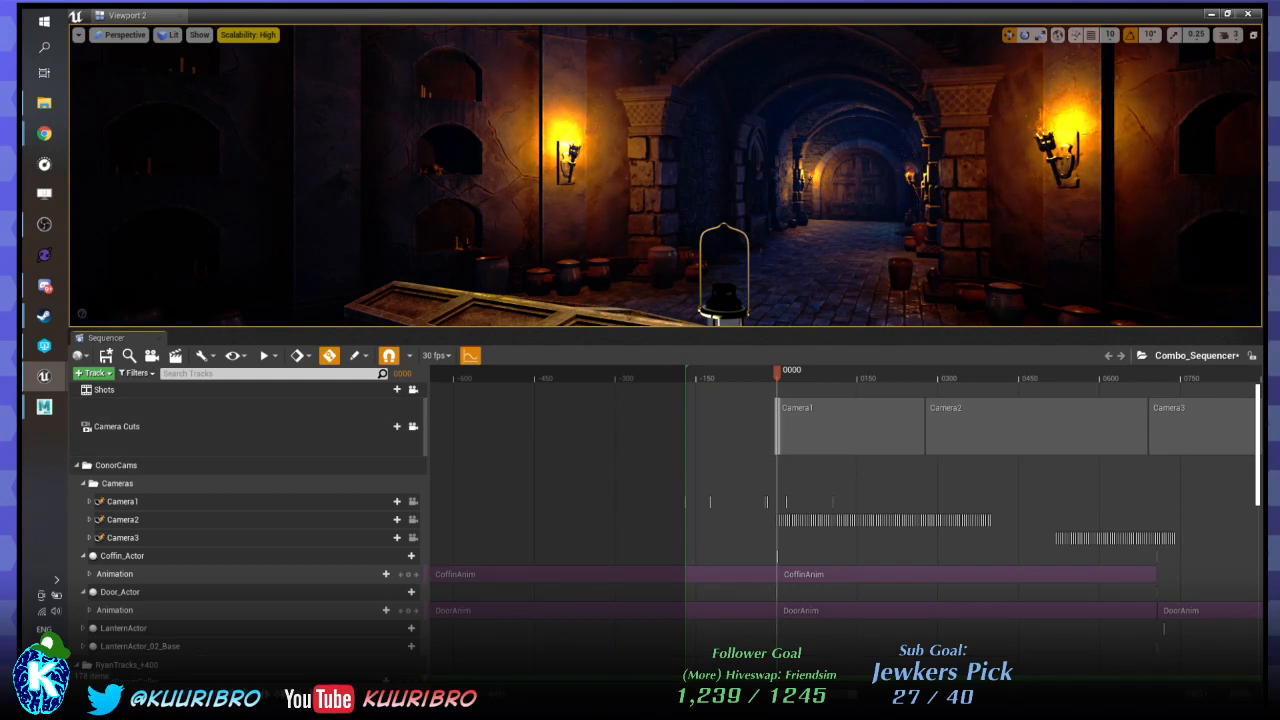
pyautogui.keyDown('ctrl'); pyautogui.scroll(4, 1028, 492); pyautogui.keyUp('ctrl')
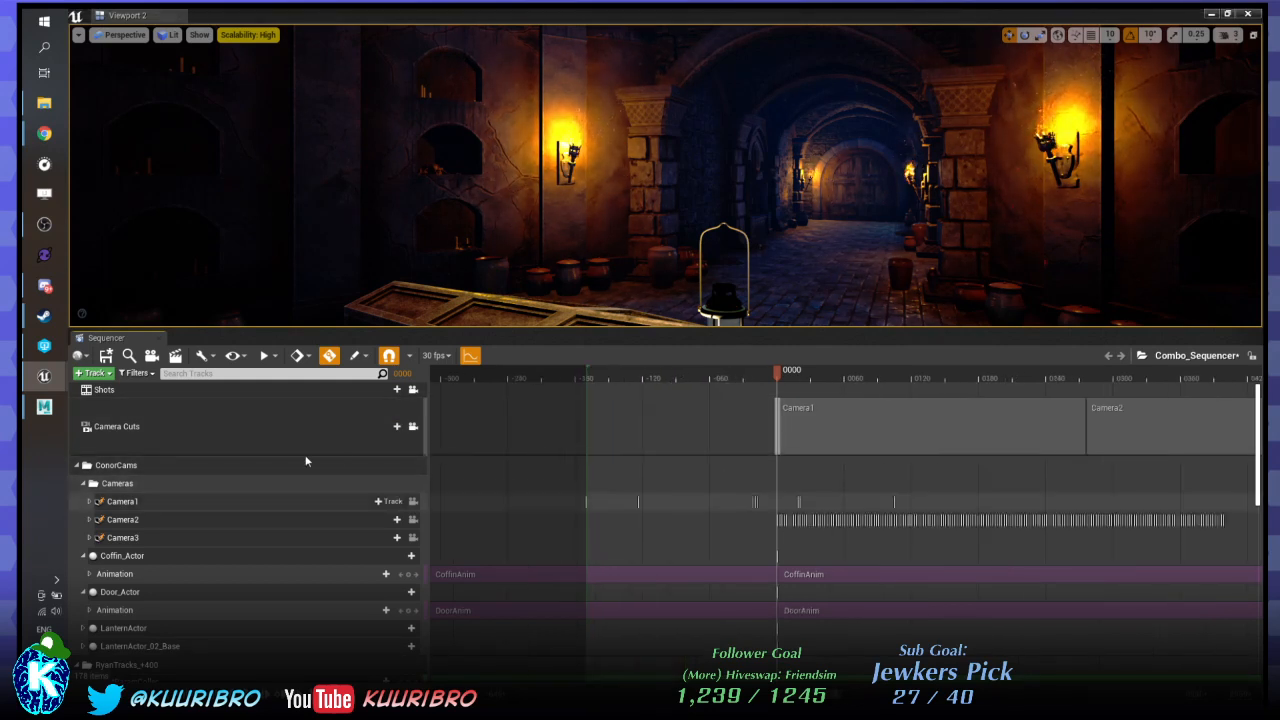
pyautogui.click(89, 538)
pyautogui.click(88, 520)
pyautogui.click(88, 501)
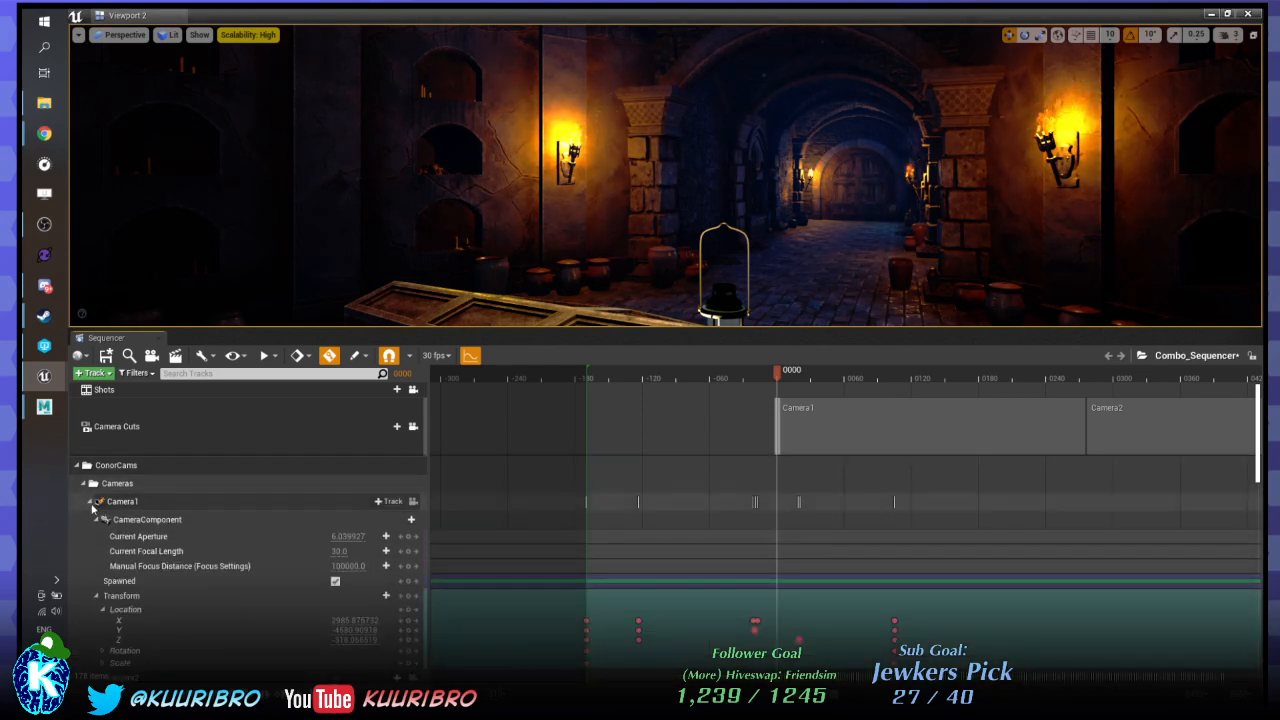
pyautogui.scroll(-2, 204, 508)
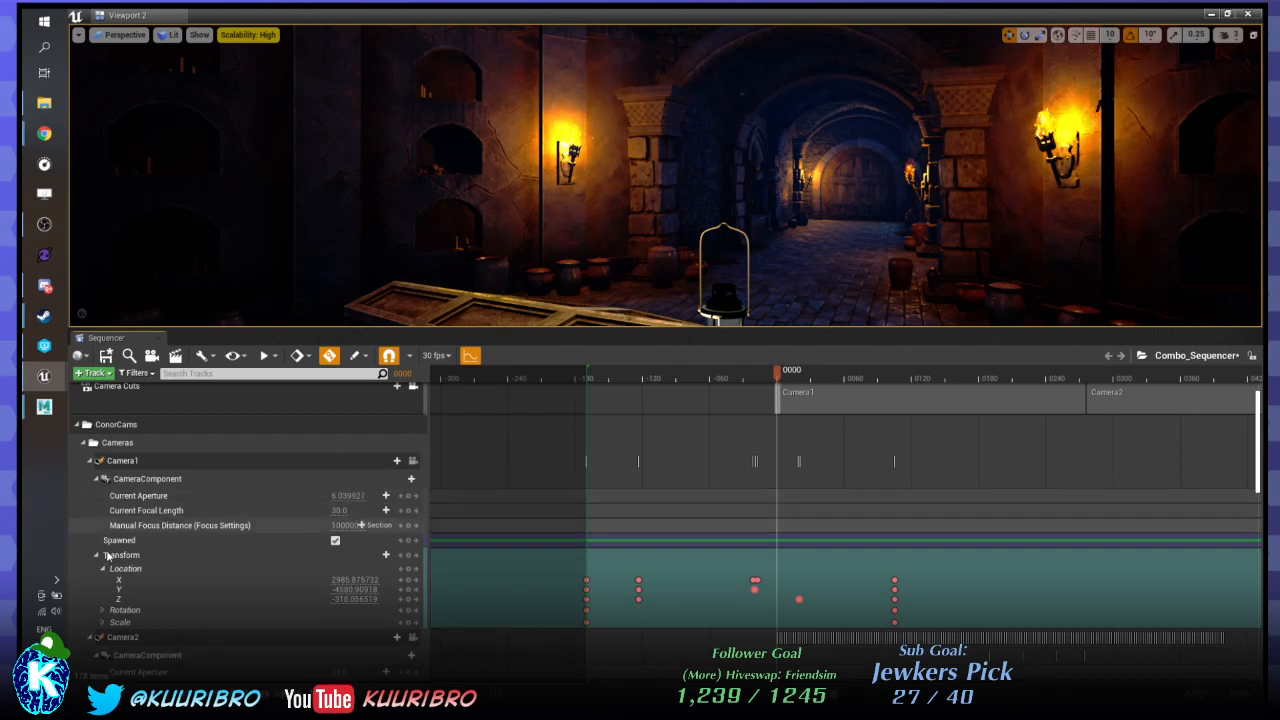
pyautogui.click(103, 612)
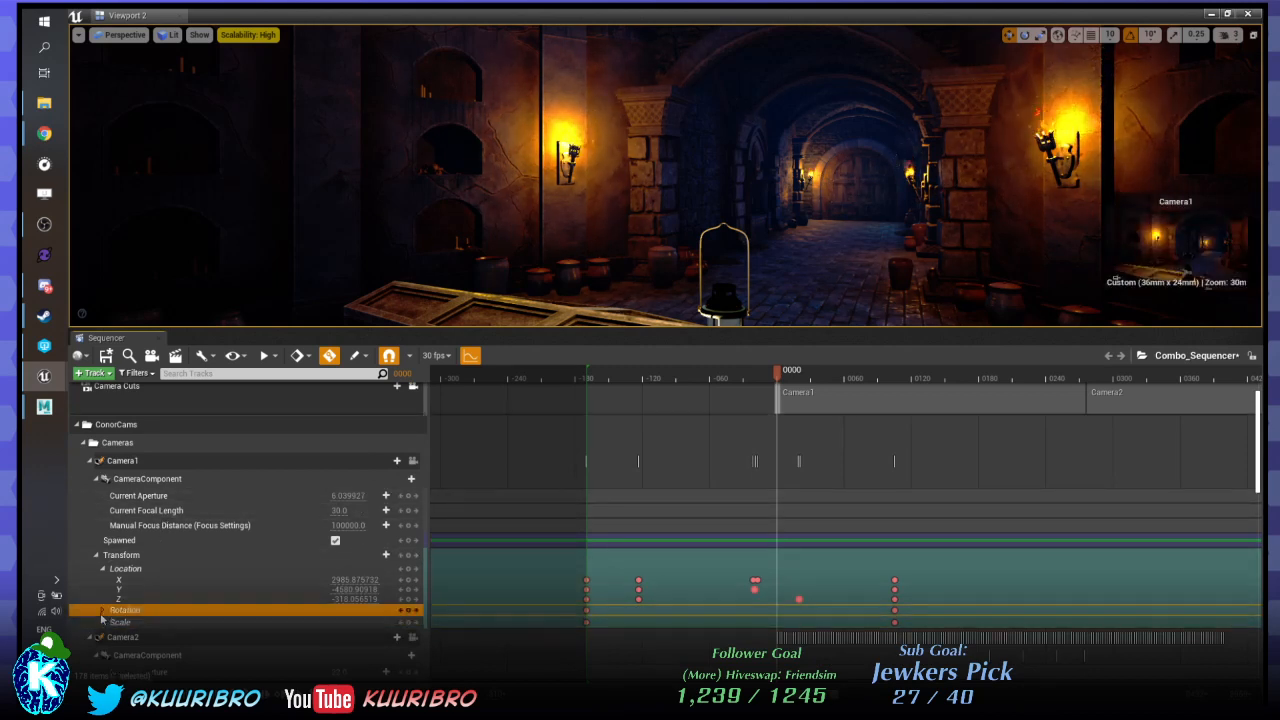
pyautogui.click(102, 611)
pyautogui.scroll(-1, 106, 637)
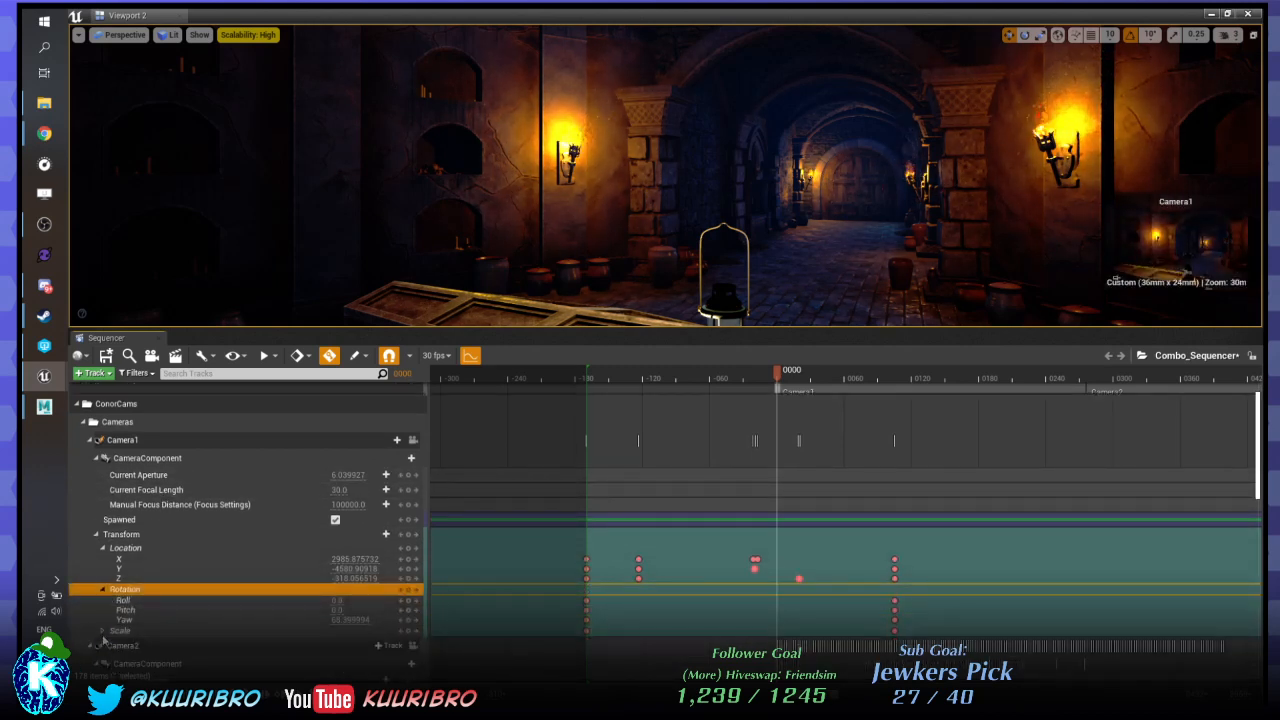
pyautogui.scroll(-2, 780, 537)
pyautogui.scroll(5, 794, 543)
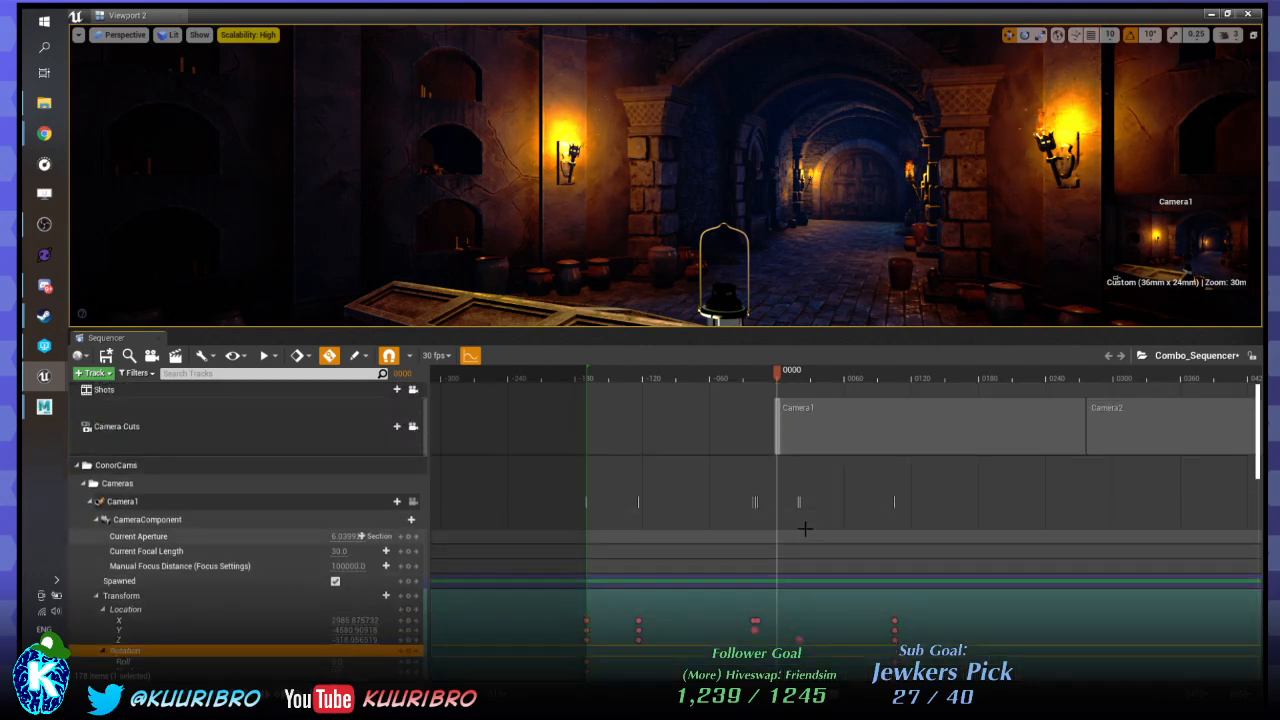
# Select all of Camera1's Location, Rotation and Scale keys and shift them 170 frames later, to start at frame 0.
pyautogui.scroll(-2, 807, 525)
pyautogui.scroll(-4, 800, 520)
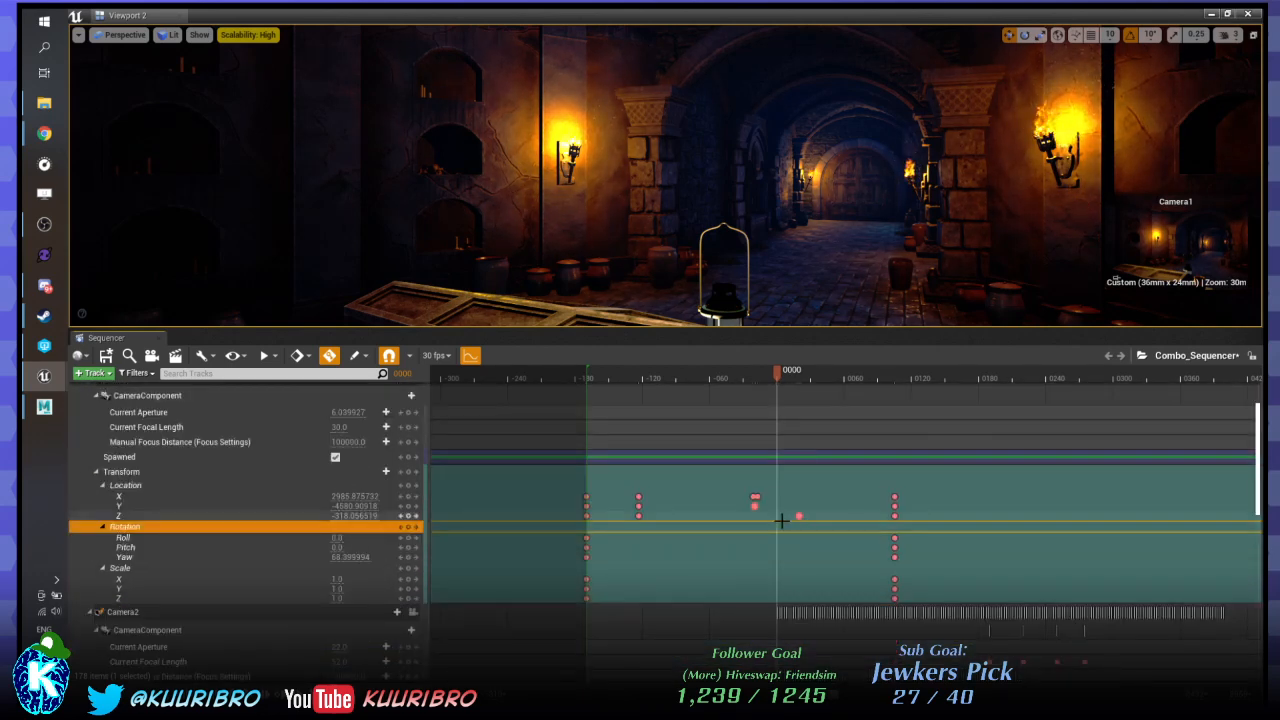
pyautogui.scroll(2, 780, 517)
pyautogui.keyDown('ctrl'); pyautogui.scroll(2, 873, 620); pyautogui.keyUp('ctrl')
pyautogui.keyDown('ctrl'); pyautogui.scroll(-1, 847, 605); pyautogui.keyUp('ctrl')
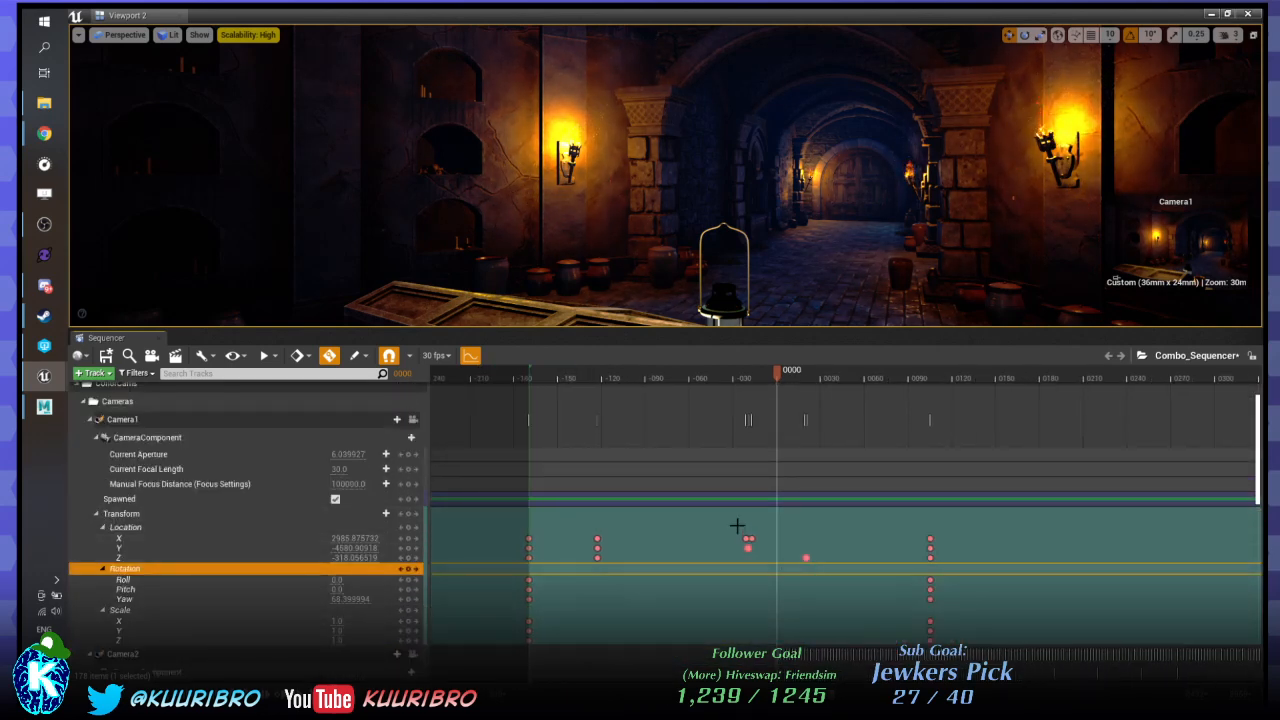
pyautogui.scroll(2, 737, 523)
pyautogui.scroll(-1, 586, 466)
pyautogui.moveTo(485, 462); pyautogui.dragTo(998, 660)
pyautogui.scroll(-2, 205, 611)
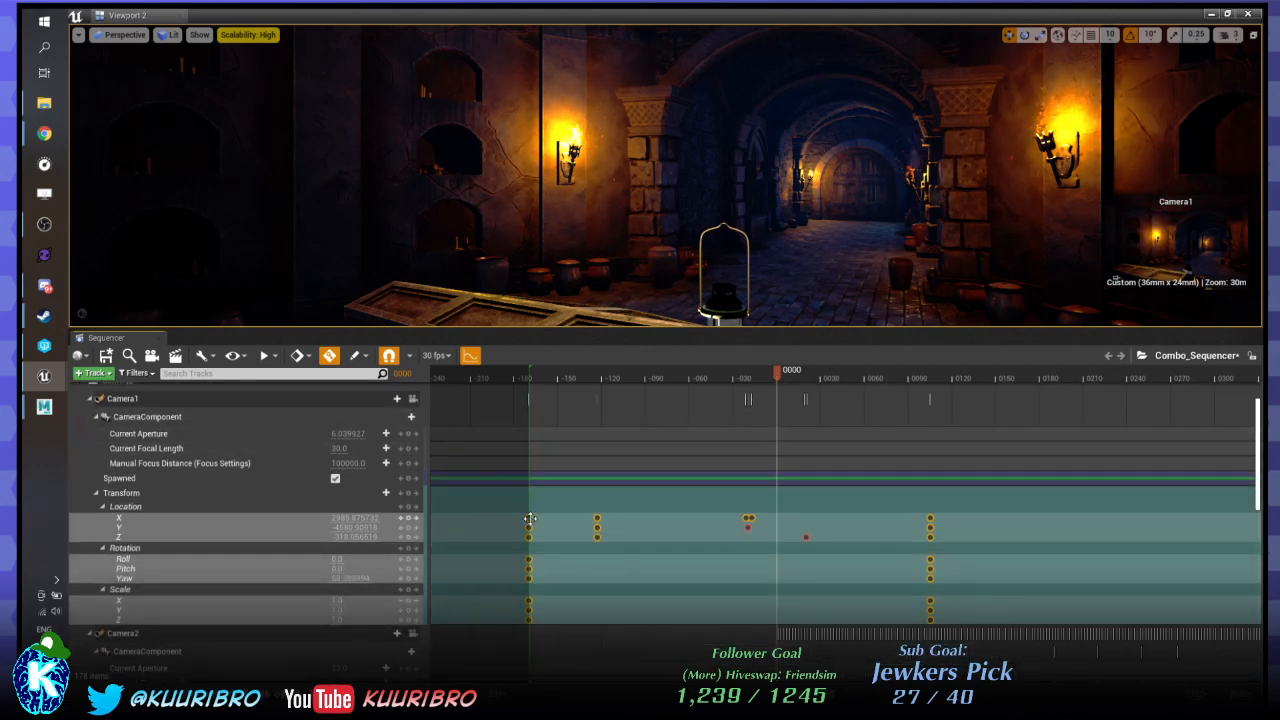
pyautogui.moveTo(542, 518); pyautogui.dragTo(777, 557)
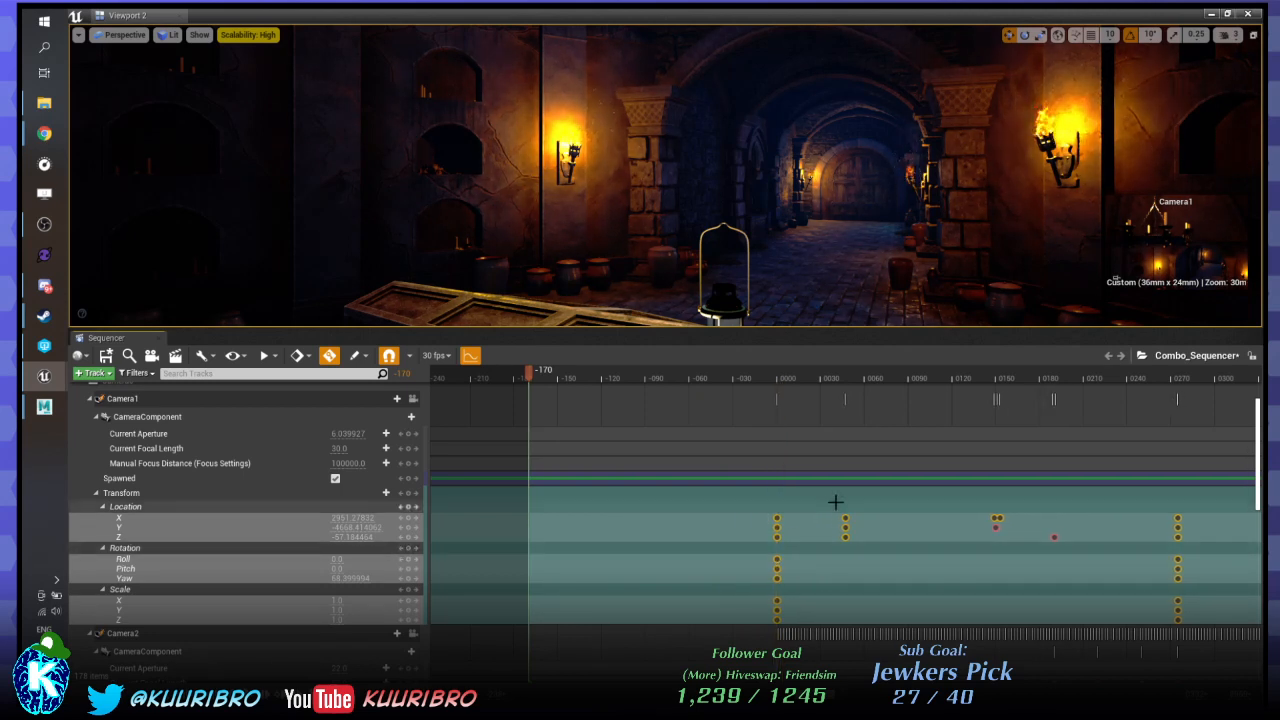
# Scrub to frame 6 to check Camera1's retimed shot, and collapse the Camera1 track.
pyautogui.scroll(4, 830, 450)
pyautogui.moveTo(777, 379)
pyautogui.mouseDown()
pyautogui.moveTo(1078, 387)
pyautogui.moveTo(785, 400)
pyautogui.mouseUp()
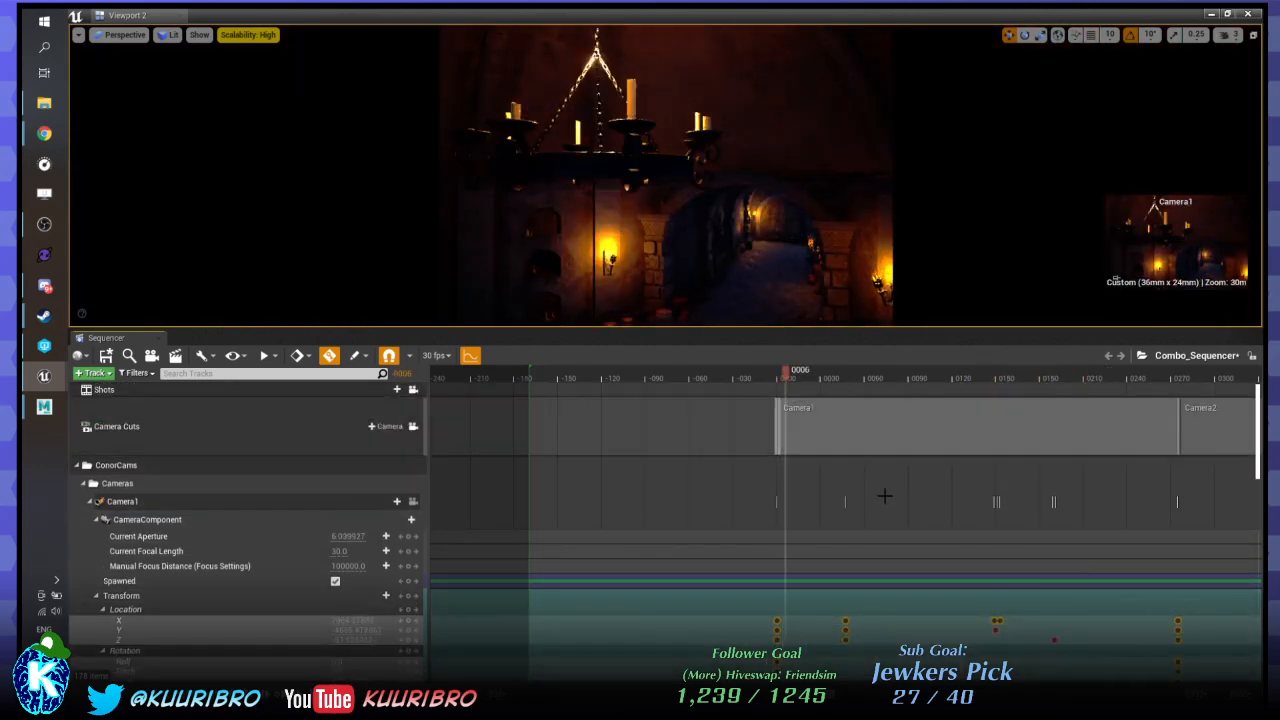
pyautogui.scroll(-5, 886, 502)
pyautogui.scroll(3, 145, 465)
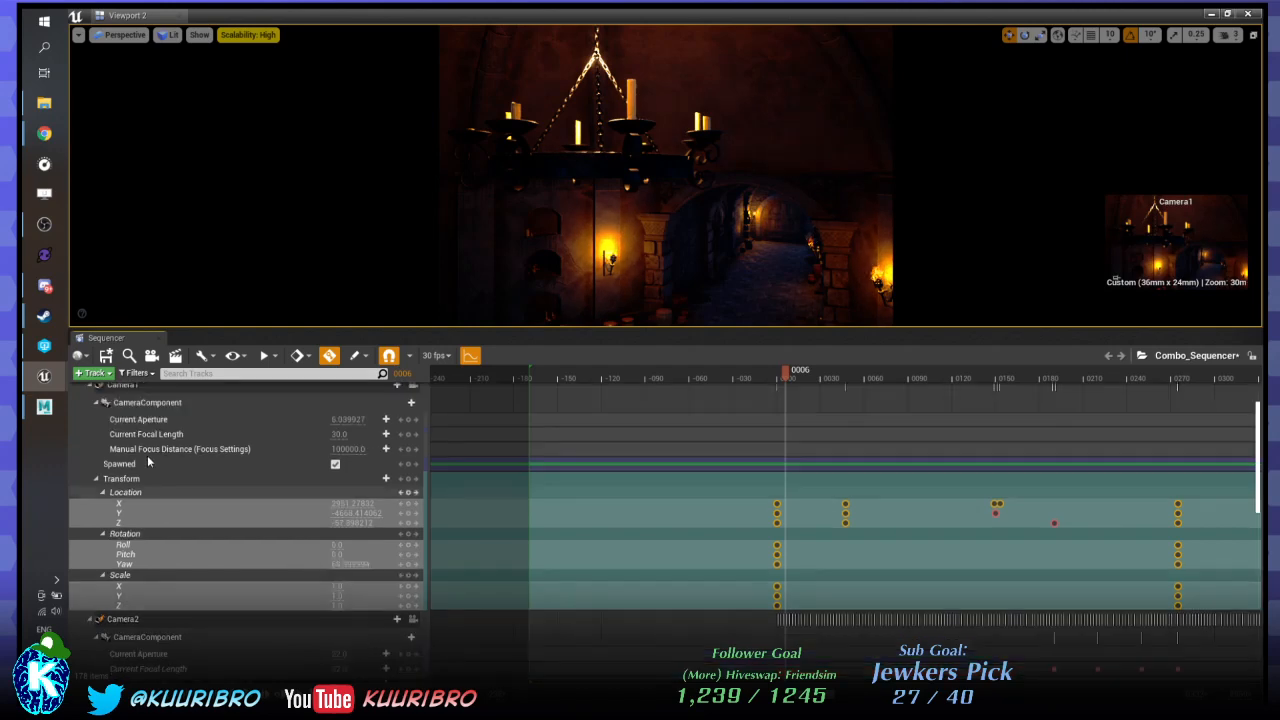
pyautogui.click(94, 422)
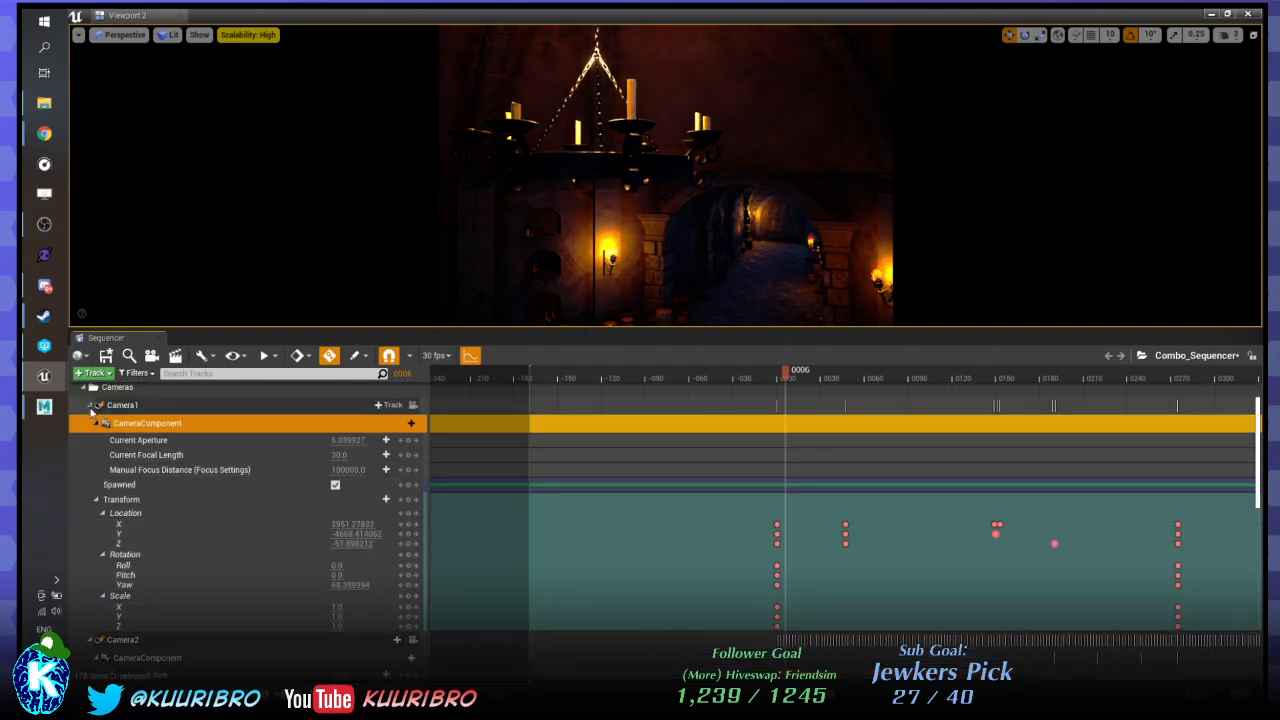
pyautogui.click(90, 405)
pyautogui.moveTo(121, 424); pyautogui.dragTo(87, 426)
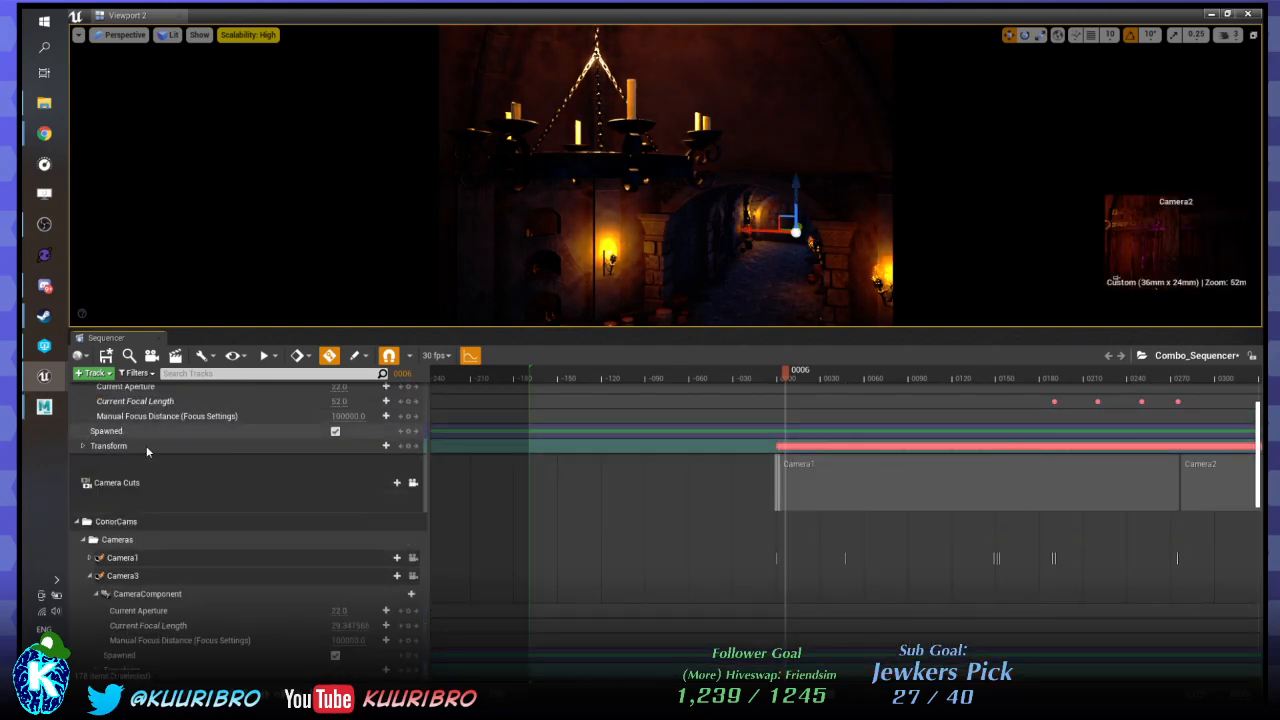
pyautogui.scroll(3, 146, 445)
pyautogui.hotkey('ctrl', 'z')
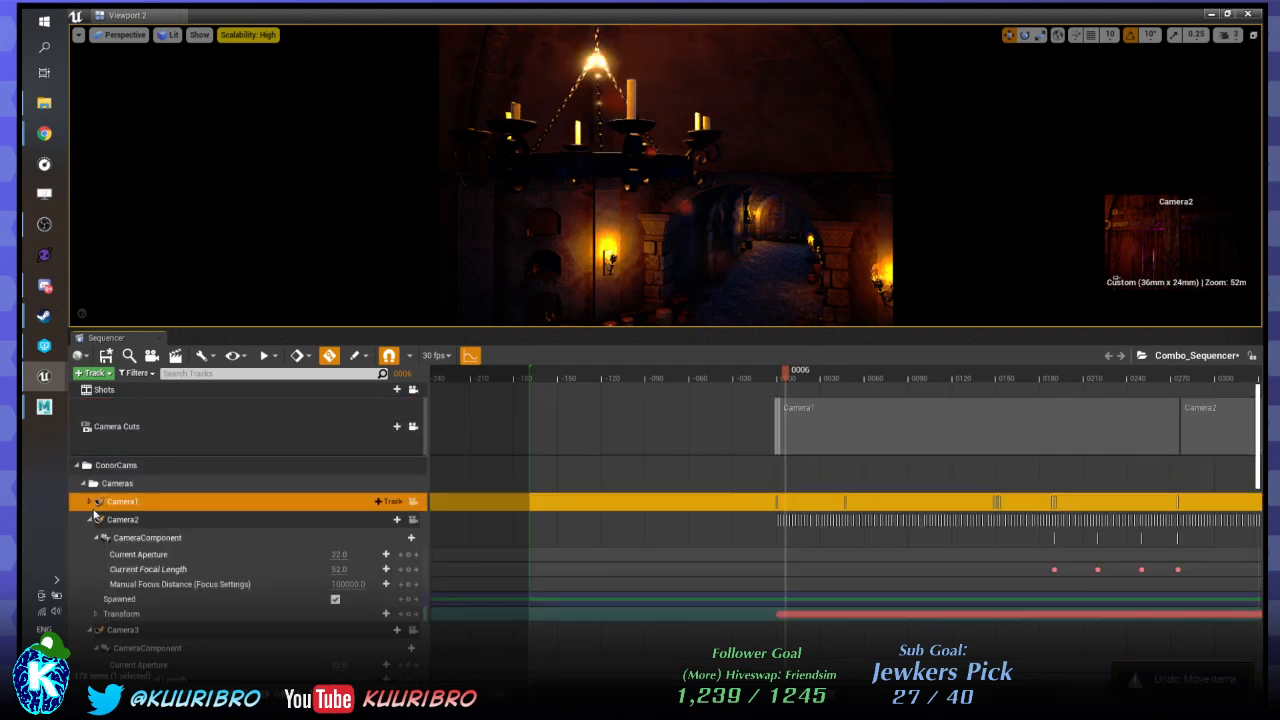
# Expand Camera2's Transform with its Location, Rotation and Scale channels, and select the Camera2 track.
pyautogui.click(95, 613)
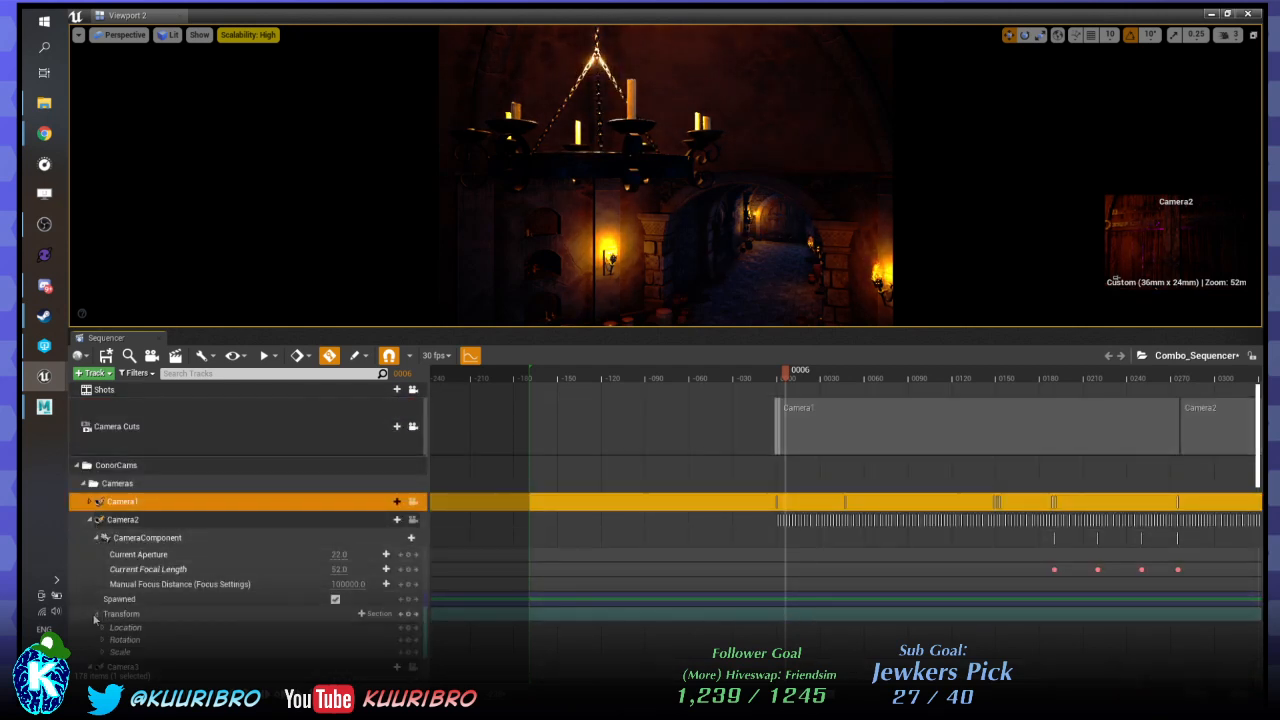
pyautogui.click(102, 652)
pyautogui.click(102, 640)
pyautogui.click(102, 628)
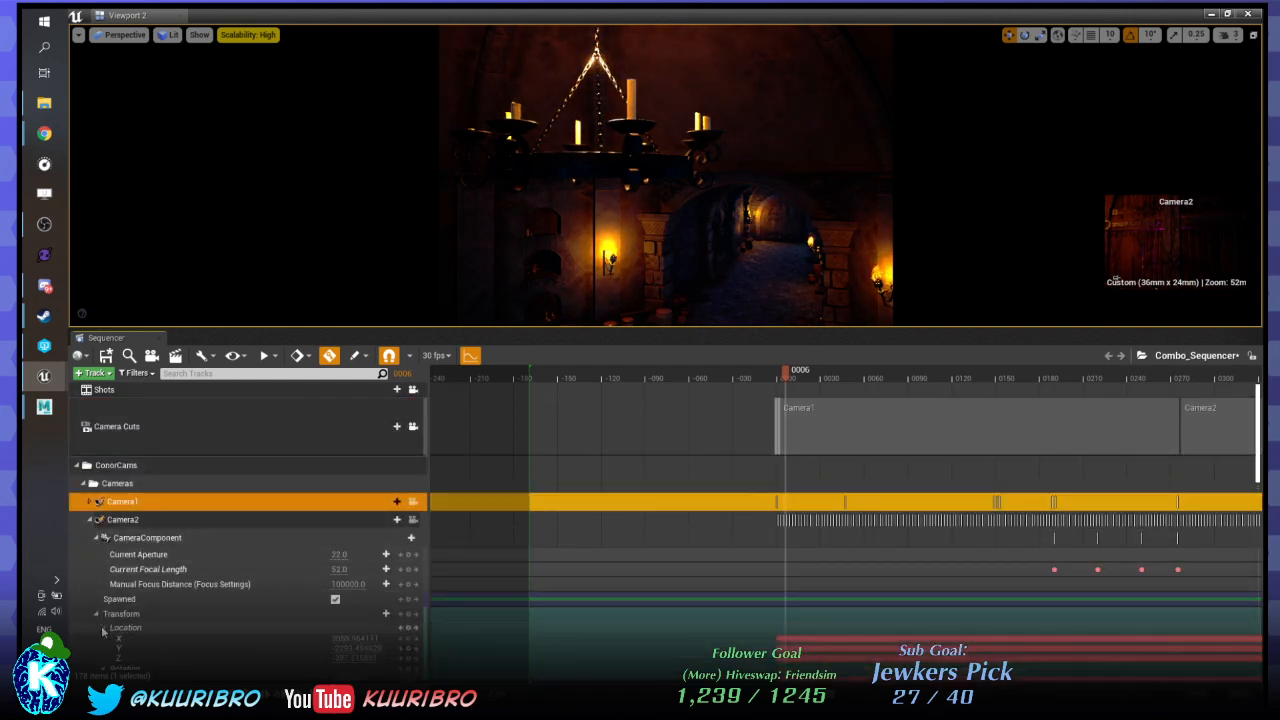
pyautogui.scroll(-2, 158, 567)
pyautogui.scroll(-2, 147, 519)
pyautogui.click(145, 437)
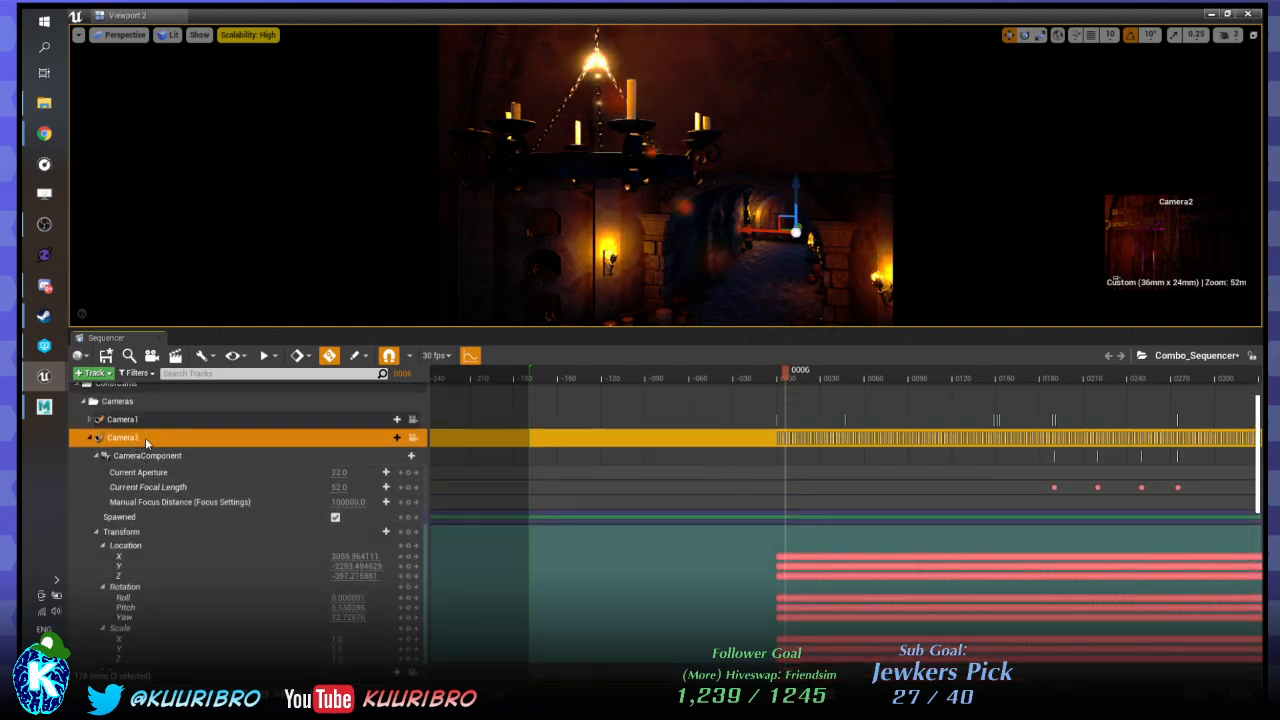
pyautogui.scroll(-1, 380, 440)
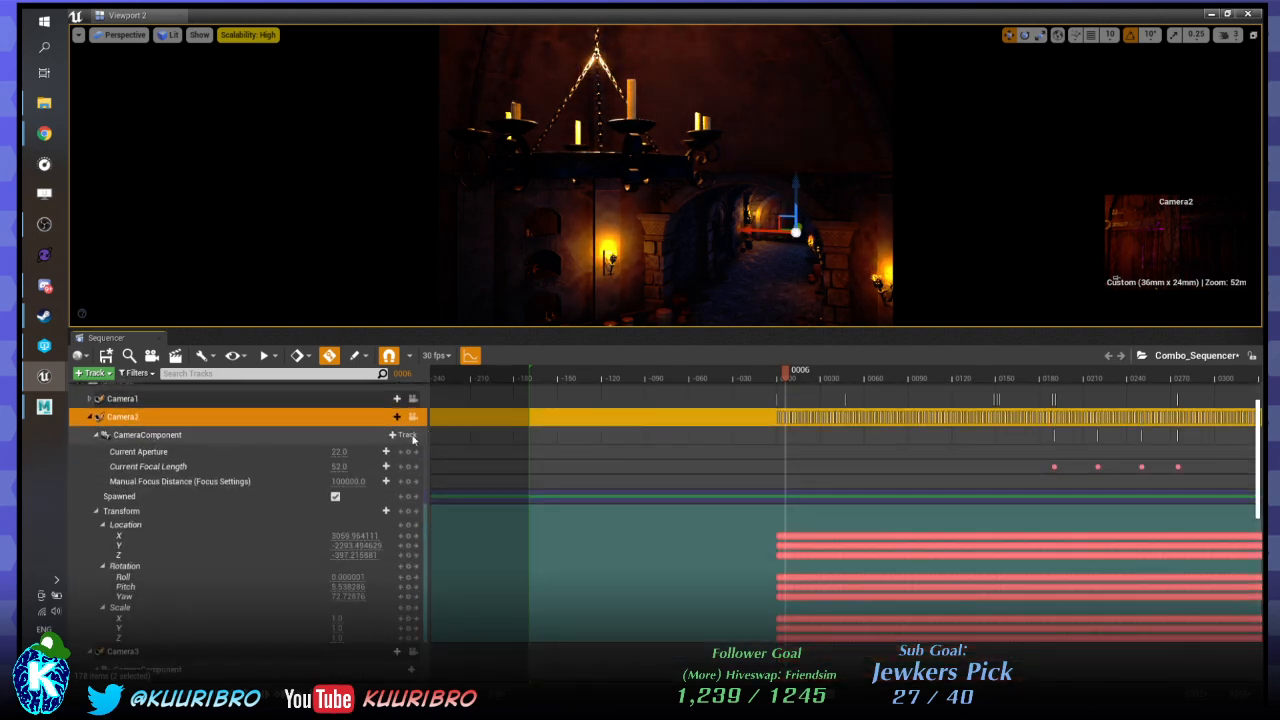
pyautogui.click(425, 416)
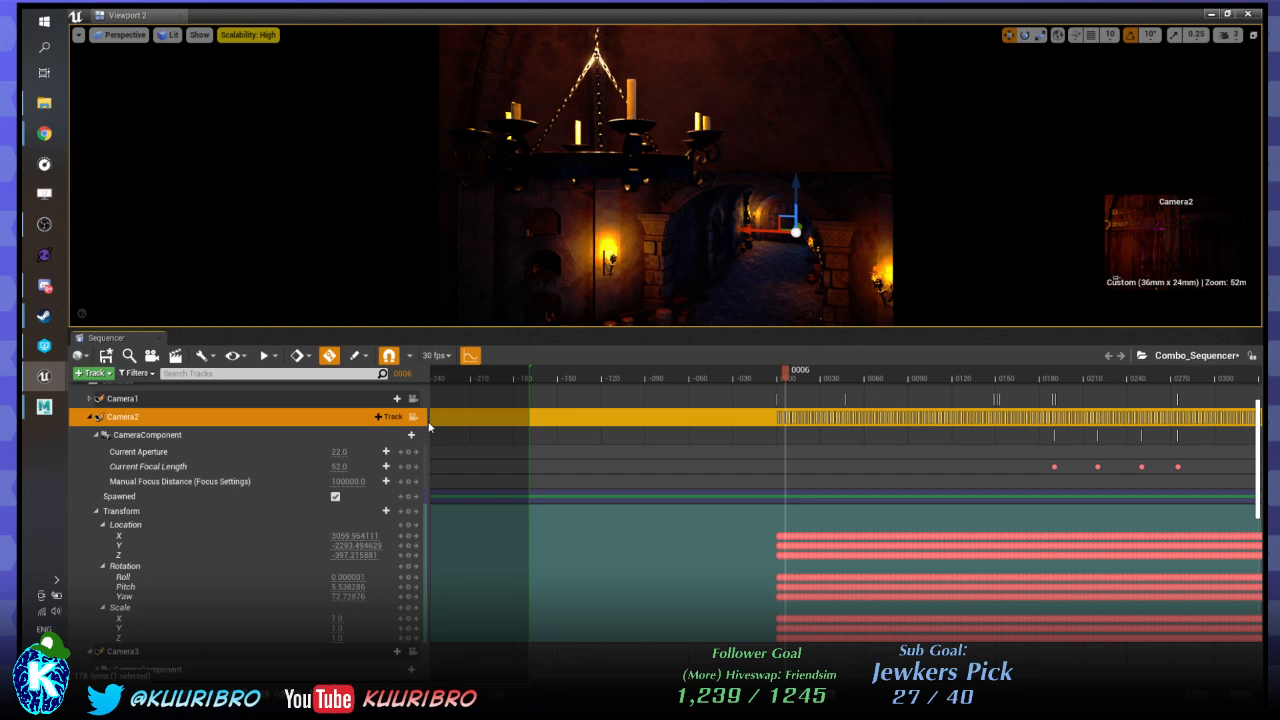
pyautogui.rightClick(272, 424)
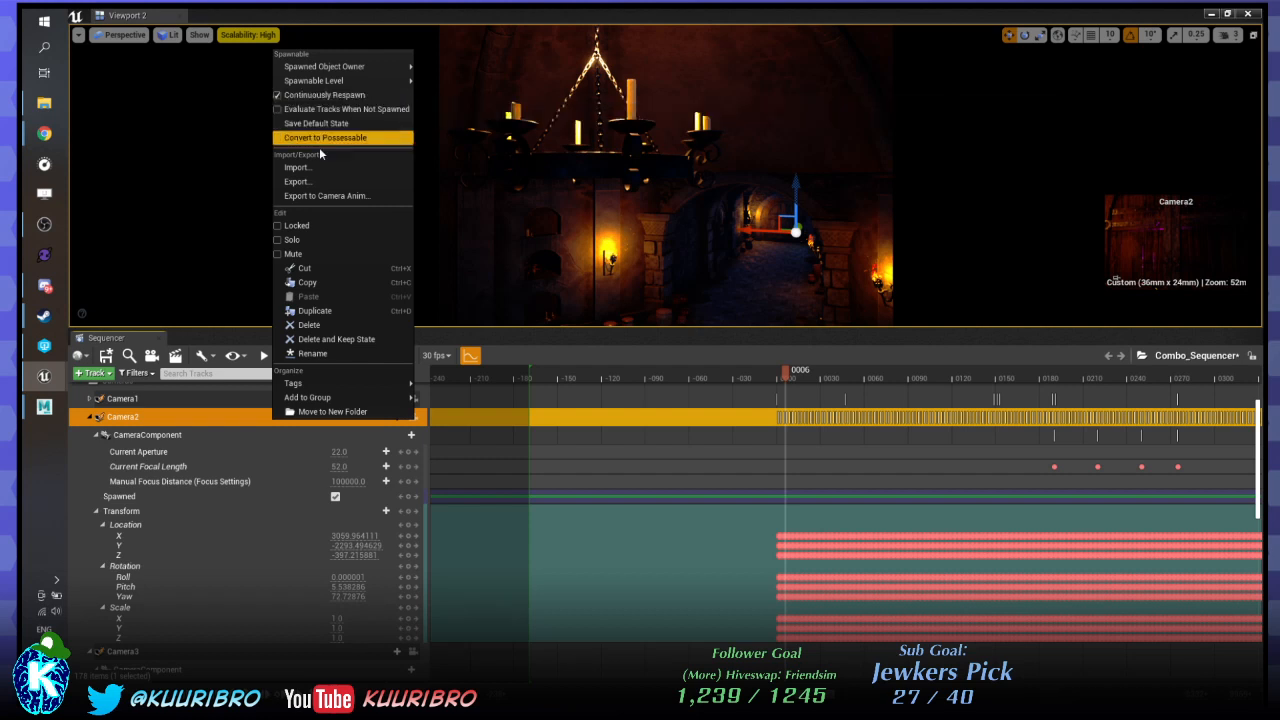
pyautogui.moveTo(307, 397)
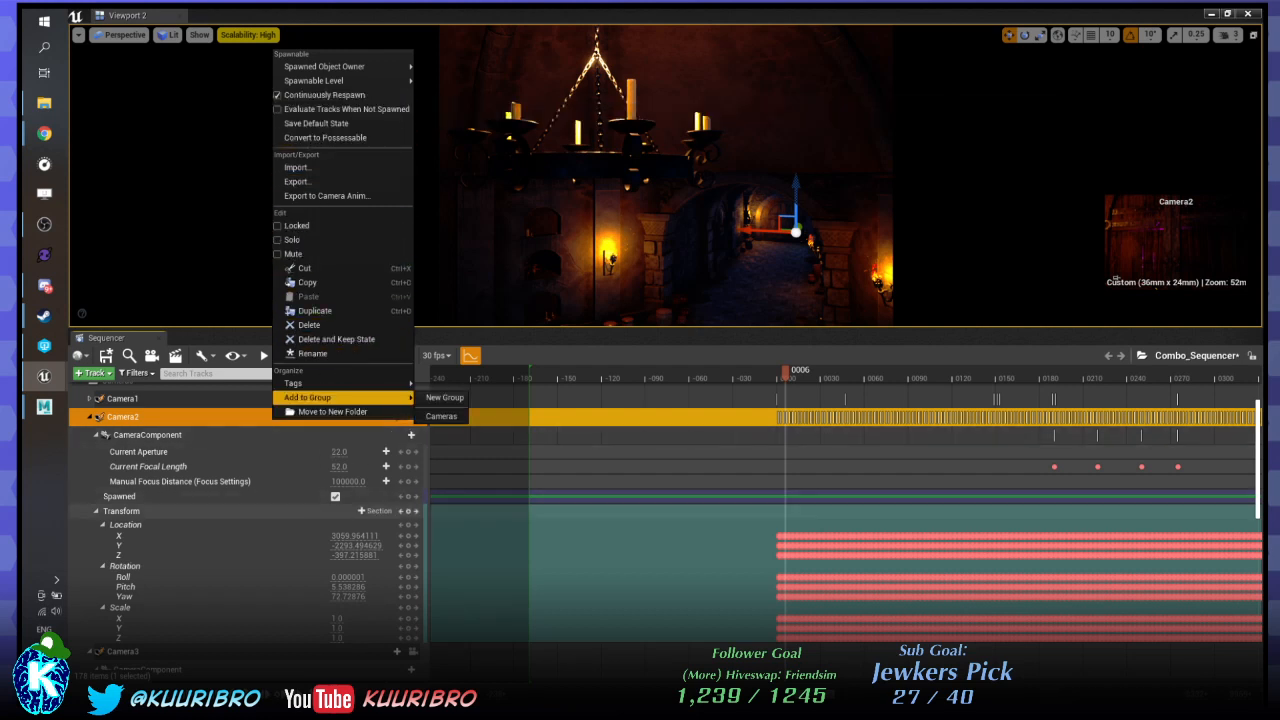
pyautogui.hotkey('alt', 'Tab')
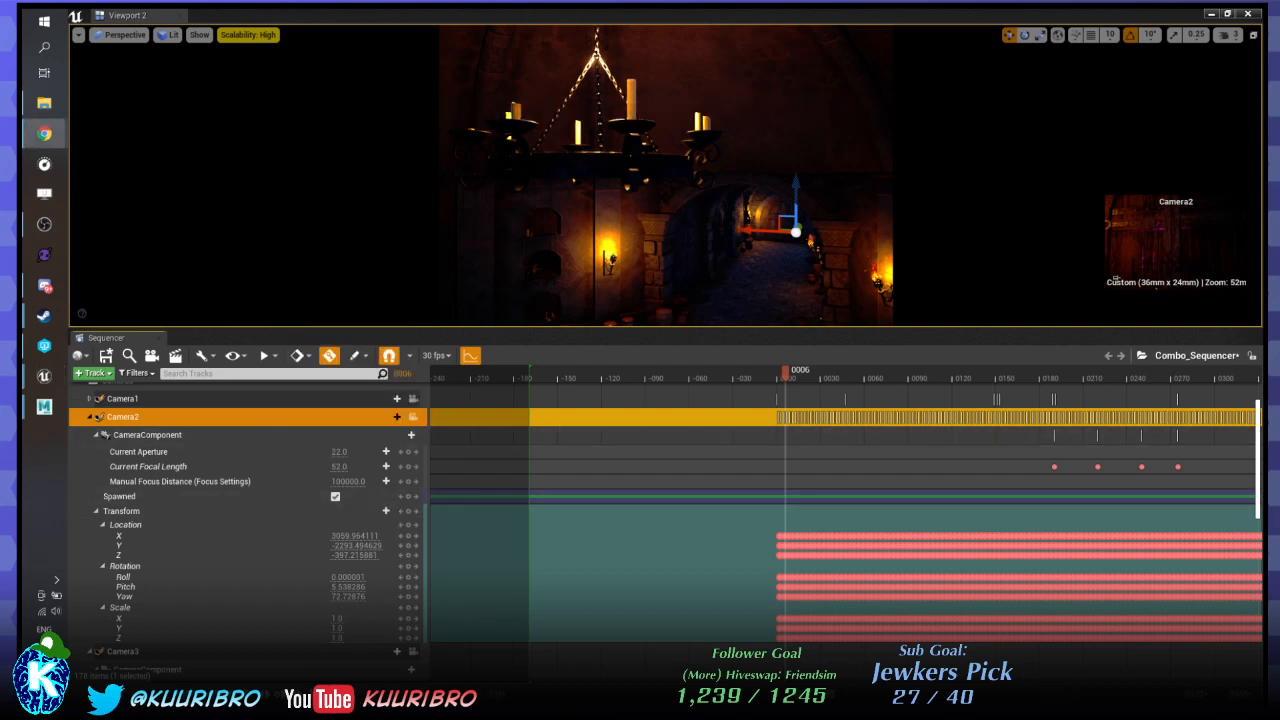
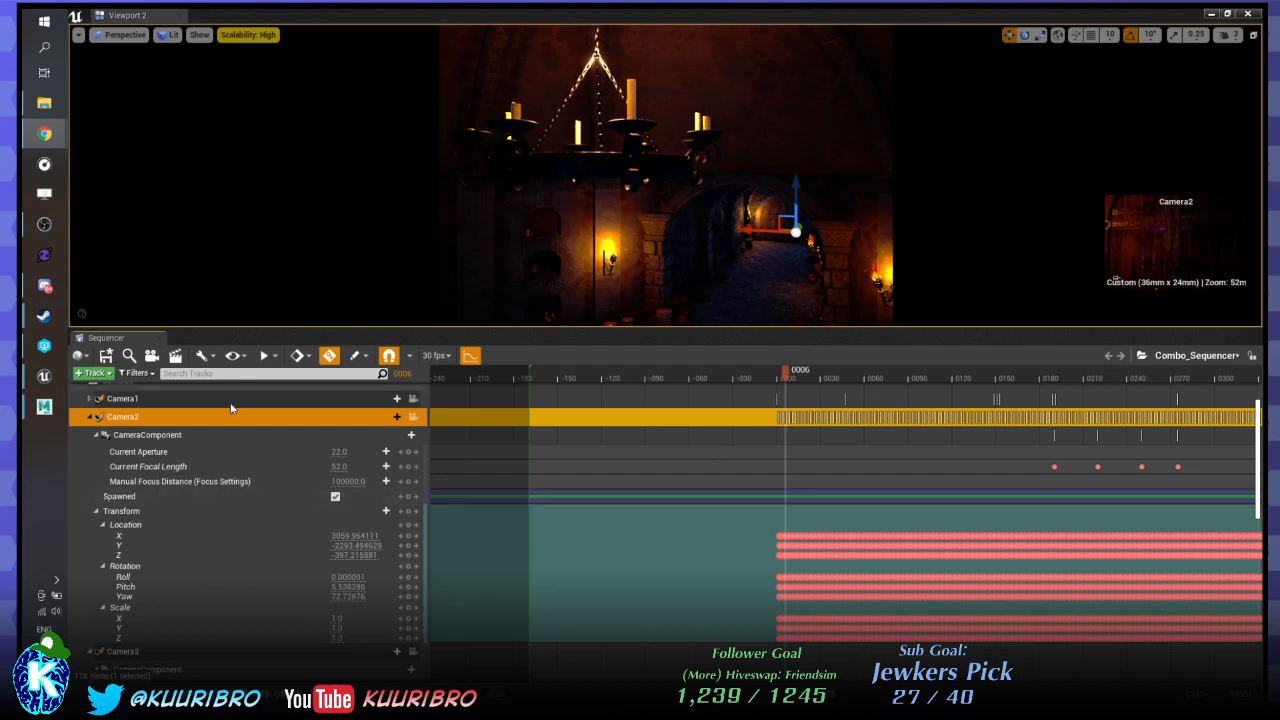
pyautogui.scroll(-2, 171, 434)
pyautogui.scroll(4, 155, 436)
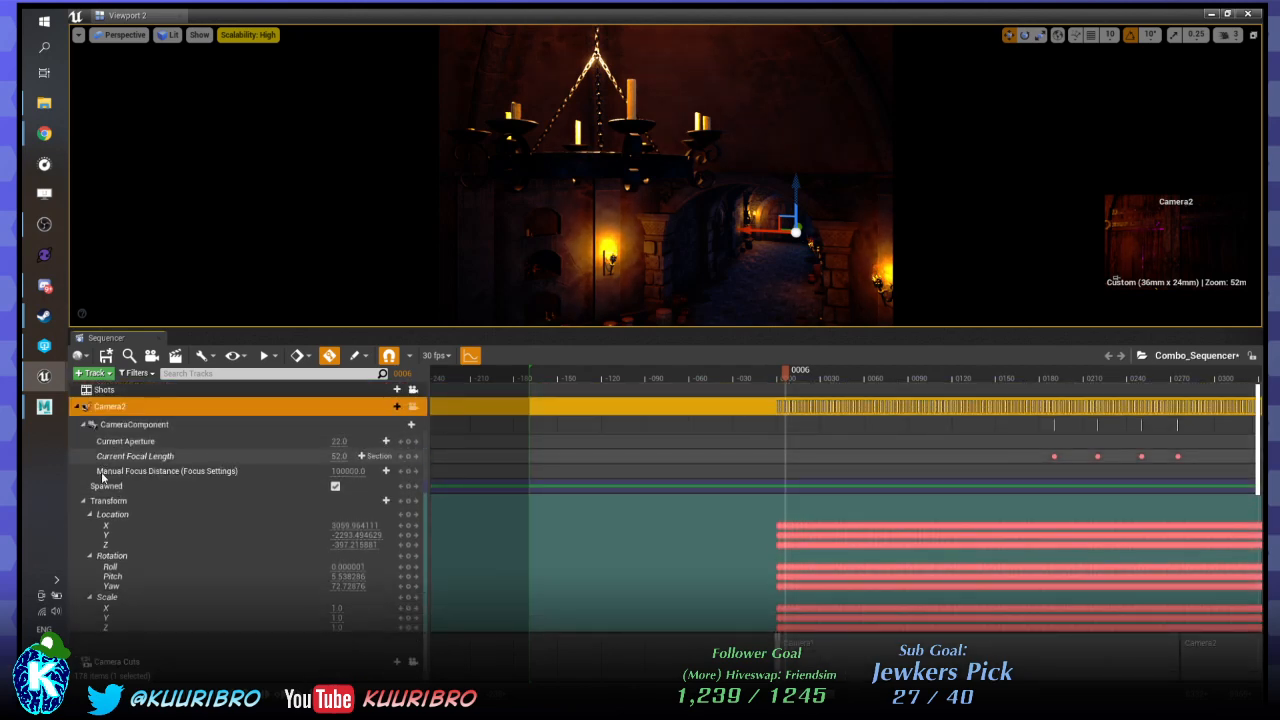
pyautogui.hotkey('ctrl', 'z')
pyautogui.scroll(-2, 140, 455)
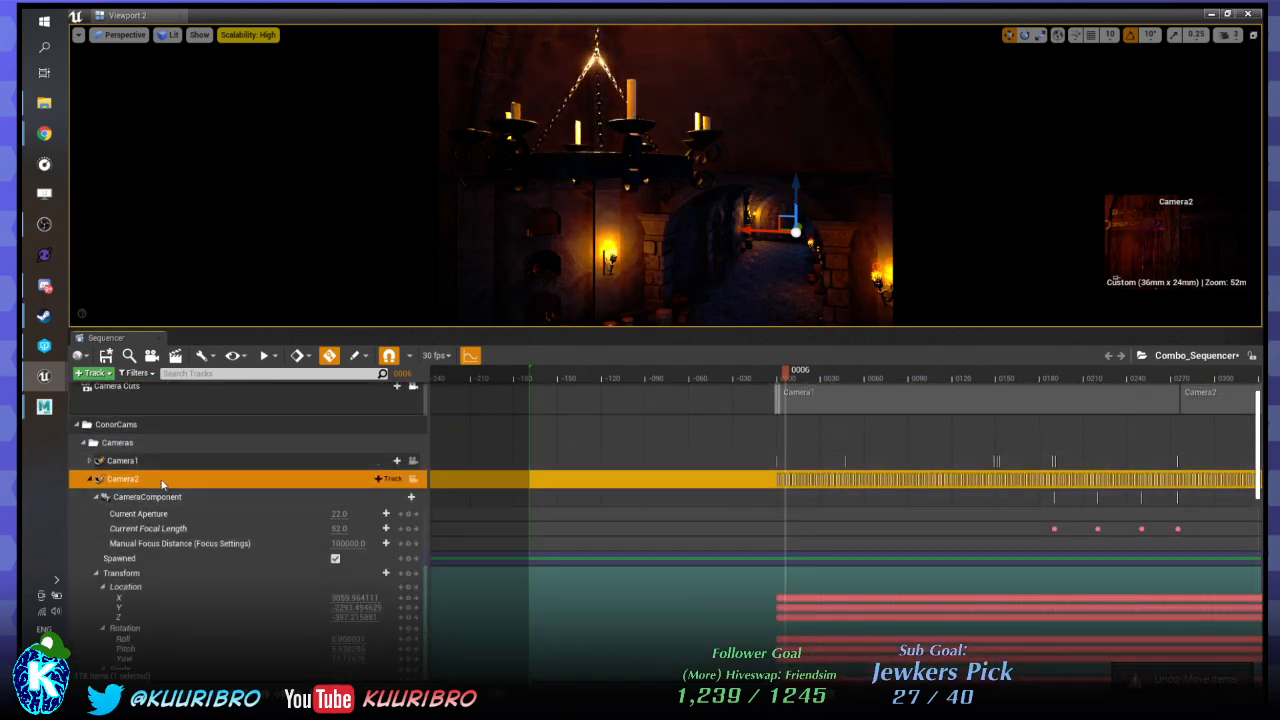
# Select all of Camera2's focal length, Location, Rotation and Scale keys and shift them 170 frames later.
pyautogui.scroll(-4, 166, 479)
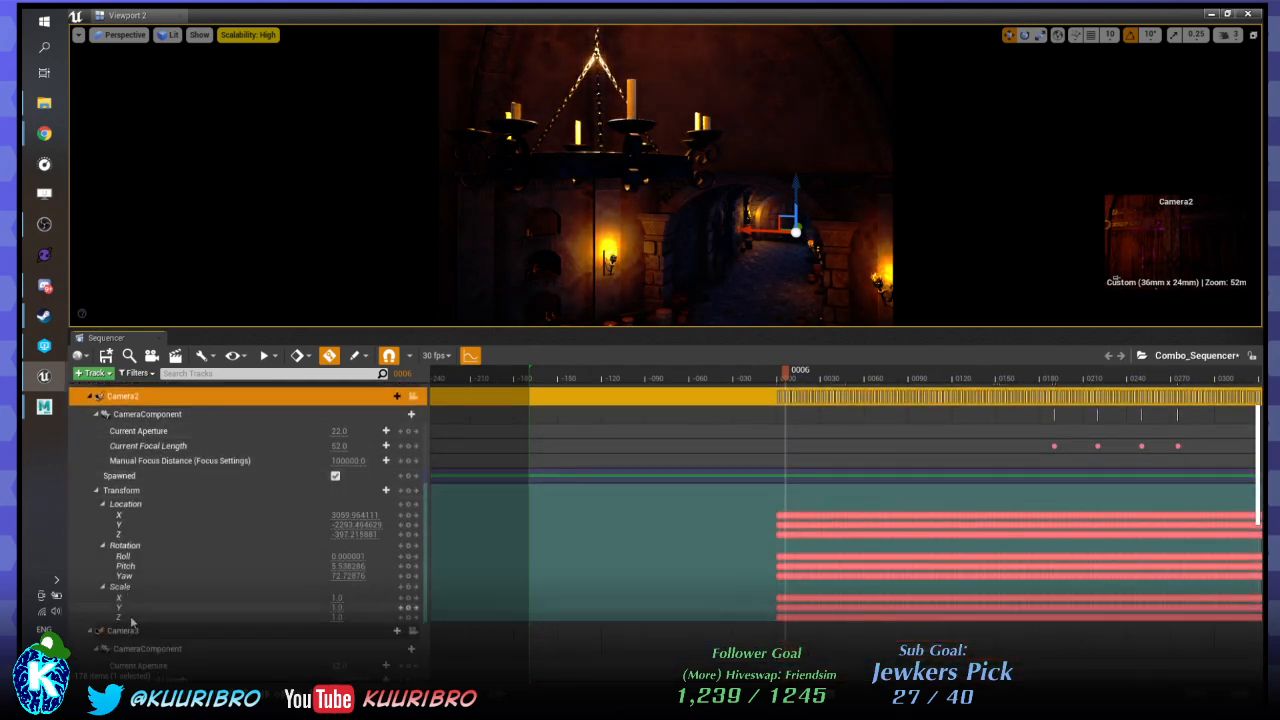
pyautogui.keyDown('shift'); pyautogui.click(130, 617); pyautogui.keyUp('shift')
pyautogui.keyDown('ctrl'); pyautogui.scroll(-4, 684, 535); pyautogui.keyUp('ctrl')
pyautogui.keyDown('ctrl'); pyautogui.scroll(2, 857, 491); pyautogui.keyUp('ctrl')
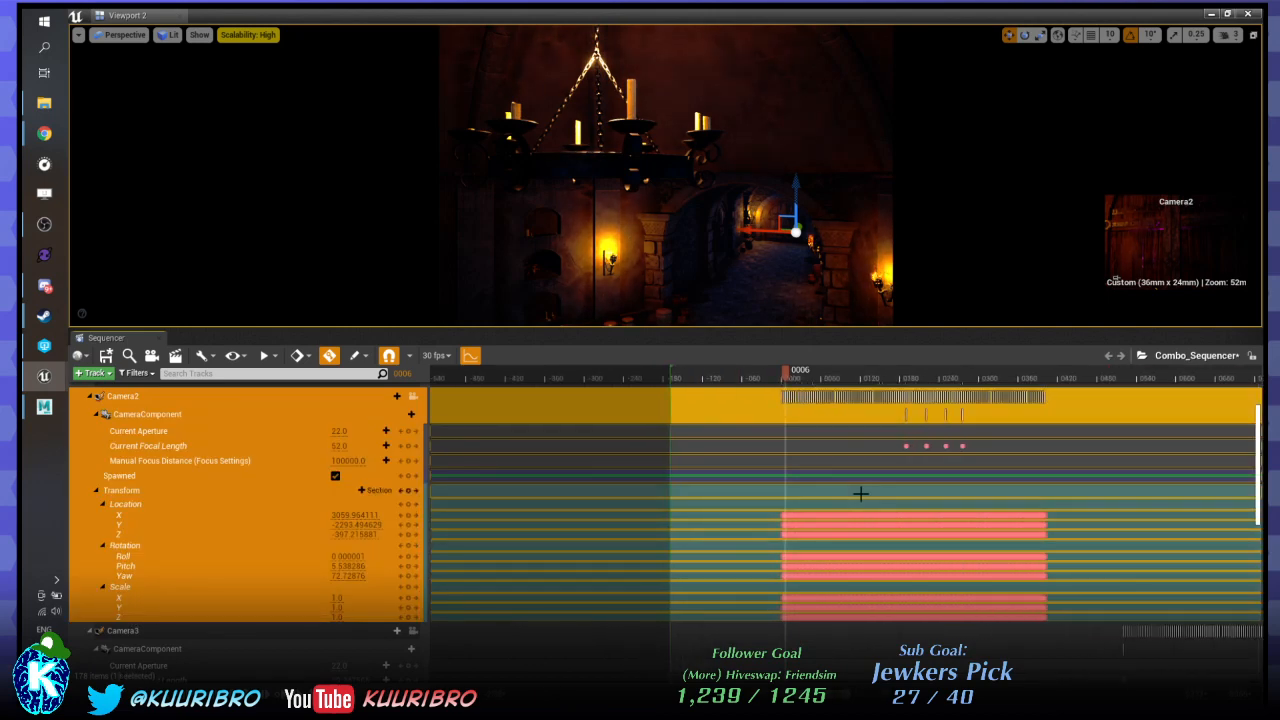
pyautogui.scroll(2, 860, 493)
pyautogui.scroll(3, 860, 495)
pyautogui.scroll(-7, 846, 502)
pyautogui.scroll(2, 846, 522)
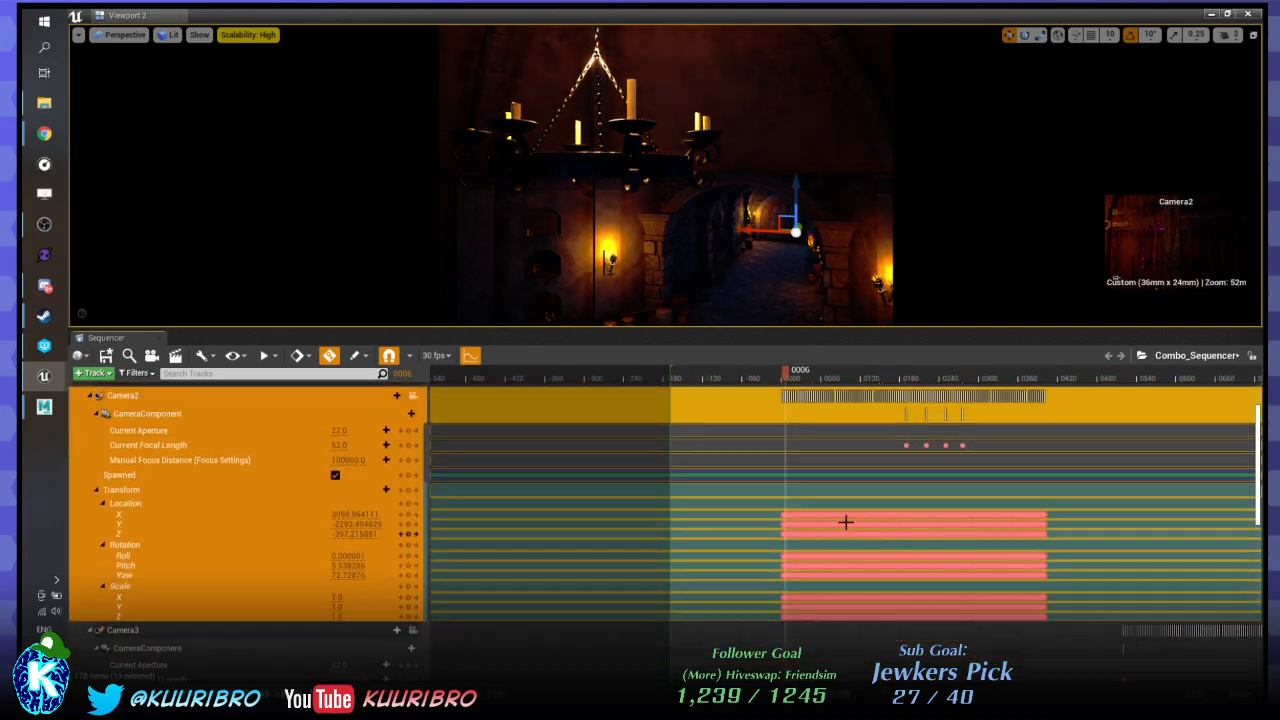
pyautogui.moveTo(846, 522); pyautogui.dragTo(705, 522, button='right')
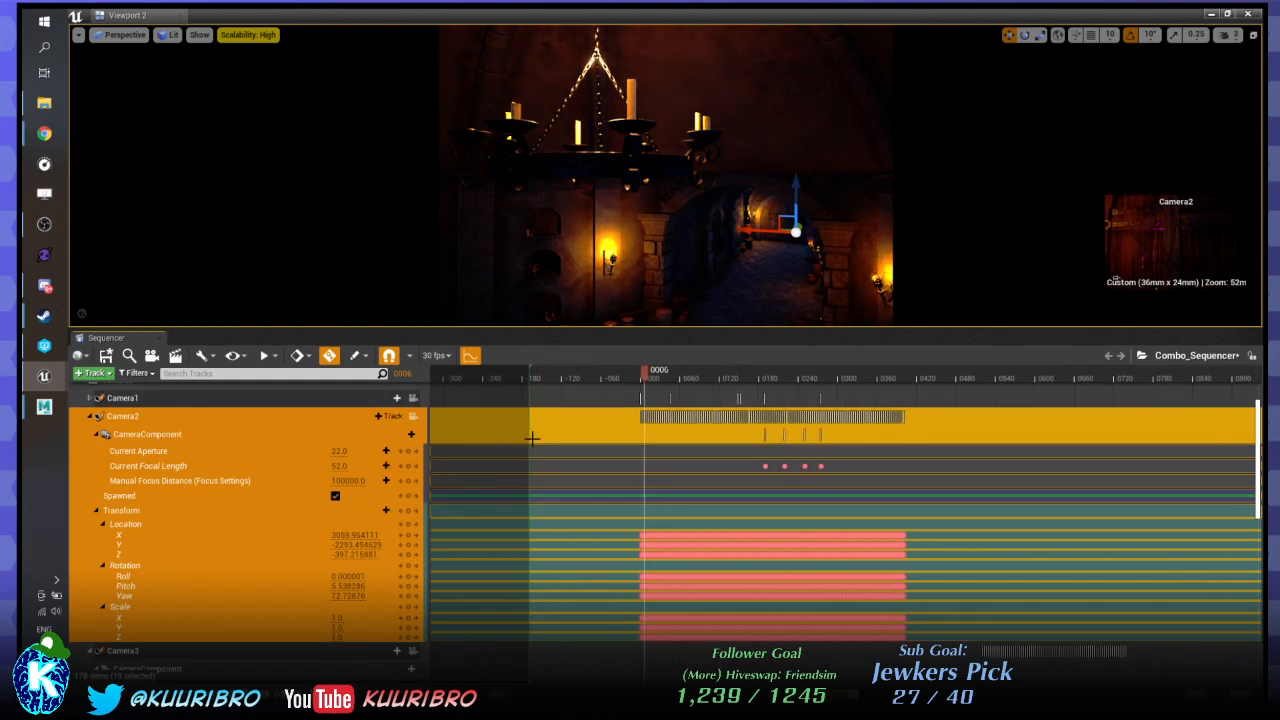
pyautogui.moveTo(582, 419); pyautogui.dragTo(937, 636)
pyautogui.keyDown('ctrl'); pyautogui.scroll(3, 882, 541); pyautogui.keyUp('ctrl')
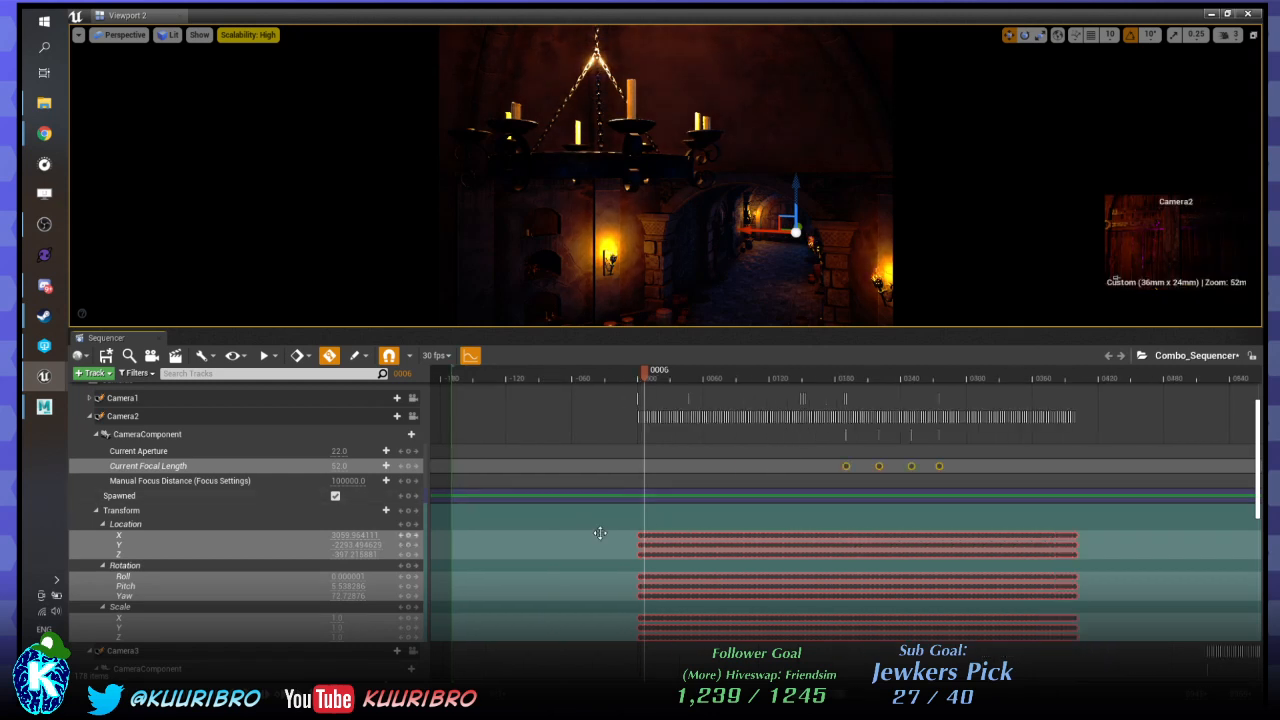
pyautogui.moveTo(654, 536); pyautogui.dragTo(826, 579)
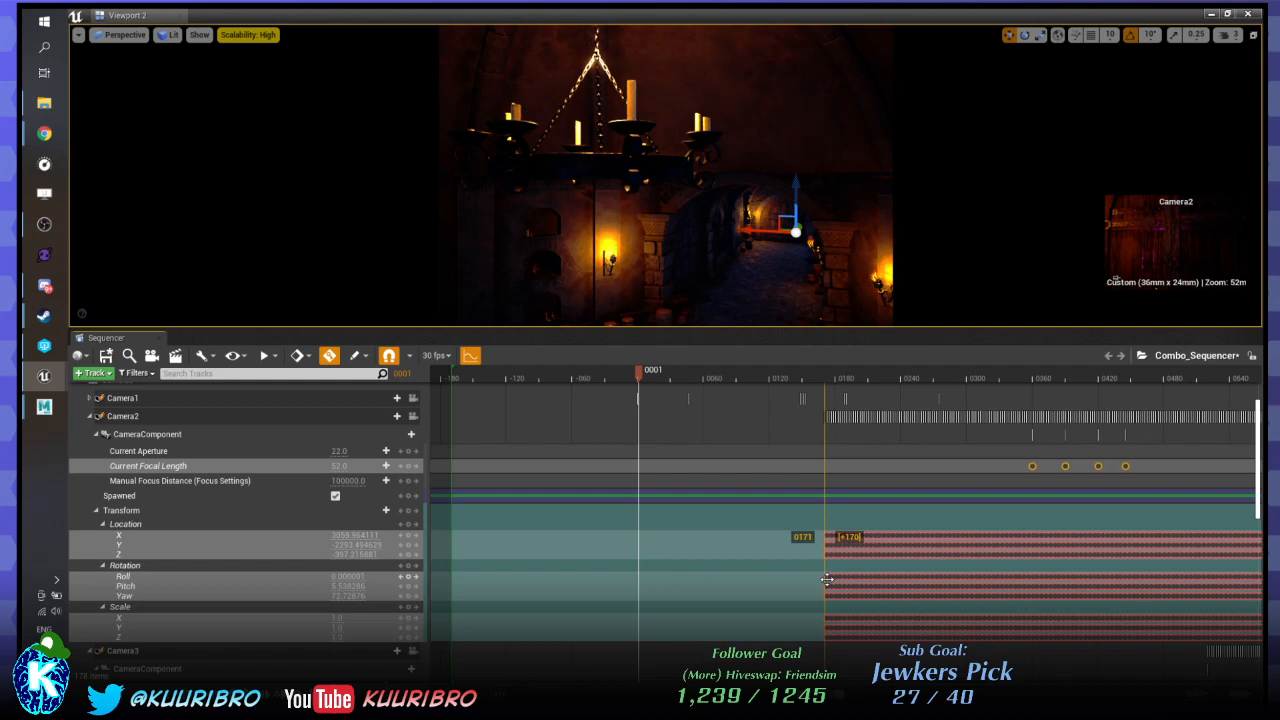
# Scrub to frame 257 to check Camera2's view against the shifted keys.
pyautogui.scroll(3, 845, 420)
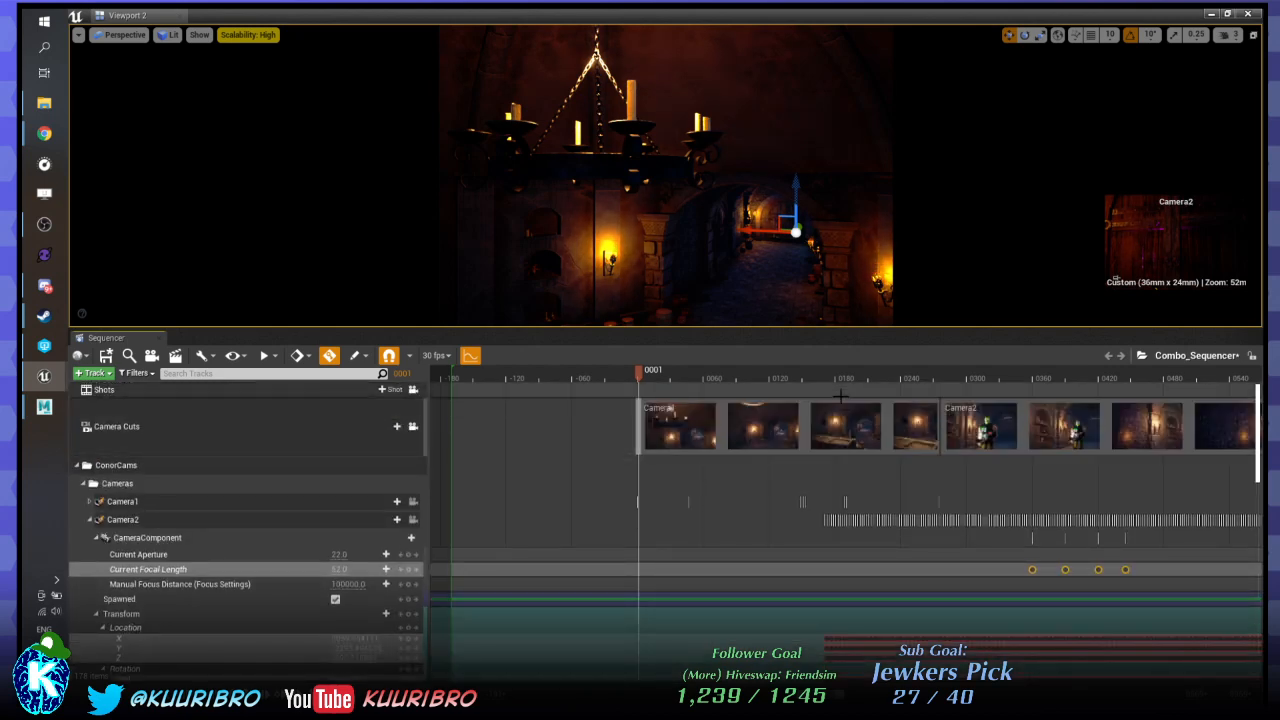
pyautogui.scroll(-3, 810, 428)
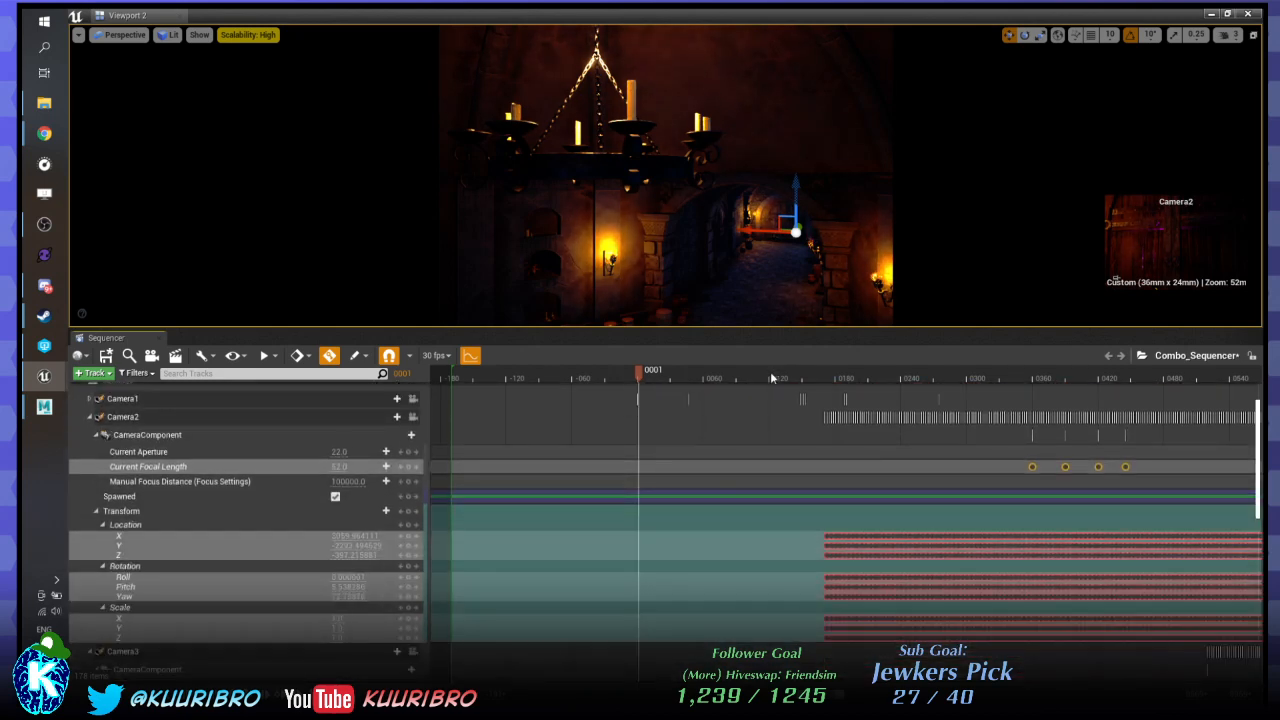
pyautogui.click(848, 378)
pyautogui.moveTo(870, 378); pyautogui.dragTo(920, 440)
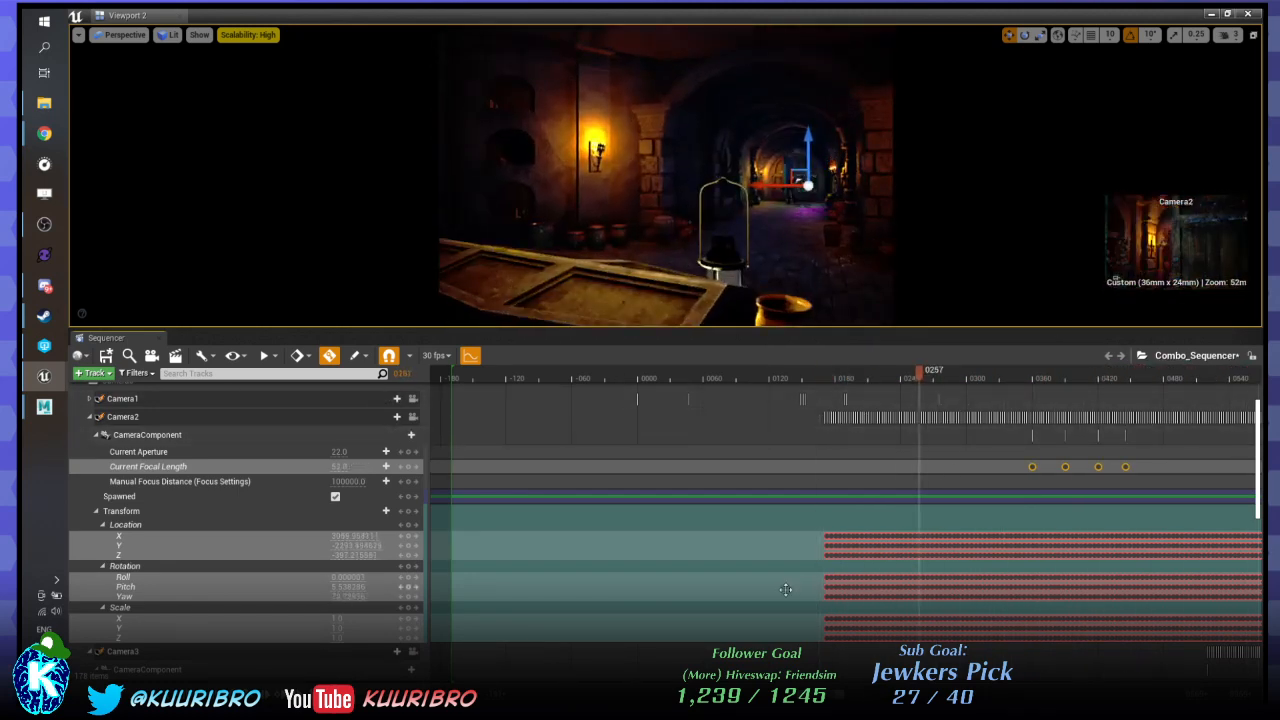
# Undo and redo the Camera2 key shift to compare both timings, and scrub from frame 163 to about frame 550.
pyautogui.hotkey('ctrl', 'z')
pyautogui.scroll(3, 776, 580)
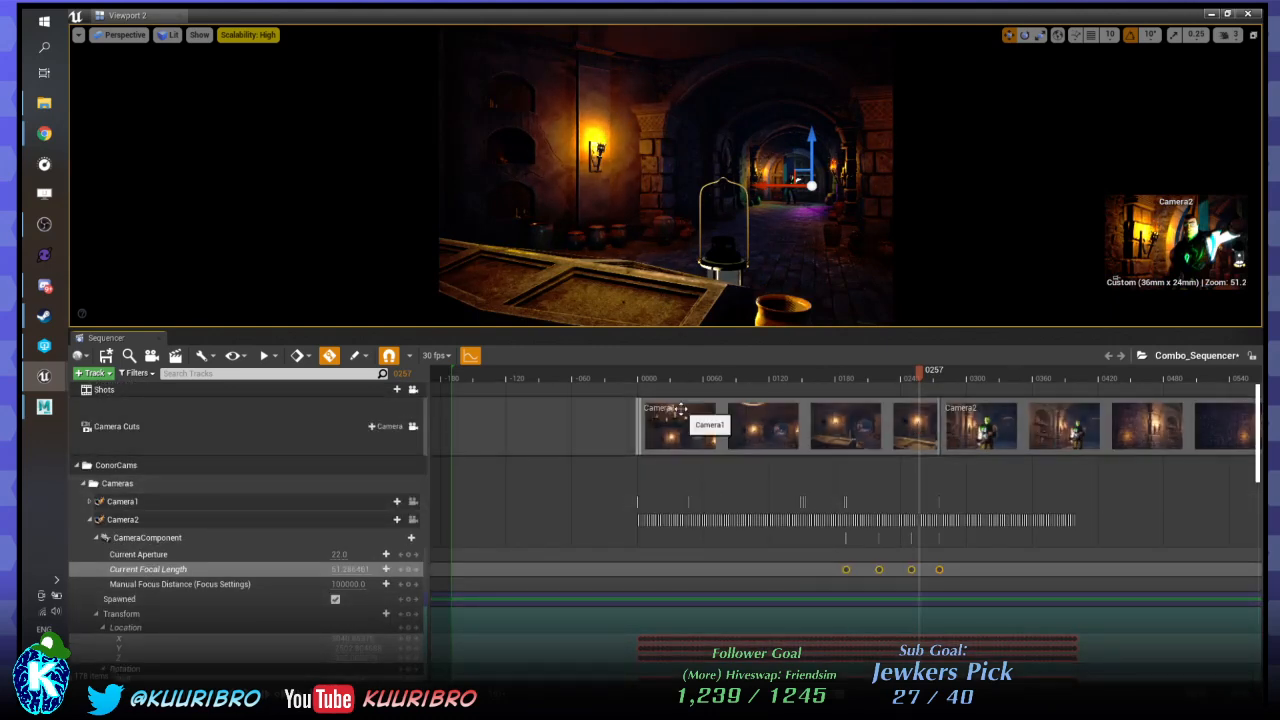
pyautogui.hotkey('ctrl', 'y')
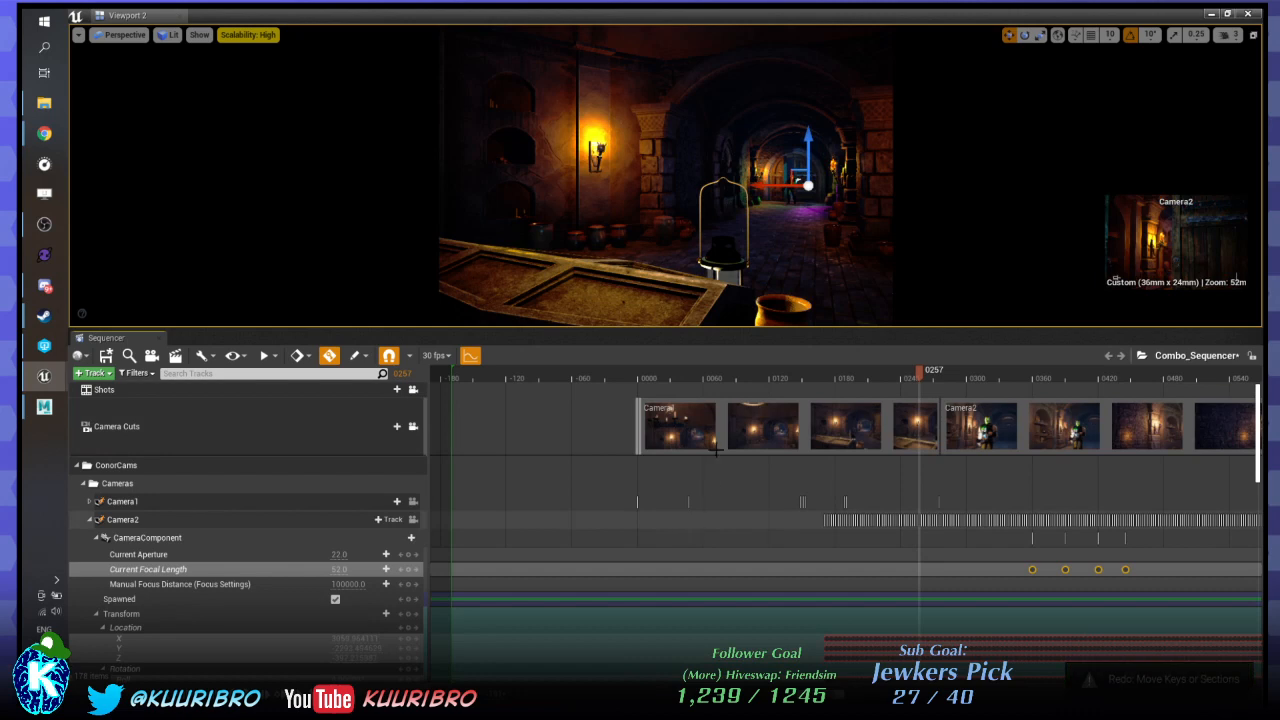
pyautogui.click(827, 374)
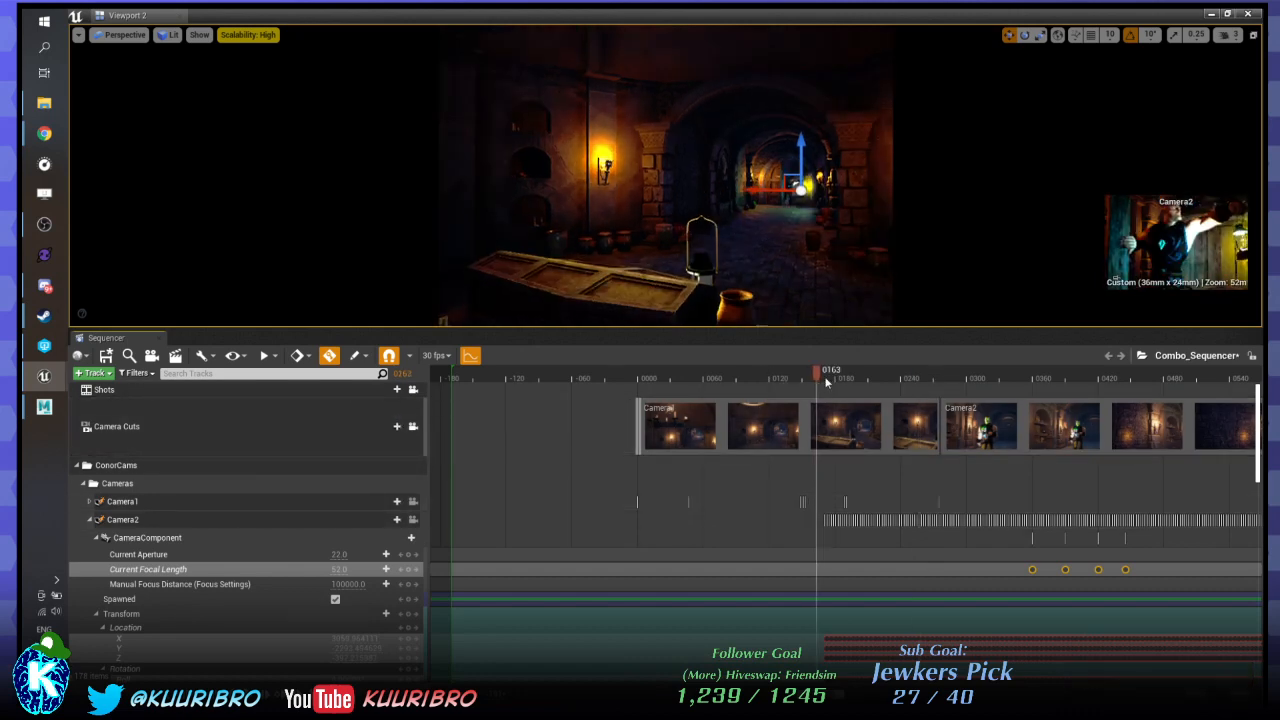
pyautogui.moveTo(827, 381); pyautogui.dragTo(1245, 393)
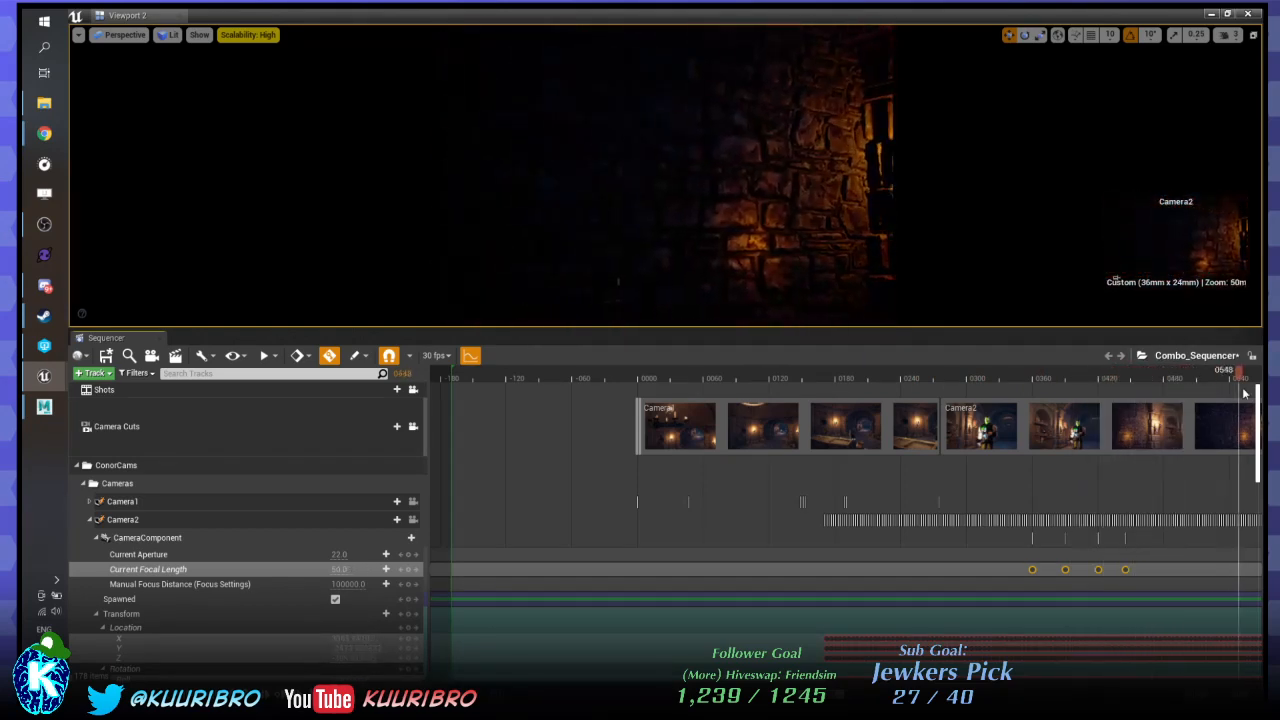
# Review the whole range of camera cuts and scrub from frame -127 to frame 186.
pyautogui.scroll(-8, 1245, 393)
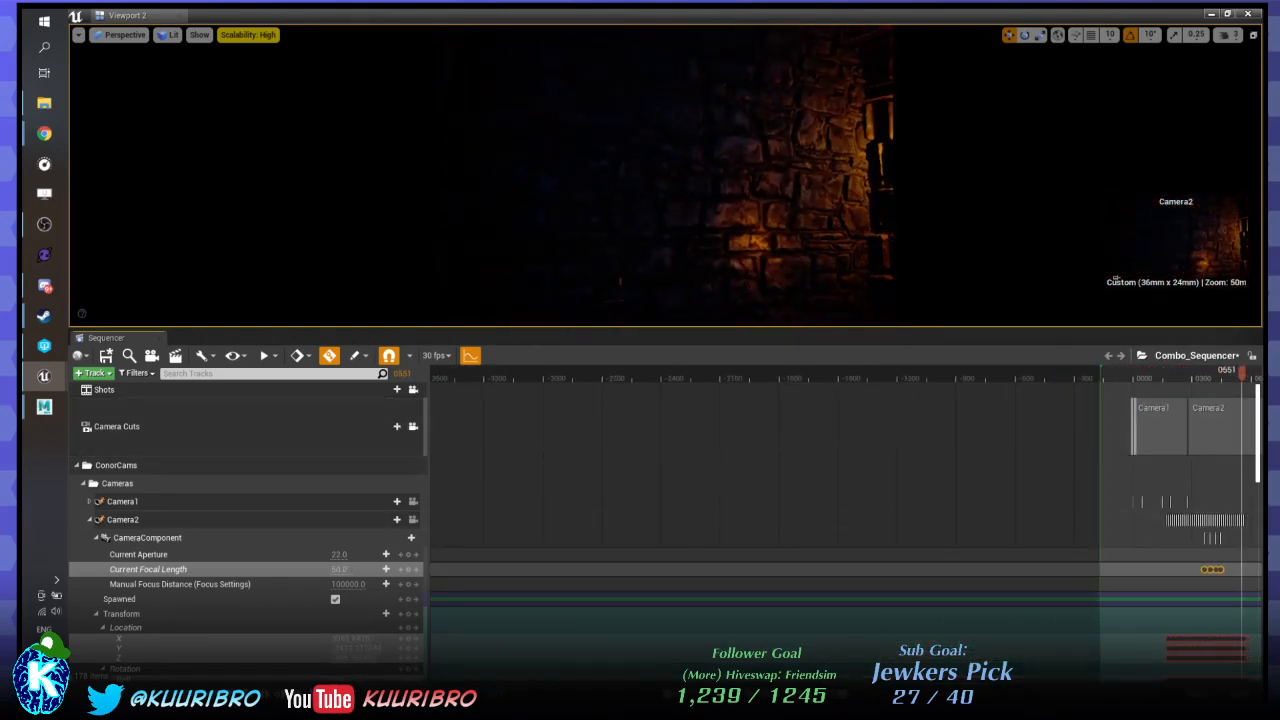
pyautogui.moveTo(1245, 430); pyautogui.dragTo(808, 463, button='right')
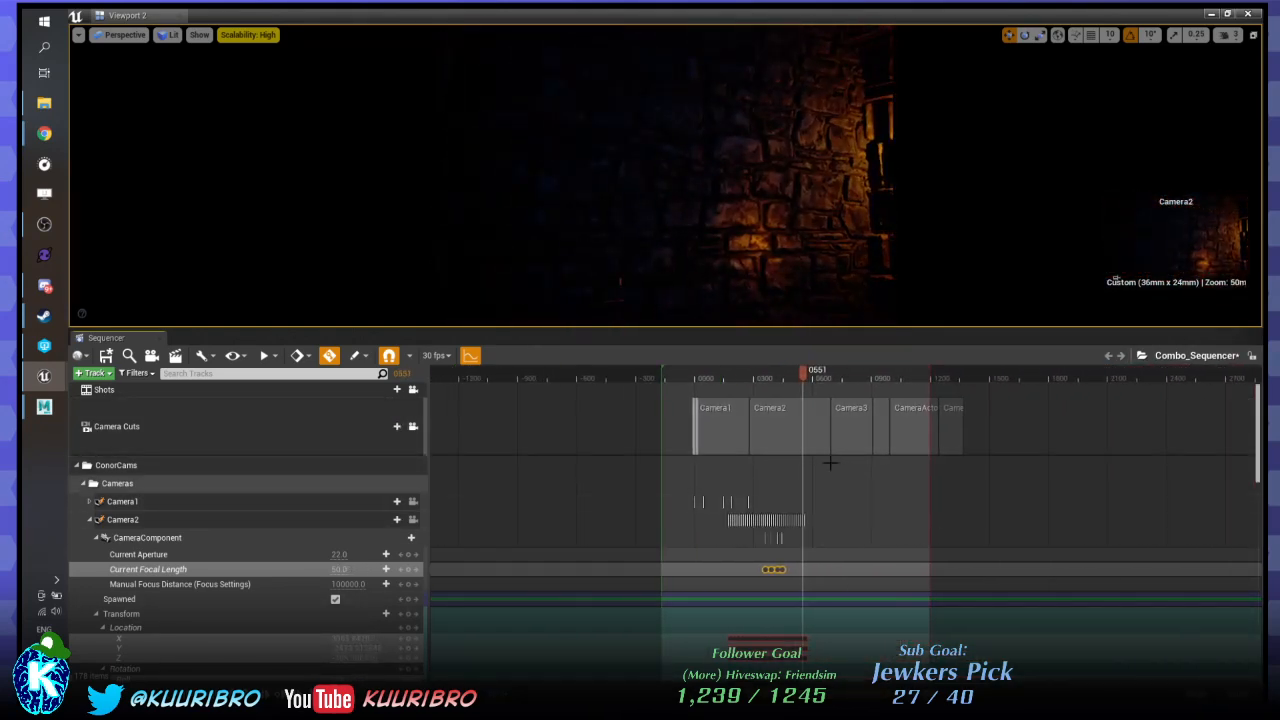
pyautogui.scroll(3, 829, 462)
pyautogui.click(543, 380)
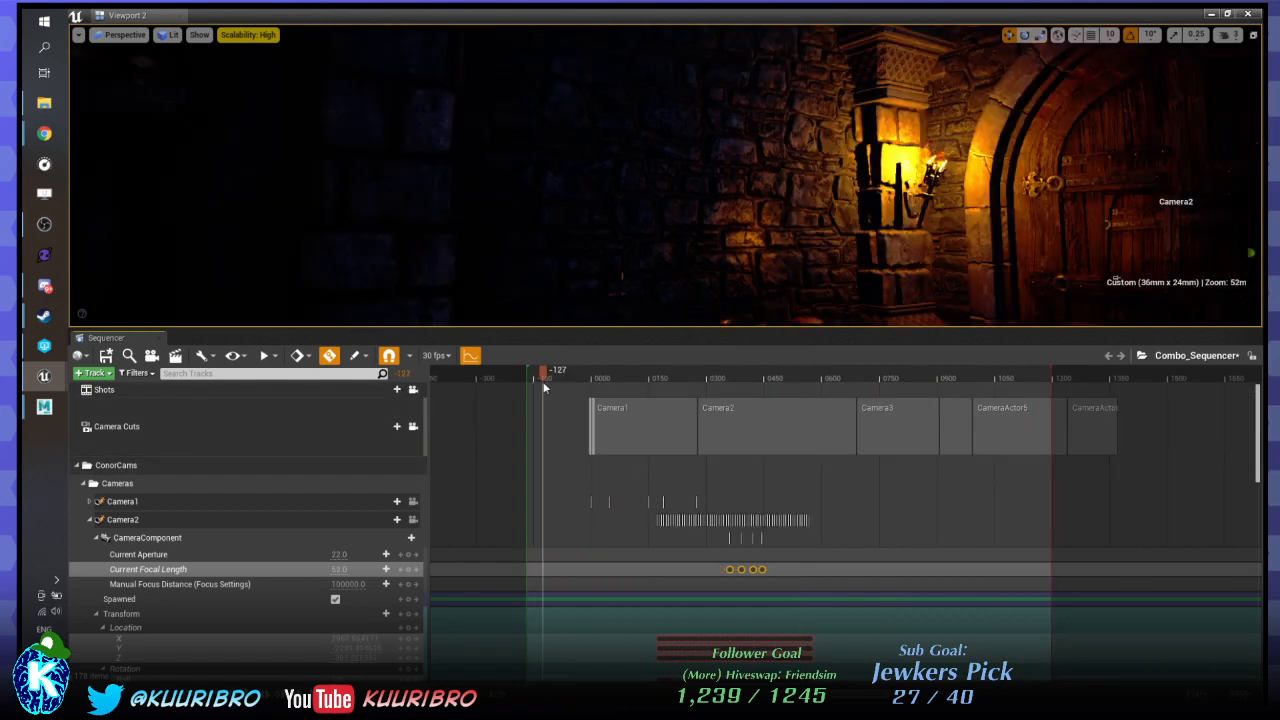
pyautogui.moveTo(582, 380); pyautogui.dragTo(665, 418)
# Expand Camera3's Transform together with its Location, Rotation and Scale channels.
pyautogui.scroll(-5, 646, 540)
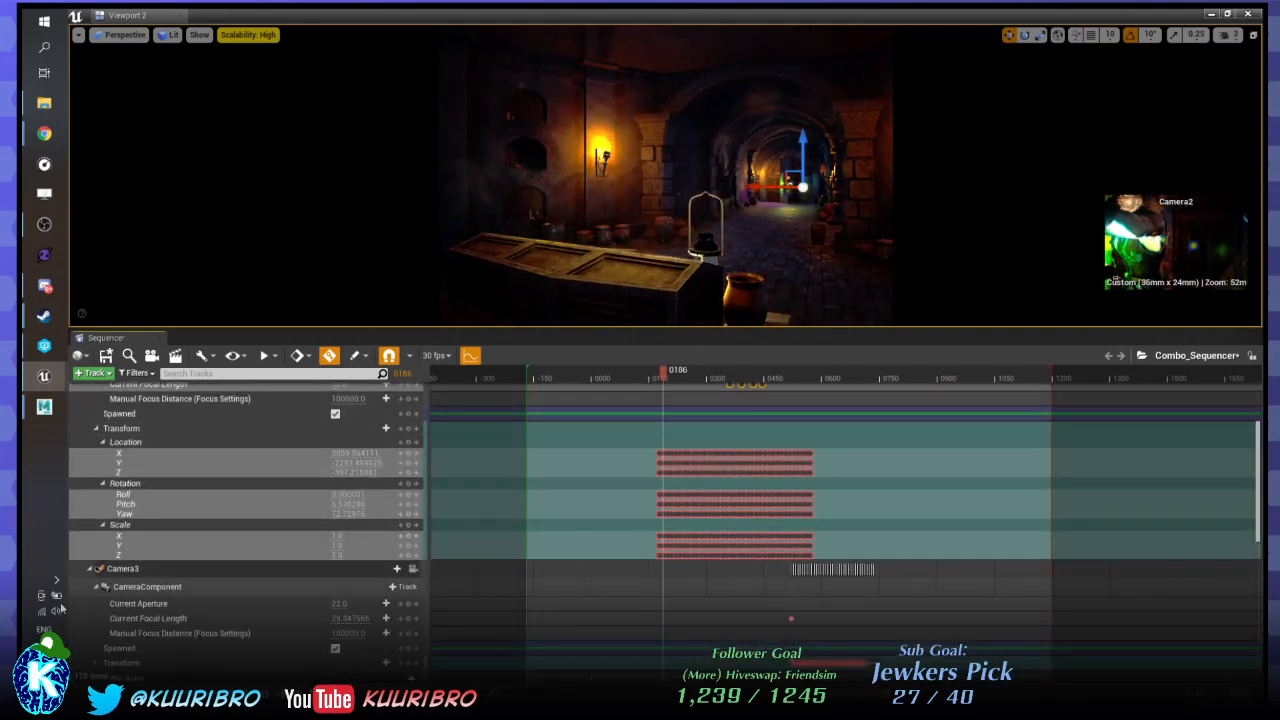
pyautogui.click(90, 568)
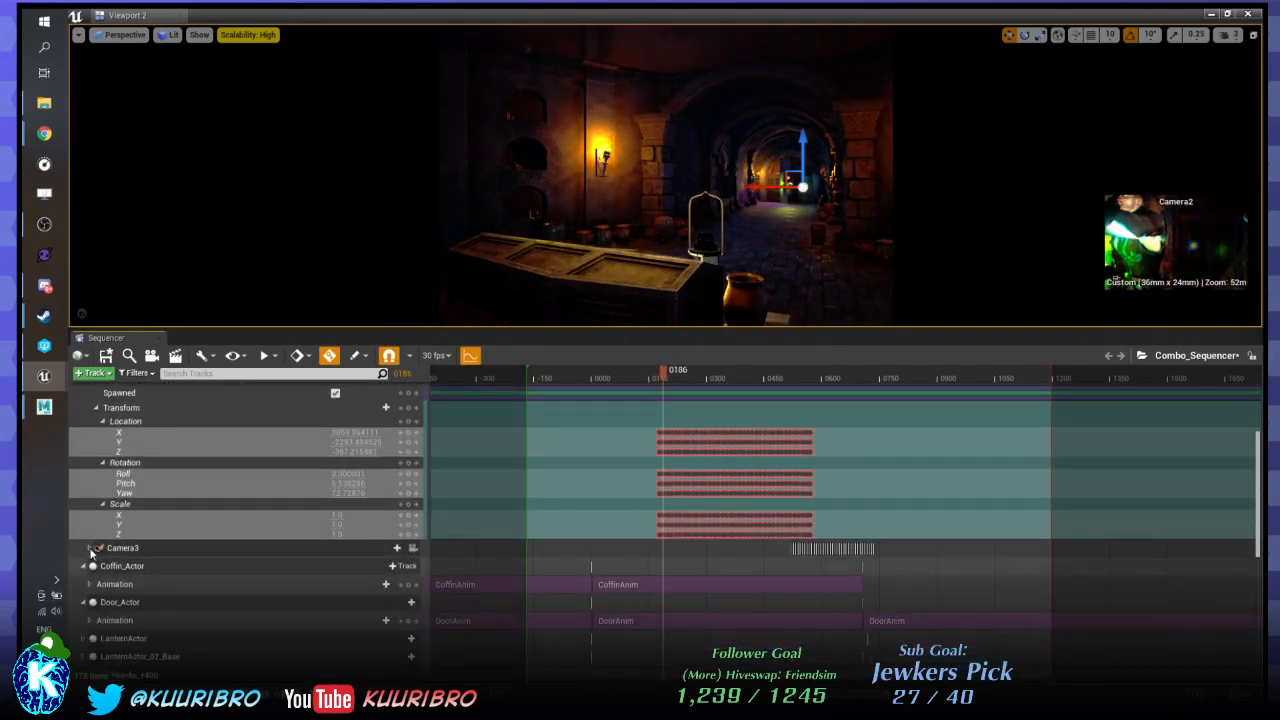
pyautogui.click(89, 548)
pyautogui.scroll(-1, 105, 560)
pyautogui.click(118, 545)
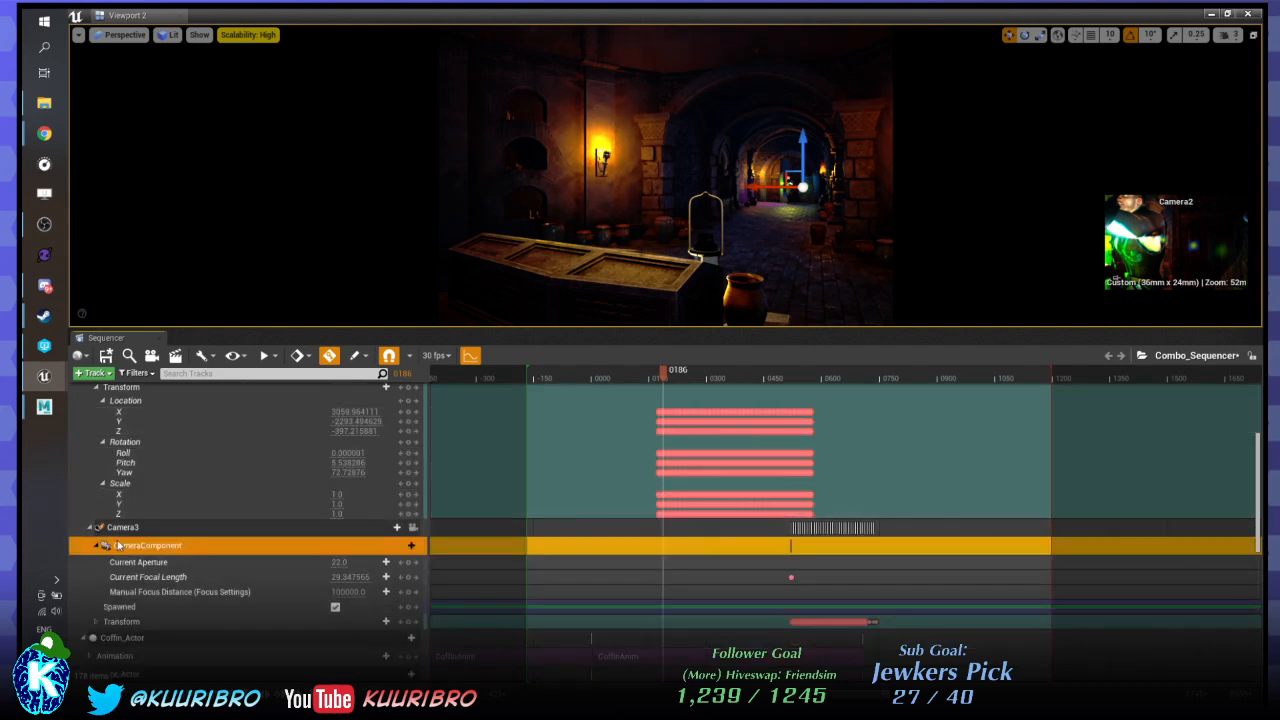
pyautogui.click(97, 621)
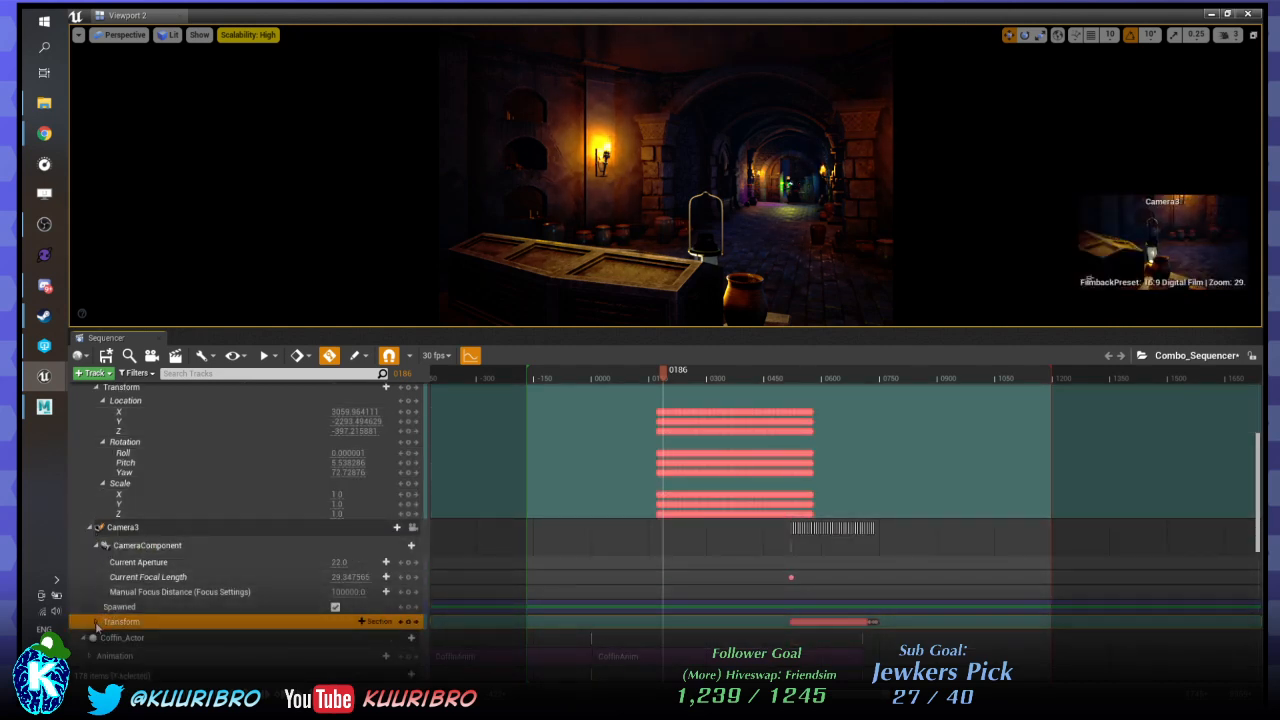
pyautogui.click(97, 622)
pyautogui.click(145, 546)
pyautogui.scroll(-4, 134, 592)
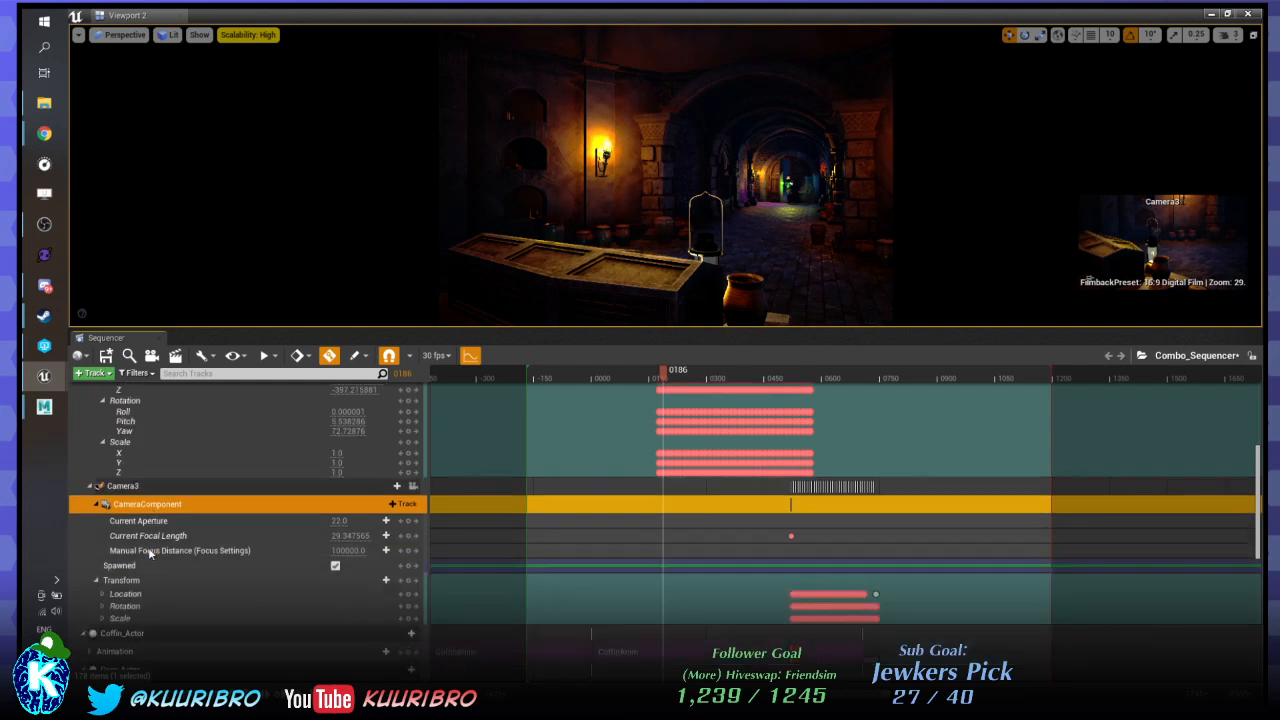
pyautogui.click(102, 577)
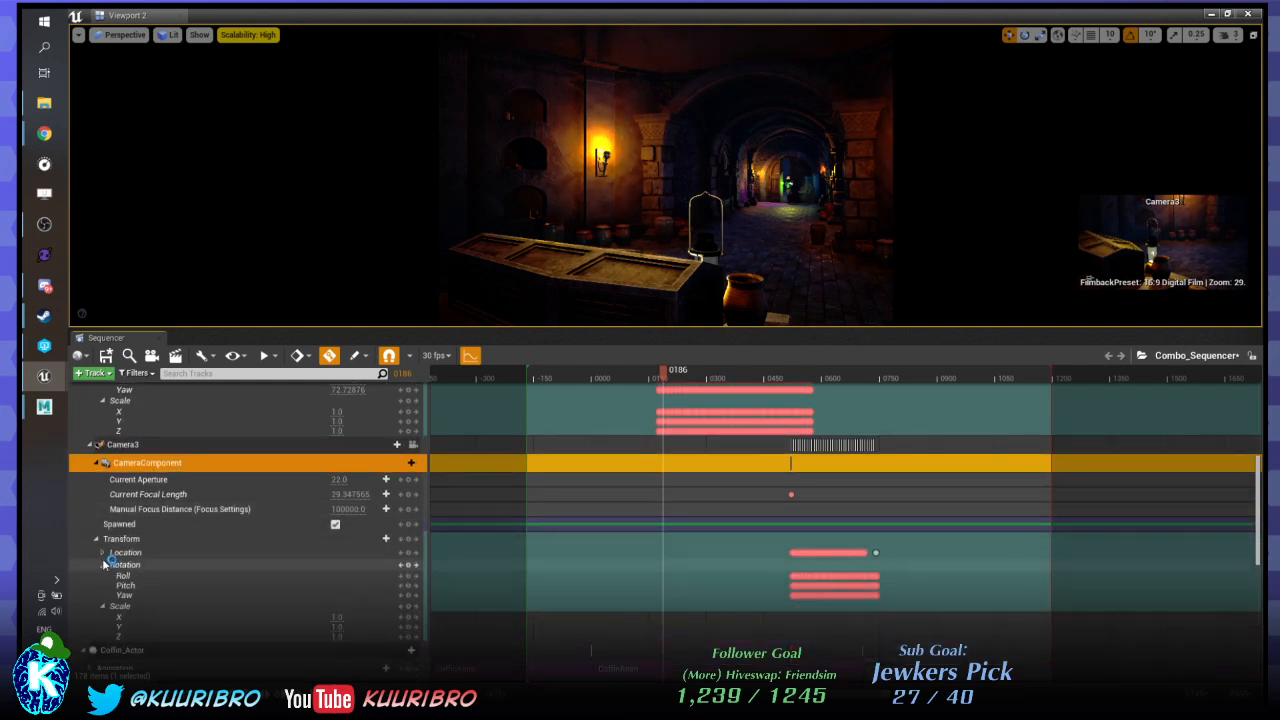
pyautogui.click(102, 565)
pyautogui.click(102, 552)
# Select all of Camera3's focal length and transform keys and shift them 170 frames later.
pyautogui.click(137, 508)
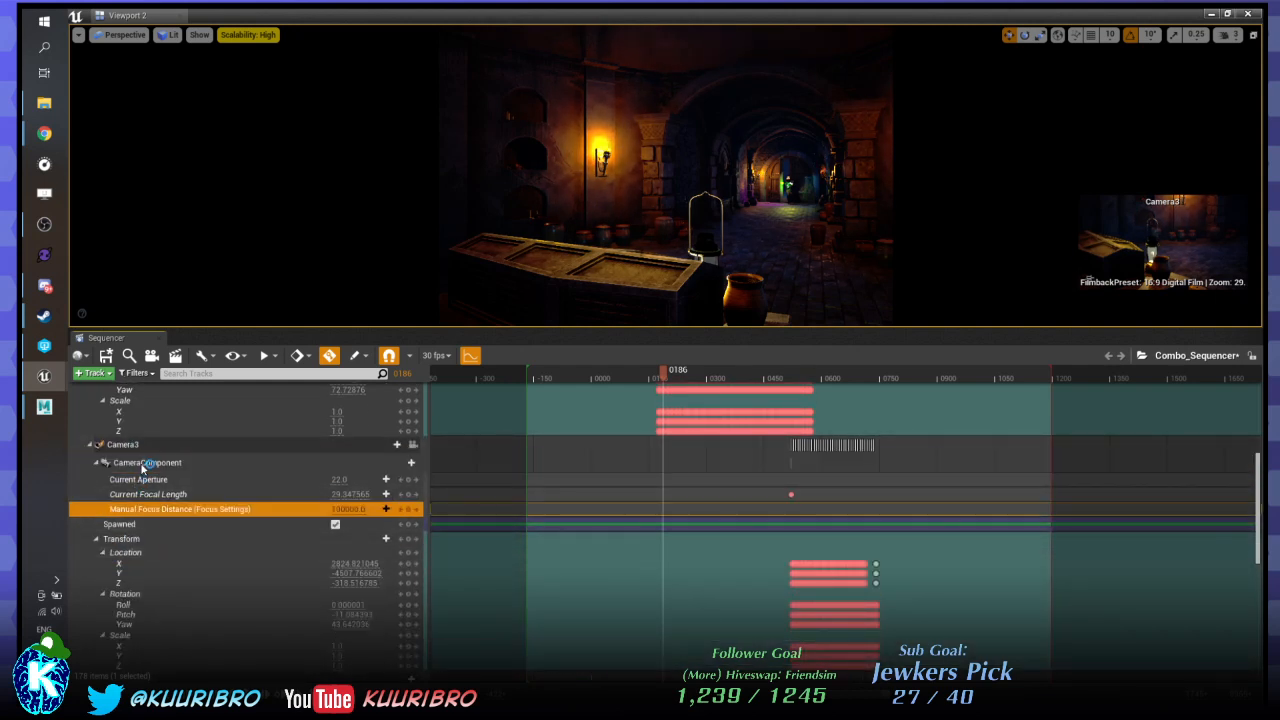
pyautogui.click(142, 464)
pyautogui.scroll(-2, 170, 524)
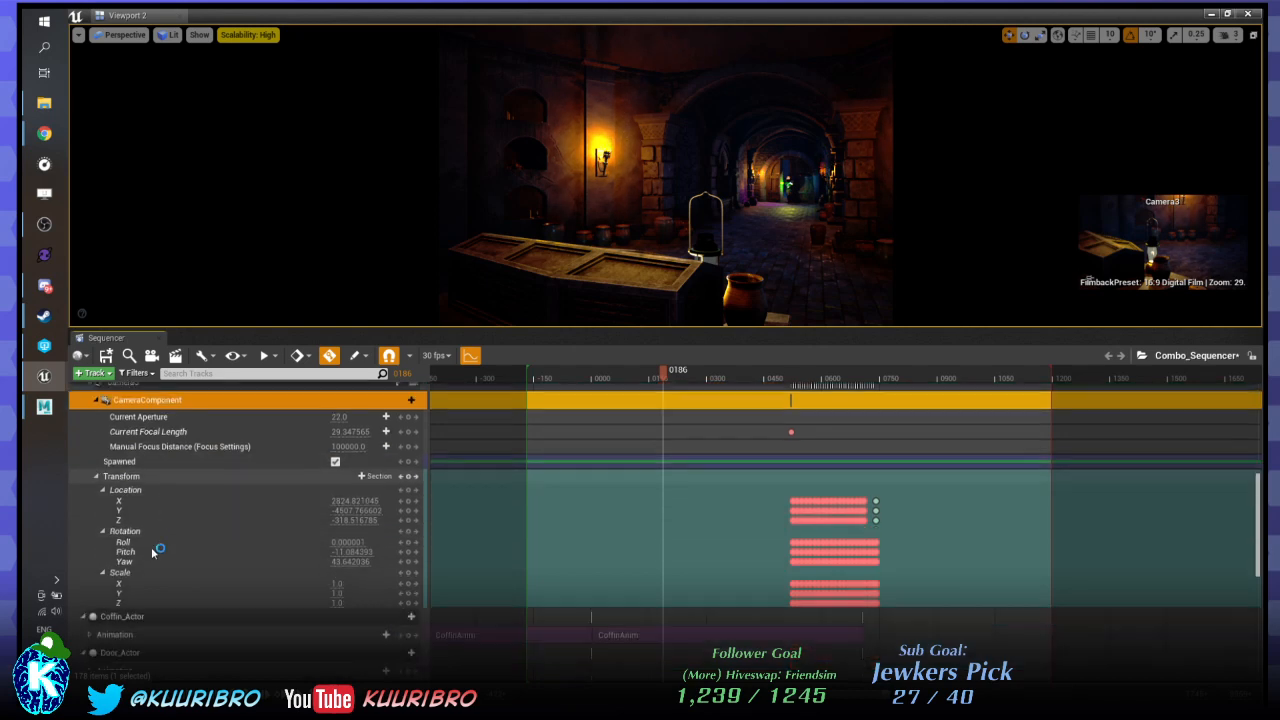
pyautogui.keyDown('shift'); pyautogui.click(117, 606); pyautogui.keyUp('shift')
pyautogui.scroll(1, 728, 474)
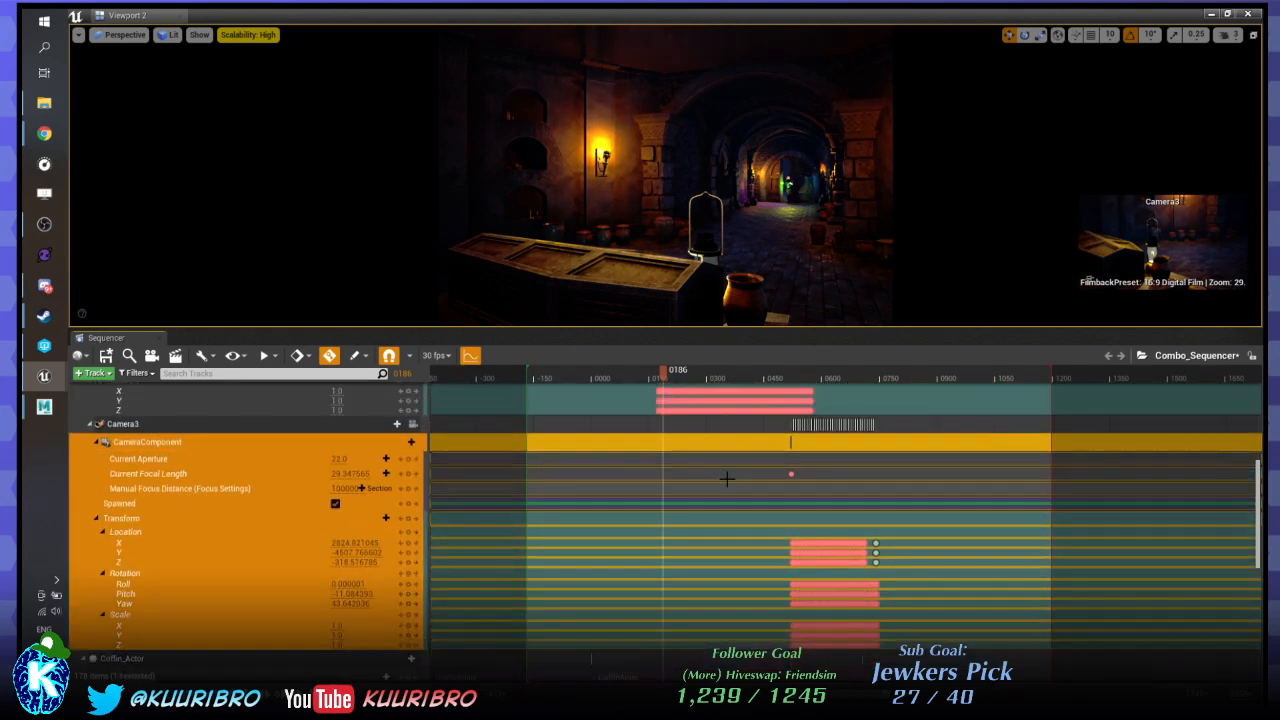
pyautogui.moveTo(614, 444); pyautogui.dragTo(925, 640)
pyautogui.keyDown('ctrl'); pyautogui.scroll(3, 989, 509); pyautogui.keyUp('ctrl')
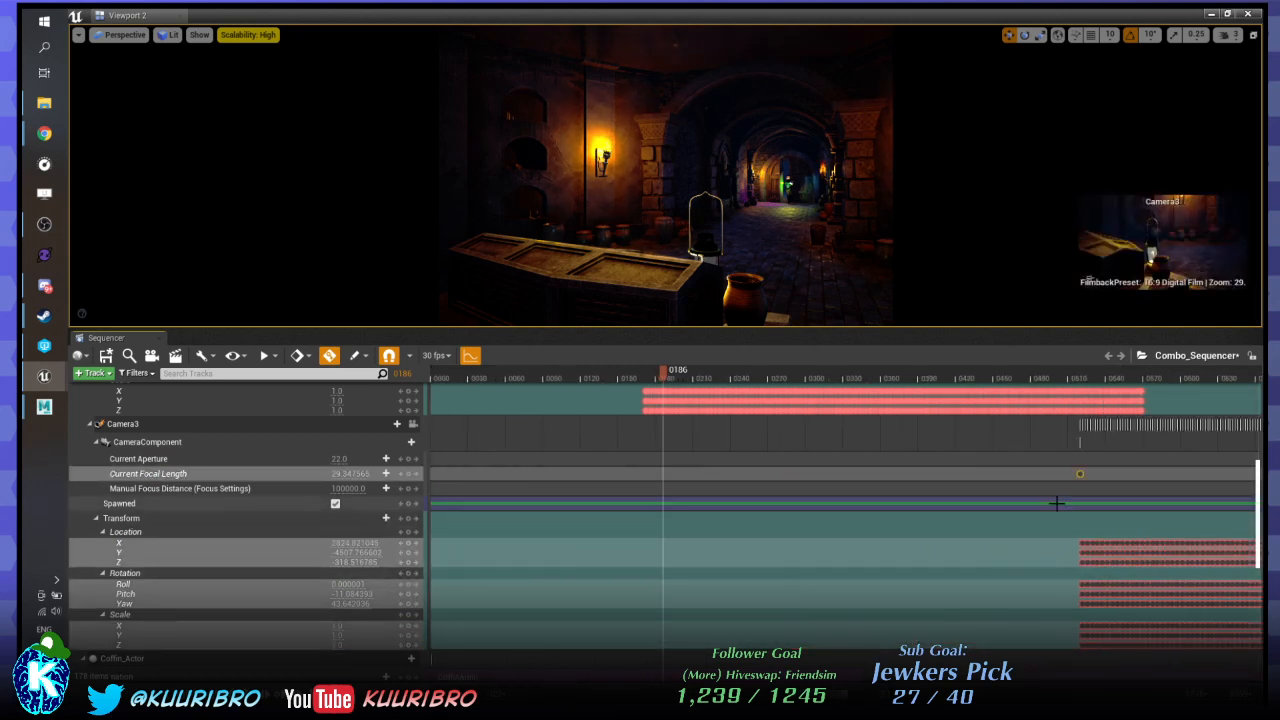
pyautogui.moveTo(1080, 473); pyautogui.dragTo(485, 473, button='right')
pyautogui.moveTo(484, 474); pyautogui.dragTo(702, 500)
# Check Camera3's shifted keys against the camera cuts, scrubbing to frame 682 and back to frame 532.
pyautogui.scroll(5, 749, 489)
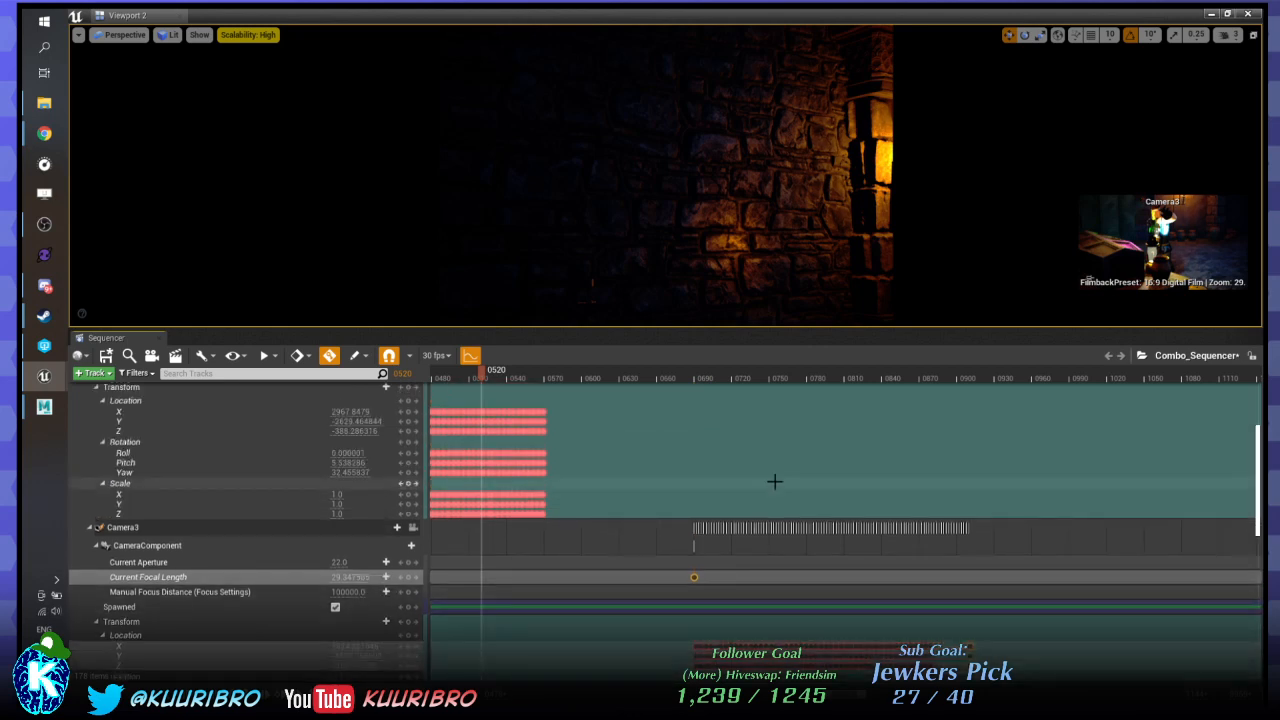
pyautogui.keyDown('ctrl'); pyautogui.scroll(-5, 788, 449); pyautogui.keyUp('ctrl')
pyautogui.scroll(5, 775, 454)
pyautogui.scroll(5, 652, 479)
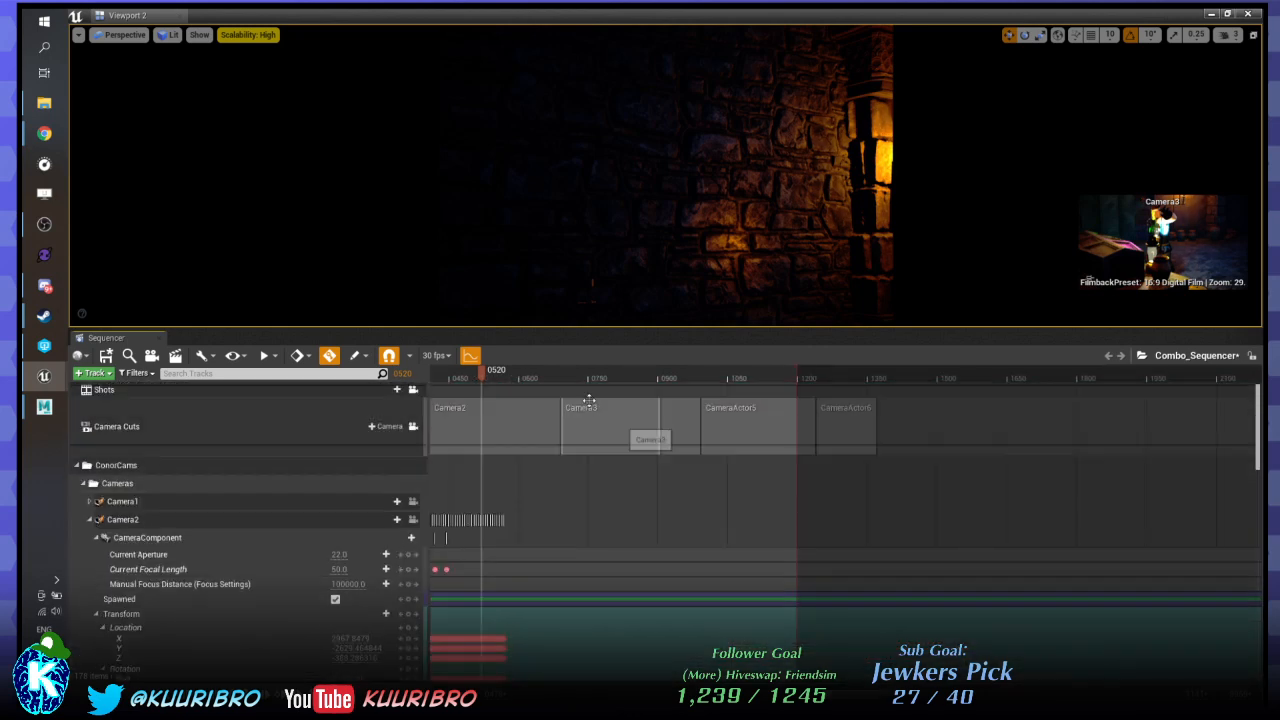
pyautogui.click(521, 378)
pyautogui.moveTo(504, 377); pyautogui.dragTo(557, 380)
pyautogui.keyDown('ctrl'); pyautogui.scroll(-5, 737, 479); pyautogui.keyUp('ctrl')
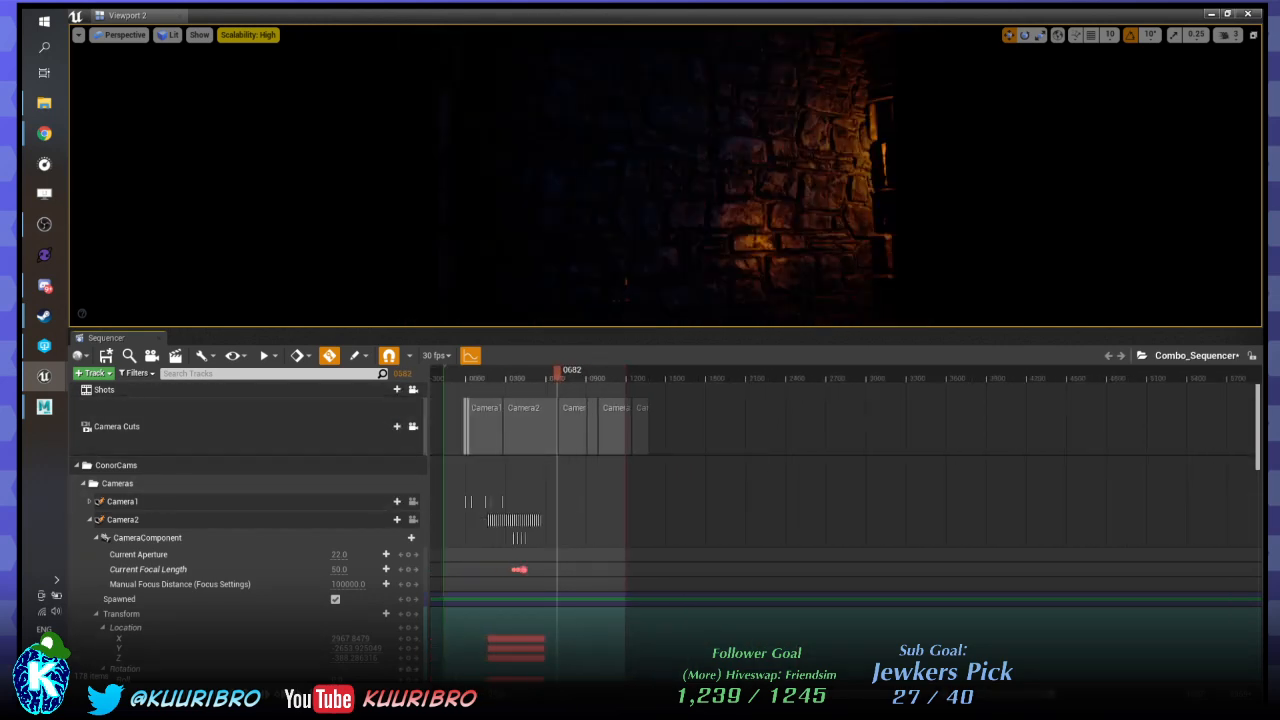
pyautogui.moveTo(546, 548); pyautogui.dragTo(694, 546, button='right')
pyautogui.scroll(-6, 694, 543)
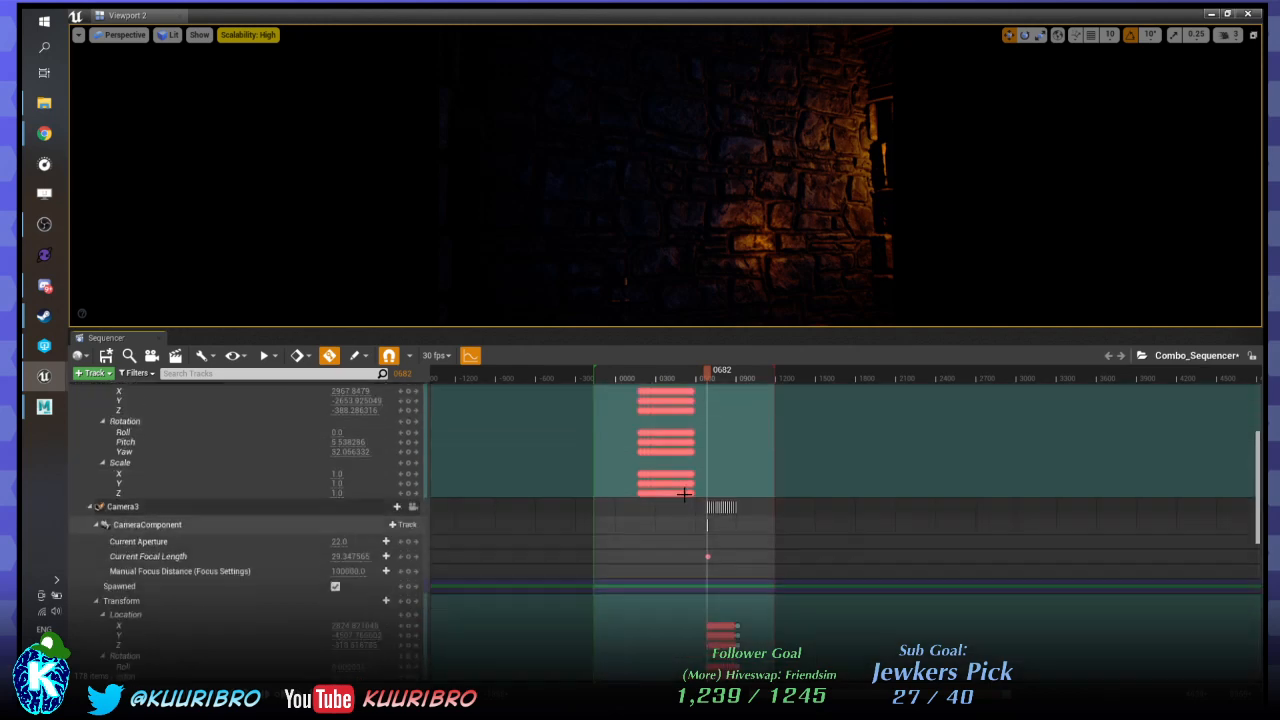
pyautogui.keyDown('ctrl'); pyautogui.scroll(5, 690, 452); pyautogui.keyUp('ctrl')
pyautogui.moveTo(708, 375); pyautogui.dragTo(646, 505)
pyautogui.scroll(5, 201, 542)
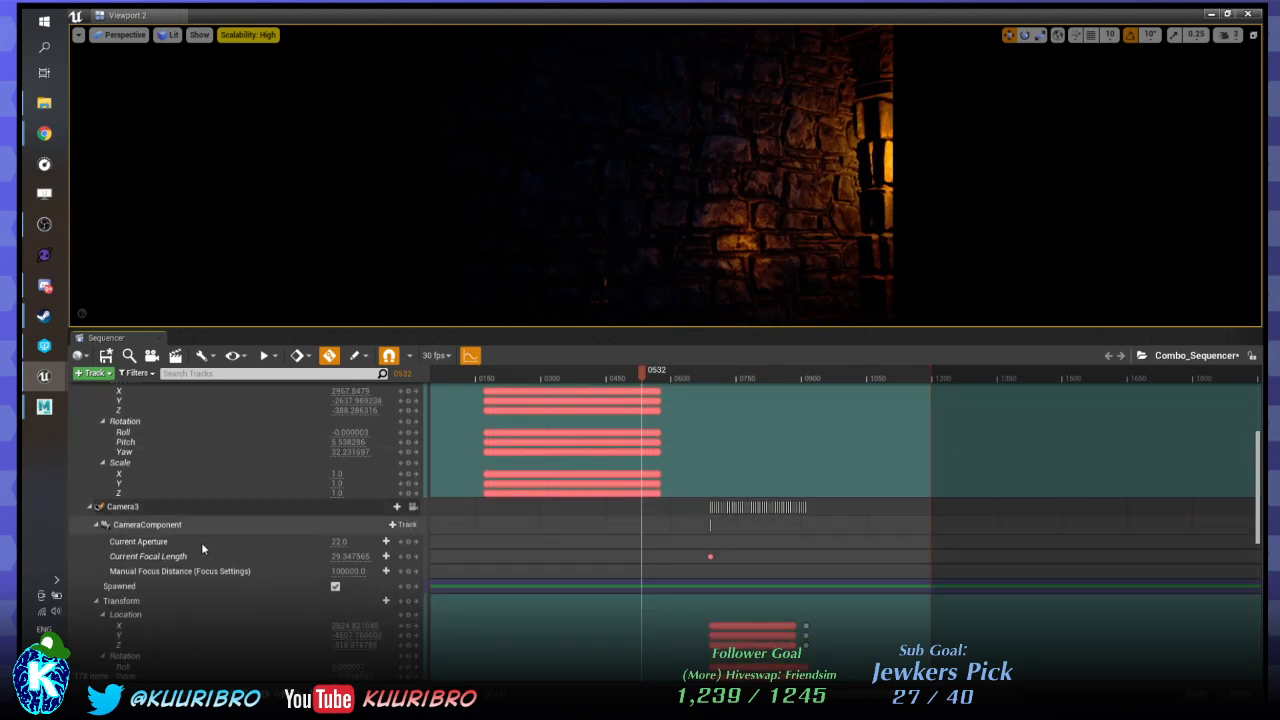
# Collapse the Camera2 and Camera3 tracks.
pyautogui.scroll(3, 100, 428)
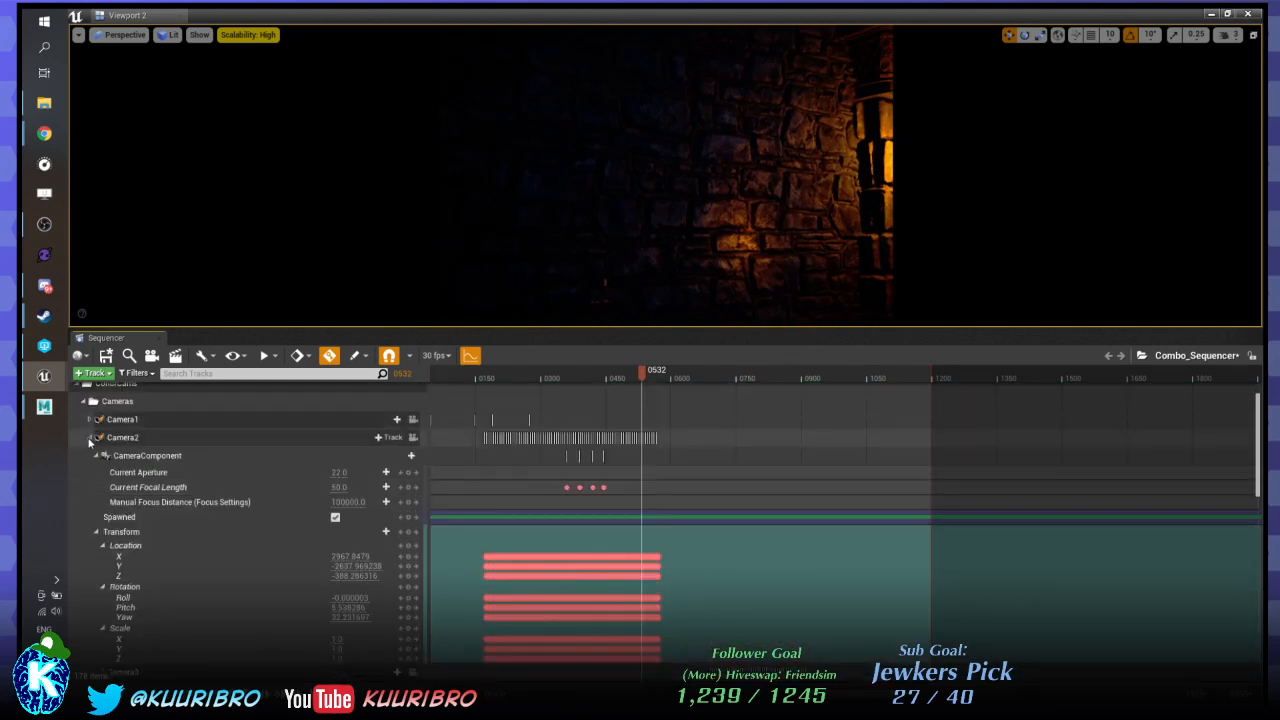
pyautogui.click(89, 438)
pyautogui.click(88, 456)
pyautogui.click(89, 456)
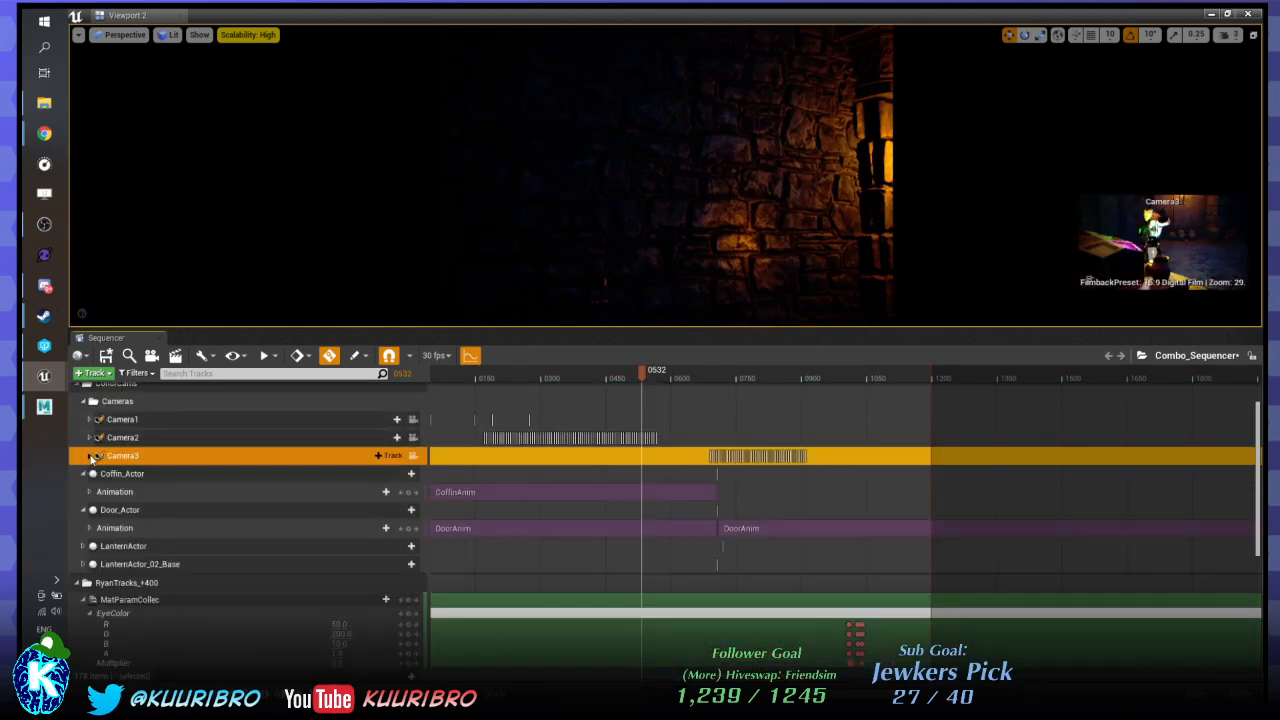
# Select all Coffin_Actor and Door_Actor animation sections and move them 171 frames later, with the main CoffinAnim starting at frame 172.
pyautogui.click(140, 476)
pyautogui.moveTo(847, 697); pyautogui.dragTo(831, 700)
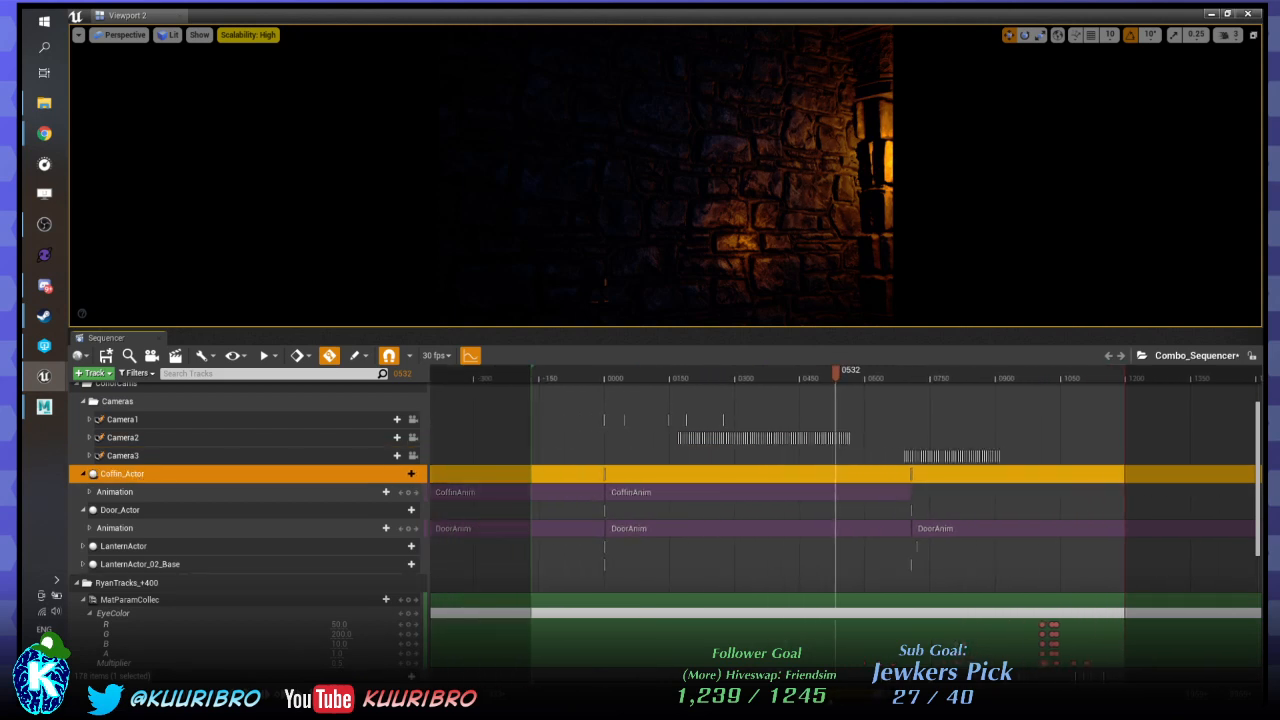
pyautogui.moveTo(555, 477); pyautogui.dragTo(978, 538)
pyautogui.scroll(1, 665, 500)
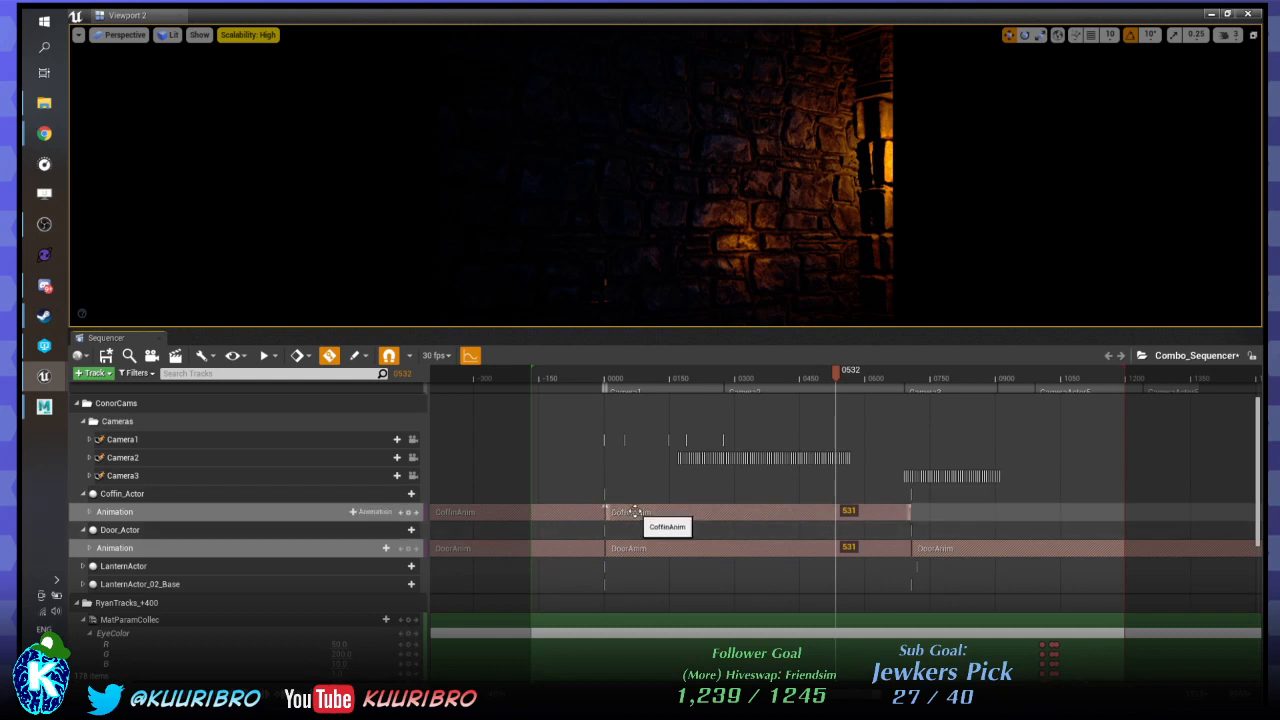
pyautogui.moveTo(657, 511); pyautogui.dragTo(726, 543)
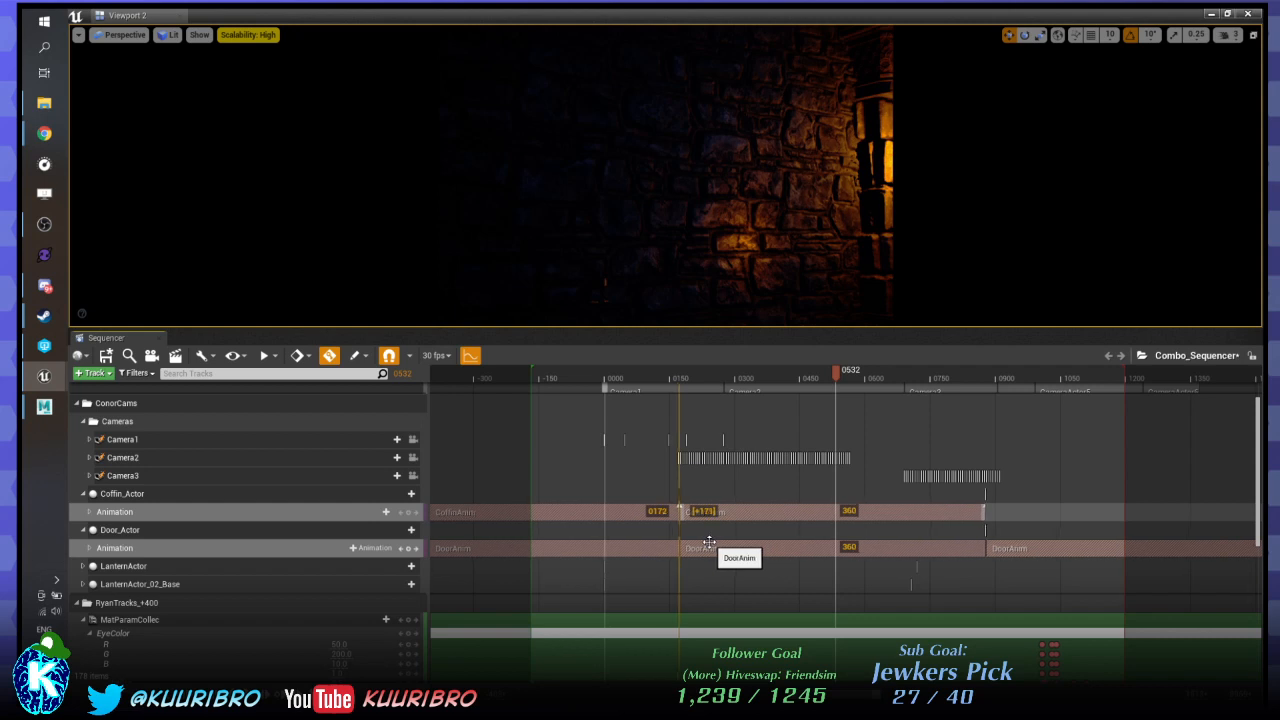
# Undo and redo the coffin and door move for comparison, and shift their animation sections one frame earlier to frame 171.
pyautogui.keyDown('ctrl'); pyautogui.scroll(12, 660, 507); pyautogui.keyUp('ctrl')
pyautogui.keyDown('ctrl'); pyautogui.scroll(-5, 648, 506); pyautogui.keyUp('ctrl')
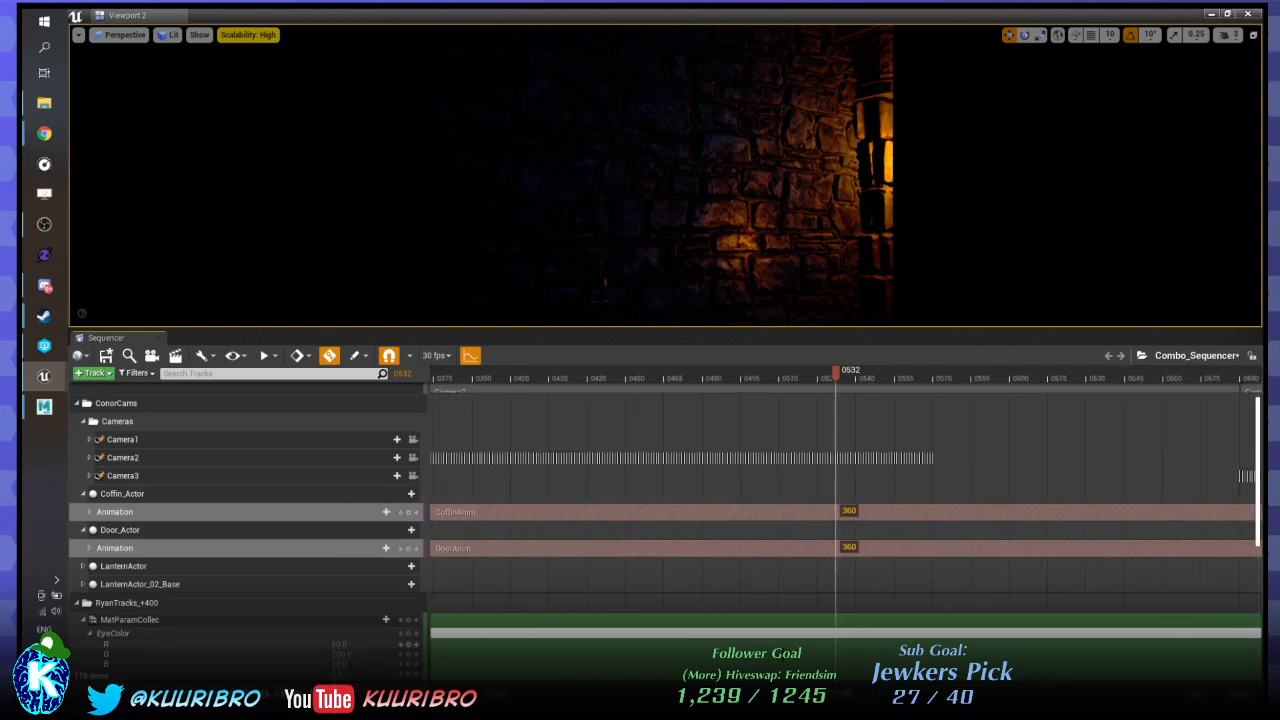
pyautogui.moveTo(648, 507); pyautogui.dragTo(833, 550, button='right')
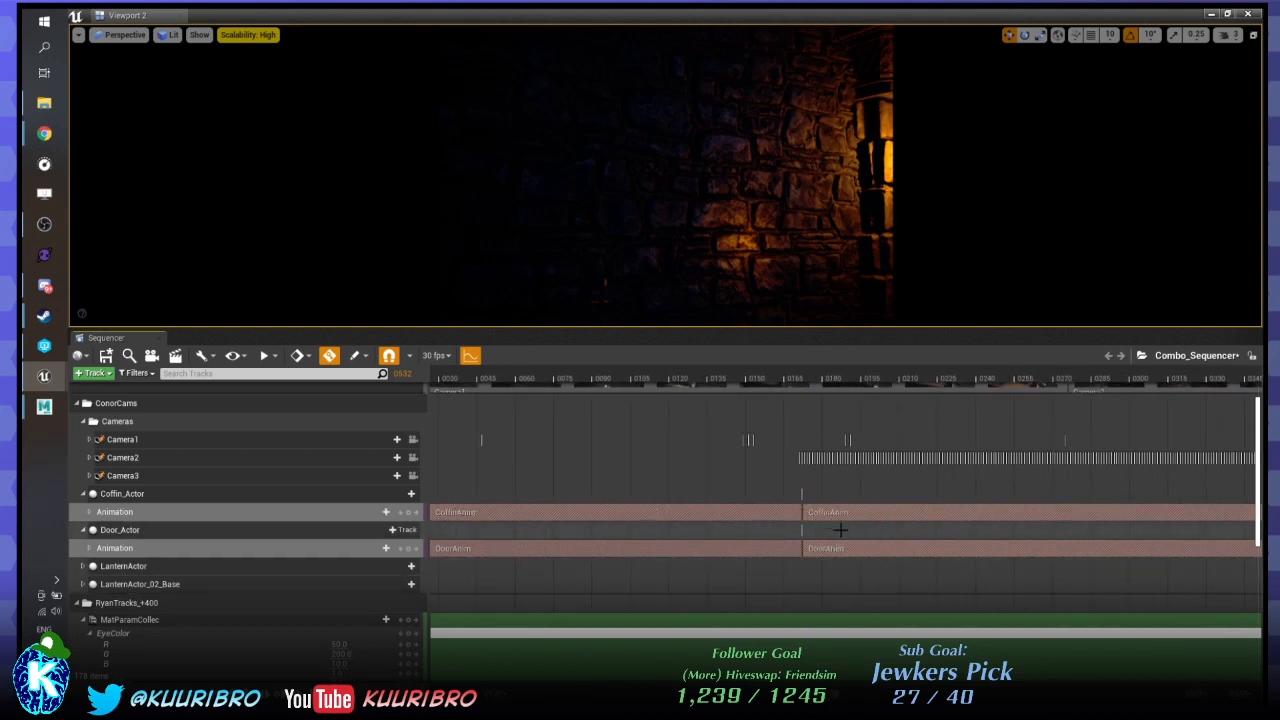
pyautogui.scroll(6, 830, 521)
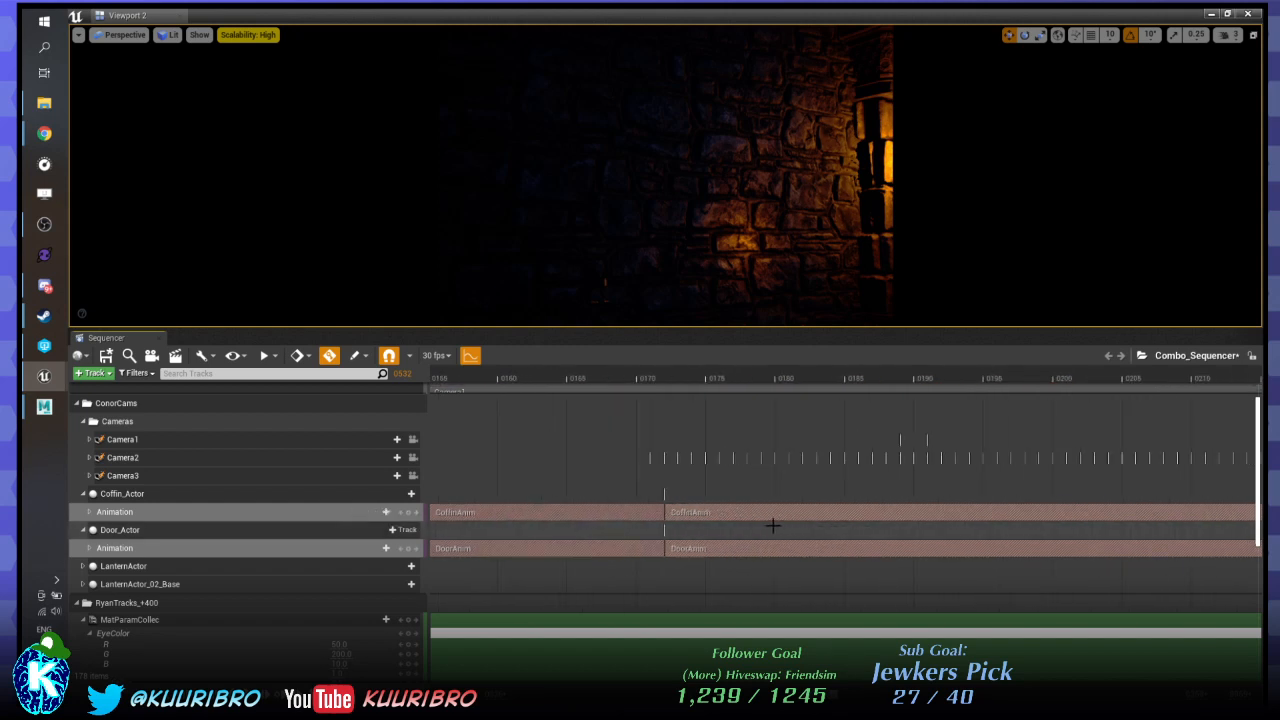
pyautogui.hotkey('ctrl', 'z')
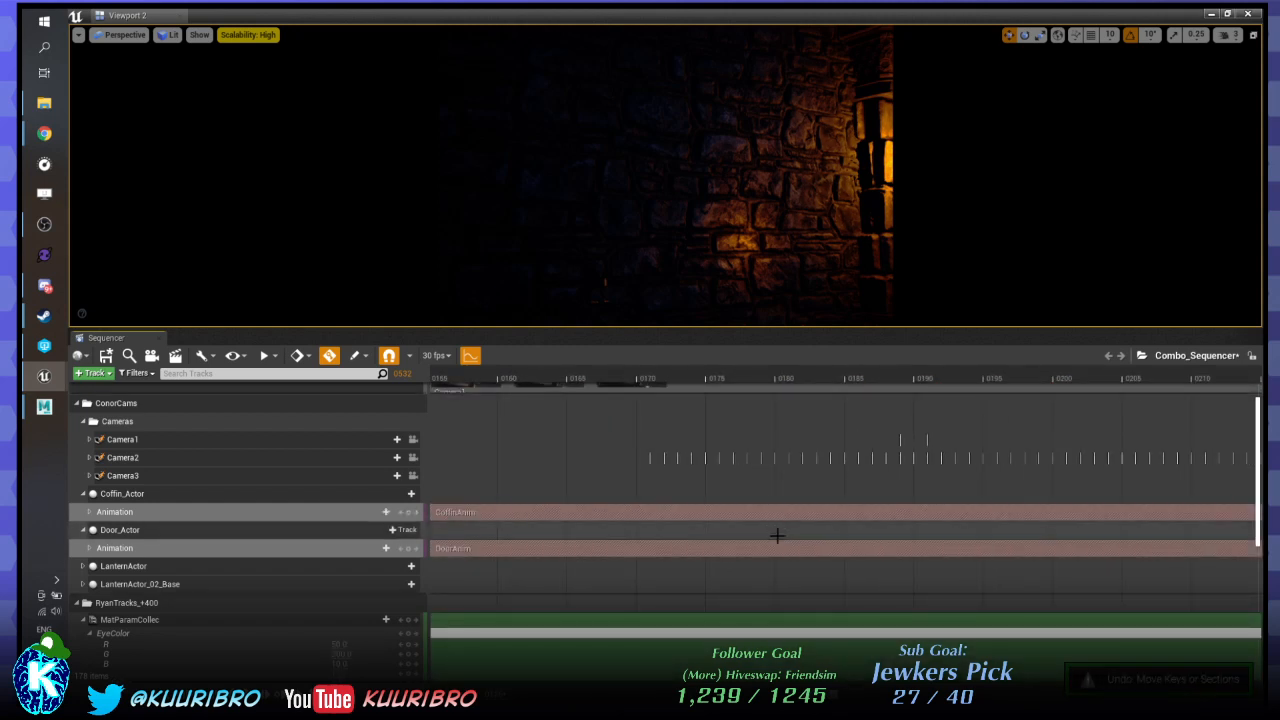
pyautogui.hotkey('ctrl', 'y')
pyautogui.moveTo(692, 518); pyautogui.dragTo(686, 523)
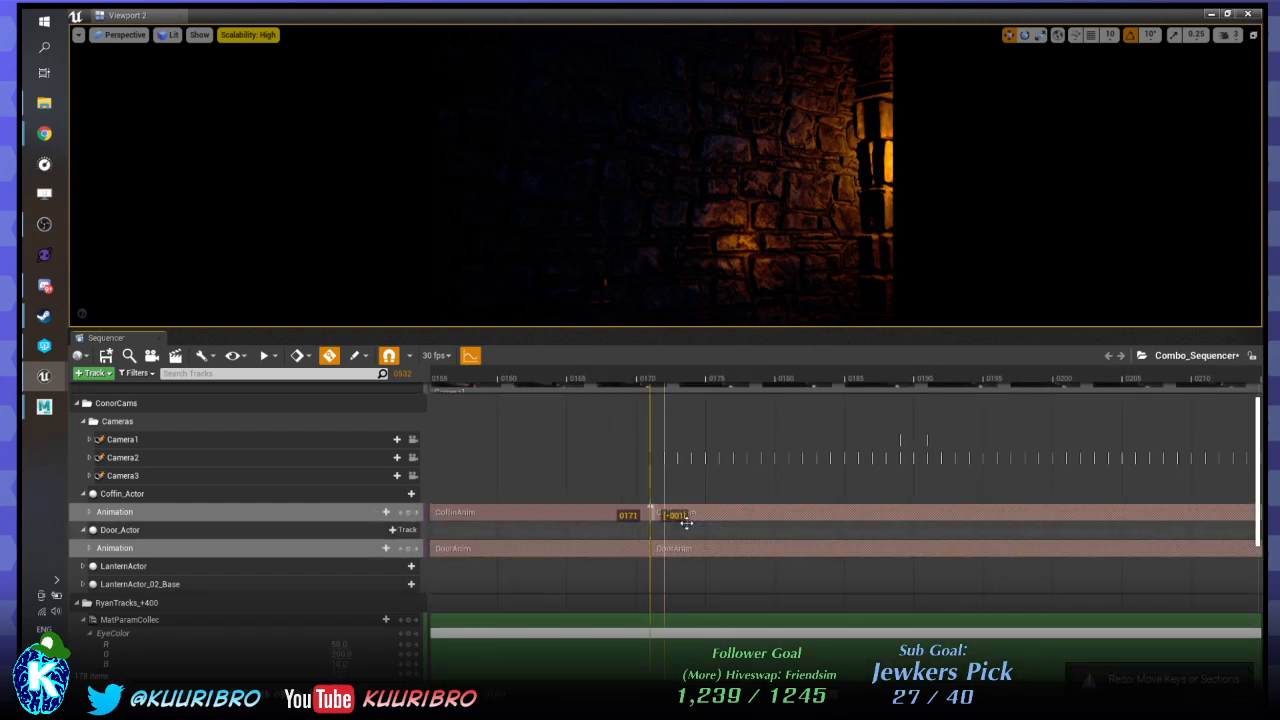
# Scrub from before frame 0 to frame 230 to check the coffin and door animations, and review the whole sequence range.
pyautogui.keyDown('ctrl'); pyautogui.scroll(-10, 708, 538); pyautogui.keyUp('ctrl')
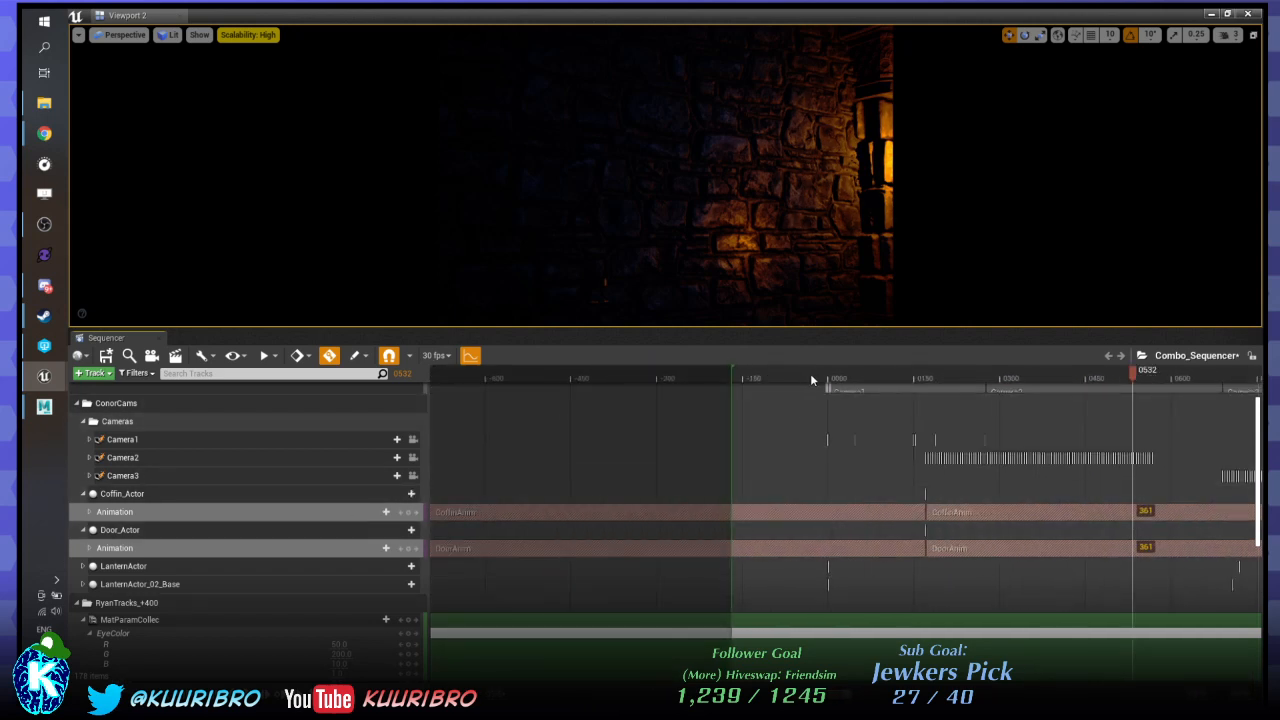
pyautogui.moveTo(810, 375); pyautogui.dragTo(962, 385)
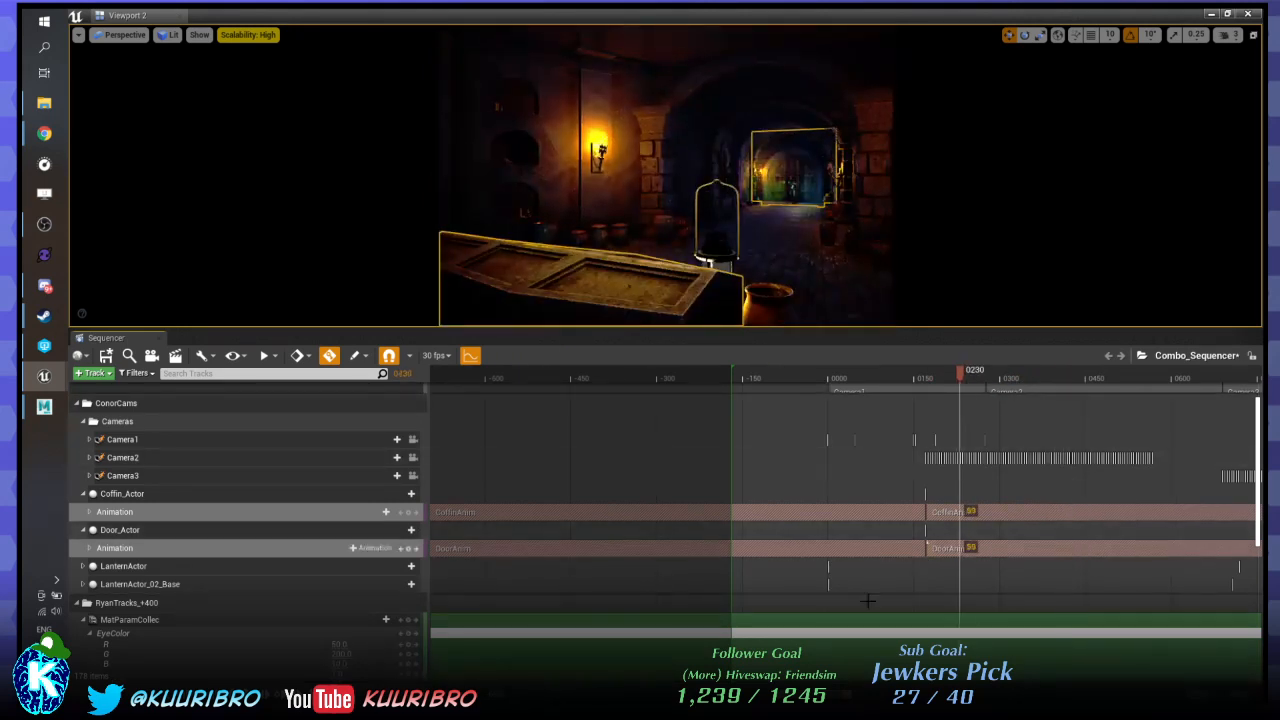
pyautogui.scroll(-2, 868, 601)
pyautogui.keyDown('ctrl'); pyautogui.scroll(-6, 757, 534); pyautogui.keyUp('ctrl')
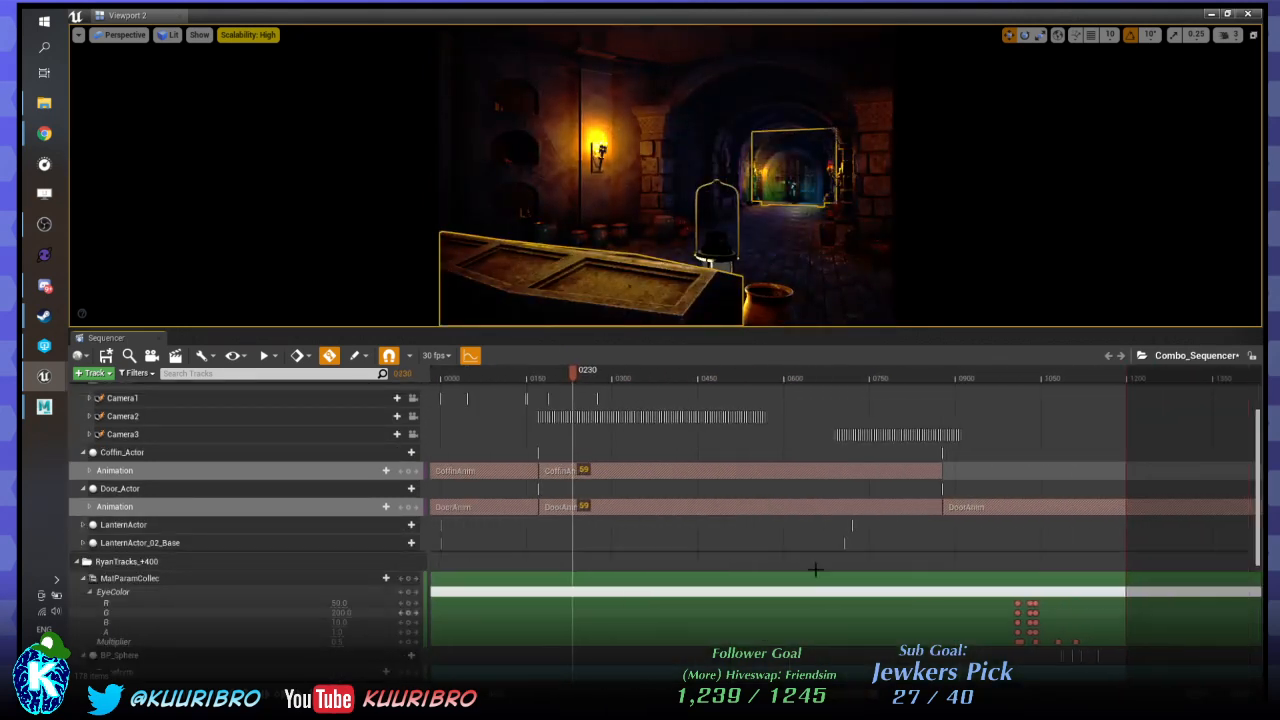
pyautogui.moveTo(855, 699); pyautogui.dragTo(838, 701)
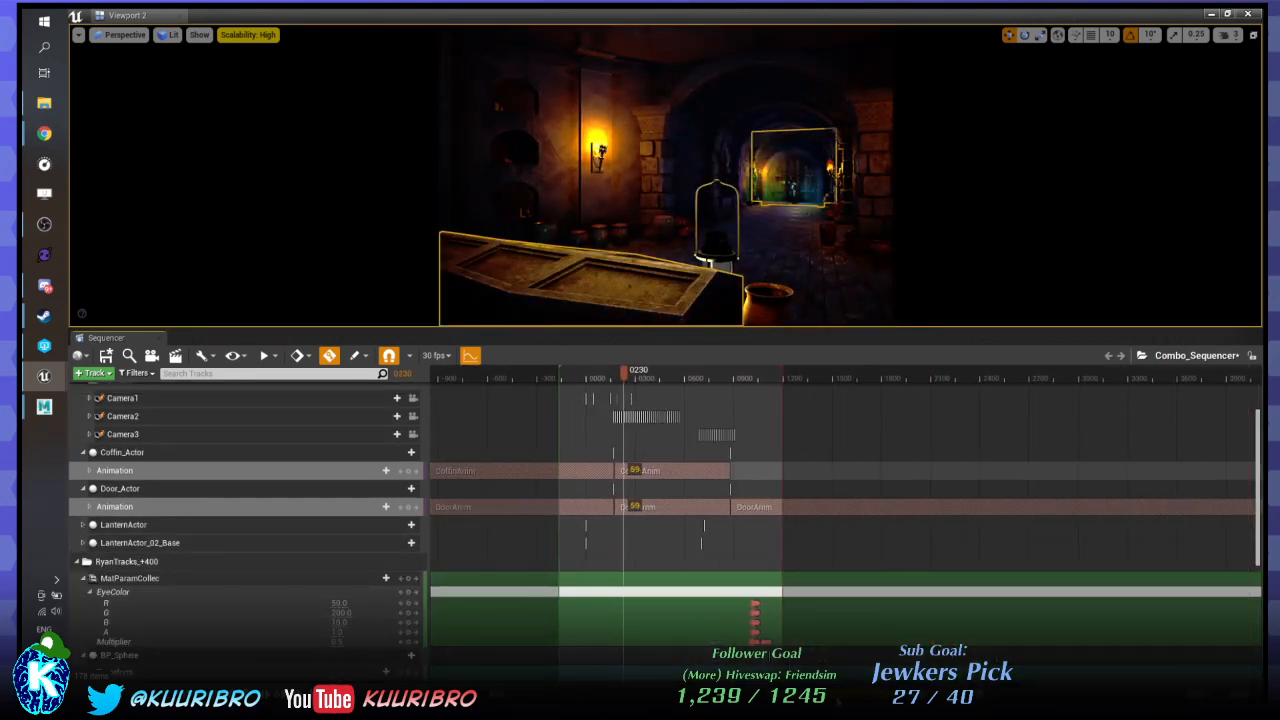
pyautogui.scroll(2, 120, 525)
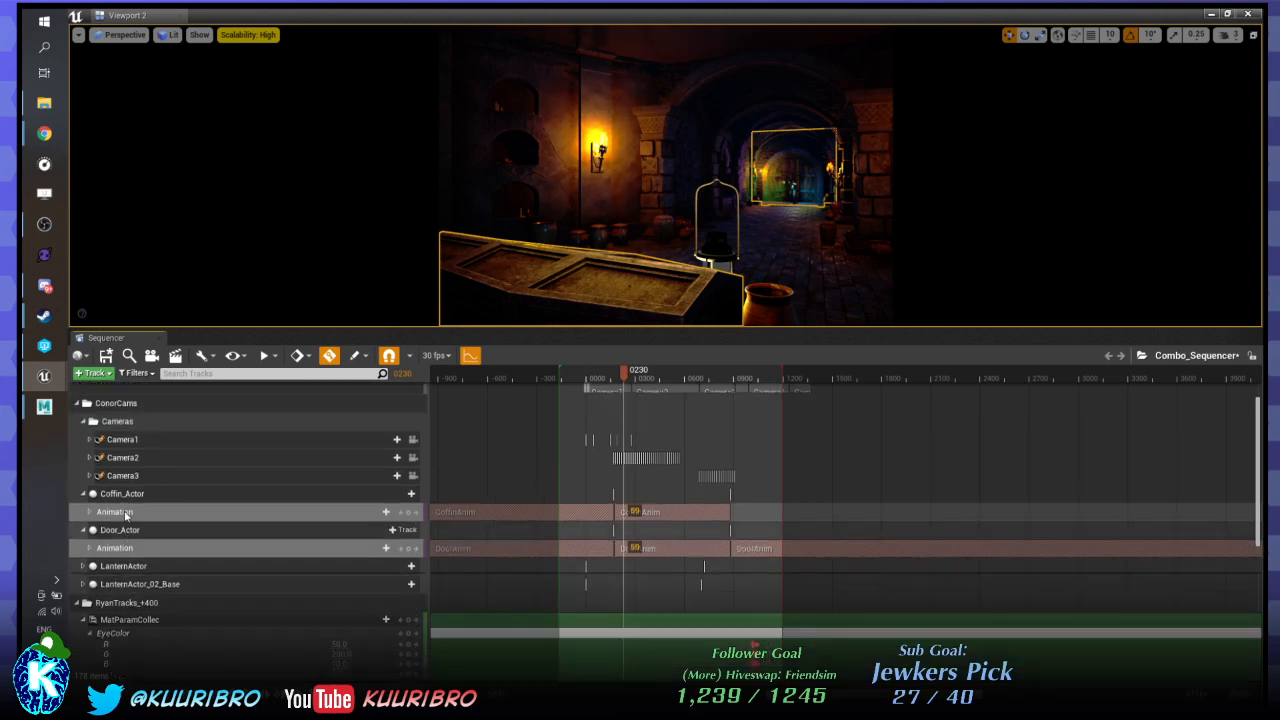
pyautogui.scroll(2, 124, 514)
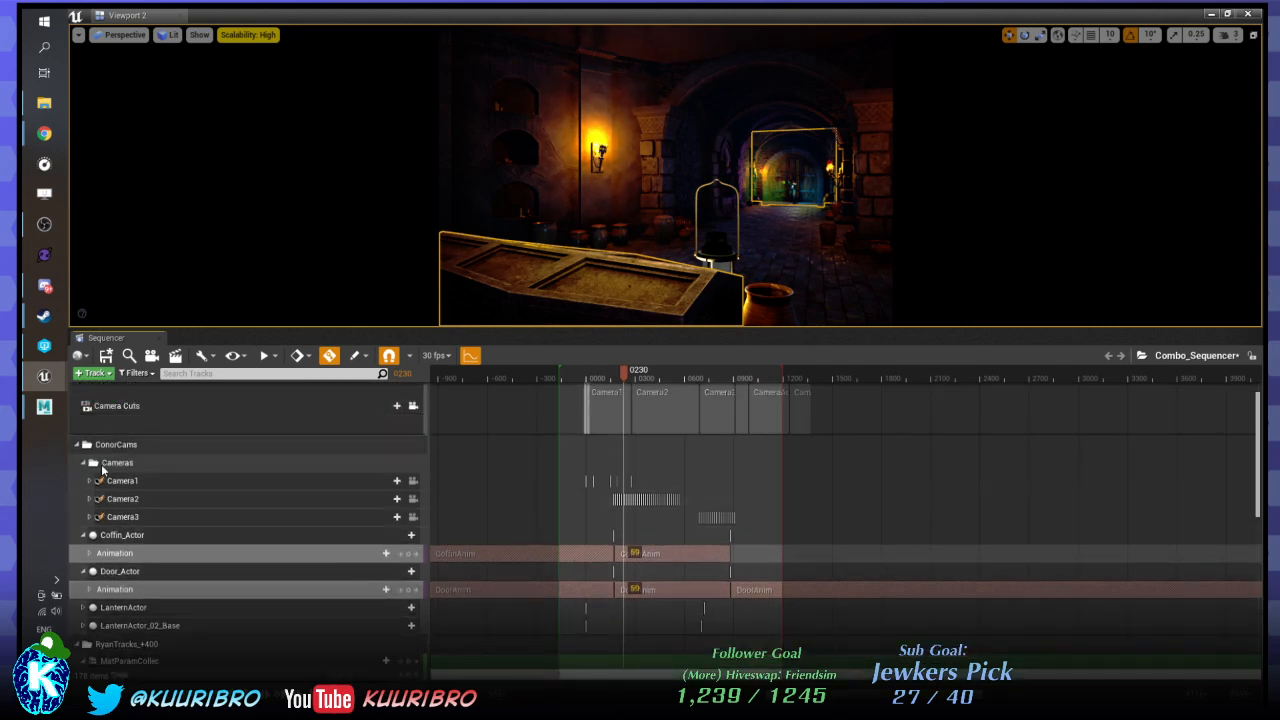
# Collapse Coffin_Actor and Door_Actor, and expand LanternActor and LanternActor_02_Base to reveal their Animation tracks.
pyautogui.click(118, 536)
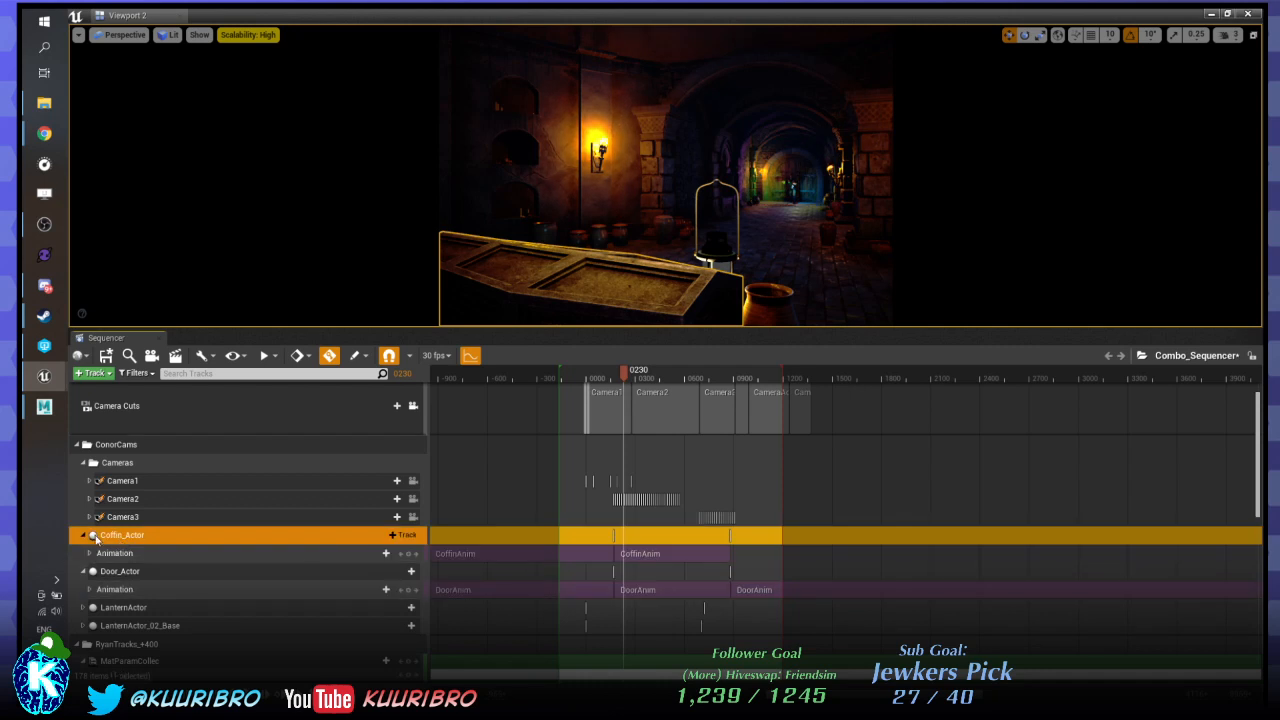
pyautogui.click(83, 537)
pyautogui.click(85, 555)
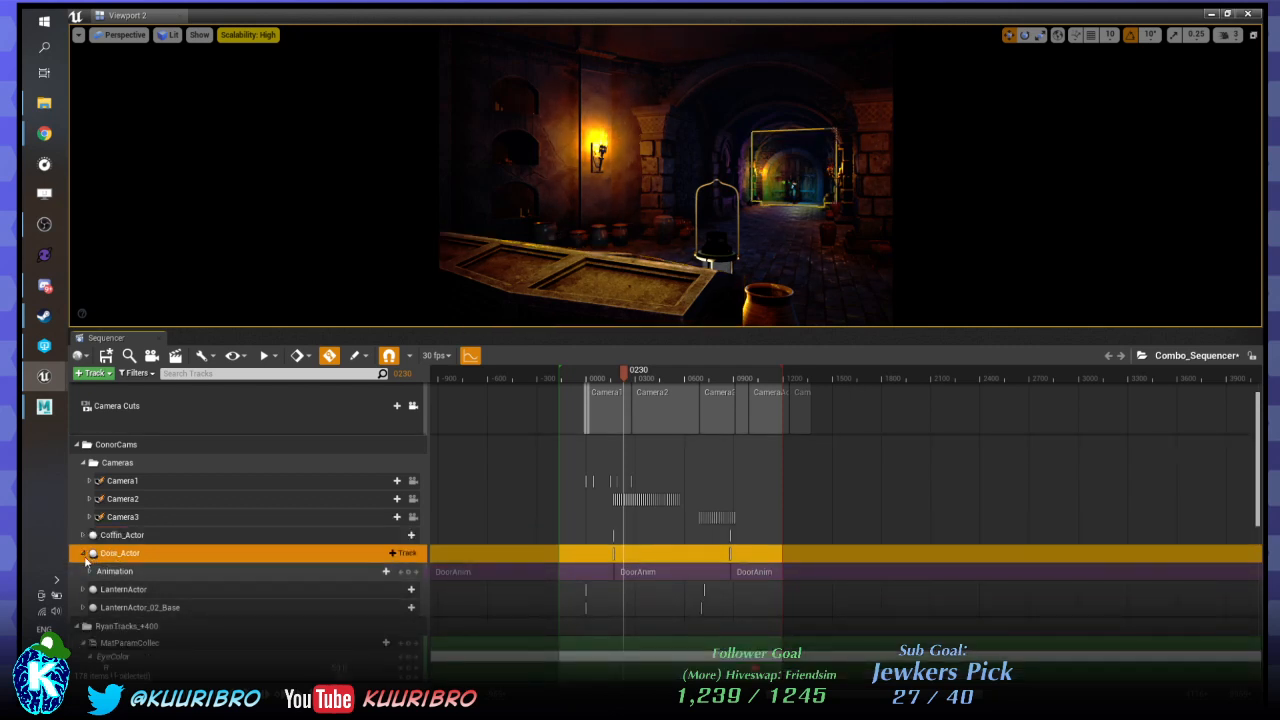
pyautogui.click(83, 556)
pyautogui.click(84, 590)
pyautogui.click(86, 573)
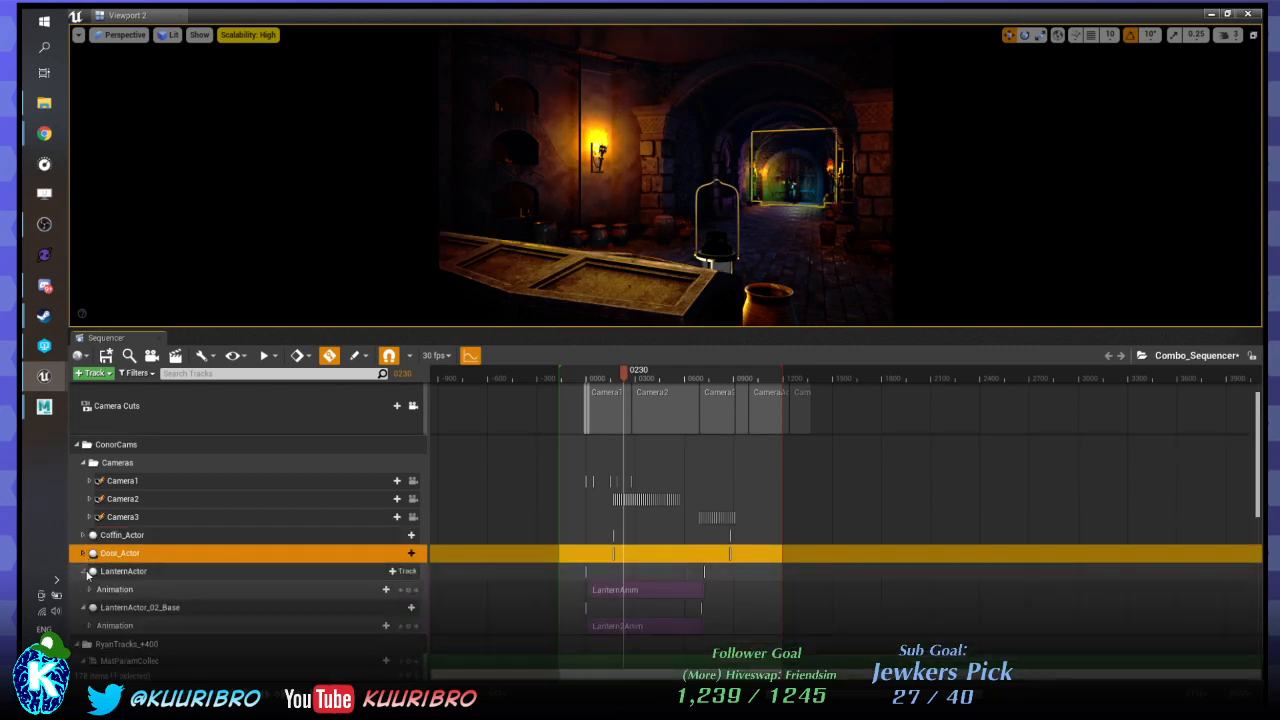
# Select both lantern animation sections and move them 170 frames later so they start at frame 171.
pyautogui.scroll(-1, 88, 574)
pyautogui.moveTo(566, 563); pyautogui.dragTo(658, 604)
pyautogui.keyDown('ctrl'); pyautogui.scroll(5, 598, 578); pyautogui.keyUp('ctrl')
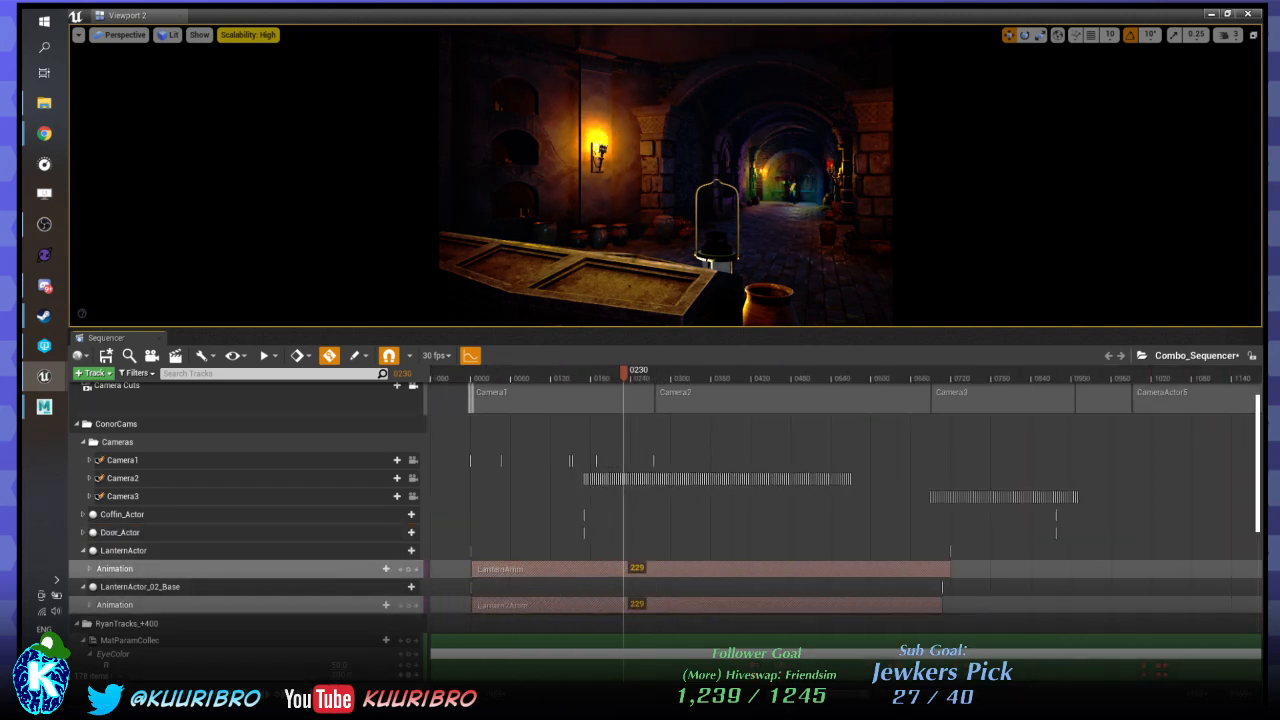
pyautogui.keyDown('ctrl'); pyautogui.scroll(4, 491, 577); pyautogui.keyUp('ctrl')
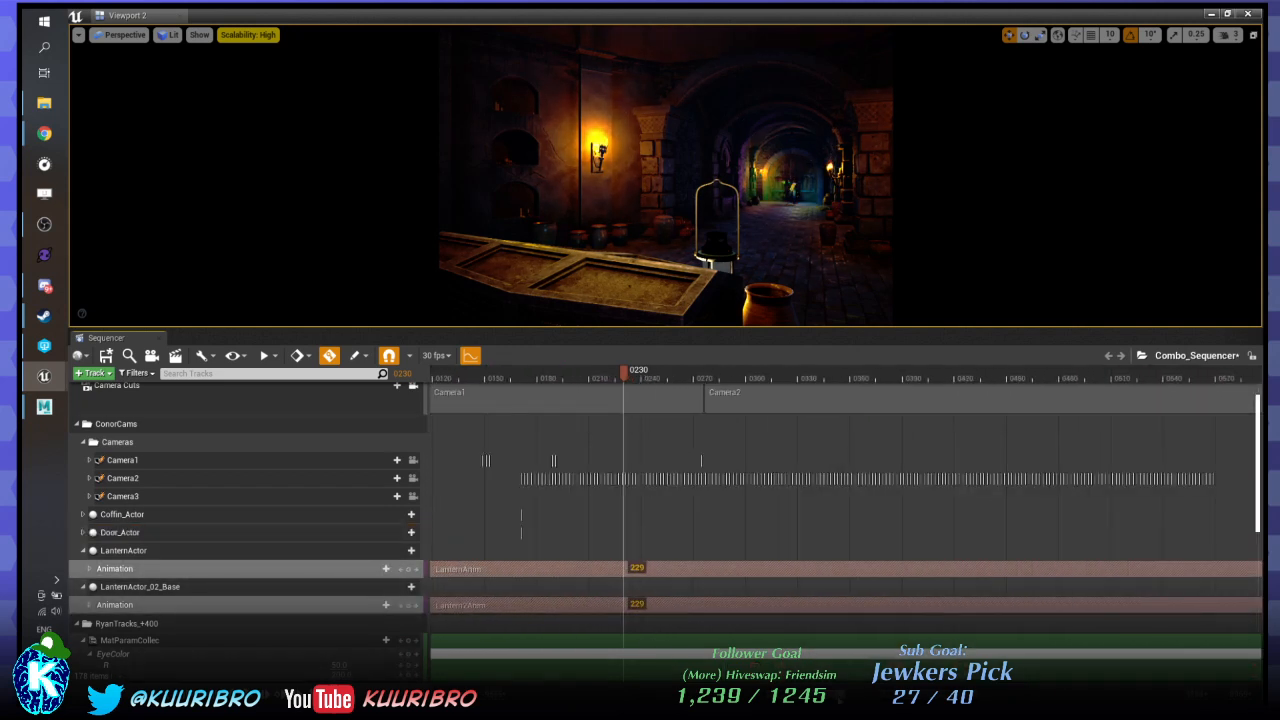
pyautogui.moveTo(687, 694)
pyautogui.mouseDown()
pyautogui.moveTo(731, 694)
pyautogui.moveTo(672, 694)
pyautogui.mouseUp()
pyautogui.moveTo(560, 568); pyautogui.dragTo(805, 537)
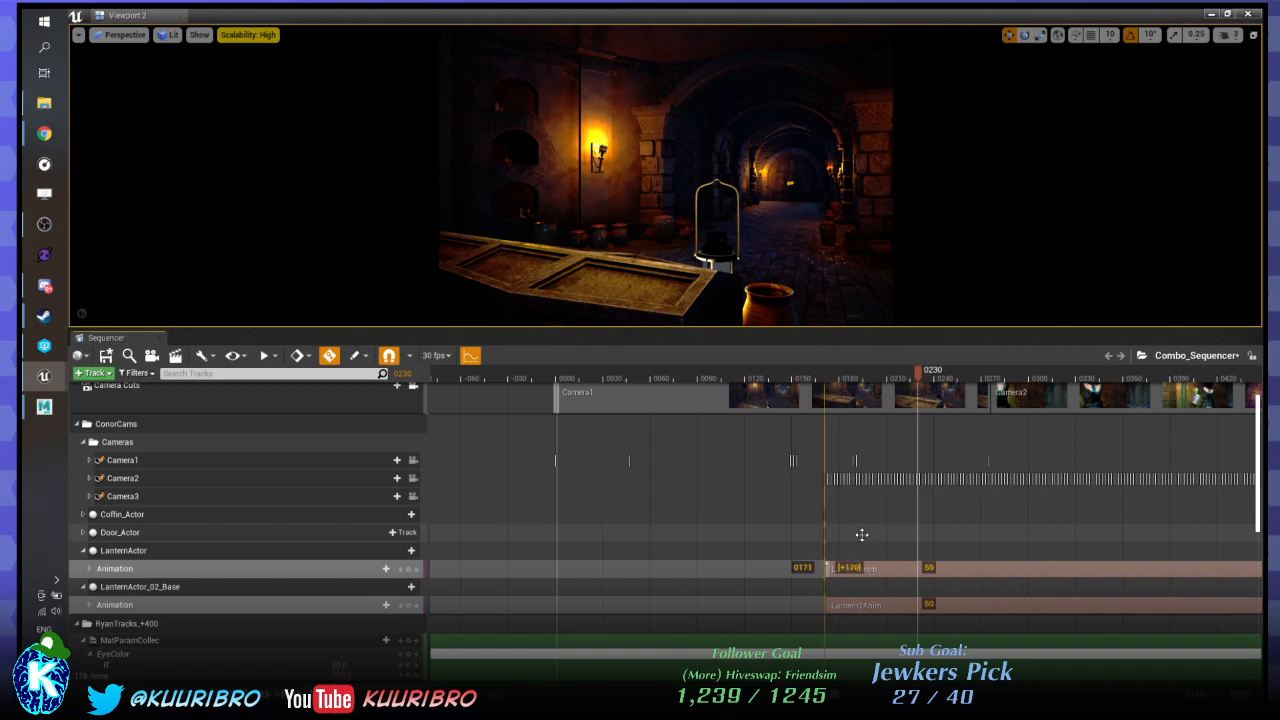
# Move the start of the sequence's playback range to about frame 0, where the Camera1 cut begins.
pyautogui.keyDown('ctrl'); pyautogui.scroll(-3, 760, 533); pyautogui.keyUp('ctrl')
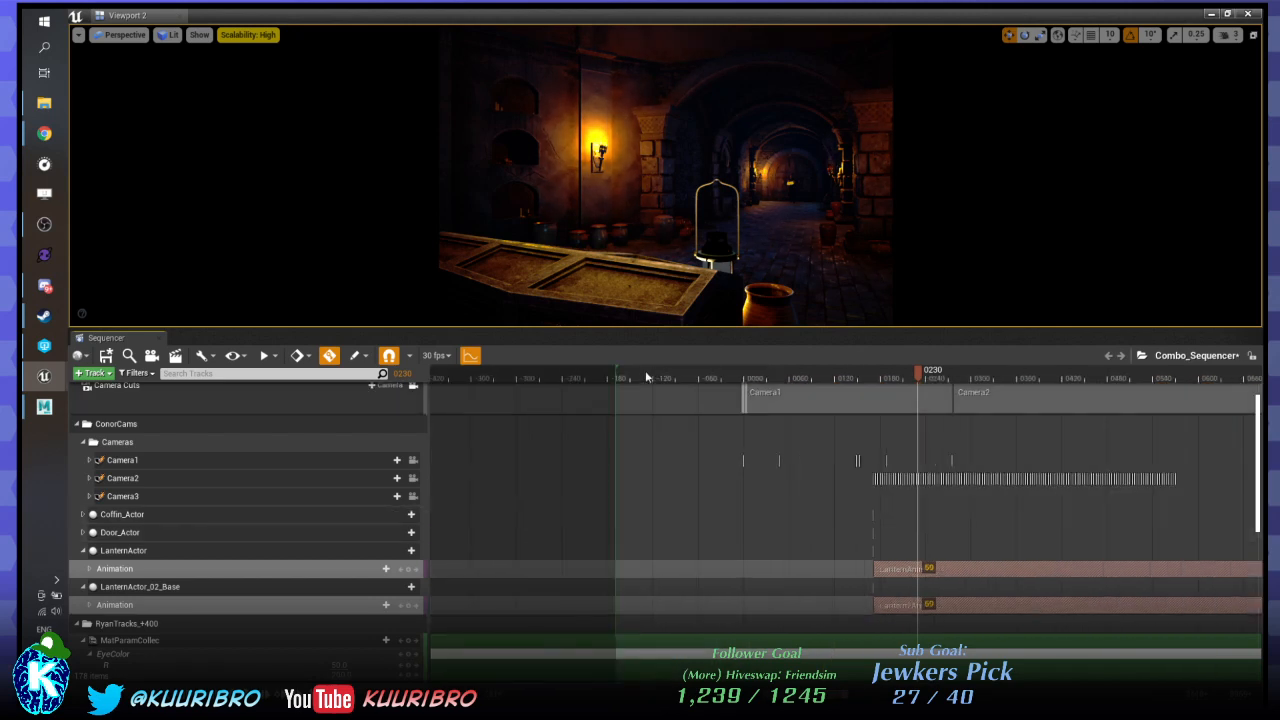
pyautogui.scroll(-1, 776, 500)
pyautogui.scroll(-3, 763, 529)
pyautogui.scroll(5, 763, 529)
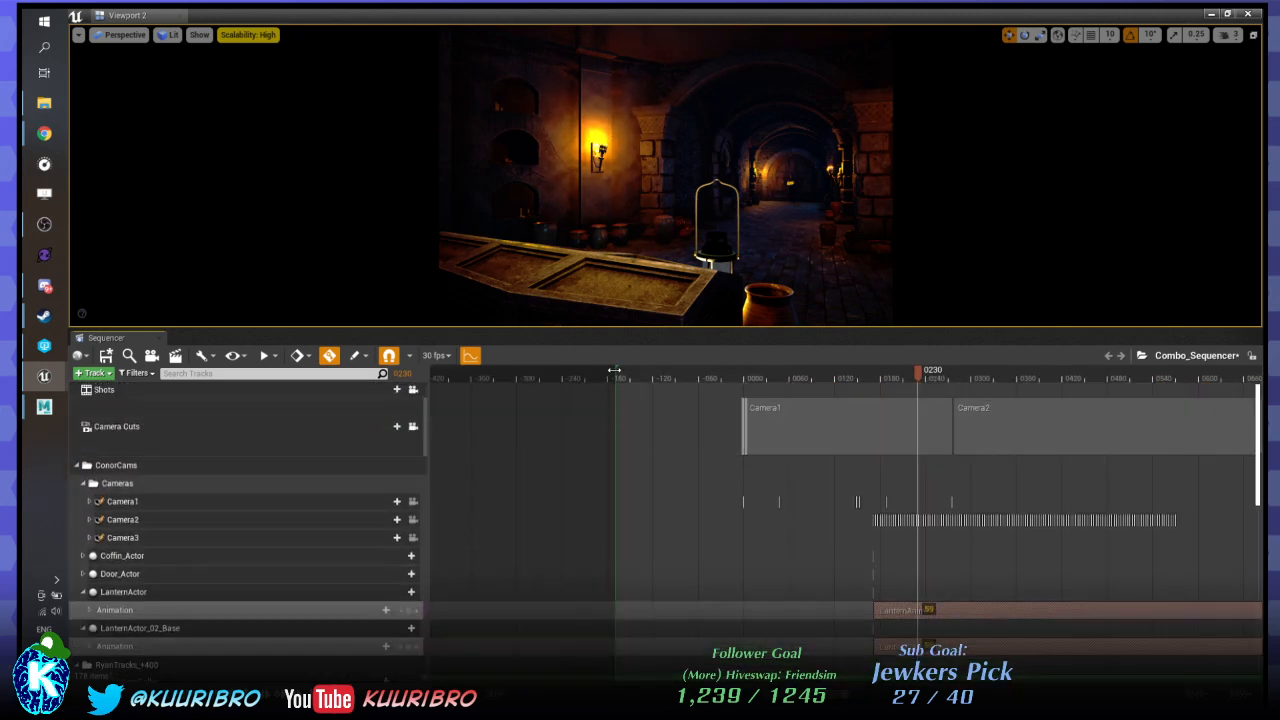
pyautogui.moveTo(622, 374); pyautogui.dragTo(750, 382)
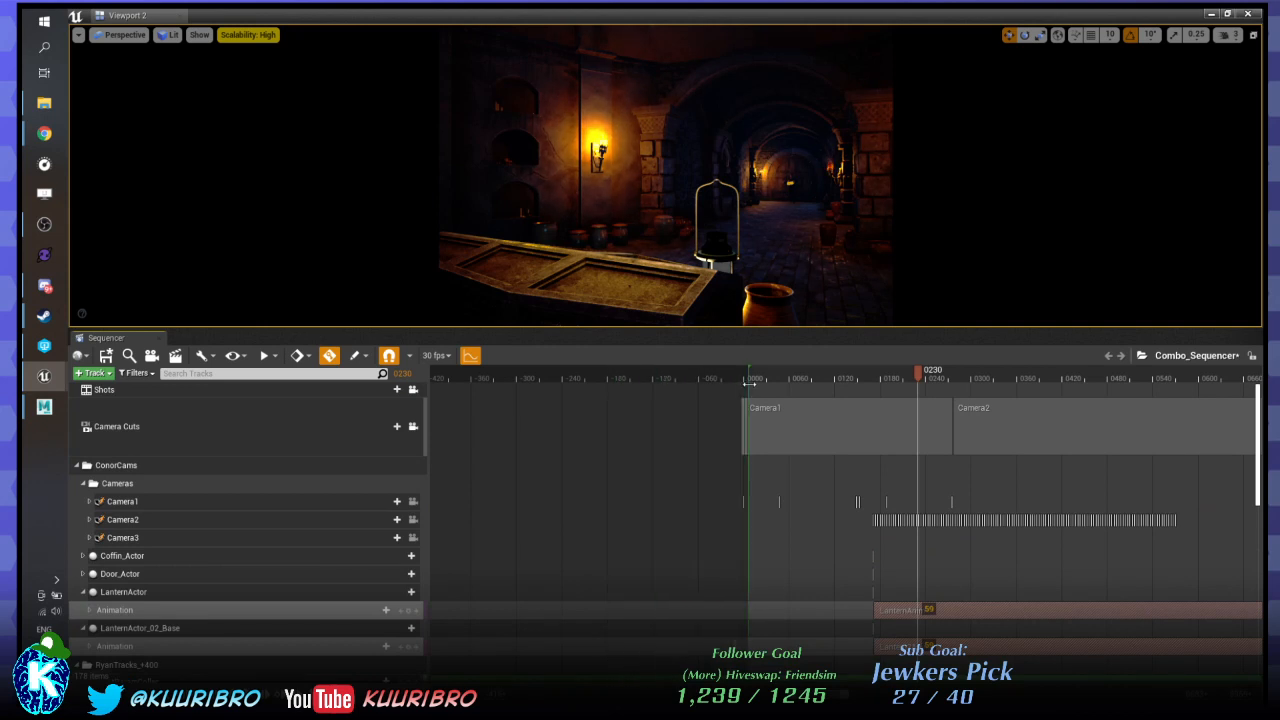
pyautogui.keyDown('ctrl'); pyautogui.scroll(10, 762, 379); pyautogui.keyUp('ctrl')
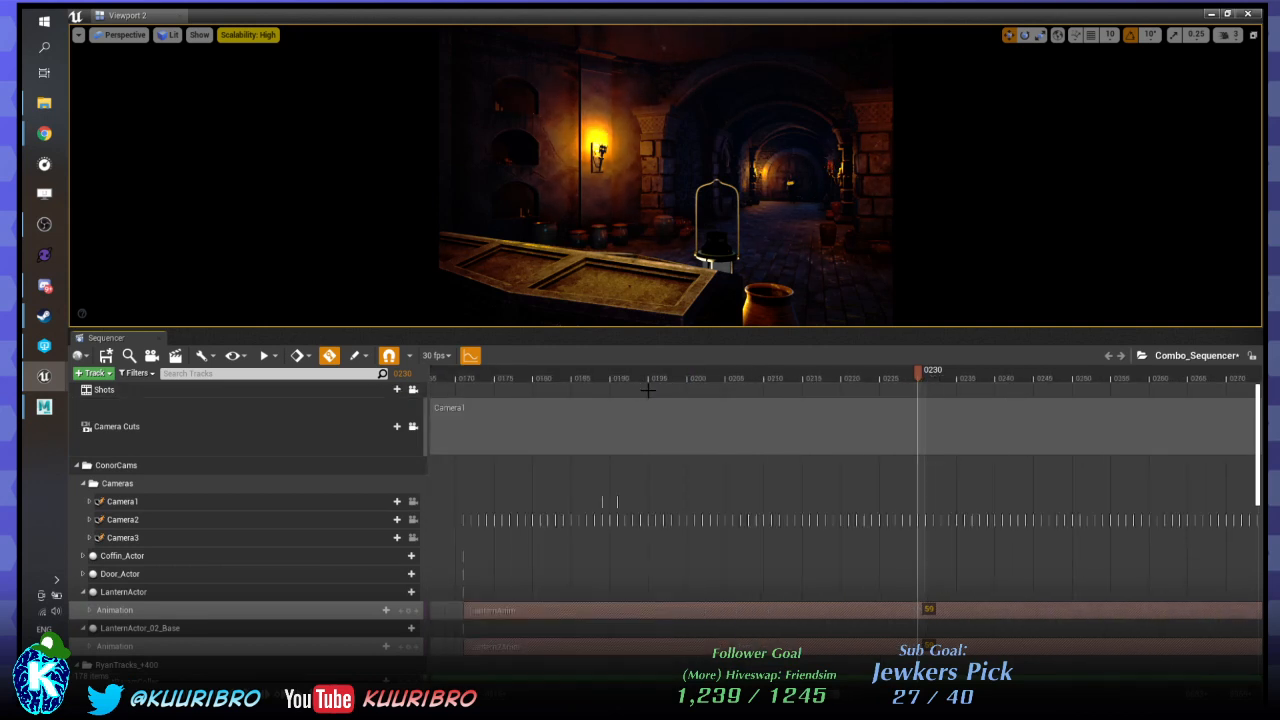
# Set the start of the playback range exactly to frame 0, and close the Scalability Options without changing them.
pyautogui.moveTo(762, 379); pyautogui.dragTo(860, 379, button='right')
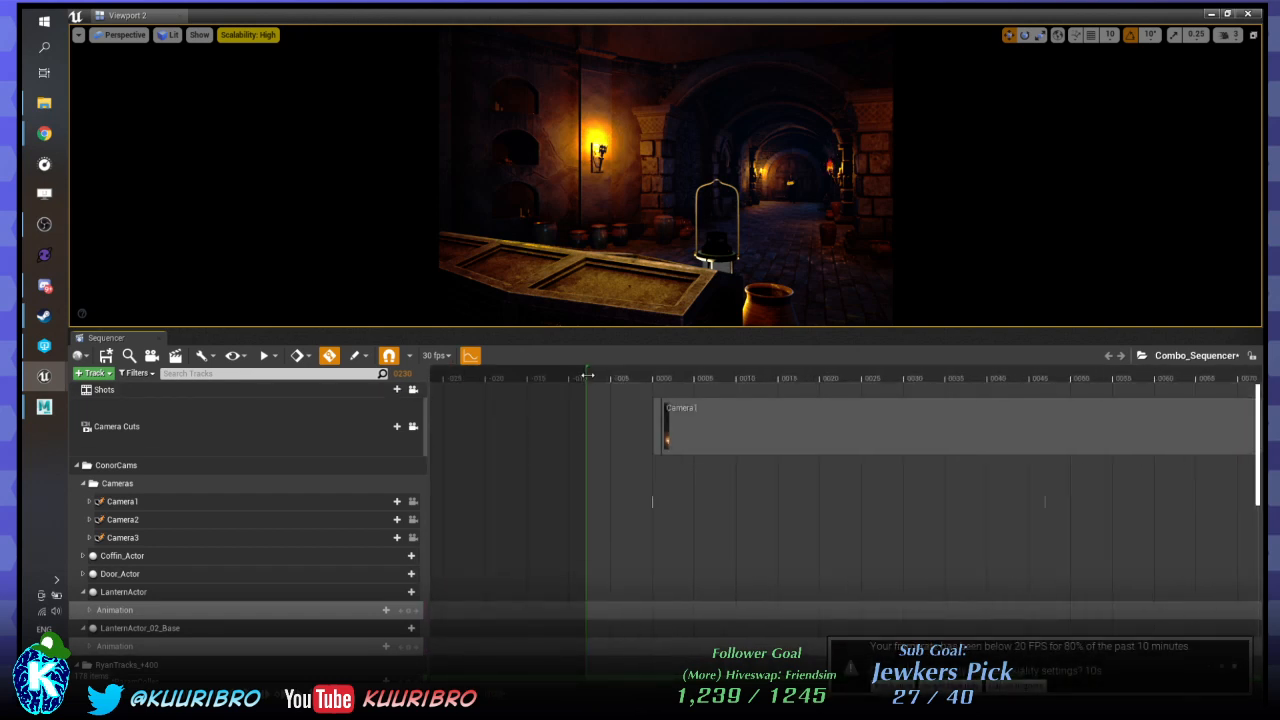
pyautogui.moveTo(604, 373); pyautogui.dragTo(671, 373)
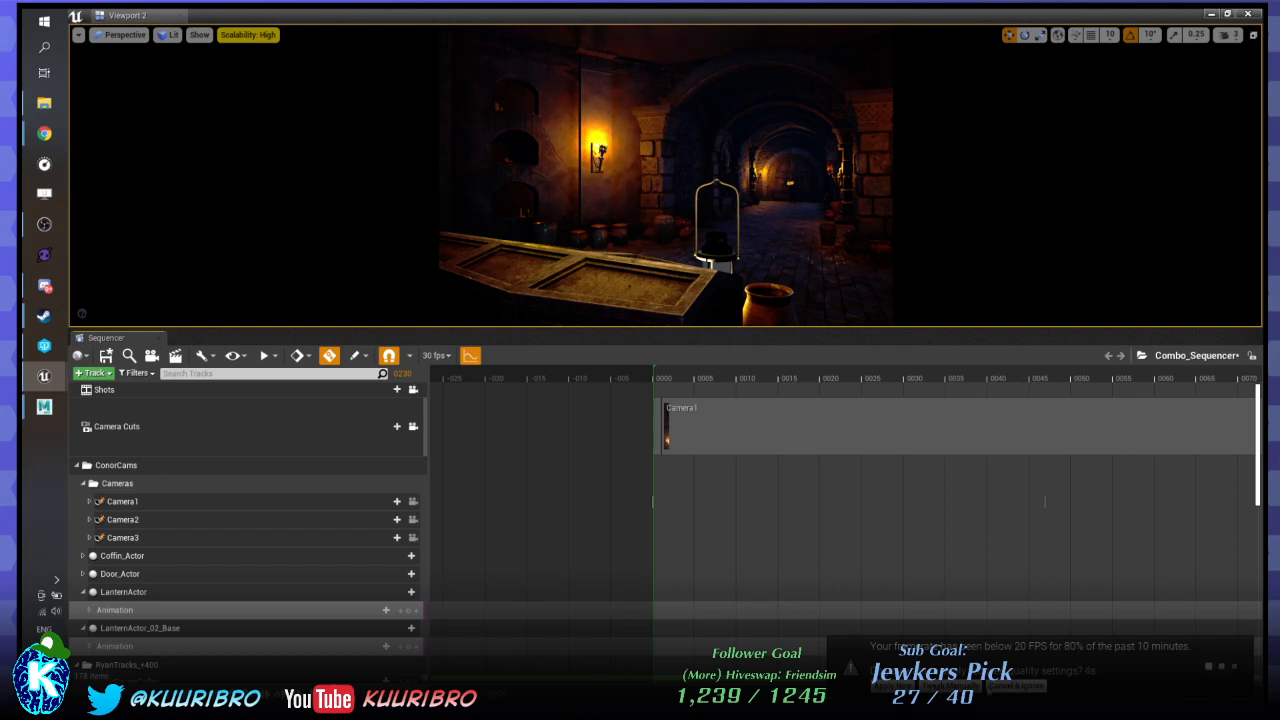
pyautogui.click(950, 686)
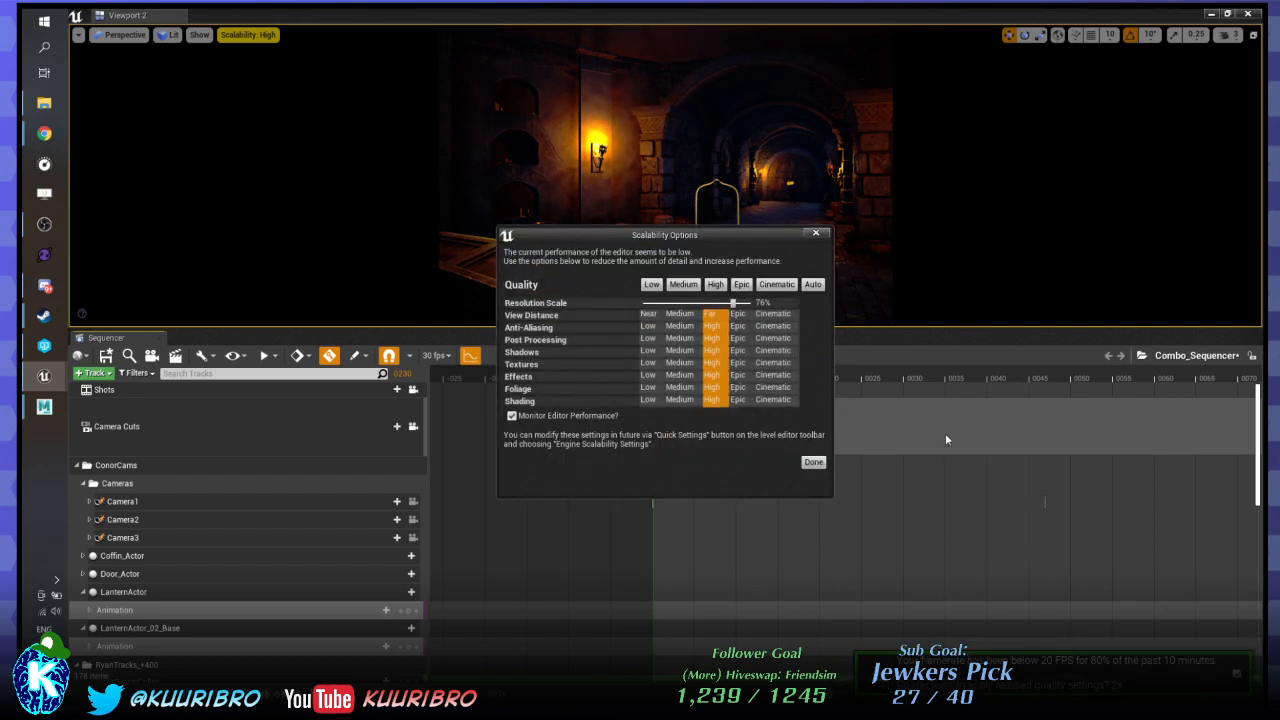
pyautogui.click(814, 463)
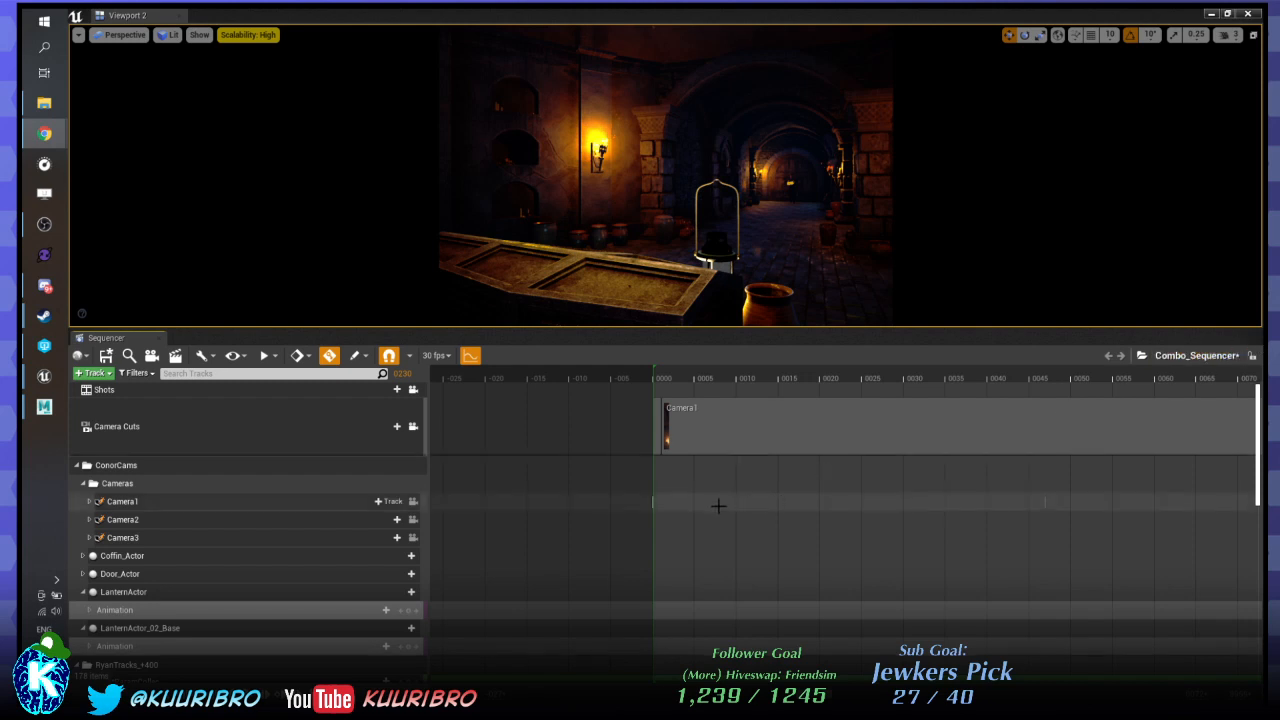
# Examine the timing of the camera cuts, camera keys, lantern animations and RyanTracks_+400 keys across the whole sequence.
pyautogui.scroll(-7, 719, 506)
pyautogui.scroll(7, 710, 530)
pyautogui.scroll(-3, 765, 500)
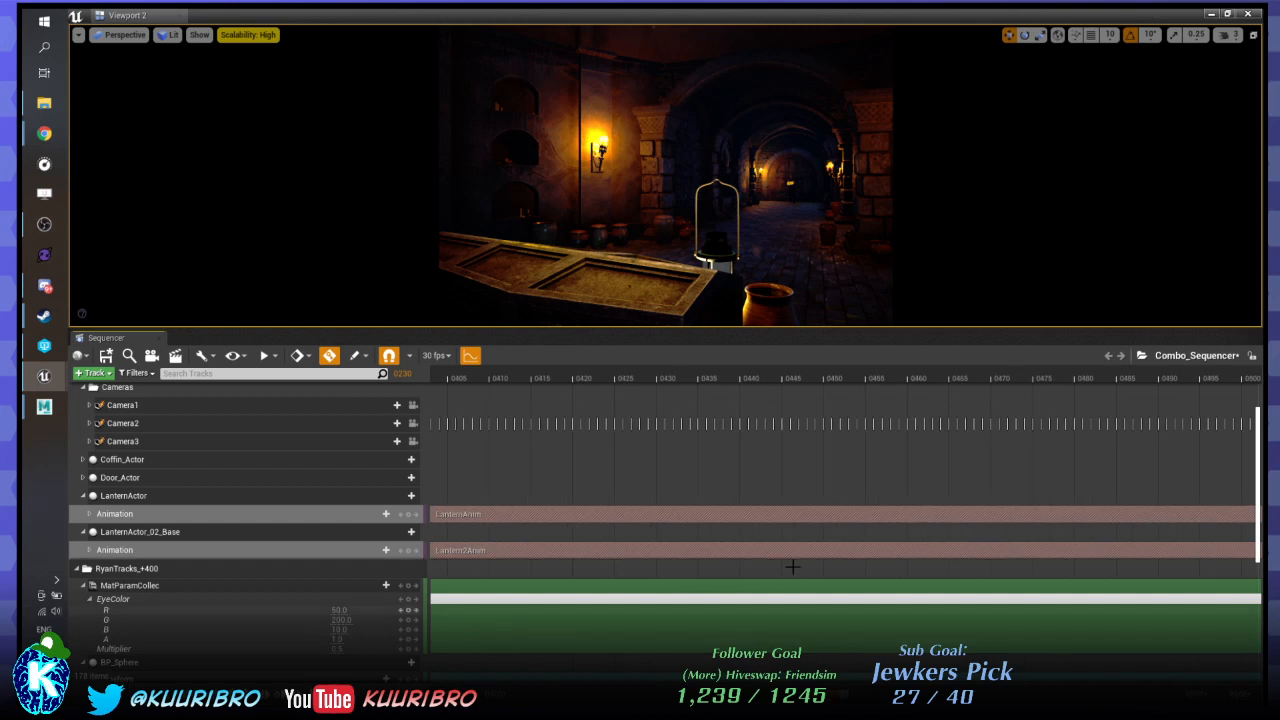
pyautogui.keyDown('ctrl'); pyautogui.scroll(-17, 792, 566); pyautogui.keyUp('ctrl')
pyautogui.keyDown('ctrl'); pyautogui.scroll(-3, 649, 531); pyautogui.keyUp('ctrl')
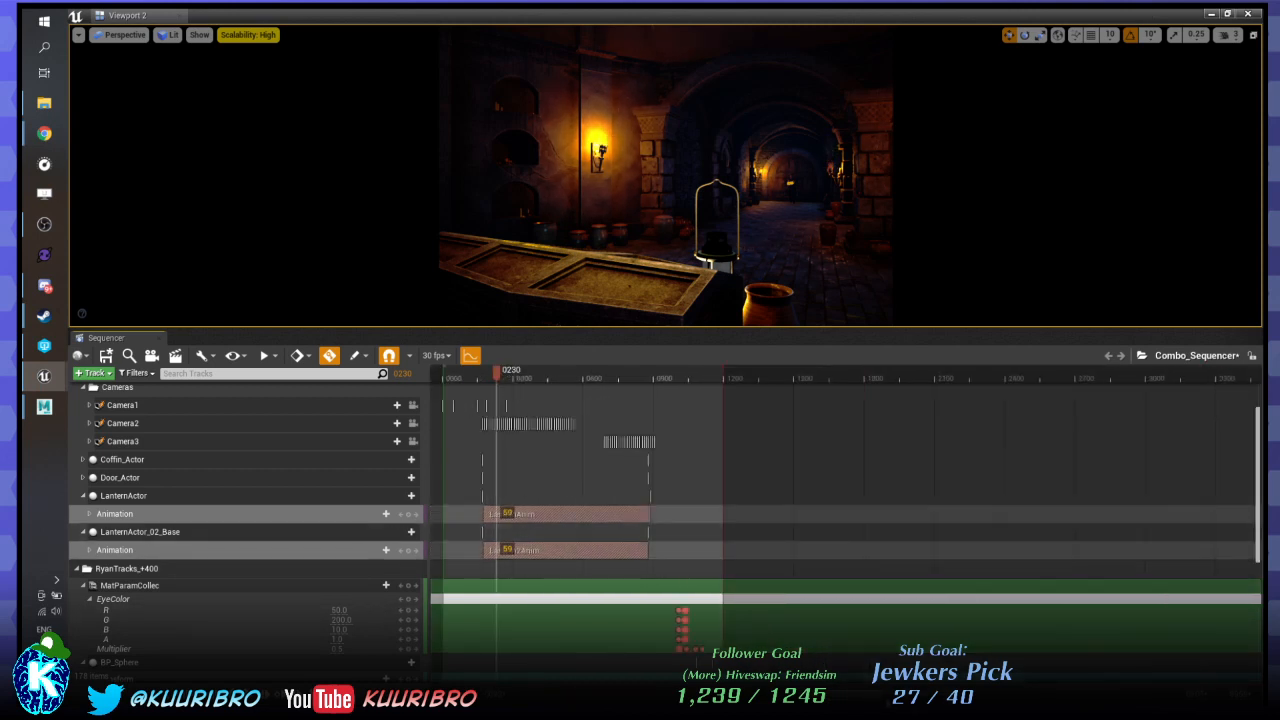
pyautogui.moveTo(649, 531); pyautogui.dragTo(784, 552, button='right')
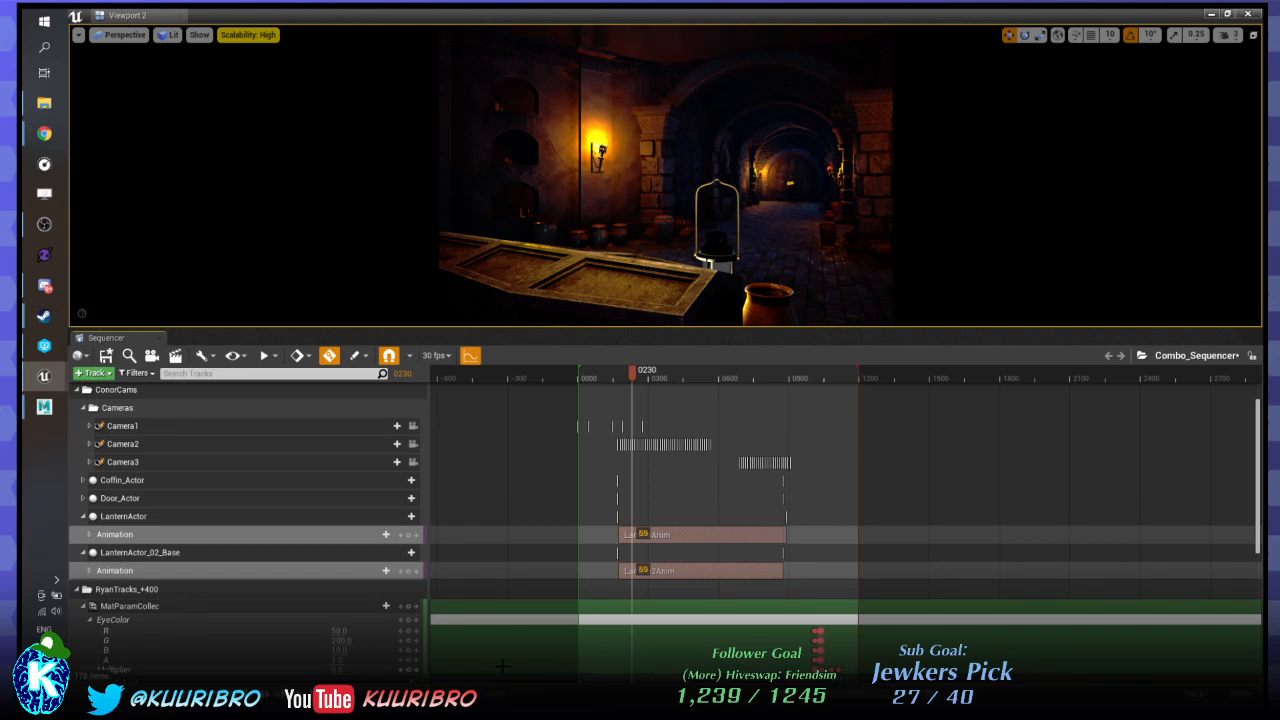
pyautogui.moveTo(516, 692); pyautogui.dragTo(598, 80)
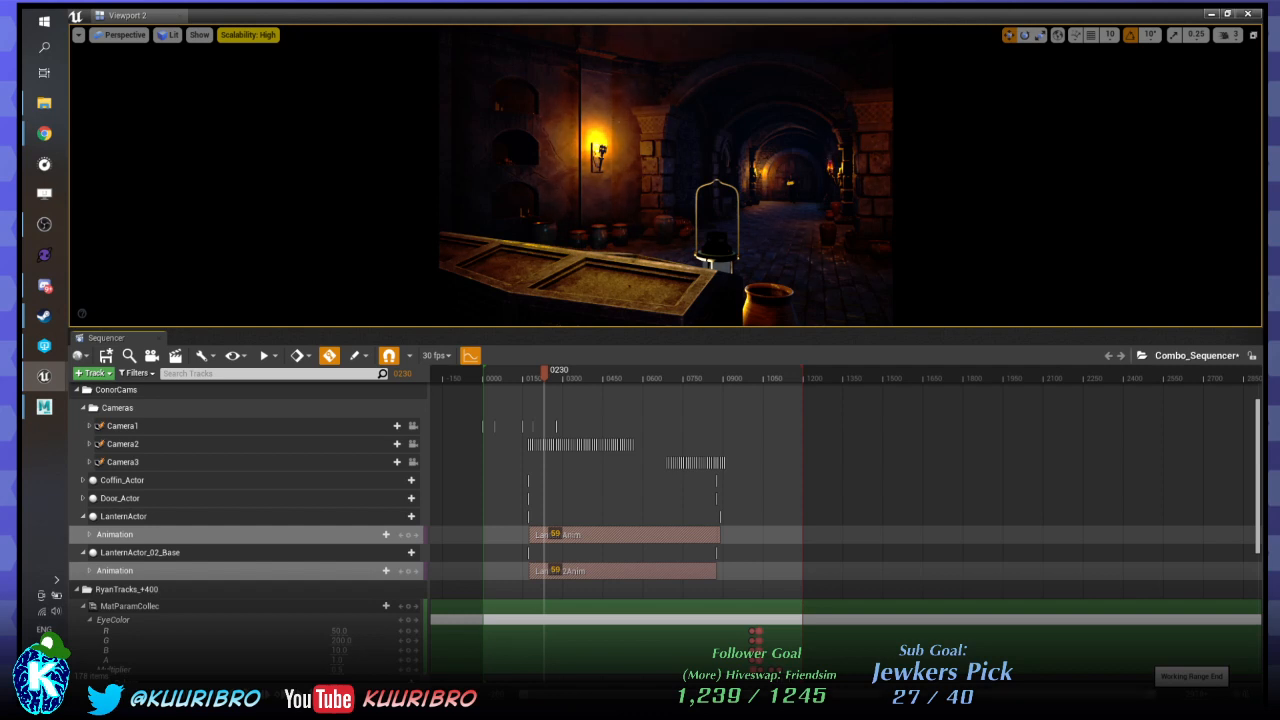
pyautogui.keyDown('ctrl'); pyautogui.scroll(4, 546, 522); pyautogui.keyUp('ctrl')
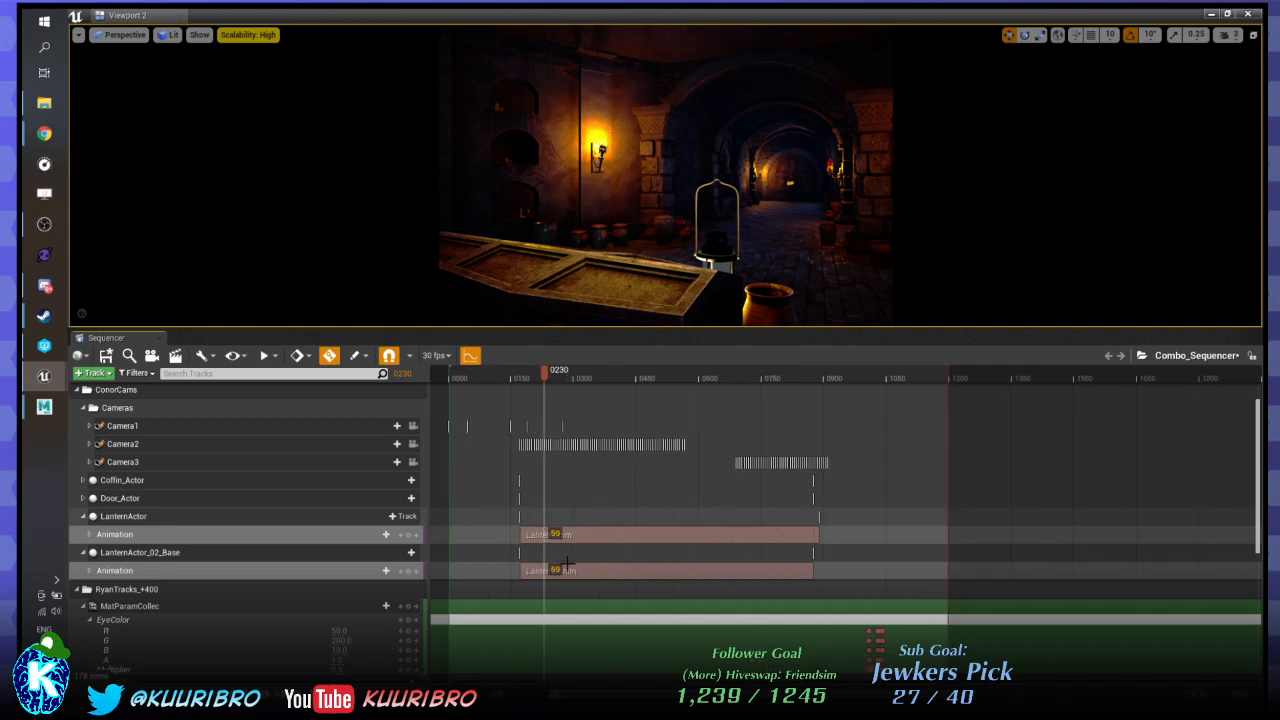
pyautogui.moveTo(548, 582); pyautogui.dragTo(632, 582, button='right')
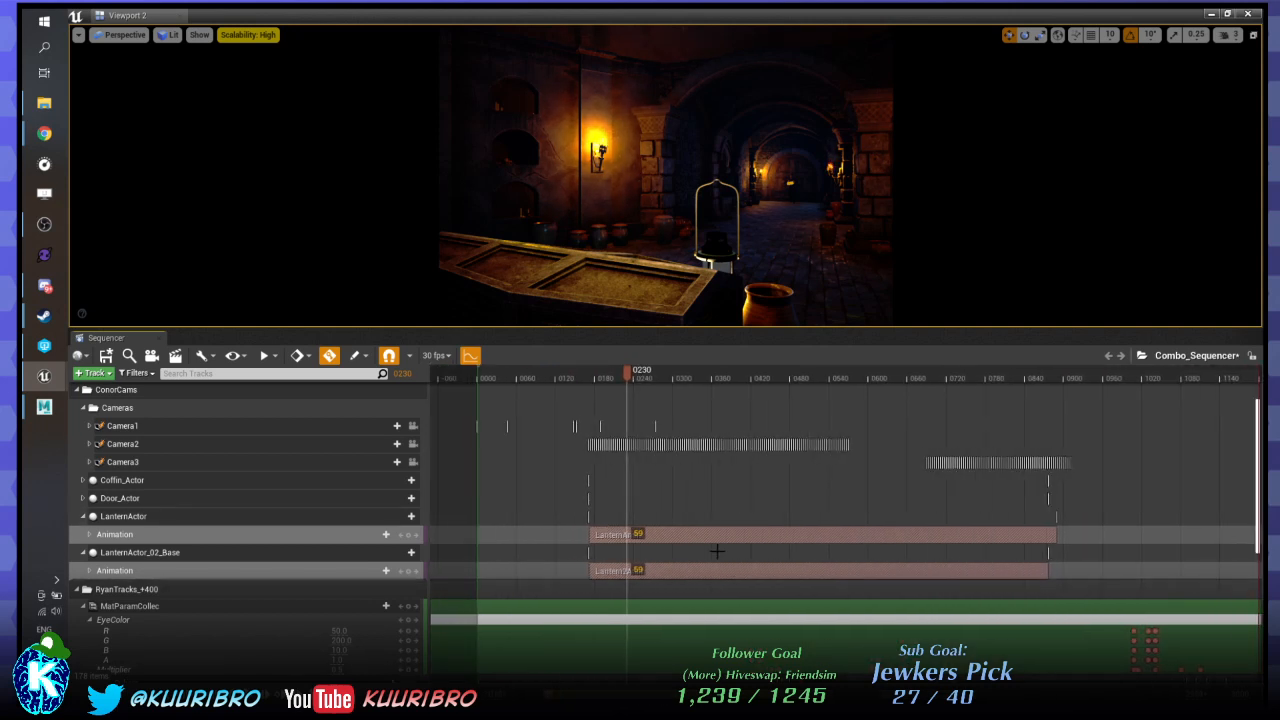
pyautogui.scroll(-1, 717, 552)
pyautogui.scroll(2, 717, 552)
pyautogui.scroll(2, 717, 552)
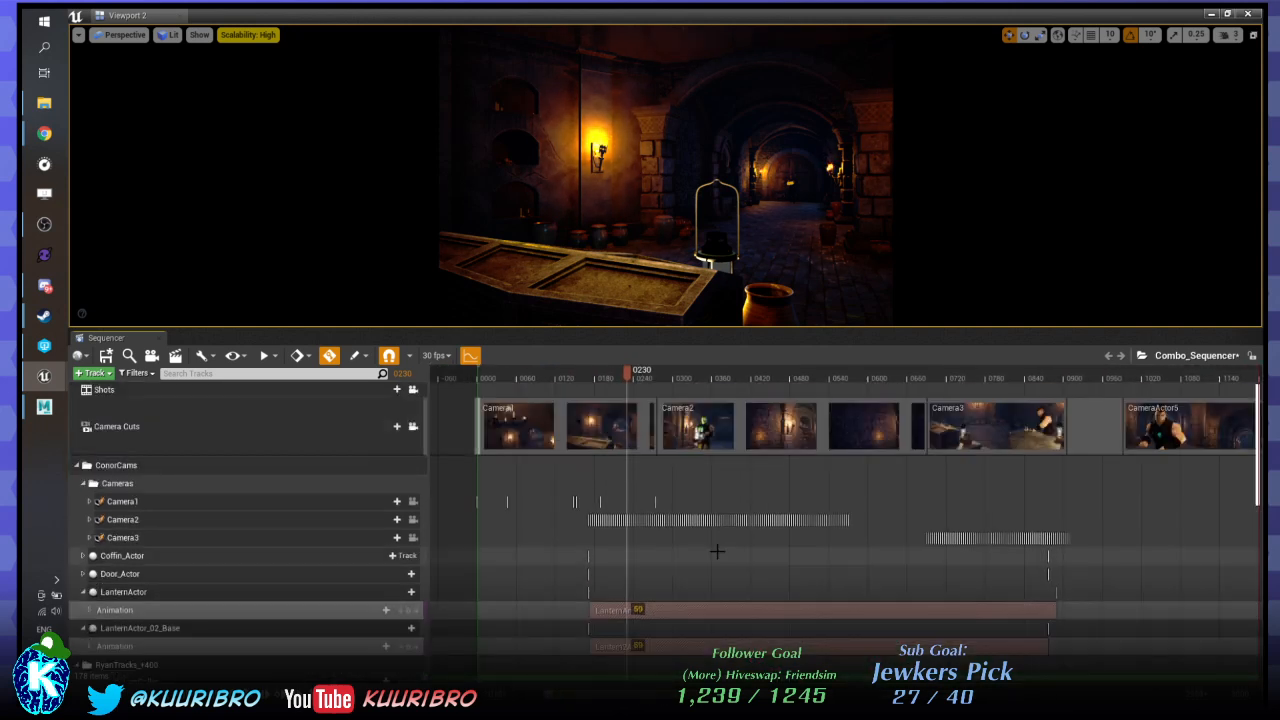
# Scrub to frame 384 to check the lantern and door in the Camera2 shot, and review the tracks below the cuts.
pyautogui.moveTo(547, 382); pyautogui.dragTo(728, 401)
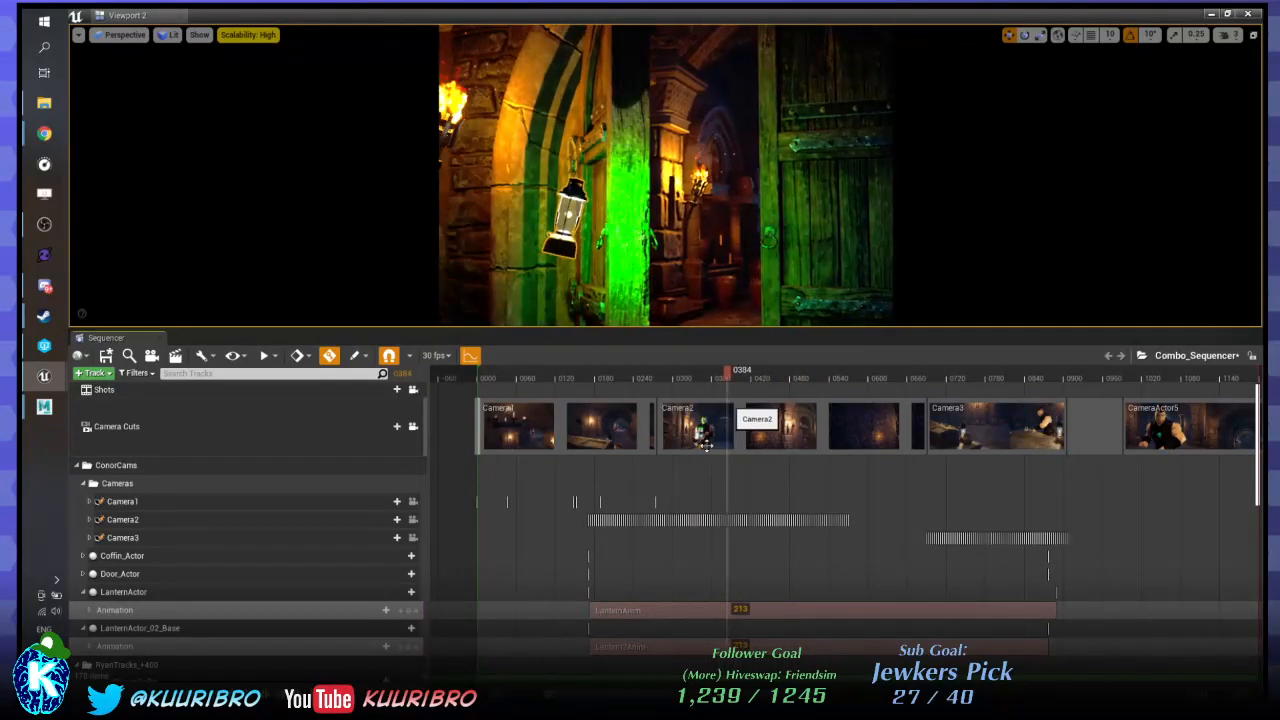
pyautogui.scroll(-4, 703, 445)
pyautogui.scroll(-2, 703, 445)
pyautogui.scroll(3, 710, 452)
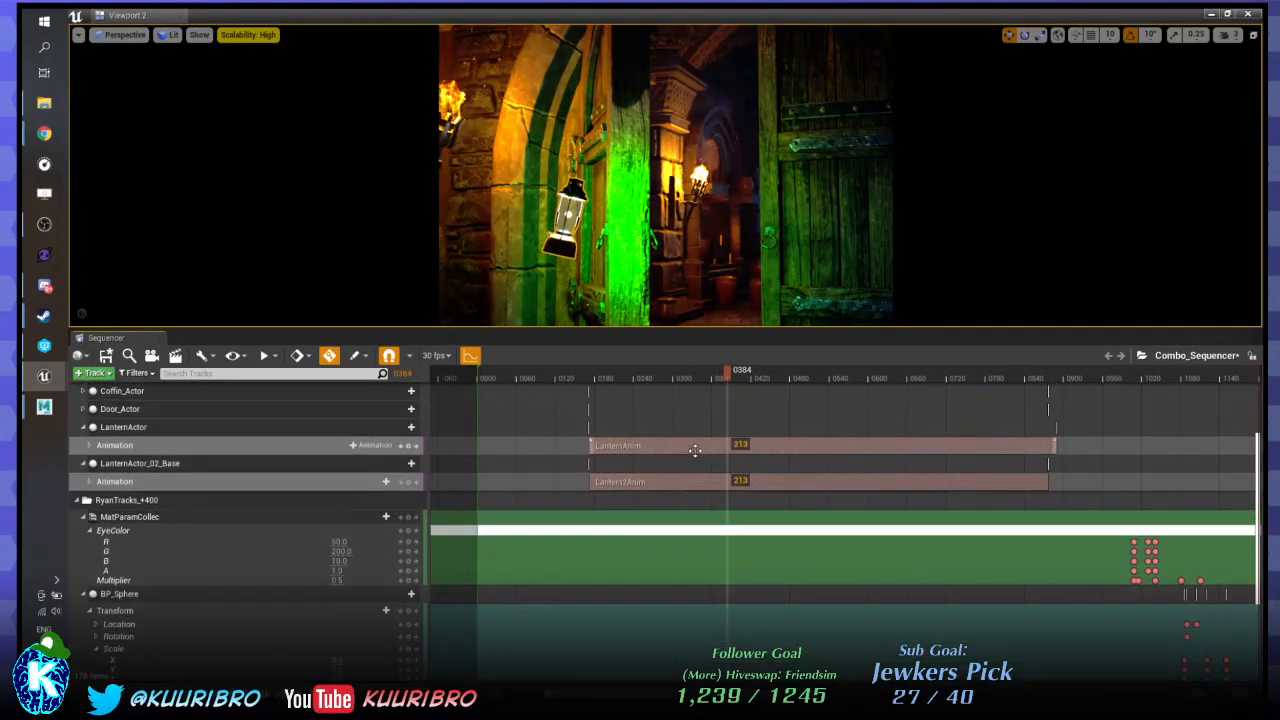
pyautogui.scroll(5, 170, 535)
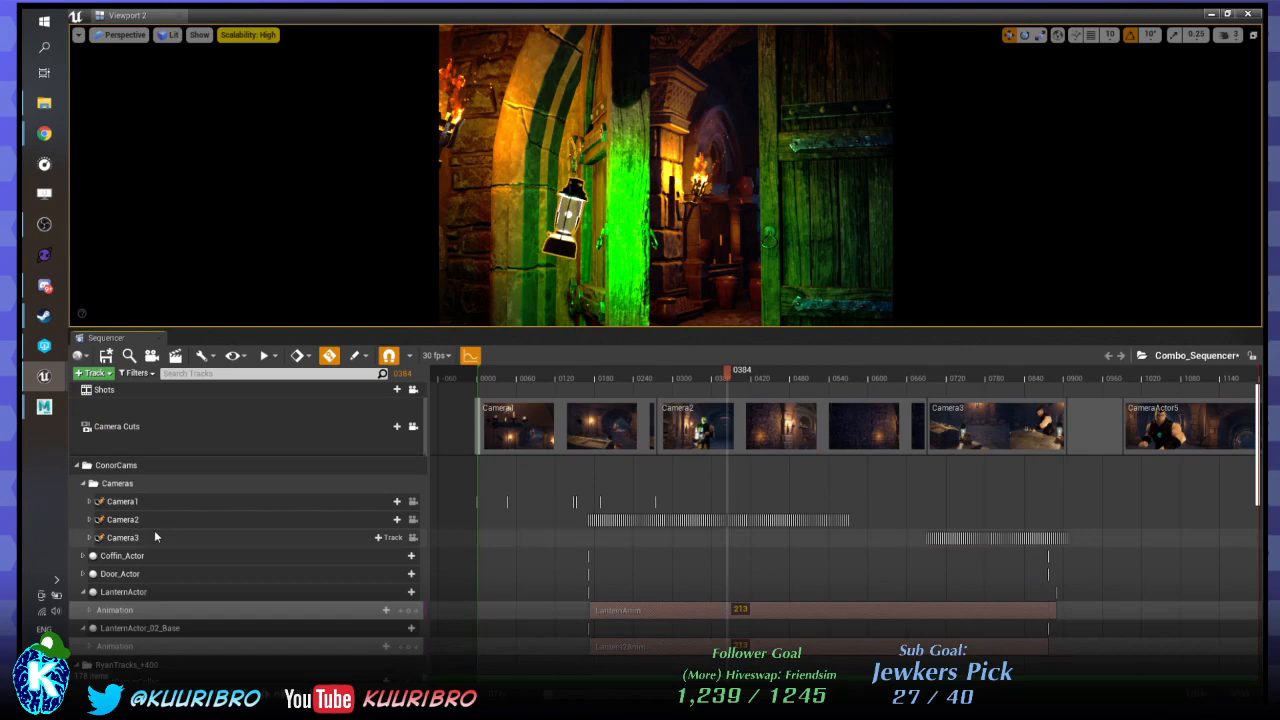
# Collapse the ConorCams folder, and select and expand Riker_skeleton_x20 under RyanTracks_+400.
pyautogui.click(76, 465)
pyautogui.scroll(-1, 116, 484)
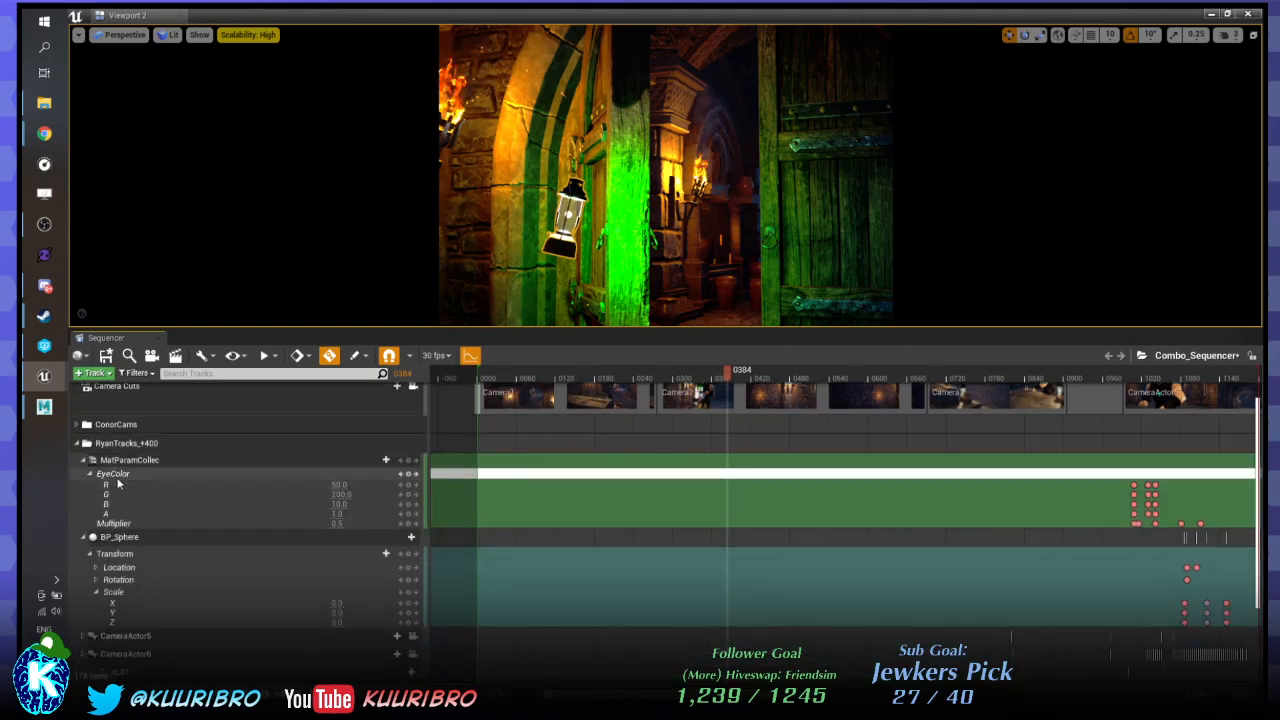
pyautogui.scroll(-4, 125, 469)
pyautogui.click(150, 636)
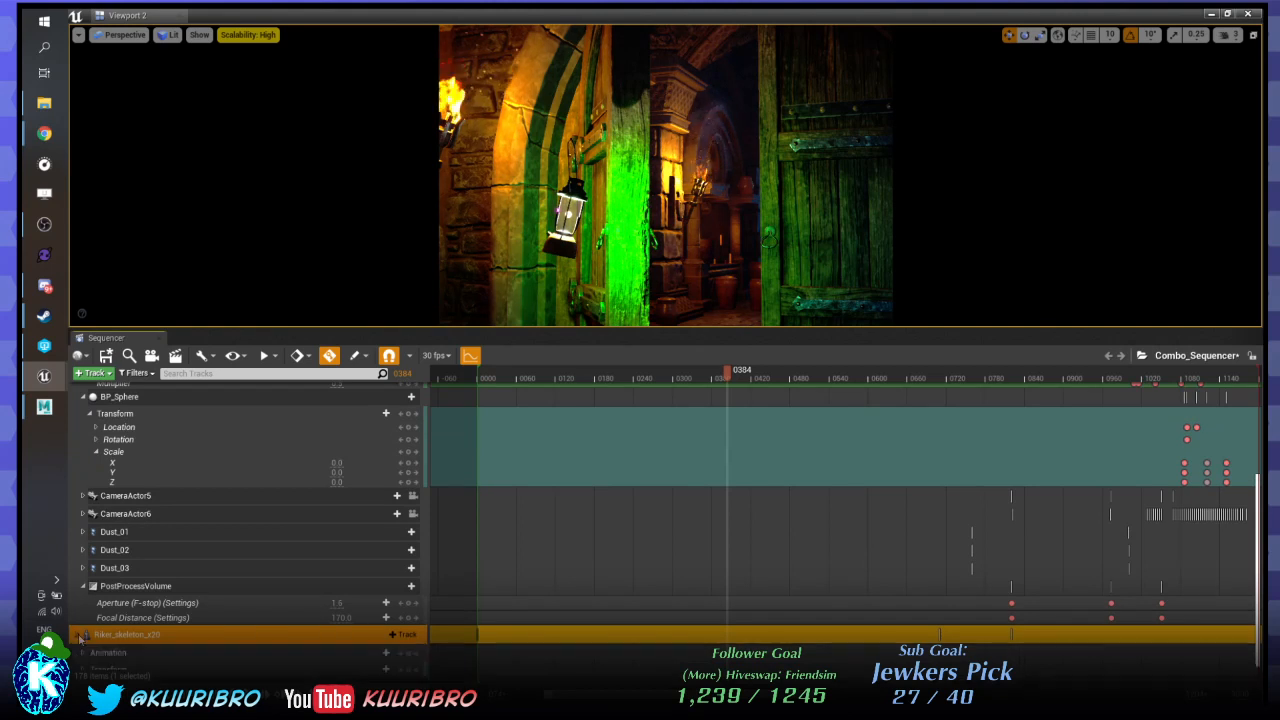
# Move Riker_skeleton_x20's AnimRikerCinematic_Anim section to start at about frame 170, and check the pose at frame 390.
pyautogui.keyDown('ctrl'); pyautogui.scroll(-3, 740, 605); pyautogui.keyUp('ctrl')
pyautogui.scroll(-2, 740, 605)
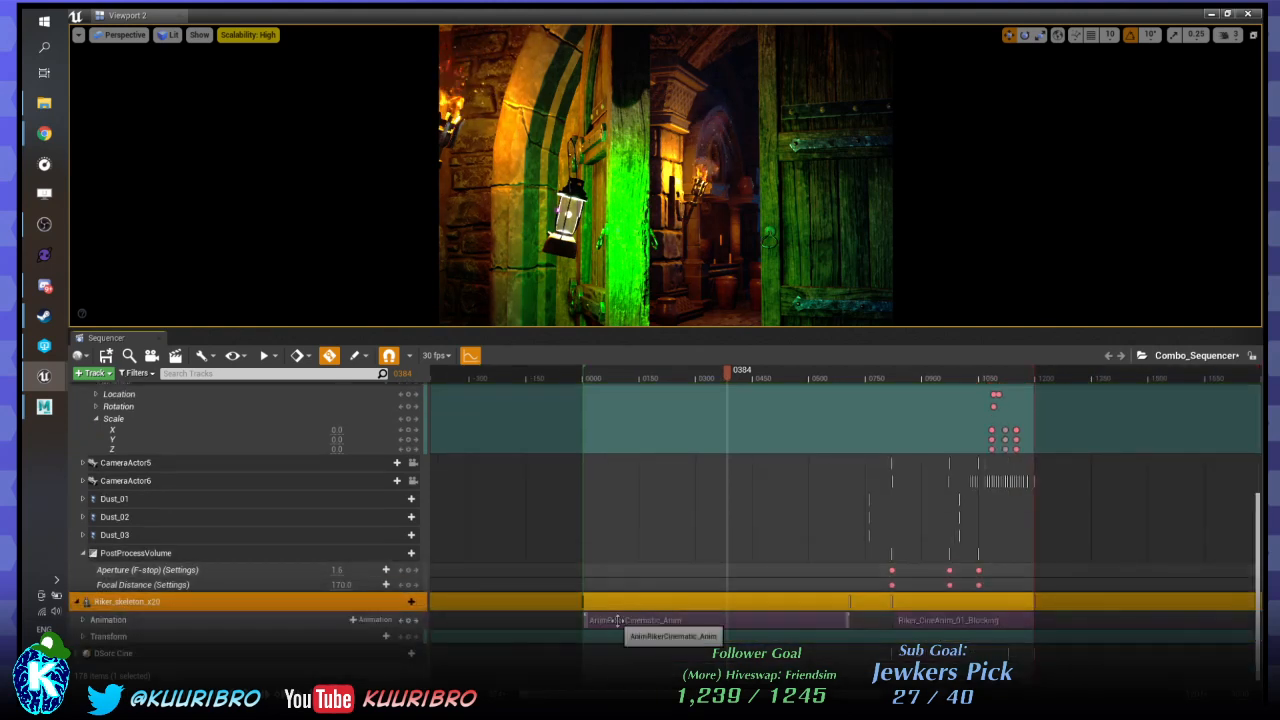
pyautogui.keyDown('ctrl'); pyautogui.scroll(5, 618, 621); pyautogui.keyUp('ctrl')
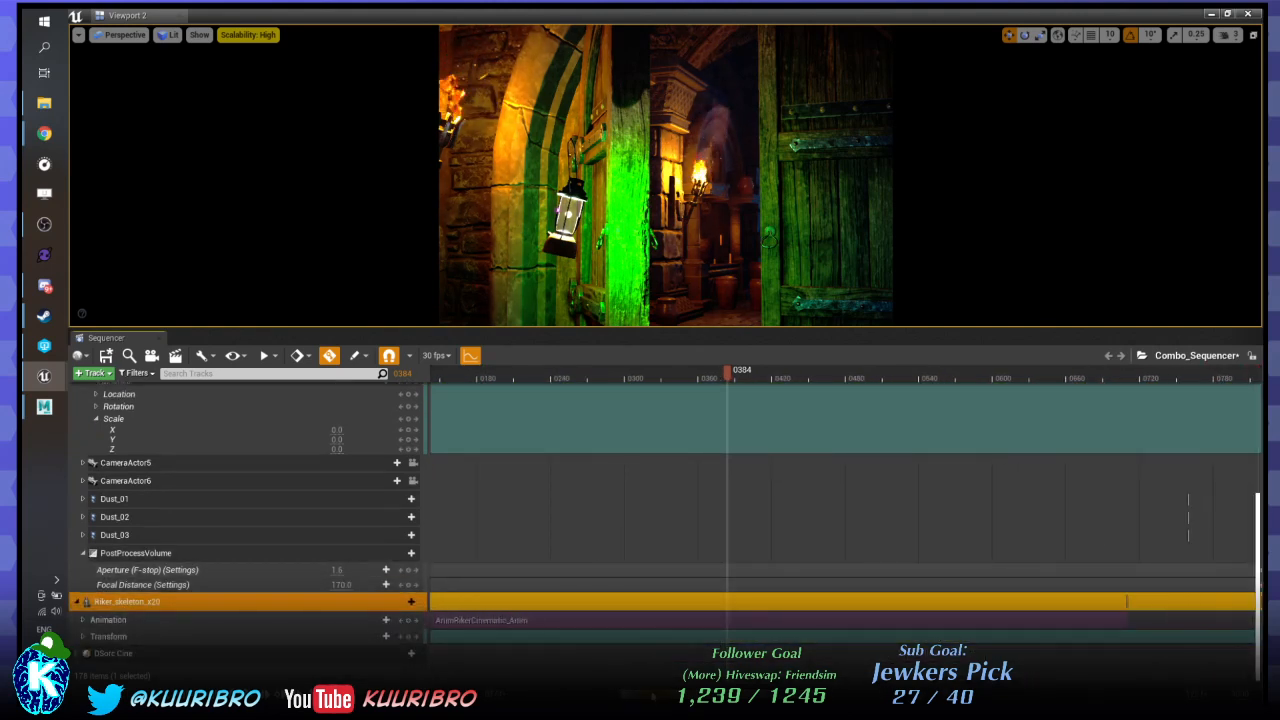
pyautogui.moveTo(540, 622); pyautogui.dragTo(761, 622, button='right')
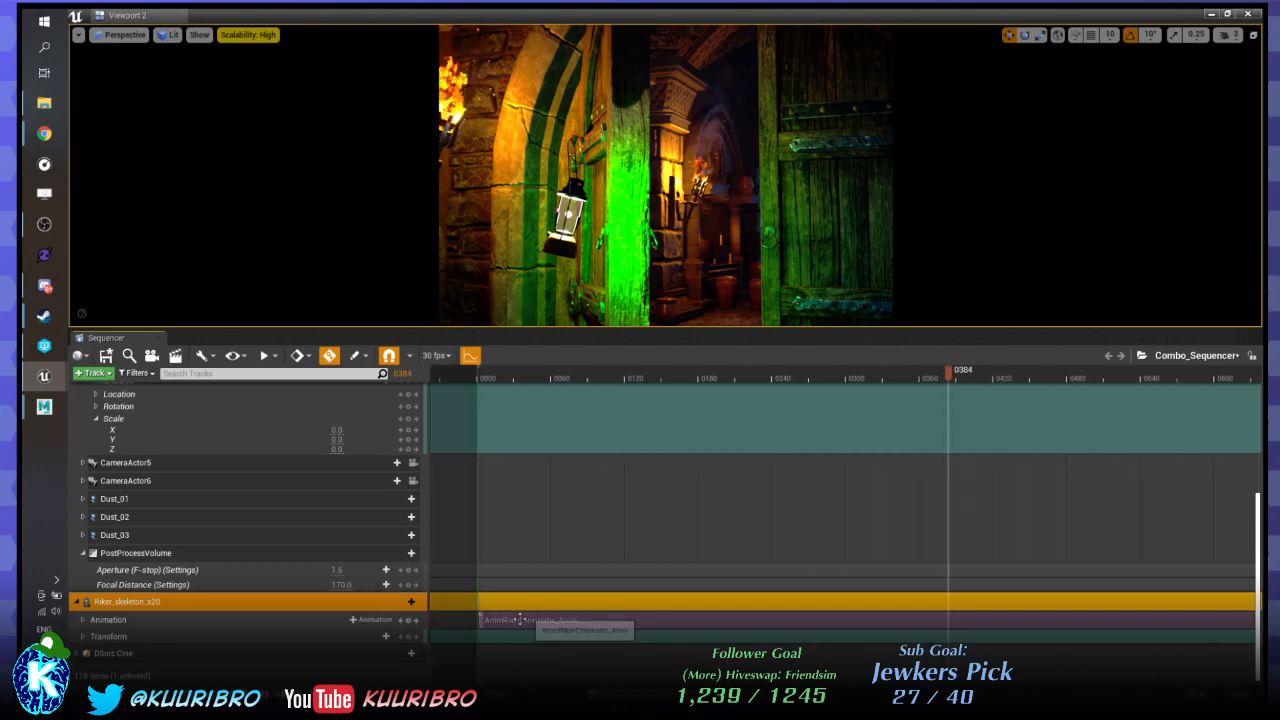
pyautogui.moveTo(556, 621); pyautogui.dragTo(722, 630)
pyautogui.moveTo(914, 379); pyautogui.dragTo(955, 379)
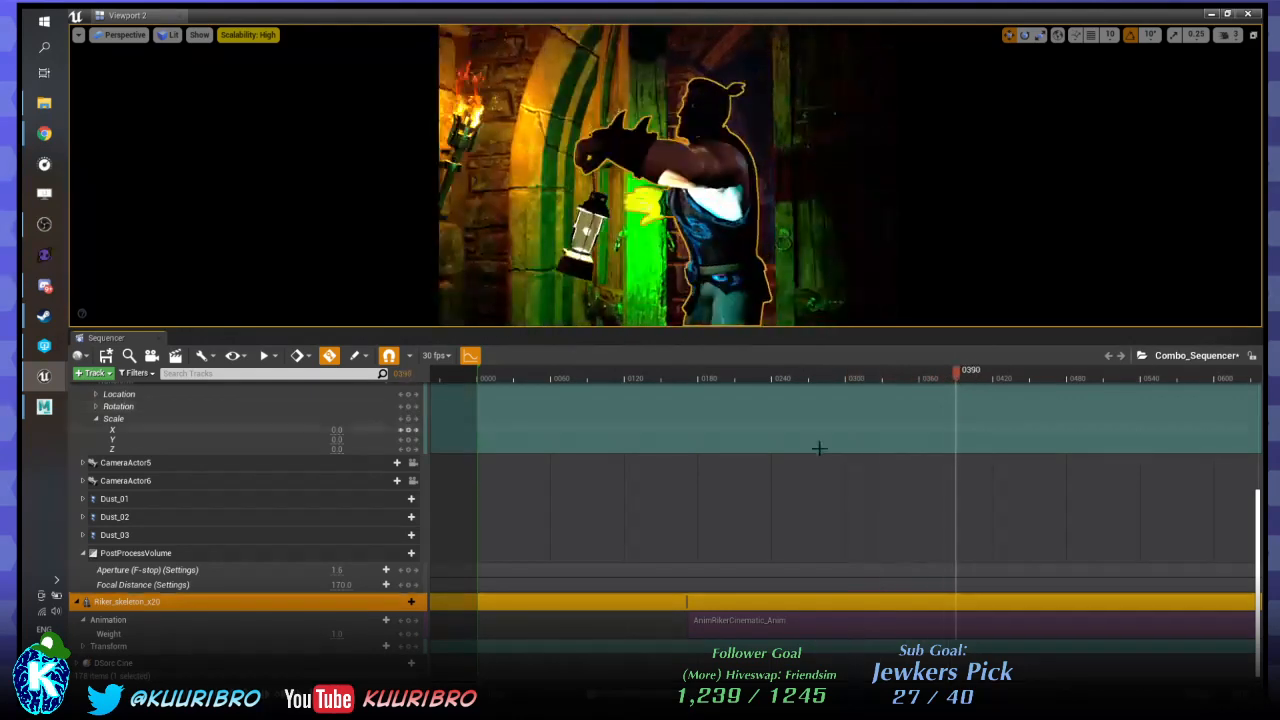
# Scrub from the end of the Camera3 shot to frame 960 to examine the transition into the following cuts.
pyautogui.scroll(-1, 805, 500)
pyautogui.keyDown('ctrl'); pyautogui.scroll(-12, 783, 565); pyautogui.keyUp('ctrl')
pyautogui.moveTo(605, 693); pyautogui.dragTo(645, 693)
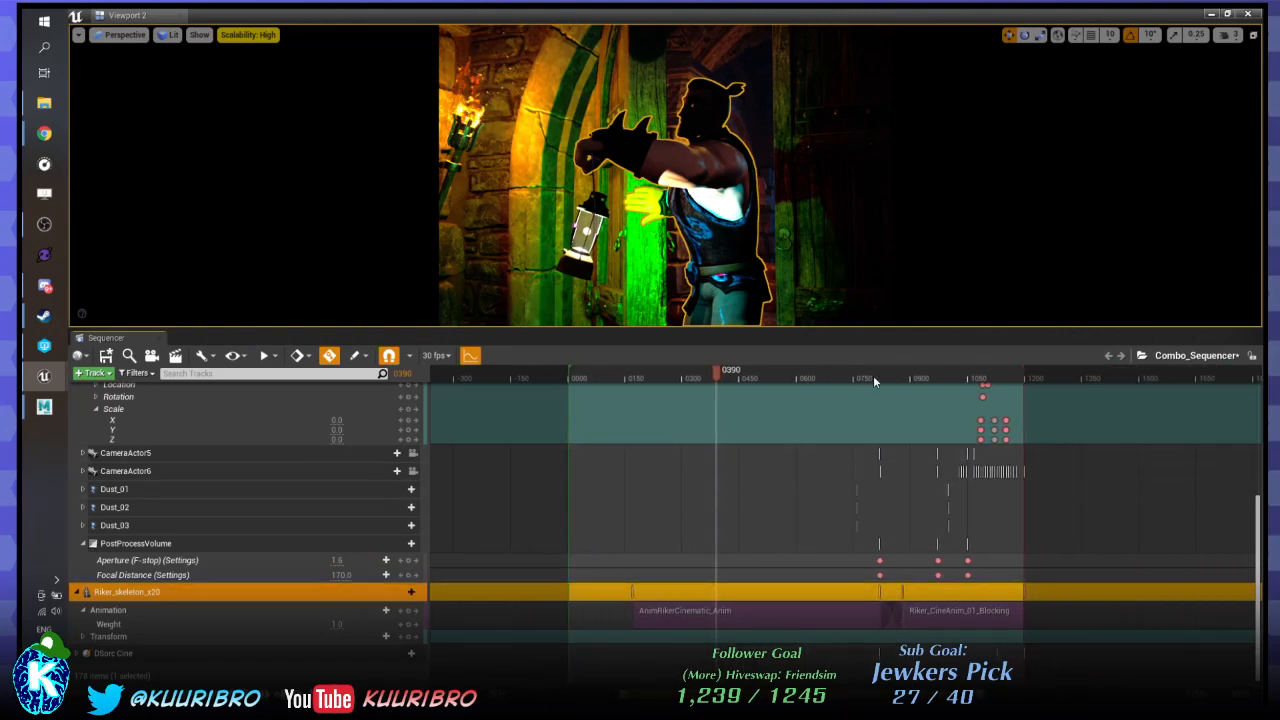
pyautogui.moveTo(873, 375); pyautogui.dragTo(905, 420)
pyautogui.scroll(5, 884, 457)
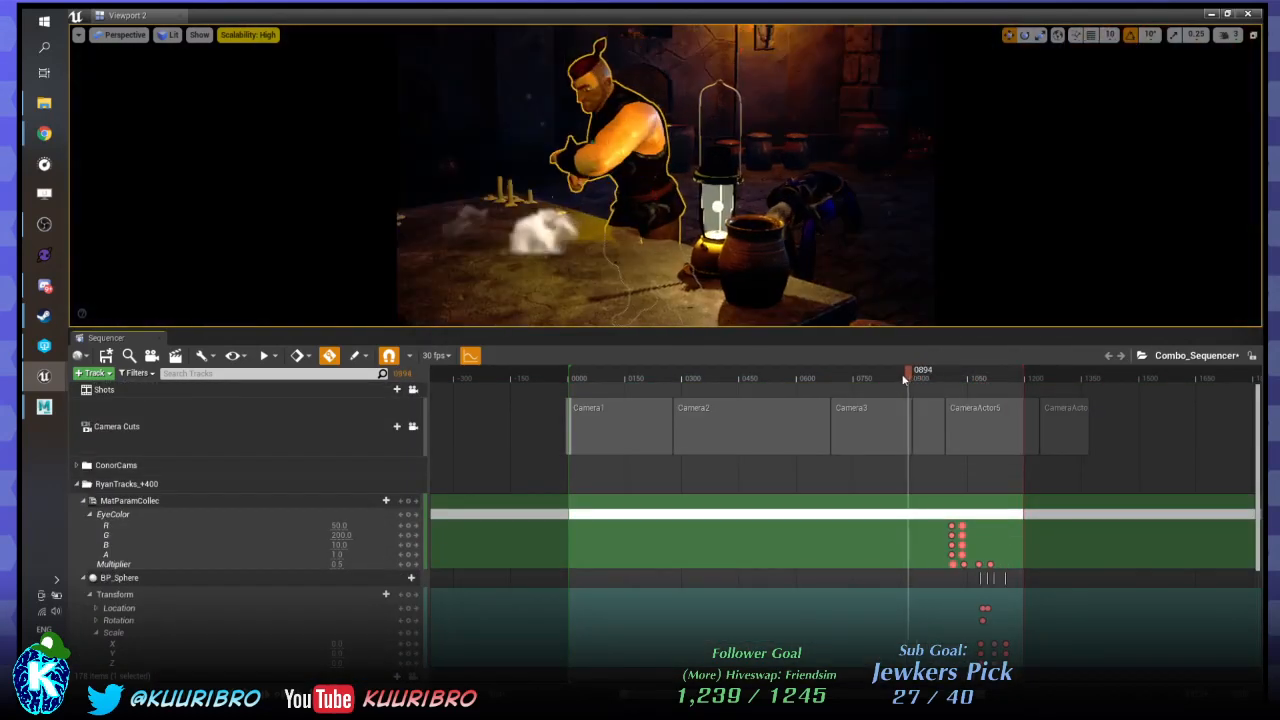
pyautogui.moveTo(908, 375); pyautogui.dragTo(932, 391)
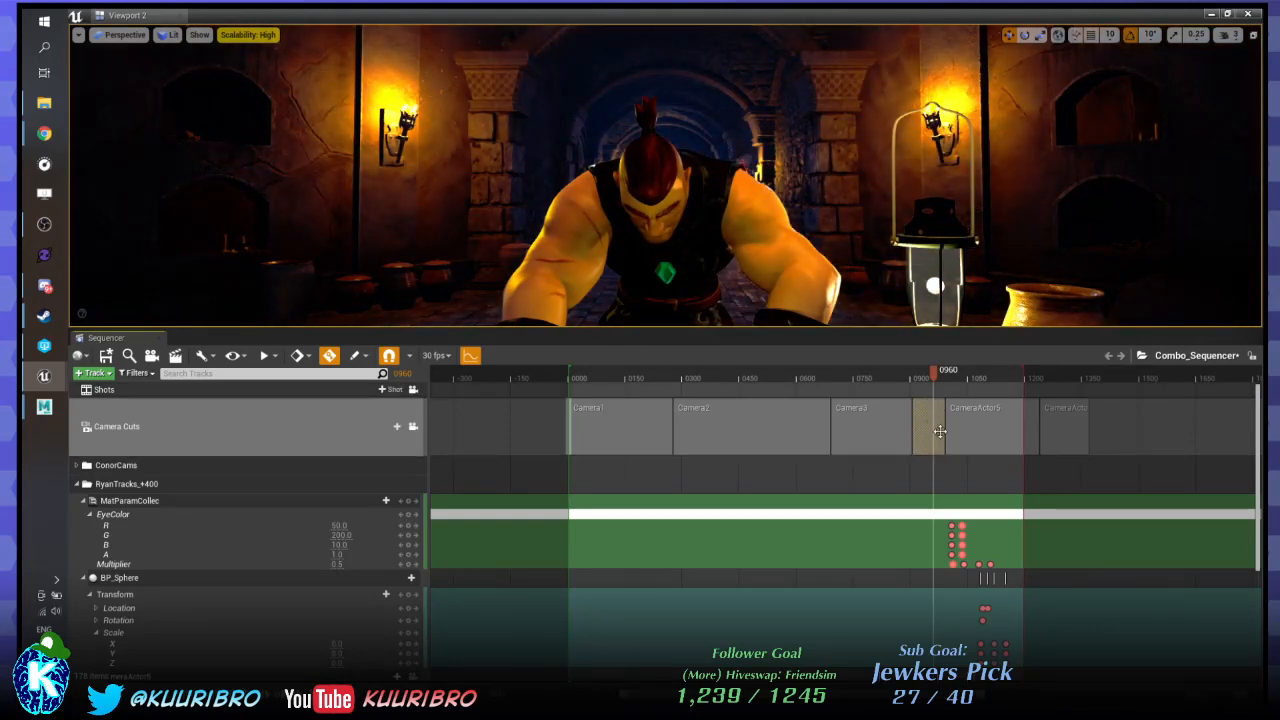
# Measure the unnamed camera cut between Camera3 and CameraActor5 by subtracting its start frame 905 from its end frame 991.
pyautogui.keyDown('ctrl'); pyautogui.scroll(5, 936, 410); pyautogui.keyUp('ctrl')
pyautogui.moveTo(812, 459); pyautogui.dragTo(654, 459, button='right')
pyautogui.keyDown('ctrl'); pyautogui.scroll(5, 654, 459); pyautogui.keyUp('ctrl')
pyautogui.keyDown('ctrl'); pyautogui.scroll(-2, 711, 554); pyautogui.keyUp('ctrl')
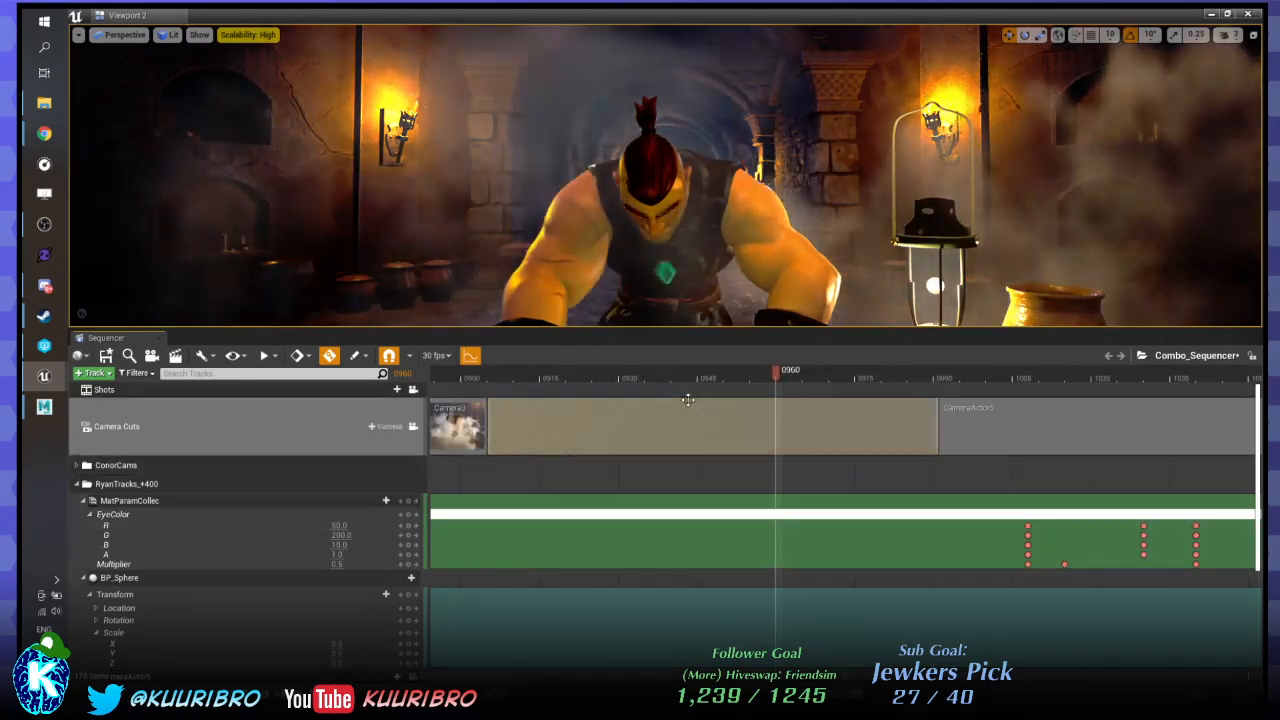
pyautogui.moveTo(660, 15); pyautogui.dragTo(604, 361)
pyautogui.doubleClick(604, 361)
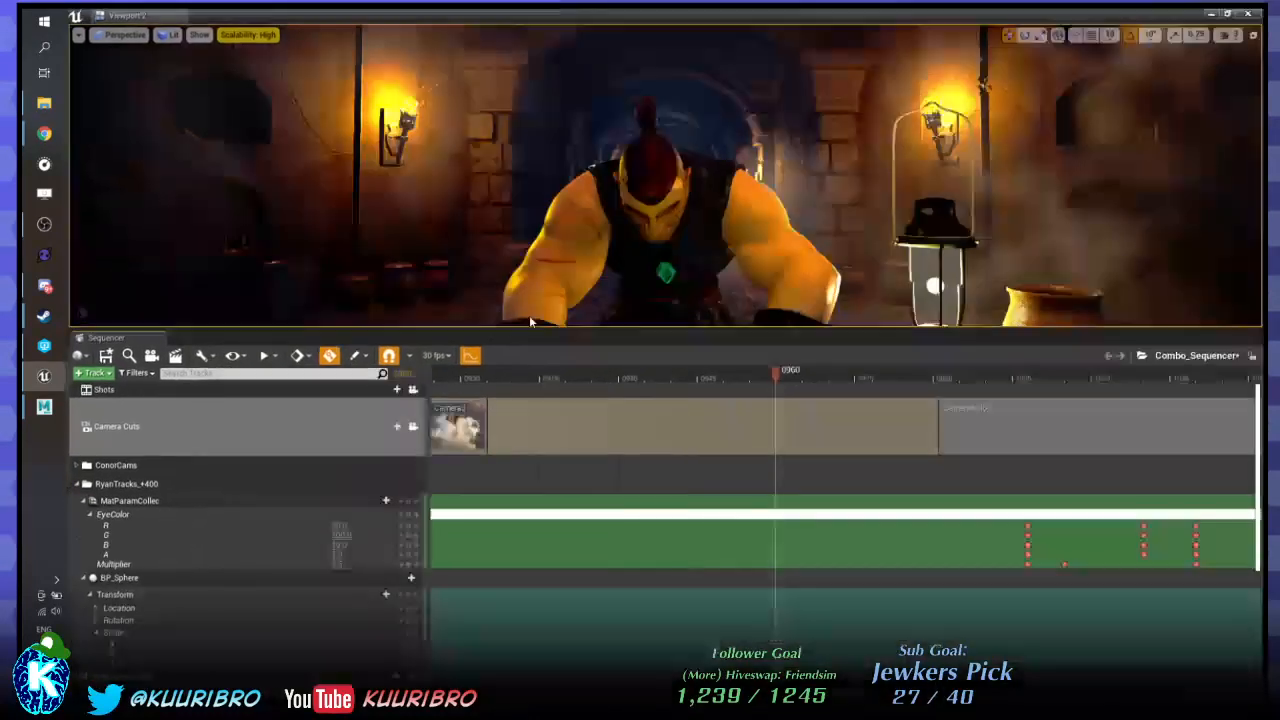
pyautogui.click(487, 377)
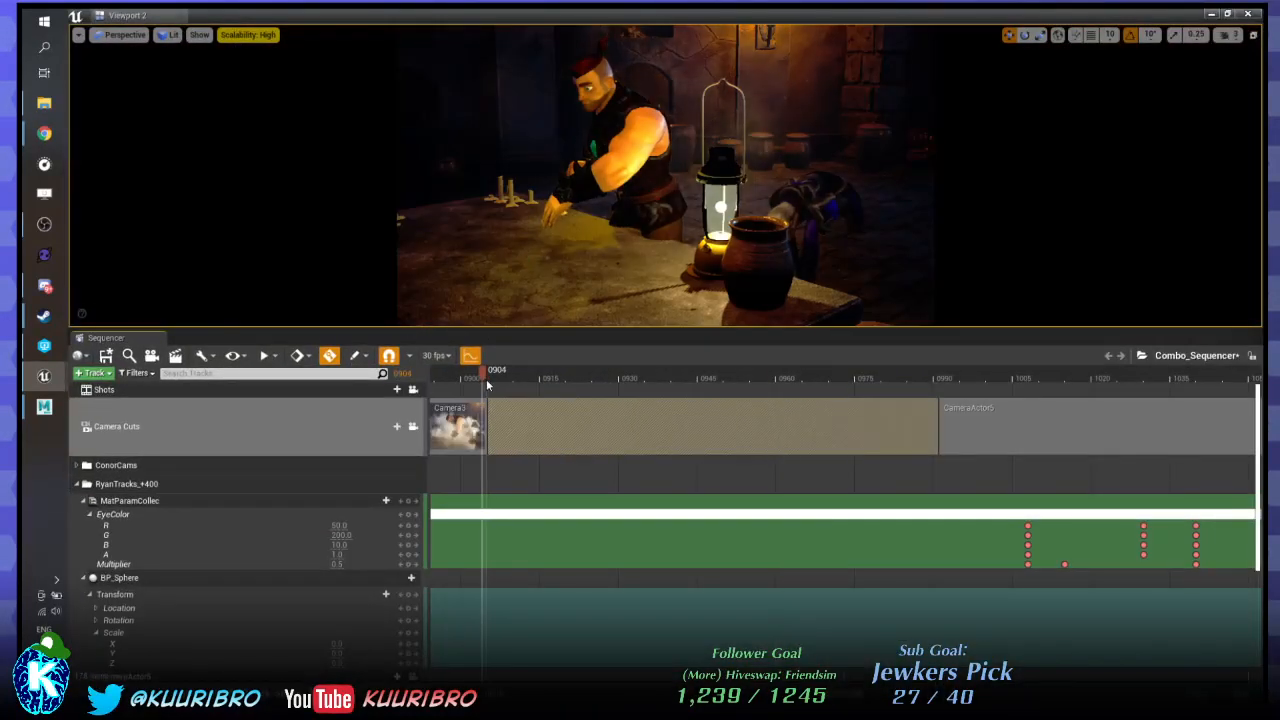
pyautogui.moveTo(525, 378); pyautogui.dragTo(940, 381)
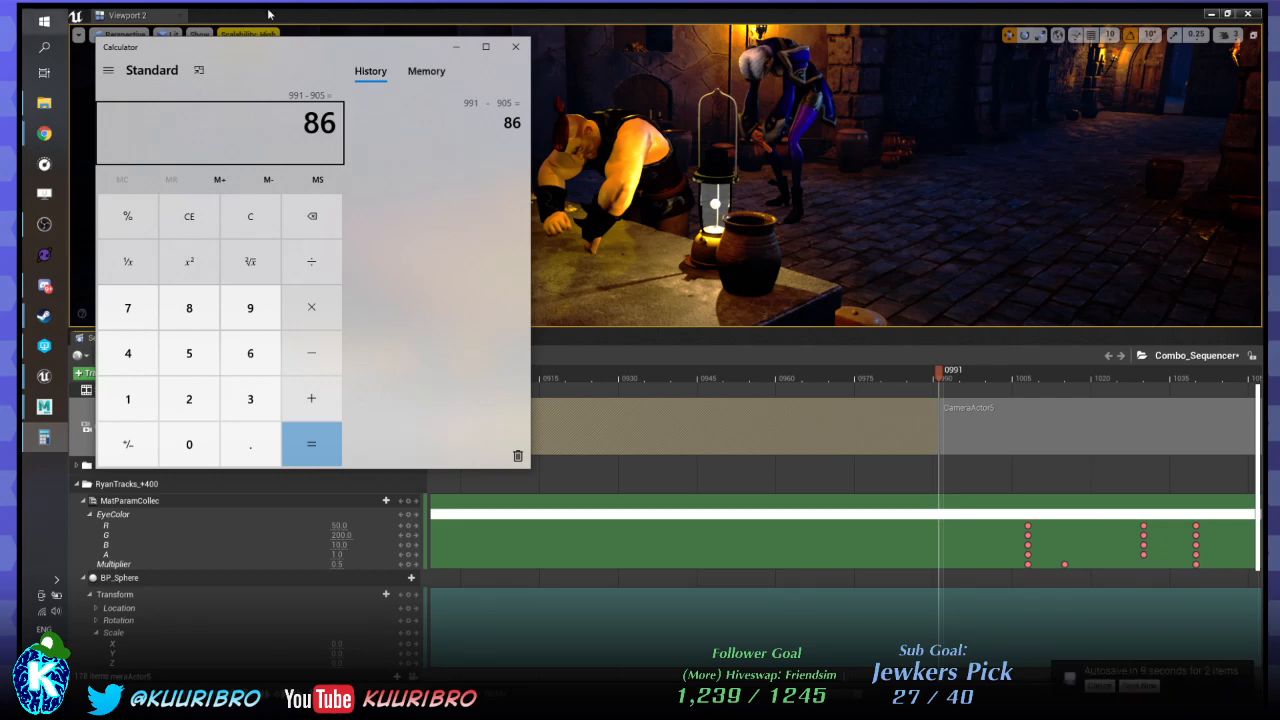
# Try moving the CameraActor5 cut and the cut after it 86 frames earlier, scrub through the result, and undo the move.
pyautogui.click(842, 437)
pyautogui.keyDown('ctrl'); pyautogui.scroll(-2, 811, 451); pyautogui.keyUp('ctrl')
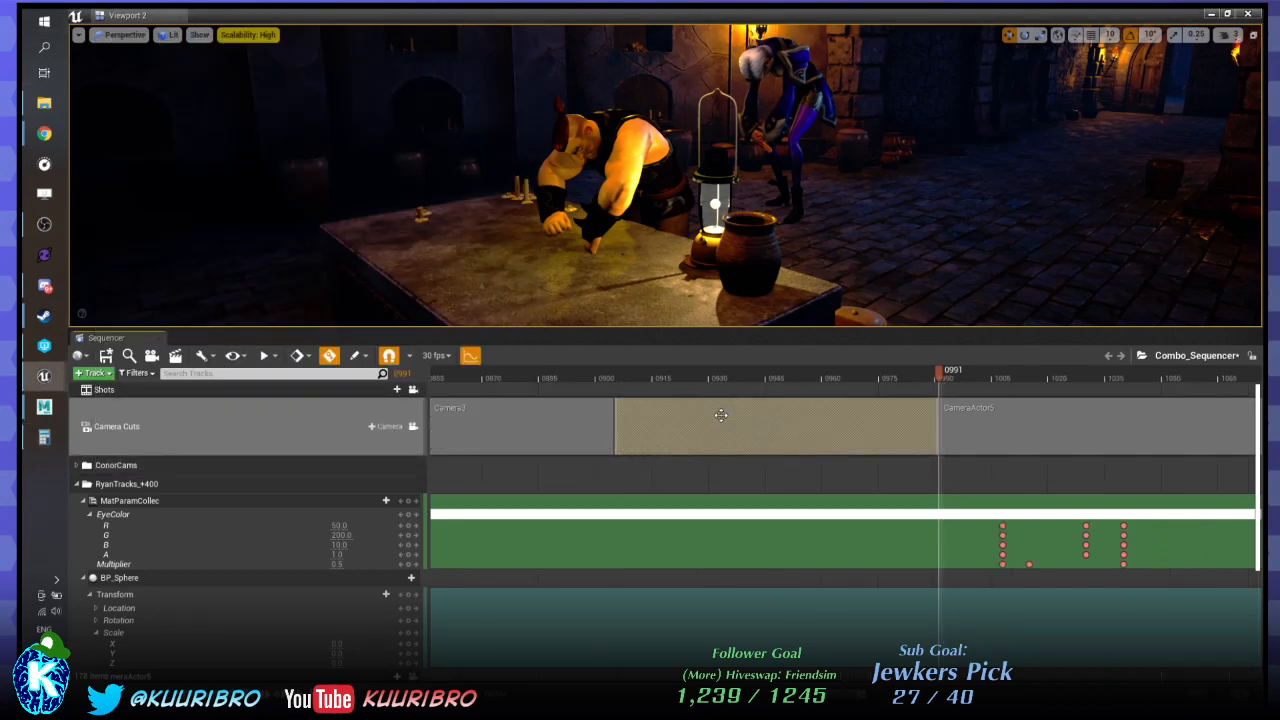
pyautogui.keyDown('ctrl'); pyautogui.scroll(-4, 726, 456); pyautogui.keyUp('ctrl')
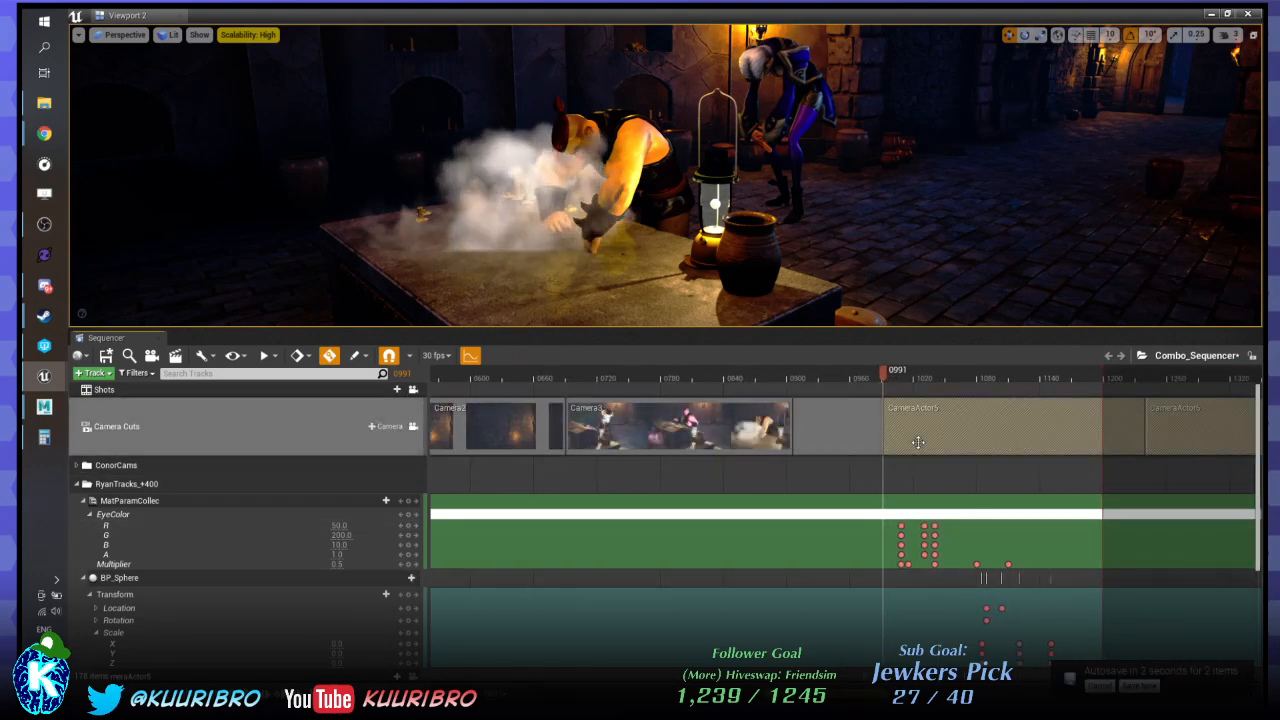
pyautogui.moveTo(938, 417); pyautogui.dragTo(872, 430)
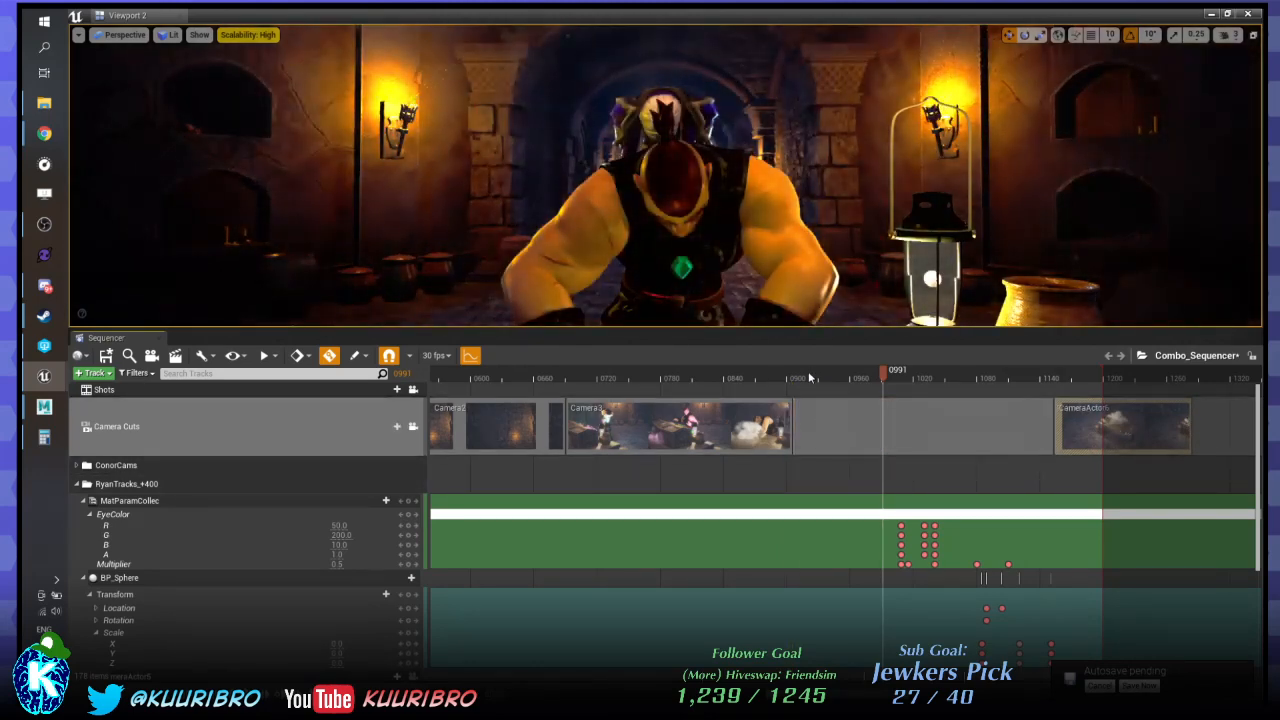
pyautogui.moveTo(779, 387); pyautogui.dragTo(921, 388)
pyautogui.hotkey('ctrl', 'z')
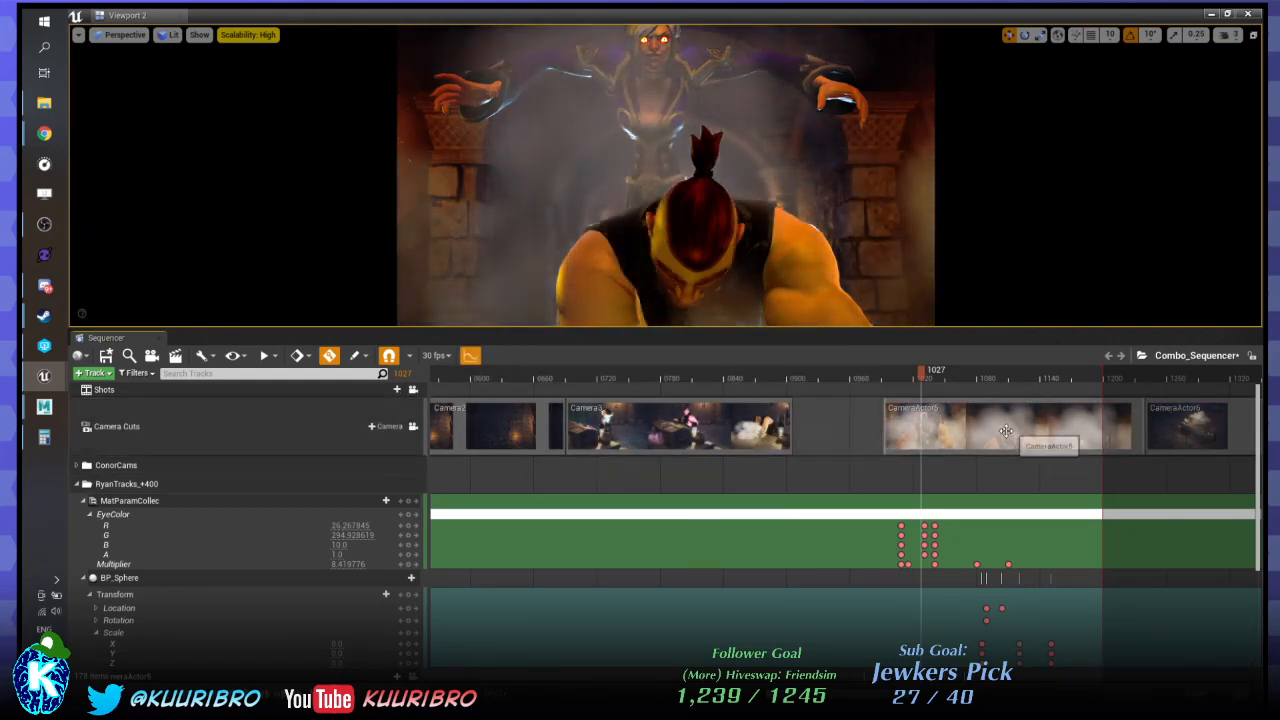
# Move the CameraActor5 cut and the cut after it 86 frames earlier to directly follow Camera3, and scrub to frame 893.
pyautogui.moveTo(906, 435); pyautogui.dragTo(871, 437)
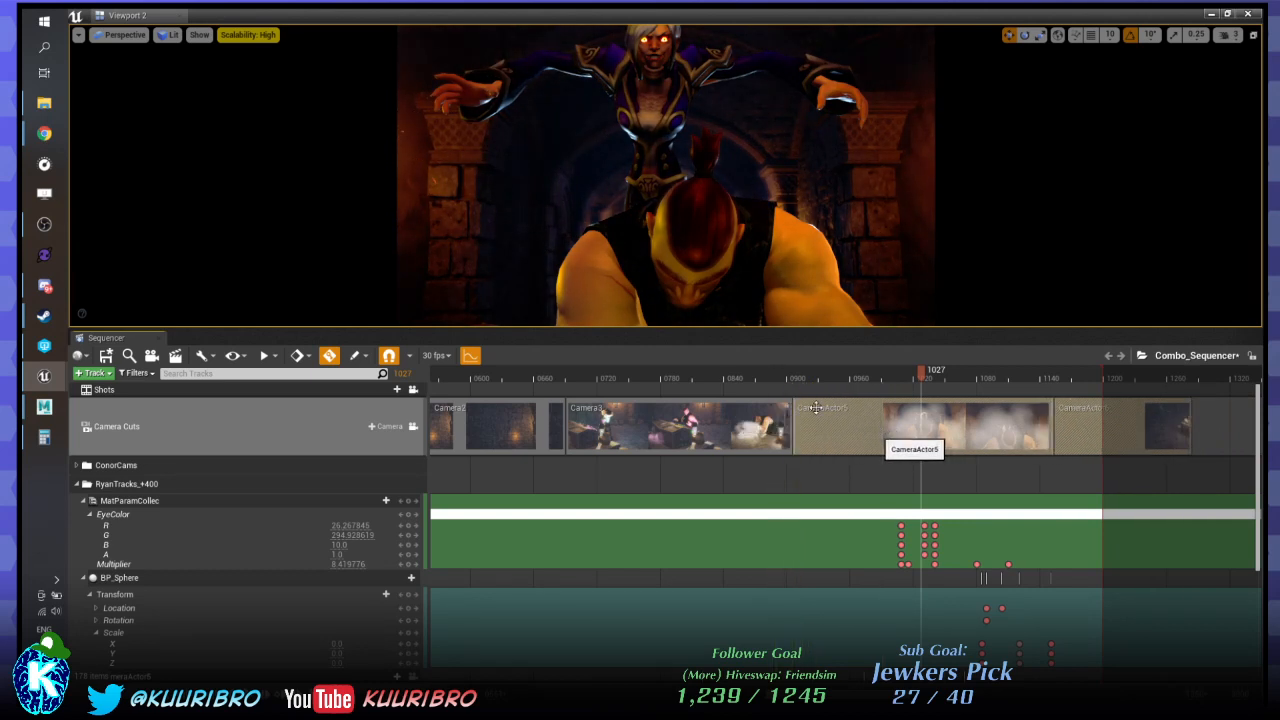
pyautogui.moveTo(762, 382); pyautogui.dragTo(780, 478)
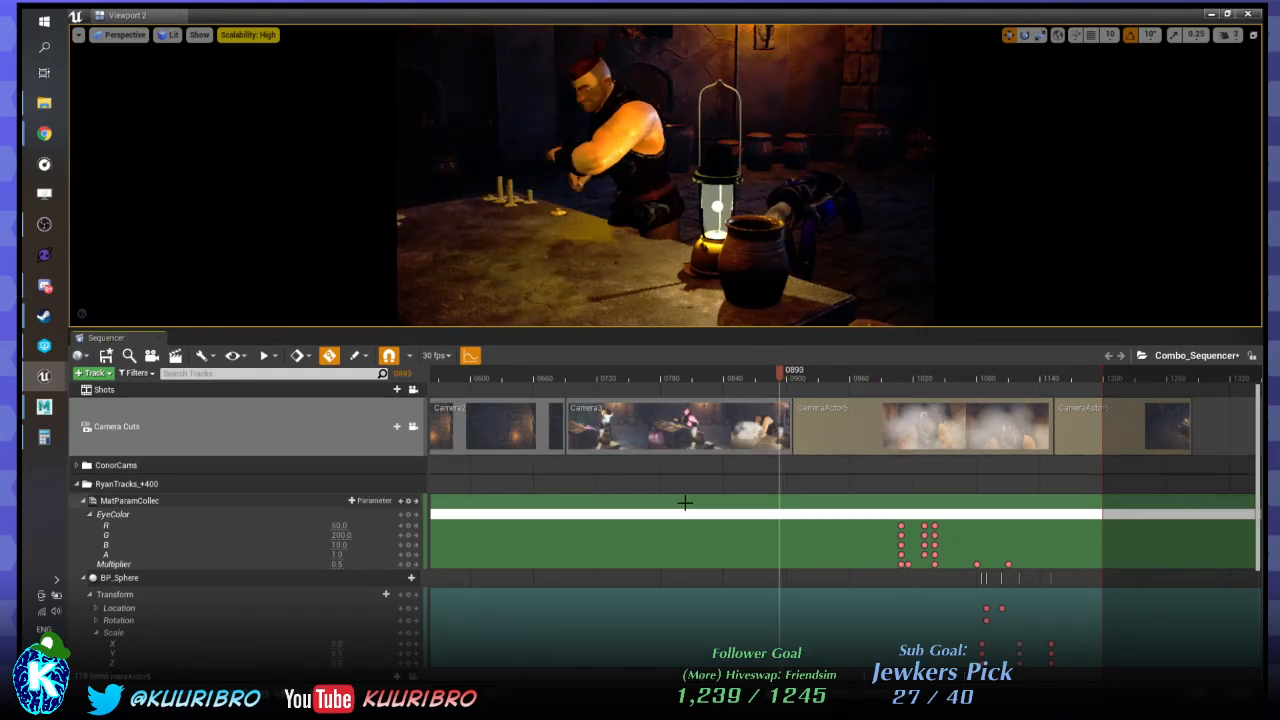
# Scrub the Riker_CineAnim_01_Blocking section from frame 893 to frame 960 to examine Riker's motion against the cuts.
pyautogui.scroll(-5, 700, 530)
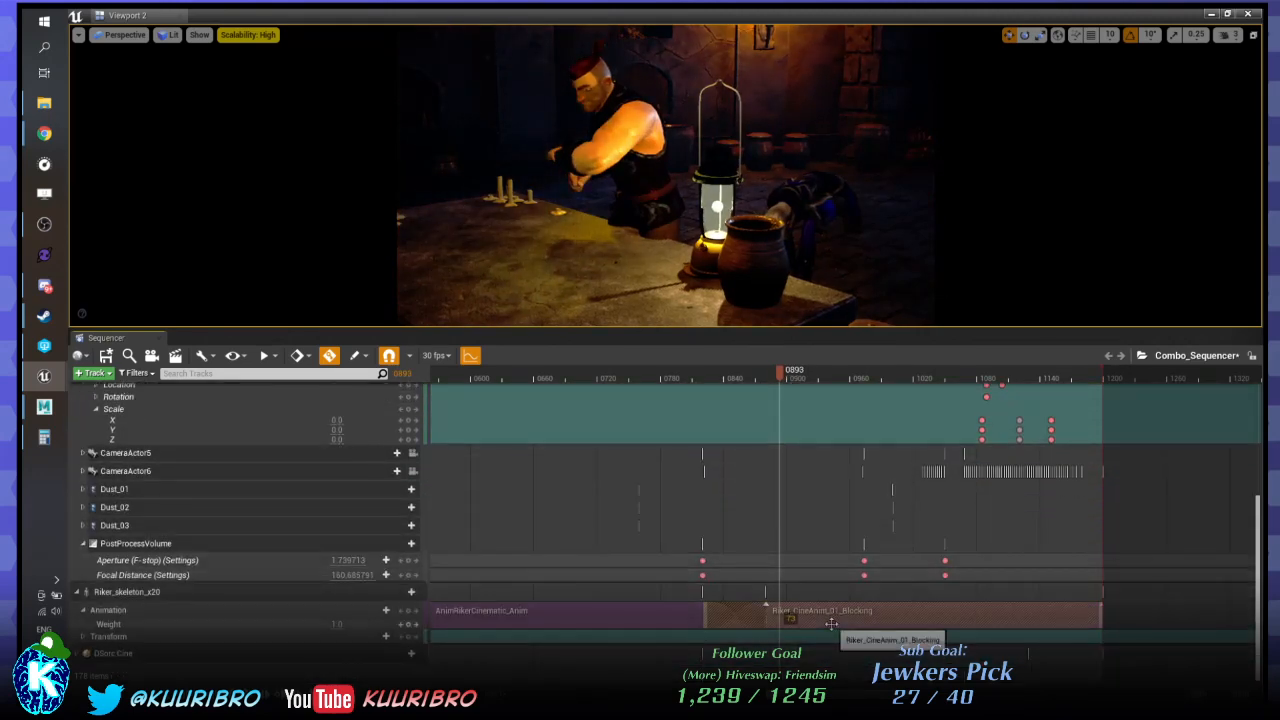
pyautogui.keyDown('ctrl'); pyautogui.scroll(3, 858, 618); pyautogui.keyUp('ctrl')
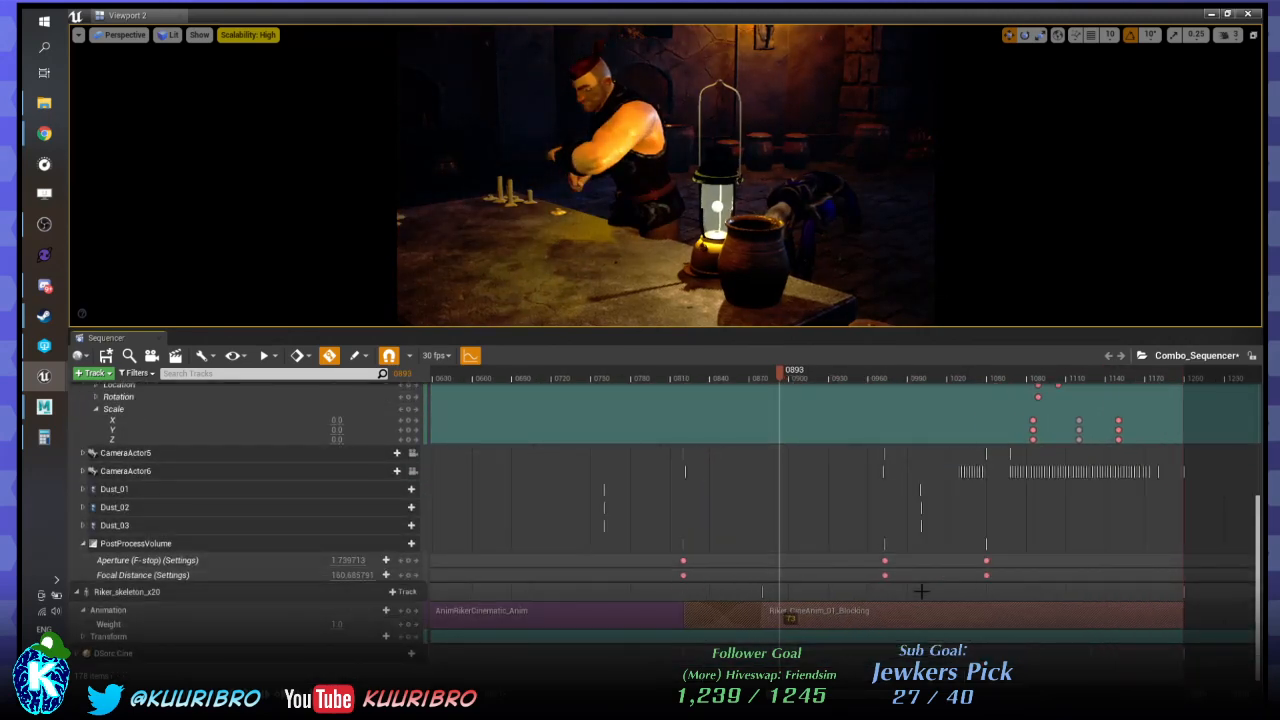
pyautogui.moveTo(676, 382); pyautogui.dragTo(840, 420)
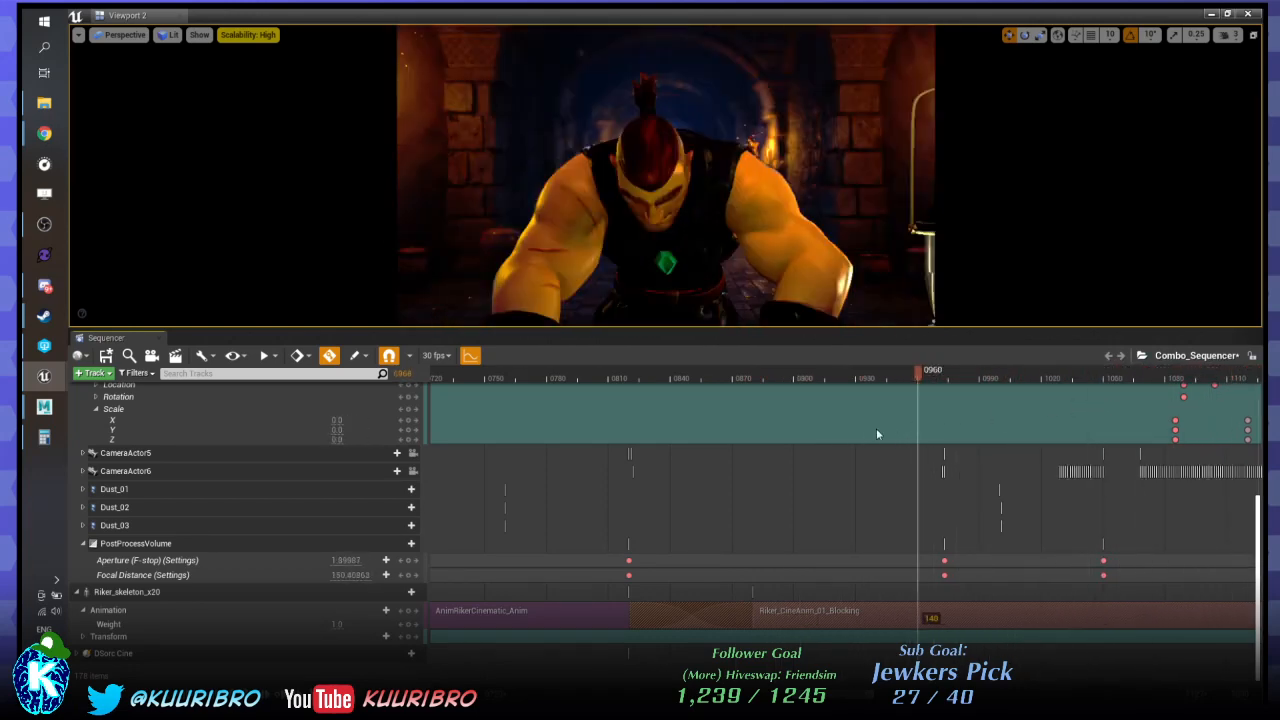
# Find the start of the CameraActor5 cut at frame 905 and move Riker's Riker_CineAnim_01_Blocking animation section to start there.
pyautogui.moveTo(845, 585); pyautogui.dragTo(660, 583, button='right')
pyautogui.scroll(5, 625, 530)
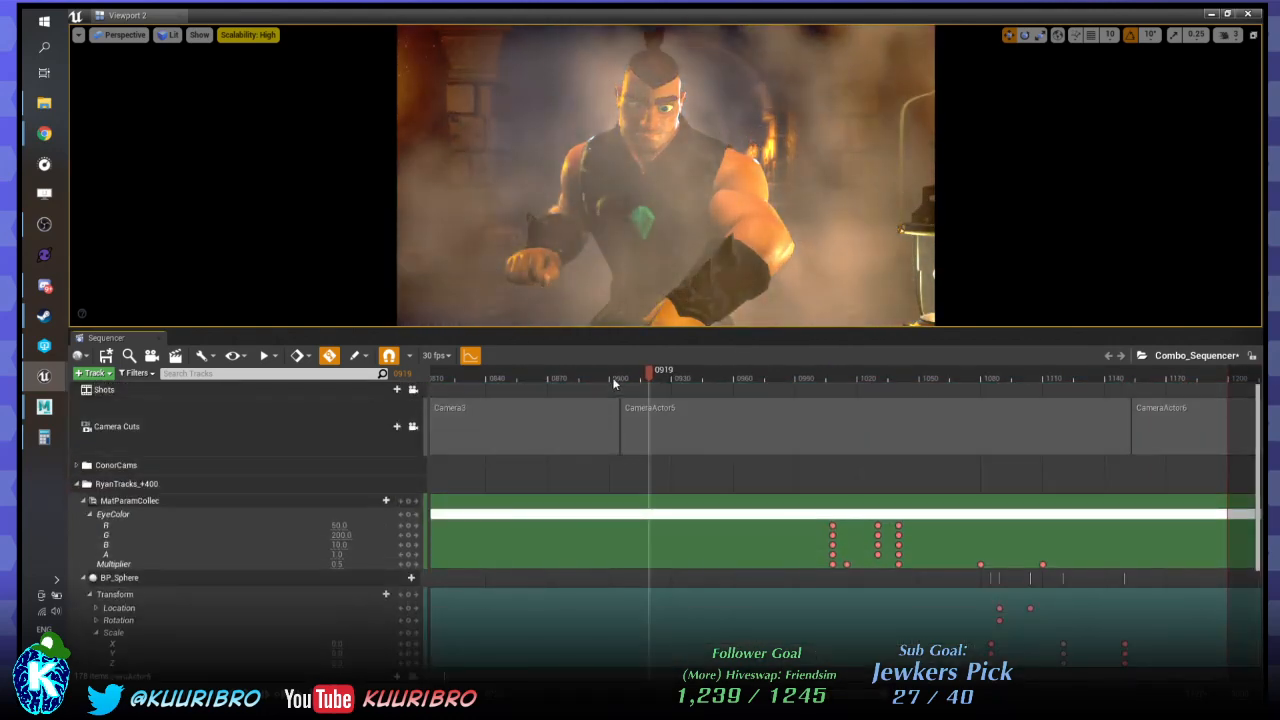
pyautogui.moveTo(599, 383); pyautogui.dragTo(620, 383)
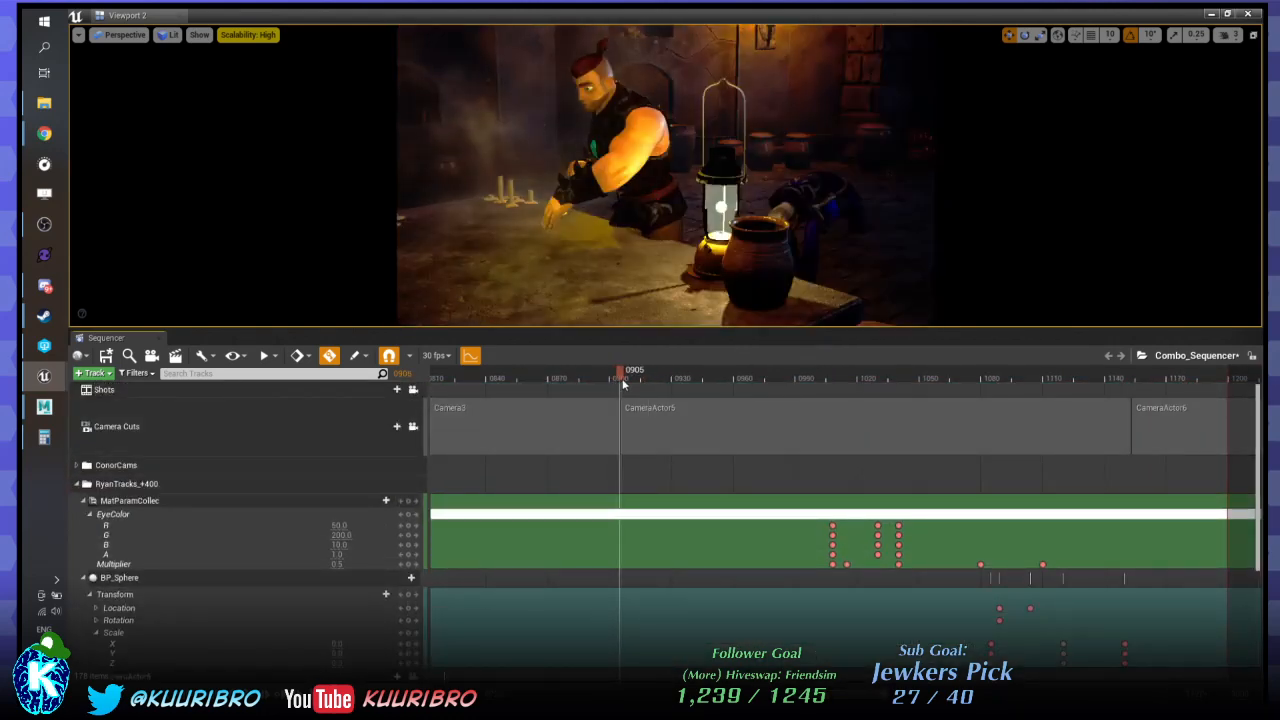
pyautogui.scroll(-10, 677, 500)
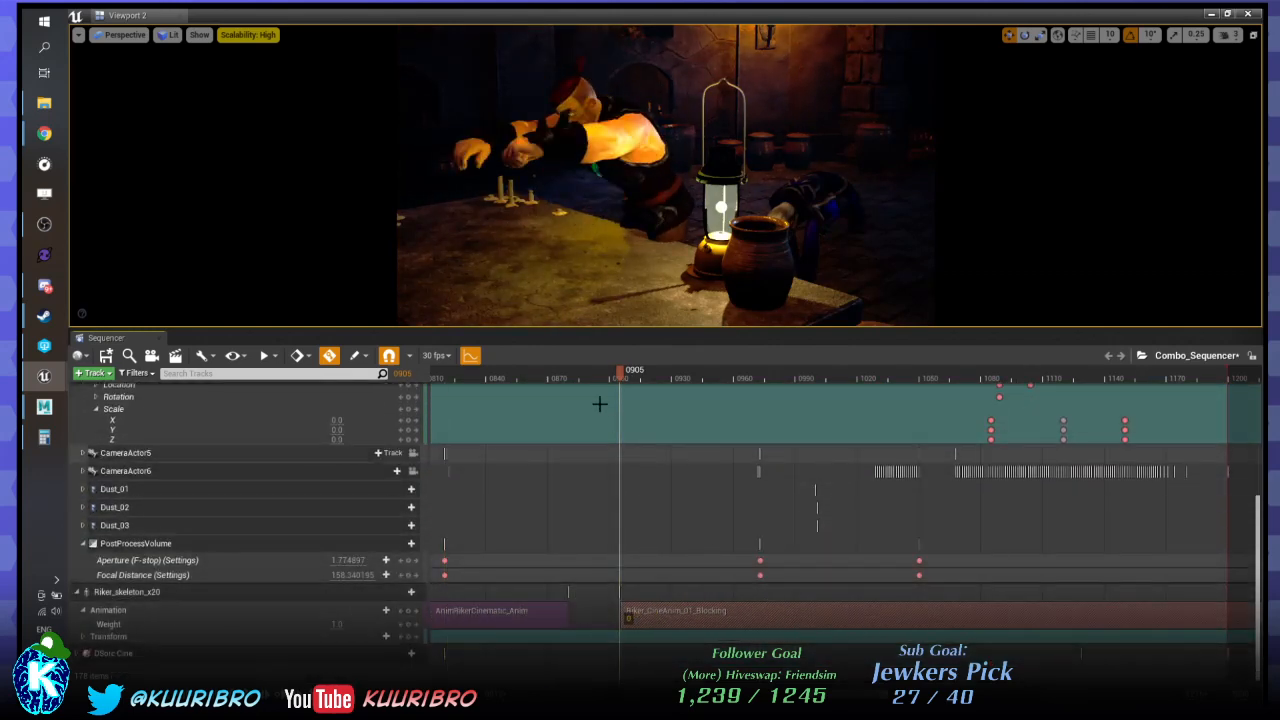
pyautogui.moveTo(589, 378); pyautogui.dragTo(621, 410)
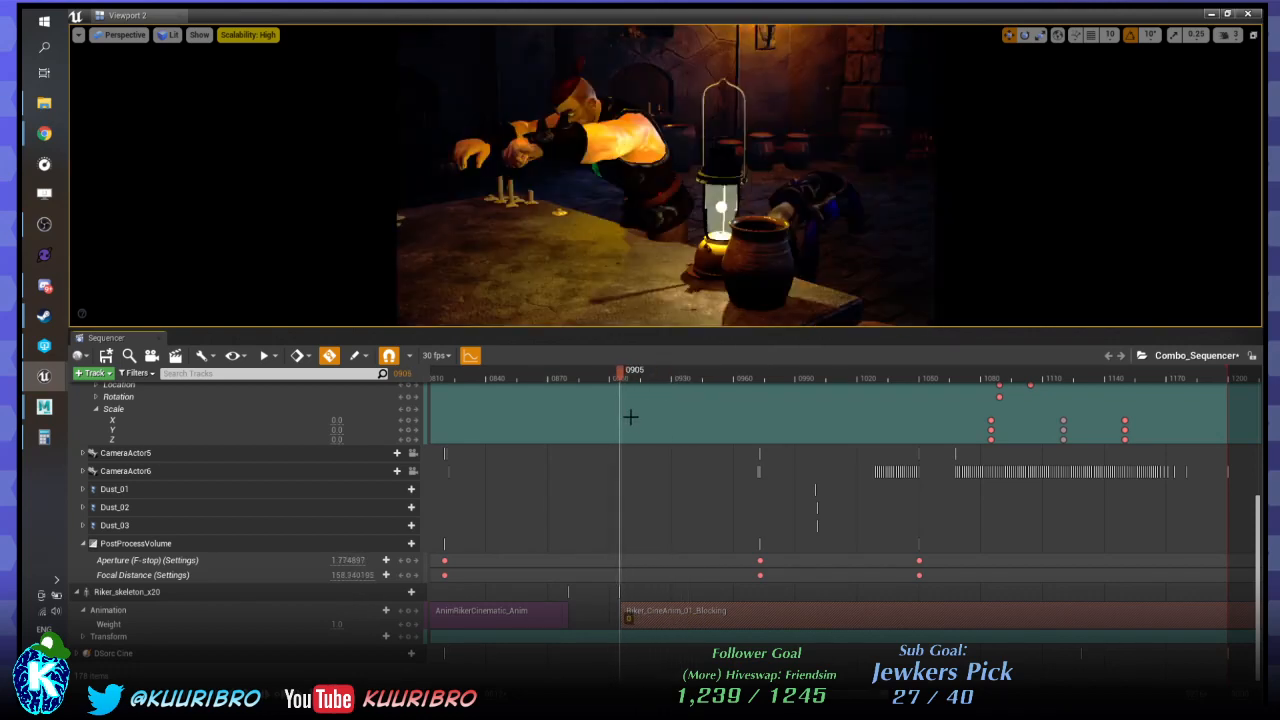
# Examine the cut from Camera3 to CameraActor5 by scrubbing frame by frame between frames 904 and 907.
pyautogui.scroll(3, 631, 425)
pyautogui.scroll(4, 631, 425)
pyautogui.keyDown('ctrl'); pyautogui.scroll(2, 592, 412); pyautogui.keyUp('ctrl')
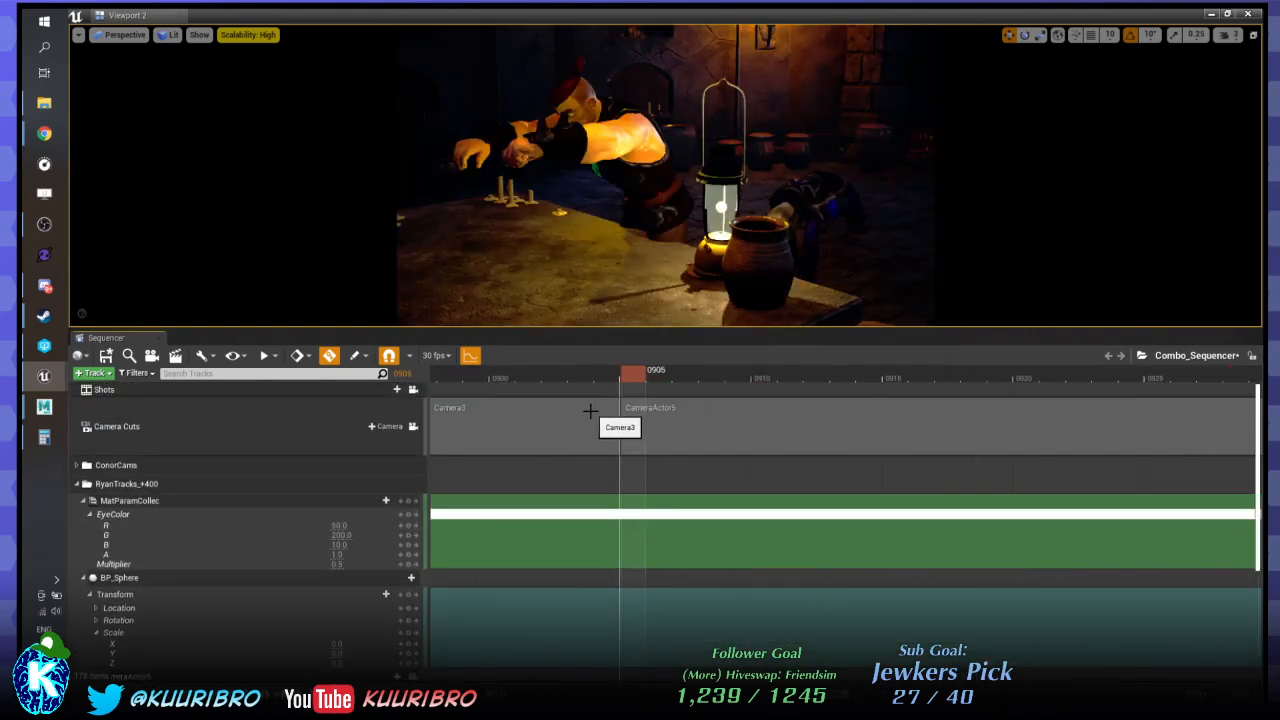
pyautogui.click(734, 405)
pyautogui.moveTo(808, 380); pyautogui.dragTo(685, 430)
pyautogui.click(740, 463)
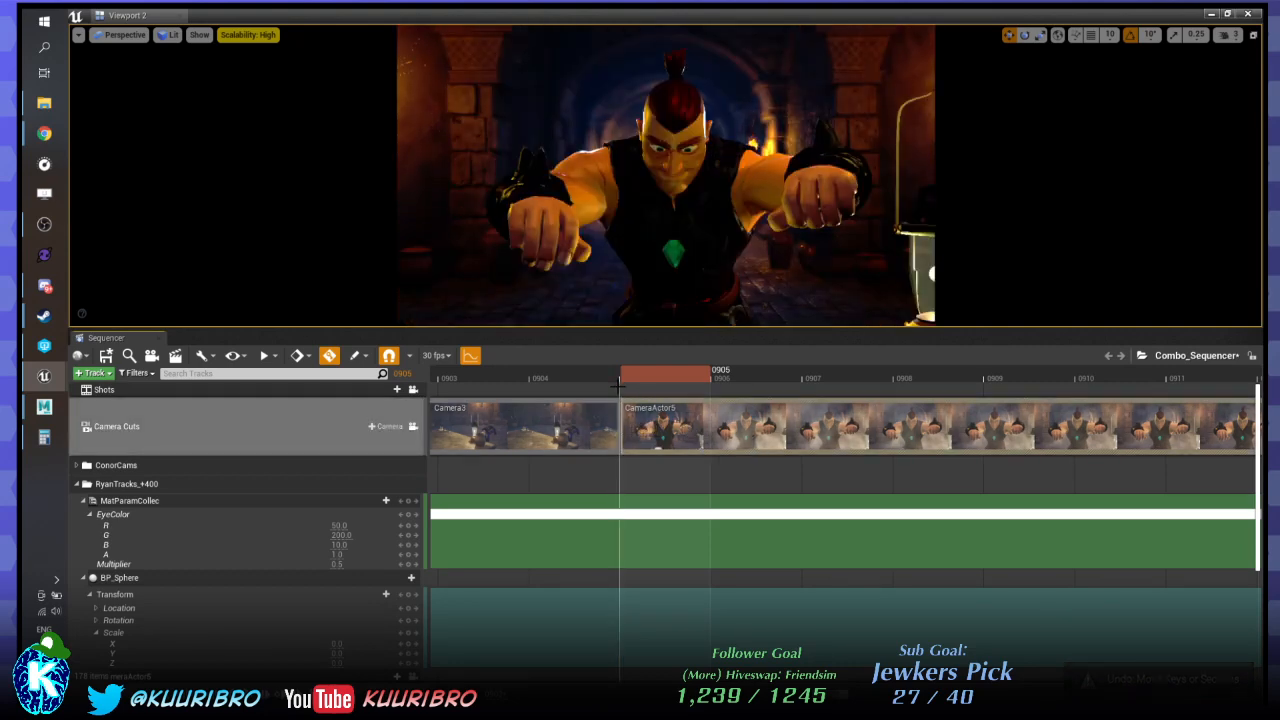
pyautogui.click(513, 377)
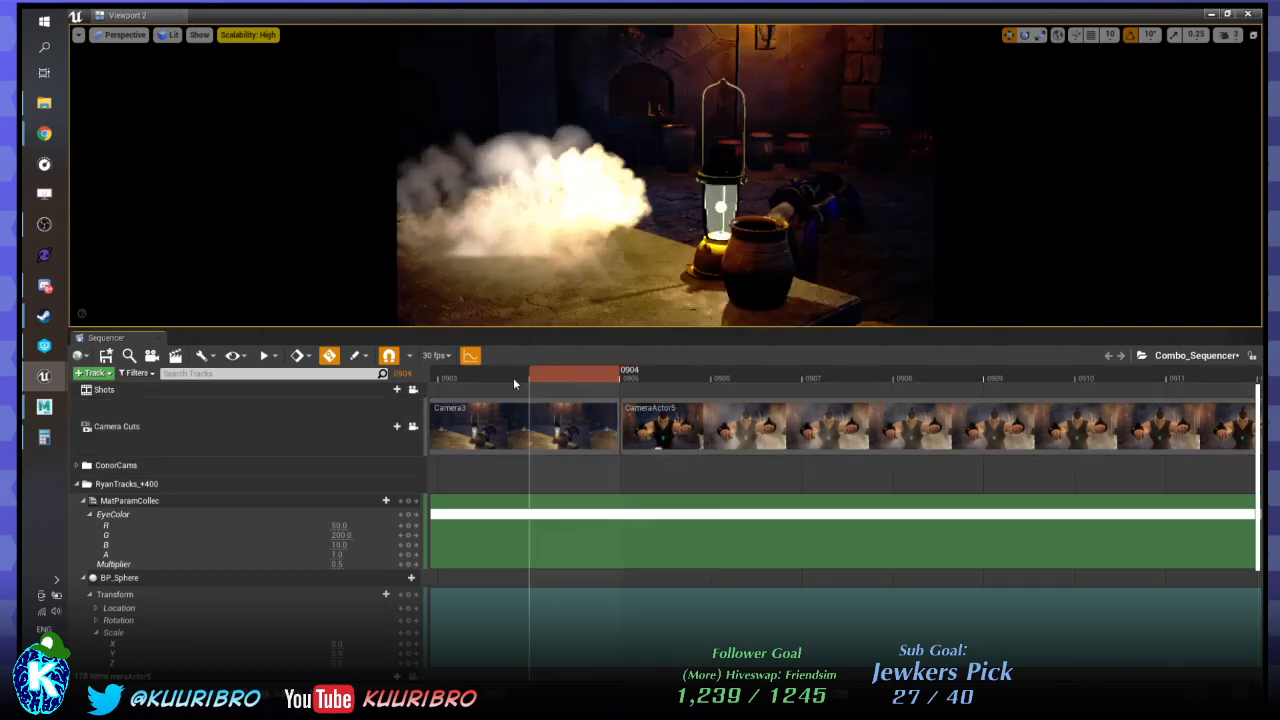
pyautogui.moveTo(636, 381); pyautogui.dragTo(1000, 352)
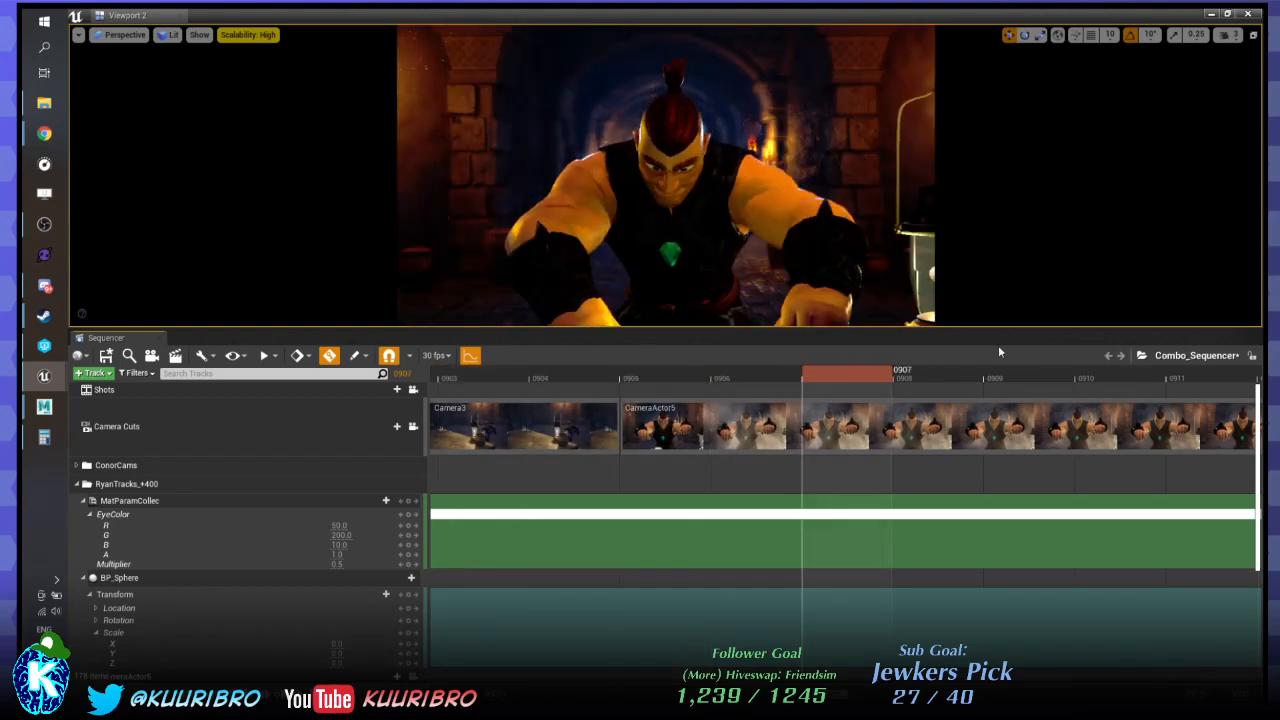
pyautogui.moveTo(693, 387); pyautogui.dragTo(603, 383)
# Scrub from frame 904 through the CameraActor5 and CameraActor6 shots and back to frame 1167 to review the retimed ending.
pyautogui.keyDown('ctrl'); pyautogui.scroll(-4, 626, 424); pyautogui.keyUp('ctrl')
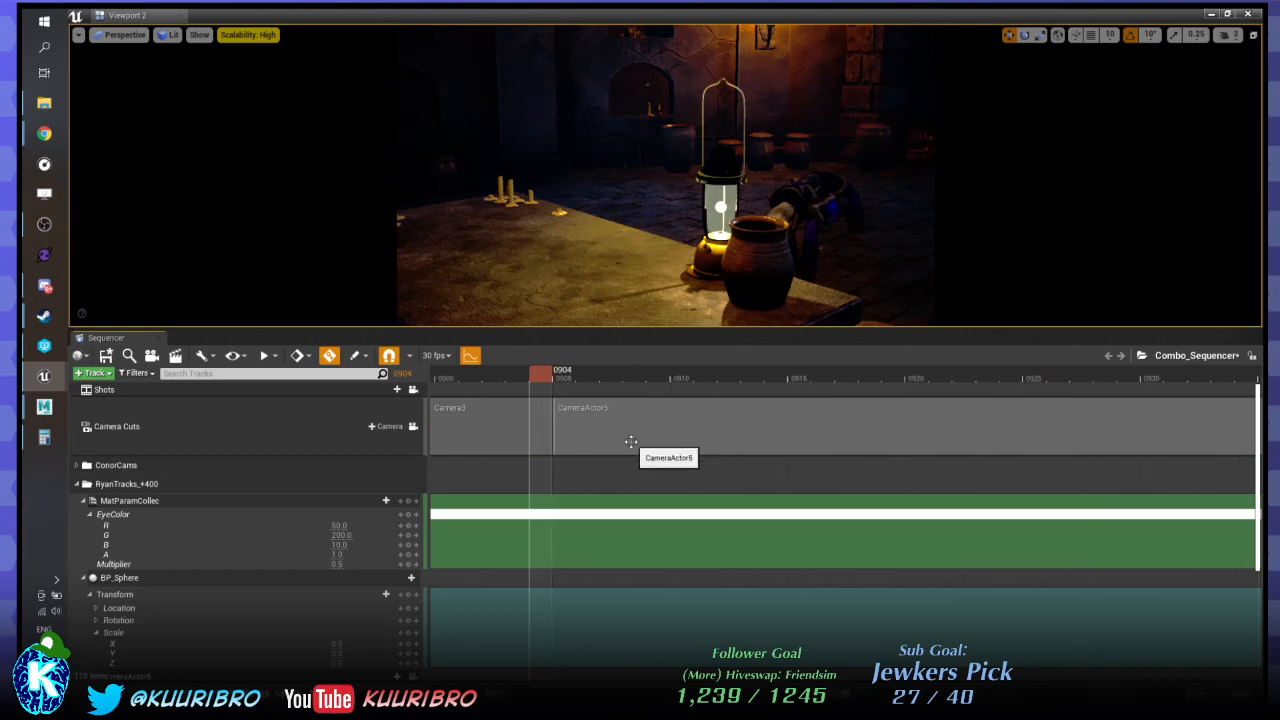
pyautogui.keyDown('ctrl'); pyautogui.scroll(-2, 570, 402); pyautogui.keyUp('ctrl')
pyautogui.scroll(-10, 597, 451)
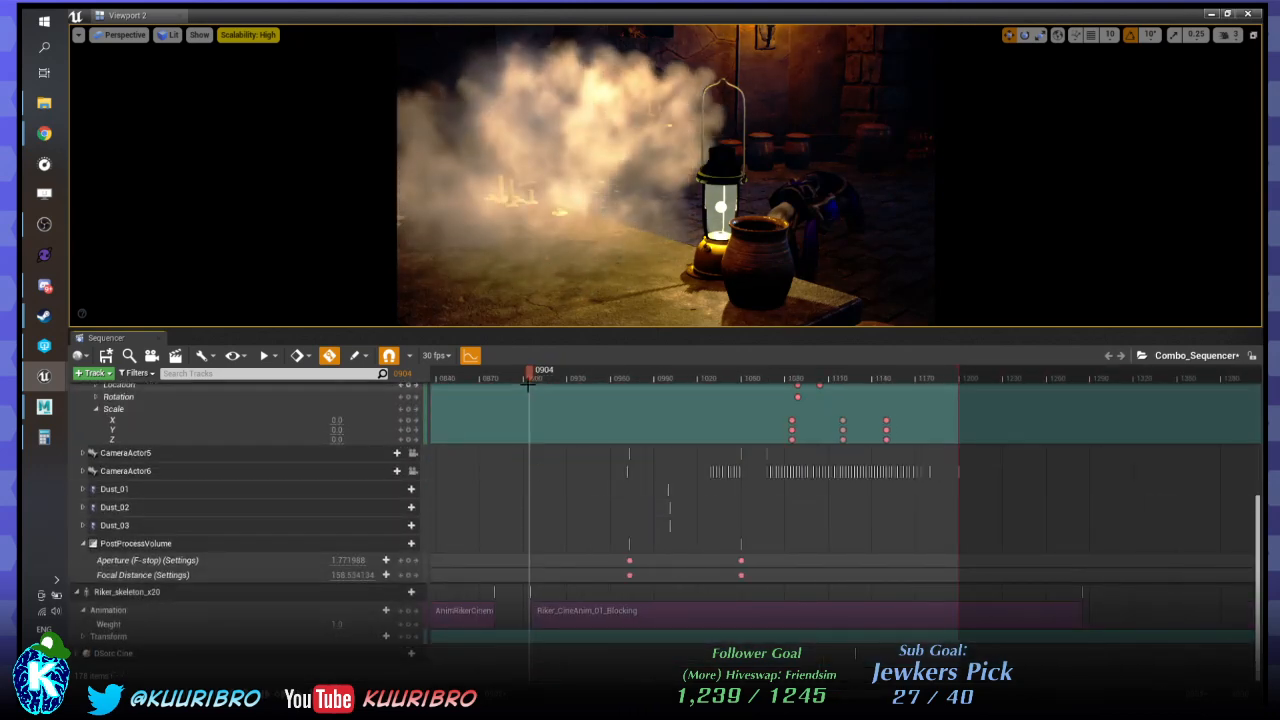
pyautogui.moveTo(530, 374); pyautogui.dragTo(986, 366)
pyautogui.moveTo(1064, 358); pyautogui.dragTo(899, 406)
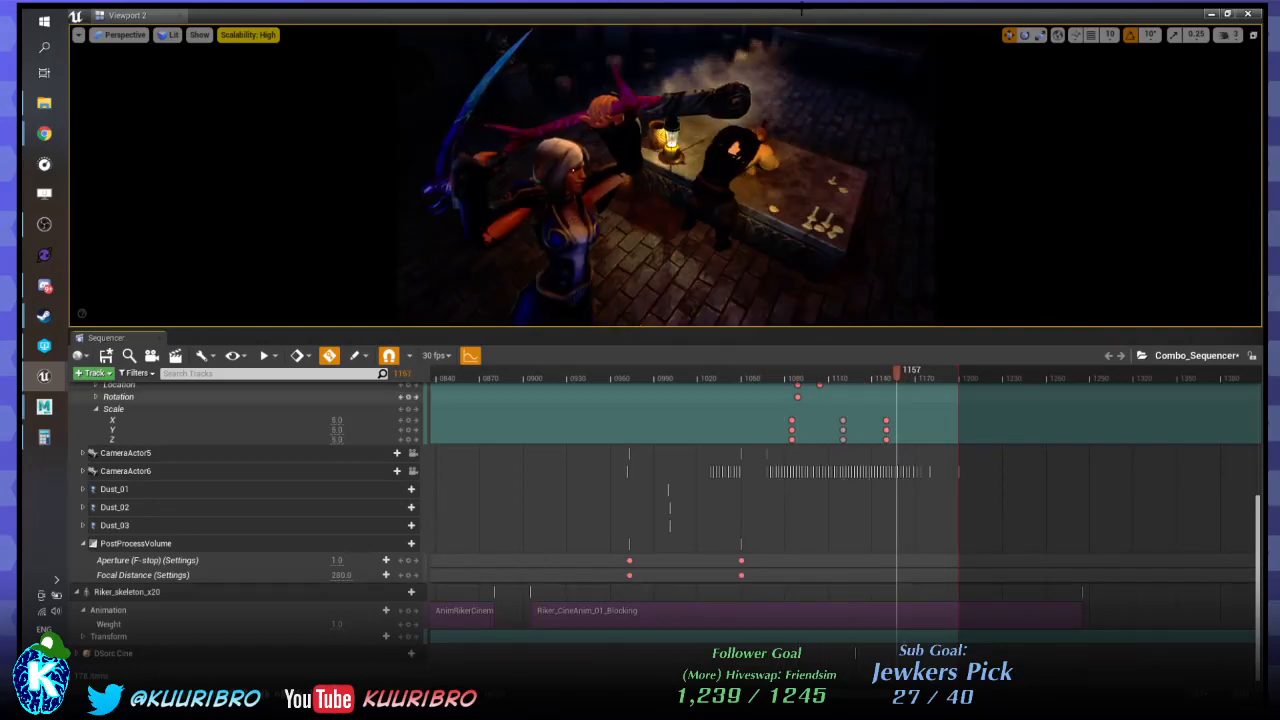
# Restore the maximized Viewport 2 and Sequencer window to a floating window, widen it, and place it over the main editor with Riker's tracks in view.
pyautogui.moveTo(768, 15); pyautogui.dragTo(769, 337)
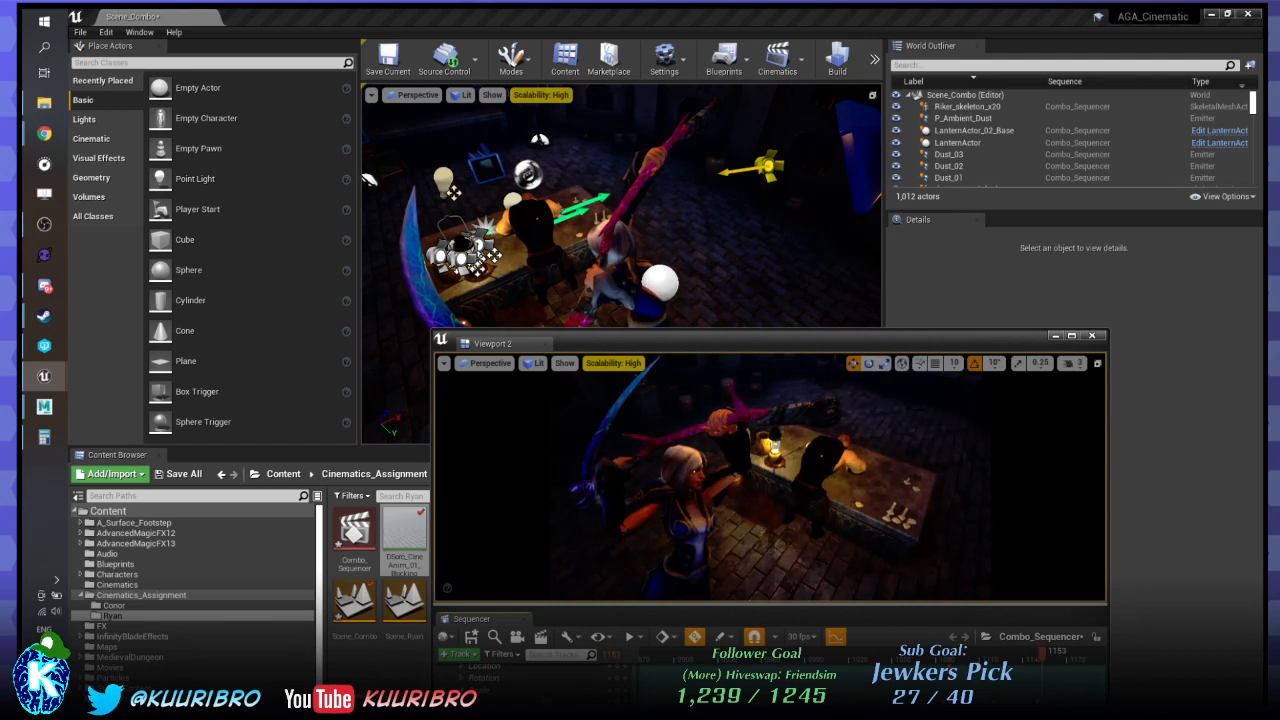
pyautogui.moveTo(728, 340); pyautogui.dragTo(407, 157)
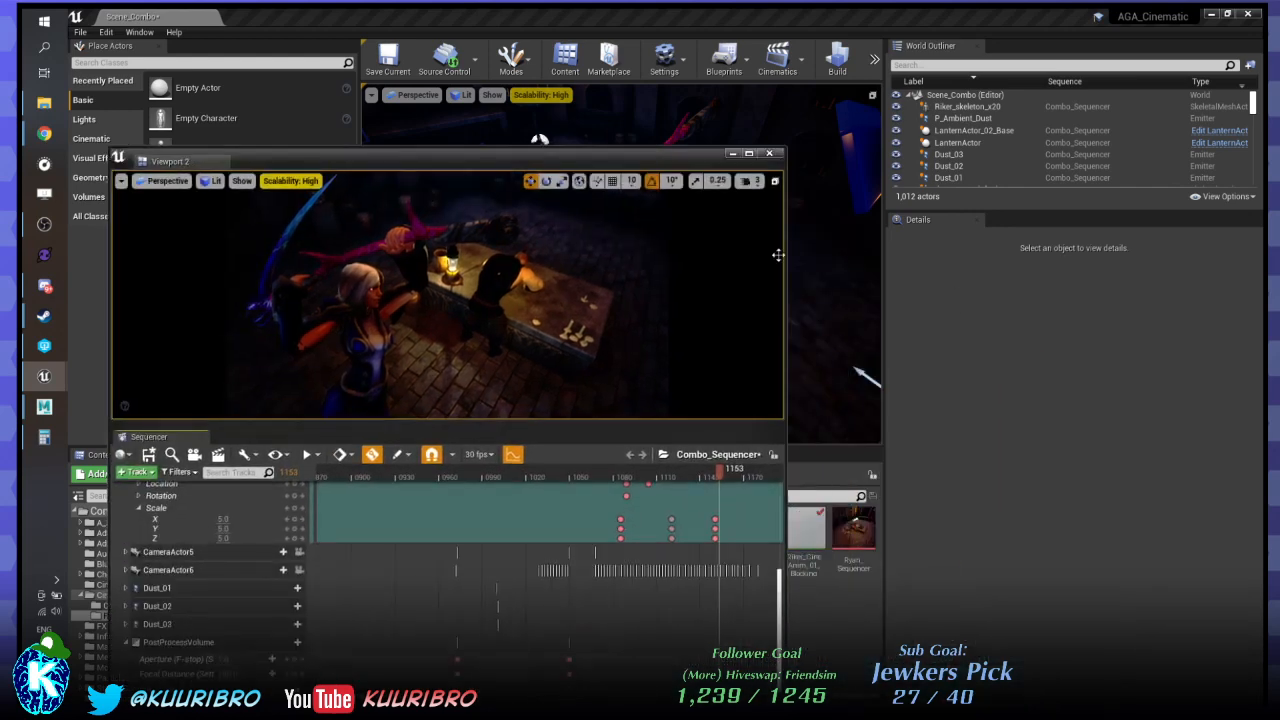
pyautogui.moveTo(787, 257); pyautogui.dragTo(990, 257)
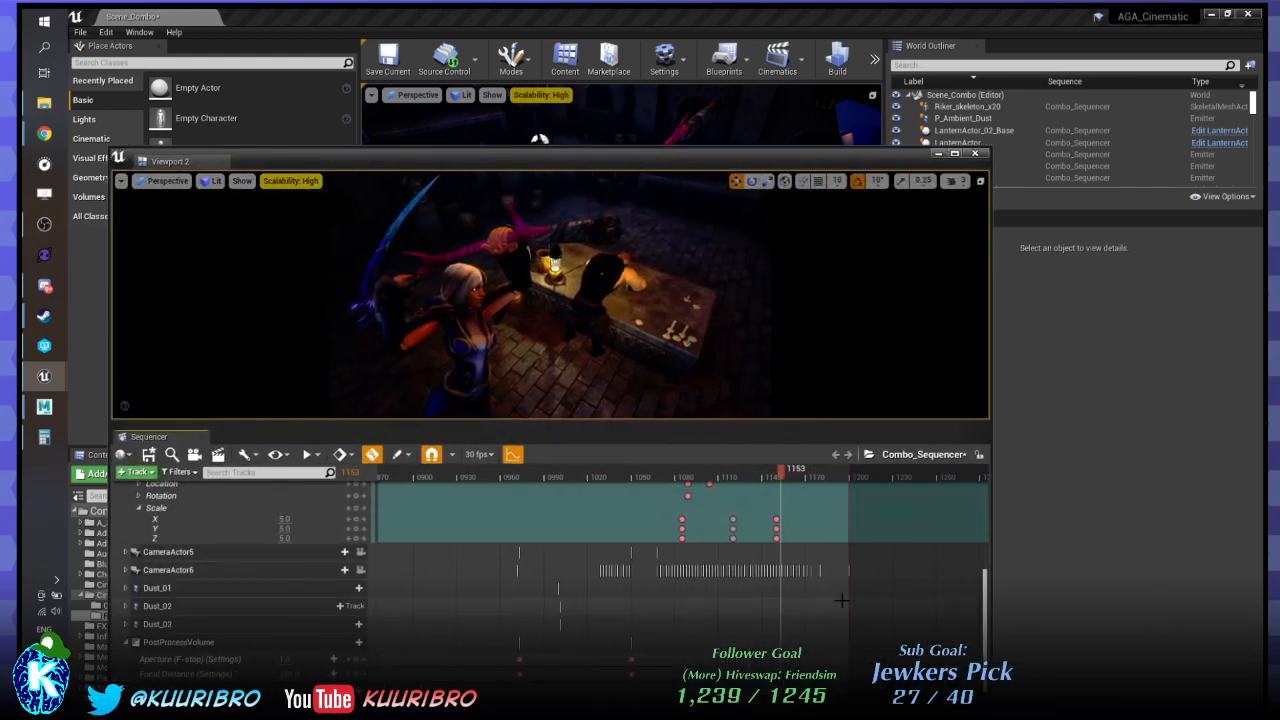
pyautogui.scroll(5, 827, 552)
pyautogui.scroll(-6, 827, 552)
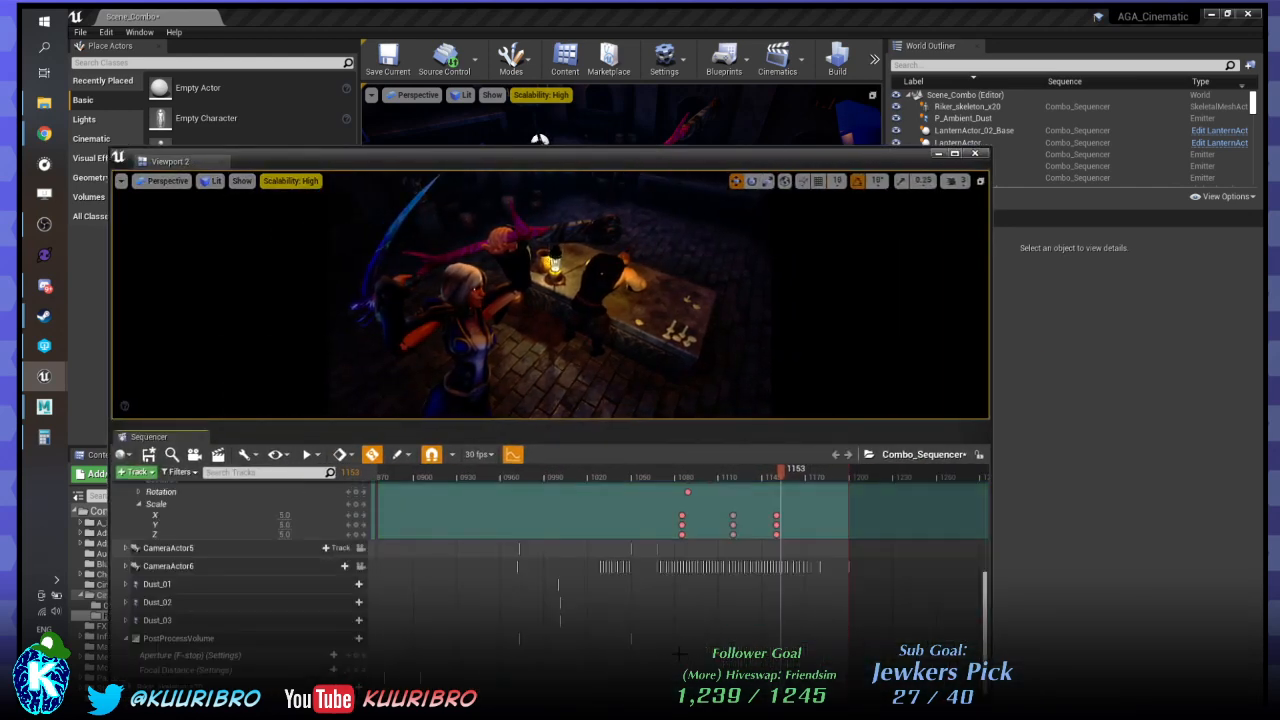
pyautogui.keyDown('ctrl'); pyautogui.scroll(5, 390, 629); pyautogui.keyUp('ctrl')
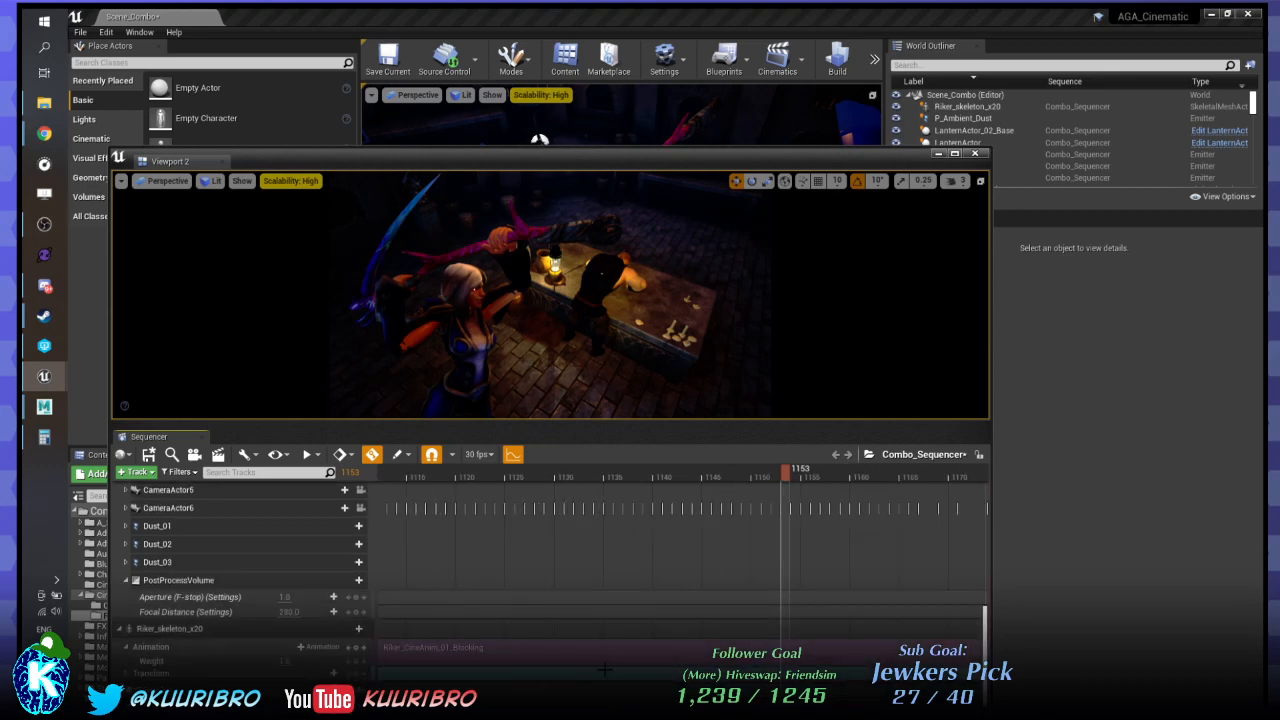
pyautogui.moveTo(609, 155); pyautogui.dragTo(822, 98)
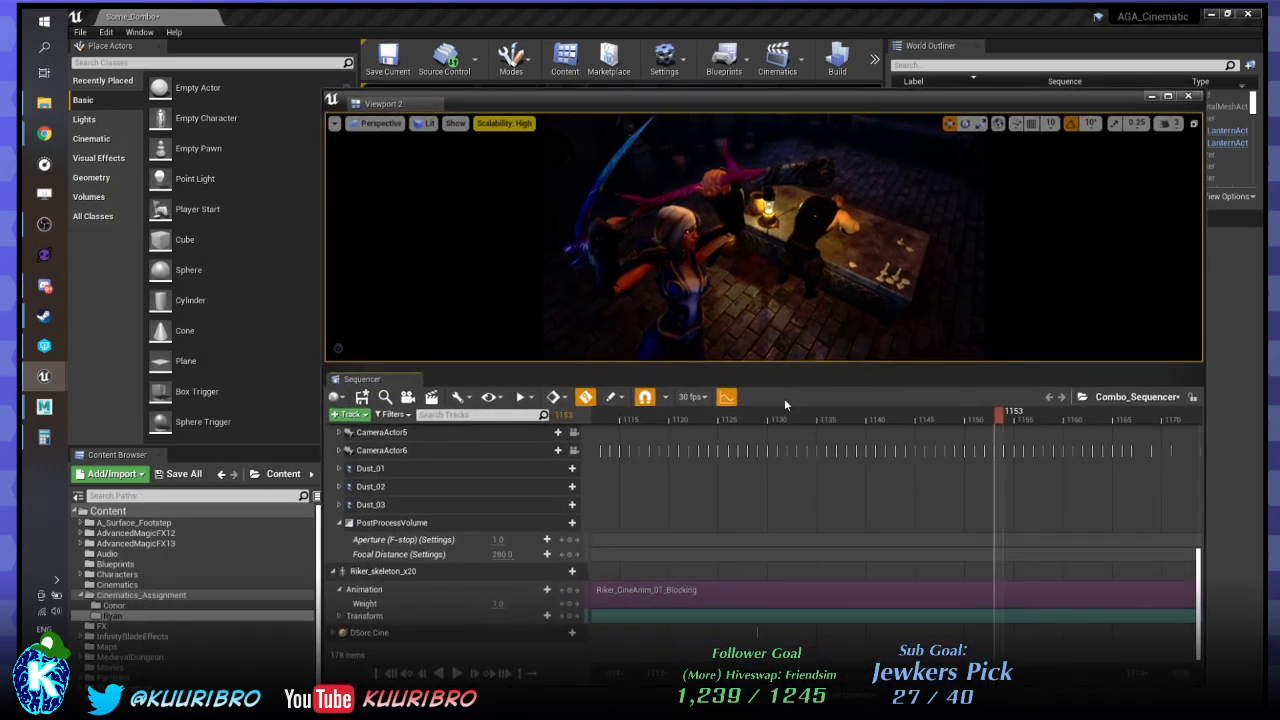
# Place the playhead at frame 905, at the start of the Riker_CineAnim_01_Blocking clip.
pyautogui.click(644, 419)
pyautogui.keyDown('ctrl'); pyautogui.scroll(-9, 764, 545); pyautogui.keyUp('ctrl')
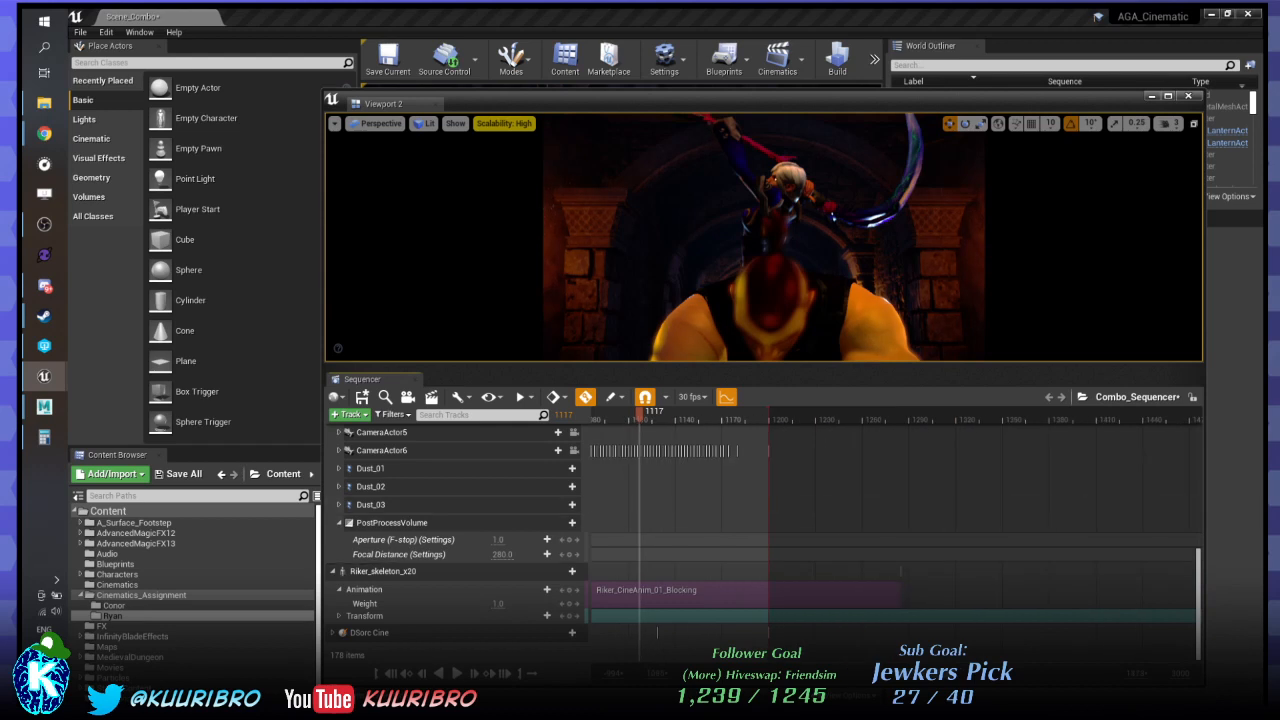
pyautogui.moveTo(916, 675); pyautogui.dragTo(843, 664)
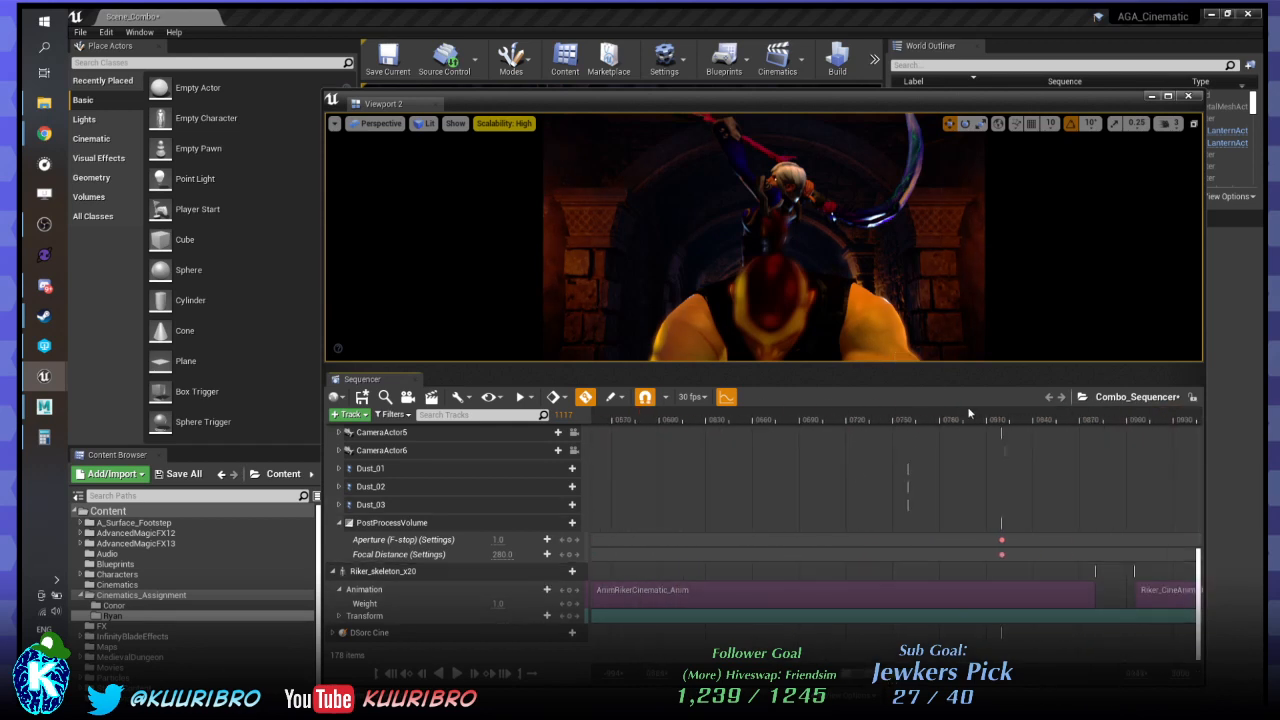
pyautogui.click(1137, 417)
pyautogui.keyDown('ctrl'); pyautogui.scroll(15, 1150, 530); pyautogui.keyUp('ctrl')
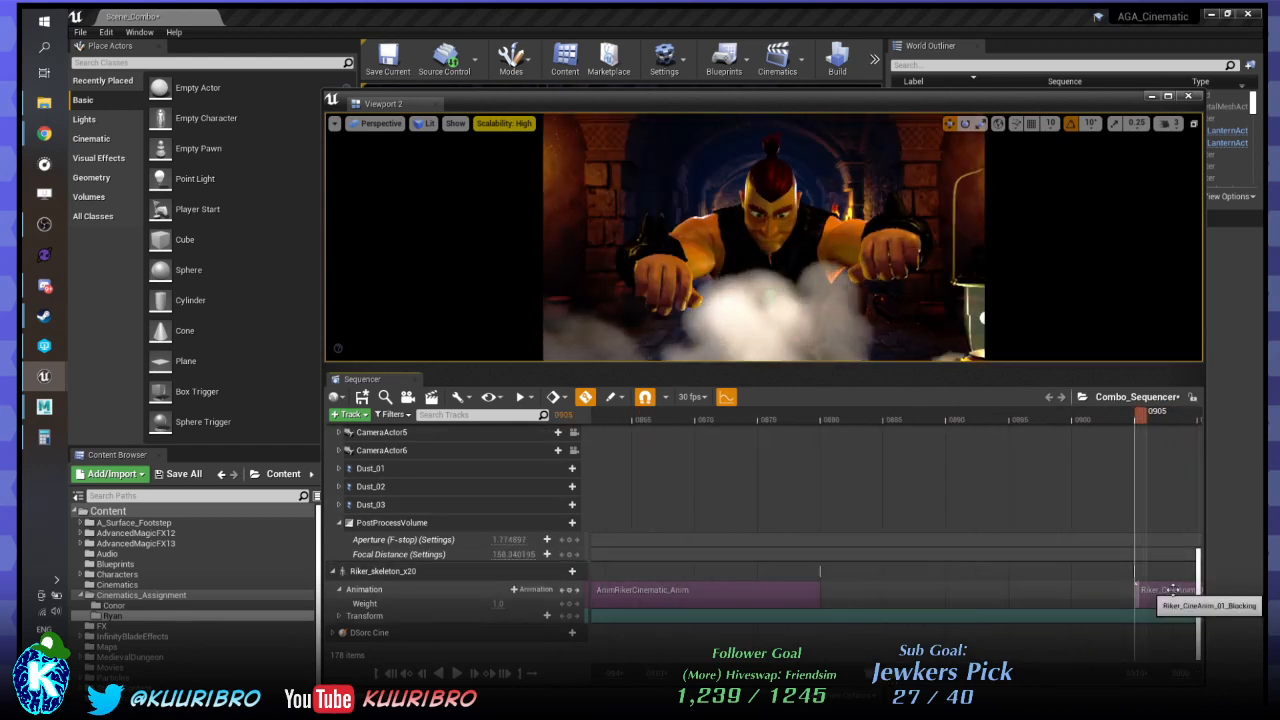
pyautogui.moveTo(866, 674); pyautogui.dragTo(880, 674)
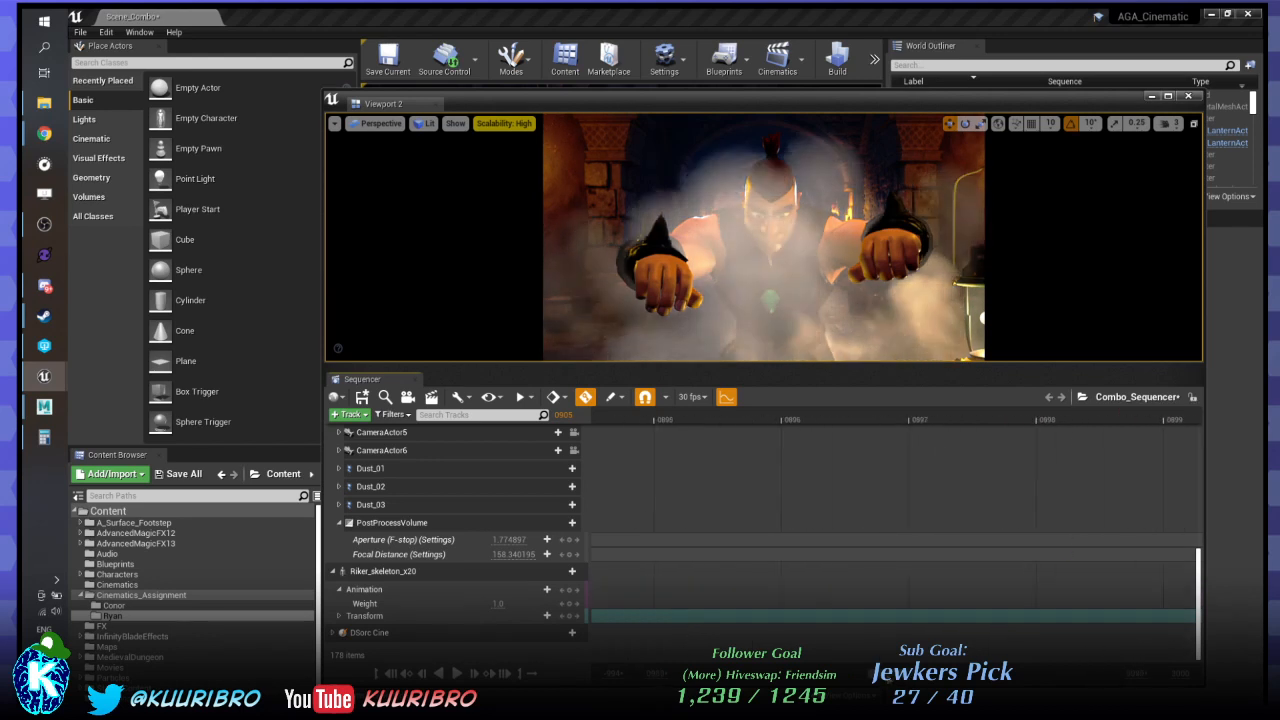
pyautogui.keyDown('ctrl'); pyautogui.scroll(-15, 894, 620); pyautogui.keyUp('ctrl')
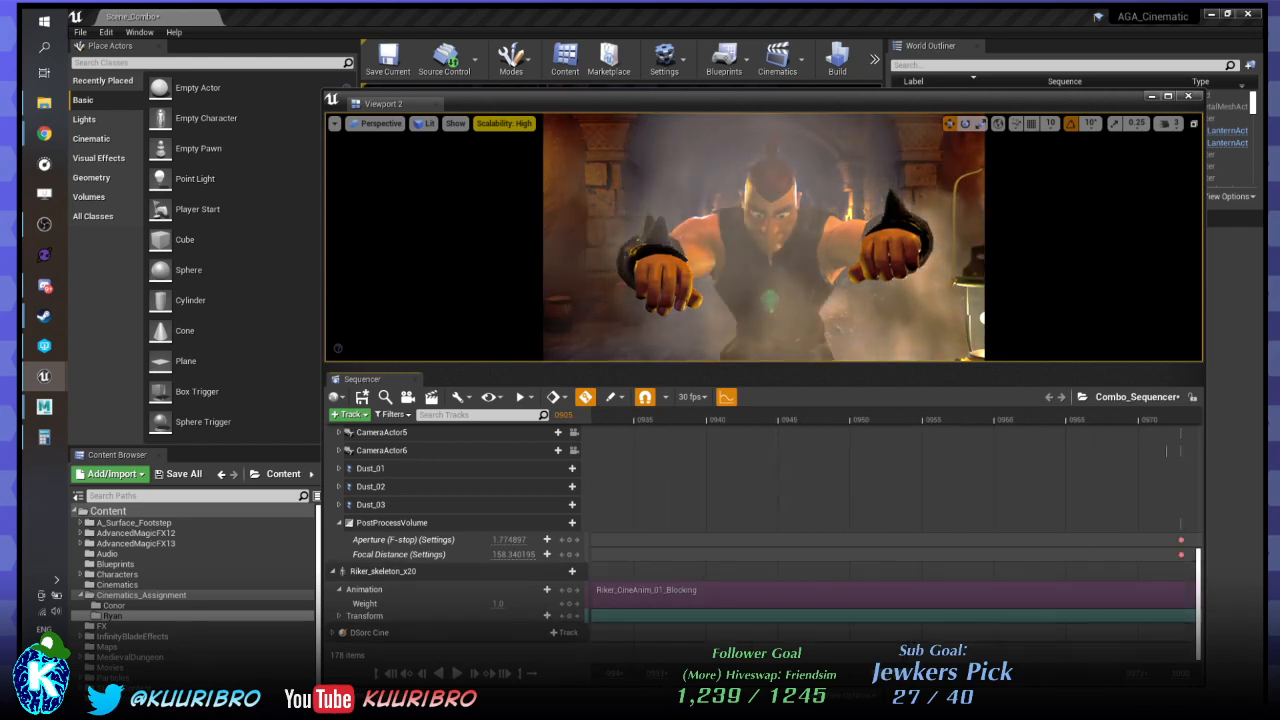
pyautogui.moveTo(894, 677); pyautogui.dragTo(886, 677)
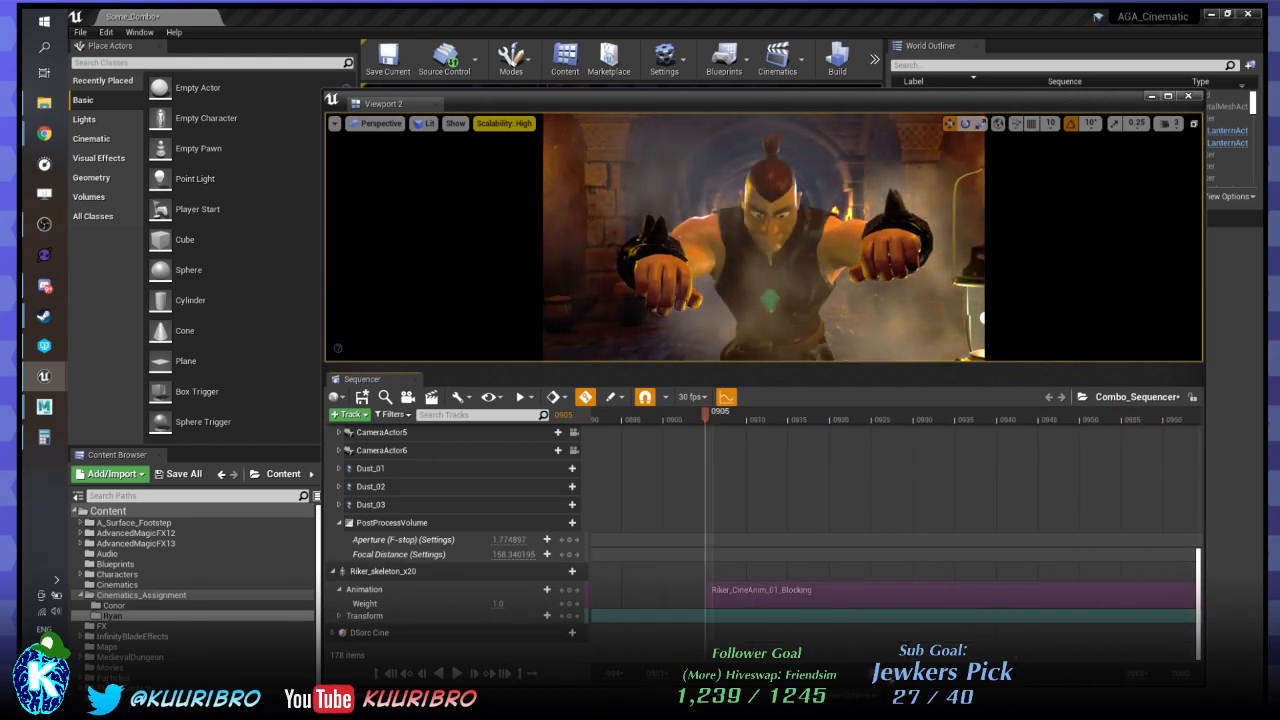
# Try starting the Riker_CineAnim_01_Blocking clip one frame earlier at 904, and return its start to frame 905.
pyautogui.click(744, 600)
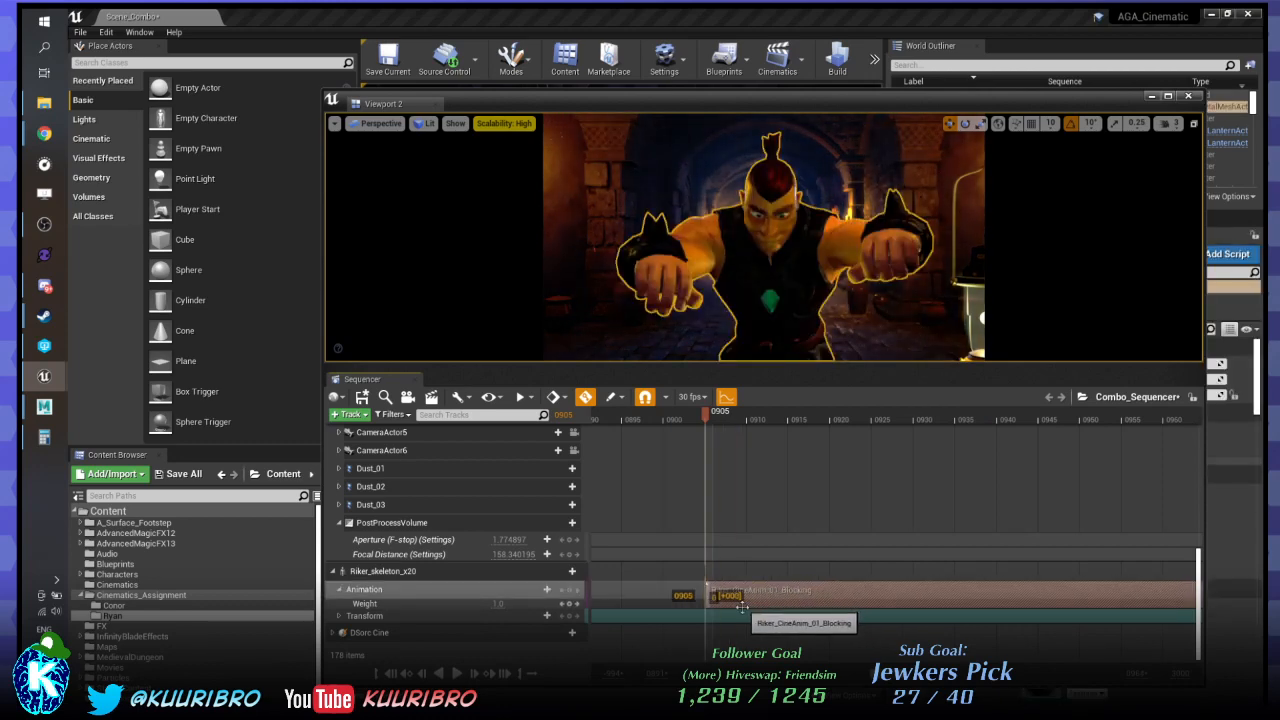
pyautogui.moveTo(731, 607); pyautogui.dragTo(732, 604)
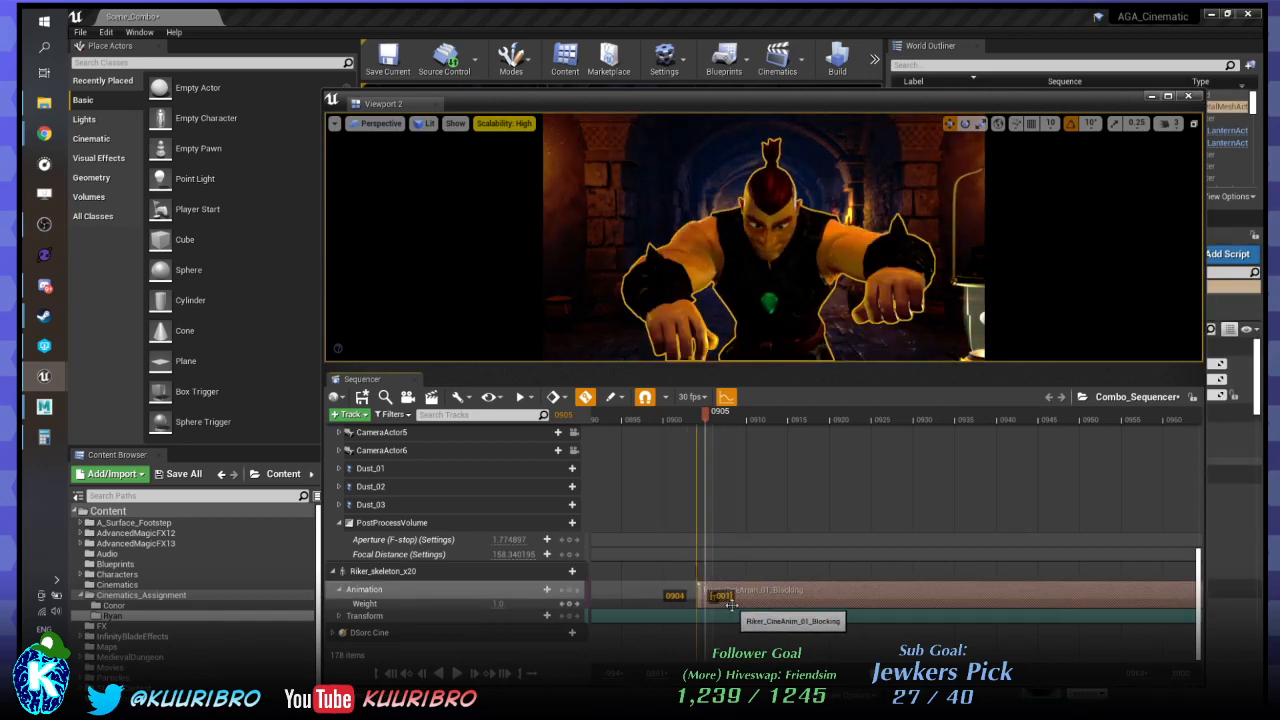
pyautogui.click(650, 596)
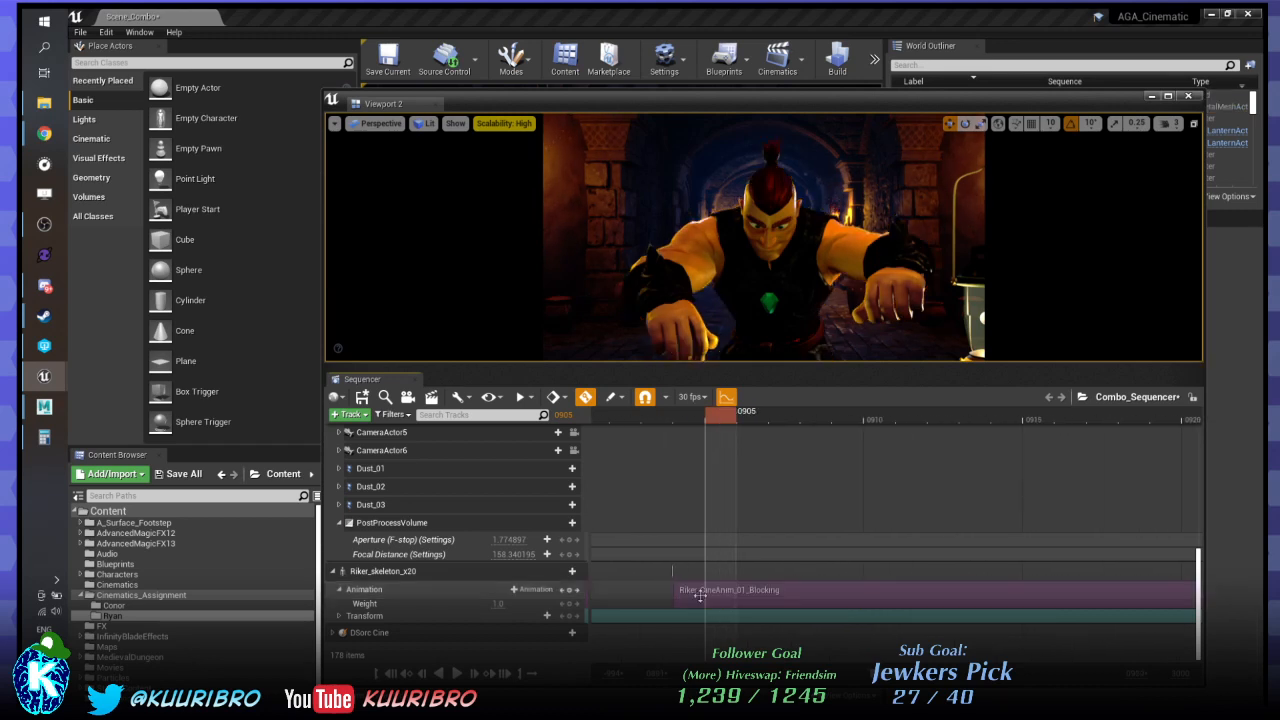
pyautogui.moveTo(746, 419); pyautogui.dragTo(968, 420)
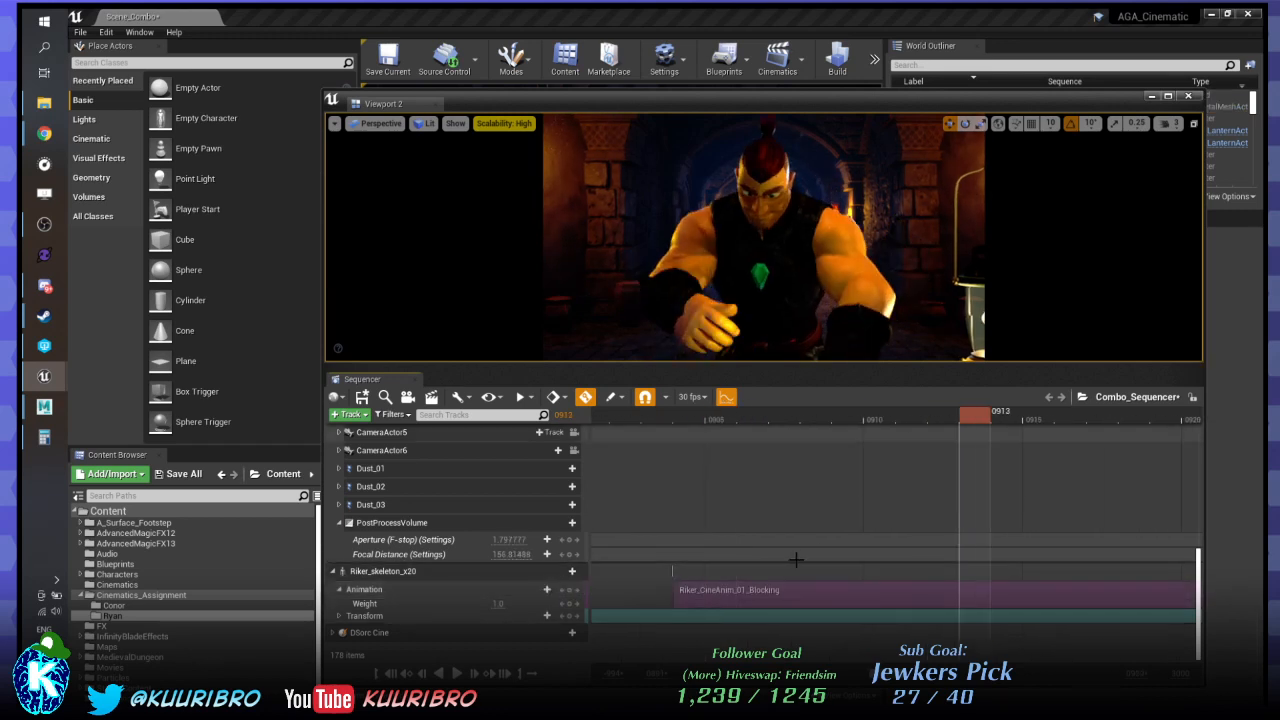
pyautogui.moveTo(727, 598); pyautogui.dragTo(782, 600)
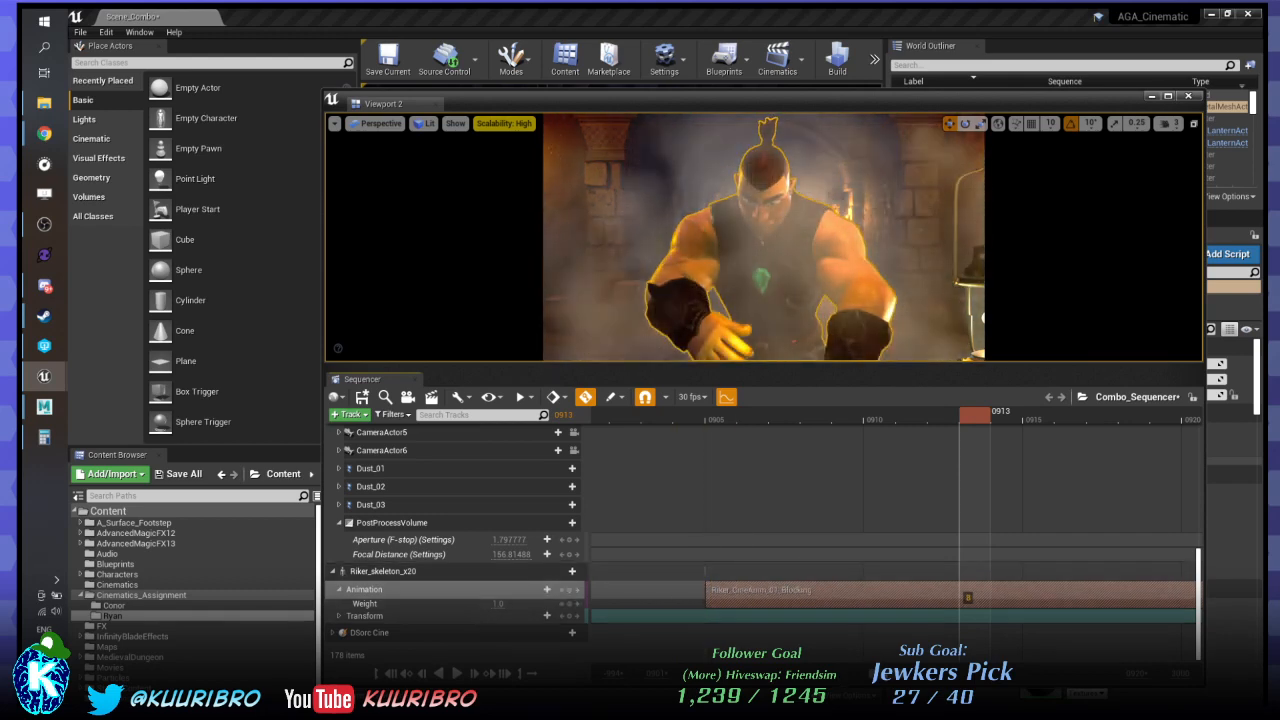
# Move the CameraActor6 section in the Camera Cuts track so it starts at frame 1154.
pyautogui.moveTo(785, 585); pyautogui.dragTo(600, 585, button='right')
pyautogui.moveTo(1150, 575); pyautogui.dragTo(871, 571, button='right')
pyautogui.keyDown('ctrl'); pyautogui.scroll(-18, 870, 530); pyautogui.keyUp('ctrl')
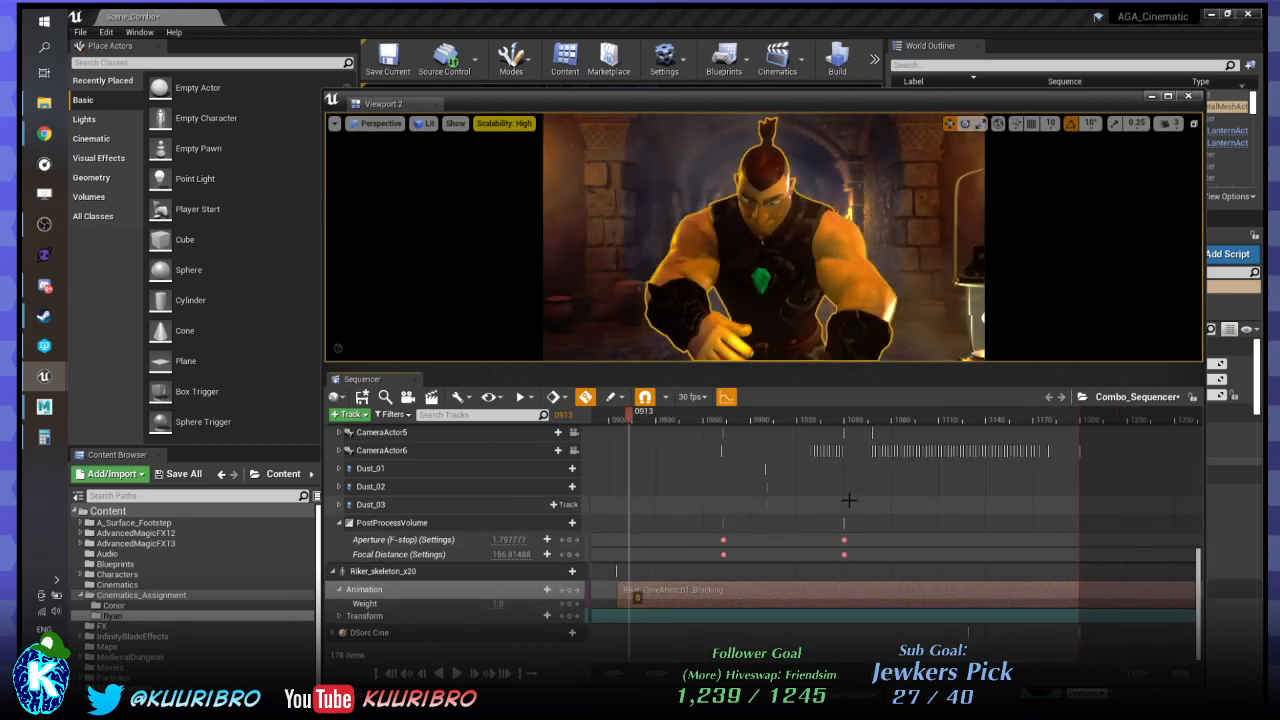
pyautogui.moveTo(757, 415); pyautogui.dragTo(898, 413)
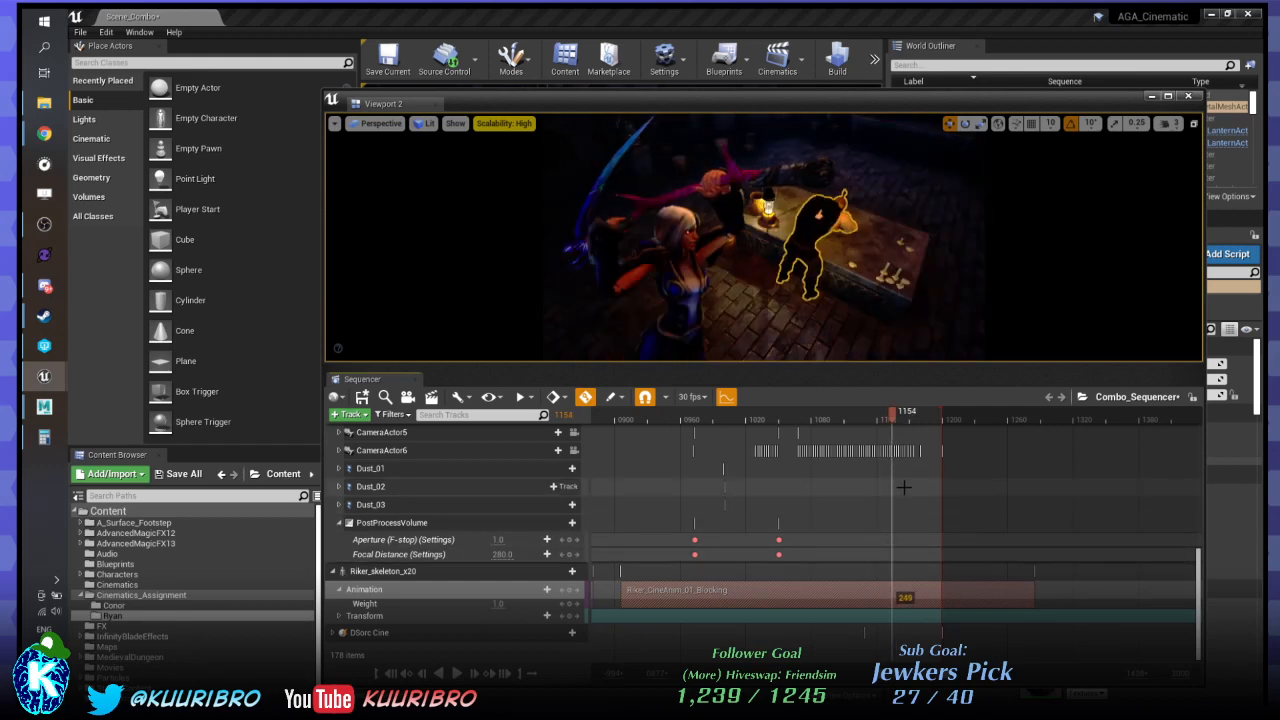
pyautogui.scroll(5, 903, 487)
pyautogui.keyDown('ctrl'); pyautogui.scroll(2, 922, 463); pyautogui.keyUp('ctrl')
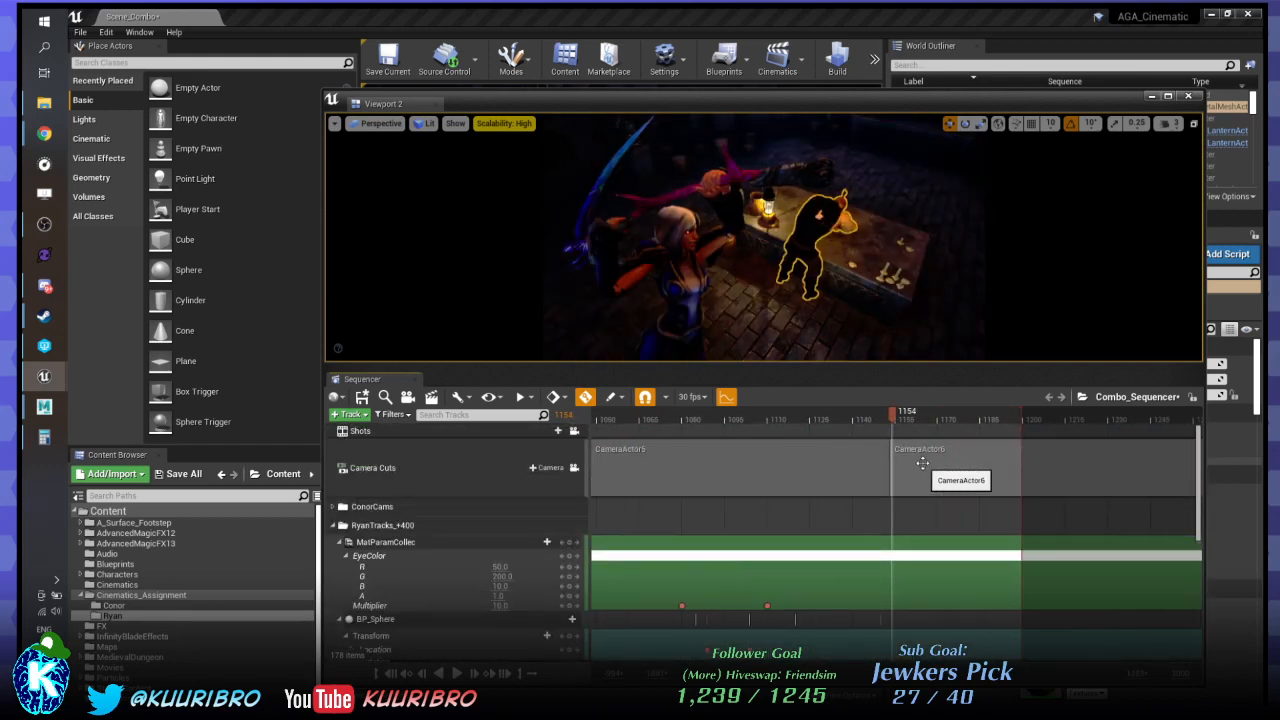
pyautogui.keyDown('ctrl'); pyautogui.scroll(3, 925, 458); pyautogui.keyUp('ctrl')
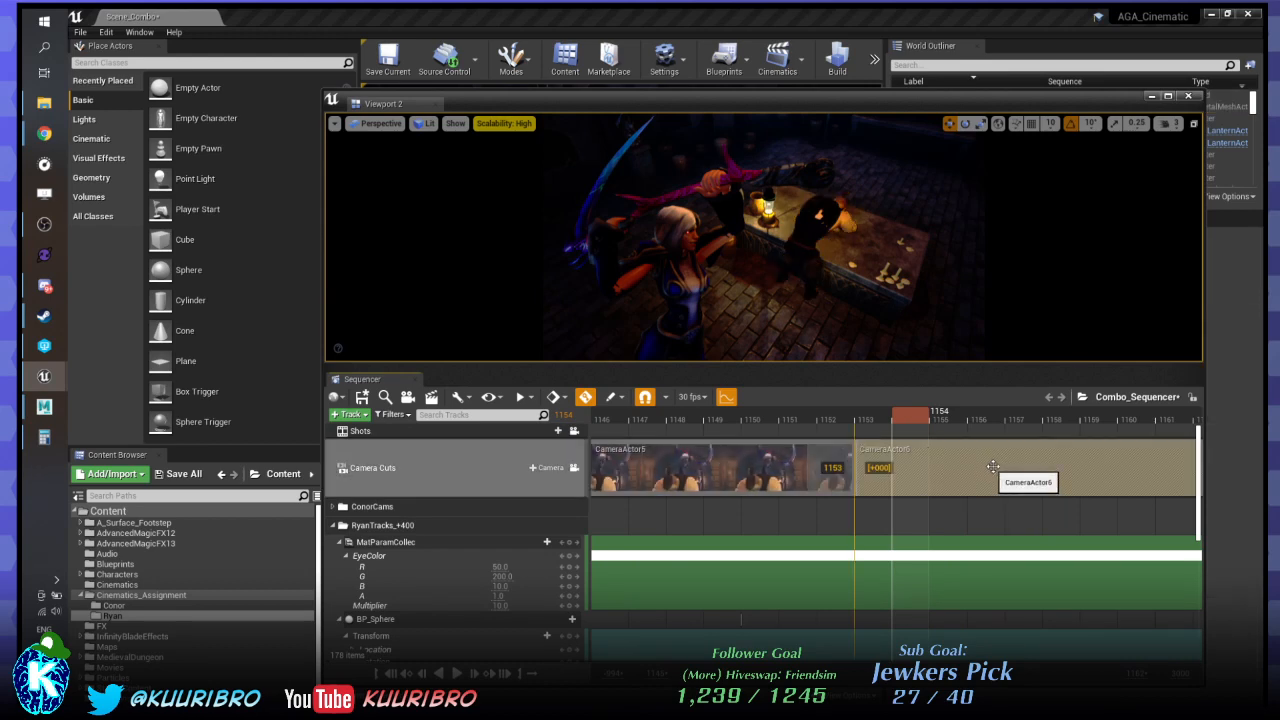
# Scrub and step frame by frame across the cut from CameraActor5 to CameraActor6 to check the transition.
pyautogui.moveTo(823, 425); pyautogui.dragTo(737, 428)
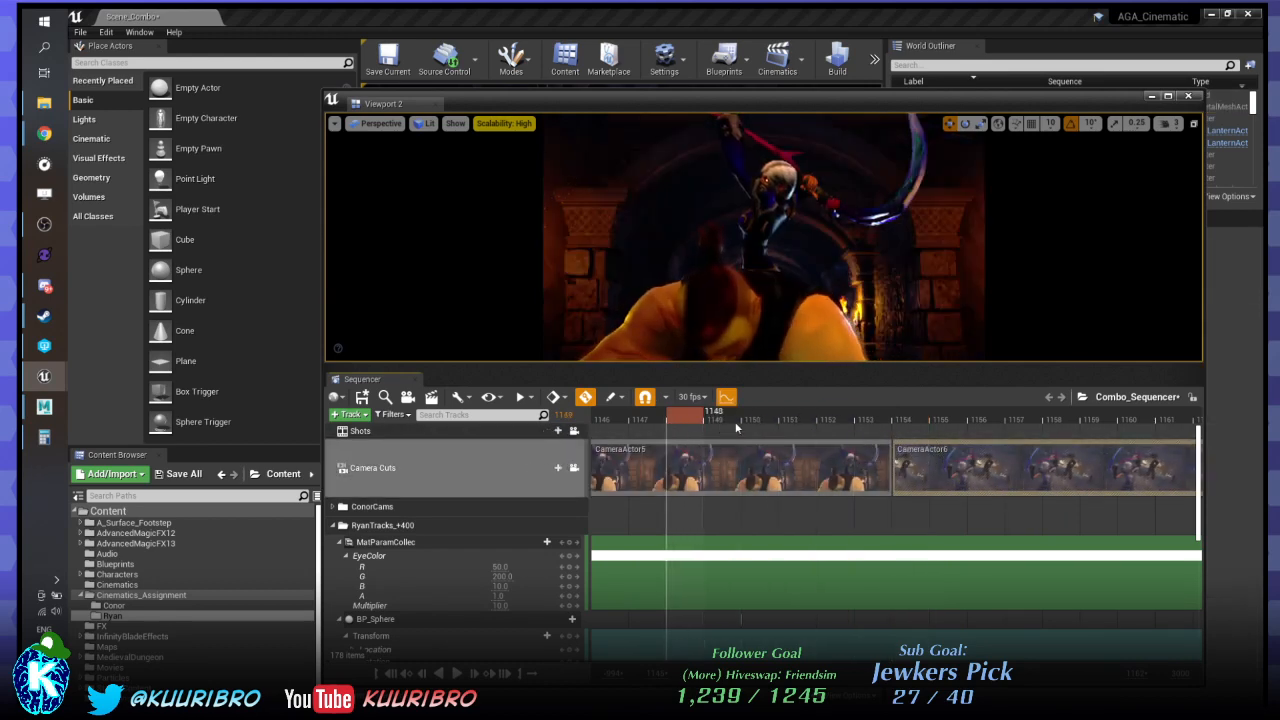
pyautogui.moveTo(868, 414); pyautogui.dragTo(808, 429)
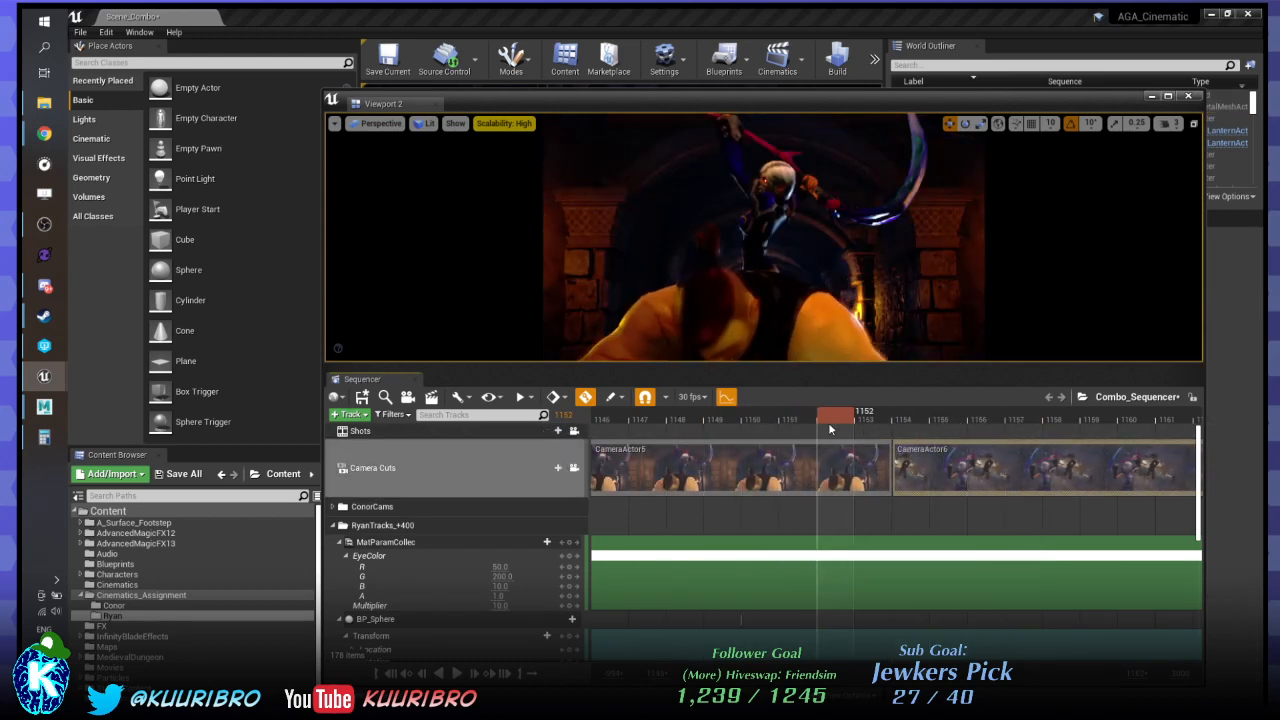
pyautogui.press('Right')
pyautogui.press('Right')
pyautogui.press('Left')
pyautogui.press('Right')
pyautogui.press('Left')
pyautogui.press('Right')
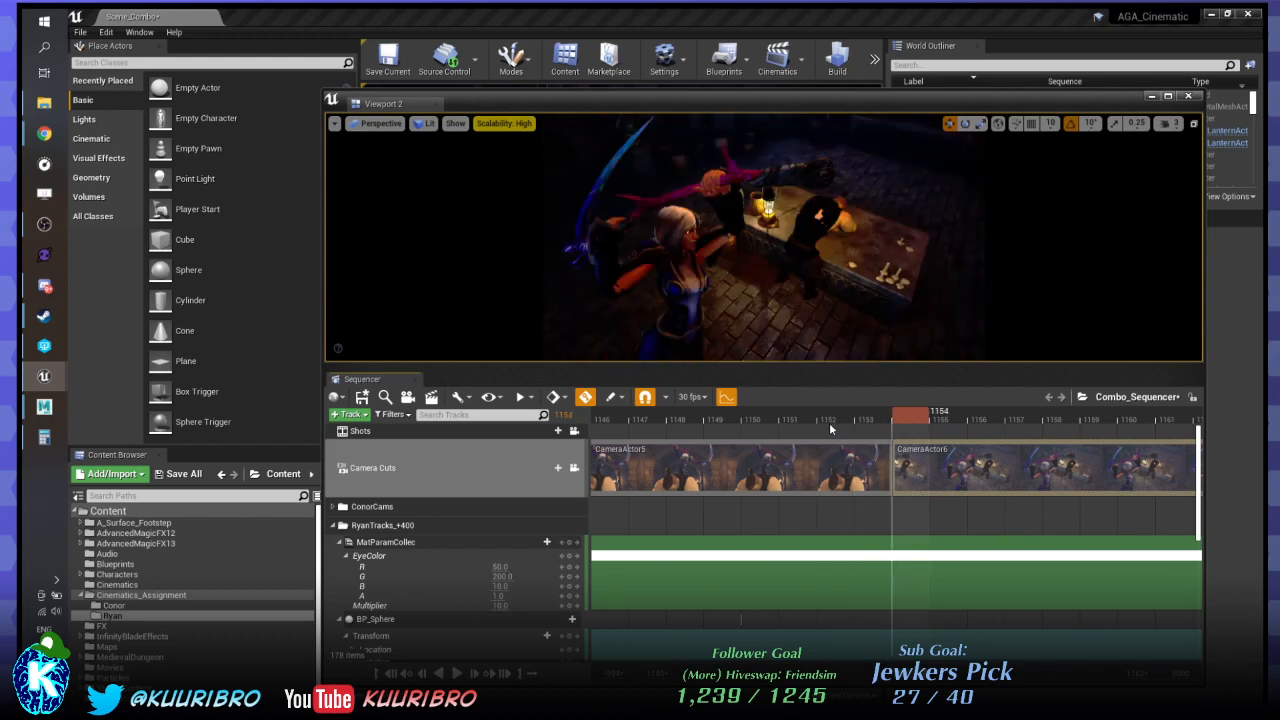
pyautogui.press('Left')
pyautogui.press('Right')
pyautogui.press('Left')
pyautogui.press('Right')
pyautogui.press('Left')
pyautogui.press('Right')
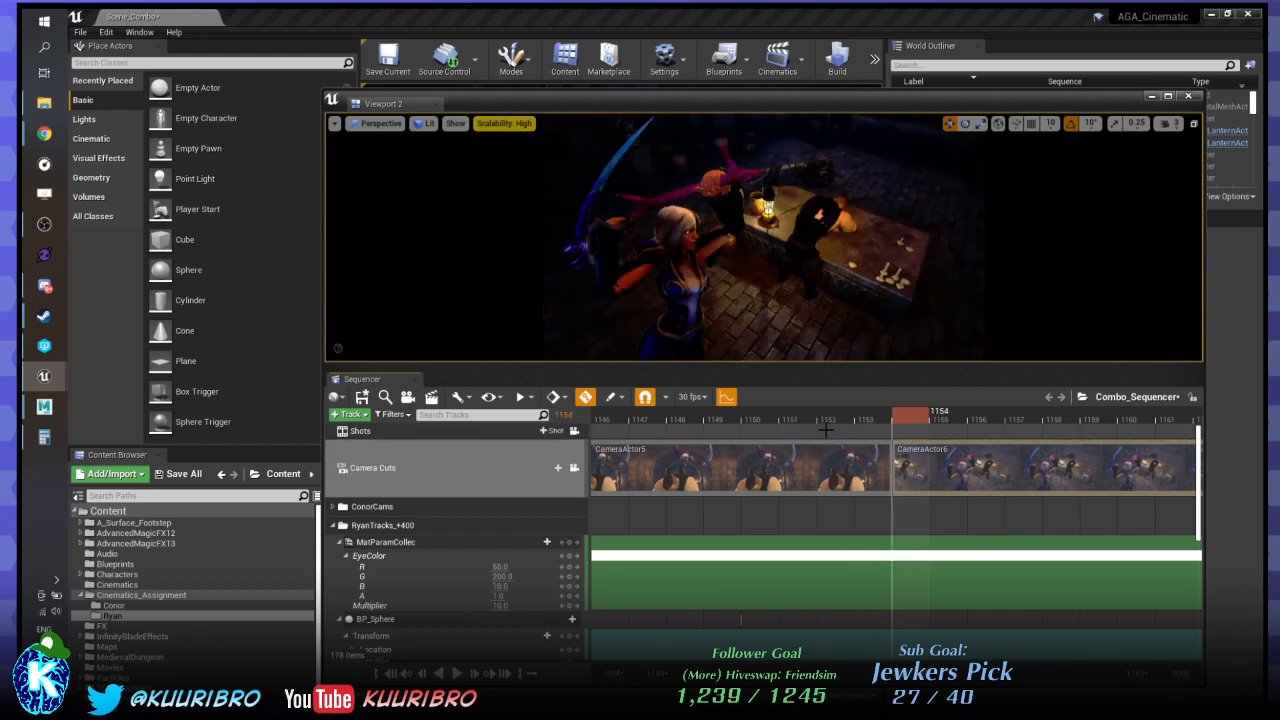
pyautogui.press('Left')
pyautogui.press('Left')
pyautogui.press('Left')
pyautogui.press('Right')
pyautogui.press('Right')
pyautogui.press('Right')
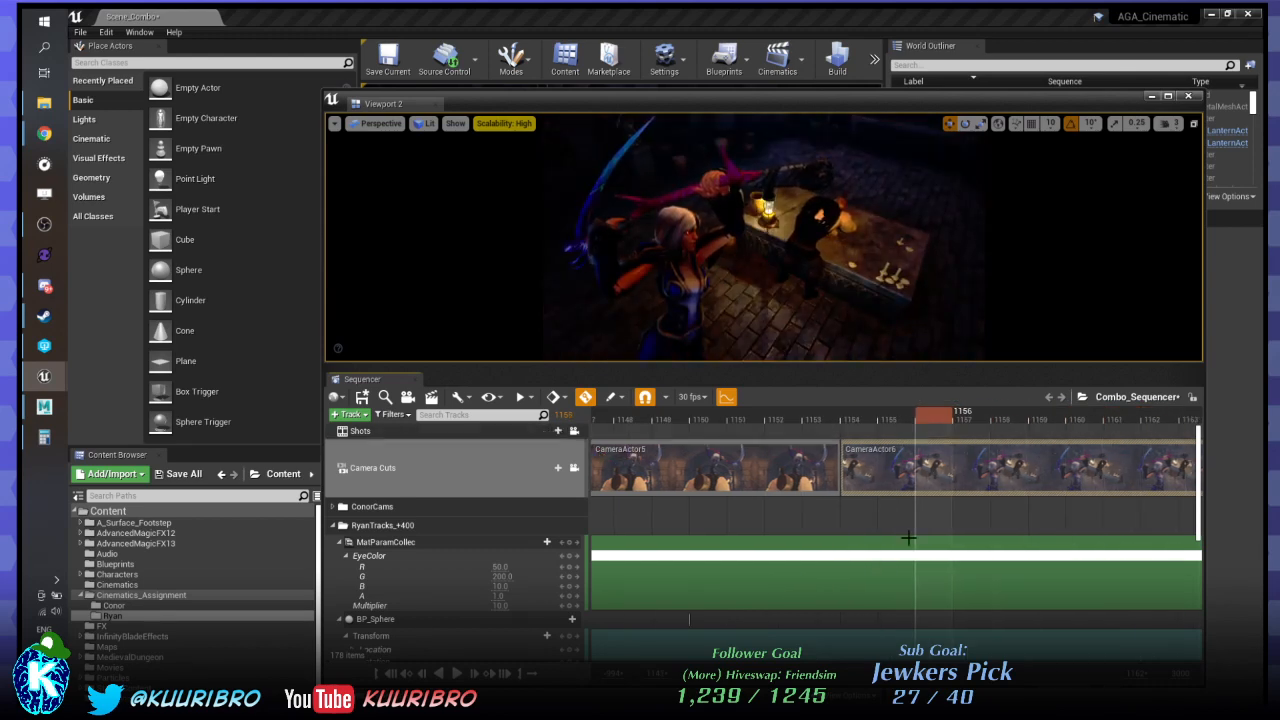
# Return the playhead to frame 905 at the start of the CameraActor5 camera cut.
pyautogui.scroll(-2, 946, 546)
pyautogui.keyDown('ctrl'); pyautogui.scroll(-5, 946, 546); pyautogui.keyUp('ctrl')
pyautogui.scroll(2, 944, 540)
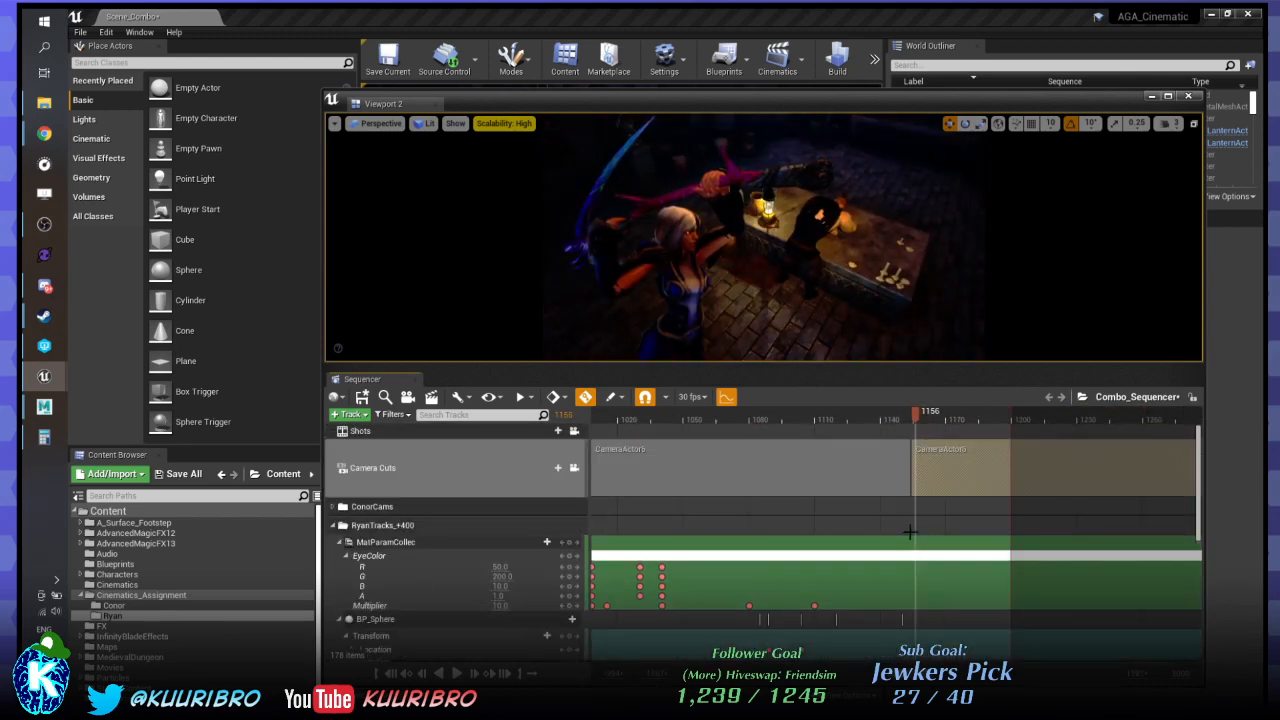
pyautogui.scroll(-5, 893, 507)
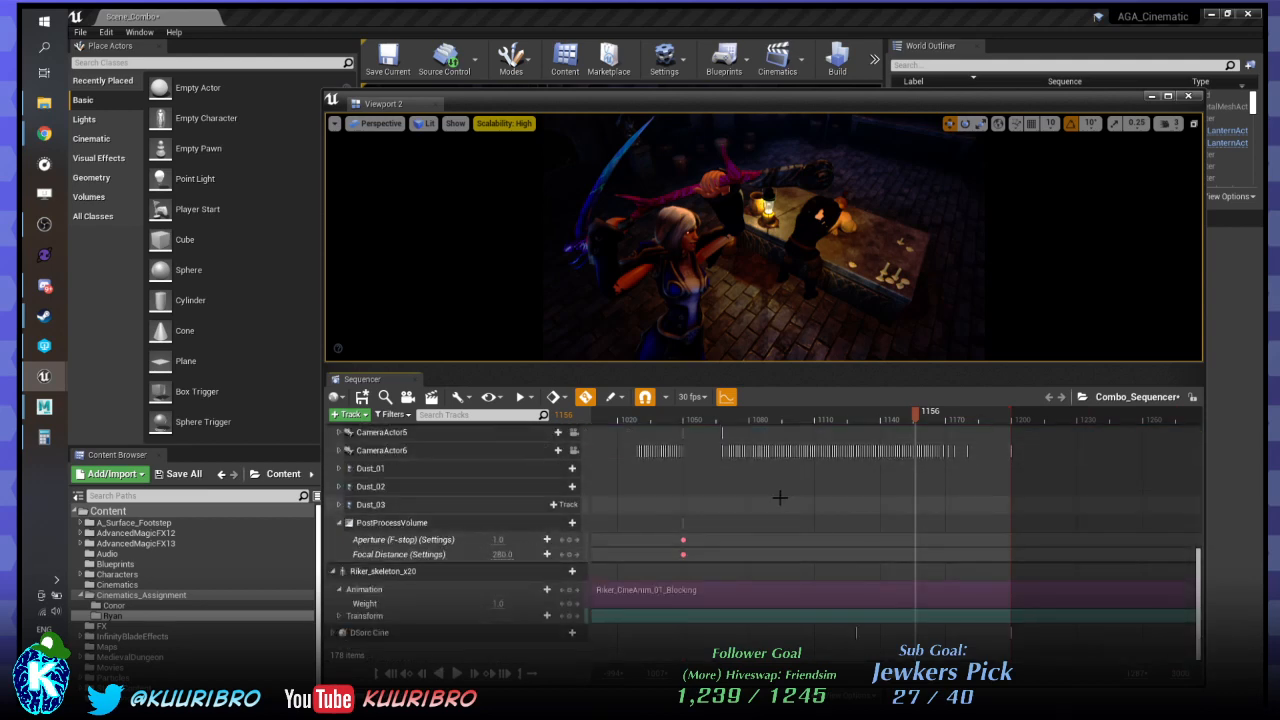
pyautogui.keyDown('ctrl'); pyautogui.scroll(2, 786, 467); pyautogui.keyUp('ctrl')
pyautogui.scroll(5, 786, 467)
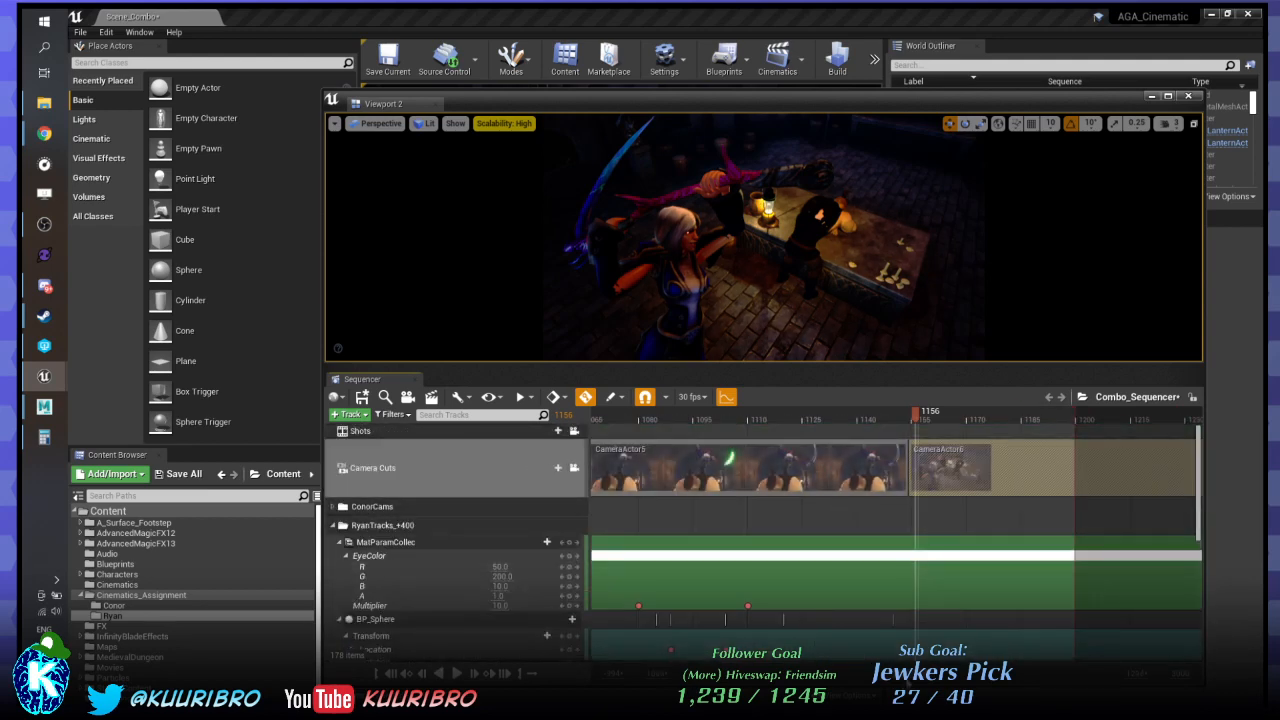
pyautogui.keyDown('ctrl'); pyautogui.scroll(-2, 890, 470); pyautogui.keyUp('ctrl')
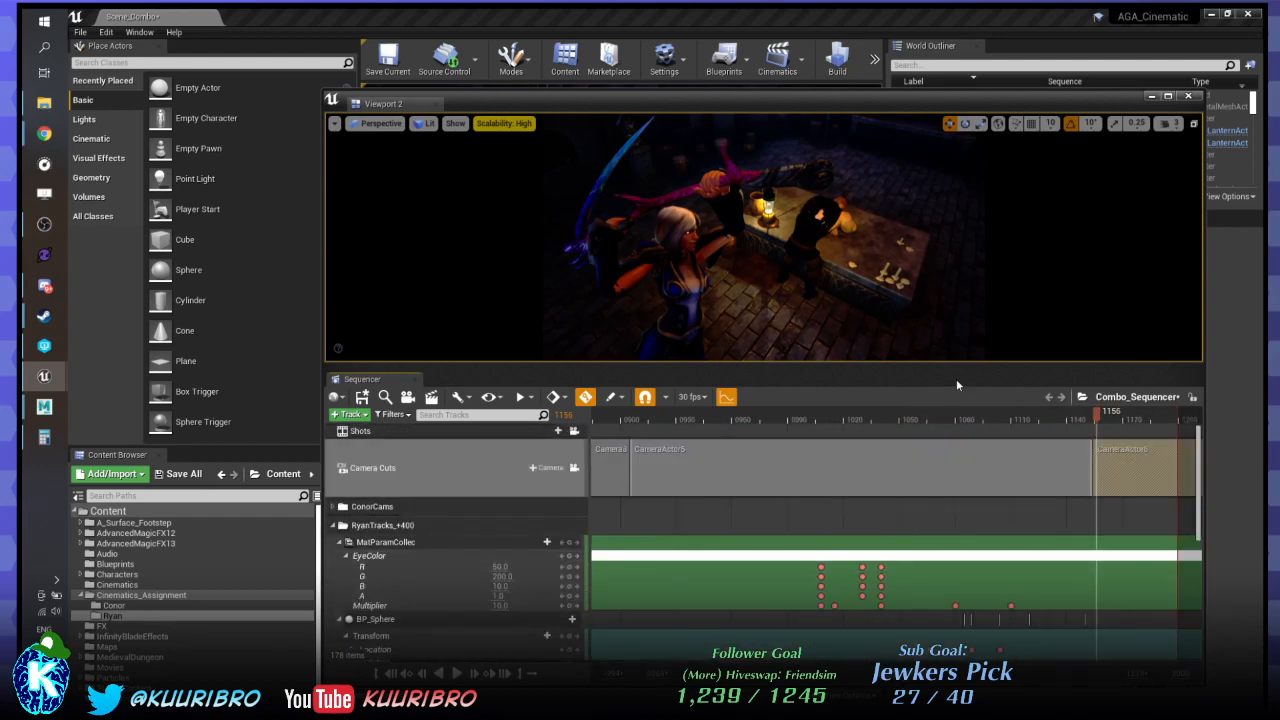
pyautogui.click(629, 416)
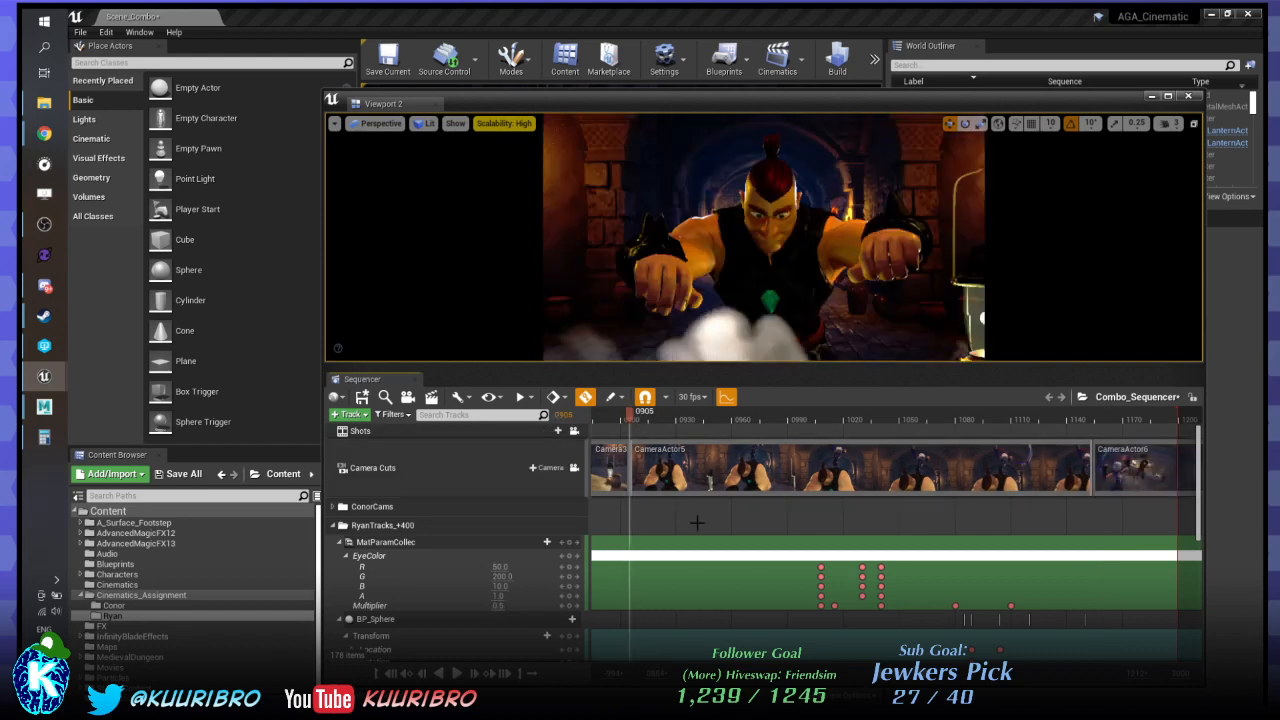
# Move DSorc Cine's DSorc_CineAnim_01_Blocking clip to start at frame 905, aligned with the Riker_CineAnim_01_Blocking clip.
pyautogui.scroll(-3, 629, 470)
pyautogui.scroll(-5, 762, 505)
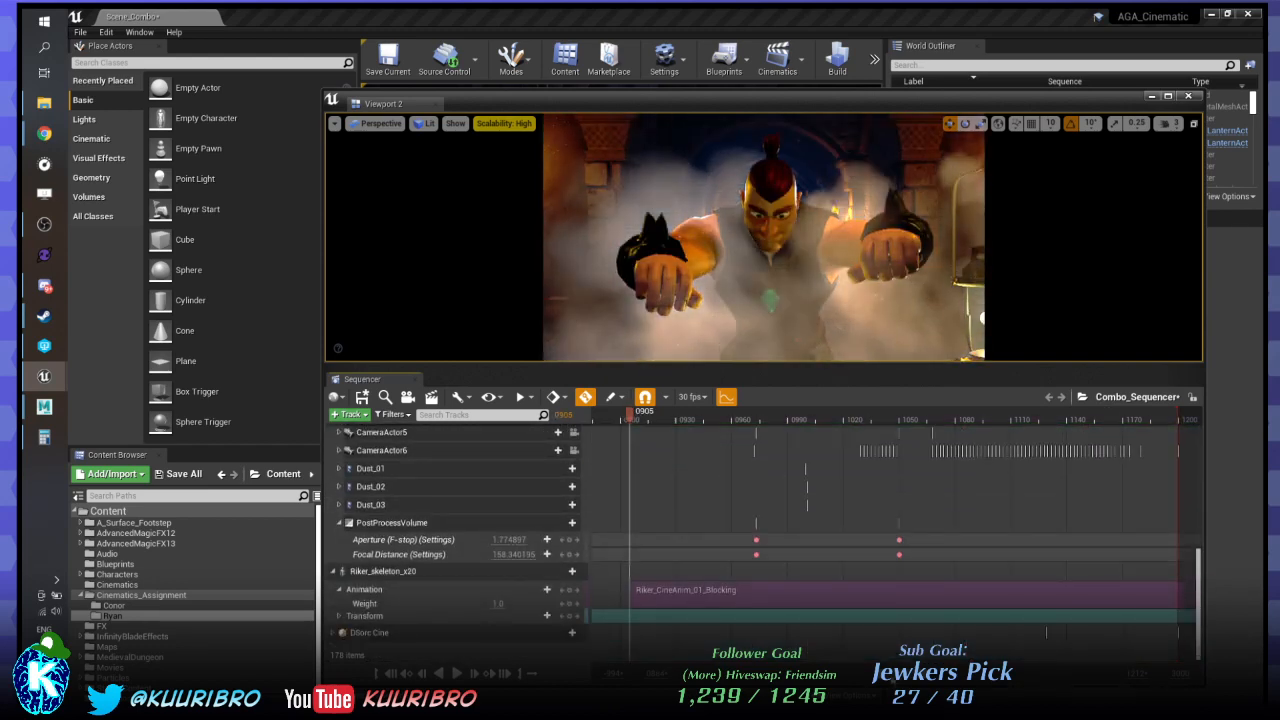
pyautogui.moveTo(762, 621); pyautogui.dragTo(878, 622, button='right')
pyautogui.keyDown('ctrl'); pyautogui.scroll(-8, 878, 622); pyautogui.keyUp('ctrl')
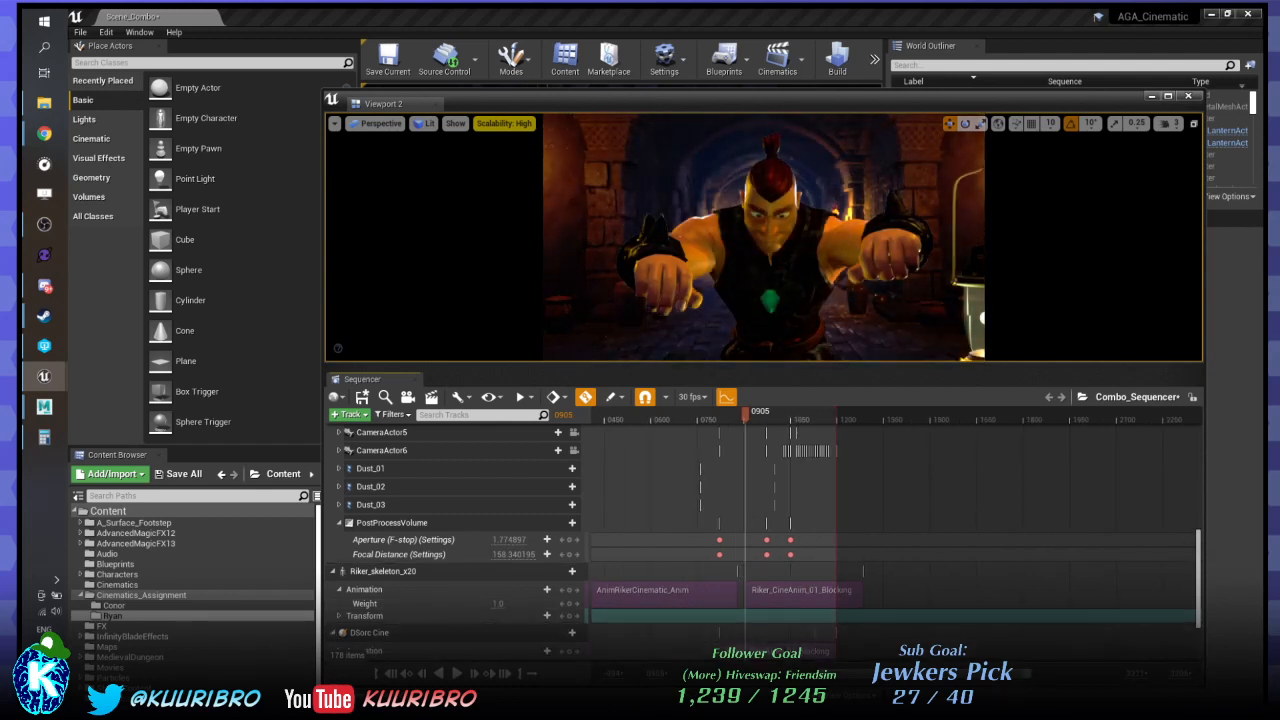
pyautogui.keyDown('ctrl'); pyautogui.scroll(12, 730, 652); pyautogui.keyUp('ctrl')
pyautogui.scroll(-2, 686, 570)
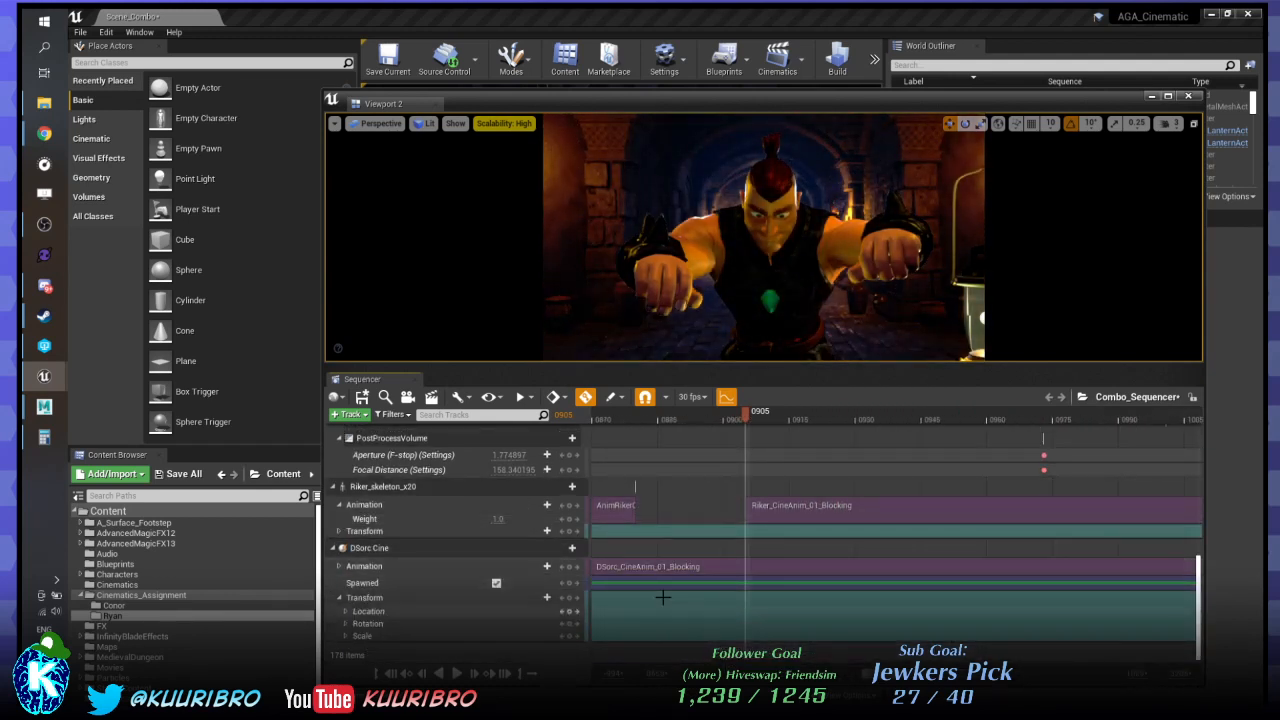
pyautogui.click(622, 567)
pyautogui.moveTo(842, 568); pyautogui.dragTo(986, 568)
pyautogui.keyDown('ctrl'); pyautogui.scroll(3, 700, 568); pyautogui.keyUp('ctrl')
pyautogui.moveTo(695, 568); pyautogui.dragTo(777, 568)
pyautogui.keyDown('ctrl'); pyautogui.scroll(-2, 714, 562); pyautogui.keyUp('ctrl')
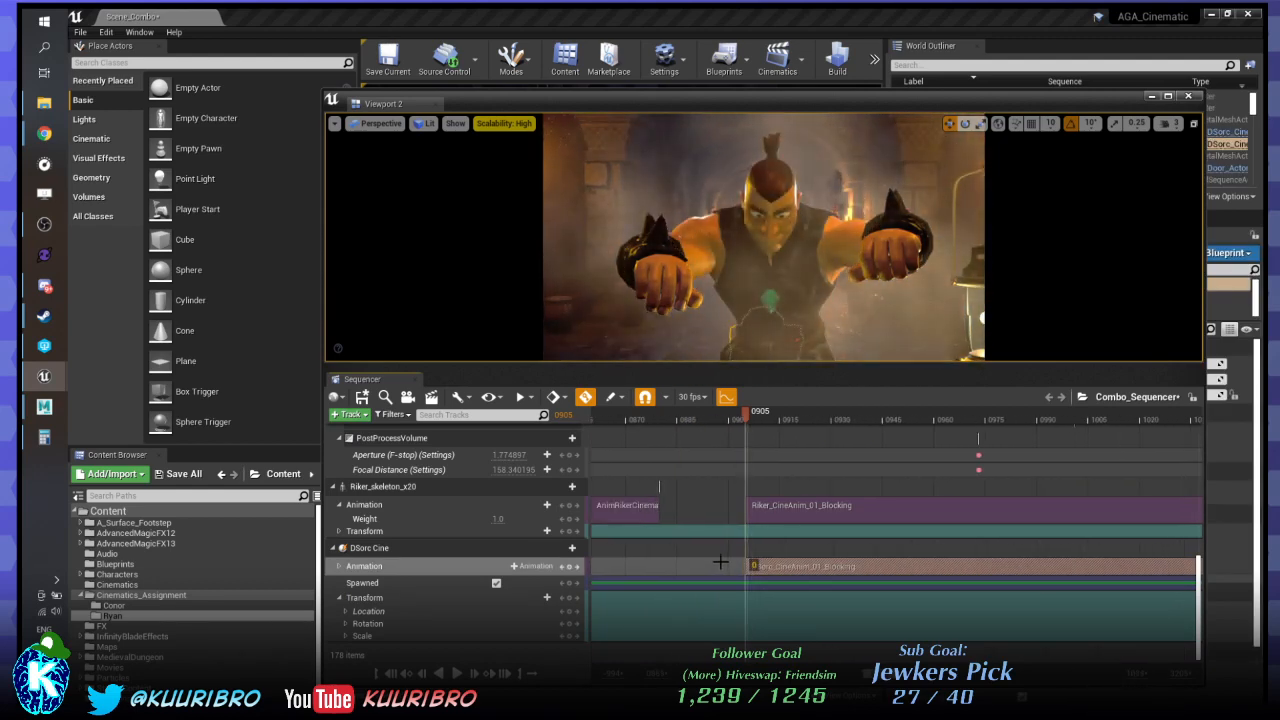
pyautogui.keyDown('ctrl'); pyautogui.scroll(-5, 718, 562); pyautogui.keyUp('ctrl')
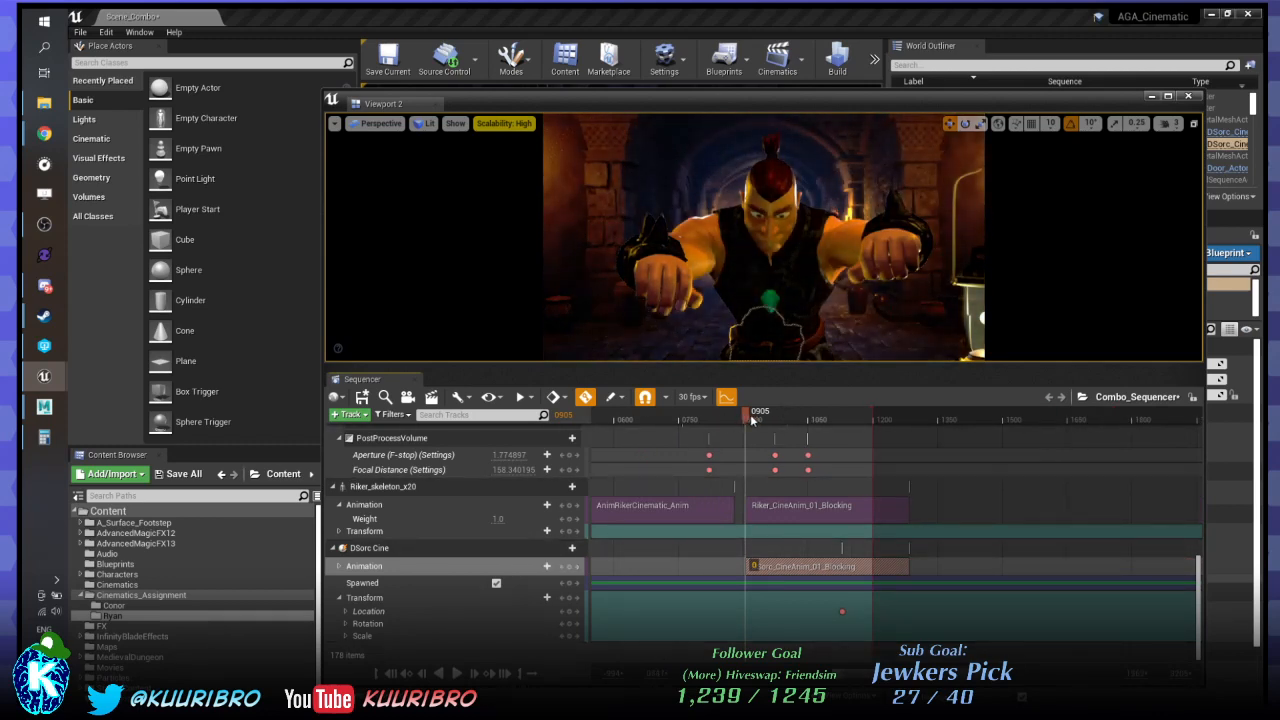
# Scrub from frame 905 and step through the frames around the cut at 1154 to check the sorceress's realigned animation.
pyautogui.moveTo(752, 414); pyautogui.dragTo(852, 417)
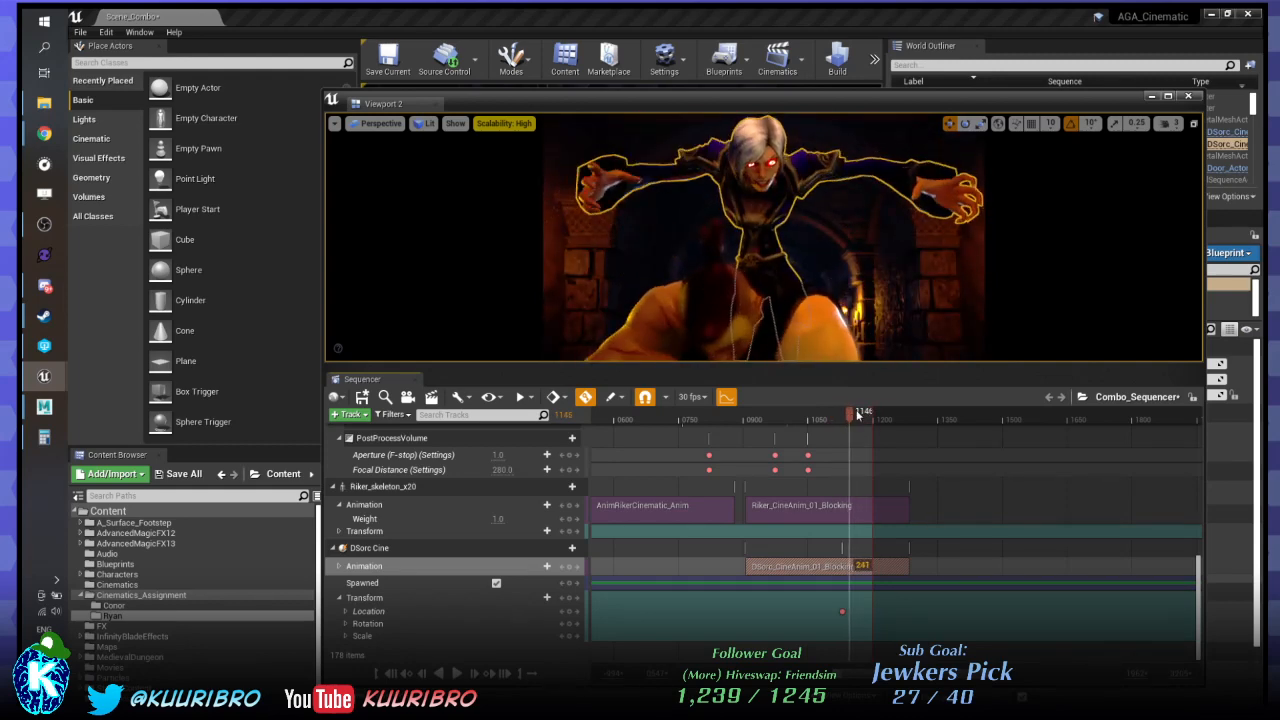
pyautogui.press('Right')
pyautogui.press('Right')
pyautogui.press('Right')
pyautogui.press('Right')
pyautogui.press('Right')
pyautogui.press('Right')
pyautogui.press('Right')
pyautogui.press('Right')
pyautogui.press('Right')
pyautogui.press('Right')
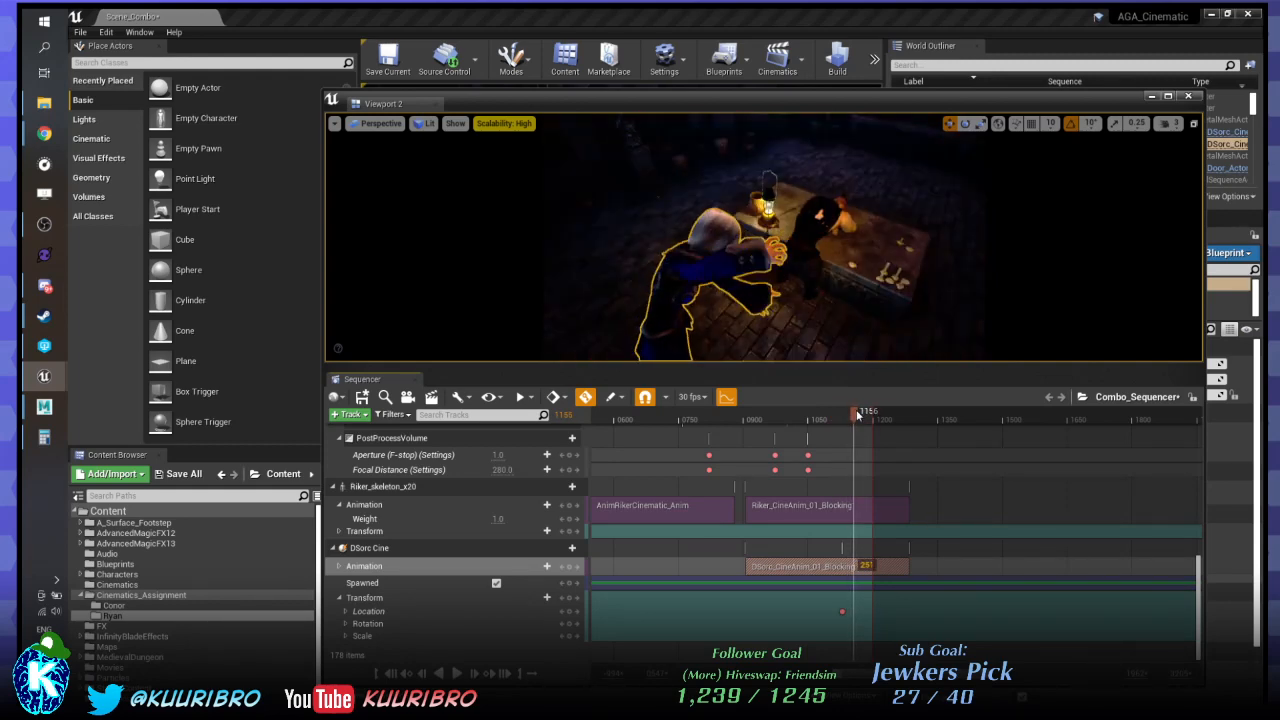
pyautogui.press('Right')
pyautogui.press('Right')
pyautogui.press('Right')
pyautogui.press('Right')
pyautogui.press('Left')
pyautogui.press('Left')
pyautogui.press('Left')
pyautogui.press('Left')
pyautogui.press('Left')
pyautogui.press('Left')
pyautogui.press('Left')
pyautogui.press('Right')
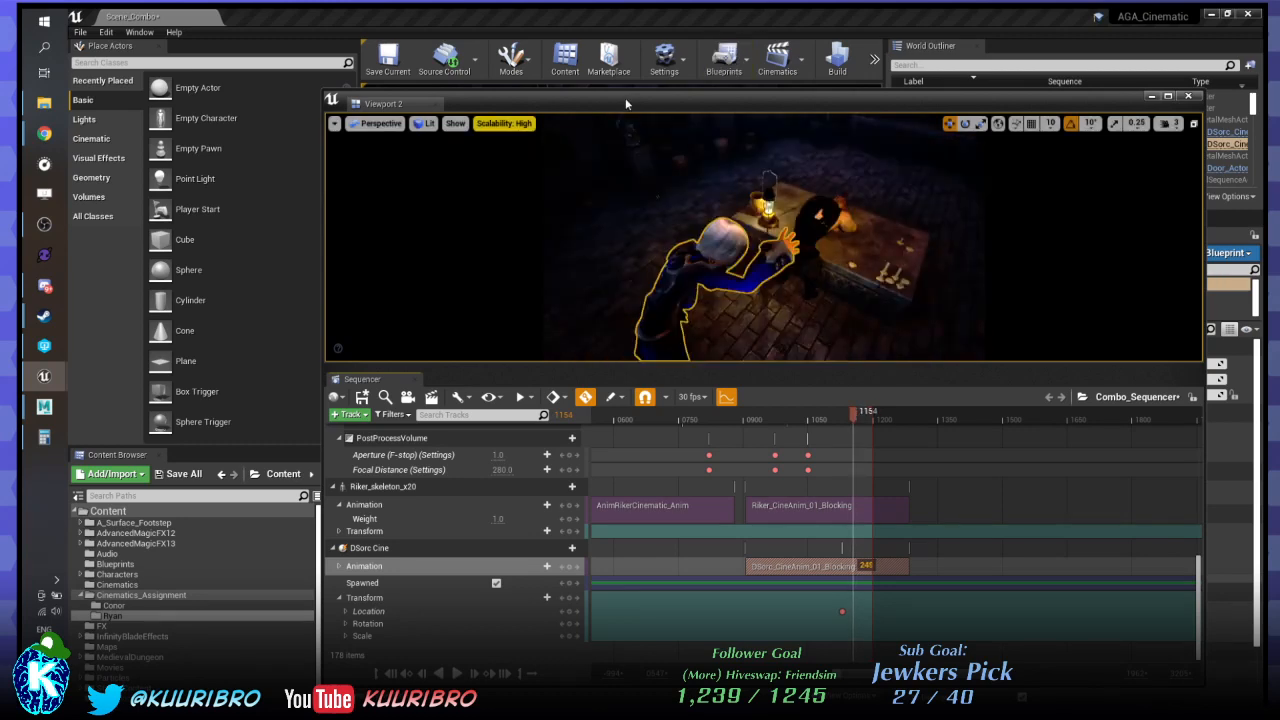
# Move the floating viewport and Sequencer window aside to view DSorc Cine in the main viewport, and bring it back.
pyautogui.moveTo(626, 104); pyautogui.dragTo(714, 442)
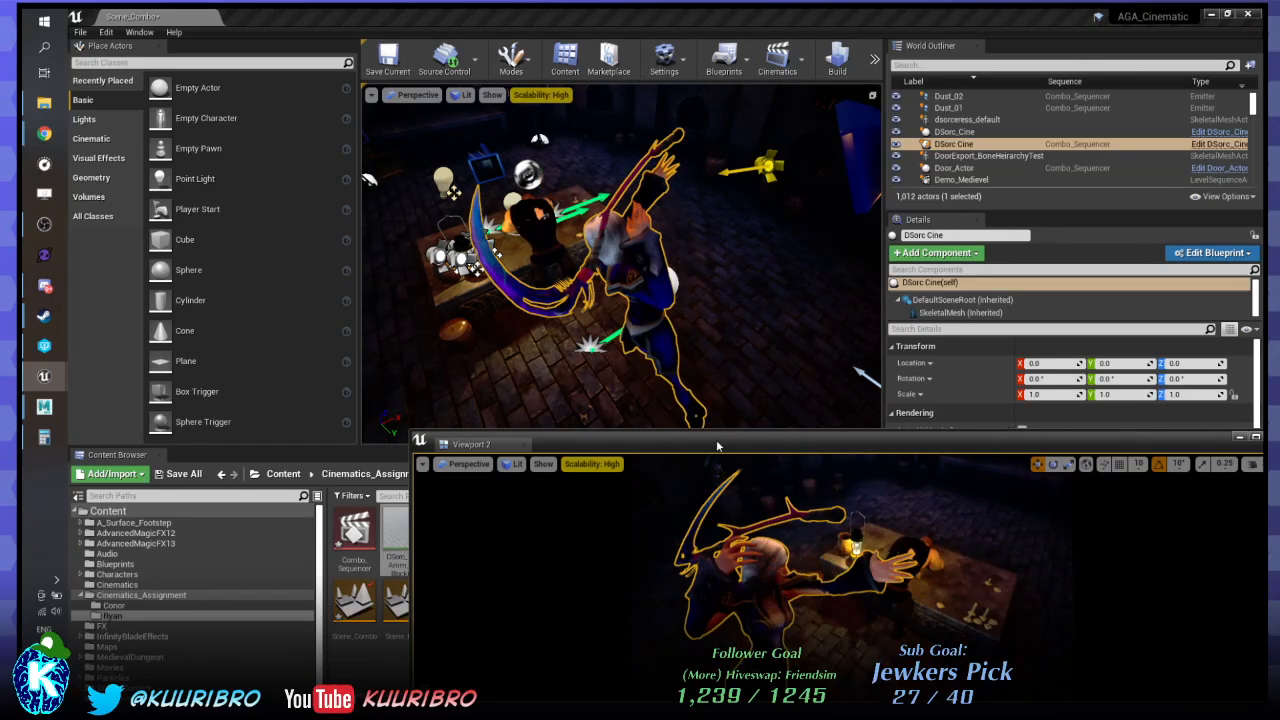
pyautogui.moveTo(716, 439); pyautogui.dragTo(561, 81)
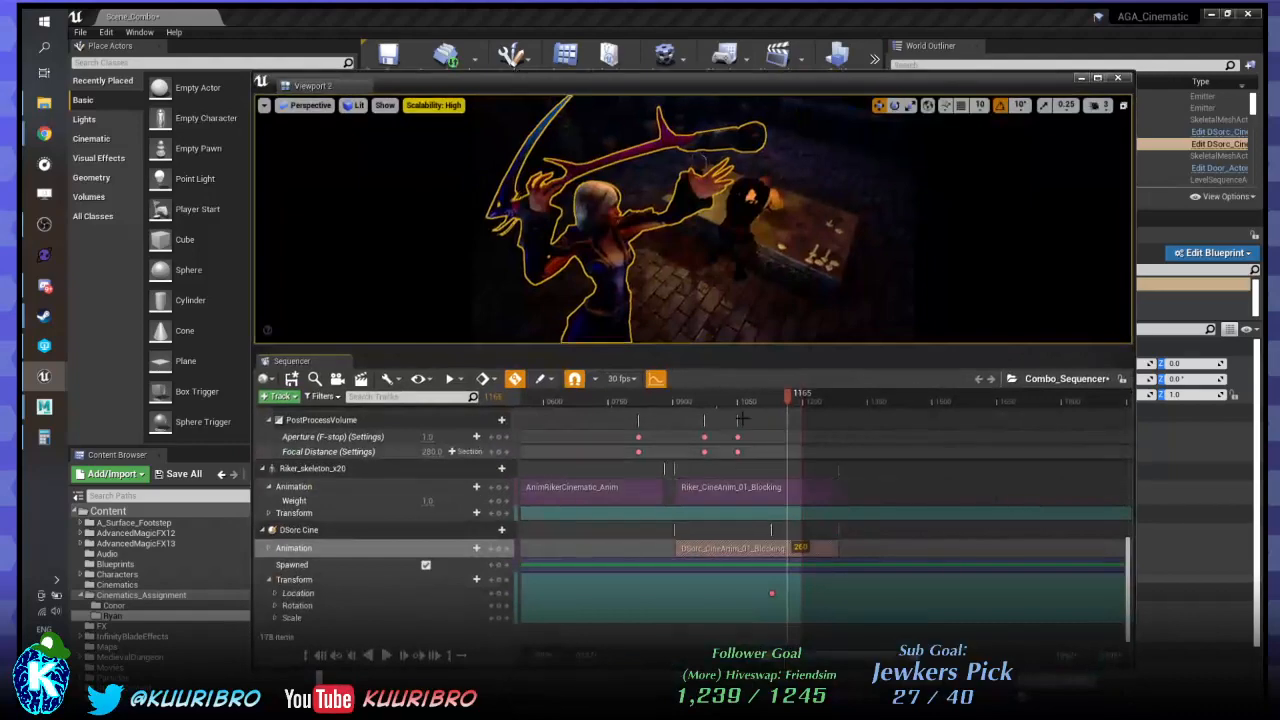
# Scrub between frames 702 and 909 and review the Camera Cuts track around the transition from Camera3 to CameraActor5.
pyautogui.moveTo(723, 398); pyautogui.dragTo(588, 421)
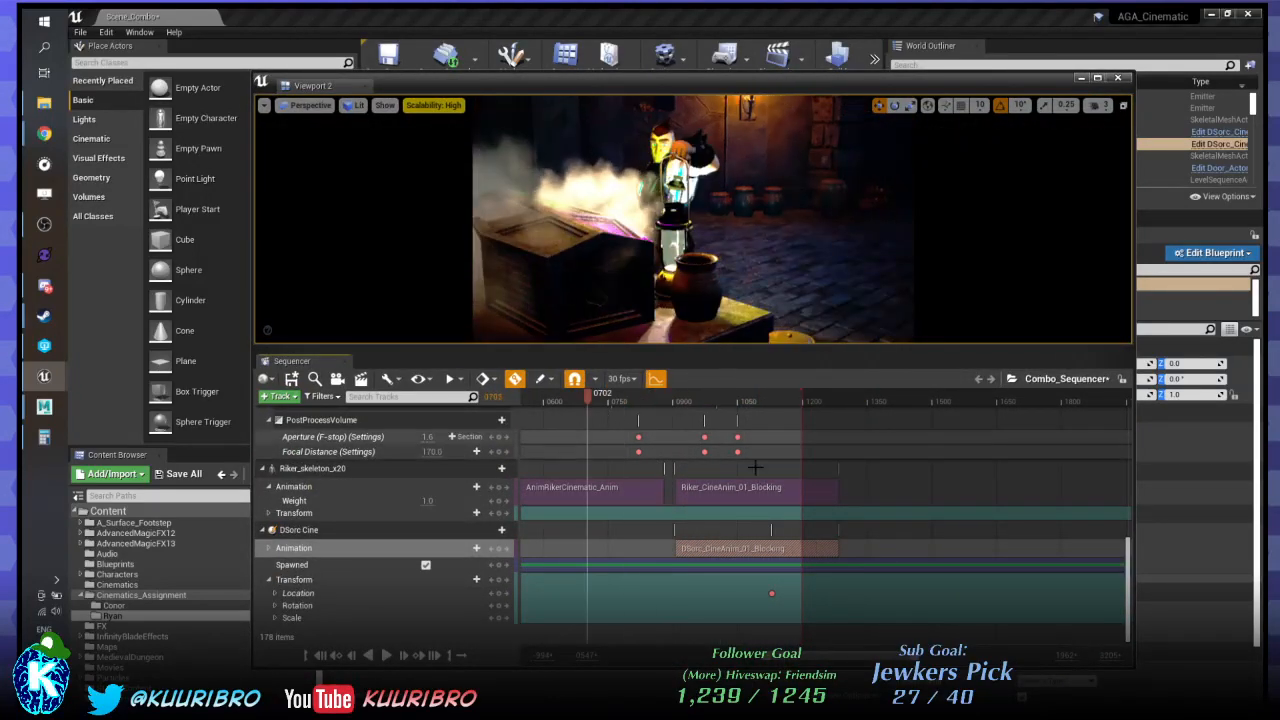
pyautogui.keyDown('ctrl'); pyautogui.scroll(-2, 795, 481); pyautogui.keyUp('ctrl')
pyautogui.keyDown('ctrl'); pyautogui.scroll(-1, 797, 484); pyautogui.keyUp('ctrl')
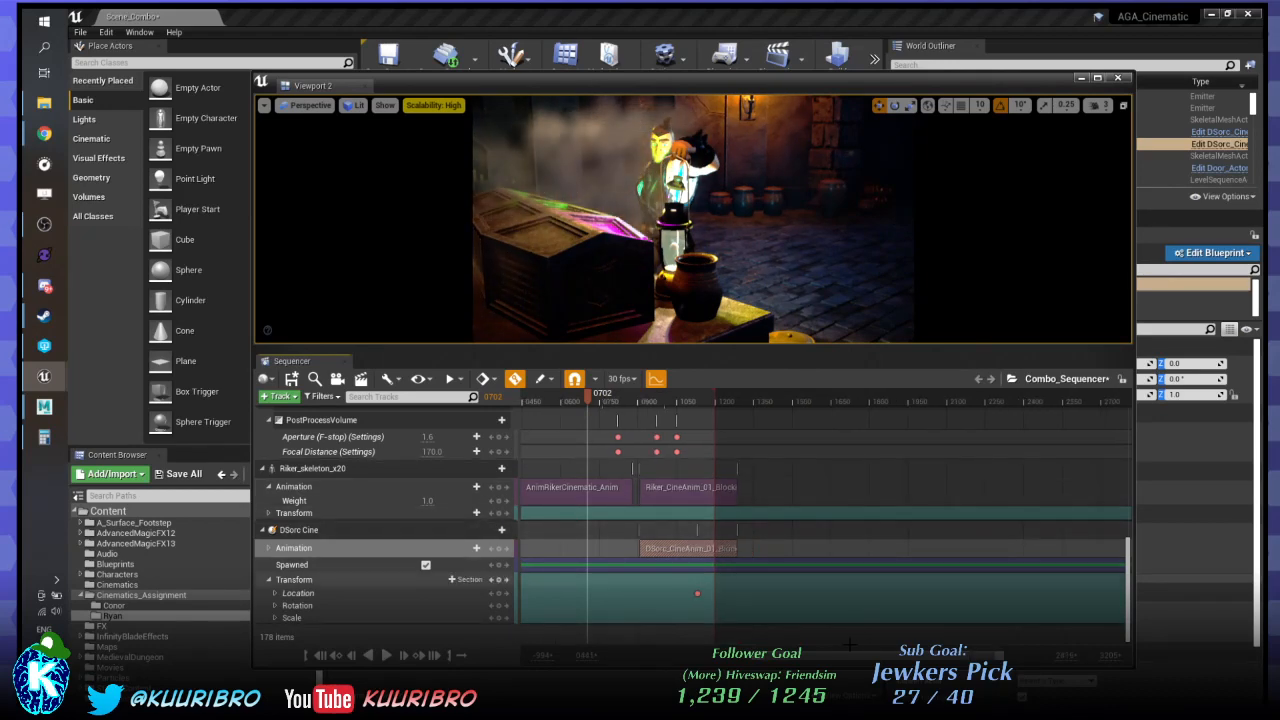
pyautogui.moveTo(837, 656); pyautogui.dragTo(791, 592)
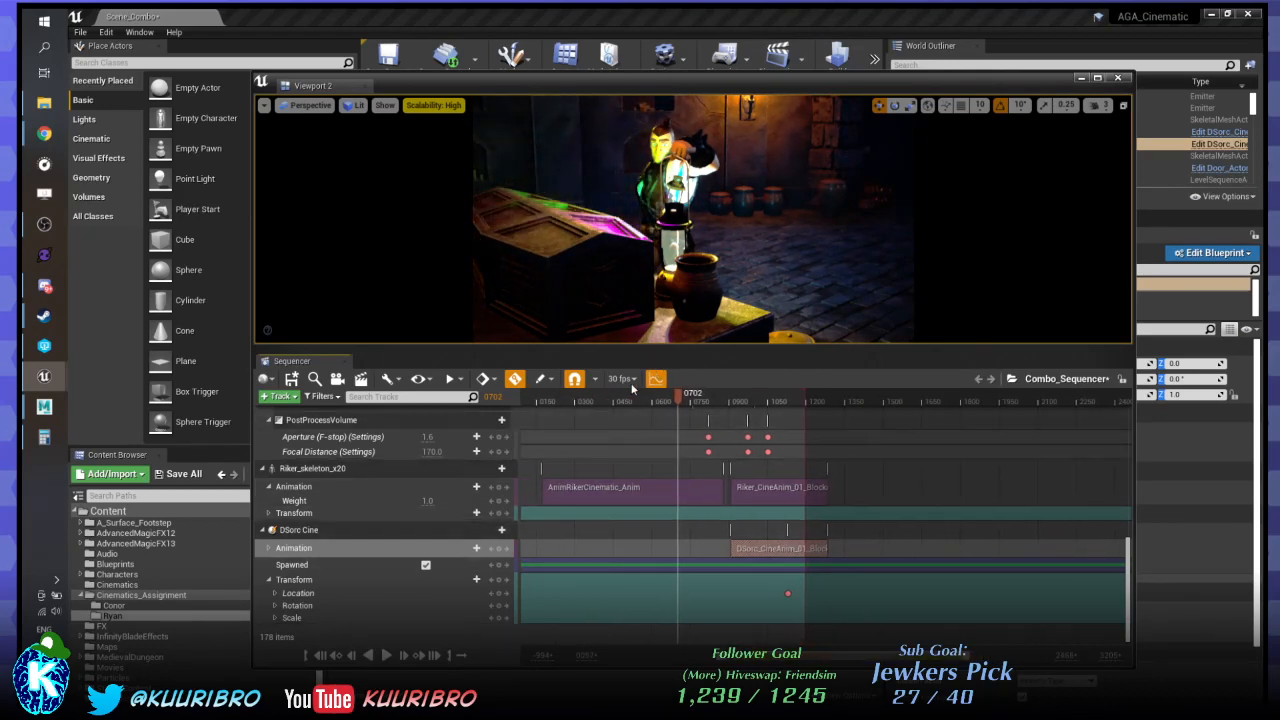
pyautogui.moveTo(591, 397); pyautogui.dragTo(735, 397)
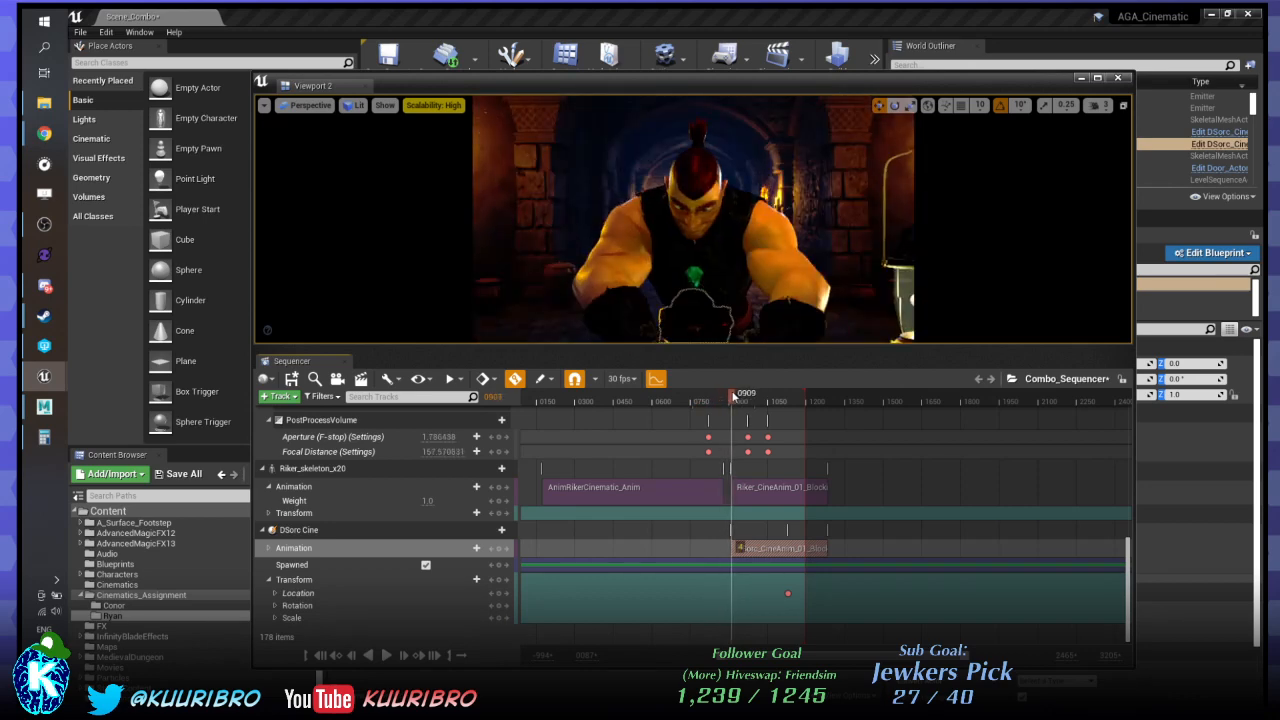
pyautogui.scroll(5, 733, 467)
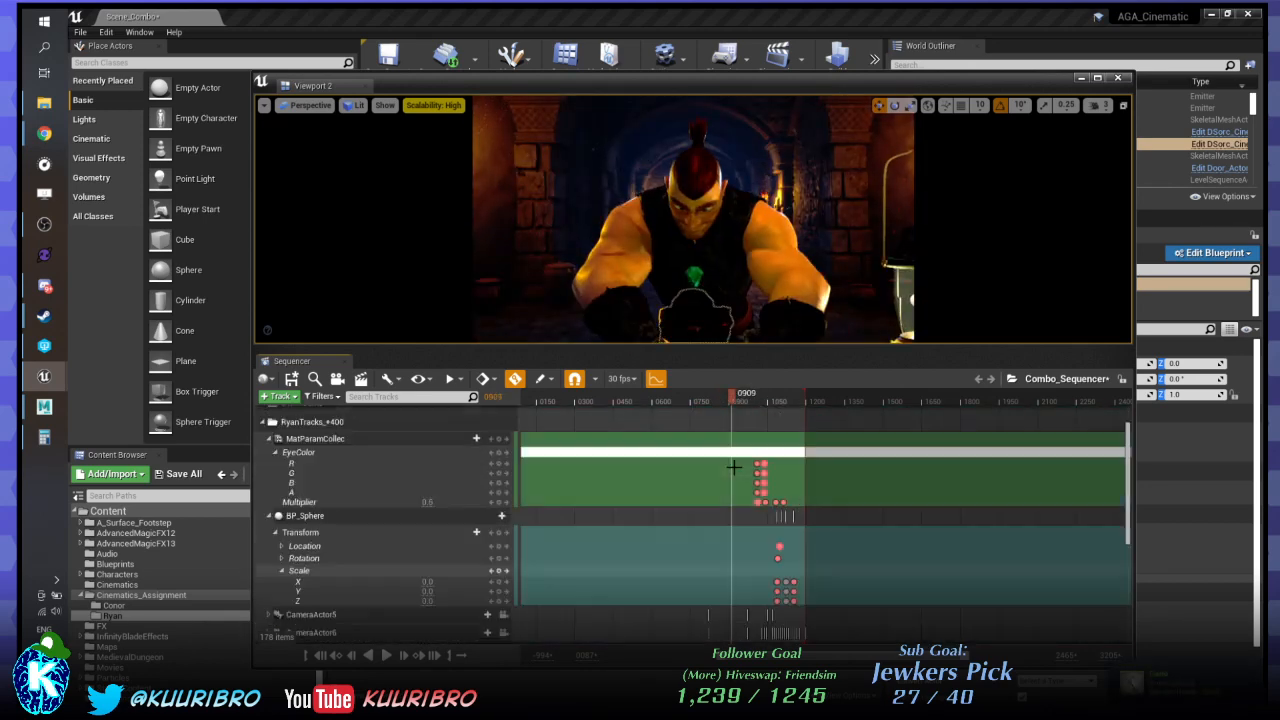
pyautogui.scroll(3, 733, 467)
pyautogui.keyDown('ctrl'); pyautogui.scroll(5, 725, 464); pyautogui.keyUp('ctrl')
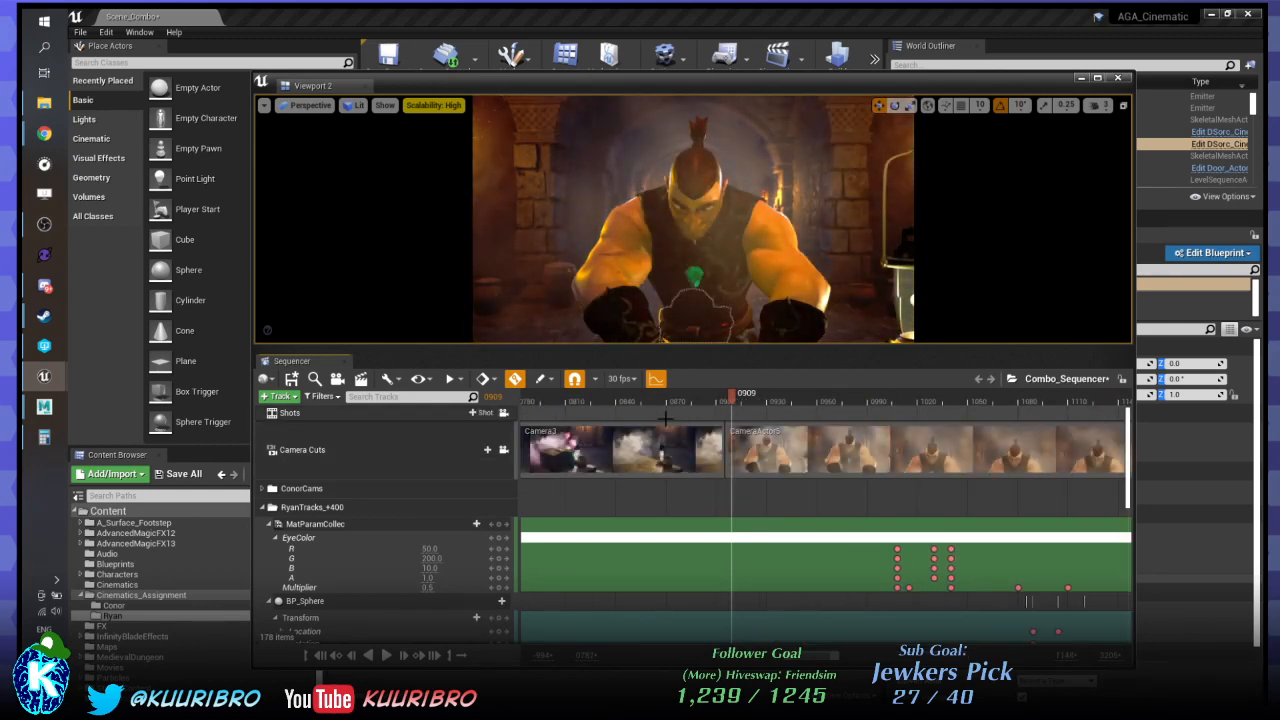
pyautogui.scroll(-8, 667, 418)
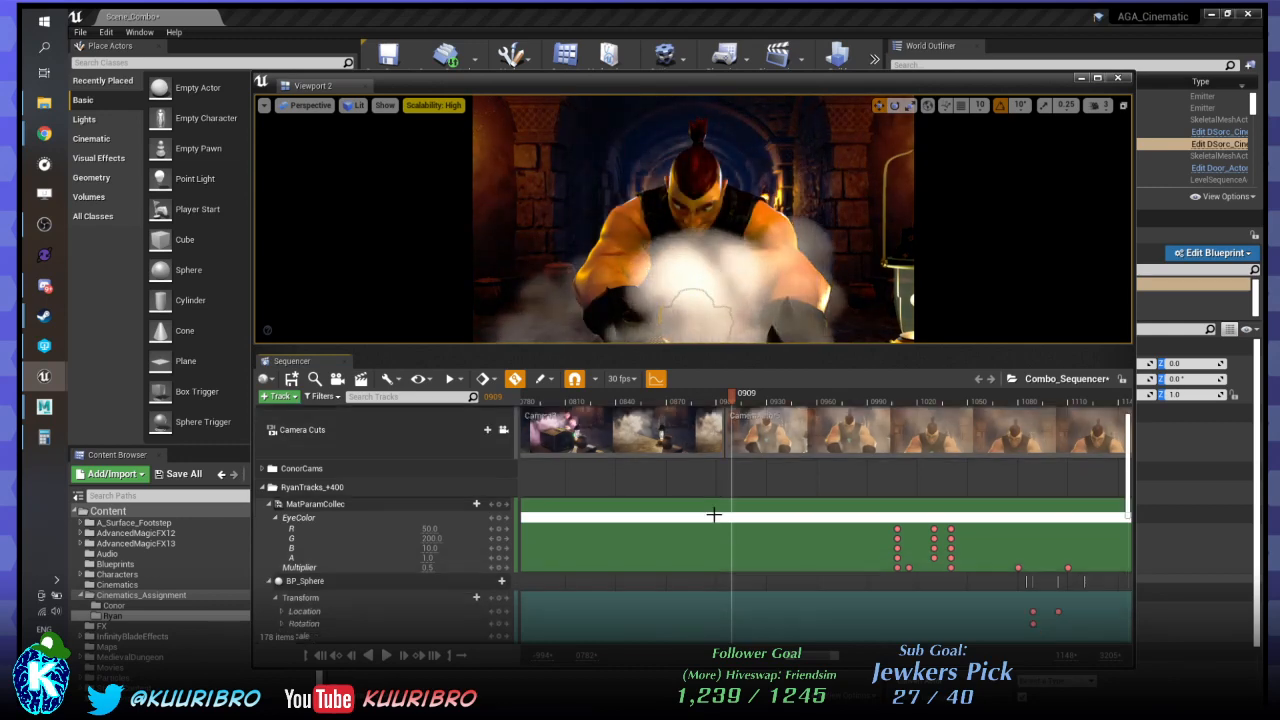
# Step through the frames from 869 around the end of Riker's chest animation and place the playhead on frame 877.
pyautogui.click(673, 401)
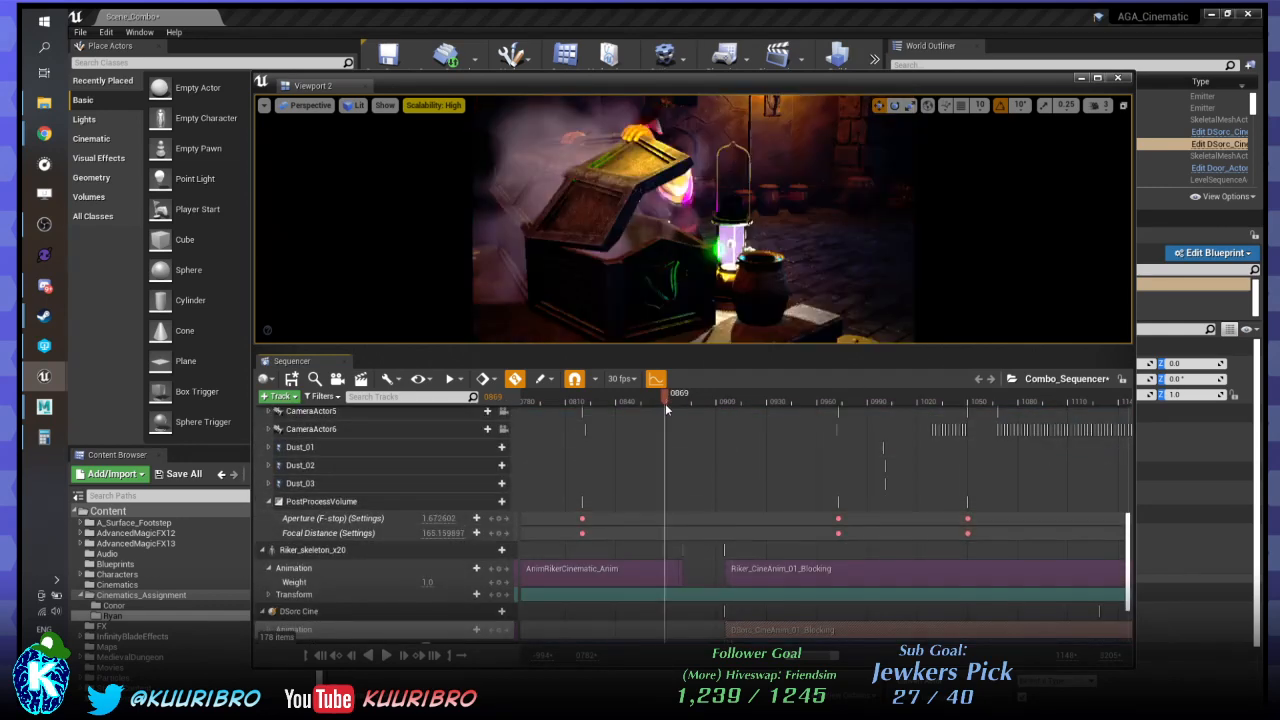
pyautogui.press('Right')
pyautogui.press('Right')
pyautogui.press('Right')
pyautogui.press('Right')
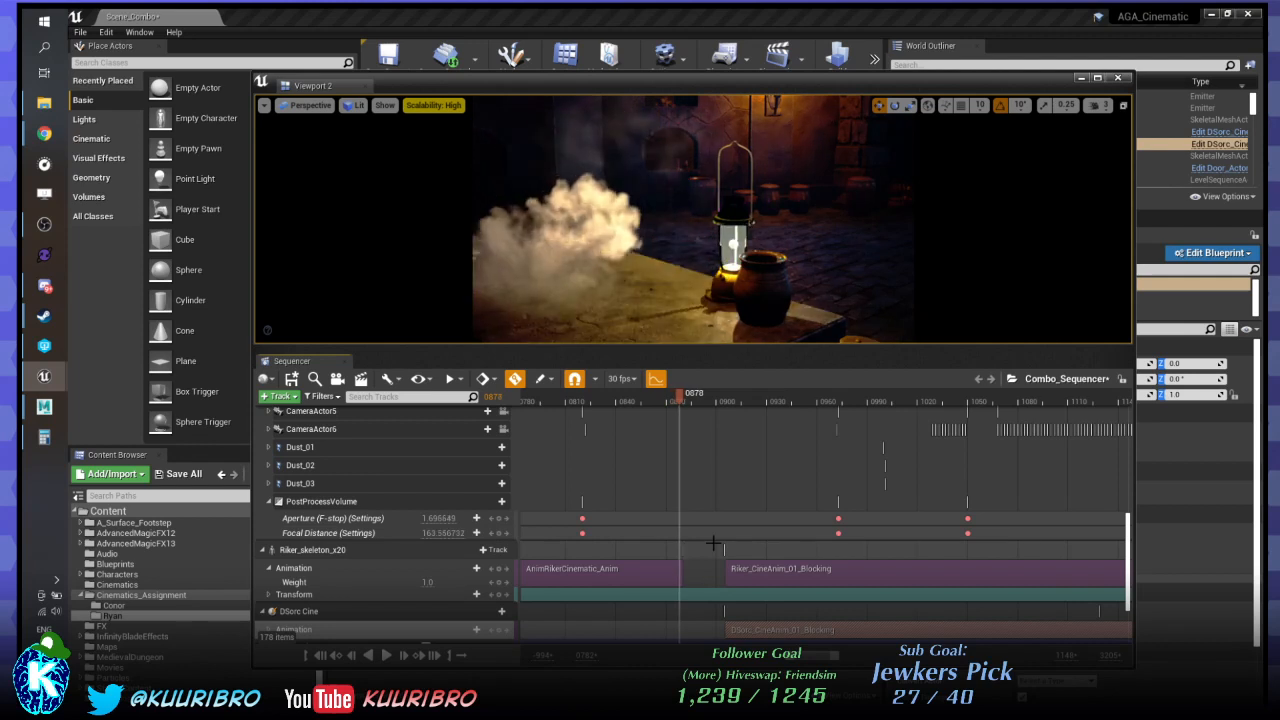
pyautogui.press('Left')
# Trim the end of Riker's AnimRikerCinematic_Anim clip to frame 877 and check the neighbouring frames.
pyautogui.keyDown('ctrl'); pyautogui.scroll(14, 660, 578); pyautogui.keyUp('ctrl')
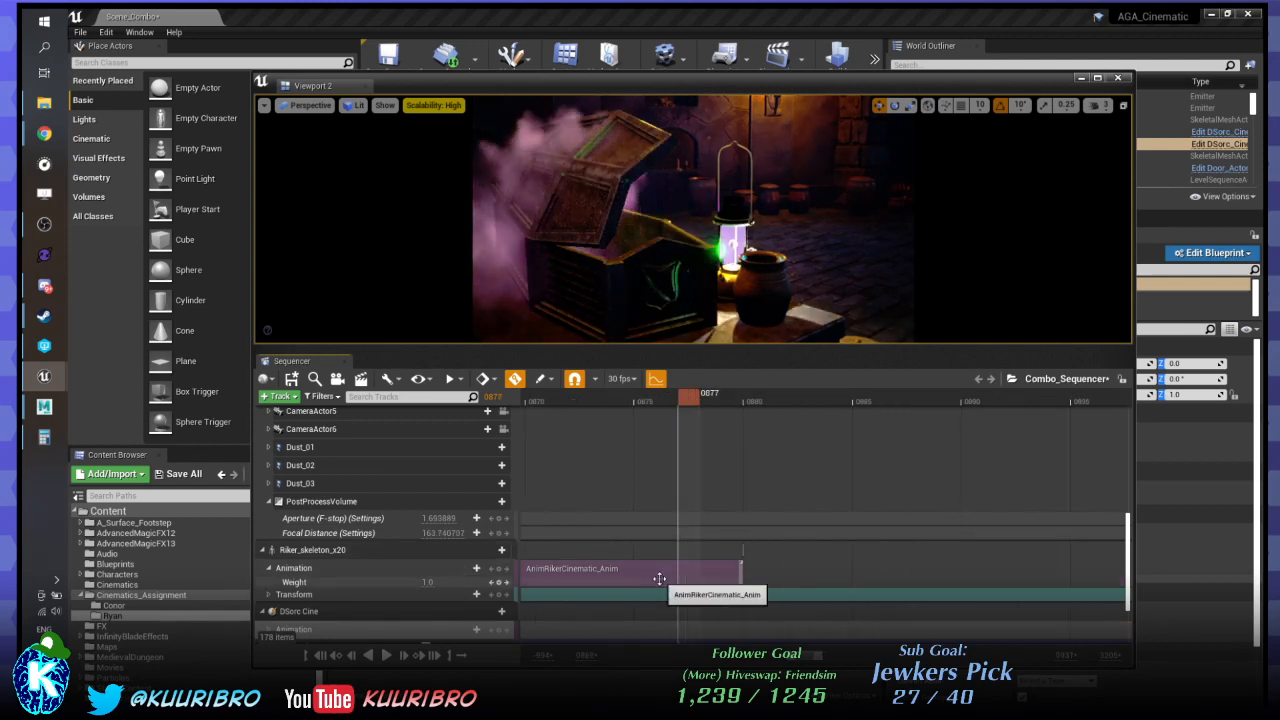
pyautogui.click(946, 571)
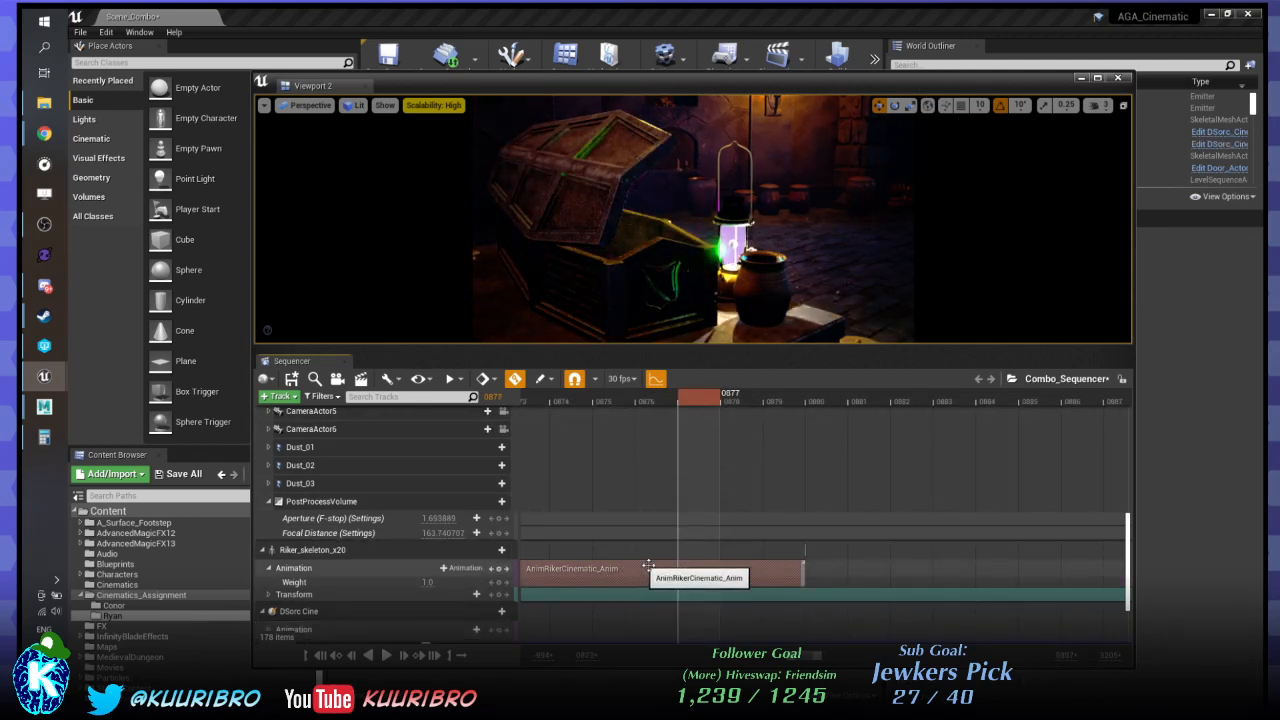
pyautogui.press('Right')
pyautogui.press('Left')
pyautogui.press('Left')
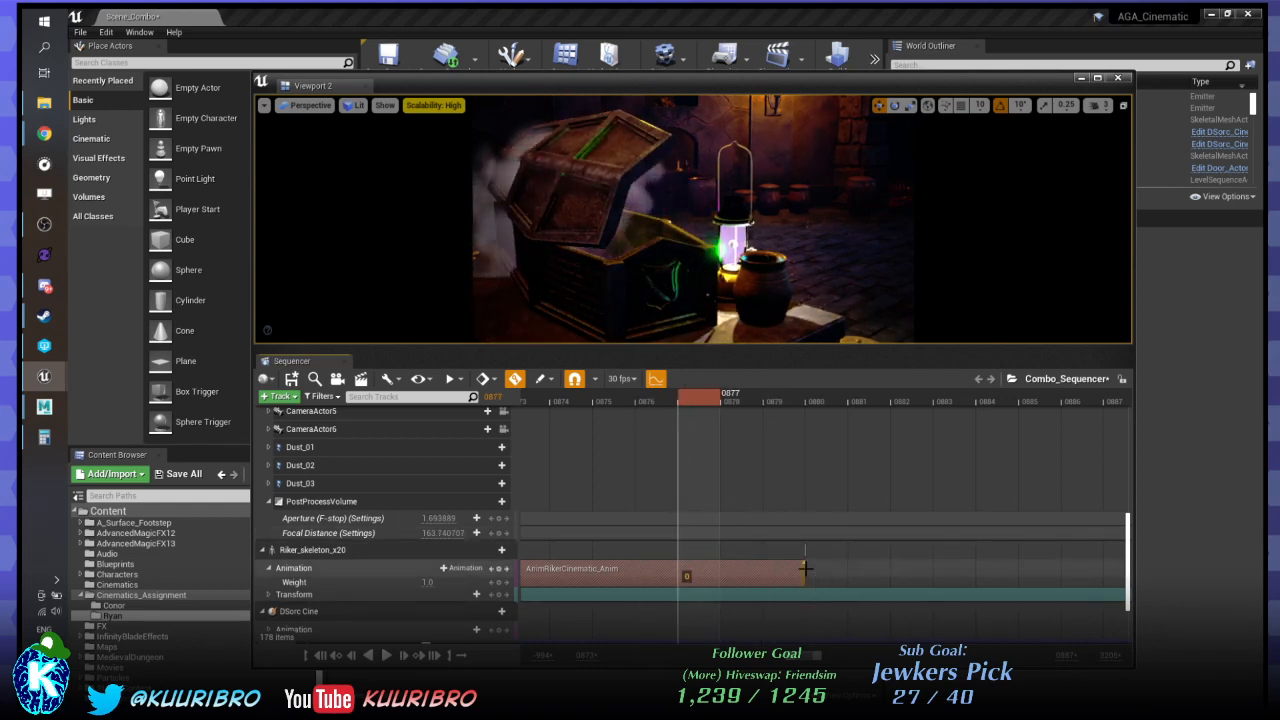
pyautogui.moveTo(805, 569); pyautogui.dragTo(678, 569)
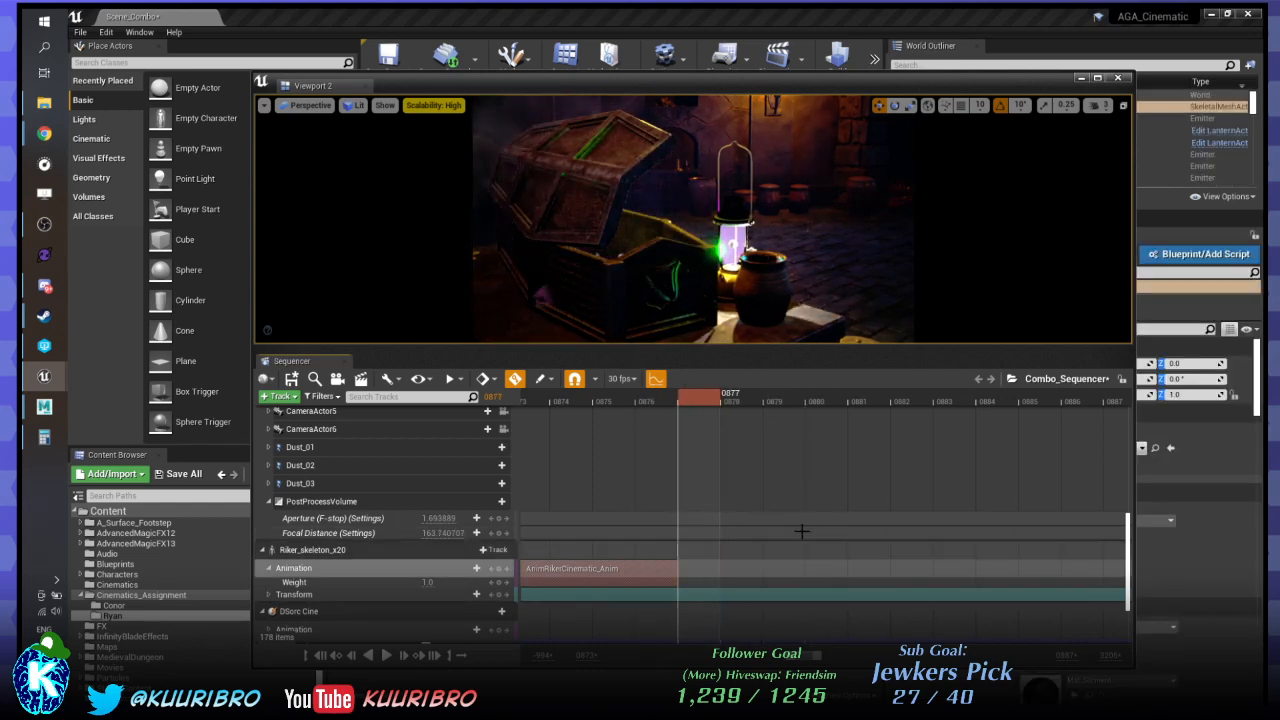
pyautogui.press('Left')
pyautogui.press('Right')
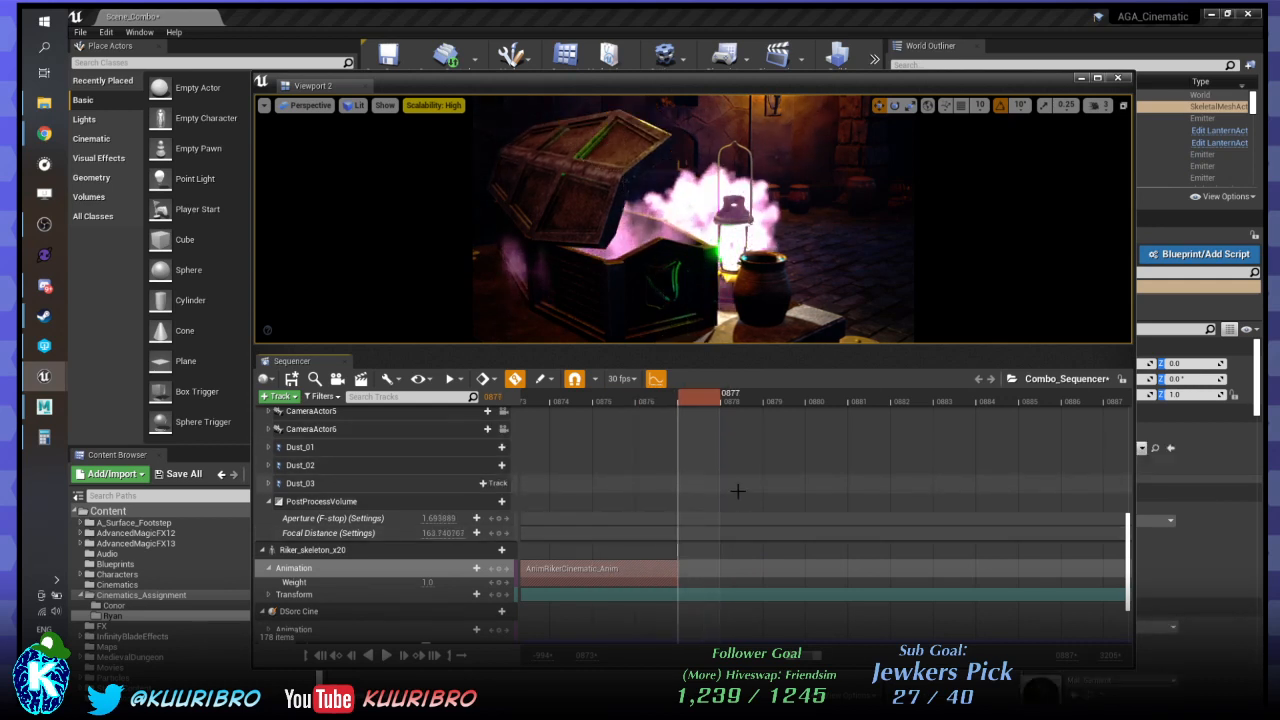
# Step frame by frame from 877 to 905 to examine the gap between Riker's AnimRikerCinematic_Anim and Riker_CineAnim_01_Blocking clips.
pyautogui.keyDown('ctrl'); pyautogui.scroll(-6, 738, 490); pyautogui.keyUp('ctrl')
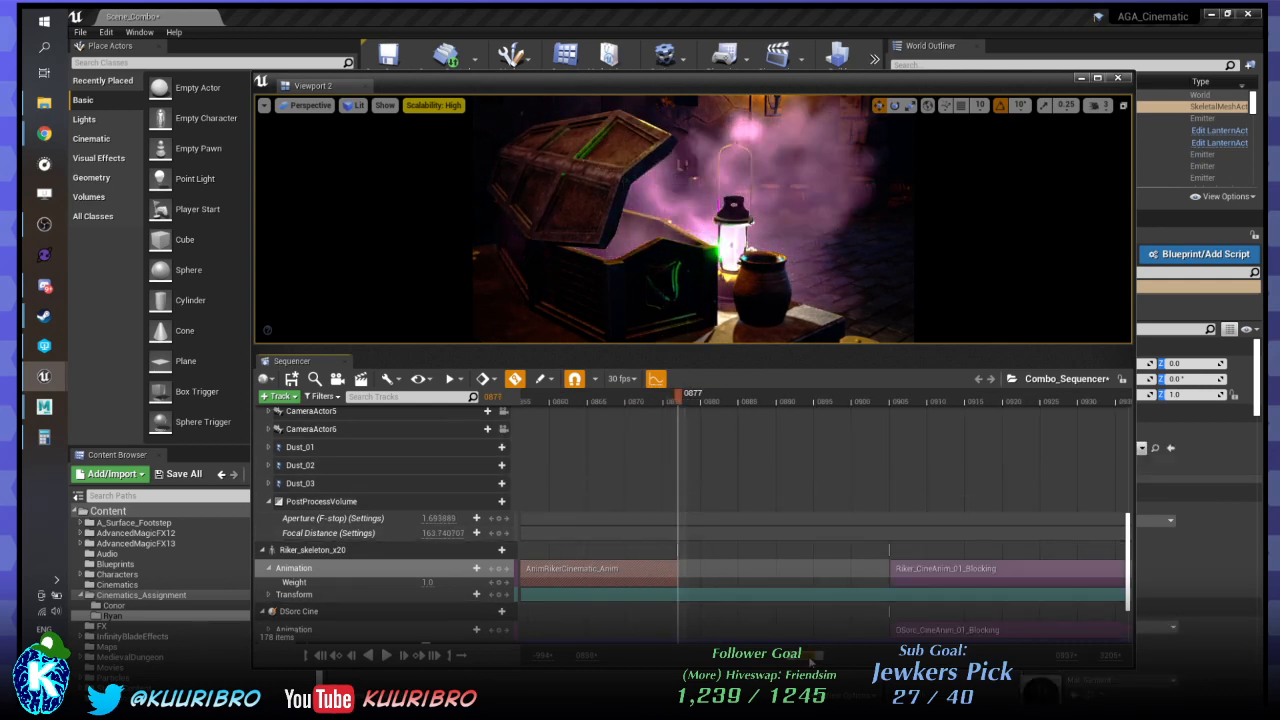
pyautogui.moveTo(812, 661); pyautogui.dragTo(803, 663)
pyautogui.keyDown('ctrl'); pyautogui.scroll(-5, 857, 591); pyautogui.keyUp('ctrl')
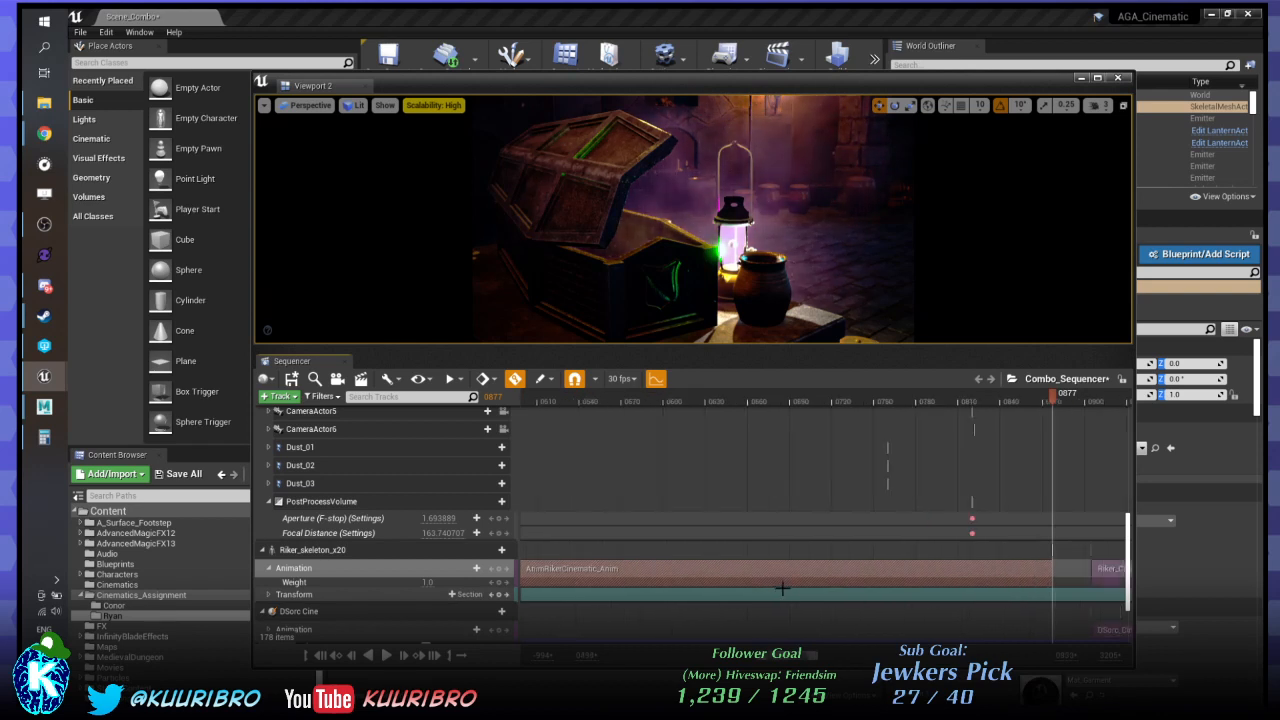
pyautogui.keyDown('ctrl'); pyautogui.scroll(5, 1088, 571); pyautogui.keyUp('ctrl')
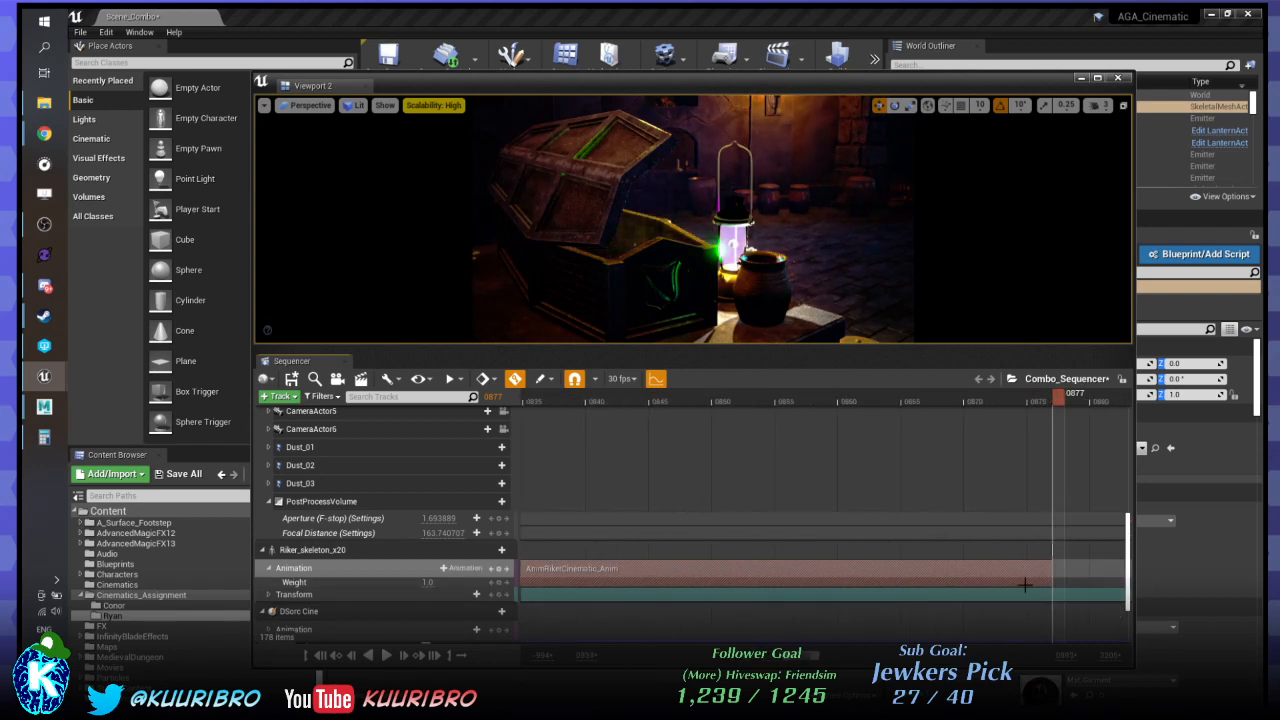
pyautogui.moveTo(806, 664); pyautogui.dragTo(816, 666)
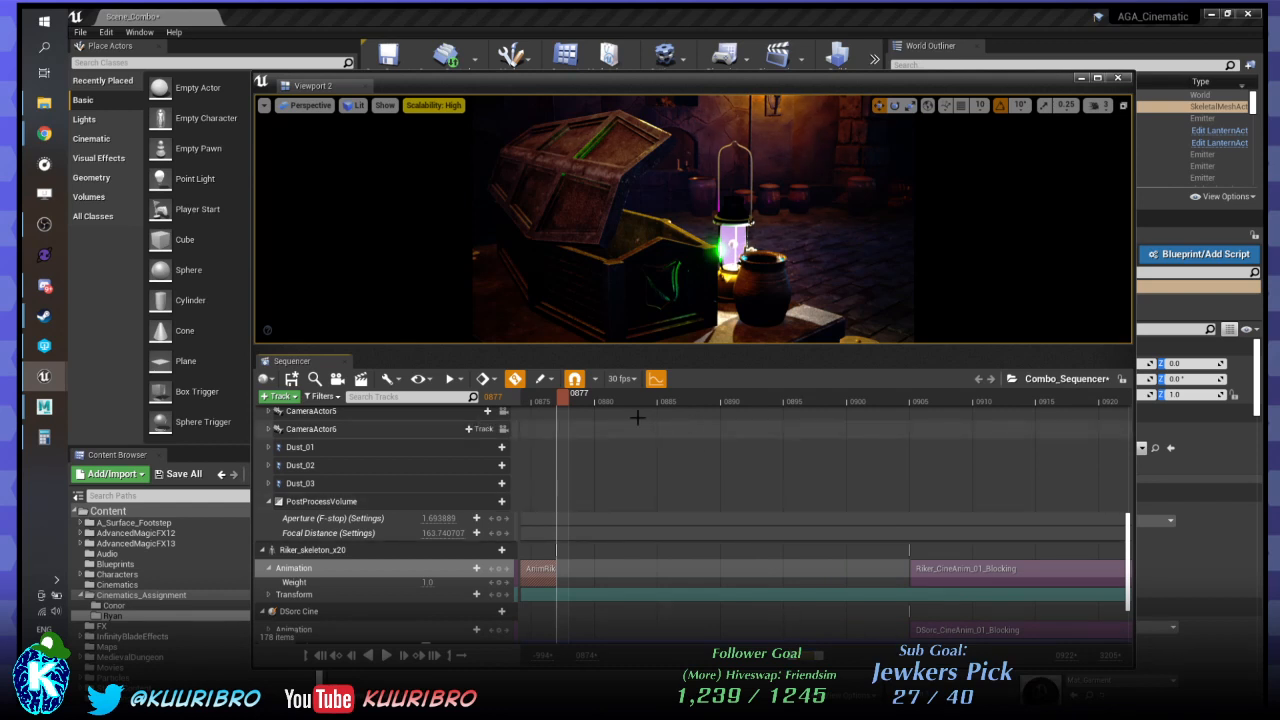
pyautogui.press('Right')
pyautogui.press('Right')
pyautogui.press('Right')
pyautogui.press('Right')
pyautogui.press('Right')
pyautogui.press('Right')
pyautogui.press('Right')
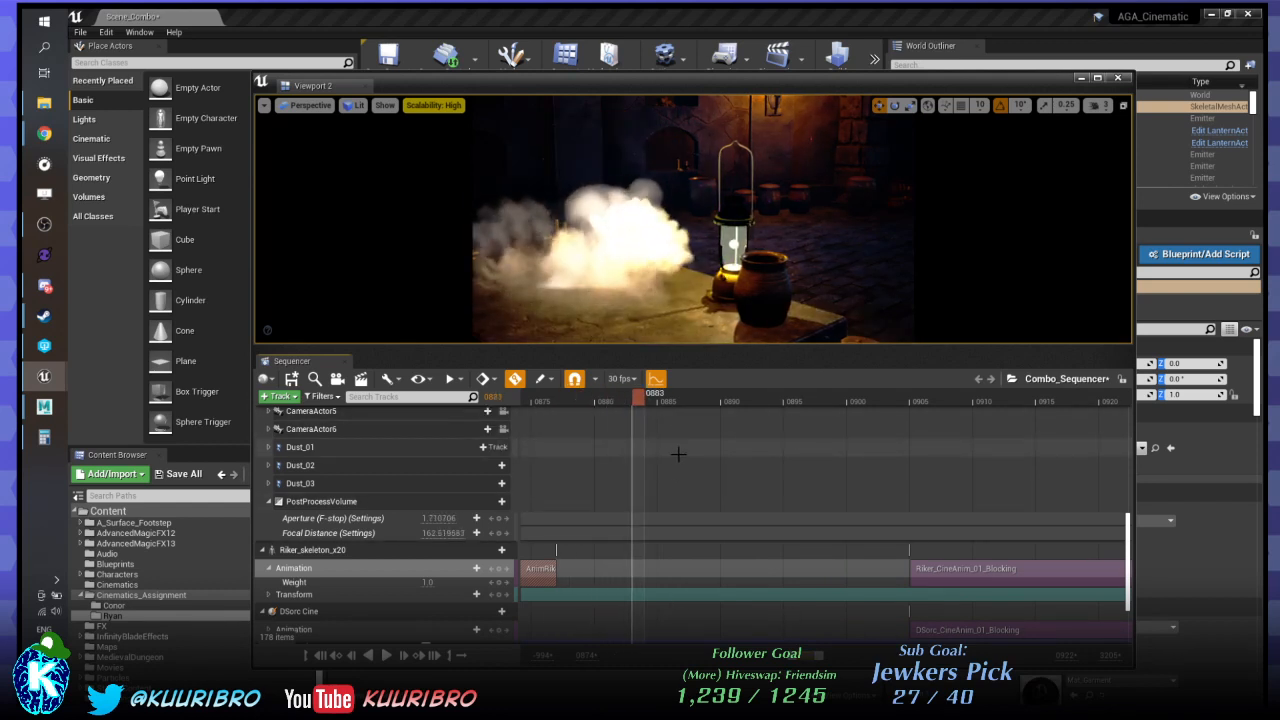
pyautogui.press('Right')
pyautogui.press('Right')
pyautogui.press('Right')
pyautogui.press('Right')
pyautogui.press('Right')
pyautogui.press('Right')
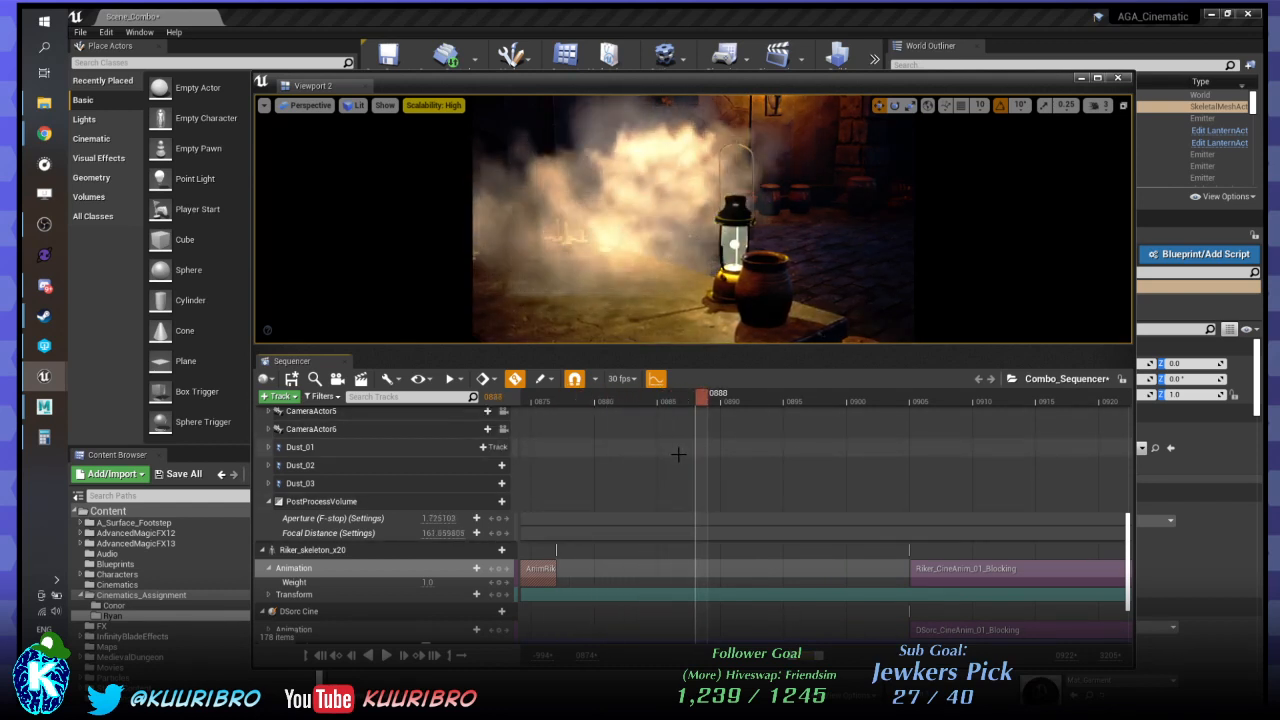
pyautogui.press('Right')
pyautogui.press('Right')
pyautogui.press('Right')
pyautogui.press('Right')
pyautogui.press('Right')
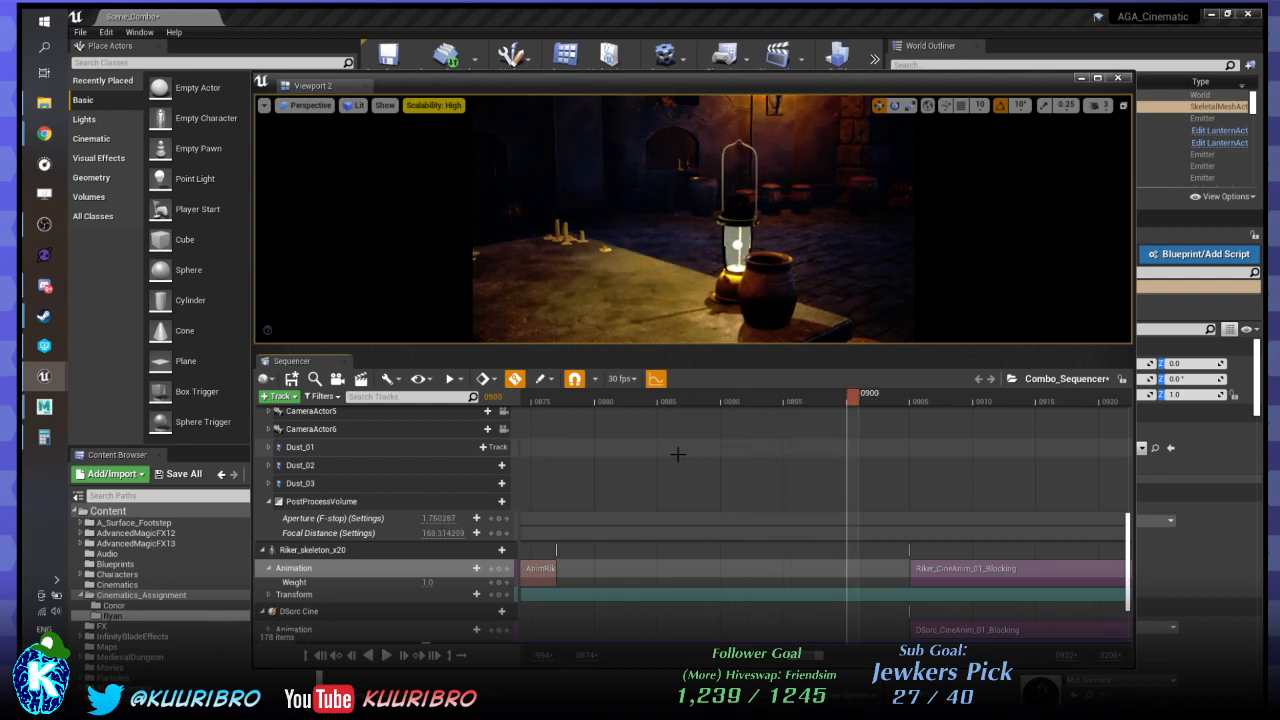
pyautogui.press('Right')
pyautogui.press('Right')
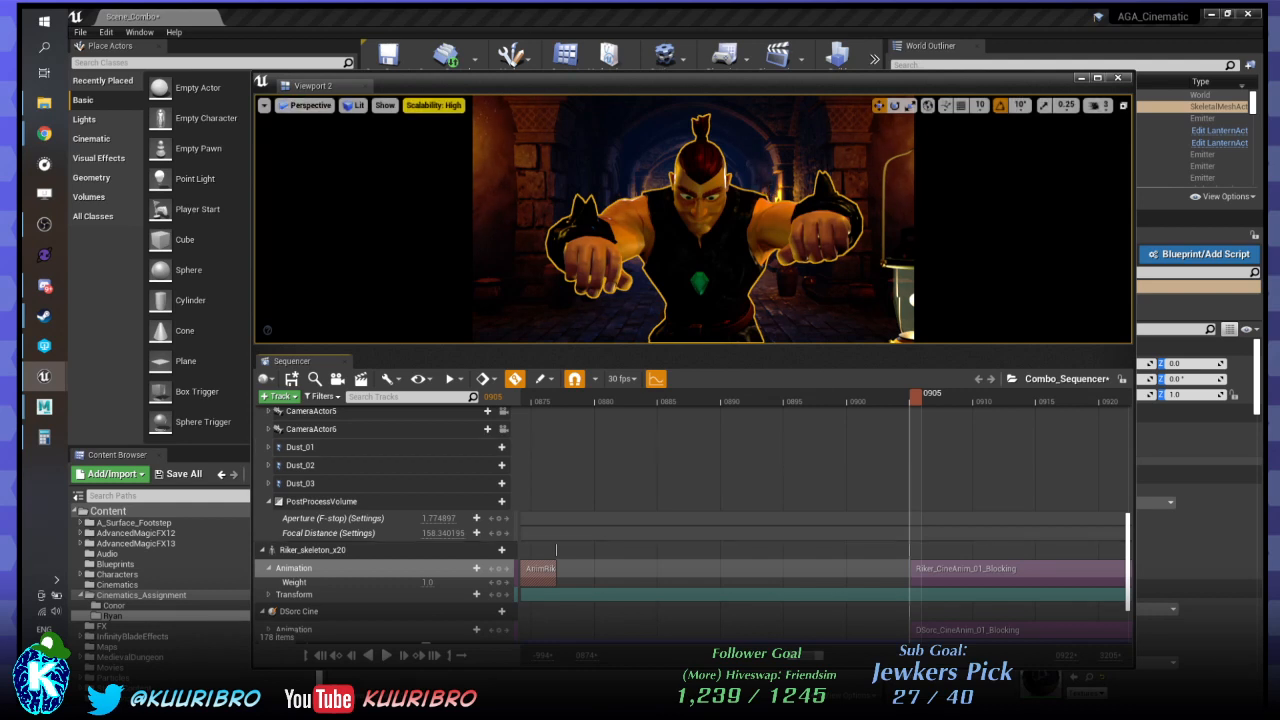
# Switch to Calculator to compute 86 + 28, and return to the Unreal Editor.
pyautogui.click(44, 437)
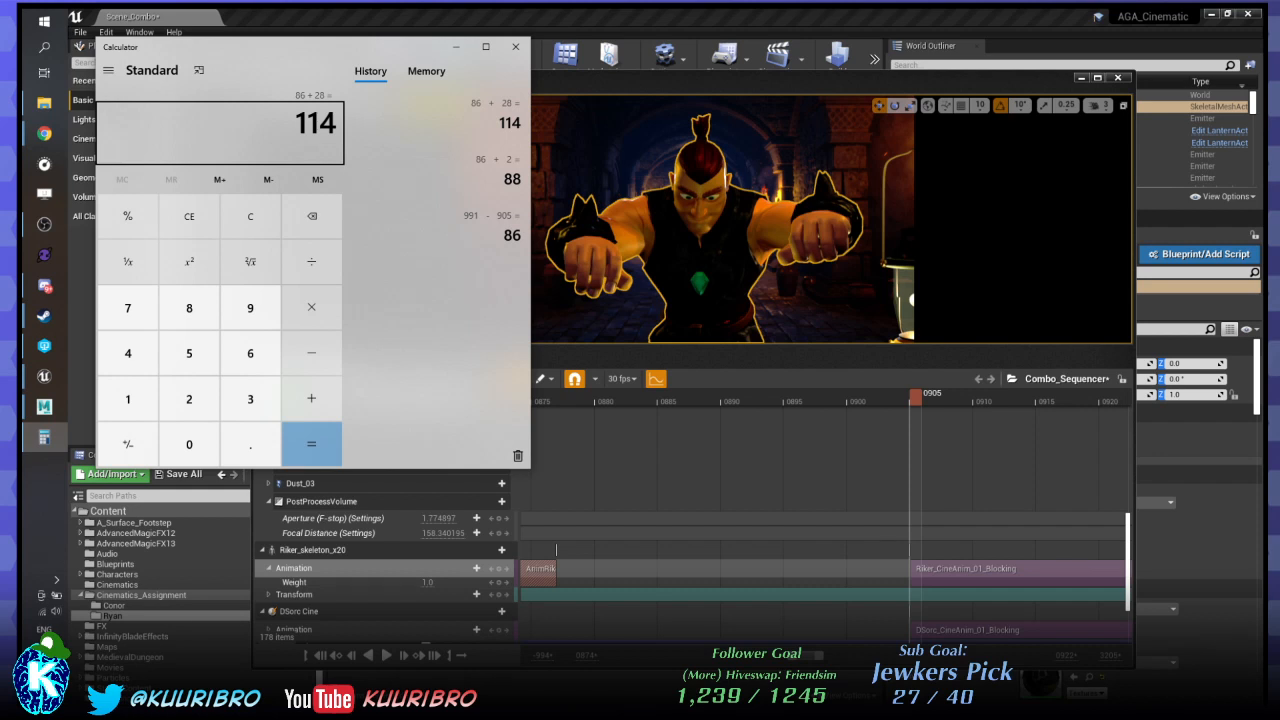
pyautogui.click(676, 89)
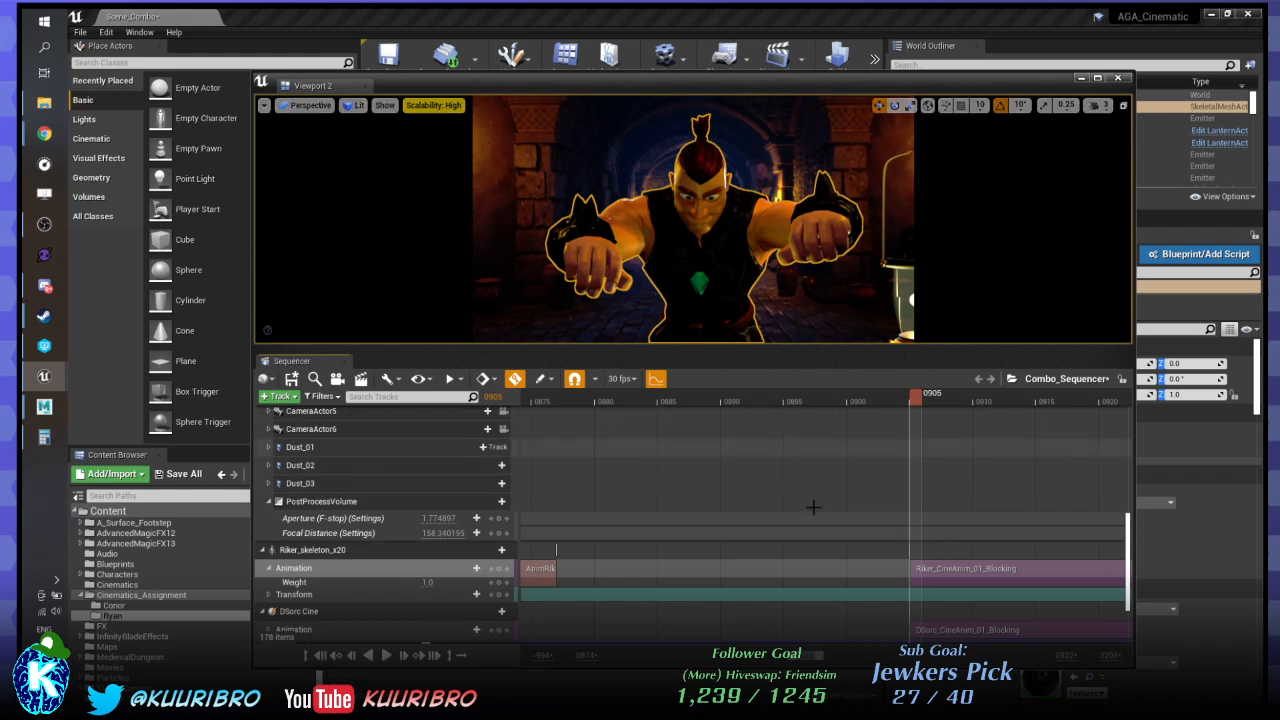
# Move the Riker_CineAnim_01_Blocking and DSorc_CineAnim_01_Blocking clips together to start at frame 877, directly after AnimRikerCinematic_Anim.
pyautogui.scroll(-3, 811, 506)
pyautogui.click(921, 494)
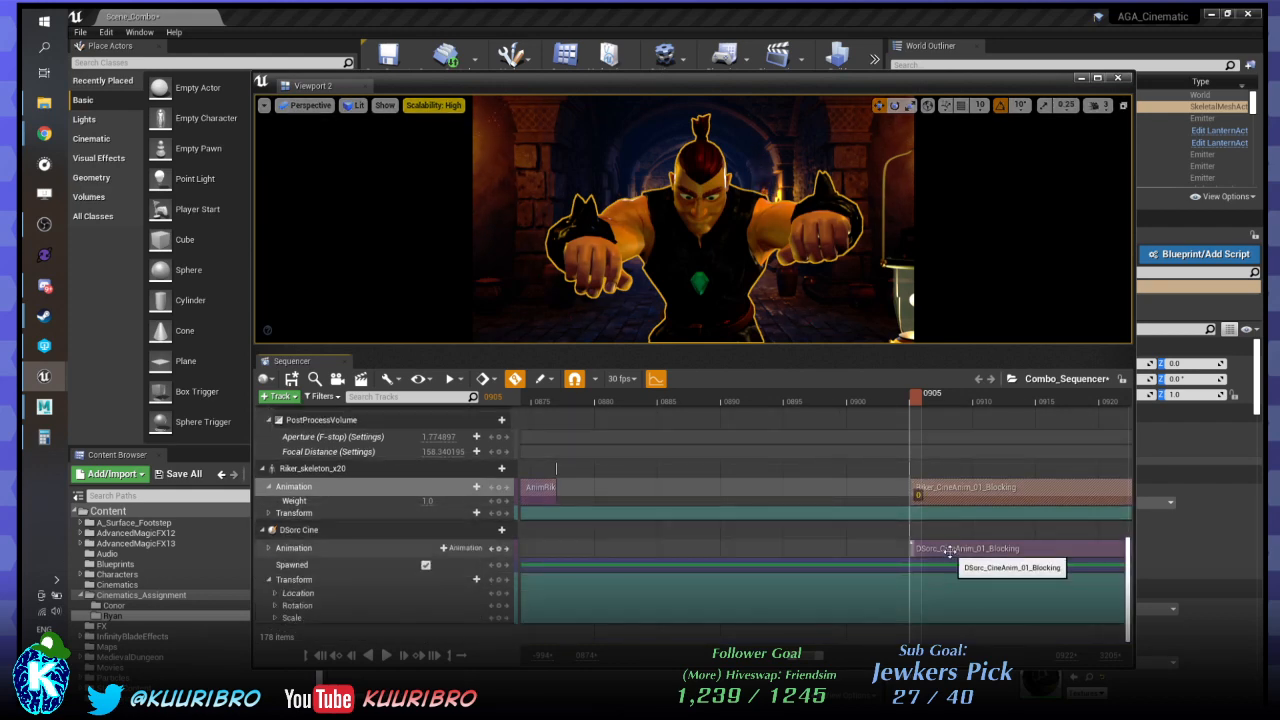
pyautogui.keyDown('ctrl'); pyautogui.click(950, 551); pyautogui.keyUp('ctrl')
pyautogui.moveTo(944, 497); pyautogui.dragTo(608, 490)
pyautogui.click(666, 476)
pyautogui.keyDown('ctrl'); pyautogui.scroll(-10, 700, 478); pyautogui.keyUp('ctrl')
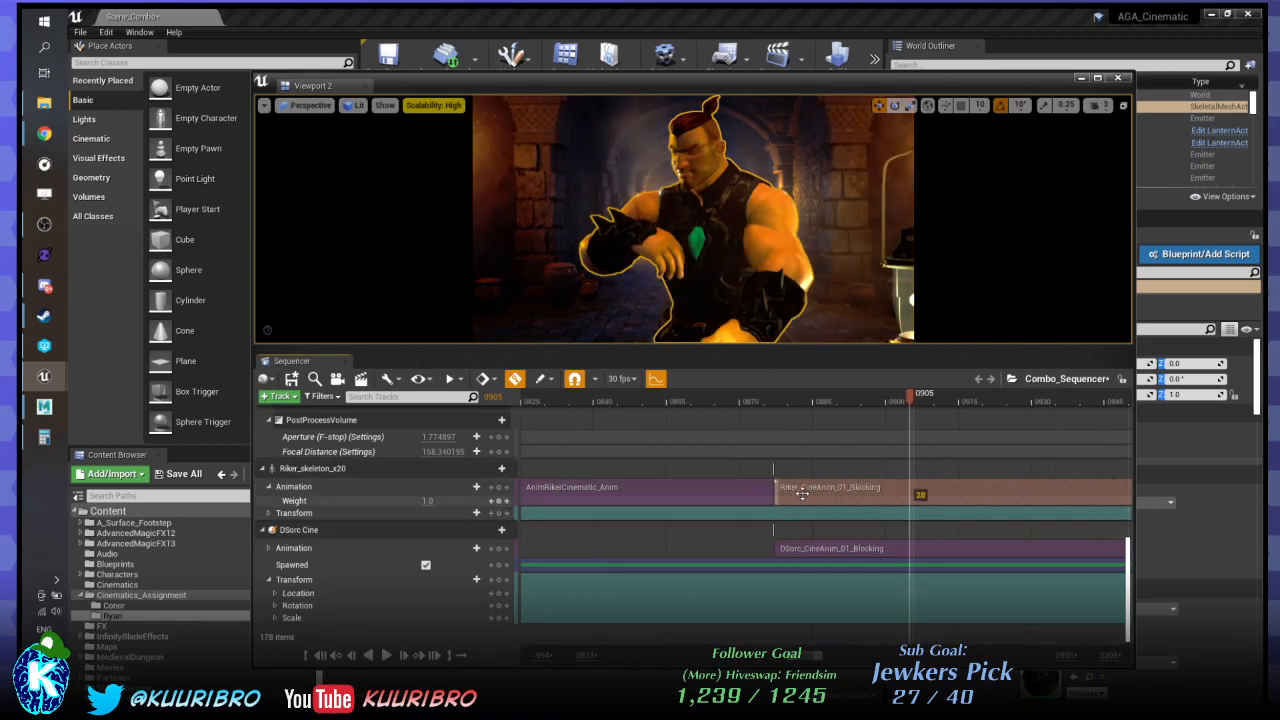
# Move the start of the CameraActor5 camera cut to frame 877, aligned with the blocking clips.
pyautogui.scroll(8, 843, 468)
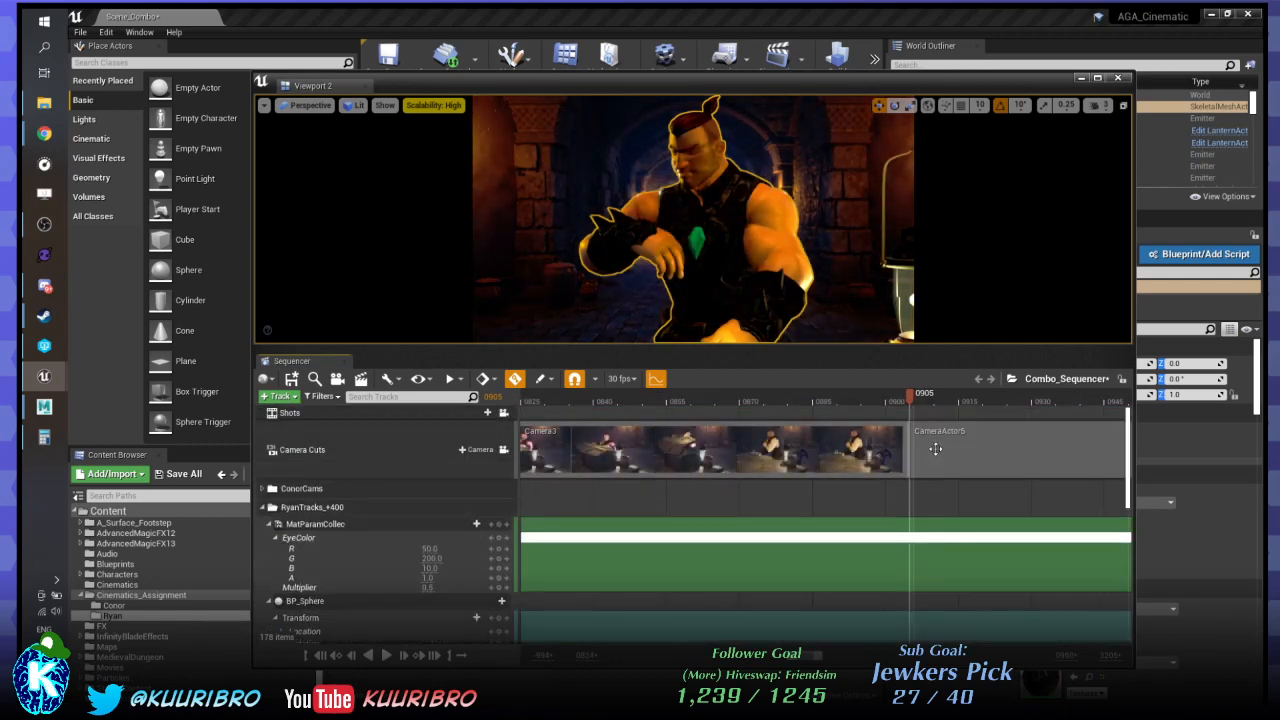
pyautogui.click(935, 449)
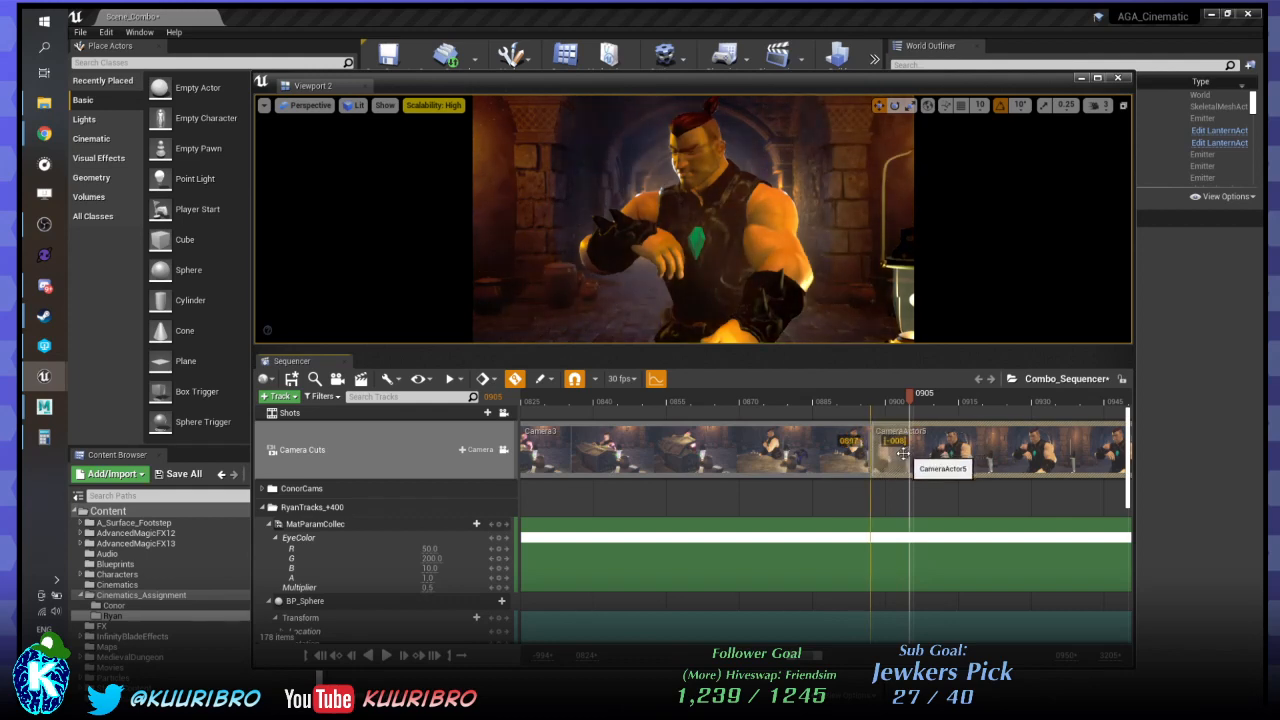
pyautogui.moveTo(903, 453); pyautogui.dragTo(808, 468)
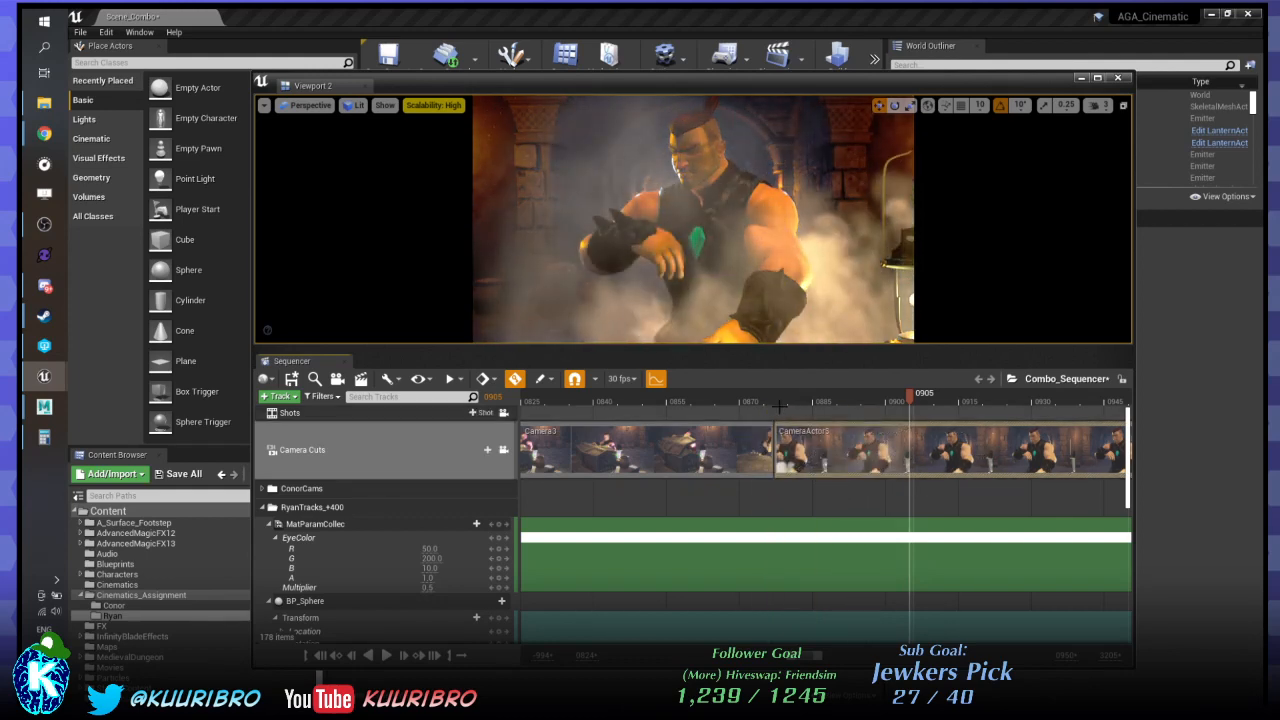
# Expand the CameraActor5 and CameraActor6 tracks in the RyanTracks_+400 folder to expose their component and transform keys.
pyautogui.keyDown('ctrl'); pyautogui.scroll(3, 840, 460); pyautogui.keyUp('ctrl')
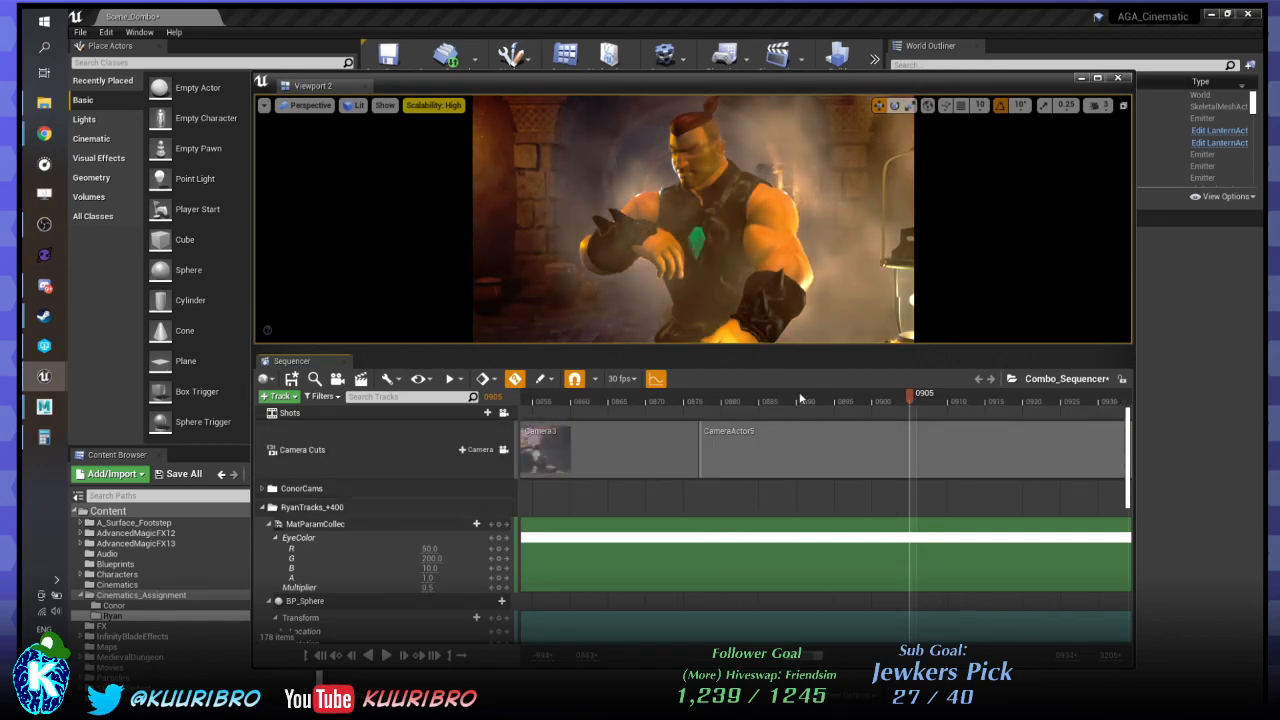
pyautogui.scroll(-4, 872, 495)
pyautogui.scroll(-5, 743, 538)
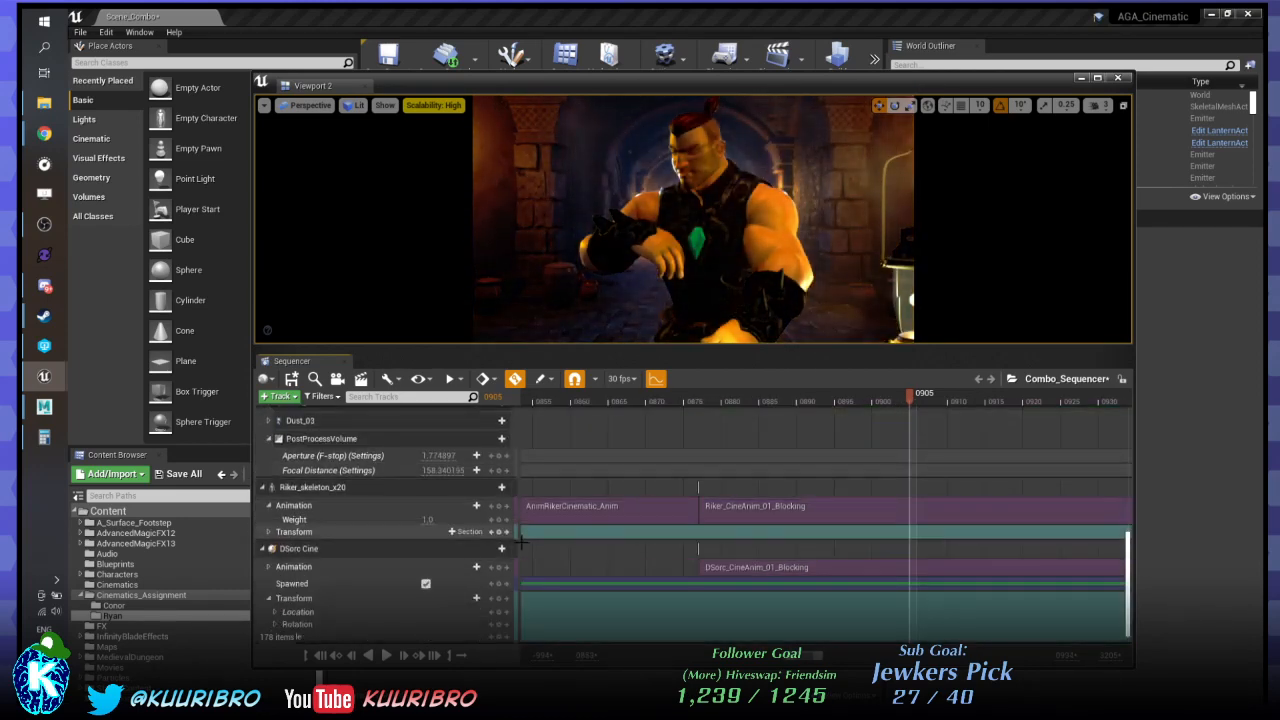
pyautogui.scroll(3, 662, 505)
pyautogui.scroll(2, 645, 505)
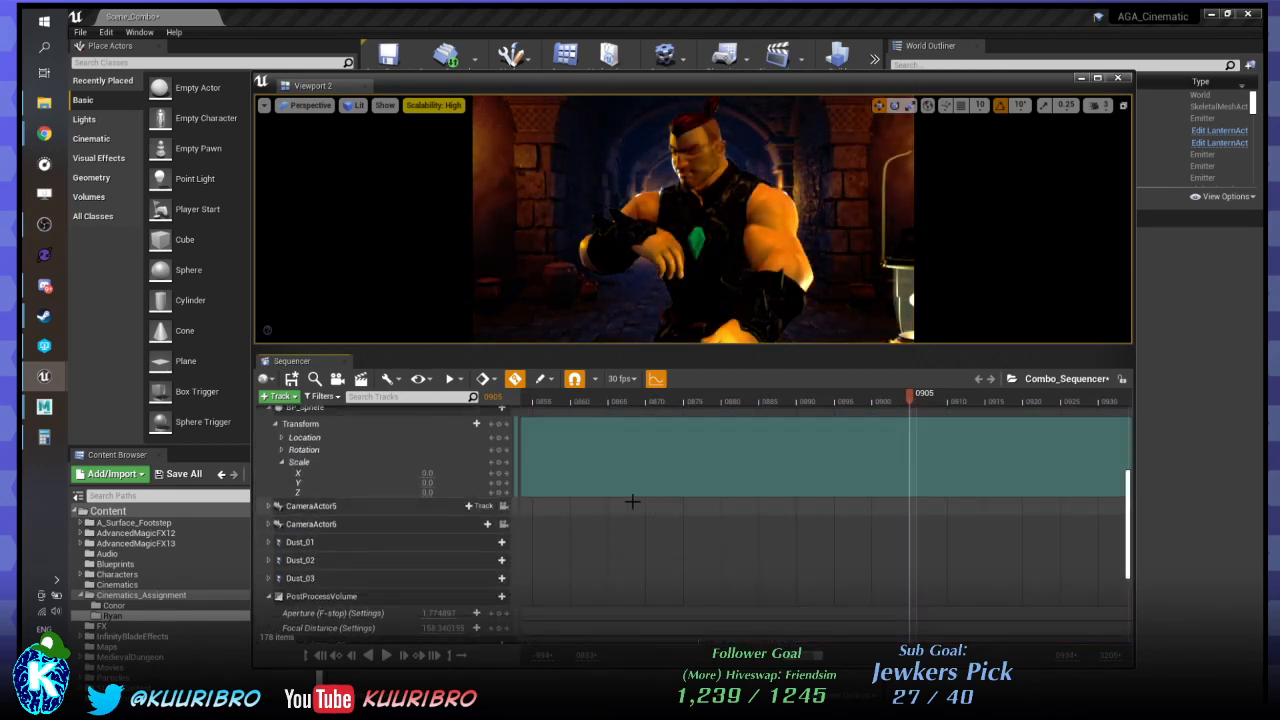
pyautogui.keyDown('ctrl'); pyautogui.scroll(-3, 743, 471); pyautogui.keyUp('ctrl')
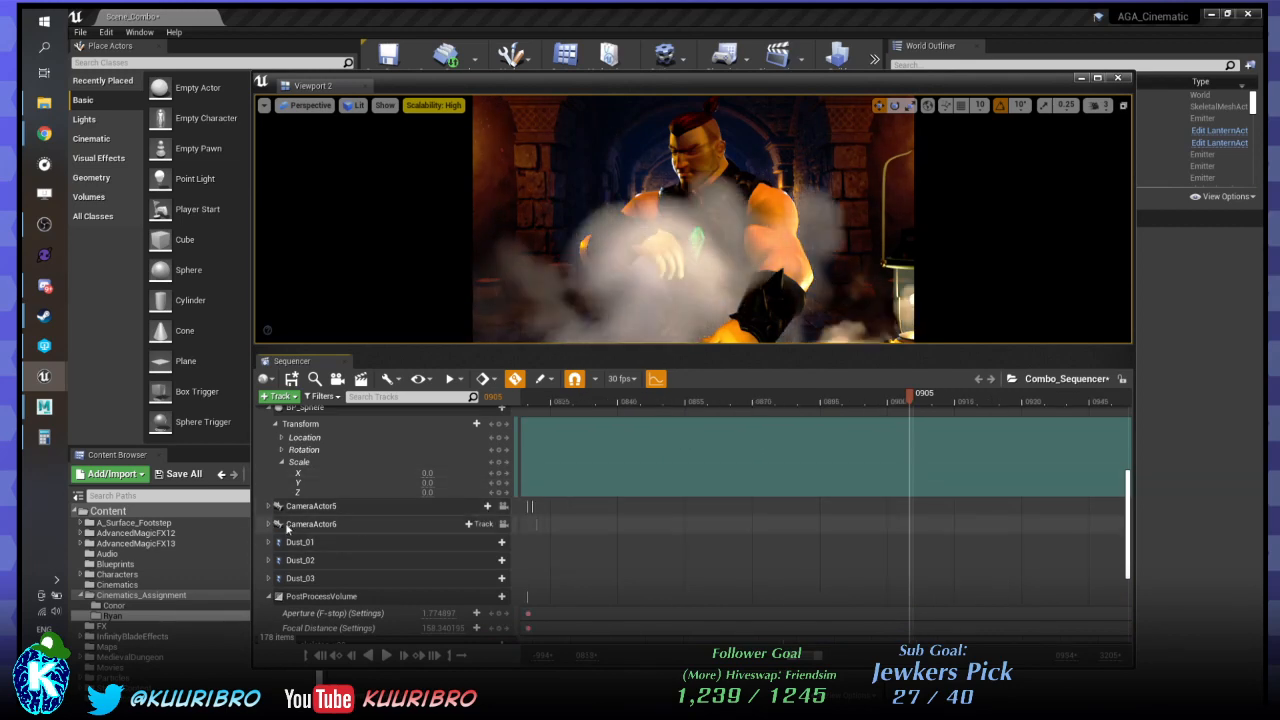
pyautogui.scroll(4, 277, 513)
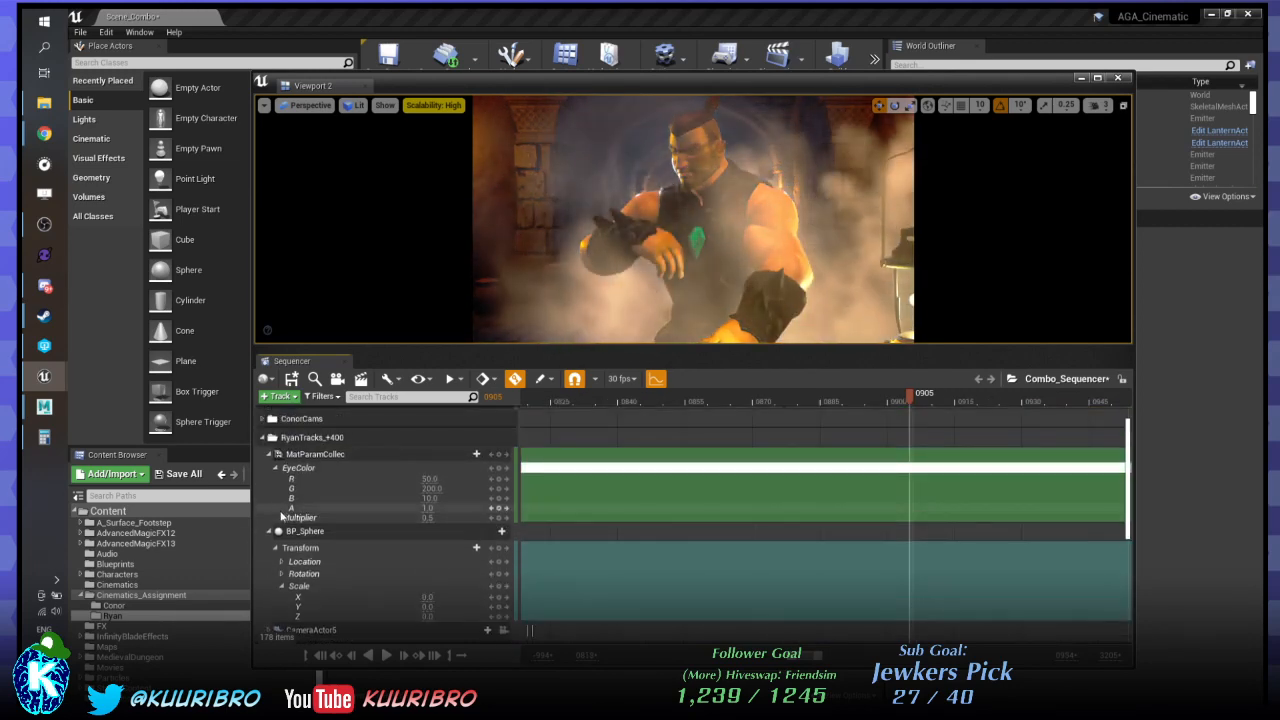
pyautogui.scroll(-4, 282, 516)
pyautogui.click(276, 565)
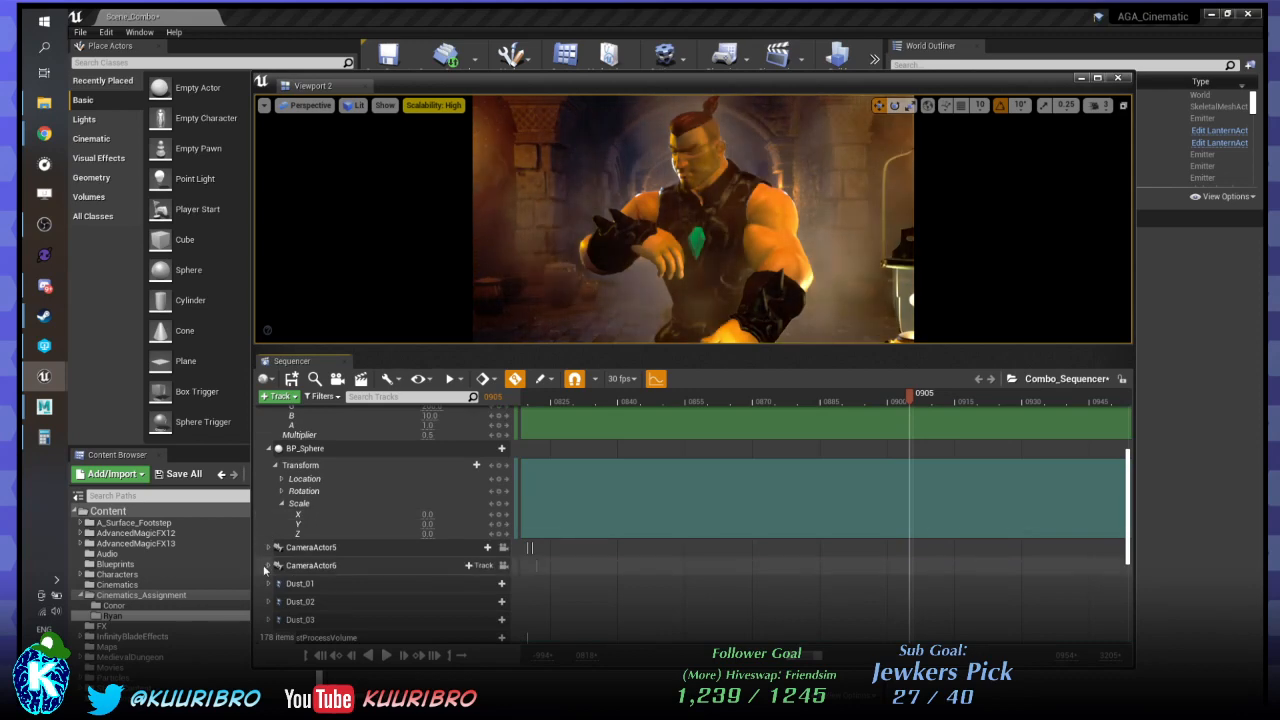
pyautogui.click(271, 546)
pyautogui.click(269, 565)
pyautogui.click(269, 547)
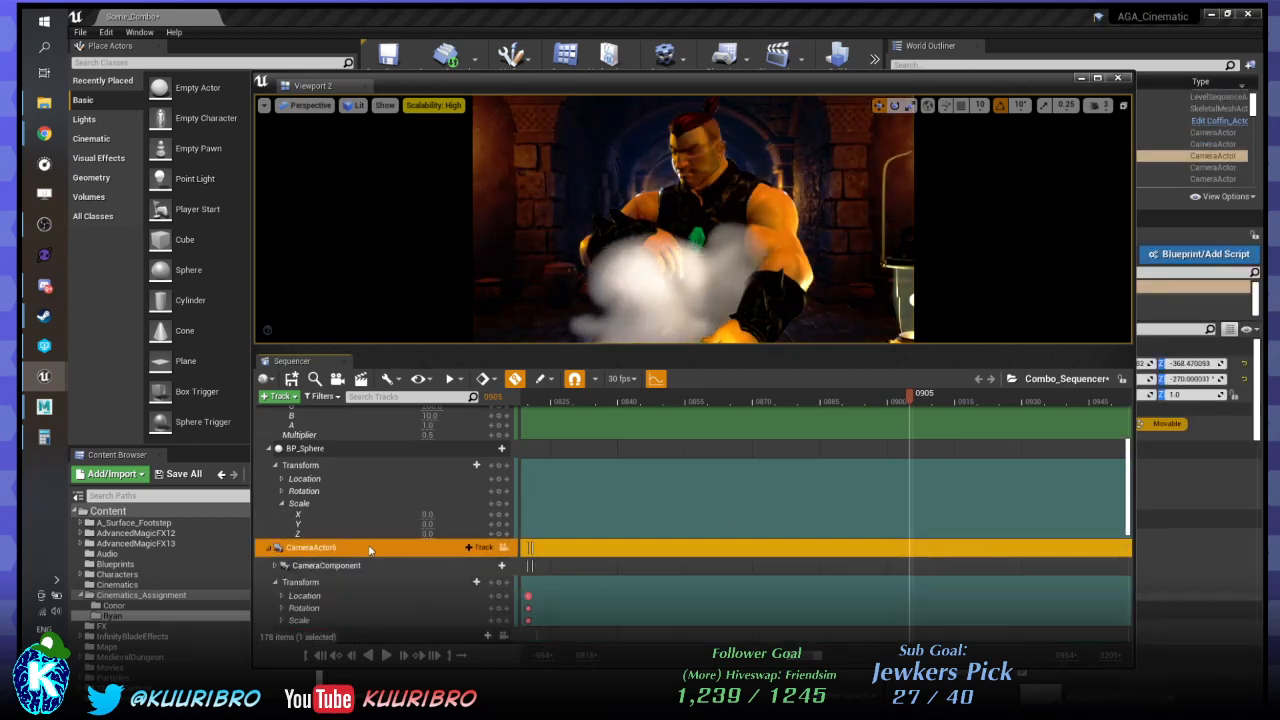
# Scrub between frames 818 and 975 to compare the CameraActor5 and CameraActor6 key positions with the shot.
pyautogui.keyDown('ctrl'); pyautogui.scroll(-3, 724, 518); pyautogui.keyUp('ctrl')
pyautogui.keyDown('ctrl'); pyautogui.scroll(-1, 724, 518); pyautogui.keyUp('ctrl')
pyautogui.scroll(-3, 729, 514)
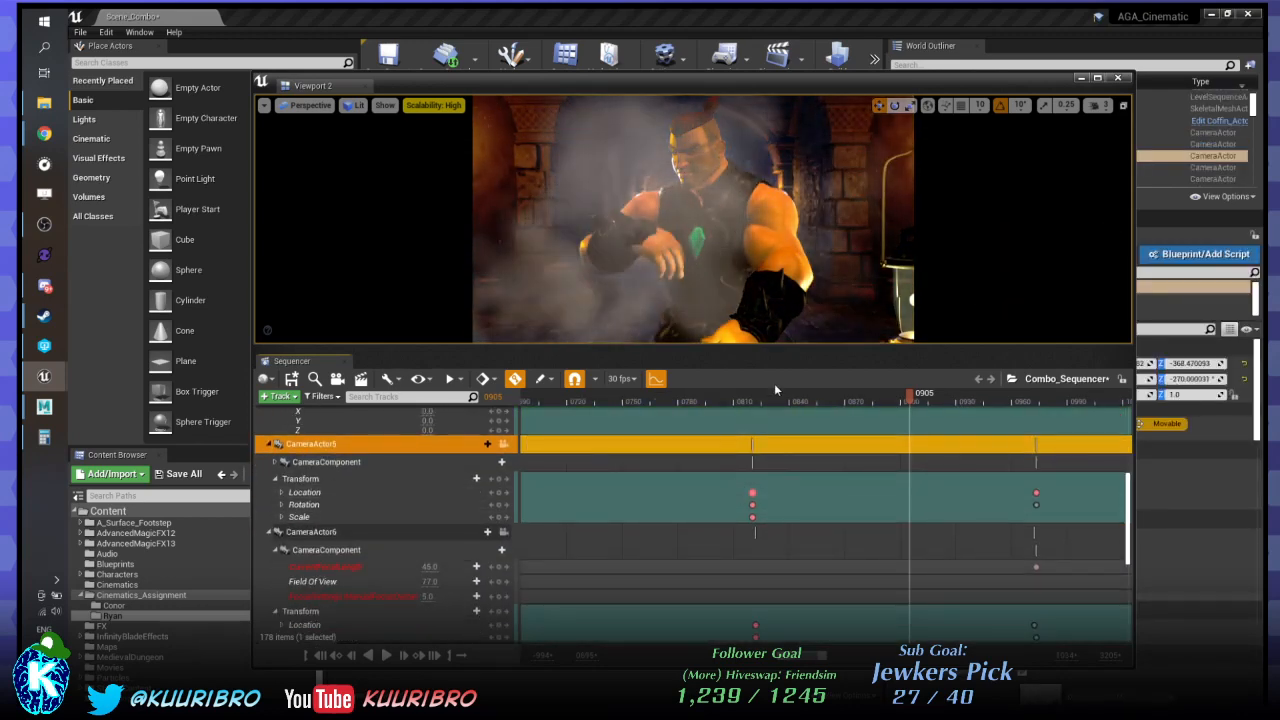
pyautogui.click(703, 402)
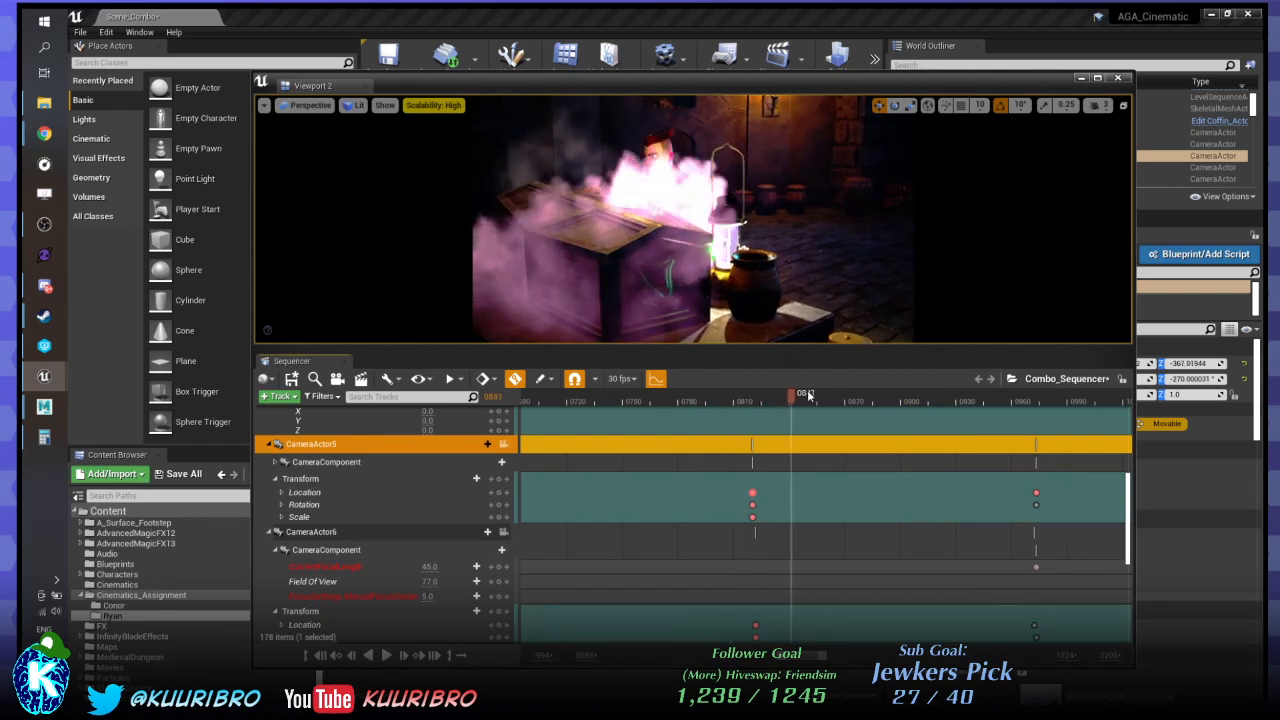
pyautogui.moveTo(866, 392); pyautogui.dragTo(757, 410)
pyautogui.press('Right')
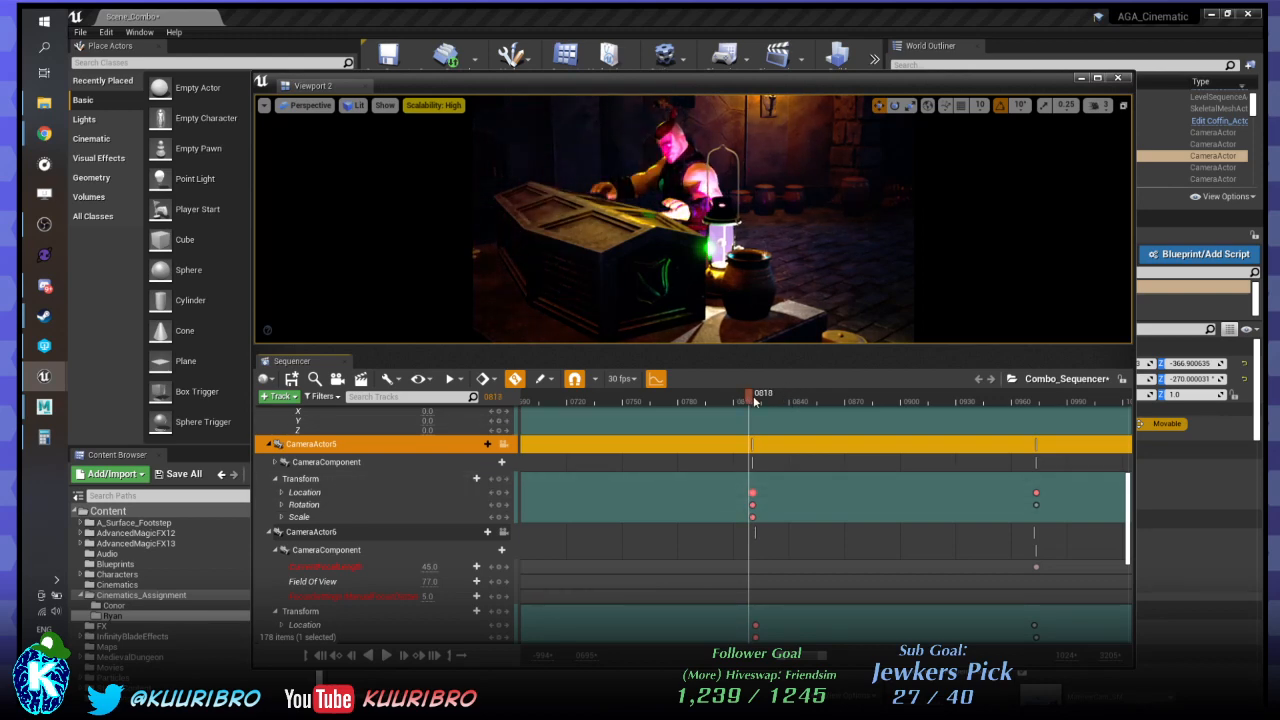
pyautogui.moveTo(750, 400); pyautogui.dragTo(1038, 398)
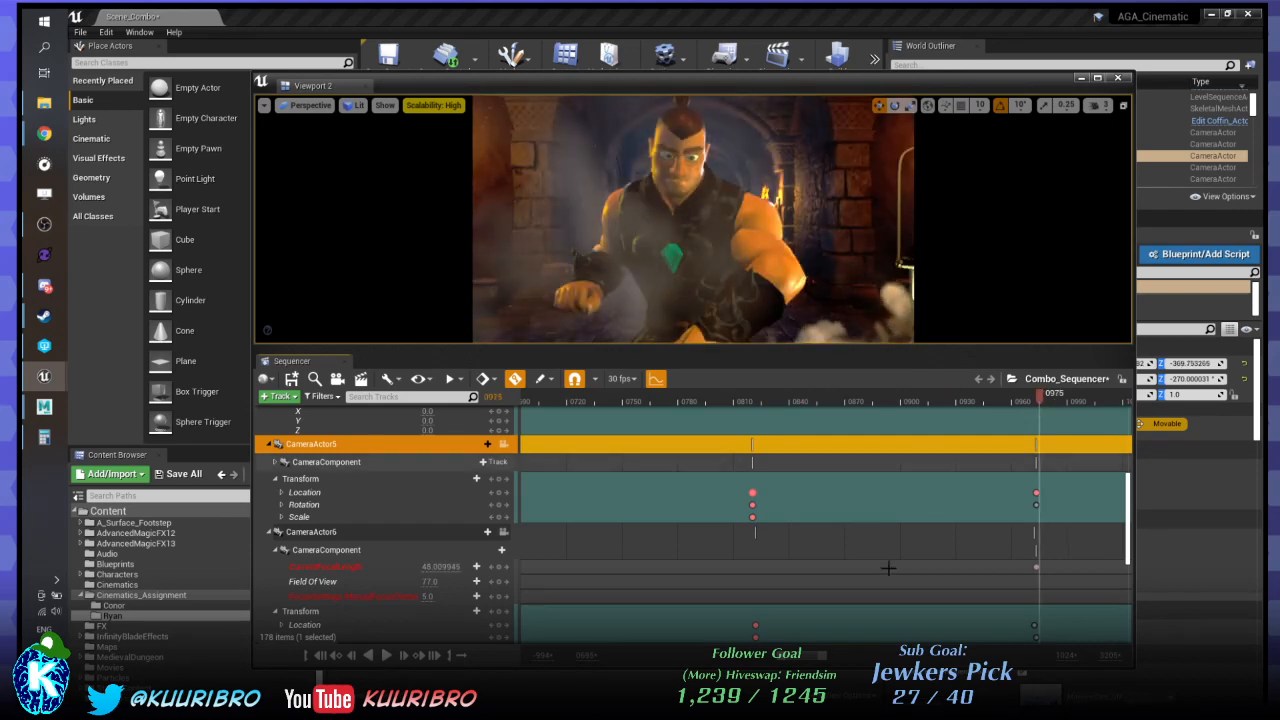
# Place the playhead on frame 877, at the start of the CameraActor5 camera cut.
pyautogui.keyDown('ctrl'); pyautogui.scroll(-5, 855, 615); pyautogui.keyUp('ctrl')
pyautogui.moveTo(803, 661); pyautogui.dragTo(830, 660)
pyautogui.scroll(10, 800, 470)
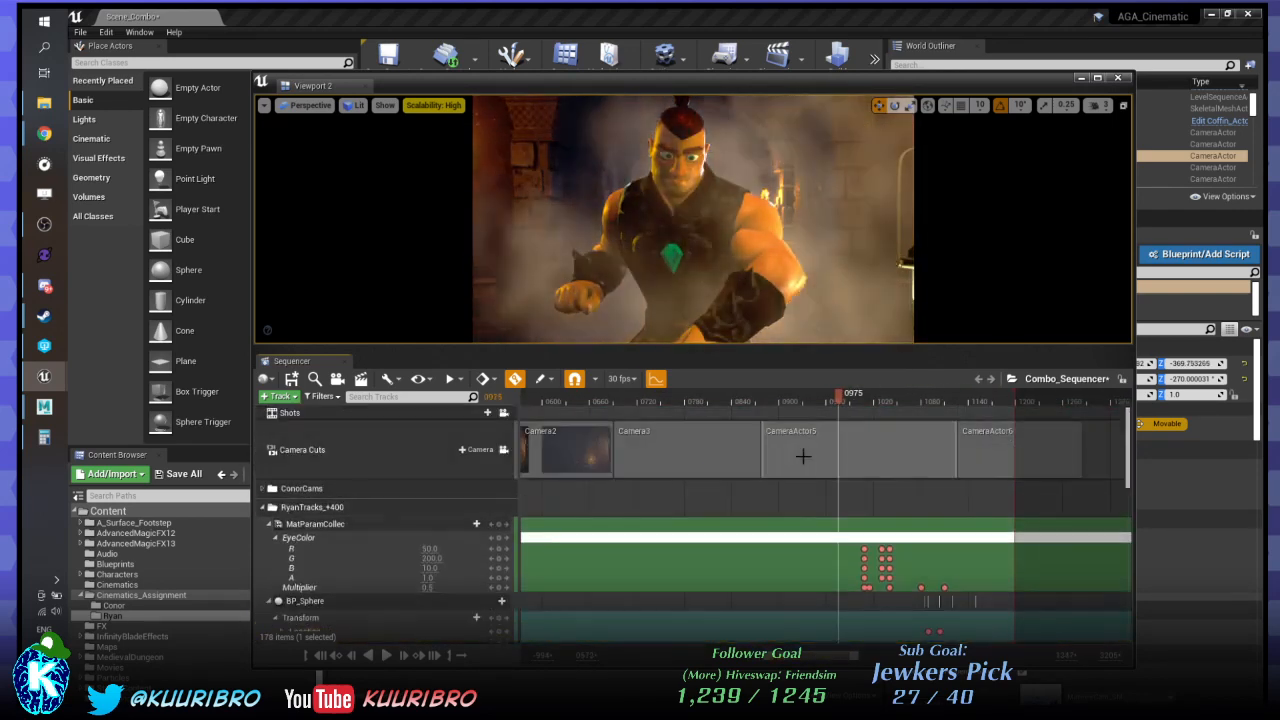
pyautogui.moveTo(751, 404)
pyautogui.mouseDown()
pyautogui.moveTo(726, 408)
pyautogui.moveTo(762, 408)
pyautogui.mouseUp()
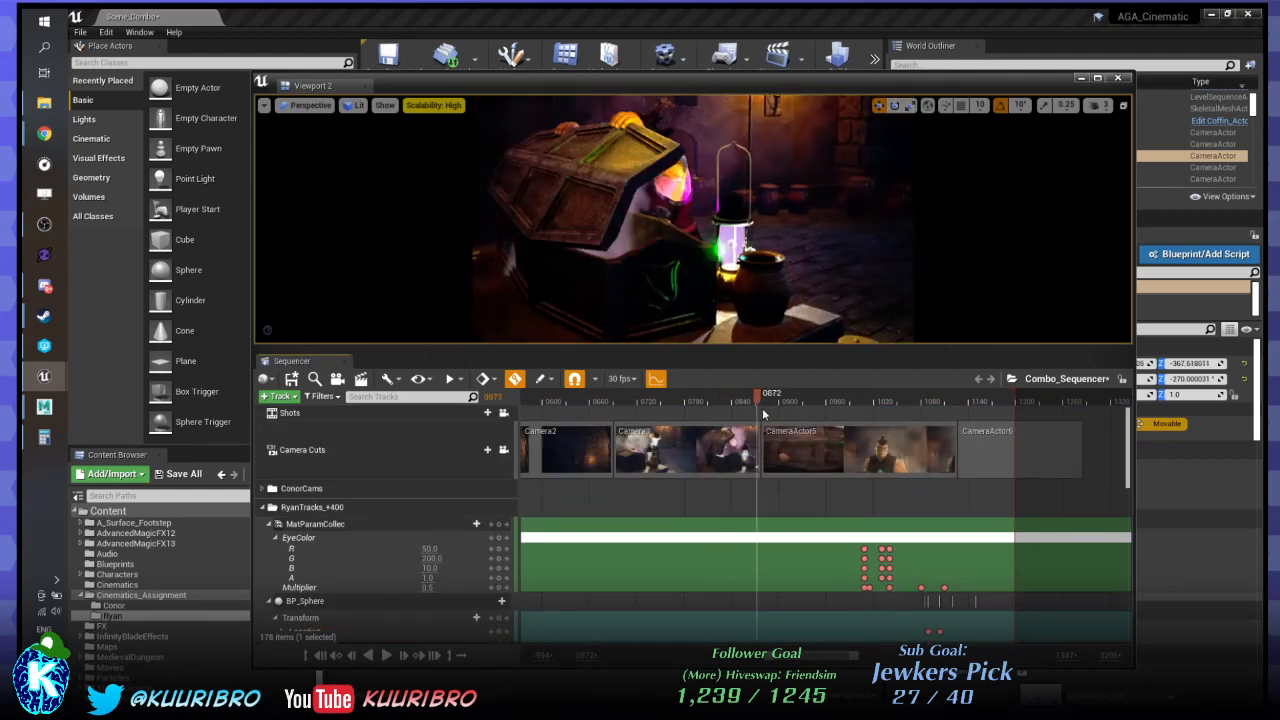
pyautogui.press('Left')
pyautogui.press('Left')
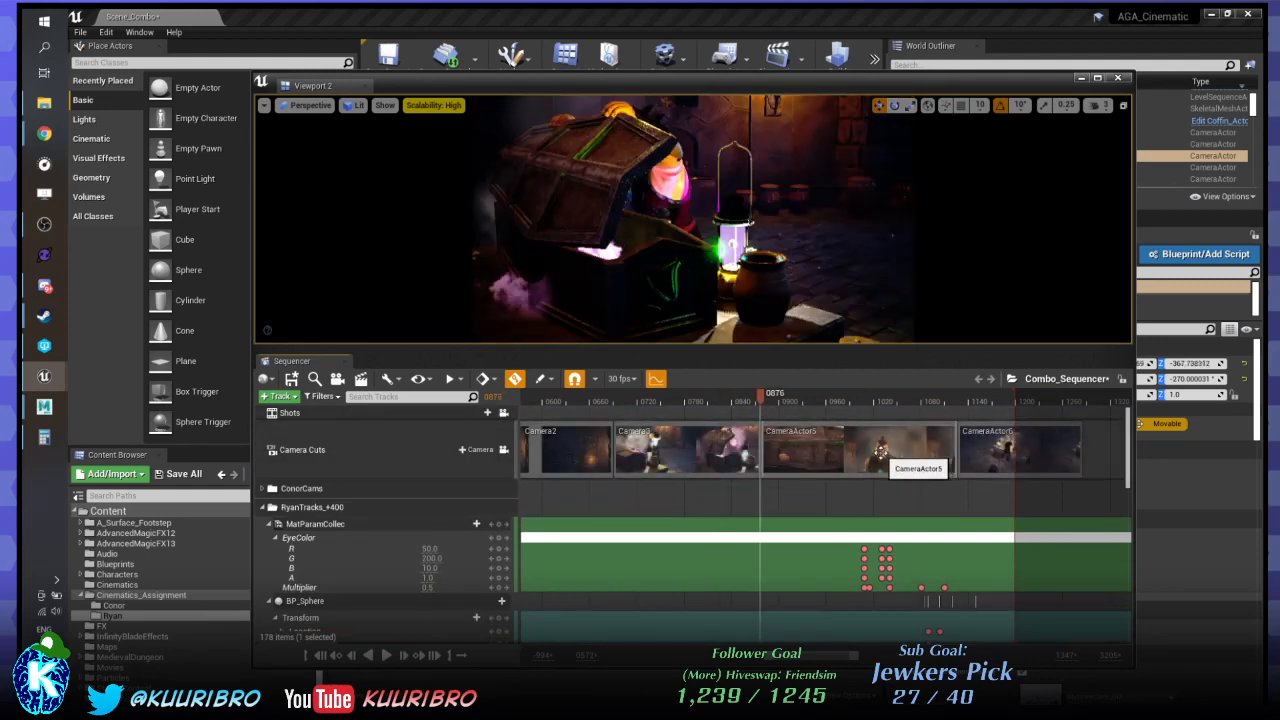
pyautogui.press('Right')
pyautogui.press('Left')
pyautogui.press('Right')
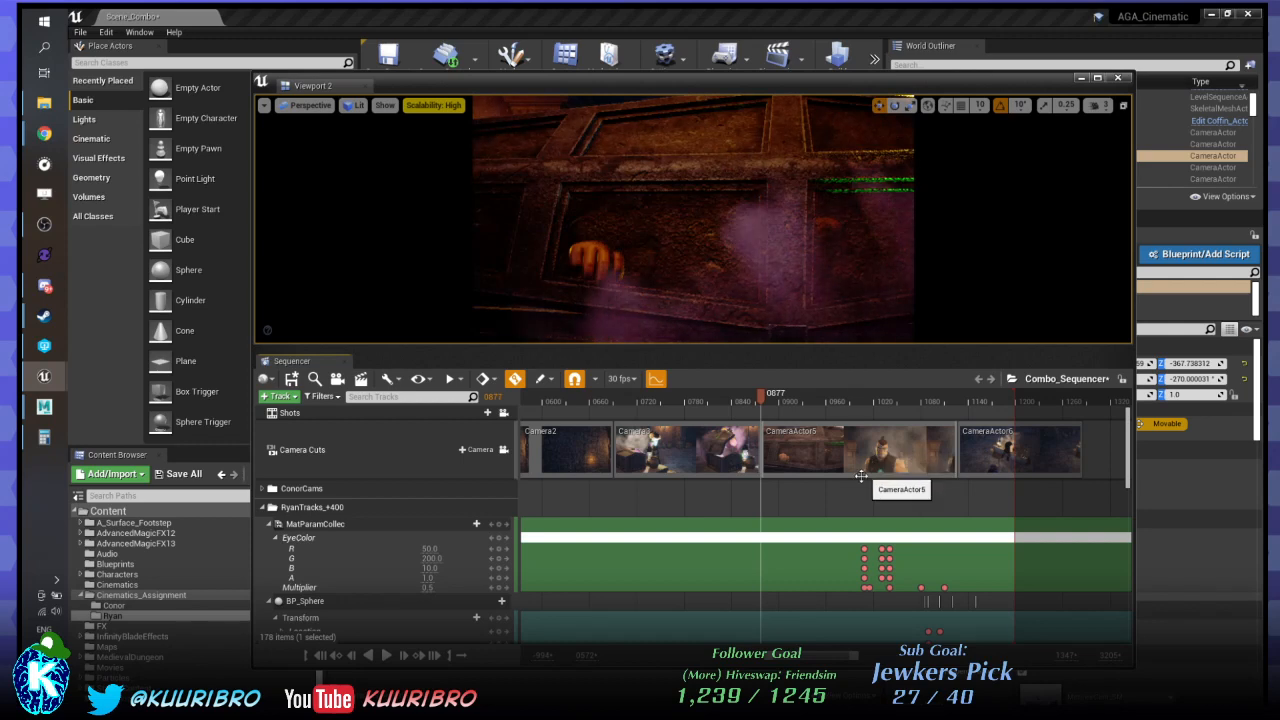
# Enlarge the Sequencer area by shrinking the viewport above it, so more of the CameraActor5 and CameraActor6 tracks fit.
pyautogui.scroll(-5, 862, 476)
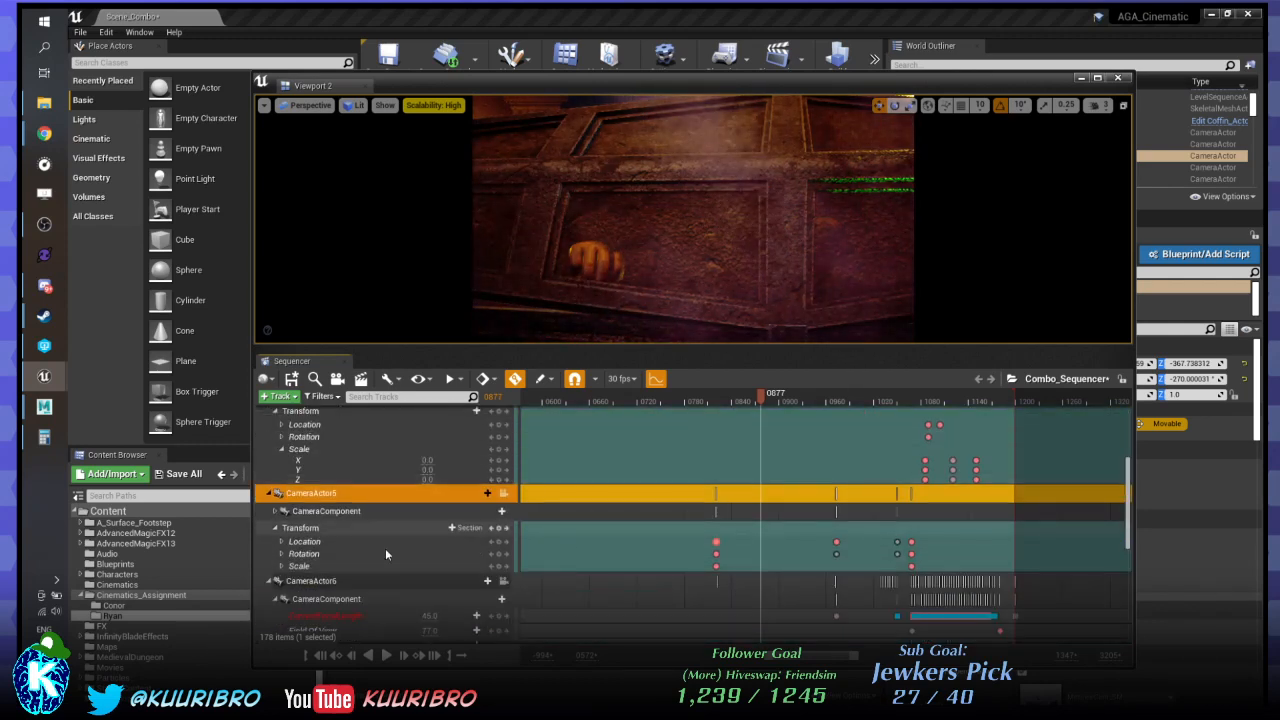
pyautogui.scroll(-2, 372, 552)
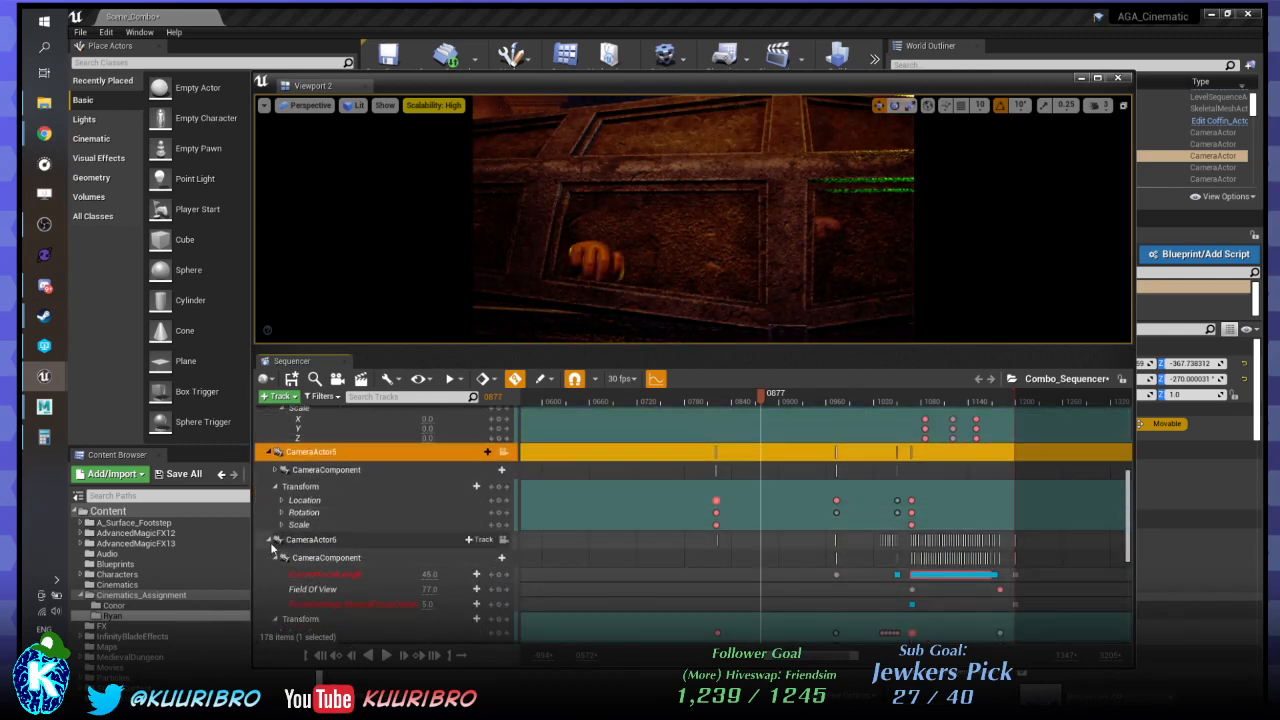
pyautogui.scroll(-3, 277, 500)
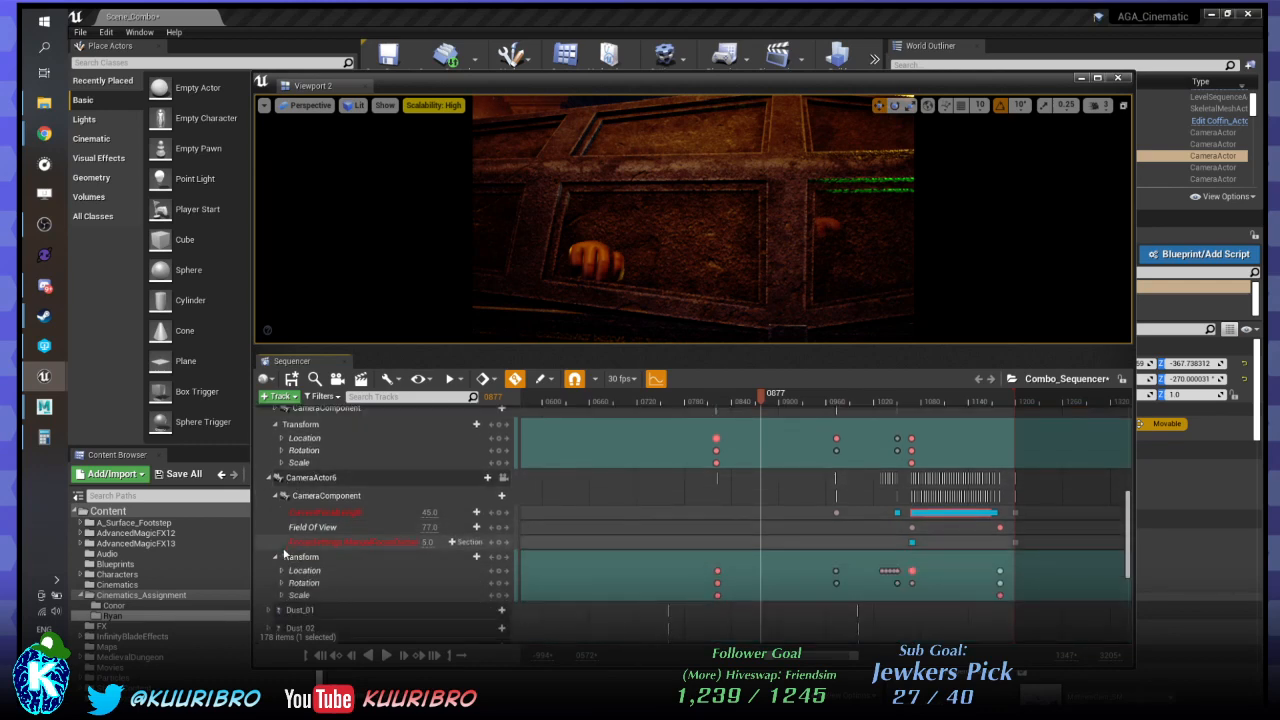
pyautogui.scroll(3, 400, 518)
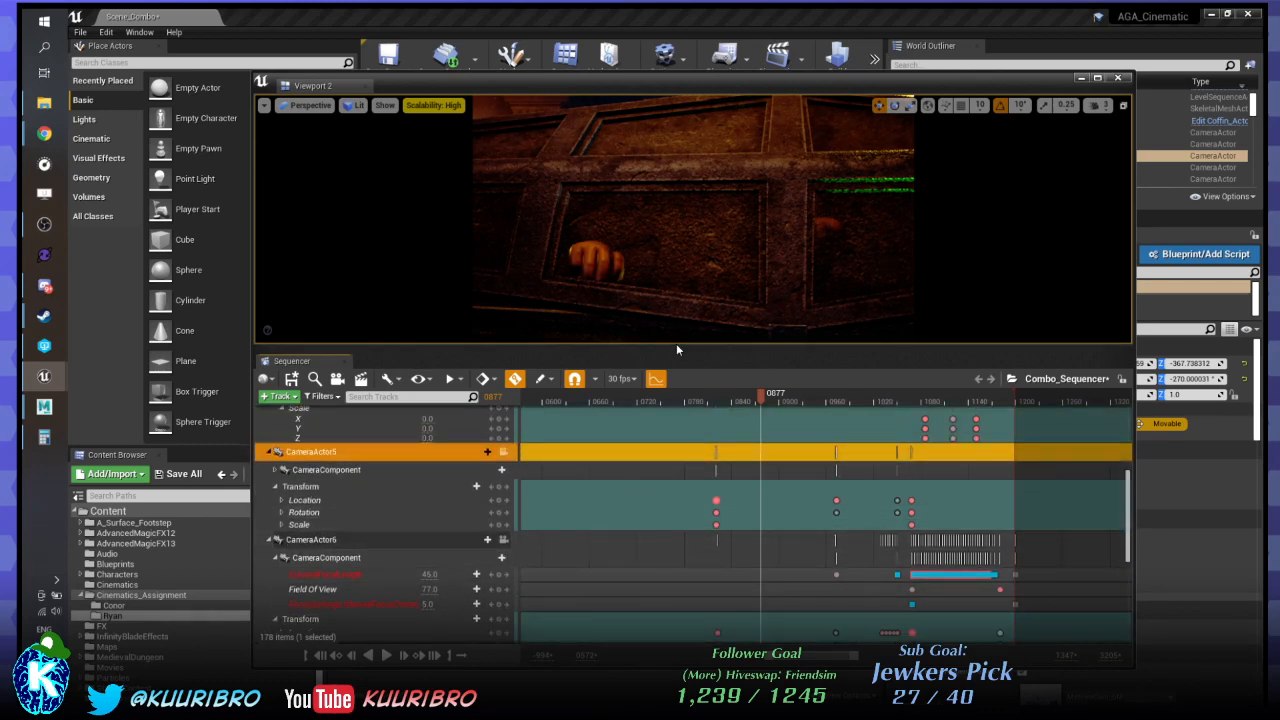
pyautogui.moveTo(674, 347); pyautogui.dragTo(680, 277)
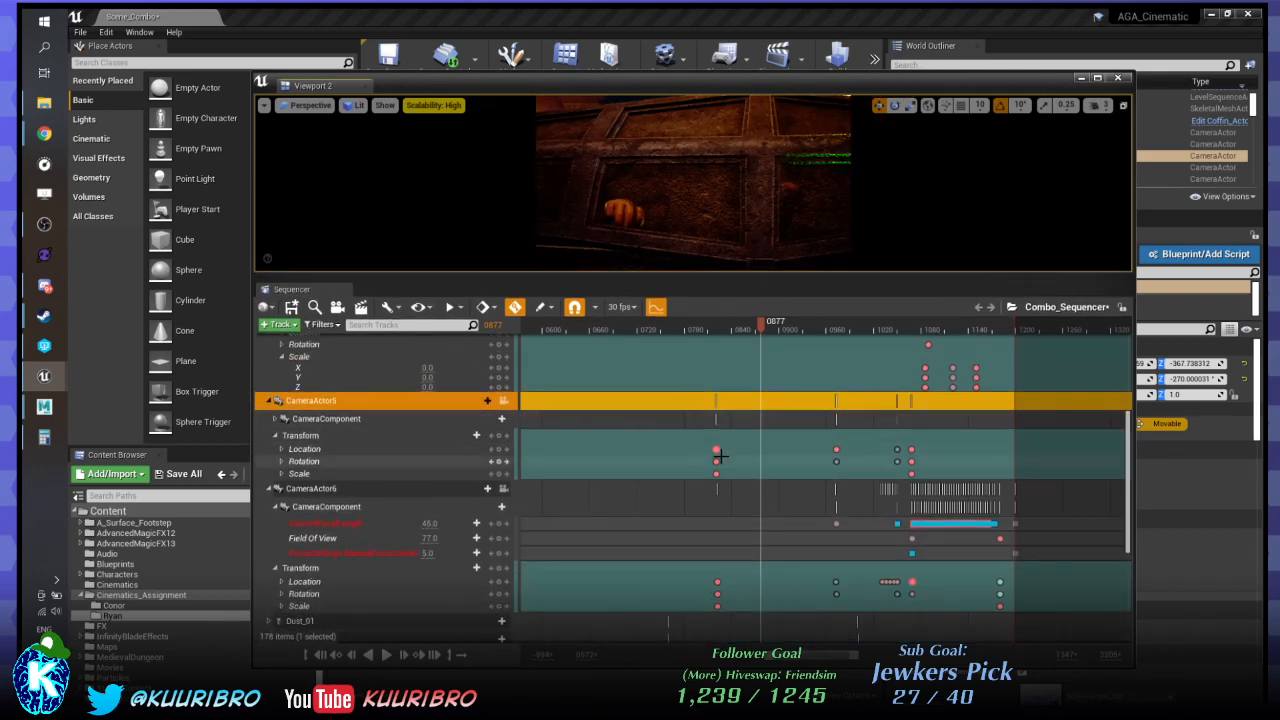
# Select the CameraActor5 transform keys and the CameraActor6 keys together and shift them 57 frames forward, placing the first at frame 877.
pyautogui.scroll(-1, 718, 455)
pyautogui.moveTo(680, 385); pyautogui.dragTo(1064, 586)
pyautogui.scroll(4, 922, 418)
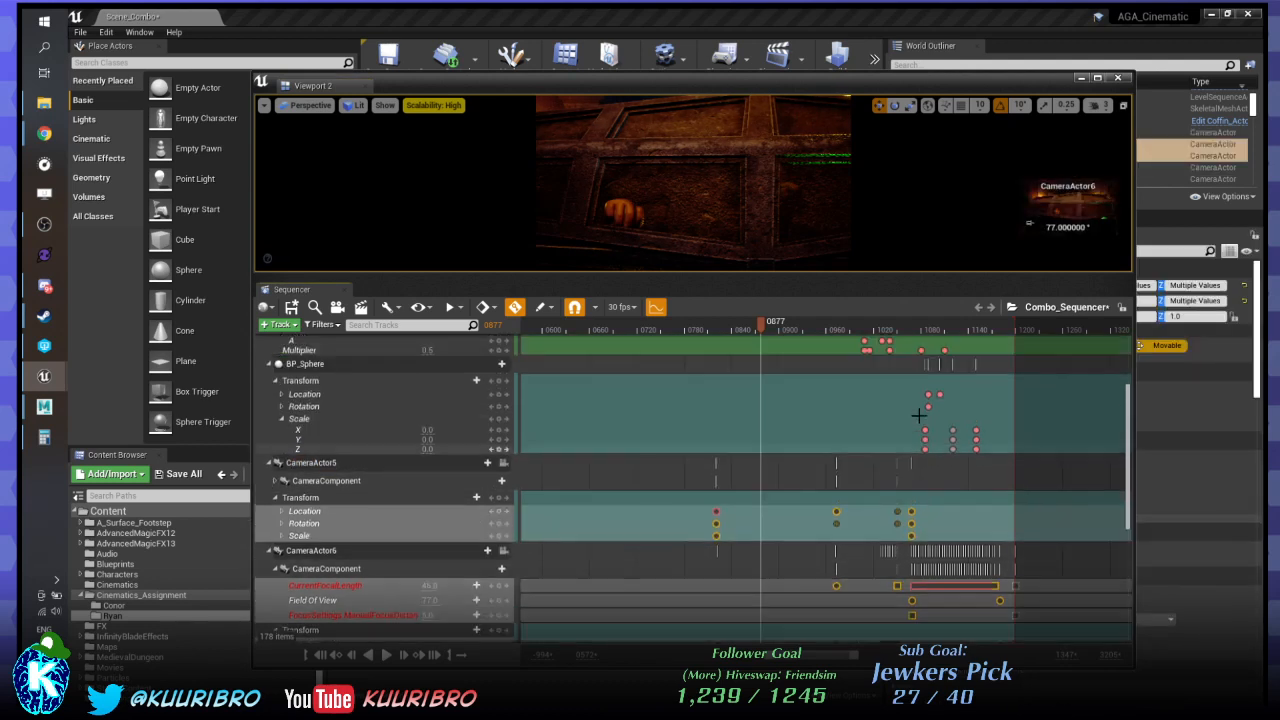
pyautogui.scroll(-1, 669, 543)
pyautogui.keyDown('ctrl'); pyautogui.scroll(4, 719, 506); pyautogui.keyUp('ctrl')
pyautogui.keyDown('ctrl'); pyautogui.scroll(4, 719, 506); pyautogui.keyUp('ctrl')
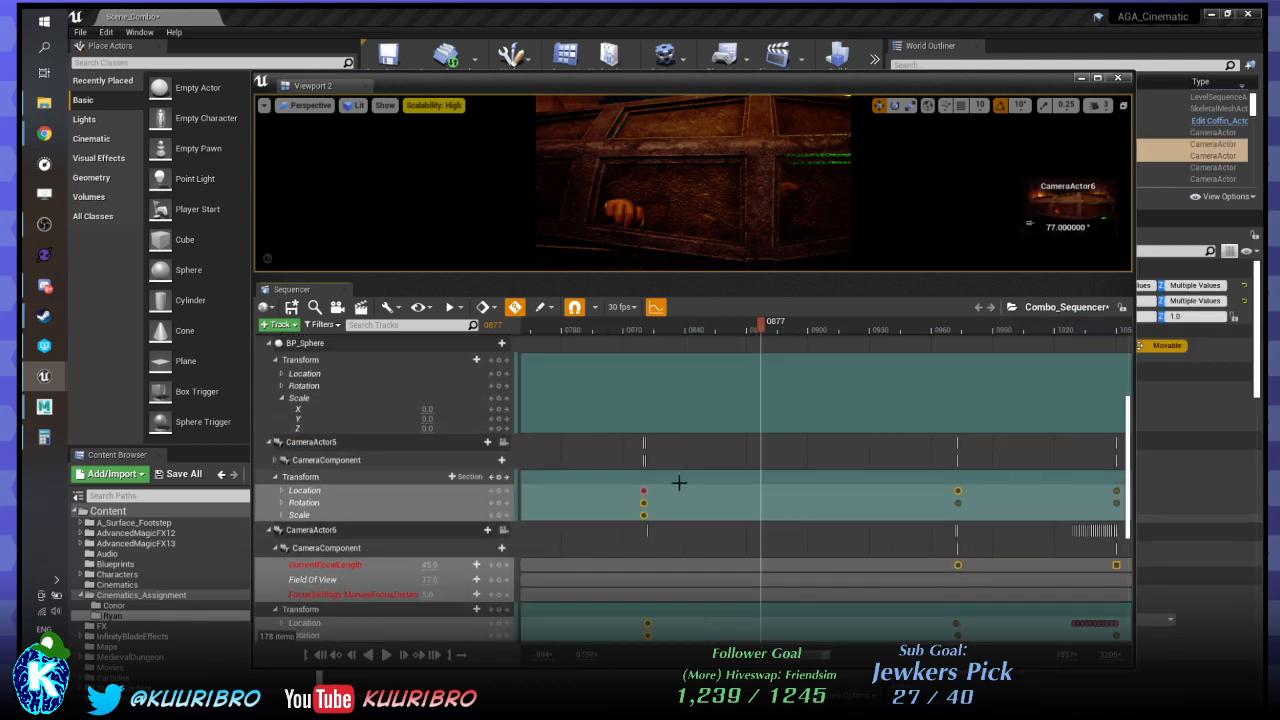
pyautogui.moveTo(592, 490); pyautogui.dragTo(764, 517)
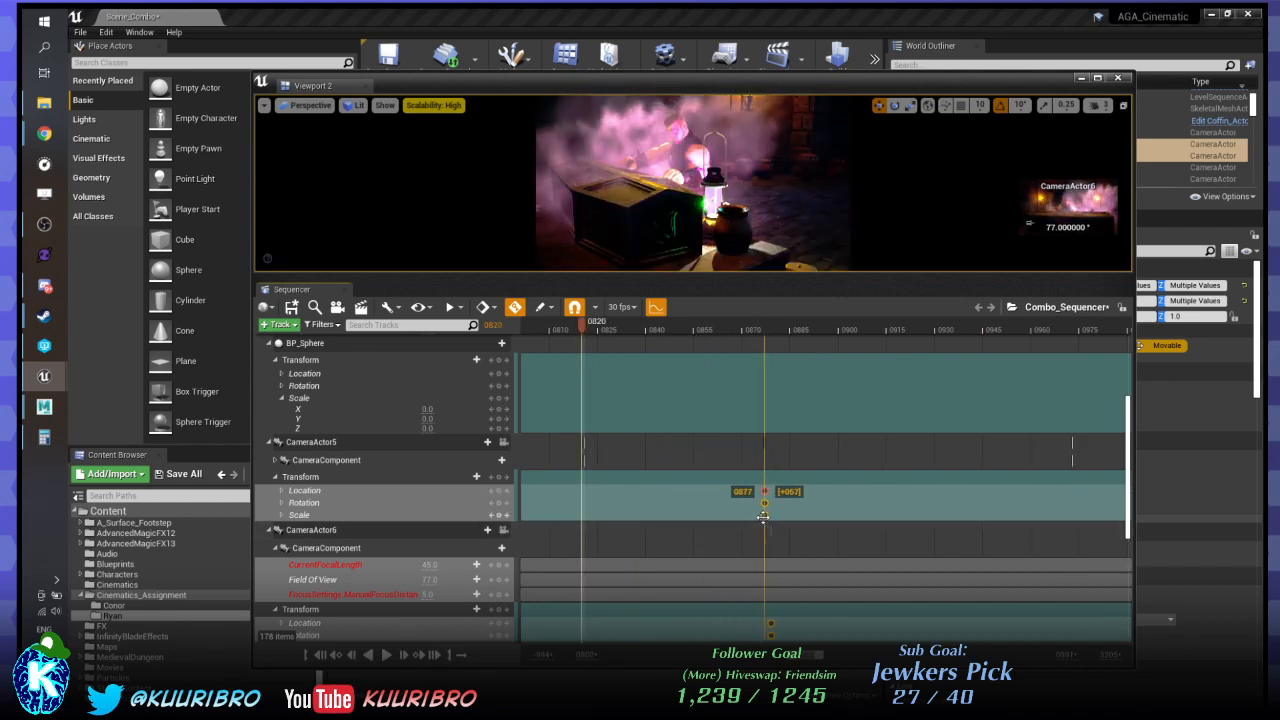
# Deselect the keys and scrub from frame 820 to 1236, then back to 1124, to review the shifted camera motion.
pyautogui.keyDown('ctrl'); pyautogui.scroll(-5, 907, 438); pyautogui.keyUp('ctrl')
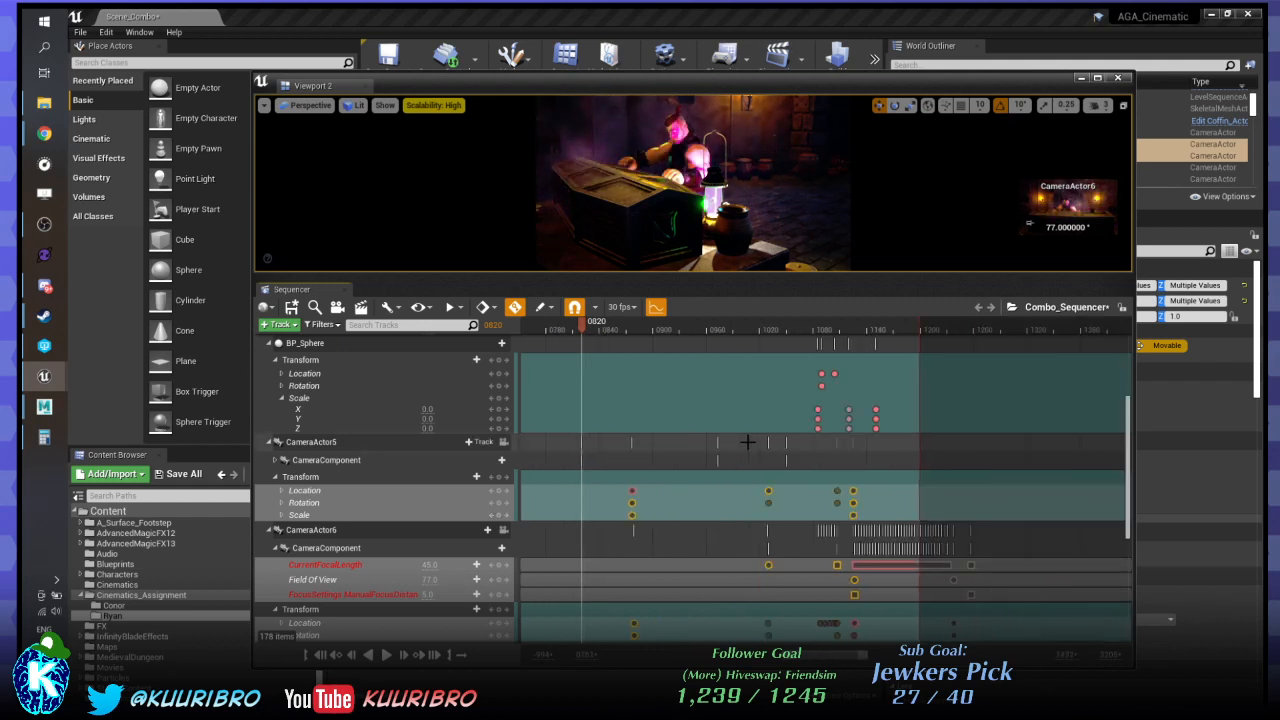
pyautogui.click(871, 390)
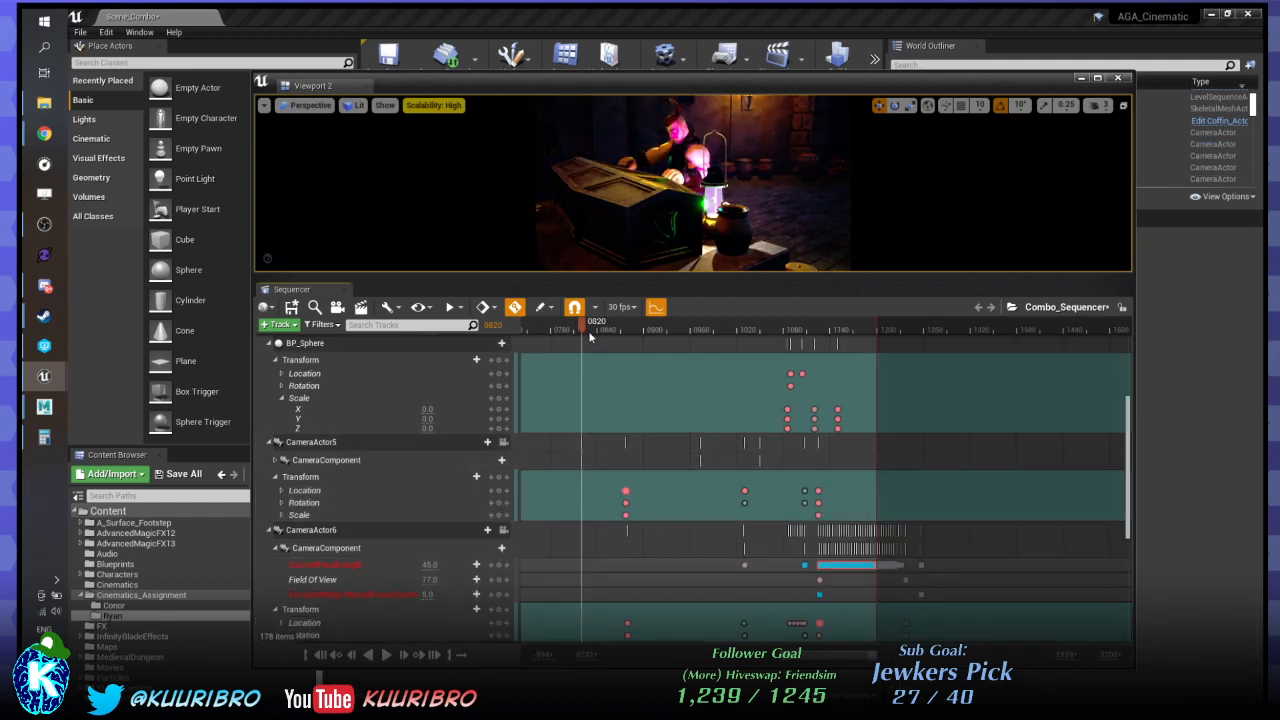
pyautogui.moveTo(617, 333); pyautogui.dragTo(838, 318)
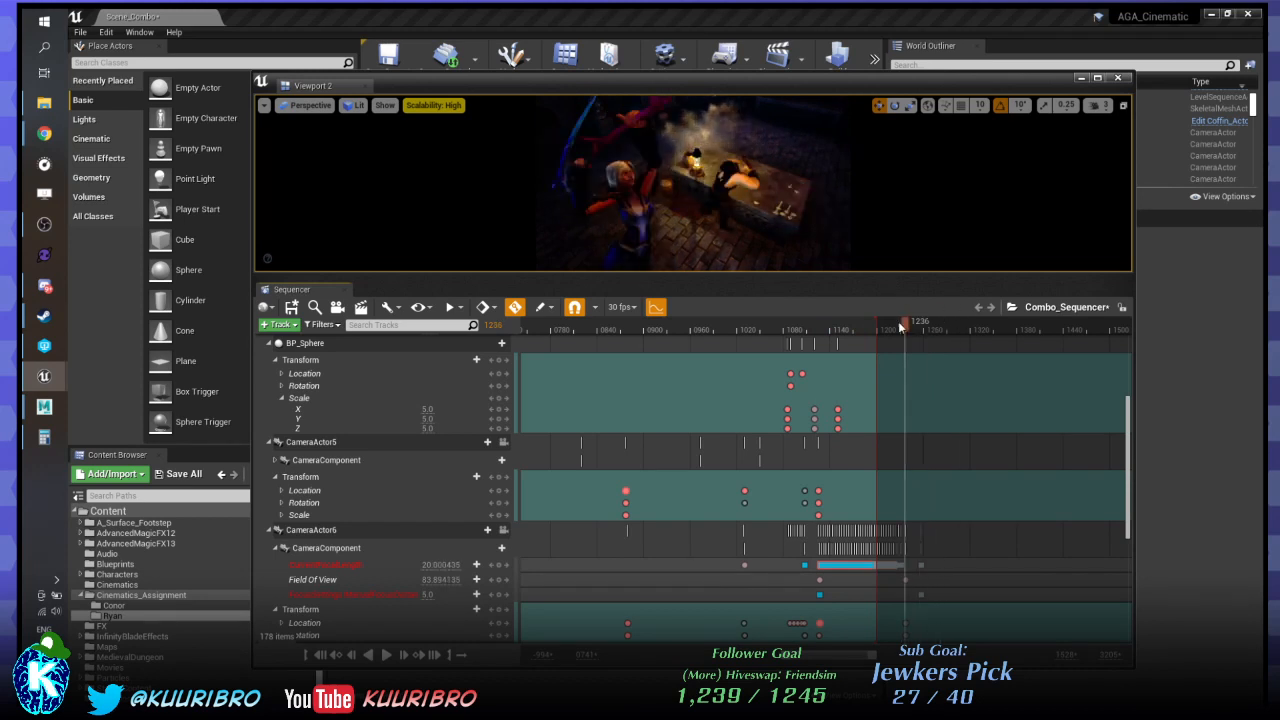
pyautogui.moveTo(827, 341)
pyautogui.mouseDown()
pyautogui.moveTo(849, 332)
pyautogui.moveTo(721, 333)
pyautogui.moveTo(817, 324)
pyautogui.mouseUp()
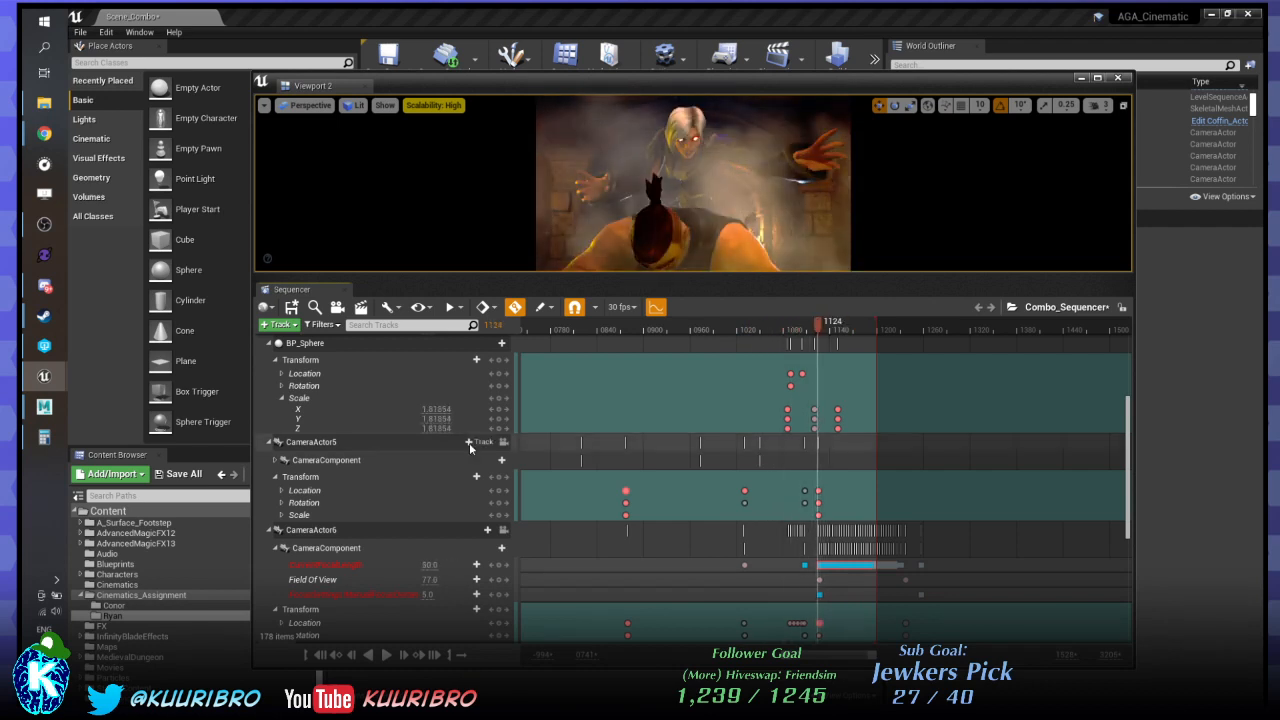
# Expand CameraActor5's CameraComponent track to show its aperture, focal length, field of view and focal distance keys.
pyautogui.click(363, 446)
pyautogui.press('Right')
pyautogui.press('Right')
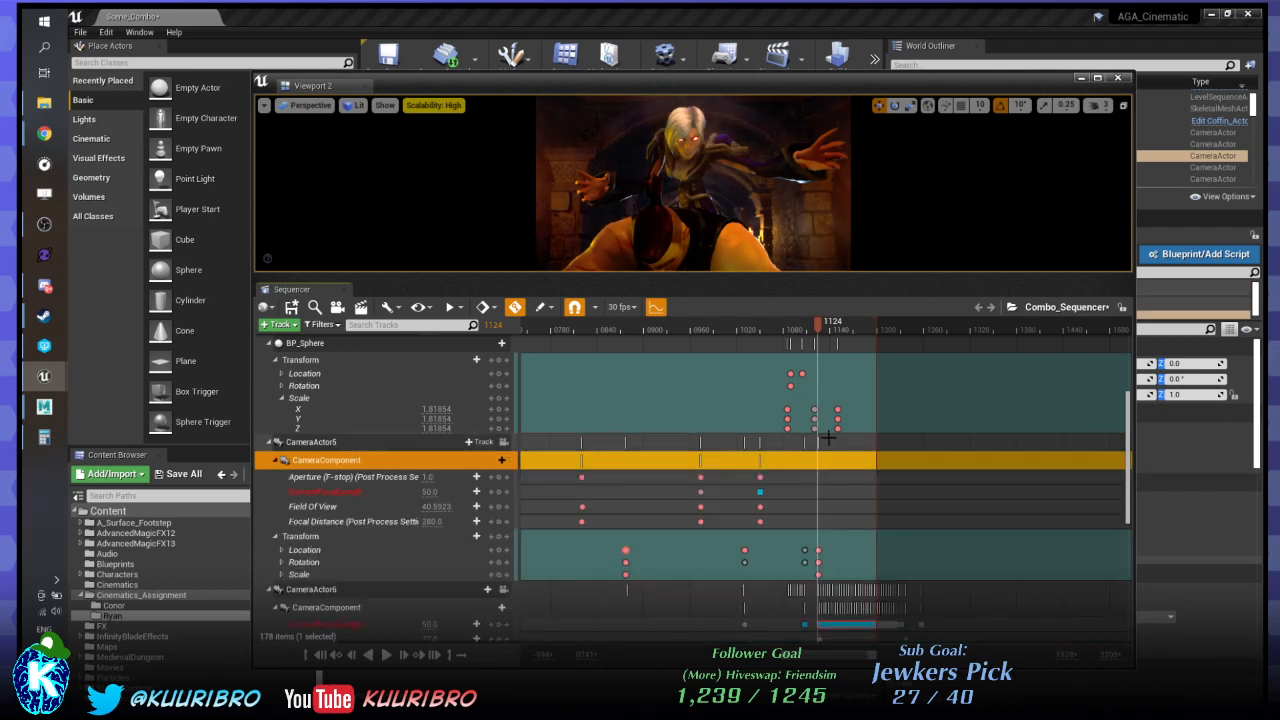
pyautogui.press('Left')
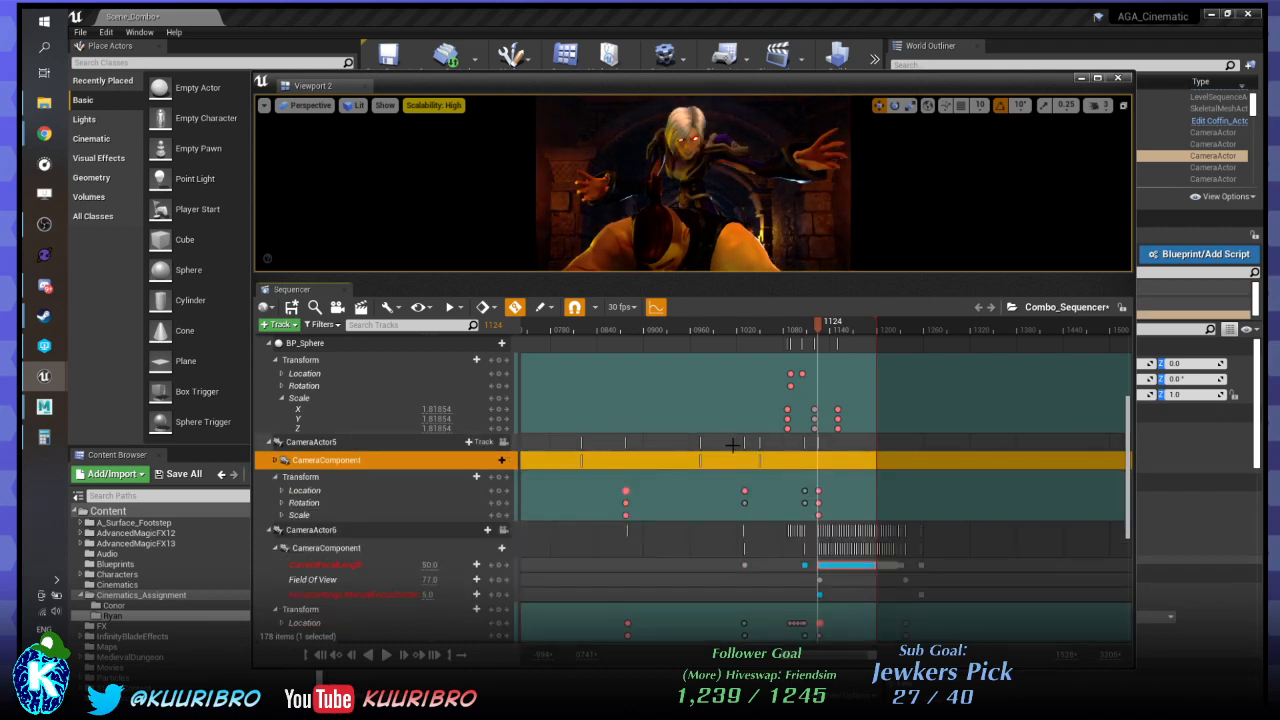
pyautogui.click(275, 460)
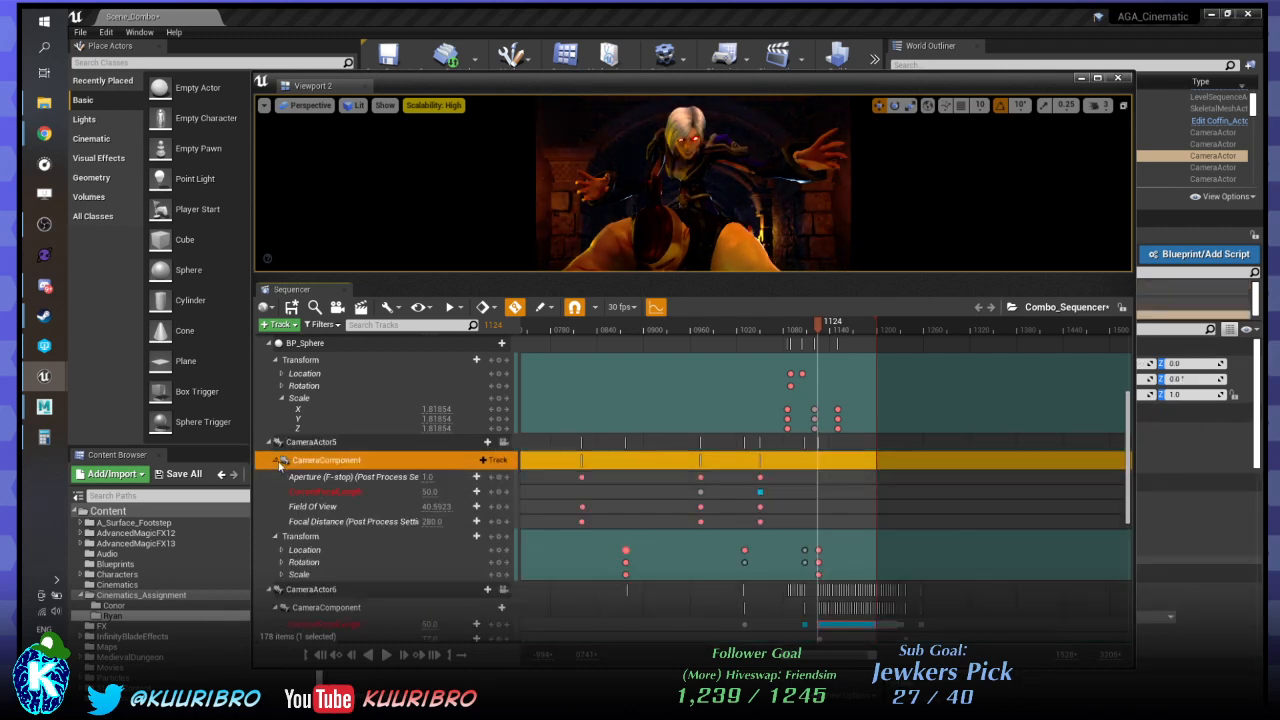
# Step frame by frame between 1122 and 1126 to examine the camera change against CameraActor5's last transform keys.
pyautogui.click(297, 538)
pyautogui.keyDown('ctrl'); pyautogui.scroll(10, 869, 566); pyautogui.keyUp('ctrl')
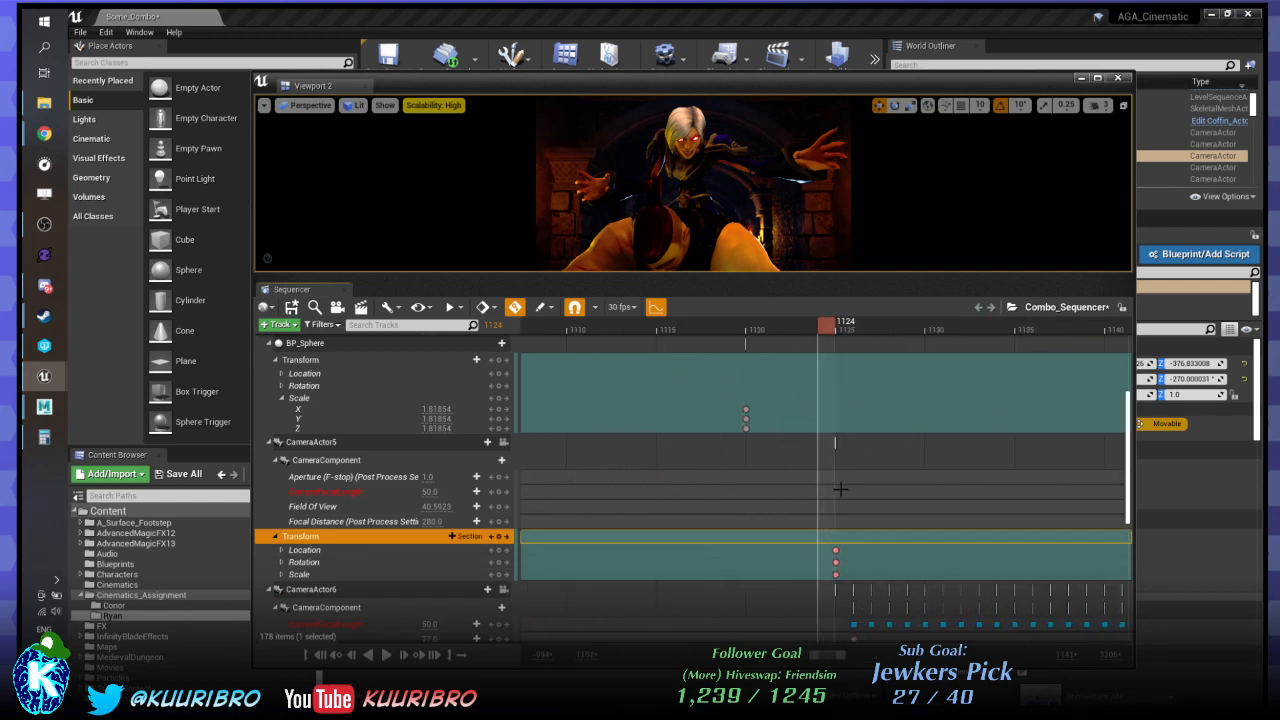
pyautogui.press('Down')
pyautogui.click(768, 329)
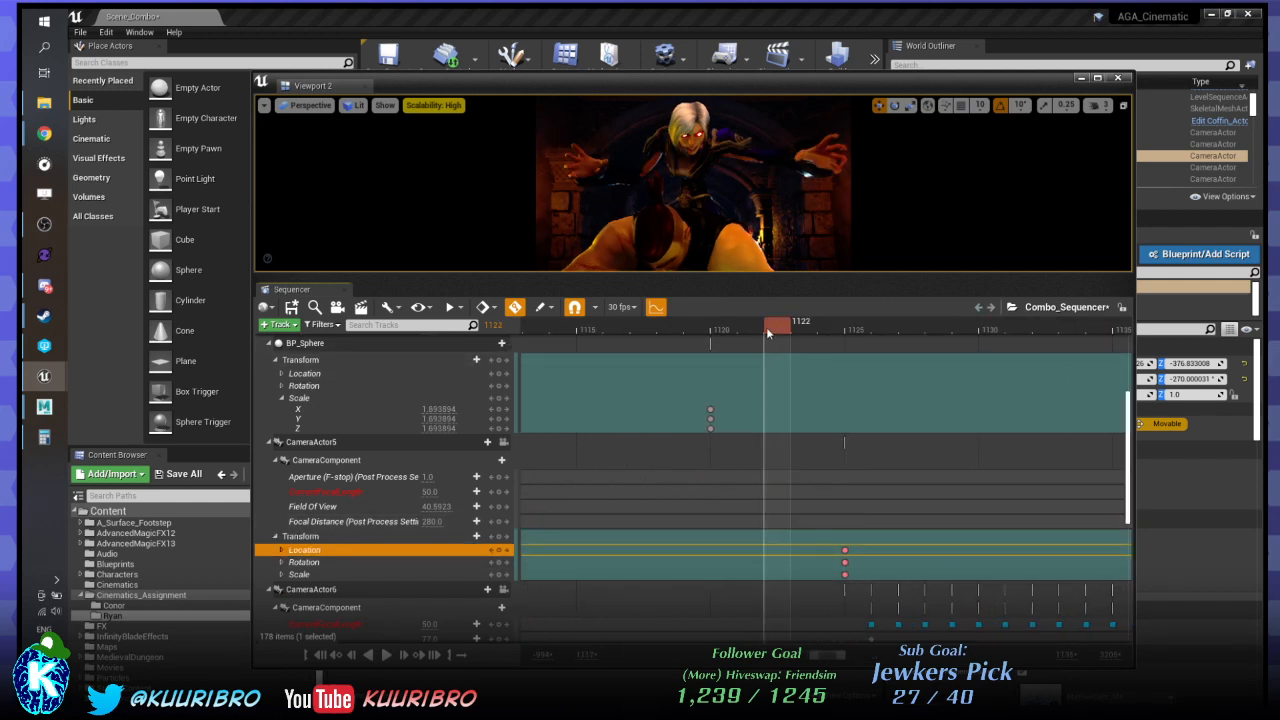
pyautogui.press('Right')
pyautogui.press('Right')
pyautogui.press('Right')
pyautogui.press('Right')
pyautogui.press('Right')
pyautogui.press('Right')
pyautogui.press('Right')
pyautogui.press('Right')
pyautogui.press('Right')
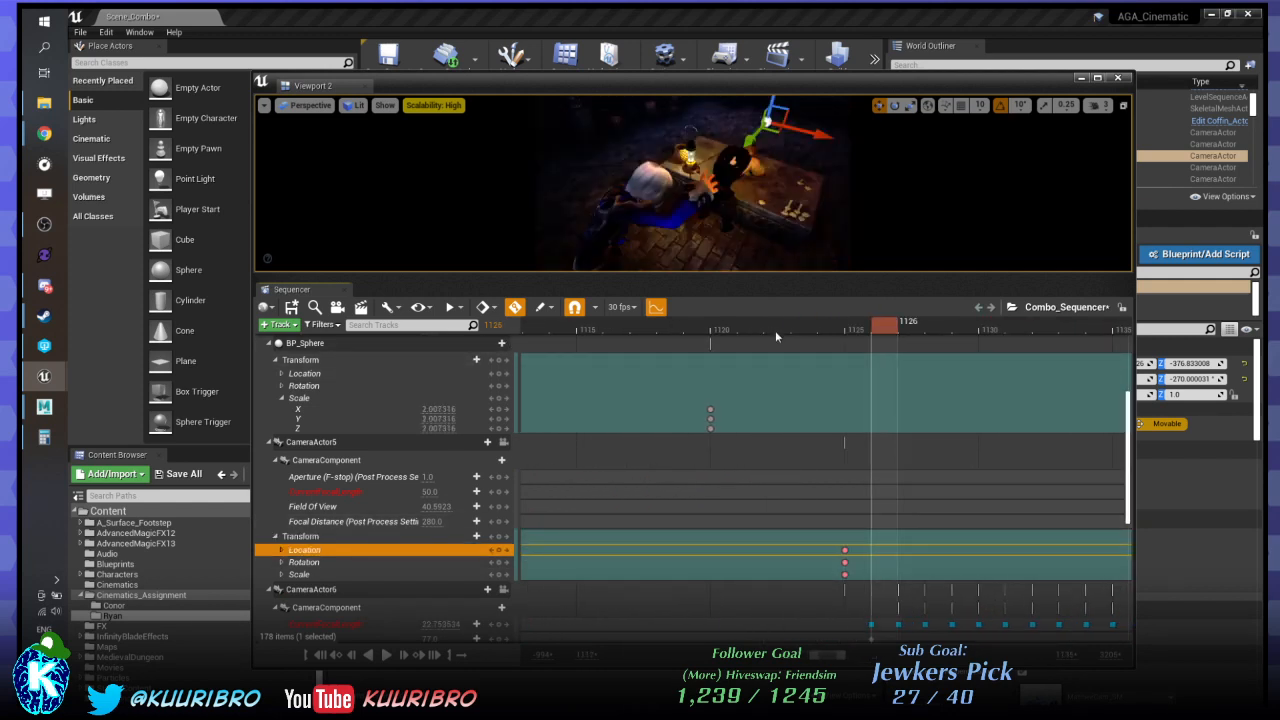
pyautogui.press('Left')
pyautogui.press('Left')
pyautogui.press('Left')
pyautogui.press('Left')
pyautogui.press('Left')
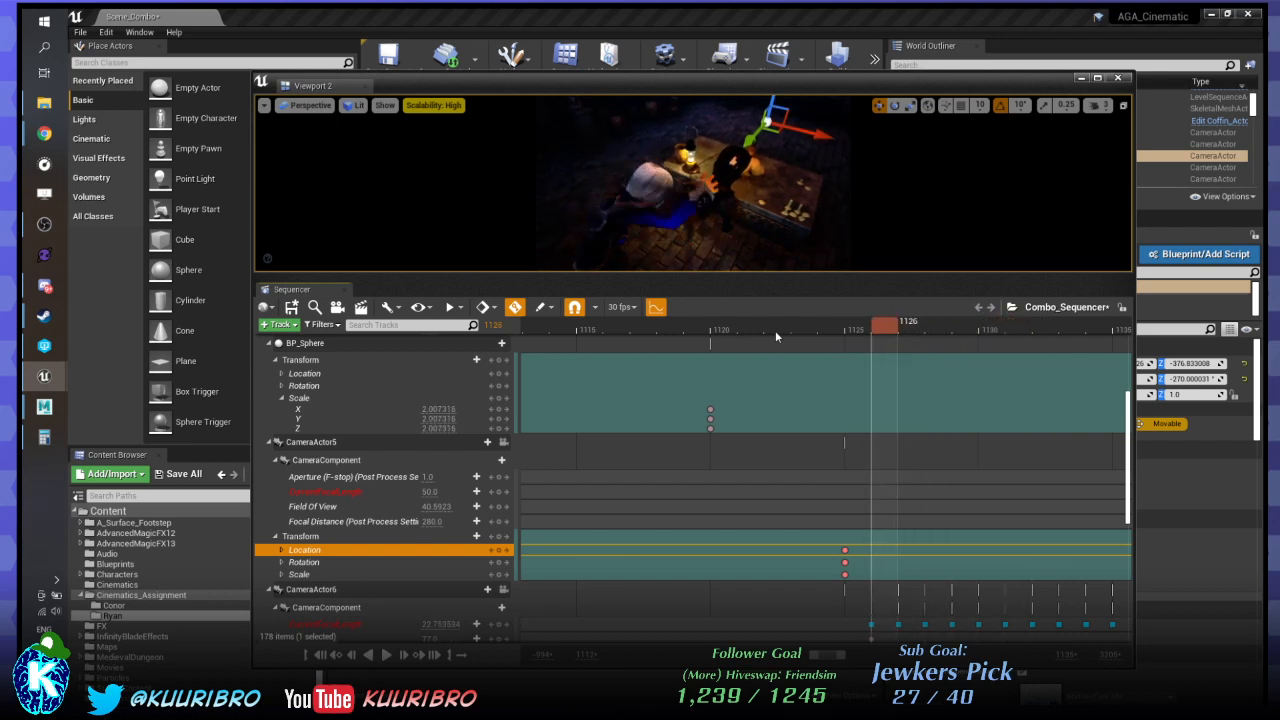
pyautogui.scroll(2, 325, 405)
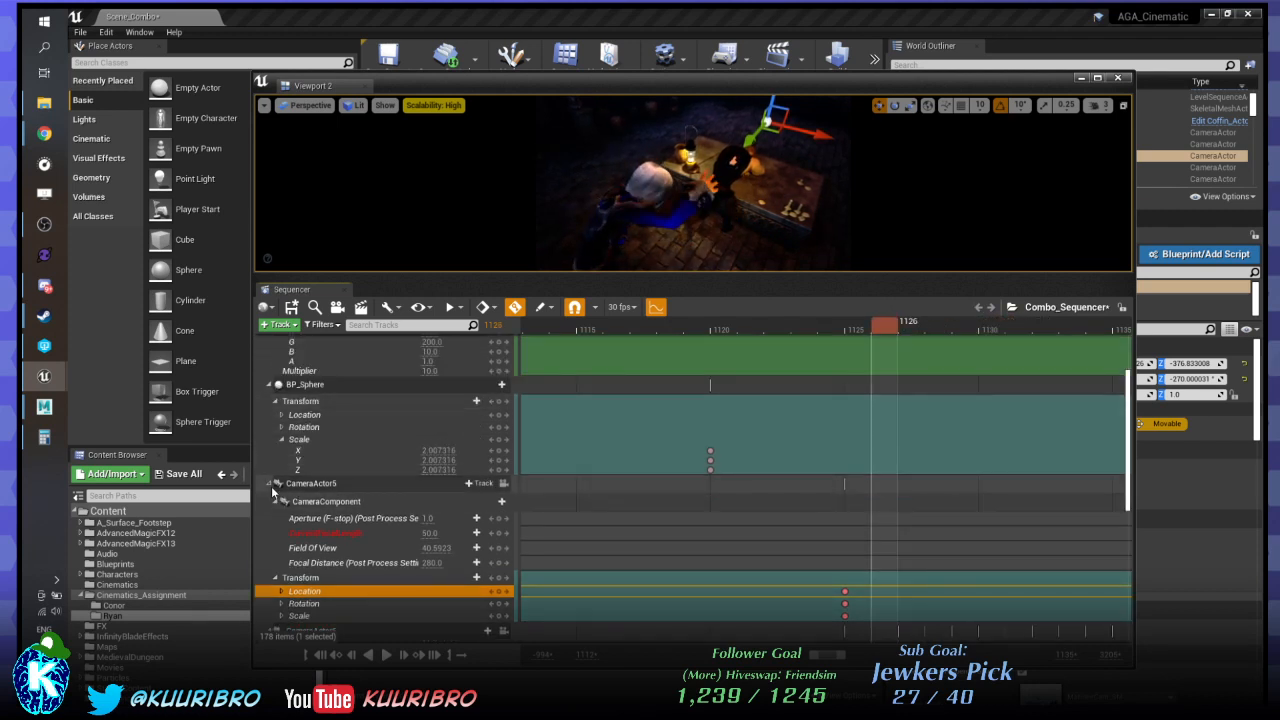
# Collapse the CameraActor5 and CameraActor6 tracks in the RyanTracks_+400 folder.
pyautogui.click(271, 486)
pyautogui.click(270, 504)
pyautogui.scroll(2, 344, 524)
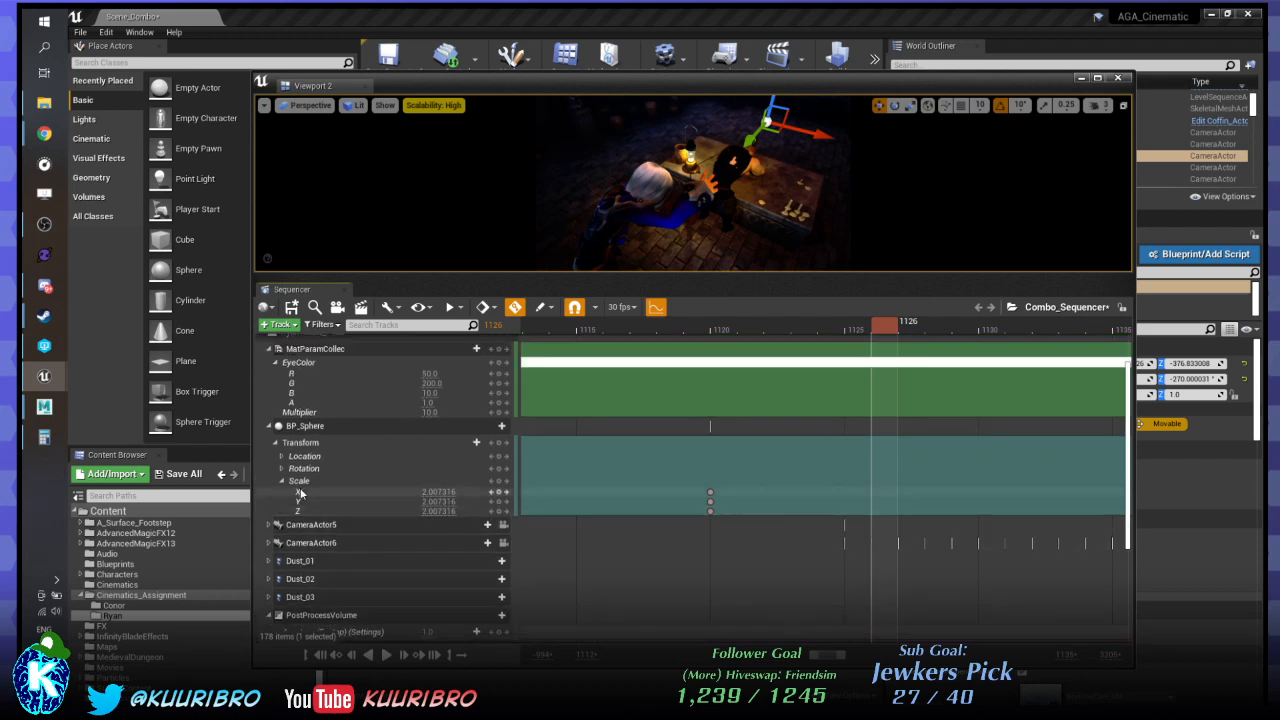
pyautogui.scroll(-1, 344, 524)
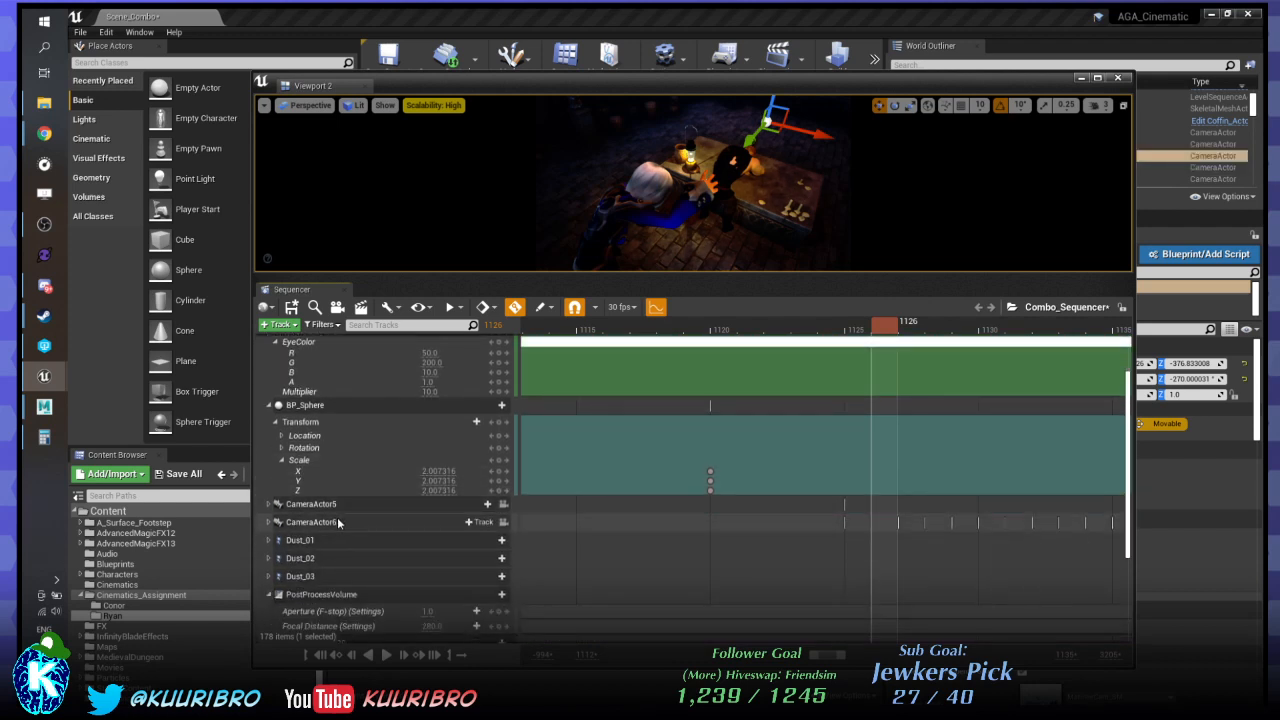
pyautogui.scroll(2, 337, 517)
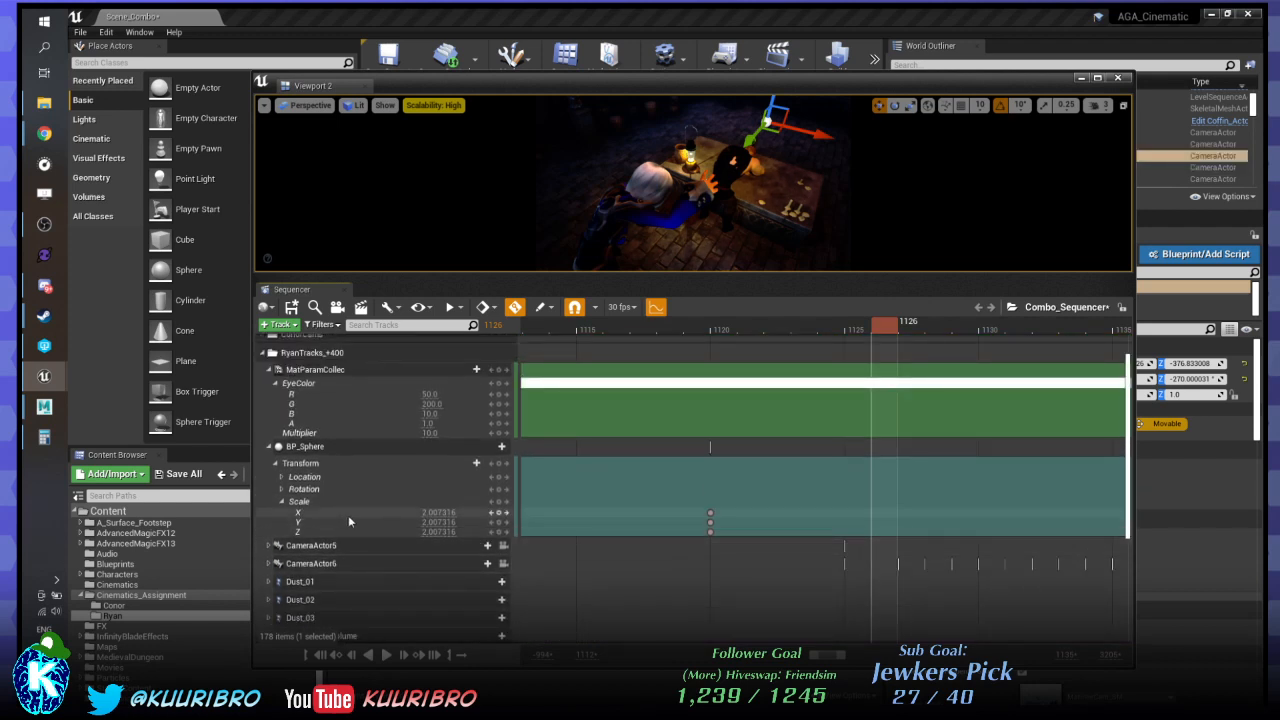
# Select the BP_Sphere track and examine its keys against the camera cuts around frame 1126.
pyautogui.click(319, 448)
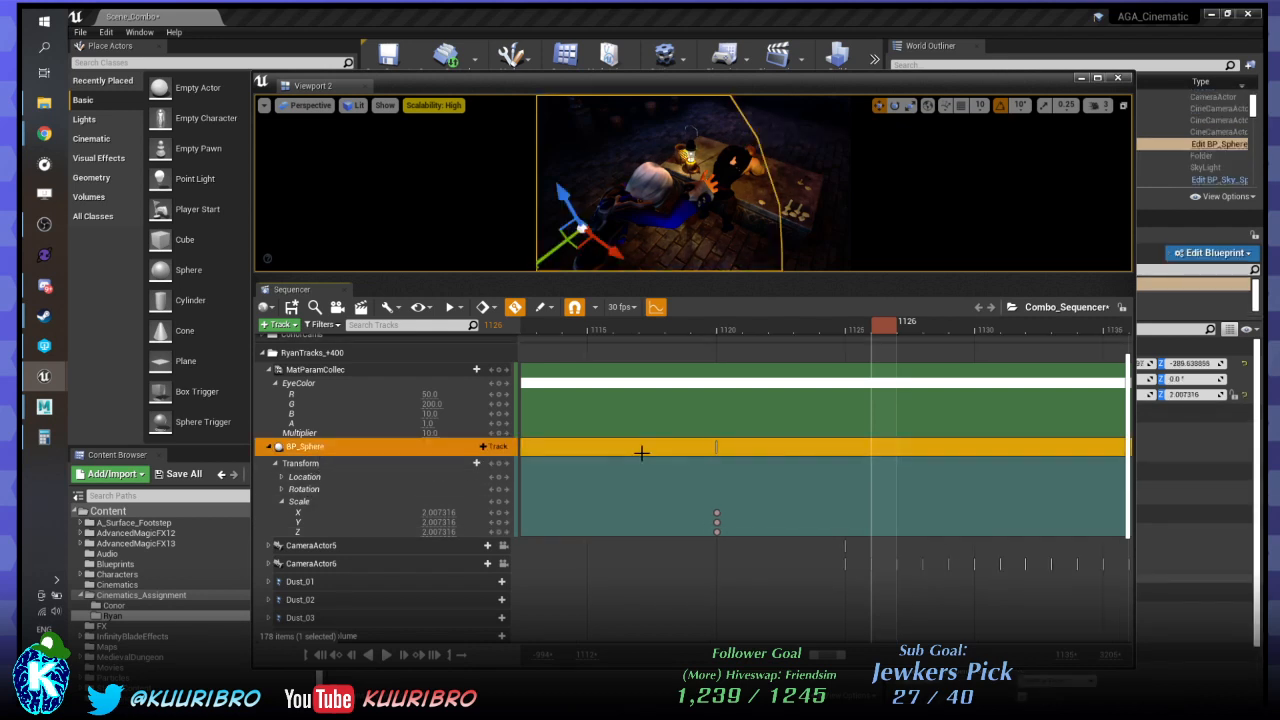
pyautogui.keyDown('ctrl'); pyautogui.scroll(-5, 686, 437); pyautogui.keyUp('ctrl')
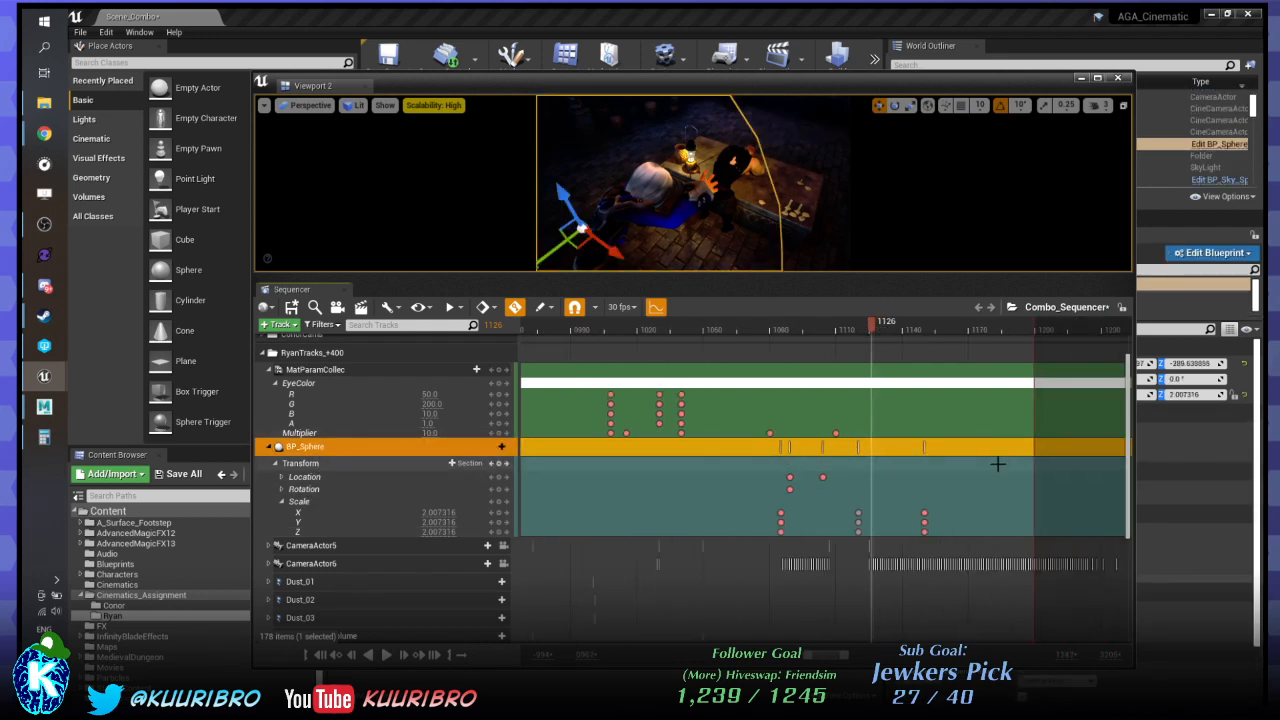
pyautogui.keyDown('ctrl'); pyautogui.scroll(2, 997, 463); pyautogui.keyUp('ctrl')
pyautogui.scroll(4, 980, 440)
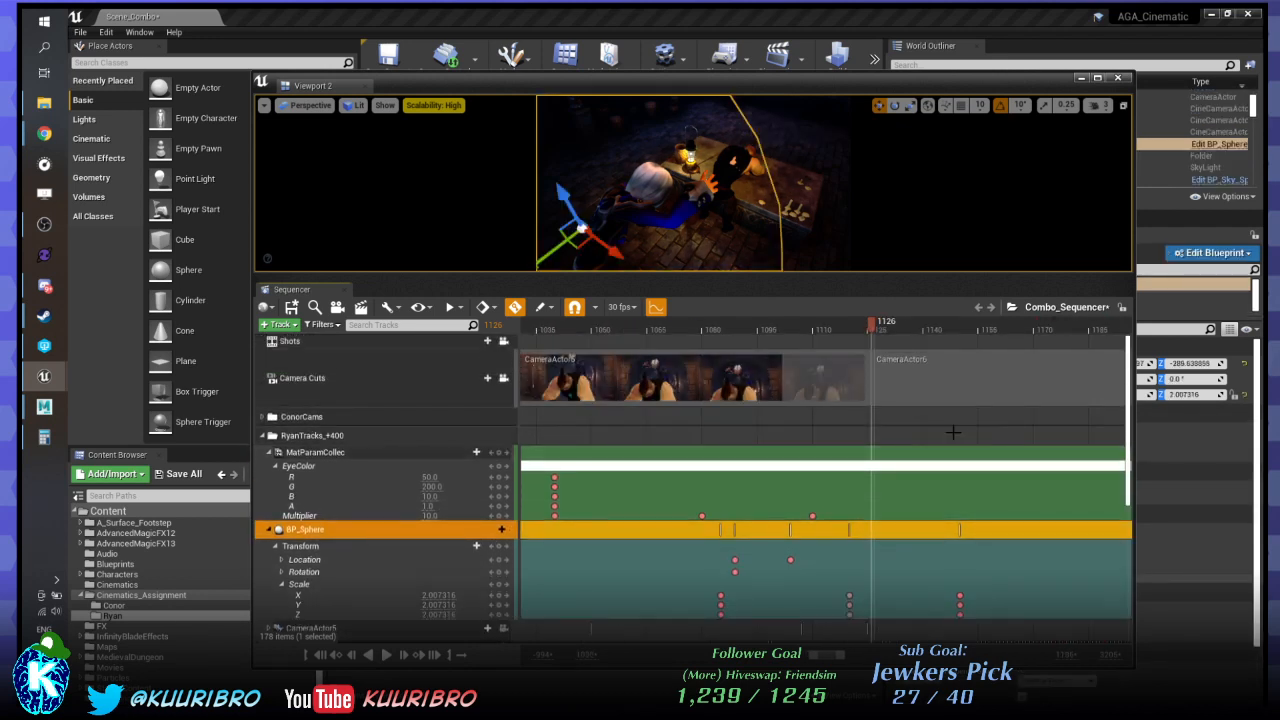
pyautogui.scroll(-1, 942, 395)
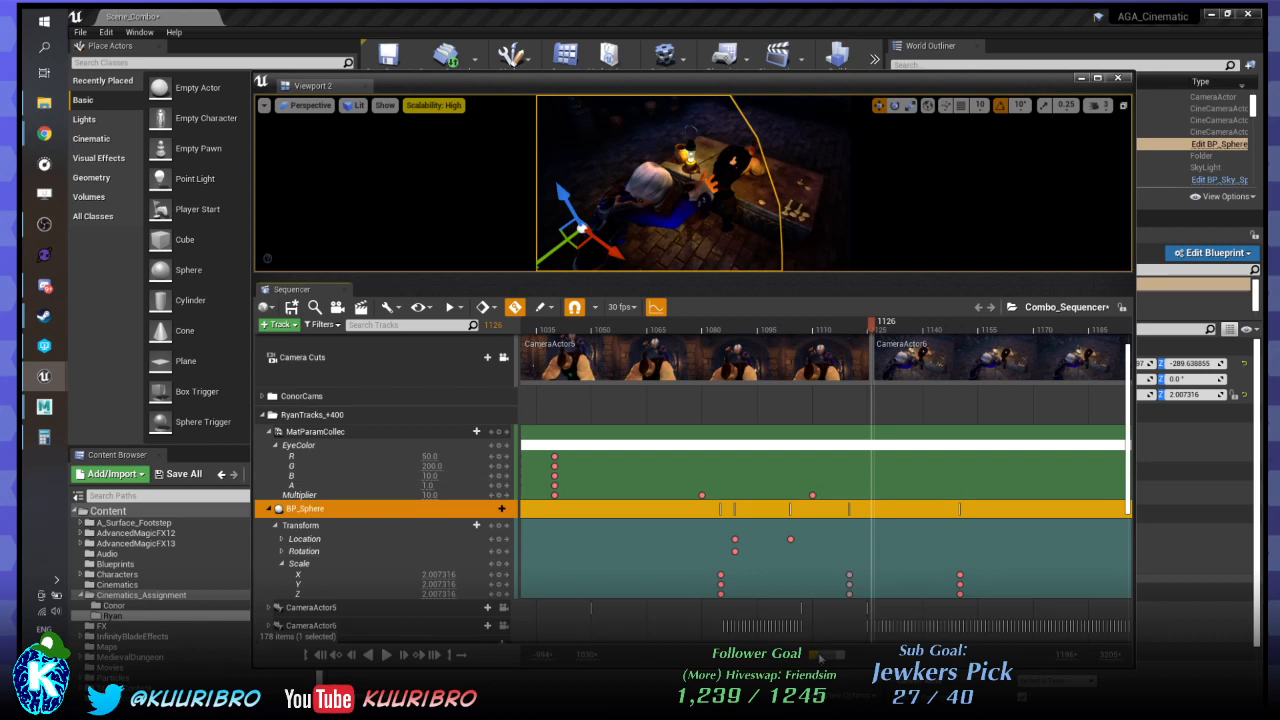
pyautogui.moveTo(820, 657); pyautogui.dragTo(828, 660)
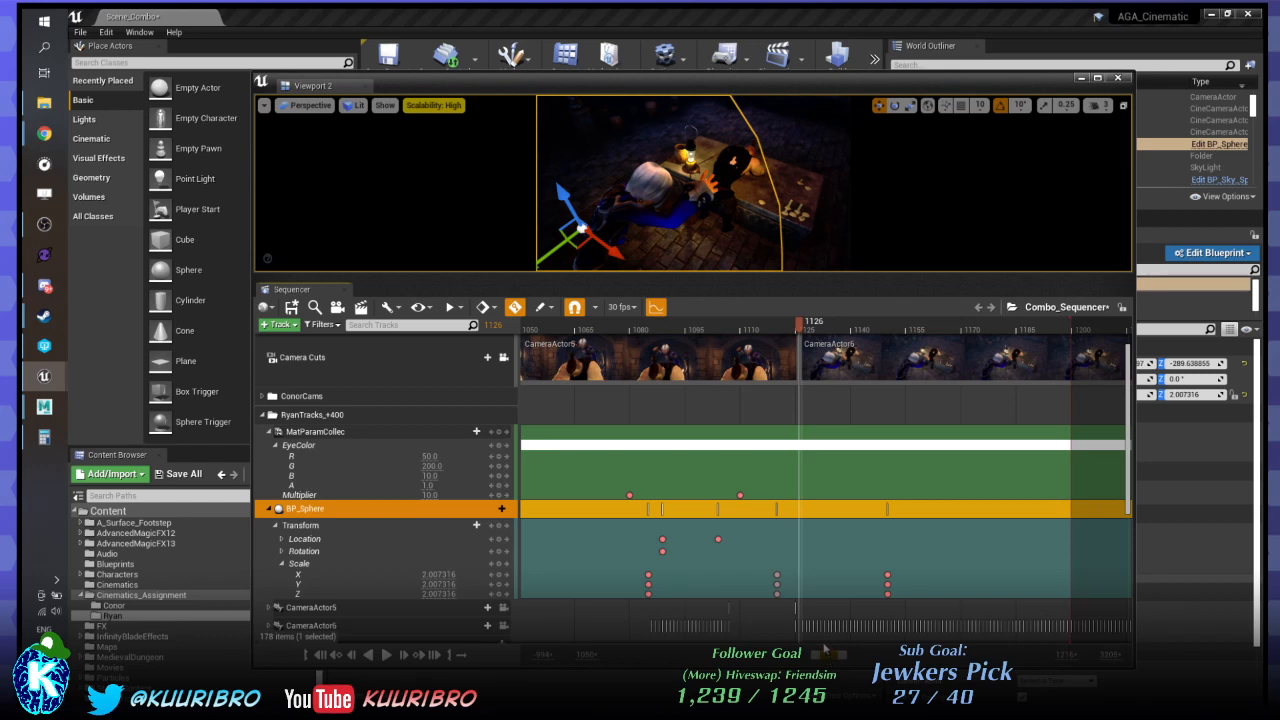
pyautogui.keyDown('ctrl'); pyautogui.scroll(-5, 787, 475); pyautogui.keyUp('ctrl')
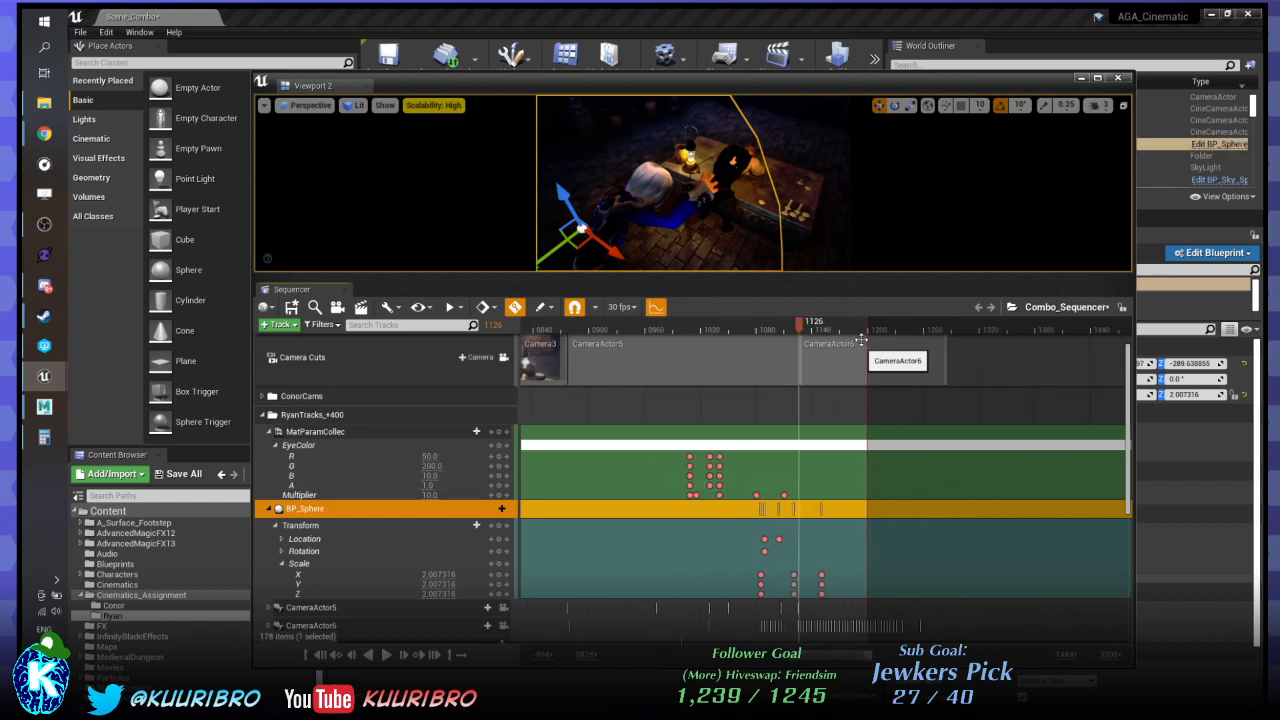
# Try to extend the end of the playback range to about frame 1340.
pyautogui.moveTo(867, 330); pyautogui.dragTo(1007, 328)
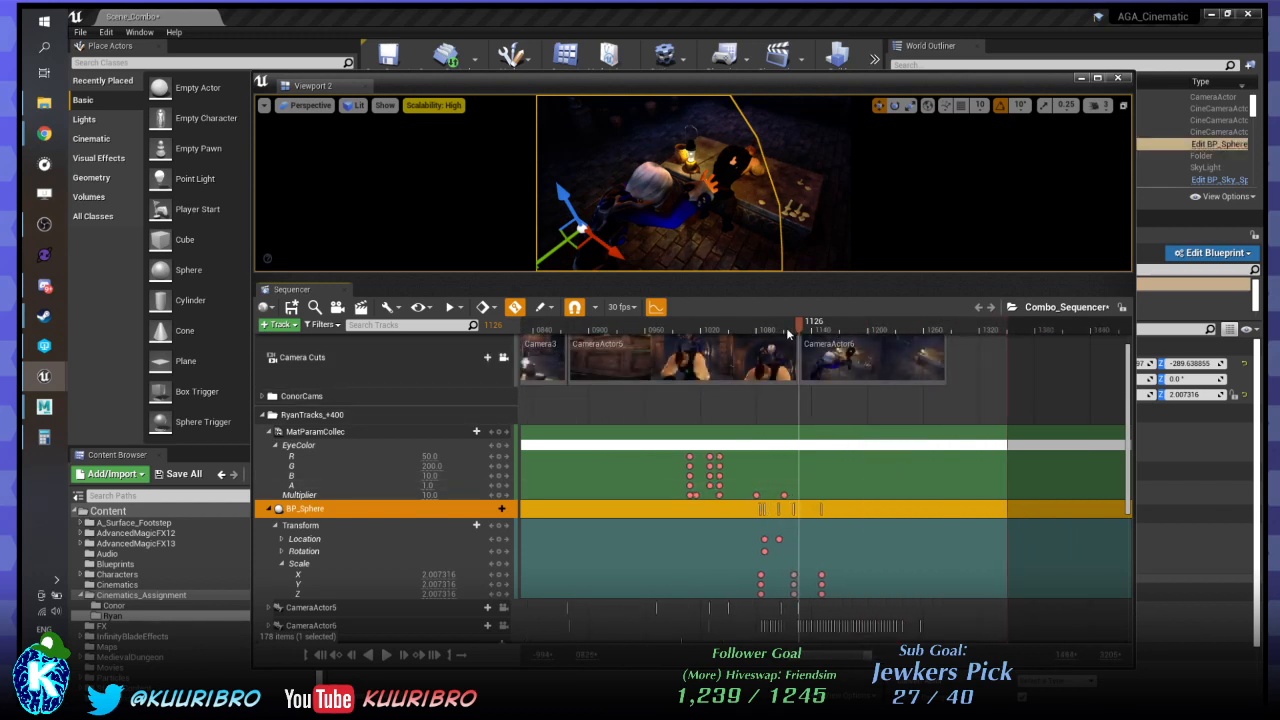
pyautogui.moveTo(757, 331)
pyautogui.mouseDown()
pyautogui.moveTo(686, 329)
pyautogui.moveTo(768, 329)
pyautogui.mouseUp()
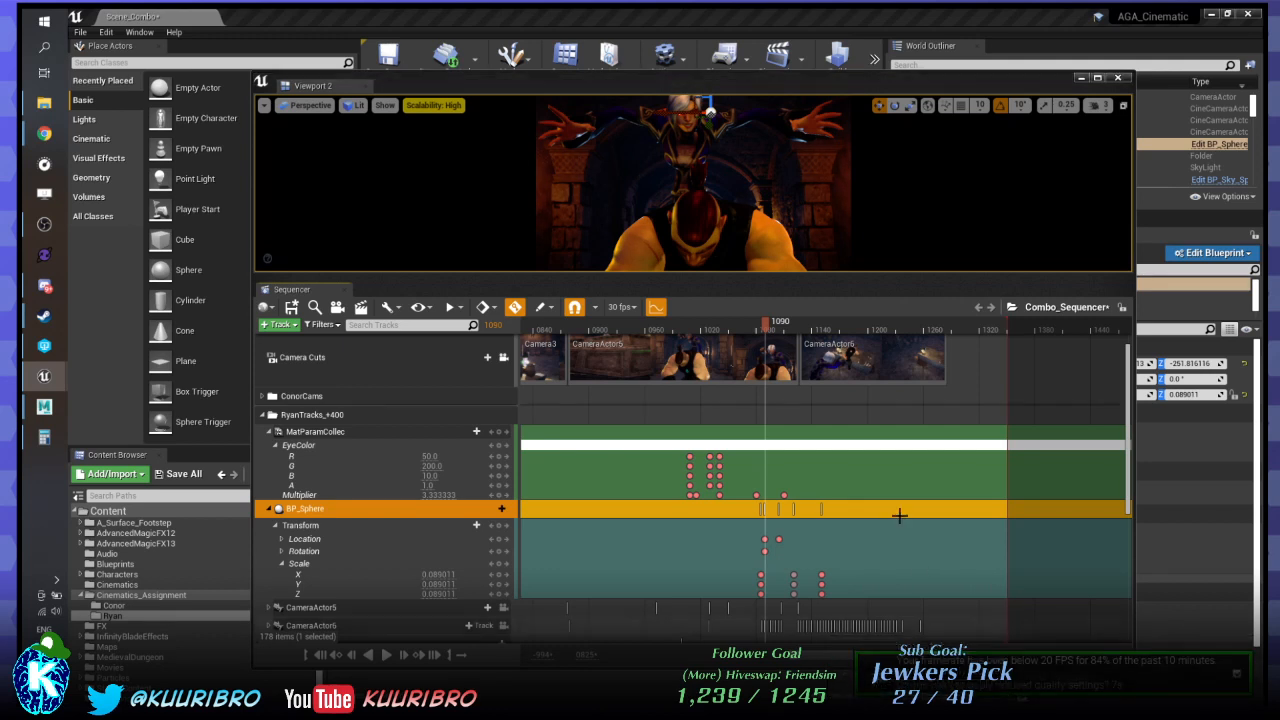
pyautogui.scroll(-3, 900, 515)
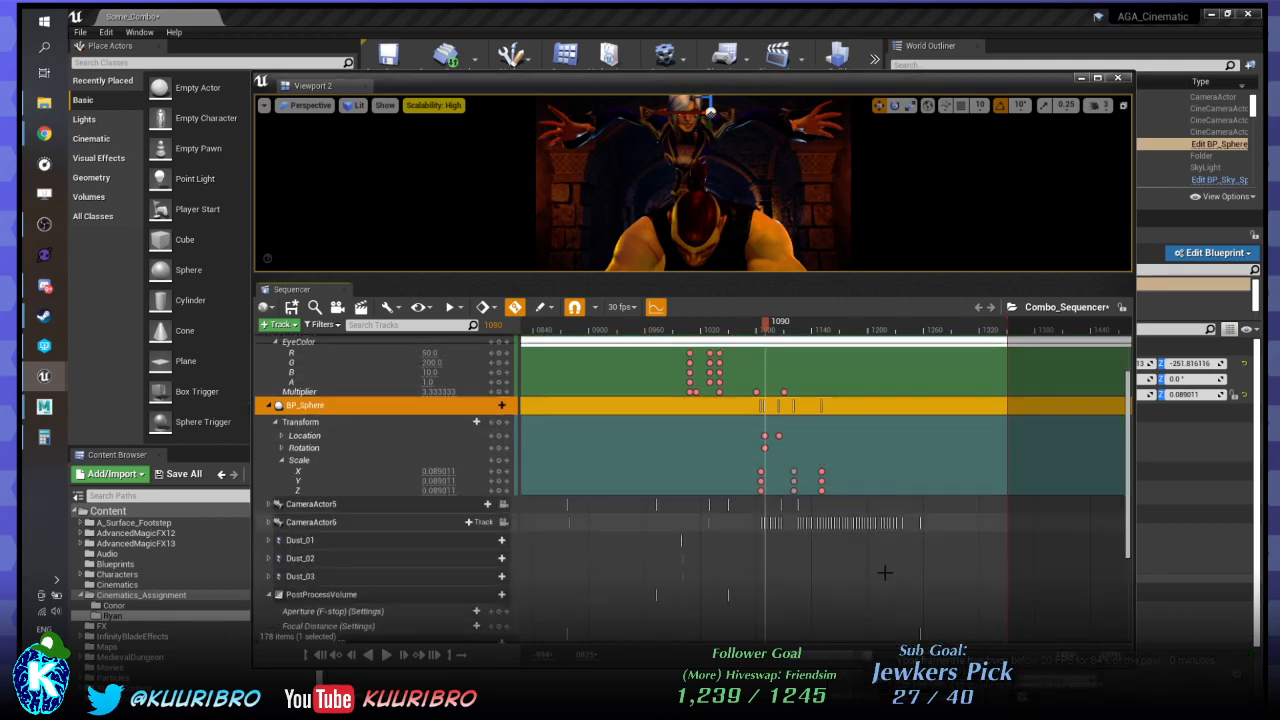
pyautogui.hotkey('ctrl', 'z')
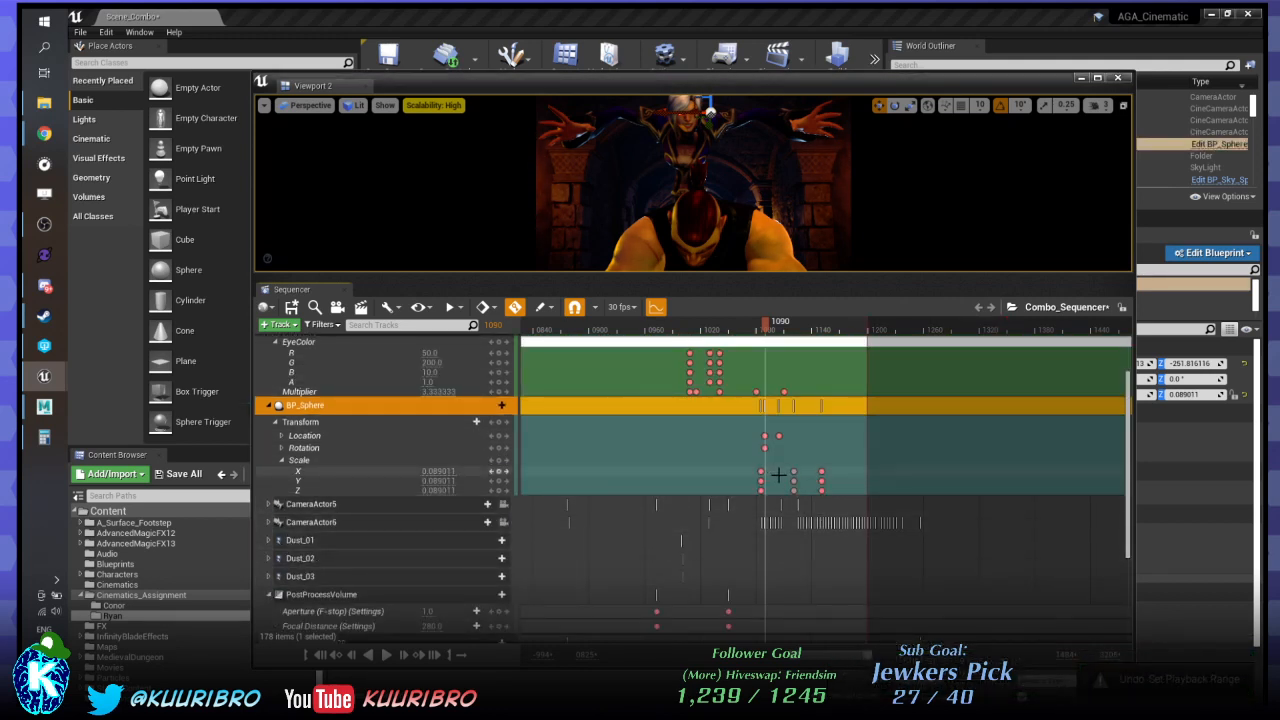
# Step back through the recent undo history and redo to check which edits it covers.
pyautogui.hotkey('ctrl', 'z')
pyautogui.hotkey('ctrl', 'z')
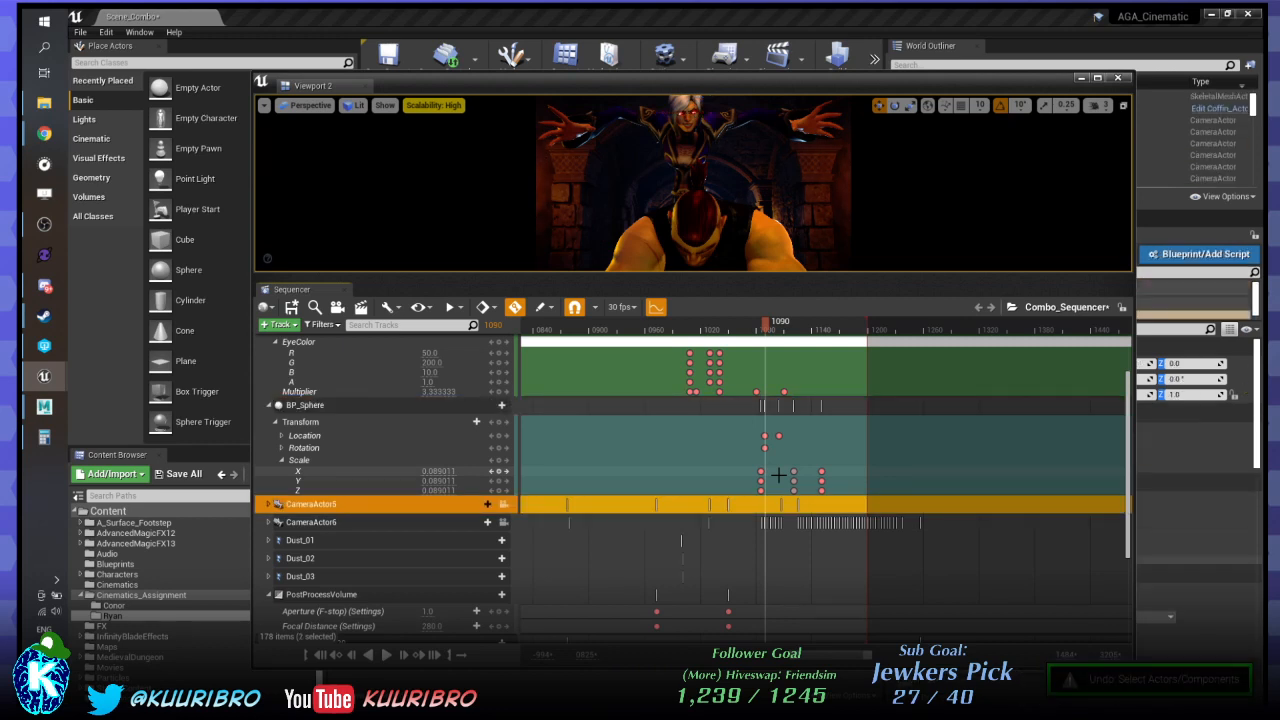
pyautogui.hotkey('ctrl', 'z')
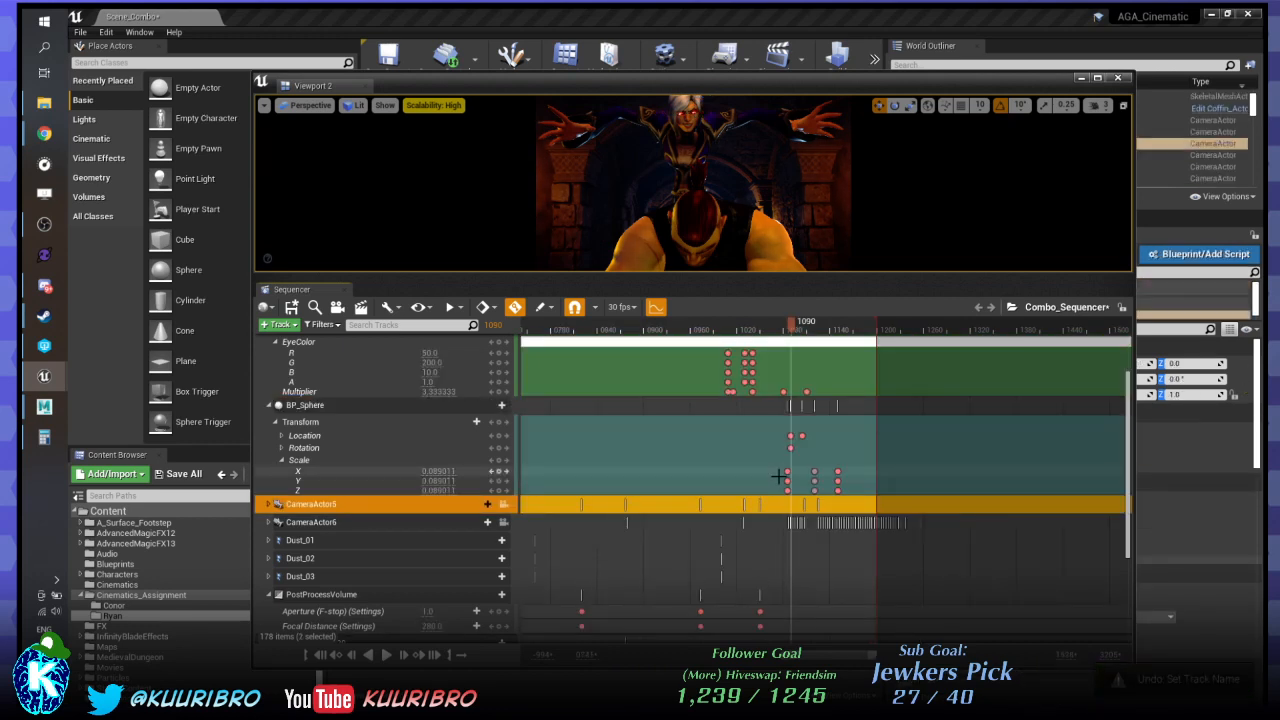
pyautogui.hotkey('ctrl', 'z')
pyautogui.hotkey('ctrl', 'z')
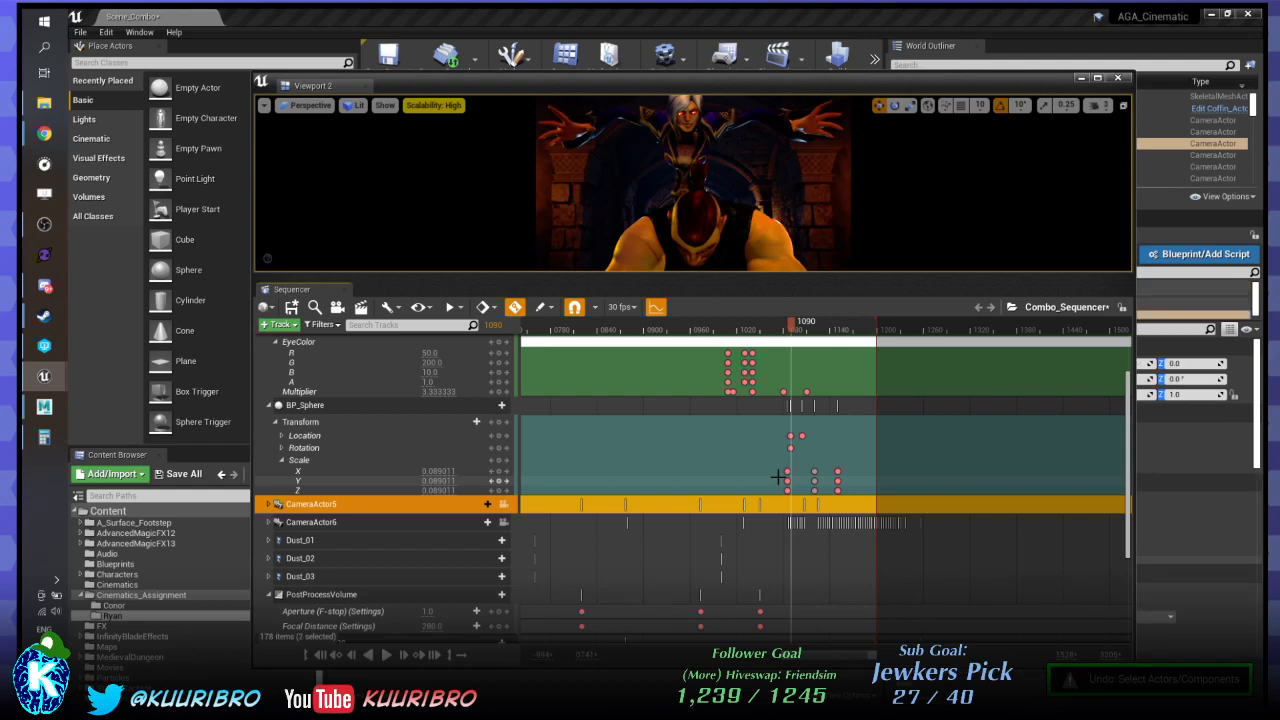
pyautogui.hotkey('ctrl', 'y')
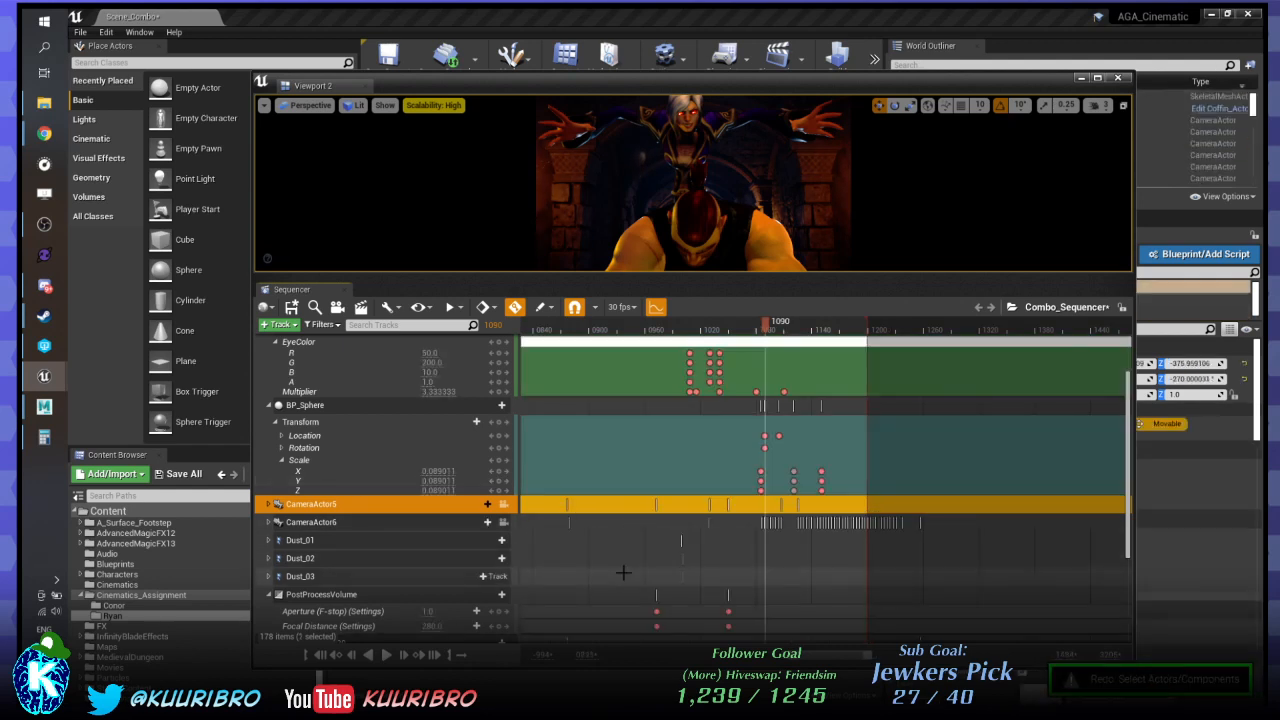
# Expand the CameraActor6 and CameraActor5 tracks to show their CameraComponent and Transform keys.
pyautogui.click(269, 522)
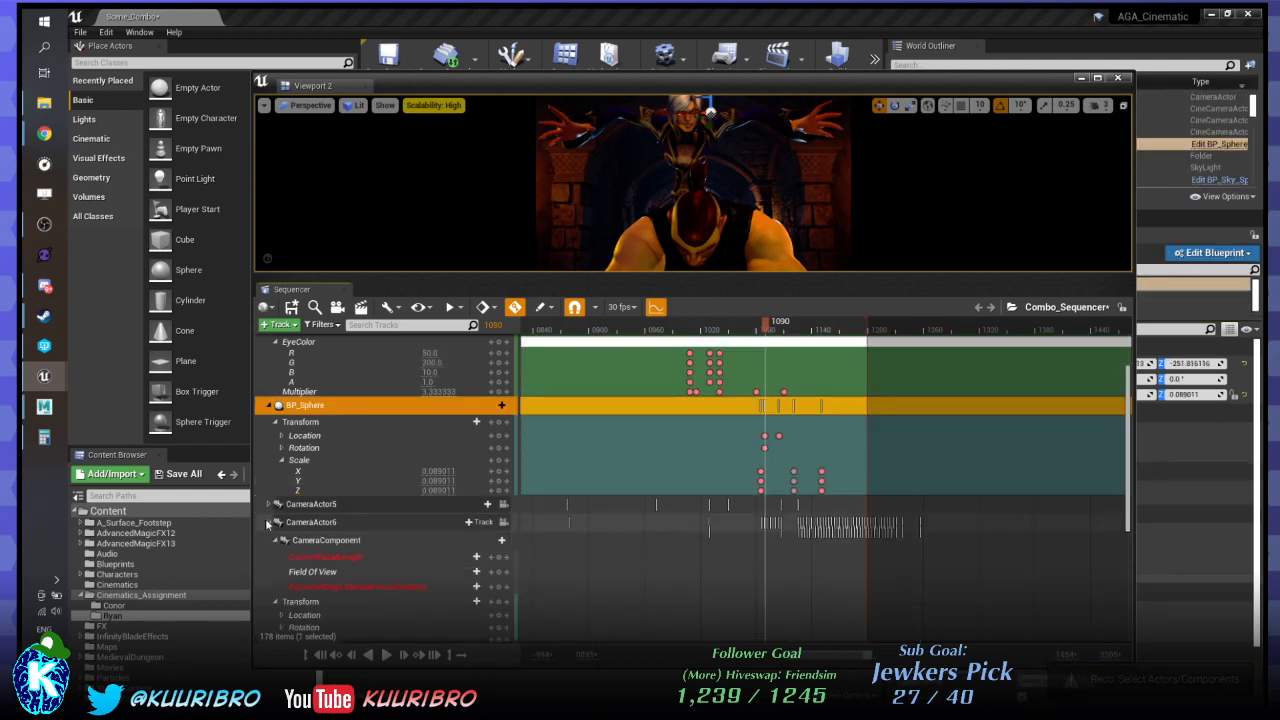
pyautogui.click(269, 504)
pyautogui.scroll(-2, 687, 460)
pyautogui.scroll(-2, 687, 460)
# Undo and redo the recent history repeatedly to compare CameraActor5's CameraComponent keys with its Transform keys.
pyautogui.hotkey('ctrl', 'z')
pyautogui.hotkey('ctrl', 'z')
pyautogui.hotkey('ctrl', 'z')
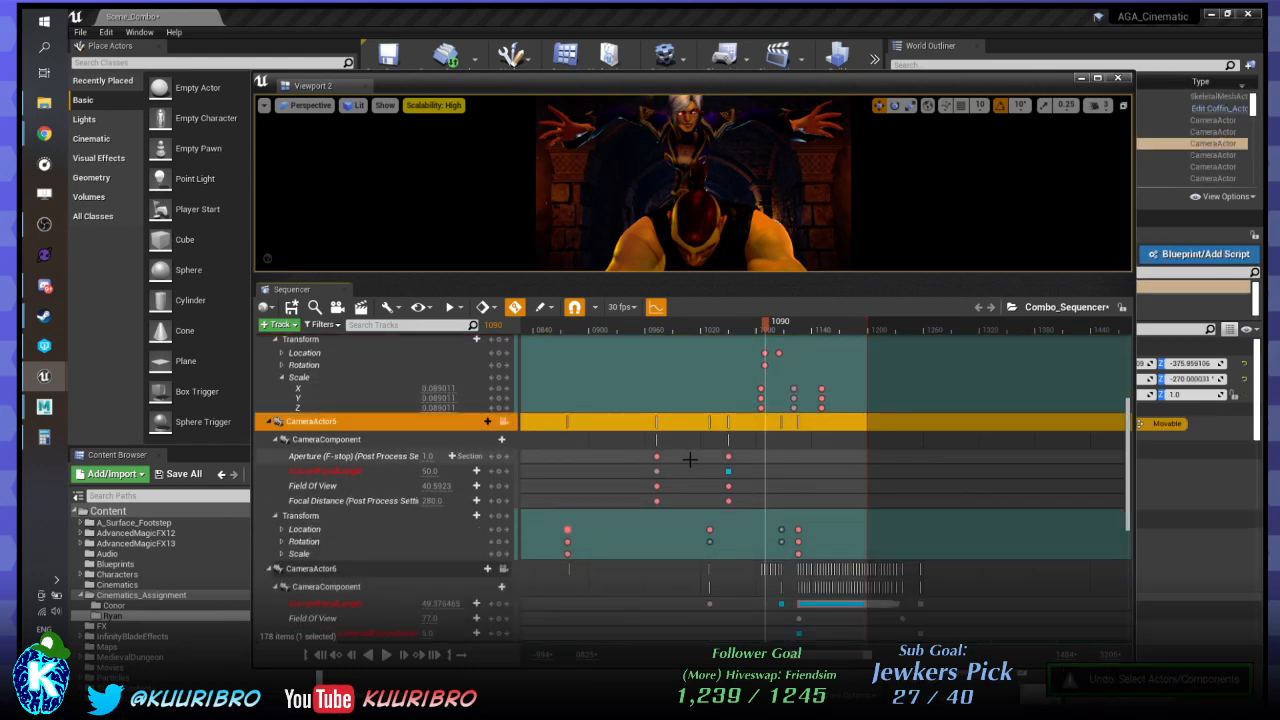
pyautogui.hotkey('ctrl', 'y')
pyautogui.hotkey('ctrl', 'y')
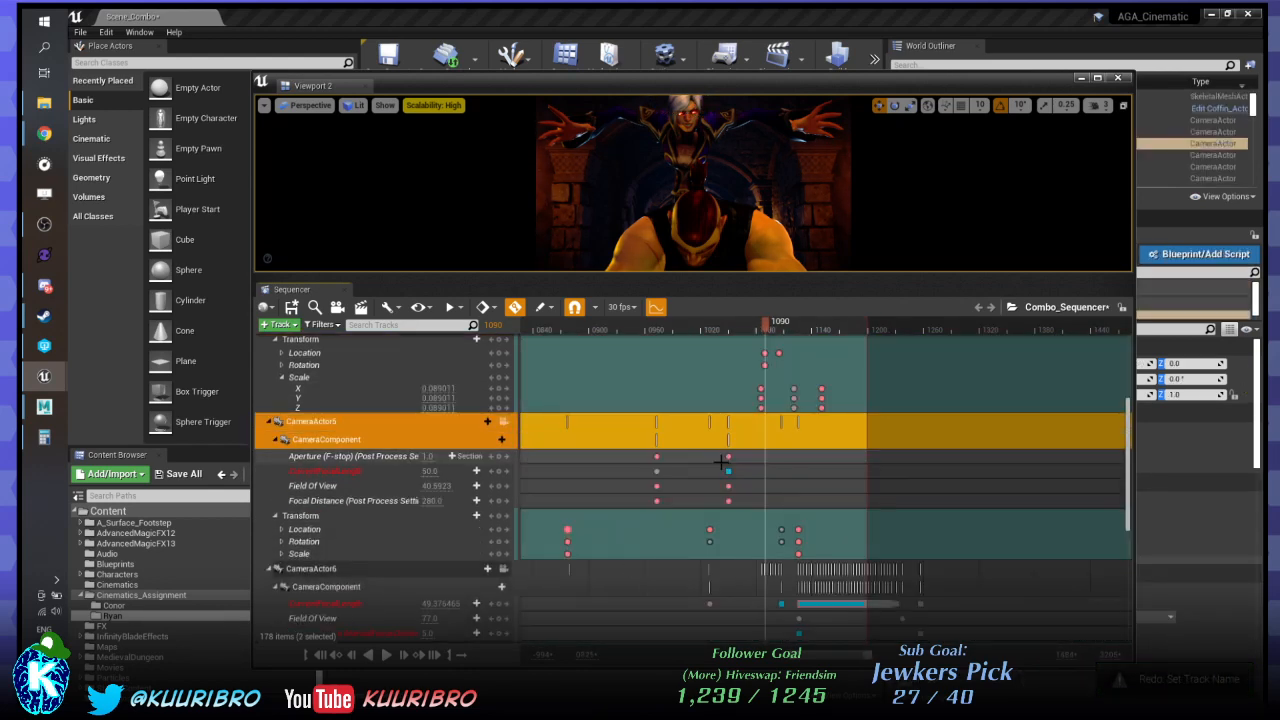
pyautogui.moveTo(822, 657); pyautogui.dragTo(795, 657)
pyautogui.hotkey('ctrl', 'z')
pyautogui.hotkey('ctrl', 'y')
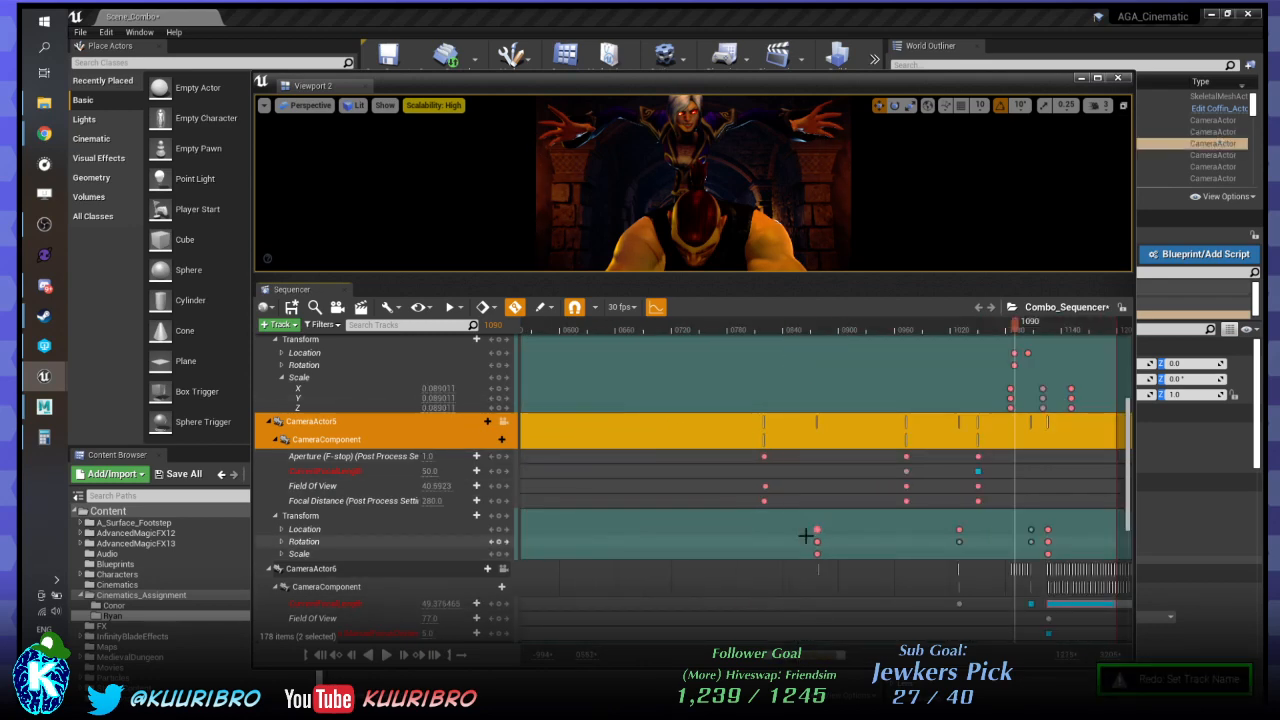
pyautogui.hotkey('ctrl', 'y')
pyautogui.hotkey('ctrl', 'z')
pyautogui.hotkey('ctrl', 'z')
pyautogui.hotkey('ctrl', 'y')
pyautogui.hotkey('ctrl', 'z')
pyautogui.hotkey('ctrl', 'y')
pyautogui.hotkey('ctrl', 'z')
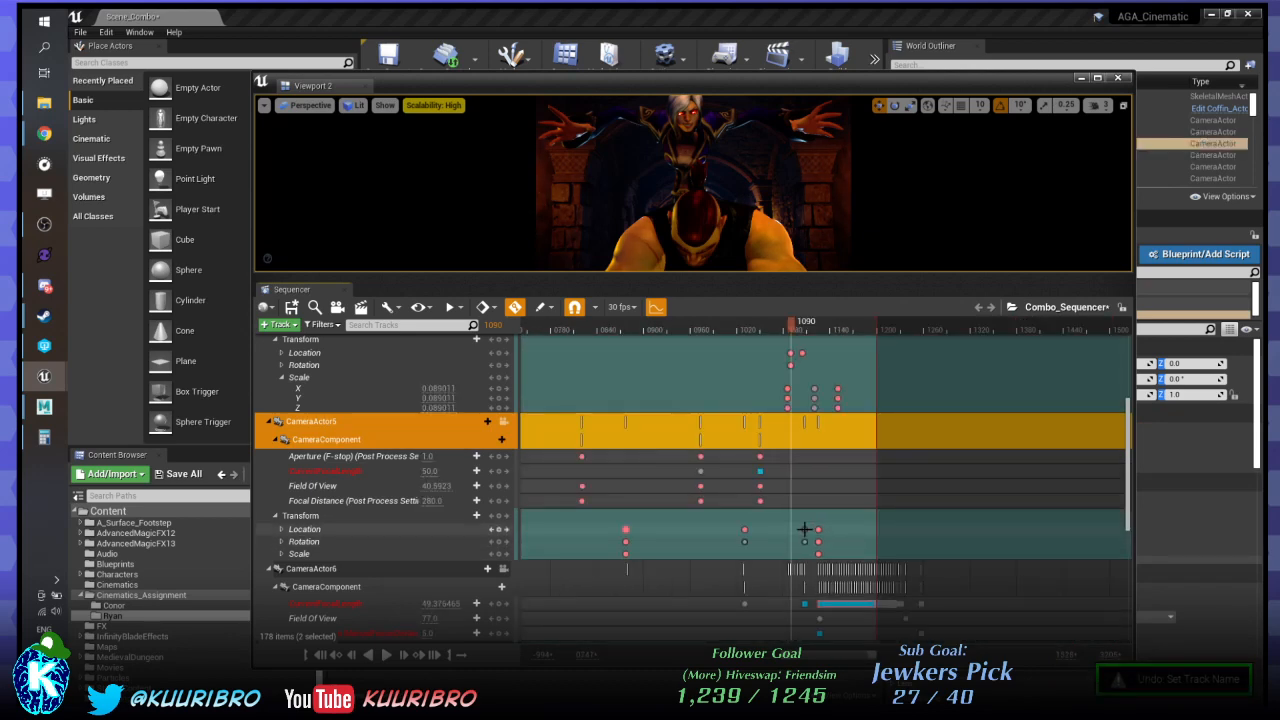
pyautogui.hotkey('ctrl', 'z')
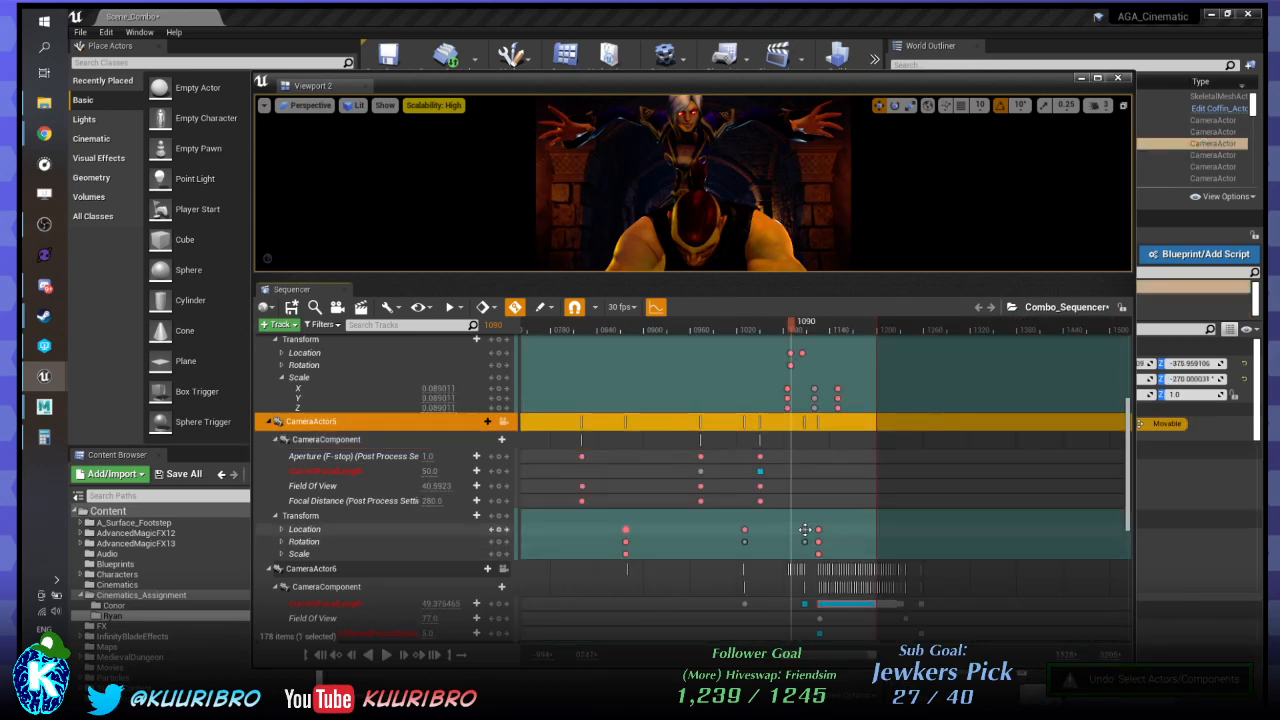
pyautogui.hotkey('ctrl', 'y')
pyautogui.hotkey('ctrl', 'z')
pyautogui.hotkey('ctrl', 'y')
pyautogui.hotkey('ctrl', 'y')
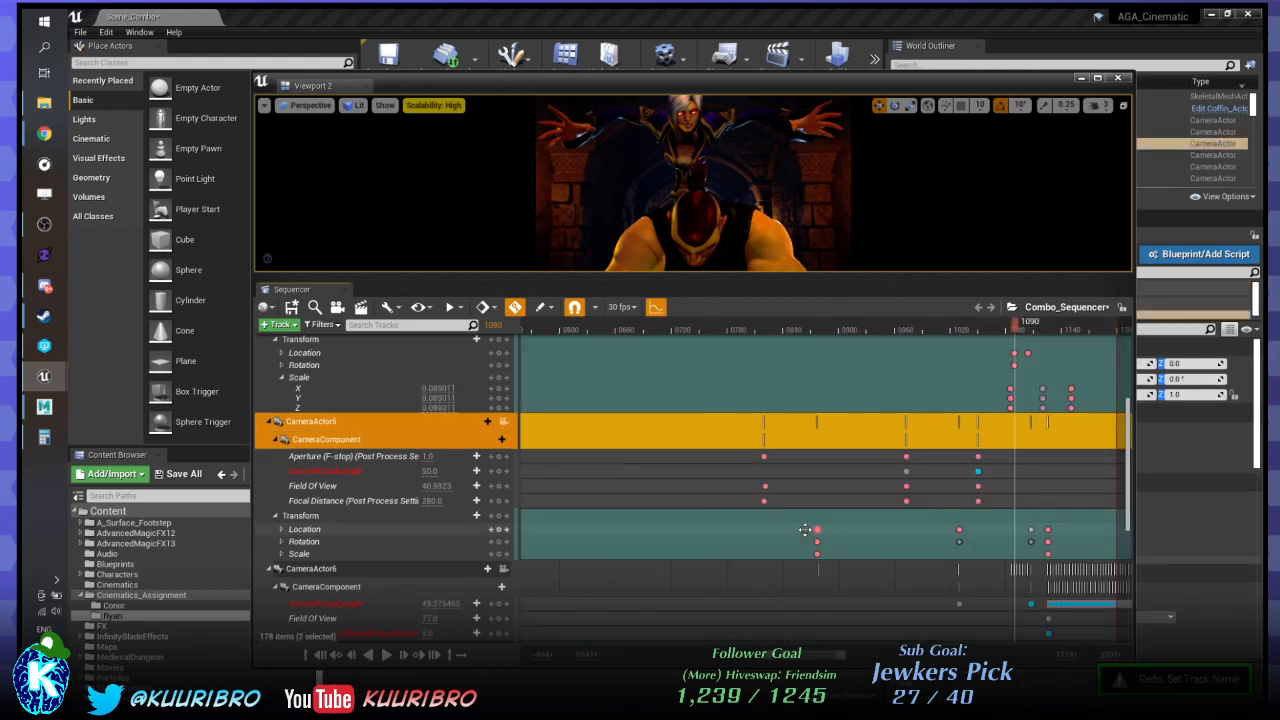
# Undo the history back through the combined move of the CameraActor5 and CameraActor6 keys.
pyautogui.hotkey('ctrl', 'z')
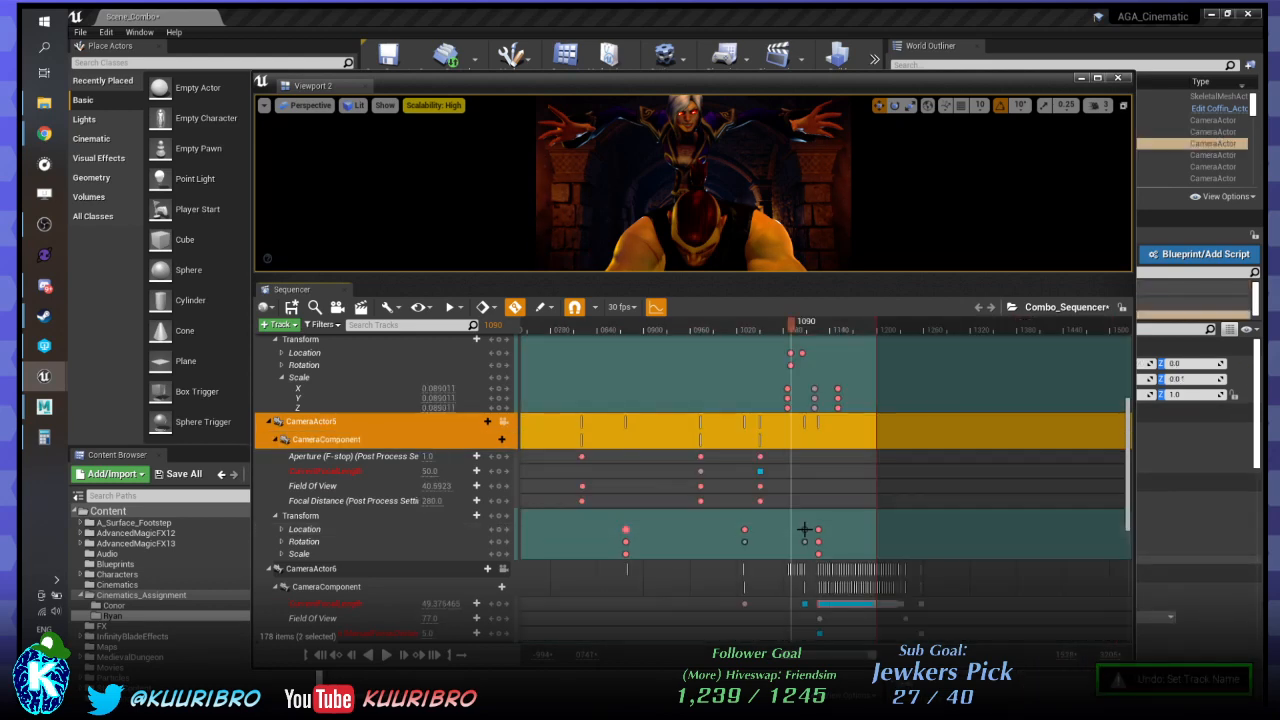
pyautogui.hotkey('ctrl', 'z')
pyautogui.hotkey('ctrl', 'z')
pyautogui.hotkey('ctrl', 'z')
pyautogui.hotkey('ctrl', 'z')
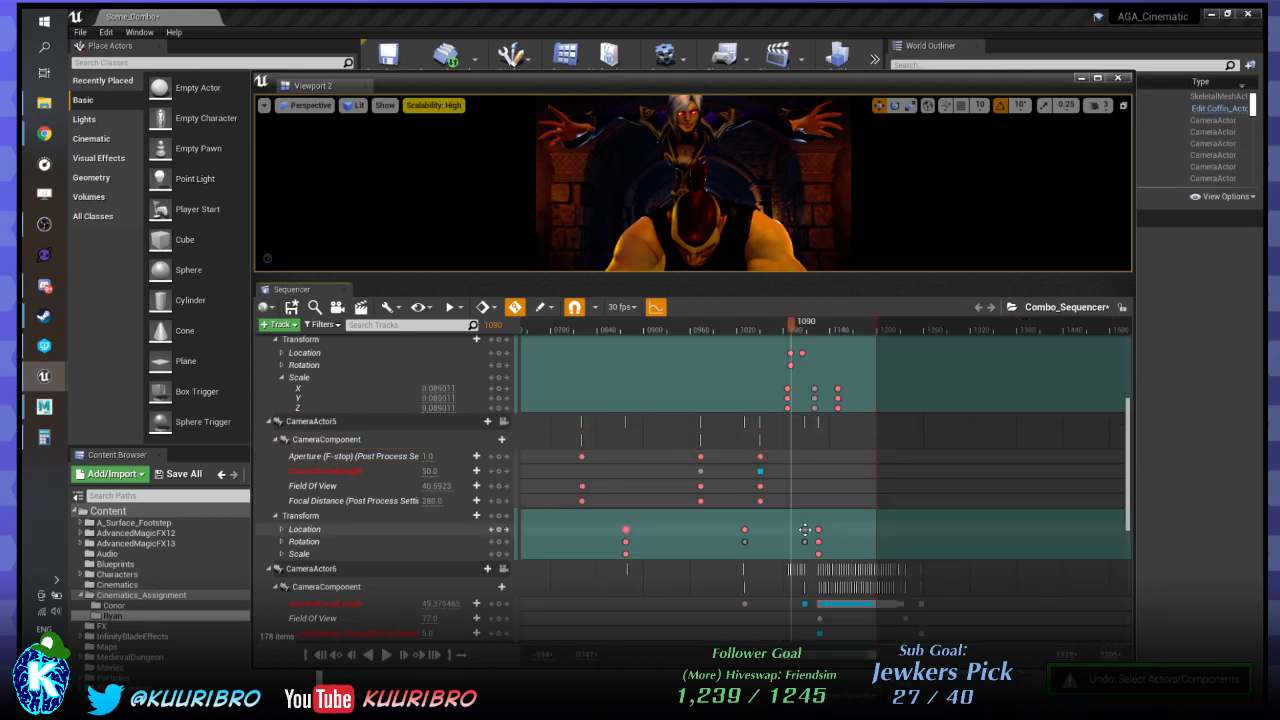
pyautogui.moveTo(629, 333); pyautogui.dragTo(851, 300)
pyautogui.hotkey('ctrl', 'z')
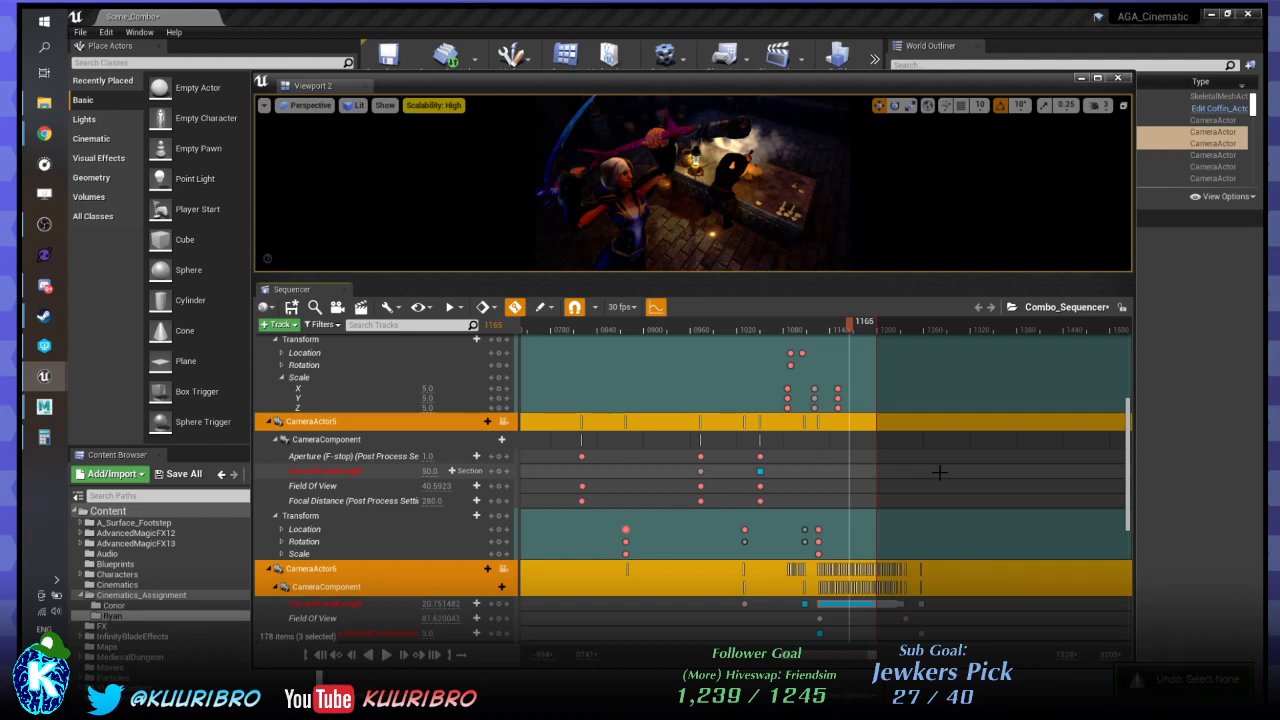
pyautogui.hotkey('ctrl', 'z')
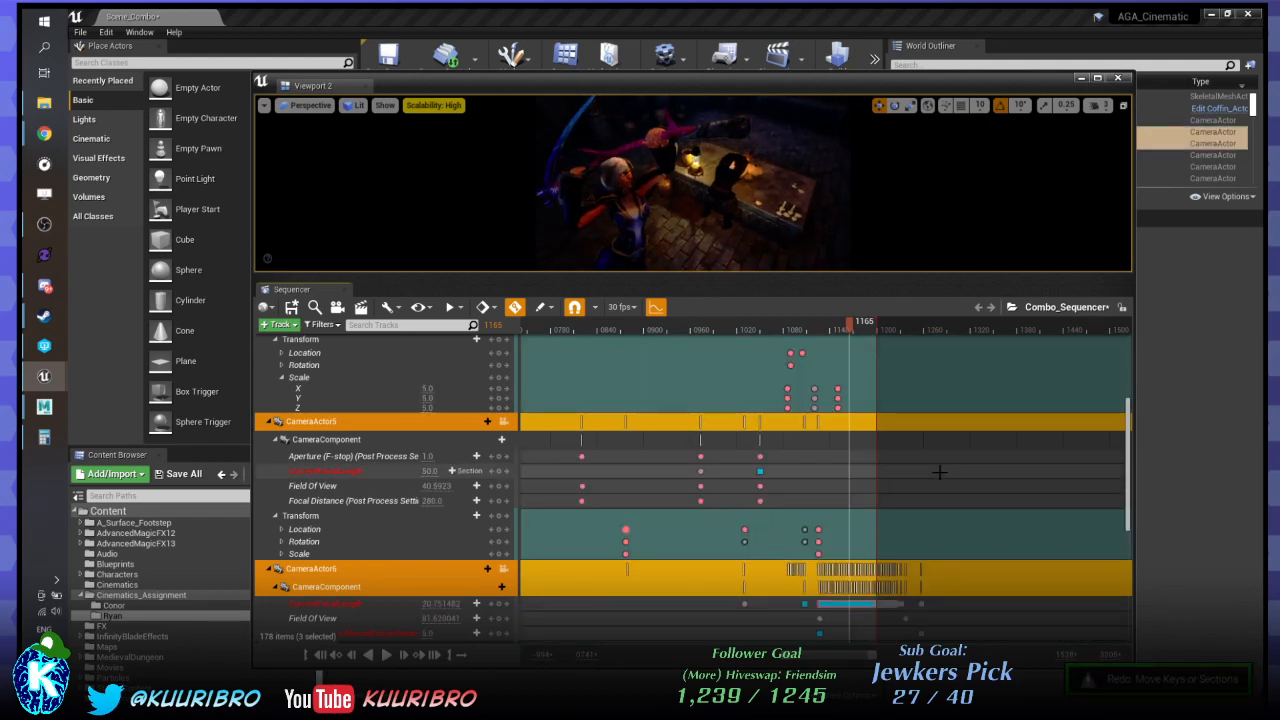
pyautogui.hotkey('ctrl', 'y')
pyautogui.hotkey('ctrl', 'z')
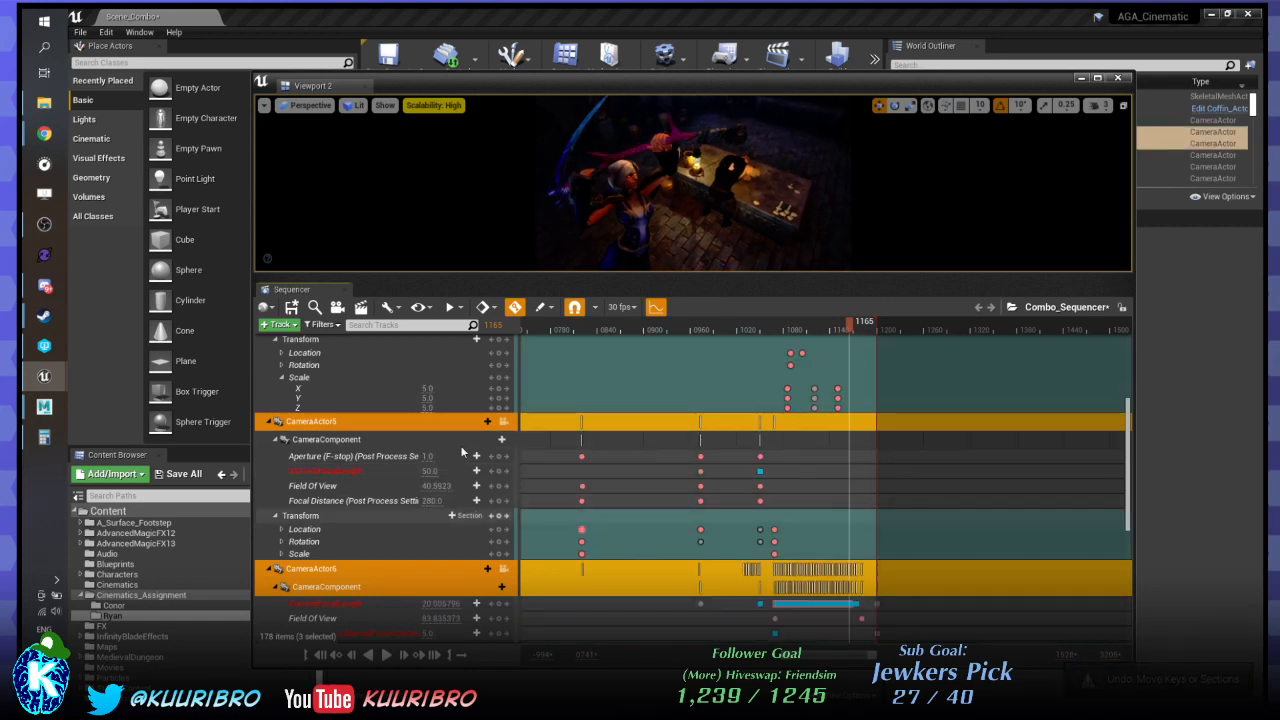
# Select all CameraComponent and Transform keys of CameraActor5 and CameraActor6 together.
pyautogui.click(349, 572)
pyautogui.scroll(-2, 345, 569)
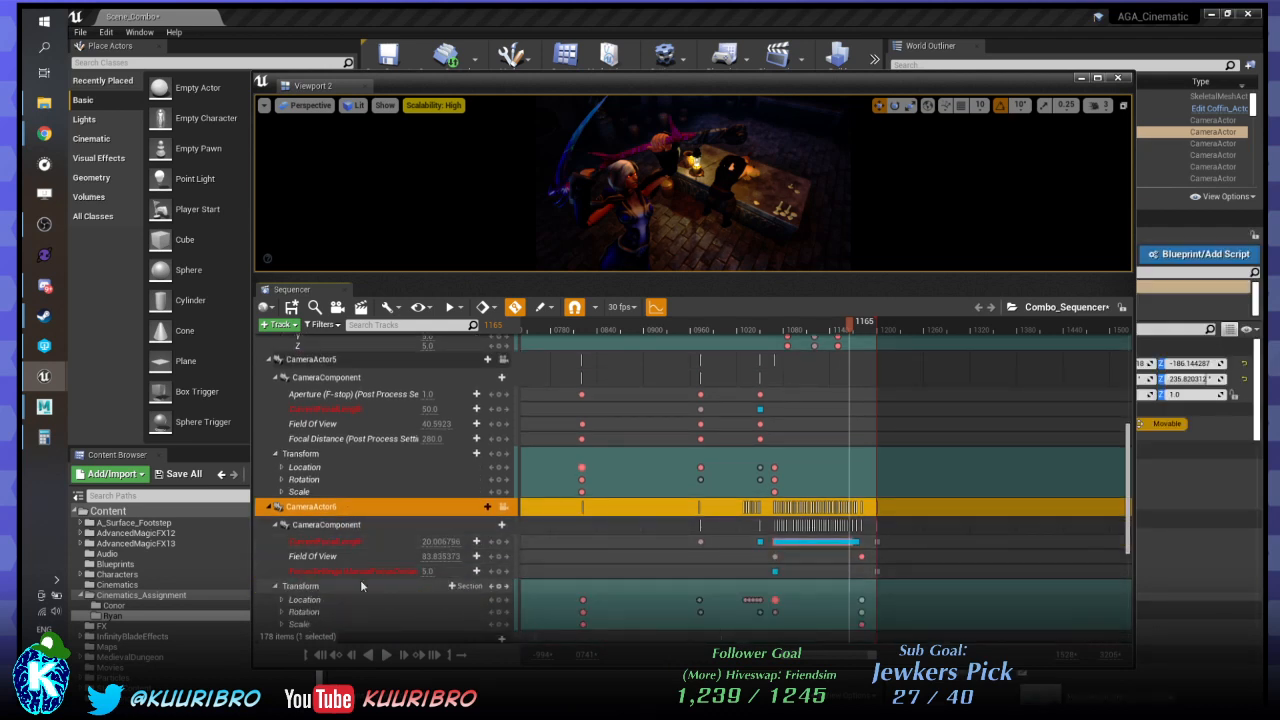
pyautogui.scroll(-1, 361, 586)
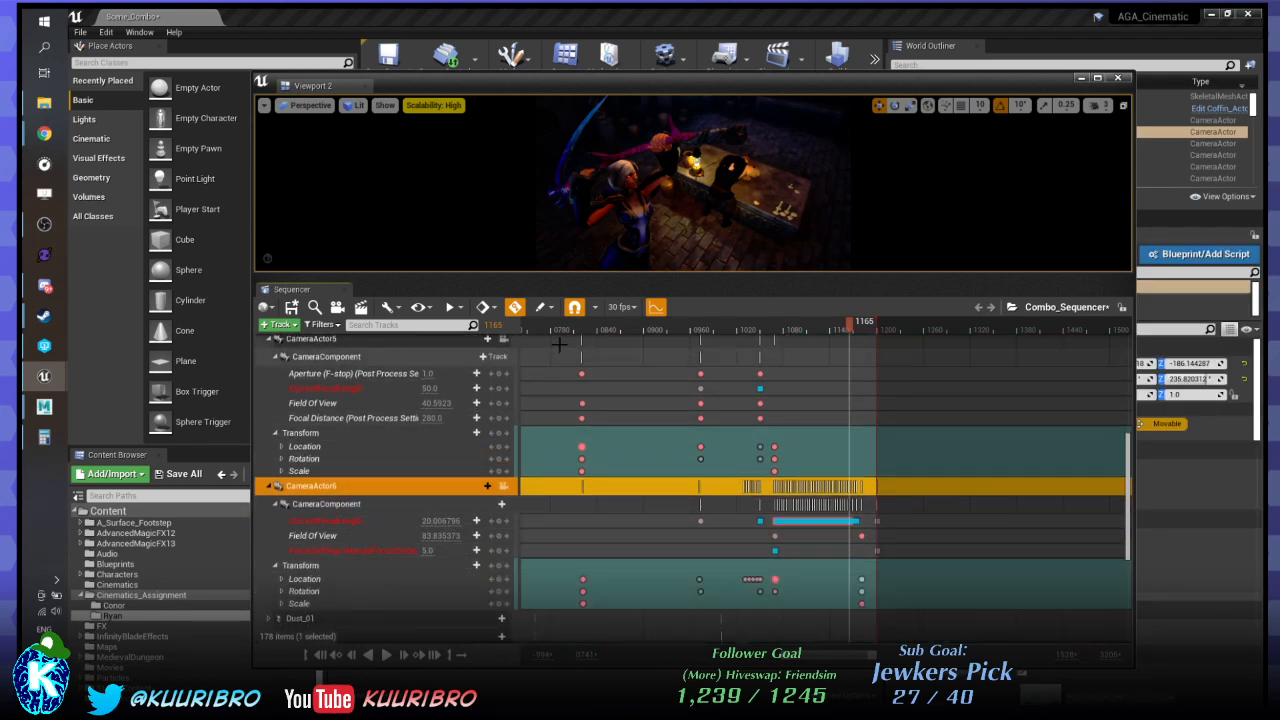
pyautogui.moveTo(560, 345); pyautogui.dragTo(958, 622)
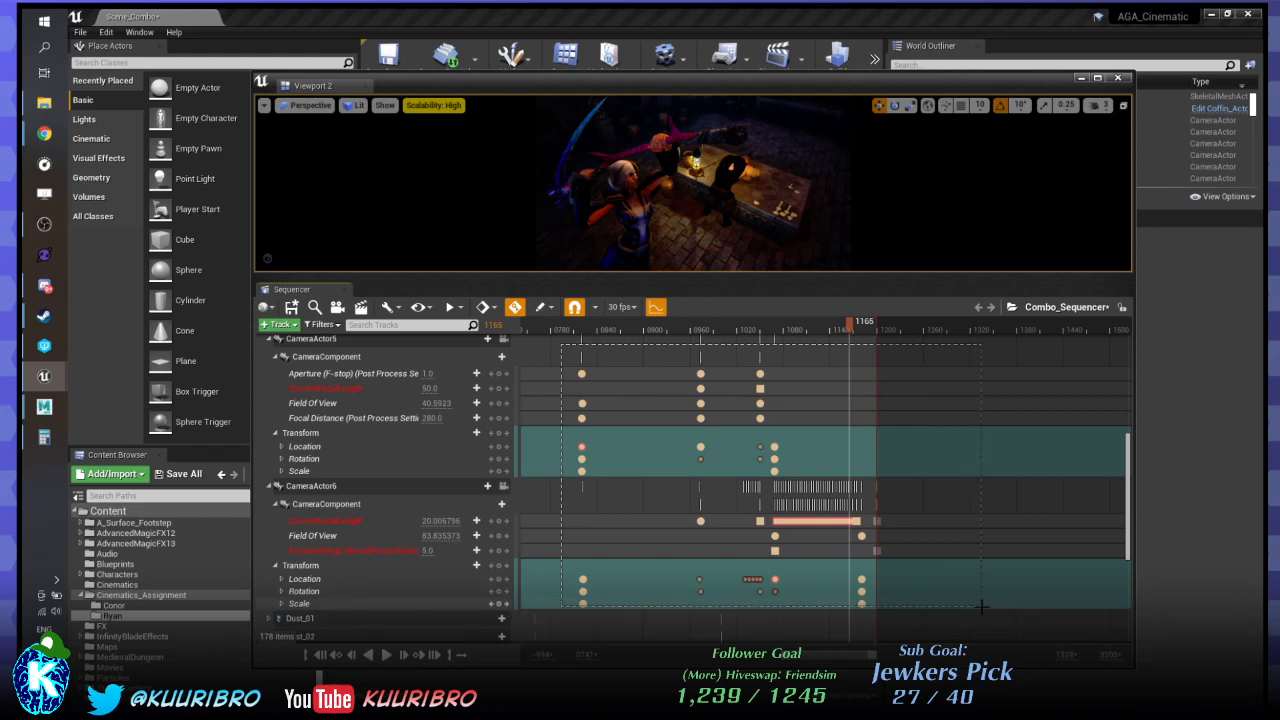
# Place the playhead at frame 877, where the CameraActor5 camera cut starts.
pyautogui.scroll(12, 666, 417)
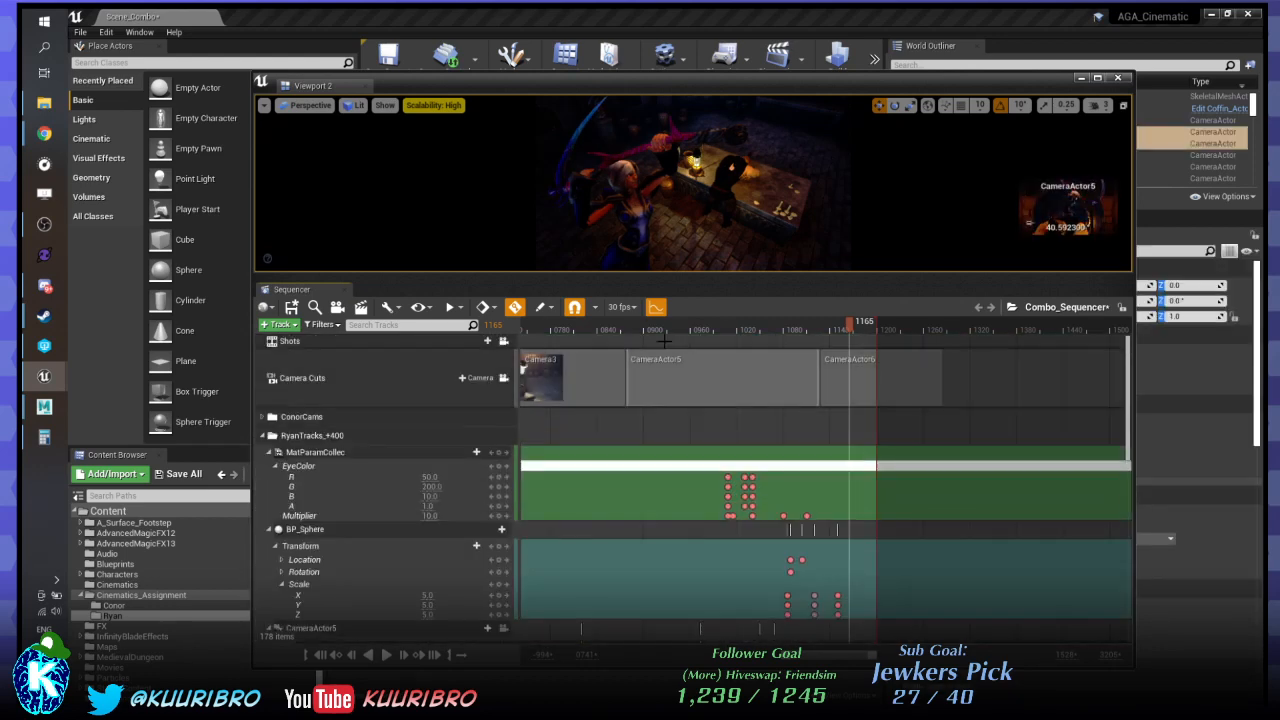
pyautogui.click(621, 332)
pyautogui.keyDown('ctrl'); pyautogui.scroll(15, 622, 340); pyautogui.keyUp('ctrl')
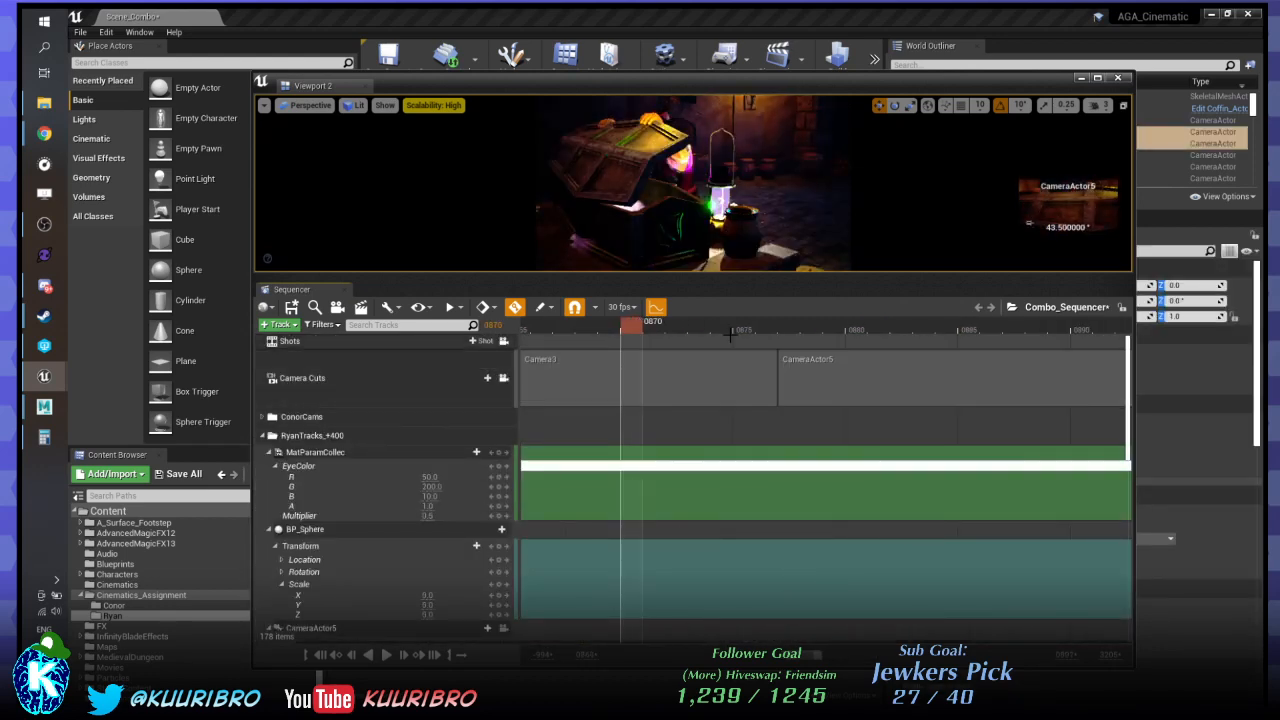
pyautogui.click(790, 335)
pyautogui.moveTo(771, 331); pyautogui.dragTo(779, 329)
pyautogui.scroll(-10, 764, 525)
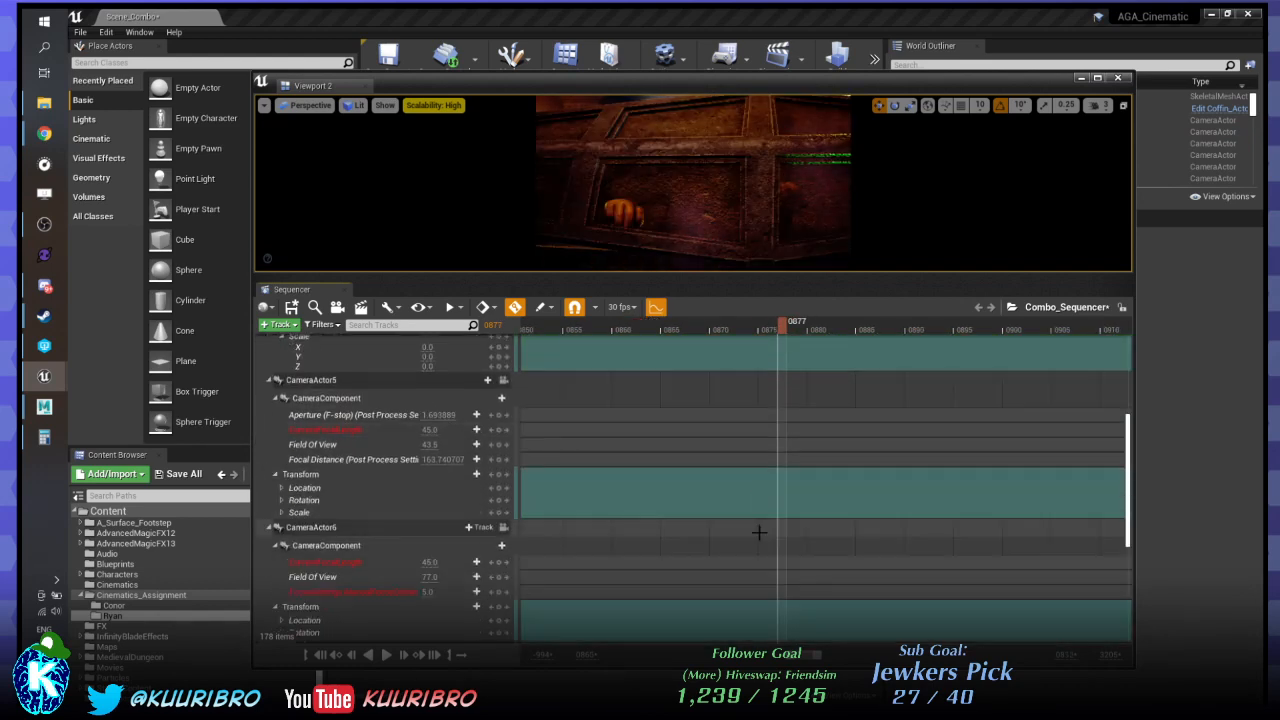
# Reselect every CameraComponent and Transform key on the CameraActor5 and CameraActor6 tracks as one group.
pyautogui.keyDown('ctrl'); pyautogui.scroll(-4, 829, 478); pyautogui.keyUp('ctrl')
pyautogui.scroll(5, 829, 478)
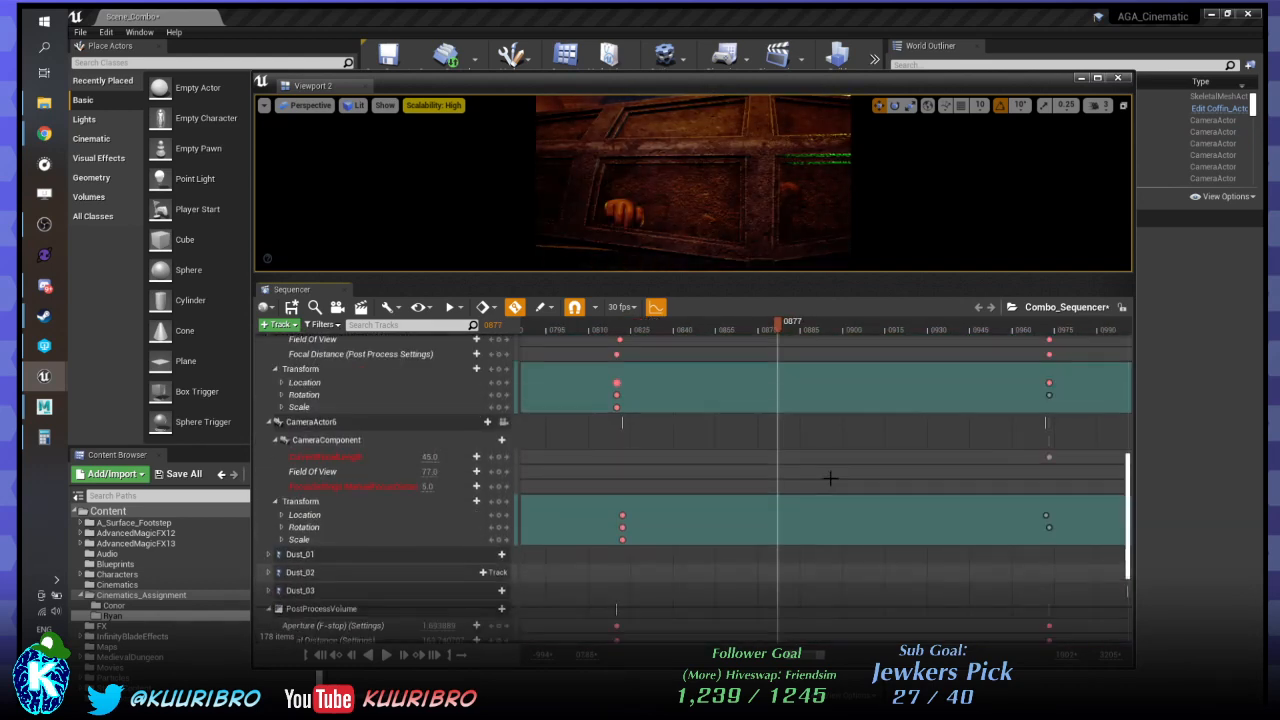
pyautogui.hotkey('ctrl', 'z')
pyautogui.scroll(2, 809, 474)
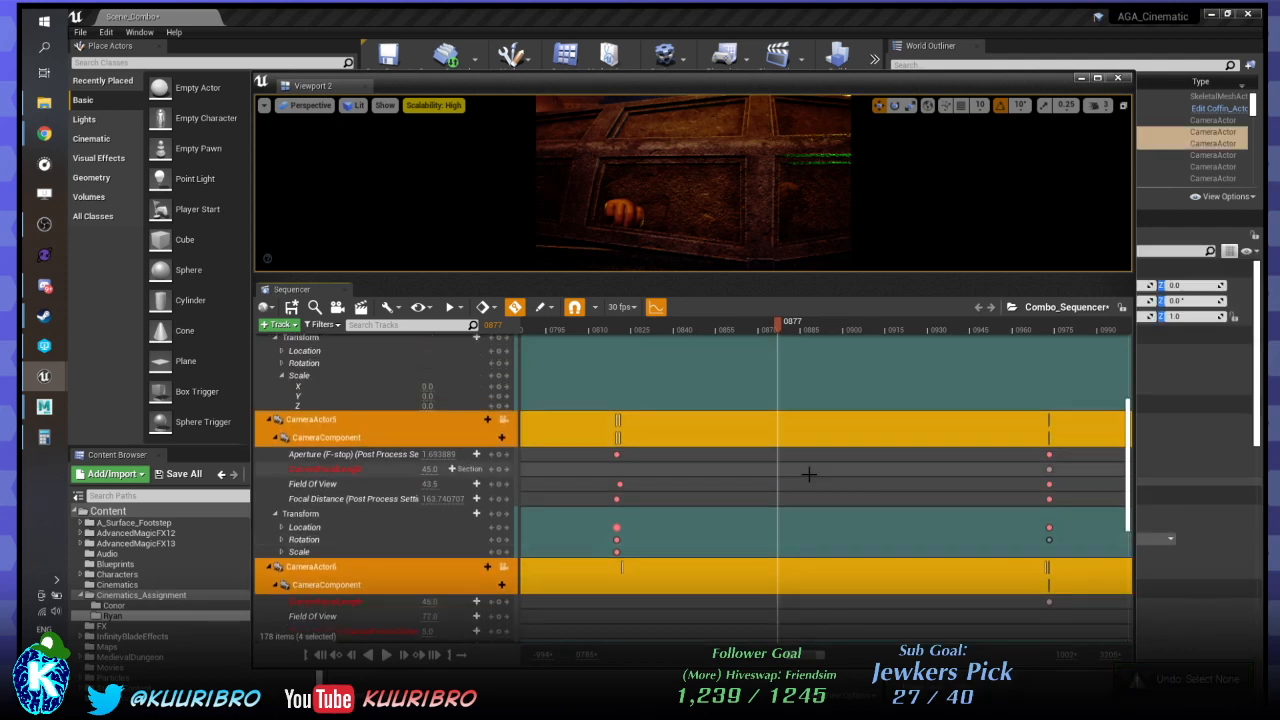
pyautogui.keyDown('ctrl'); pyautogui.scroll(-4, 809, 472); pyautogui.keyUp('ctrl')
pyautogui.keyDown('ctrl'); pyautogui.scroll(2, 948, 479); pyautogui.keyUp('ctrl')
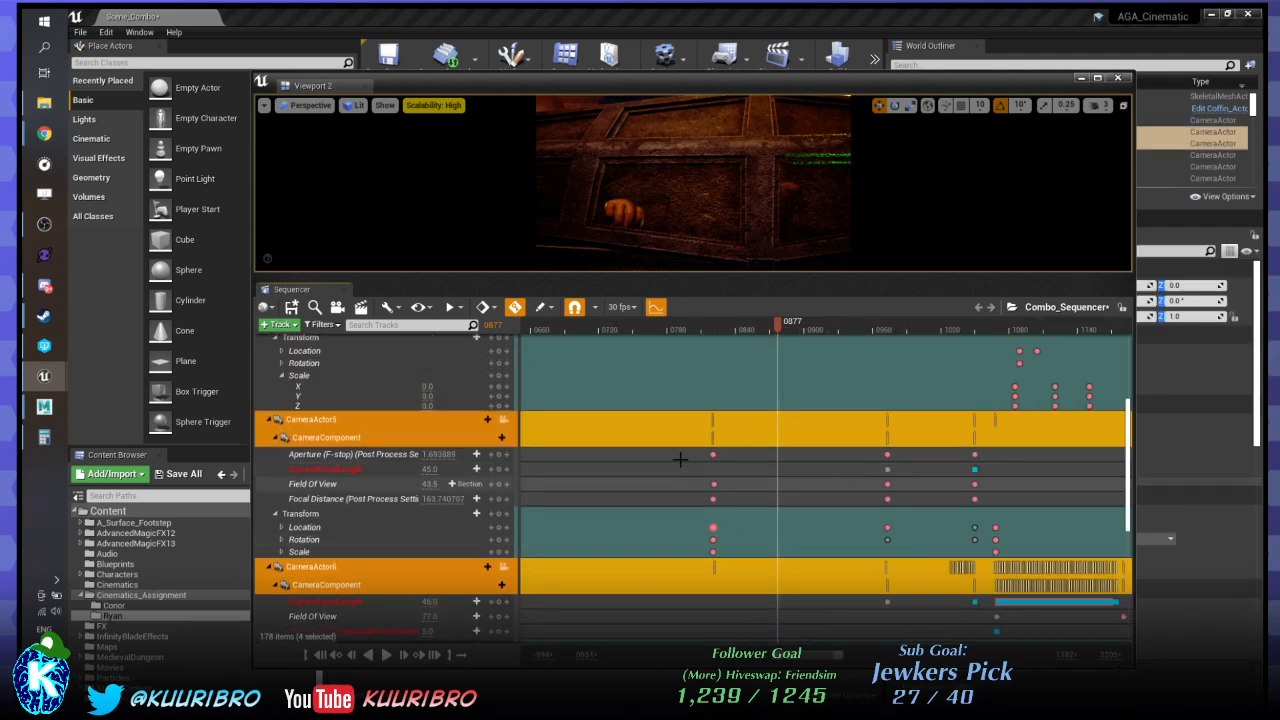
pyautogui.moveTo(680, 422); pyautogui.dragTo(1094, 587)
pyautogui.scroll(-4, 960, 576)
pyautogui.keyDown('ctrl'); pyautogui.scroll(-3, 923, 551); pyautogui.keyUp('ctrl')
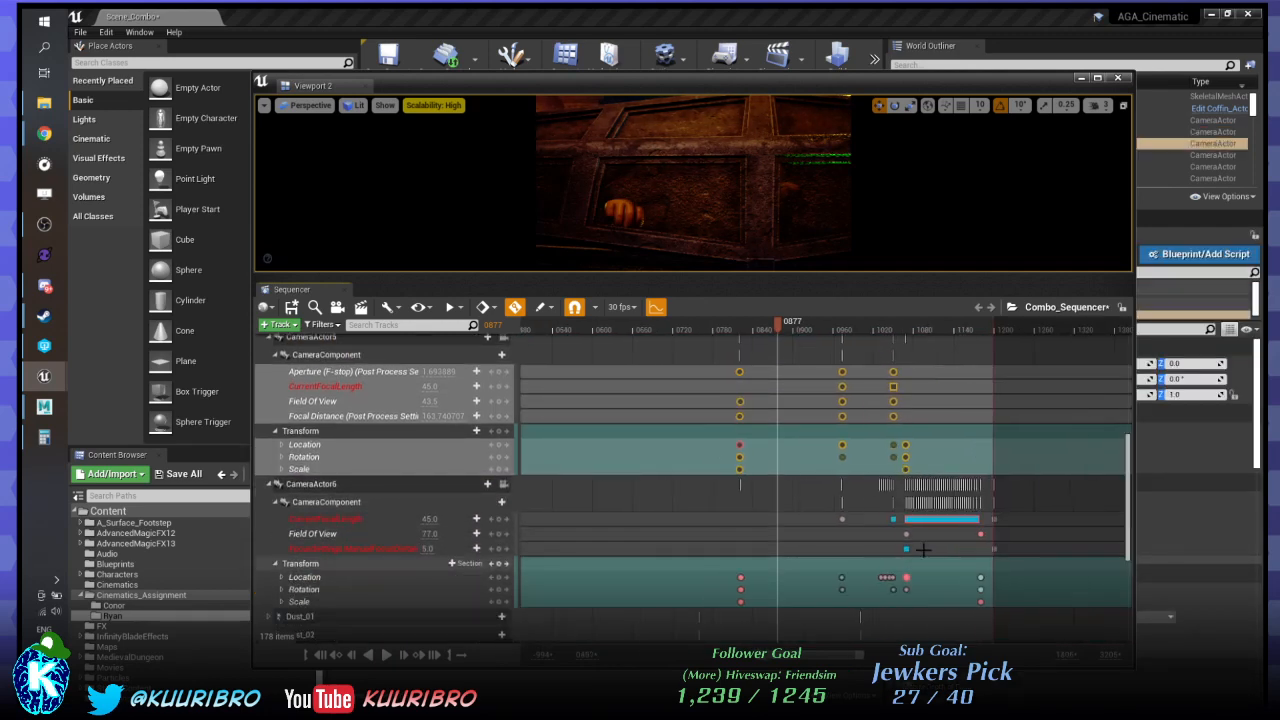
pyautogui.click(1038, 432)
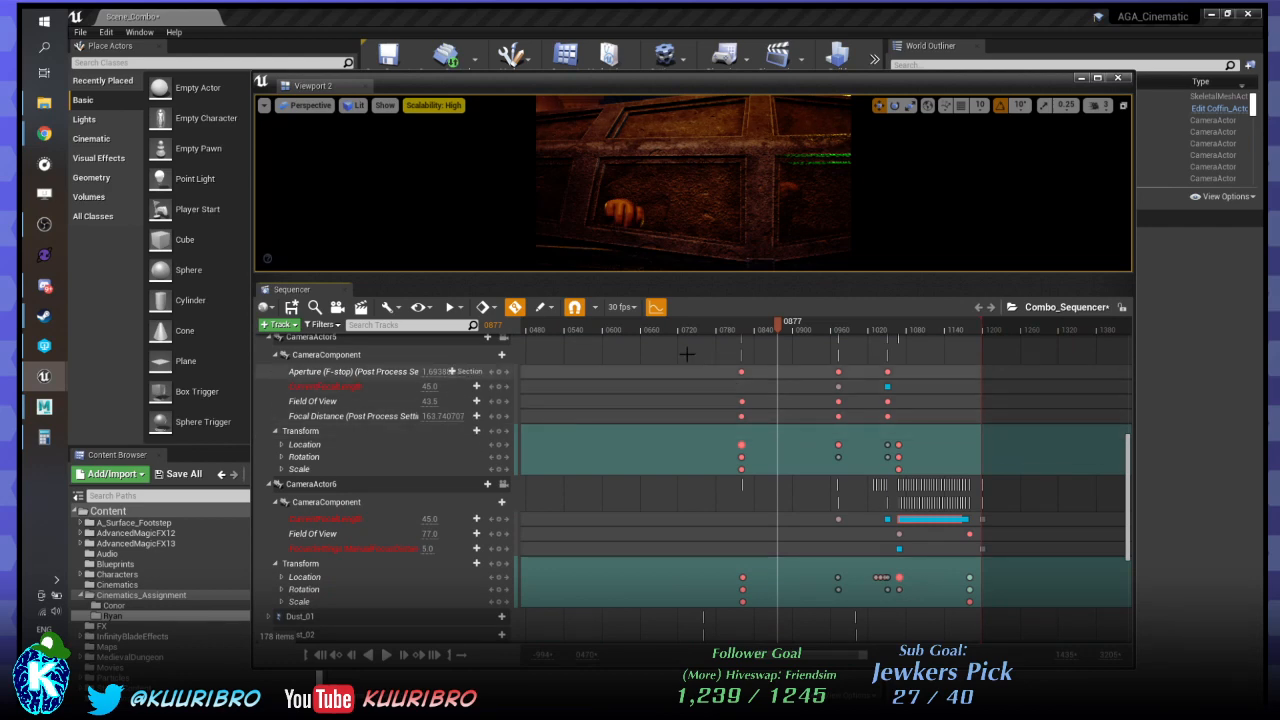
pyautogui.moveTo(693, 355); pyautogui.dragTo(1065, 603)
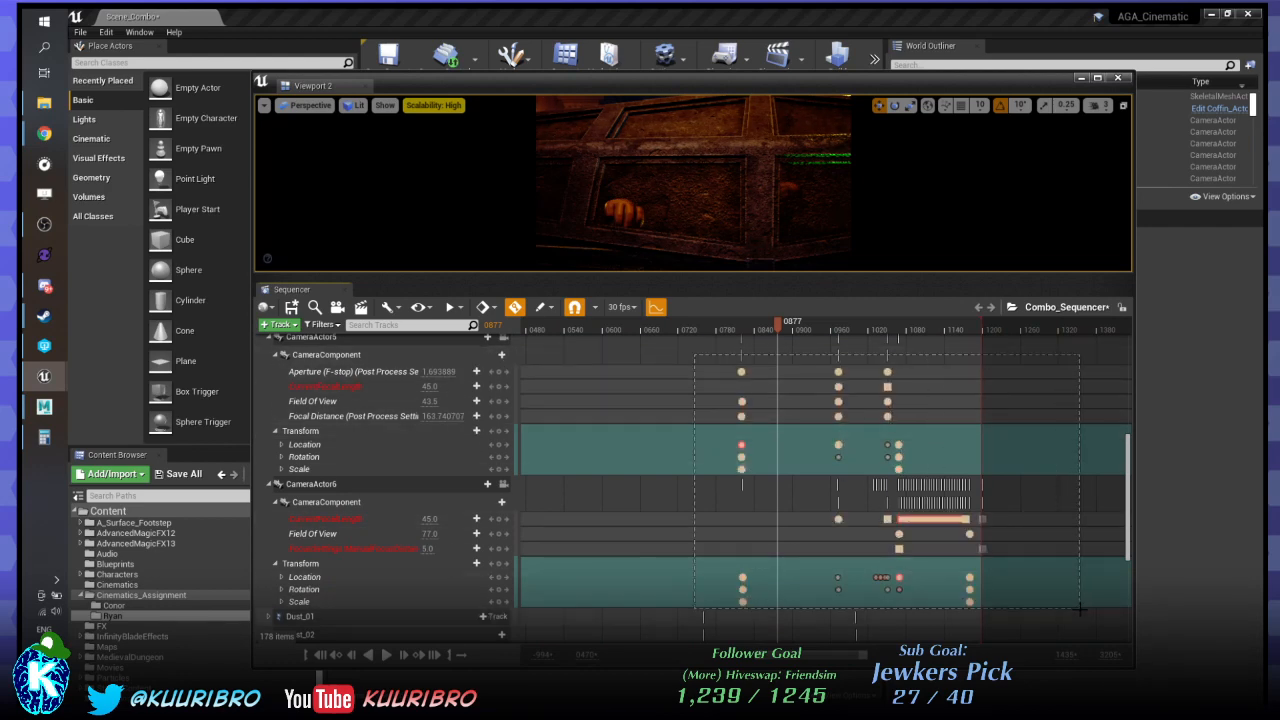
pyautogui.moveTo(1080, 609); pyautogui.dragTo(1080, 609)
# Move the selected CameraActor5 and CameraActor6 keys together so the first ones start at frame 877.
pyautogui.scroll(7, 743, 374)
pyautogui.keyDown('ctrl'); pyautogui.scroll(6, 834, 588); pyautogui.keyUp('ctrl')
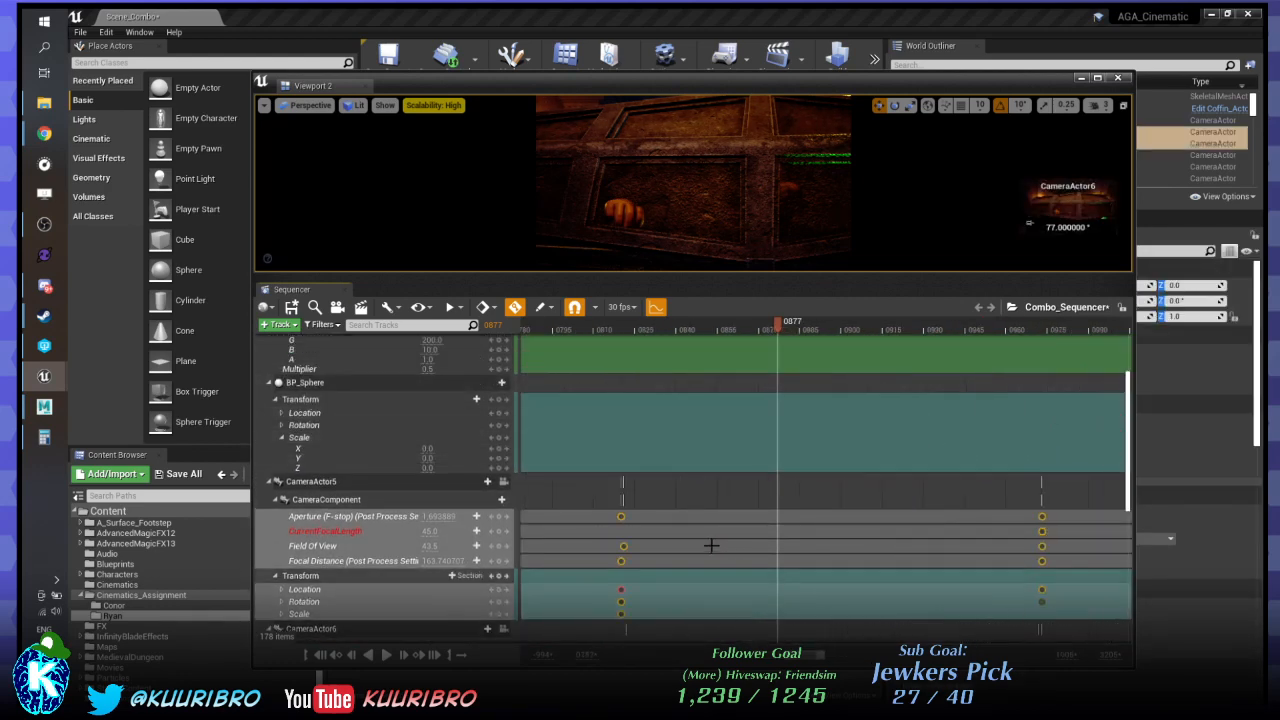
pyautogui.keyDown('ctrl'); pyautogui.scroll(5, 711, 546); pyautogui.keyUp('ctrl')
pyautogui.scroll(-3, 701, 577)
pyautogui.moveTo(799, 657); pyautogui.dragTo(795, 658)
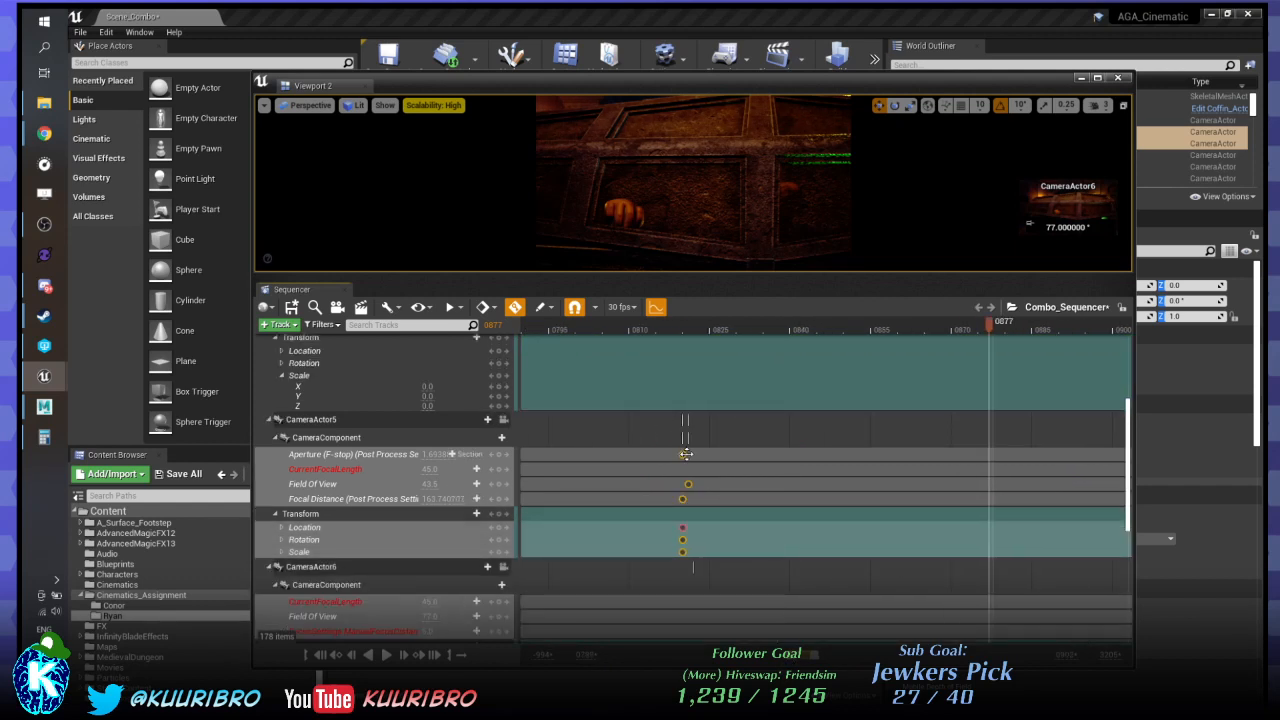
pyautogui.moveTo(680, 456); pyautogui.dragTo(986, 474)
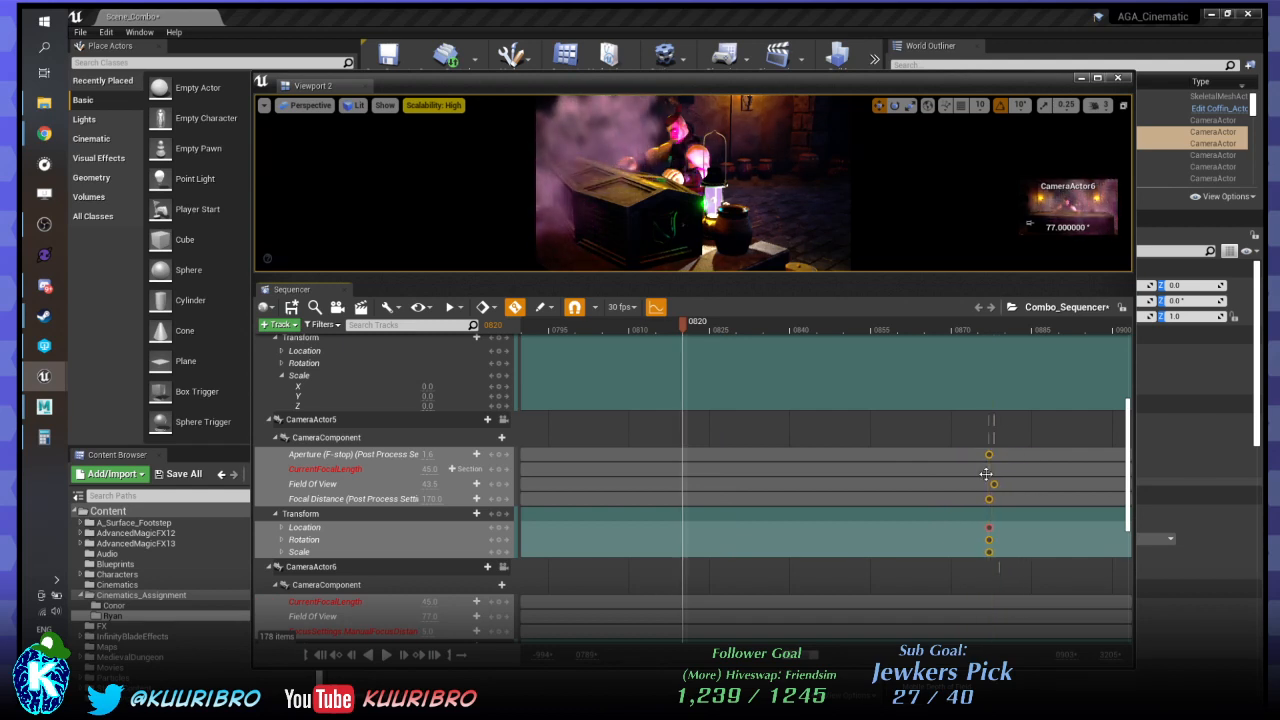
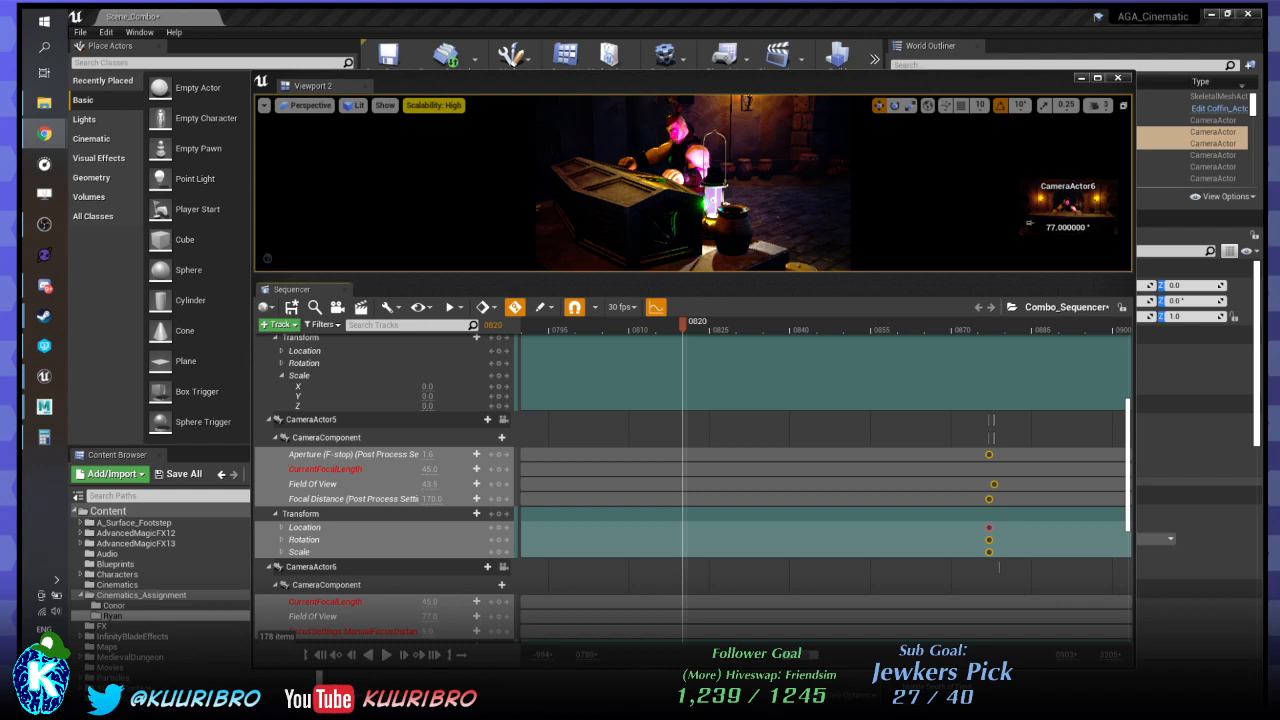
# Maximize the Sequencer window and scrub the camera cuts from frame 877 to frame 1254 to review the shifted shots.
pyautogui.click(1096, 79)
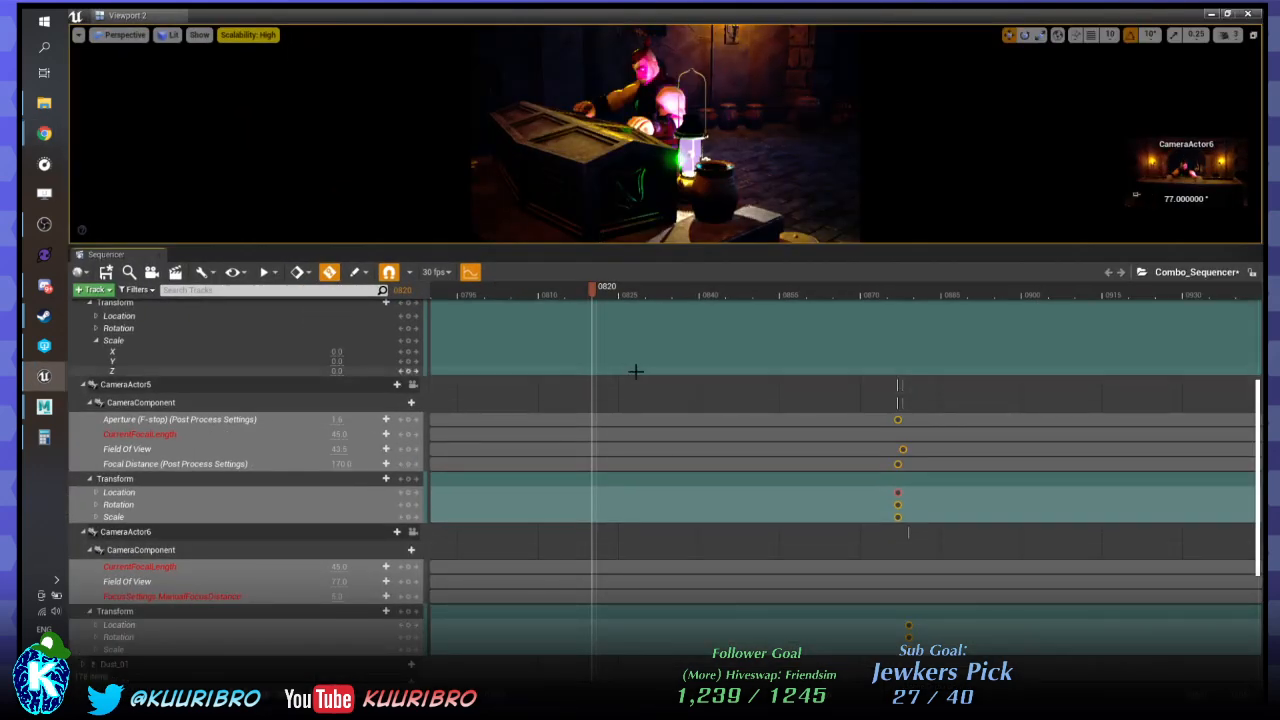
pyautogui.scroll(10, 636, 370)
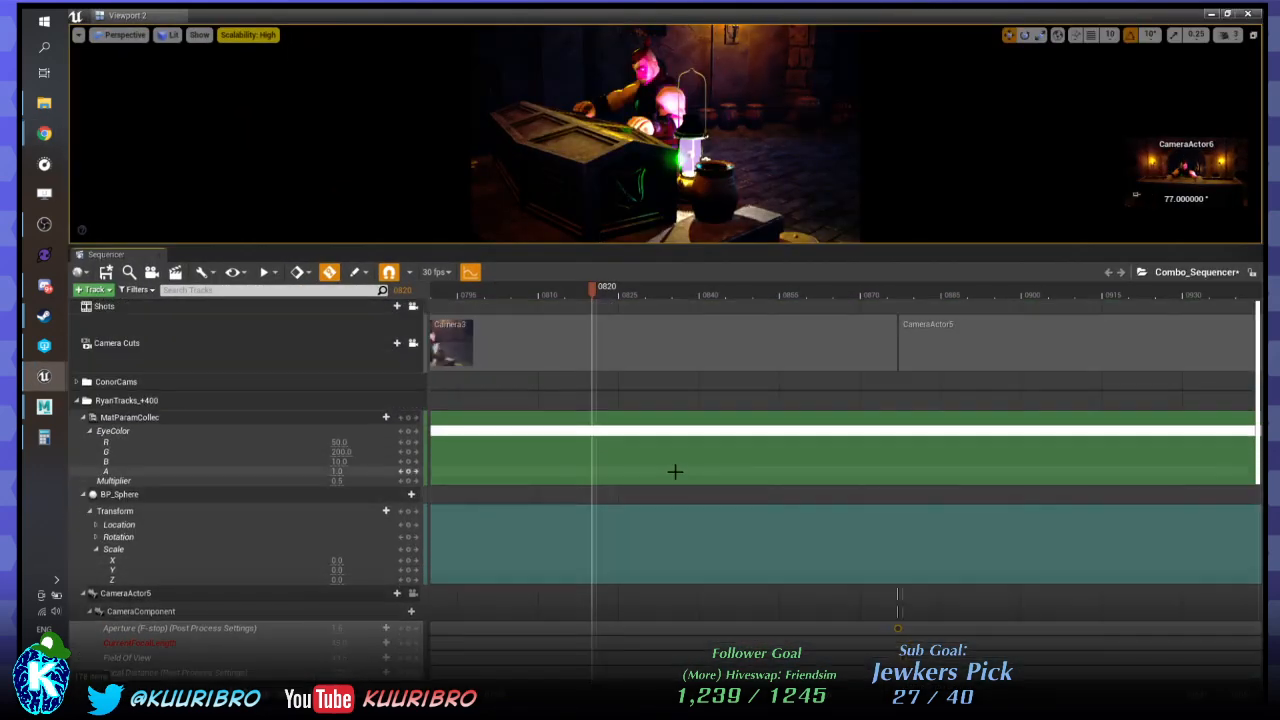
pyautogui.keyDown('ctrl'); pyautogui.scroll(-5, 675, 468); pyautogui.keyUp('ctrl')
pyautogui.keyDown('ctrl'); pyautogui.scroll(-3, 640, 295); pyautogui.keyUp('ctrl')
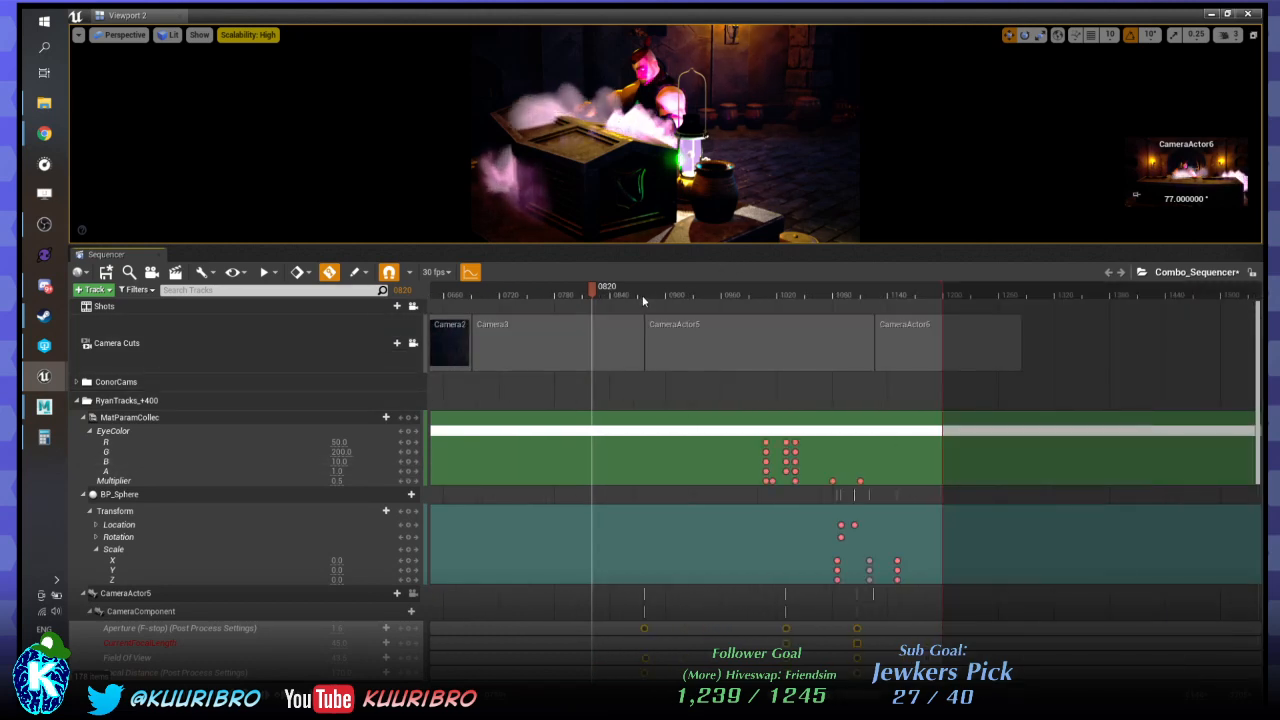
pyautogui.click(645, 296)
pyautogui.moveTo(645, 303); pyautogui.dragTo(997, 300)
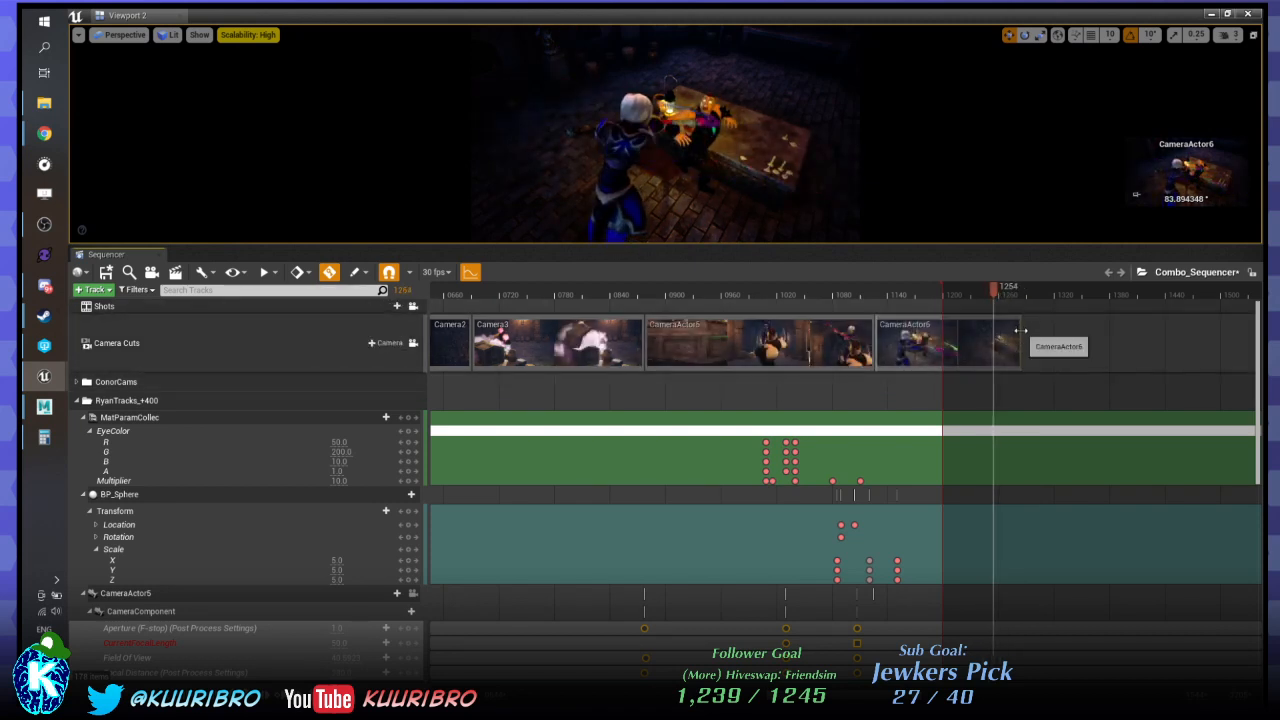
# Trim the end of the CameraActor6 camera cut to frame 1254, then adjust it to frame 1255.
pyautogui.moveTo(1020, 333); pyautogui.dragTo(994, 363)
pyautogui.press('Left')
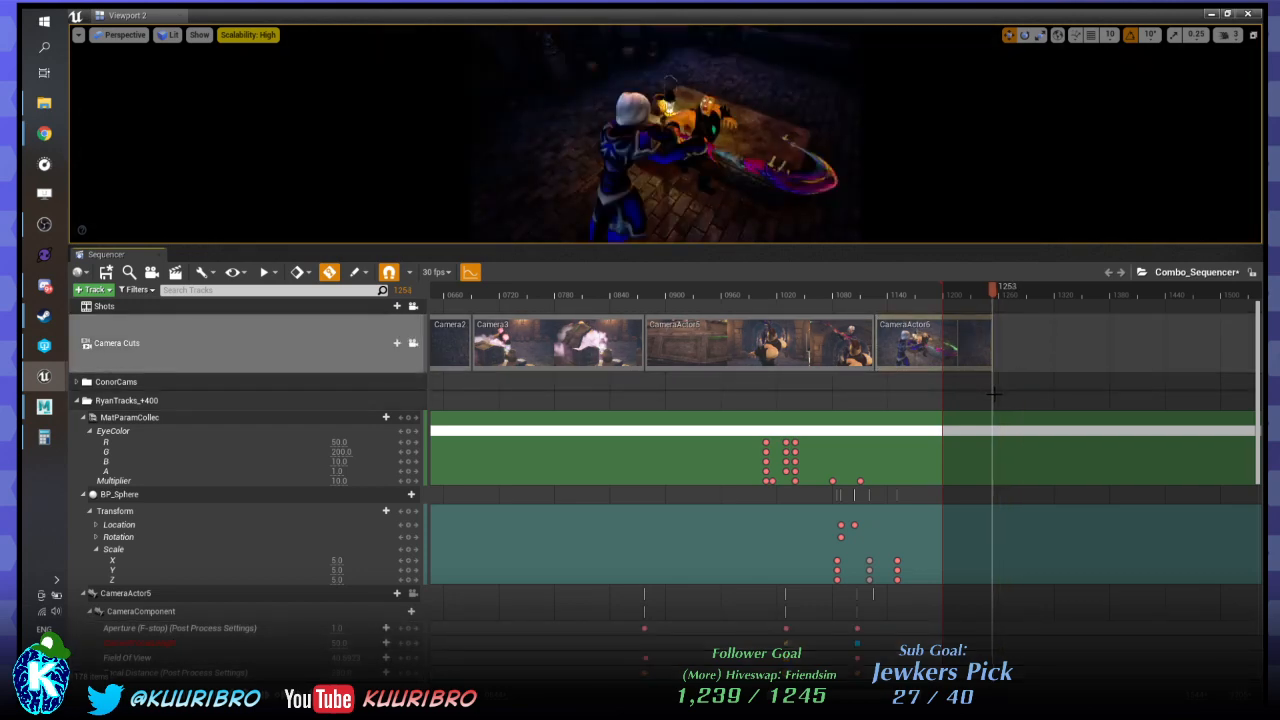
pyautogui.press('Right')
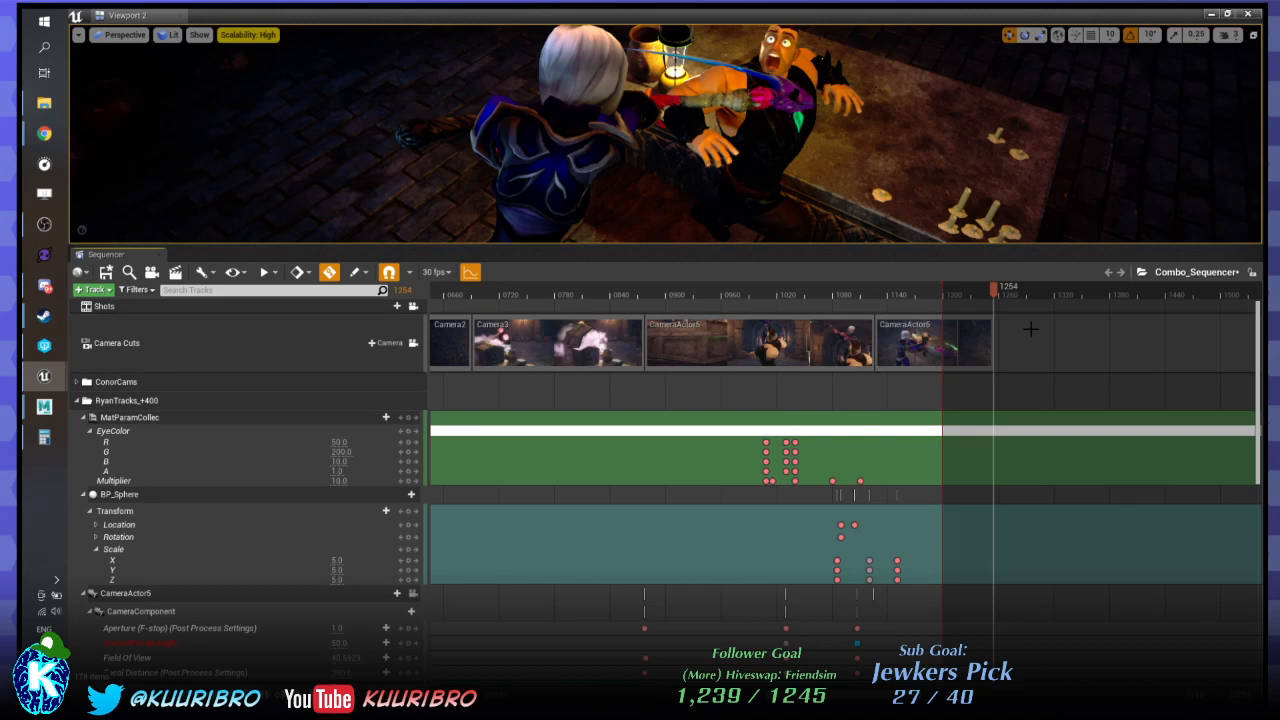
pyautogui.keyDown('ctrl'); pyautogui.scroll(10, 1063, 340); pyautogui.keyUp('ctrl')
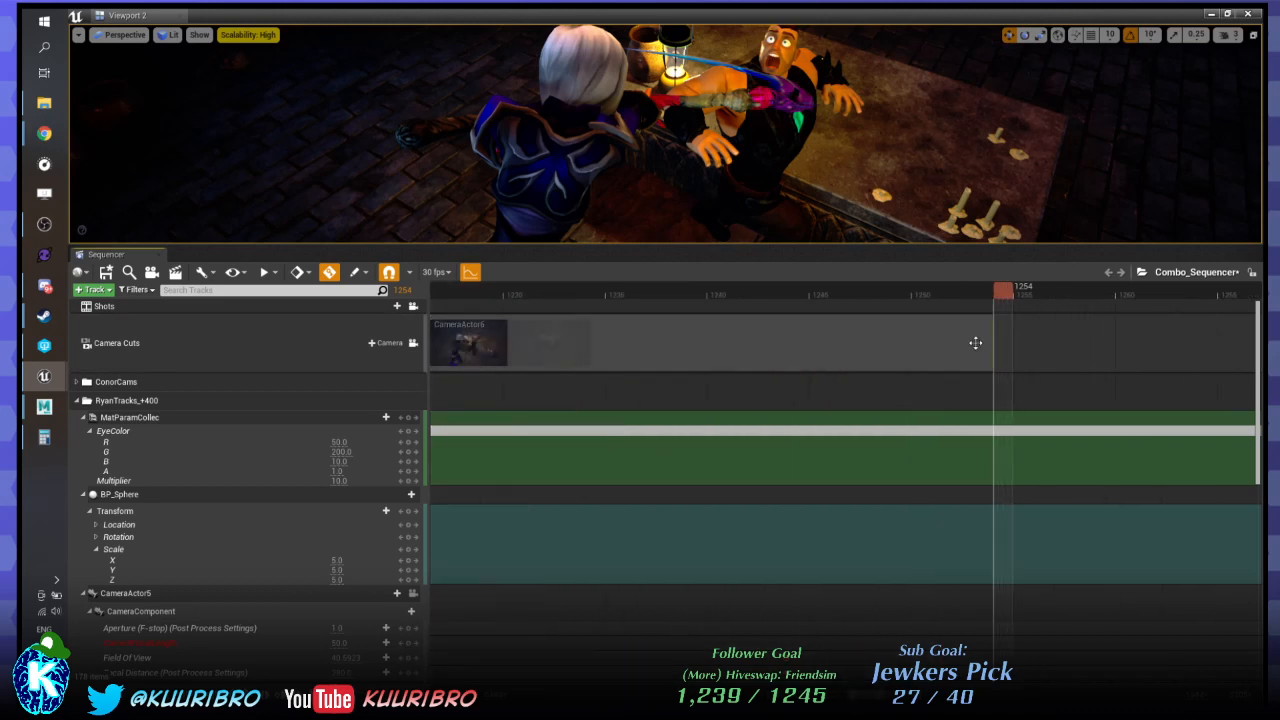
pyautogui.moveTo(1018, 334); pyautogui.dragTo(1029, 318)
# Step through the final frames and extend the end of the CameraActor6 camera cut to frame 1257.
pyautogui.click(964, 298)
pyautogui.press('Right')
pyautogui.press('Right')
pyautogui.press('Right')
pyautogui.press('Right')
pyautogui.press('Right')
pyautogui.press('Right')
pyautogui.press('Right')
pyautogui.press('Right')
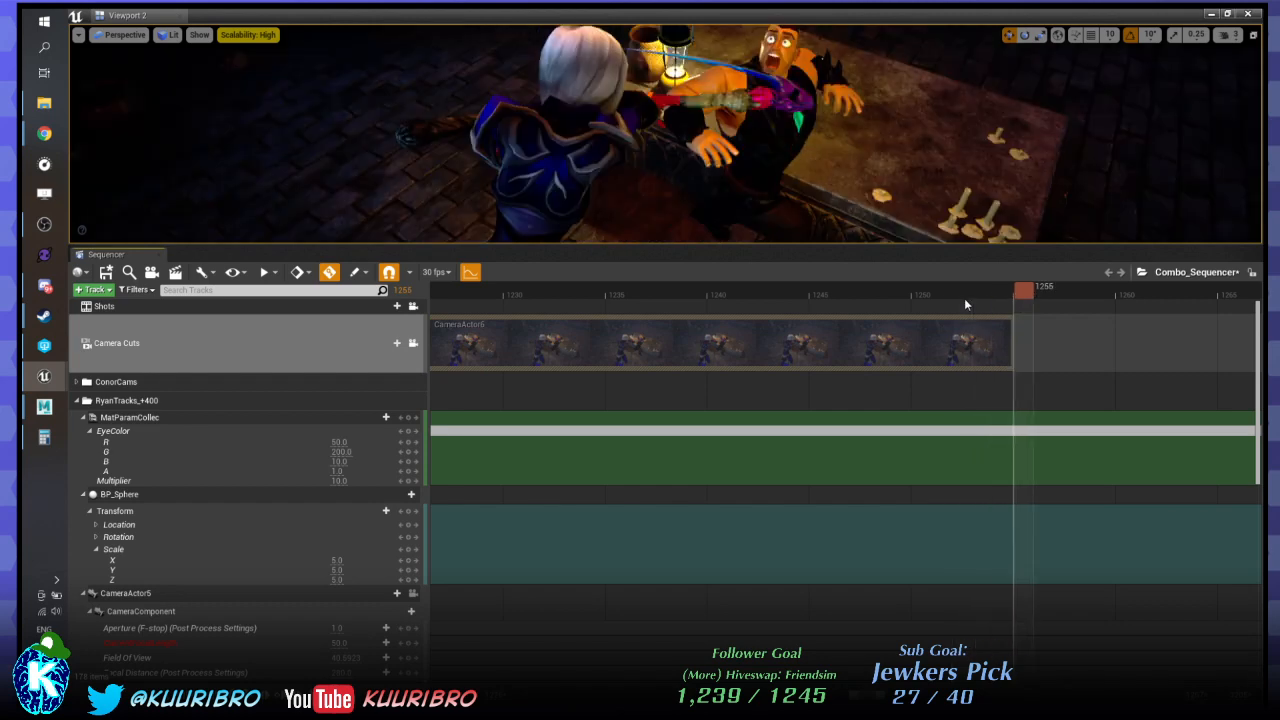
pyautogui.press('Left')
pyautogui.press('Left')
pyautogui.press('Left')
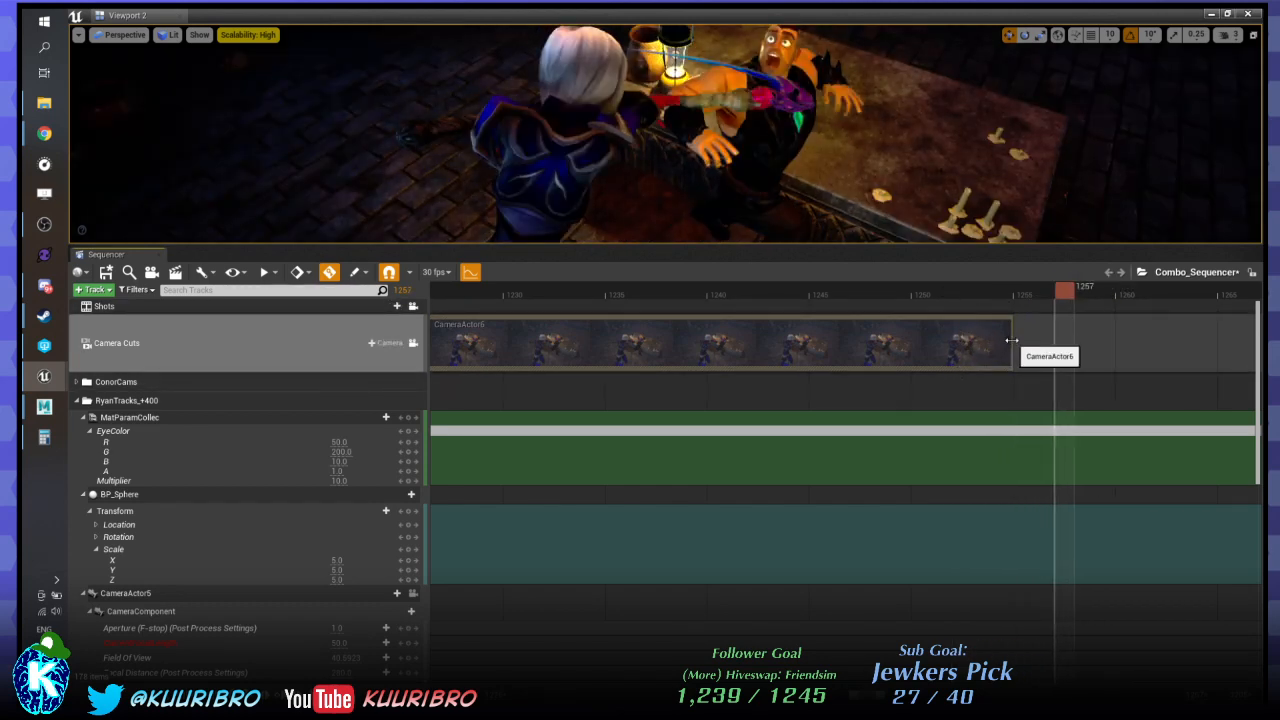
pyautogui.moveTo(1048, 338); pyautogui.dragTo(1062, 338)
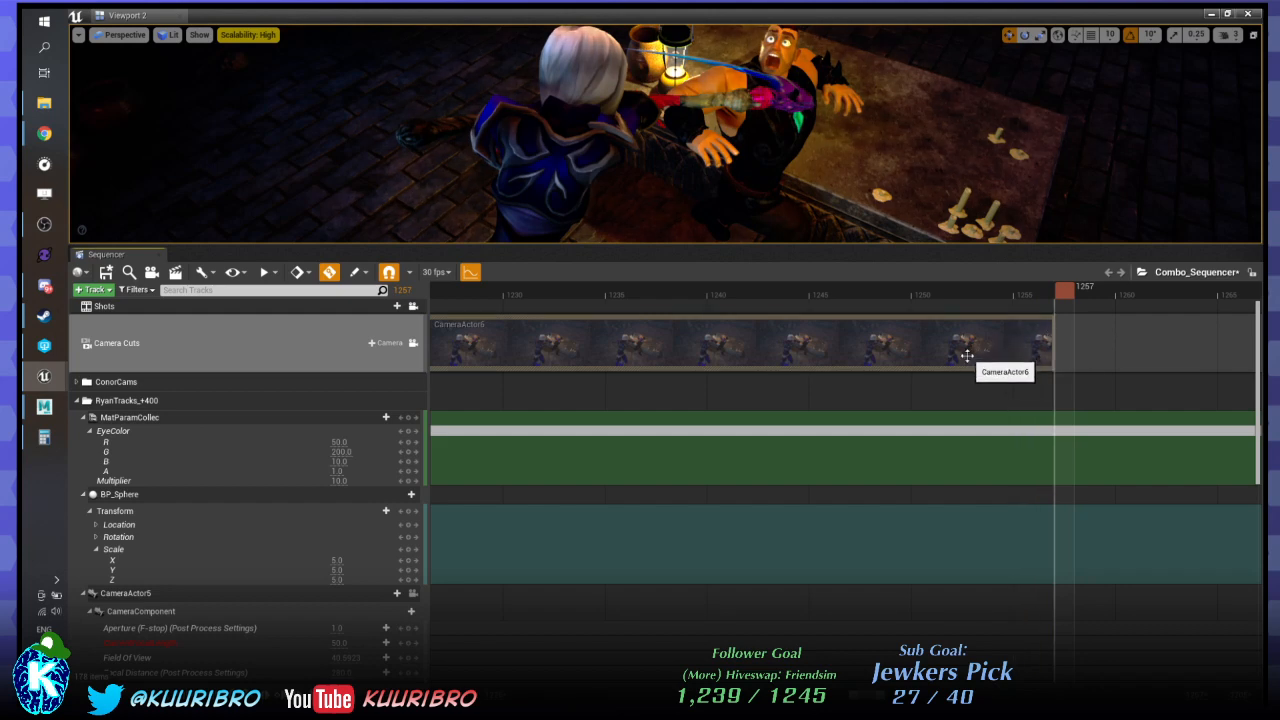
# Extend the end of the sequence's playback range to frame 1257, matching the end of the CameraActor6 cut.
pyautogui.keyDown('ctrl'); pyautogui.scroll(-6, 964, 364); pyautogui.keyUp('ctrl')
pyautogui.keyDown('ctrl'); pyautogui.scroll(-2, 964, 364); pyautogui.keyUp('ctrl')
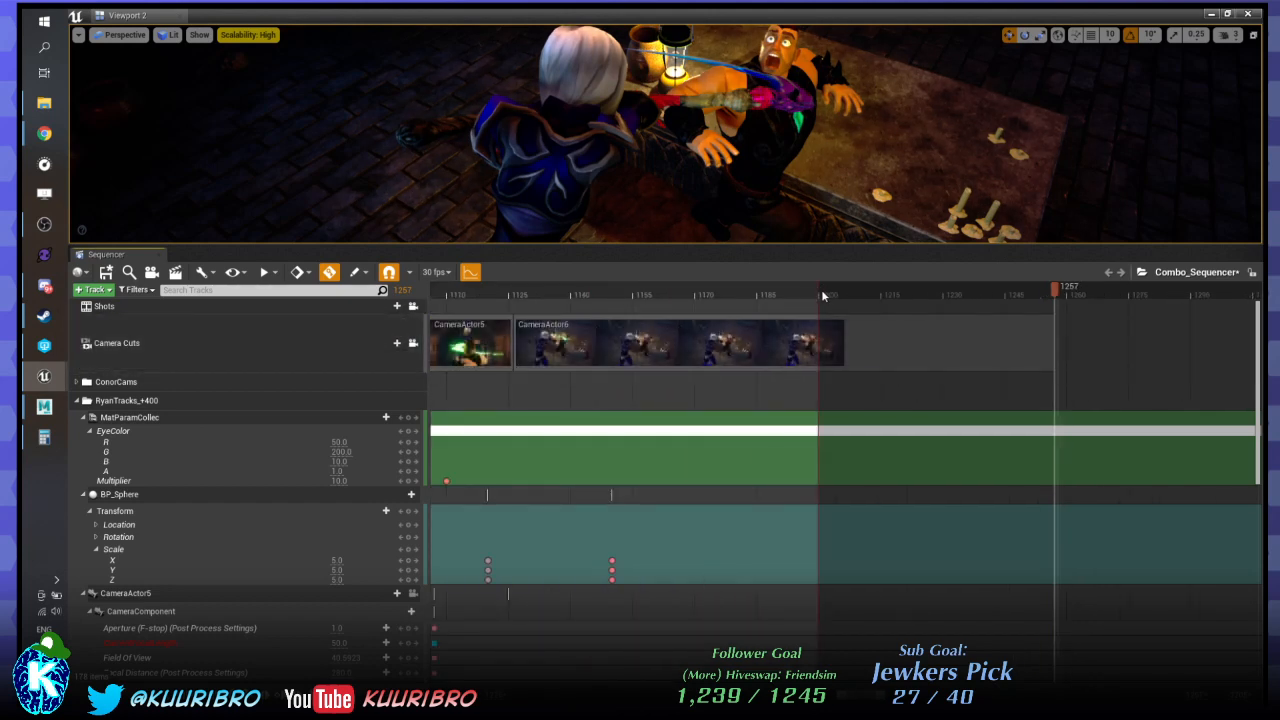
pyautogui.keyDown('ctrl'); pyautogui.scroll(-8, 1000, 380); pyautogui.keyUp('ctrl')
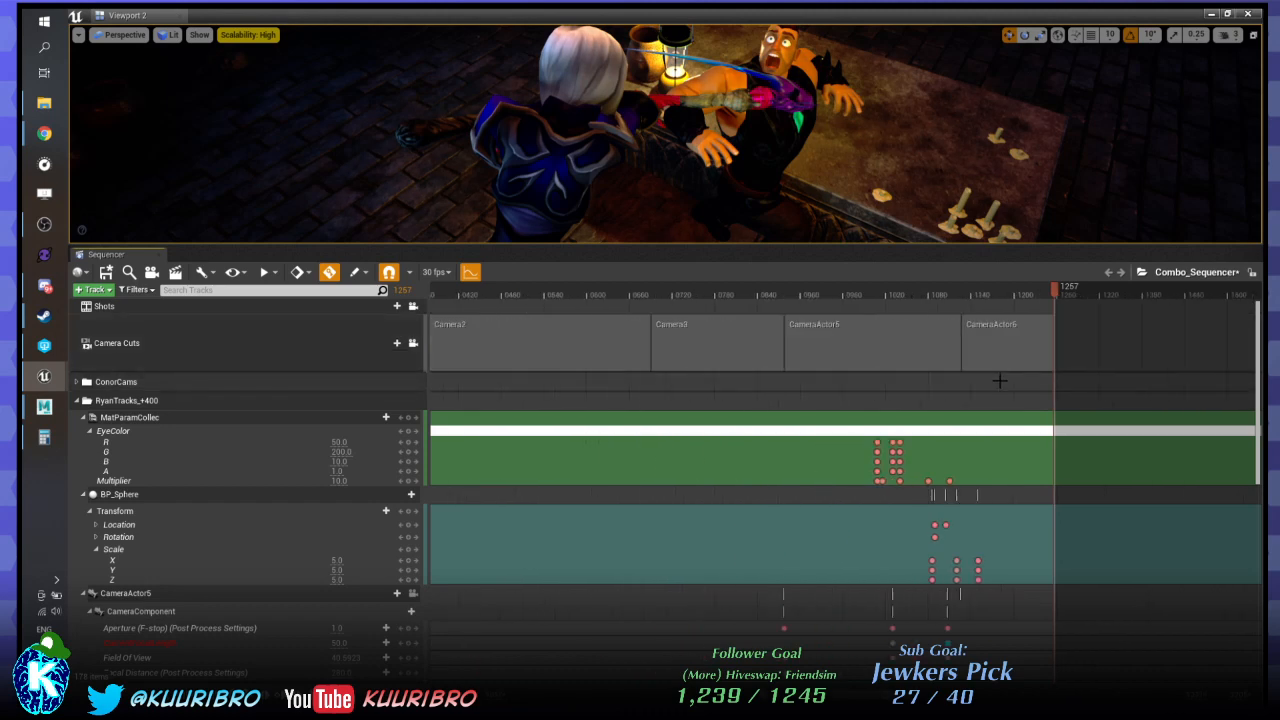
pyautogui.keyDown('ctrl'); pyautogui.scroll(5, 1120, 480); pyautogui.keyUp('ctrl')
pyautogui.keyDown('ctrl'); pyautogui.scroll(-1, 1020, 534); pyautogui.keyUp('ctrl')
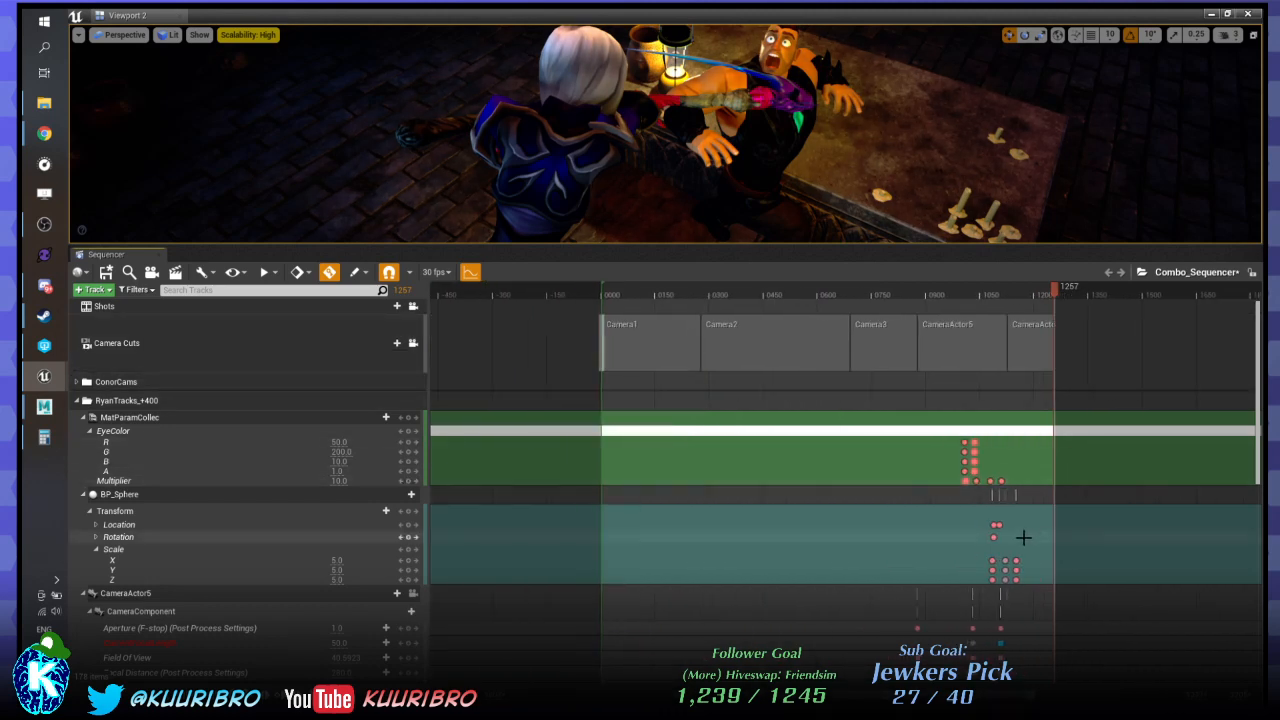
# Collapse the CameraActor5 and CameraActor6 tracks and scrub to frame 994 to check the dust effects' timing.
pyautogui.scroll(-3, 1022, 535)
pyautogui.scroll(-6, 1022, 535)
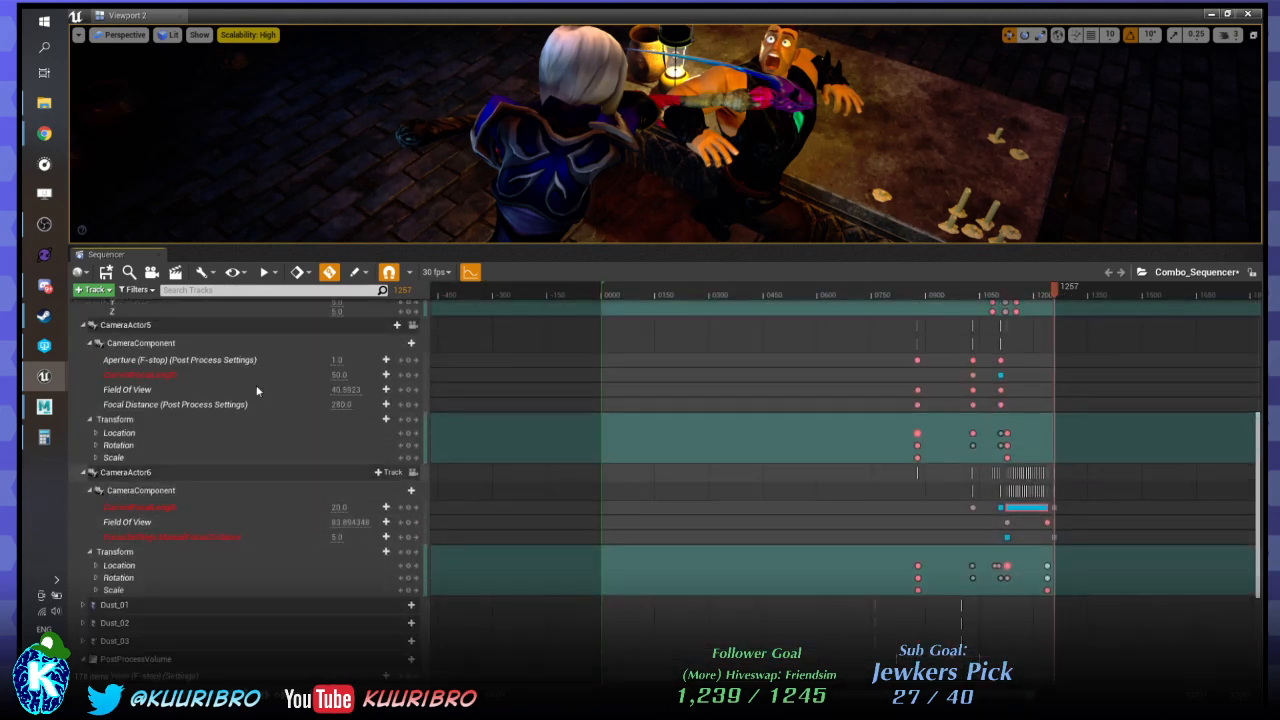
pyautogui.click(84, 325)
pyautogui.click(84, 343)
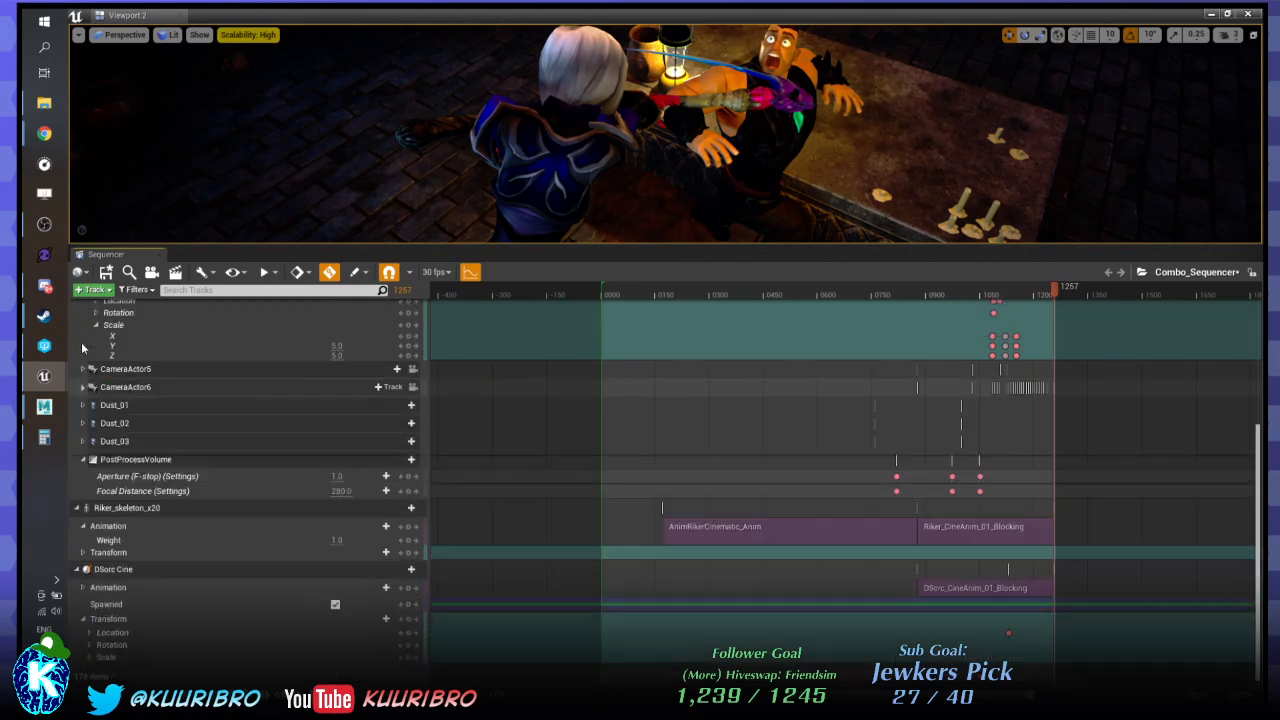
pyautogui.moveTo(986, 294); pyautogui.dragTo(1014, 552)
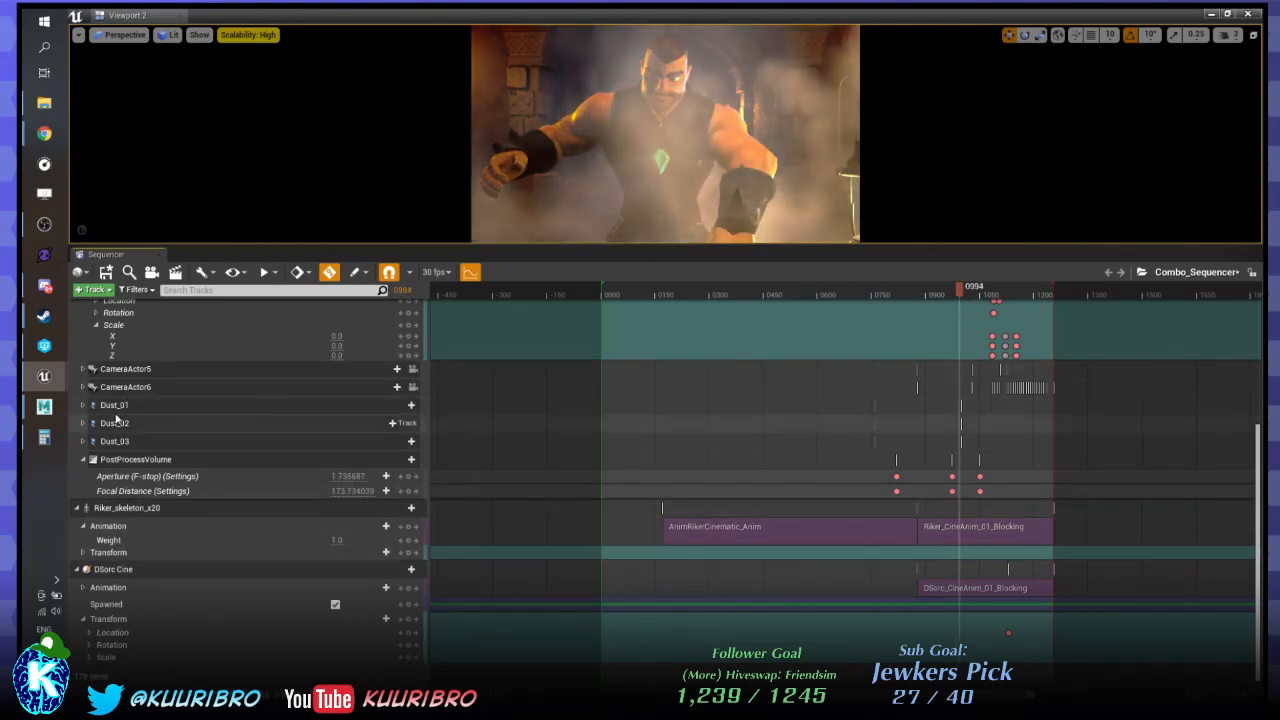
# Expand the Dust_01, Dust_02 and Dust_03 tracks and select all of their FX System keys.
pyautogui.click(83, 441)
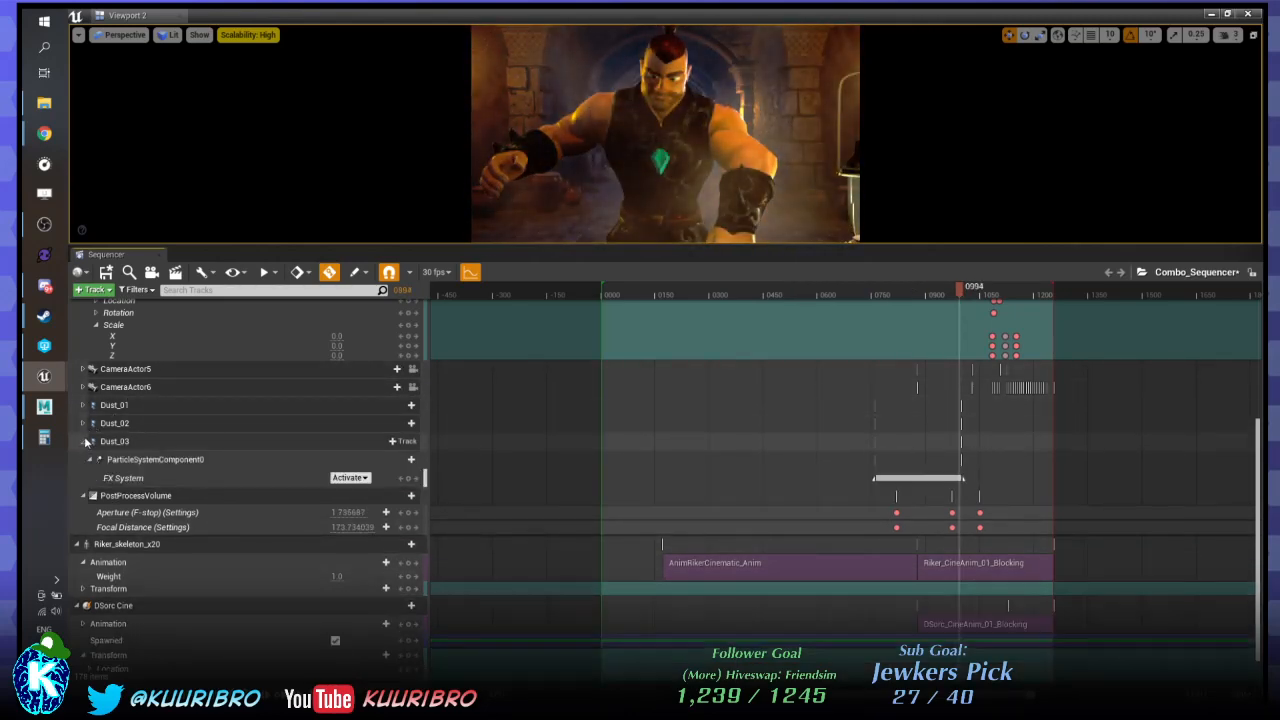
pyautogui.click(84, 423)
pyautogui.click(84, 405)
pyautogui.moveTo(827, 428); pyautogui.dragTo(1004, 556)
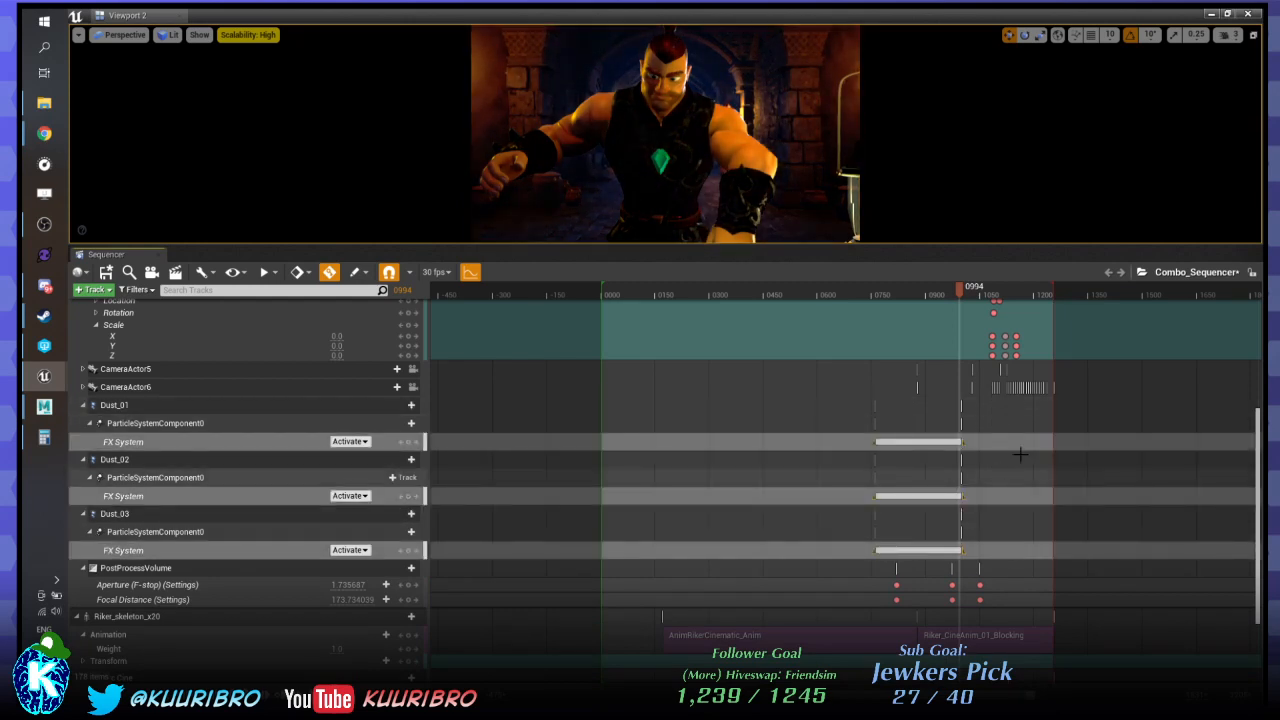
# Shift the selected FX System keys of all three dust tracks together so they start at about frame 817.
pyautogui.keyDown('ctrl'); pyautogui.scroll(5, 1010, 455); pyautogui.keyUp('ctrl')
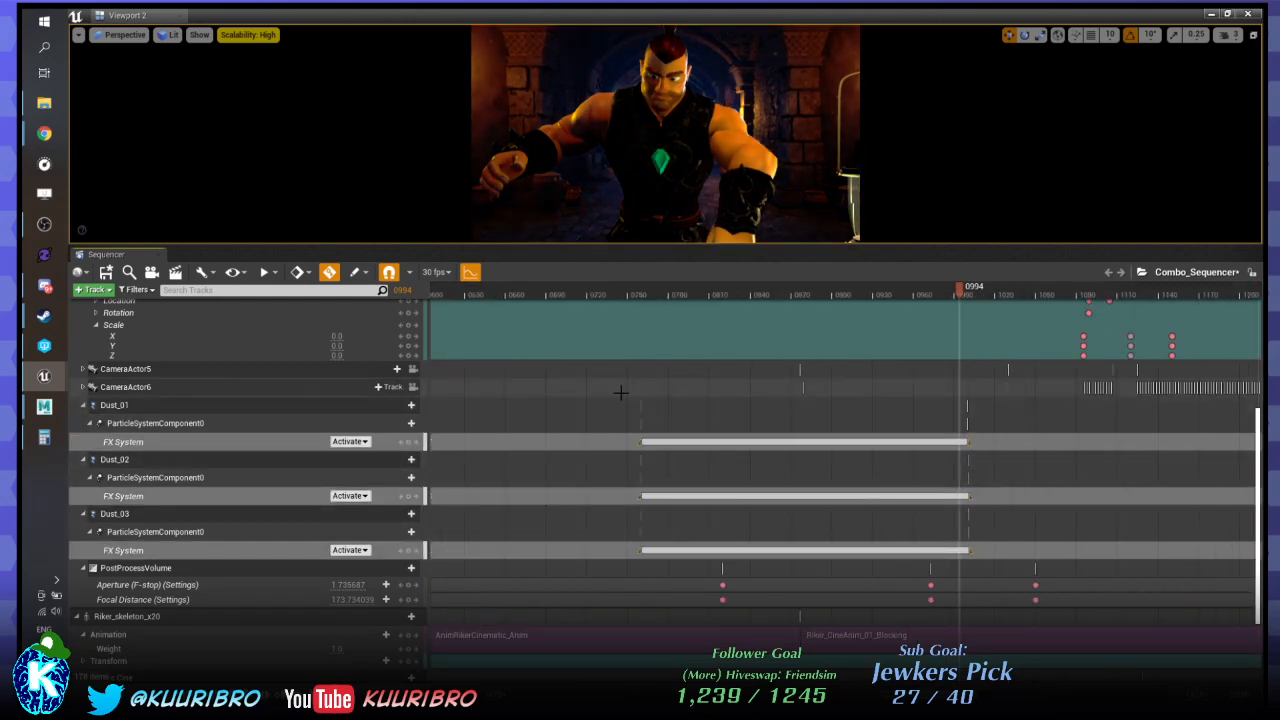
pyautogui.moveTo(640, 441); pyautogui.dragTo(714, 453)
pyautogui.keyDown('ctrl'); pyautogui.scroll(8, 943, 443); pyautogui.keyUp('ctrl')
pyautogui.keyDown('ctrl'); pyautogui.scroll(3, 1122, 447); pyautogui.keyUp('ctrl')
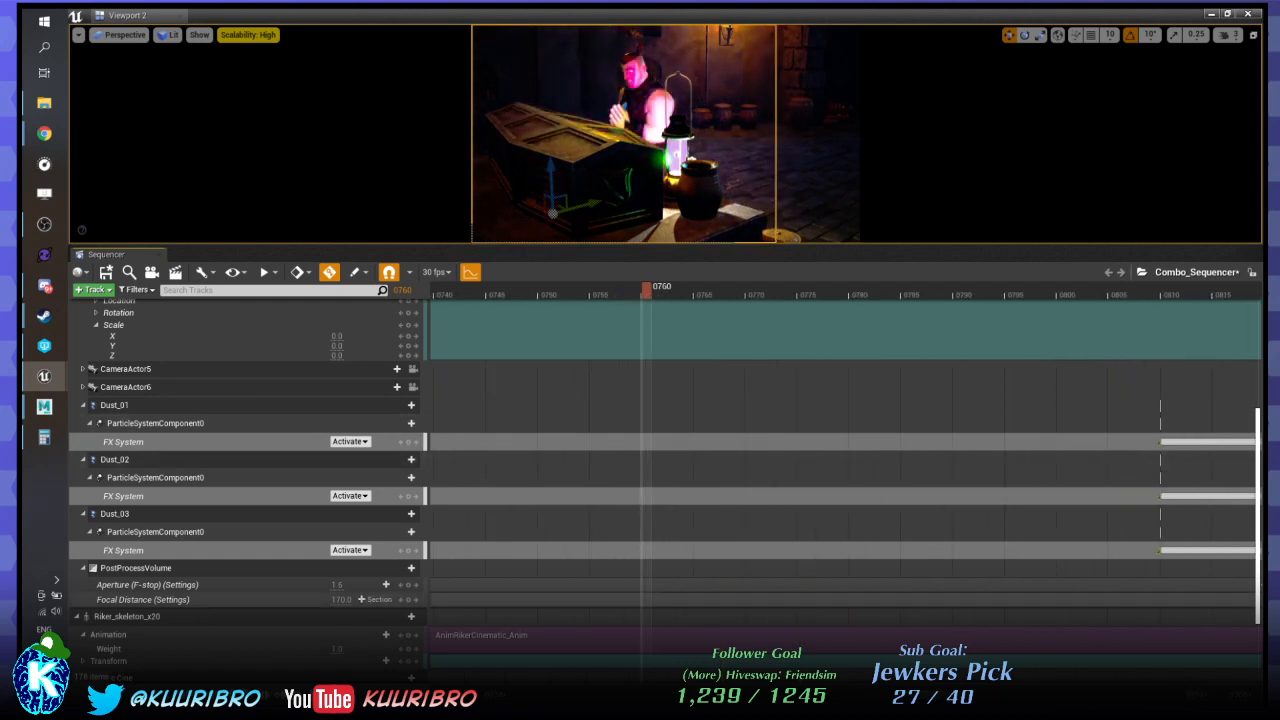
pyautogui.moveTo(1256, 470); pyautogui.dragTo(792, 530, button='right')
pyautogui.moveTo(722, 456); pyautogui.dragTo(767, 457)
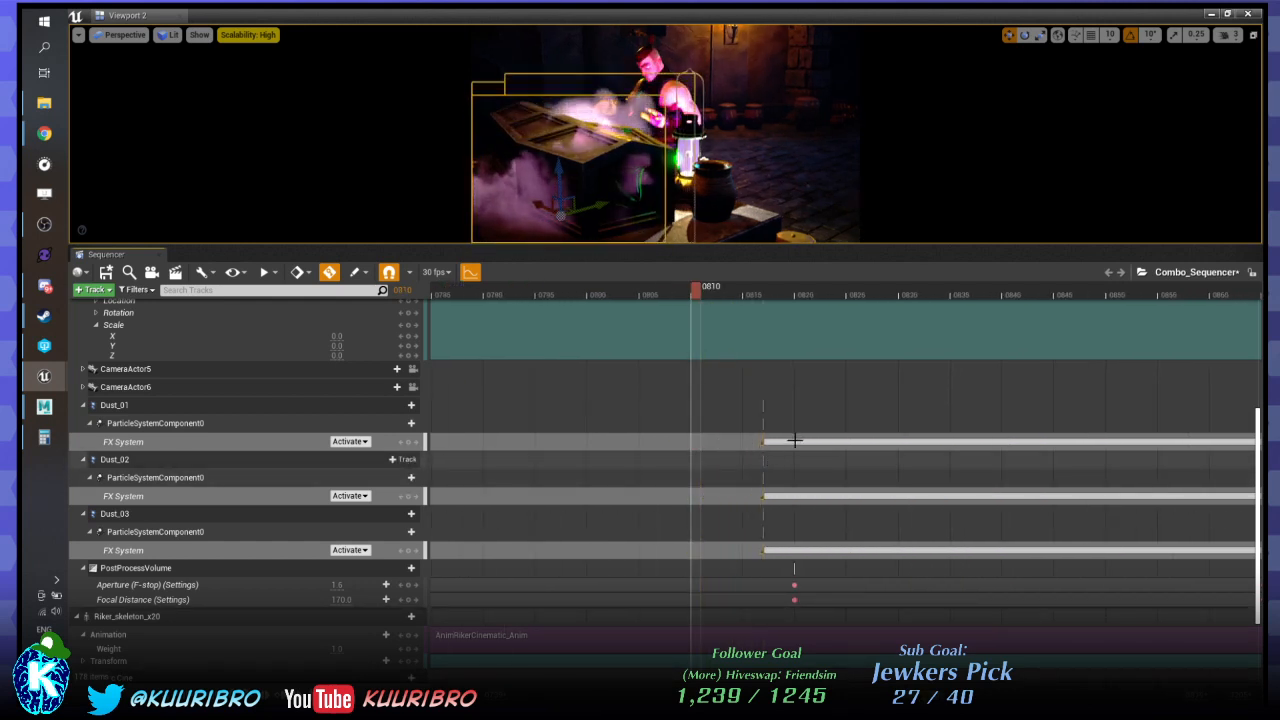
pyautogui.keyDown('ctrl'); pyautogui.scroll(-7, 780, 440); pyautogui.keyUp('ctrl')
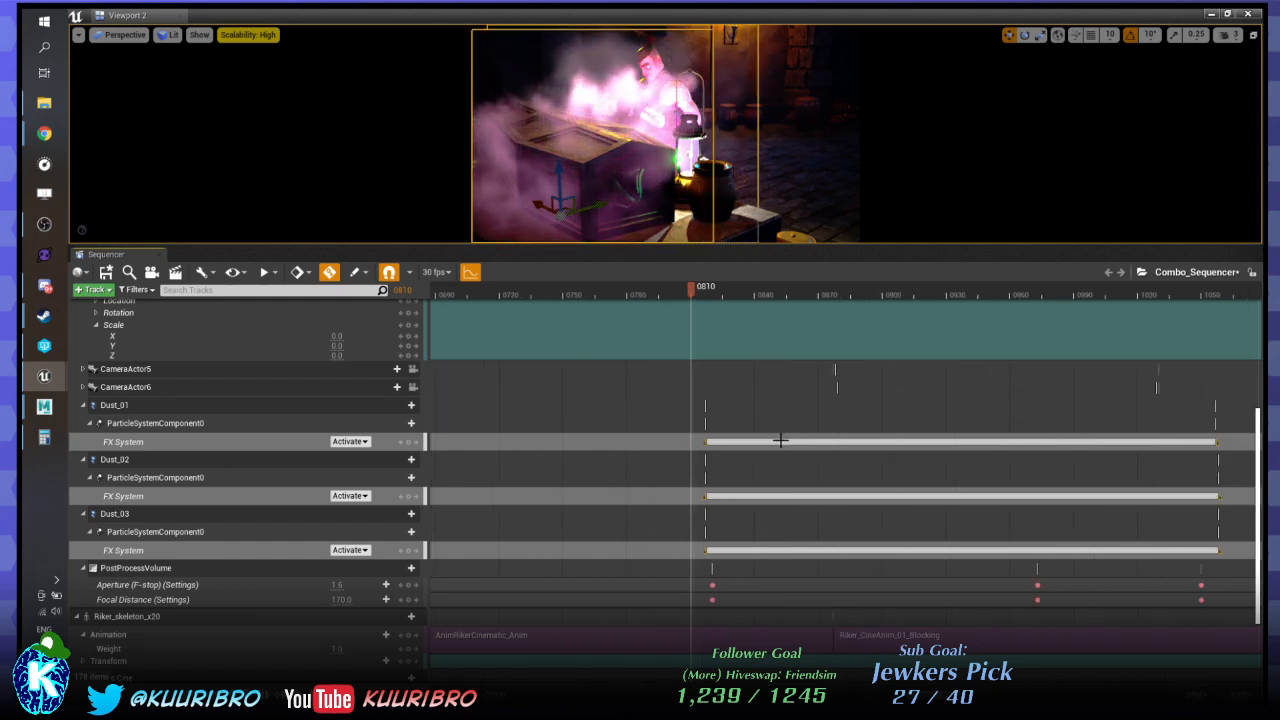
pyautogui.keyDown('ctrl'); pyautogui.scroll(-4, 780, 440); pyautogui.keyUp('ctrl')
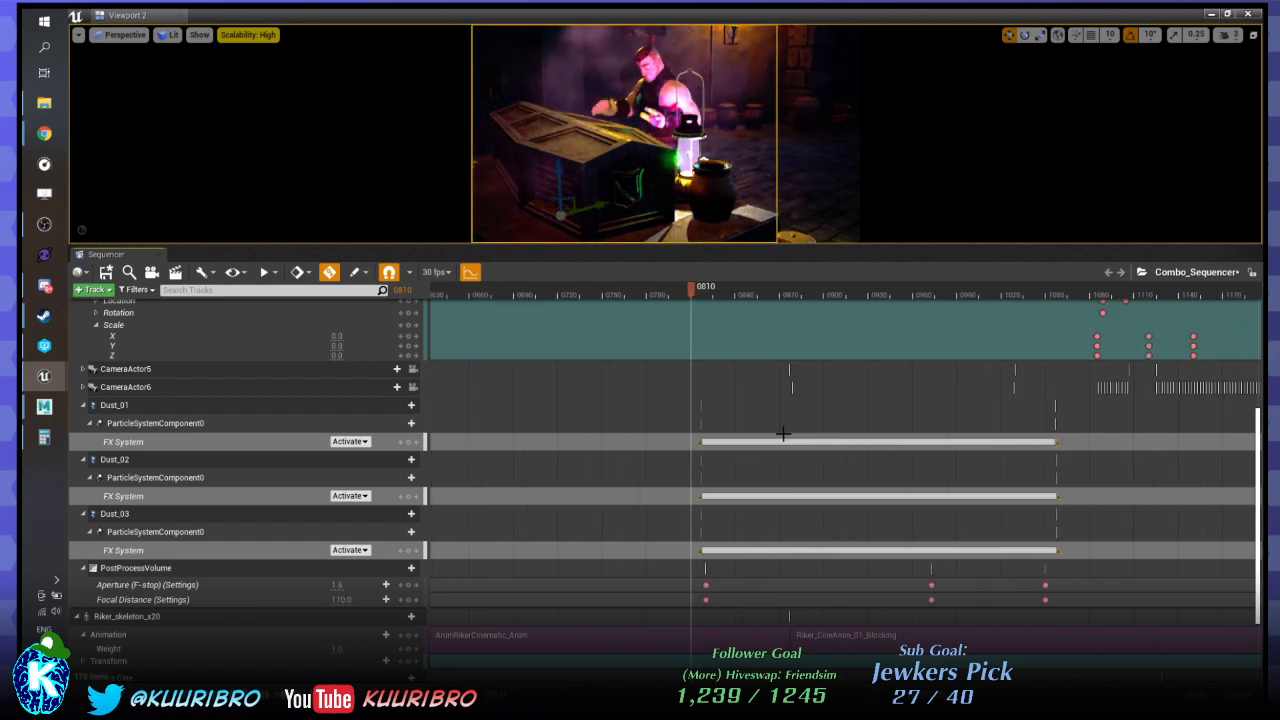
# Select all Aperture and Focal Distance keys of the PostProcessVolume track.
pyautogui.click(180, 568)
pyautogui.scroll(-3, 785, 553)
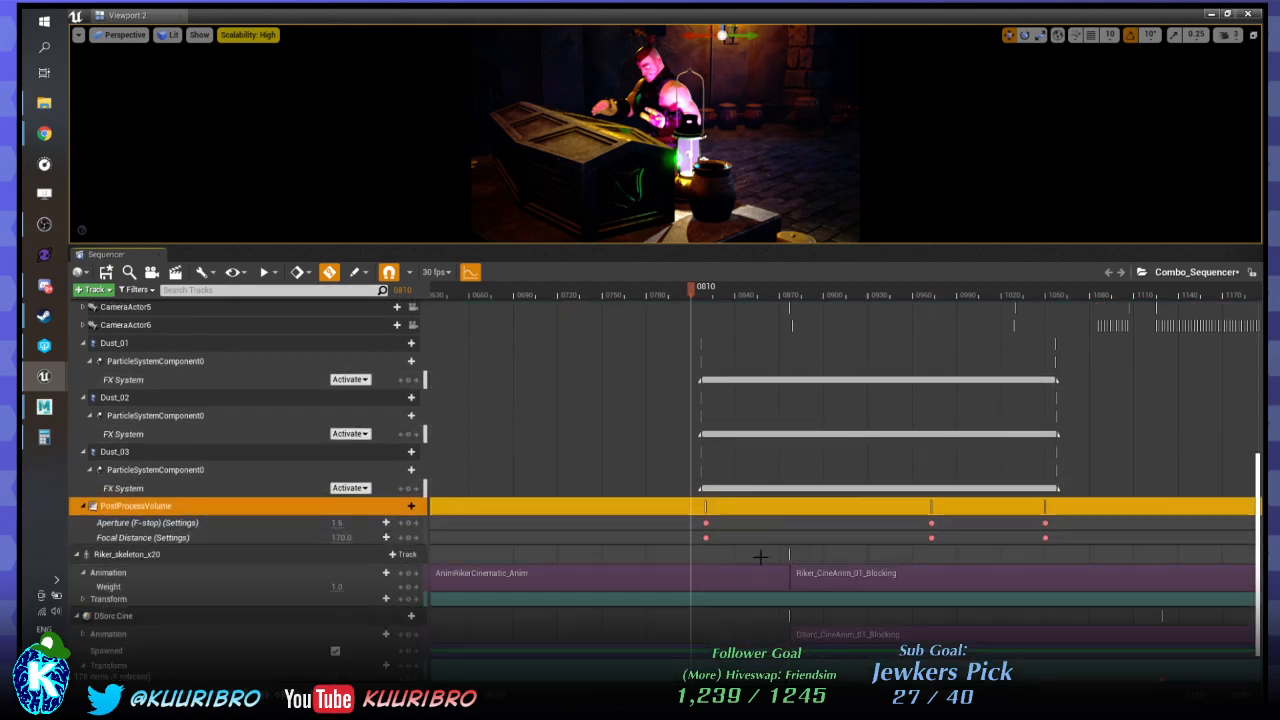
pyautogui.scroll(3, 758, 558)
pyautogui.keyDown('ctrl'); pyautogui.scroll(-4, 752, 562); pyautogui.keyUp('ctrl')
pyautogui.moveTo(674, 580); pyautogui.dragTo(948, 598)
pyautogui.keyDown('ctrl'); pyautogui.scroll(3, 948, 598); pyautogui.keyUp('ctrl')
pyautogui.keyDown('ctrl'); pyautogui.scroll(1, 835, 608); pyautogui.keyUp('ctrl')
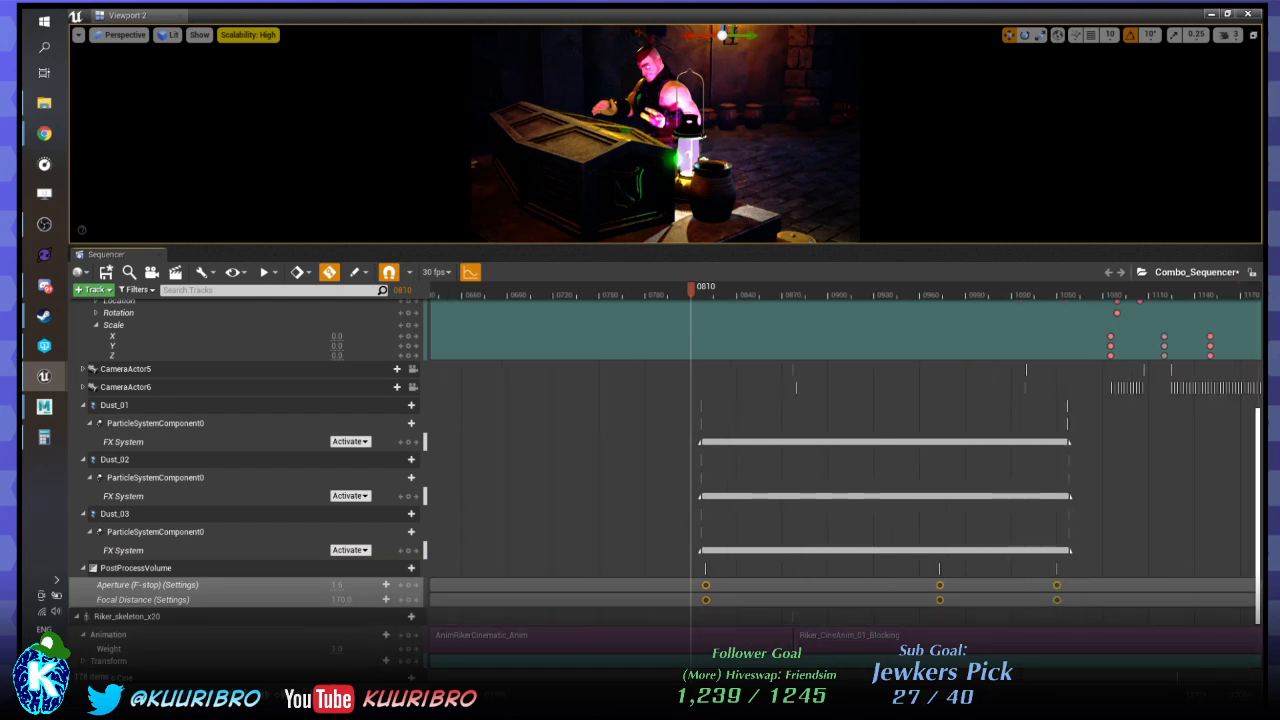
# Shift the selected Aperture and Focal Distance keys together so the first pair sits on CameraActor5's cut at frame 877.
pyautogui.moveTo(718, 596); pyautogui.dragTo(619, 595, button='right')
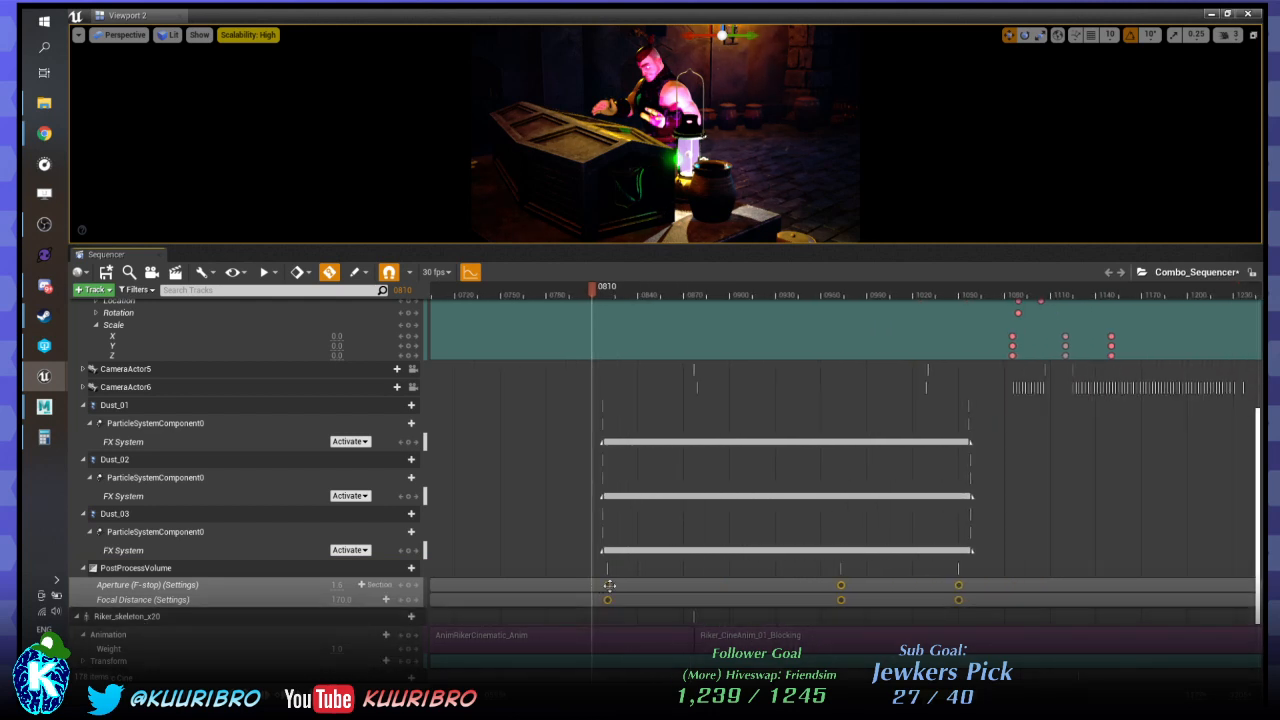
pyautogui.moveTo(609, 585); pyautogui.dragTo(686, 603)
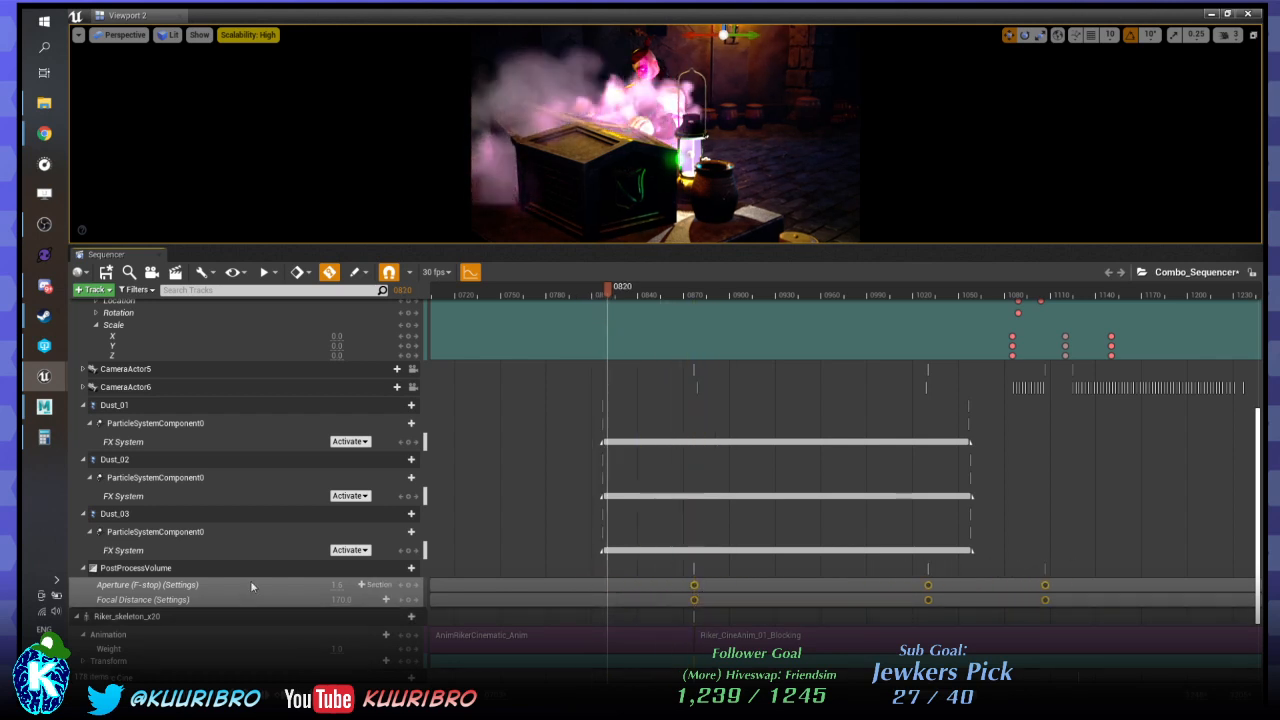
pyautogui.scroll(-4, 241, 576)
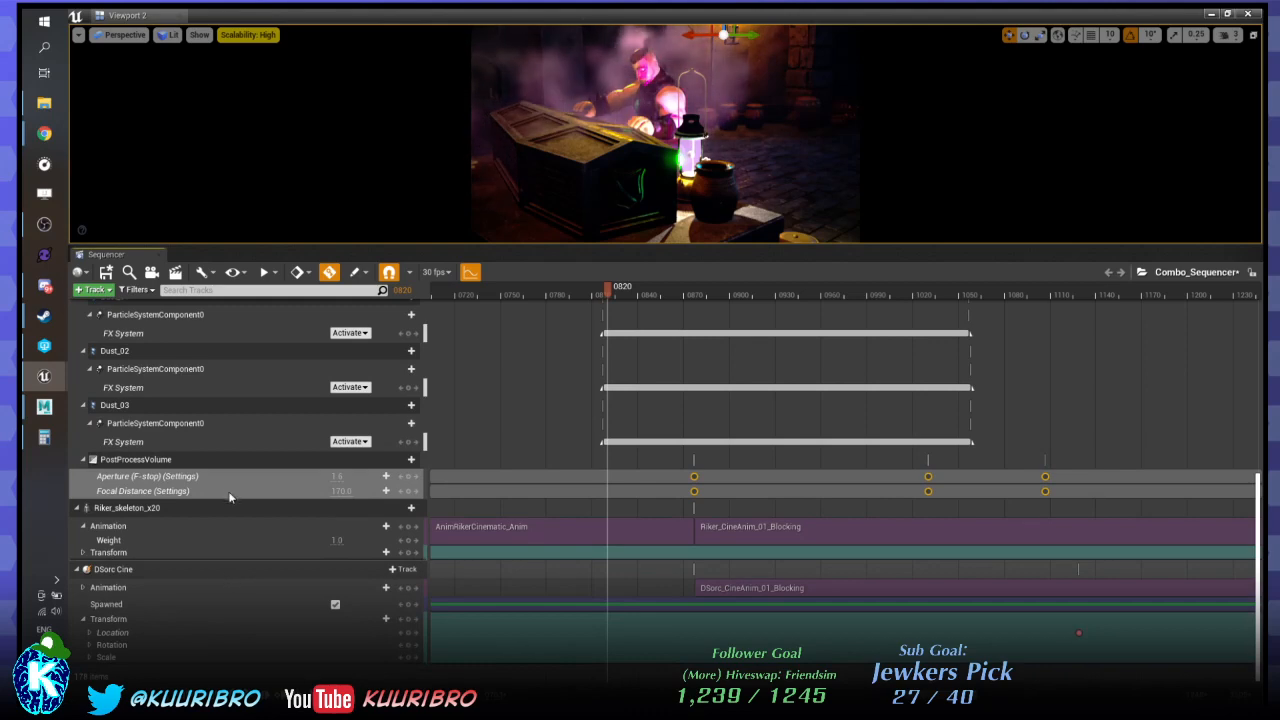
# Select all MatParamCollec and BP_Sphere transform keys and shift them together so the first EyeColor keys start at about frame 1065.
pyautogui.scroll(10, 229, 497)
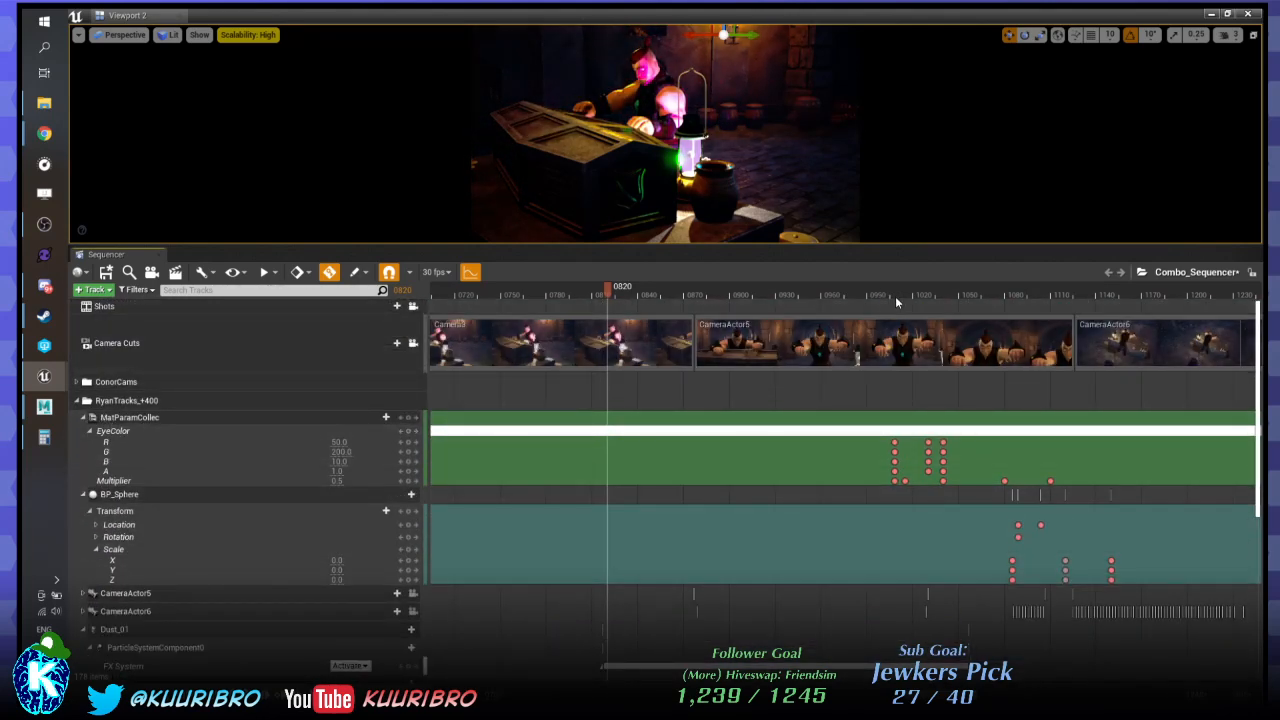
pyautogui.moveTo(897, 302); pyautogui.dragTo(1012, 293)
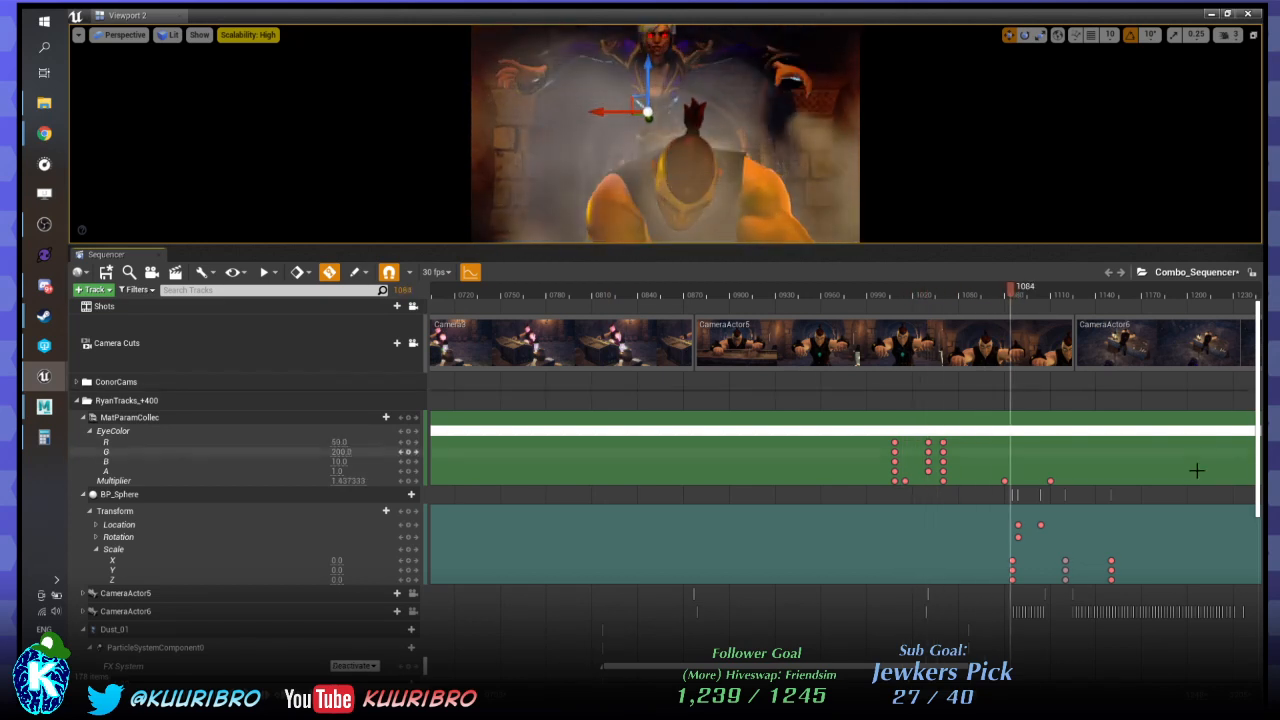
pyautogui.click(82, 495)
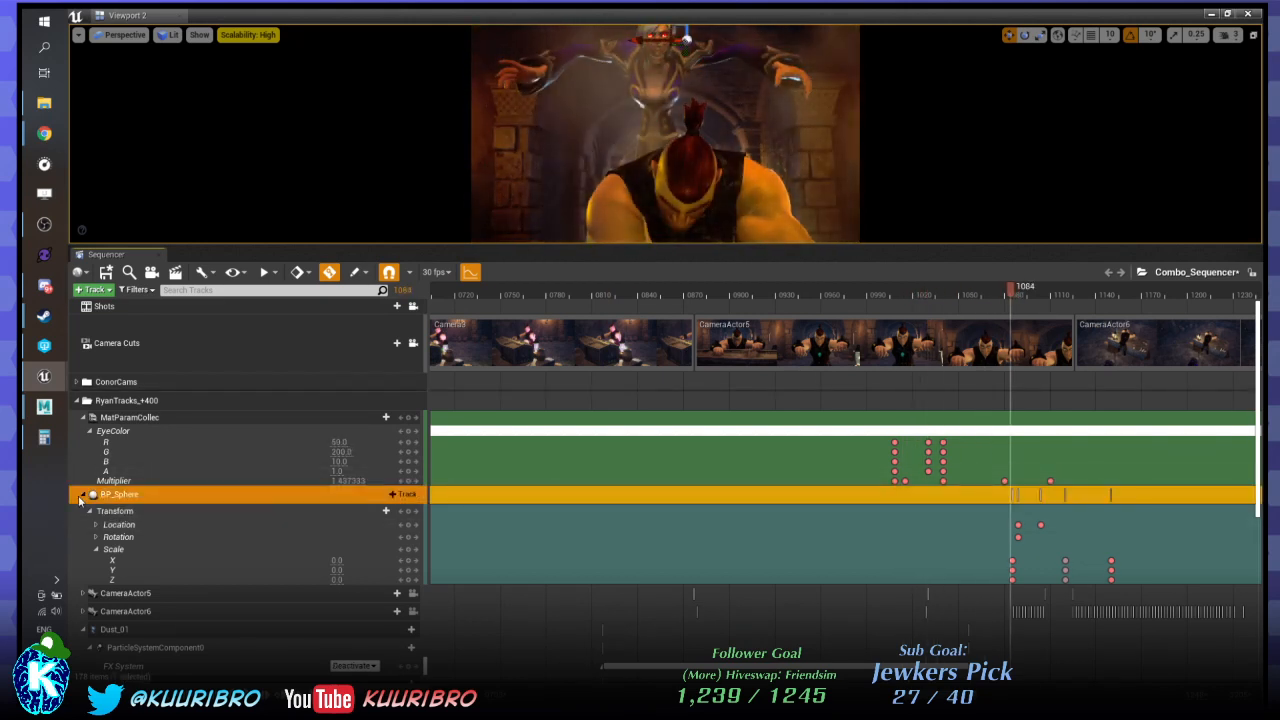
pyautogui.click(83, 495)
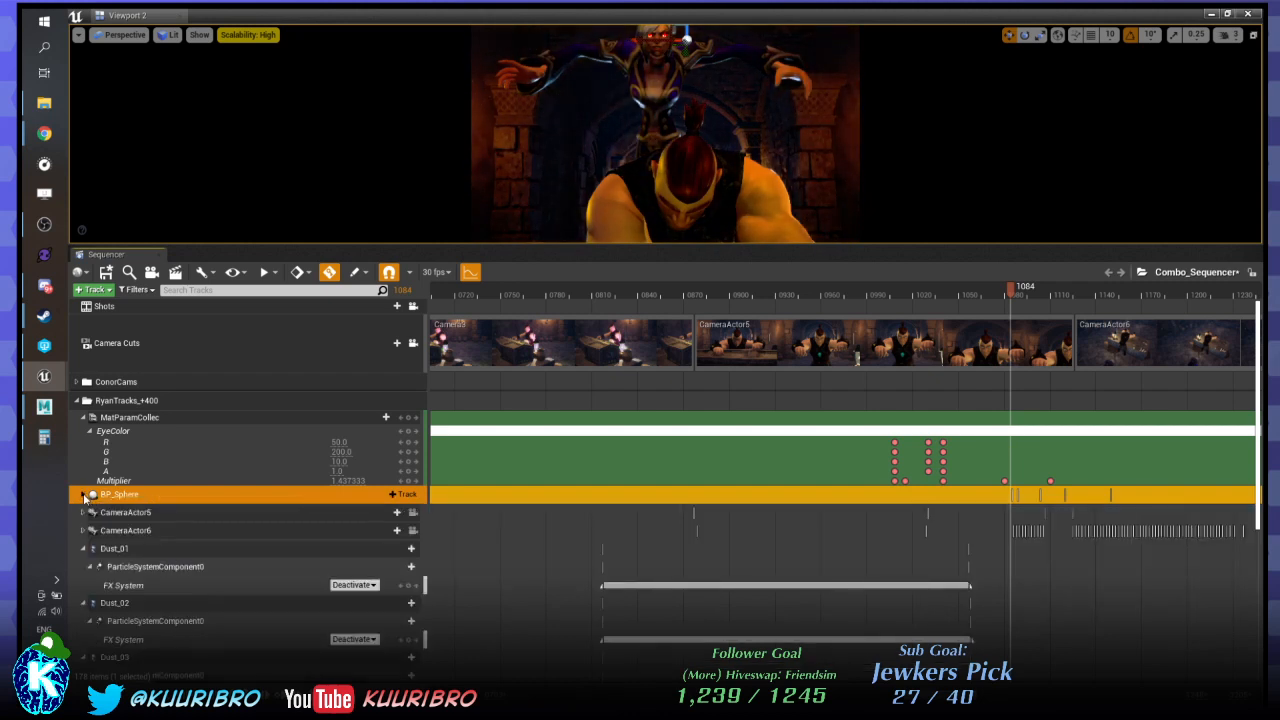
pyautogui.click(83, 495)
pyautogui.moveTo(1020, 563); pyautogui.dragTo(803, 563, button='right')
pyautogui.moveTo(717, 473); pyautogui.dragTo(994, 575)
pyautogui.keyDown('ctrl'); pyautogui.scroll(3, 800, 455); pyautogui.keyUp('ctrl')
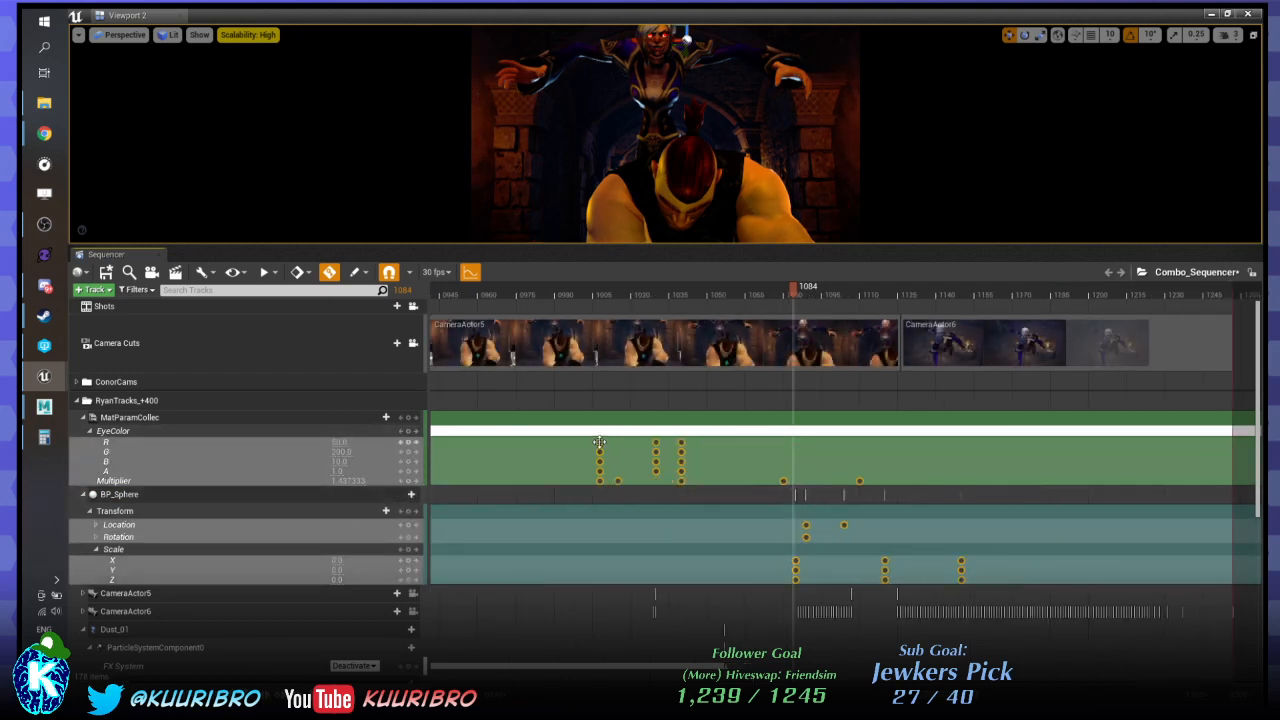
pyautogui.moveTo(598, 445); pyautogui.dragTo(762, 470)
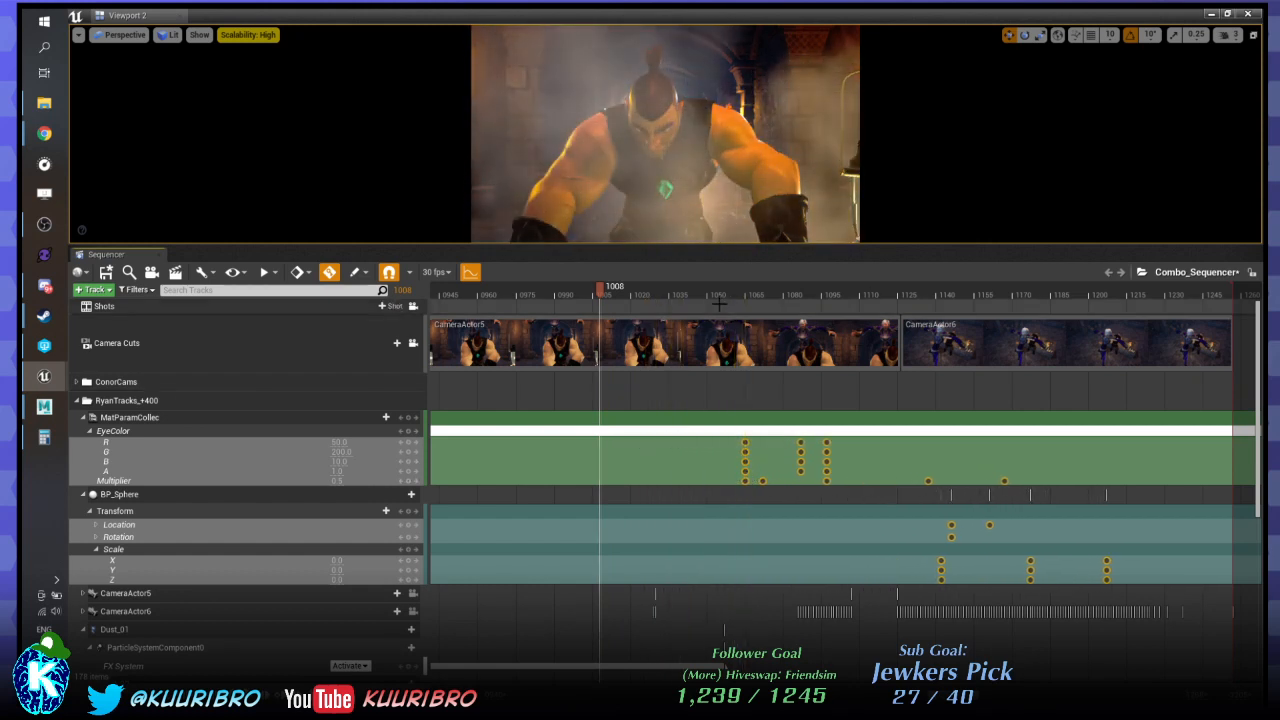
# Scrub the sequence to frame 1102, switch to Maya and compare the pose at frame 647 in the full shot camera view.
pyautogui.click(784, 296)
pyautogui.moveTo(786, 300); pyautogui.dragTo(840, 303)
pyautogui.click(50, 406)
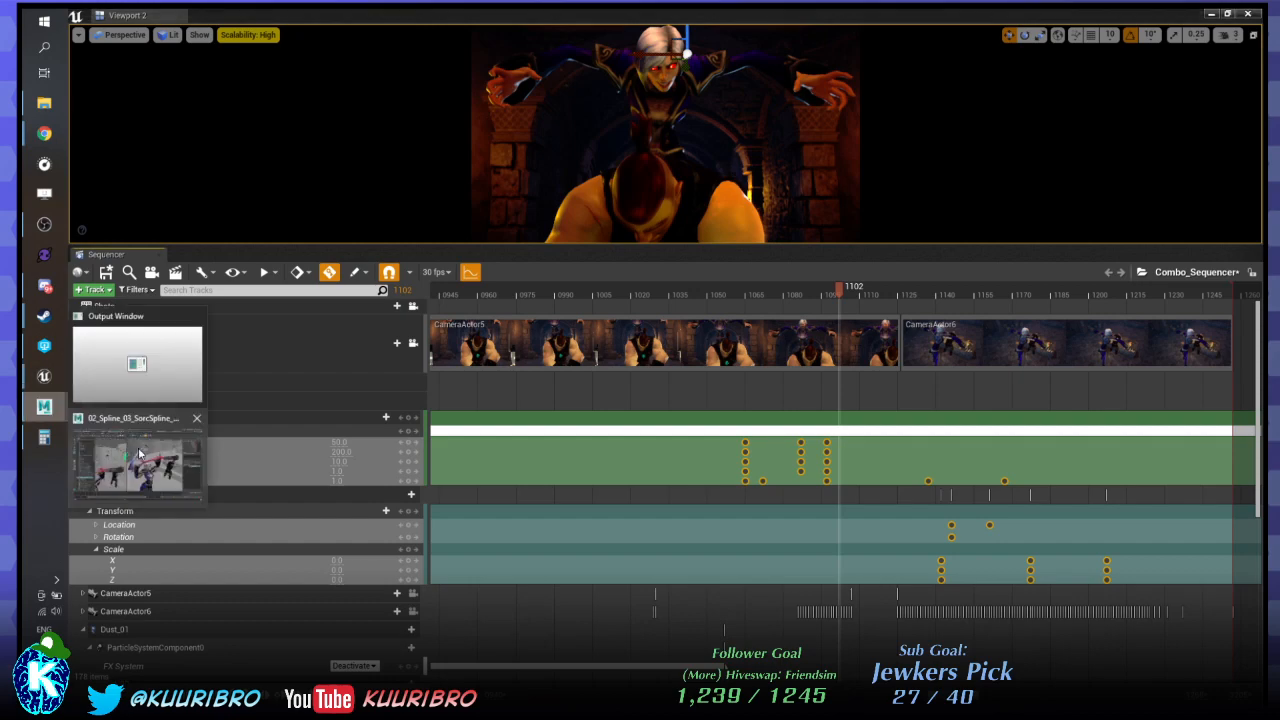
pyautogui.click(140, 456)
pyautogui.moveTo(749, 522); pyautogui.dragTo(1279, 304)
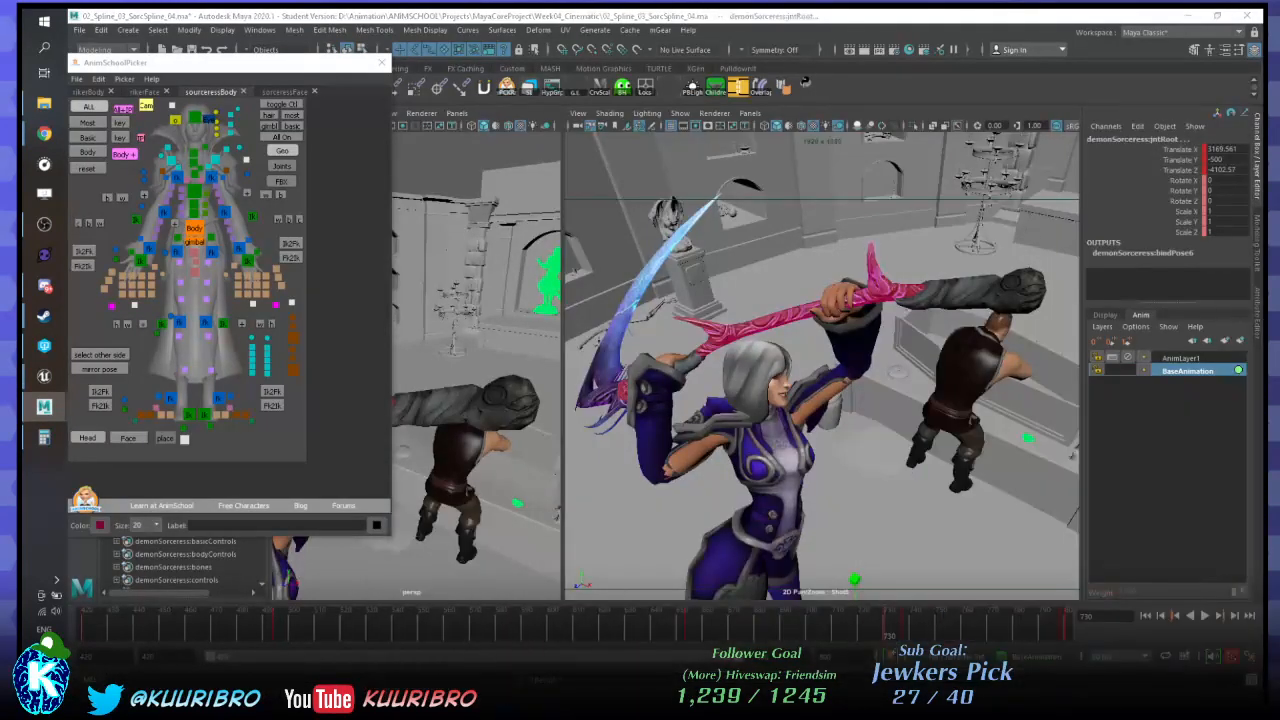
pyautogui.moveTo(604, 632)
pyautogui.mouseDown()
pyautogui.moveTo(309, 630)
pyautogui.moveTo(551, 614)
pyautogui.moveTo(670, 585)
pyautogui.mouseUp()
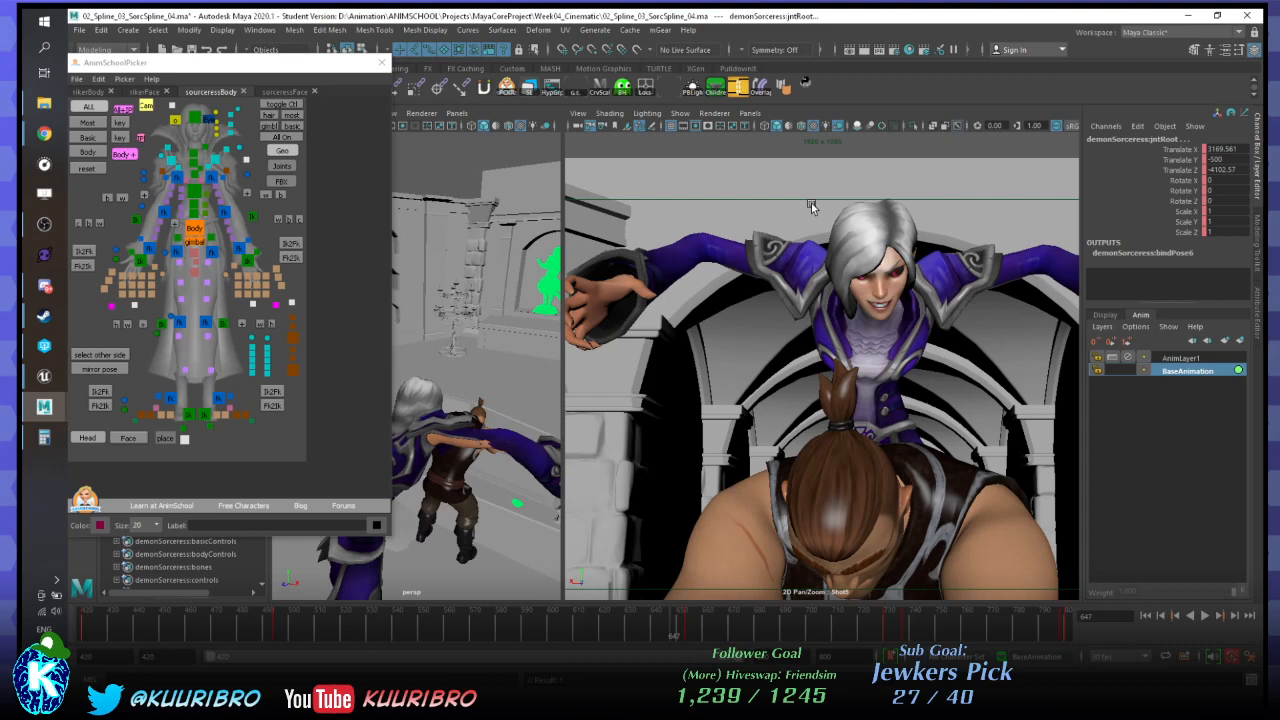
pyautogui.press('\\')
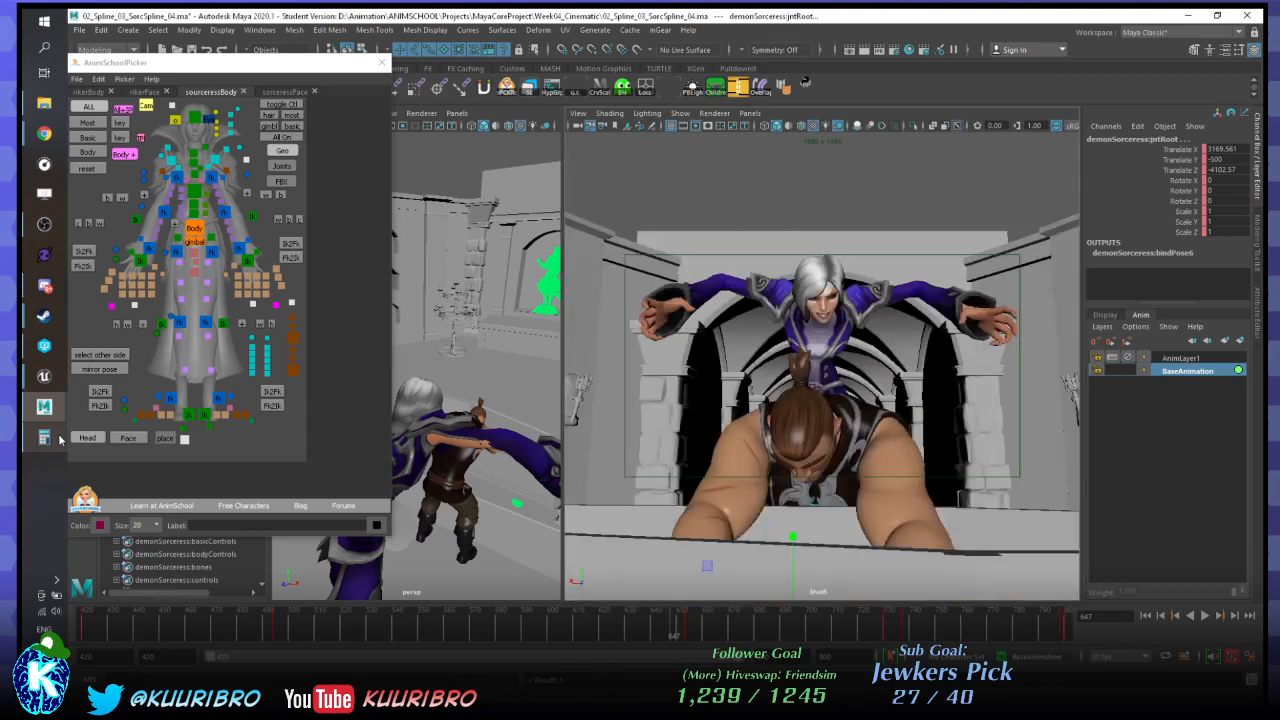
# Switch back to the Unreal Sequencer, scrub from frame 1102 past the sequence end to check the effects, and deselect the keys.
pyautogui.moveTo(44, 376)
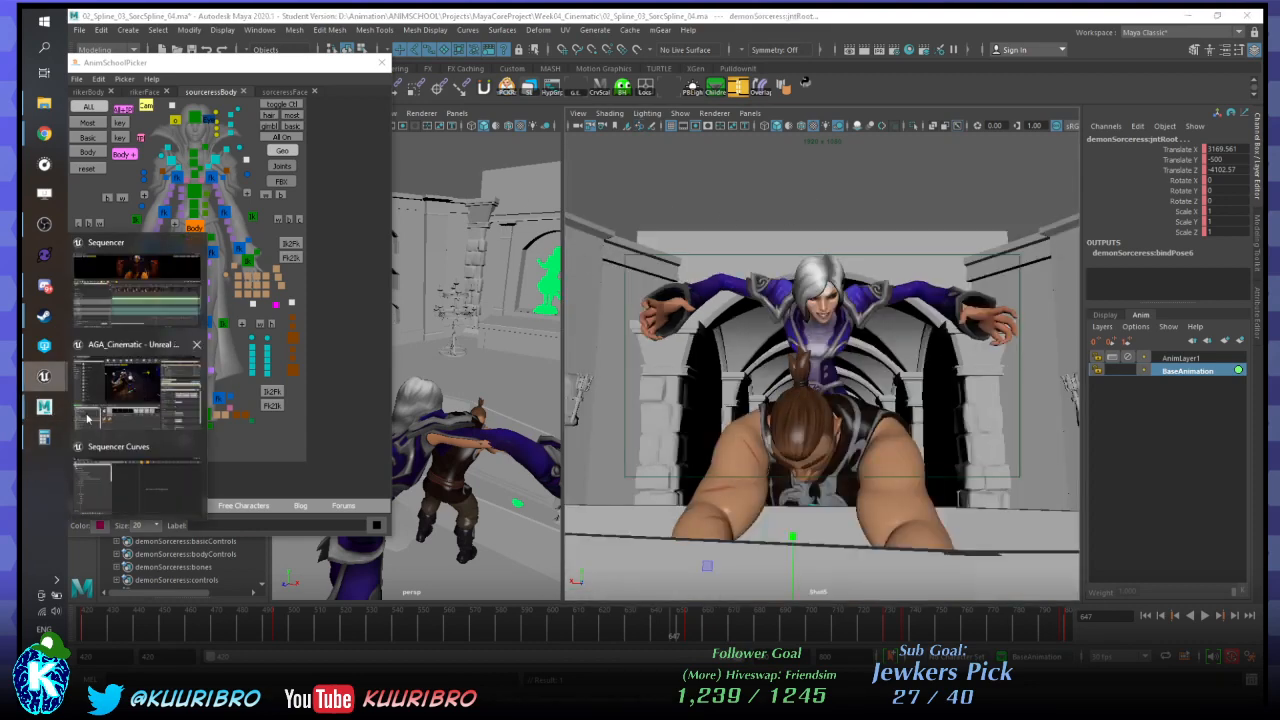
pyautogui.click(80, 282)
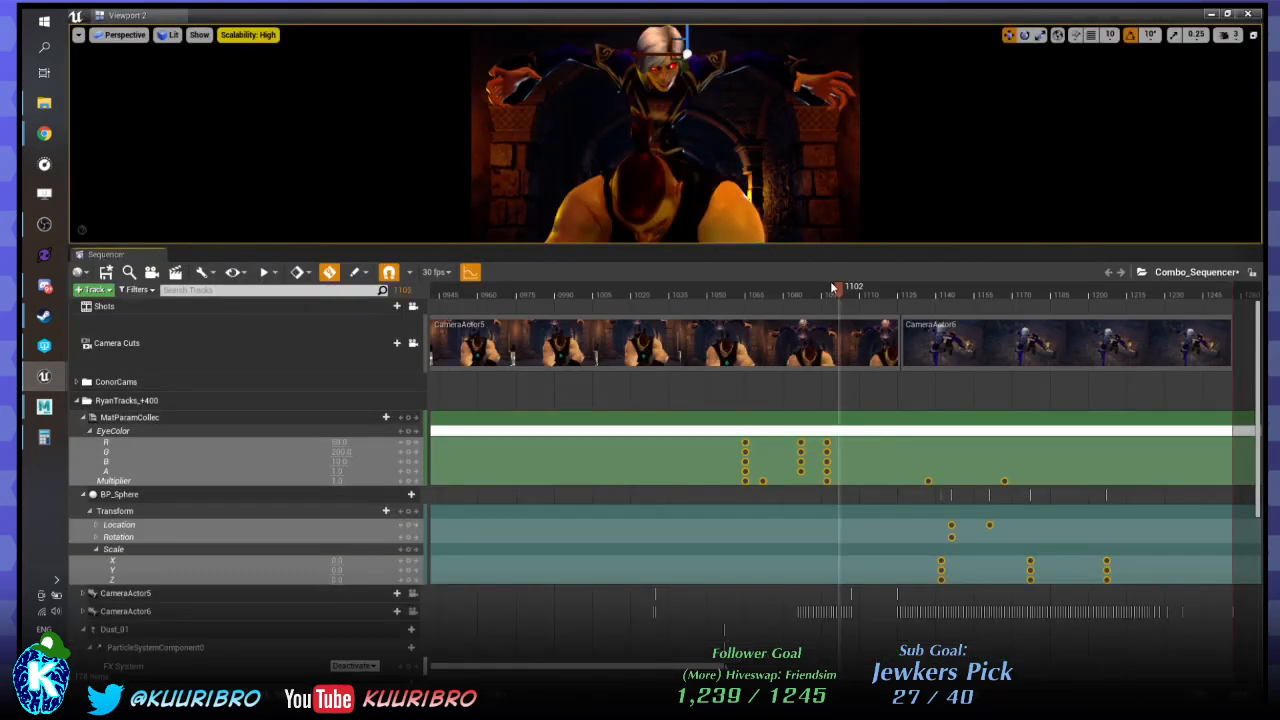
pyautogui.moveTo(832, 288); pyautogui.dragTo(1268, 291)
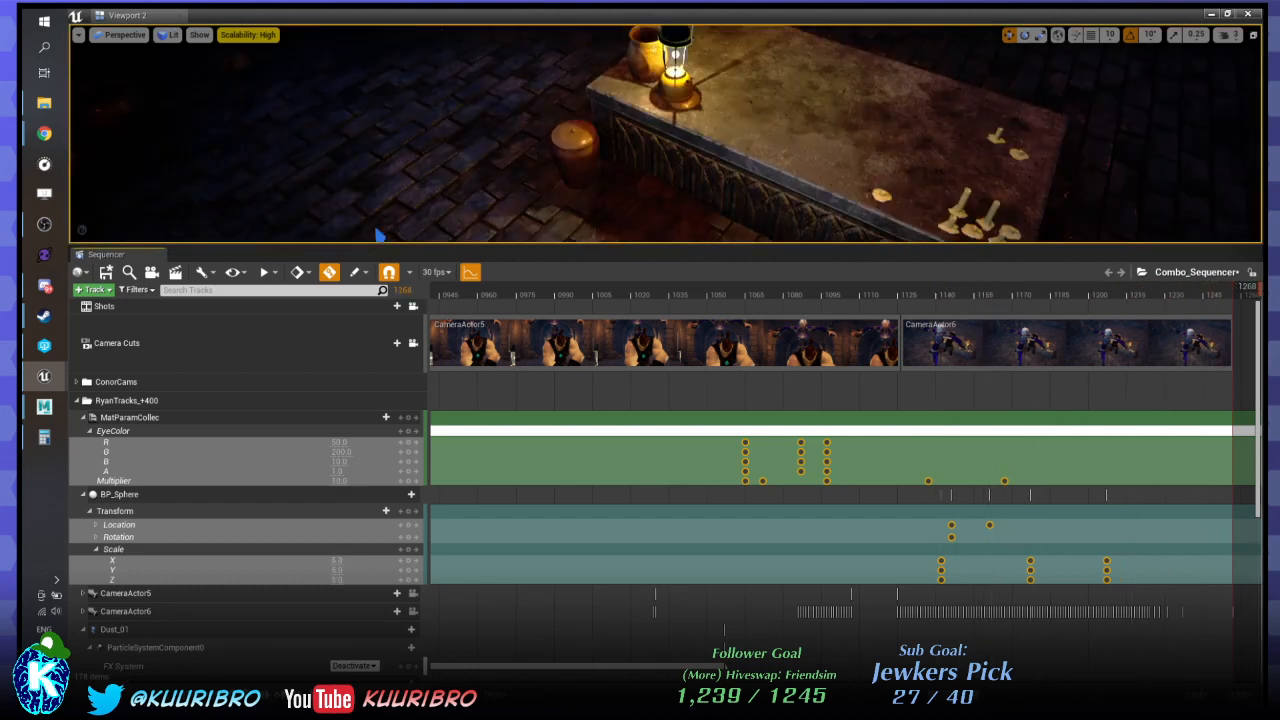
pyautogui.click(832, 552)
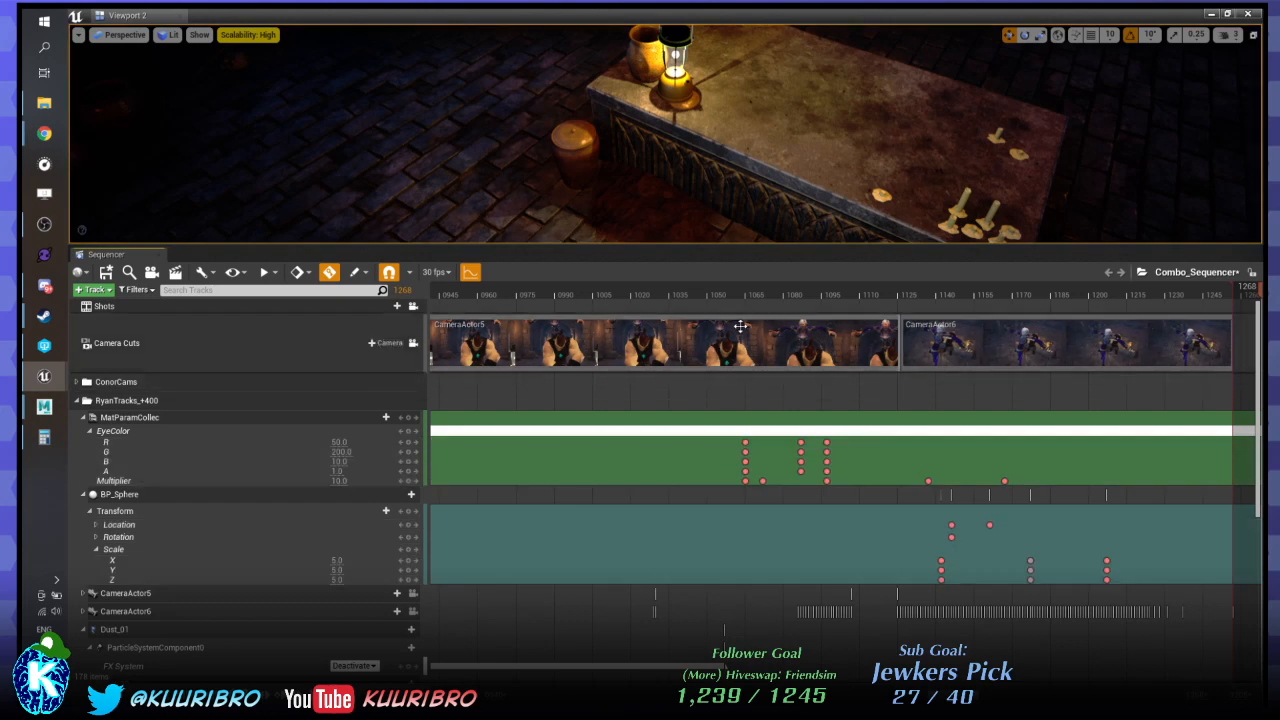
# Fit the whole sequence in the timeline and enlarge Viewport 2 above the Sequencer, keeping the window maximized.
pyautogui.keyDown('ctrl'); pyautogui.scroll(-10, 828, 562); pyautogui.keyUp('ctrl')
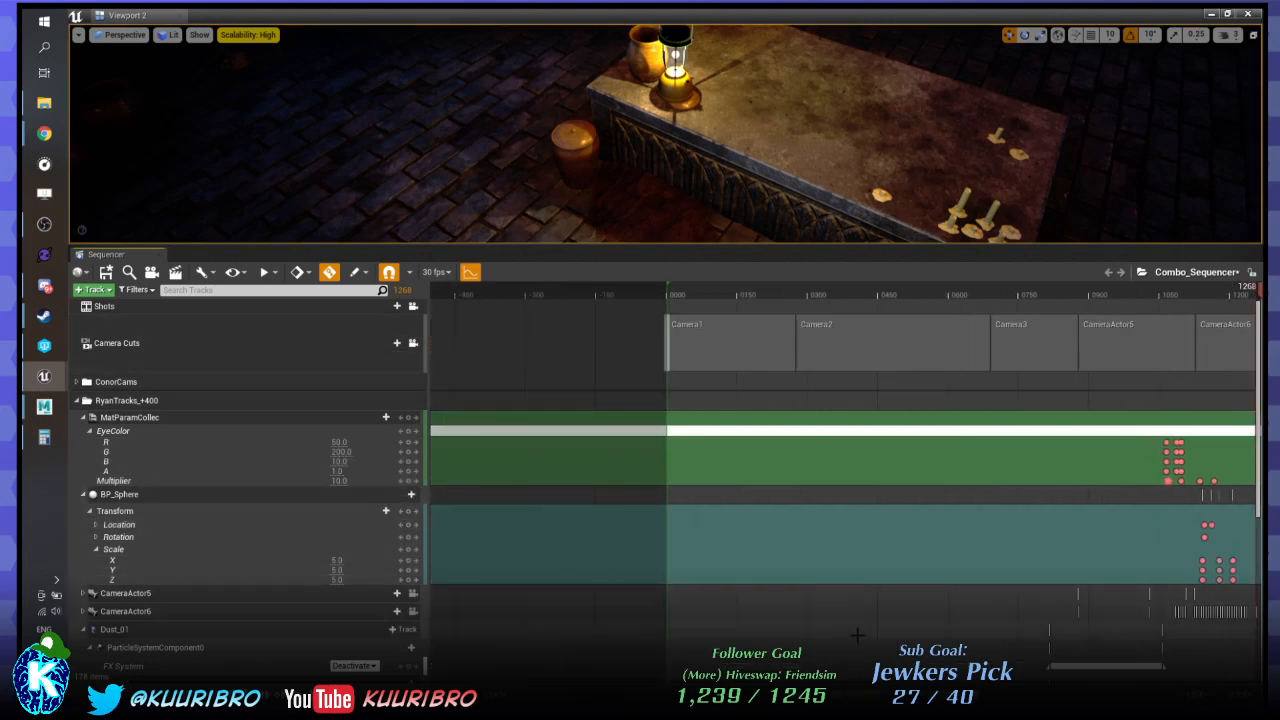
pyautogui.moveTo(550, 17); pyautogui.dragTo(588, 100)
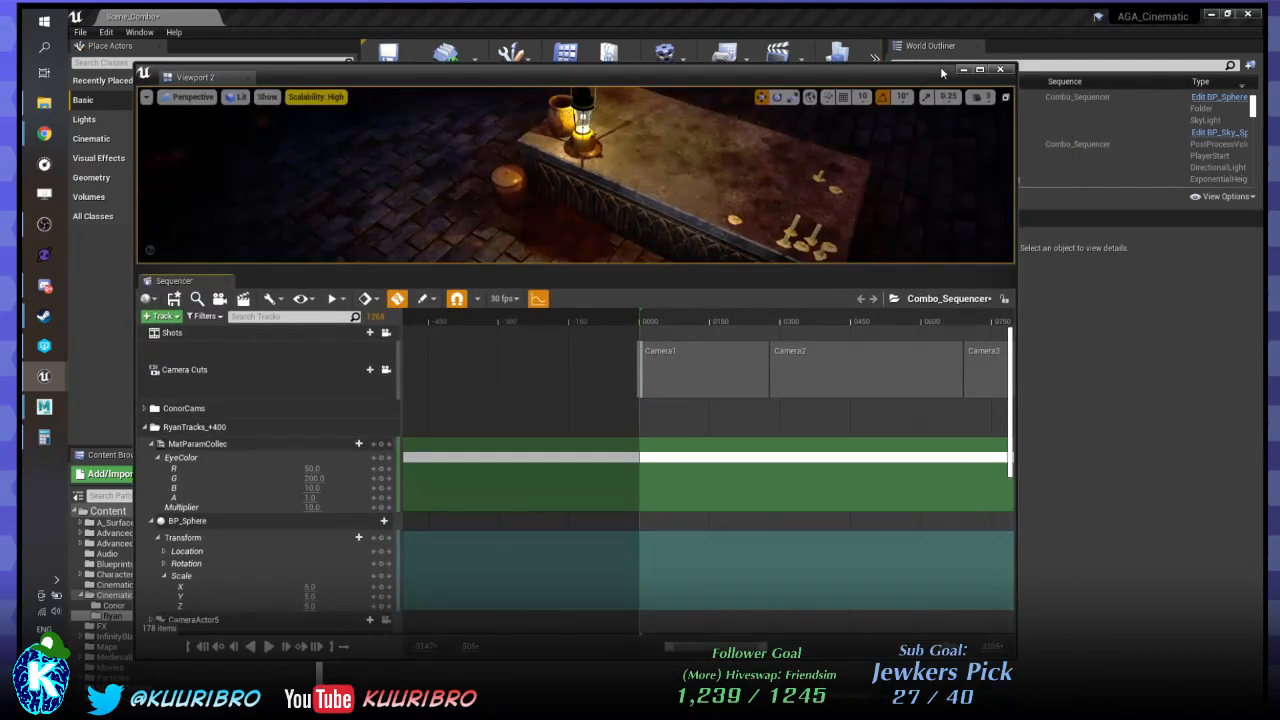
pyautogui.moveTo(840, 265); pyautogui.dragTo(840, 358)
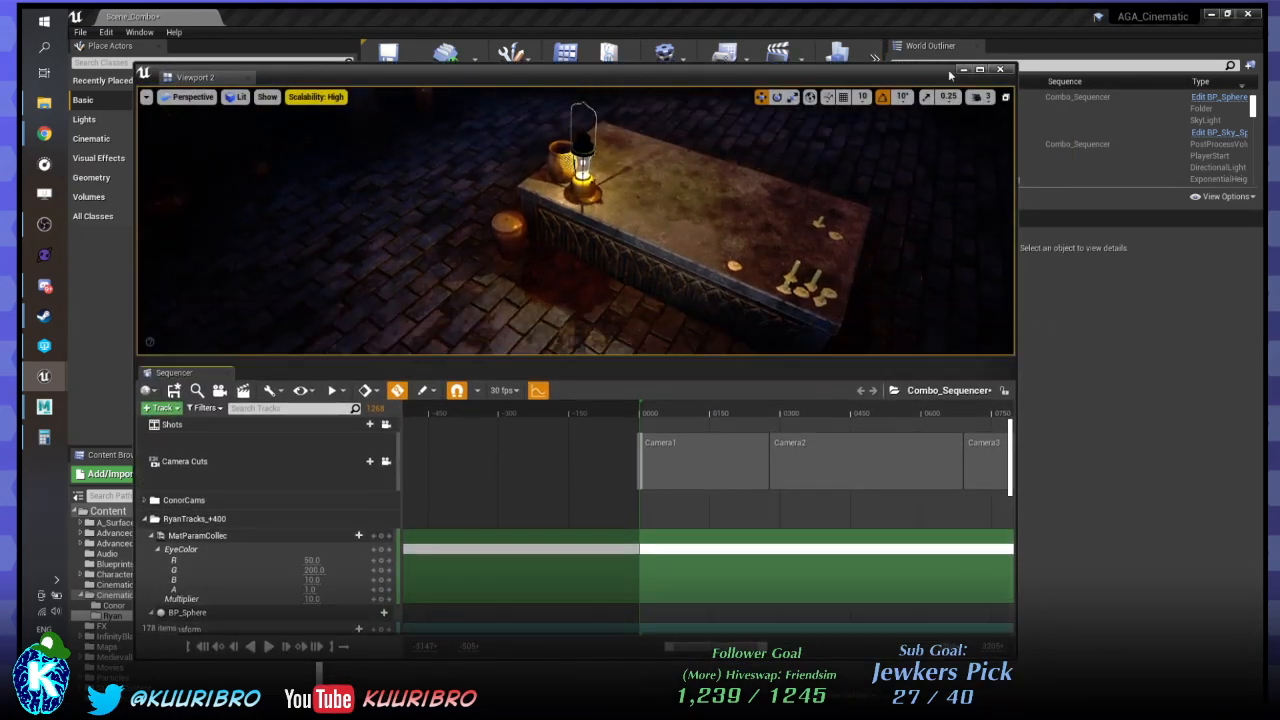
pyautogui.click(980, 69)
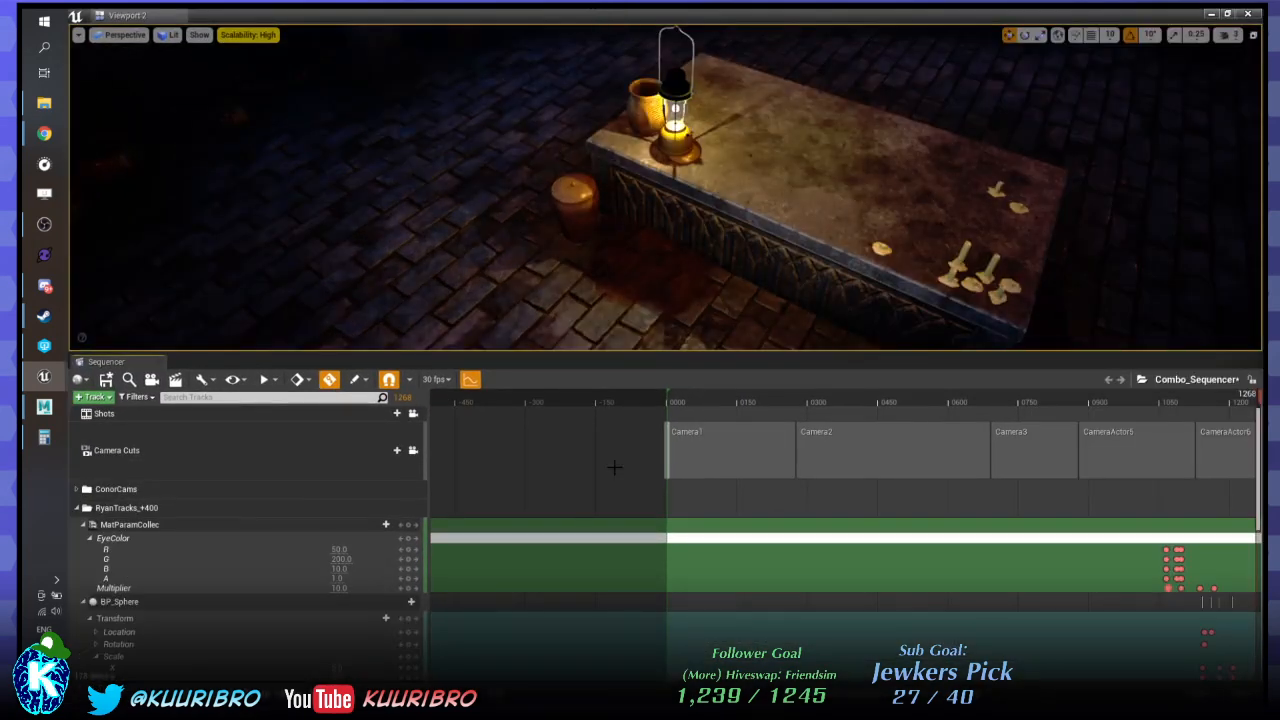
# Render the sequence as an AVI video at 1280 x 720, saving Combo_Sequencer and Scene_Combo and checking out Combo_Sequencer.
pyautogui.click(663, 402)
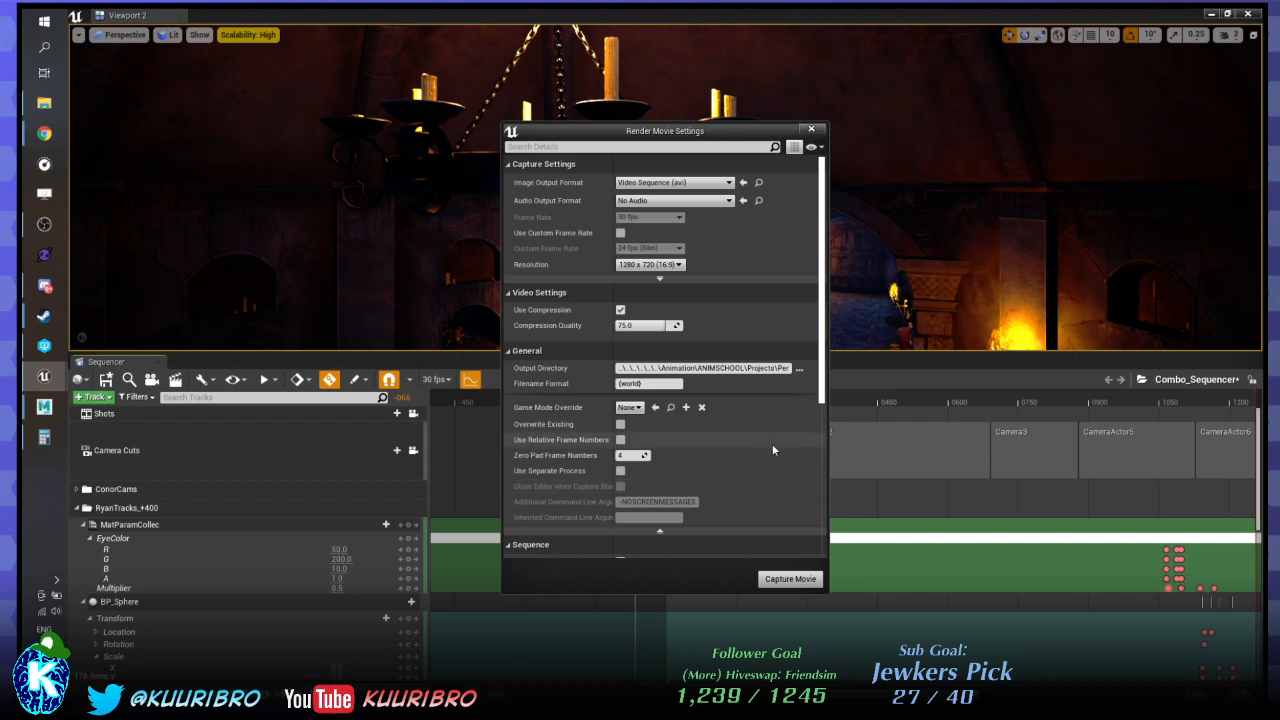
pyautogui.click(810, 583)
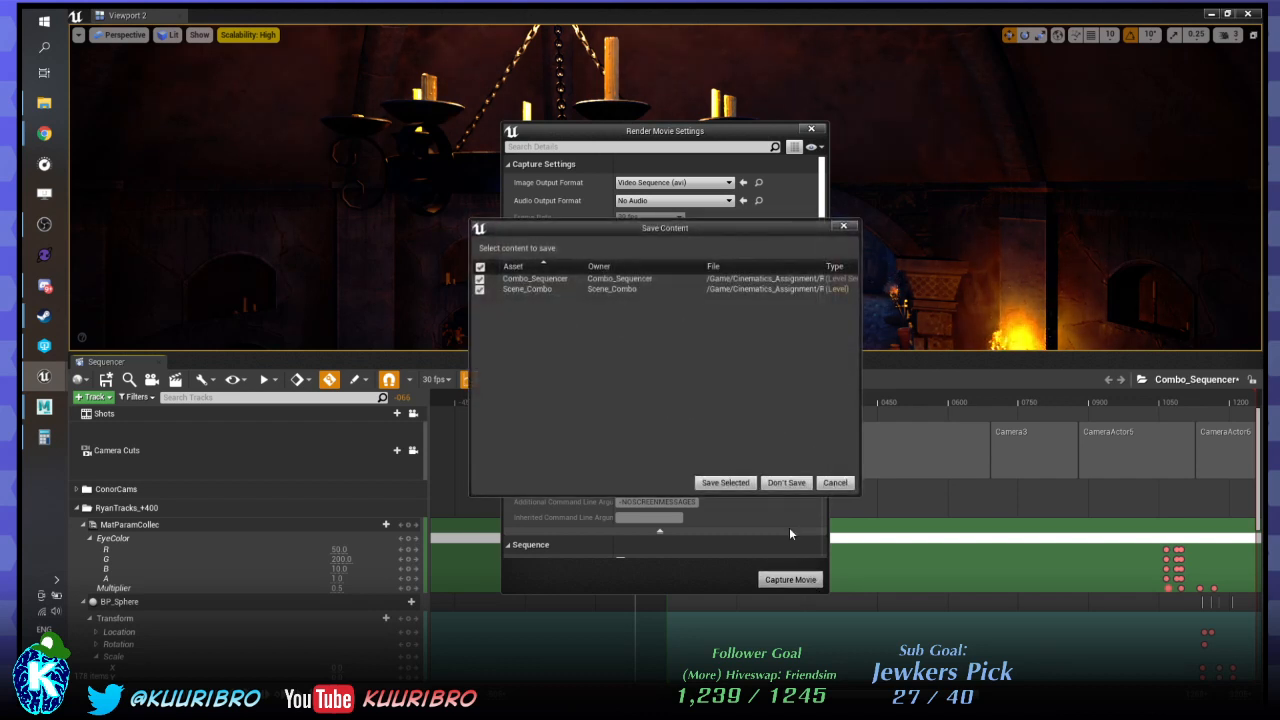
pyautogui.click(724, 484)
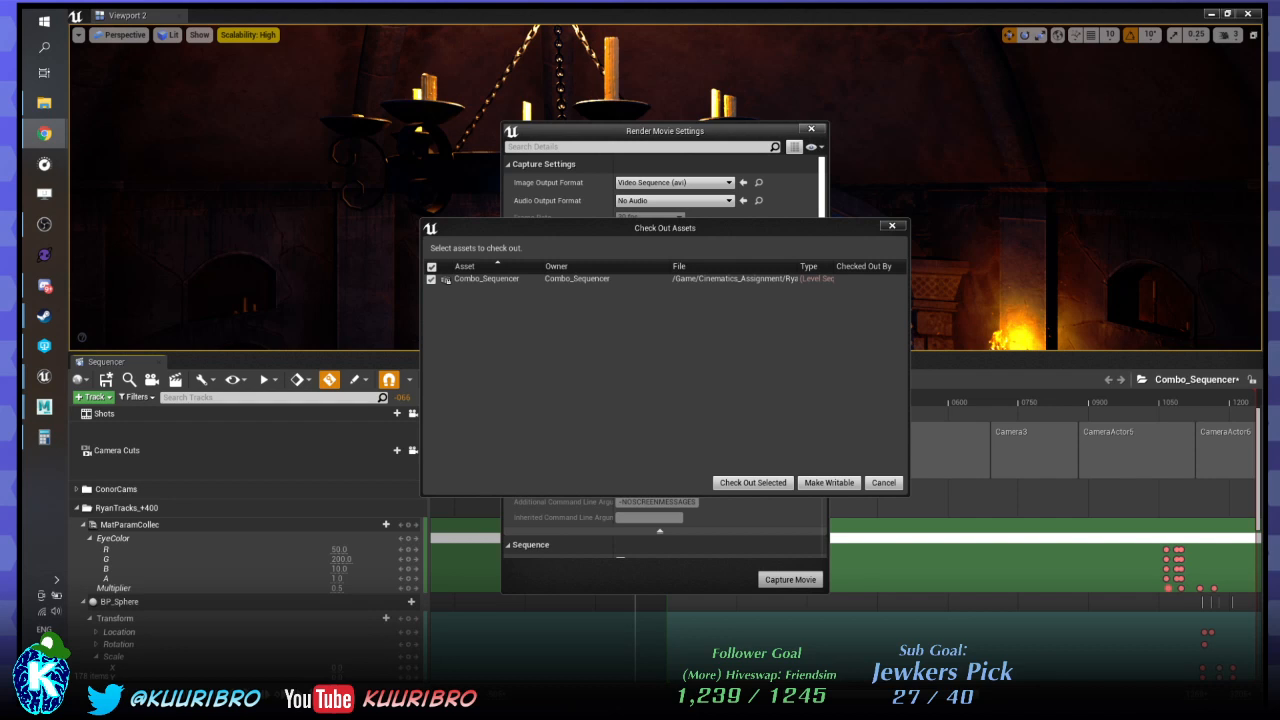
pyautogui.click(736, 484)
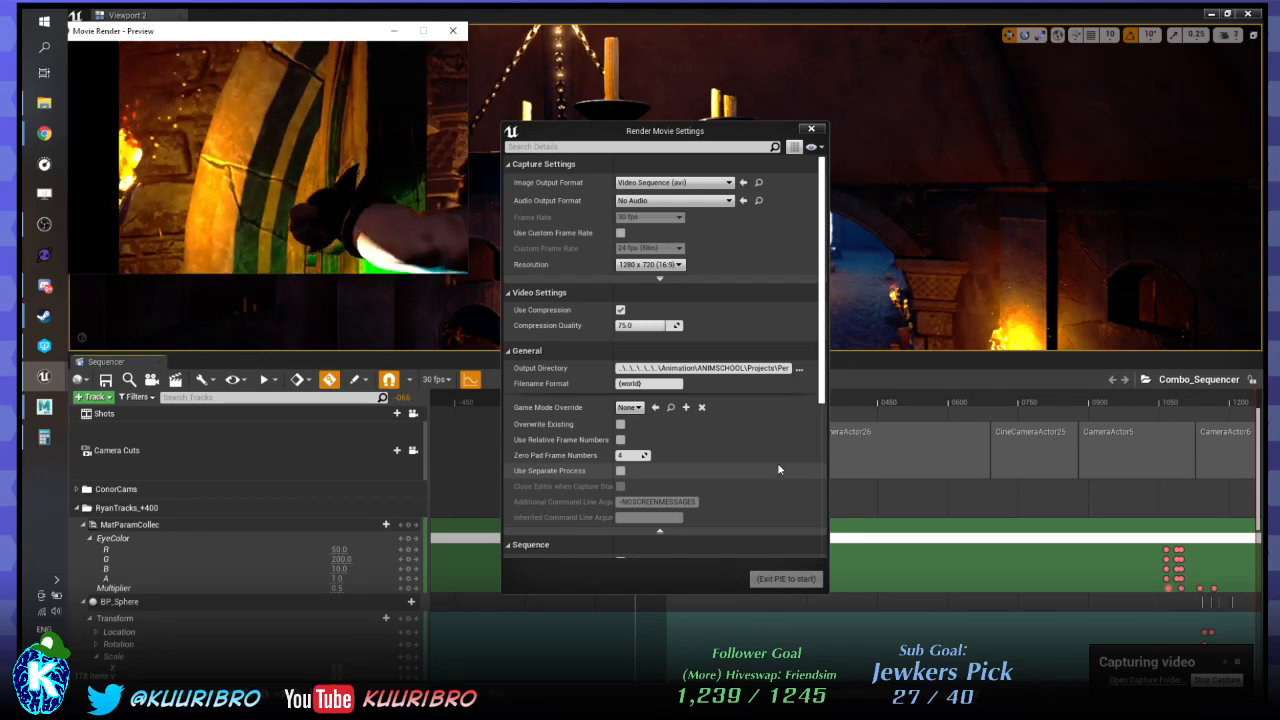
# Review the movie render settings for the animation frame range and the output directory path.
pyautogui.scroll(-5, 745, 225)
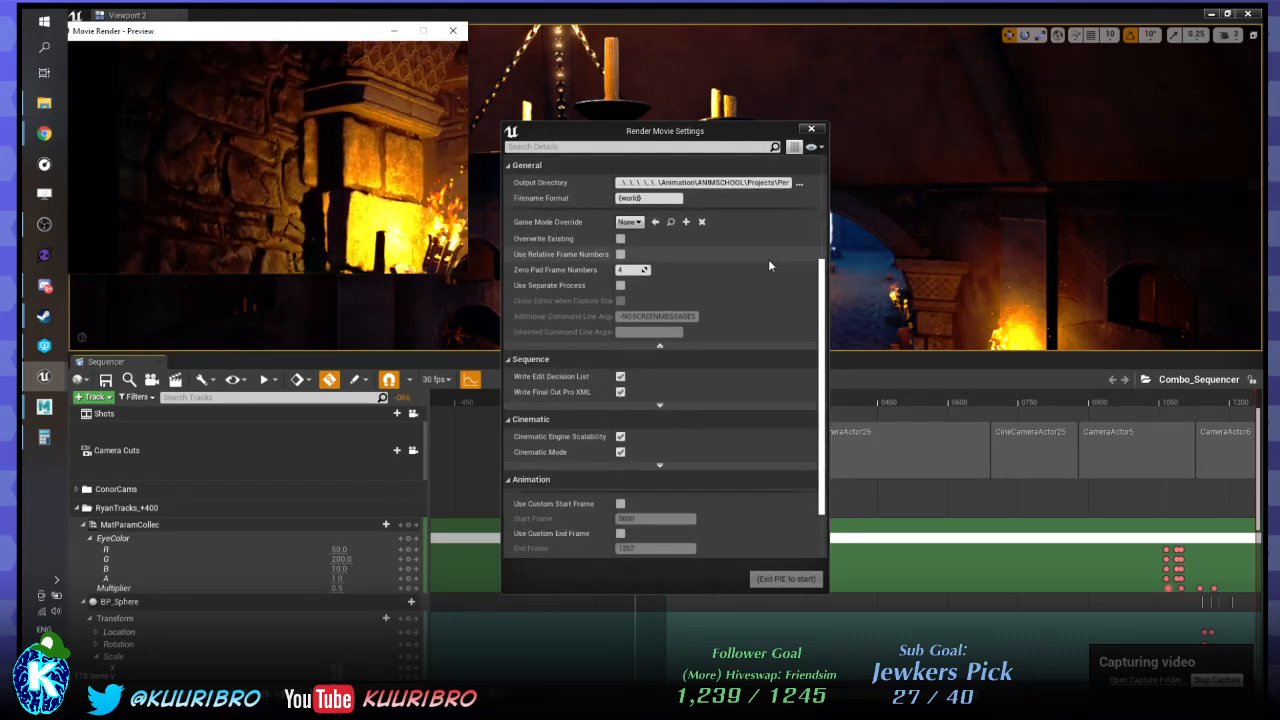
pyautogui.scroll(-3, 768, 262)
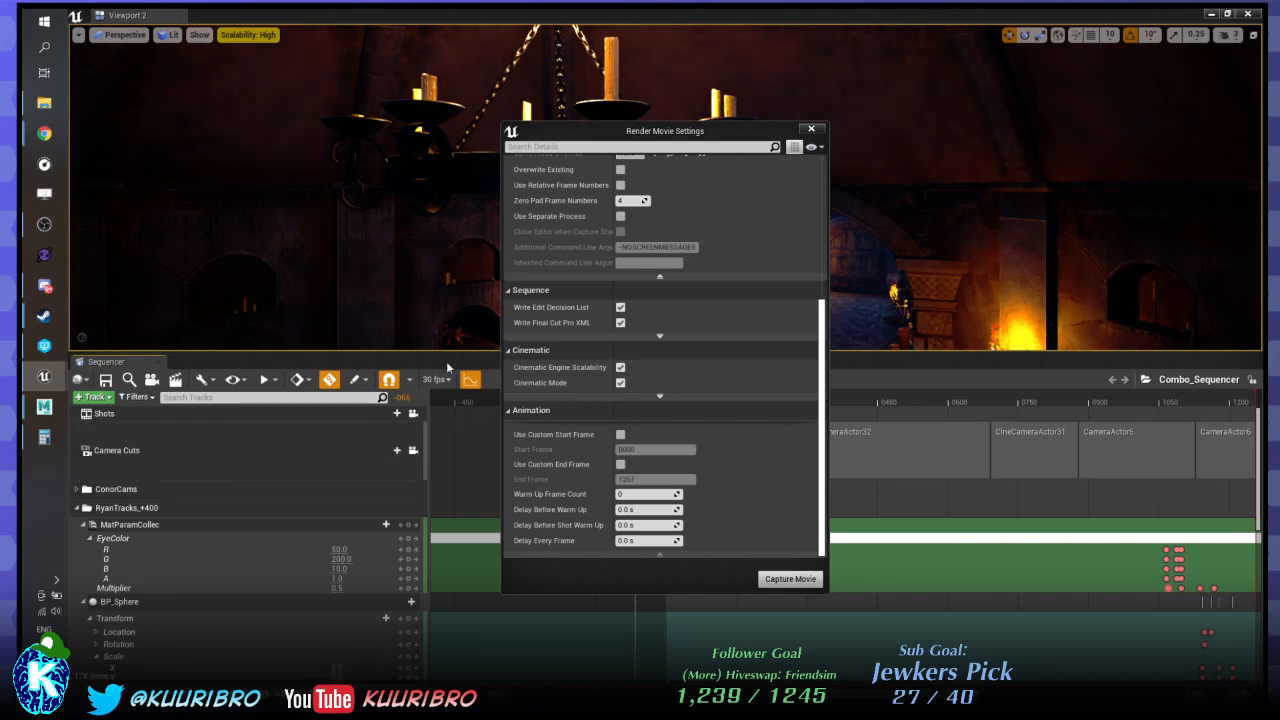
pyautogui.scroll(3, 716, 321)
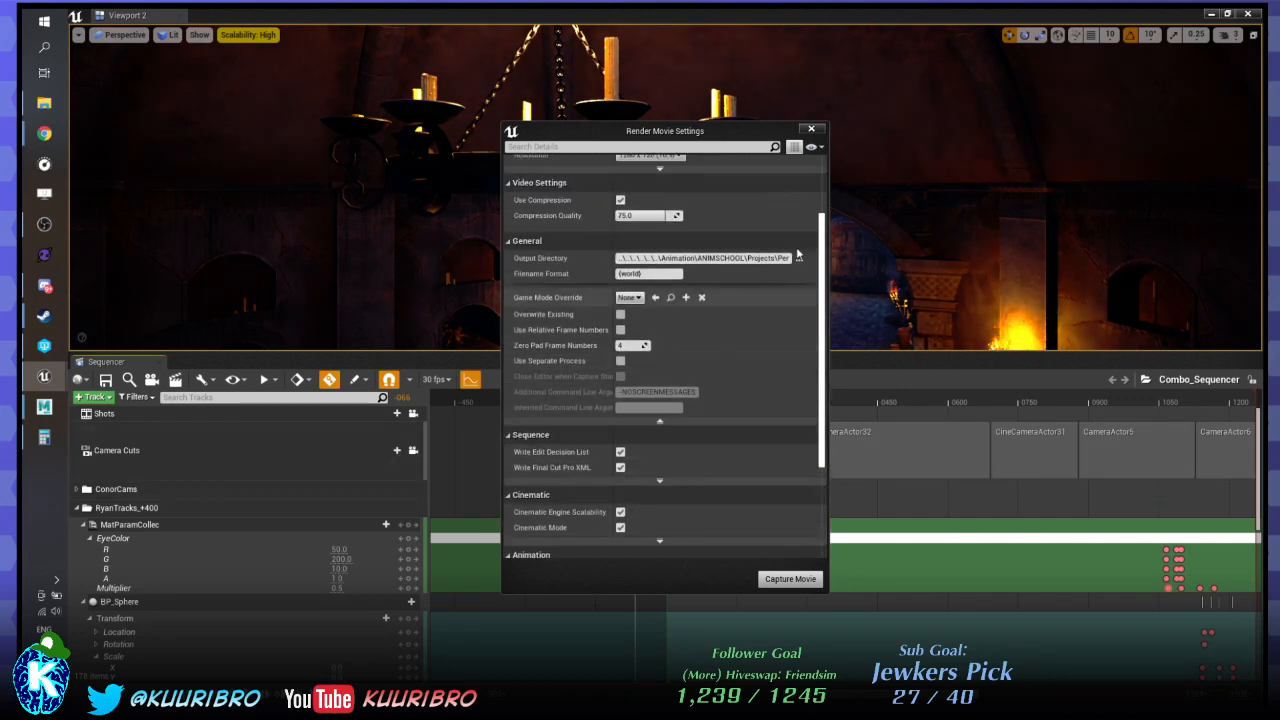
pyautogui.doubleClick(690, 258)
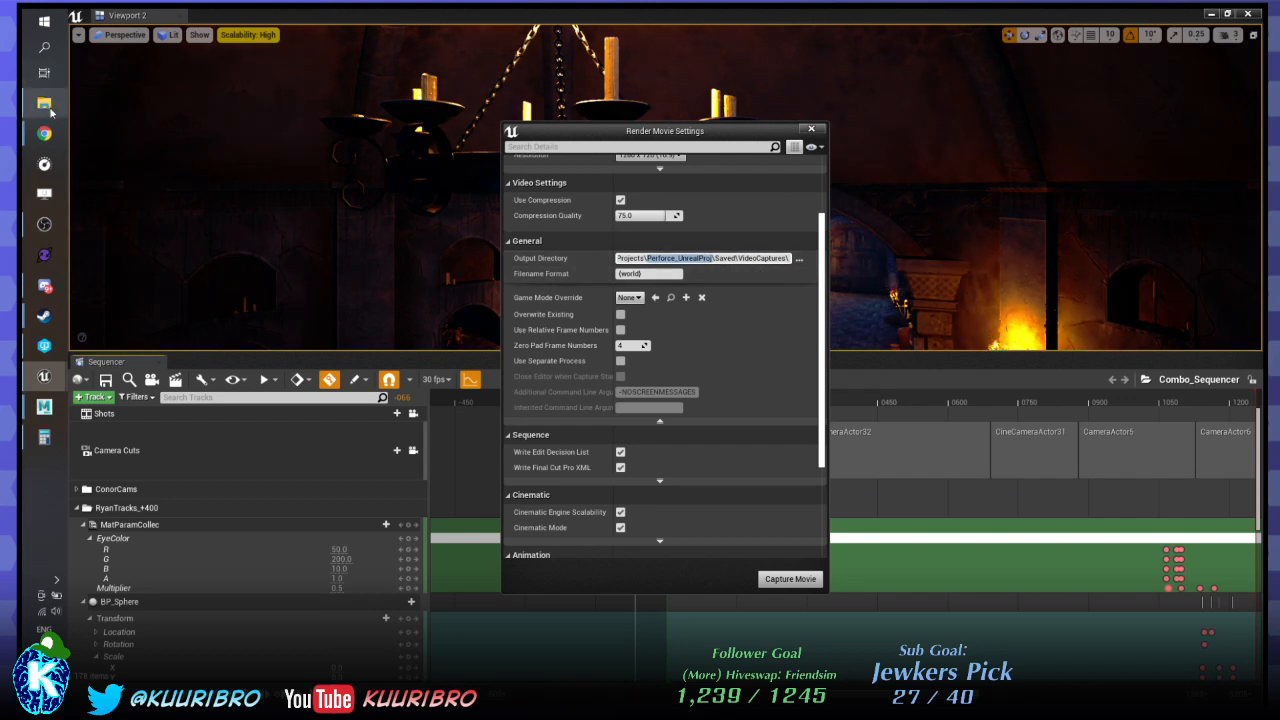
# Open the rendered Scene_Combo.avi from its output folder in Keyframe MP and play it.
pyautogui.click(51, 112)
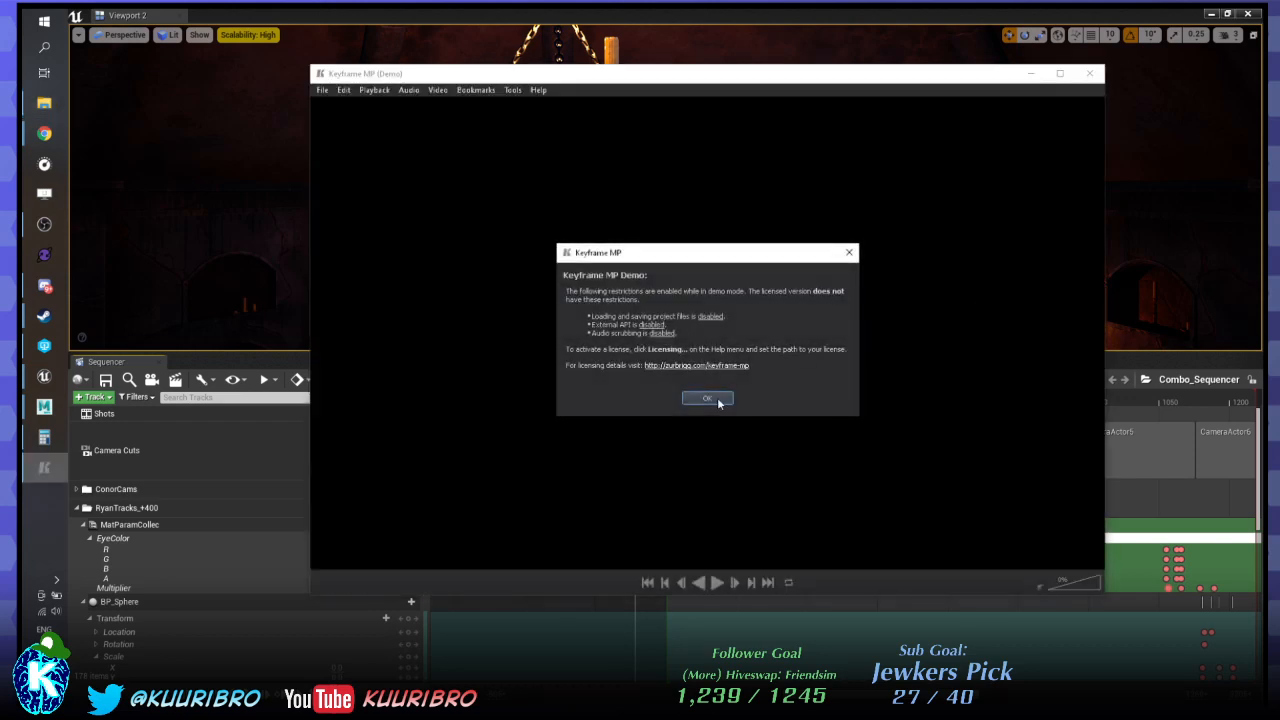
pyautogui.click(718, 402)
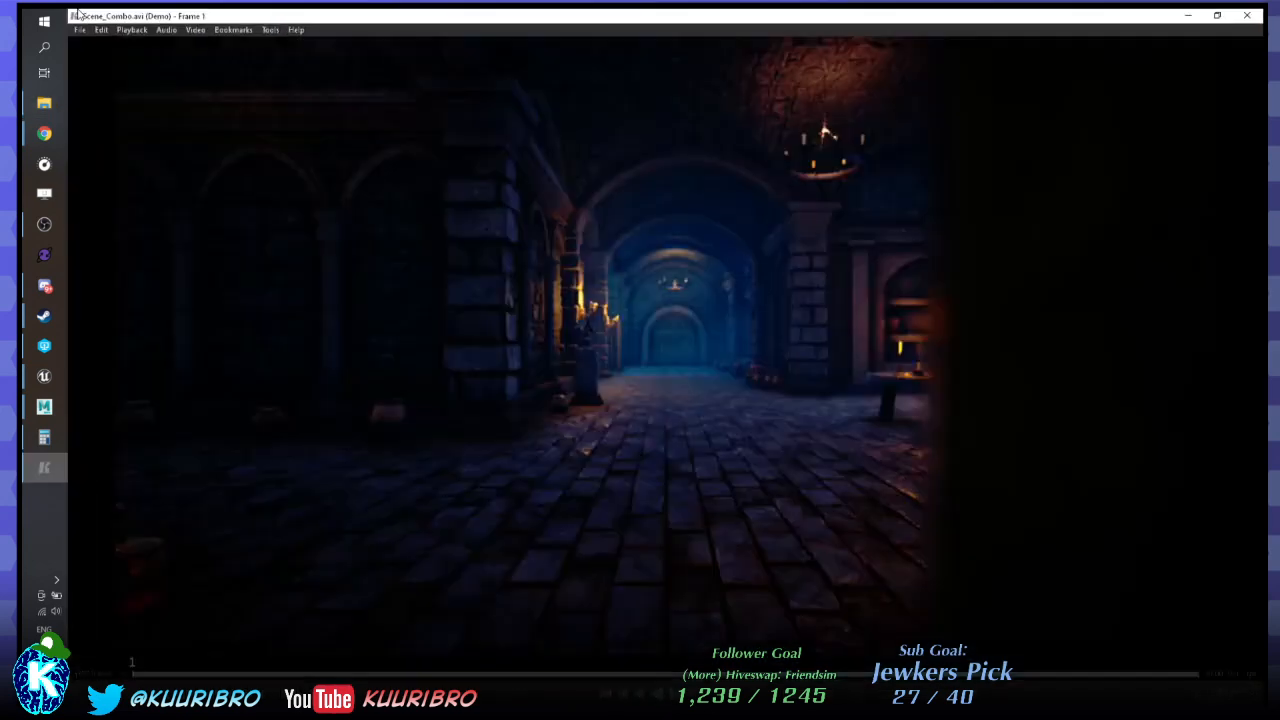
pyautogui.press('space')
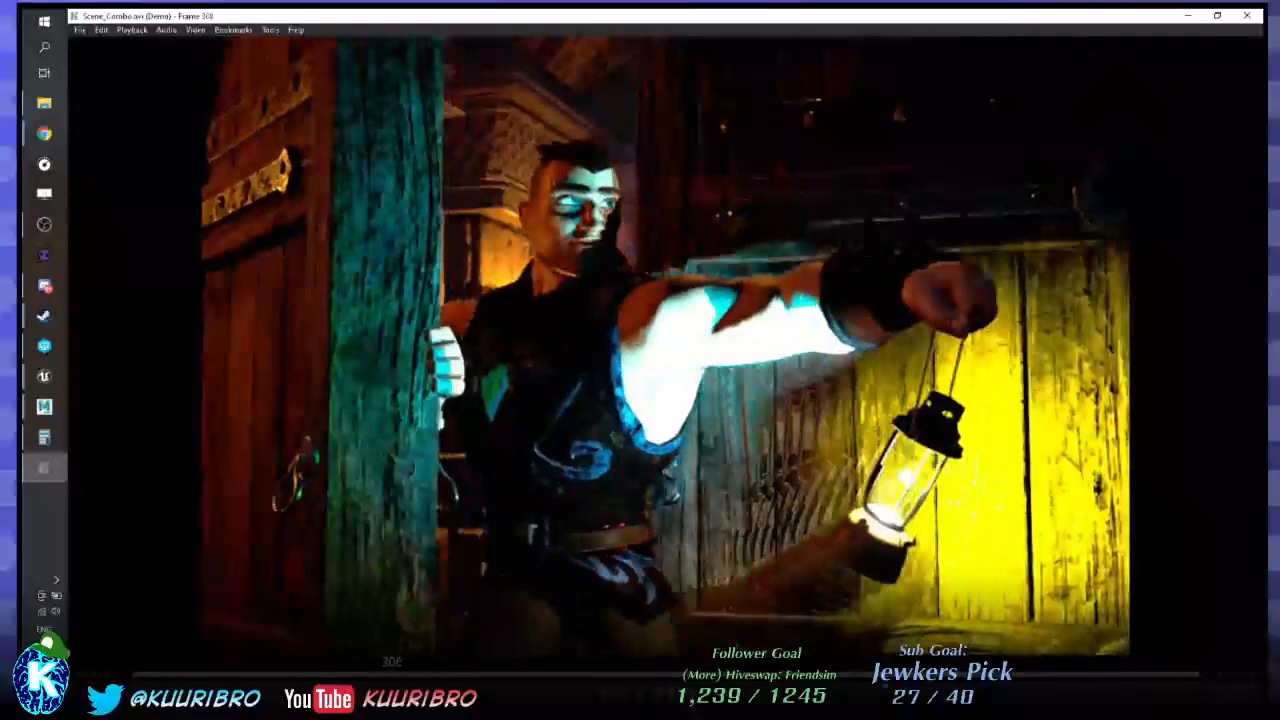
# Scrub the rendered video back to frame 56 and replay its opening shots for review.
pyautogui.moveTo(890, 674); pyautogui.dragTo(576, 674)
pyautogui.moveTo(775, 665); pyautogui.dragTo(179, 666)
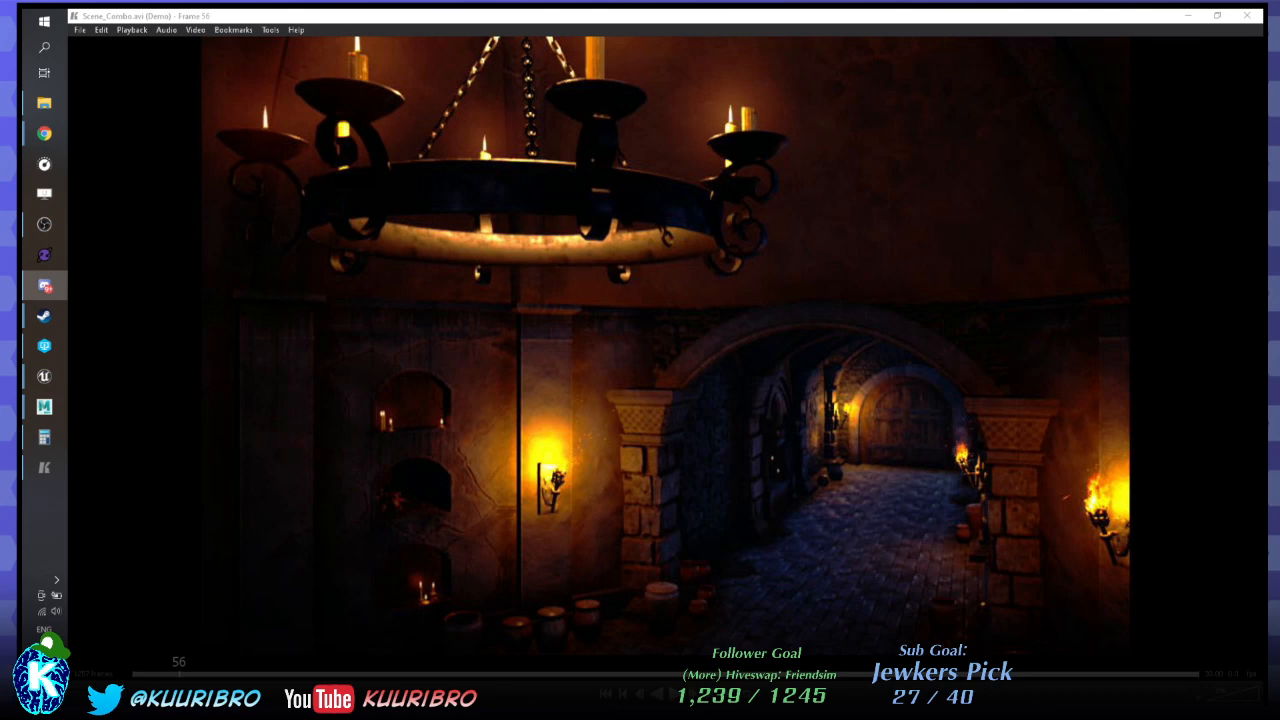
pyautogui.click(1124, 252)
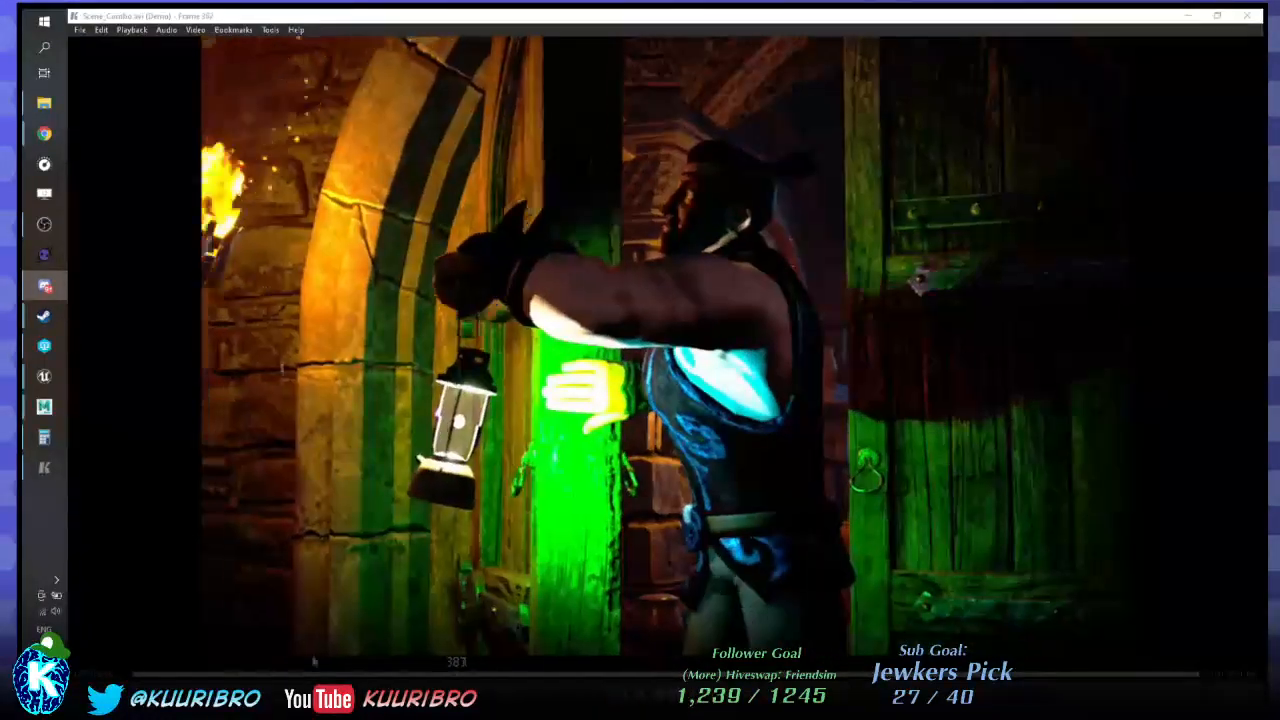
pyautogui.click(315, 675)
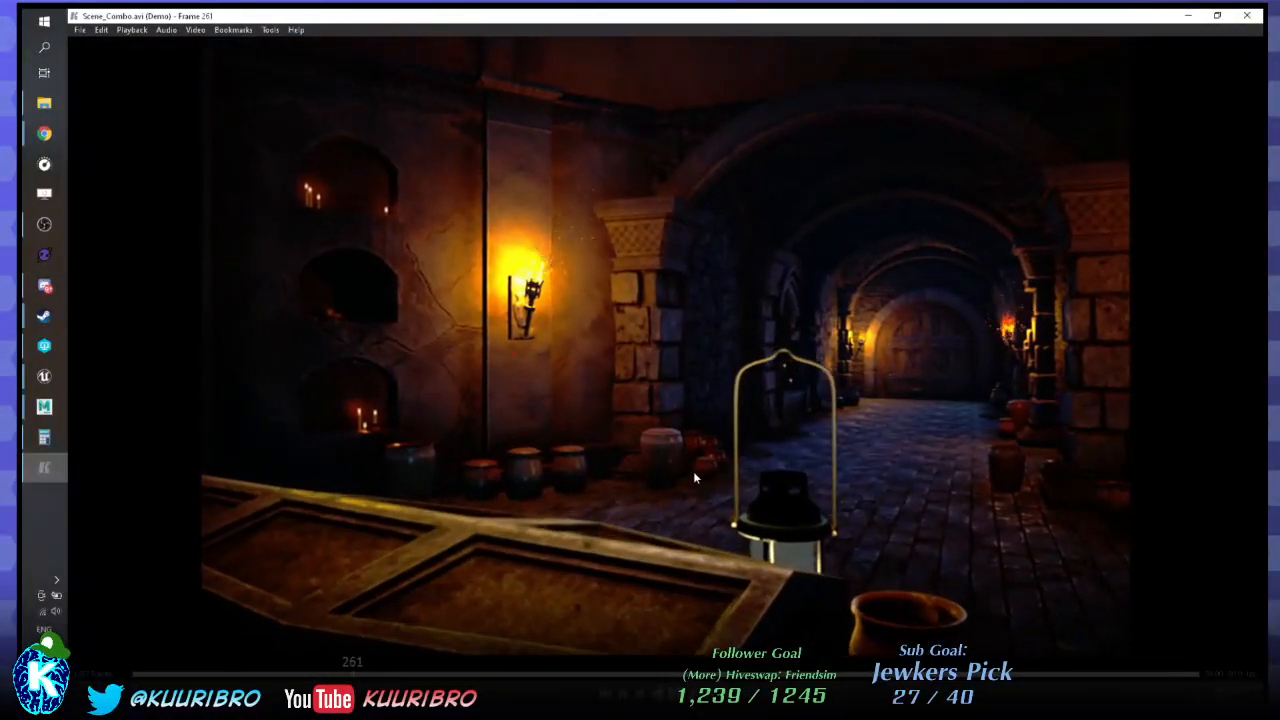
# Pause the rendered video in the door-opening shot and step frame by frame between about frames 294 and 313.
pyautogui.press('space')
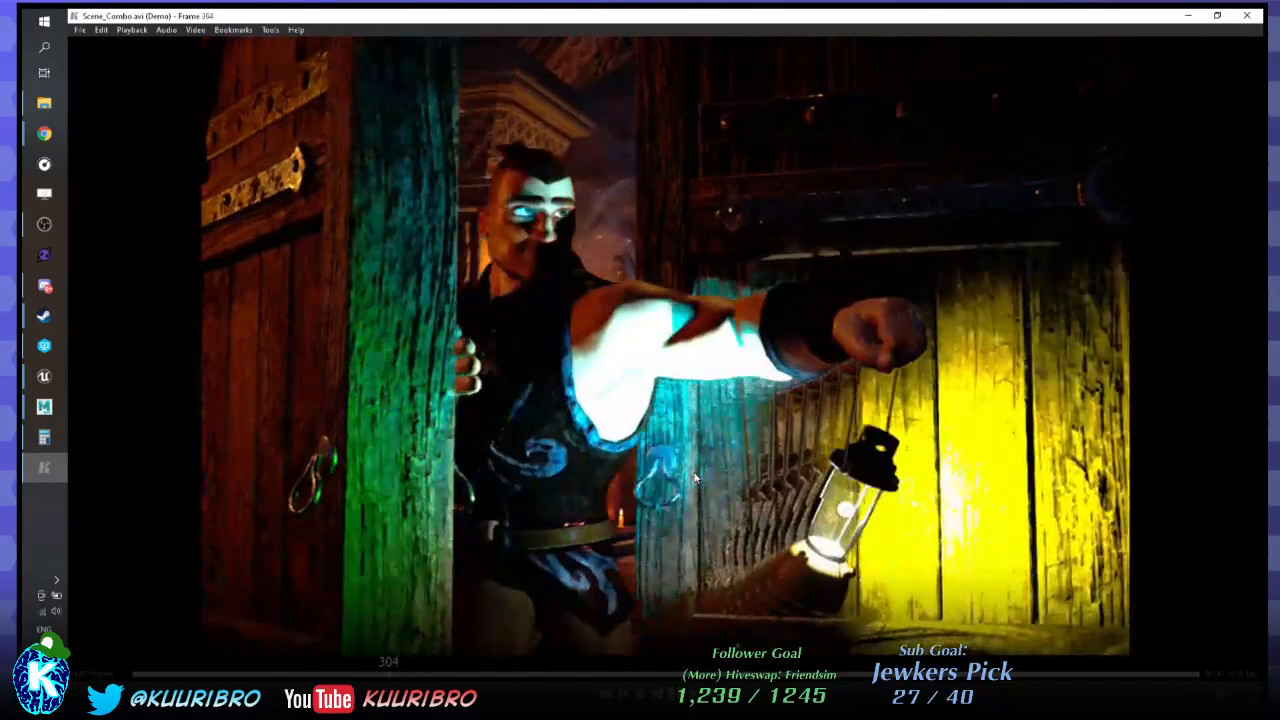
pyautogui.press('Left')
pyautogui.press('Left')
pyautogui.press('Left')
pyautogui.press('Left')
pyautogui.press('Left')
pyautogui.press('Left')
pyautogui.press('Left')
pyautogui.press('Left')
pyautogui.press('Left')
pyautogui.press('Left')
pyautogui.press('Left')
pyautogui.press('Left')
pyautogui.press('Left')
pyautogui.press('Left')
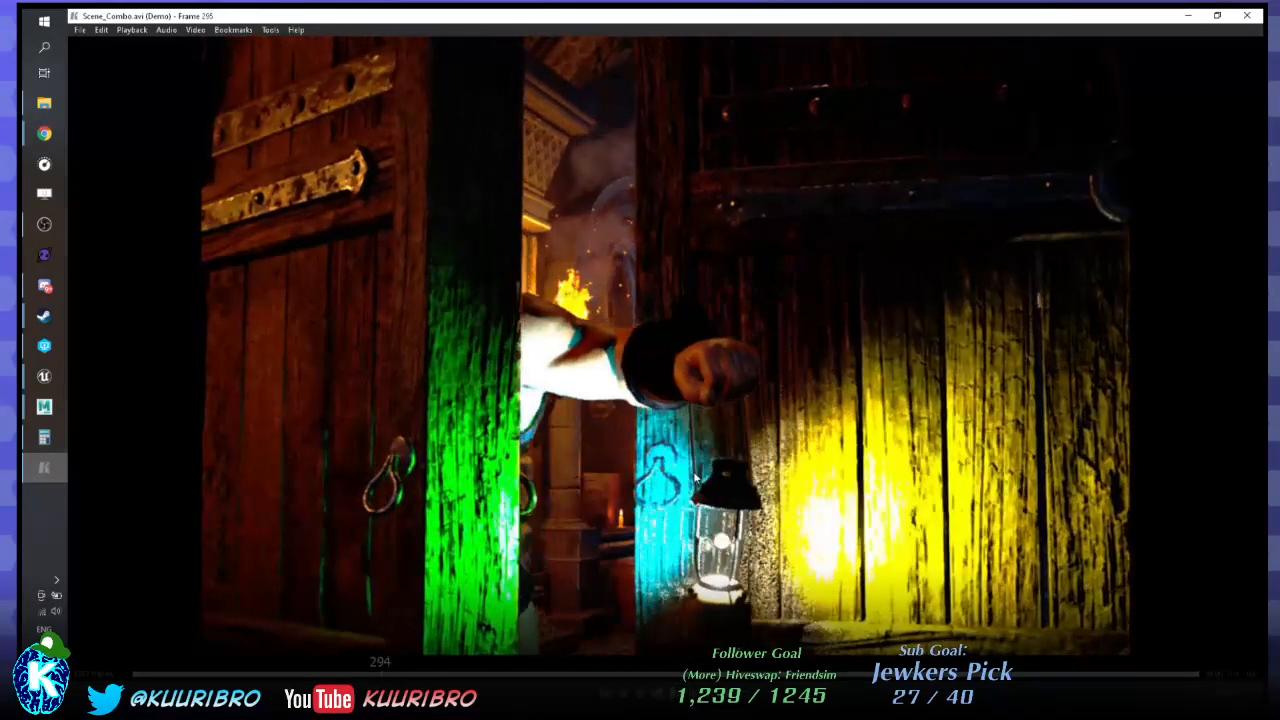
pyautogui.press('Right')
pyautogui.press('Right')
pyautogui.press('Right')
pyautogui.press('Right')
pyautogui.press('Right')
pyautogui.press('Right')
pyautogui.press('Right')
pyautogui.press('Right')
pyautogui.press('Right')
pyautogui.press('Right')
pyautogui.press('Right')
pyautogui.press('Right')
pyautogui.press('Right')
pyautogui.press('Right')
pyautogui.press('Right')
pyautogui.press('Right')
pyautogui.press('Right')
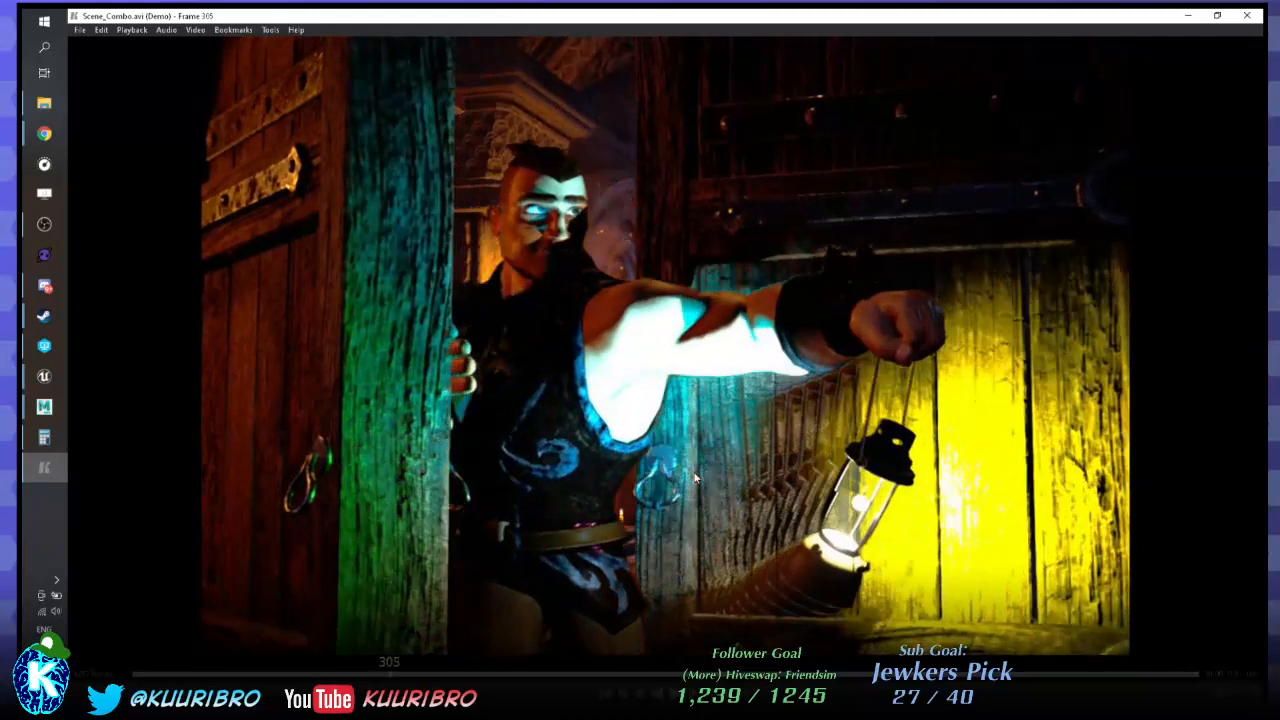
pyautogui.press('Right')
pyautogui.press('Right')
pyautogui.press('Right')
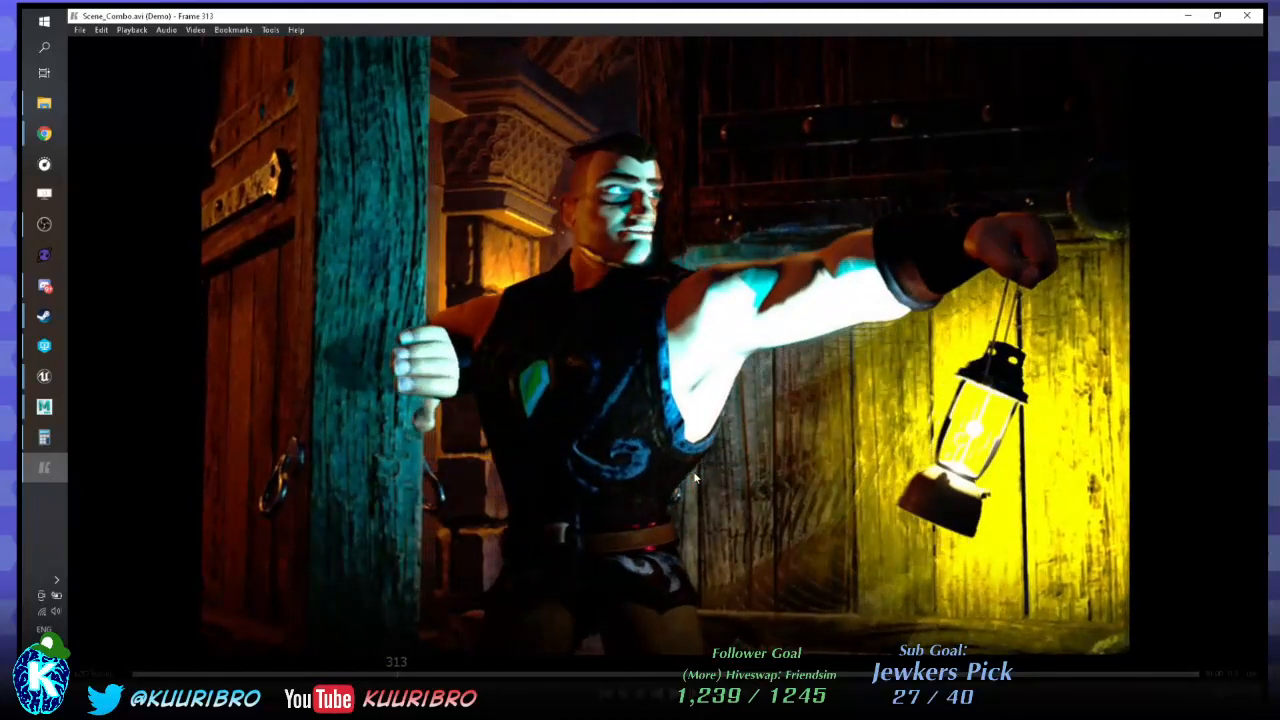
# Switch back to Unreal Editor, close the movie render settings and move the Combo_Sequencer playhead to frame 302.
pyautogui.hotkey('alt', 'Tab')
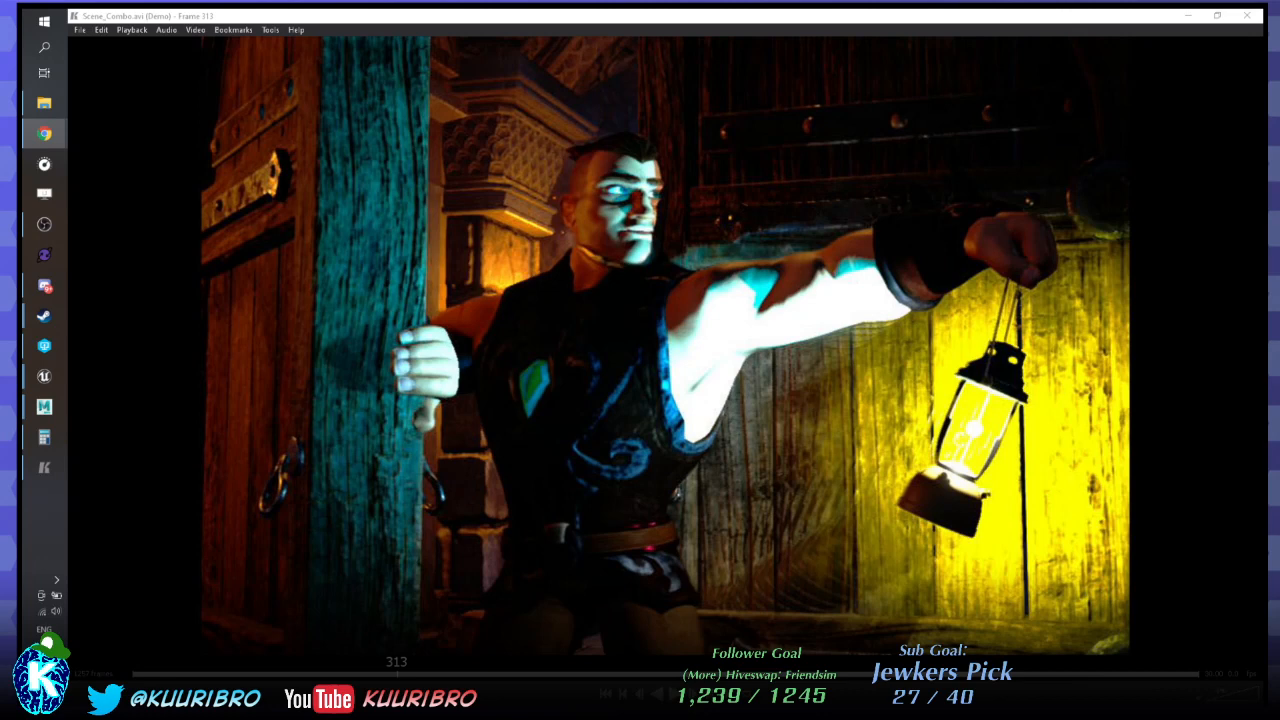
pyautogui.moveTo(623, 23); pyautogui.dragTo(980, 710)
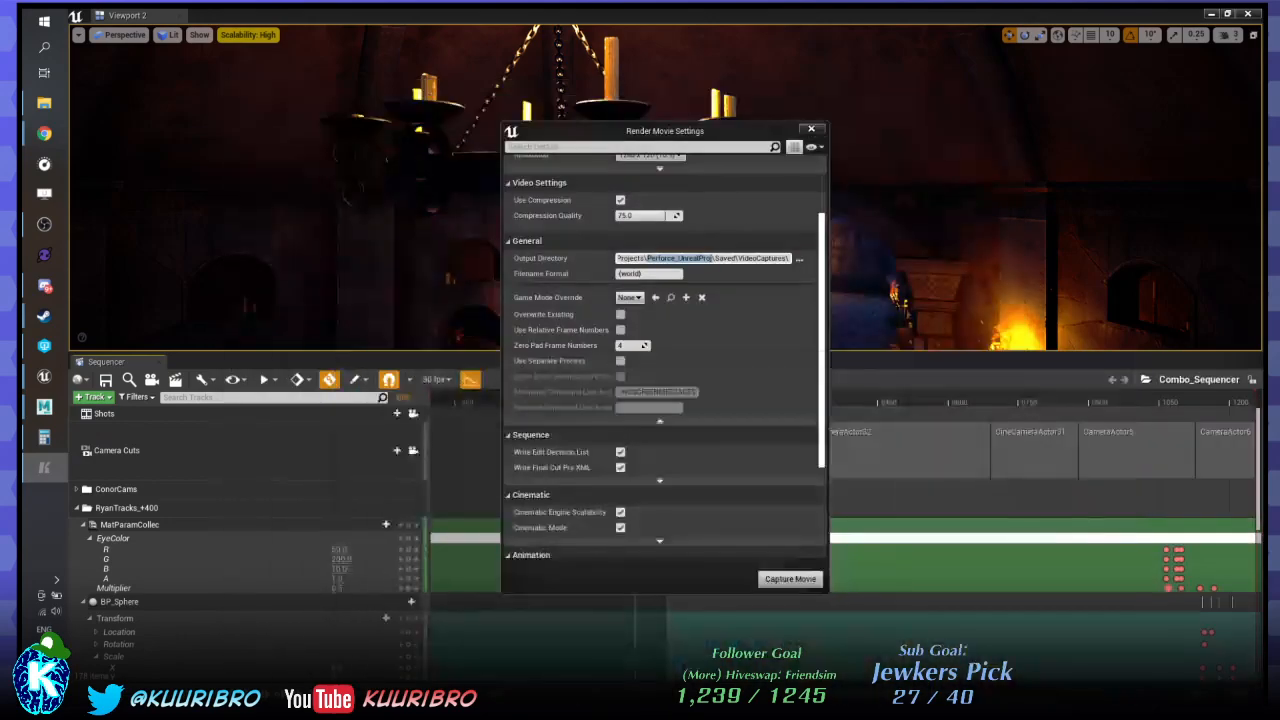
pyautogui.click(877, 257)
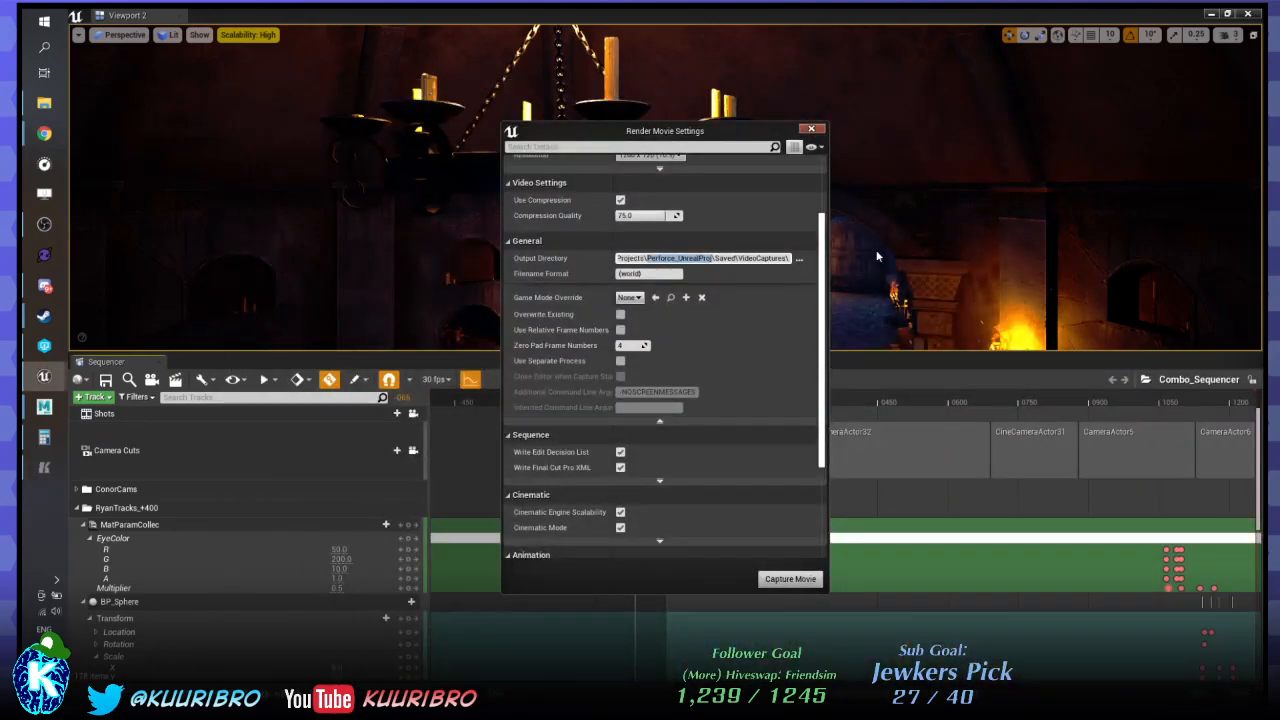
pyautogui.click(812, 130)
pyautogui.moveTo(918, 395); pyautogui.dragTo(808, 401)
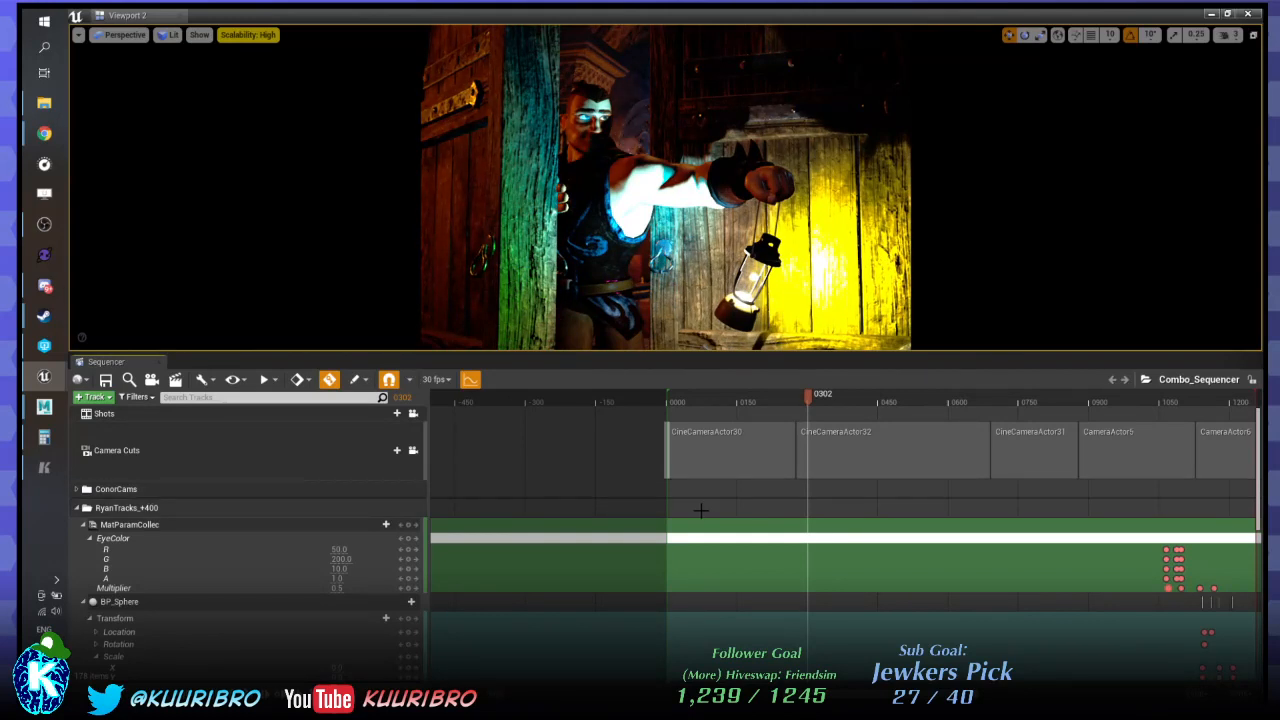
# Turn off realtime rendering in the cinematic preview viewport.
pyautogui.click(78, 34)
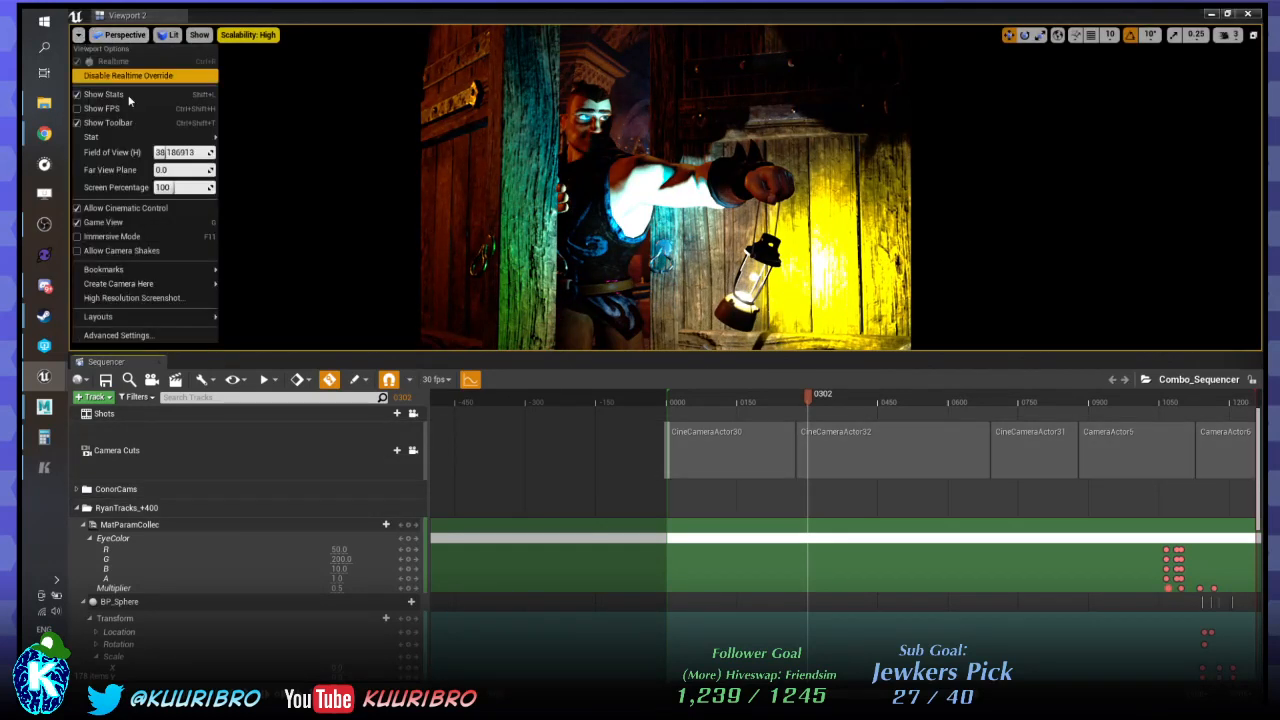
pyautogui.click(79, 36)
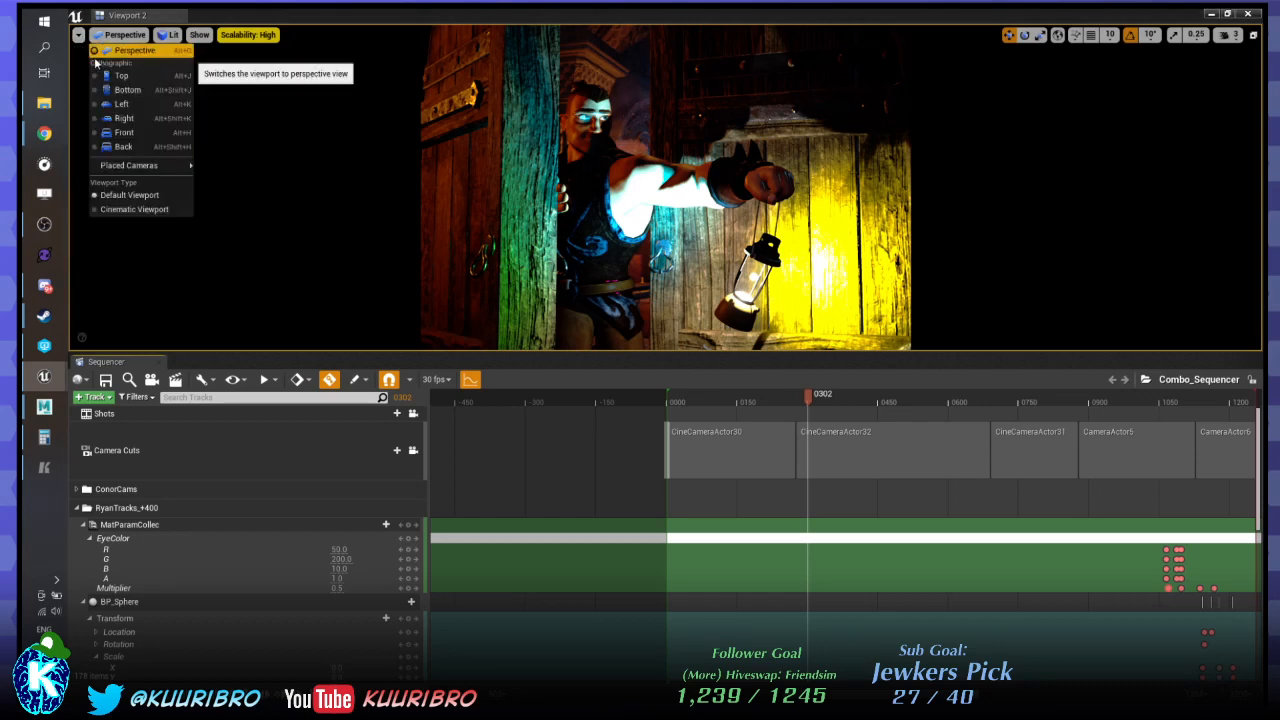
pyautogui.click(105, 58)
# Step the sequence back frame by frame to frame 296 in the door-opening shot.
pyautogui.press('Left')
pyautogui.press('Left')
pyautogui.press('Left')
pyautogui.press('Left')
pyautogui.press('Left')
pyautogui.press('Left')
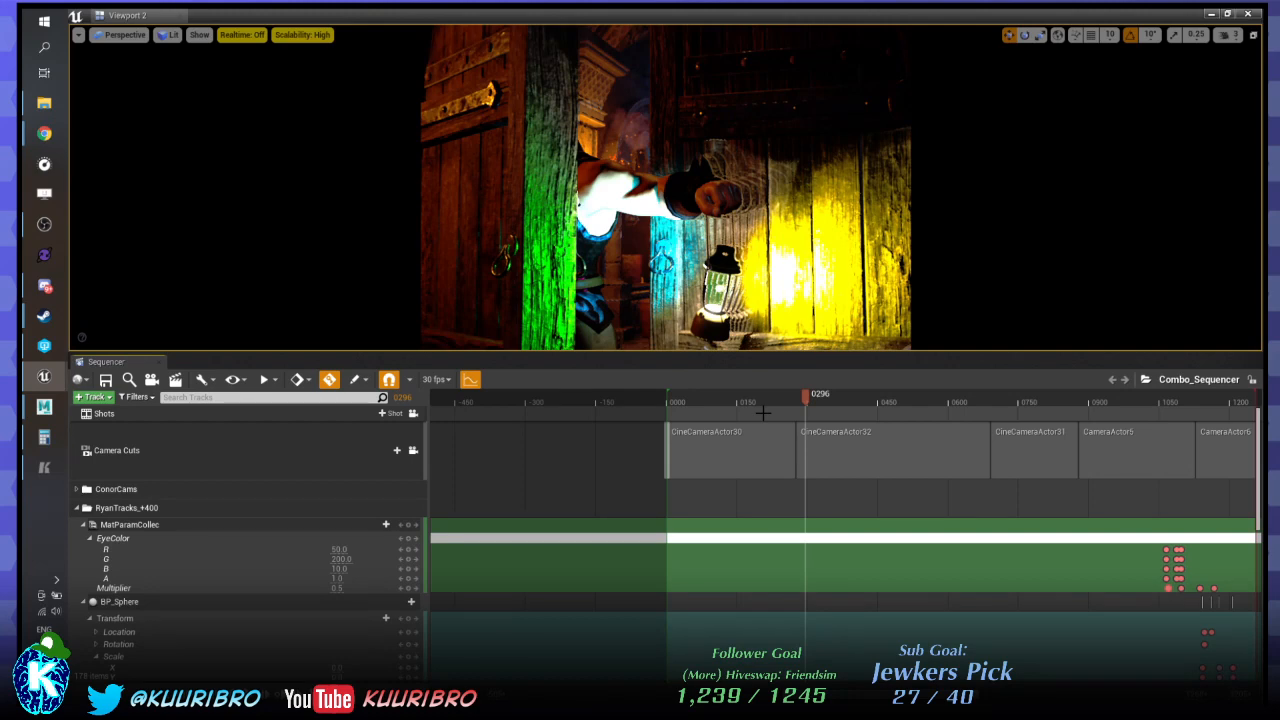
# Uncover the main editor window, filter the World Outliner for "post proce" and select the PostProcessVolume.
pyautogui.moveTo(517, 14); pyautogui.dragTo(420, 191)
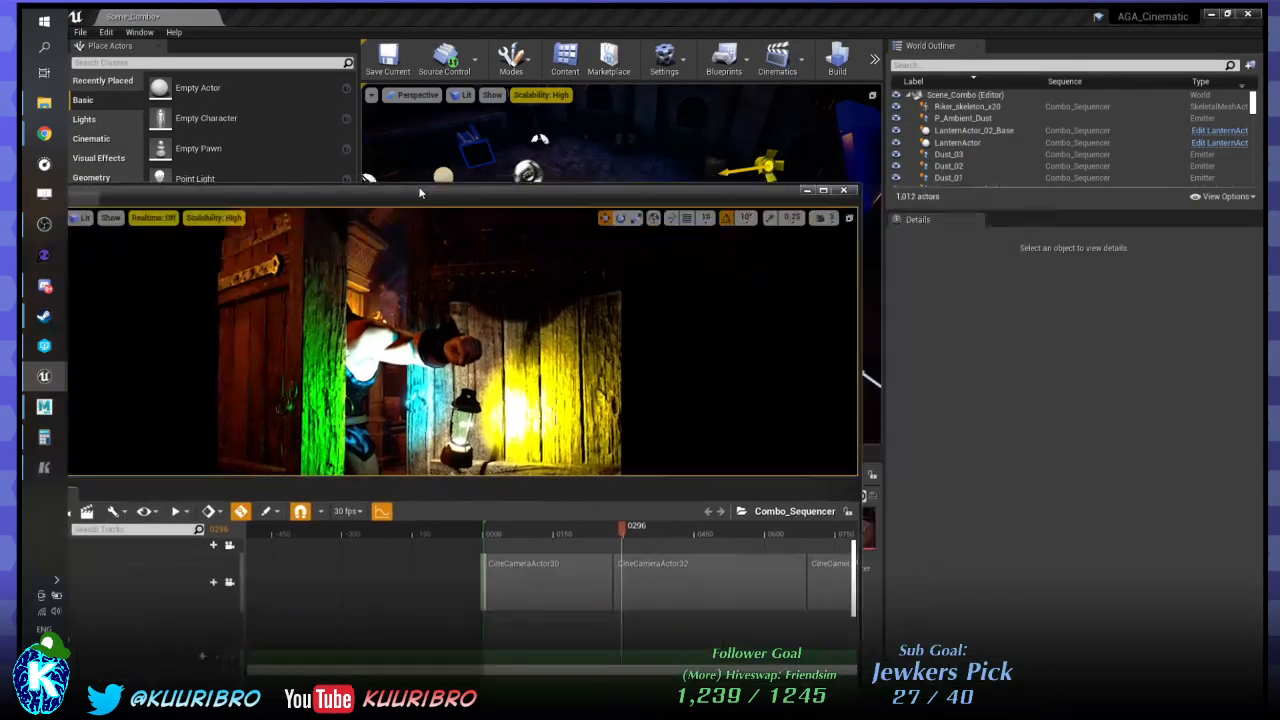
pyautogui.hotkey('alt', 'Tab')
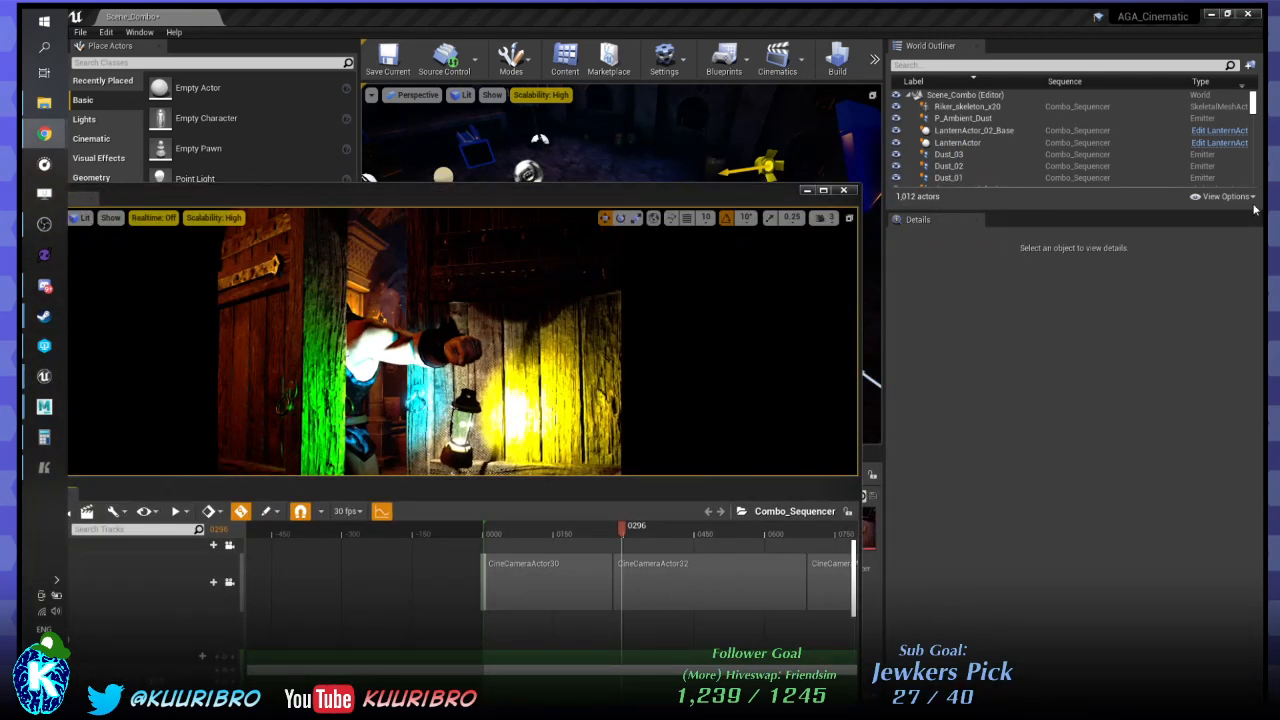
pyautogui.click(1023, 65)
pyautogui.write('post proce')
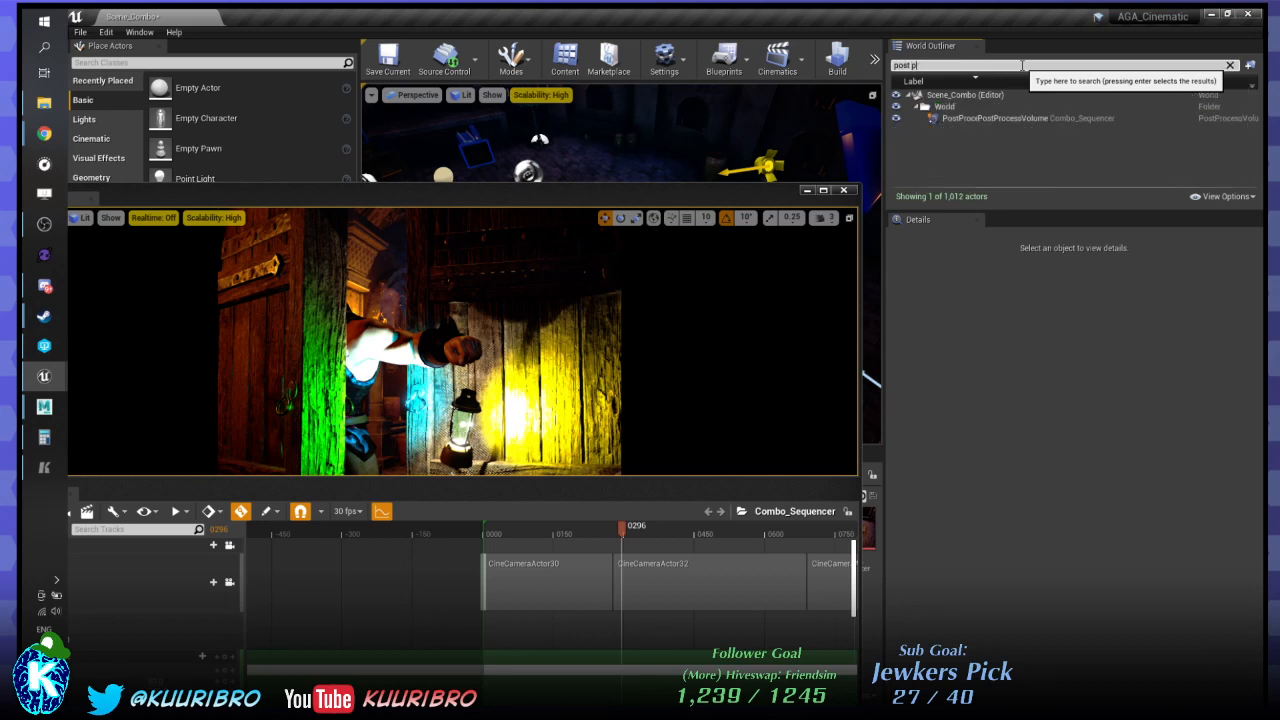
pyautogui.click(949, 121)
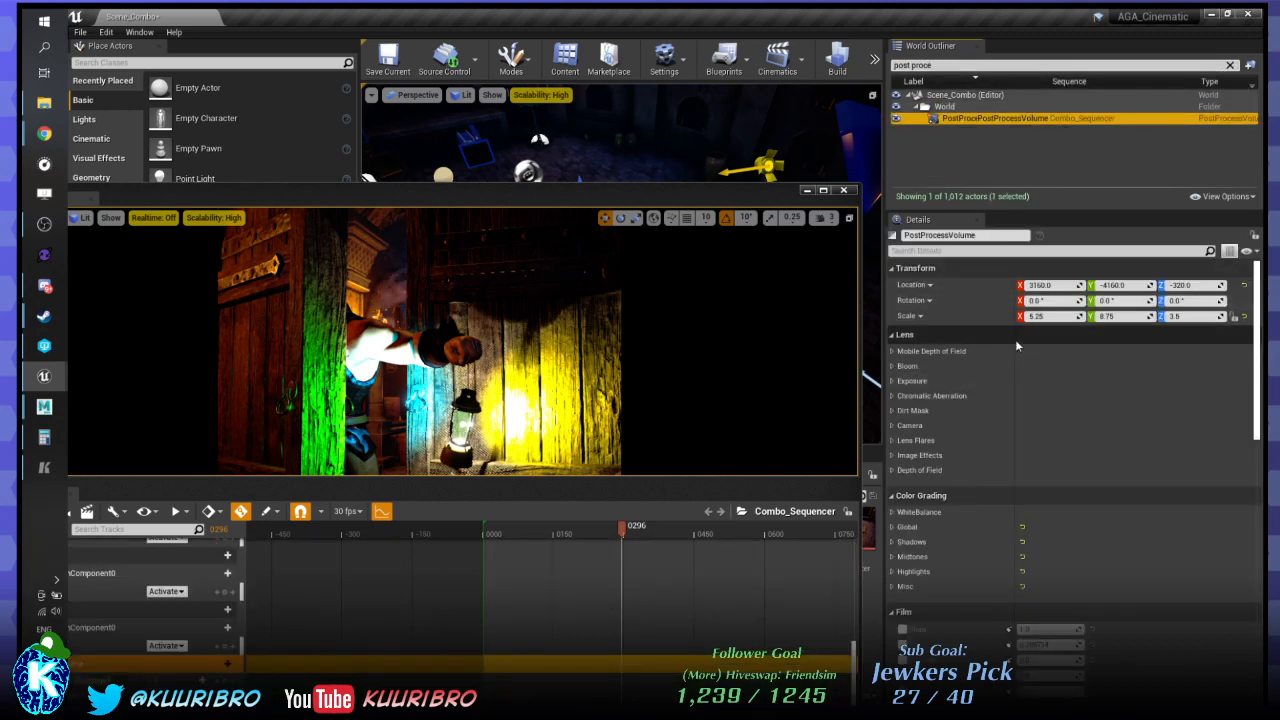
# Look through the PostProcessVolume's properties, filter them for "after" and clear the filter again.
pyautogui.scroll(-7, 999, 430)
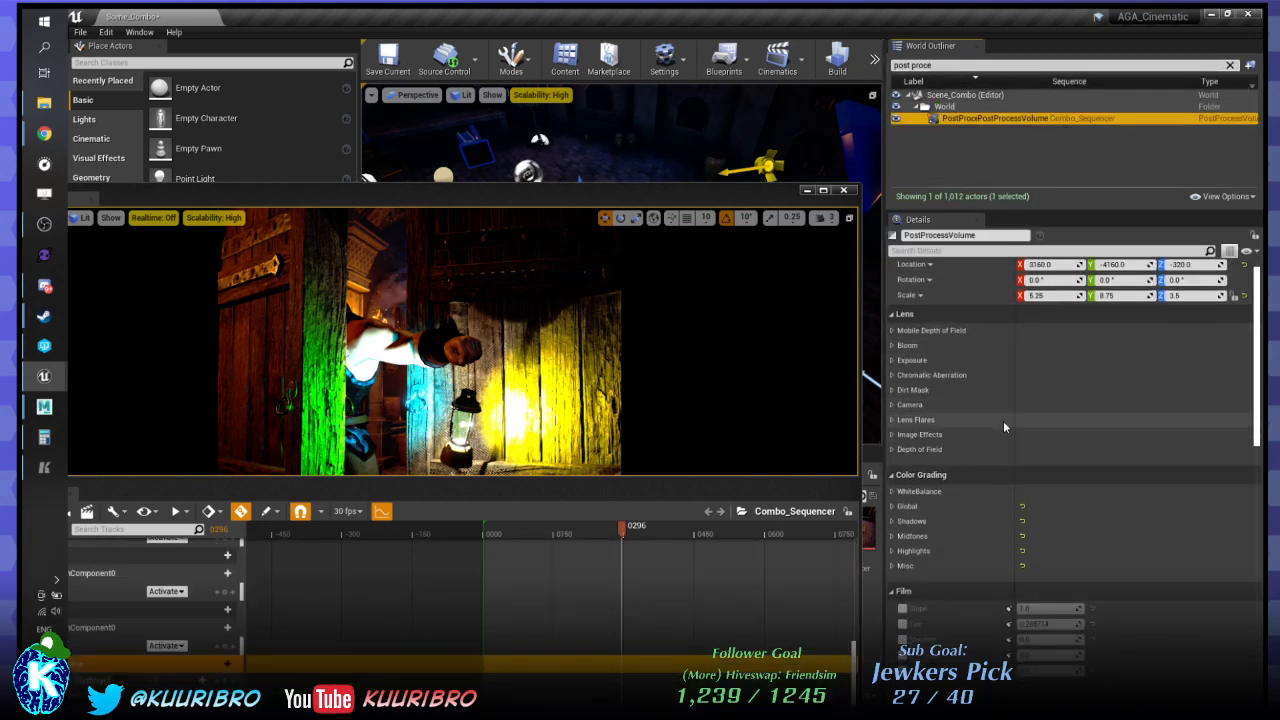
pyautogui.scroll(-5, 1174, 478)
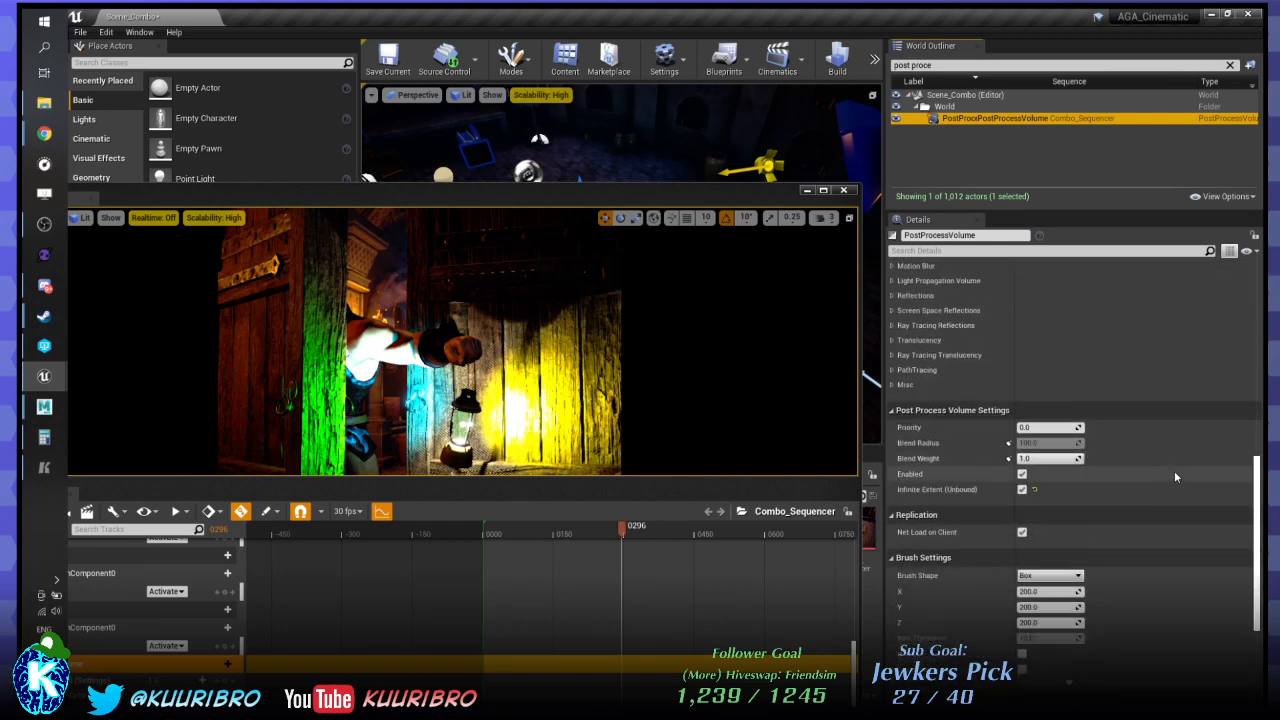
pyautogui.scroll(-6, 1174, 470)
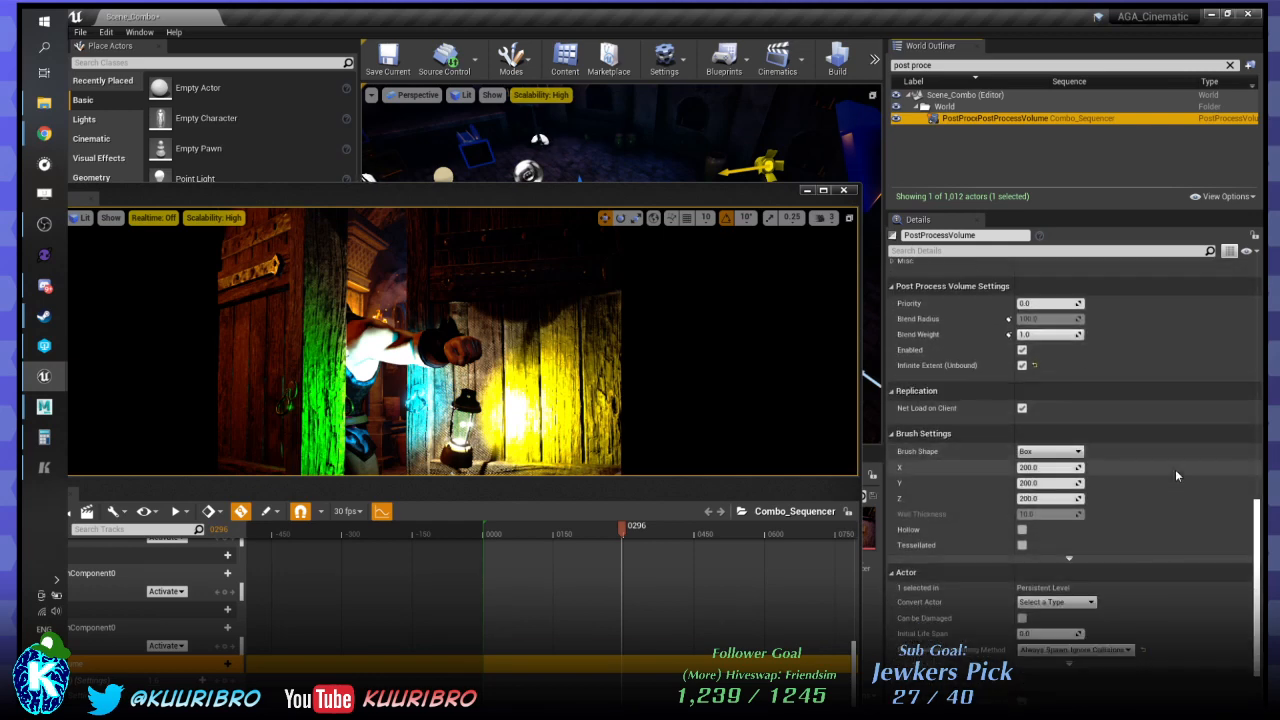
pyautogui.click(997, 251)
pyautogui.write('afte')
pyautogui.press('BackSpace')
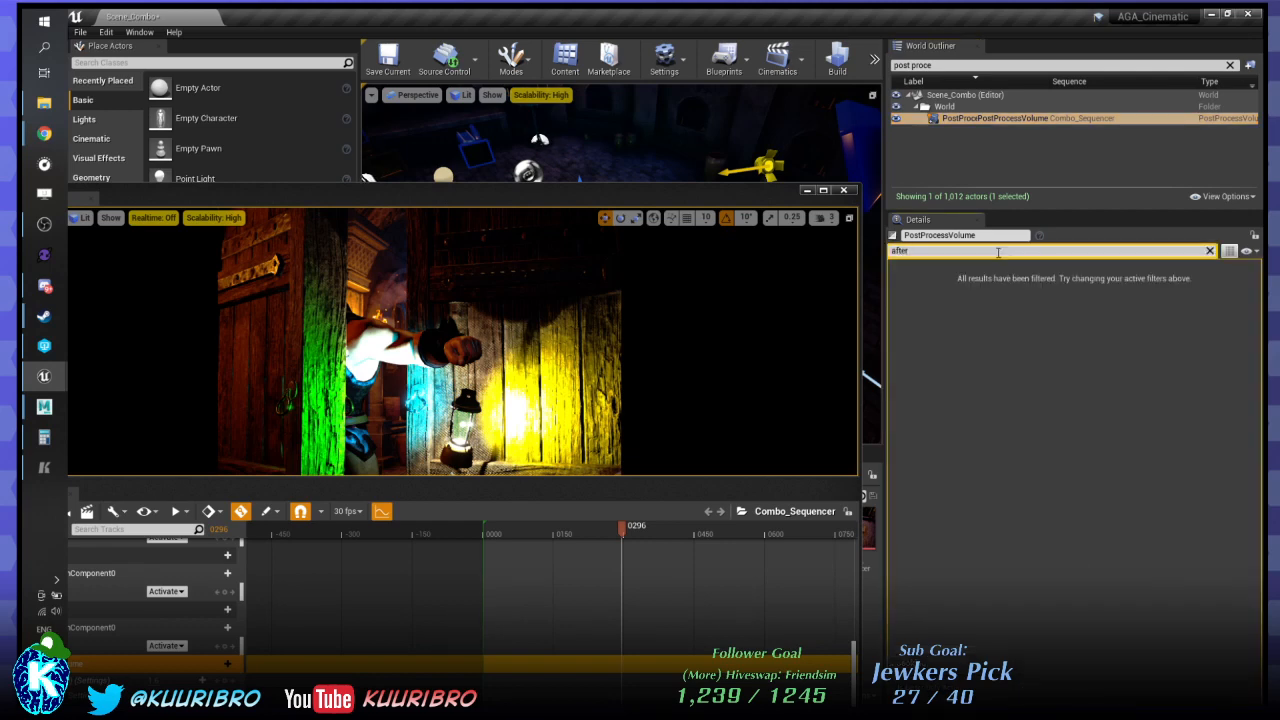
pyautogui.press('BackSpace')
pyautogui.press('BackSpace')
pyautogui.press('BackSpace')
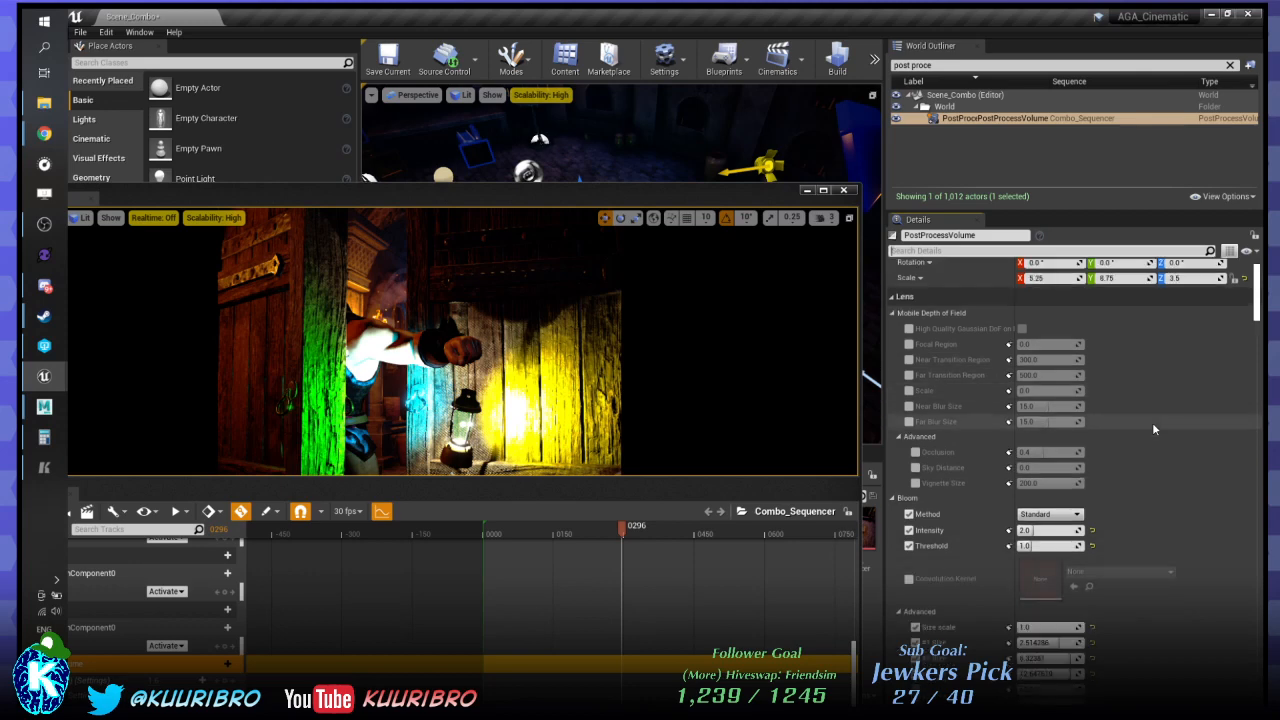
# Test the PostProcessVolume's Bloom Method override by switching it off and back on.
pyautogui.scroll(-3, 1153, 429)
pyautogui.click(909, 414)
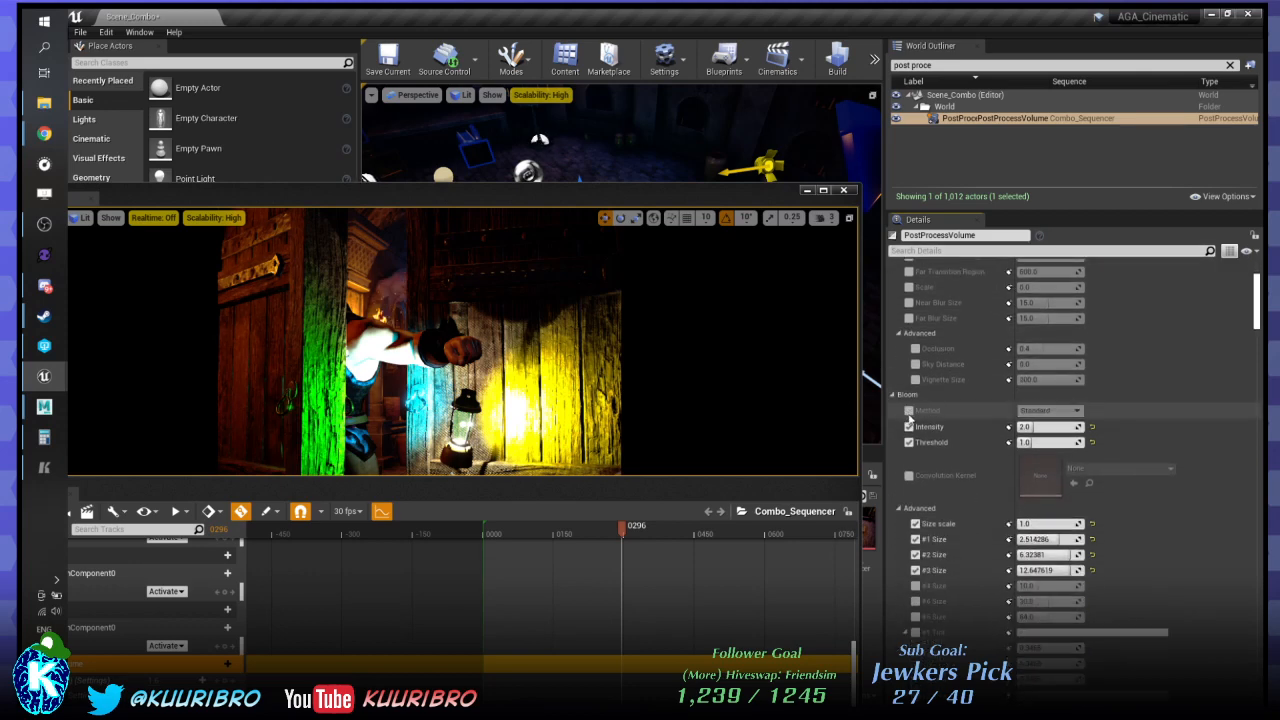
pyautogui.click(909, 414)
# Move the preview window up and play the sequence from frame 248 through the door opening to frame 301.
pyautogui.moveTo(515, 197); pyautogui.dragTo(504, 99)
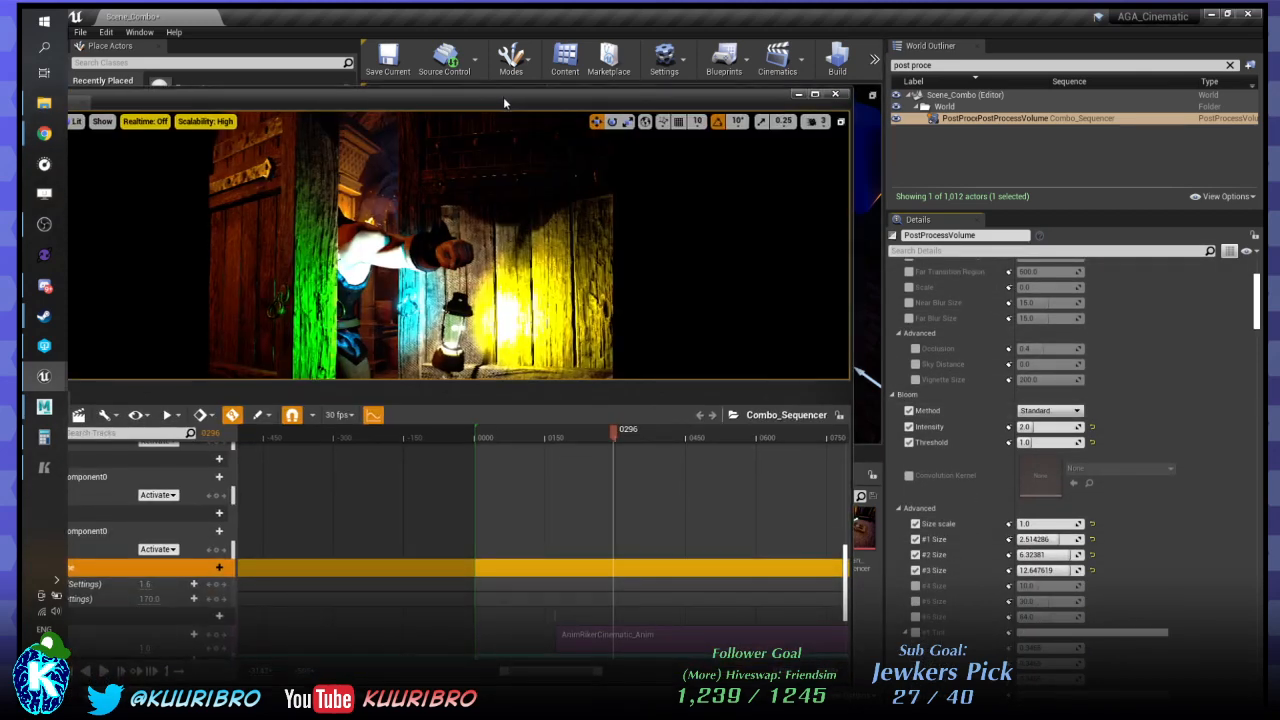
pyautogui.click(590, 436)
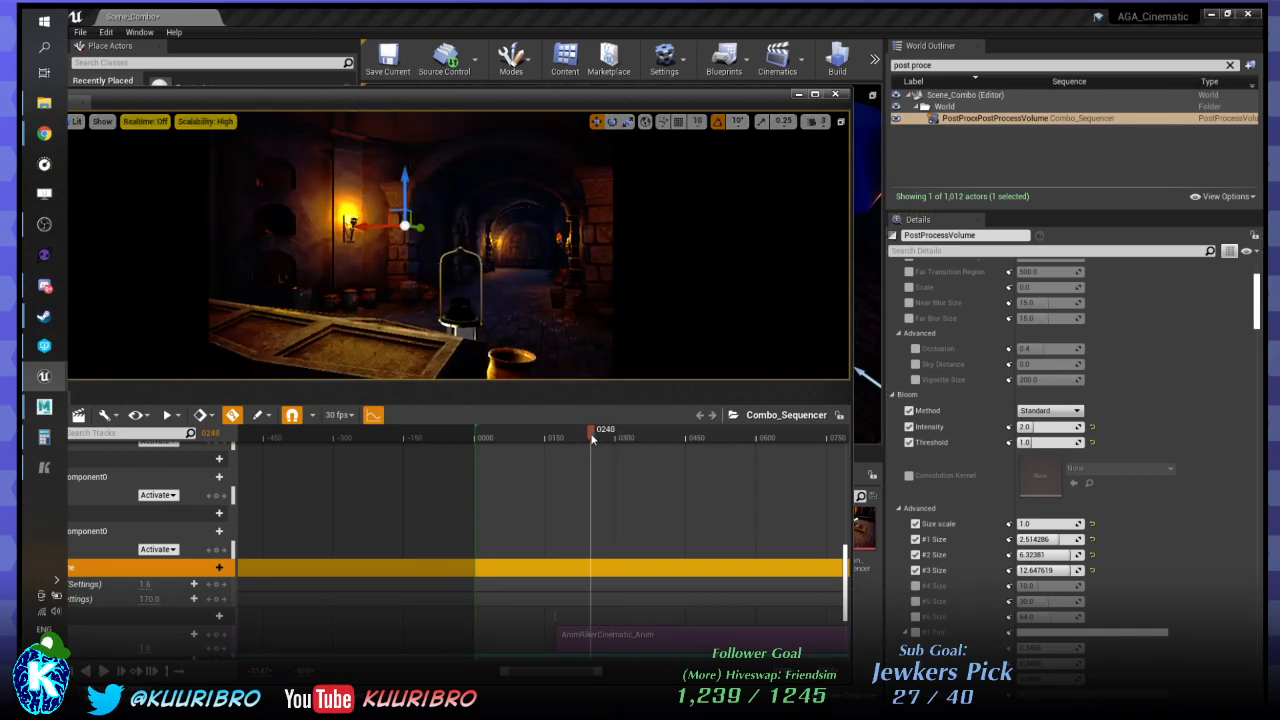
pyautogui.press('space')
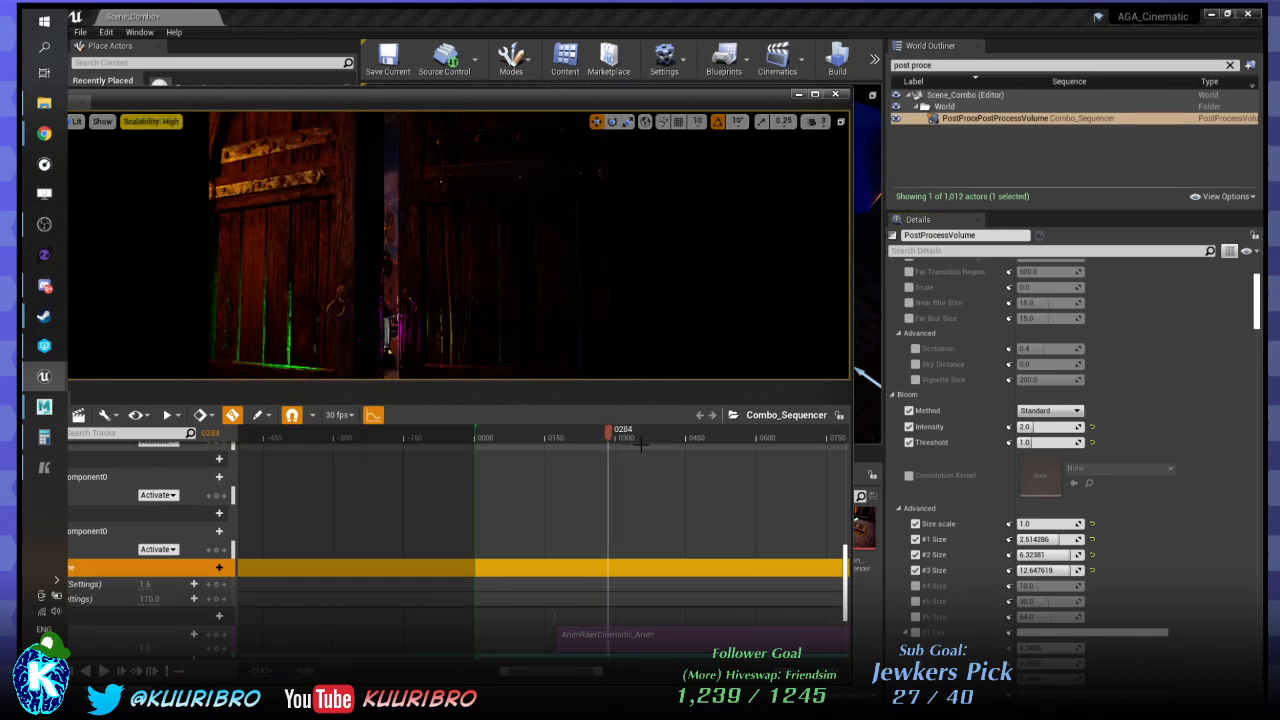
pyautogui.press('space')
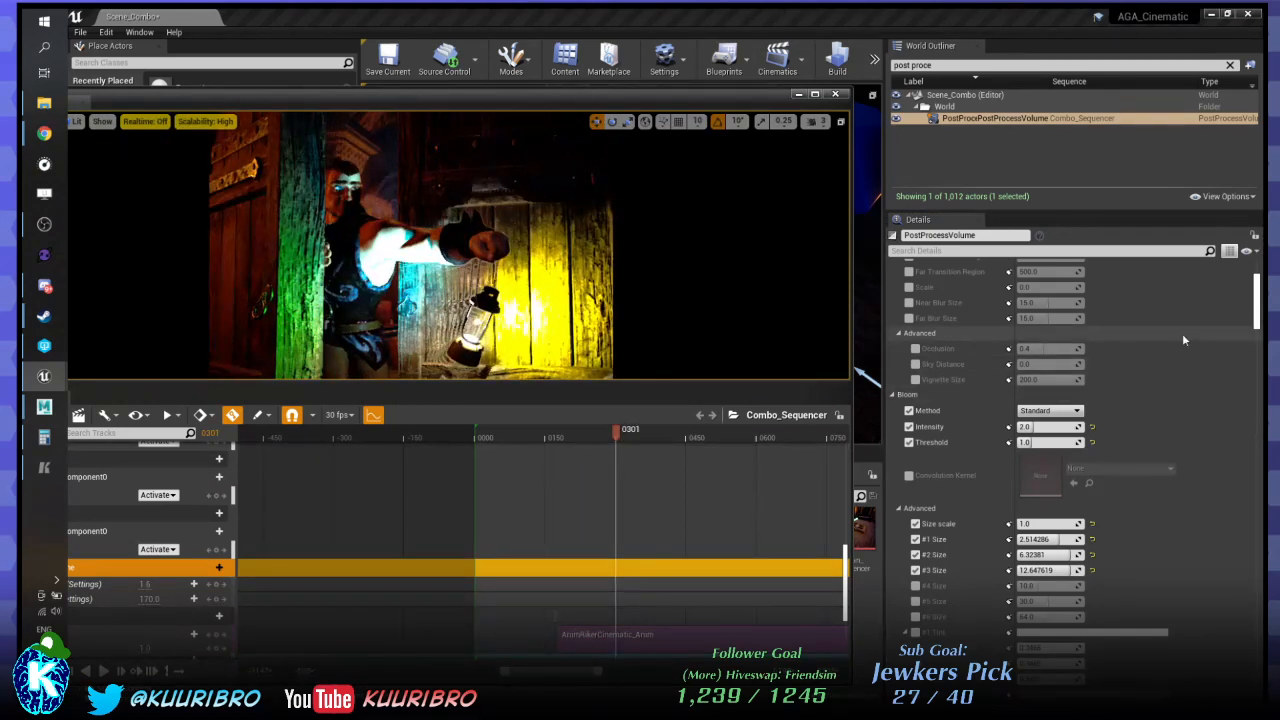
# Look through the PostProcessVolume's Bloom, Exposure, Camera, Lens Flares, Color Grading and Film settings for a cause of the artifact.
pyautogui.scroll(-1, 1182, 338)
pyautogui.scroll(-2, 1182, 341)
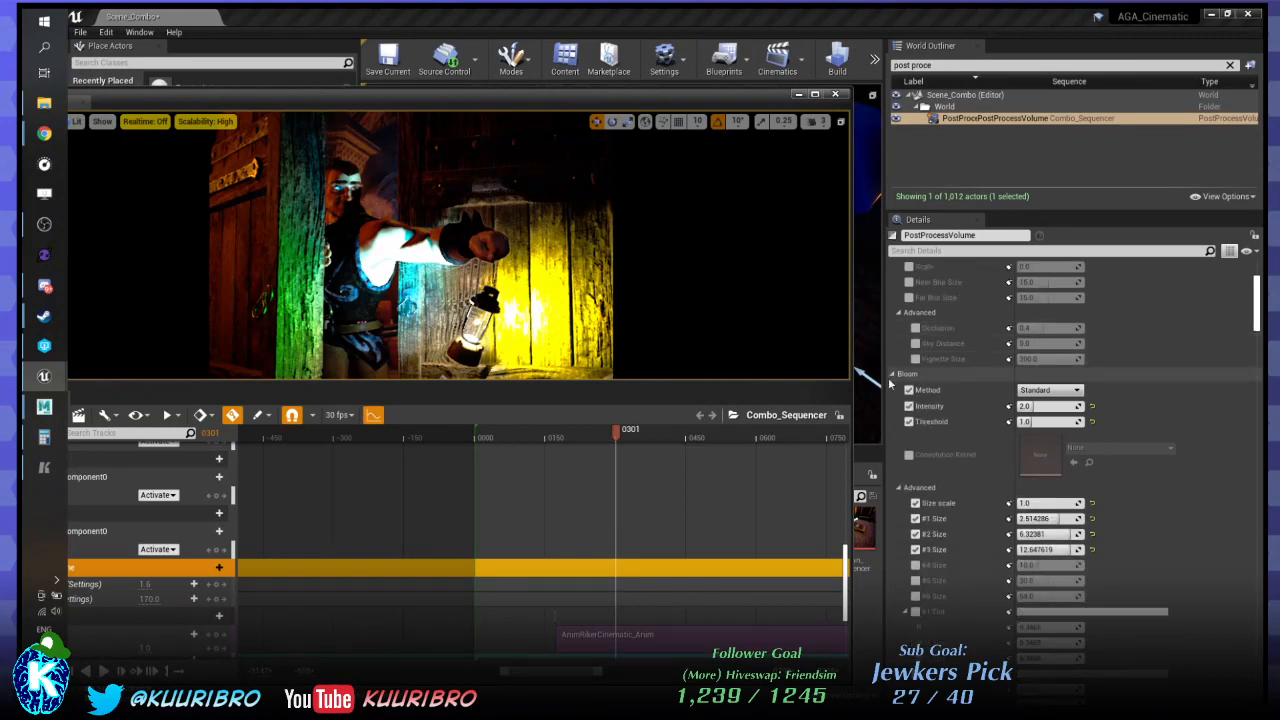
pyautogui.scroll(-20, 1168, 404)
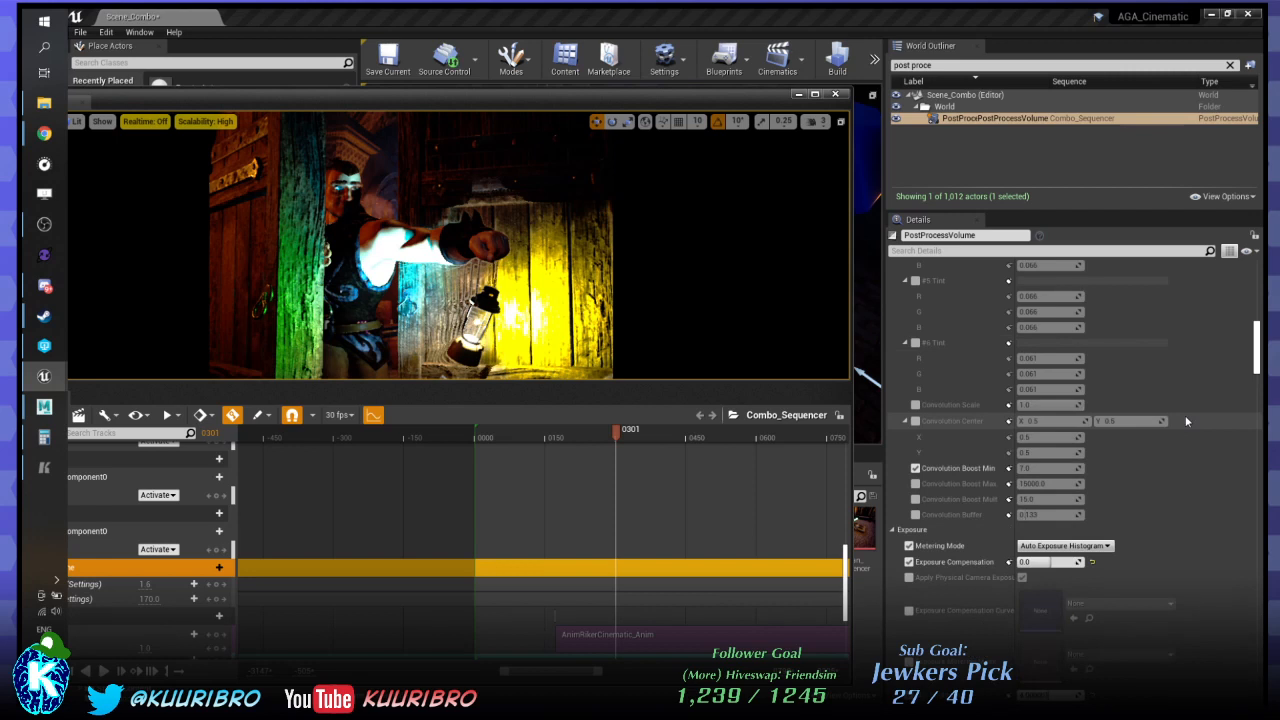
pyautogui.scroll(-4, 1186, 421)
pyautogui.scroll(-10, 1184, 422)
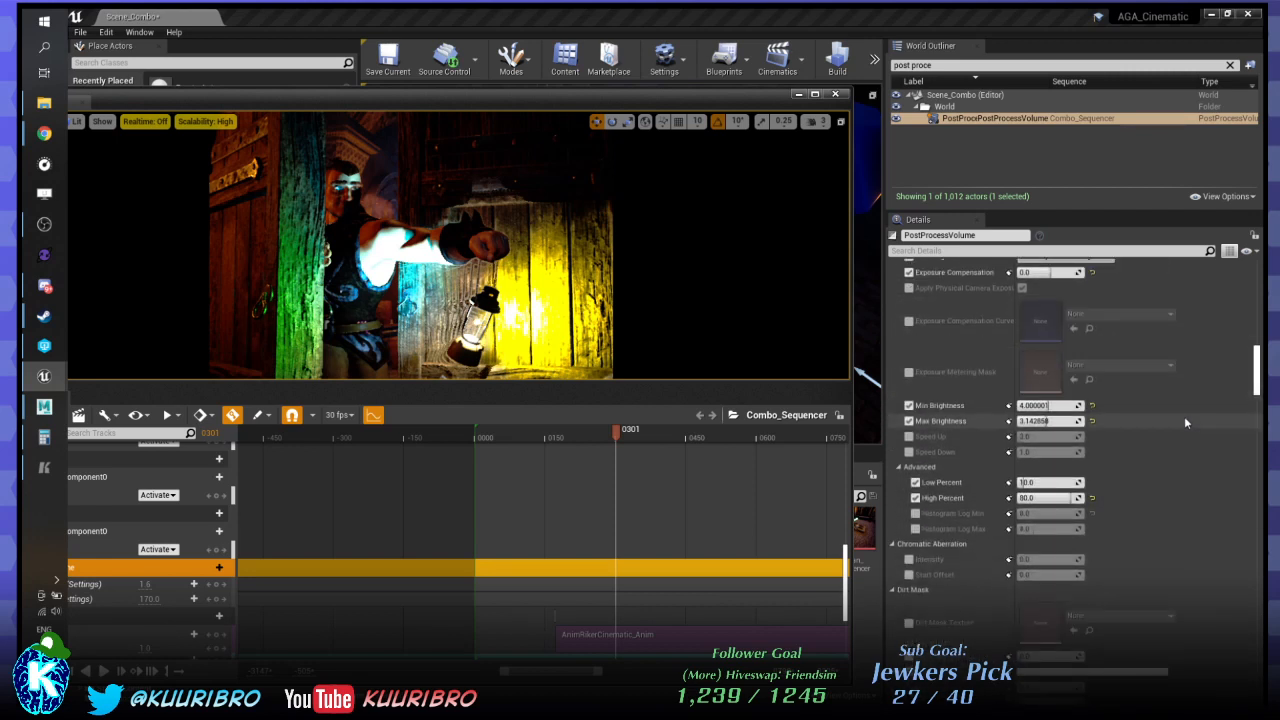
pyautogui.scroll(-8, 1184, 422)
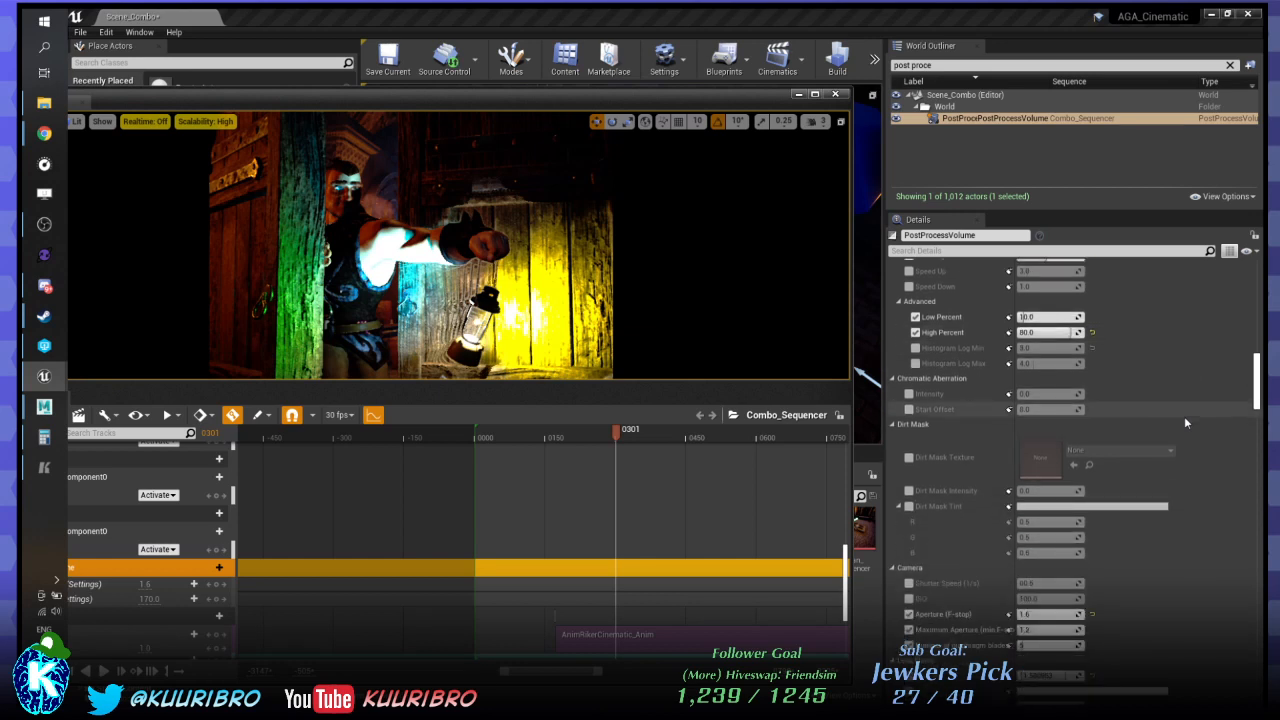
pyautogui.scroll(-6, 1184, 416)
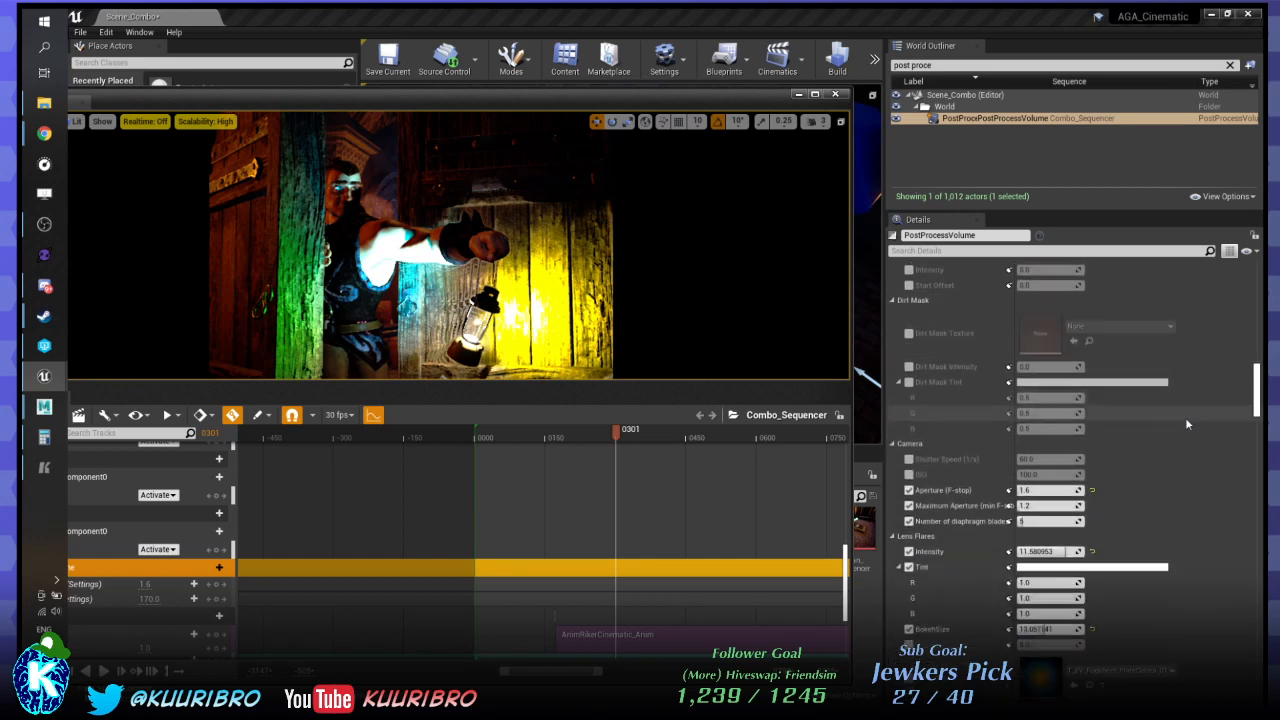
pyautogui.scroll(-3, 1185, 422)
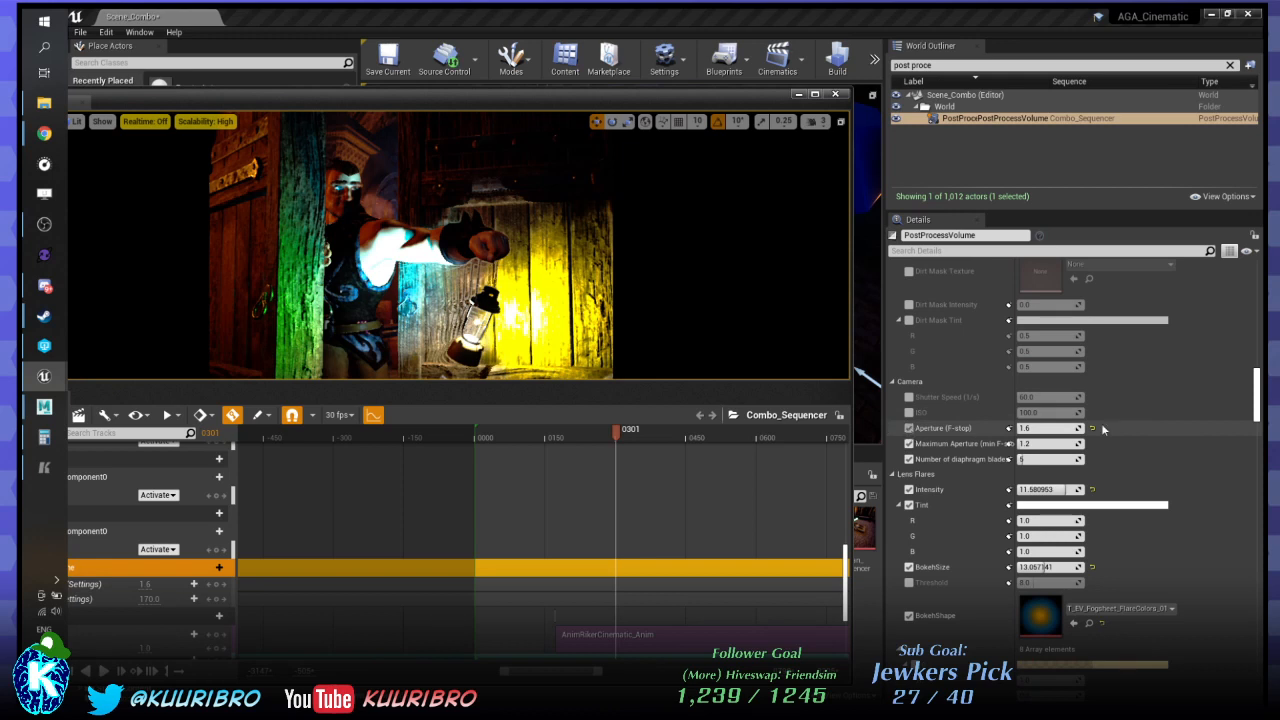
pyautogui.scroll(-7, 1168, 427)
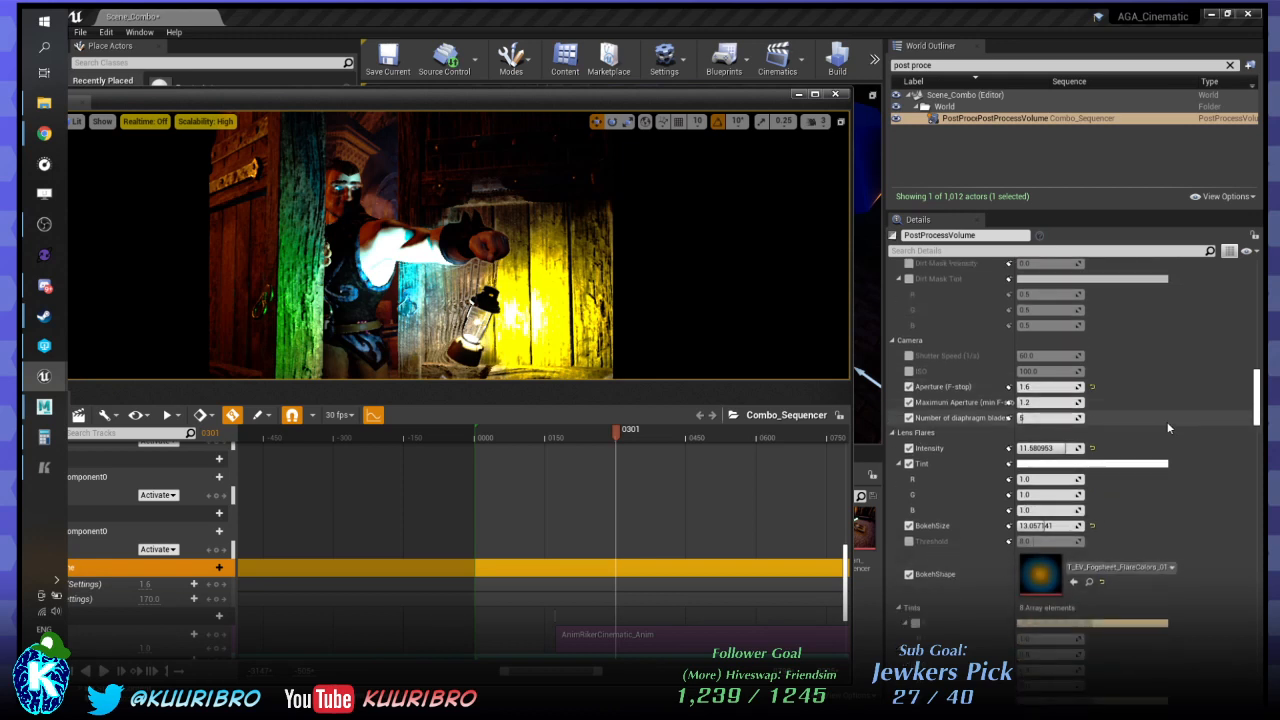
pyautogui.scroll(-10, 1168, 427)
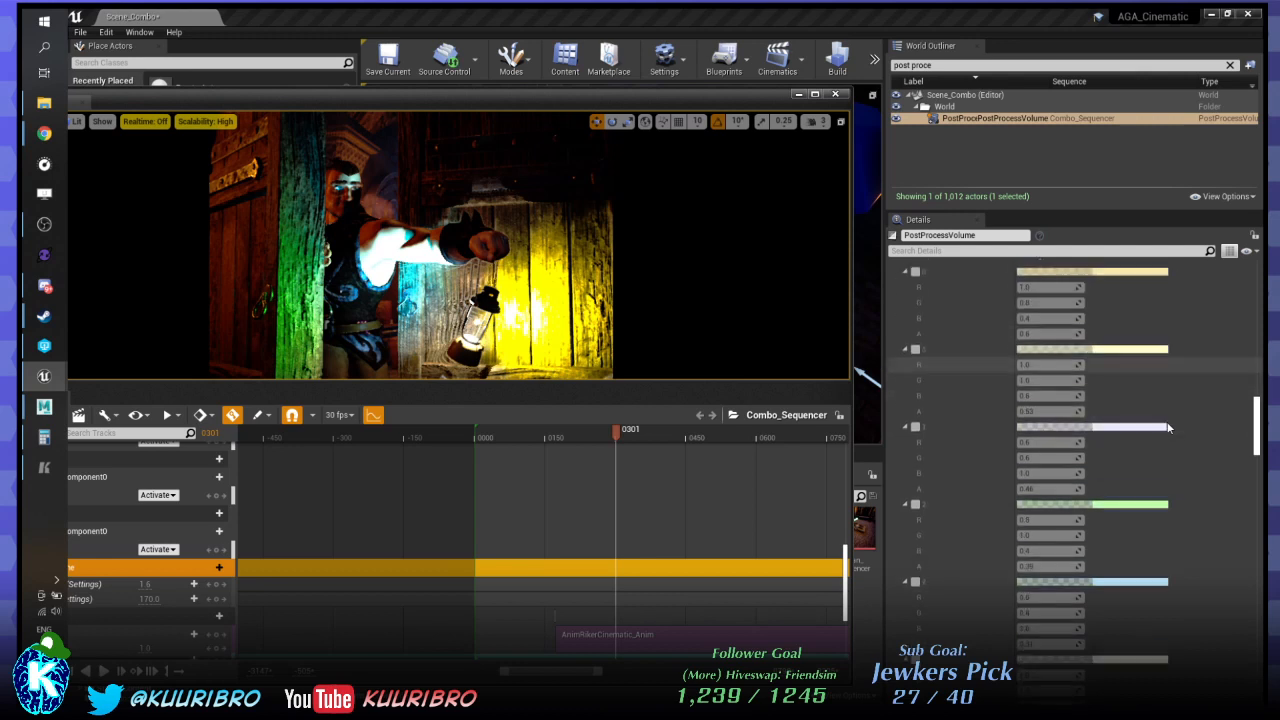
pyautogui.scroll(-5, 1168, 428)
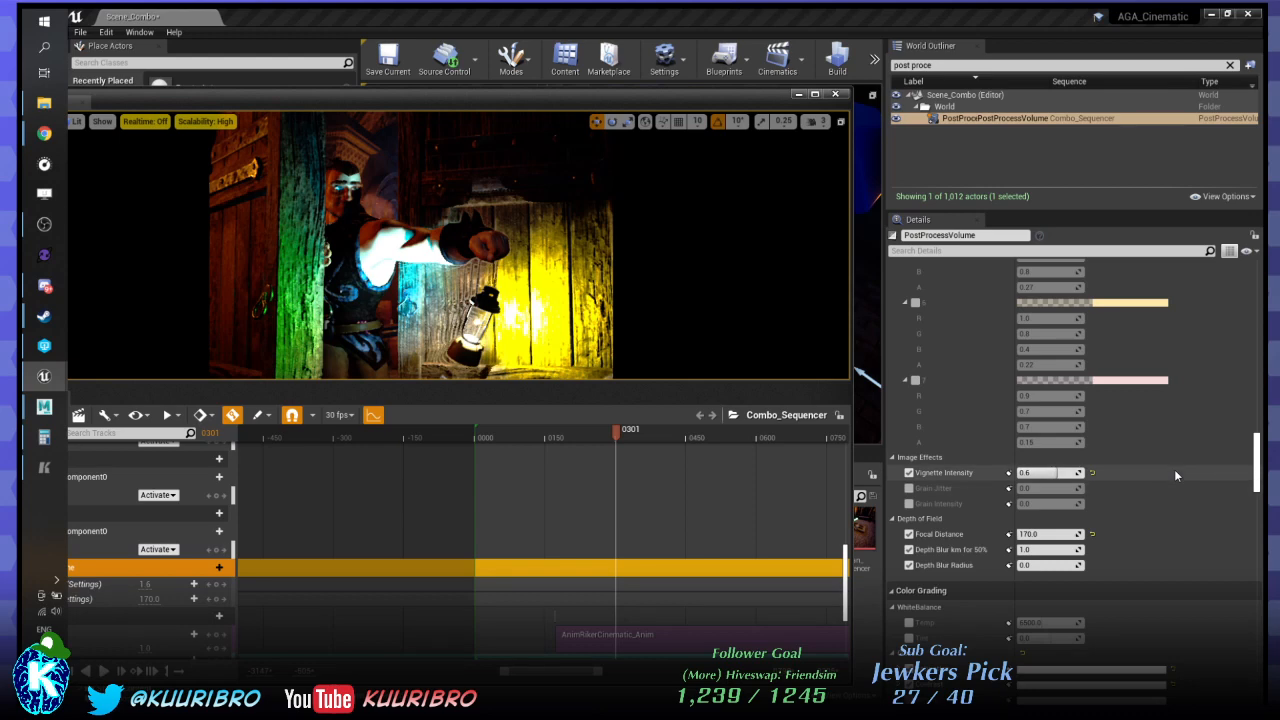
pyautogui.scroll(-4, 1174, 469)
pyautogui.scroll(-7, 1183, 383)
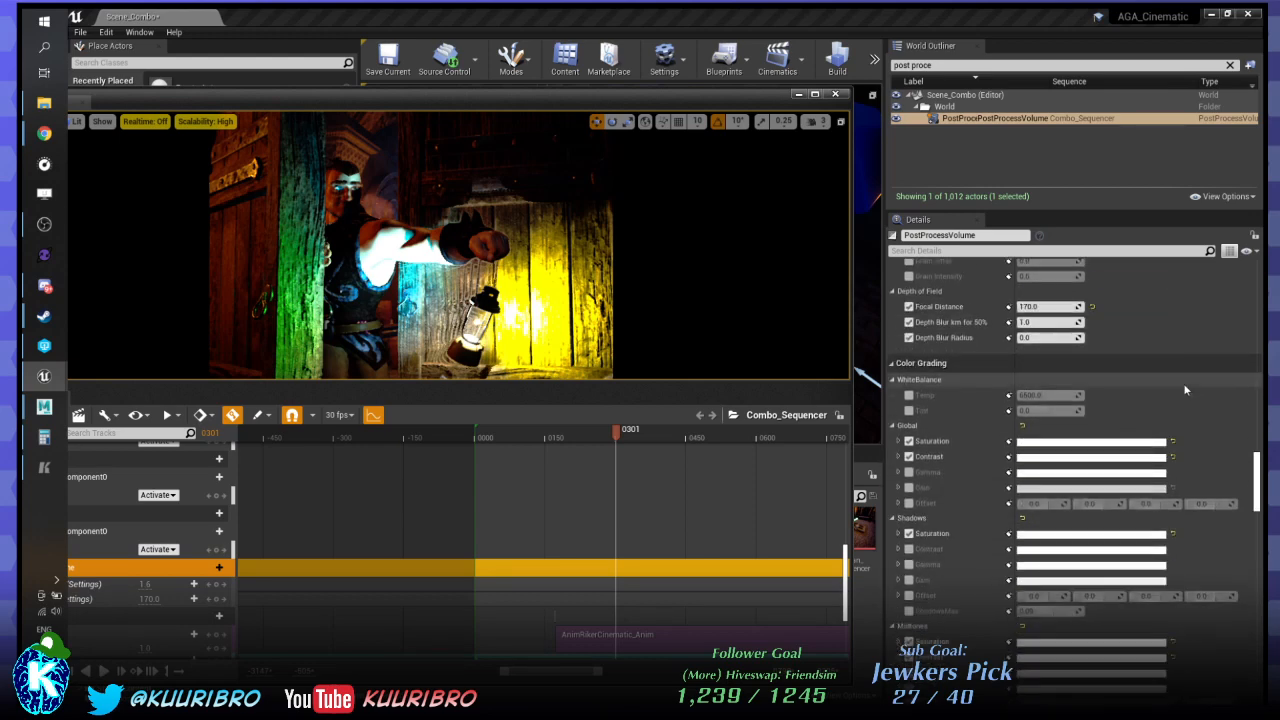
pyautogui.scroll(-15, 1185, 390)
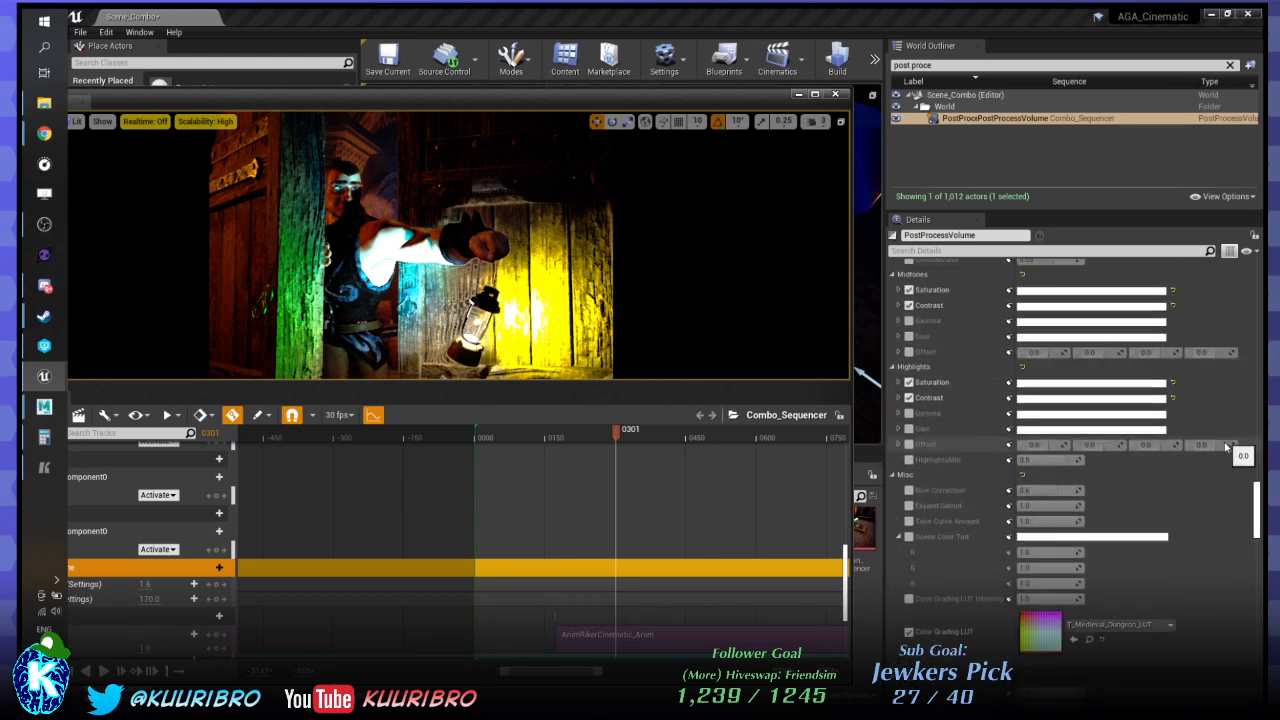
pyautogui.scroll(-15, 1226, 450)
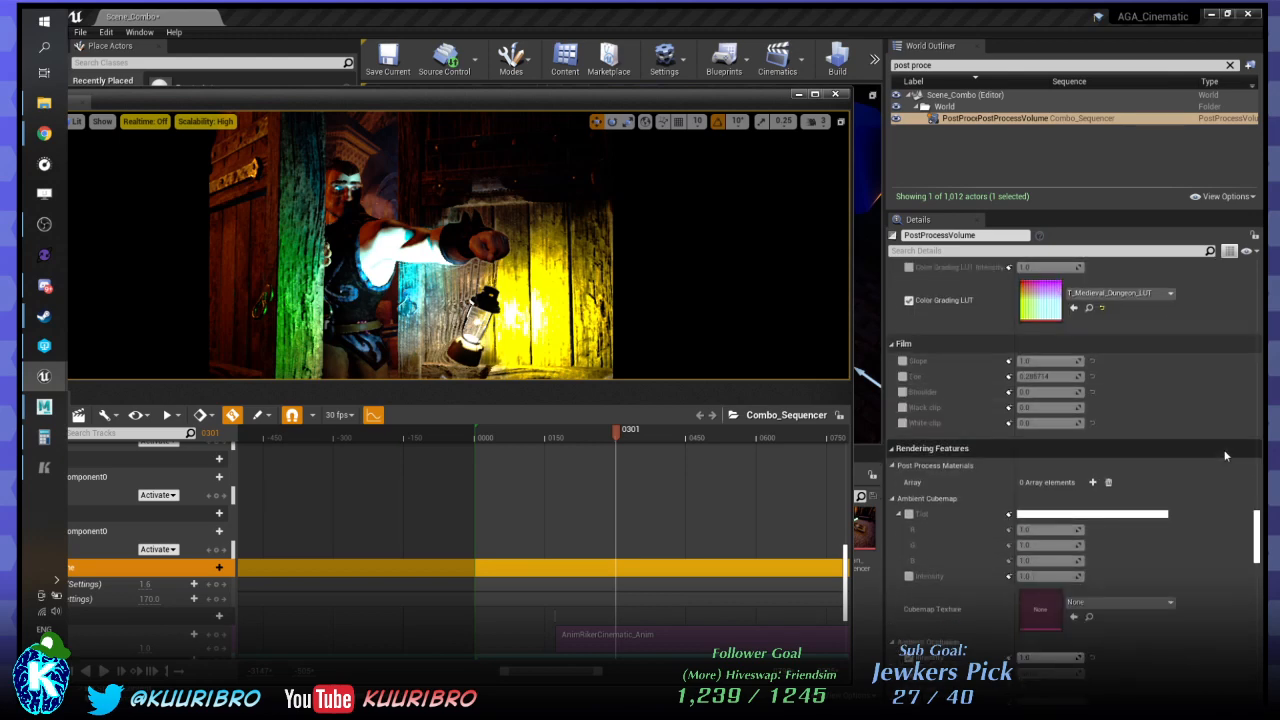
pyautogui.scroll(-5, 1226, 456)
pyautogui.scroll(5, 1226, 456)
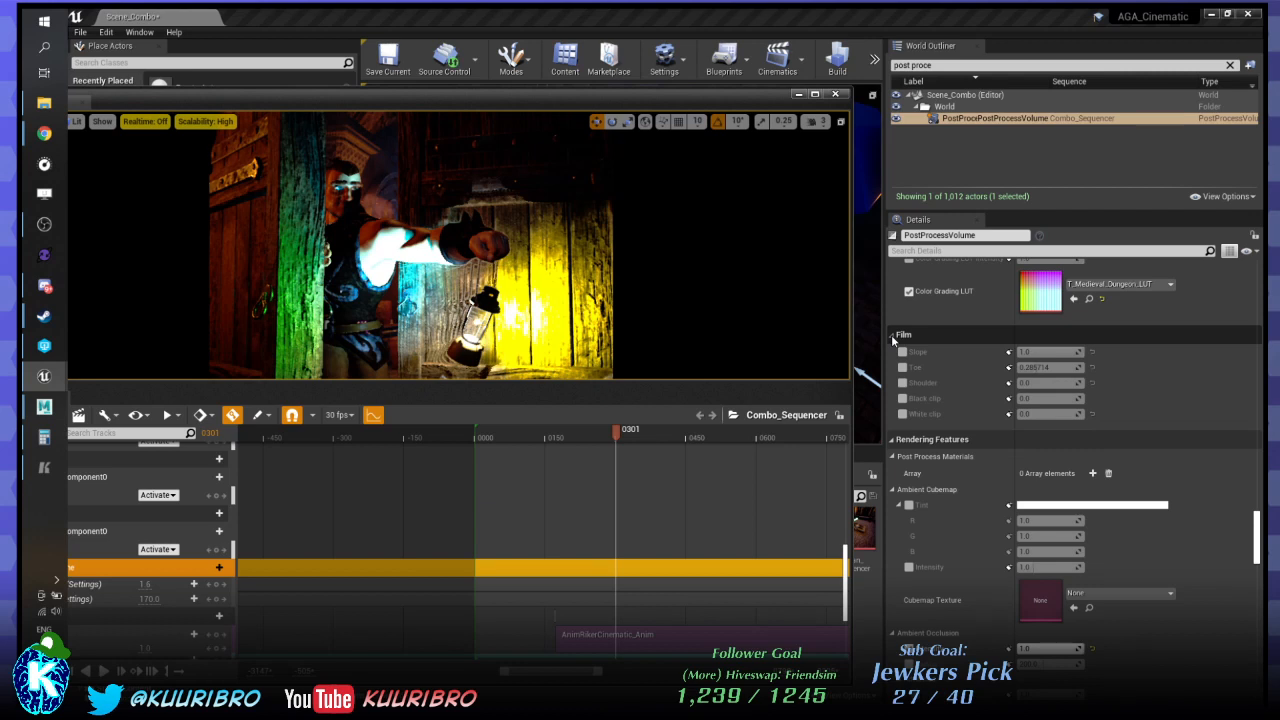
# Override the PostProcessVolume's Ray Tracing Ambient Occlusion Enabled setting and switch it off.
pyautogui.scroll(-8, 1207, 396)
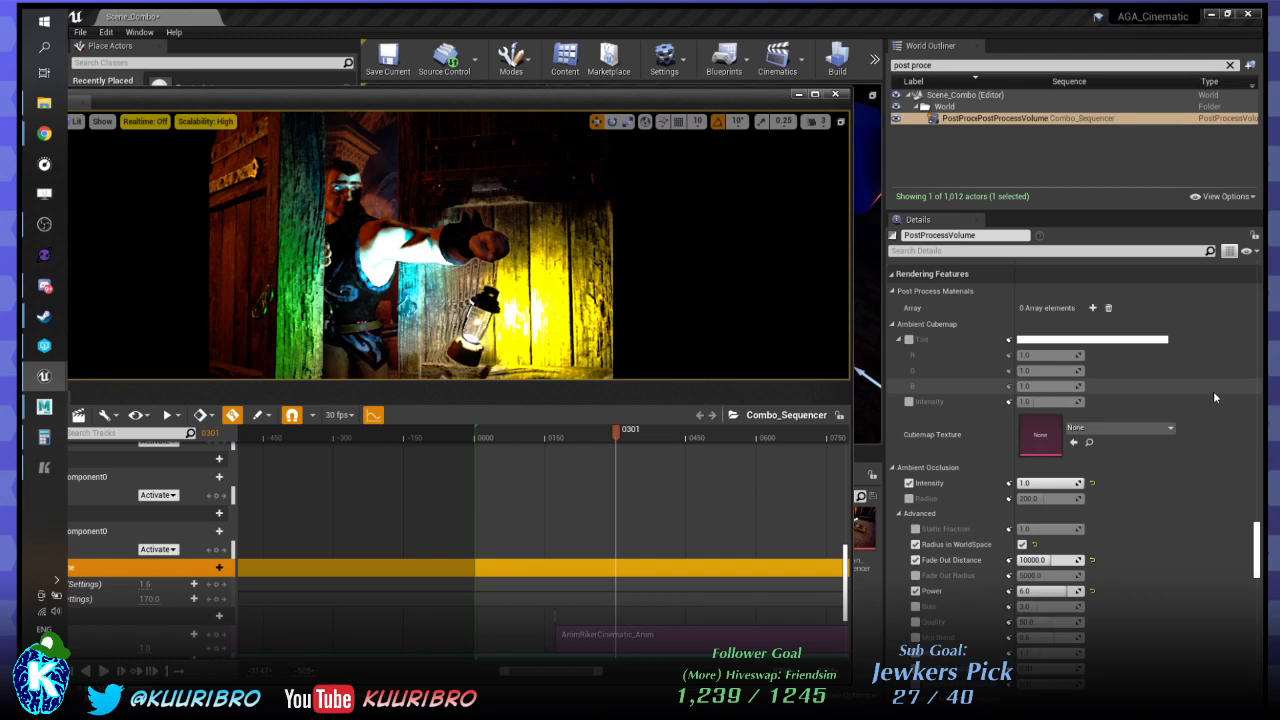
pyautogui.scroll(-3, 1214, 398)
pyautogui.scroll(-5, 1214, 398)
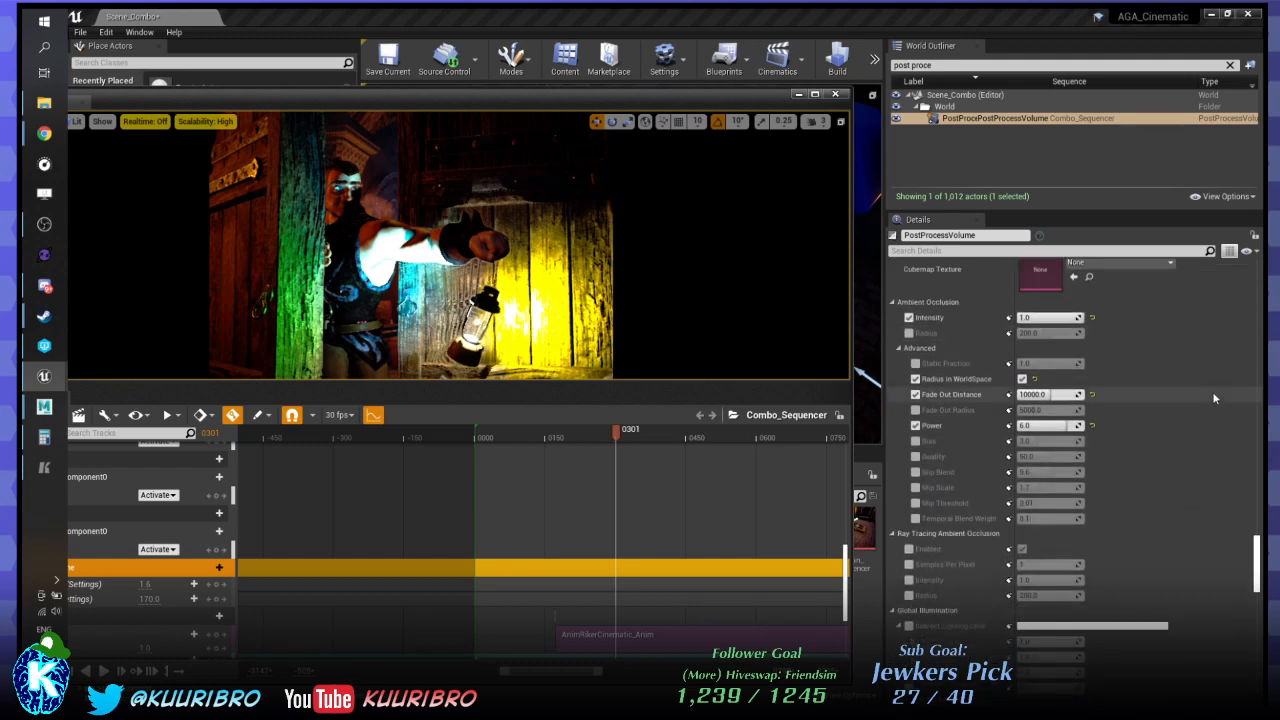
pyautogui.scroll(-5, 1213, 396)
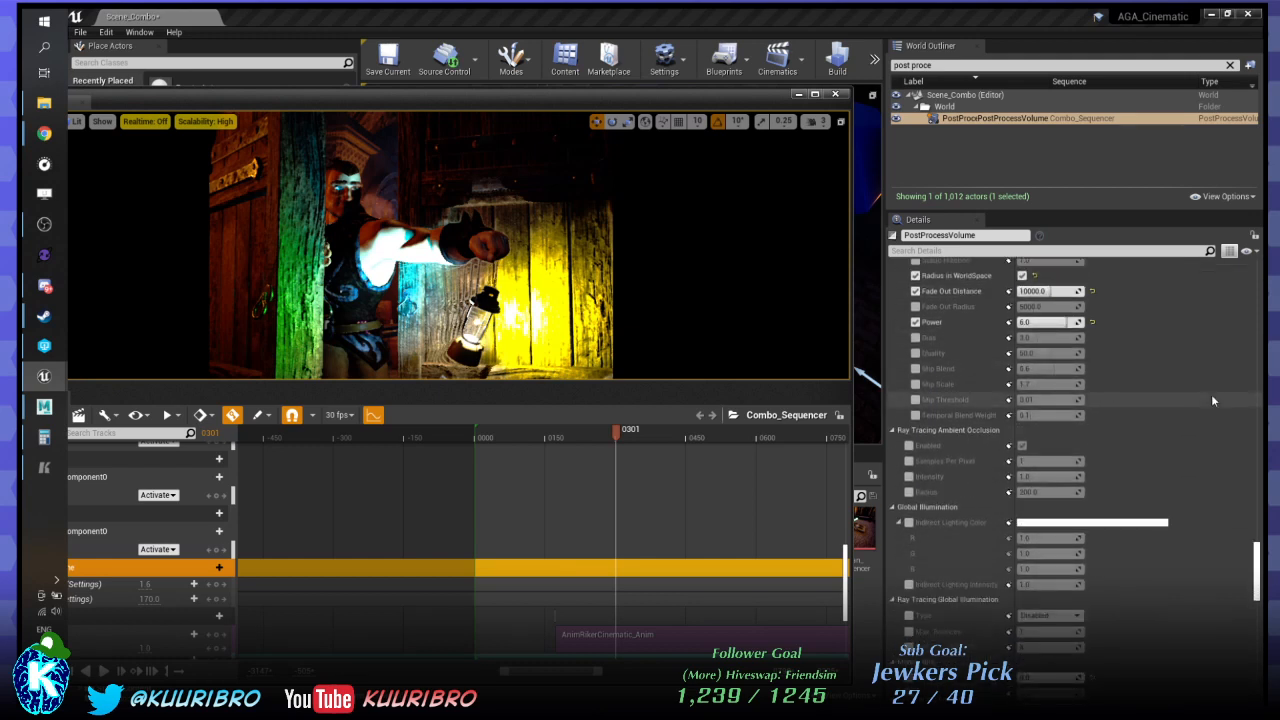
pyautogui.click(908, 445)
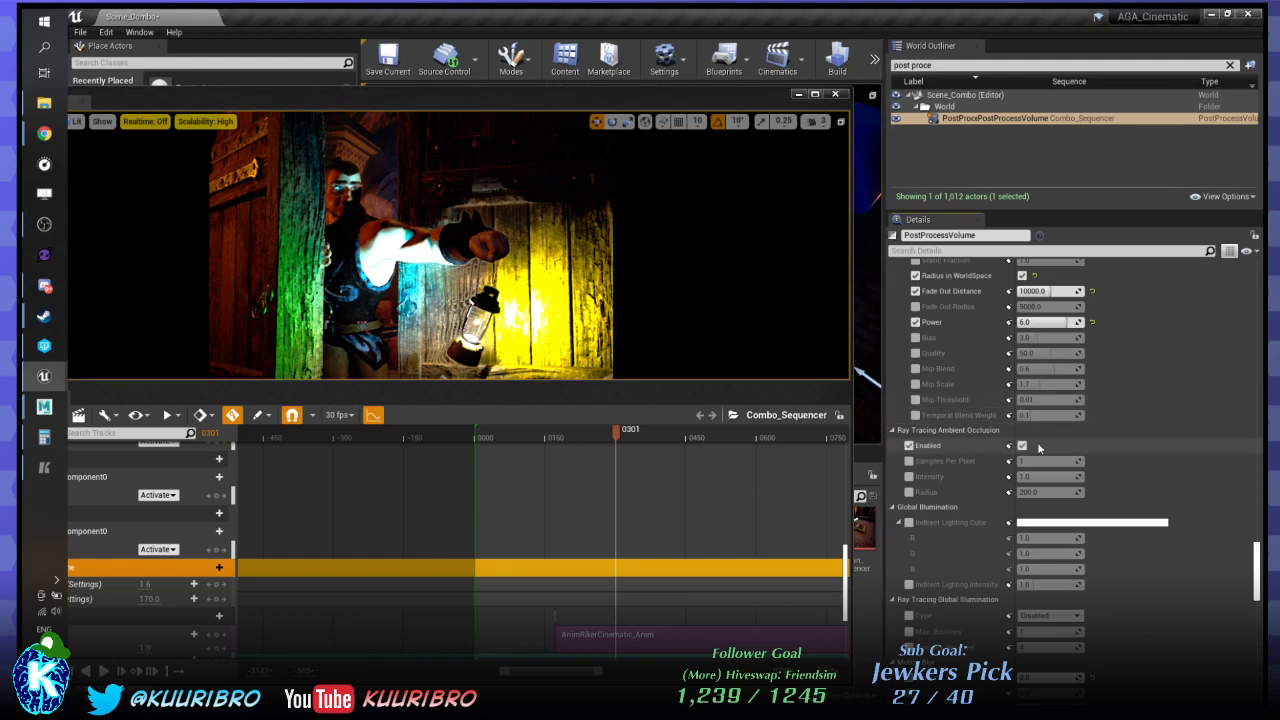
pyautogui.click(1022, 445)
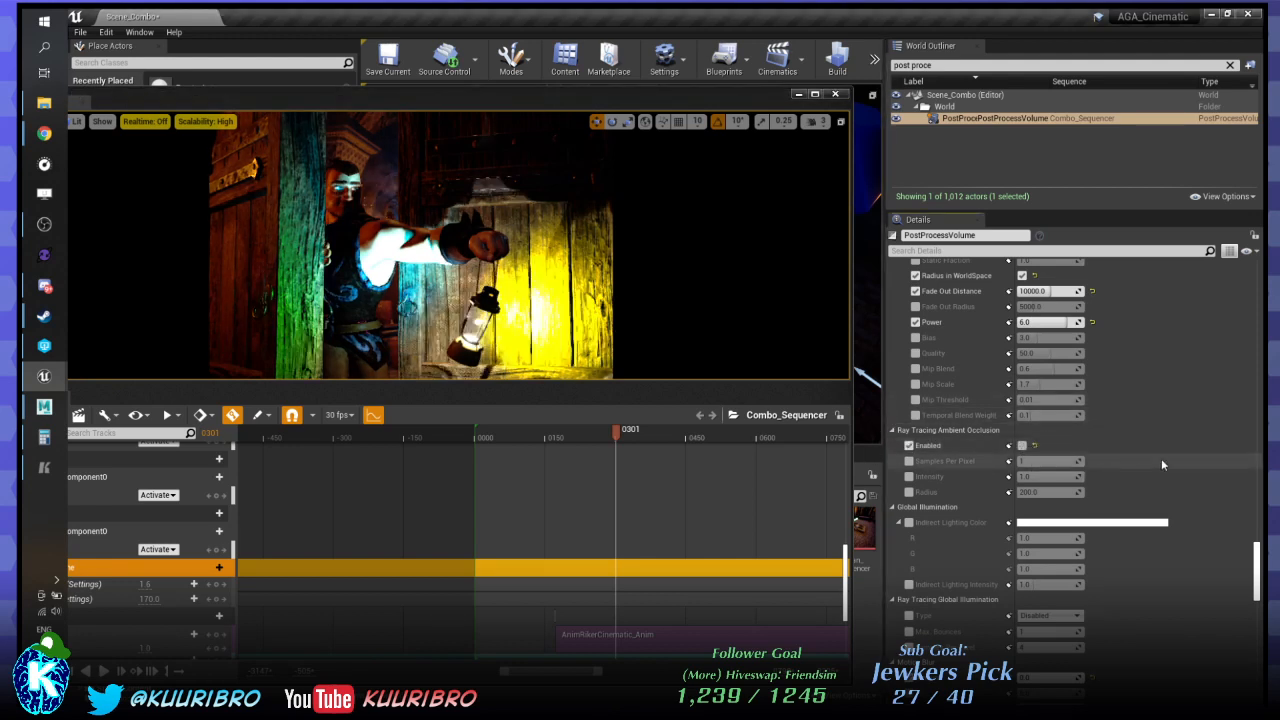
# Set the PostProcessVolume's Motion Blur Amount to 1.0.
pyautogui.scroll(-3, 1163, 464)
pyautogui.scroll(-6, 1166, 460)
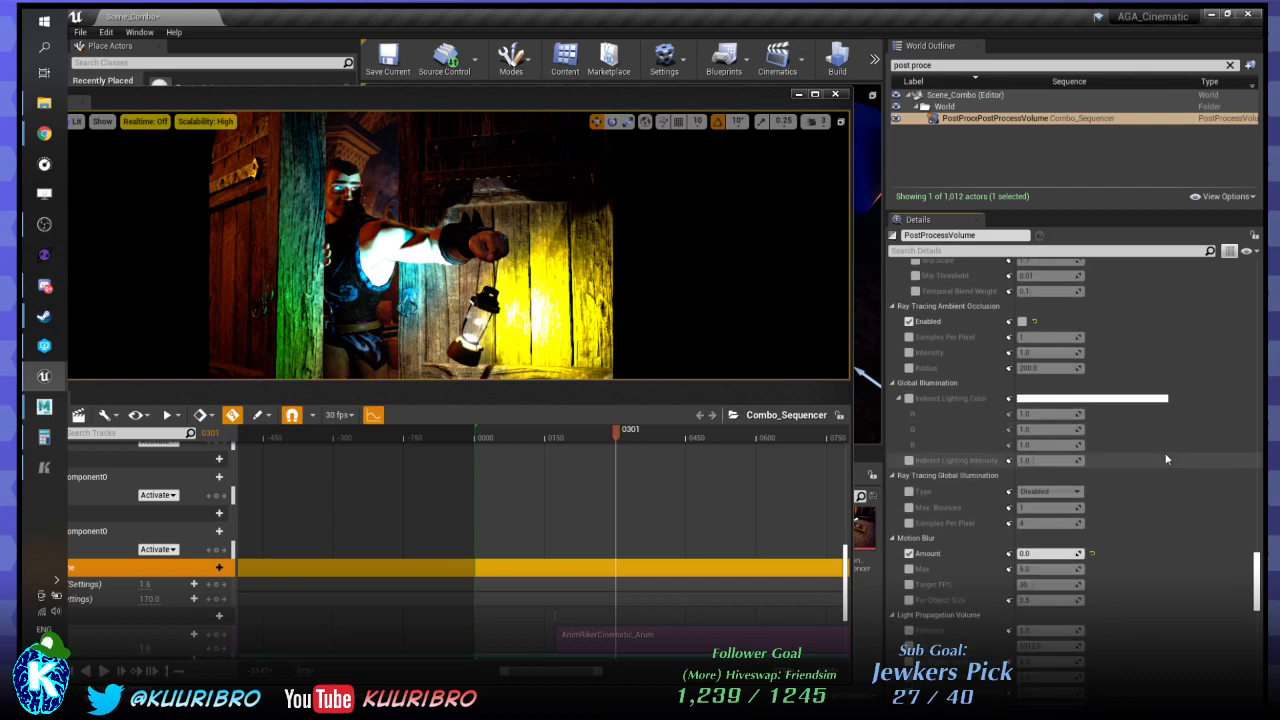
pyautogui.scroll(-4, 1166, 459)
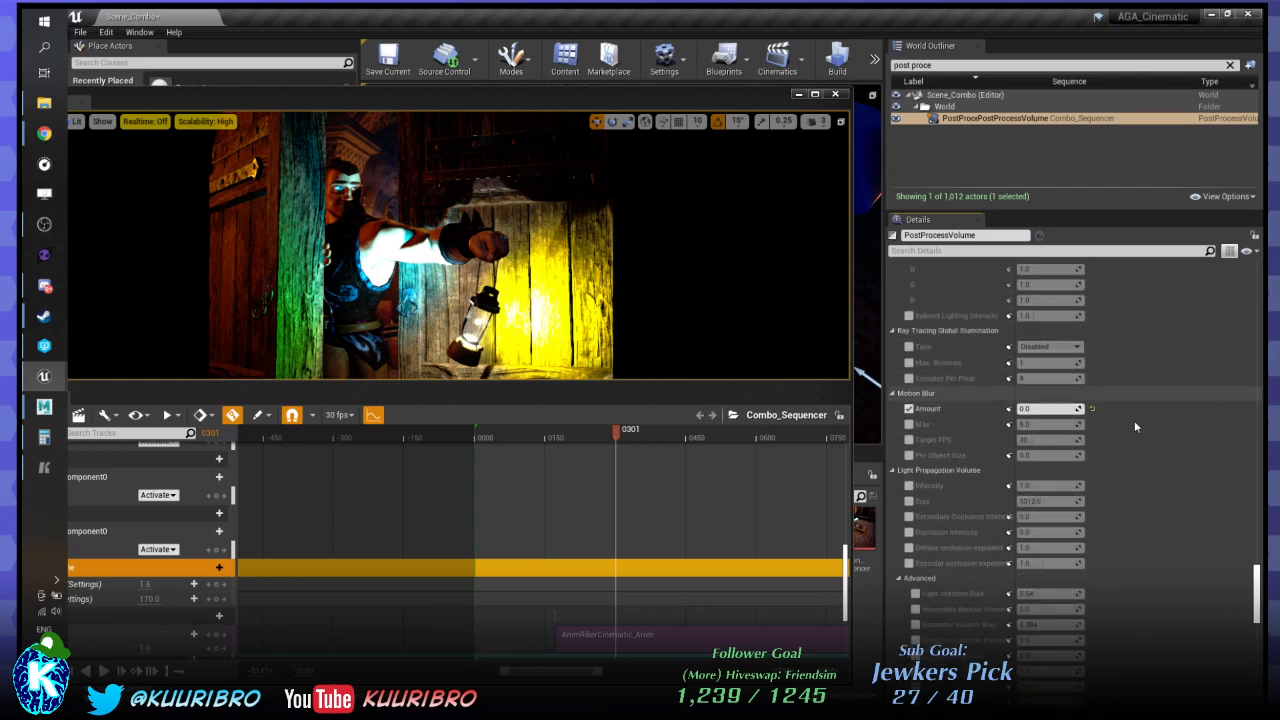
pyautogui.scroll(-7, 1176, 424)
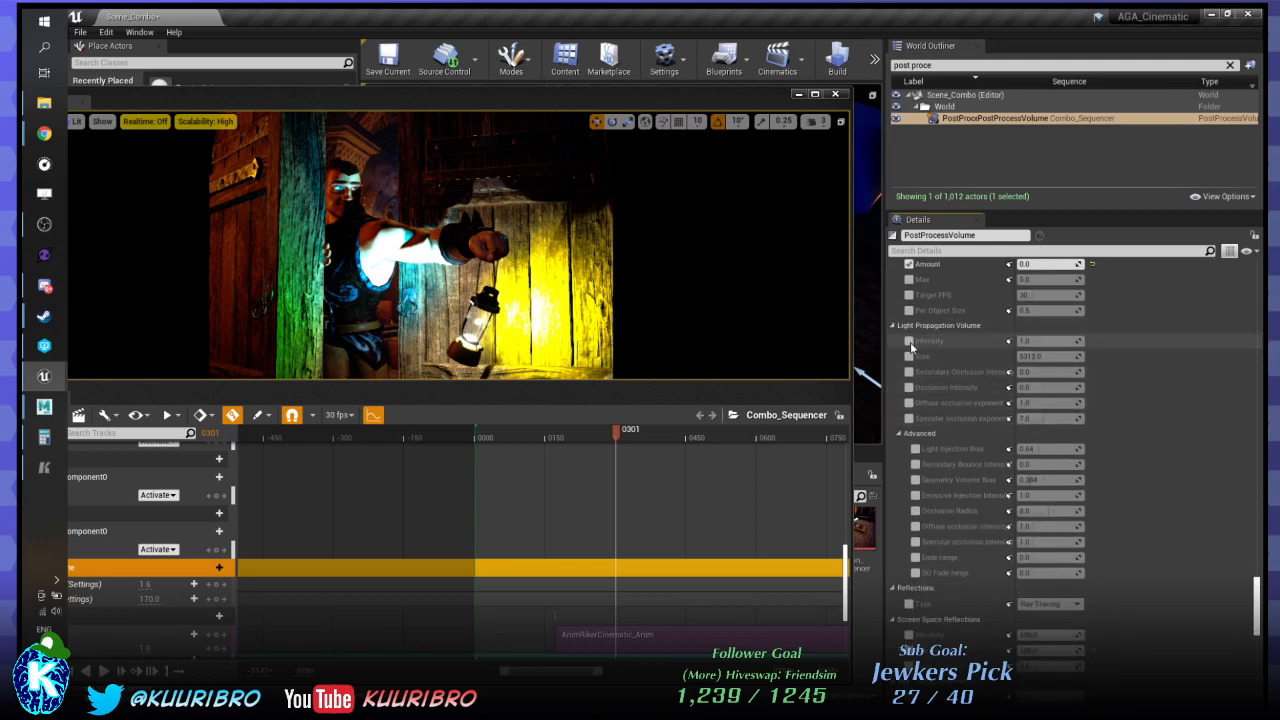
pyautogui.scroll(3, 922, 334)
pyautogui.click(1055, 328)
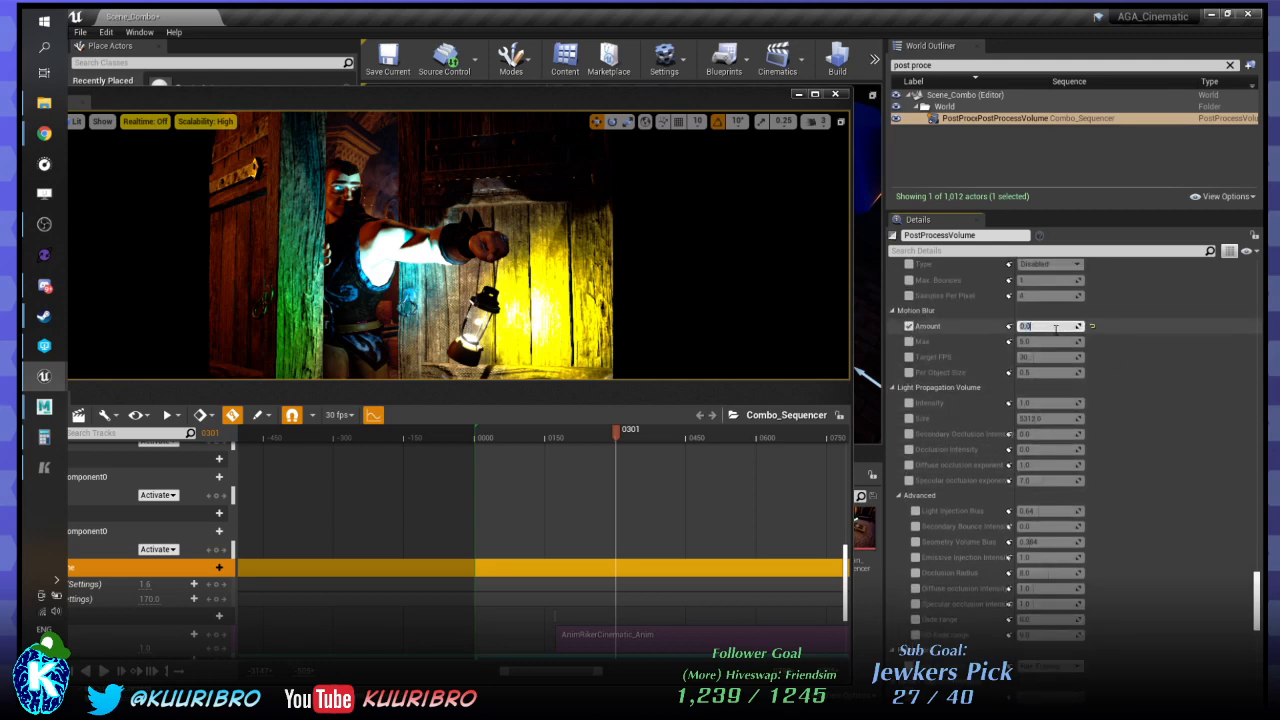
pyautogui.write('1')
pyautogui.press('Return')
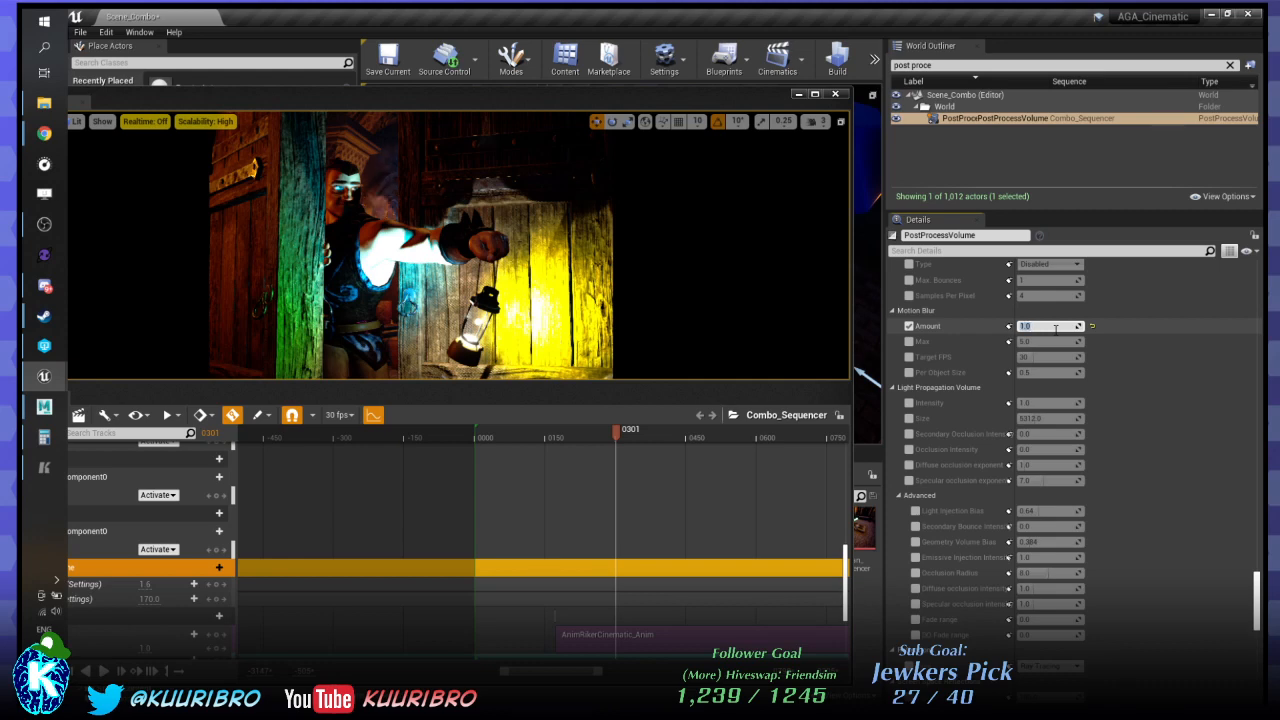
# Play the sequence through the door opening twice to check the motion blur, stopping at frame 334.
pyautogui.click(588, 432)
pyautogui.moveTo(588, 432); pyautogui.dragTo(614, 436)
pyautogui.press('space')
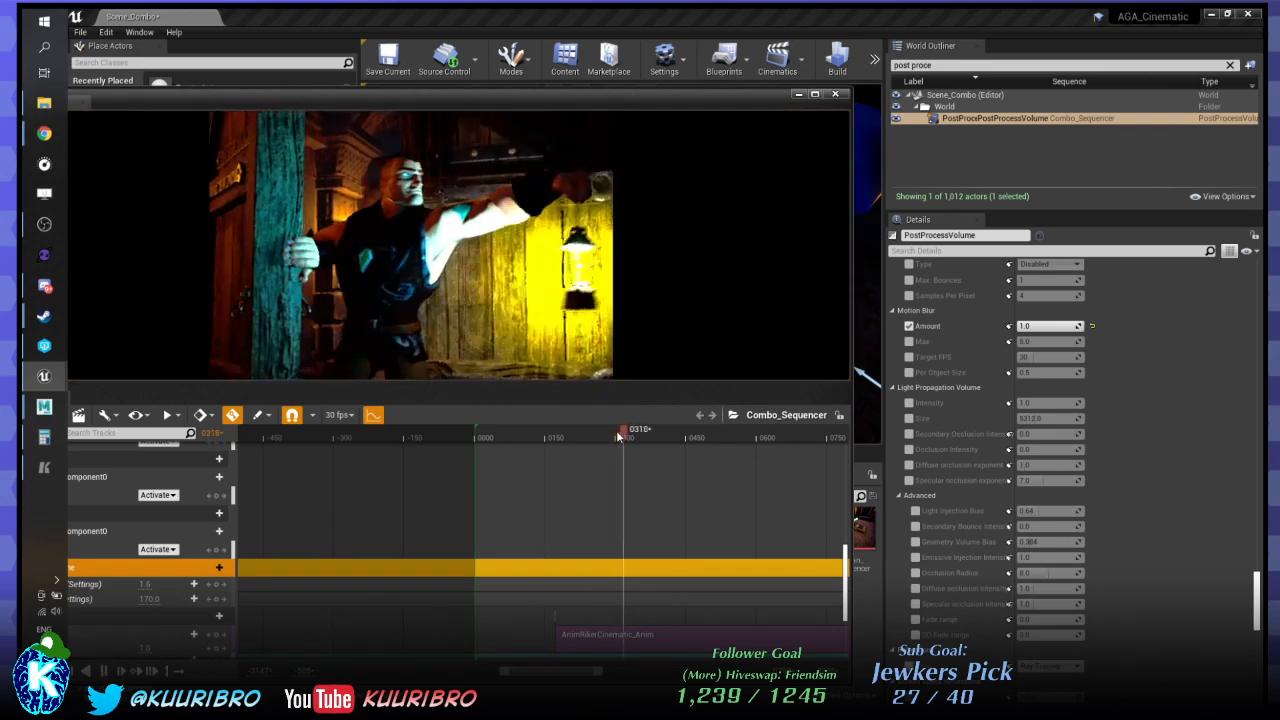
pyautogui.click(601, 435)
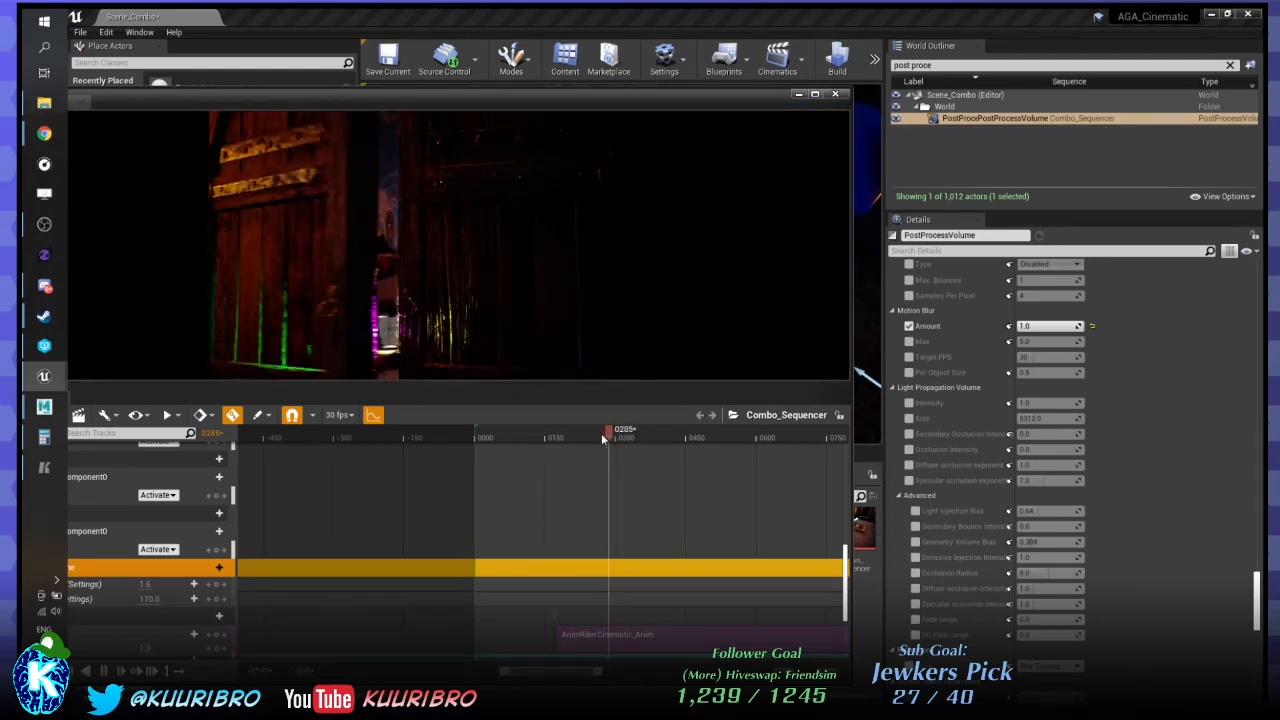
pyautogui.press('space')
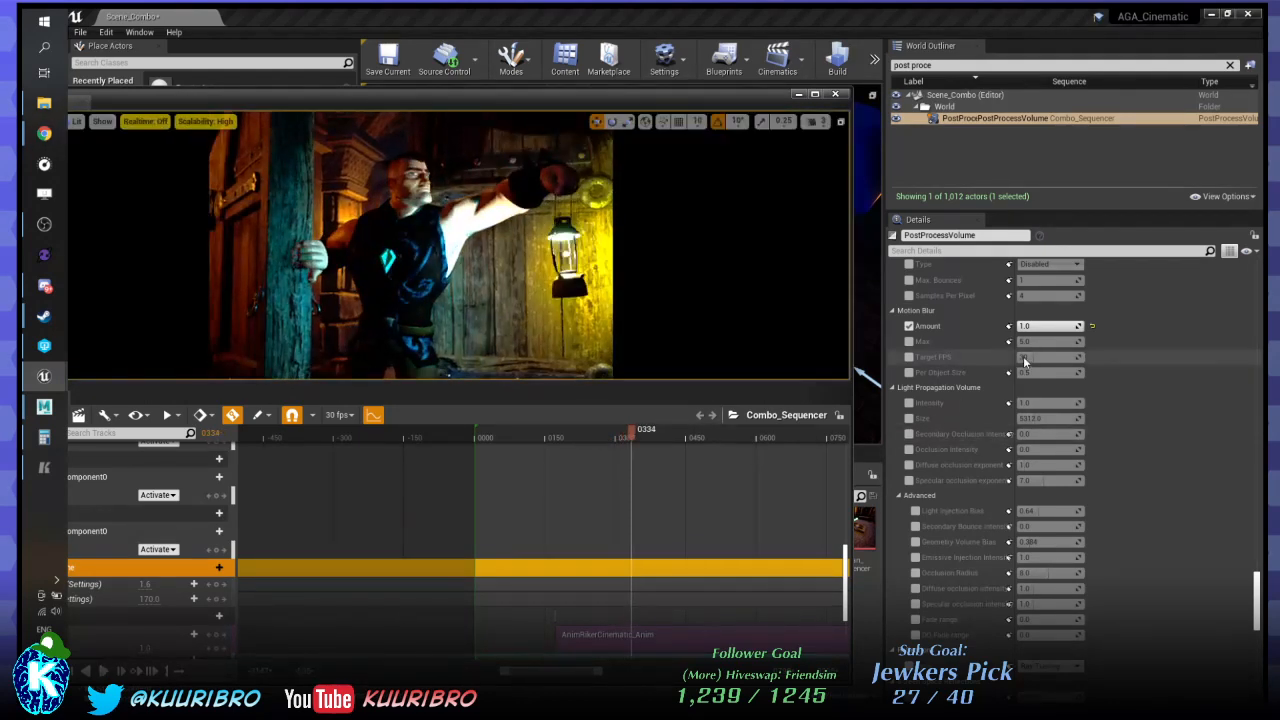
# Set the PostProcessVolume's Motion Blur Amount to 0.5.
pyautogui.click(1036, 326)
pyautogui.write('0.5')
pyautogui.press('Return')
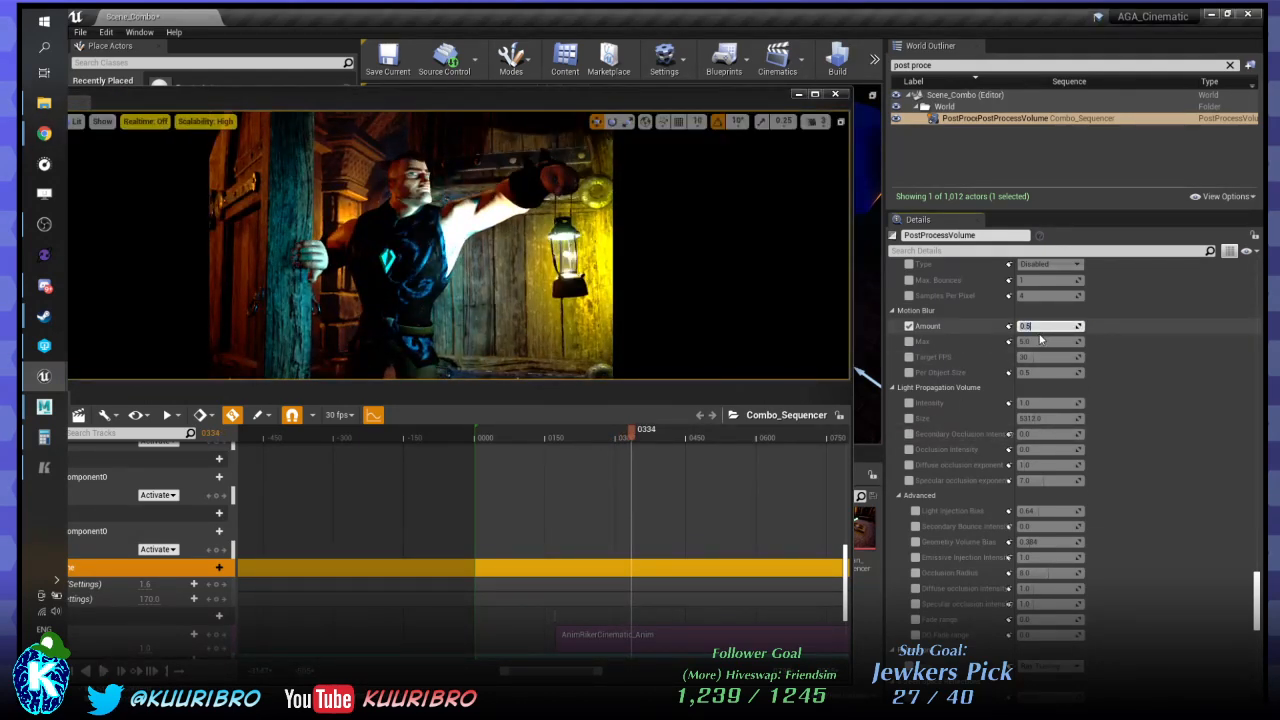
# Replay the door-opening shot, stop during the opening and advance frame by frame to frame 299.
pyautogui.click(598, 441)
pyautogui.press('space')
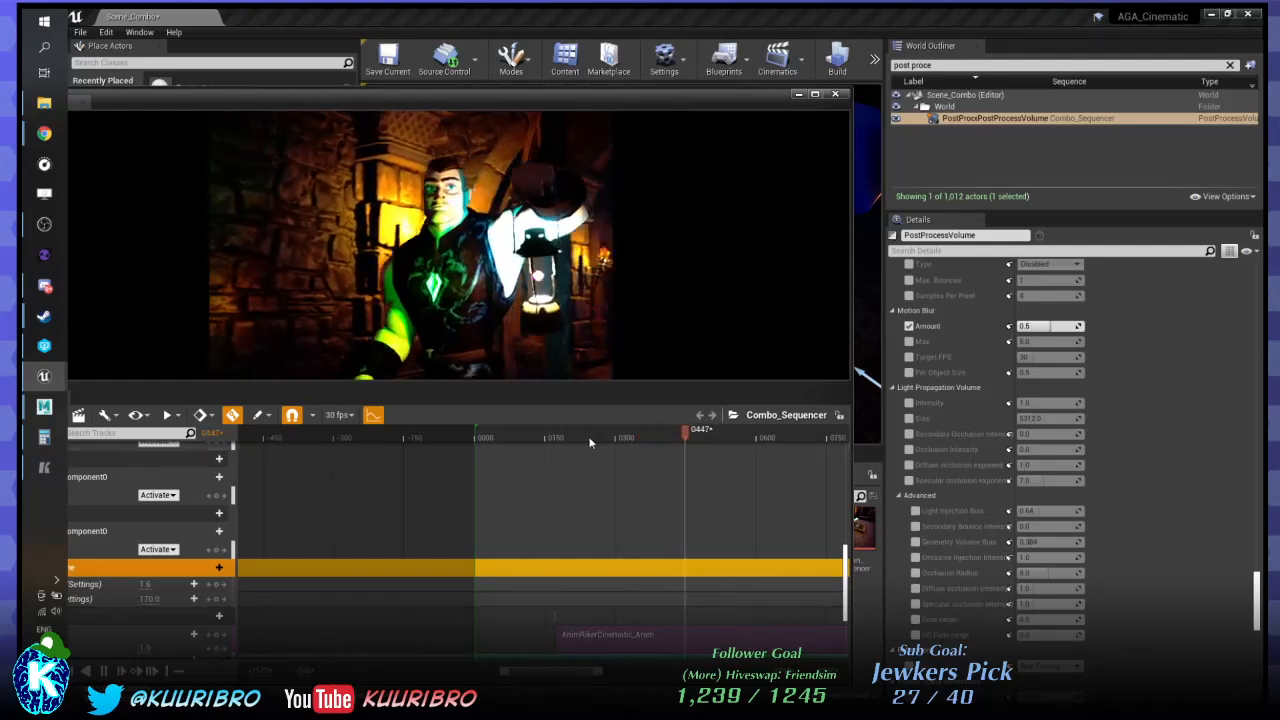
pyautogui.click(599, 437)
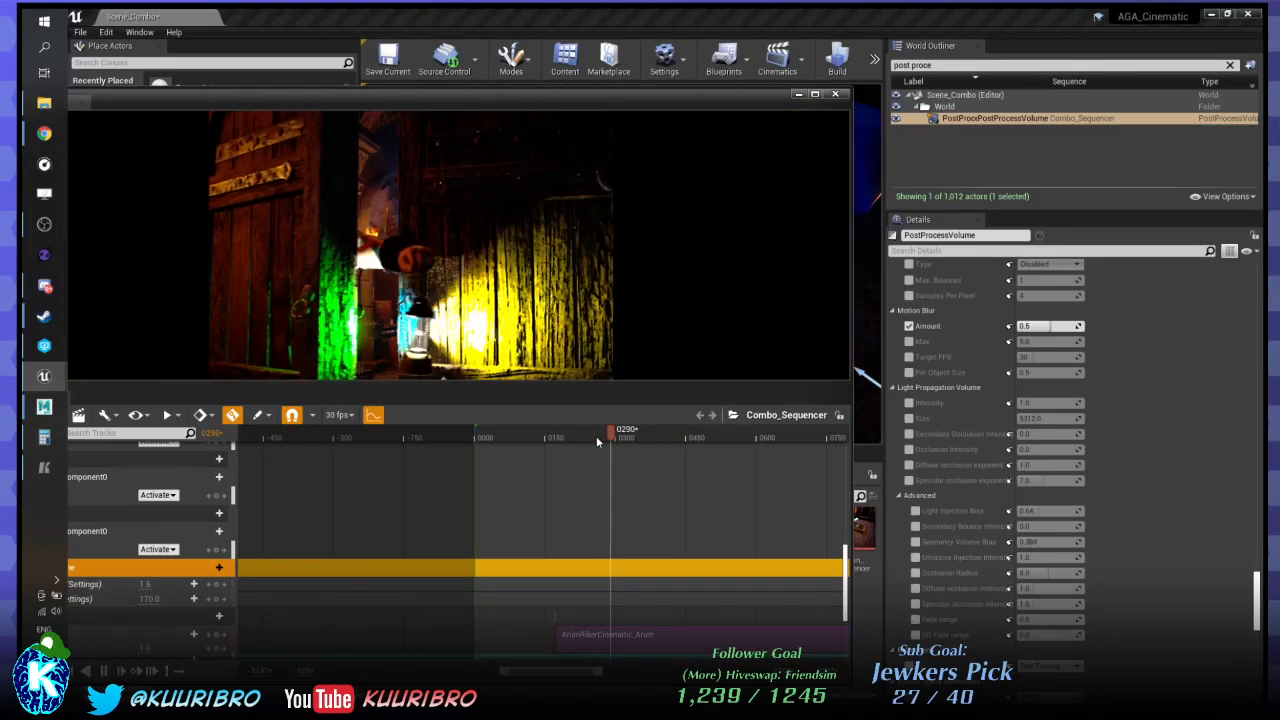
pyautogui.press('space')
pyautogui.press('Right')
pyautogui.press('Right')
pyautogui.press('Right')
pyautogui.press('Right')
pyautogui.press('Right')
pyautogui.press('Right')
pyautogui.press('Right')
pyautogui.press('Right')
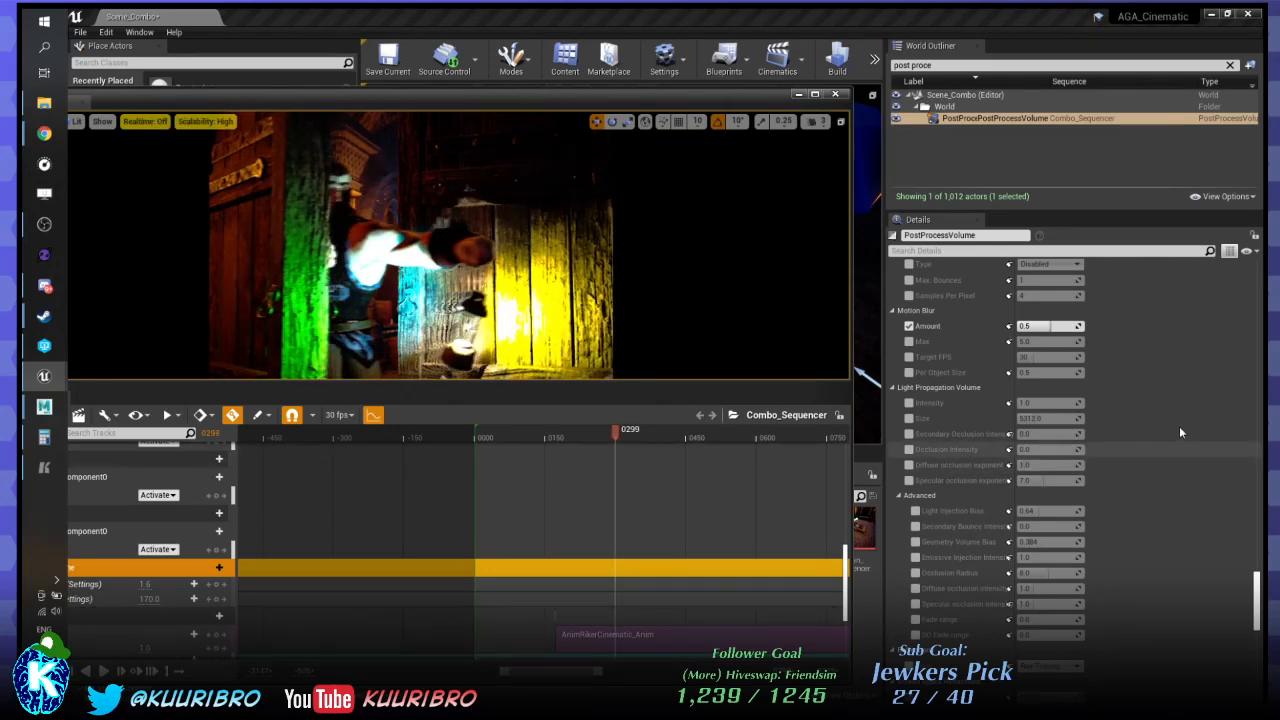
# Look through the PostProcessVolume's remaining settings, from Reflections and Translucency to the volume, brush and actor settings.
pyautogui.scroll(-5, 1185, 425)
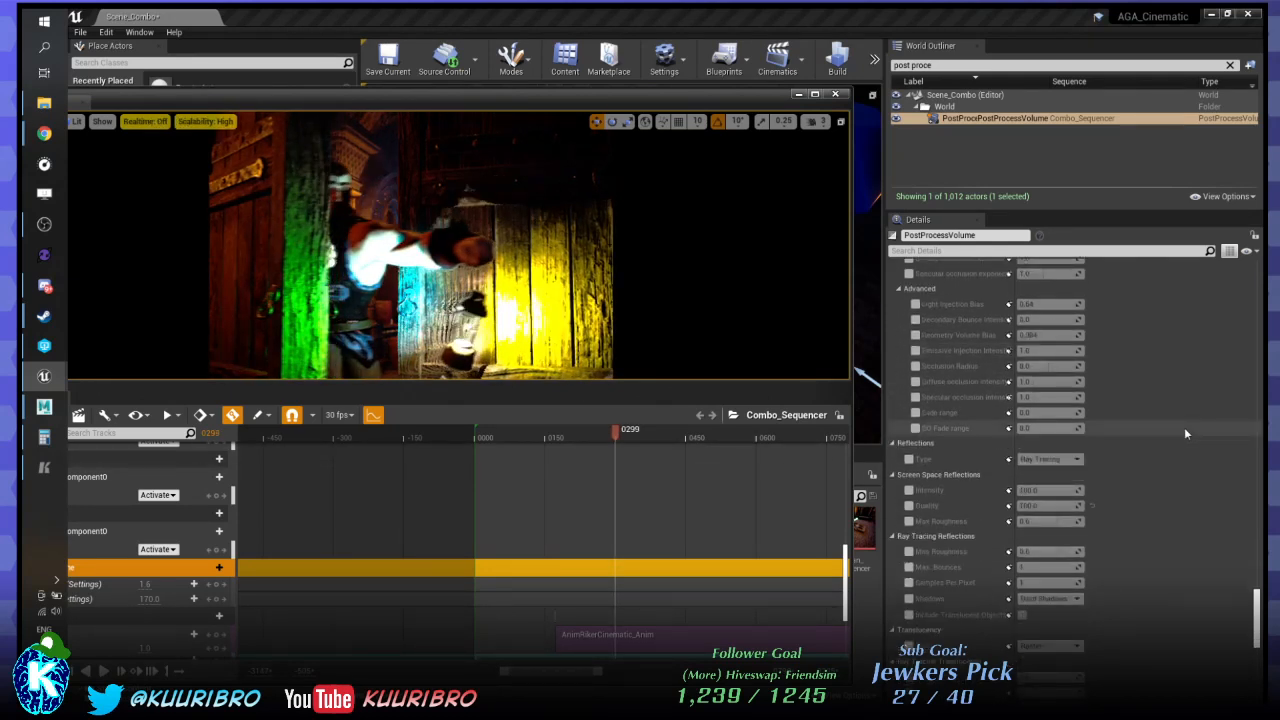
pyautogui.scroll(-7, 1184, 427)
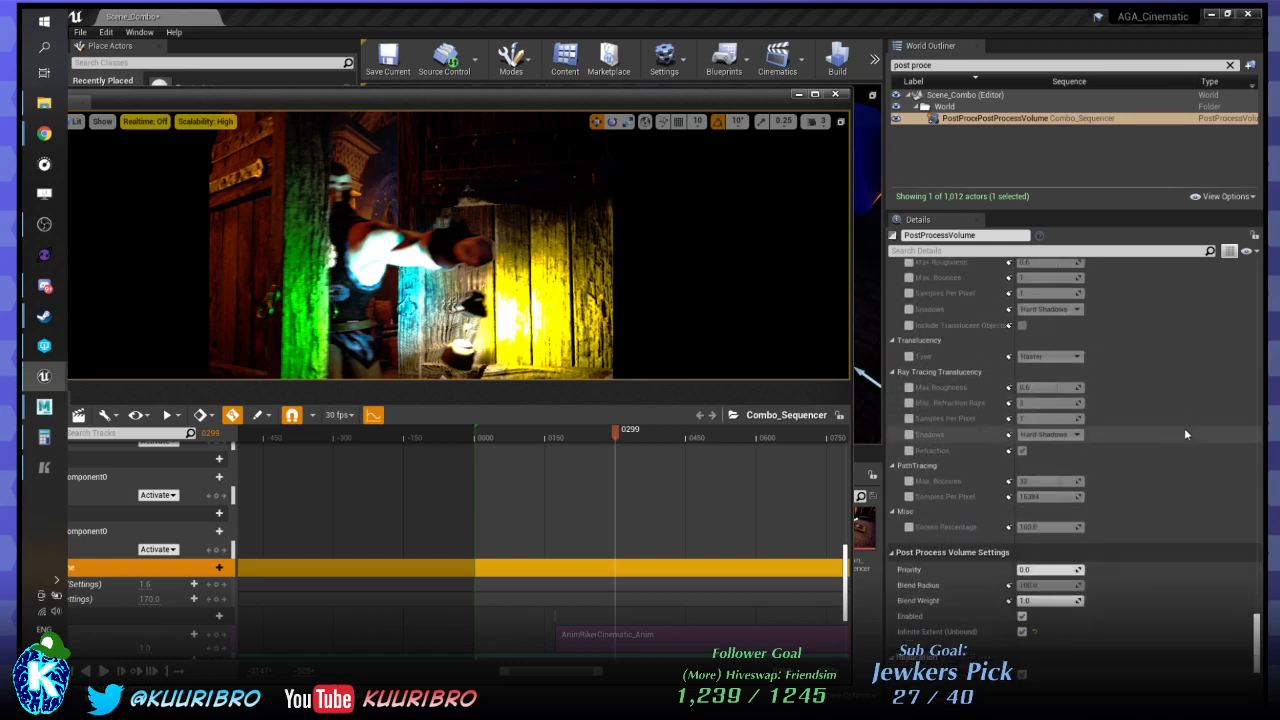
pyautogui.scroll(-3, 1185, 432)
pyautogui.scroll(-3, 1187, 435)
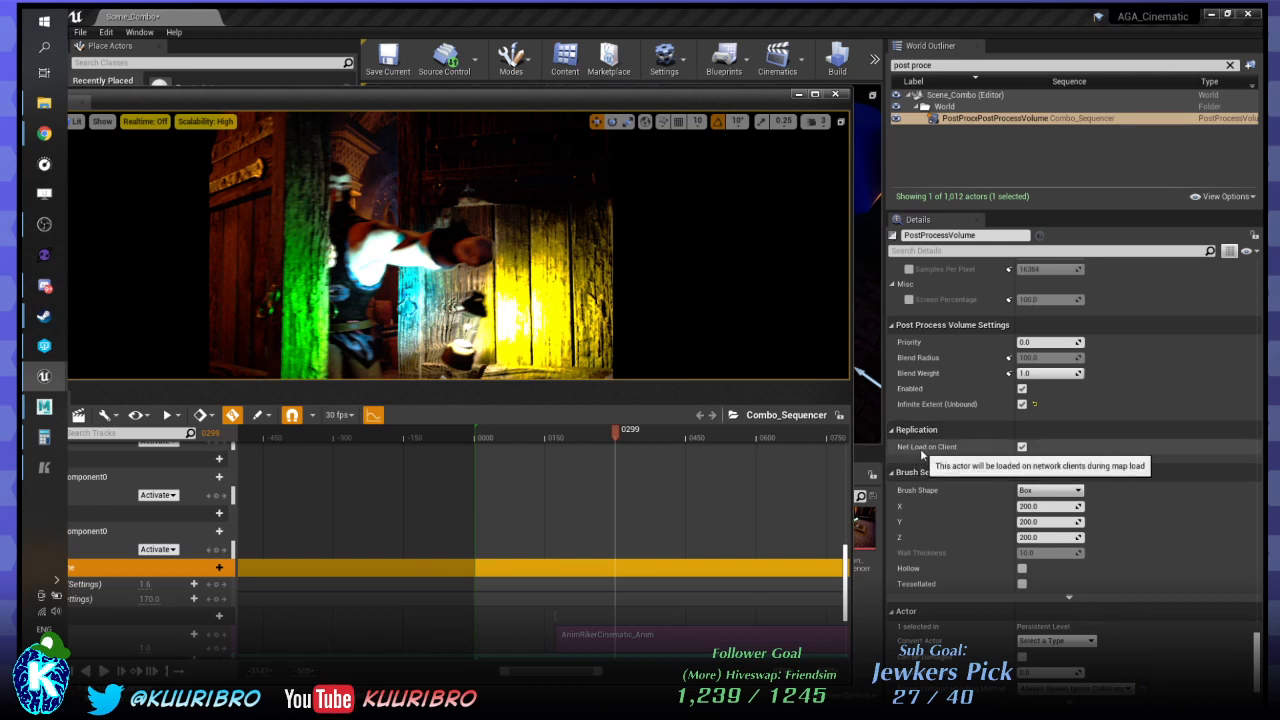
pyautogui.scroll(-1, 1153, 440)
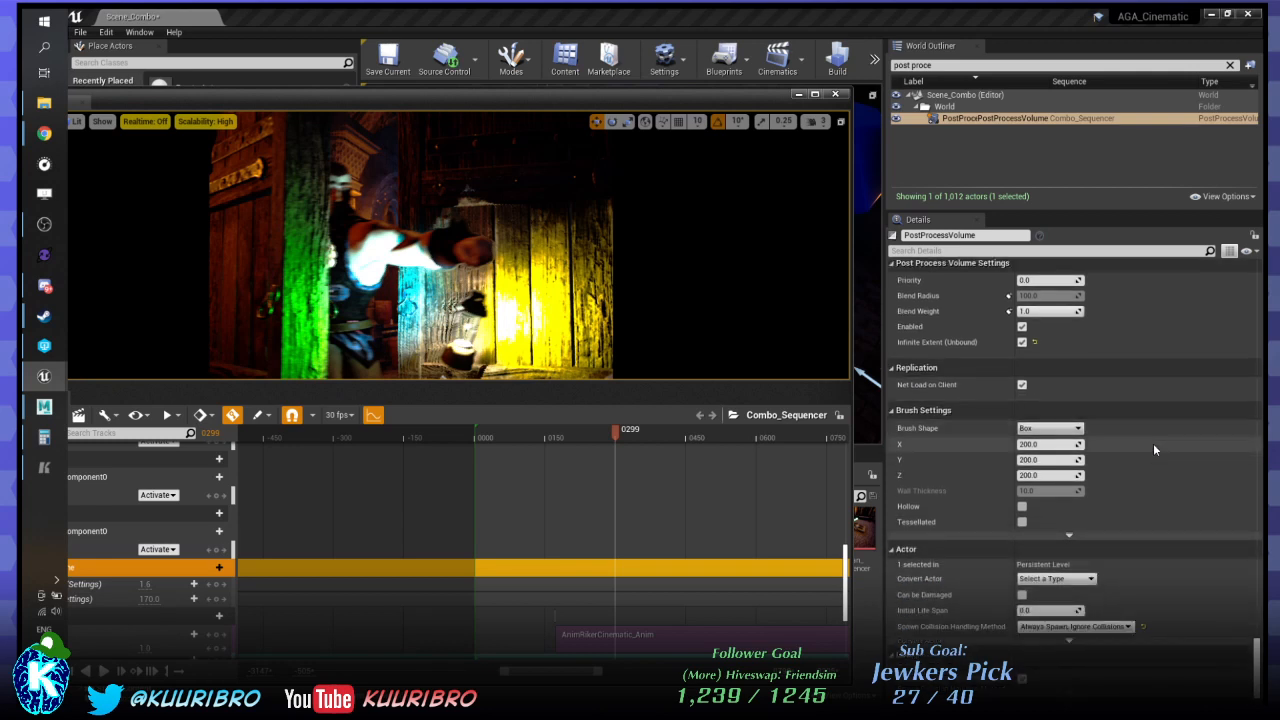
pyautogui.scroll(-1, 1153, 445)
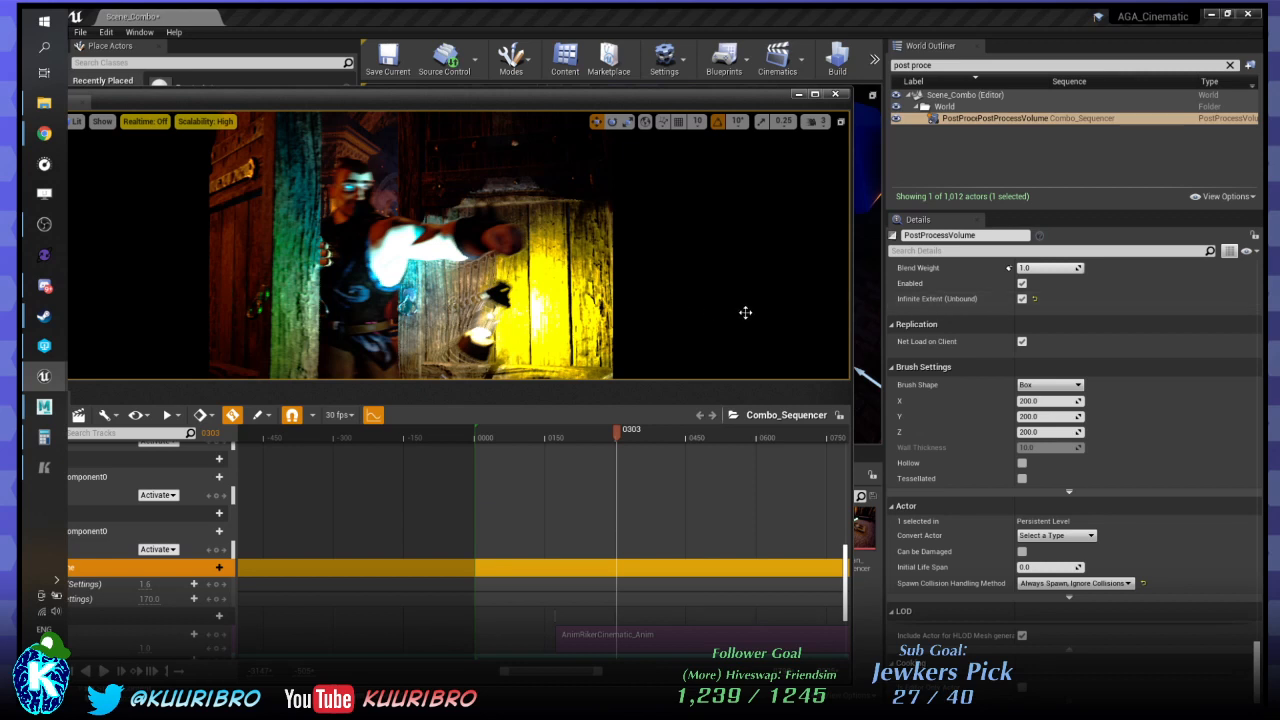
# Step the sequence back frame by frame to frame 295 and capture a snip of the door shot with the Snipping Tool.
pyautogui.press('Left')
pyautogui.press('Left')
pyautogui.press('Left')
pyautogui.press('Left')
pyautogui.press('Left')
pyautogui.press('Left')
pyautogui.press('Left')
pyautogui.press('Left')
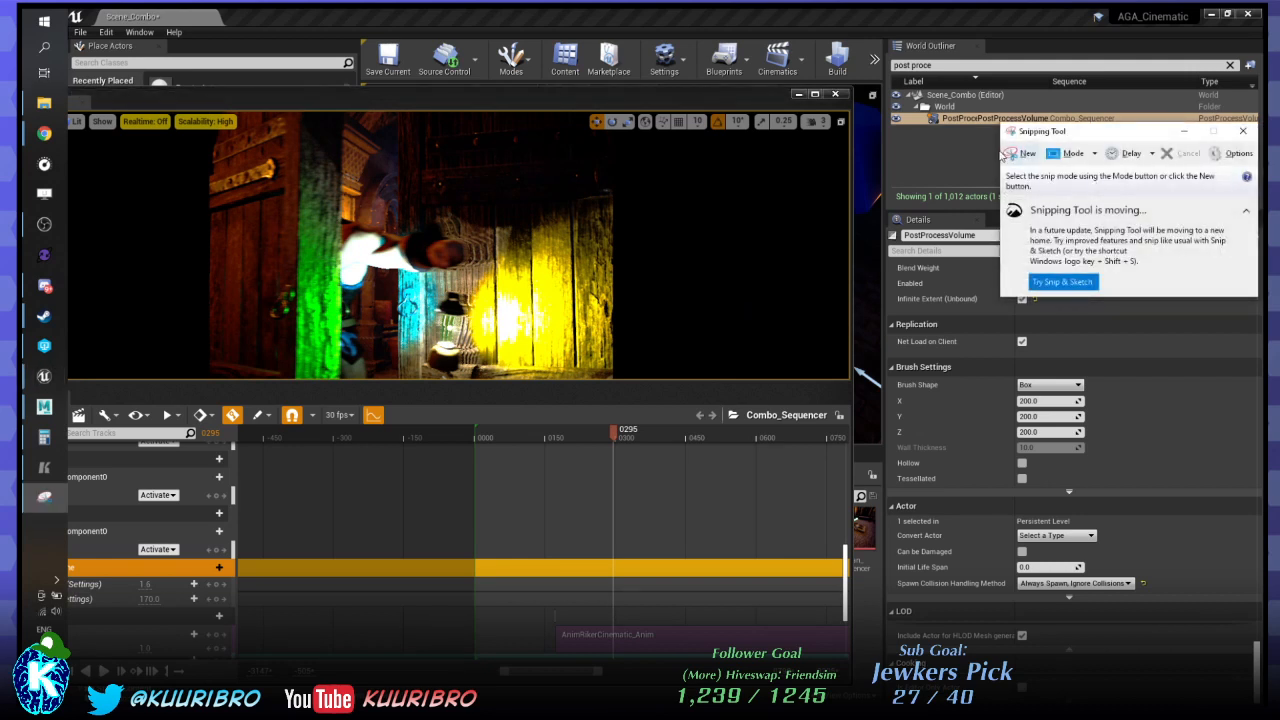
pyautogui.click(1022, 152)
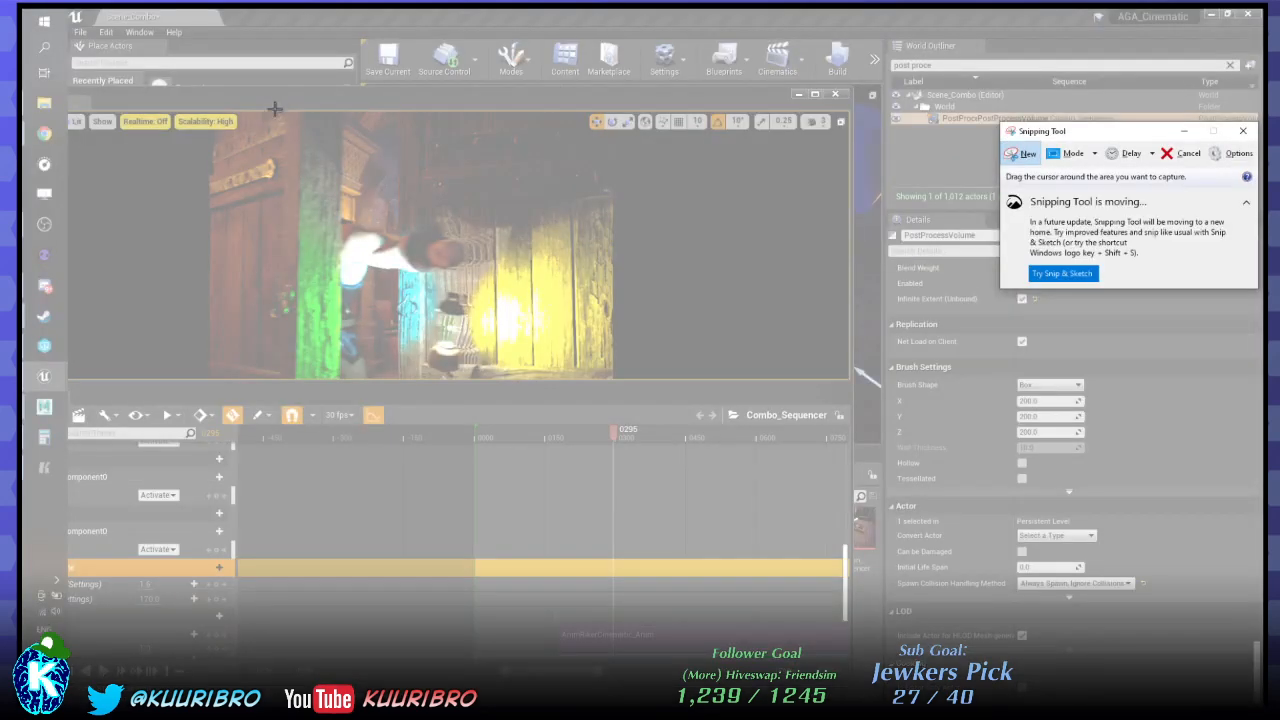
pyautogui.moveTo(274, 118); pyautogui.dragTo(693, 381)
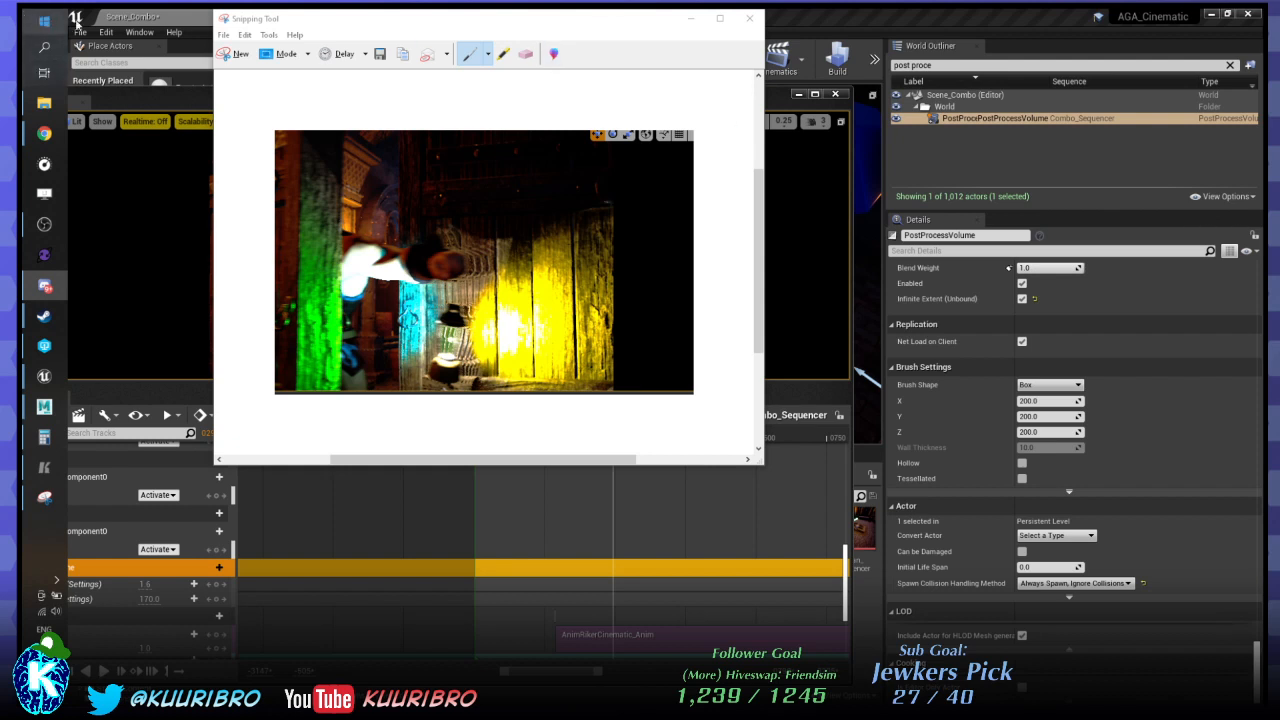
# Check the door-opening shot with the PostProcessVolume hidden, show the volume again and compare the frames up to 303.
pyautogui.click(790, 114)
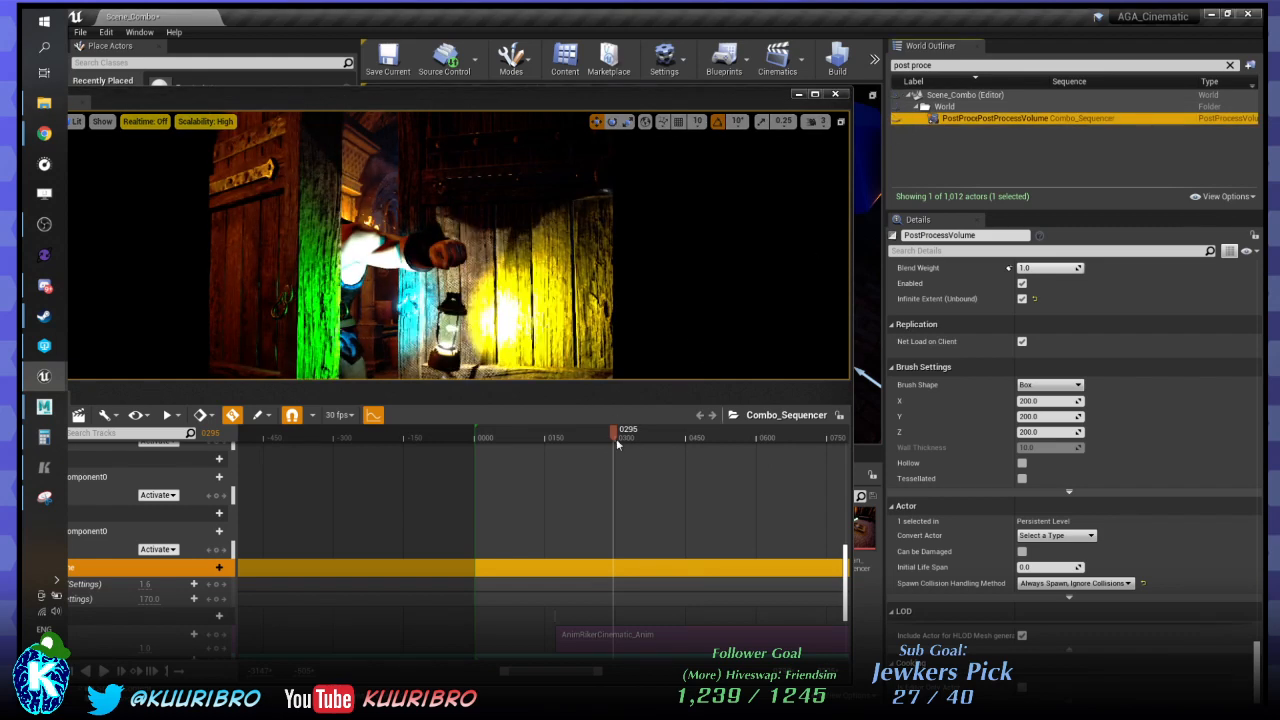
pyautogui.moveTo(616, 438); pyautogui.dragTo(588, 438)
pyautogui.press('space')
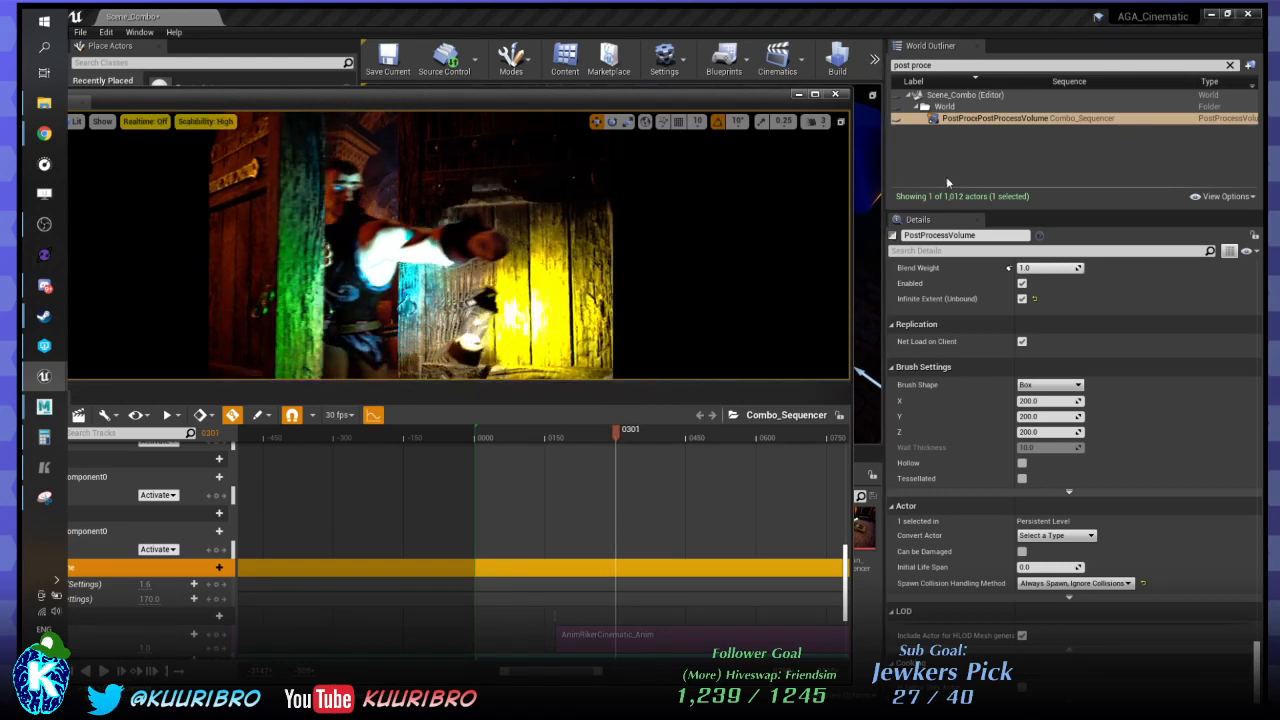
pyautogui.click(899, 122)
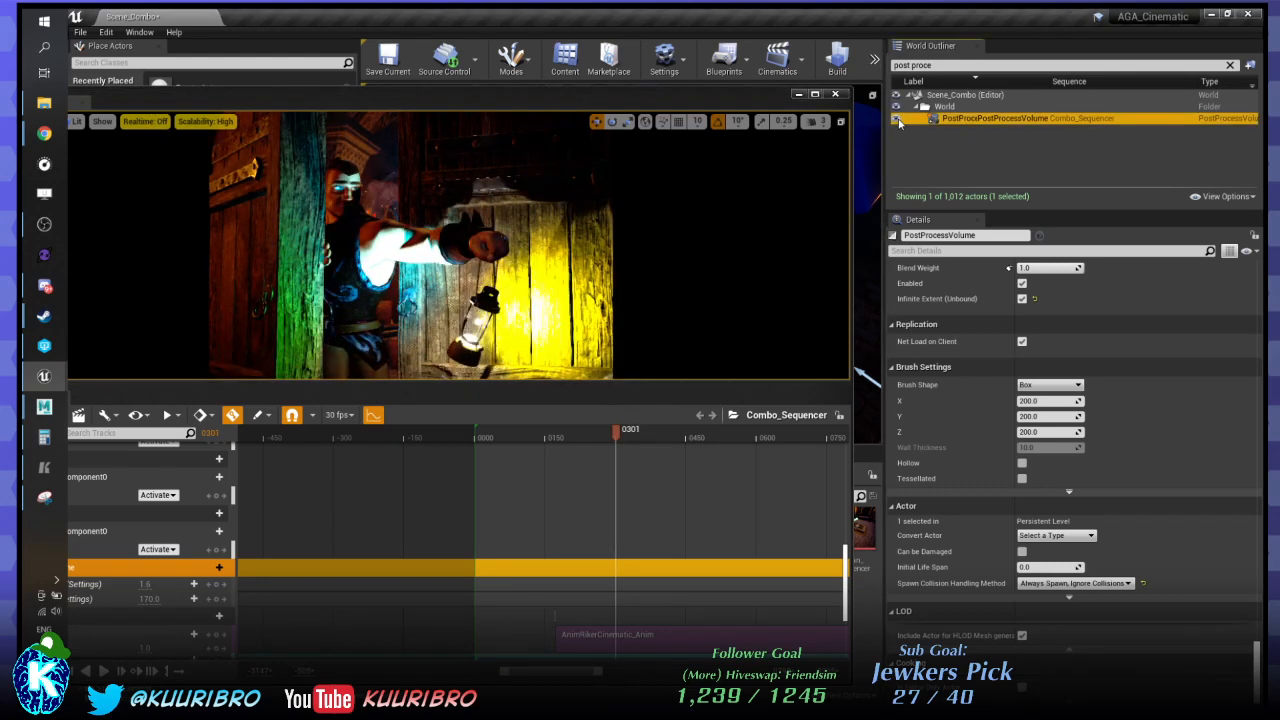
pyautogui.click(615, 432)
pyautogui.moveTo(615, 432); pyautogui.dragTo(617, 432)
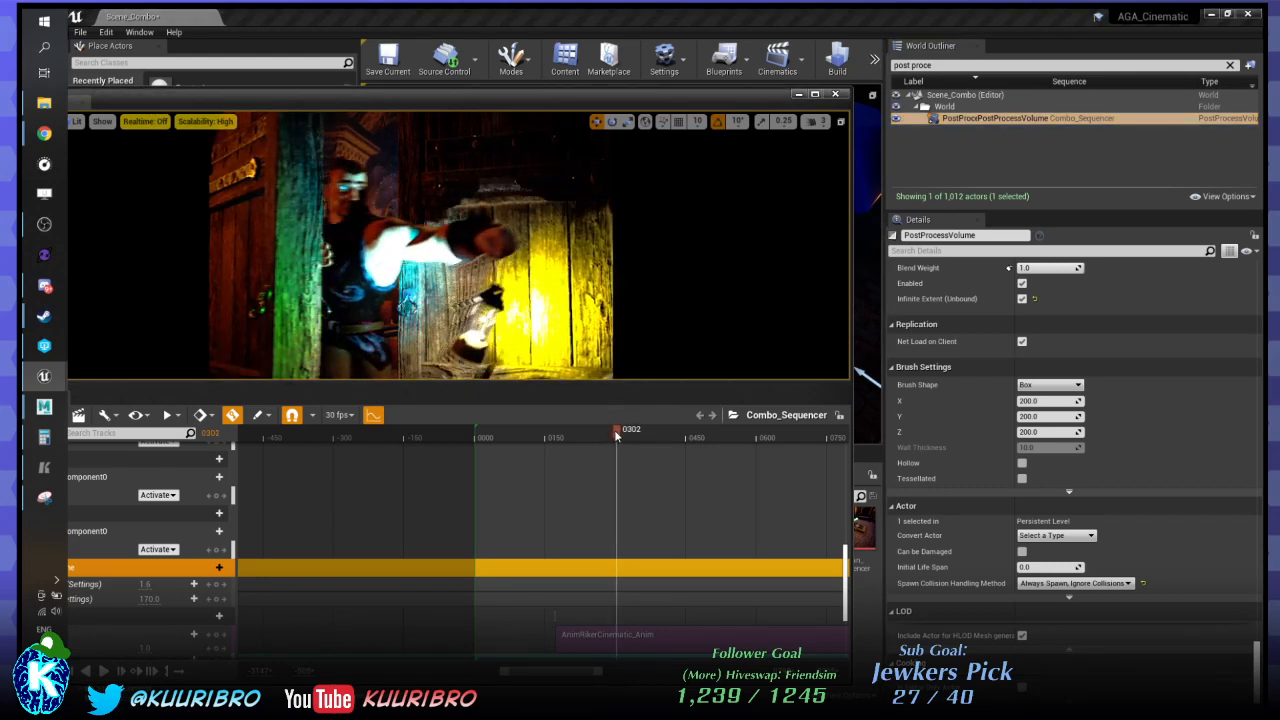
pyautogui.scroll(10, 1158, 334)
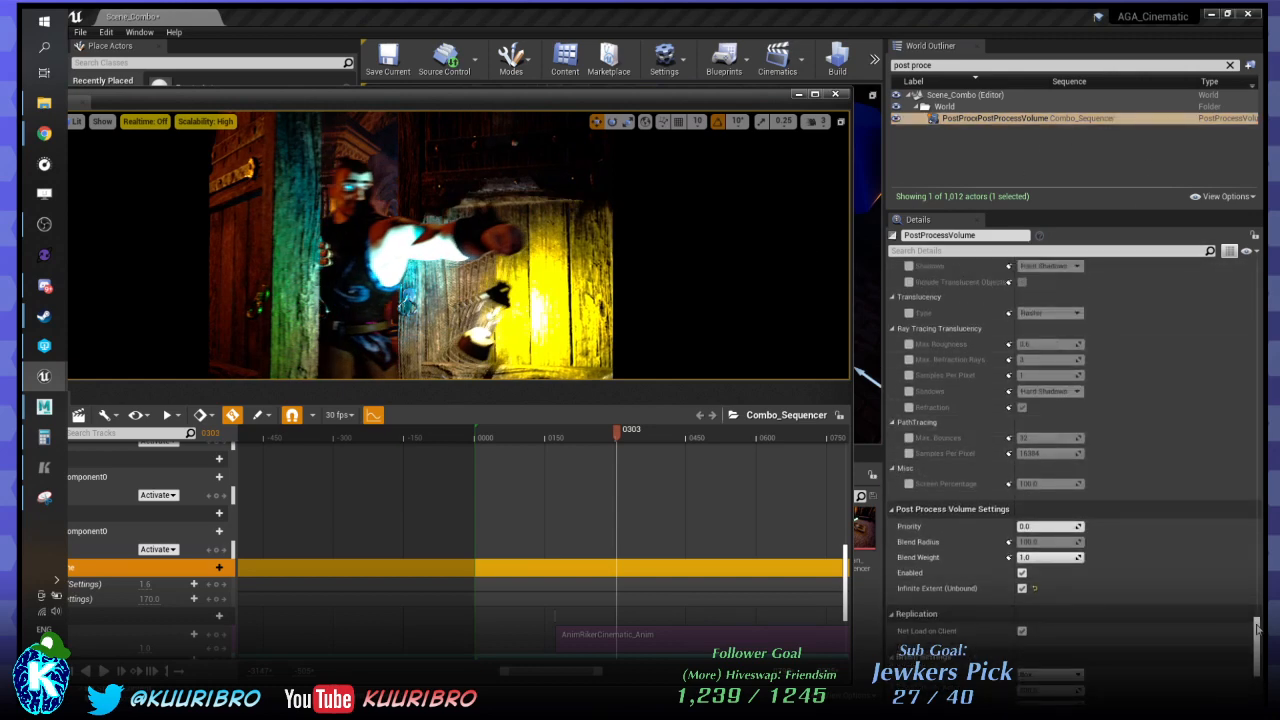
pyautogui.moveTo(1257, 627); pyautogui.dragTo(1221, 222)
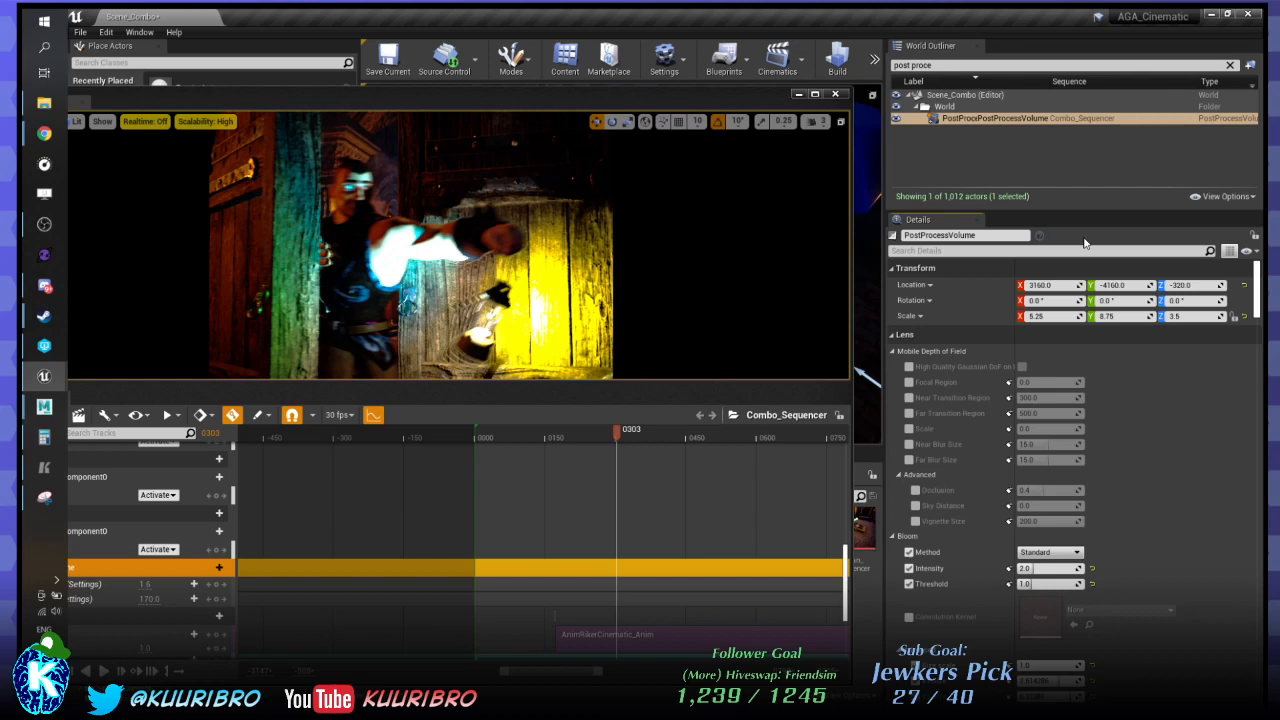
pyautogui.click(1022, 107)
pyautogui.click(998, 122)
pyautogui.press('Delete')
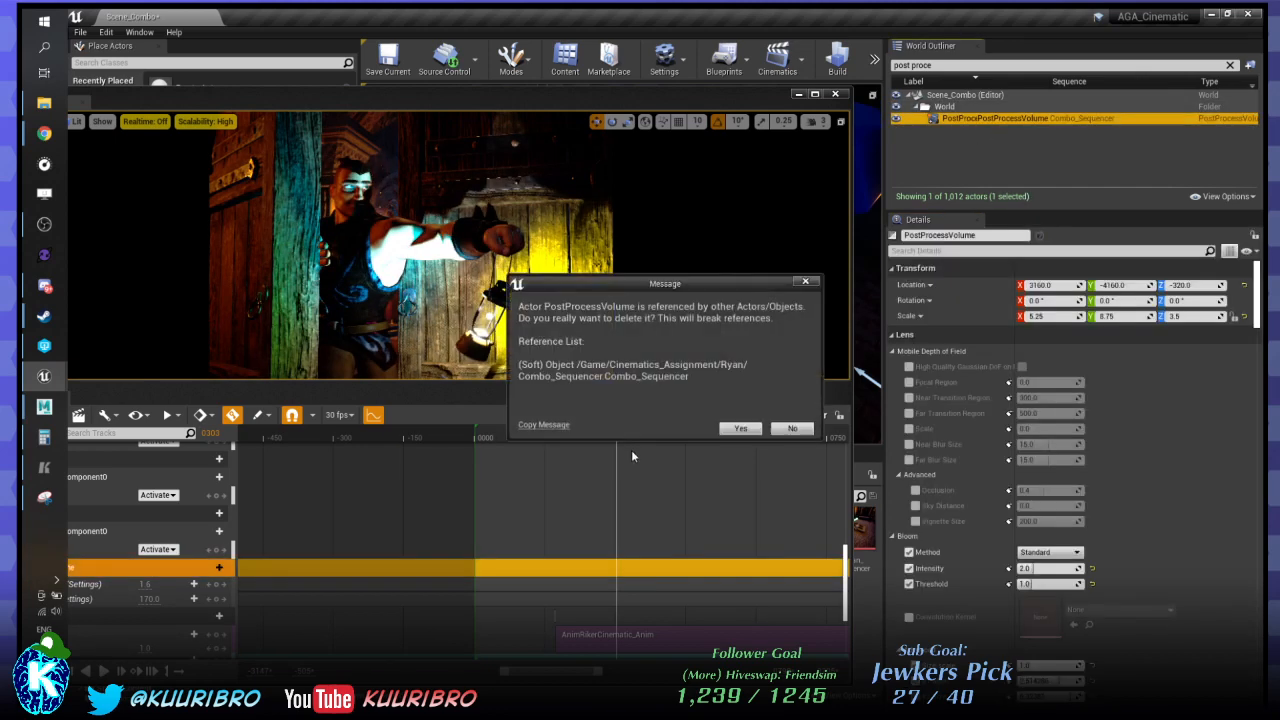
pyautogui.click(786, 431)
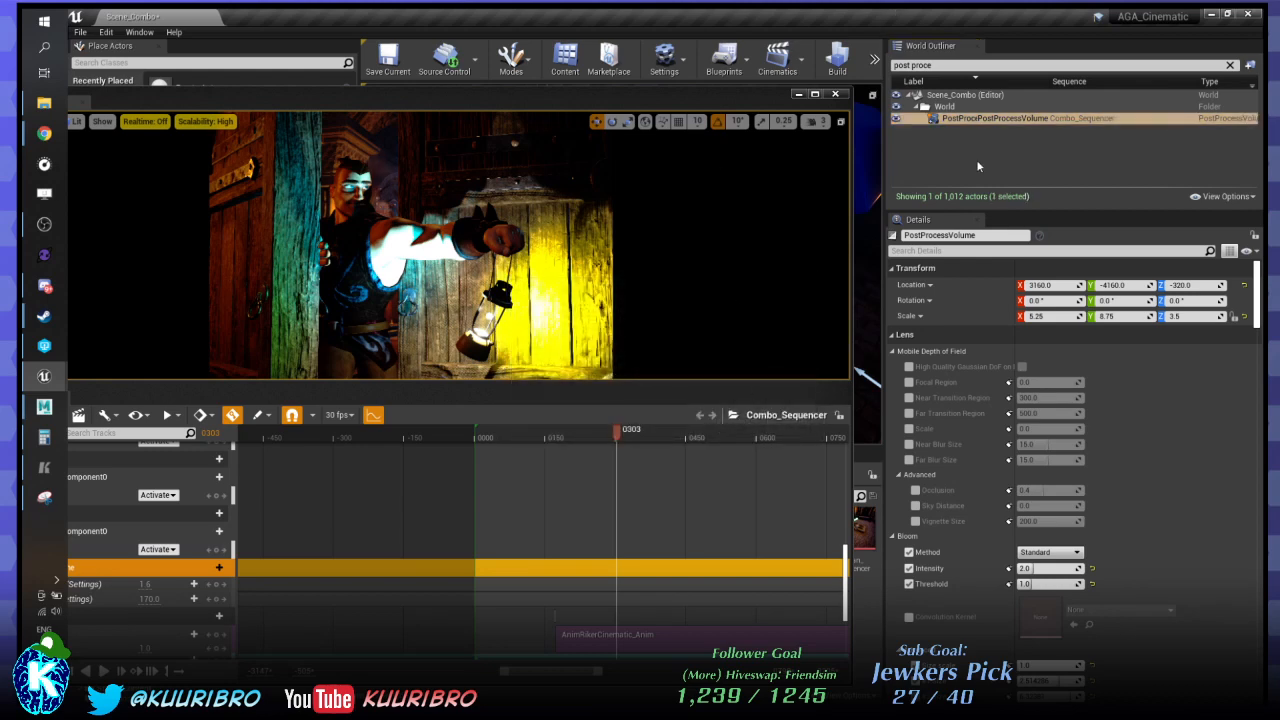
pyautogui.click(969, 133)
pyautogui.click(997, 108)
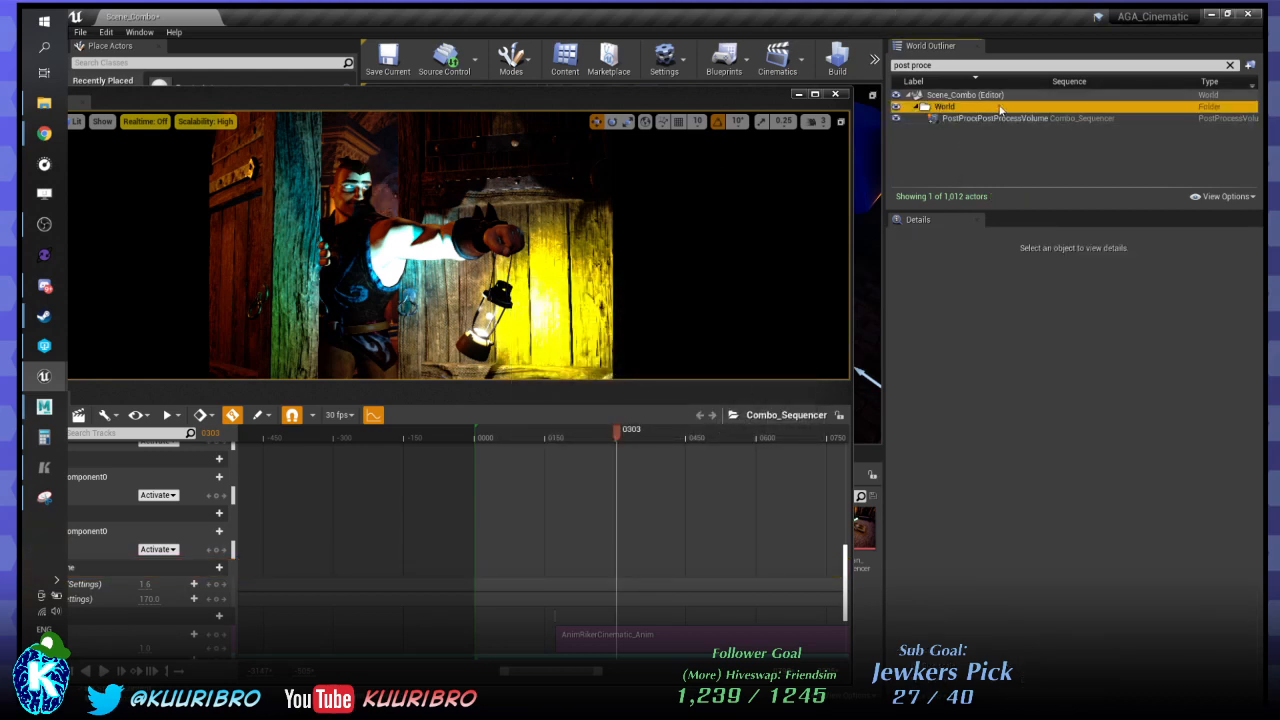
# Test the shot between frames 295 and 303 with the PostProcessVolume's Bloom Method override disabled, and enable the override again.
pyautogui.click(992, 117)
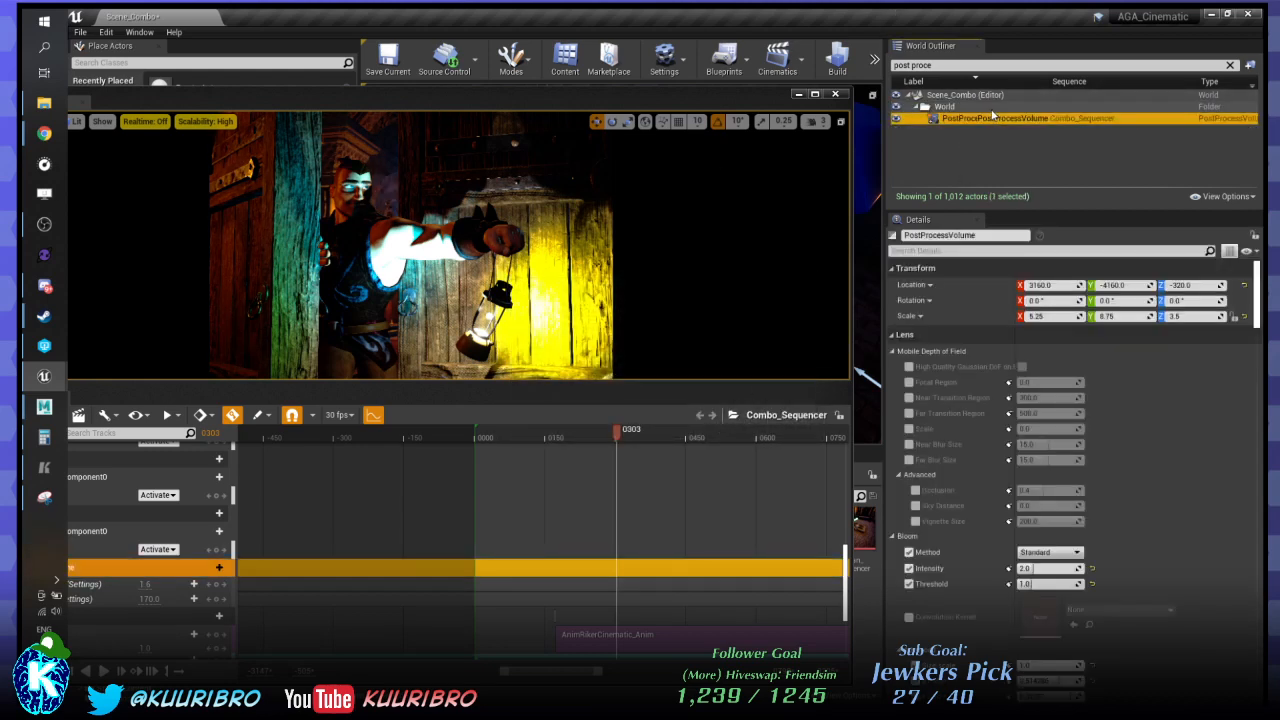
pyautogui.scroll(-1, 1138, 429)
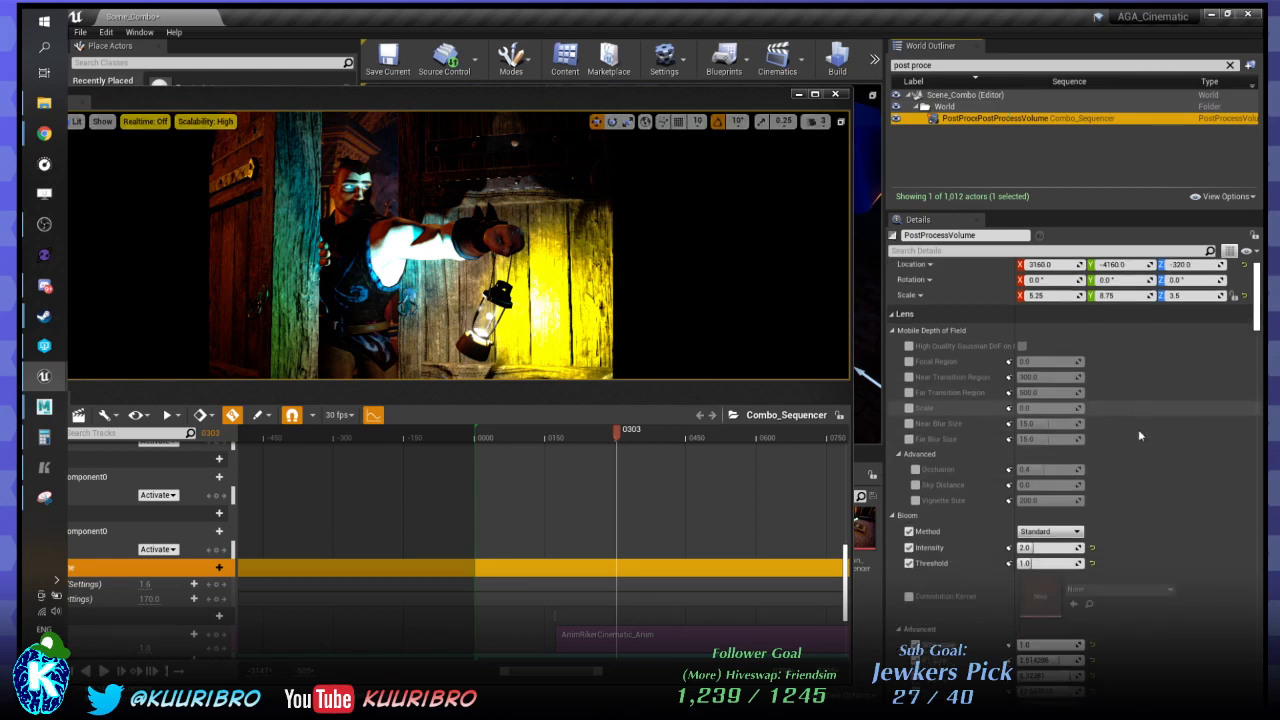
pyautogui.scroll(-2, 1138, 429)
pyautogui.scroll(-3, 1104, 468)
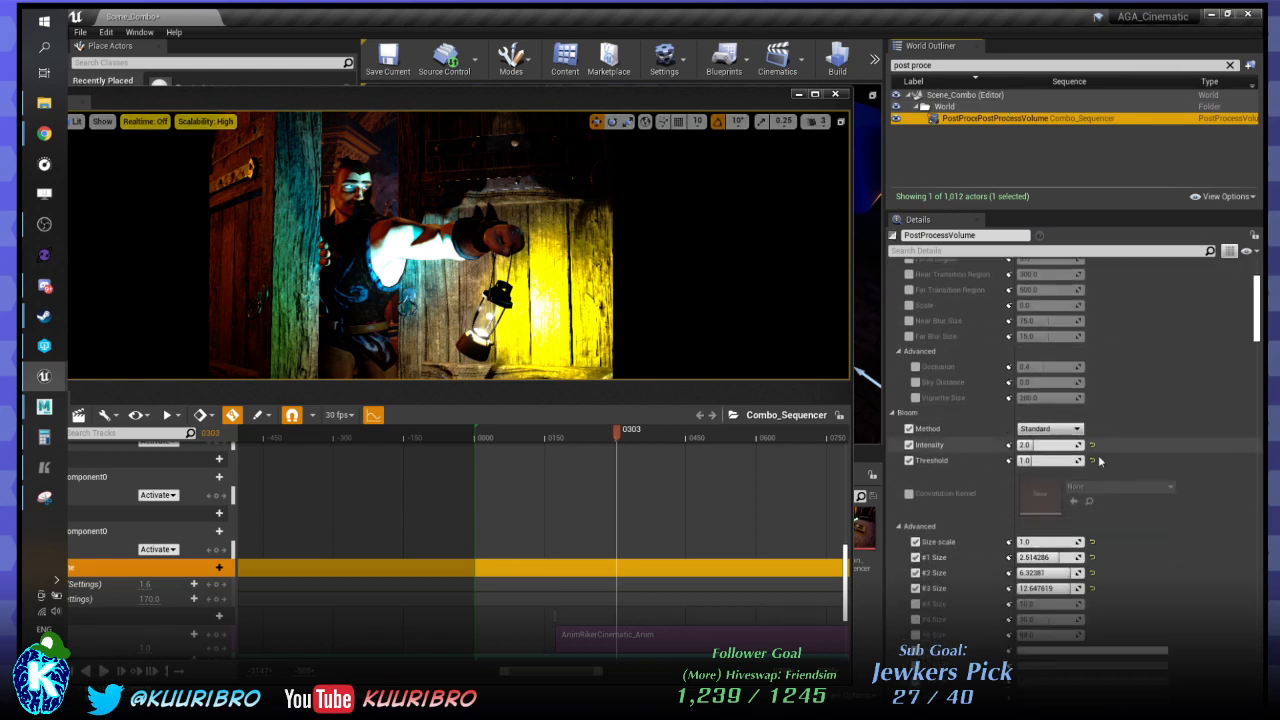
pyautogui.click(909, 428)
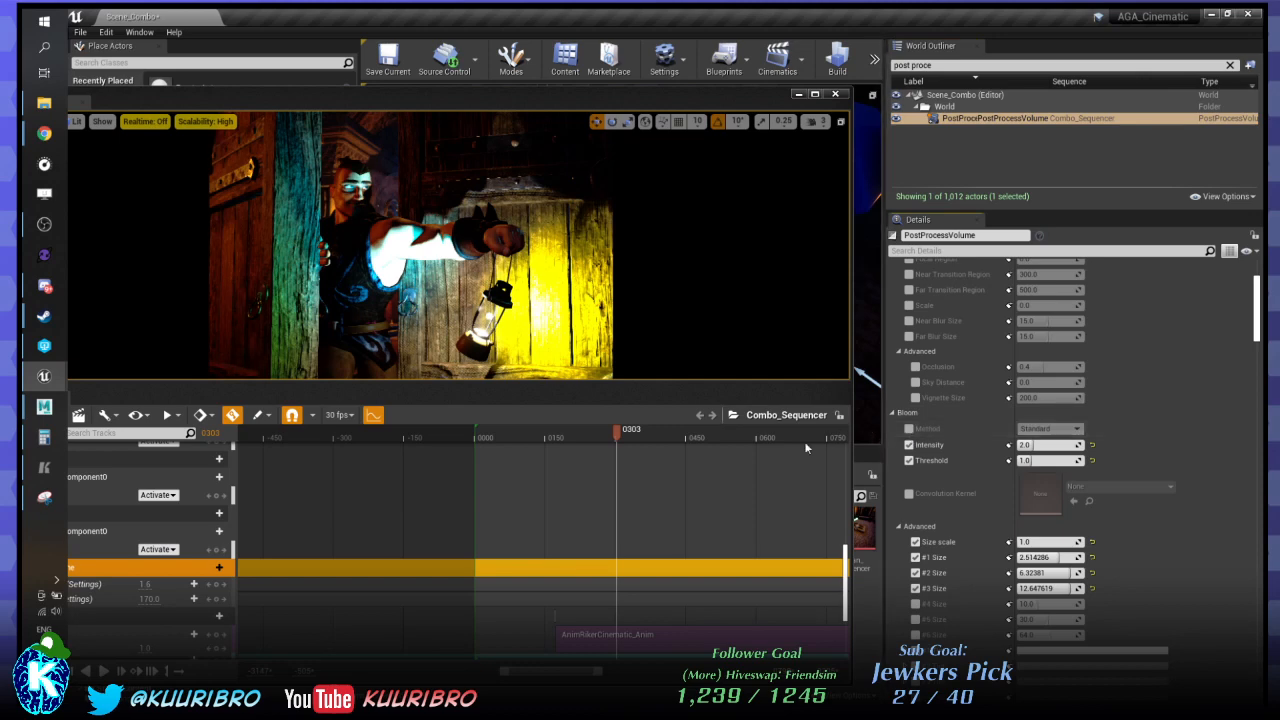
pyautogui.click(614, 436)
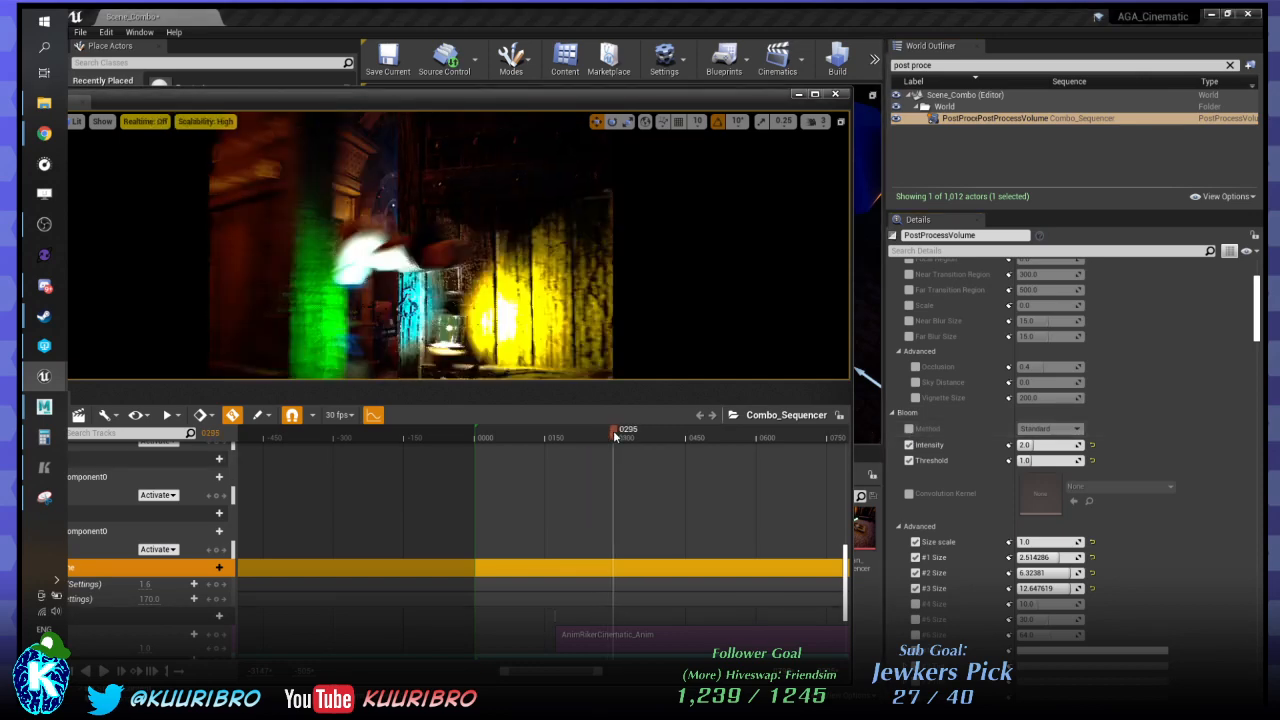
pyautogui.moveTo(614, 436); pyautogui.dragTo(618, 436)
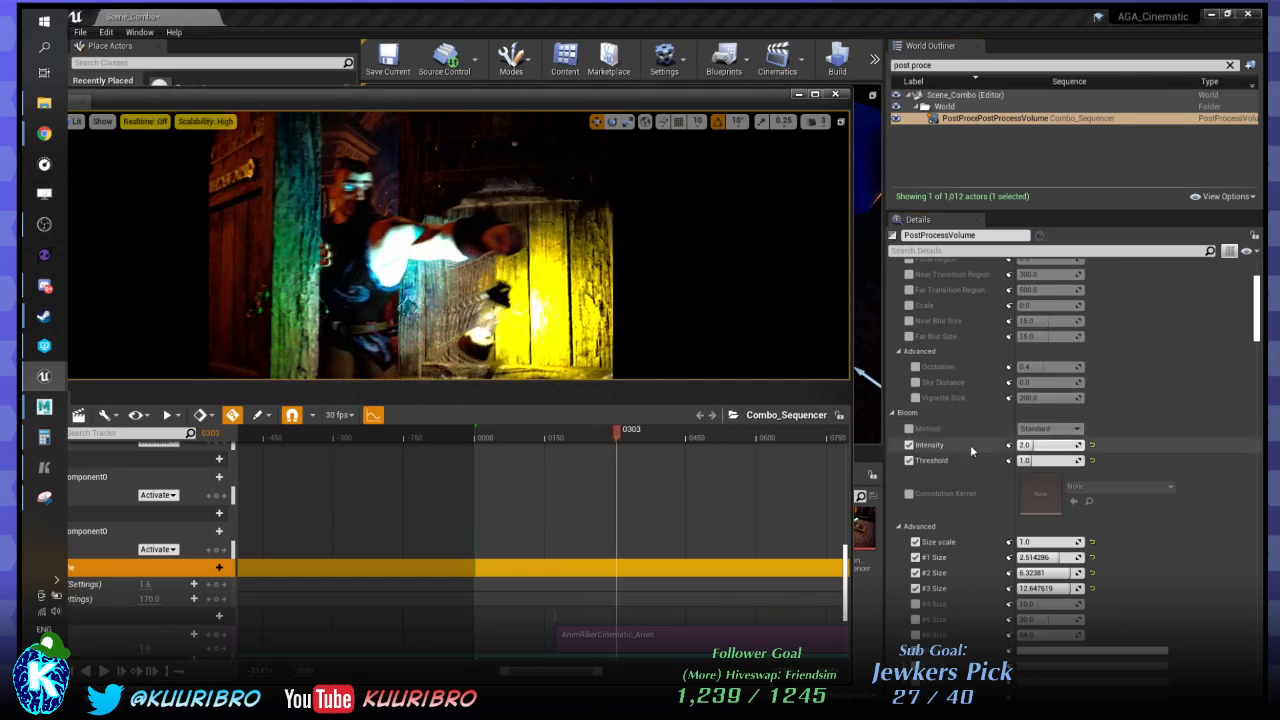
pyautogui.click(909, 428)
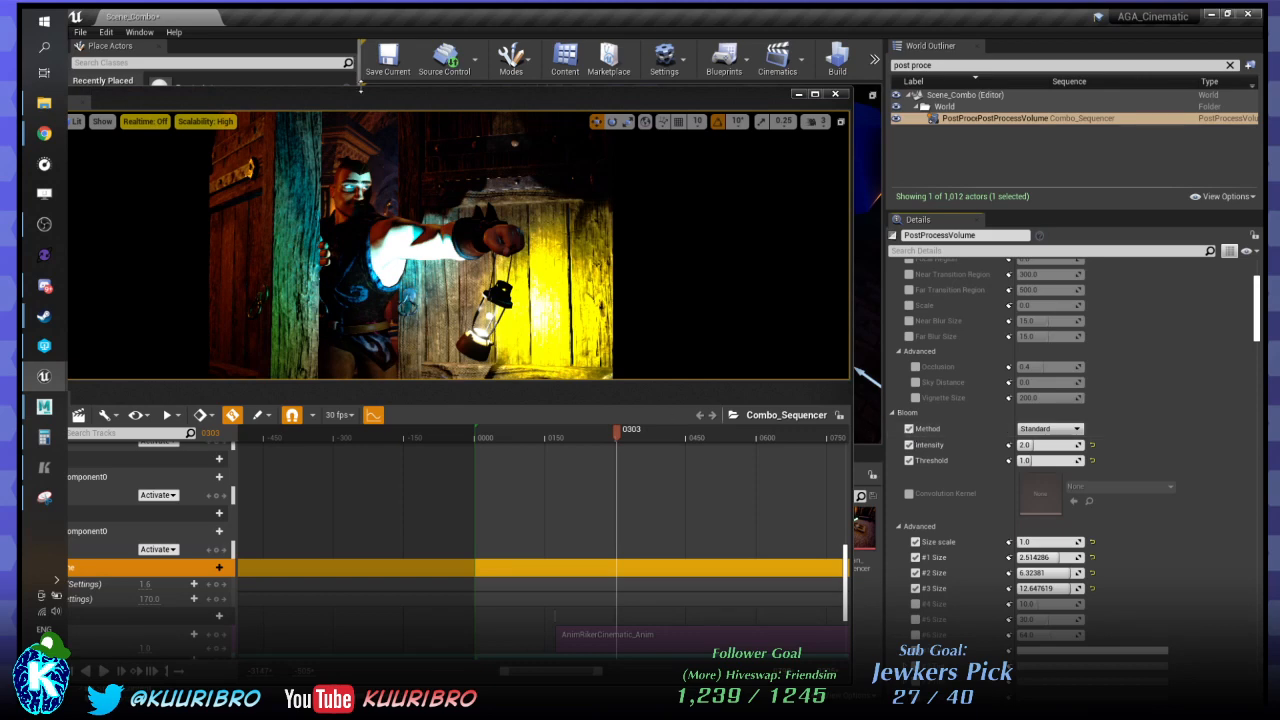
# Try moving the PostProcessVolume to another place in the level and check the door-opening shot in the sequence viewport.
pyautogui.moveTo(360, 103); pyautogui.dragTo(974, 447)
pyautogui.click(1004, 128)
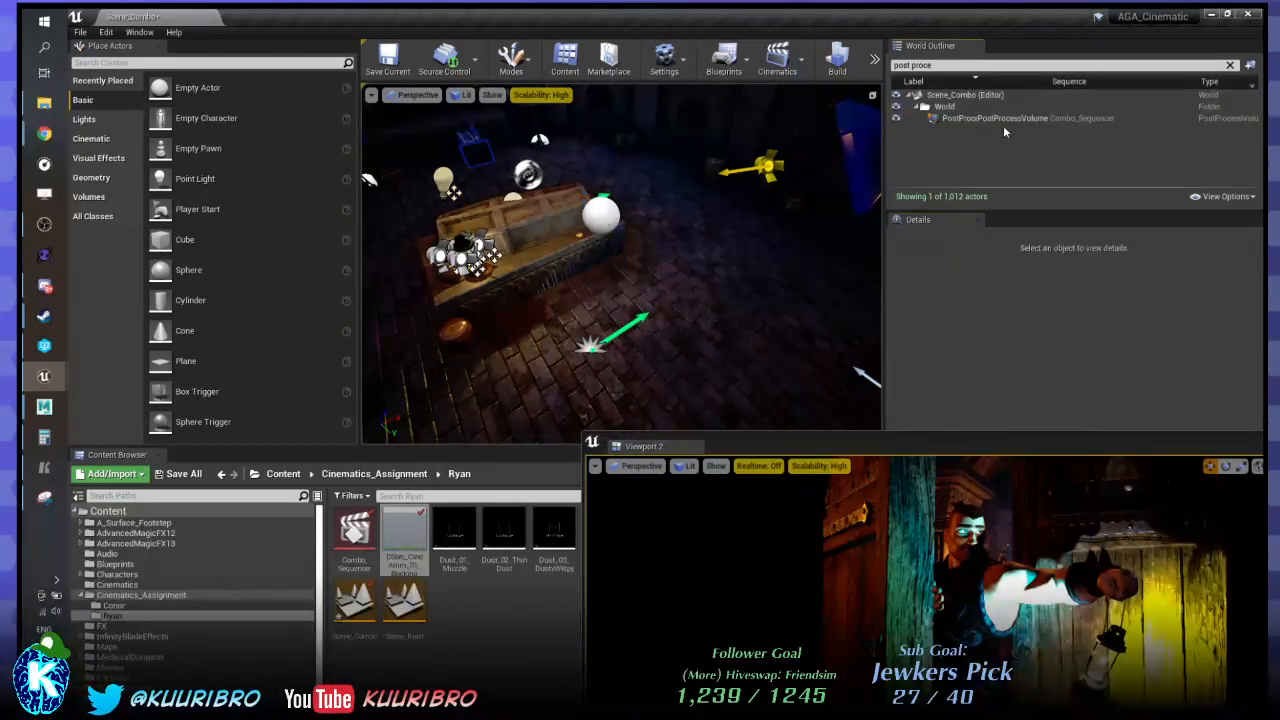
pyautogui.doubleClick(1006, 118)
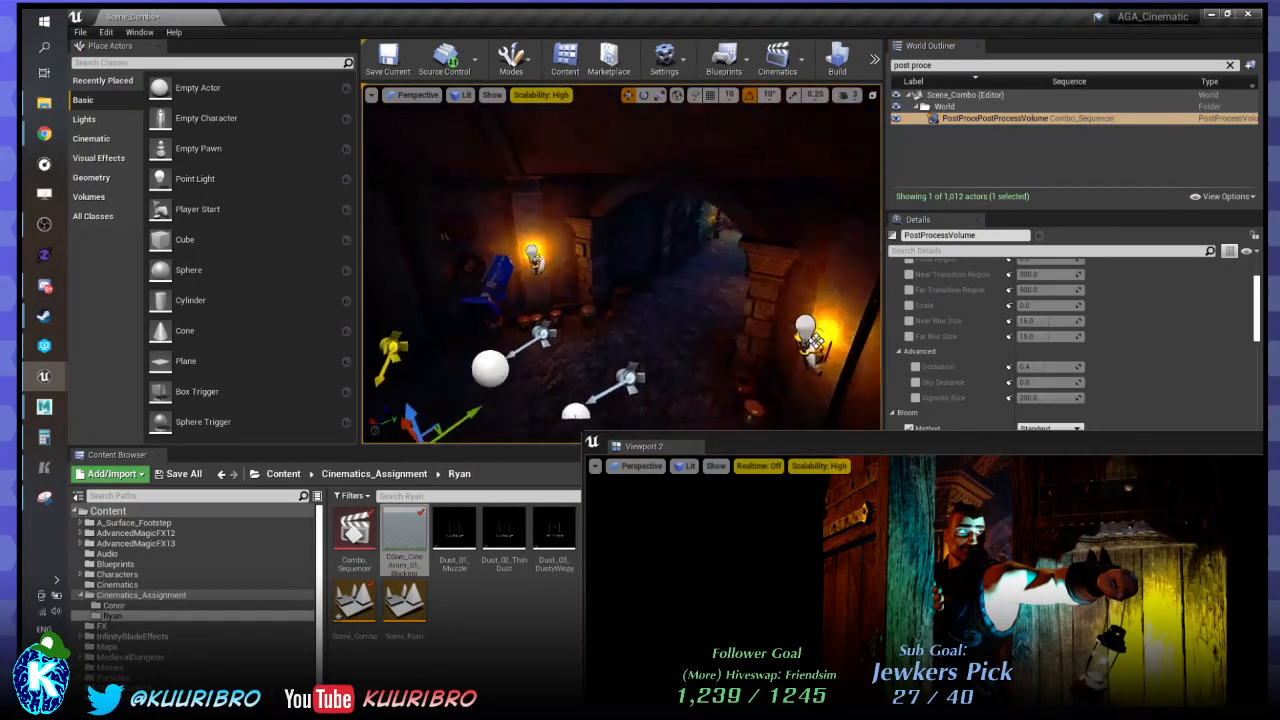
pyautogui.moveTo(622, 264); pyautogui.dragTo(652, 300, button='right')
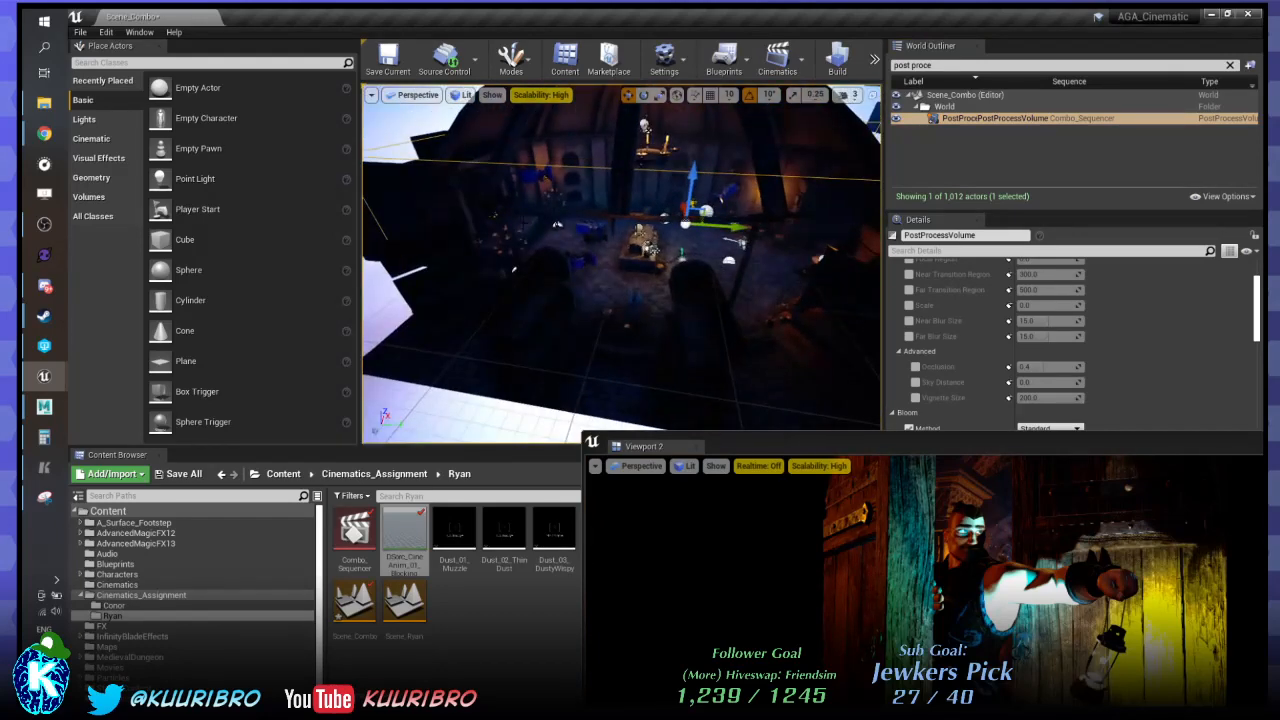
pyautogui.moveTo(738, 242); pyautogui.dragTo(706, 410)
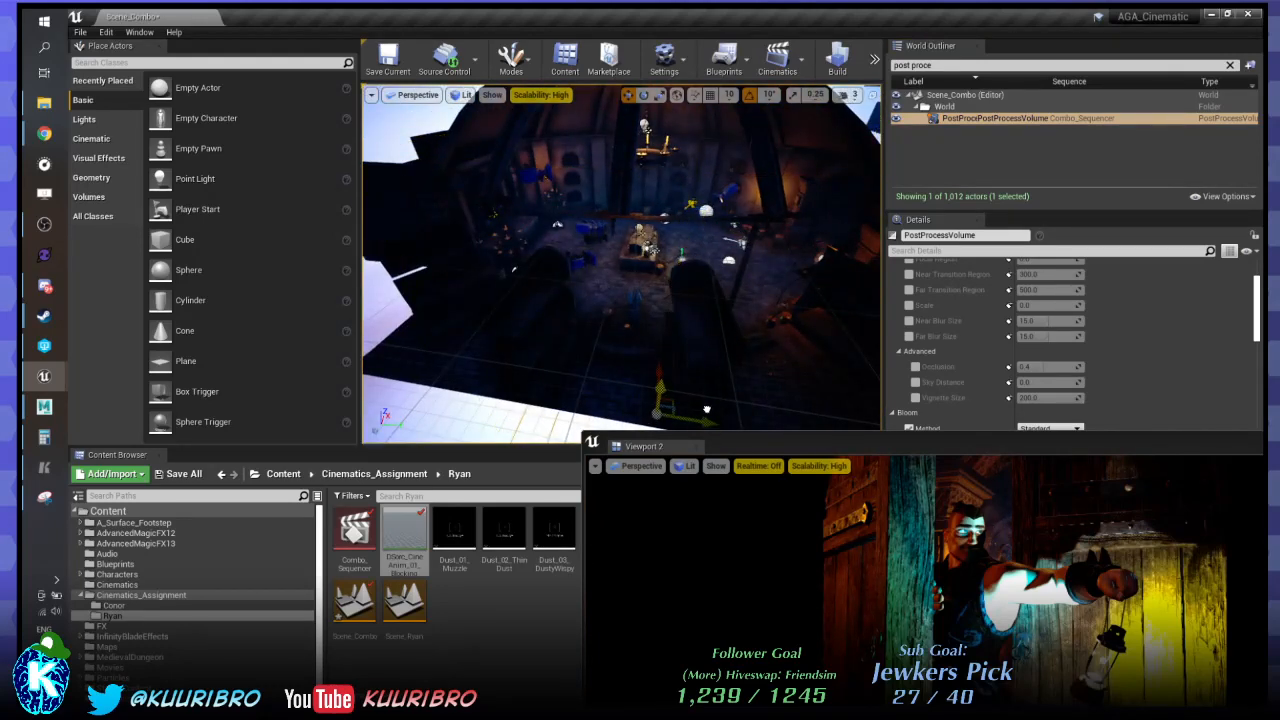
pyautogui.moveTo(1036, 439); pyautogui.dragTo(522, 72)
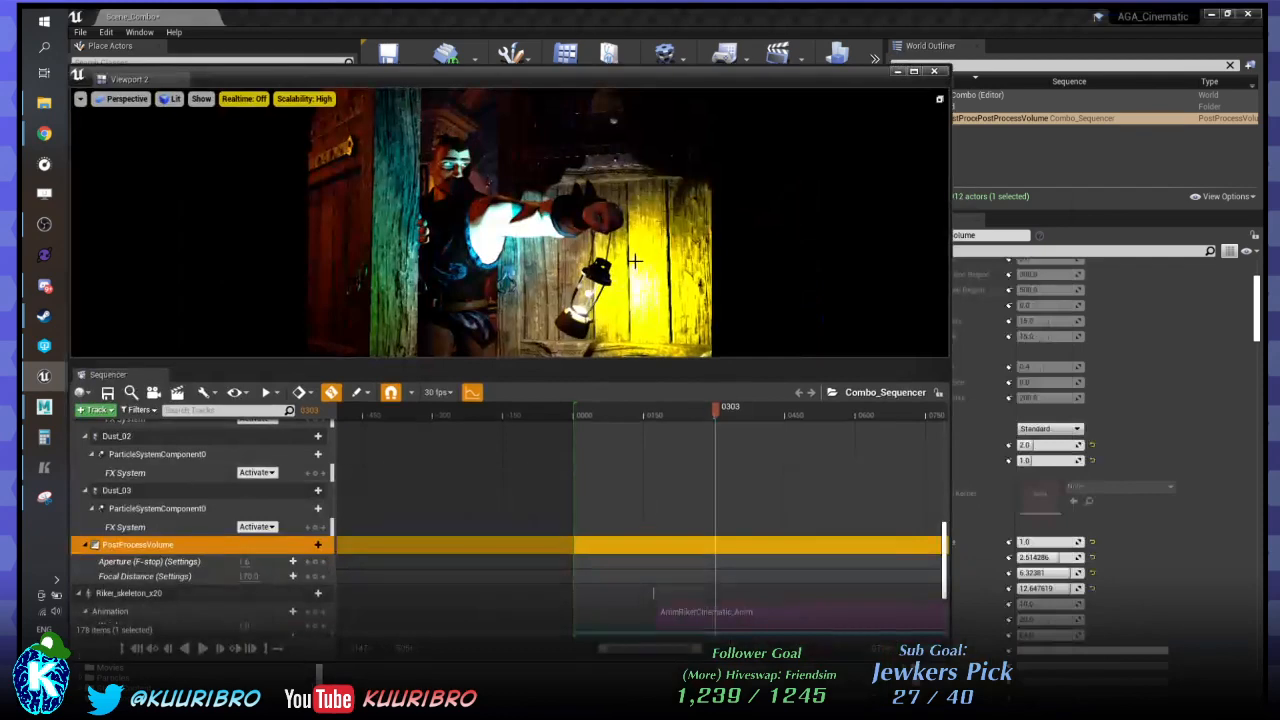
pyautogui.moveTo(722, 417); pyautogui.dragTo(717, 413)
# Undo the PostProcessVolume's move in the level.
pyautogui.moveTo(663, 78); pyautogui.dragTo(1031, 544)
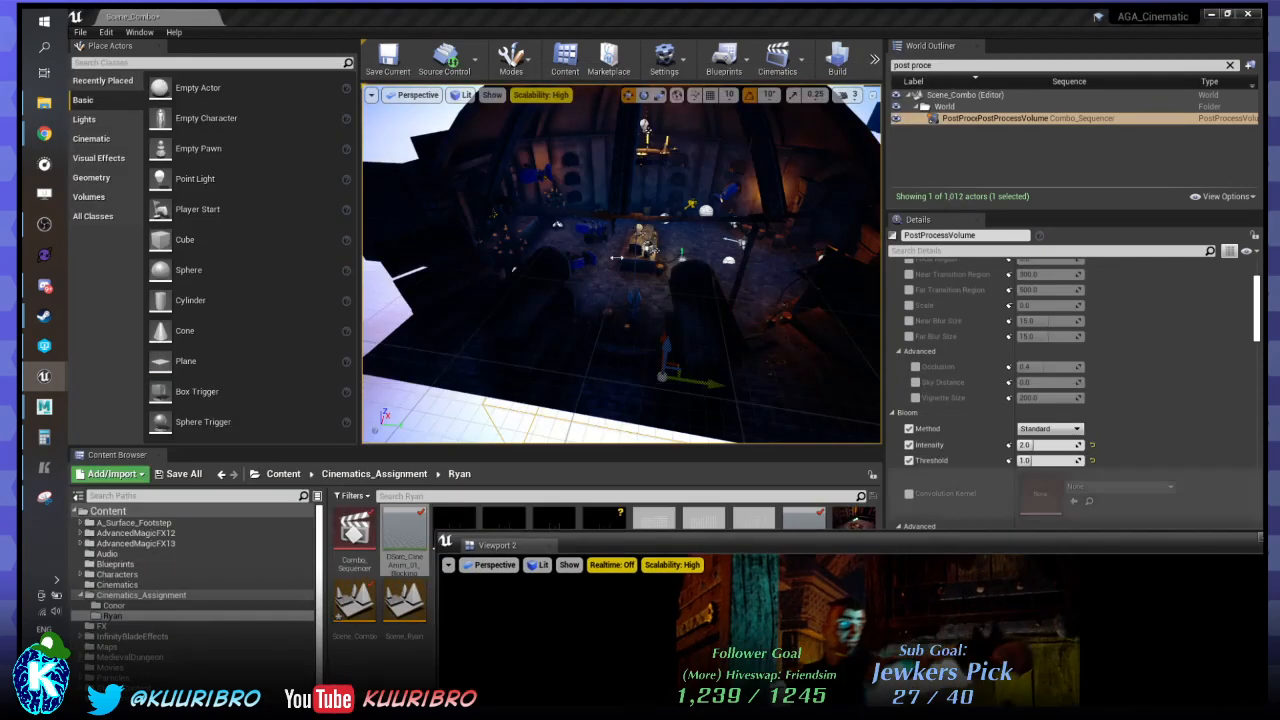
pyautogui.moveTo(751, 146); pyautogui.dragTo(866, 126, button='right')
pyautogui.hotkey('ctrl', 'z')
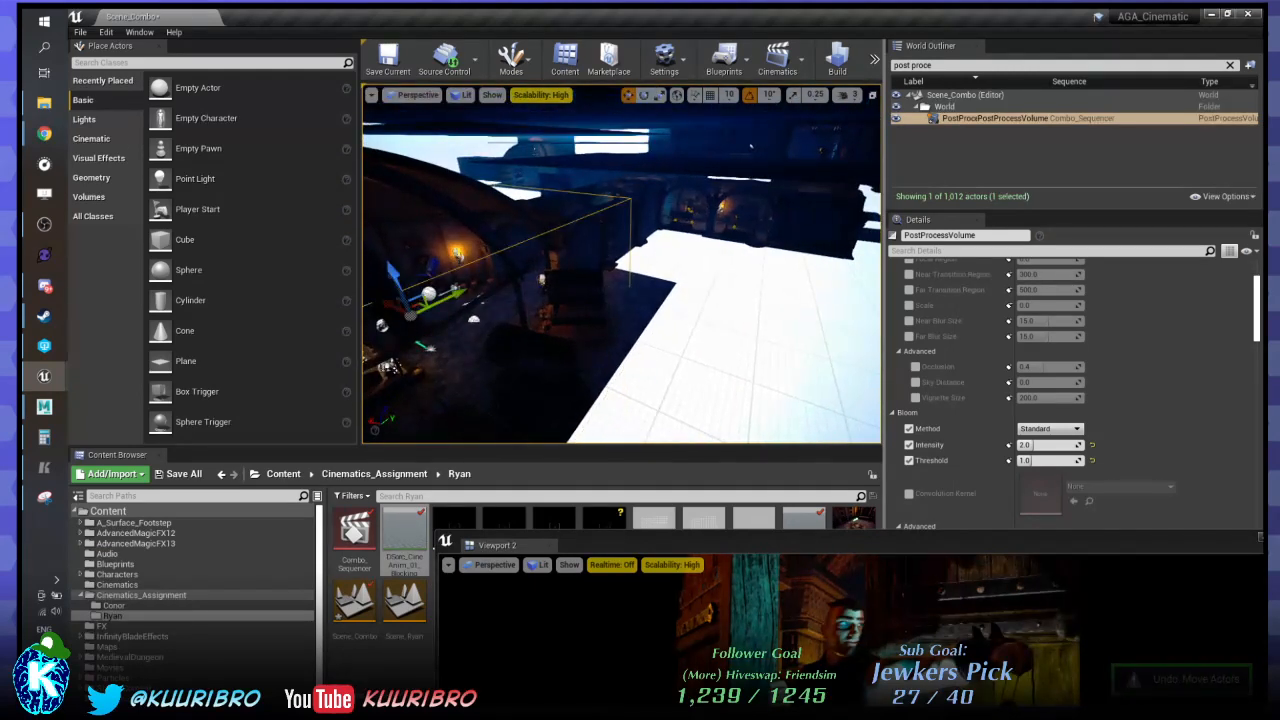
pyautogui.moveTo(751, 146); pyautogui.dragTo(650, 202, button='right')
# Test the shot around frame 302 with the PostProcessVolume's Exposure Metering Mode override disabled, and enable the override again.
pyautogui.scroll(-3, 1070, 395)
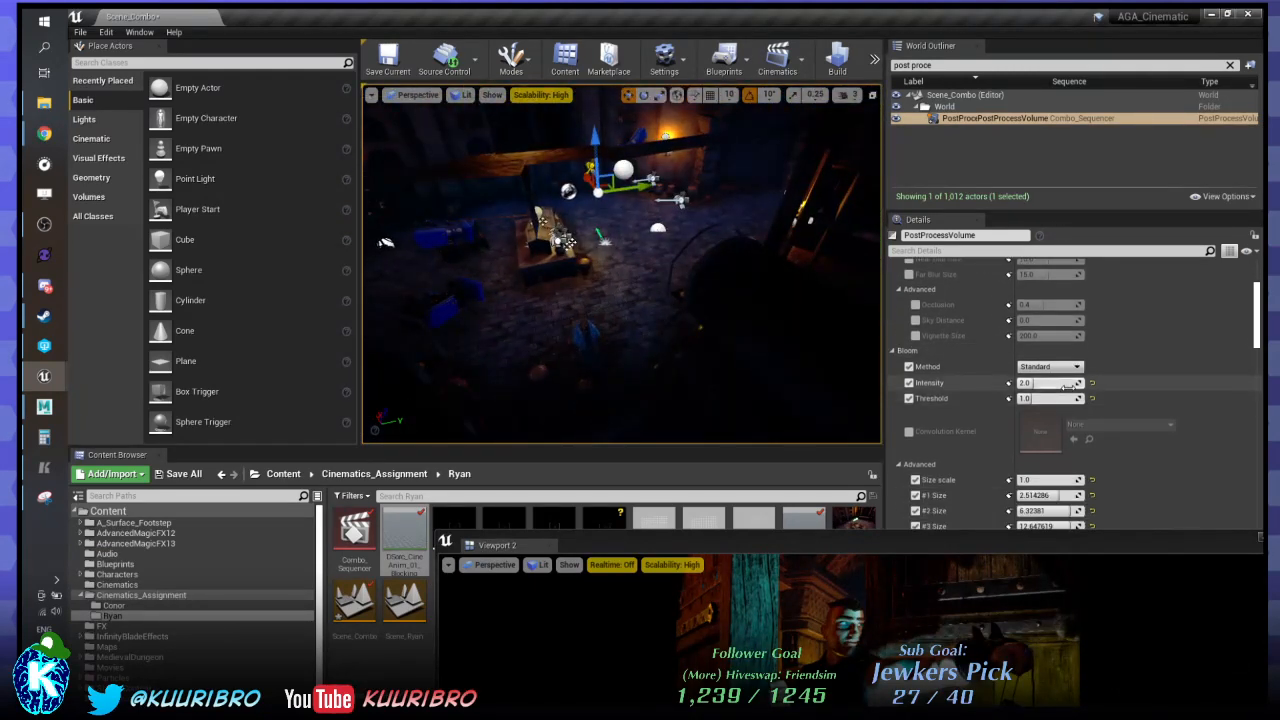
pyautogui.scroll(-4, 1068, 349)
pyautogui.moveTo(1046, 548); pyautogui.dragTo(798, 694)
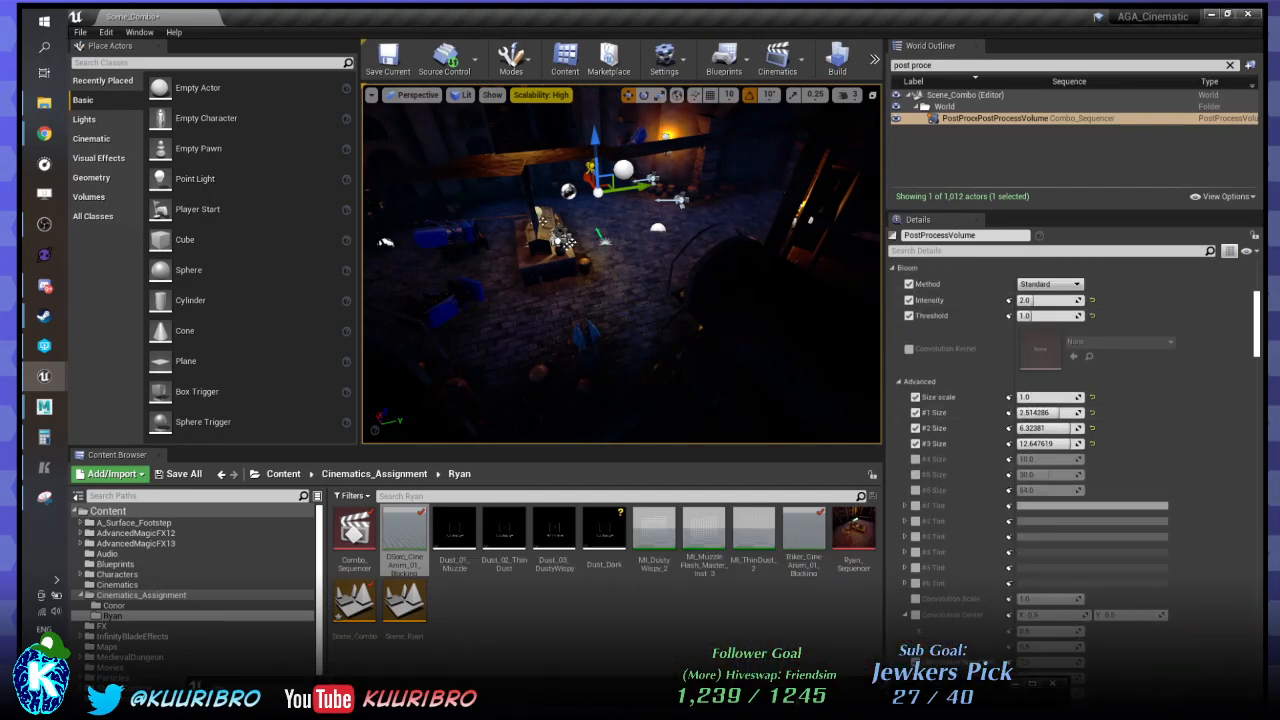
pyautogui.scroll(-10, 1092, 467)
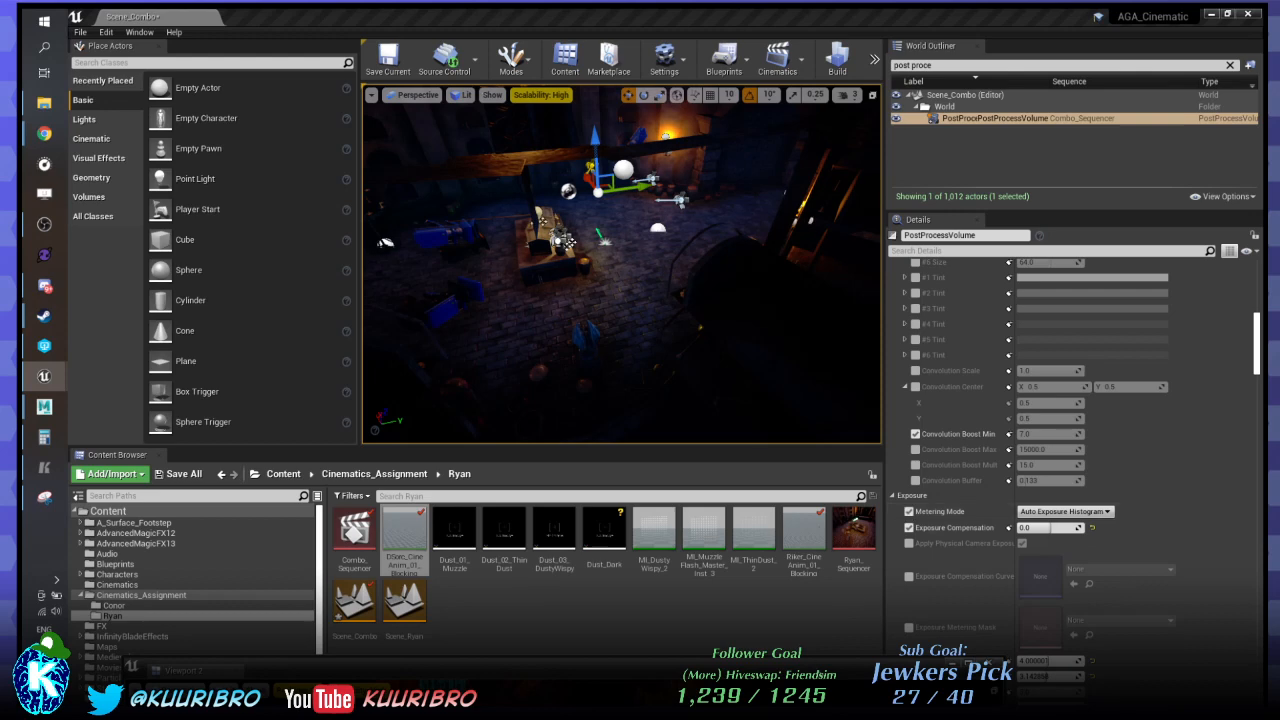
pyautogui.moveTo(817, 667); pyautogui.dragTo(622, 93)
pyautogui.click(909, 512)
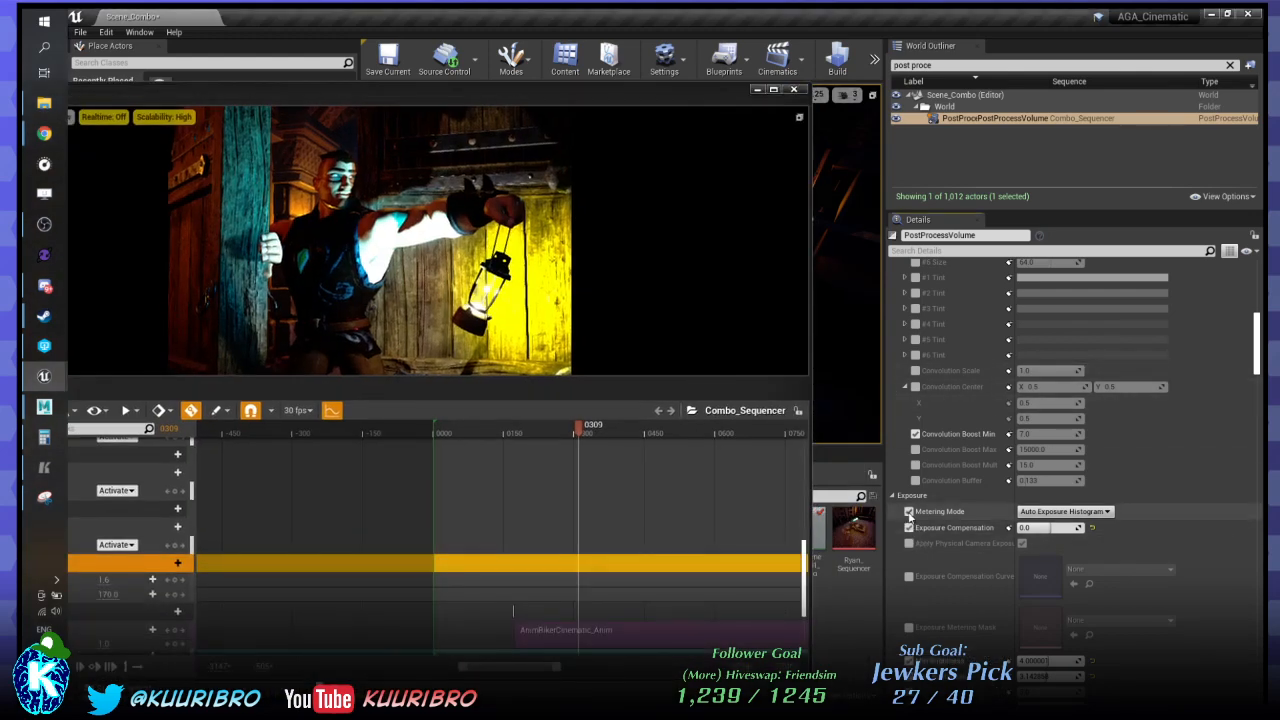
pyautogui.click(909, 512)
pyautogui.moveTo(578, 428); pyautogui.dragTo(576, 432)
pyautogui.click(909, 512)
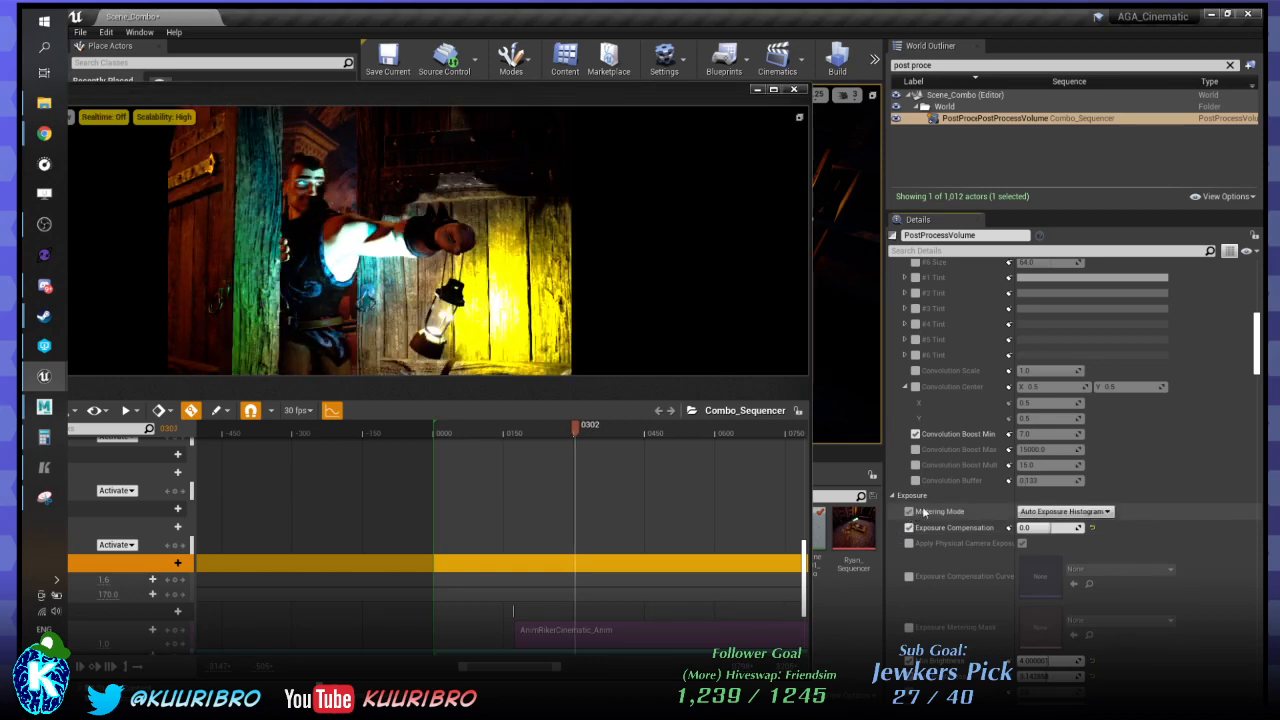
# Check the door-opening shot between frames 293 and 314 and review the PostProcessVolume's Exposure and Bloom overrides.
pyautogui.moveTo(581, 430); pyautogui.dragTo(585, 435)
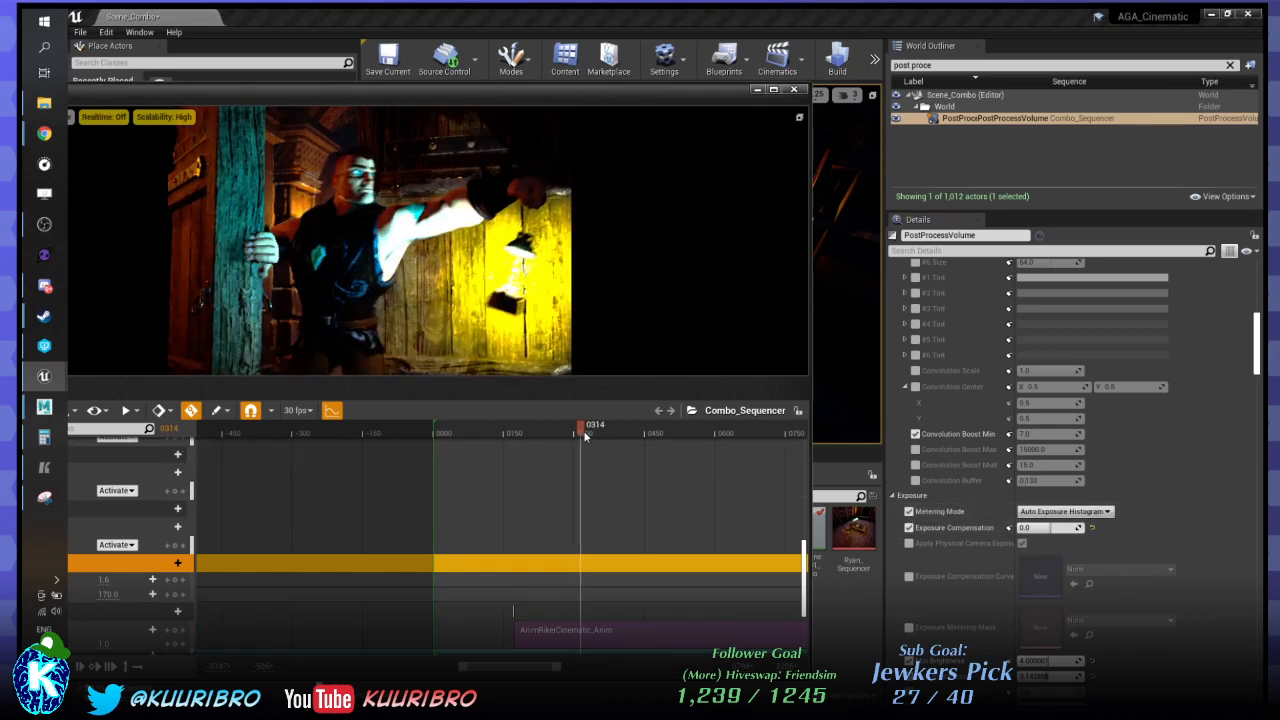
pyautogui.press('j')
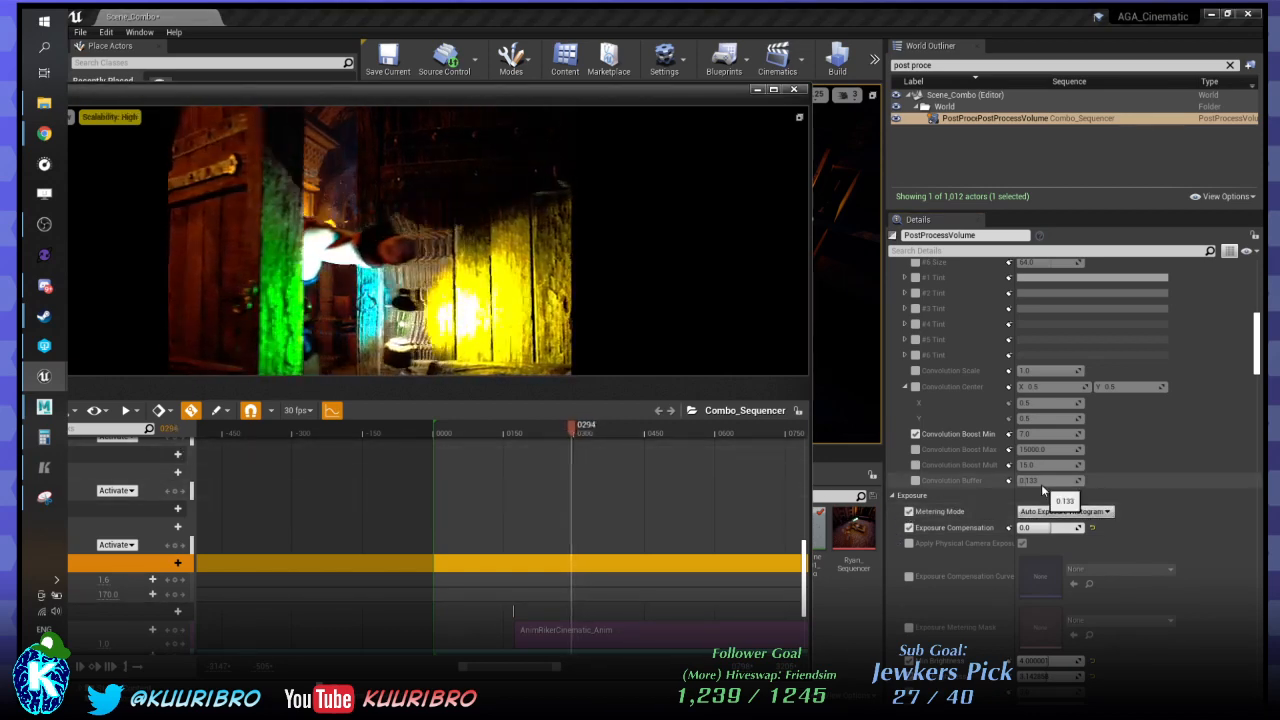
pyautogui.scroll(-5, 1116, 415)
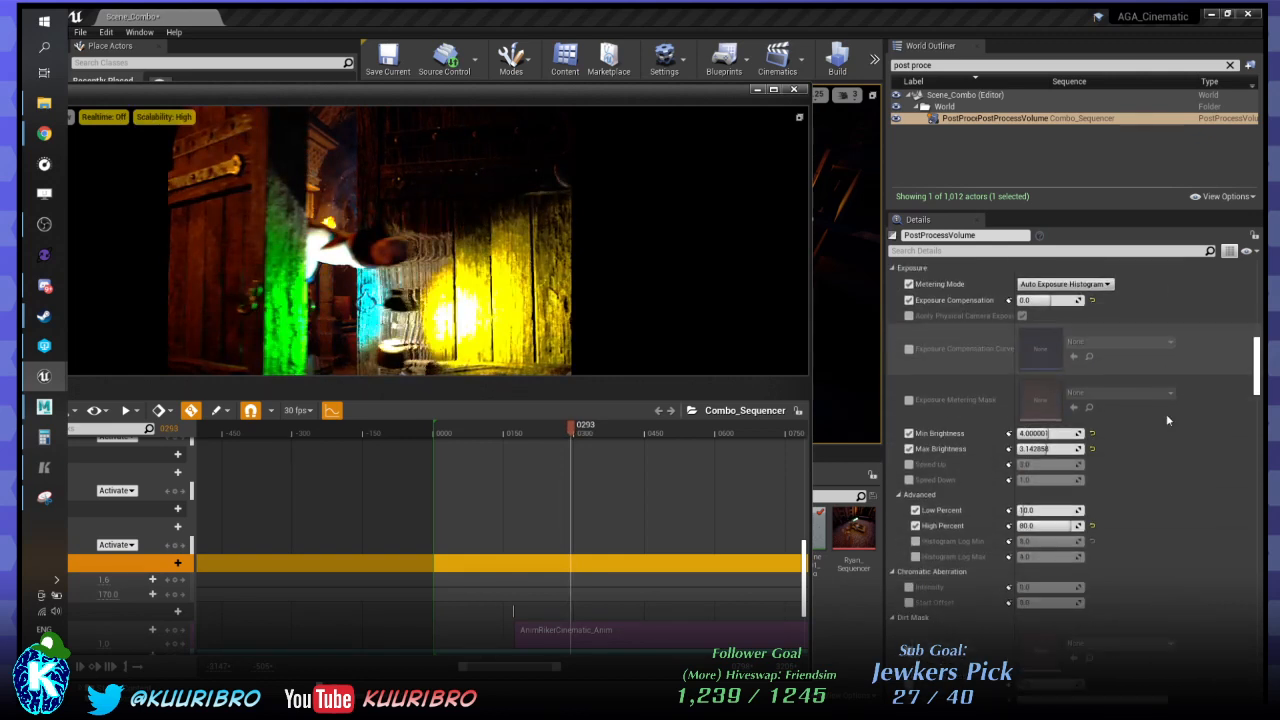
pyautogui.scroll(-3, 1182, 485)
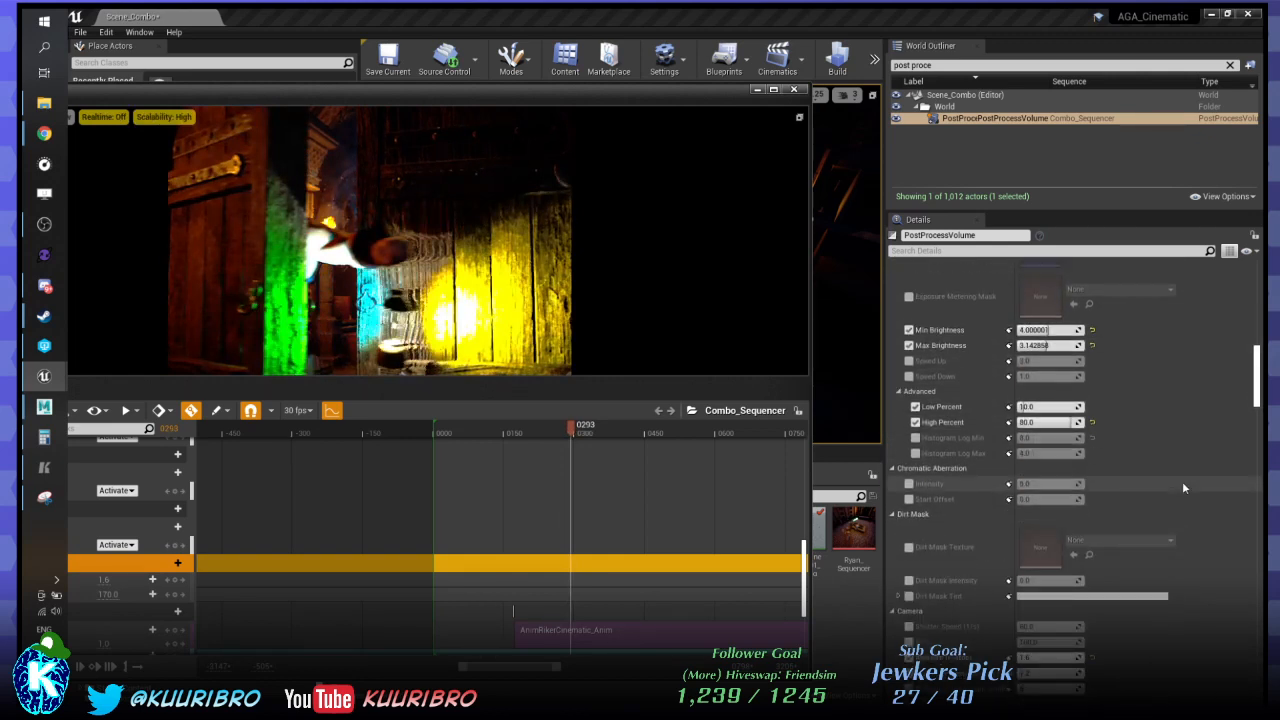
pyautogui.scroll(8, 1183, 487)
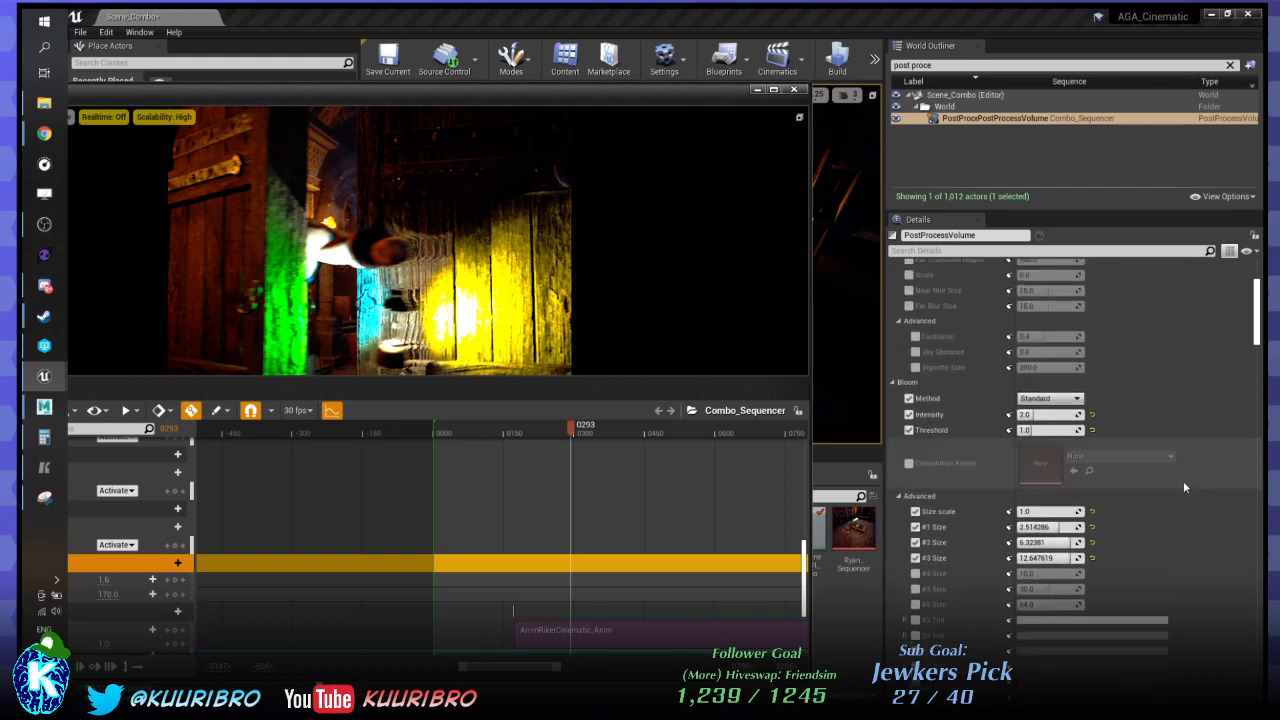
pyautogui.scroll(3, 1183, 487)
# Move the floating sequence window aside and save all levels and all modified content.
pyautogui.moveTo(583, 90); pyautogui.dragTo(768, 276)
pyautogui.click(630, 17)
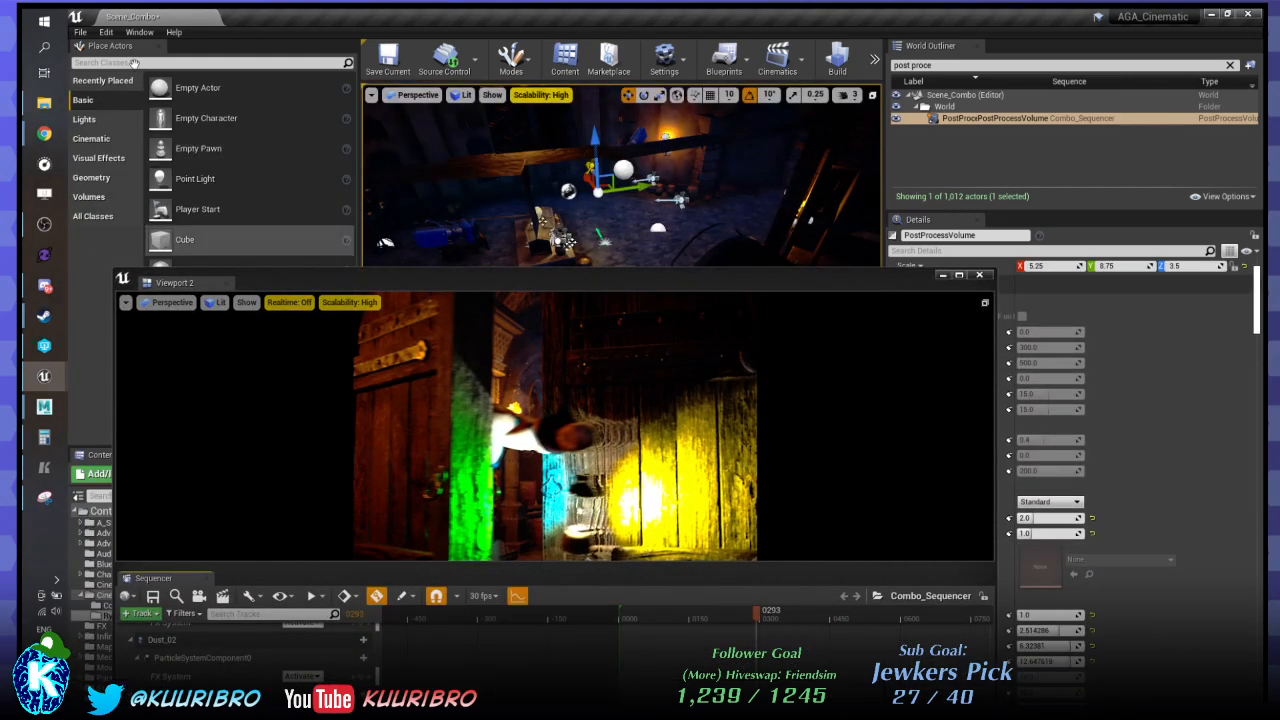
pyautogui.click(80, 32)
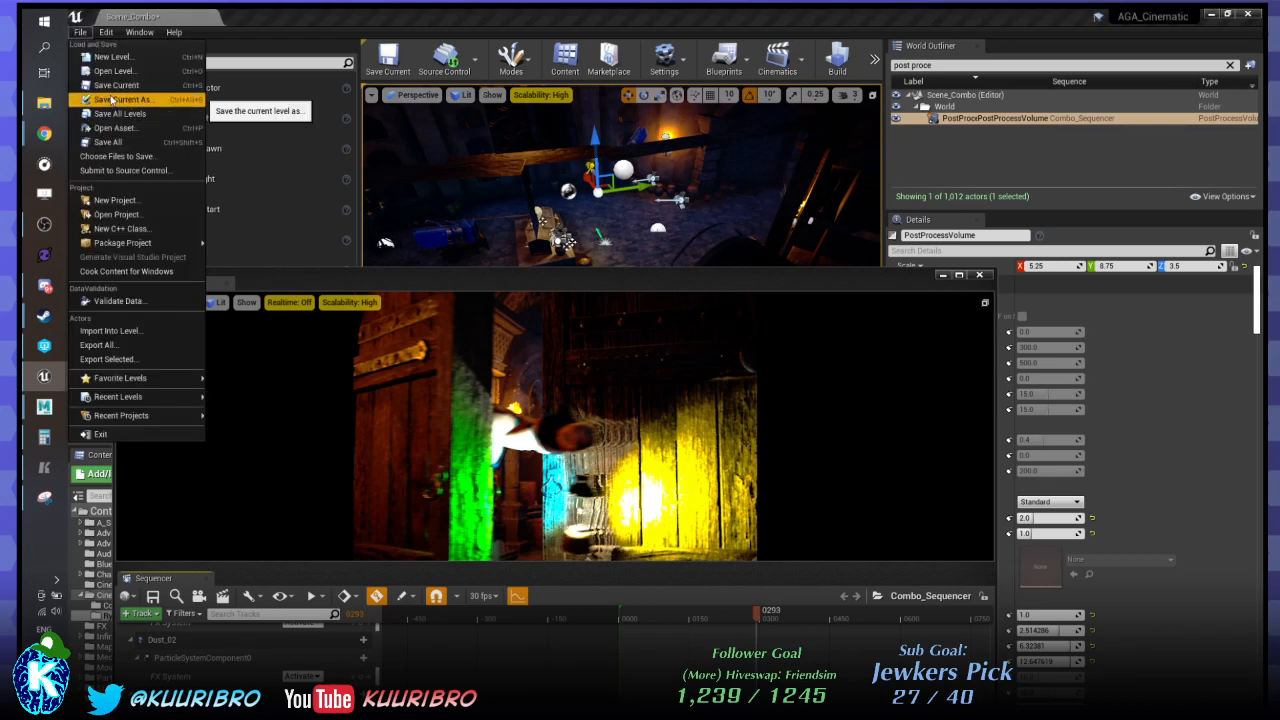
pyautogui.click(118, 113)
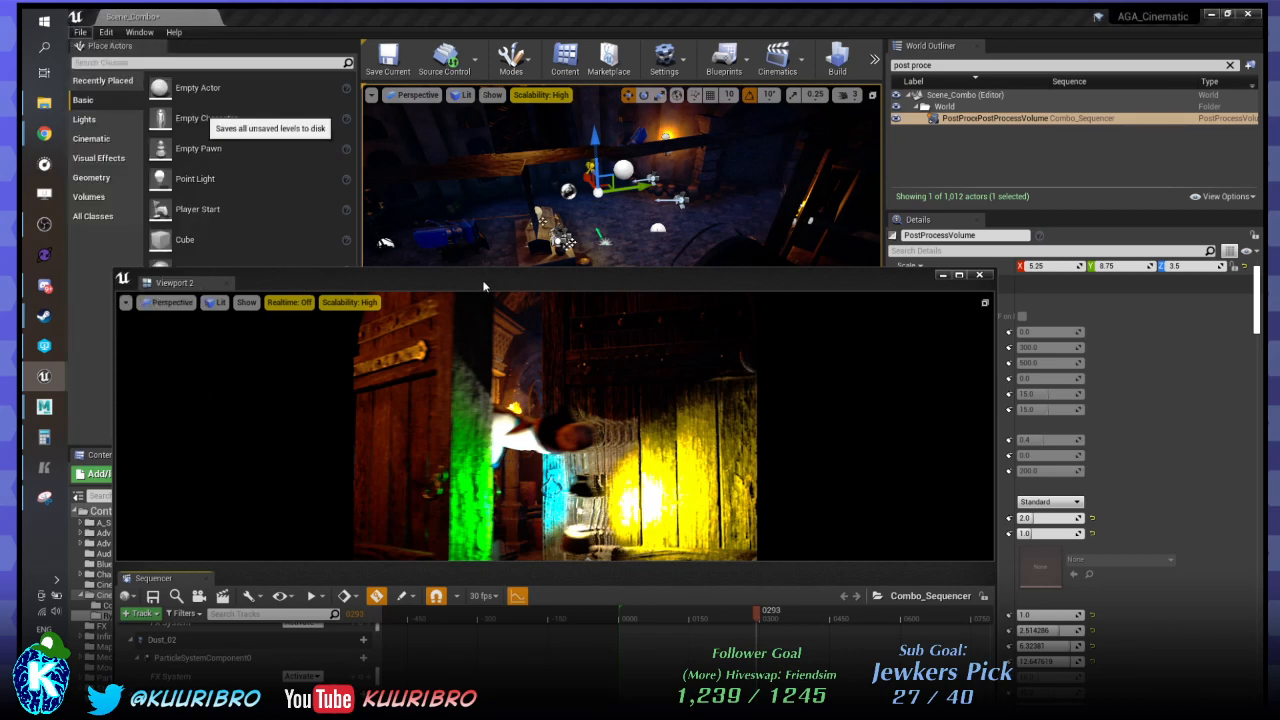
pyautogui.moveTo(399, 282); pyautogui.dragTo(852, 263)
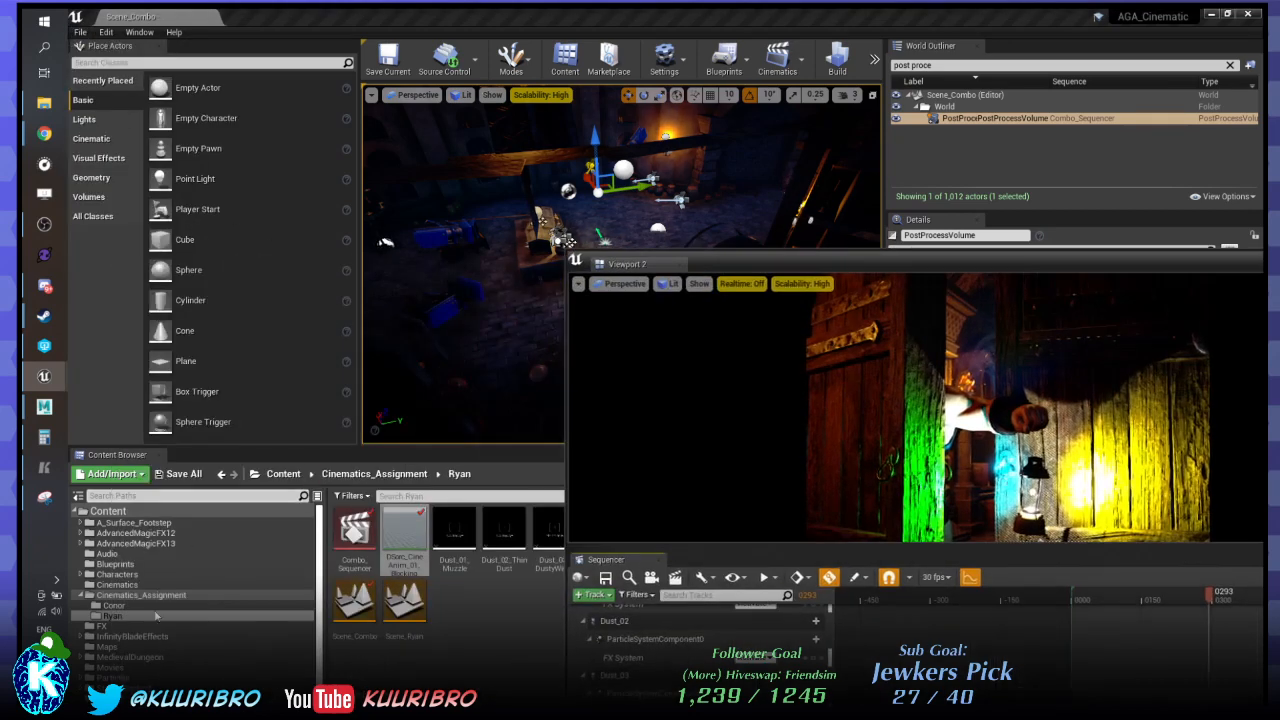
pyautogui.click(186, 477)
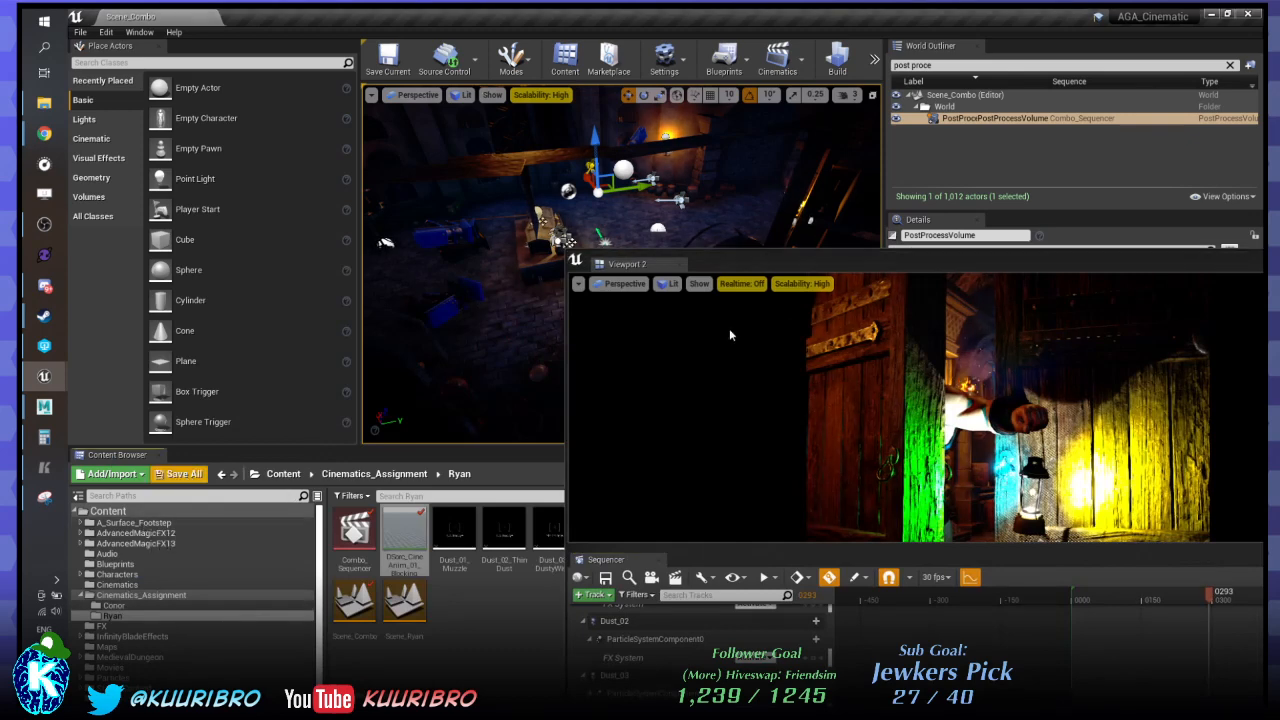
# Test the shot around frames 302 to 306 with the PostProcessVolume deleted from the level, and undo the deletion.
pyautogui.moveTo(1009, 258); pyautogui.dragTo(262, 58)
pyautogui.click(458, 432)
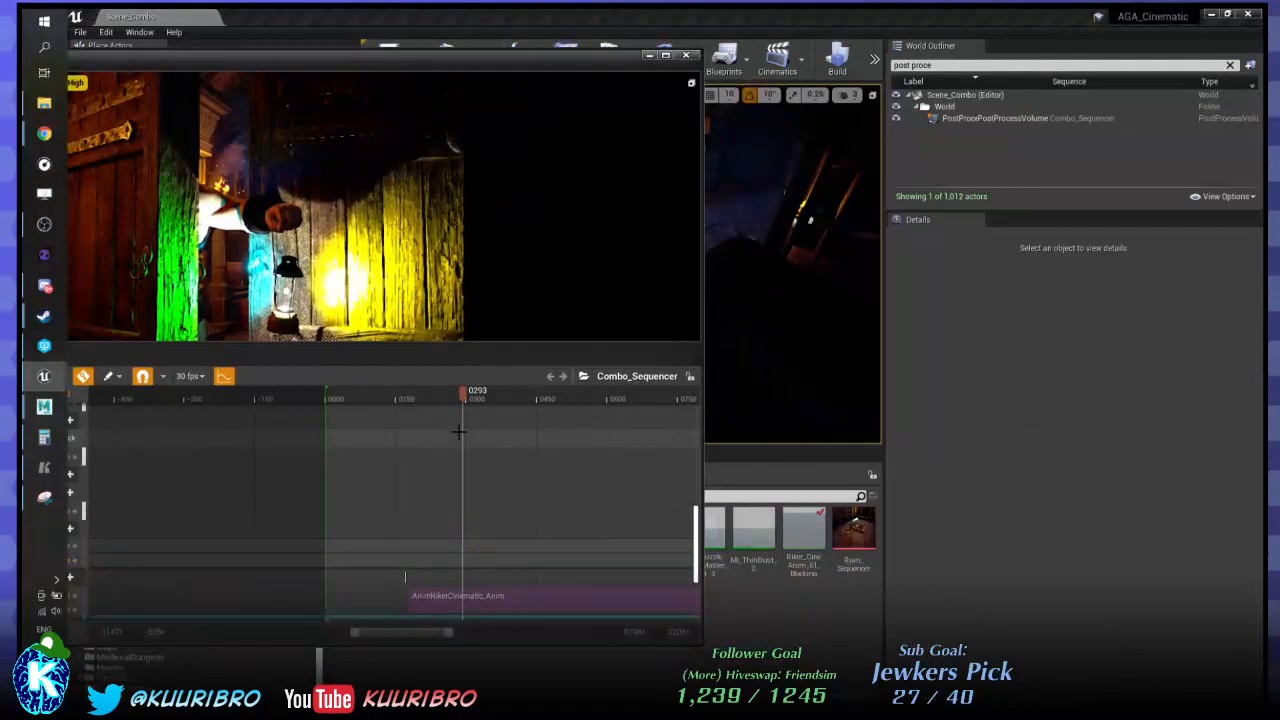
pyautogui.press('space')
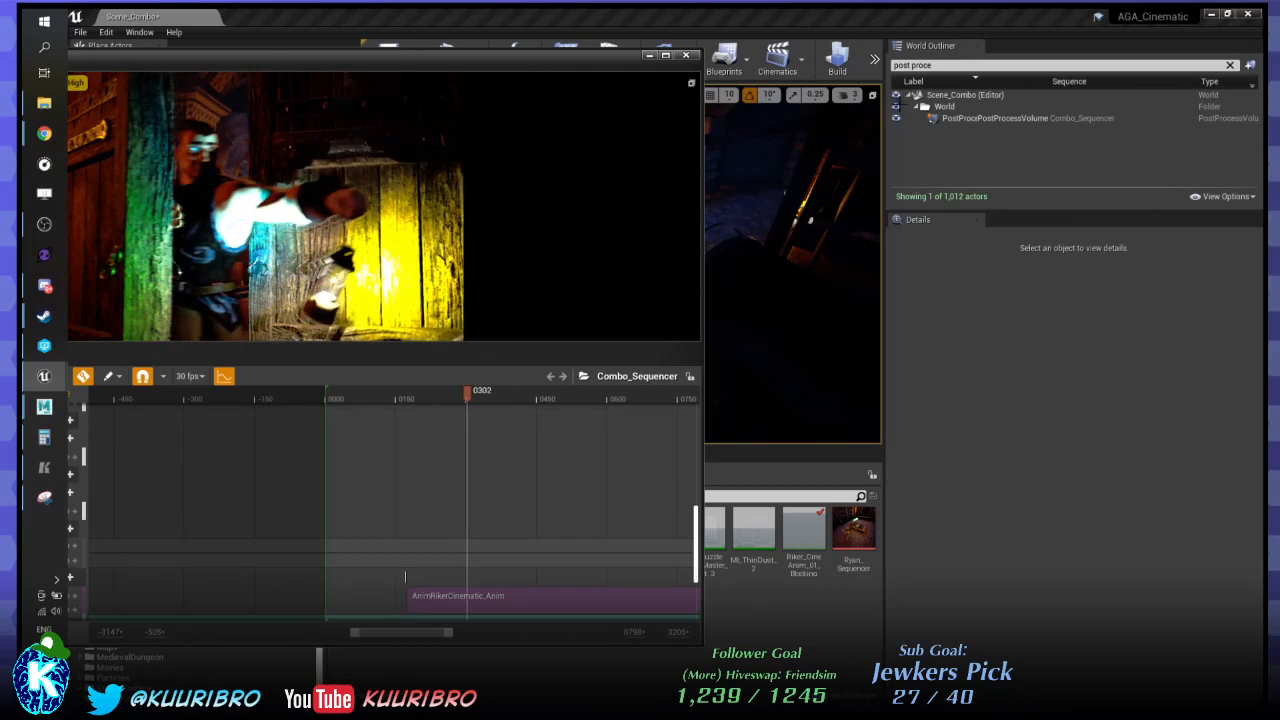
pyautogui.click(999, 120)
pyautogui.press('Delete')
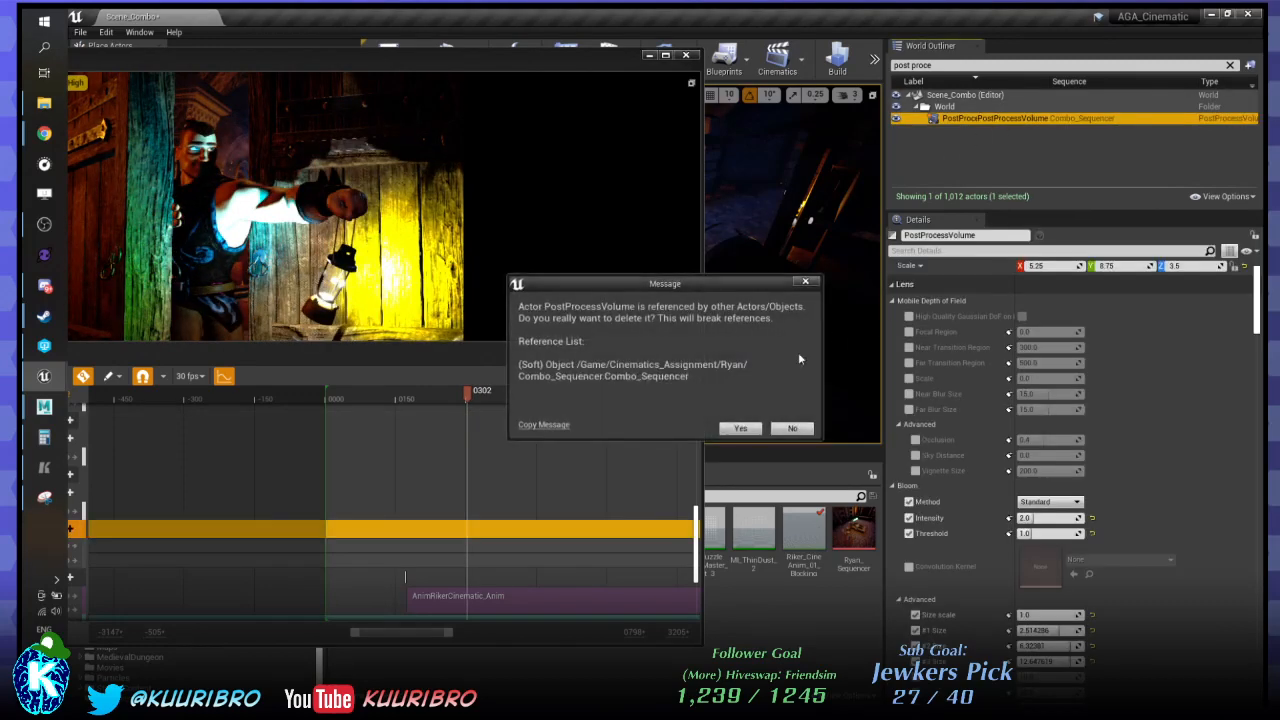
pyautogui.click(745, 429)
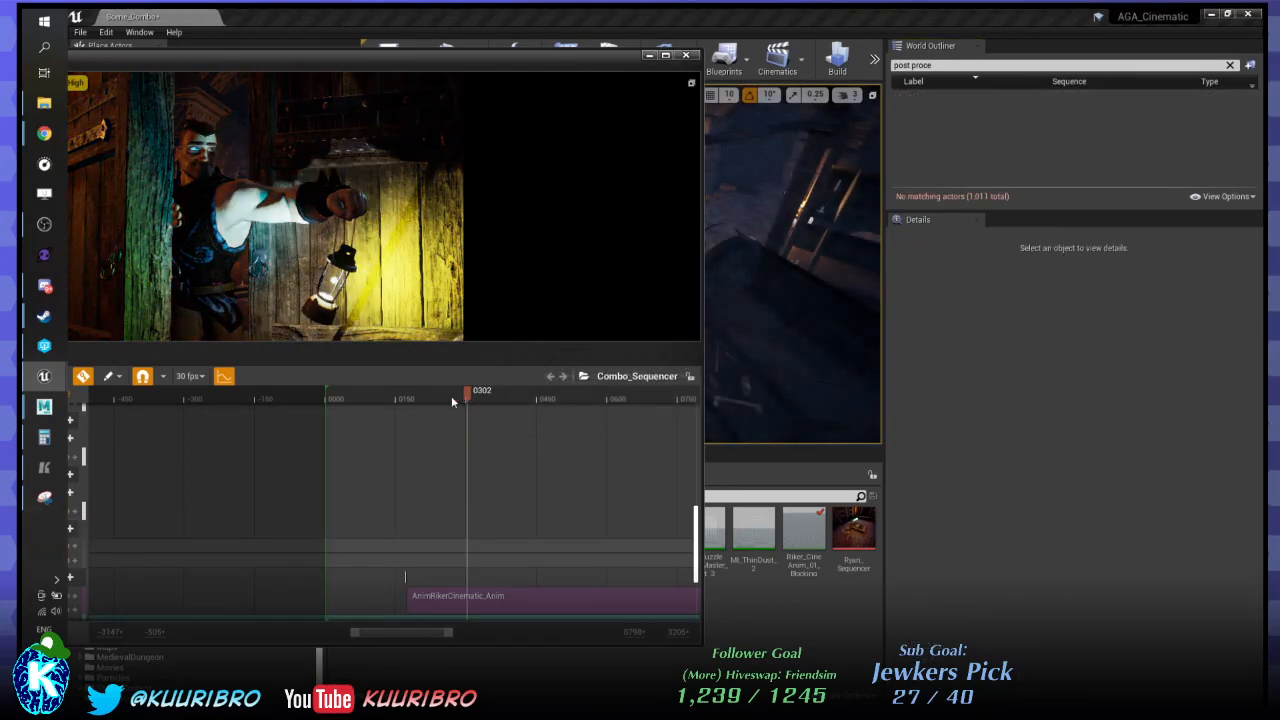
pyautogui.moveTo(451, 395); pyautogui.dragTo(469, 400)
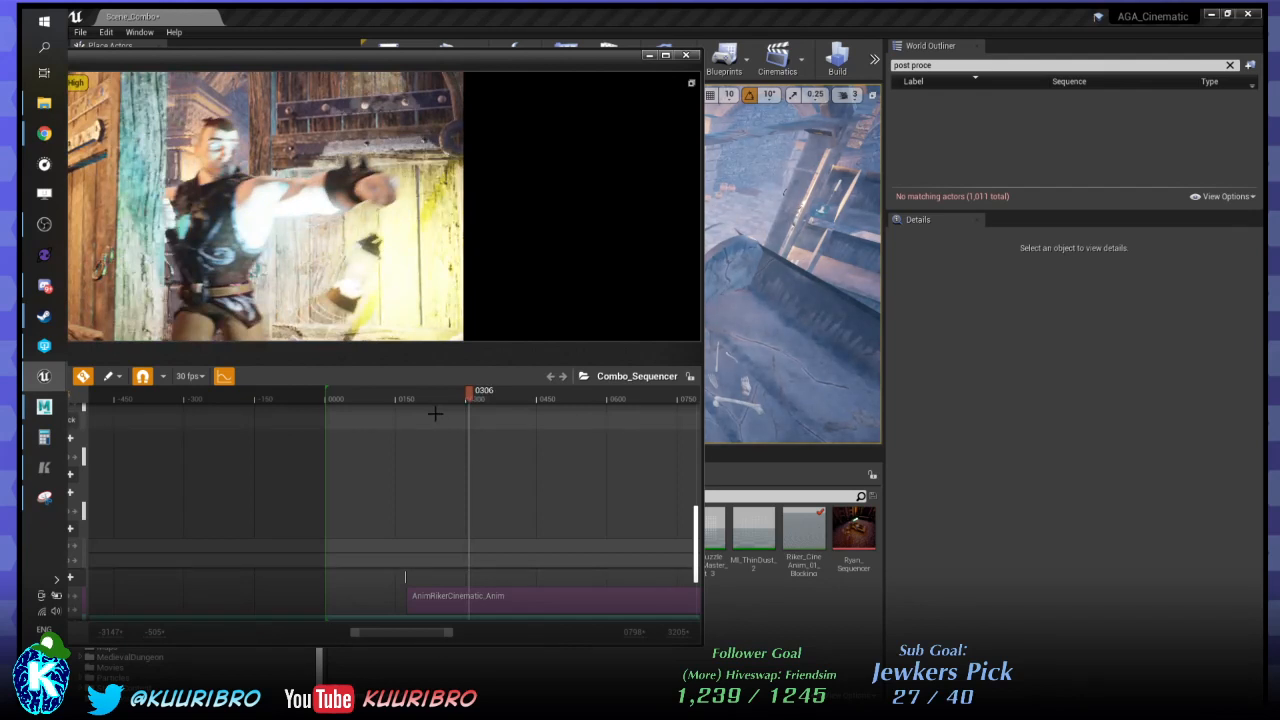
pyautogui.hotkey('ctrl', 'z')
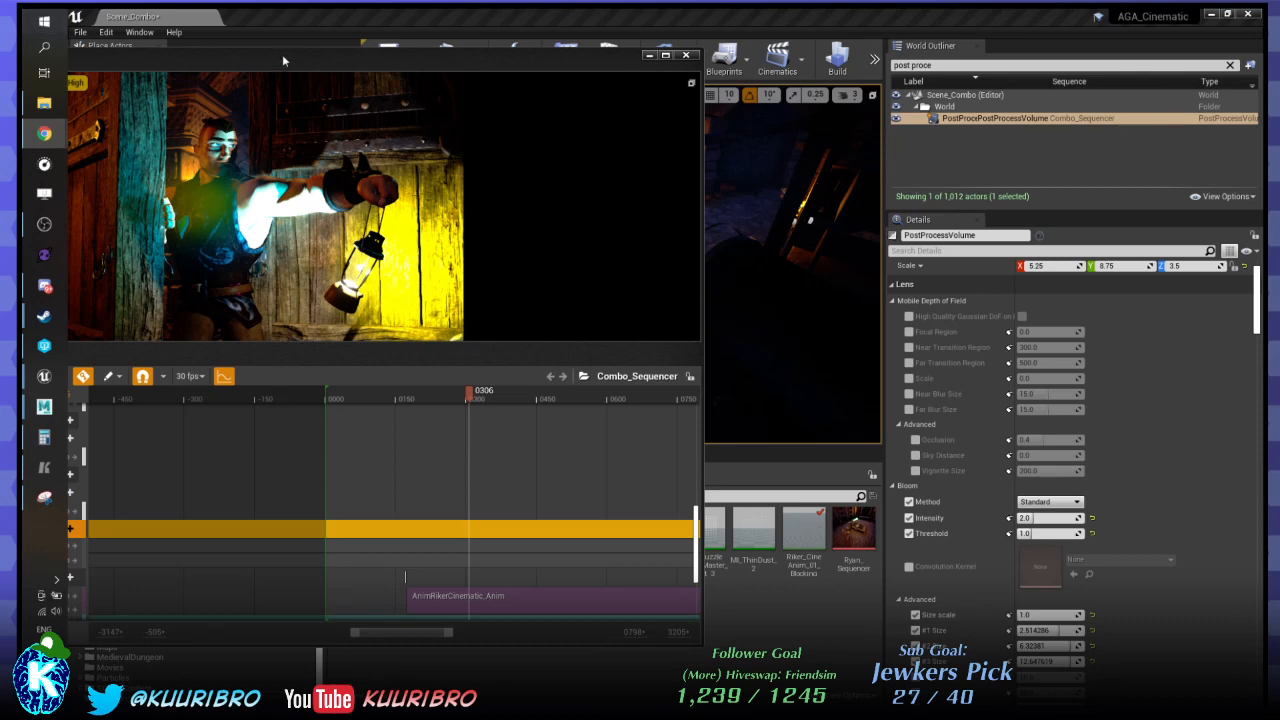
# Move the floating sequence window off the main editor controls and open the Project Settings.
pyautogui.moveTo(282, 55); pyautogui.dragTo(682, 67)
pyautogui.click(79, 32)
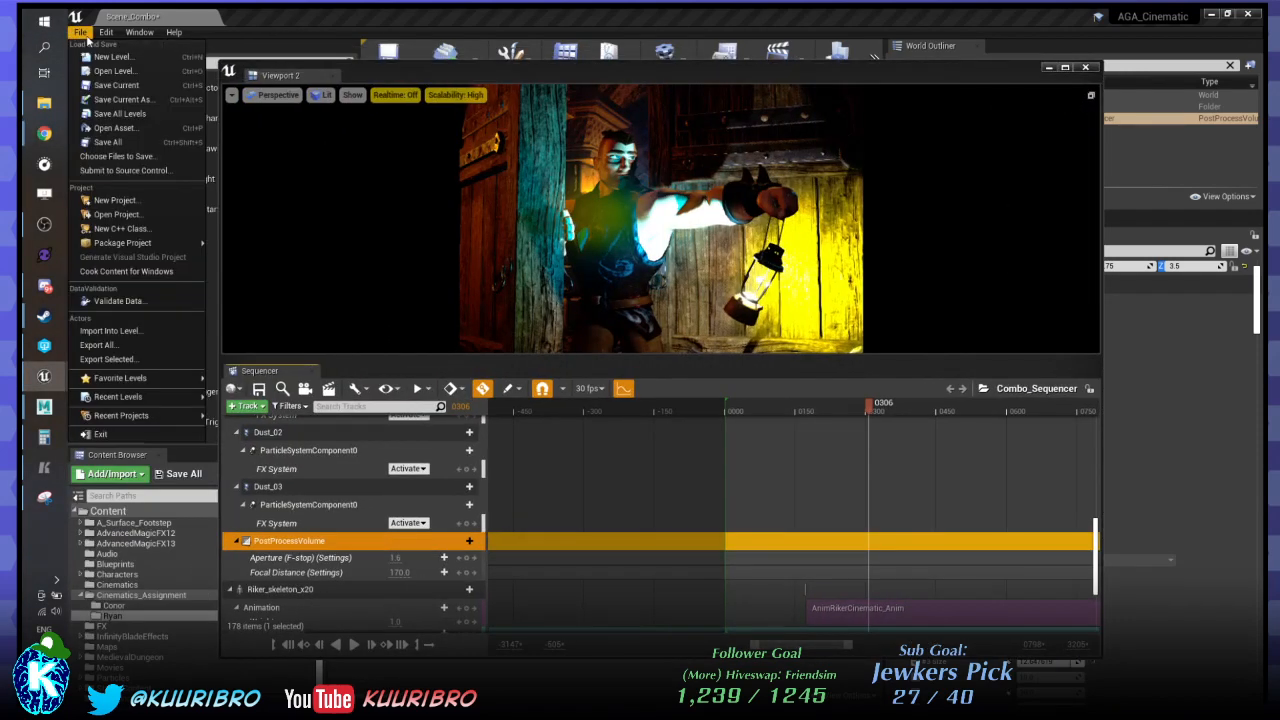
pyautogui.click(106, 32)
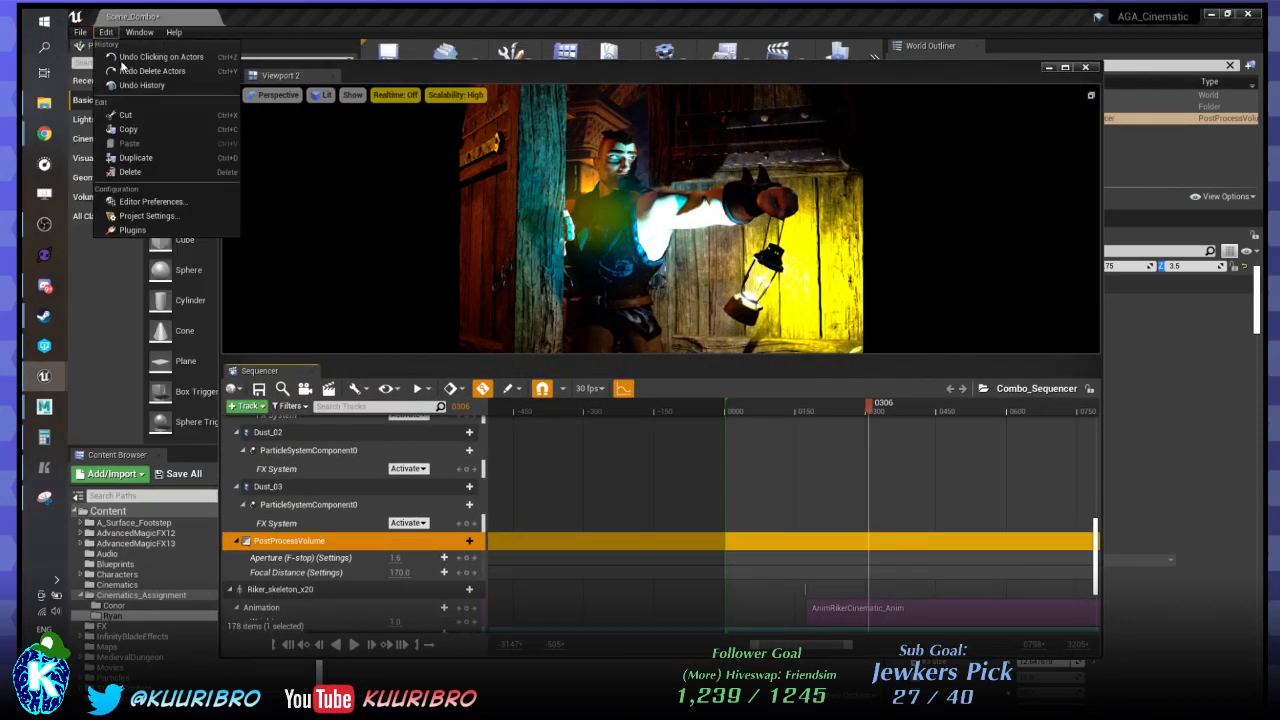
pyautogui.click(110, 33)
pyautogui.click(110, 33)
pyautogui.moveTo(84, 33)
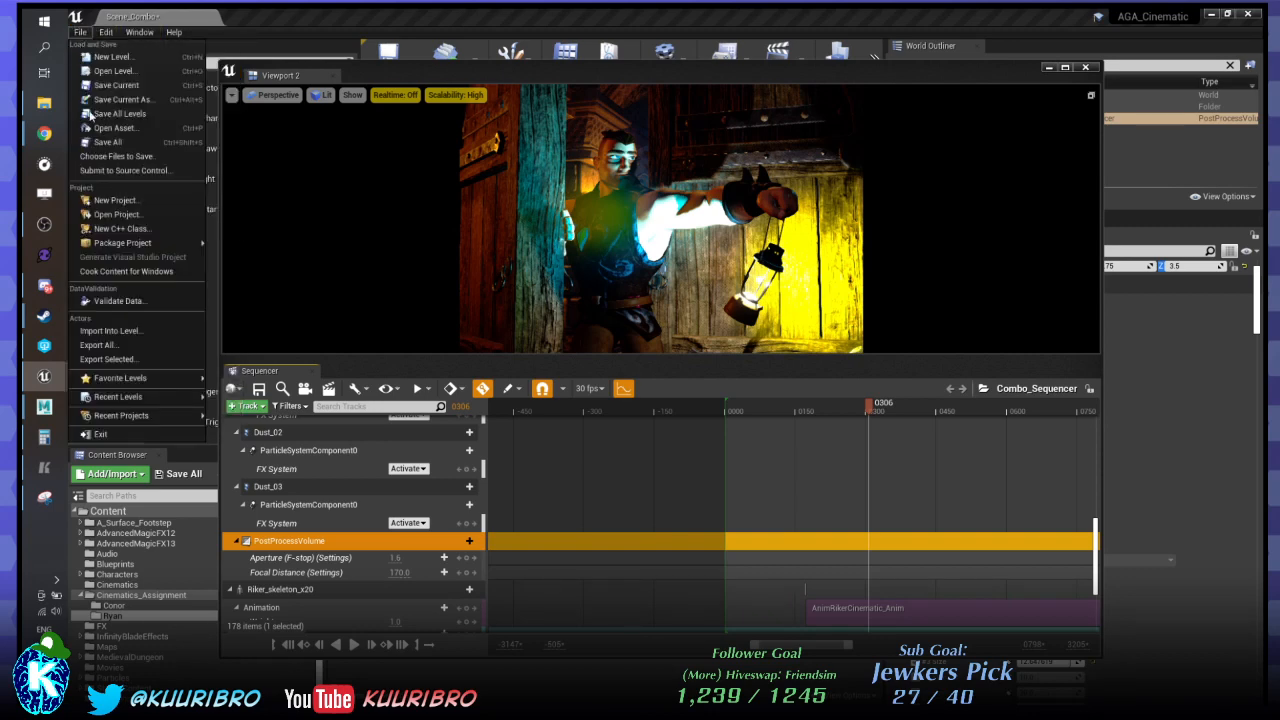
pyautogui.click(128, 34)
pyautogui.click(106, 32)
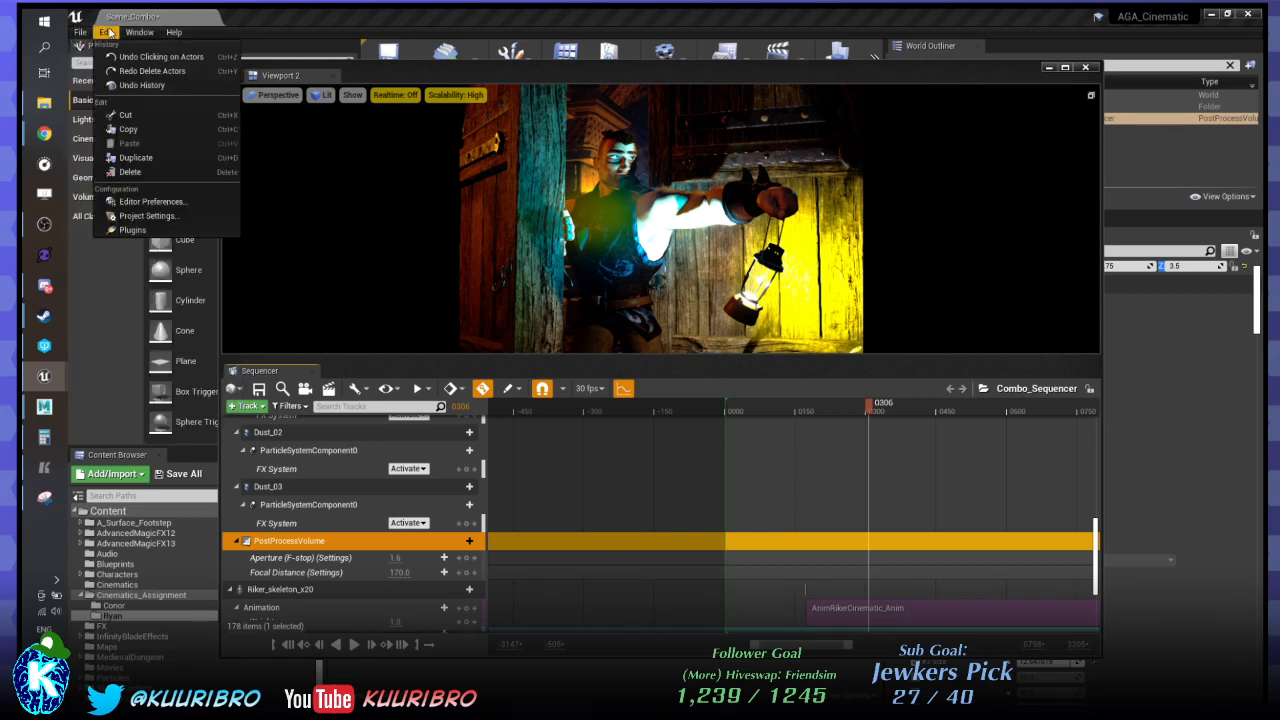
pyautogui.click(156, 216)
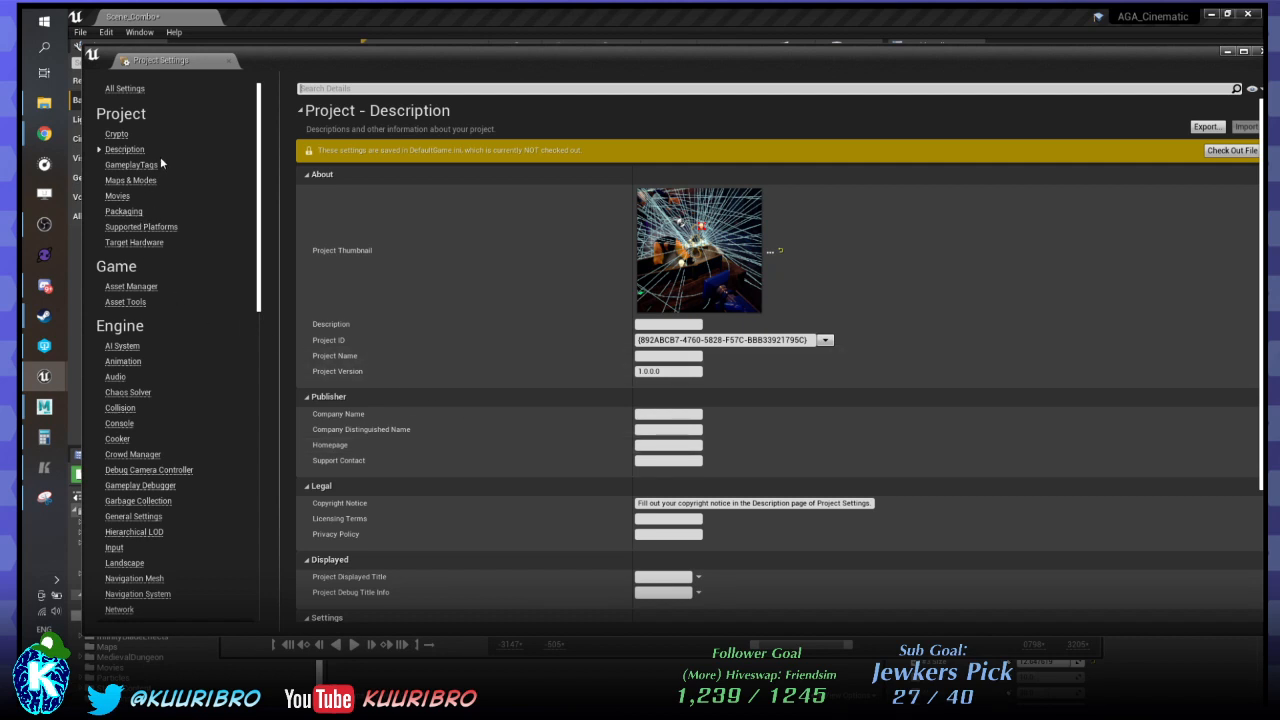
# Search the project settings for "AA" to find the anti-aliasing options.
pyautogui.scroll(-5, 137, 383)
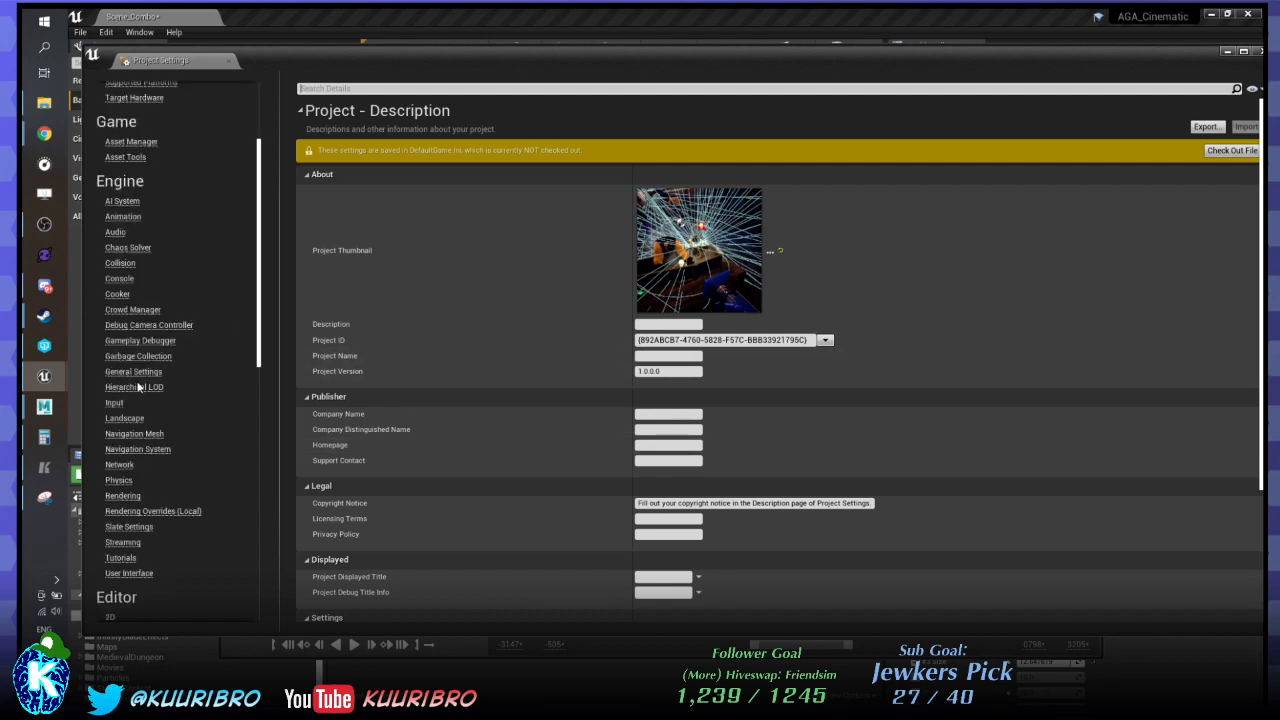
pyautogui.scroll(5, 141, 377)
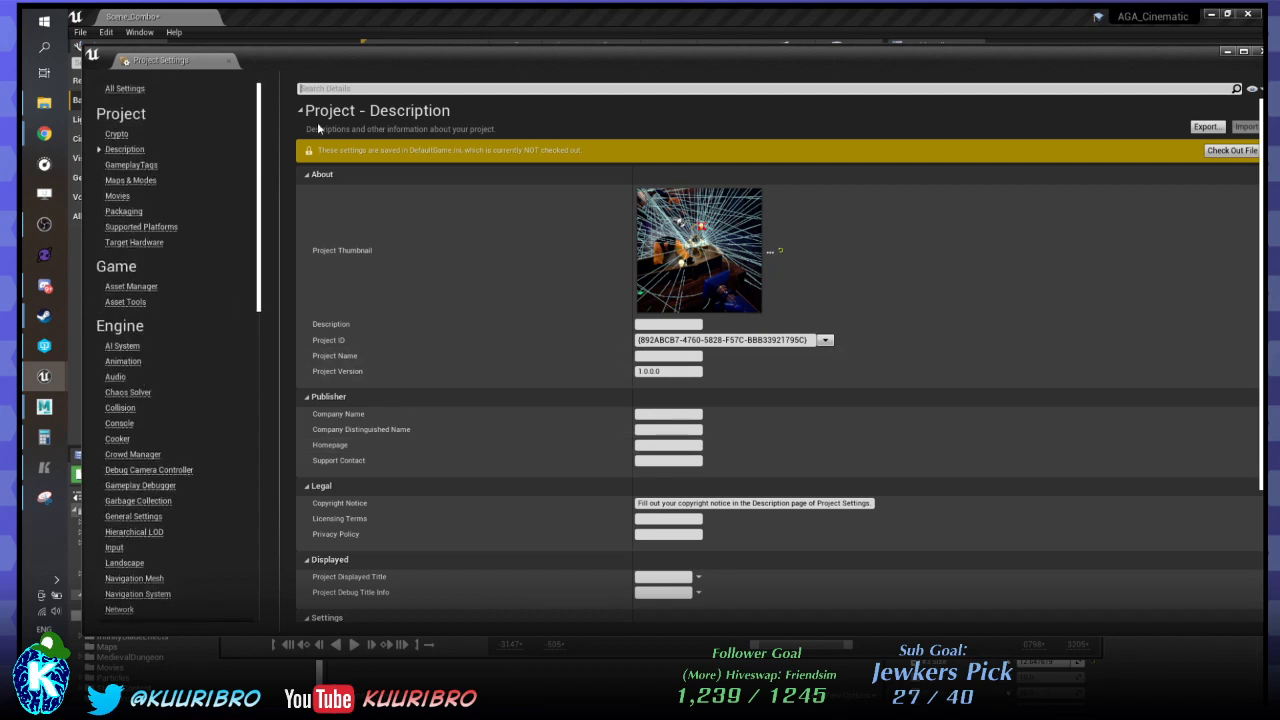
pyautogui.write('AA')
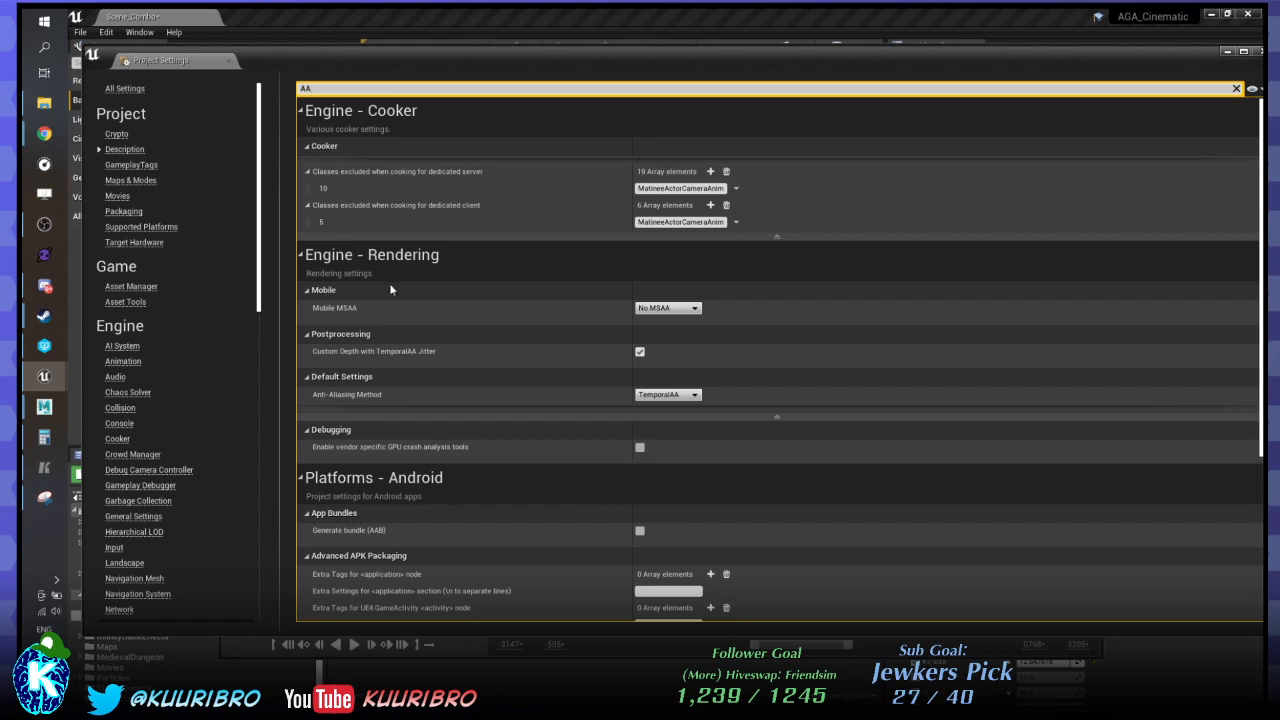
# Inspect the Mobile MSAA choices, keep No MSAA, and open the choices for the default Anti-Aliasing Method.
pyautogui.click(668, 308)
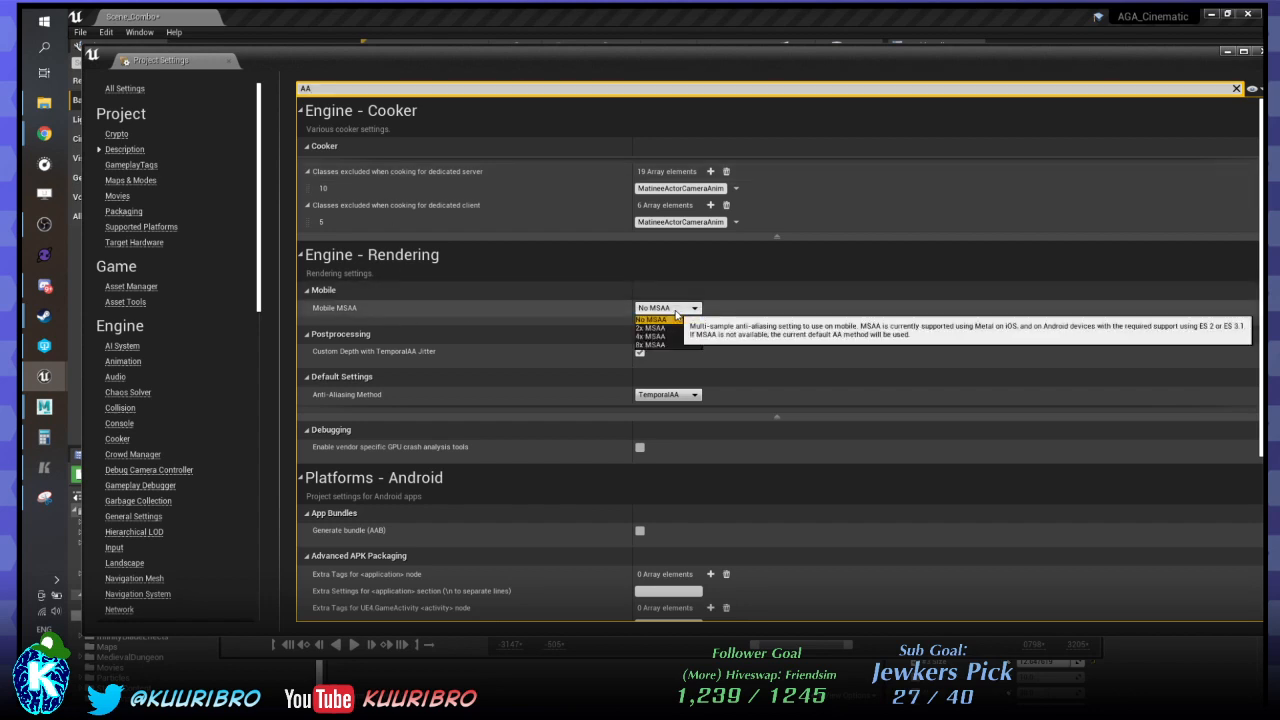
pyautogui.click(672, 319)
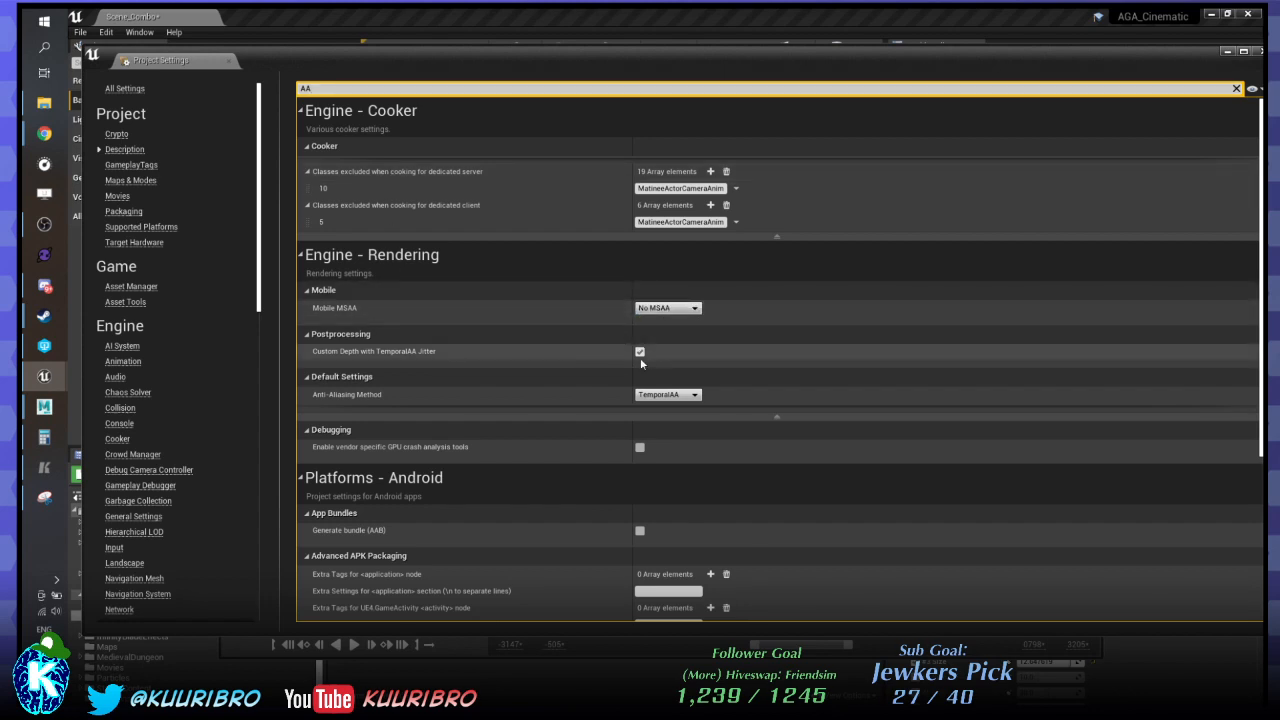
pyautogui.click(664, 395)
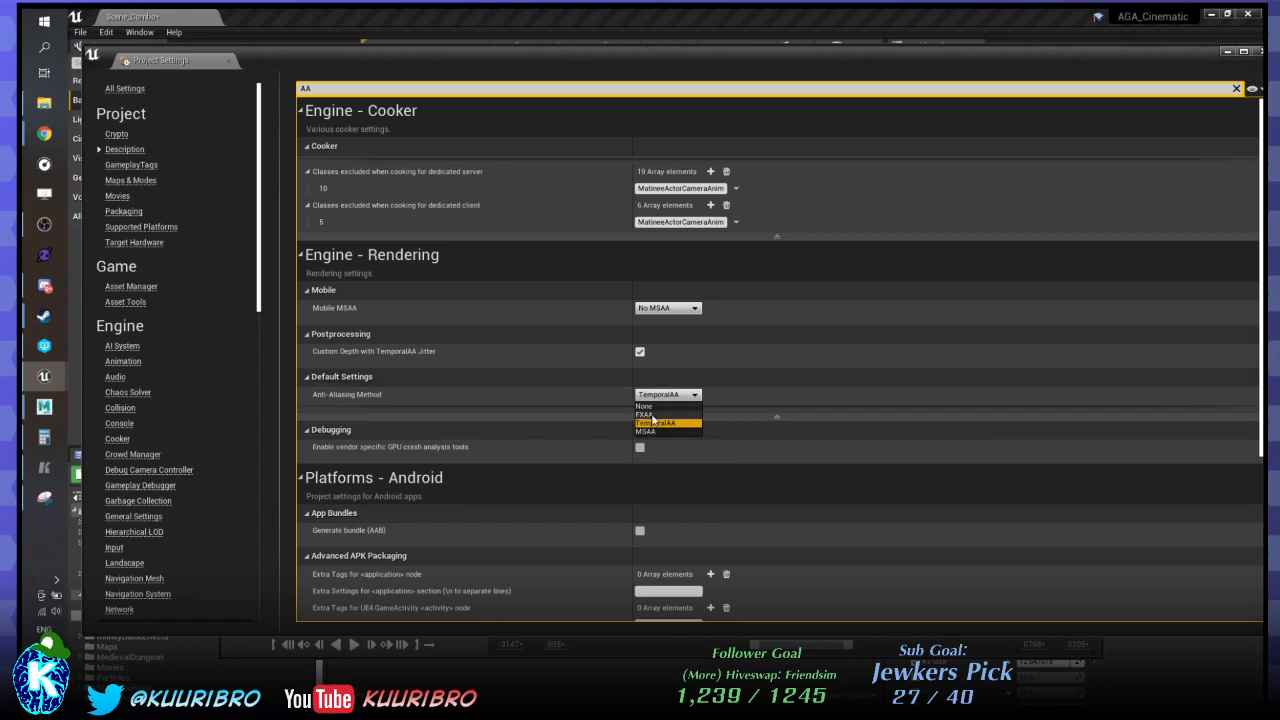
# Set the project's default Anti-Aliasing Method to FXAA and move the Project Settings window away from the viewport.
pyautogui.click(645, 414)
pyautogui.moveTo(682, 61); pyautogui.dragTo(648, 692)
# Scrub the Combo_Sequencer timeline and step through frames 297 to 308 to examine the lantern shot with the anti-aliasing setting.
pyautogui.click(838, 412)
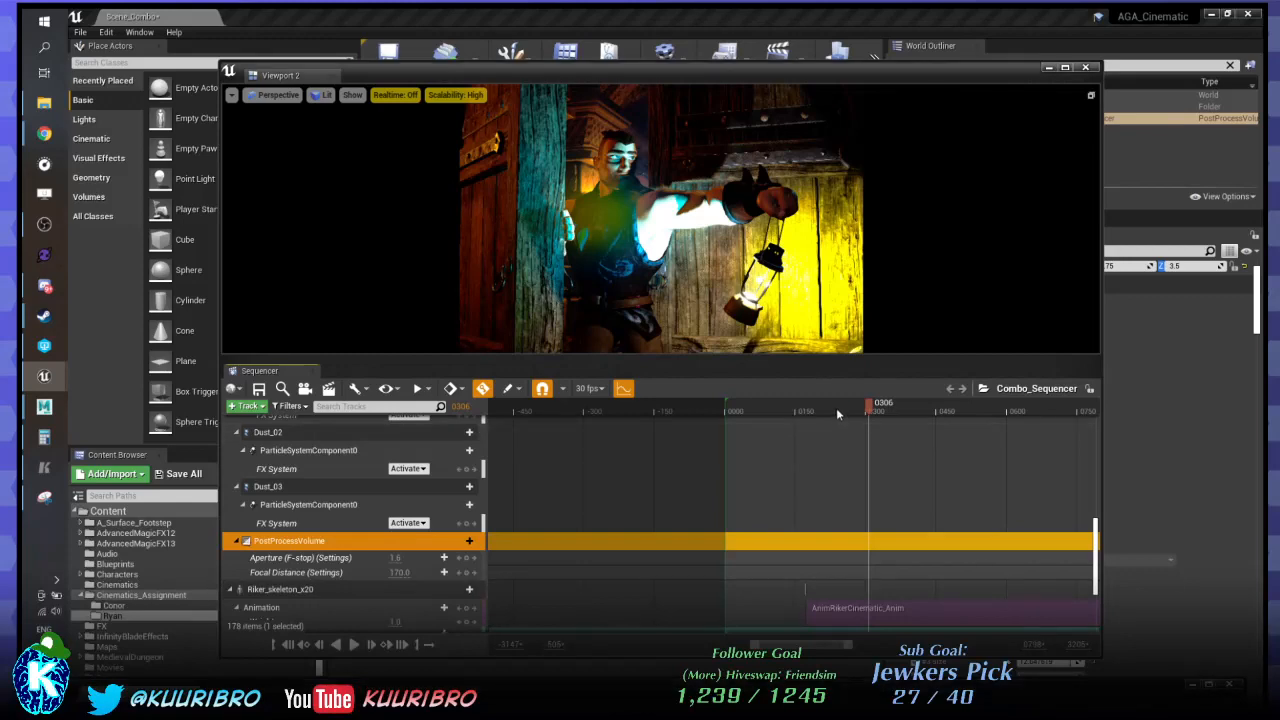
pyautogui.moveTo(836, 408); pyautogui.dragTo(884, 416)
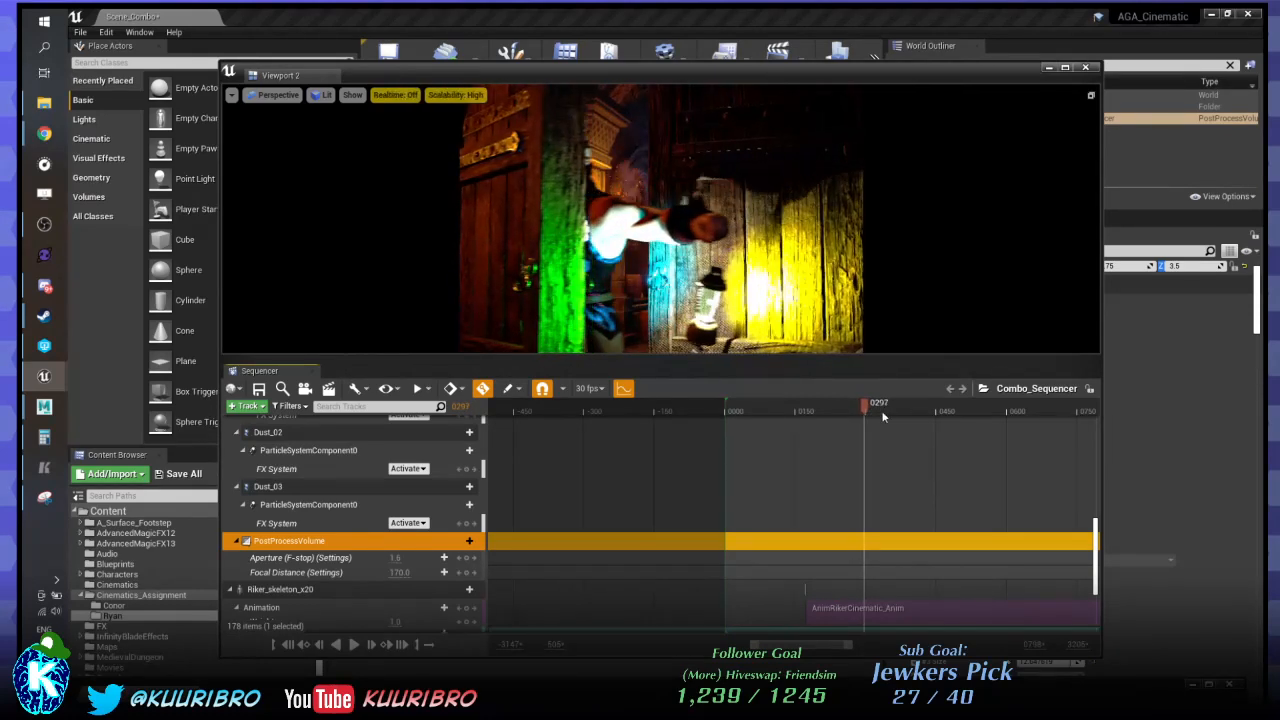
pyautogui.press('Right')
pyautogui.press('Right')
pyautogui.press('Right')
pyautogui.press('Right')
pyautogui.press('Right')
pyautogui.press('Right')
pyautogui.press('Right')
pyautogui.press('Right')
pyautogui.press('Right')
pyautogui.press('Right')
pyautogui.press('Right')
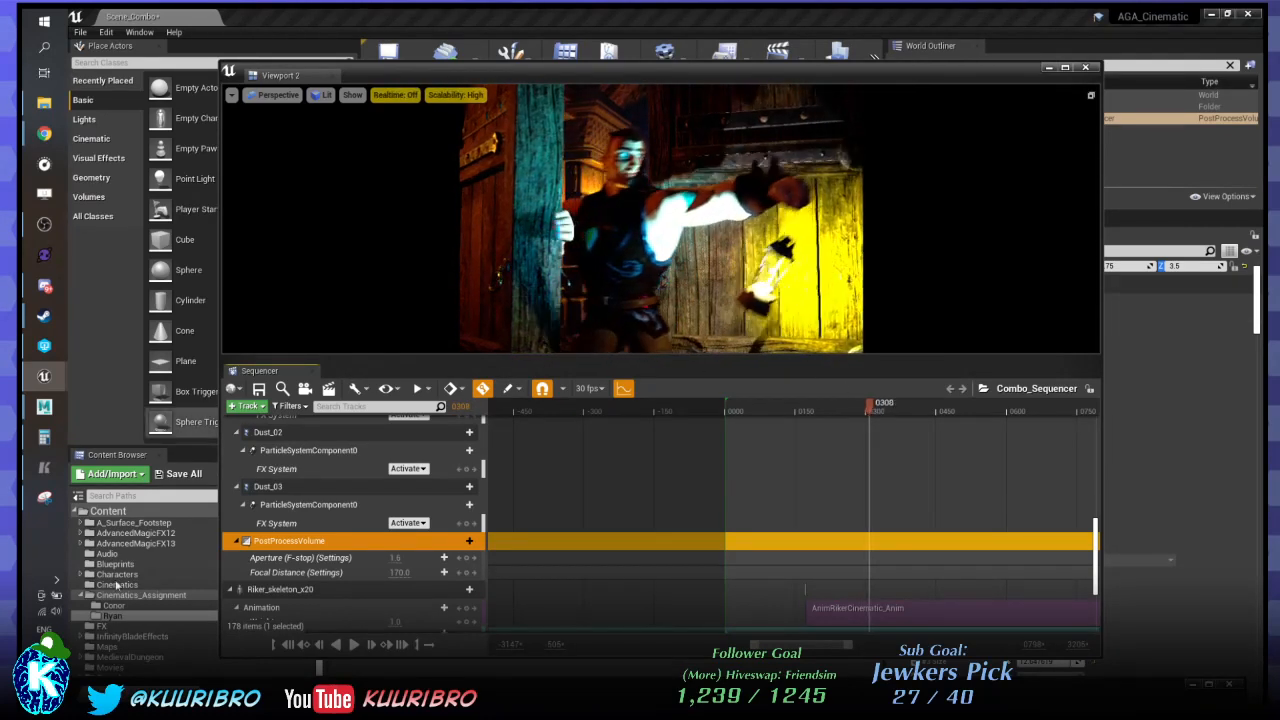
# Capture a Snipping Tool snip of the Engine - Rendering settings and circle the FXAA anti-aliasing method with the red pen.
pyautogui.moveTo(309, 698); pyautogui.dragTo(222, 127)
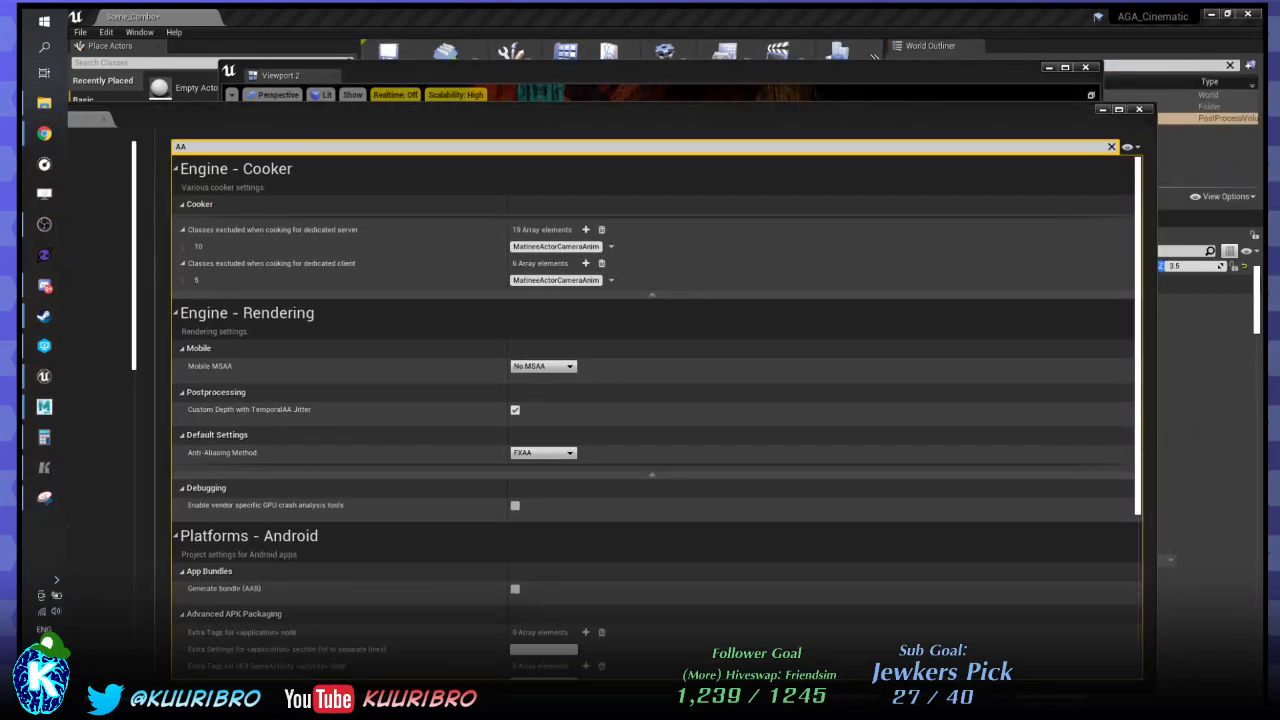
pyautogui.click(44, 498)
pyautogui.click(236, 53)
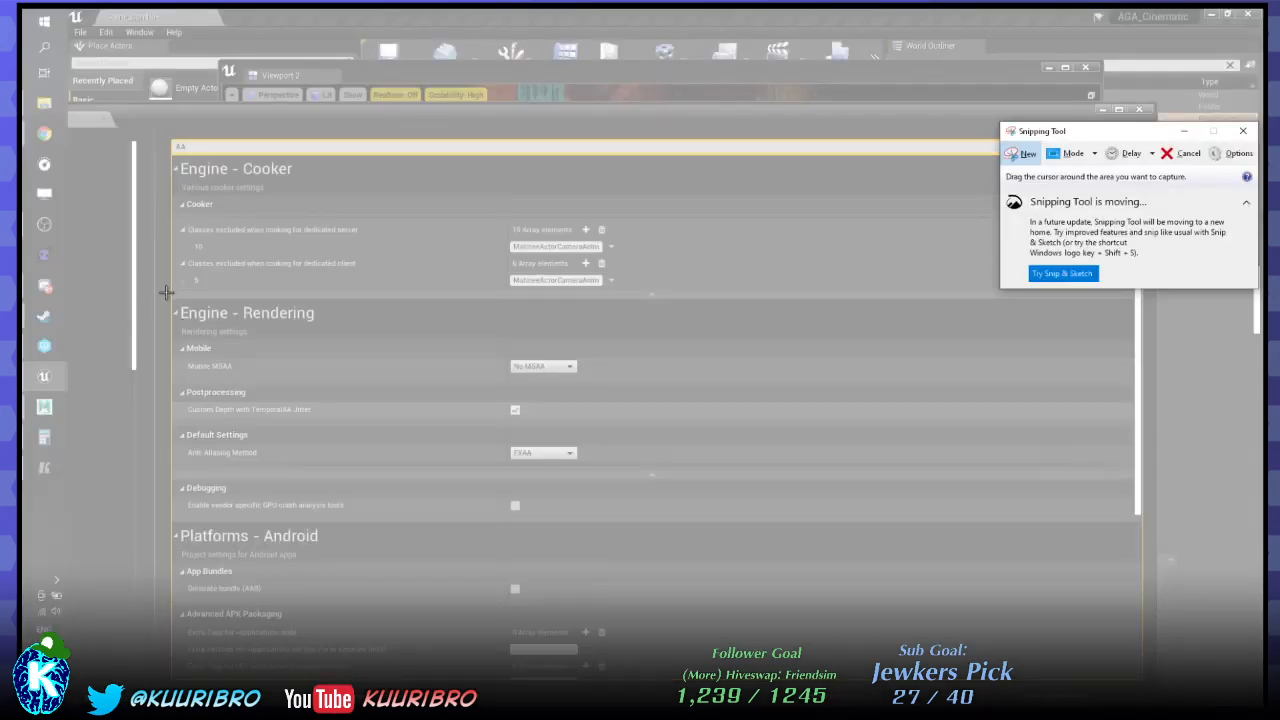
pyautogui.moveTo(166, 292); pyautogui.dragTo(695, 488)
pyautogui.moveTo(540, 428); pyautogui.dragTo(533, 432)
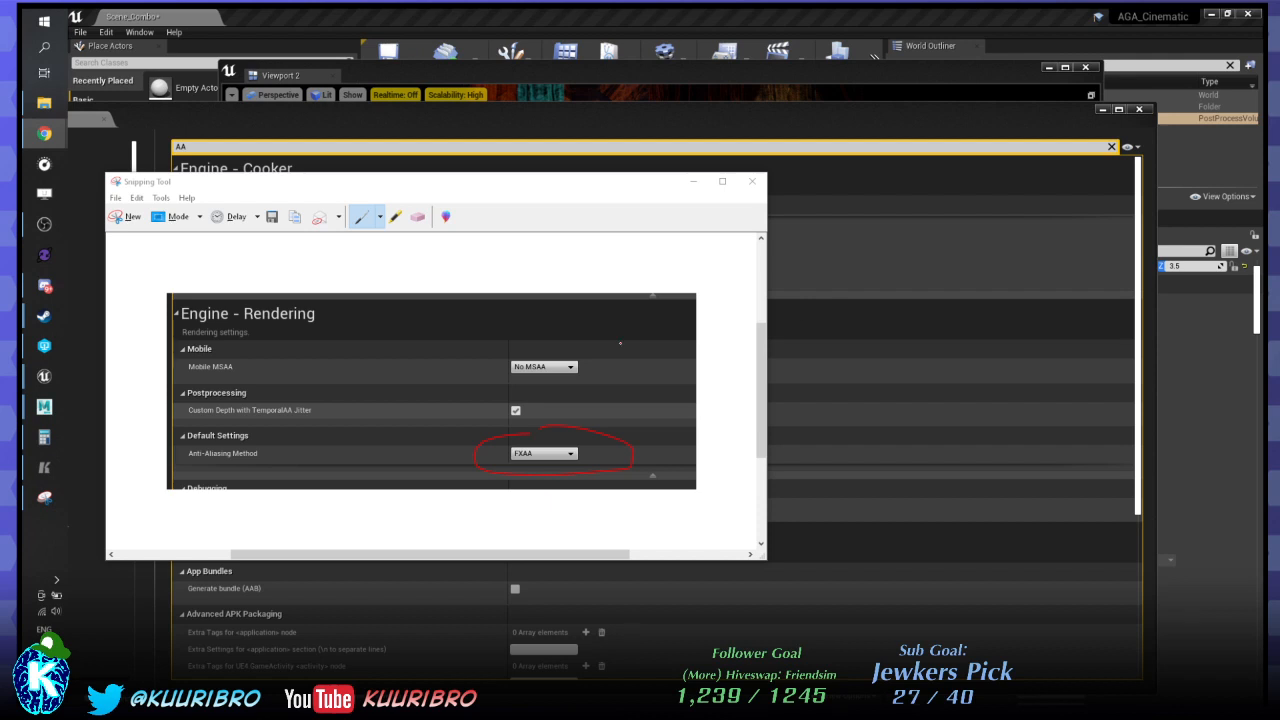
# Close the snip without saving it and close the Project Settings window.
pyautogui.click(752, 181)
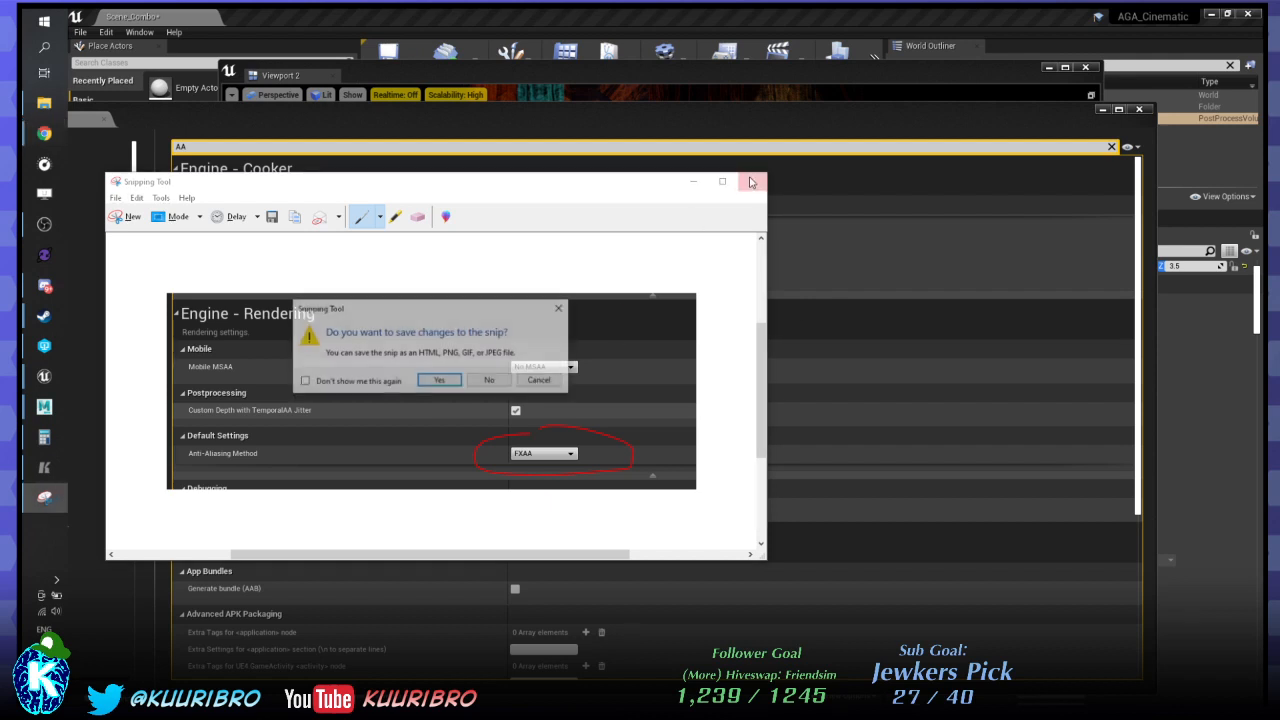
pyautogui.click(489, 381)
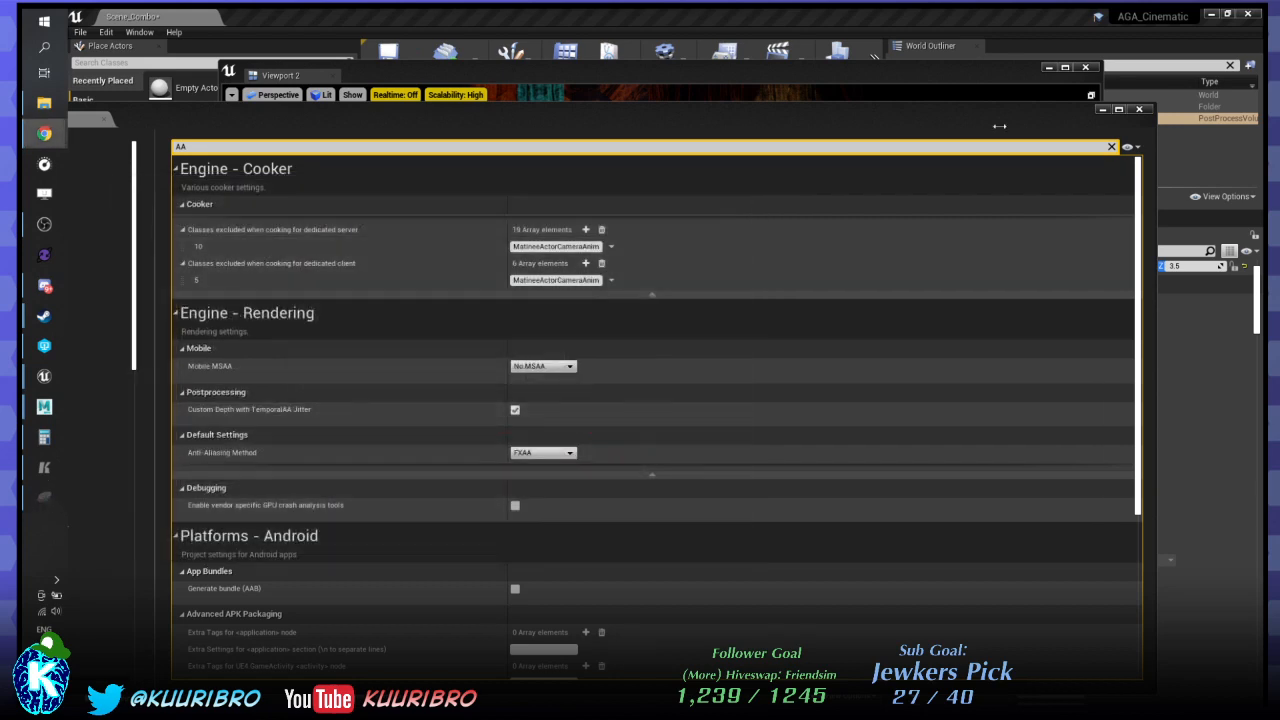
pyautogui.click(1139, 109)
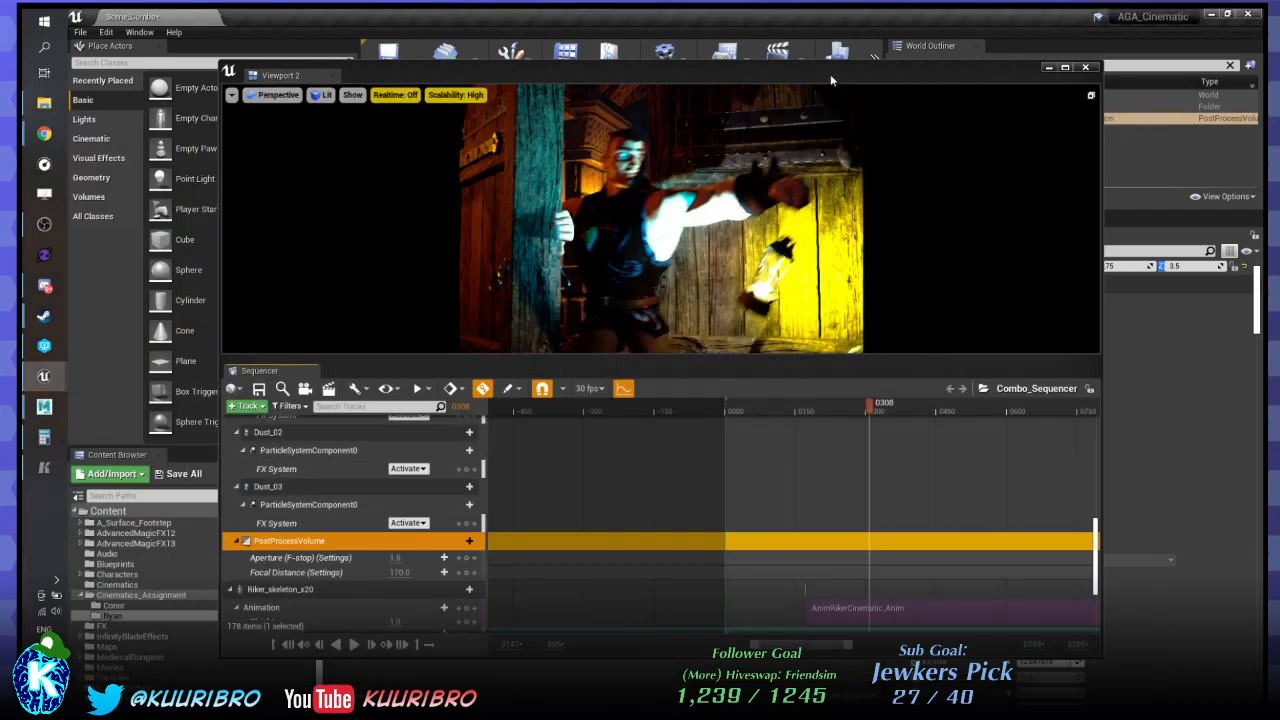
# Reposition and enlarge the floating viewport and Sequencer window, and move the playhead to frame 171.
pyautogui.moveTo(830, 74); pyautogui.dragTo(762, 39)
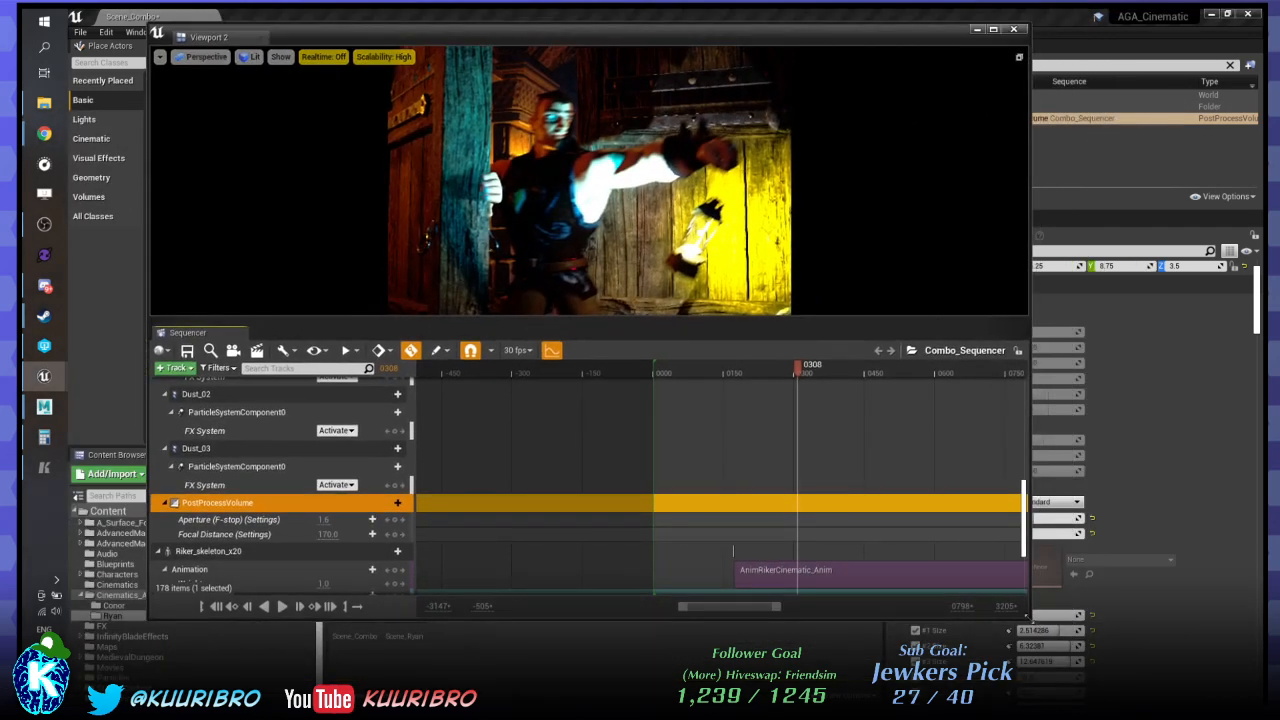
pyautogui.moveTo(1029, 618); pyautogui.dragTo(1158, 680)
pyautogui.moveTo(997, 520); pyautogui.dragTo(830, 520, button='right')
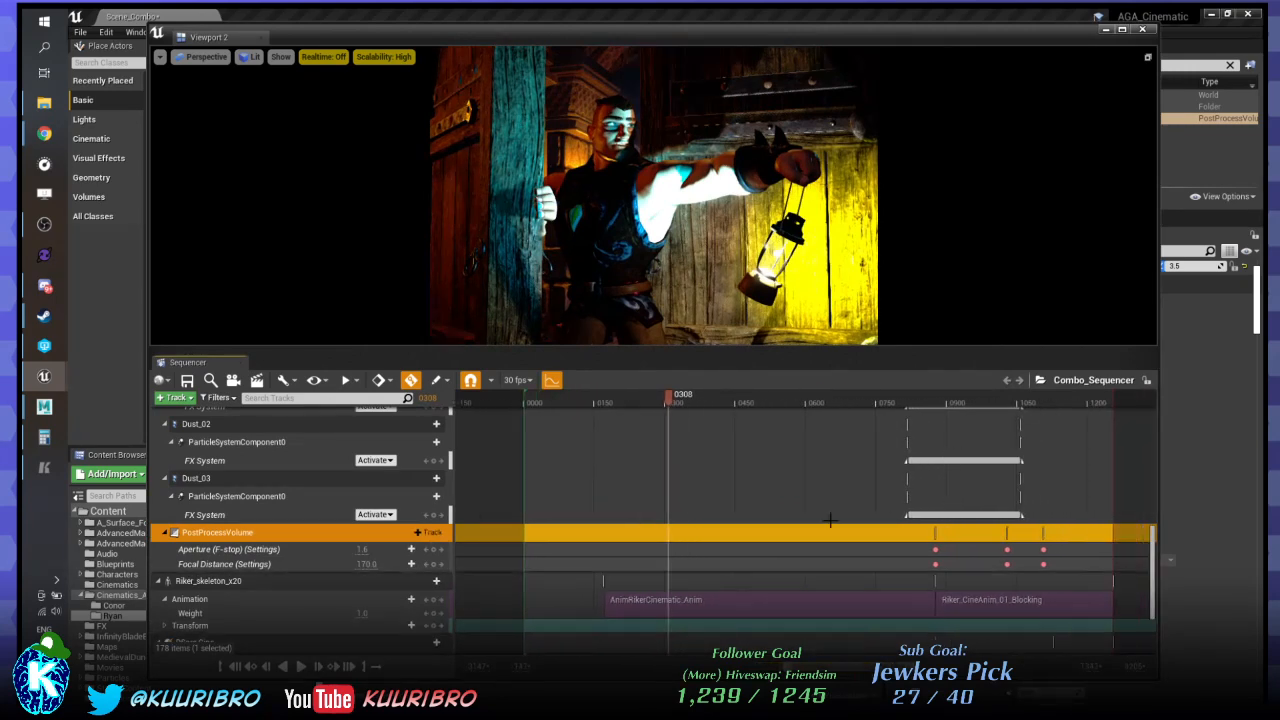
pyautogui.keyDown('ctrl'); pyautogui.scroll(-5, 830, 520); pyautogui.keyUp('ctrl')
pyautogui.moveTo(669, 400); pyautogui.dragTo(642, 402)
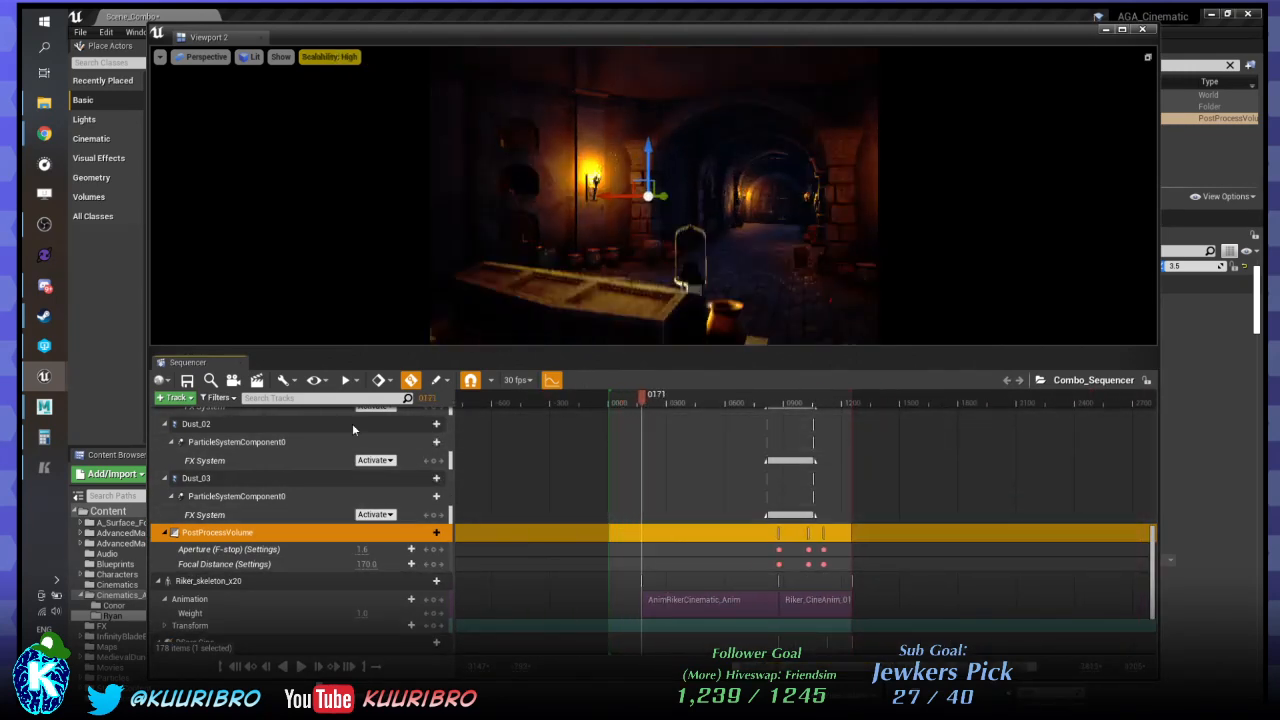
# Switch to the video player and play the rendered Scene_Combo.avi from the start.
pyautogui.click(43, 465)
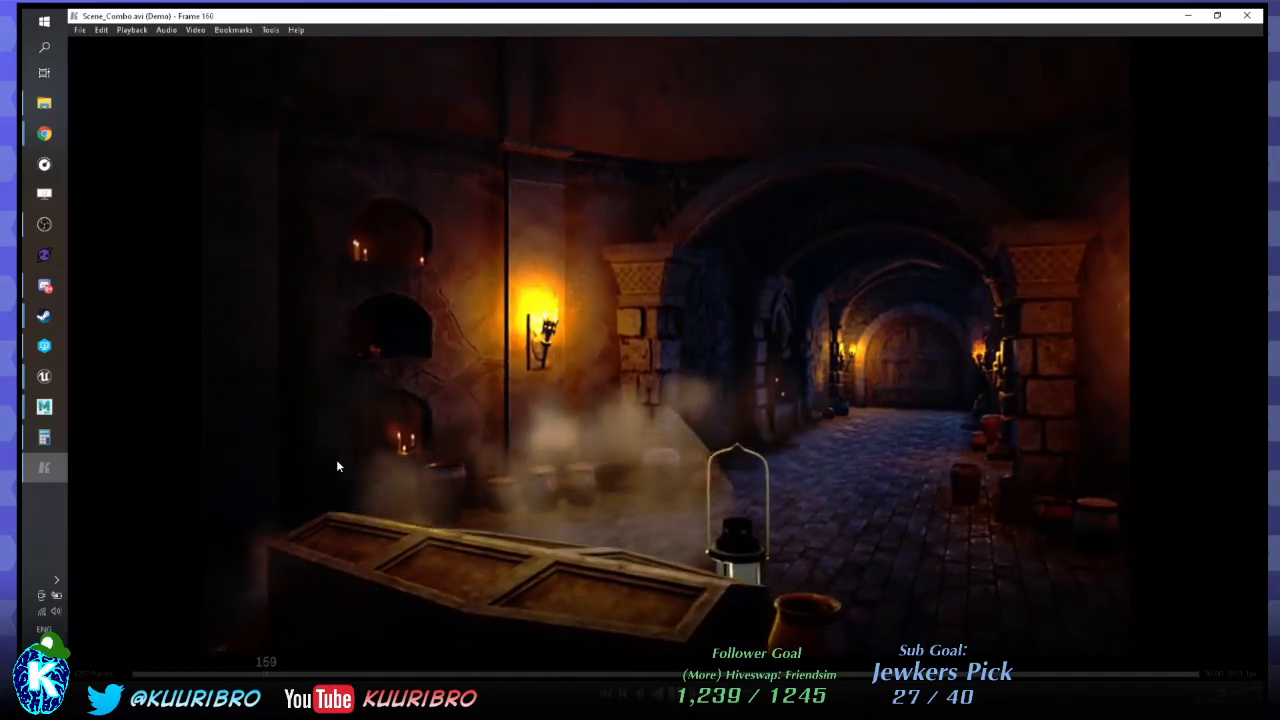
pyautogui.press('space')
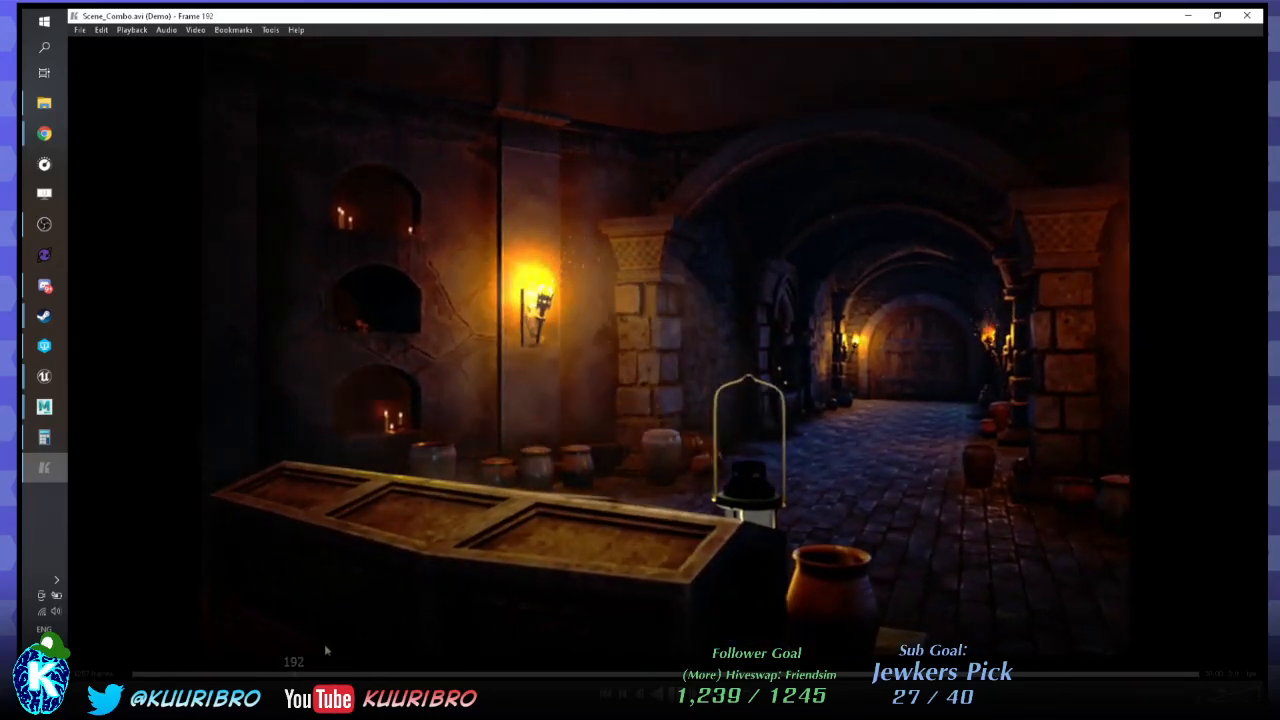
pyautogui.moveTo(262, 673); pyautogui.dragTo(136, 669)
pyautogui.press('space')
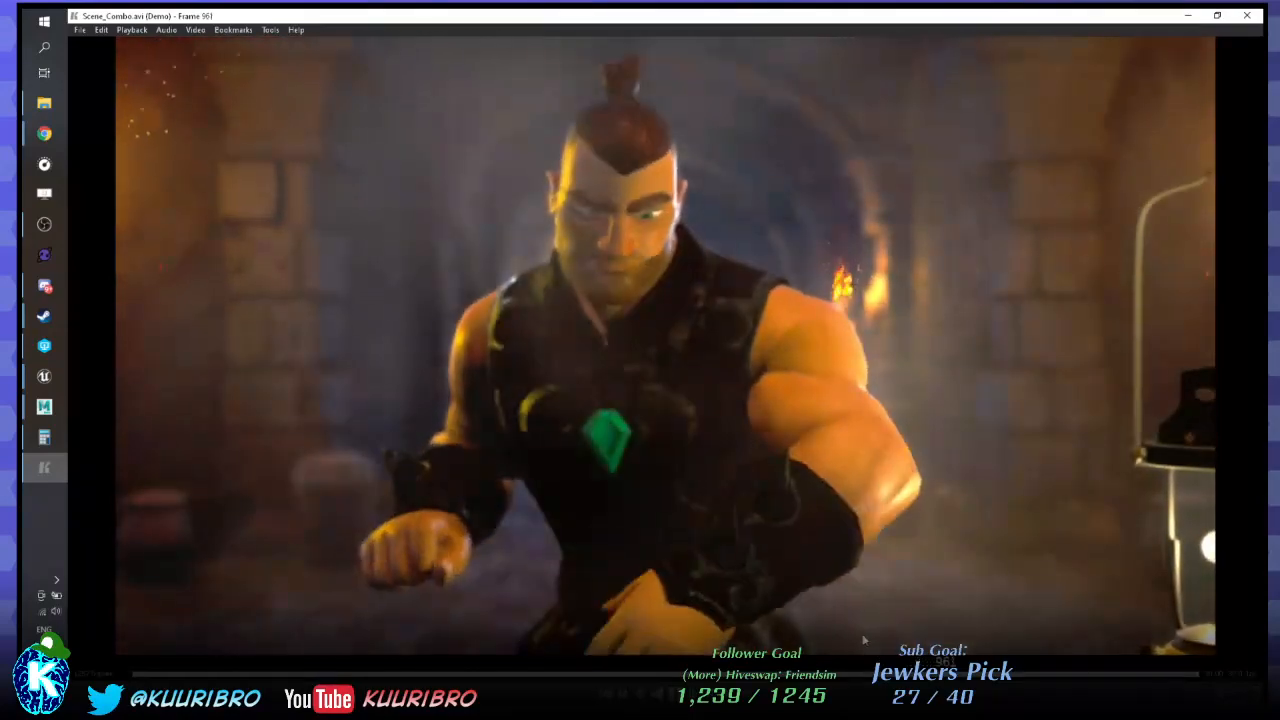
# Go back to about frame 880 of the render and examine the camera cut to the man's close-up frame by frame.
pyautogui.click(845, 679)
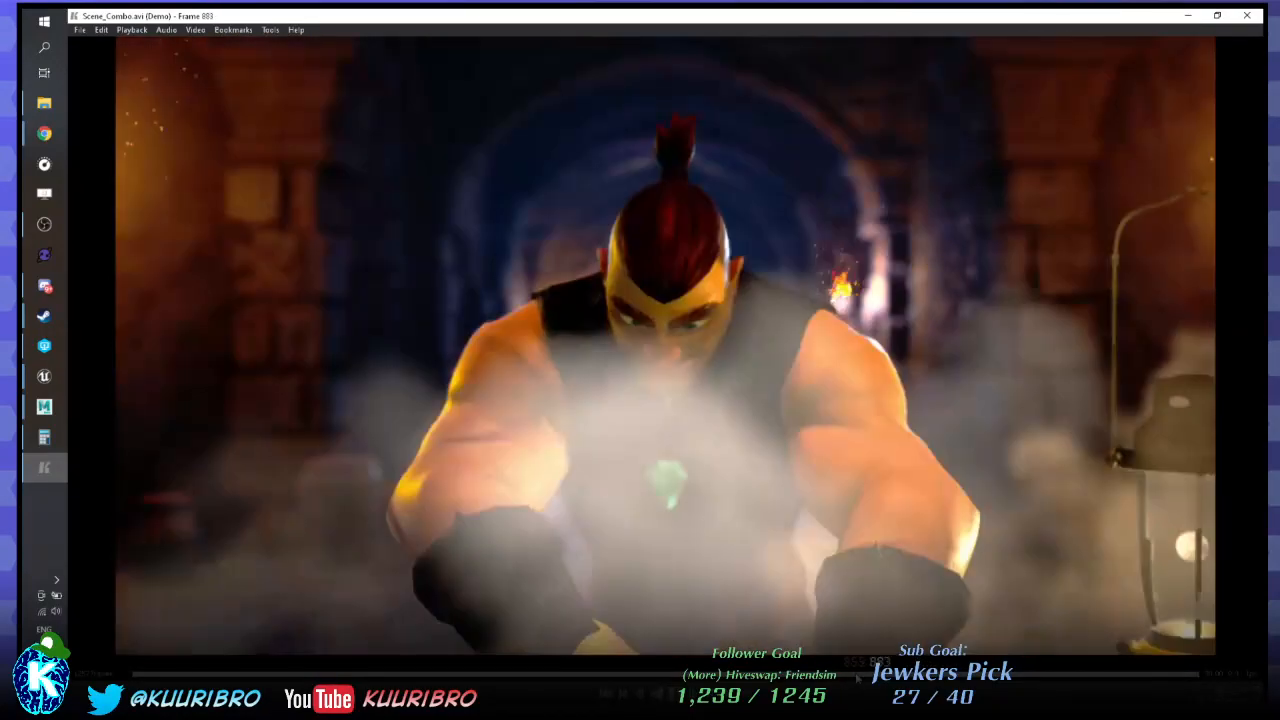
pyautogui.click(858, 677)
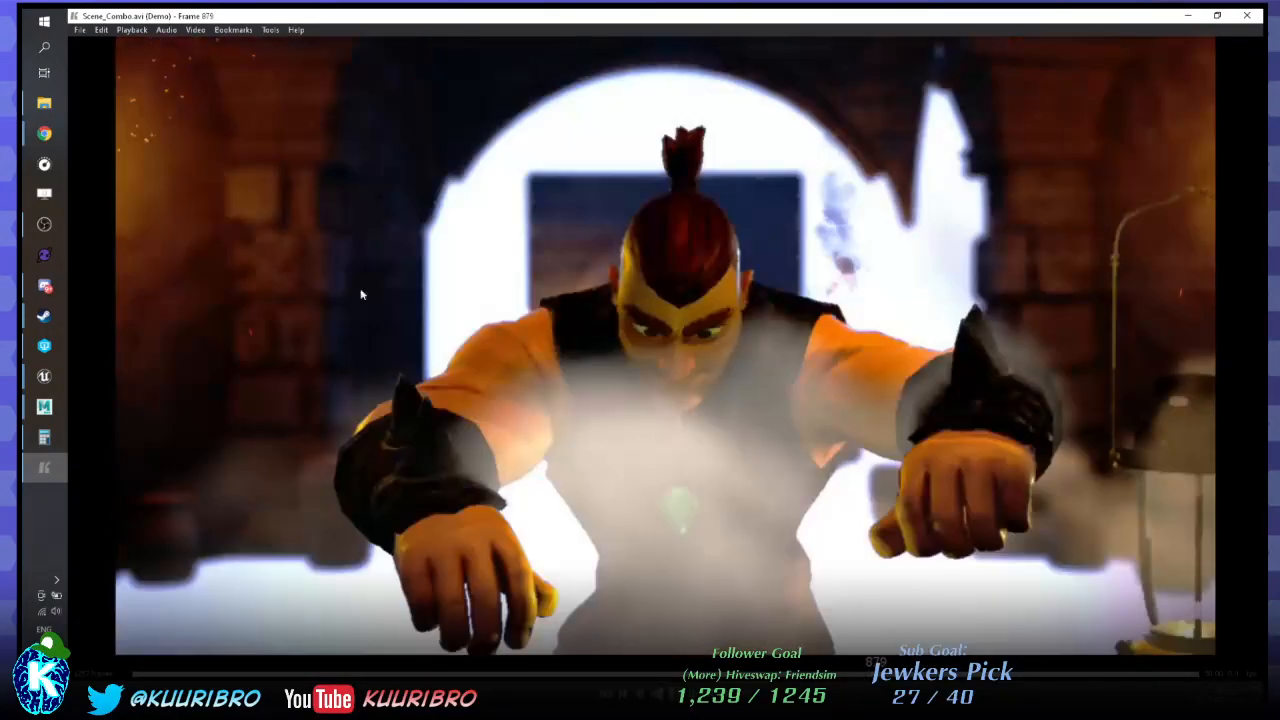
pyautogui.press('Left')
pyautogui.press('Left')
pyautogui.press('Right')
pyautogui.press('Right')
pyautogui.press('Right')
pyautogui.press('Right')
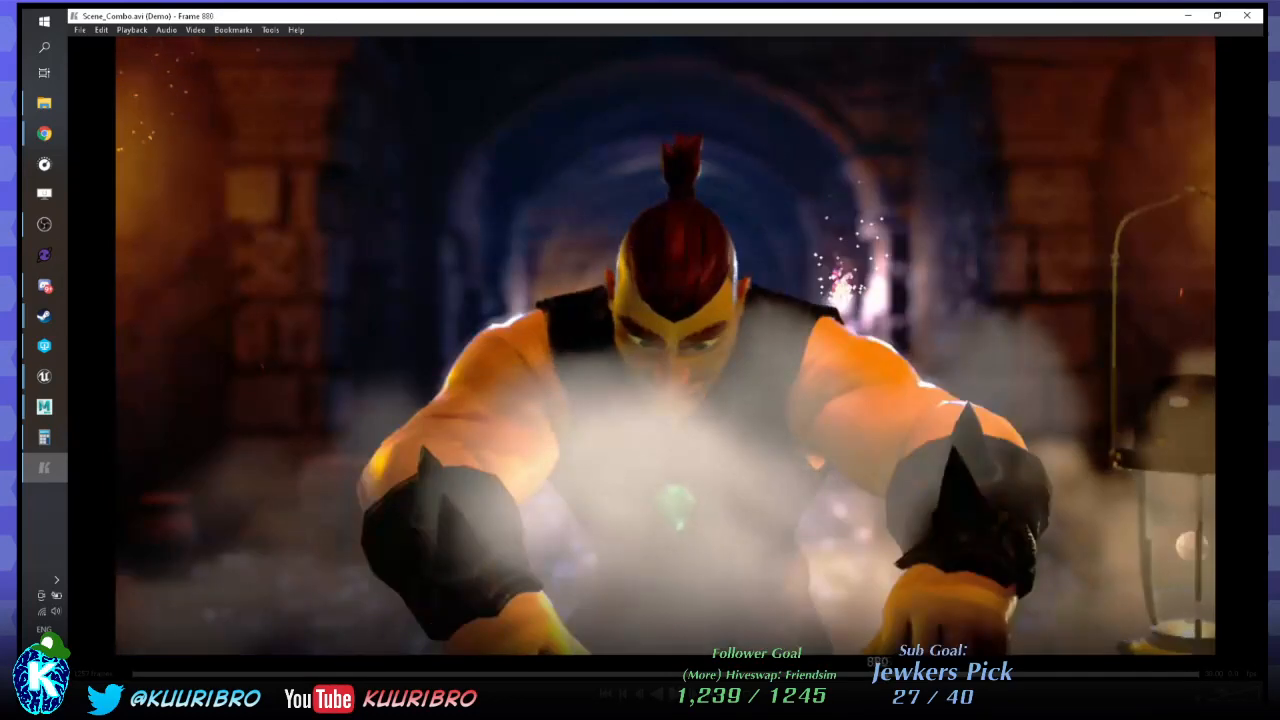
pyautogui.press('Left')
pyautogui.press('Left')
pyautogui.press('Left')
pyautogui.press('Right')
pyautogui.press('Right')
pyautogui.press('Left')
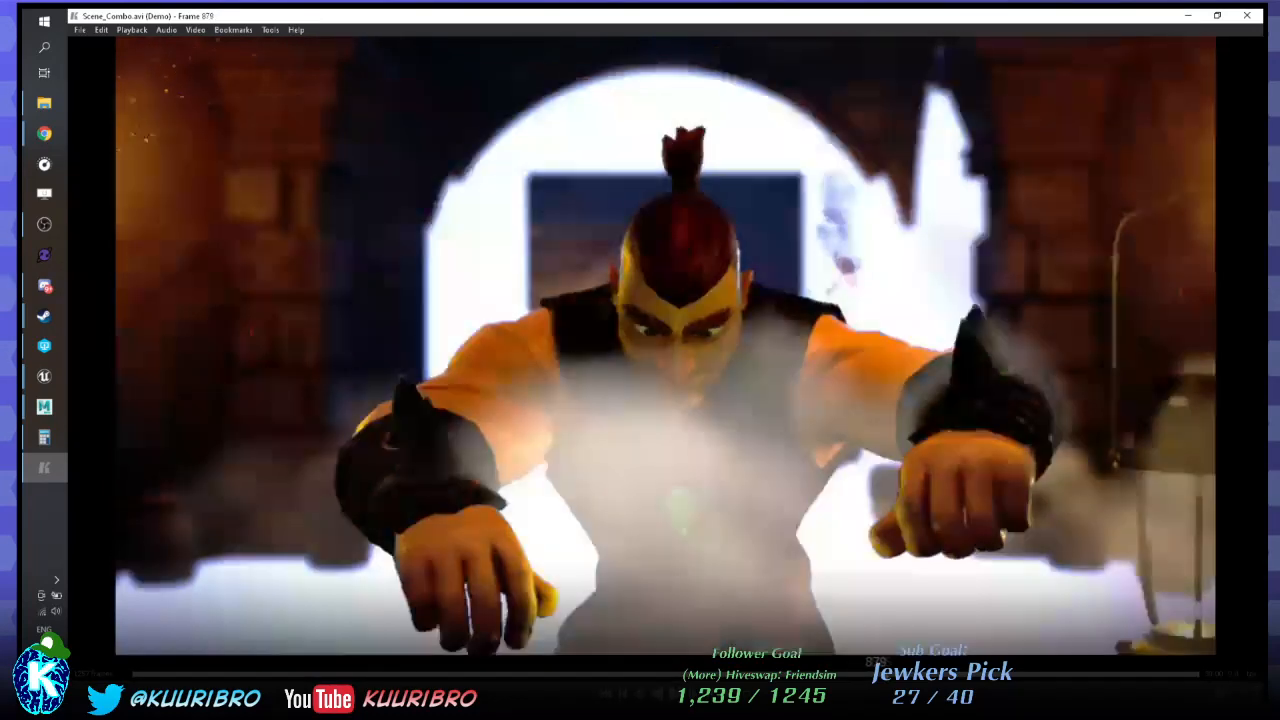
pyautogui.press('Right')
pyautogui.press('Left')
pyautogui.press('Left')
pyautogui.press('Right')
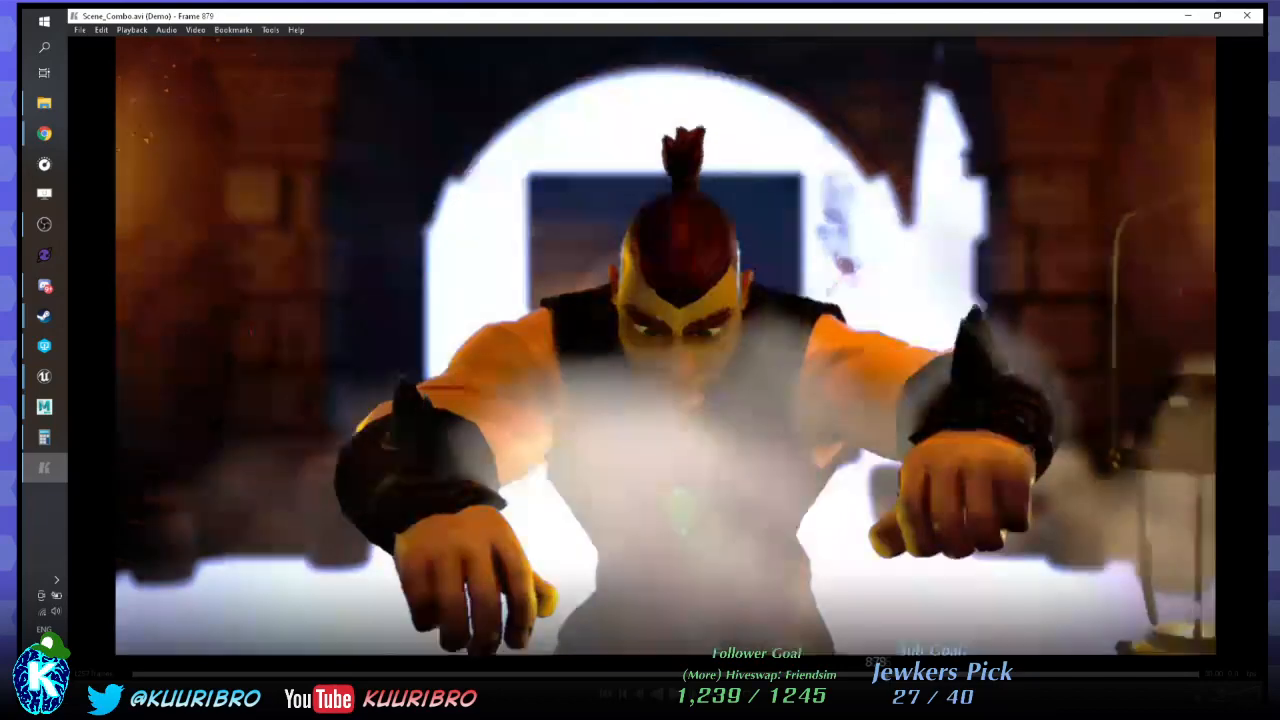
pyautogui.press('Left')
pyautogui.press('Right')
pyautogui.press('Right')
pyautogui.press('Left')
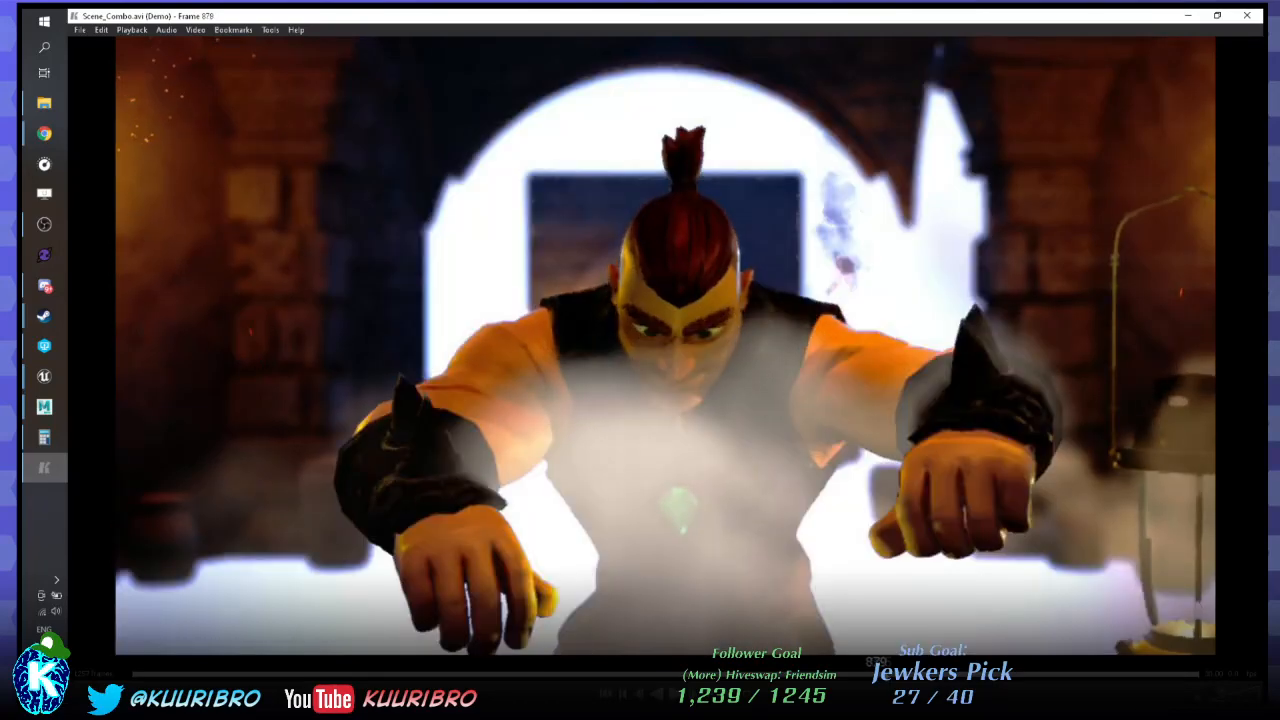
pyautogui.press('Left')
pyautogui.press('Left')
pyautogui.press('Right')
pyautogui.press('Right')
pyautogui.press('Right')
pyautogui.press('Right')
pyautogui.press('Right')
pyautogui.press('Left')
pyautogui.press('Left')
pyautogui.press('Left')
pyautogui.press('Left')
pyautogui.press('Left')
pyautogui.press('Left')
pyautogui.press('Left')
pyautogui.press('Left')
pyautogui.press('Left')
pyautogui.press('Left')
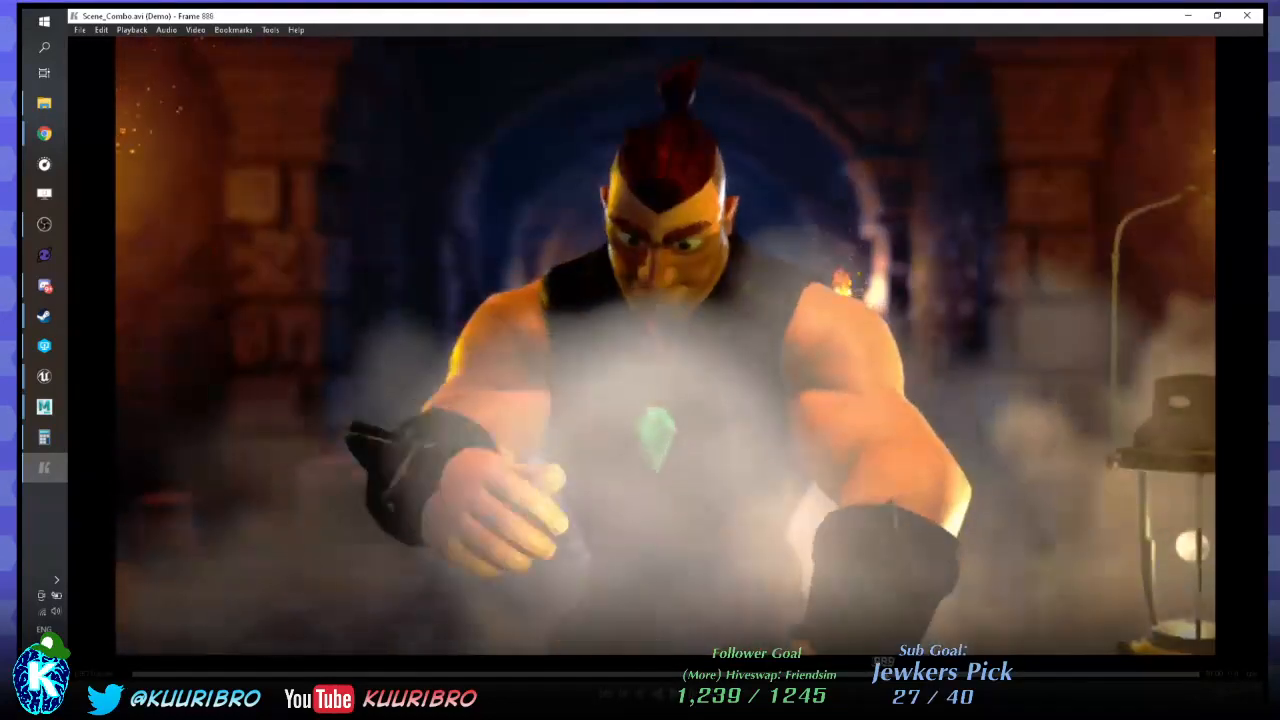
pyautogui.press('Left')
pyautogui.press('Left')
pyautogui.press('Left')
pyautogui.press('Left')
pyautogui.press('Left')
pyautogui.press('Left')
pyautogui.press('Left')
pyautogui.press('Left')
pyautogui.press('Left')
pyautogui.press('Left')
pyautogui.press('Right')
pyautogui.press('Right')
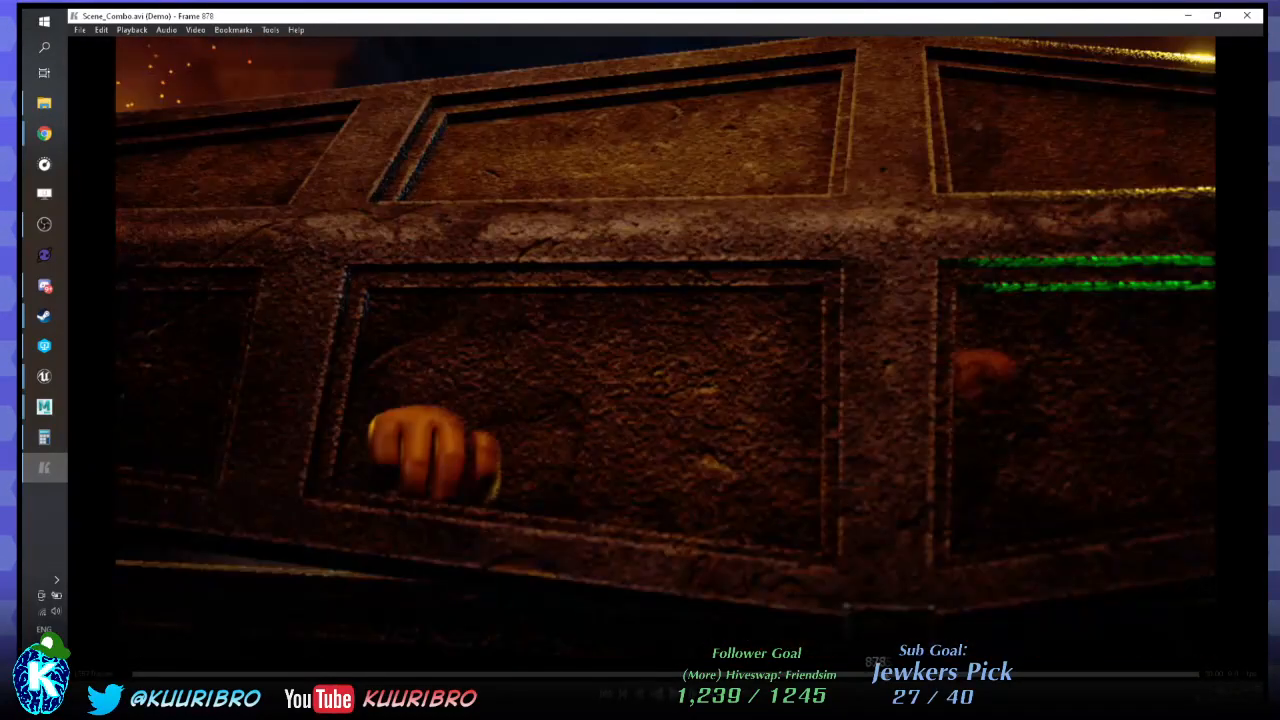
# Go back to frame 859 in the coffin-opening shot and replay the render through the cut.
pyautogui.press('Left')
pyautogui.press('Left')
pyautogui.press('Left')
pyautogui.press('Left')
pyautogui.press('Left')
pyautogui.press('Left')
pyautogui.press('Left')
pyautogui.press('Left')
pyautogui.press('Left')
pyautogui.press('Left')
pyautogui.press('Left')
pyautogui.press('Left')
pyautogui.press('Left')
pyautogui.press('Left')
pyautogui.press('Left')
pyautogui.press('Left')
pyautogui.press('Left')
pyautogui.press('Left')
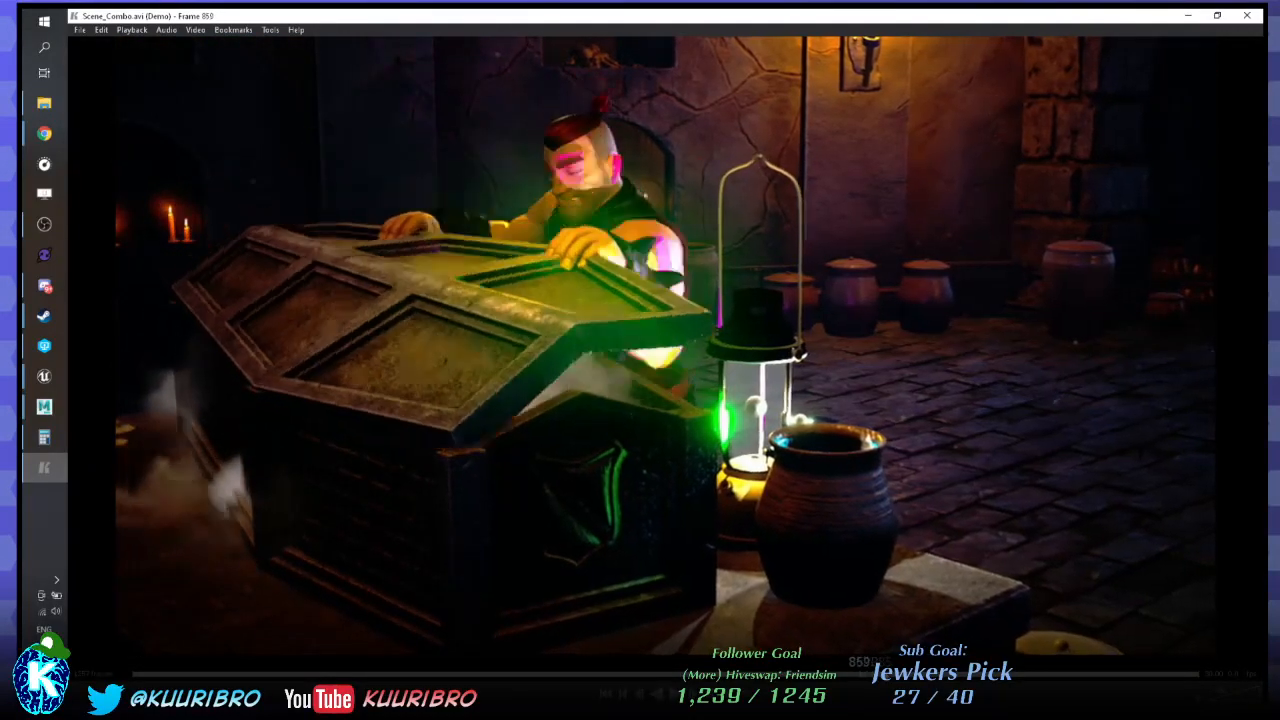
pyautogui.press('space')
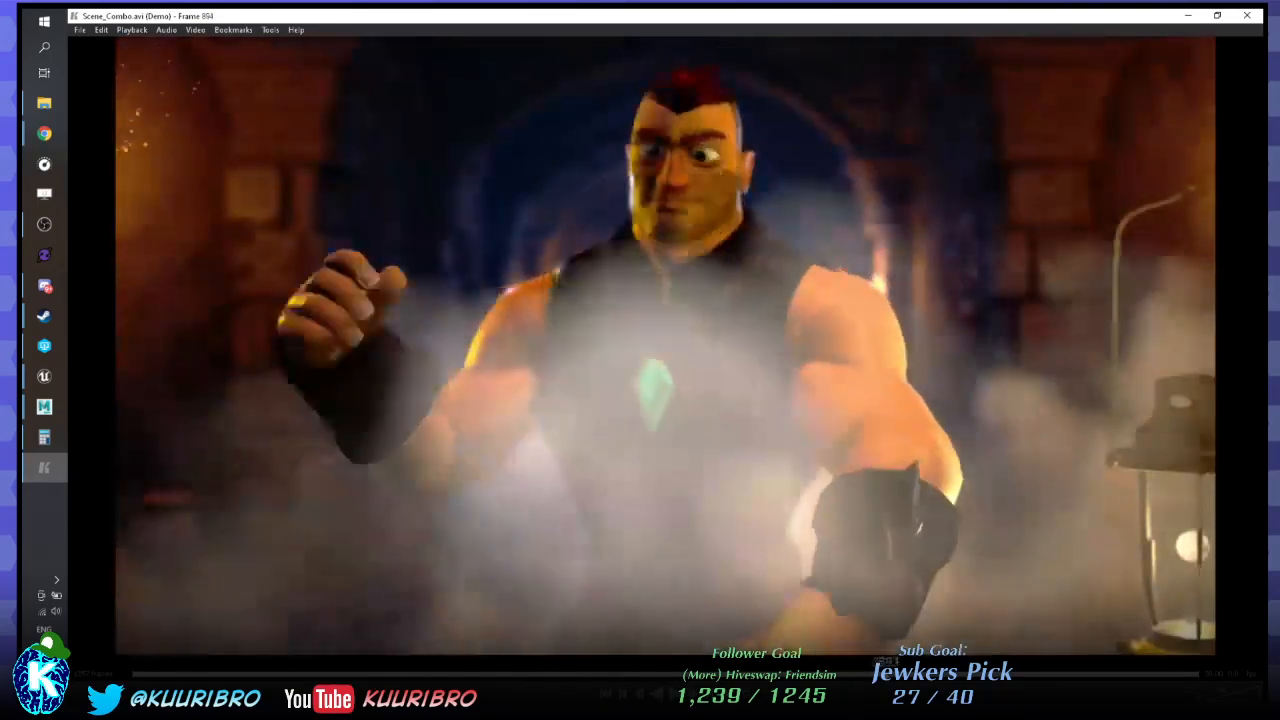
# Step back into the end of the coffin-opening shot and examine frames 872 to 877 before the cut.
pyautogui.press('Left')
pyautogui.press('Left')
pyautogui.press('Left')
pyautogui.press('Left')
pyautogui.press('Left')
pyautogui.press('Left')
pyautogui.press('Left')
pyautogui.press('Left')
pyautogui.press('Left')
pyautogui.press('Left')
pyautogui.press('Left')
pyautogui.press('Left')
pyautogui.press('Left')
pyautogui.press('Left')
pyautogui.press('Left')
pyautogui.press('Left')
pyautogui.press('Left')
pyautogui.press('Left')
pyautogui.press('Left')
pyautogui.press('Left')
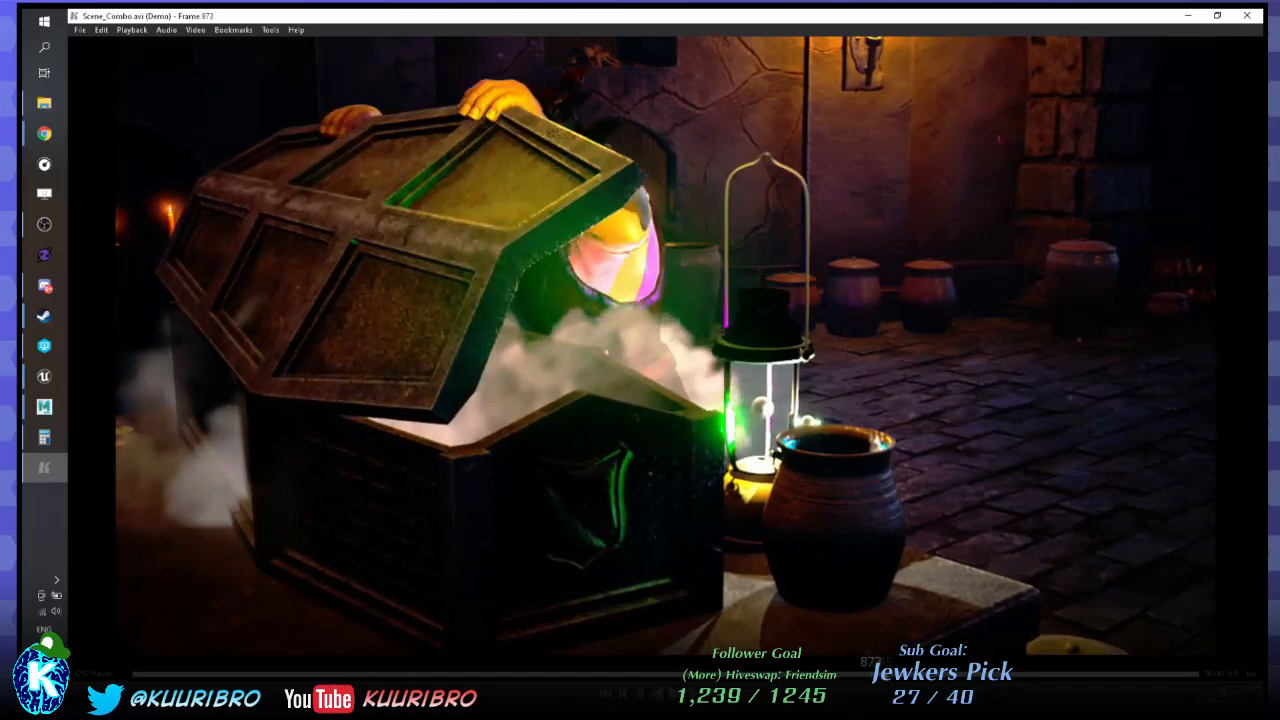
pyautogui.press('Left')
pyautogui.press('Right')
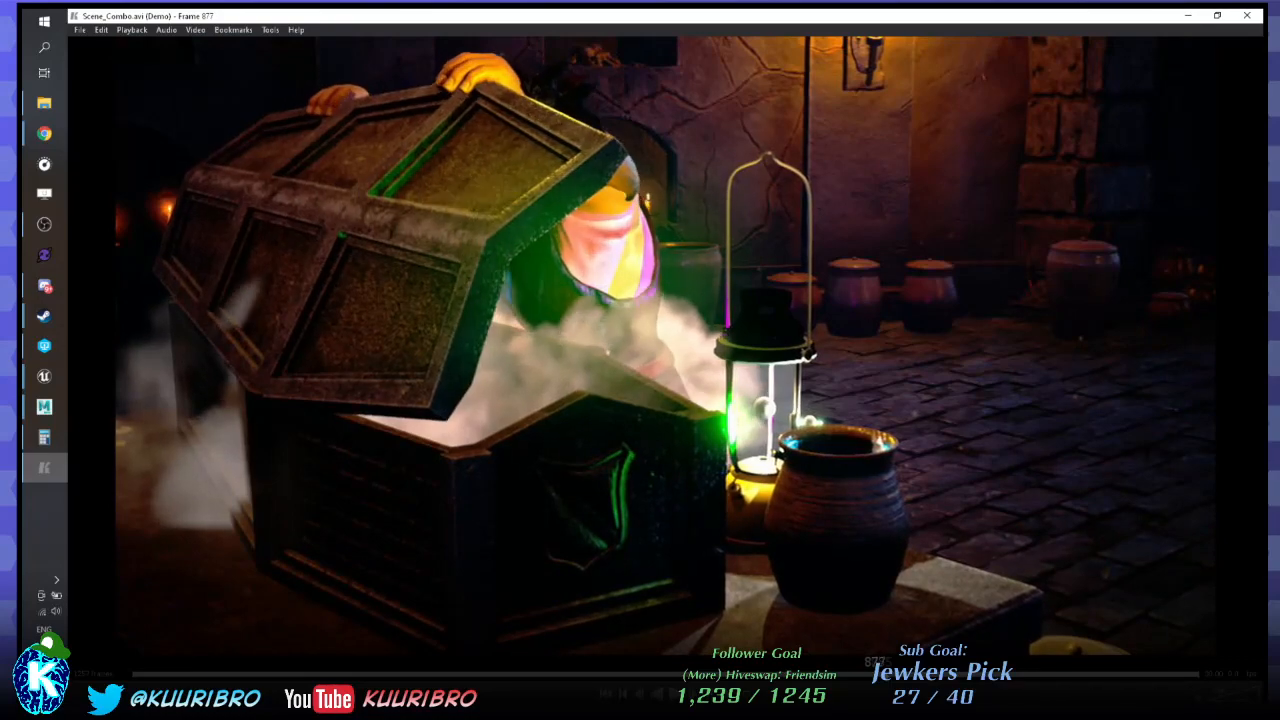
pyautogui.press('Right')
# Play on to the woman rising behind the man and examine that shot frame by frame up to frame 1094.
pyautogui.press('space')
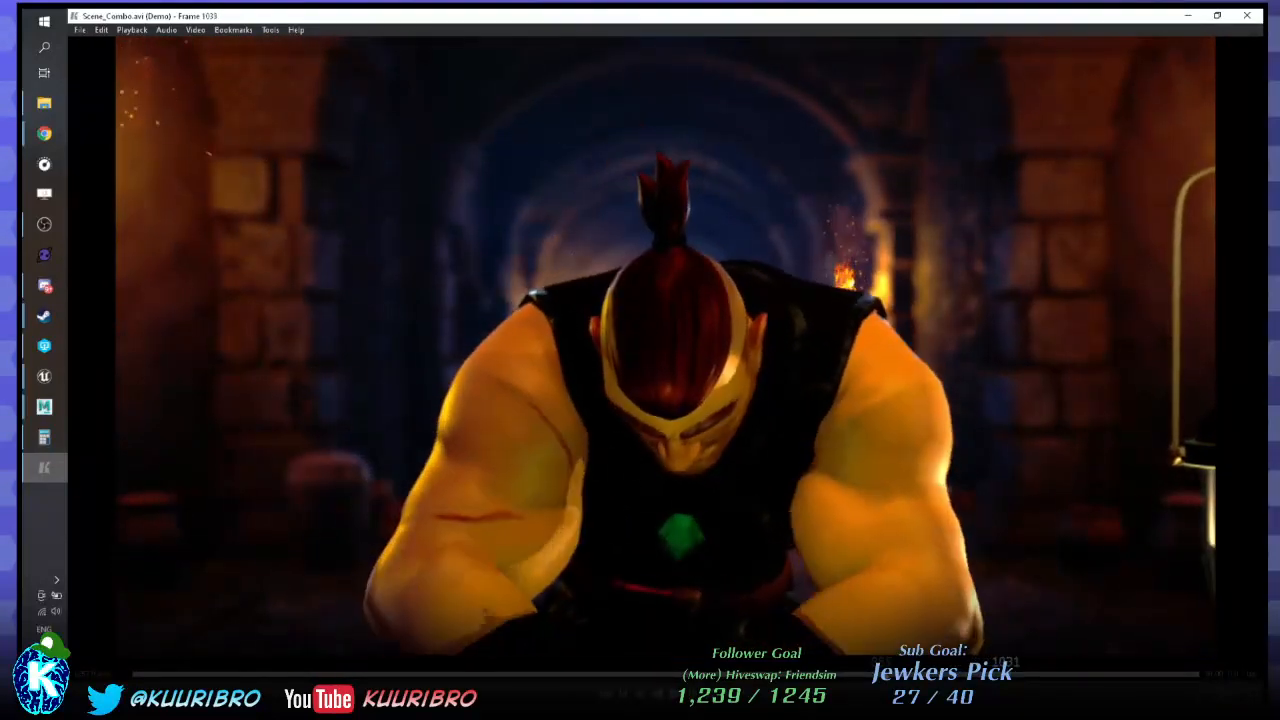
pyautogui.press('space')
pyautogui.press('Left')
pyautogui.press('Left')
pyautogui.press('Left')
pyautogui.press('Left')
pyautogui.press('Left')
pyautogui.press('Left')
pyautogui.press('Left')
pyautogui.press('Left')
pyautogui.press('Left')
pyautogui.press('Left')
pyautogui.press('Left')
pyautogui.press('Left')
pyautogui.press('Left')
pyautogui.press('Left')
pyautogui.press('Left')
pyautogui.press('Left')
pyautogui.press('Left')
pyautogui.press('Left')
pyautogui.press('Left')
pyautogui.press('Left')
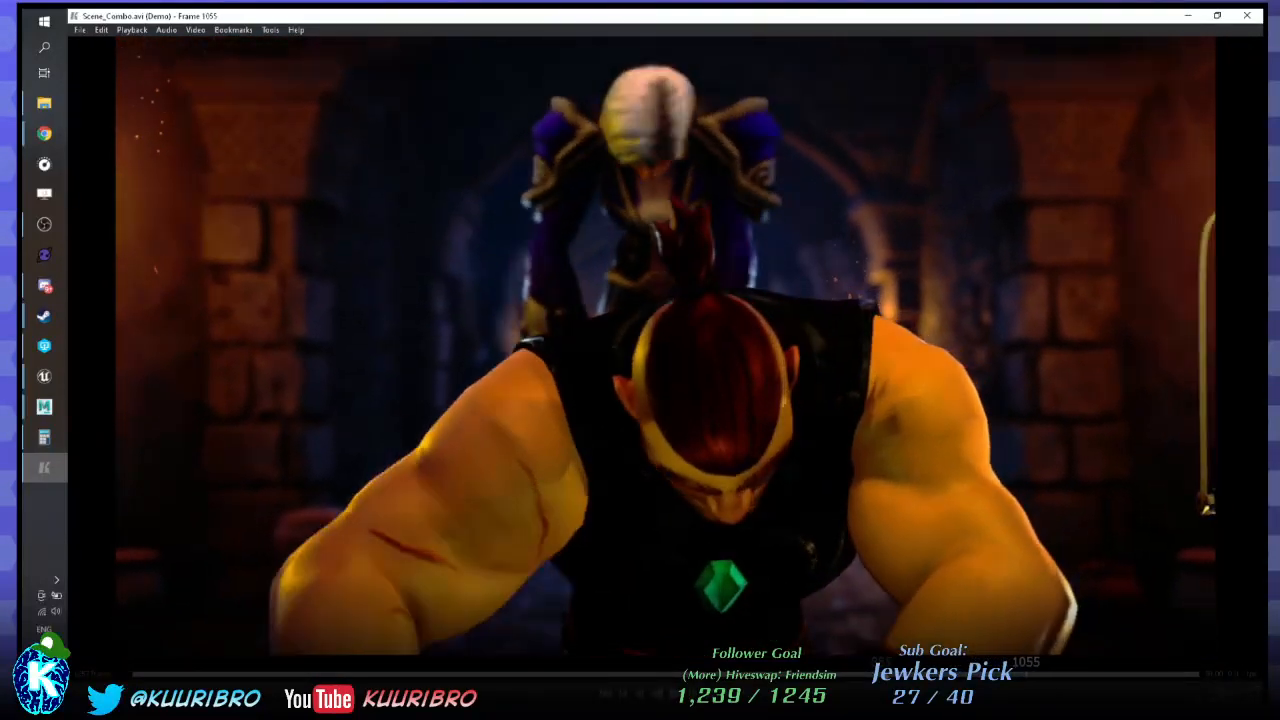
pyautogui.press('space')
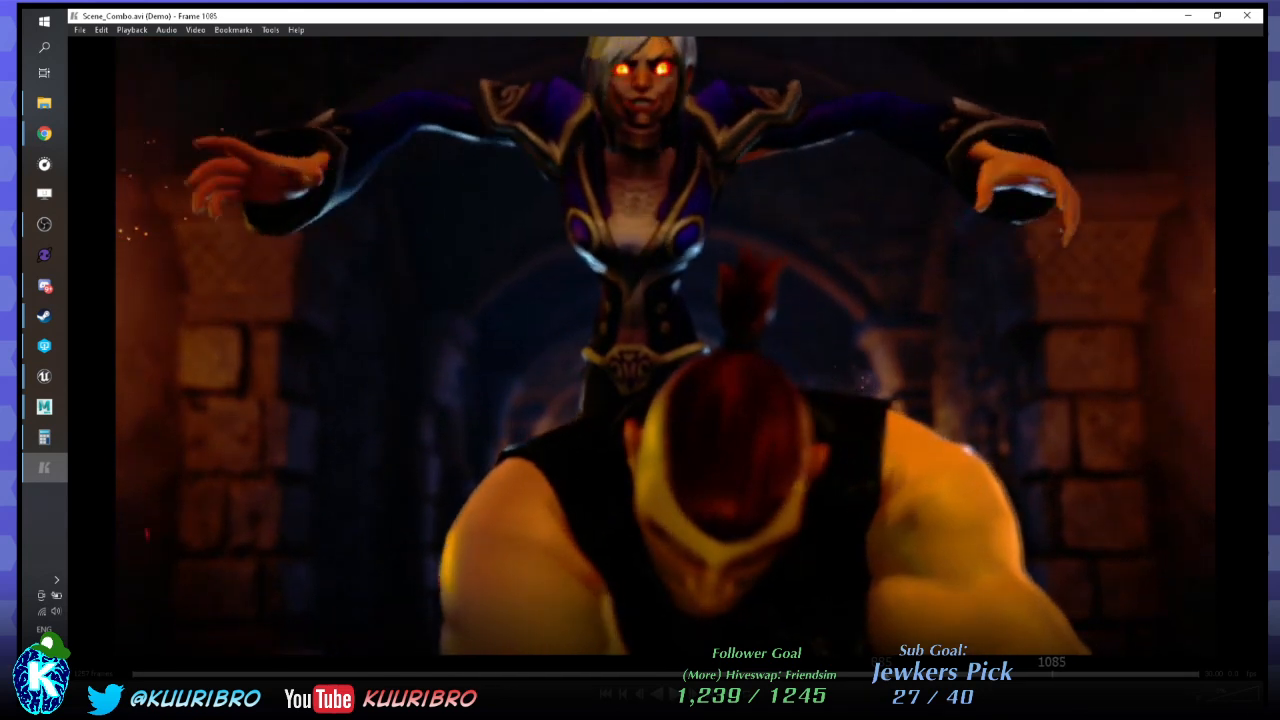
pyautogui.press('Right')
pyautogui.press('Right')
pyautogui.press('Right')
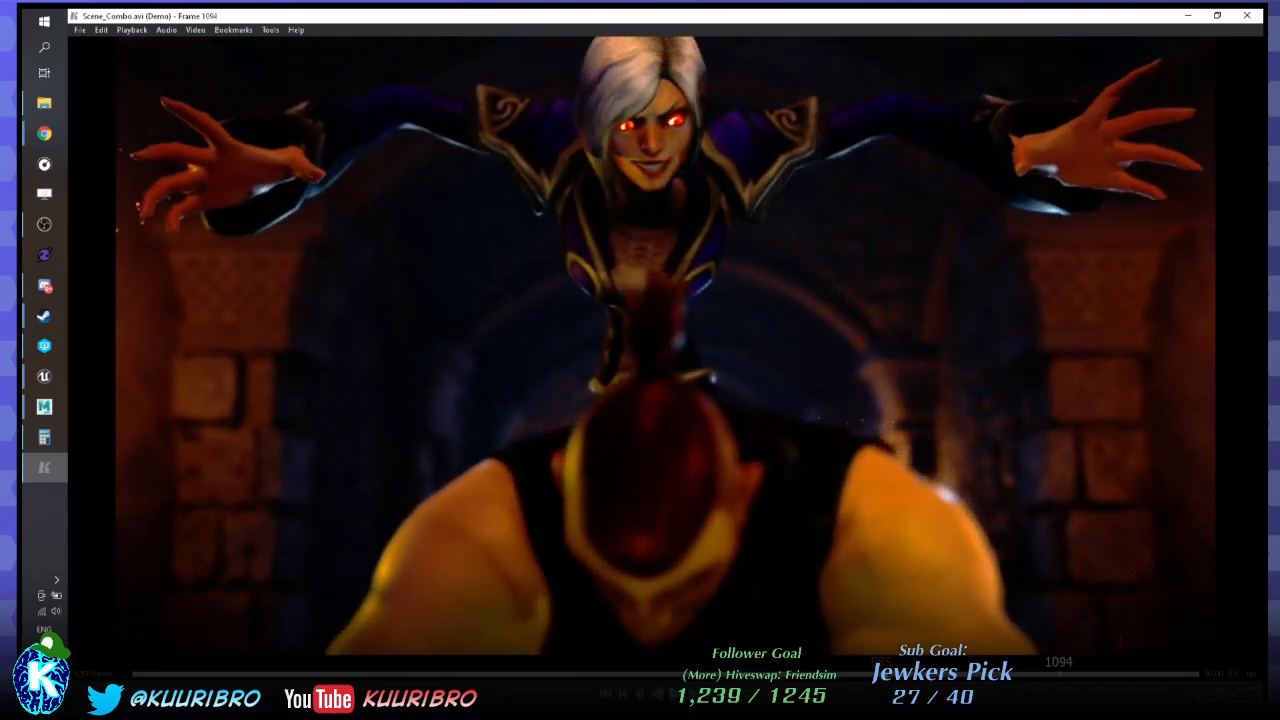
# Step back from frame 1094 to frame 1061 and examine the woman's rise behind the man in reverse.
pyautogui.press('Left')
pyautogui.press('Left')
pyautogui.press('Left')
pyautogui.press('Left')
pyautogui.press('Left')
pyautogui.press('Left')
pyautogui.press('Left')
pyautogui.press('Left')
pyautogui.press('Left')
pyautogui.press('Left')
pyautogui.press('Left')
pyautogui.press('Left')
pyautogui.press('Left')
pyautogui.press('Left')
pyautogui.press('Left')
pyautogui.press('Left')
pyautogui.press('Left')
pyautogui.press('Left')
pyautogui.press('Left')
pyautogui.press('Left')
pyautogui.press('Left')
pyautogui.press('Left')
pyautogui.press('Left')
pyautogui.press('Left')
pyautogui.press('Left')
pyautogui.press('Left')
pyautogui.press('Left')
pyautogui.press('Left')
pyautogui.press('Left')
pyautogui.press('Left')
pyautogui.press('Left')
pyautogui.press('Left')
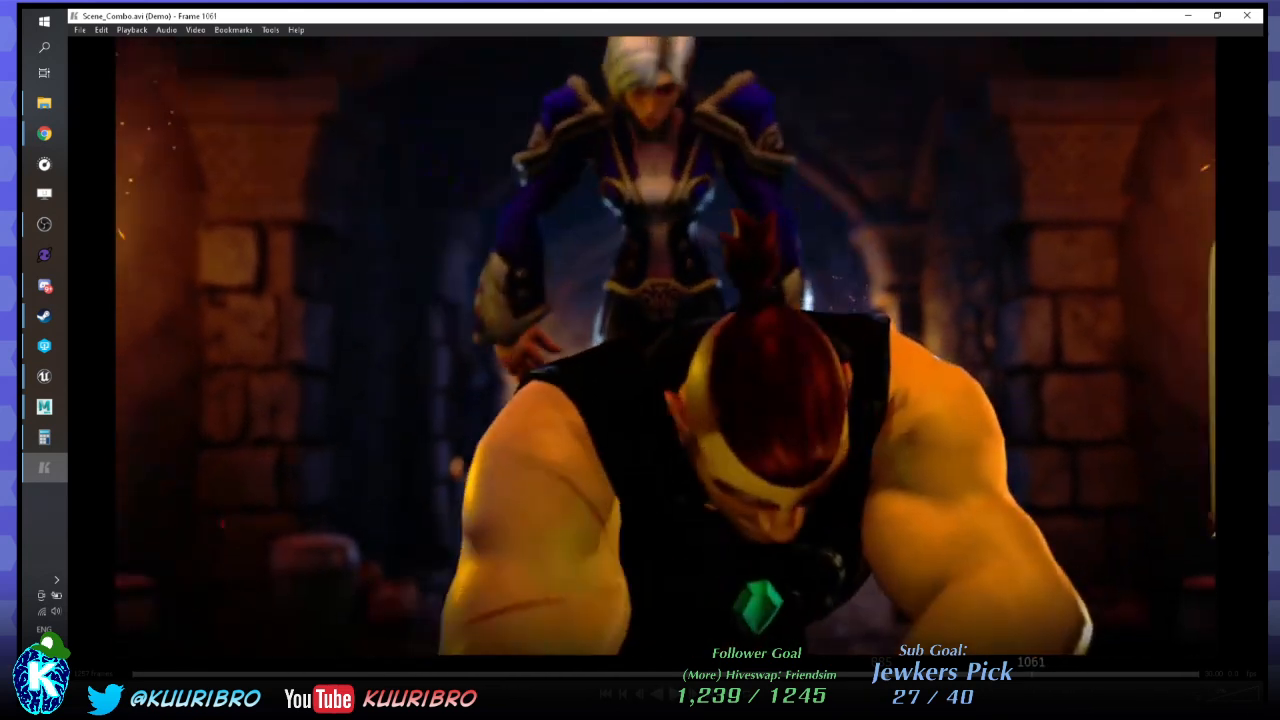
# Advance through the woman's rise and the camera cut to frame 1170 of the overhead table shot.
pyautogui.press('Right')
pyautogui.press('Right')
pyautogui.press('Right')
pyautogui.press('Right')
pyautogui.press('Right')
pyautogui.press('Right')
pyautogui.press('Right')
pyautogui.press('Right')
pyautogui.press('Right')
pyautogui.press('Right')
pyautogui.press('Right')
pyautogui.press('Right')
pyautogui.press('Right')
pyautogui.press('Right')
pyautogui.press('Right')
pyautogui.press('Right')
pyautogui.press('Right')
pyautogui.press('Right')
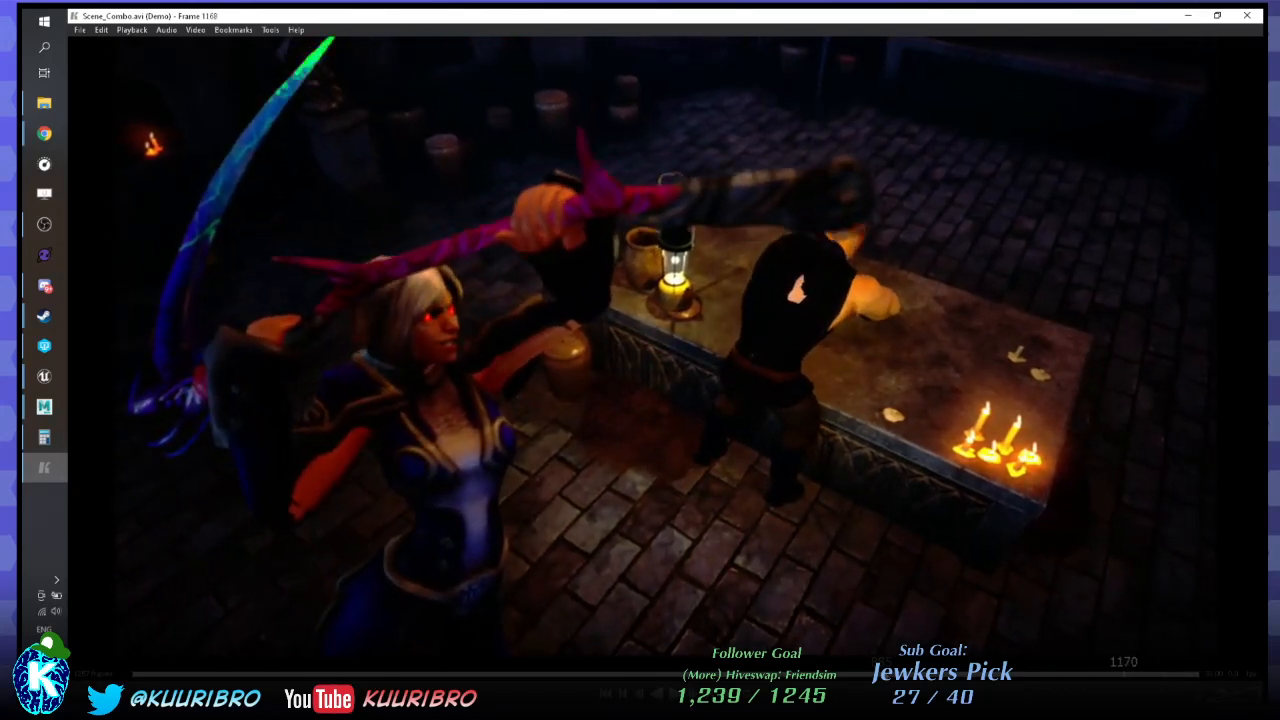
# Go back across the cut to frame 1117, where the woman looms behind the man with her arms spread.
pyautogui.press('Left')
pyautogui.press('Left')
pyautogui.press('Left')
pyautogui.press('Left')
pyautogui.press('Left')
pyautogui.press('Left')
pyautogui.press('Left')
pyautogui.press('Left')
pyautogui.press('Left')
pyautogui.press('Left')
pyautogui.press('Left')
pyautogui.press('Left')
pyautogui.press('Left')
pyautogui.press('Left')
pyautogui.press('Left')
pyautogui.press('Left')
pyautogui.press('Left')
pyautogui.press('Left')
pyautogui.press('Left')
pyautogui.press('Left')
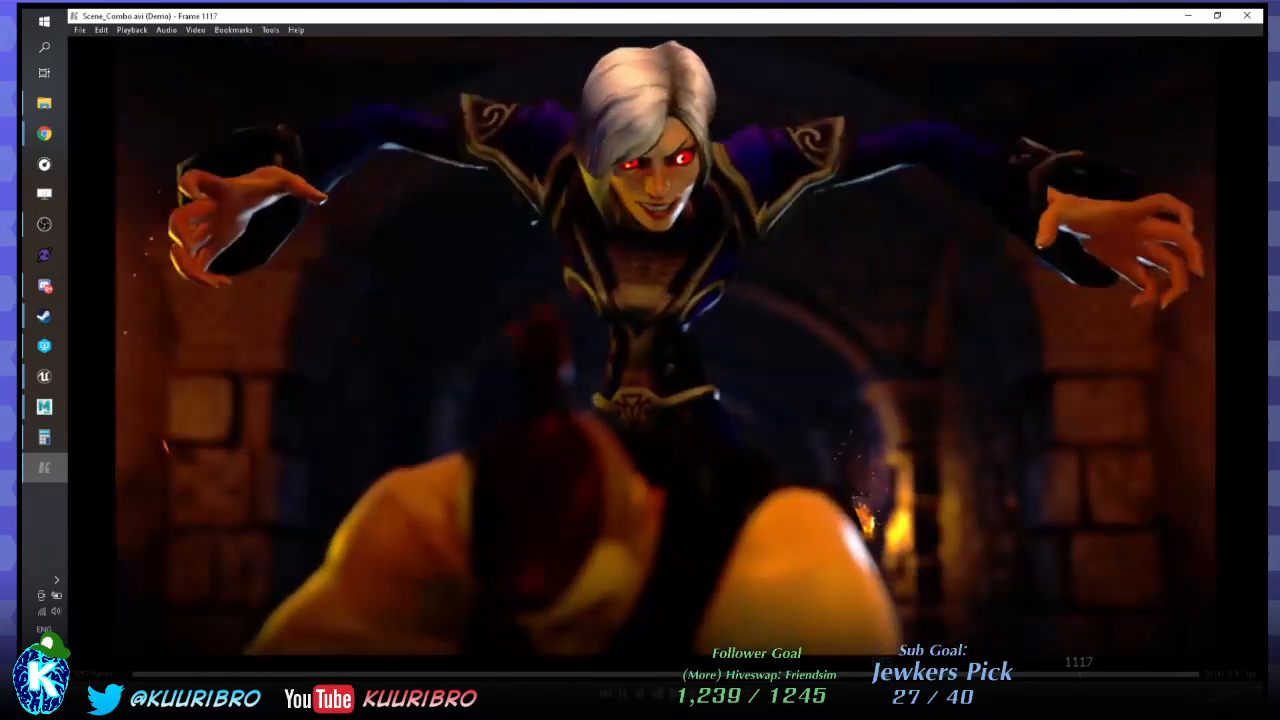
# Step forward from frame 1117 through the cut to frame 1149 and examine the scythe appearing above the woman.
pyautogui.press('Right')
pyautogui.press('Right')
pyautogui.press('Right')
pyautogui.press('Right')
pyautogui.press('Right')
pyautogui.press('Right')
pyautogui.press('Right')
pyautogui.press('Right')
pyautogui.press('Right')
pyautogui.press('Right')
pyautogui.press('Right')
pyautogui.press('Right')
pyautogui.press('Right')
pyautogui.press('Right')
pyautogui.press('Right')
pyautogui.press('Right')
pyautogui.press('Right')
pyautogui.press('Right')
pyautogui.press('Right')
pyautogui.press('Right')
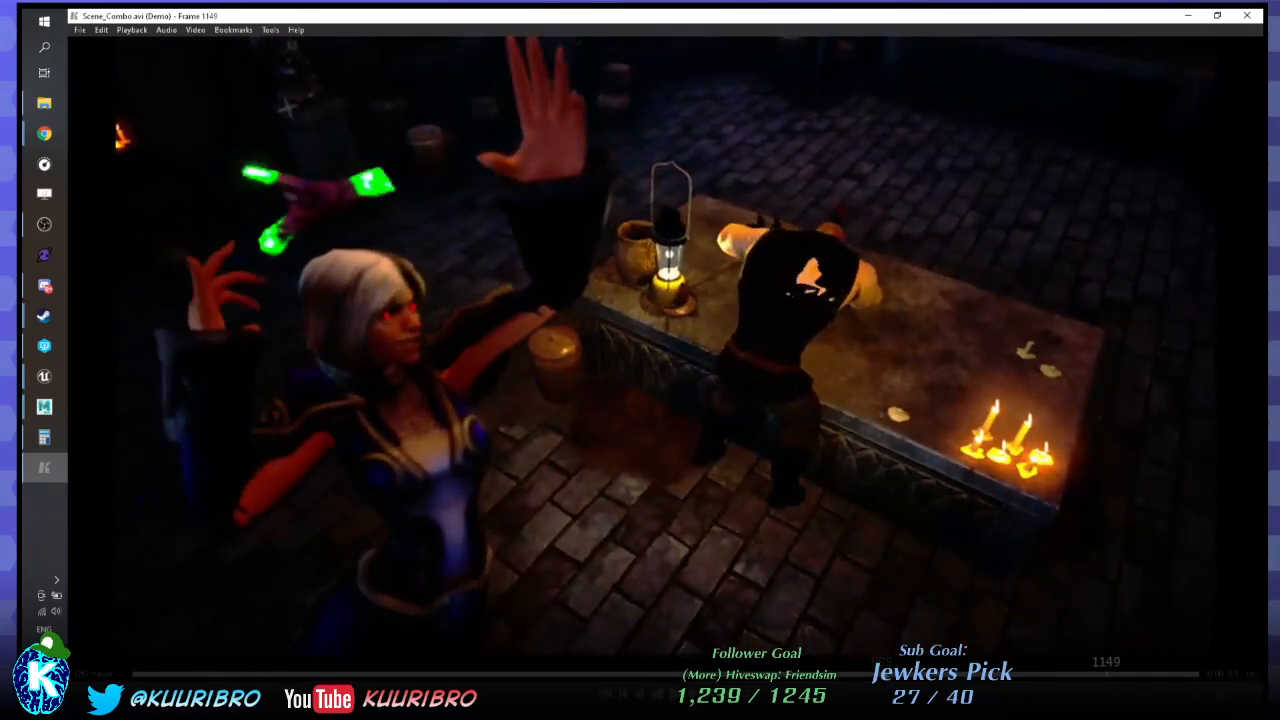
# Continue through the overhead table shot to frame 1225 and examine the woman readying her scythe behind the man.
pyautogui.press('Right')
pyautogui.press('Right')
pyautogui.press('Right')
pyautogui.press('Right')
pyautogui.press('Right')
pyautogui.press('Right')
pyautogui.press('Right')
pyautogui.press('Right')
pyautogui.press('Right')
pyautogui.press('Right')
pyautogui.press('Right')
pyautogui.press('Right')
pyautogui.press('Right')
pyautogui.press('Right')
pyautogui.press('Right')
pyautogui.press('Right')
pyautogui.press('Right')
pyautogui.press('Right')
pyautogui.press('Right')
pyautogui.press('Right')
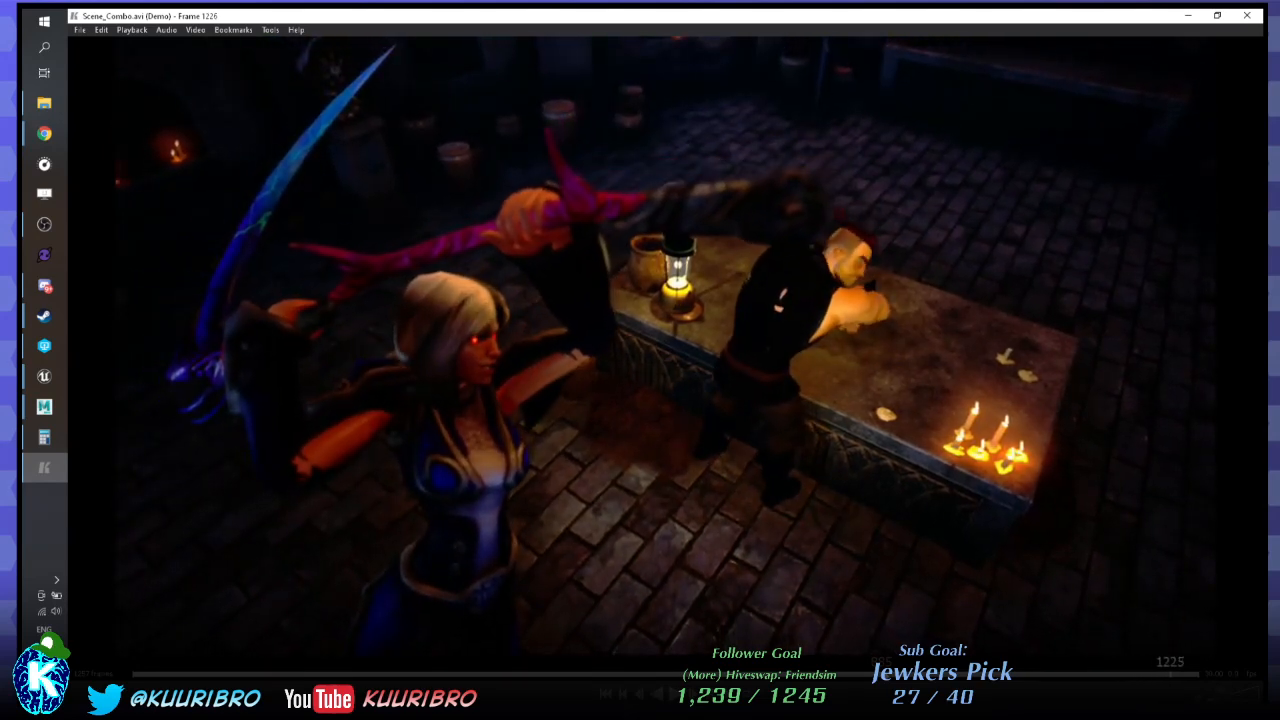
# Step forward and back around the man's head turn at the table, ending on frame 1232.
pyautogui.press('Right')
pyautogui.press('Right')
pyautogui.press('Right')
pyautogui.press('Right')
pyautogui.press('Right')
pyautogui.press('Right')
pyautogui.press('Right')
pyautogui.press('Right')
pyautogui.press('Right')
pyautogui.press('Right')
pyautogui.press('Right')
pyautogui.press('Right')
pyautogui.press('Right')
pyautogui.press('Right')
pyautogui.press('Right')
pyautogui.press('Right')
pyautogui.press('Right')
pyautogui.press('Right')
pyautogui.press('Right')
pyautogui.press('Right')
pyautogui.press('Left')
pyautogui.press('Left')
pyautogui.press('Left')
pyautogui.press('Left')
pyautogui.press('Left')
pyautogui.press('Left')
pyautogui.press('Left')
pyautogui.press('Left')
pyautogui.press('Left')
pyautogui.press('Left')
pyautogui.press('Left')
pyautogui.press('Left')
pyautogui.press('Left')
pyautogui.press('Left')
pyautogui.press('Left')
pyautogui.press('Left')
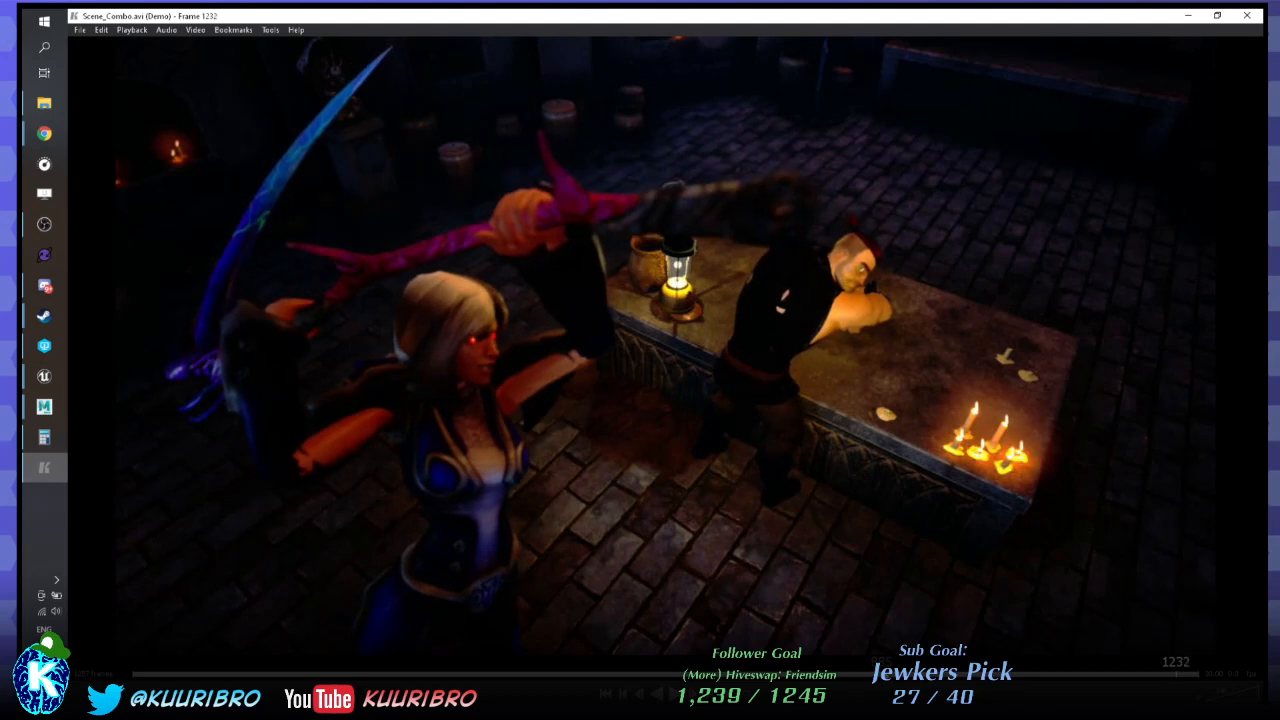
# Advance frame by frame from 1232 to 1239 and examine the man turning as the woman raises the scythe.
pyautogui.press('Right')
pyautogui.press('Right')
pyautogui.press('Right')
pyautogui.press('Right')
pyautogui.press('Right')
pyautogui.press('Right')
pyautogui.press('Right')
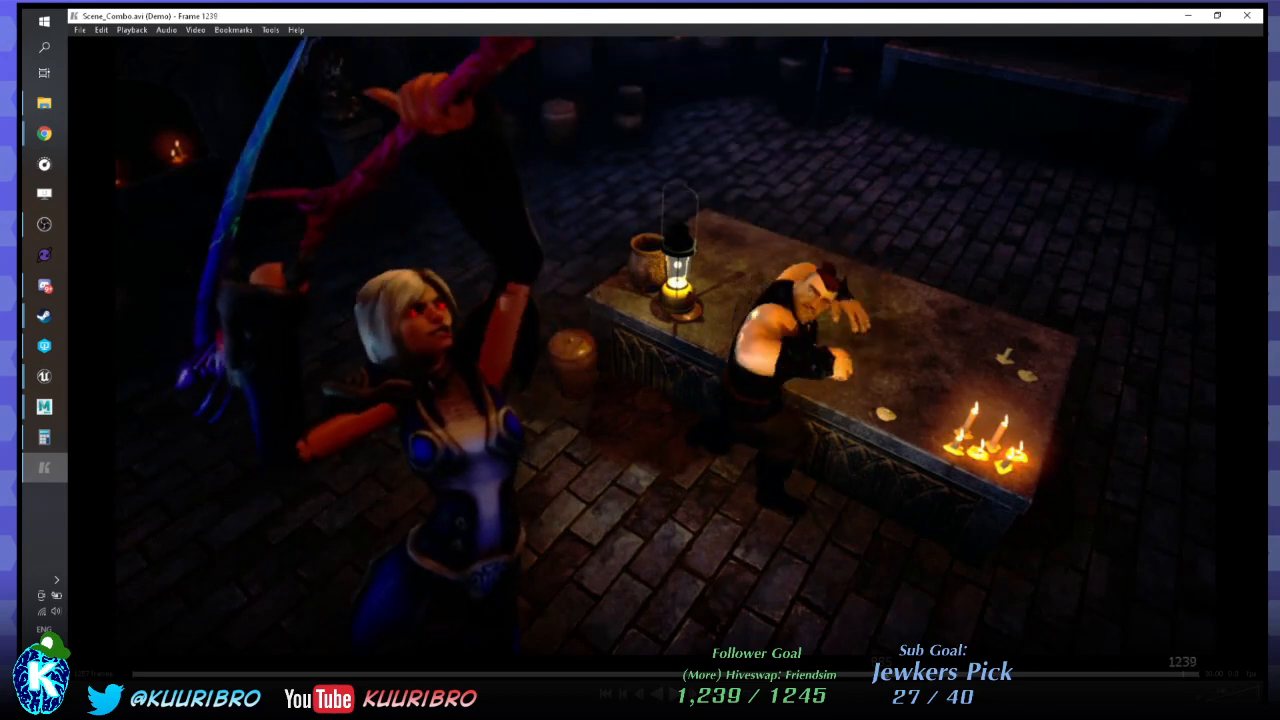
# Advance frame by frame from 1239 to 1247 and examine the man turning to face the woman with the raised scythe.
pyautogui.press('Right')
pyautogui.press('Right')
pyautogui.press('Right')
pyautogui.press('Right')
pyautogui.press('Right')
pyautogui.press('Right')
pyautogui.press('Right')
pyautogui.press('Right')
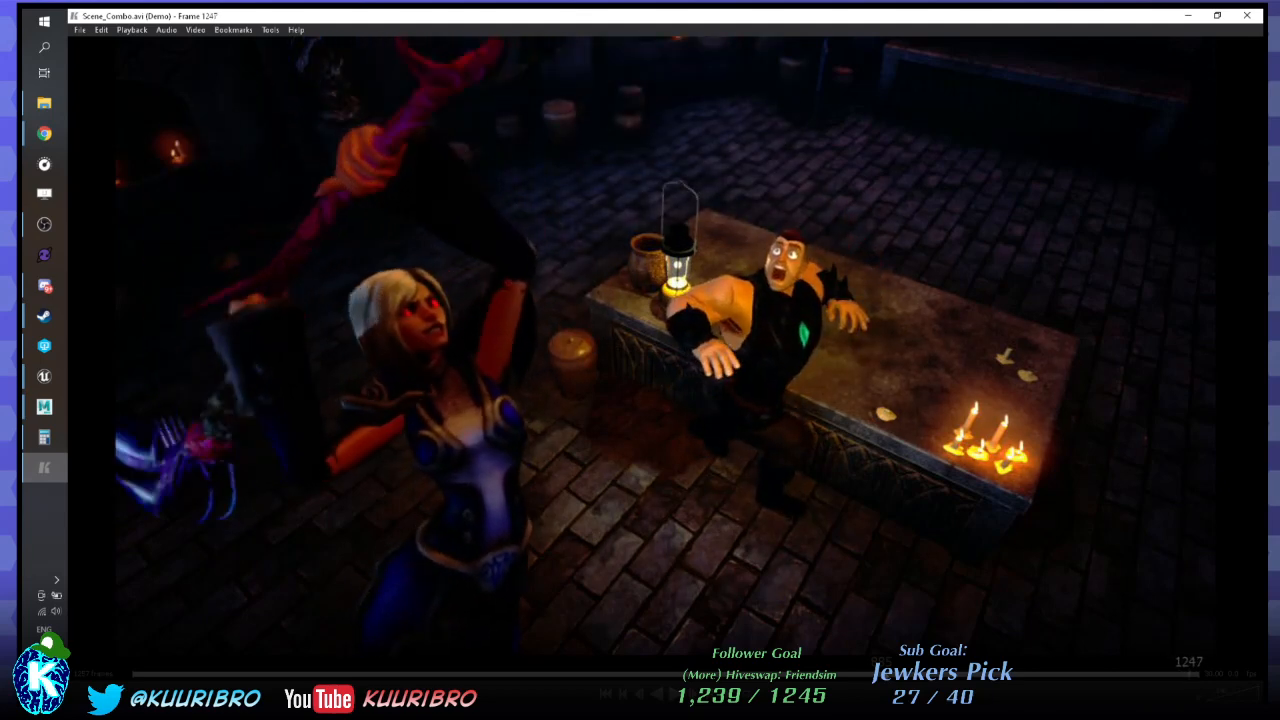
# Advance frame by frame from 1247 to 1255 and examine the woman's scythe swing into the man.
pyautogui.press('Right')
pyautogui.press('Right')
pyautogui.press('Right')
pyautogui.press('Right')
pyautogui.press('Right')
pyautogui.press('Right')
pyautogui.press('Right')
pyautogui.press('Right')
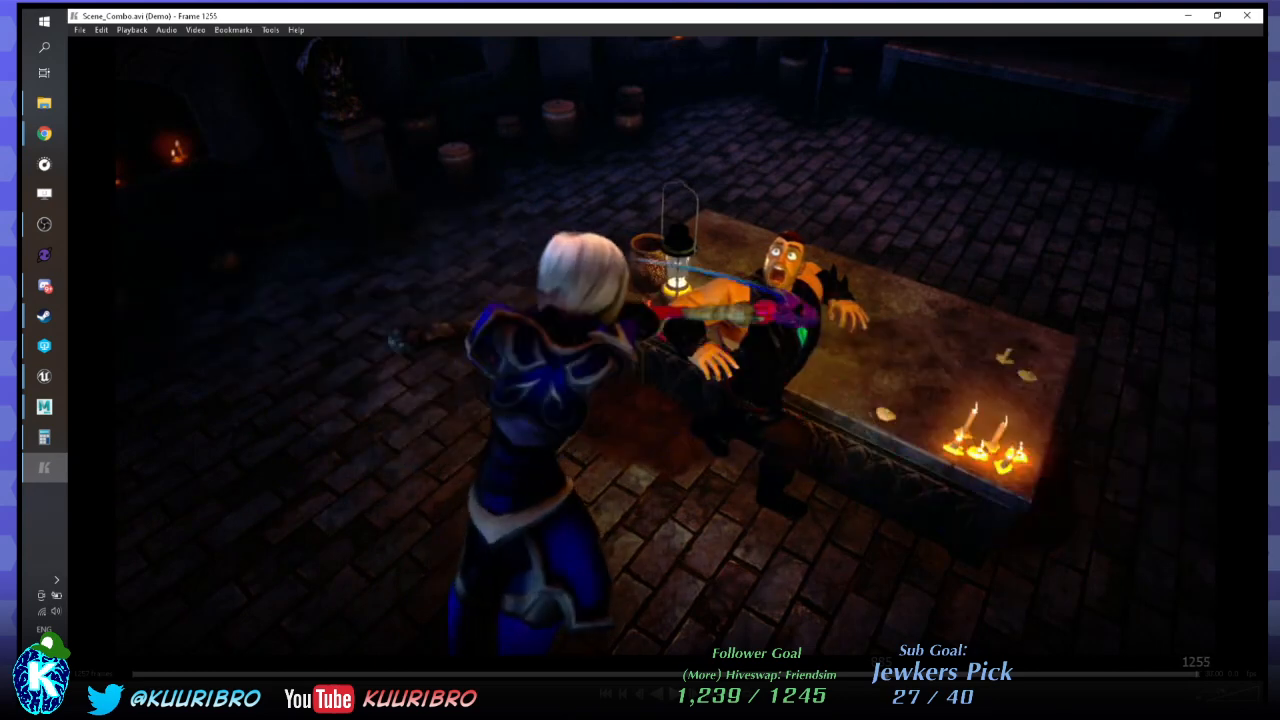
# Step back through the scythe swing and jump to the last frame, 1257.
pyautogui.press('Left')
pyautogui.press('Left')
pyautogui.press('Left')
pyautogui.press('Left')
pyautogui.press('Left')
pyautogui.press('Left')
pyautogui.press('Left')
pyautogui.press('Left')
pyautogui.press('Left')
pyautogui.press('Left')
pyautogui.press('Left')
pyautogui.press('Left')
pyautogui.press('Left')
pyautogui.press('Left')
pyautogui.press('Left')
pyautogui.press('End')
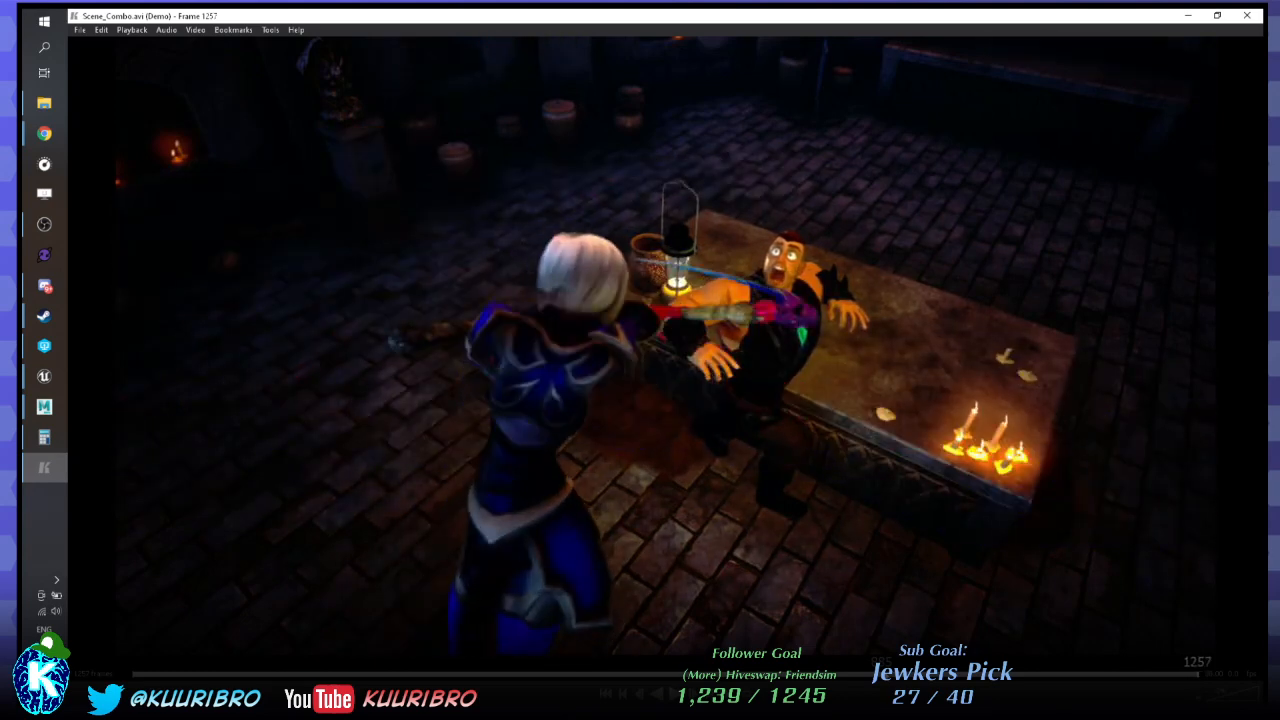
# Step back from the last frame past frame 1226 to review the scythe attack, and return to the start of the video.
pyautogui.press('Left')
pyautogui.press('Left')
pyautogui.press('Left')
pyautogui.press('Left')
pyautogui.press('Left')
pyautogui.press('Left')
pyautogui.press('Left')
pyautogui.press('Left')
pyautogui.press('Left')
pyautogui.press('Left')
pyautogui.press('Left')
pyautogui.press('Left')
pyautogui.press('Left')
pyautogui.press('Left')
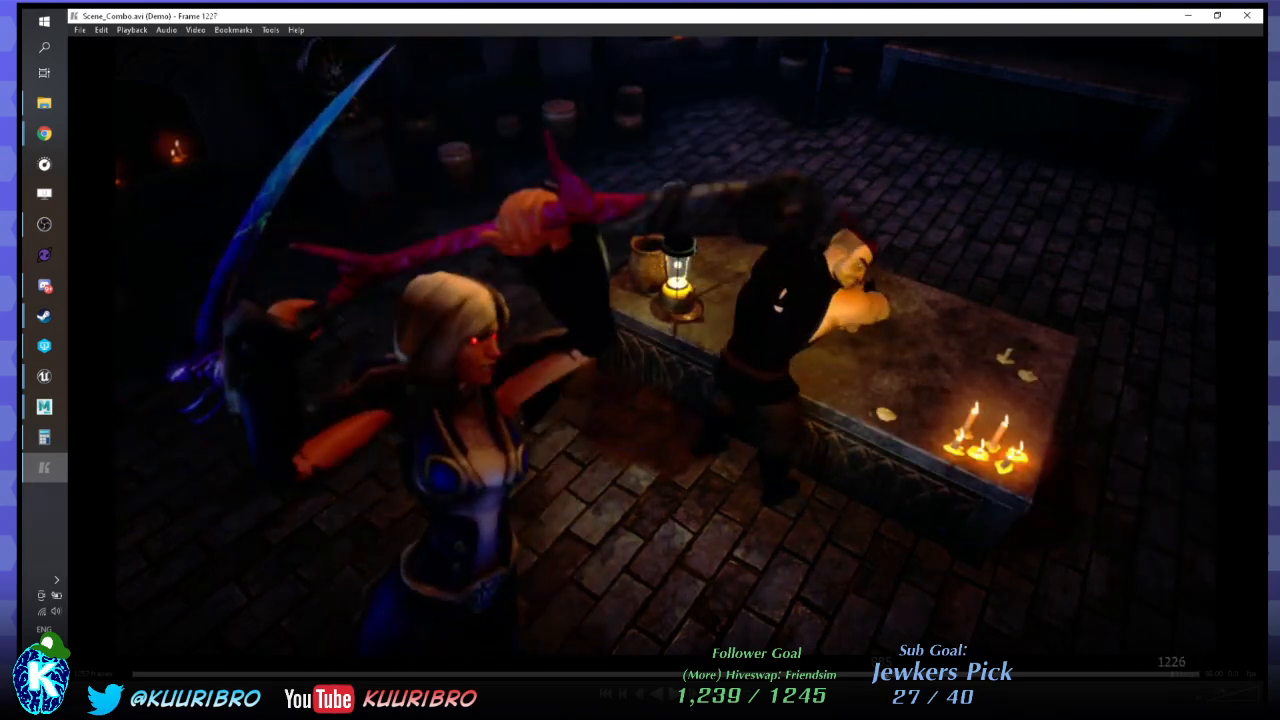
pyautogui.press('Left')
pyautogui.press('Left')
pyautogui.press('Left')
pyautogui.press('Home')
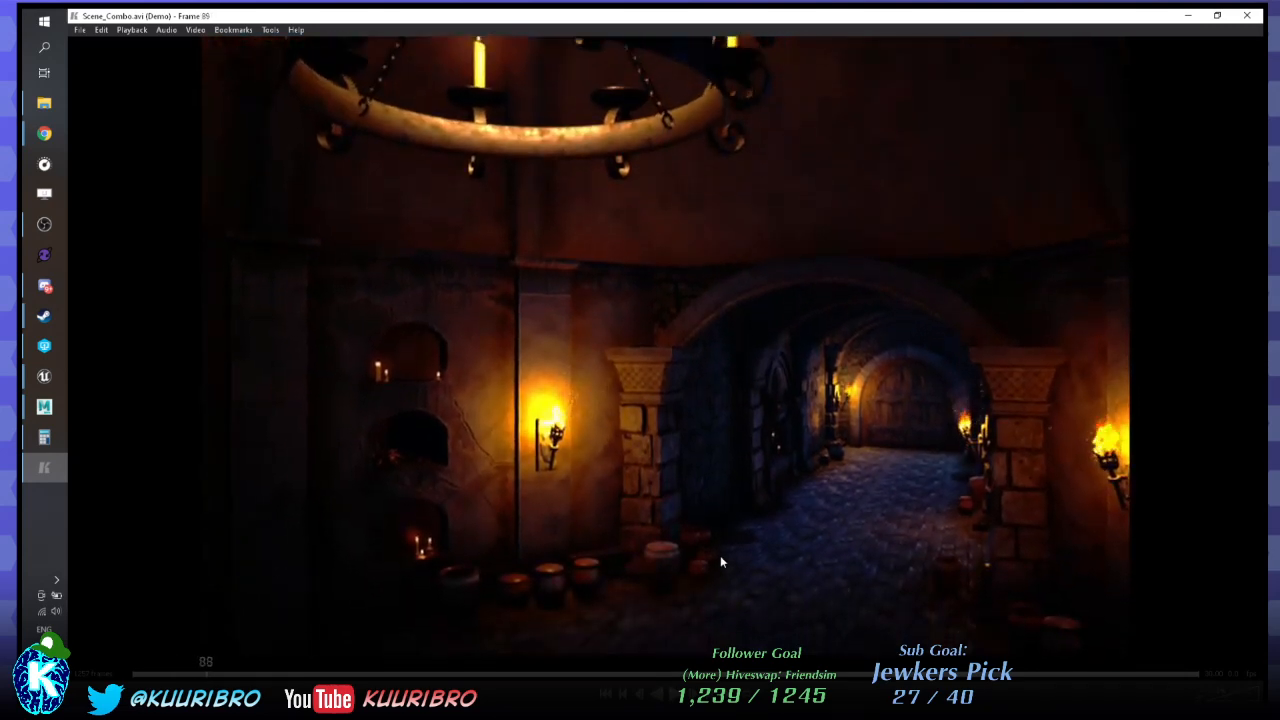
# Move the video player aside and lower the floating Viewport 2 and Sequencer window to uncover the level viewport.
pyautogui.moveTo(843, 19); pyautogui.dragTo(1145, 489)
pyautogui.click(1003, 193)
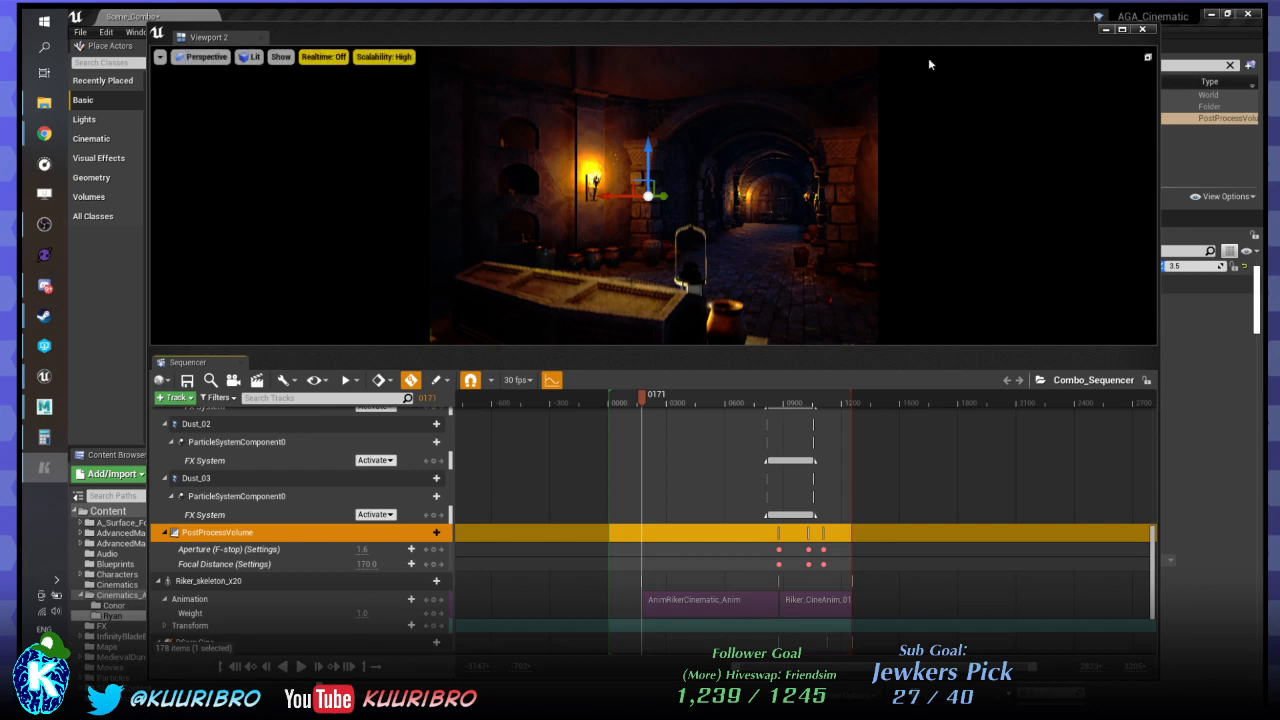
pyautogui.moveTo(776, 29); pyautogui.dragTo(963, 369)
pyautogui.moveTo(734, 231); pyautogui.dragTo(752, 199, button='right')
pyautogui.press('w')
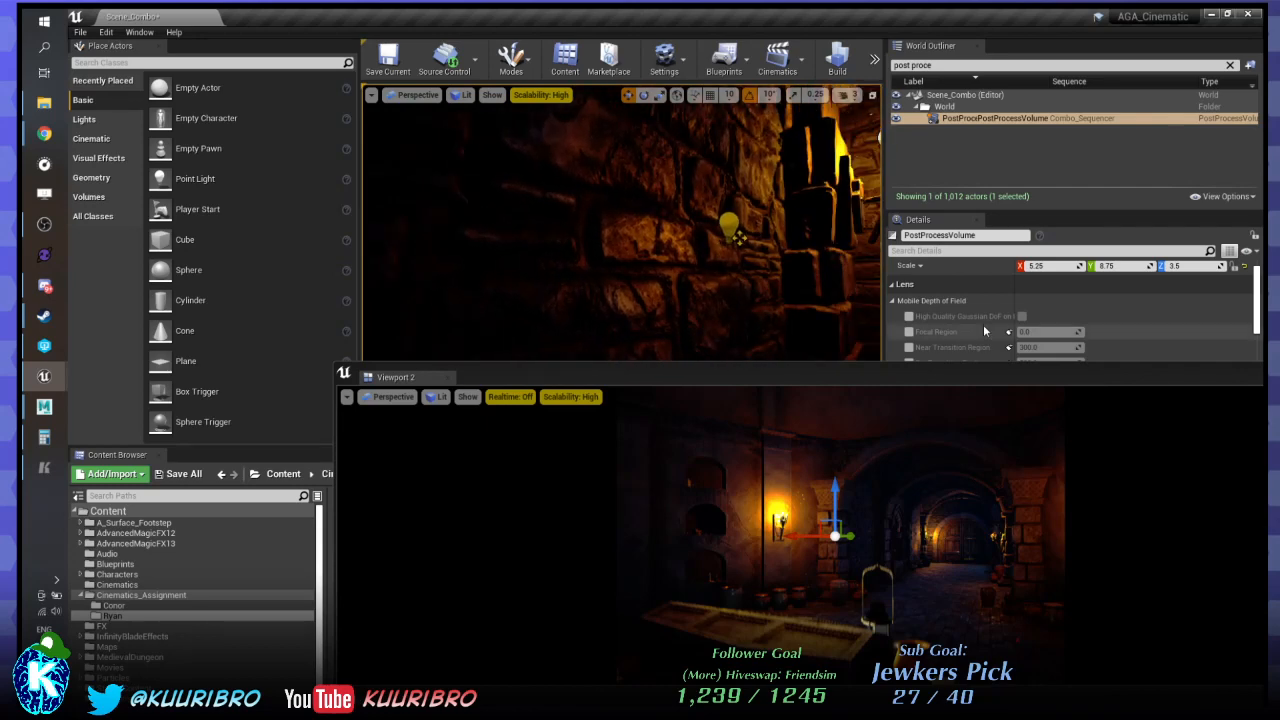
# Bring the video player back and scrub the render from frame 113 to frame 571 to check the corridor and wall shots.
pyautogui.moveTo(1262, 210); pyautogui.dragTo(47, 108)
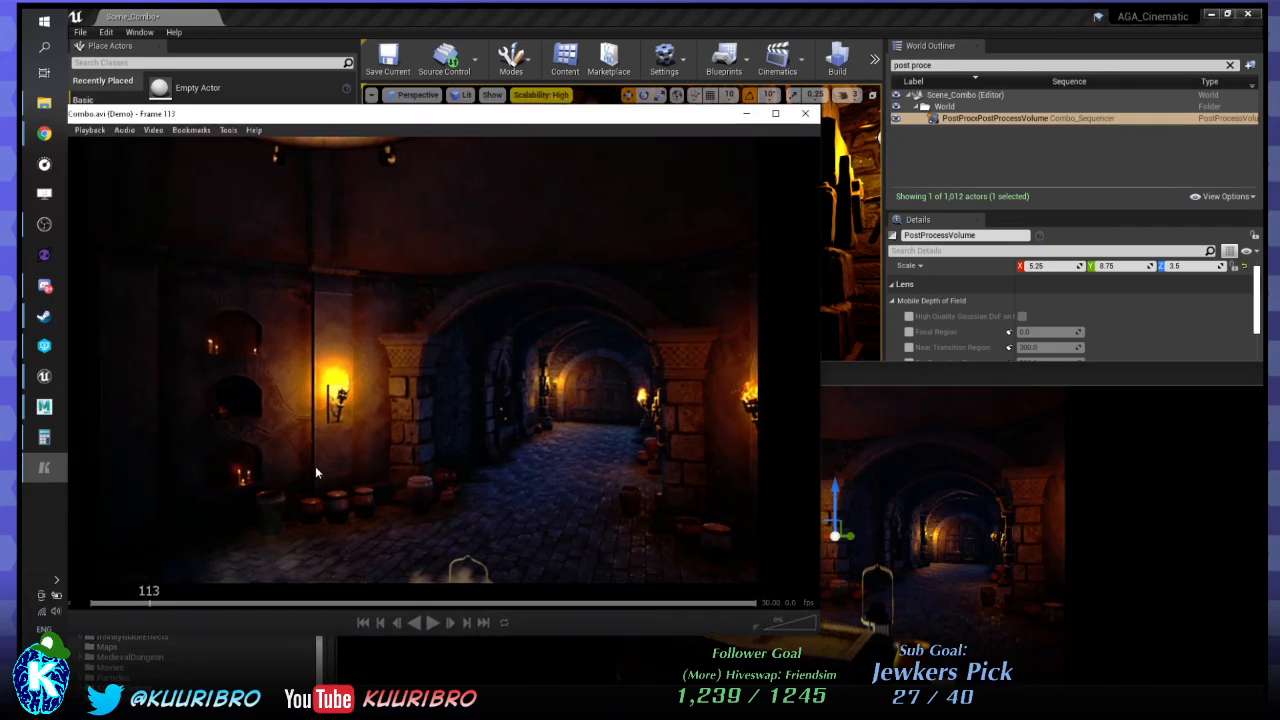
pyautogui.moveTo(175, 606); pyautogui.dragTo(253, 602)
pyautogui.moveTo(334, 598); pyautogui.dragTo(393, 598)
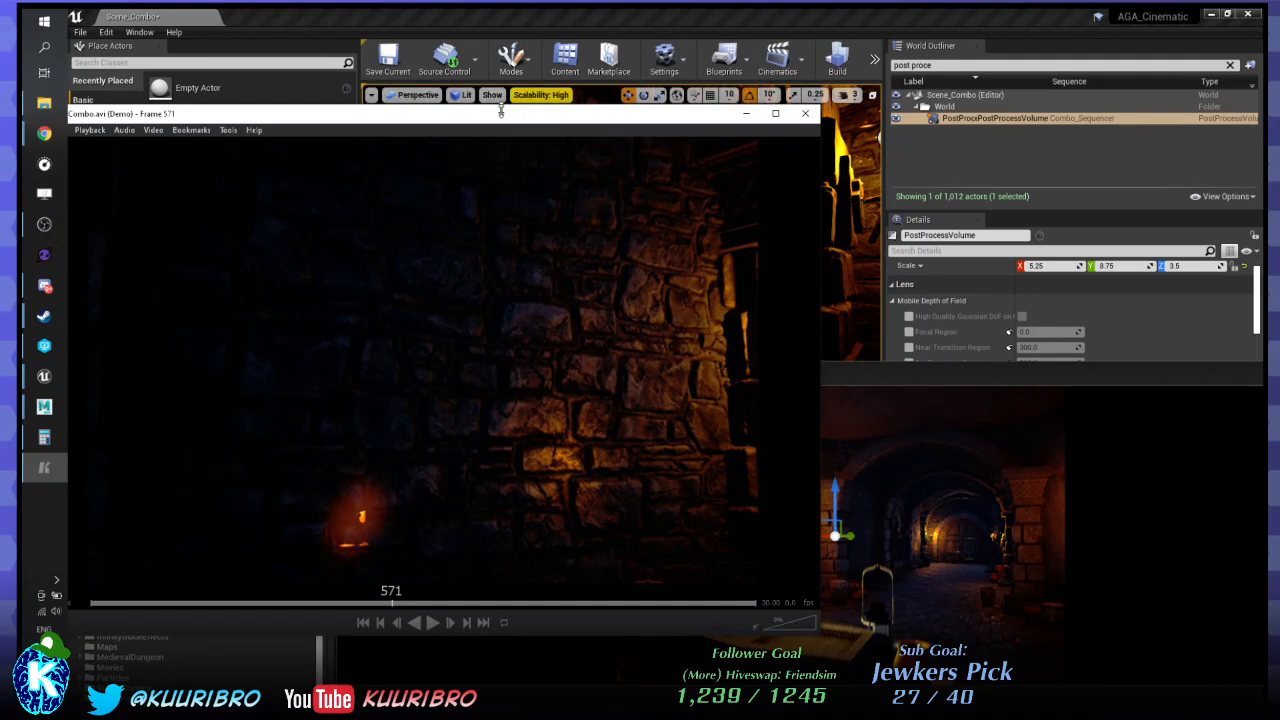
# Move the video player out of the way and select a candle in the level viewport.
pyautogui.moveTo(501, 111); pyautogui.dragTo(1279, 88)
pyautogui.moveTo(640, 225); pyautogui.dragTo(555, 280, button='right')
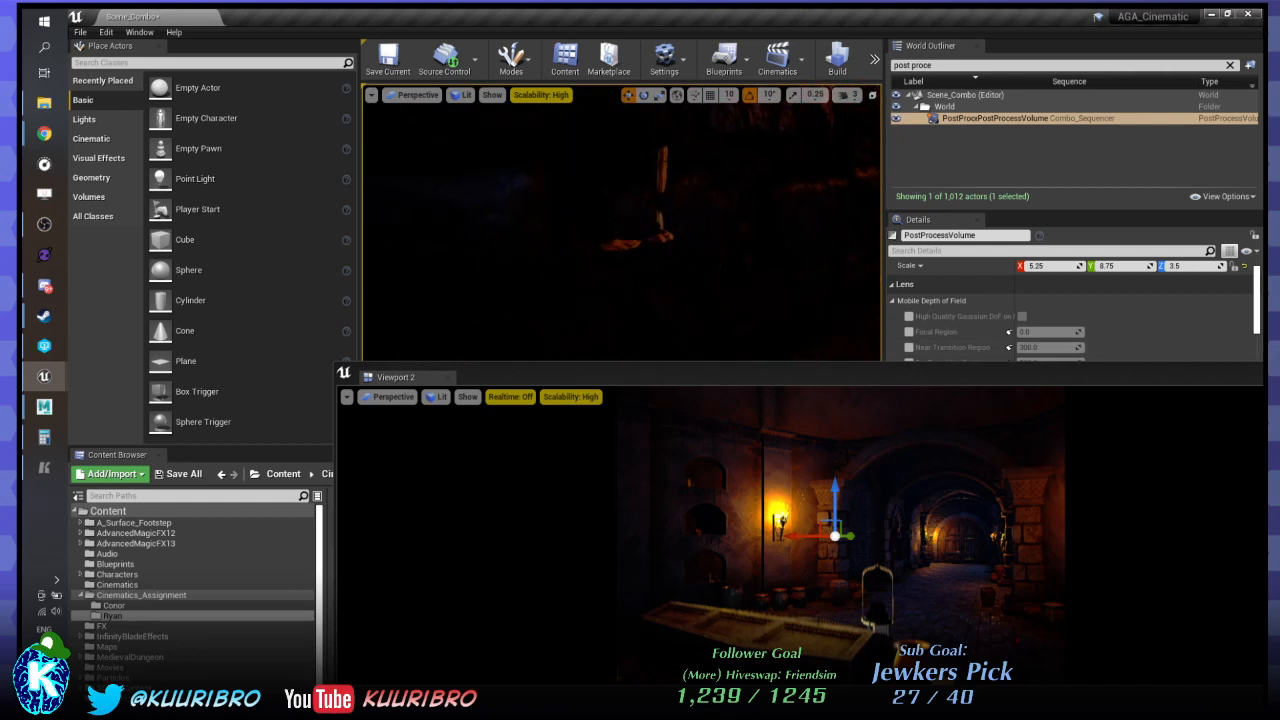
pyautogui.click(662, 165)
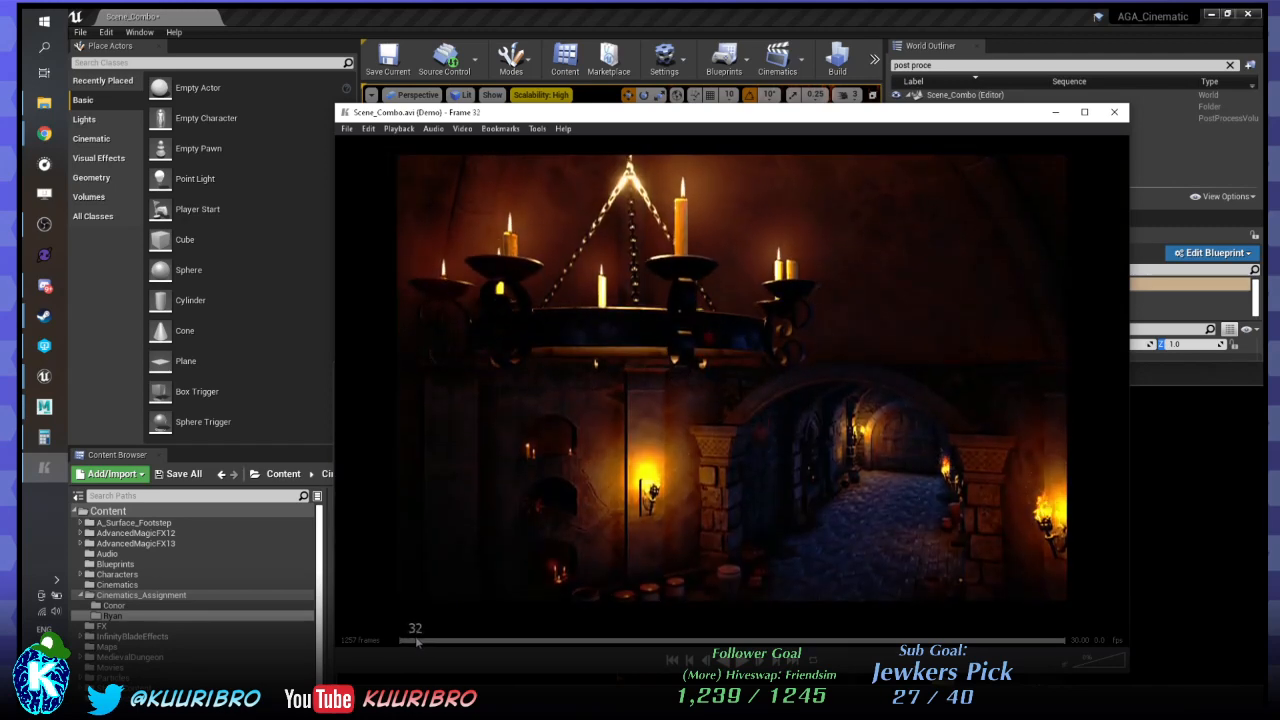
# Scrub the render around its opening chandelier shot and compare it with the chandelier candles in the level viewport.
pyautogui.click(410, 641)
pyautogui.moveTo(645, 113); pyautogui.dragTo(1279, 232)
pyautogui.moveTo(650, 240); pyautogui.dragTo(510, 182, button='right')
pyautogui.press('w')
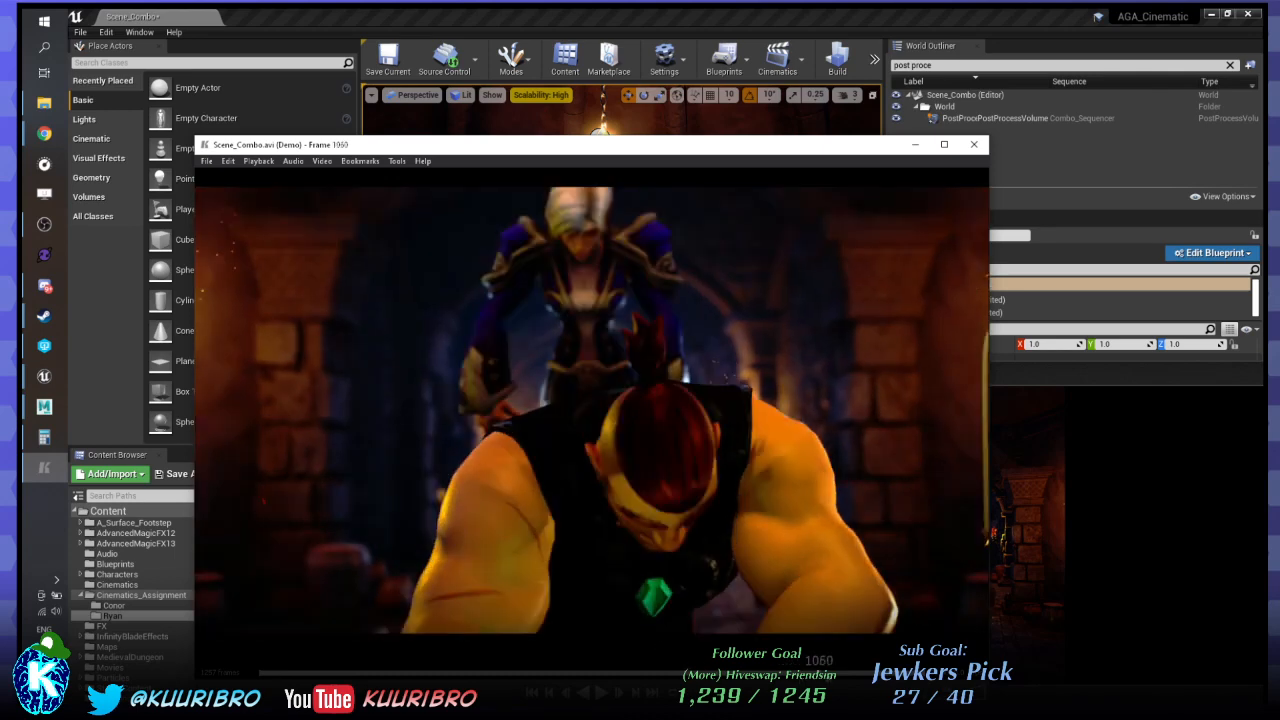
# Scrub the render to frame 1149 to check the table candles, and move the video player aside.
pyautogui.moveTo(887, 669); pyautogui.dragTo(859, 665)
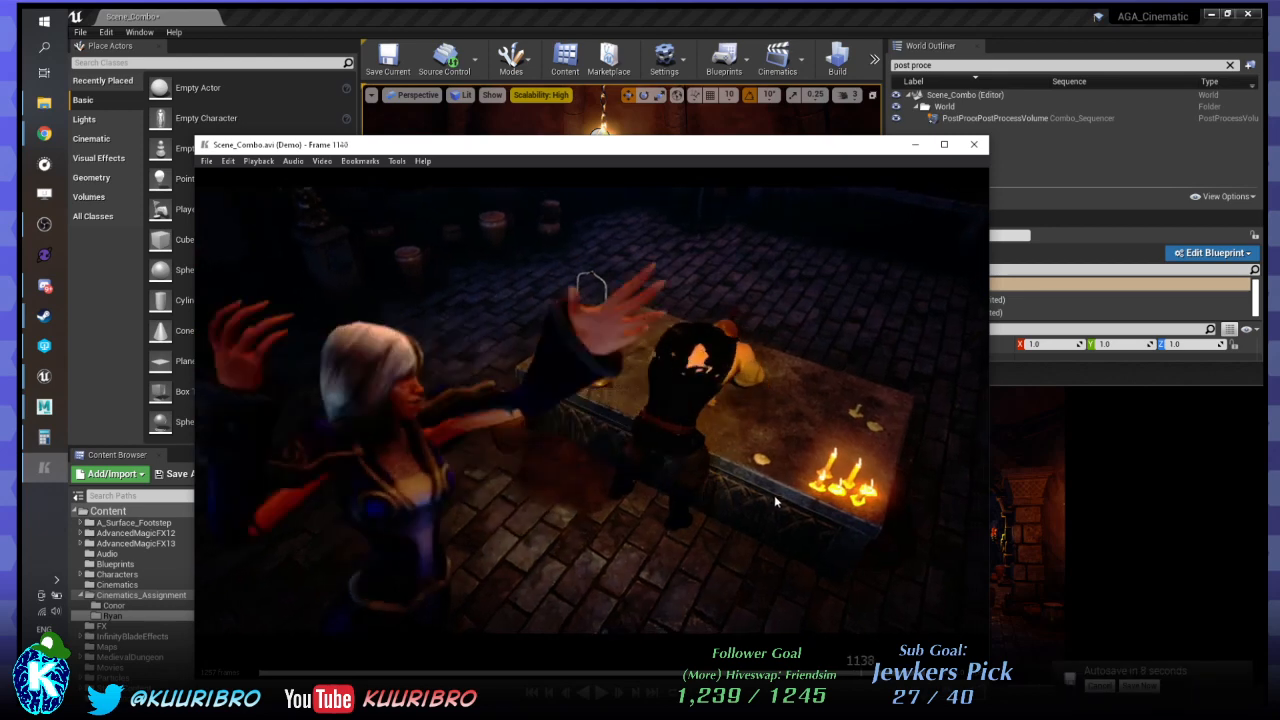
pyautogui.moveTo(942, 512); pyautogui.dragTo(784, 250)
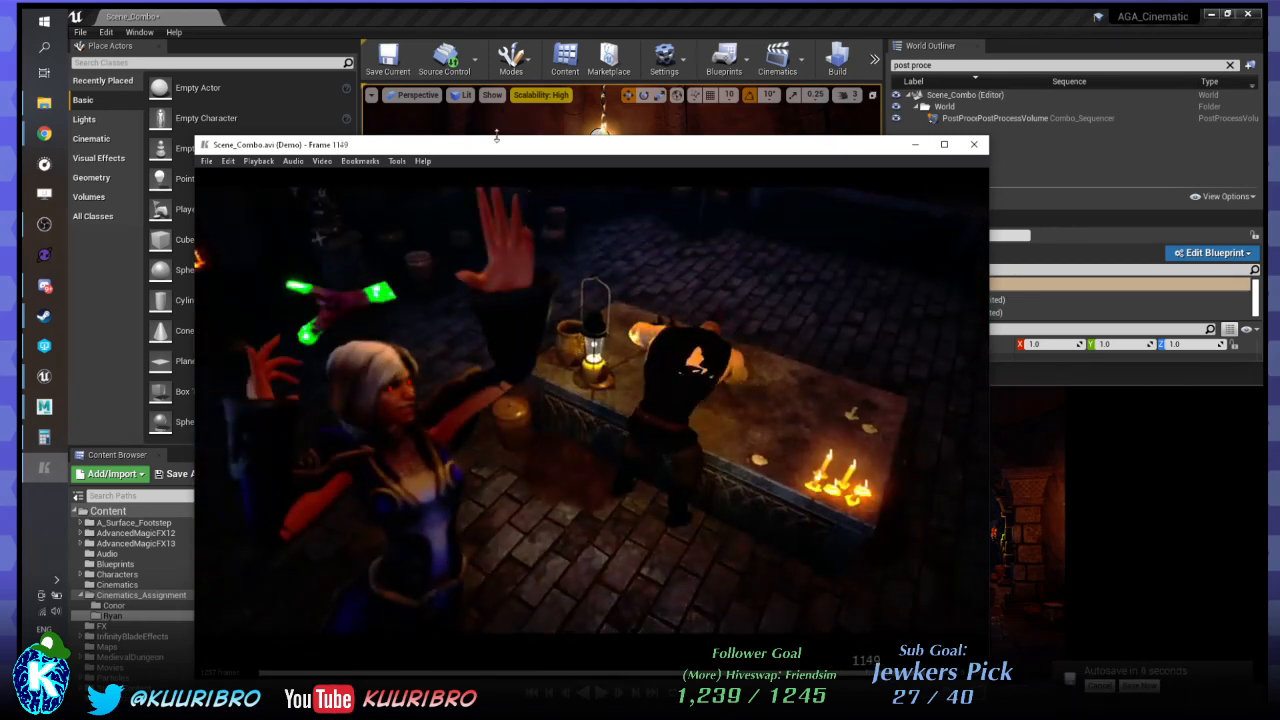
pyautogui.moveTo(491, 150); pyautogui.dragTo(1279, 186)
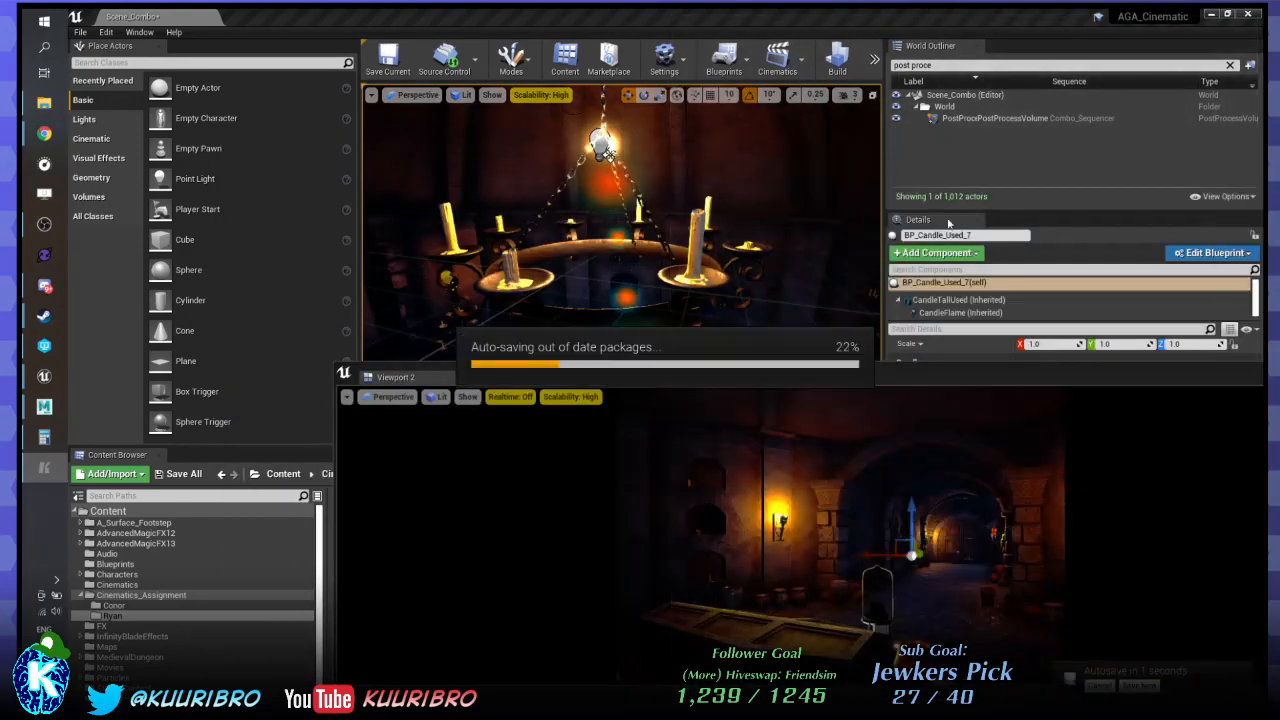
# Uncover the level viewport, select the candle BP_Candle_Used_55 on the table, clear the World Outliner search and frame the candle.
pyautogui.moveTo(504, 380); pyautogui.dragTo(629, 614)
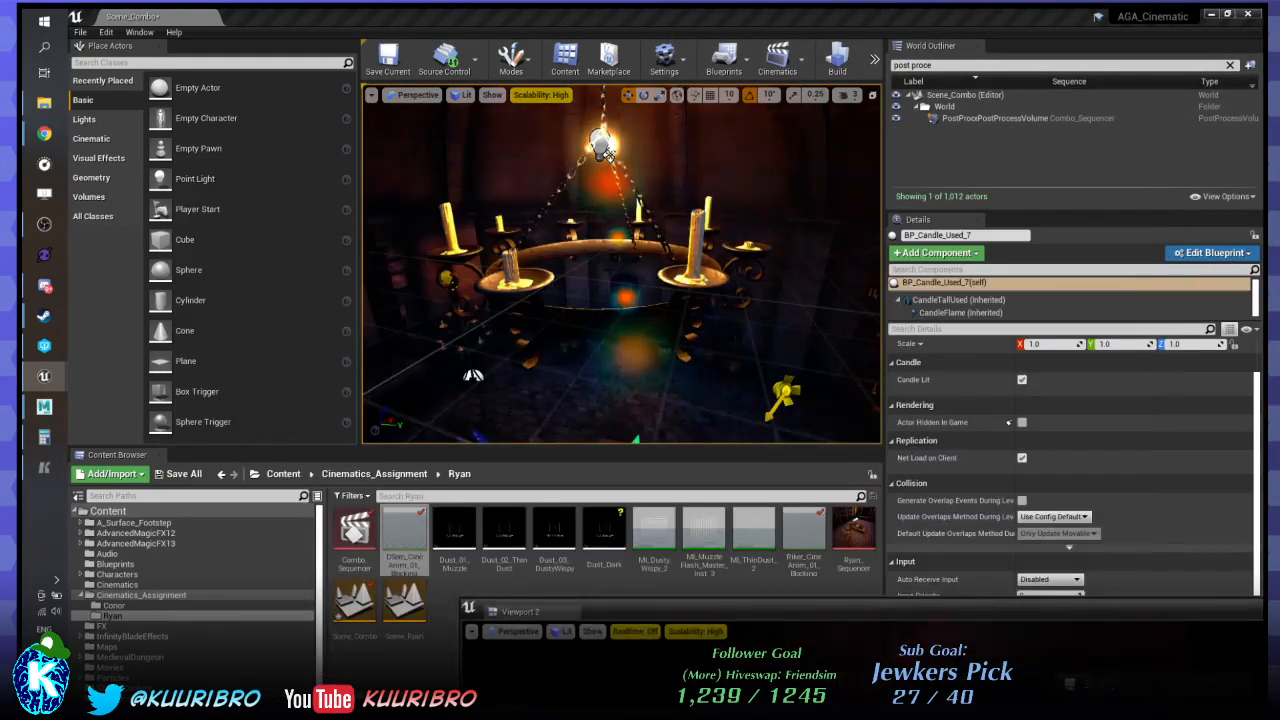
pyautogui.moveTo(625, 310); pyautogui.dragTo(515, 330, button='right')
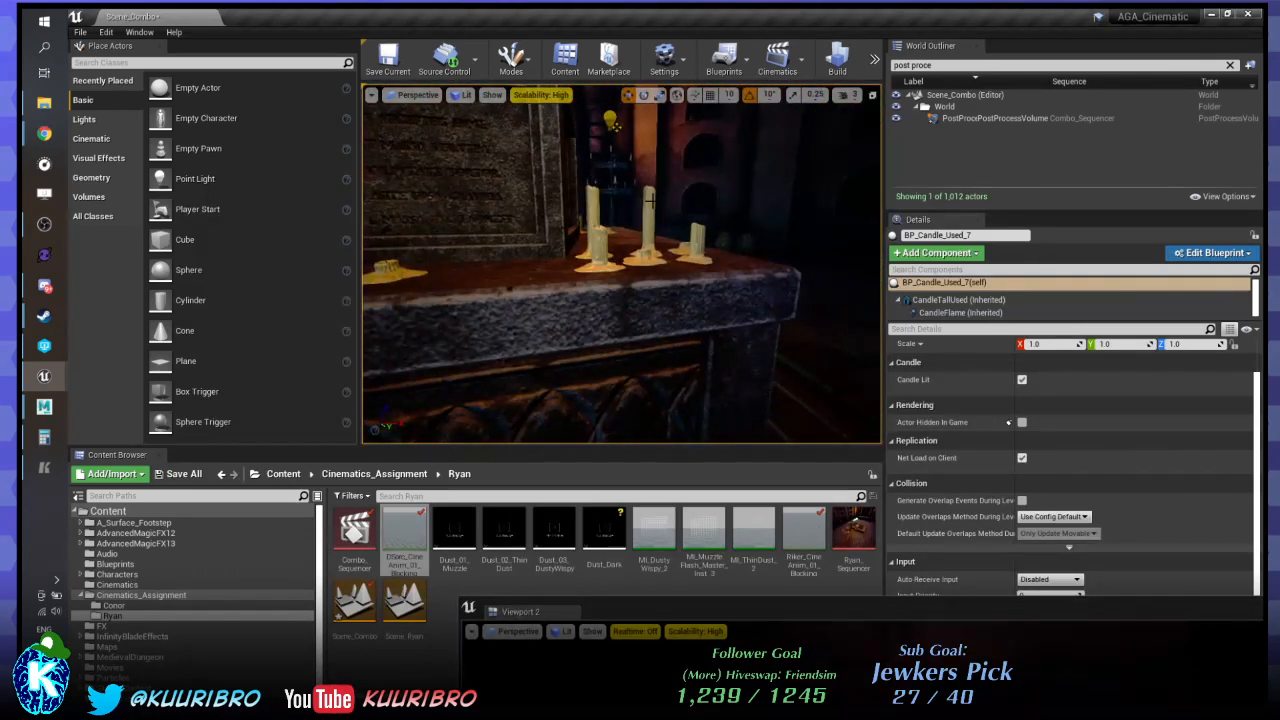
pyautogui.moveTo(652, 202); pyautogui.dragTo(690, 200, button='right')
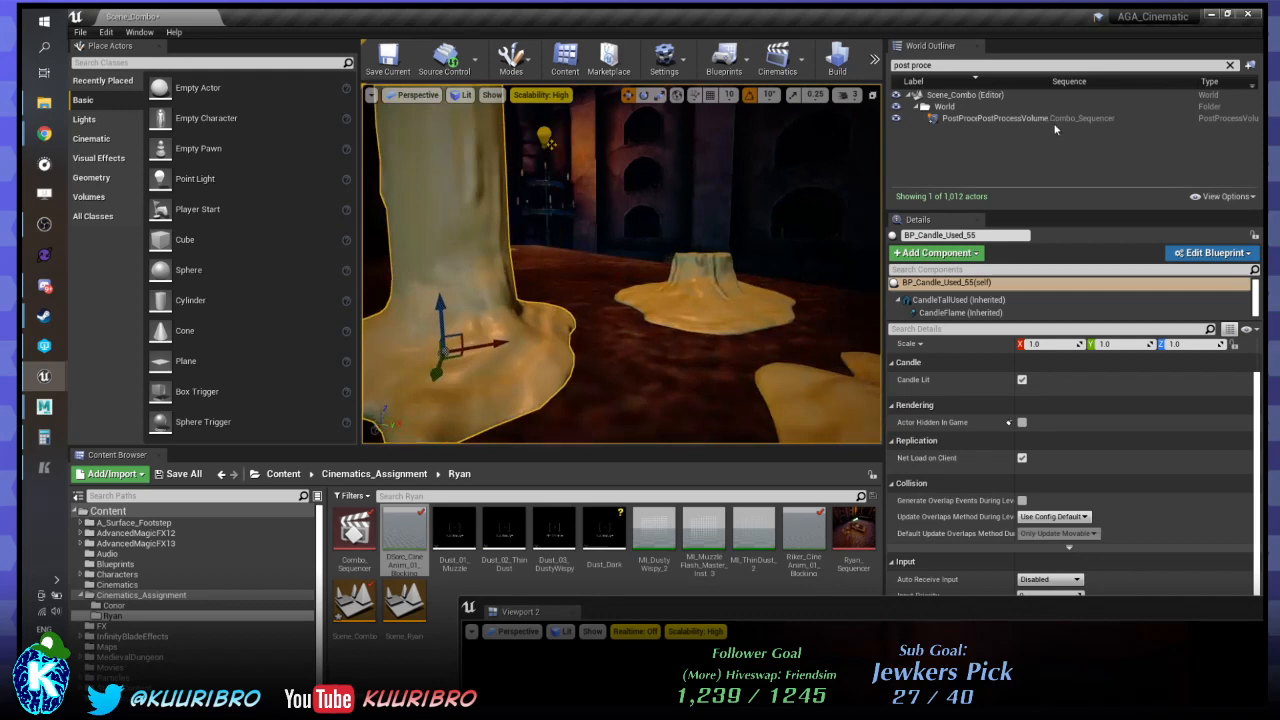
pyautogui.click(1230, 66)
pyautogui.moveTo(620, 262)
pyautogui.mouseDown(button='right')
pyautogui.moveTo(590, 255)
pyautogui.moveTo(620, 265)
pyautogui.mouseUp(button='right')
pyautogui.scroll(-5, 1039, 131)
pyautogui.press('f')
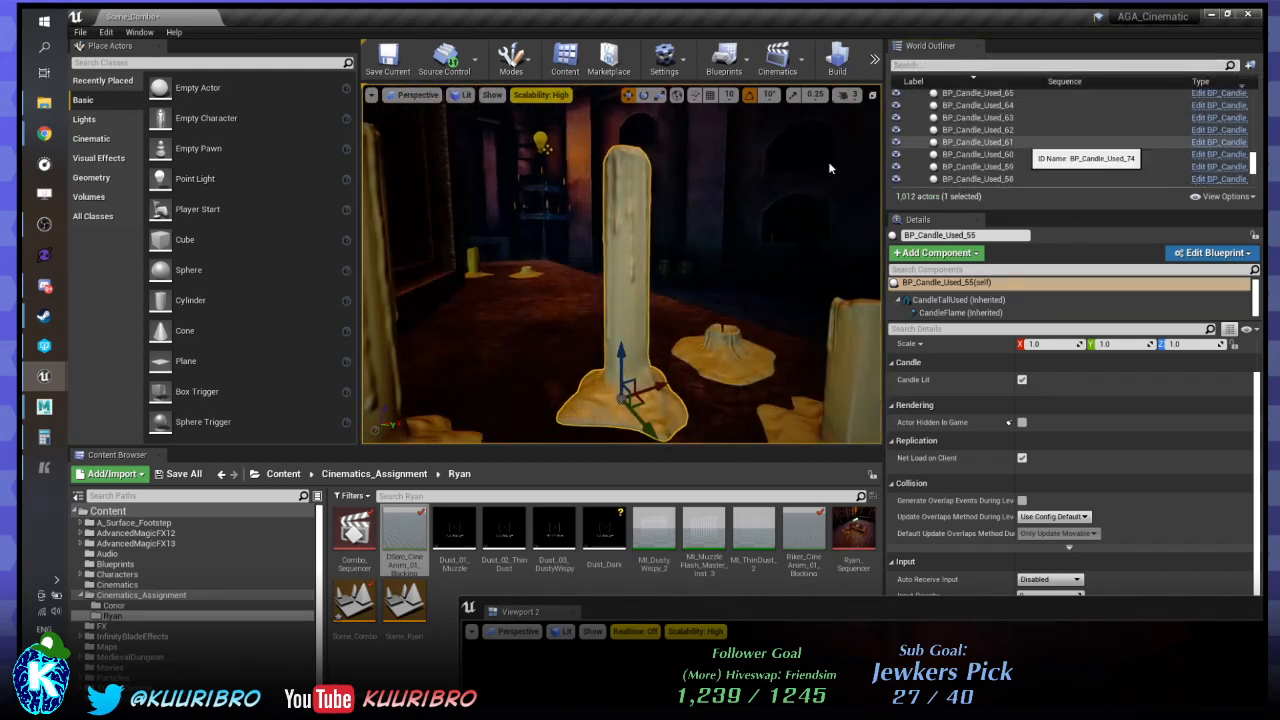
# Open the candle's BP_Candle_Used_A blueprint and widen its editor window.
pyautogui.click(840, 360)
pyautogui.click(1040, 156)
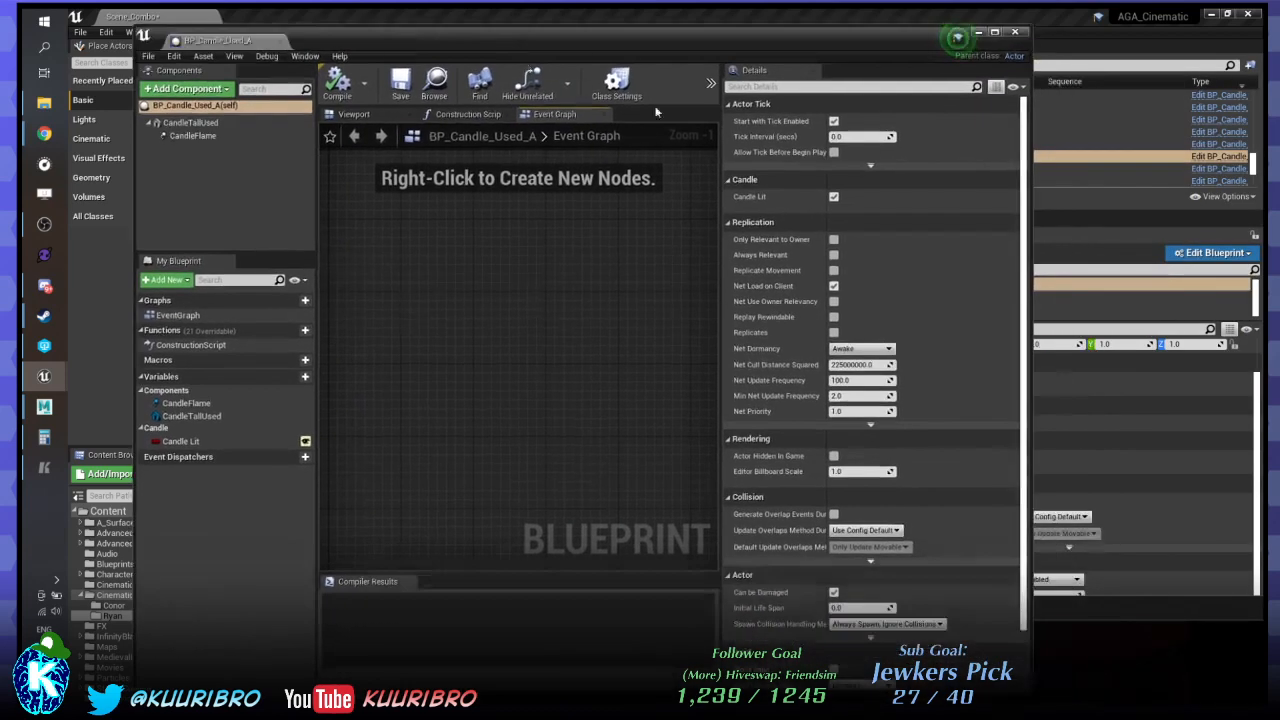
pyautogui.click(1034, 178)
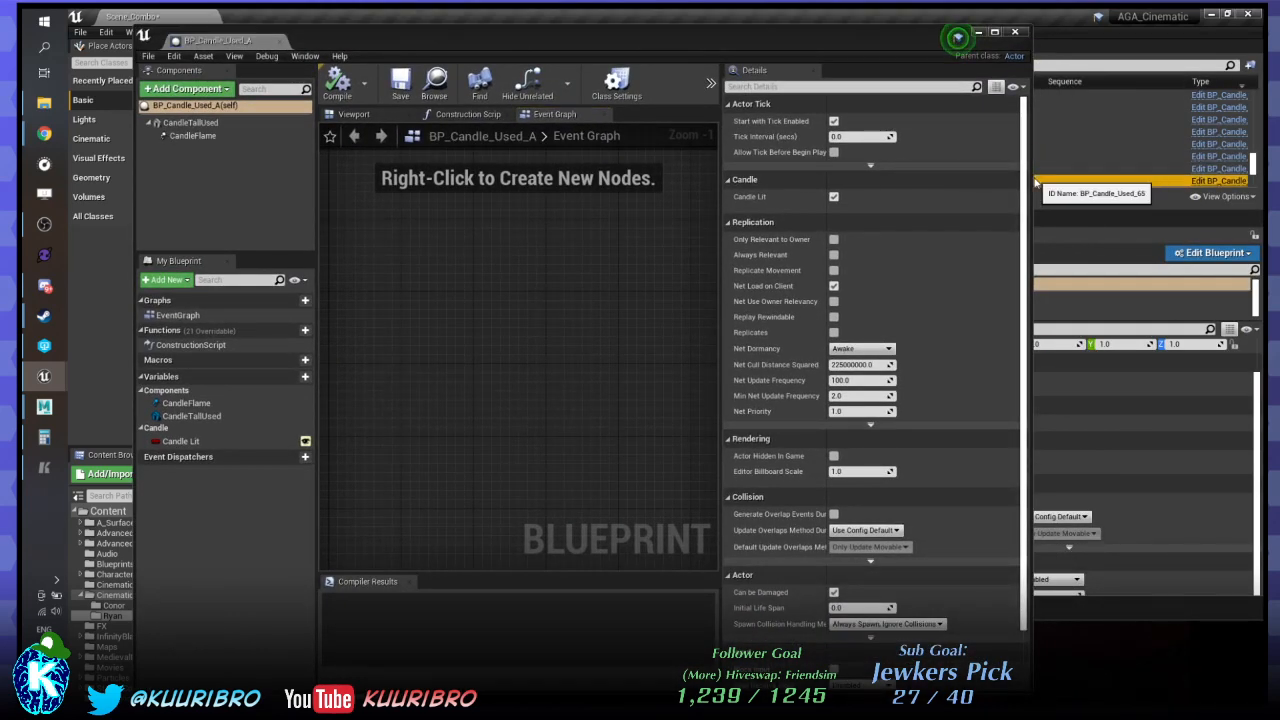
pyautogui.moveTo(1032, 183); pyautogui.dragTo(1223, 186)
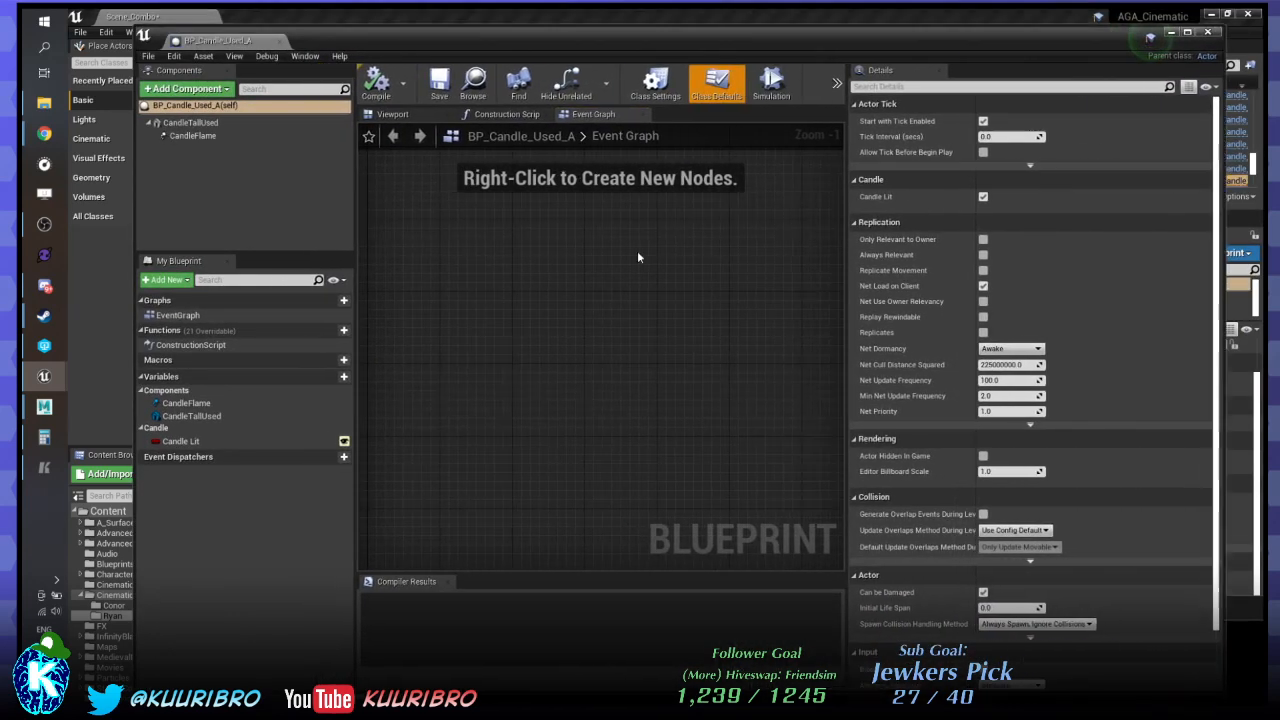
# Examine the blueprint's Construction Script, inspecting the Candle Flame, Candle Lit and Set Visibility nodes under "Turns Flame On or Off".
pyautogui.click(521, 114)
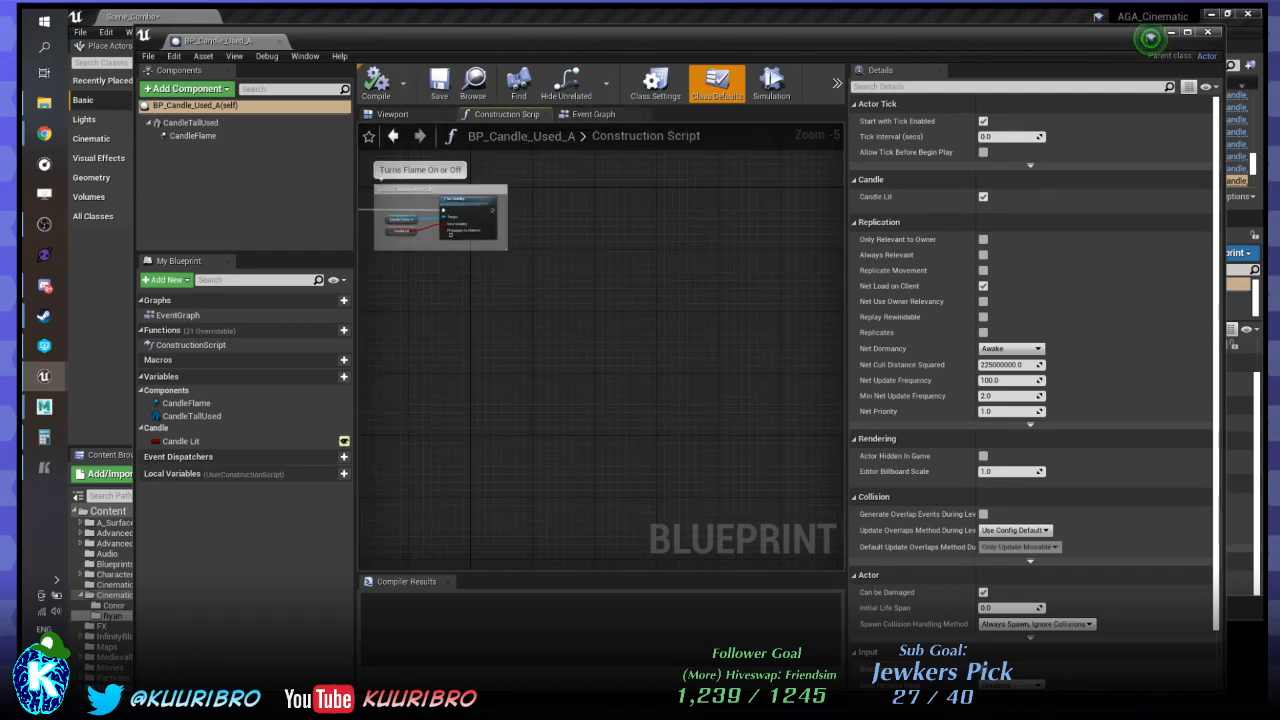
pyautogui.press('Home')
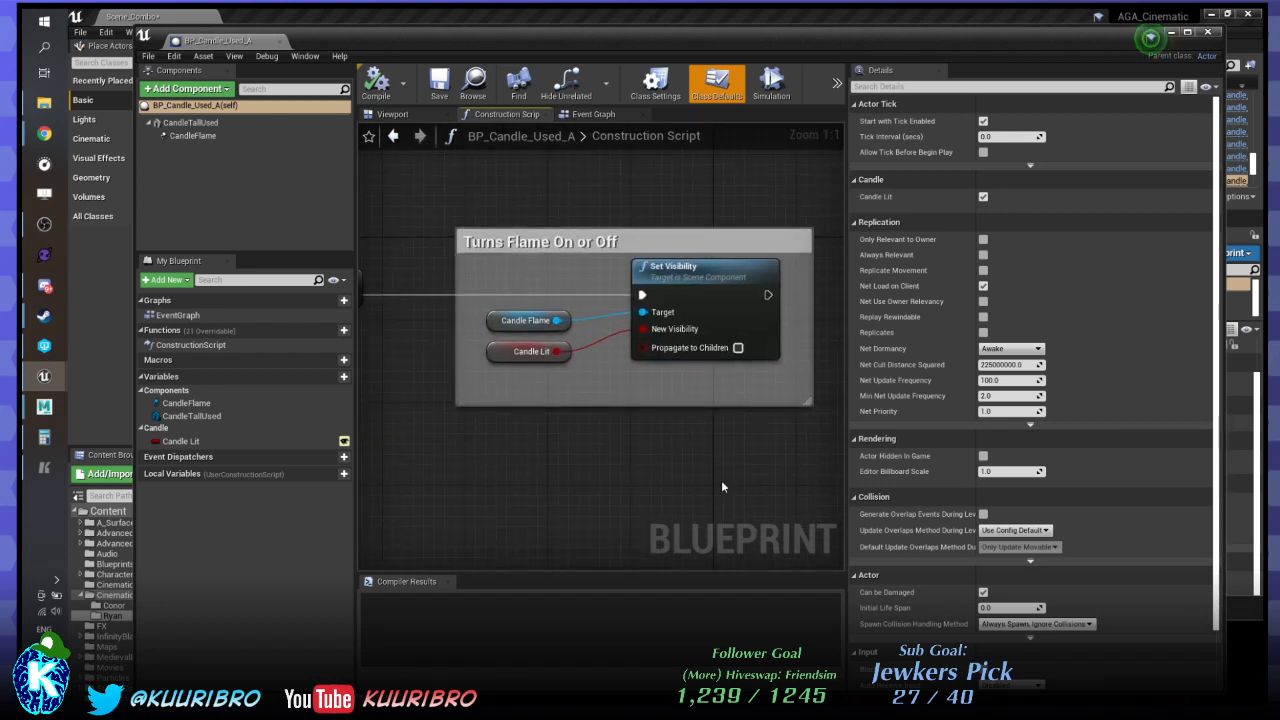
pyautogui.moveTo(615, 226); pyautogui.dragTo(669, 238, button='right')
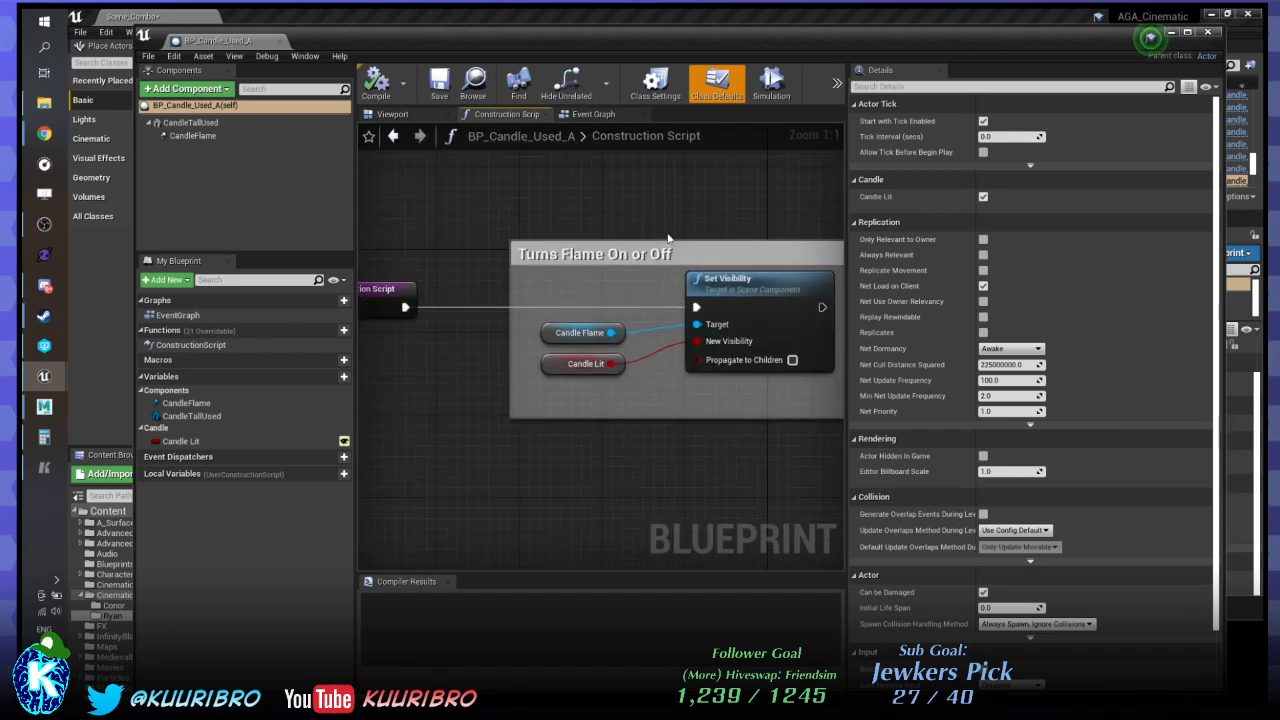
pyautogui.click(563, 337)
pyautogui.moveTo(638, 226); pyautogui.dragTo(561, 263, button='right')
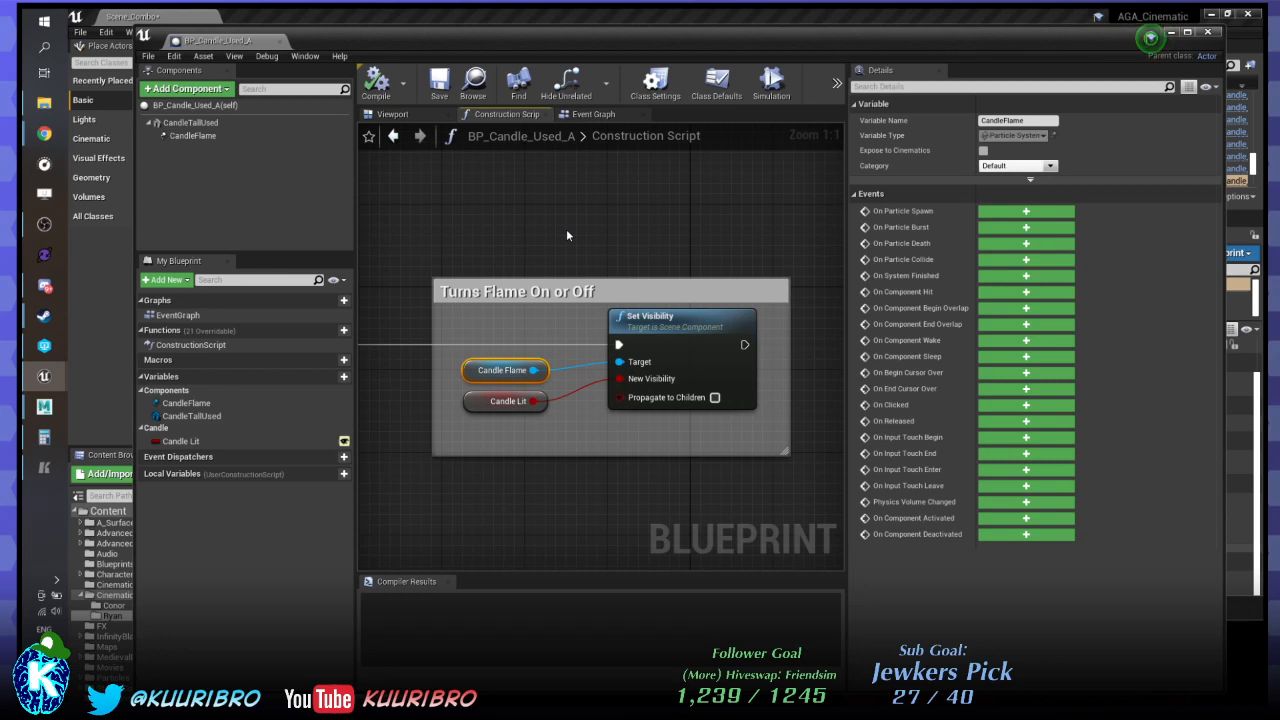
pyautogui.click(508, 401)
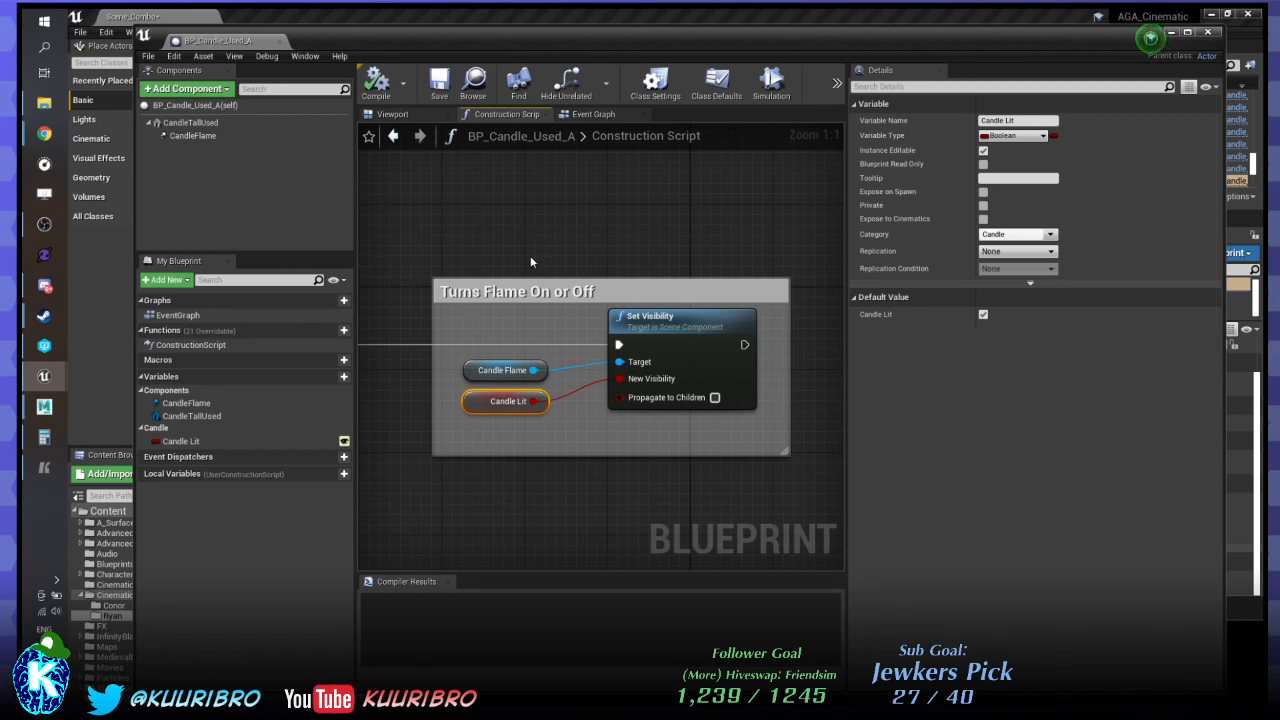
pyautogui.moveTo(530, 262); pyautogui.dragTo(580, 253, button='right')
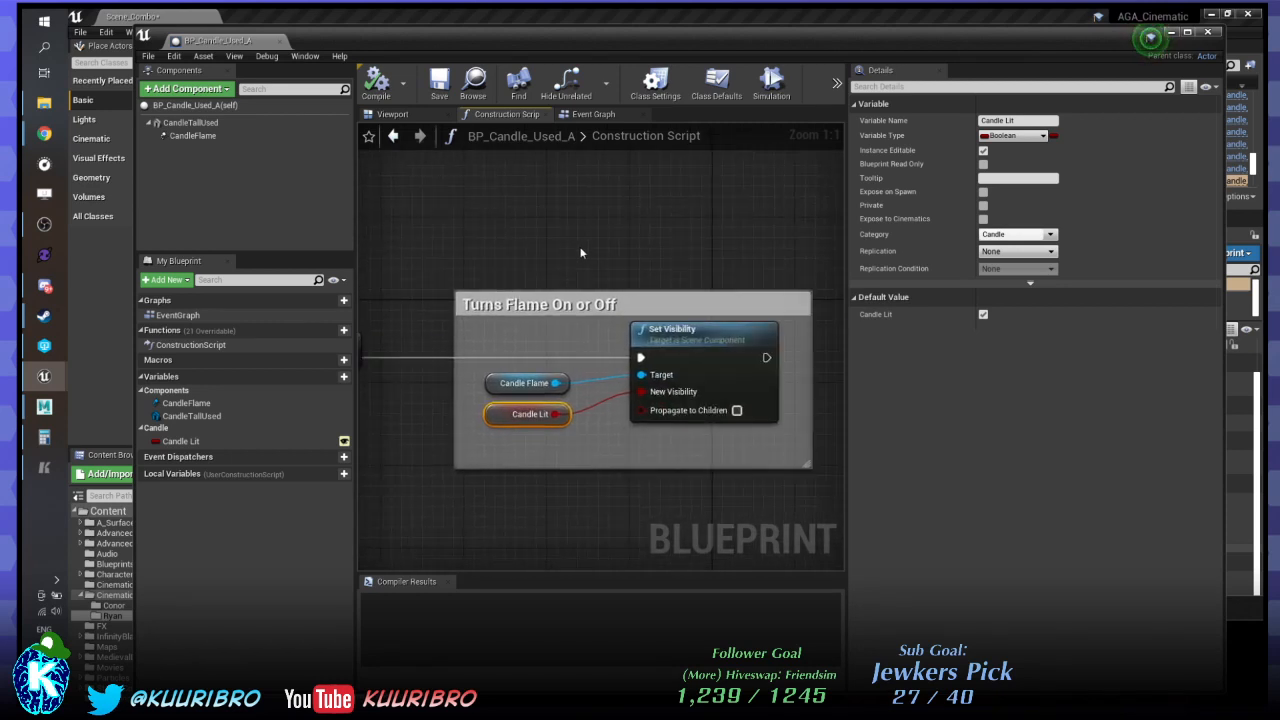
pyautogui.click(656, 324)
pyautogui.moveTo(731, 234); pyautogui.dragTo(674, 229, button='right')
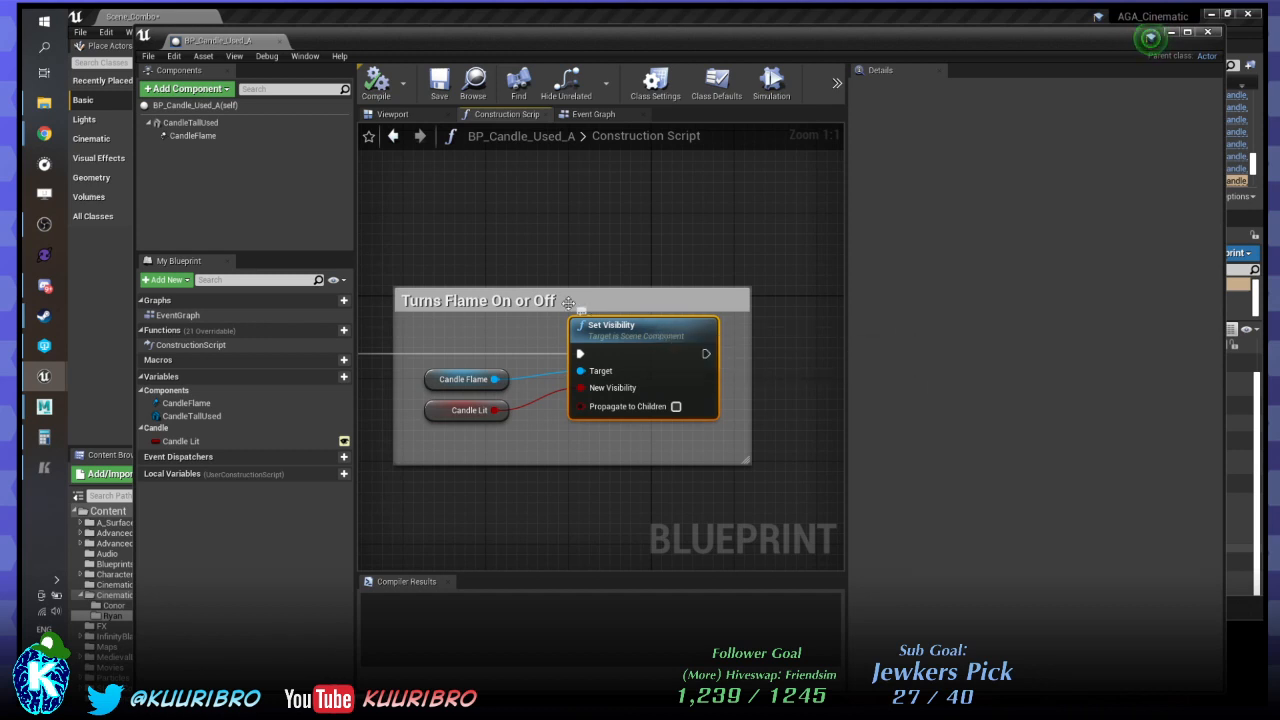
pyautogui.moveTo(557, 245); pyautogui.dragTo(691, 230, button='right')
# Show the candle blueprint's 3D preview, select the CandleTallUsed mesh and frame it.
pyautogui.click(392, 114)
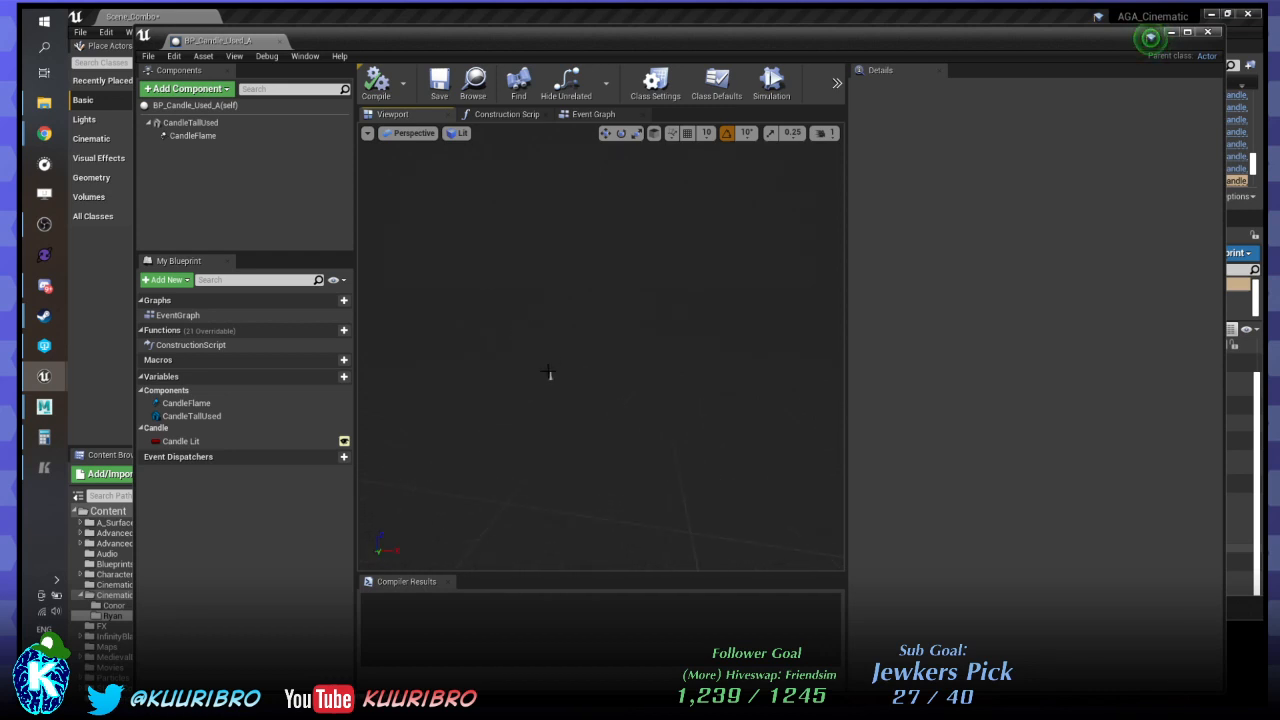
pyautogui.click(550, 376)
pyautogui.press('f')
pyautogui.moveTo(666, 264)
pyautogui.mouseDown(button='right')
pyautogui.moveTo(666, 358)
pyautogui.moveTo(690, 262)
pyautogui.moveTo(668, 243)
pyautogui.mouseUp(button='right')
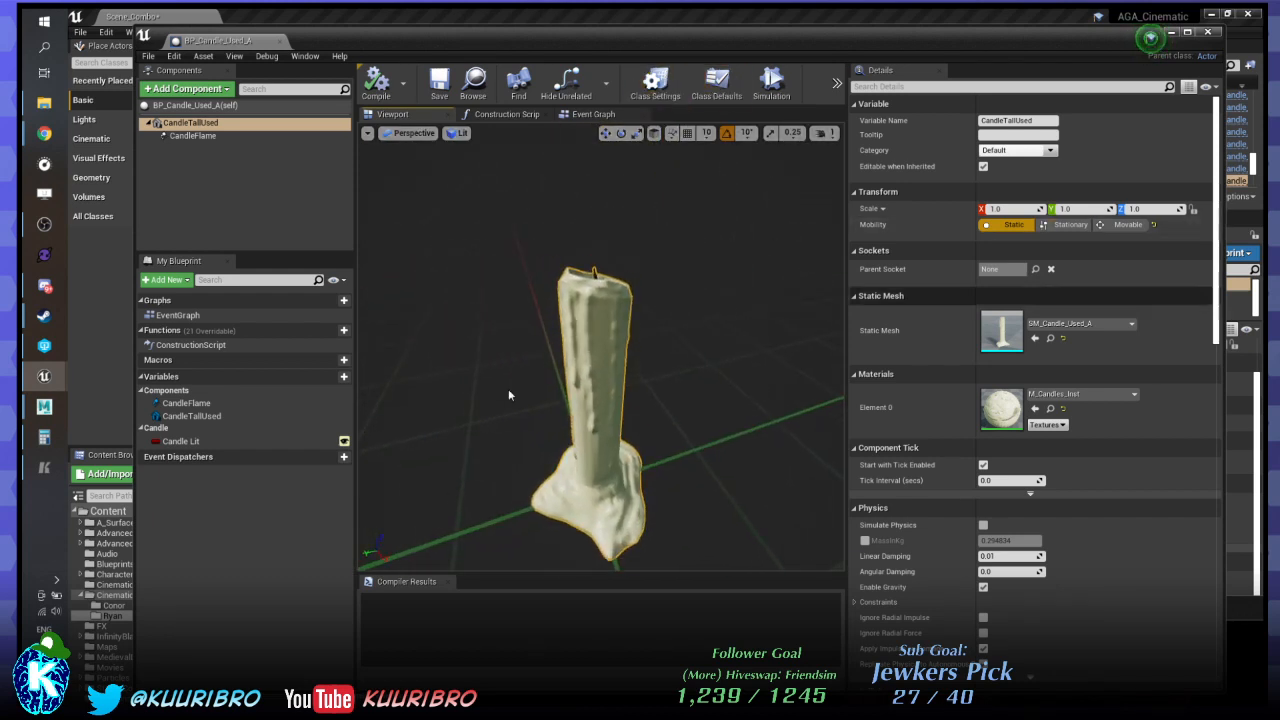
# Inspect the properties of the Candle Lit variable and the CandleFlame particle component above the wick.
pyautogui.click(191, 443)
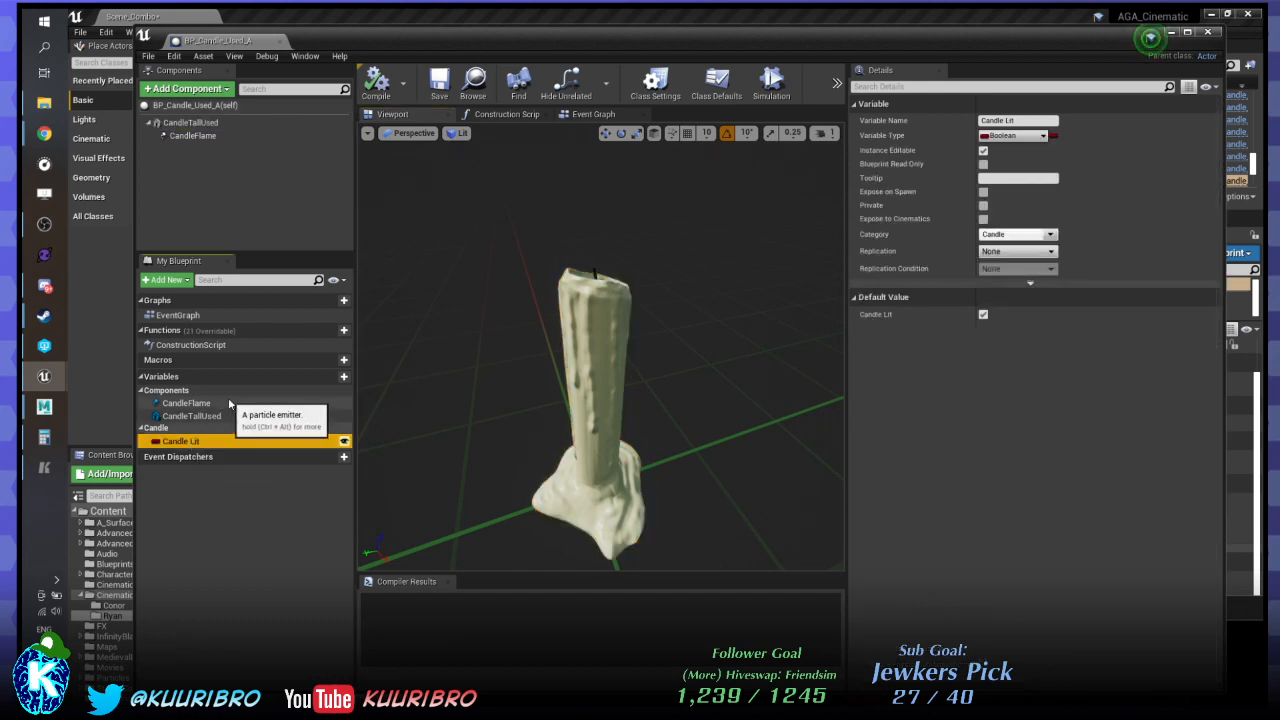
pyautogui.click(205, 404)
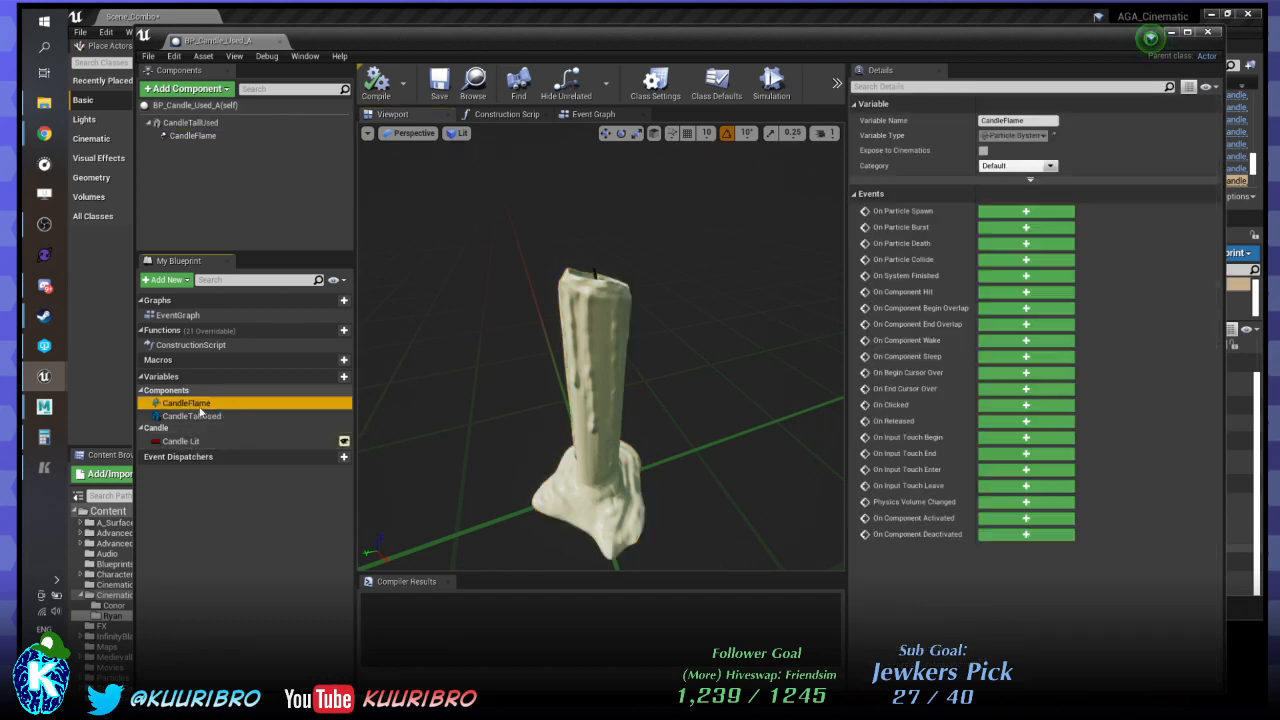
pyautogui.click(200, 428)
pyautogui.click(192, 135)
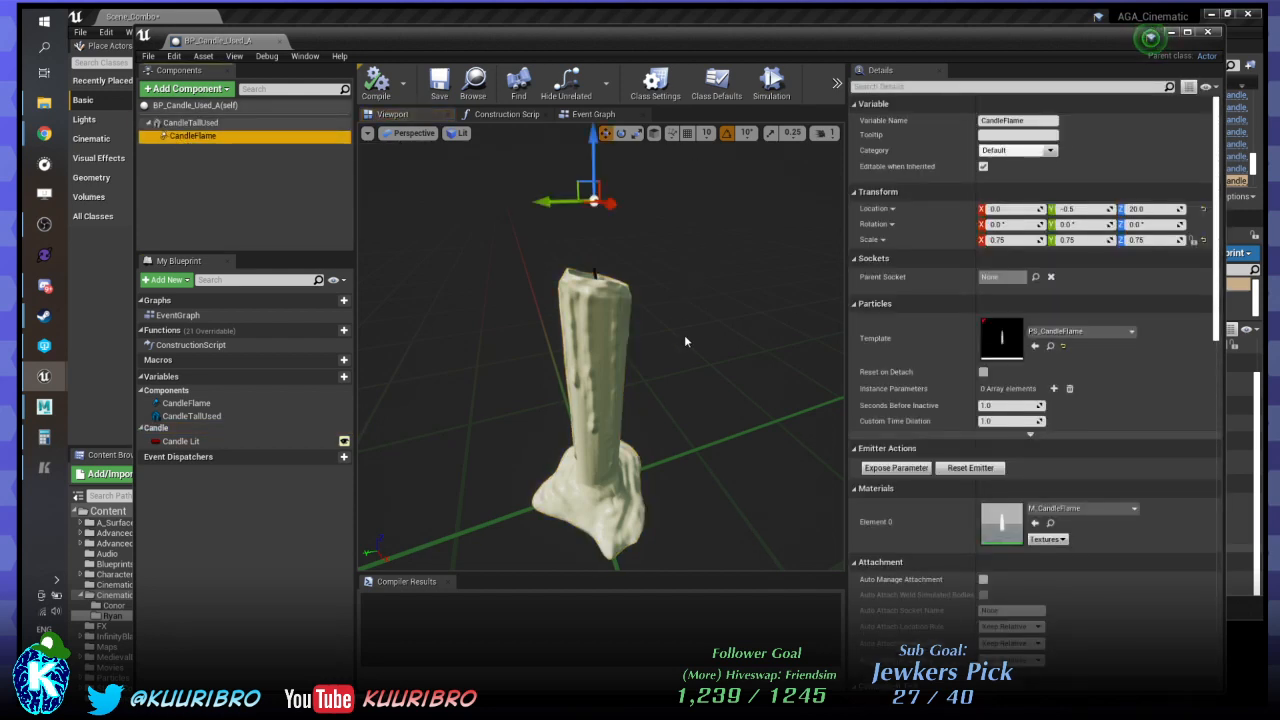
pyautogui.moveTo(700, 330)
pyautogui.mouseDown(button='right')
pyautogui.moveTo(728, 395)
pyautogui.moveTo(687, 342)
pyautogui.mouseUp(button='right')
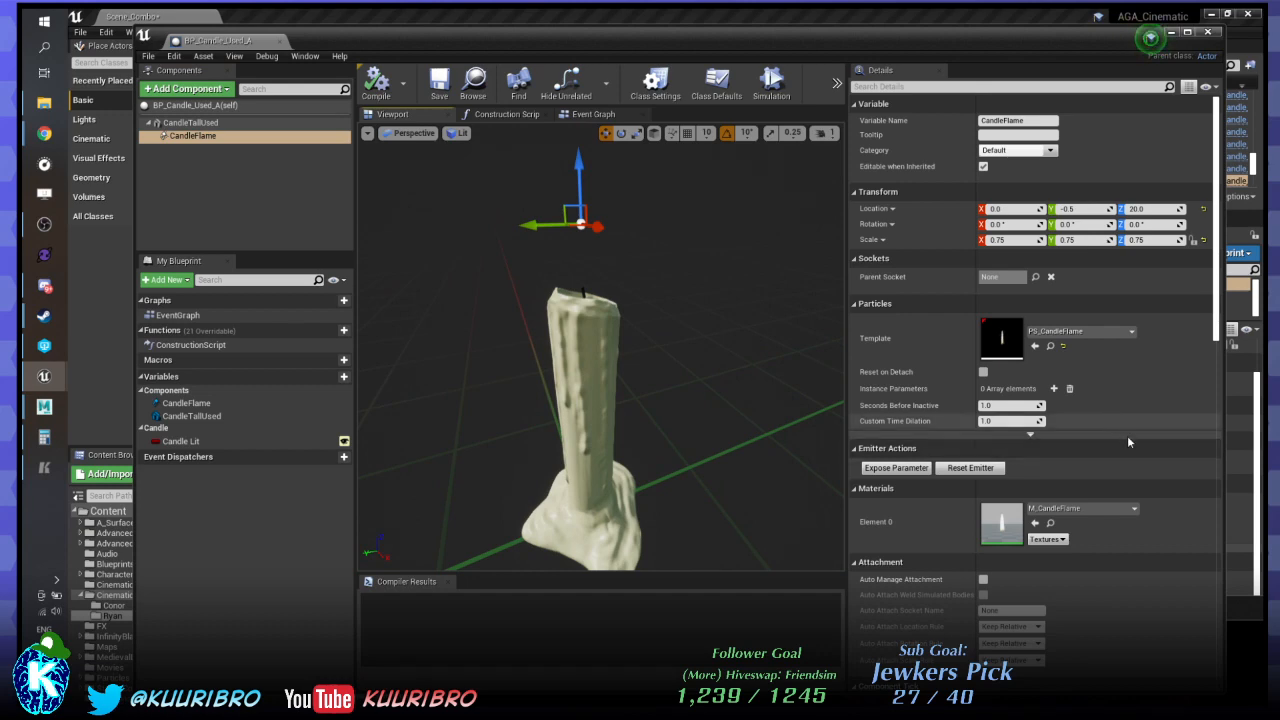
# Examine the CandleFlame component's full property list, from its transform and particle settings through rendering, activation and events.
pyautogui.scroll(-3, 1127, 435)
pyautogui.scroll(-4, 1133, 462)
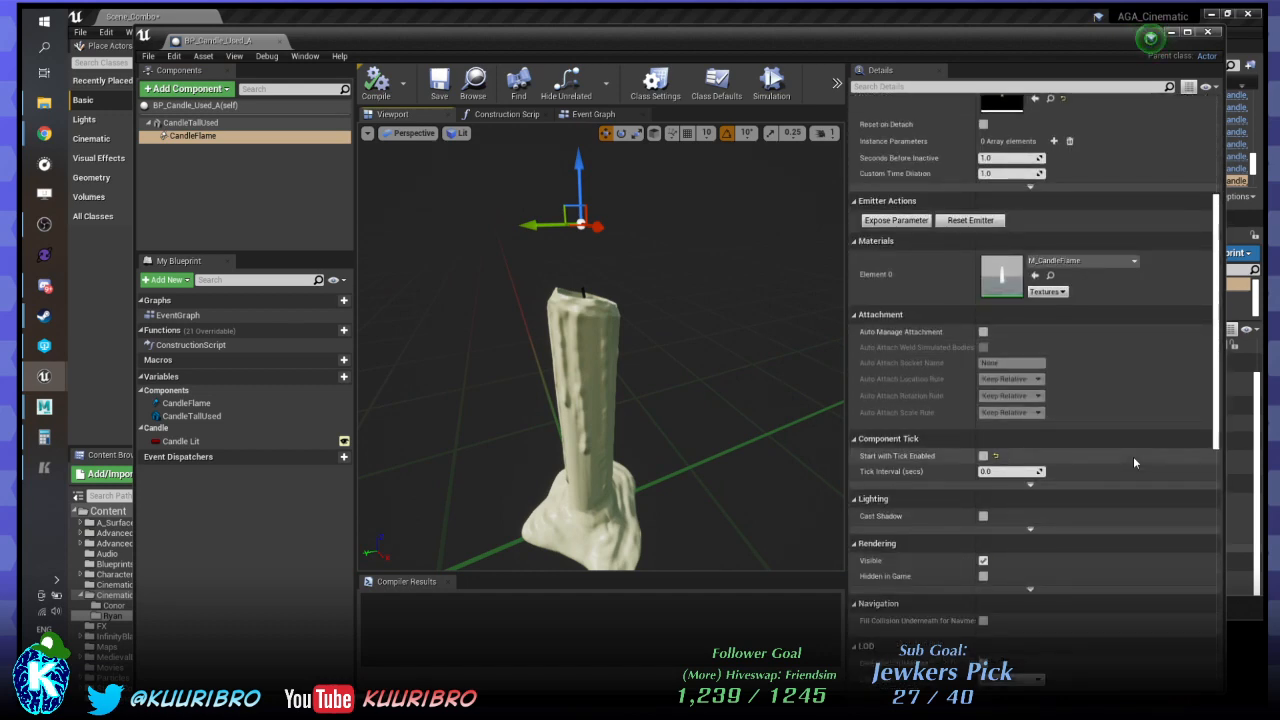
pyautogui.scroll(-4, 1133, 462)
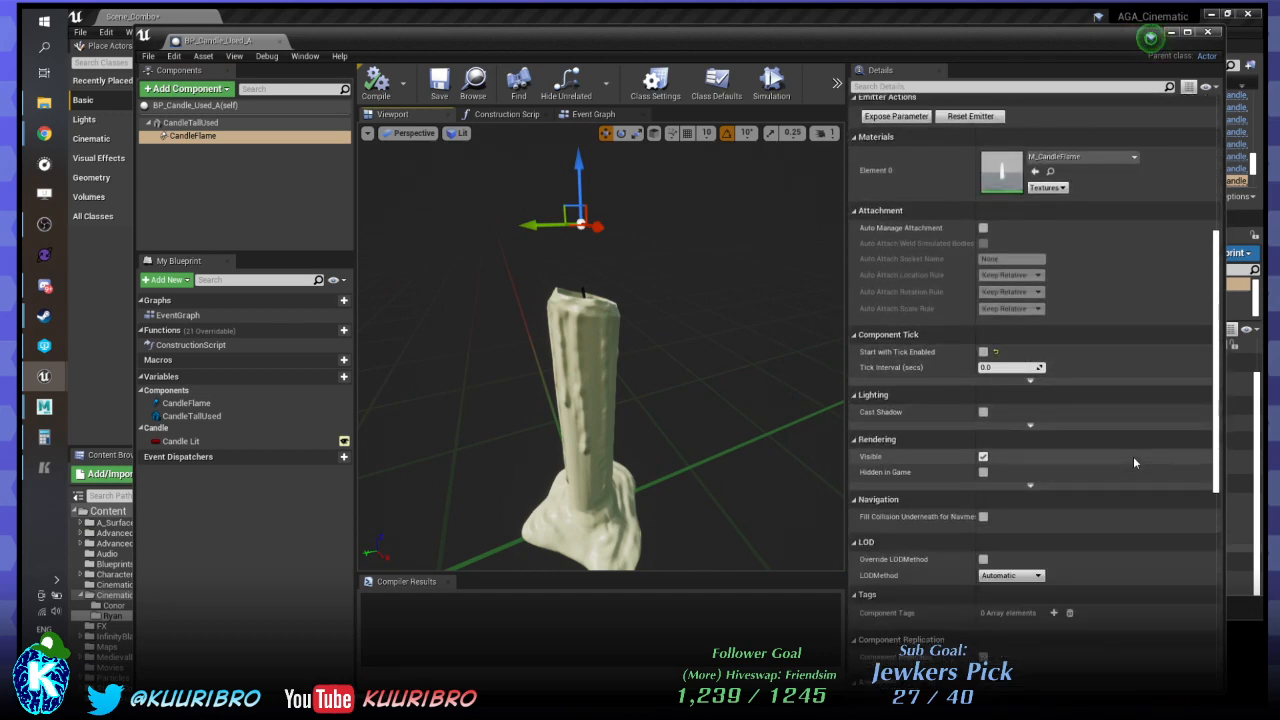
pyautogui.scroll(-8, 1133, 456)
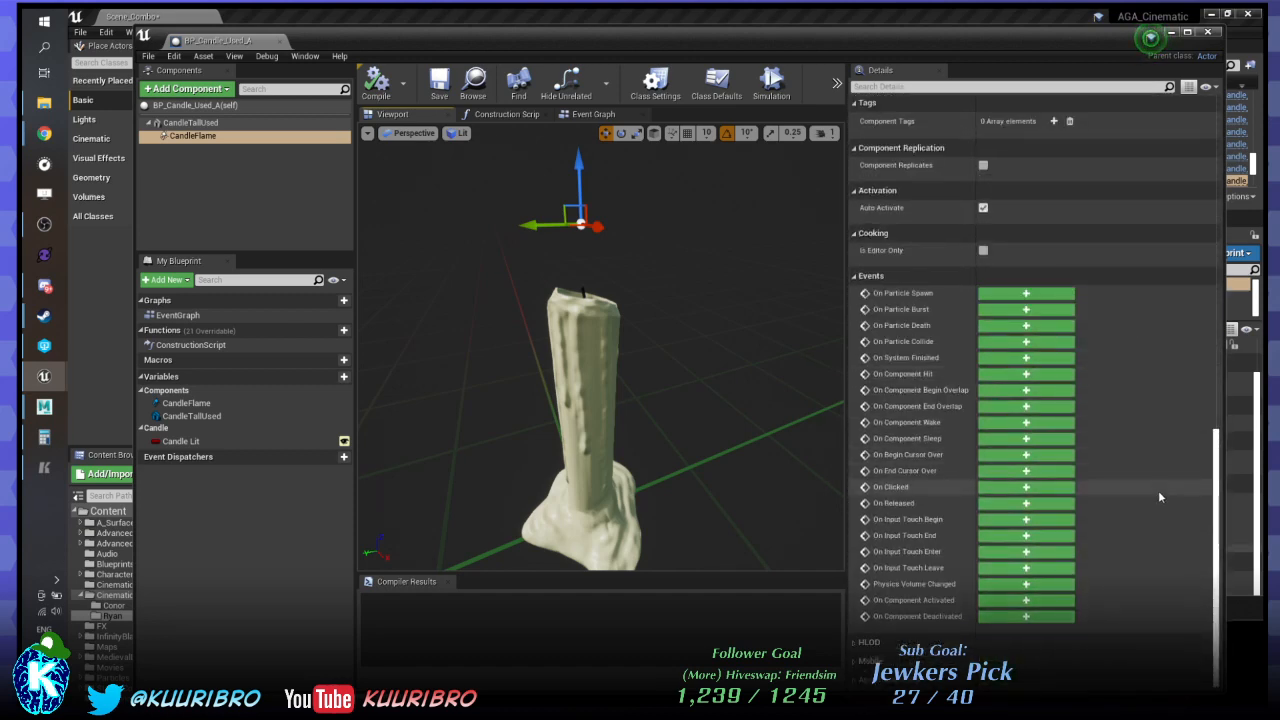
pyautogui.scroll(18, 1152, 486)
pyautogui.scroll(2, 1144, 452)
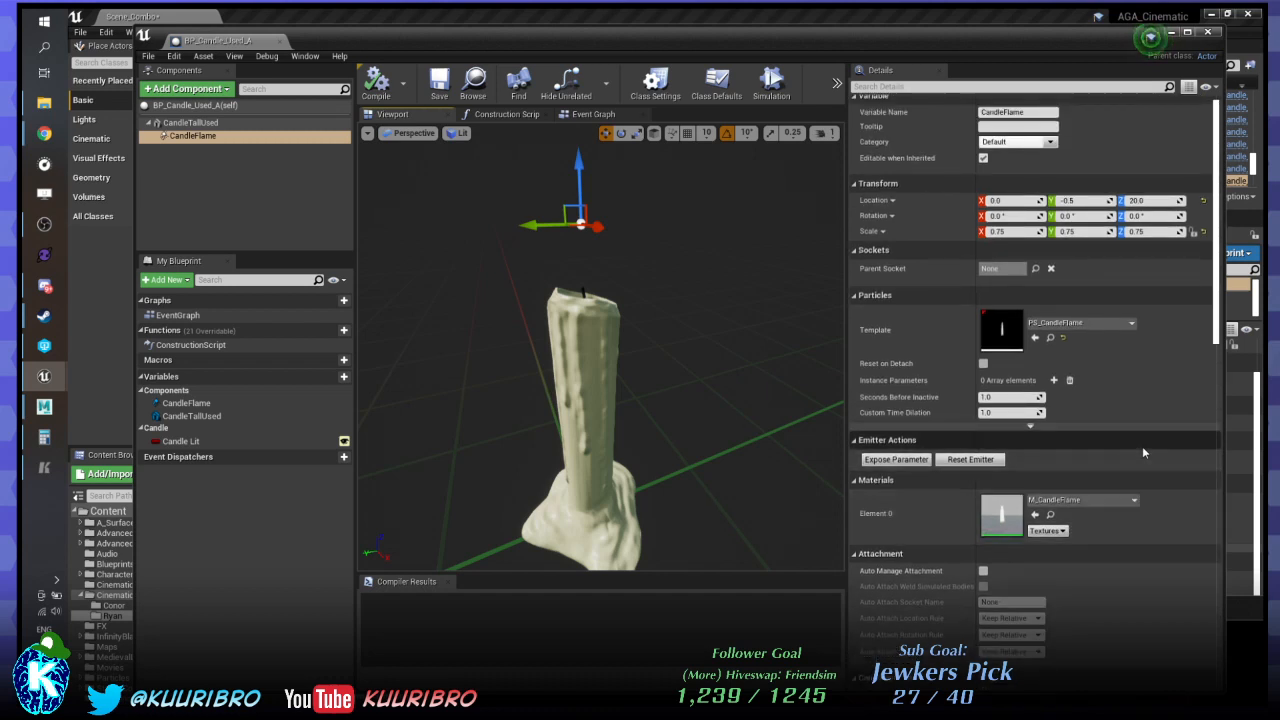
# Locate the flame's M_CandleFlame material, open it to inspect its node graph and sphere preview, and close it.
pyautogui.click(1050, 516)
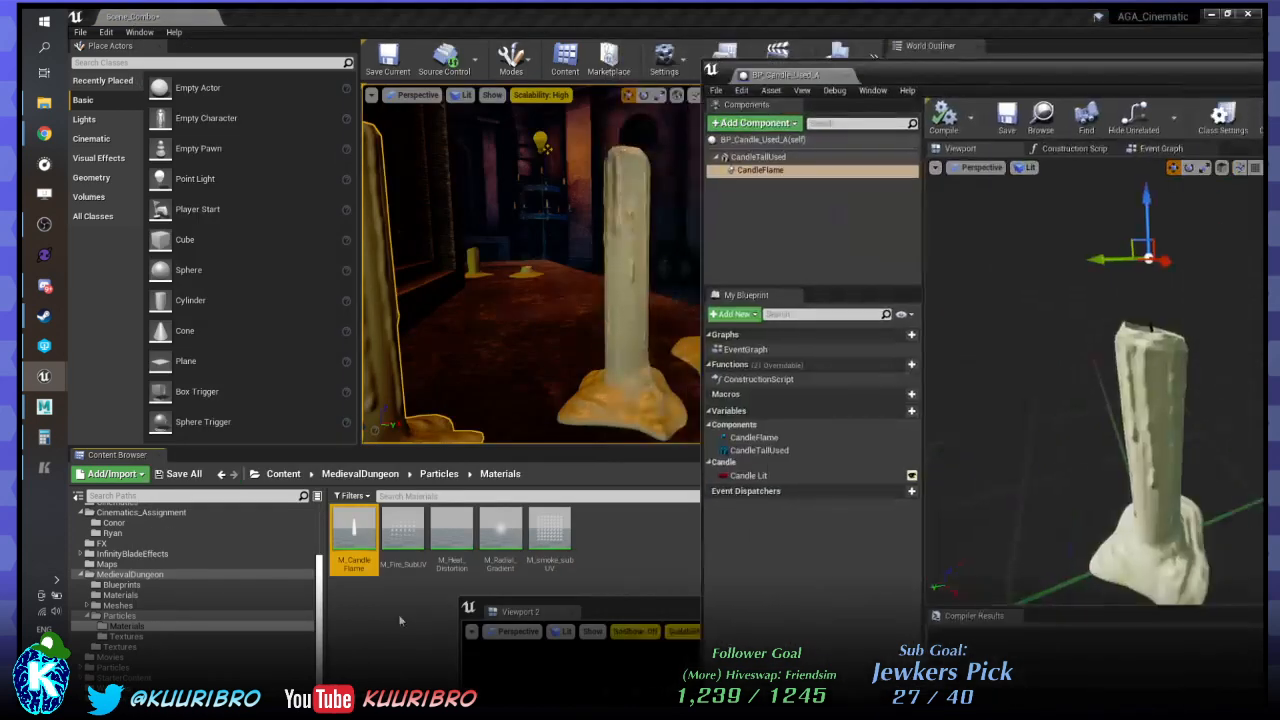
pyautogui.doubleClick(354, 532)
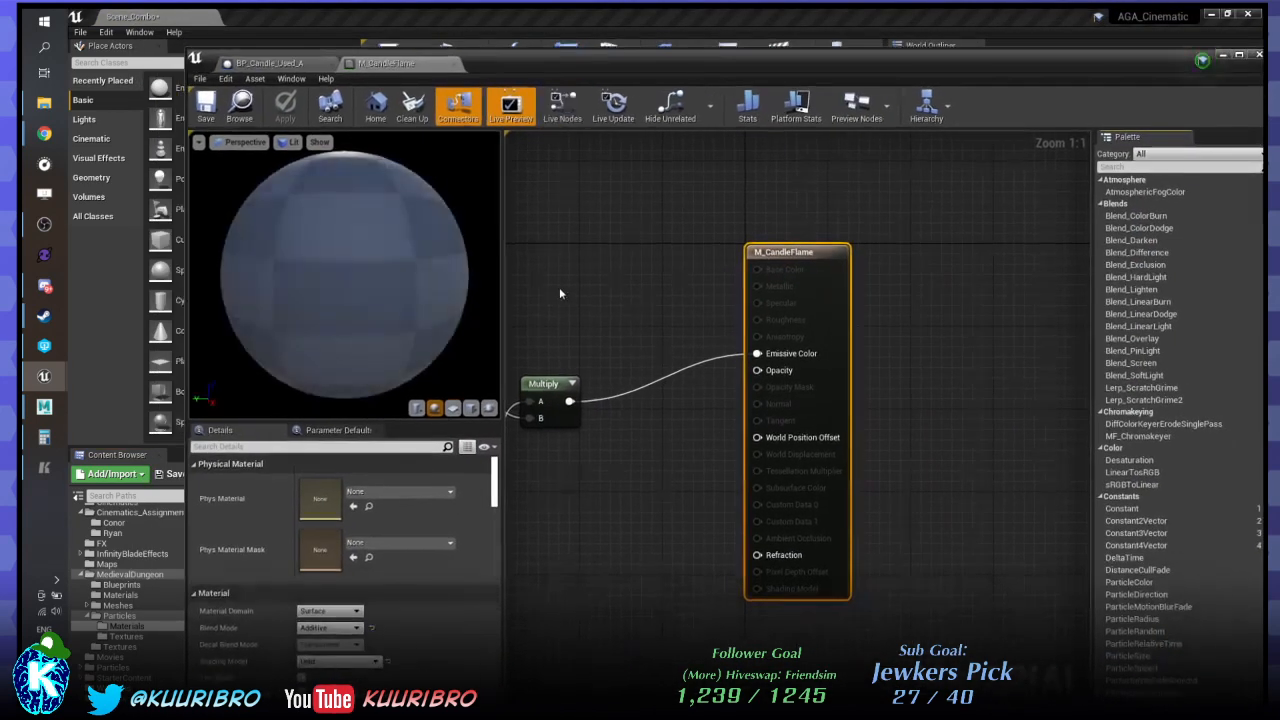
pyautogui.moveTo(560, 293); pyautogui.dragTo(829, 334, button='right')
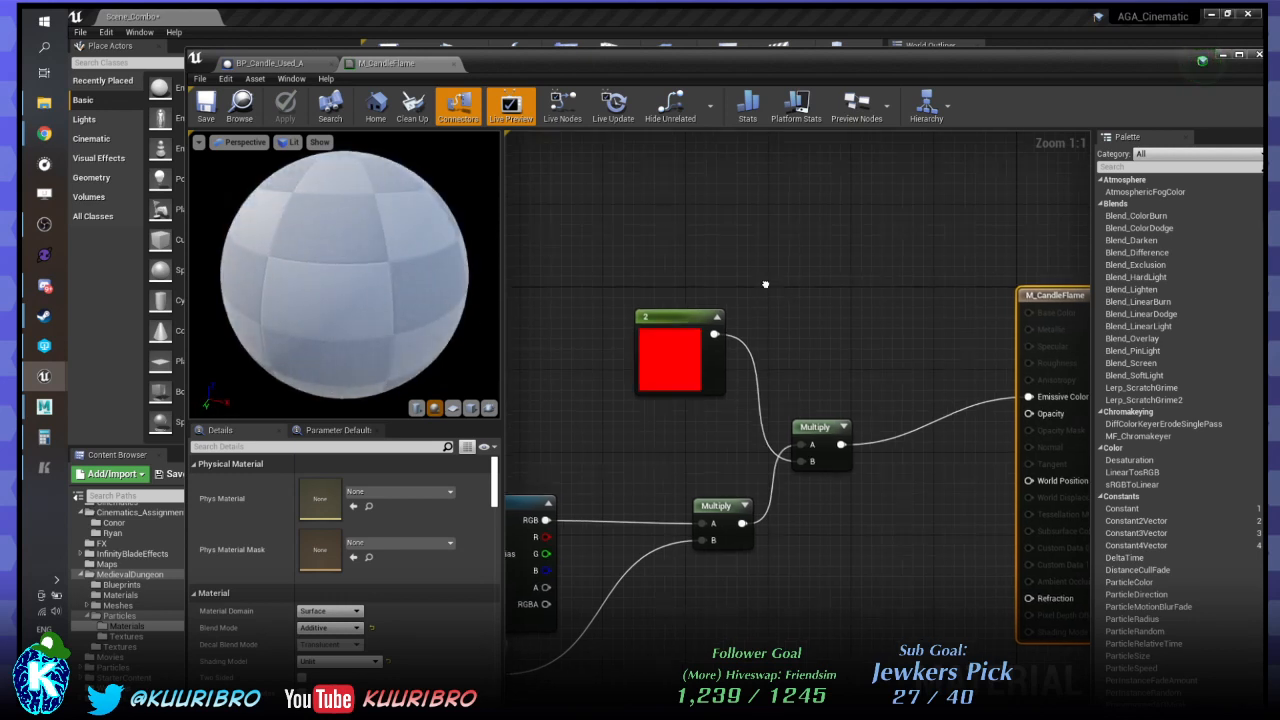
pyautogui.moveTo(773, 293); pyautogui.dragTo(921, 204, button='right')
pyautogui.moveTo(337, 288); pyautogui.dragTo(392, 288)
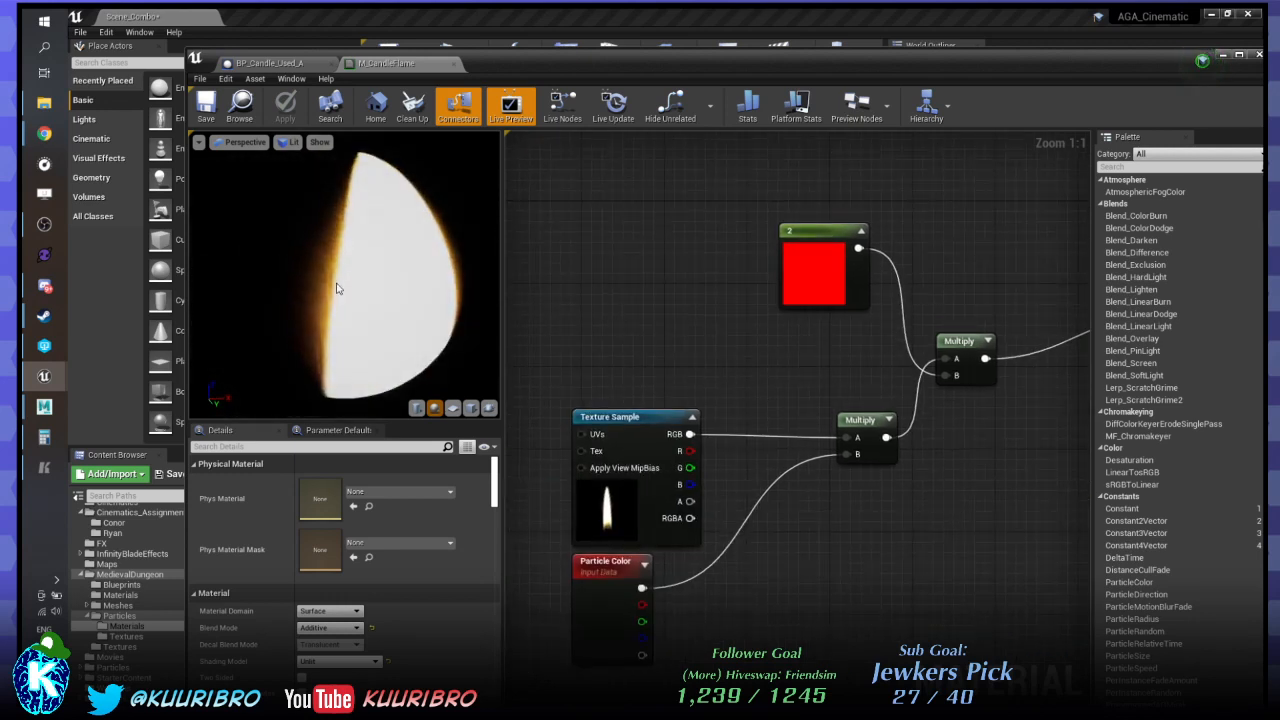
pyautogui.moveTo(443, 340); pyautogui.dragTo(443, 405, button='right')
pyautogui.moveTo(443, 340); pyautogui.dragTo(345, 340)
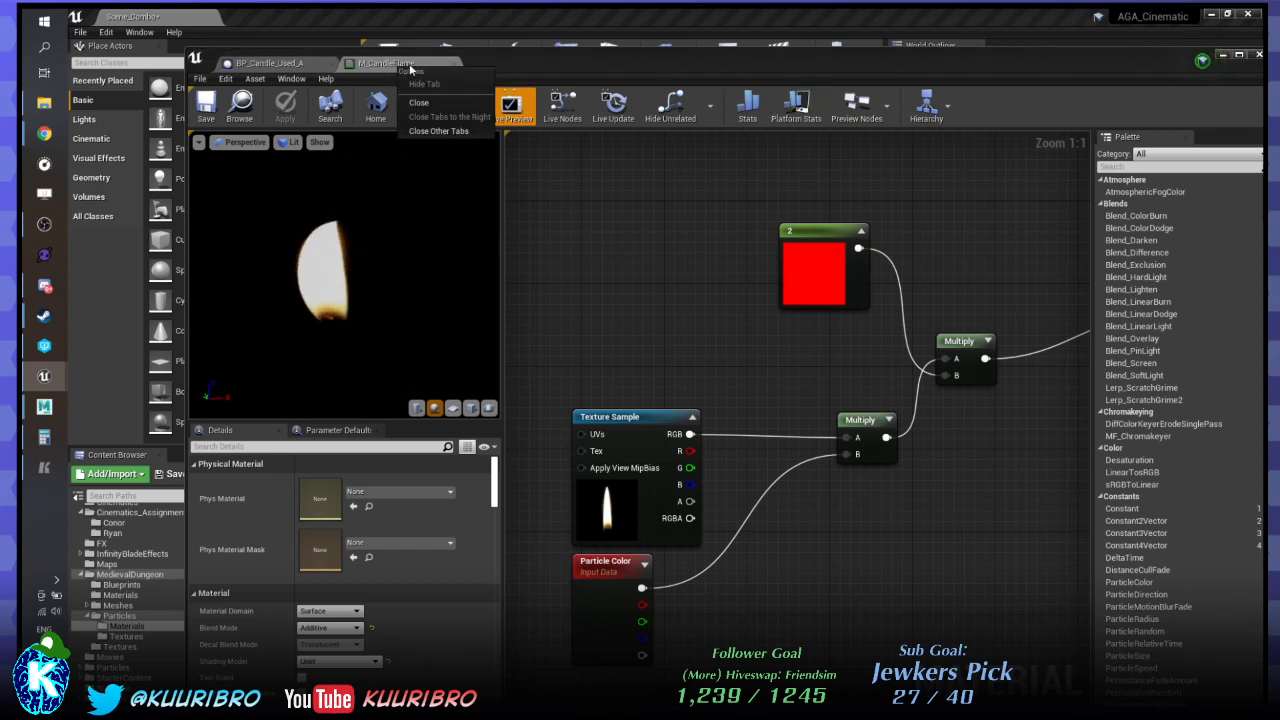
pyautogui.click(453, 64)
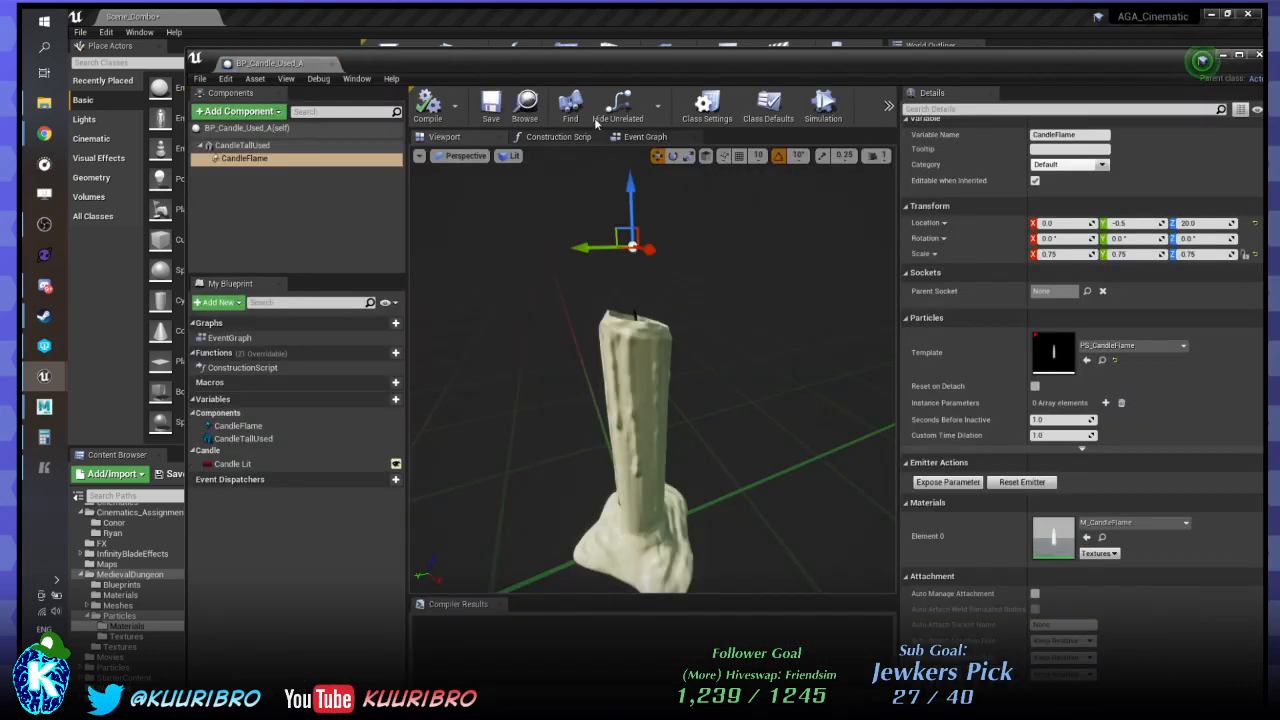
# Review the candle blueprint's Event Graph and the "Turns Flame On or Off" logic in its Construction Script.
pyautogui.click(640, 137)
pyautogui.scroll(-12, 655, 290)
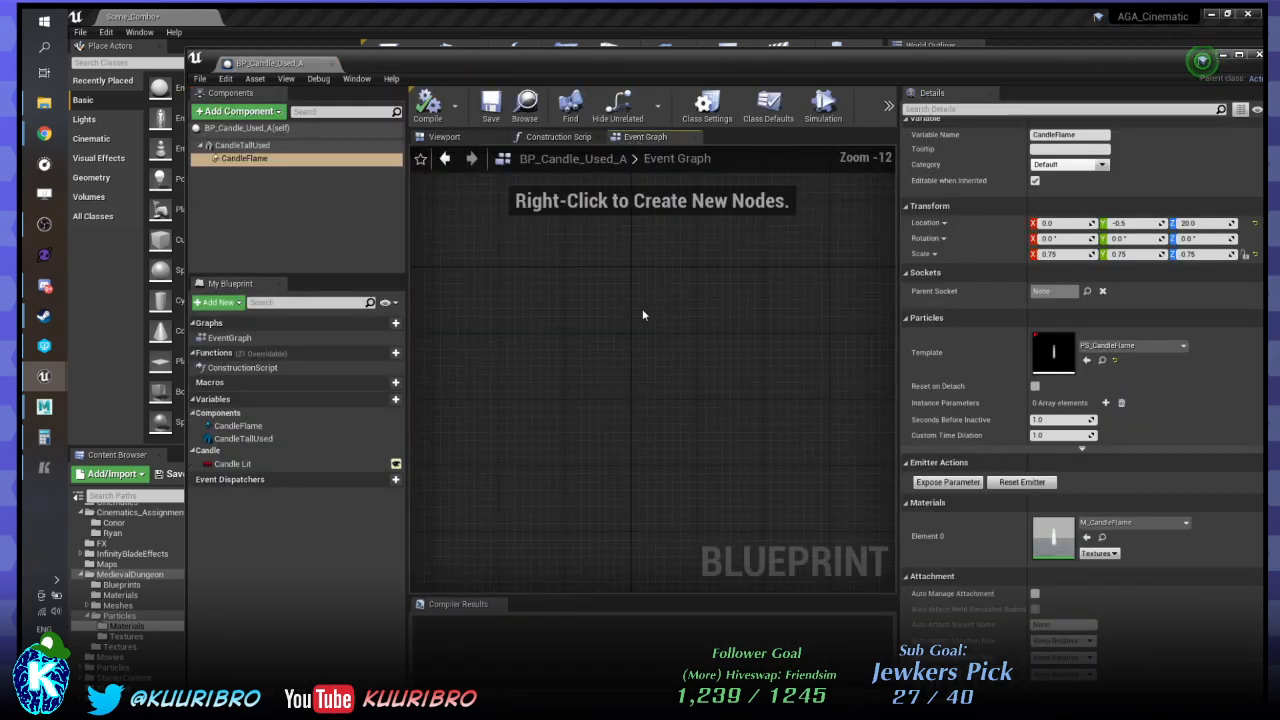
pyautogui.scroll(3, 577, 235)
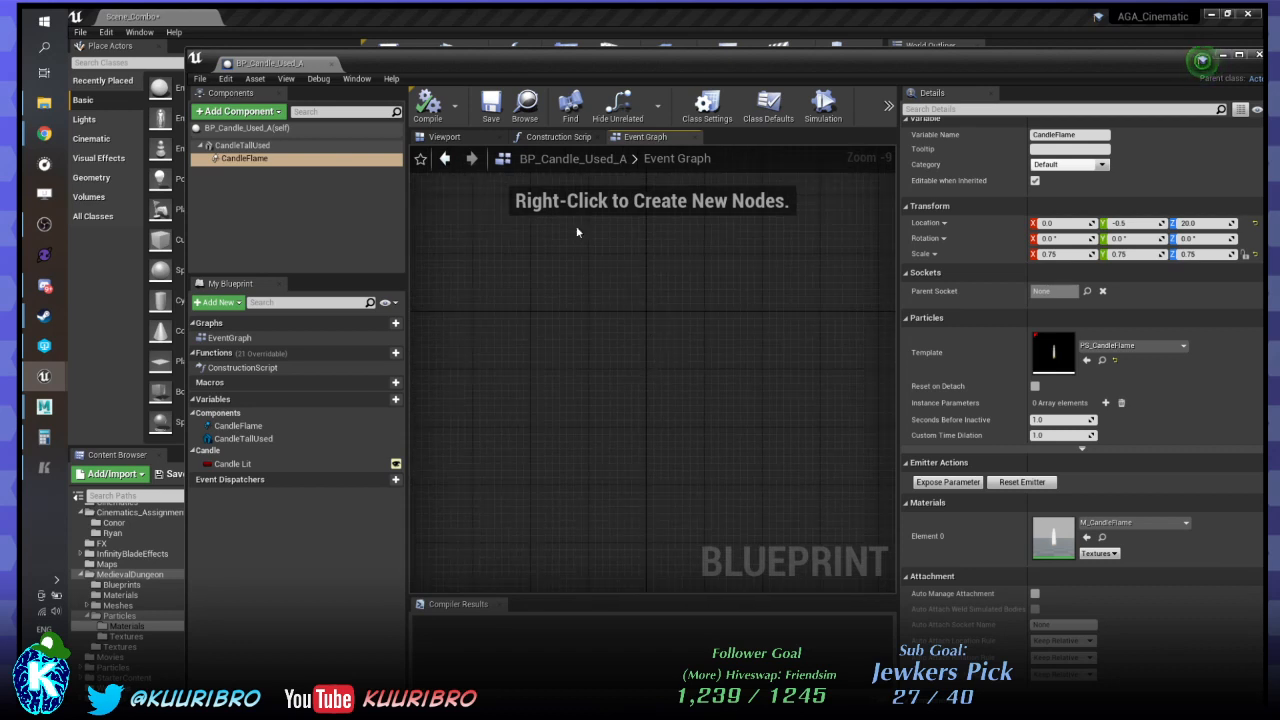
pyautogui.click(556, 137)
pyautogui.scroll(-4, 561, 256)
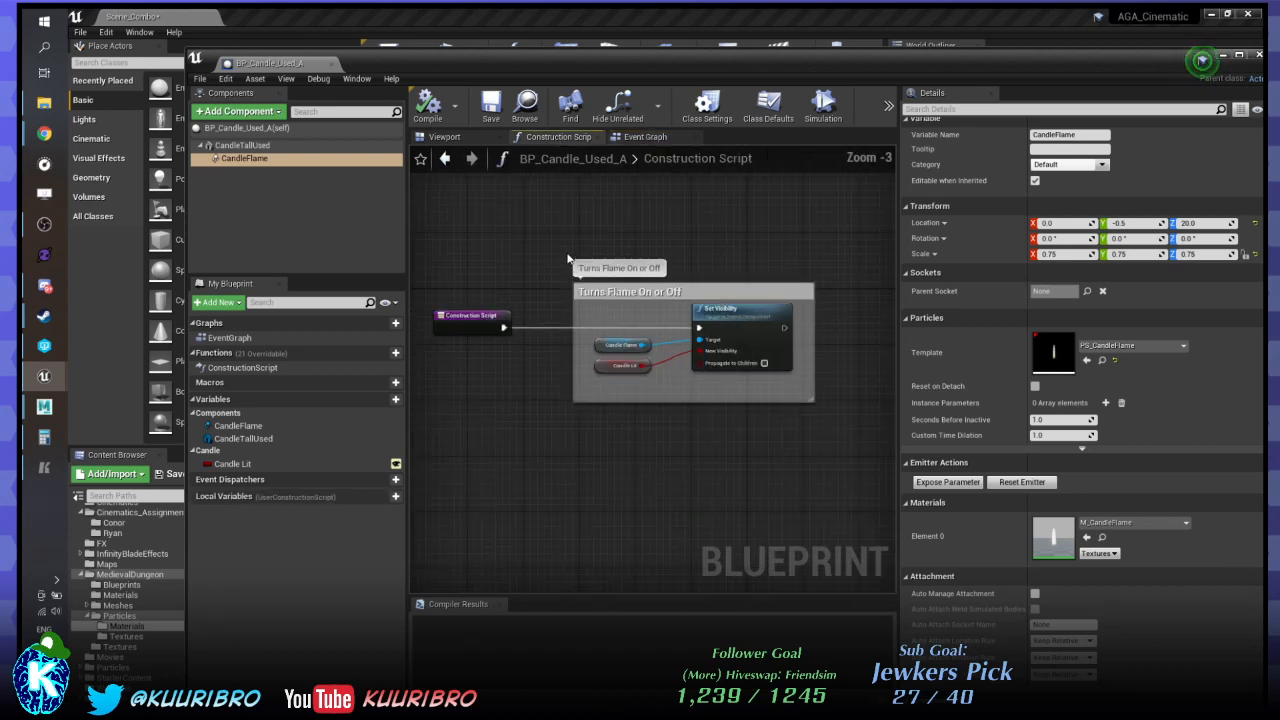
pyautogui.scroll(3, 590, 262)
pyautogui.click(452, 343)
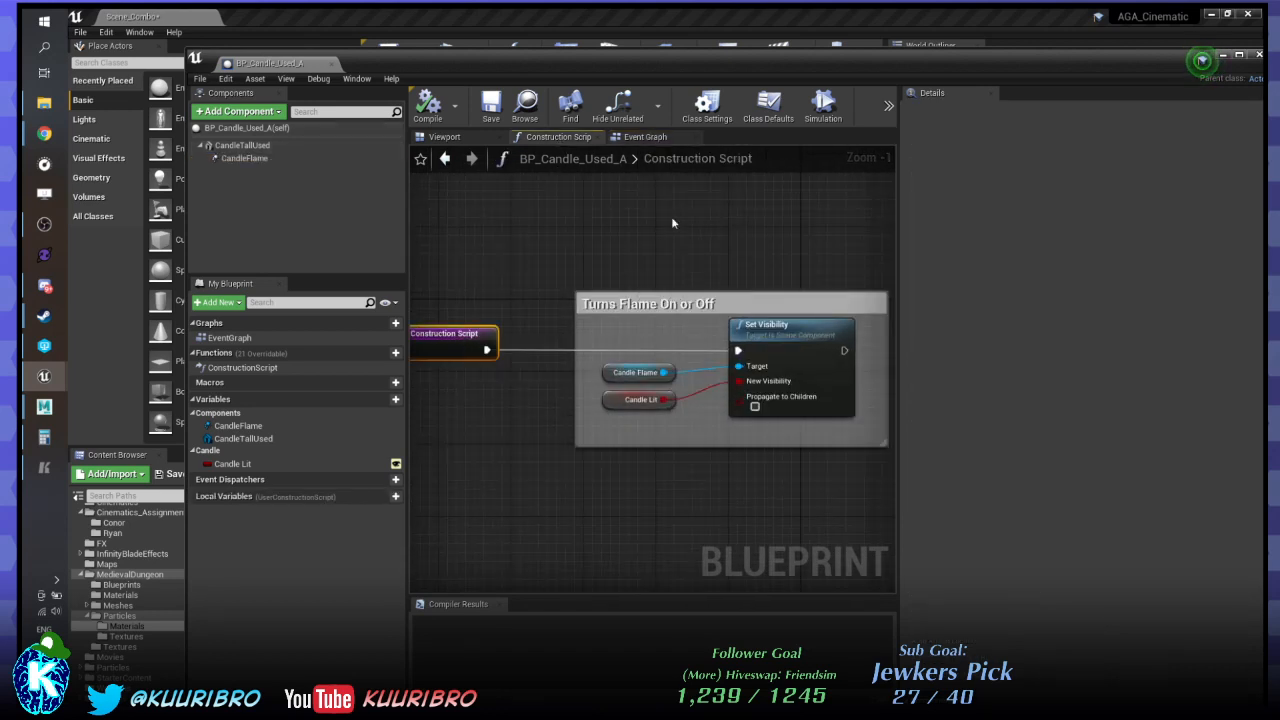
pyautogui.scroll(1, 557, 338)
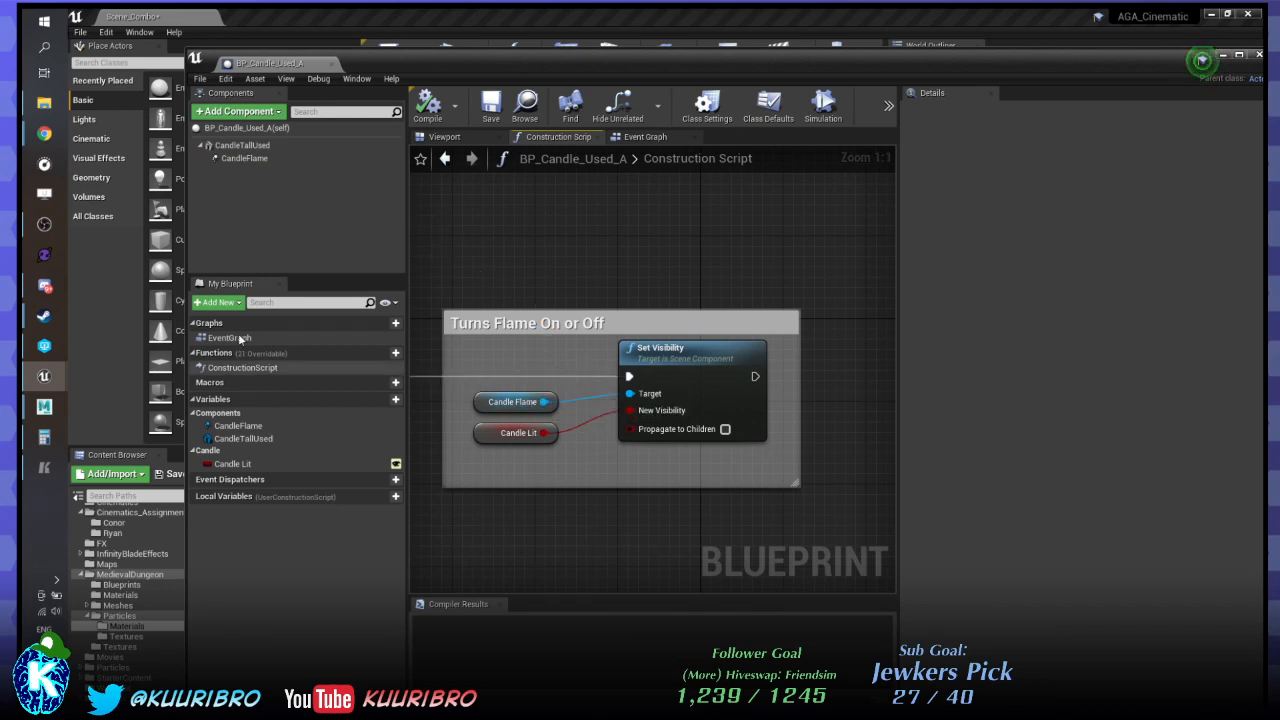
pyautogui.click(233, 369)
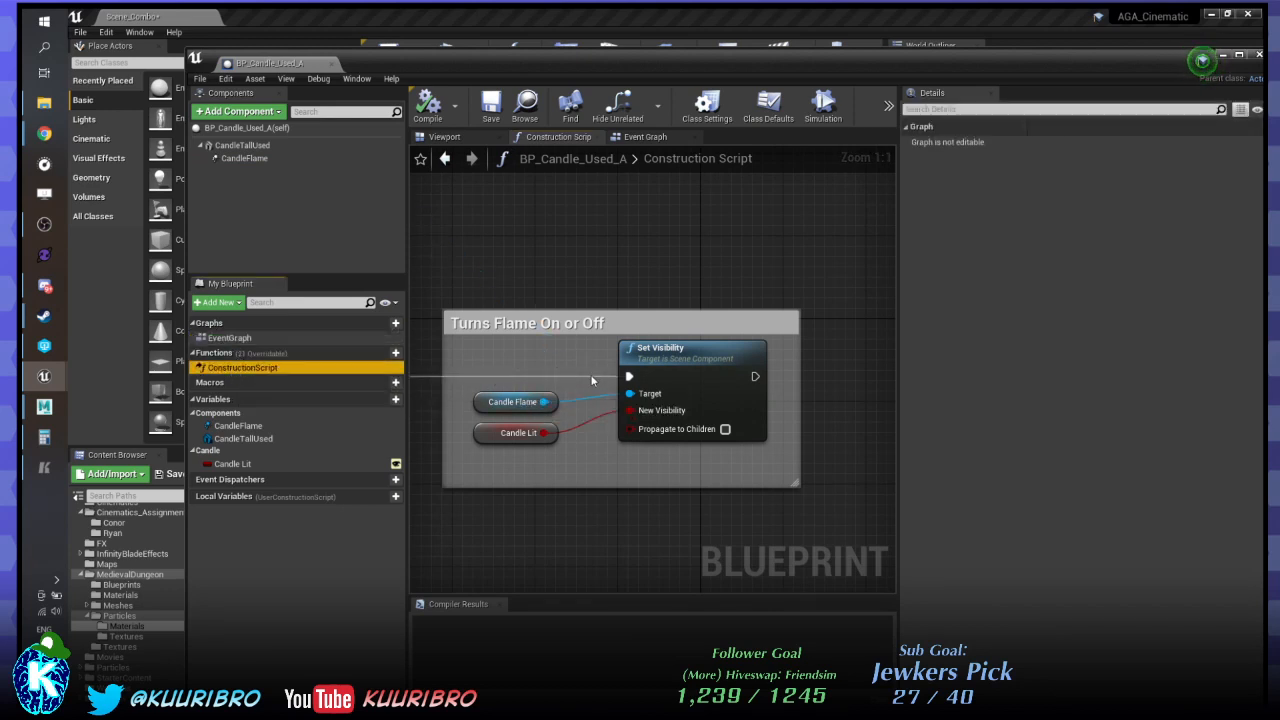
# Try to expose the Candle Flame variable to cinematics and check out the BP_Candle_Used_A asset.
pyautogui.click(514, 402)
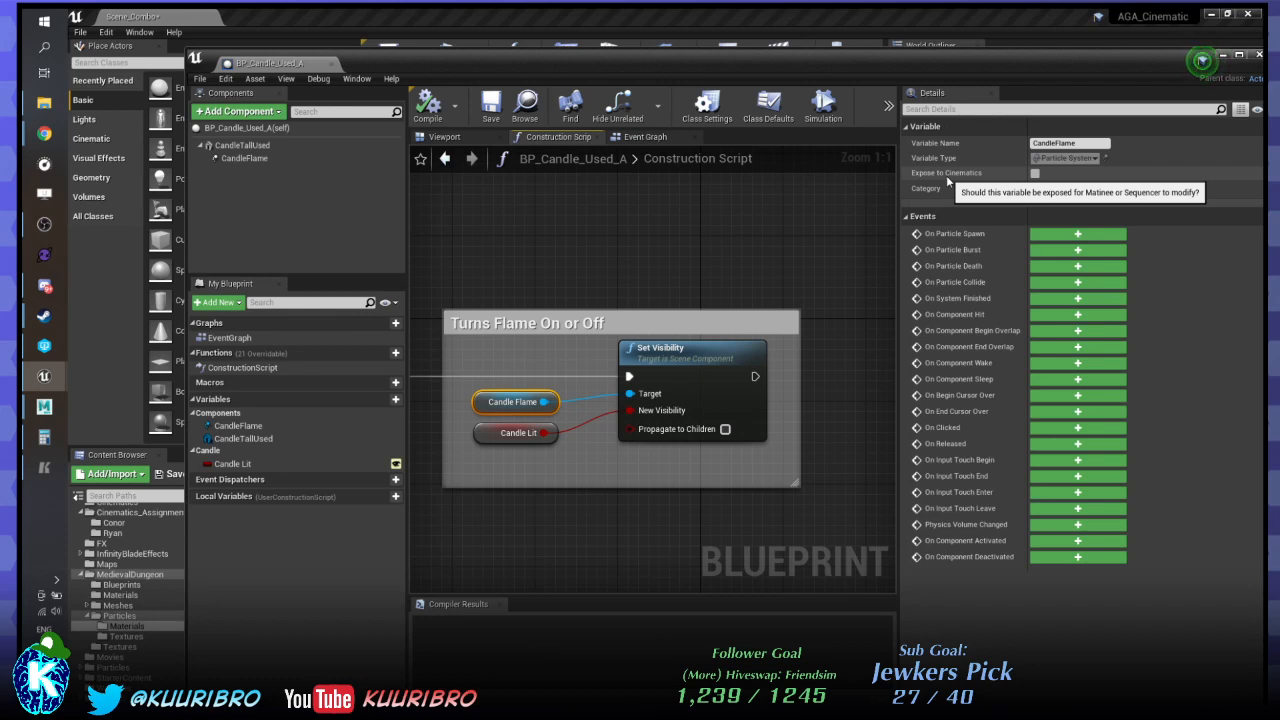
pyautogui.click(1035, 173)
pyautogui.click(1036, 176)
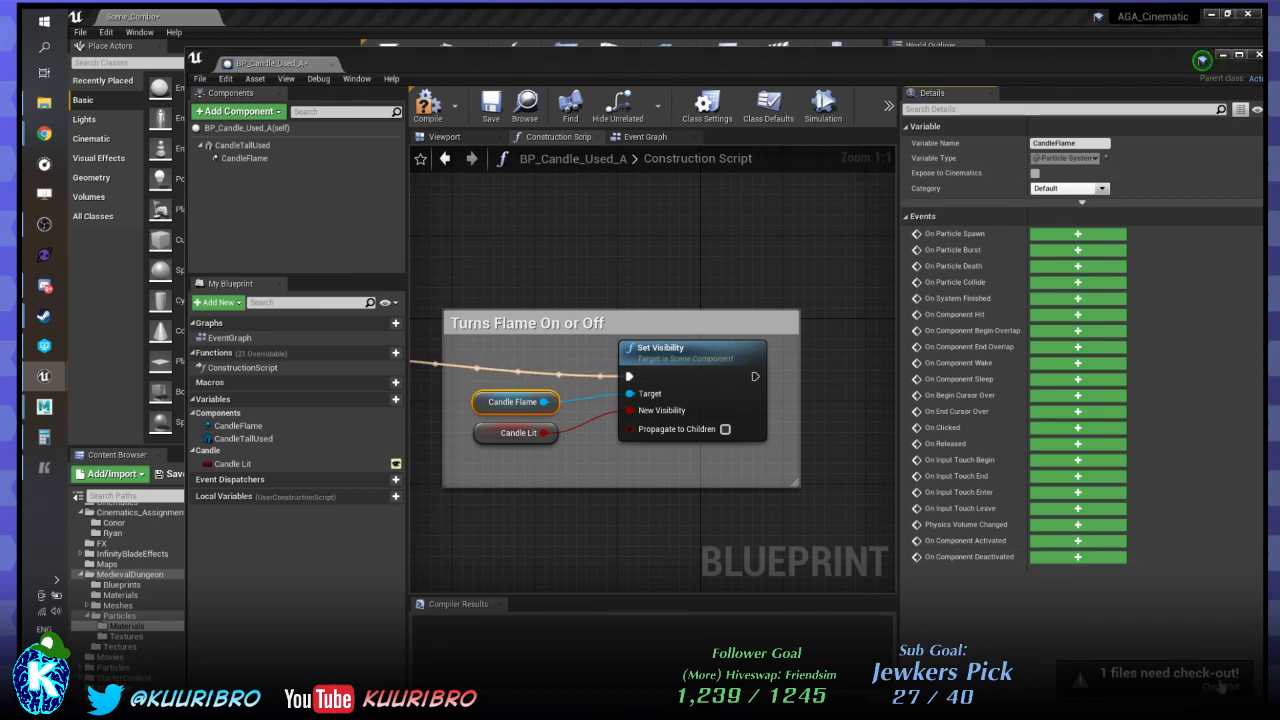
pyautogui.click(1180, 676)
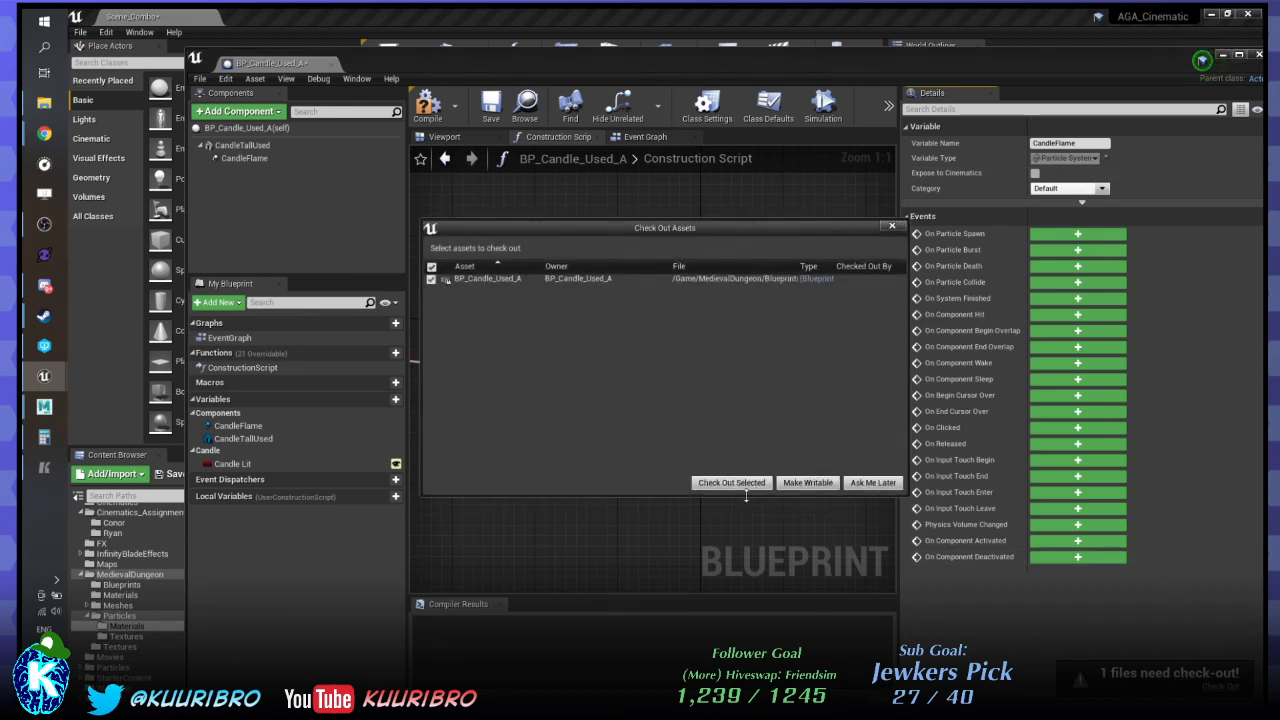
pyautogui.click(741, 486)
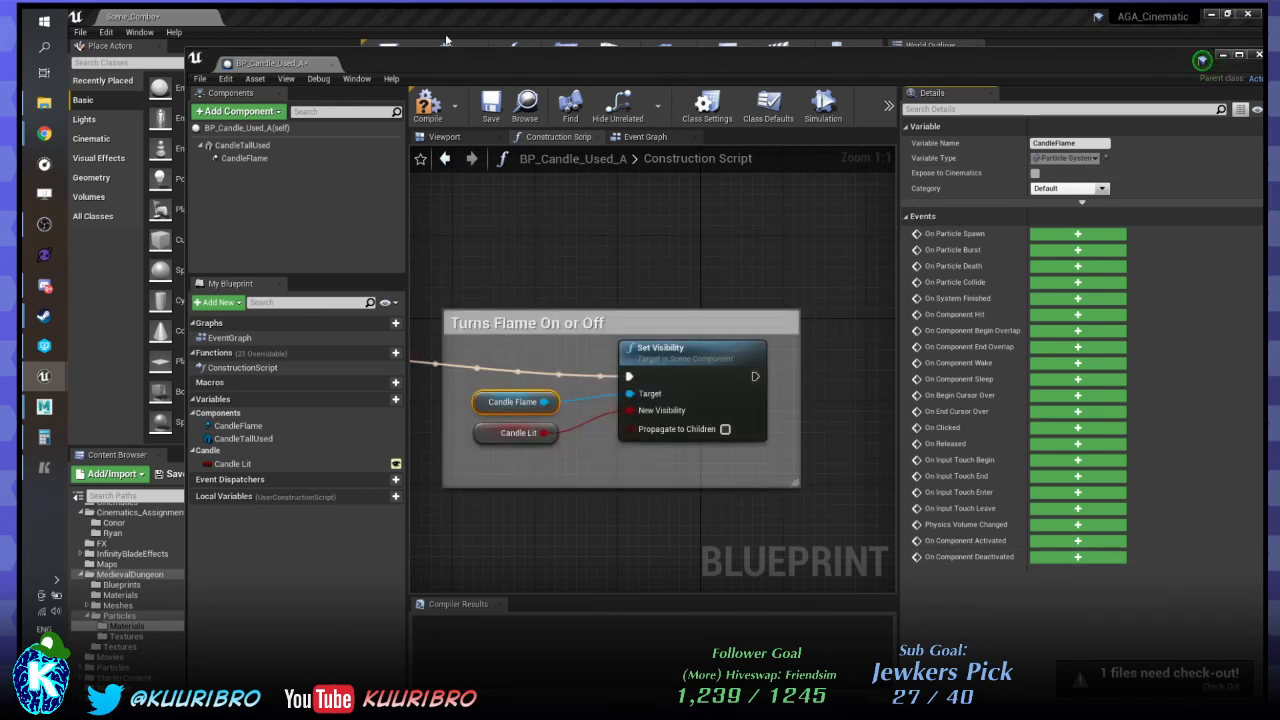
# Uncover the level viewport, inspect several candles beside the stone coffin and frame BP_Candle_Used_55.
pyautogui.moveTo(549, 59); pyautogui.dragTo(468, 500)
pyautogui.scroll(-5, 618, 259)
pyautogui.scroll(5, 618, 259)
pyautogui.moveTo(618, 259); pyautogui.dragTo(520, 375, button='right')
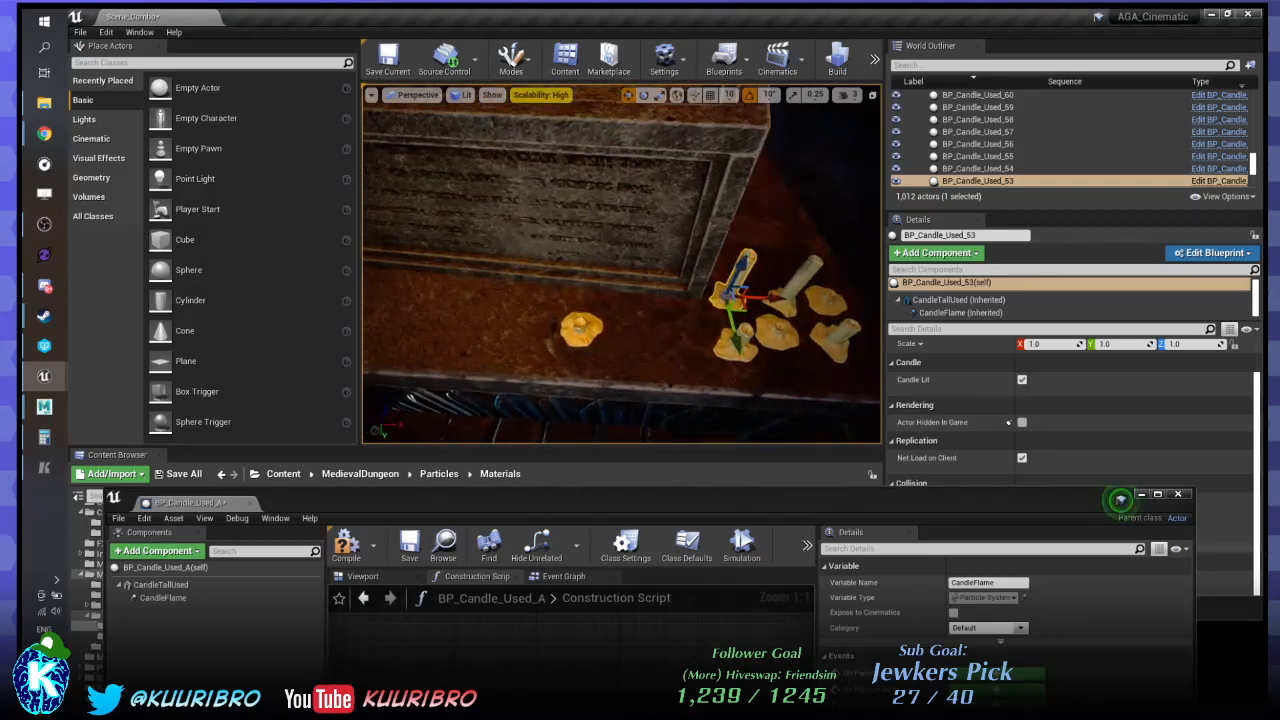
pyautogui.click(573, 321)
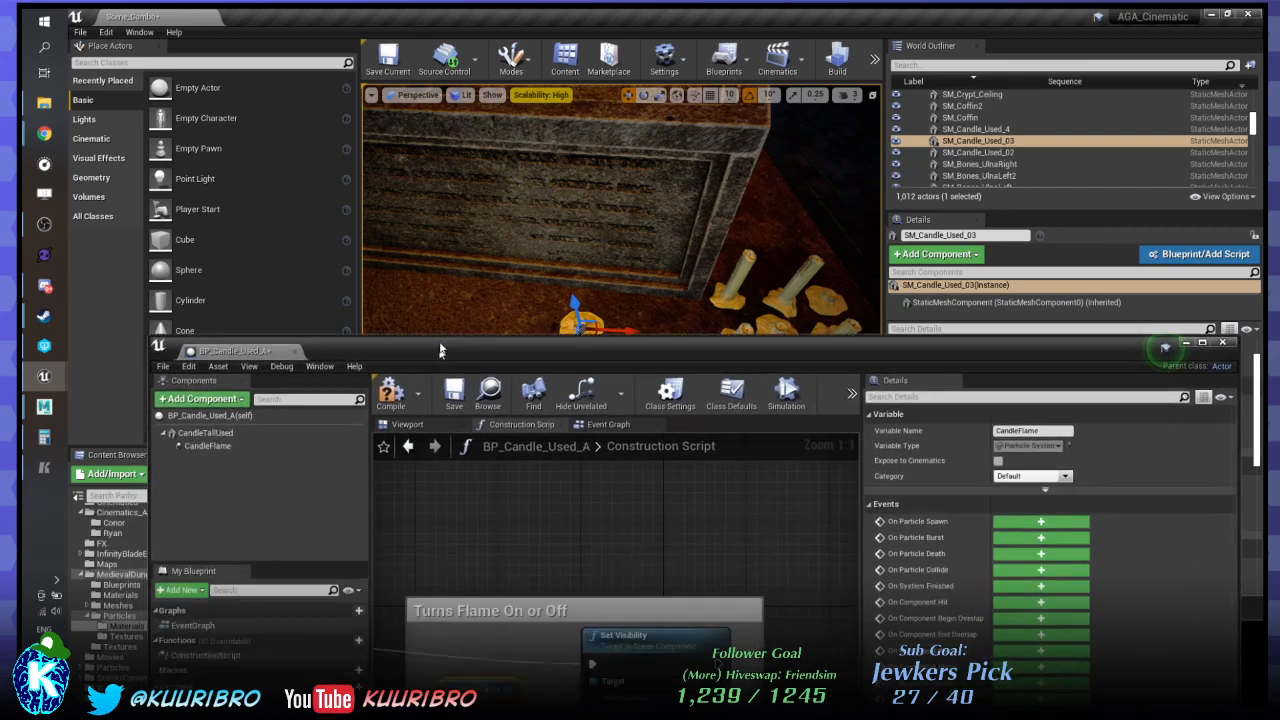
pyautogui.moveTo(392, 500); pyautogui.dragTo(370, 481)
pyautogui.click(775, 324)
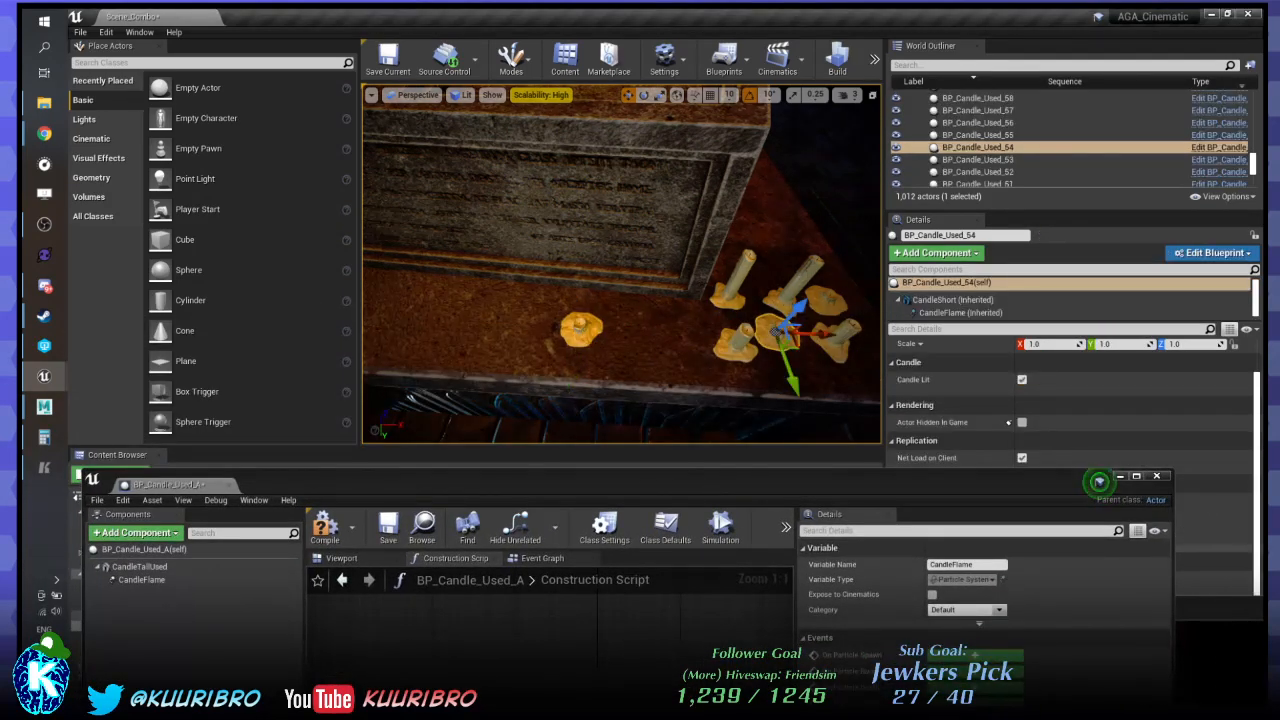
pyautogui.click(804, 275)
pyautogui.press('f')
# Retry exposing the CandleFlame variable to cinematics, compile the blueprint and widen its editor window.
pyautogui.moveTo(744, 487); pyautogui.dragTo(749, 262)
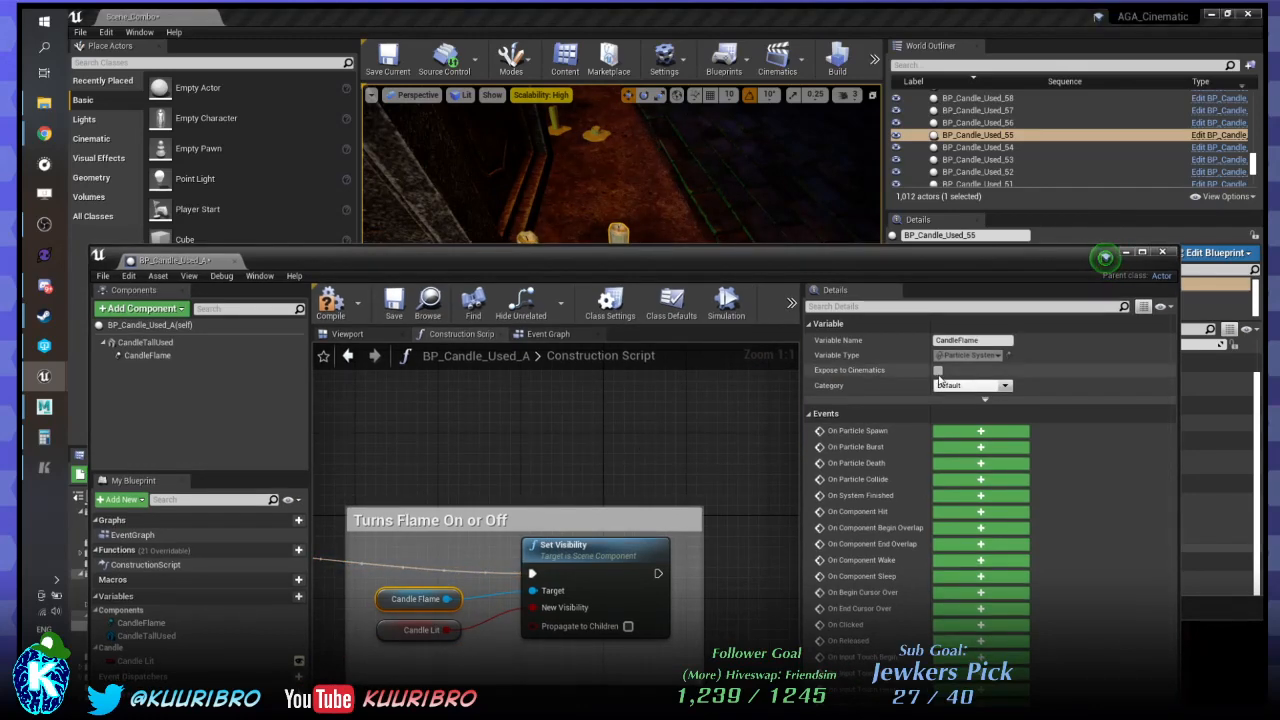
pyautogui.click(939, 372)
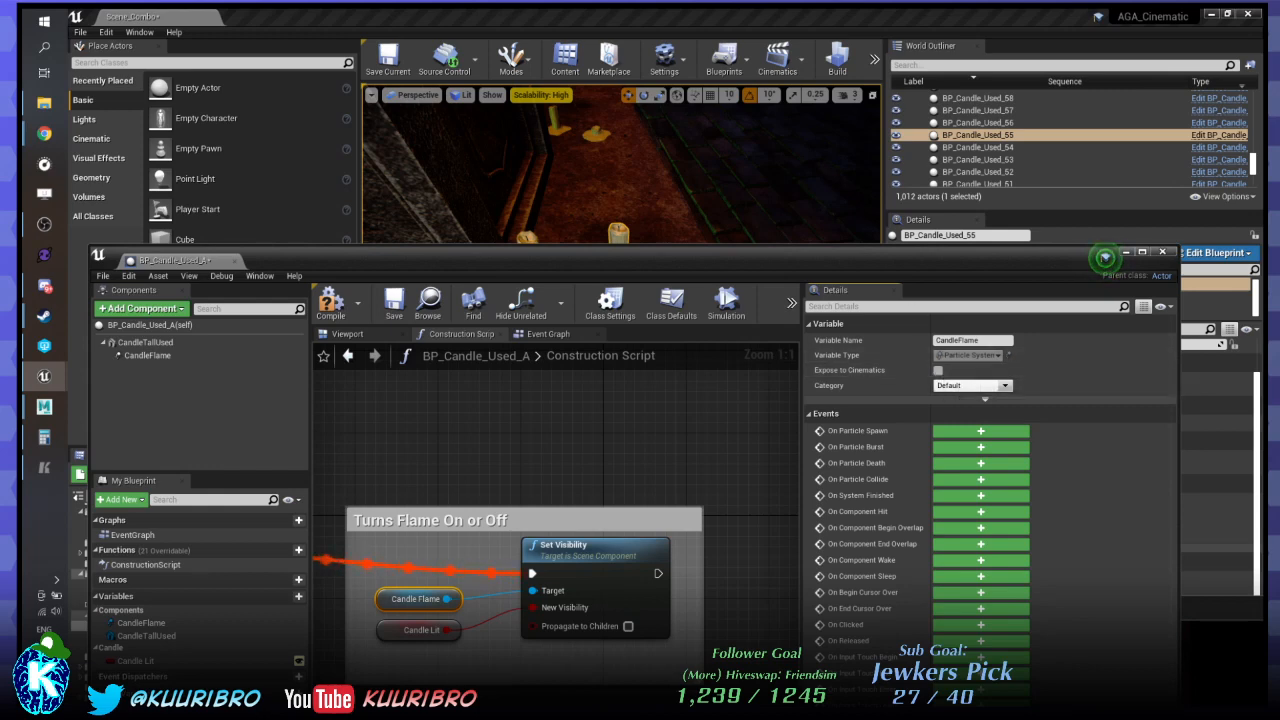
pyautogui.moveTo(812, 261); pyautogui.dragTo(735, 58)
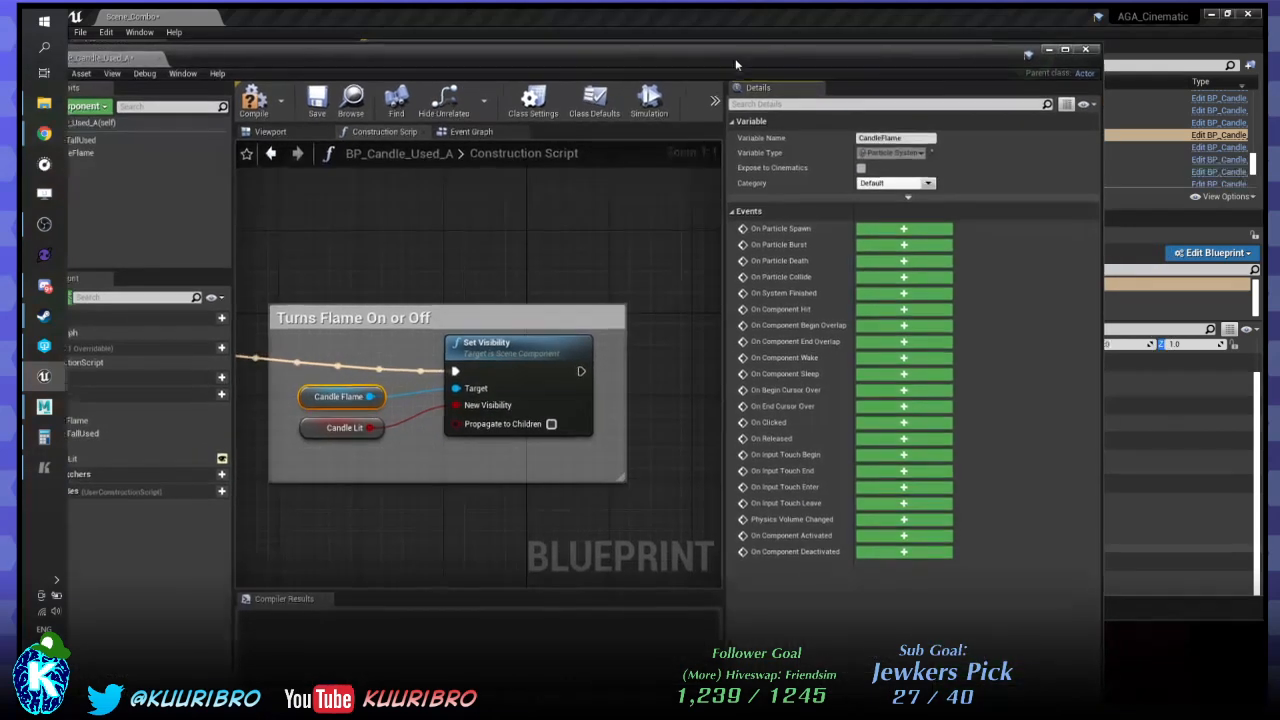
pyautogui.click(254, 100)
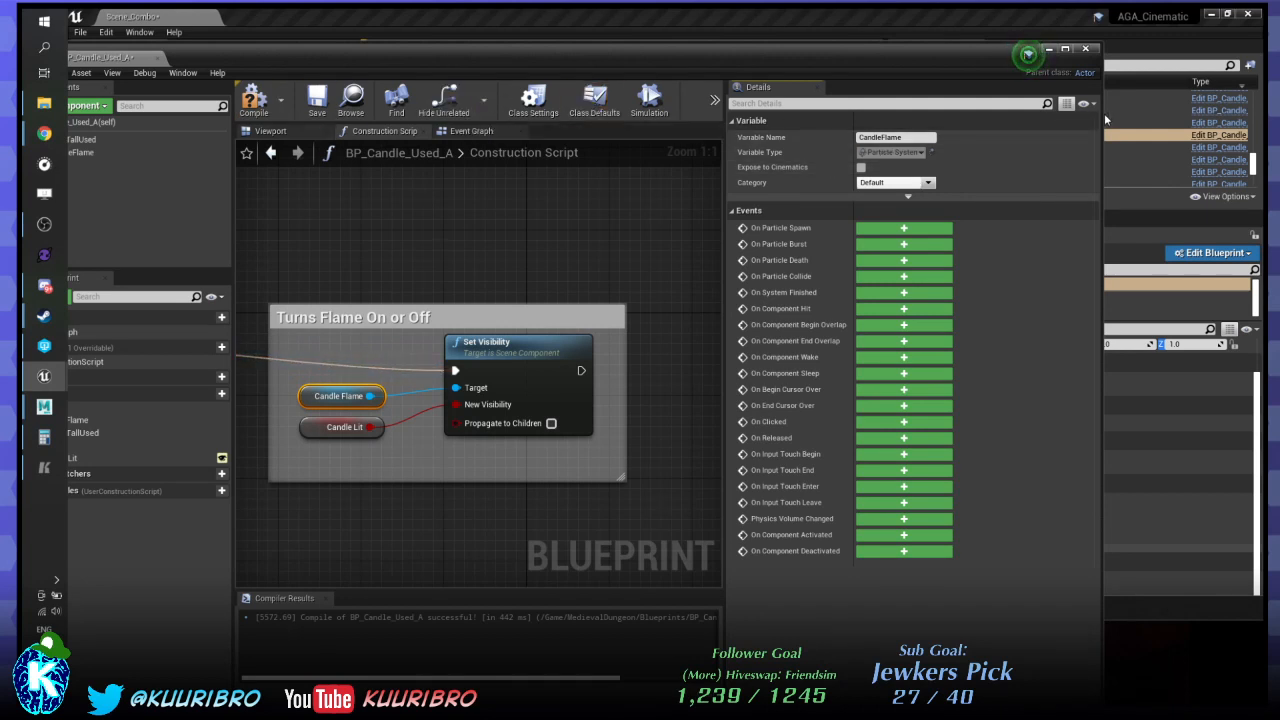
pyautogui.moveTo(1100, 125); pyautogui.dragTo(1240, 125)
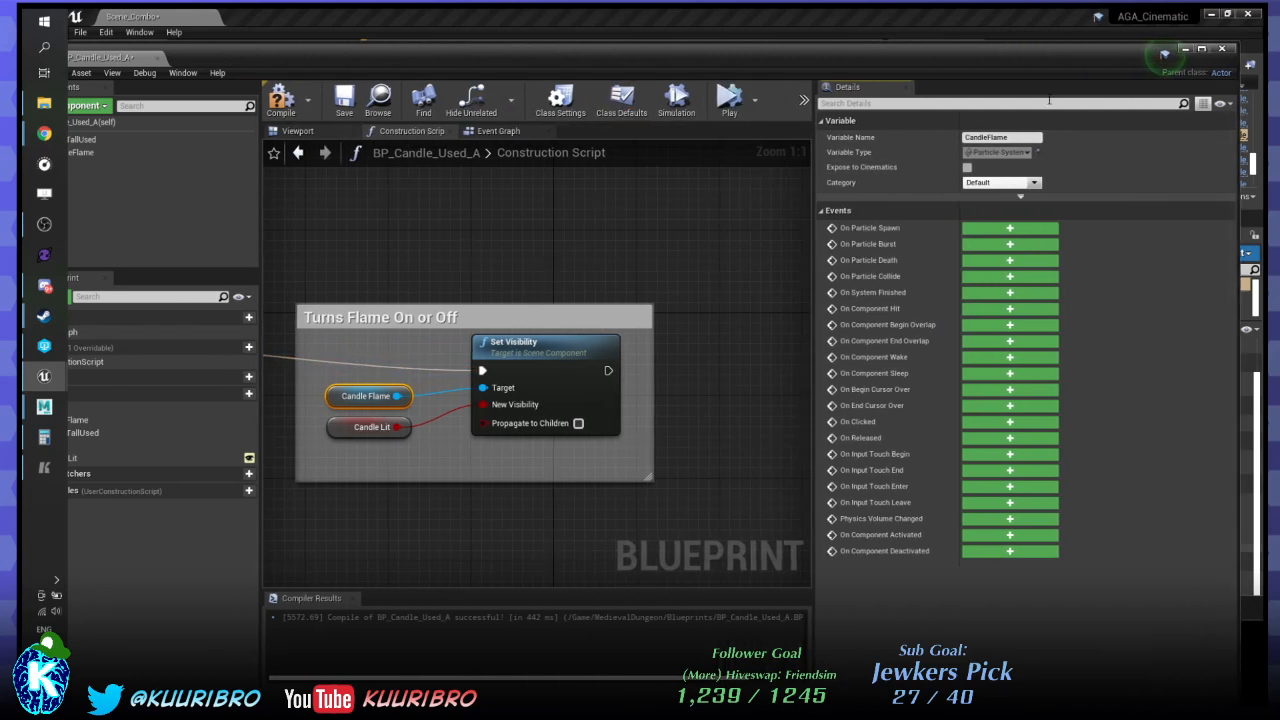
# Enable Allow Tick Before Begin Play in the blueprint's class defaults and check the level viewport's Realtime option.
pyautogui.click(618, 102)
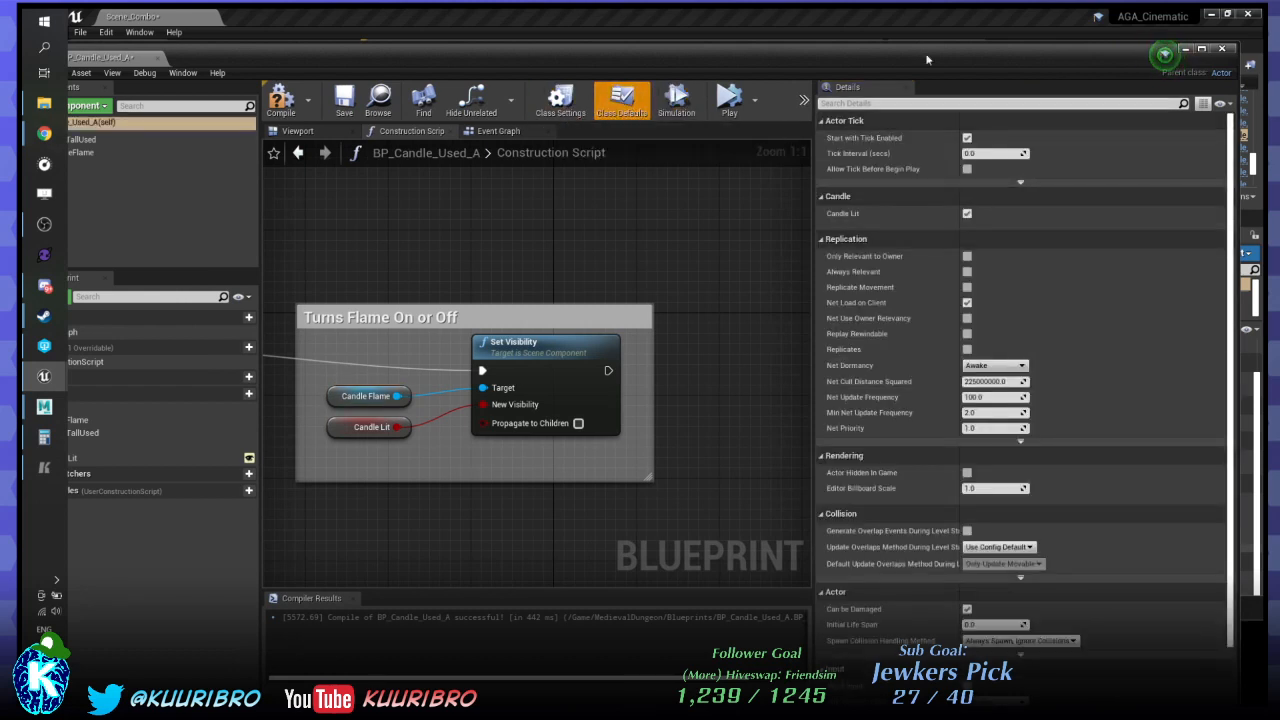
pyautogui.click(967, 169)
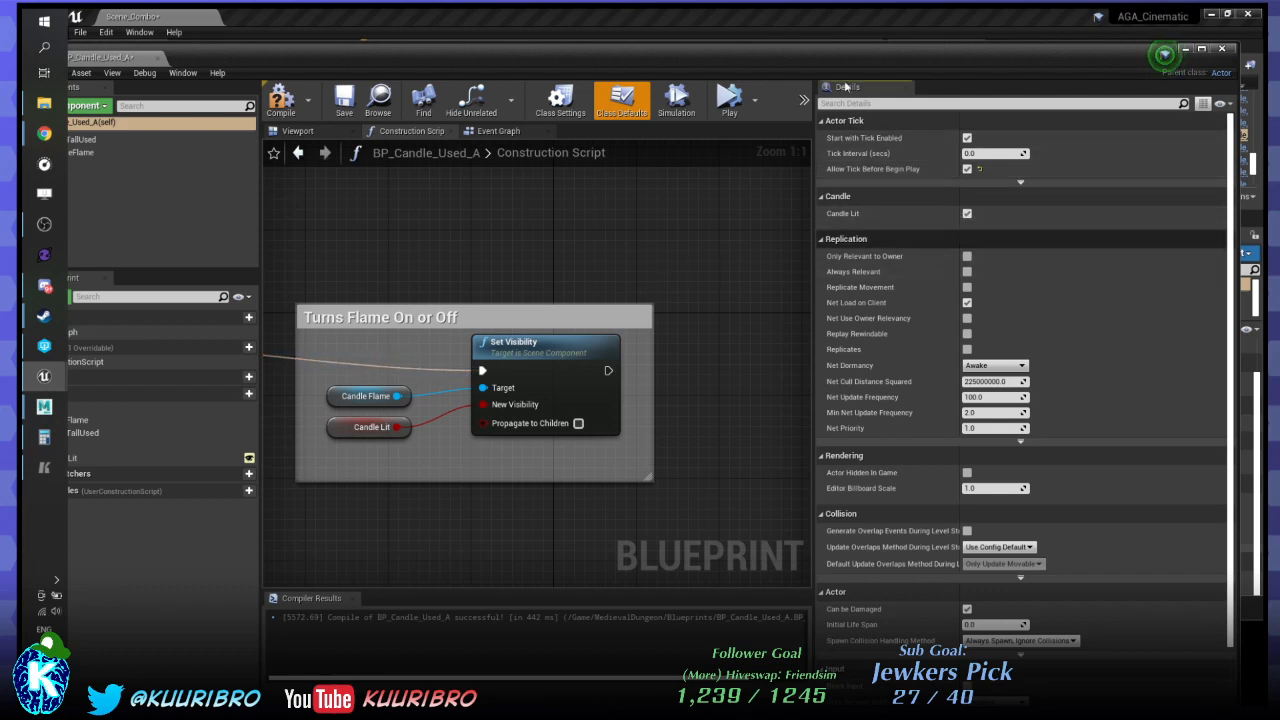
pyautogui.moveTo(914, 53); pyautogui.dragTo(720, 451)
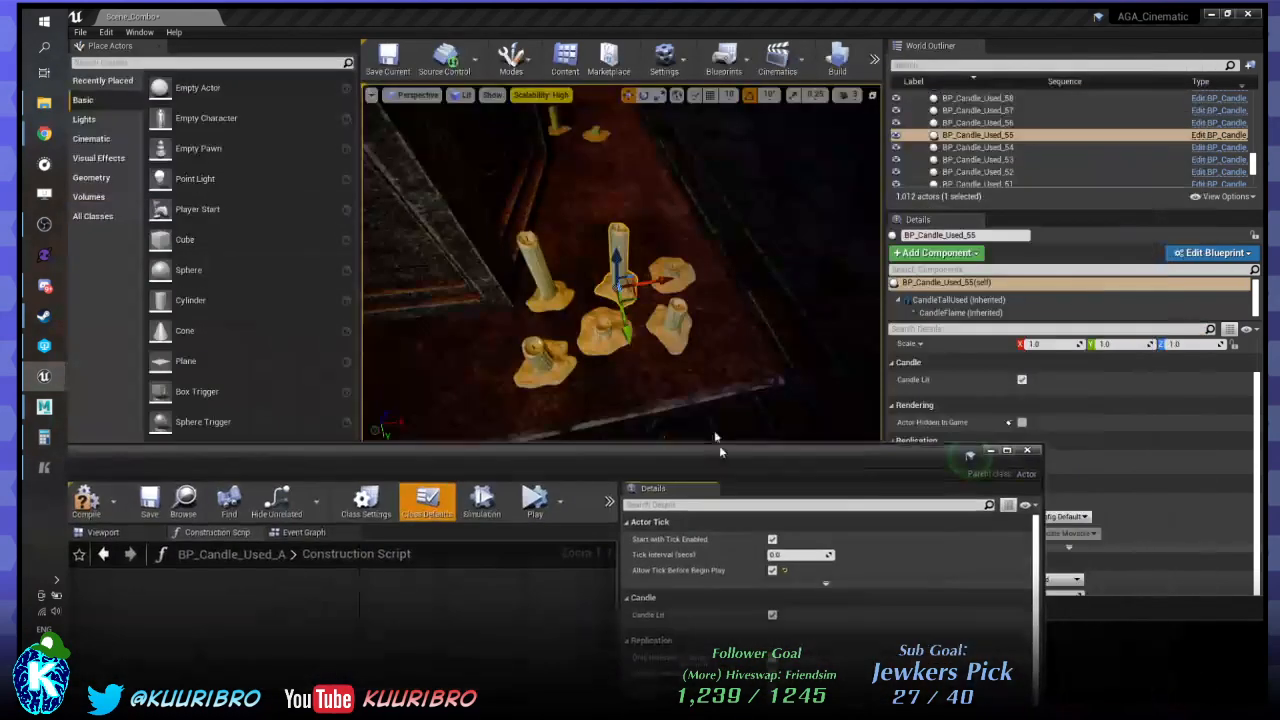
pyautogui.click(371, 94)
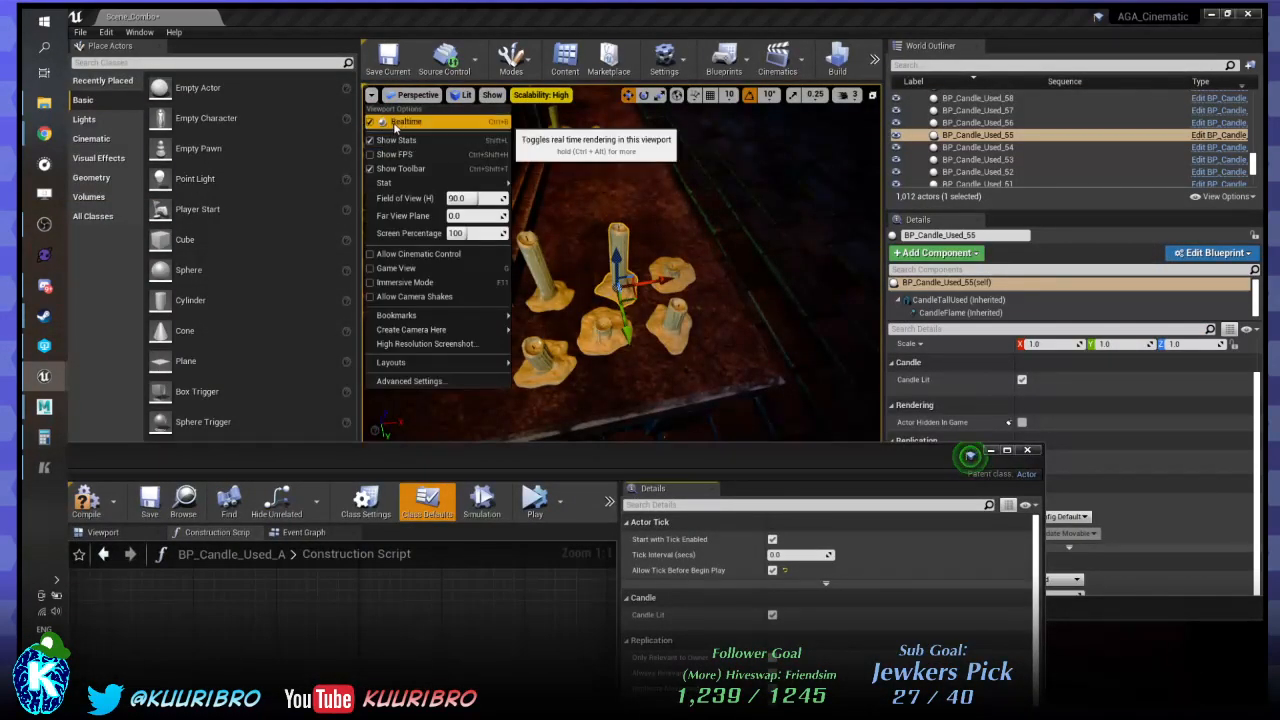
# Examine the remaining class defaults of the candle blueprint, from Replication and Rendering through Actor and Input.
pyautogui.moveTo(723, 458); pyautogui.dragTo(885, 31)
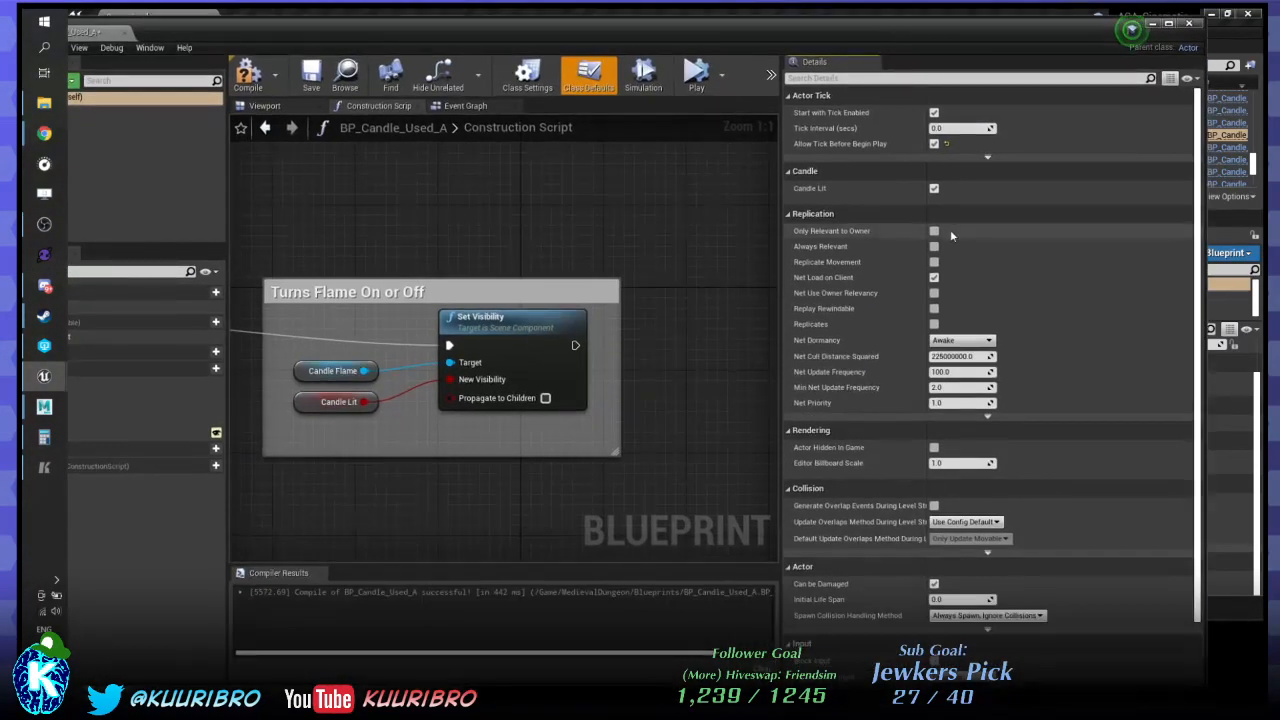
pyautogui.scroll(-2, 1098, 300)
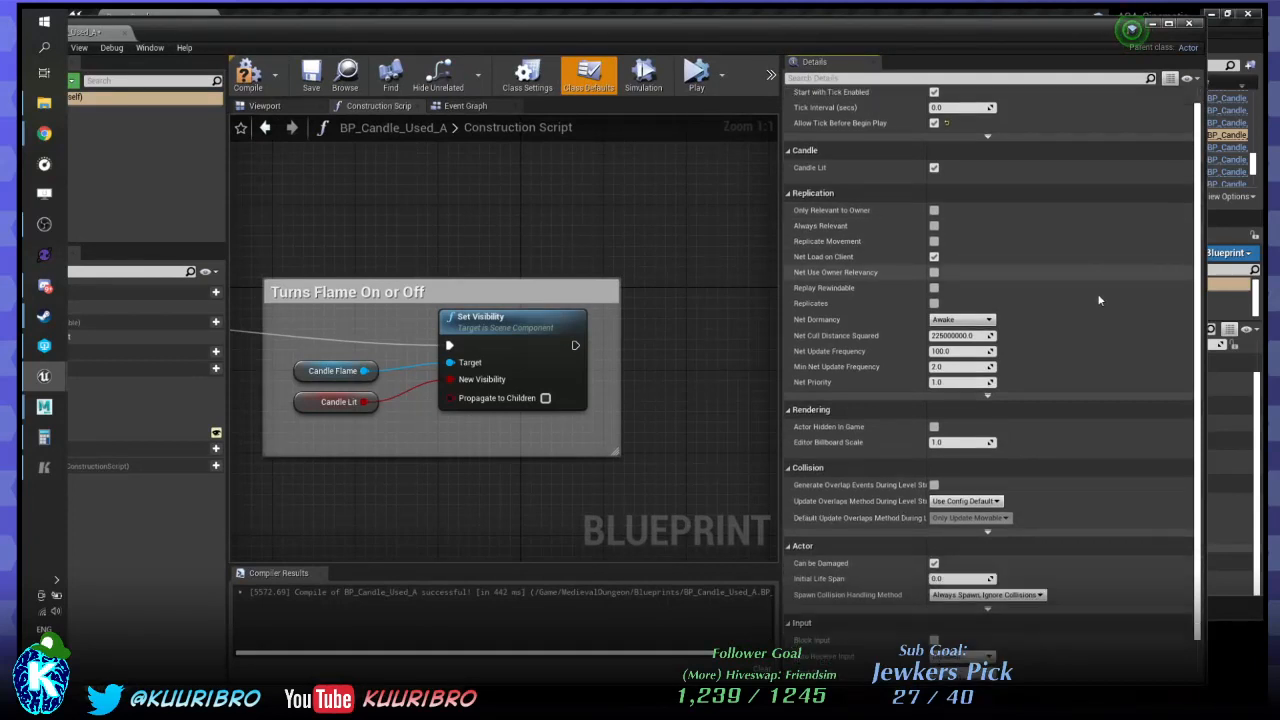
pyautogui.scroll(-1, 1098, 299)
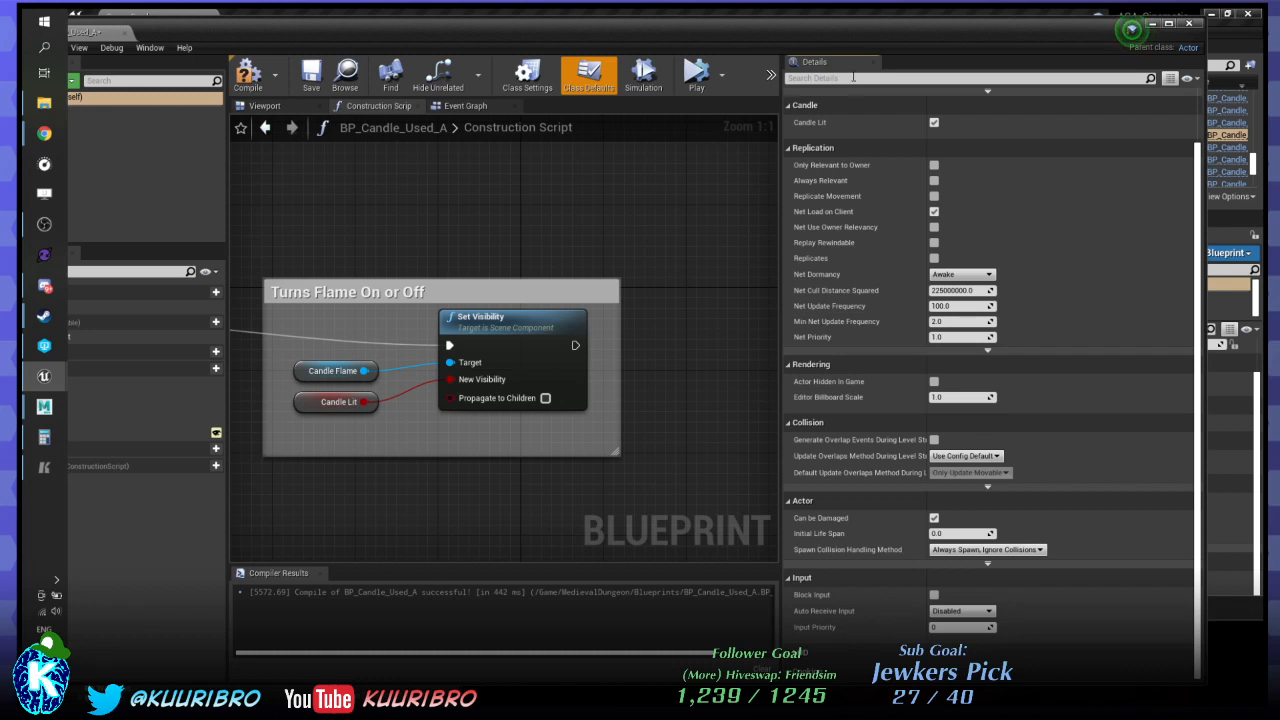
# Show the candle blueprint's class settings, then try moving BP_Candle_Used_55 in the level and undo that move.
pyautogui.click(527, 76)
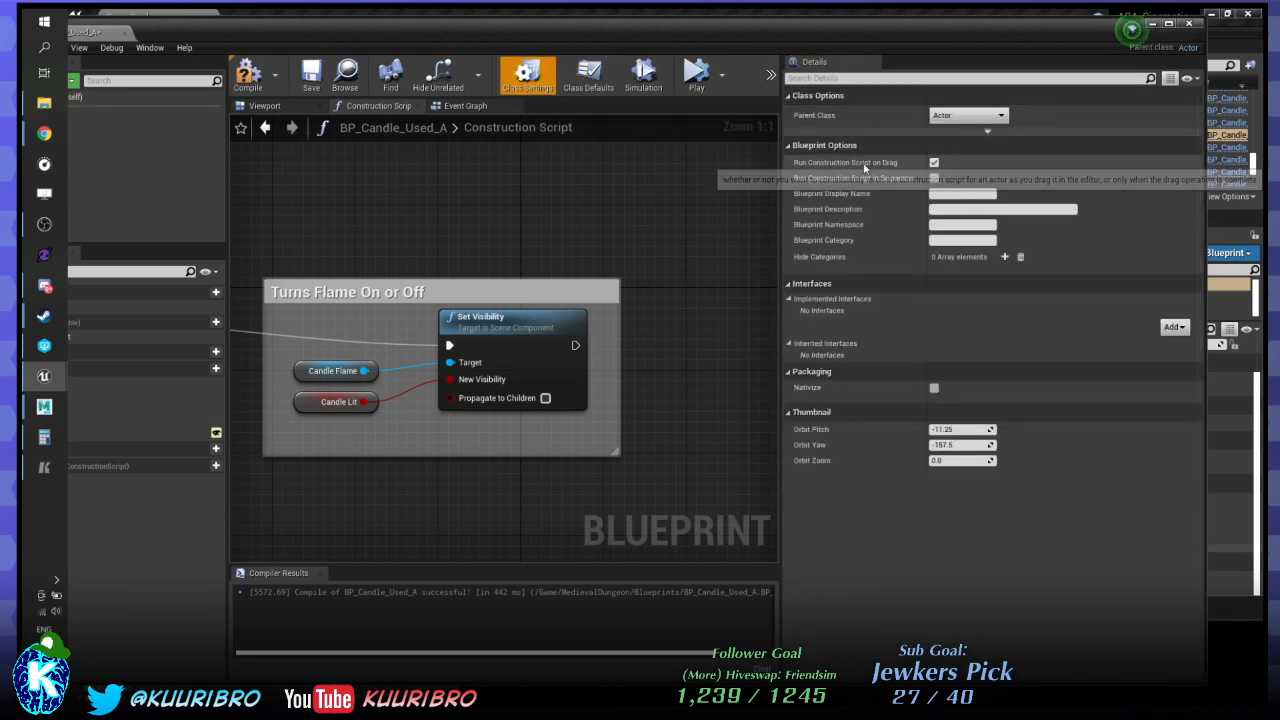
pyautogui.moveTo(875, 24); pyautogui.dragTo(809, 427)
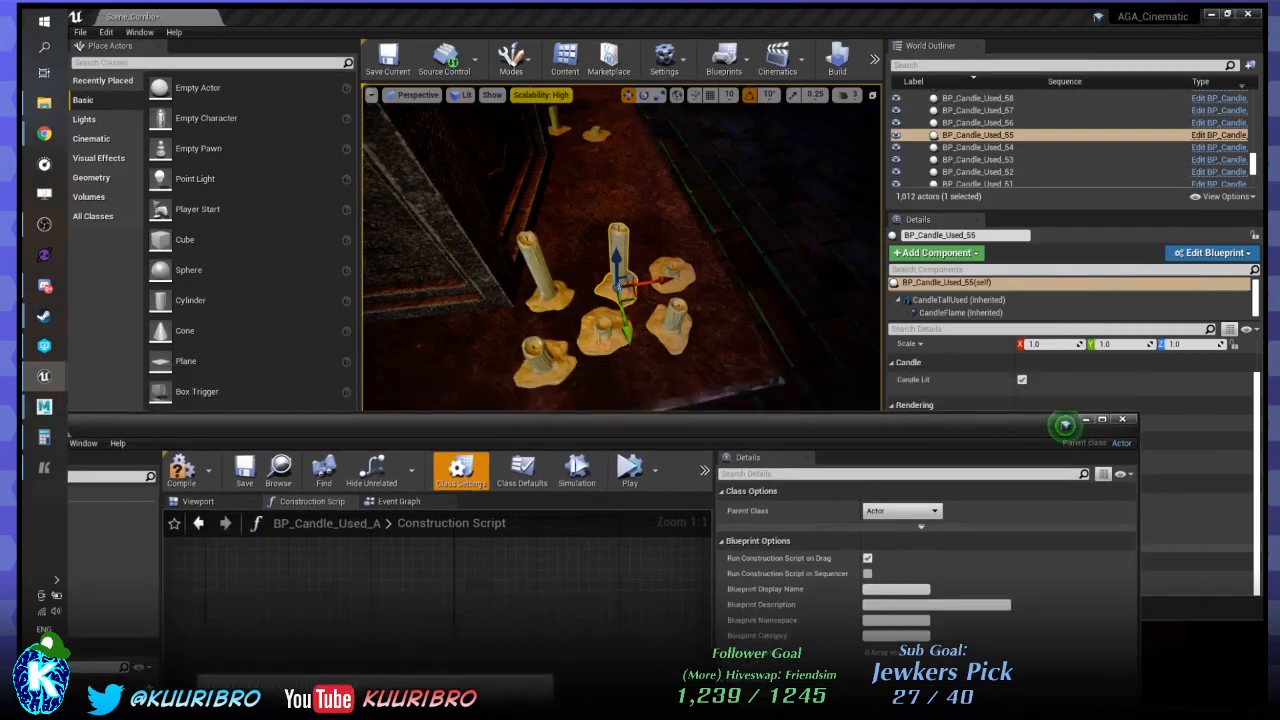
pyautogui.moveTo(629, 292); pyautogui.dragTo(633, 253)
pyautogui.hotkey('ctrl', 'z')
pyautogui.moveTo(823, 430); pyautogui.dragTo(859, 70)
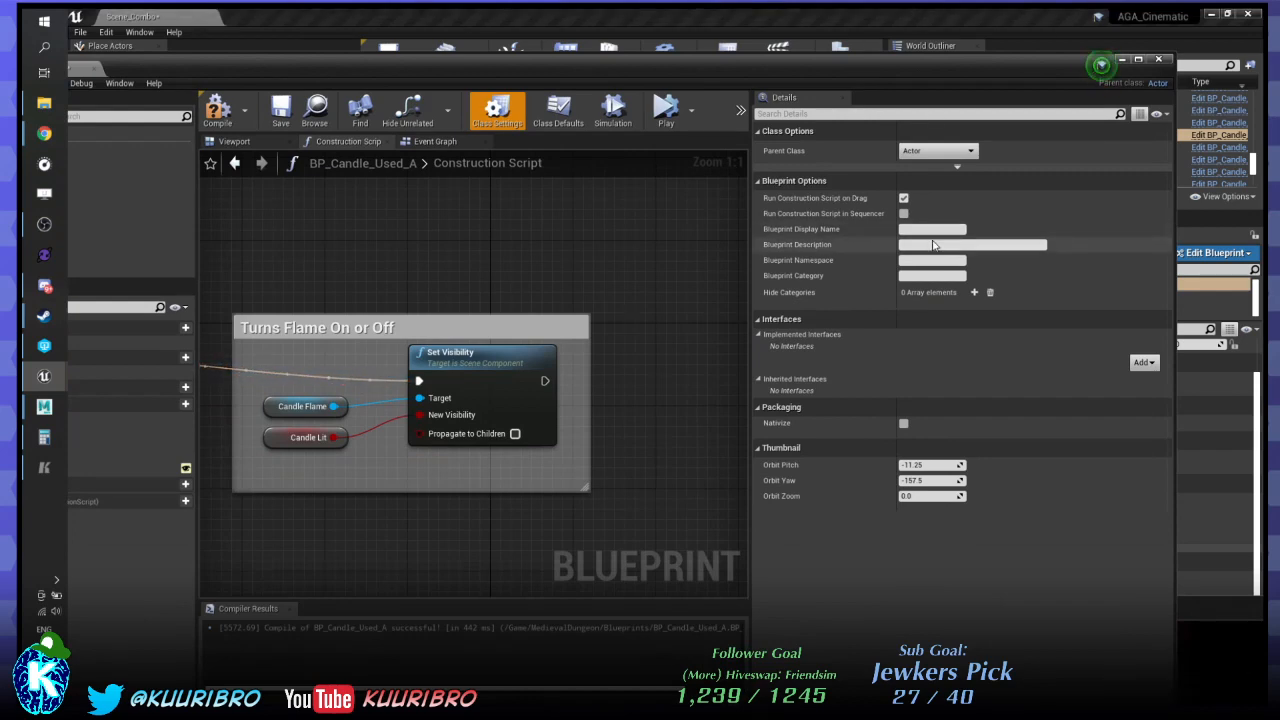
# Reposition the blueprint editor, inspect the Candle Flame node's properties and find references to the CandleFlame variable.
pyautogui.moveTo(526, 69); pyautogui.dragTo(730, 67)
pyautogui.moveTo(748, 254); pyautogui.dragTo(852, 241, button='right')
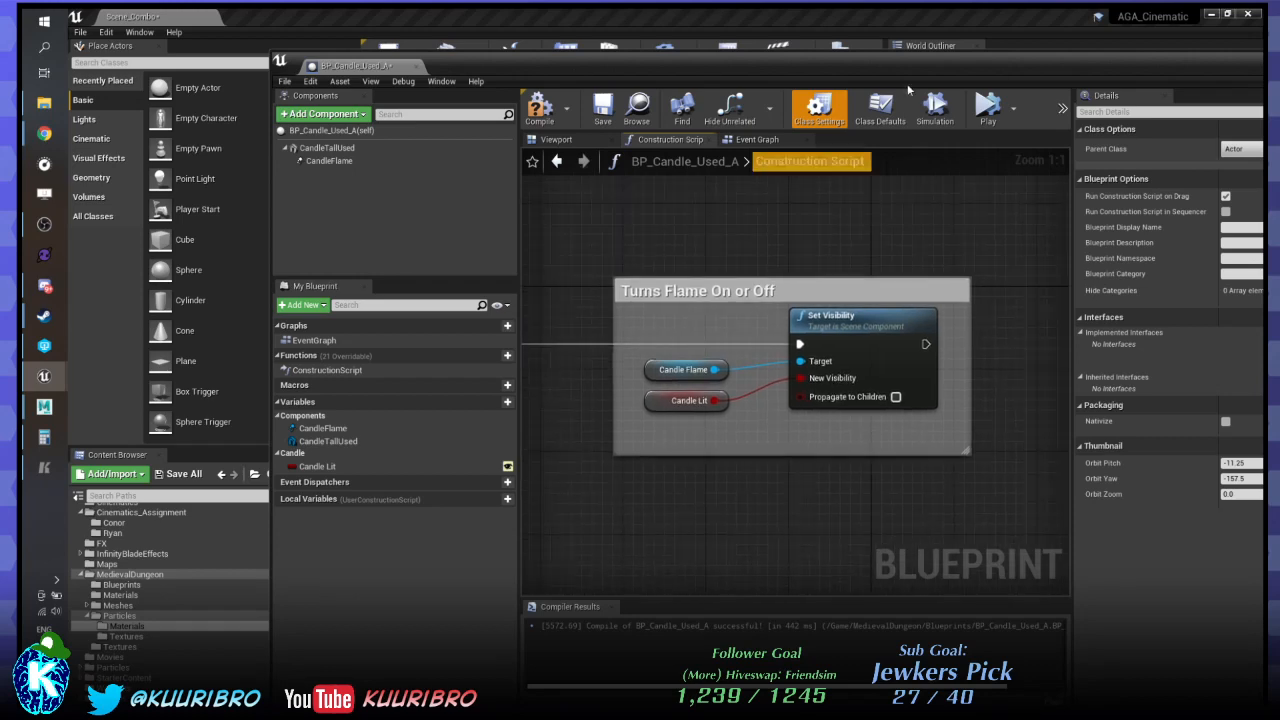
pyautogui.doubleClick(702, 66)
pyautogui.click(455, 373)
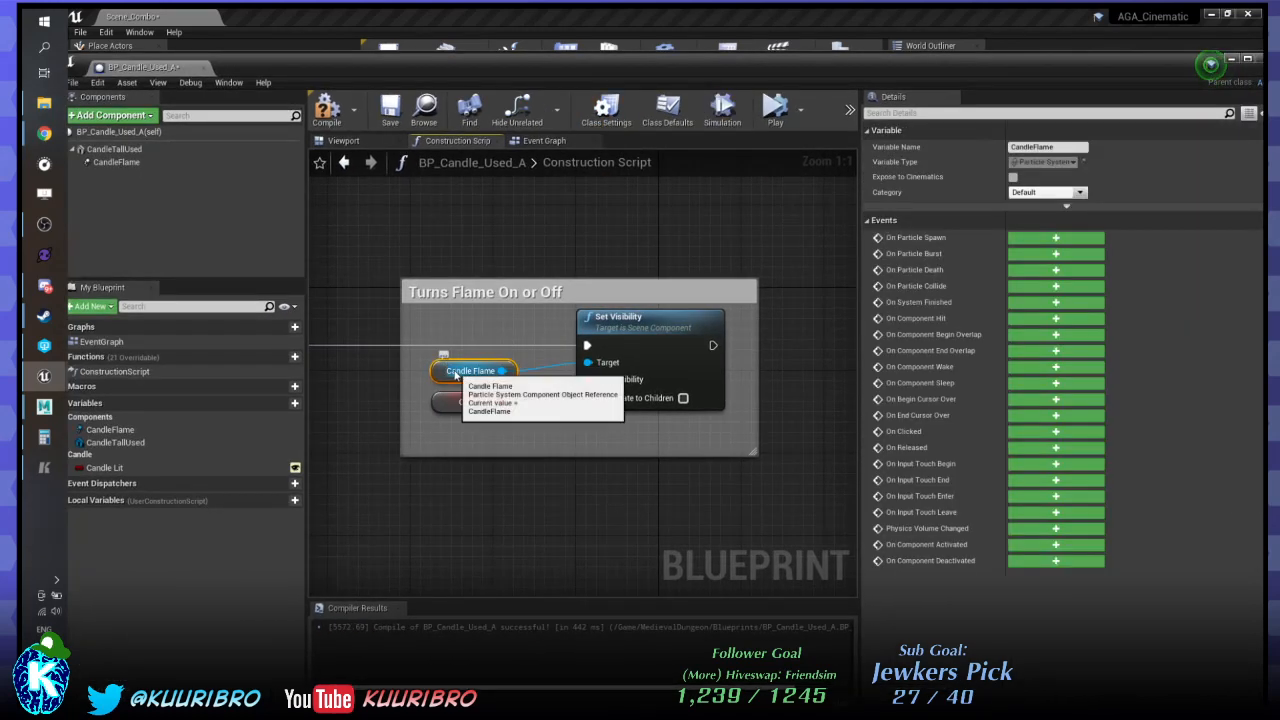
pyautogui.moveTo(733, 60); pyautogui.dragTo(753, 58)
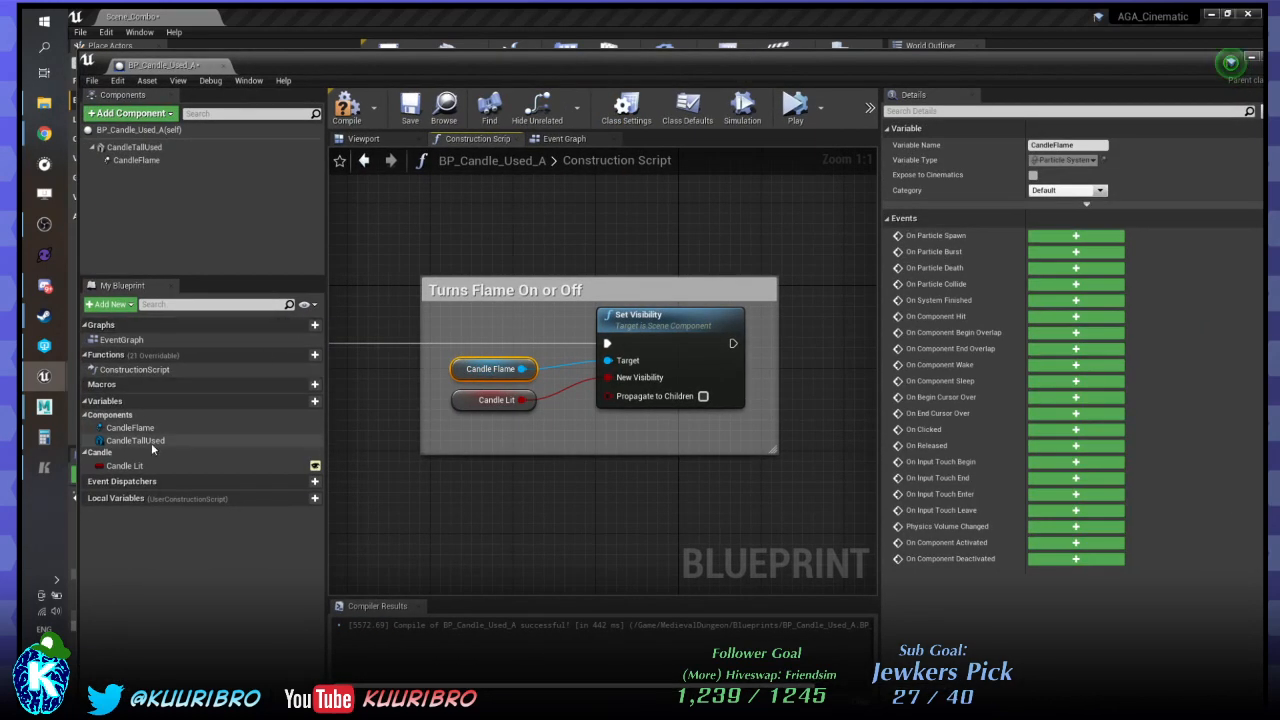
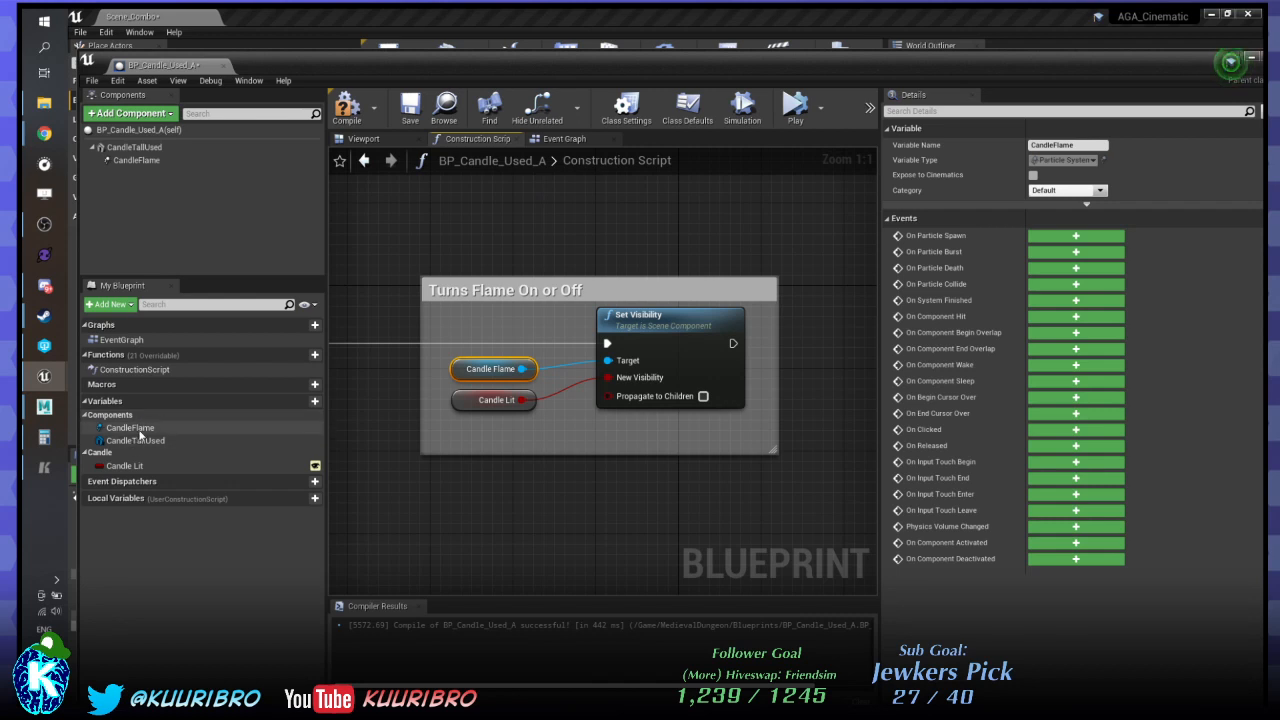
pyautogui.click(139, 427)
pyautogui.rightClick(141, 430)
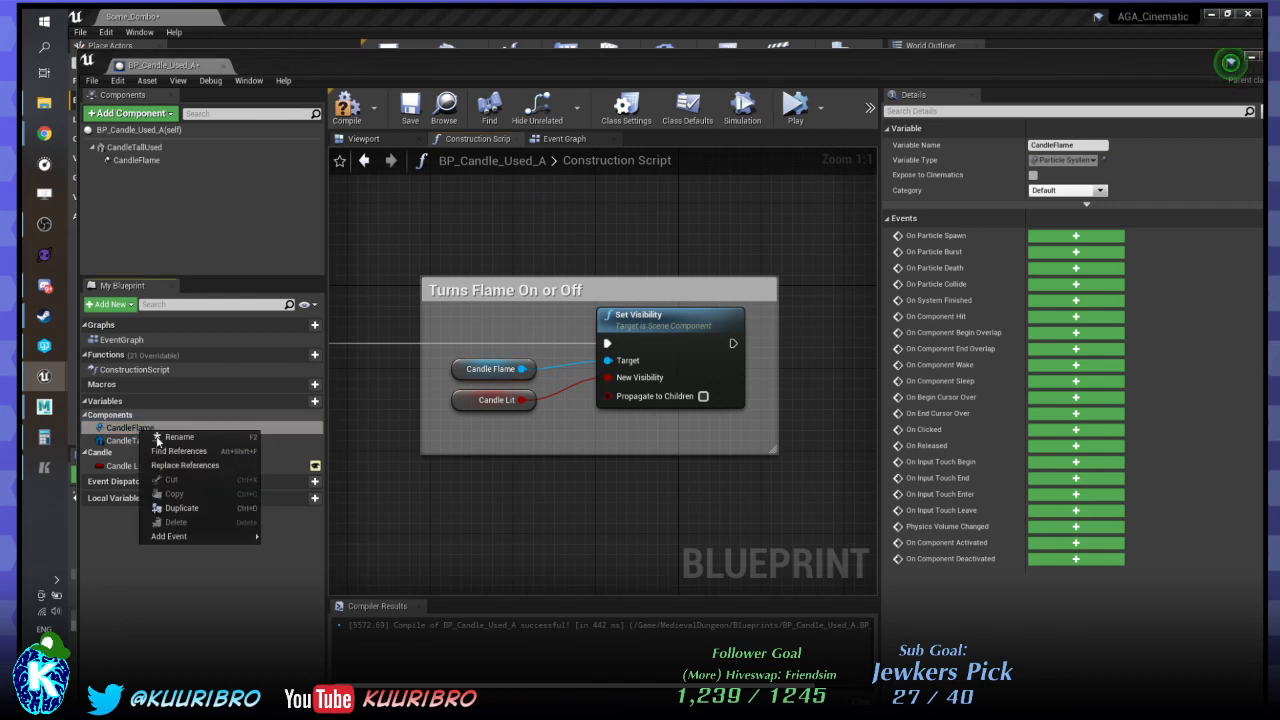
pyautogui.click(175, 451)
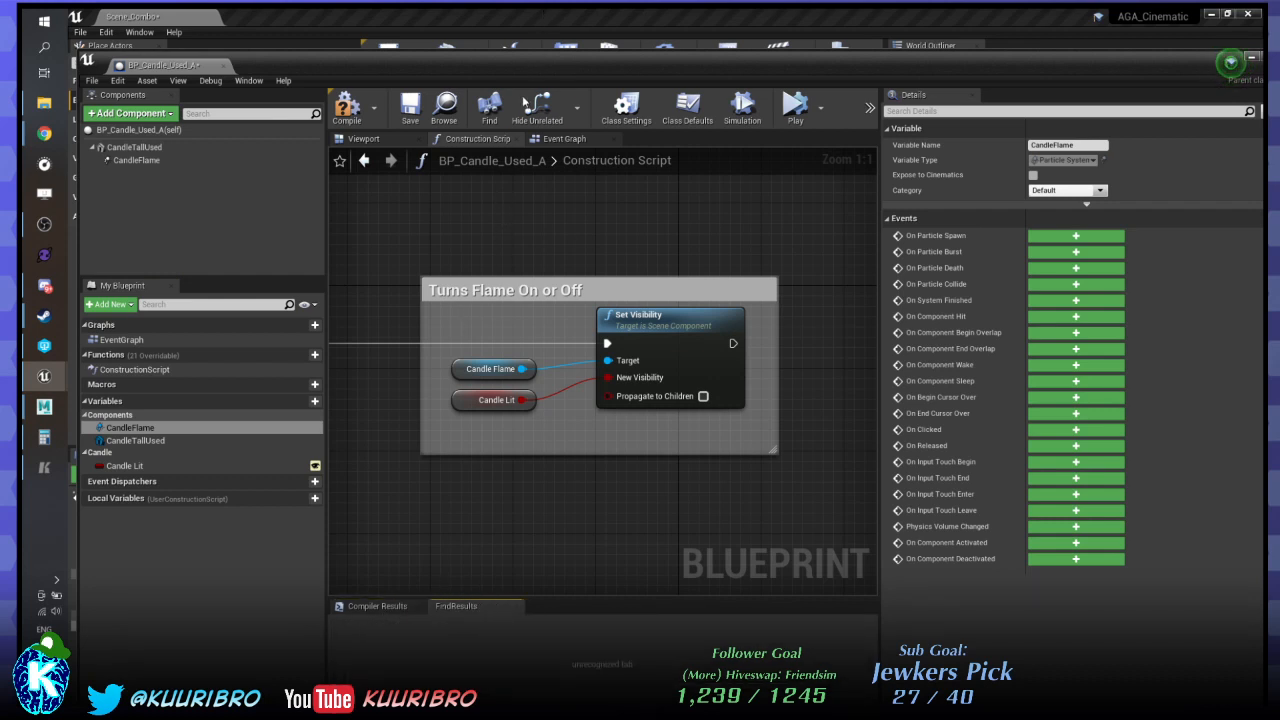
# Uncover the level editor and examine the details of BP_Candle_Used_55, from Transform and Rendering through the advanced Actor options.
pyautogui.moveTo(523, 74); pyautogui.dragTo(575, 86)
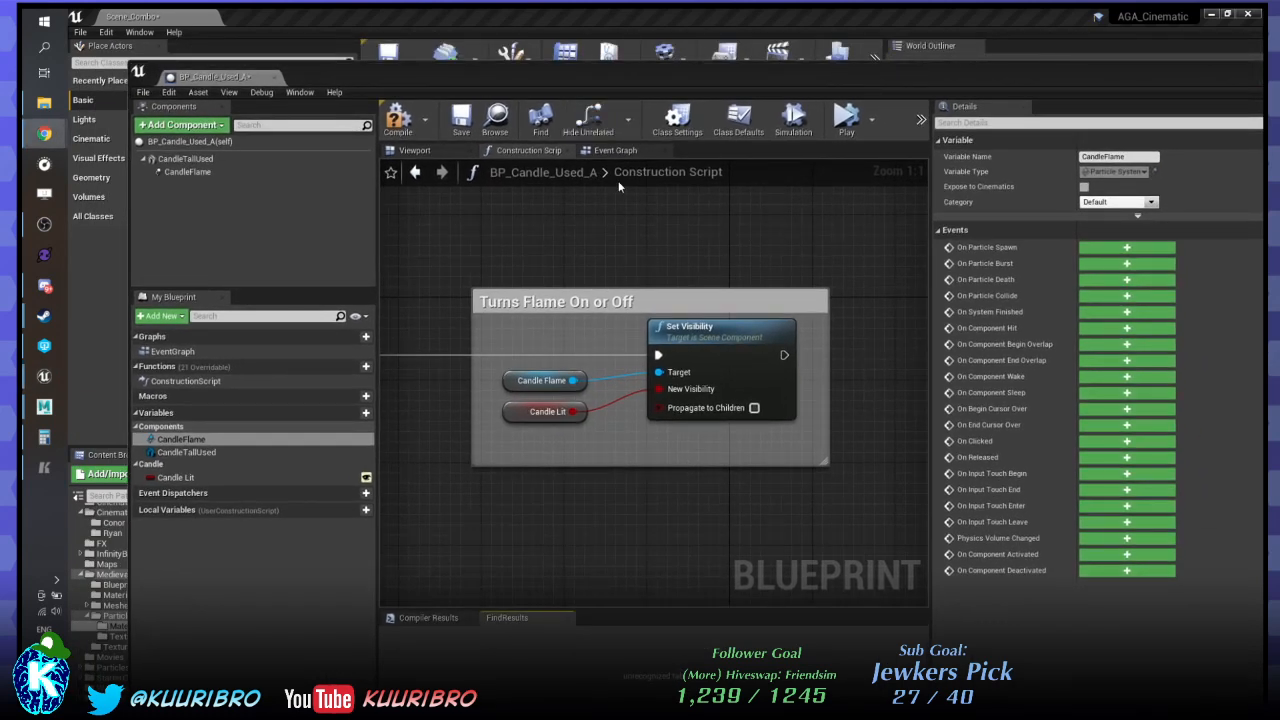
pyautogui.moveTo(545, 76); pyautogui.dragTo(1279, 128)
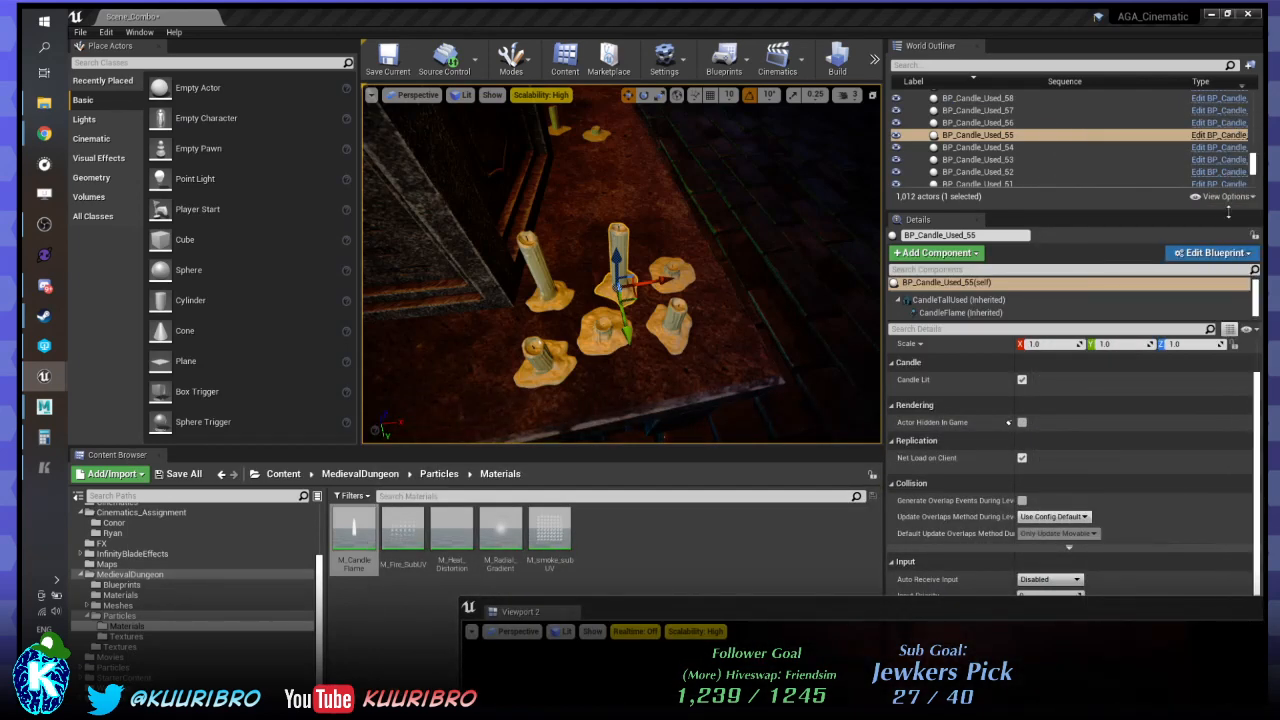
pyautogui.moveTo(555, 612); pyautogui.dragTo(165, 661)
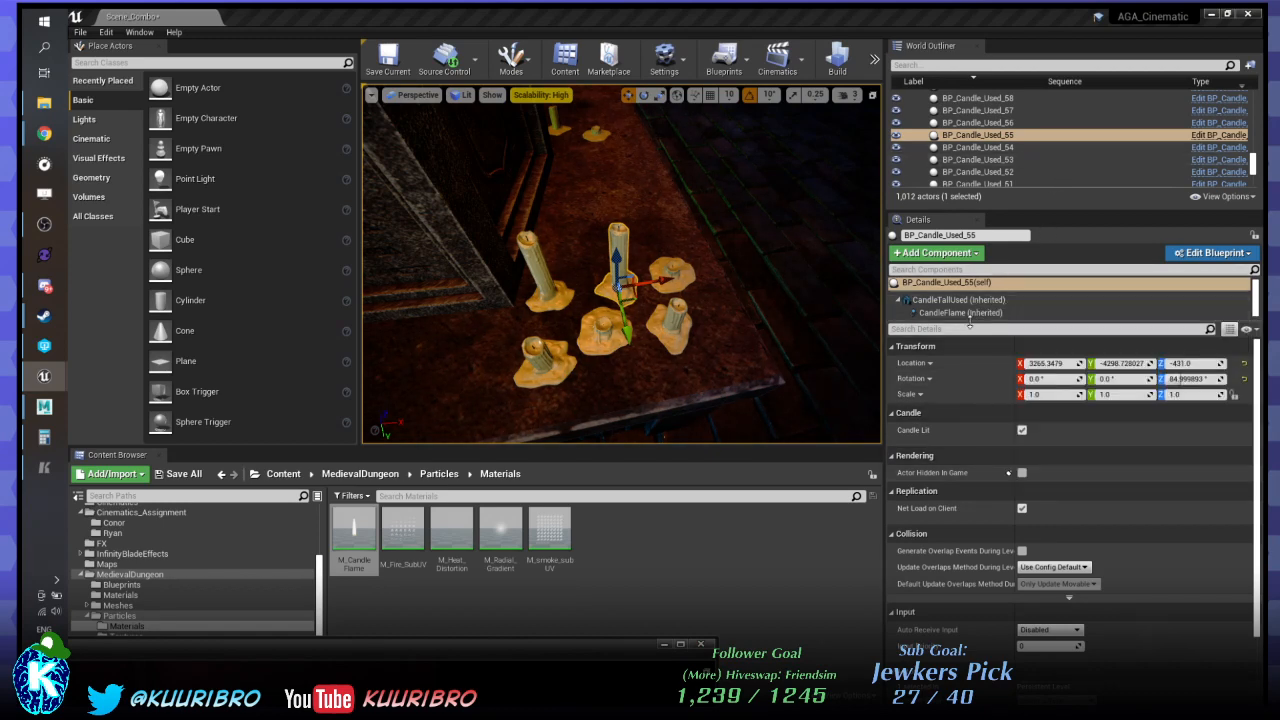
pyautogui.moveTo(969, 325); pyautogui.dragTo(969, 317)
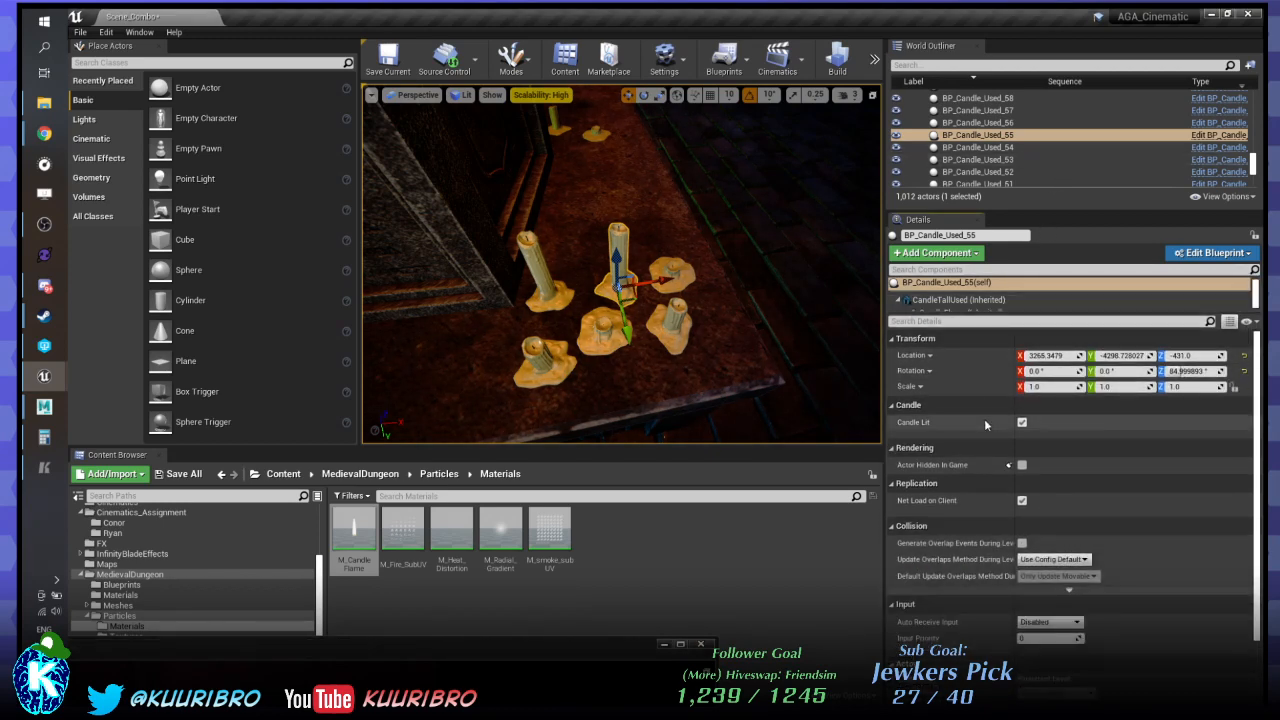
pyautogui.scroll(-3, 984, 418)
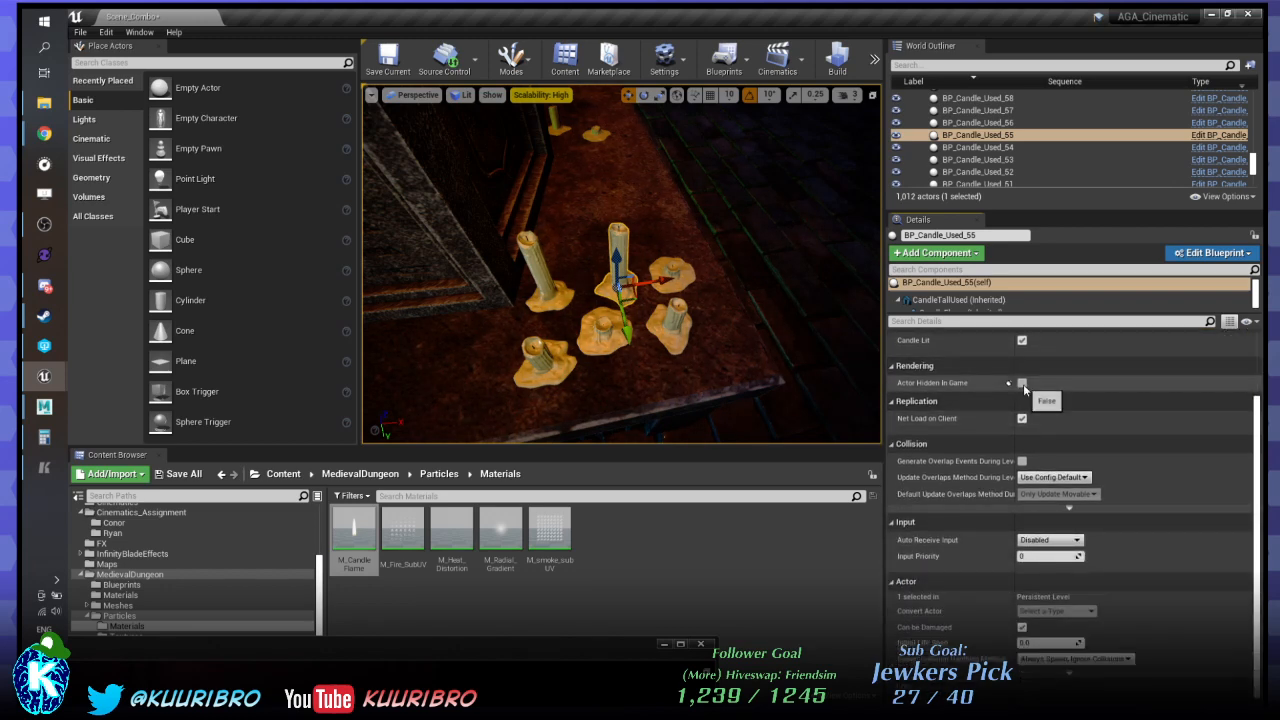
pyautogui.scroll(-1, 1076, 398)
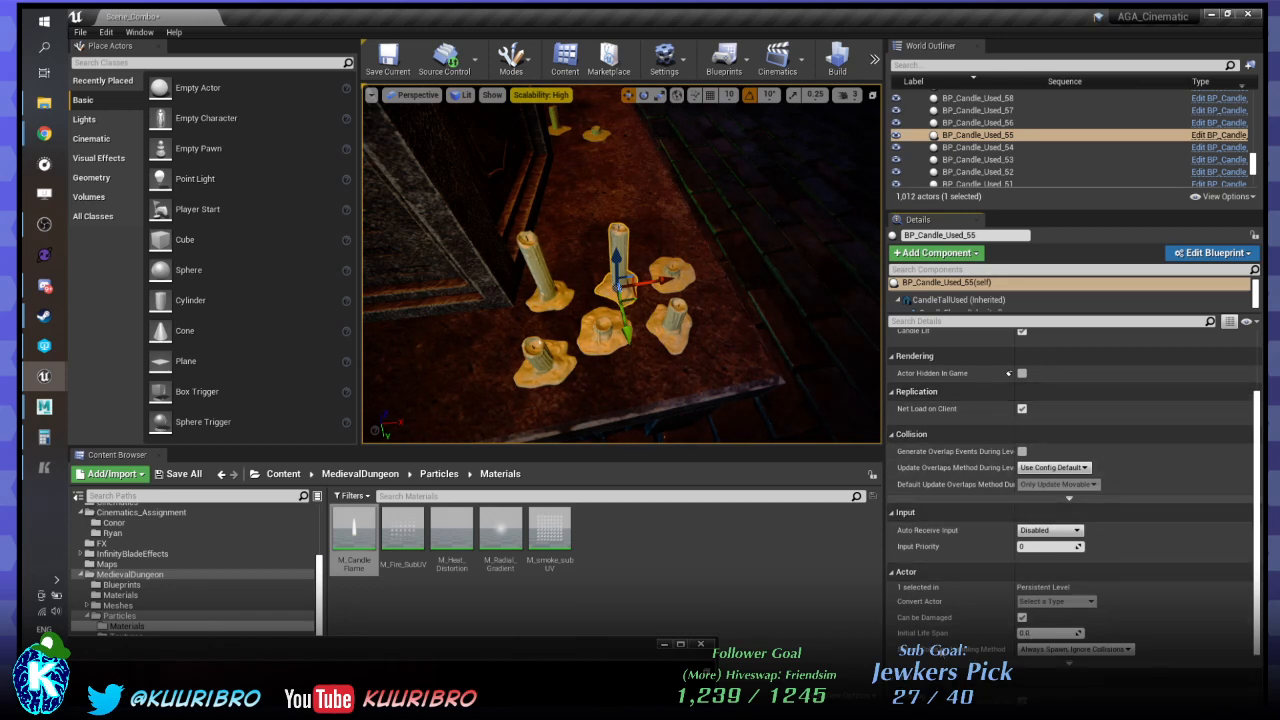
pyautogui.scroll(-2, 999, 606)
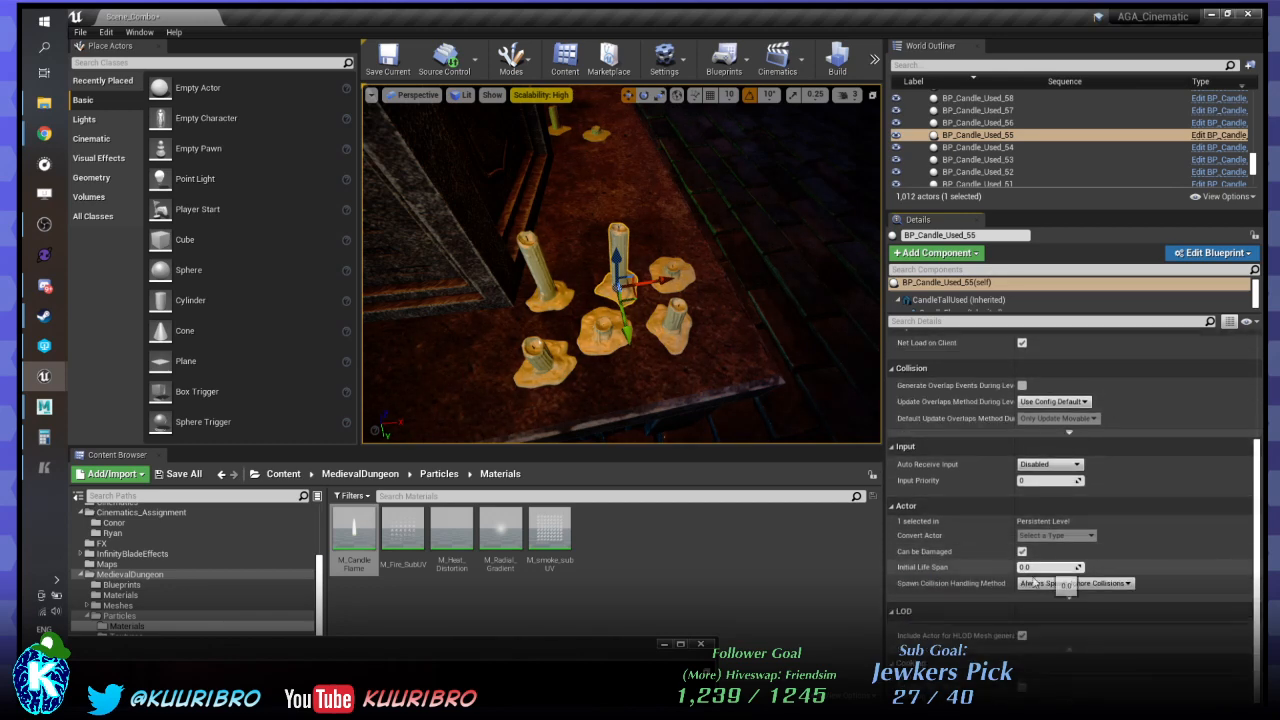
pyautogui.click(1069, 598)
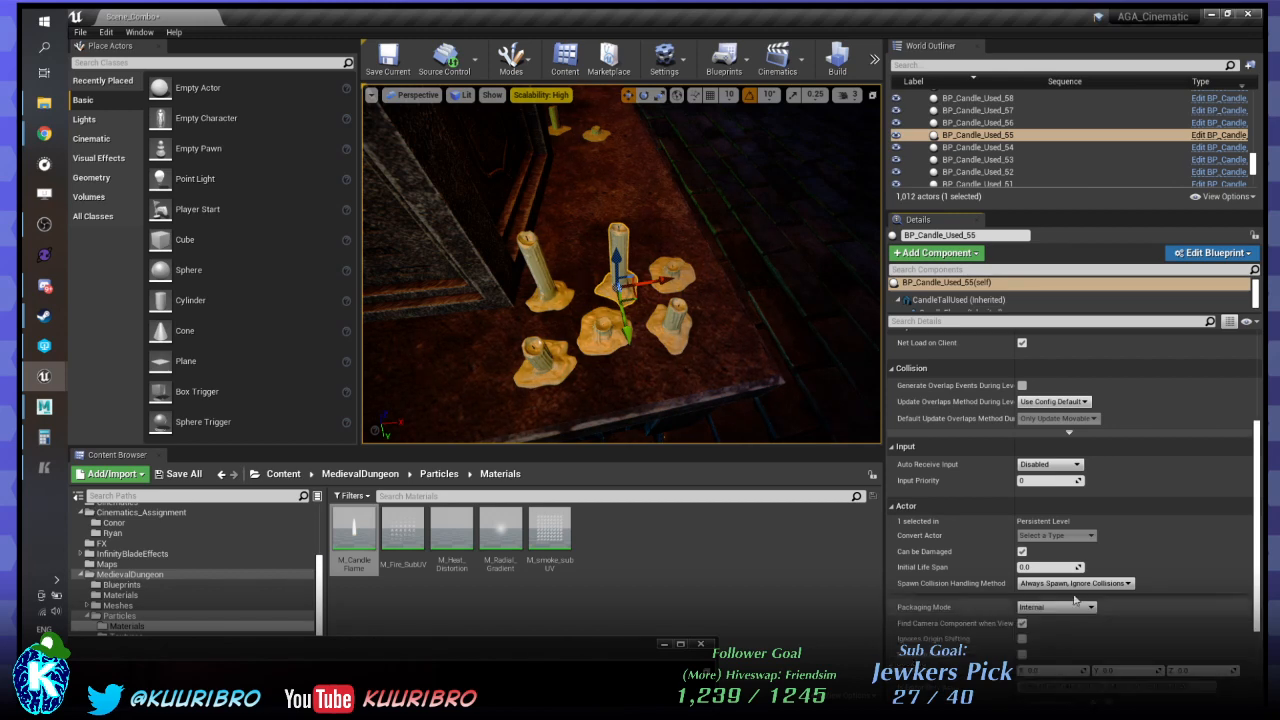
pyautogui.scroll(-3, 972, 544)
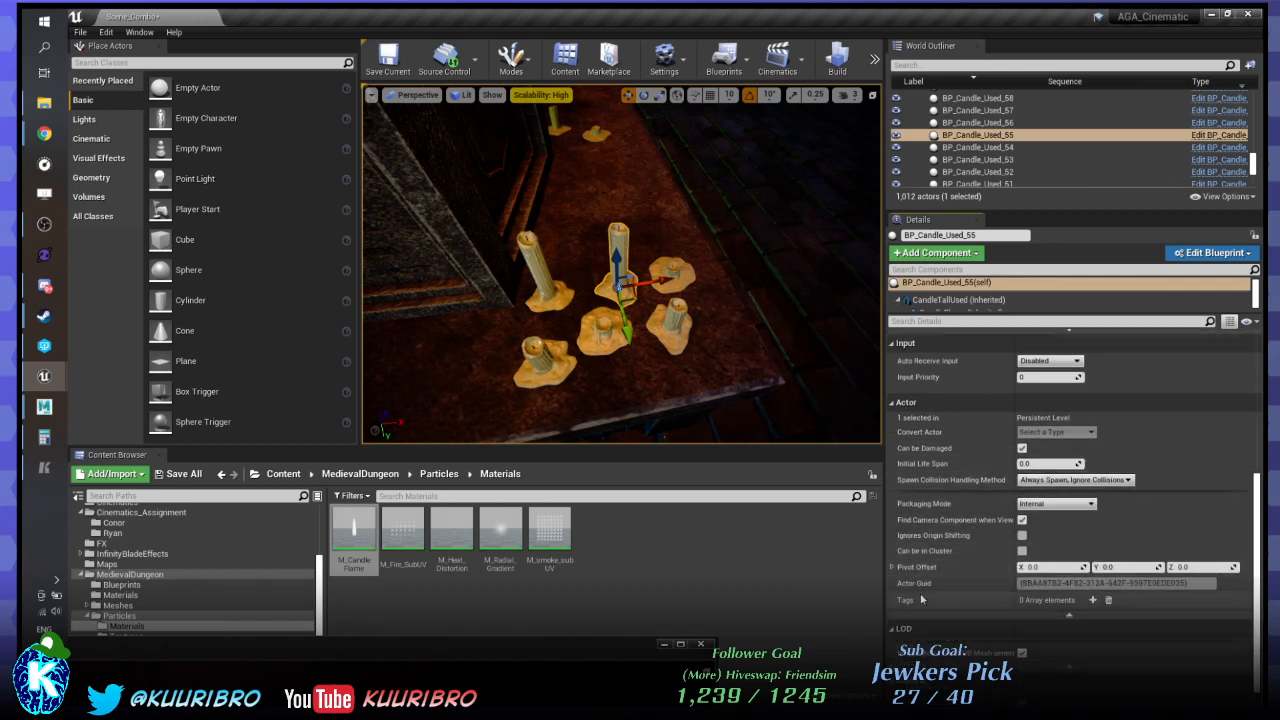
pyautogui.scroll(7, 921, 560)
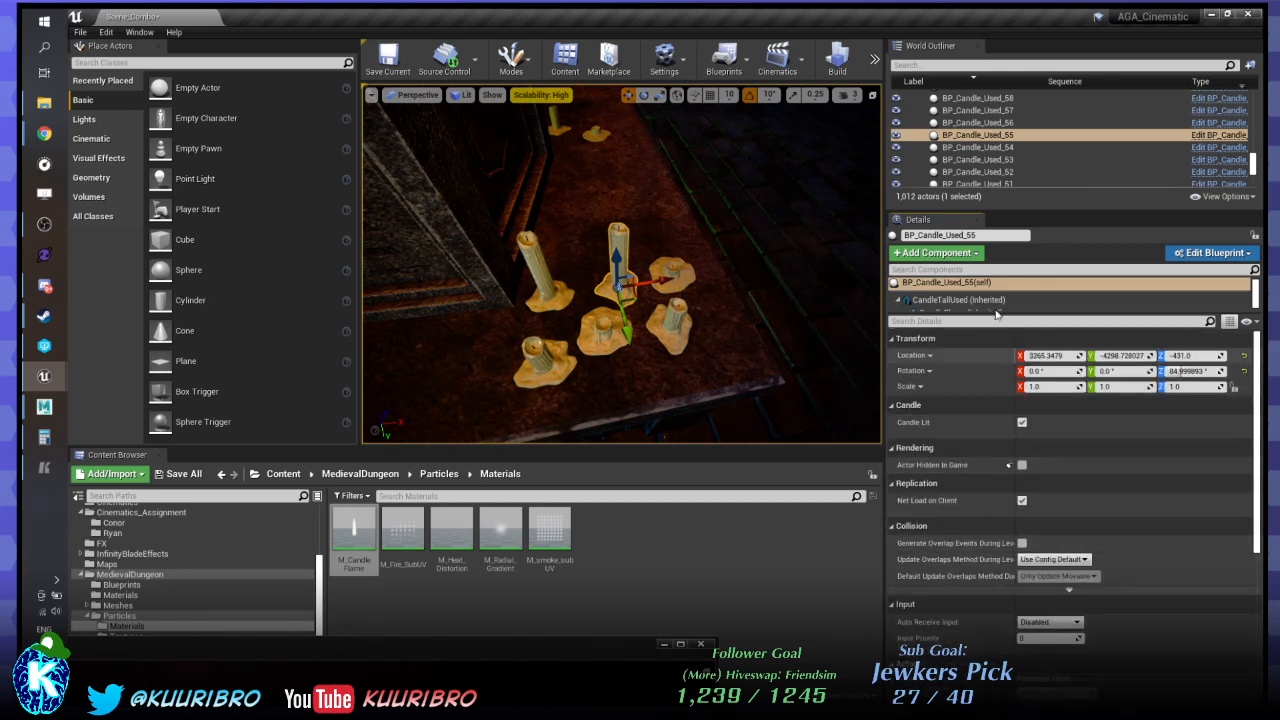
pyautogui.moveTo(983, 314); pyautogui.dragTo(986, 362)
# Bring back the blueprint editor and inspect the construction script's flame comment and its Candle Flame, Candle Lit and Set Visibility nodes.
pyautogui.moveTo(1262, 125); pyautogui.dragTo(355, 101)
pyautogui.scroll(-8, 593, 313)
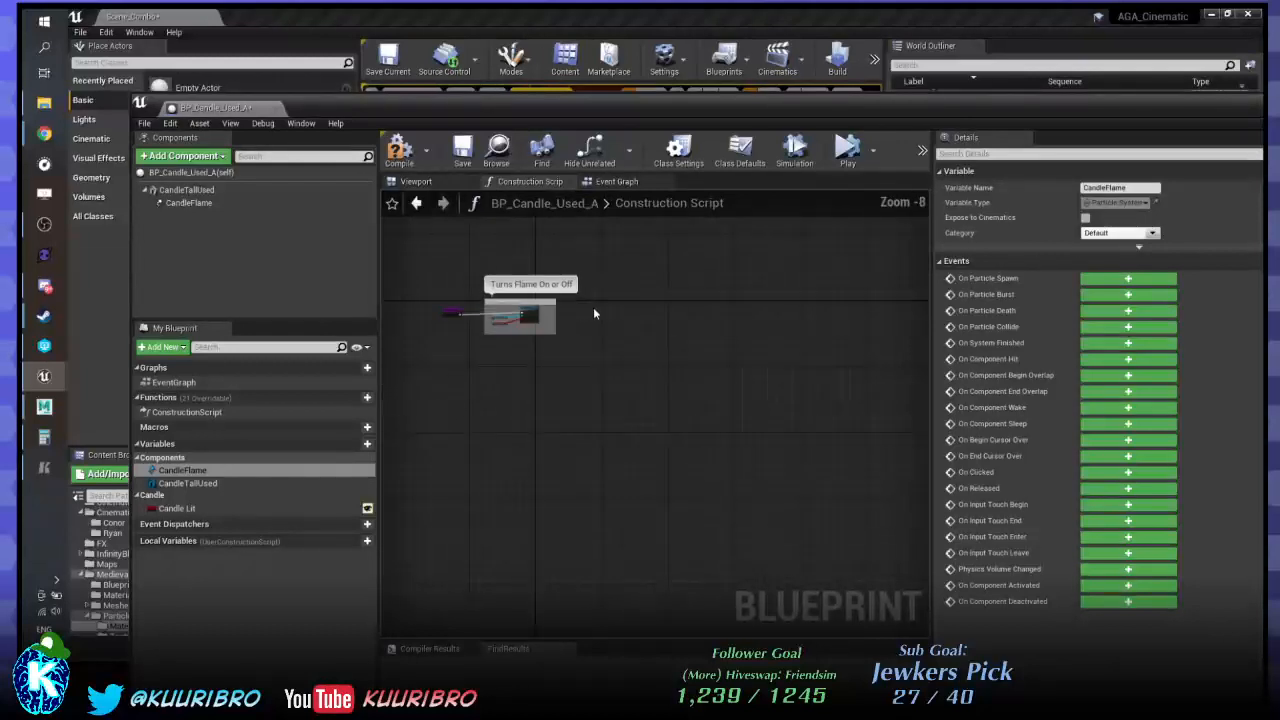
pyautogui.scroll(6, 477, 282)
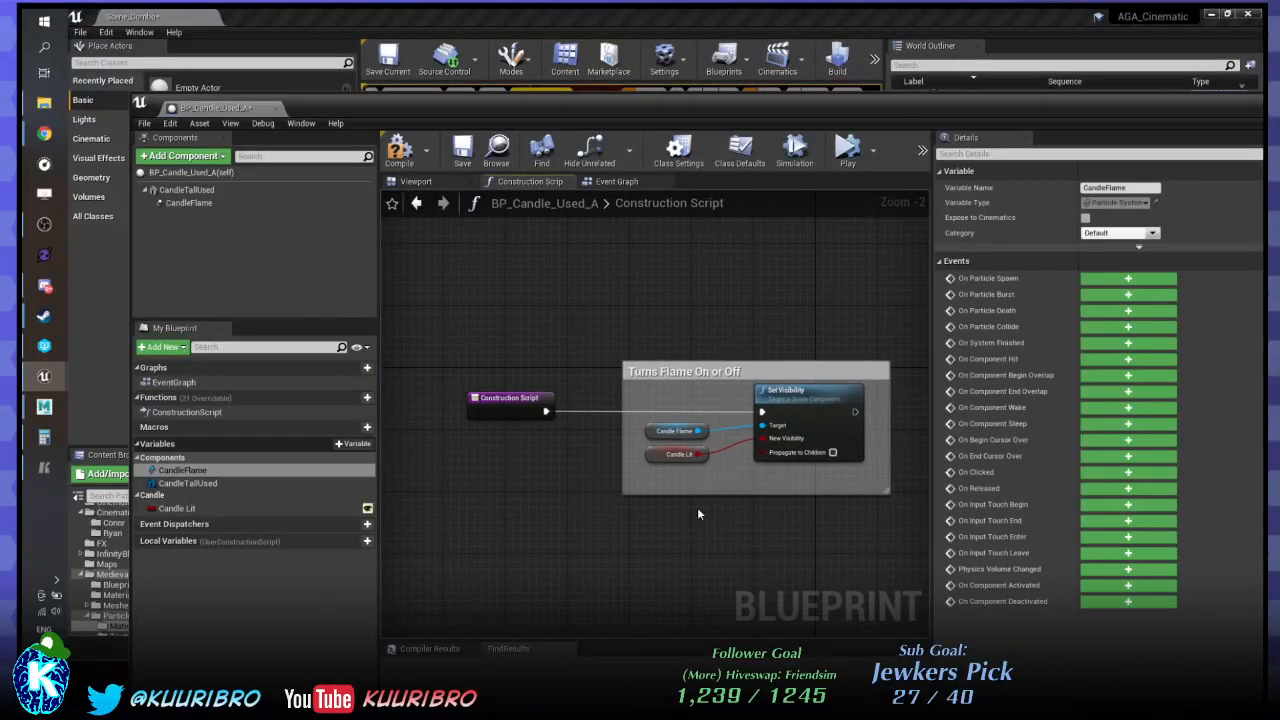
pyautogui.scroll(2, 801, 372)
pyautogui.click(760, 385)
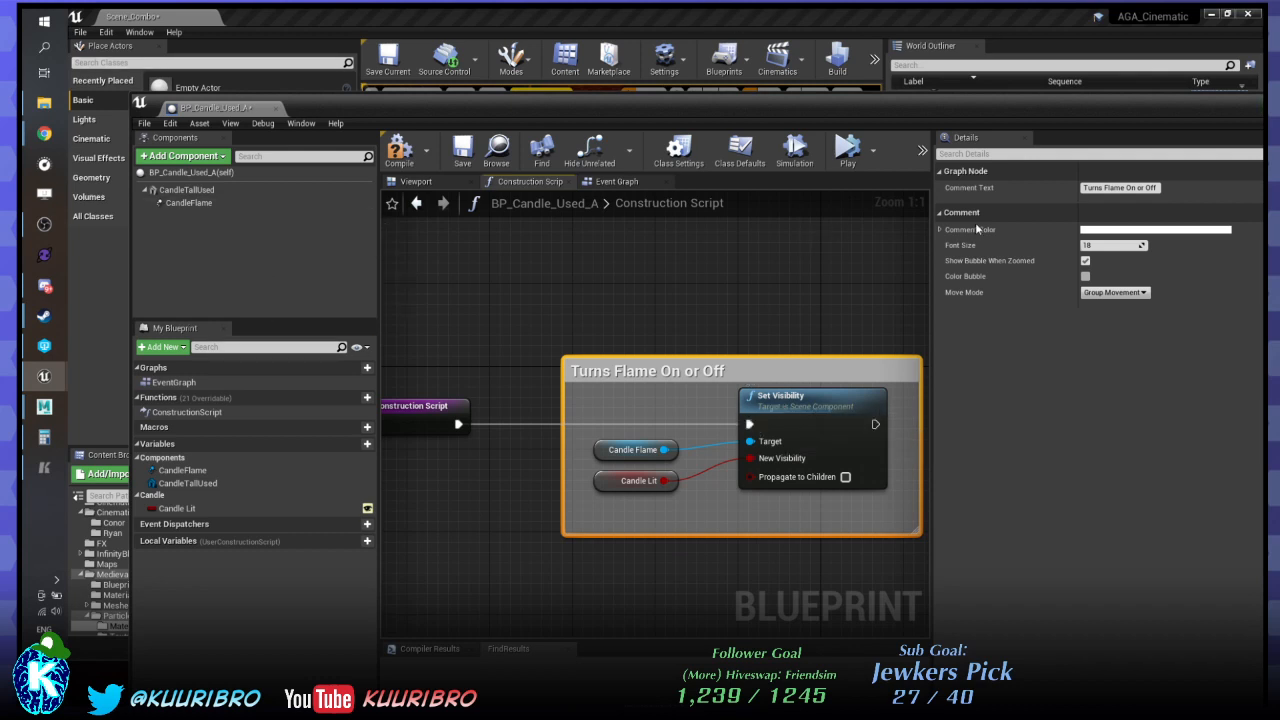
pyautogui.click(633, 449)
pyautogui.click(638, 480)
pyautogui.moveTo(648, 335); pyautogui.dragTo(564, 268, button='right')
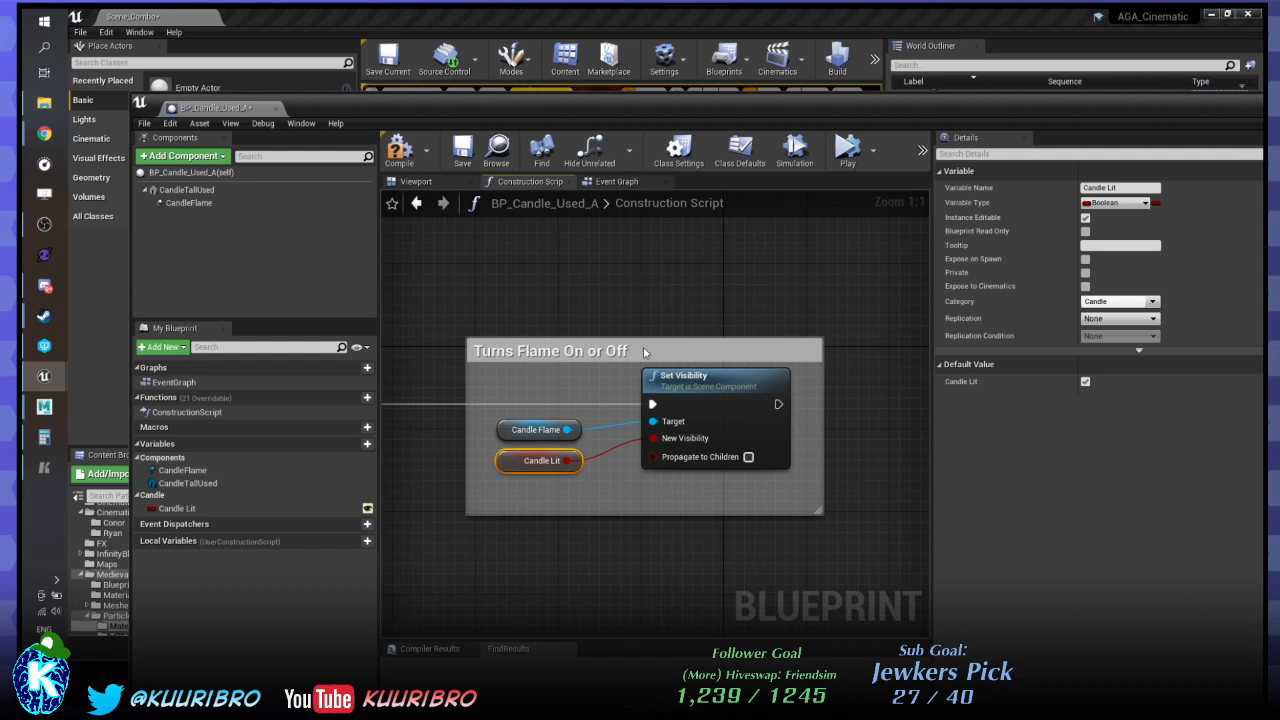
pyautogui.click(570, 318)
pyautogui.moveTo(570, 318); pyautogui.dragTo(677, 292, button='right')
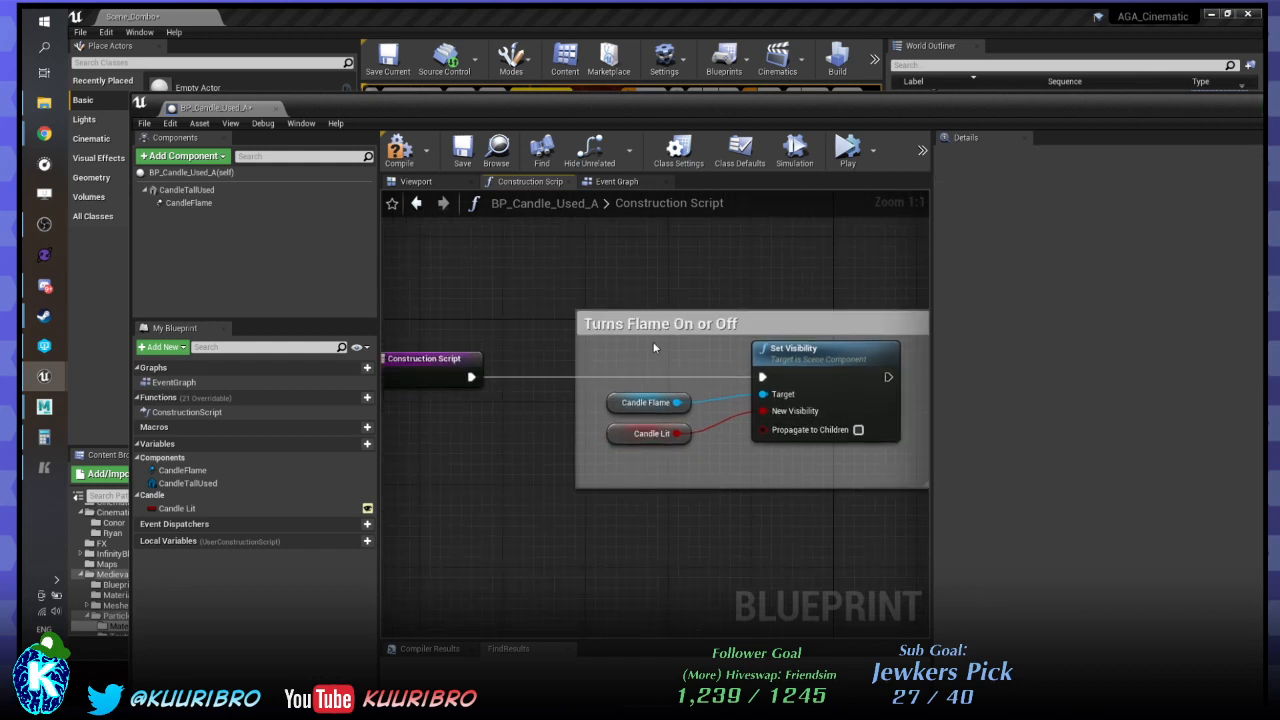
pyautogui.click(803, 358)
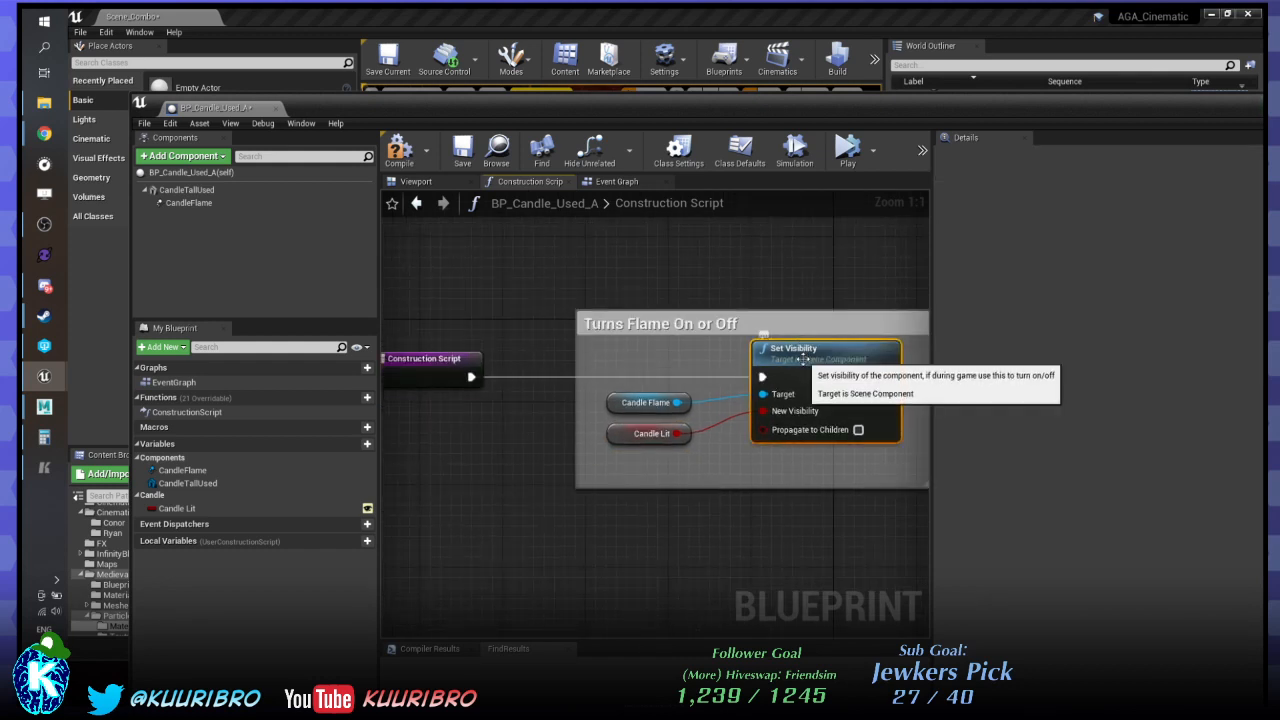
pyautogui.moveTo(808, 275); pyautogui.dragTo(742, 267, button='right')
# Switch the Candle Lit variable's Instance Editable option off and on again.
pyautogui.click(563, 428)
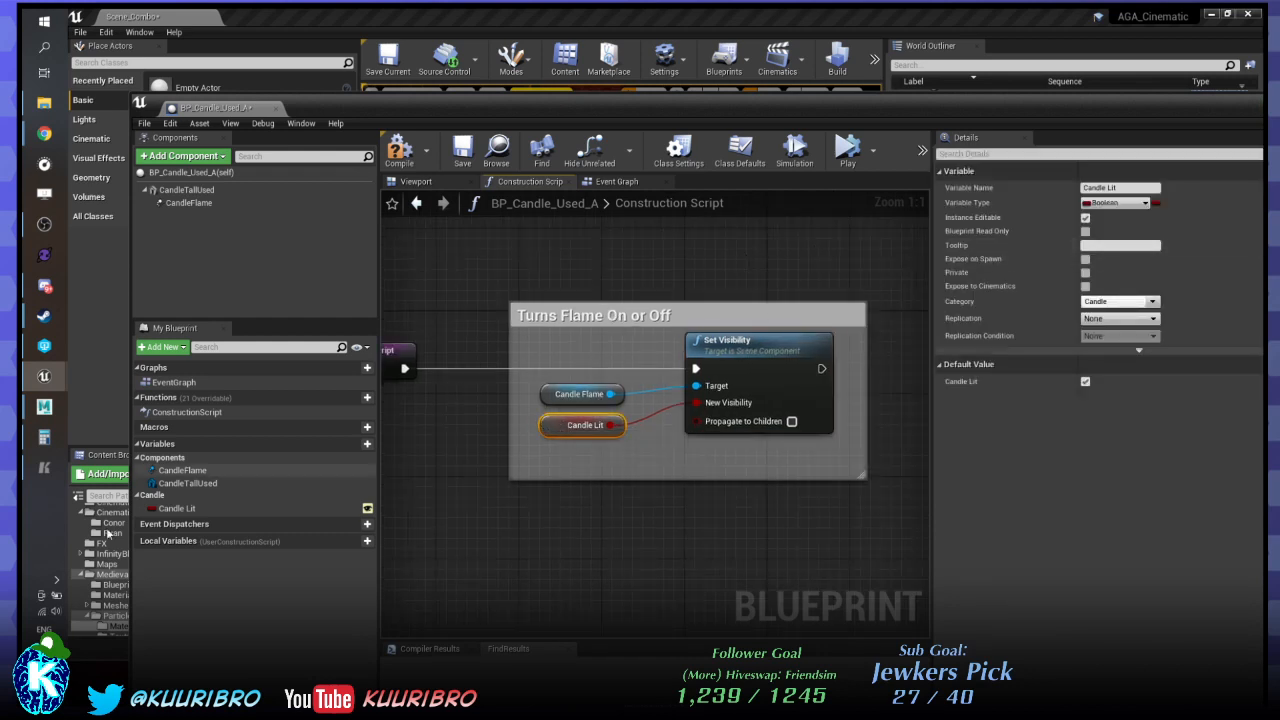
pyautogui.click(368, 509)
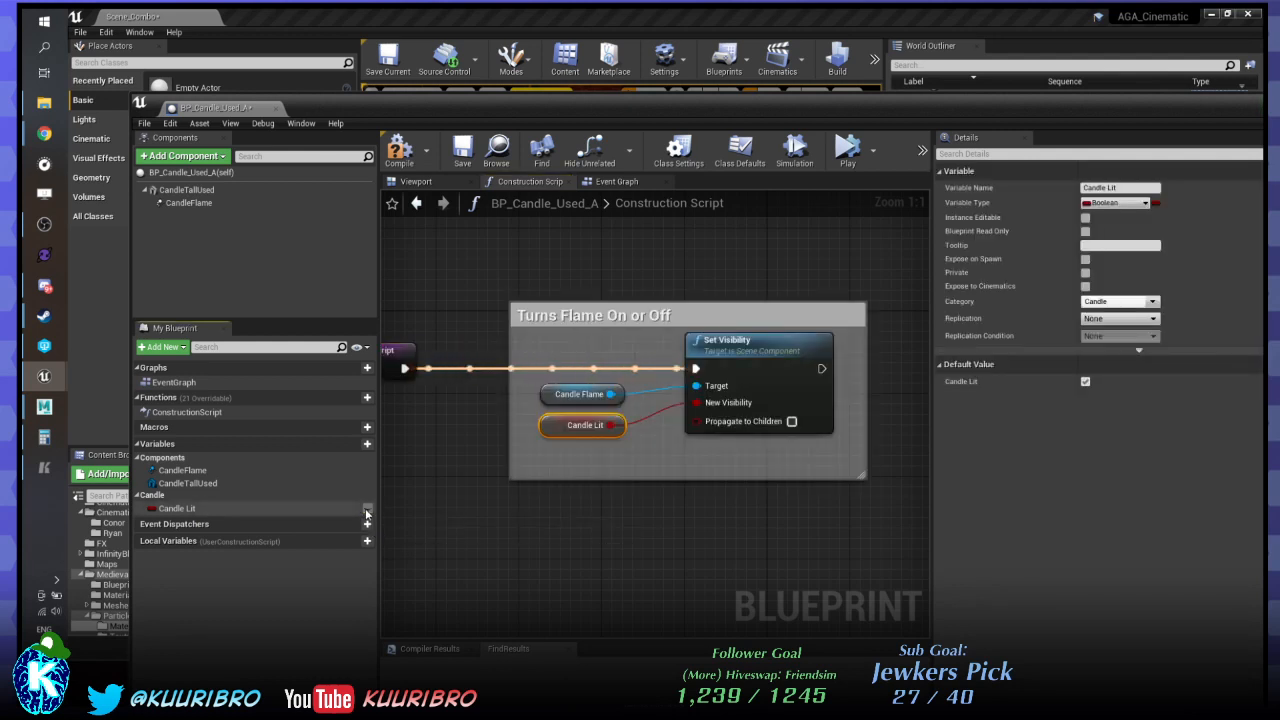
pyautogui.click(368, 509)
pyautogui.click(170, 509)
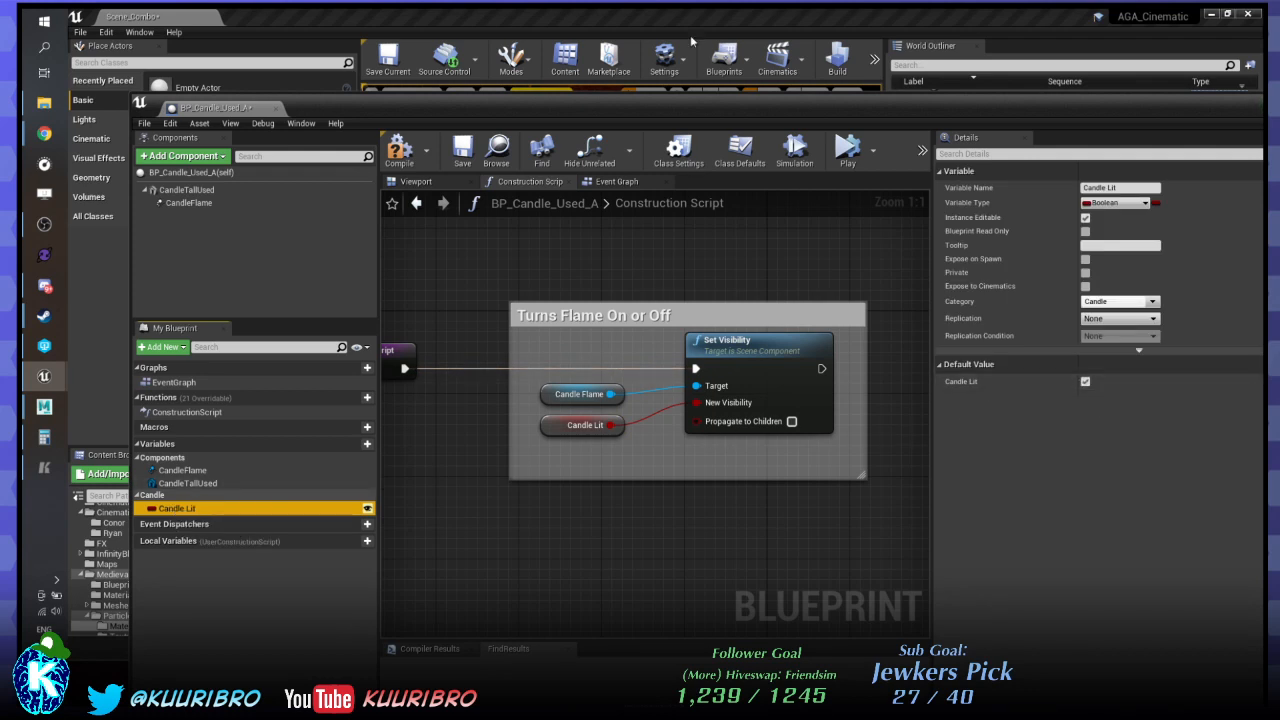
# Examine the CandleTallUsed component's properties from Transform and Materials through Rendering and Events, and recheck the Set Visibility node.
pyautogui.moveTo(706, 106); pyautogui.dragTo(643, 99)
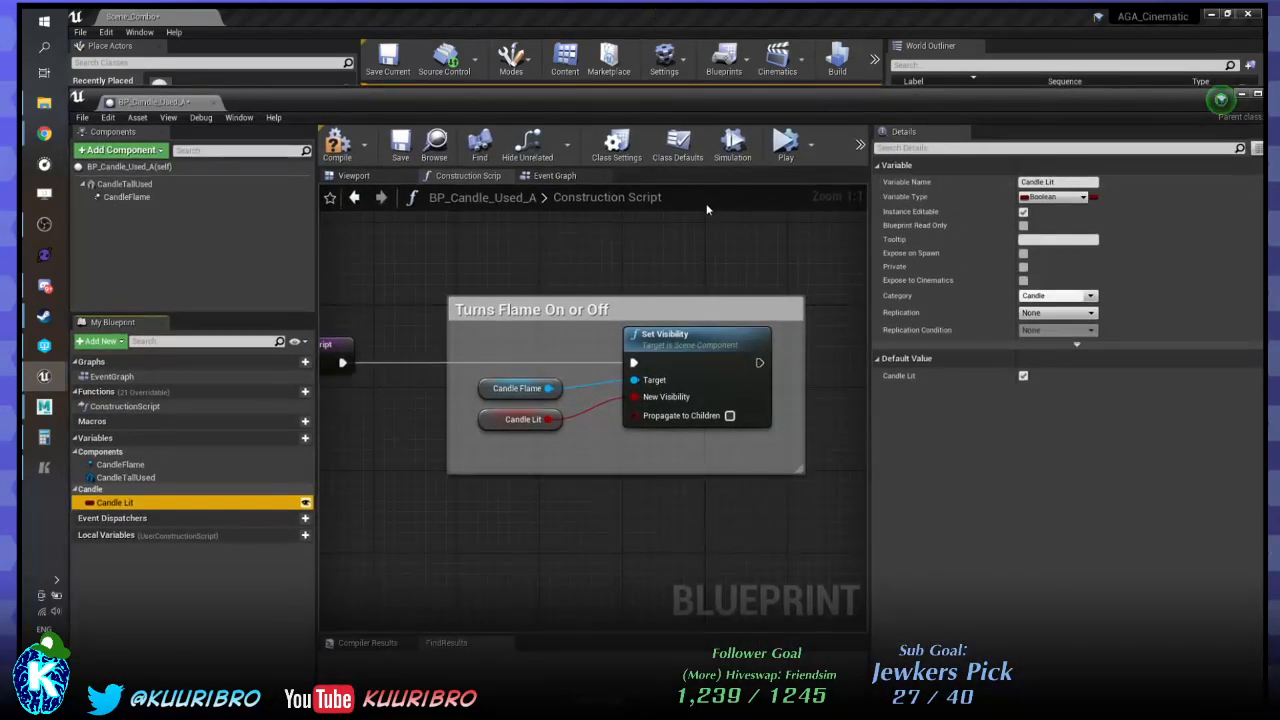
pyautogui.click(148, 186)
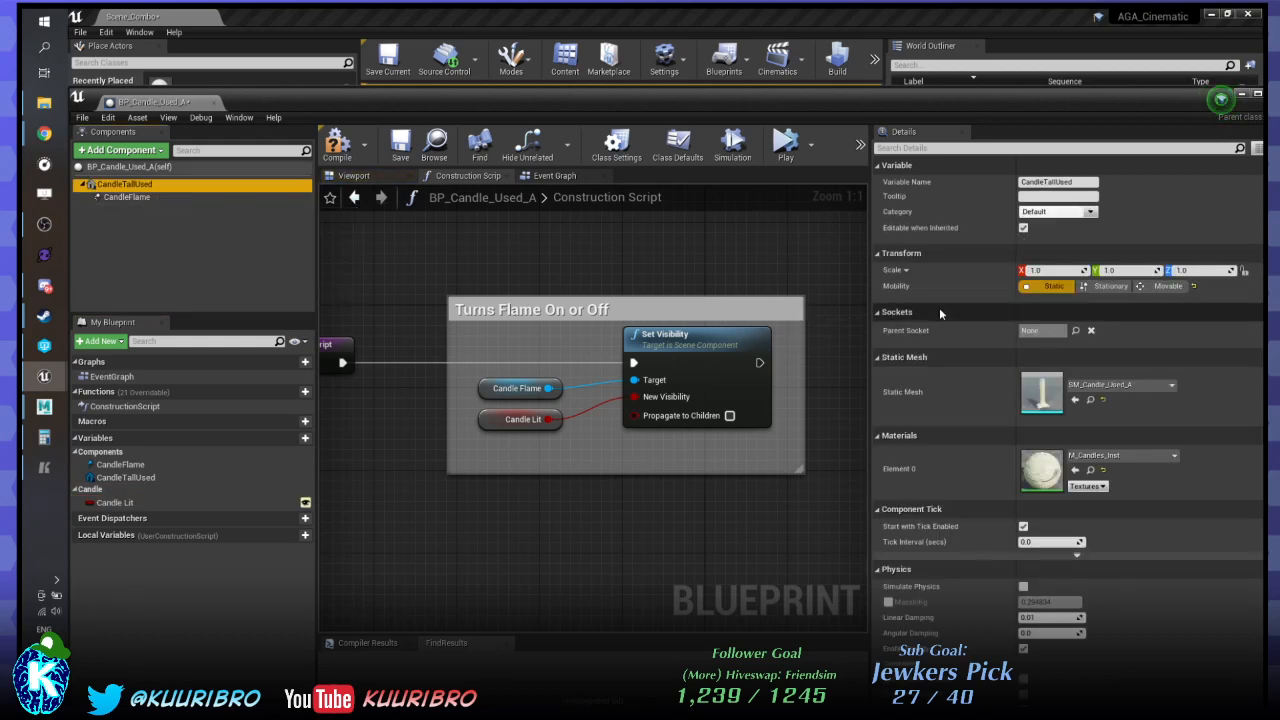
pyautogui.scroll(-1, 952, 322)
pyautogui.scroll(-2, 952, 322)
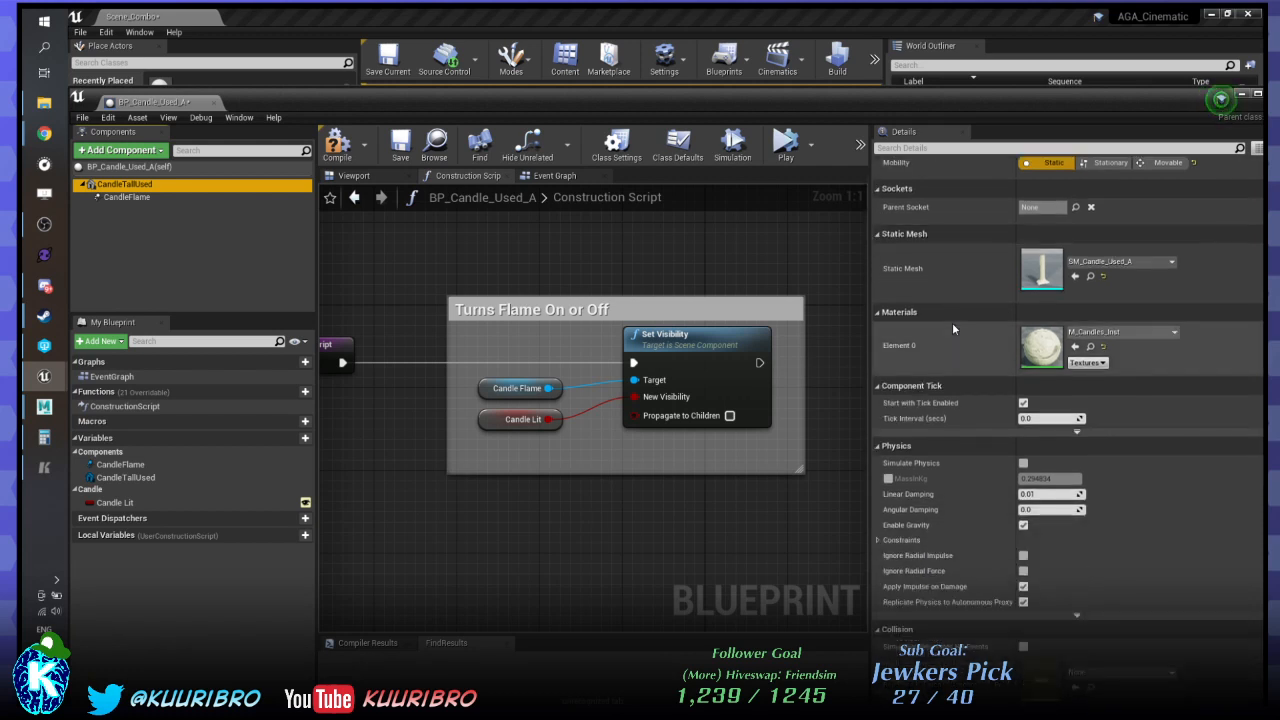
pyautogui.scroll(-1, 975, 468)
pyautogui.scroll(-3, 975, 468)
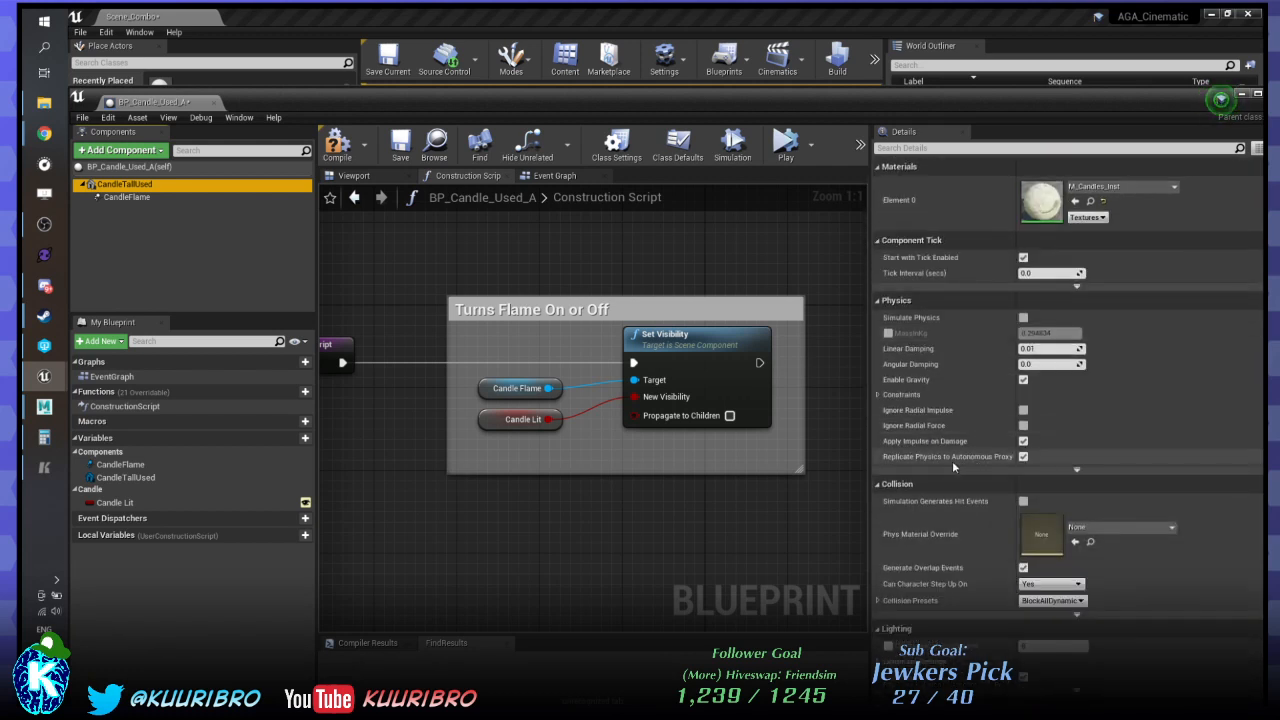
pyautogui.scroll(-5, 973, 427)
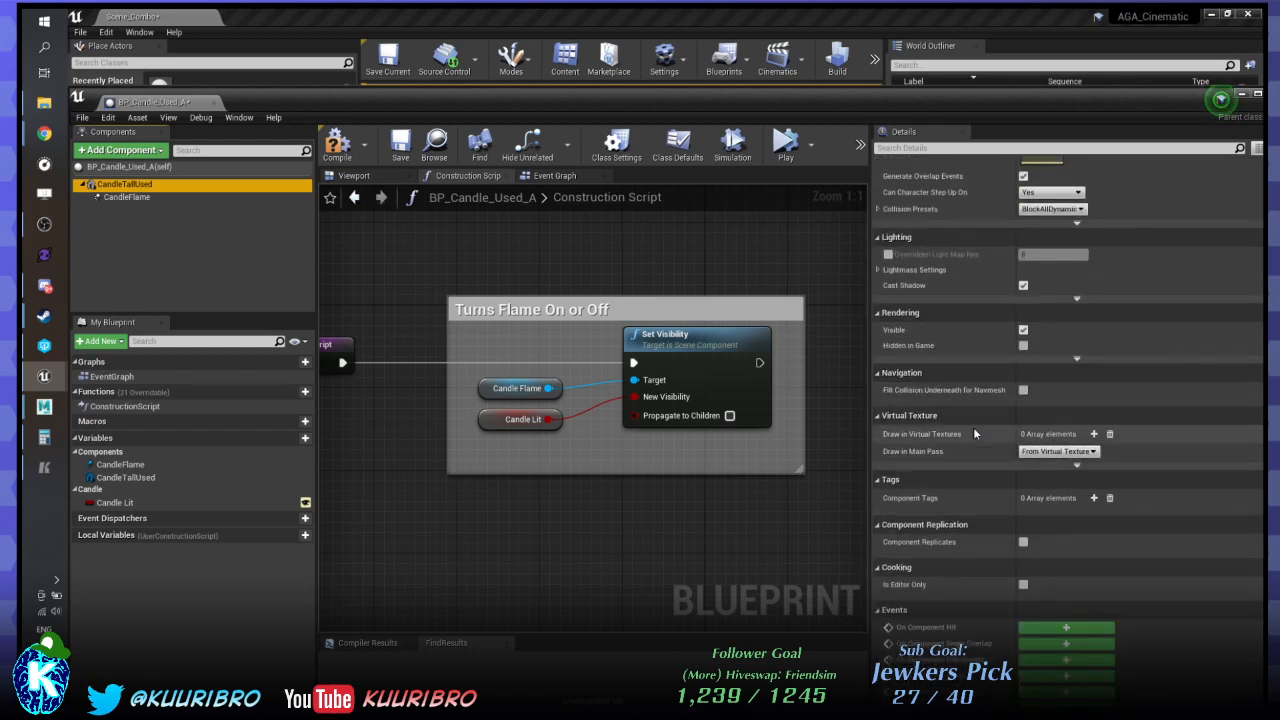
pyautogui.scroll(-4, 973, 427)
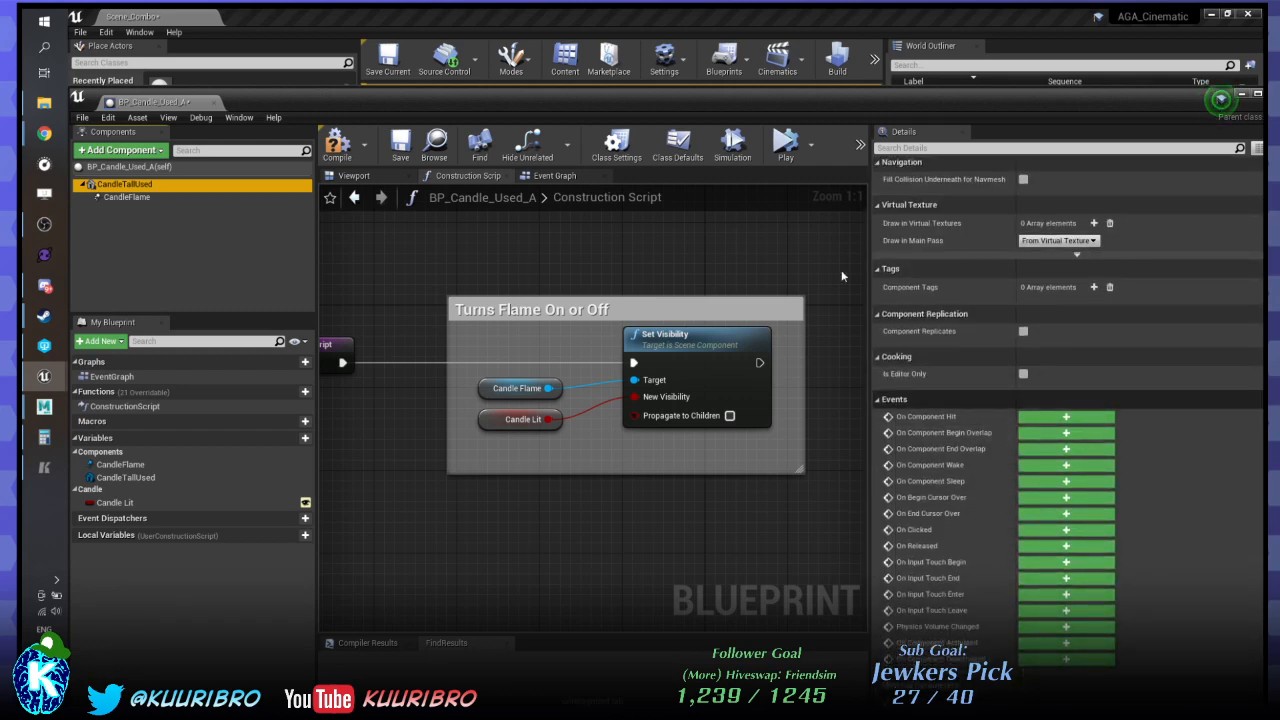
pyautogui.click(650, 372)
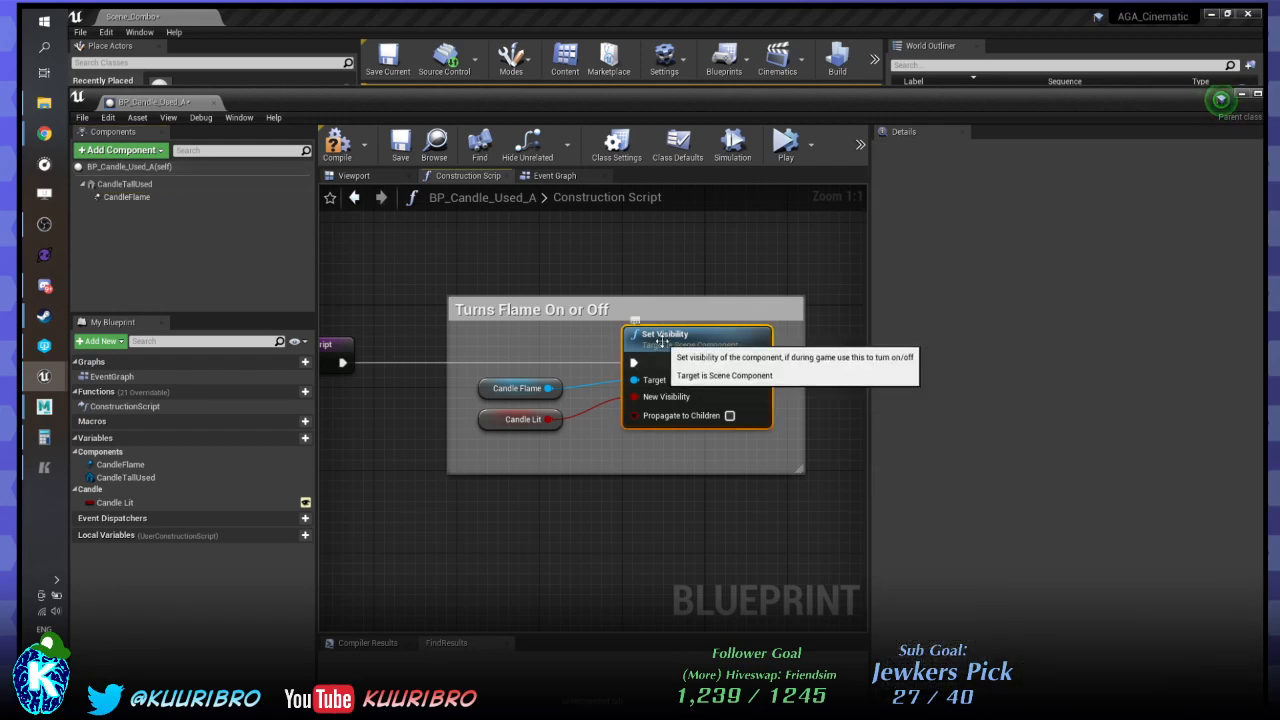
# Inspect the variable details of the Candle Flame and Candle Lit nodes, including Candle Lit's Replication options and default value.
pyautogui.click(503, 390)
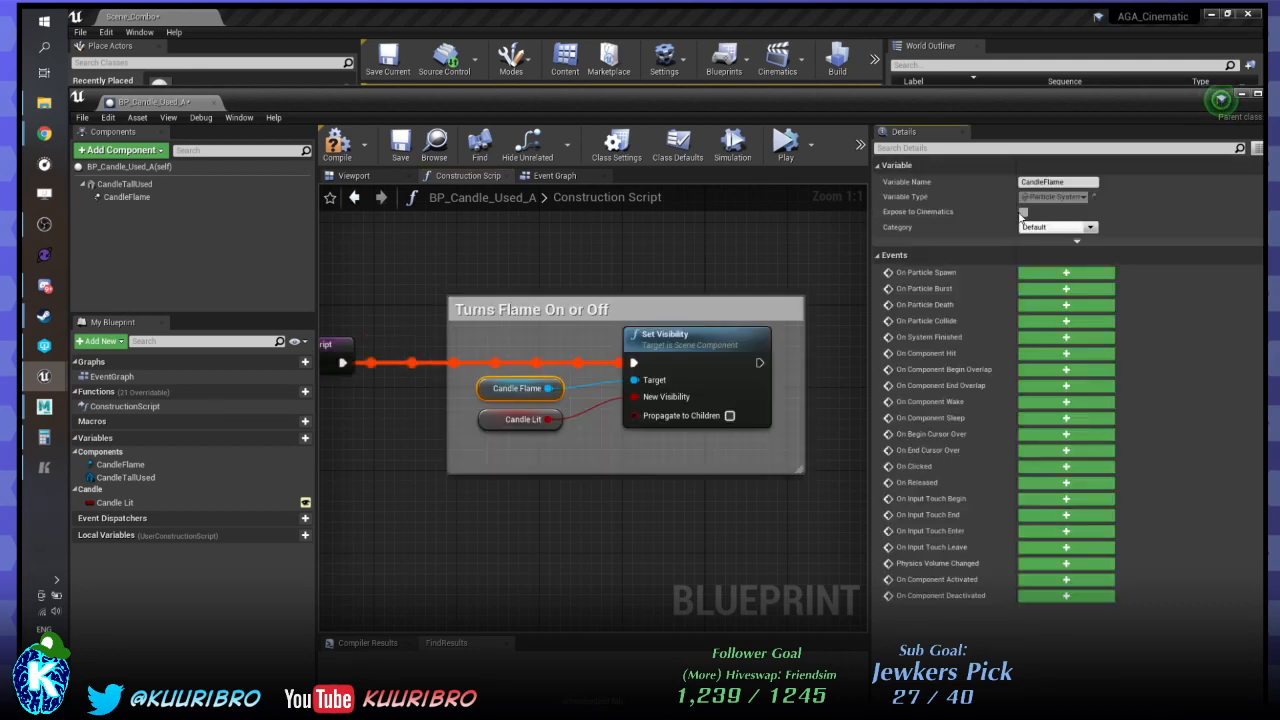
pyautogui.click(522, 420)
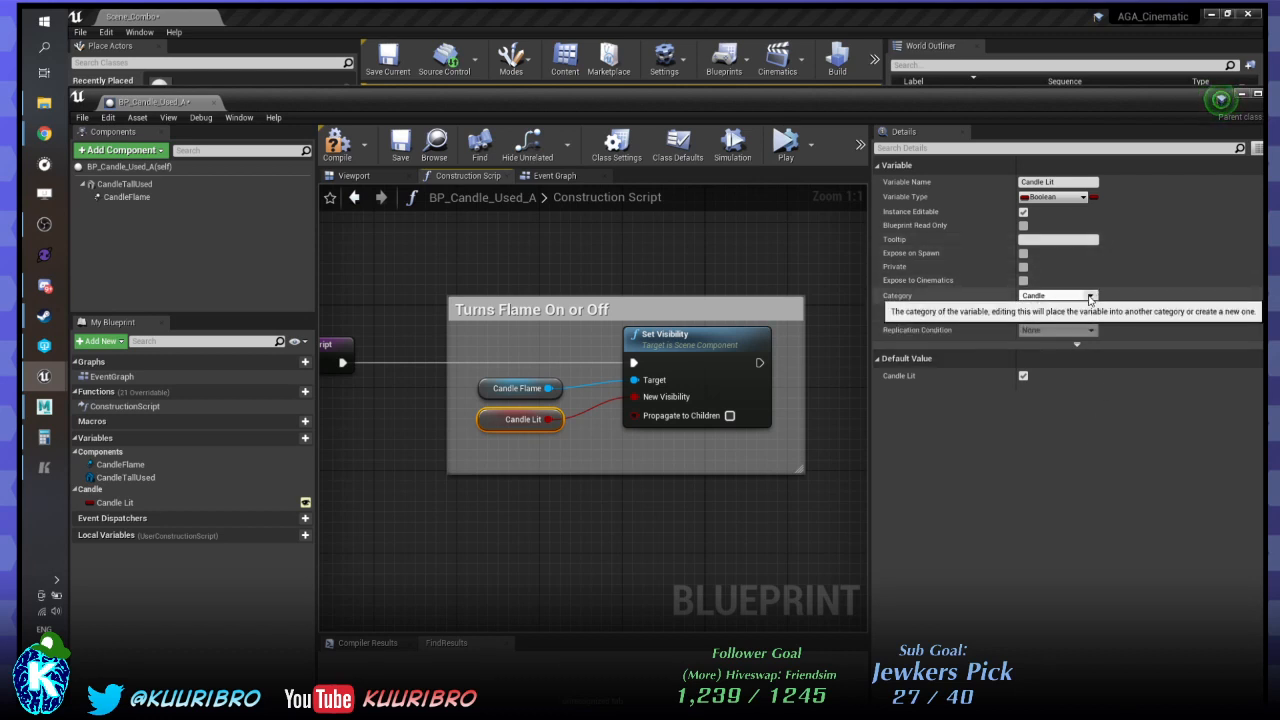
pyautogui.click(1057, 312)
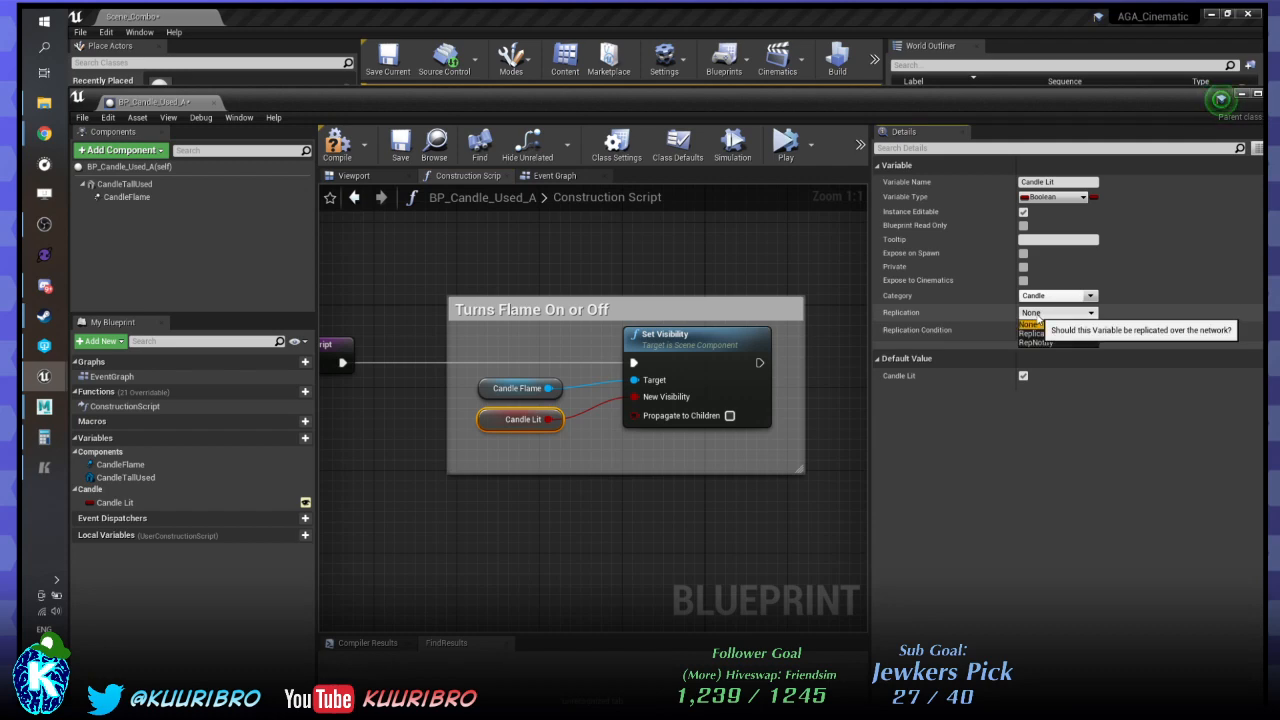
pyautogui.click(983, 449)
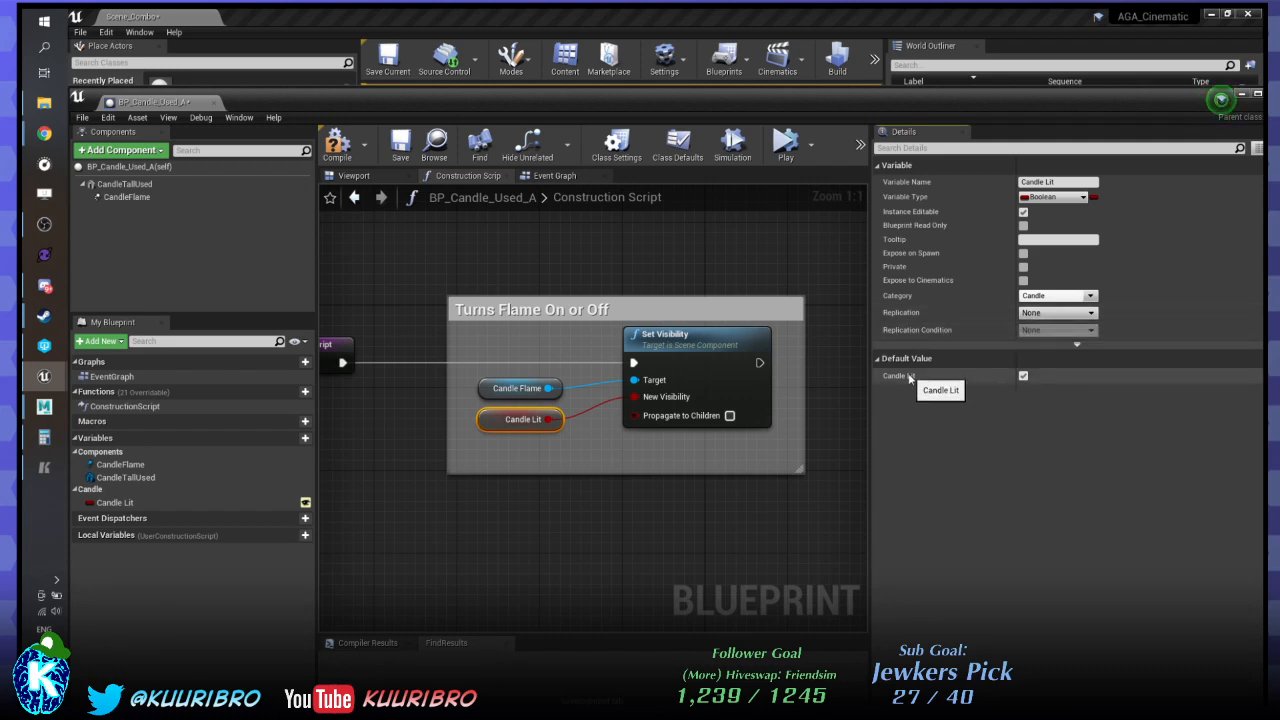
# Uncover the level editor and search the MedievalDungeon content folder for "BP_candle" to find the candle blueprints.
pyautogui.moveTo(649, 106); pyautogui.dragTo(1279, 204)
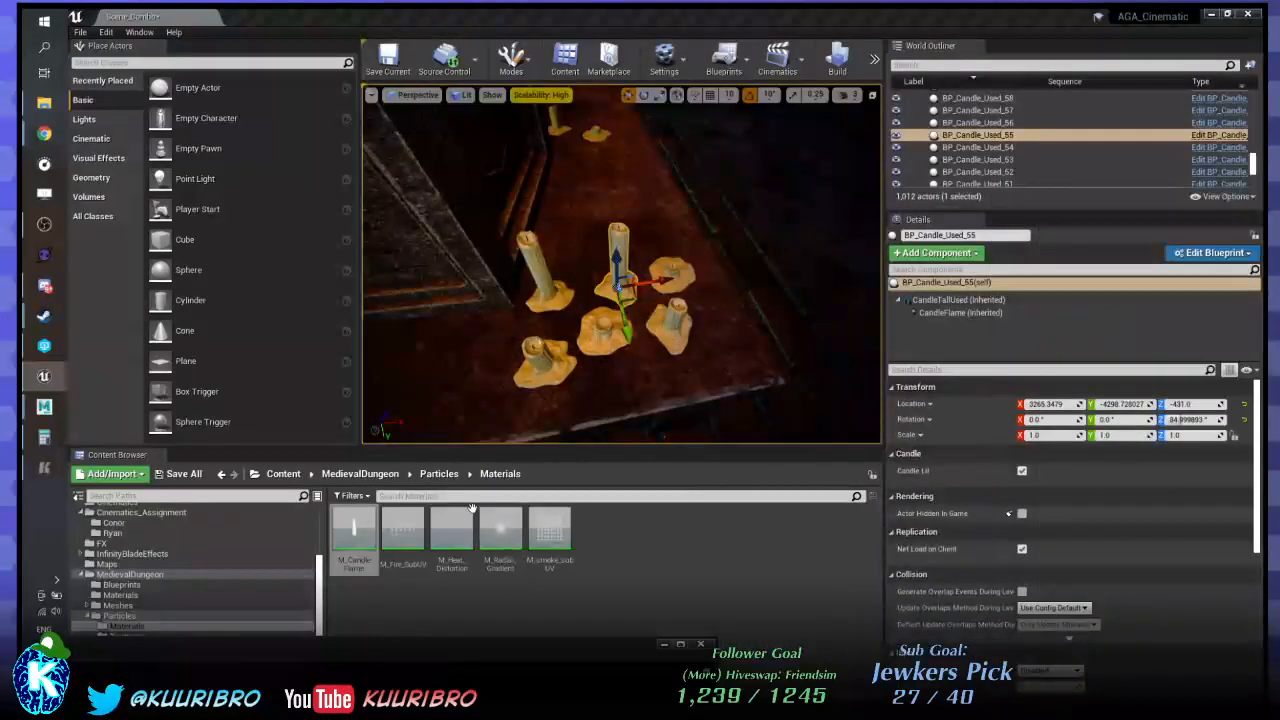
pyautogui.click(354, 479)
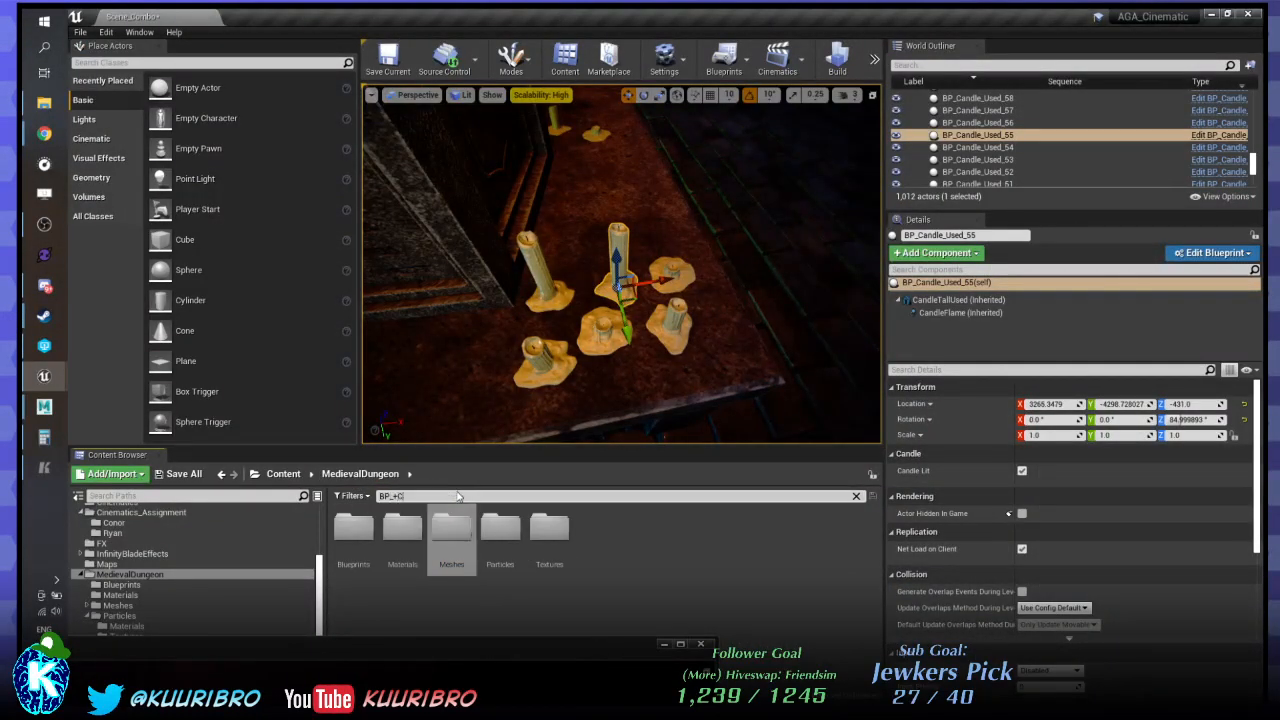
pyautogui.click(457, 497)
pyautogui.write('BP_+Candle')
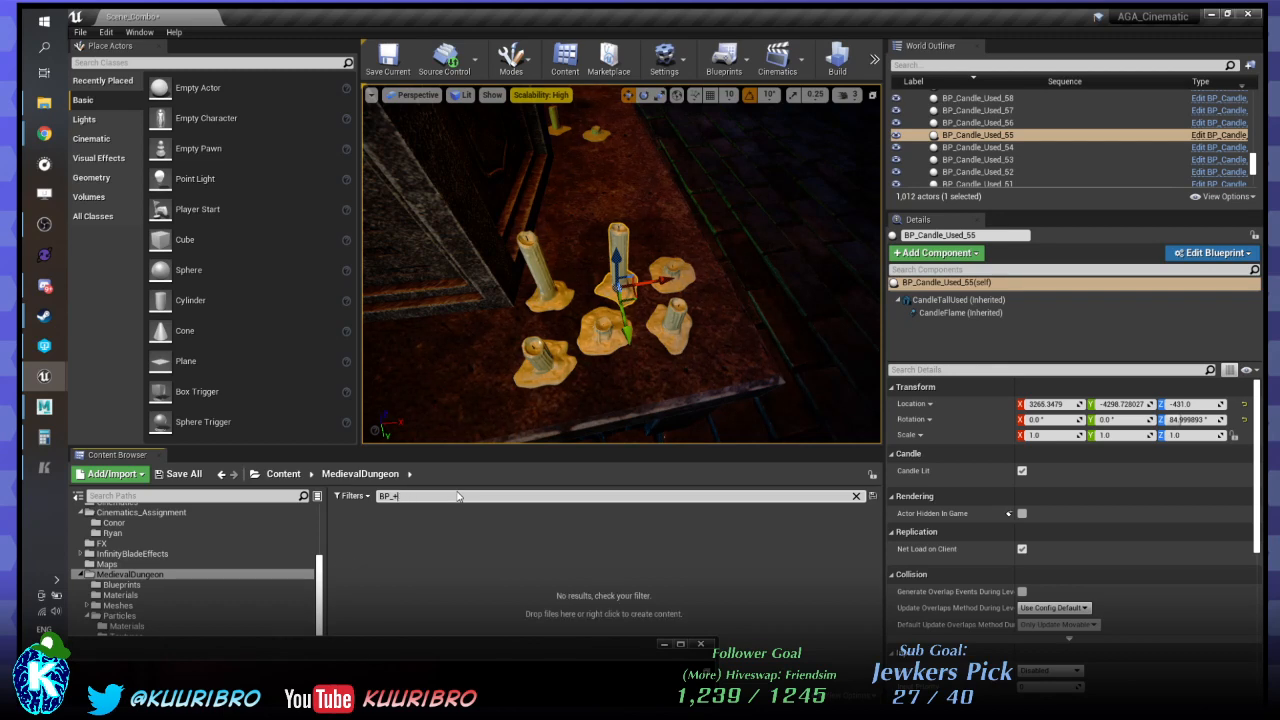
pyautogui.press('BackSpace')
pyautogui.write('candle')
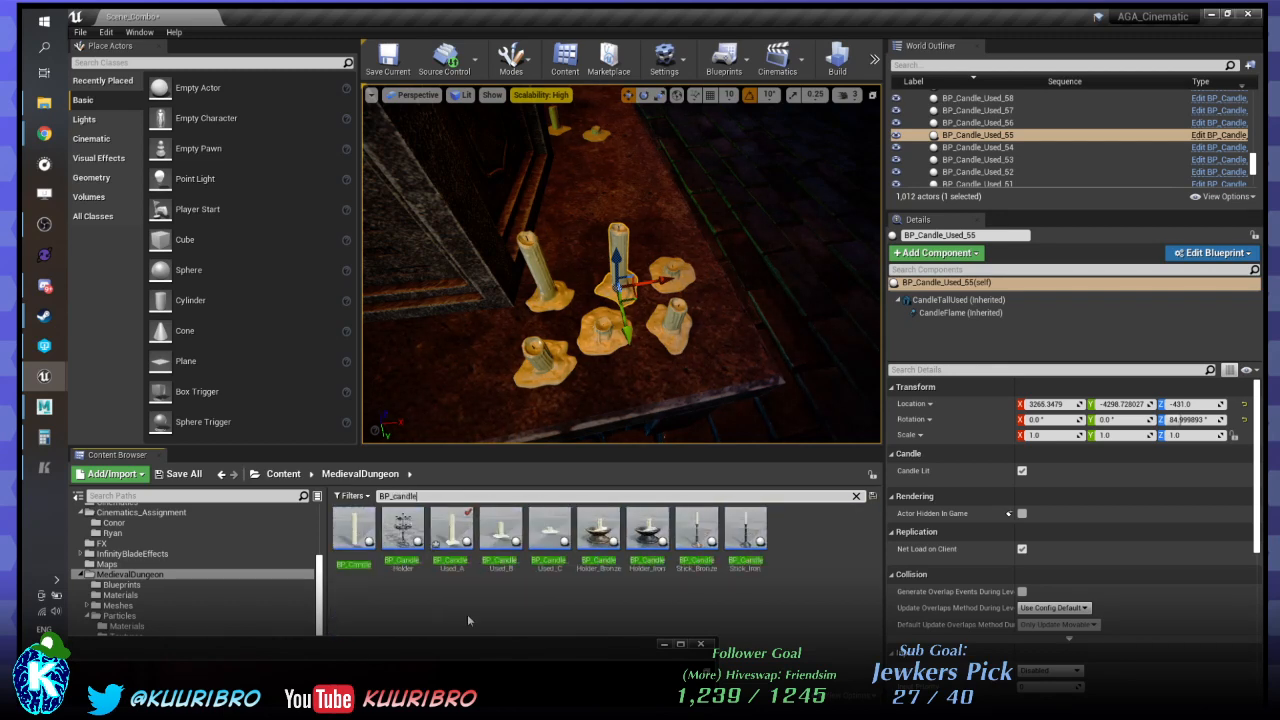
pyautogui.click(529, 563)
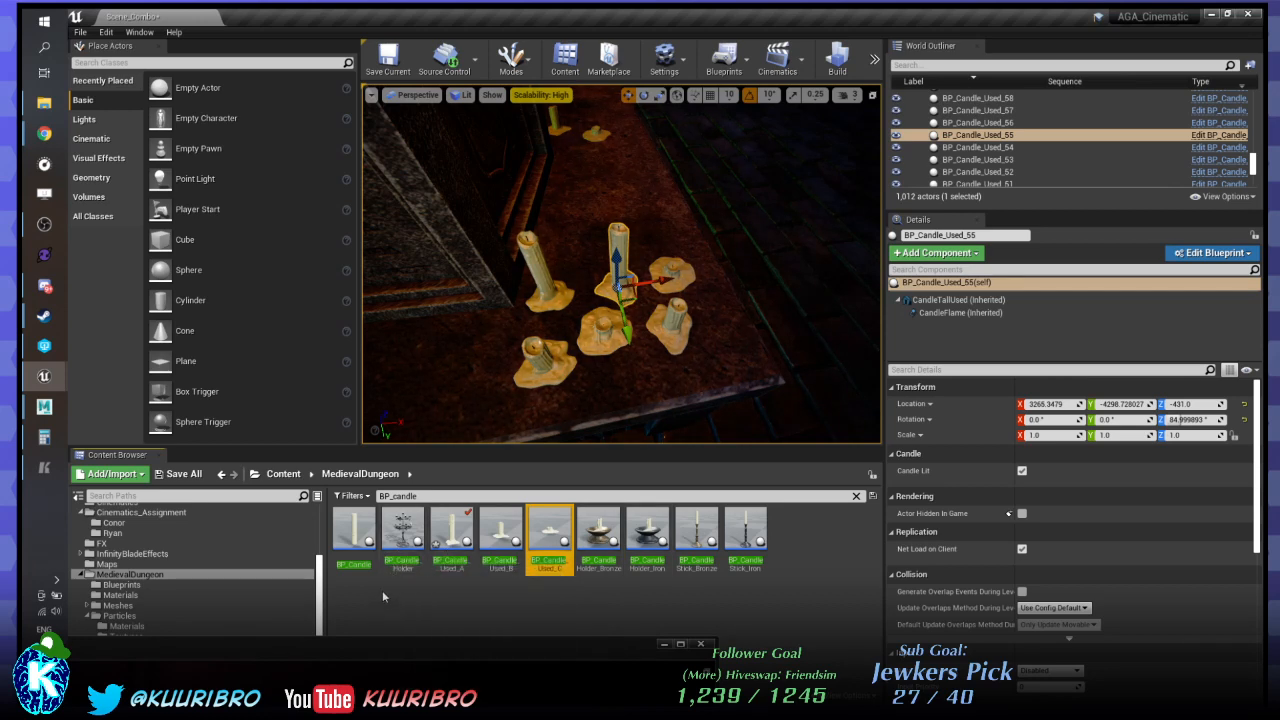
pyautogui.click(367, 542)
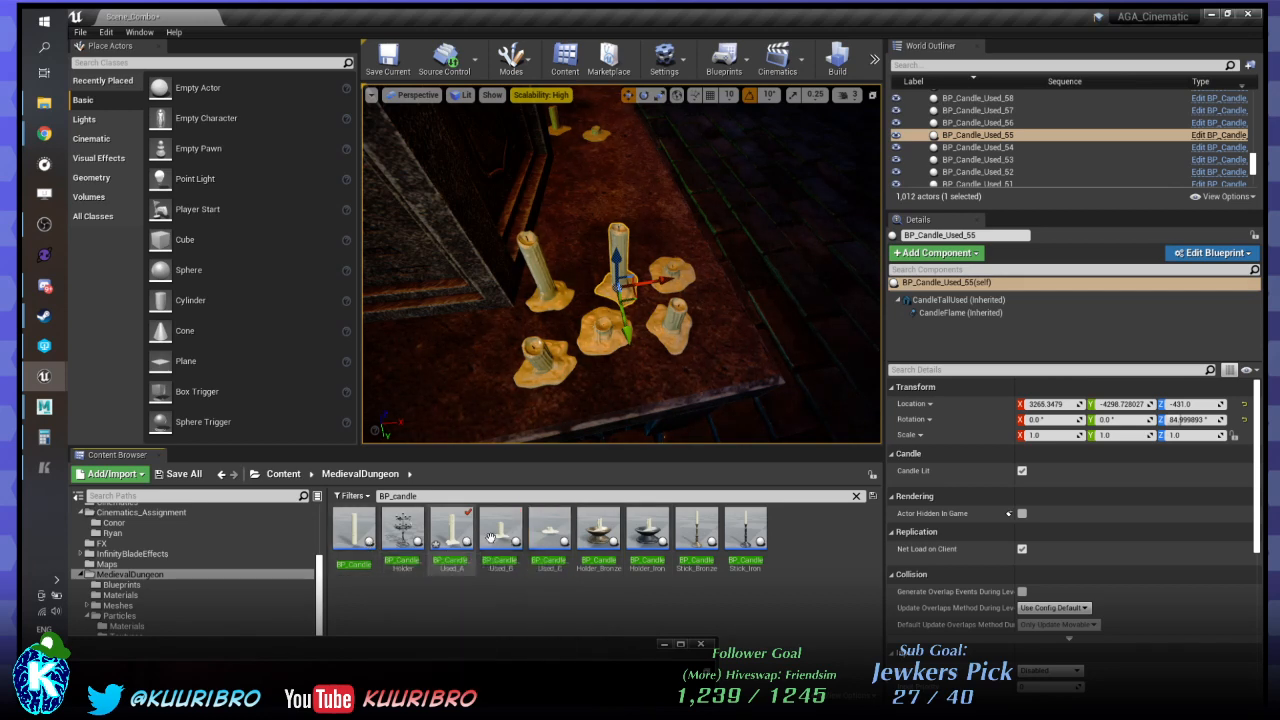
# Open the BP_Candle blueprint and inspect the Turns Flame On or Off section of its construction script.
pyautogui.doubleClick(341, 529)
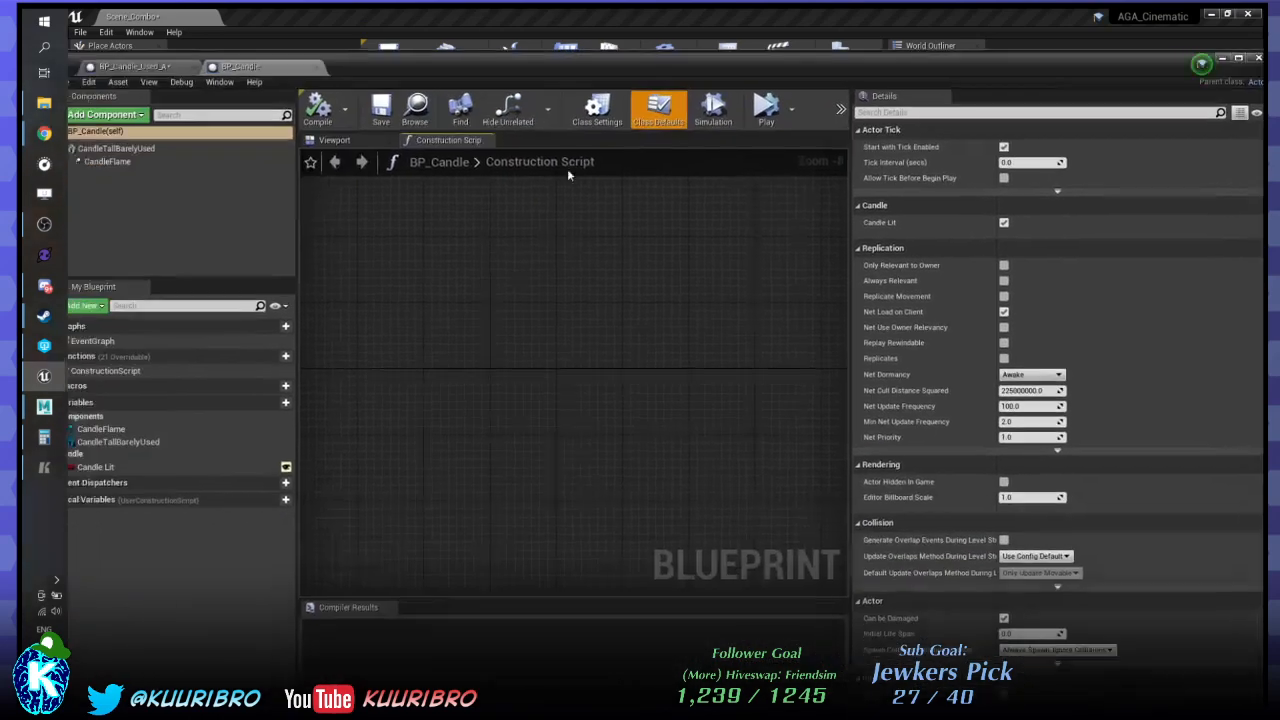
pyautogui.moveTo(741, 349); pyautogui.dragTo(780, 351, button='right')
pyautogui.scroll(5, 780, 351)
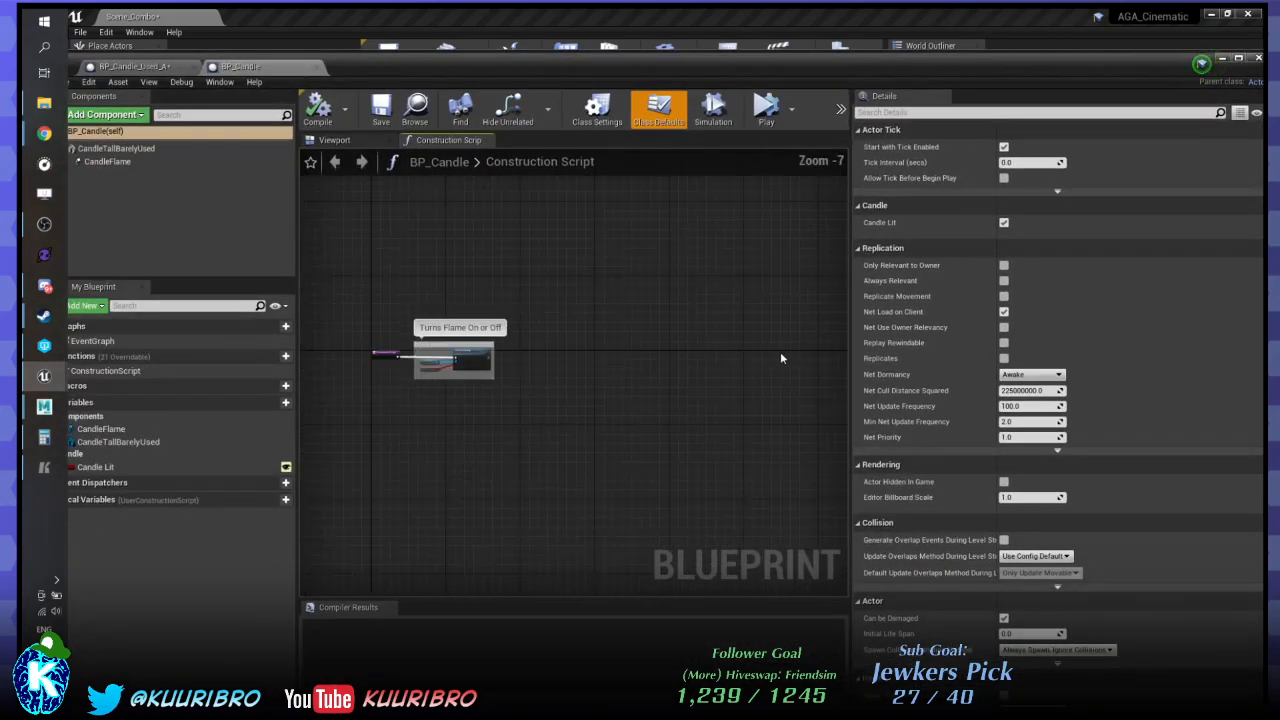
pyautogui.moveTo(371, 298); pyautogui.dragTo(495, 301, button='right')
pyautogui.scroll(3, 495, 301)
pyautogui.scroll(3, 600, 277)
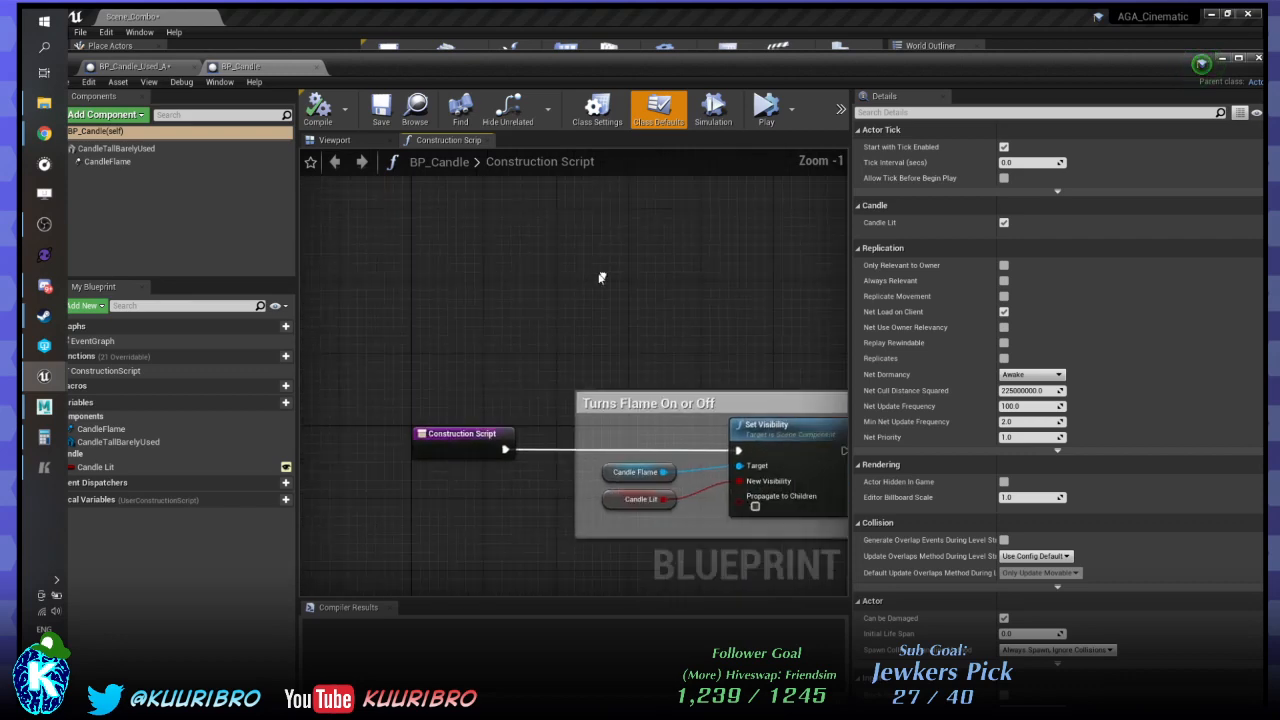
pyautogui.click(526, 346)
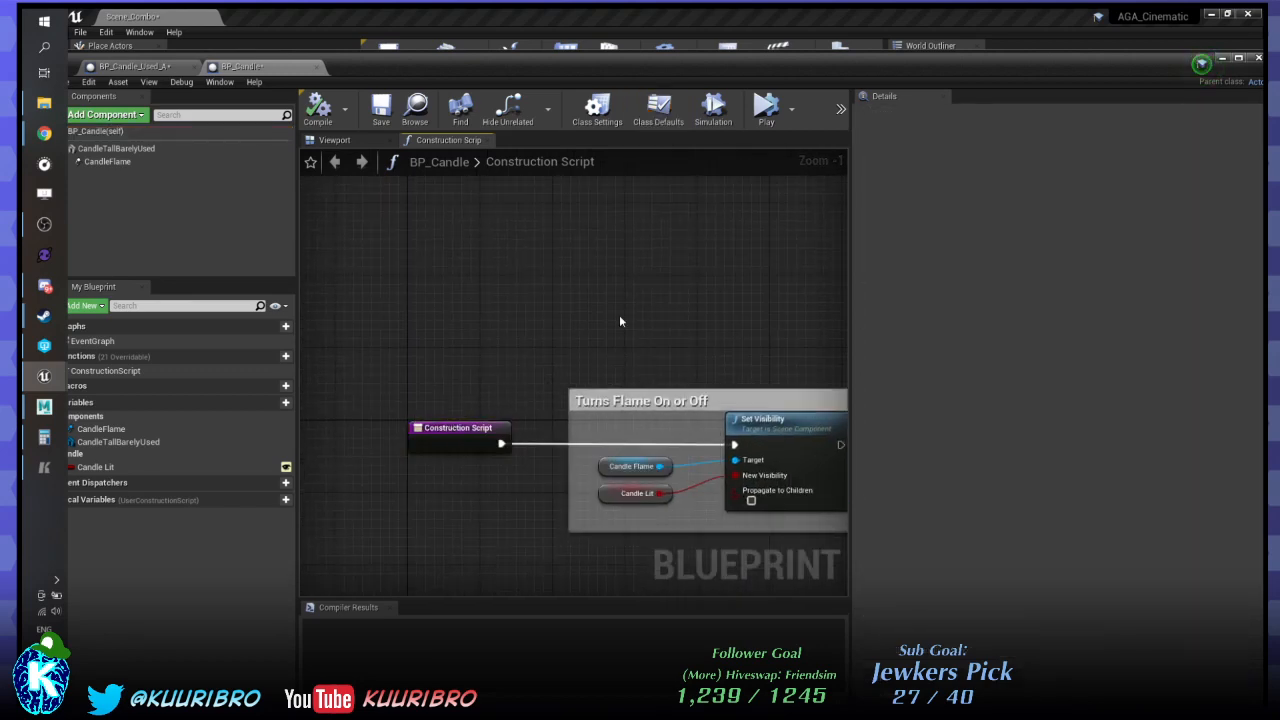
# Uncover the candle blueprints in the level editor, and bring BP_Candle's full Set Visibility node group back into view.
pyautogui.doubleClick(592, 63)
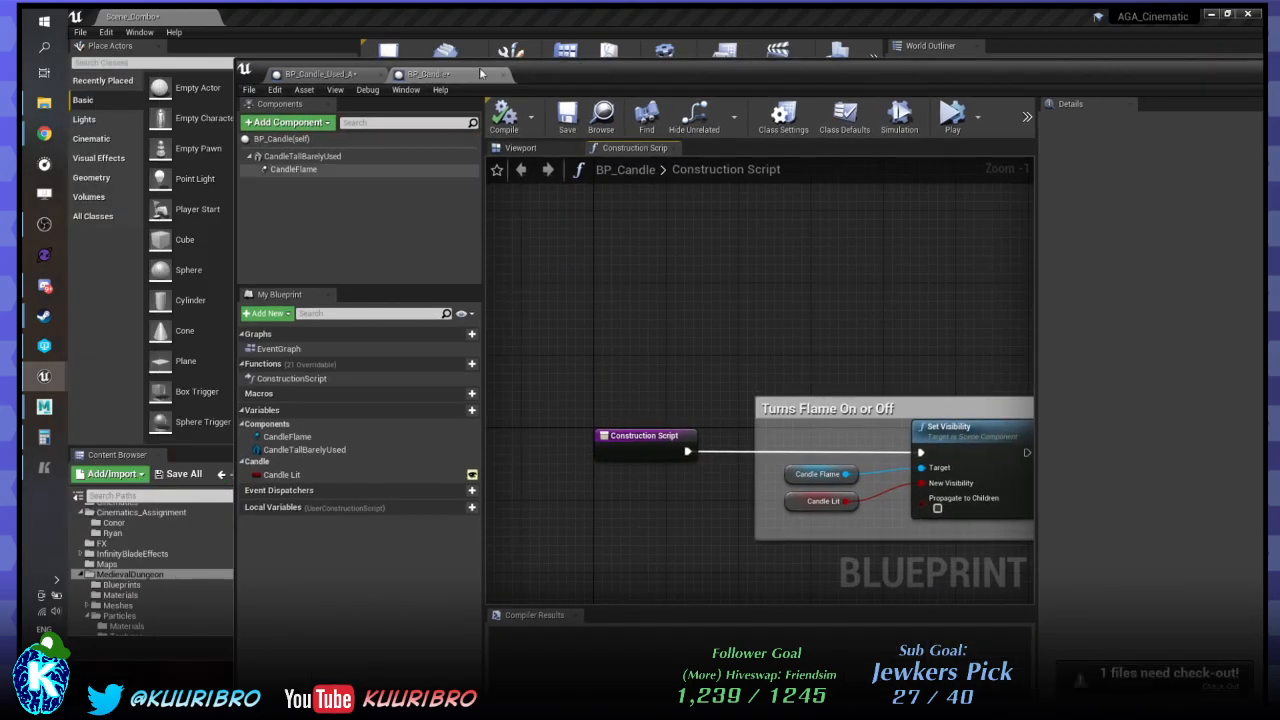
pyautogui.moveTo(592, 63); pyautogui.dragTo(996, 101)
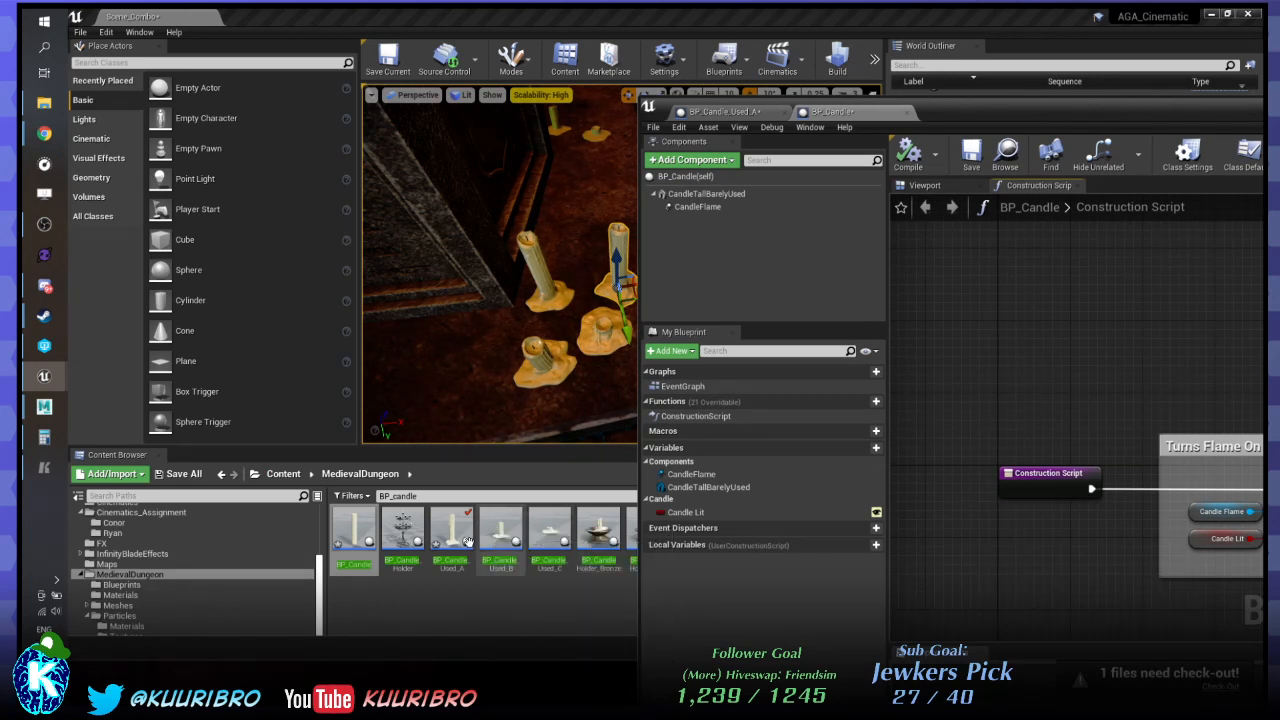
pyautogui.moveTo(1012, 113); pyautogui.dragTo(477, 44)
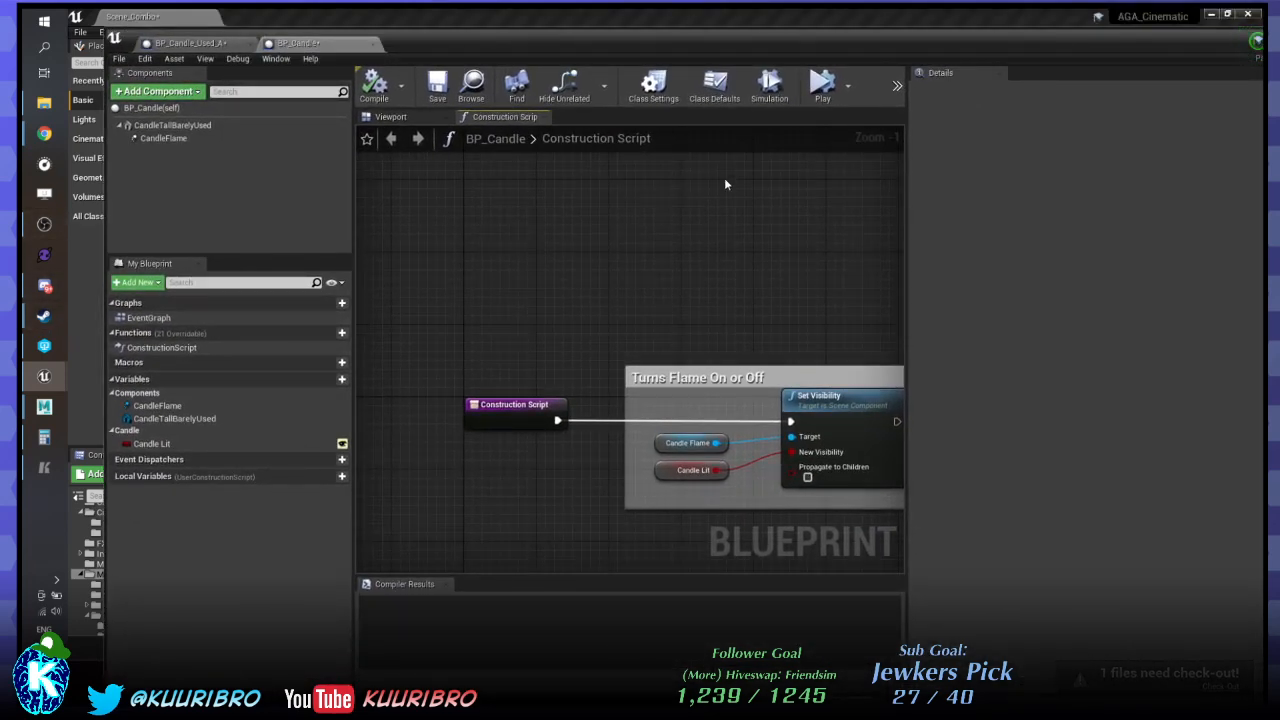
pyautogui.moveTo(752, 290); pyautogui.dragTo(664, 258, button='right')
pyautogui.scroll(1, 672, 284)
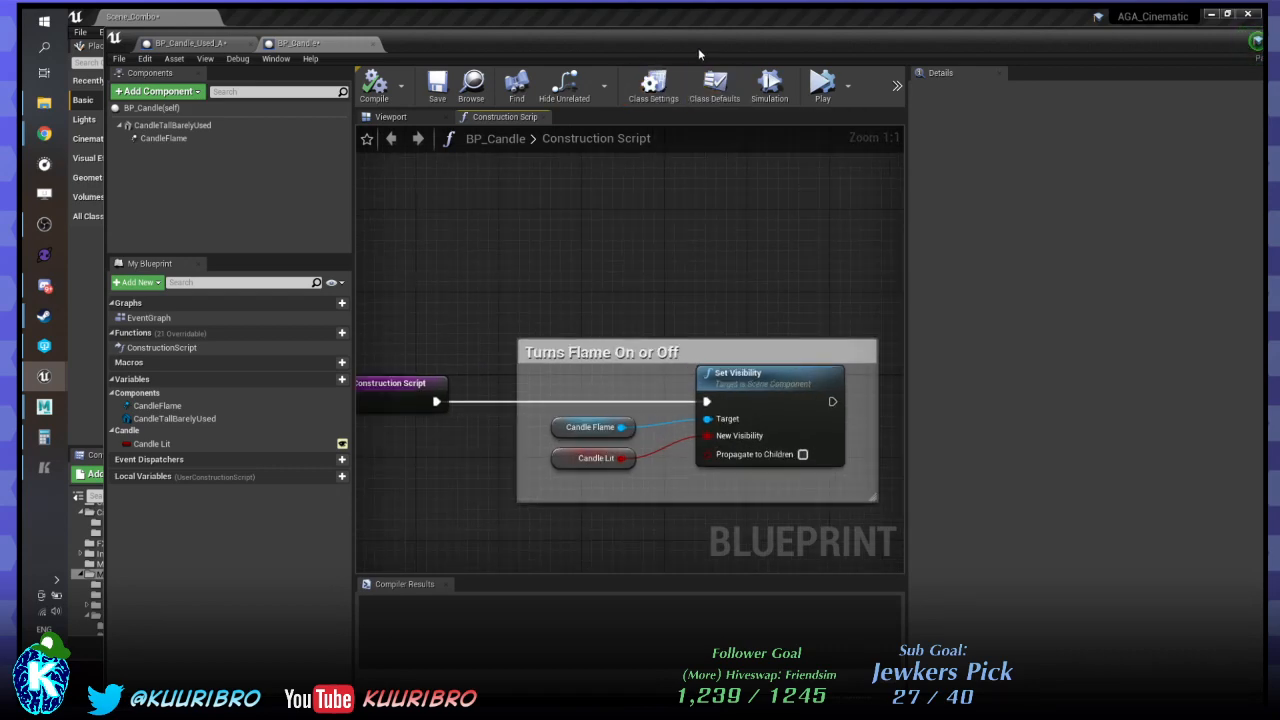
# Select the short candle BP_Candle_Used_54 in the level and open the construction script of its BP_Candle_Used_C blueprint.
pyautogui.moveTo(698, 48); pyautogui.dragTo(510, 623)
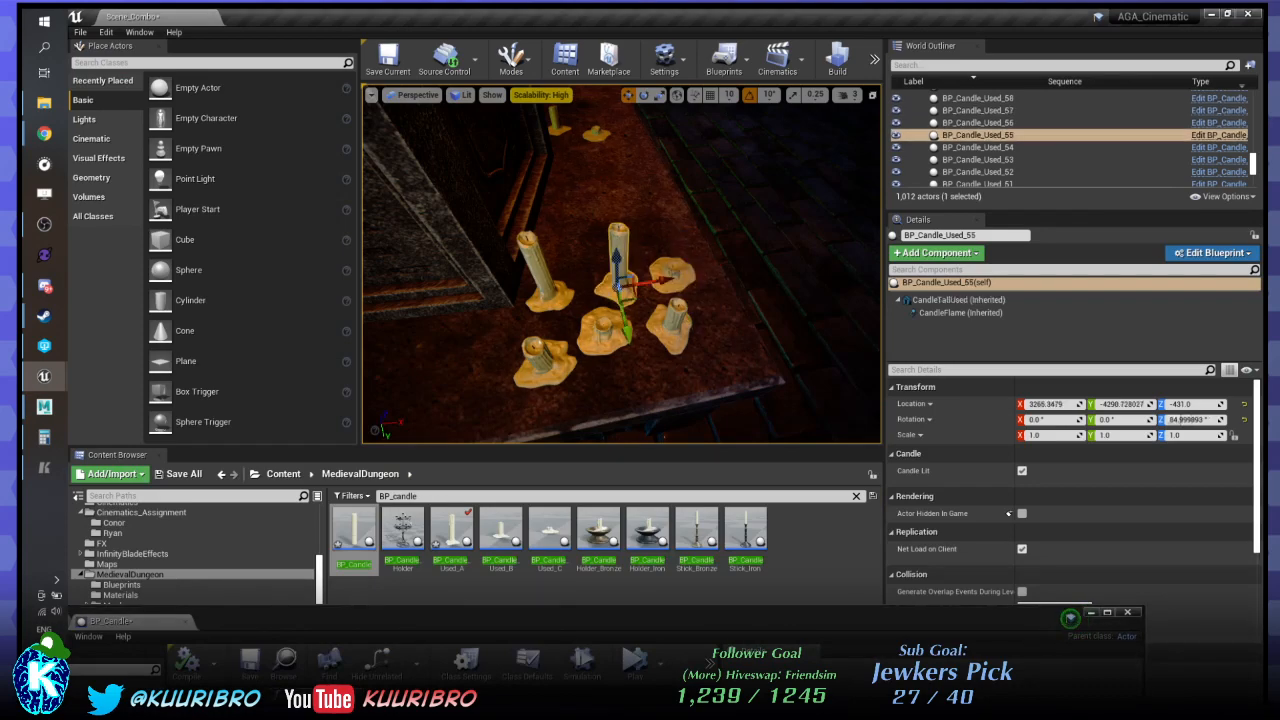
pyautogui.moveTo(607, 338); pyautogui.dragTo(628, 290, button='right')
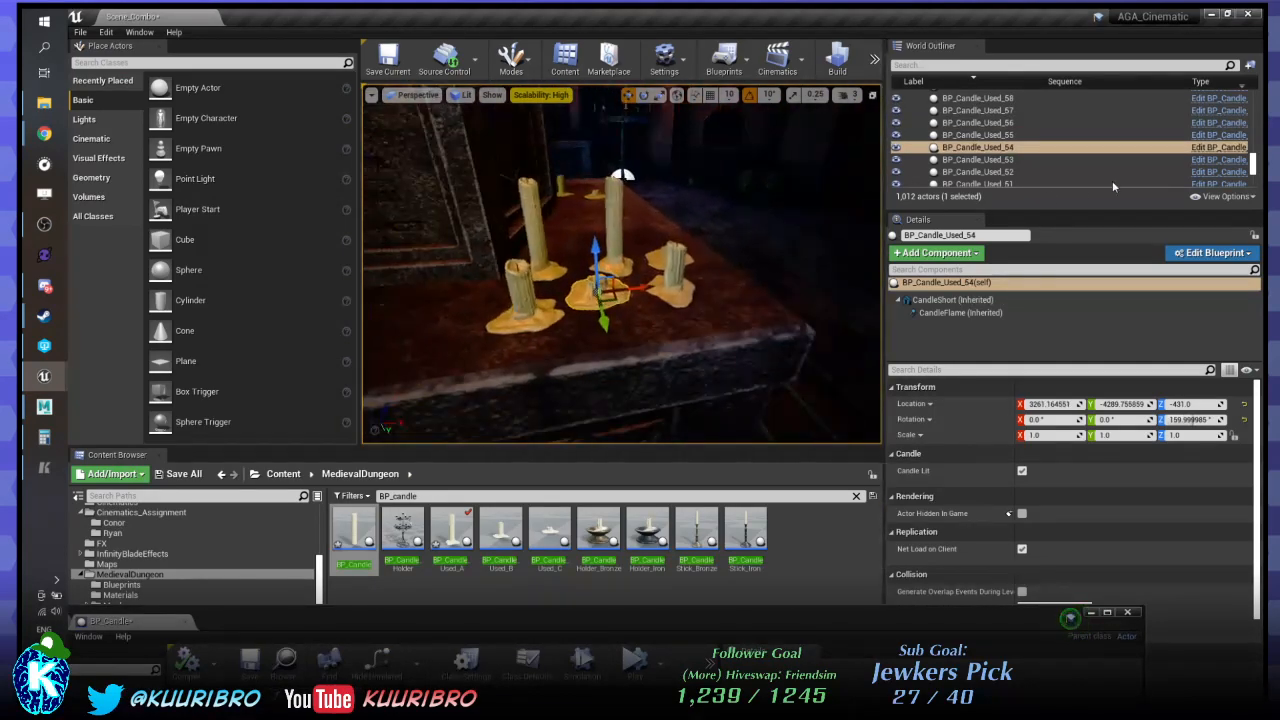
pyautogui.click(1206, 149)
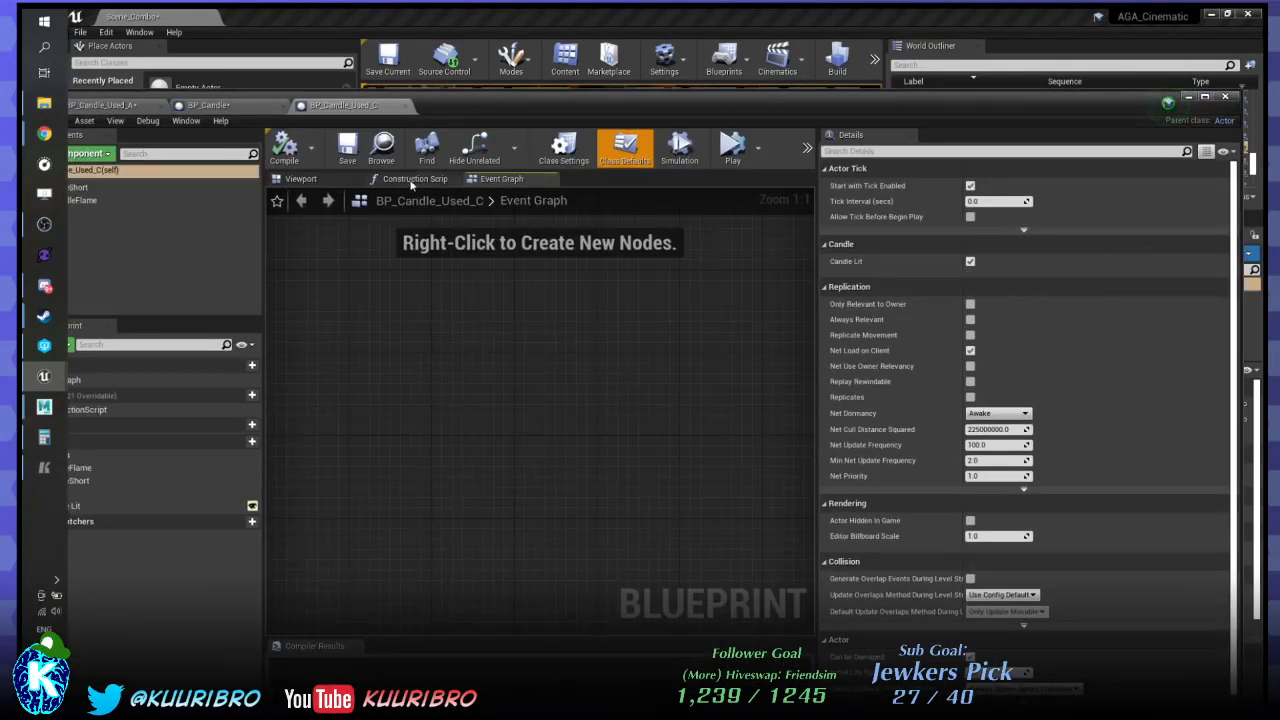
pyautogui.click(411, 180)
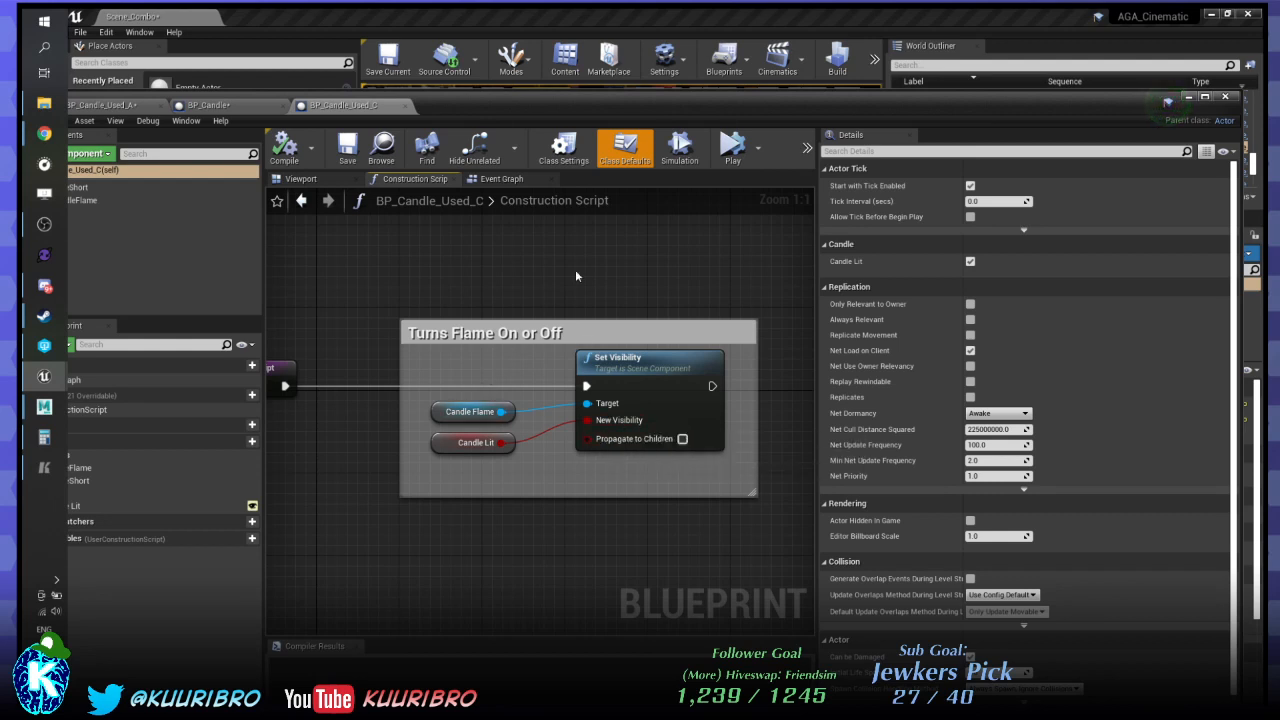
# Disconnect the Construction Script node from Set Visibility in BP_Candle_Used_C, compile, and check the candles in the level.
pyautogui.keyDown('alt'); pyautogui.click(352, 386); pyautogui.keyUp('alt')
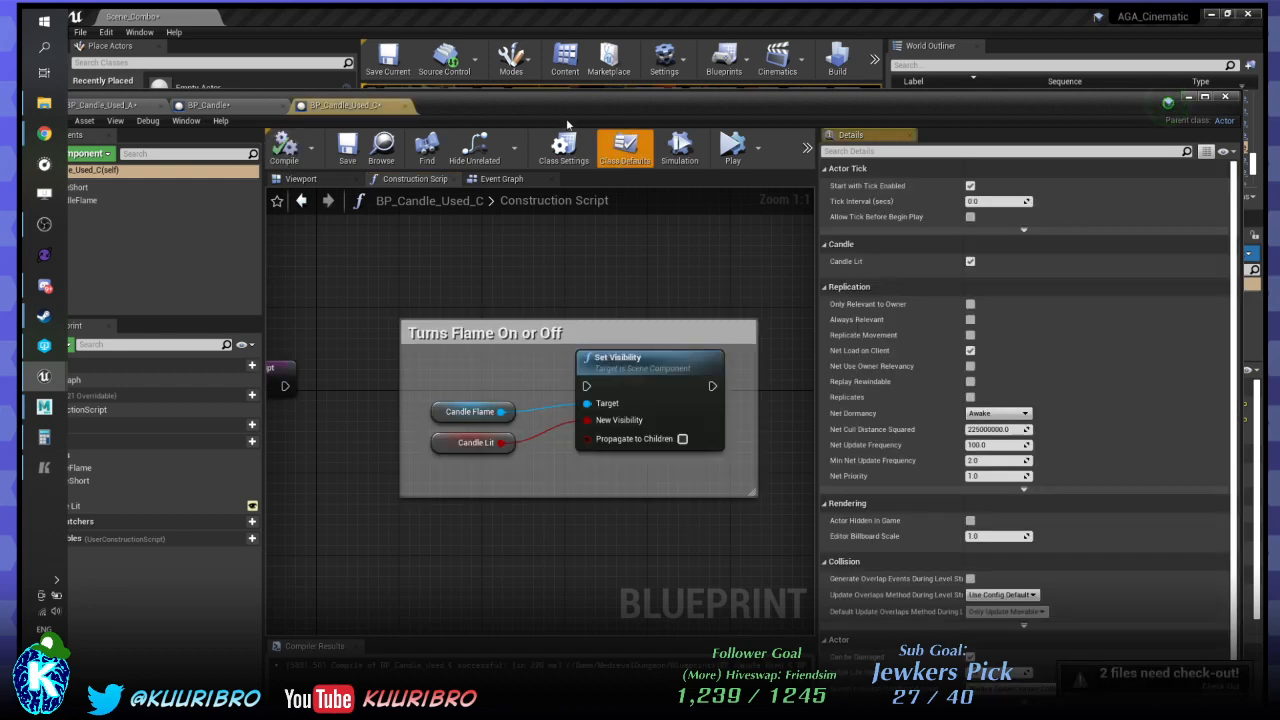
pyautogui.moveTo(568, 103); pyautogui.dragTo(660, 341)
pyautogui.moveTo(487, 535); pyautogui.dragTo(651, 517, button='right')
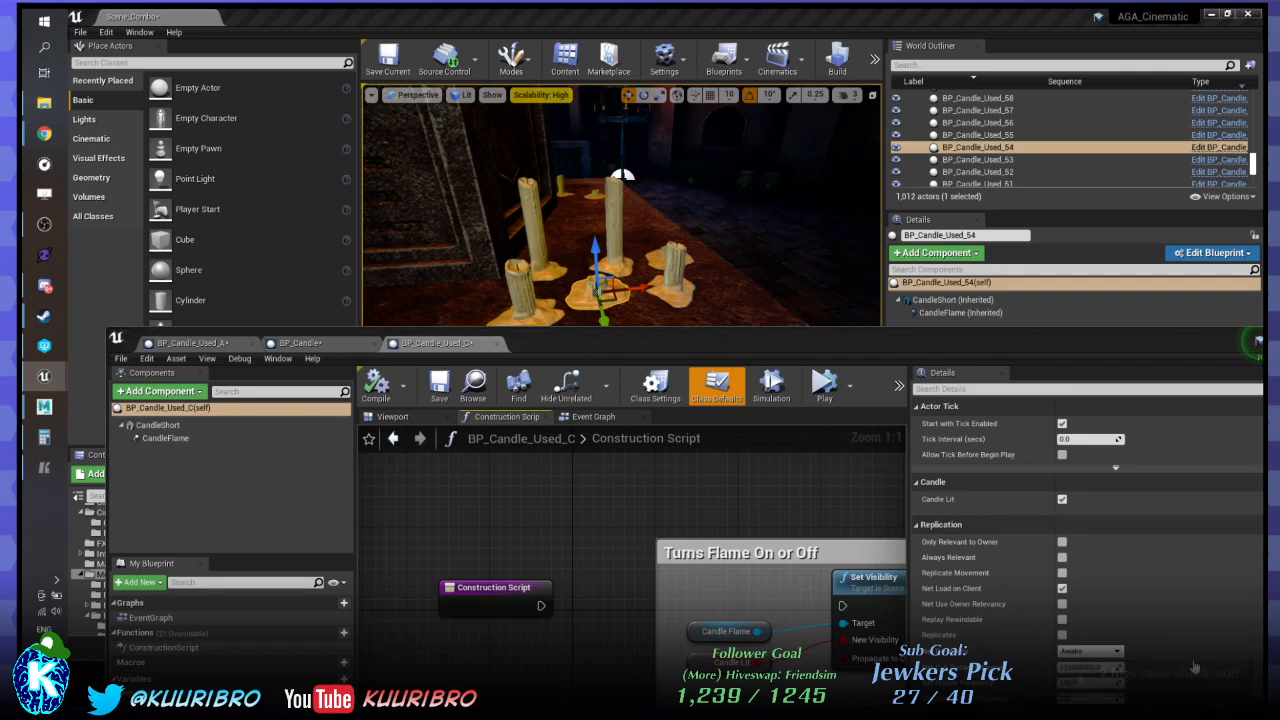
pyautogui.click(1194, 668)
pyautogui.click(731, 483)
pyautogui.click(667, 293)
pyautogui.moveTo(642, 288); pyautogui.dragTo(669, 297)
pyautogui.hotkey('ctrl', 'z')
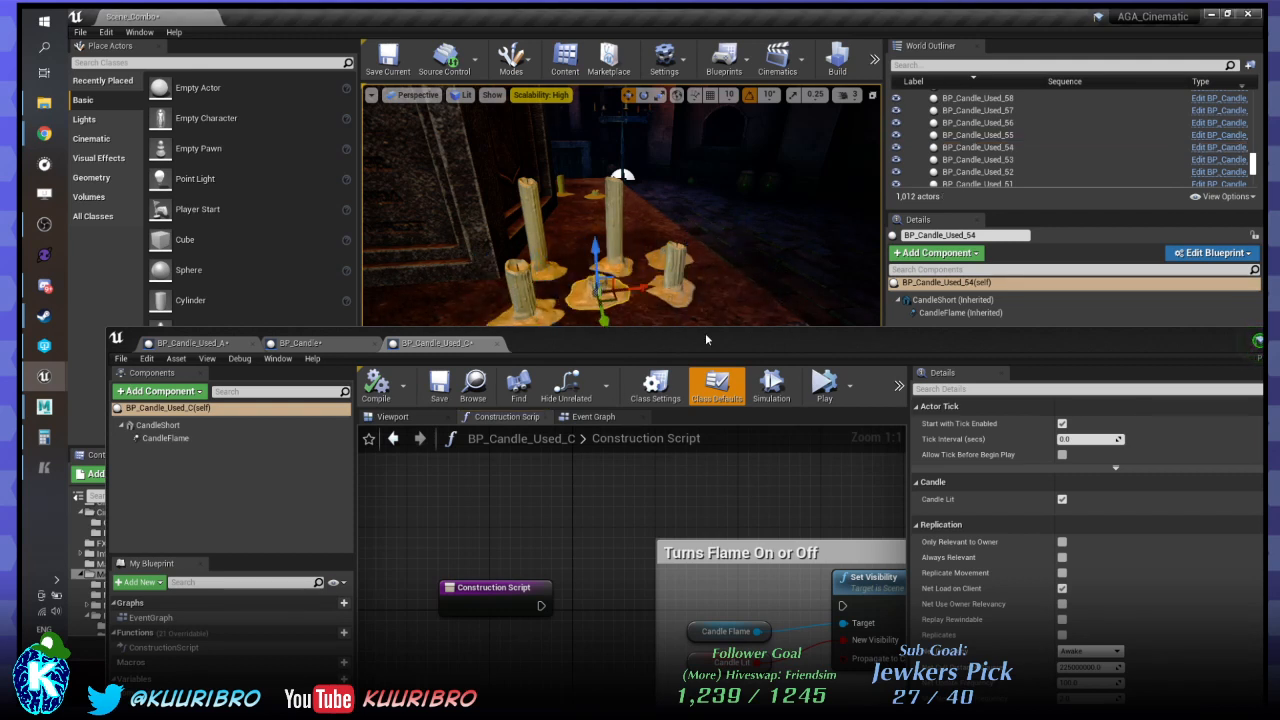
# Reconnect the Construction Script node's execution output to Set Visibility, compile BP_Candle_Used_C, and uncover the candles in the level.
pyautogui.moveTo(543, 607); pyautogui.dragTo(843, 606)
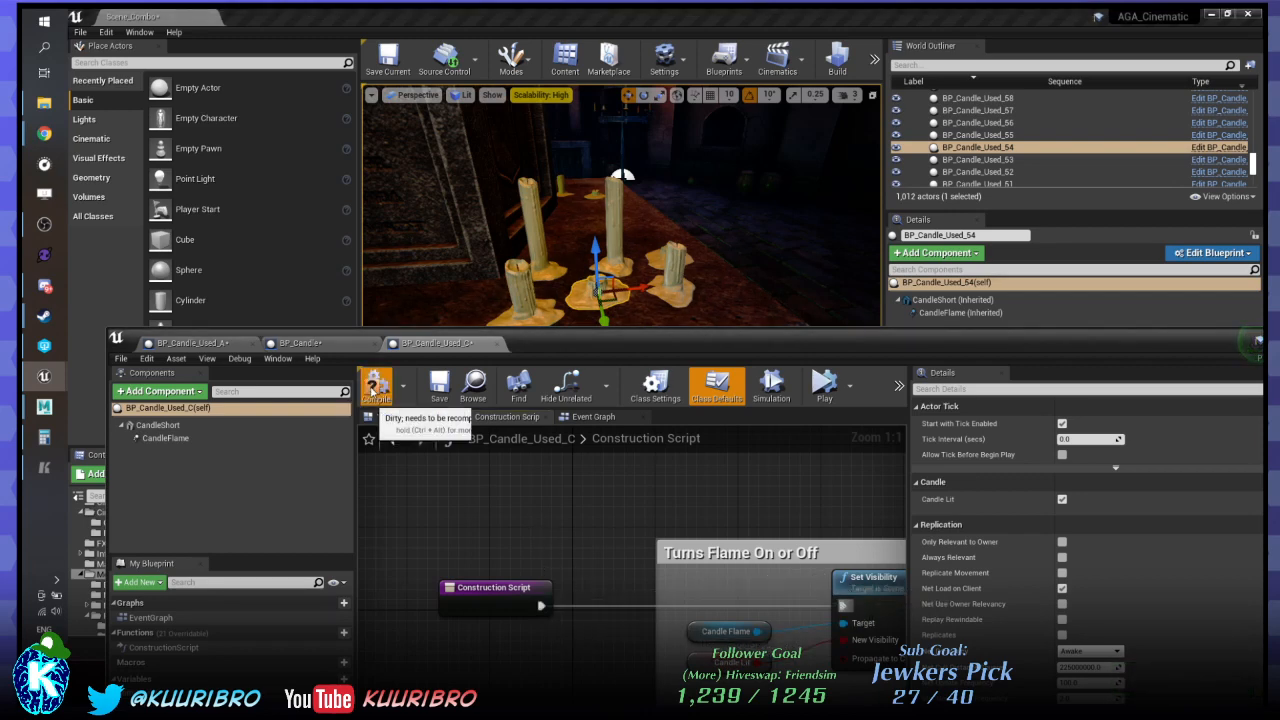
pyautogui.click(376, 385)
pyautogui.moveTo(633, 355); pyautogui.dragTo(479, 310)
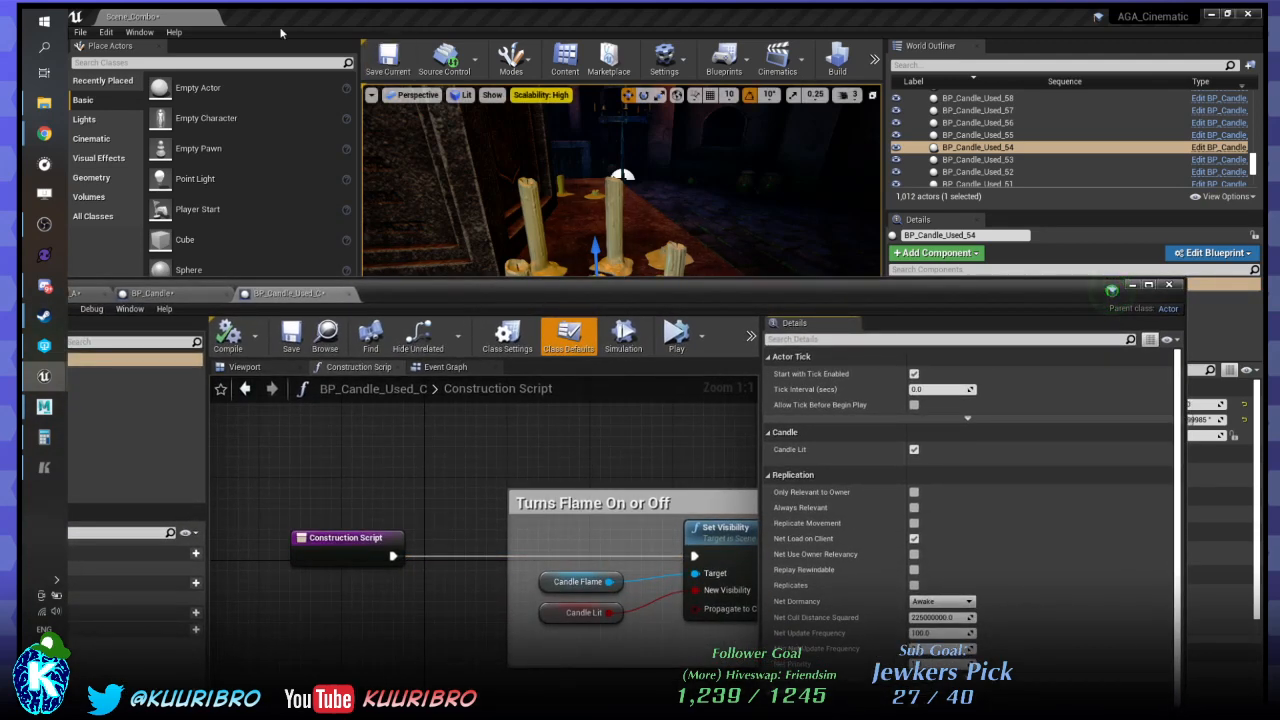
pyautogui.moveTo(513, 307); pyautogui.dragTo(722, 584)
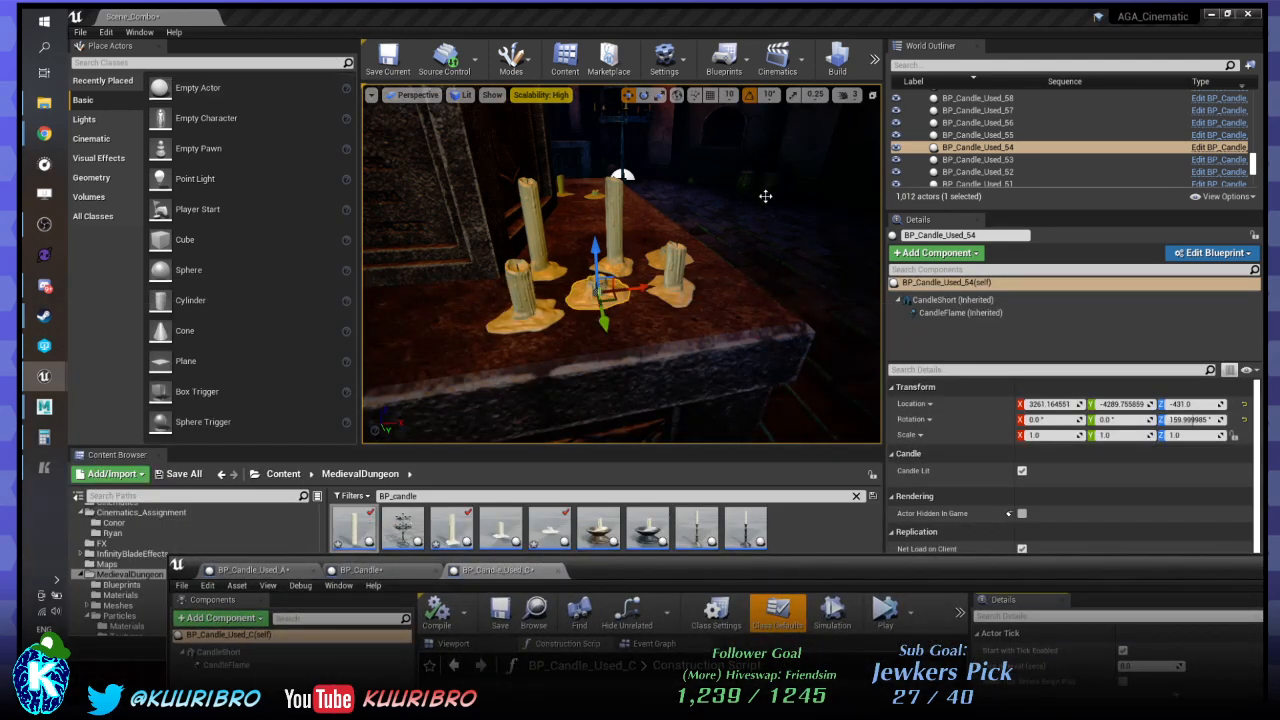
# Locate the particle template of BP_Candle_Used_54's CandleFlame component and open PS_CandleFlame in the particle editor.
pyautogui.click(965, 312)
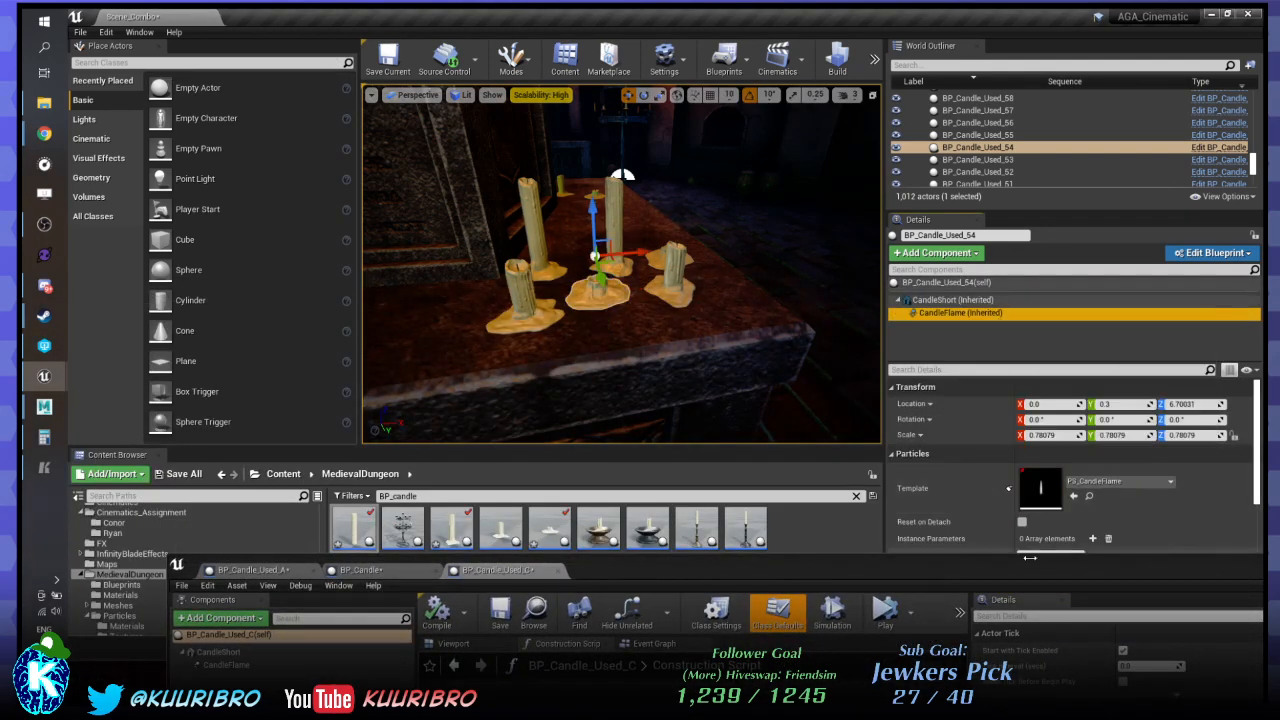
pyautogui.click(1089, 496)
pyautogui.doubleClick(558, 535)
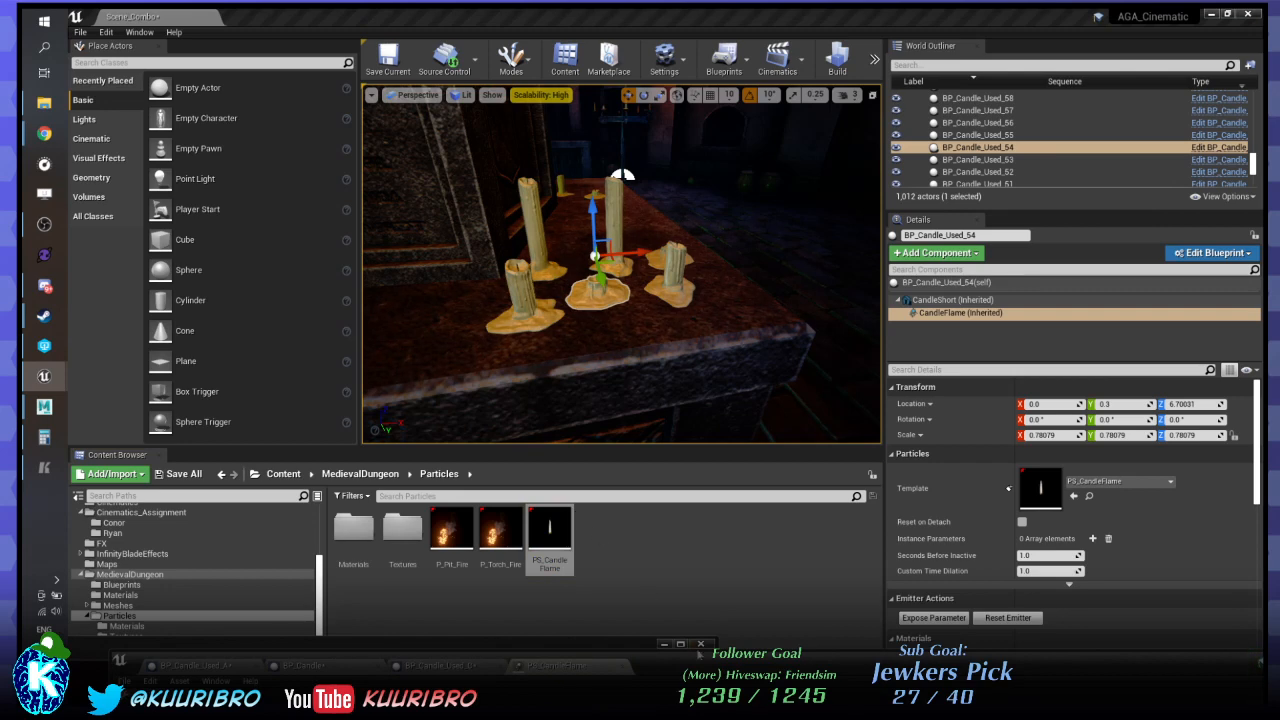
pyautogui.moveTo(699, 655); pyautogui.dragTo(709, 69)
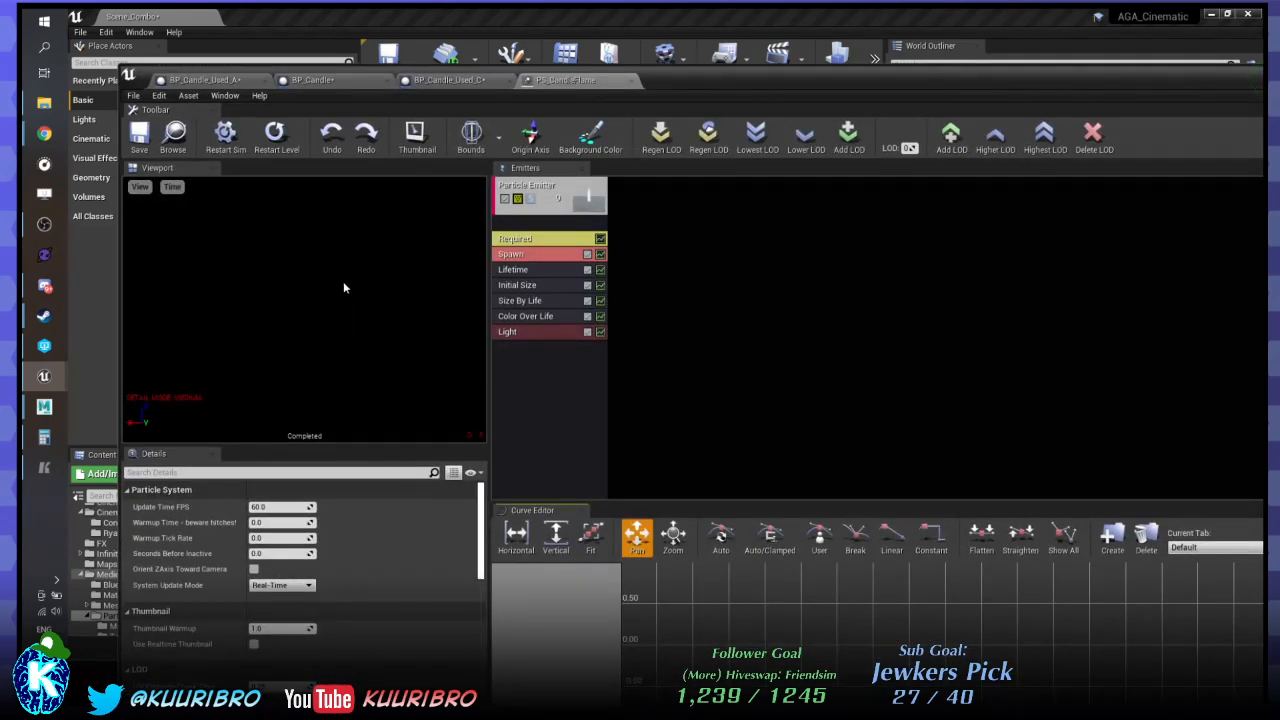
# Examine PS_CandleFlame's preview, its particle system properties, and the rate and burst settings of the Spawn module.
pyautogui.moveTo(353, 282)
pyautogui.mouseDown(button='right')
pyautogui.moveTo(340, 290)
pyautogui.moveTo(354, 270)
pyautogui.mouseUp(button='right')
pyautogui.scroll(-5, 369, 264)
pyautogui.scroll(-4, 368, 261)
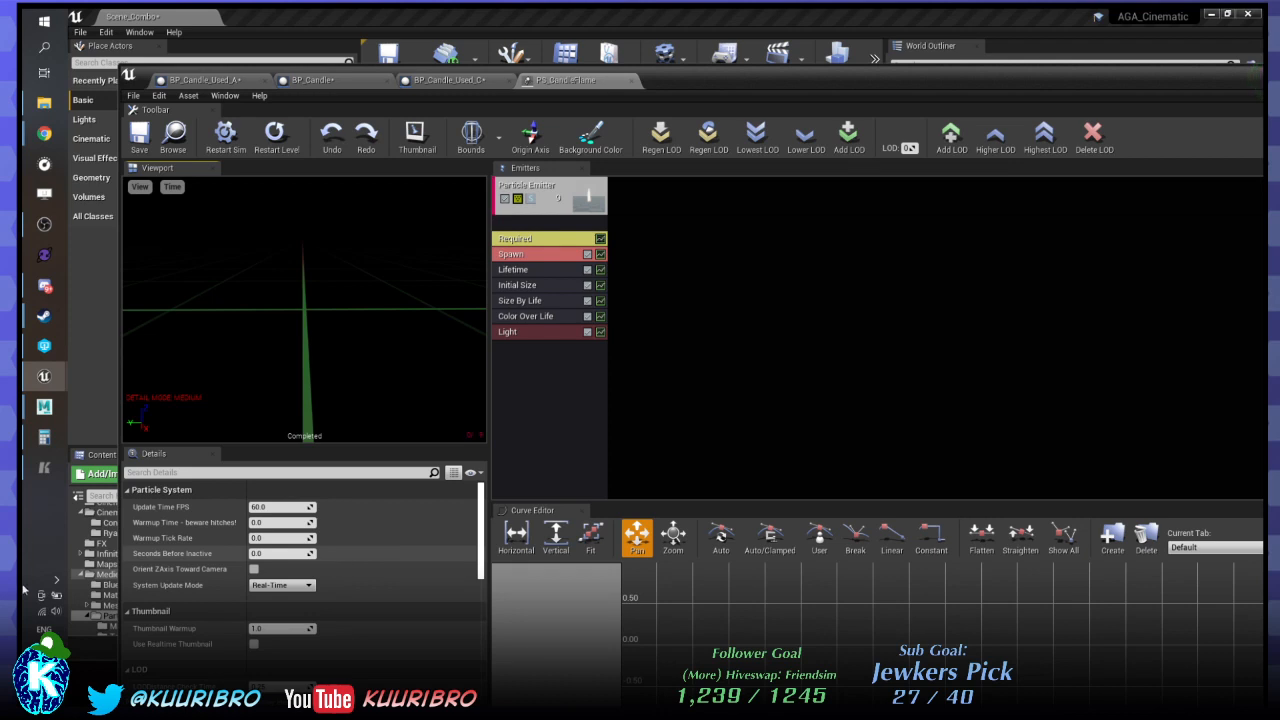
pyautogui.scroll(-8, 318, 627)
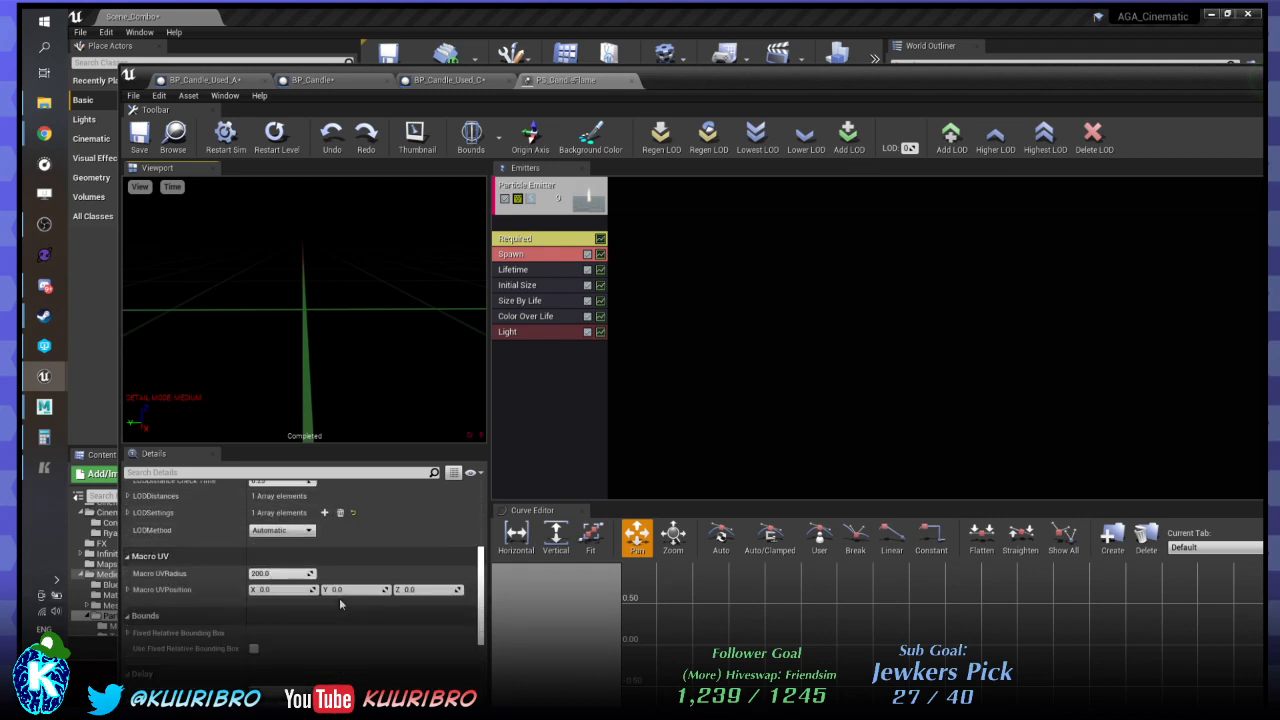
pyautogui.click(543, 256)
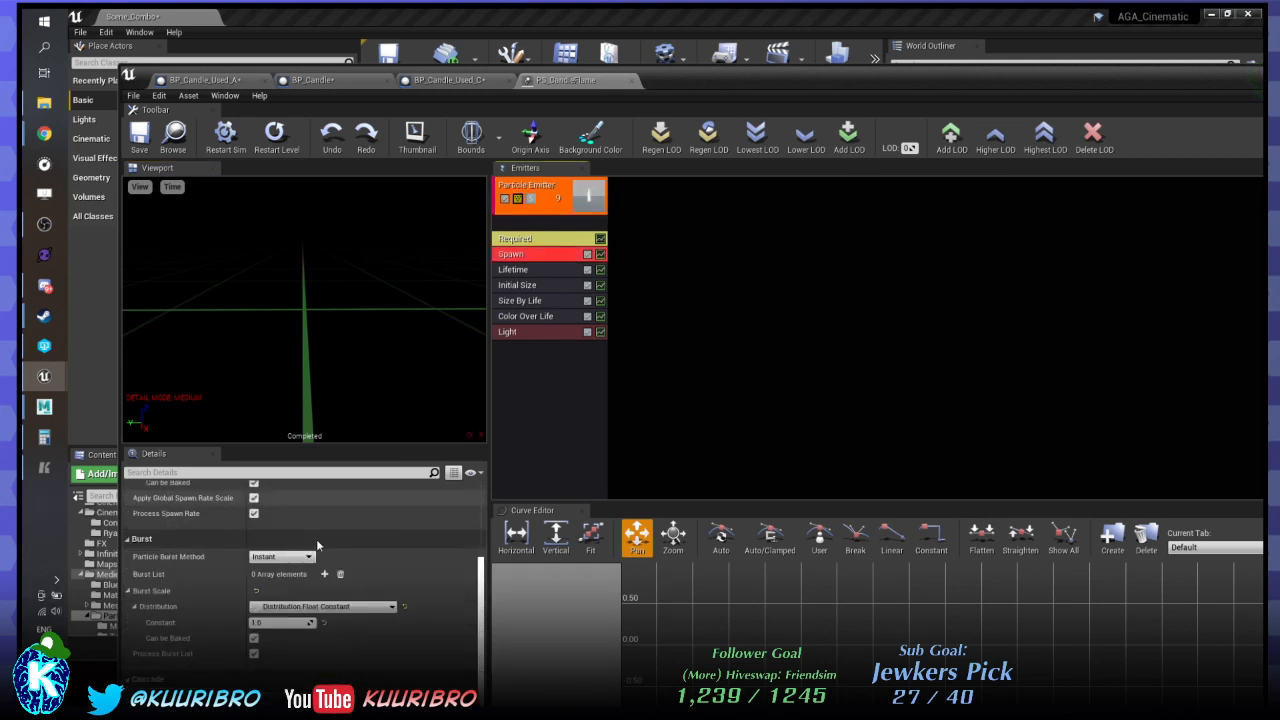
pyautogui.scroll(3, 322, 526)
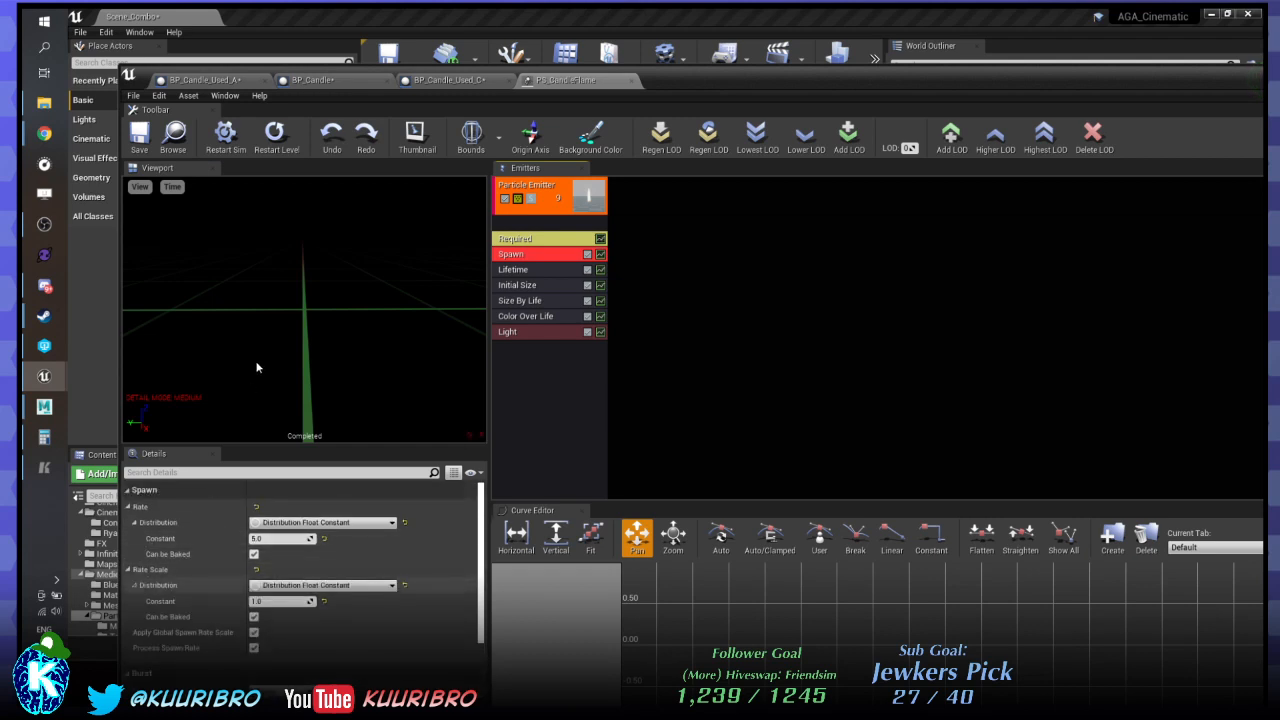
# Examine PS_CandleFlame's preview from several angles and look through the preview's view and detail mode options.
pyautogui.moveTo(332, 285); pyautogui.dragTo(450, 295, button='right')
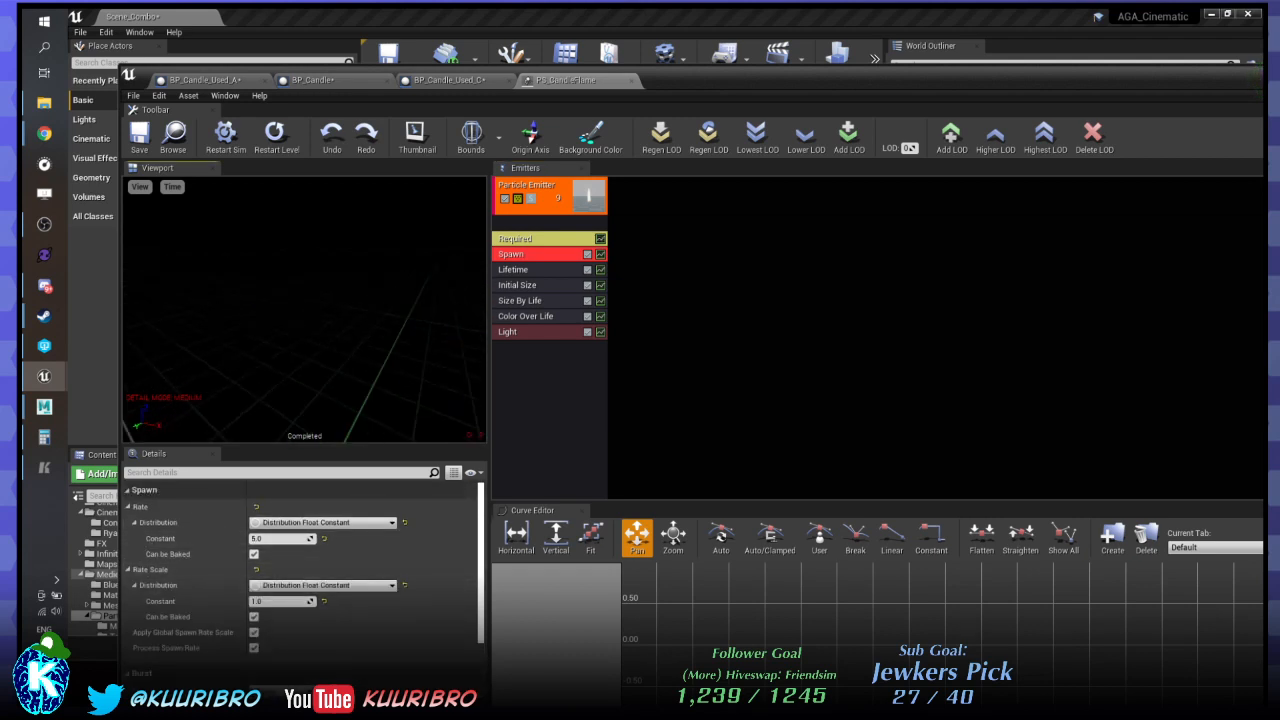
pyautogui.scroll(-5, 316, 274)
pyautogui.click(140, 187)
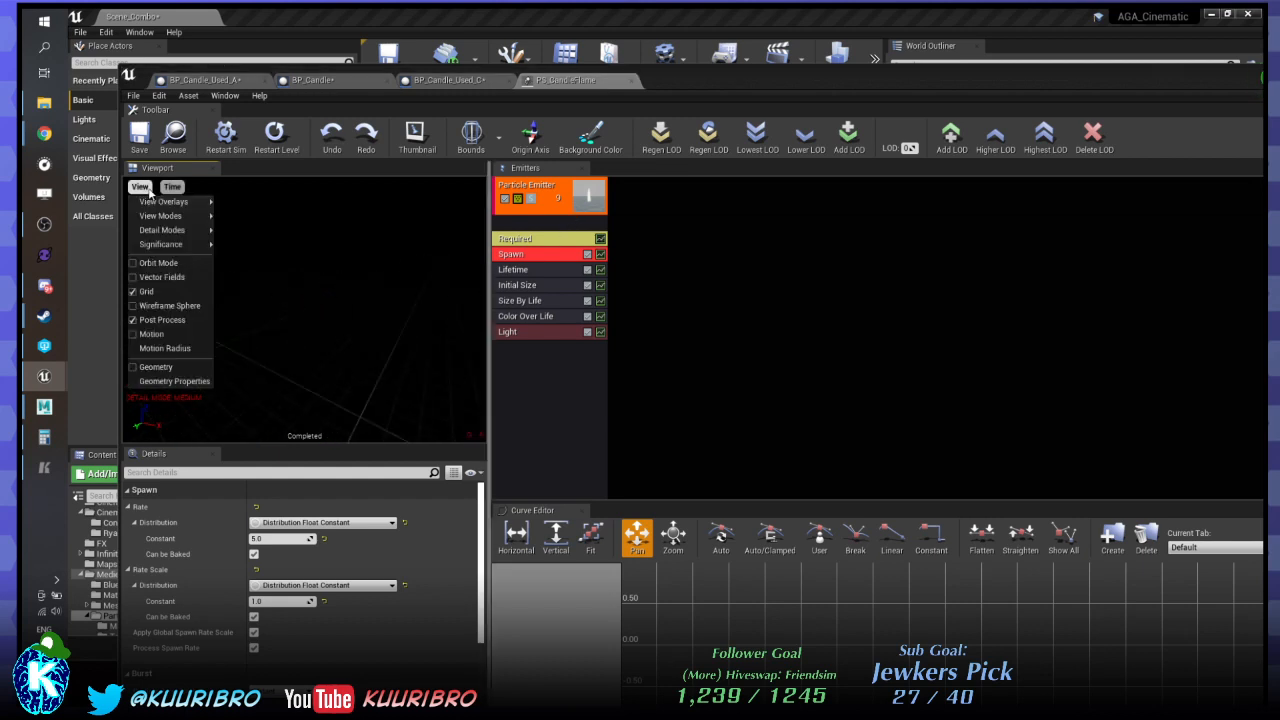
pyautogui.click(183, 228)
pyautogui.click(137, 190)
pyautogui.click(270, 260)
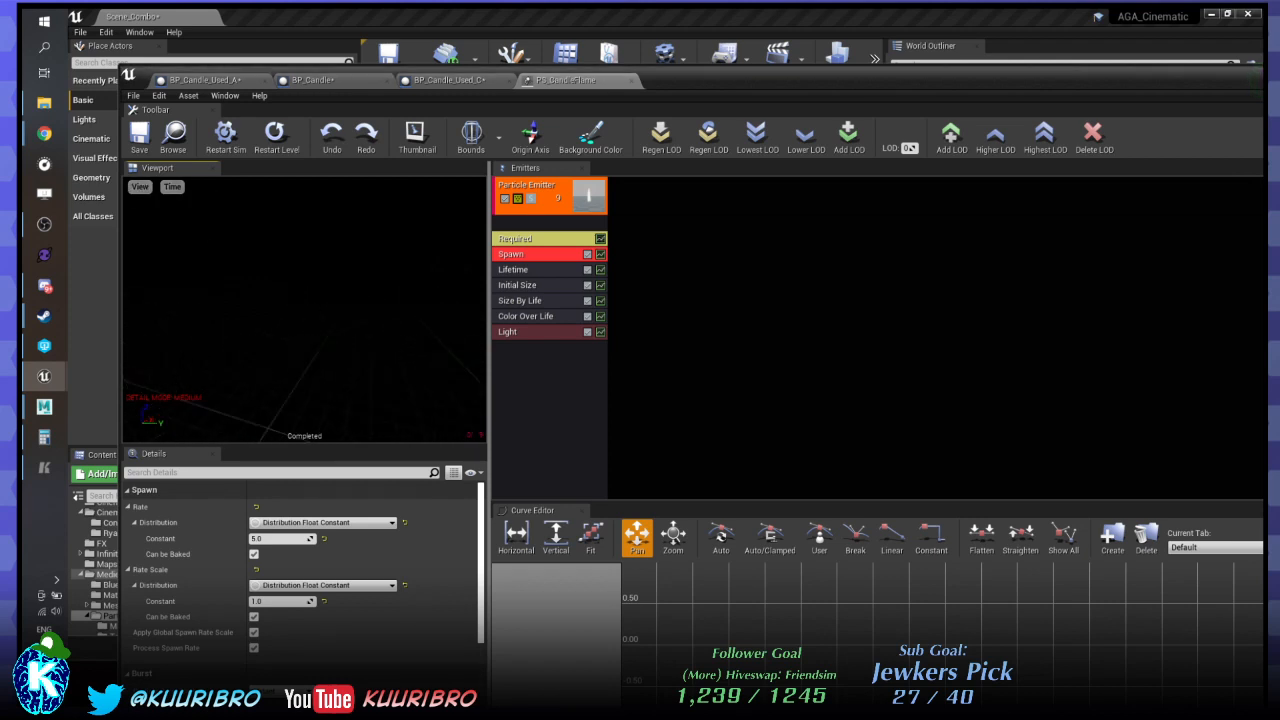
pyautogui.moveTo(350, 311); pyautogui.dragTo(360, 287)
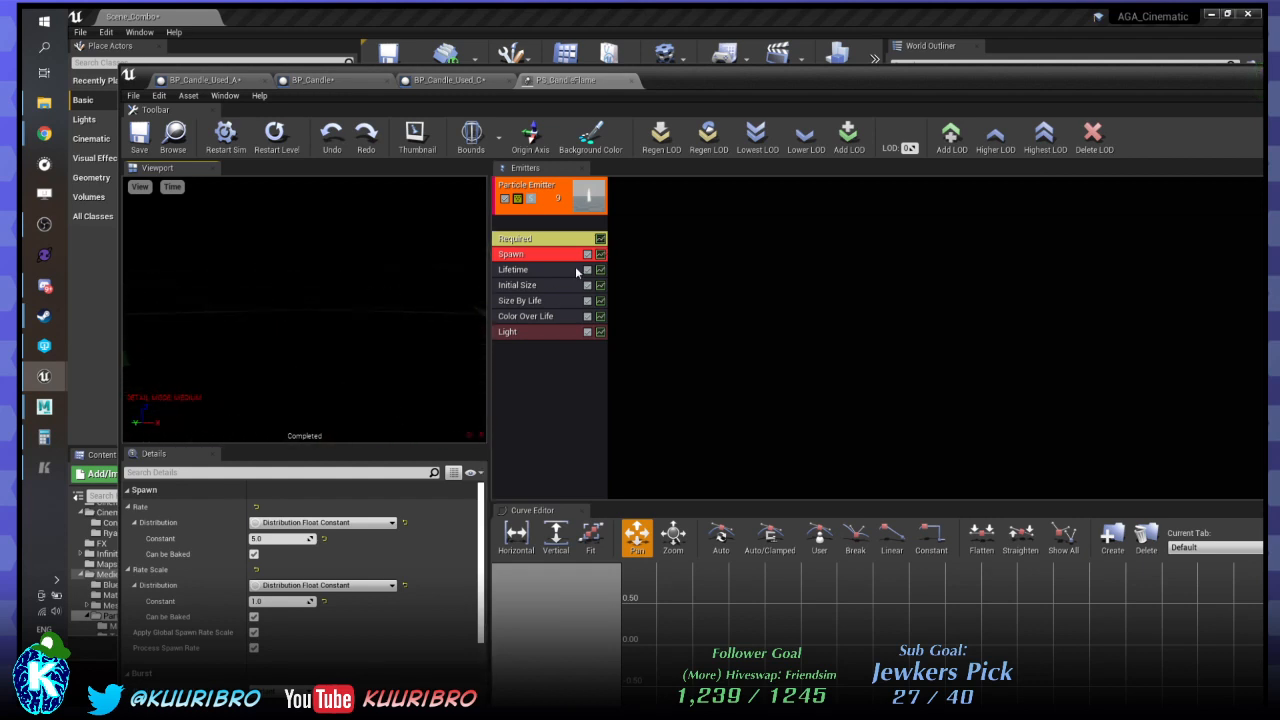
# Look through the Lifetime, Initial Size, Color Over Life, Light and Spawn modules of PS_CandleFlame's emitter.
pyautogui.click(525, 272)
pyautogui.click(524, 286)
pyautogui.click(523, 316)
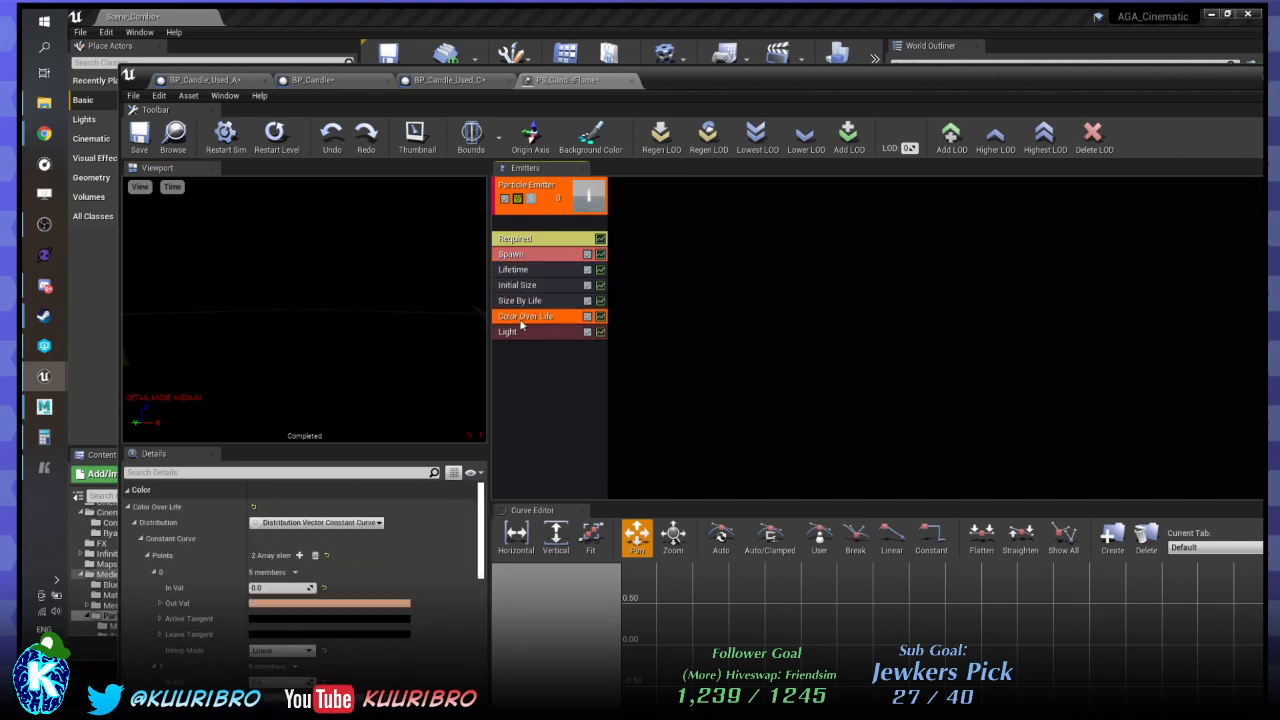
pyautogui.click(520, 334)
pyautogui.click(534, 257)
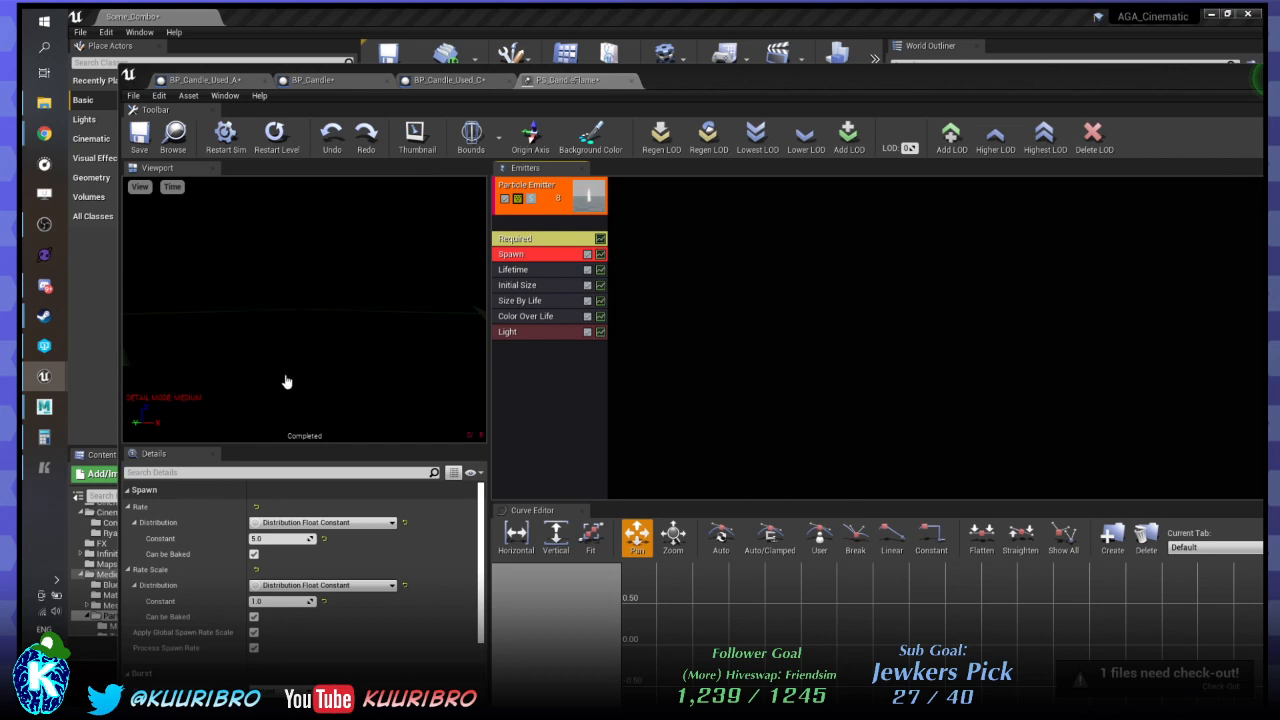
pyautogui.click(746, 480)
pyautogui.scroll(-2, 178, 632)
pyautogui.moveTo(757, 78); pyautogui.dragTo(741, 28)
pyautogui.scroll(2, 175, 548)
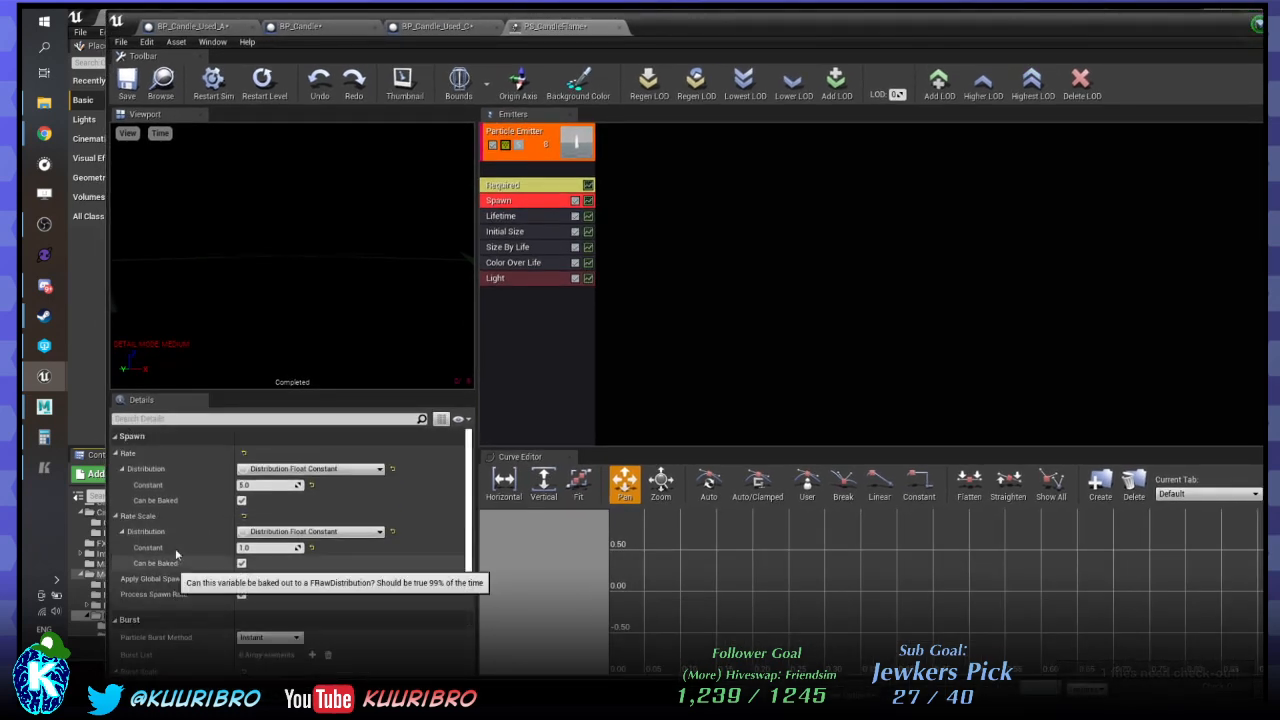
# Examine the Lifetime, Initial Size and Size By Life values, and the Light module's settings including Light Exponent.
pyautogui.click(550, 216)
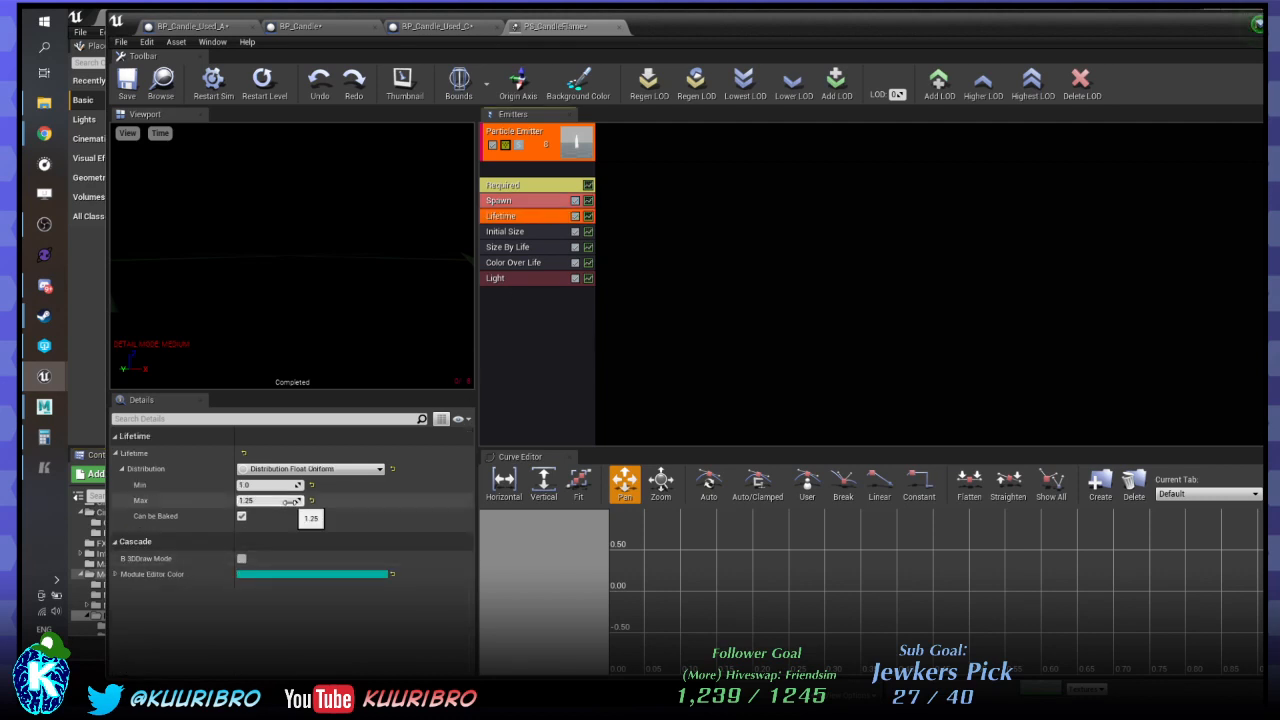
pyautogui.click(531, 235)
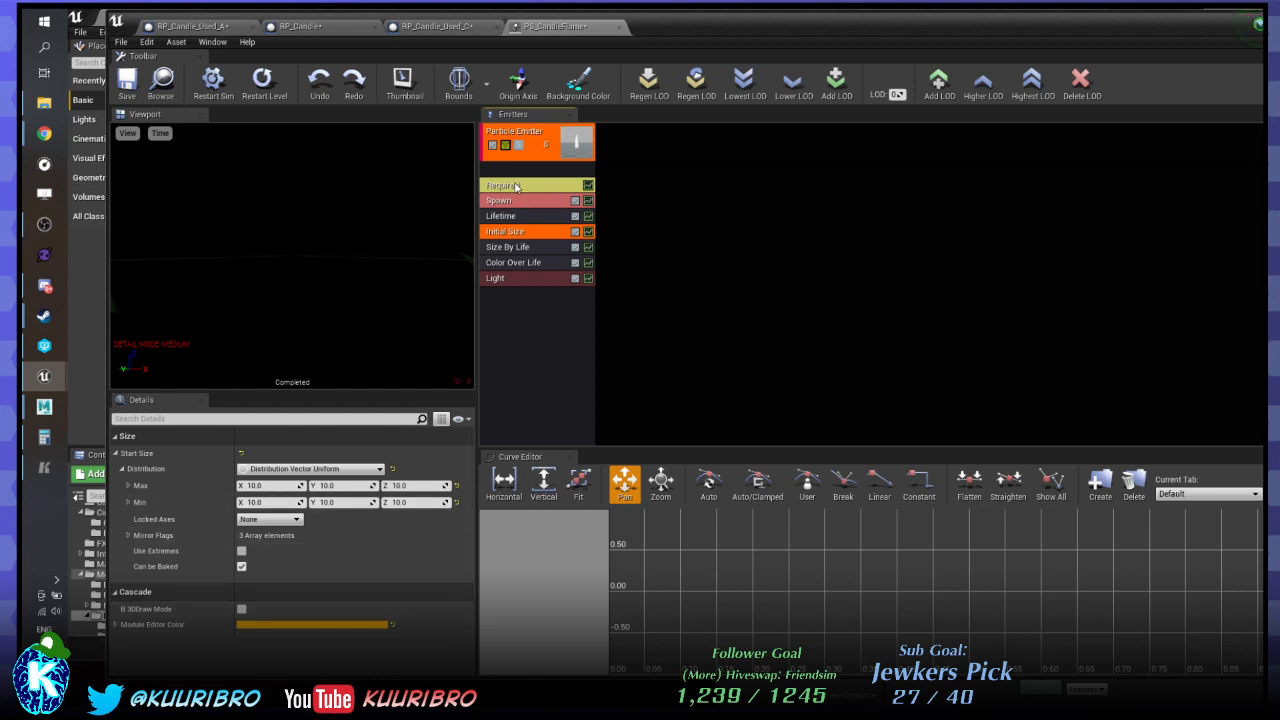
pyautogui.click(514, 247)
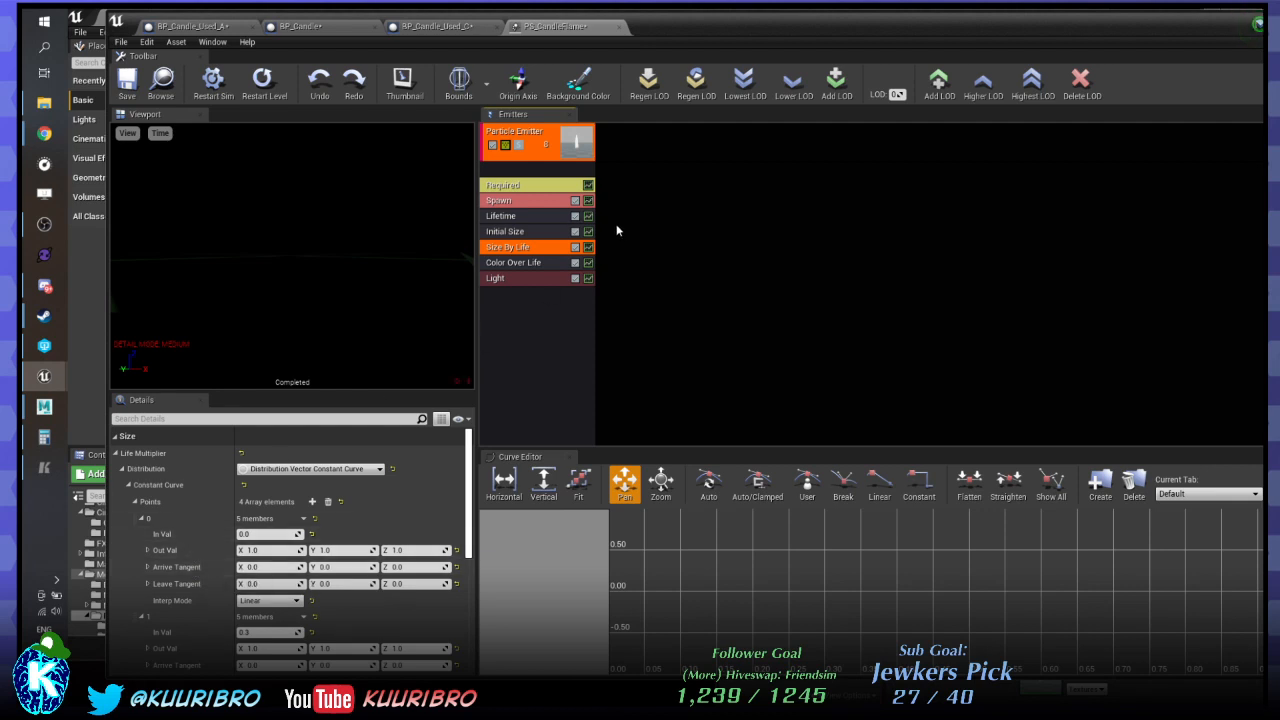
pyautogui.click(512, 279)
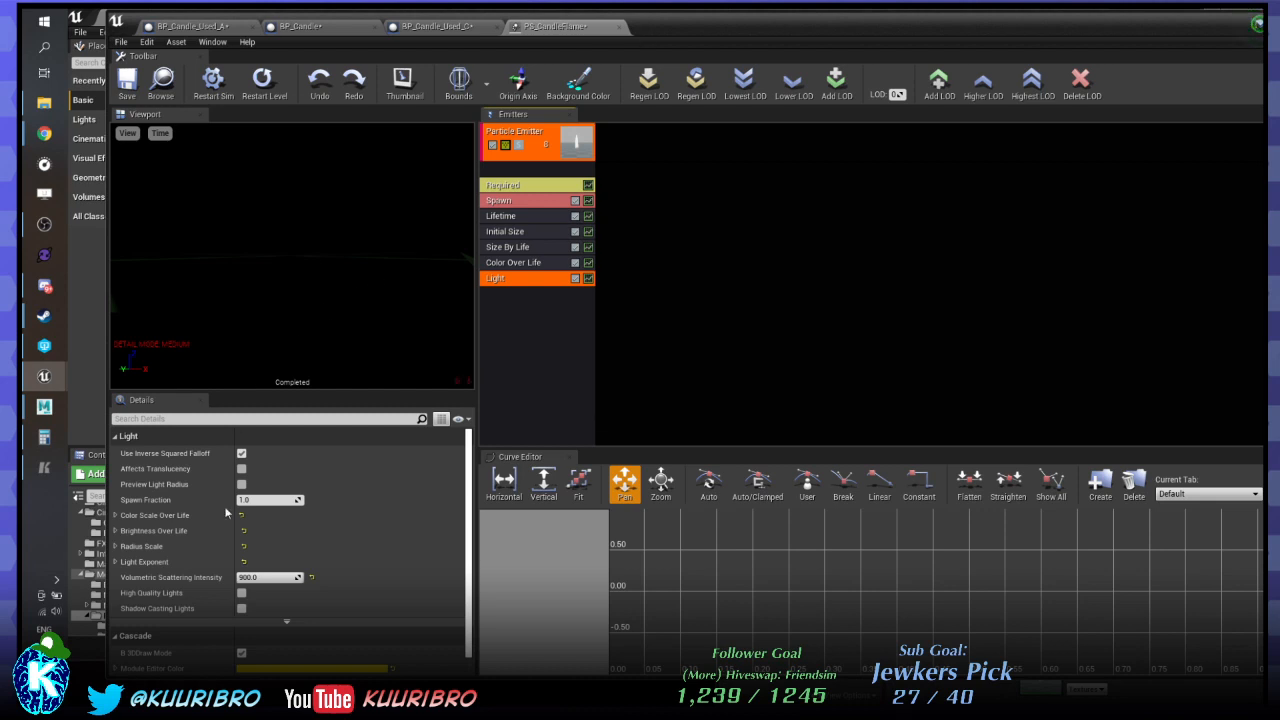
pyautogui.click(115, 562)
pyautogui.click(115, 562)
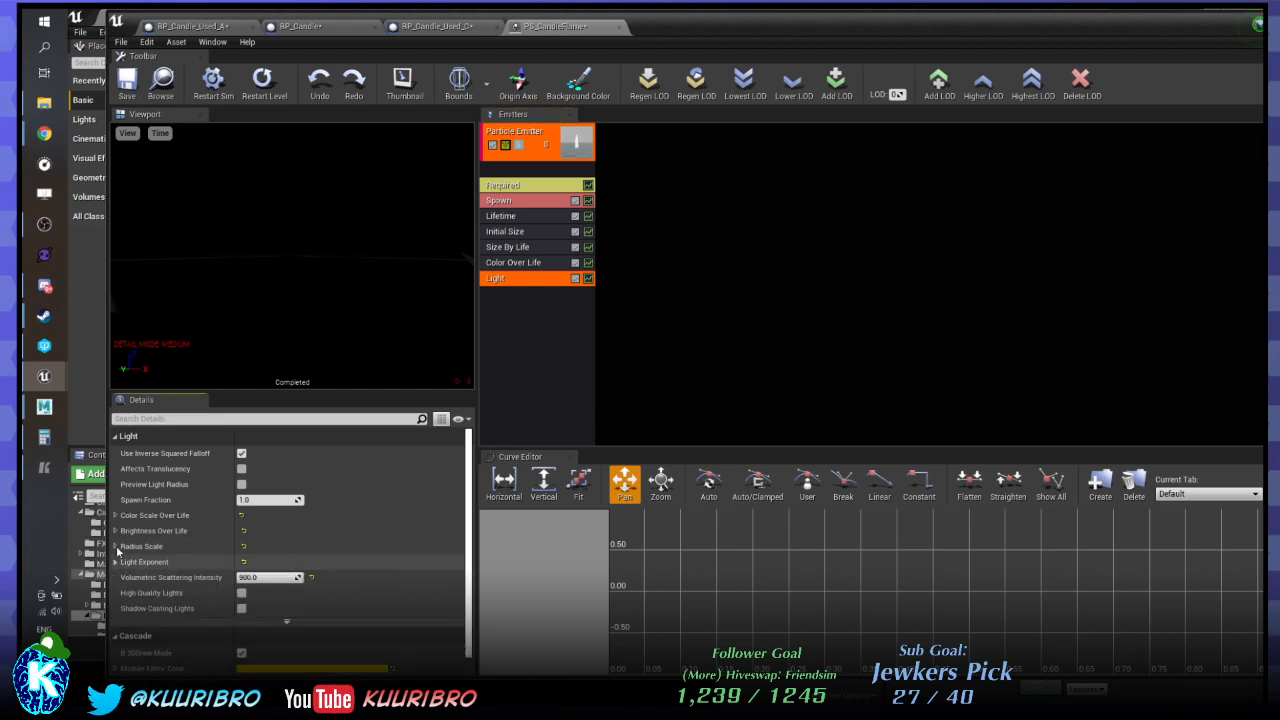
# Uncover the level and place a PS_CandleFlame emitter on the altar beside the candles.
pyautogui.moveTo(545, 45); pyautogui.dragTo(1279, 116)
pyautogui.moveTo(550, 527); pyautogui.dragTo(443, 314)
pyautogui.press('f')
pyautogui.moveTo(640, 236); pyautogui.dragTo(610, 260, button='right')
pyautogui.press('g')
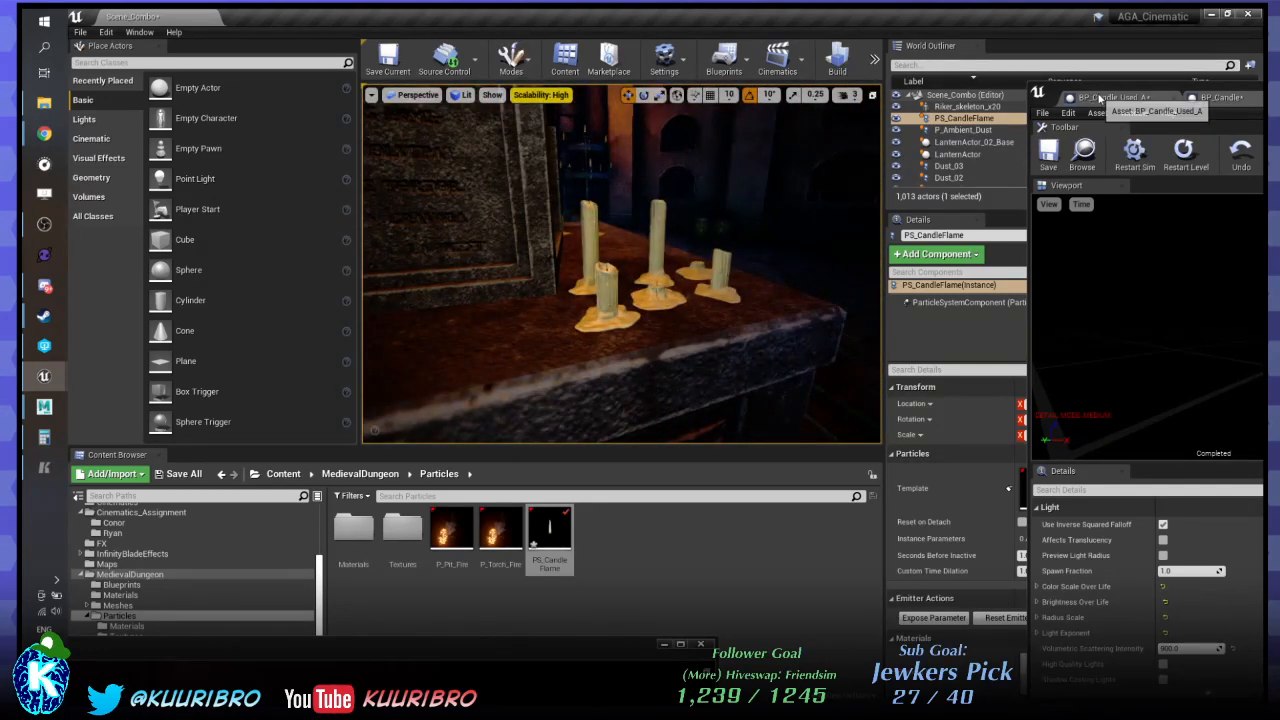
# Find the PostProcessVolume by searching the level's actors for "post", and examine its exposure, camera, color grading and rendering settings.
pyautogui.click(940, 83)
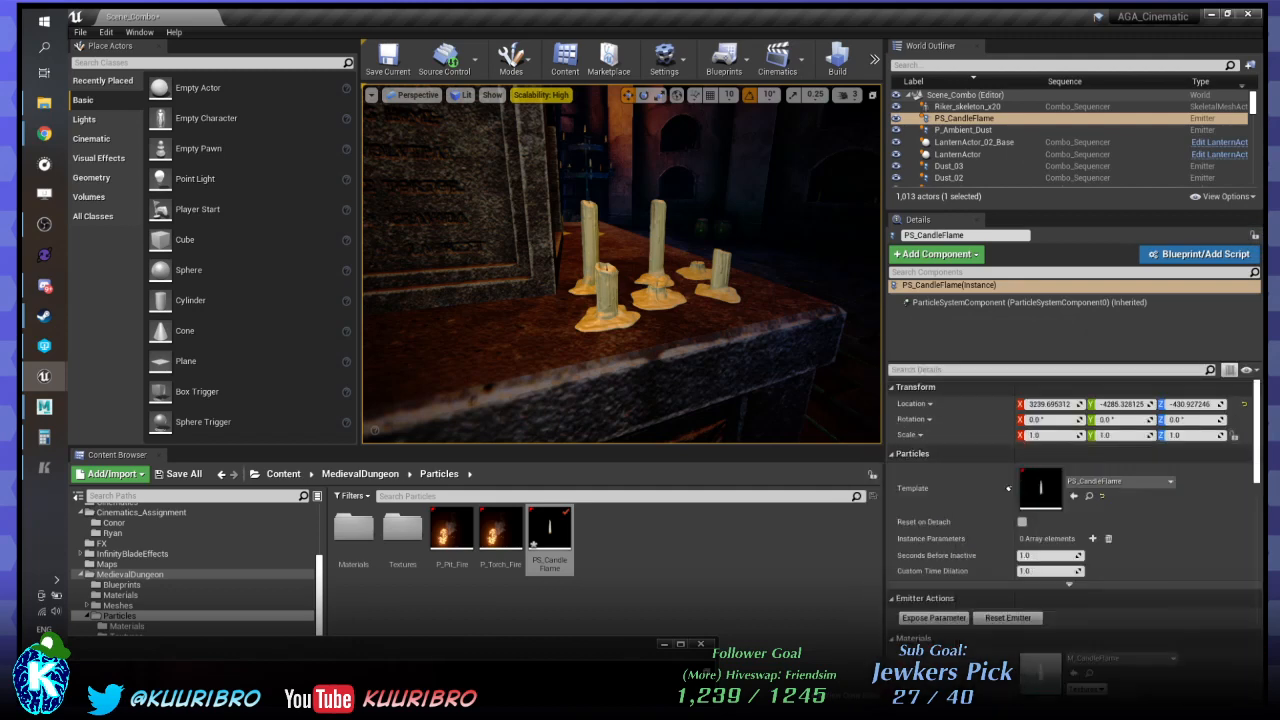
pyautogui.click(950, 64)
pyautogui.write('post')
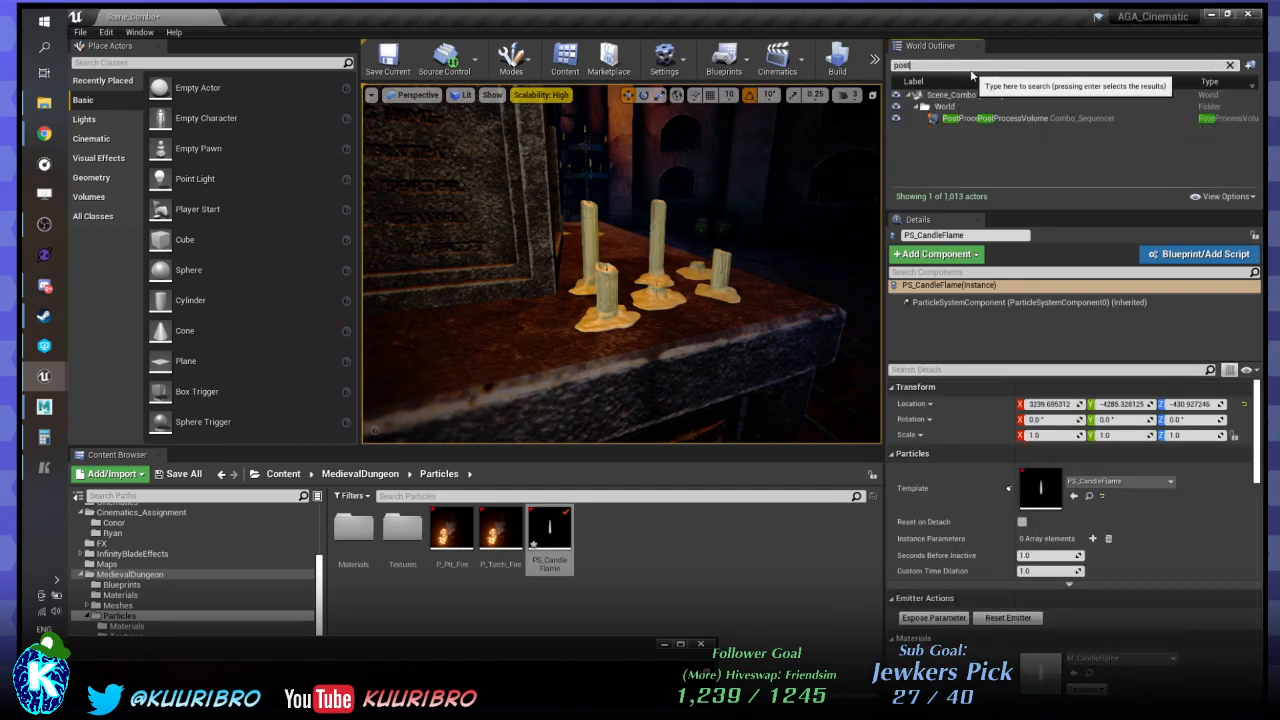
pyautogui.click(1061, 121)
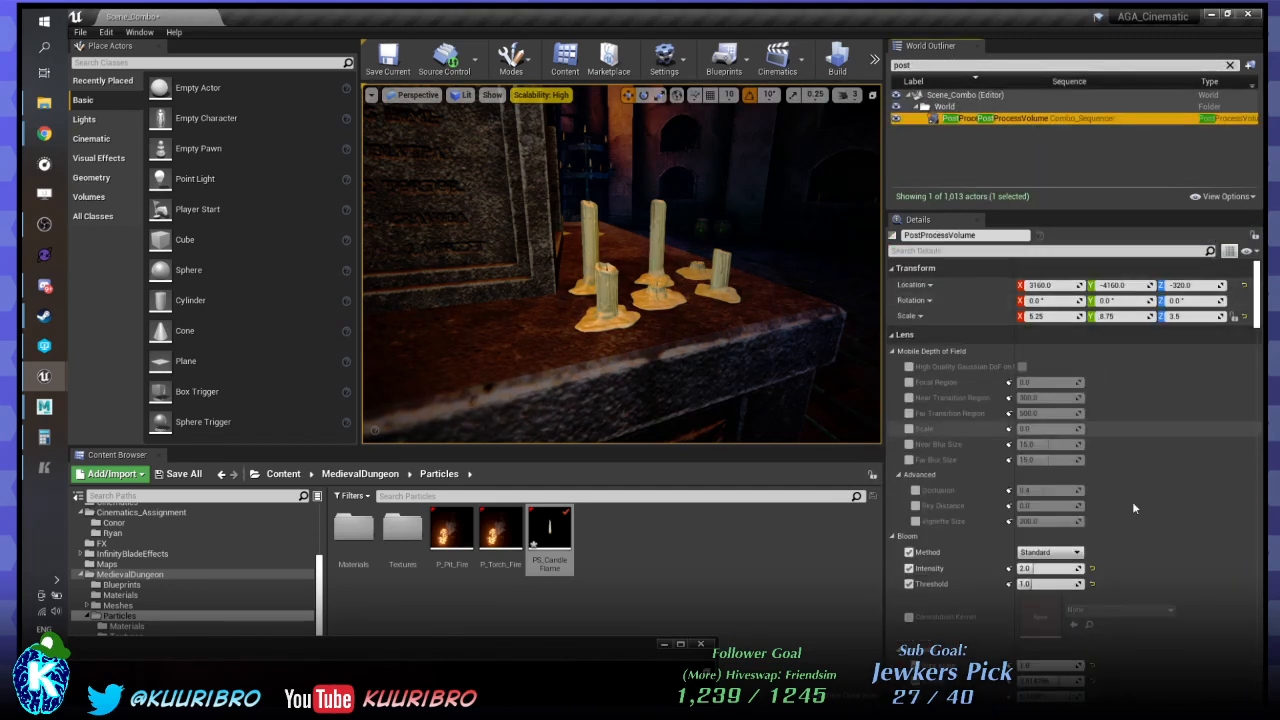
pyautogui.scroll(-10, 1145, 517)
pyautogui.scroll(-12, 1172, 513)
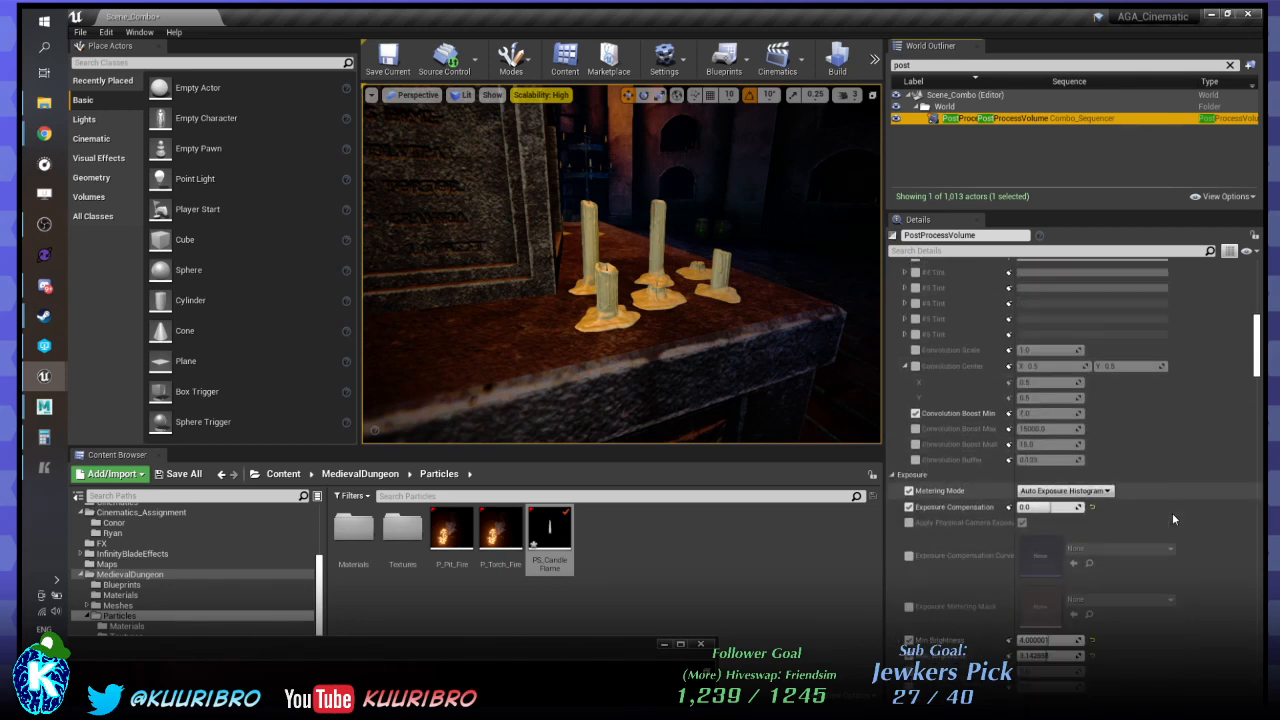
pyautogui.scroll(-6, 1172, 512)
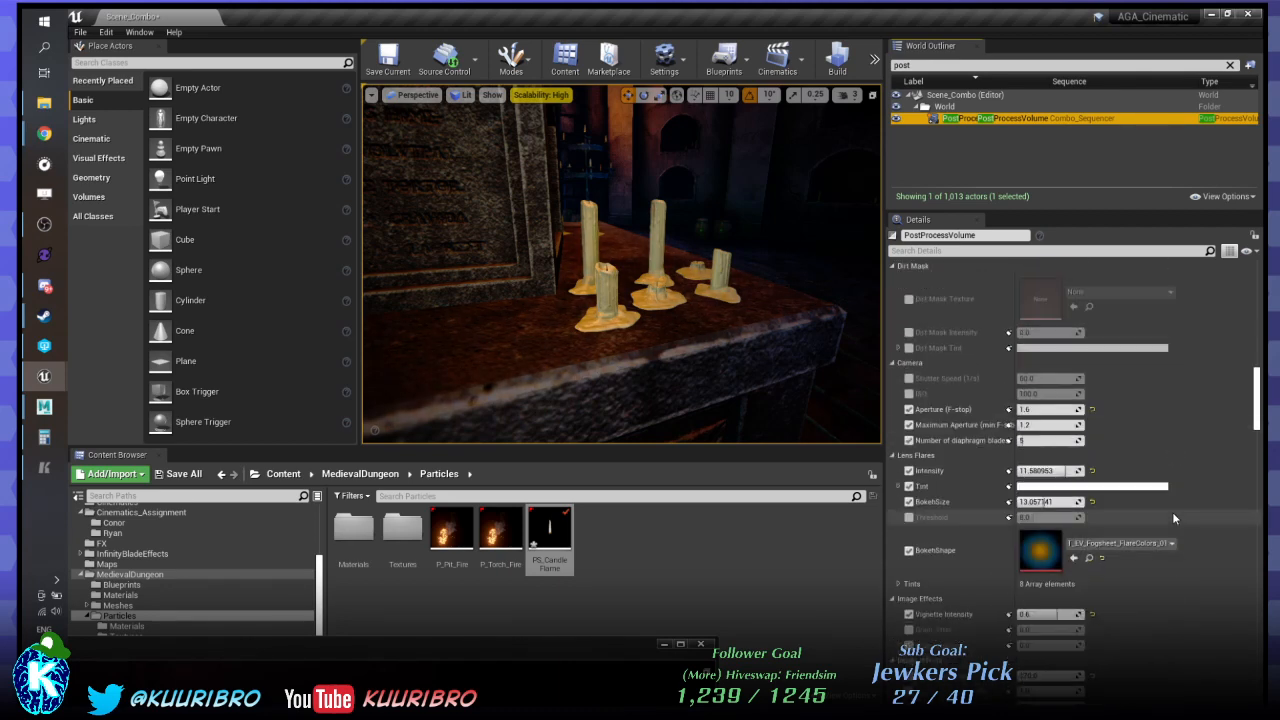
pyautogui.scroll(-10, 1177, 512)
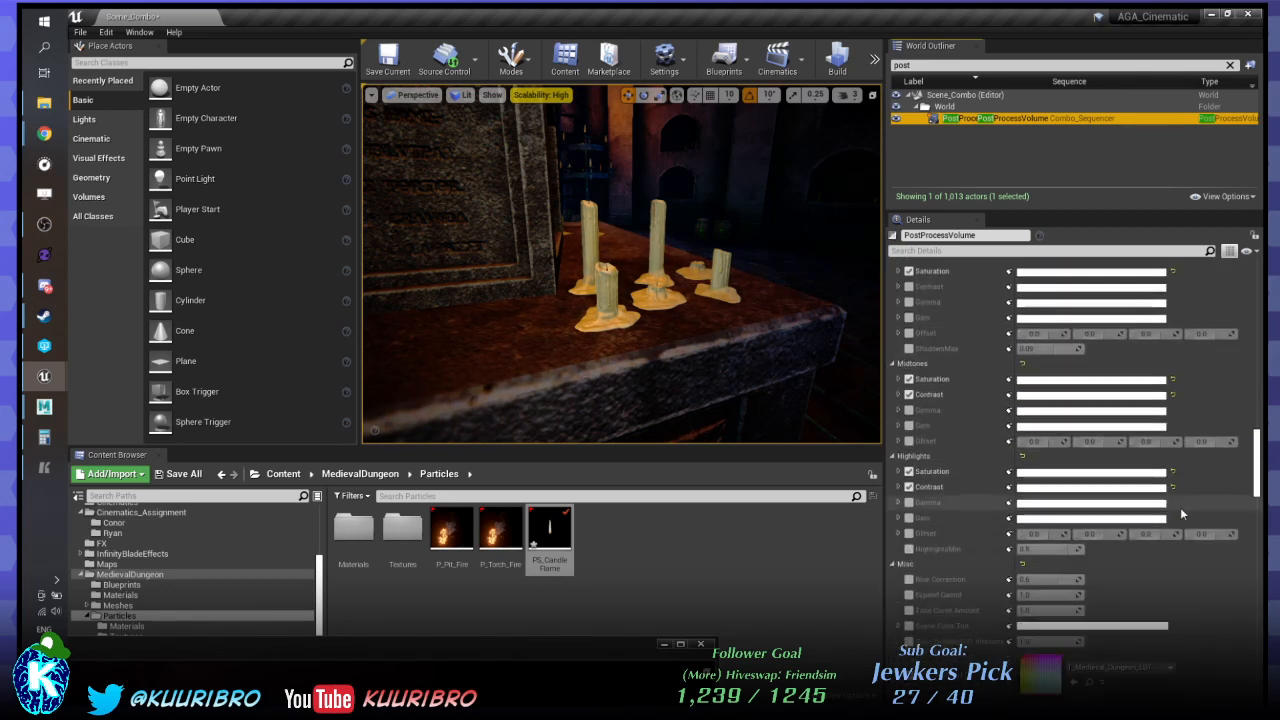
pyautogui.scroll(-12, 1181, 513)
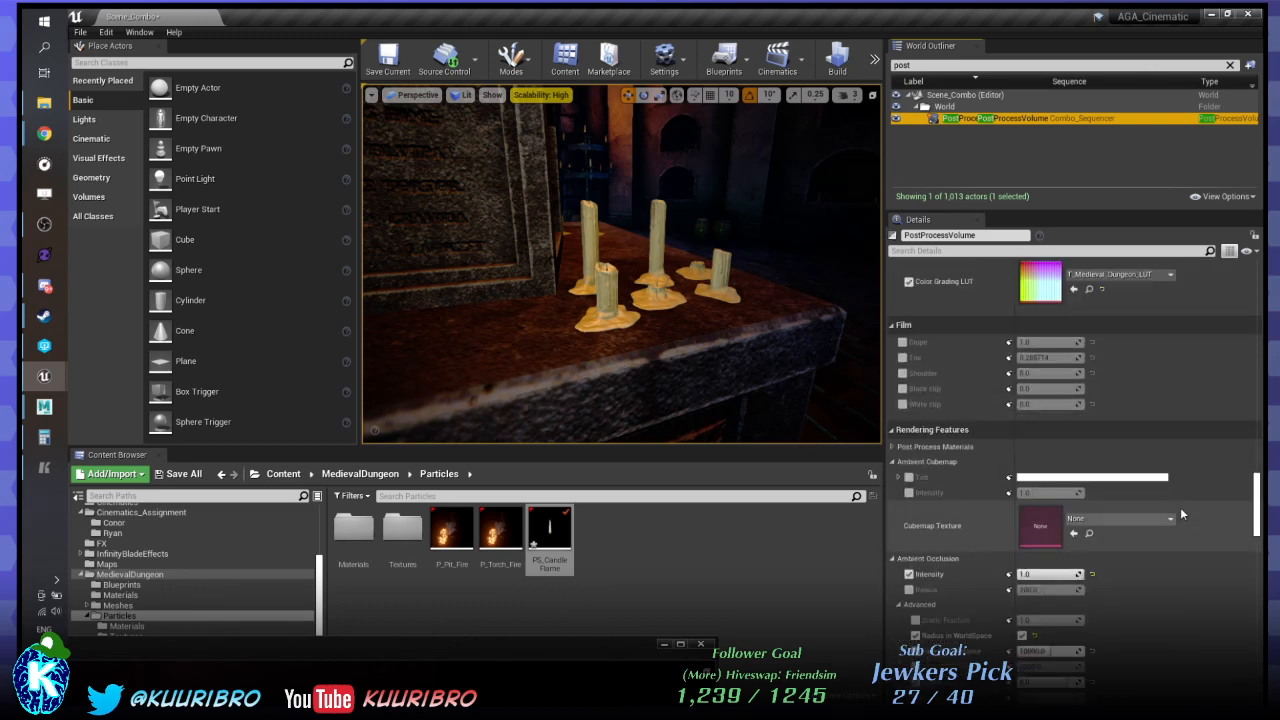
# Filter the PostProcessVolume's properties by "motion" and set its motion blur amount to 0.0.
pyautogui.click(975, 250)
pyautogui.write('mo')
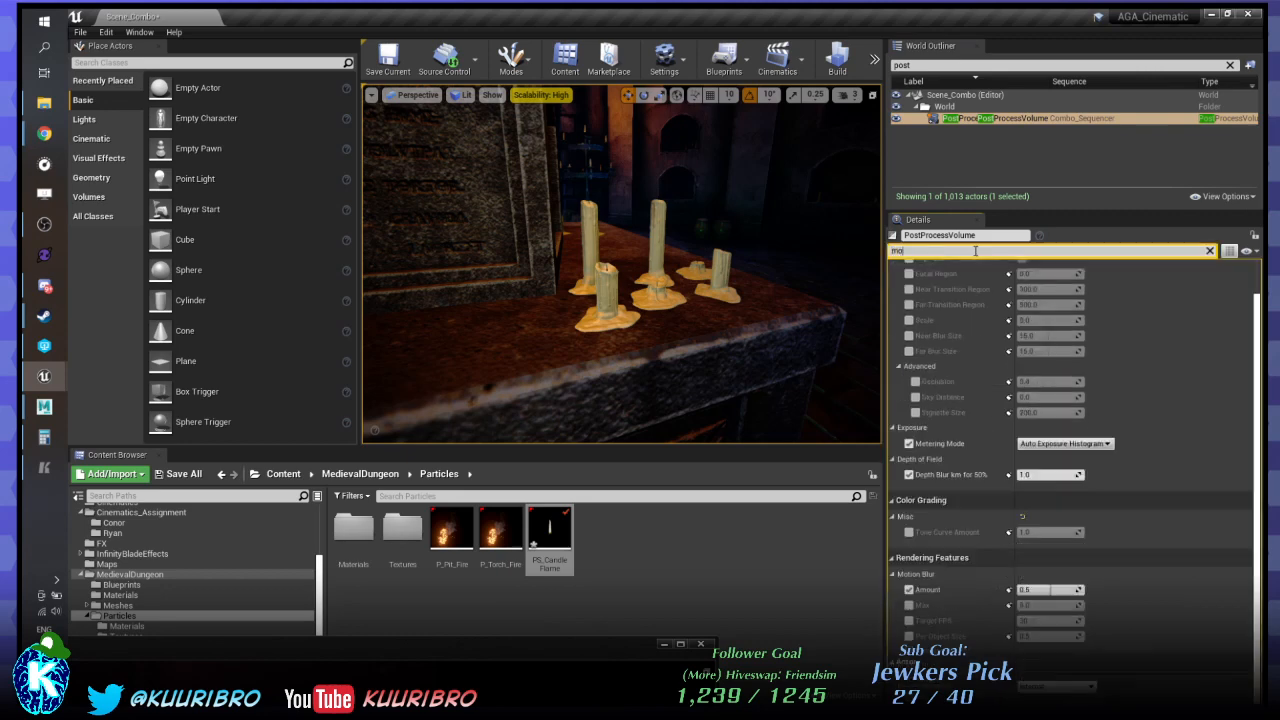
pyautogui.write('tion')
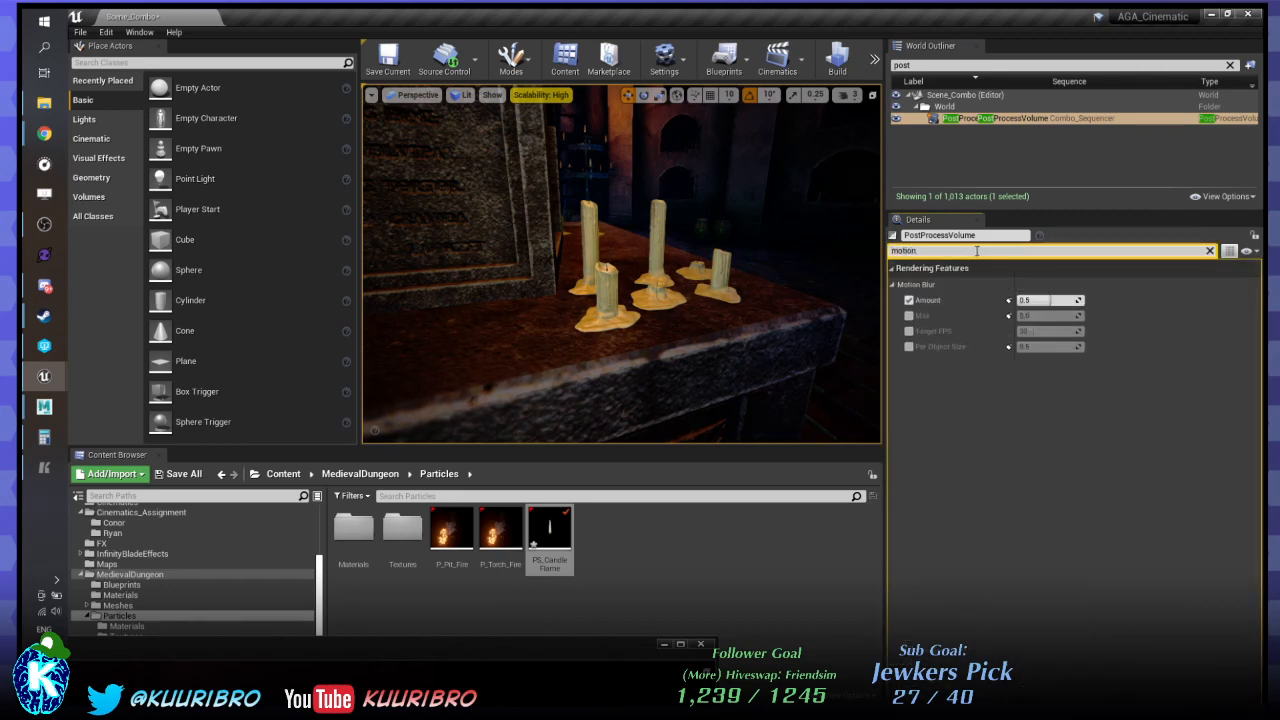
pyautogui.click(1052, 300)
pyautogui.moveTo(620, 250); pyautogui.dragTo(605, 276, button='right')
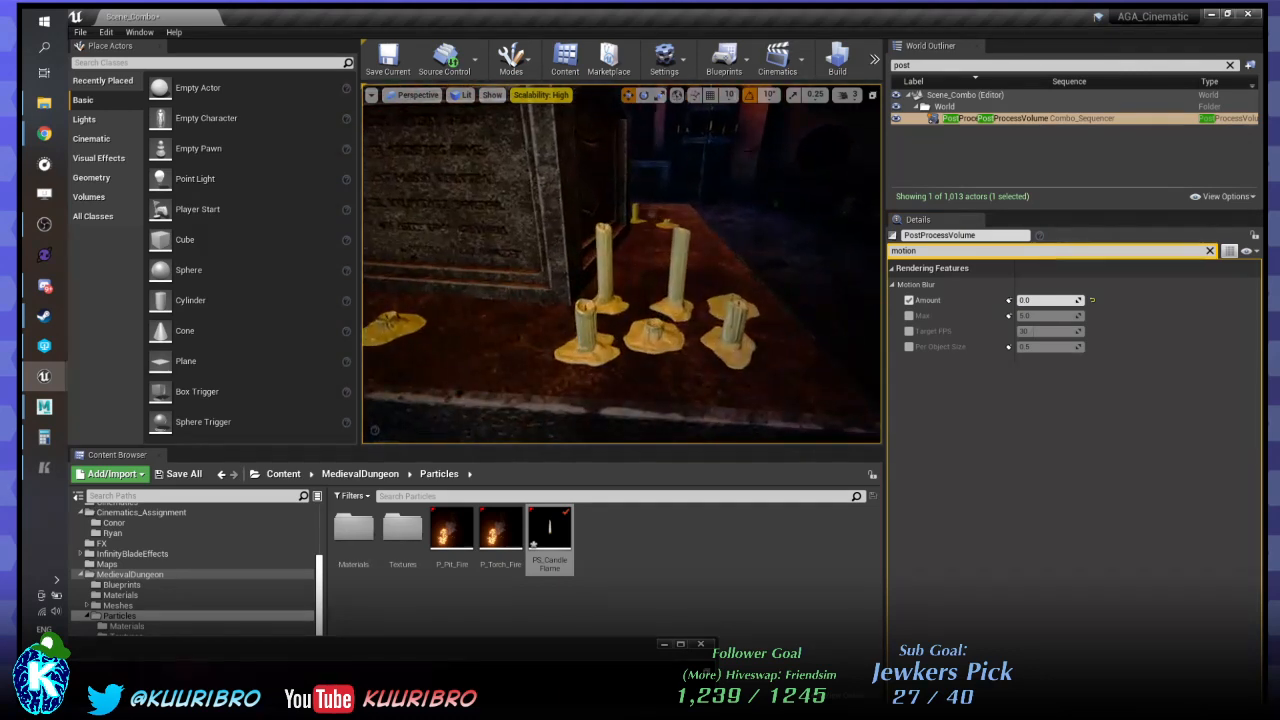
# Search the level's actors for "candle" and look through the matching actors.
pyautogui.doubleClick(1000, 68)
pyautogui.write('candle')
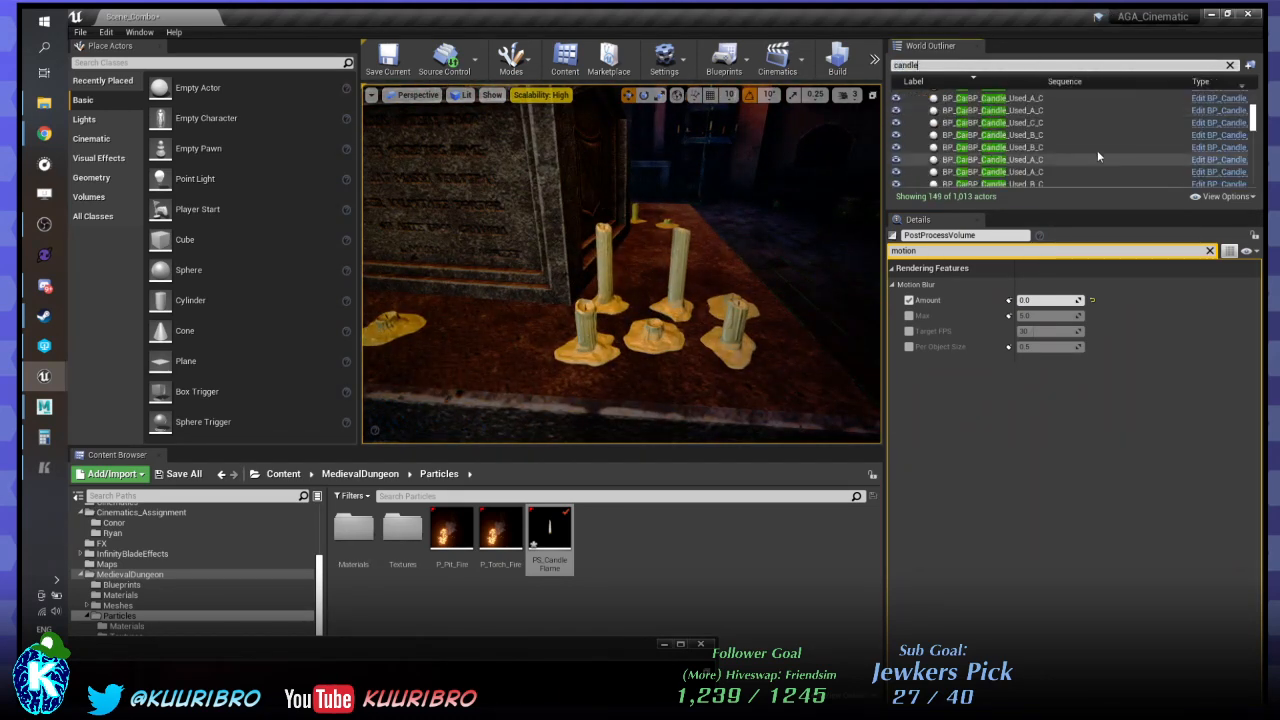
pyautogui.scroll(5, 1097, 150)
pyautogui.scroll(-15, 1097, 155)
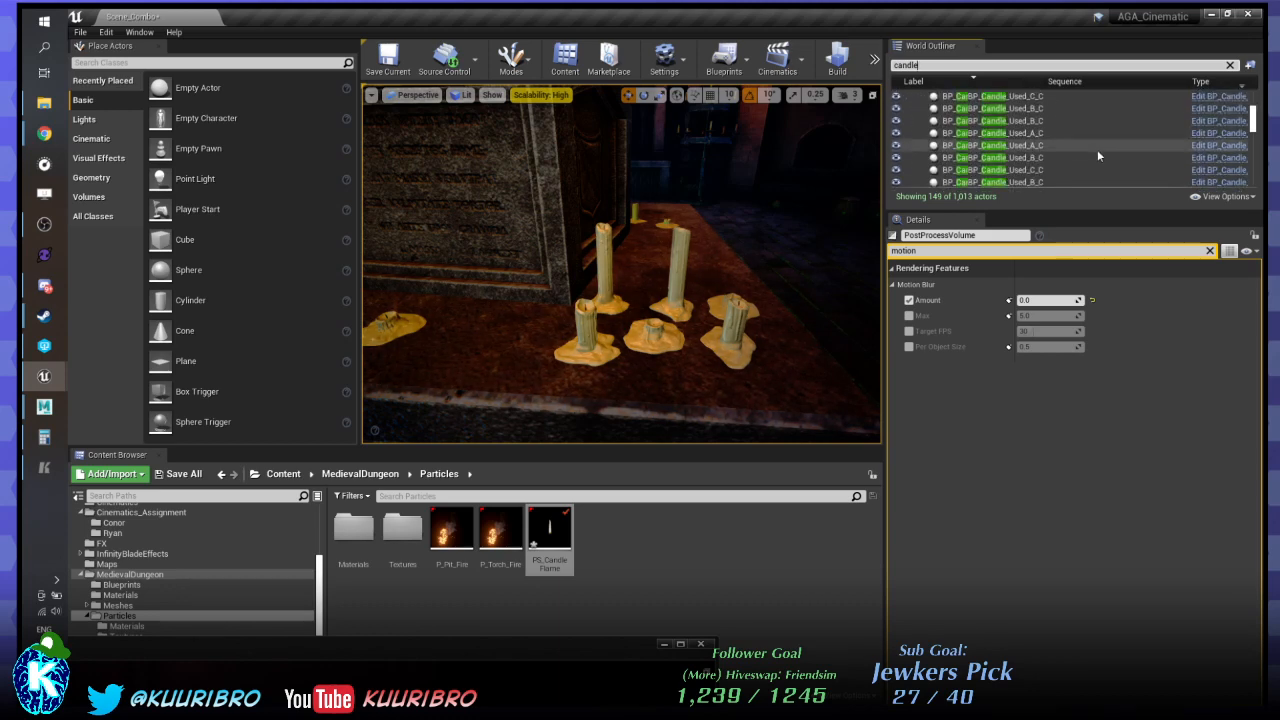
pyautogui.scroll(-5, 1097, 158)
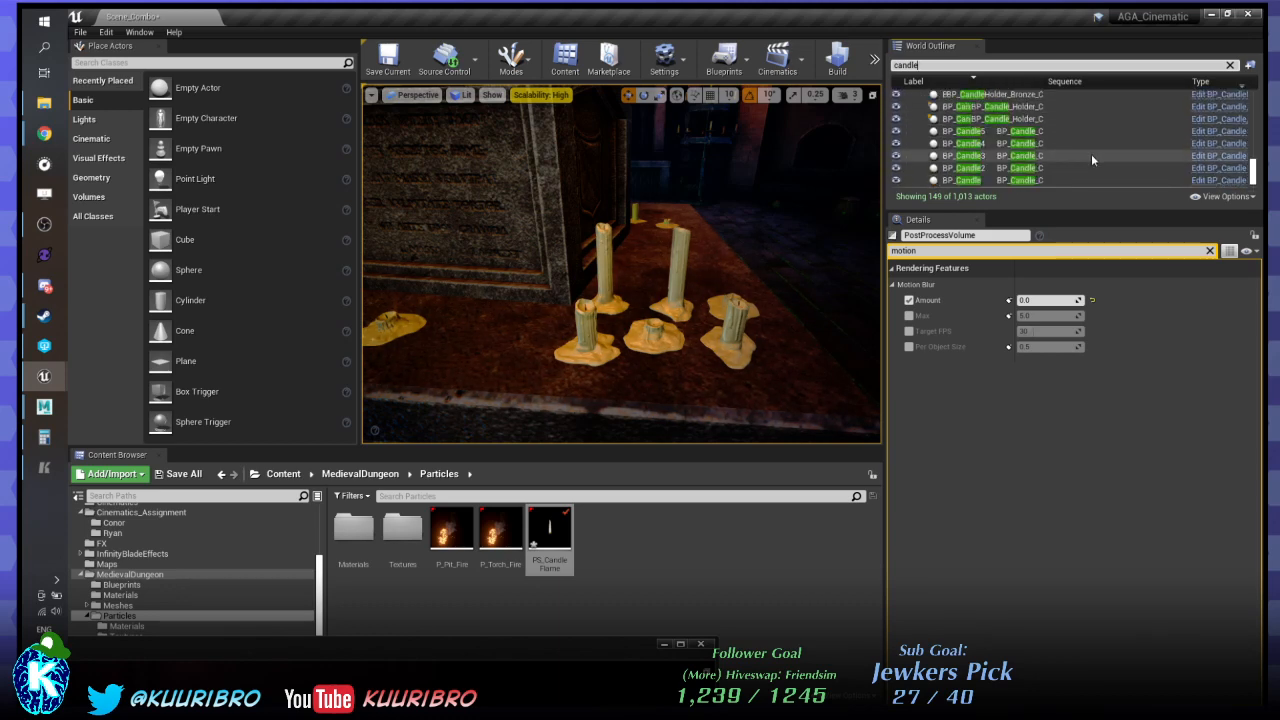
# Select the placed PS_CandleFlame emitter, raise it above the altar surface, and focus the view on it.
pyautogui.click(672, 364)
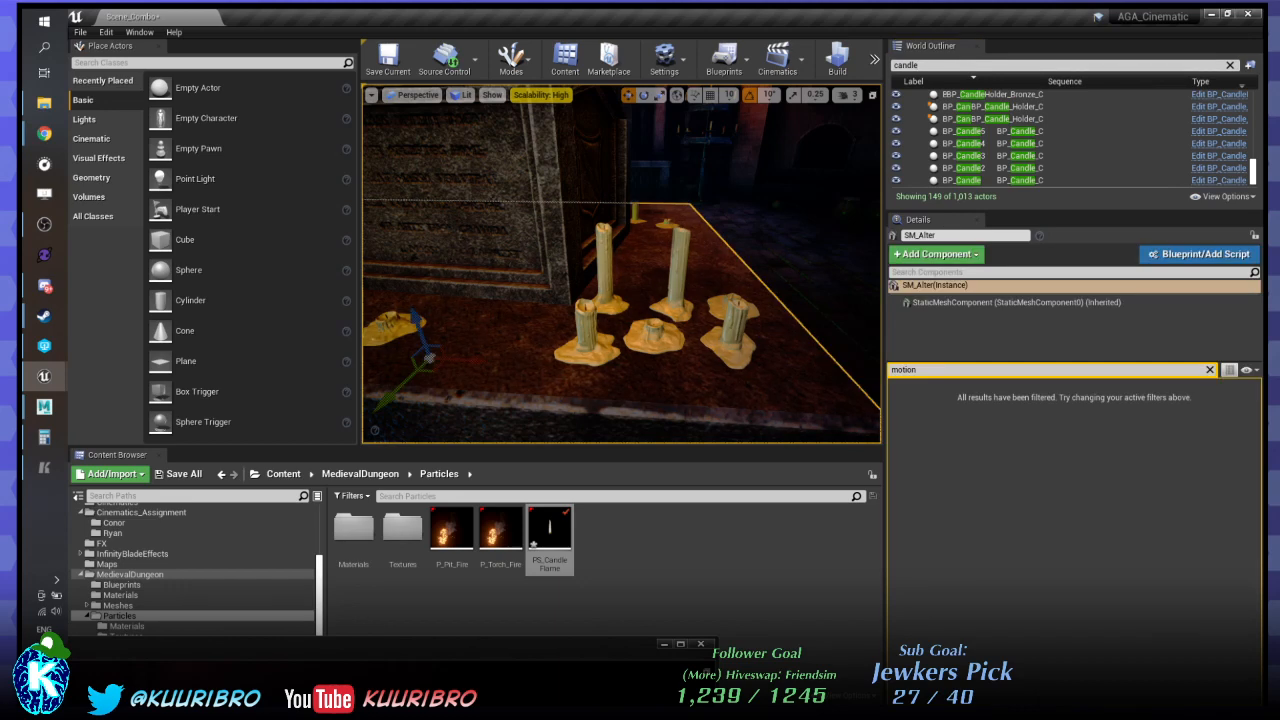
pyautogui.click(524, 343)
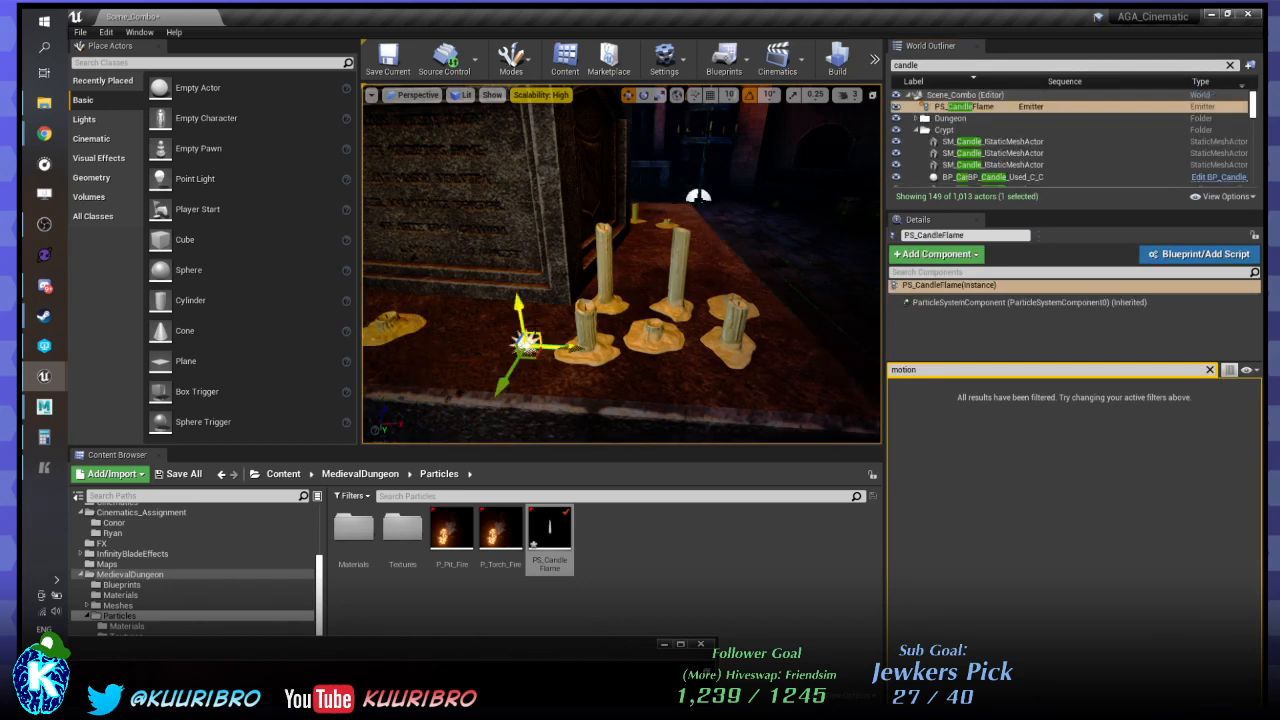
pyautogui.moveTo(519, 303); pyautogui.dragTo(490, 135)
pyautogui.press('f')
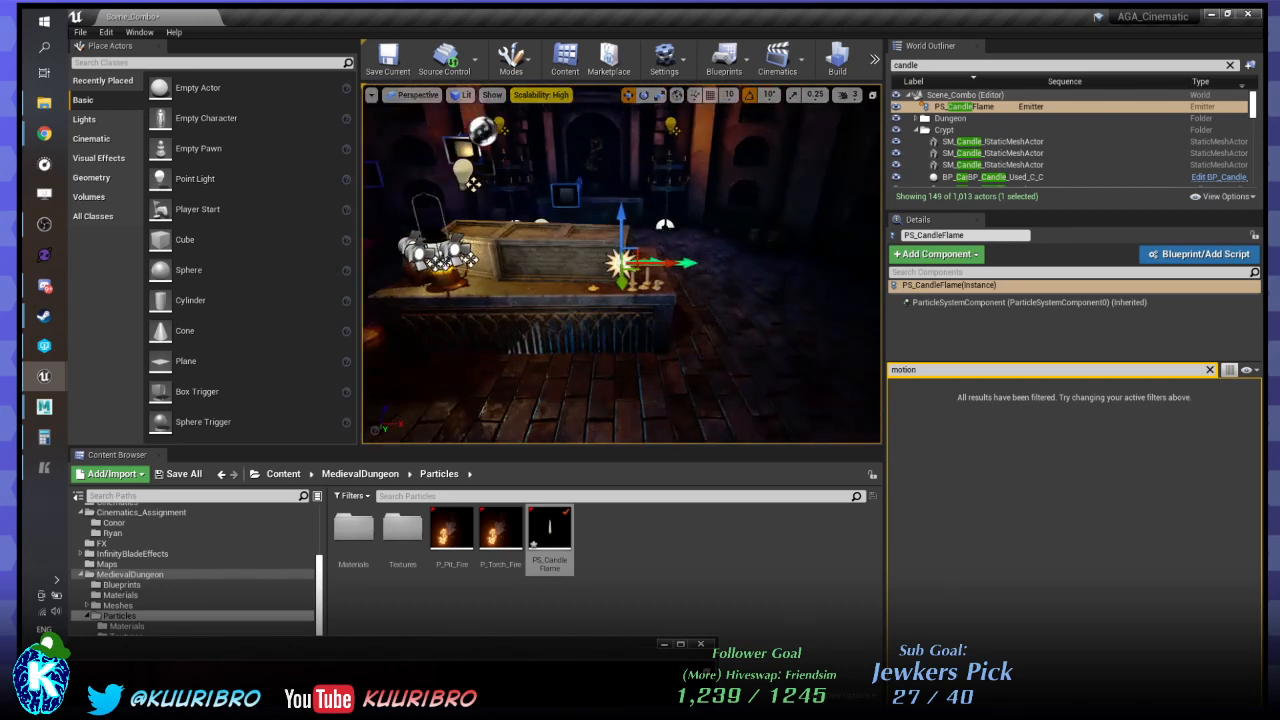
# Inspect the raised PS_CandleFlame emitter beside the coffin and candles from near and far.
pyautogui.moveTo(600, 260); pyautogui.dragTo(688, 240, button='right')
pyautogui.press('w')
pyautogui.press('w')
pyautogui.moveTo(620, 265); pyautogui.dragTo(630, 205, button='right')
pyautogui.press('s')
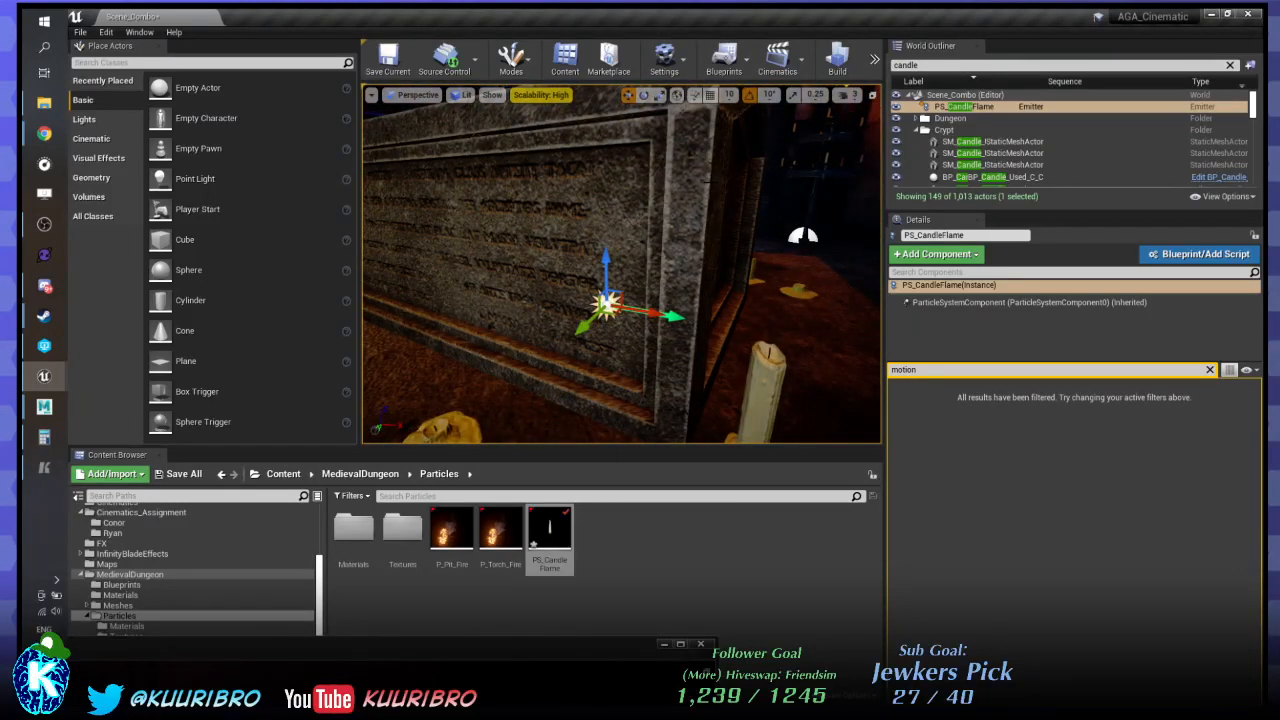
pyautogui.moveTo(707, 180); pyautogui.dragTo(830, 204, button='right')
pyautogui.press('a')
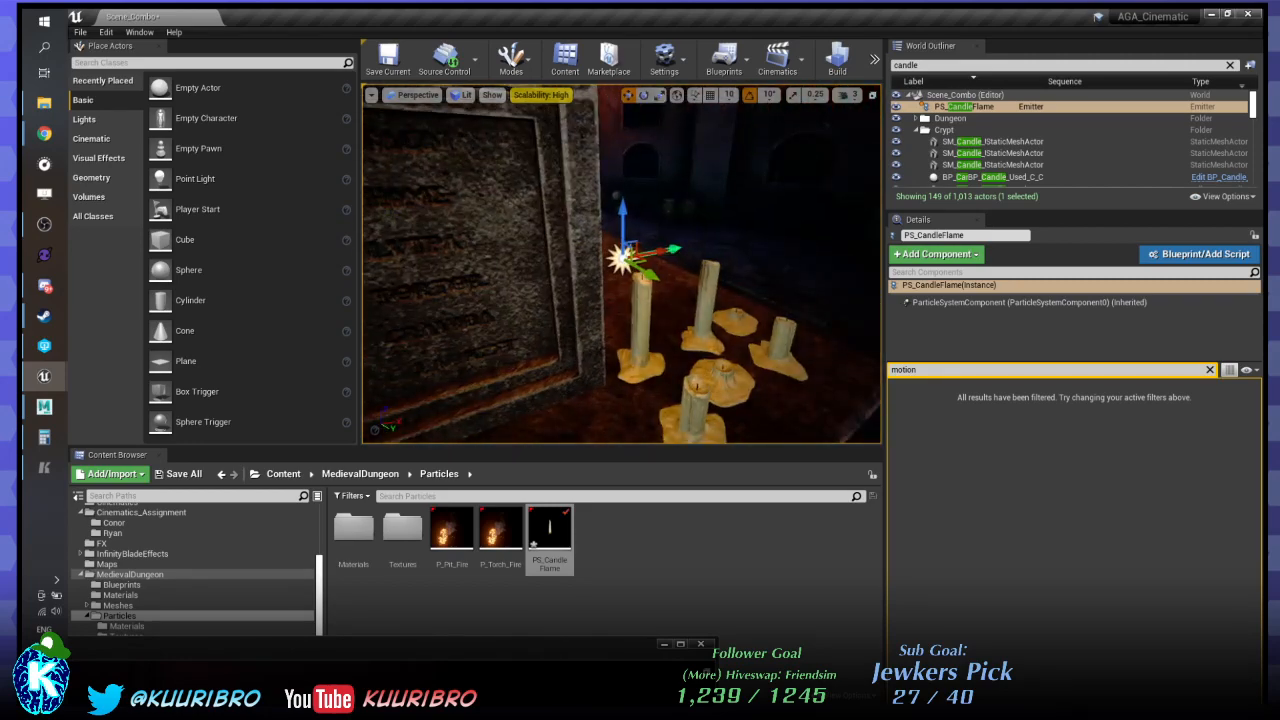
pyautogui.press('d')
pyautogui.moveTo(606, 205); pyautogui.dragTo(512, 148, button='right')
pyautogui.press('s')
pyautogui.press('w')
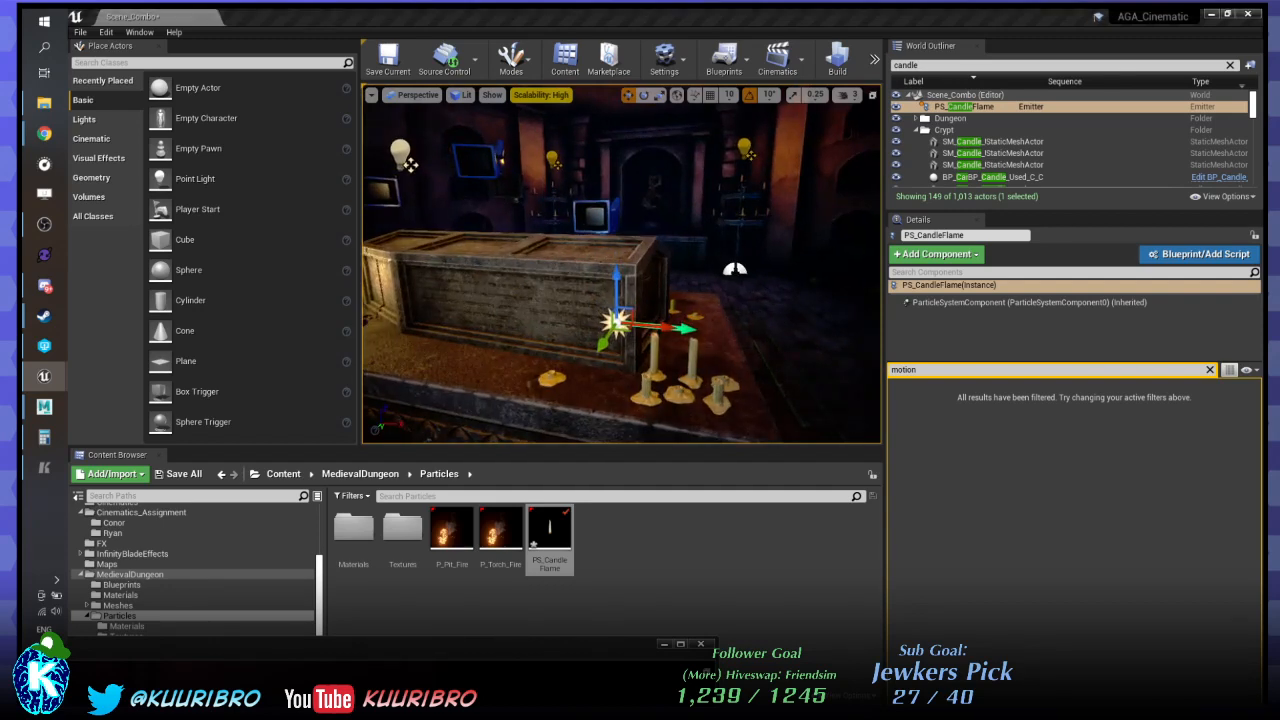
# Bring the PS_CandleFlame editor back while keeping the level visible, and select the PS_CandleFlame emitter in the World Outliner.
pyautogui.moveTo(24, 260); pyautogui.dragTo(808, 58)
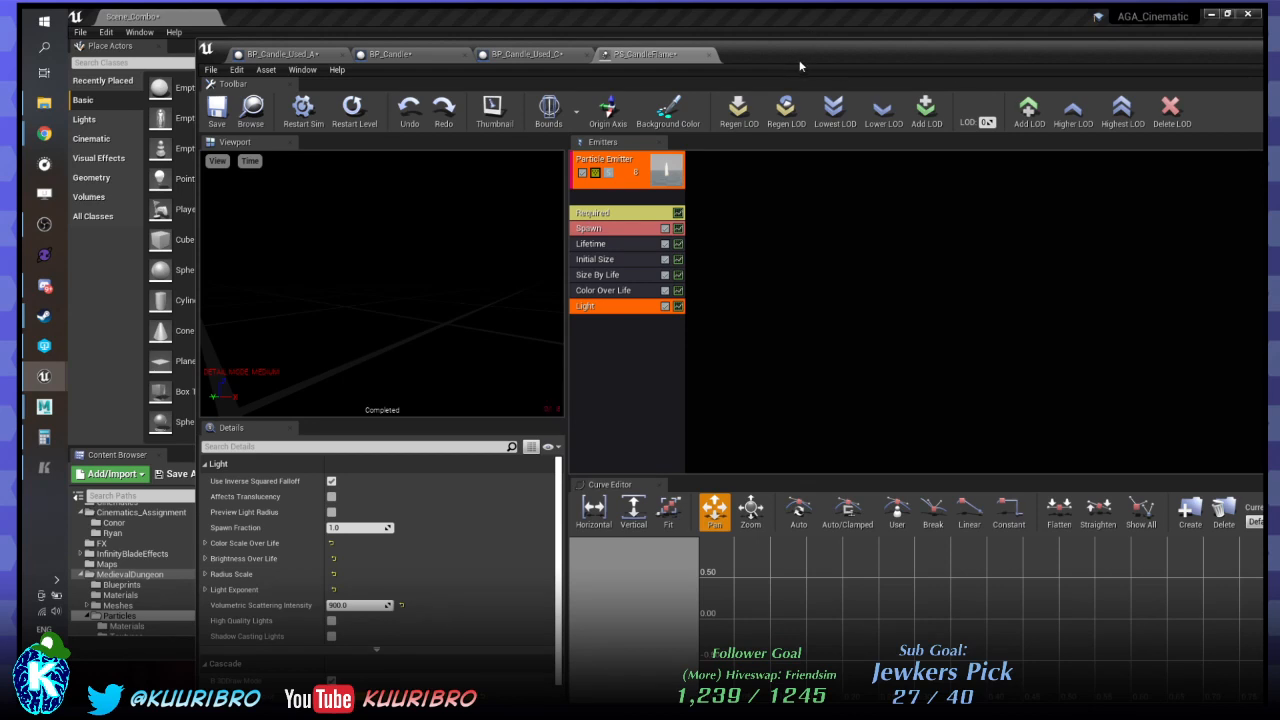
pyautogui.moveTo(800, 66); pyautogui.dragTo(1020, 426)
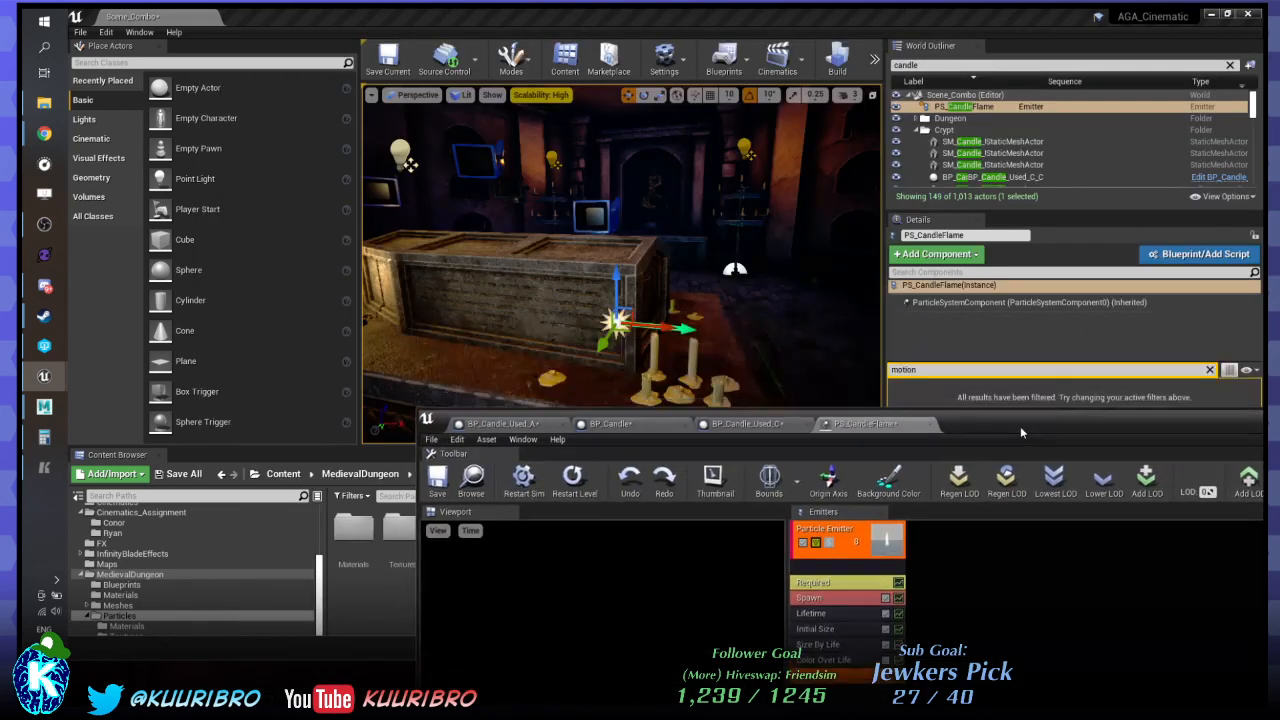
pyautogui.click(1008, 108)
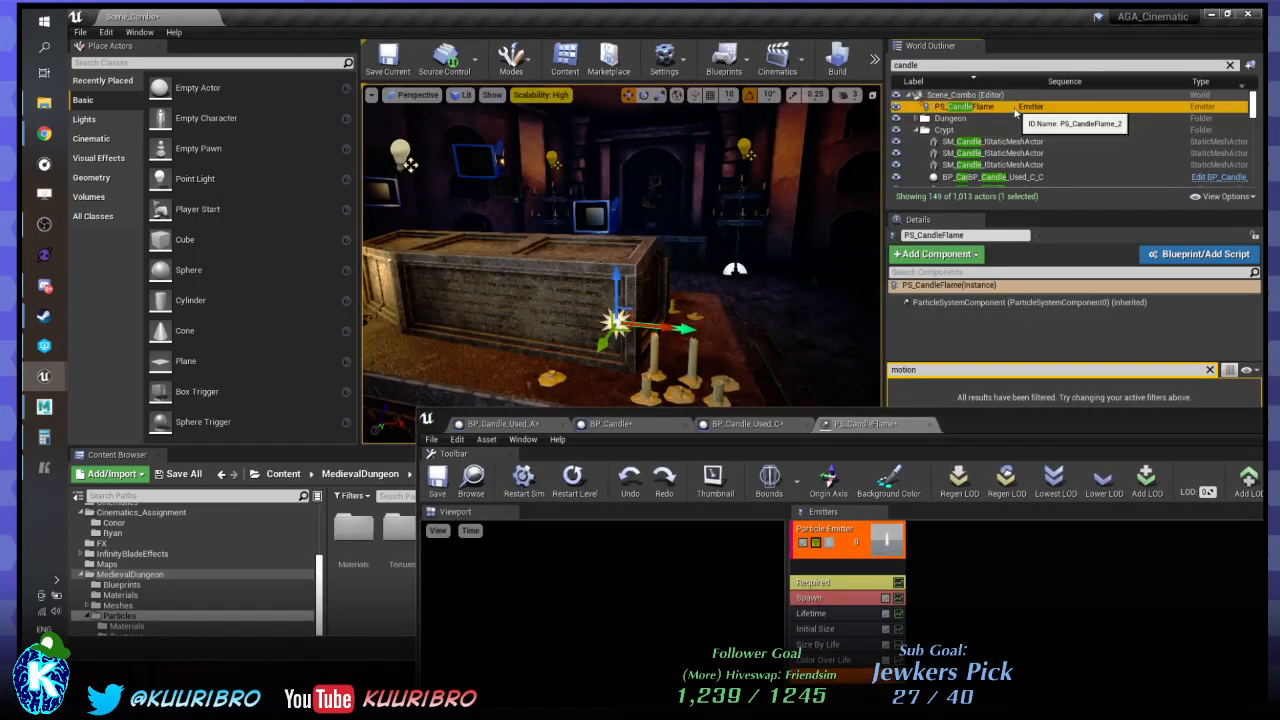
# Delete the placed PS_CandleFlame emitter from the level and move the PS_CandleFlame editor window fully into view.
pyautogui.press('Delete')
pyautogui.moveTo(982, 423); pyautogui.dragTo(813, 8)
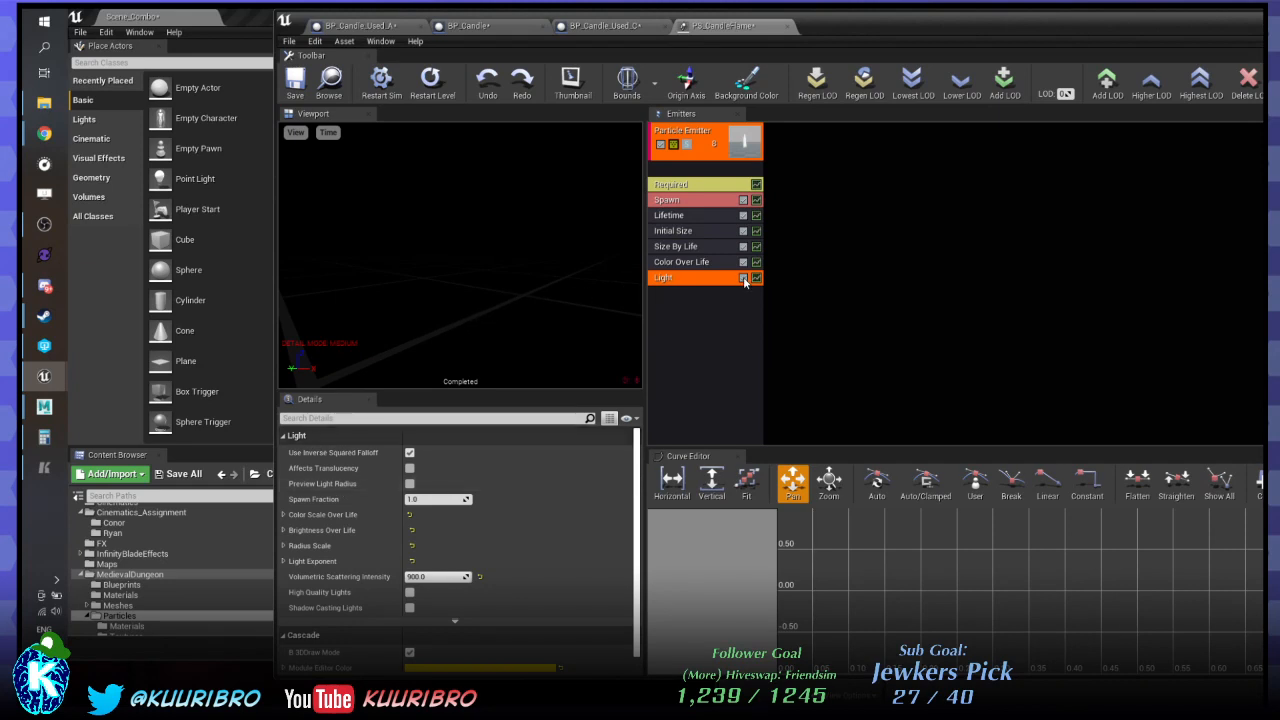
# Review the settings of PS_CandleFlame's Required module, from Material down through Duration, Delay and Sub UV.
pyautogui.click(705, 186)
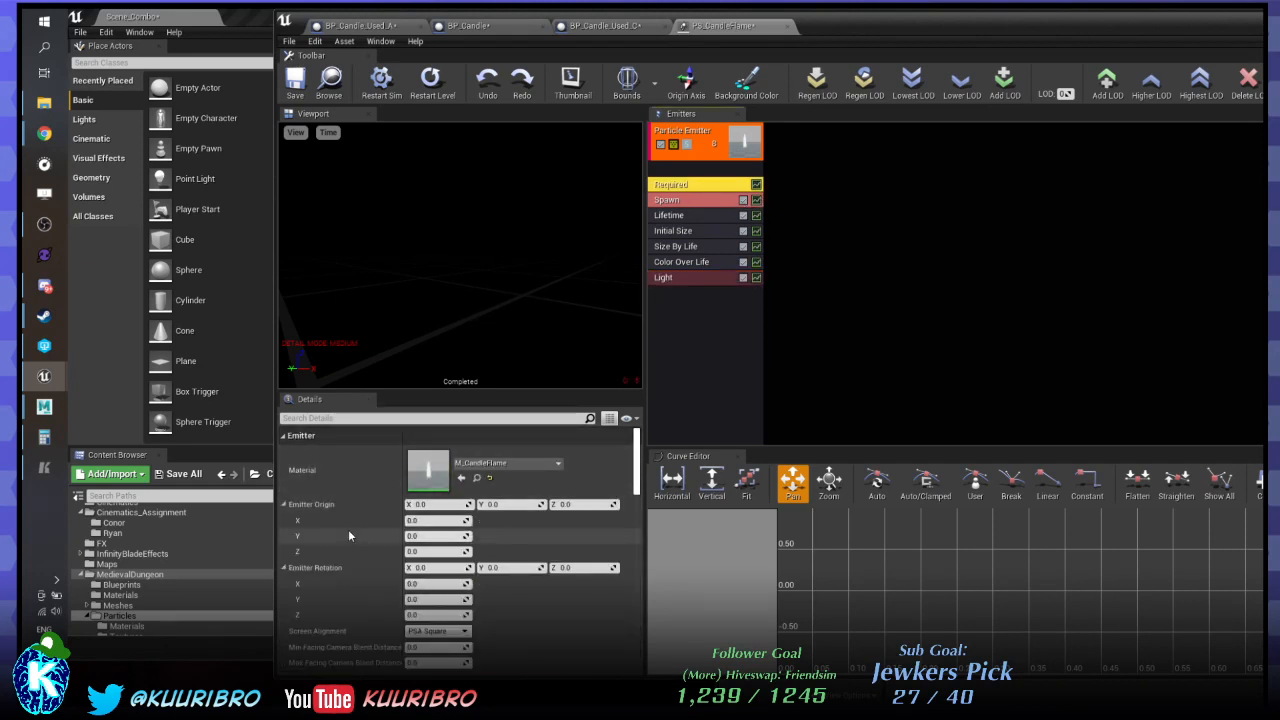
pyautogui.scroll(-1, 361, 541)
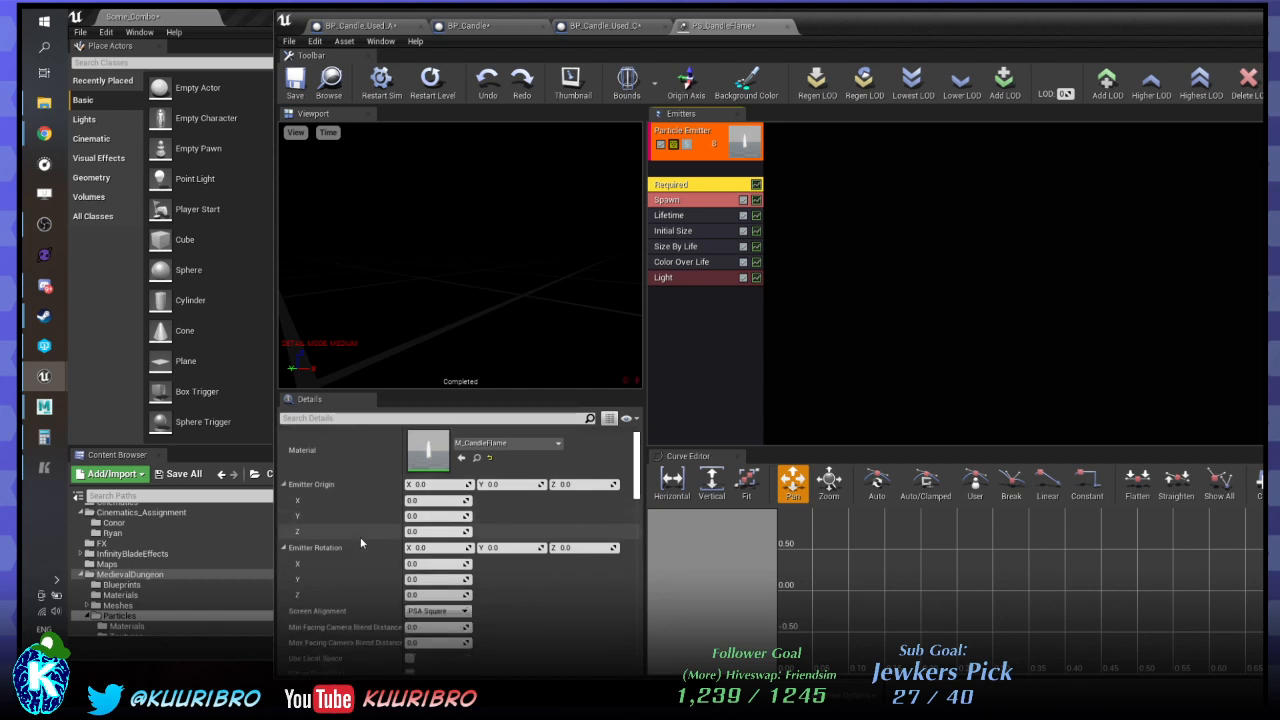
pyautogui.scroll(-1, 361, 541)
pyautogui.scroll(-1, 360, 536)
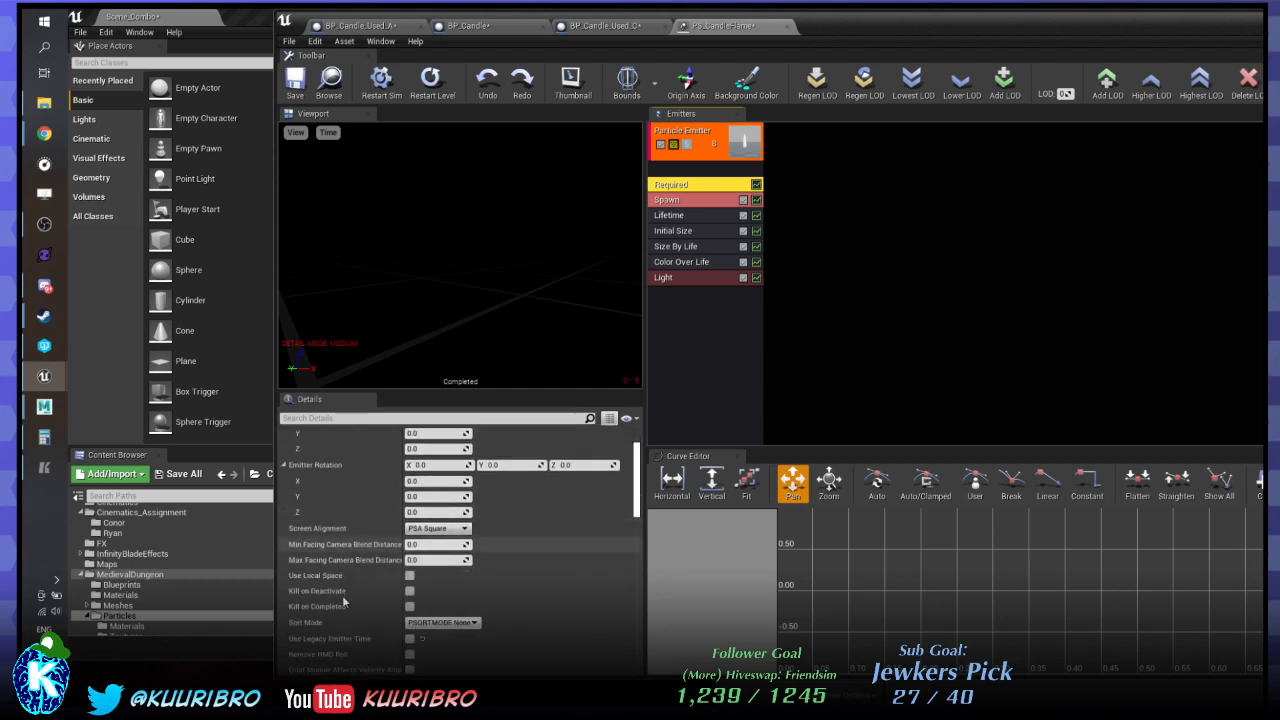
pyautogui.scroll(-2, 358, 558)
pyautogui.scroll(-2, 360, 556)
pyautogui.scroll(-3, 360, 552)
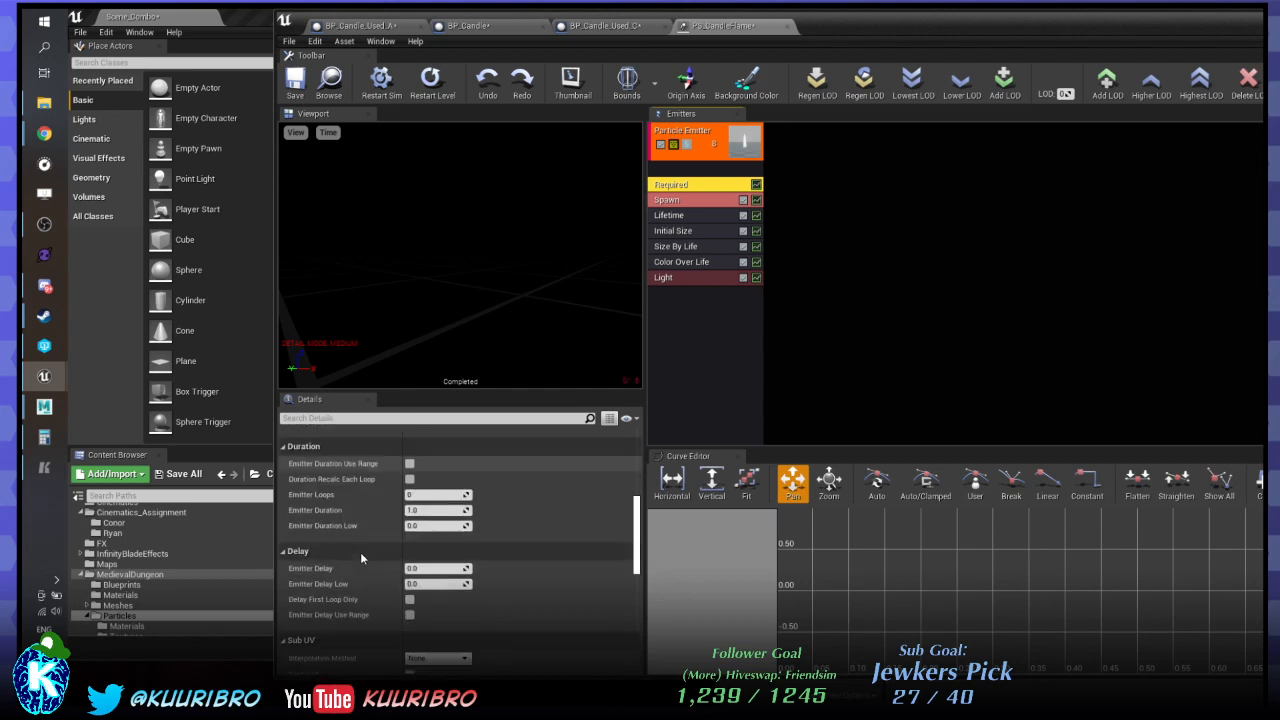
pyautogui.scroll(-2, 376, 522)
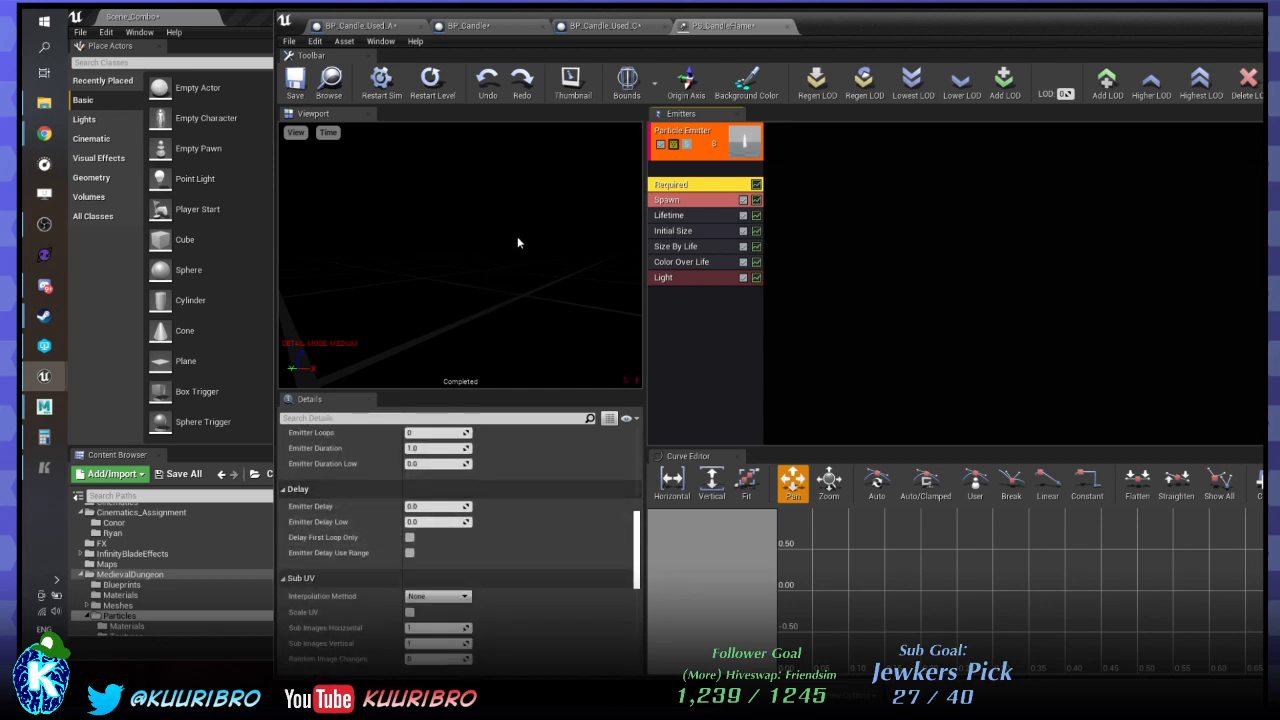
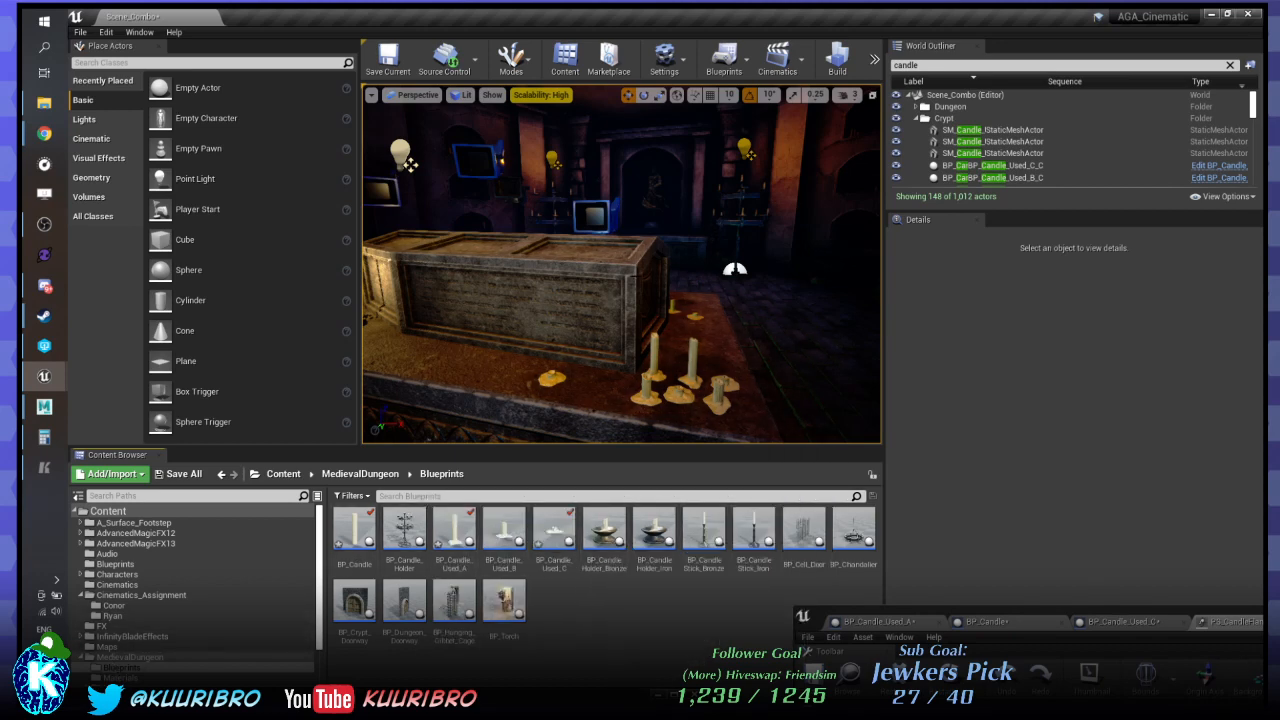
# Browse the assets in MedievalDungeon's Materials folder, moving the particle editor window clear of the asset list.
pyautogui.scroll(-3, 150, 630)
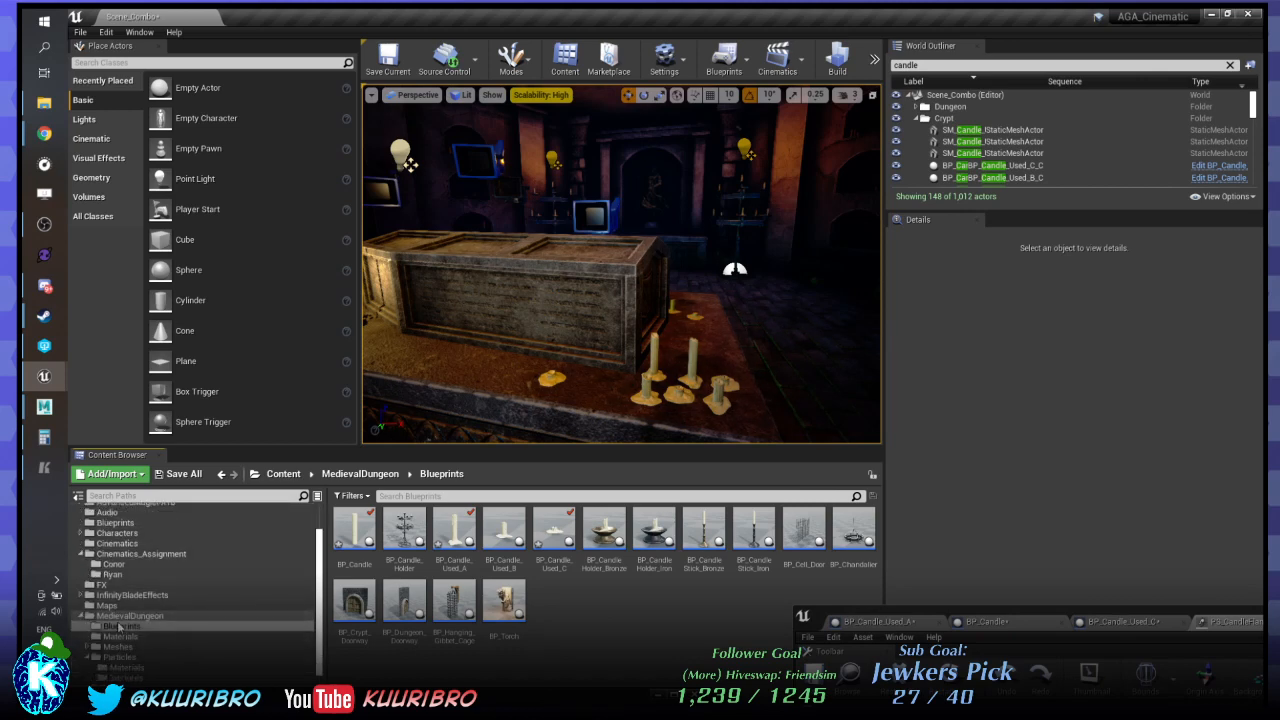
pyautogui.click(120, 616)
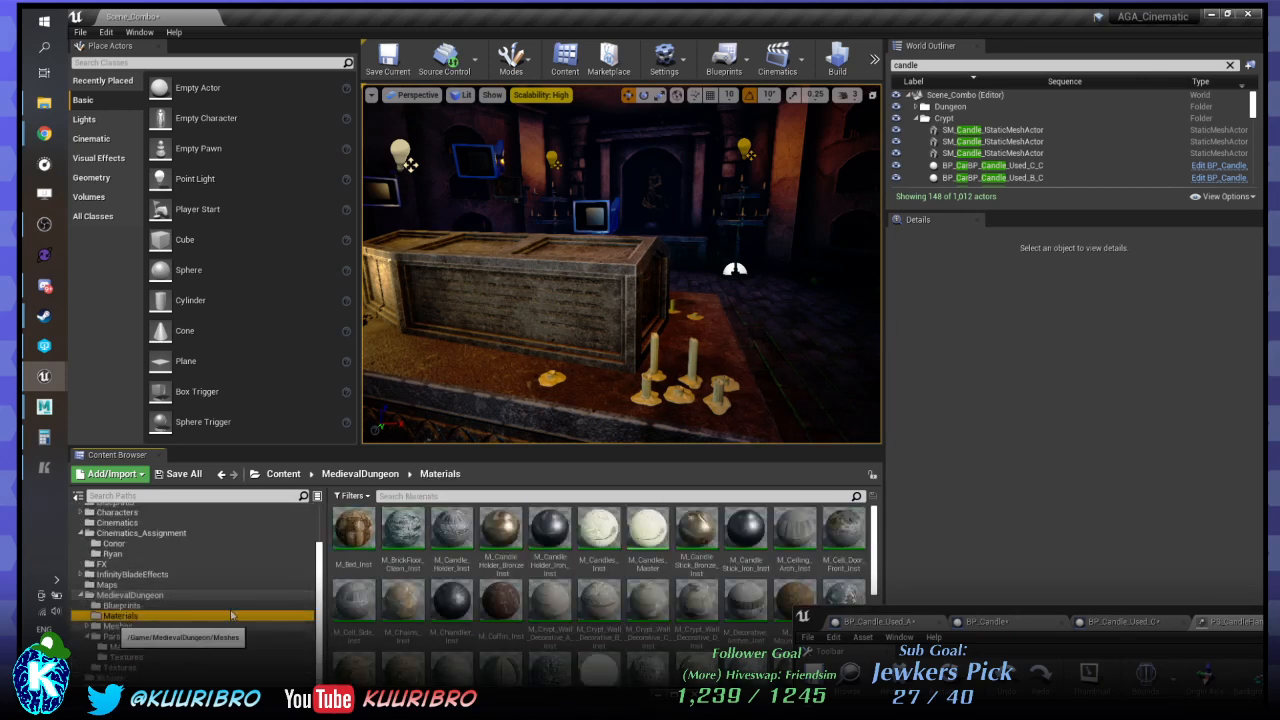
pyautogui.moveTo(990, 612); pyautogui.dragTo(1122, 412)
pyautogui.scroll(-5, 780, 558)
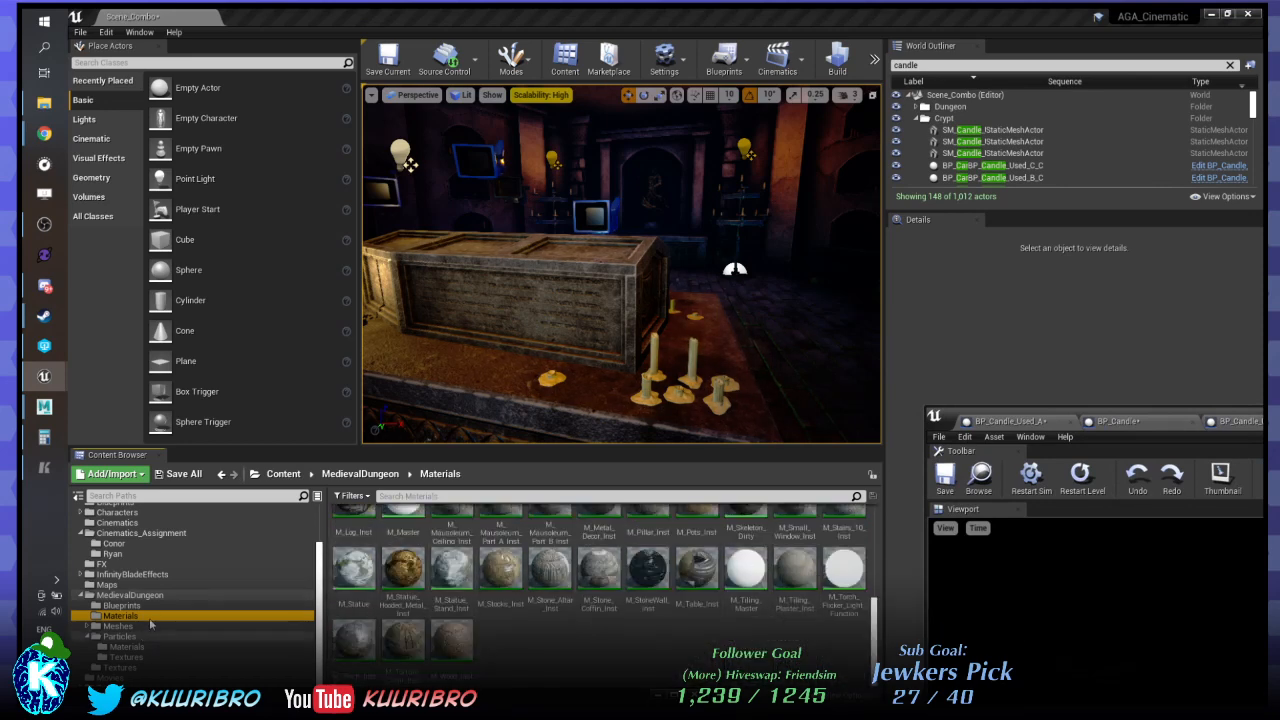
# Look through the Architecture and Props folders inside MedievalDungeon's Meshes folder.
pyautogui.click(94, 628)
pyautogui.click(88, 627)
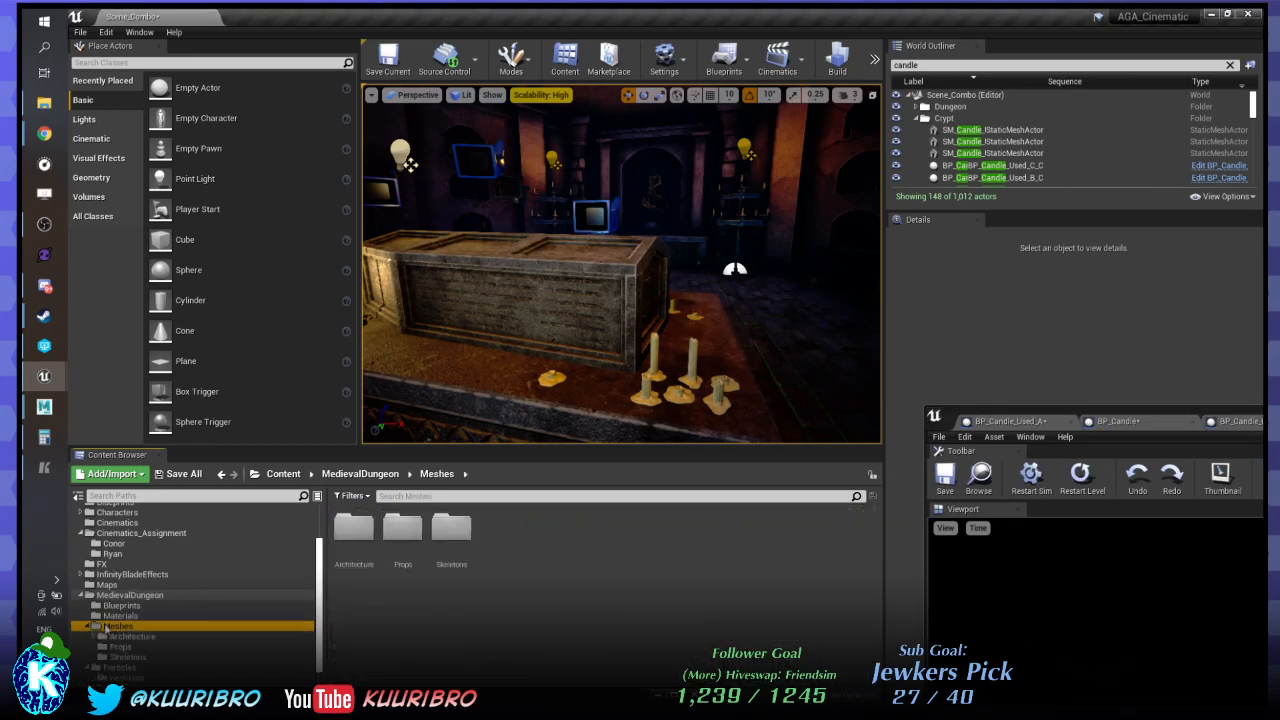
pyautogui.scroll(-1, 109, 629)
pyautogui.click(139, 628)
pyautogui.click(148, 617)
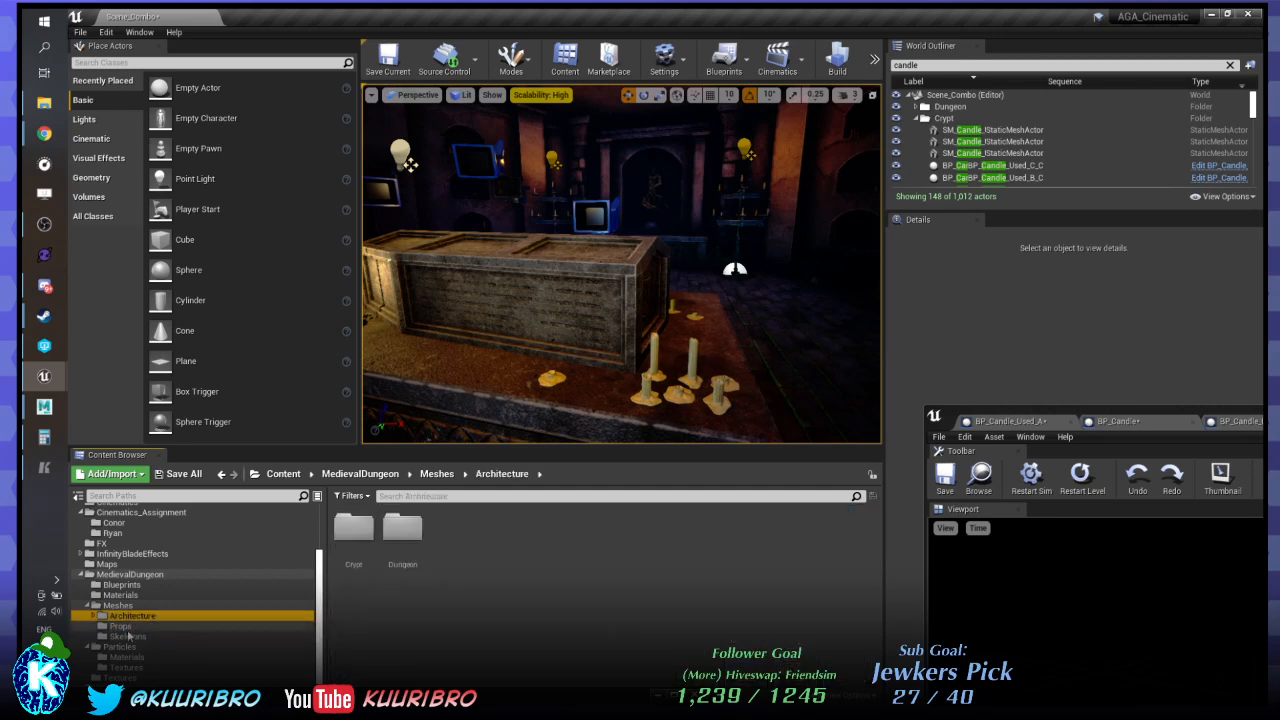
pyautogui.scroll(-1, 121, 636)
pyautogui.click(121, 606)
# Check the Particles textures, then open M_CandleFlame from the Particles Materials folder, inspect its preview and close it.
pyautogui.click(120, 626)
pyautogui.click(121, 636)
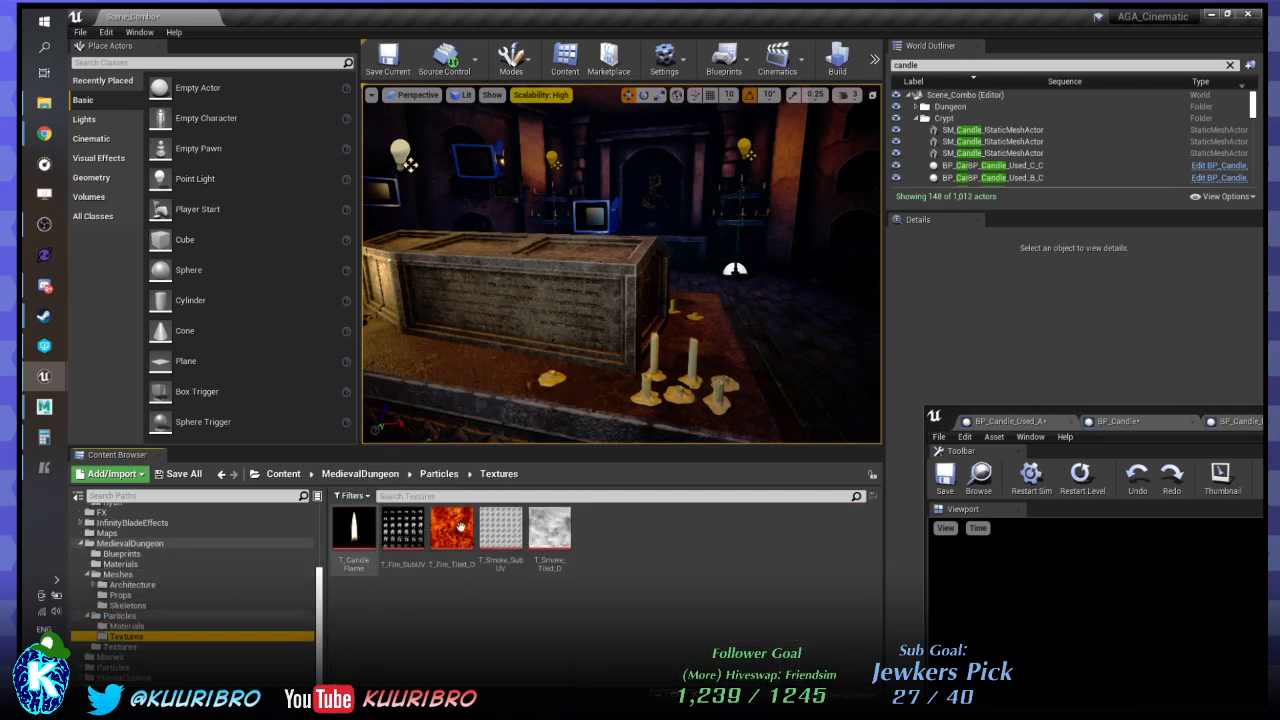
pyautogui.click(120, 626)
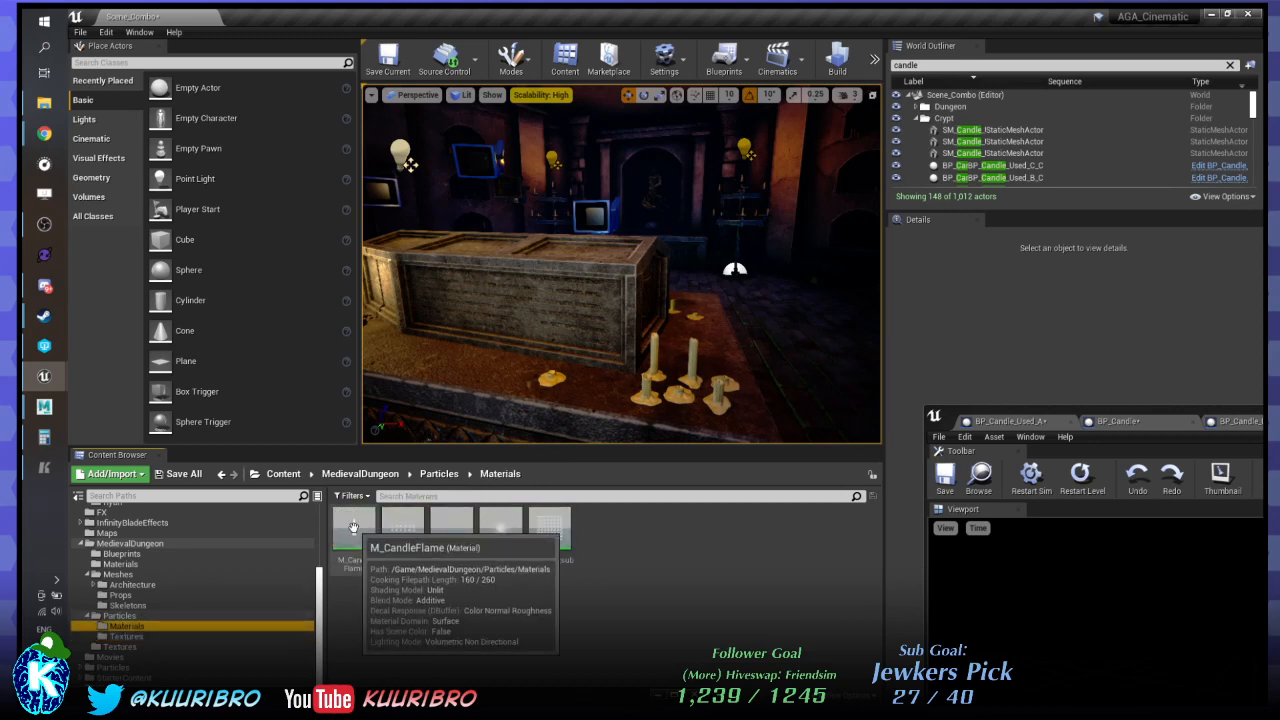
pyautogui.doubleClick(354, 530)
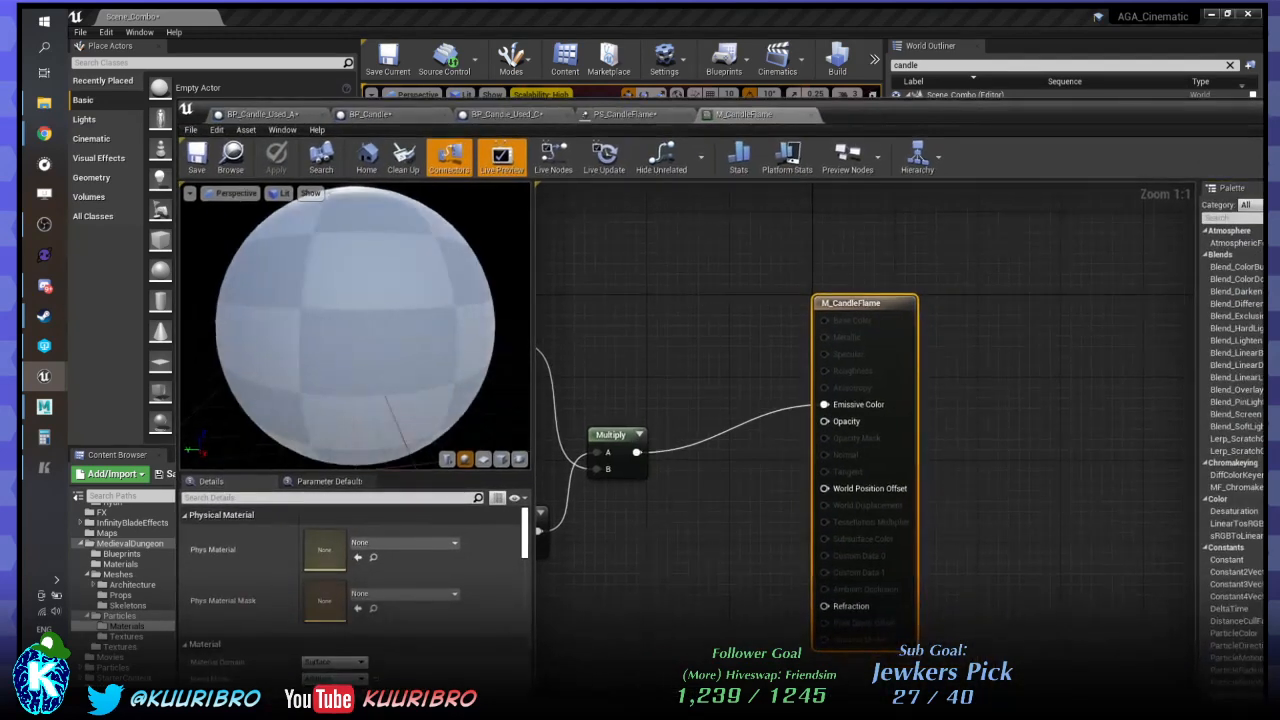
pyautogui.scroll(-2, 640, 371)
pyautogui.moveTo(322, 366); pyautogui.dragTo(392, 336)
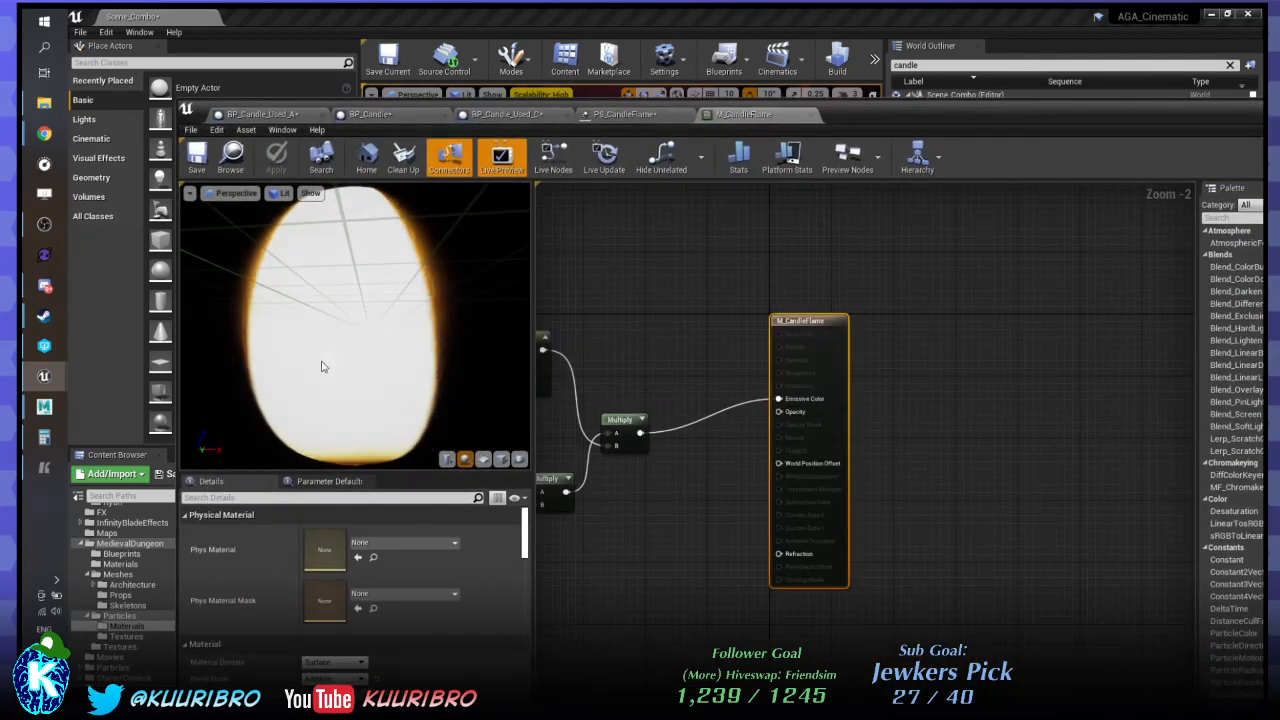
pyautogui.scroll(-3, 322, 366)
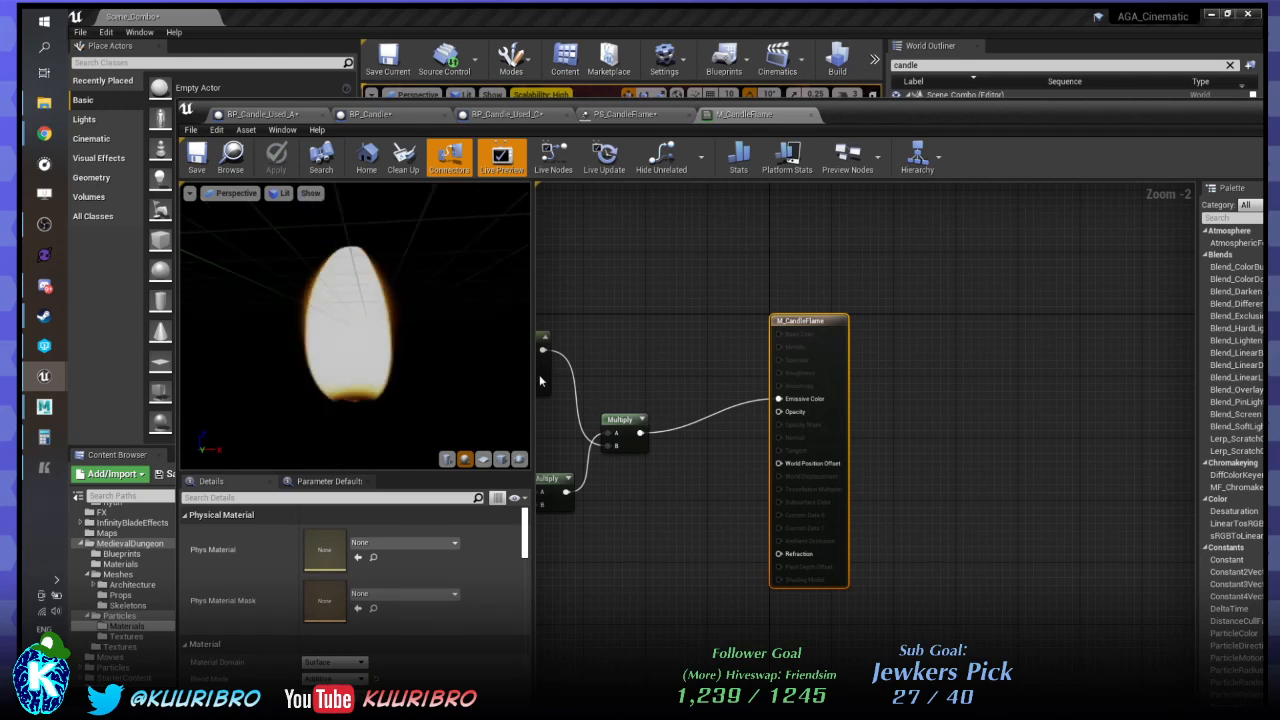
pyautogui.click(812, 116)
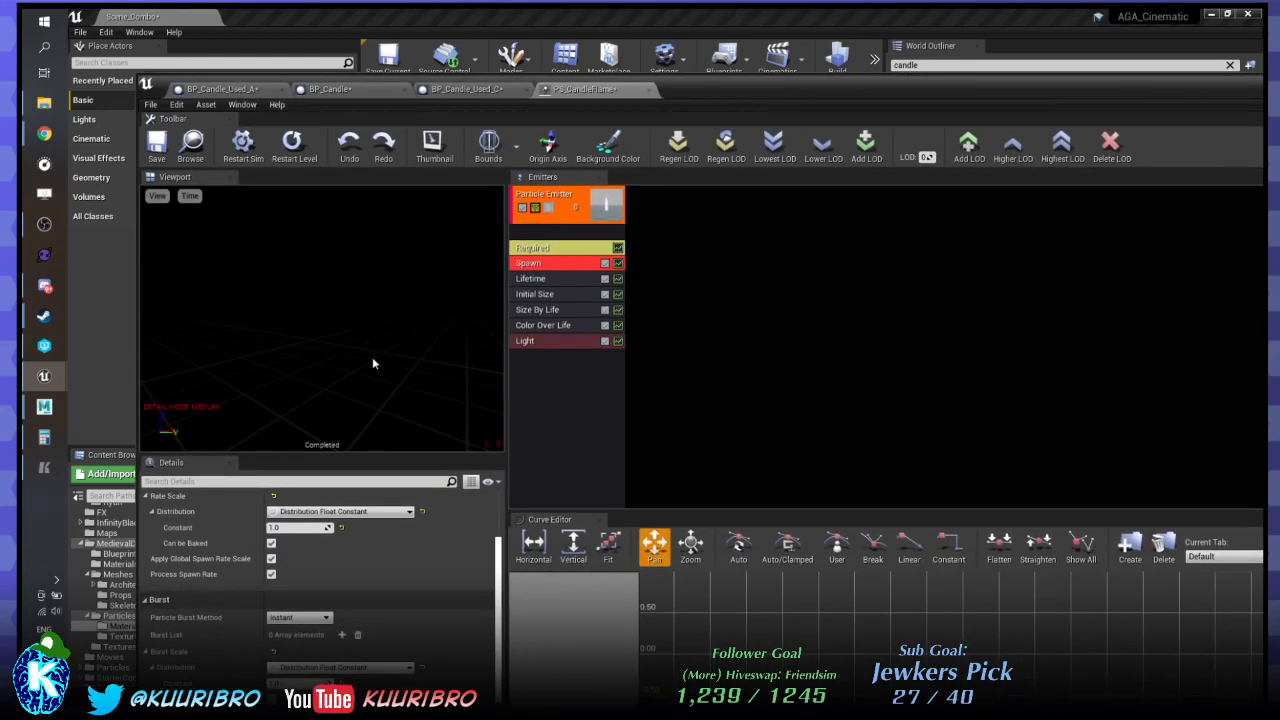
# Review PS_CandleFlame's modules again, ending on the Spawn module with the editor window moved fully into view.
pyautogui.click(604, 326)
pyautogui.click(552, 318)
pyautogui.click(553, 262)
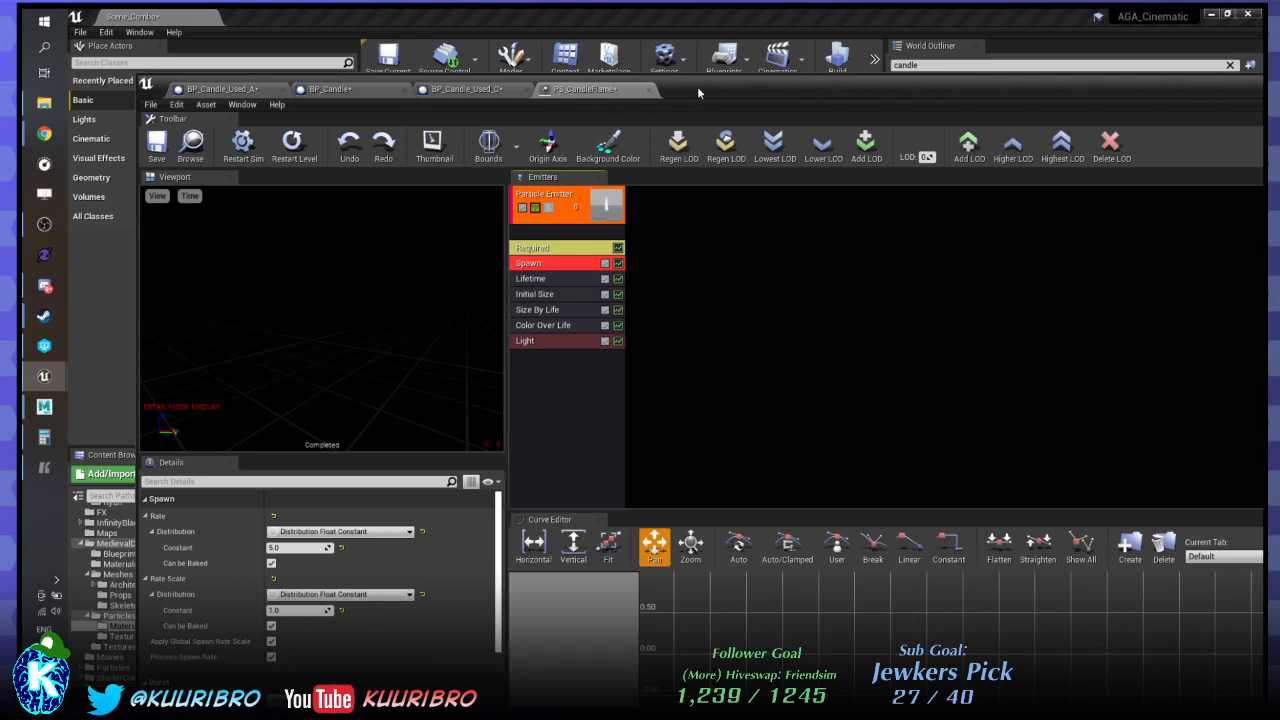
pyautogui.moveTo(697, 87); pyautogui.dragTo(700, 23)
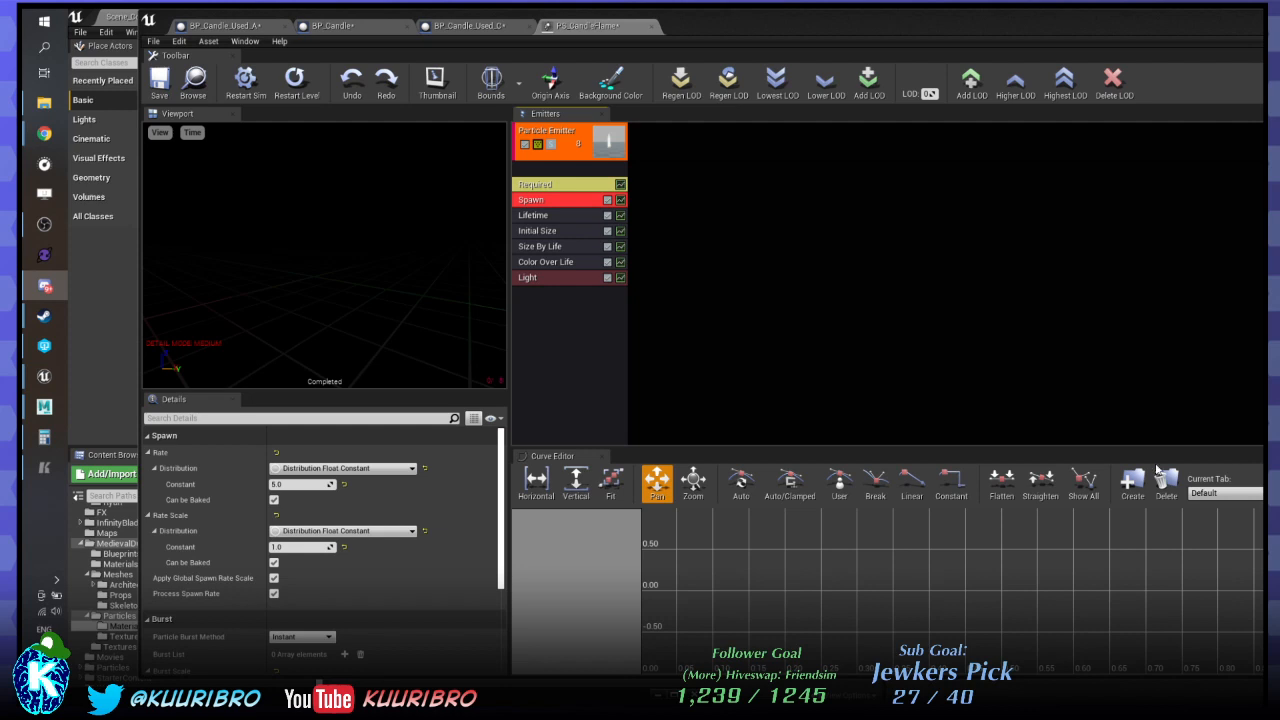
# Try turning Apply Global Spawn Rate Scale and Process Spawn Rate off in the Spawn module, restoring each one.
pyautogui.scroll(-2, 253, 541)
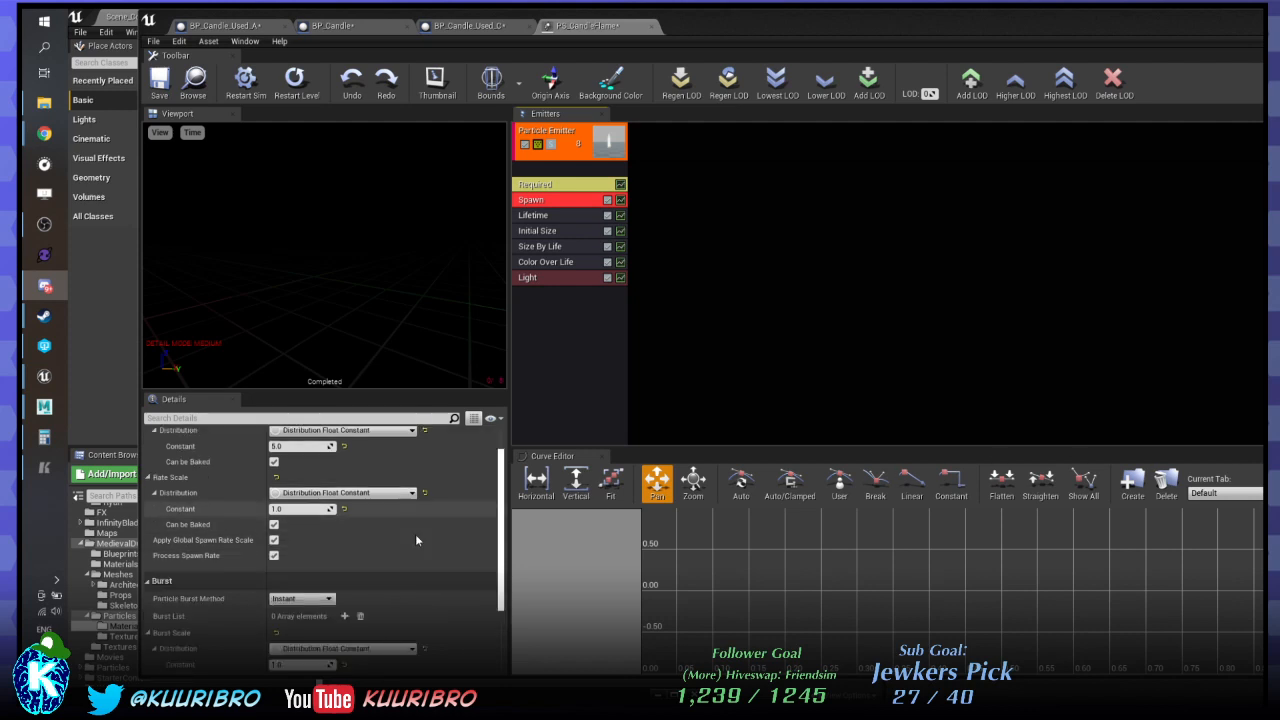
pyautogui.click(274, 540)
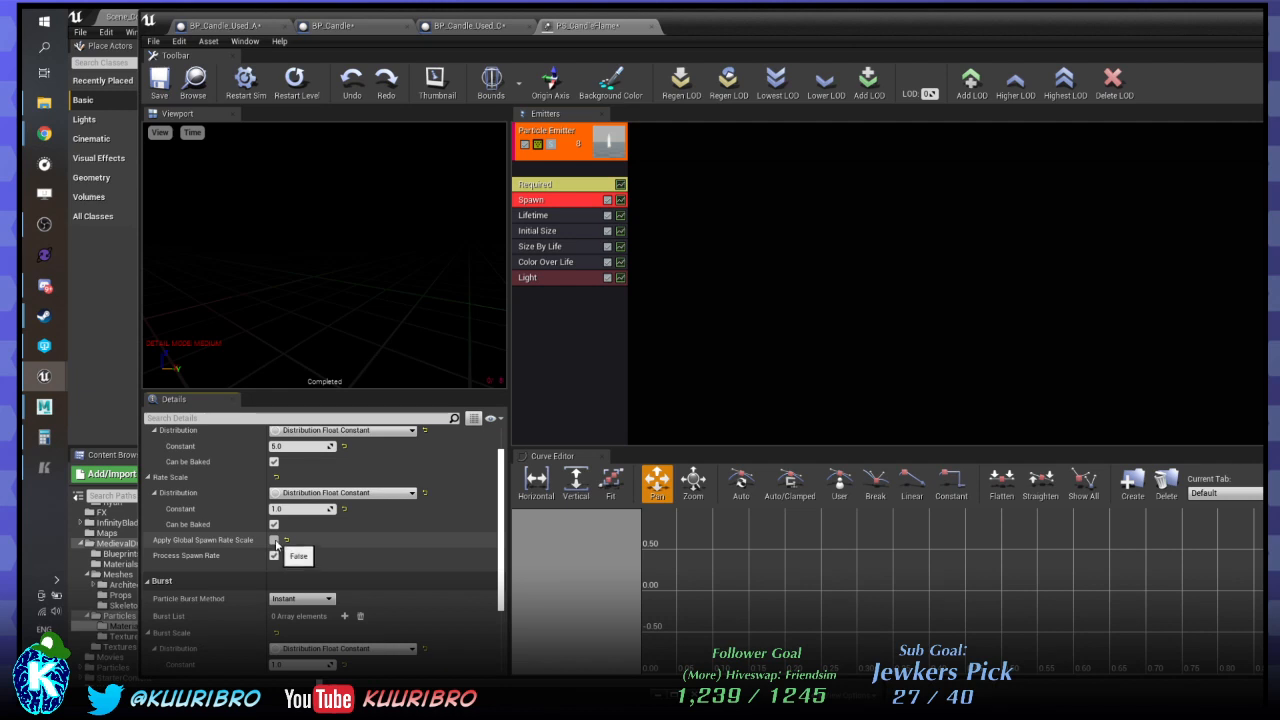
pyautogui.click(274, 540)
pyautogui.click(274, 556)
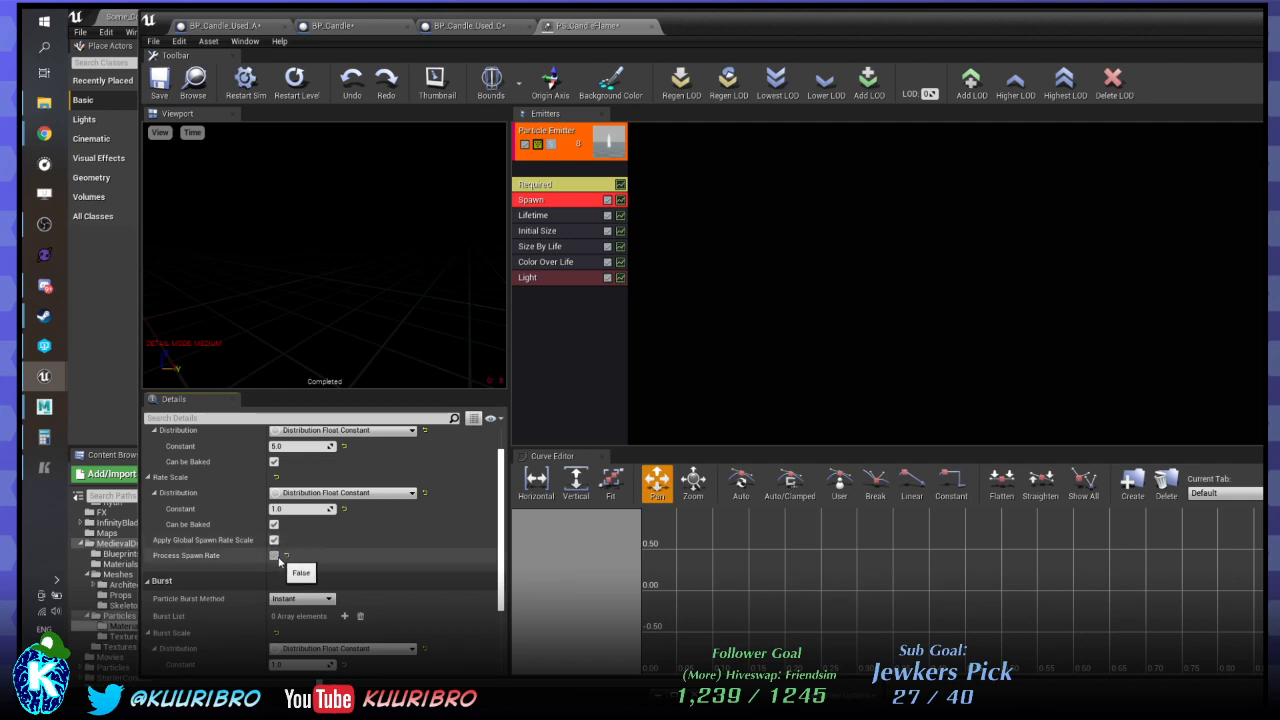
pyautogui.click(275, 556)
# Review the Spawn module's burst settings, collapse the Burst section, and check the Initial Size module.
pyautogui.scroll(-2, 396, 555)
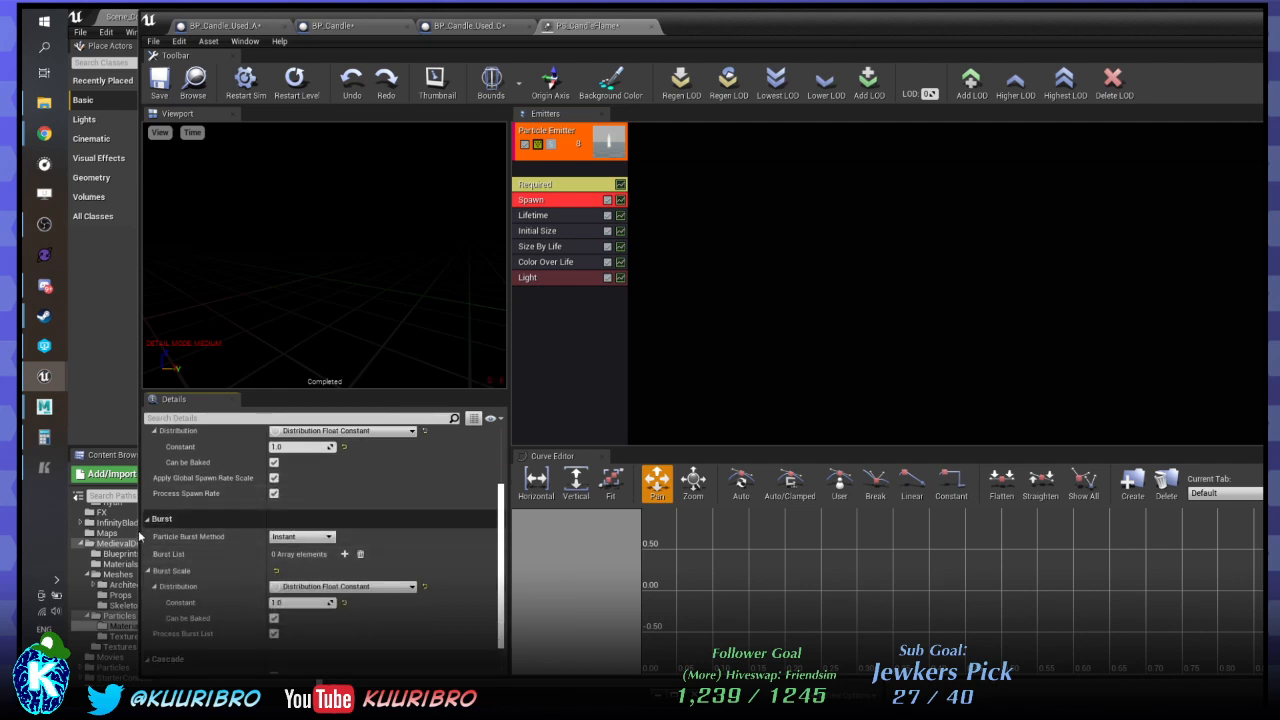
pyautogui.click(150, 520)
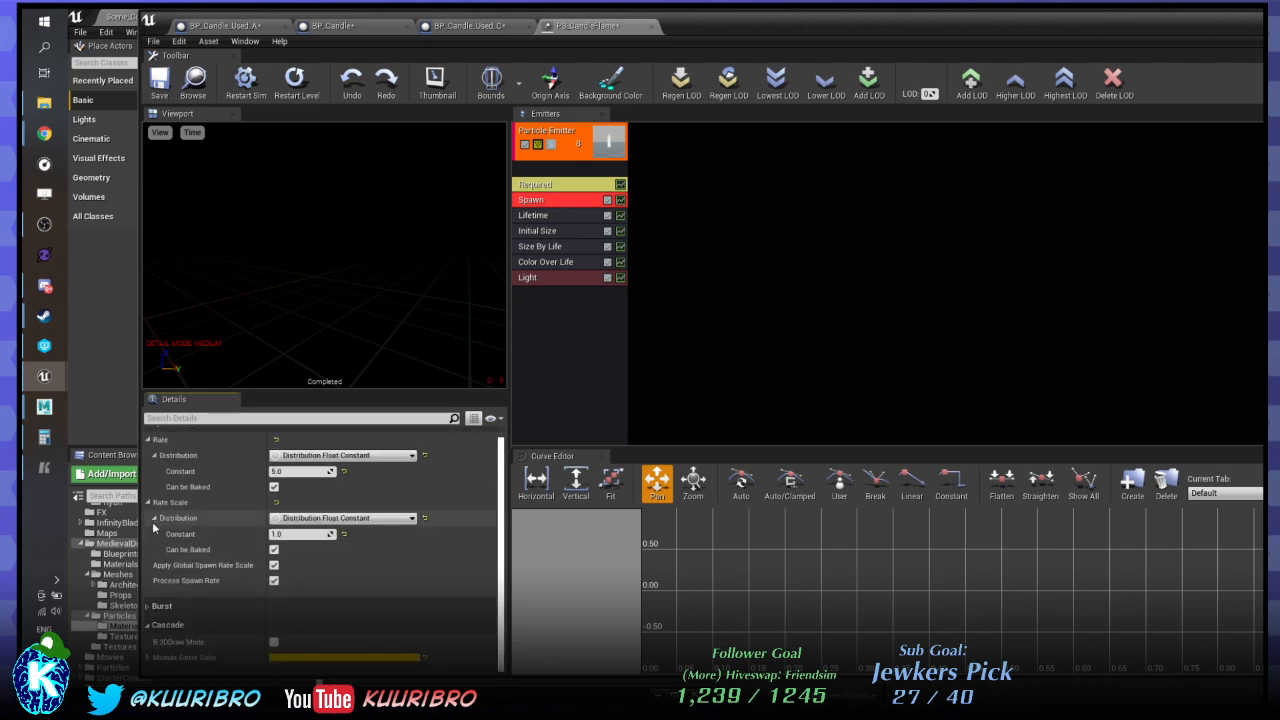
pyautogui.click(543, 229)
# Try a different Screen Alignment in the Required module and undo that change.
pyautogui.click(534, 185)
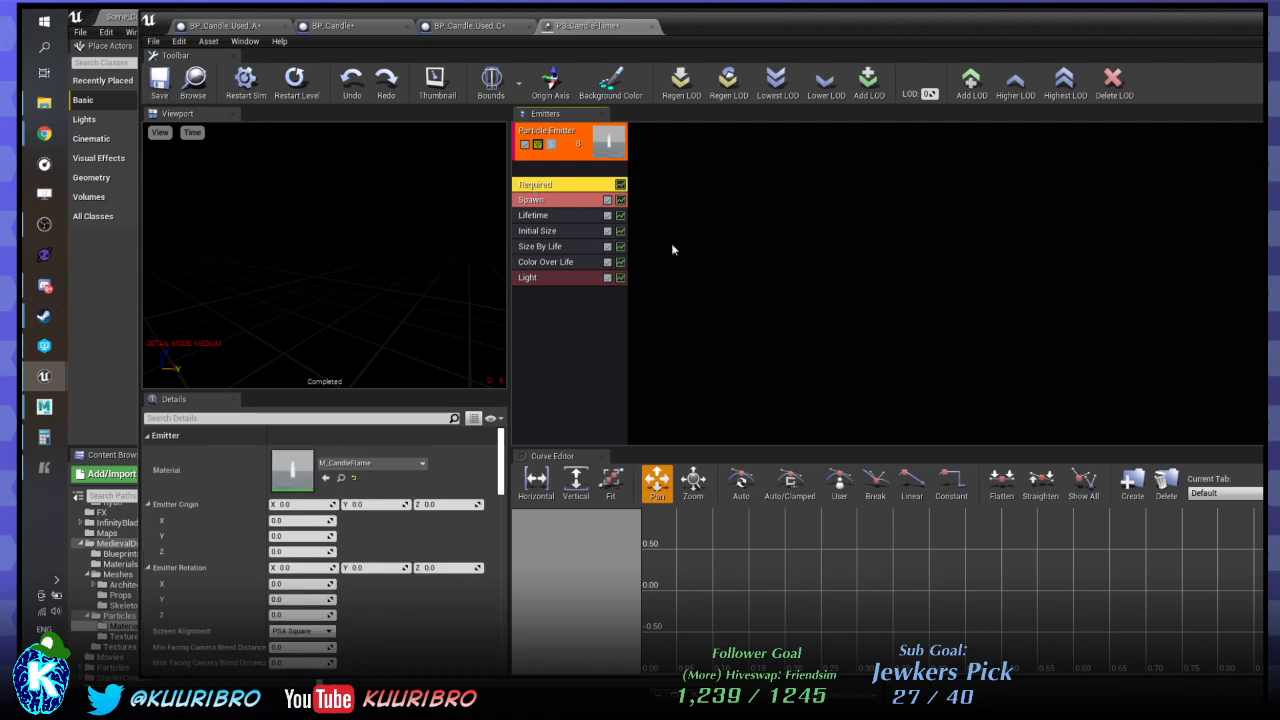
pyautogui.scroll(-1, 200, 543)
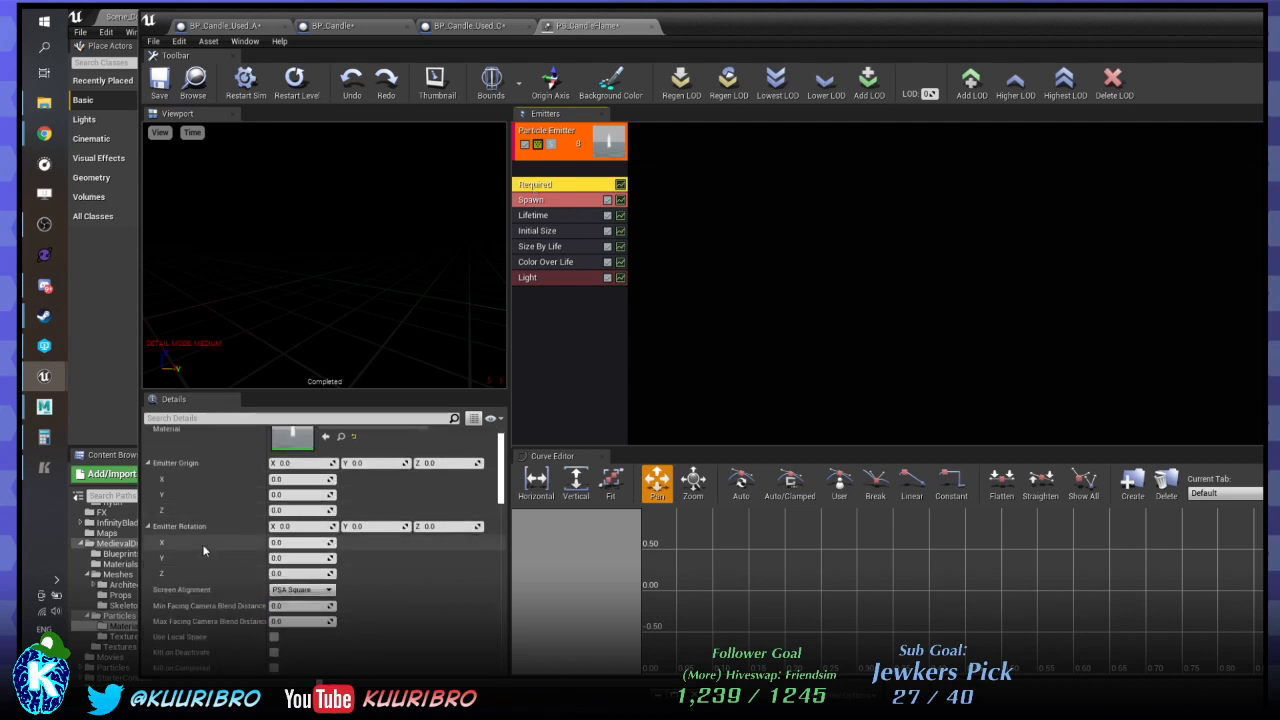
pyautogui.click(305, 590)
pyautogui.click(318, 595)
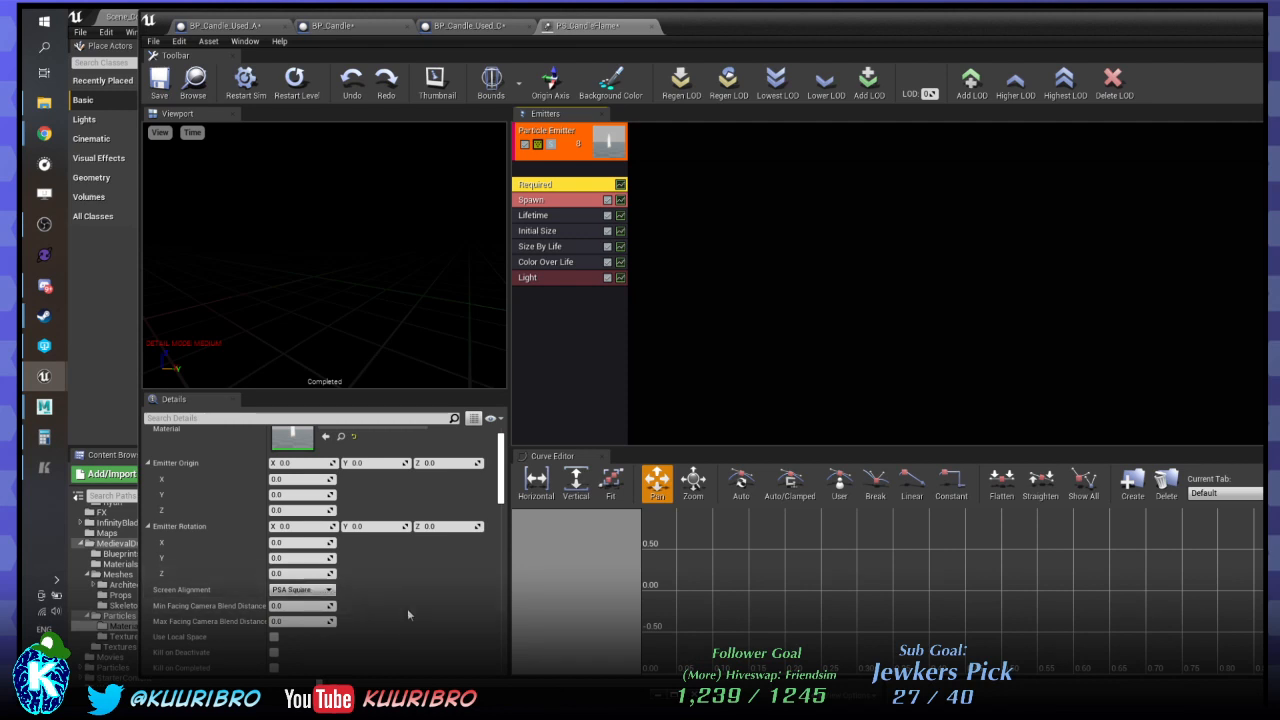
pyautogui.scroll(-1, 425, 597)
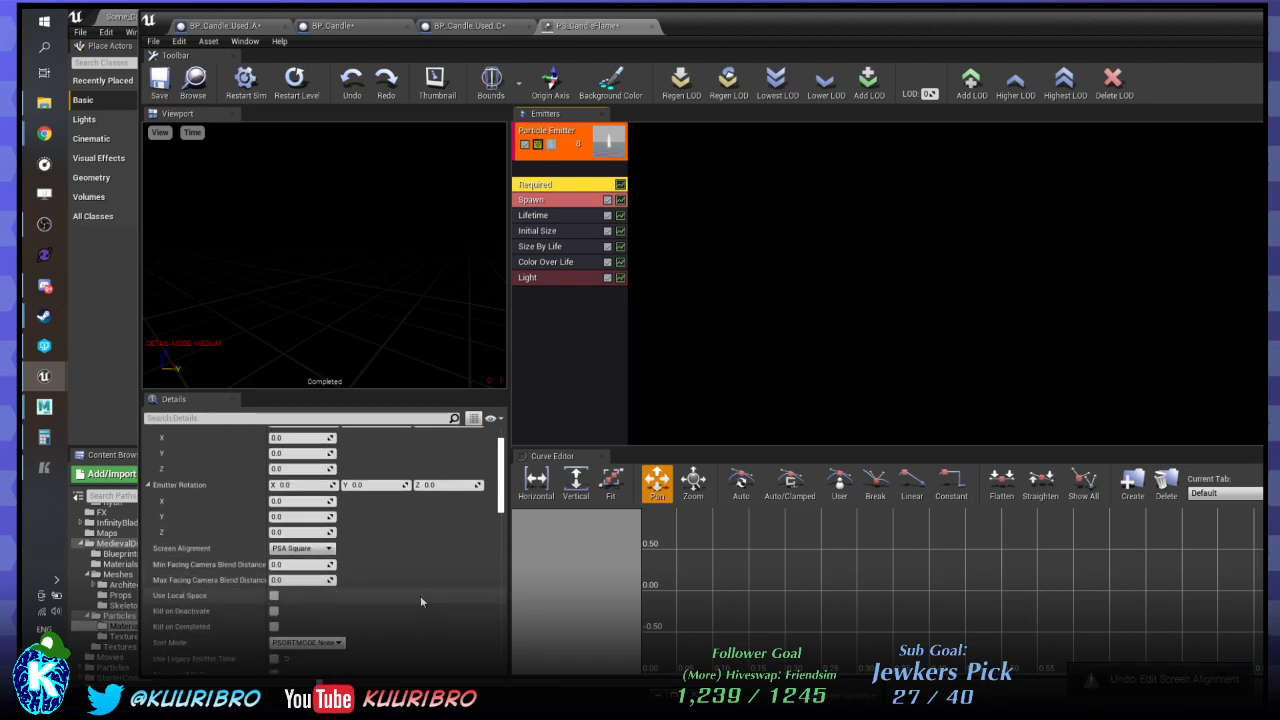
# Try toggling Use Local Space, Kill on Deactivate and Use Legacy Emitter Time in the Required module, restoring each one.
pyautogui.click(274, 596)
pyautogui.click(274, 596)
pyautogui.click(274, 611)
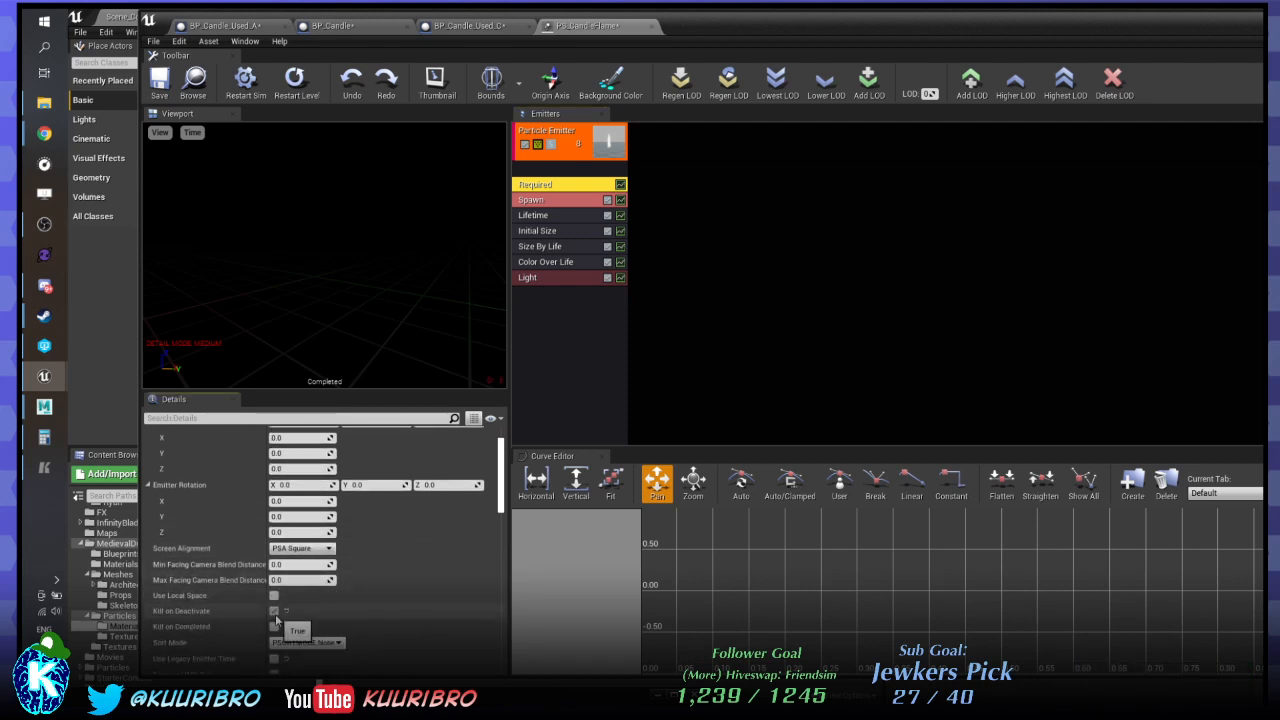
pyautogui.click(275, 612)
pyautogui.scroll(-1, 390, 607)
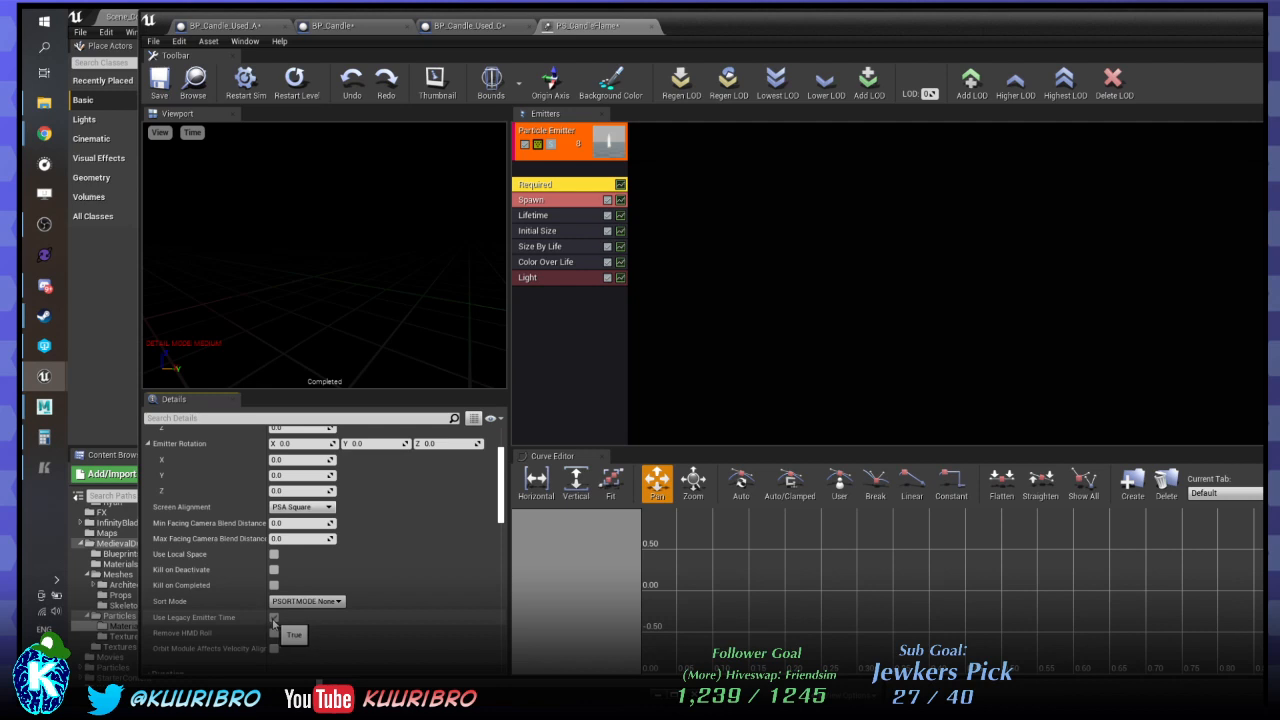
pyautogui.scroll(-1, 376, 605)
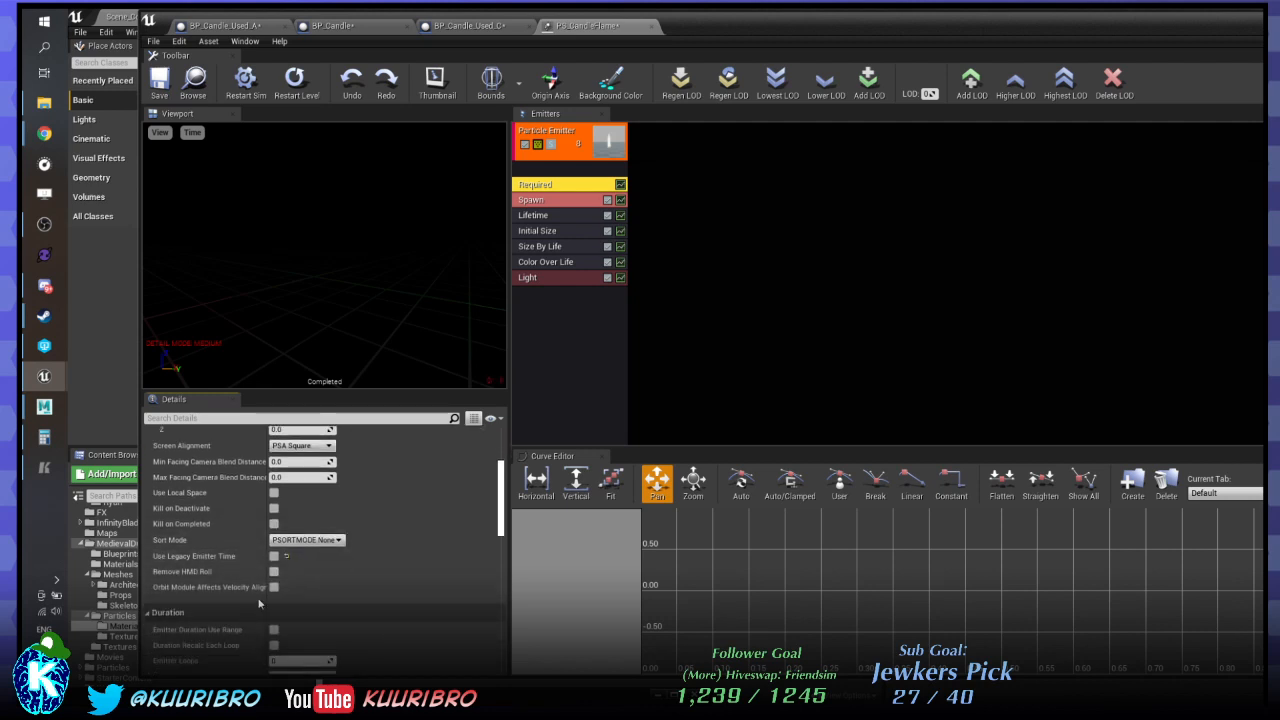
# Try a different Emitter Loops value in the Required module's Duration settings and restore it to 0.
pyautogui.scroll(-1, 345, 585)
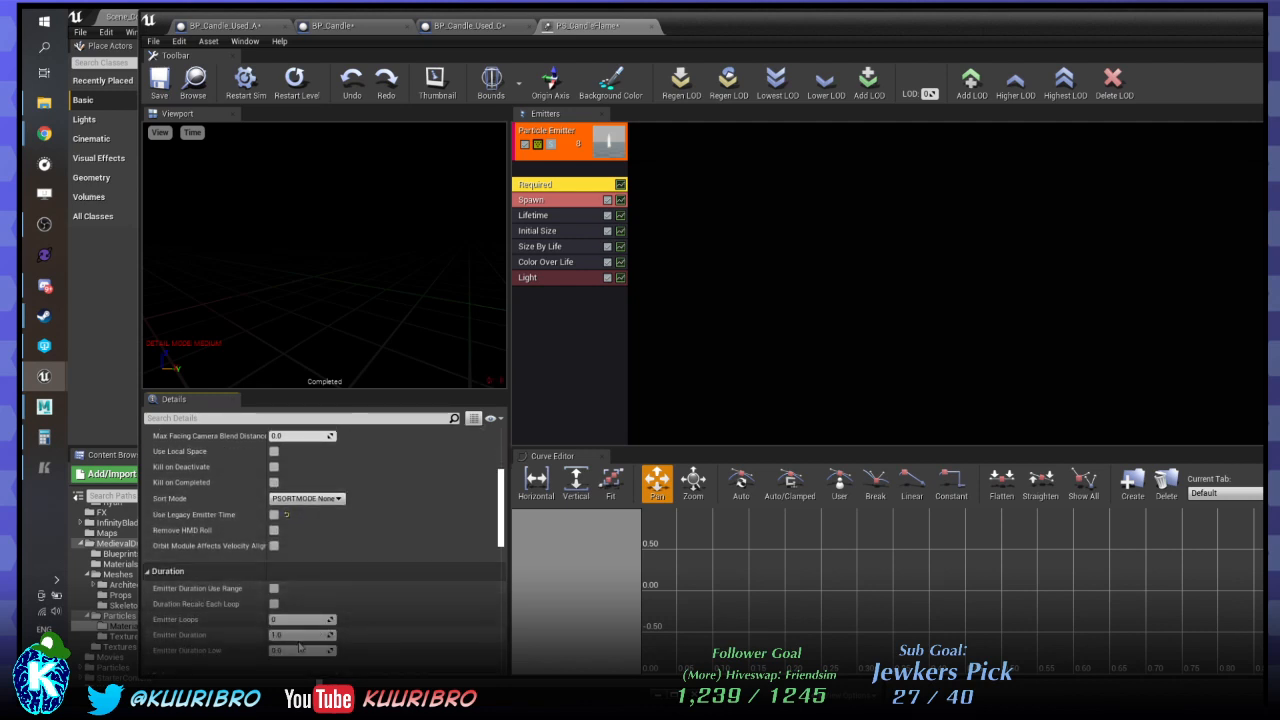
pyautogui.click(324, 619)
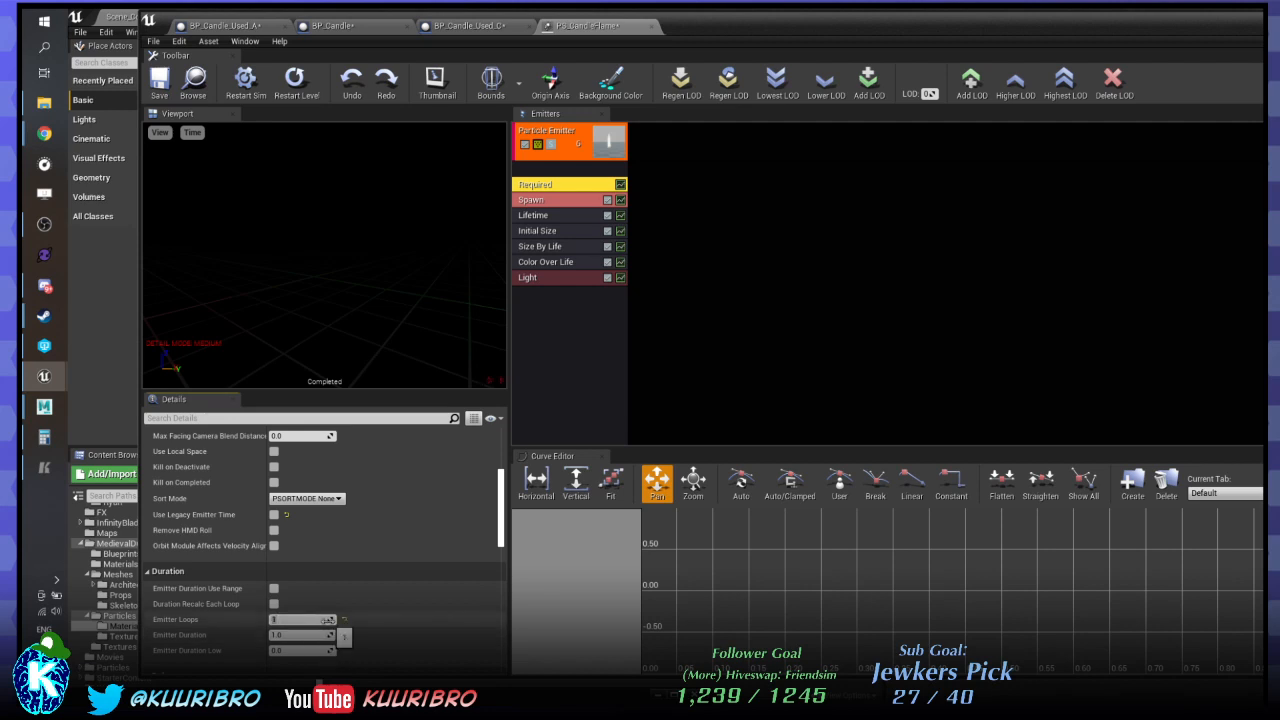
pyautogui.press('Return')
pyautogui.scroll(-2, 372, 608)
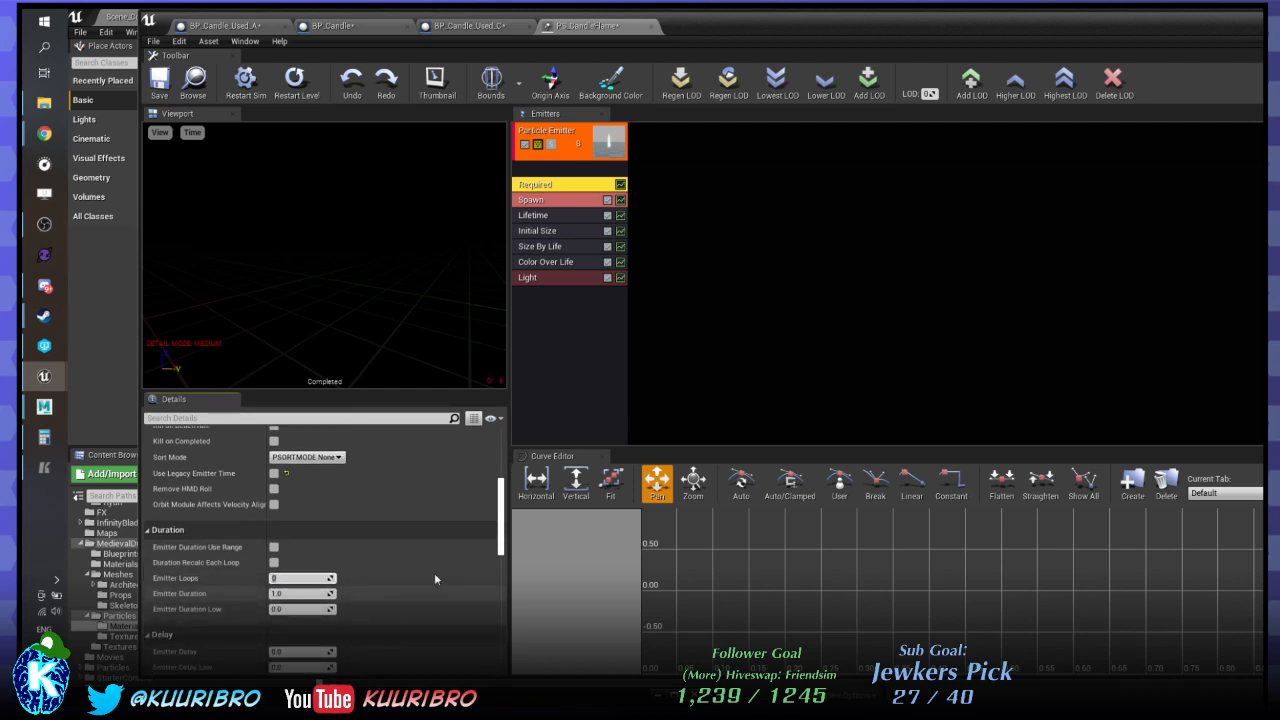
# Examine the rest of the Required module's settings, including Delay, Sub UV, Macro UV, Rendering, Particle Cutout and Normals.
pyautogui.scroll(-4, 435, 578)
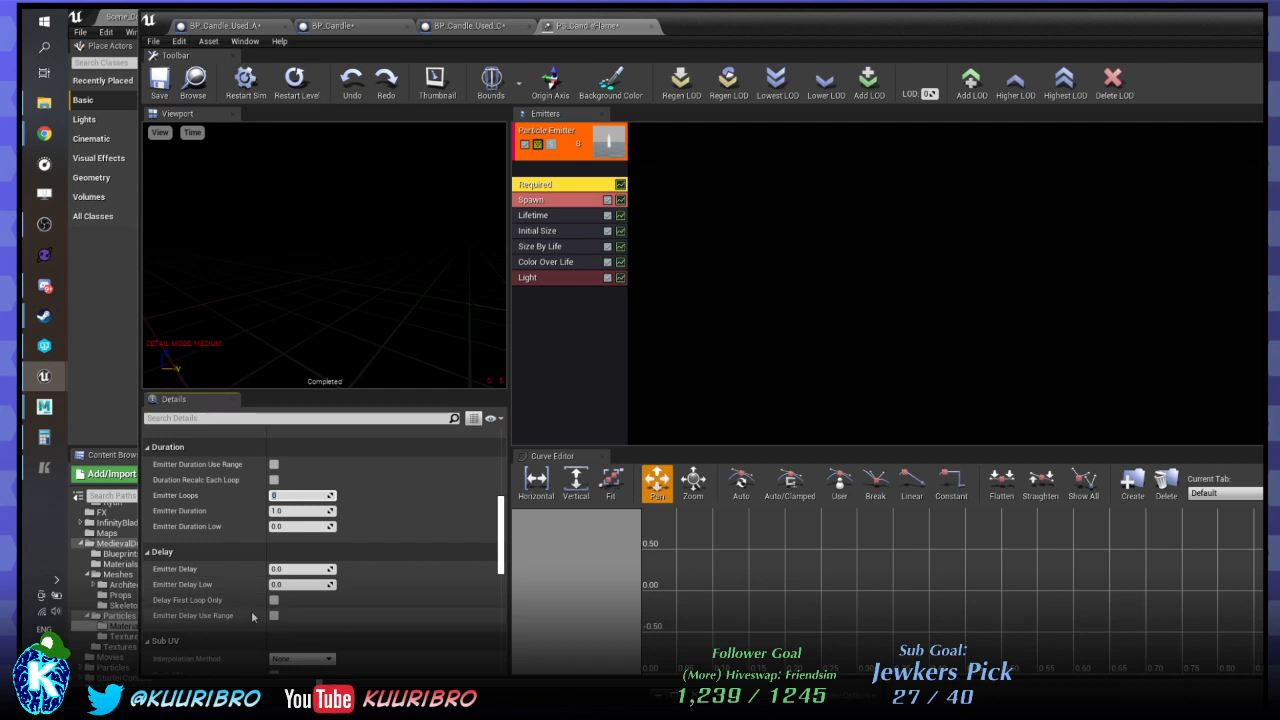
pyautogui.scroll(-6, 433, 579)
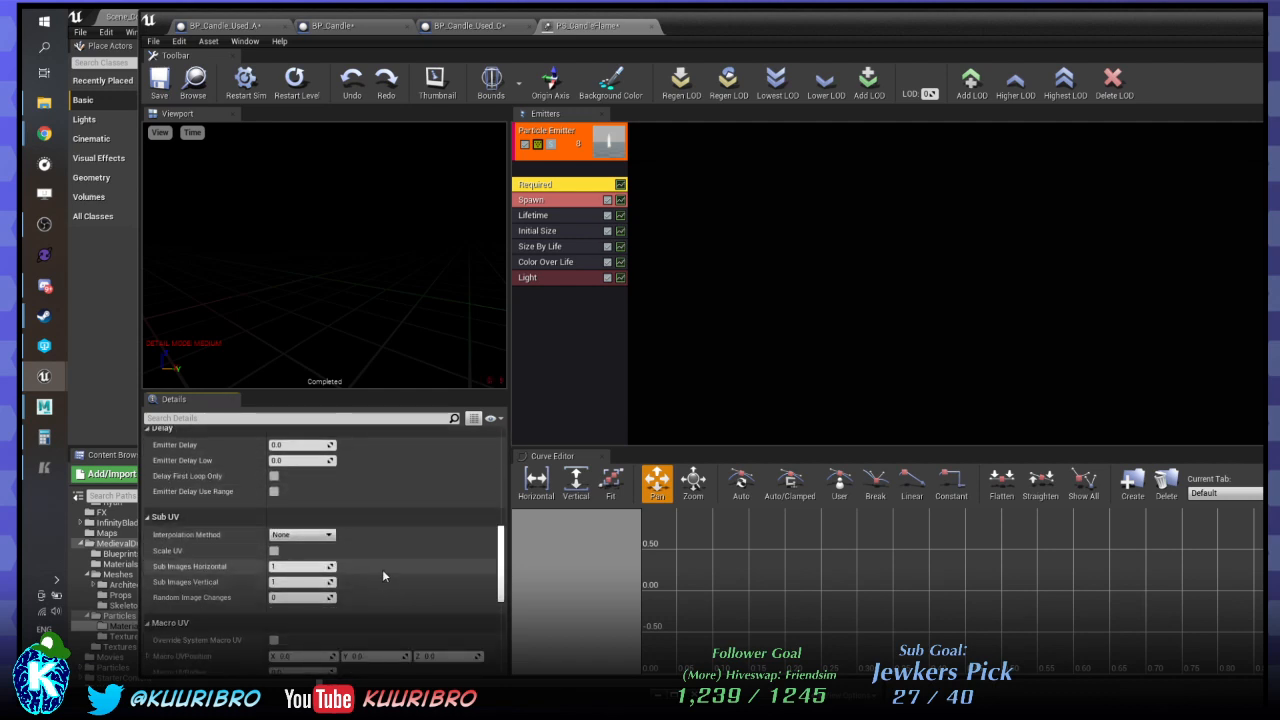
pyautogui.scroll(-8, 391, 569)
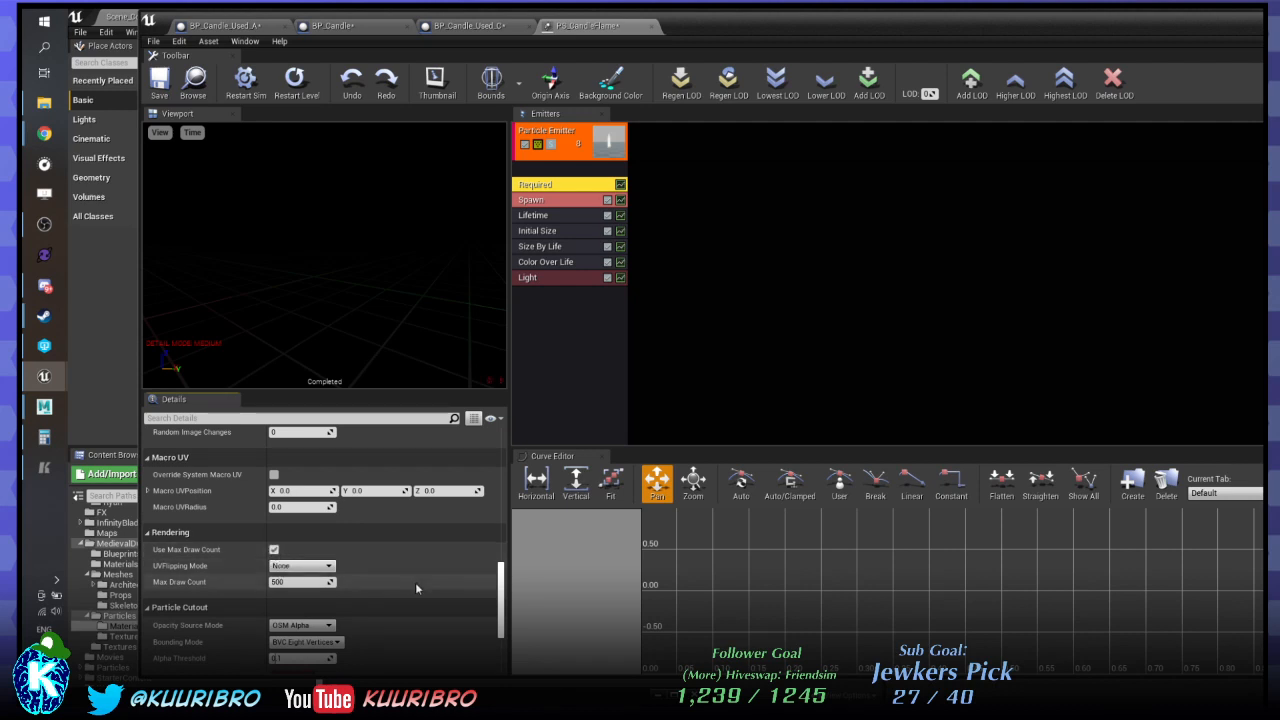
pyautogui.scroll(-3, 345, 574)
pyautogui.click(311, 565)
pyautogui.click(311, 565)
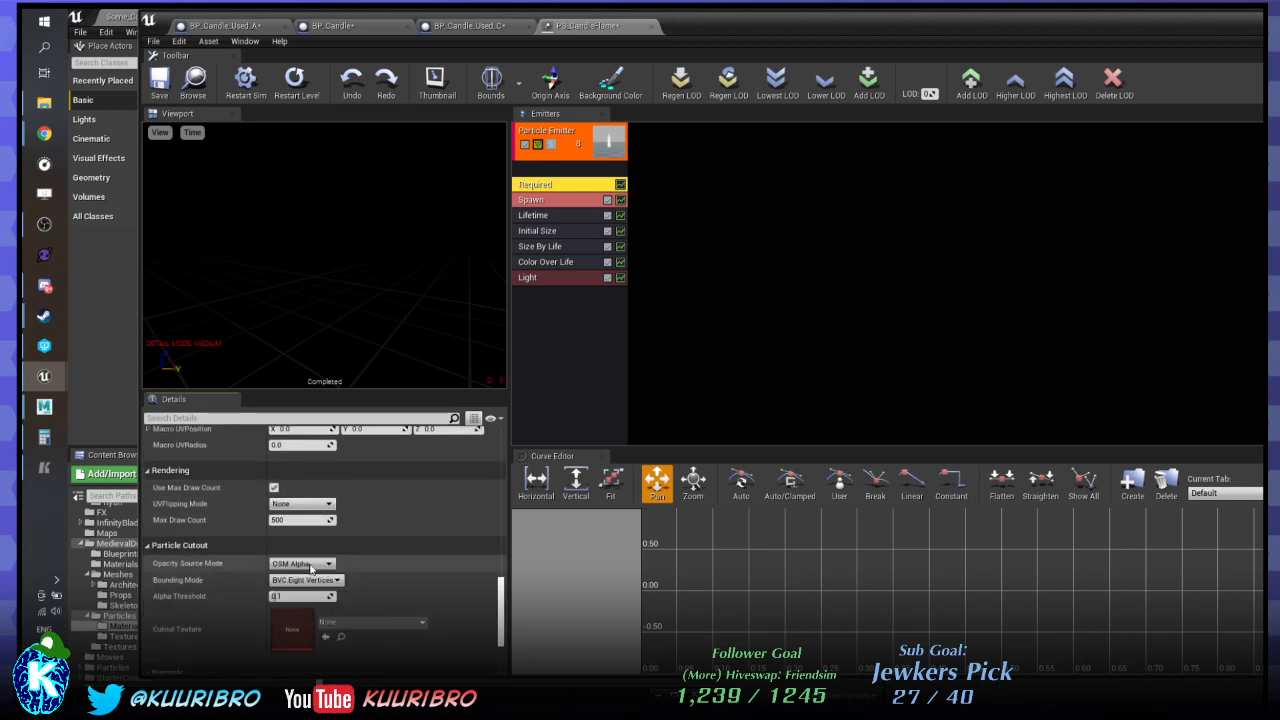
pyautogui.scroll(-4, 402, 584)
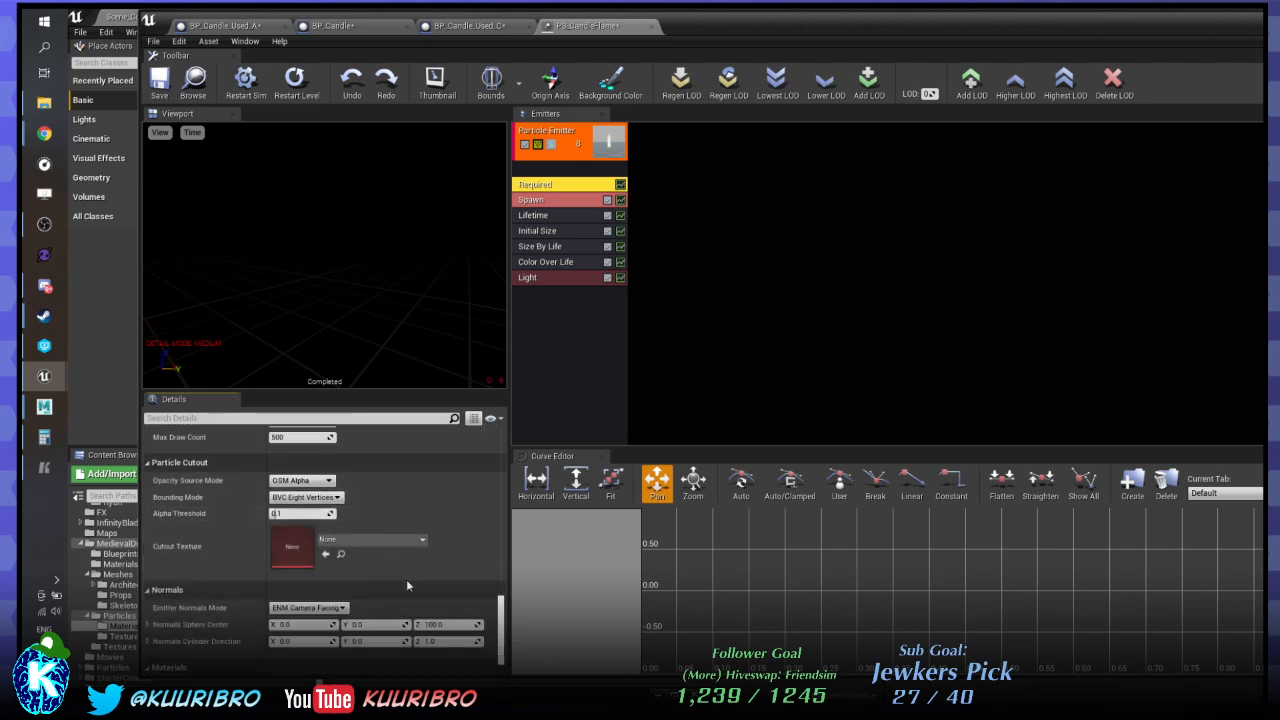
pyautogui.scroll(-1, 407, 585)
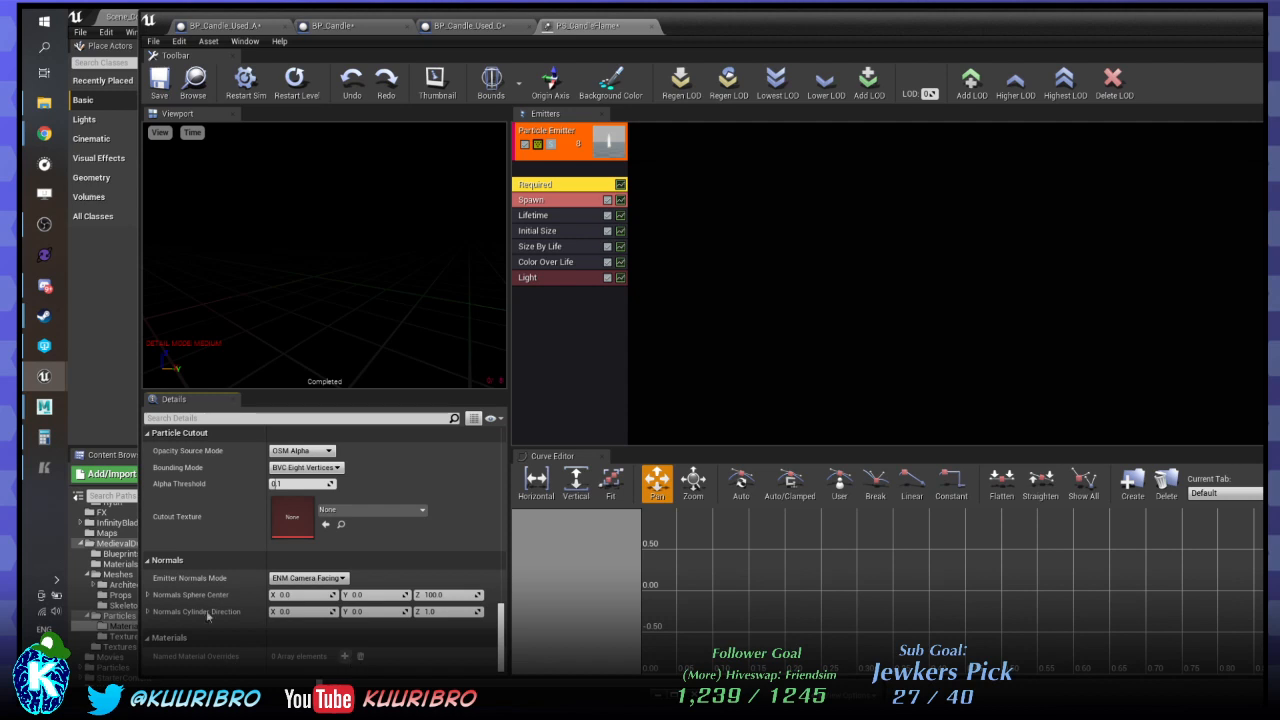
pyautogui.click(148, 595)
pyautogui.click(148, 595)
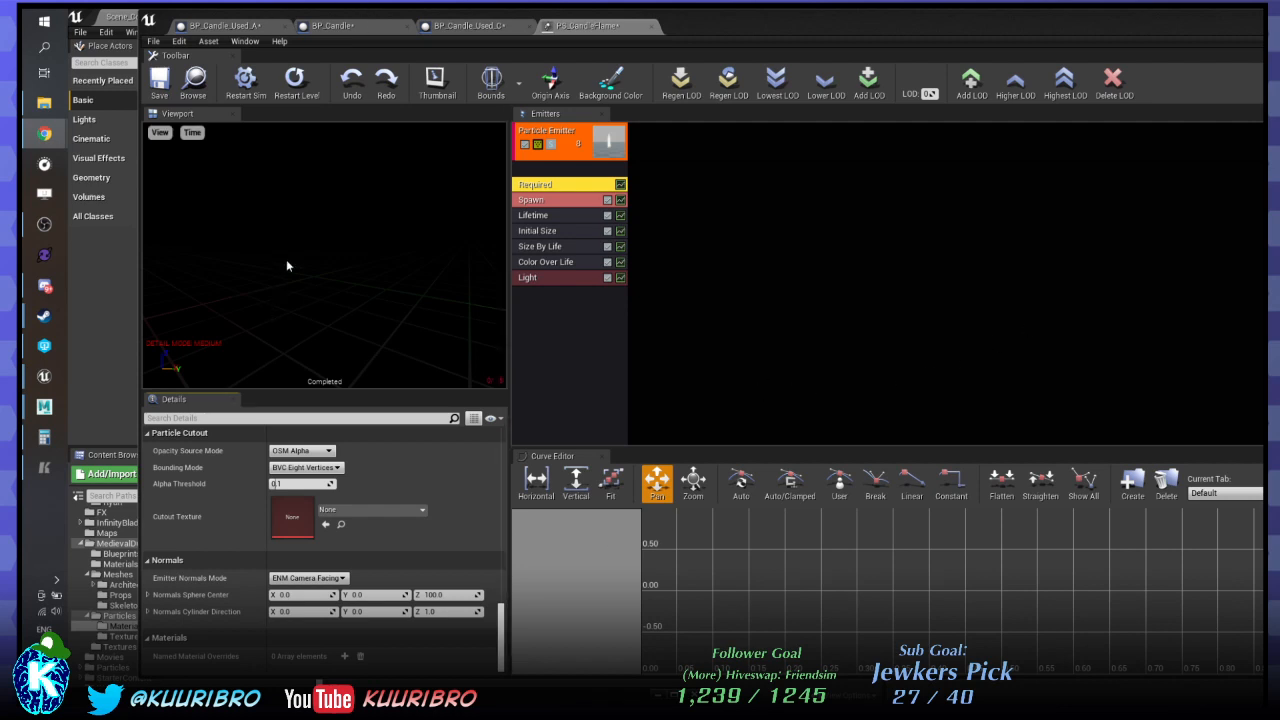
# Turn on the bounds display and inspect the particle preview up close from different angles.
pyautogui.click(492, 85)
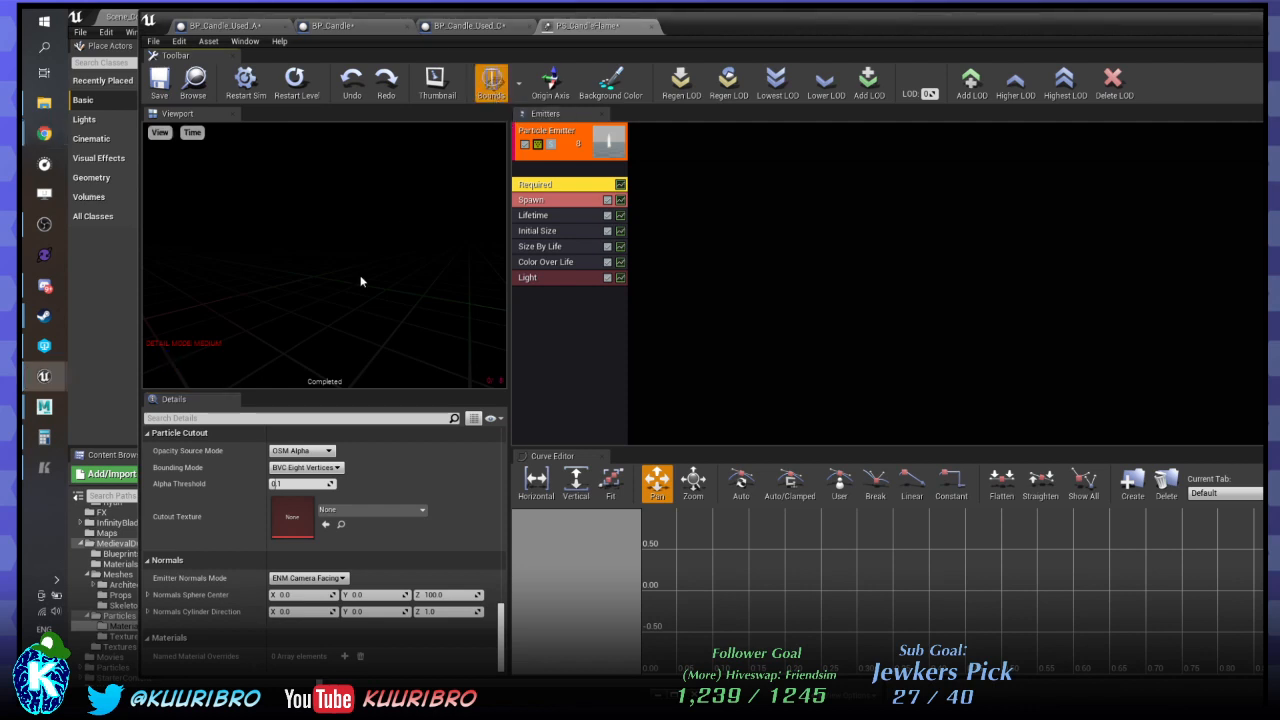
pyautogui.moveTo(360, 280); pyautogui.dragTo(322, 284)
pyautogui.scroll(3, 379, 226)
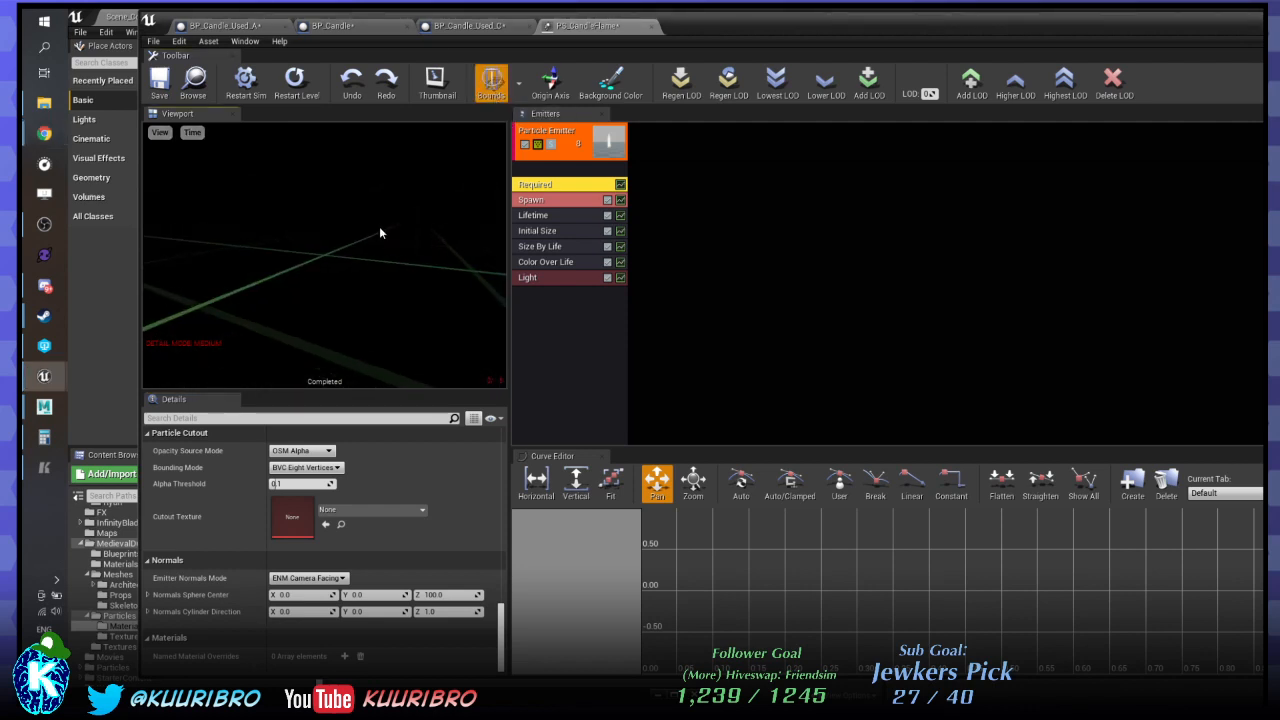
pyautogui.moveTo(379, 226); pyautogui.dragTo(350, 240)
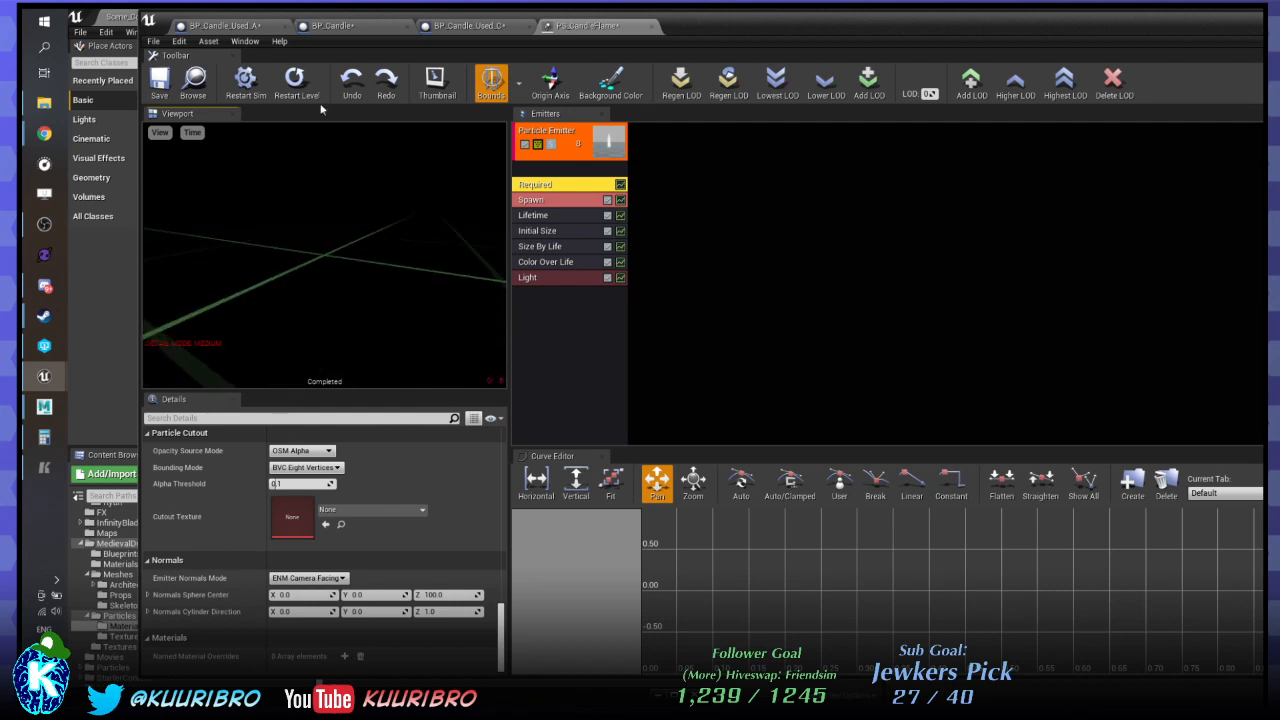
# Try the Wireframe view mode in the particle preview and switch it back to Lit.
pyautogui.click(200, 134)
pyautogui.click(160, 132)
pyautogui.click(160, 132)
pyautogui.moveTo(160, 150)
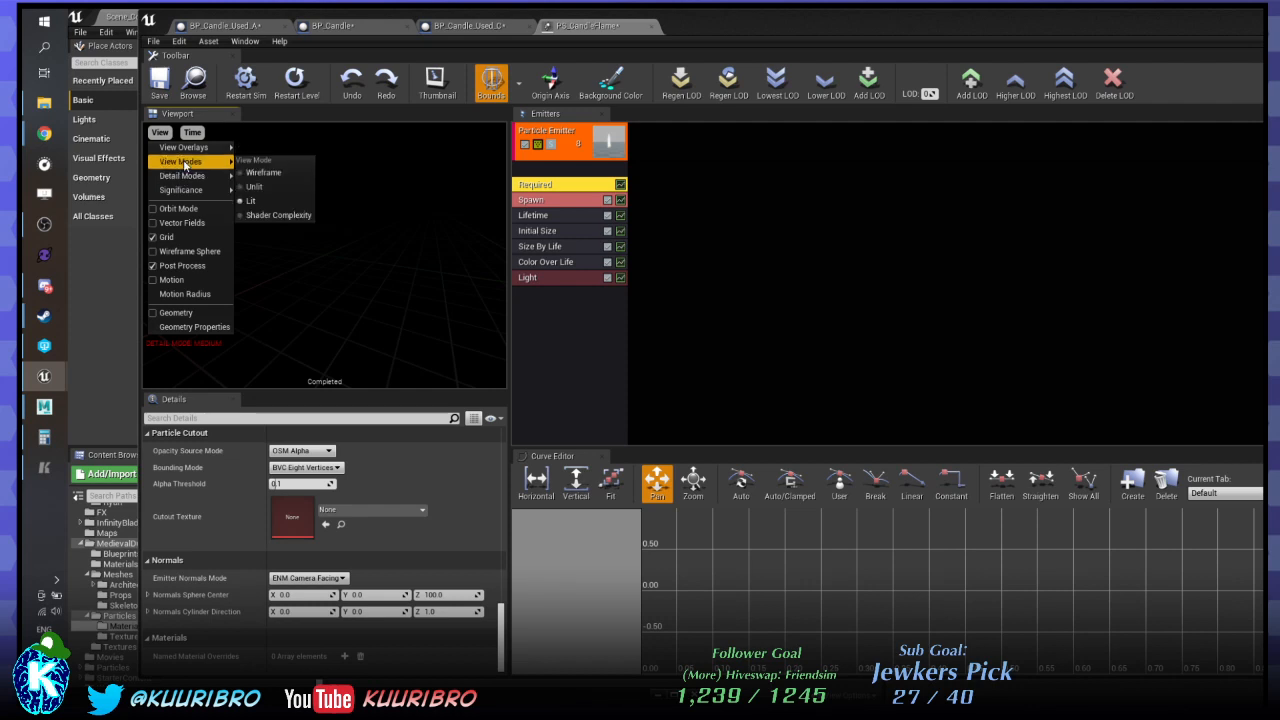
pyautogui.click(262, 172)
pyautogui.click(160, 132)
pyautogui.moveTo(185, 178)
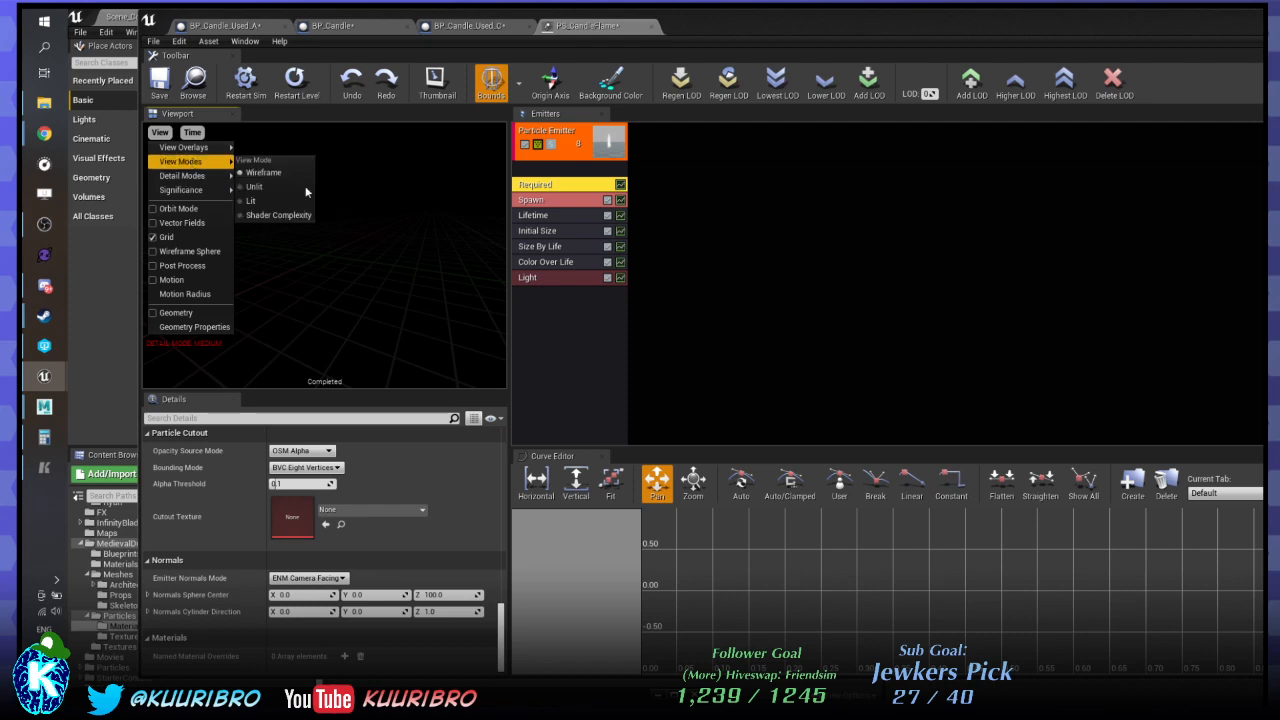
pyautogui.click(251, 201)
pyautogui.click(161, 133)
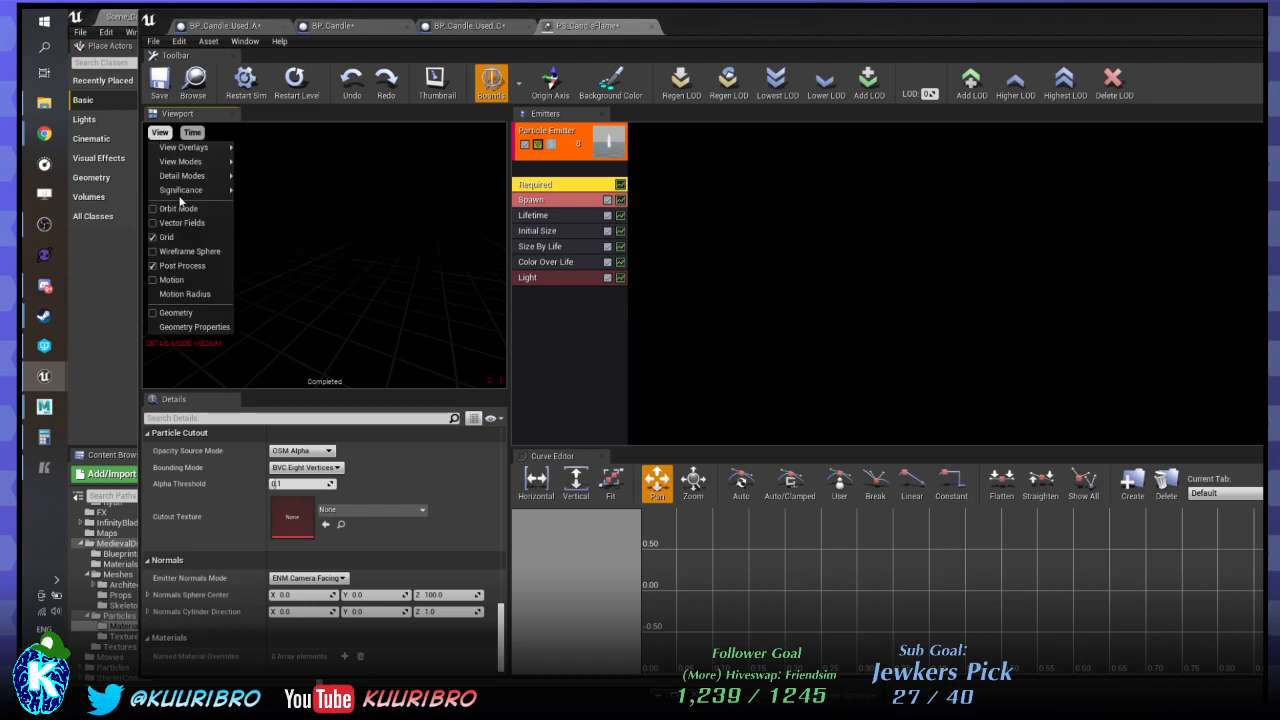
pyautogui.moveTo(180, 196)
pyautogui.click(401, 168)
# Turn off the bounds display and show the origin axis in the particle preview.
pyautogui.click(492, 85)
pyautogui.click(554, 85)
pyautogui.click(554, 84)
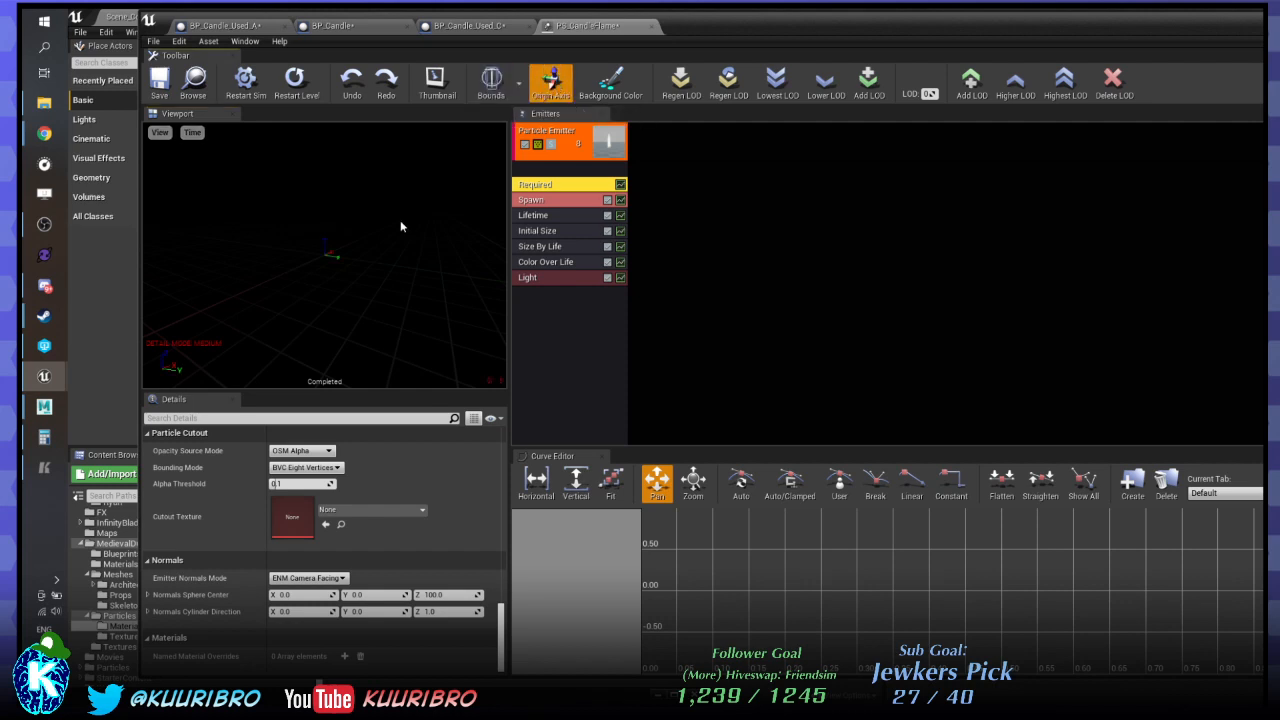
# Change the particle preview's background color to a dark grey with a value of about 0.14.
pyautogui.click(610, 82)
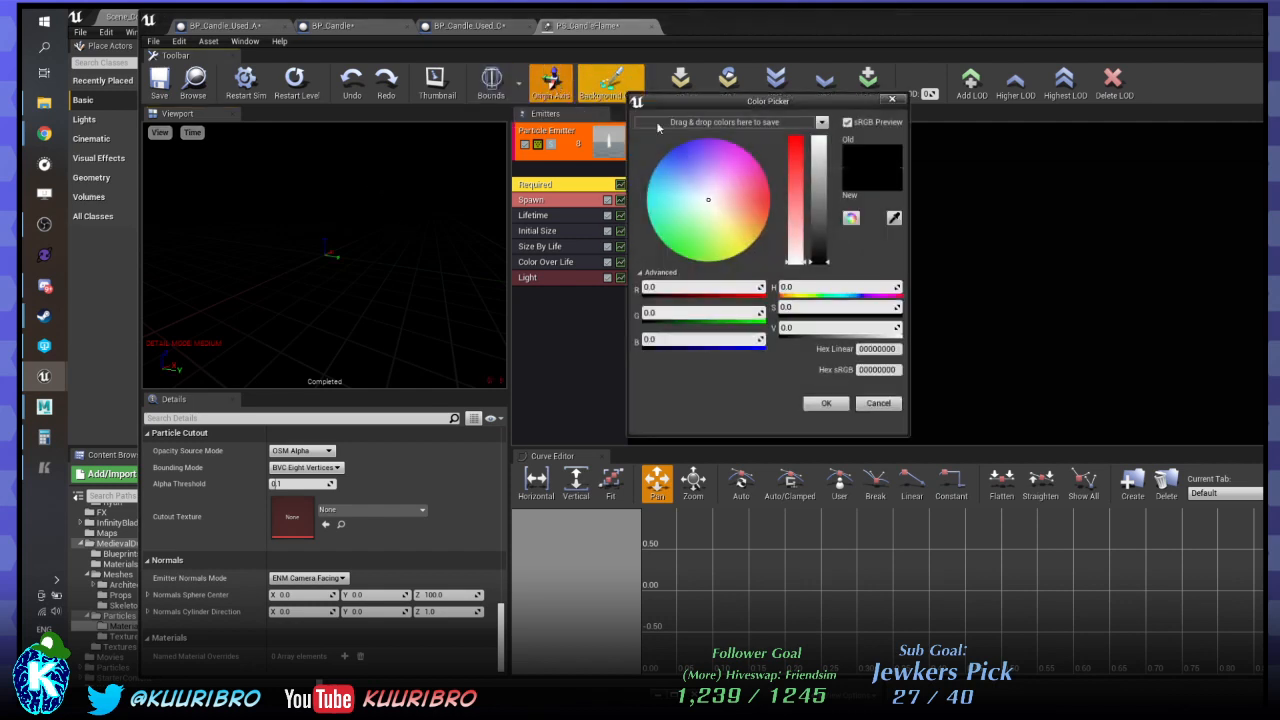
pyautogui.click(818, 218)
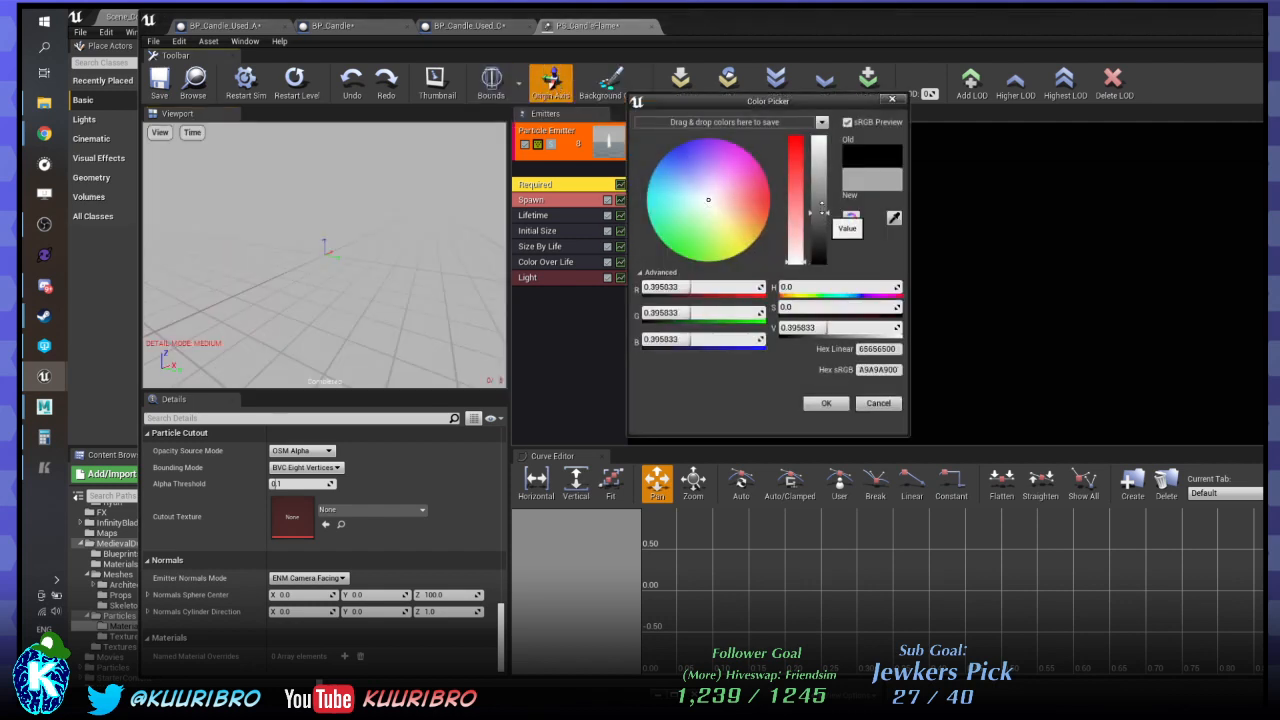
pyautogui.moveTo(818, 222); pyautogui.dragTo(818, 246)
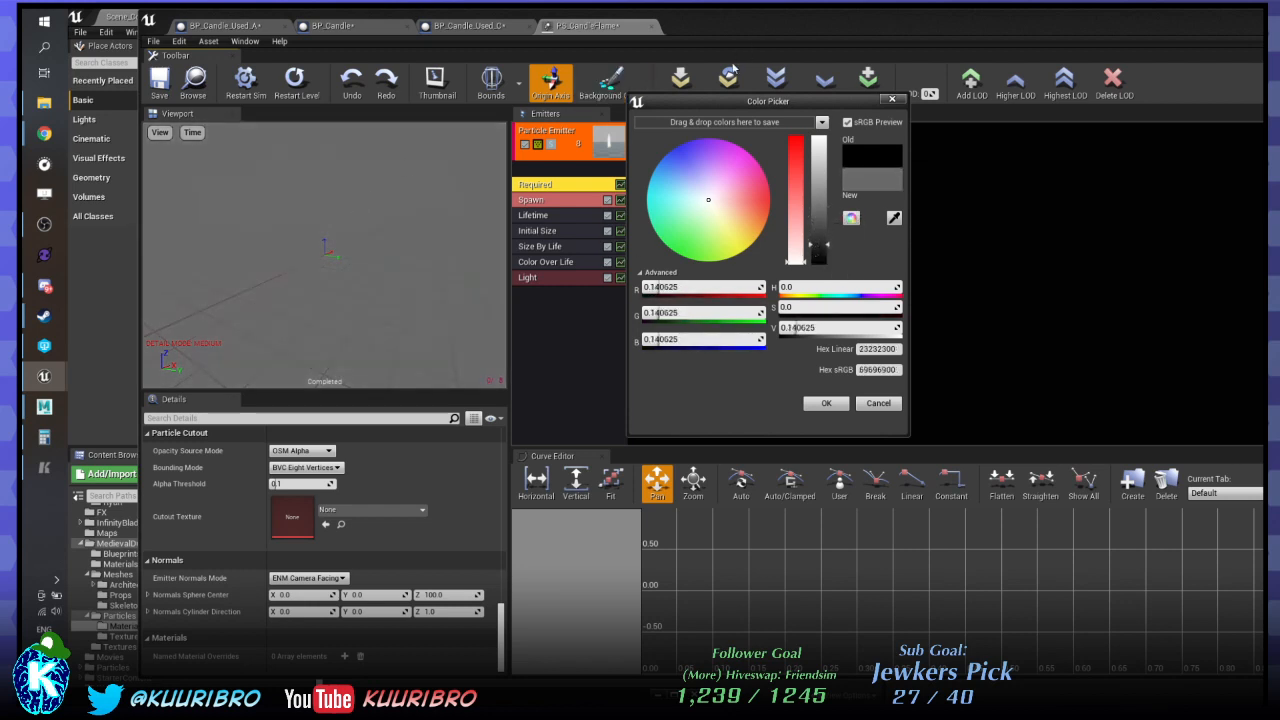
pyautogui.click(892, 99)
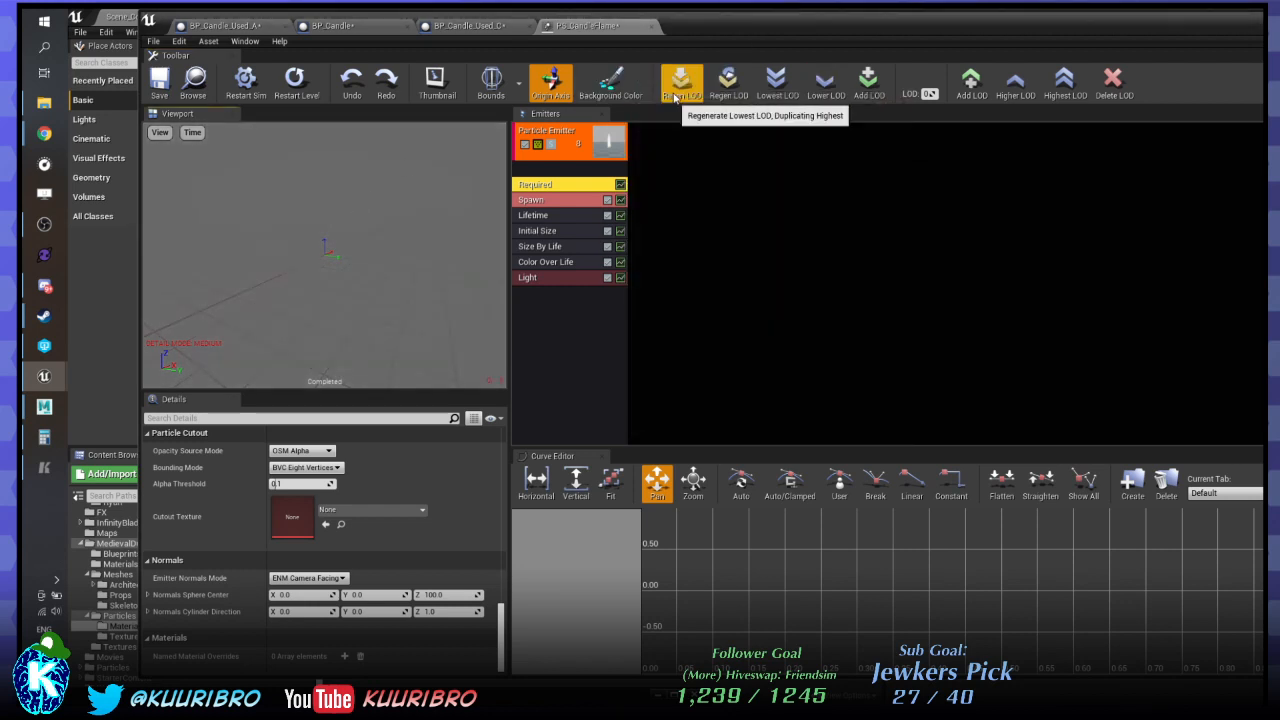
# Start regenerating the lowest LOD and decline the confirmation.
pyautogui.click(678, 90)
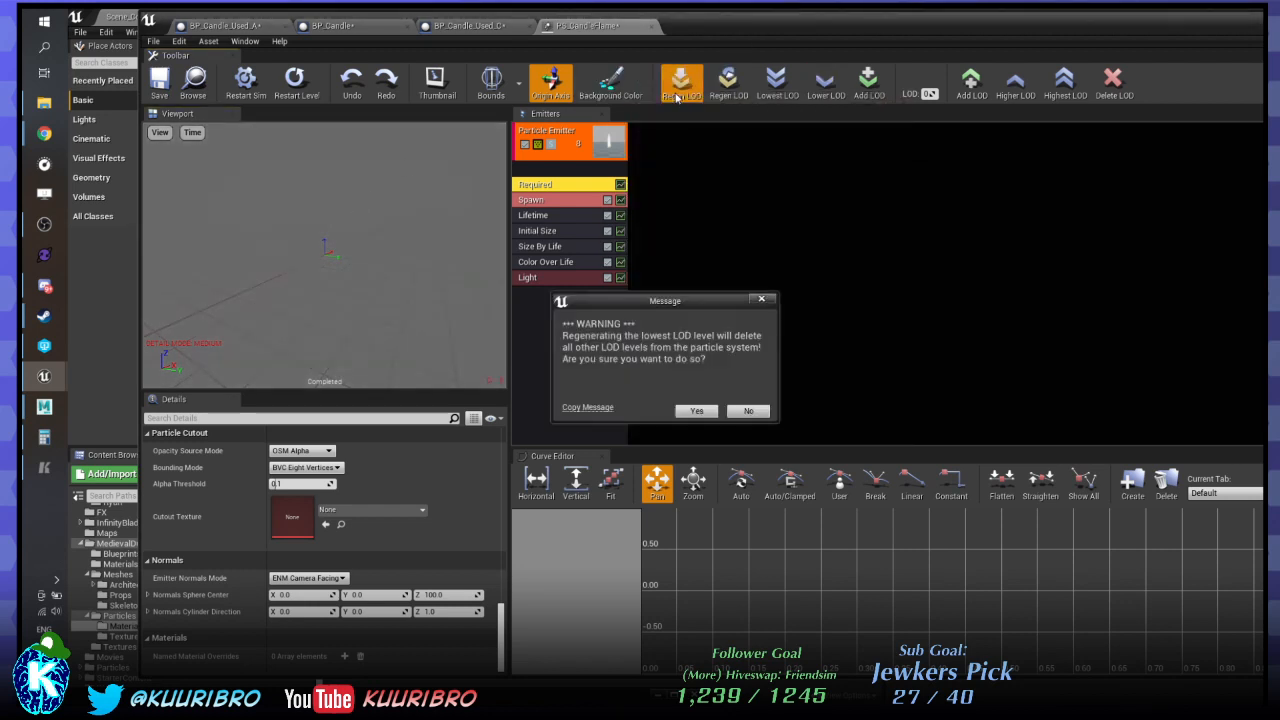
pyautogui.click(748, 411)
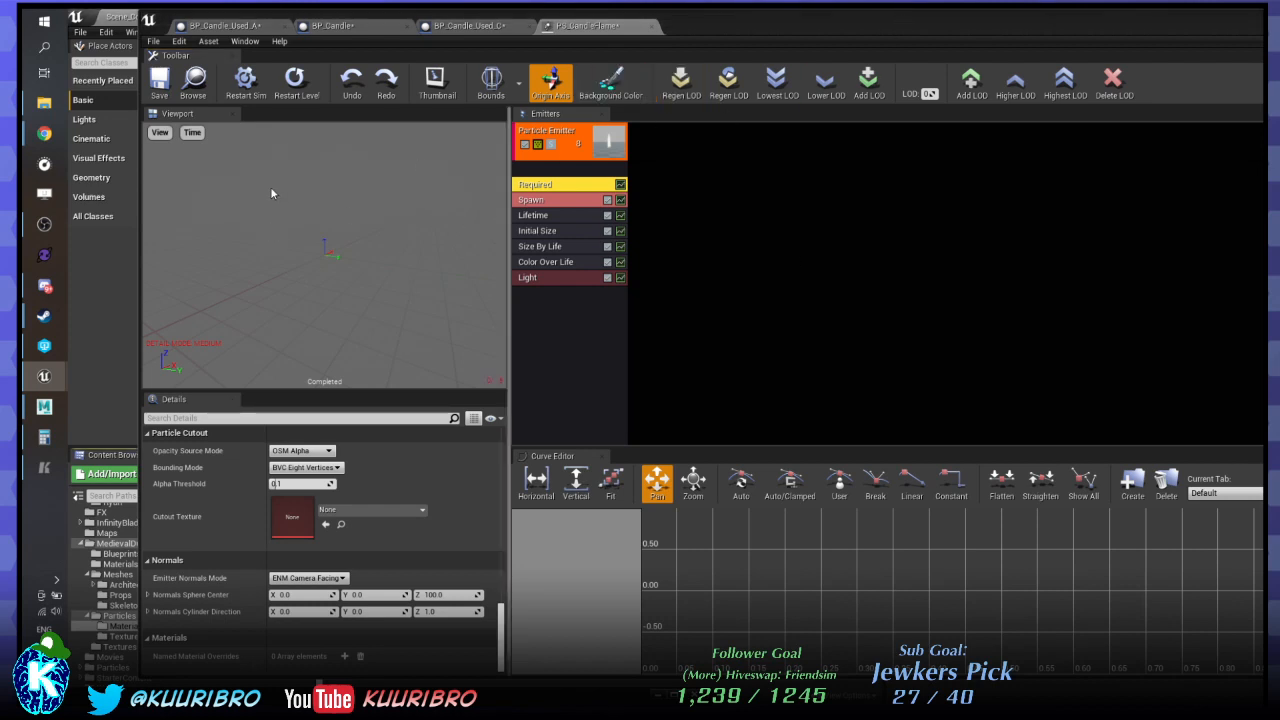
# Try toggling the Particle Emitter and its Spawn, Lifetime, Initial Size, Size By Life and Color Over Life modules, restoring each one.
pyautogui.click(560, 152)
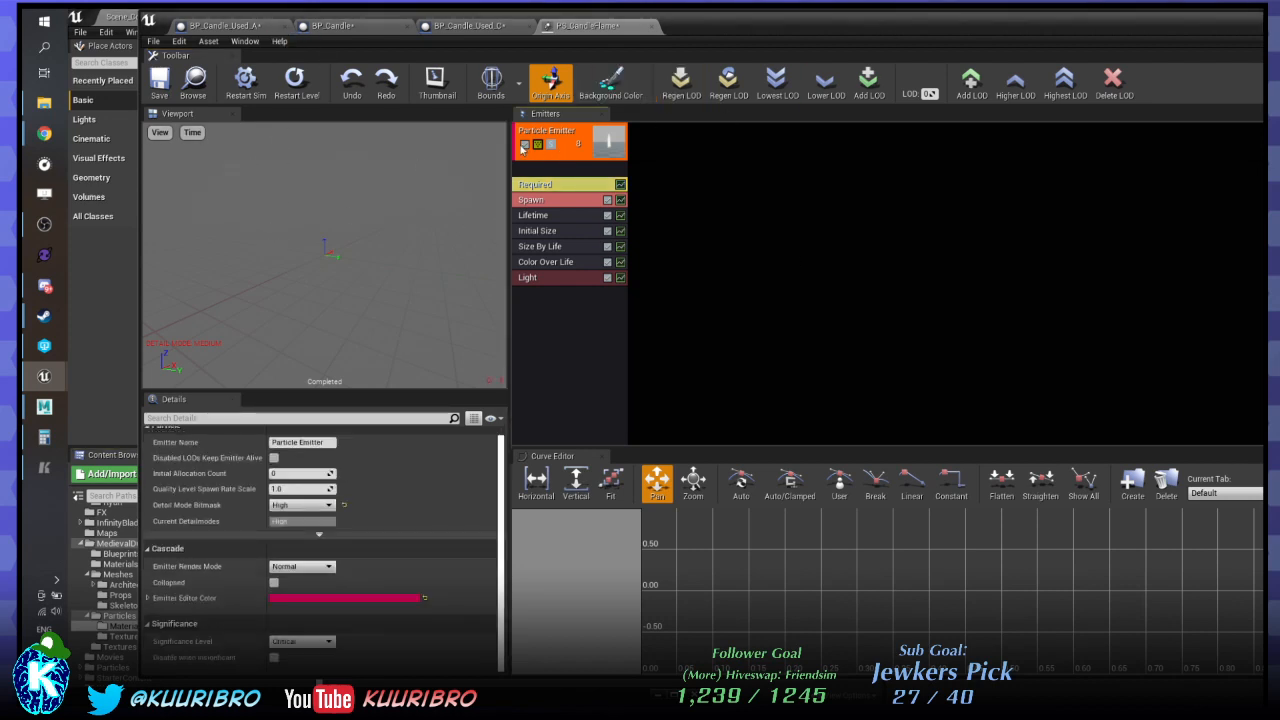
pyautogui.click(525, 147)
pyautogui.click(577, 186)
pyautogui.click(607, 200)
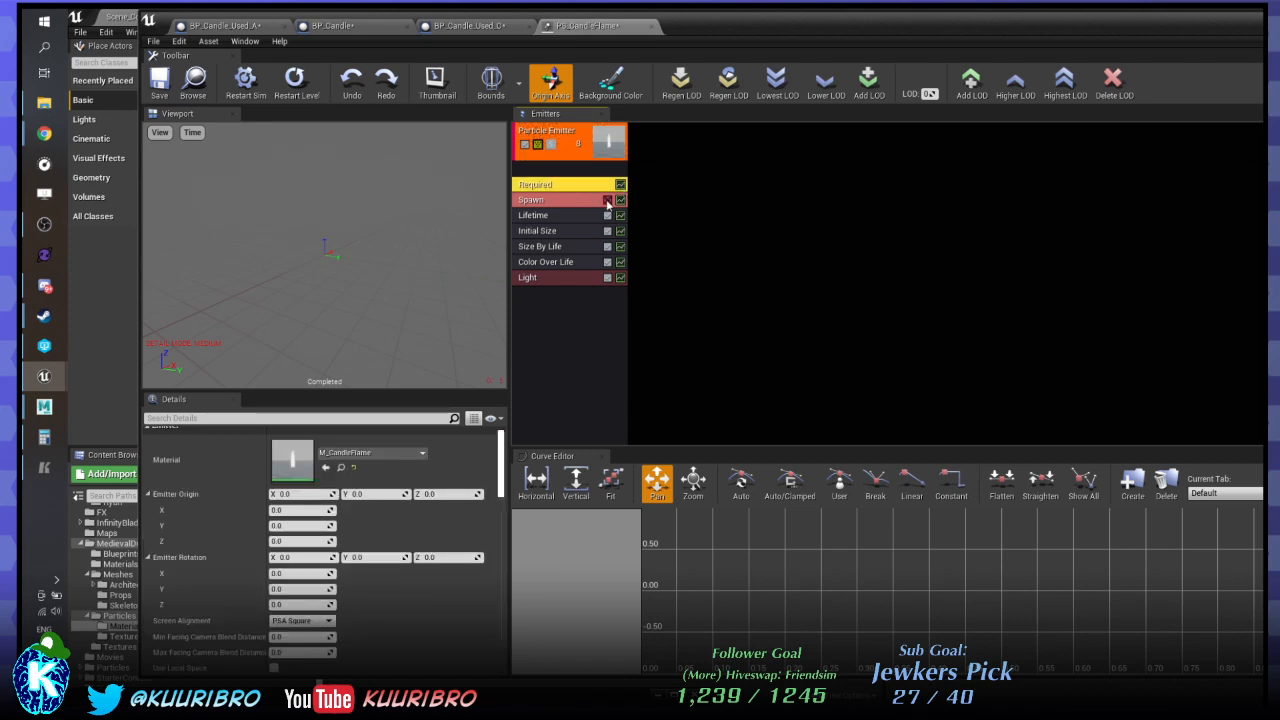
pyautogui.click(607, 202)
pyautogui.click(608, 216)
pyautogui.click(608, 232)
pyautogui.click(608, 248)
pyautogui.click(607, 263)
pyautogui.click(608, 248)
pyautogui.click(608, 263)
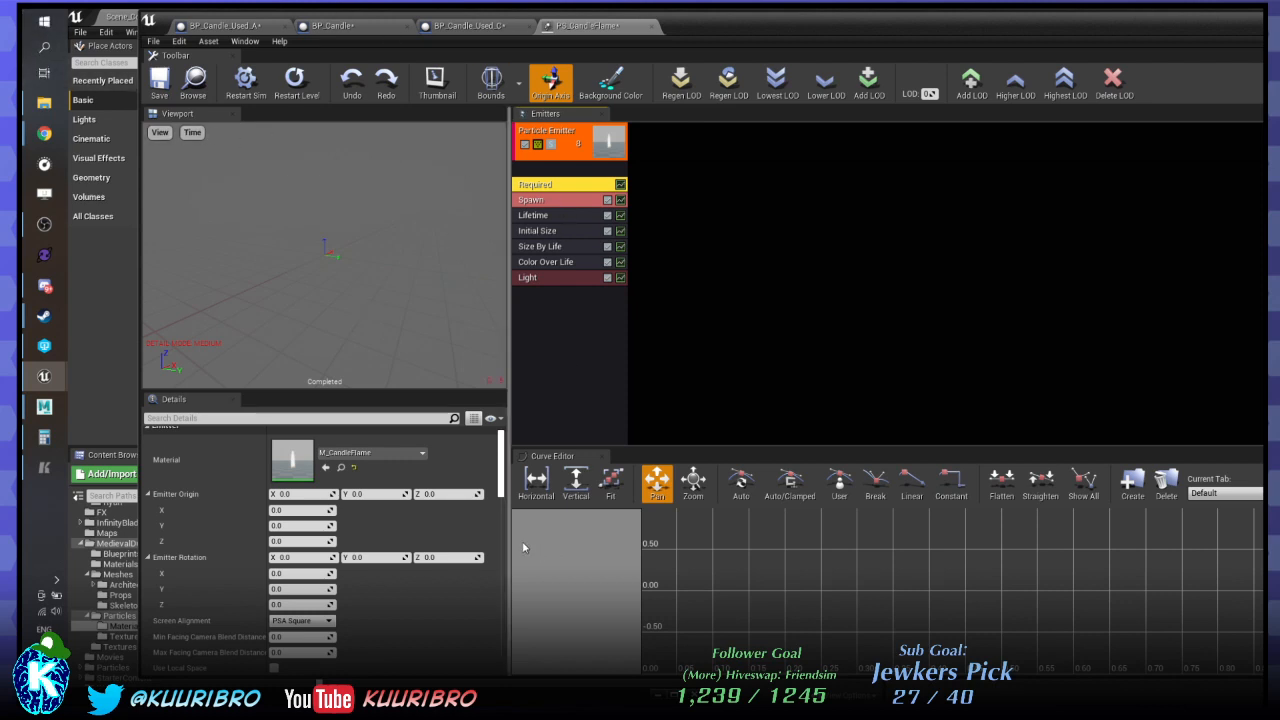
# Recheck the Required module's settings from the emitter material through Duration and Delay.
pyautogui.scroll(-1, 420, 559)
pyautogui.scroll(-5, 420, 559)
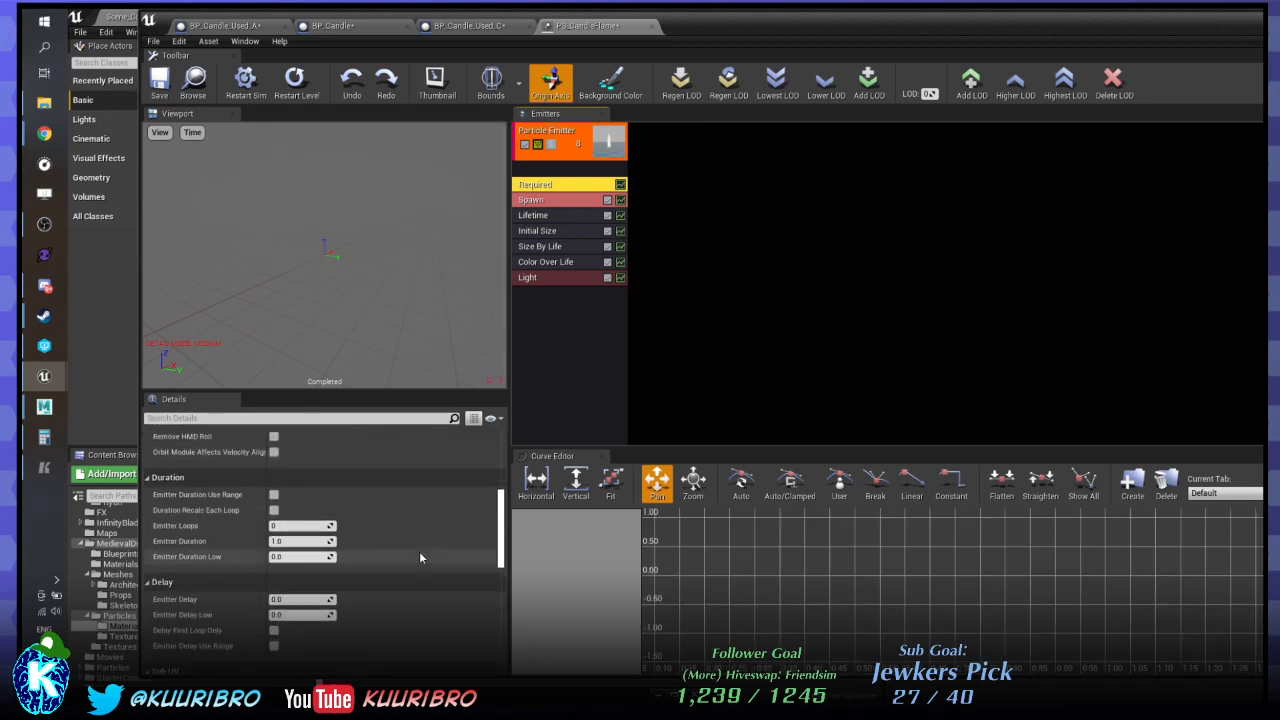
pyautogui.scroll(8, 419, 557)
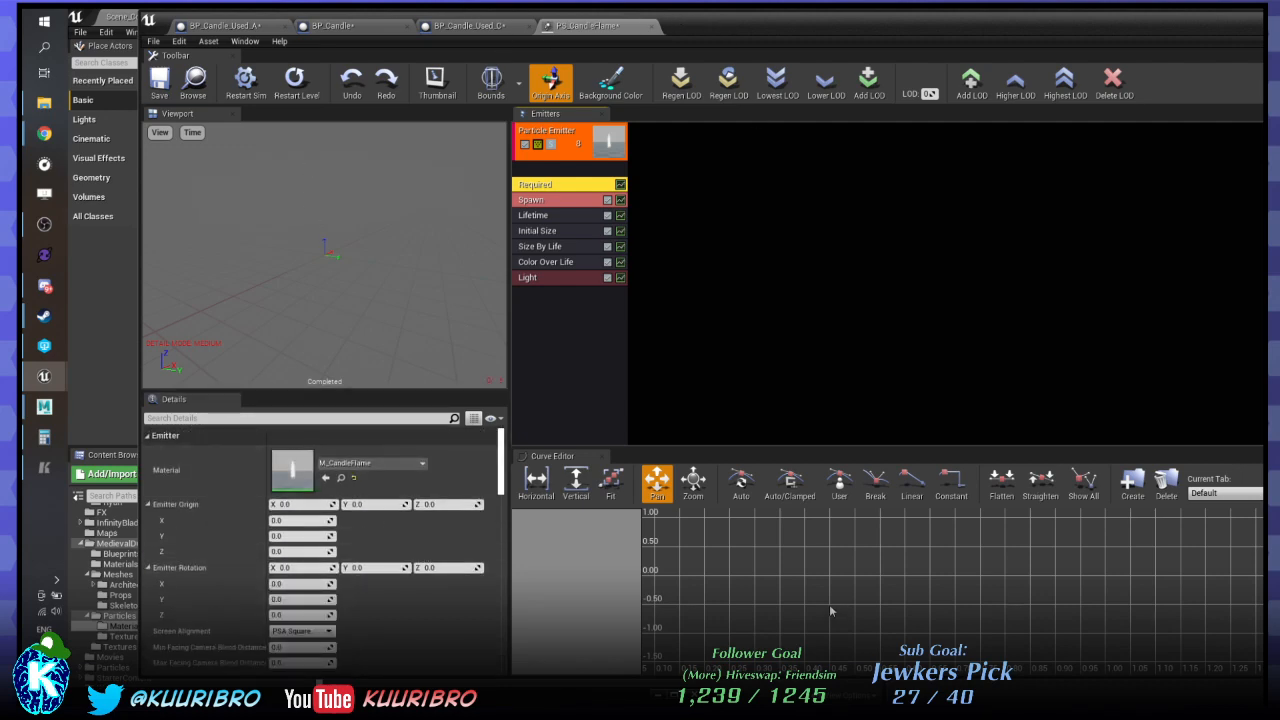
# Move the particle editor window out of the way and examine the candles up close in the Scene_Combo viewport.
pyautogui.moveTo(768, 30); pyautogui.dragTo(785, 508)
pyautogui.moveTo(714, 317)
pyautogui.mouseDown(button='right')
pyautogui.moveTo(590, 330)
pyautogui.moveTo(440, 310)
pyautogui.moveTo(690, 335)
pyautogui.moveTo(706, 318)
pyautogui.moveTo(718, 344)
pyautogui.moveTo(806, 398)
pyautogui.moveTo(738, 366)
pyautogui.moveTo(716, 316)
pyautogui.mouseUp(button='right')
pyautogui.press('w')
pyautogui.press('s')
pyautogui.press('w')
pyautogui.press('s')
pyautogui.press('w')
pyautogui.moveTo(720, 248); pyautogui.dragTo(732, 247, button='right')
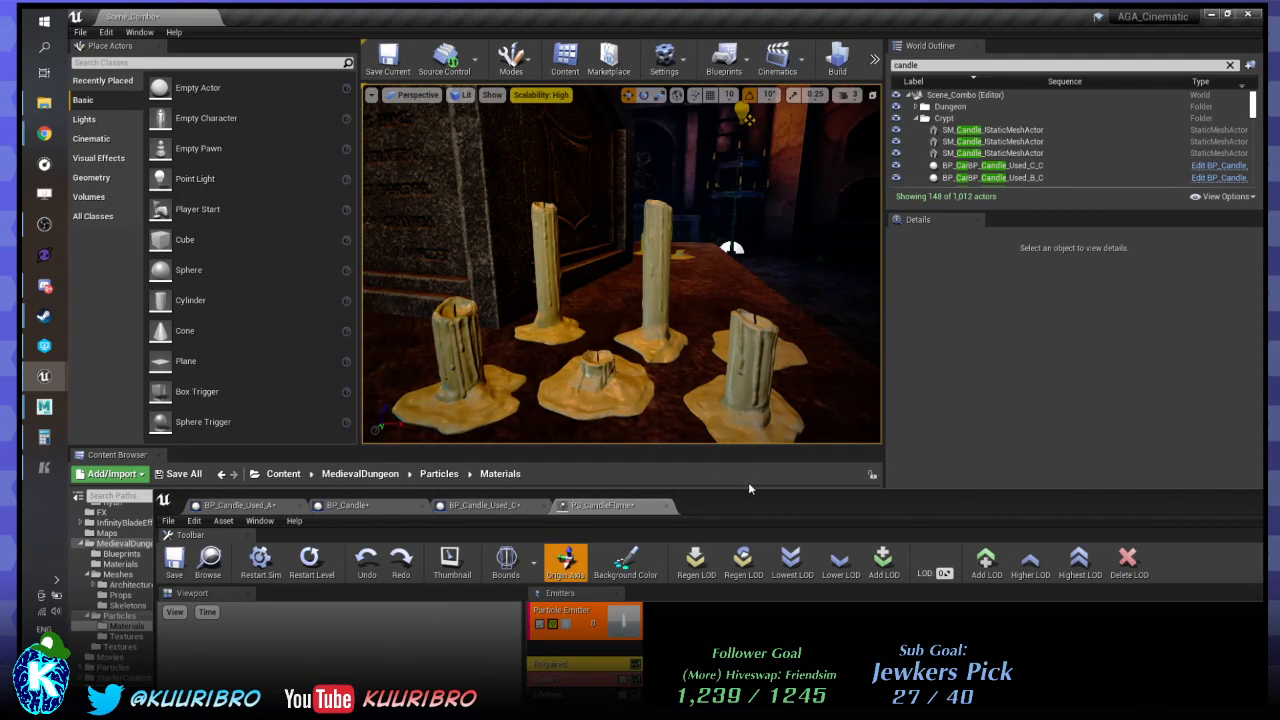
# Compare the construction scripts of BP_Candle_Used_C, BP_Candle and BP_Candle_Used_A for how they turn the flame on or off.
pyautogui.moveTo(731, 489); pyautogui.dragTo(916, 197)
pyautogui.click(675, 180)
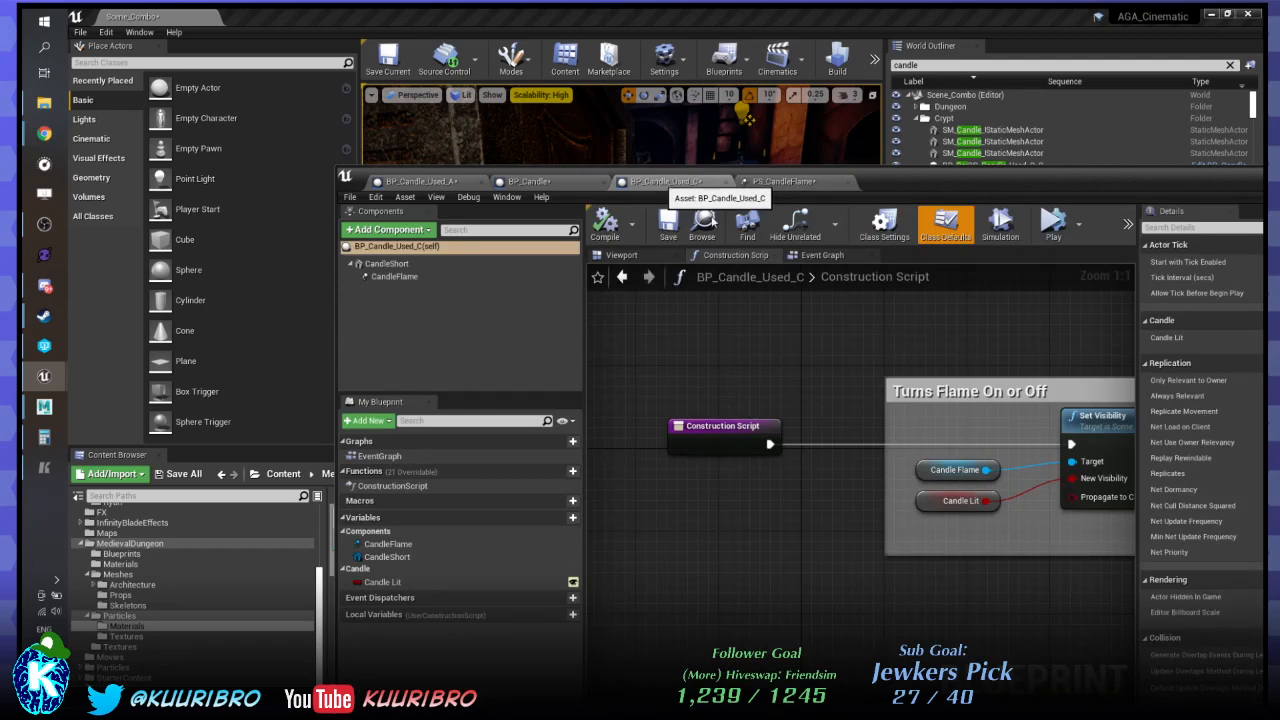
pyautogui.moveTo(726, 386); pyautogui.dragTo(775, 408, button='right')
pyautogui.moveTo(982, 175); pyautogui.dragTo(966, 227)
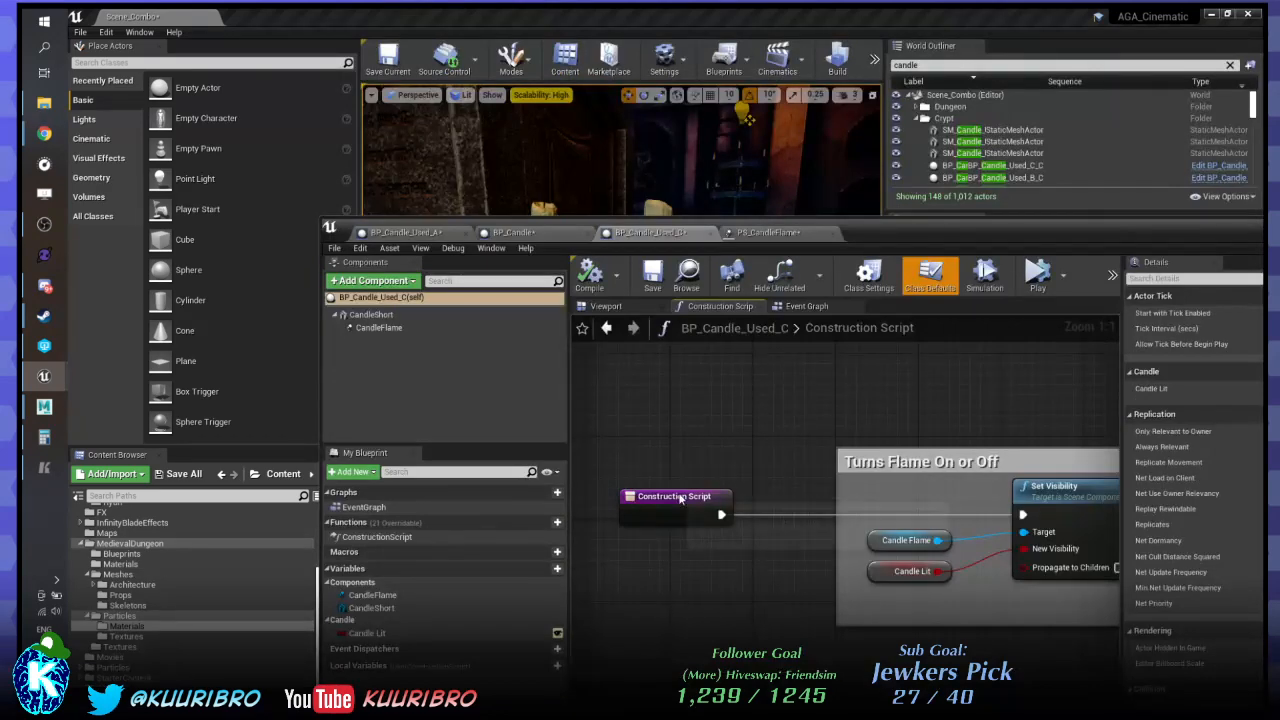
pyautogui.click(681, 499)
pyautogui.click(768, 443)
pyautogui.moveTo(891, 230); pyautogui.dragTo(884, 156)
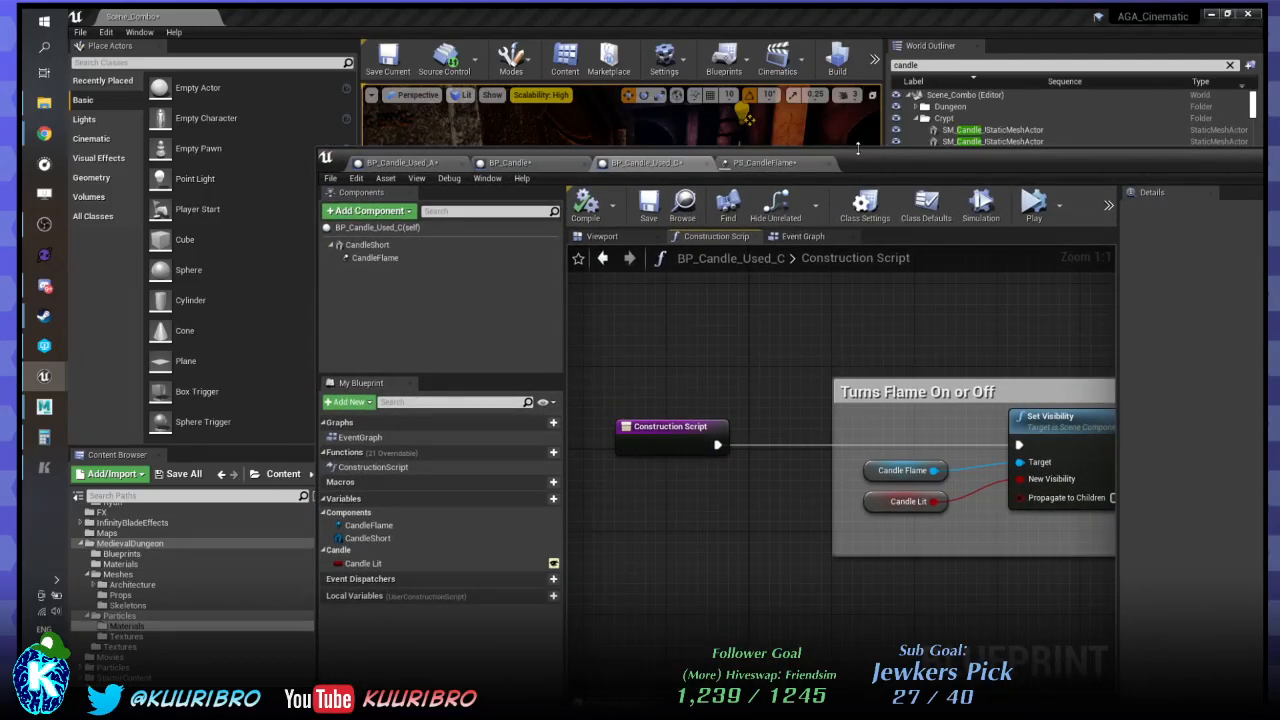
pyautogui.click(530, 163)
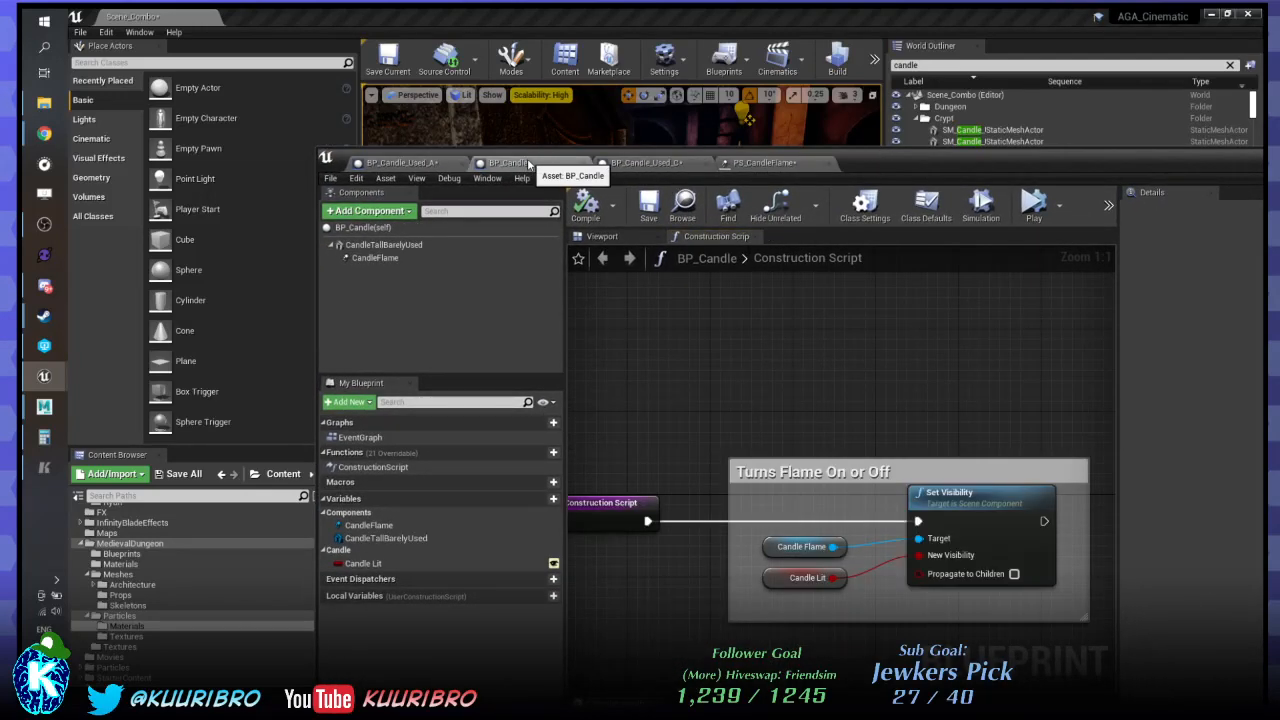
pyautogui.click(430, 163)
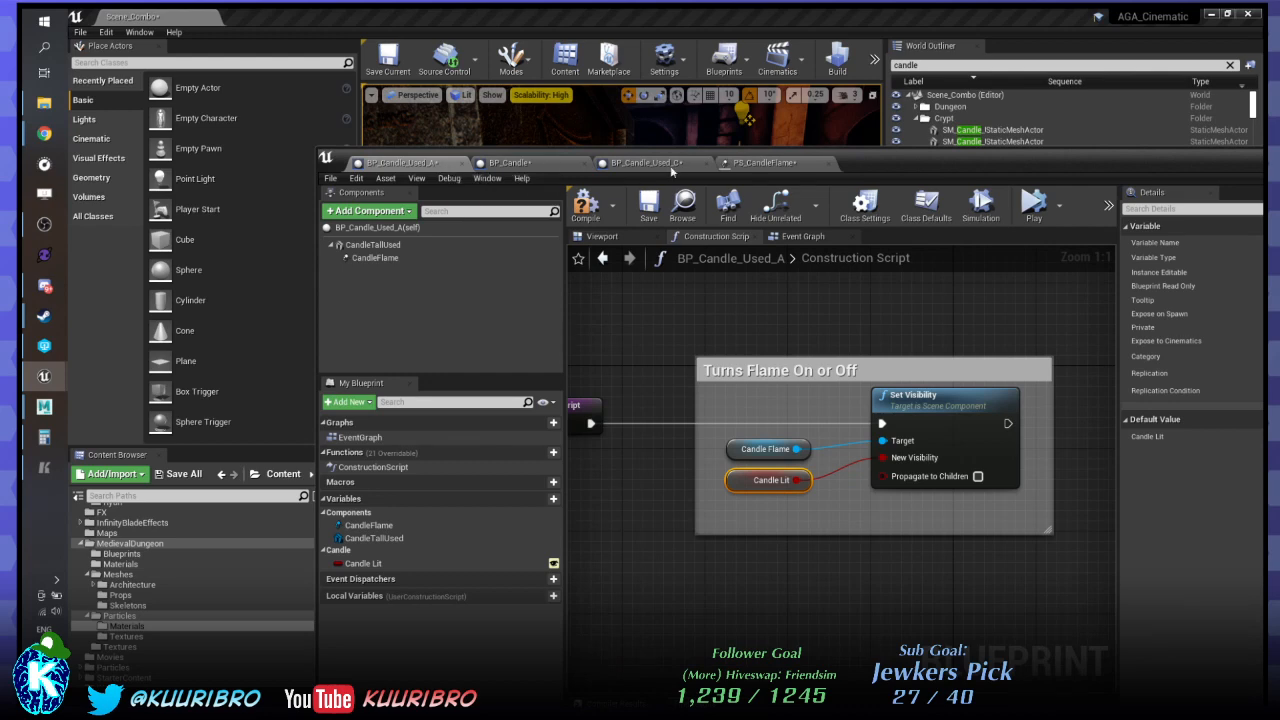
# Return to PS_CandleFlame, enlarge its visible area on screen, and add the Spawn and Lifetime curves to the Curve Editor.
pyautogui.click(727, 163)
pyautogui.moveTo(914, 162); pyautogui.dragTo(772, 120)
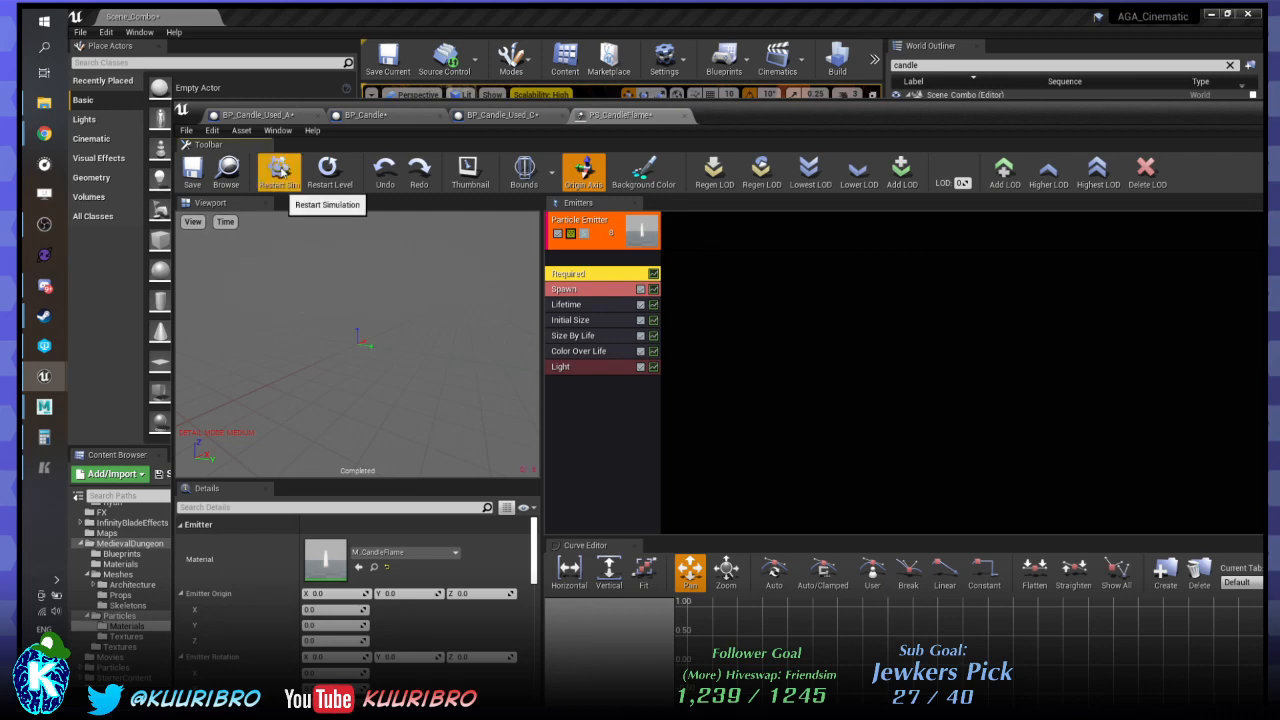
pyautogui.moveTo(924, 115); pyautogui.dragTo(1004, 26)
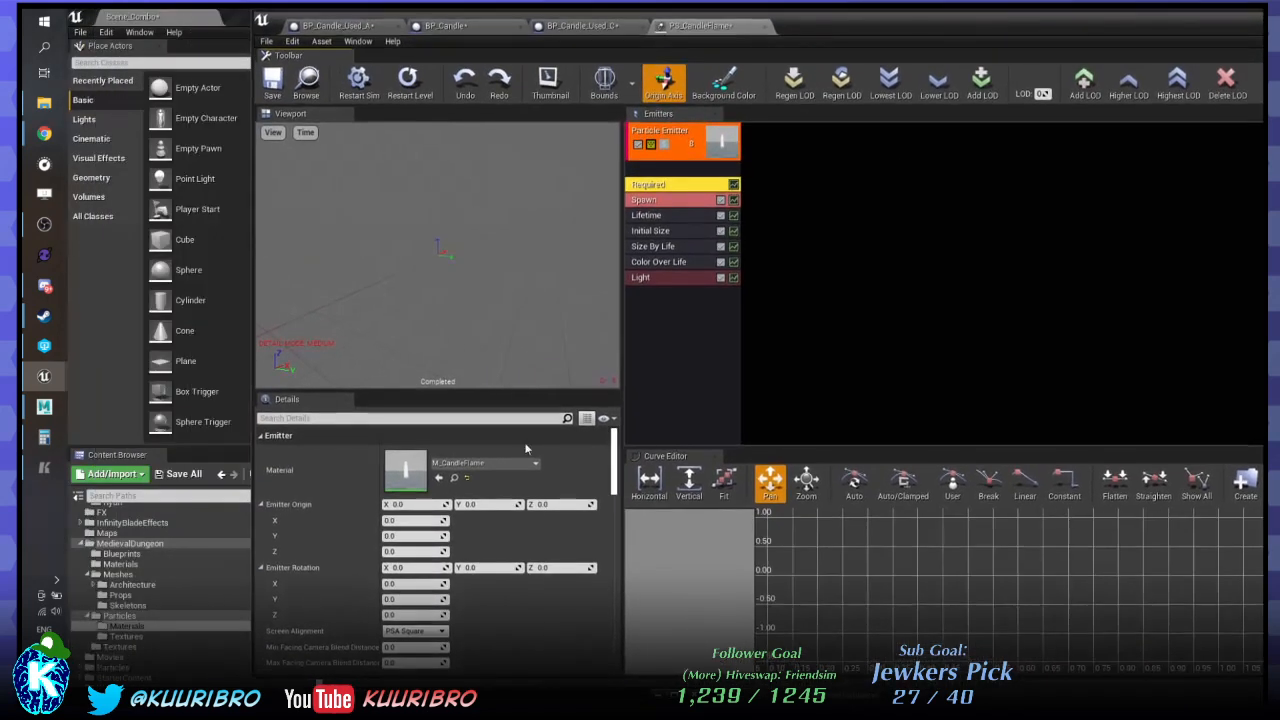
pyautogui.click(735, 201)
pyautogui.click(735, 216)
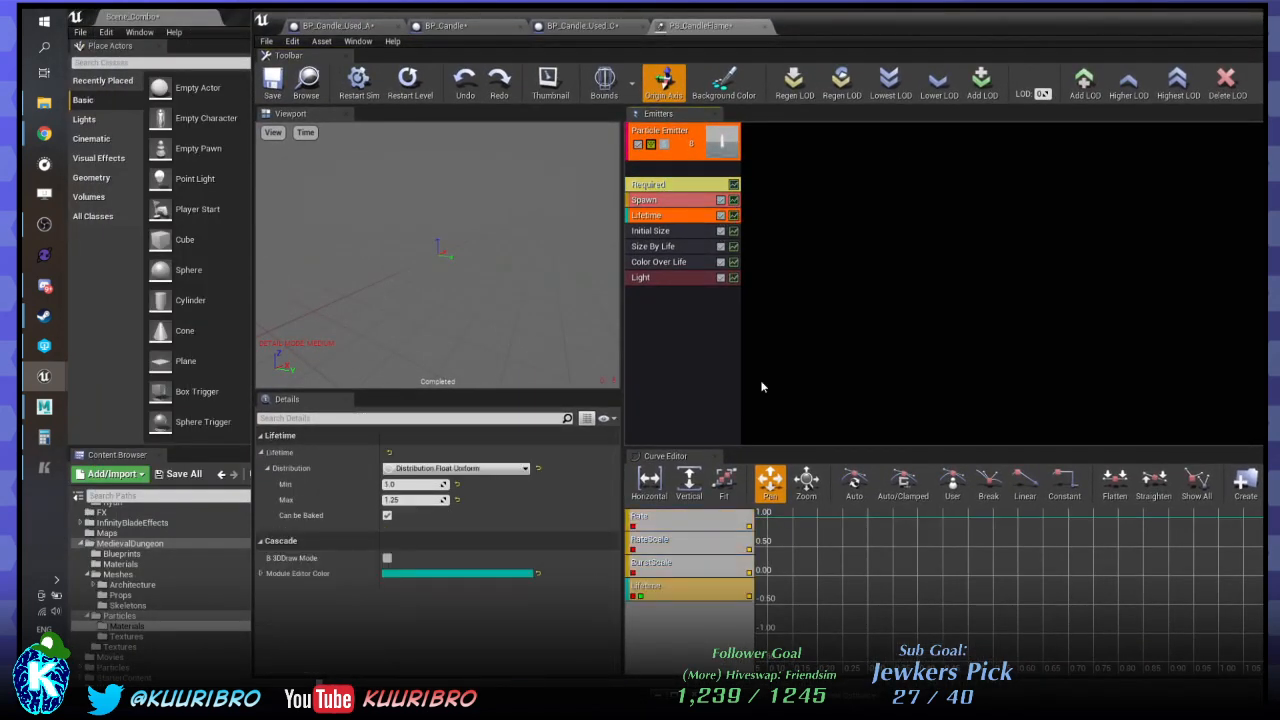
pyautogui.scroll(-2, 836, 557)
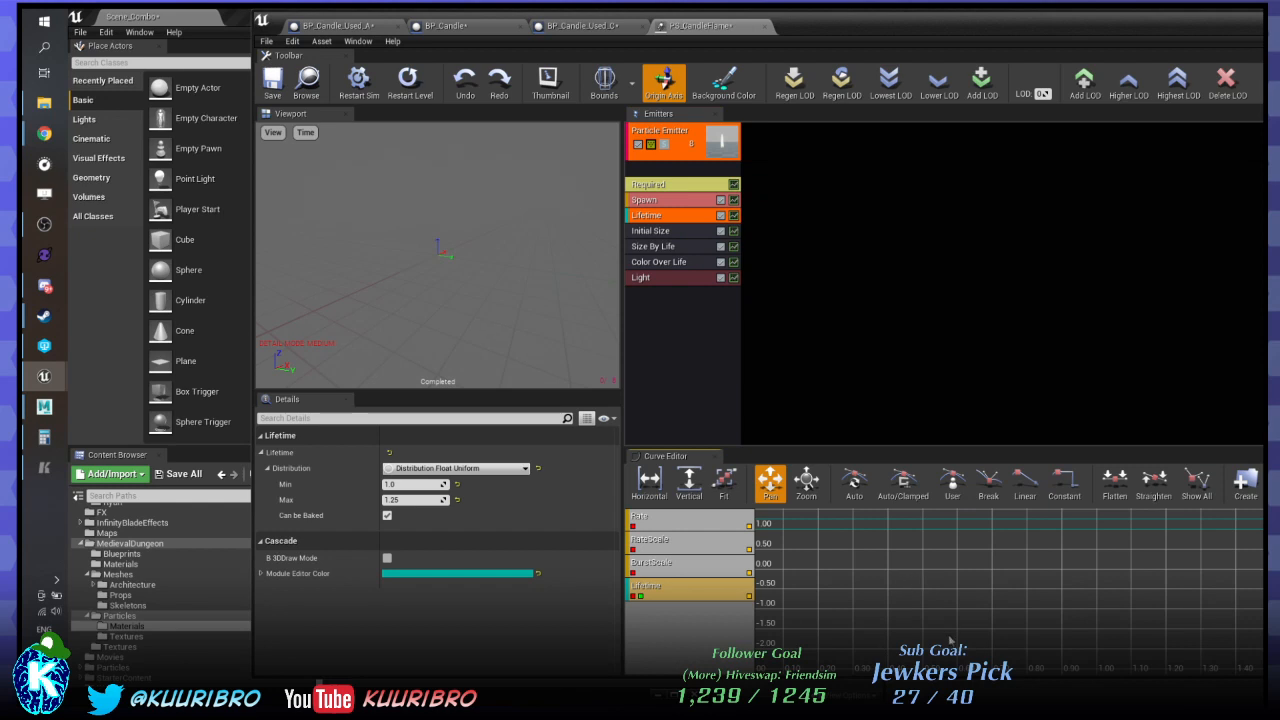
# Add the Initial Size, Size By Life and Color Over Life curves to the Curve Editor and examine the plotted curves up close.
pyautogui.scroll(-3, 920, 558)
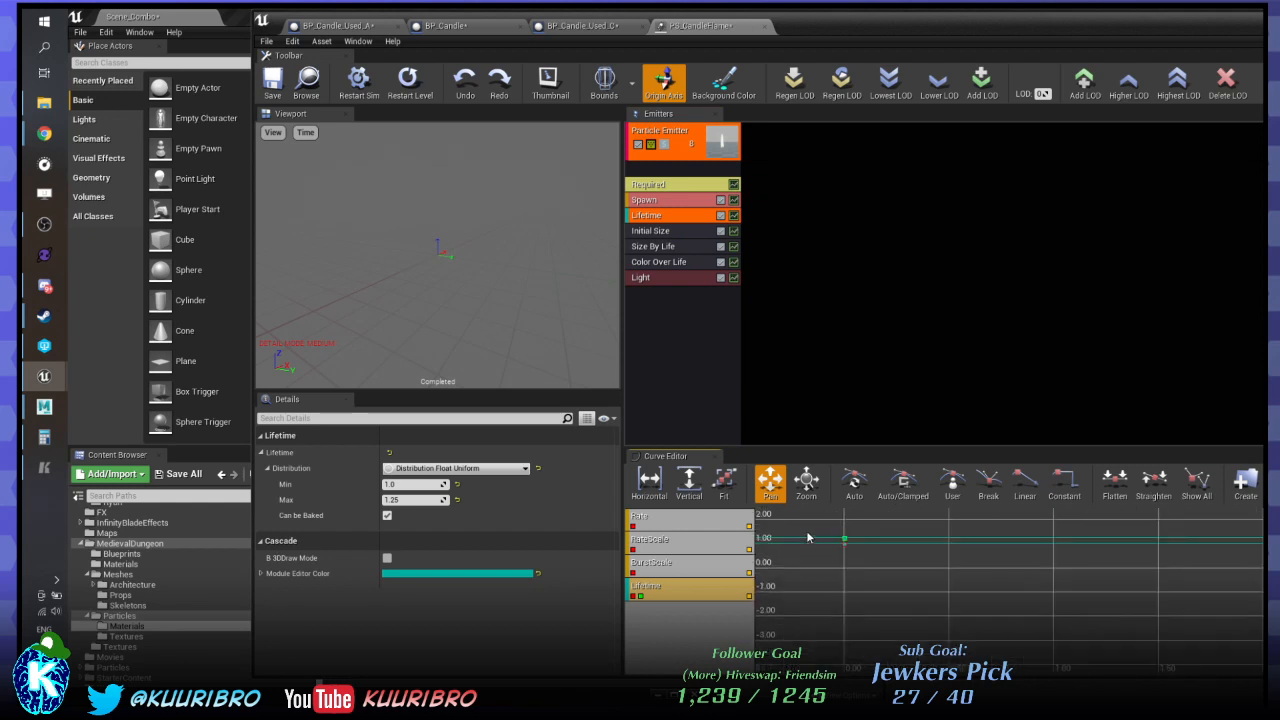
pyautogui.click(735, 231)
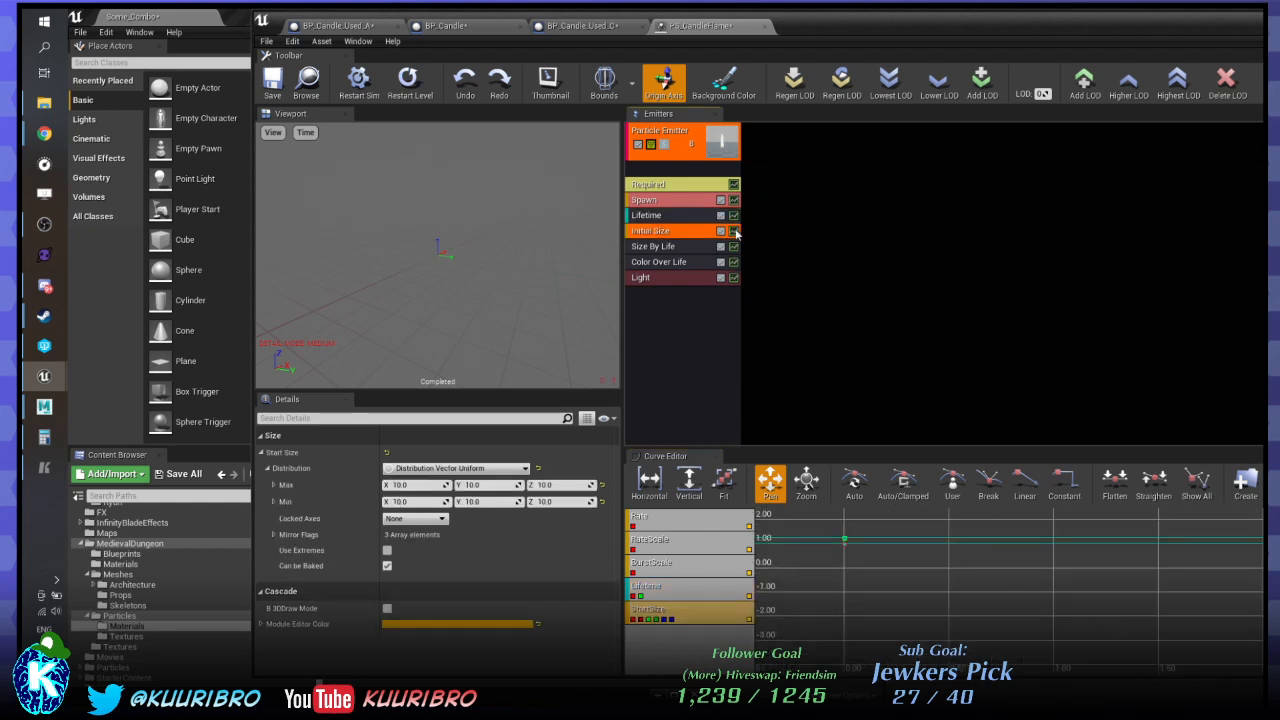
pyautogui.click(735, 246)
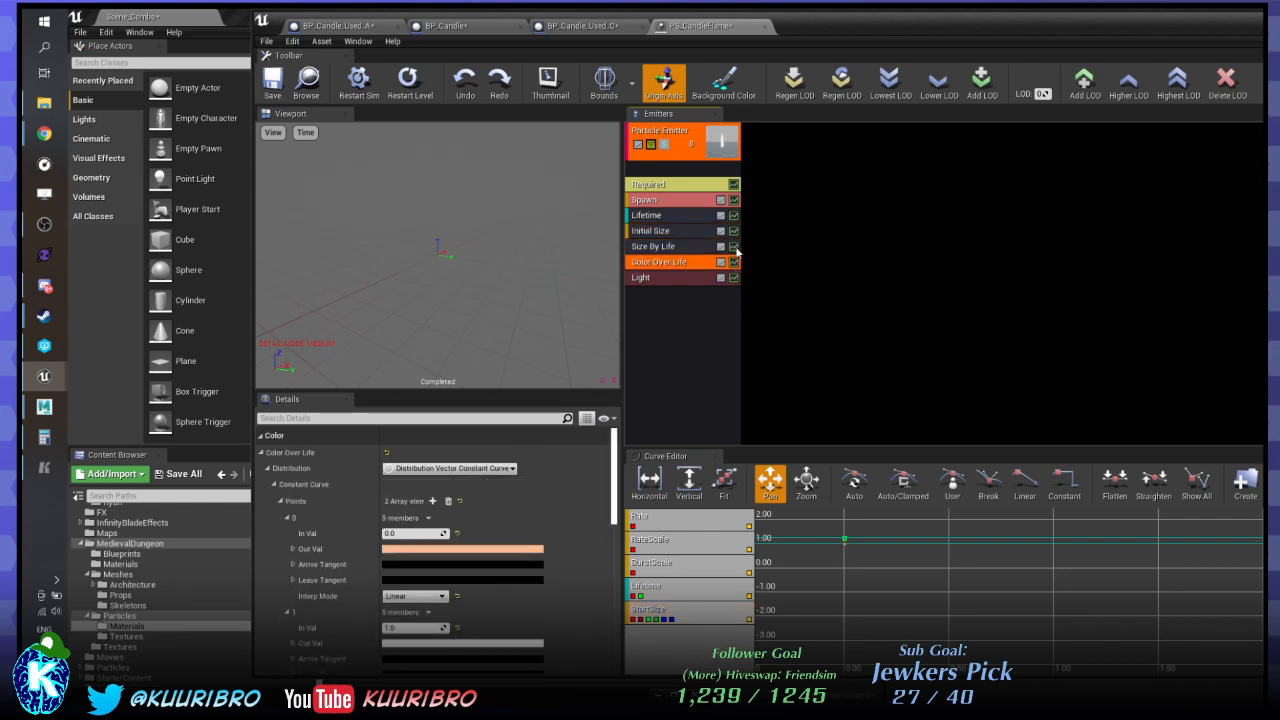
pyautogui.click(737, 262)
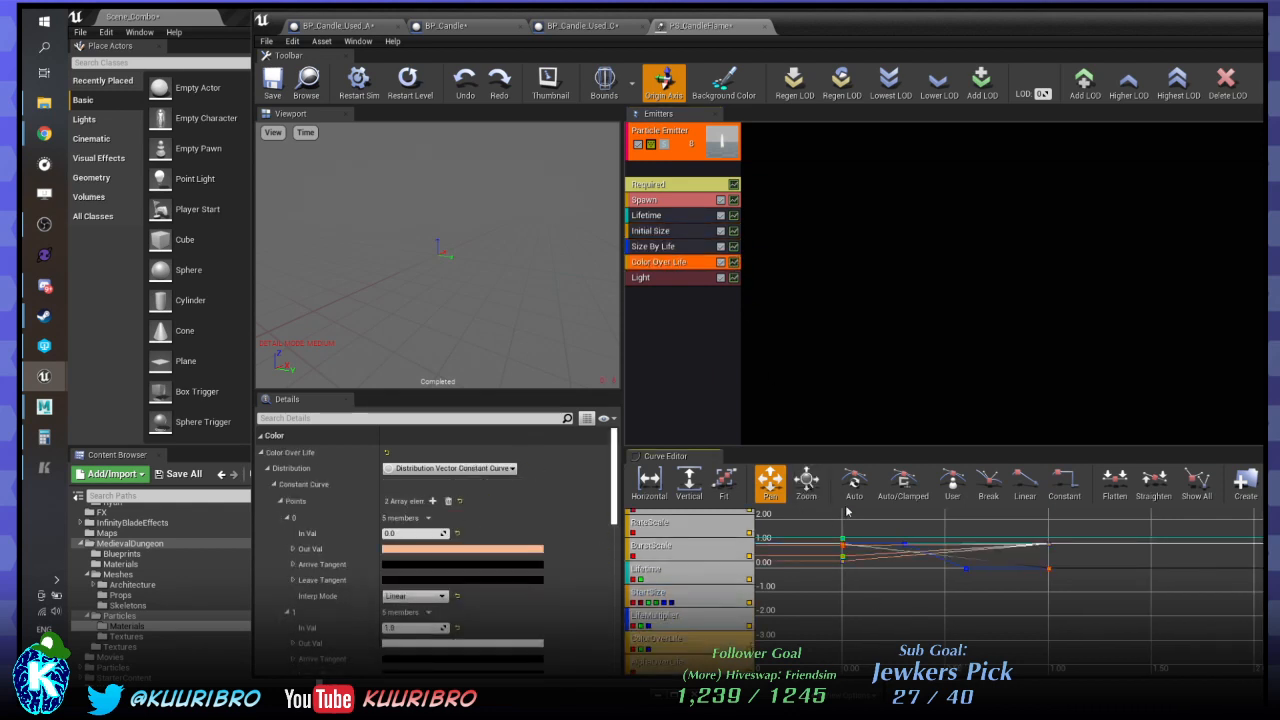
pyautogui.scroll(2, 868, 552)
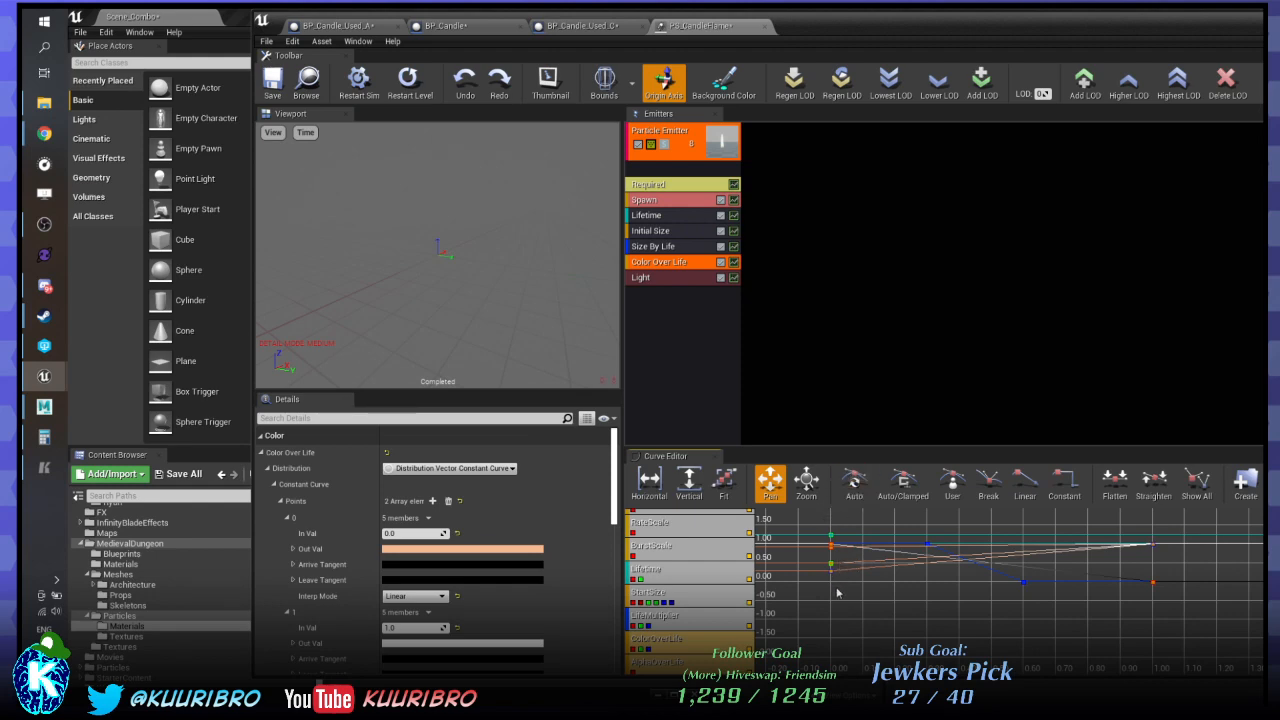
pyautogui.moveTo(837, 588)
pyautogui.mouseDown()
pyautogui.moveTo(802, 525)
pyautogui.moveTo(843, 606)
pyautogui.mouseUp()
pyautogui.scroll(4, 845, 612)
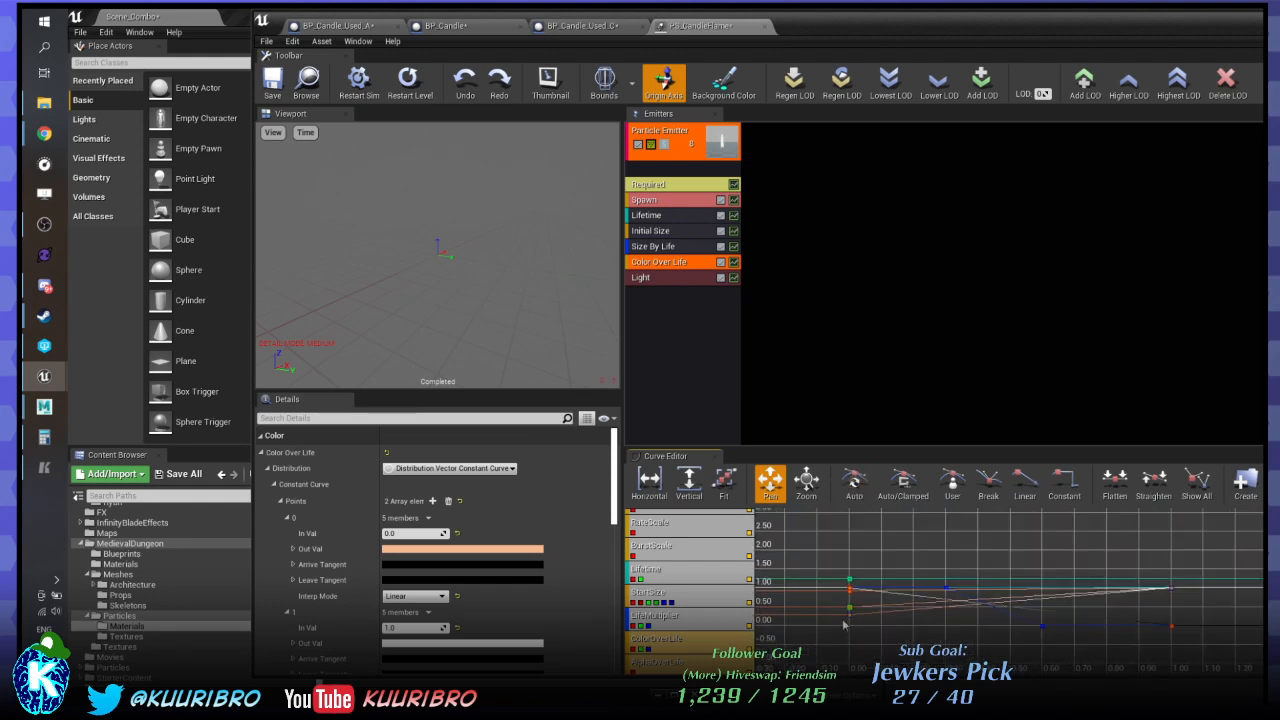
pyautogui.scroll(1, 848, 615)
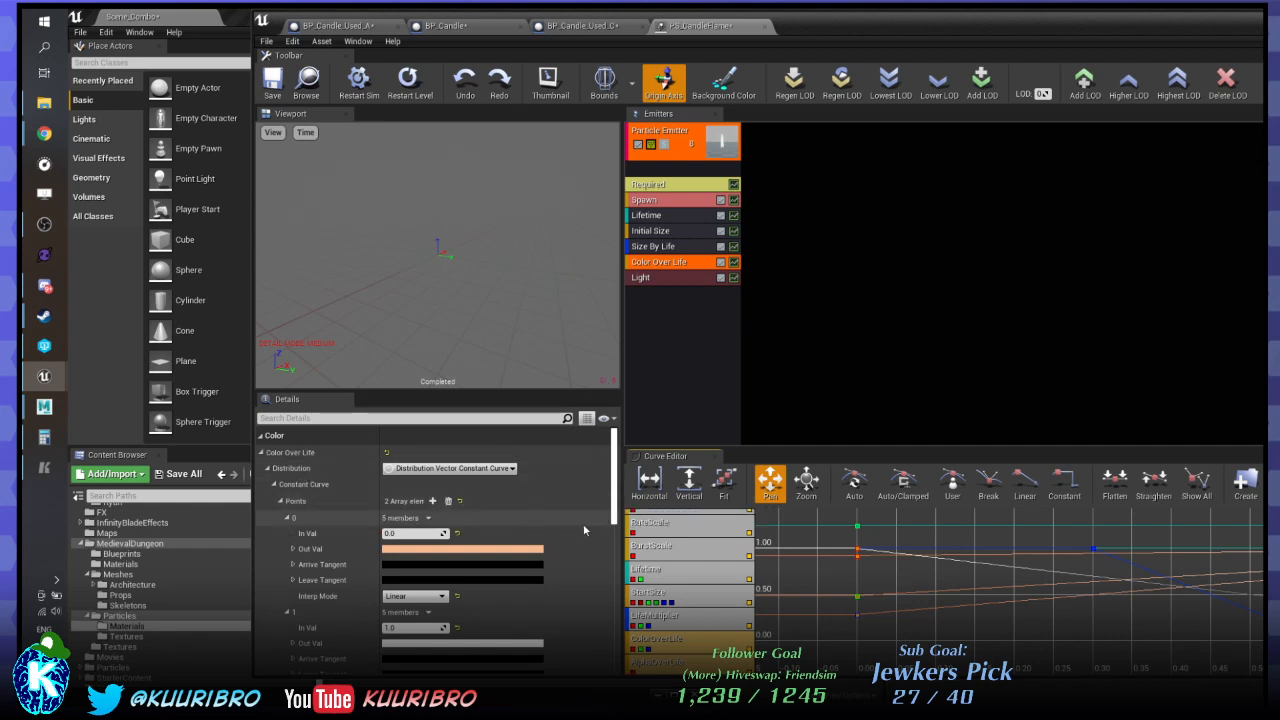
pyautogui.scroll(-1, 585, 529)
pyautogui.scroll(1, 284, 506)
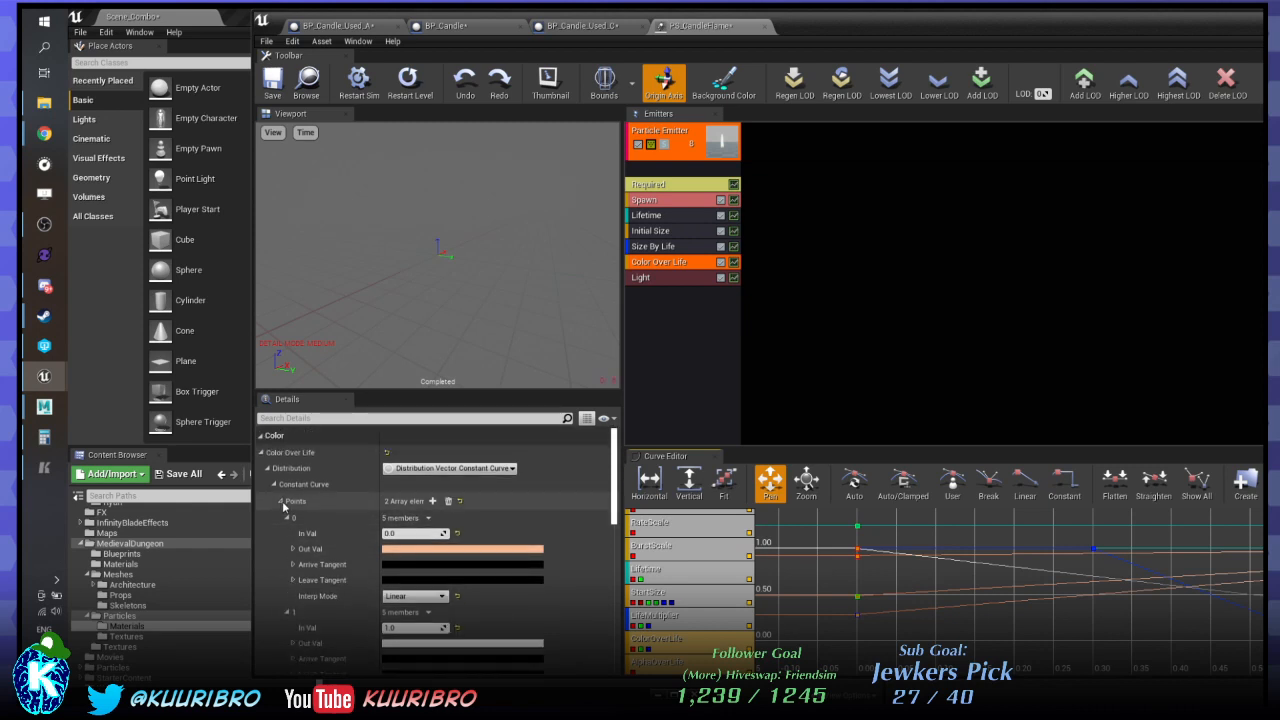
# Review the settings of the Light, Initial Size, Lifetime, Spawn and Required modules, including Spawn's Burst section.
pyautogui.click(702, 279)
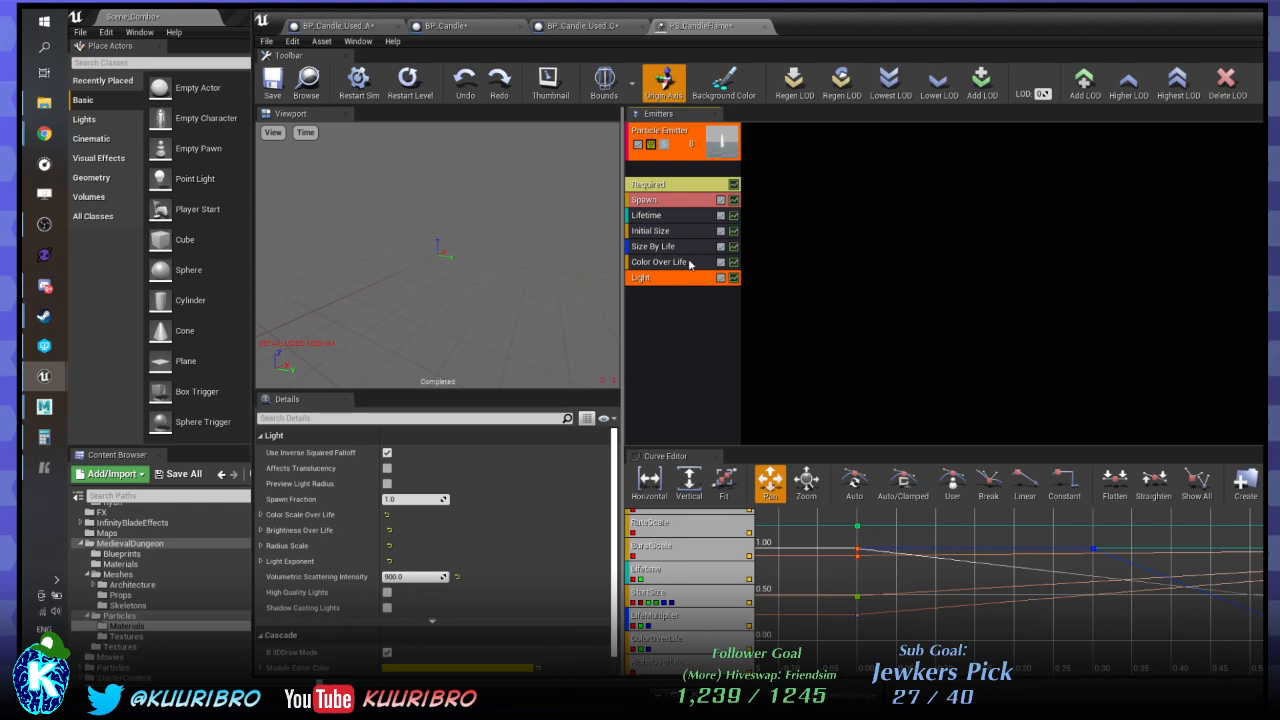
pyautogui.click(657, 229)
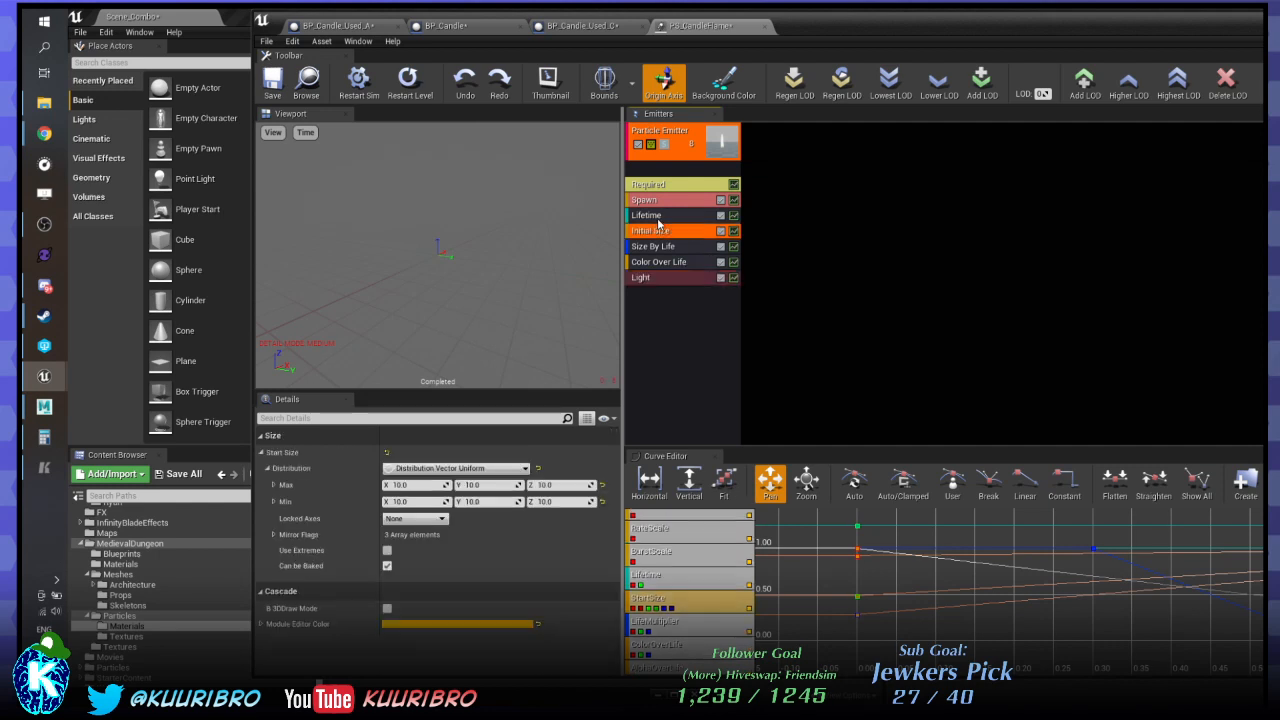
pyautogui.click(658, 216)
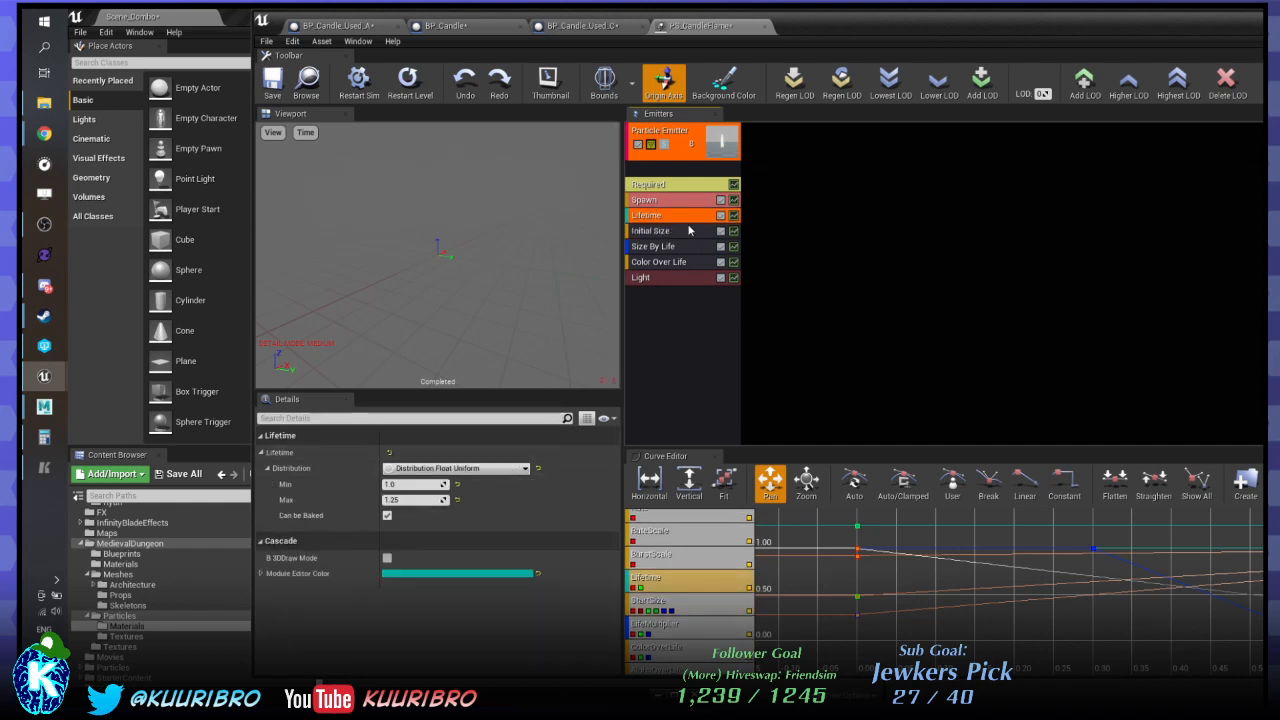
pyautogui.click(663, 199)
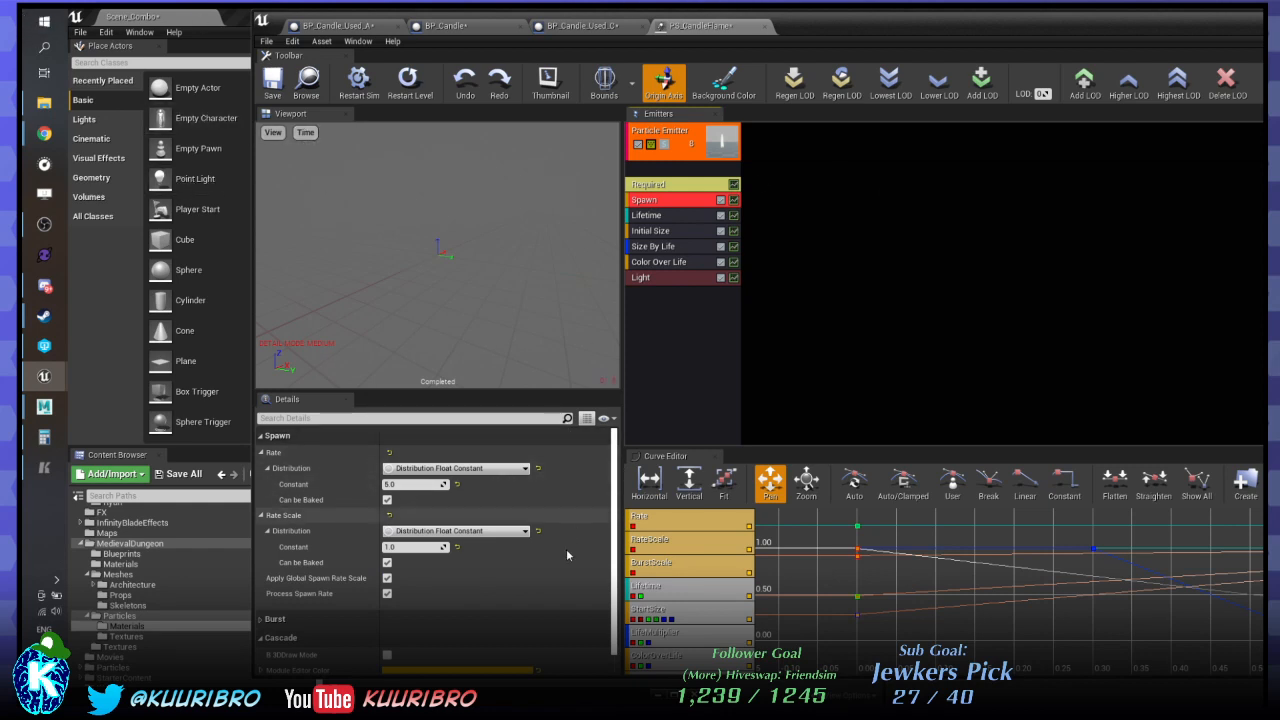
pyautogui.scroll(-1, 520, 576)
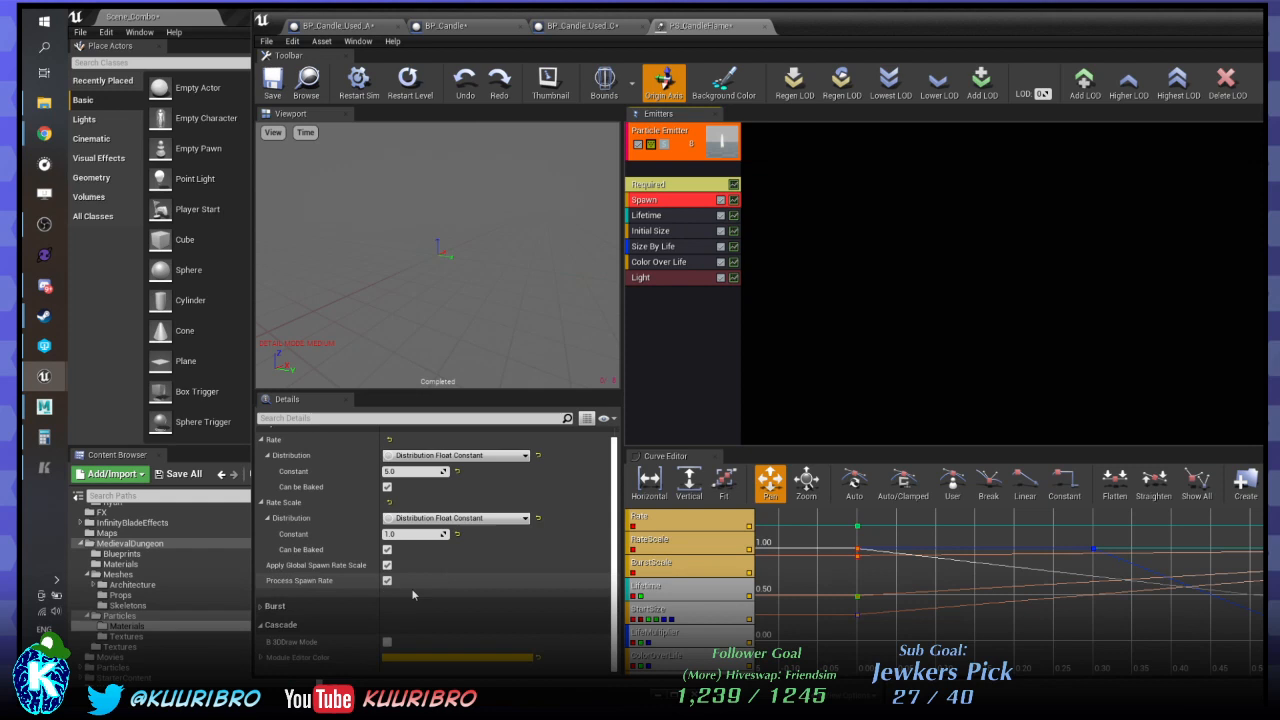
pyautogui.click(274, 606)
pyautogui.scroll(-3, 274, 607)
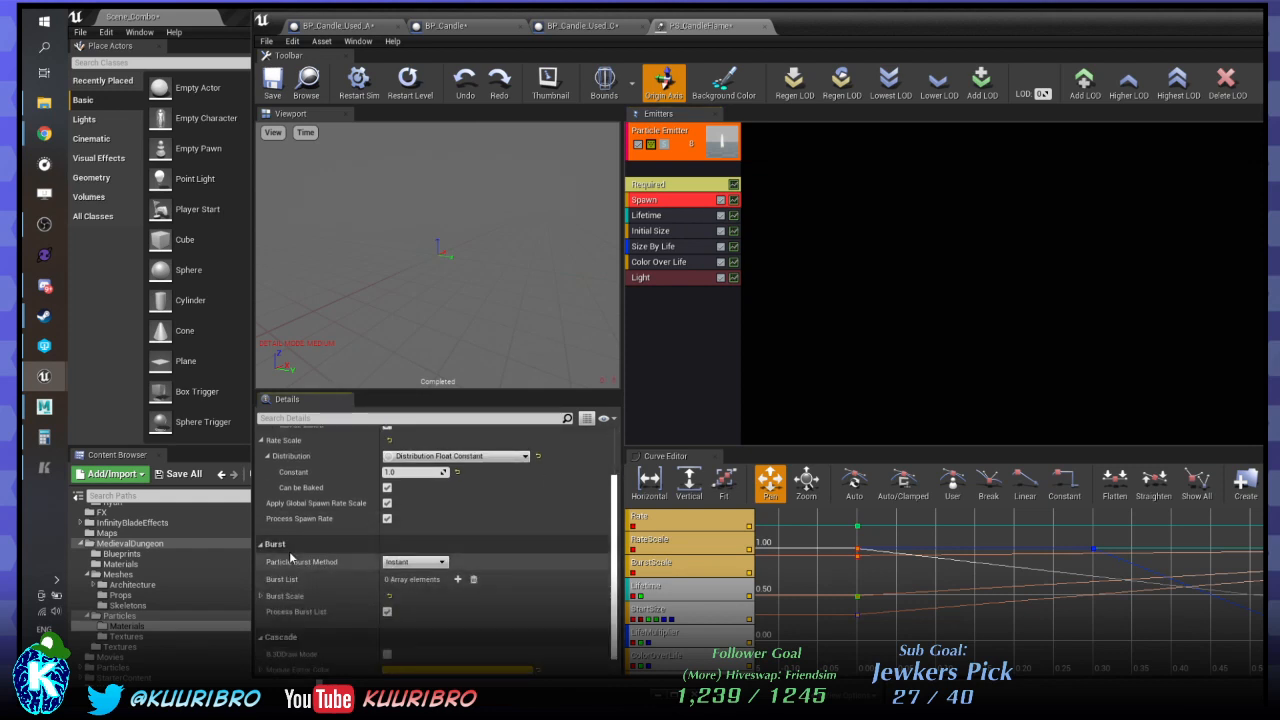
pyautogui.click(278, 563)
pyautogui.scroll(1, 285, 560)
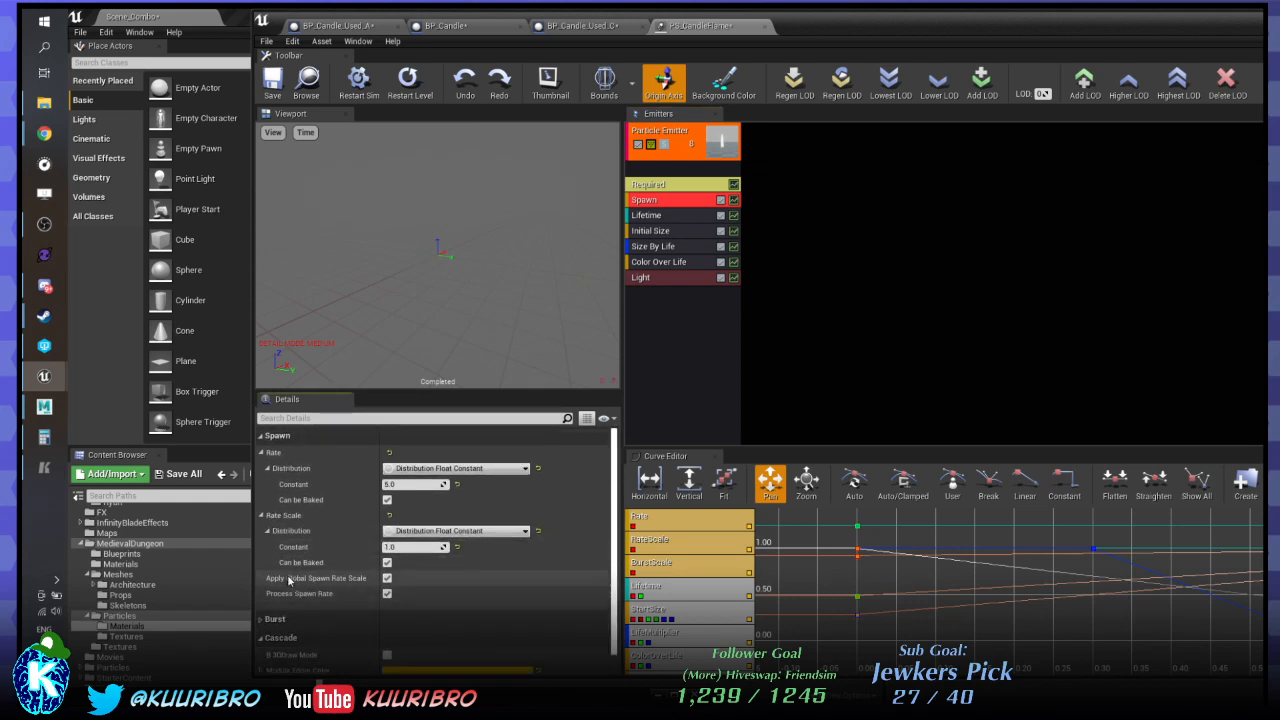
pyautogui.click(693, 186)
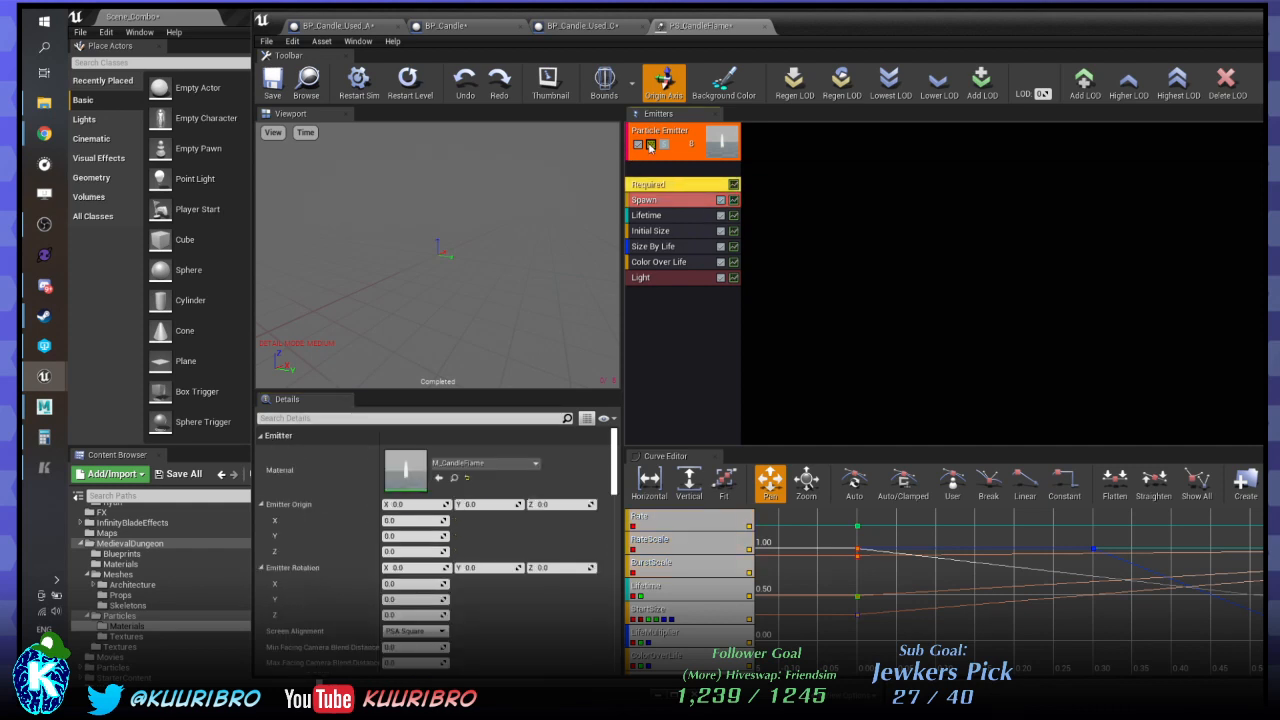
# Set the particle emitter's render mode to Cross.
pyautogui.click(664, 146)
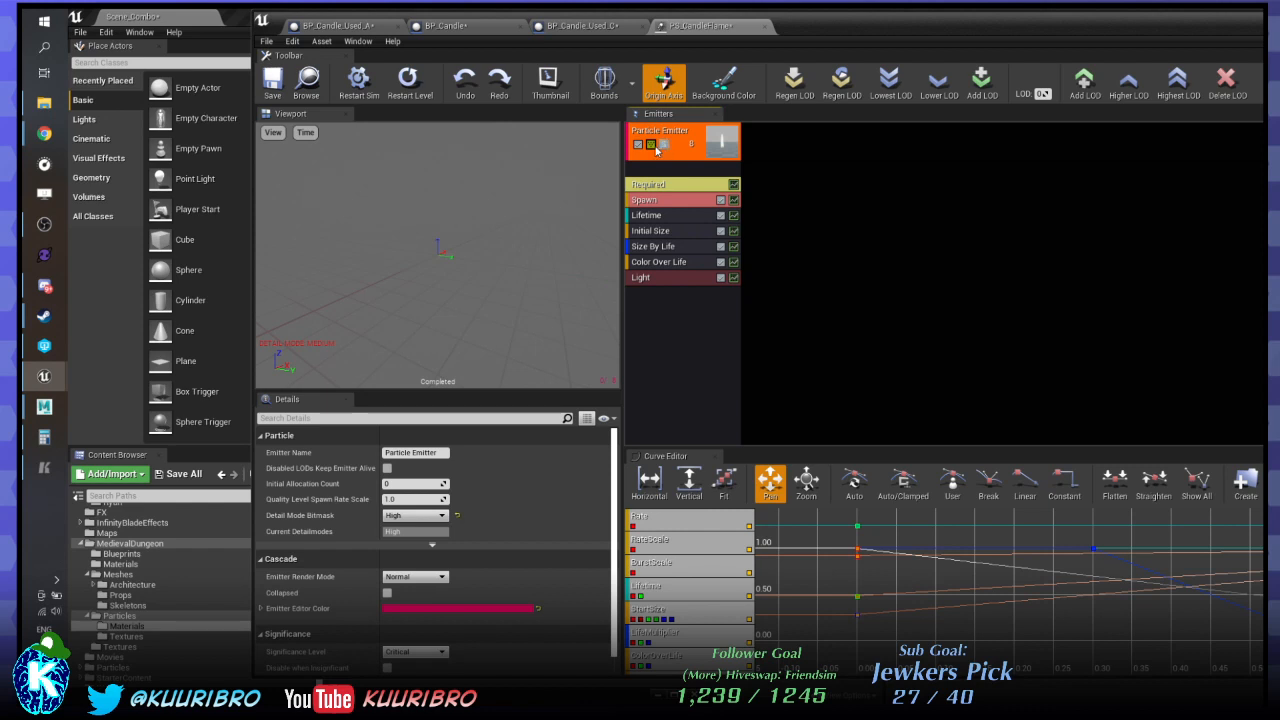
pyautogui.click(652, 146)
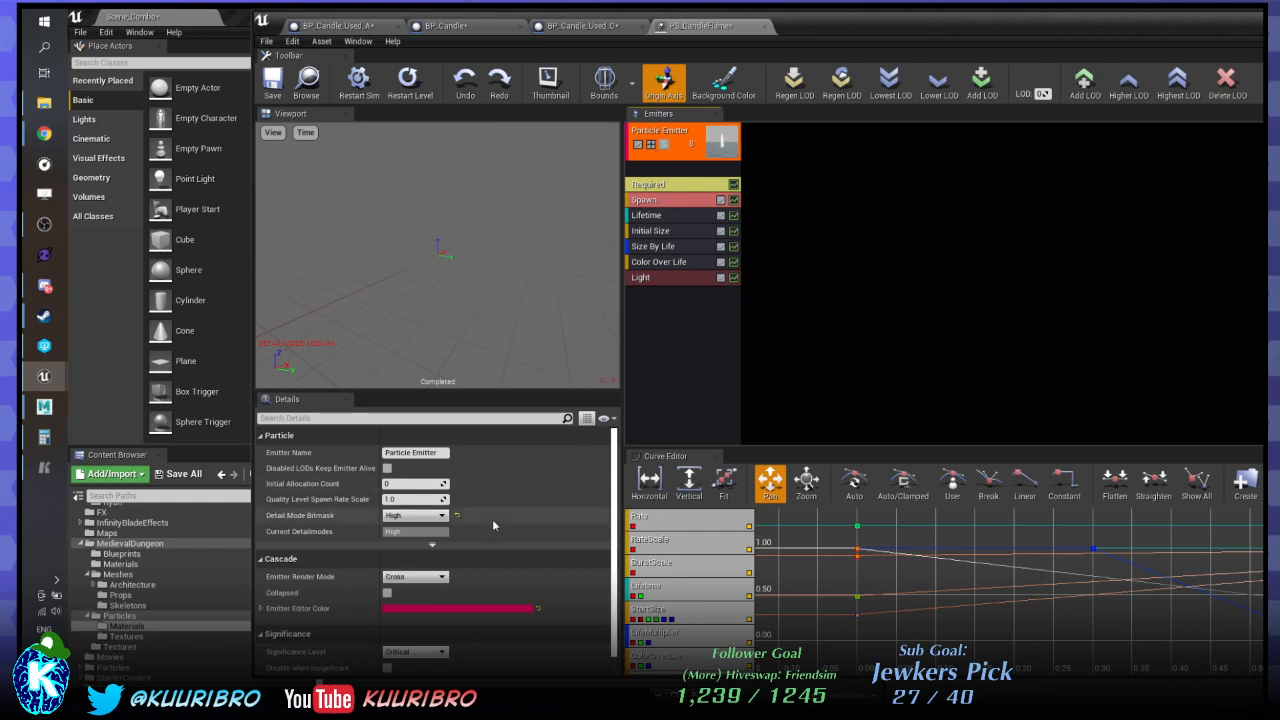
# Try Disabled LODs Keep Emitter Alive and an Initial Allocation Count of 1 on the emitter, reverting both.
pyautogui.click(387, 468)
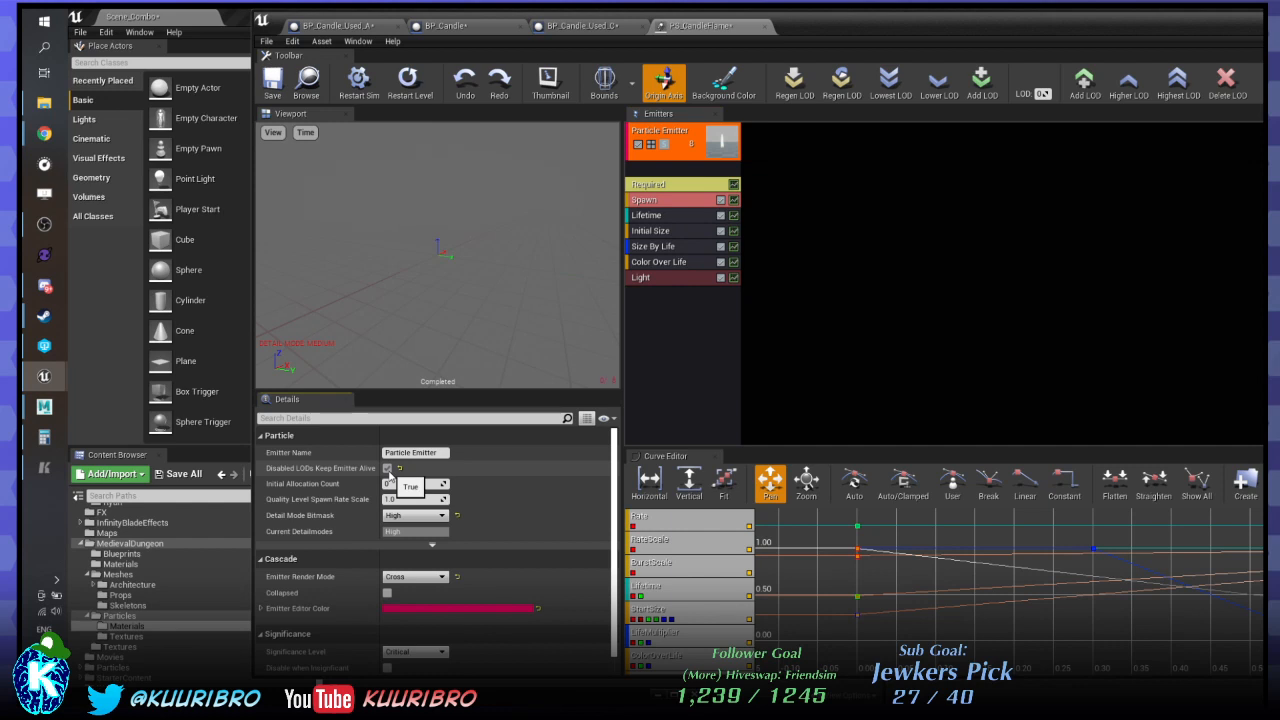
pyautogui.click(387, 468)
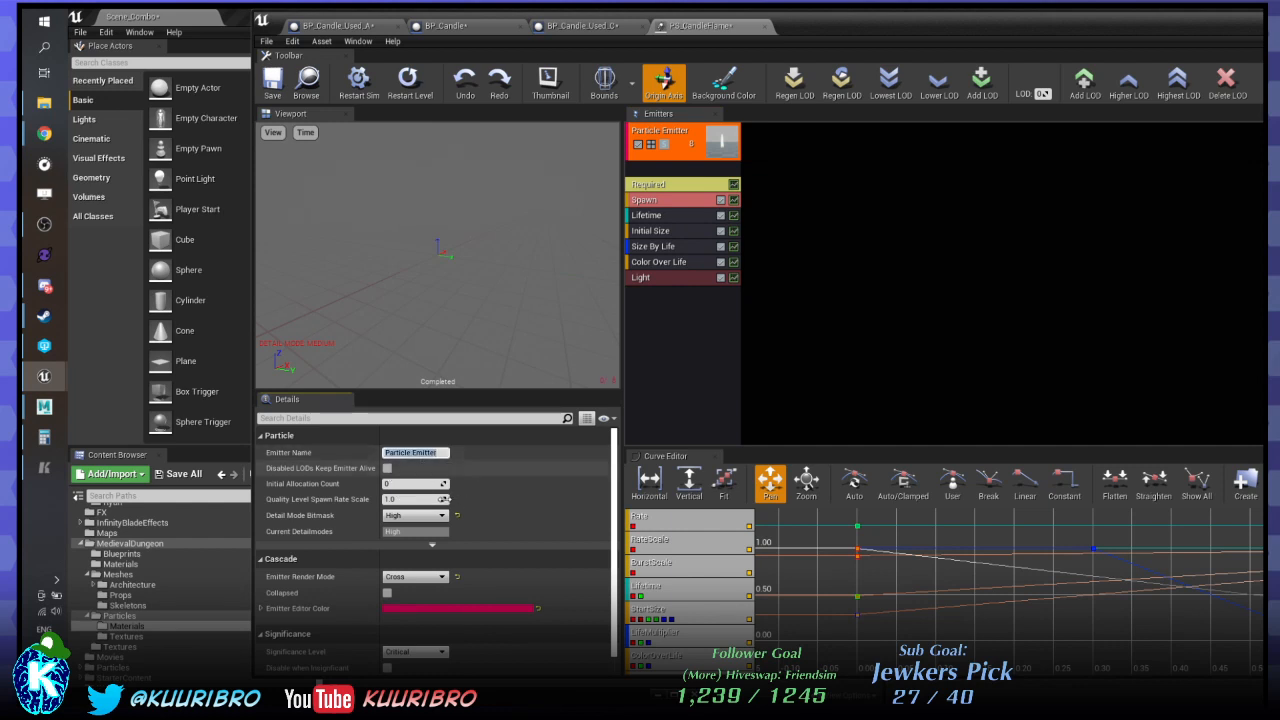
pyautogui.click(416, 486)
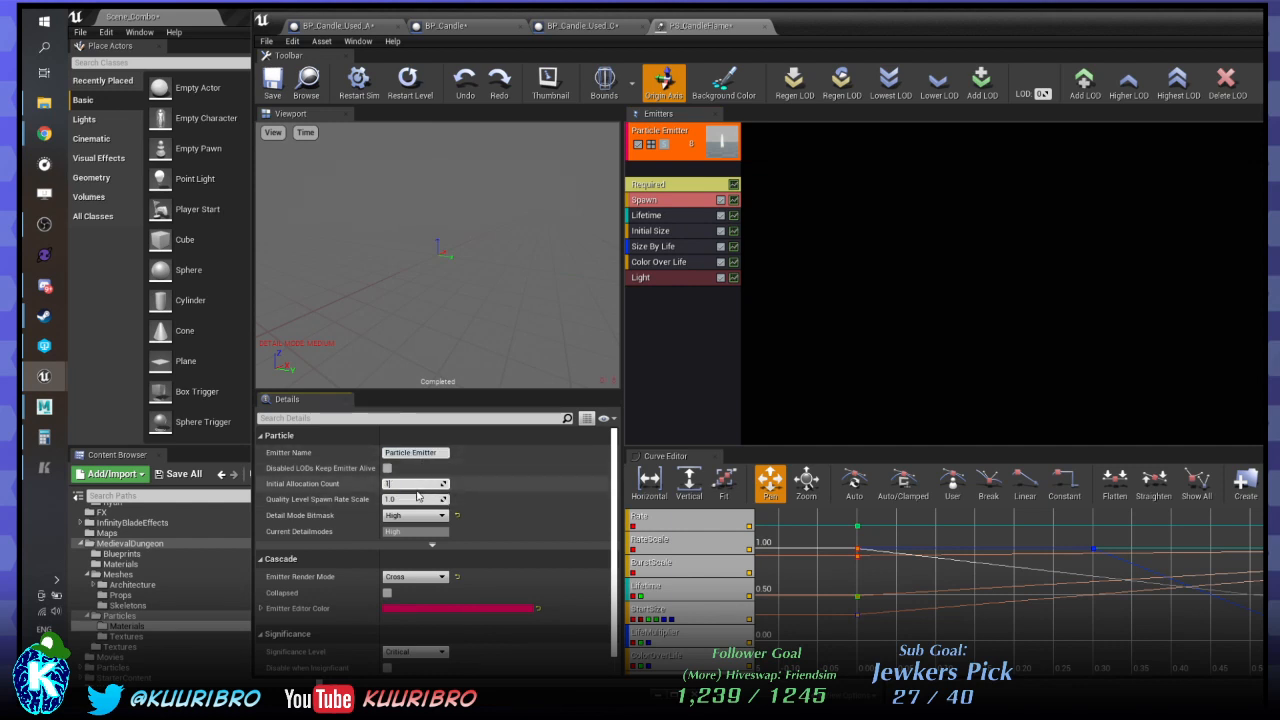
pyautogui.hotkey('ctrl', 'z')
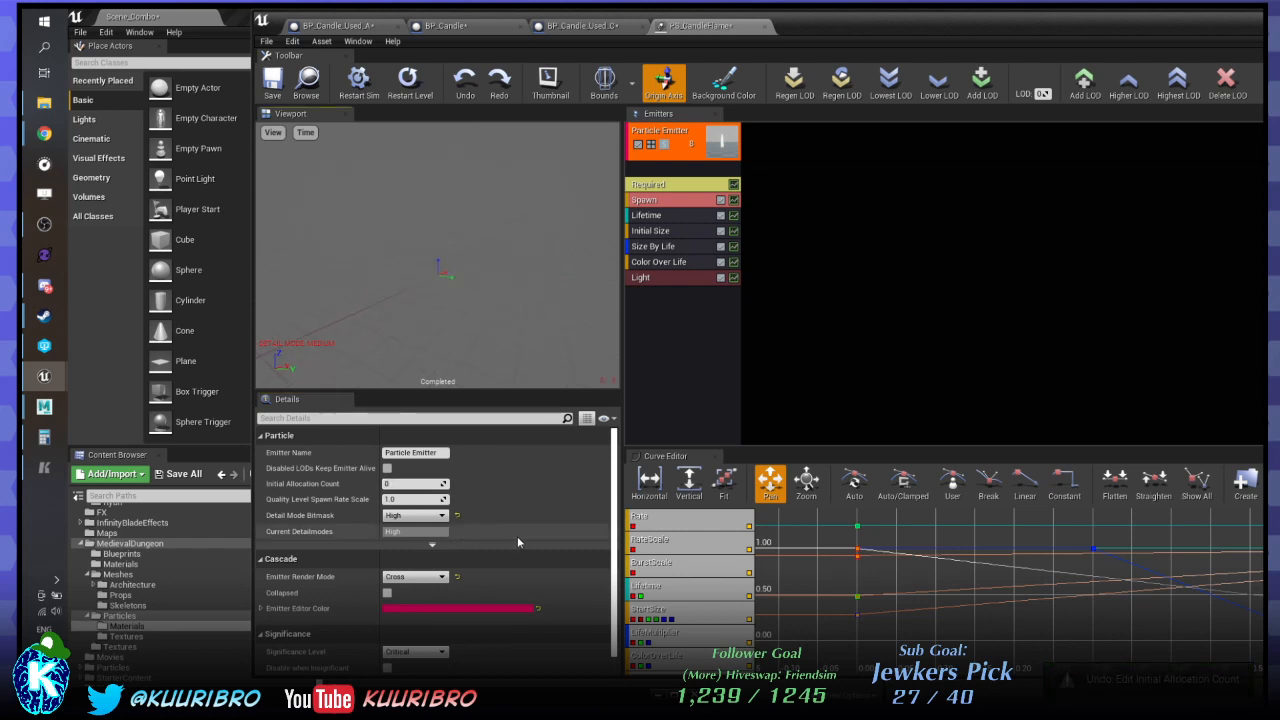
pyautogui.scroll(-1, 517, 541)
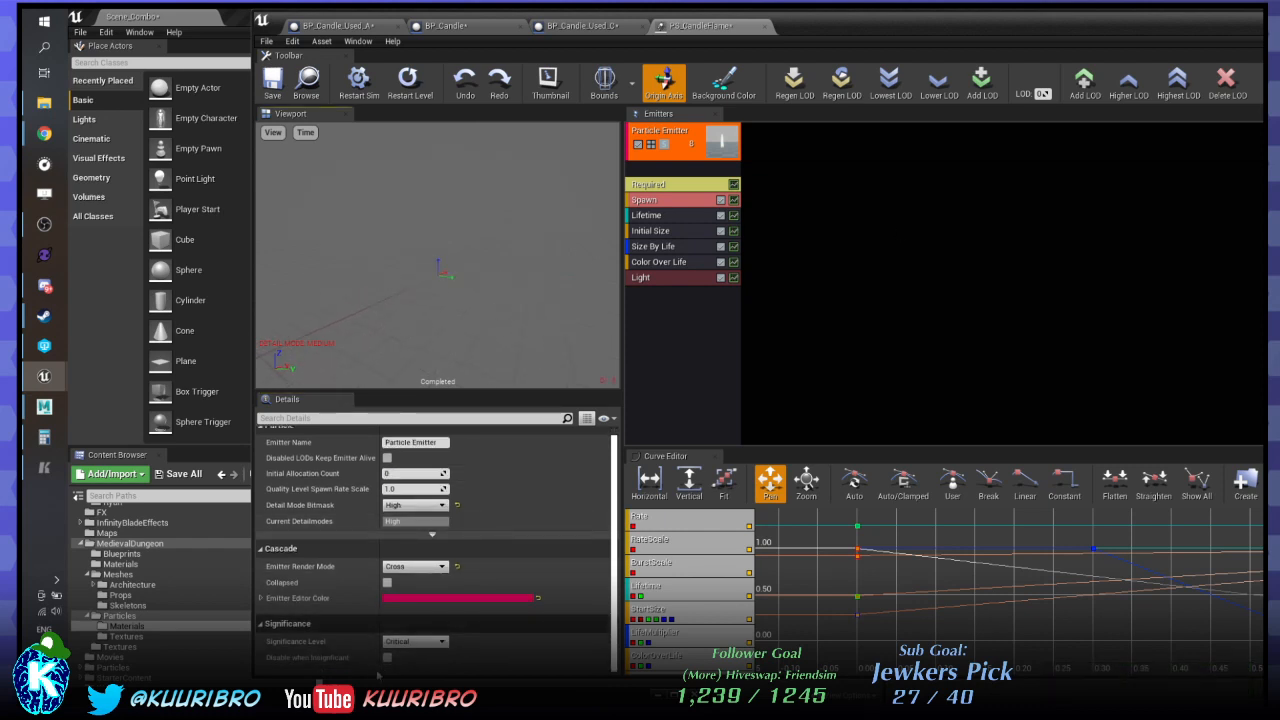
# Close the PS_CandleFlame editor and move the blueprint window off the Scene_Combo viewport.
pyautogui.click(765, 26)
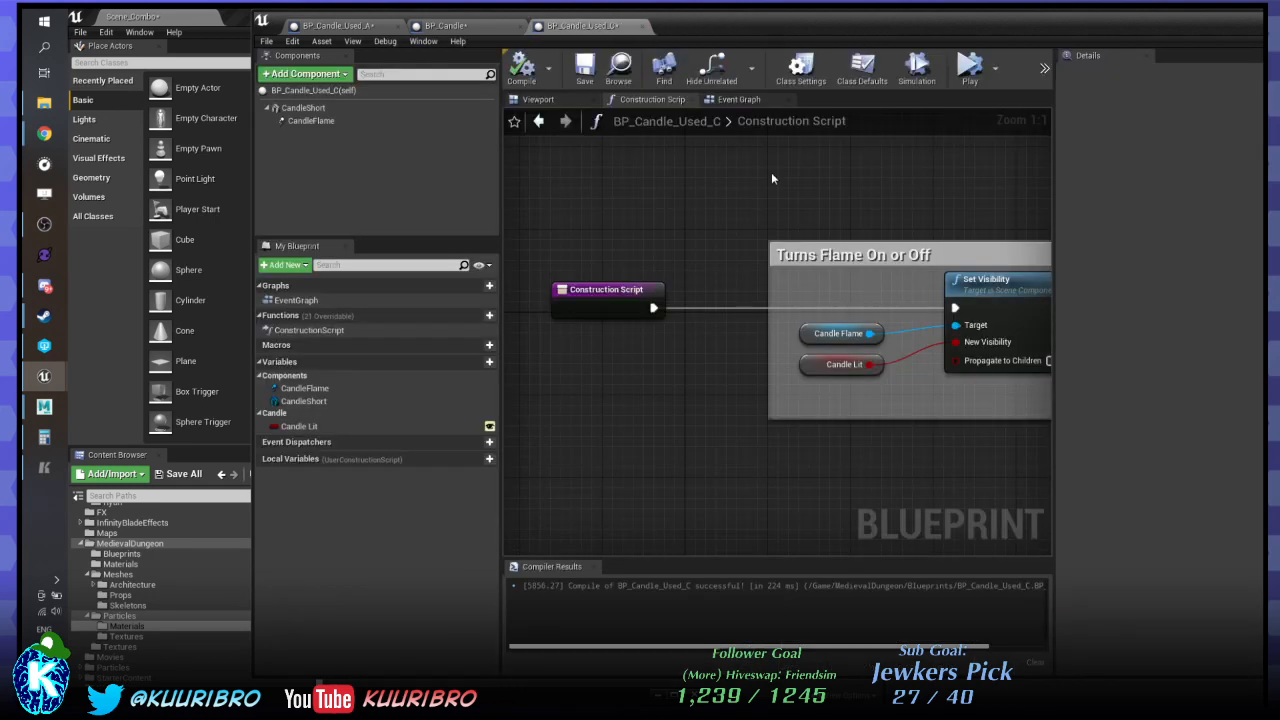
pyautogui.moveTo(771, 178); pyautogui.dragTo(766, 257, button='right')
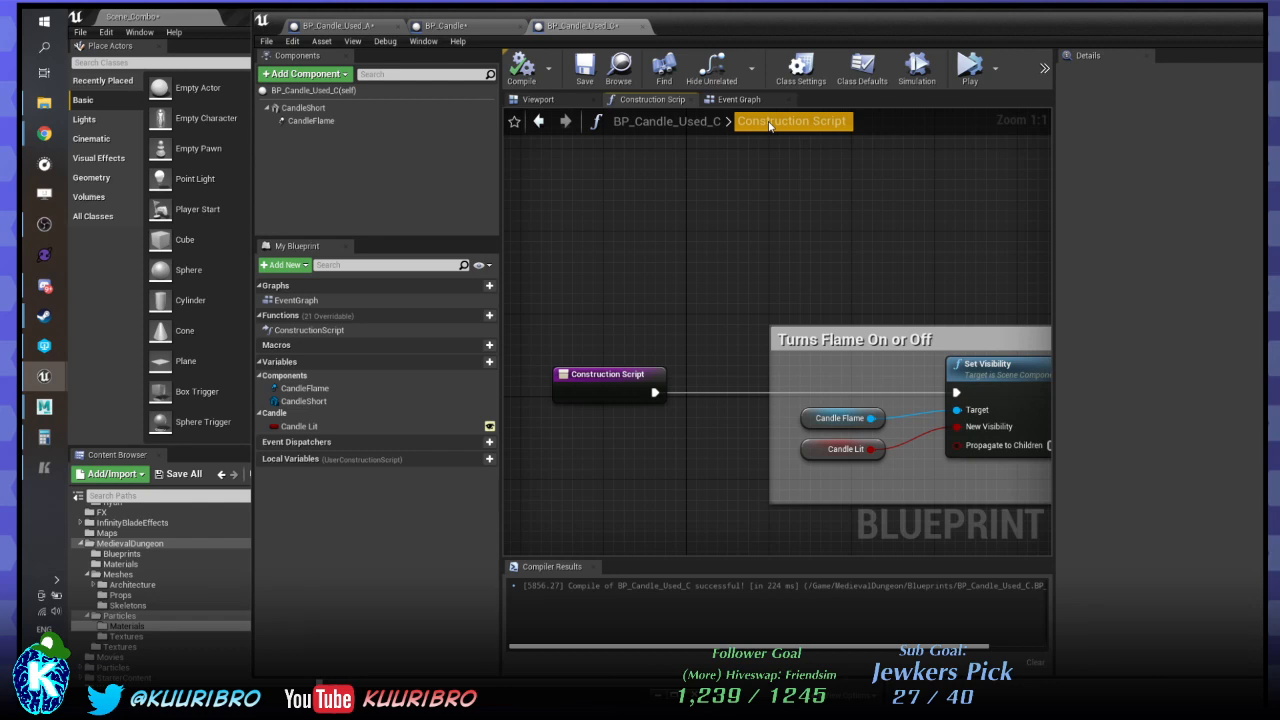
pyautogui.moveTo(880, 33); pyautogui.dragTo(805, 510)
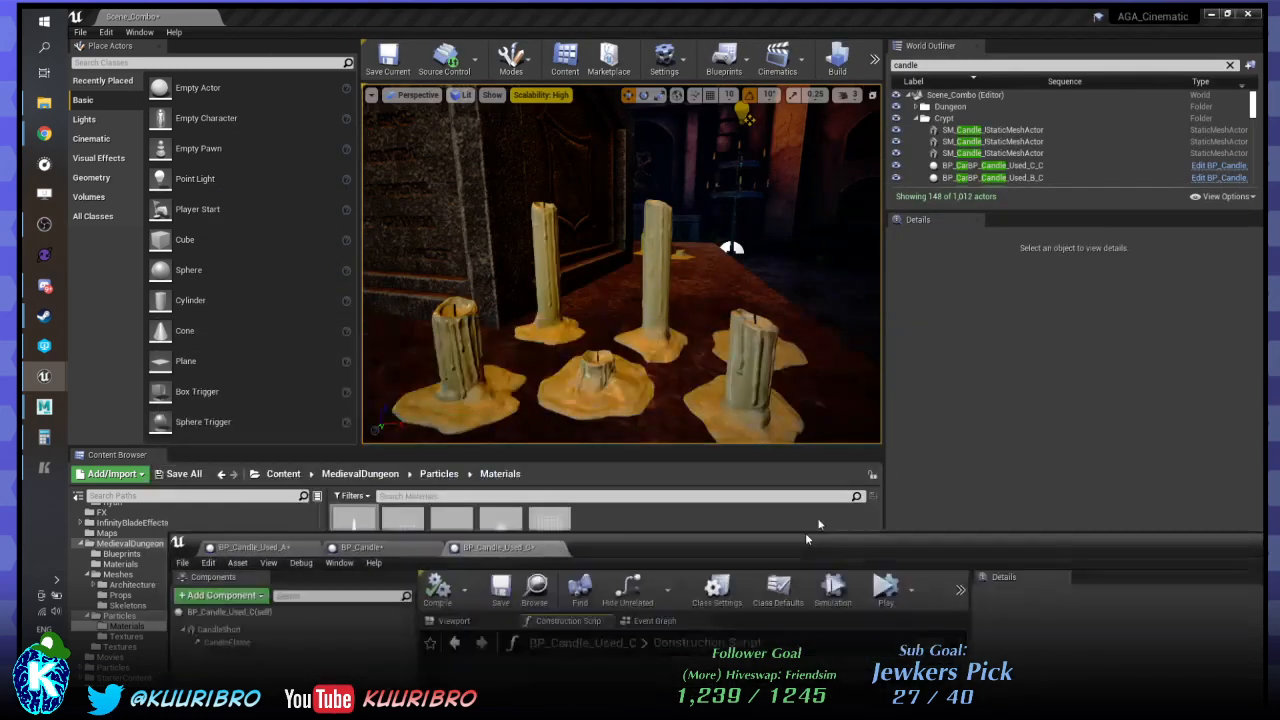
# Examine the group of melted candles in Scene_Combo from several angles and clear the blueprint window from the Content Browser.
pyautogui.press('s')
pyautogui.moveTo(622, 265); pyautogui.dragTo(775, 305, button='right')
pyautogui.press('w')
pyautogui.press('s')
pyautogui.press('w')
pyautogui.press('w')
pyautogui.moveTo(622, 264); pyautogui.dragTo(641, 212, button='right')
pyautogui.press('s')
pyautogui.hotkey('alt', 'Tab')
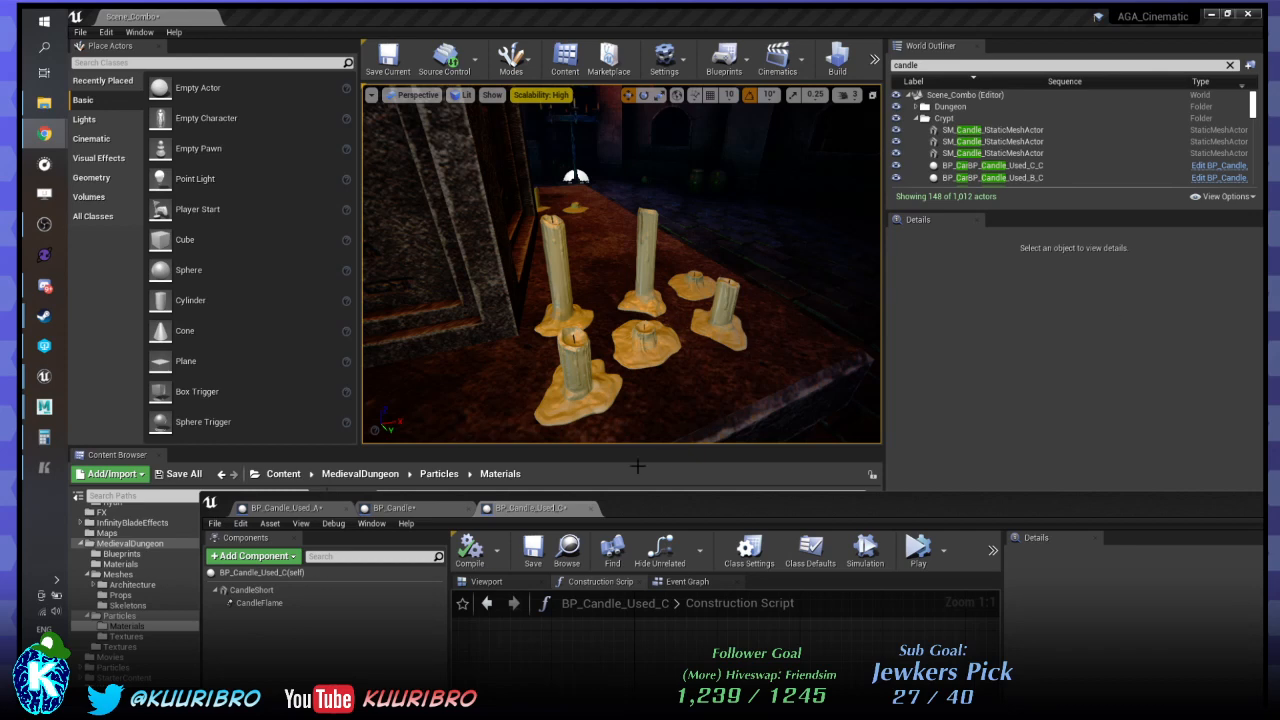
pyautogui.moveTo(643, 501); pyautogui.dragTo(1275, 325)
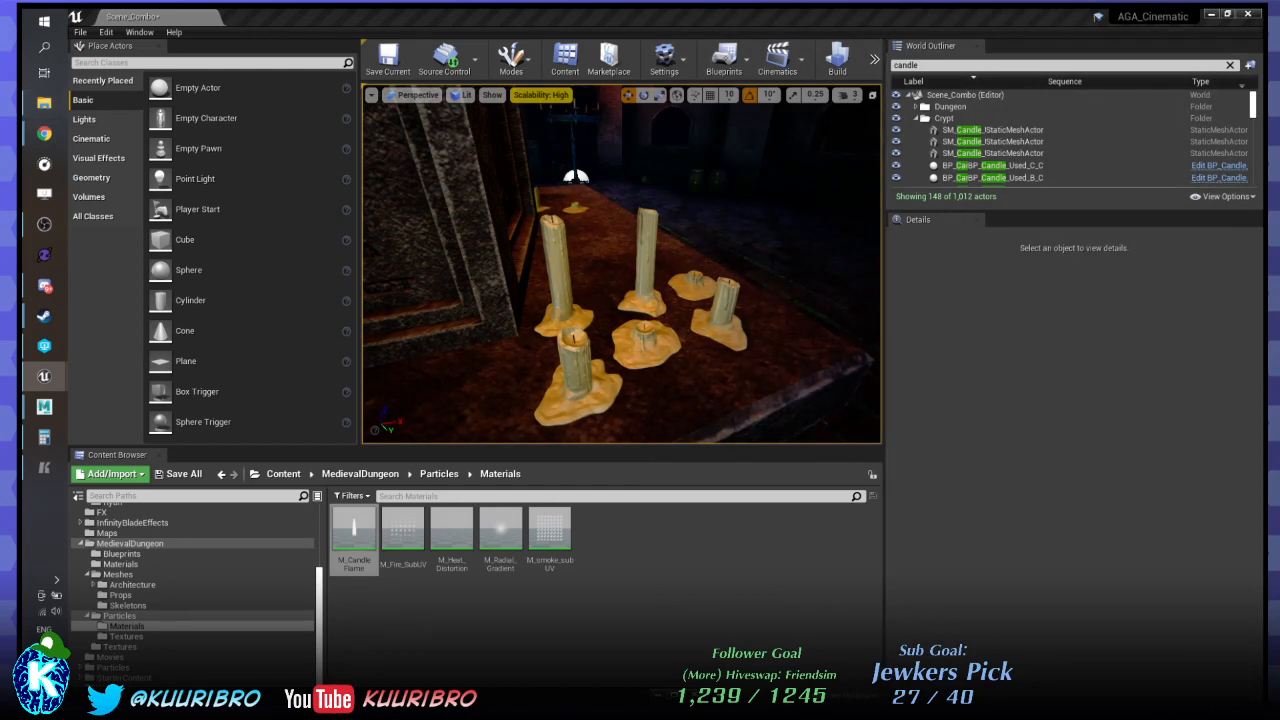
# Create a particle system named New_Flame in the MedievalDungeon Particles folder.
pyautogui.click(500, 530)
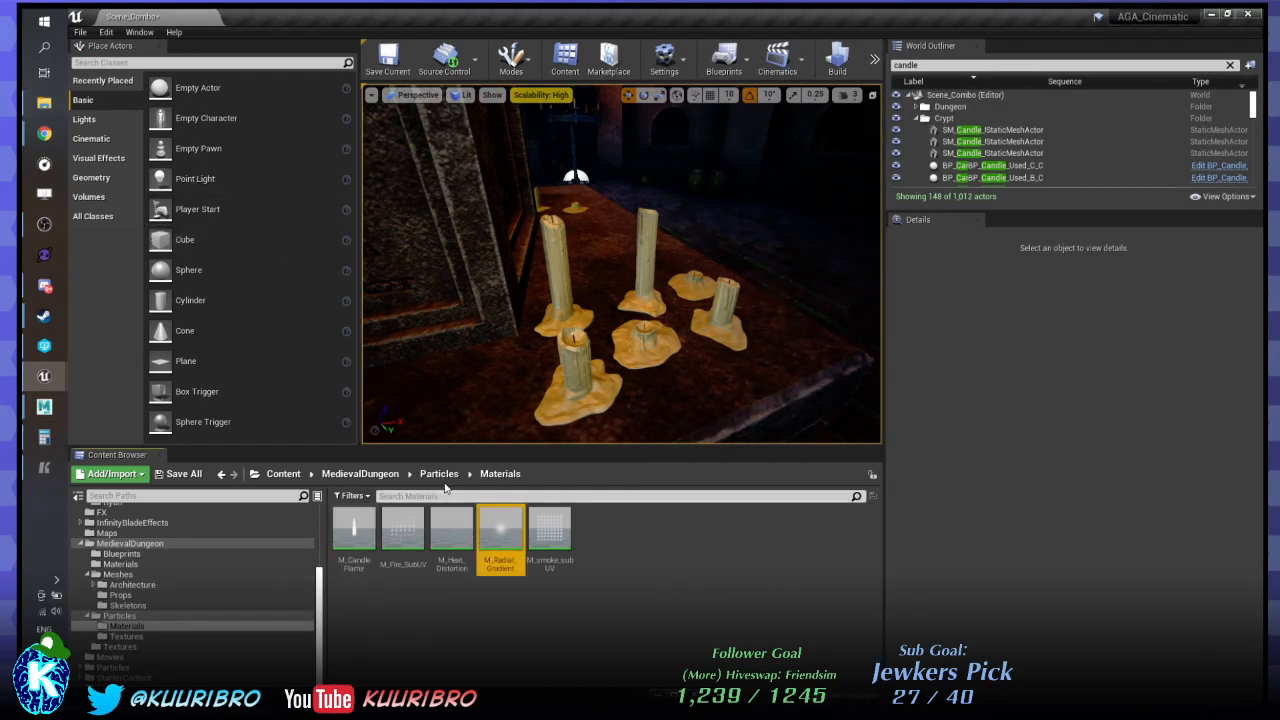
pyautogui.click(440, 474)
pyautogui.click(553, 540)
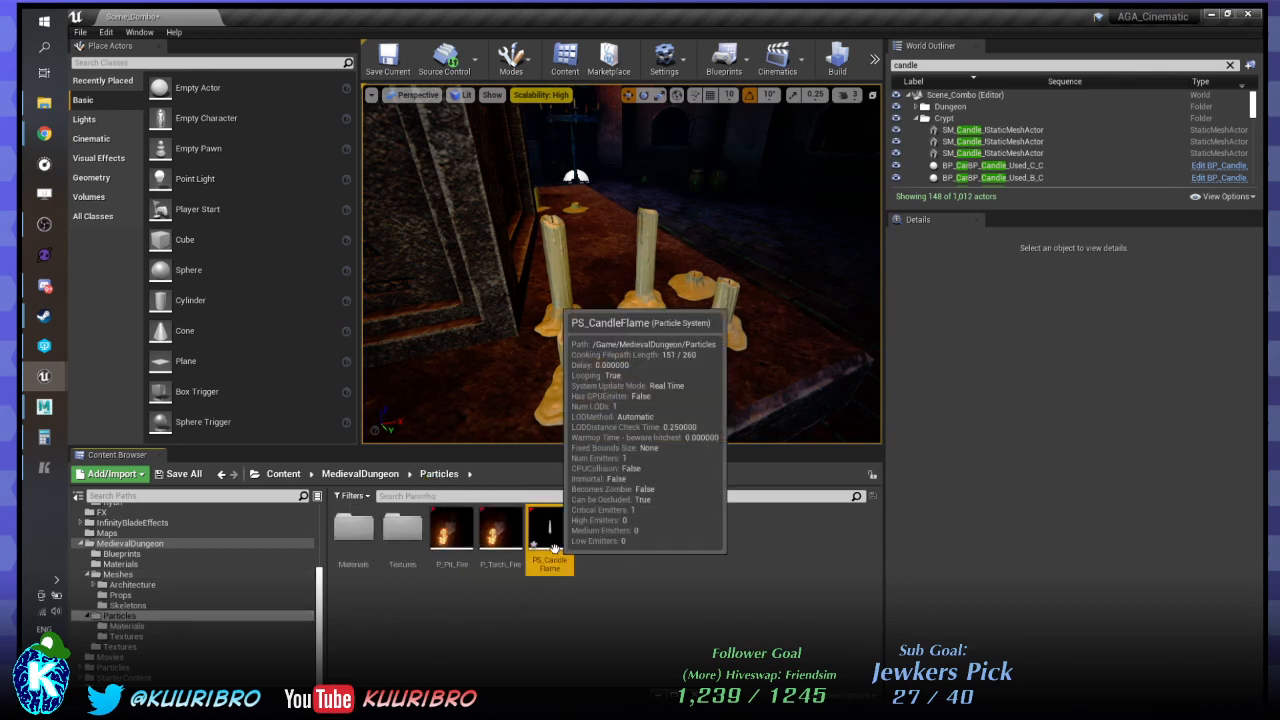
pyautogui.click(670, 583)
pyautogui.rightClick(670, 583)
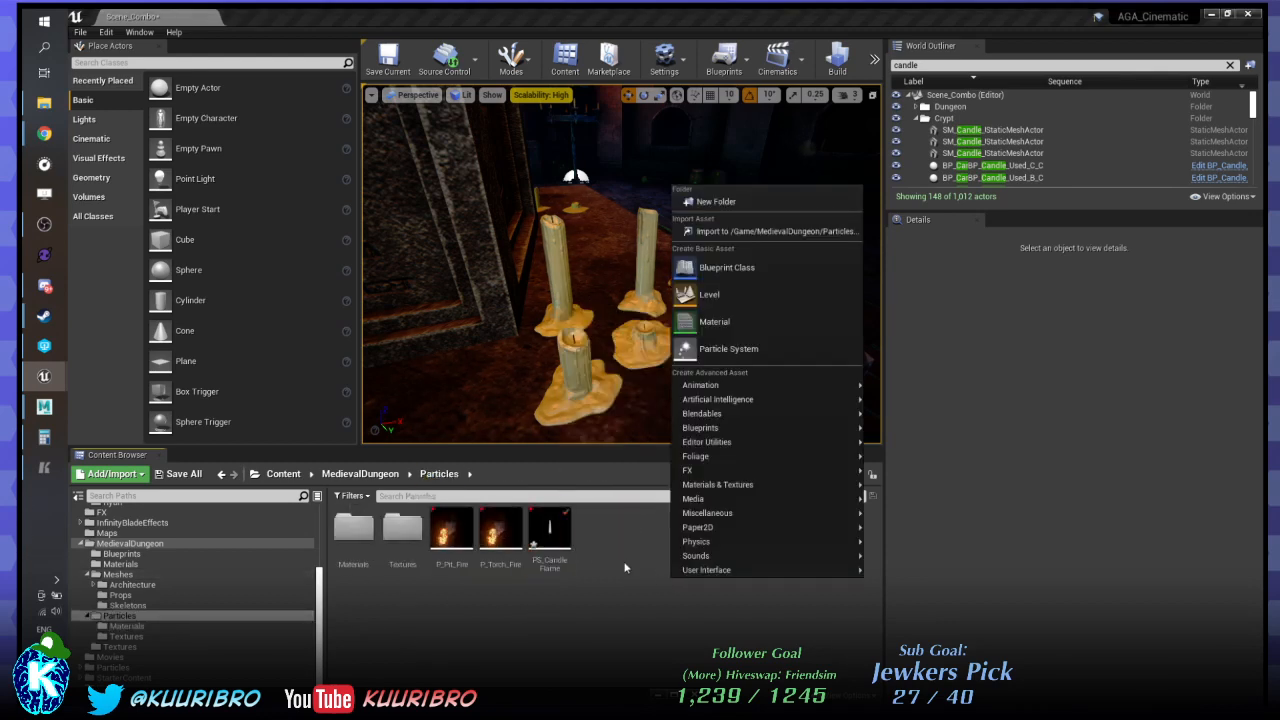
pyautogui.click(618, 566)
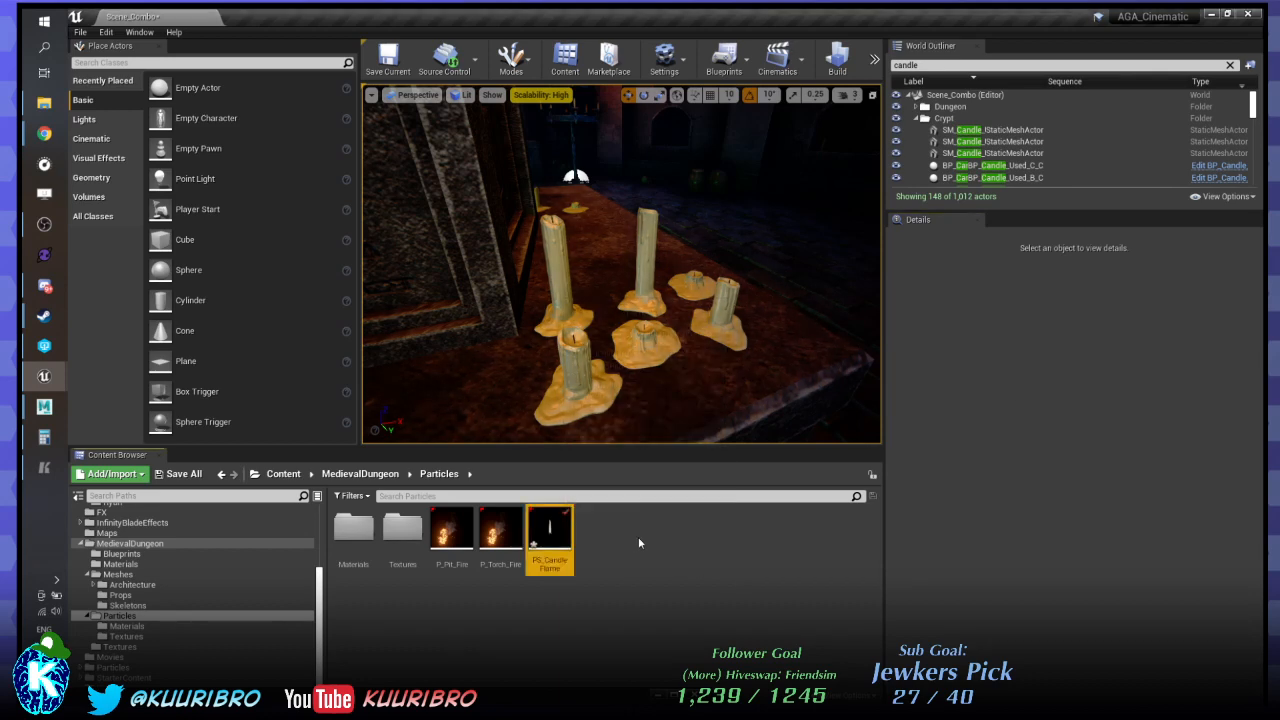
pyautogui.rightClick(683, 571)
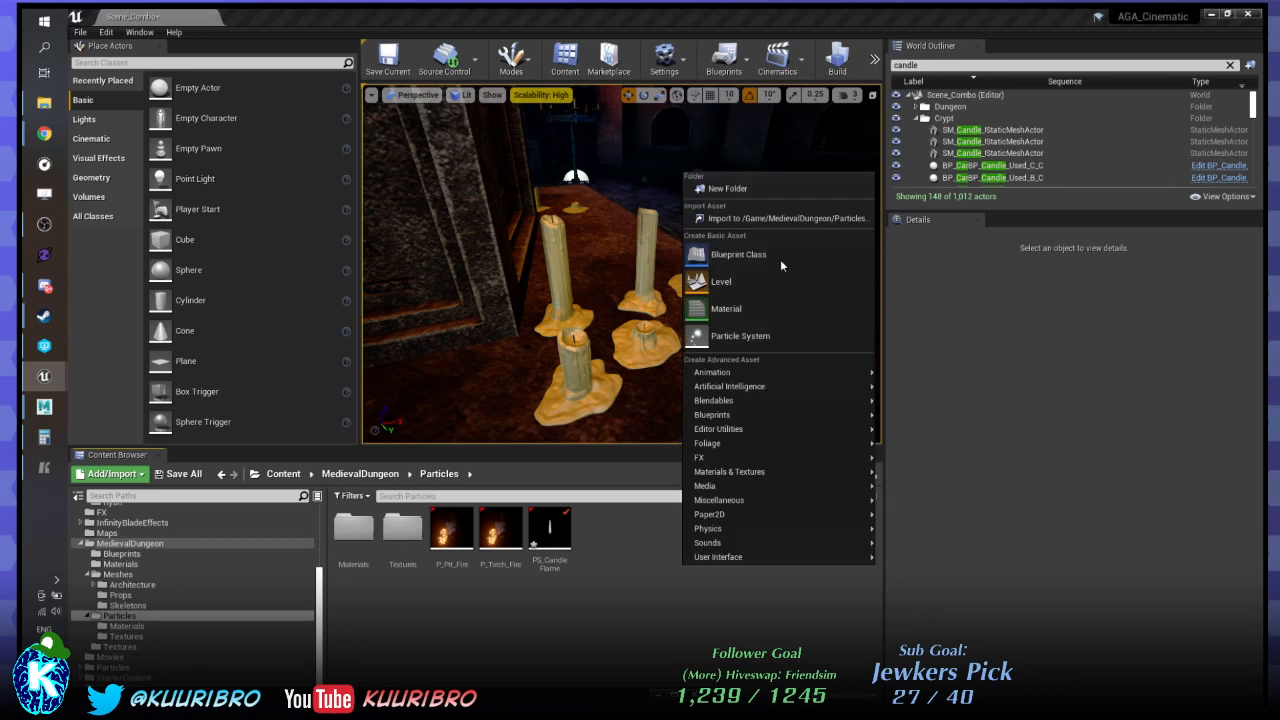
pyautogui.click(743, 337)
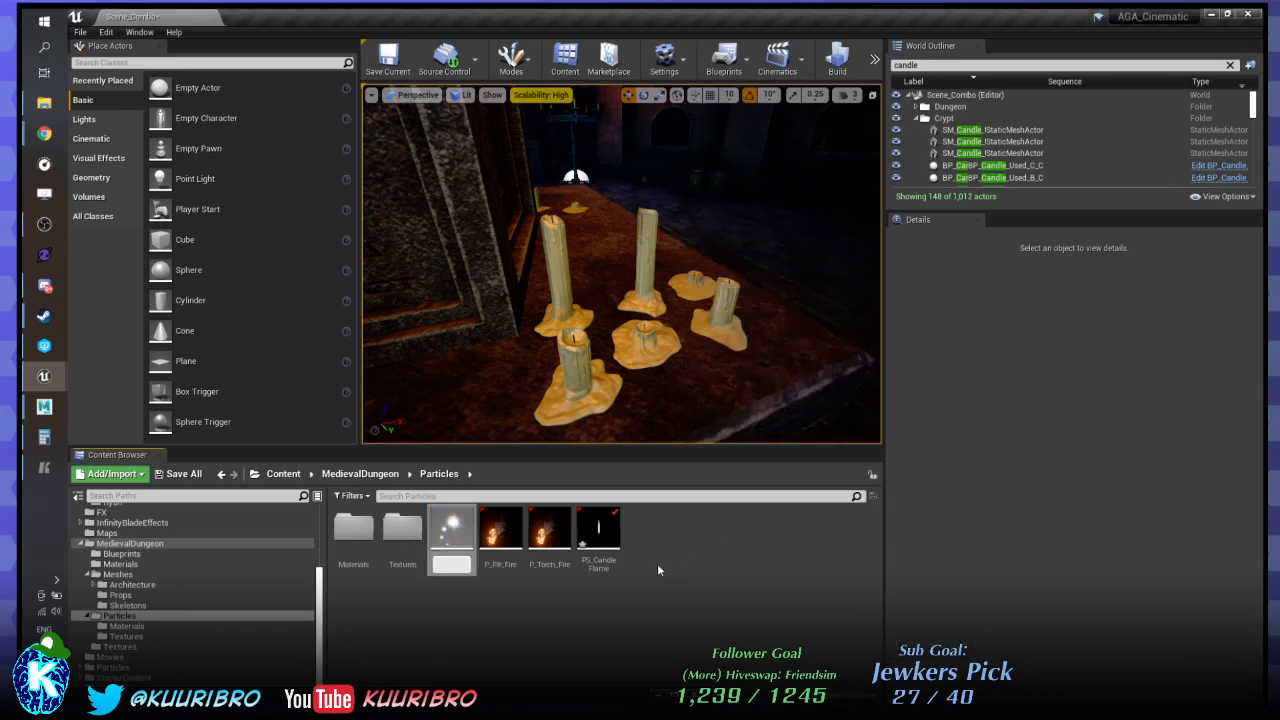
pyautogui.write('New_Flame')
pyautogui.press('Return')
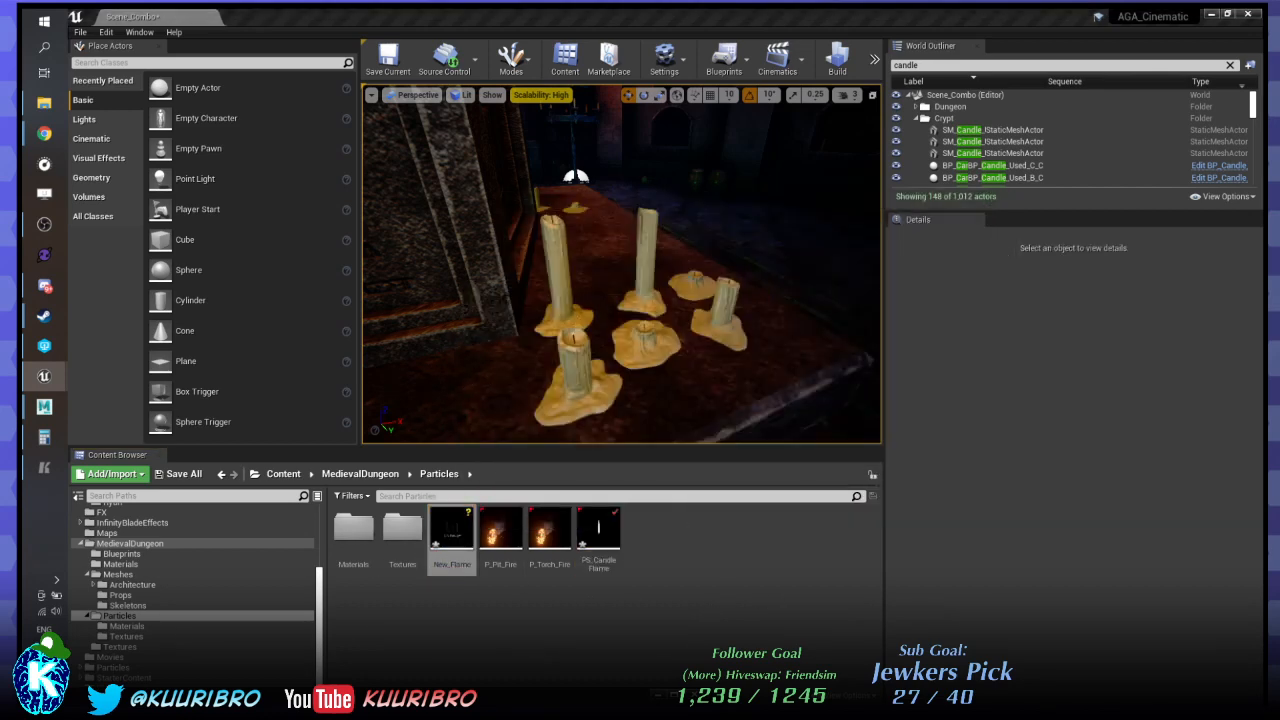
# Open New_Flame in an enlarged editor window, check its Initial Size module and bring up the emitter's choice of addable modules.
pyautogui.moveTo(719, 208); pyautogui.dragTo(437, 66)
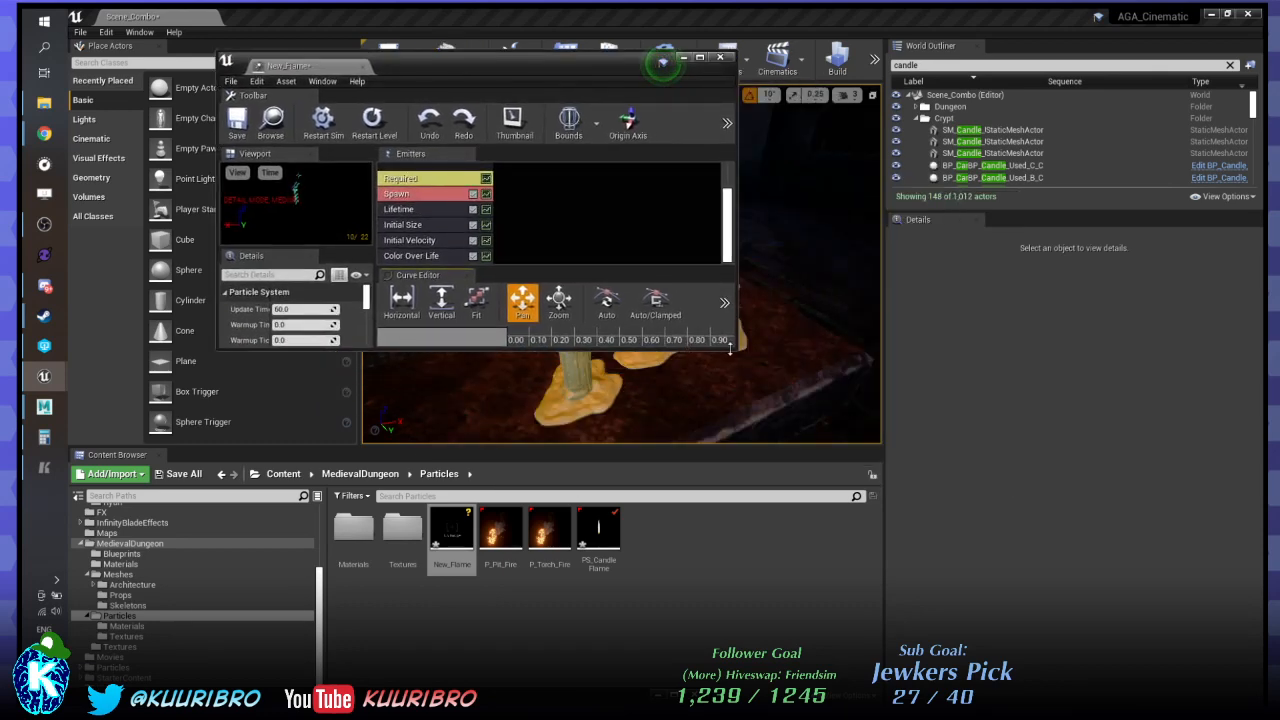
pyautogui.moveTo(737, 347); pyautogui.dragTo(1190, 607)
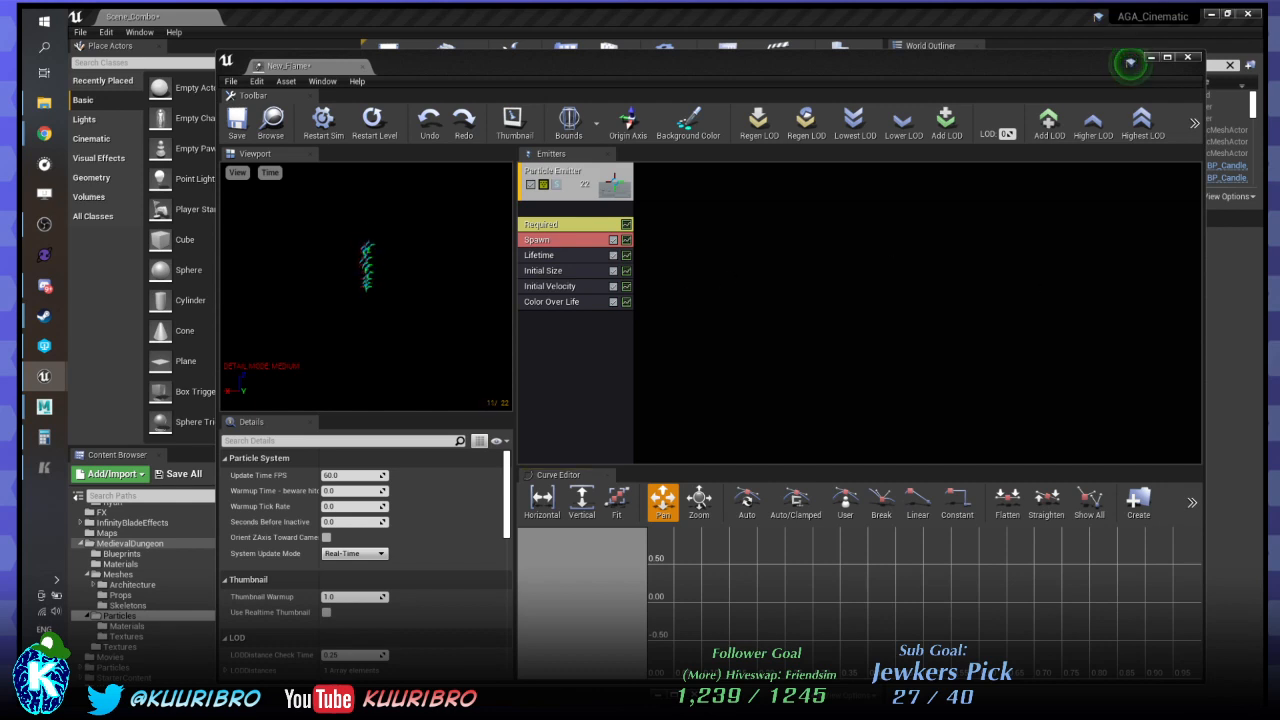
pyautogui.click(557, 270)
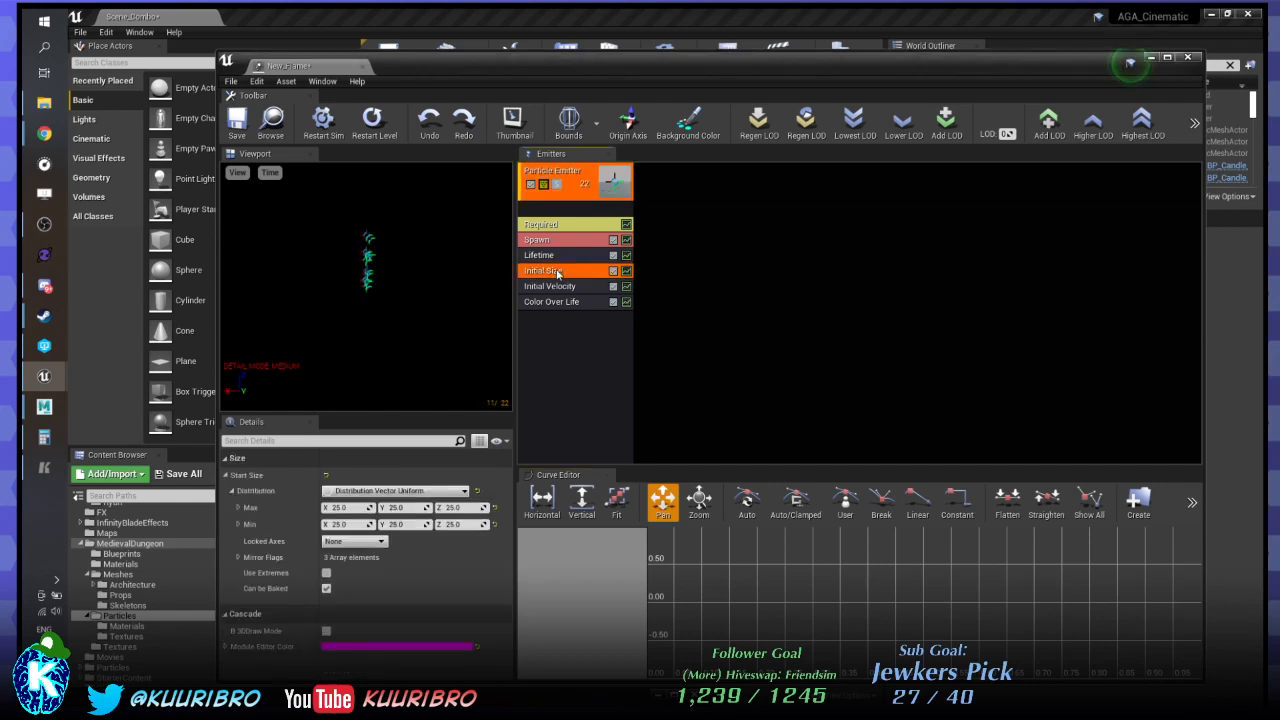
pyautogui.rightClick(557, 270)
pyautogui.rightClick(574, 351)
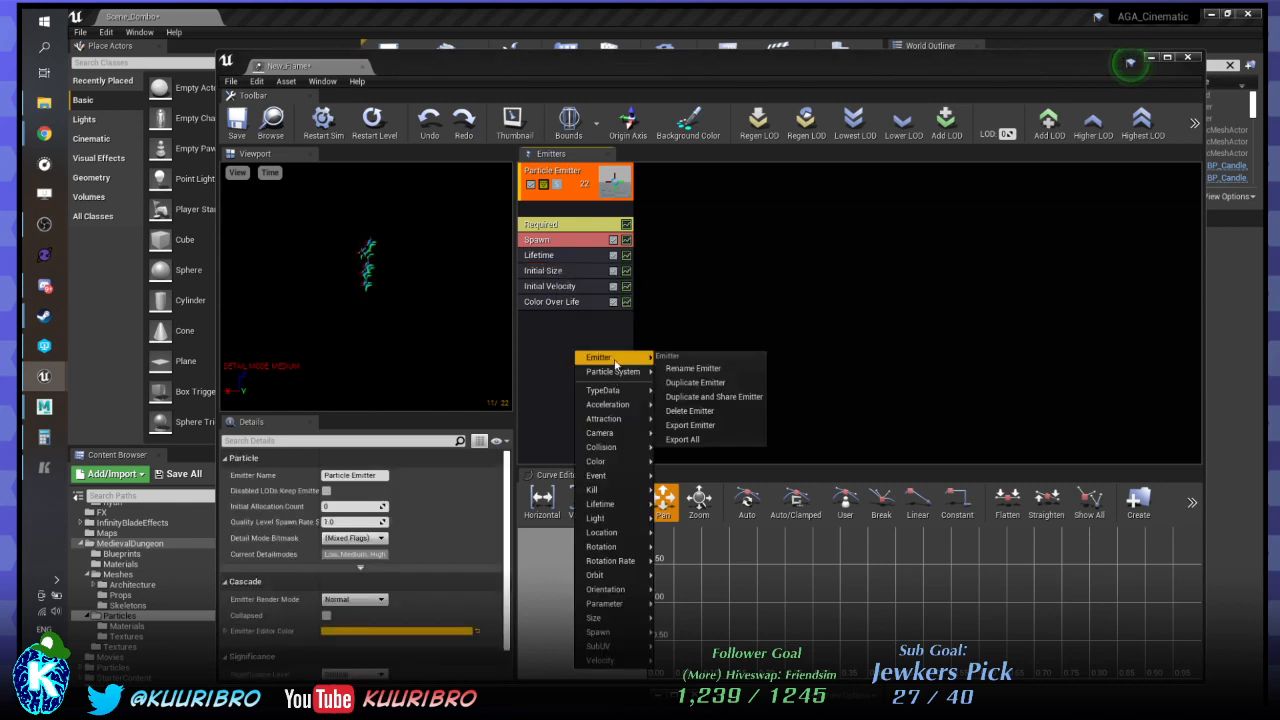
pyautogui.moveTo(612, 504)
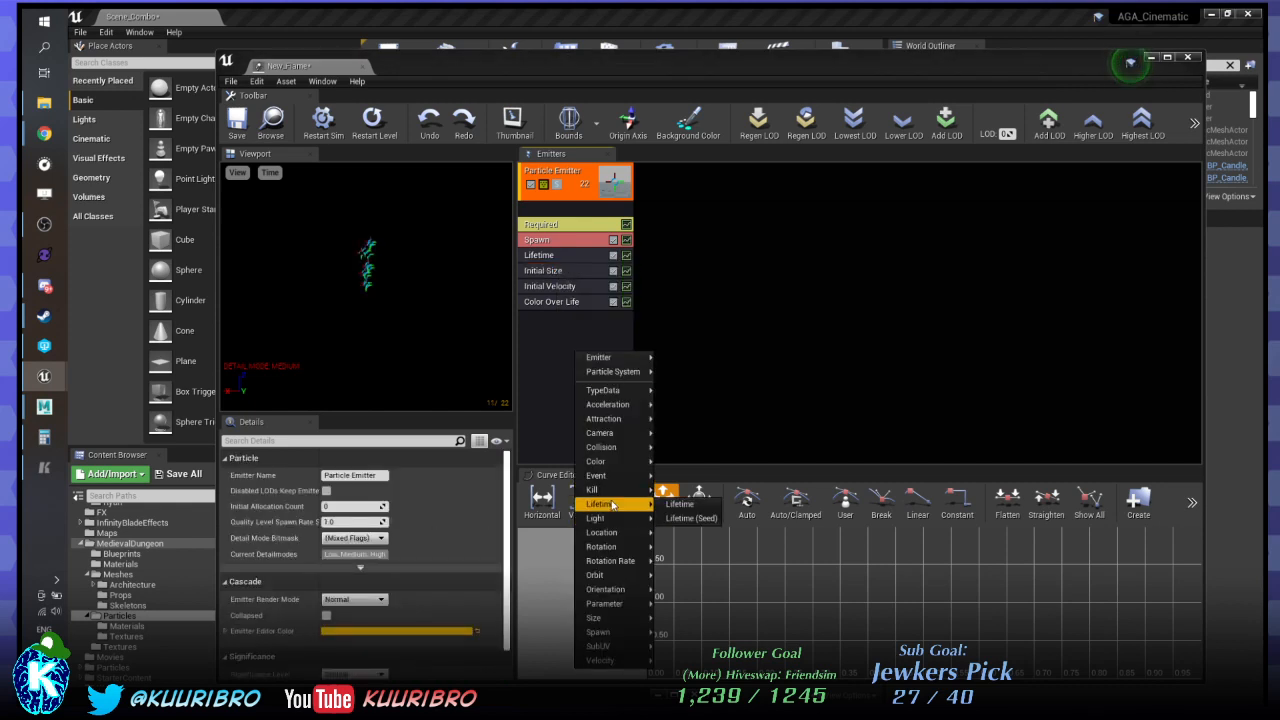
# Add a Size By Life module to the particle emitter and place it directly below Initial Size.
pyautogui.moveTo(612, 617)
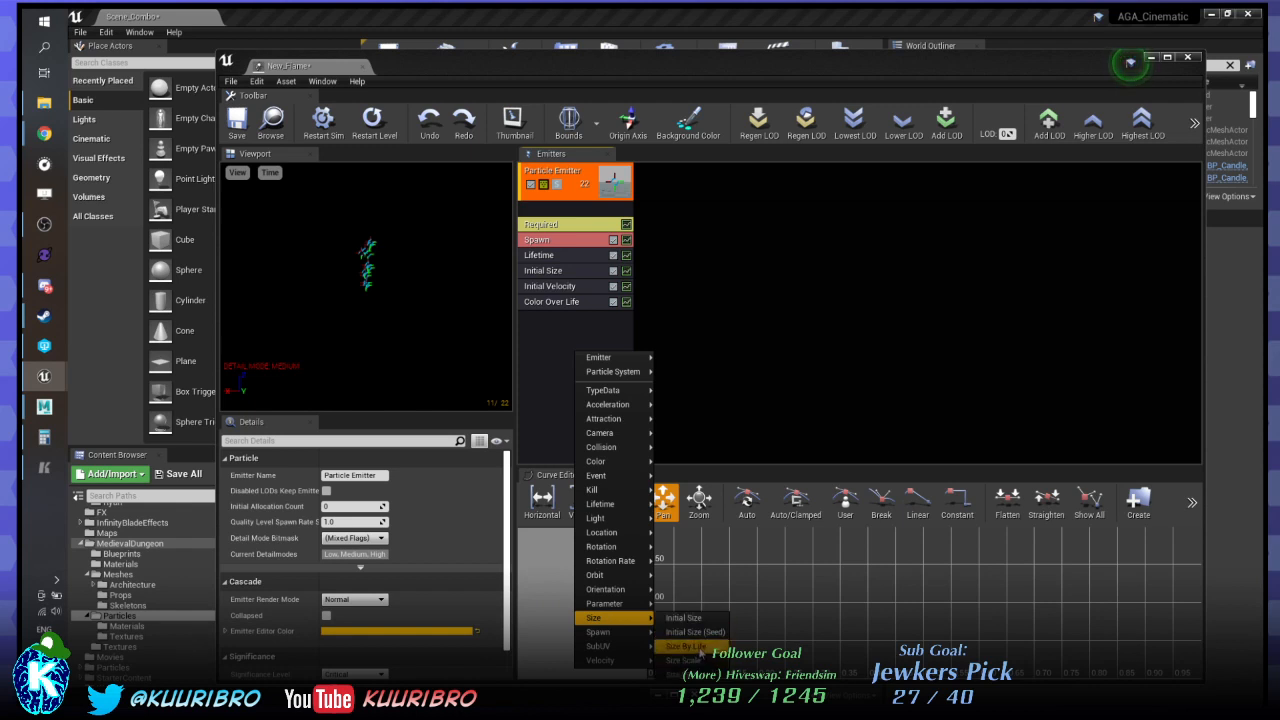
pyautogui.click(688, 646)
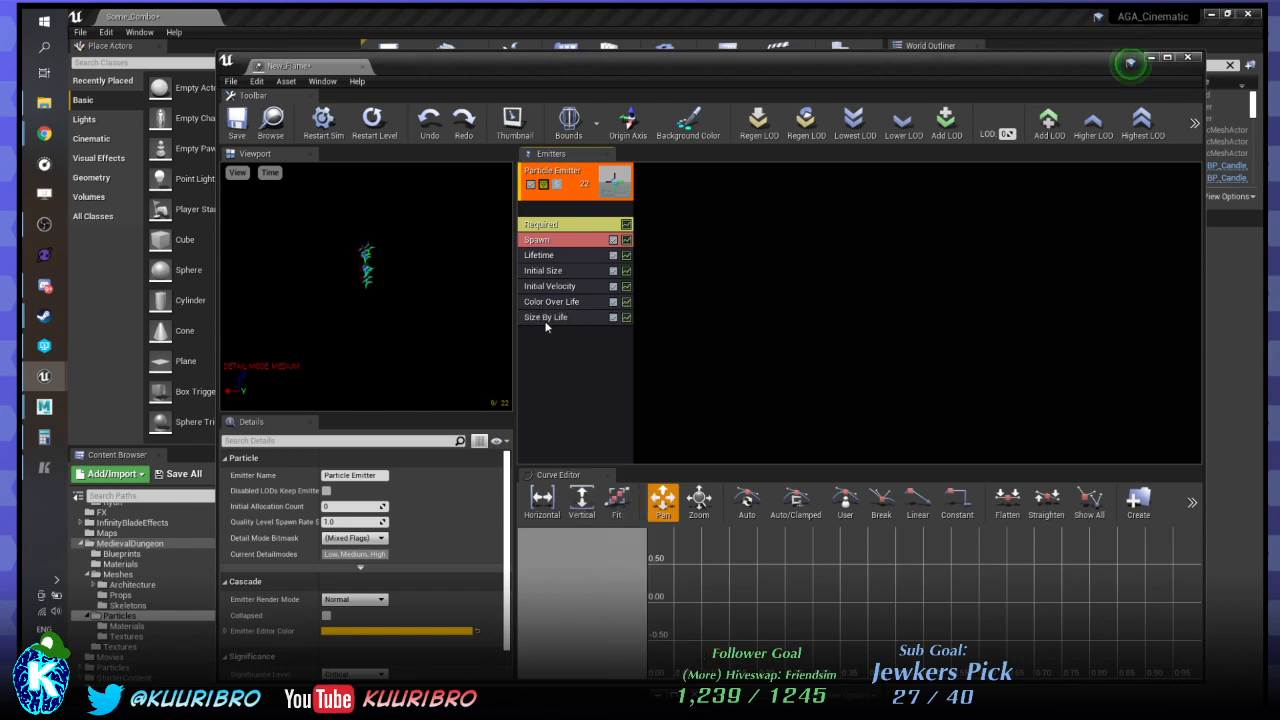
pyautogui.moveTo(546, 318); pyautogui.dragTo(551, 288)
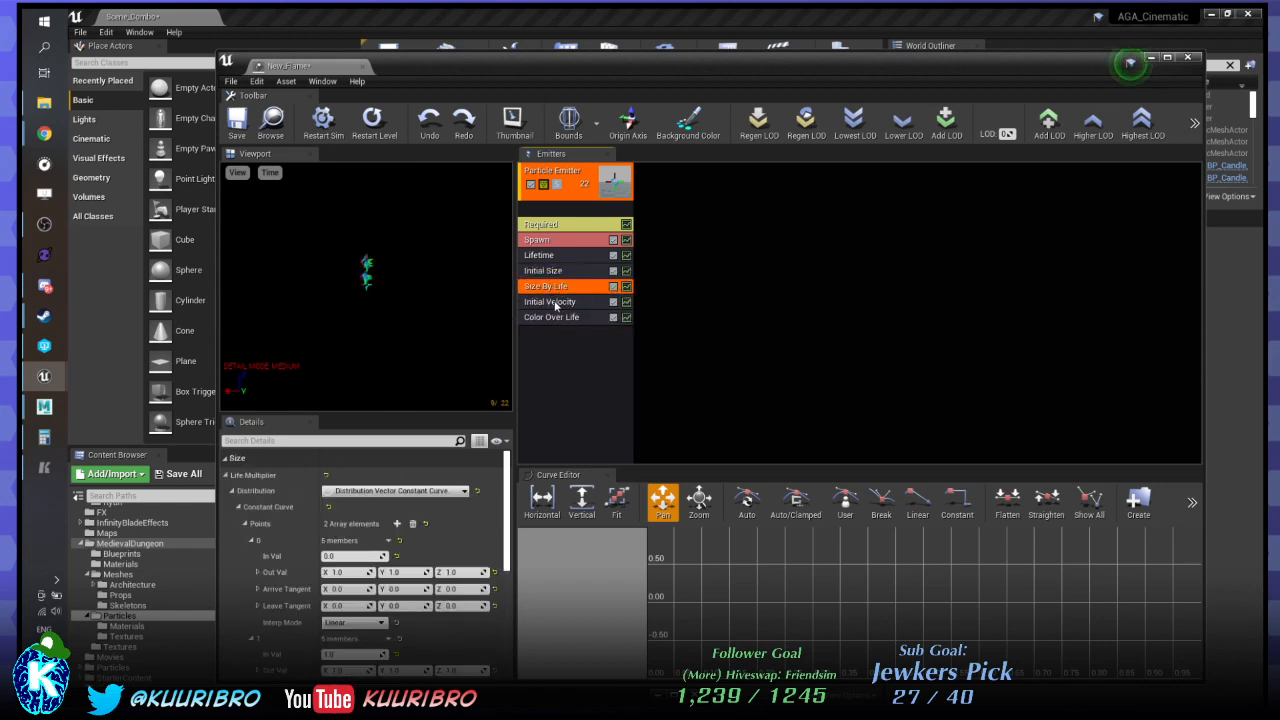
# Delete the Initial Velocity module from the emitter and add a Light module.
pyautogui.click(555, 304)
pyautogui.press('Delete')
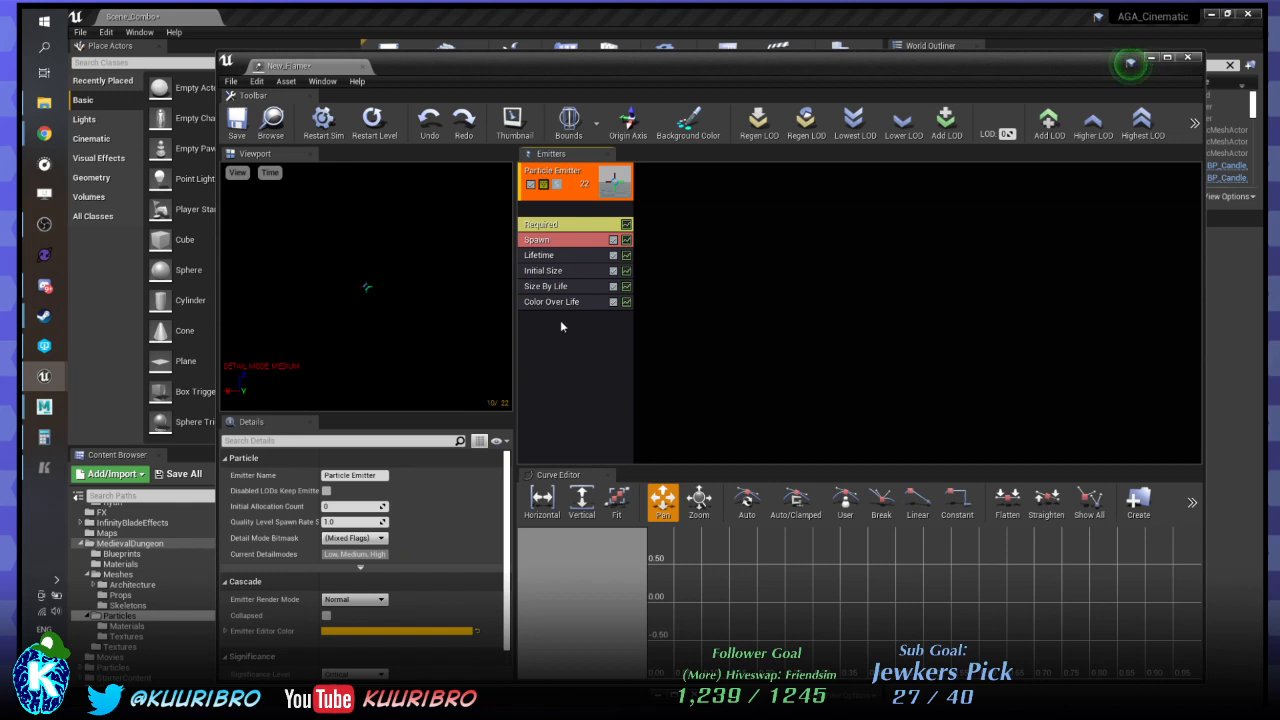
pyautogui.rightClick(561, 329)
pyautogui.moveTo(586, 341)
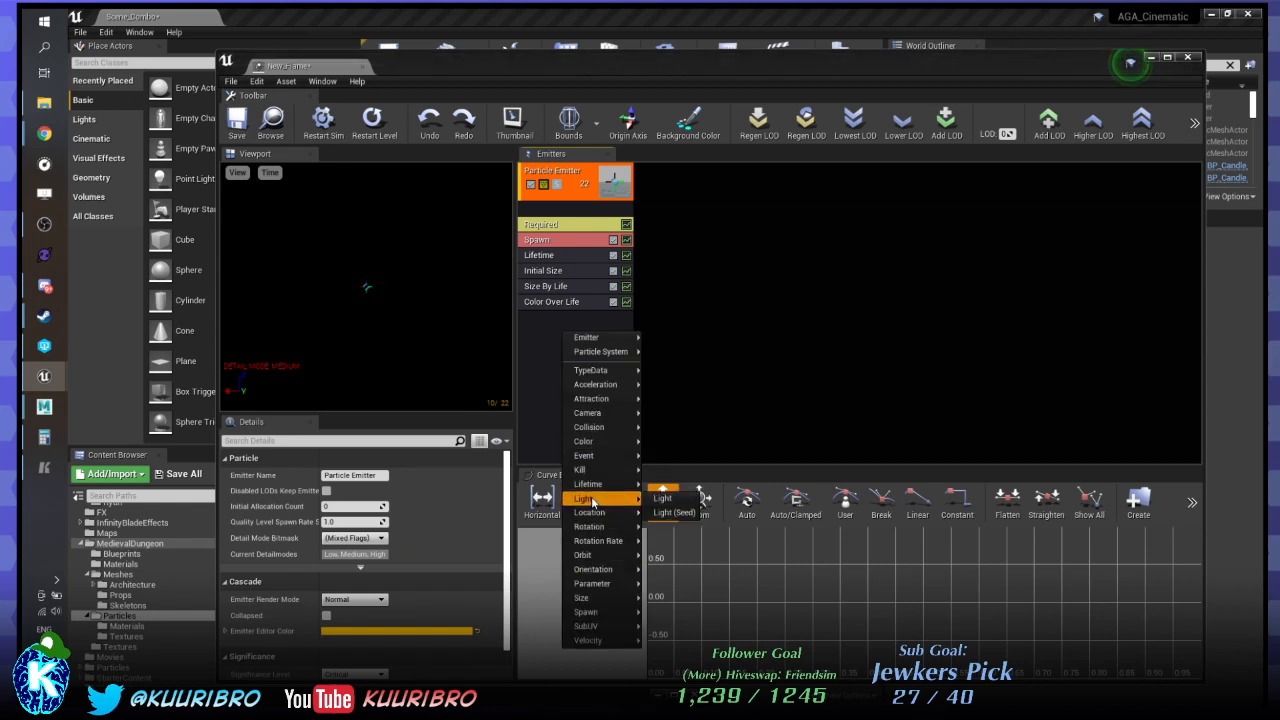
pyautogui.click(664, 498)
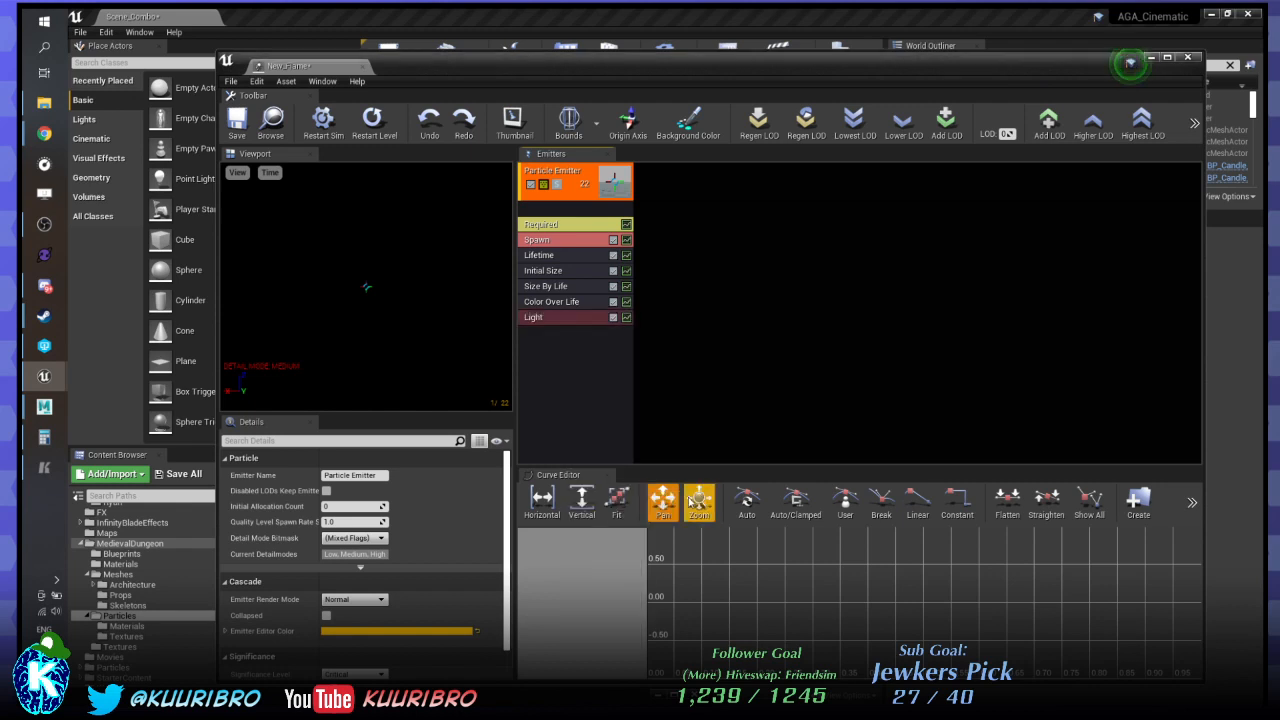
# Assign the M_CandleFlame material from the particle Materials folder to the emitter's Required module.
pyautogui.click(561, 257)
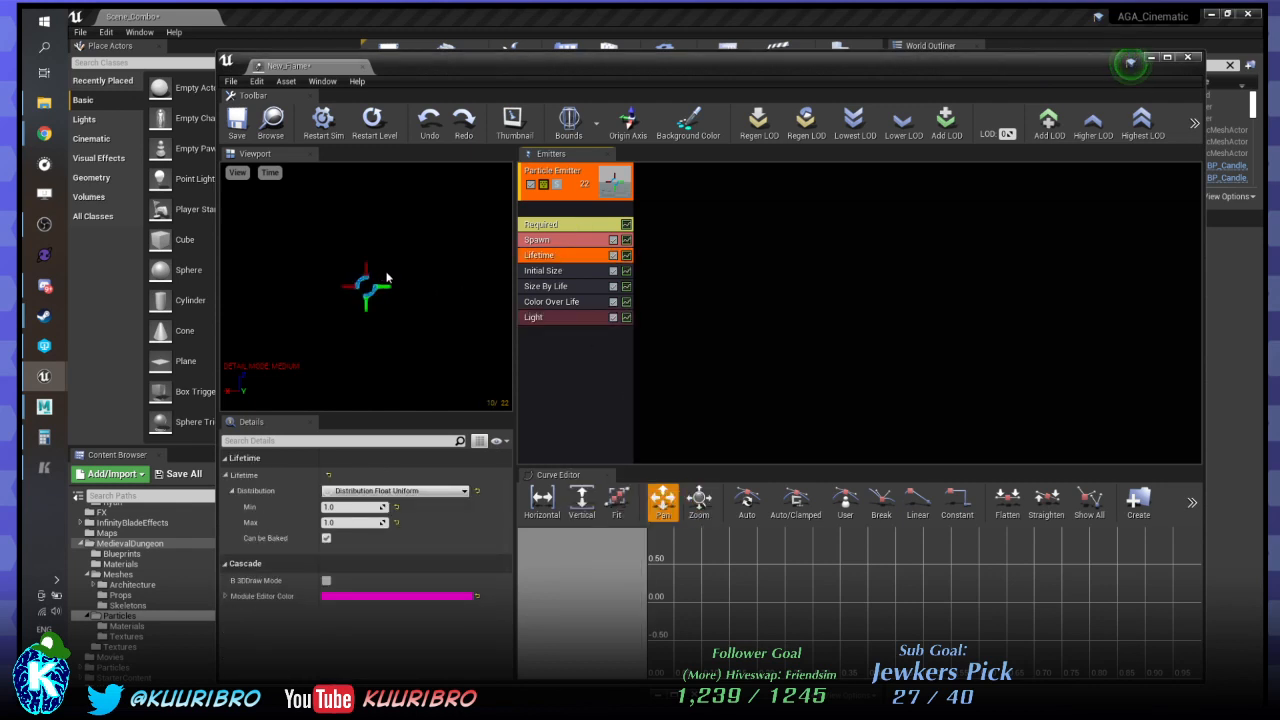
pyautogui.click(572, 226)
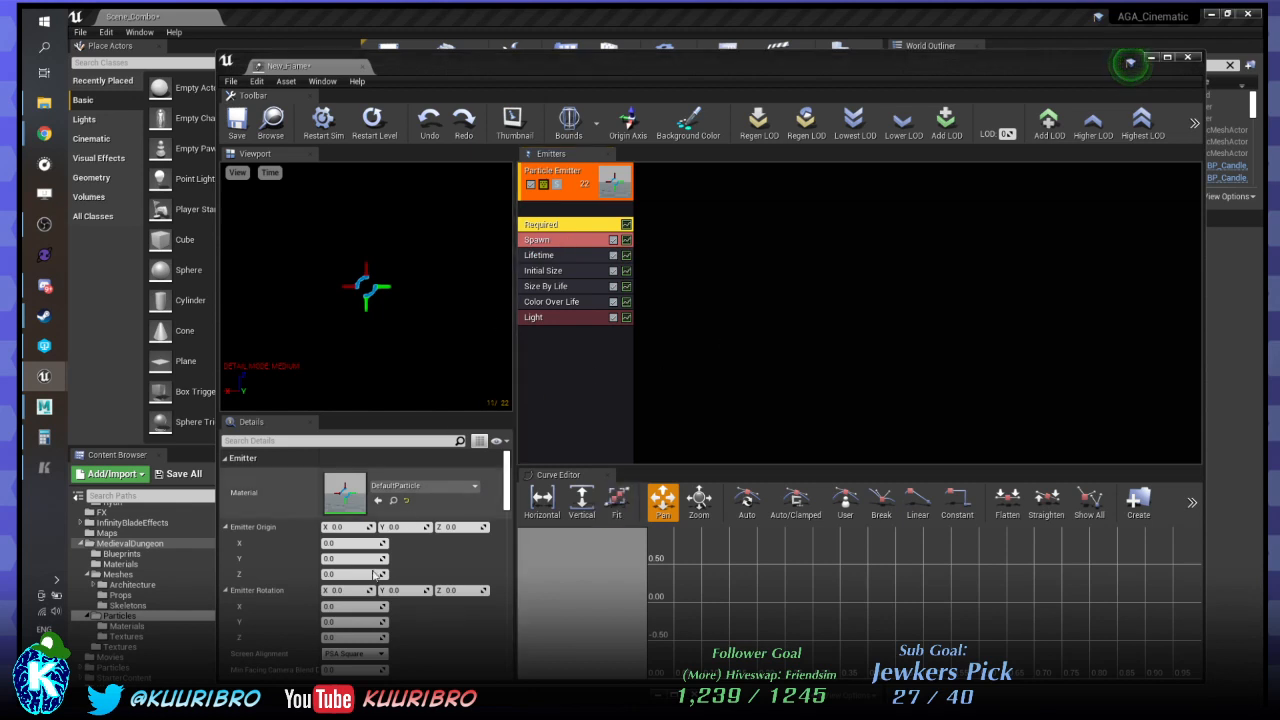
pyautogui.scroll(-1, 272, 576)
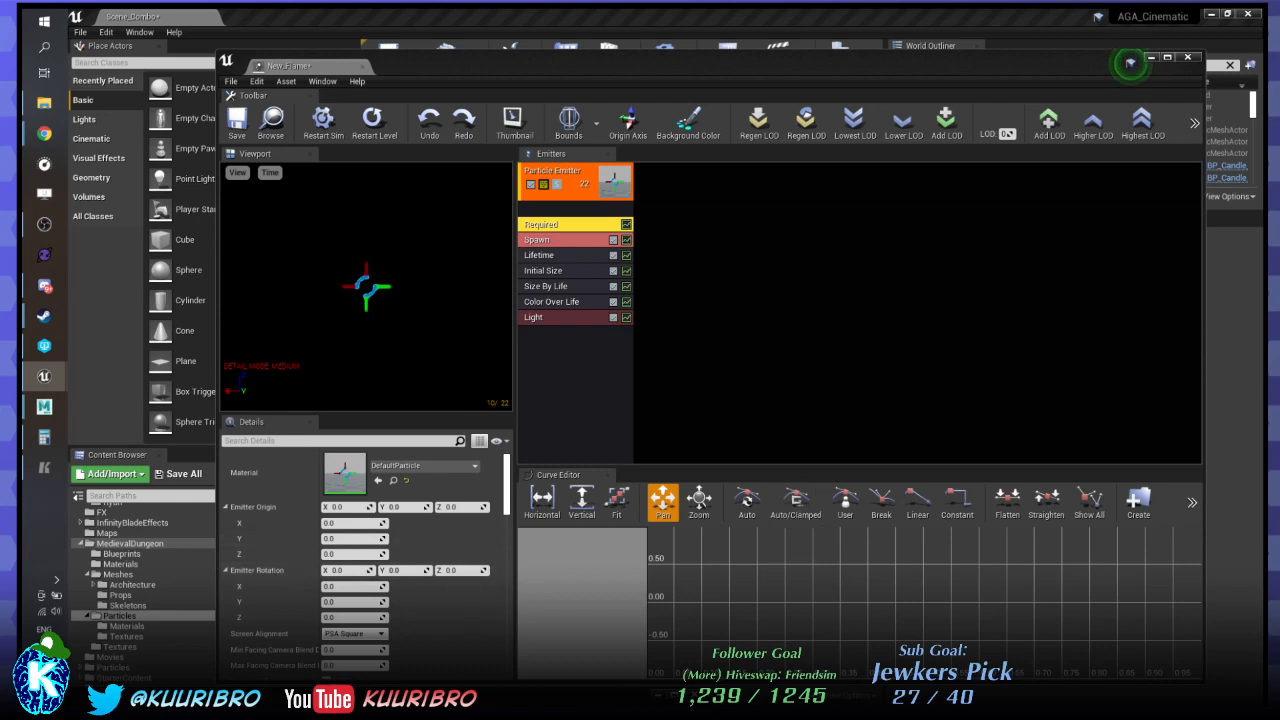
pyautogui.moveTo(708, 68); pyautogui.dragTo(1089, 90)
pyautogui.moveTo(354, 530); pyautogui.dragTo(738, 498)
pyautogui.moveTo(890, 91); pyautogui.dragTo(701, 34)
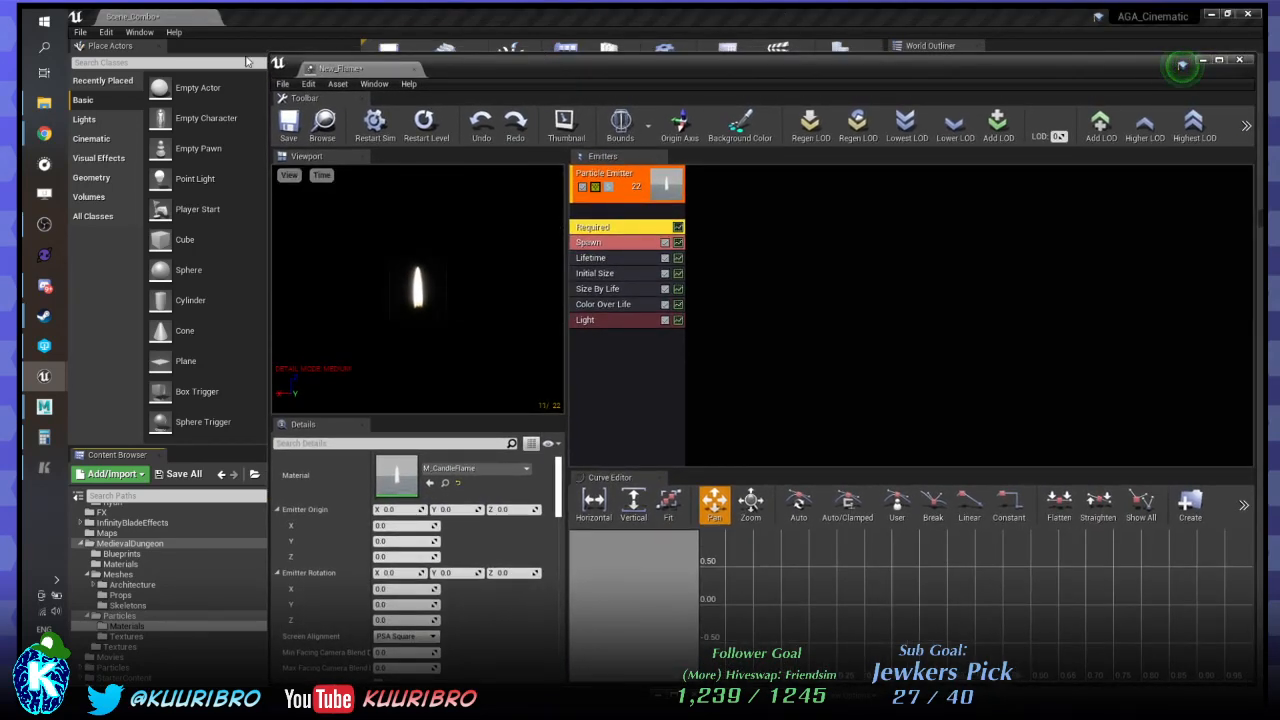
# Examine the Required module's settings, from the screen alignment options through duration, Sub UV, rendering, particle cutout and normals.
pyautogui.scroll(-1, 289, 581)
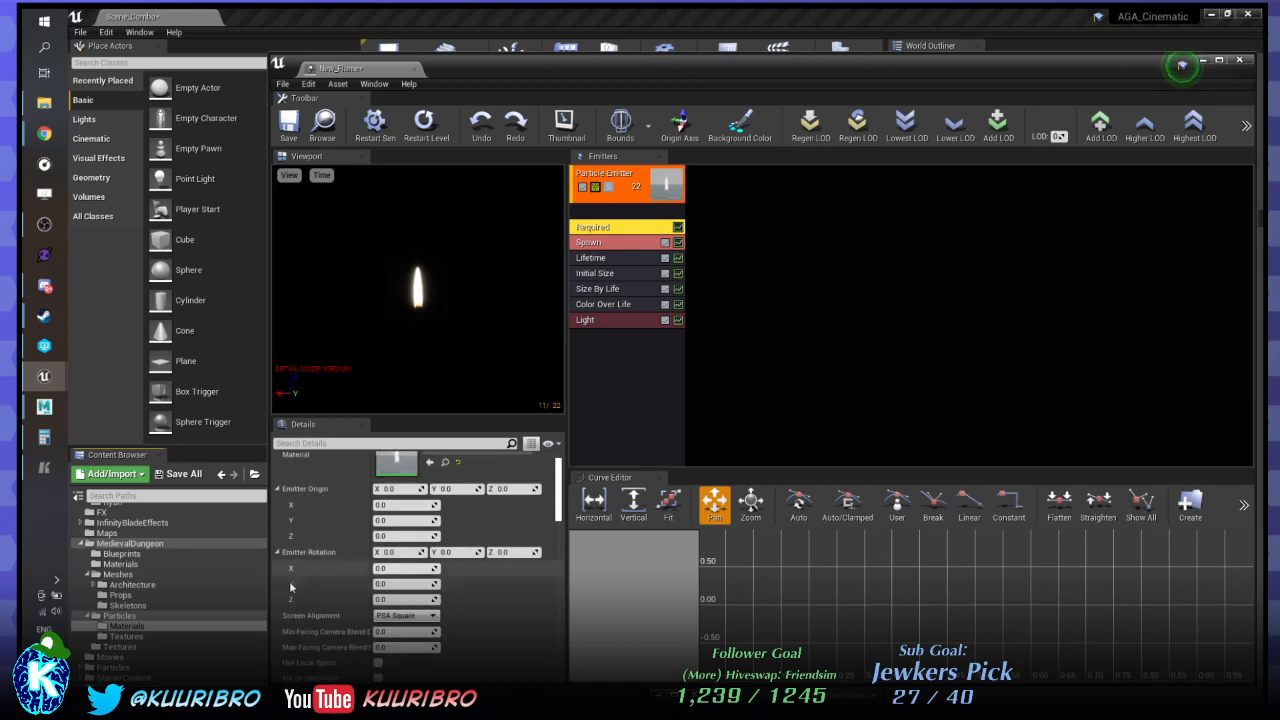
pyautogui.scroll(-2, 291, 585)
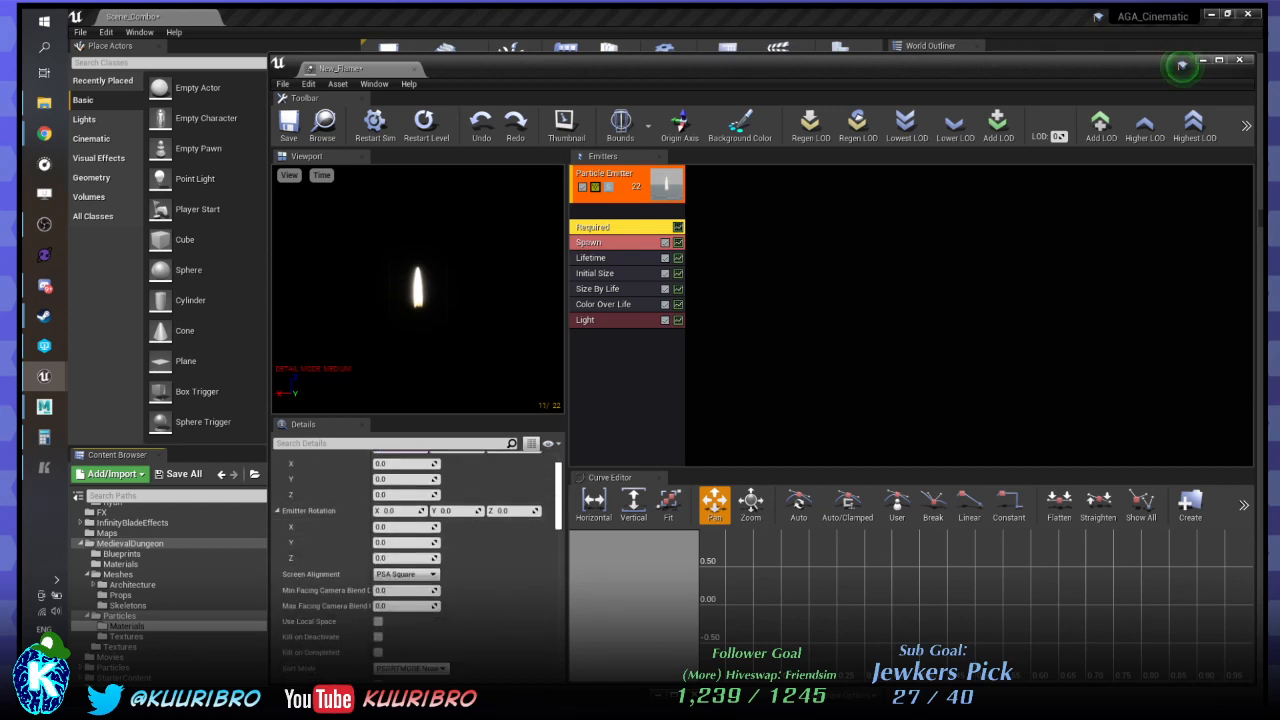
pyautogui.click(433, 575)
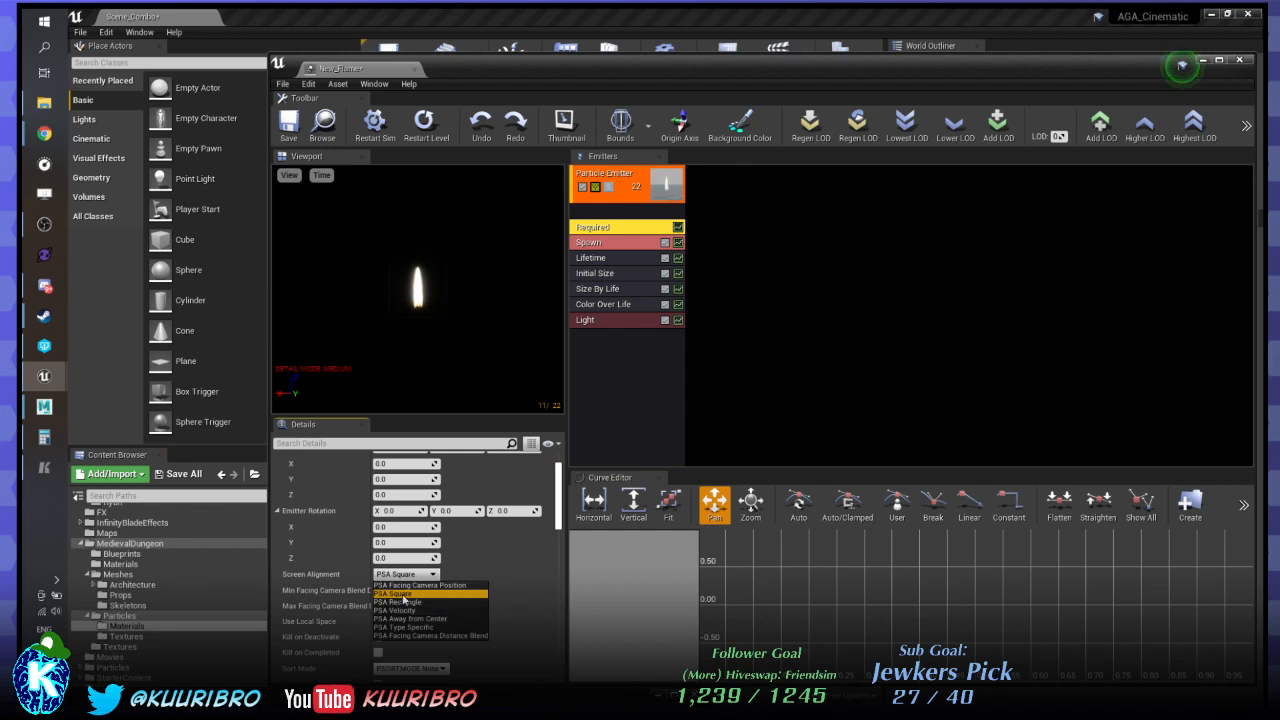
pyautogui.scroll(-5, 338, 565)
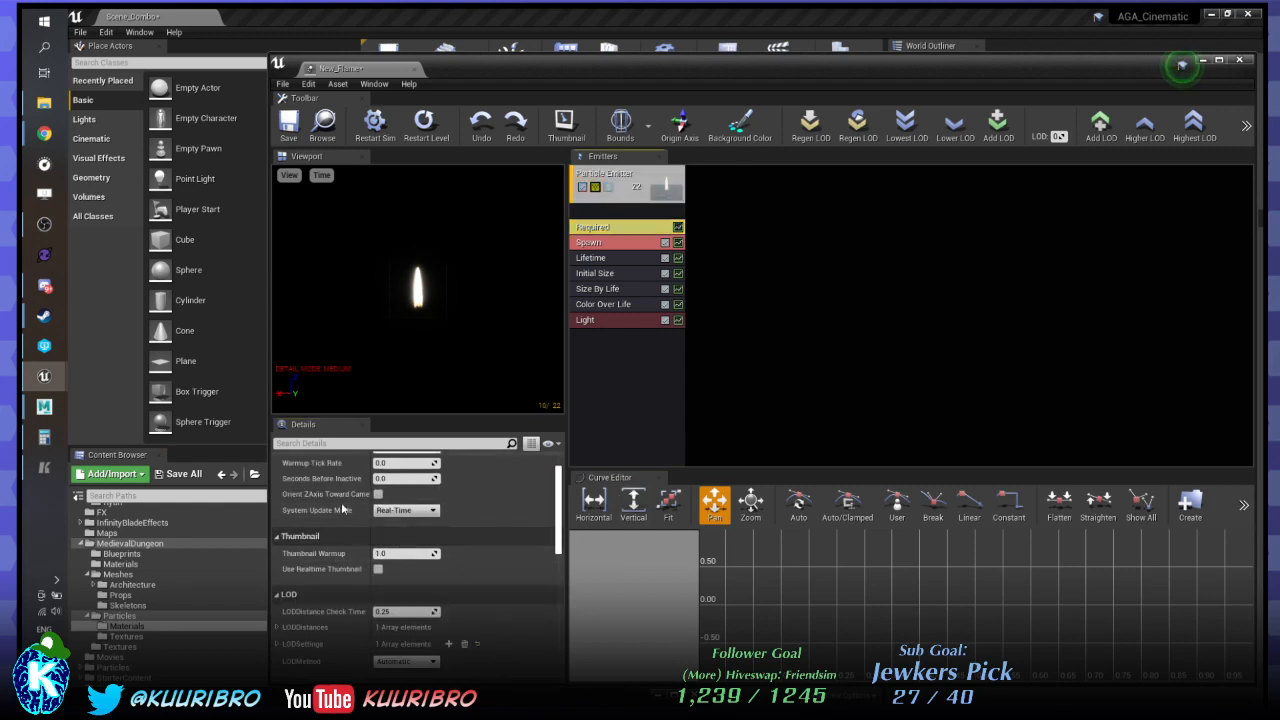
pyautogui.scroll(3, 299, 541)
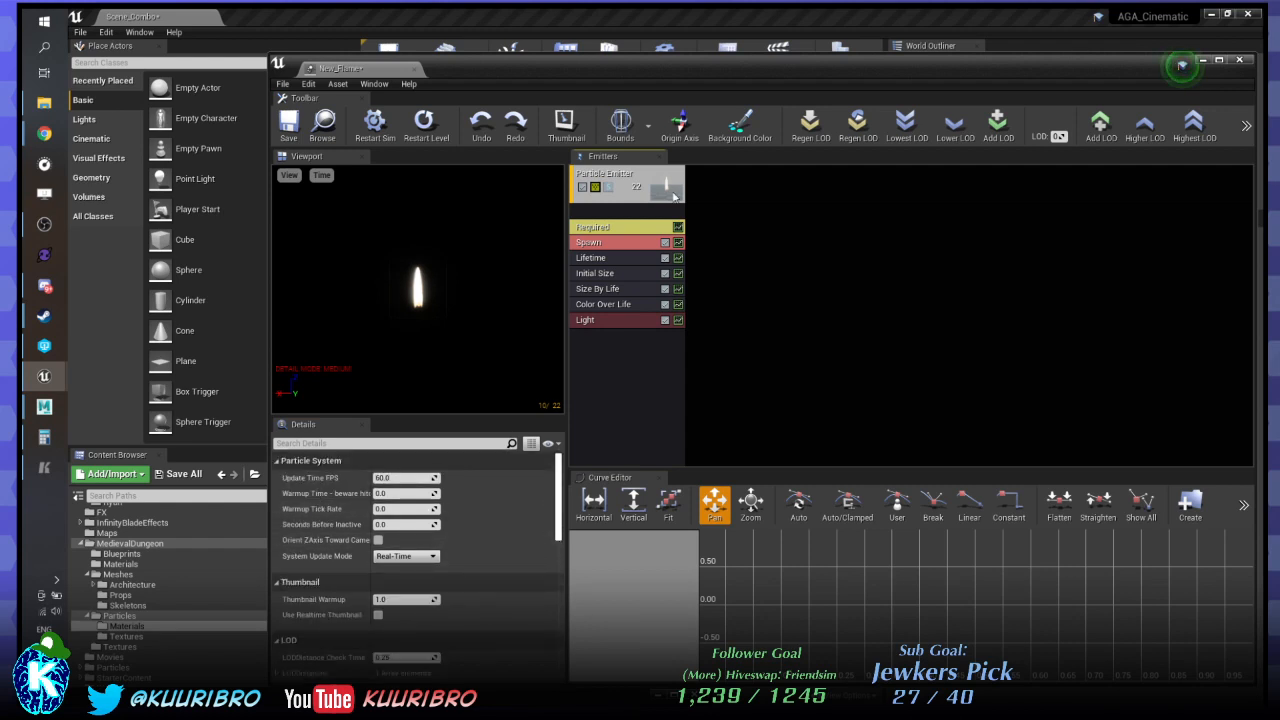
pyautogui.click(634, 229)
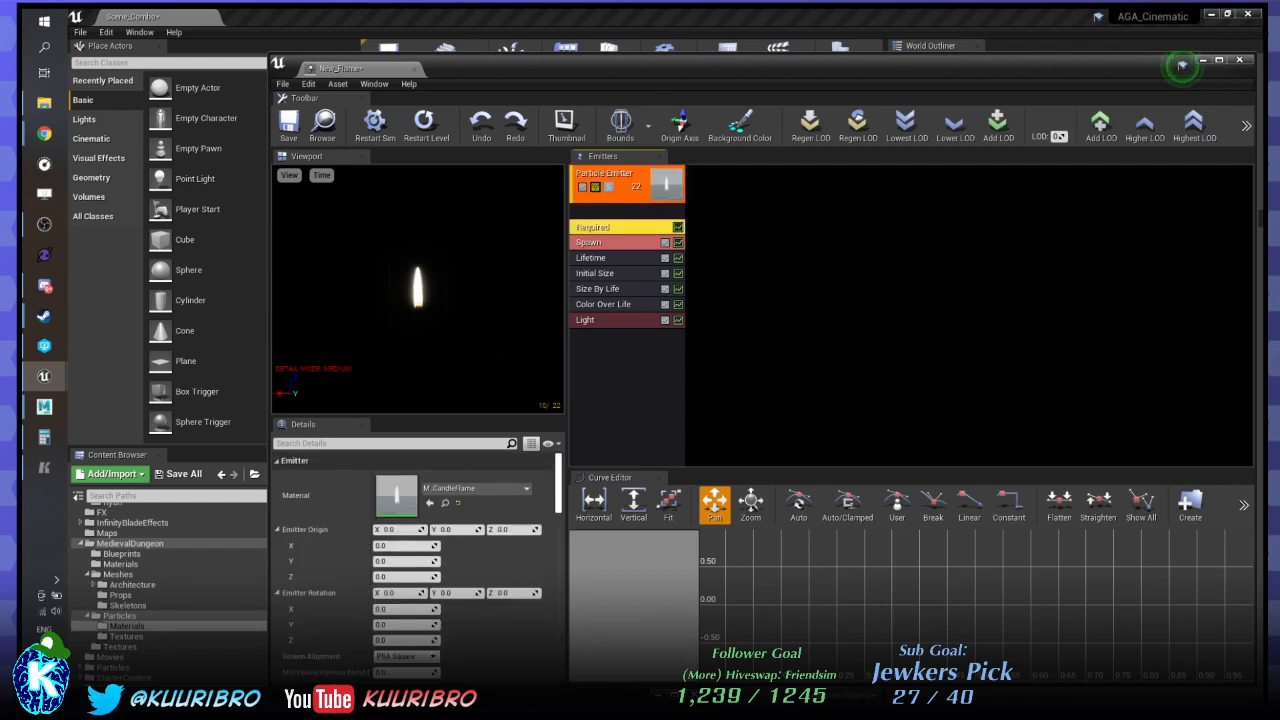
pyautogui.scroll(-5, 472, 594)
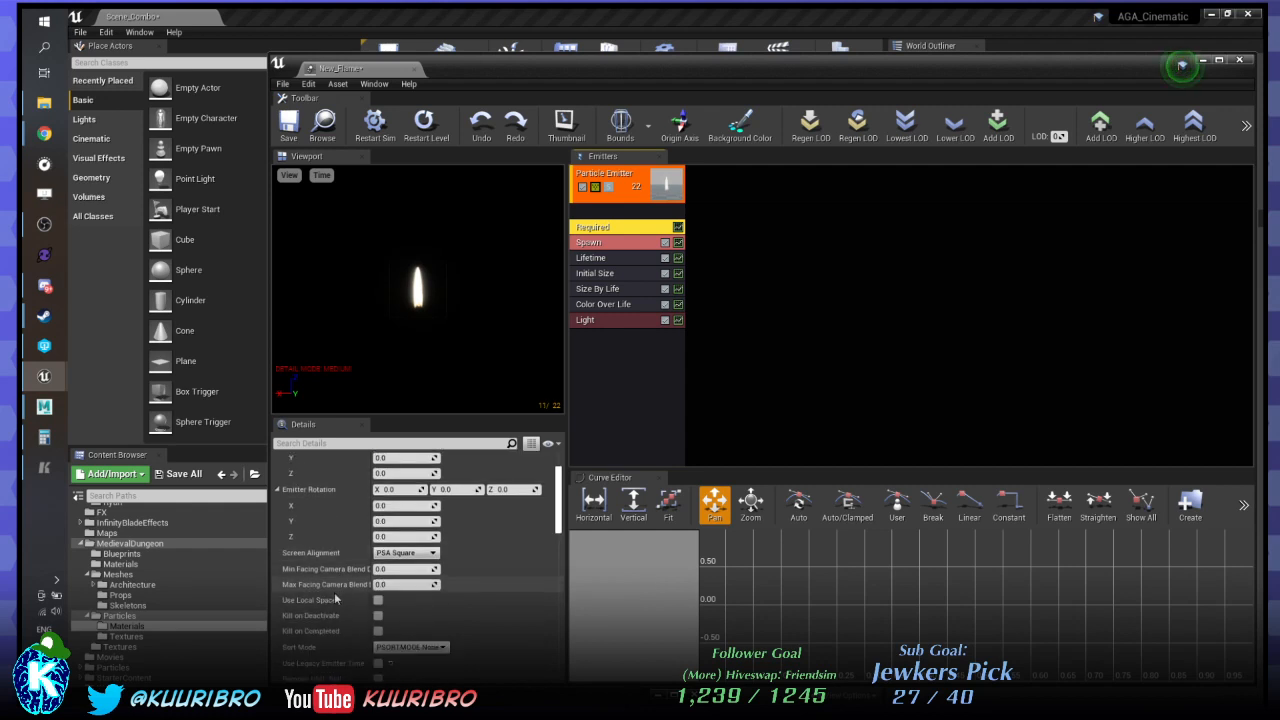
pyautogui.scroll(-2, 334, 598)
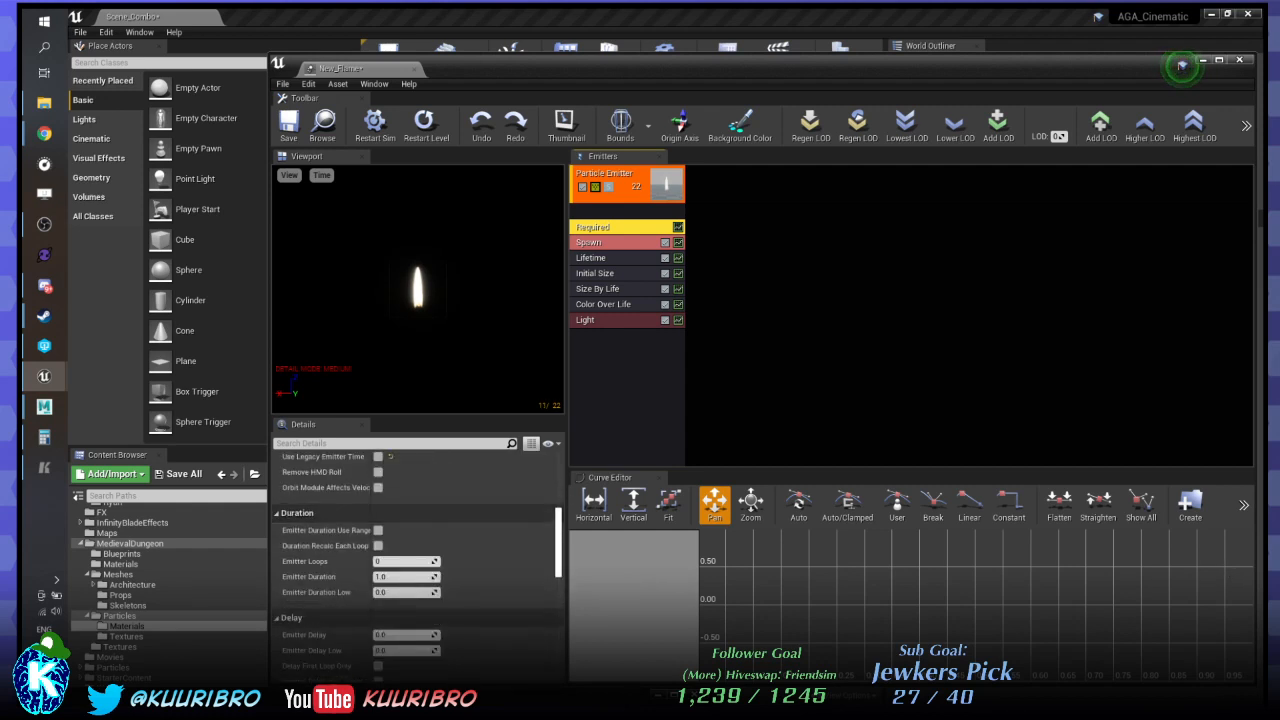
pyautogui.scroll(-5, 330, 580)
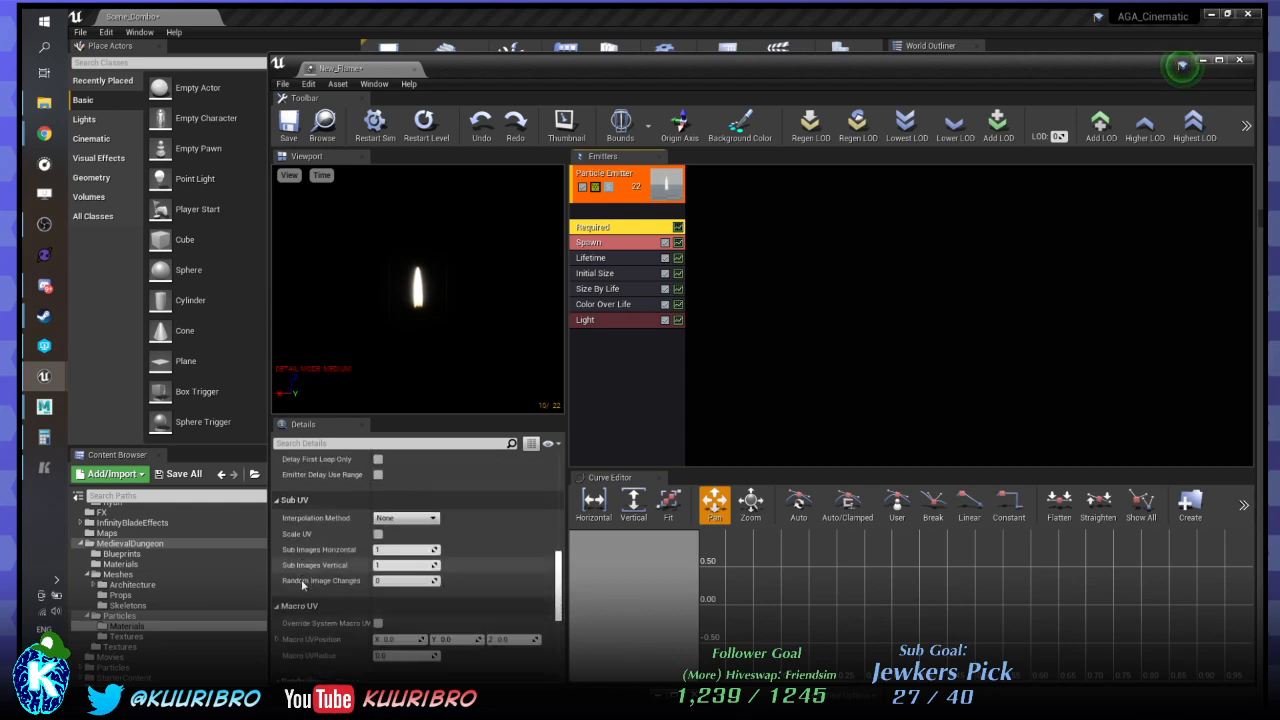
pyautogui.scroll(-4, 303, 587)
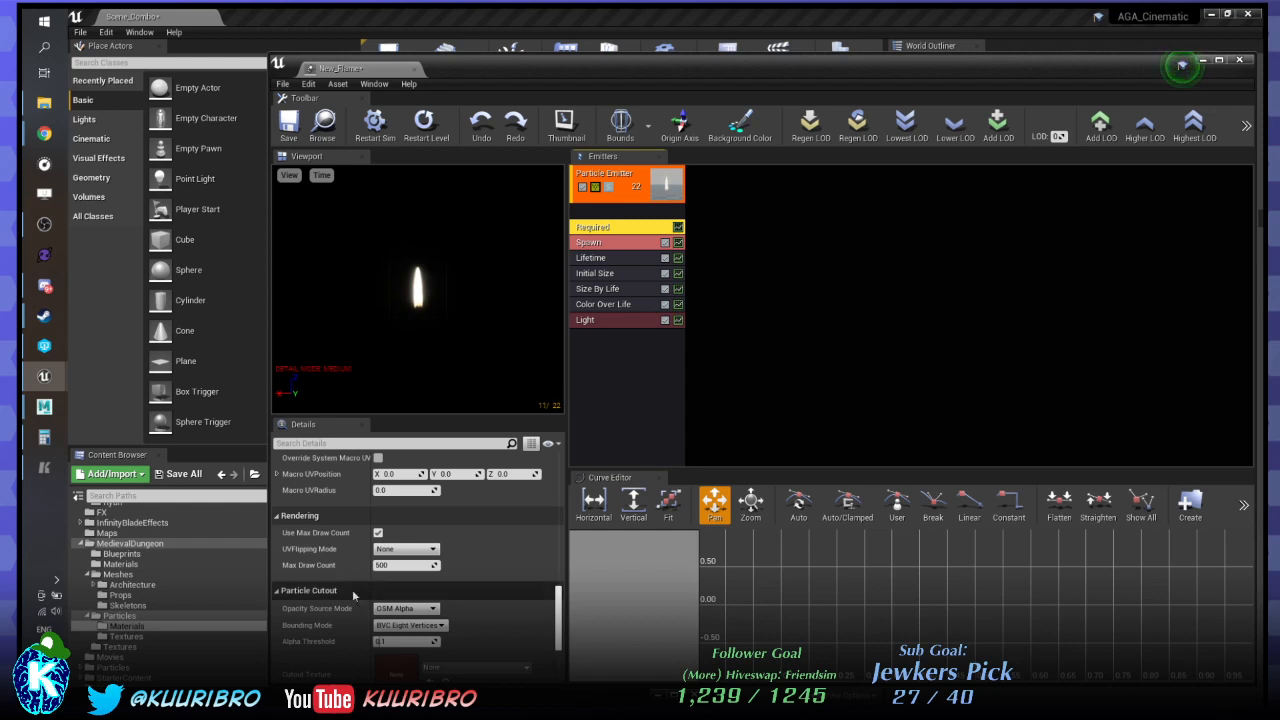
pyautogui.scroll(-3, 420, 590)
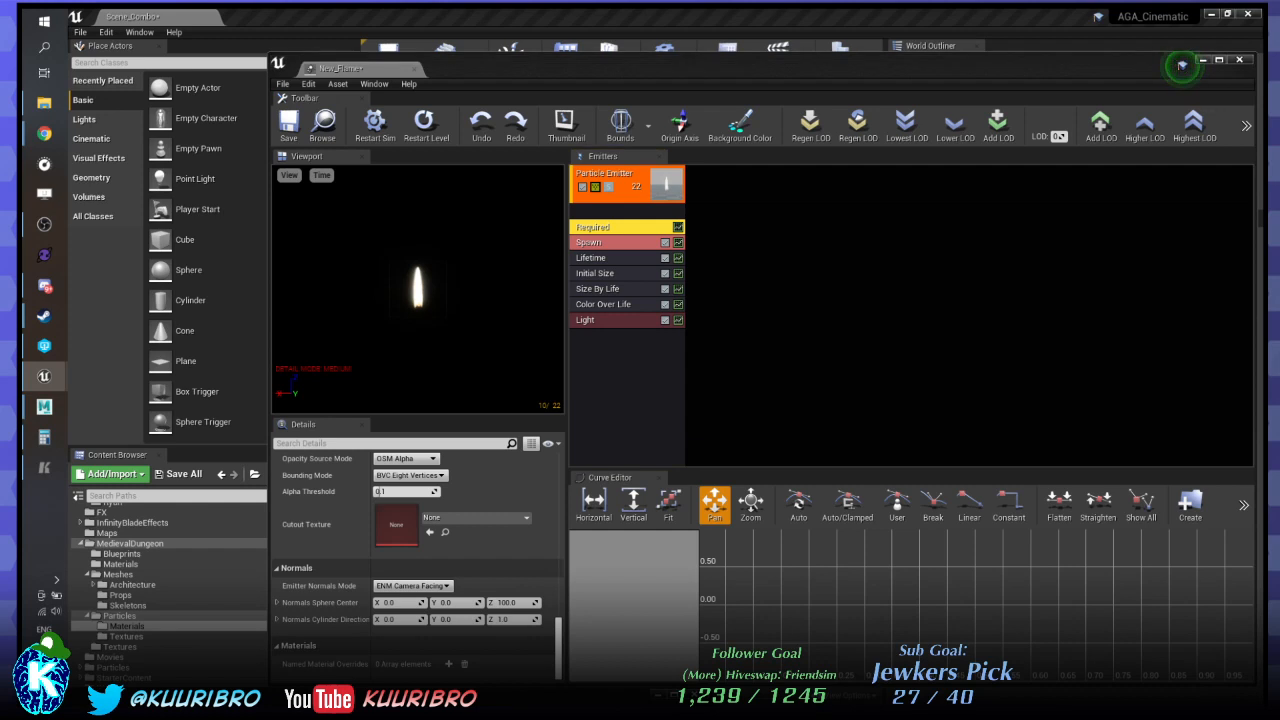
# Set the Spawn module's constant rate to 5.
pyautogui.click(630, 244)
pyautogui.scroll(1, 362, 557)
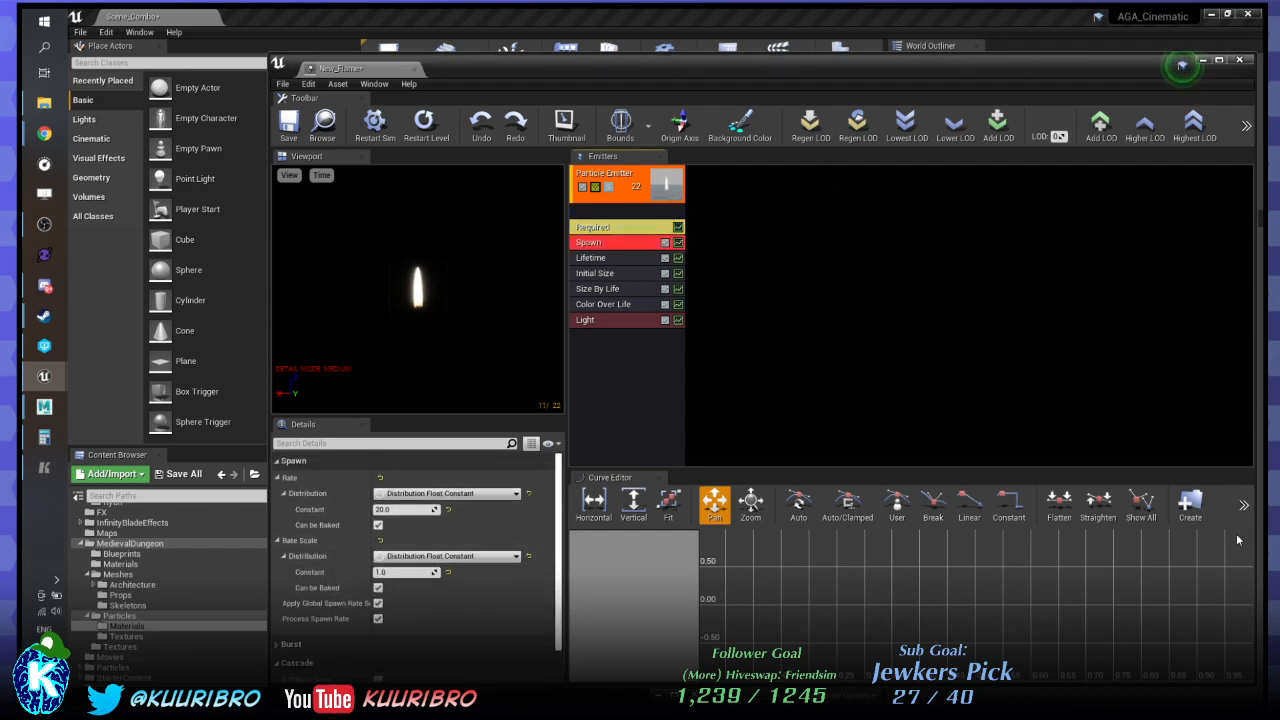
pyautogui.click(405, 510)
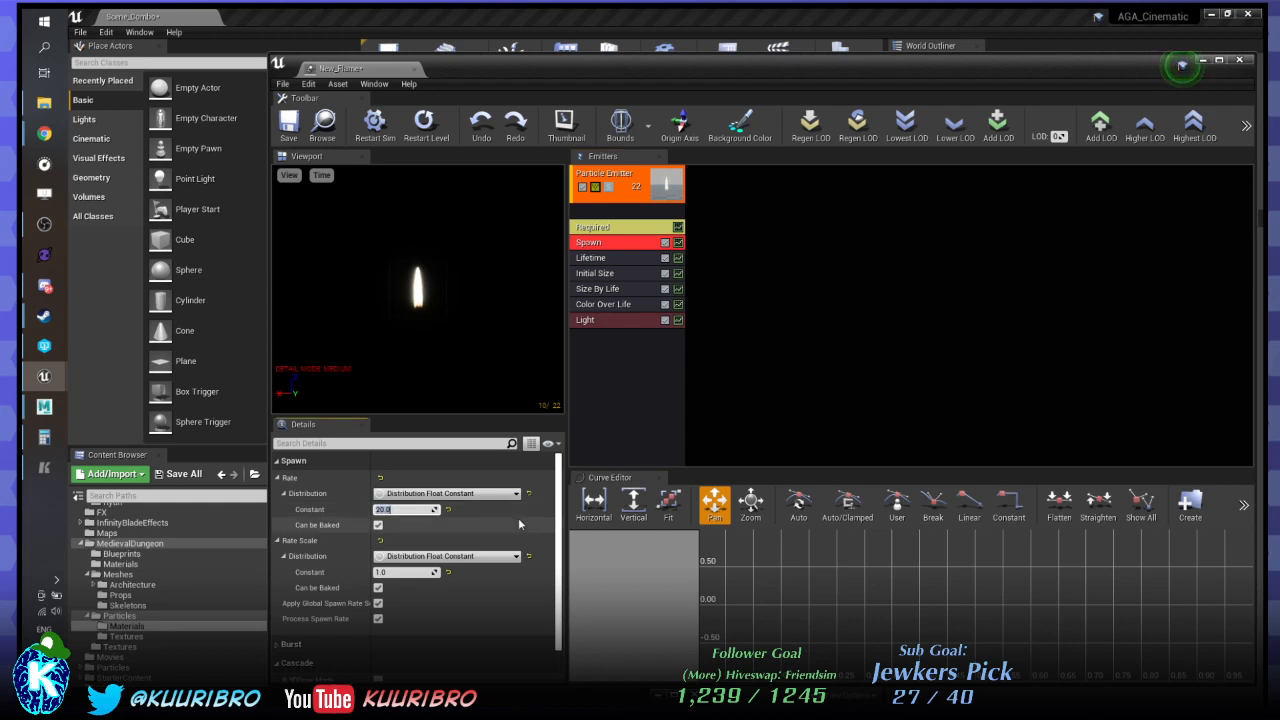
pyautogui.write('5')
pyautogui.press('Return')
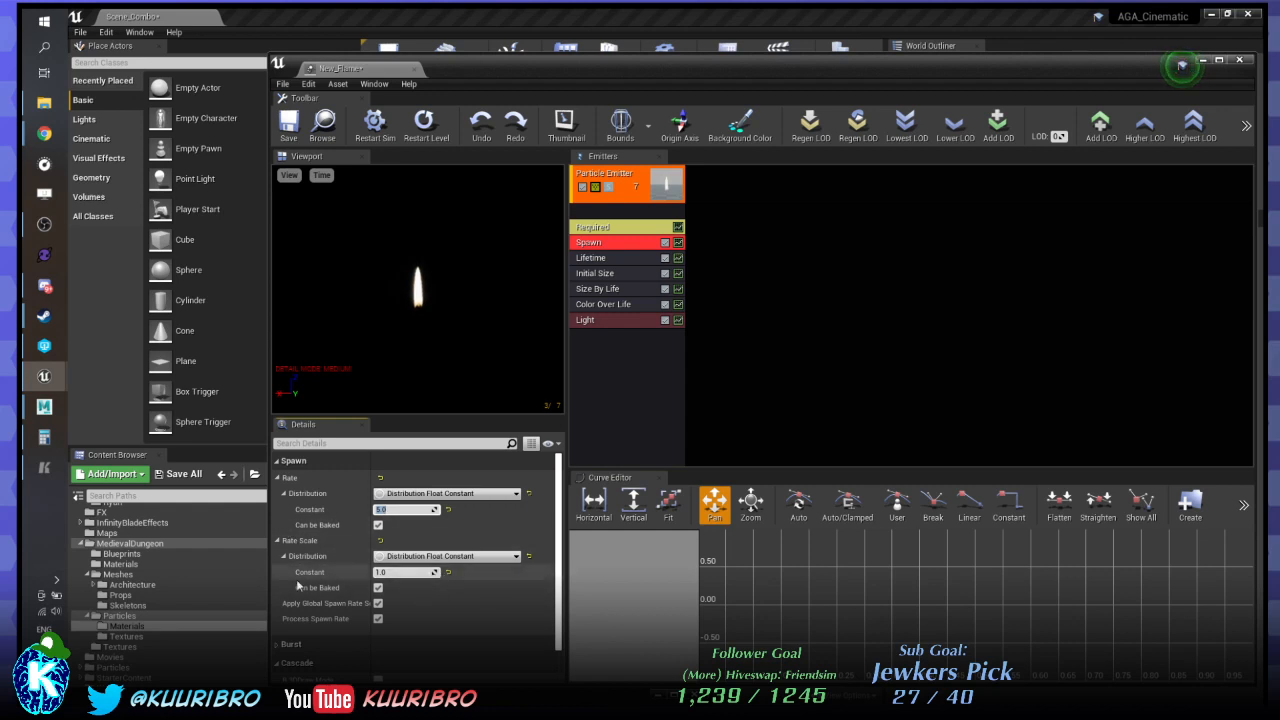
# Change the Spawn module's editor color to a dark gold sampled from the screen, and check its Burst settings.
pyautogui.scroll(-2, 332, 570)
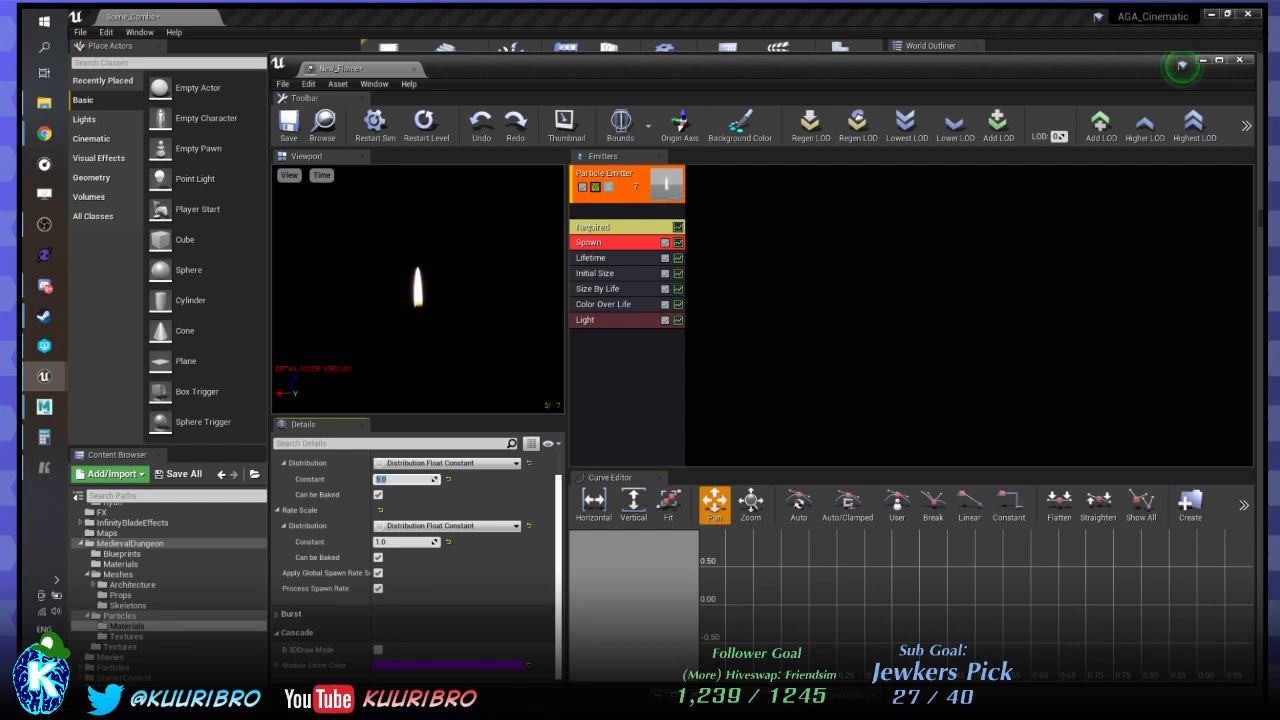
pyautogui.click(504, 666)
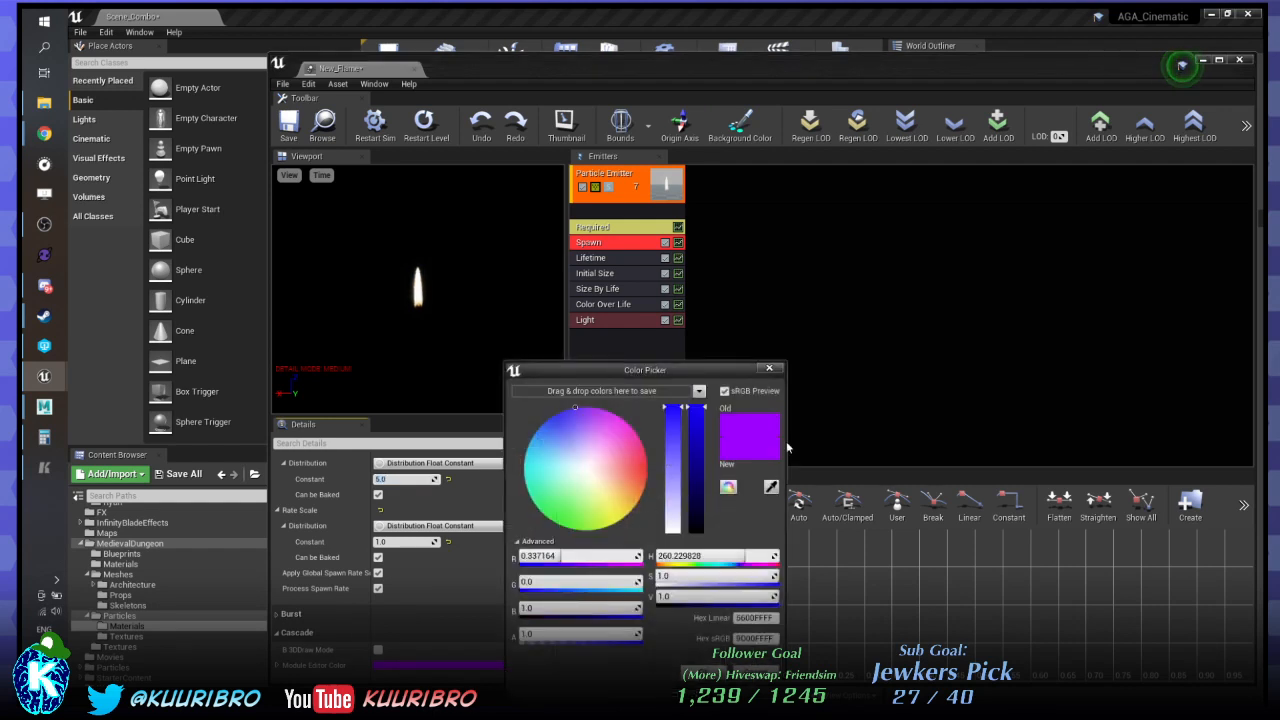
pyautogui.click(771, 486)
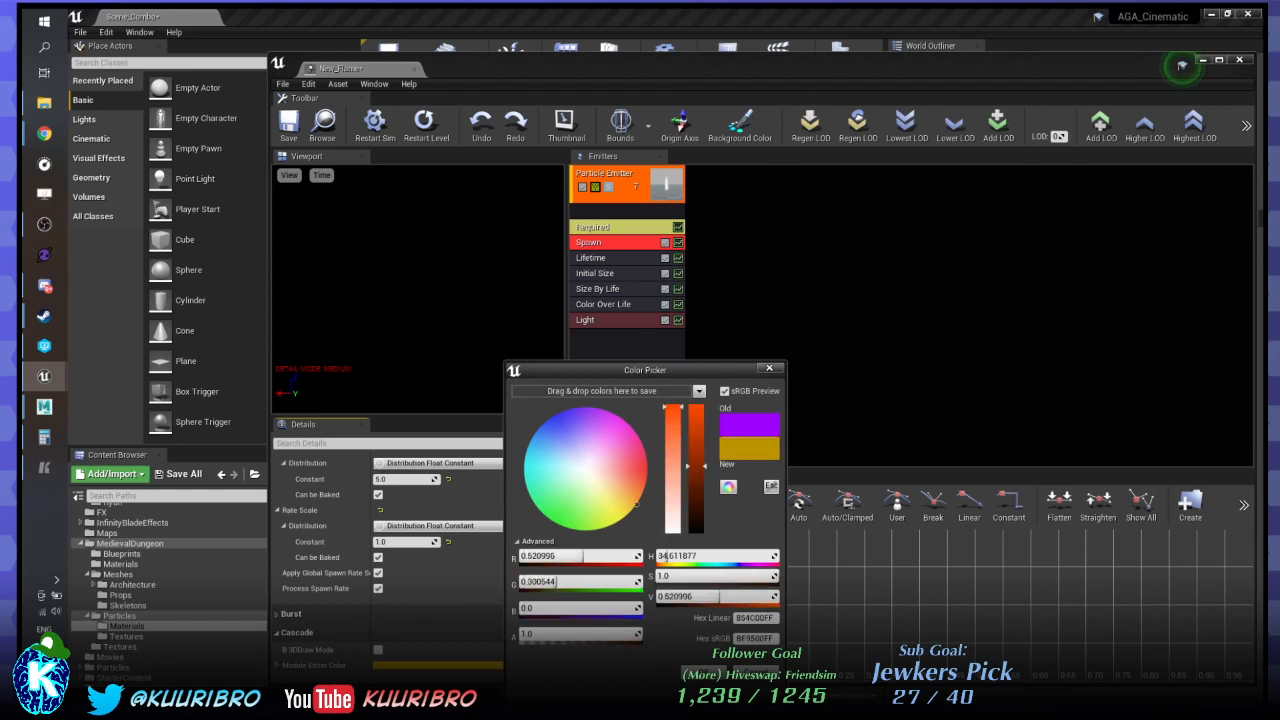
pyautogui.click(704, 670)
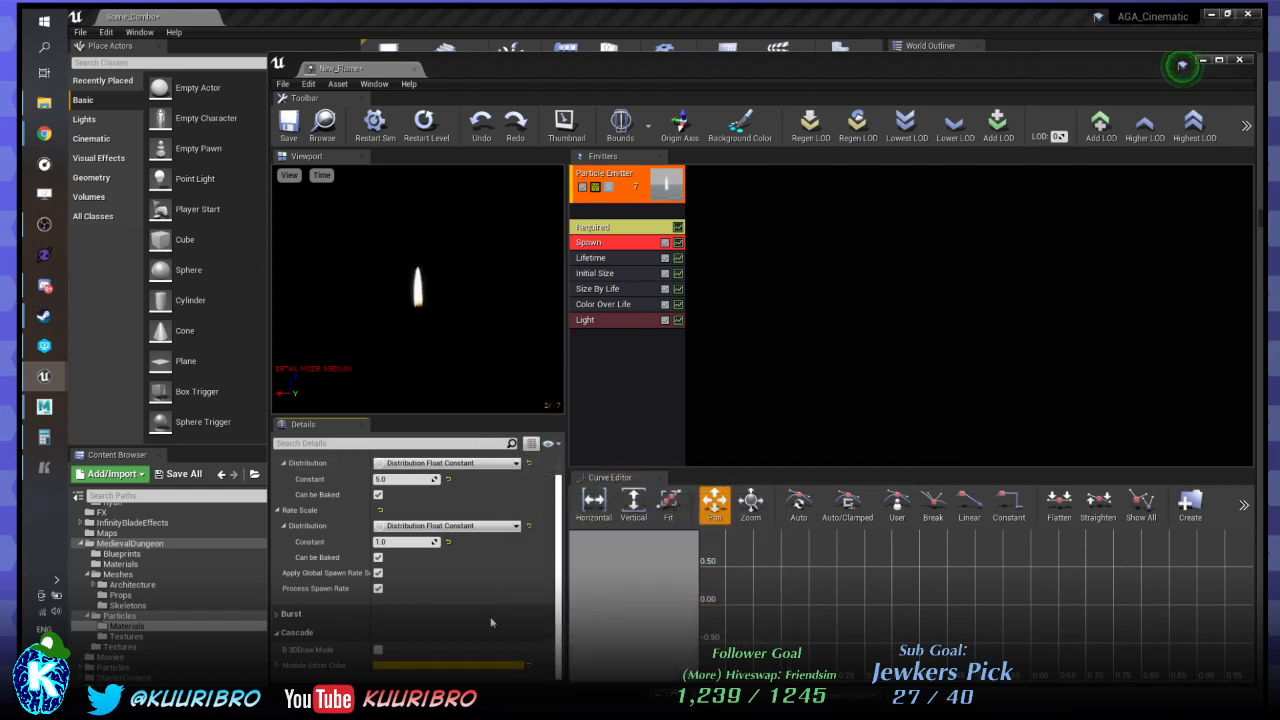
pyautogui.click(278, 614)
pyautogui.click(278, 614)
# Set the Lifetime module's maximum to 1.25.
pyautogui.click(633, 258)
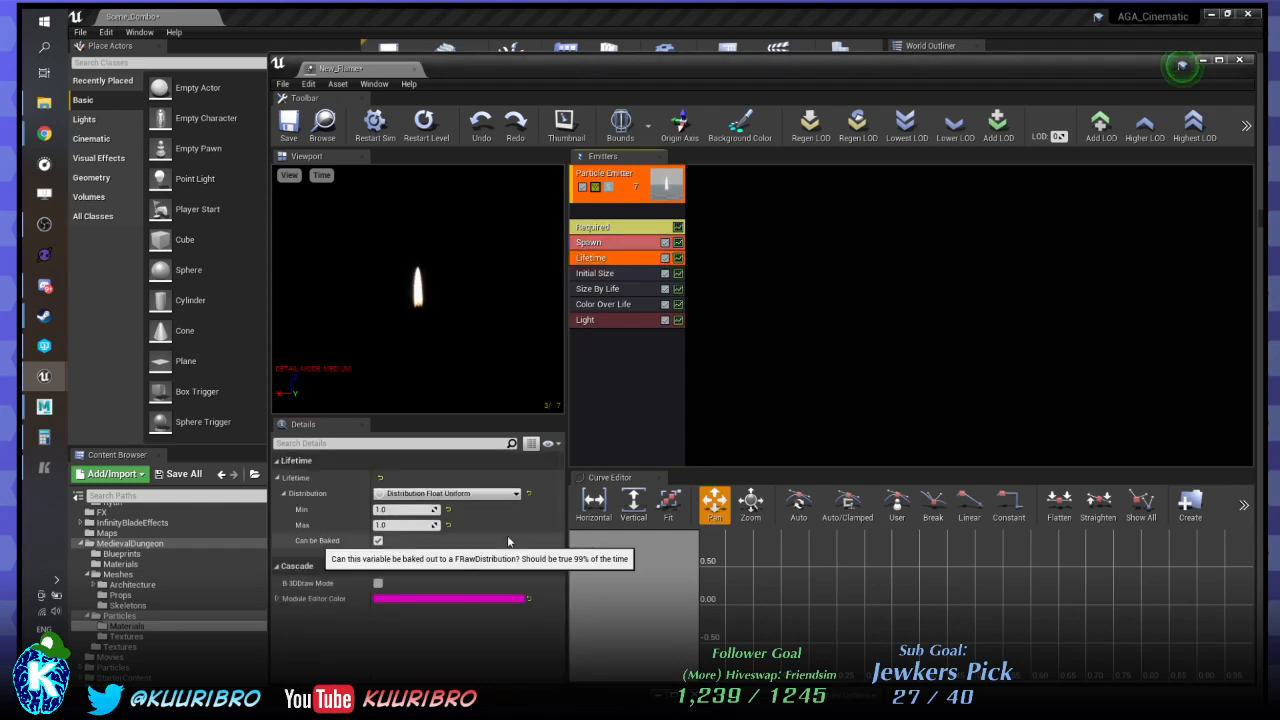
pyautogui.click(393, 525)
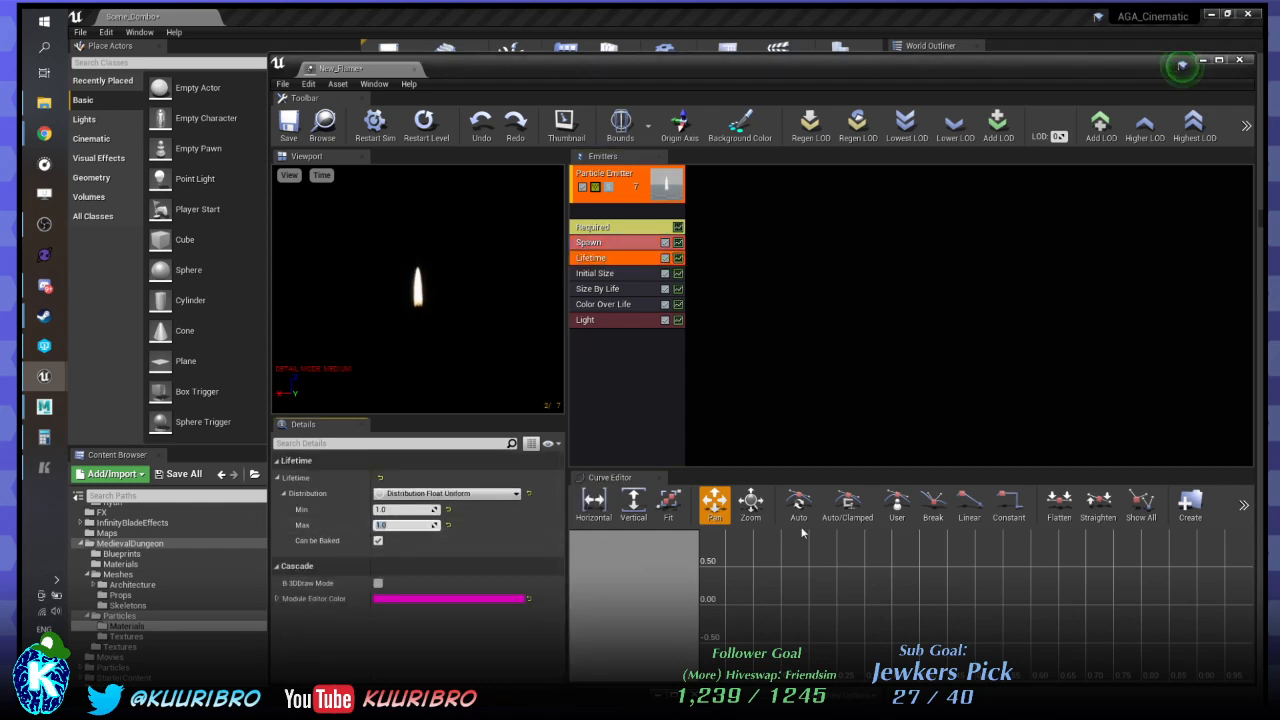
pyautogui.write('1.25')
pyautogui.press('Return')
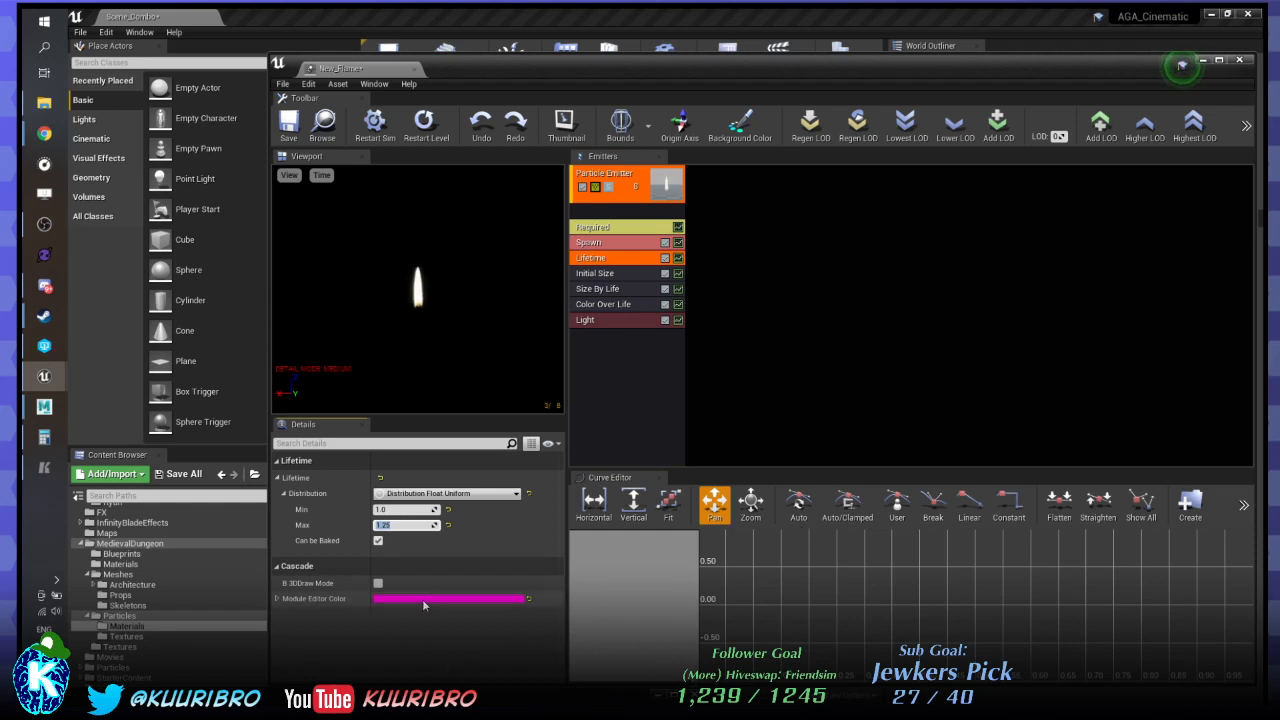
# Change the Lifetime module's editor color to a teal sampled from the screen.
pyautogui.click(276, 598)
pyautogui.click(277, 598)
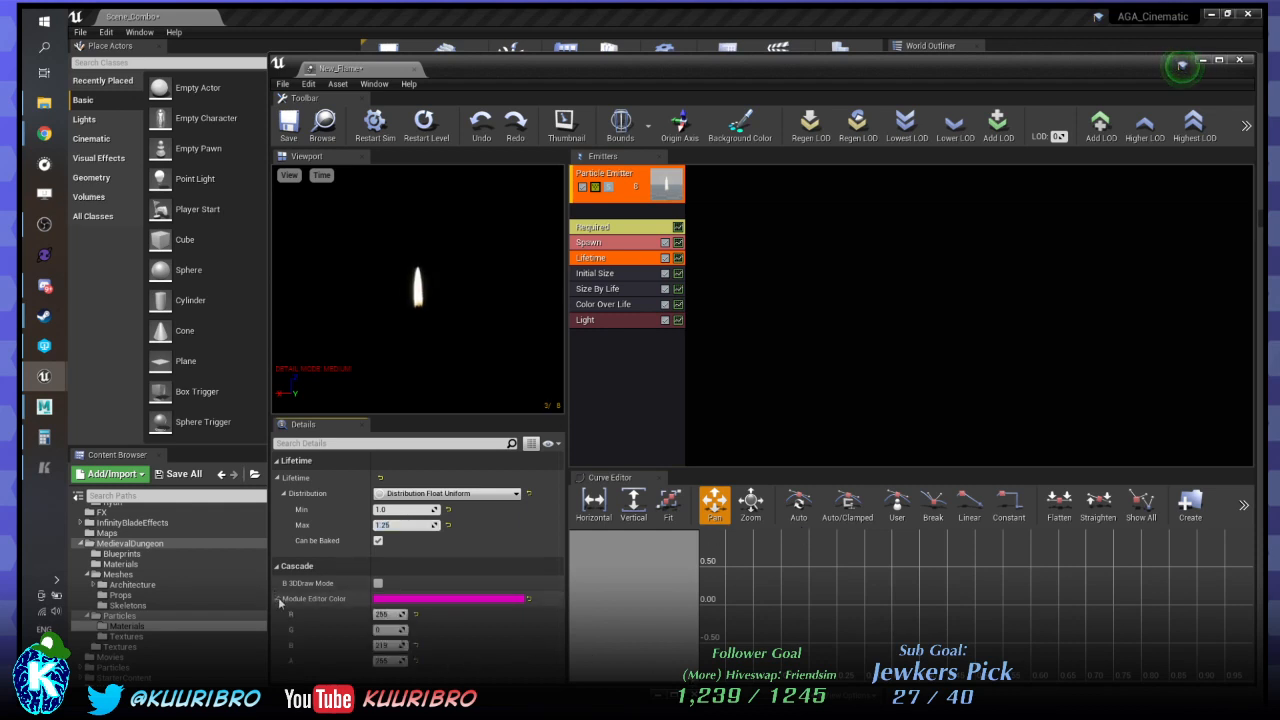
pyautogui.click(278, 599)
pyautogui.click(450, 598)
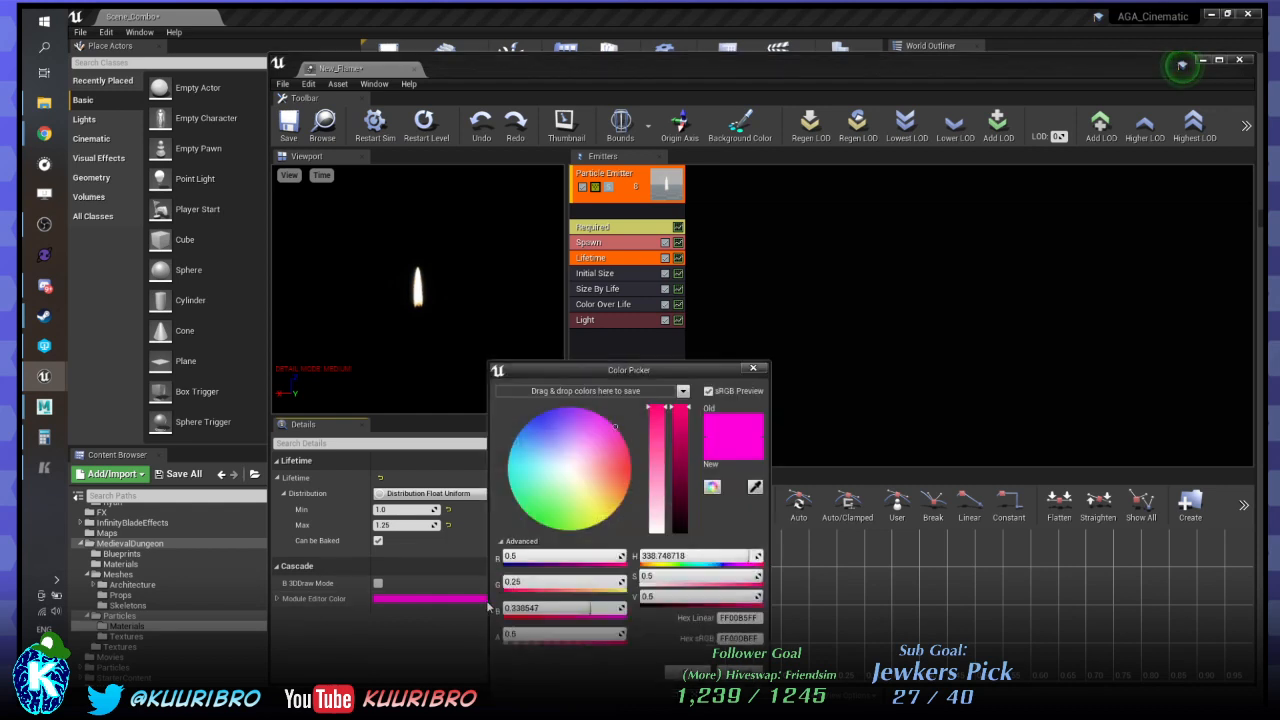
pyautogui.click(757, 488)
pyautogui.click(700, 565)
pyautogui.click(687, 671)
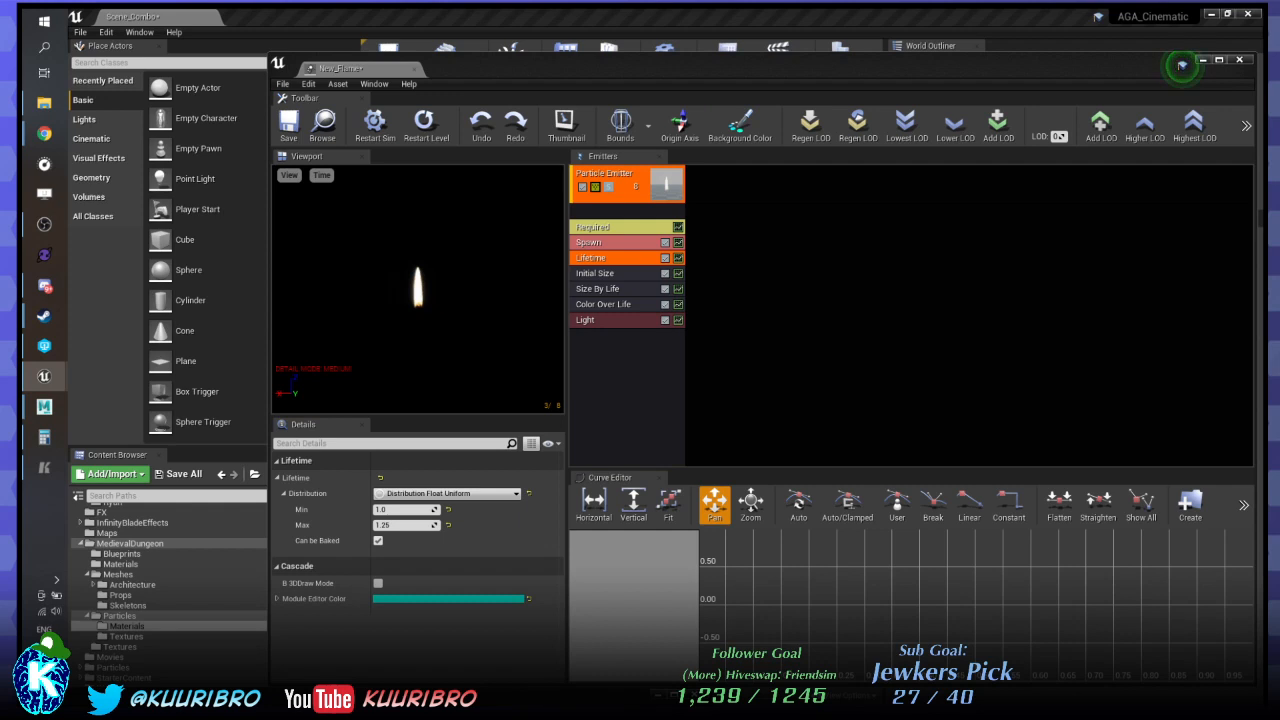
# Set the Initial Size module's maximum start size to 10 on the X, Y and Z axes.
pyautogui.click(603, 273)
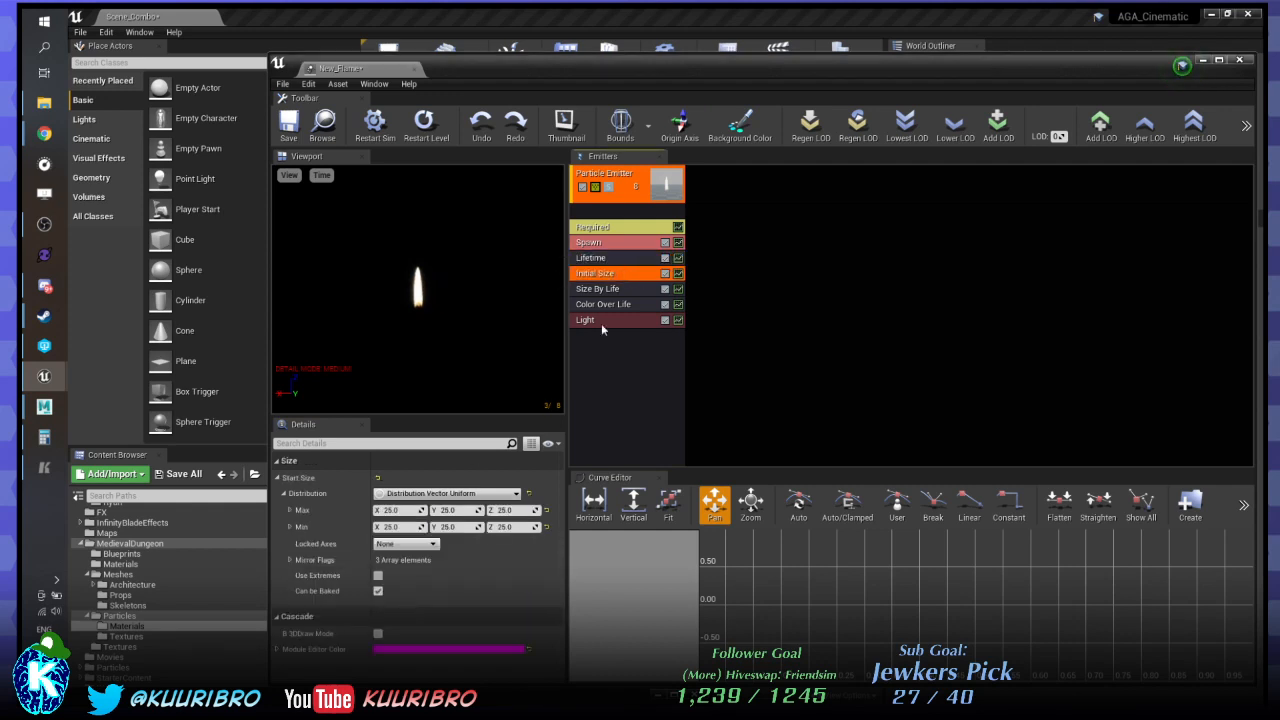
pyautogui.click(404, 510)
pyautogui.write('10')
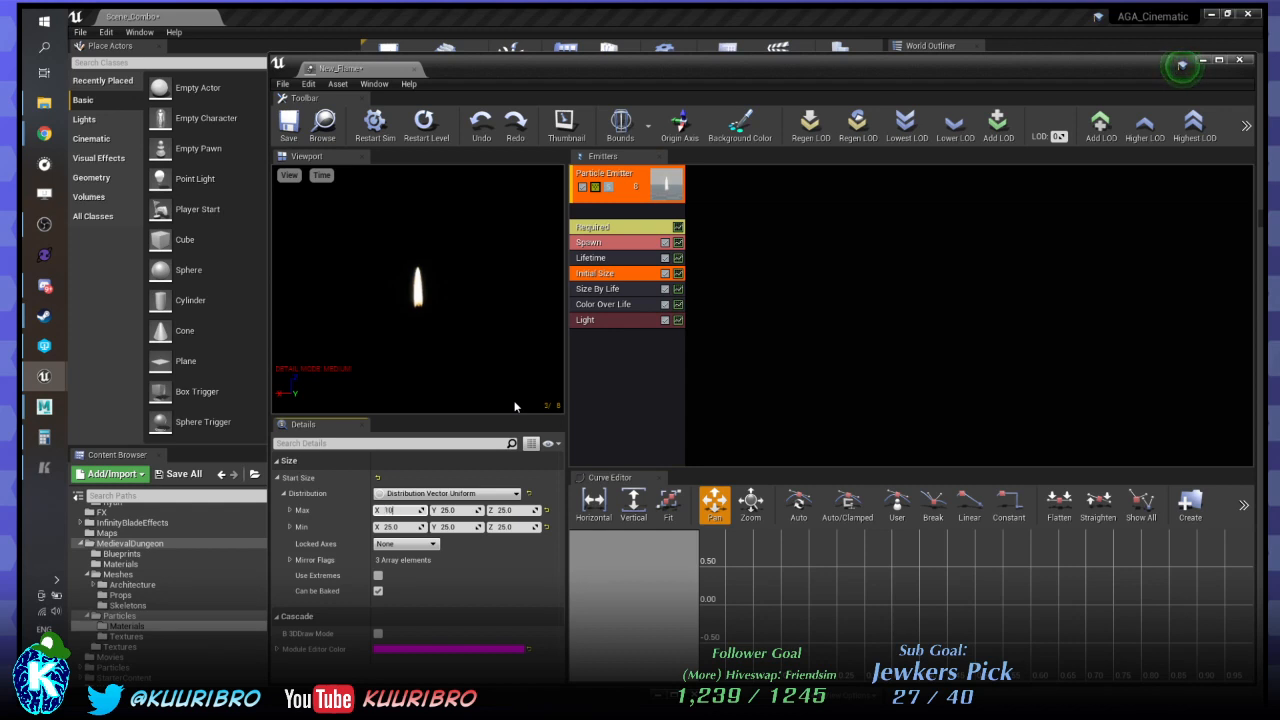
pyautogui.press('Tab')
pyautogui.write('10')
pyautogui.press('Tab')
pyautogui.write('10')
pyautogui.press('Tab')
# Set the Initial Size module's minimum start size to 10 on the X, Y and Z axes.
pyautogui.press('Tab')
pyautogui.write('10')
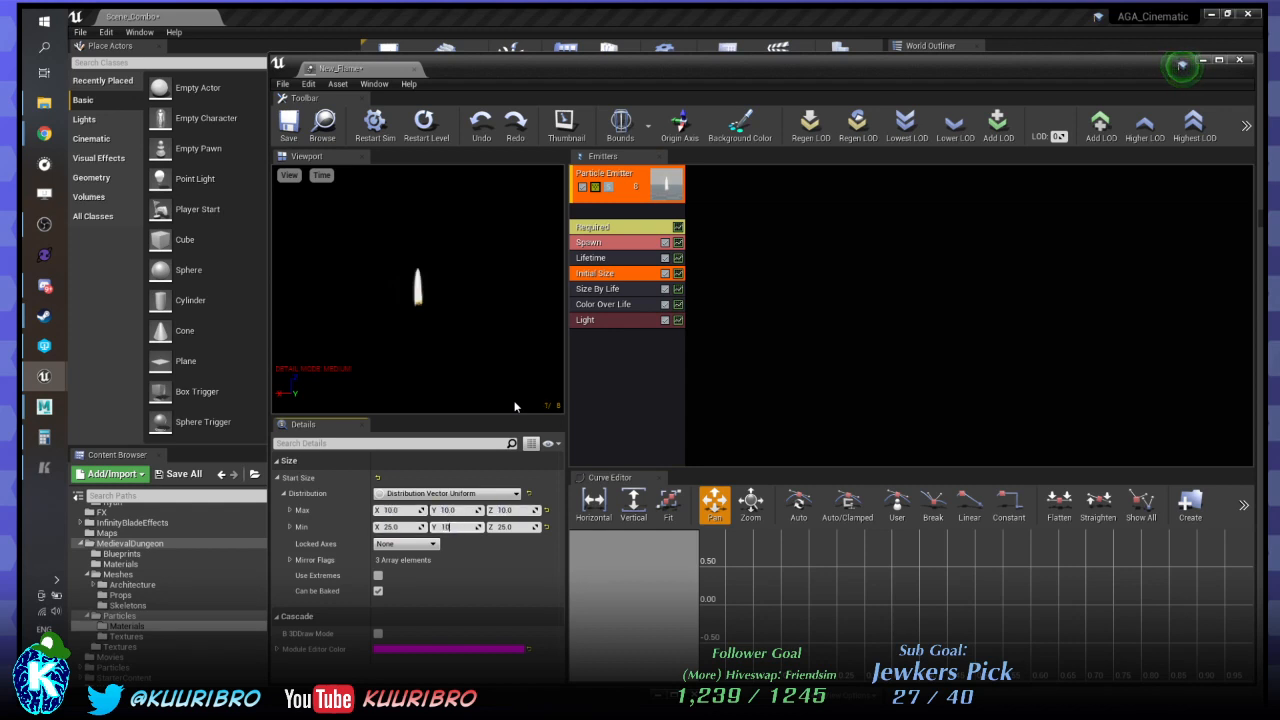
pyautogui.press('Tab')
pyautogui.write('10')
pyautogui.press('Tab')
pyautogui.press('Return')
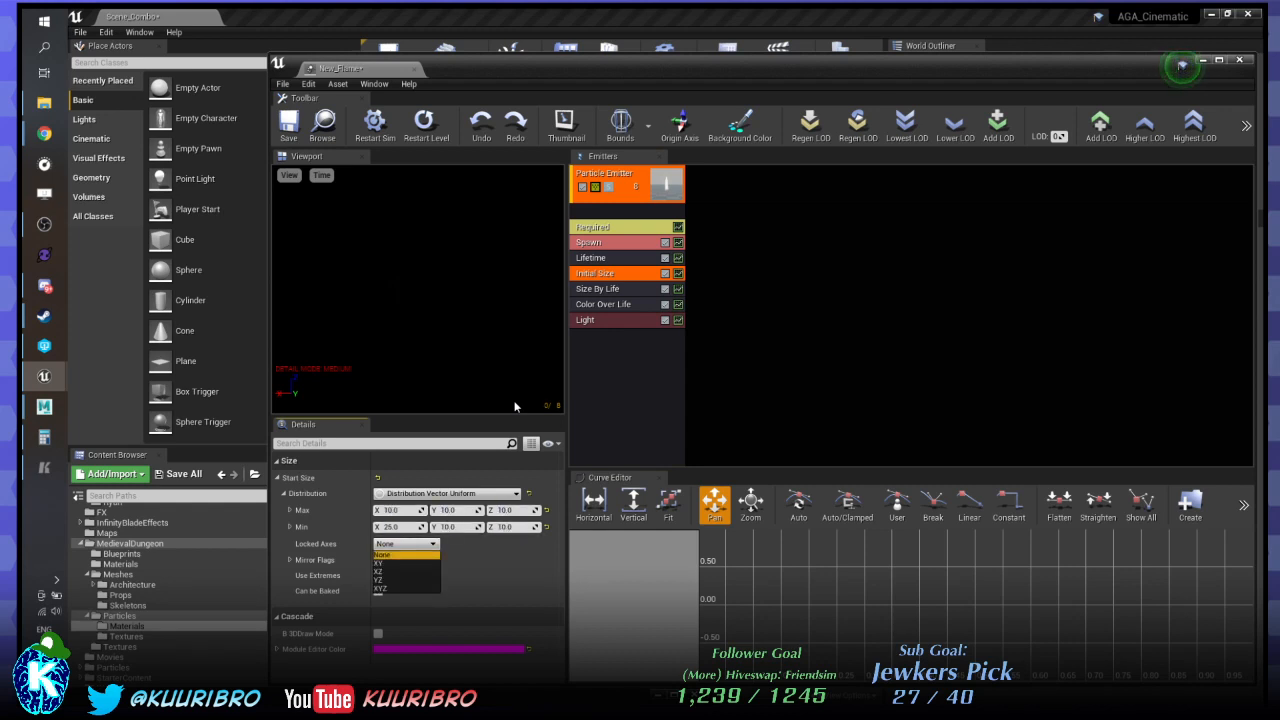
pyautogui.click(461, 289)
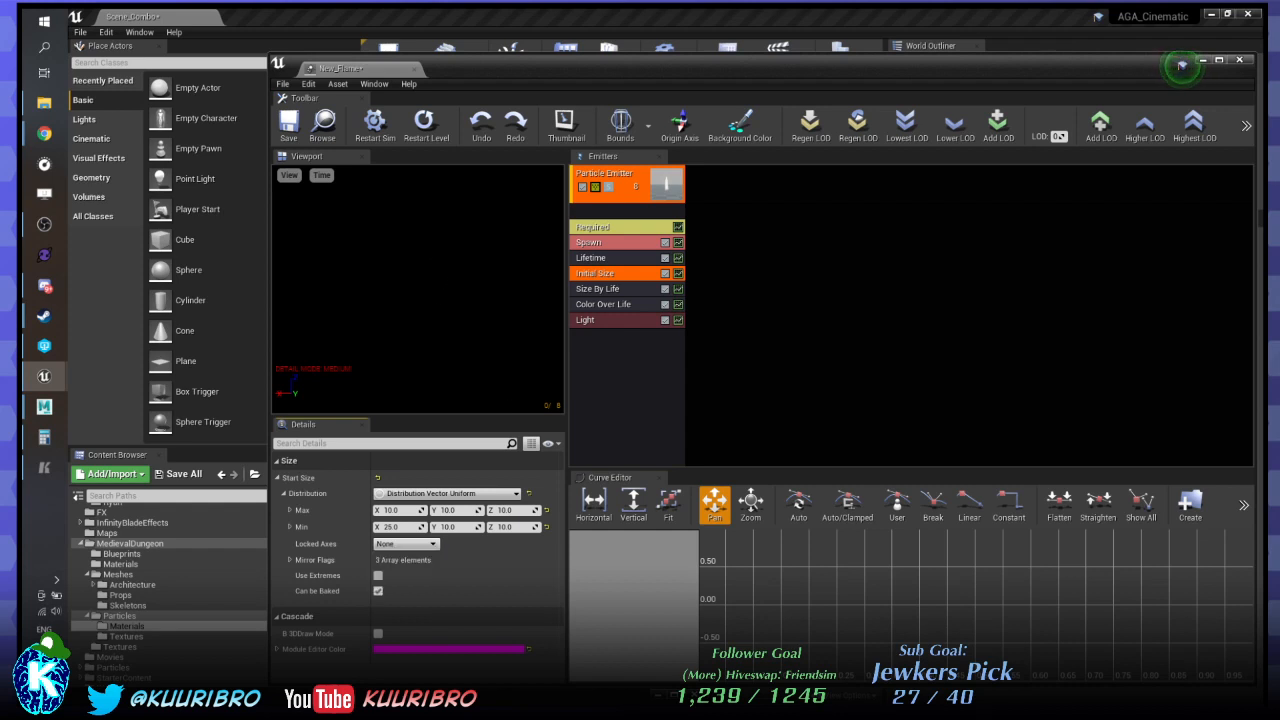
pyautogui.click(410, 527)
pyautogui.write('10')
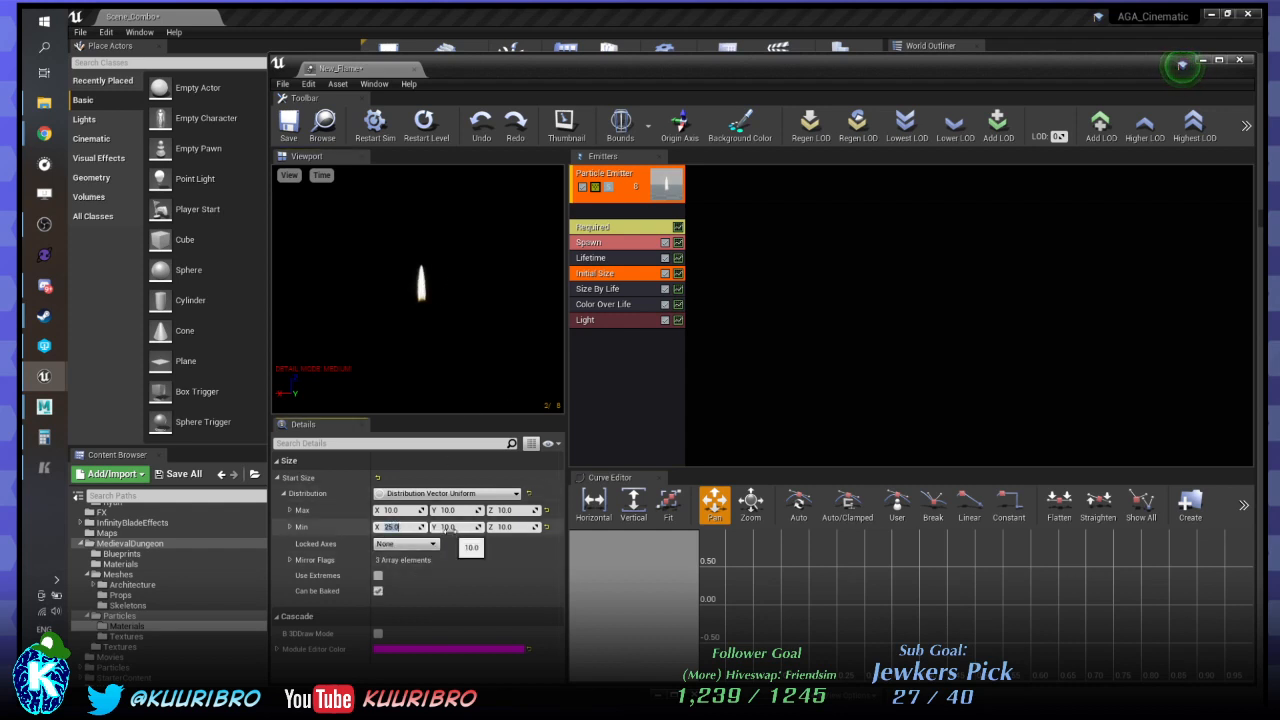
pyautogui.press('Return')
pyautogui.moveTo(443, 391); pyautogui.dragTo(443, 340, button='right')
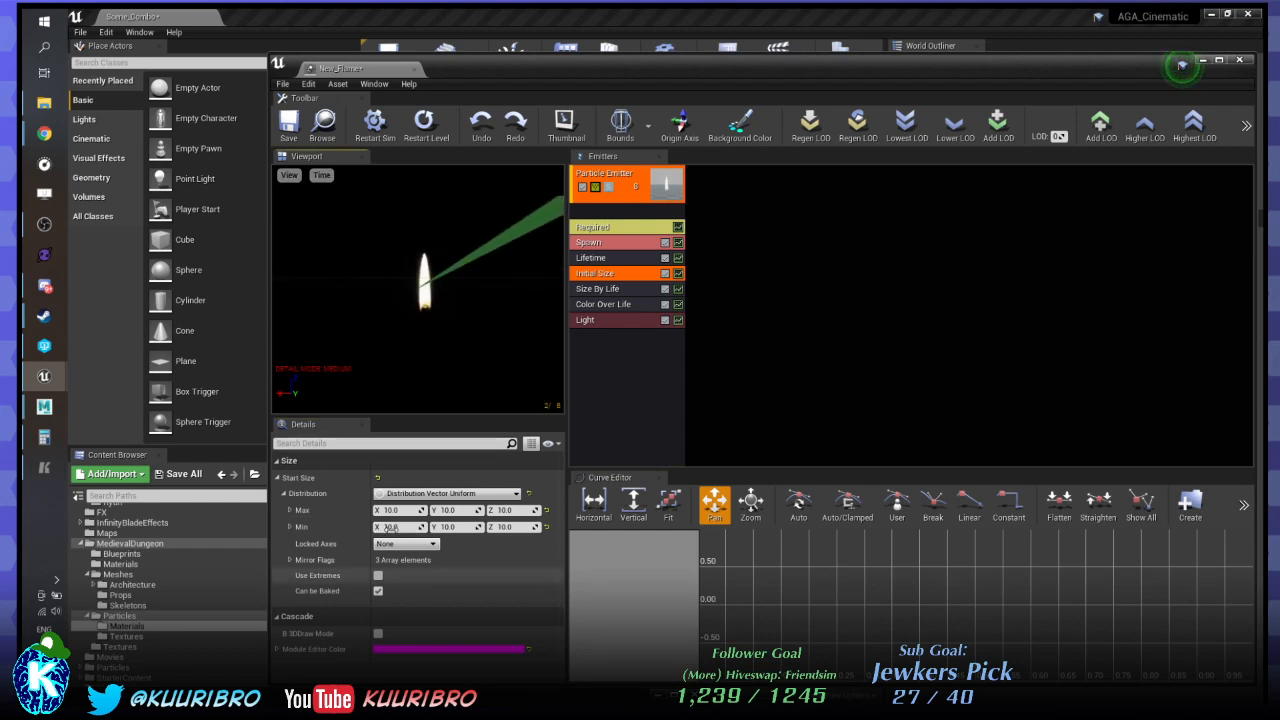
# Lower the minimum start size to 9 on all three axes.
pyautogui.click(406, 527)
pyautogui.click(402, 510)
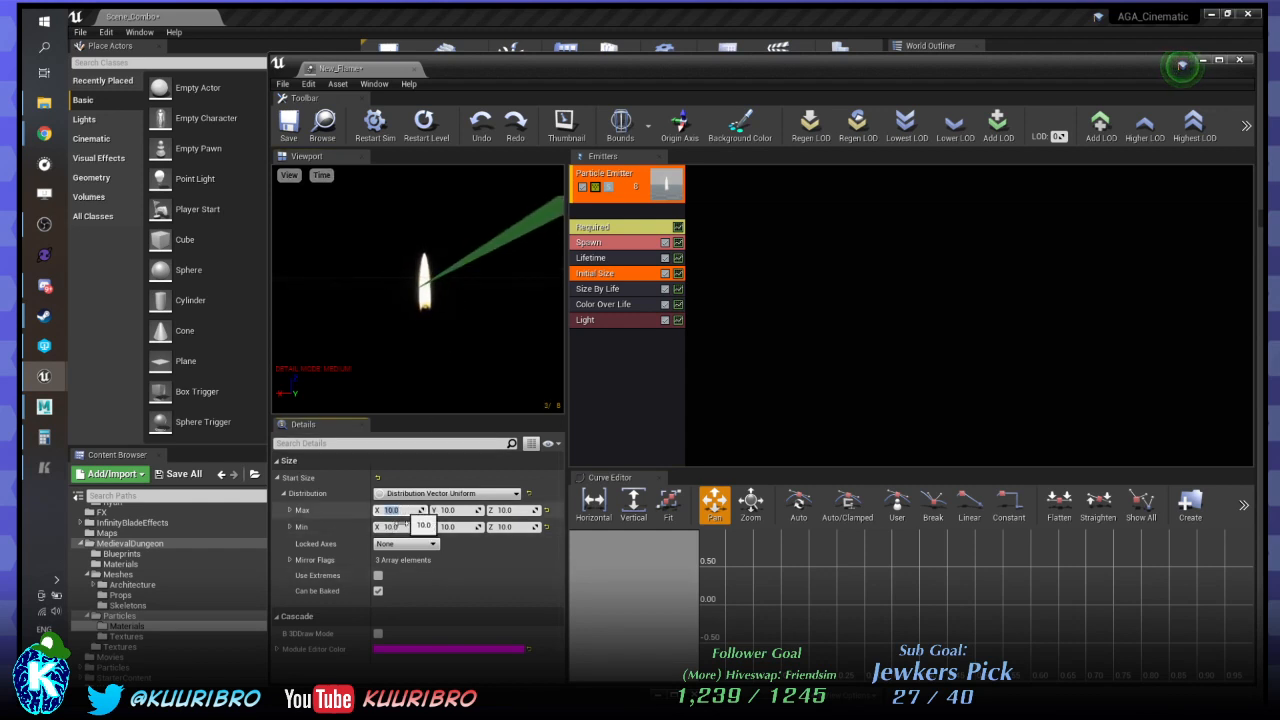
pyautogui.click(402, 527)
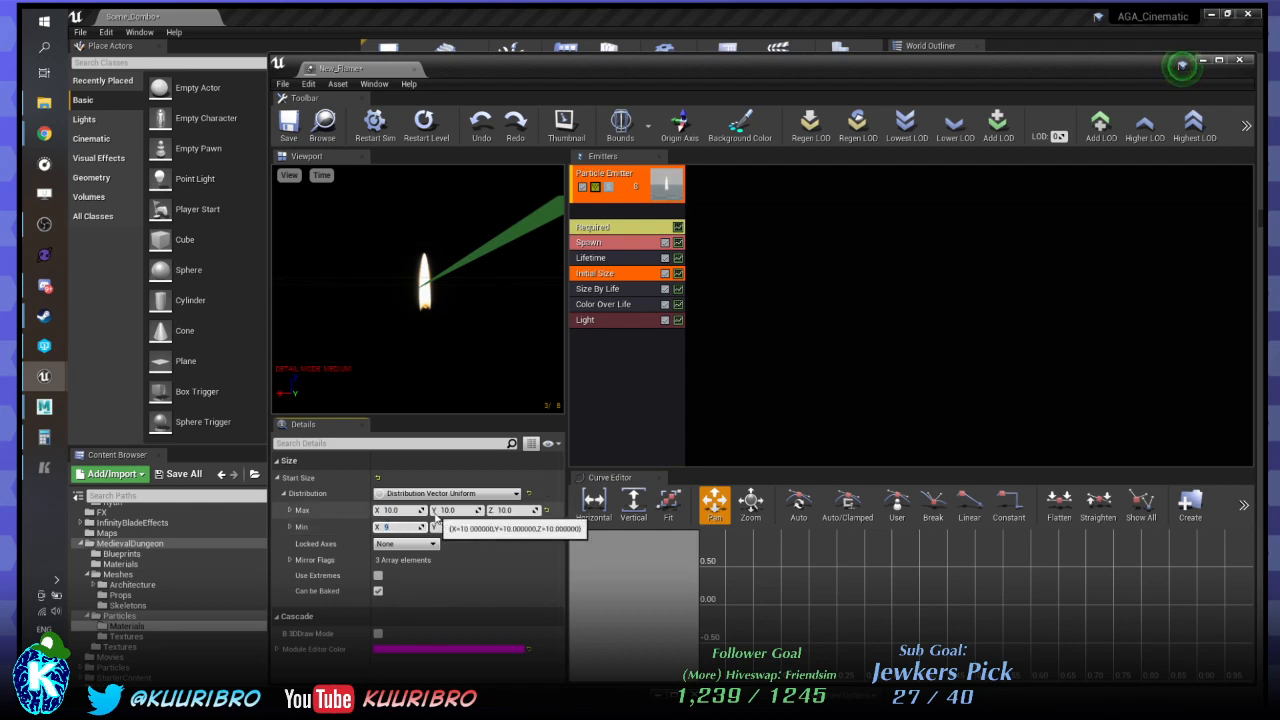
pyautogui.write('9')
pyautogui.press('Tab')
pyautogui.press('Tab')
pyautogui.write('9')
pyautogui.click(455, 527)
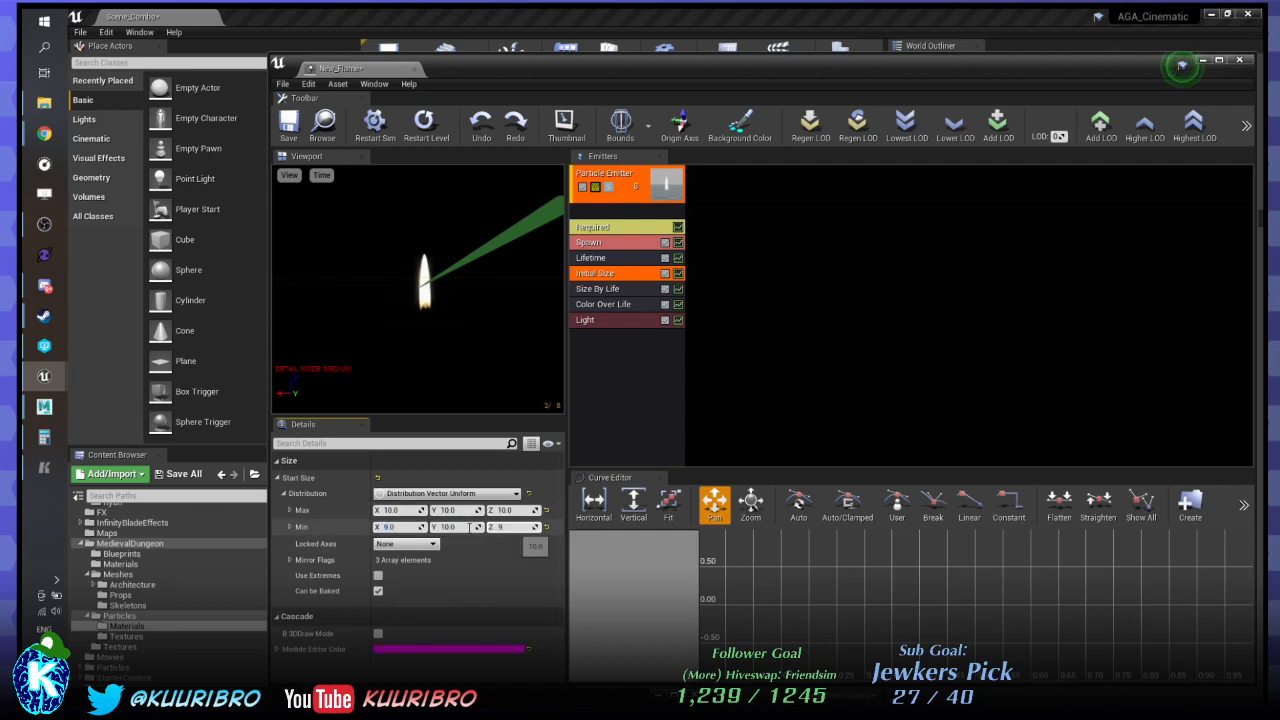
pyautogui.write('9')
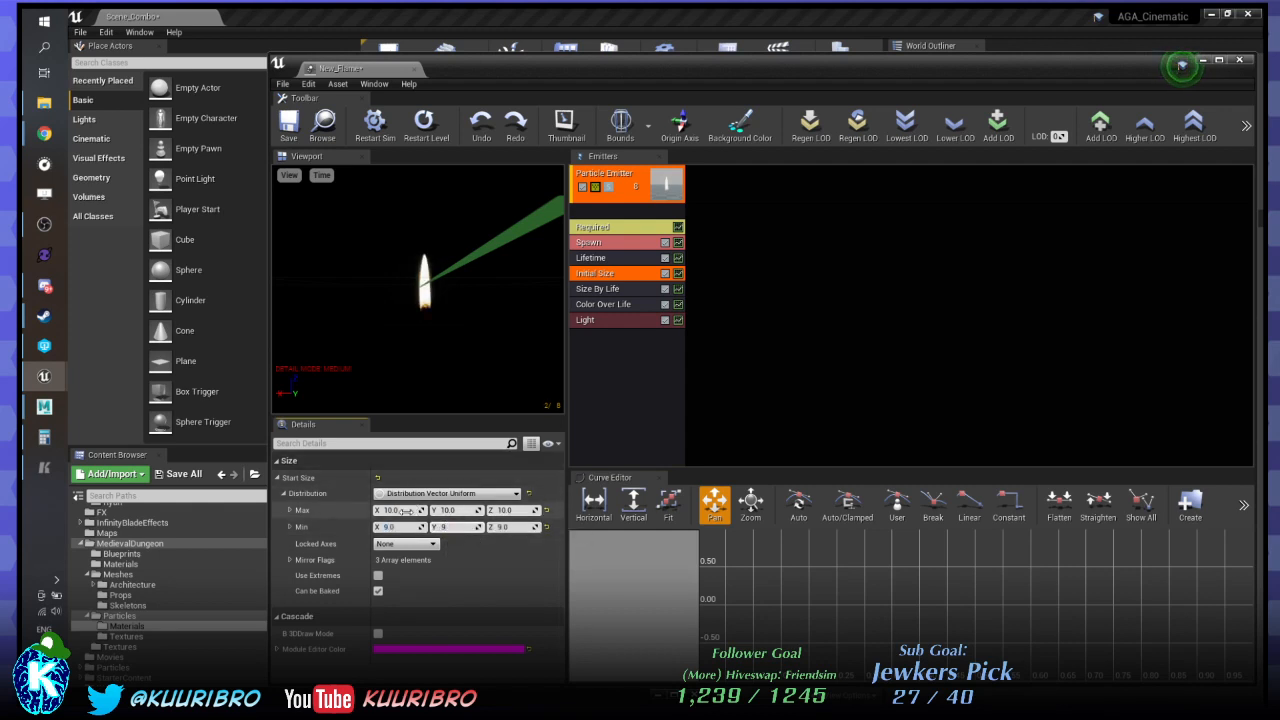
# Raise the maximum start size to 11 on all three axes.
pyautogui.click(400, 510)
pyautogui.write('11')
pyautogui.click(456, 510)
pyautogui.write('11')
pyautogui.click(500, 510)
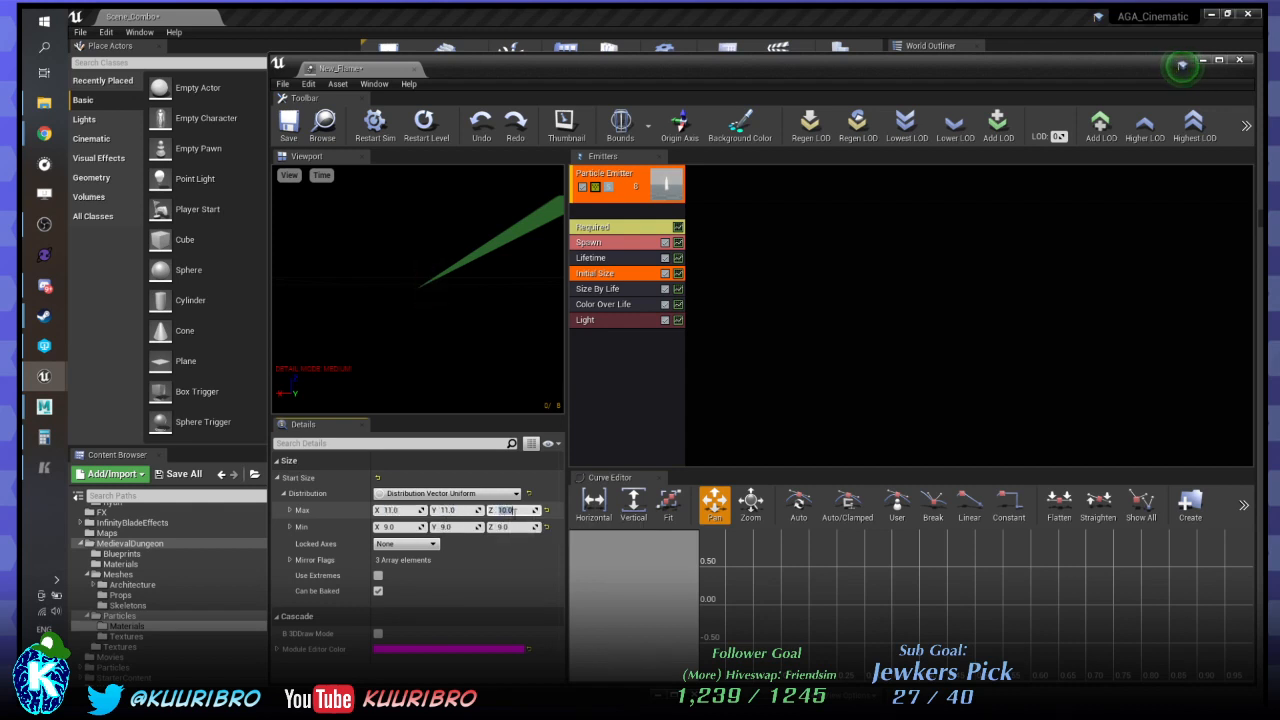
pyautogui.write('11')
pyautogui.press('Return')
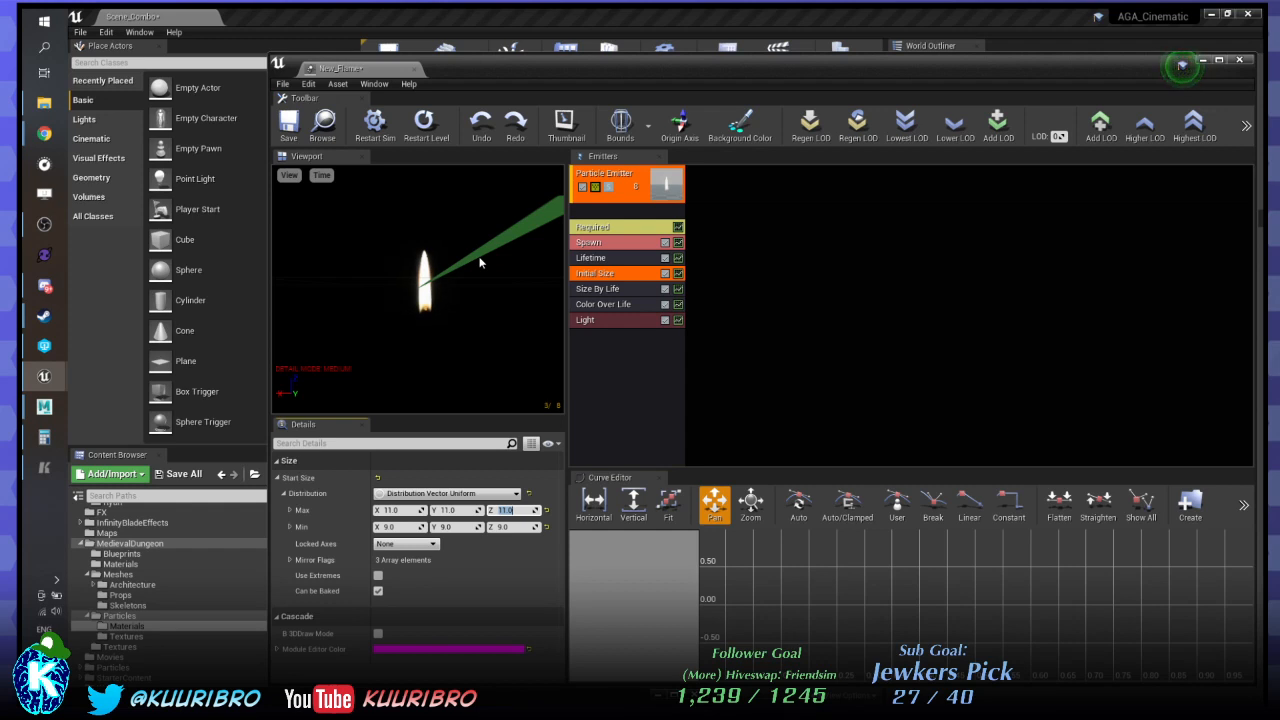
pyautogui.moveTo(462, 354); pyautogui.dragTo(458, 392, button='right')
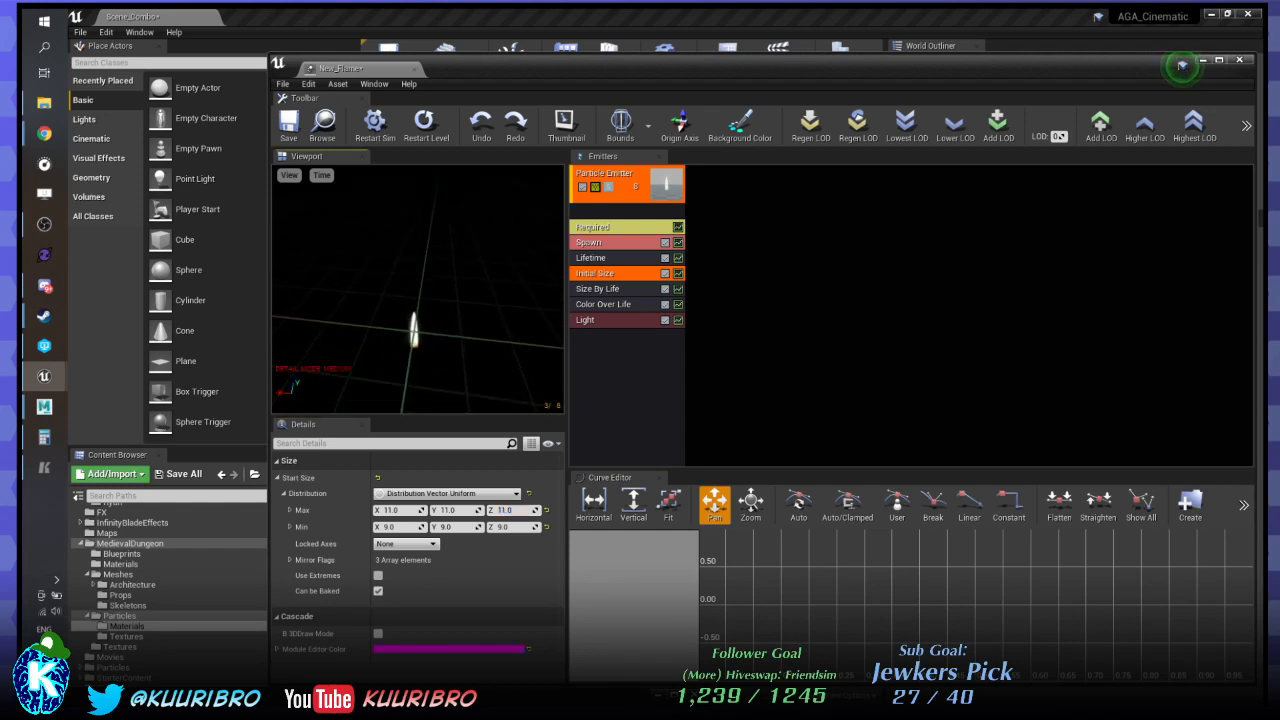
# Return the maximum start size to 10 on all three axes.
pyautogui.click(405, 511)
pyautogui.write('10')
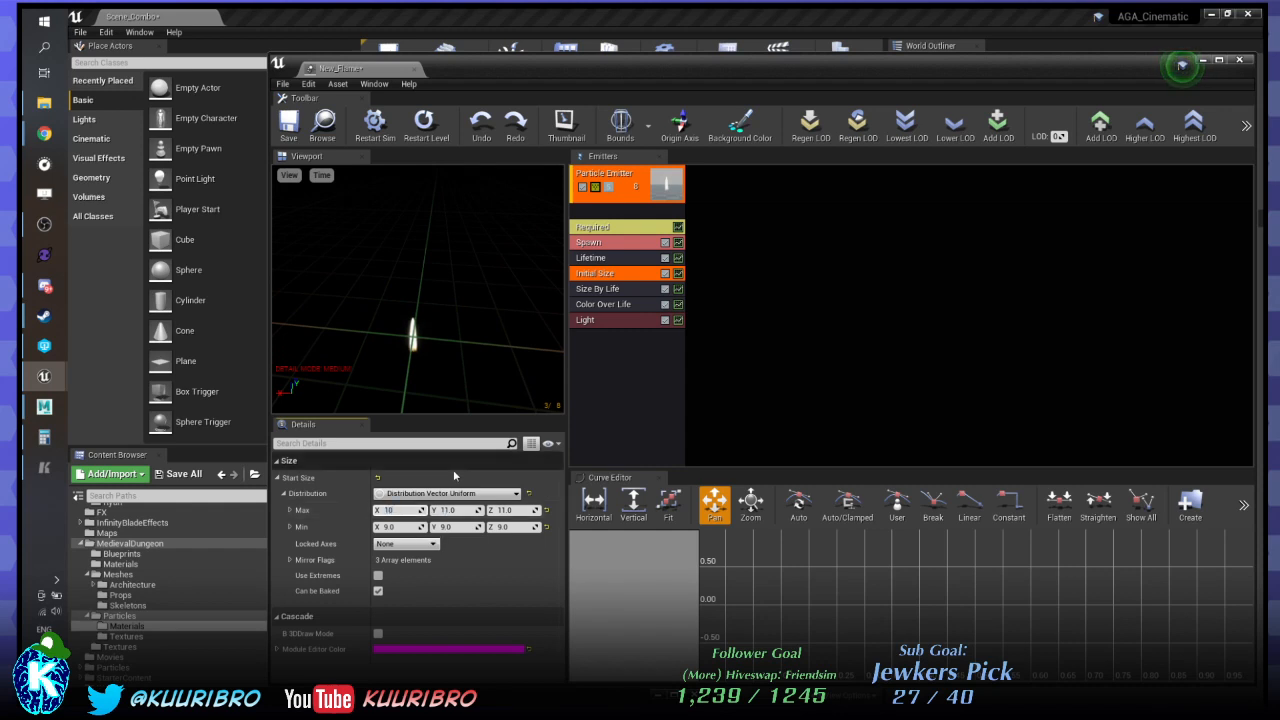
pyautogui.press('Tab')
pyautogui.write('10')
pyautogui.press('Tab')
pyautogui.write('10')
pyautogui.press('Tab')
# Return the minimum start size to 10 on all three axes.
pyautogui.press('Tab')
pyautogui.hotkey('shift', 'Tab')
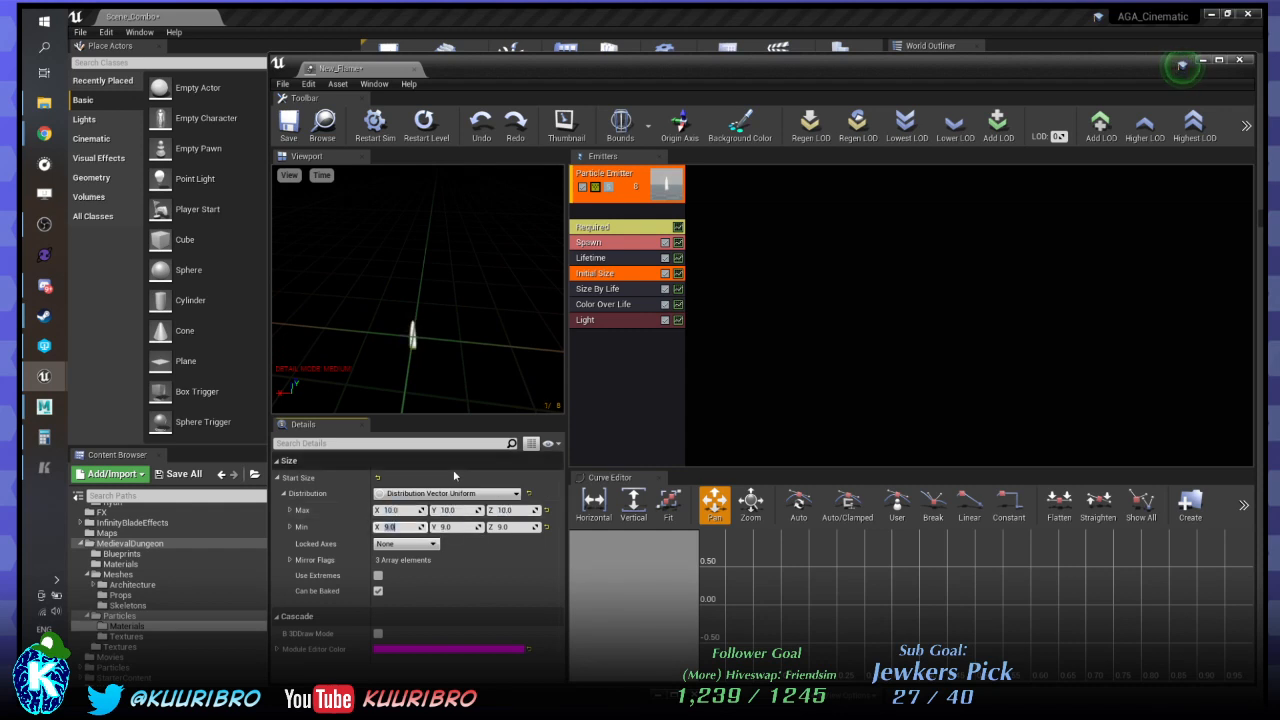
pyautogui.write('10')
pyautogui.press('Tab')
pyautogui.write('10')
pyautogui.press('Tab')
pyautogui.write('10')
pyautogui.press('Return')
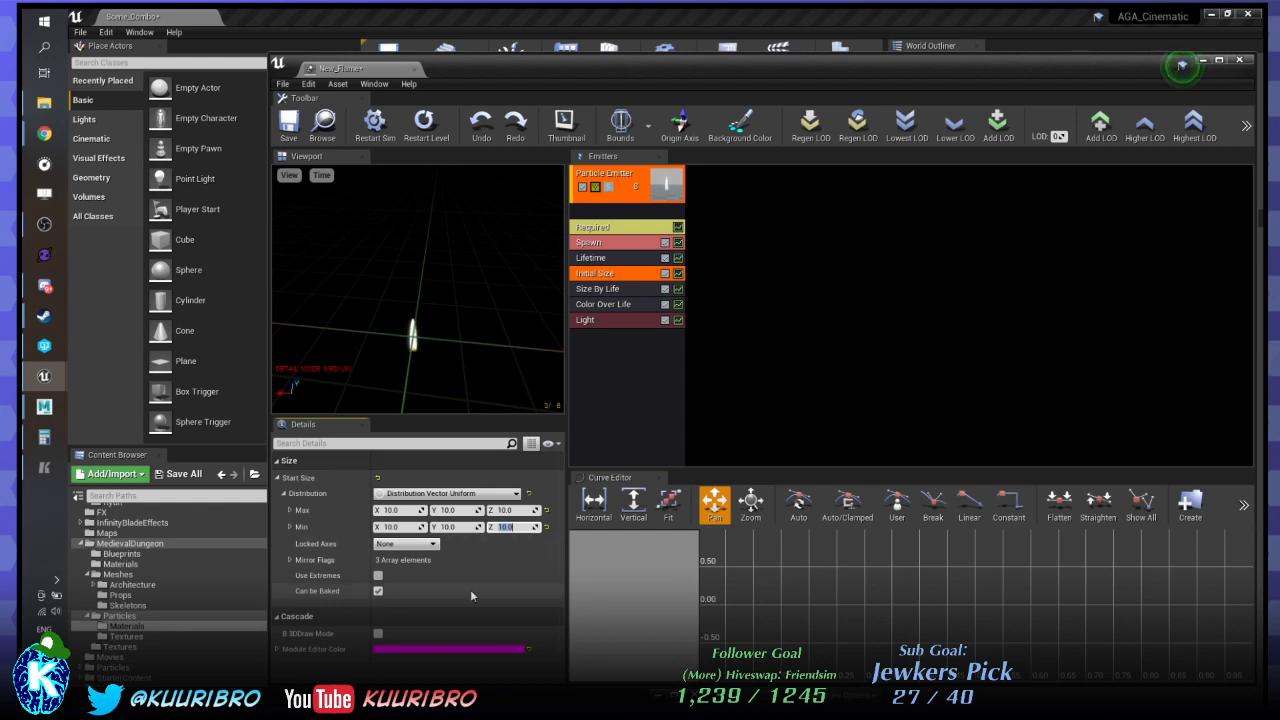
# Change the Initial Size module's editor color to an orange sampled from the screen.
pyautogui.click(497, 649)
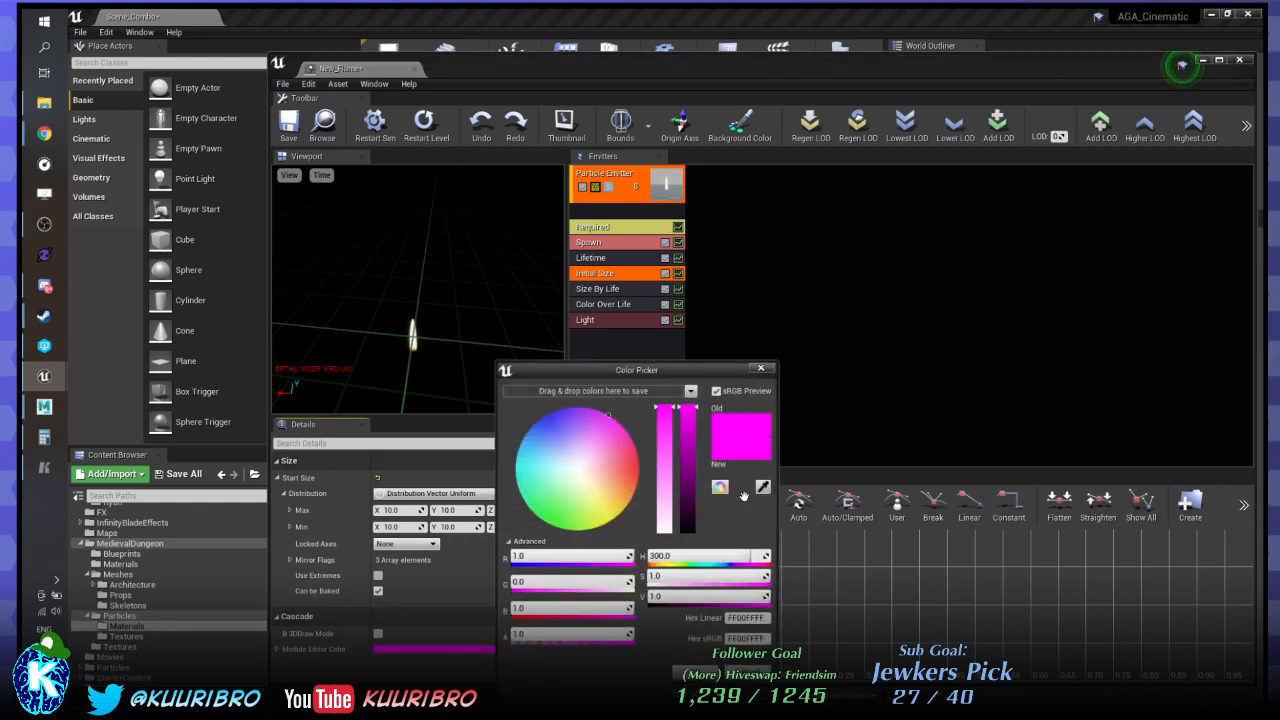
pyautogui.click(762, 487)
pyautogui.click(1023, 488)
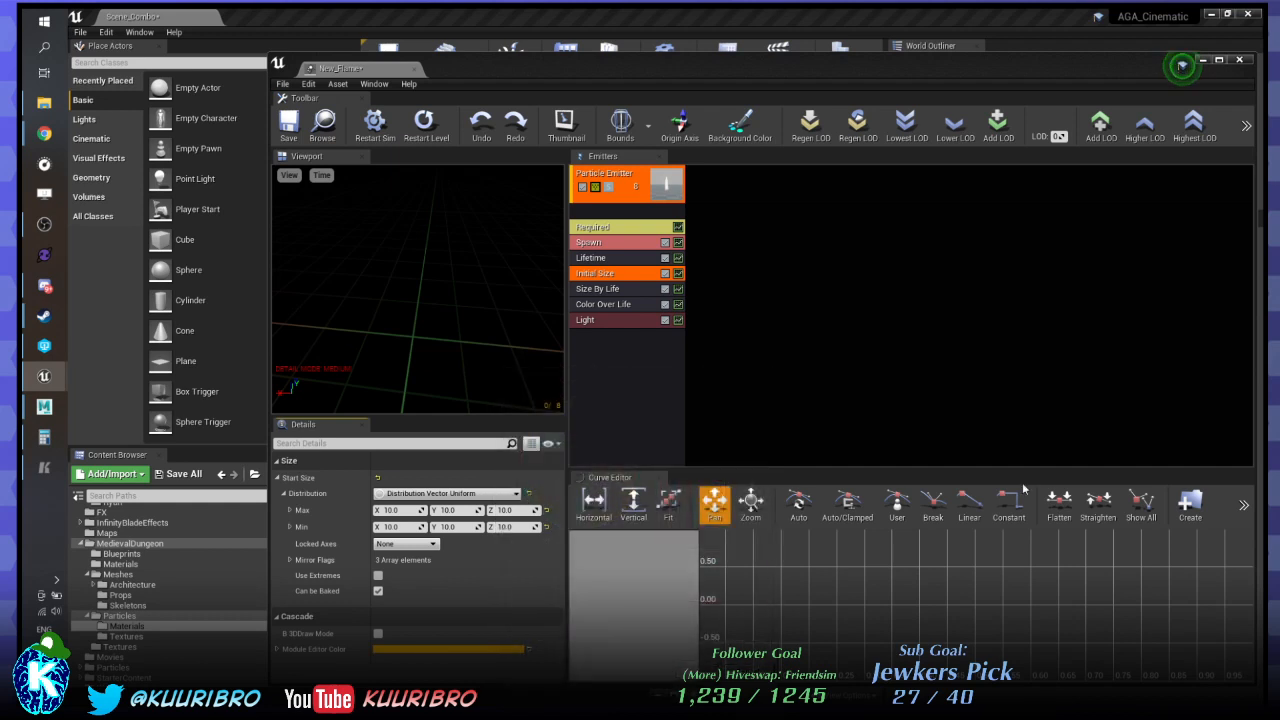
# Set the In Val of point 1 in the Size By Life module's constant curve to 0.3.
pyautogui.click(629, 292)
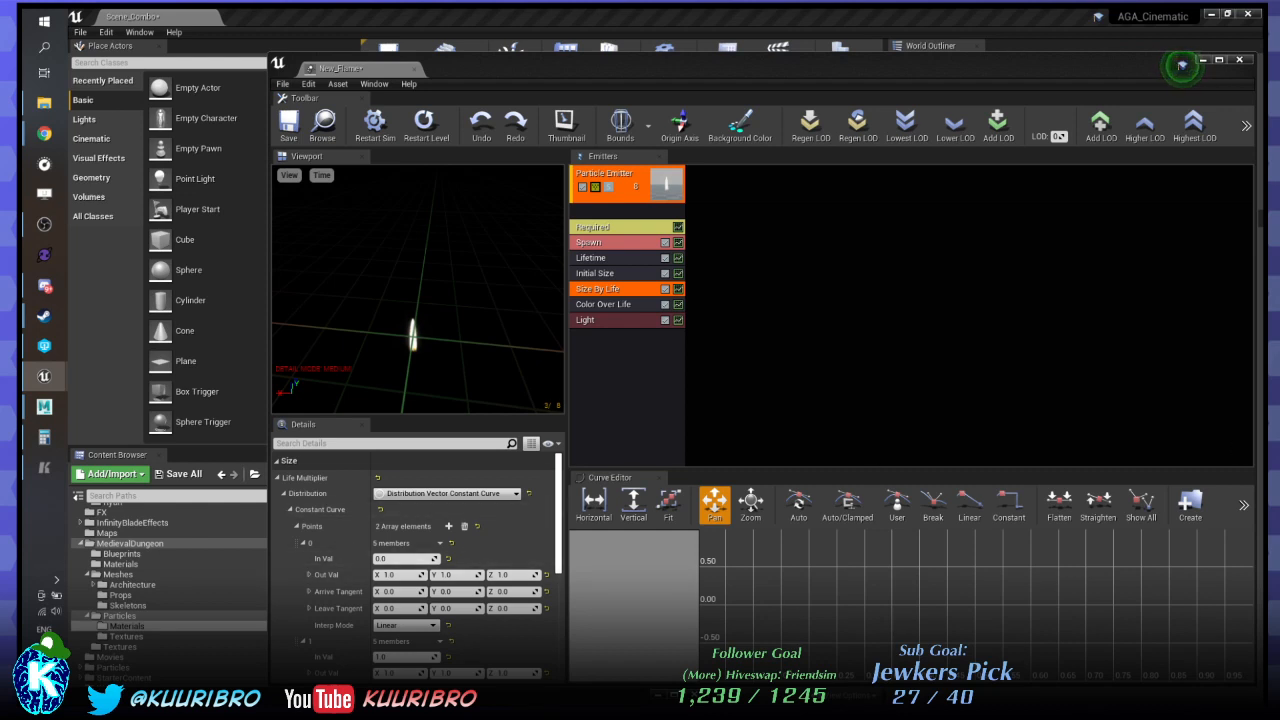
pyautogui.scroll(-1, 340, 572)
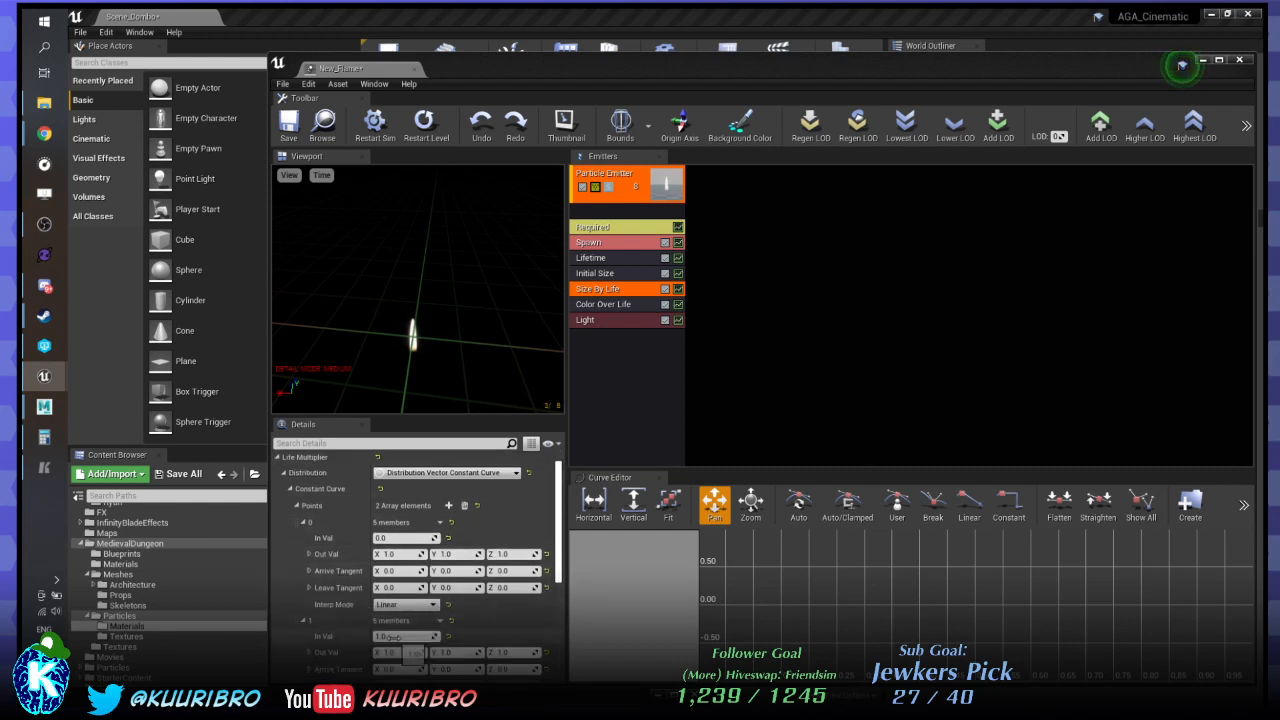
pyautogui.write('0.2')
pyautogui.press('Return')
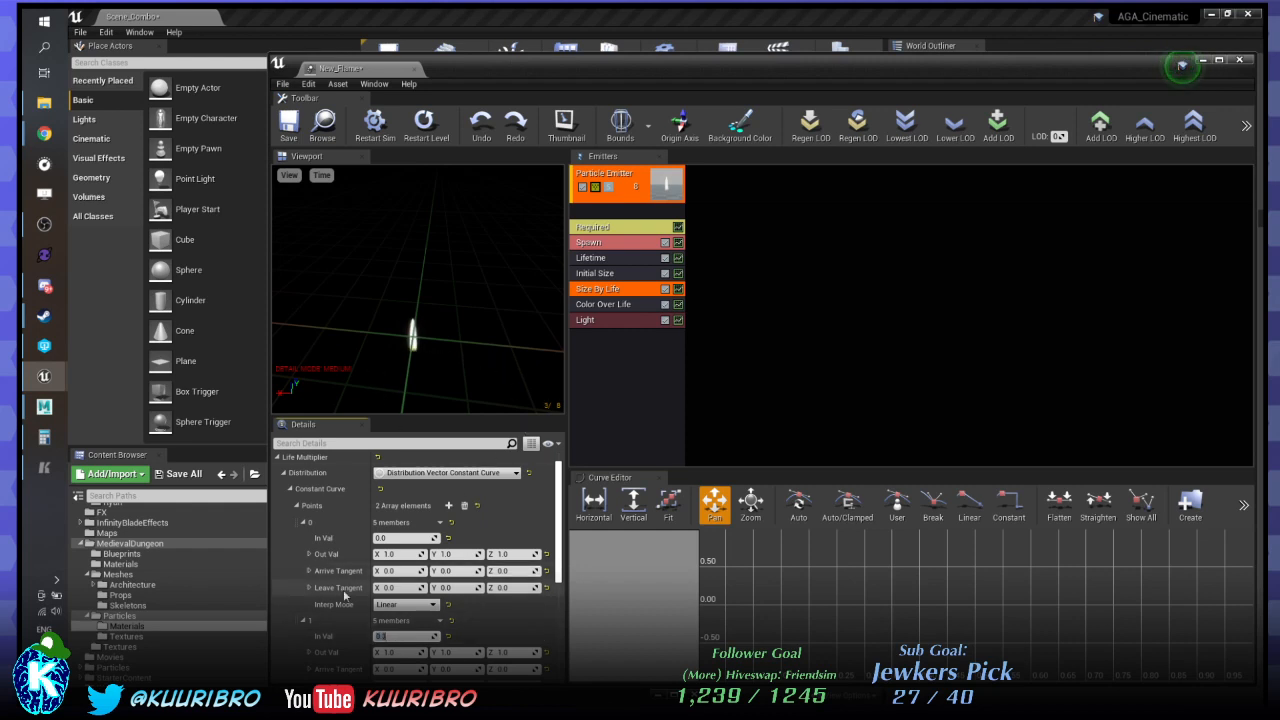
# Show the Size By Life module's Life Multiplier curve in the curve editor and check the module's remaining settings.
pyautogui.scroll(-2, 320, 596)
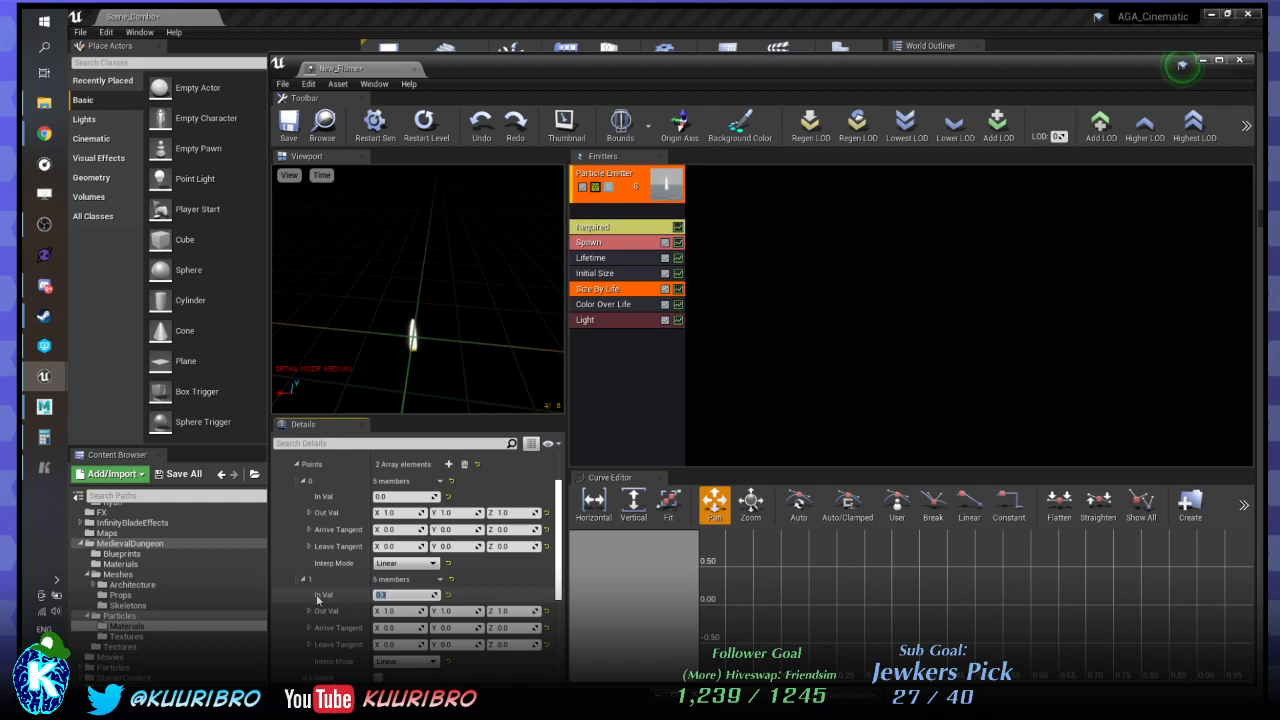
pyautogui.scroll(-4, 318, 598)
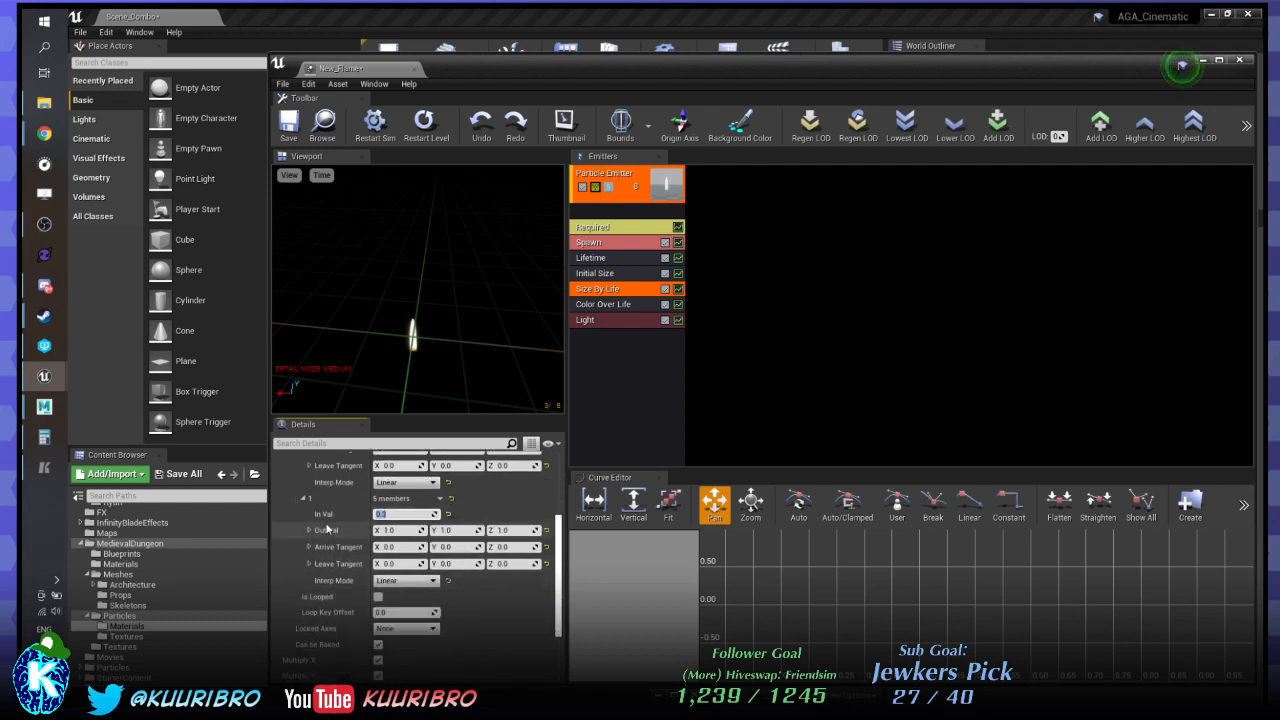
pyautogui.scroll(-3, 327, 530)
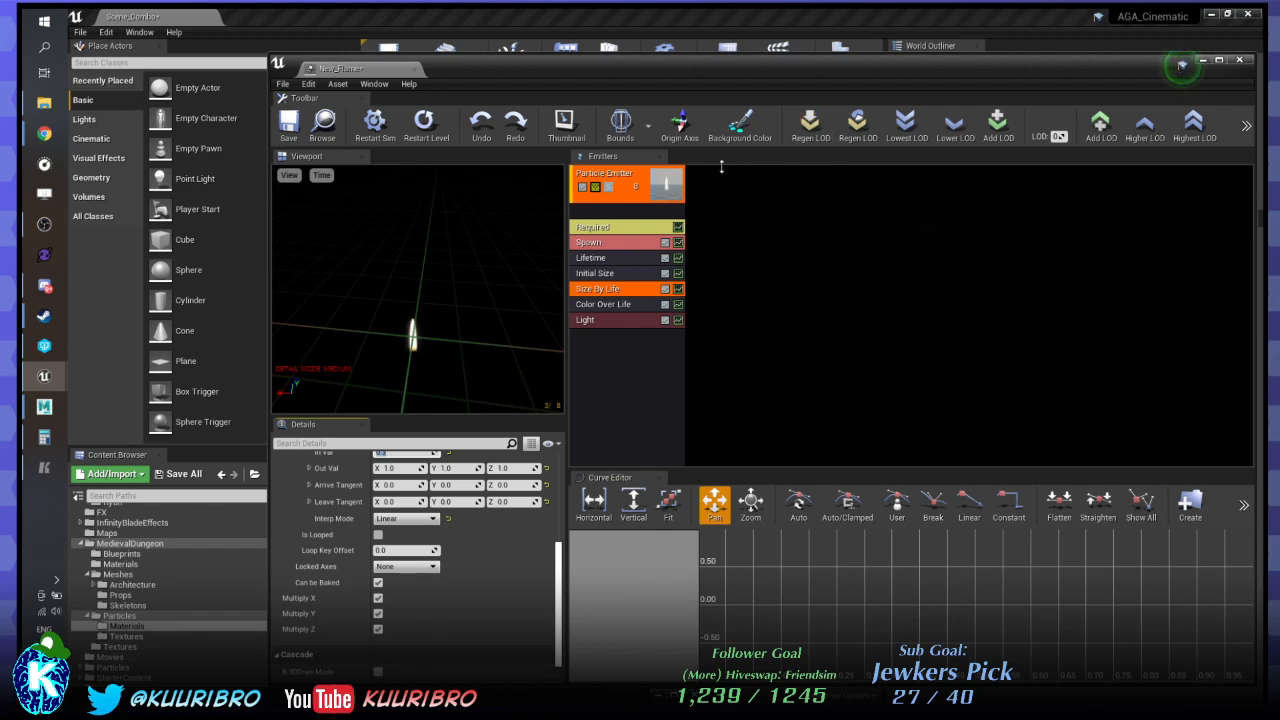
pyautogui.click(679, 289)
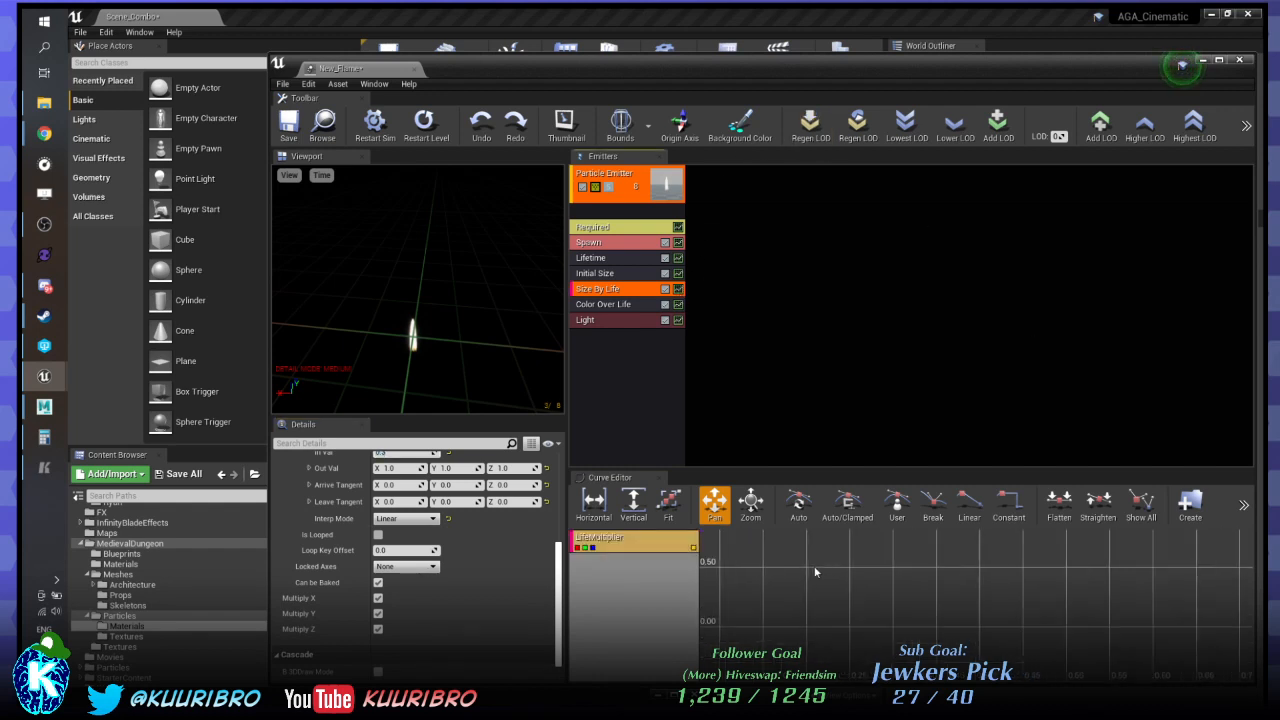
pyautogui.scroll(-4, 815, 570)
pyautogui.scroll(-2, 824, 570)
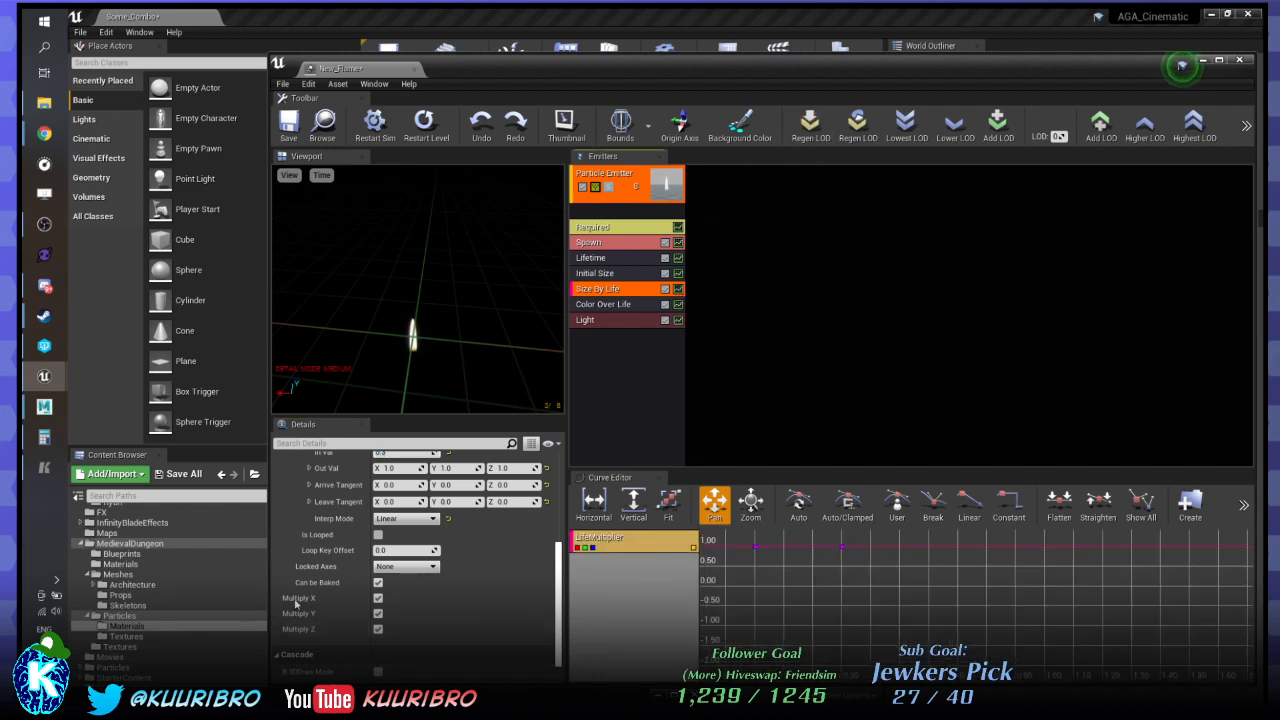
pyautogui.scroll(-1, 296, 603)
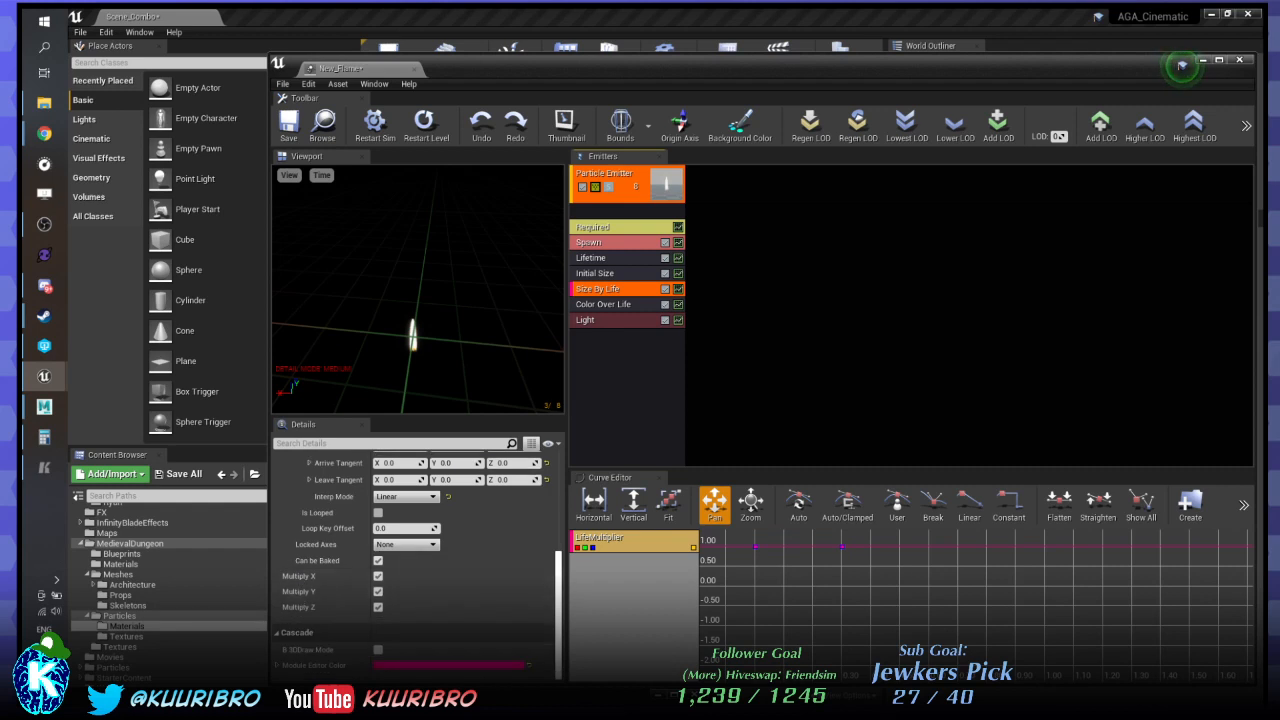
# Add two more points to the Life Multiplier's constant curve.
pyautogui.scroll(5, 320, 545)
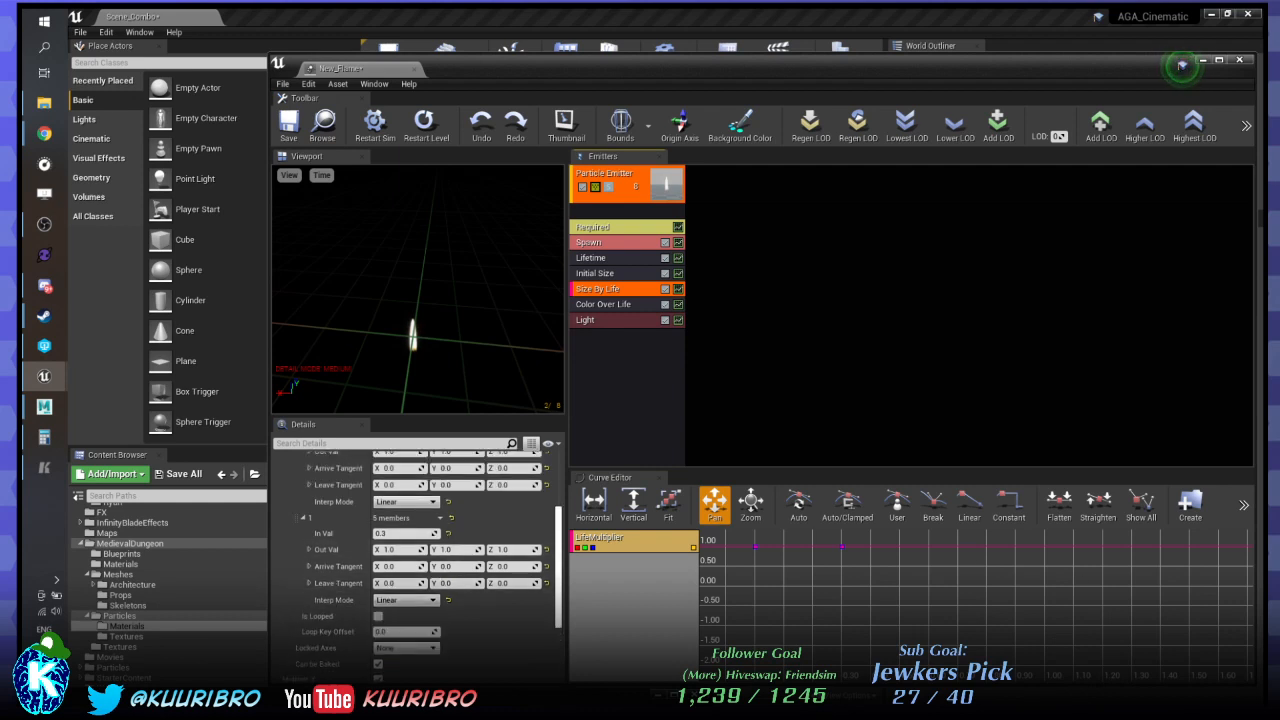
pyautogui.scroll(5, 452, 516)
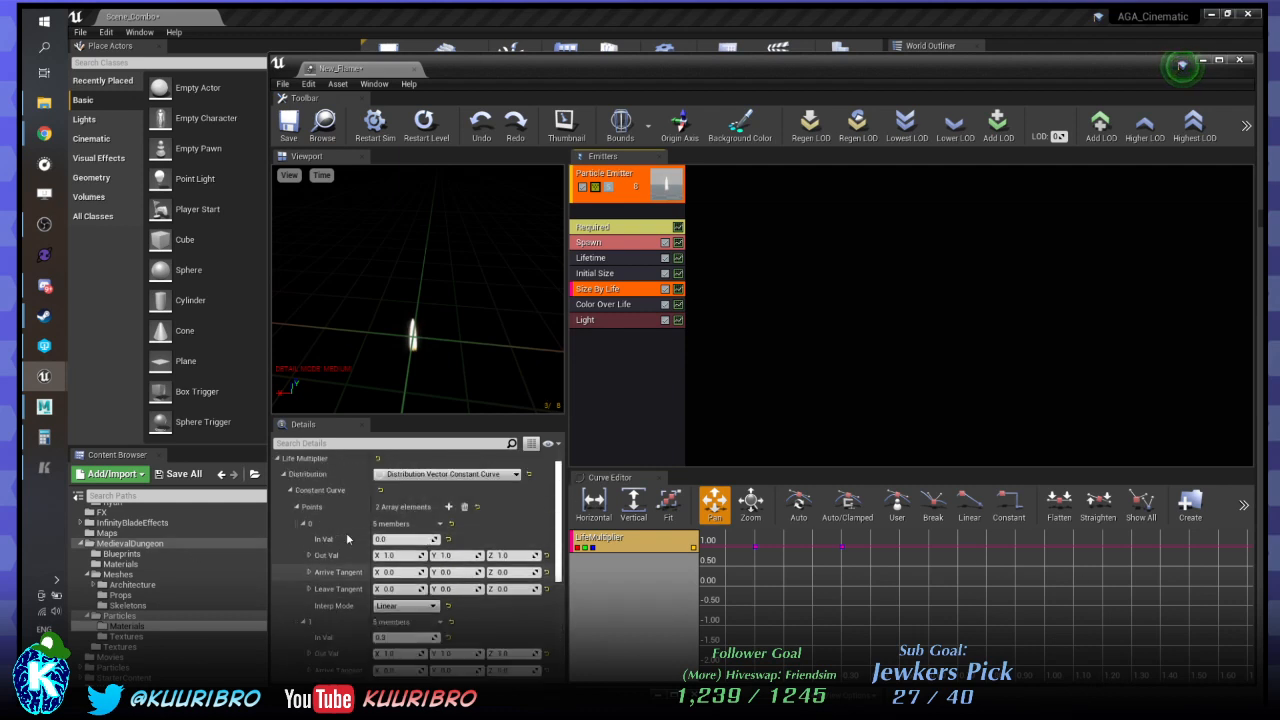
pyautogui.click(449, 508)
pyautogui.click(449, 508)
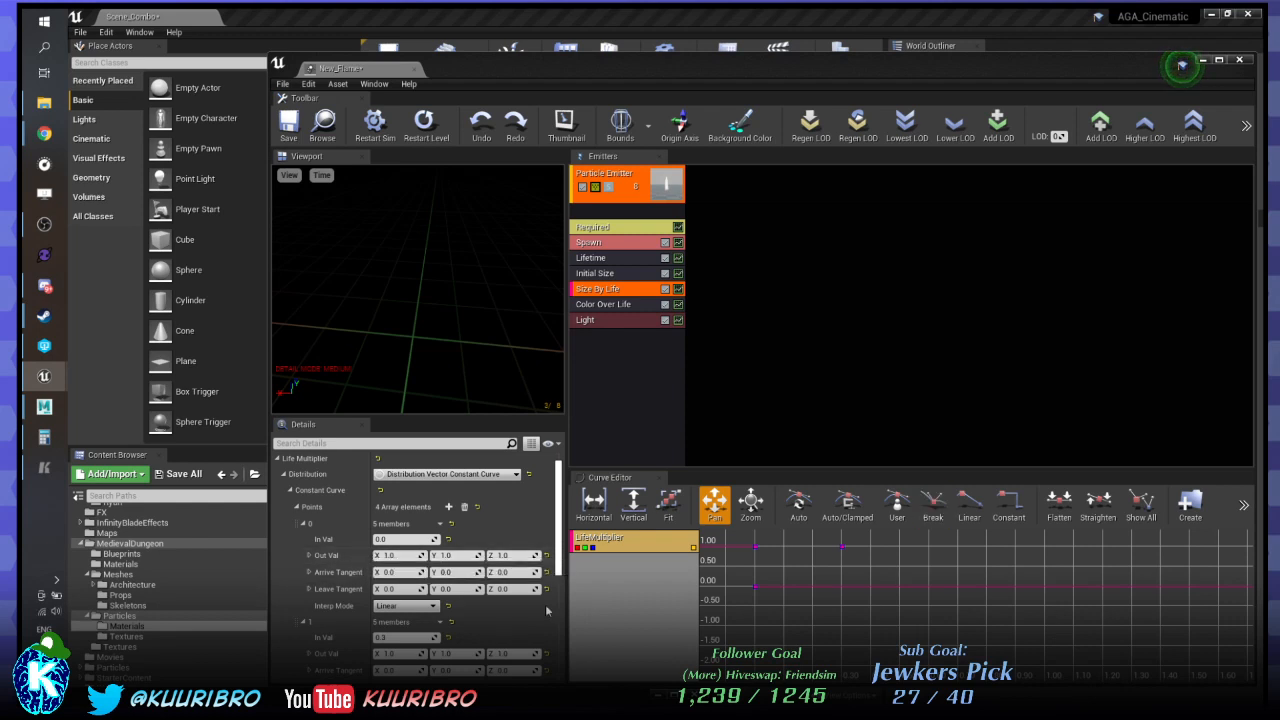
# Set the In Val of Life Multiplier curve point 2 to 0.6 and of point 3 to 1.
pyautogui.scroll(-5, 340, 590)
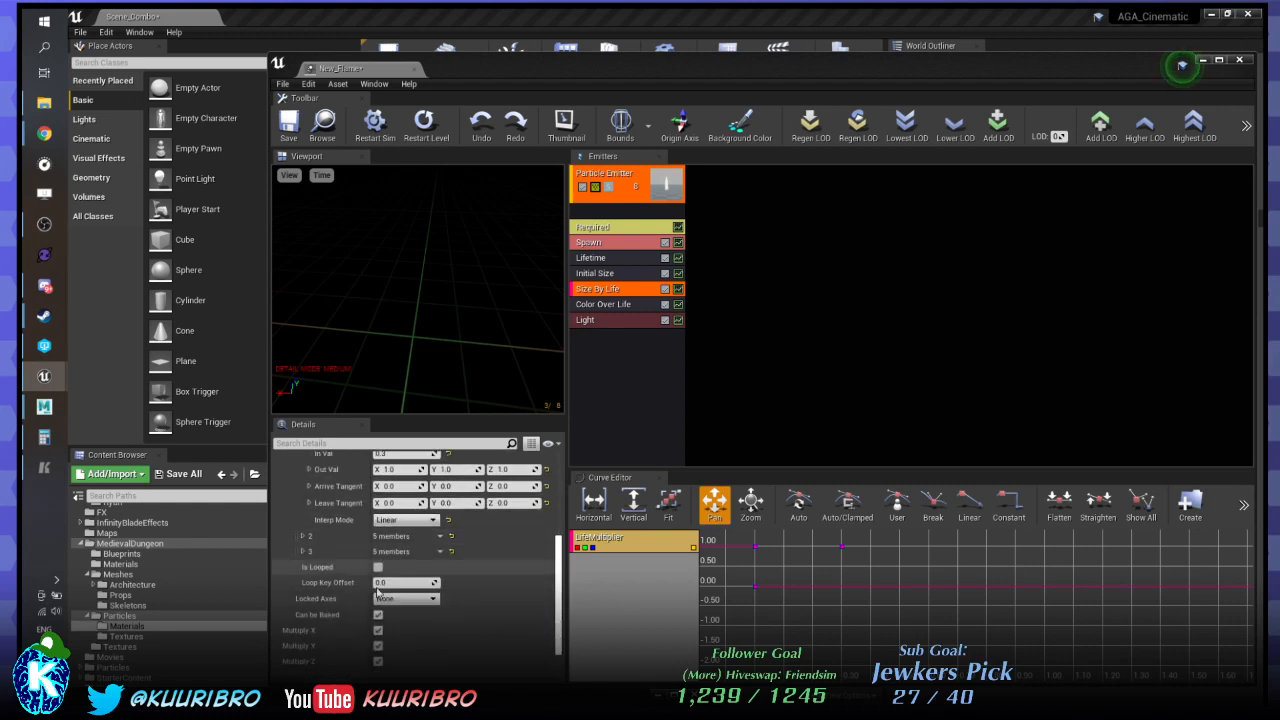
pyautogui.click(303, 536)
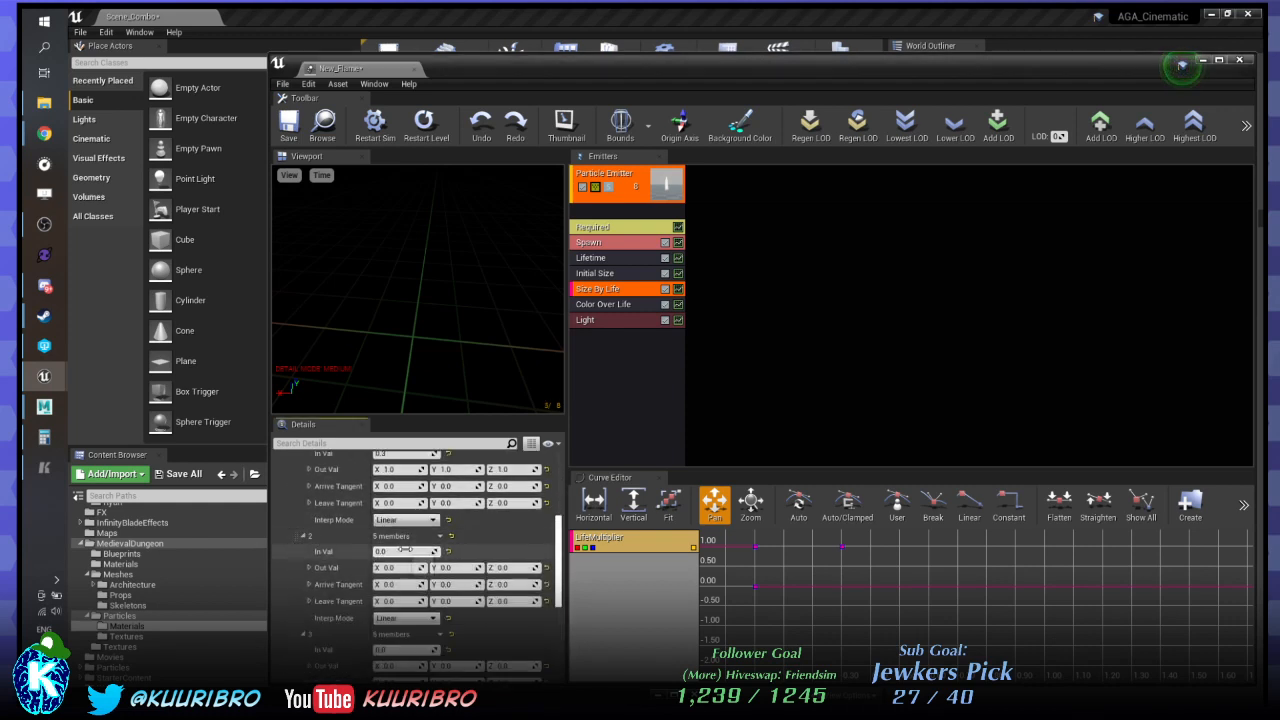
pyautogui.click(403, 551)
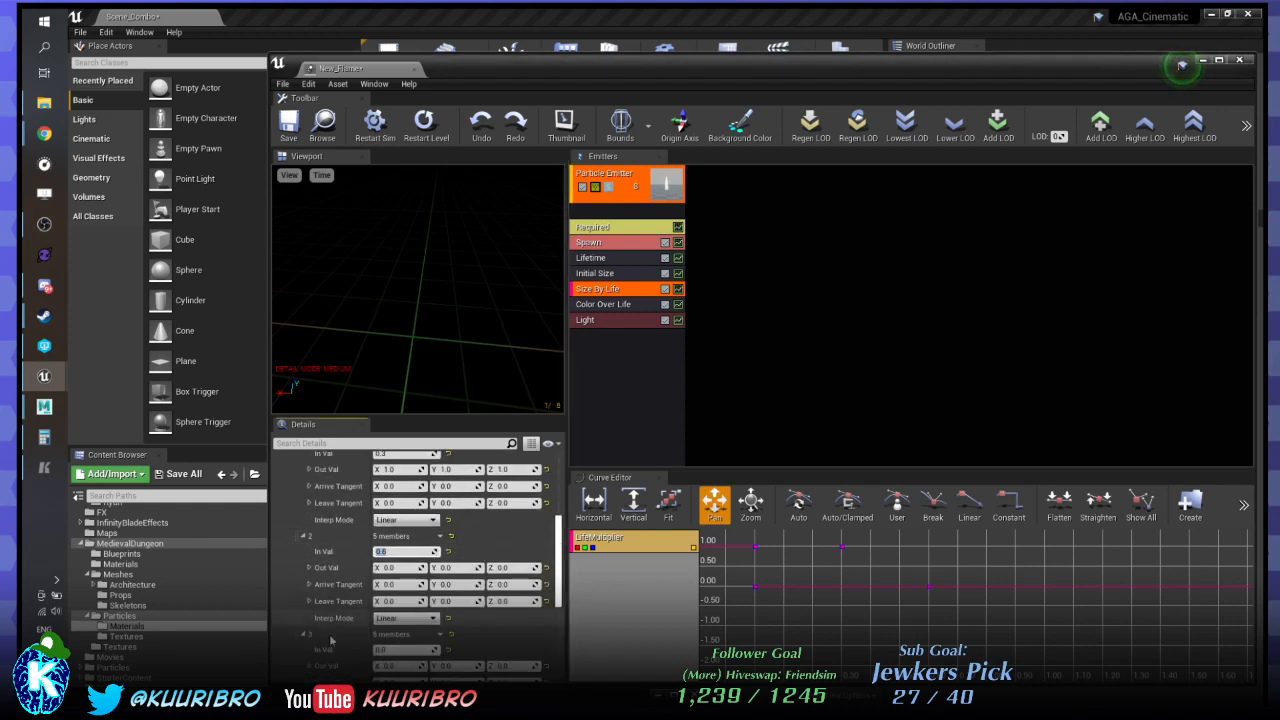
pyautogui.click(392, 651)
pyautogui.write('1')
pyautogui.press('Return')
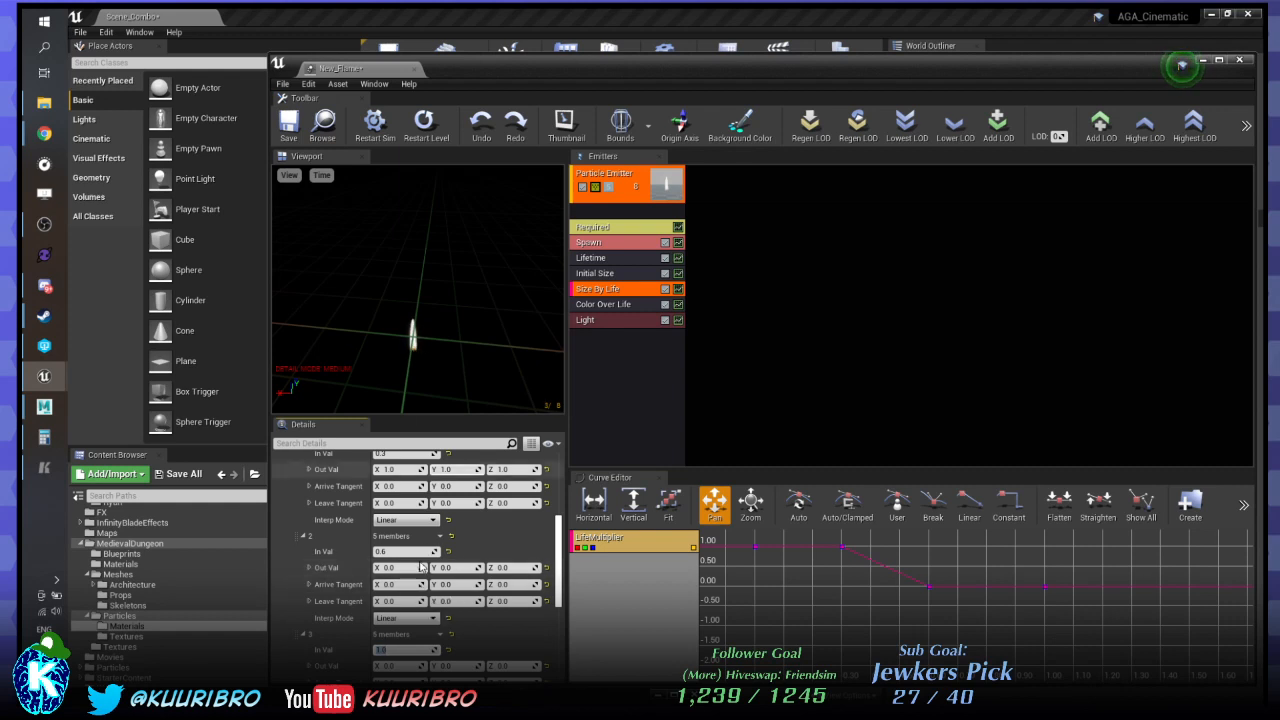
# Check the Initial Size module's settings, including its individual mirror flags.
pyautogui.scroll(2, 360, 598)
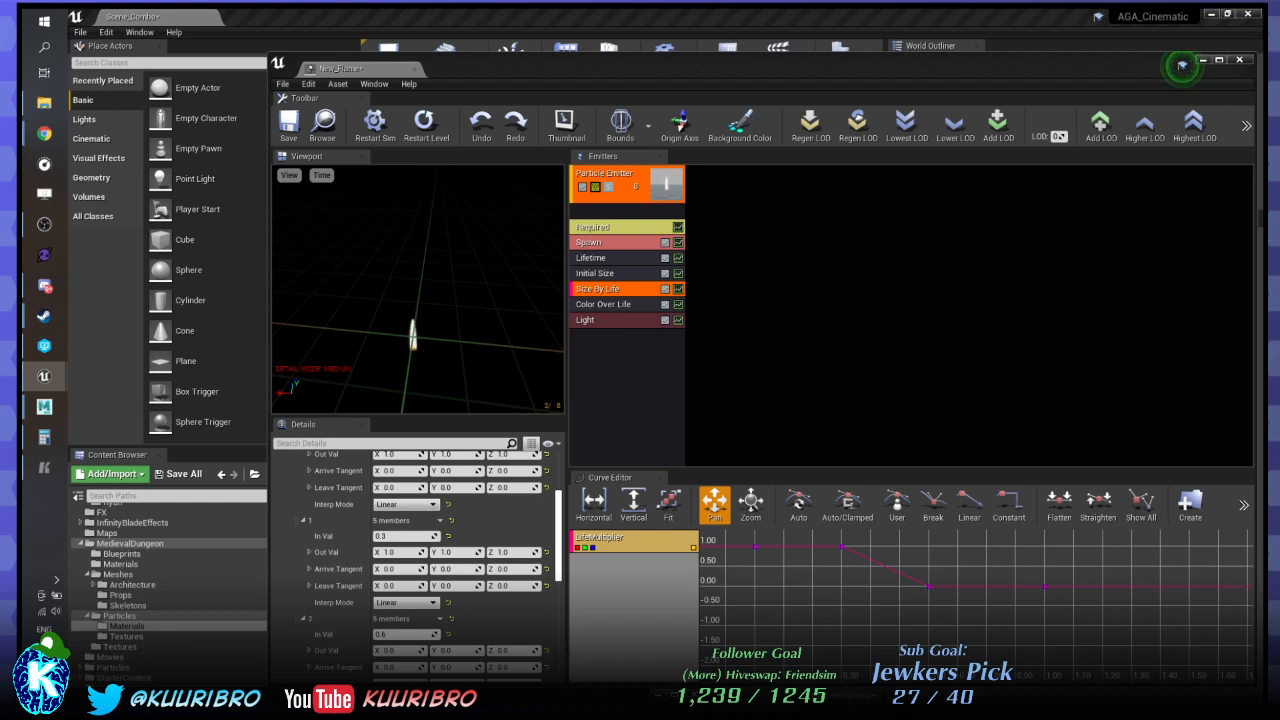
pyautogui.click(596, 273)
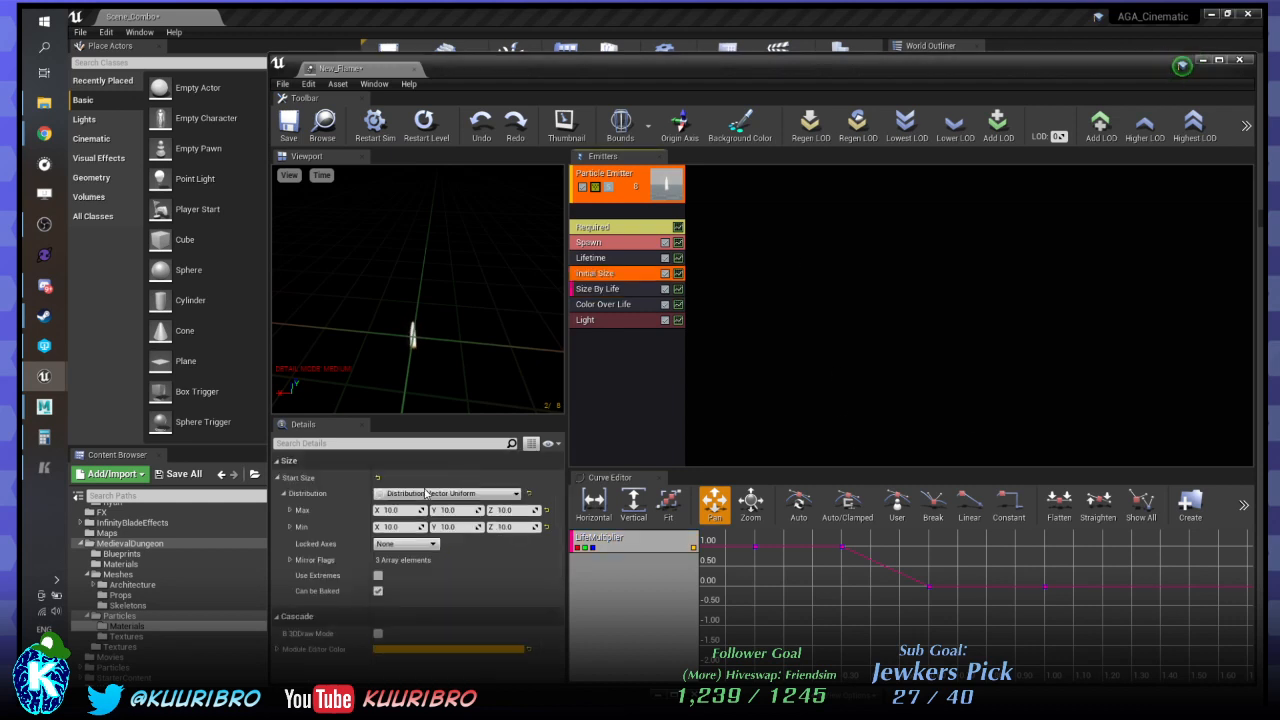
pyautogui.click(289, 560)
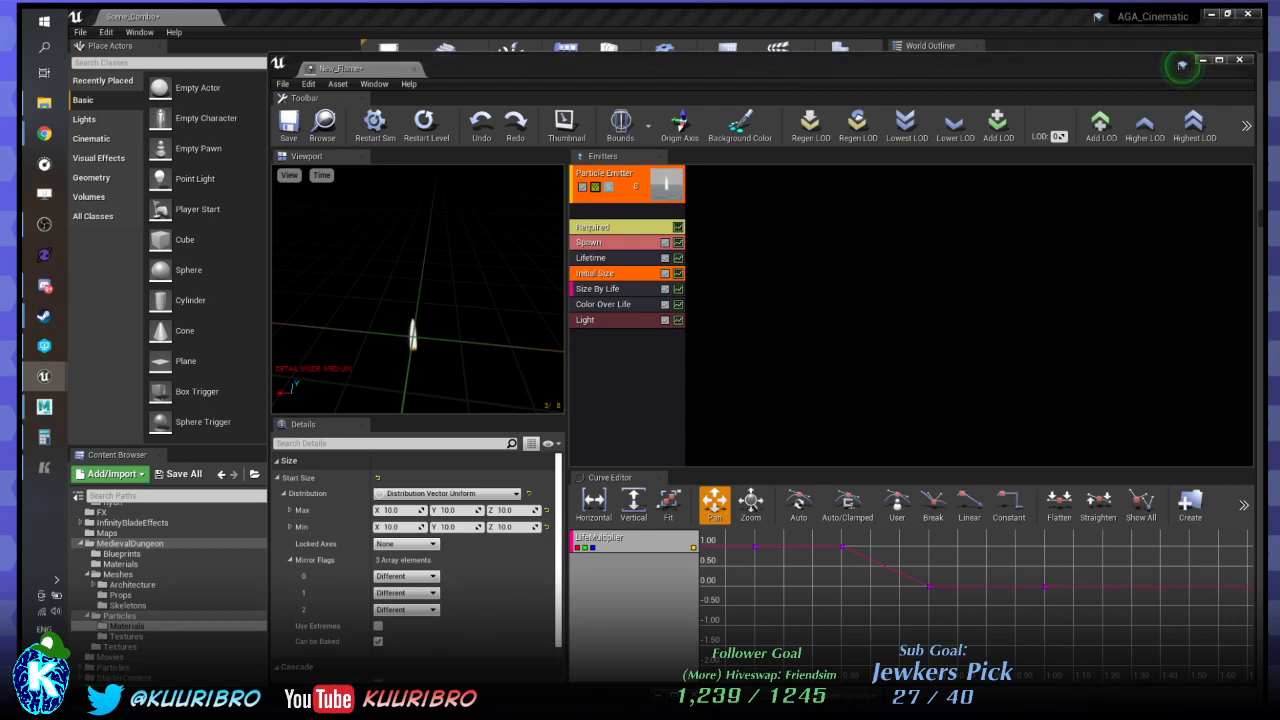
# Set the Out Val color of point 0 in the Color Over Life module's constant curve to a light peach orange.
pyautogui.click(608, 304)
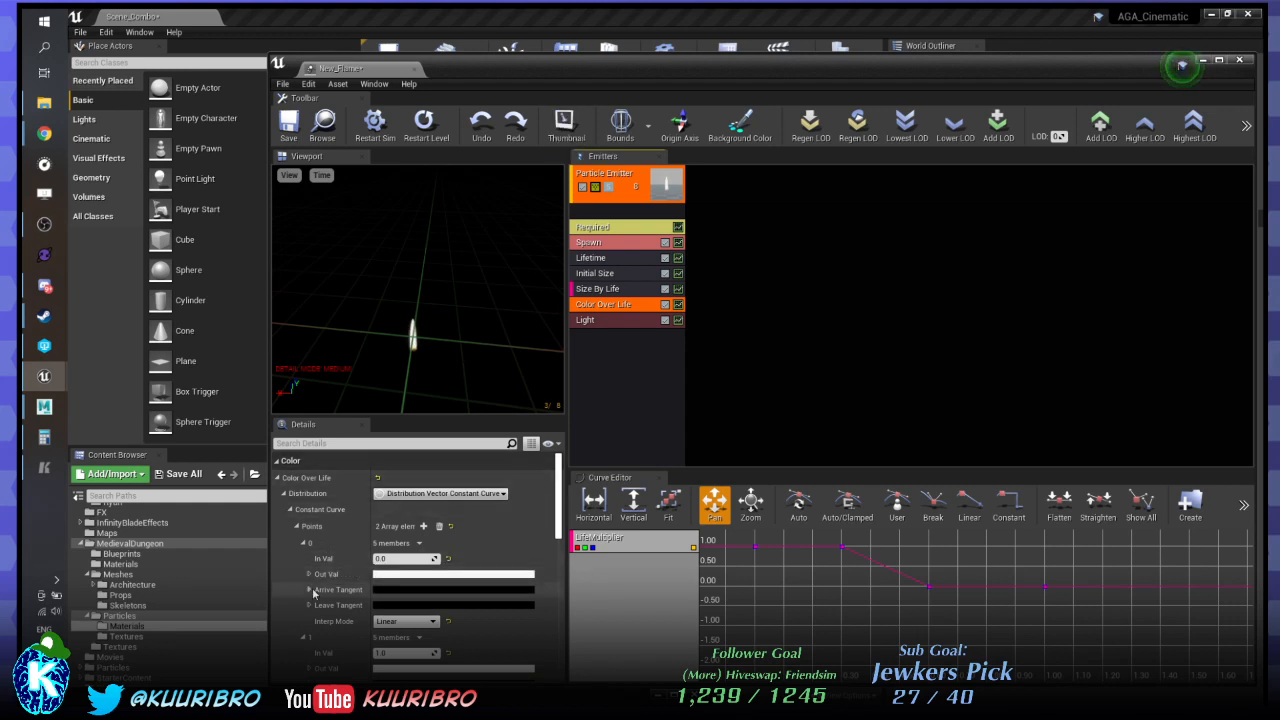
pyautogui.scroll(-3, 453, 521)
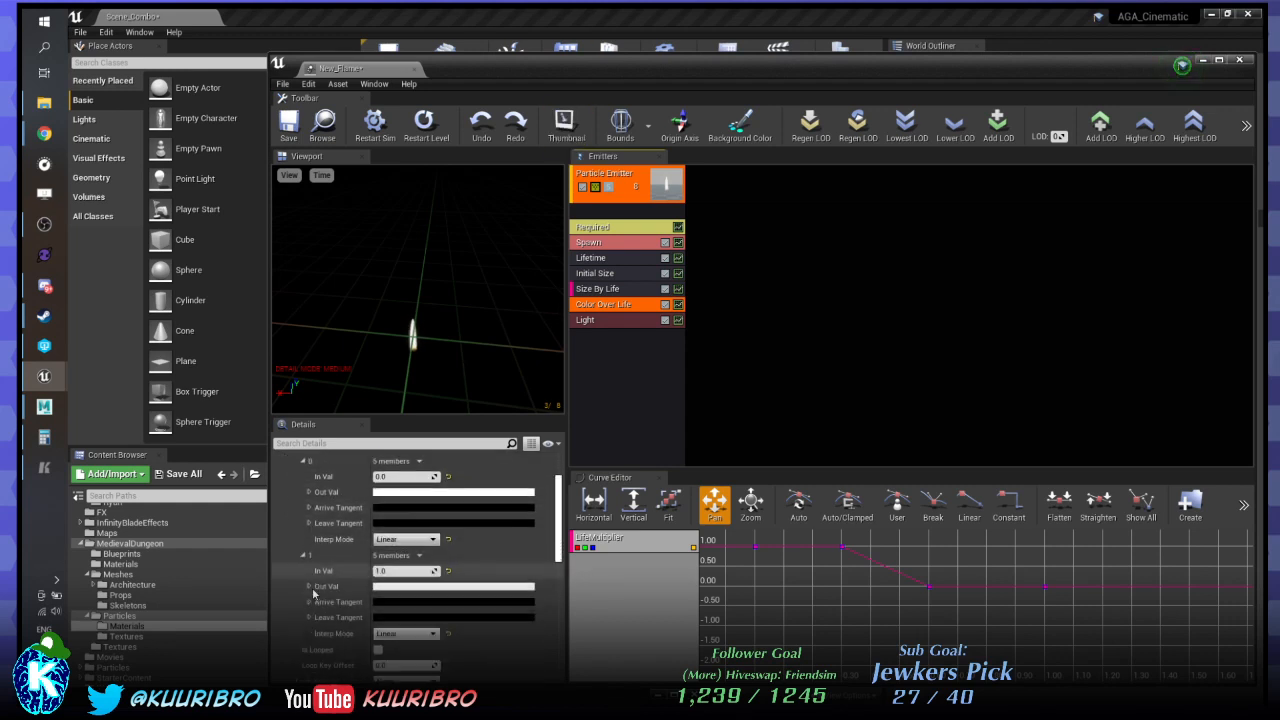
pyautogui.click(477, 494)
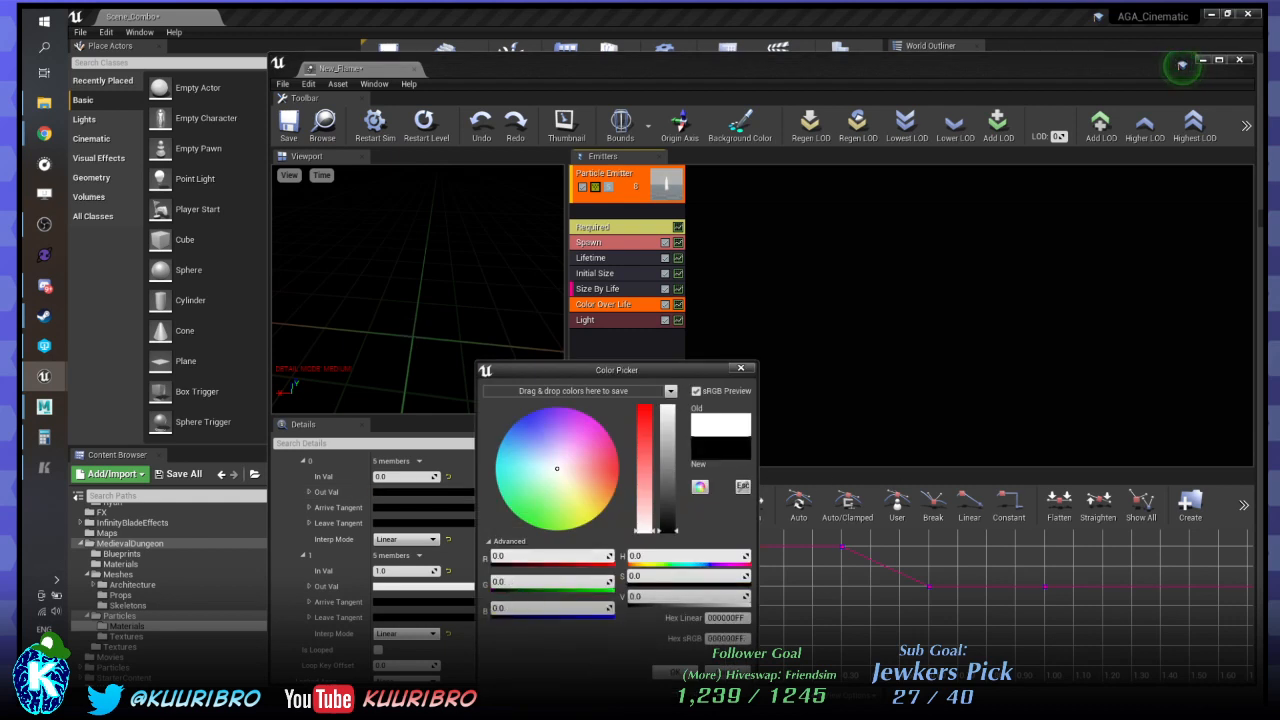
pyautogui.click(675, 672)
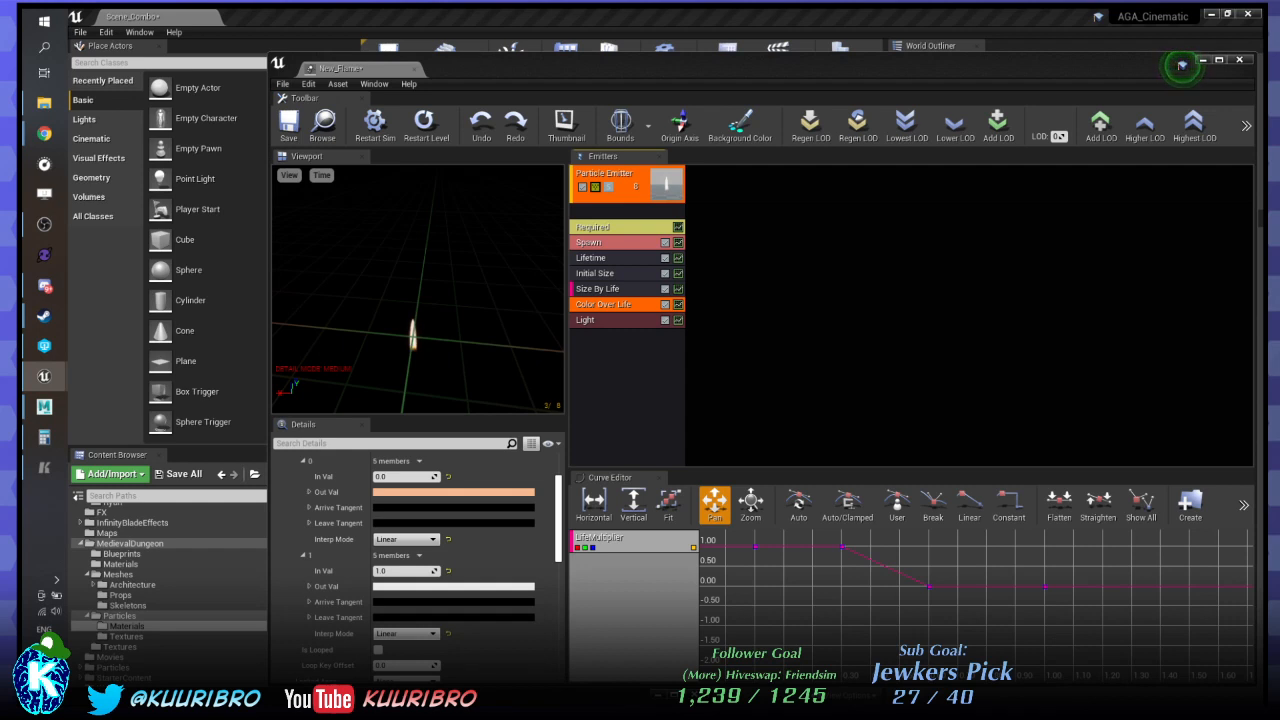
# Set the Color Over Life module's Module Editor Color to a golden orange.
pyautogui.scroll(-2, 460, 575)
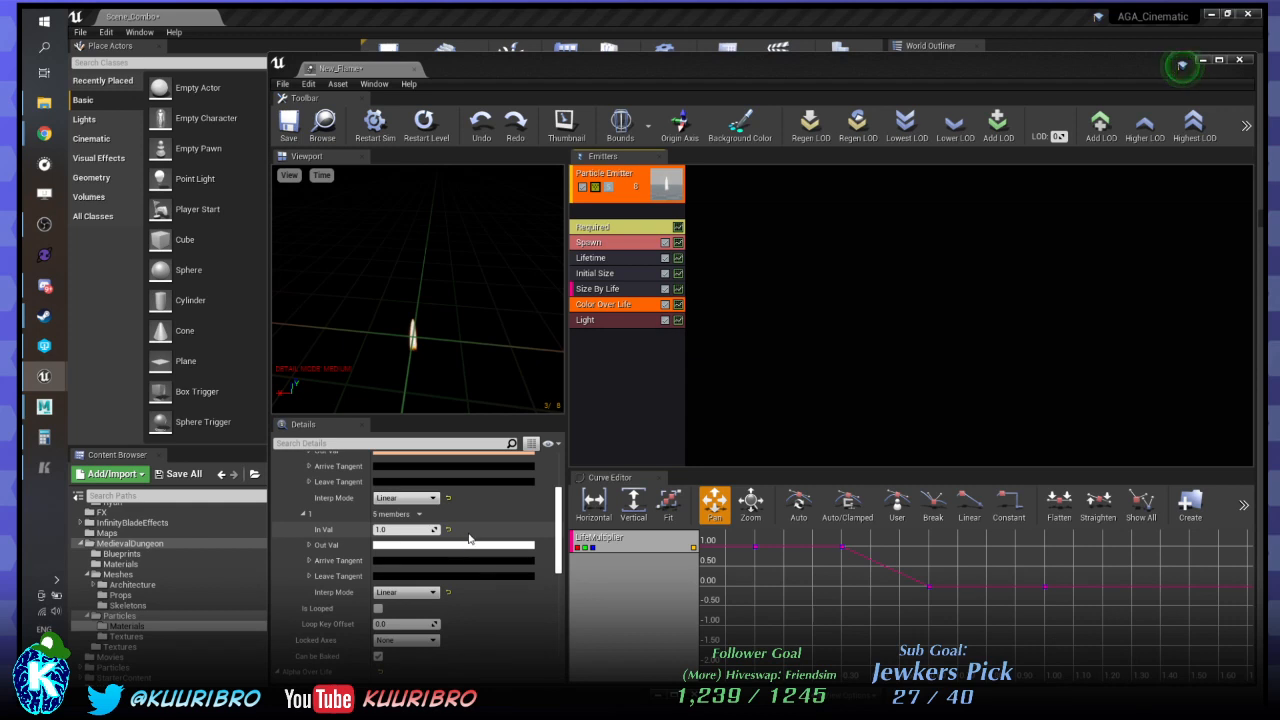
pyautogui.scroll(-3, 470, 538)
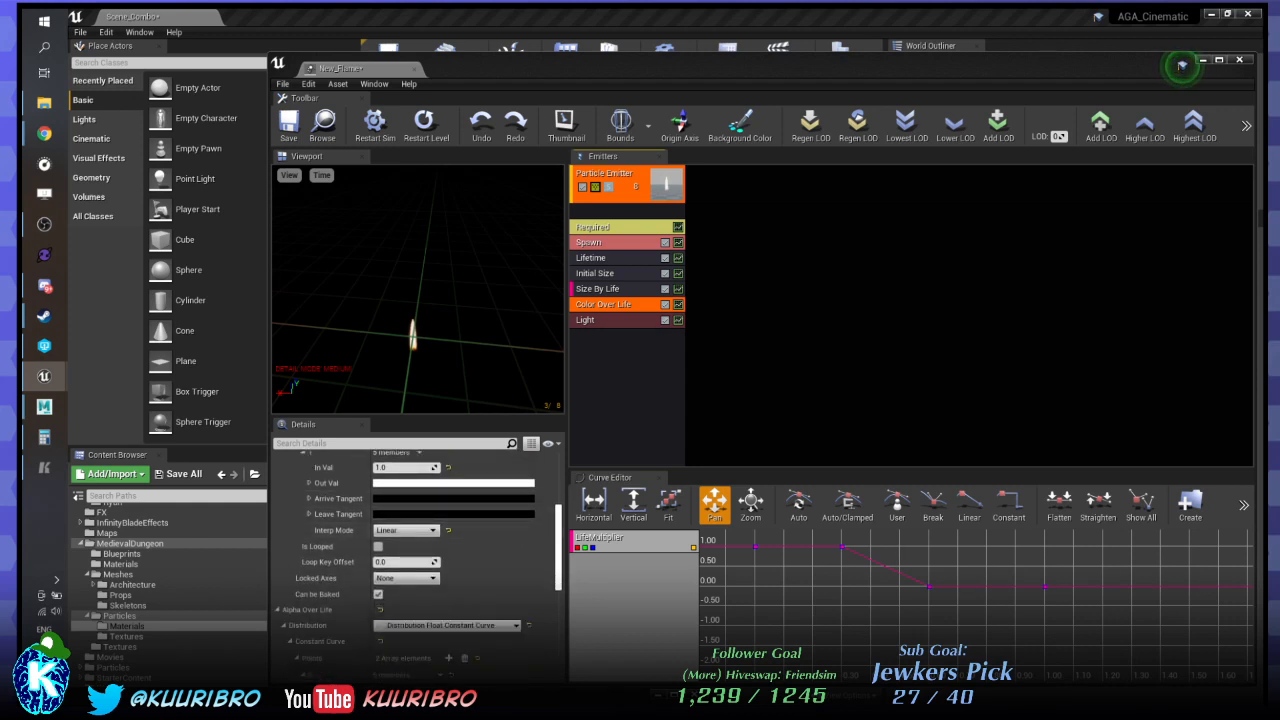
pyautogui.scroll(-6, 351, 531)
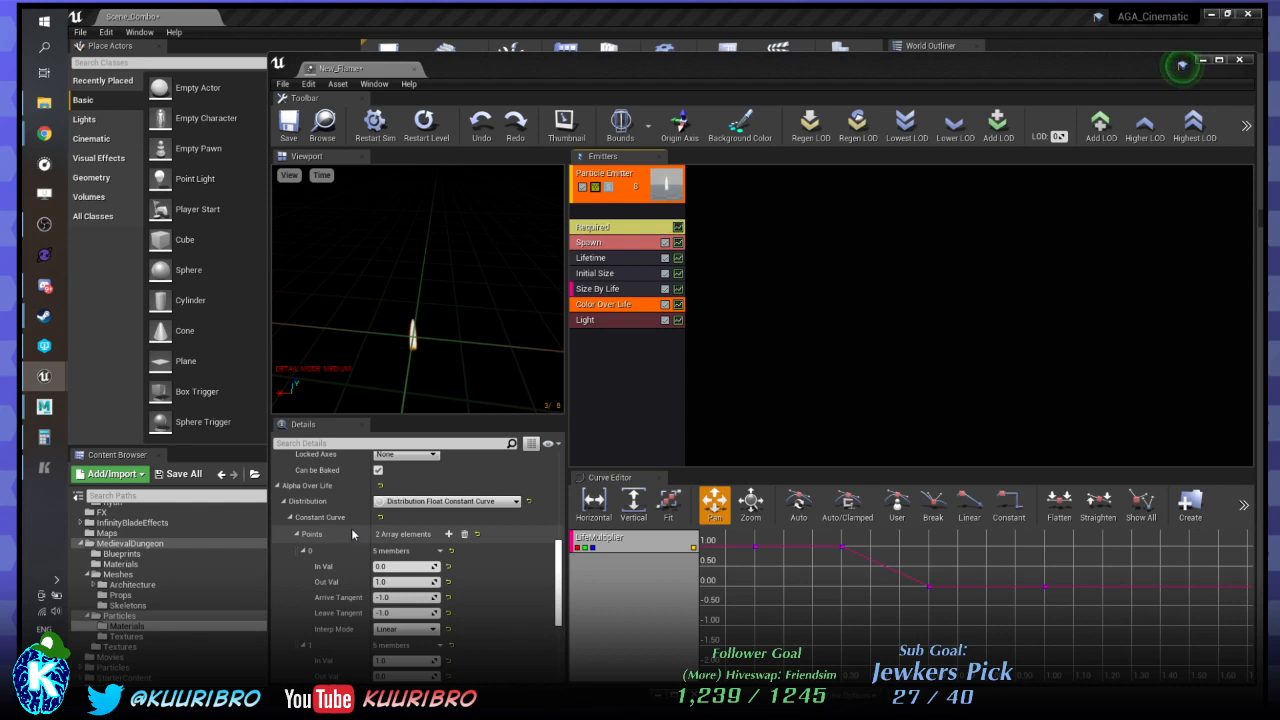
pyautogui.scroll(-6, 351, 534)
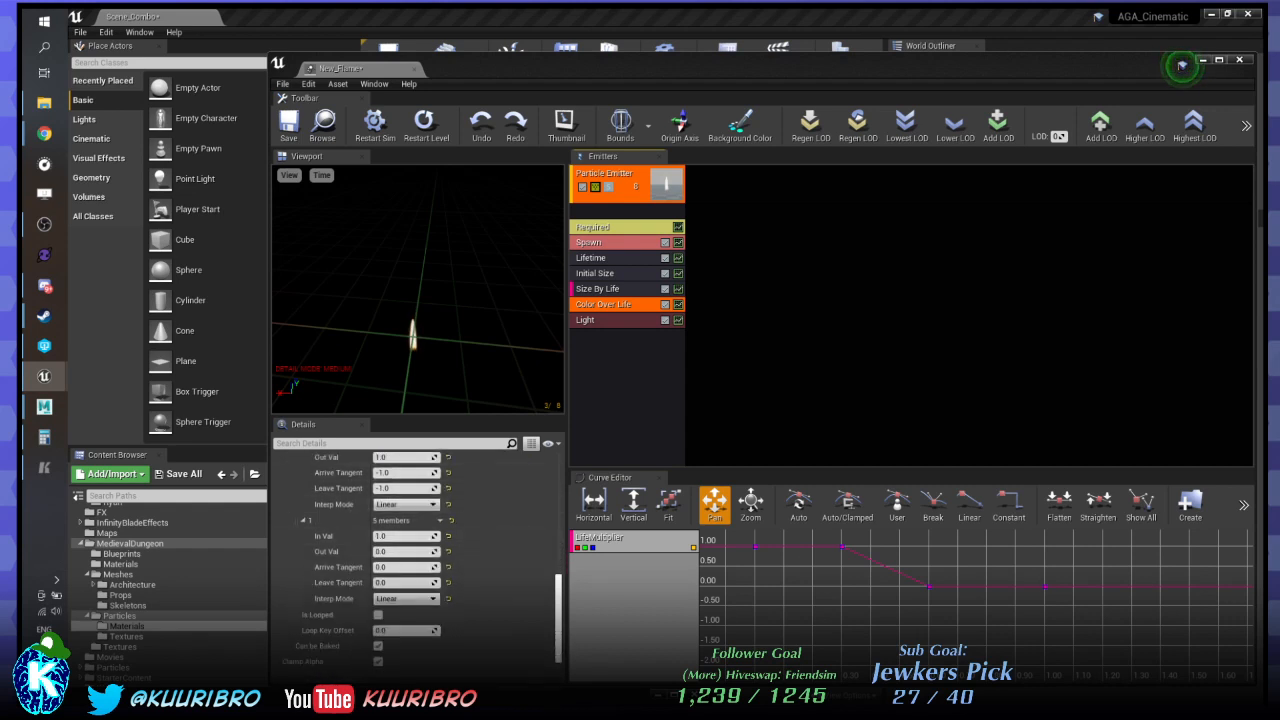
pyautogui.scroll(-3, 420, 600)
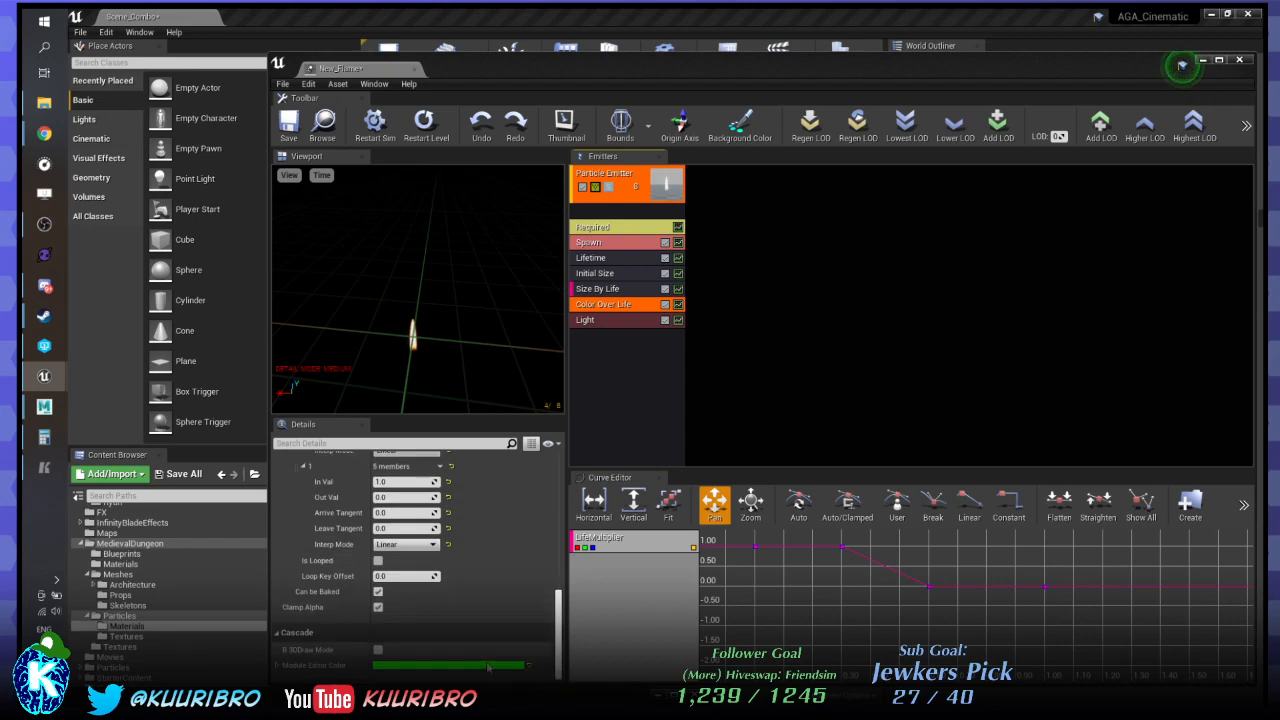
pyautogui.click(470, 665)
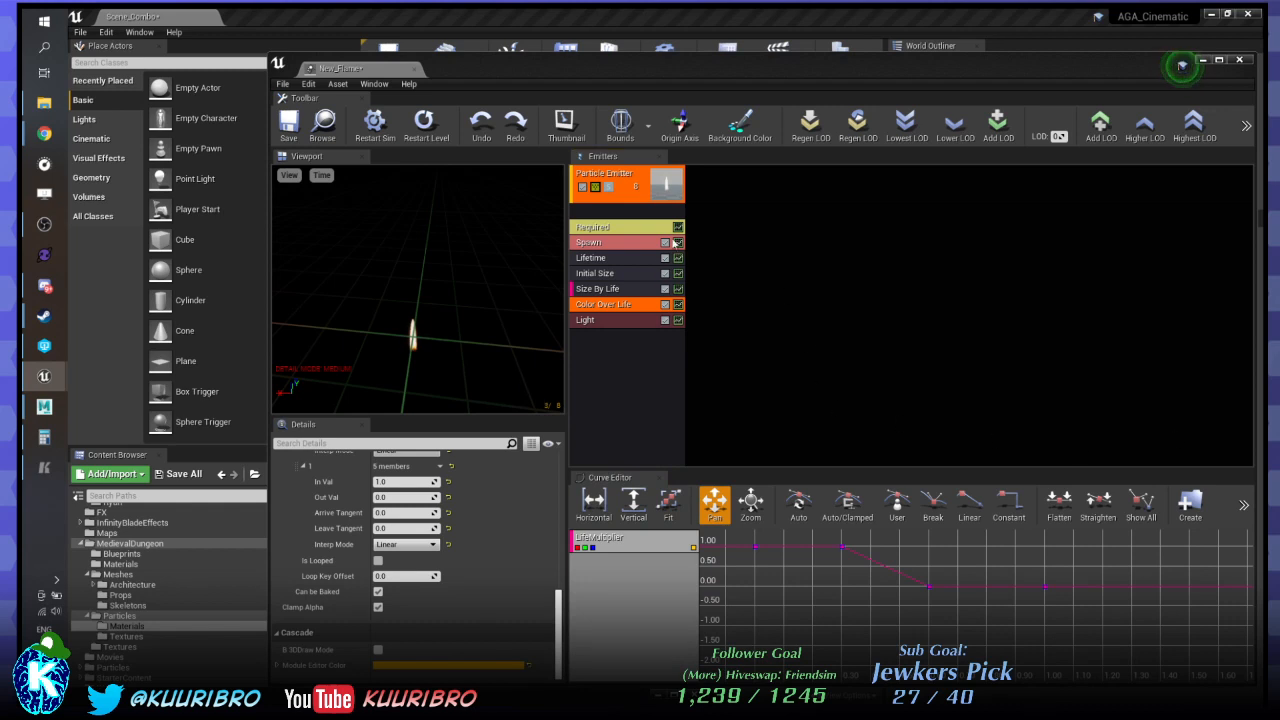
# Expand the Light module's Color Scale Over Life, Brightness Over Life, Radius Scale and Light Exponent properties.
pyautogui.click(607, 320)
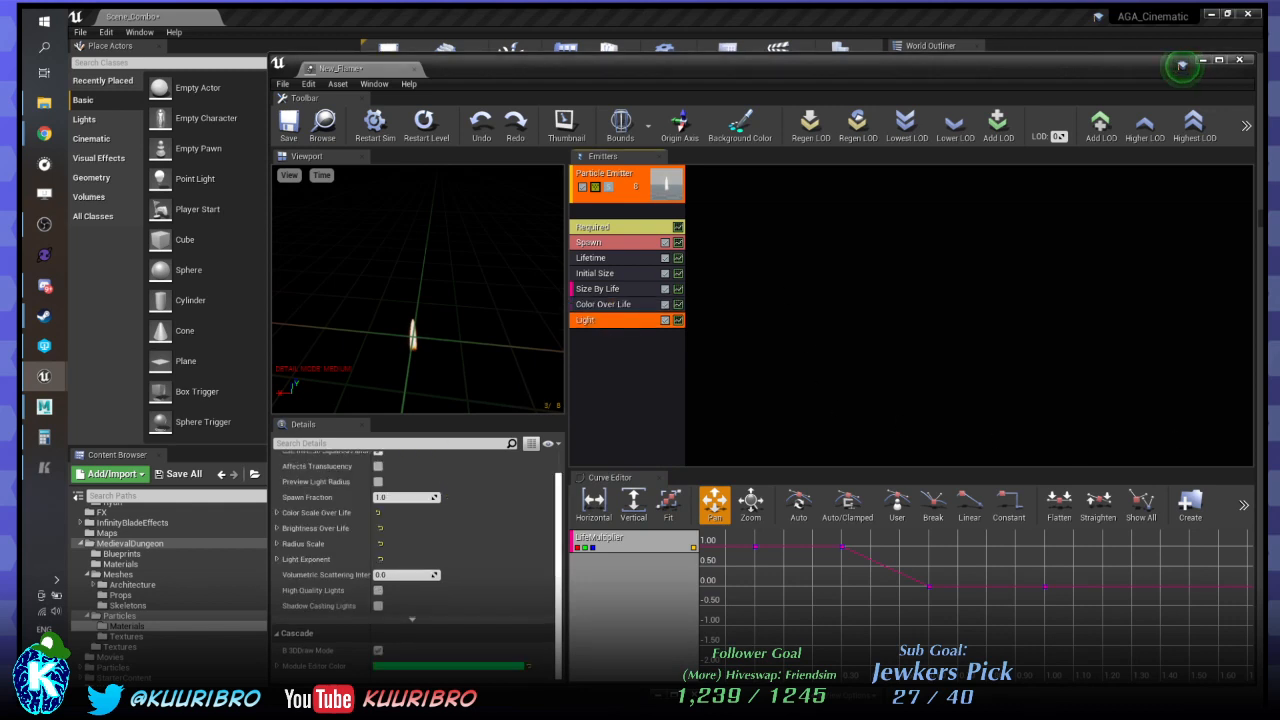
pyautogui.scroll(1, 369, 498)
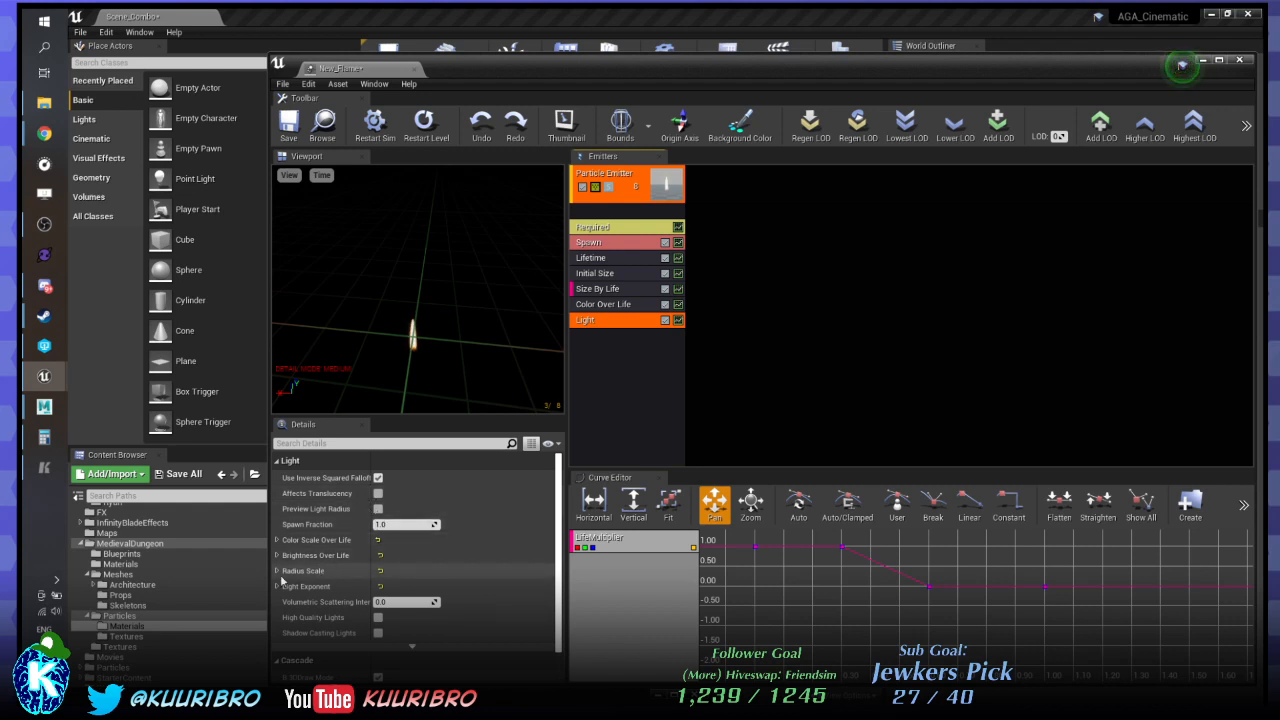
pyautogui.click(277, 540)
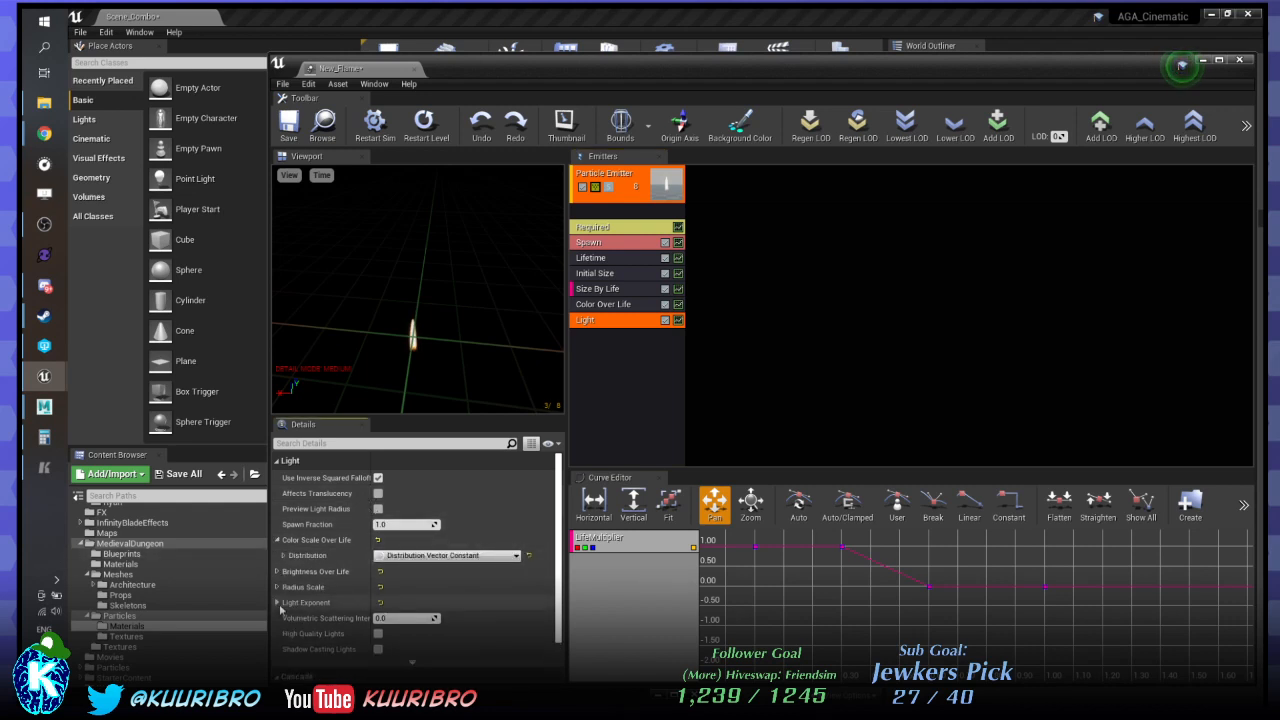
pyautogui.click(278, 603)
pyautogui.click(277, 587)
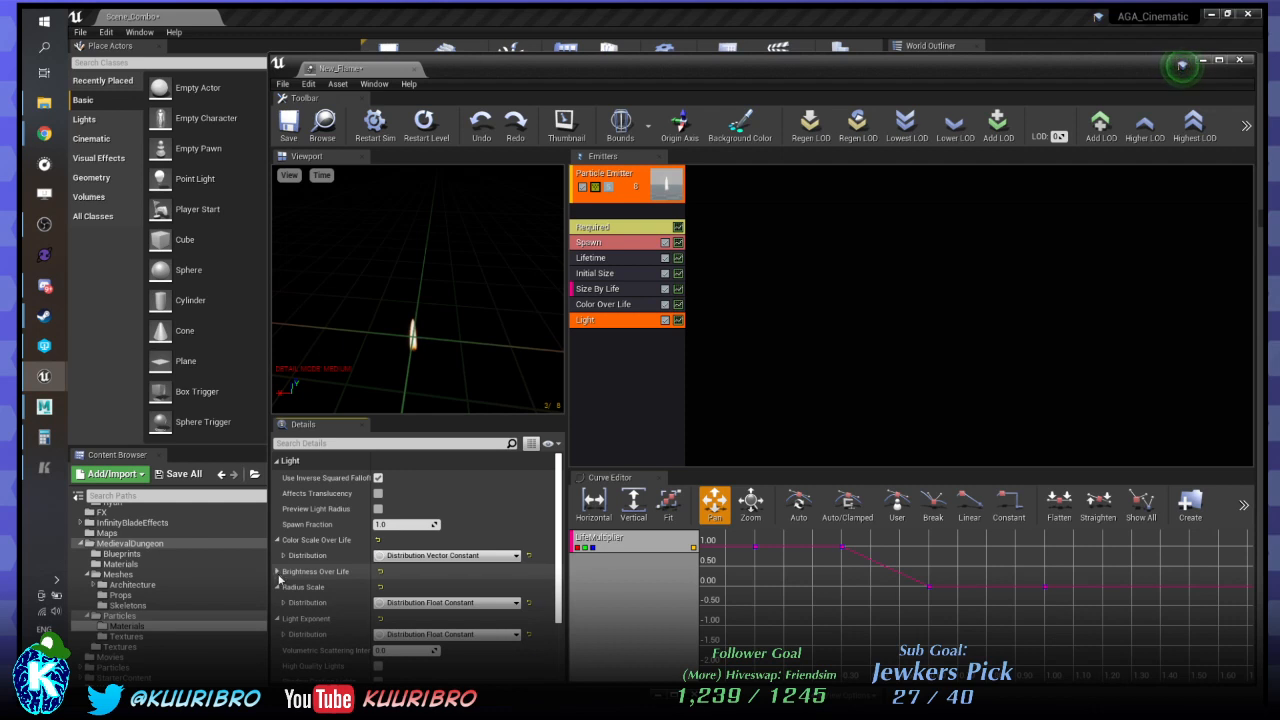
pyautogui.click(277, 572)
pyautogui.scroll(-2, 287, 575)
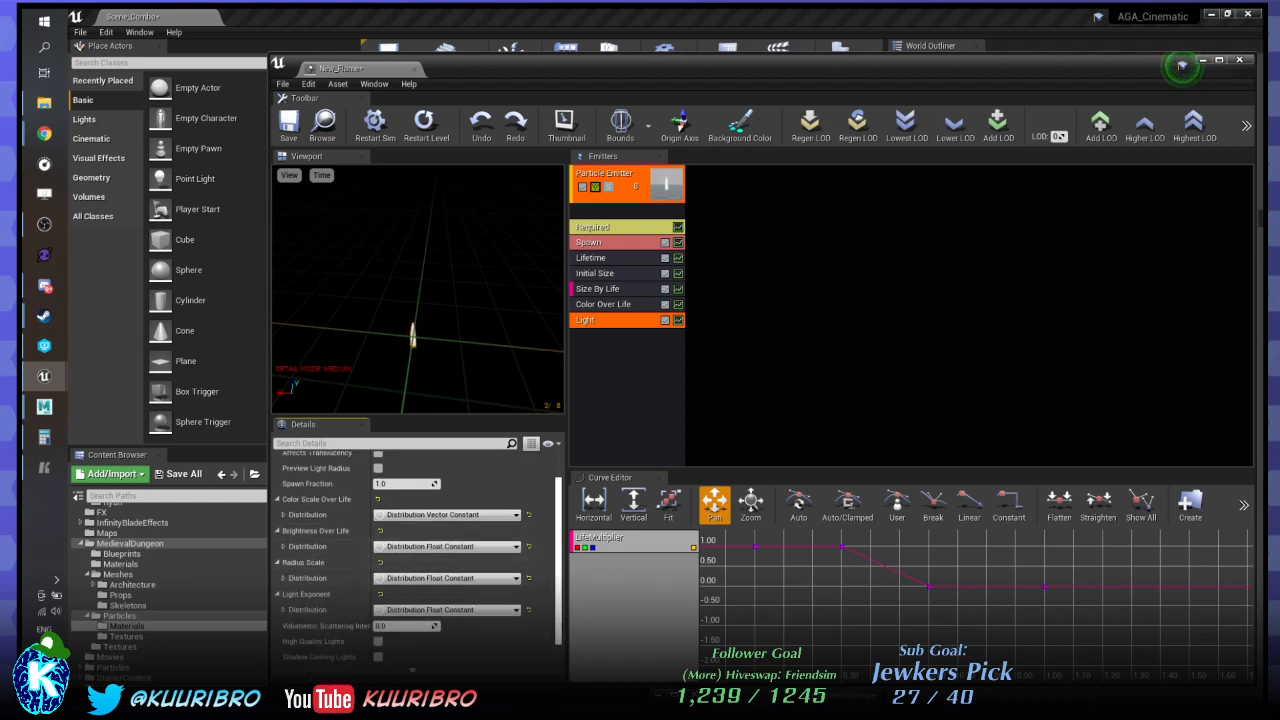
# Expose the constant values within the distributions of the Light module's color scale, brightness, radius scale and light exponent.
pyautogui.click(283, 514)
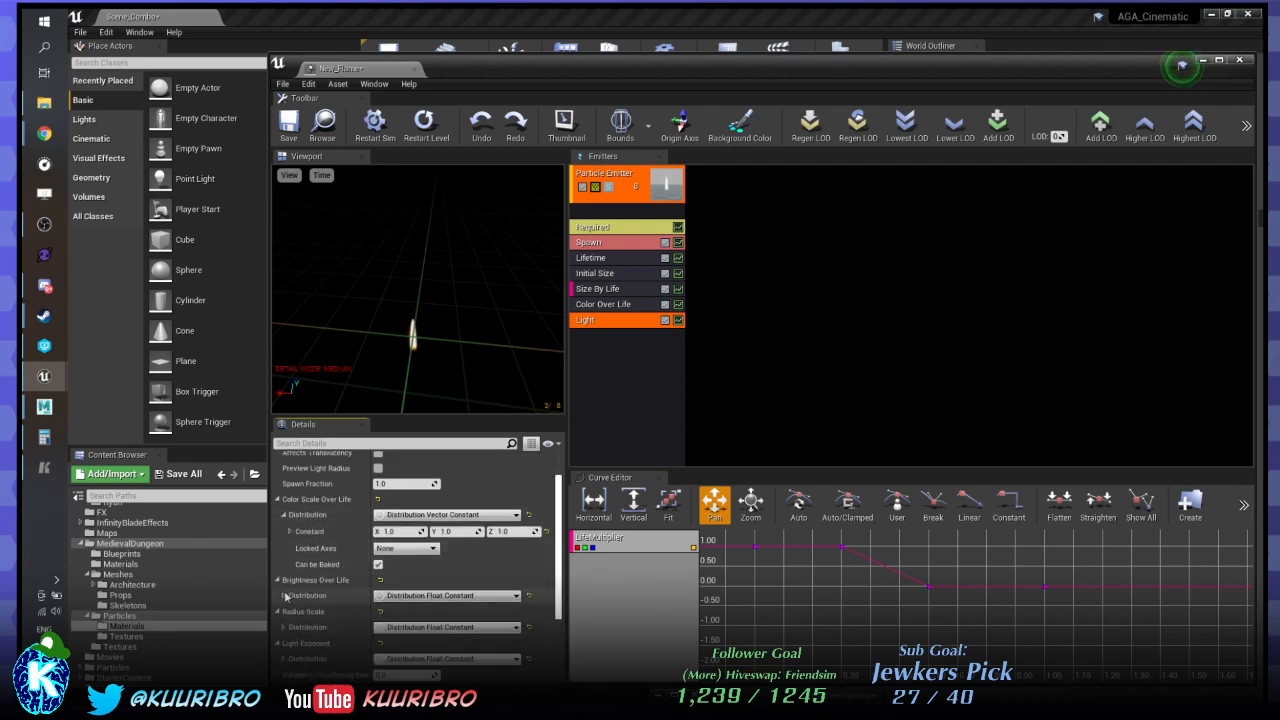
pyautogui.click(284, 596)
pyautogui.scroll(-3, 286, 608)
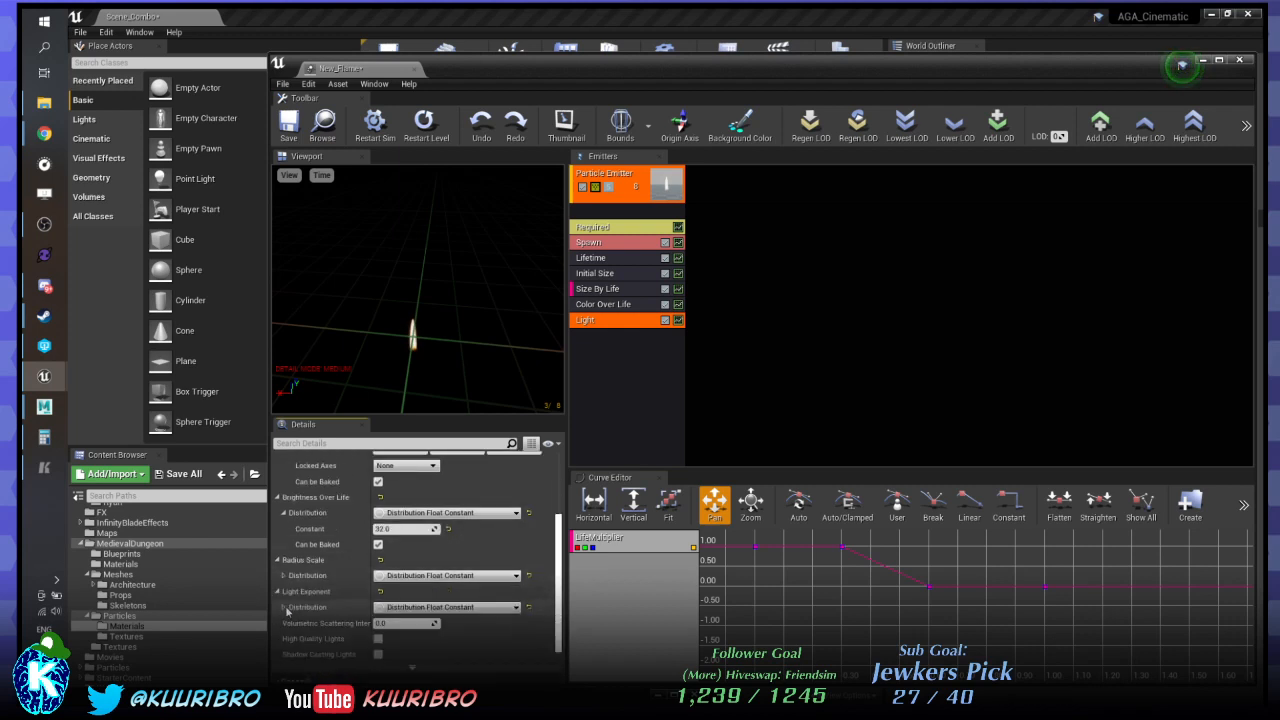
pyautogui.click(284, 607)
pyautogui.click(284, 576)
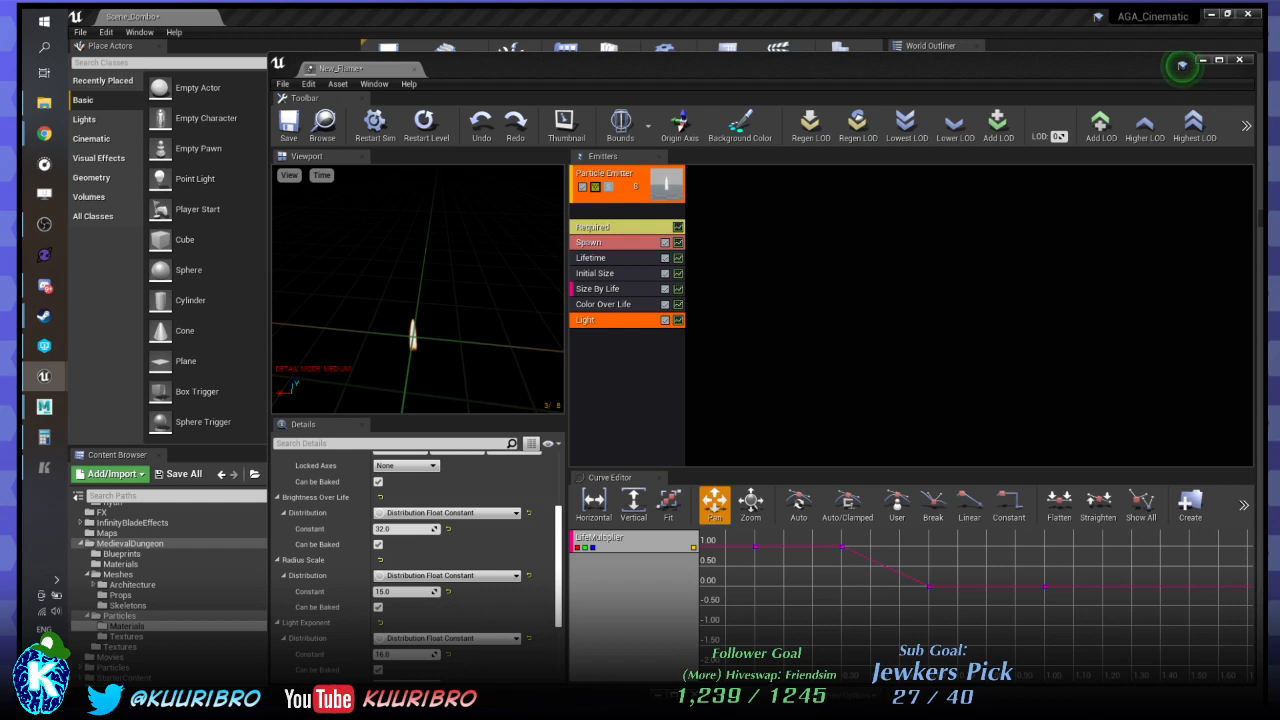
pyautogui.scroll(2, 537, 558)
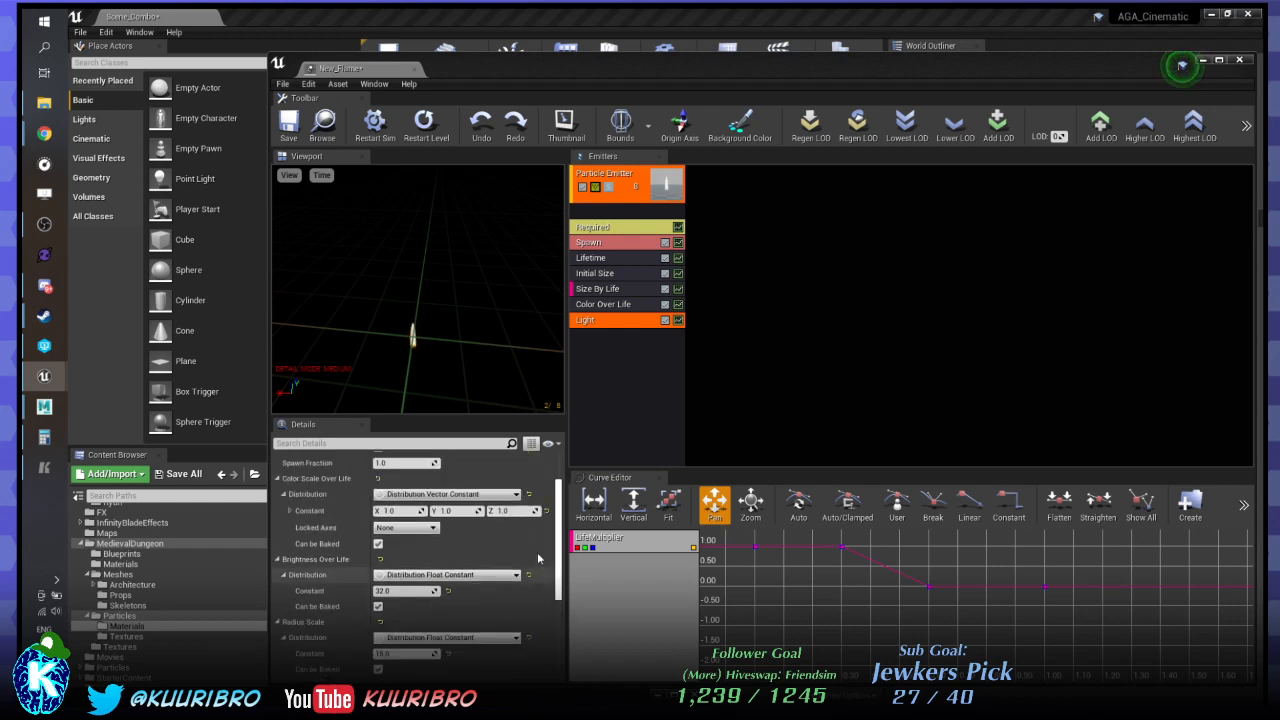
# Set the Light module's Color Scale Over Life constant to X 1.046, Y 0.459 and Z 0.197.
pyautogui.click(393, 510)
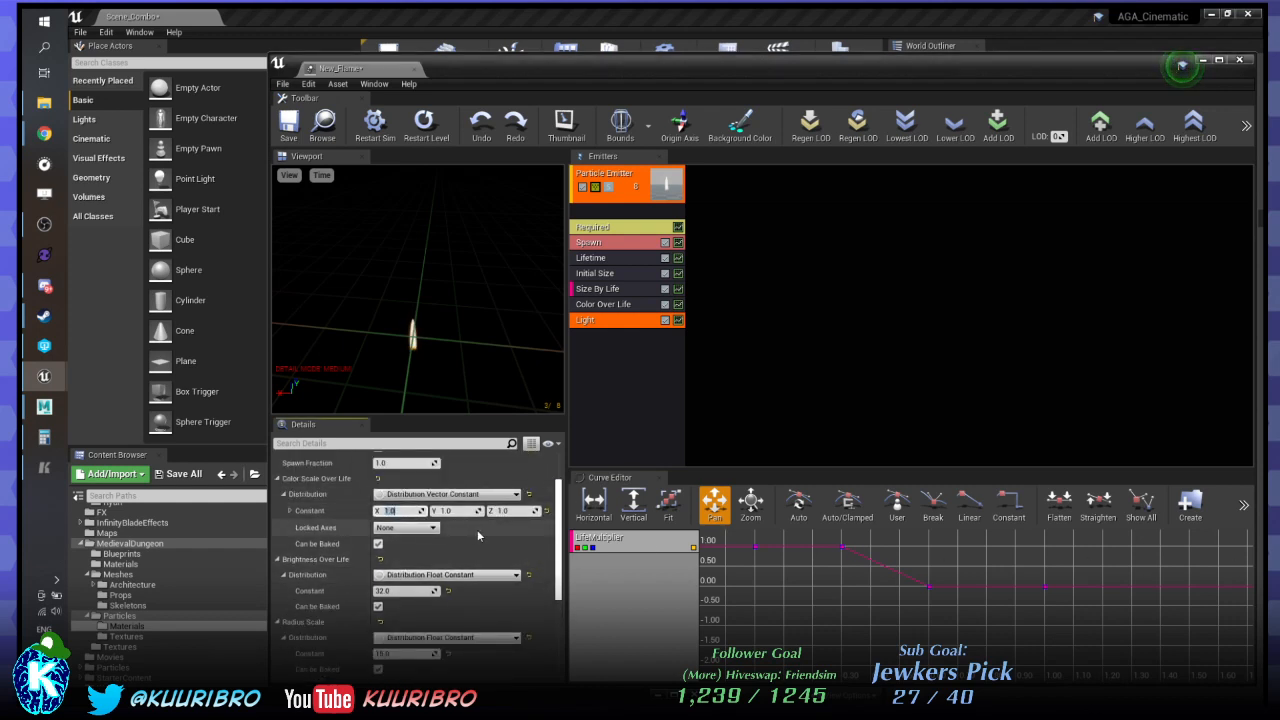
pyautogui.write('1.046')
pyautogui.press('Tab')
pyautogui.write('0.459')
pyautogui.press('Tab')
pyautogui.write('0.197')
pyautogui.press('Return')
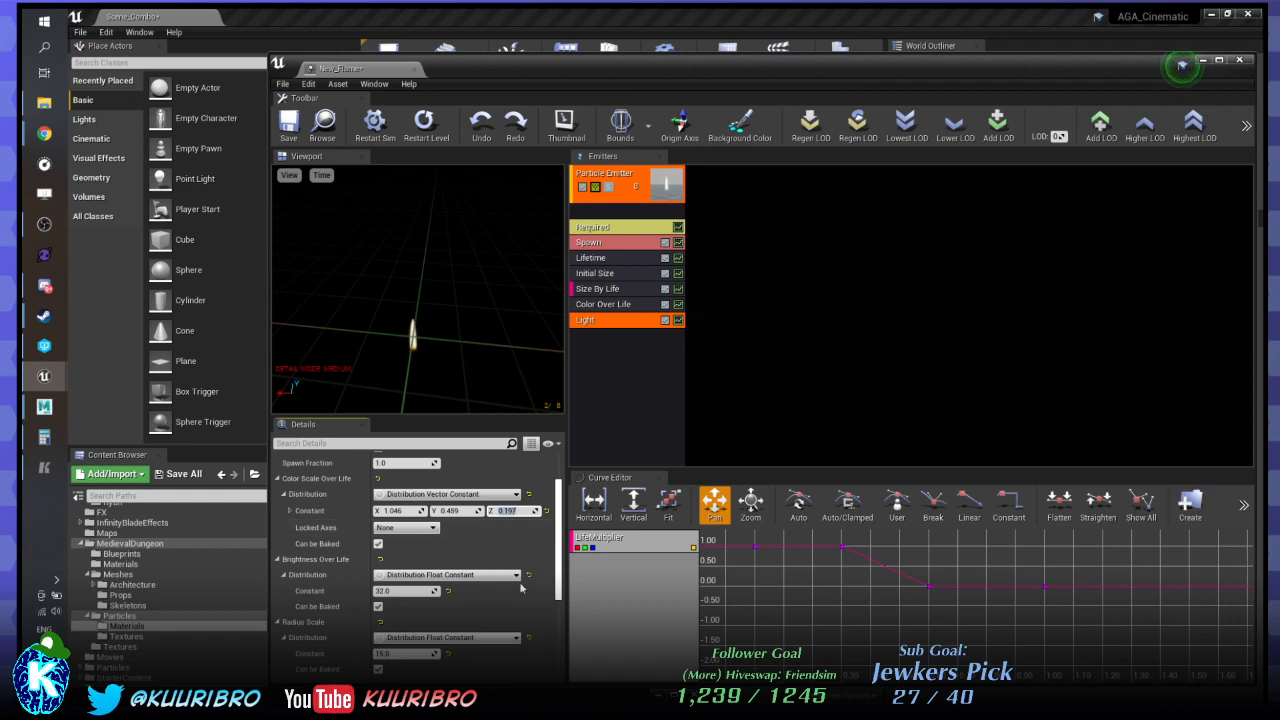
# Set the Light module's Brightness Over Life constant to 2000.
pyautogui.click(405, 590)
pyautogui.write('200')
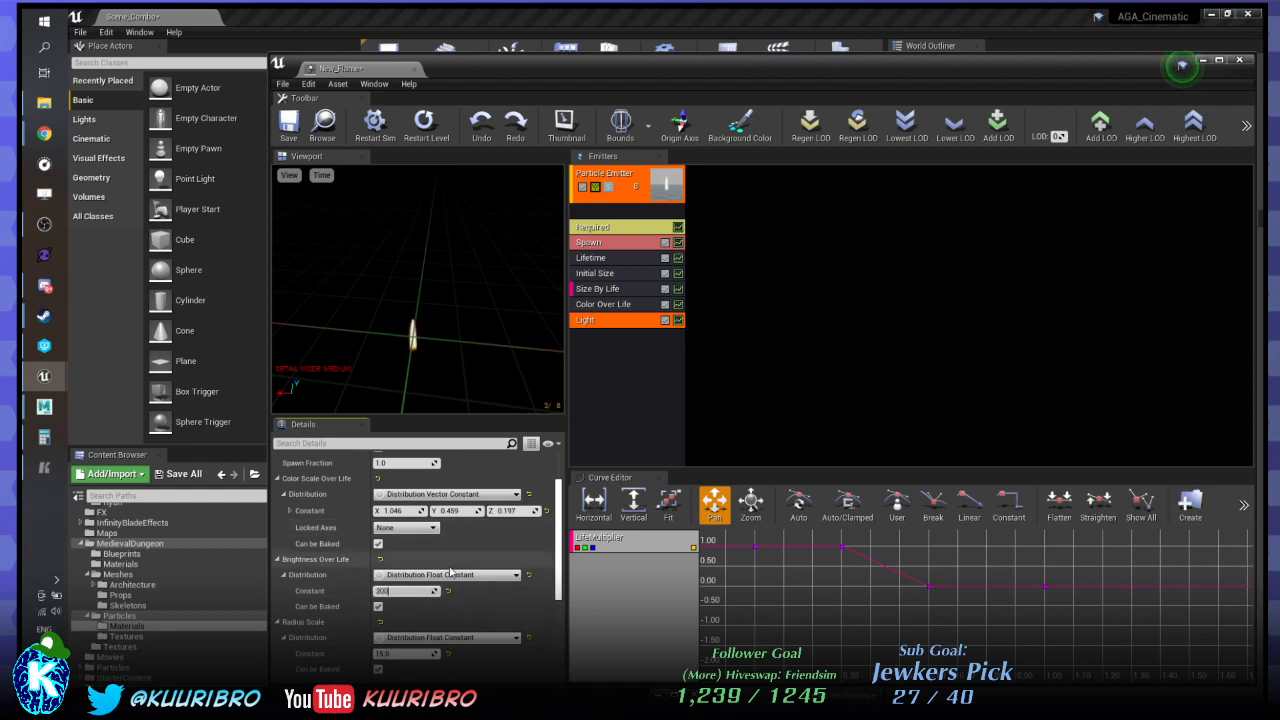
pyautogui.write('0')
pyautogui.press('Return')
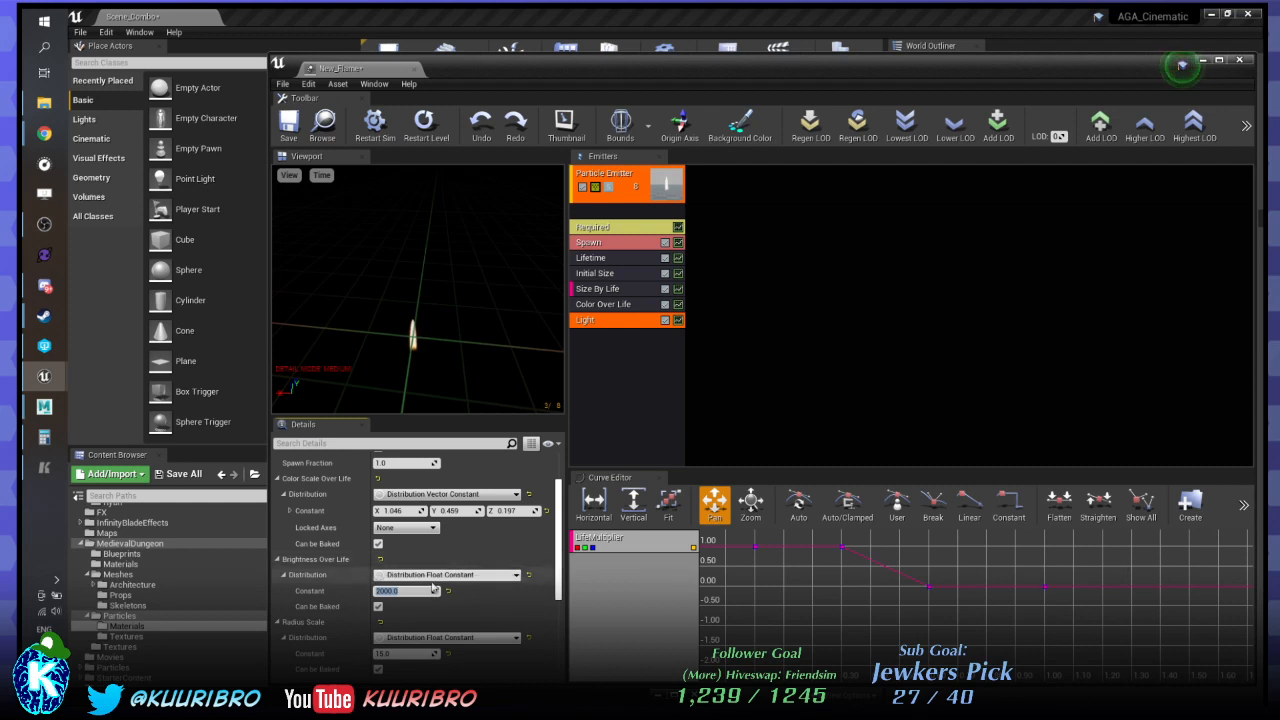
# Set the Light module's Radius Scale constant to 3.07.
pyautogui.scroll(-5, 420, 580)
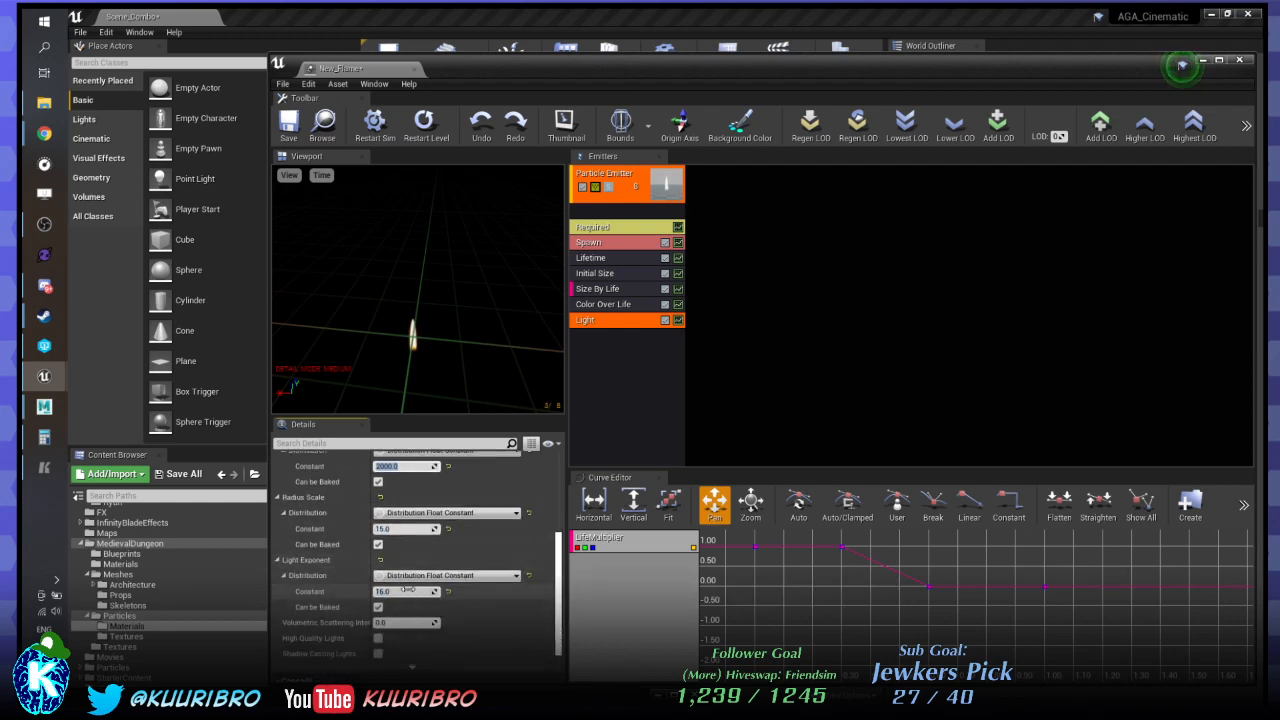
pyautogui.scroll(-1, 446, 585)
pyautogui.scroll(5, 451, 581)
pyautogui.scroll(-4, 448, 581)
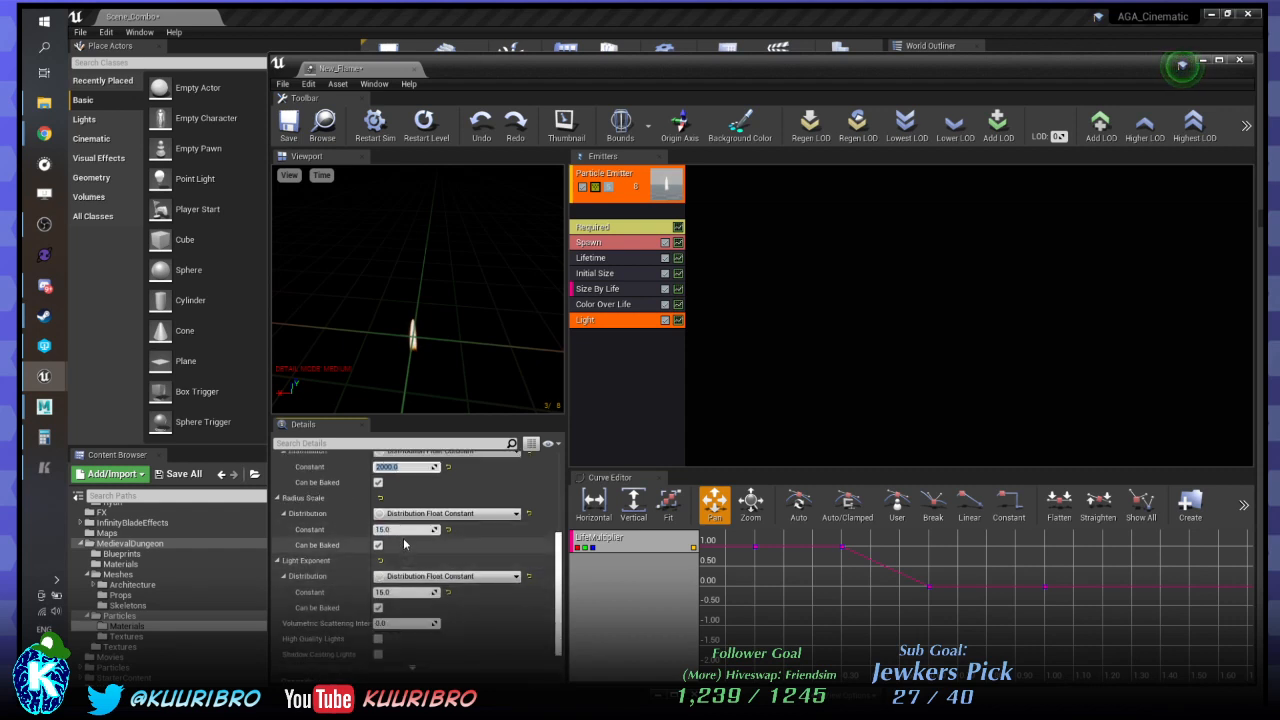
pyautogui.click(415, 529)
pyautogui.write('3.07')
pyautogui.press('Return')
# Set the Light module's Light Exponent constant to 2000.
pyautogui.click(411, 591)
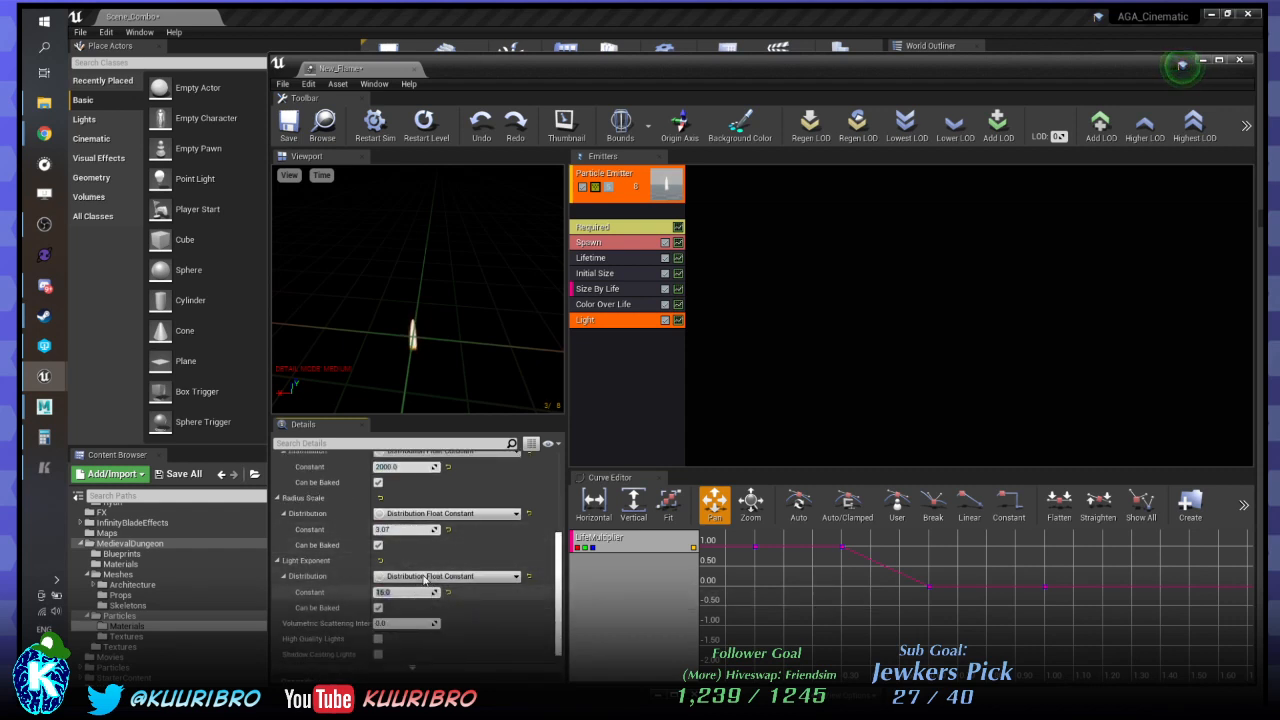
pyautogui.write('2000')
pyautogui.press('Return')
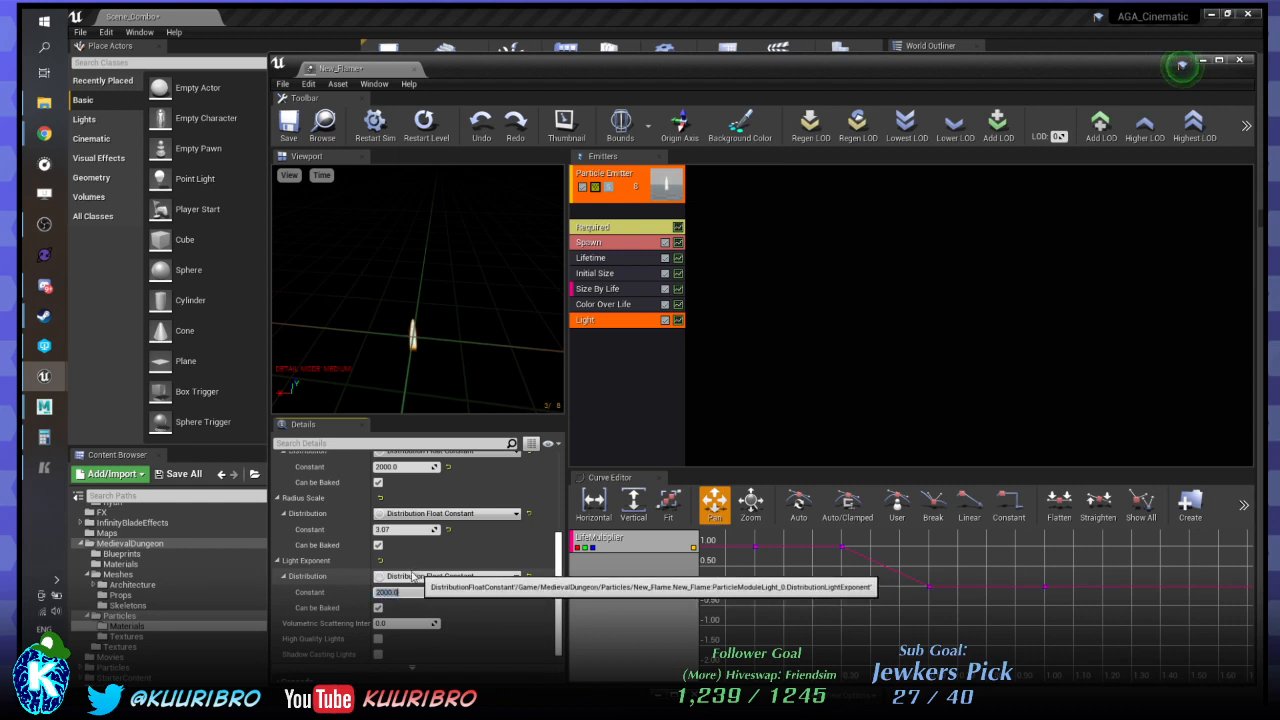
# Set the Light module's Volumetric Scattering Intensity to 900.
pyautogui.scroll(-2, 489, 576)
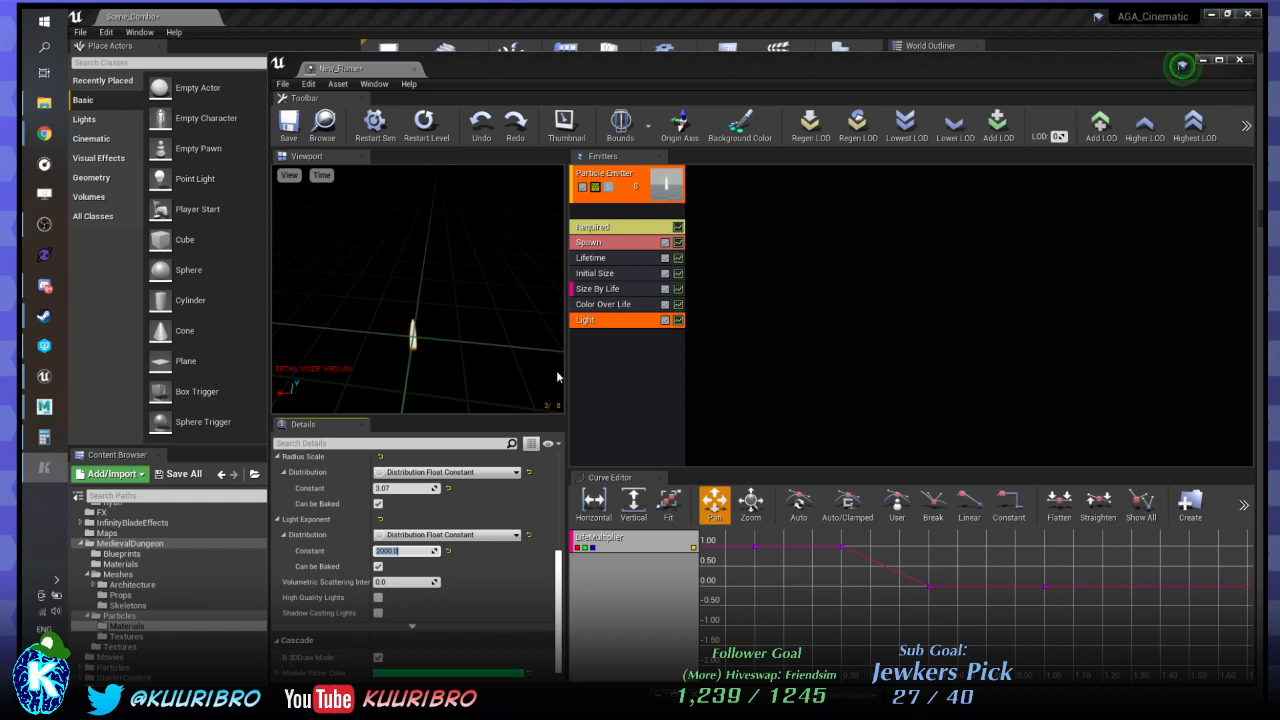
pyautogui.click(571, 90)
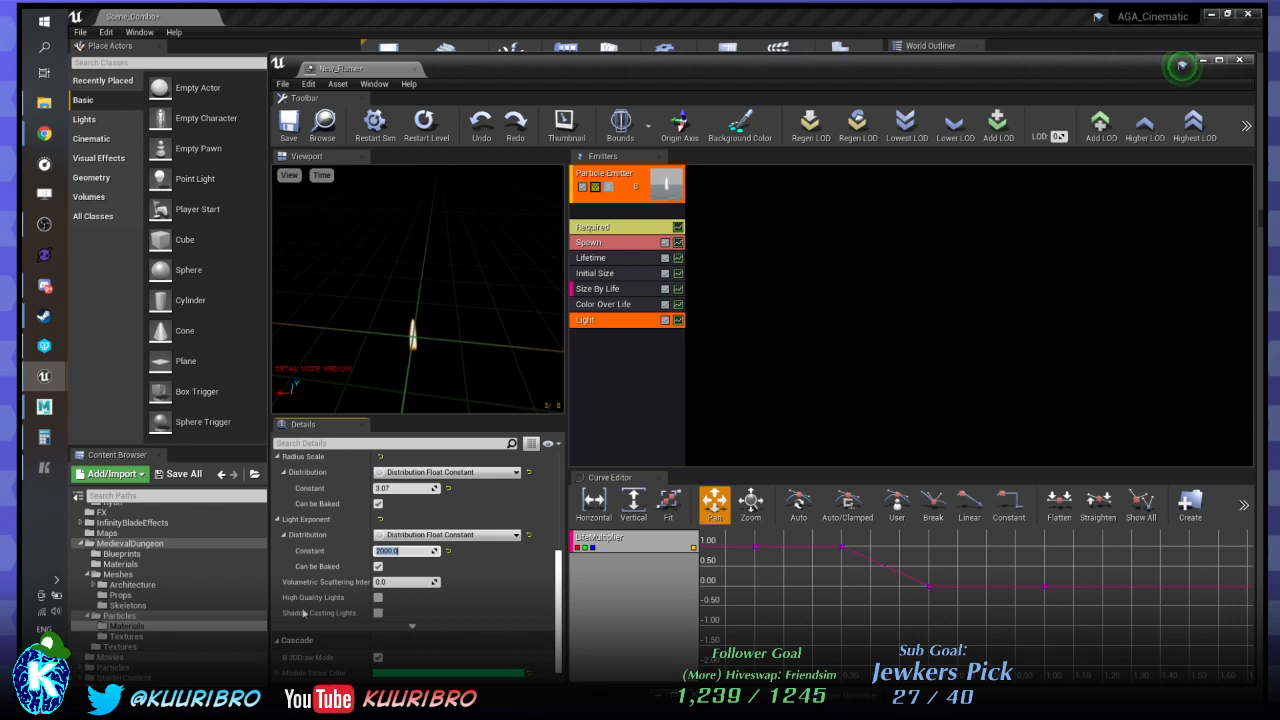
pyautogui.click(386, 583)
pyautogui.write('900')
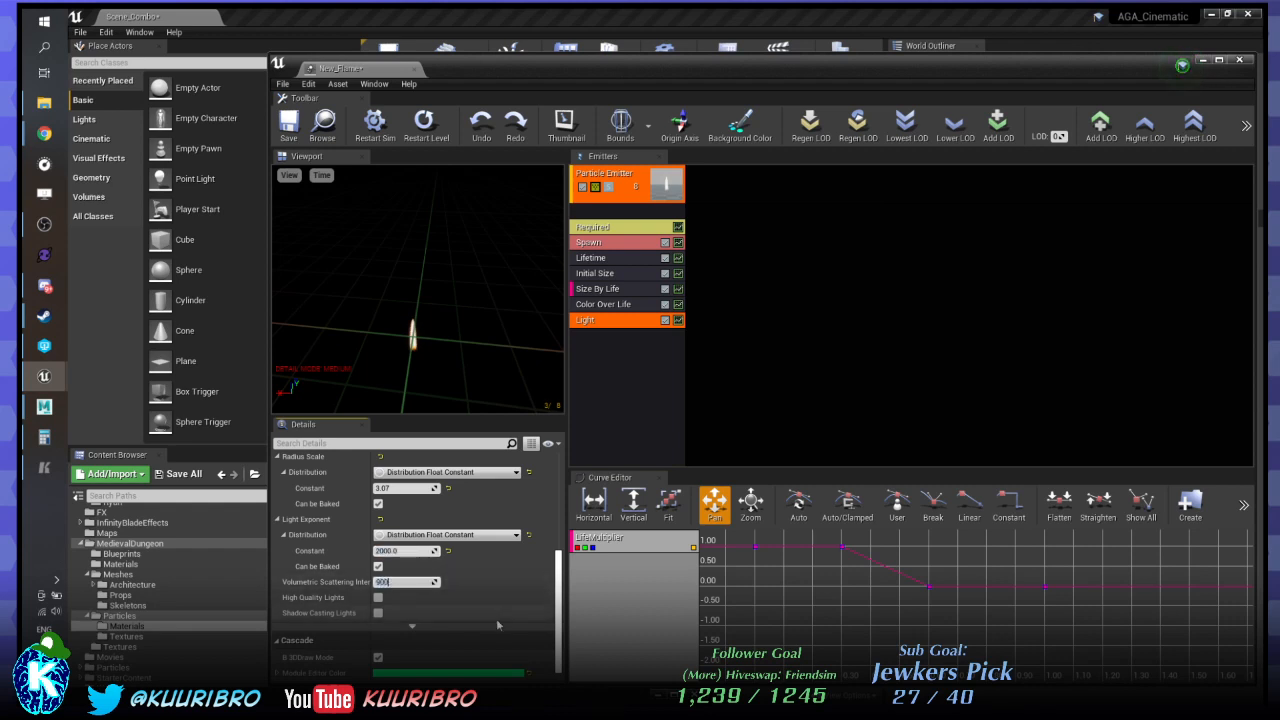
pyautogui.press('Return')
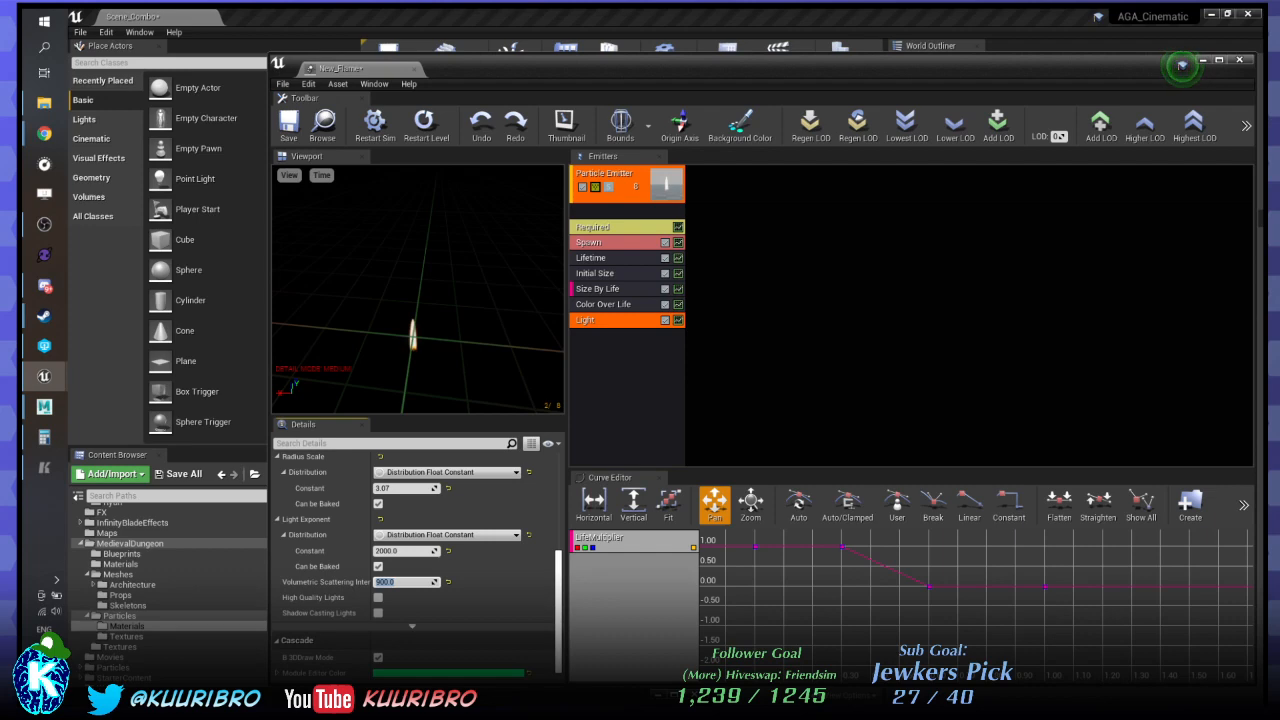
# Set the Light module's Module Editor Color to a dark yellow sampled with the color picker's eyedropper.
pyautogui.scroll(-2, 540, 570)
pyautogui.click(497, 666)
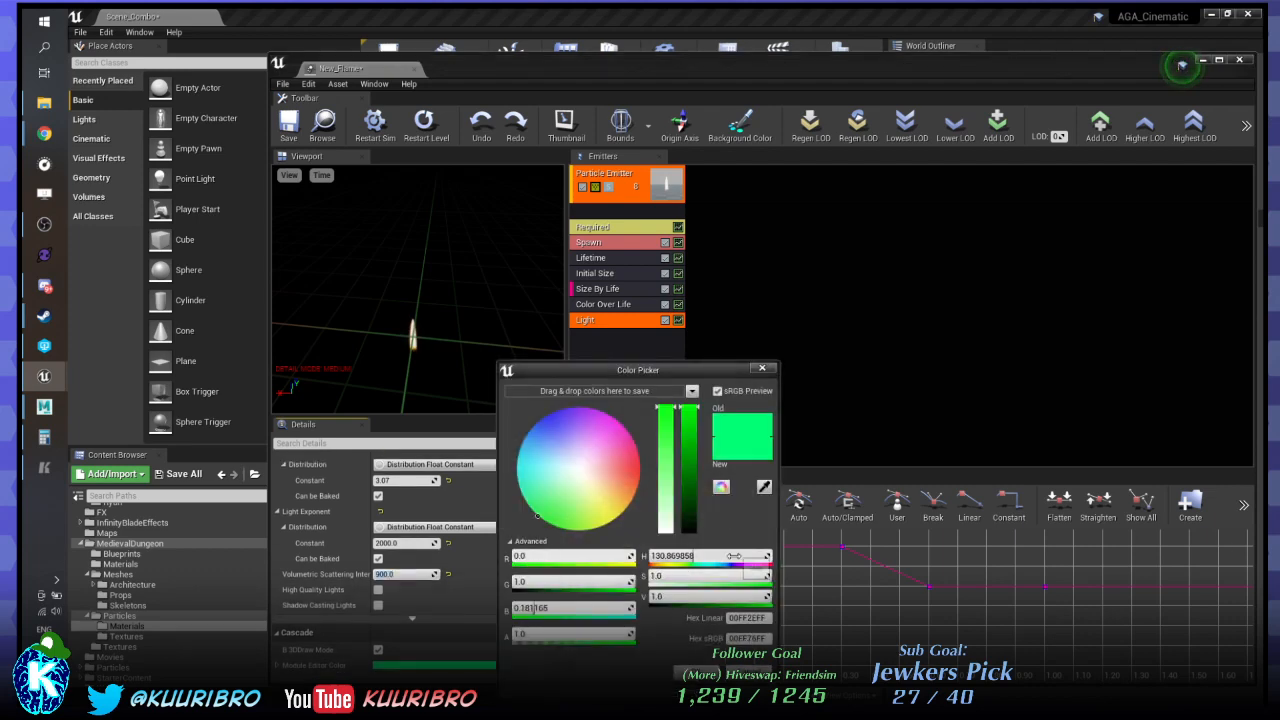
pyautogui.click(764, 486)
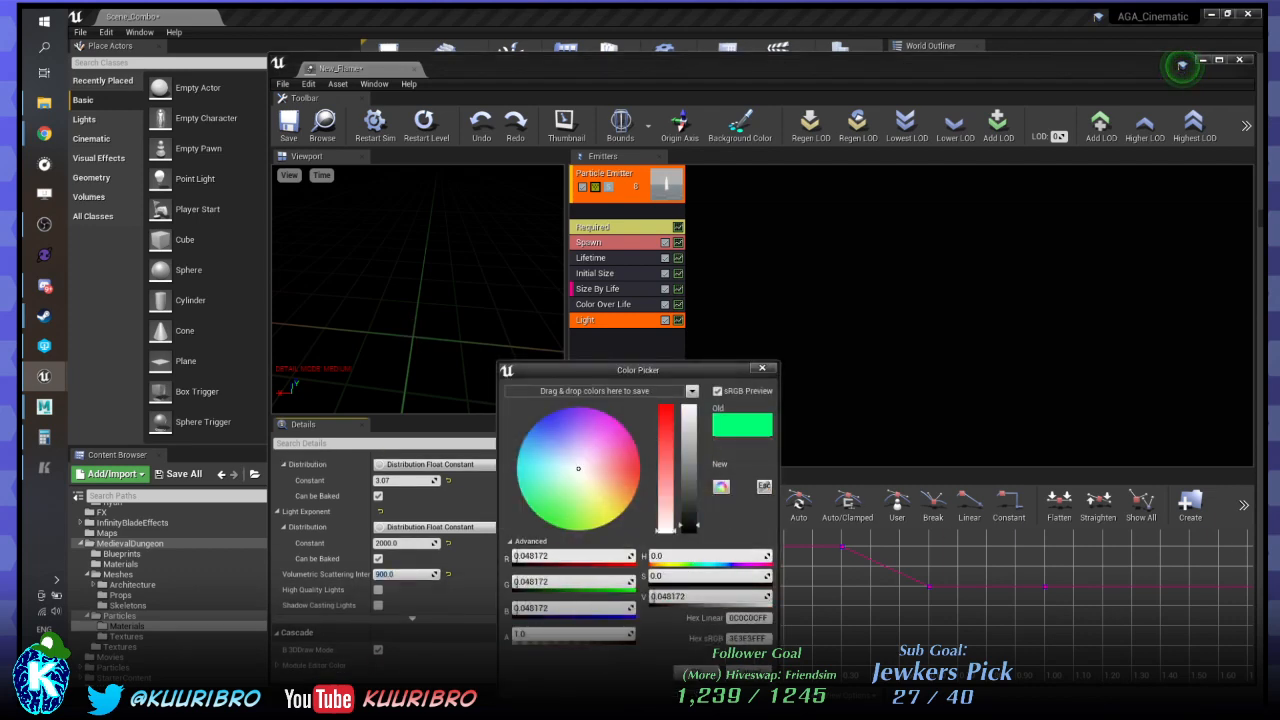
pyautogui.click(1182, 64)
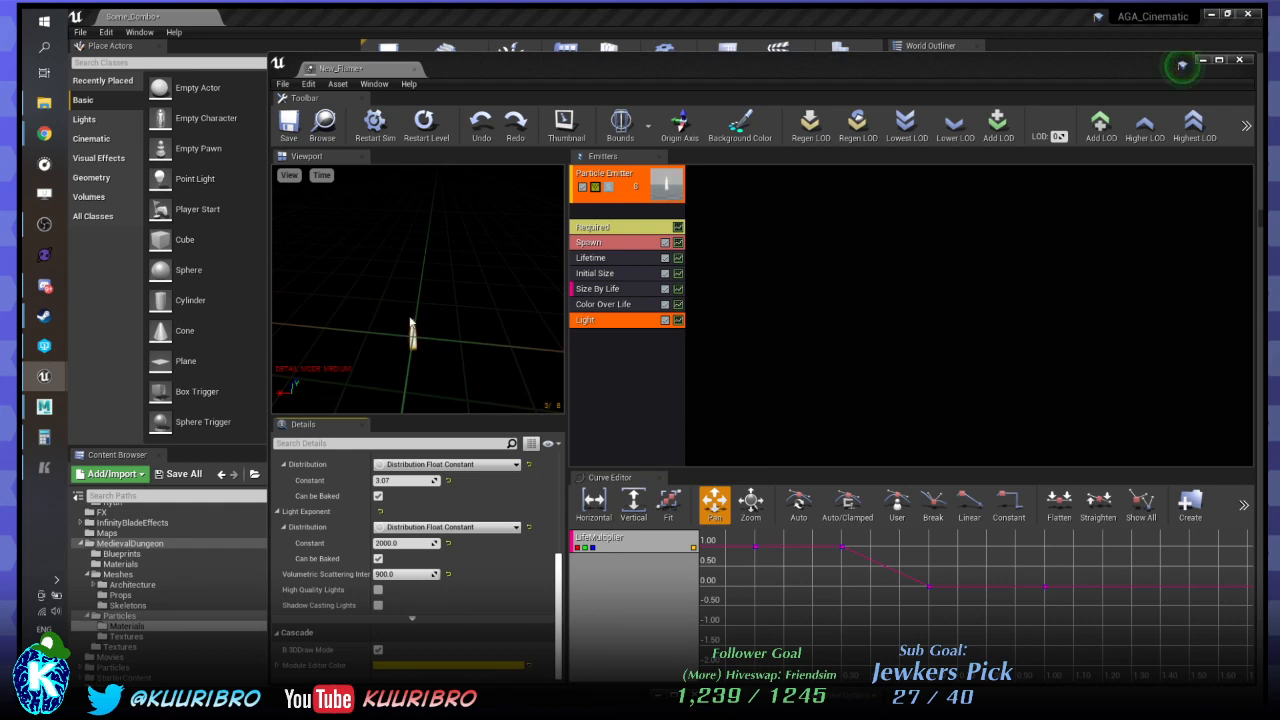
# Save the New_Flame particle system and close its editor.
pyautogui.click(300, 134)
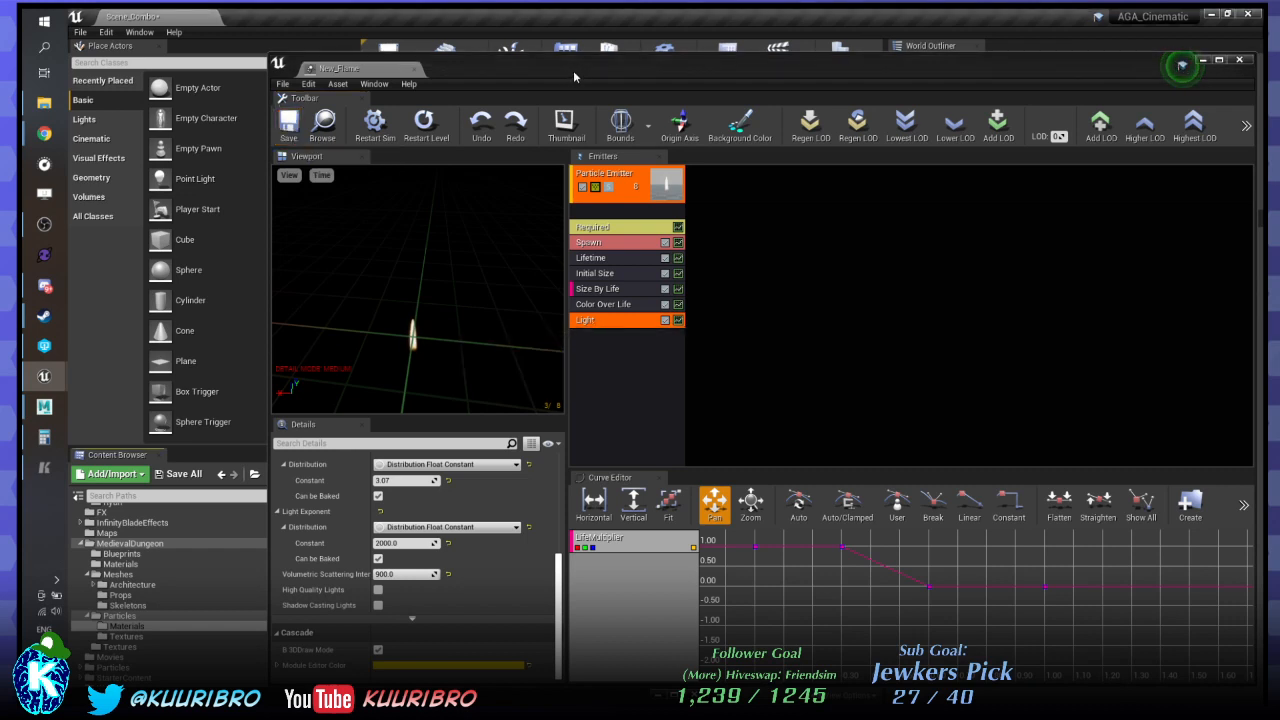
pyautogui.click(574, 71)
pyautogui.moveTo(911, 70); pyautogui.dragTo(768, 90)
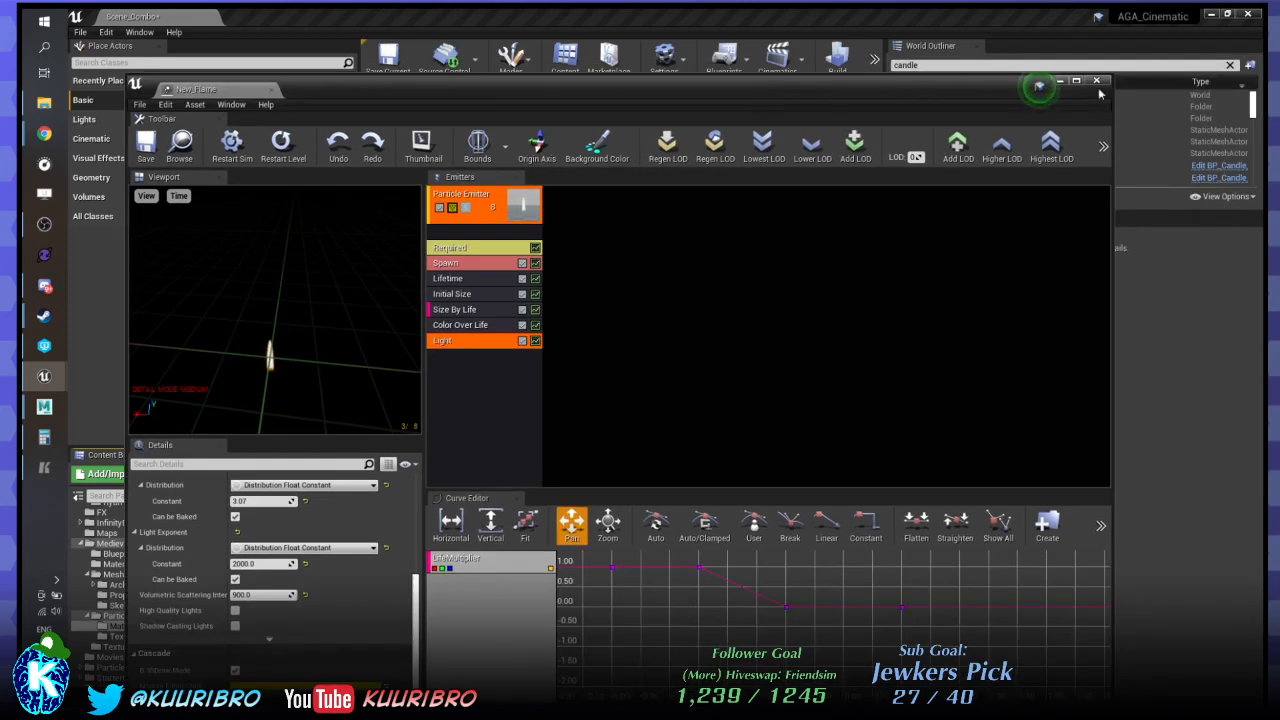
pyautogui.click(1100, 83)
pyautogui.click(534, 561)
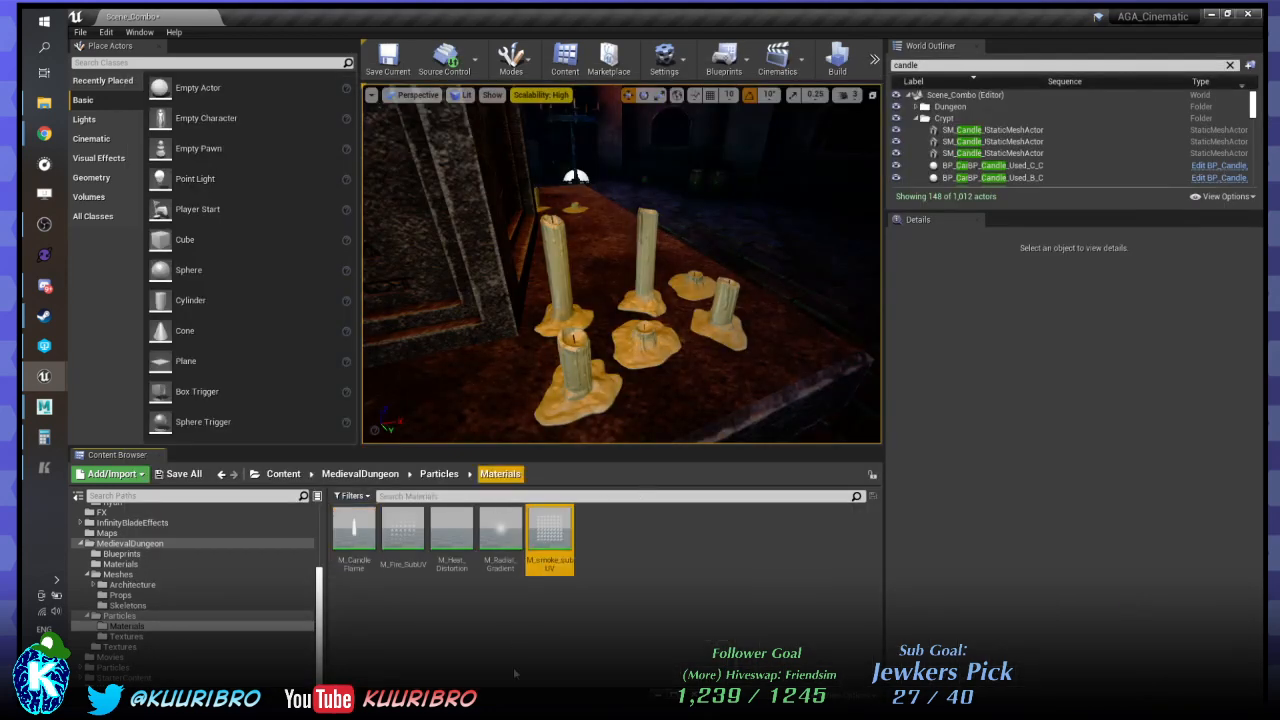
# Open the BP_Candle blueprint from the MedievalDungeon Blueprints folder.
pyautogui.moveTo(24, 345); pyautogui.dragTo(1279, 281)
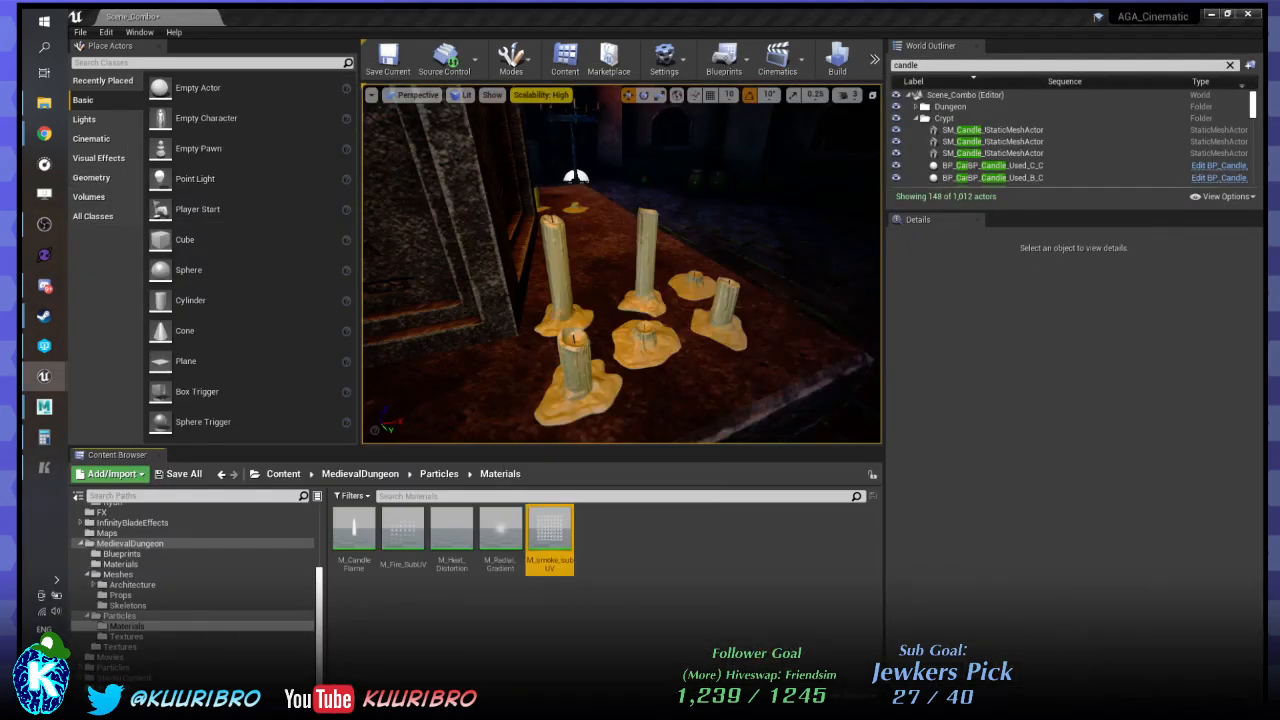
pyautogui.click(439, 473)
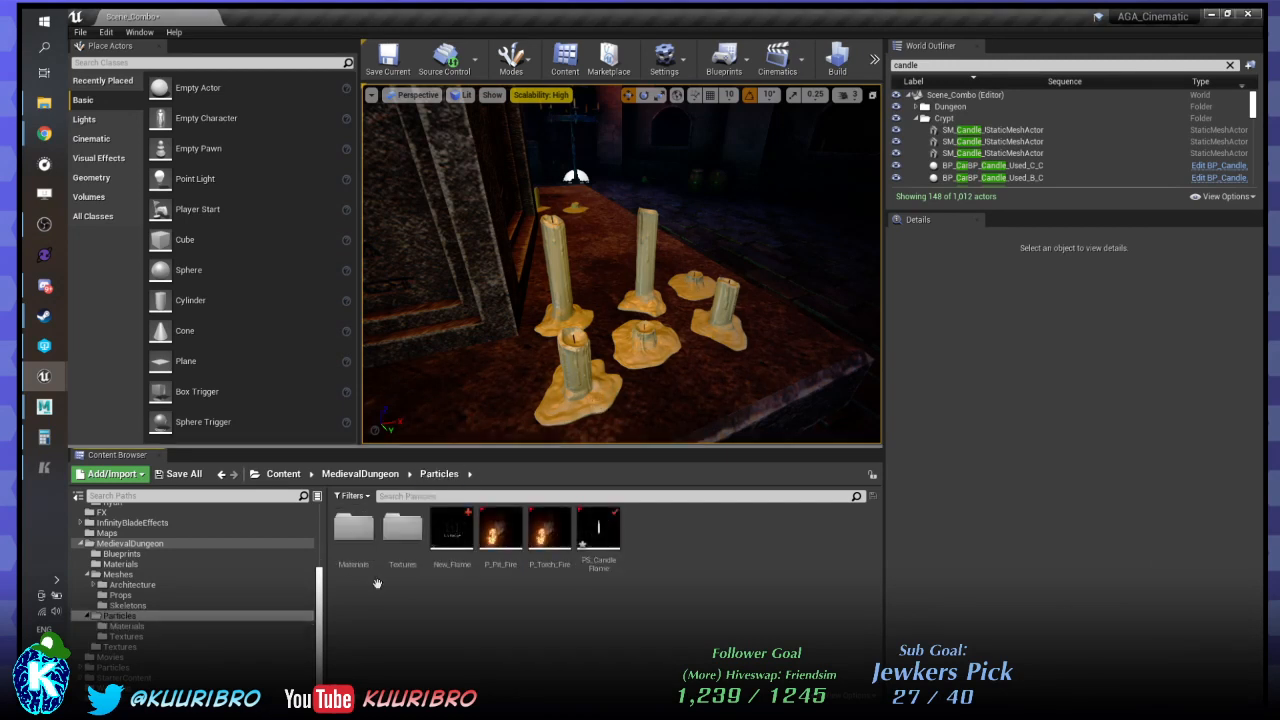
pyautogui.click(360, 473)
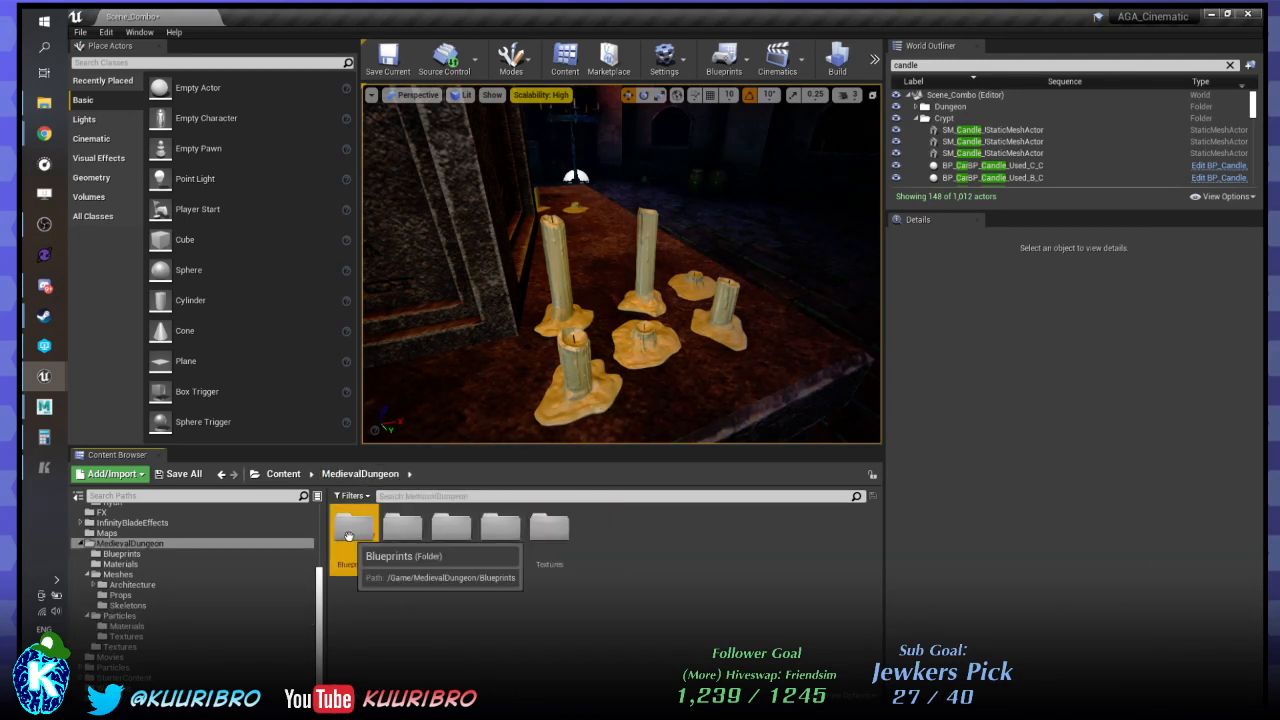
pyautogui.doubleClick(353, 527)
pyautogui.doubleClick(363, 520)
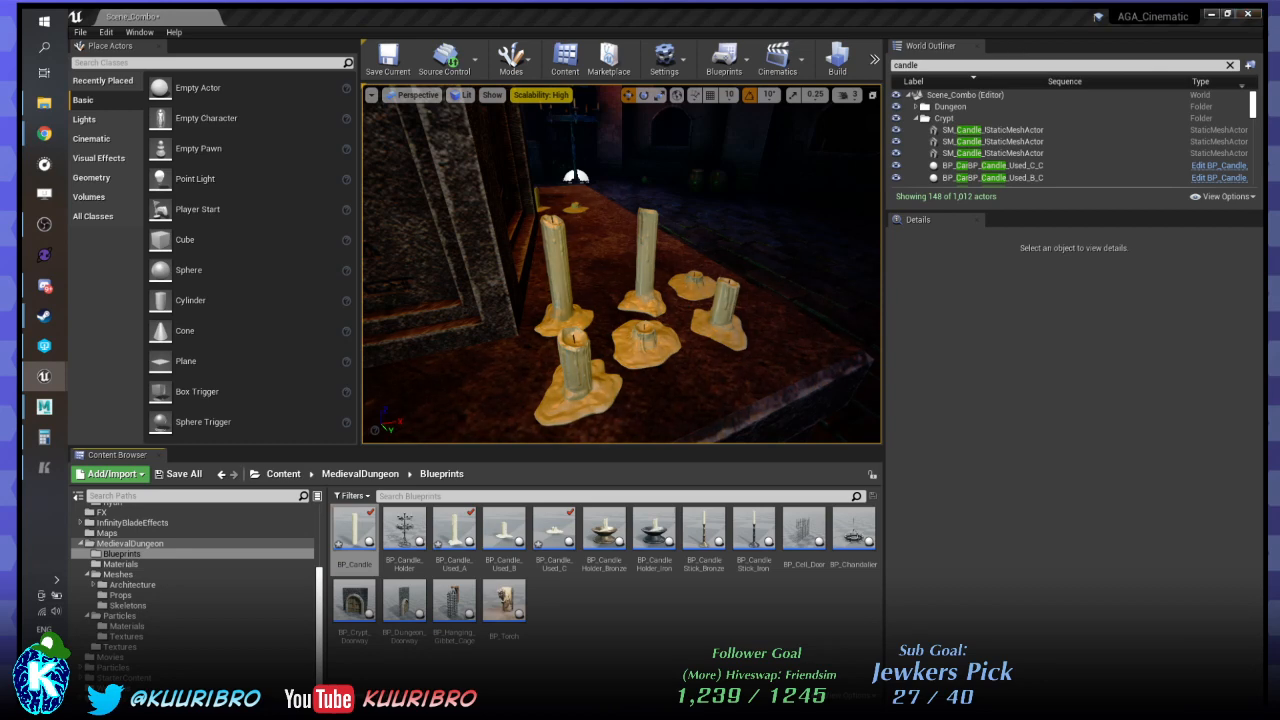
pyautogui.click(360, 530)
pyautogui.doubleClick(360, 530)
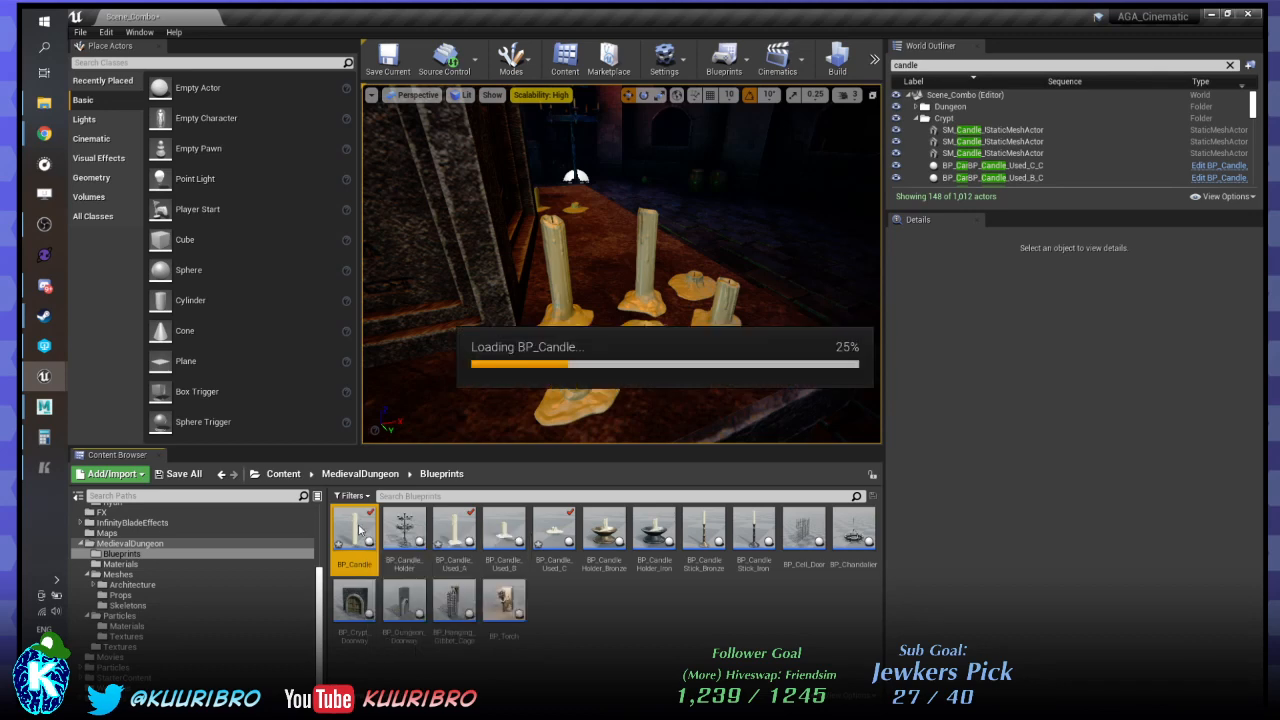
# Open the candle holder, used candle and candlestick blueprints in the same folder, along with BP_Chandalier.
pyautogui.doubleClick(401, 530)
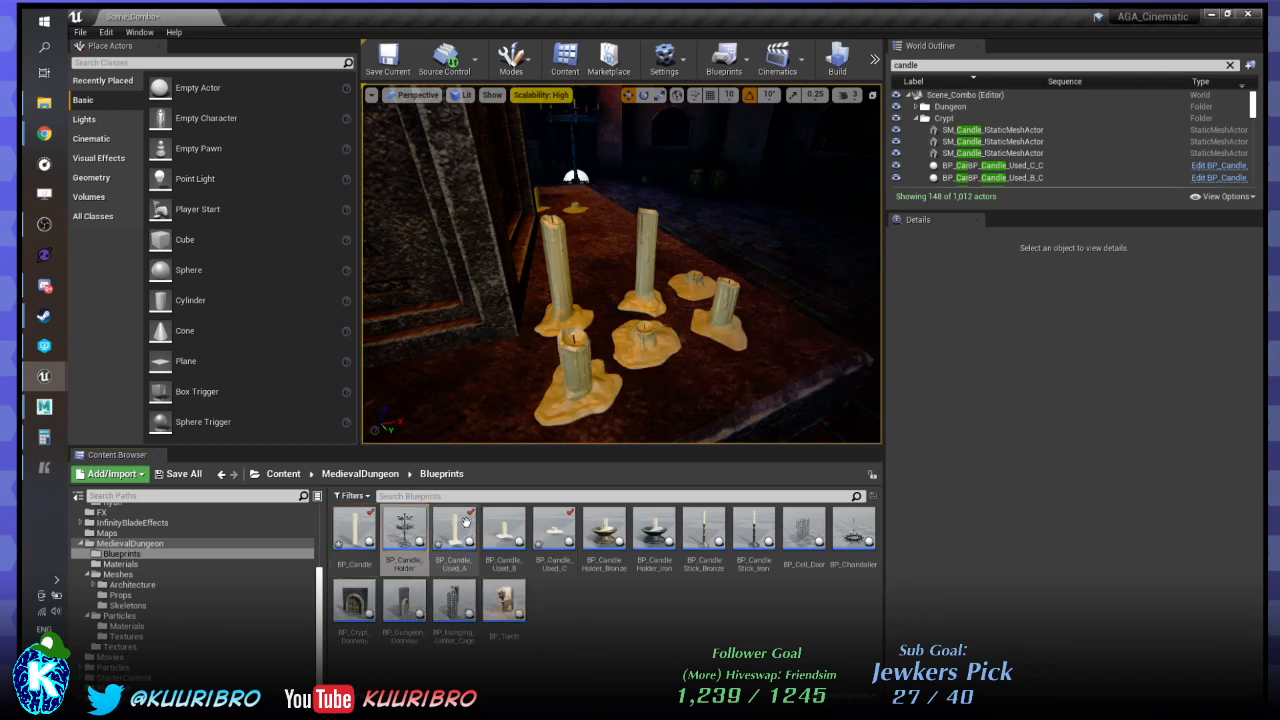
pyautogui.doubleClick(455, 530)
pyautogui.doubleClick(504, 530)
pyautogui.doubleClick(554, 530)
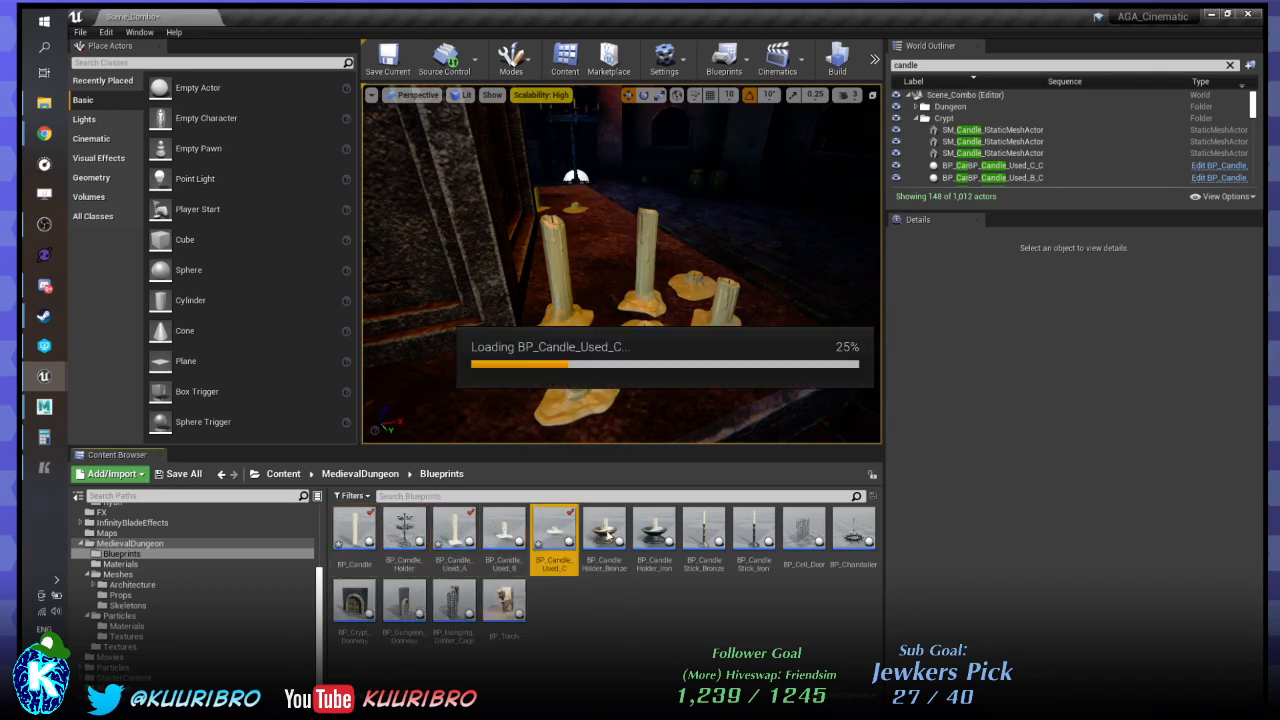
pyautogui.doubleClick(607, 535)
pyautogui.doubleClick(656, 529)
pyautogui.click(697, 531)
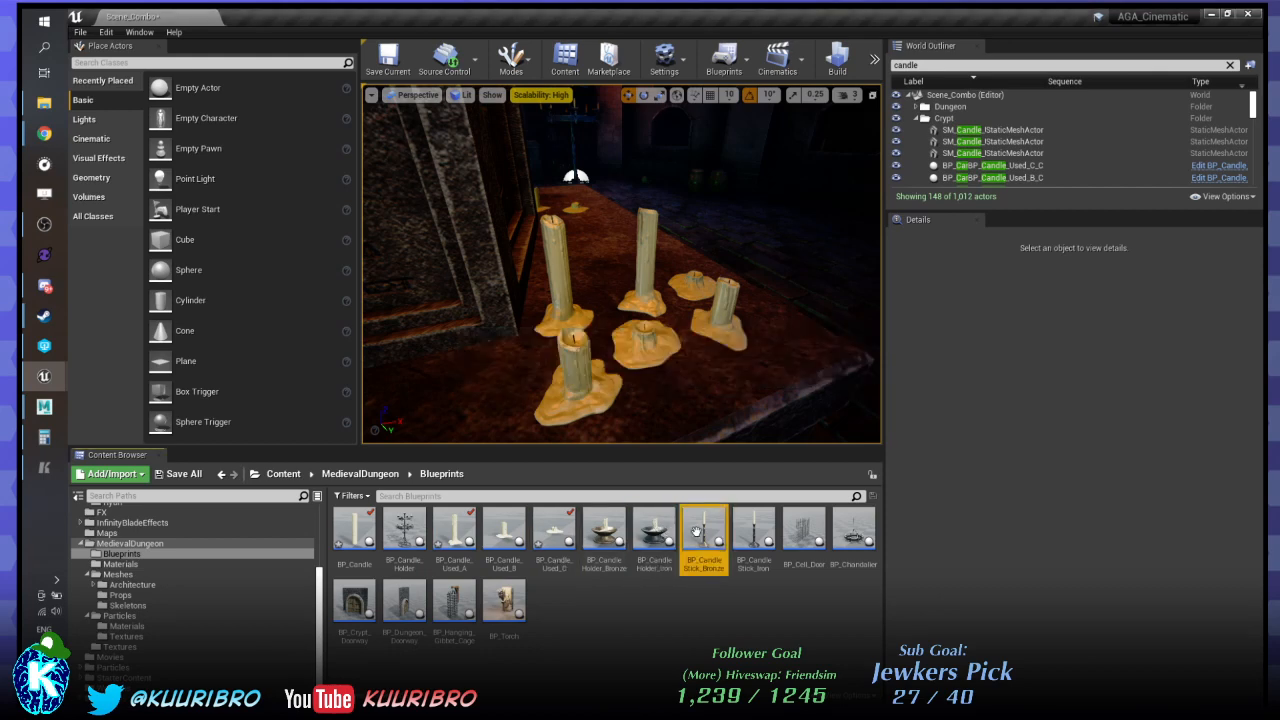
pyautogui.doubleClick(756, 530)
pyautogui.click(804, 530)
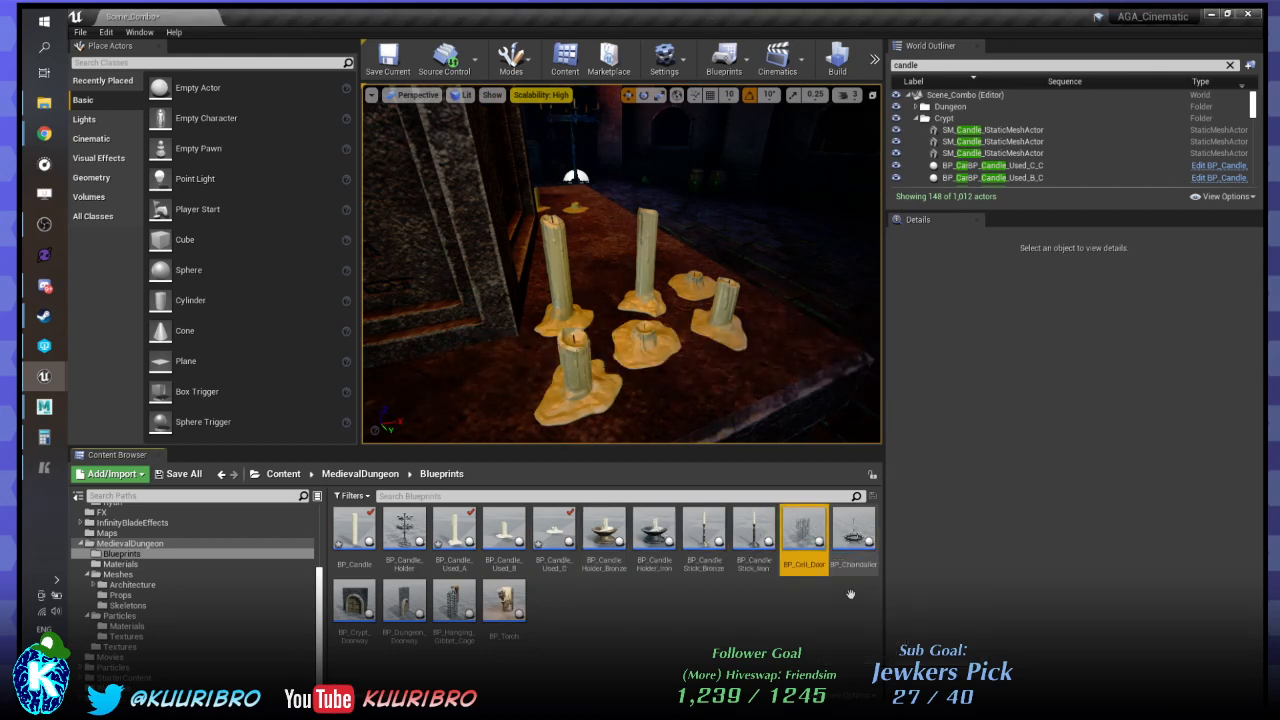
pyautogui.click(854, 530)
pyautogui.doubleClick(854, 530)
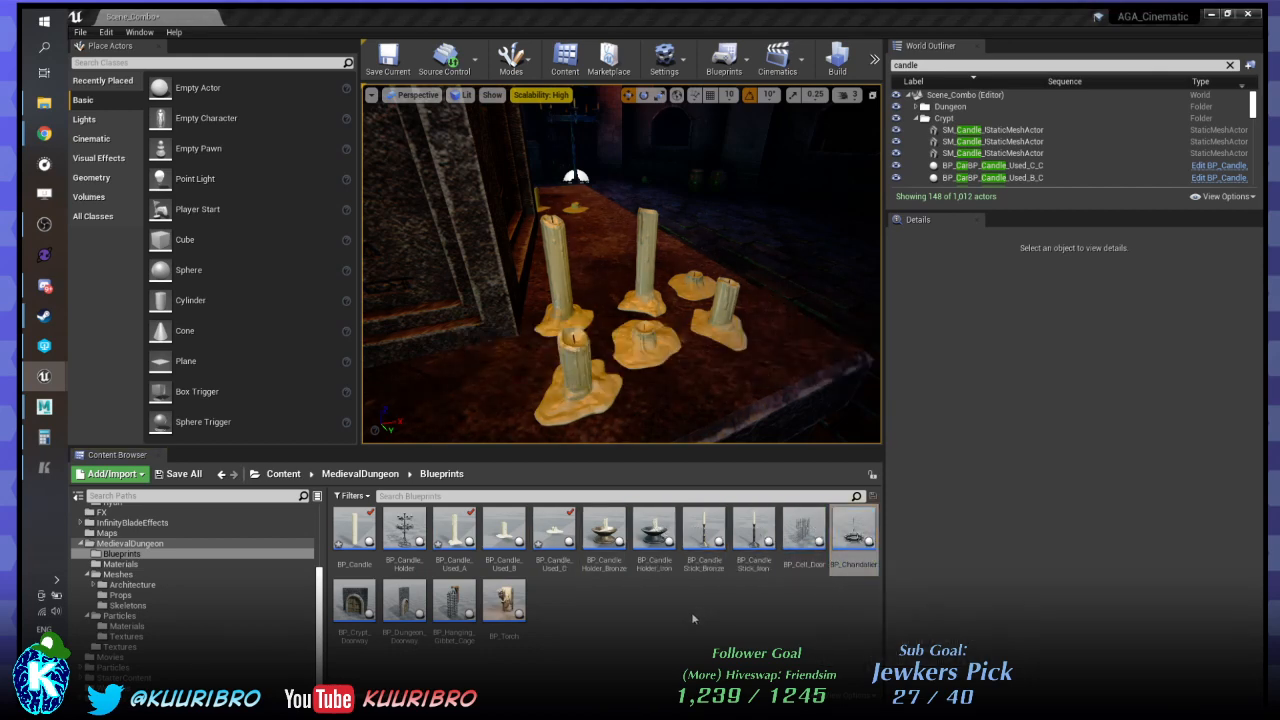
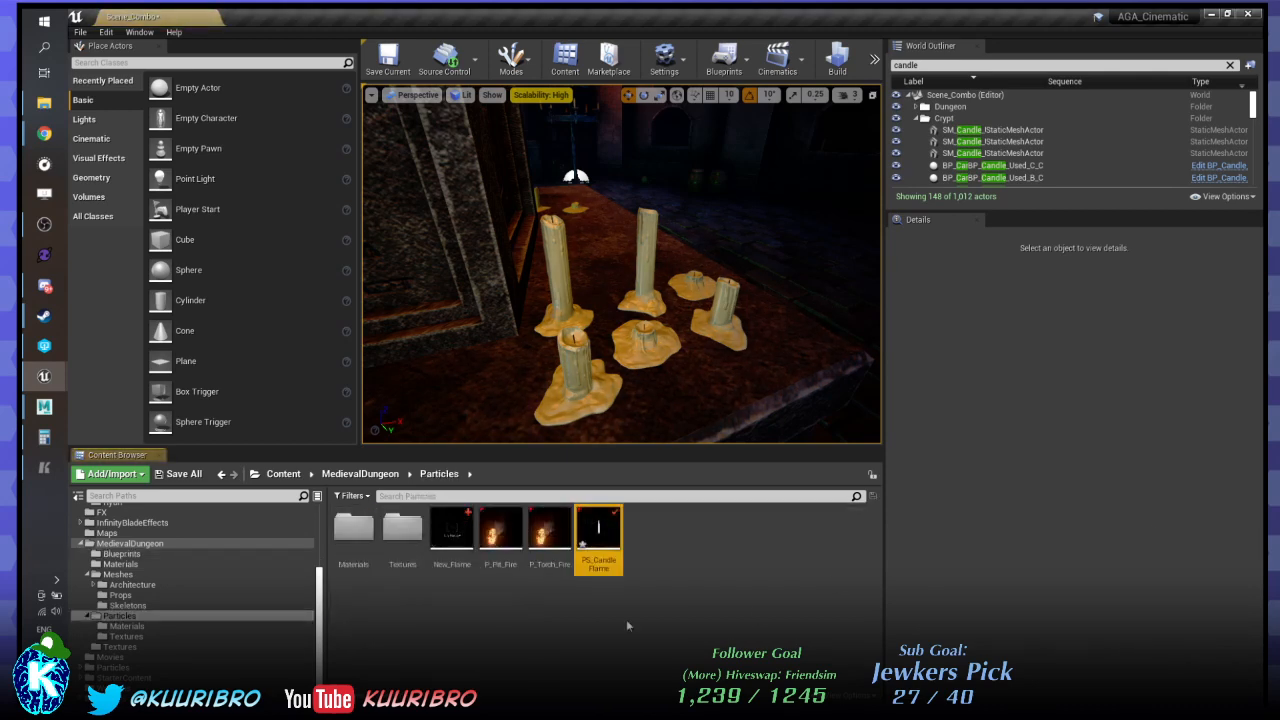
# Check out the modified BP_Chandalier asset from source control.
pyautogui.click(452, 536)
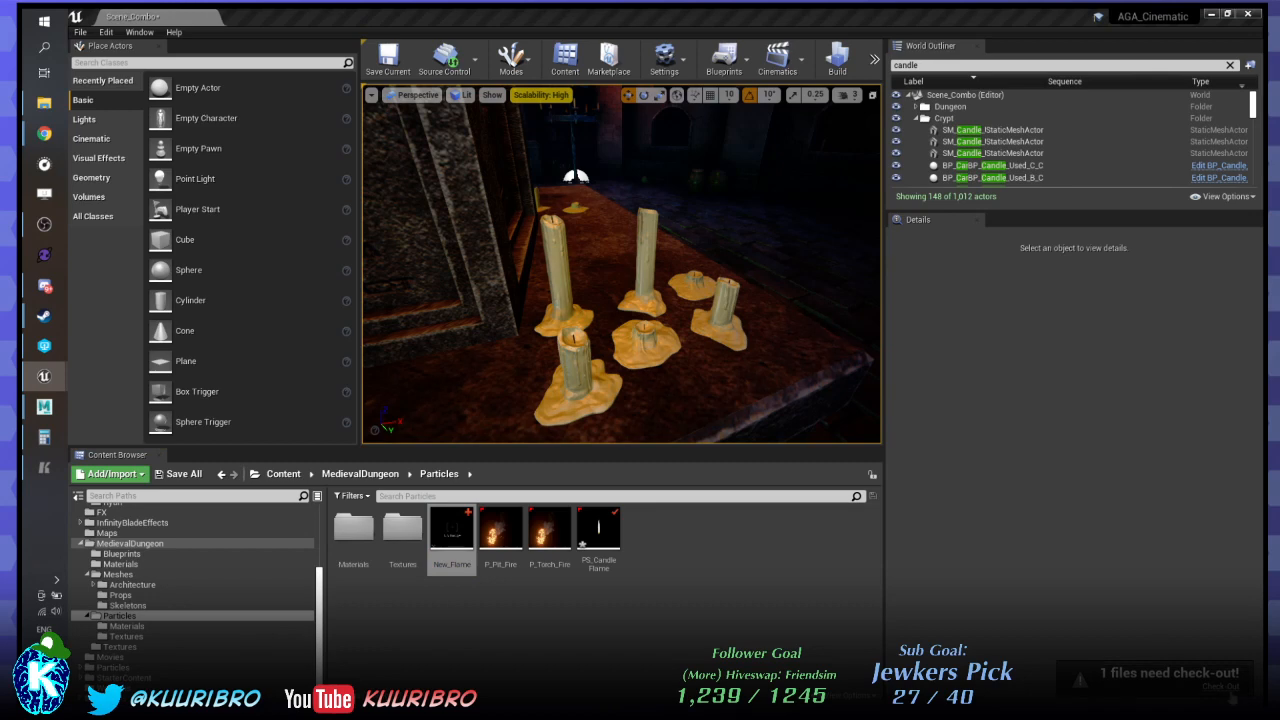
pyautogui.click(1232, 694)
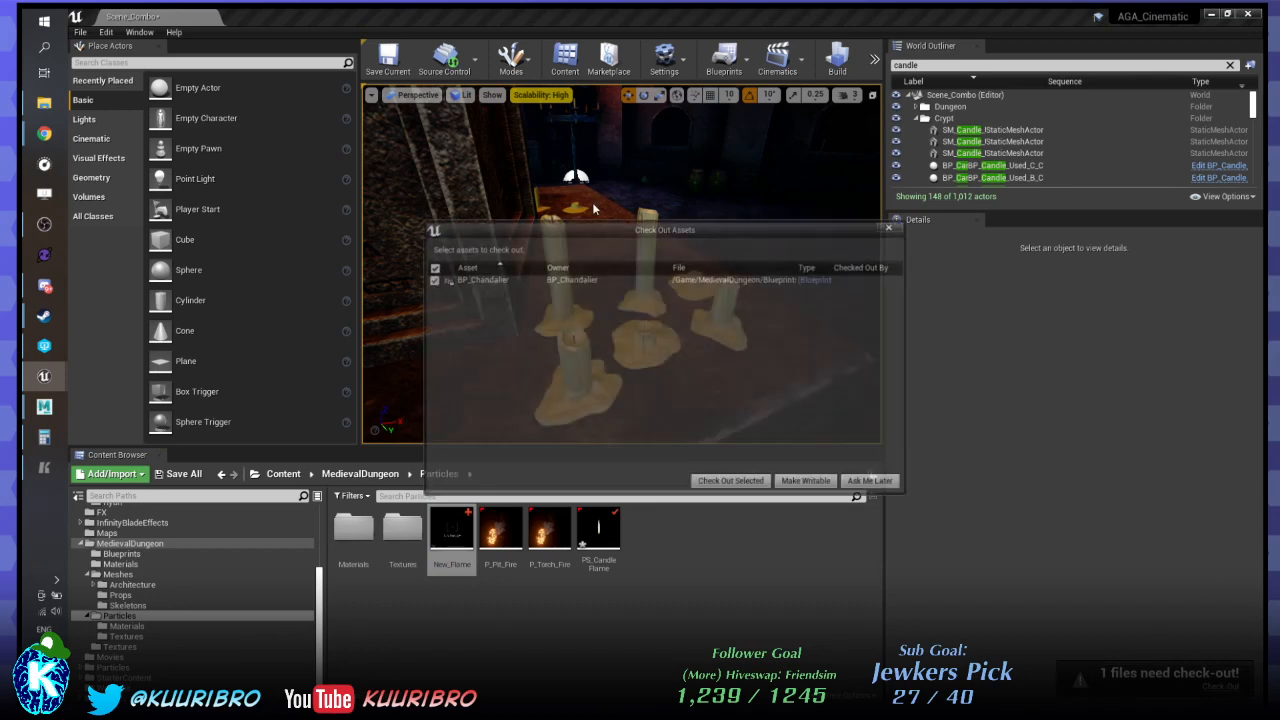
pyautogui.click(730, 482)
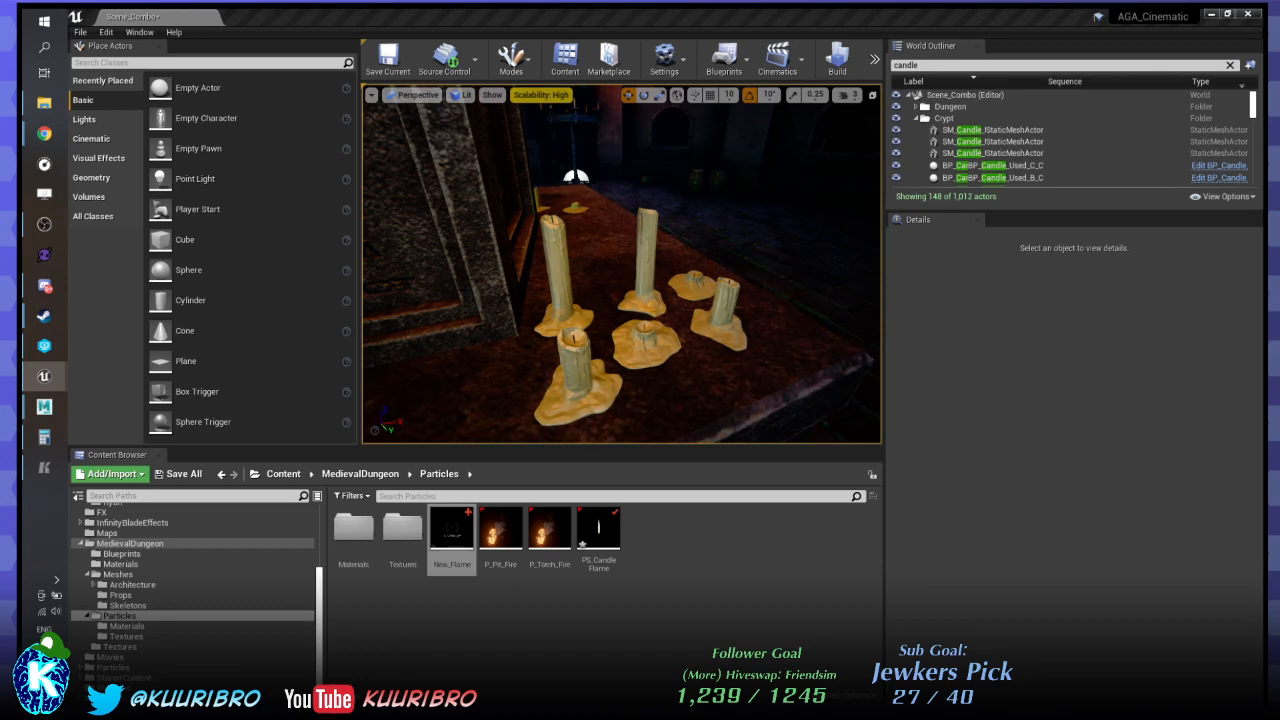
# Examine the candle flame on the chandelier up close and from across the crypt.
pyautogui.press('w')
pyautogui.moveTo(621, 264); pyautogui.dragTo(562, 202, button='right')
pyautogui.press('s')
pyautogui.press('w')
pyautogui.press('d')
pyautogui.press('w')
pyautogui.press('s')
pyautogui.press('w')
pyautogui.press('s')
pyautogui.press('w')
pyautogui.press('s')
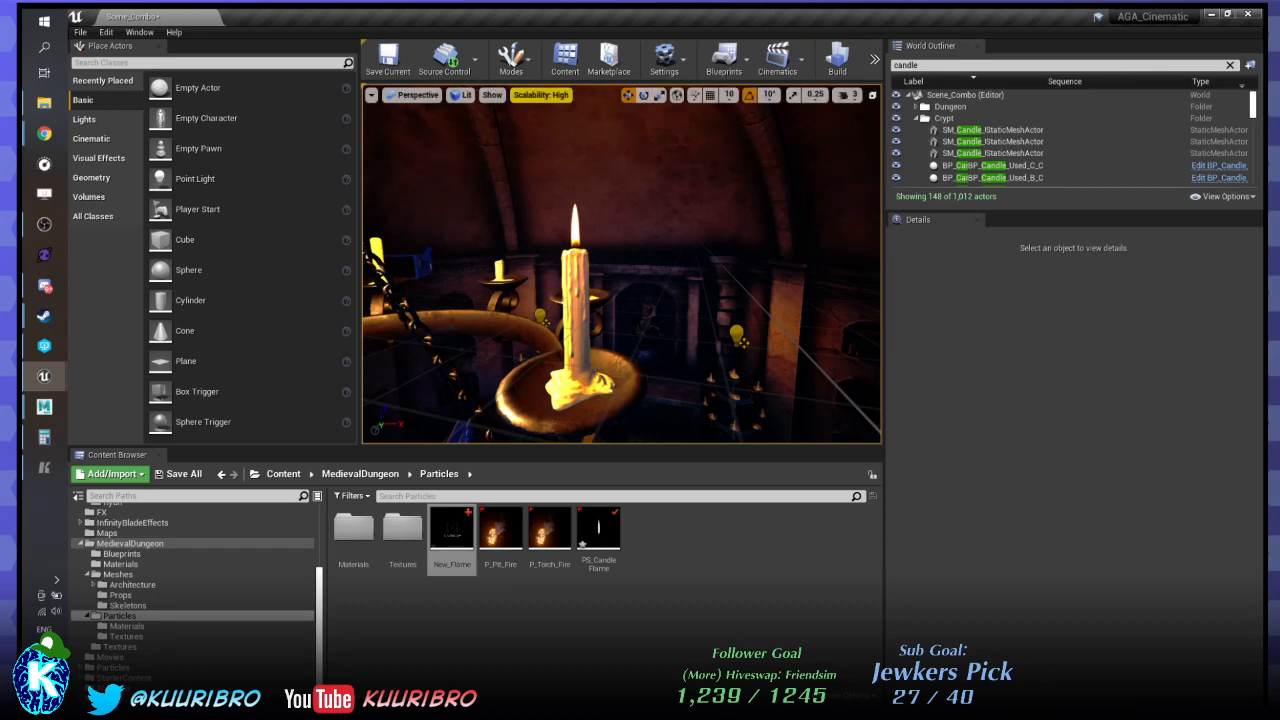
pyautogui.moveTo(700, 230); pyautogui.dragTo(610, 240, button='right')
pyautogui.press('s')
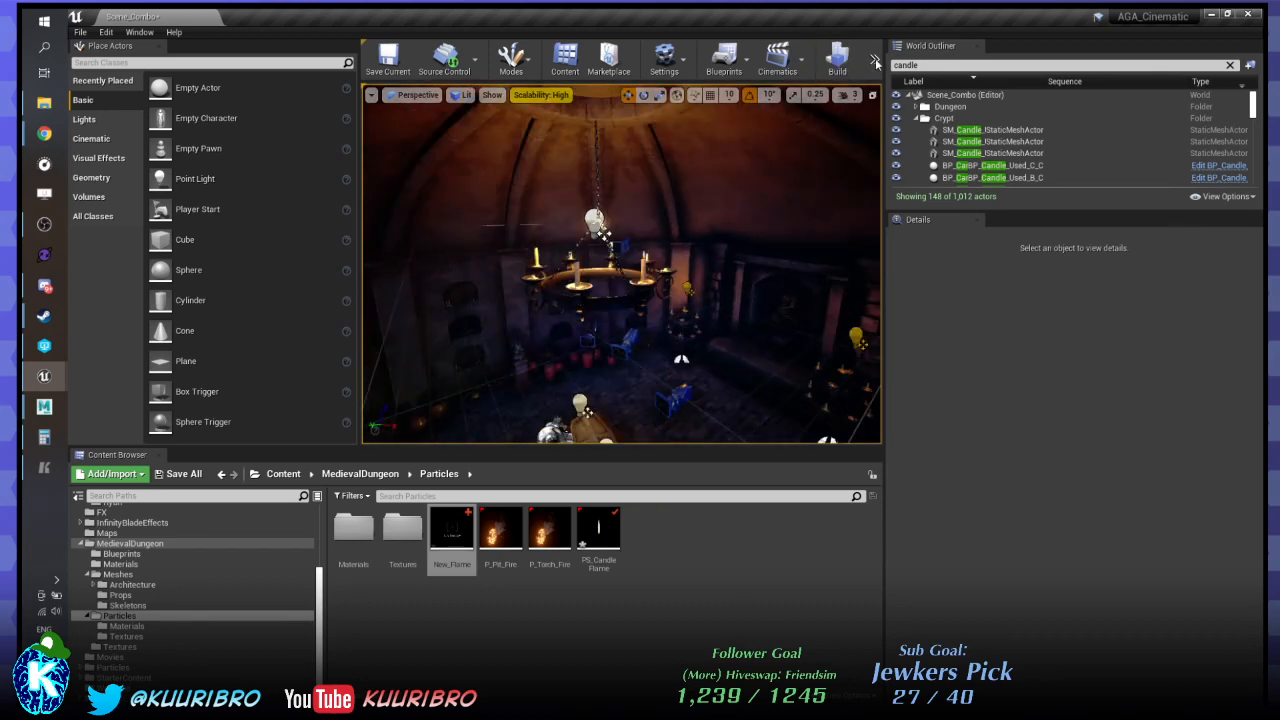
# Widen the level viewport and briefly play the level to preview the chandelier, ending the play session.
pyautogui.moveTo(359, 206); pyautogui.dragTo(501, 206)
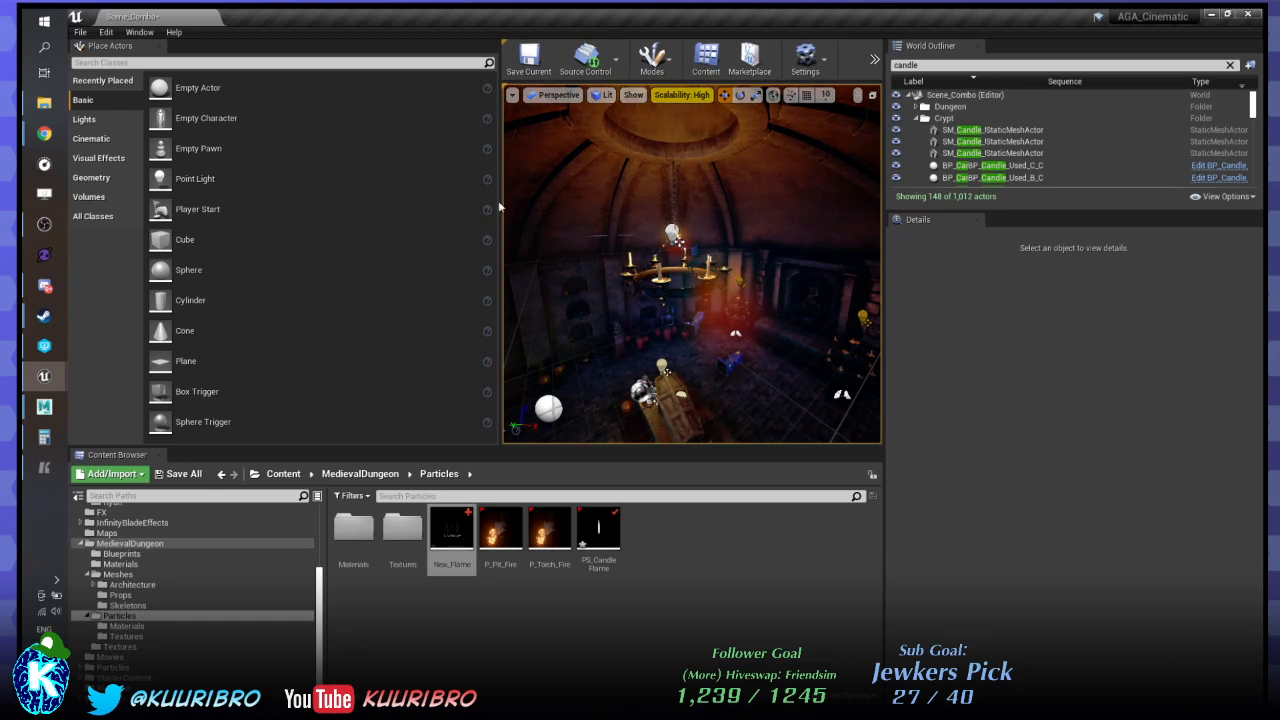
pyautogui.moveTo(499, 206); pyautogui.dragTo(203, 206)
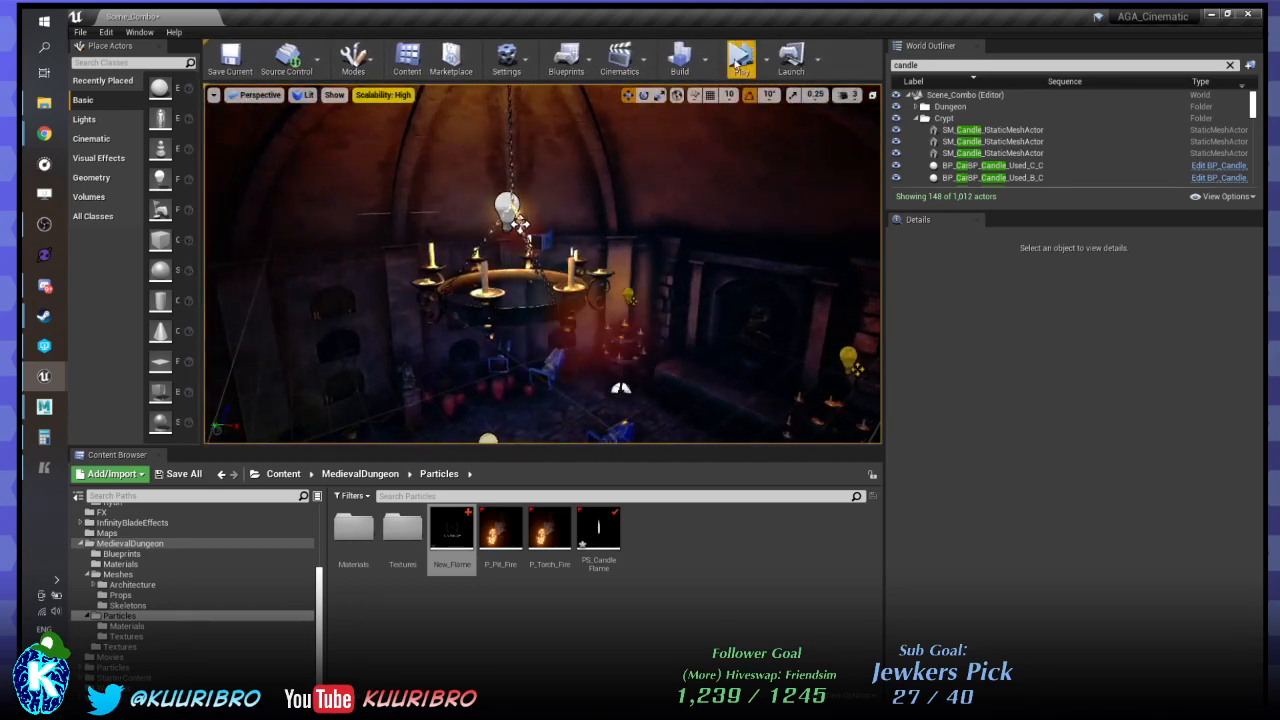
pyautogui.click(737, 63)
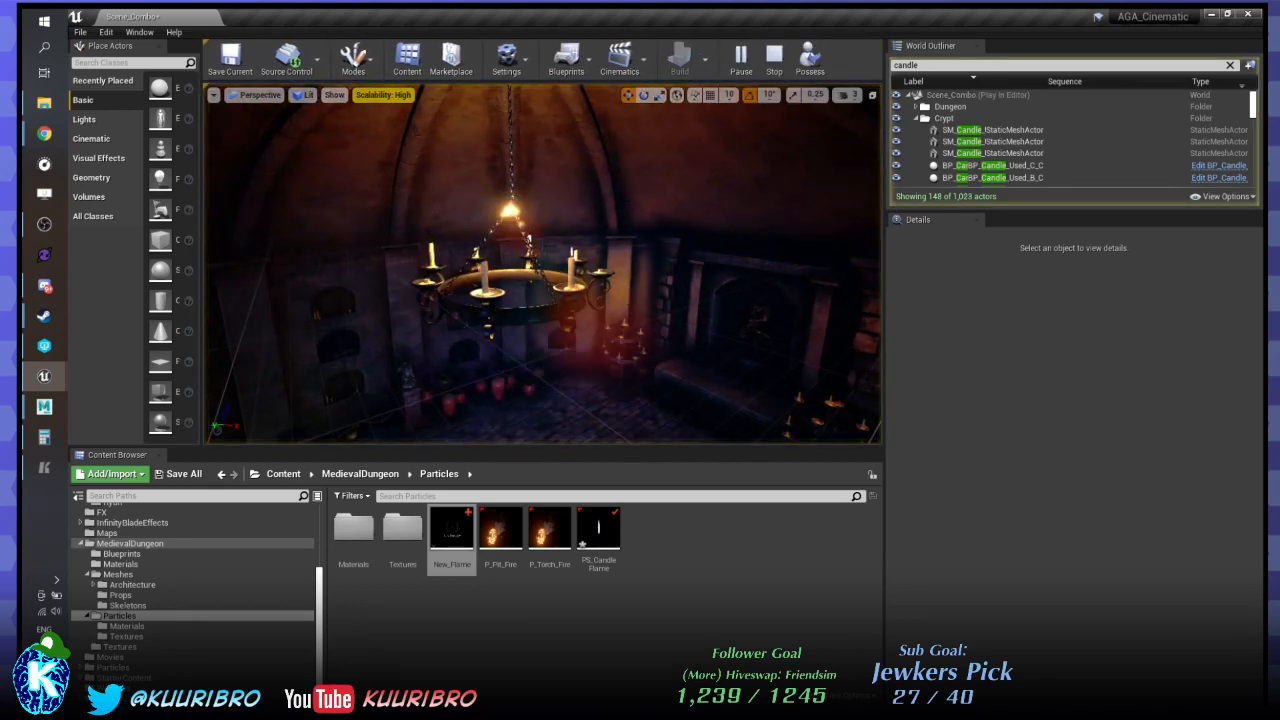
pyautogui.click(774, 62)
# Look over the crypt around the coffin and inspect the lit chandelier candle at close range.
pyautogui.moveTo(600, 280); pyautogui.dragTo(662, 174, button='right')
pyautogui.press('s')
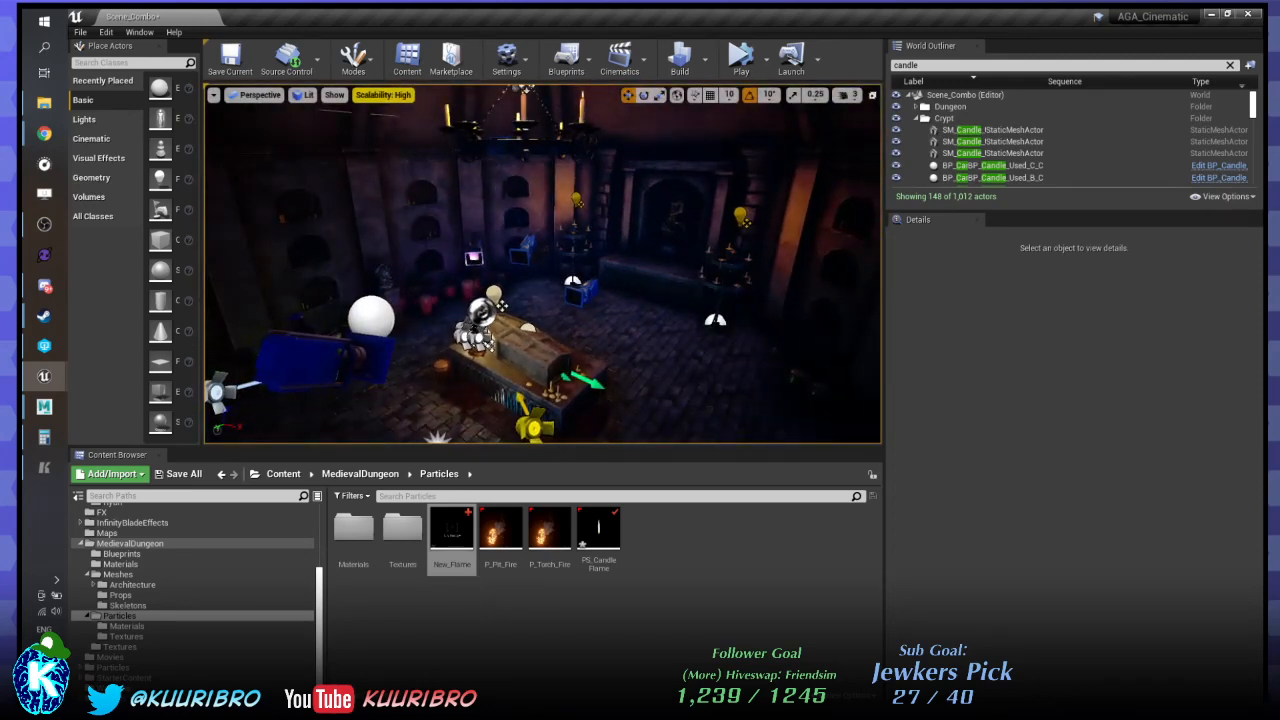
pyautogui.moveTo(1278, 175); pyautogui.dragTo(1279, 501)
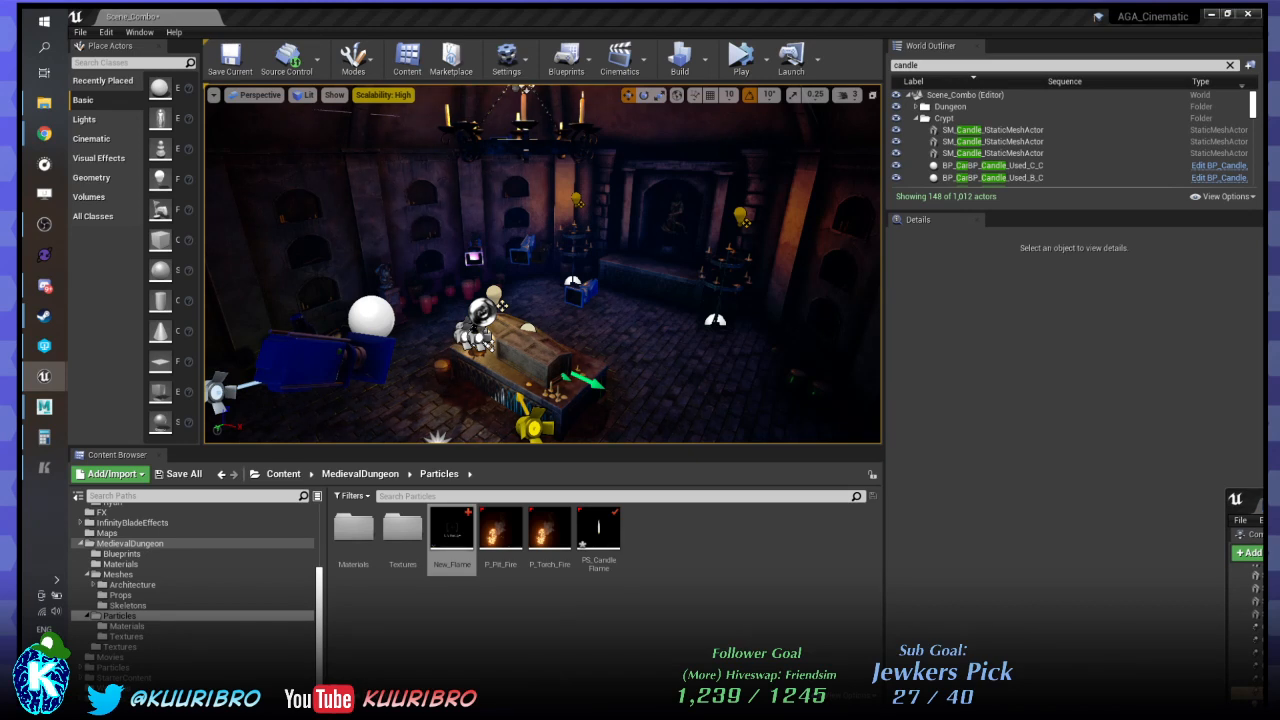
pyautogui.moveTo(665, 310)
pyautogui.mouseDown(button='right')
pyautogui.moveTo(671, 342)
pyautogui.moveTo(660, 185)
pyautogui.moveTo(667, 292)
pyautogui.mouseUp(button='right')
pyautogui.press('w')
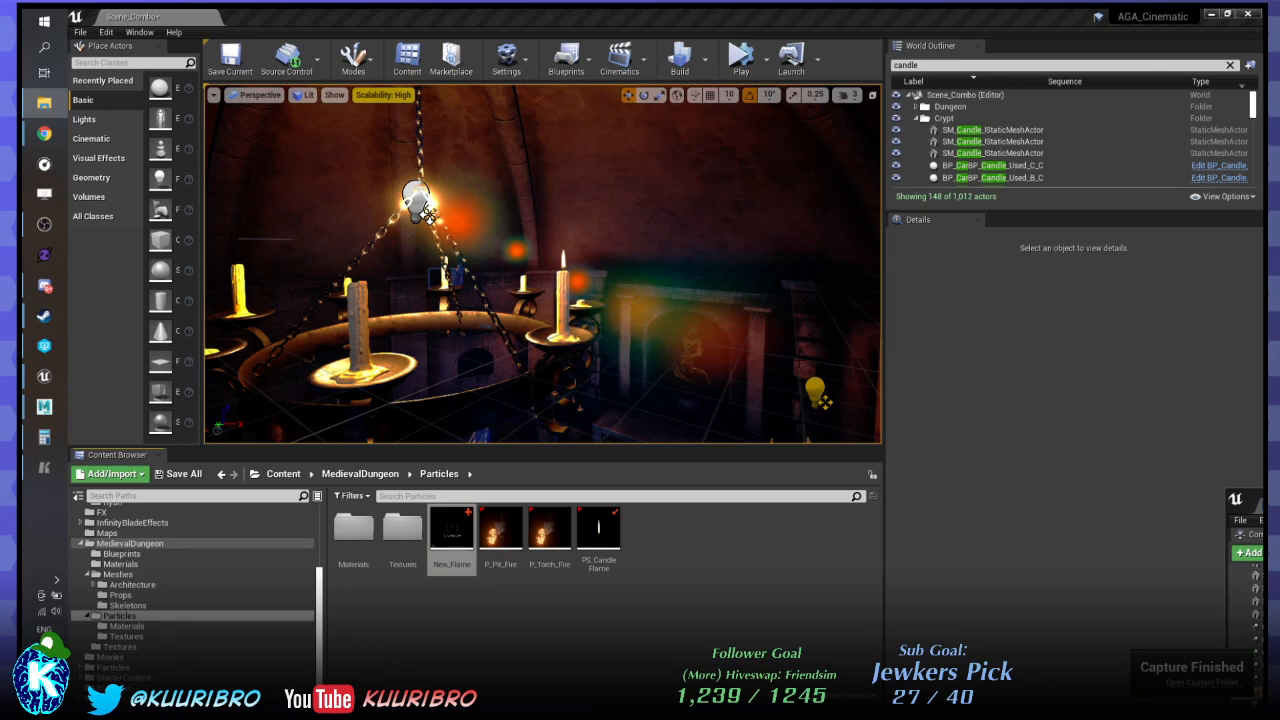
# Review the captured video Scene_Combo_(2).avi in Keyframe MP and close the player.
pyautogui.click(45, 470)
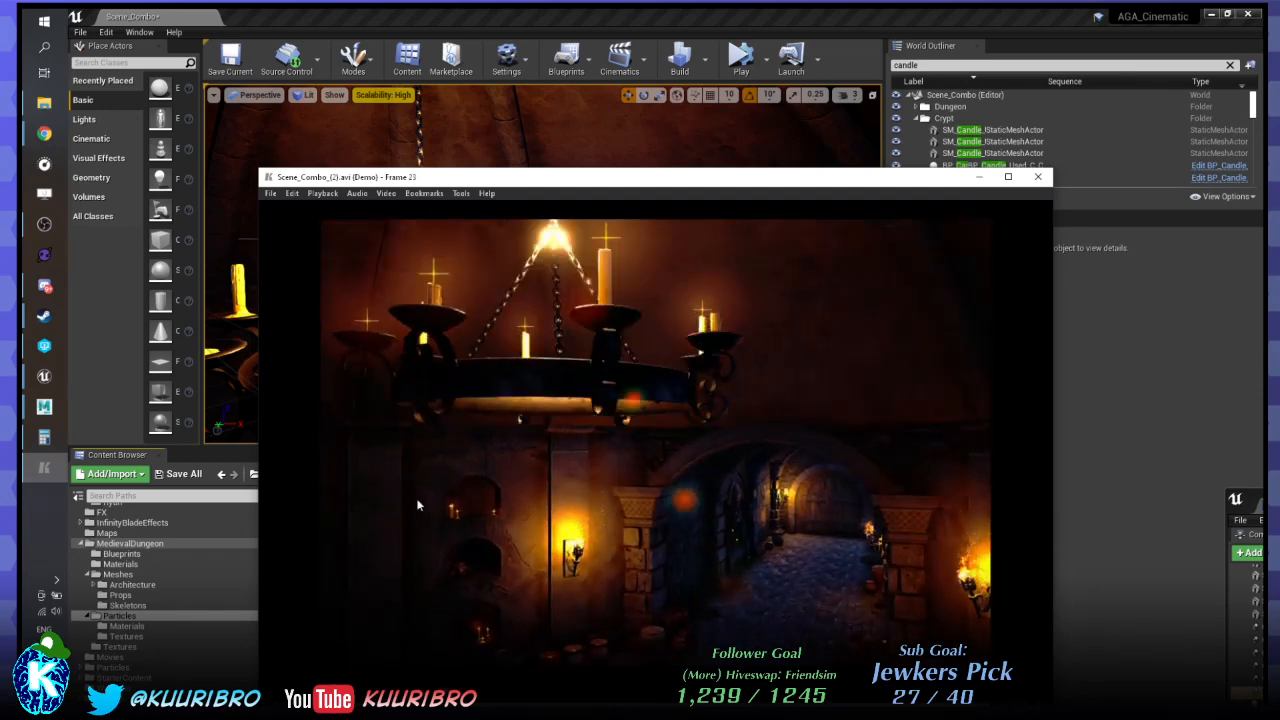
pyautogui.click(1037, 177)
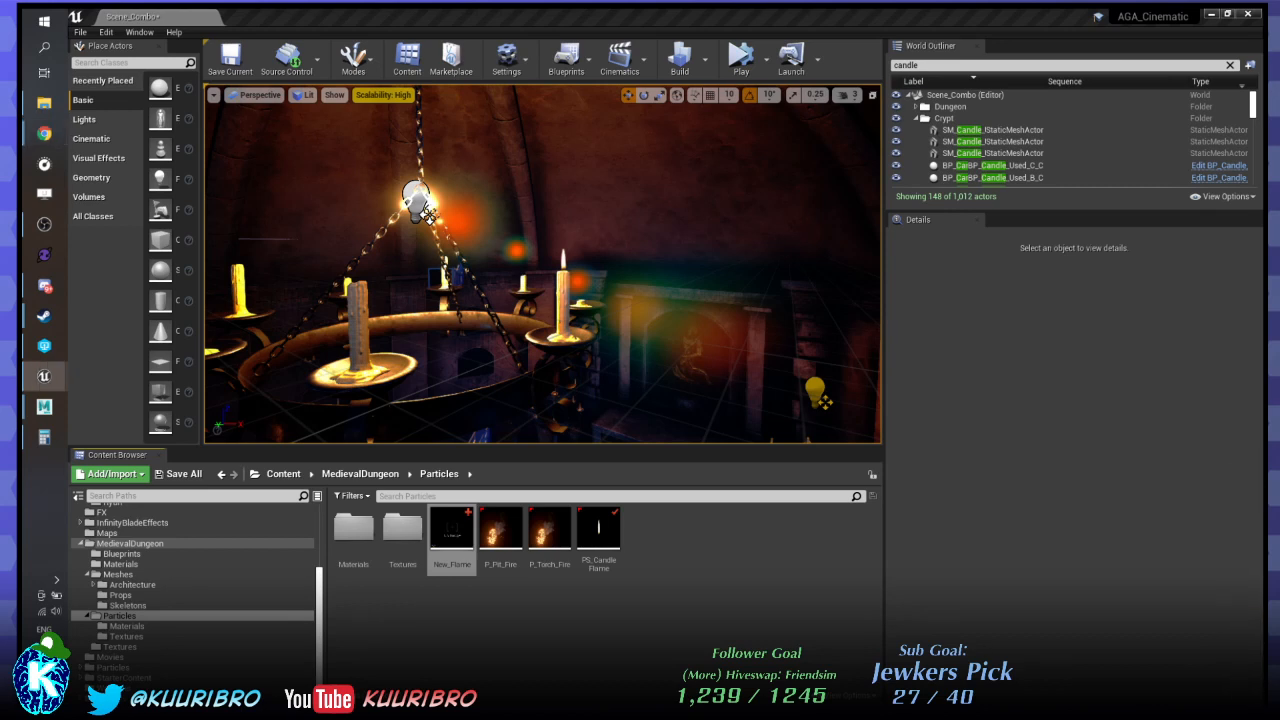
pyautogui.click(680, 570)
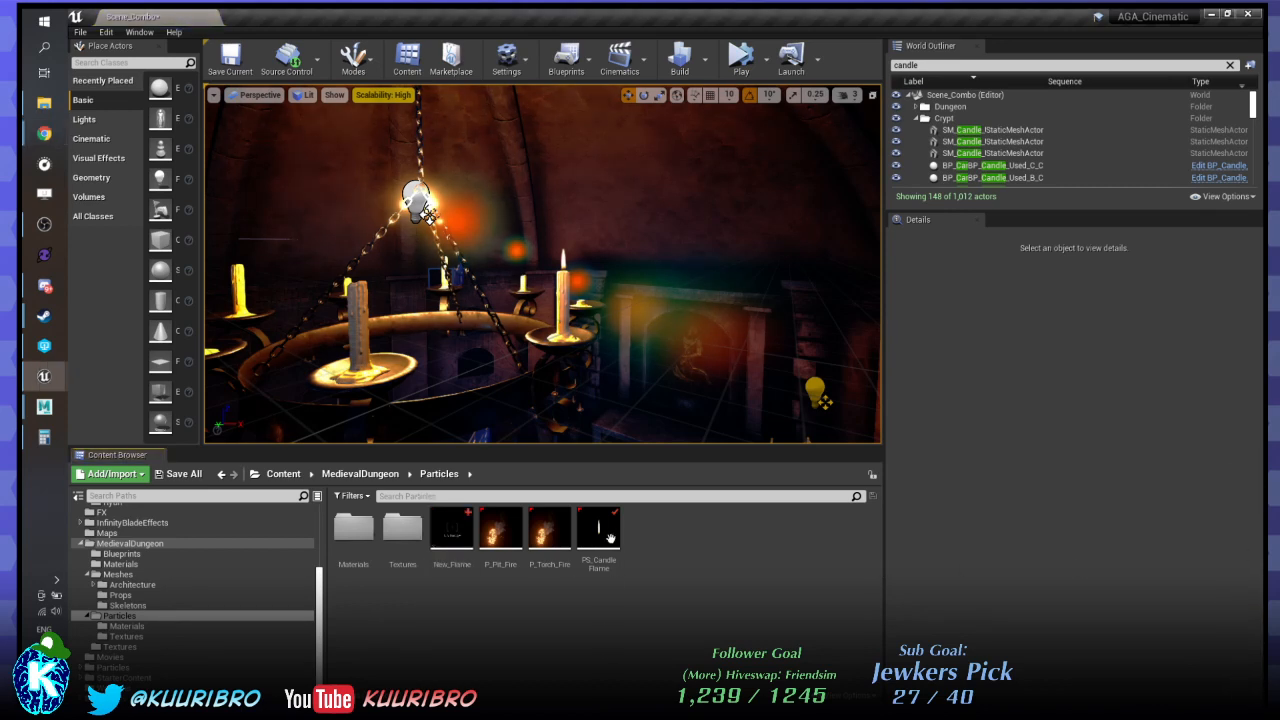
# Open the finished capture's folder and review Scene_Combo_(3).avi in Keyframe MP.
pyautogui.click(598, 535)
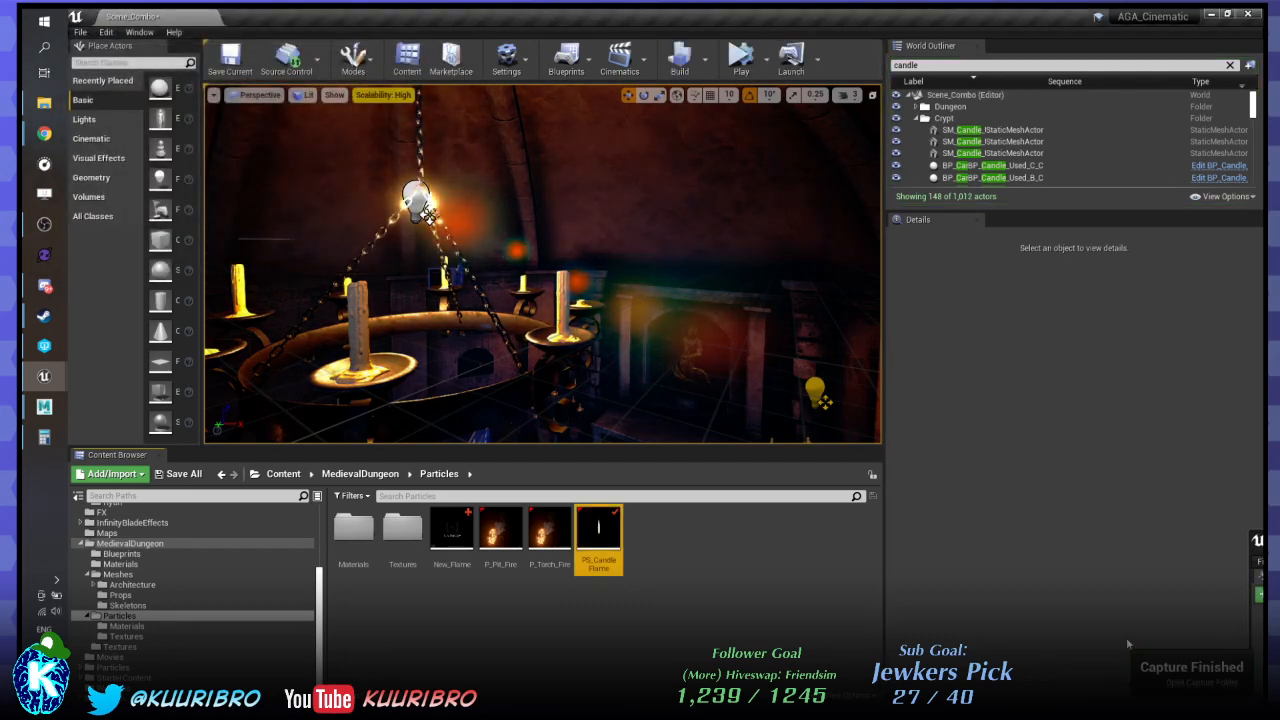
pyautogui.click(1195, 683)
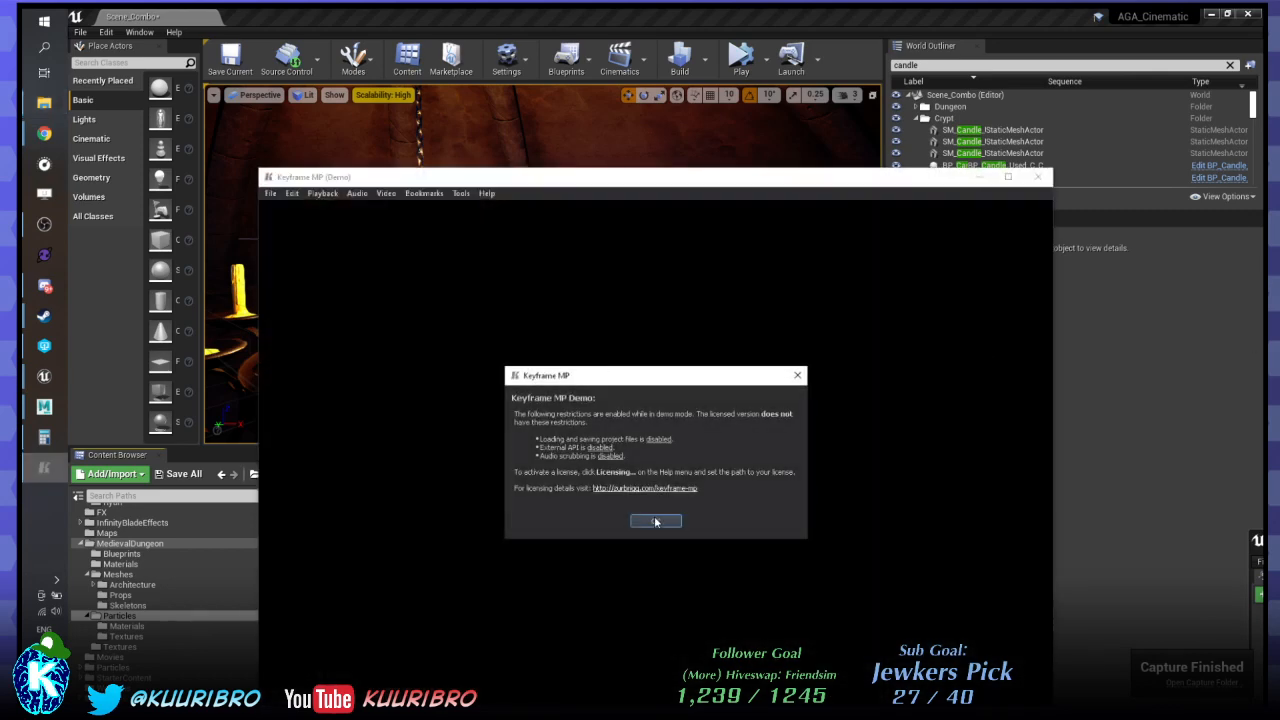
pyautogui.click(655, 521)
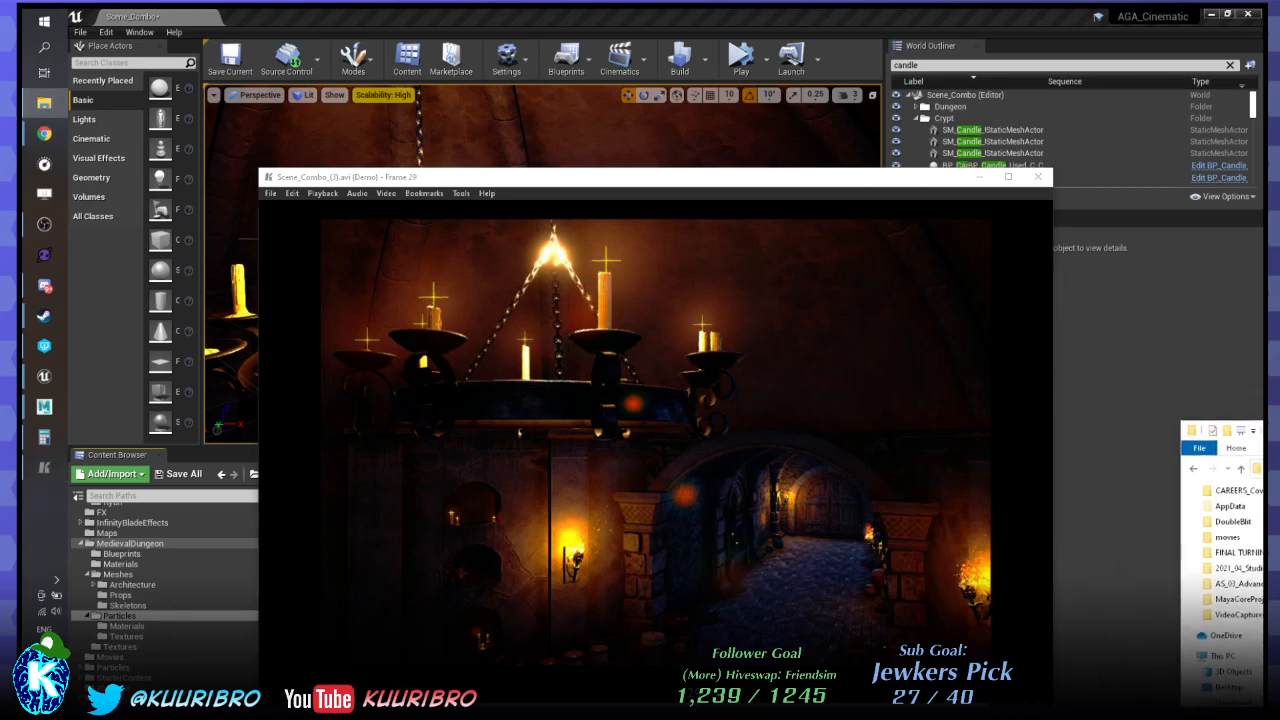
# Switch to Perforce P4V and revert PS_CandleFlame.uasset in the default pending changelist.
pyautogui.click(44, 346)
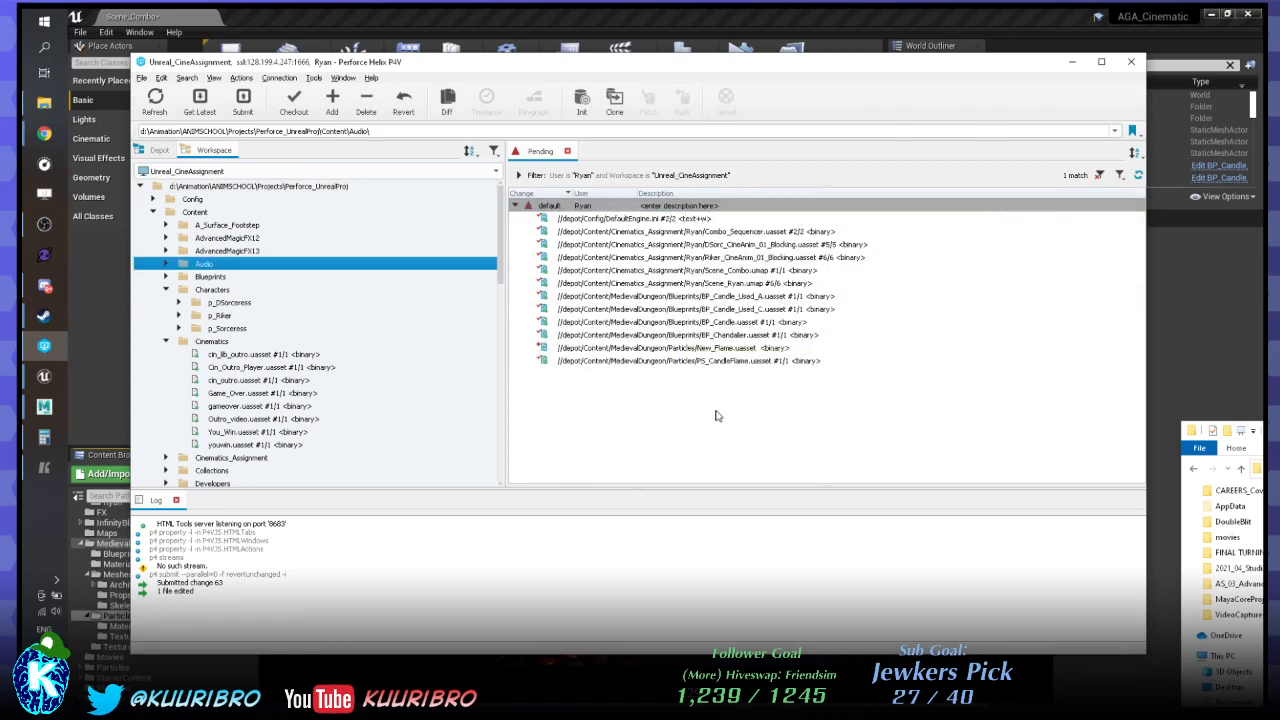
pyautogui.click(755, 365)
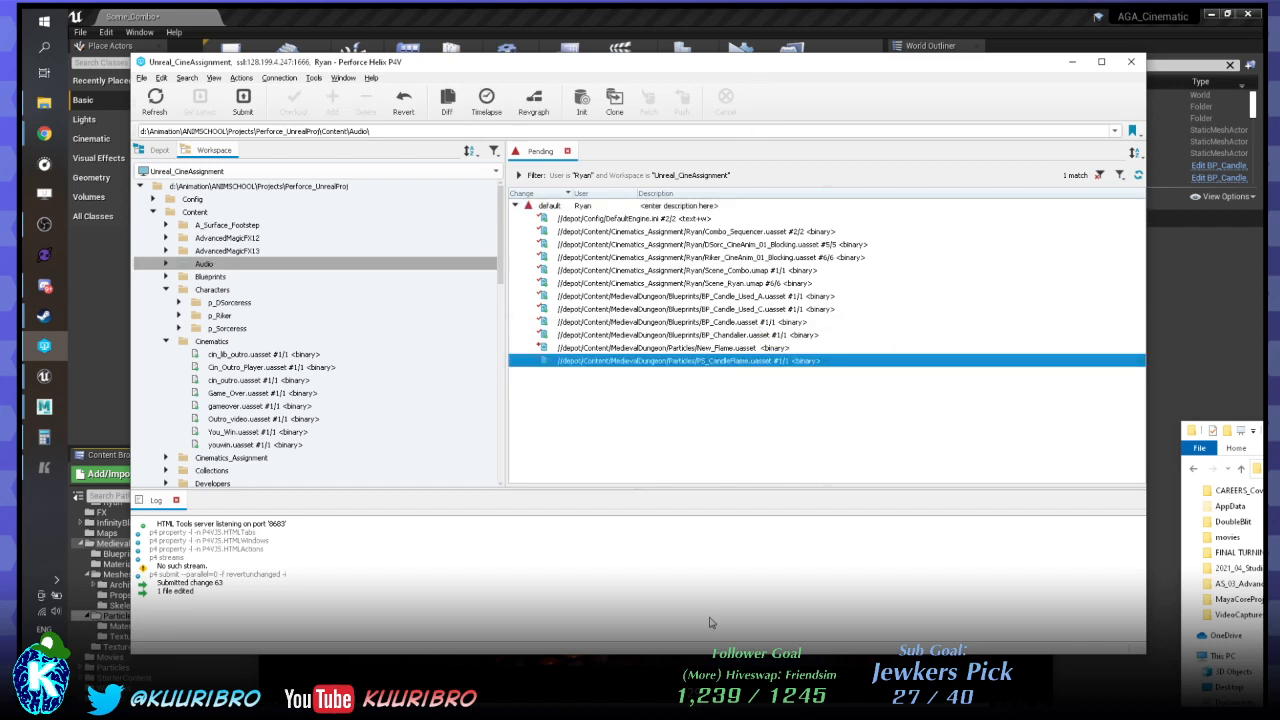
pyautogui.rightClick(777, 360)
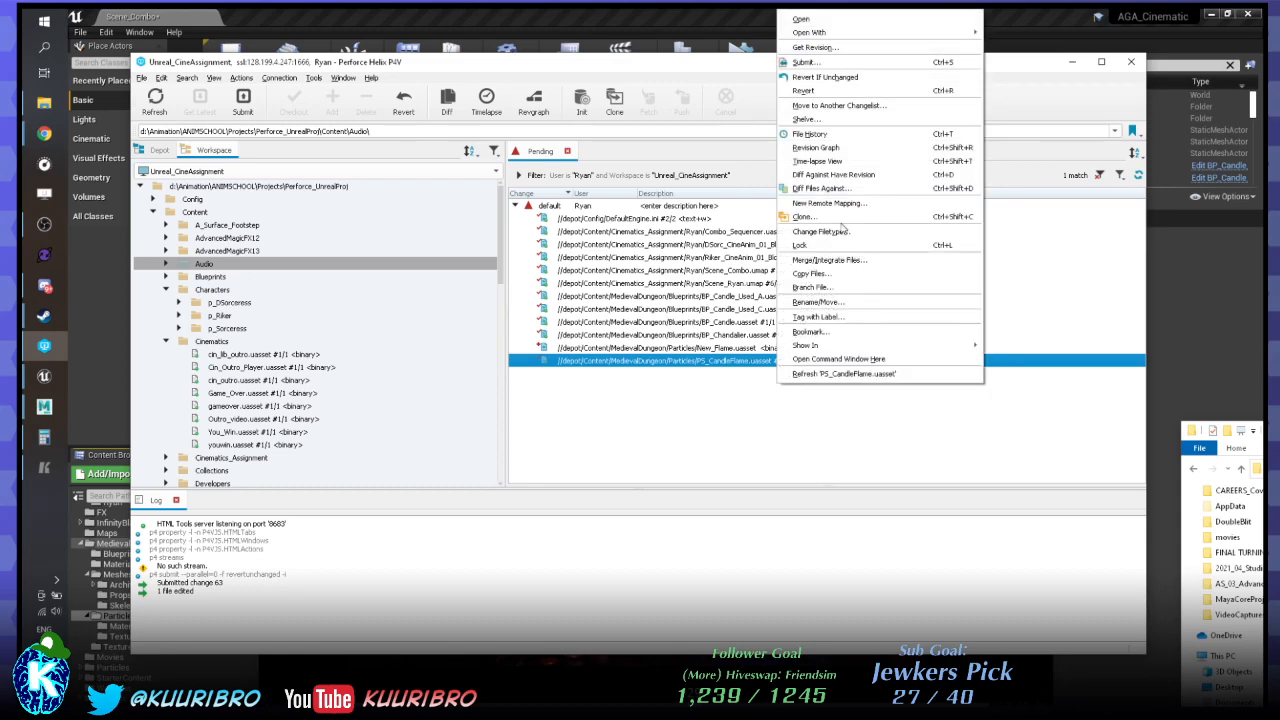
pyautogui.click(825, 77)
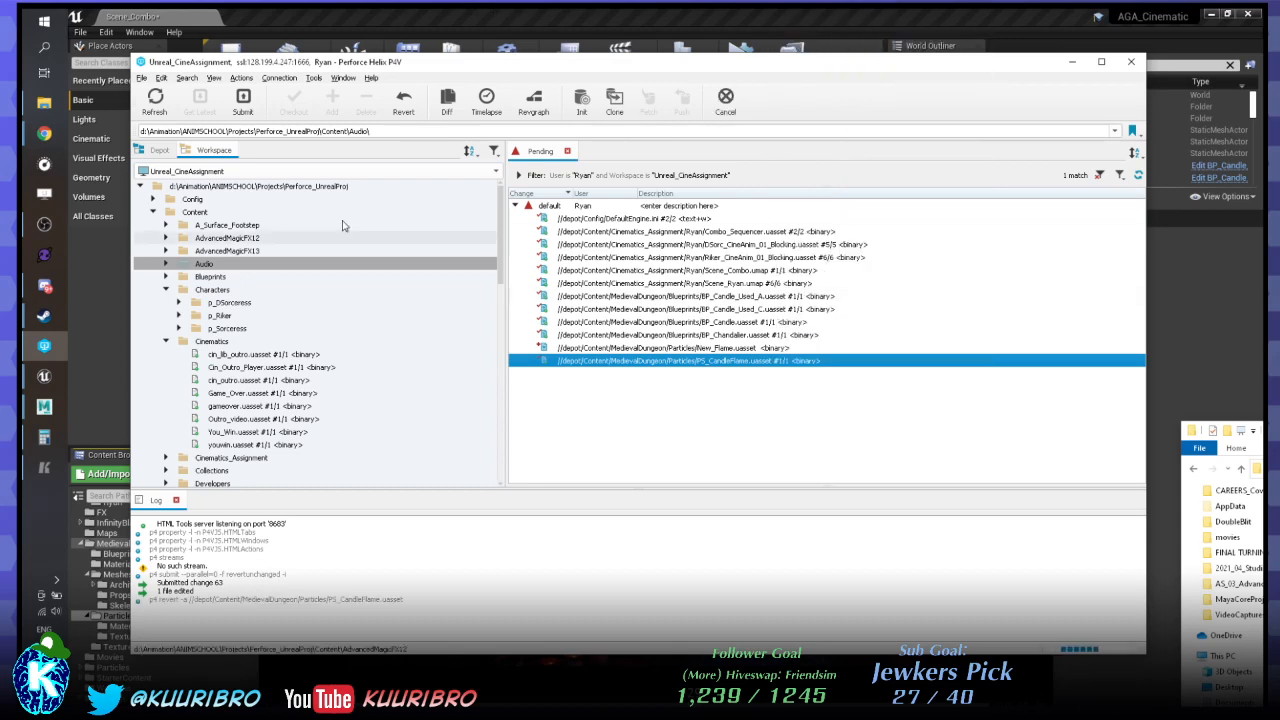
pyautogui.click(403, 101)
pyautogui.click(864, 513)
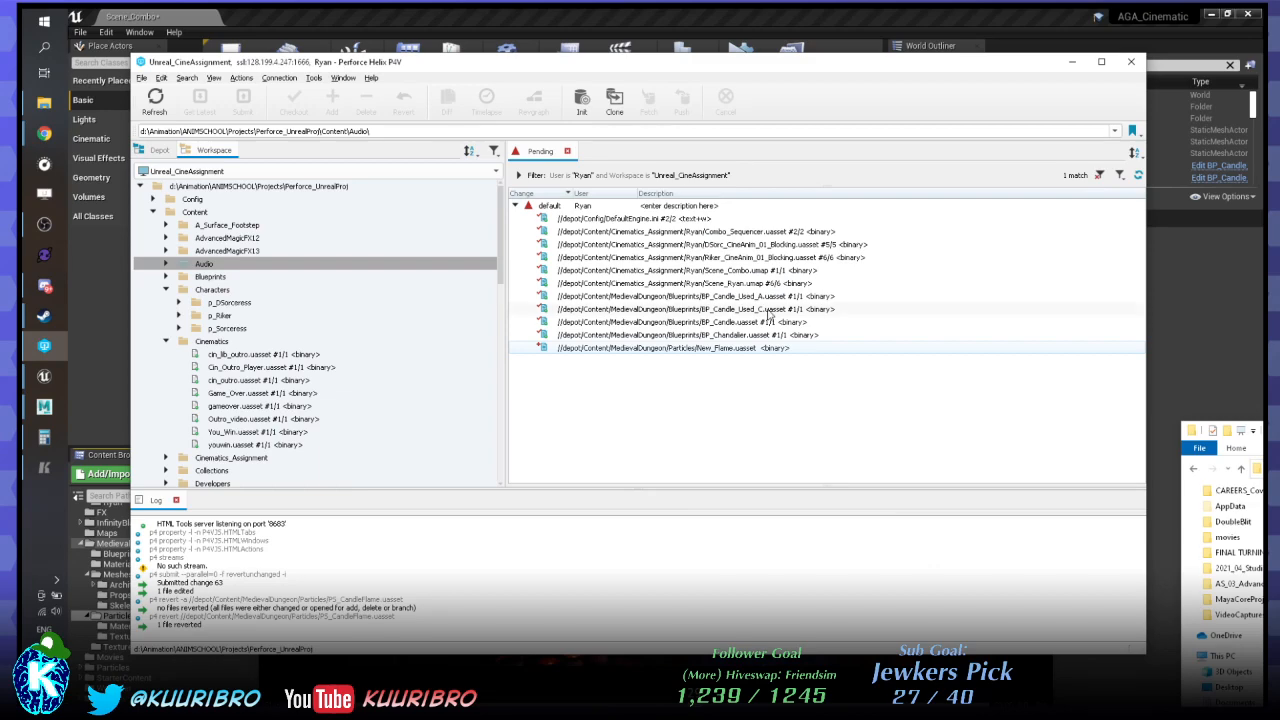
pyautogui.click(734, 337)
# Switch back to the Unreal Editor and revert the PS_CandleFlame particle system through source control.
pyautogui.click(1172, 315)
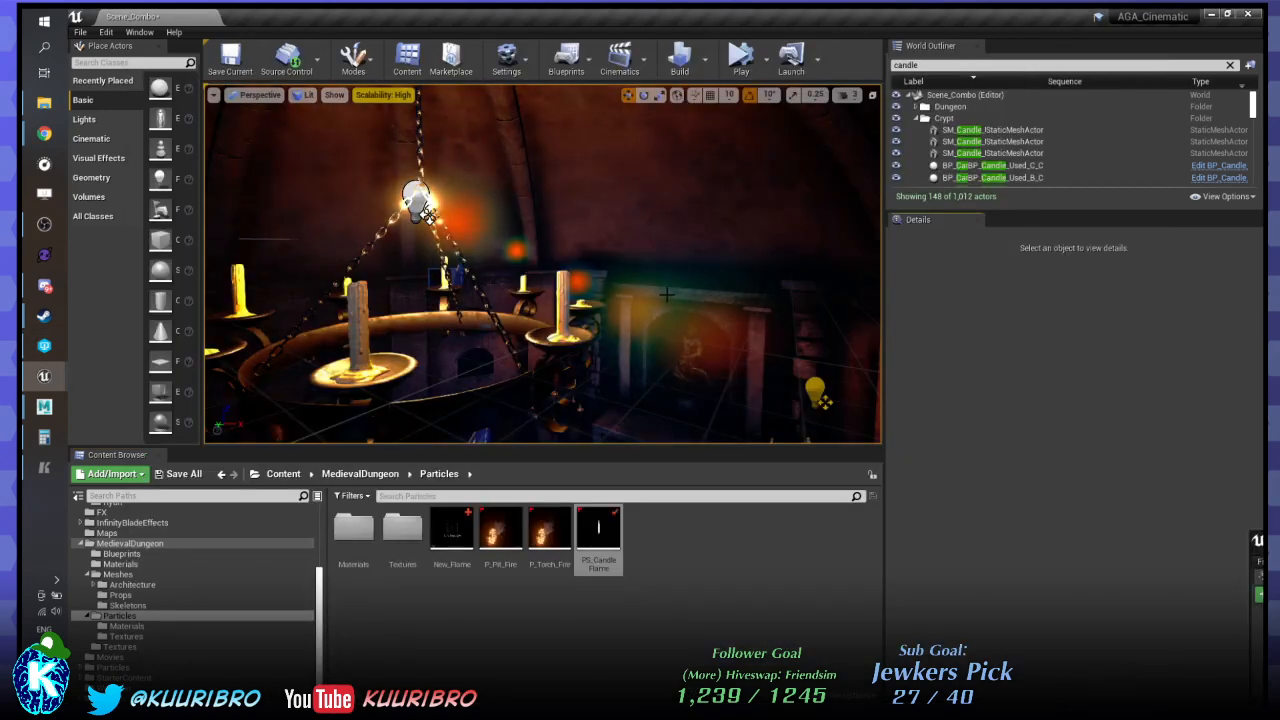
pyautogui.moveTo(690, 250); pyautogui.dragTo(662, 290, button='right')
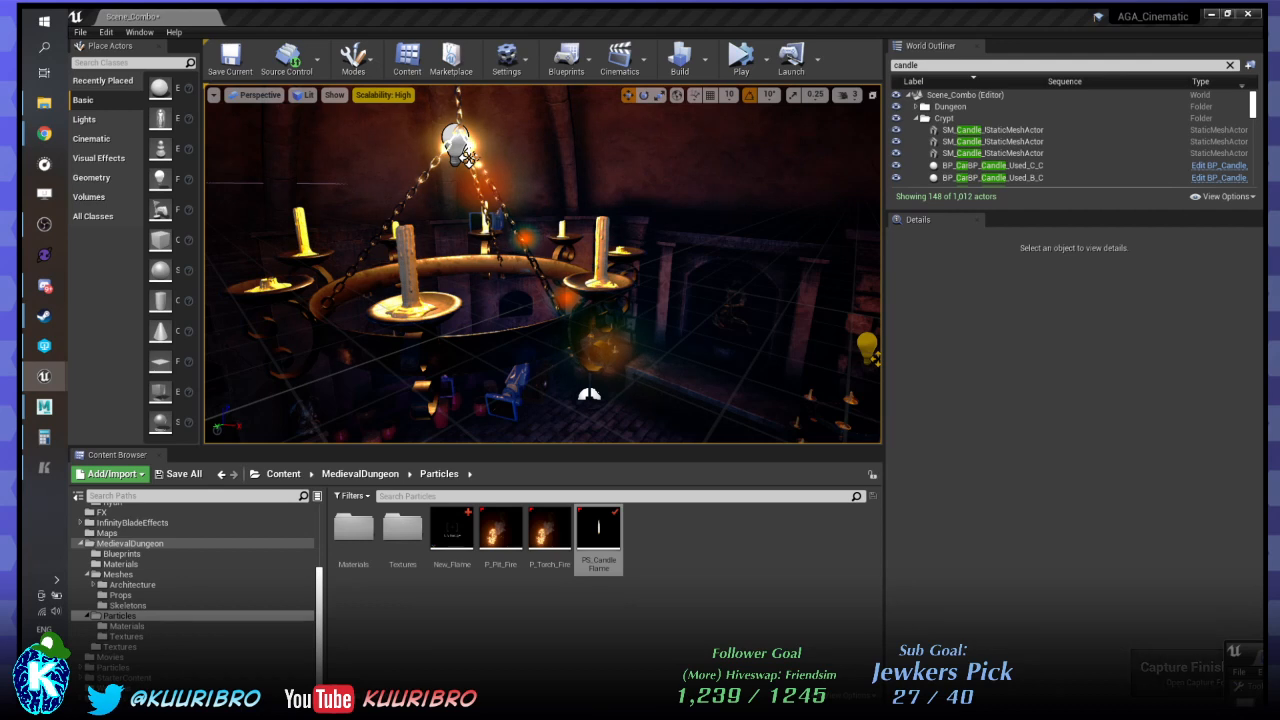
pyautogui.rightClick(598, 535)
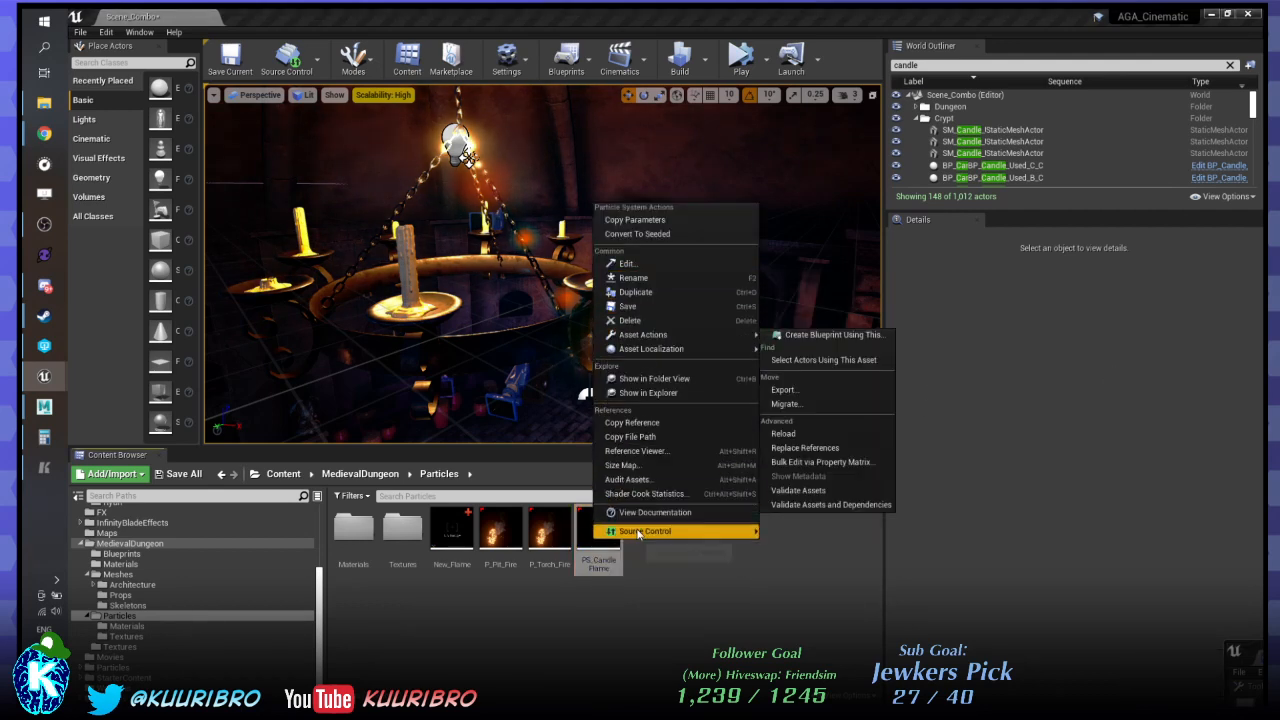
pyautogui.moveTo(700, 531)
pyautogui.click(797, 600)
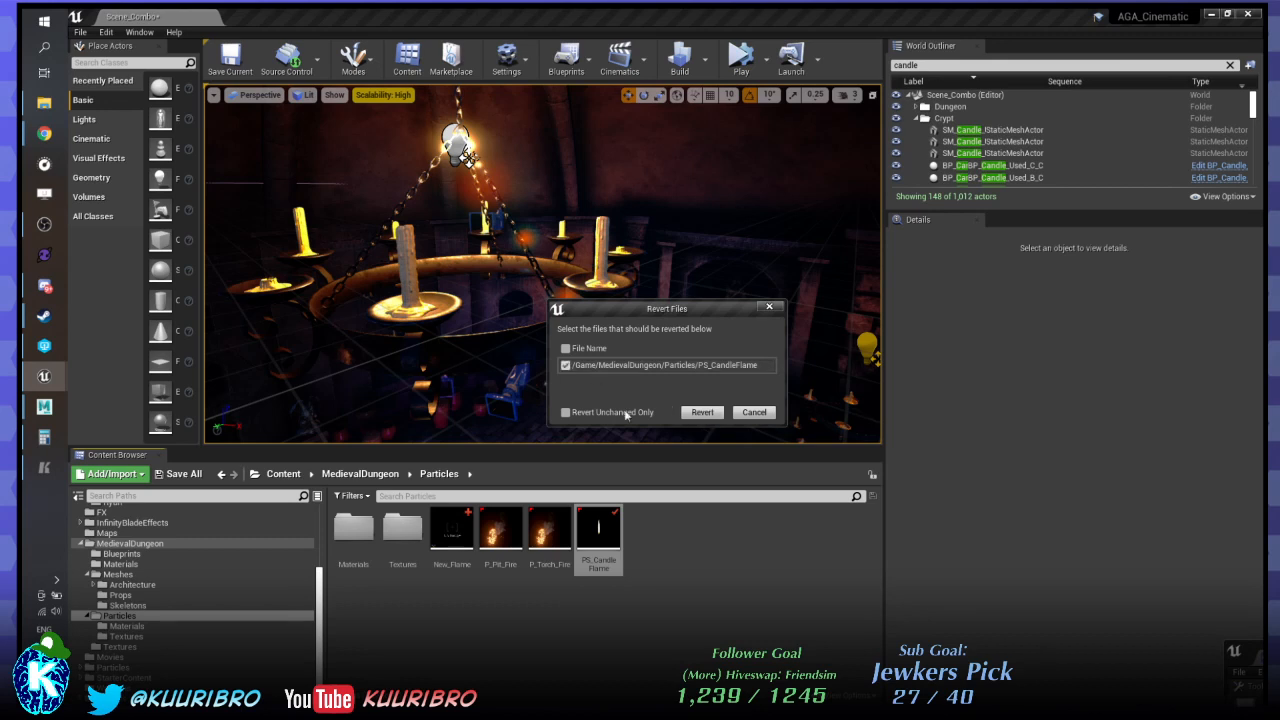
pyautogui.click(592, 365)
pyautogui.click(702, 412)
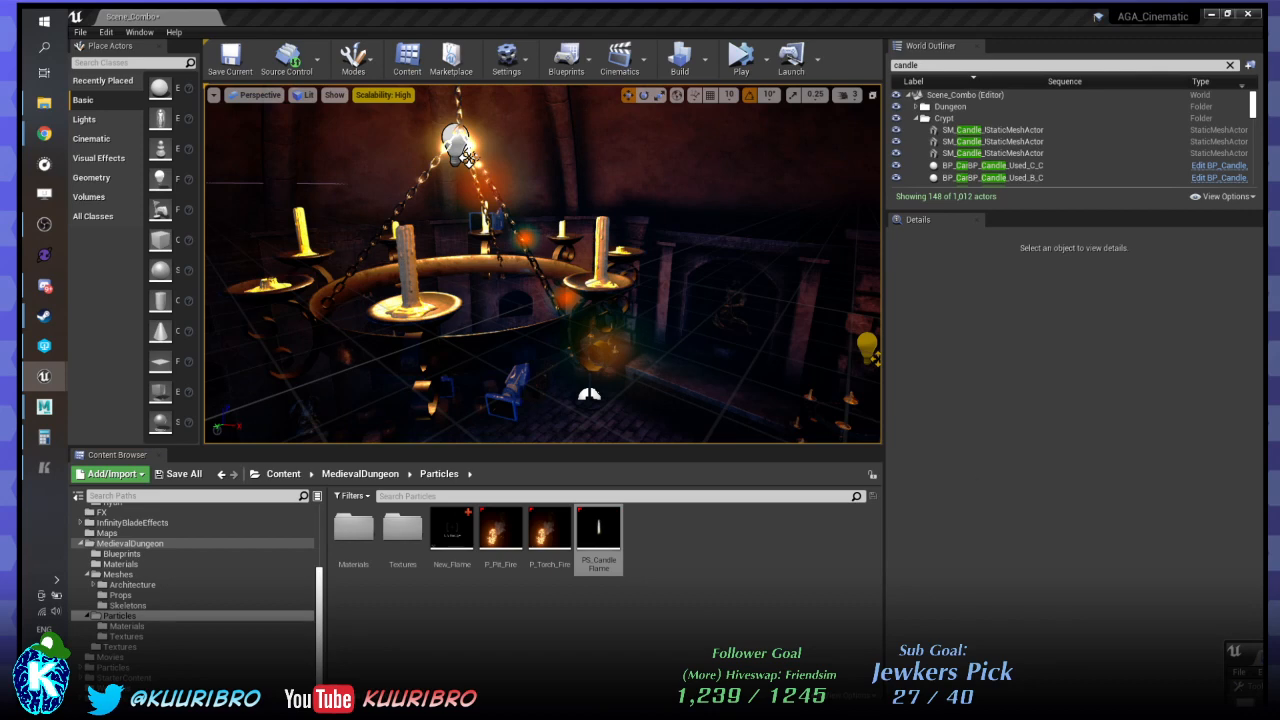
# In P4V, revert the pending edits to BP_Candle_Used_A, BP_Candle_Used_C, BP_Candle and BP_Chandelier.
pyautogui.hotkey('alt', 'Tab')
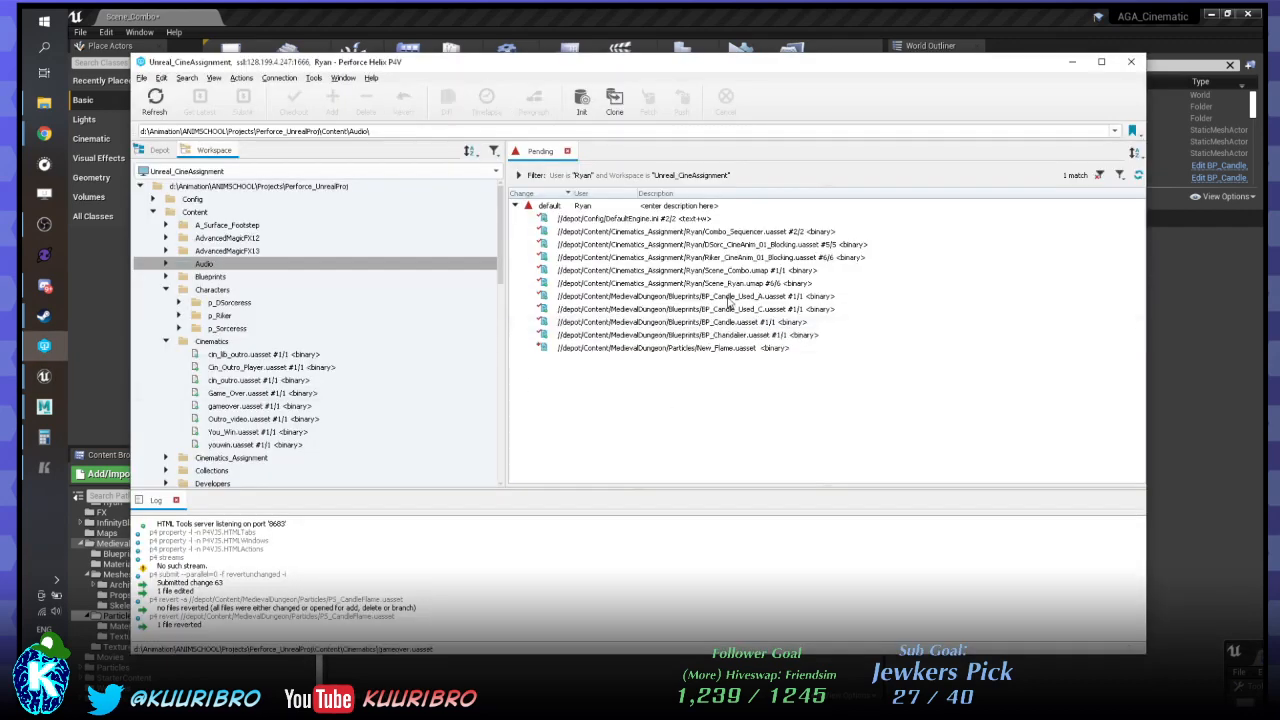
pyautogui.click(728, 298)
pyautogui.click(786, 335)
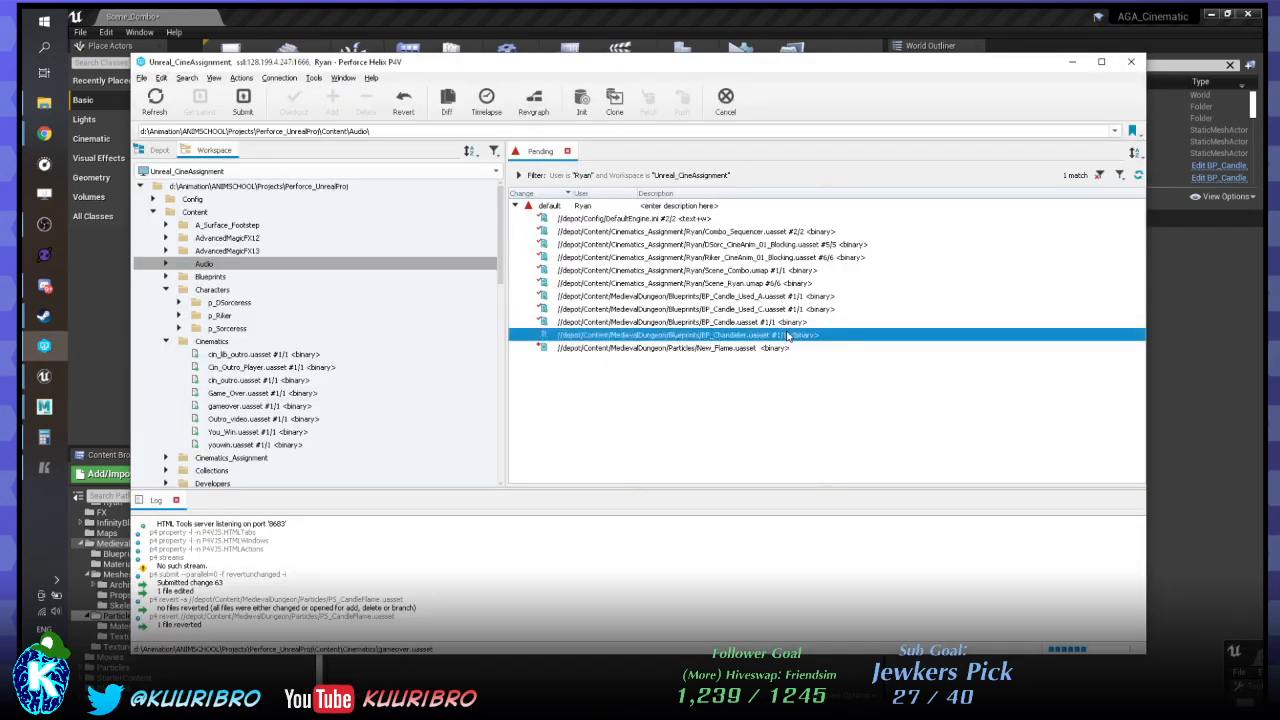
pyautogui.keyDown('shift'); pyautogui.click(779, 300); pyautogui.keyUp('shift')
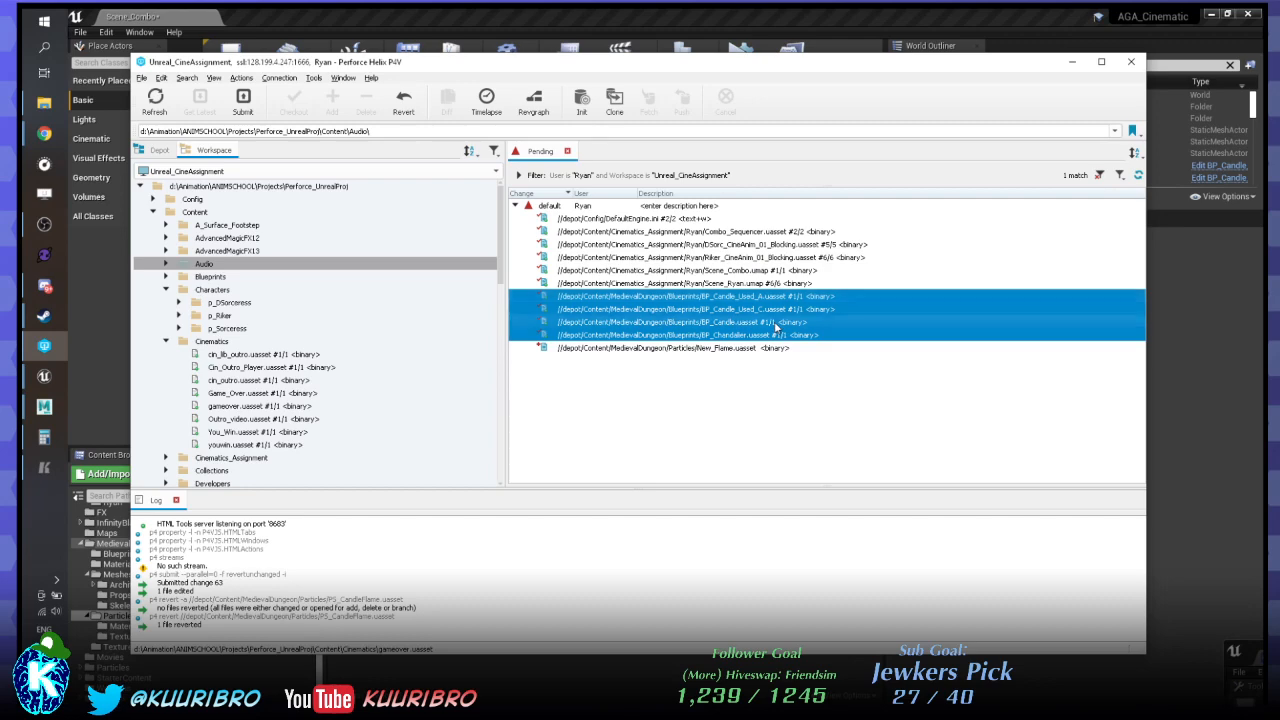
pyautogui.rightClick(775, 327)
pyautogui.click(773, 423)
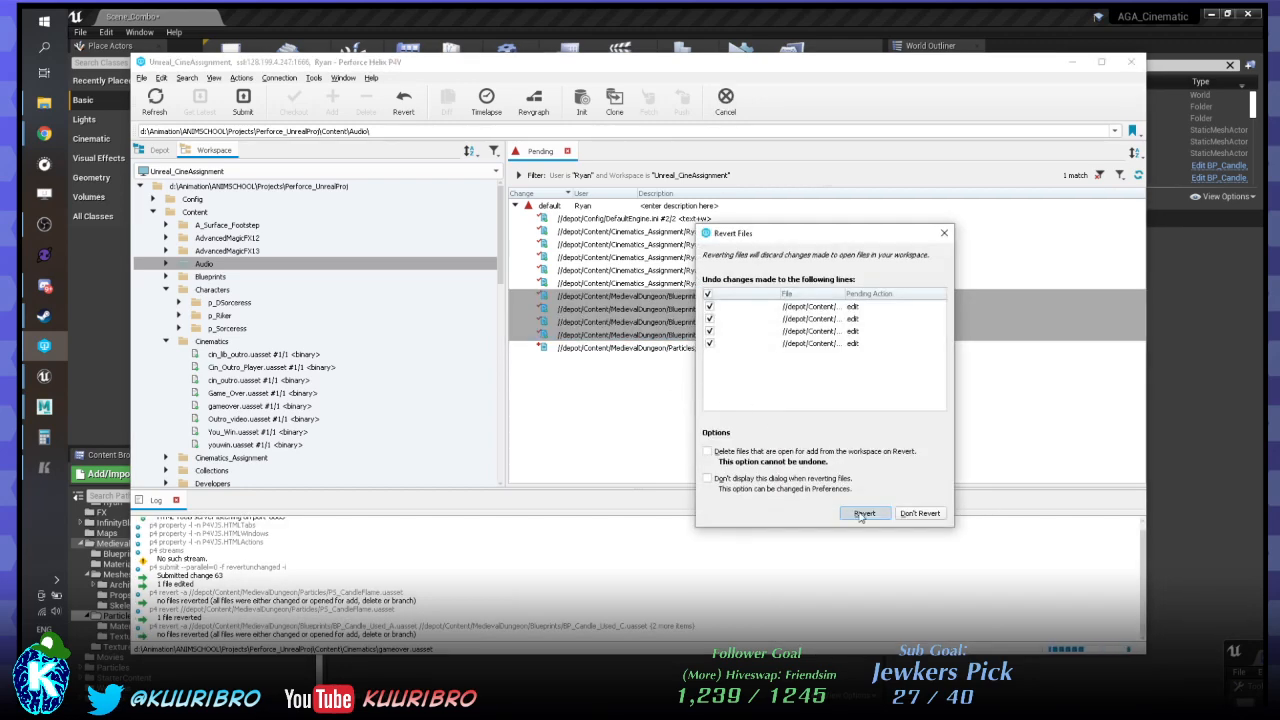
pyautogui.click(864, 514)
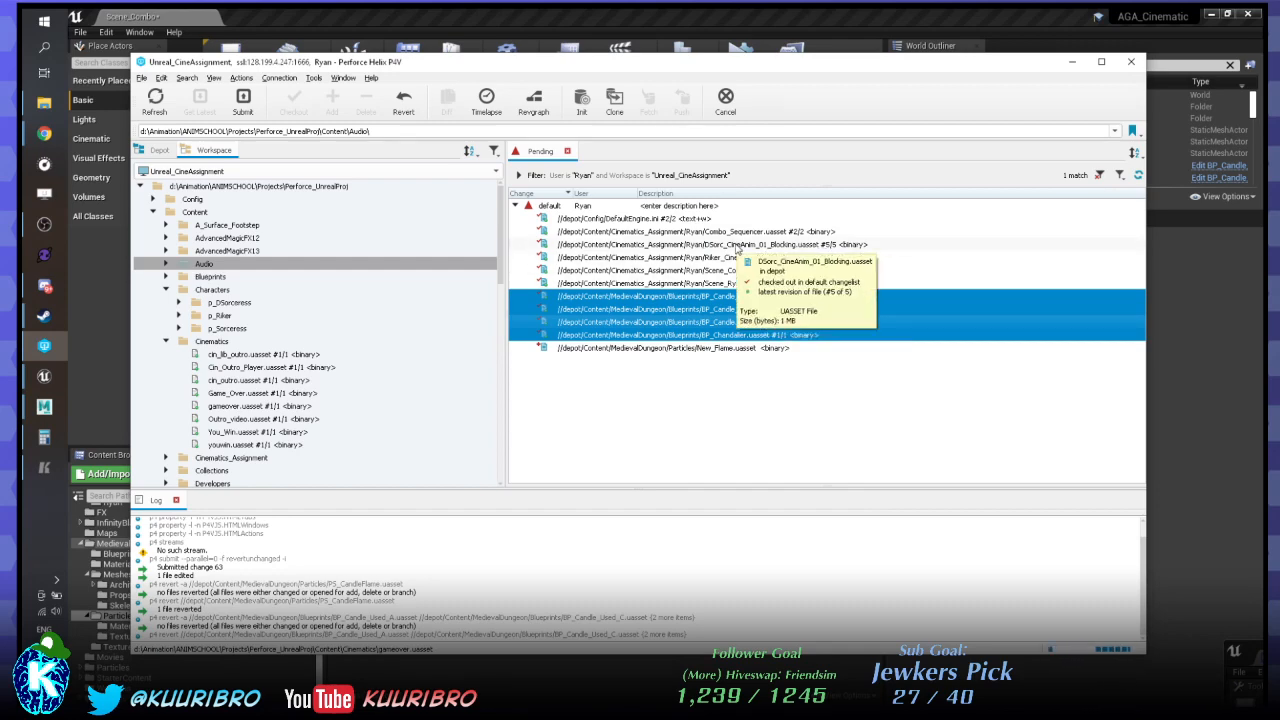
pyautogui.click(737, 248)
# Return to the Unreal Editor, check the BP_Candle_Used_B blueprint in the asset editor window, and move that window aside.
pyautogui.click(1212, 300)
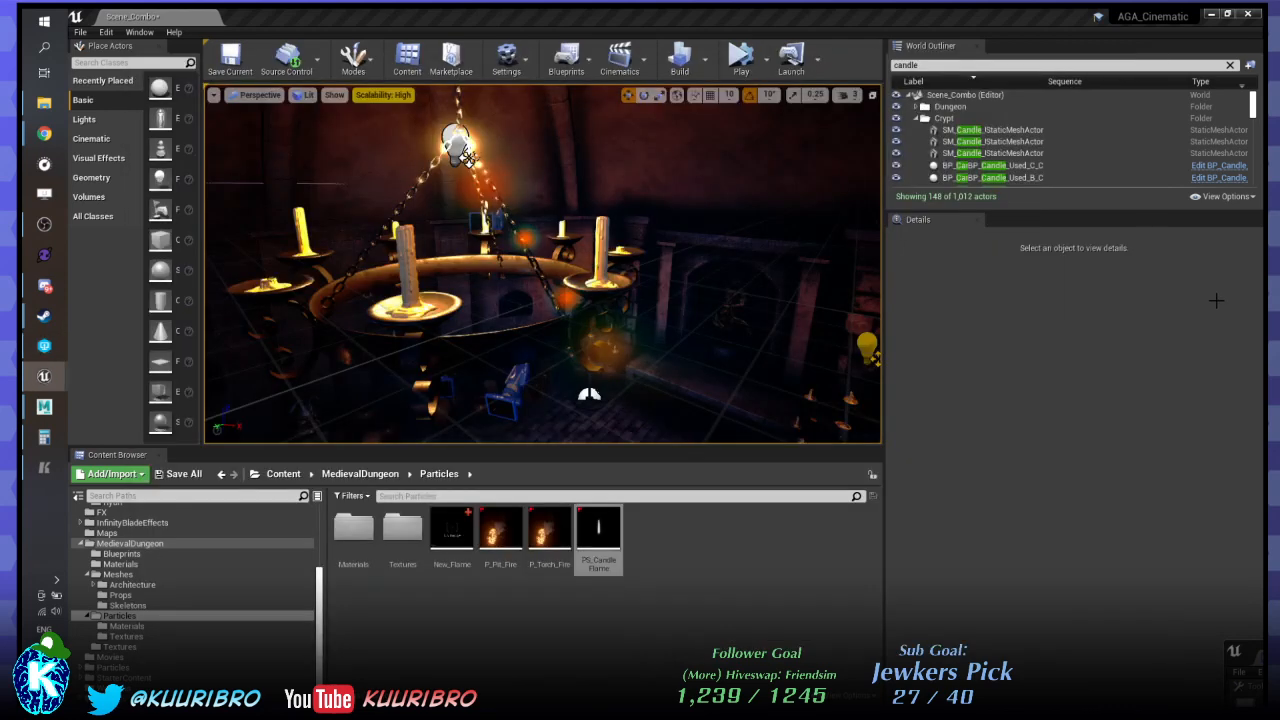
pyautogui.moveTo(543, 264); pyautogui.dragTo(558, 279, button='right')
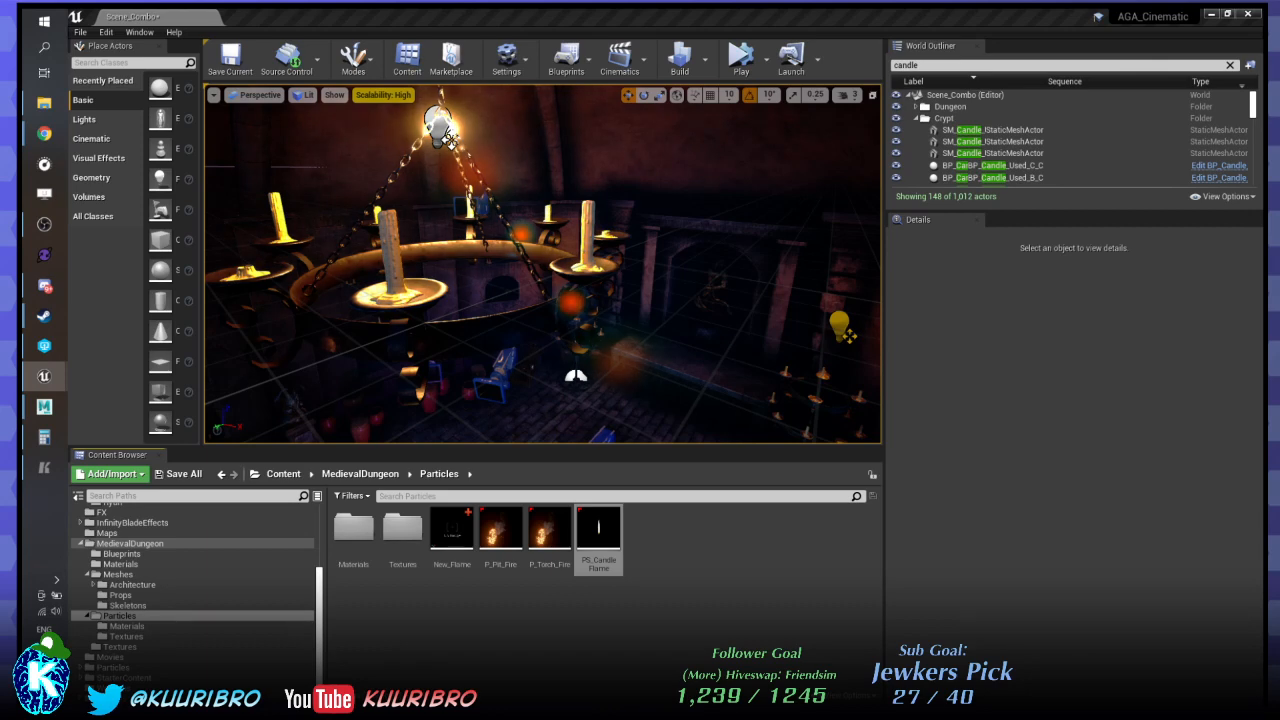
pyautogui.moveTo(1262, 320); pyautogui.dragTo(1262, 94)
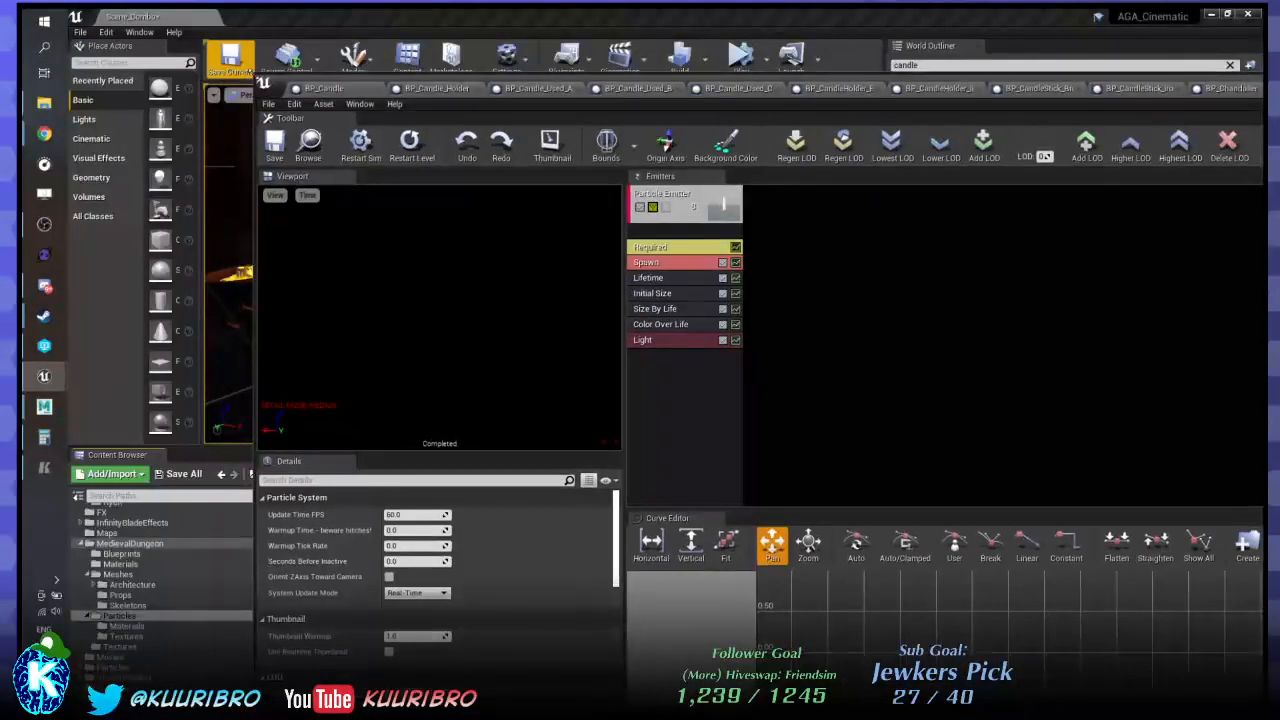
pyautogui.moveTo(347, 88); pyautogui.dragTo(810, 187)
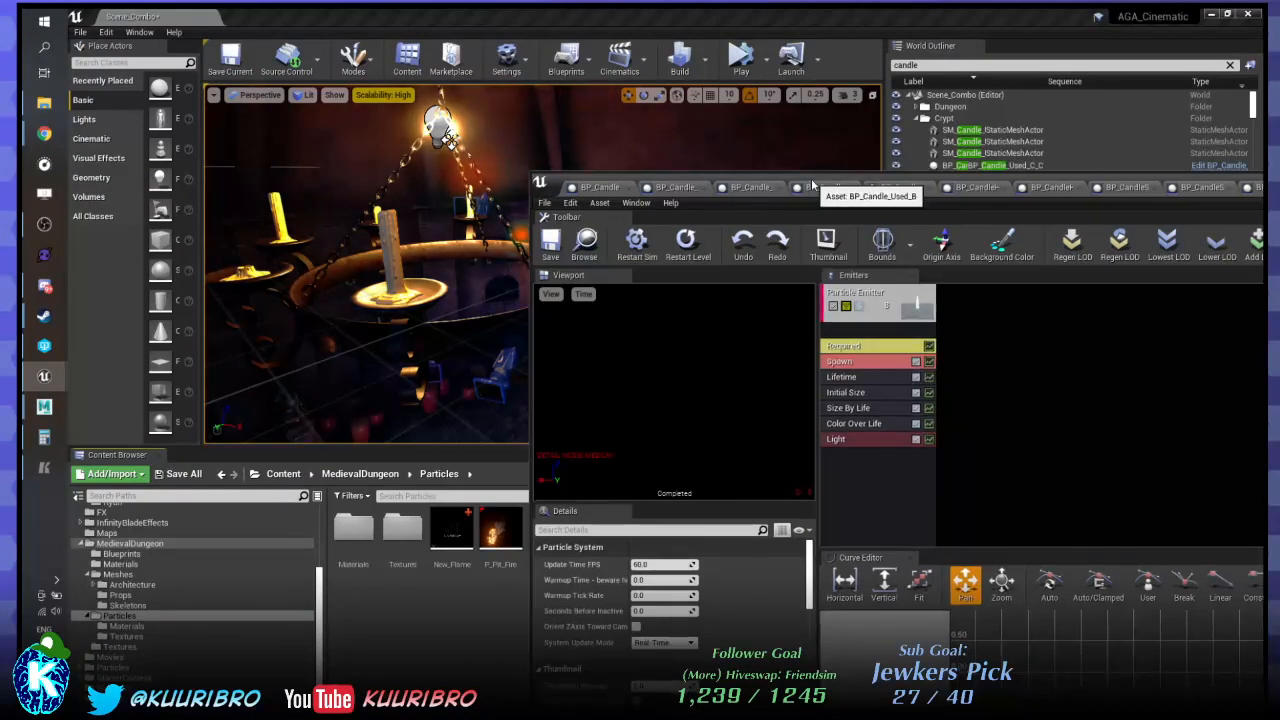
pyautogui.click(815, 187)
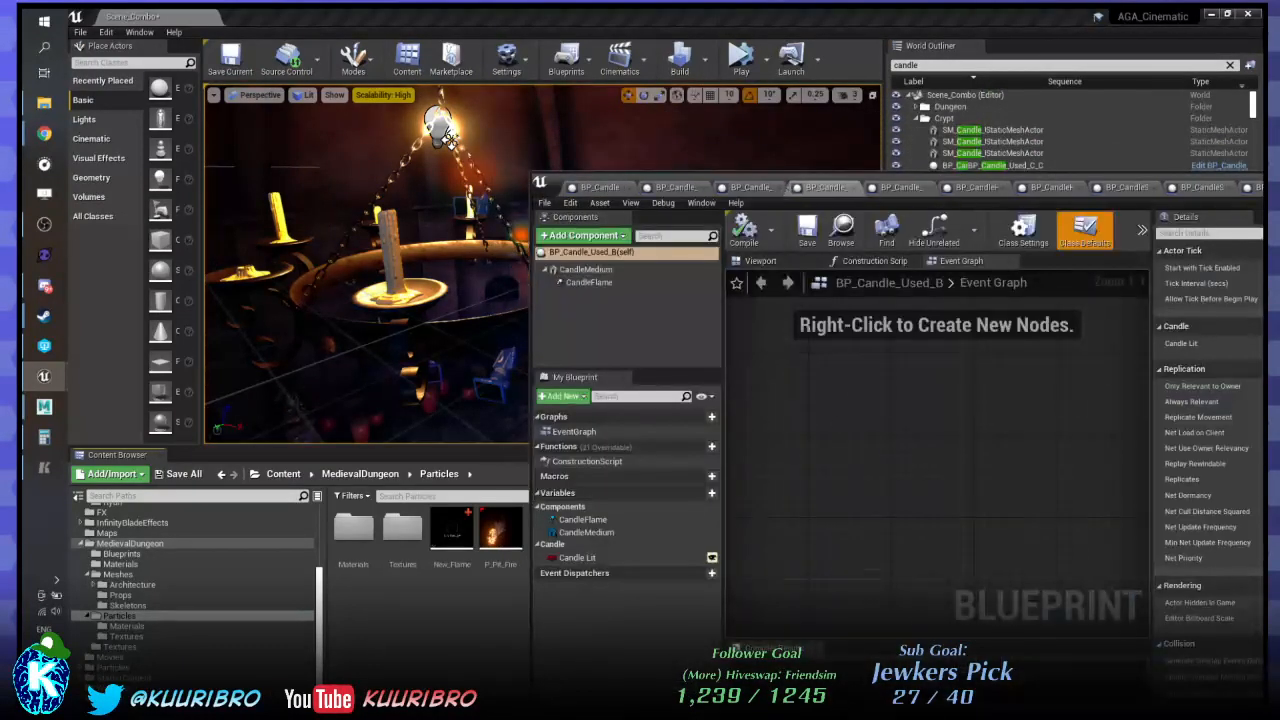
pyautogui.moveTo(1256, 187); pyautogui.dragTo(1279, 170)
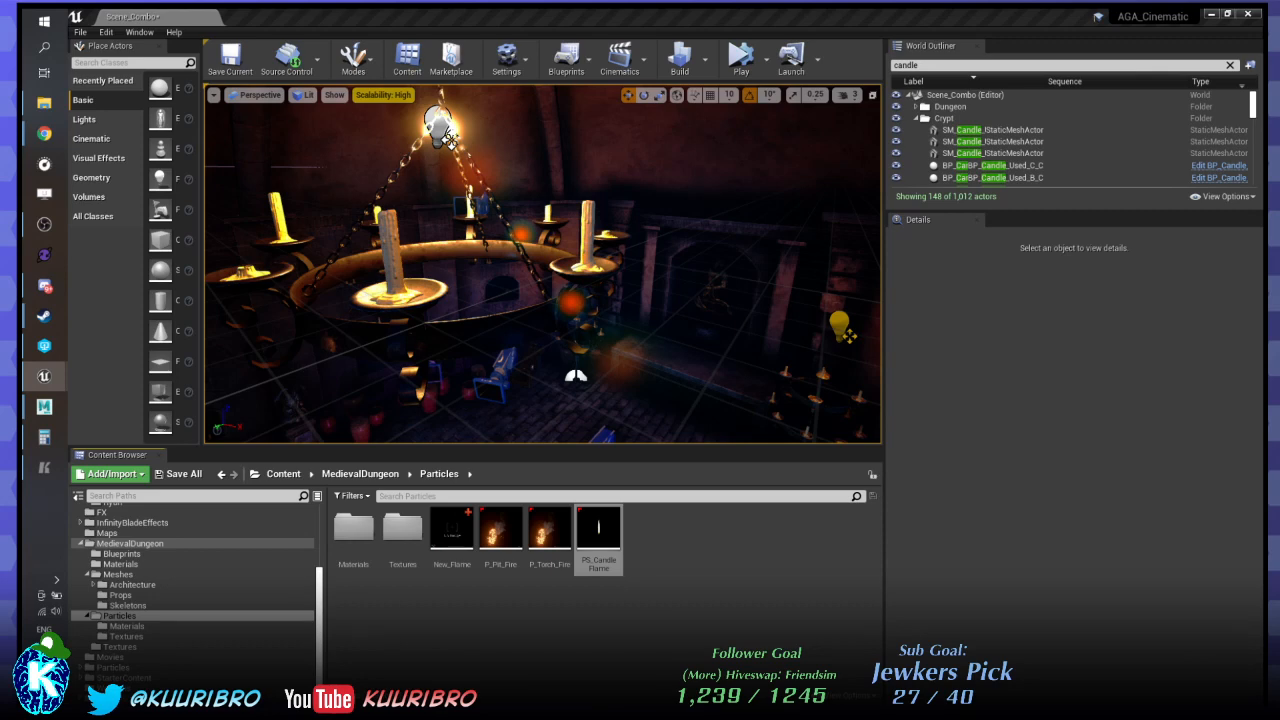
# Examine the chandelier candles in the level and the crypt area around the coffin.
pyautogui.scroll(5, 331, 284)
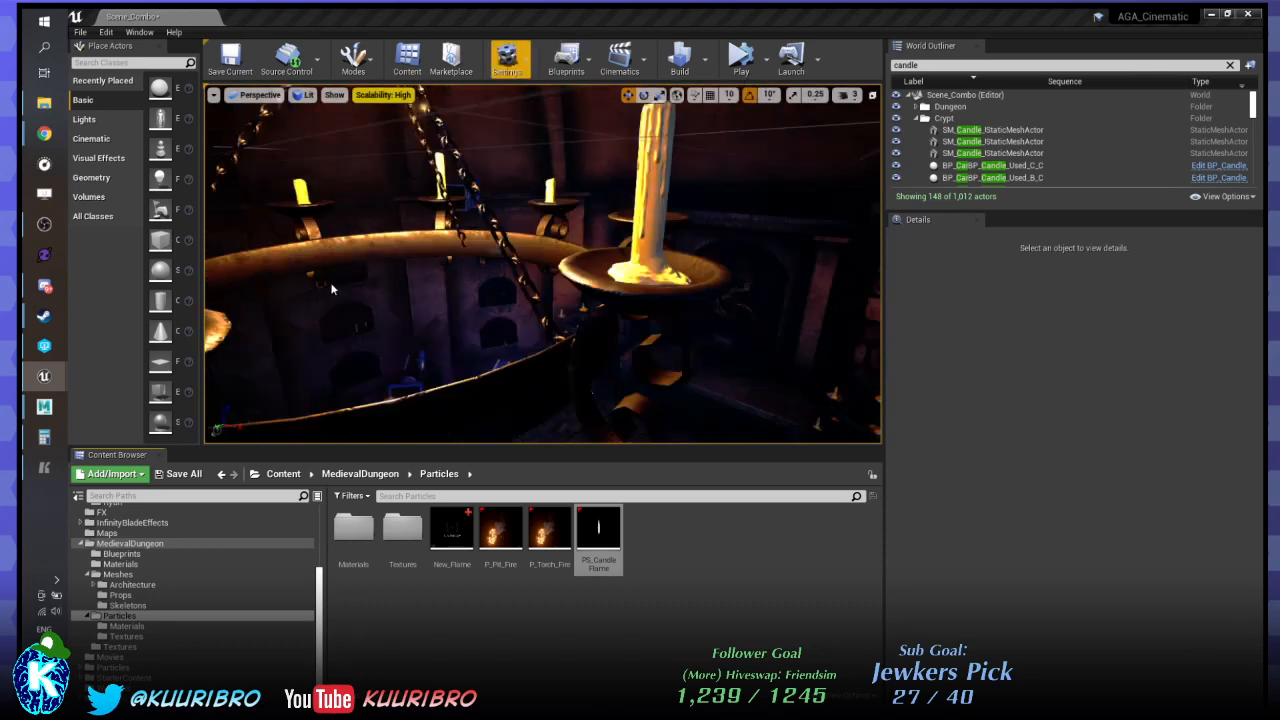
pyautogui.moveTo(331, 284); pyautogui.dragTo(460, 310, button='right')
pyautogui.press('w')
pyautogui.press('w')
pyautogui.press('w')
pyautogui.press('s')
pyautogui.moveTo(488, 240); pyautogui.dragTo(574, 288, button='right')
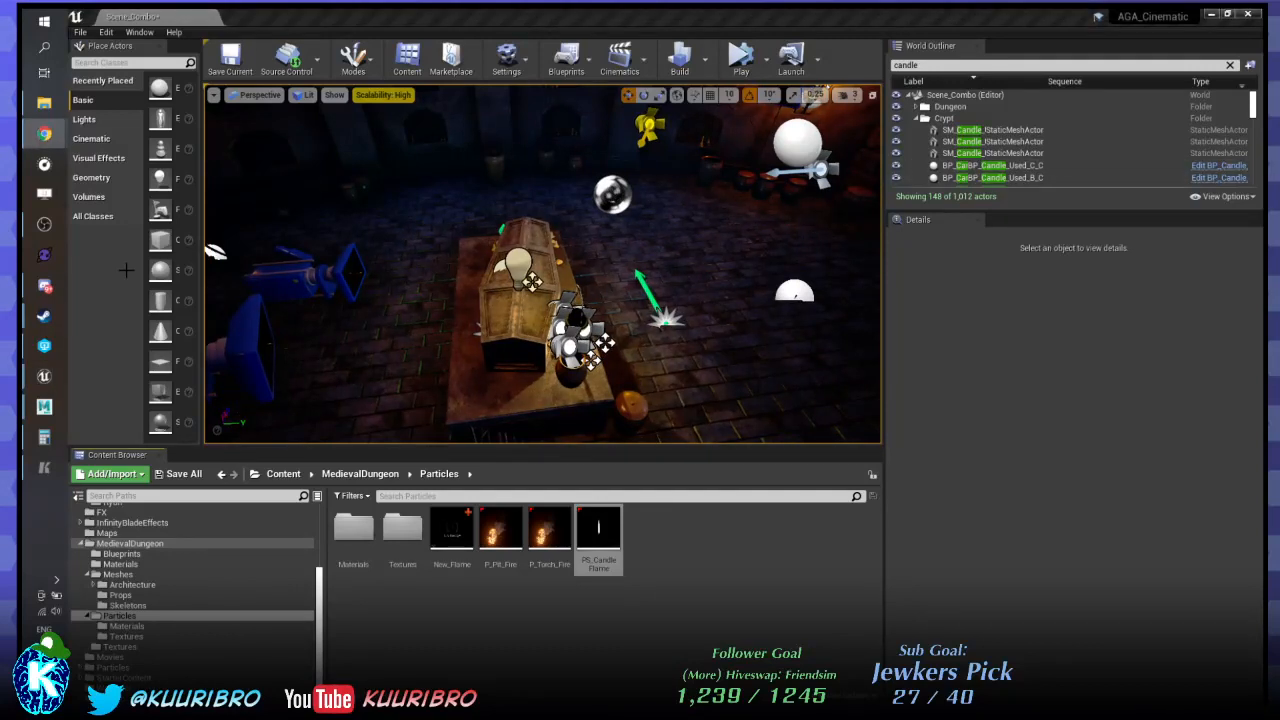
pyautogui.moveTo(227, 243); pyautogui.dragTo(85, 198, button='right')
pyautogui.press('w')
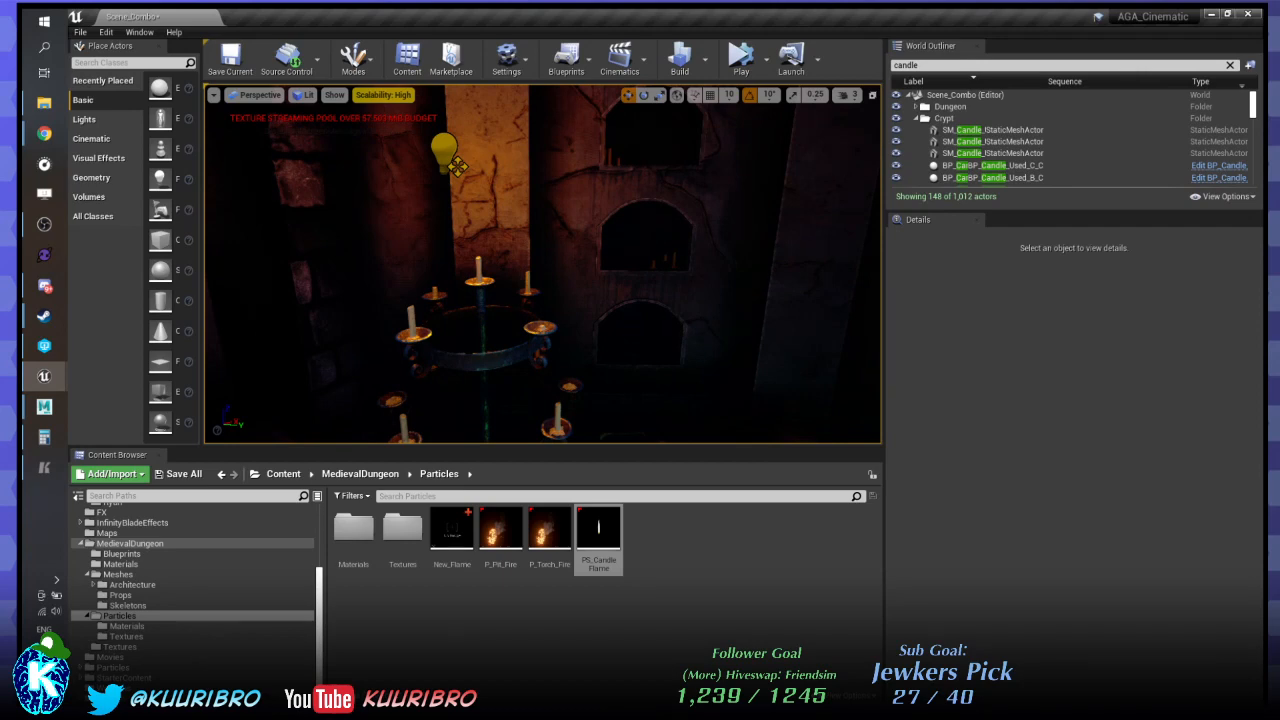
pyautogui.moveTo(457, 264); pyautogui.dragTo(862, 333, button='right')
pyautogui.press('w')
pyautogui.press('s')
pyautogui.press('w')
pyautogui.press('a')
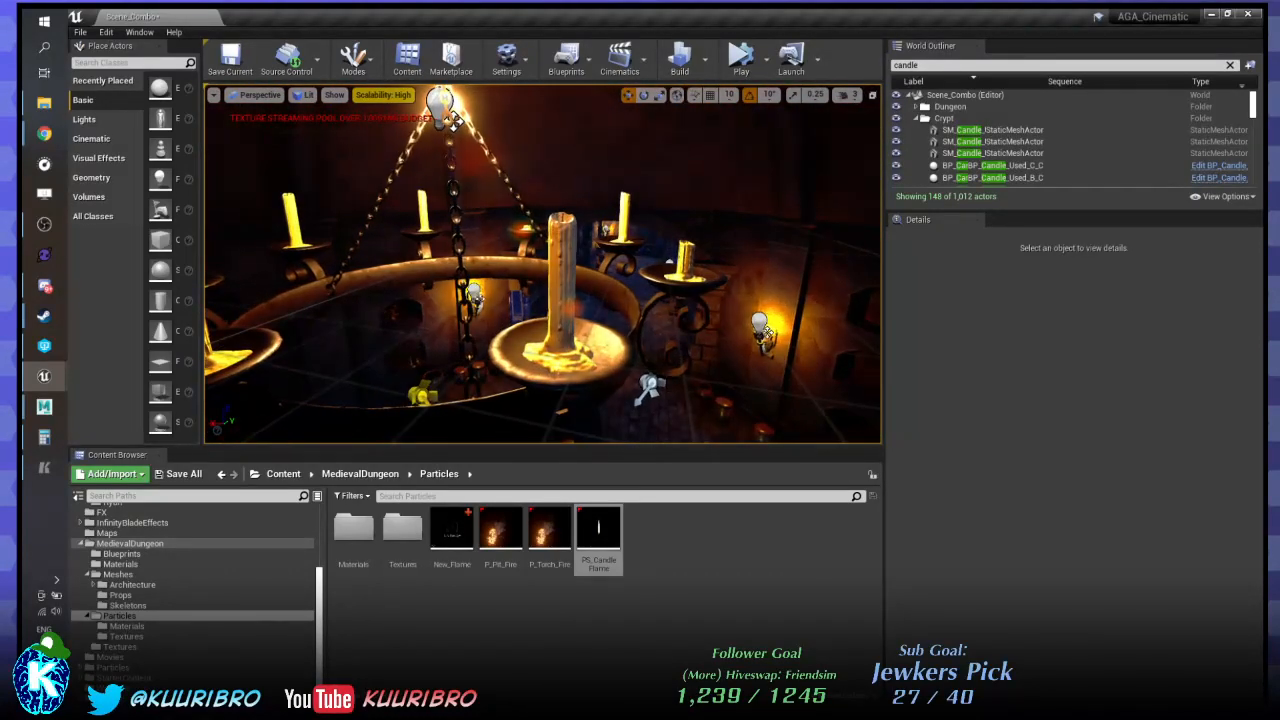
# Select the chandelier BP_Chandelier9 and look down at the crypt floor beneath it.
pyautogui.click(578, 343)
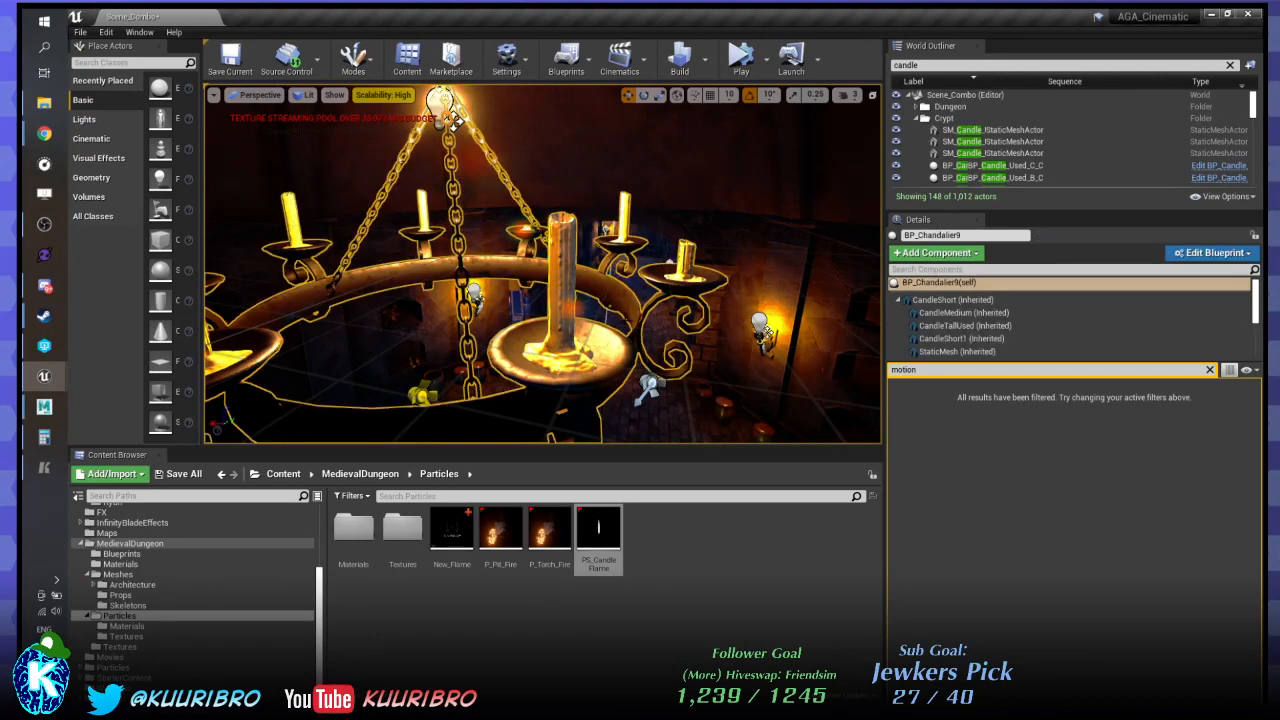
pyautogui.press('w')
pyautogui.moveTo(578, 343); pyautogui.dragTo(600, 420, button='right')
pyautogui.press('s')
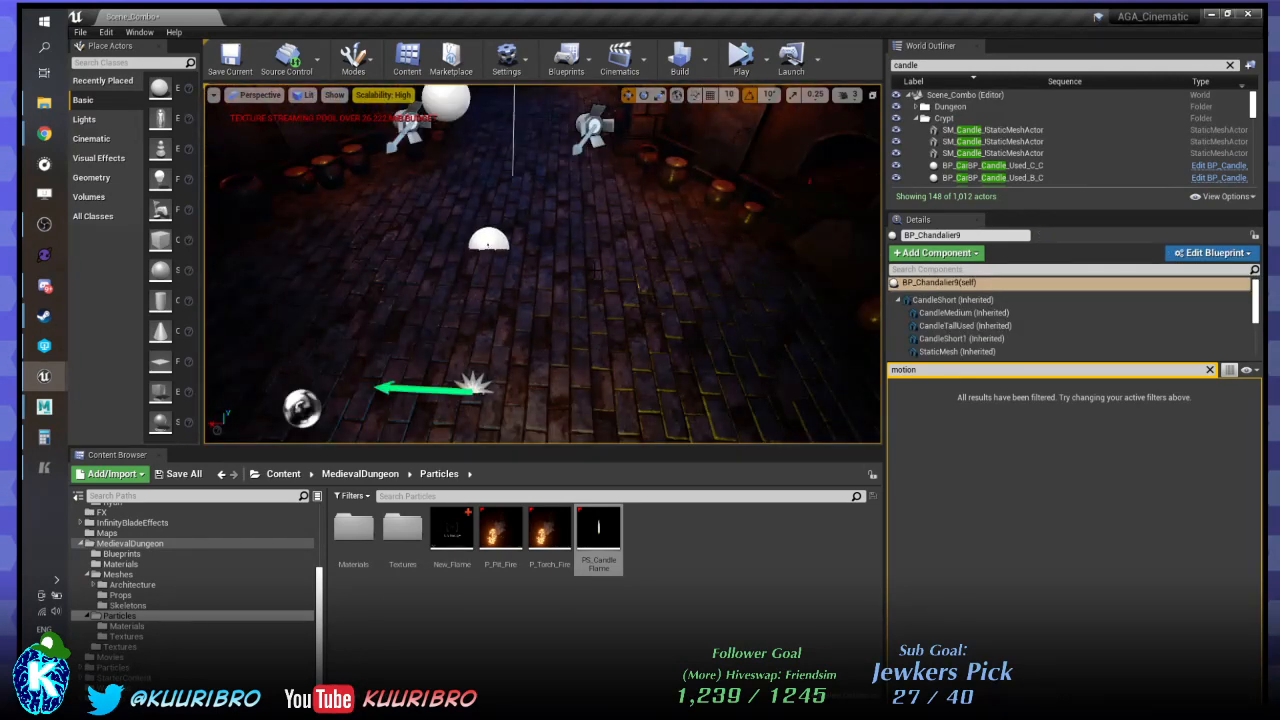
# Select the candle BP_Candle_Used_86 in the wall niche near the torch and view its surroundings.
pyautogui.moveTo(600, 420); pyautogui.dragTo(884, 308, button='right')
pyautogui.press('w')
pyautogui.press('w')
pyautogui.click(533, 338)
pyautogui.click(542, 332)
pyautogui.press('w')
pyautogui.press('w')
pyautogui.press('w')
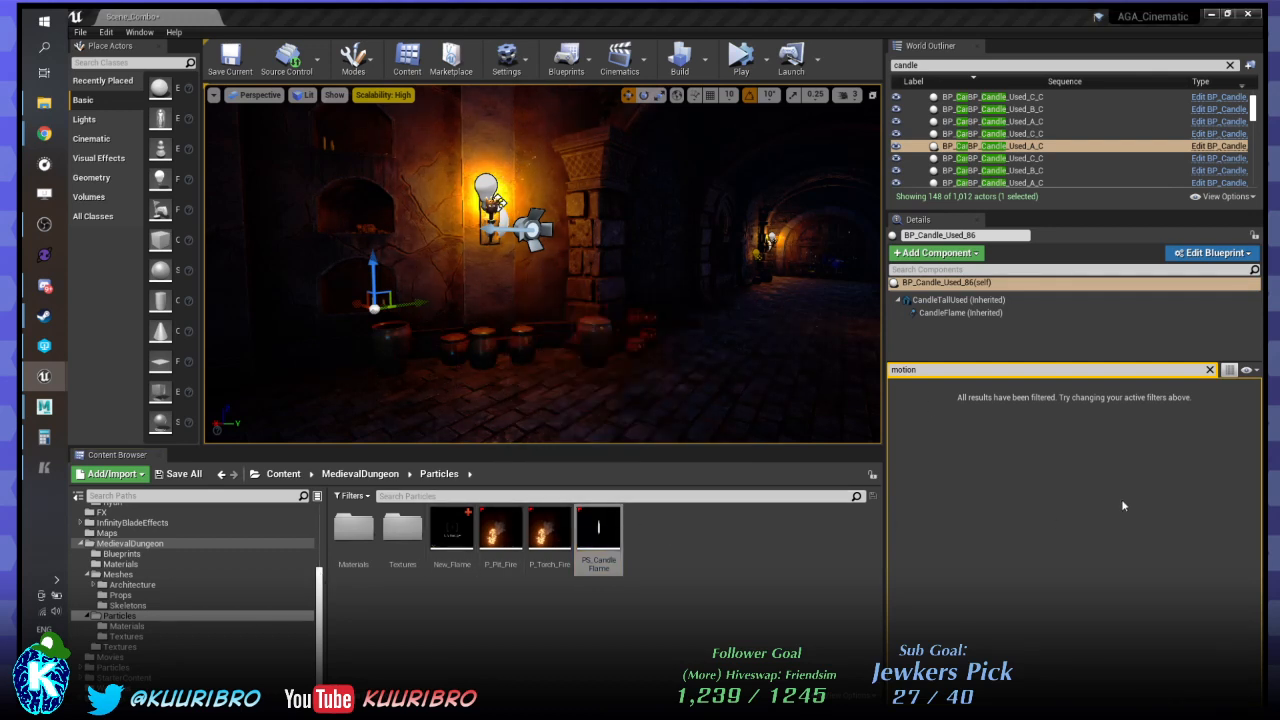
# Check the New_Flame and PS_CandleFlame assets in the Particles folder and inspect the wall niche candles up close.
pyautogui.click(452, 530)
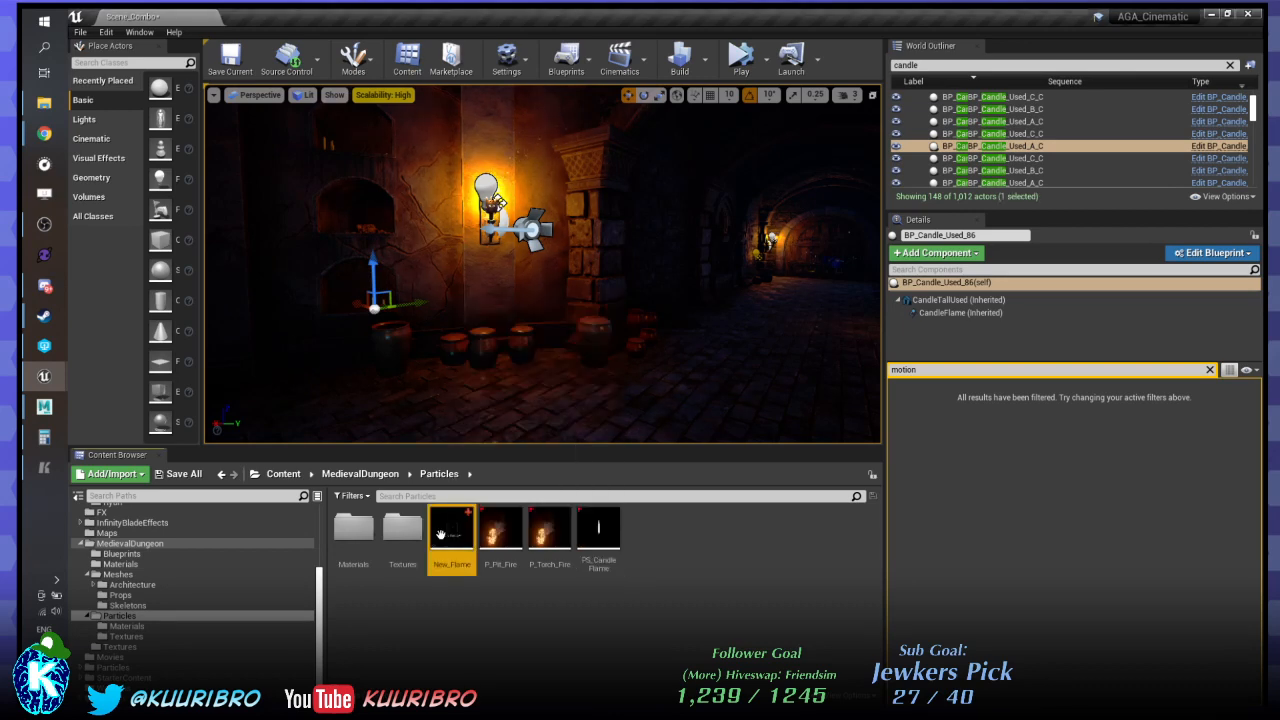
pyautogui.click(604, 530)
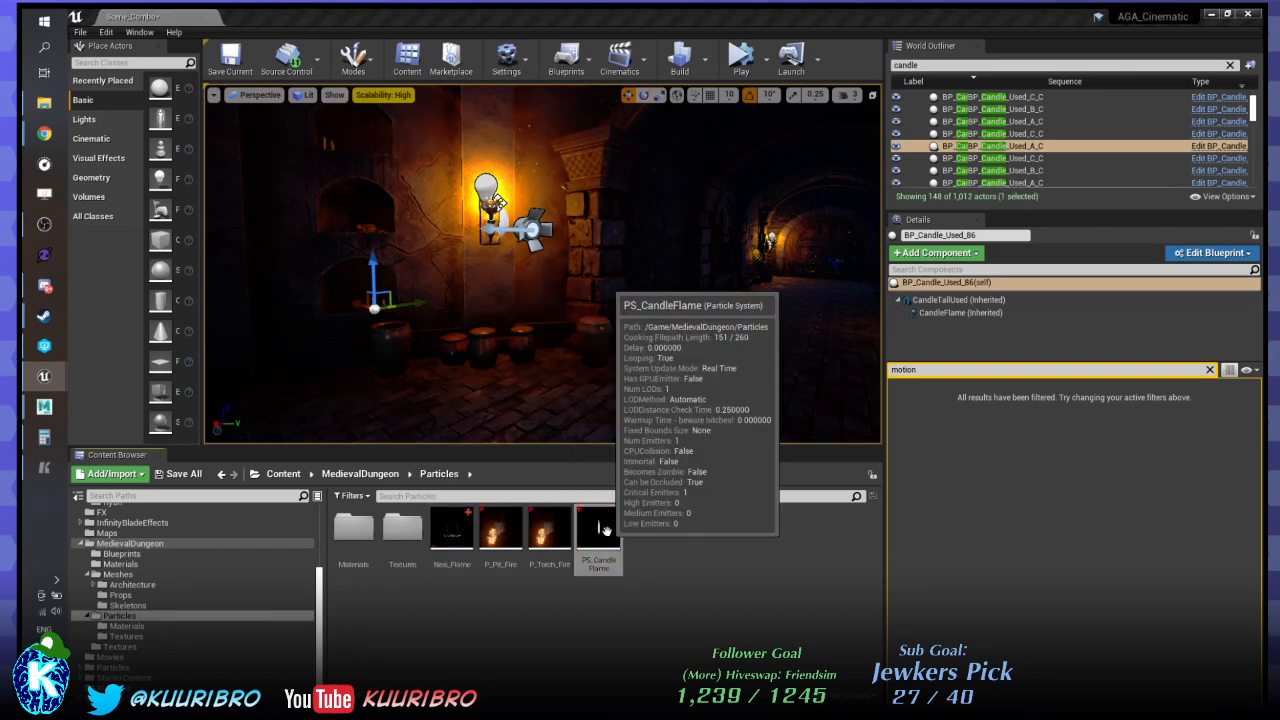
pyautogui.click(454, 535)
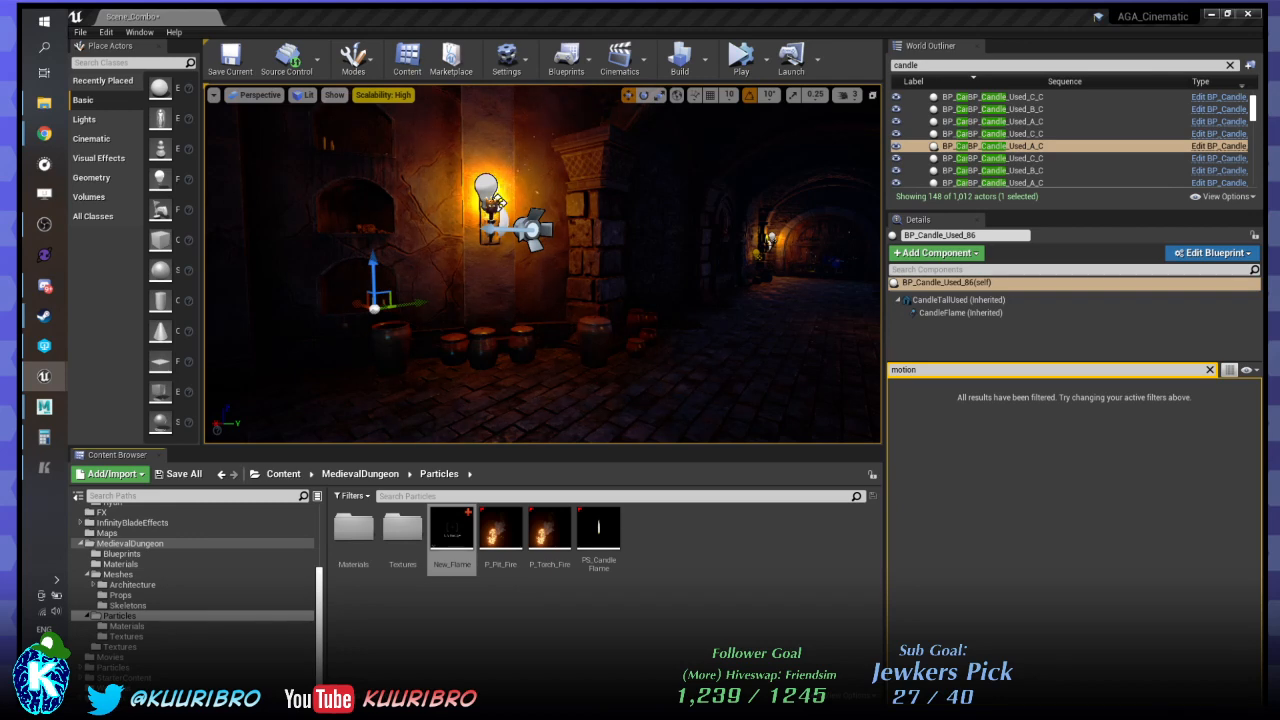
pyautogui.moveTo(543, 264); pyautogui.dragTo(538, 230, button='right')
pyautogui.press('w')
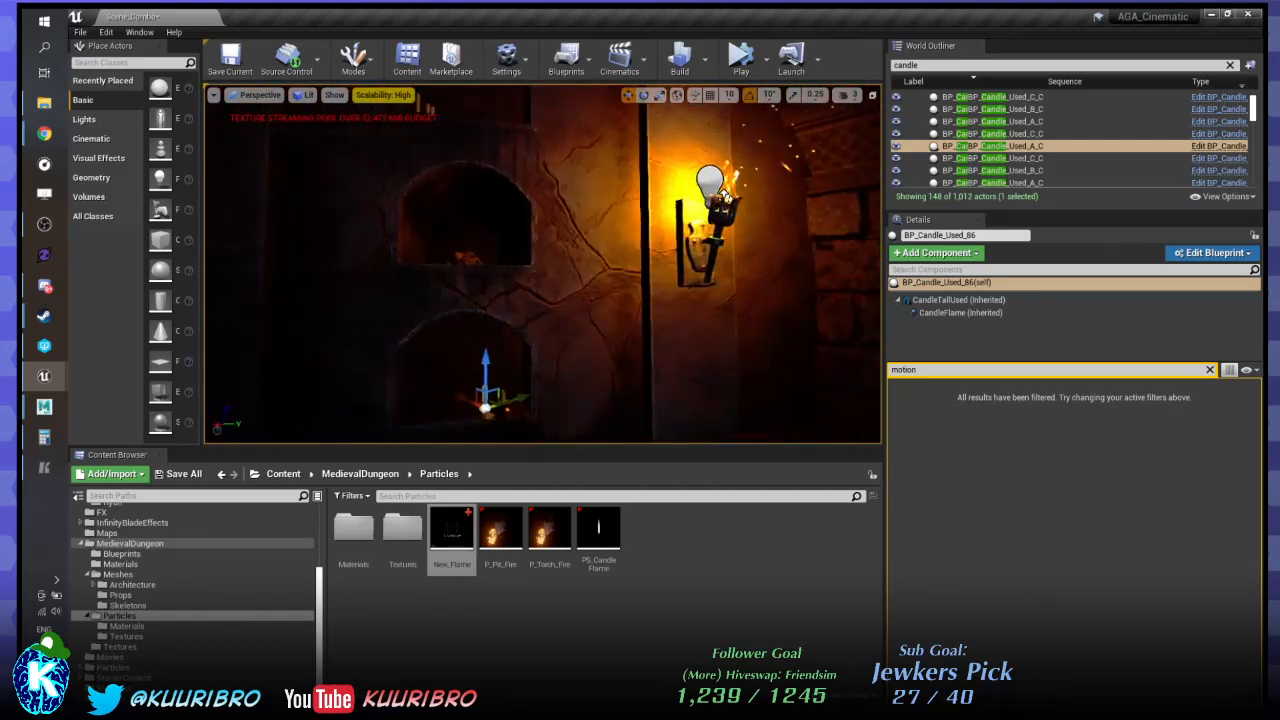
pyautogui.click(402, 530)
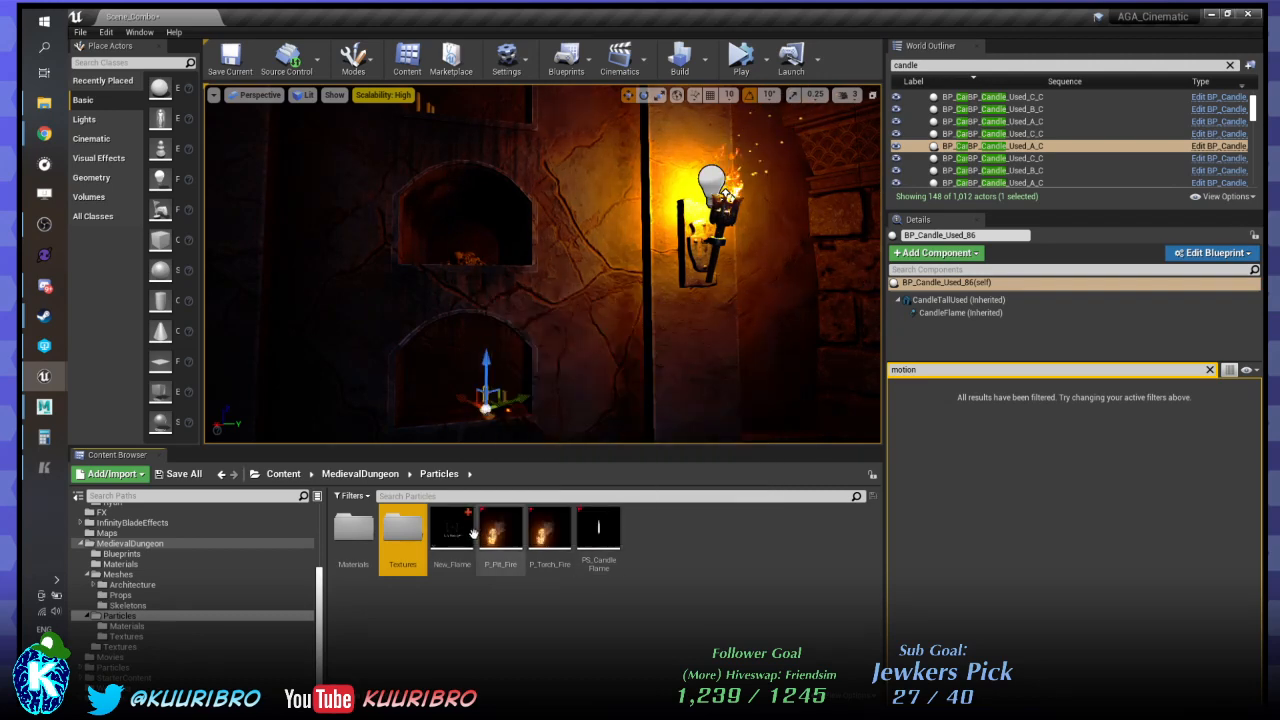
pyautogui.moveTo(453, 538)
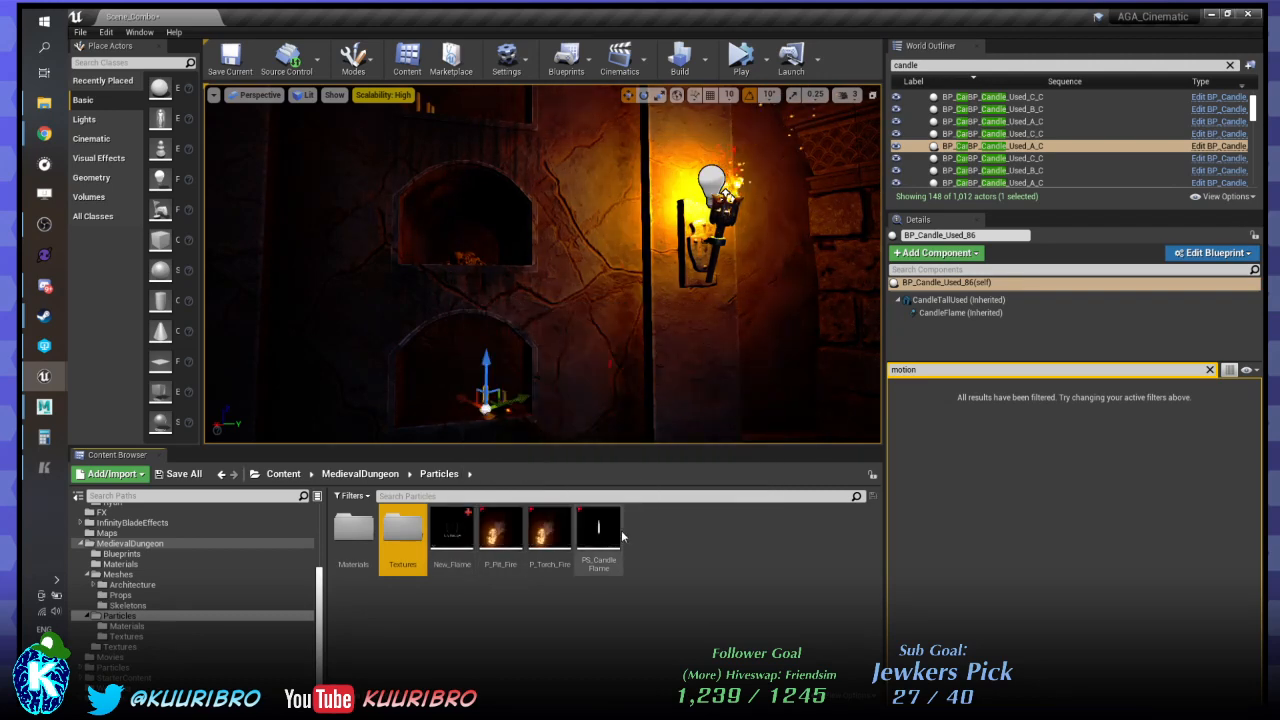
pyautogui.moveTo(596, 527)
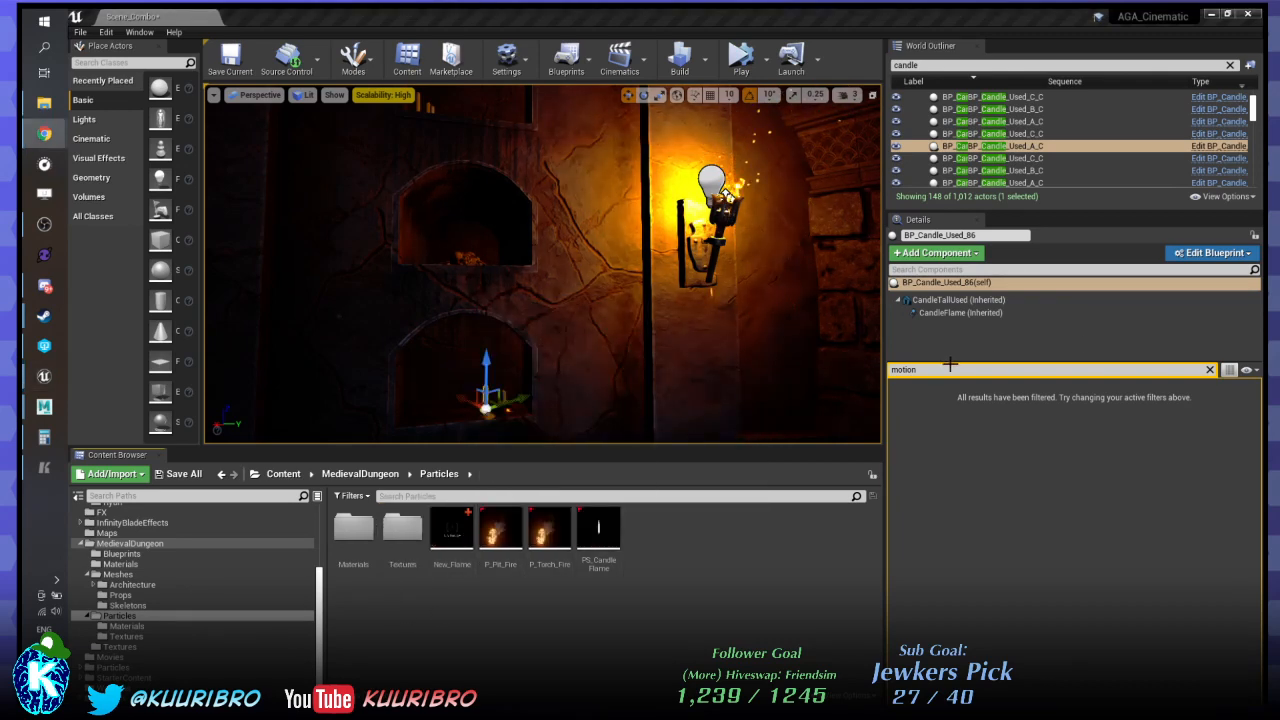
# Look through the Blueprints and Textures folders inside the MedievalDungeon folder.
pyautogui.moveTo(511, 256); pyautogui.dragTo(537, 270, button='right')
pyautogui.press('s')
pyautogui.press('w')
pyautogui.press('w')
pyautogui.press('w')
pyautogui.press('w')
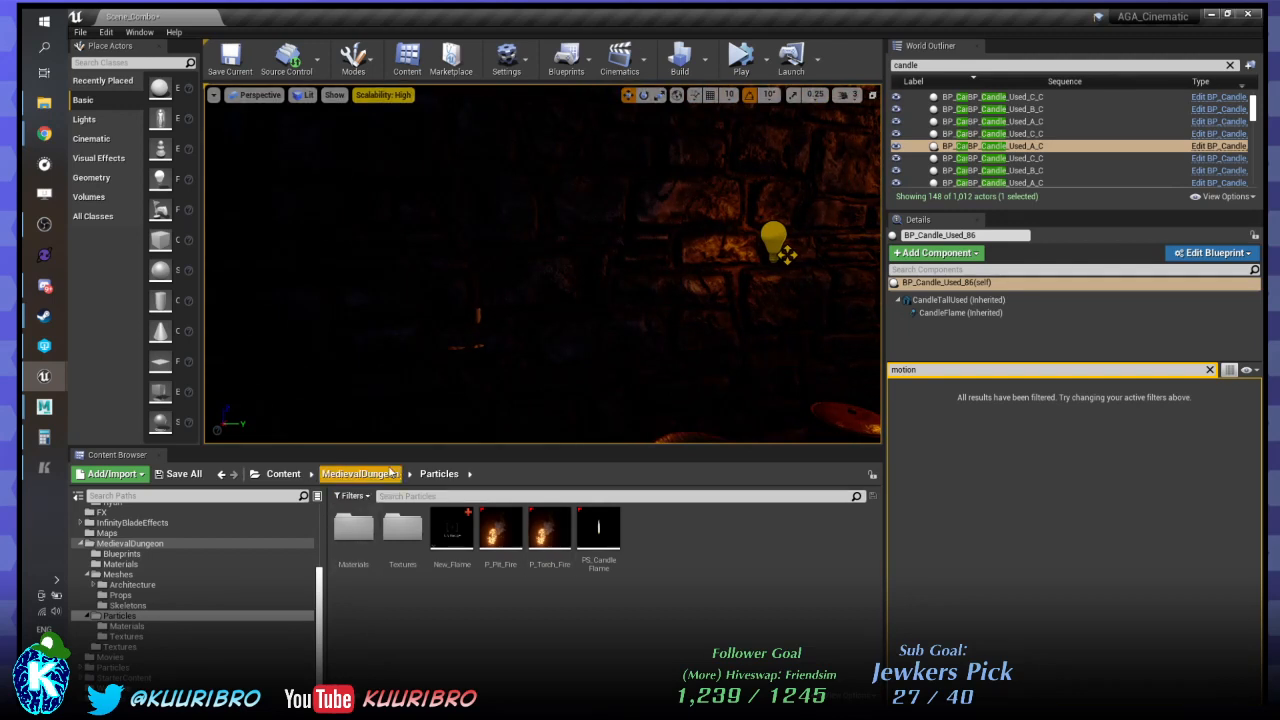
pyautogui.click(358, 473)
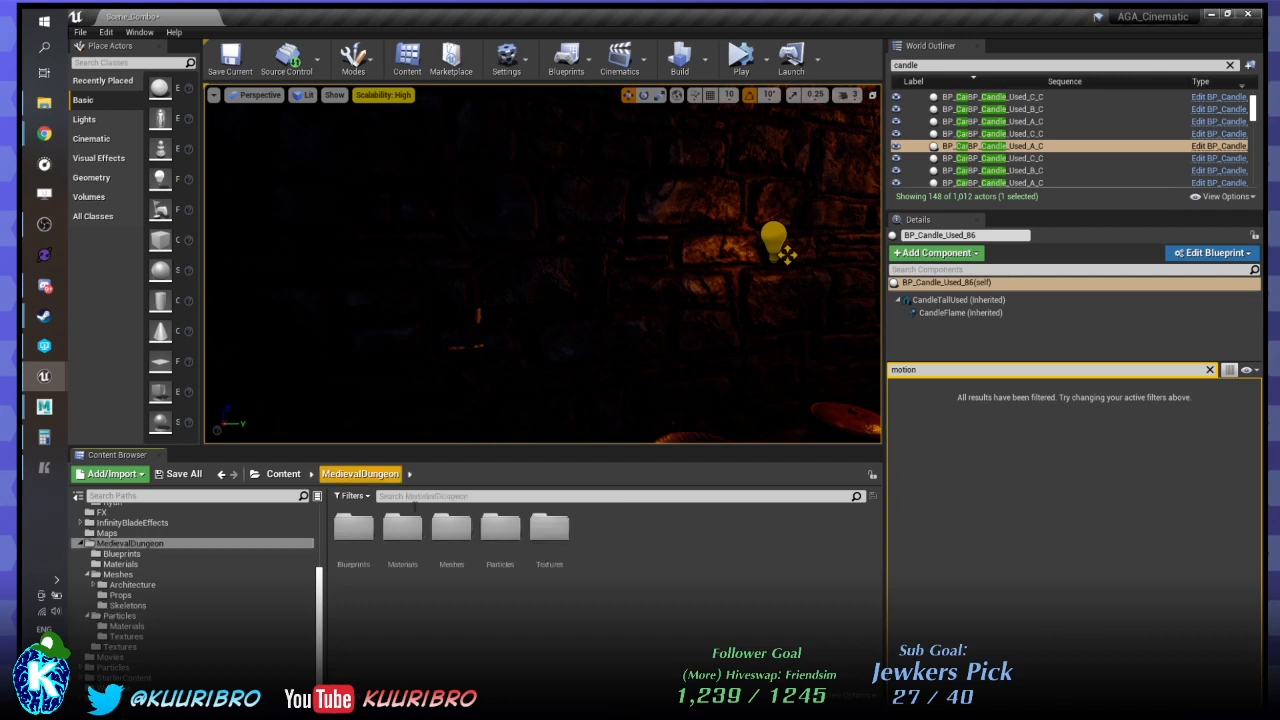
pyautogui.doubleClick(371, 543)
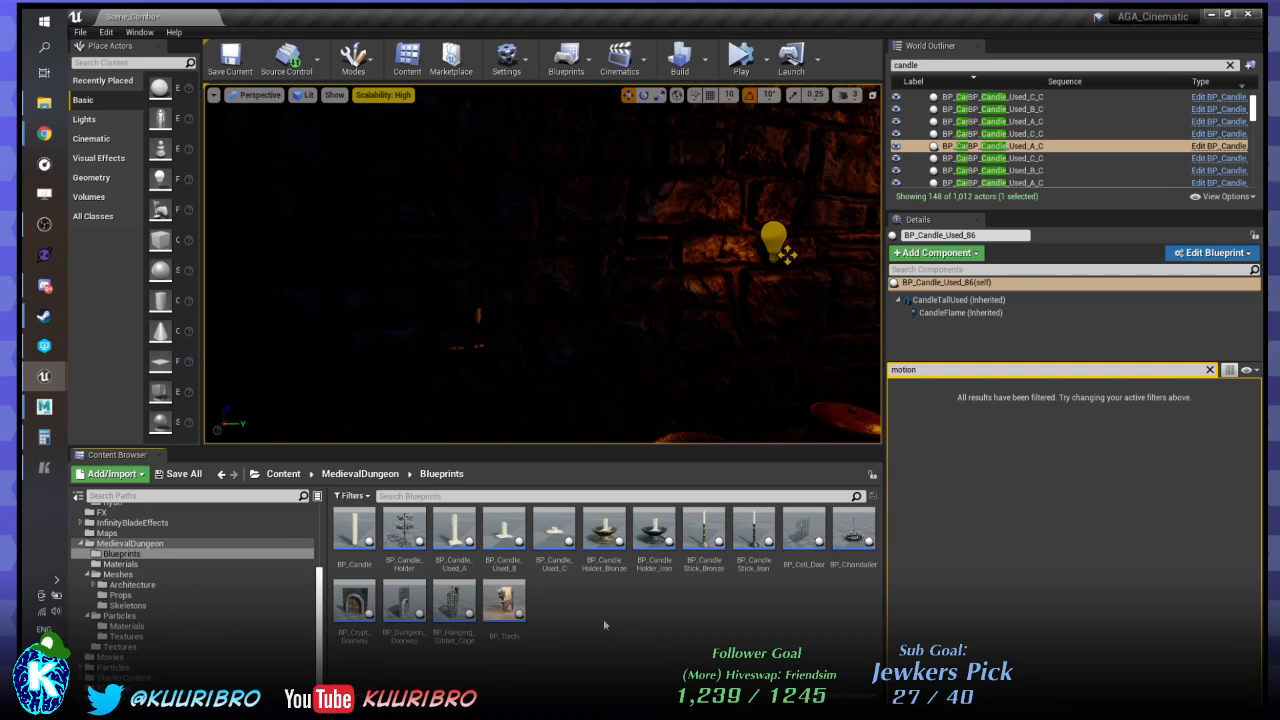
pyautogui.click(375, 474)
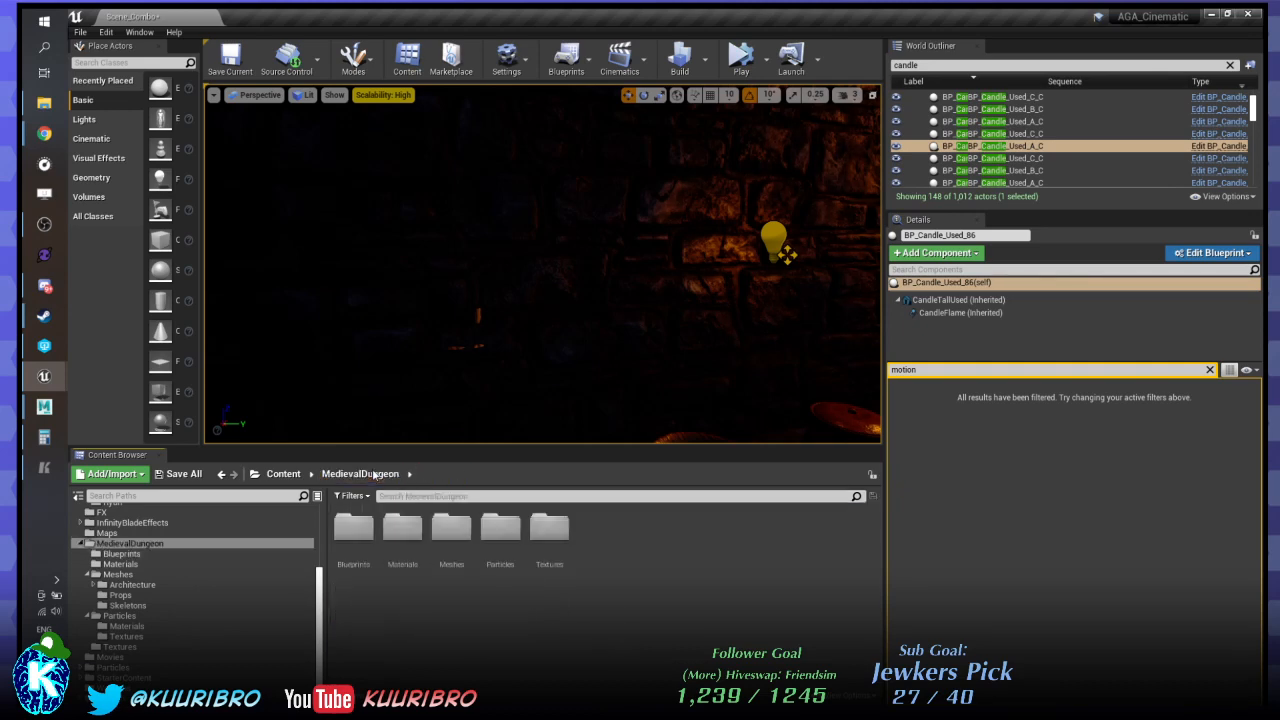
pyautogui.doubleClick(549, 527)
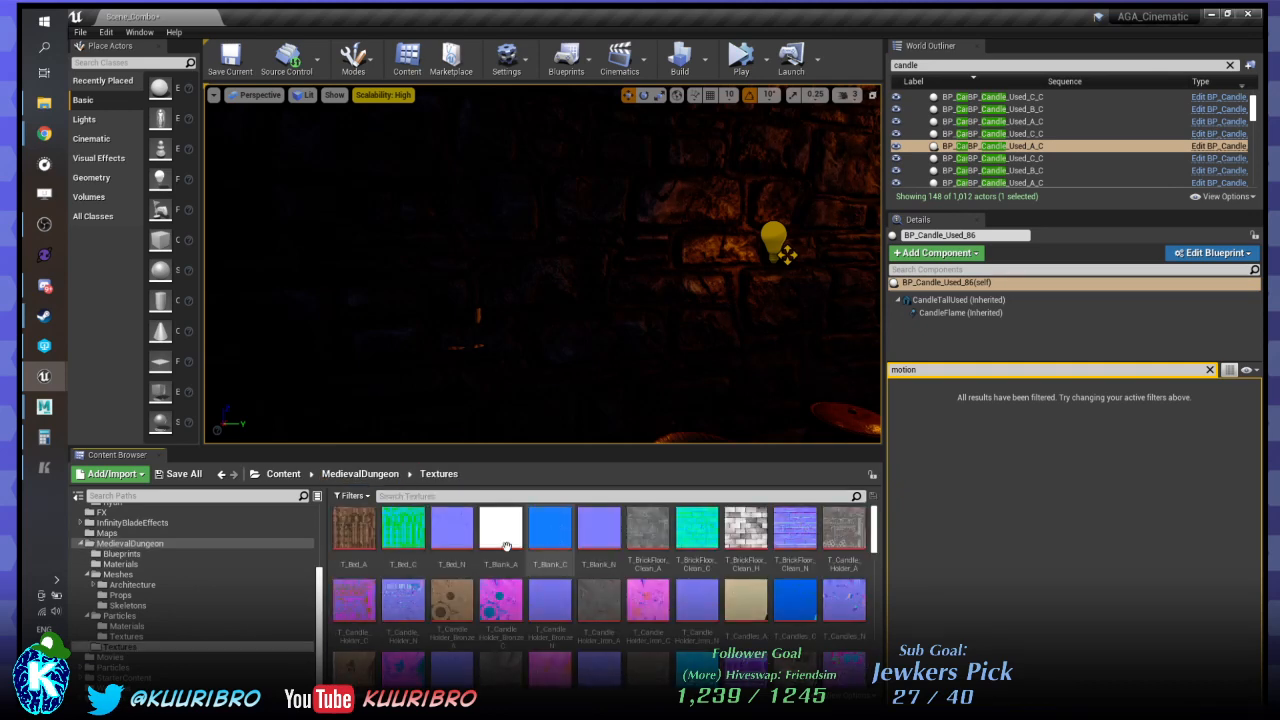
pyautogui.click(383, 478)
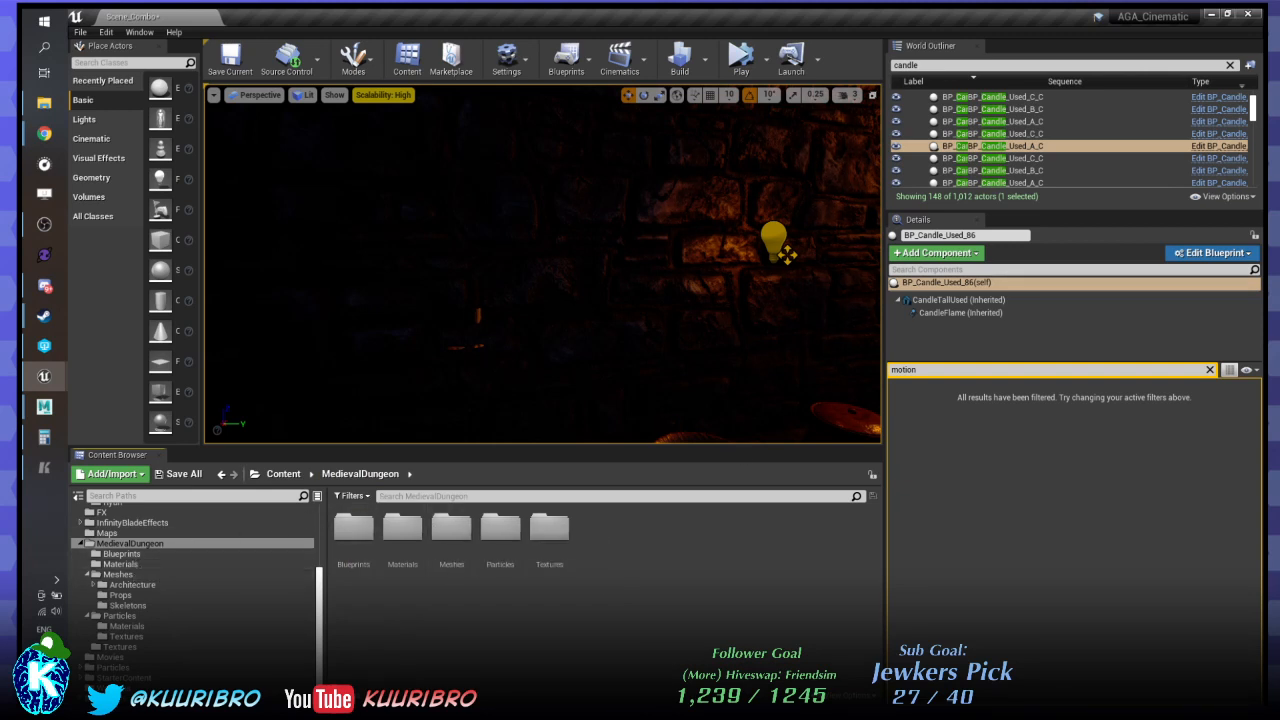
# Check the Materials and Textures subfolders of Particles, ending in the Particles folder.
pyautogui.click(44, 133)
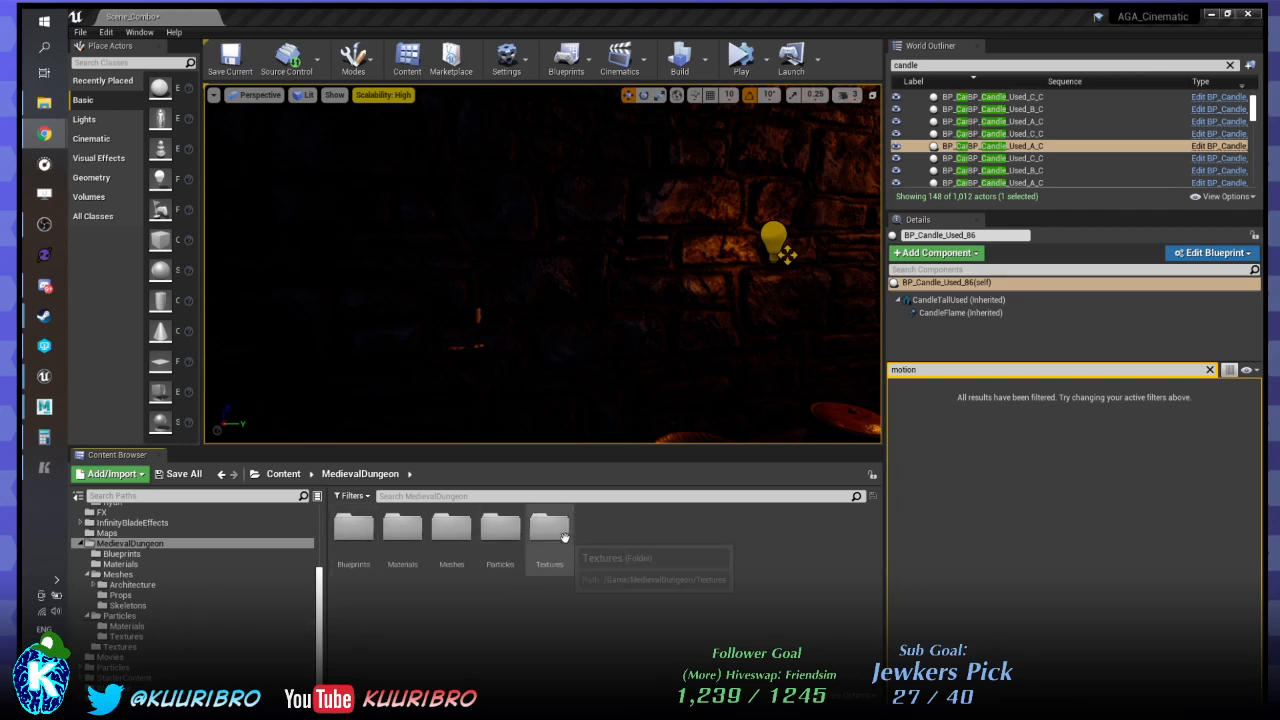
pyautogui.click(145, 597)
pyautogui.click(148, 636)
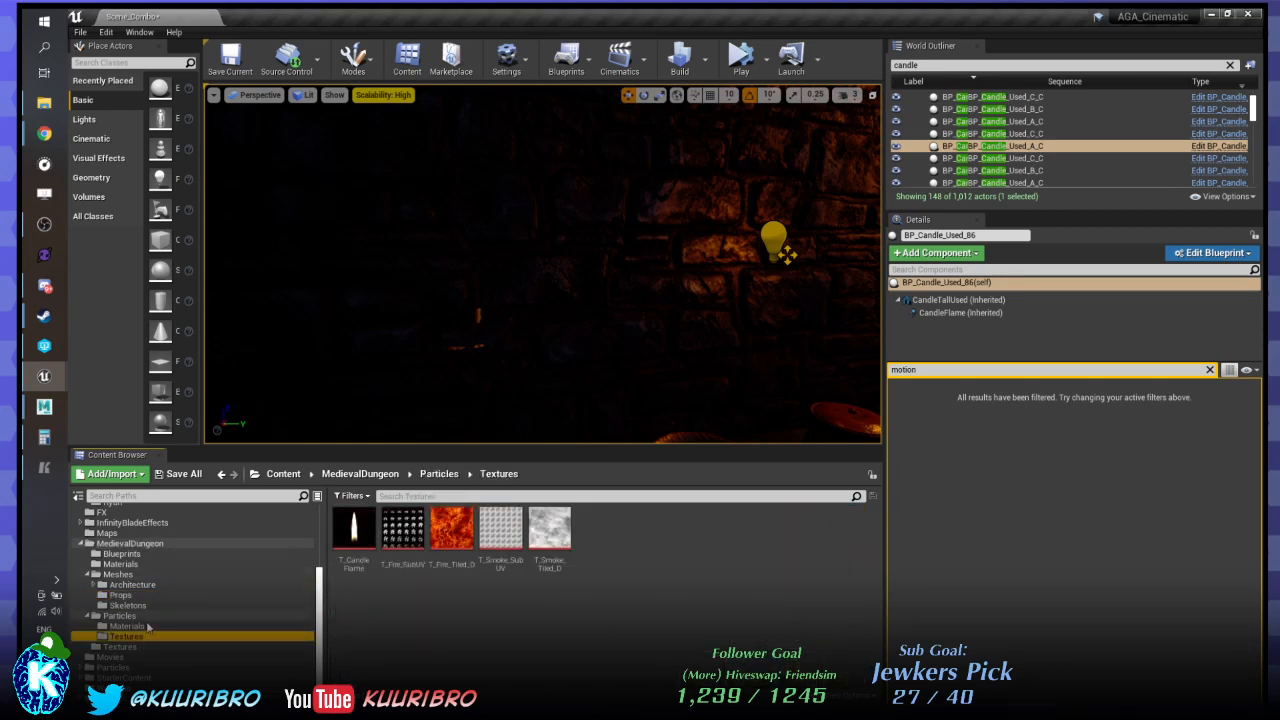
pyautogui.click(147, 626)
pyautogui.click(147, 635)
pyautogui.click(134, 647)
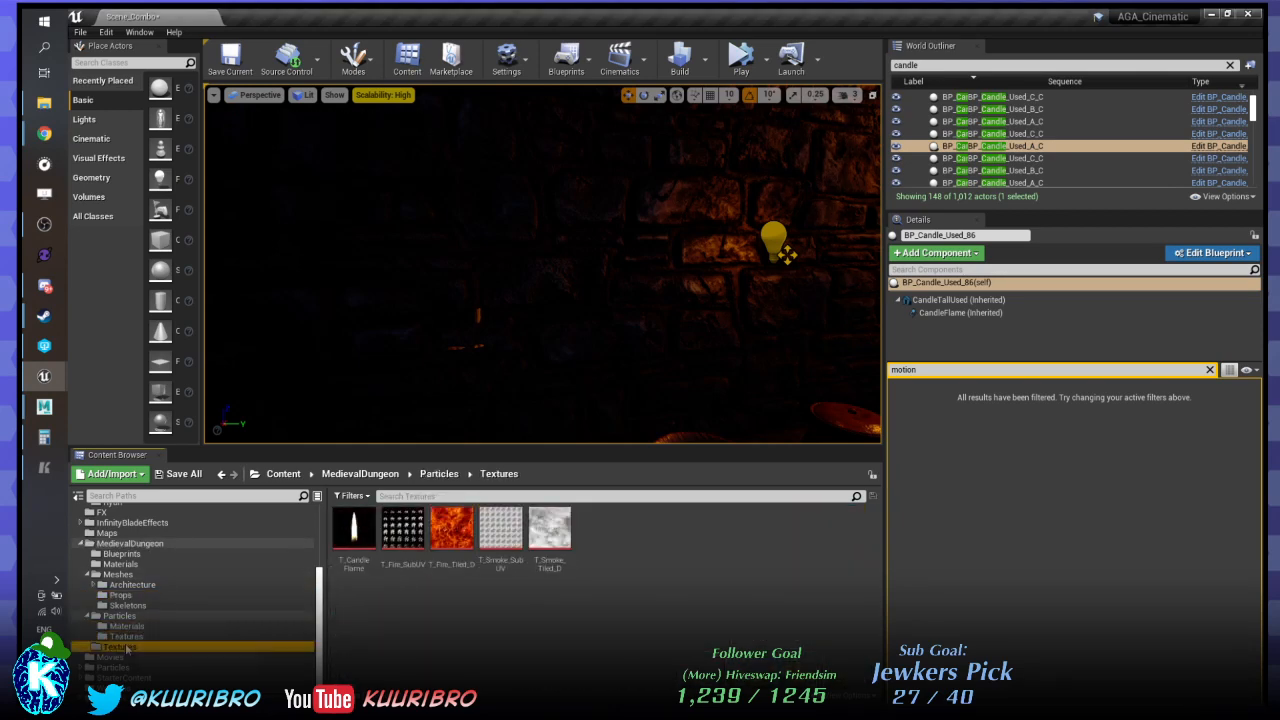
pyautogui.click(132, 637)
pyautogui.click(120, 616)
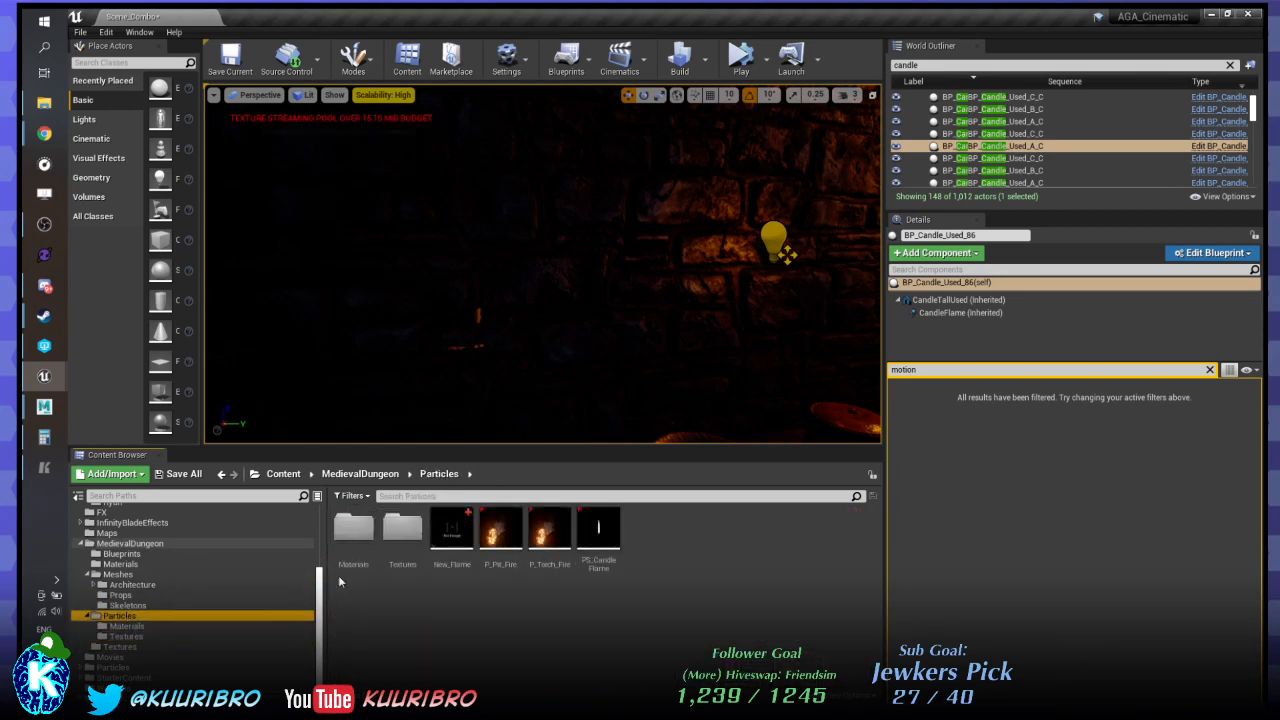
# Select the chandelier BP_Chandalier9 in the level and frame the view on it.
pyautogui.moveTo(600, 350); pyautogui.dragTo(466, 311, button='right')
pyautogui.press('w')
pyautogui.moveTo(649, 200); pyautogui.dragTo(649, 217, button='right')
pyautogui.click(446, 288)
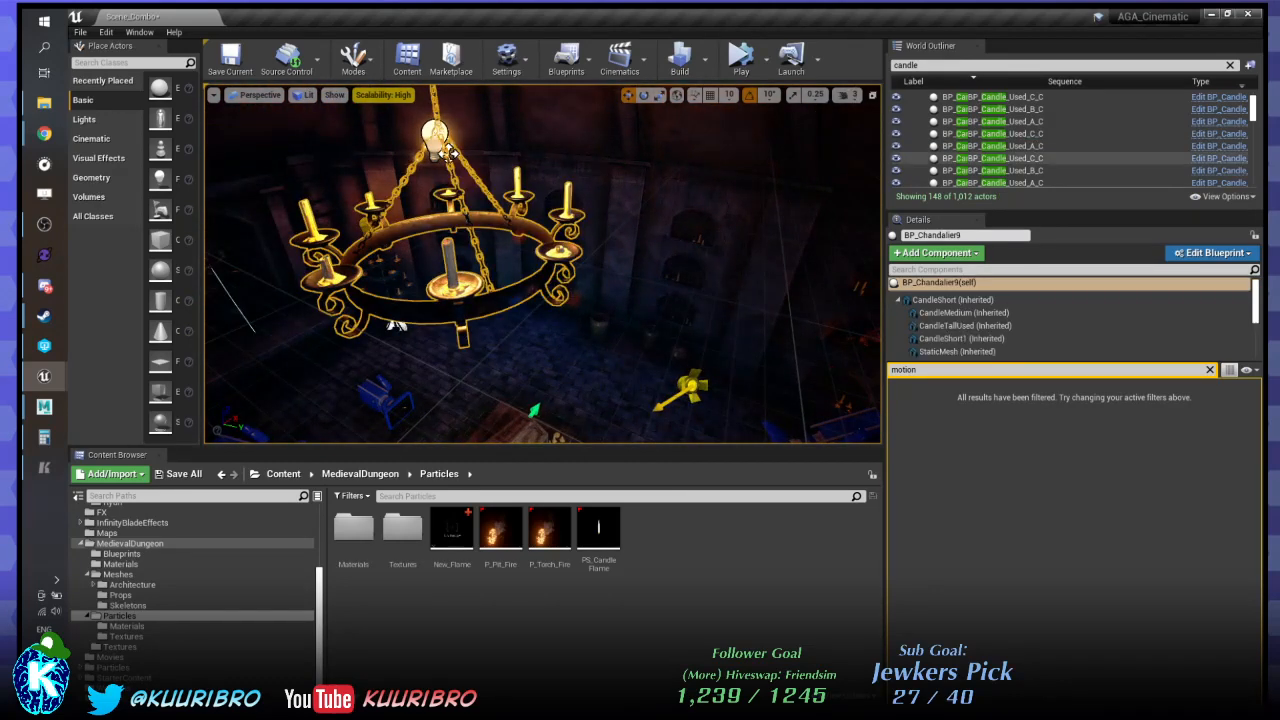
pyautogui.scroll(-3, 1156, 152)
pyautogui.scroll(-5, 1155, 150)
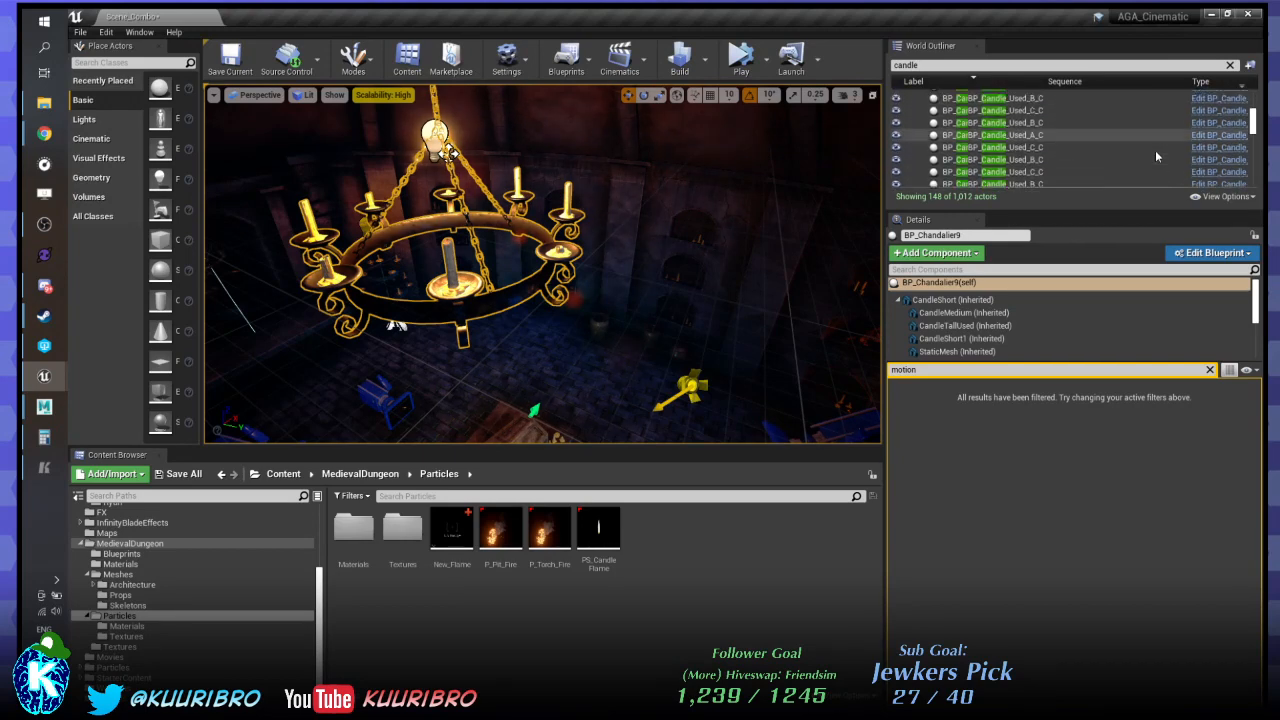
pyautogui.click(449, 152)
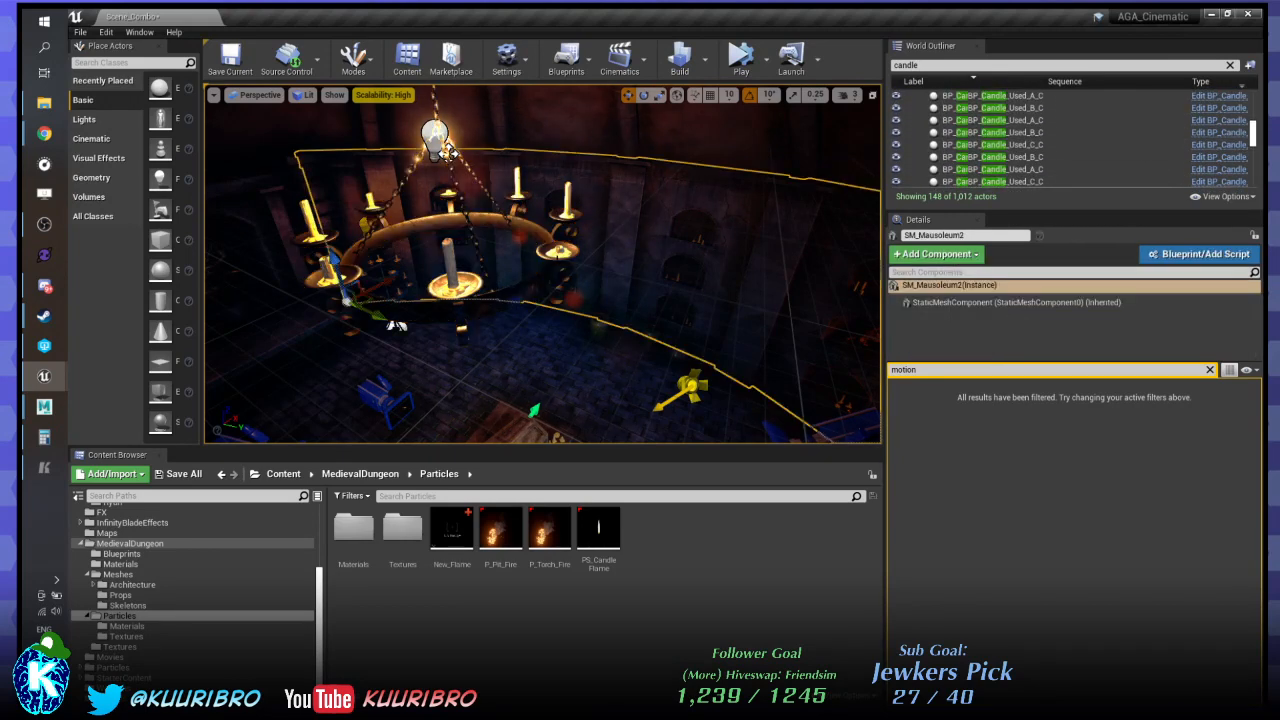
pyautogui.hotkey('ctrl', 'z')
pyautogui.press('f')
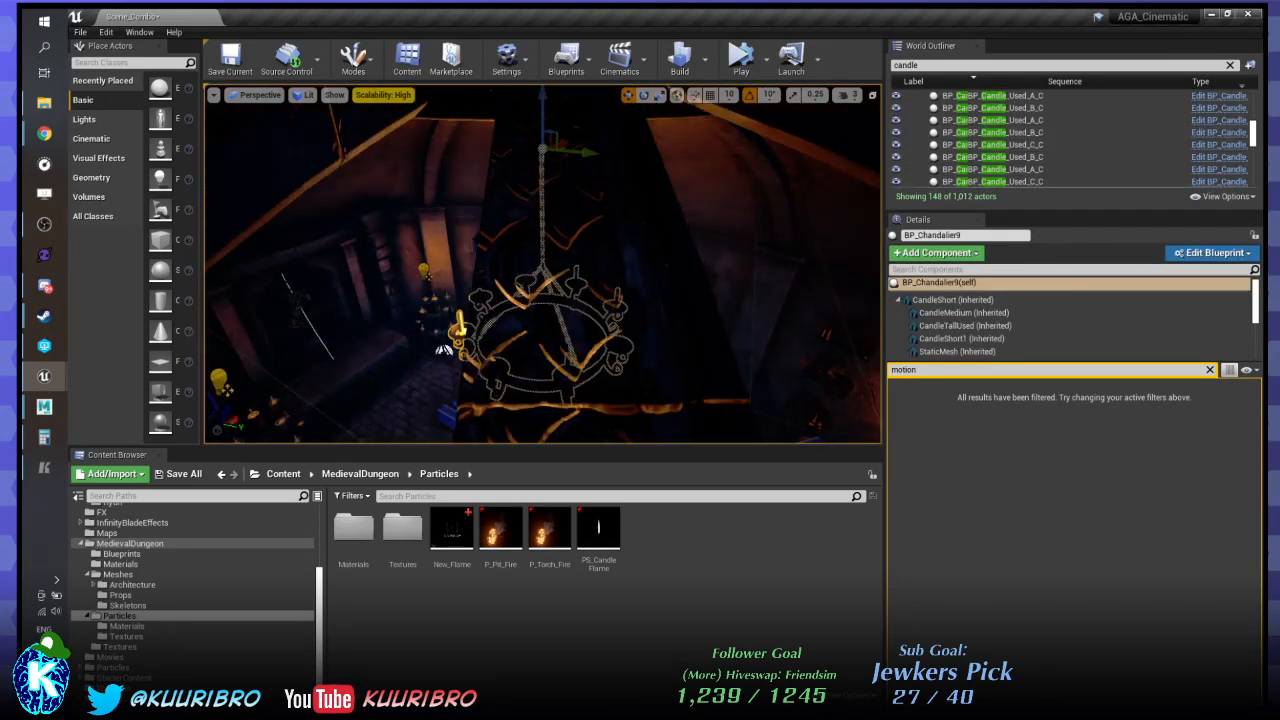
# Clear the "candle" filter from the World Outliner and frame BP_Chandalier9 again.
pyautogui.click(1231, 66)
pyautogui.click(837, 214)
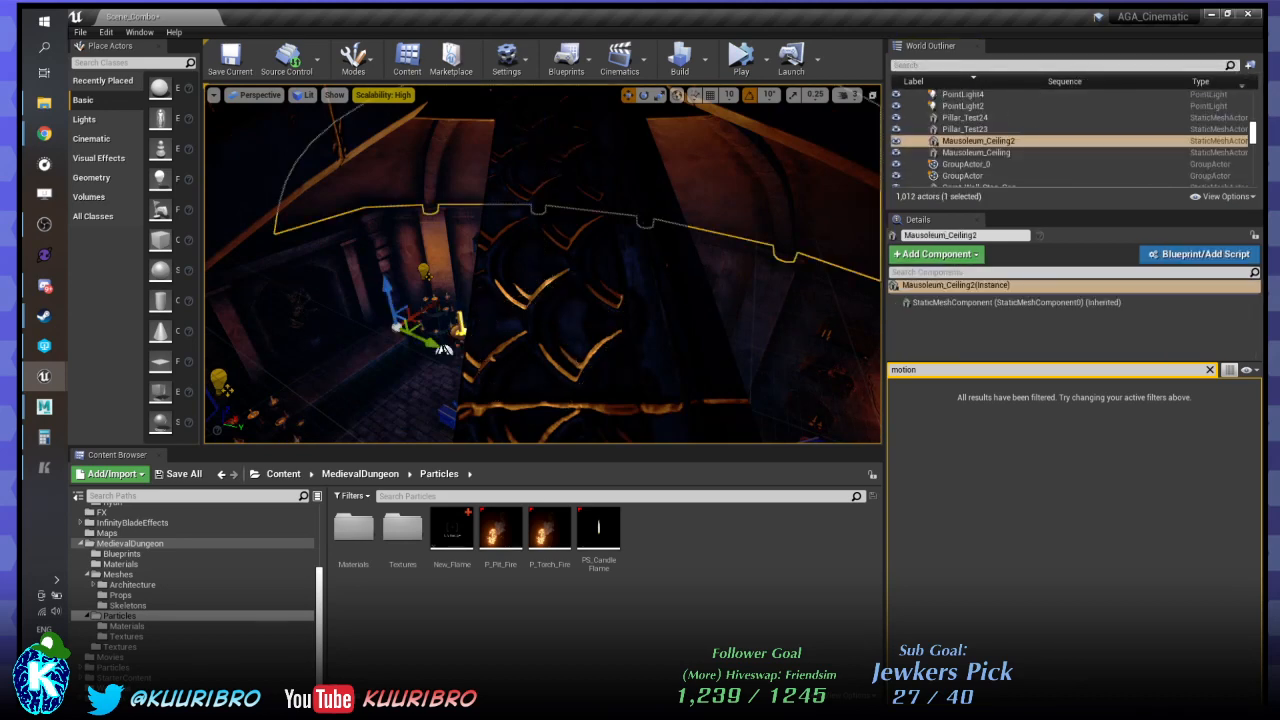
pyautogui.hotkey('ctrl', 'z')
pyautogui.press('f')
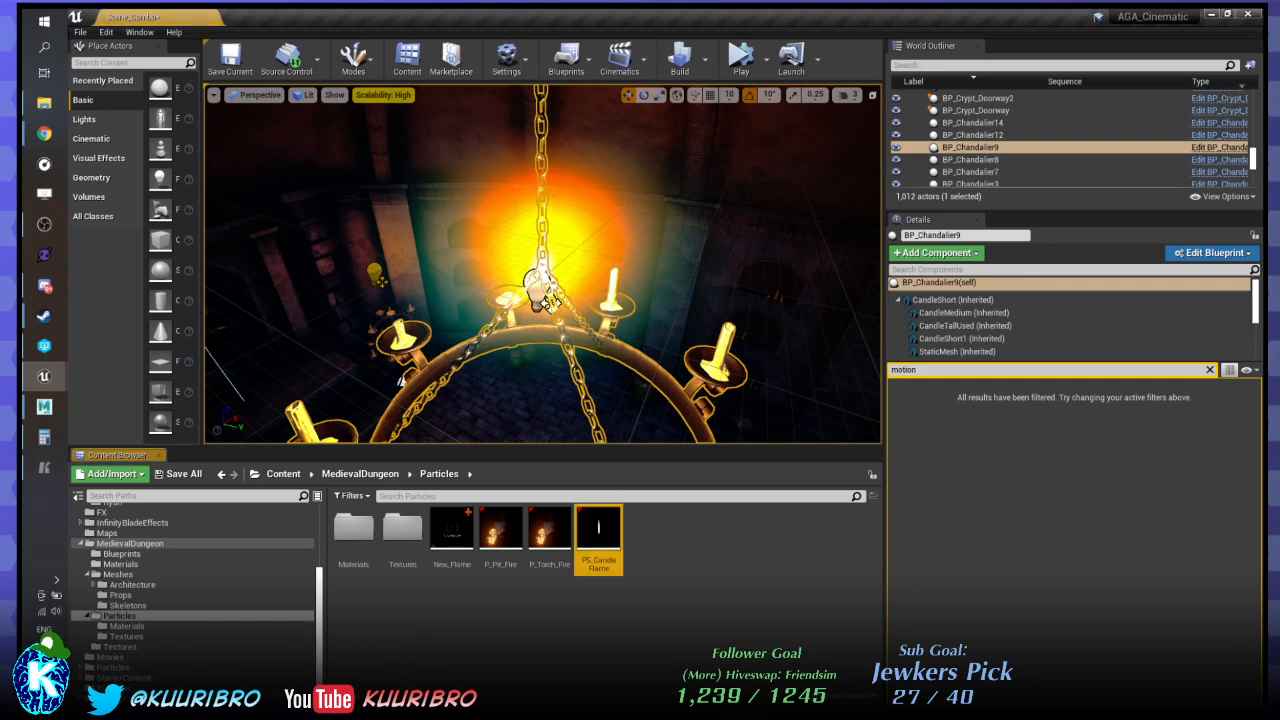
# Check out the BP_Chandalier blueprint from source control.
pyautogui.click(452, 530)
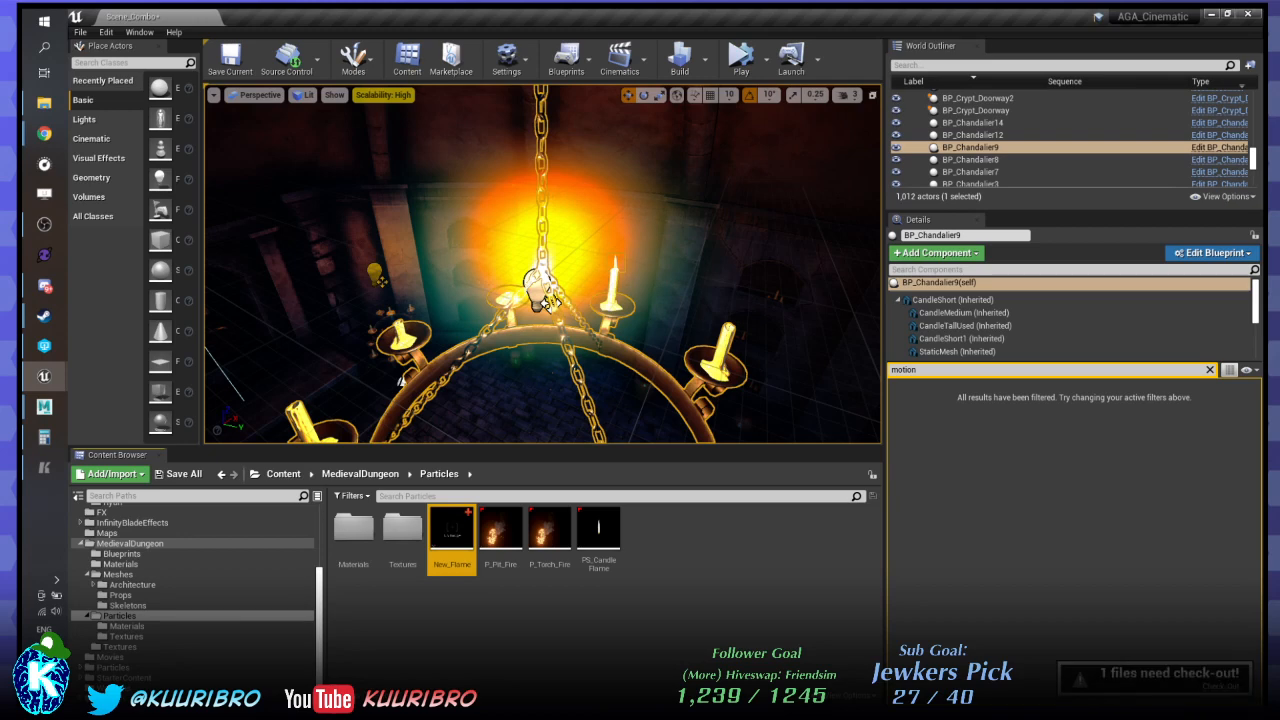
pyautogui.click(1220, 697)
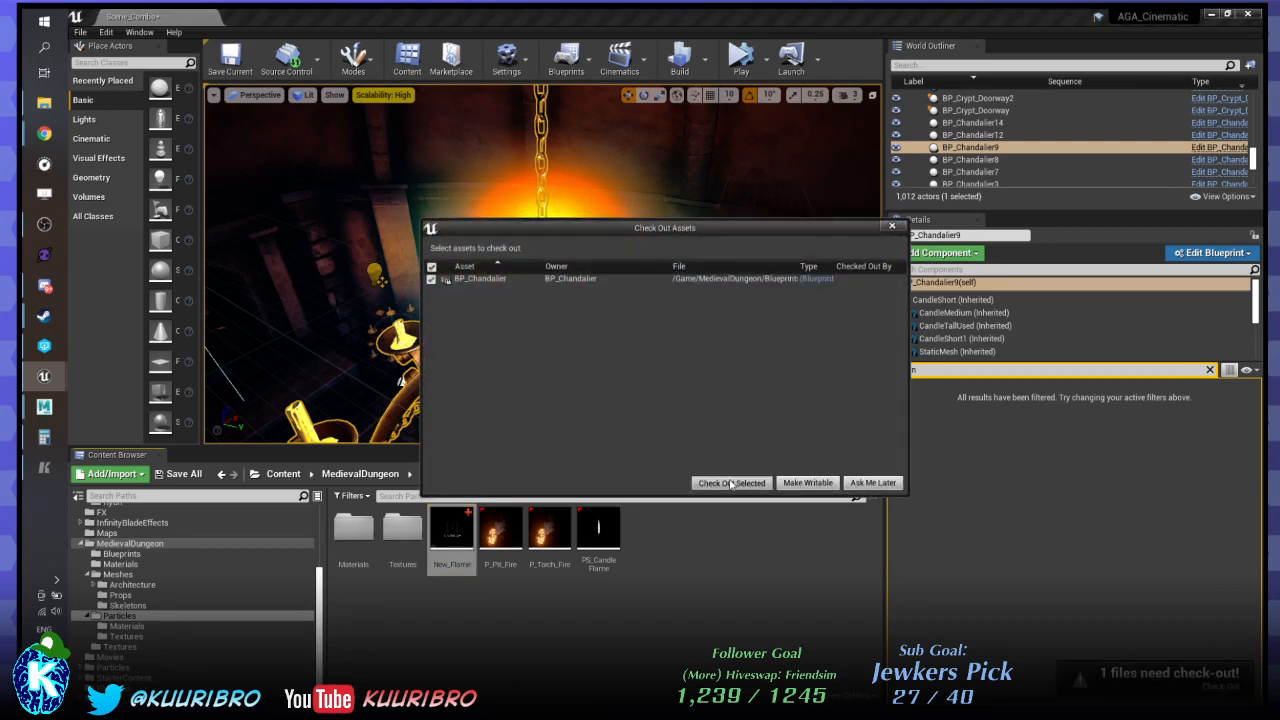
pyautogui.click(731, 483)
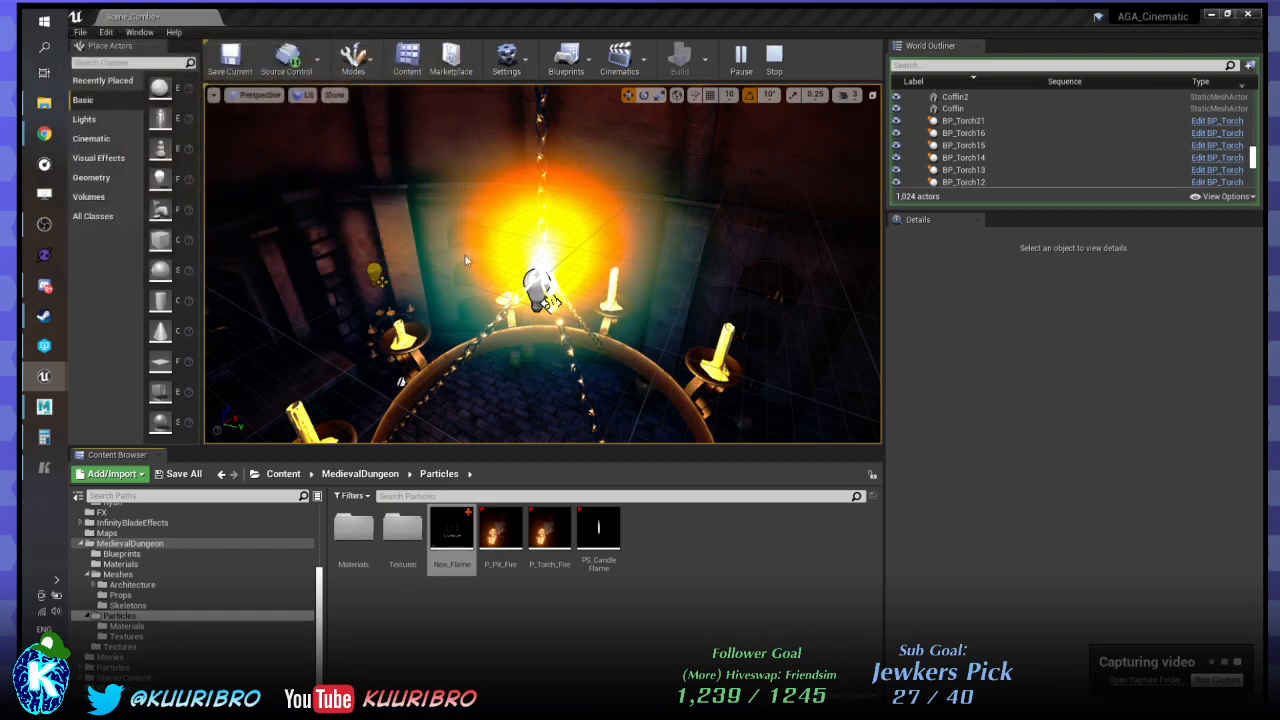
# Inspect the chandelier's candle flame up close against the PS_CandleFlame and New_Flame assets in the Particles folder.
pyautogui.moveTo(542, 265); pyautogui.dragTo(640, 275, button='right')
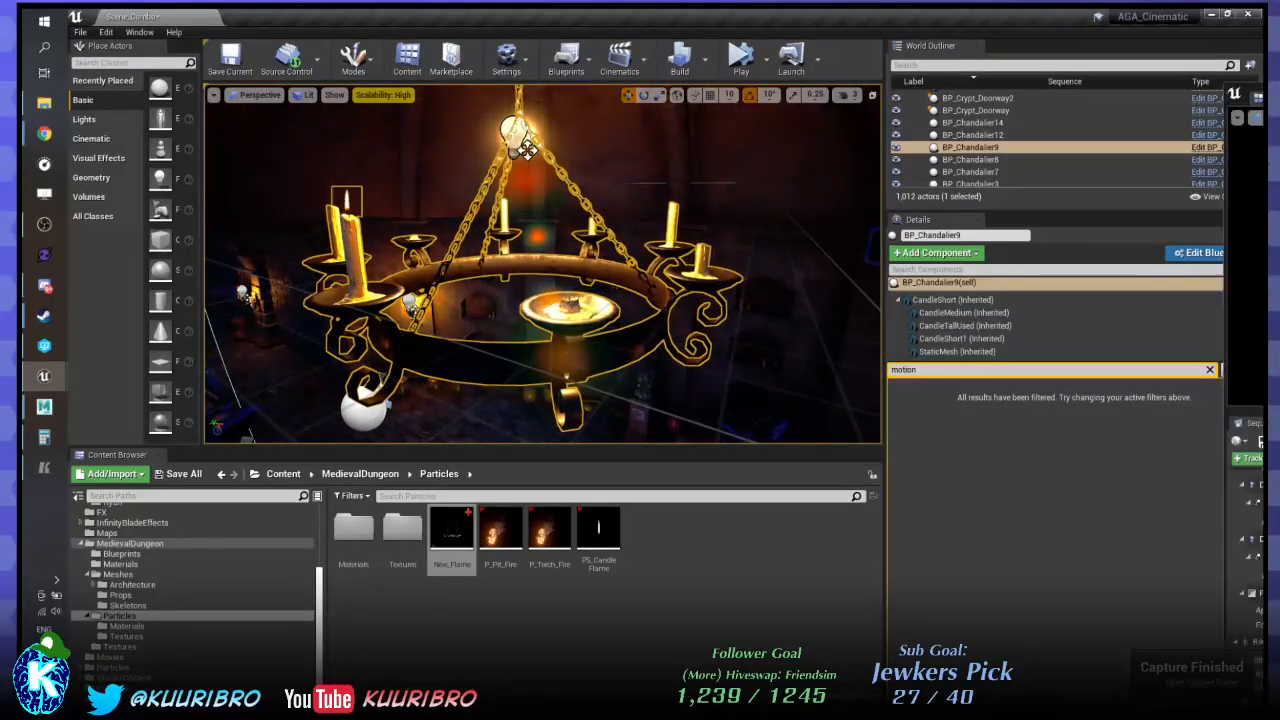
pyautogui.moveTo(1000, 257); pyautogui.dragTo(1163, 96)
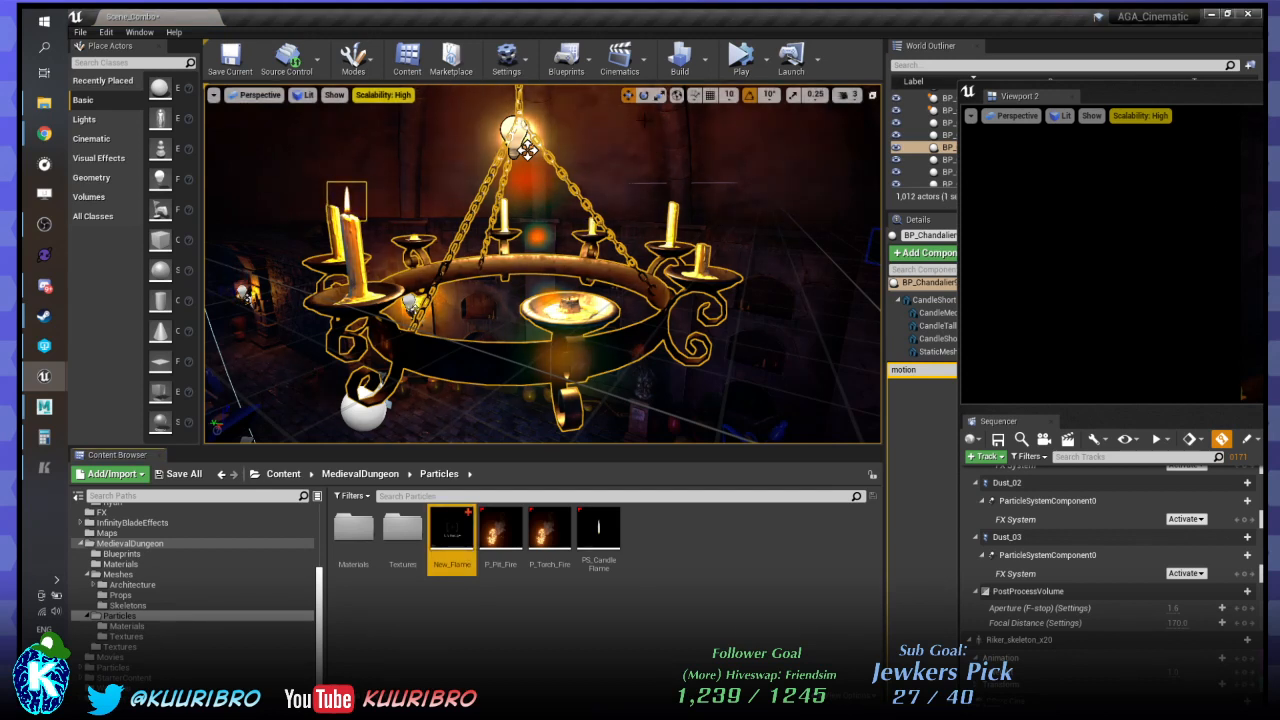
pyautogui.click(595, 527)
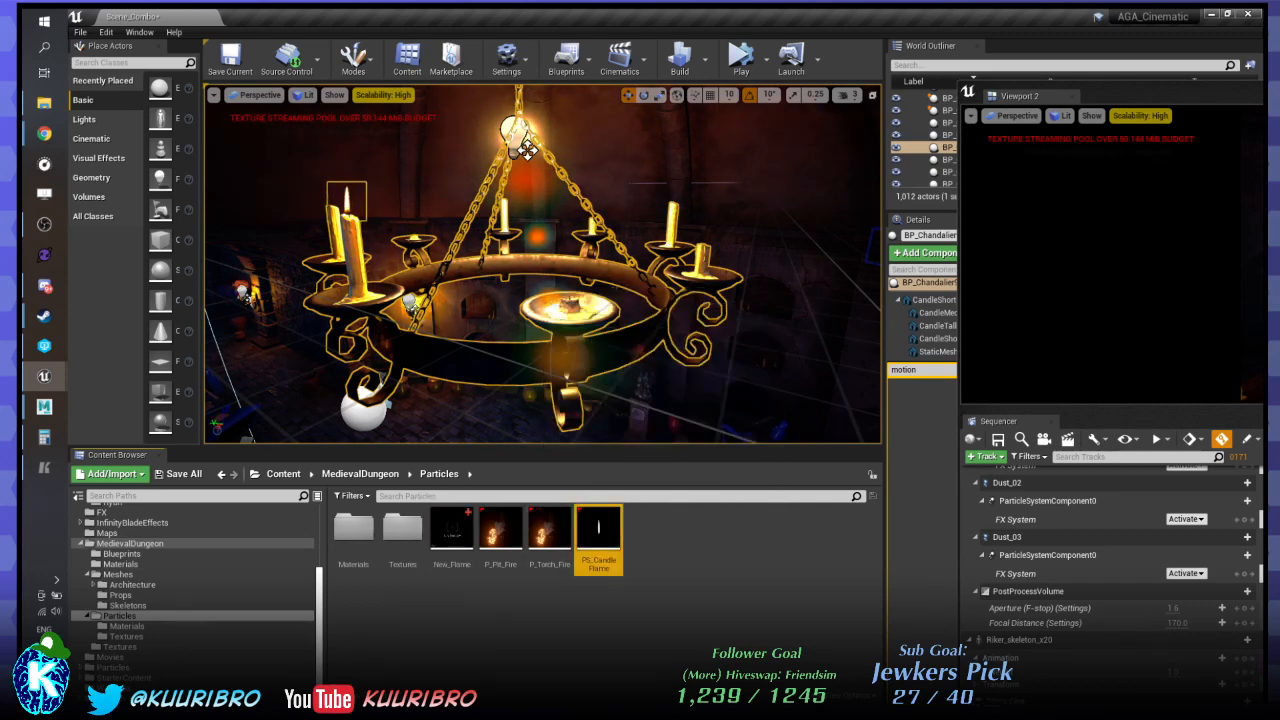
pyautogui.moveTo(560, 300); pyautogui.dragTo(485, 272, button='right')
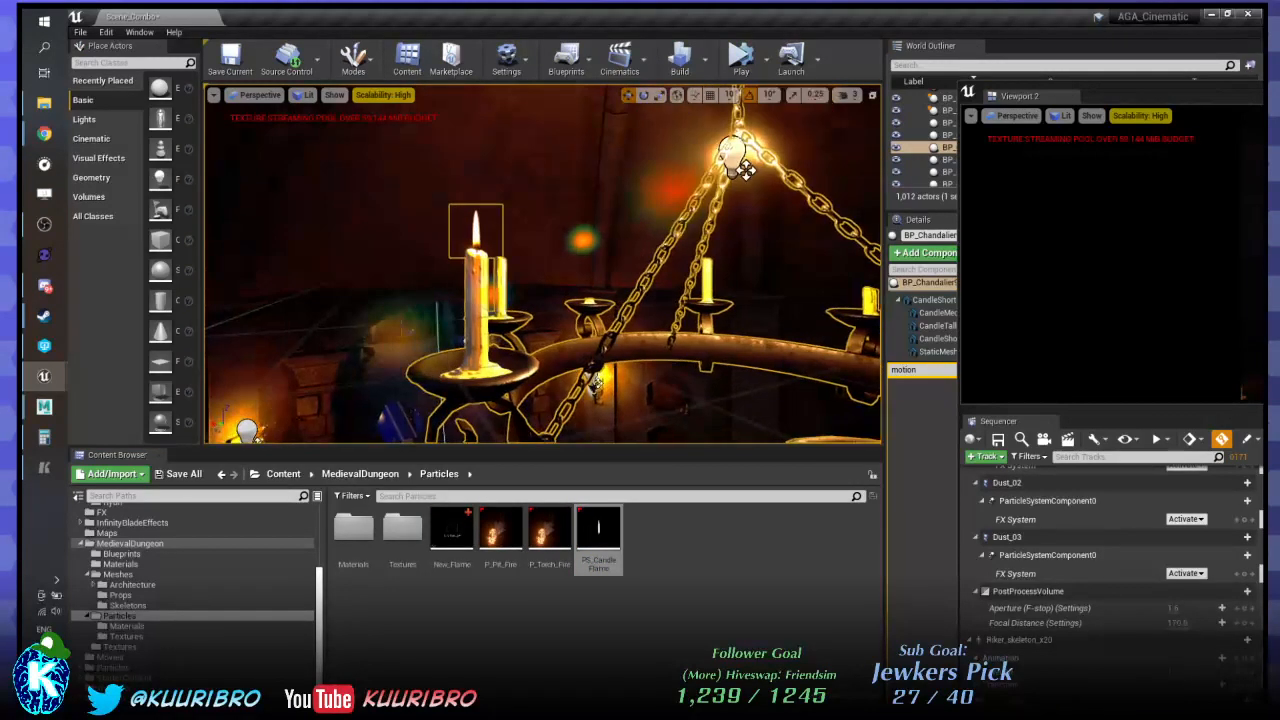
pyautogui.click(447, 543)
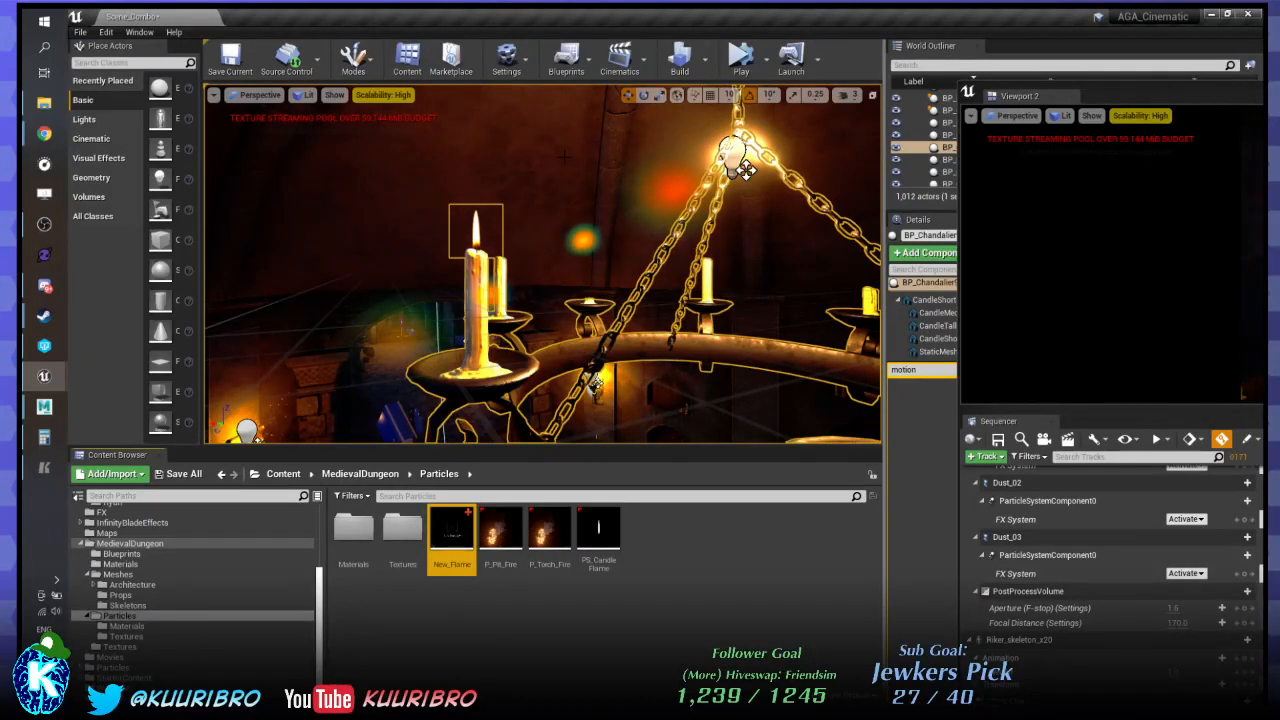
pyautogui.moveTo(710, 181); pyautogui.dragTo(594, 280, button='right')
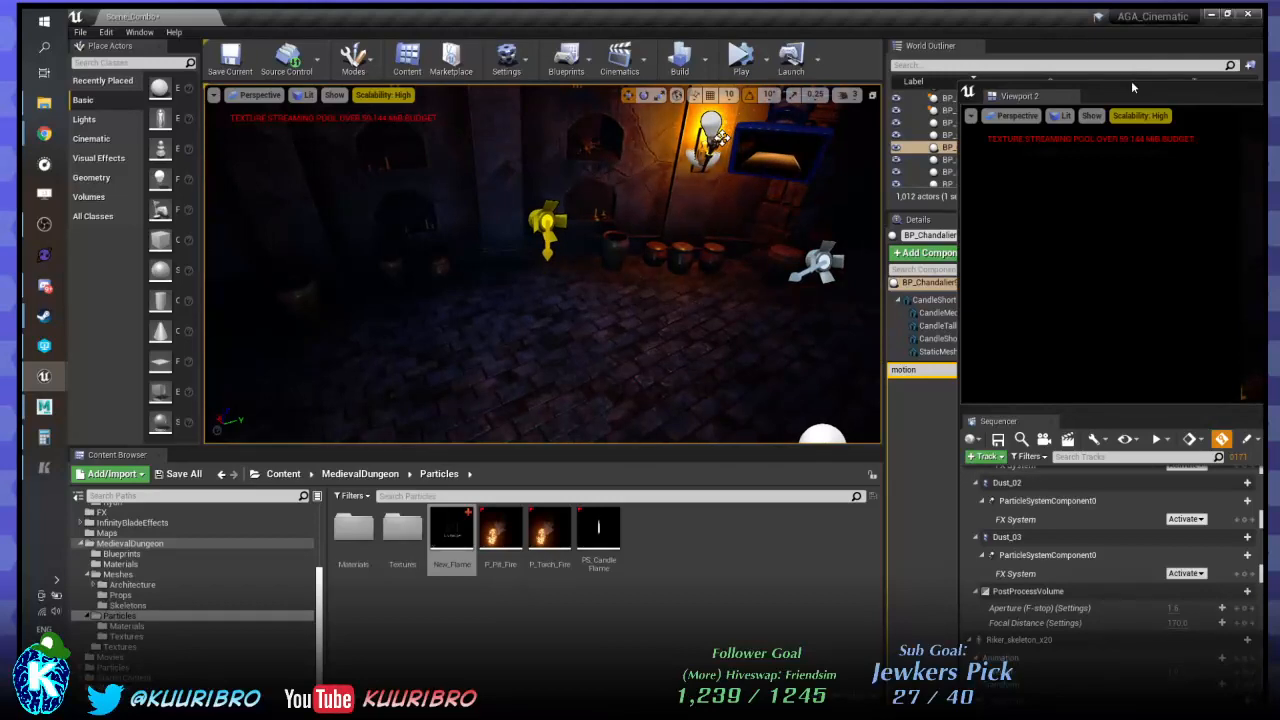
# Move the floating Viewport 2 window out of the way, select BP_Chandalier8 in the World Outliner and frame it.
pyautogui.moveTo(1127, 96); pyautogui.dragTo(1271, 432)
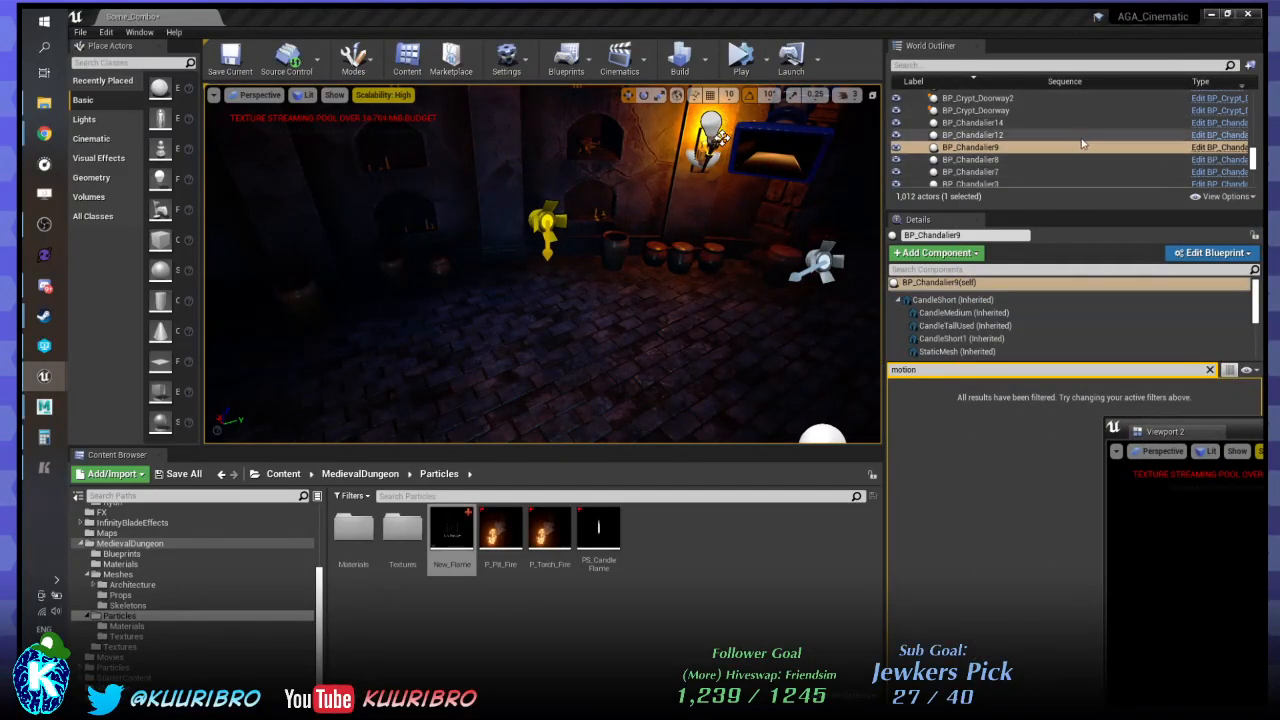
pyautogui.scroll(-1, 1081, 145)
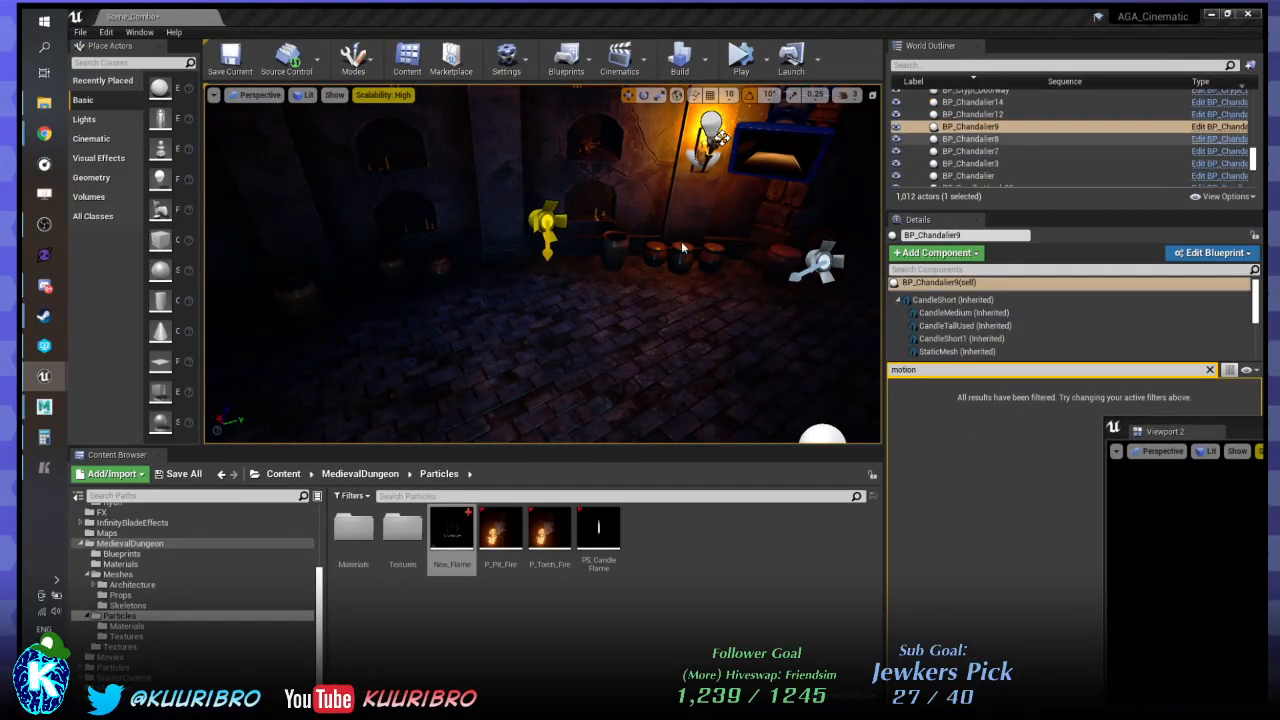
pyautogui.moveTo(682, 248); pyautogui.dragTo(805, 120, button='right')
pyautogui.click(975, 184)
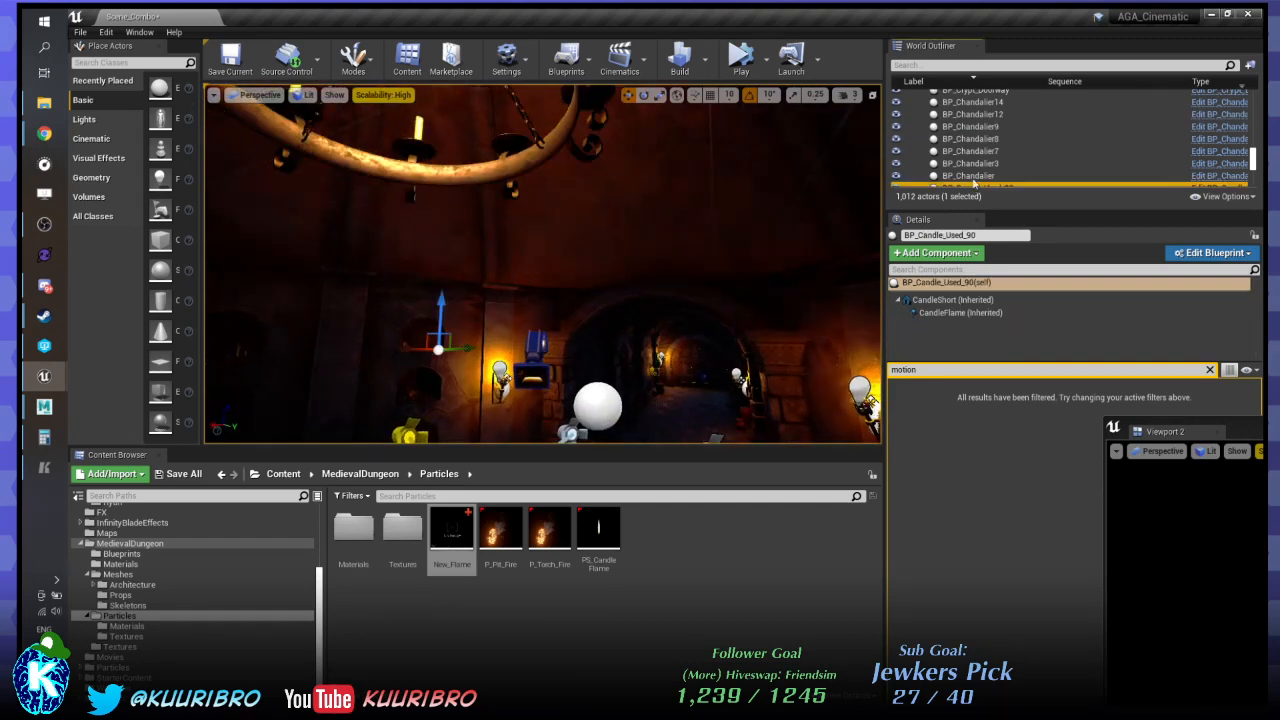
pyautogui.doubleClick(970, 138)
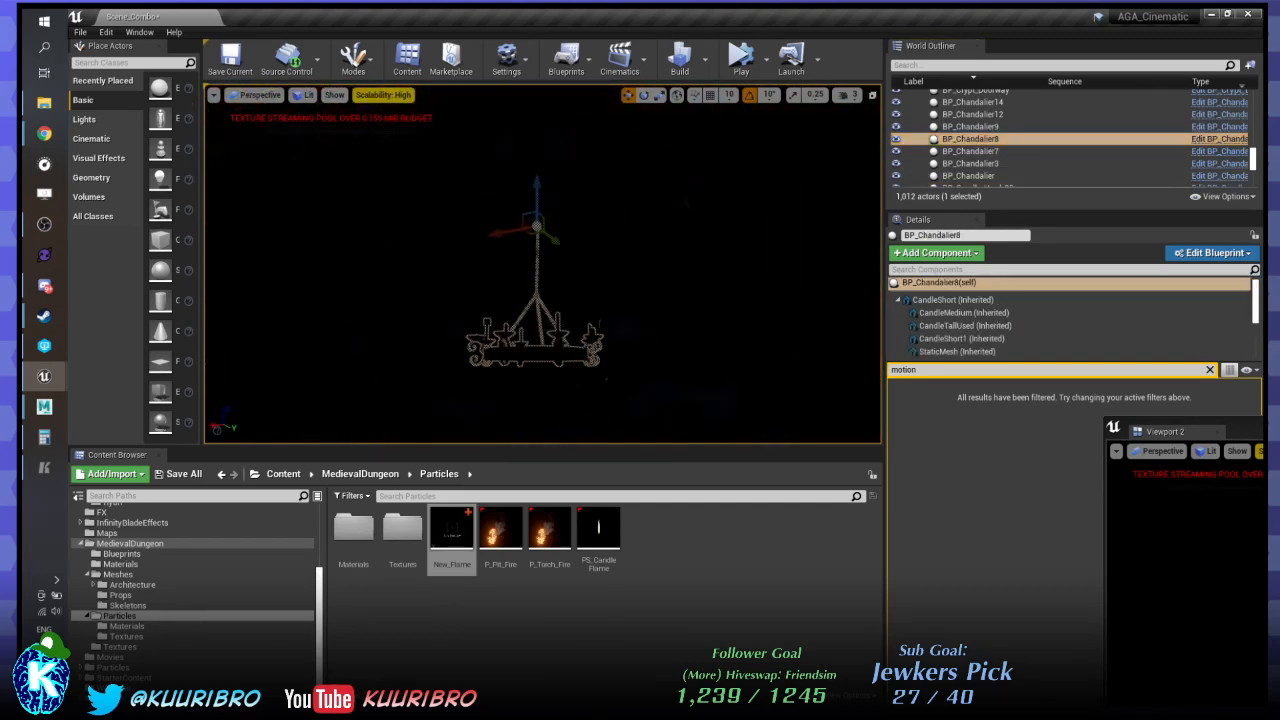
# View BP_Chandalier8 in the corridor and from outside the crypt walls.
pyautogui.press('w')
pyautogui.moveTo(597, 257); pyautogui.dragTo(320, 275, button='right')
pyautogui.press('w')
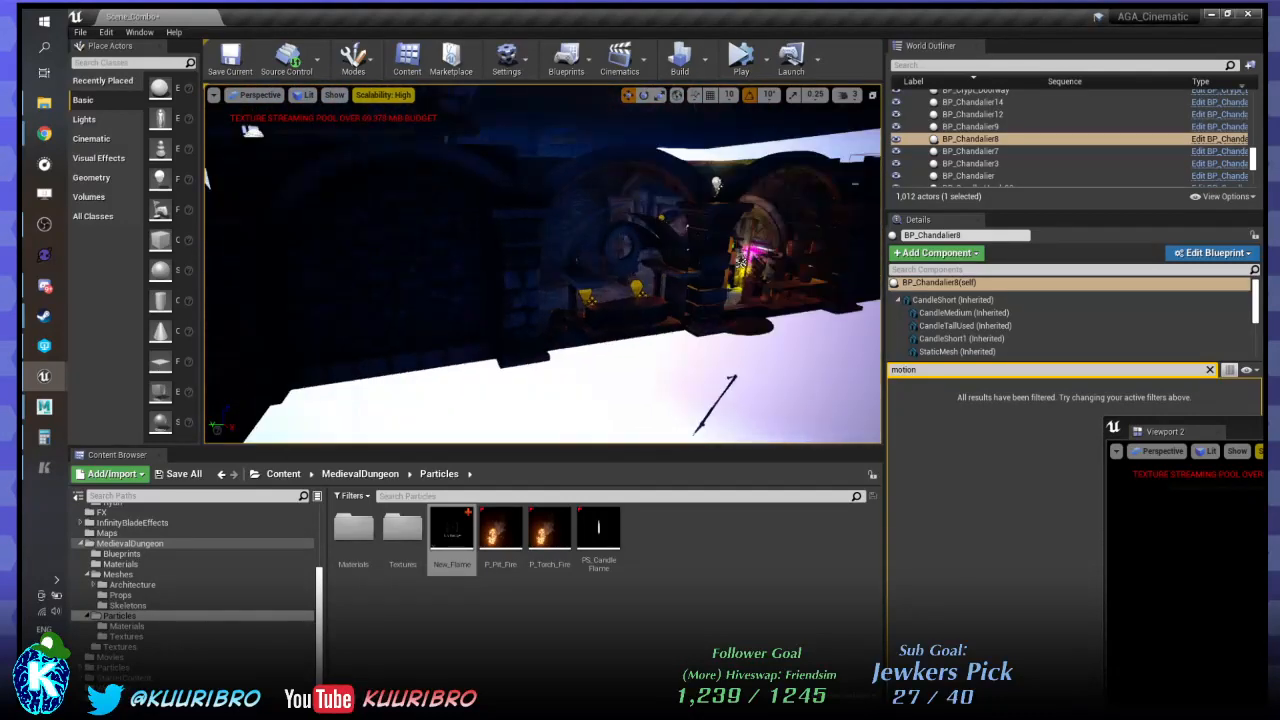
pyautogui.press('f')
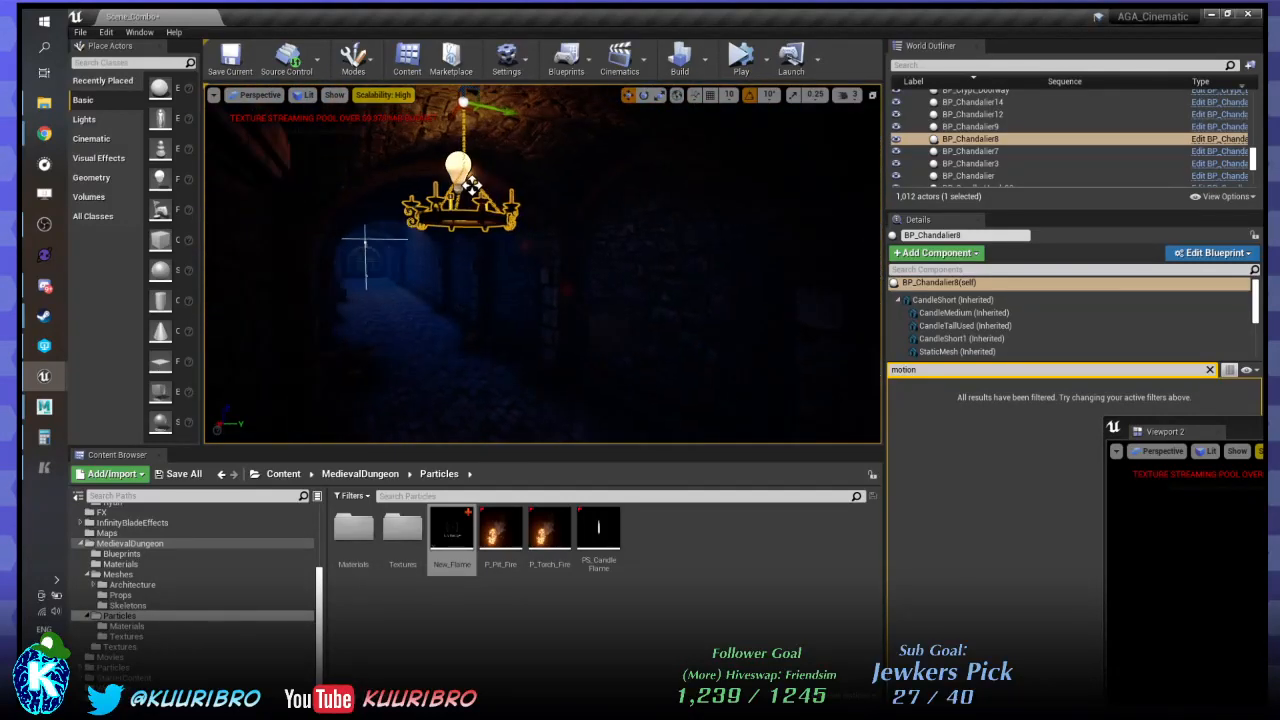
pyautogui.moveTo(471, 186); pyautogui.dragTo(440, 205, button='right')
pyautogui.press('s')
pyautogui.press('d')
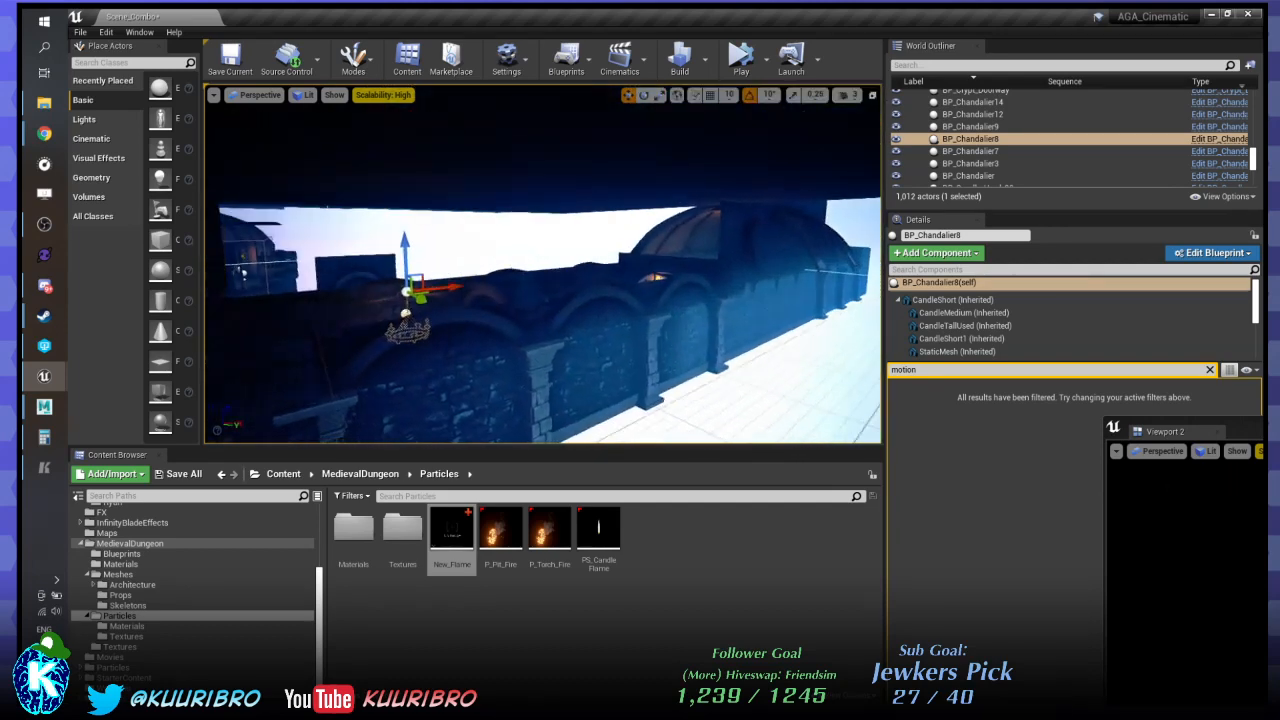
# Look over the crypt's exterior, selecting the ceiling arch Crypt_Ceiling_Arch_A33 and the Sky Sphere.
pyautogui.moveTo(540, 234); pyautogui.dragTo(570, 227, button='right')
pyautogui.click(546, 227)
pyautogui.click(564, 300)
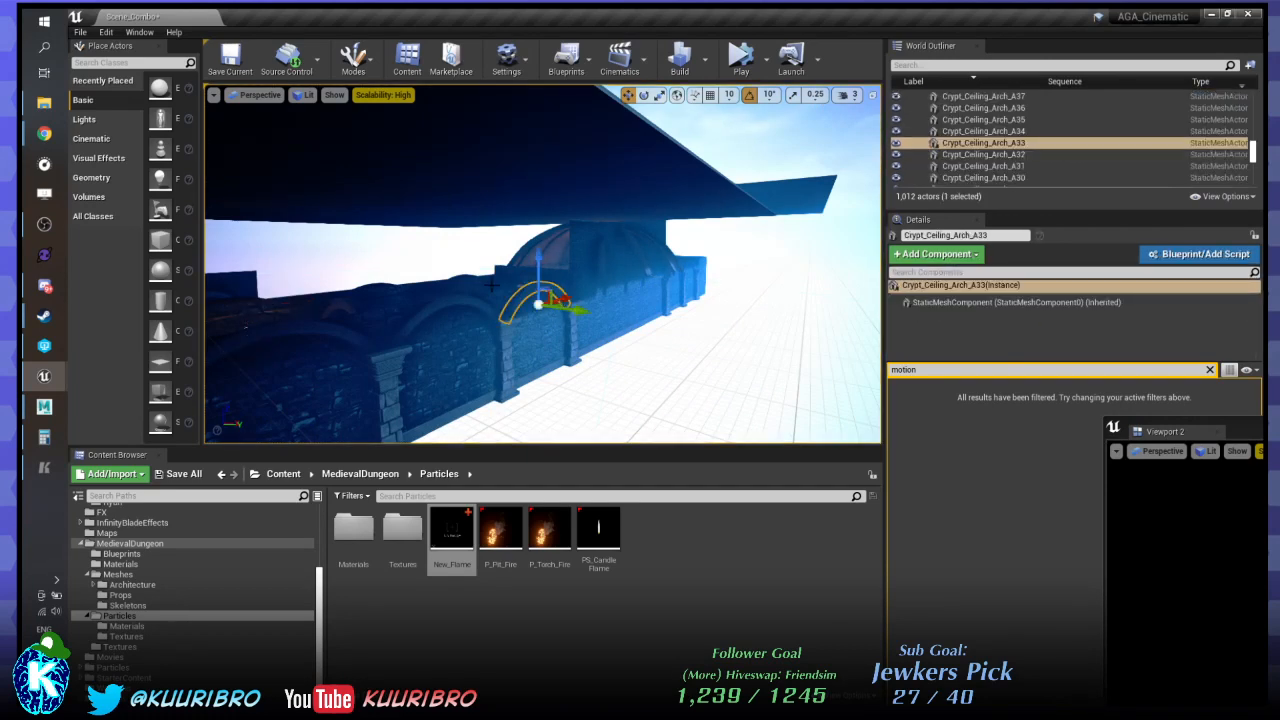
pyautogui.moveTo(796, 244); pyautogui.dragTo(718, 242, button='right')
pyautogui.hotkey('alt', 'Tab')
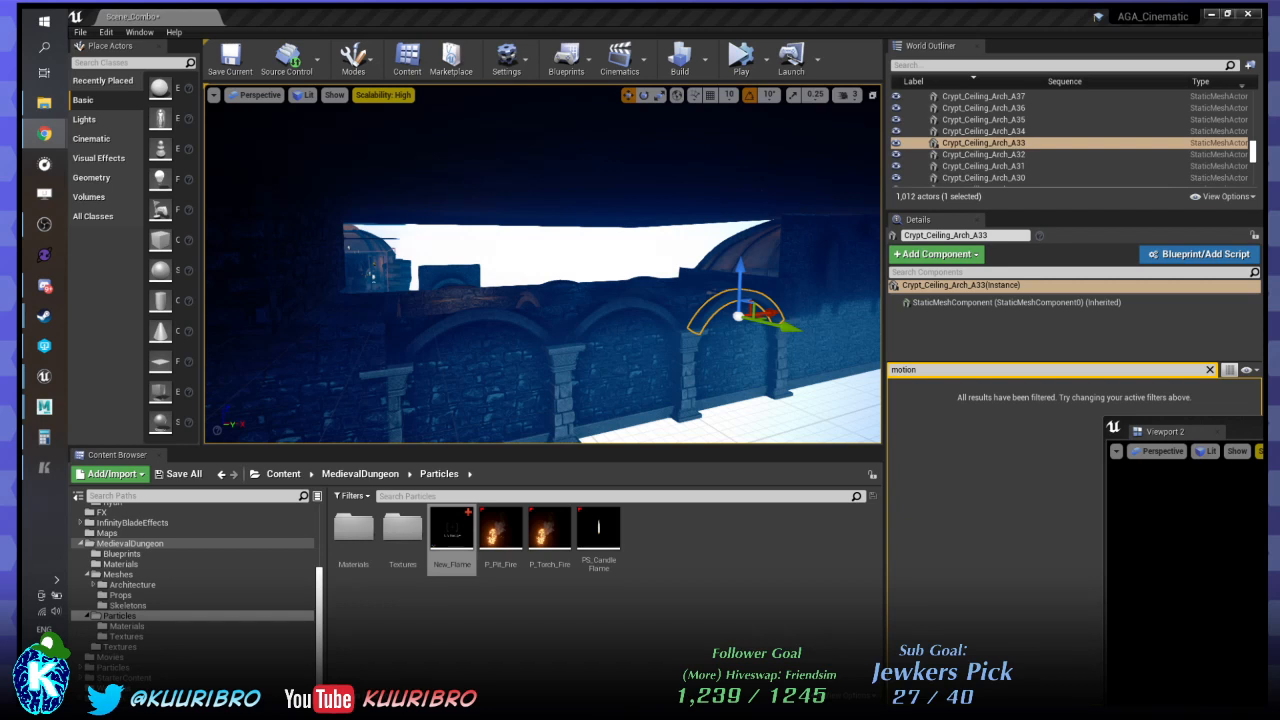
pyautogui.click(600, 241)
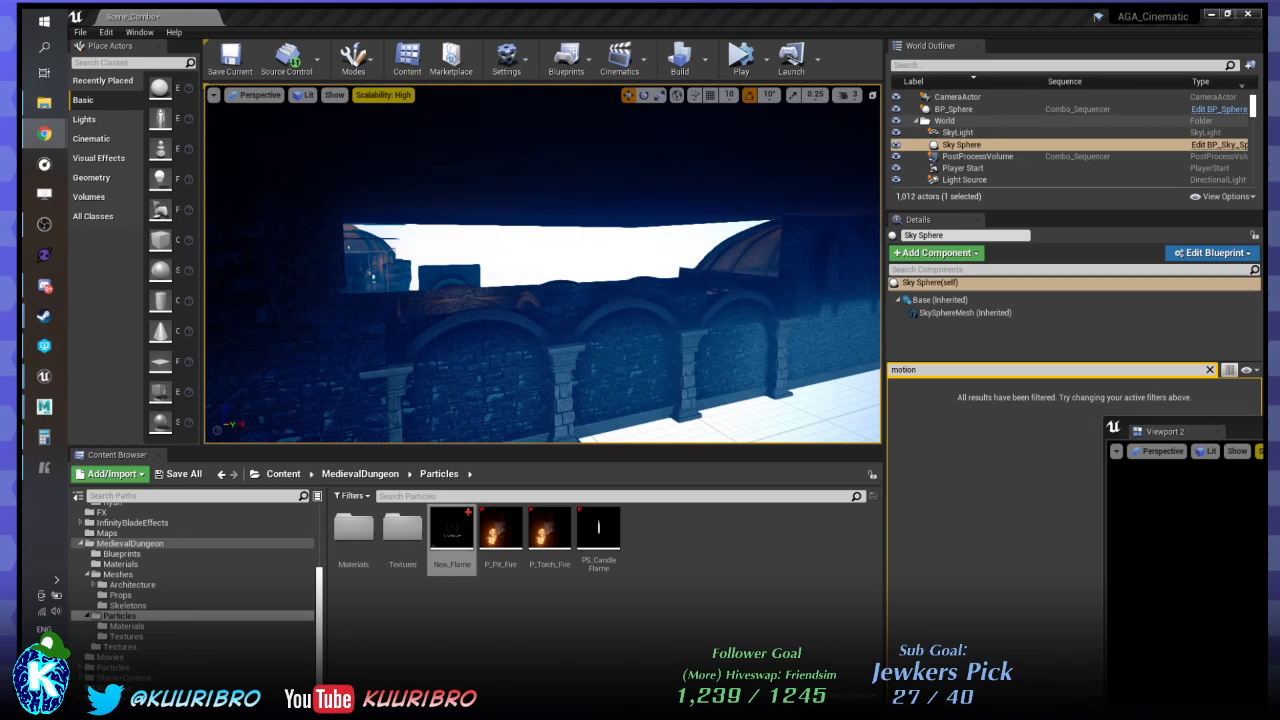
# Try moving the SM_Mausoleum_Ceiling dome sideways twice and undo both moves.
pyautogui.click(720, 271)
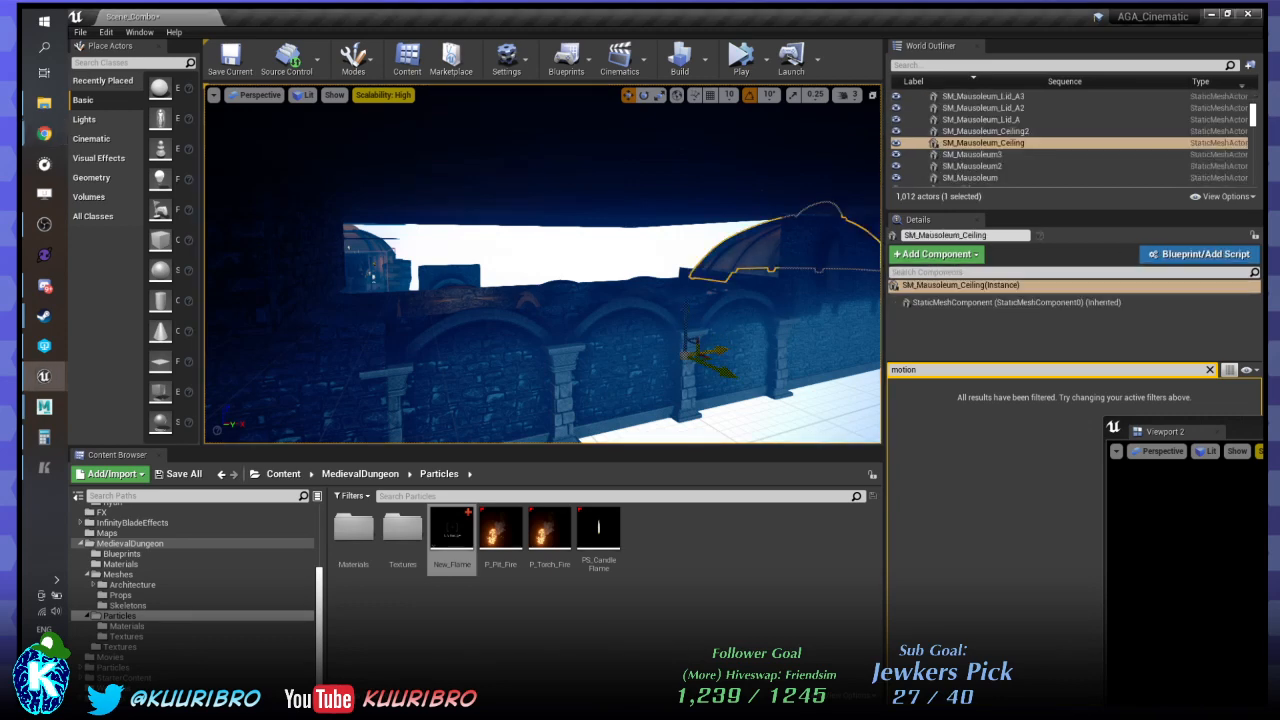
pyautogui.moveTo(712, 351); pyautogui.dragTo(626, 362)
pyautogui.hotkey('ctrl', 'z')
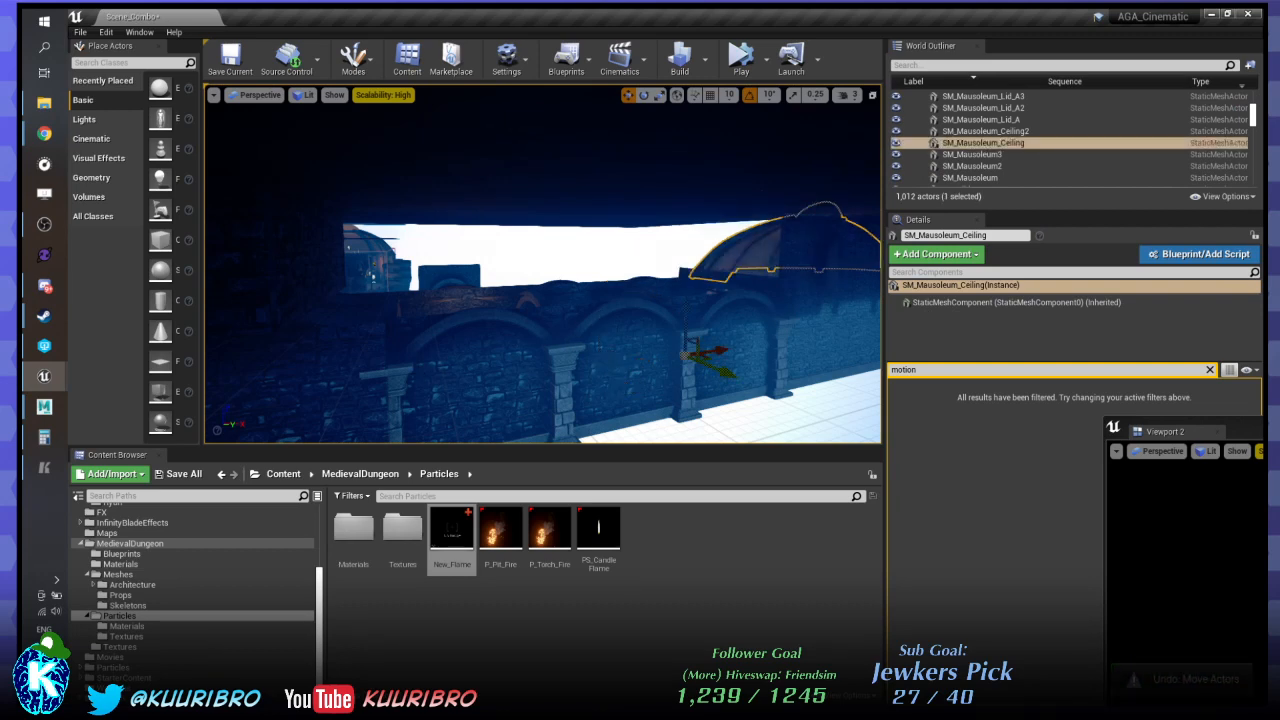
pyautogui.moveTo(714, 351); pyautogui.dragTo(838, 335)
pyautogui.hotkey('ctrl', 'z')
pyautogui.scroll(10, 928, 176)
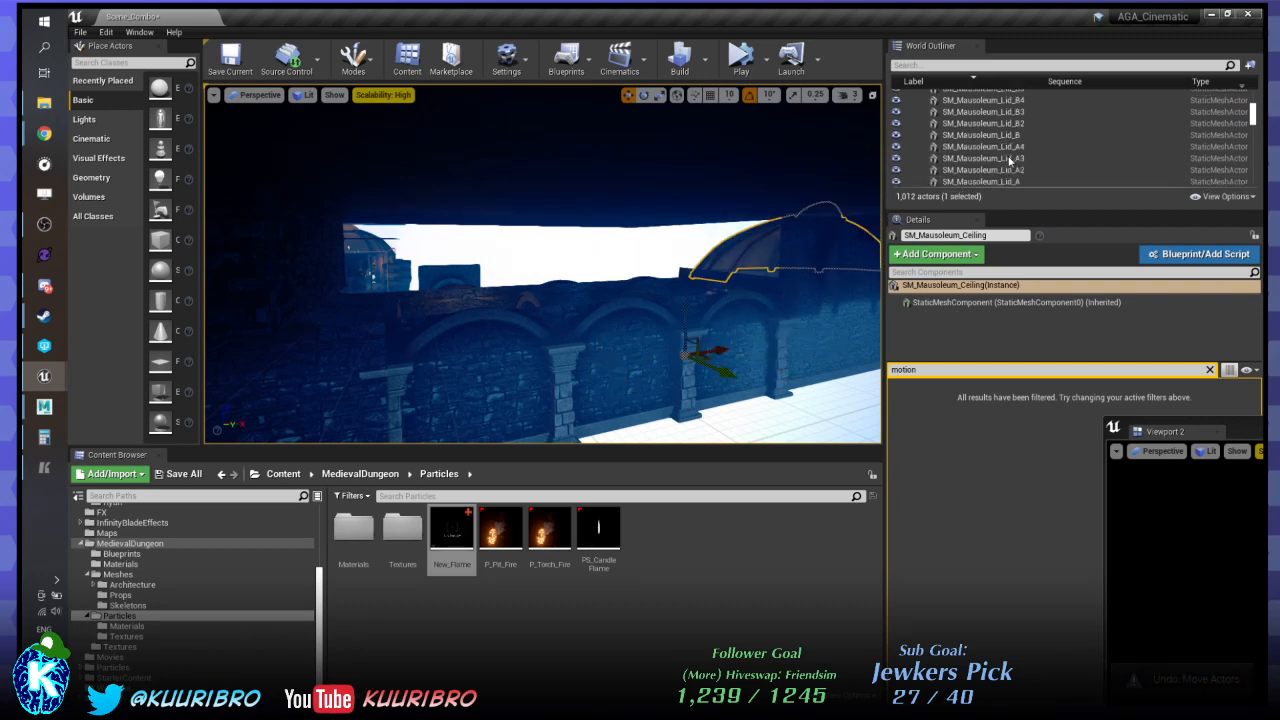
# Delete the mausoleum ceiling dome and three wall pieces behind the arches beneath it.
pyautogui.click(784, 241)
pyautogui.press('Delete')
pyautogui.click(720, 340)
pyautogui.press('Delete')
pyautogui.click(624, 366)
pyautogui.press('Delete')
pyautogui.click(640, 405)
pyautogui.press('Delete')
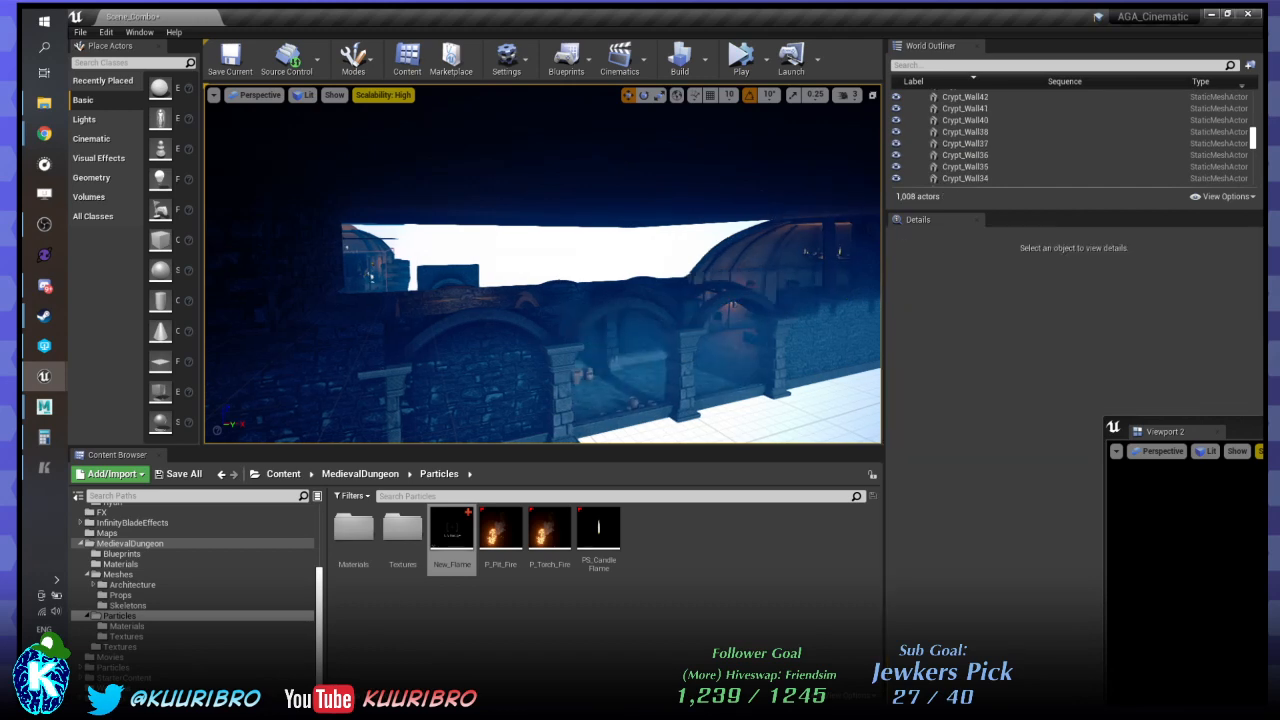
# Delete the remaining dome section and the inner wall pieces behind the opened arches.
pyautogui.click(730, 308)
pyautogui.press('Delete')
pyautogui.click(643, 310)
pyautogui.press('Delete')
pyautogui.click(728, 310)
pyautogui.press('Delete')
pyautogui.click(762, 258)
pyautogui.press('Delete')
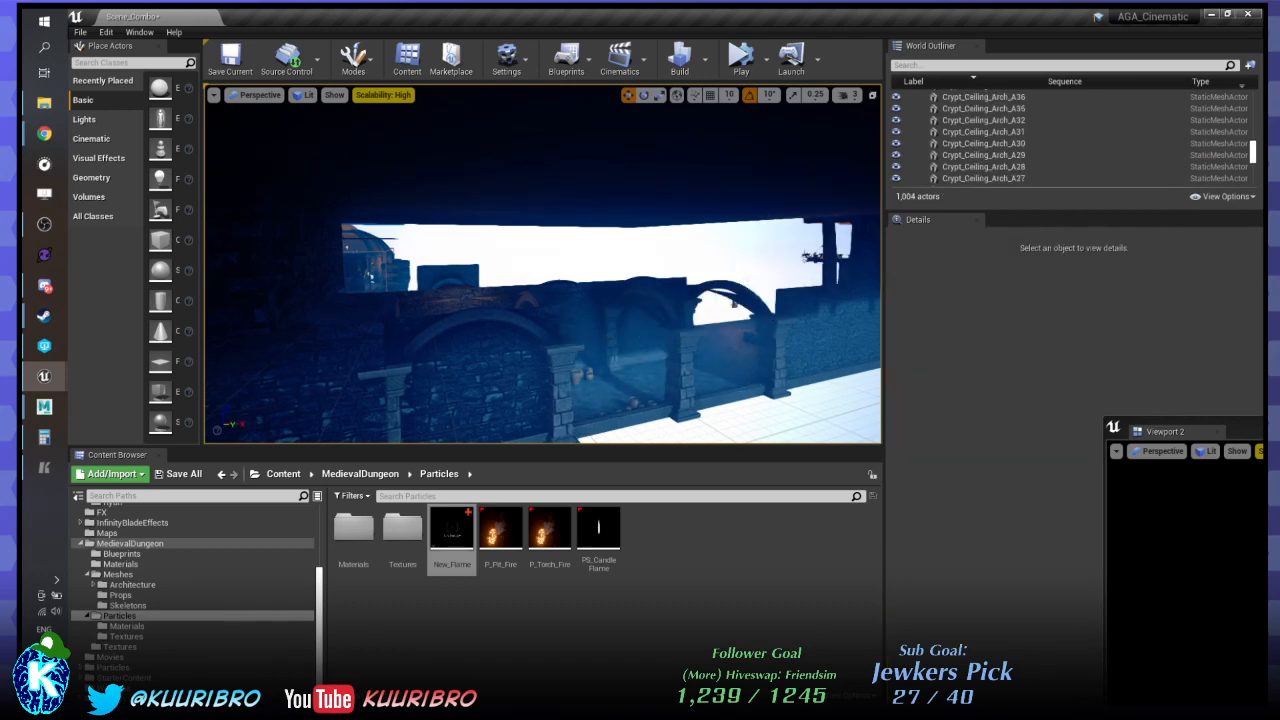
# Delete three more pieces of the arched side wall and the structure behind it.
pyautogui.click(777, 364)
pyautogui.press('Delete')
pyautogui.click(714, 376)
pyautogui.press('Delete')
pyautogui.press('w')
pyautogui.moveTo(714, 376); pyautogui.dragTo(688, 404, button='right')
pyautogui.click(622, 262)
pyautogui.press('Delete')
# Delete Stone_Coffin2 along with the nearby floor sections and back wall pieces of the opened crypt.
pyautogui.click(630, 232)
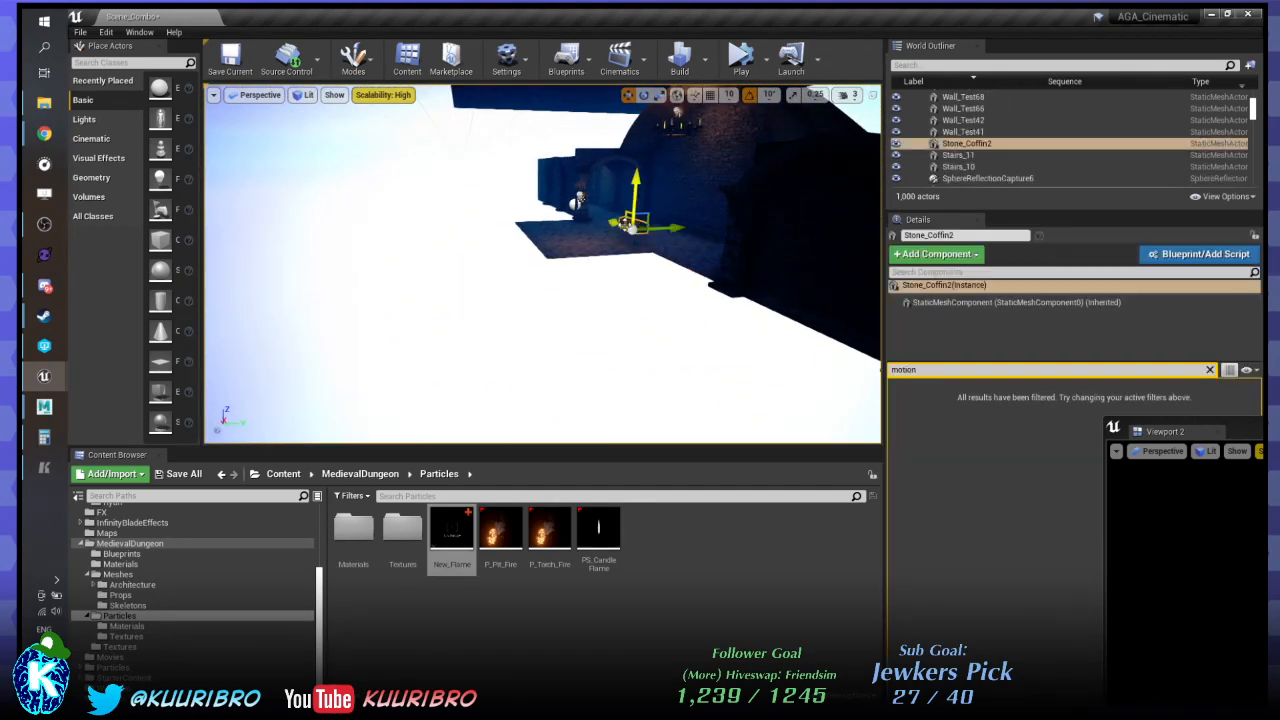
pyautogui.press('Delete')
pyautogui.click(660, 221)
pyautogui.press('Delete')
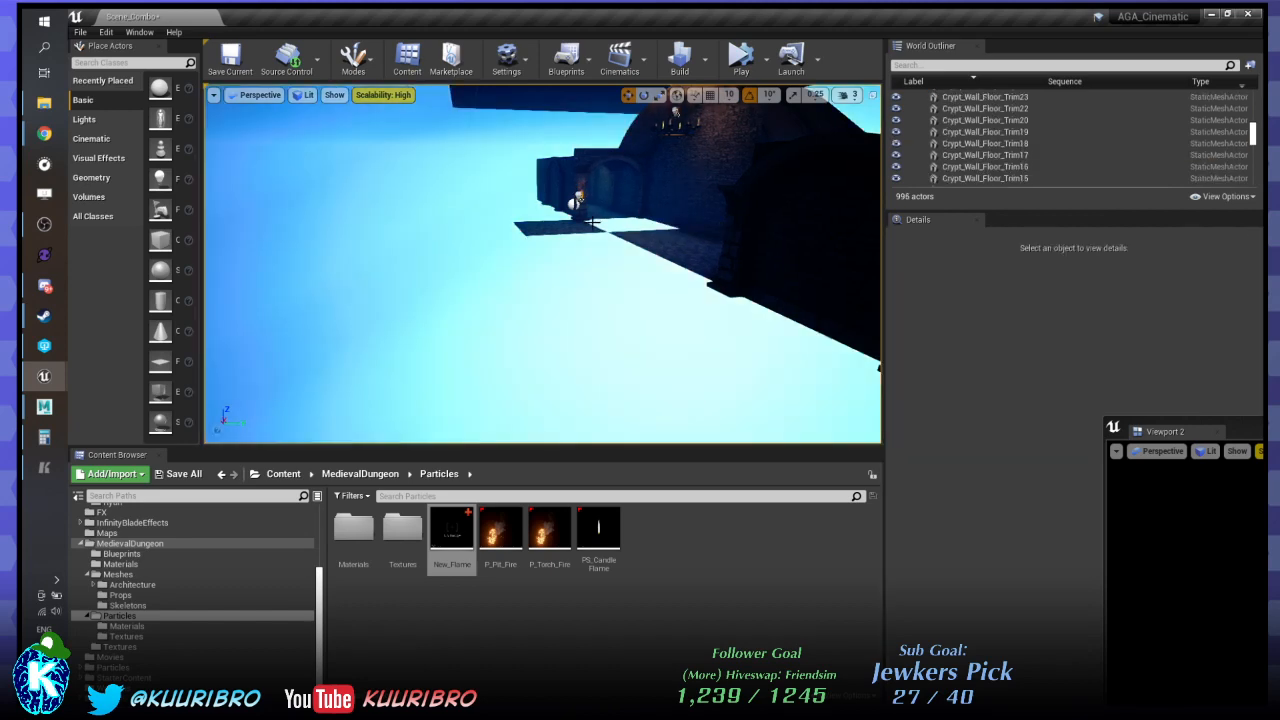
pyautogui.click(559, 236)
pyautogui.click(562, 229)
pyautogui.press('Delete')
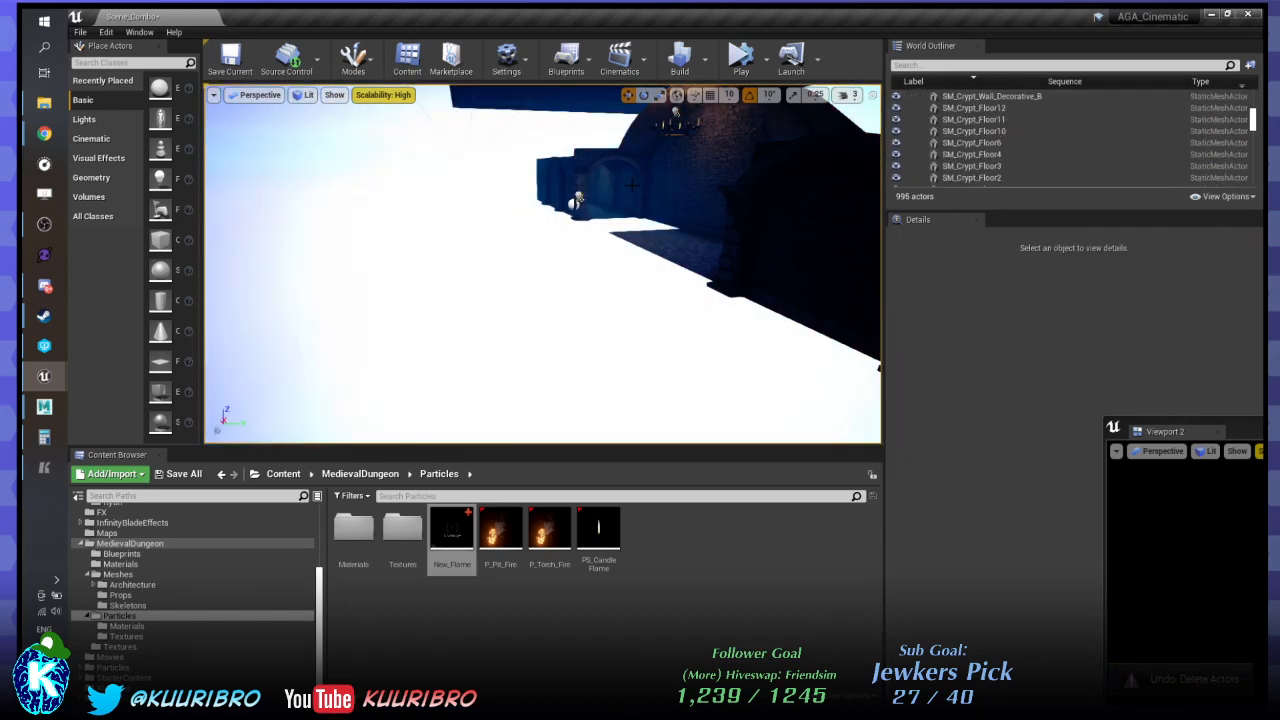
pyautogui.click(630, 188)
pyautogui.press('Delete')
pyautogui.click(724, 180)
pyautogui.press('Delete')
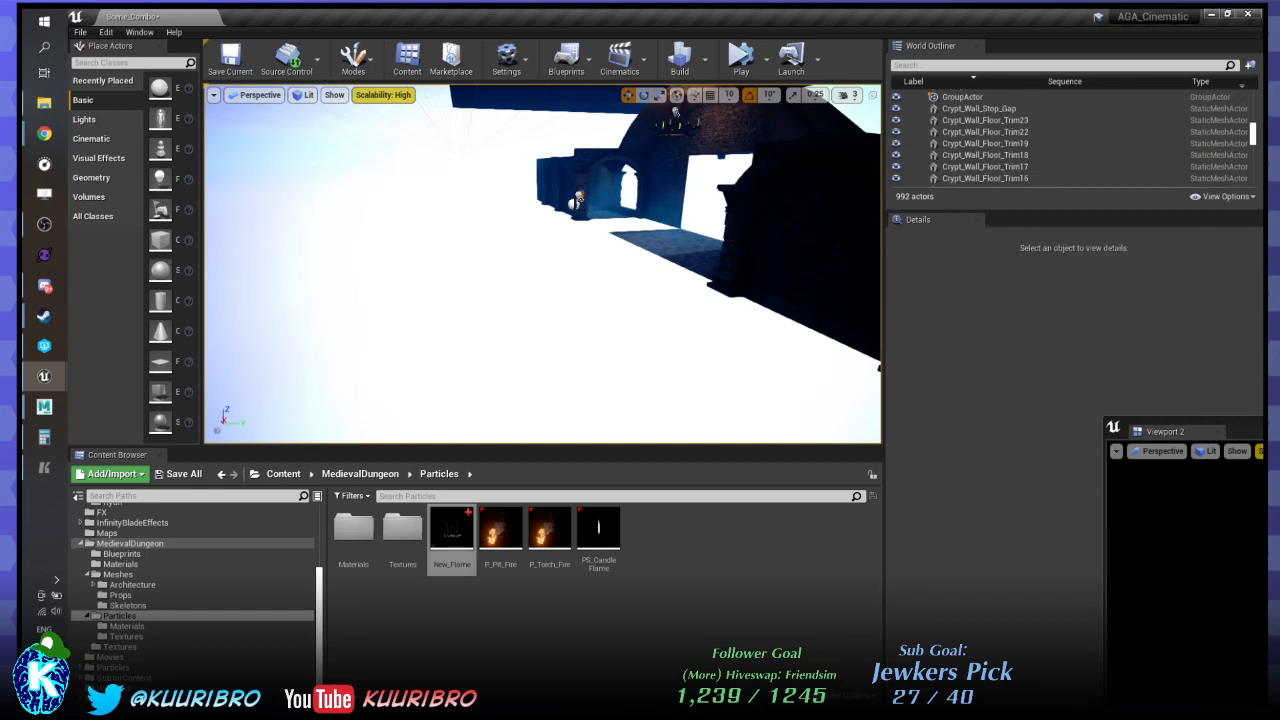
# Delete the SM_Mausoleum_Ceiling2 dome and the structural piece behind it around the hanging chandelier.
pyautogui.moveTo(650, 190); pyautogui.dragTo(676, 149, button='right')
pyautogui.click(660, 152)
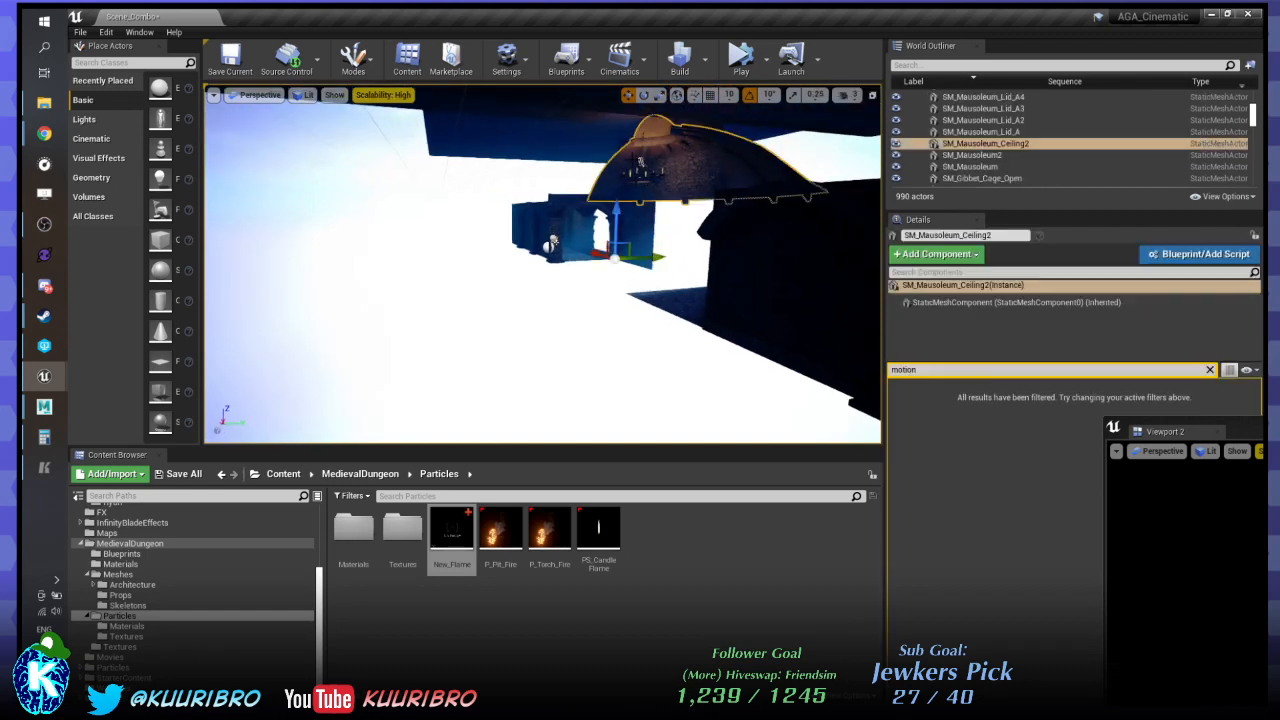
pyautogui.press('Delete')
pyautogui.click(645, 152)
pyautogui.press('Delete')
# Delete the Sky Sphere and undo that deletion.
pyautogui.click(638, 165)
pyautogui.press('Delete')
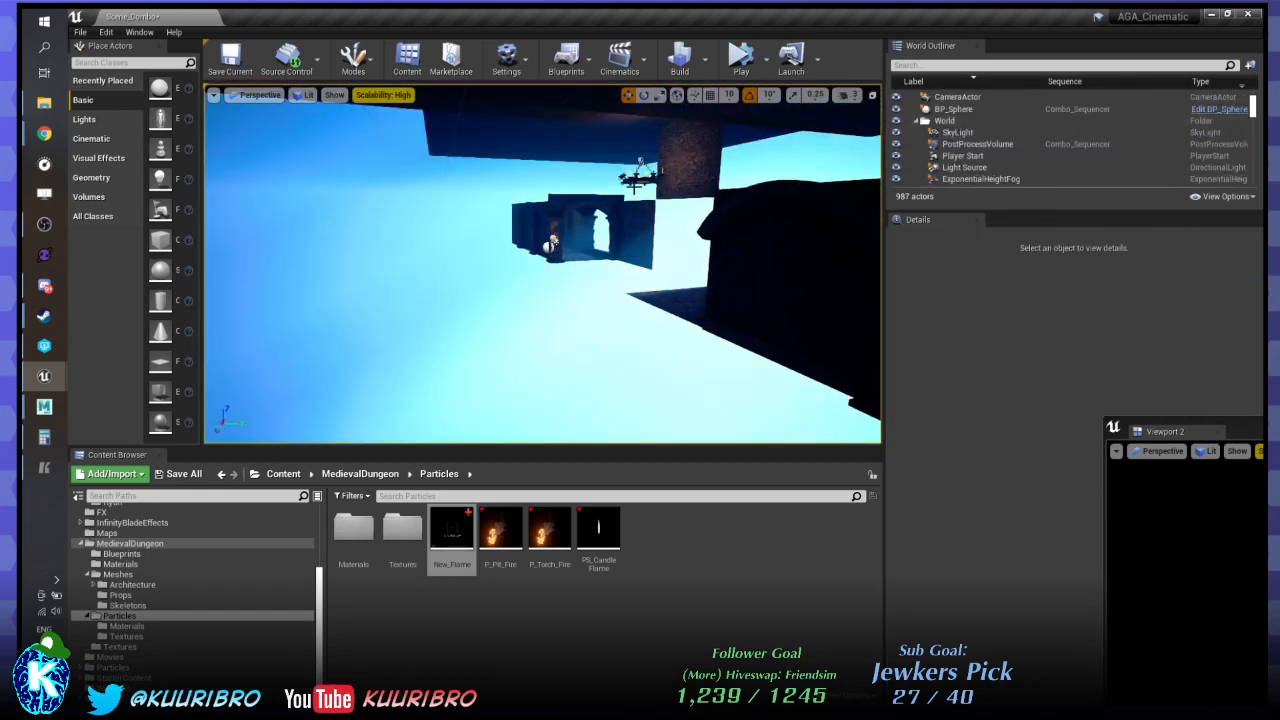
pyautogui.hotkey('ctrl', 'z')
pyautogui.press('f')
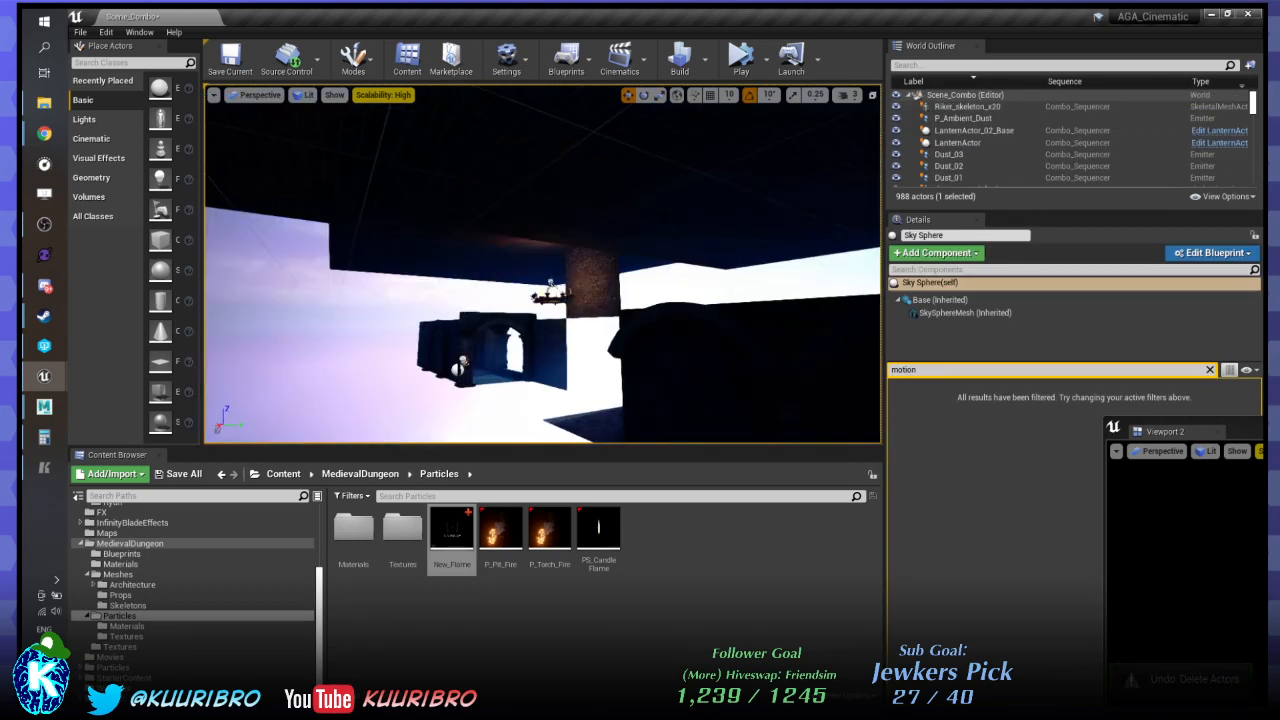
# Delete two more leftover crypt pieces, including the brick section beside the hanging chandelier.
pyautogui.moveTo(640, 190); pyautogui.dragTo(380, 196, button='right')
pyautogui.moveTo(543, 265); pyautogui.dragTo(500, 252, button='right')
pyautogui.moveTo(690, 214); pyautogui.dragTo(674, 214, button='right')
pyautogui.click(592, 220)
pyautogui.press('Delete')
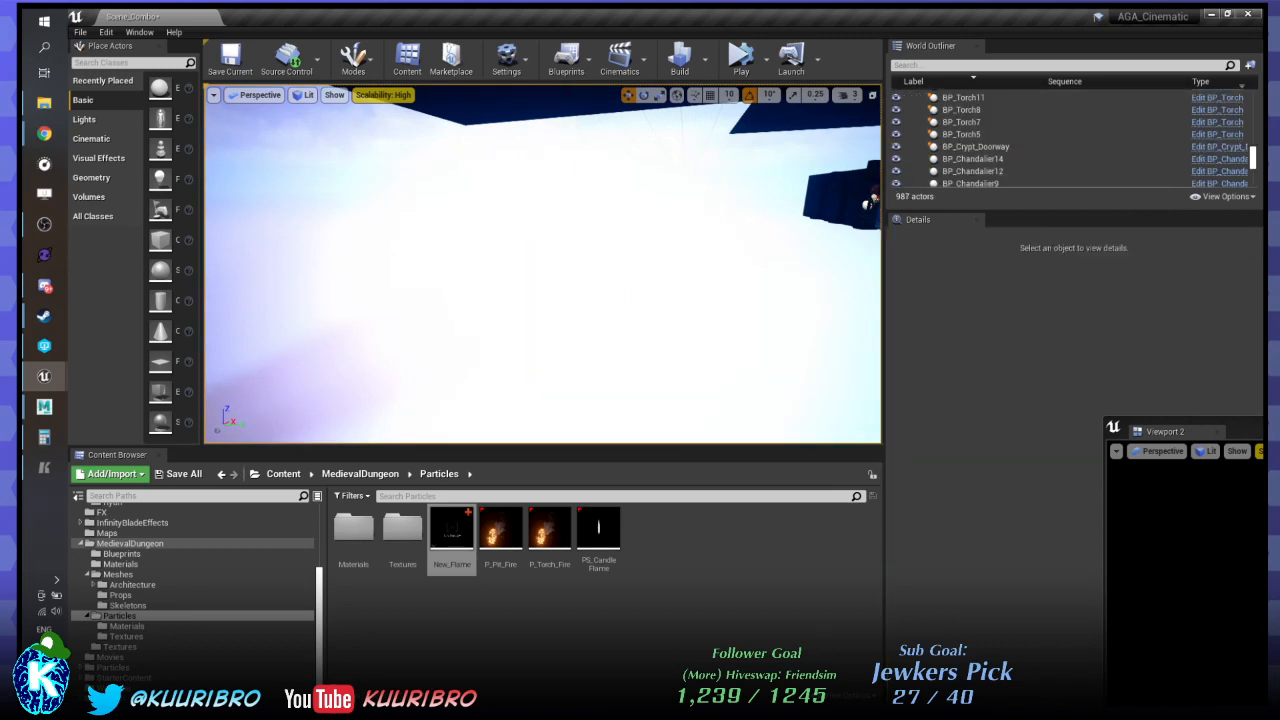
pyautogui.moveTo(592, 220); pyautogui.dragTo(770, 197, button='right')
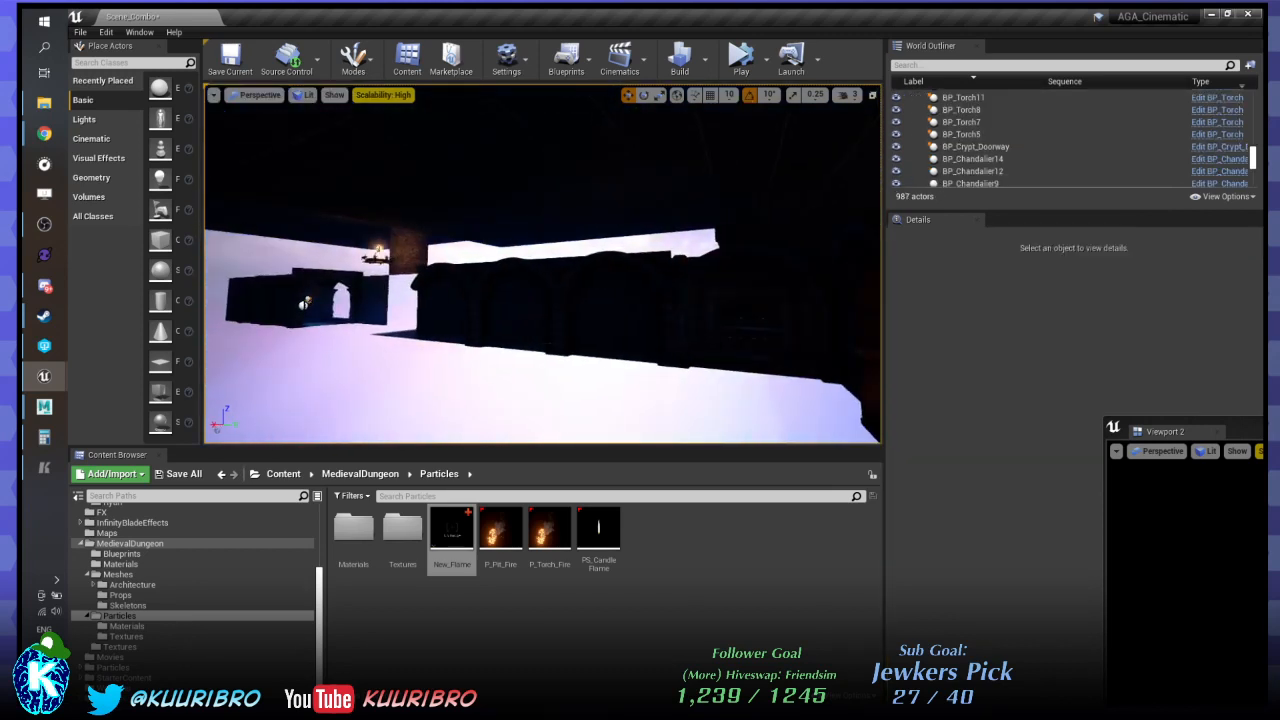
pyautogui.hotkey('alt', 'Tab')
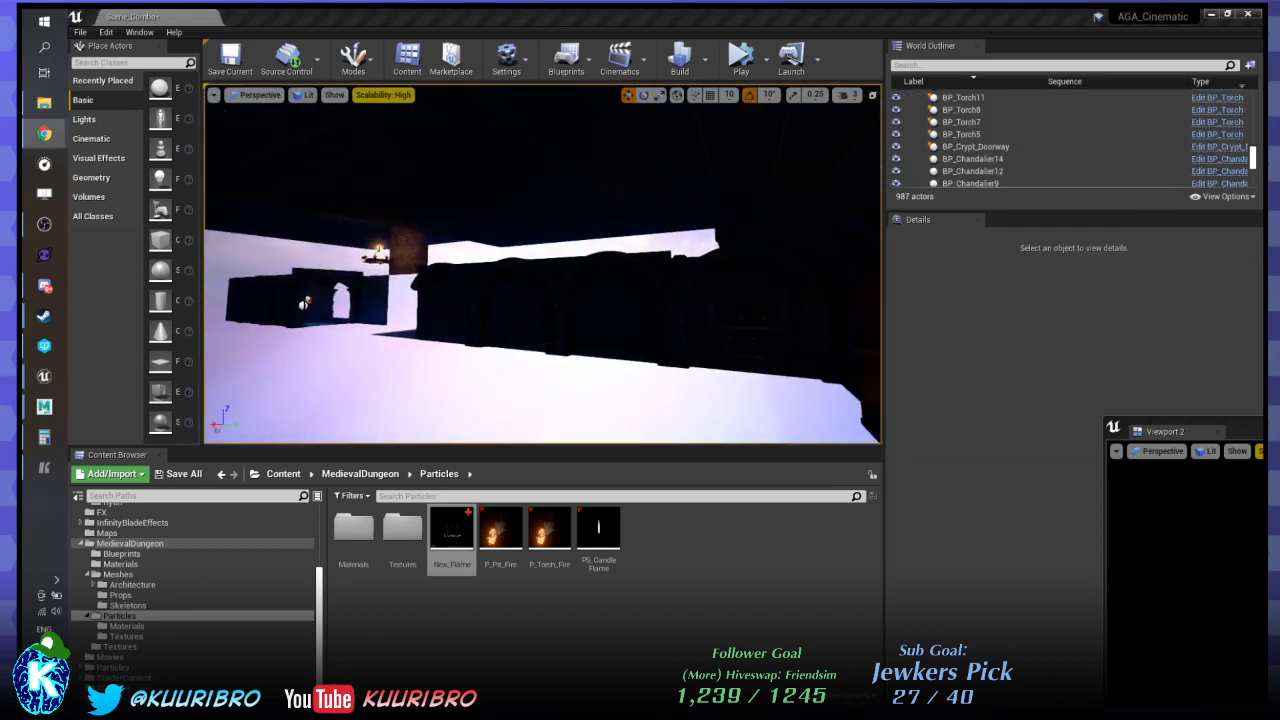
pyautogui.moveTo(716, 306); pyautogui.dragTo(690, 290, button='right')
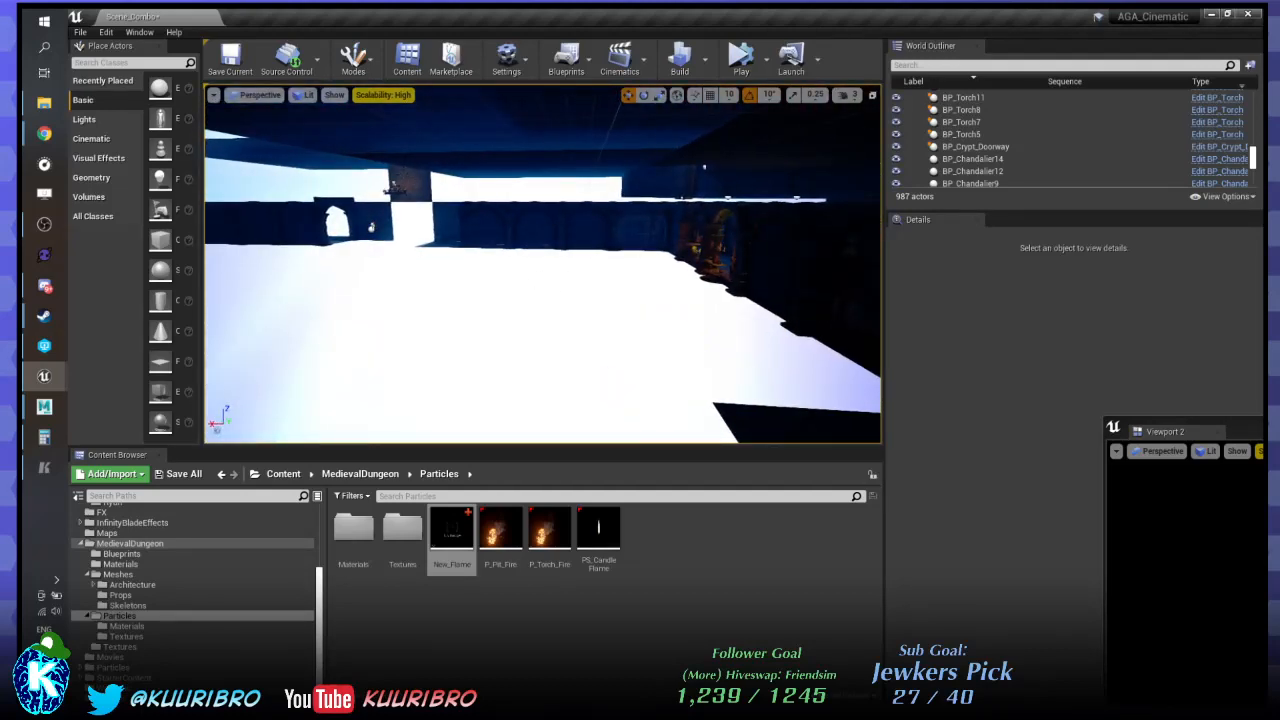
pyautogui.click(412, 182)
pyautogui.press('Delete')
# Select the tall candle BP_Candle_Used_55 beside the stone coffin and pick the New_Flame particle system for its flame.
pyautogui.moveTo(412, 182); pyautogui.dragTo(512, 328, button='right')
pyautogui.click(512, 328)
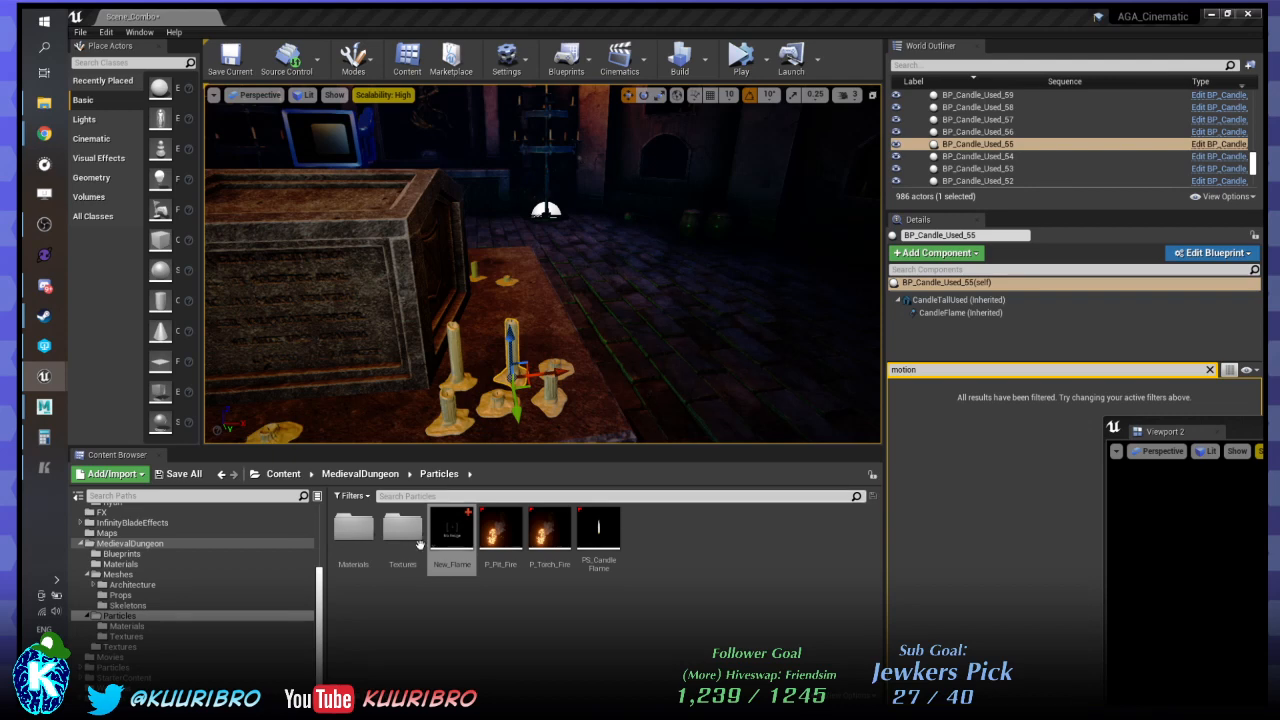
pyautogui.click(452, 530)
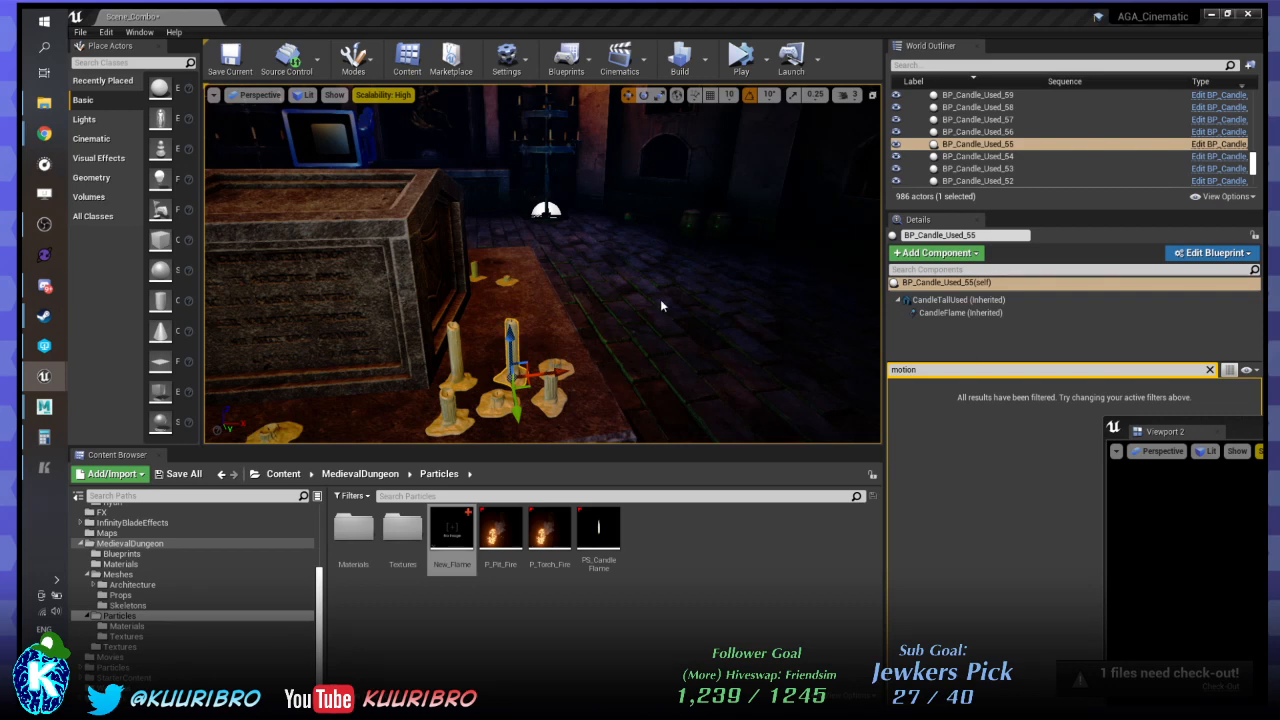
pyautogui.moveTo(661, 301); pyautogui.dragTo(692, 322, button='right')
# Open the candle, candle holder and candlestick blueprints in MedievalDungeon's Blueprints folder, from BP_Candle through BP_CandleStick_Iron.
pyautogui.click(360, 474)
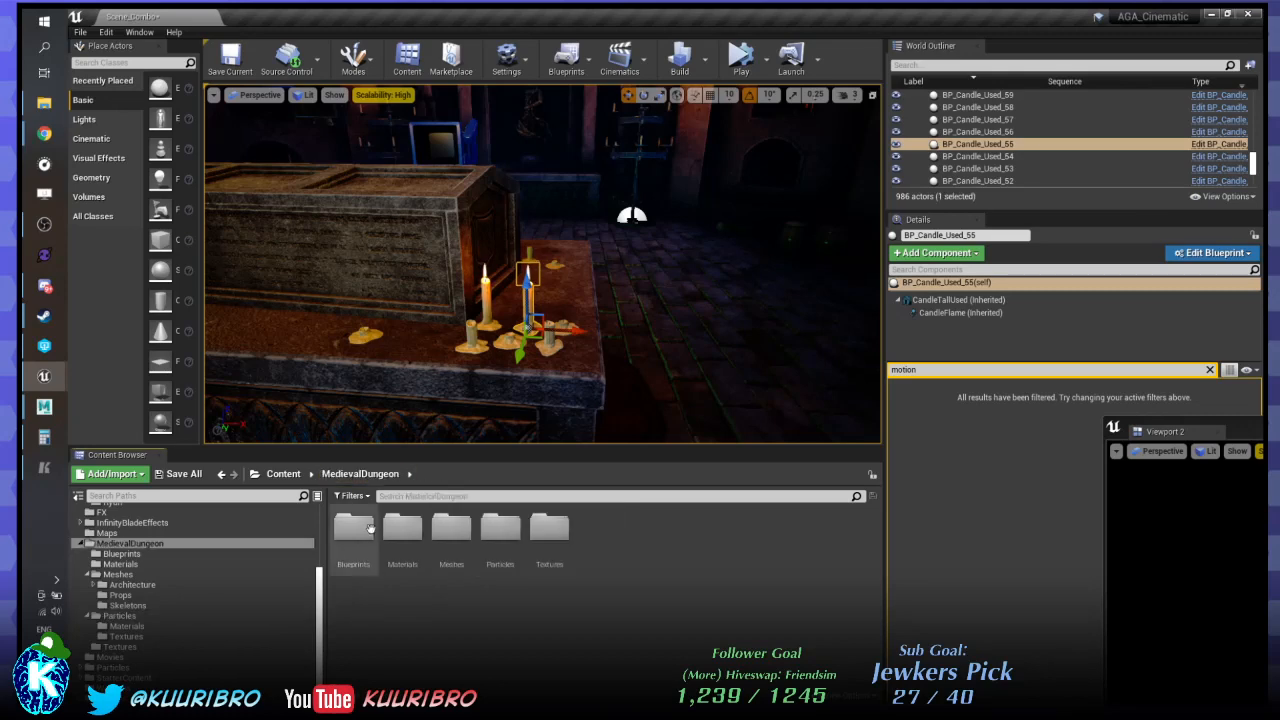
pyautogui.click(386, 543)
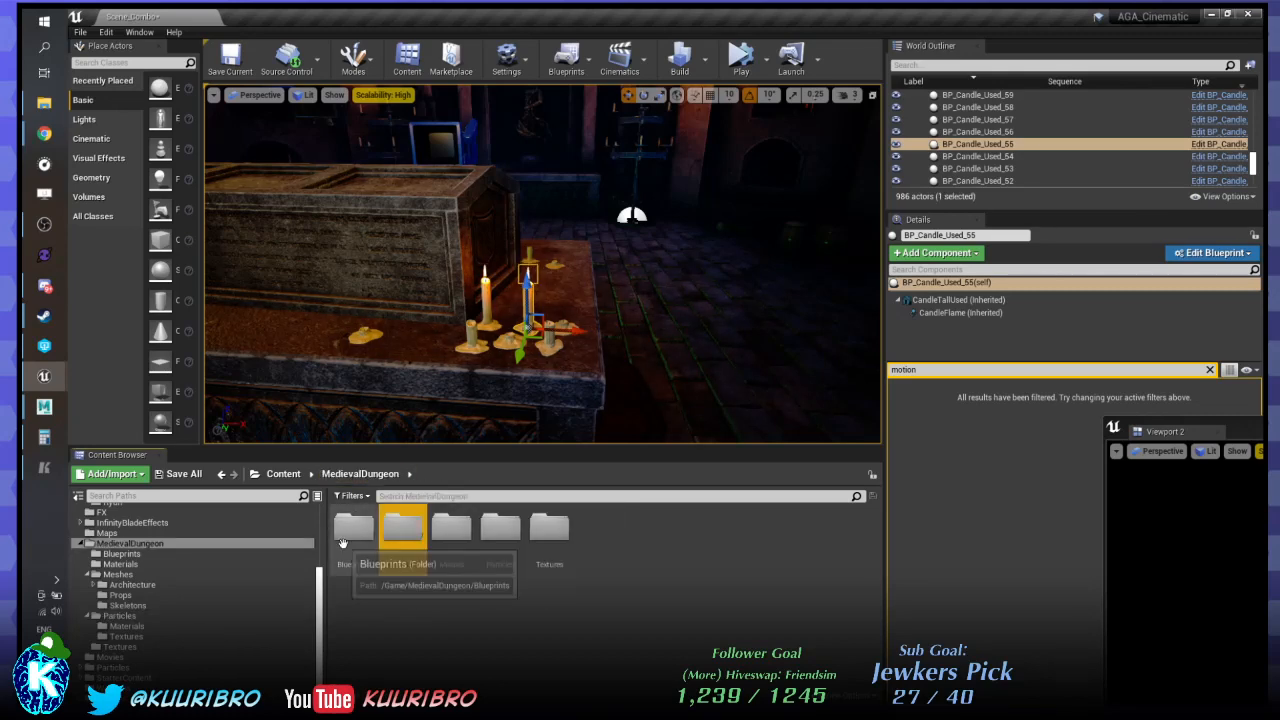
pyautogui.doubleClick(344, 543)
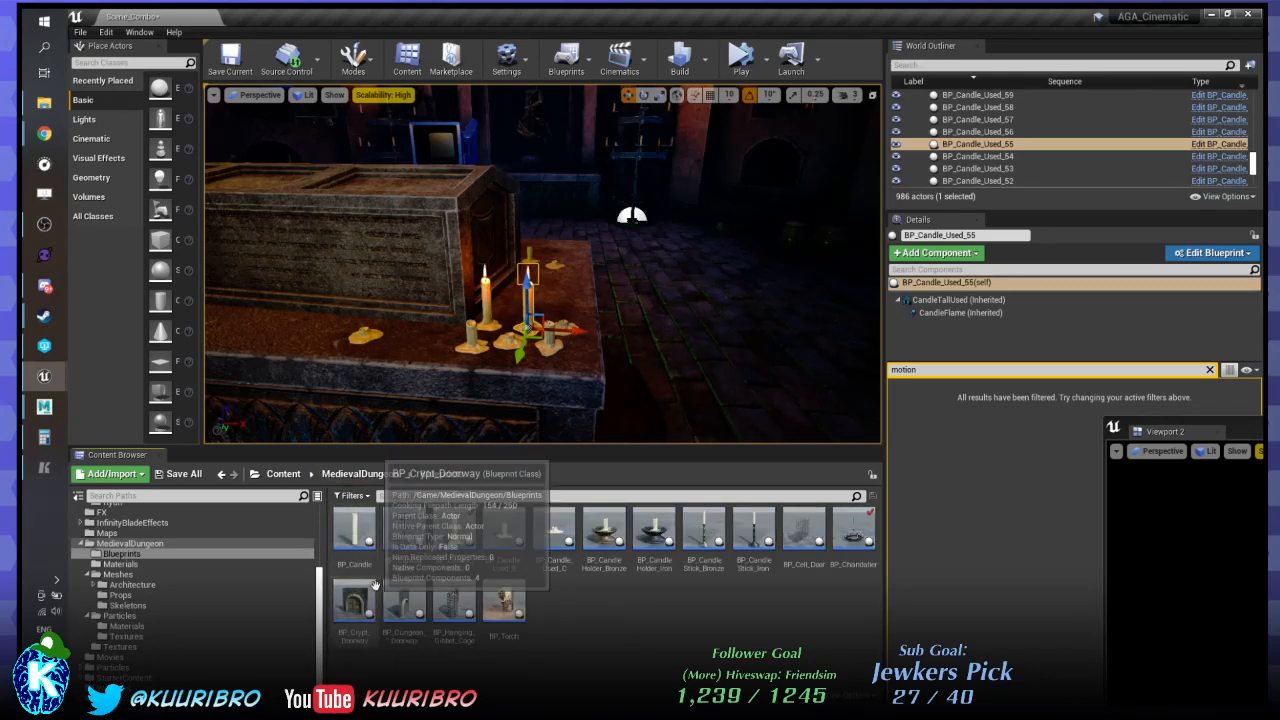
pyautogui.click(351, 538)
pyautogui.click(404, 530)
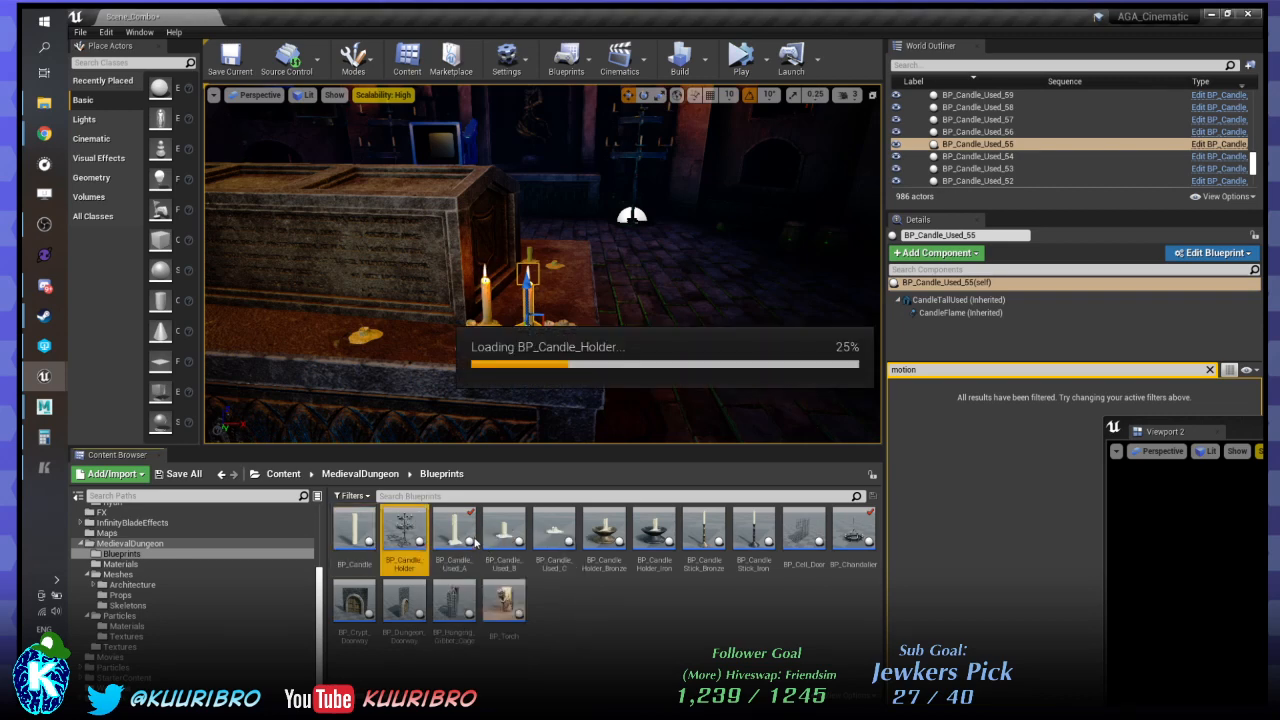
pyautogui.click(455, 527)
pyautogui.click(504, 527)
pyautogui.click(554, 528)
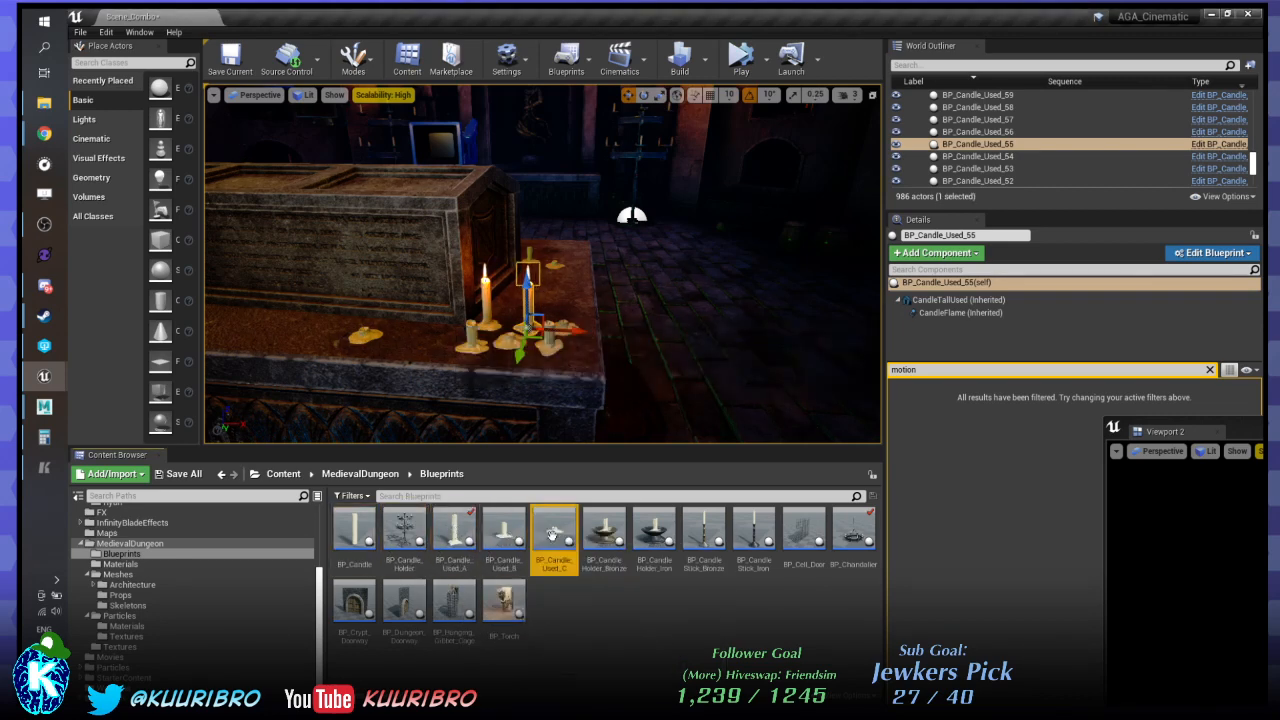
pyautogui.click(607, 528)
pyautogui.click(665, 532)
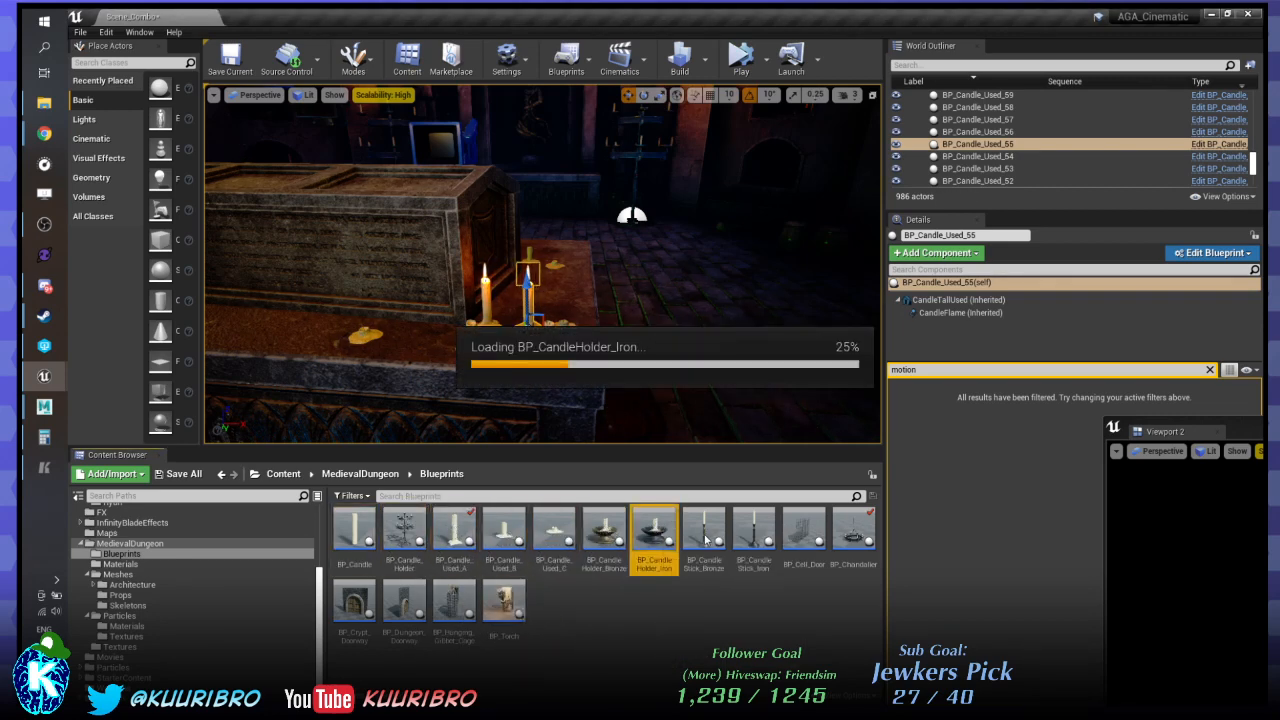
pyautogui.click(704, 531)
pyautogui.click(755, 533)
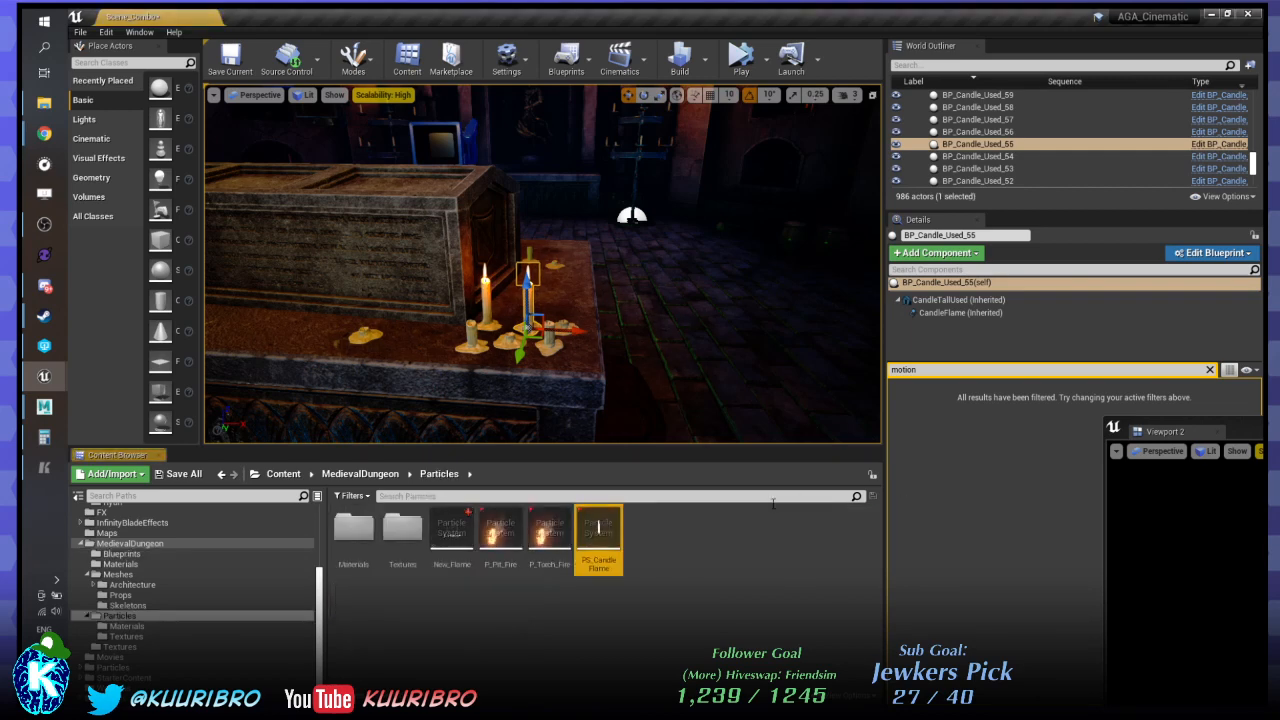
# Pick New_Flame in the Particles folder as the flame particle system for the opened candle blueprints, one after another.
pyautogui.click(452, 538)
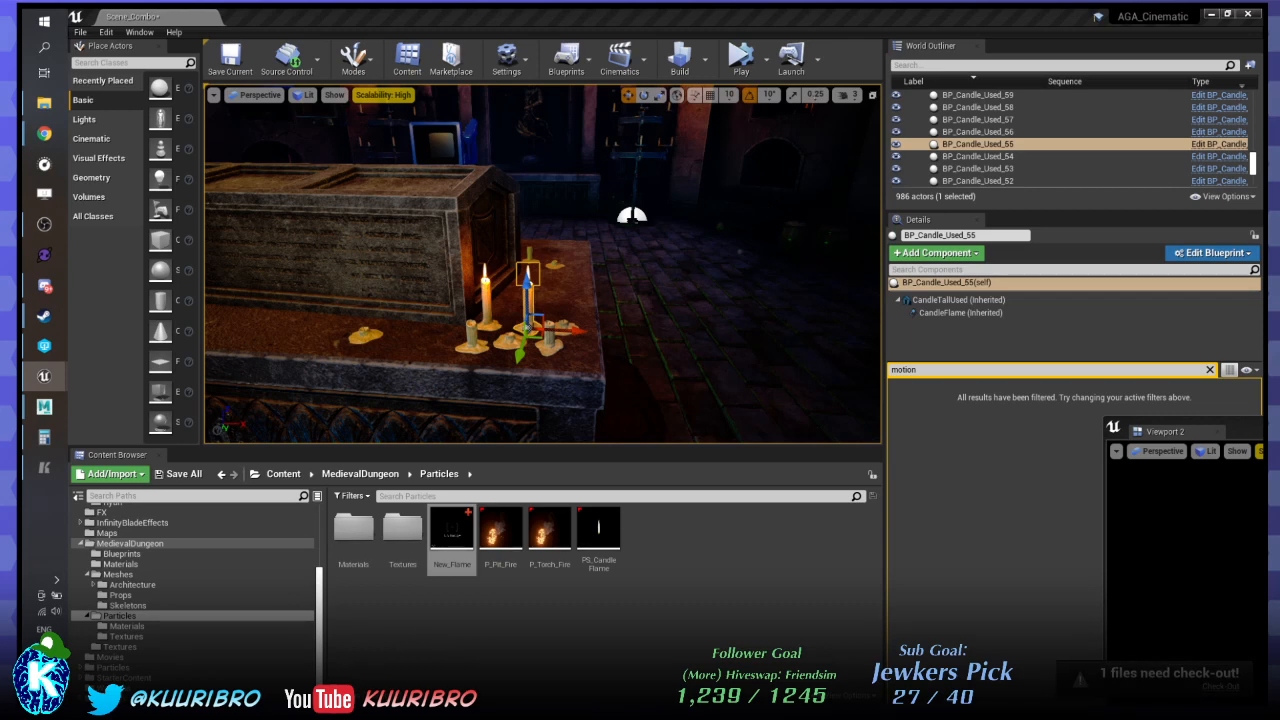
pyautogui.click(452, 538)
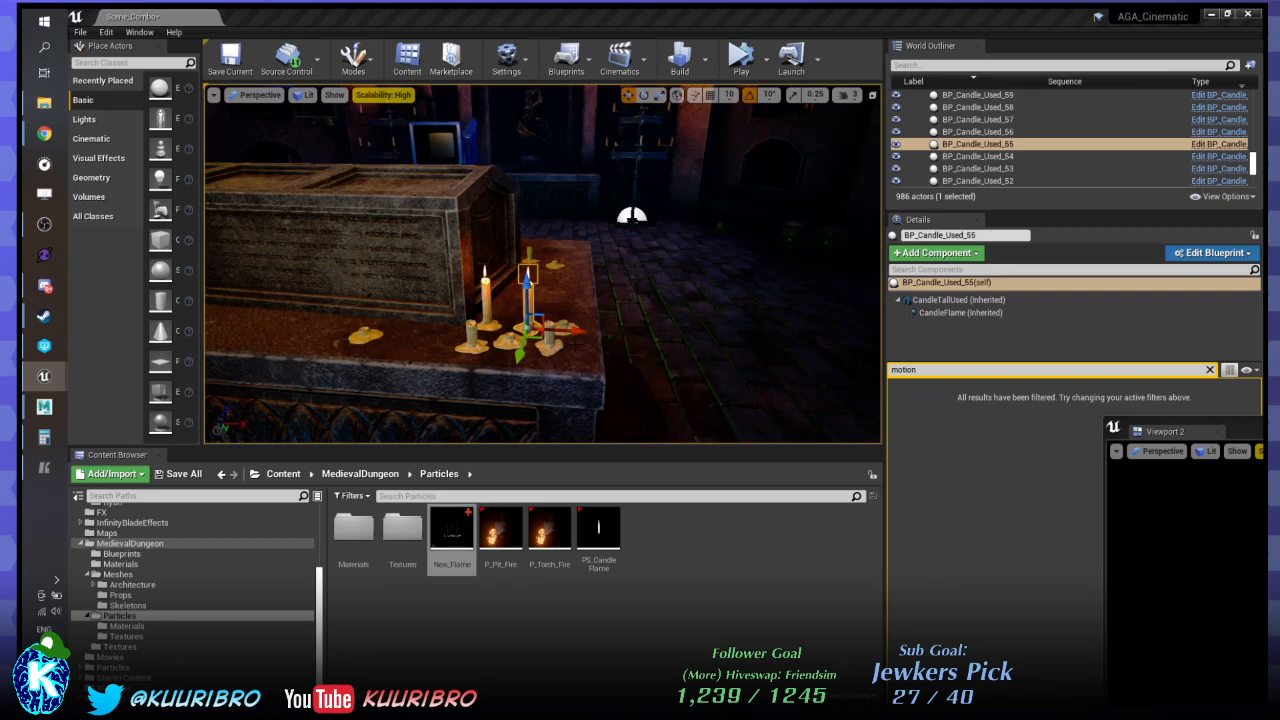
pyautogui.click(452, 530)
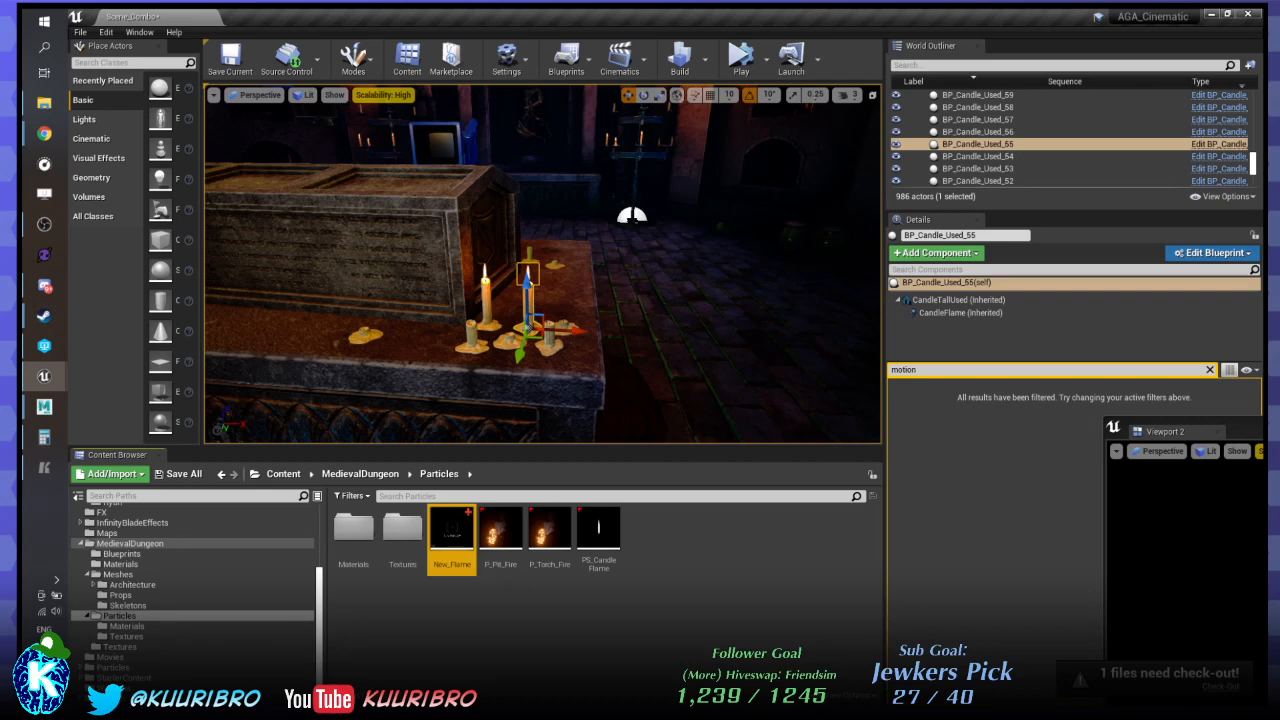
pyautogui.doubleClick(445, 537)
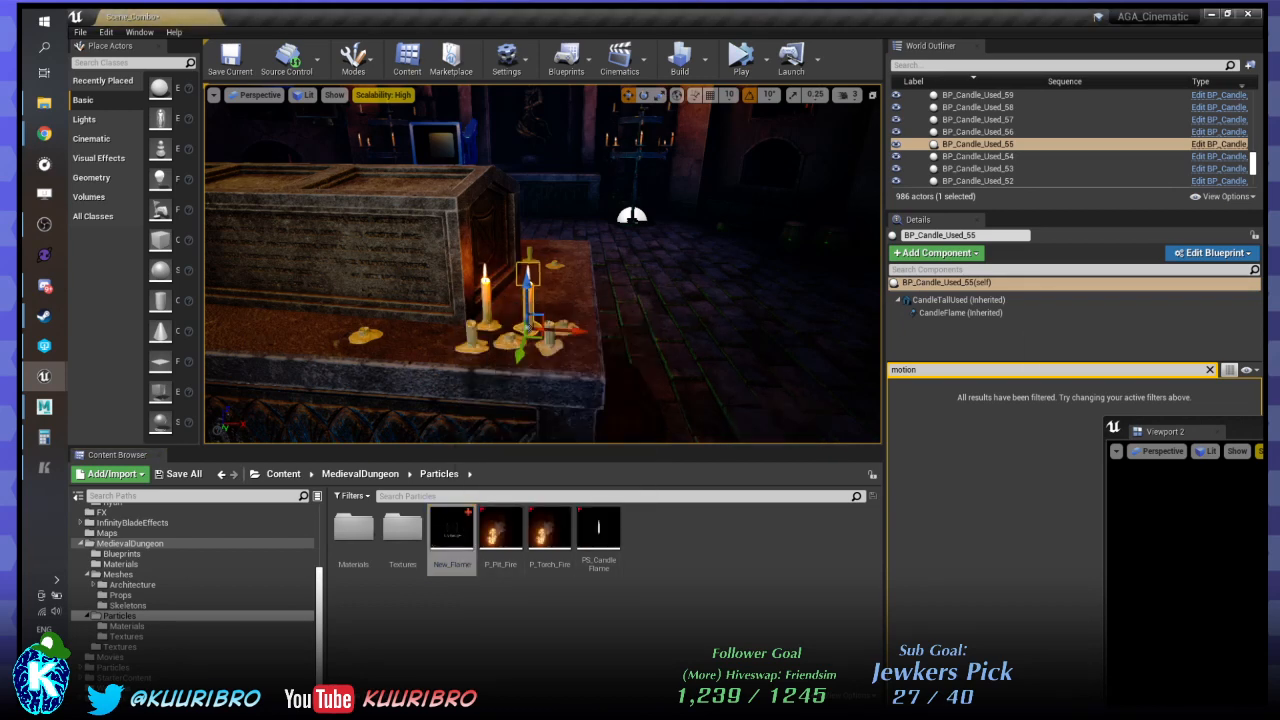
pyautogui.click(453, 542)
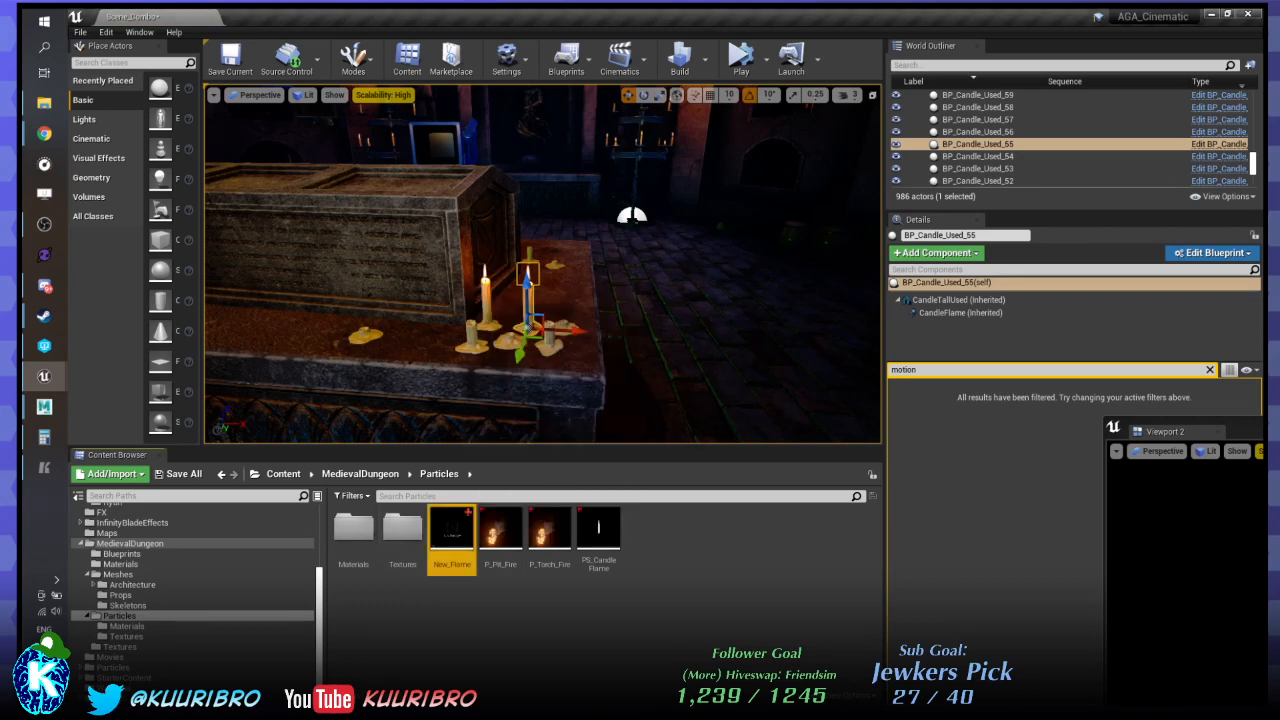
pyautogui.click(447, 530)
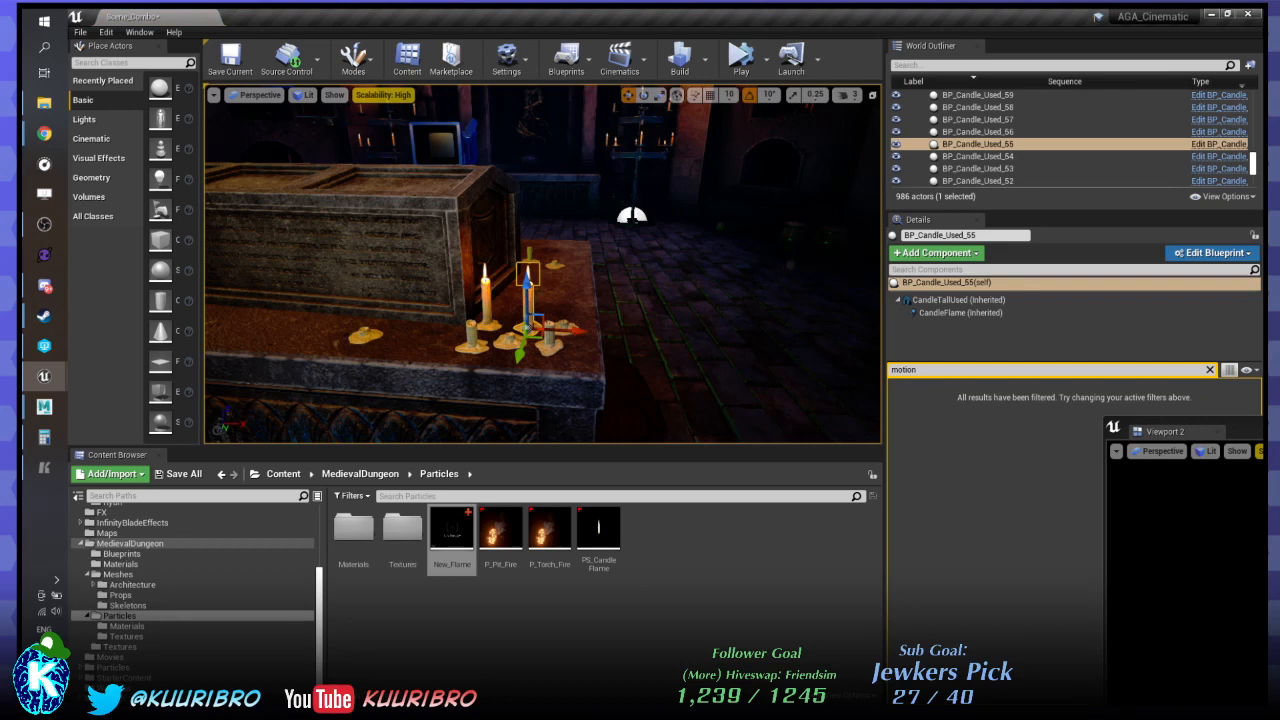
pyautogui.click(444, 515)
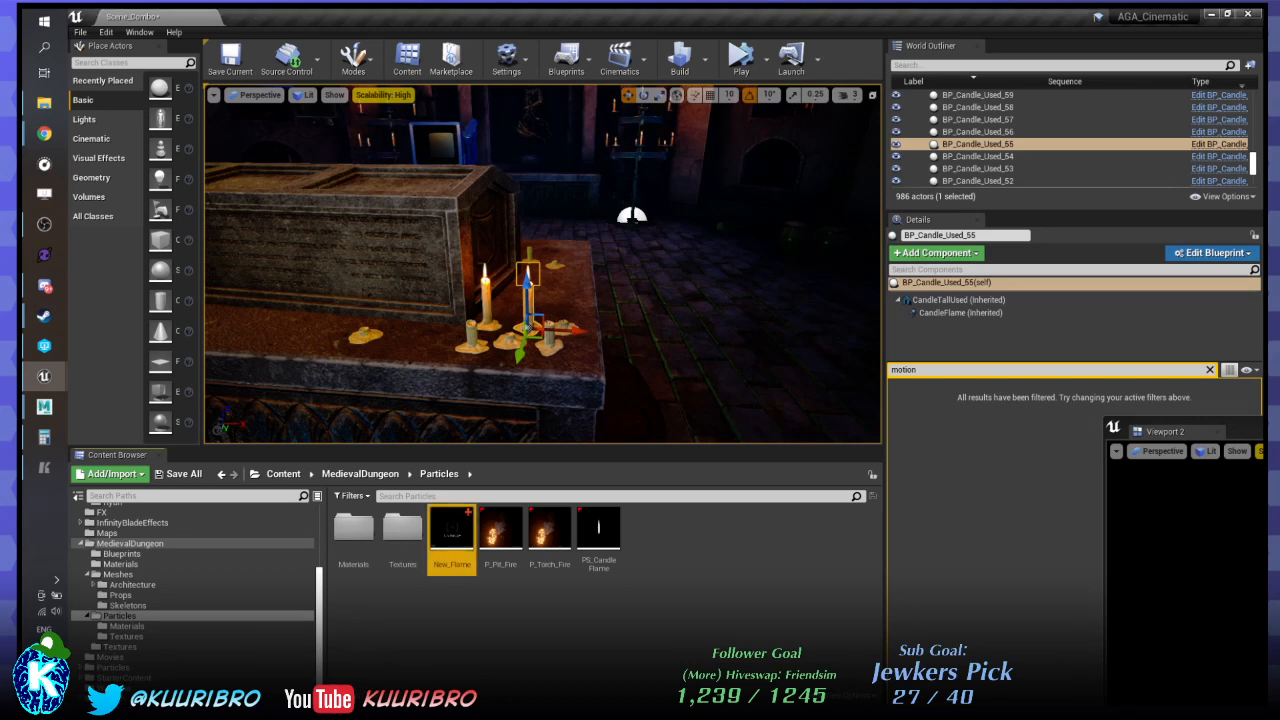
# Pick New_Flame for the shorter melted candles beside the stone coffin, keeping the whole candle group in view.
pyautogui.moveTo(543, 264); pyautogui.dragTo(465, 210, button='right')
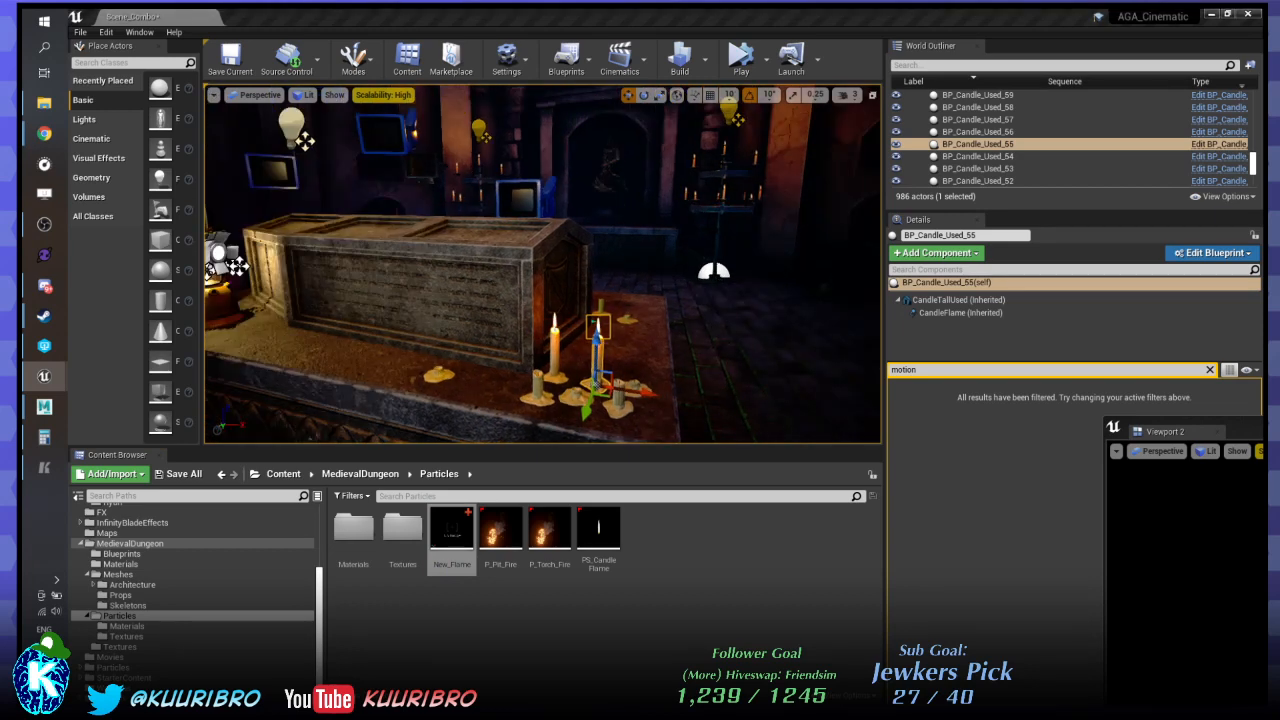
pyautogui.click(451, 530)
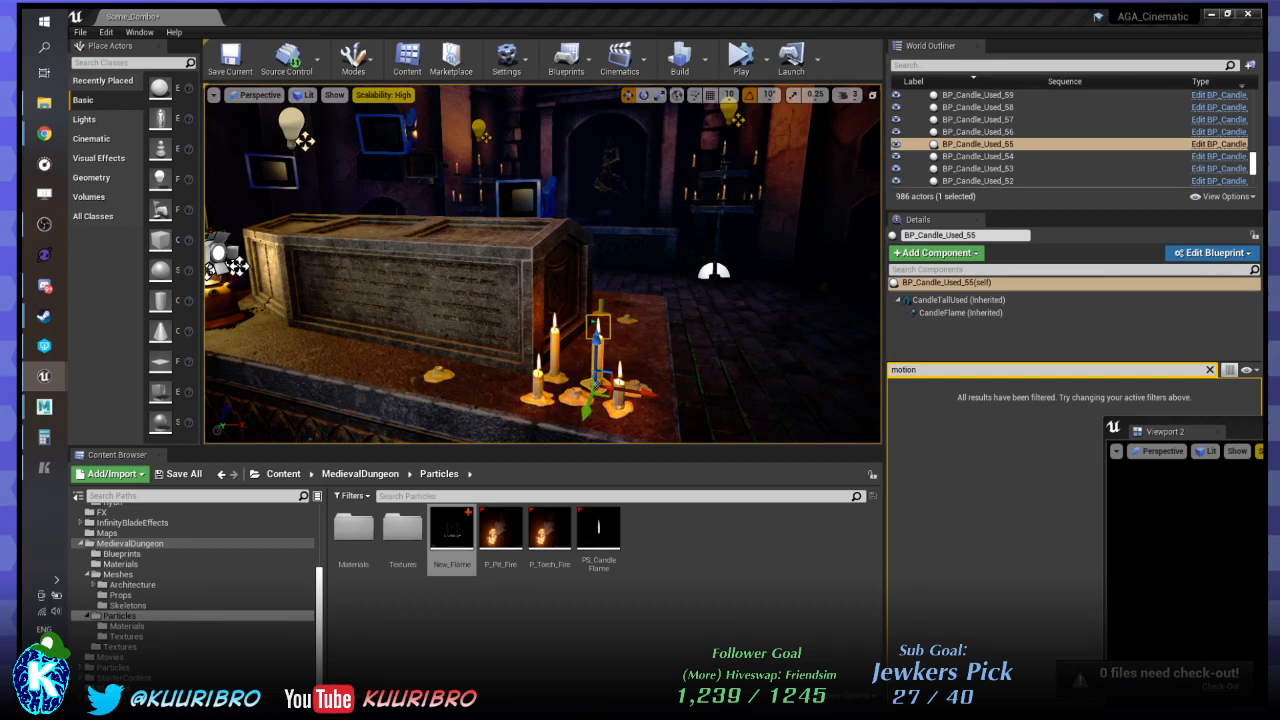
pyautogui.click(452, 530)
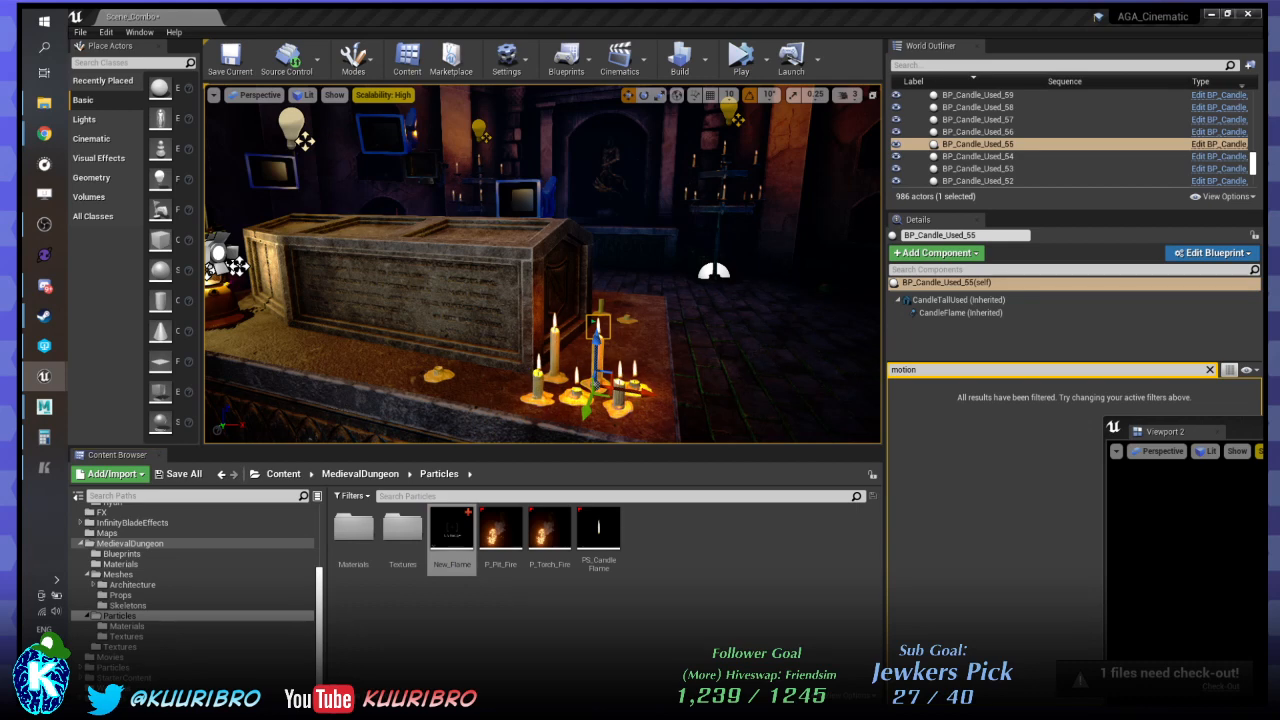
# Examine the small candle flames in the wall niches beside the torch, using the New_Flame particle system as reference.
pyautogui.click(455, 535)
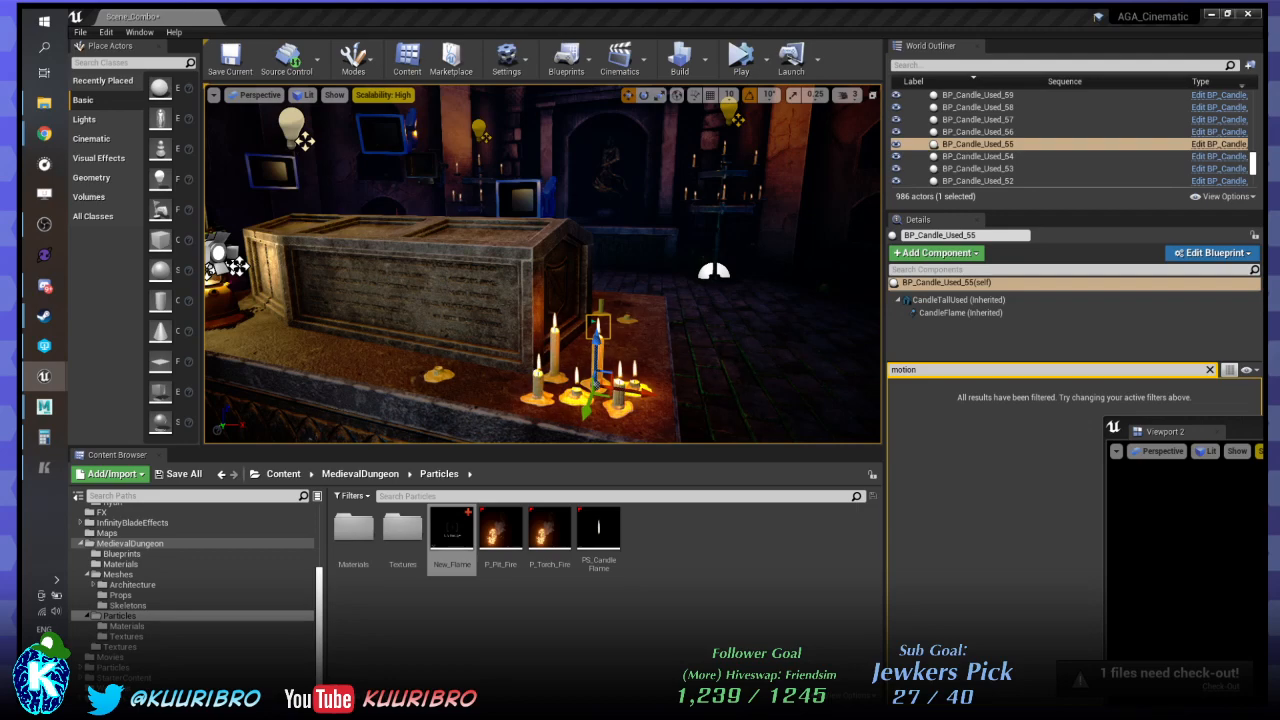
pyautogui.moveTo(543, 264); pyautogui.dragTo(506, 215, button='right')
pyautogui.press('w')
pyautogui.press('w')
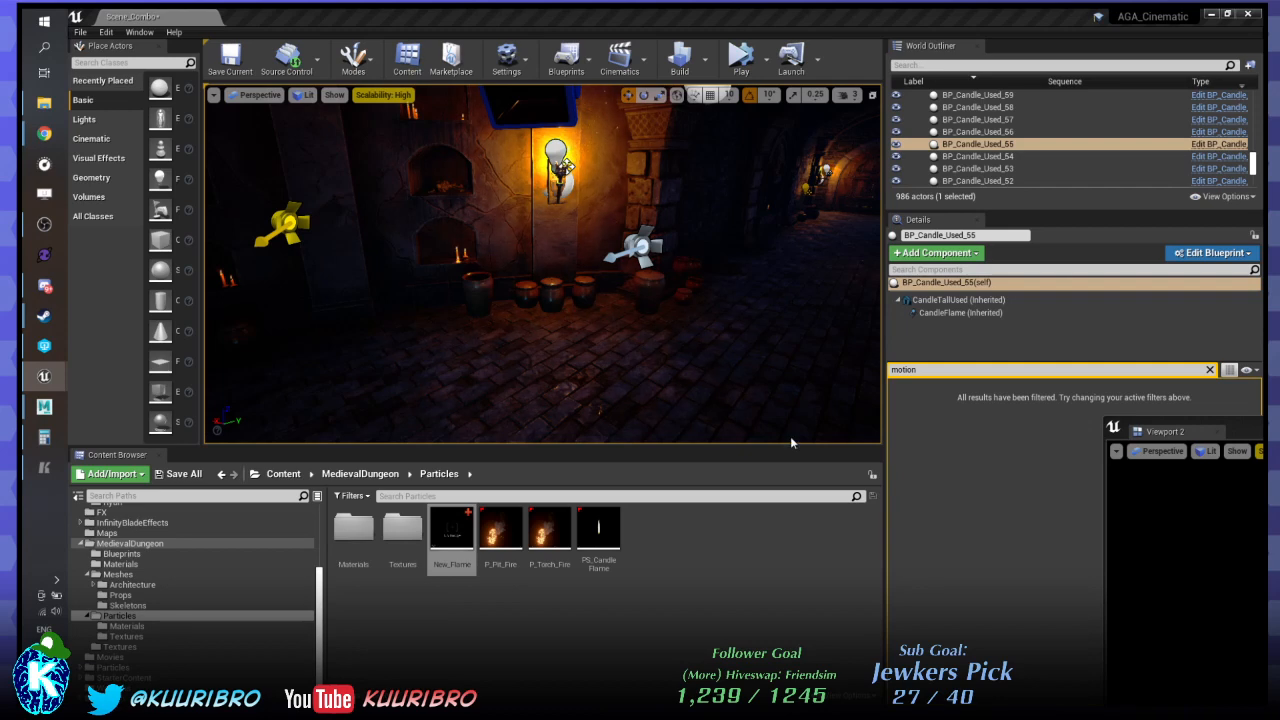
pyautogui.click(474, 526)
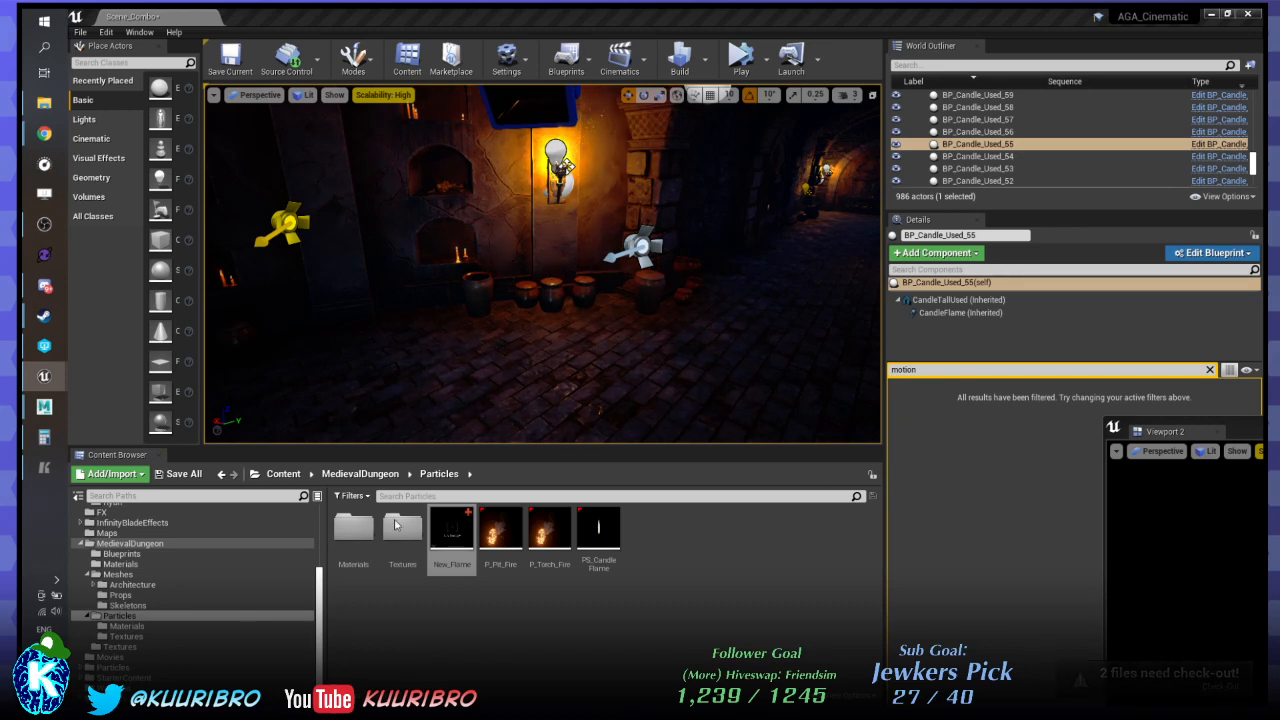
pyautogui.click(452, 541)
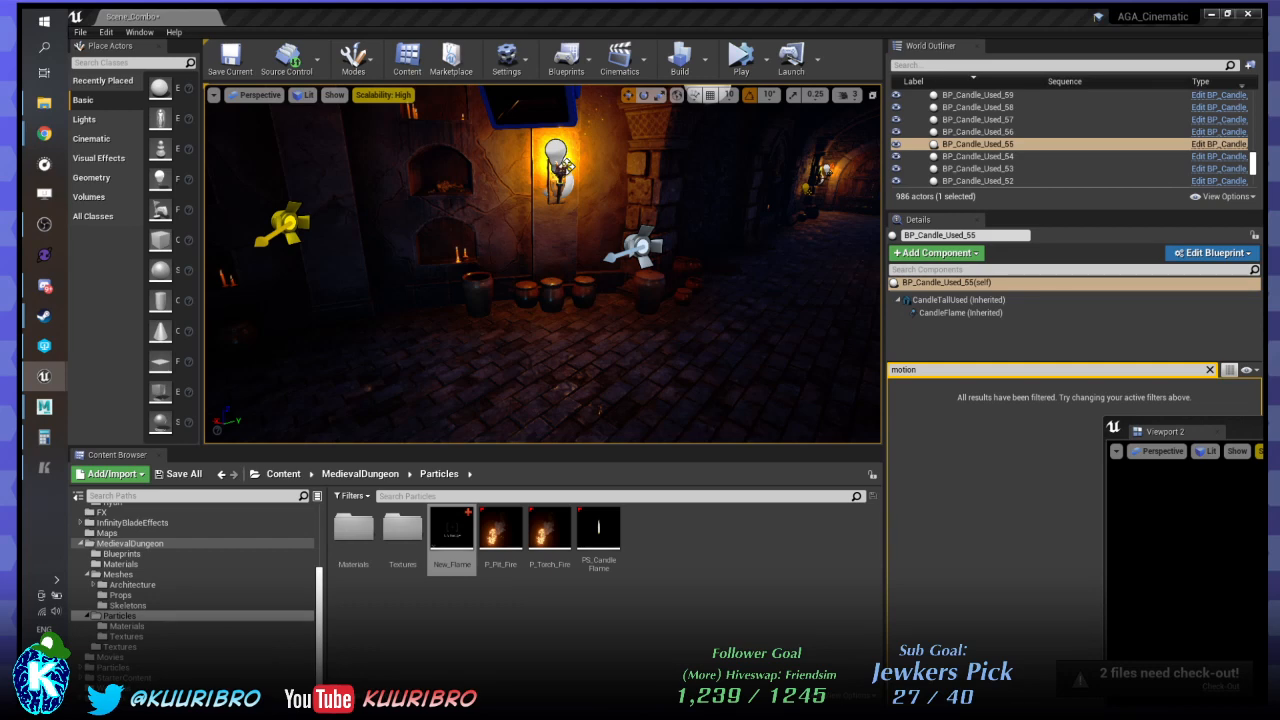
pyautogui.click(452, 541)
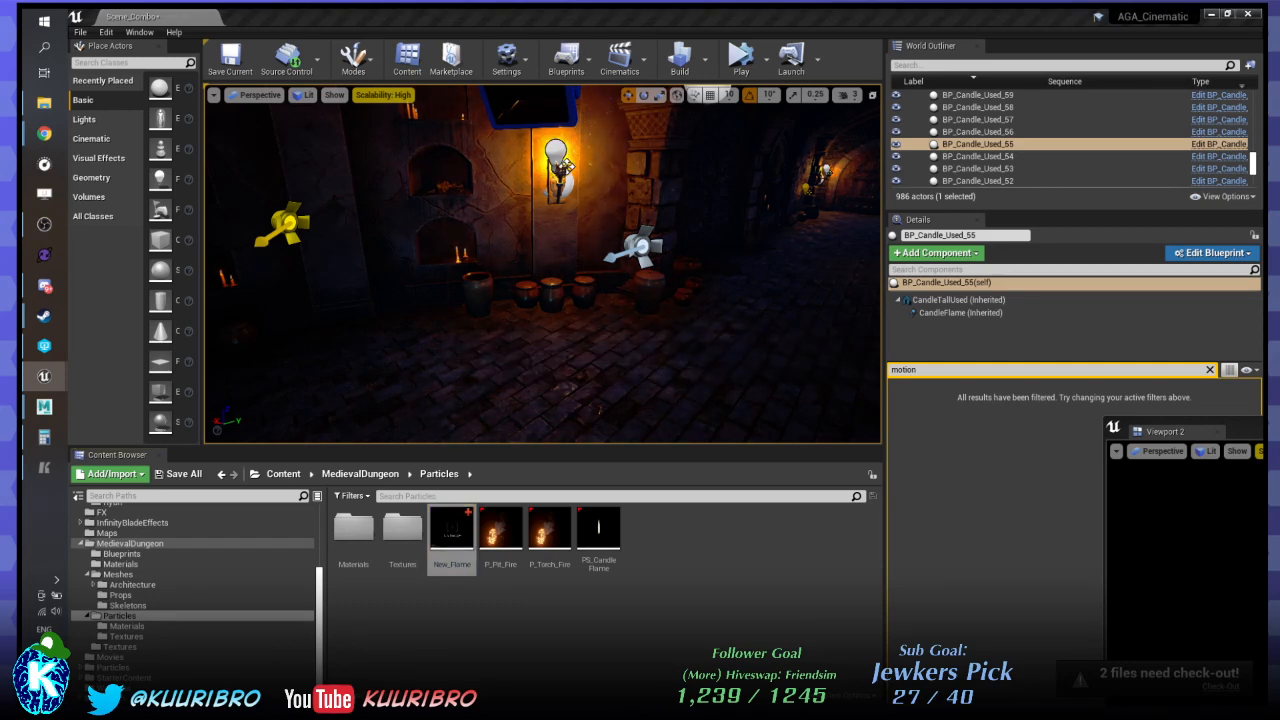
pyautogui.doubleClick(454, 538)
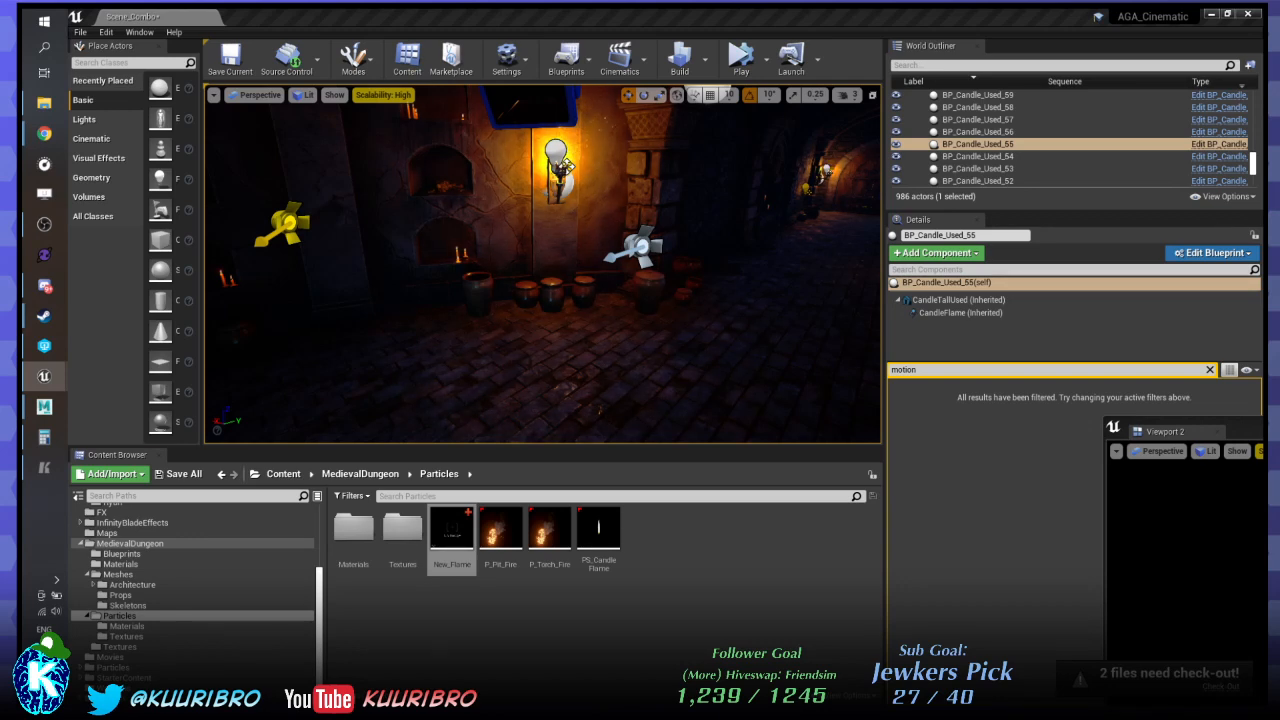
# Examine the flames of the candle group beside the stone coffin from above.
pyautogui.moveTo(543, 265); pyautogui.dragTo(430, 225, button='right')
pyautogui.press('s')
pyautogui.moveTo(490, 252); pyautogui.dragTo(575, 275, button='right')
pyautogui.press('w')
pyautogui.press('w')
pyautogui.press('w')
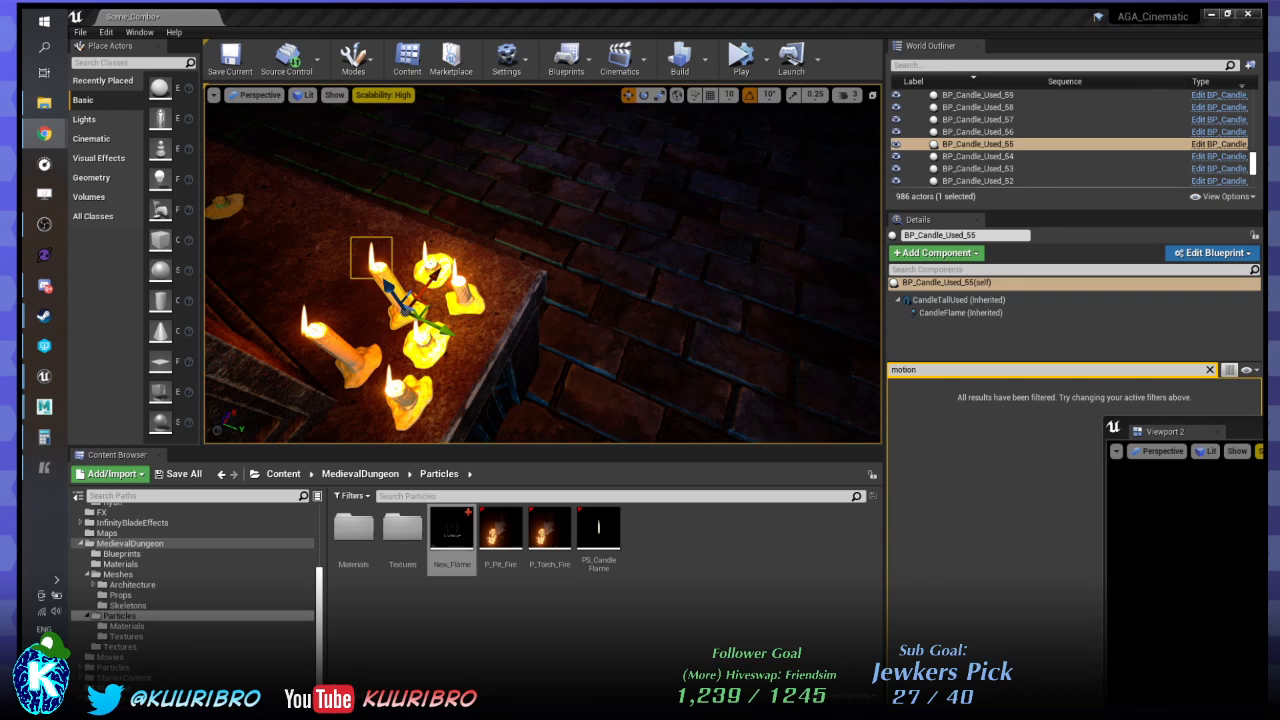
pyautogui.click(619, 12)
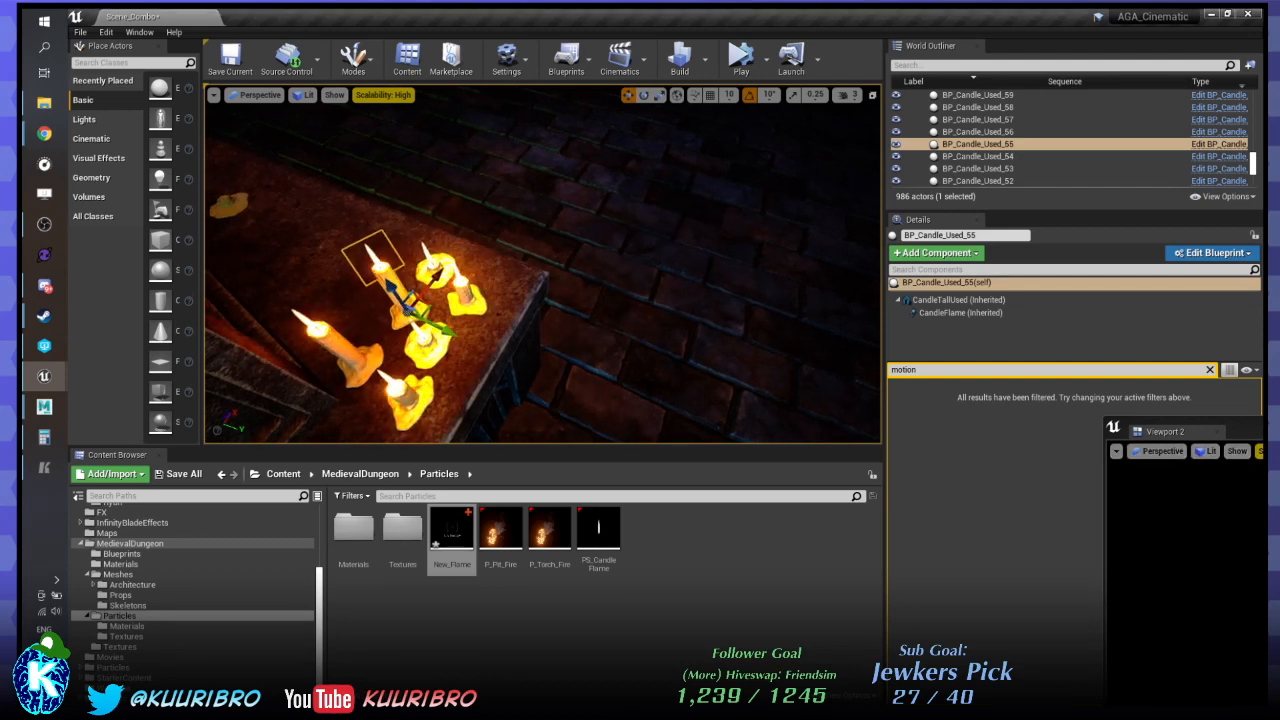
# Select PointLight18 near the dark stone wall and move it beside the two candles in the arched niche.
pyautogui.moveTo(543, 265); pyautogui.dragTo(486, 322, button='right')
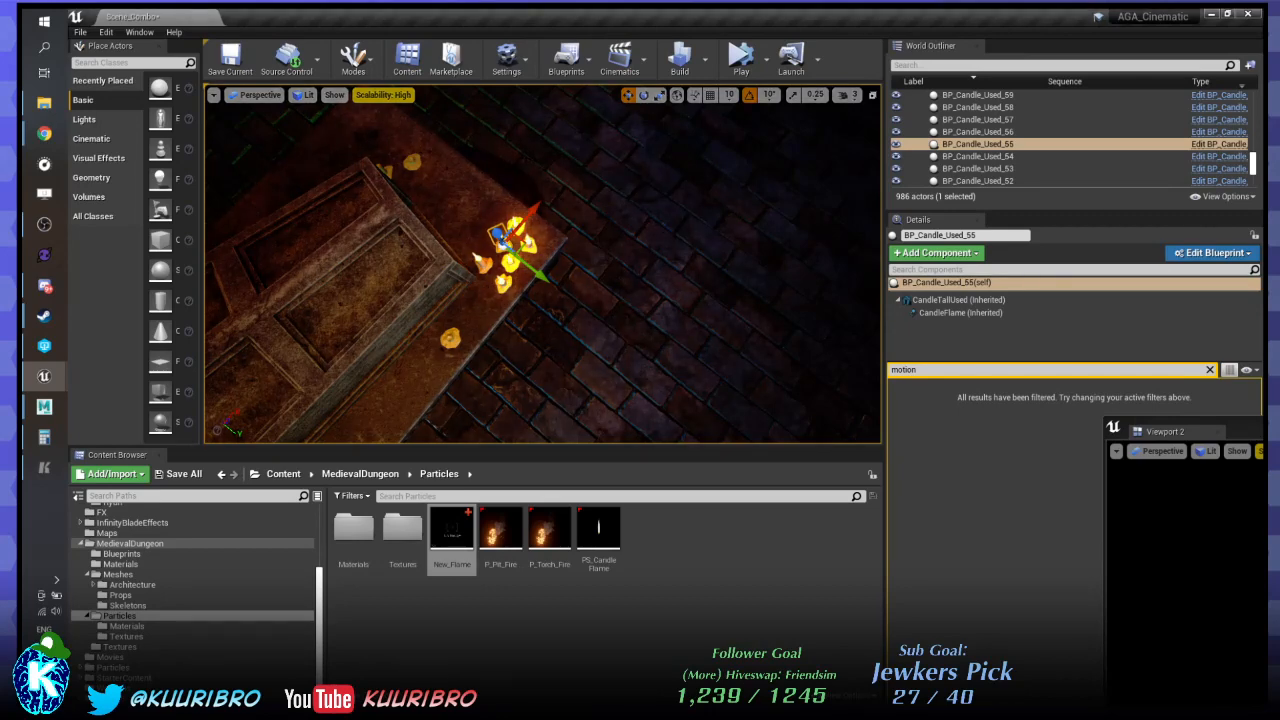
pyautogui.moveTo(520, 300); pyautogui.dragTo(225, 150, button='right')
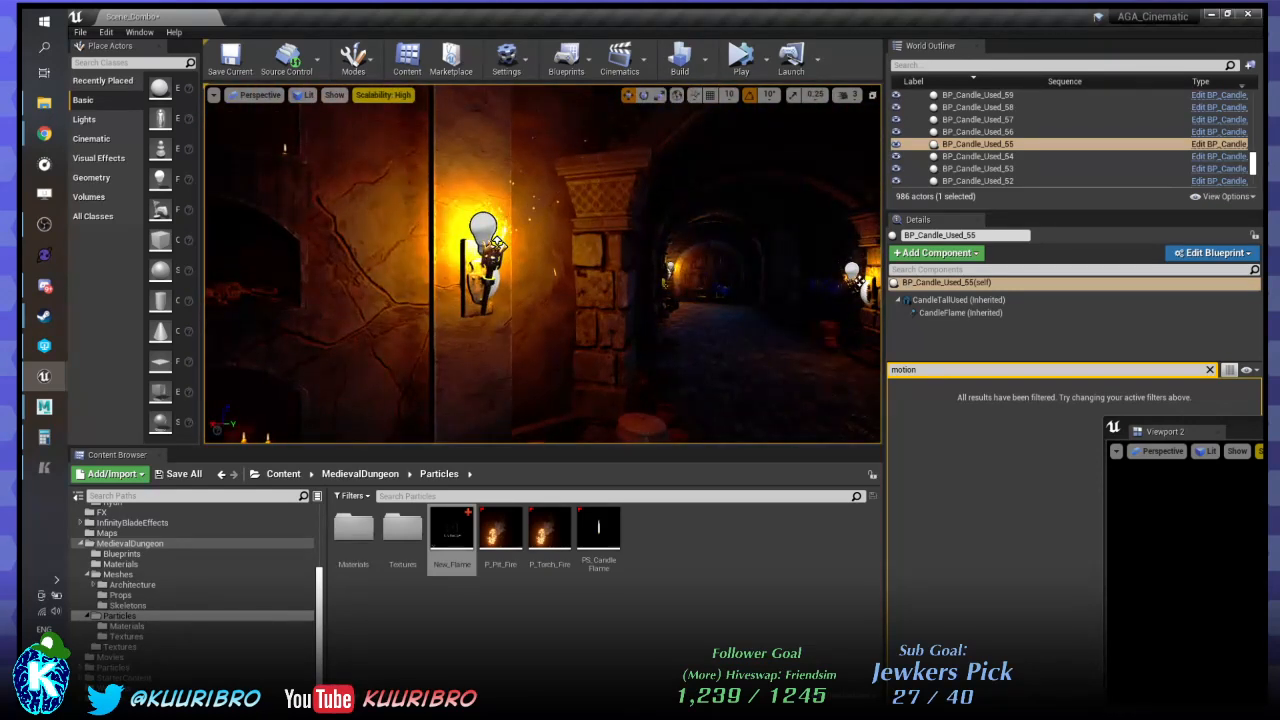
pyautogui.press('w')
pyautogui.moveTo(598, 252); pyautogui.dragTo(632, 256, button='right')
pyautogui.press('w')
pyautogui.press('w')
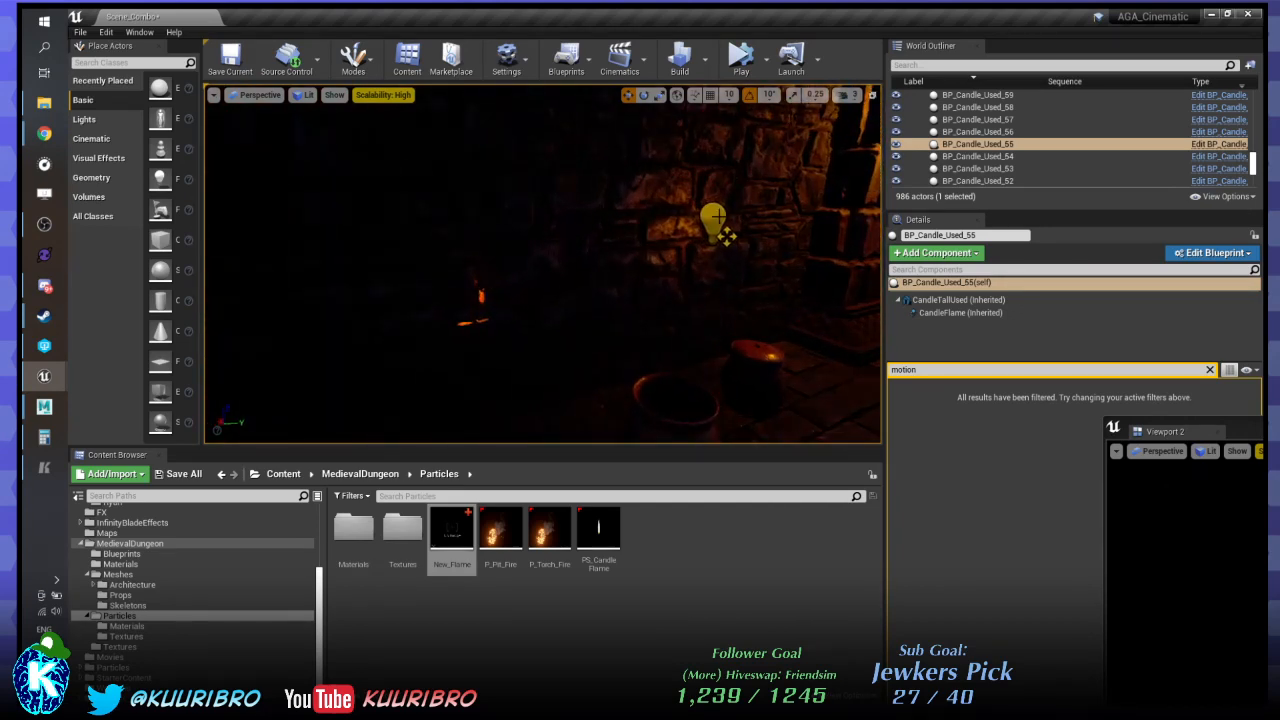
pyautogui.click(724, 234)
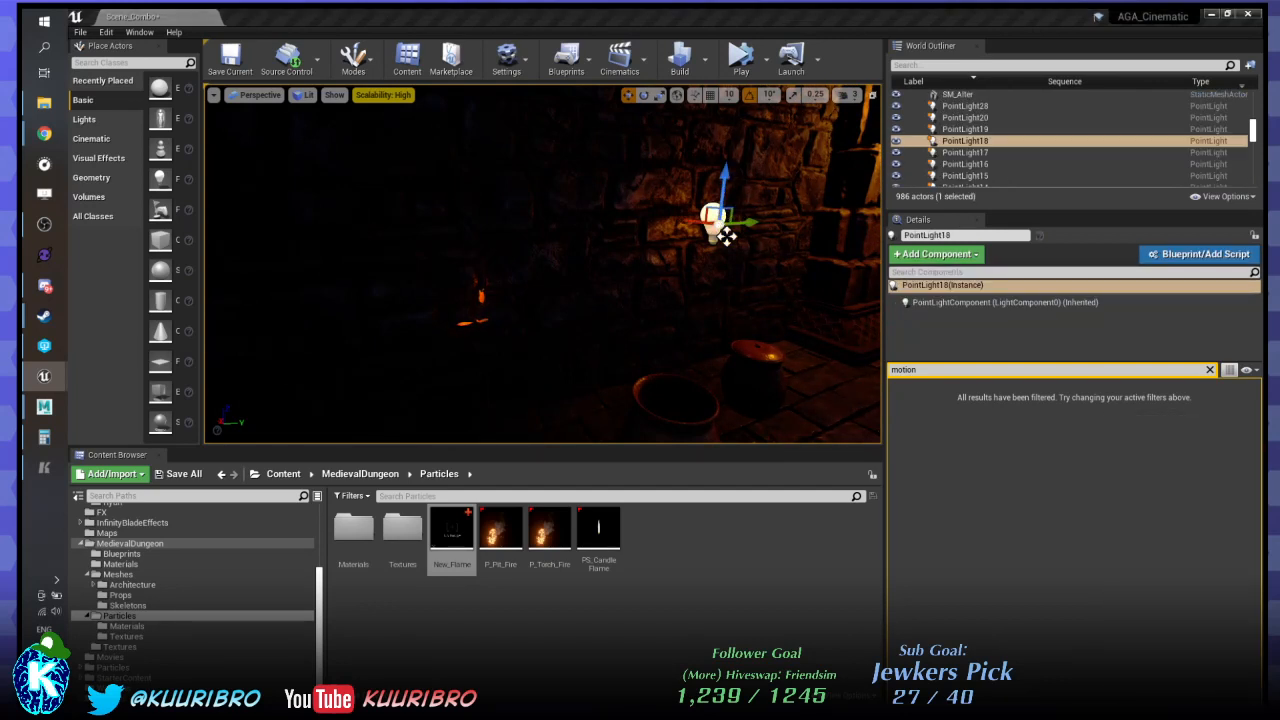
pyautogui.moveTo(740, 200); pyautogui.dragTo(747, 168, button='right')
pyautogui.moveTo(715, 187); pyautogui.dragTo(443, 275)
pyautogui.moveTo(443, 275); pyautogui.dragTo(618, 272, button='right')
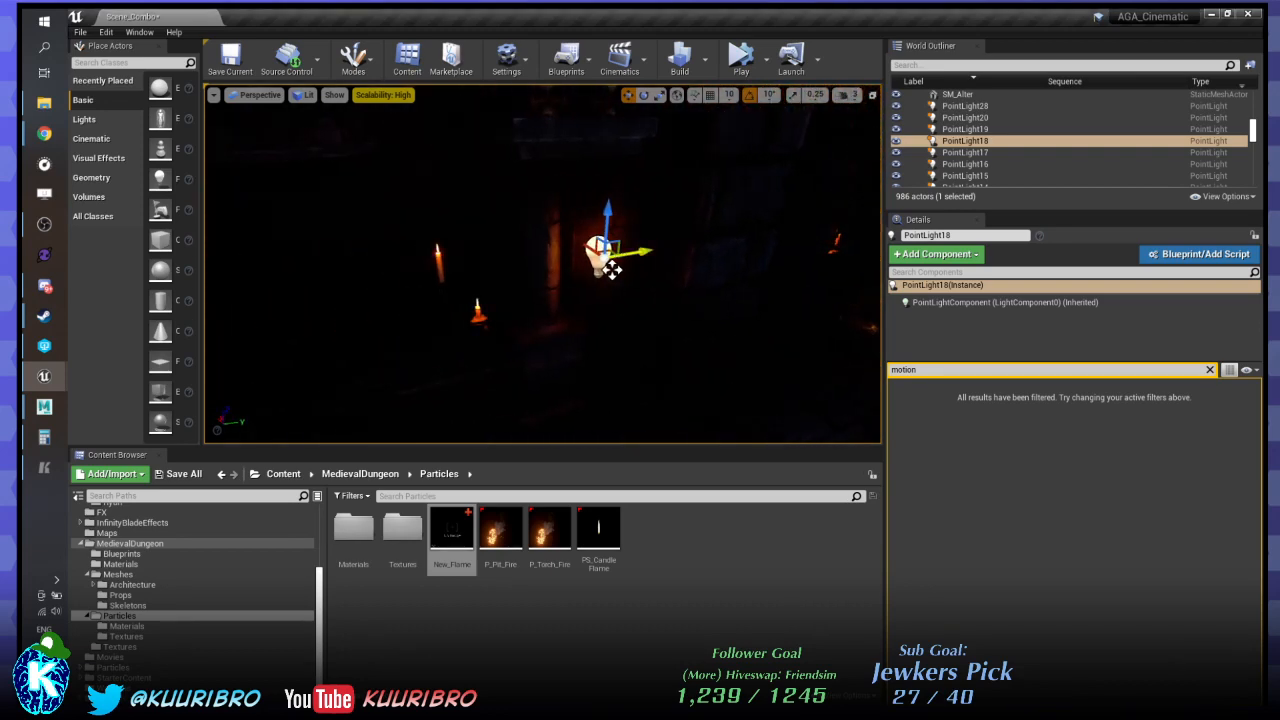
pyautogui.moveTo(618, 272); pyautogui.dragTo(472, 291)
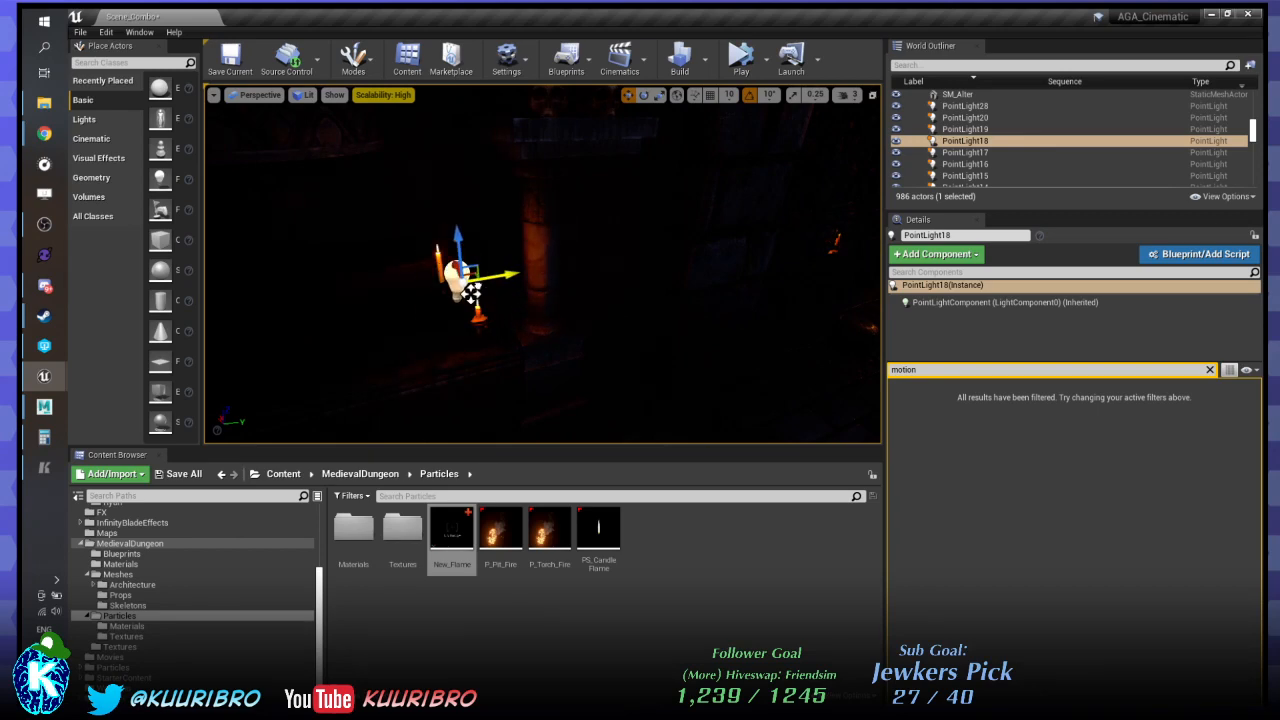
# Select the stray candles BP_Candle_Used_7 and BP_Candle_Used_8 together and move them over to the arched wall niche.
pyautogui.moveTo(472, 291); pyautogui.dragTo(230, 306, button='right')
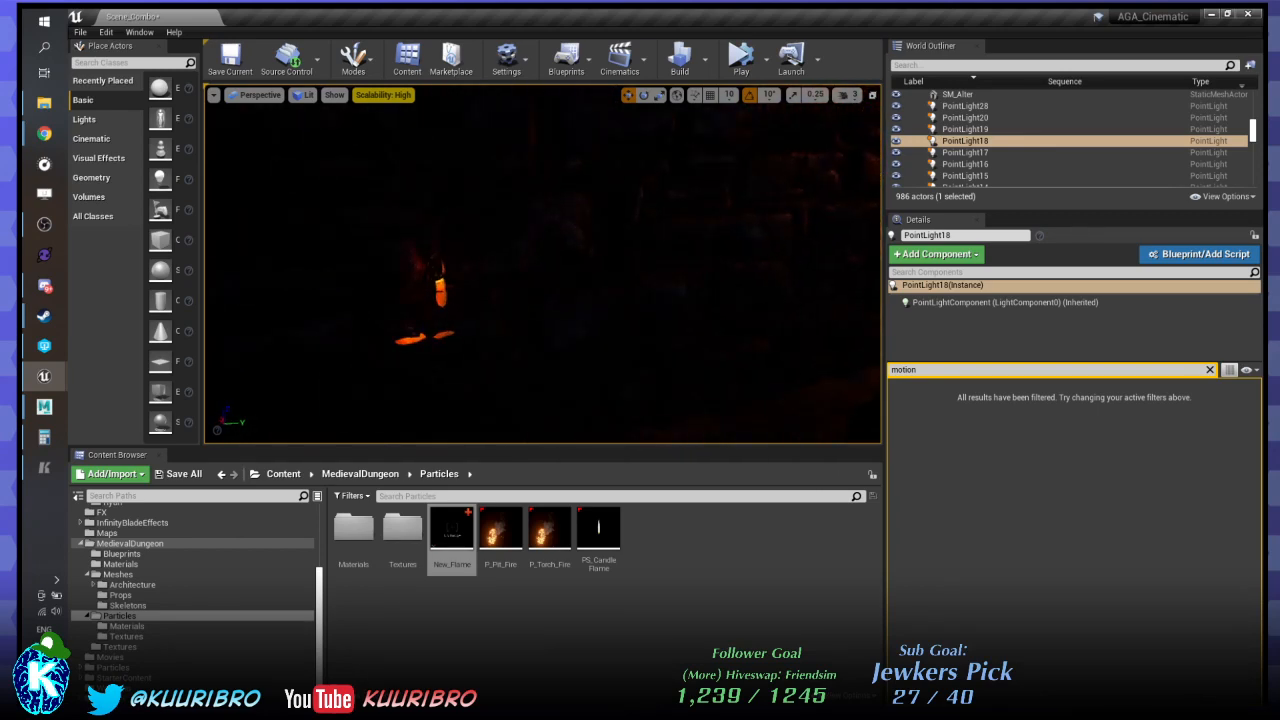
pyautogui.click(446, 318)
pyautogui.keyDown('alt'); pyautogui.moveTo(448, 320); pyautogui.dragTo(705, 315); pyautogui.keyUp('alt')
pyautogui.keyDown('ctrl'); pyautogui.click(545, 289); pyautogui.keyUp('ctrl')
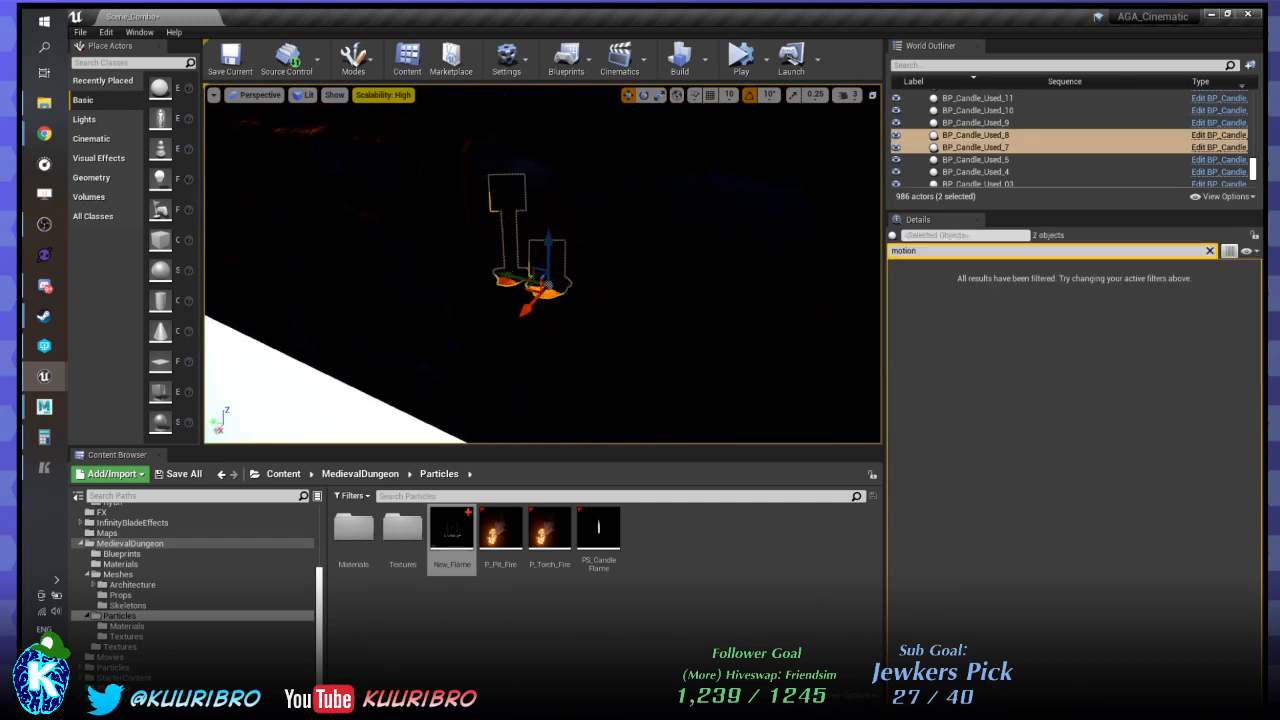
pyautogui.keyDown('alt'); pyautogui.moveTo(545, 289); pyautogui.dragTo(300, 285); pyautogui.keyUp('alt')
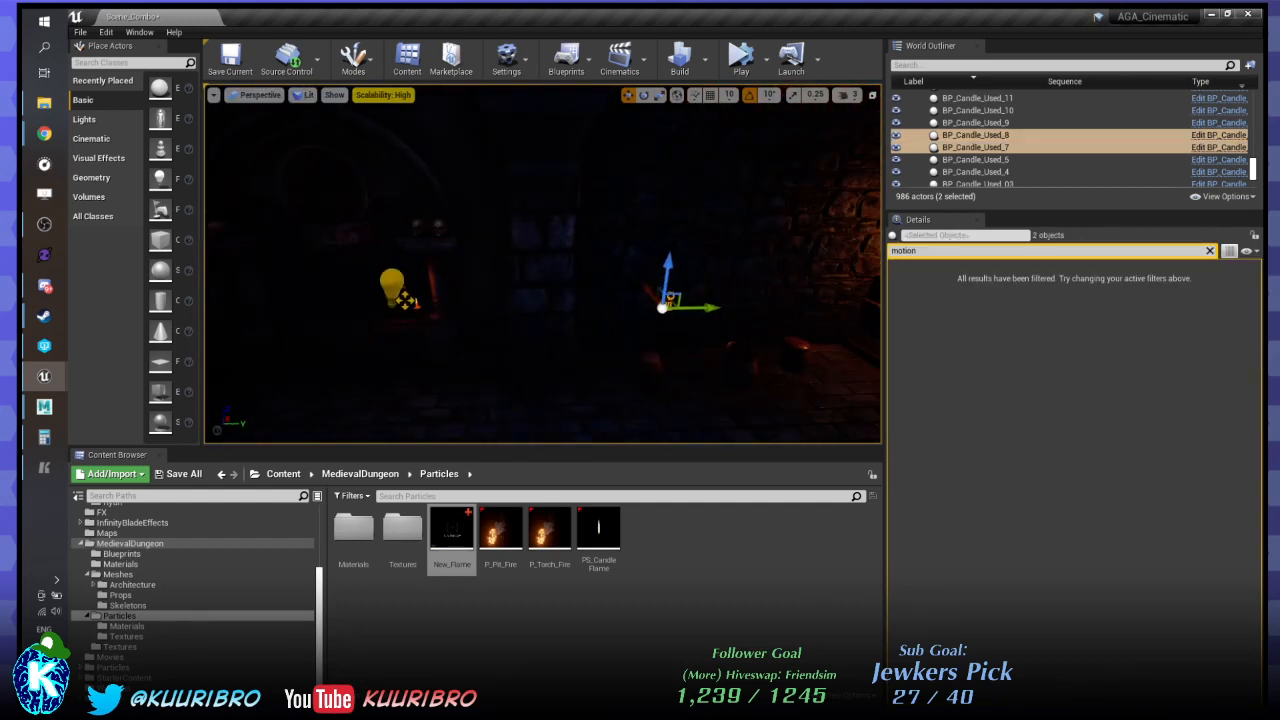
pyautogui.moveTo(708, 307); pyautogui.dragTo(226, 311)
pyautogui.moveTo(226, 311); pyautogui.dragTo(252, 331, button='right')
pyautogui.press('w')
pyautogui.moveTo(337, 283); pyautogui.dragTo(610, 359)
pyautogui.press('d')
pyautogui.moveTo(610, 359)
pyautogui.mouseDown(button='right')
pyautogui.moveTo(535, 350)
pyautogui.moveTo(622, 368)
pyautogui.mouseUp(button='right')
pyautogui.press('w')
pyautogui.press('a')
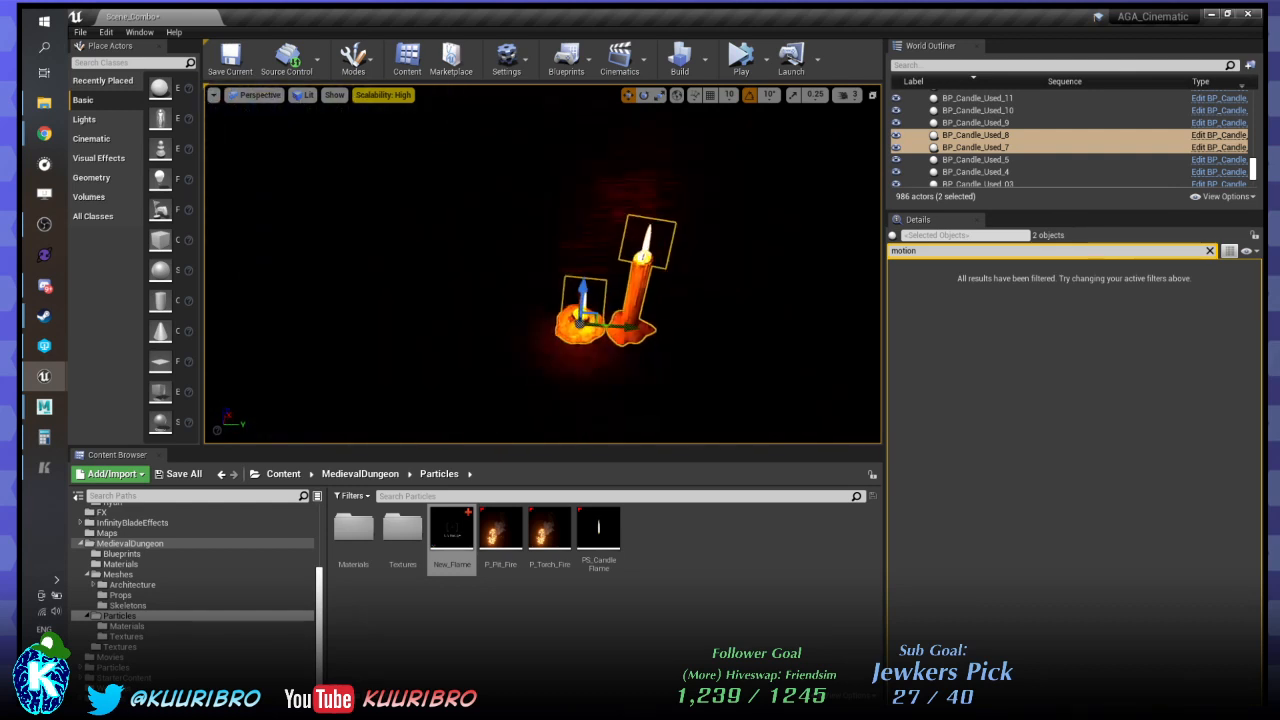
# Show the viewport in Detail Lighting and shift the two selected candles along the niche ledge toward its column.
pyautogui.click(303, 94)
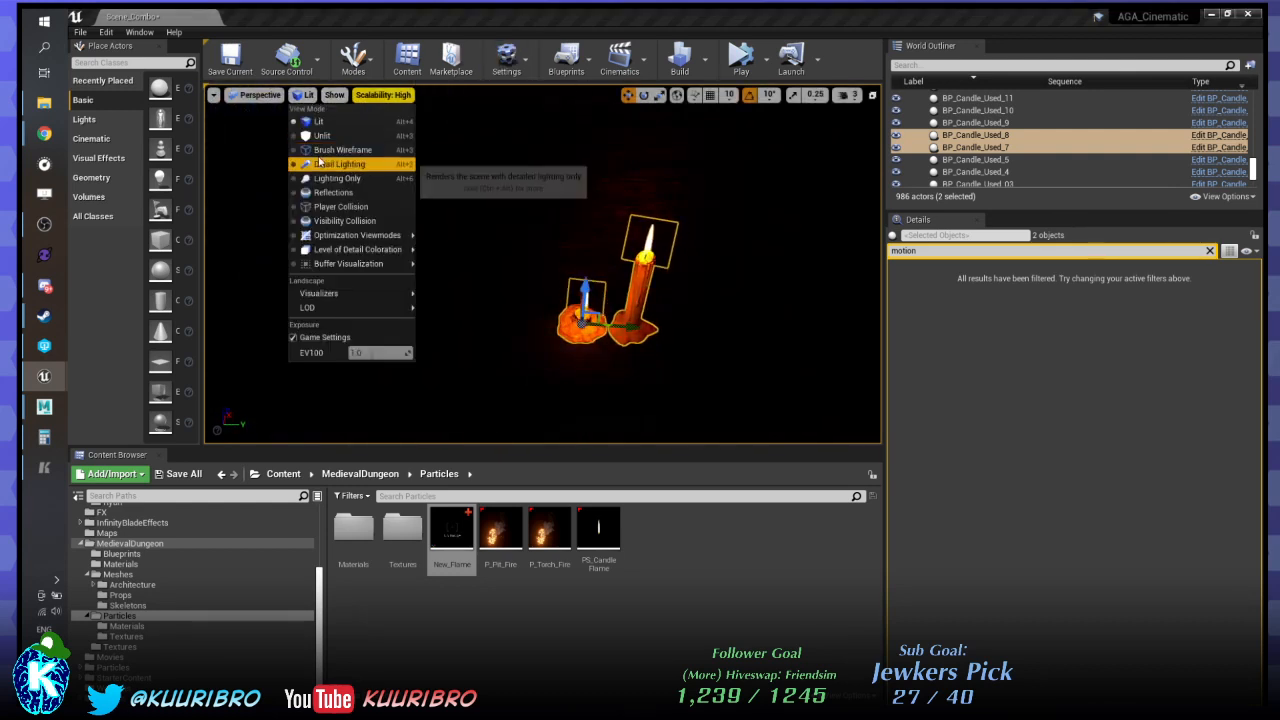
pyautogui.click(326, 167)
pyautogui.scroll(-5, 602, 284)
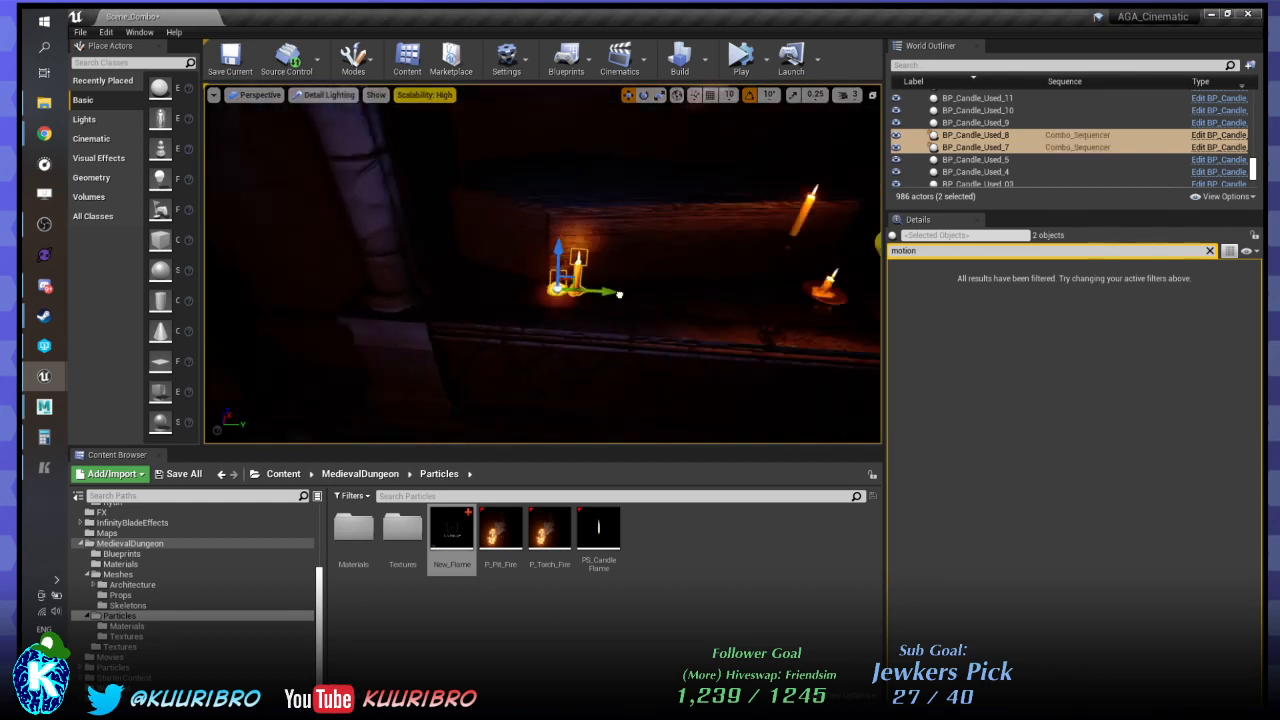
pyautogui.moveTo(602, 284); pyautogui.dragTo(520, 291)
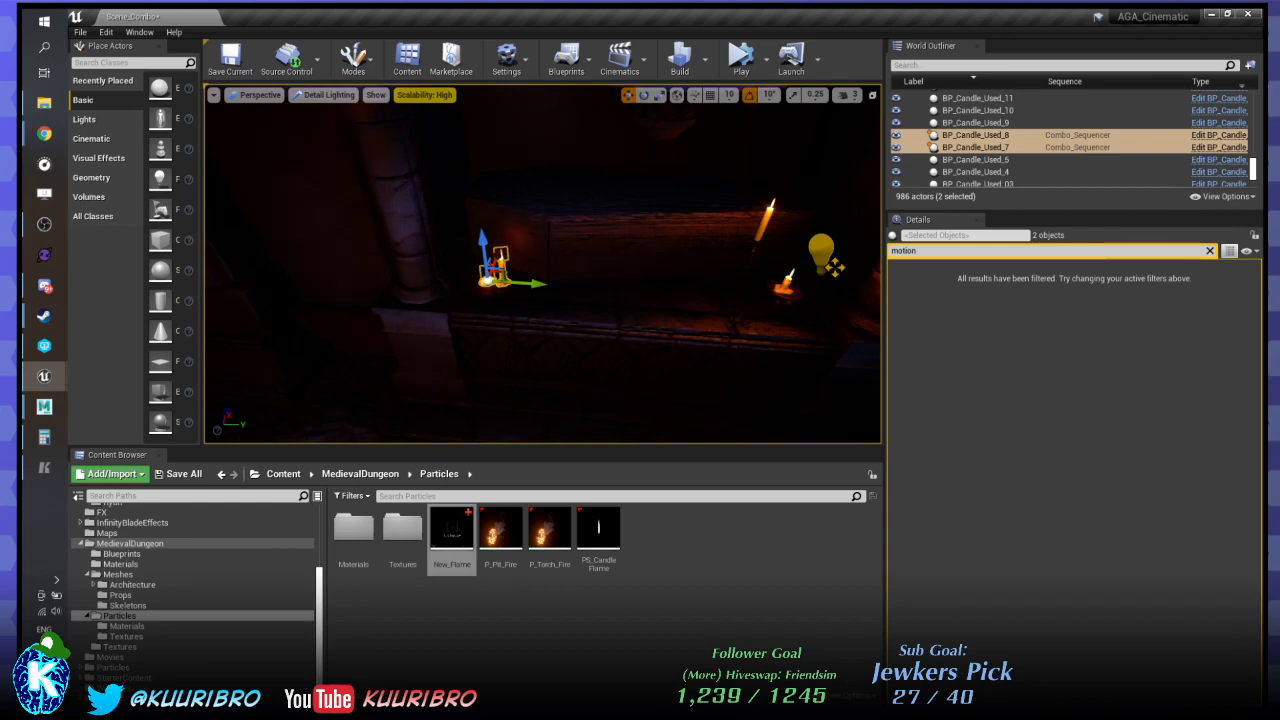
pyautogui.moveTo(520, 292); pyautogui.dragTo(750, 250, button='right')
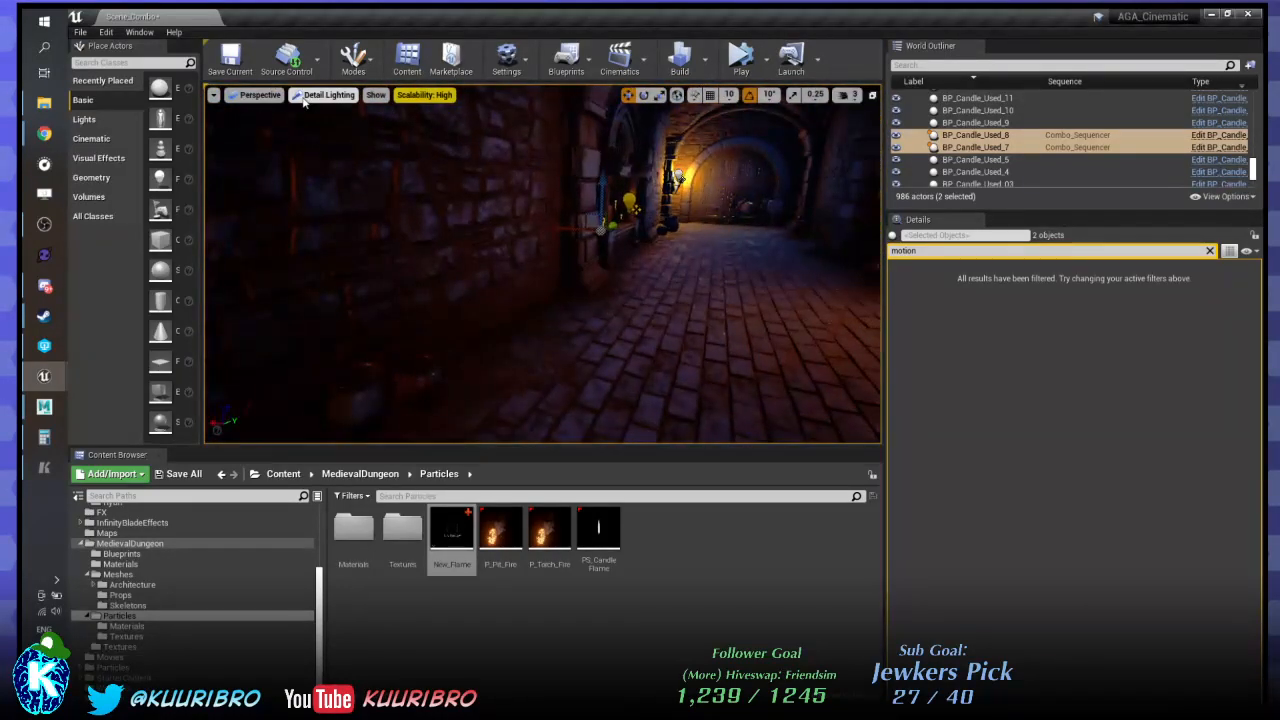
# Return the viewport to the Lit view mode and save the Scene_Combo level.
pyautogui.click(308, 97)
pyautogui.click(487, 190)
pyautogui.hotkey('alt', '4')
pyautogui.moveTo(487, 190); pyautogui.dragTo(432, 146, button='right')
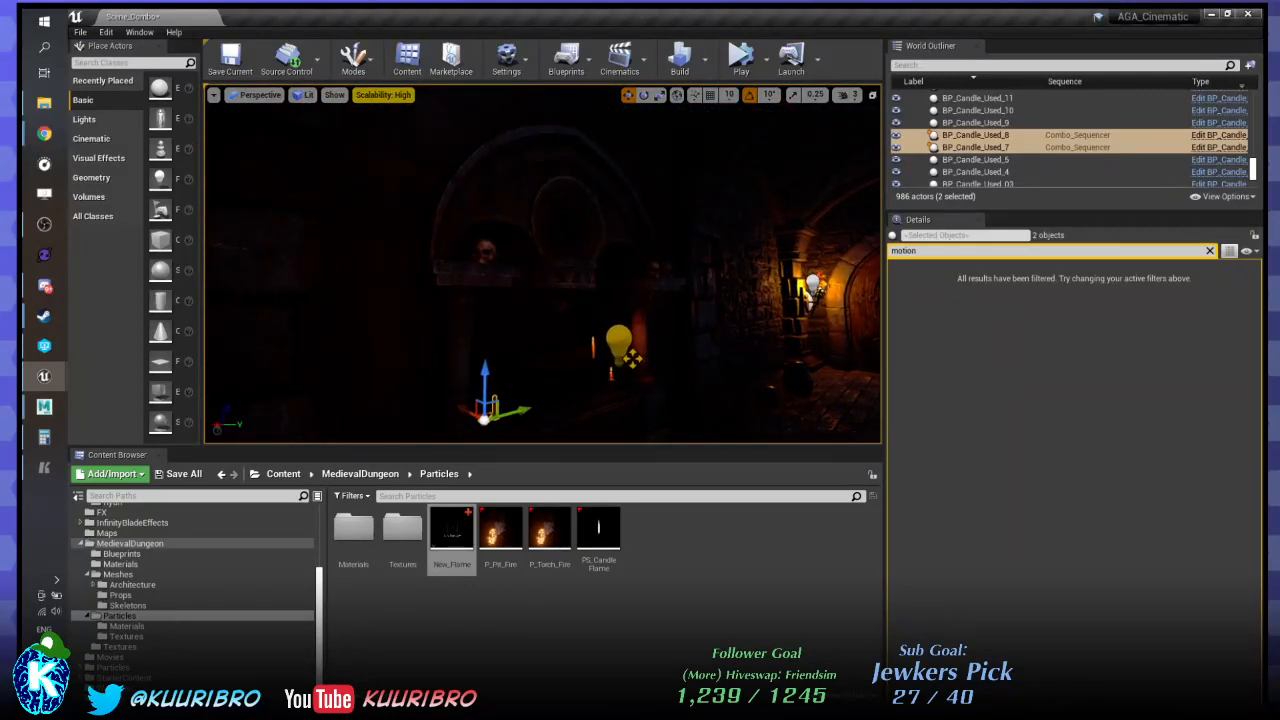
pyautogui.hotkey('ctrl', 's')
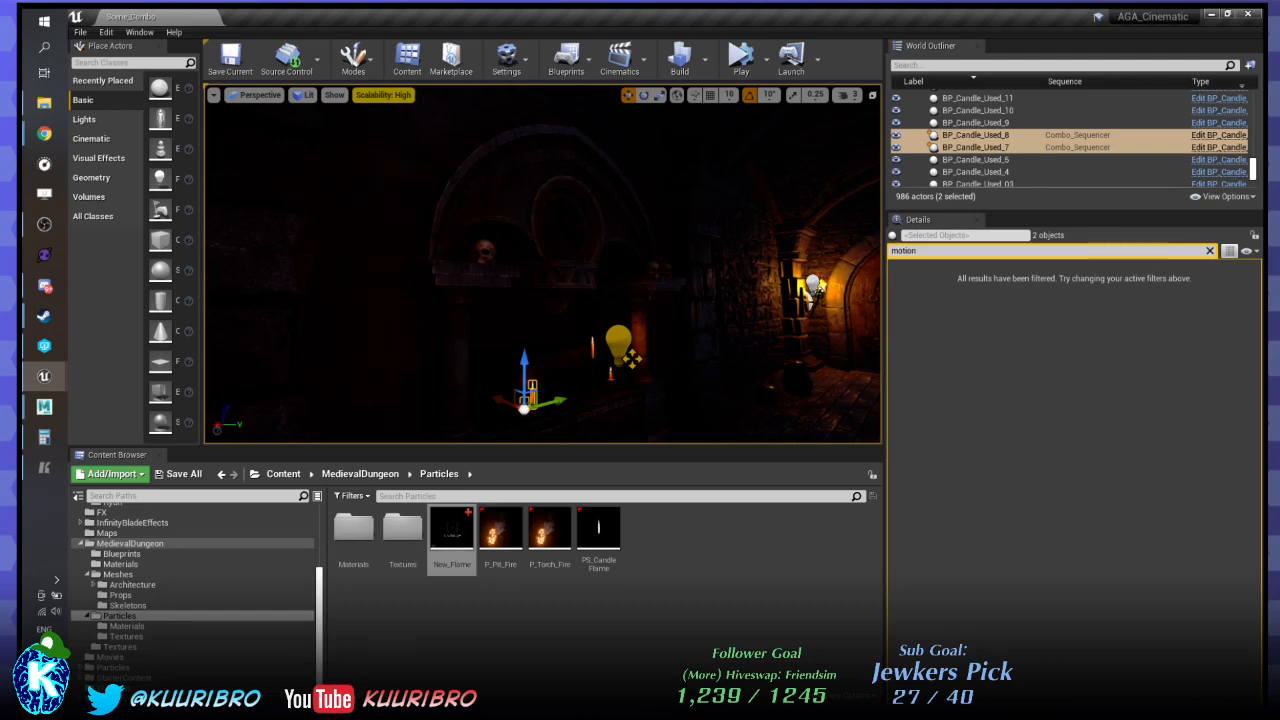
# Bring the floating Sequencer window into view and scrub Combo_Sequencer to frame 411.
pyautogui.moveTo(945, 712); pyautogui.dragTo(1007, 39)
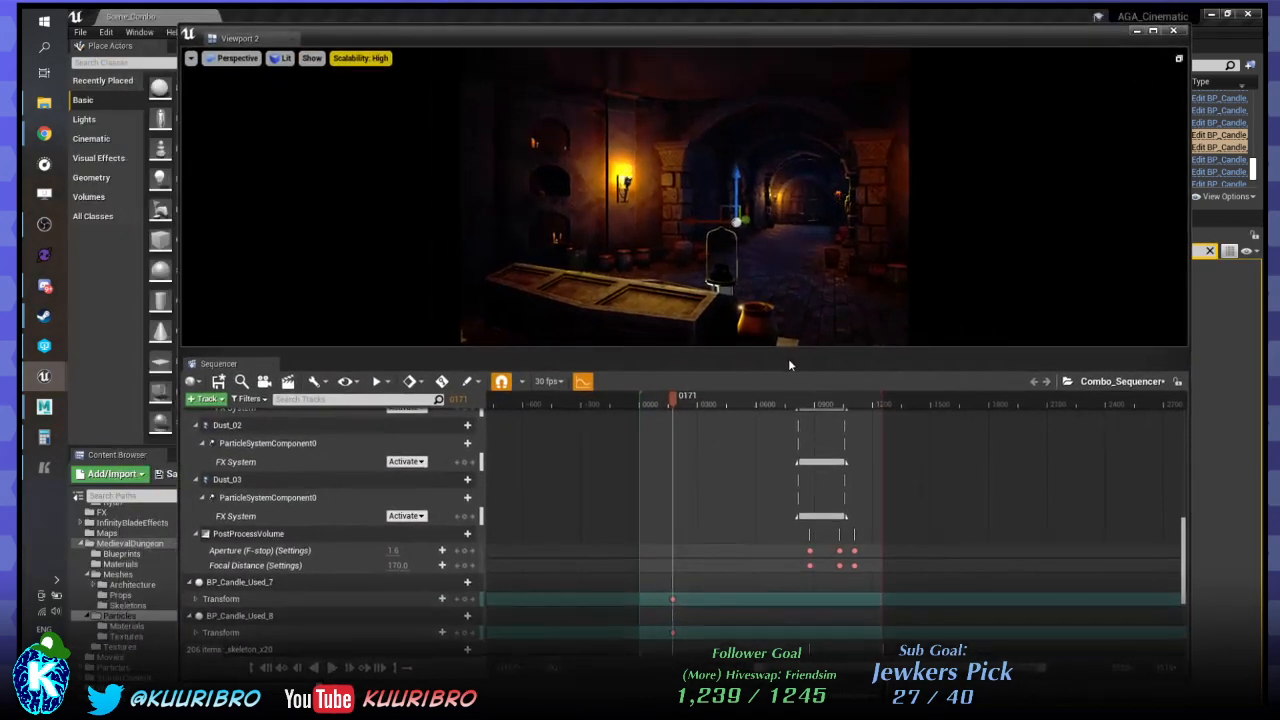
pyautogui.moveTo(673, 396); pyautogui.dragTo(720, 383)
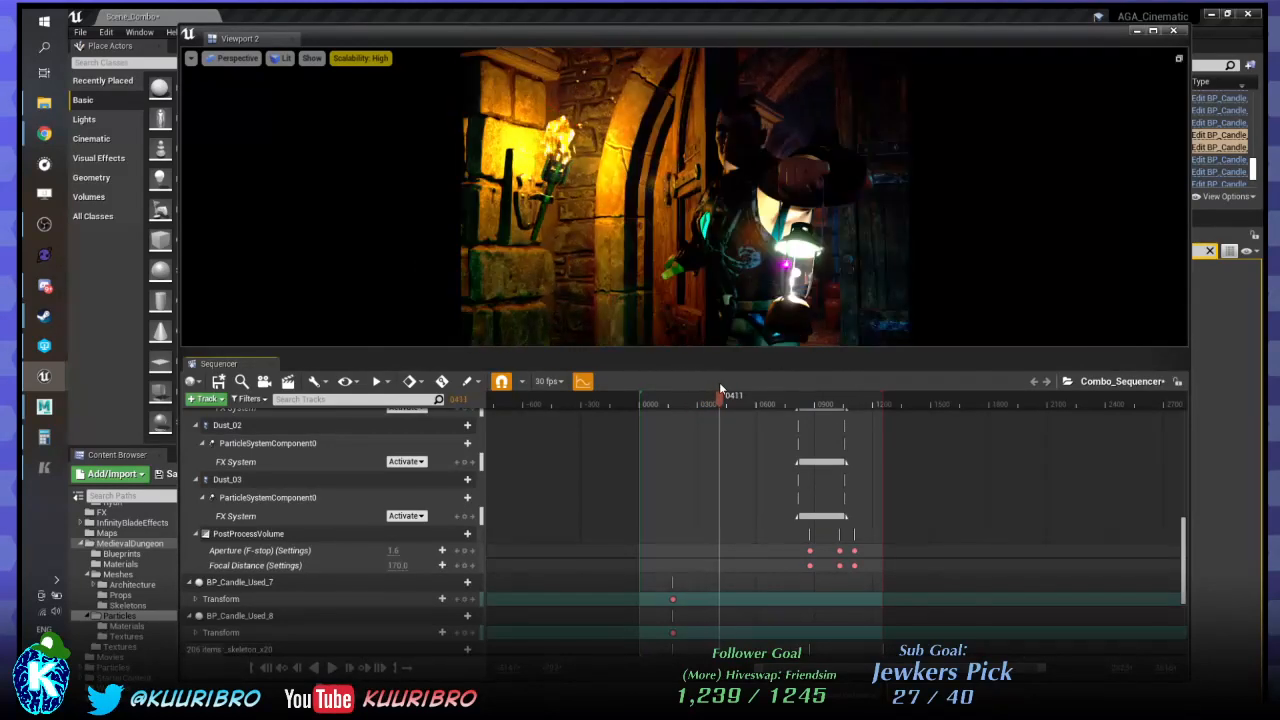
# Switch to Perforce P4V, start getting the latest revision of the Perforce_UnrealPro project folder, and stop the file copy.
pyautogui.click(44, 345)
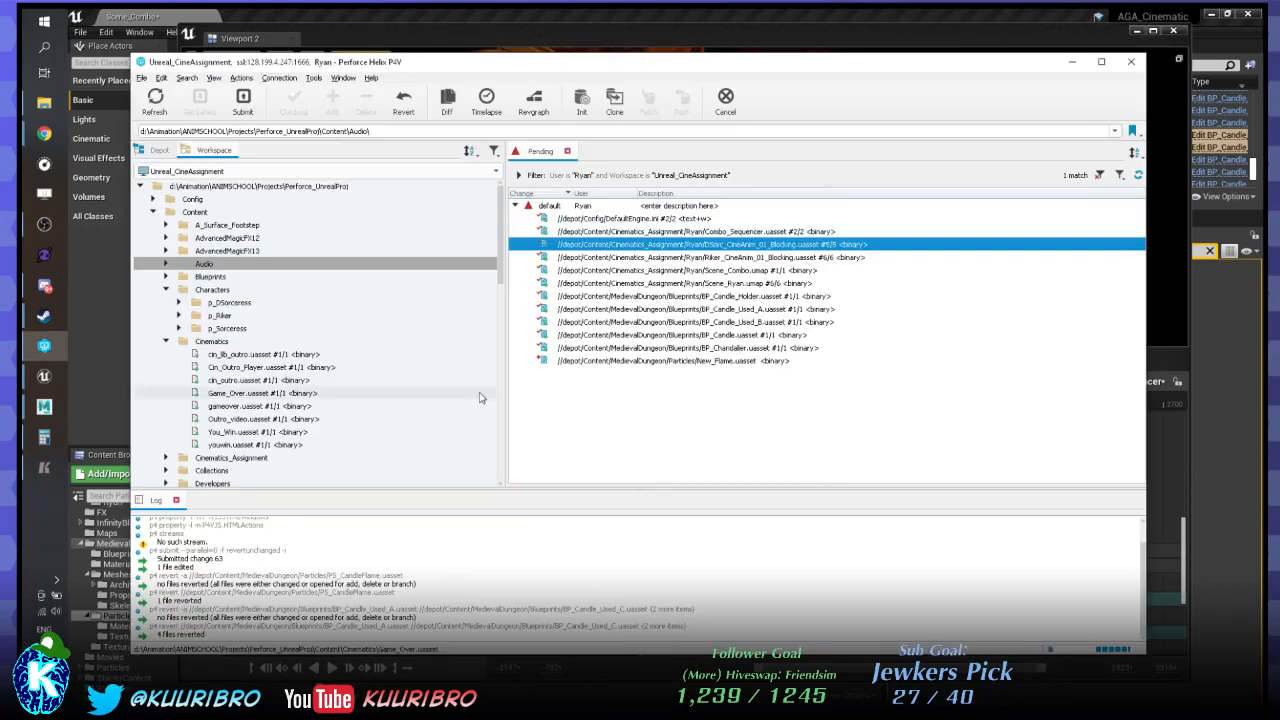
pyautogui.rightClick(266, 191)
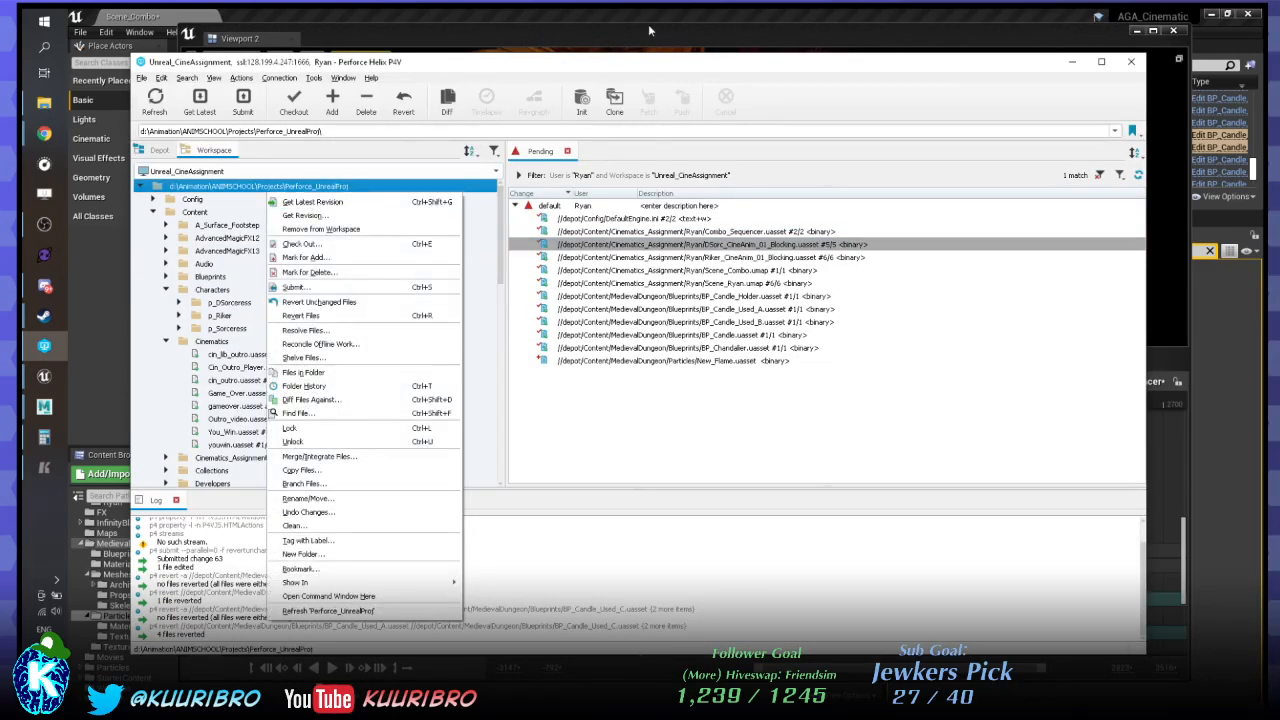
pyautogui.click(309, 203)
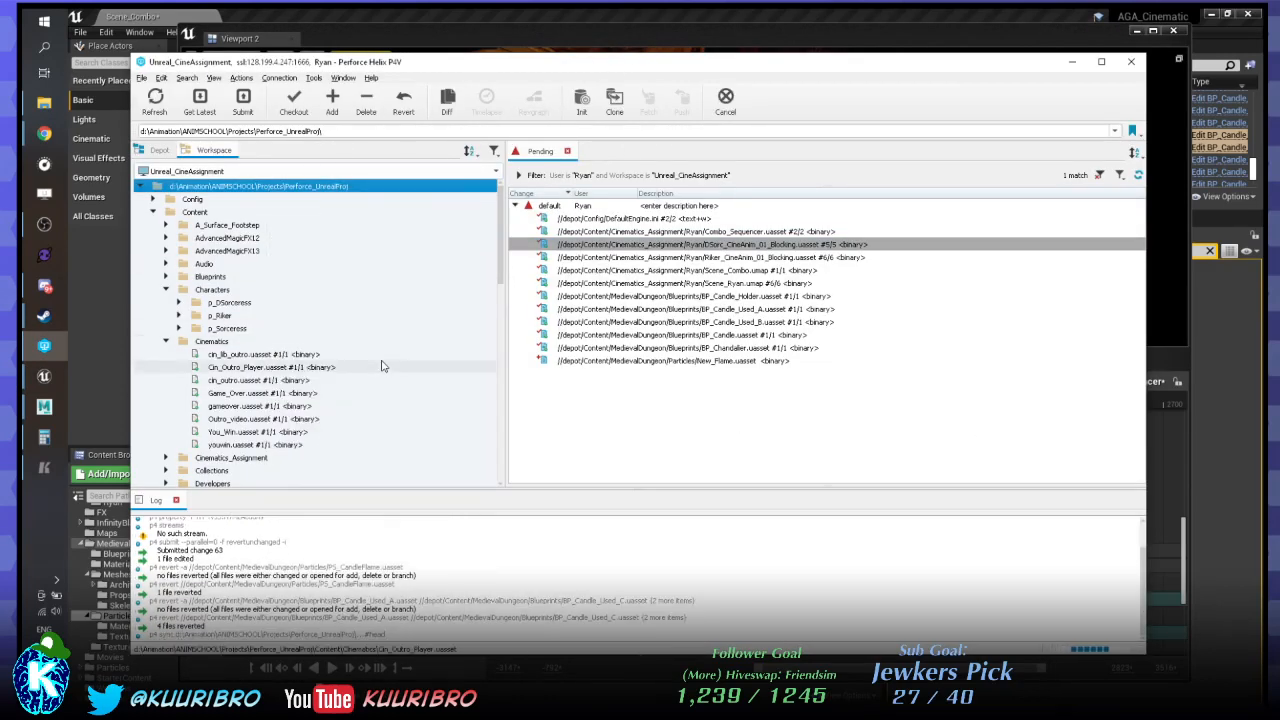
pyautogui.moveTo(381, 366)
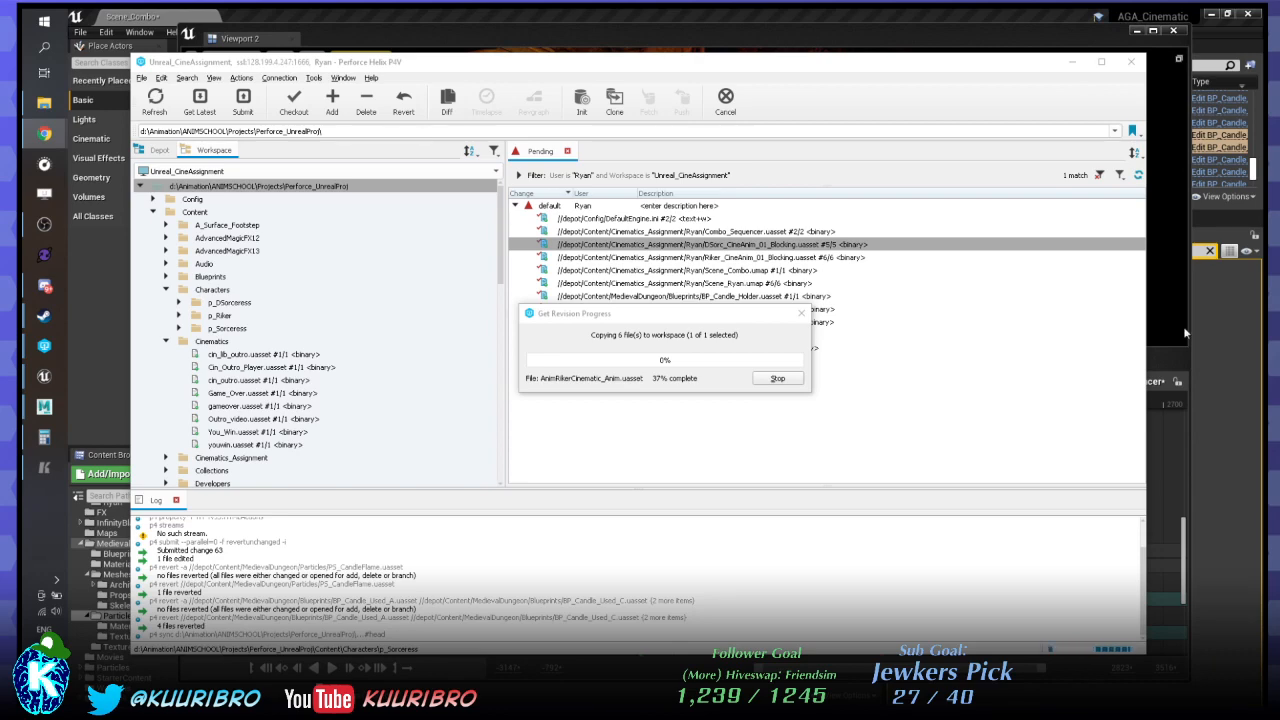
pyautogui.click(772, 383)
pyautogui.click(771, 386)
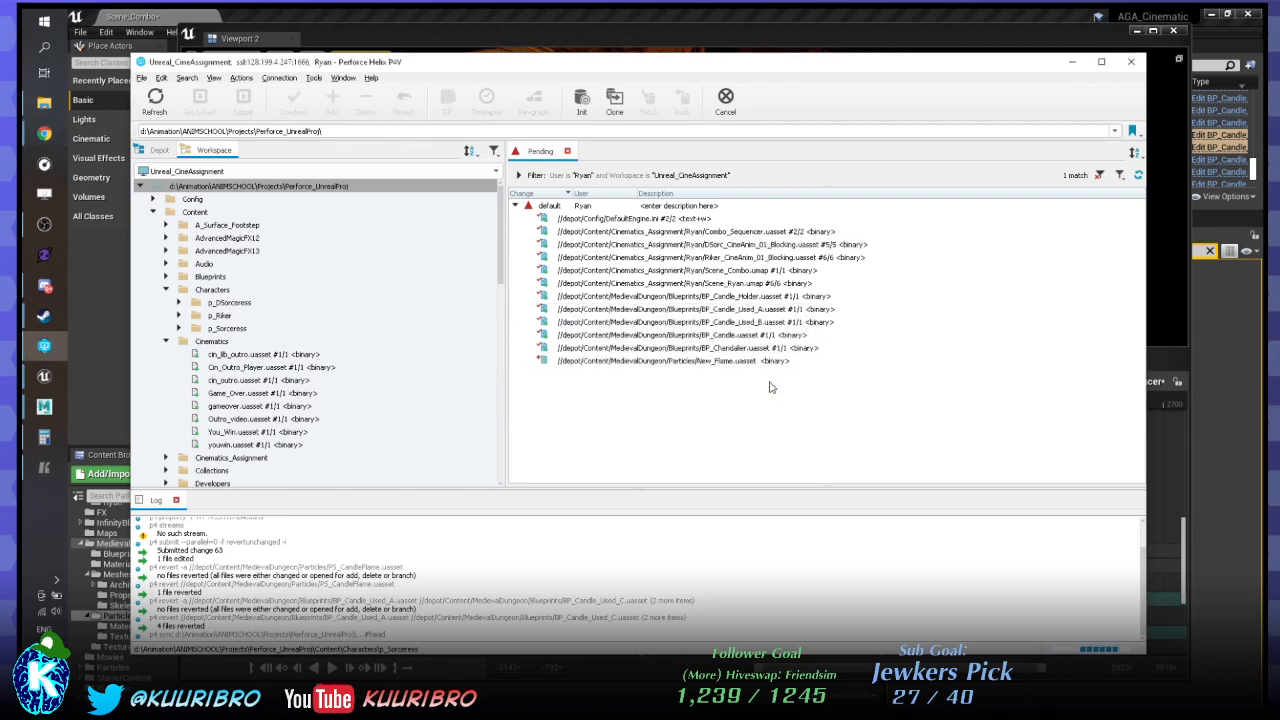
pyautogui.click(1072, 61)
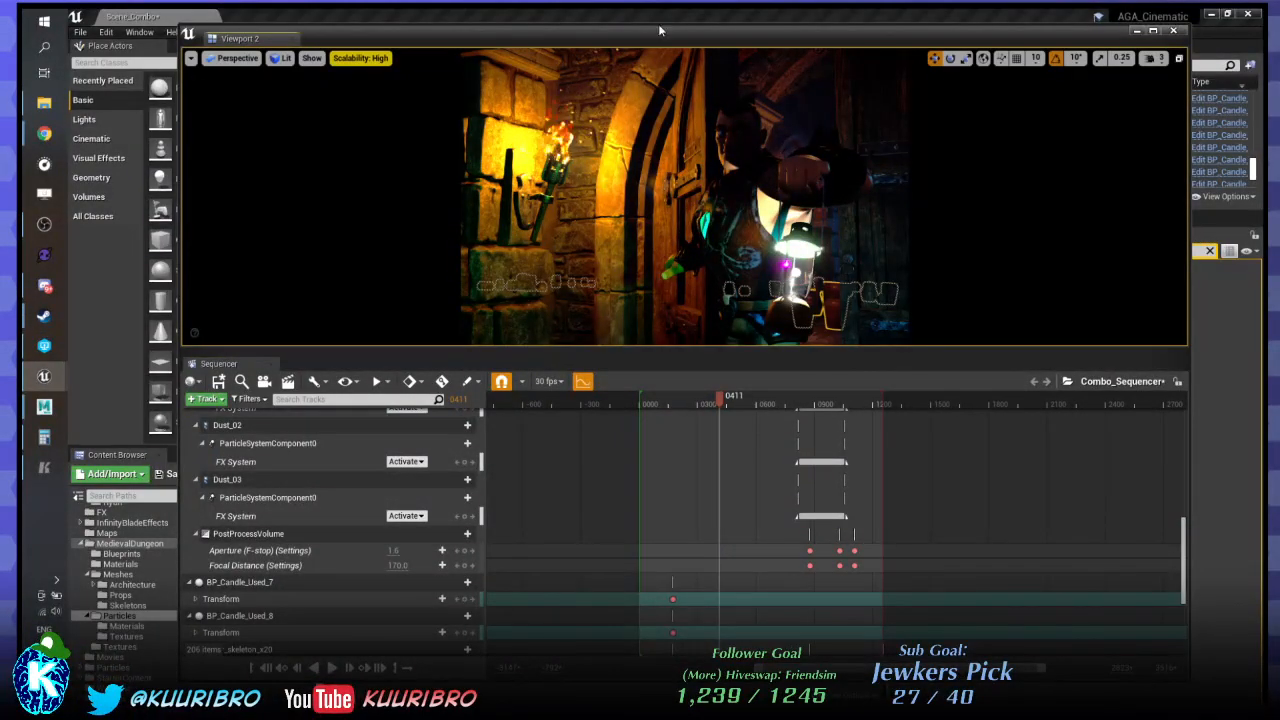
# Move the floating Viewport 2 window off the main viewport and select the Sky Sphere from outside the dungeon.
pyautogui.moveTo(652, 32); pyautogui.dragTo(849, 490)
pyautogui.moveTo(780, 385)
pyautogui.mouseDown(button='right')
pyautogui.moveTo(930, 382)
pyautogui.moveTo(800, 385)
pyautogui.mouseUp(button='right')
pyautogui.press('w')
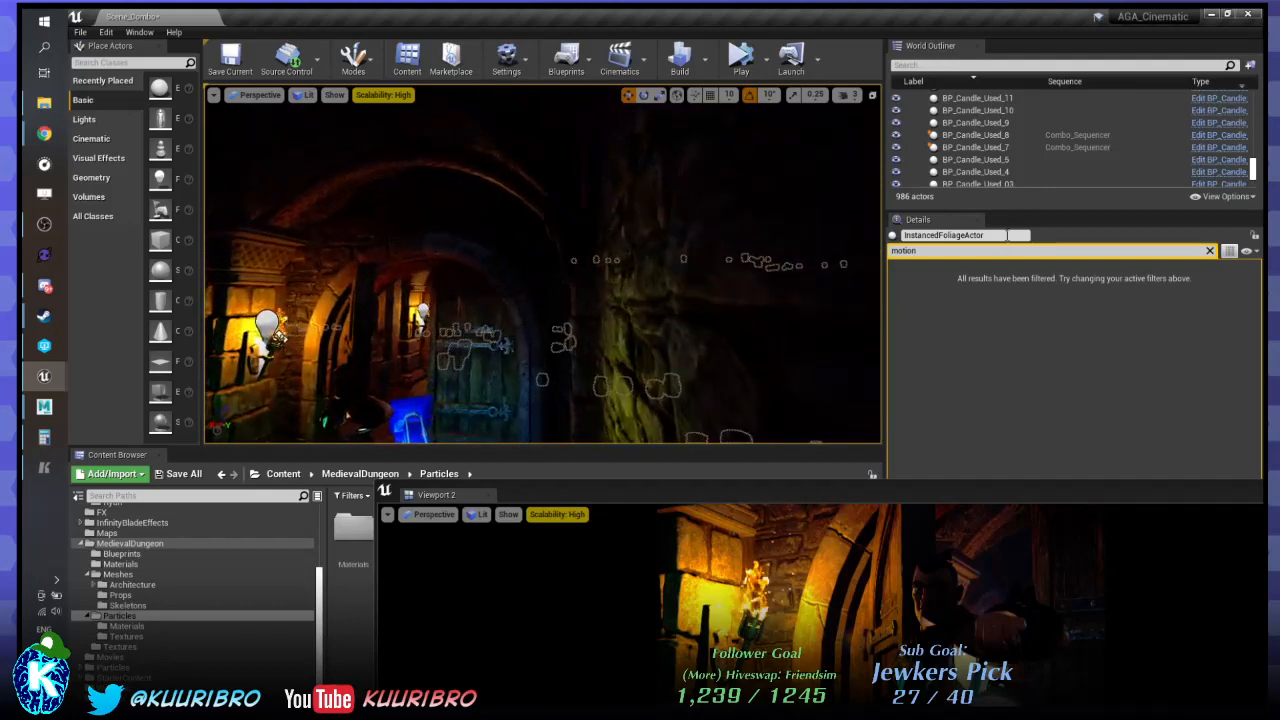
pyautogui.press('f')
pyautogui.moveTo(640, 300); pyautogui.dragTo(690, 252, button='right')
pyautogui.scroll(3, 1000, 150)
pyautogui.scroll(2, 924, 155)
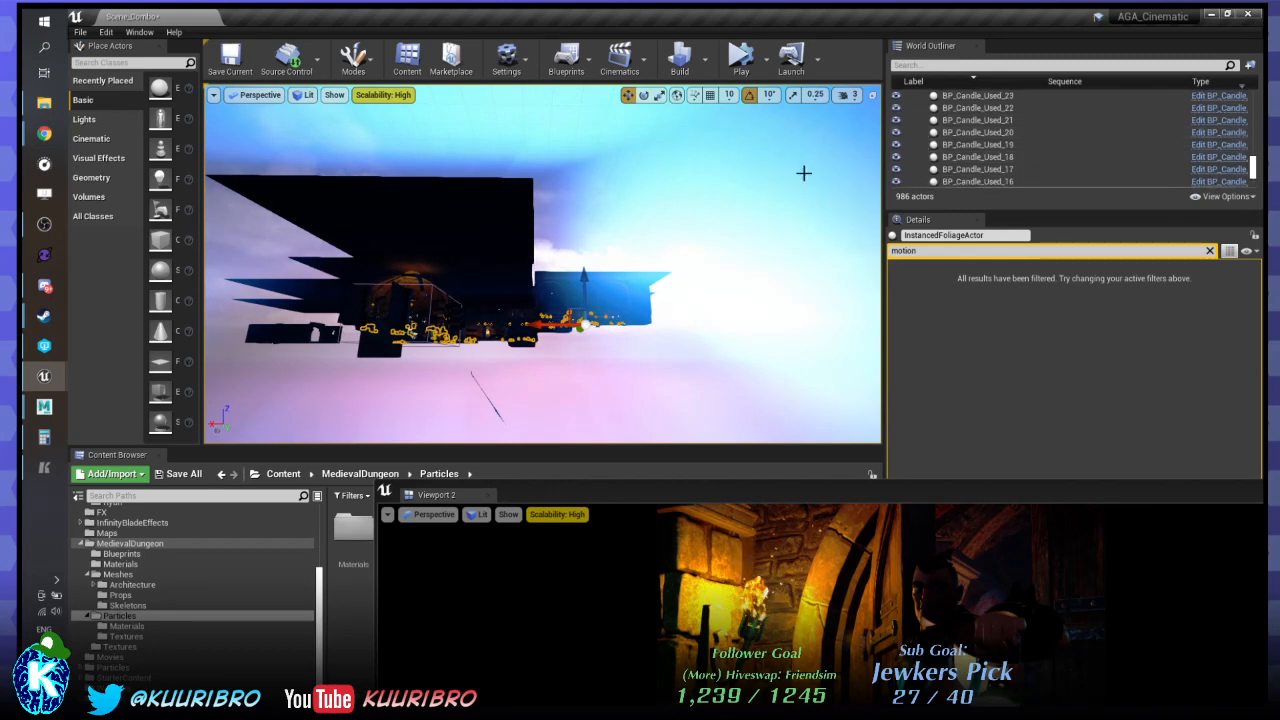
pyautogui.moveTo(803, 171); pyautogui.dragTo(803, 165, button='right')
pyautogui.click(585, 398)
pyautogui.moveTo(616, 229); pyautogui.dragTo(616, 217, button='right')
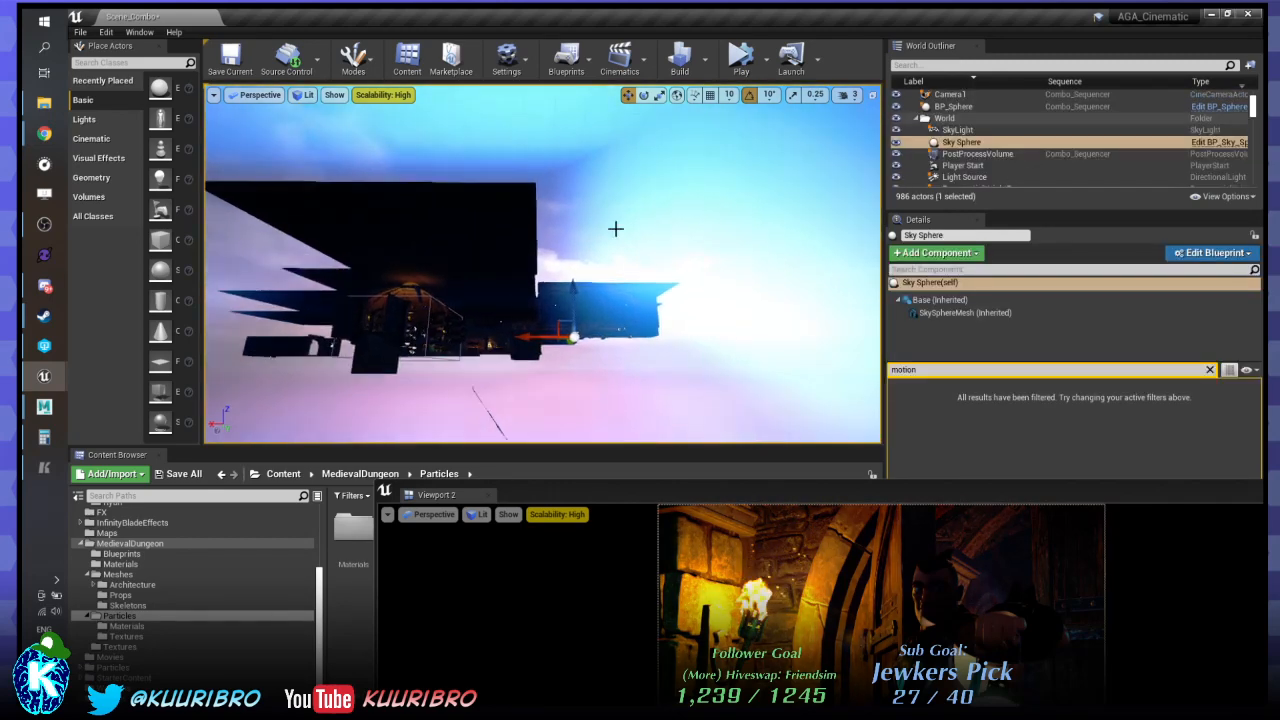
# Set the viewport camera speed to 6 and select the instanced foliage pots along the wall inside the dungeon.
pyautogui.click(849, 97)
pyautogui.click(914, 127)
pyautogui.moveTo(640, 260); pyautogui.dragTo(648, 186, button='right')
pyautogui.press('w')
pyautogui.click(693, 246)
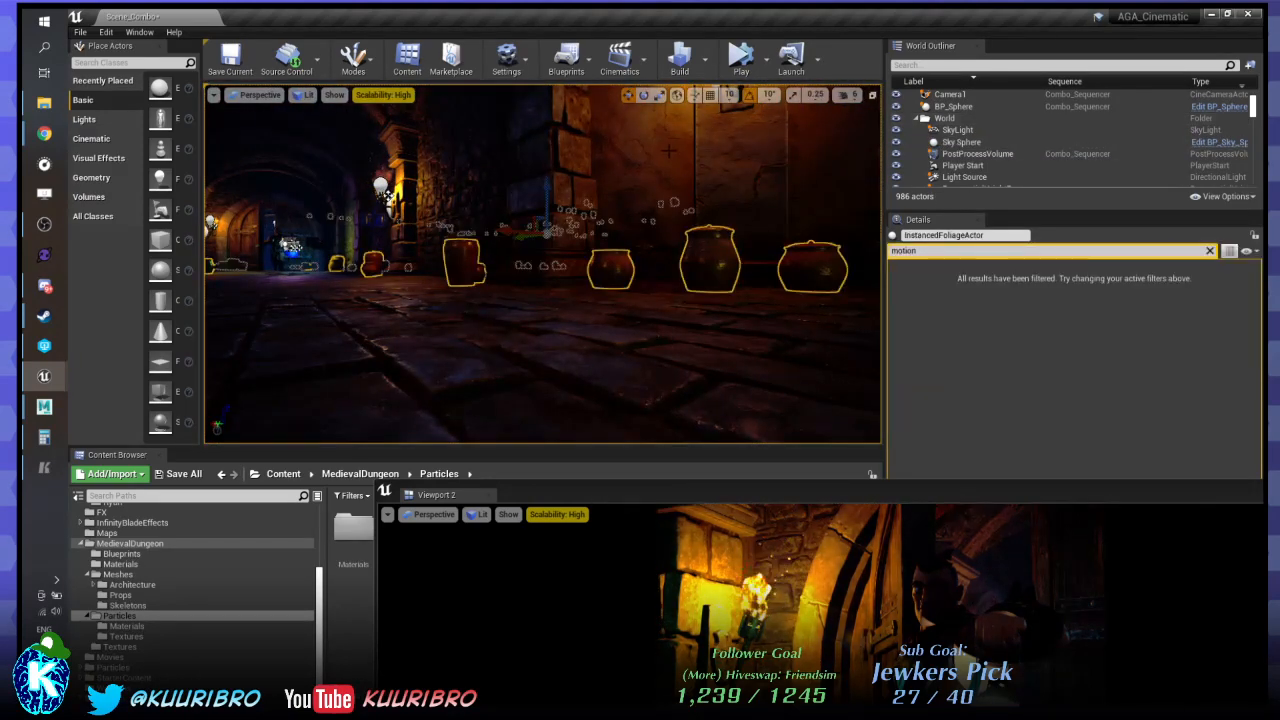
# Search the World Outliner for the selected InstancedFoliageActor, comparing it with a nearby floor piece.
pyautogui.press('w')
pyautogui.moveTo(693, 246); pyautogui.dragTo(545, 330, button='right')
pyautogui.press('w')
pyautogui.scroll(-1, 616, 286)
pyautogui.press('w')
pyautogui.scroll(1, 540, 335)
pyautogui.scroll(-10, 1020, 157)
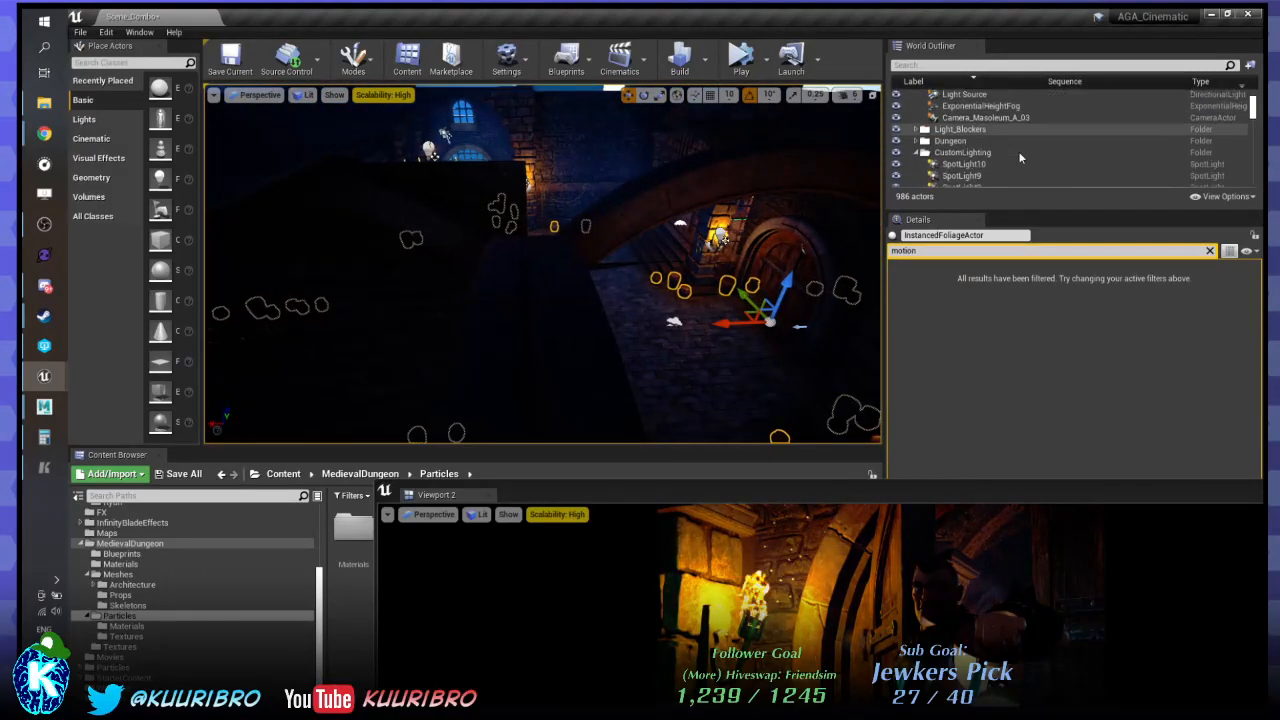
pyautogui.scroll(-10, 1018, 151)
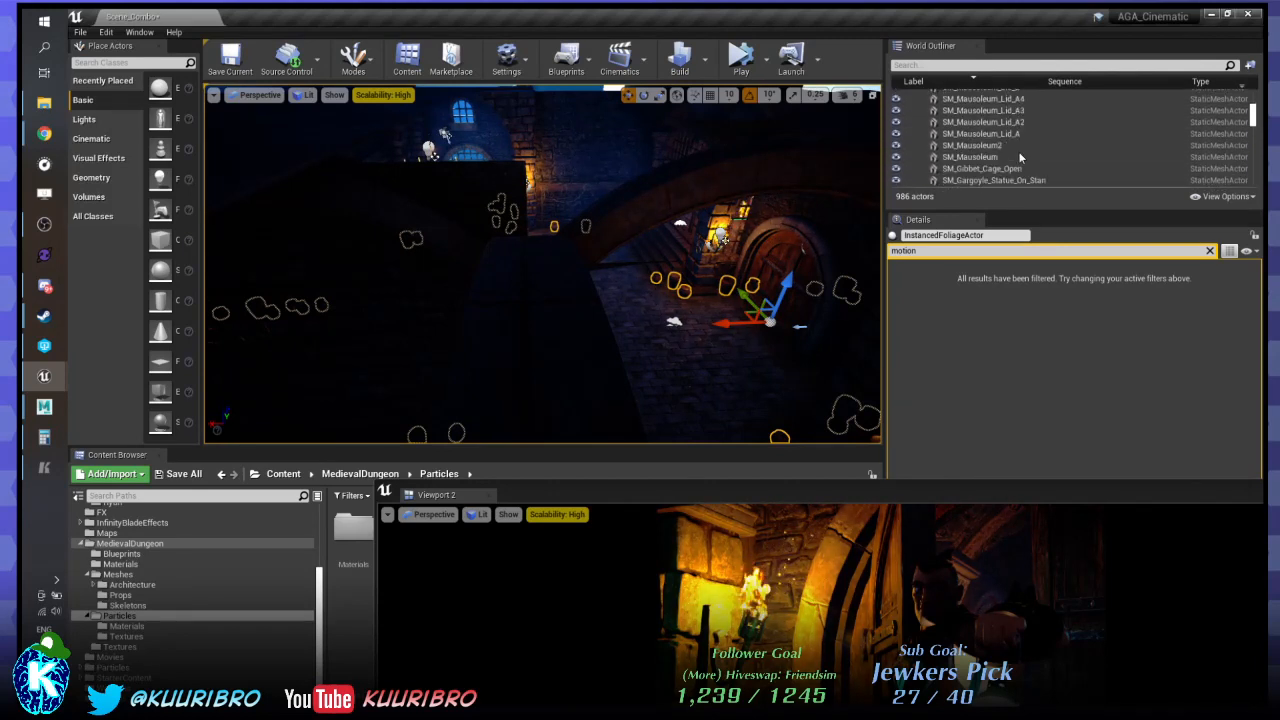
pyautogui.scroll(-5, 1078, 148)
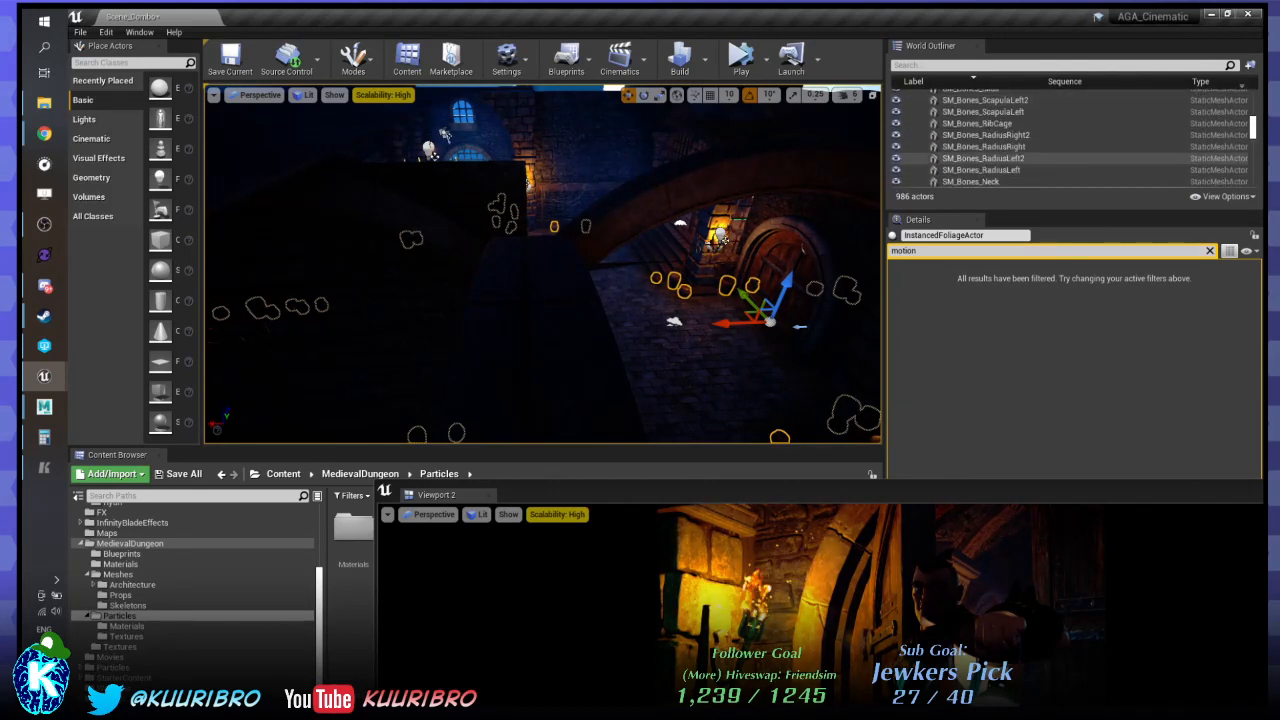
pyautogui.click(1078, 144)
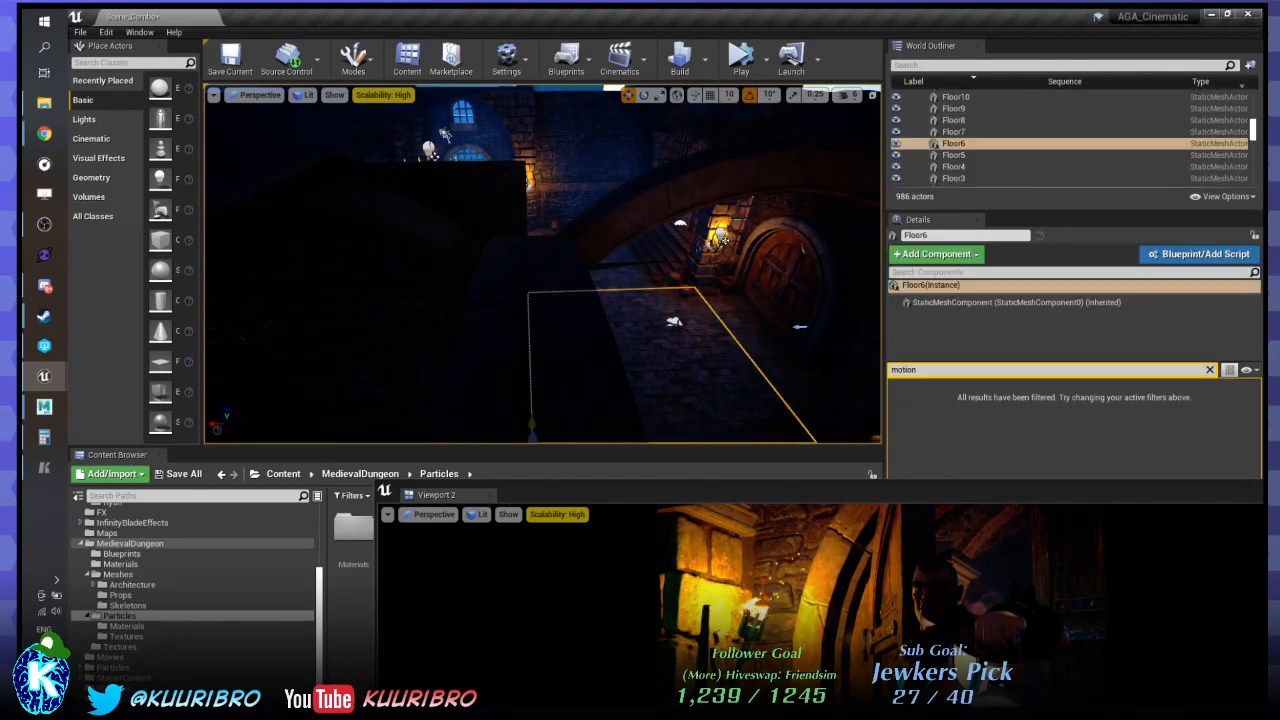
pyautogui.click(723, 286)
pyautogui.scroll(-8, 963, 162)
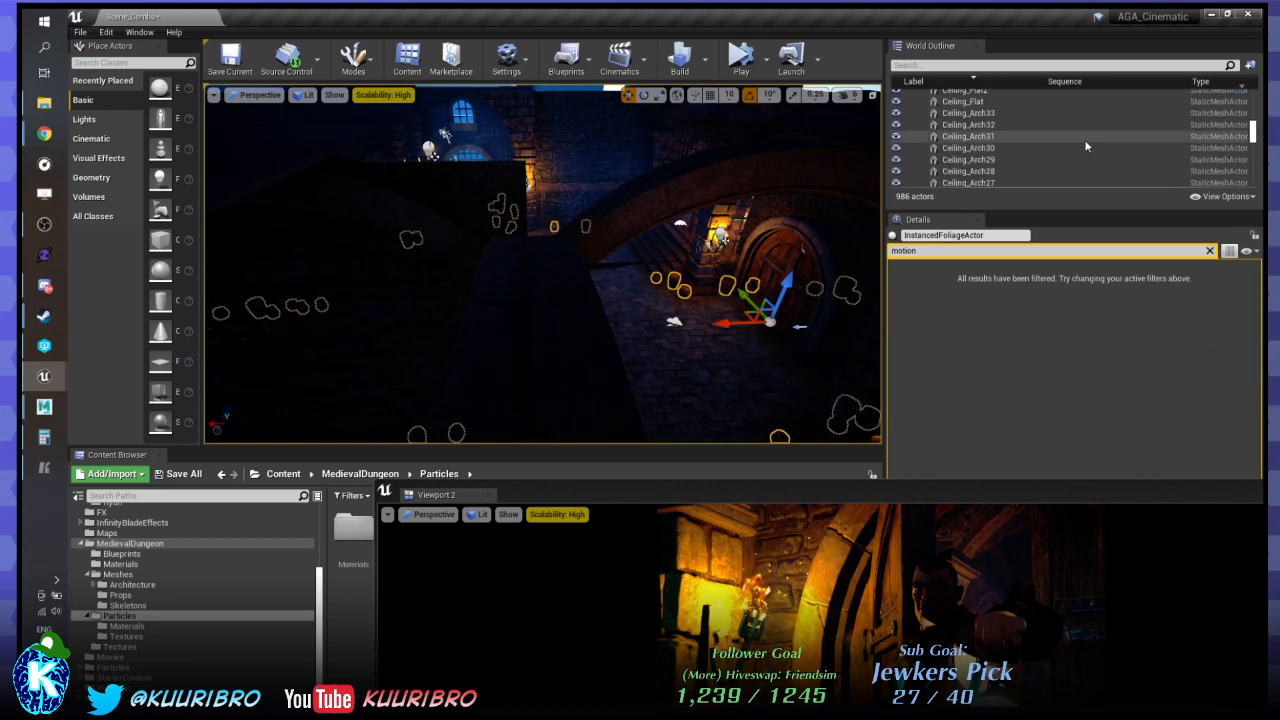
pyautogui.scroll(-5, 1109, 142)
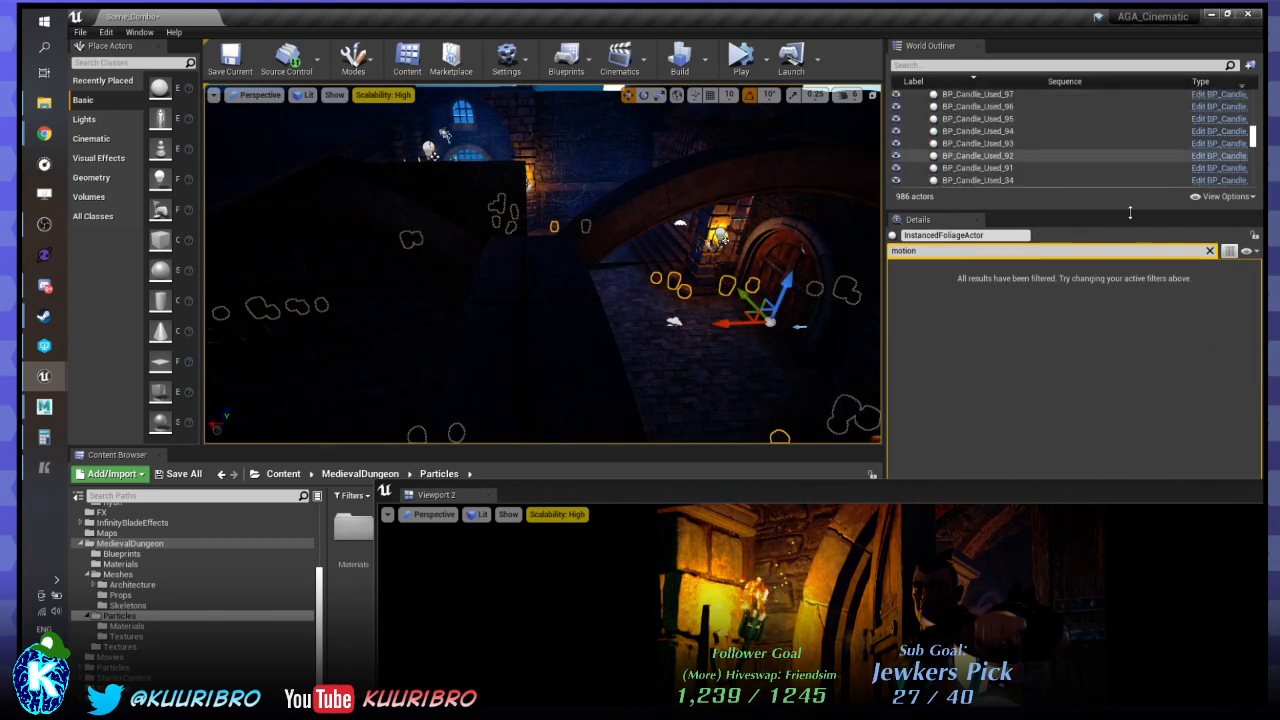
# Clear the "motion" filter from the Details properties and frame the whole InstancedFoliageActor from outside the dungeon.
pyautogui.click(1210, 251)
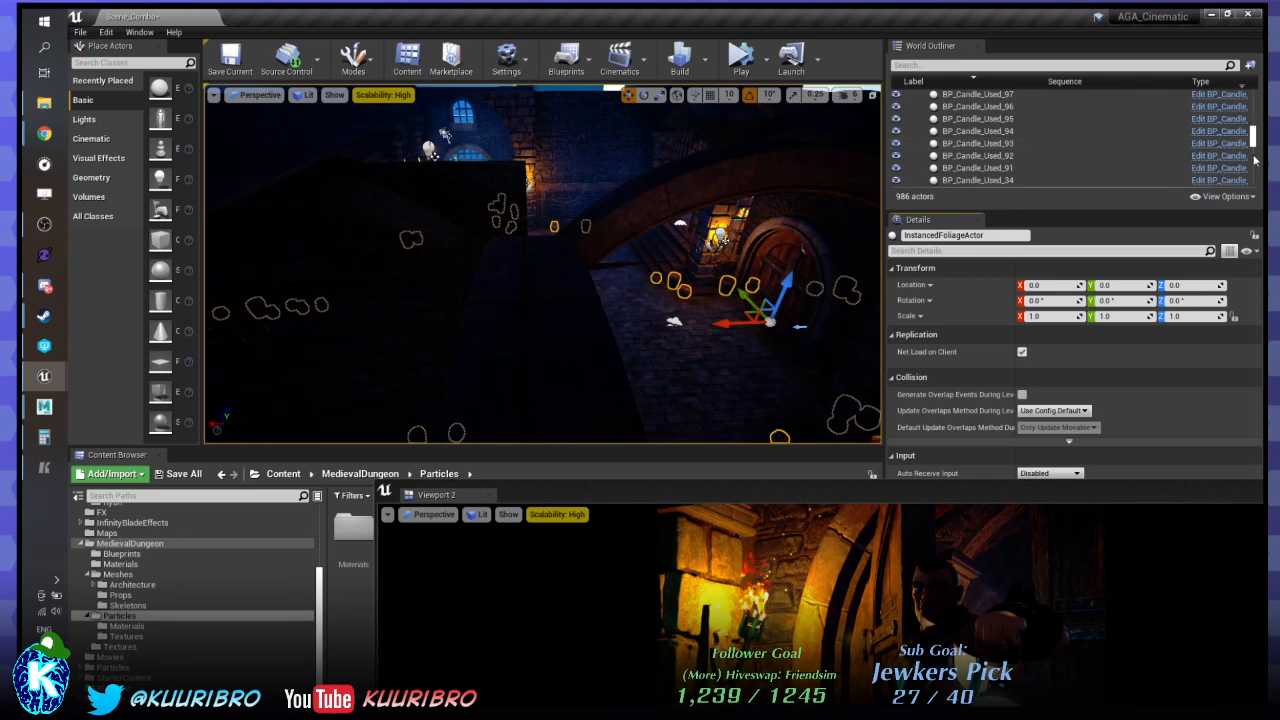
pyautogui.moveTo(1252, 139); pyautogui.dragTo(1253, 98)
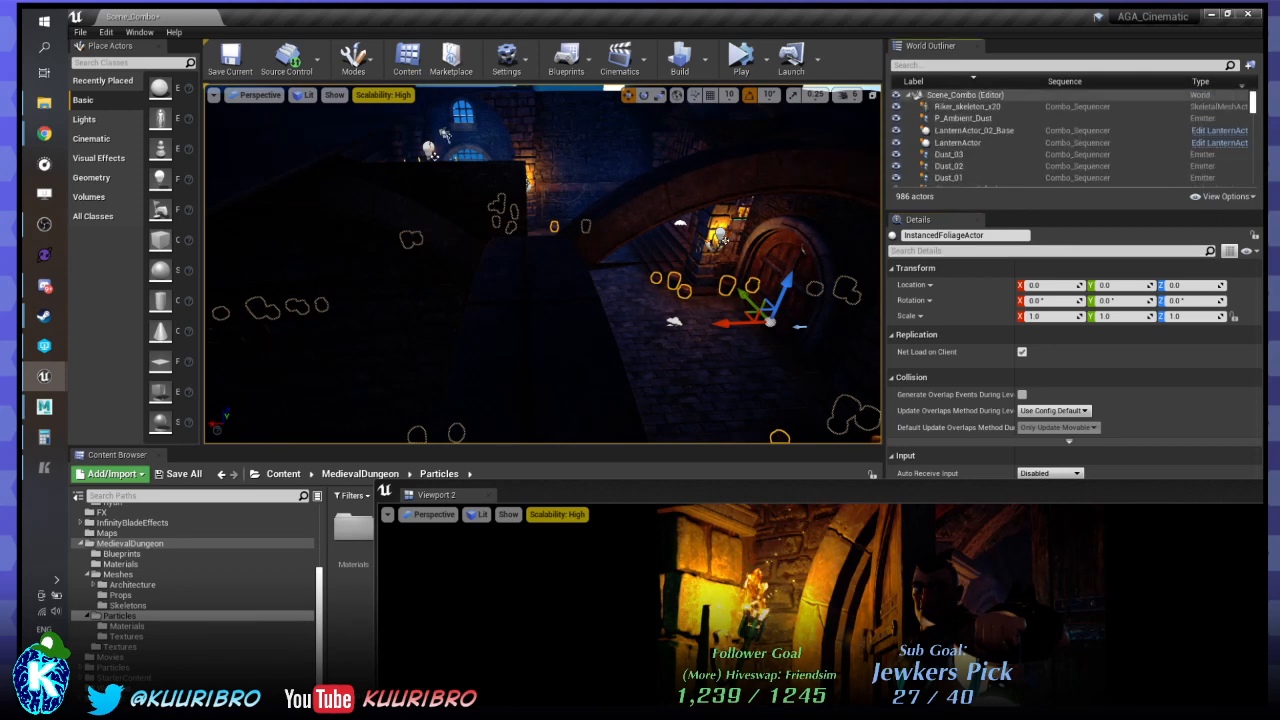
pyautogui.press('f')
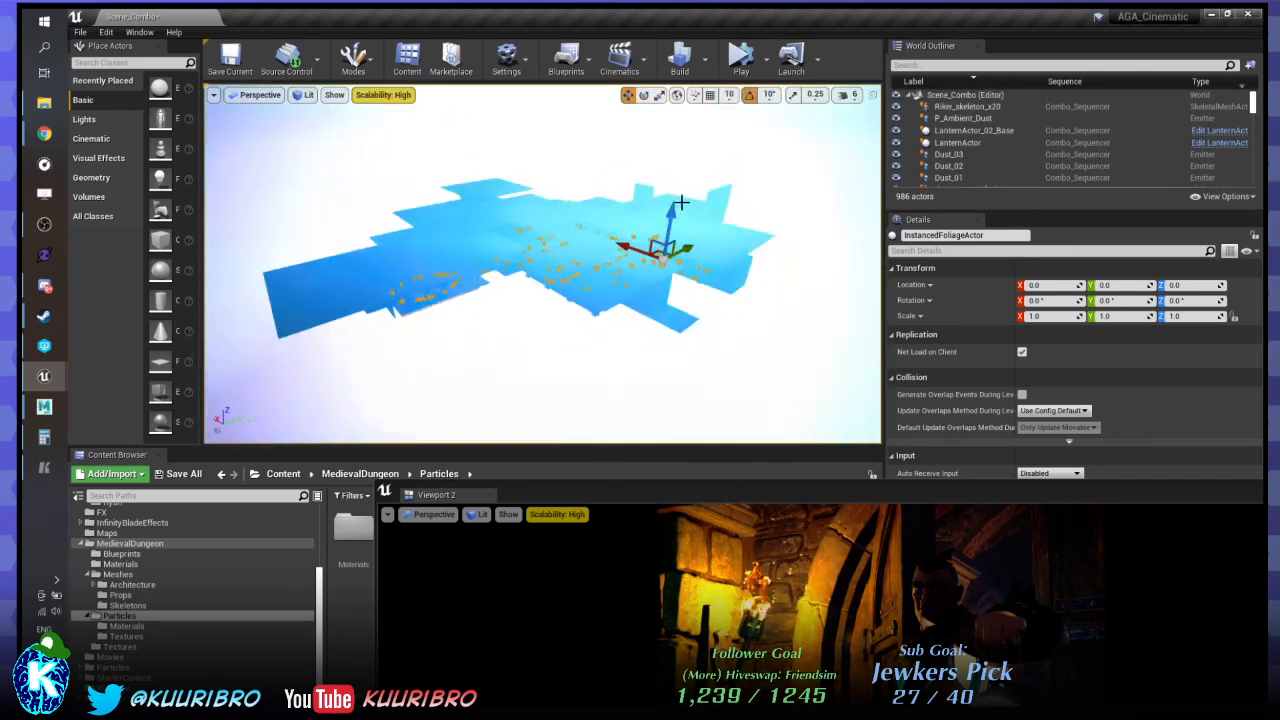
# Reposition the floating Viewport 2 window and reselect the foliage pots beside the arched door inside the dungeon.
pyautogui.moveTo(1018, 488); pyautogui.dragTo(691, 655)
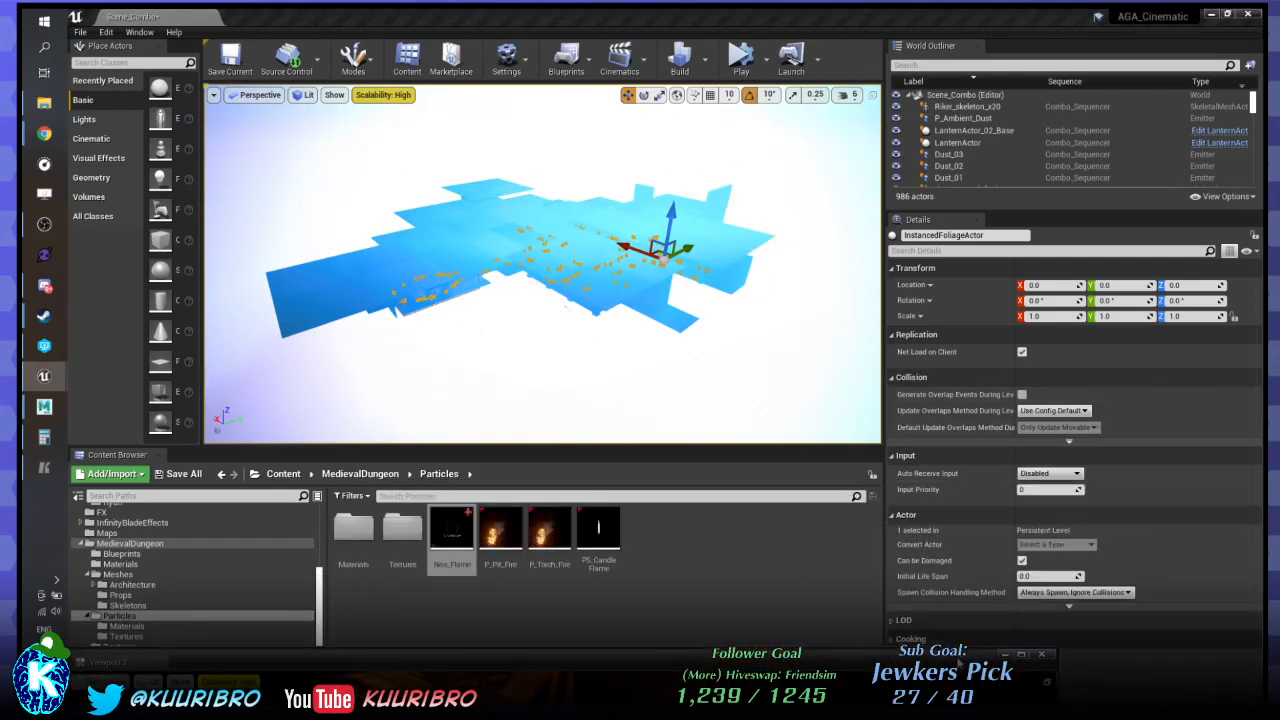
pyautogui.moveTo(948, 660); pyautogui.dragTo(1101, 496)
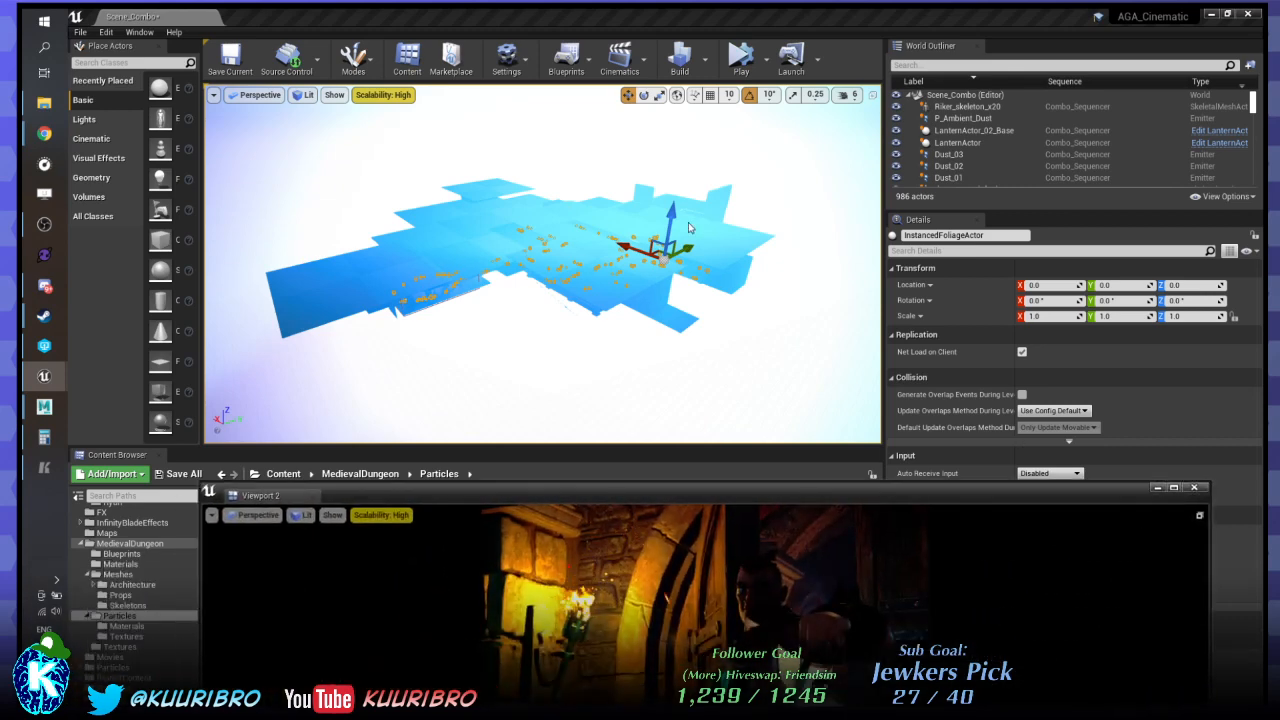
pyautogui.press('w')
pyautogui.moveTo(690, 320); pyautogui.dragTo(690, 322, button='right')
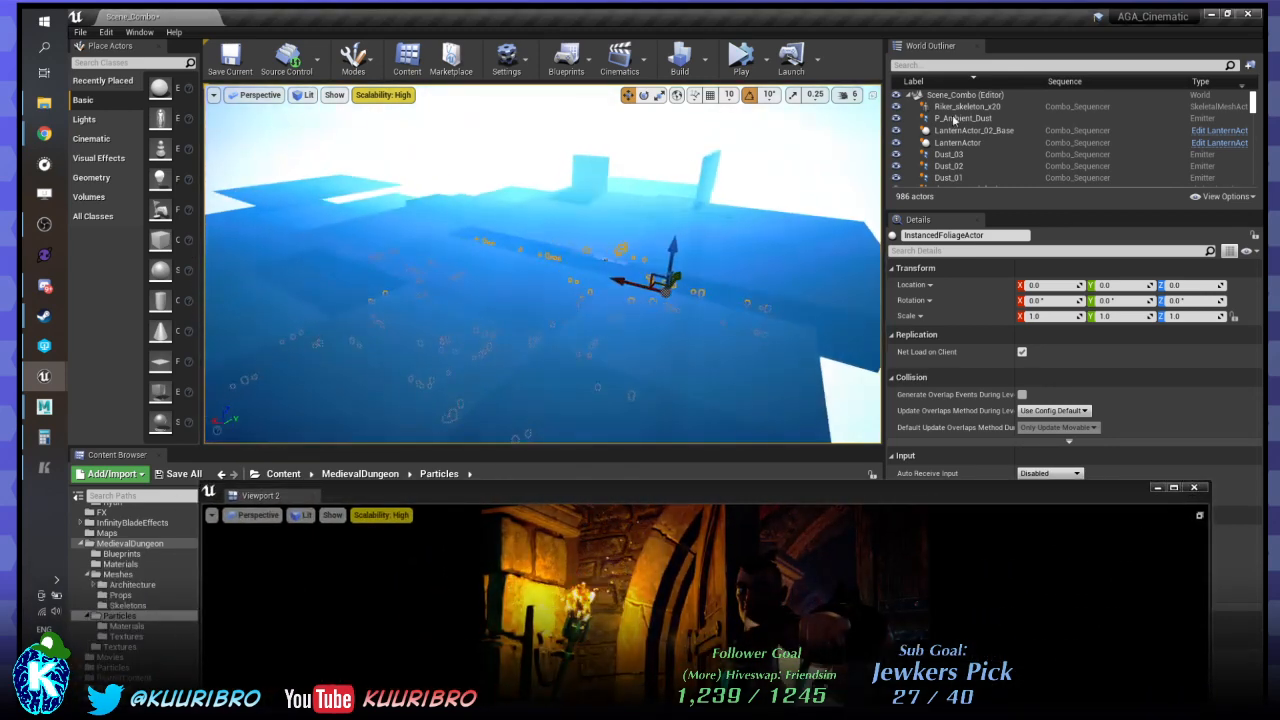
pyautogui.click(948, 155)
pyautogui.click(737, 371)
pyautogui.press('w')
pyautogui.moveTo(737, 371); pyautogui.dragTo(737, 371, button='right')
pyautogui.moveTo(554, 281); pyautogui.dragTo(554, 281, button='right')
pyautogui.click(561, 281)
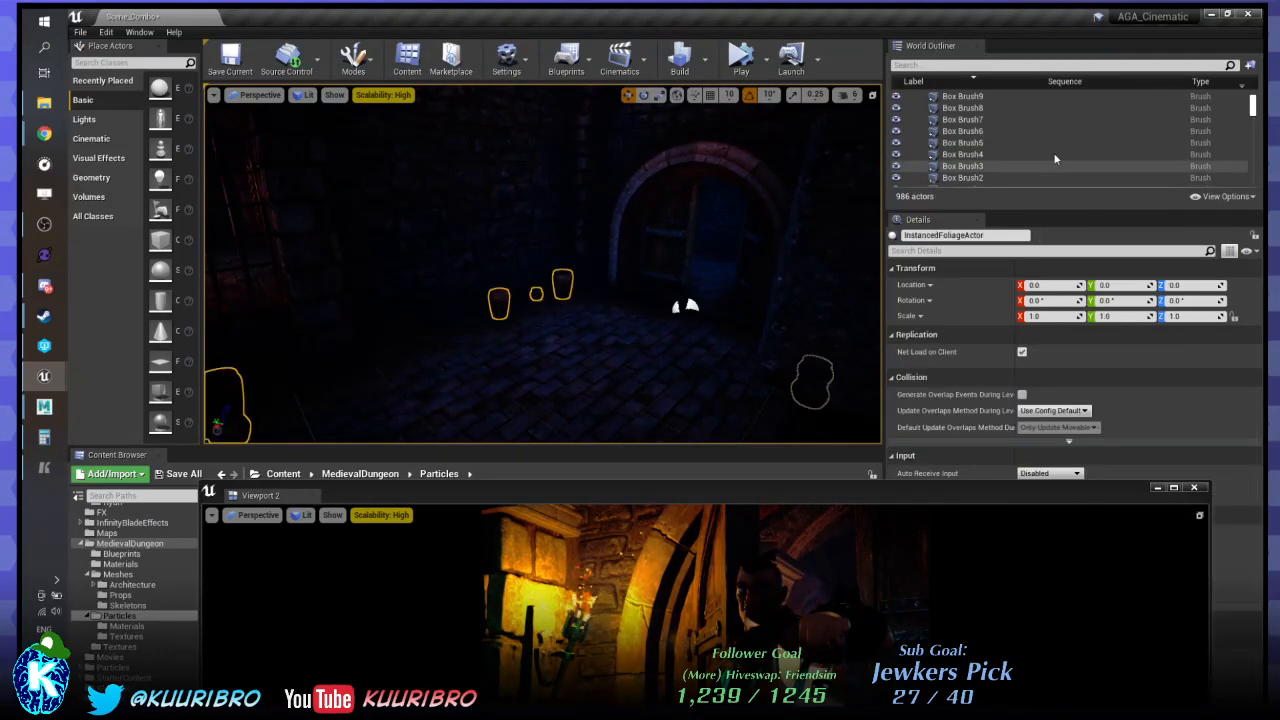
# Examine the first entries of the World Outliner and the foliage actor's LOD properties, with Viewport 2 moved aside.
pyautogui.scroll(7, 1055, 153)
pyautogui.scroll(6, 1056, 155)
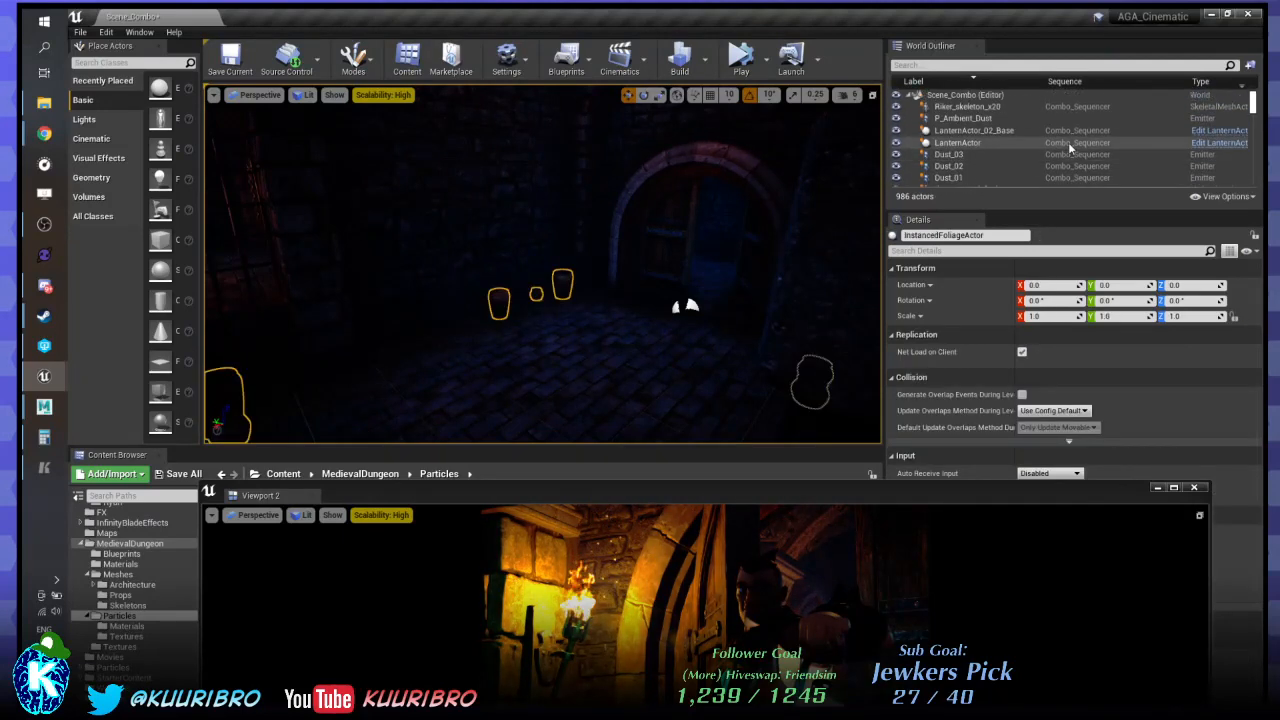
pyautogui.moveTo(996, 490); pyautogui.dragTo(770, 708)
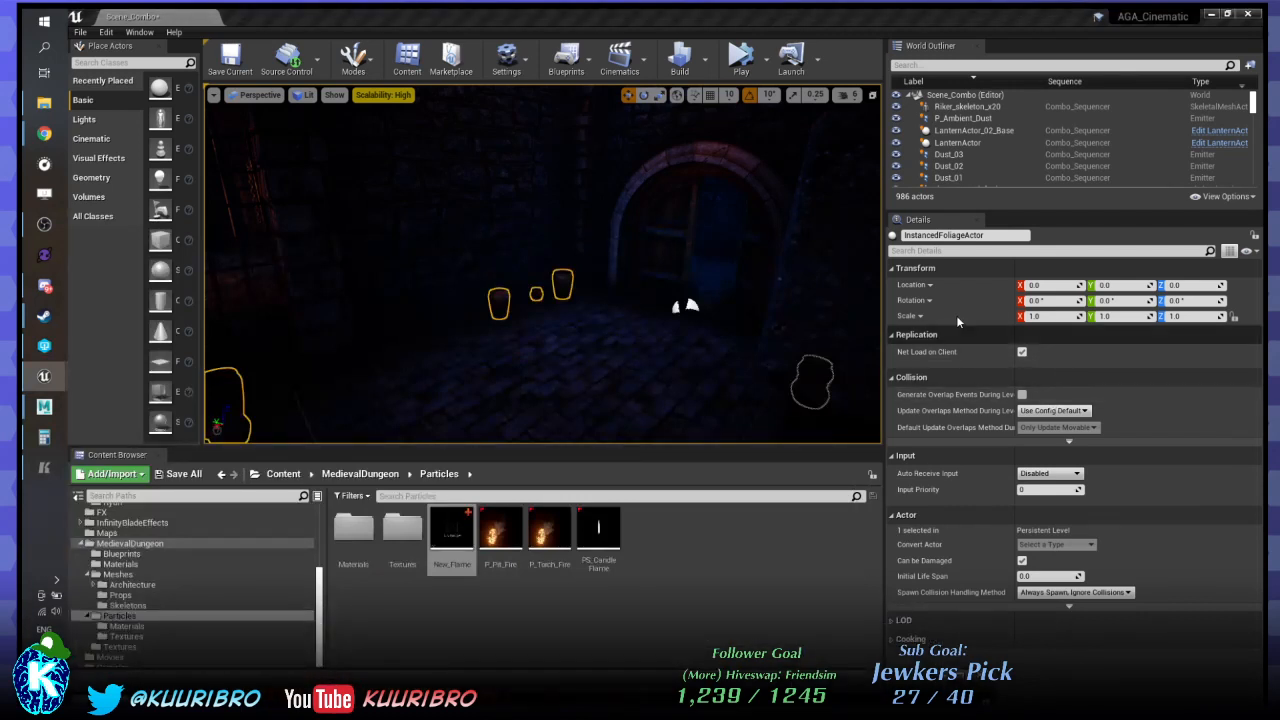
pyautogui.click(909, 95)
pyautogui.click(910, 96)
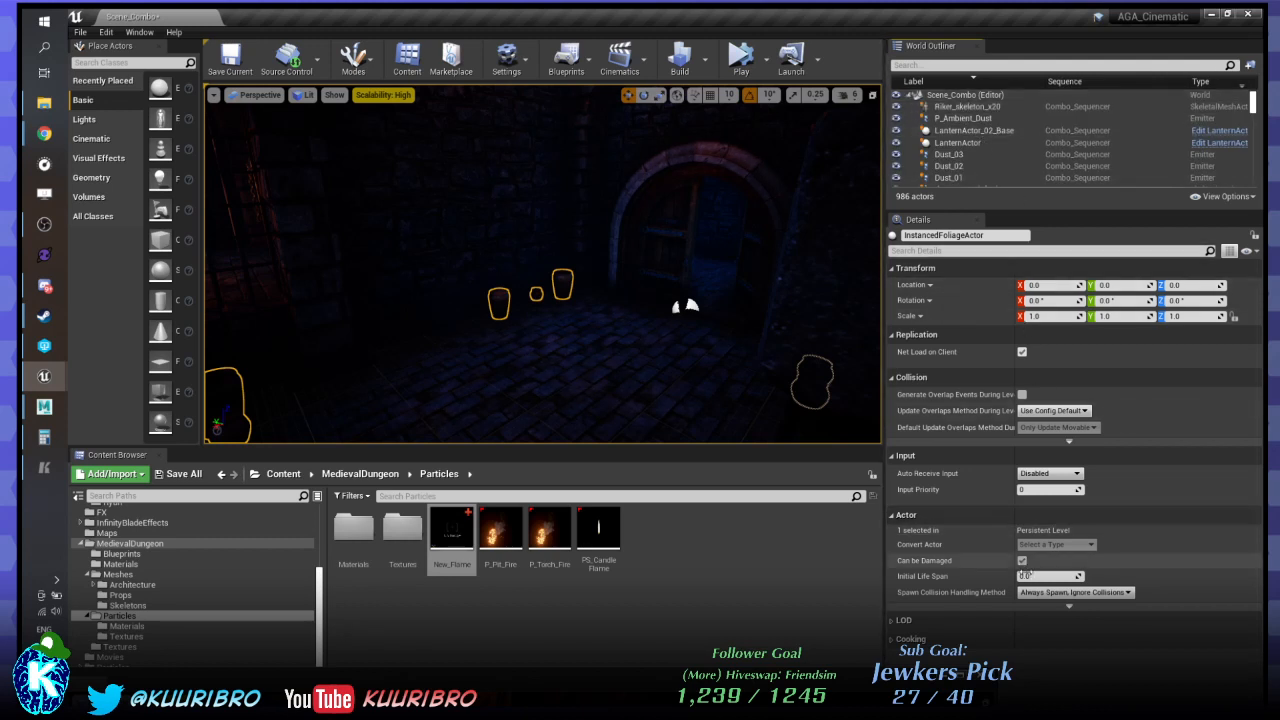
pyautogui.click(893, 640)
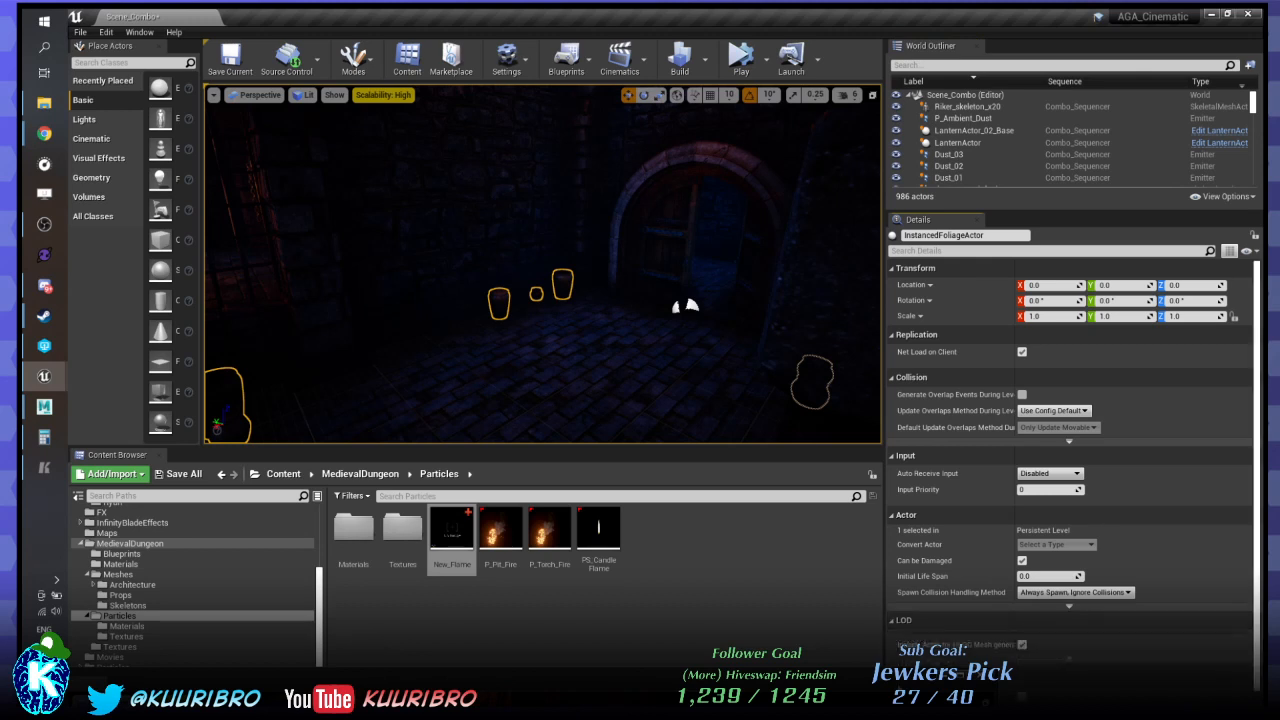
pyautogui.scroll(-1, 1020, 493)
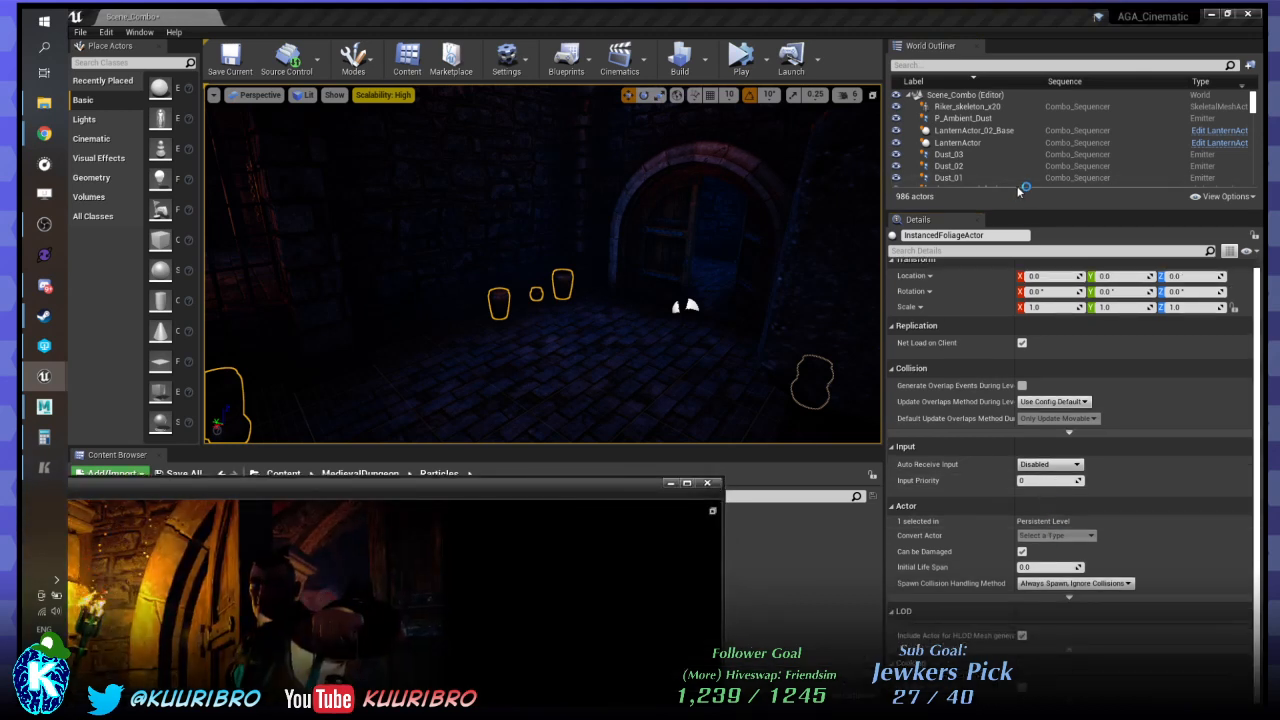
# Enlarge the World Outliner to show more rows and reselect the foliage pots beside the arched door.
pyautogui.moveTo(1023, 210); pyautogui.dragTo(1023, 452)
pyautogui.click(685, 305)
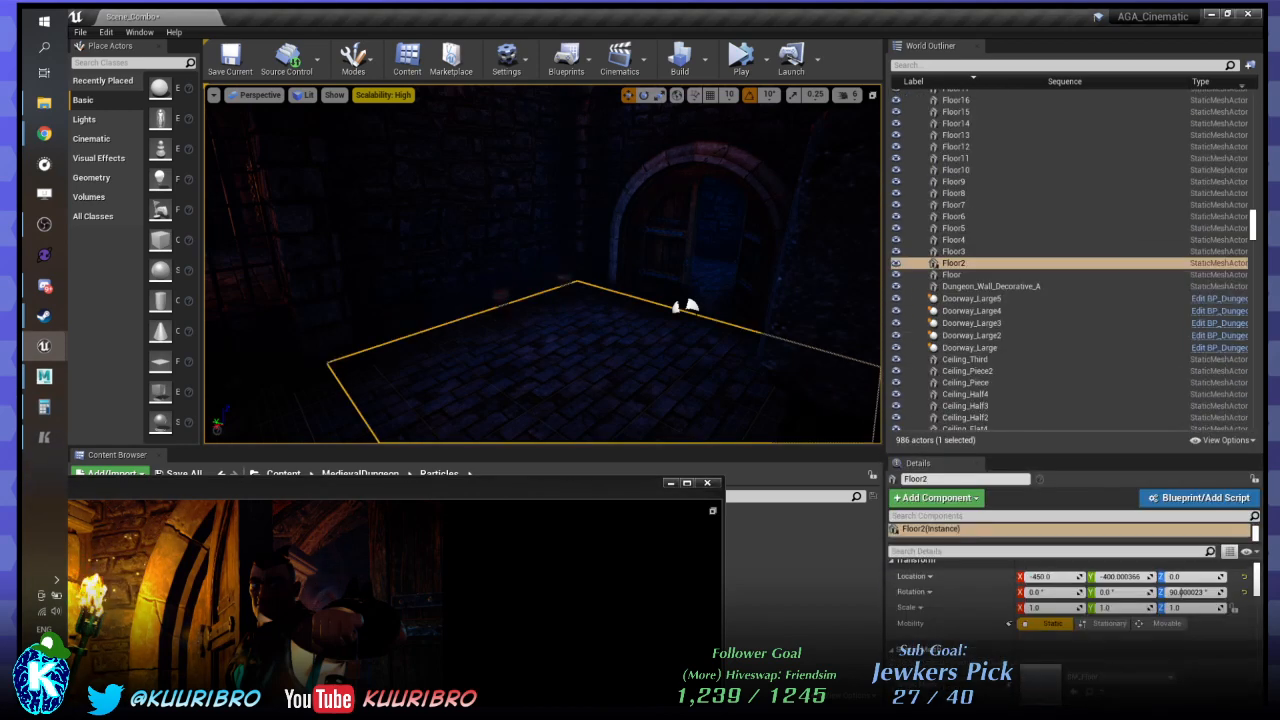
pyautogui.click(499, 291)
# Look through the actor list in the World Outliner to its end for the InstancedFoliageActor.
pyautogui.scroll(6, 1045, 190)
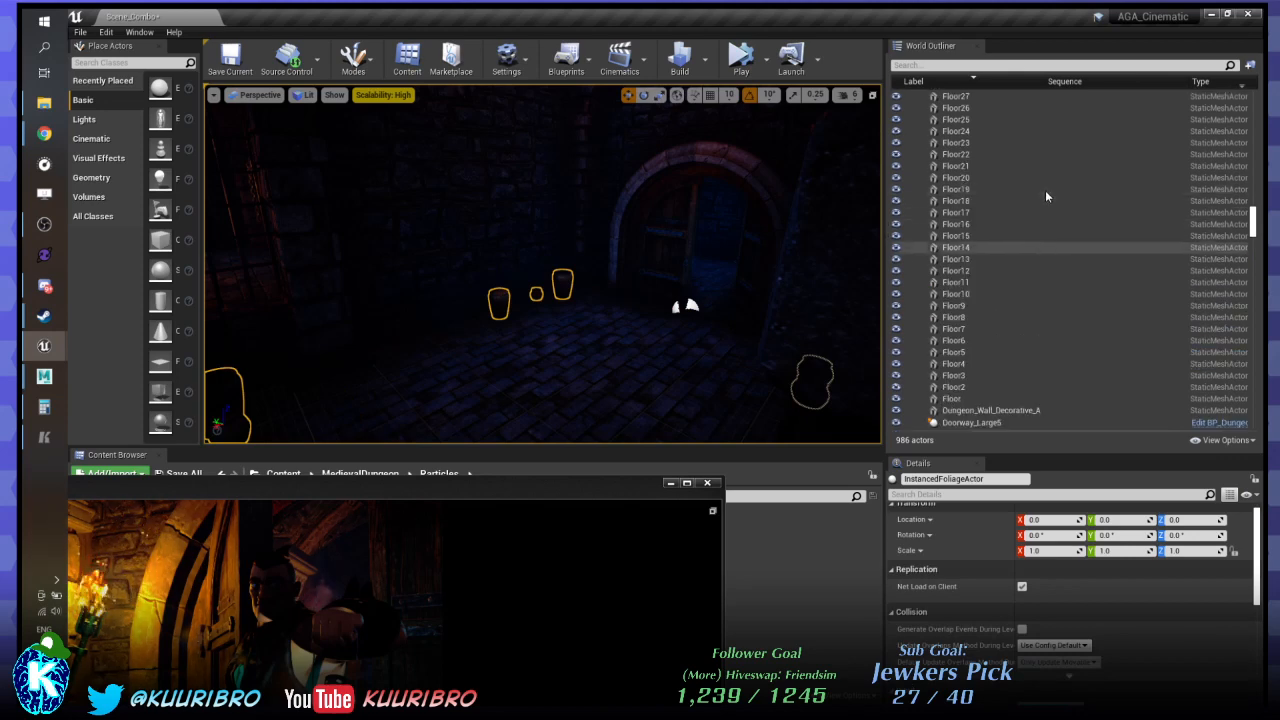
pyautogui.scroll(-20, 1059, 199)
pyautogui.scroll(-20, 1068, 203)
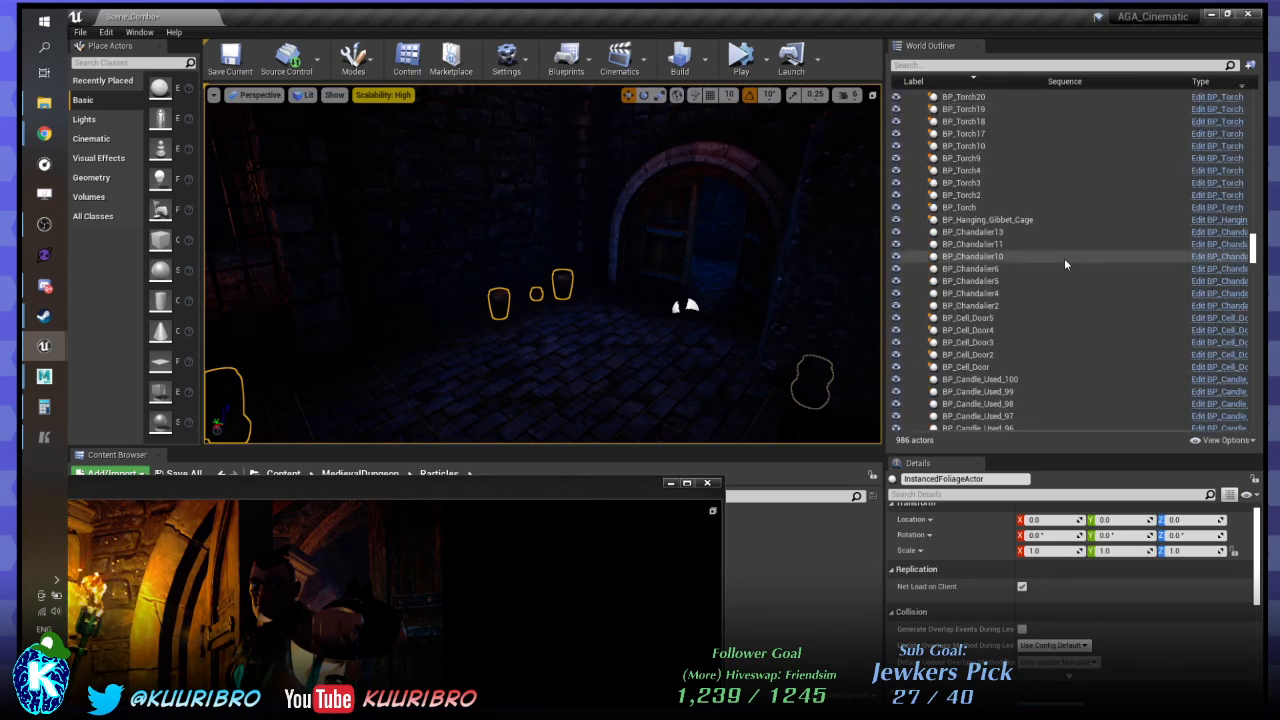
pyautogui.scroll(-20, 1093, 238)
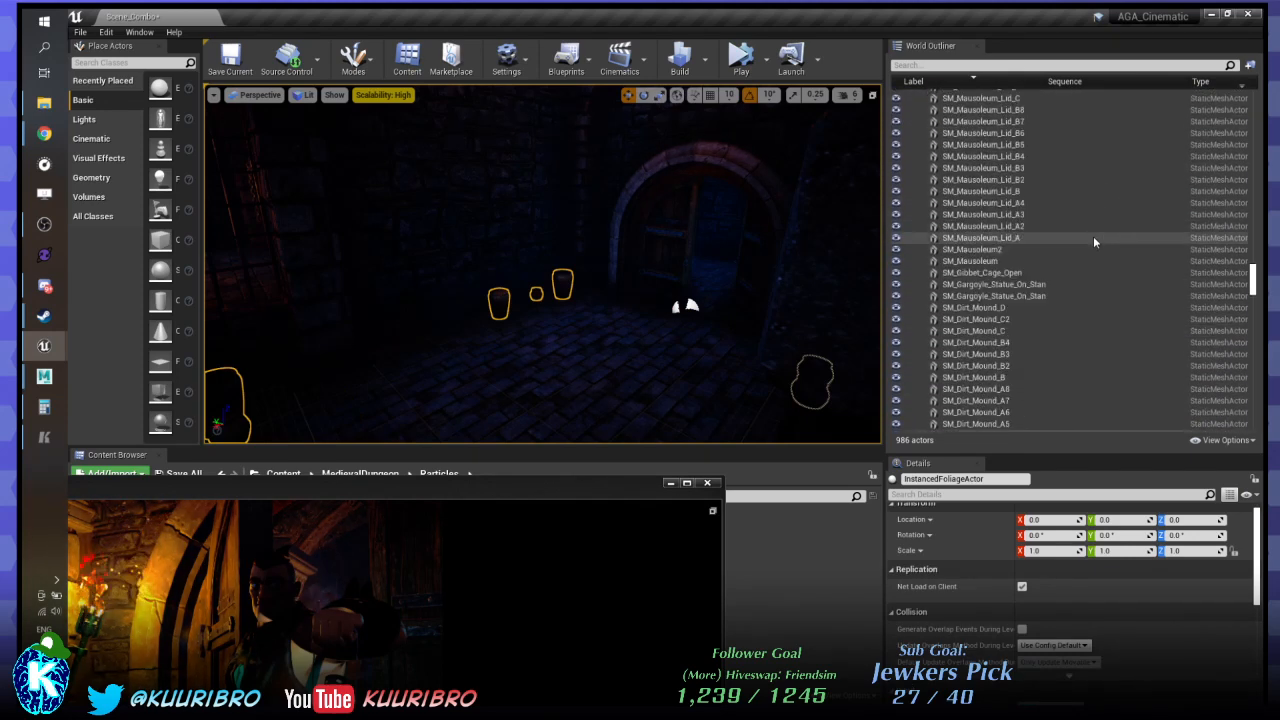
pyautogui.scroll(-20, 1093, 243)
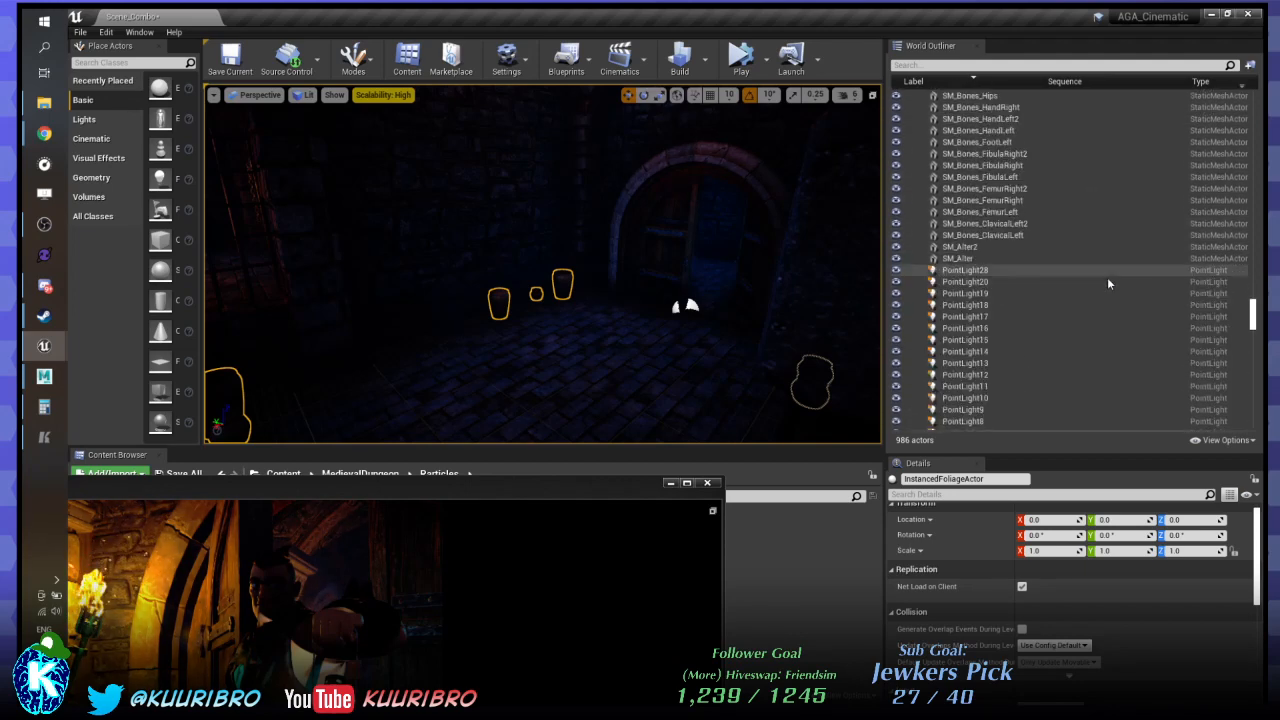
pyautogui.scroll(-20, 1081, 317)
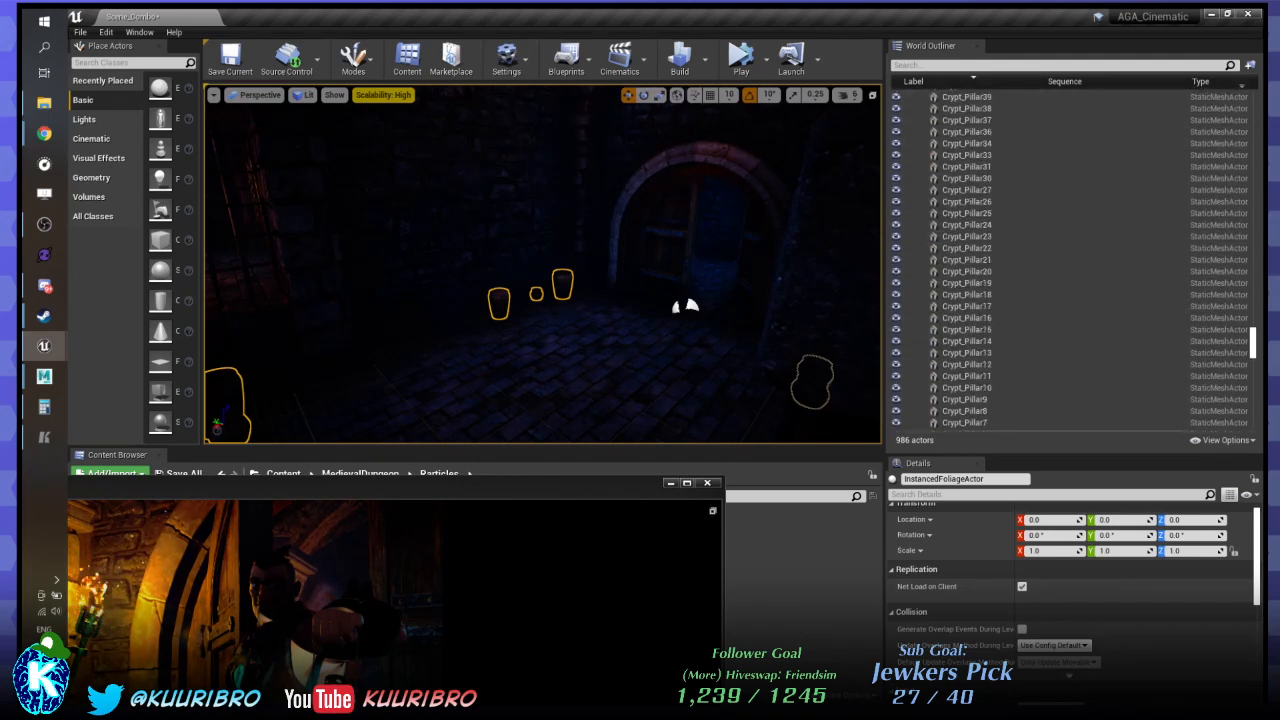
pyautogui.scroll(-20, 1080, 271)
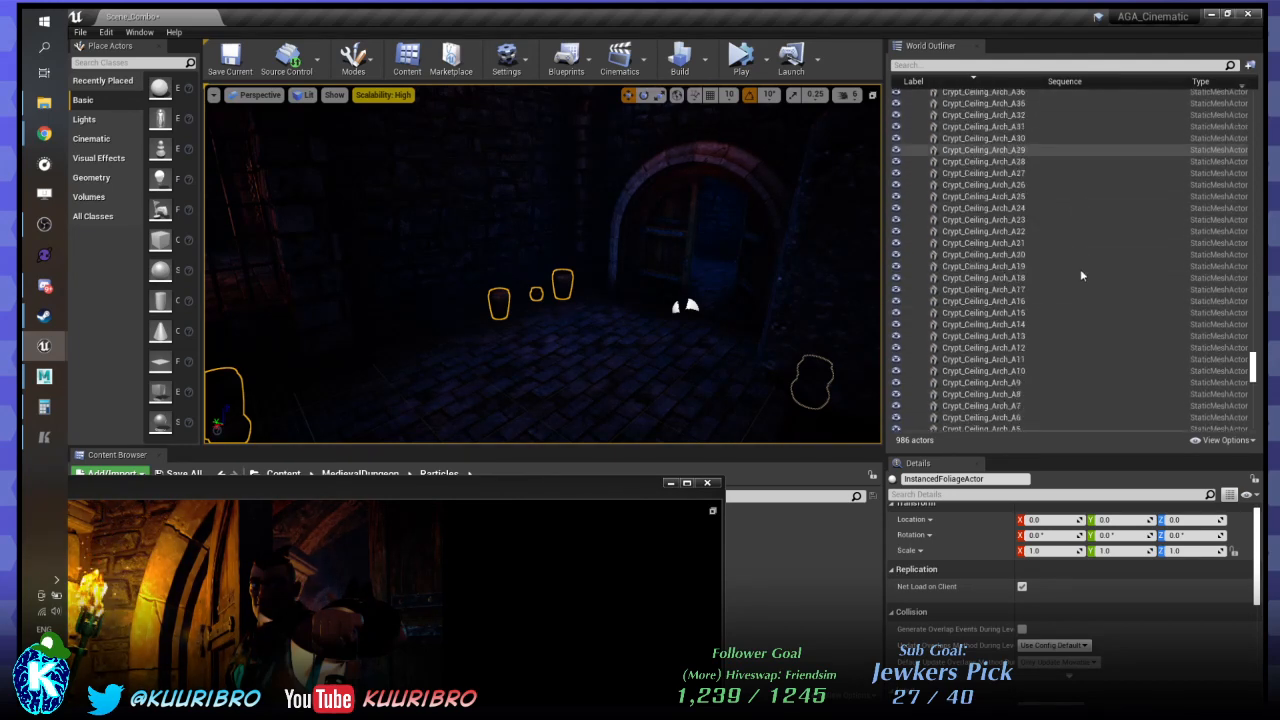
pyautogui.scroll(-20, 1066, 322)
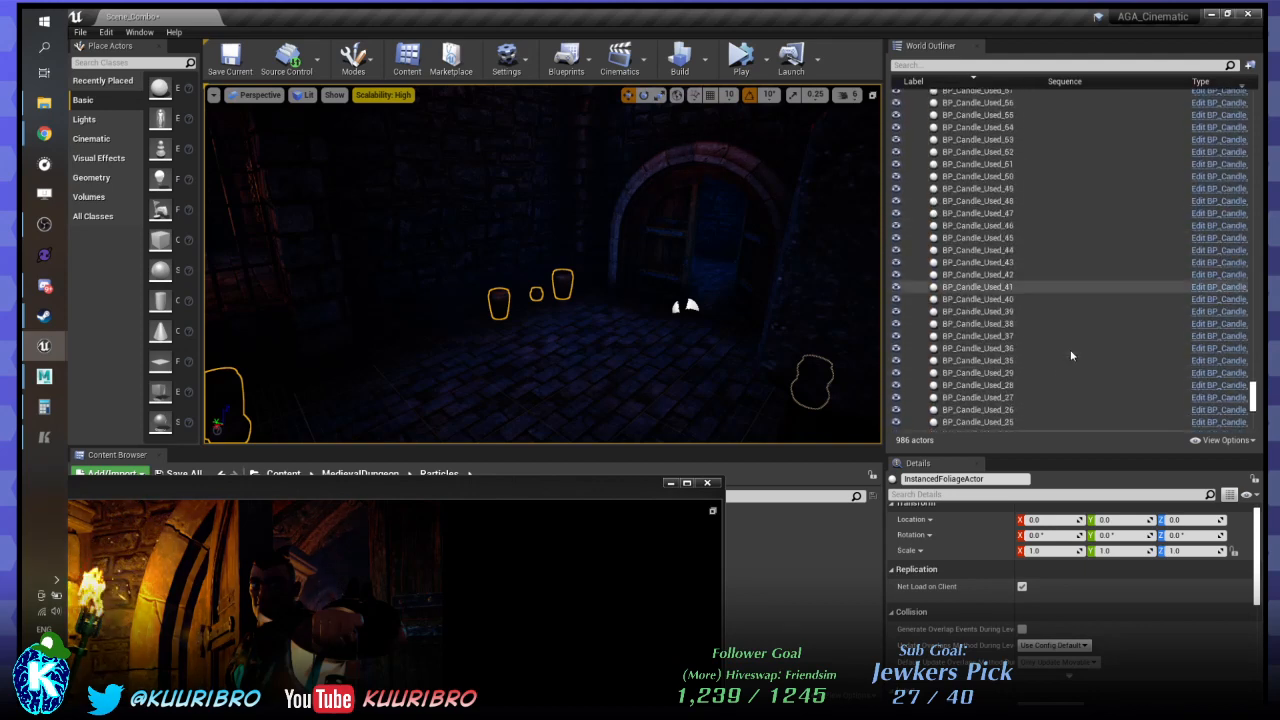
pyautogui.scroll(-2, 1075, 349)
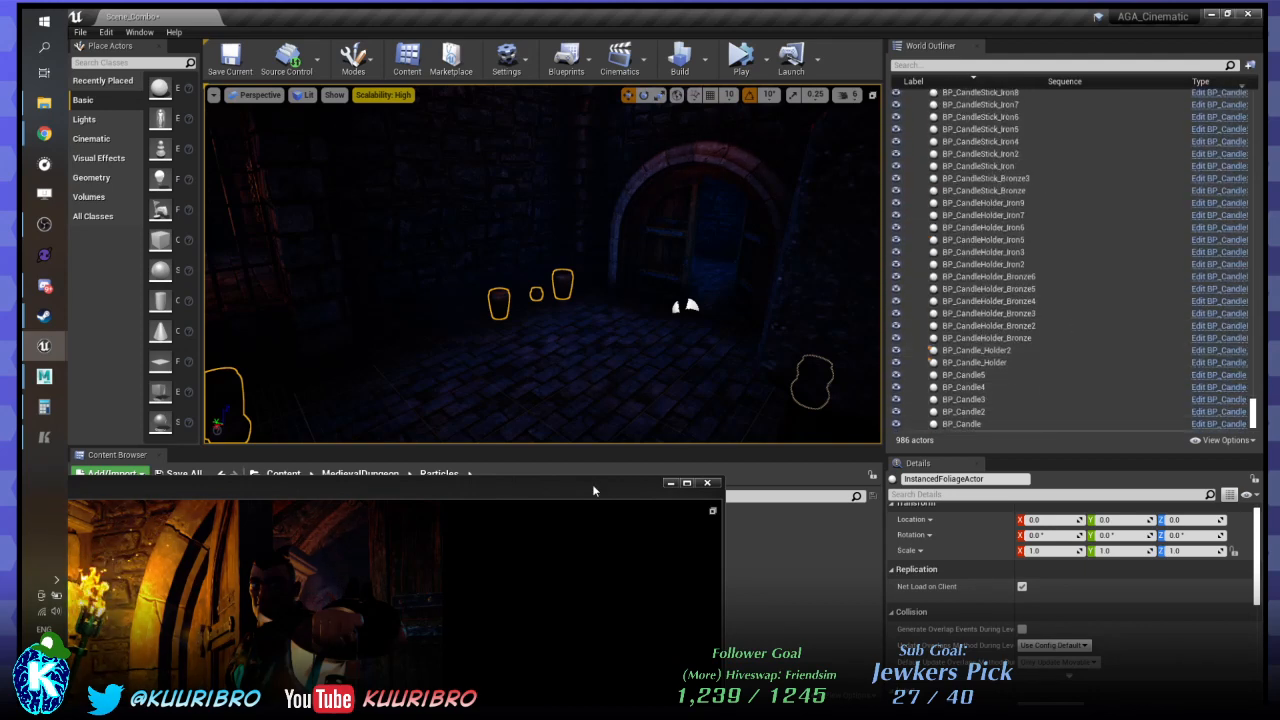
# Switch the editor to Foliage mode and select the SM_Pot_B_Body foliage type.
pyautogui.hotkey('alt', 'Tab')
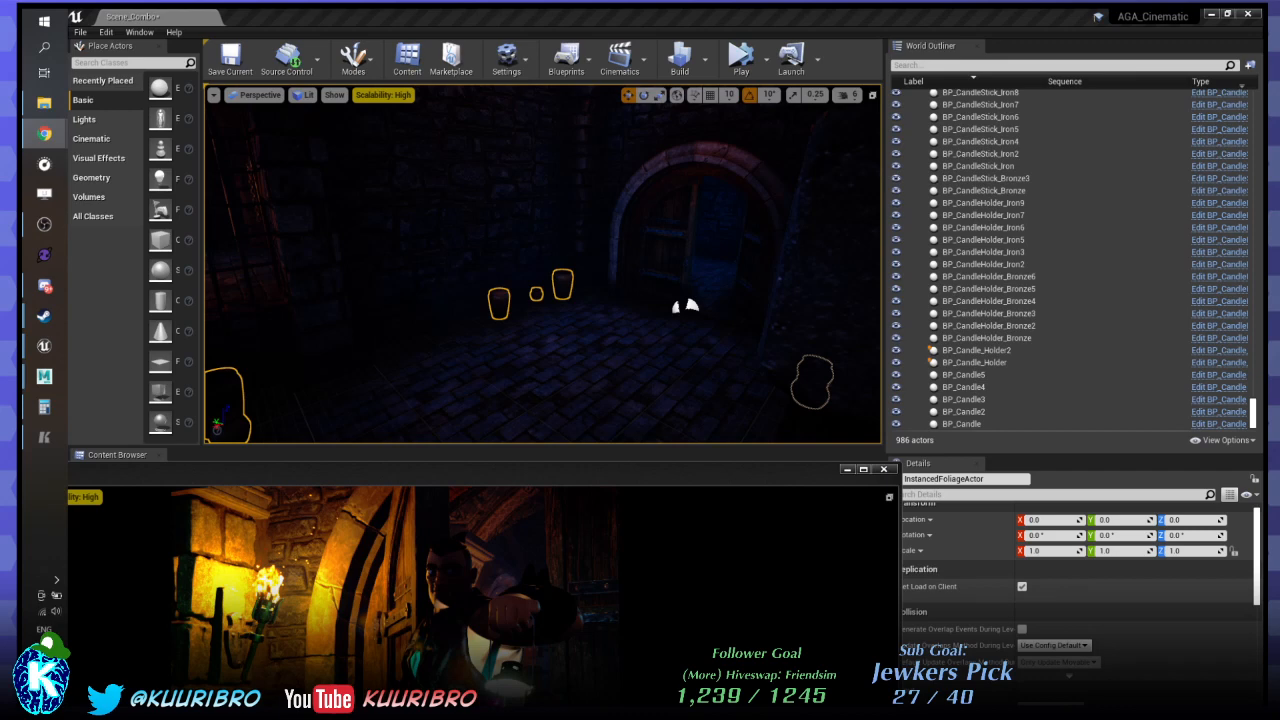
pyautogui.click(372, 62)
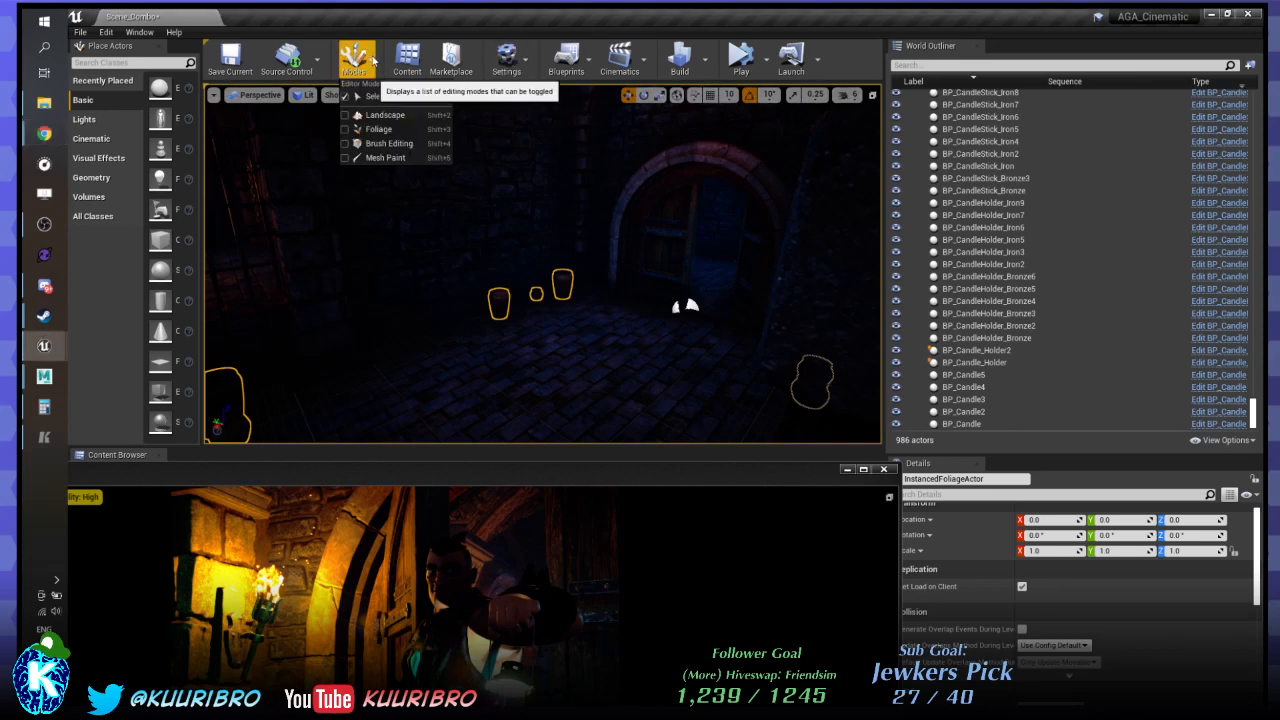
pyautogui.click(368, 128)
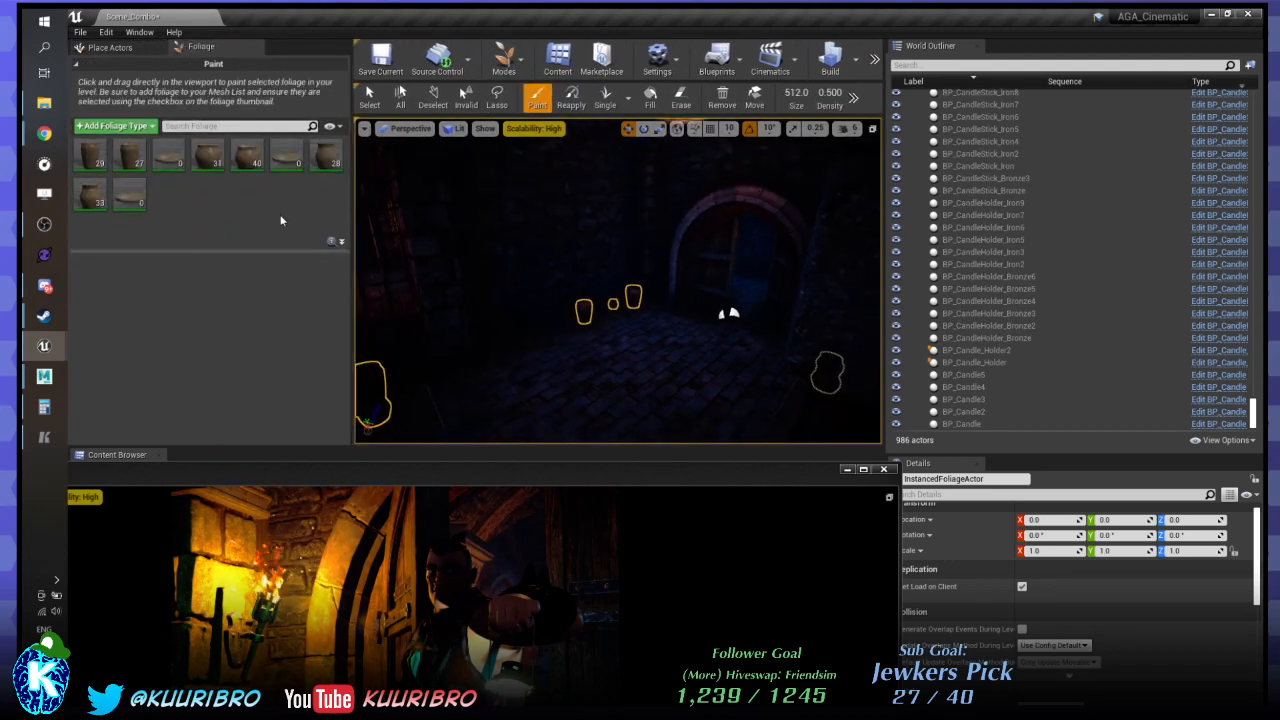
pyautogui.moveTo(618, 280); pyautogui.dragTo(700, 315, button='right')
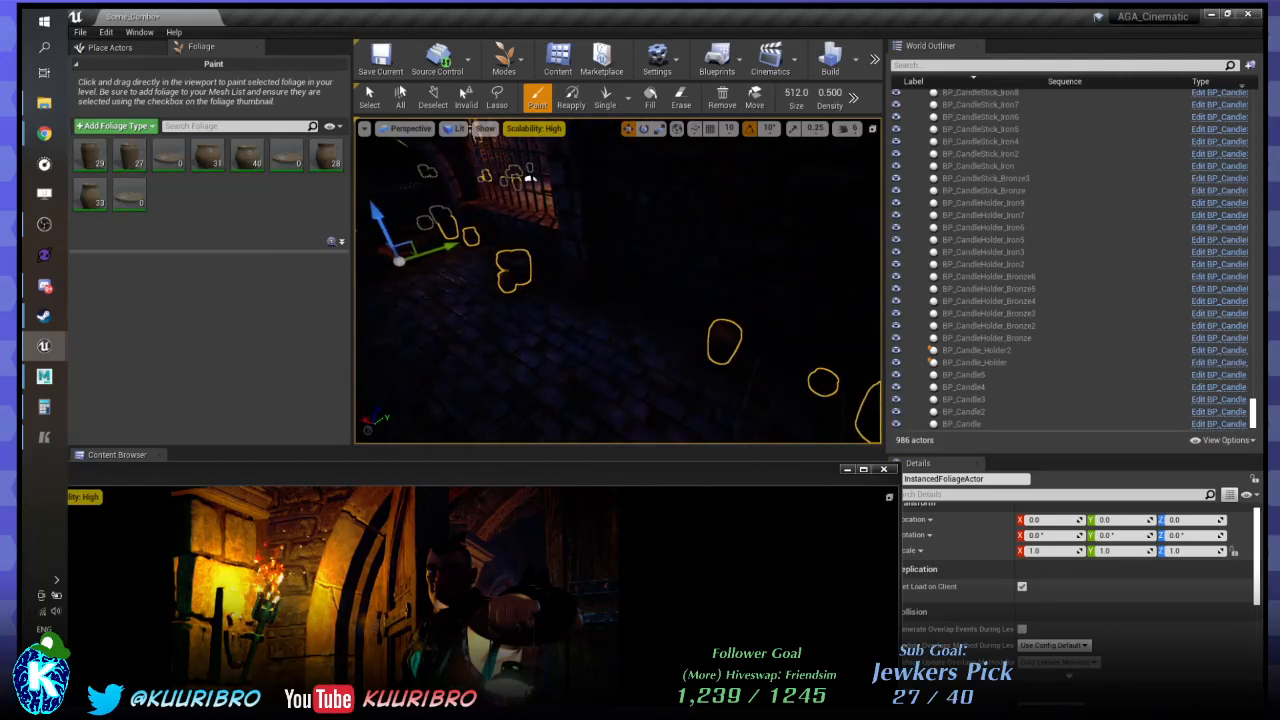
pyautogui.moveTo(530, 178); pyautogui.dragTo(479, 157, button='right')
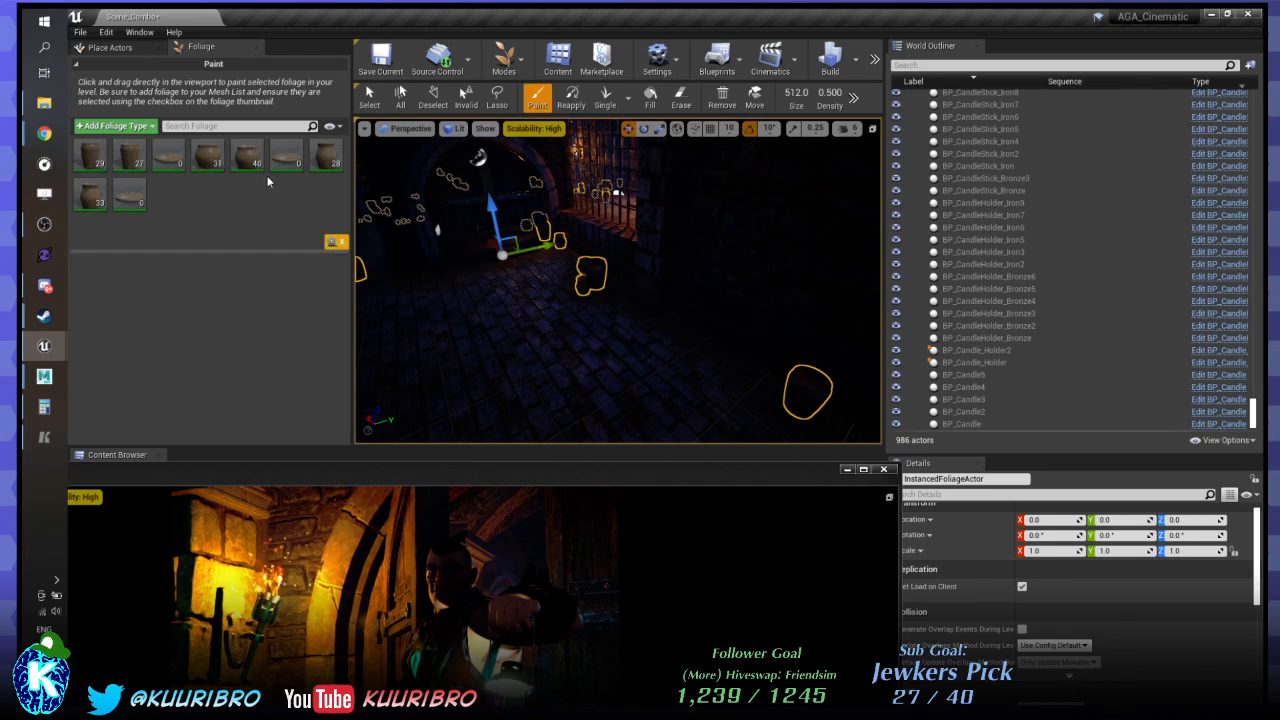
pyautogui.click(210, 155)
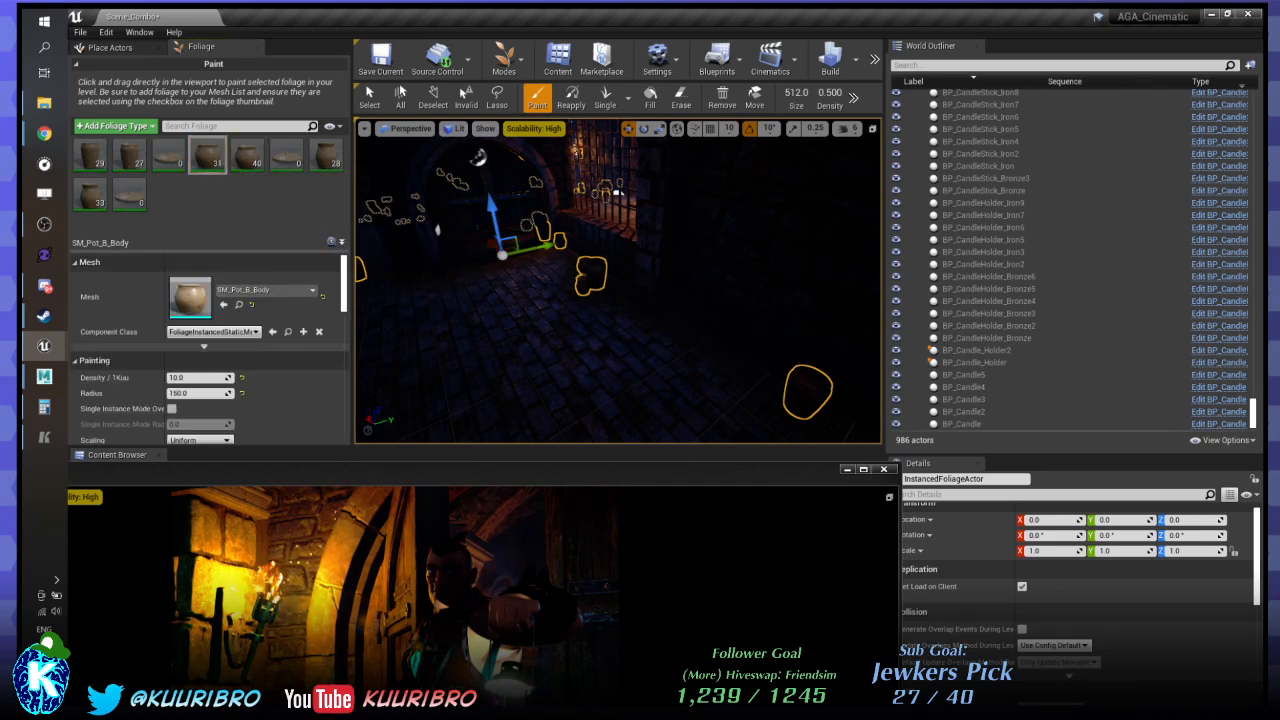
pyautogui.moveTo(617, 192); pyautogui.dragTo(378, 150, button='right')
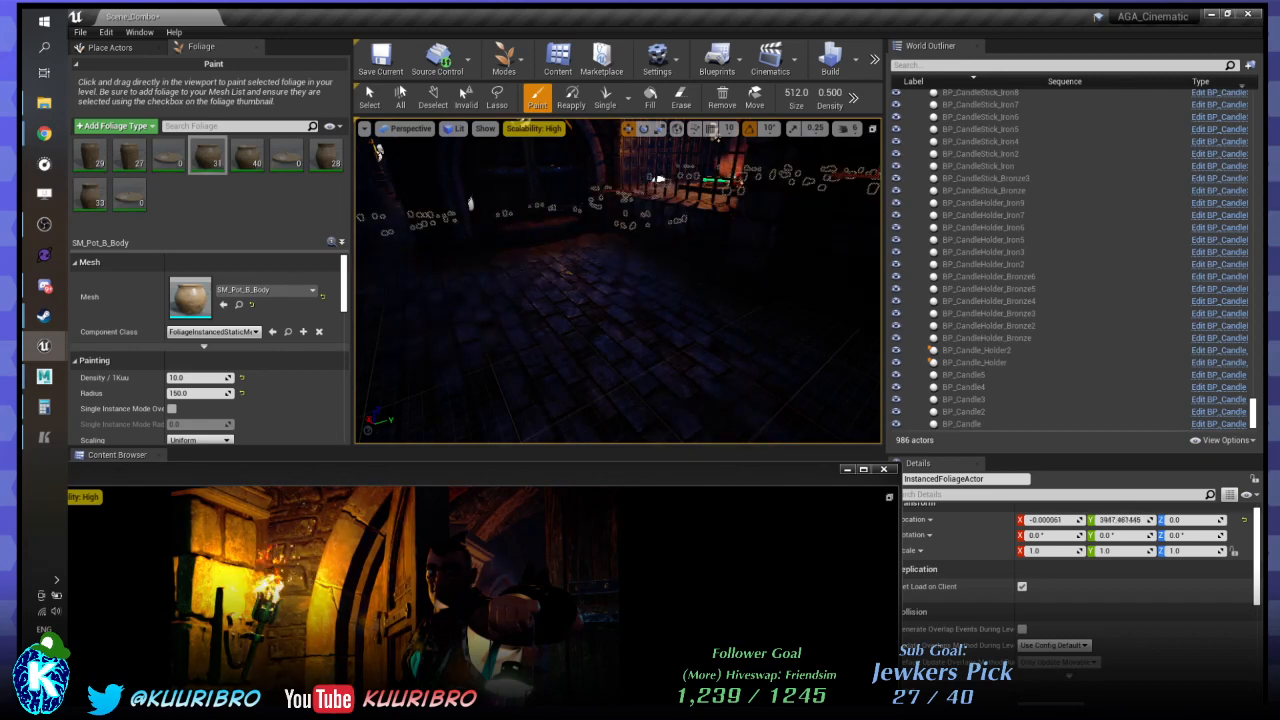
pyautogui.hotkey('ctrl', 'z')
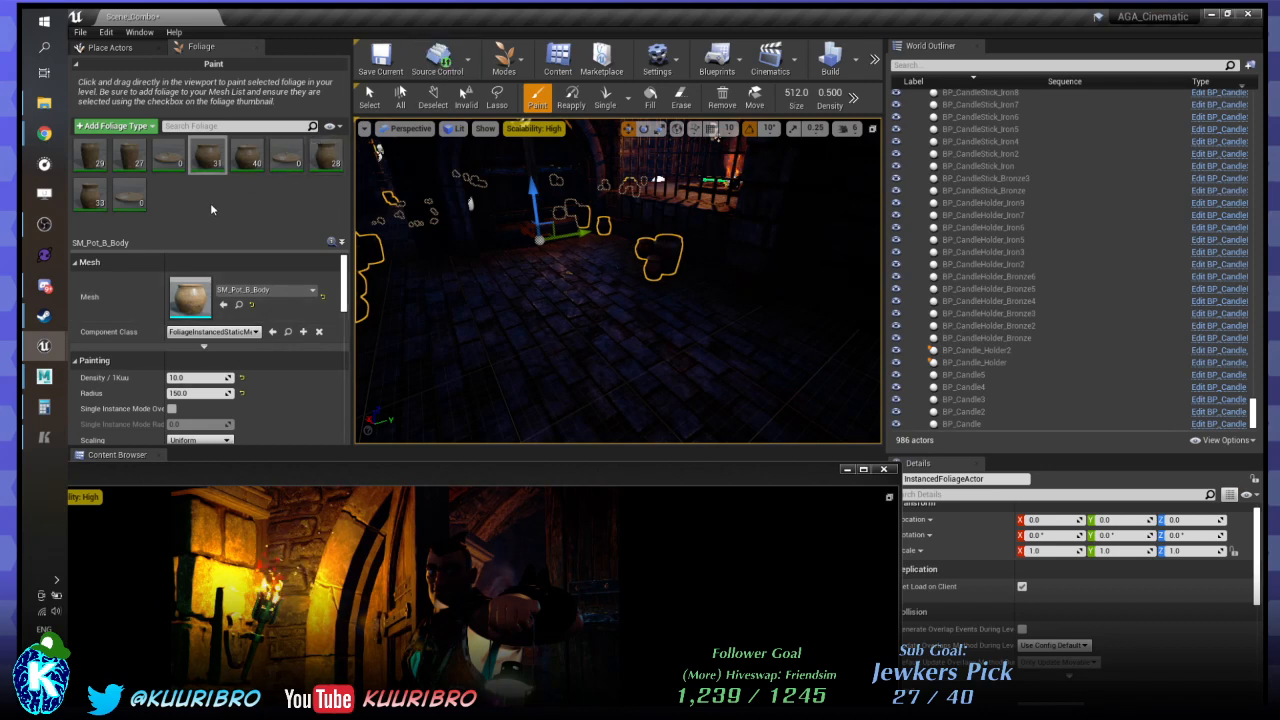
pyautogui.click(680, 97)
pyautogui.click(537, 97)
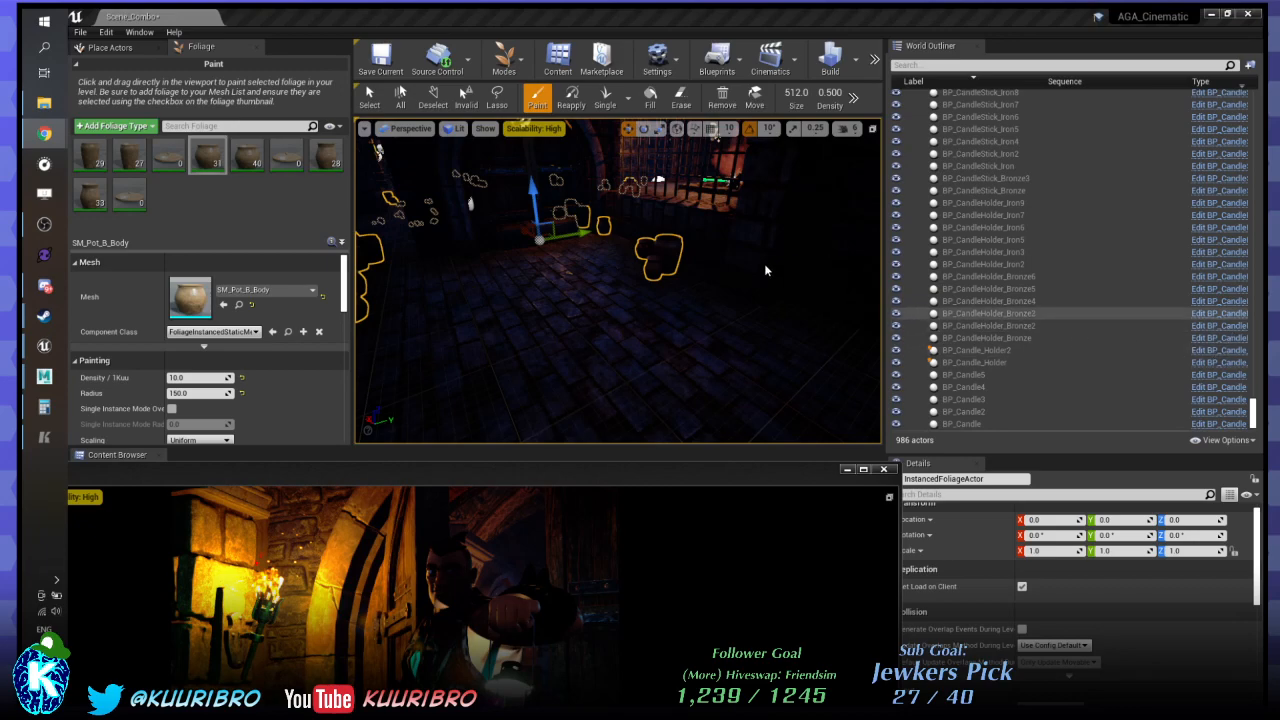
# Examine the outlined foliage pots beneath the chandelier and along both walls of the torch-lit corridor.
pyautogui.moveTo(766, 271); pyautogui.dragTo(480, 242, button='right')
pyautogui.press('s')
pyautogui.press('w')
pyautogui.press('s')
pyautogui.press('w')
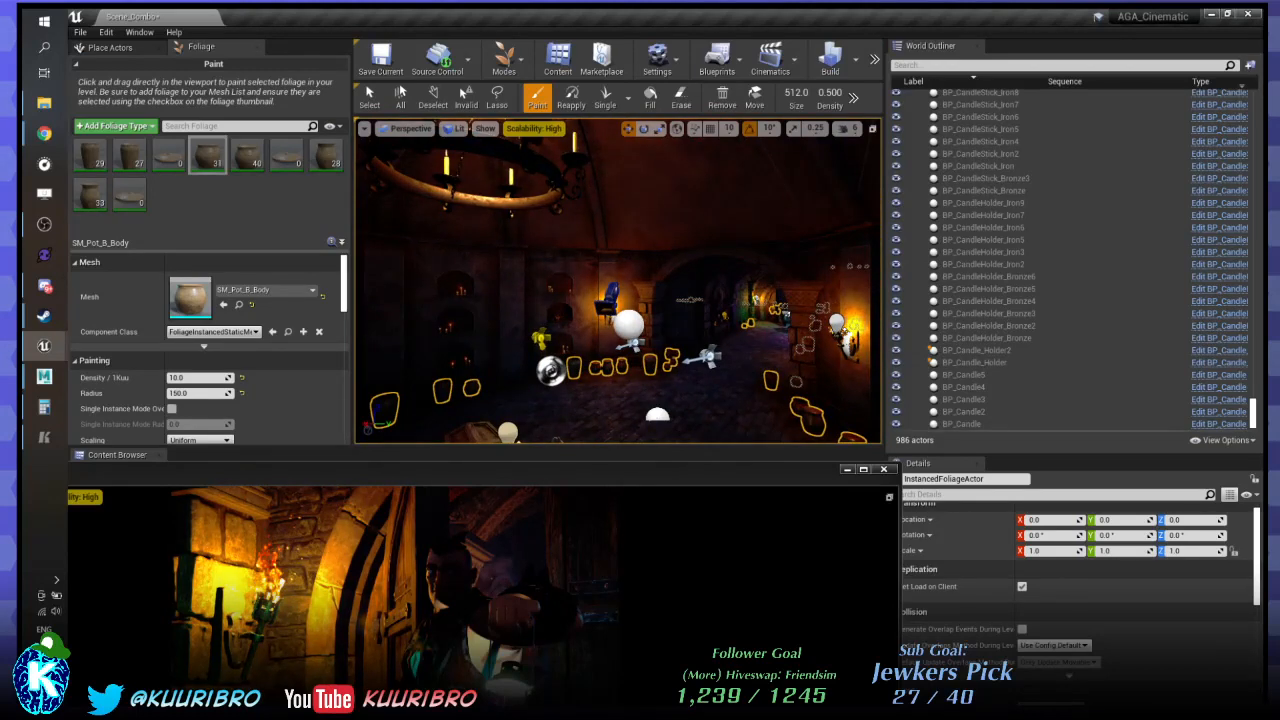
pyautogui.press('s')
pyautogui.moveTo(618, 280)
pyautogui.mouseDown(button='right')
pyautogui.moveTo(640, 292)
pyautogui.moveTo(665, 280)
pyautogui.moveTo(620, 278)
pyautogui.mouseUp(button='right')
pyautogui.press('w')
pyautogui.press('s')
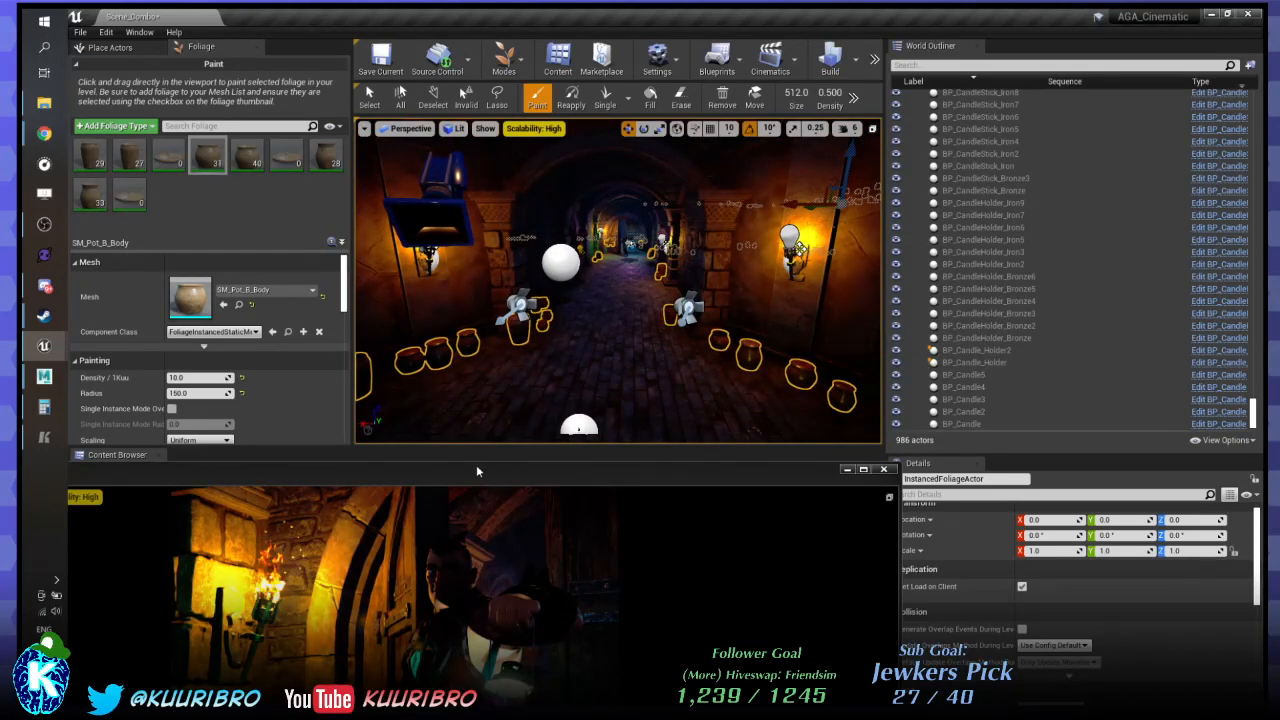
# Try a painting density of 0 for the SM_Pot_B_Body foliage type with Viewport 2 moved aside, and undo the change.
pyautogui.moveTo(481, 463); pyautogui.dragTo(729, 627)
pyautogui.scroll(-3, 290, 360)
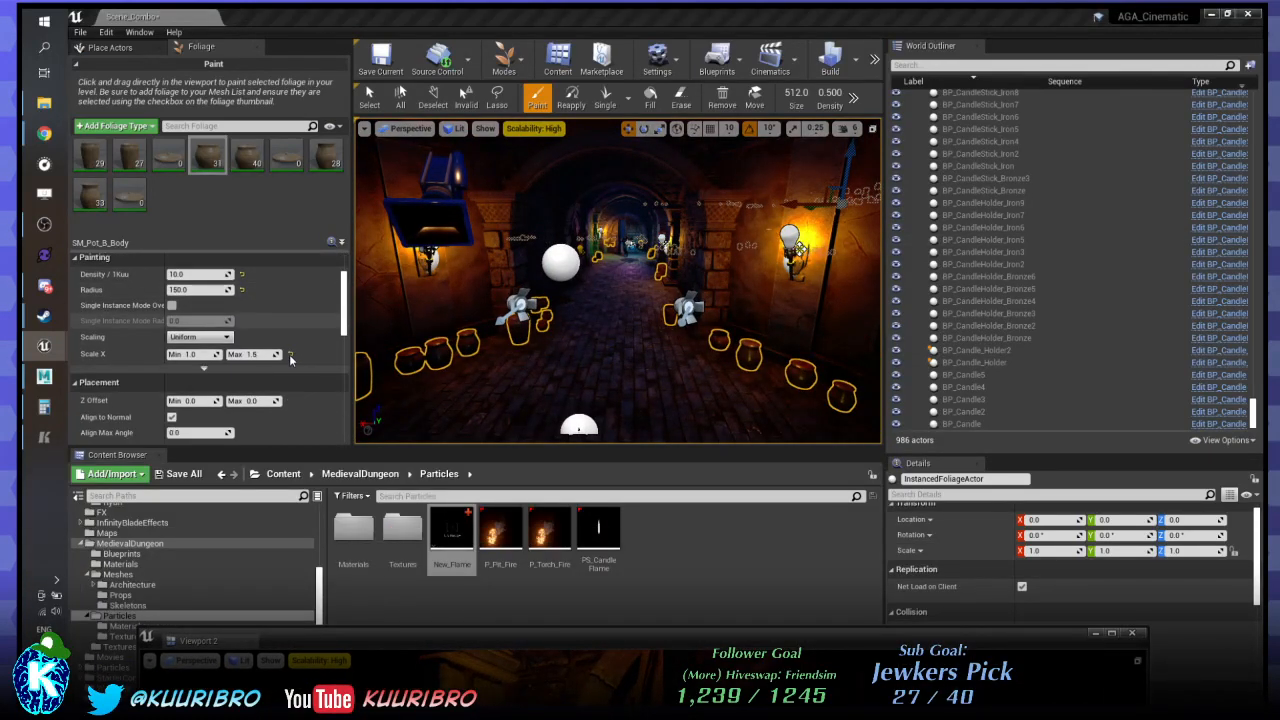
pyautogui.moveTo(198, 275); pyautogui.dragTo(170, 275)
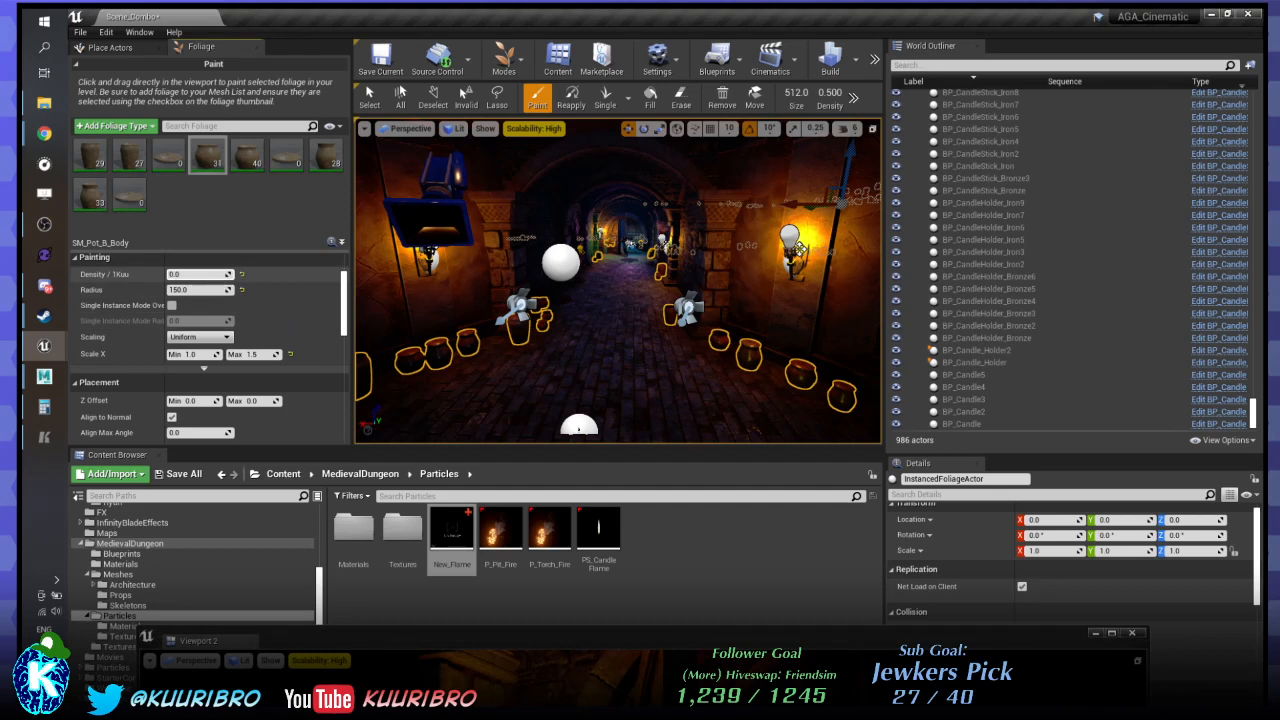
pyautogui.hotkey('ctrl', 'z')
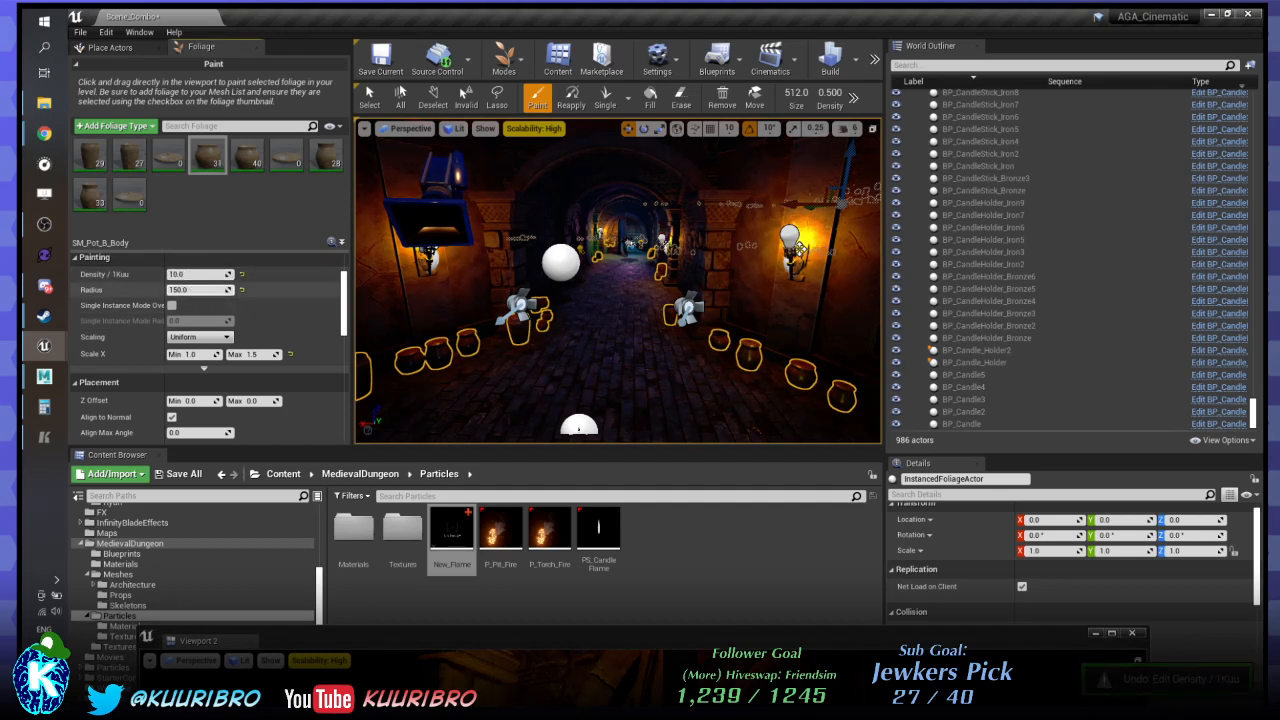
pyautogui.hotkey('ctrl', 'z')
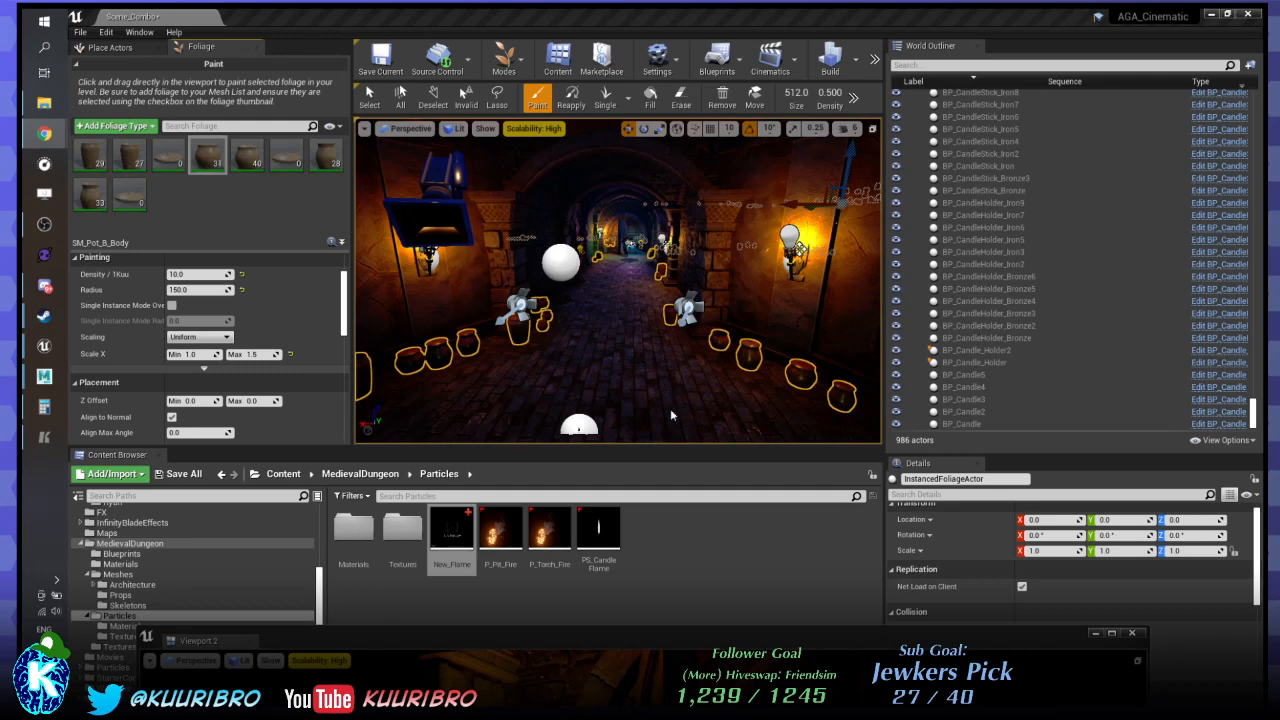
# Inspect the foliage pots further through the dungeon, up to the character beside the arched wooden door.
pyautogui.moveTo(672, 412); pyautogui.dragTo(610, 350, button='right')
pyautogui.press('s')
pyautogui.press('w')
pyautogui.press('s')
pyautogui.press('w')
pyautogui.press('w')
pyautogui.press('s')
pyautogui.press('w')
pyautogui.press('w')
pyautogui.press('w')
pyautogui.press('s')
pyautogui.press('w')
pyautogui.press('w')
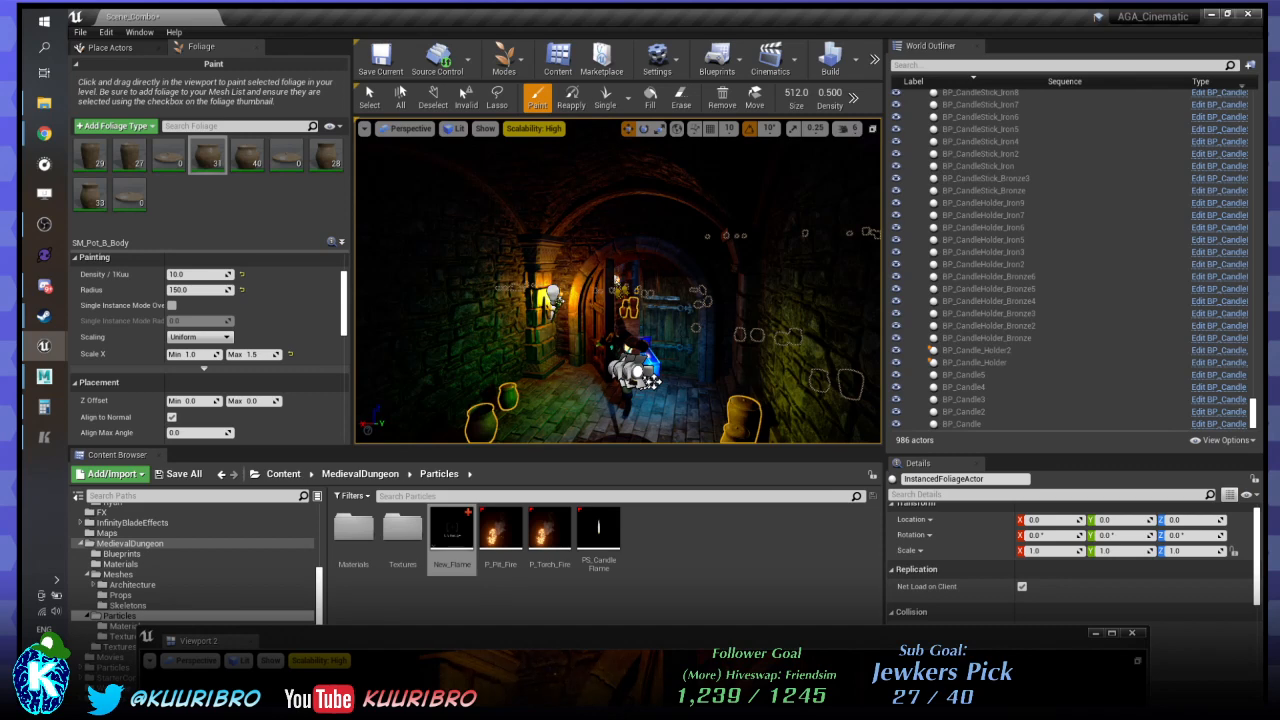
pyautogui.hotkey('alt', 'Tab')
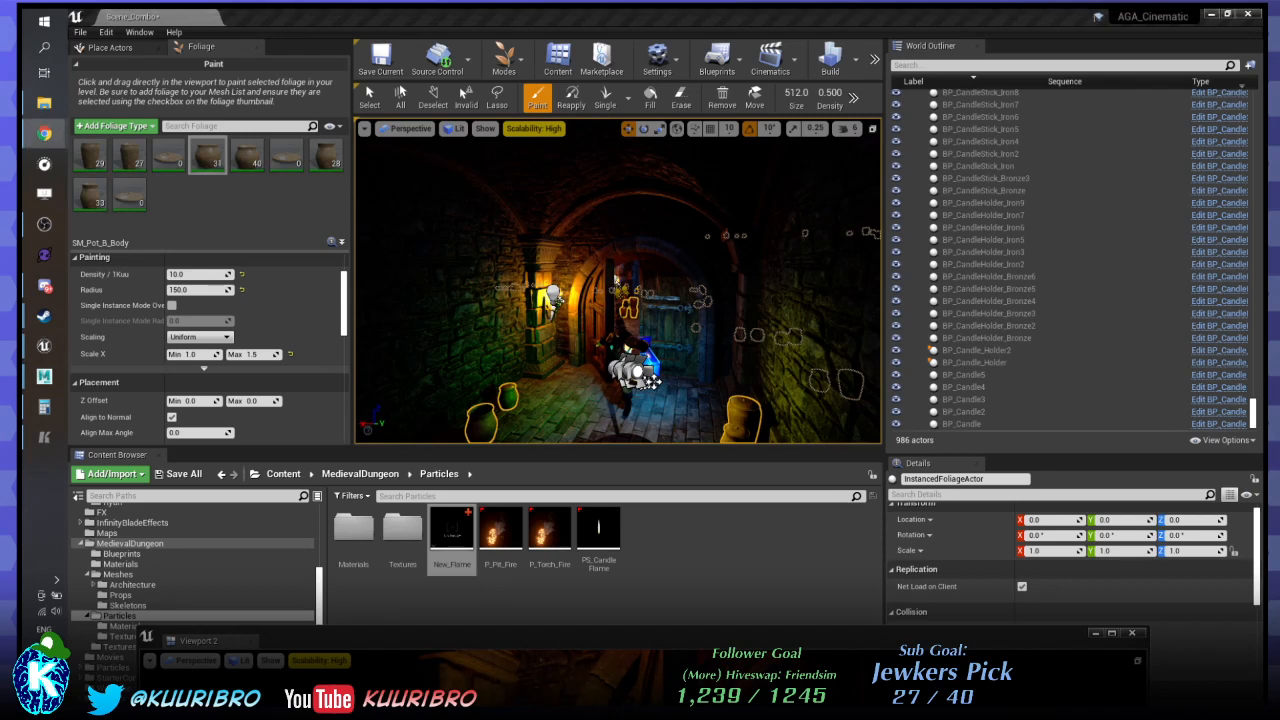